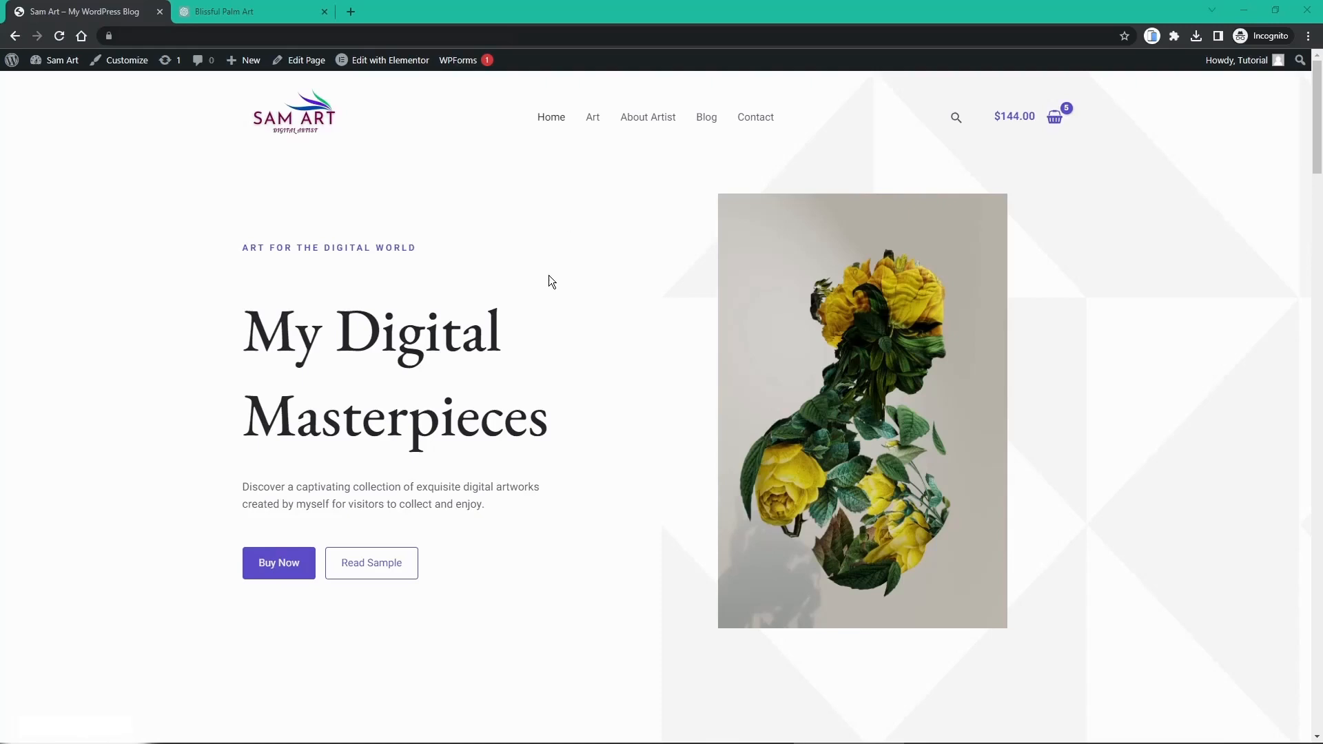
Step: Scroll the Sam Art home page from the 'My Digital Masterpieces' hero down to Best Selling Art and back
scroll(522, 327, down, 6)
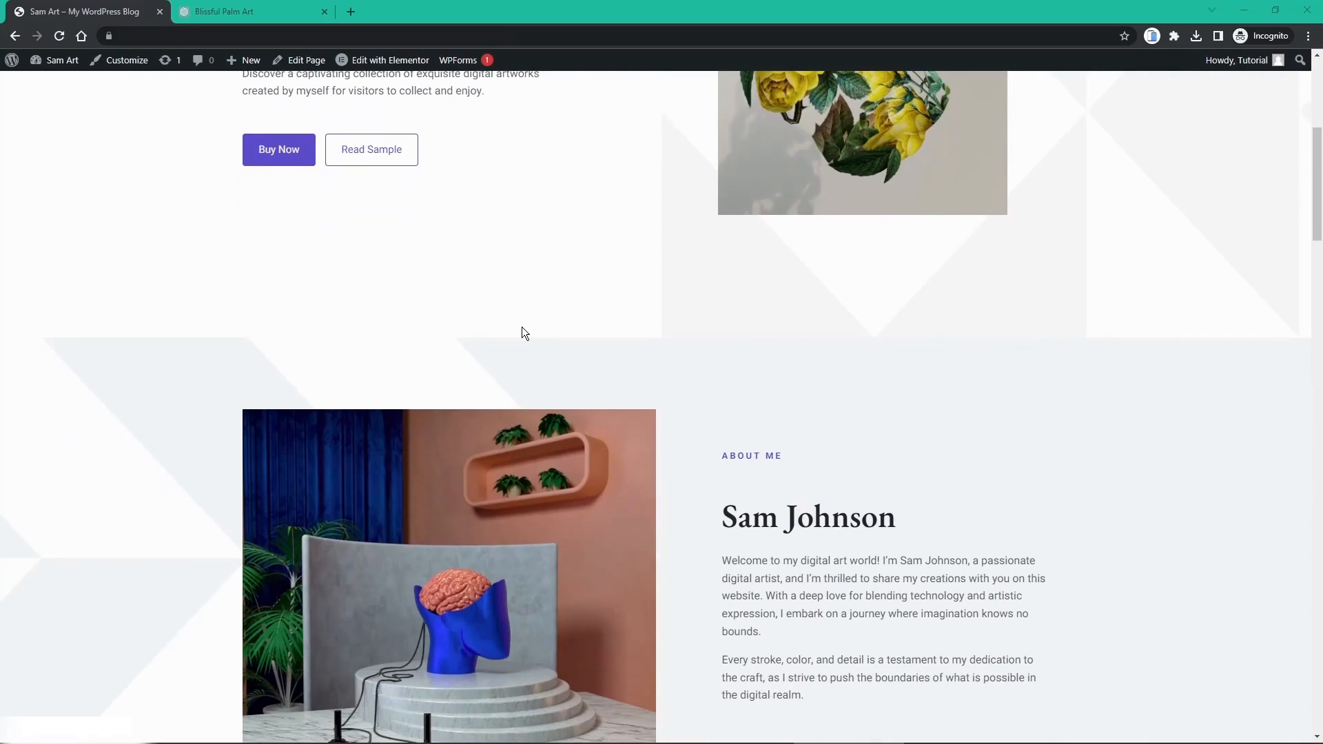
scroll(523, 327, down, 3)
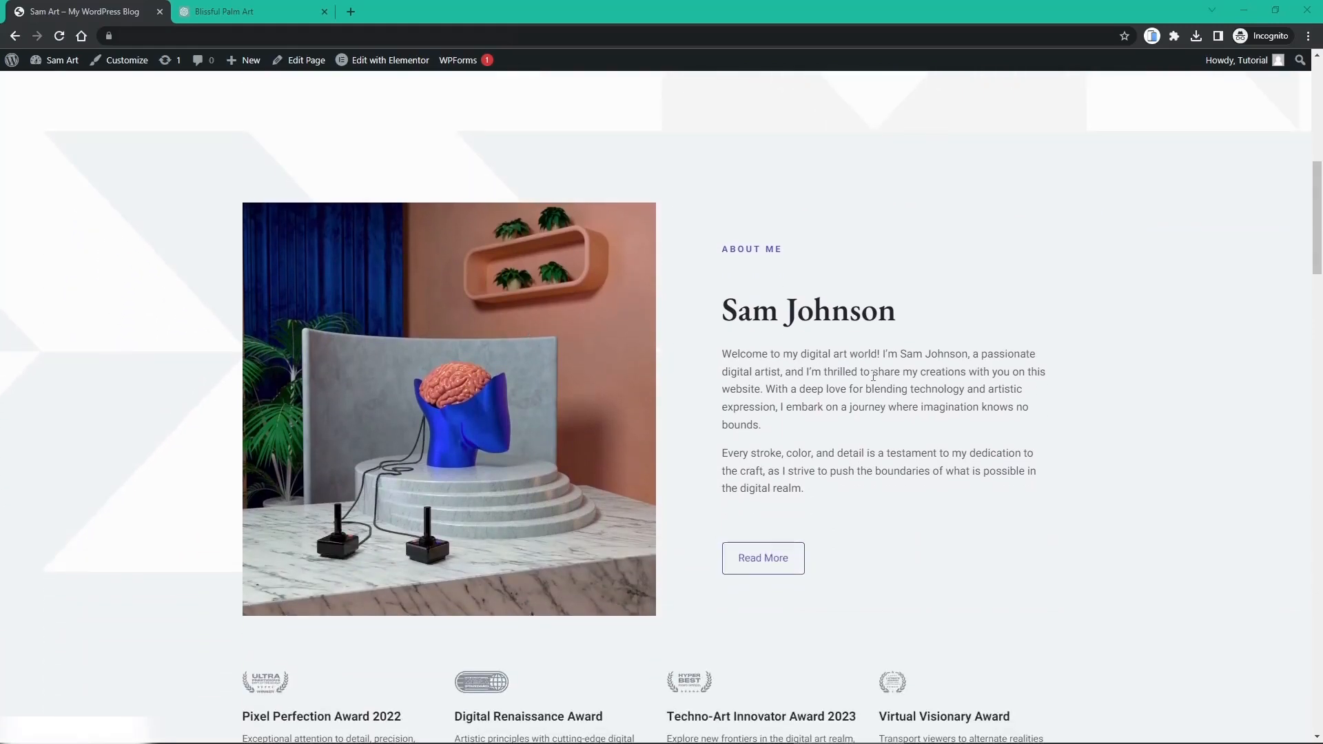
scroll(873, 375, down, 1)
scroll(873, 376, down, 3)
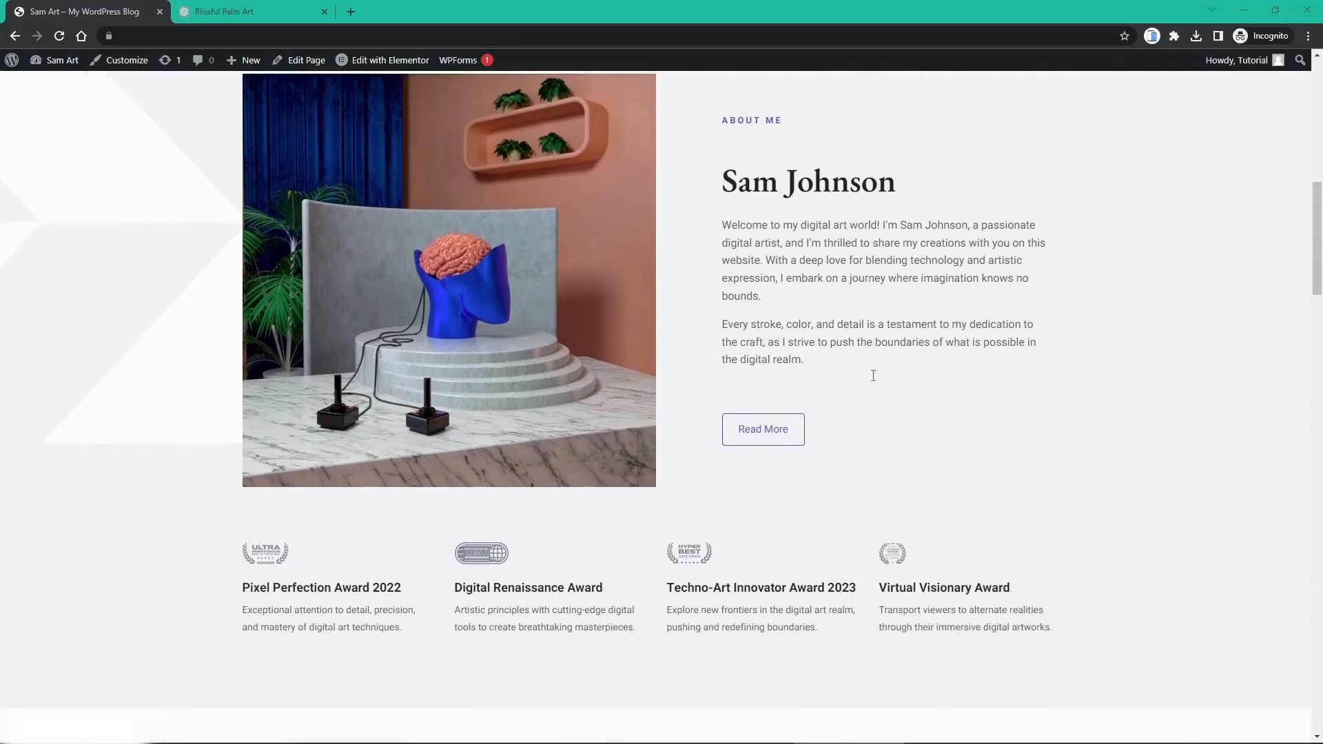
scroll(874, 376, down, 4)
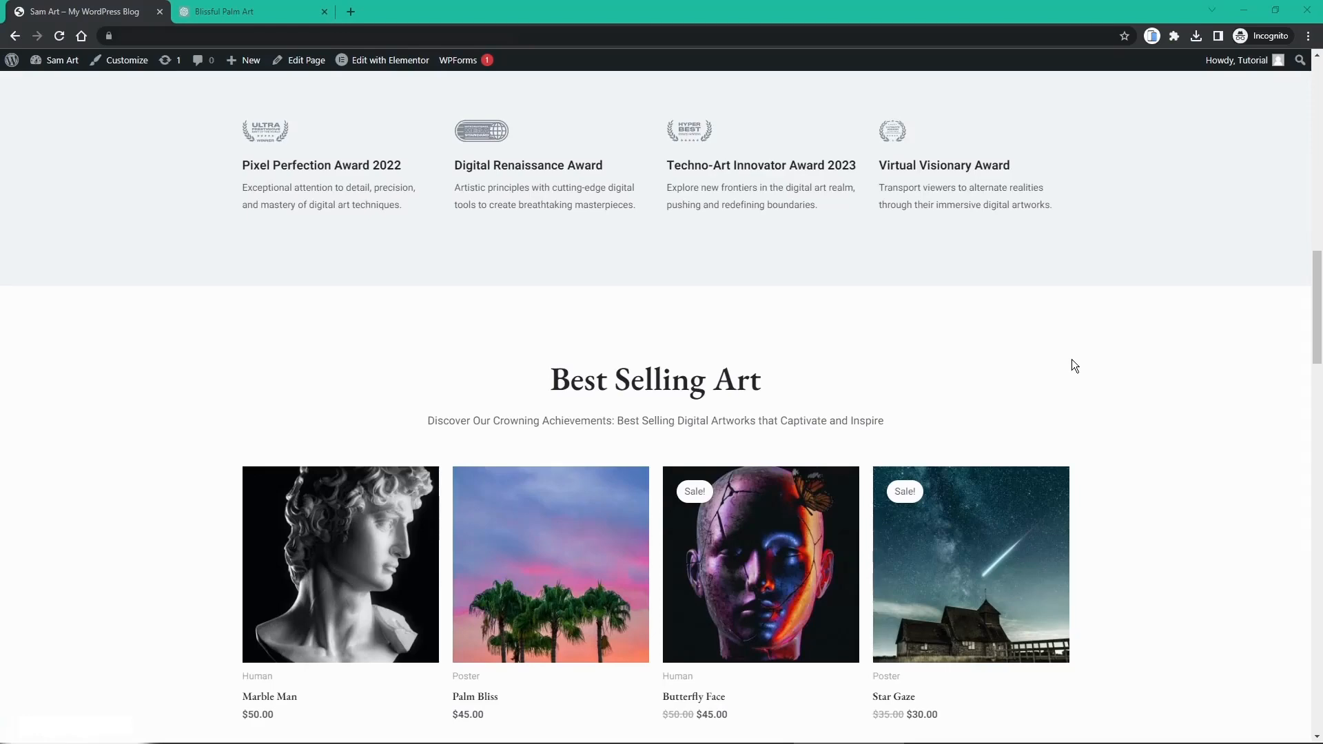
scroll(1072, 361, down, 6)
scroll(1072, 360, up, 8)
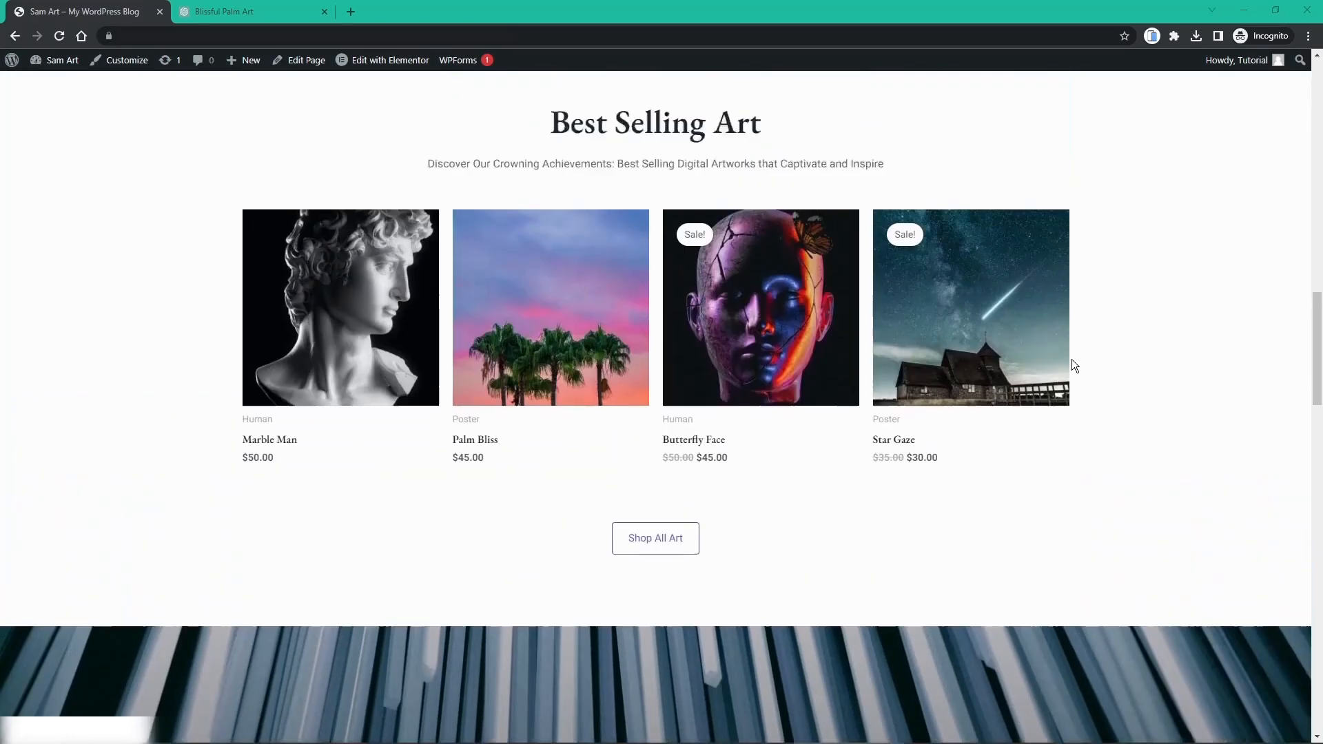
scroll(1073, 361, up, 10)
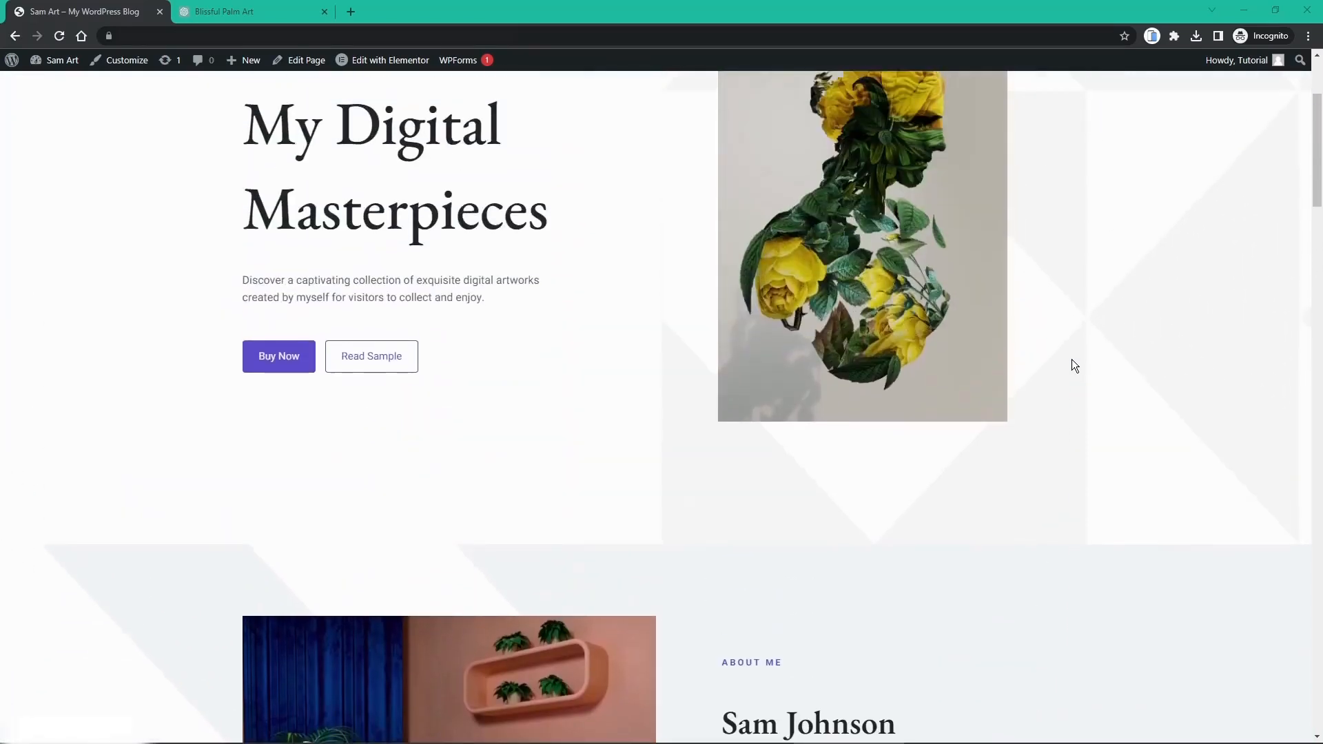
scroll(1073, 360, up, 3)
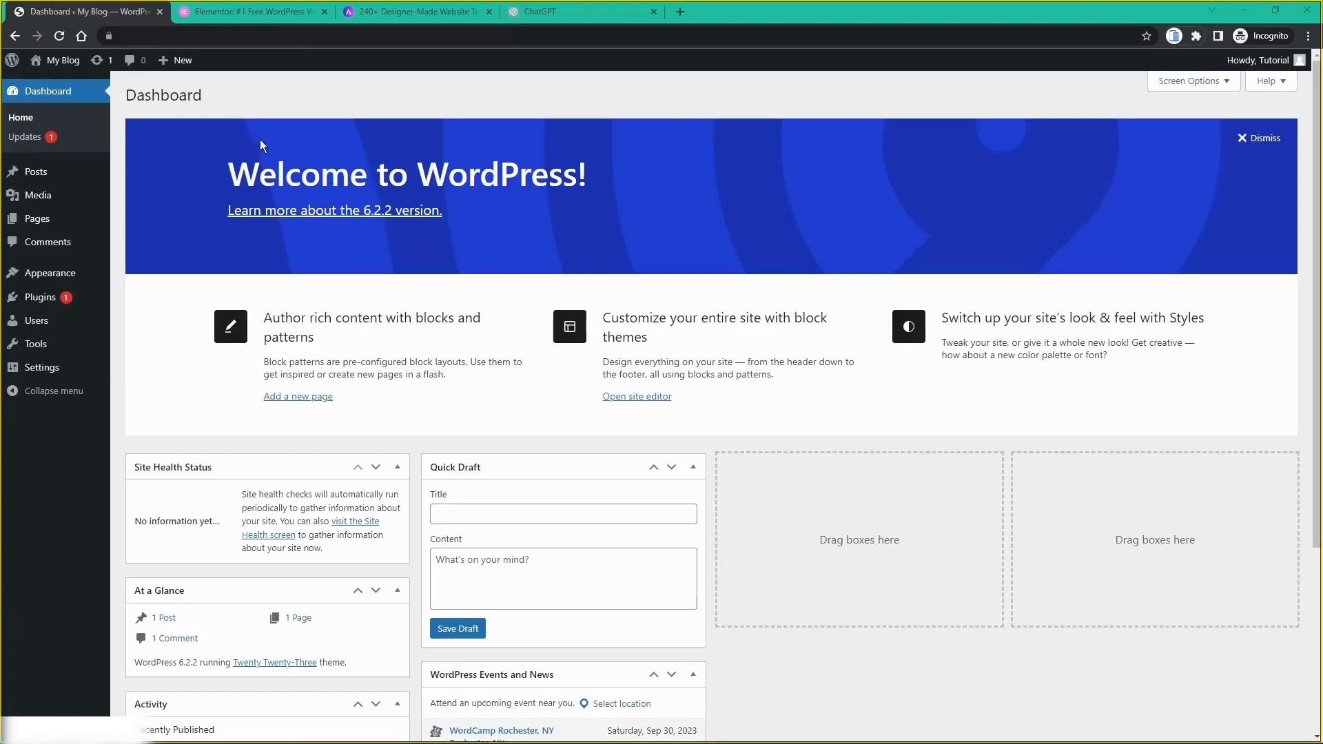
Step: View Elementor's 'Create a Website, Design Your Future' homepage, scrolling through its editor demo and features
click(258, 20)
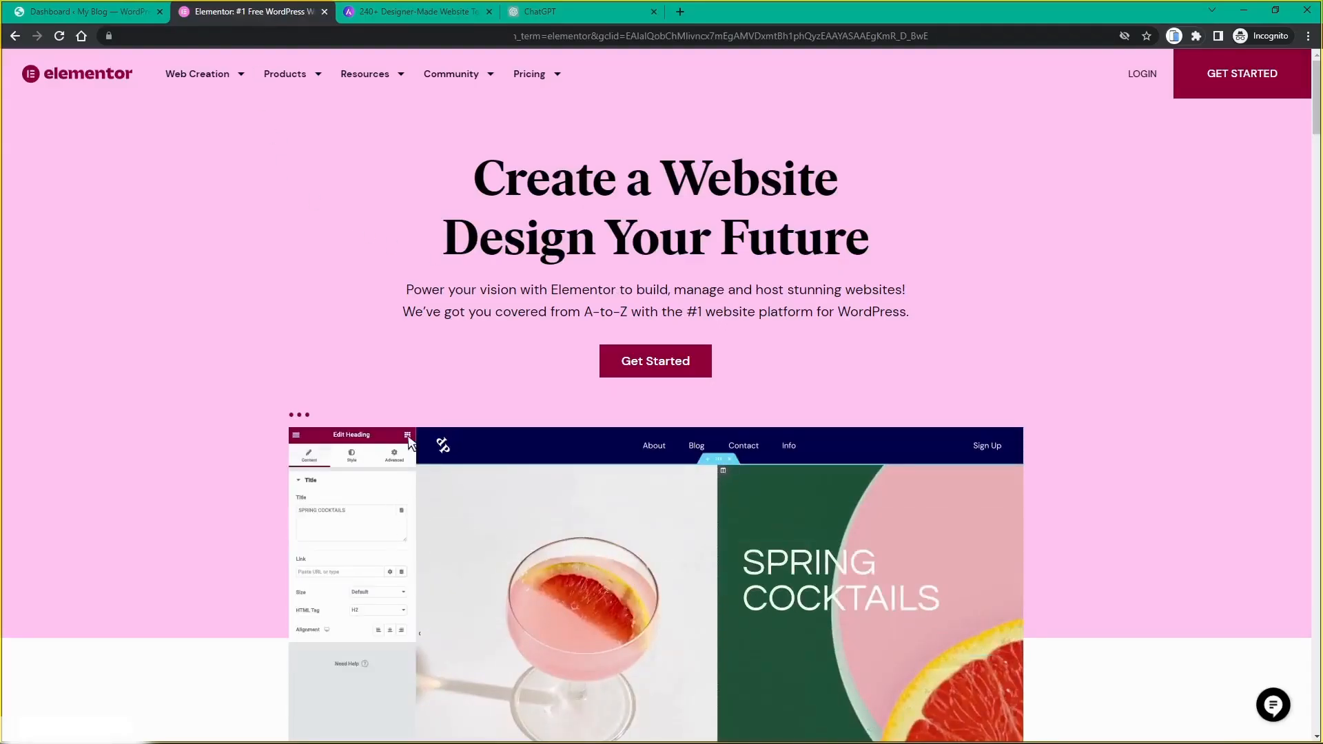
scroll(796, 241, down, 10)
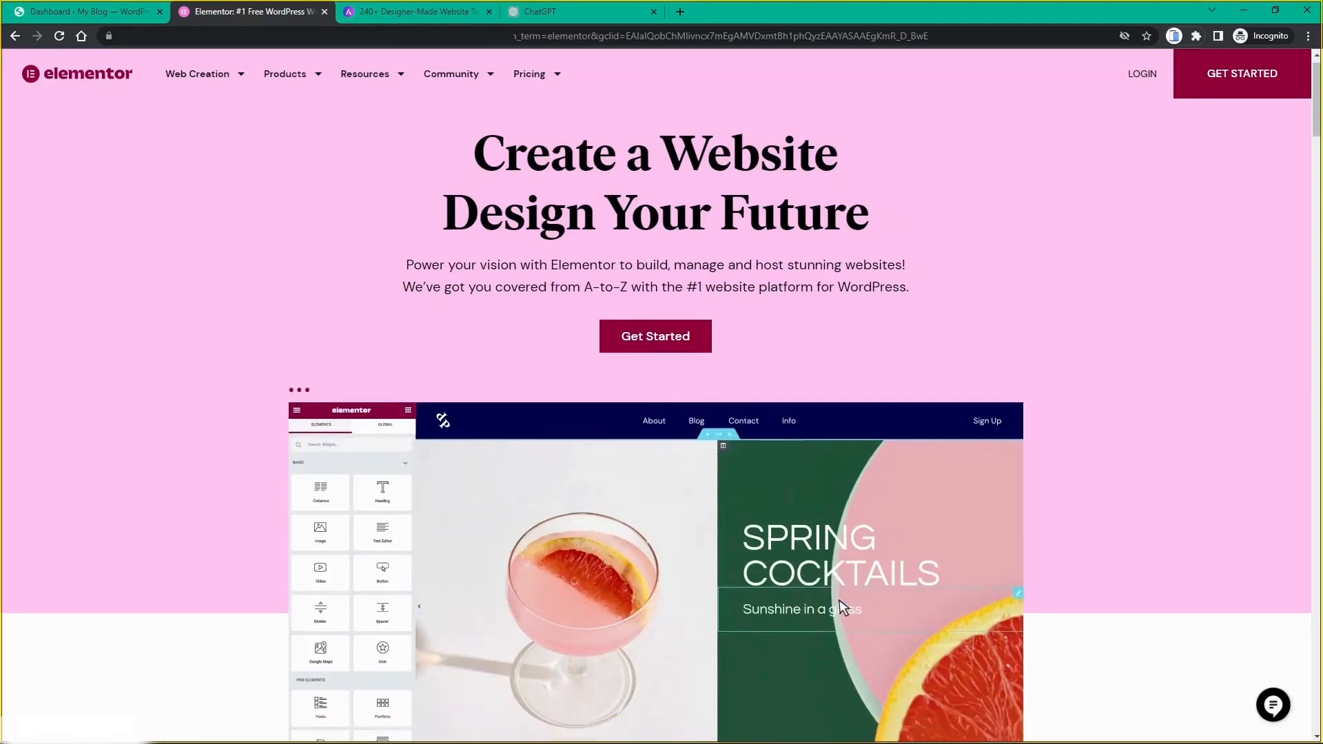
scroll(796, 247, down, 6)
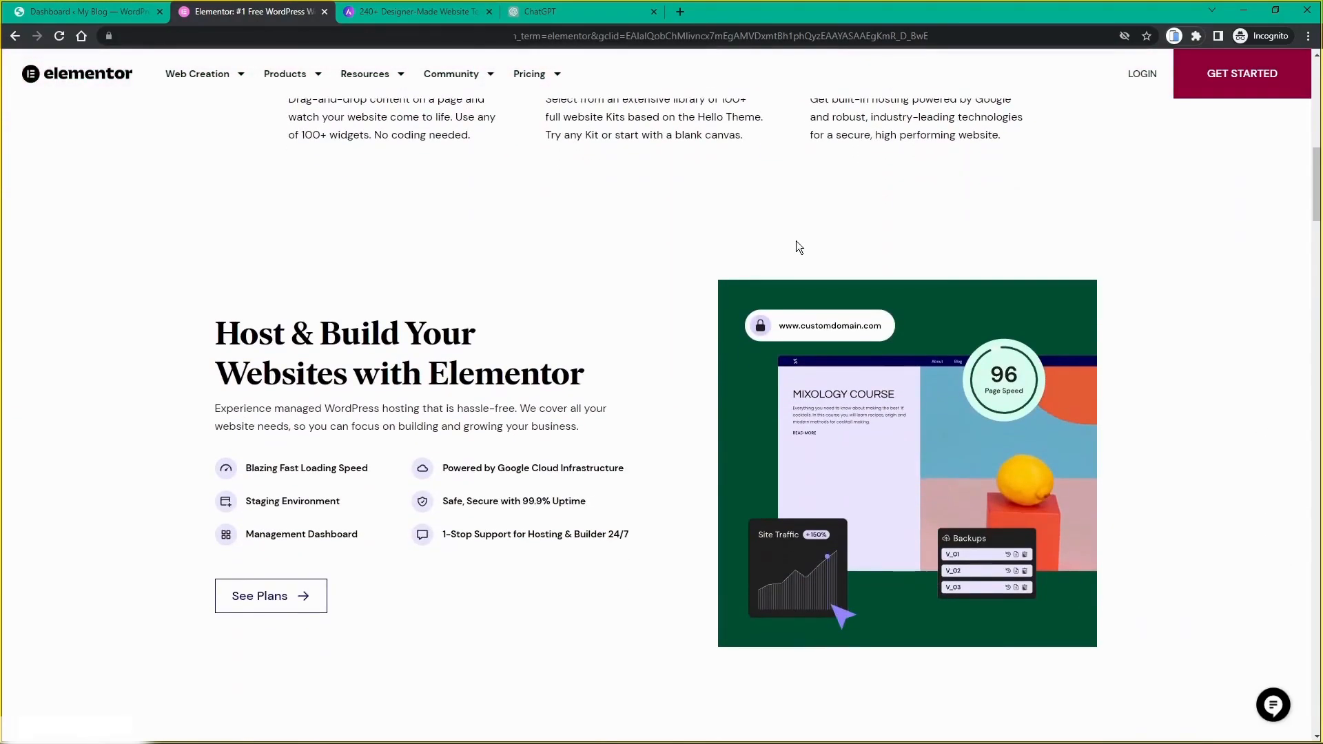
scroll(693, 308, up, 7)
scroll(693, 307, up, 7)
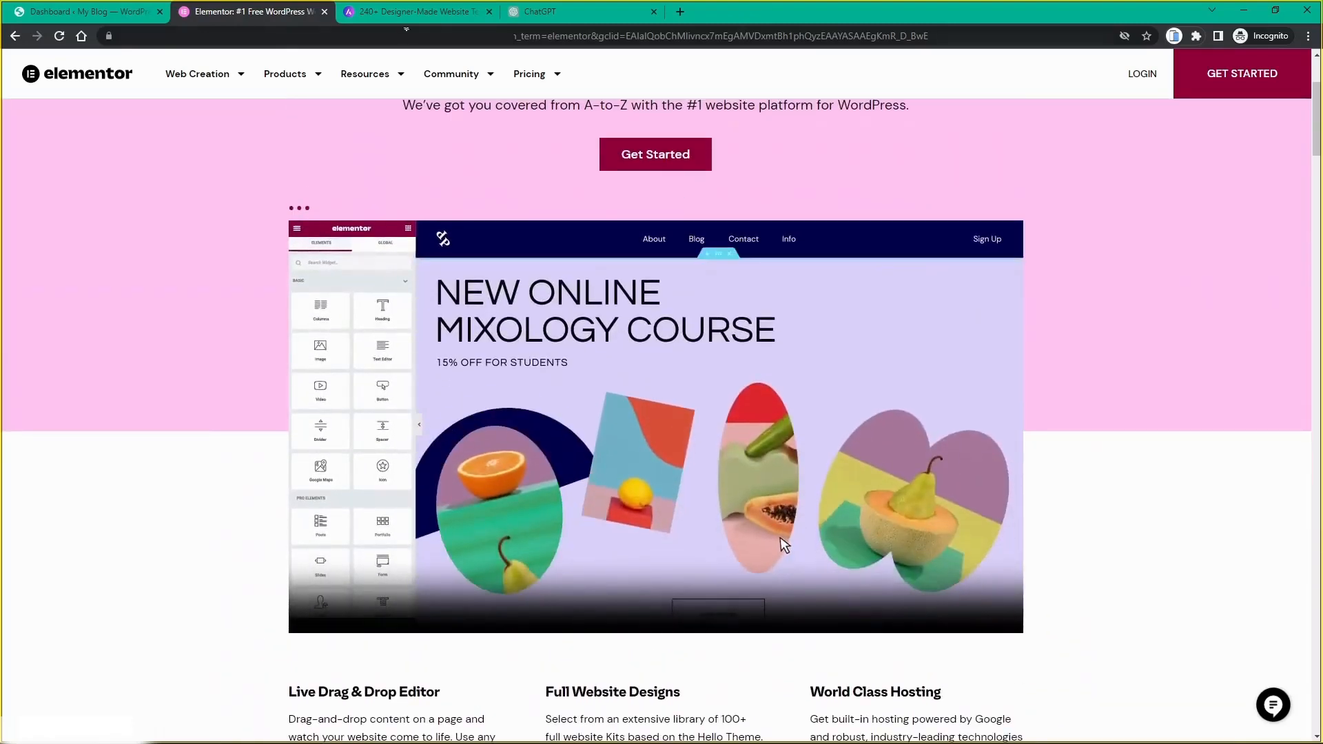
click(405, 13)
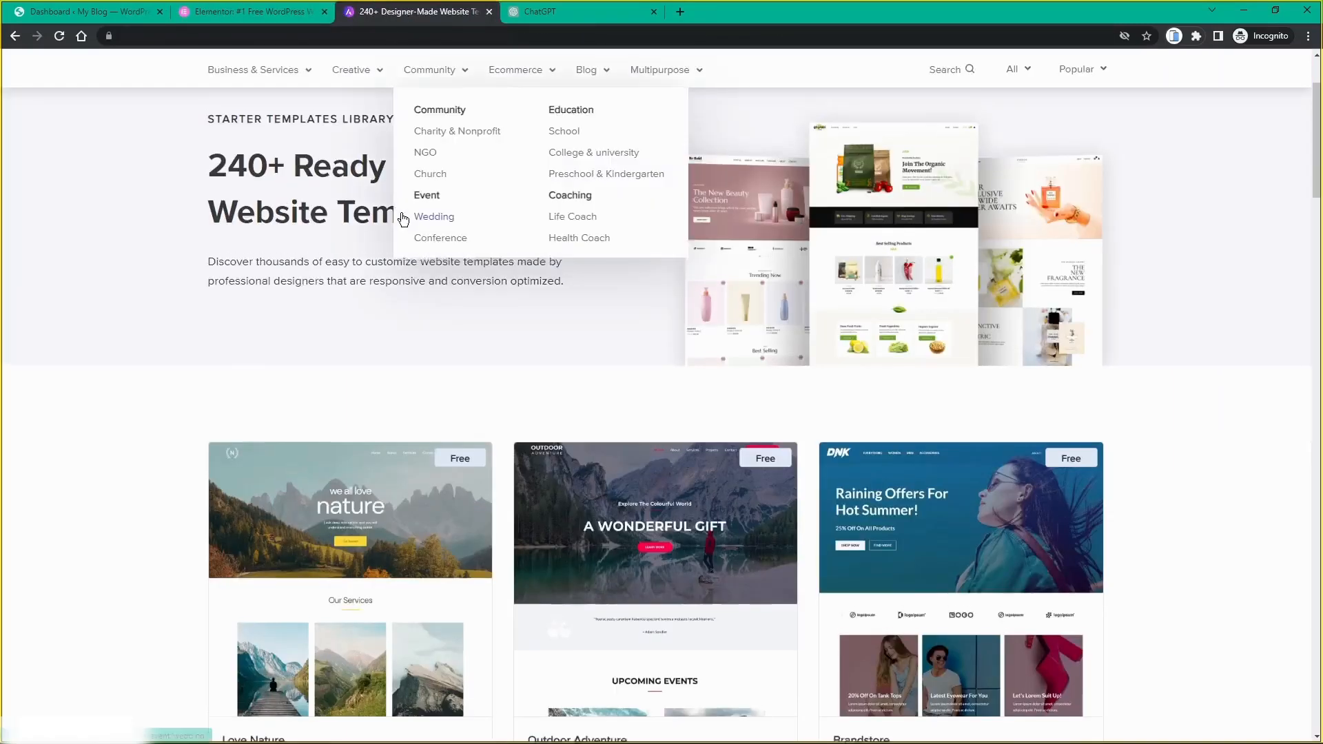
Step: Browse the '240+ Ready to Import Website Templates' cards and return to the top
scroll(284, 130, up, 2)
mouse_move(293, 148)
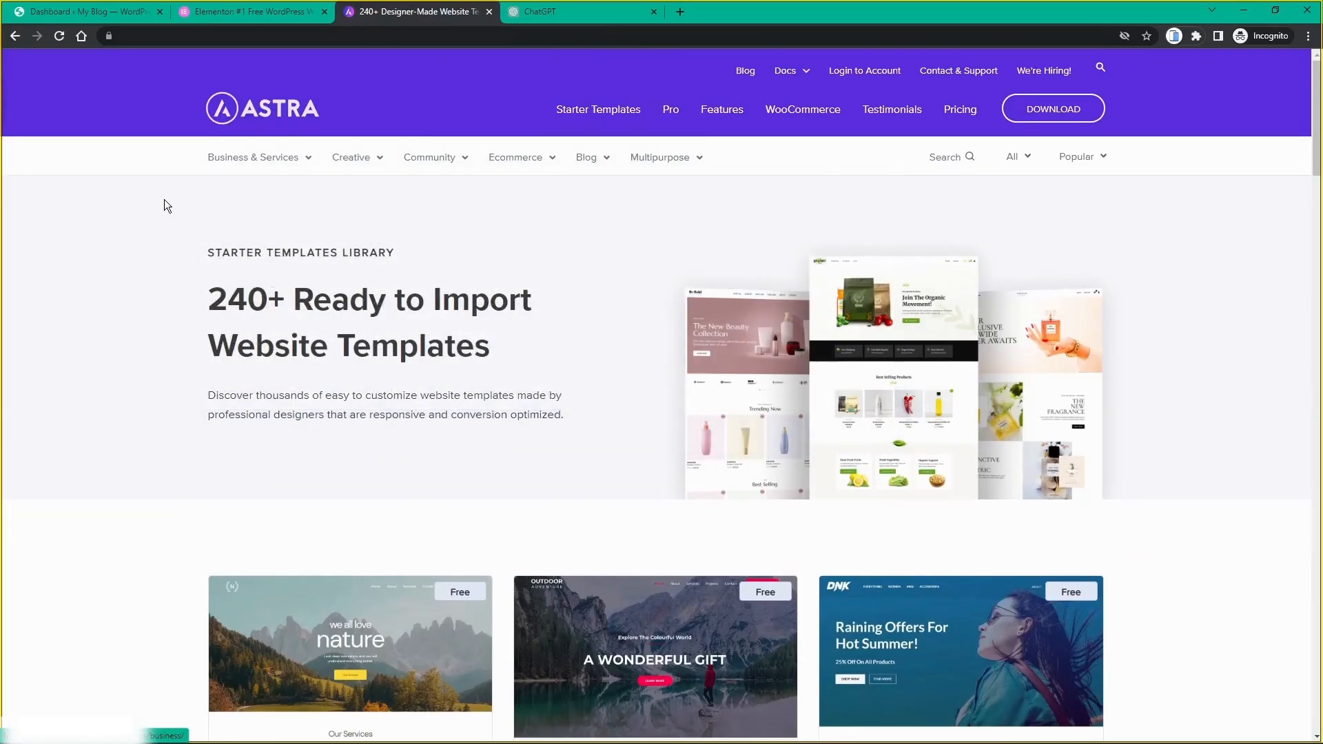
scroll(167, 210, down, 10)
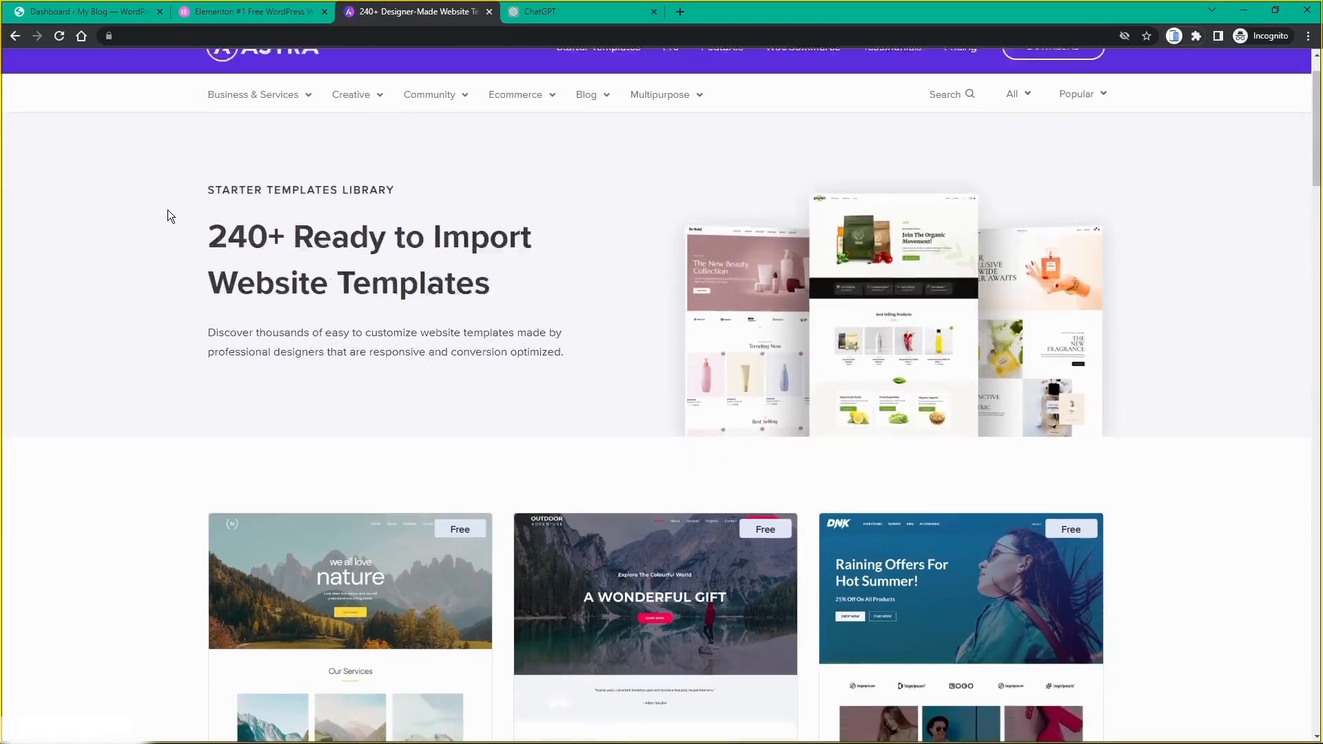
scroll(181, 228, down, 1)
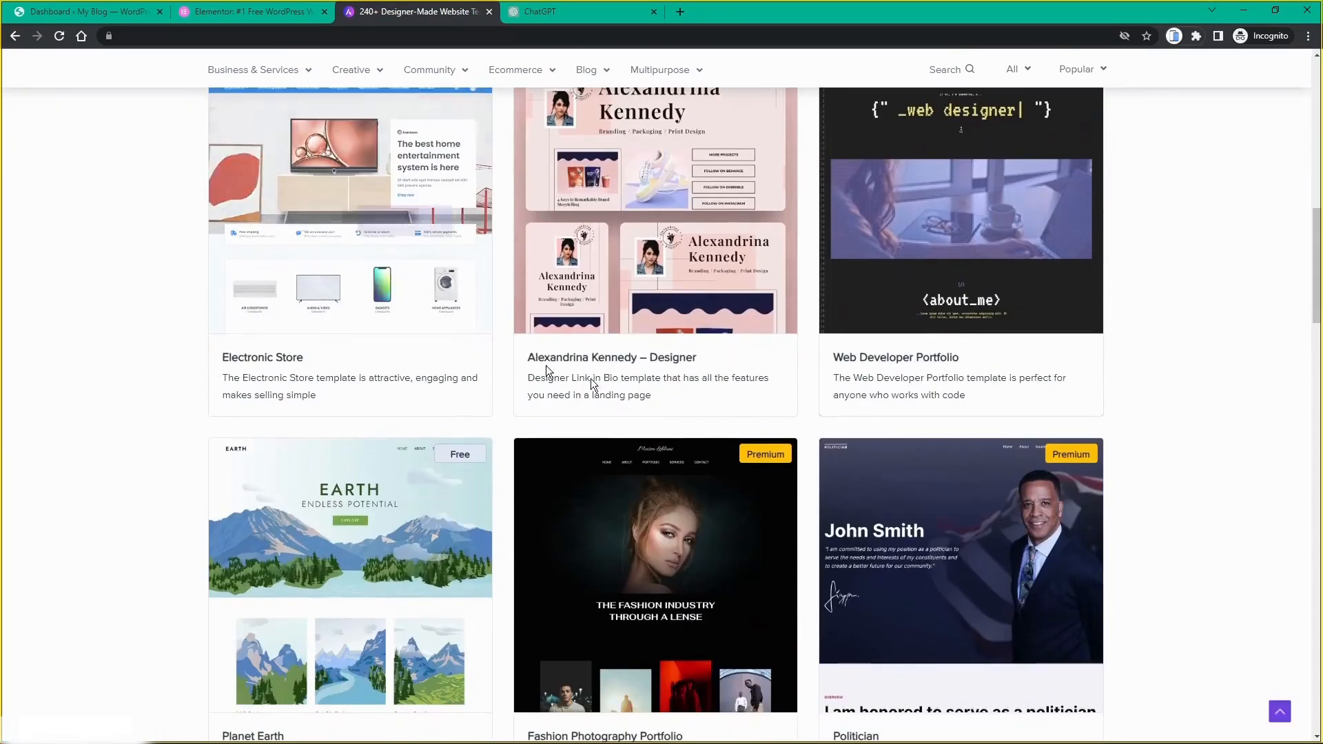
scroll(637, 301, up, 12)
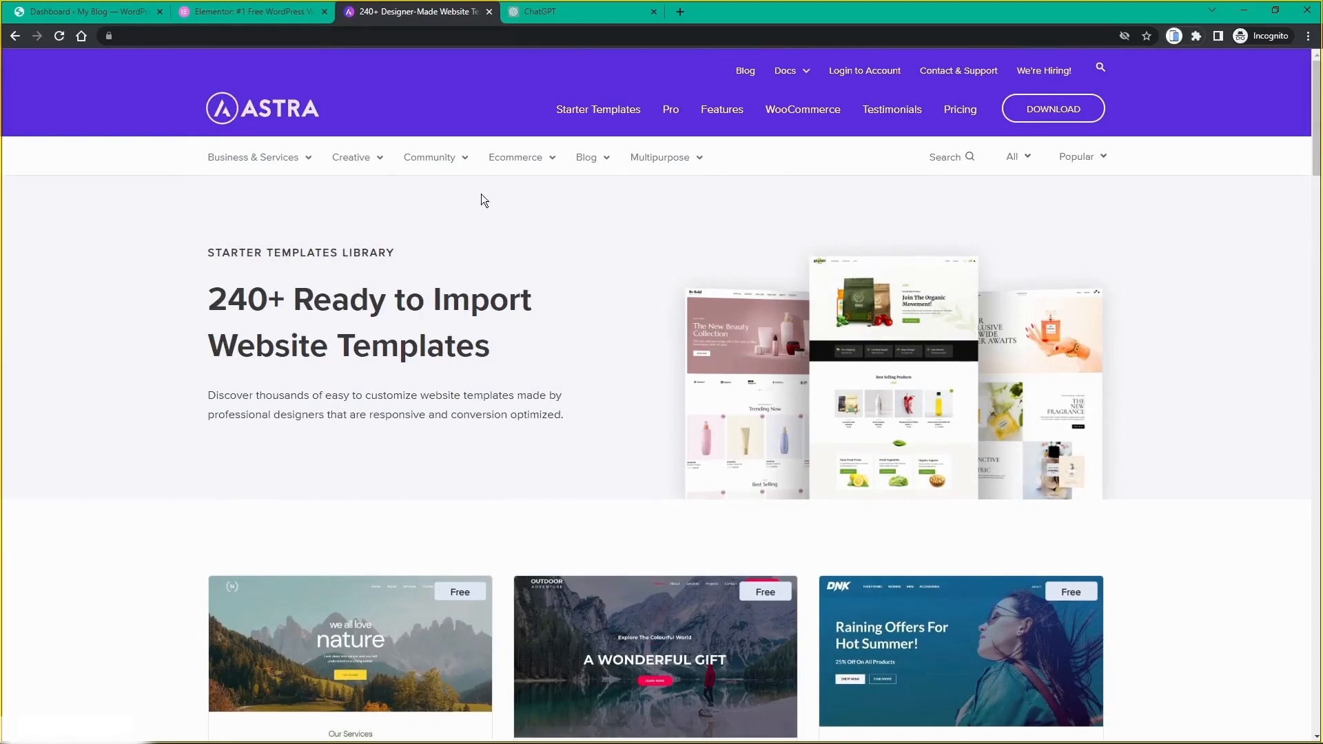
Step: Glance at ChatGPT's empty start page, then go back to the My Blog Dashboard
click(556, 16)
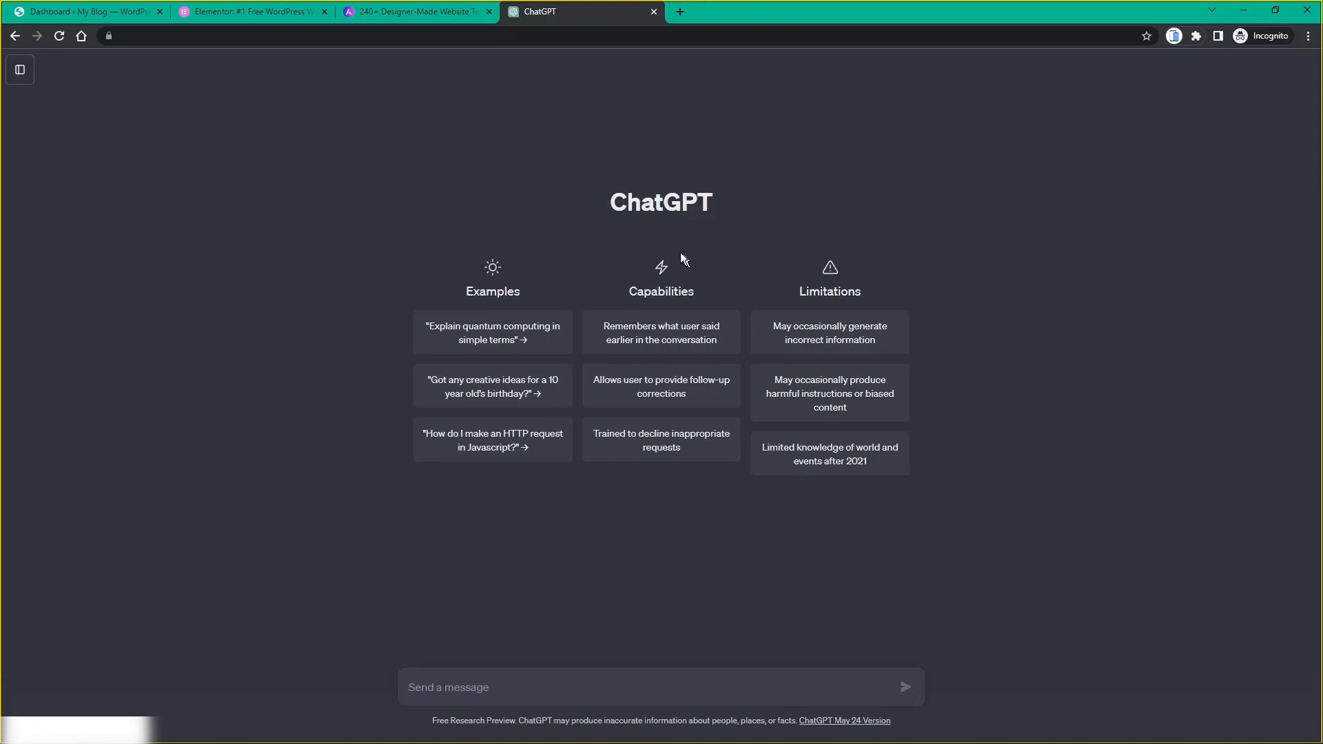
click(88, 13)
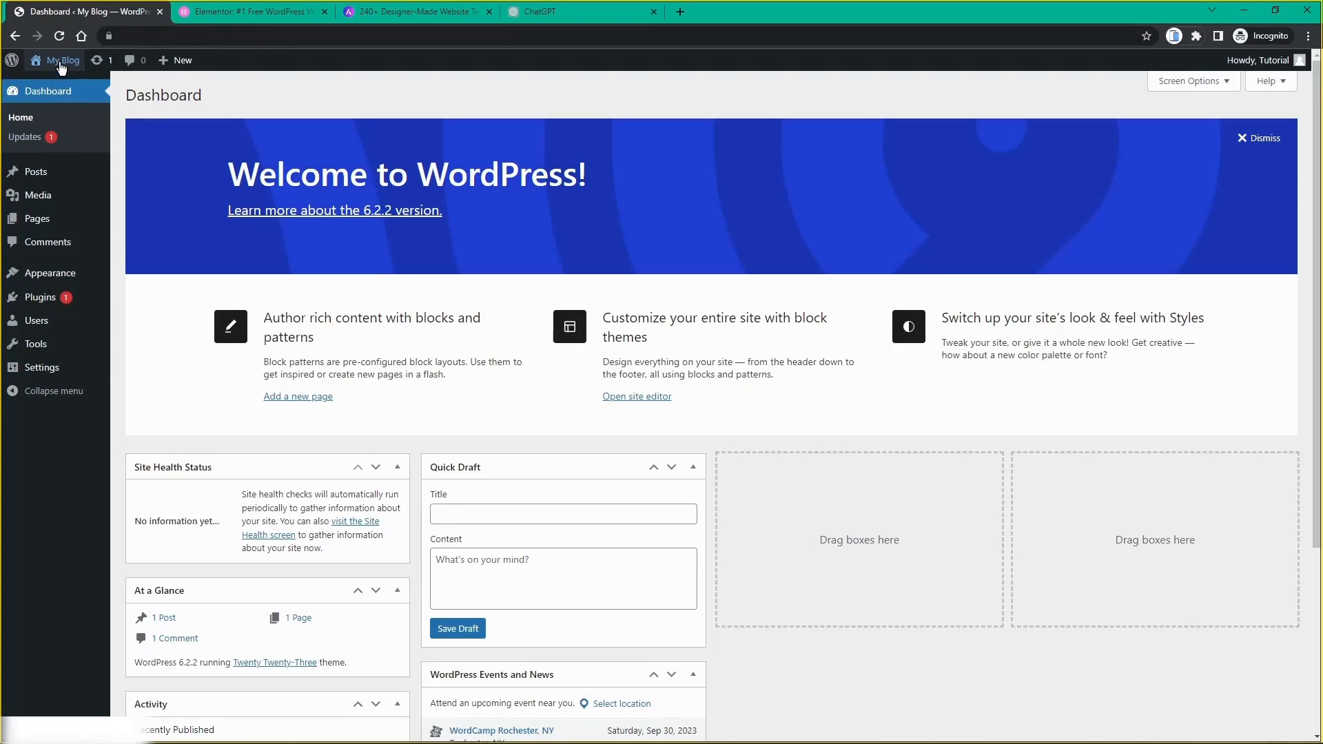
Step: Open the My Blog front page via Visit Site in a new tab, check it, and return to the Dashboard
mouse_move(60, 64)
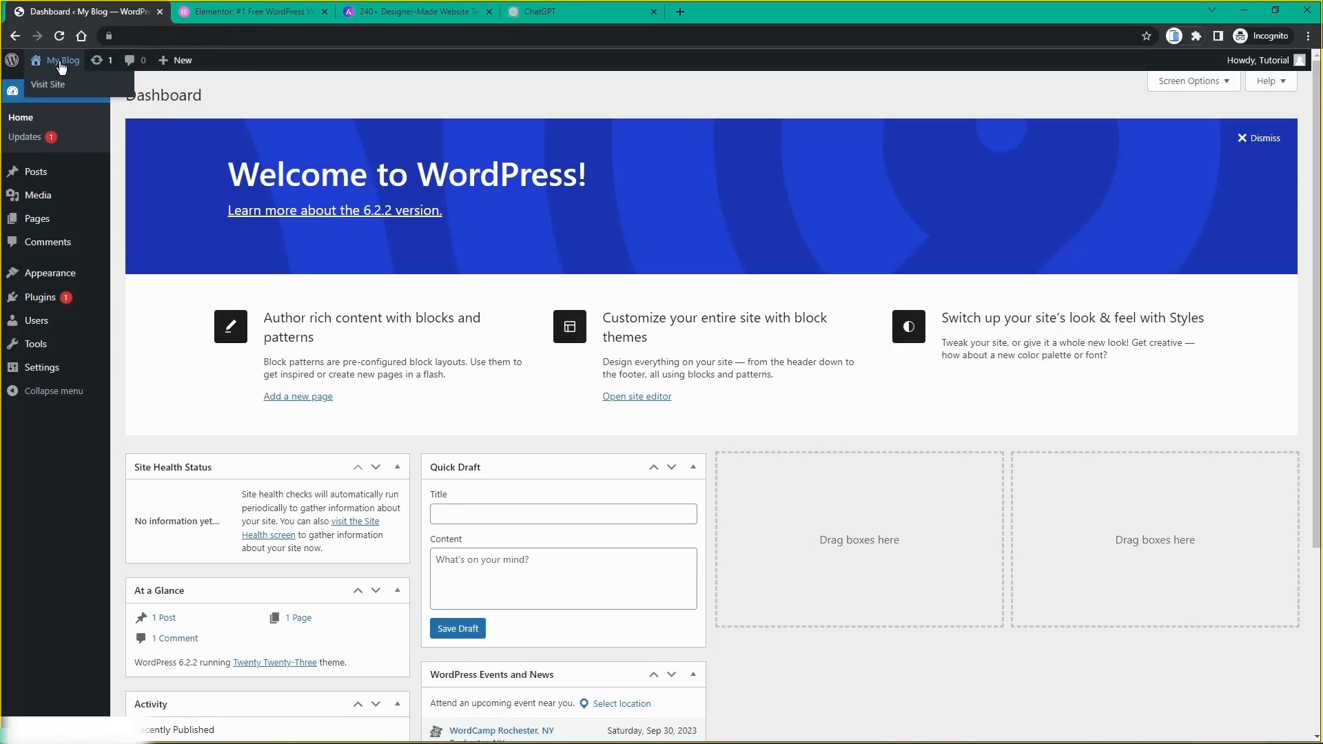
middle_click(60, 64)
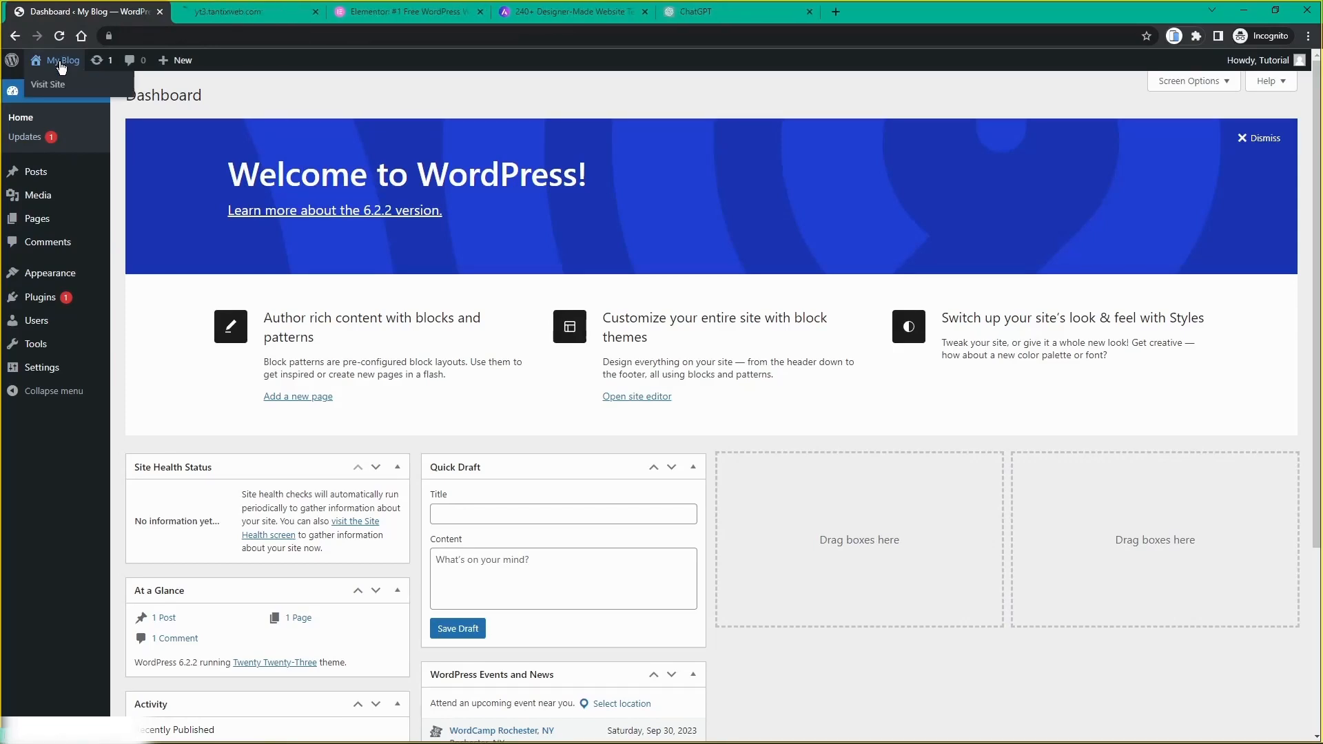
click(257, 20)
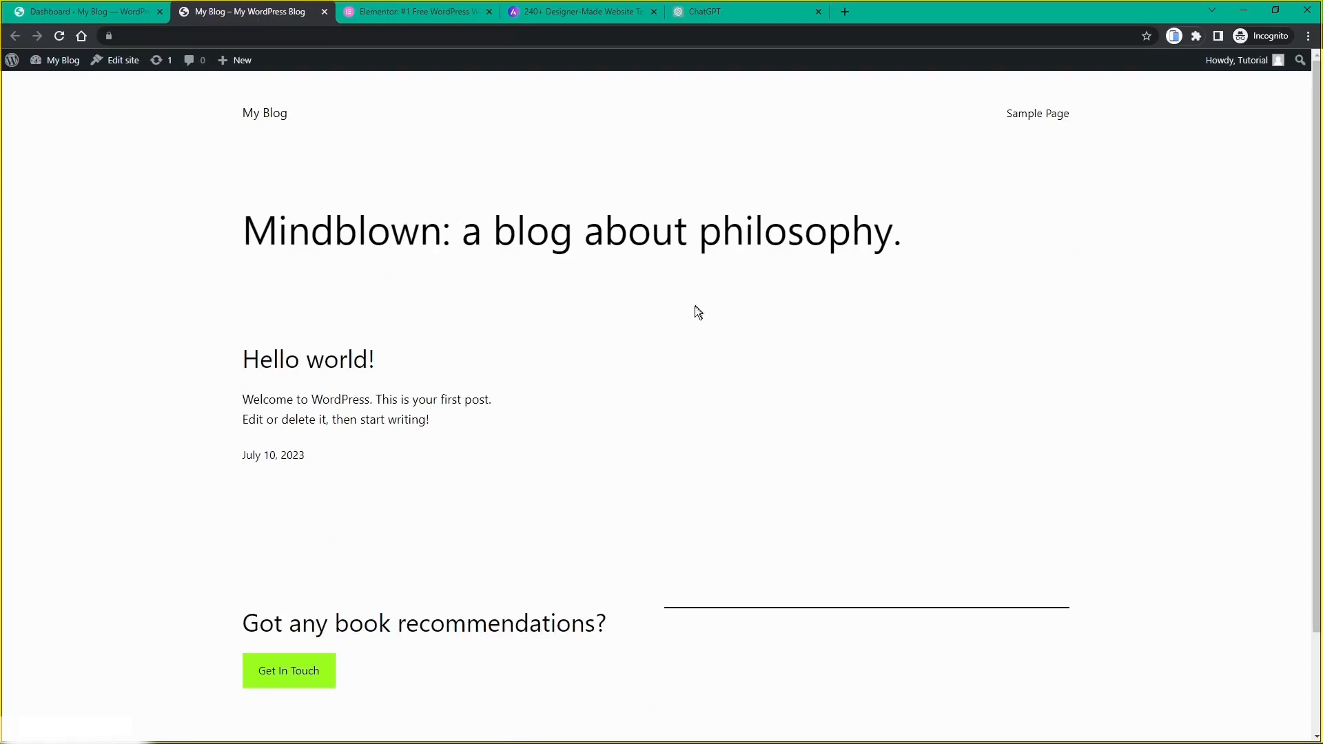
scroll(695, 308, down, 2)
scroll(695, 307, up, 2)
click(105, 11)
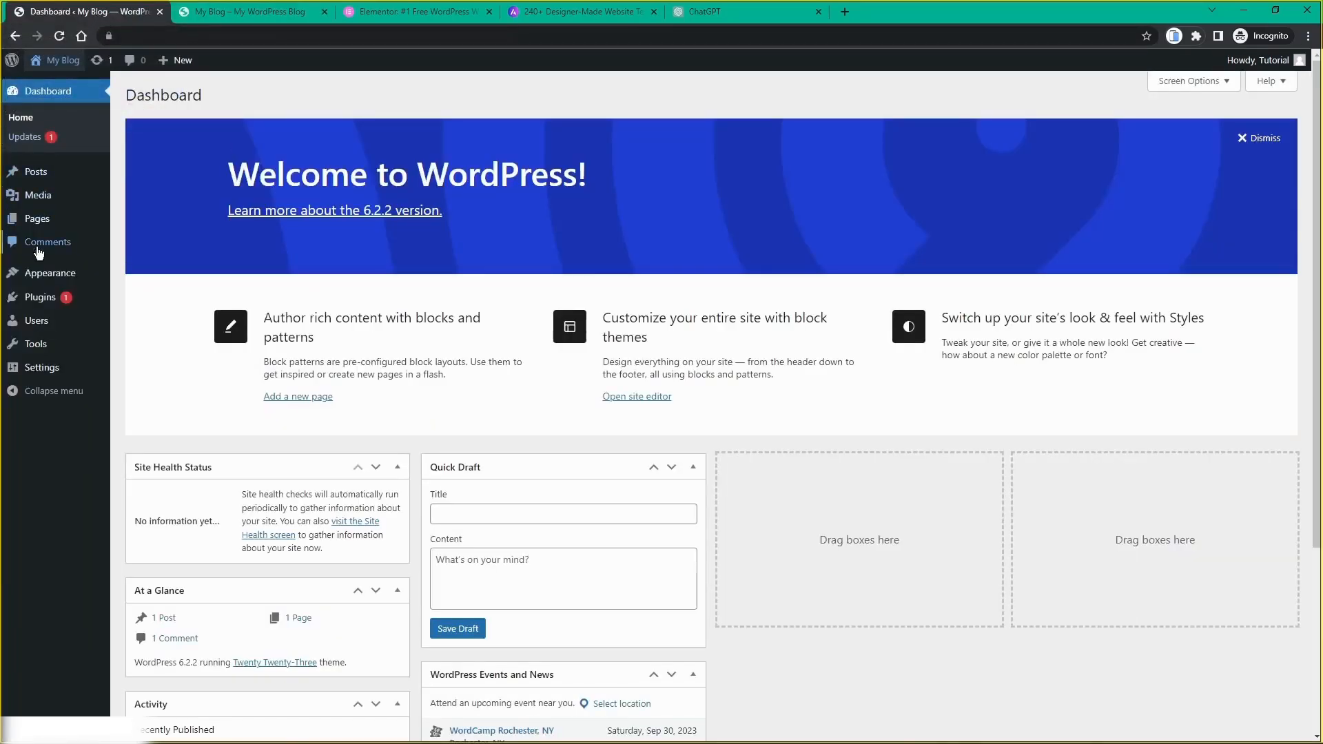
Step: Search for 'astra' on the Plugins > Add New page
click(43, 305)
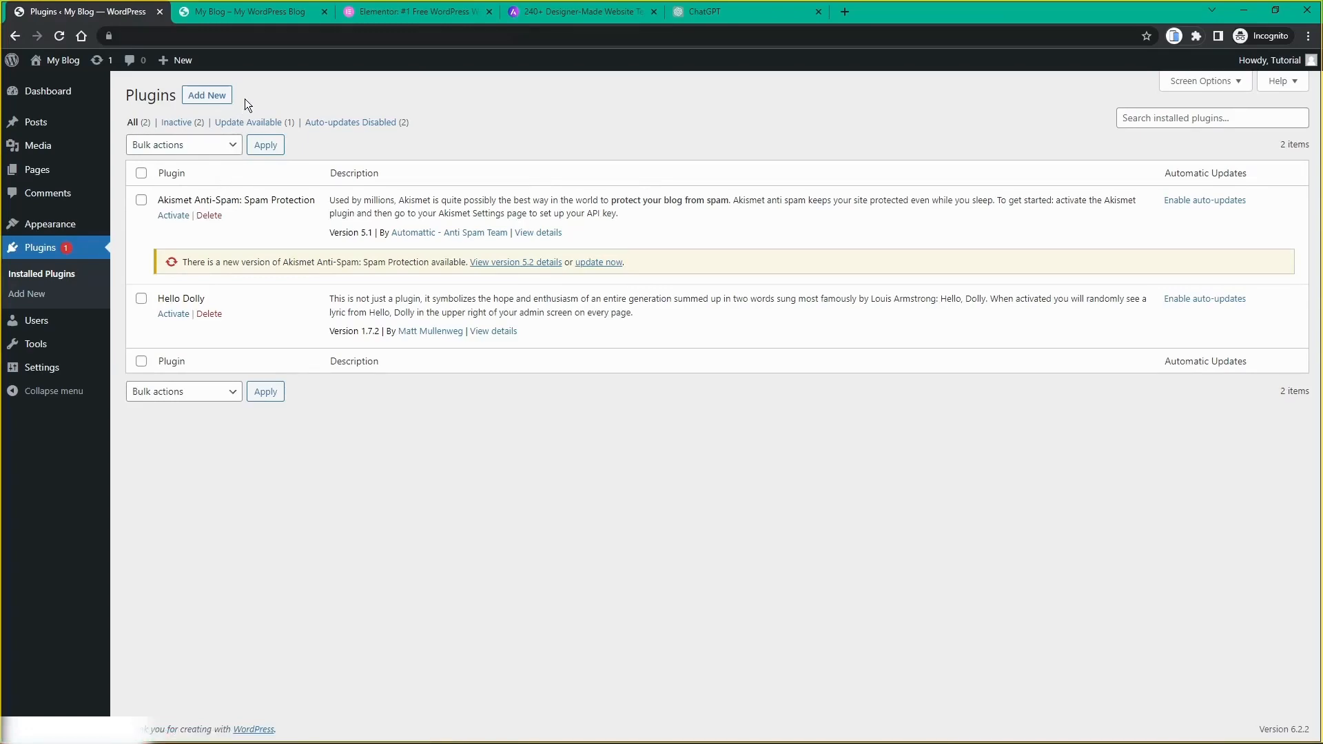
click(203, 103)
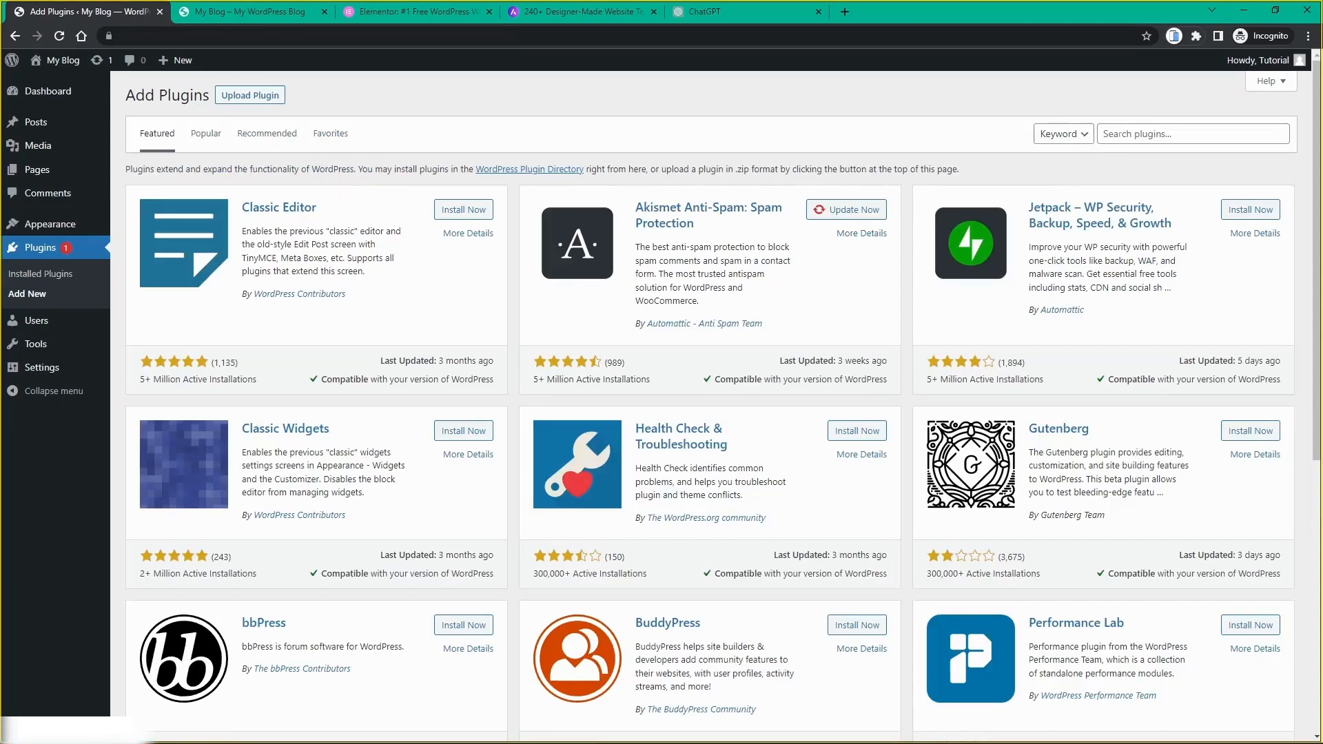
click(1118, 135)
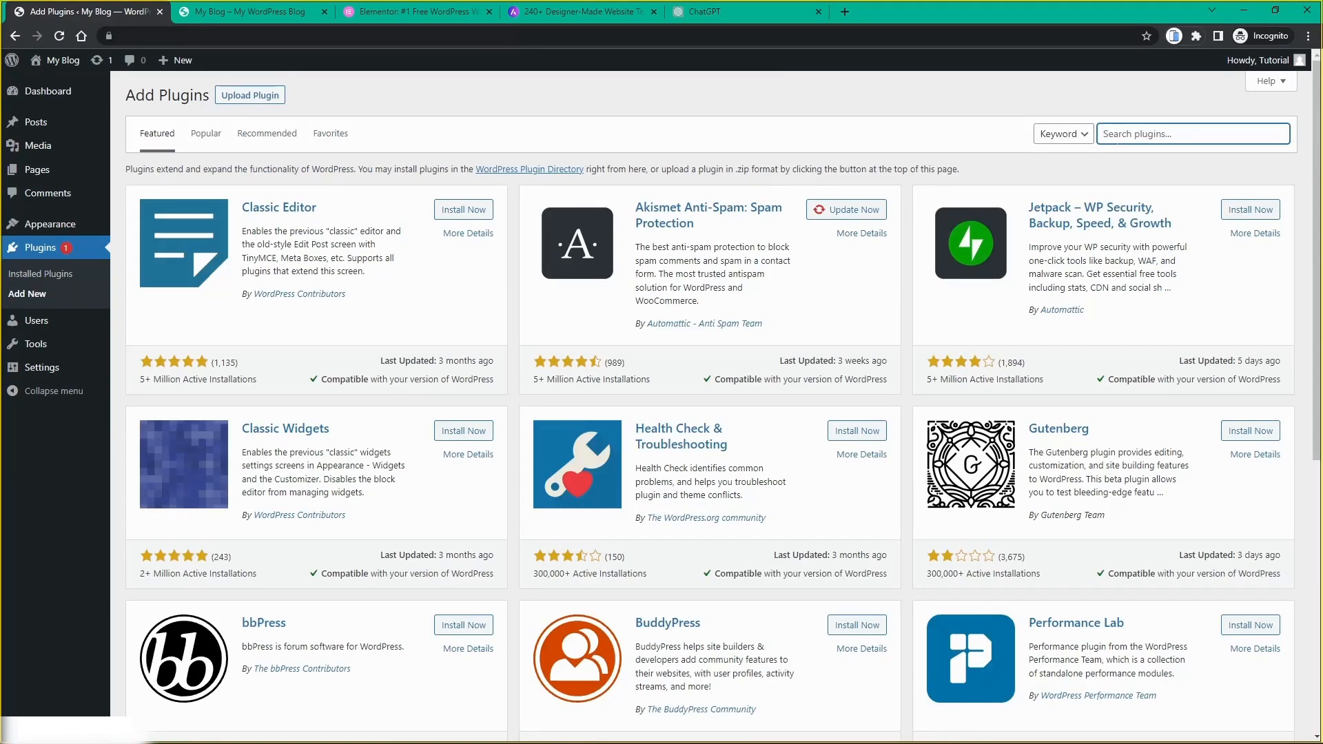
text(astra)
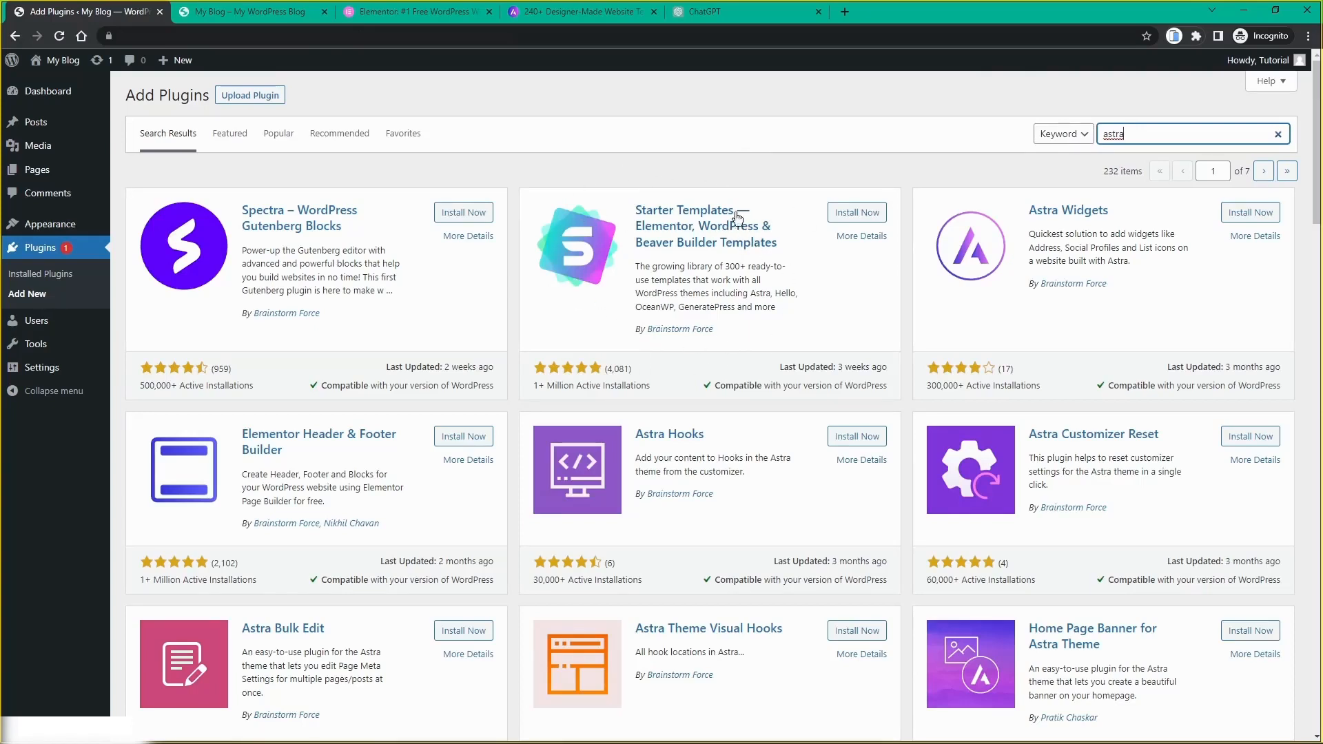
Step: Install and activate the Starter Templates plugin and go to its library
click(848, 220)
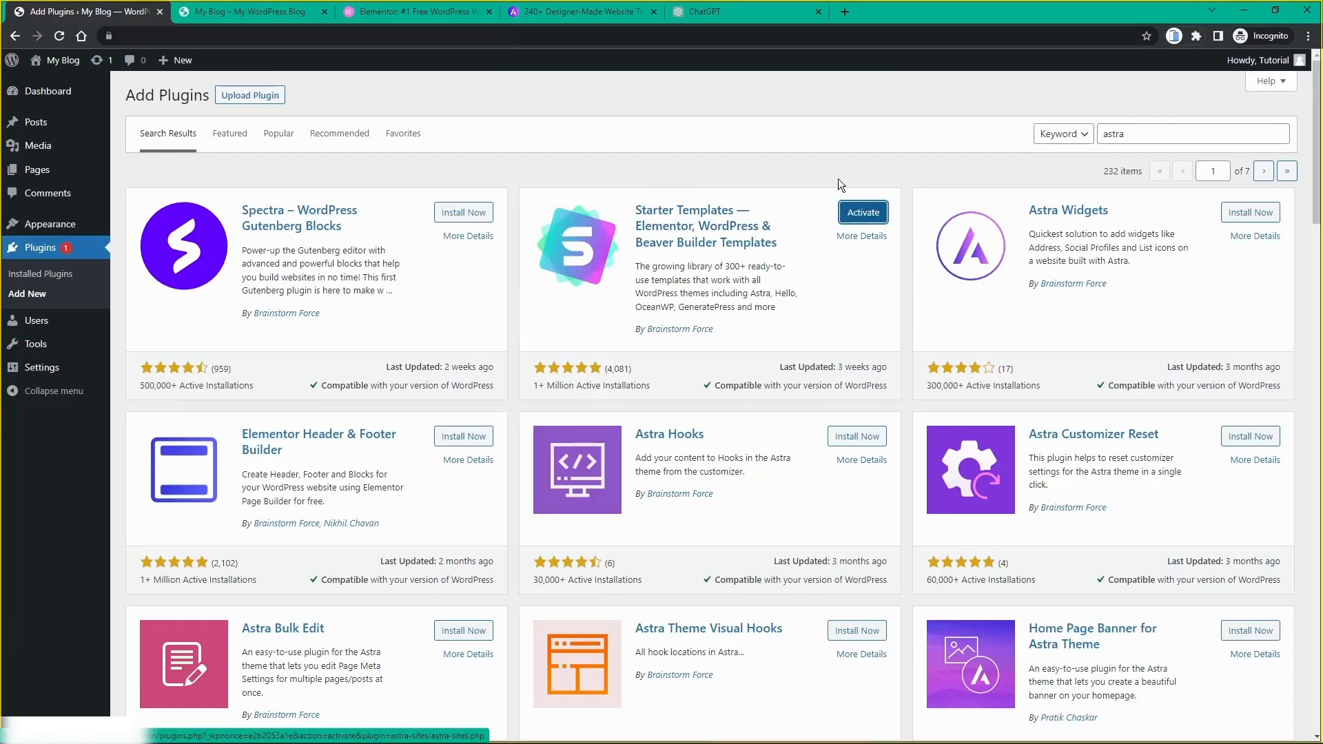
click(861, 219)
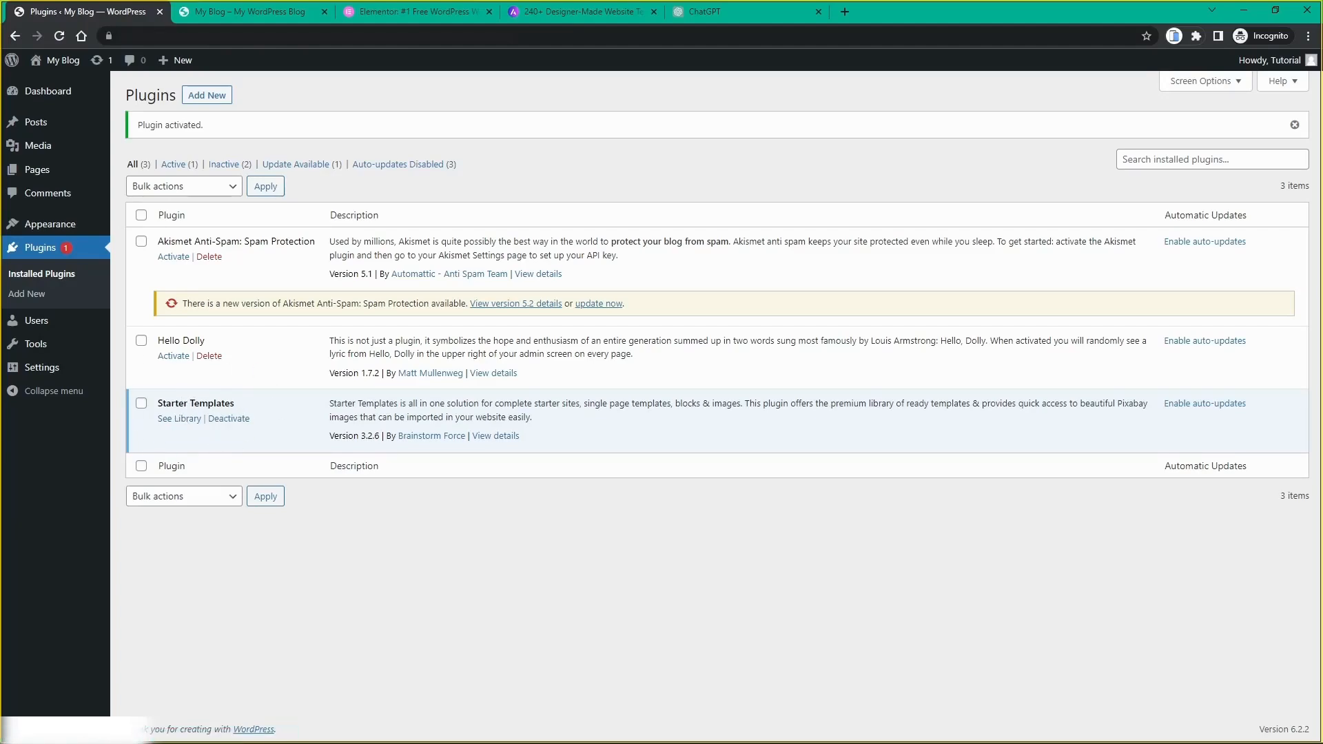
click(180, 420)
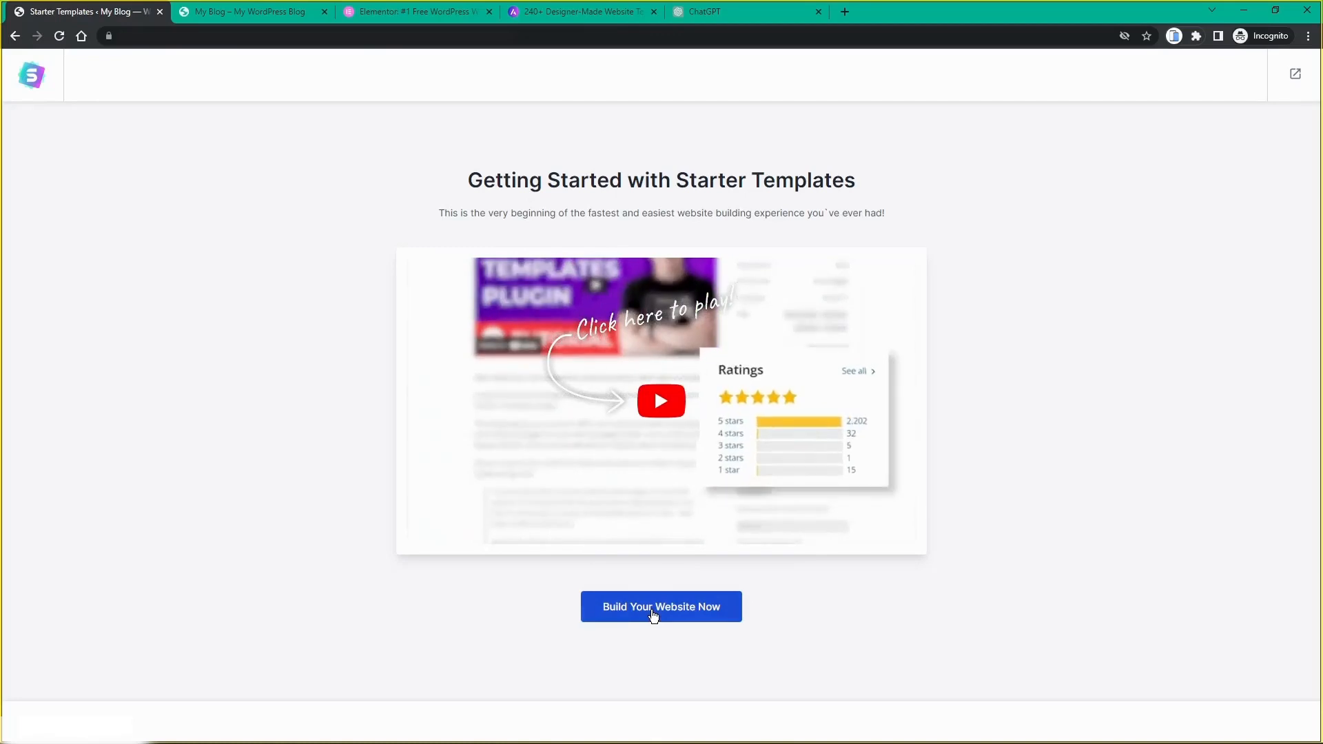
Step: Start a template-based build with Elementor and filter templates to E-Commerce
click(653, 611)
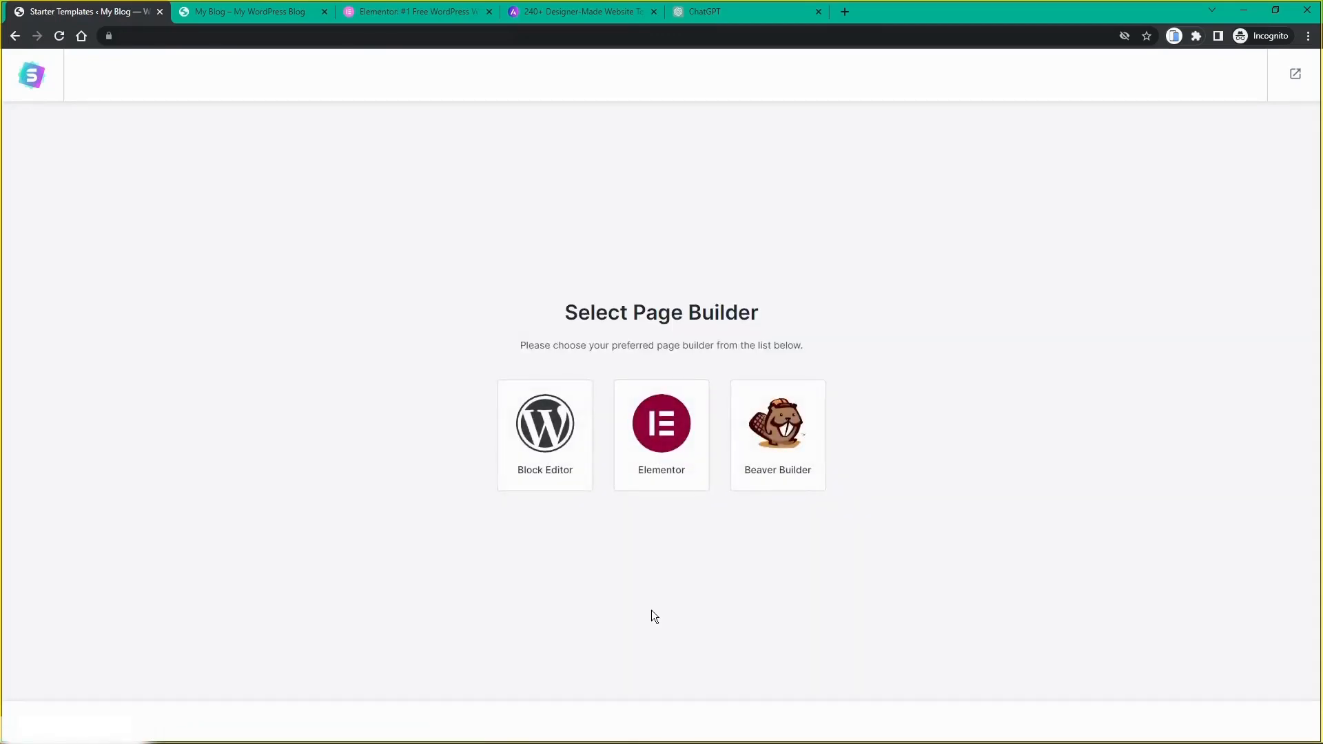
click(660, 431)
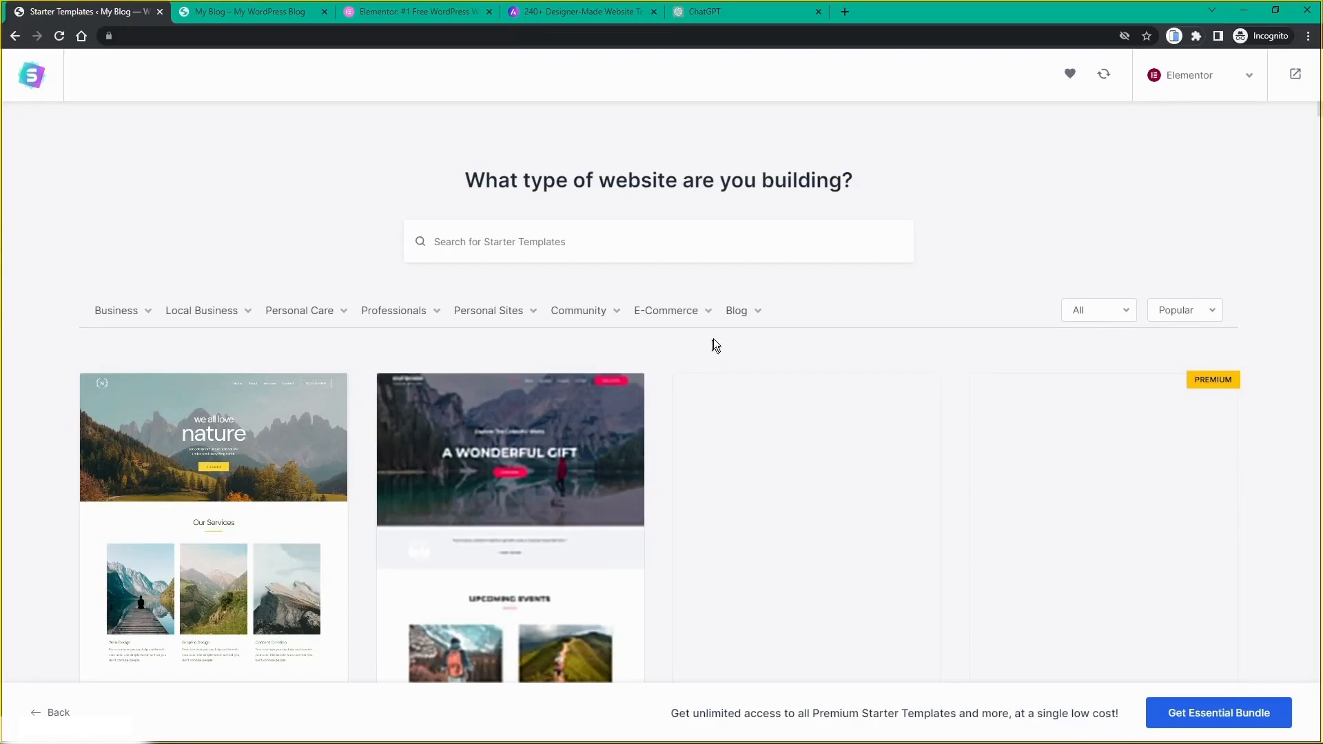
mouse_move(390, 318)
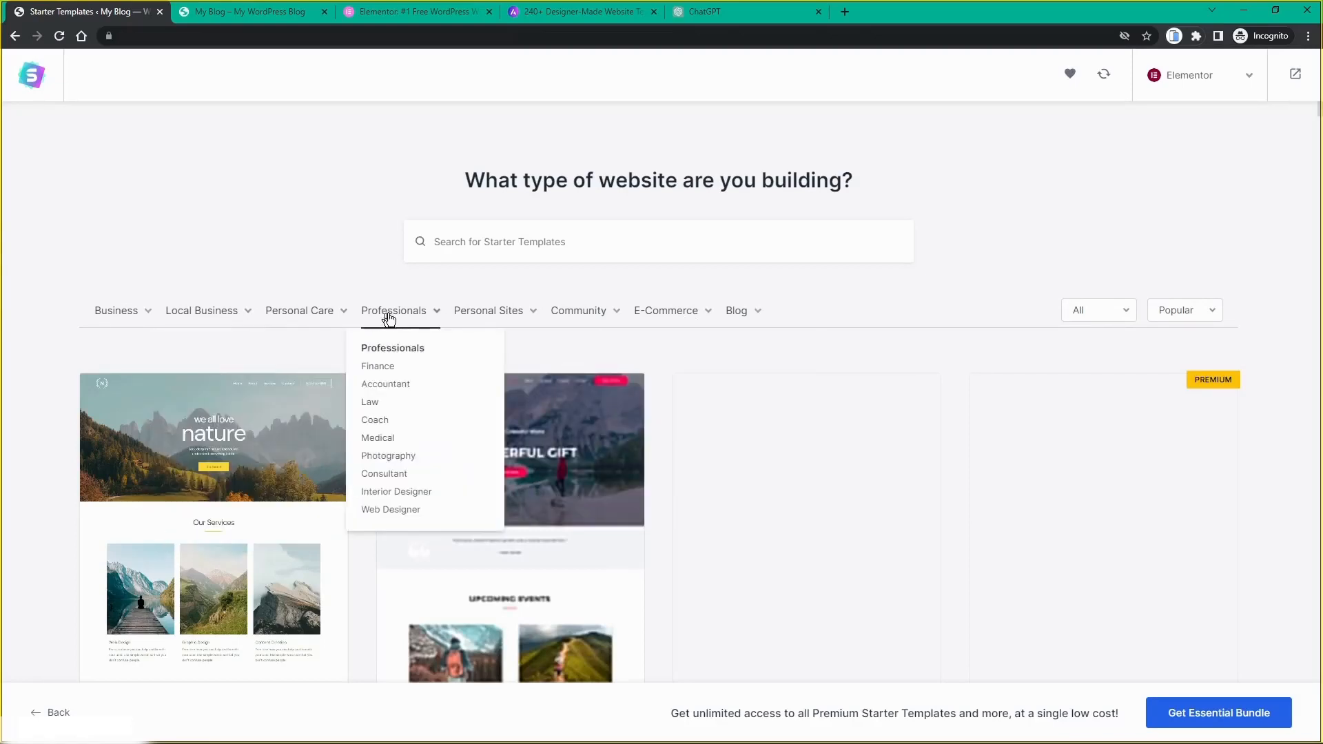
mouse_move(667, 323)
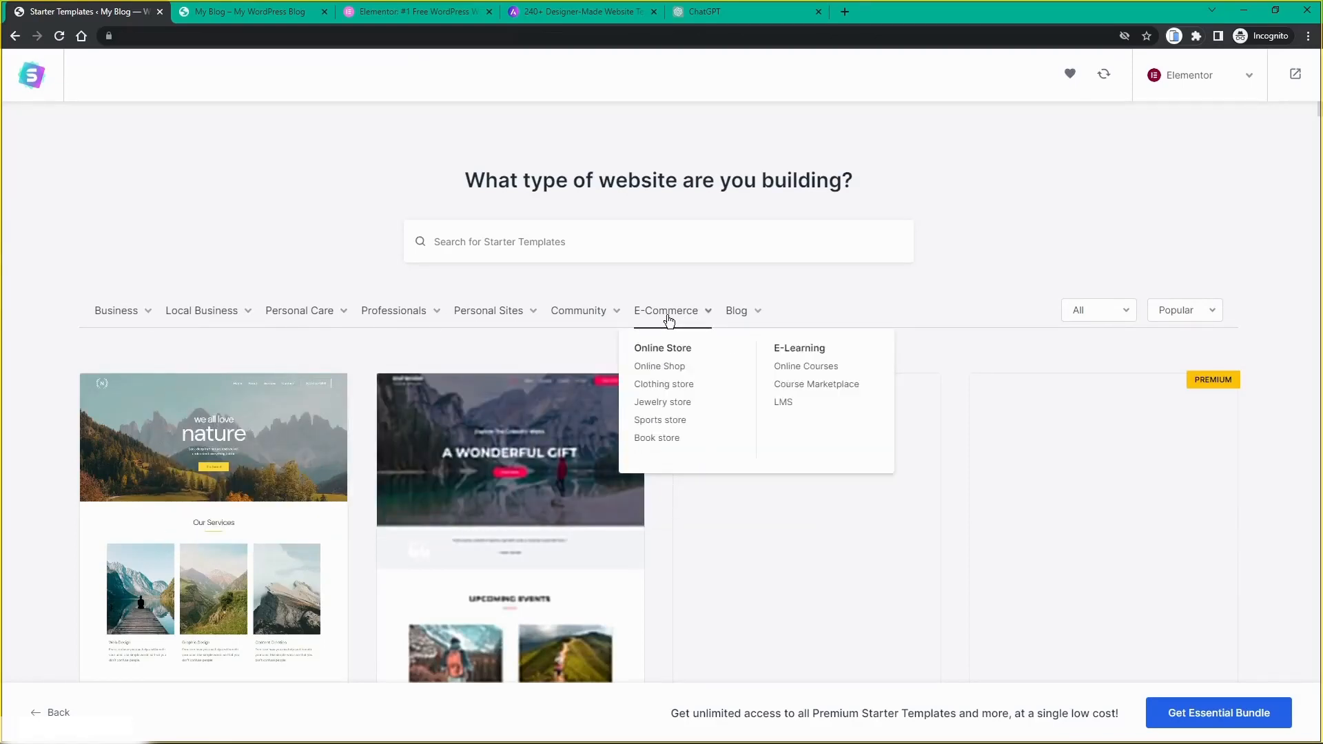
click(668, 317)
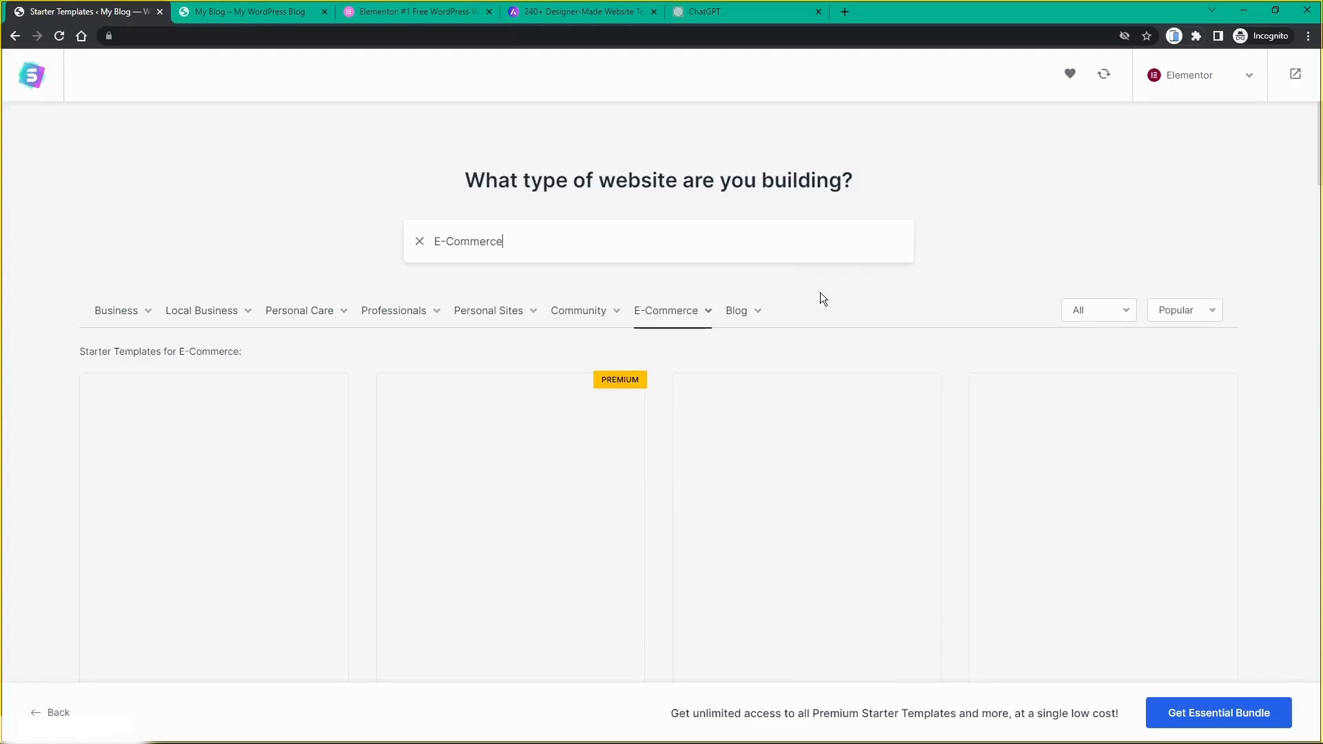
Step: Look through the E-Commerce templates and choose Book Store
scroll(817, 295, down, 1)
scroll(817, 295, down, 9)
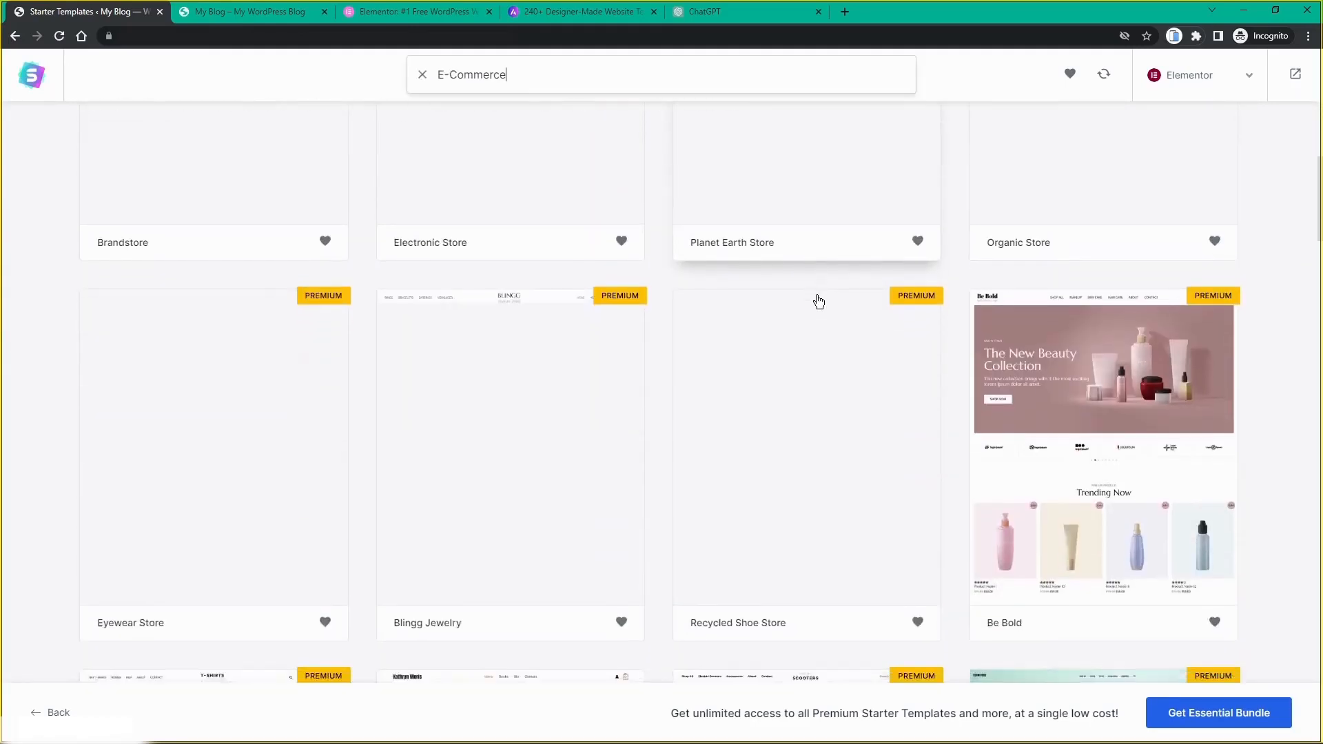
scroll(819, 296, up, 6)
scroll(819, 300, up, 3)
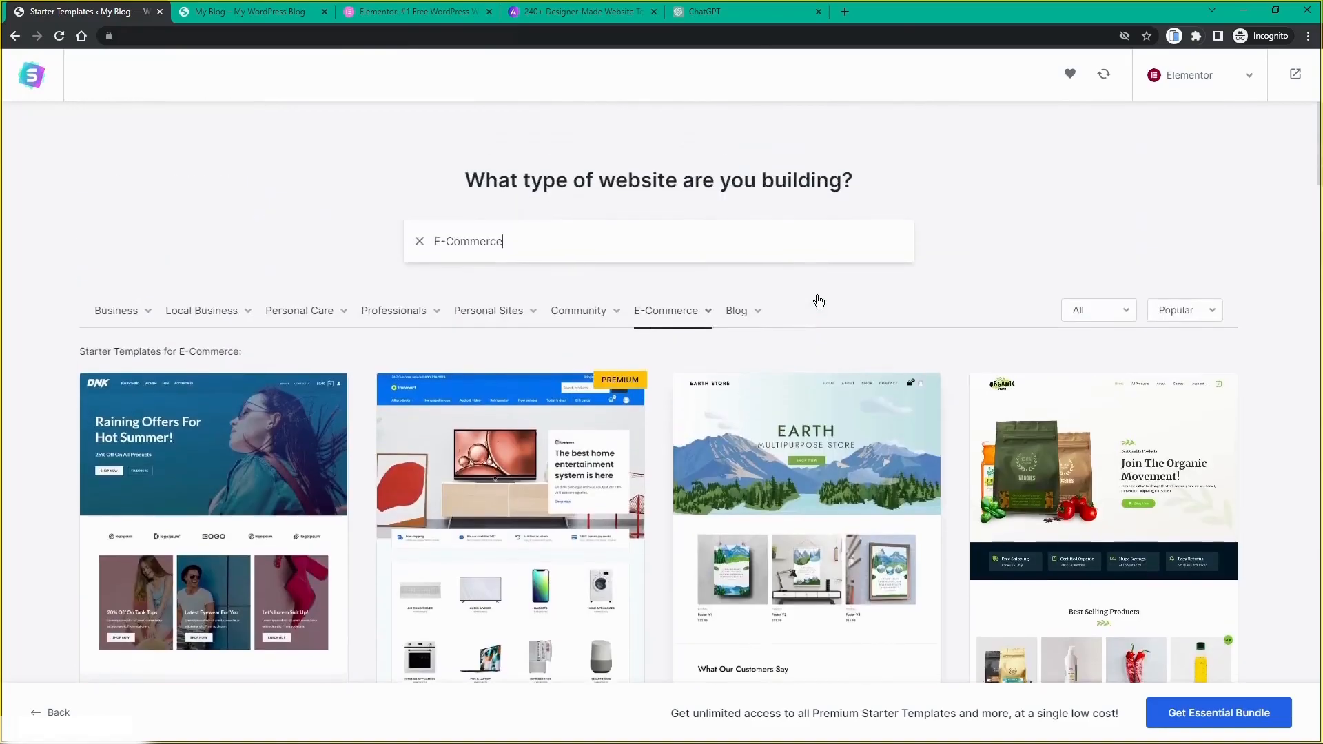
scroll(817, 299, down, 5)
scroll(817, 298, down, 10)
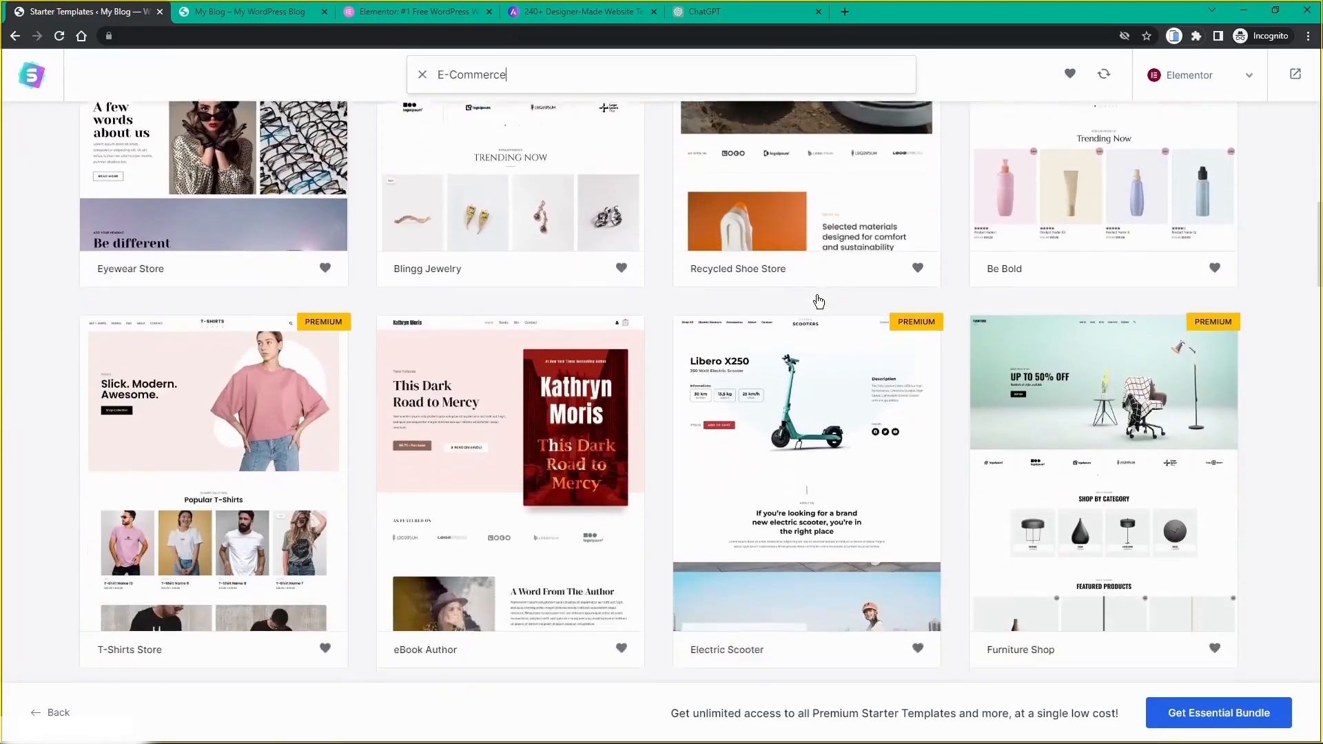
scroll(818, 300, down, 10)
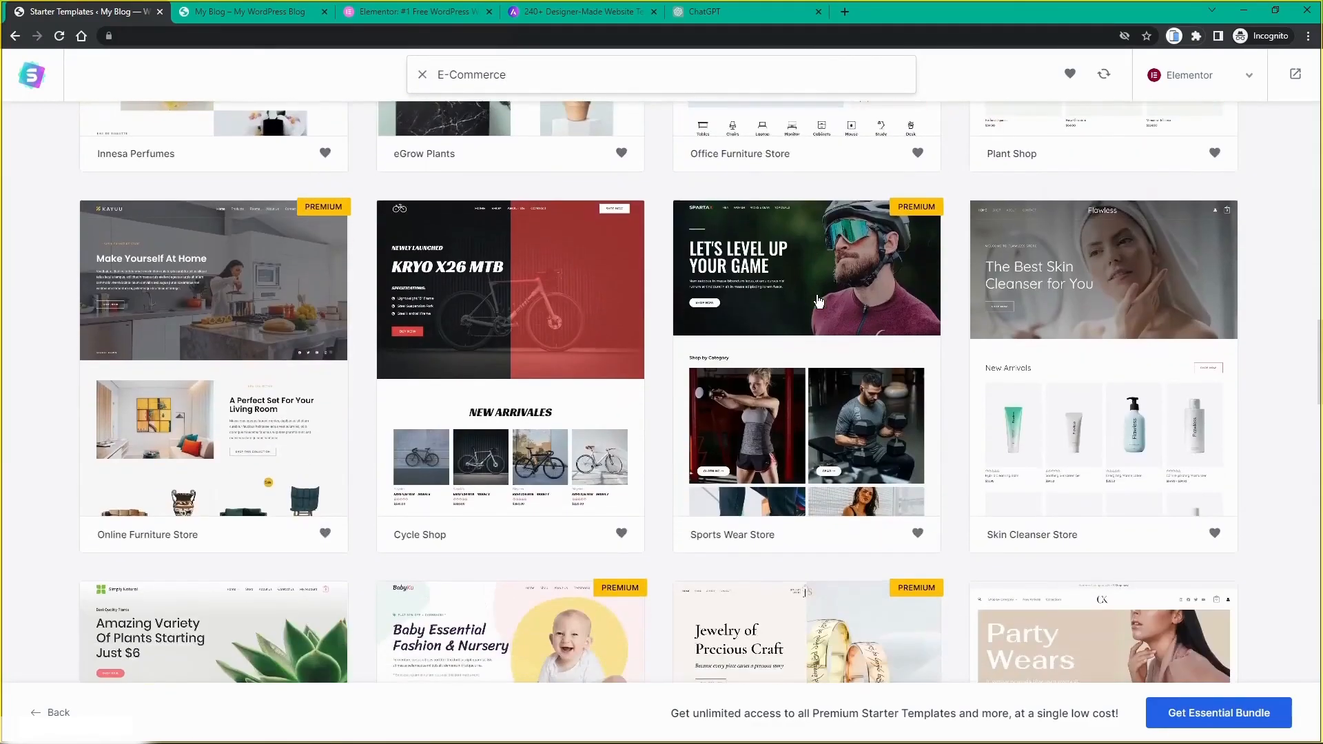
scroll(819, 300, down, 5)
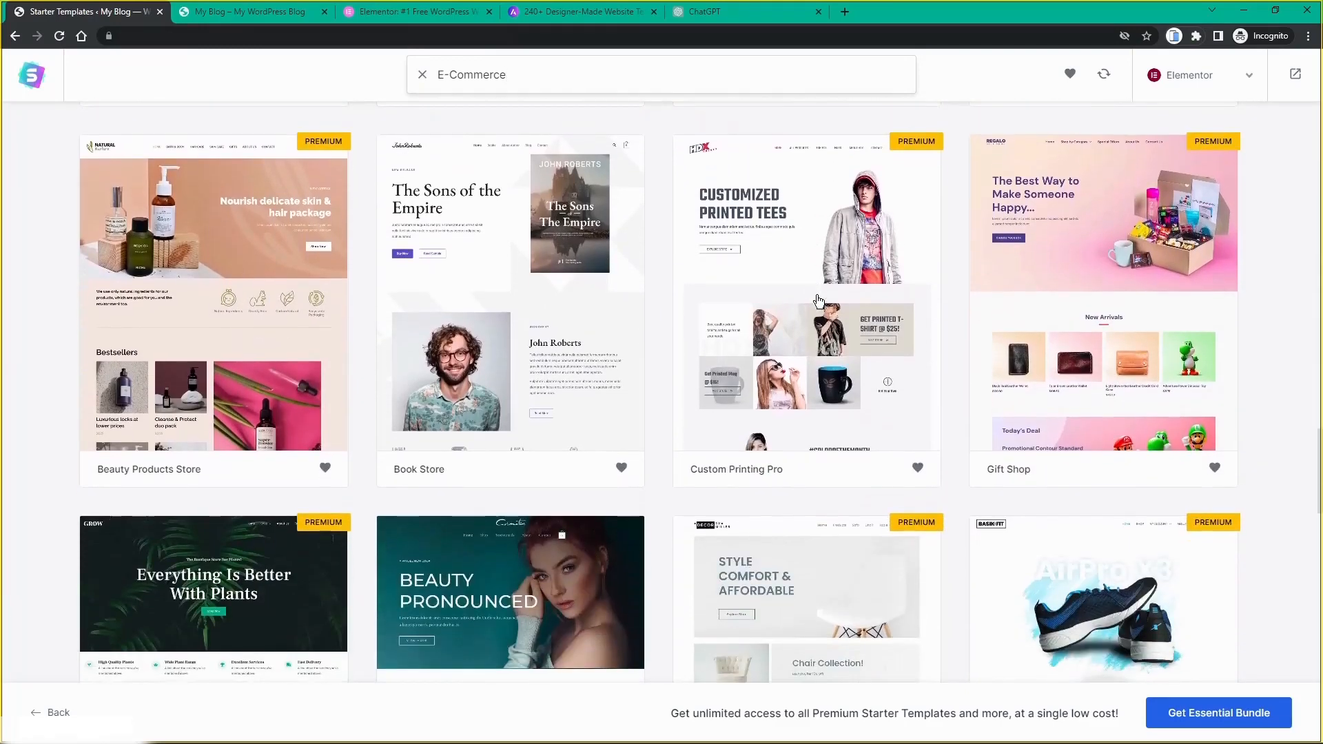
scroll(444, 331, up, 1)
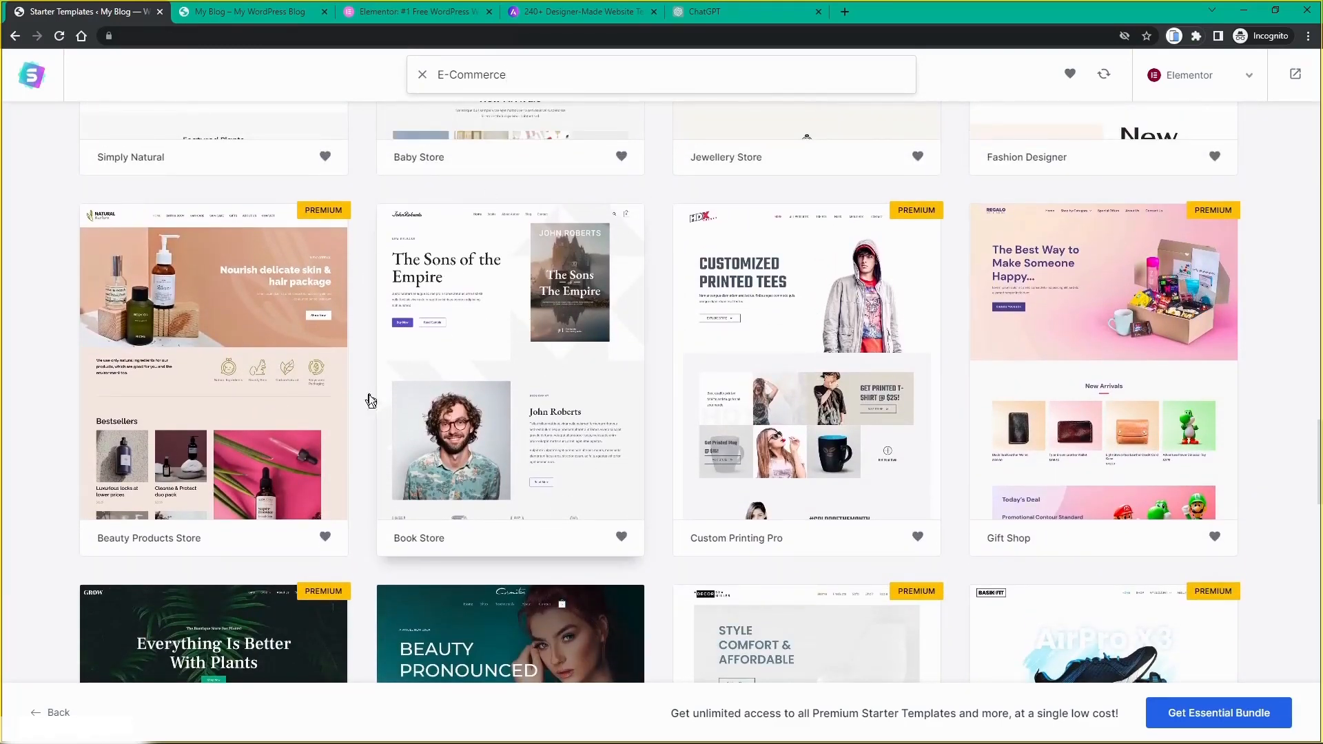
click(486, 342)
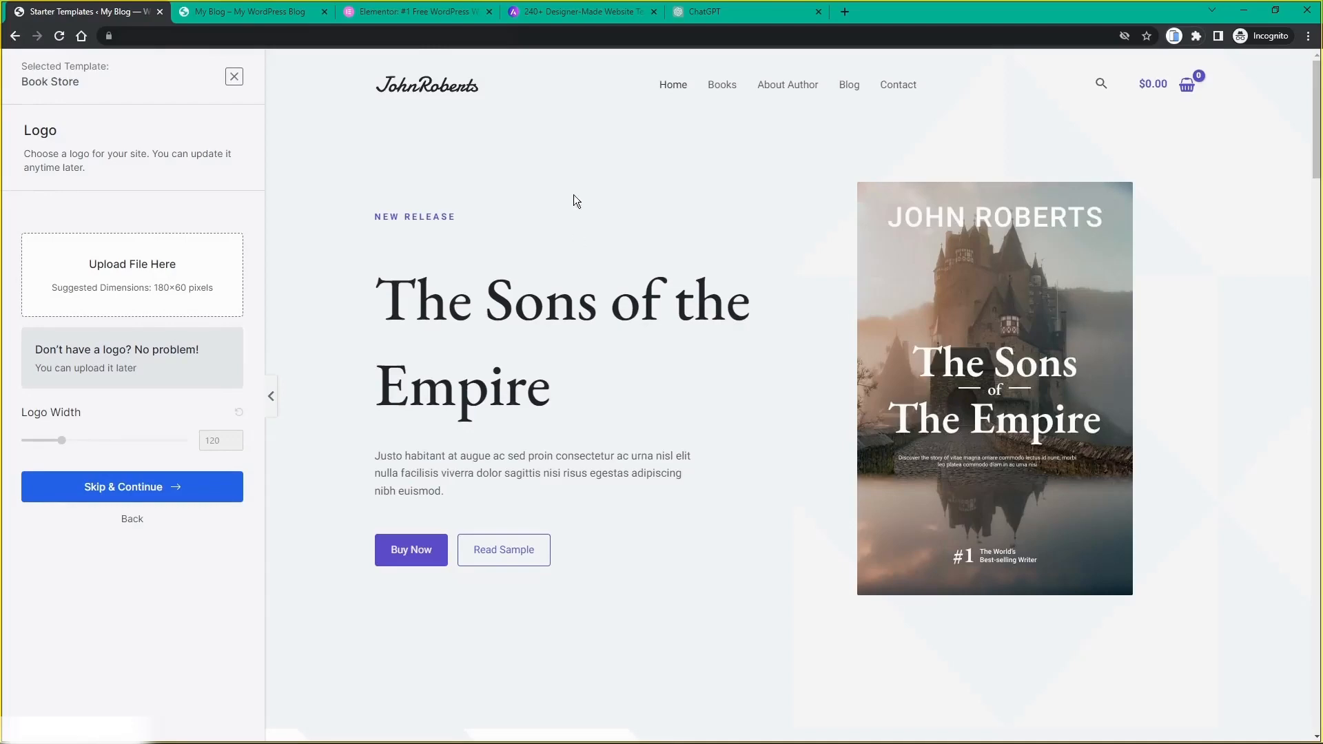
Step: Look over the Astra templates website listing Love Nature, Outdoor Adventure and Brandstore
click(549, 12)
scroll(494, 427, down, 1)
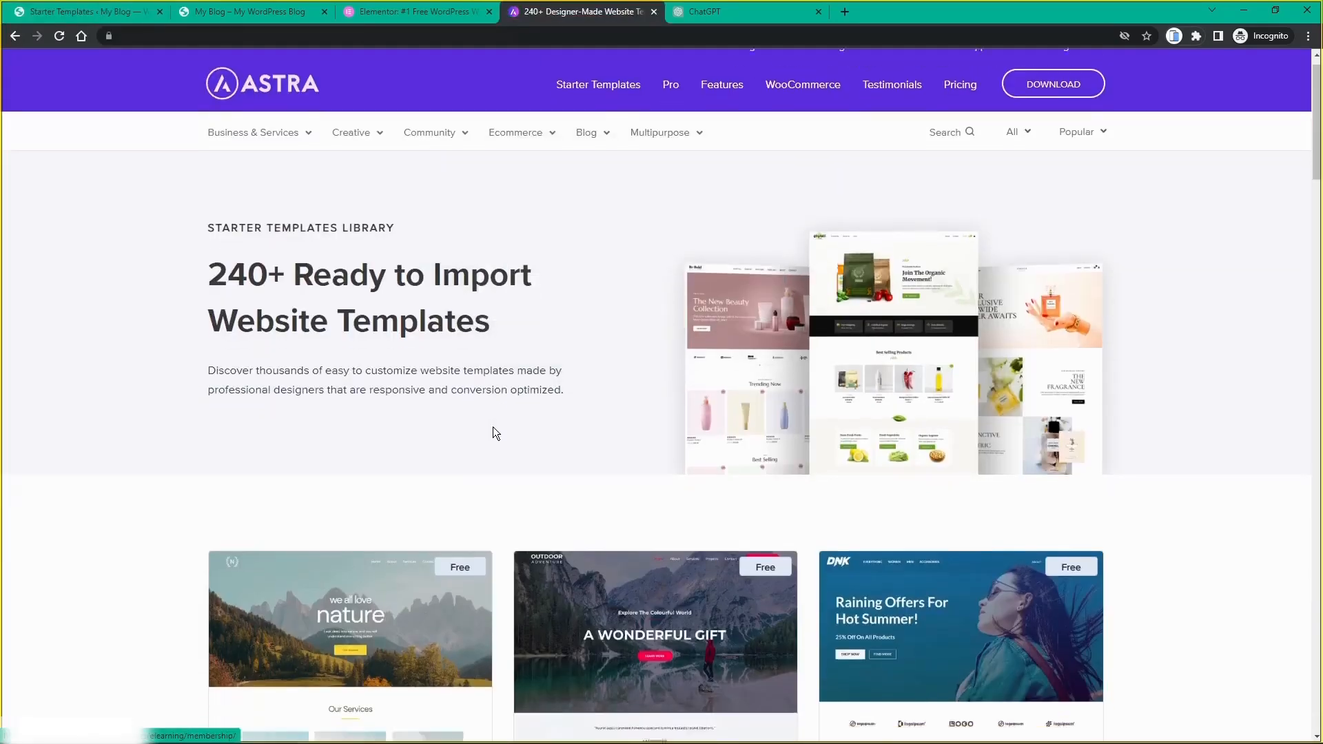
scroll(494, 428, down, 6)
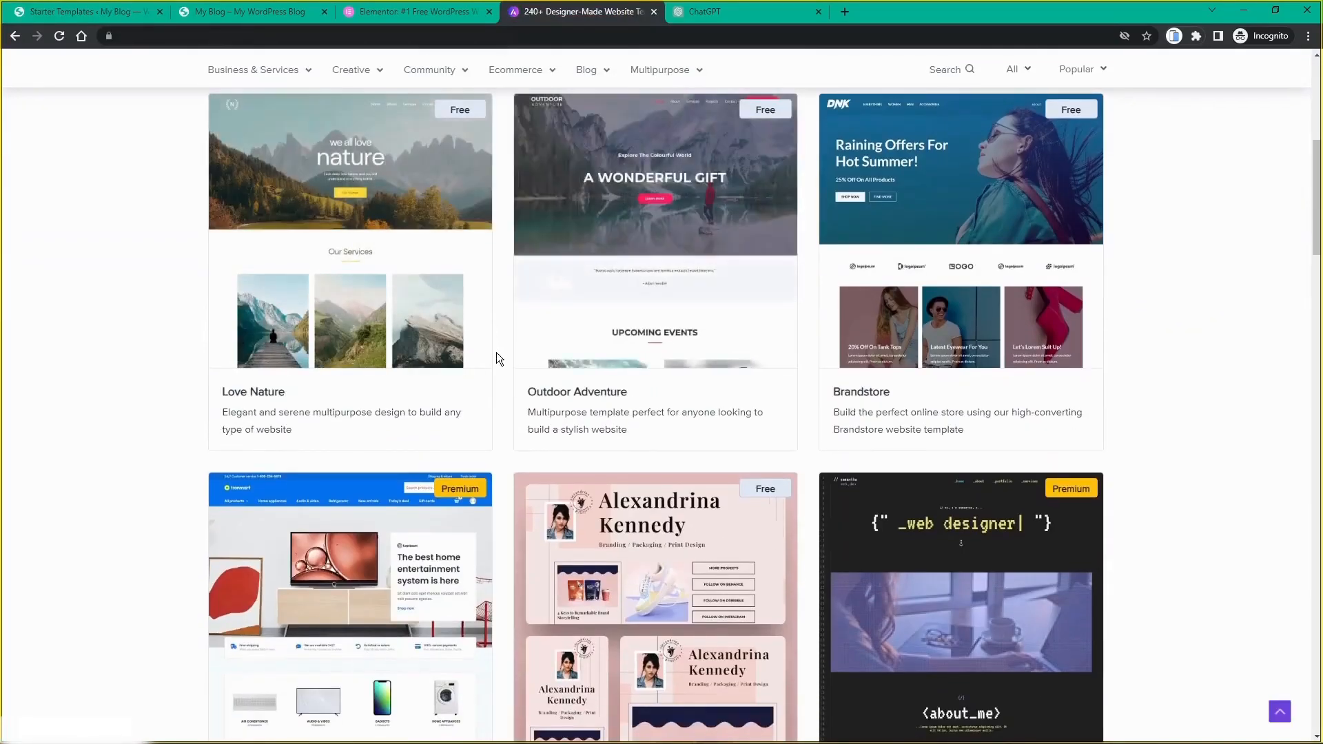
scroll(497, 353, up, 6)
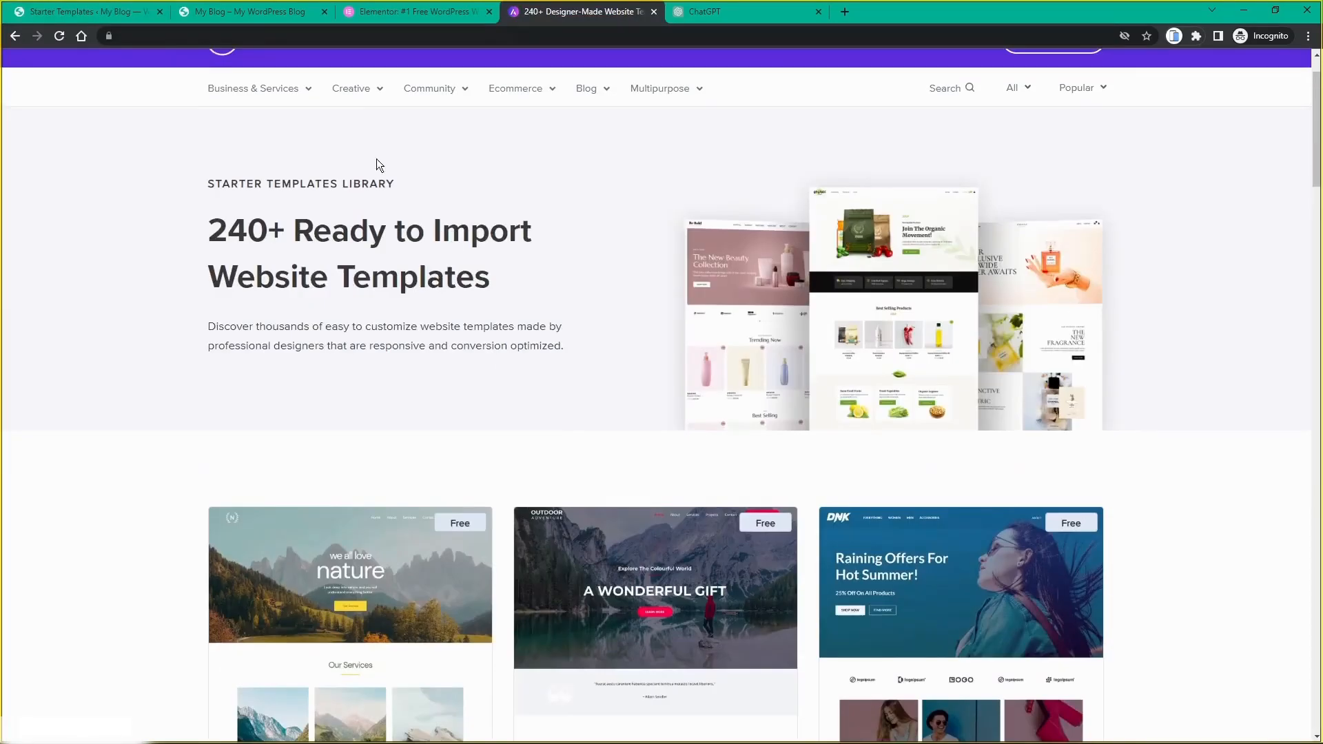
Step: For the Book Store template, skip the logo and keep the default colours and fonts
click(79, 15)
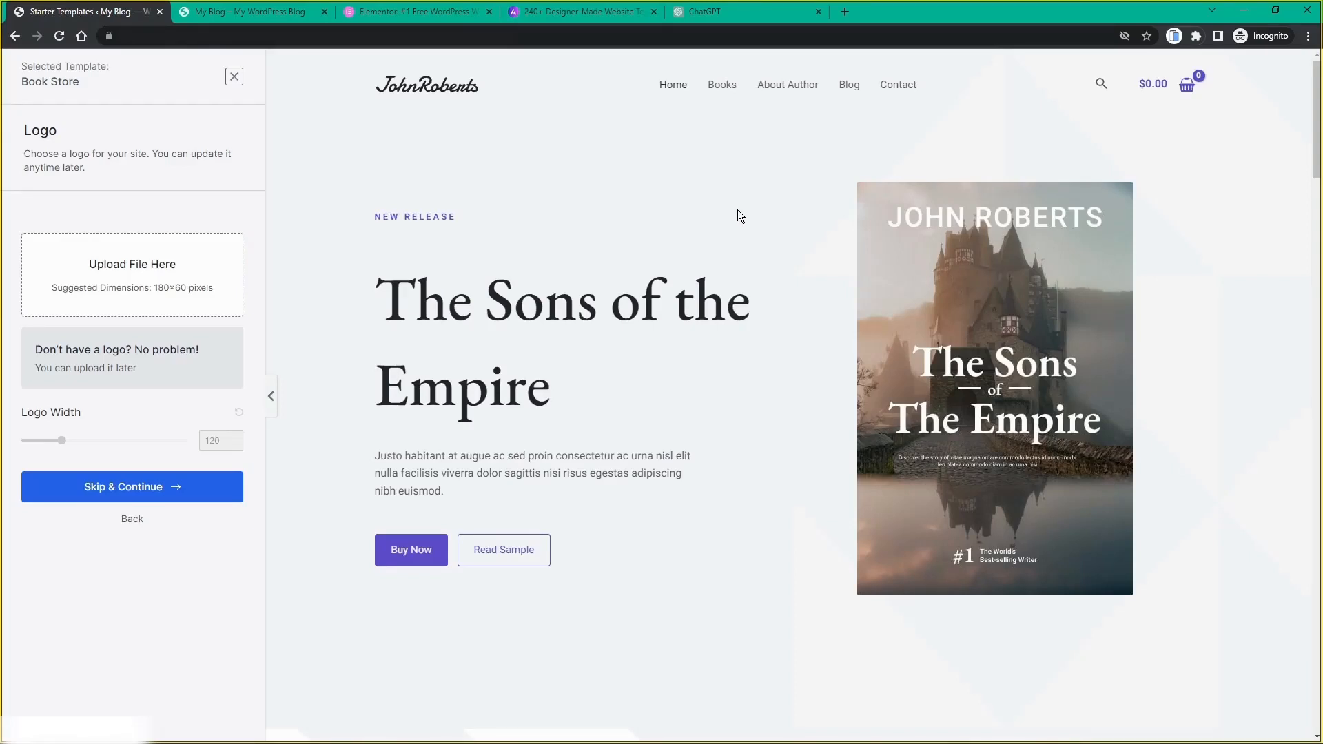
scroll(774, 288, down, 15)
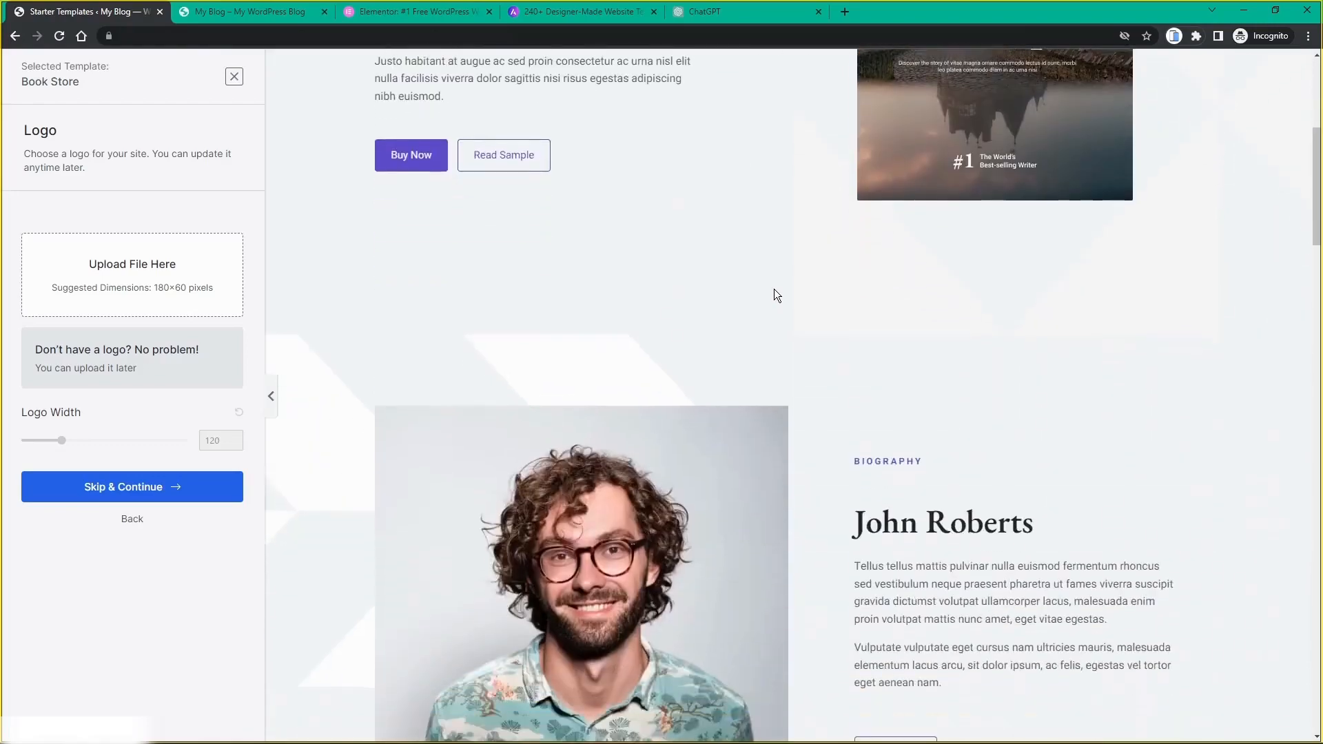
scroll(775, 288, down, 5)
scroll(775, 288, up, 20)
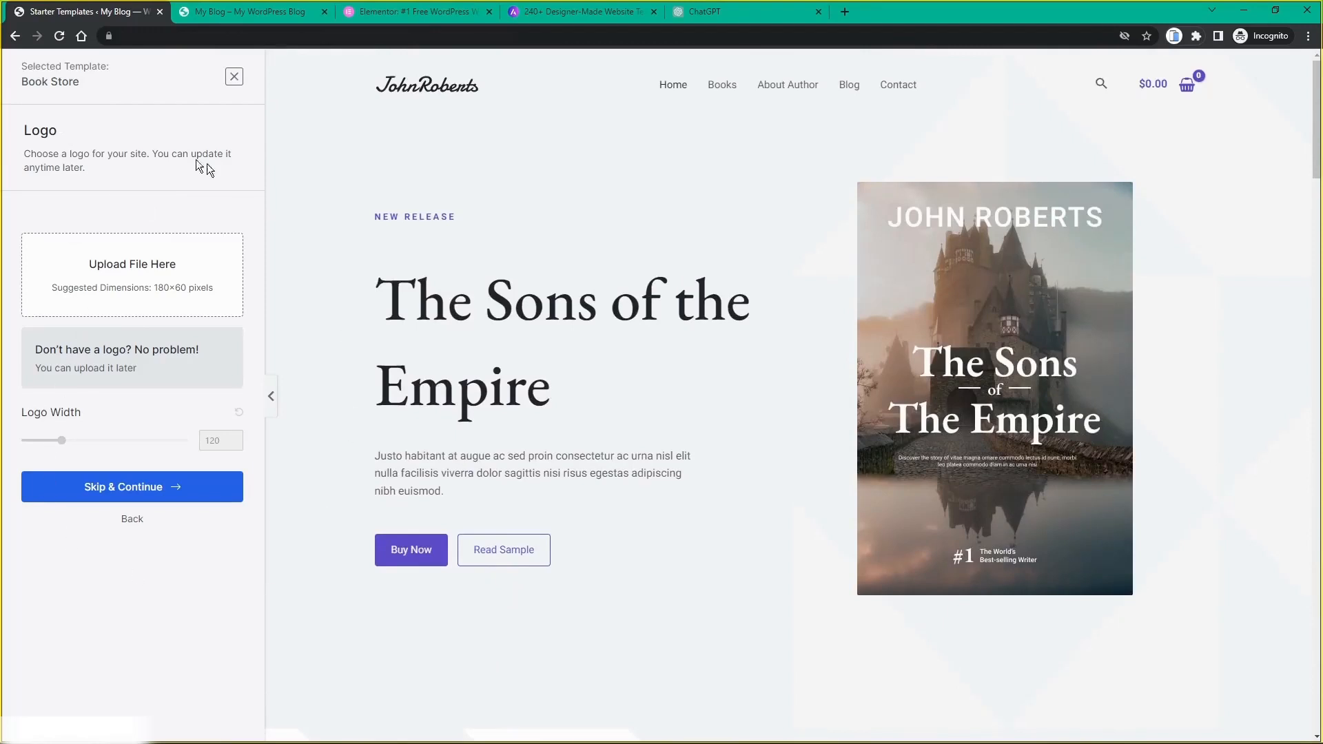
click(126, 491)
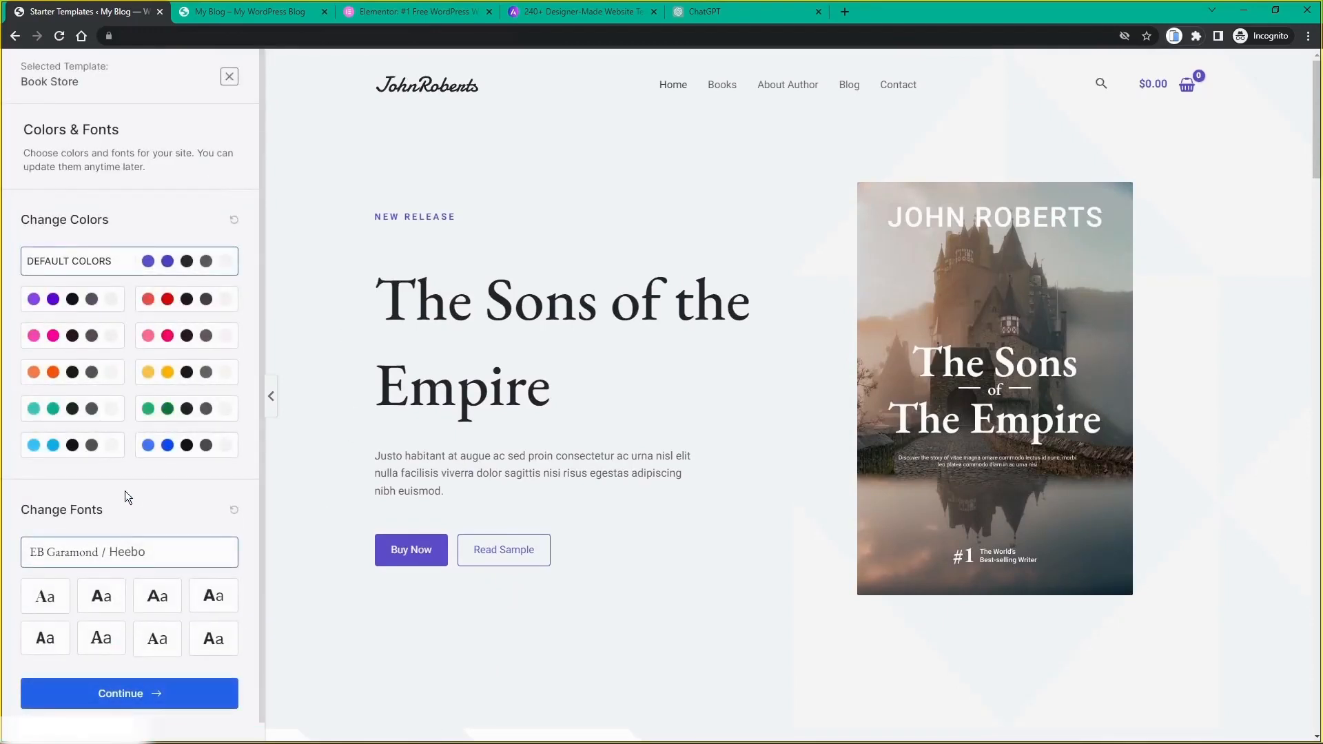
scroll(125, 491, down, 1)
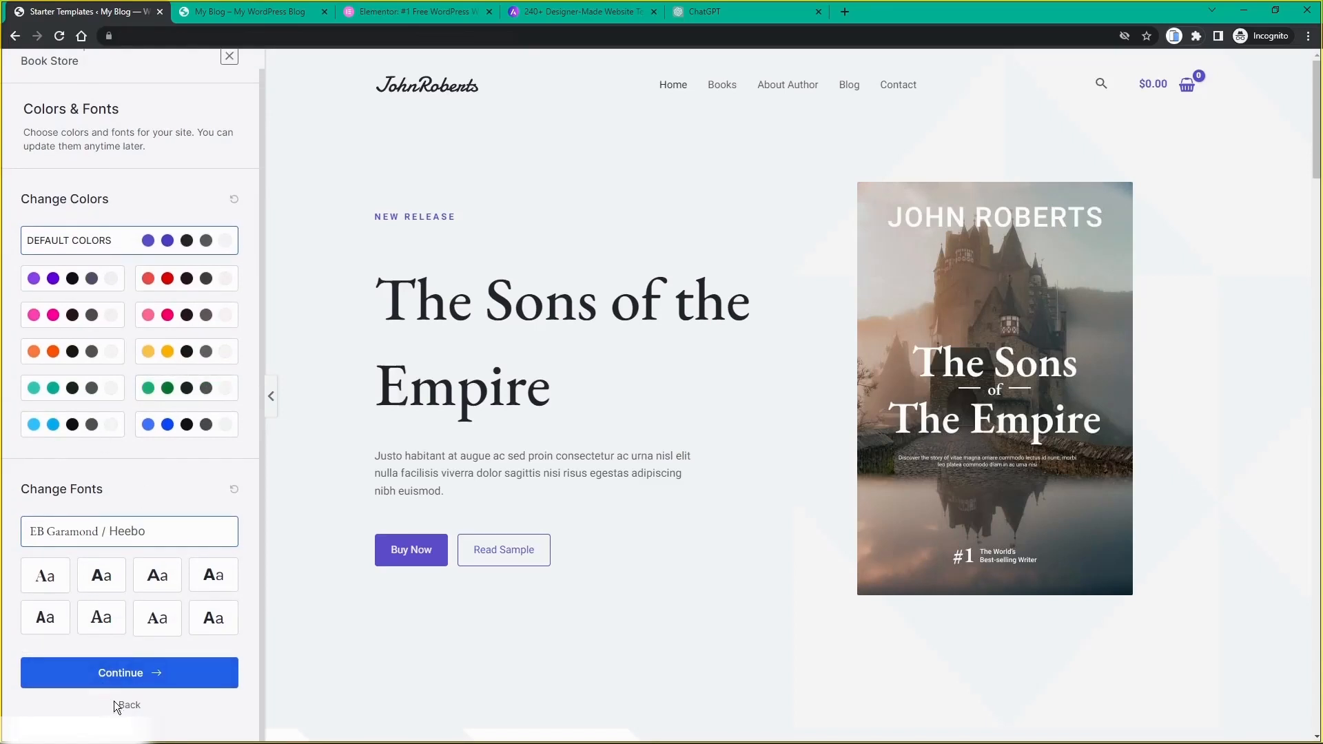
click(126, 679)
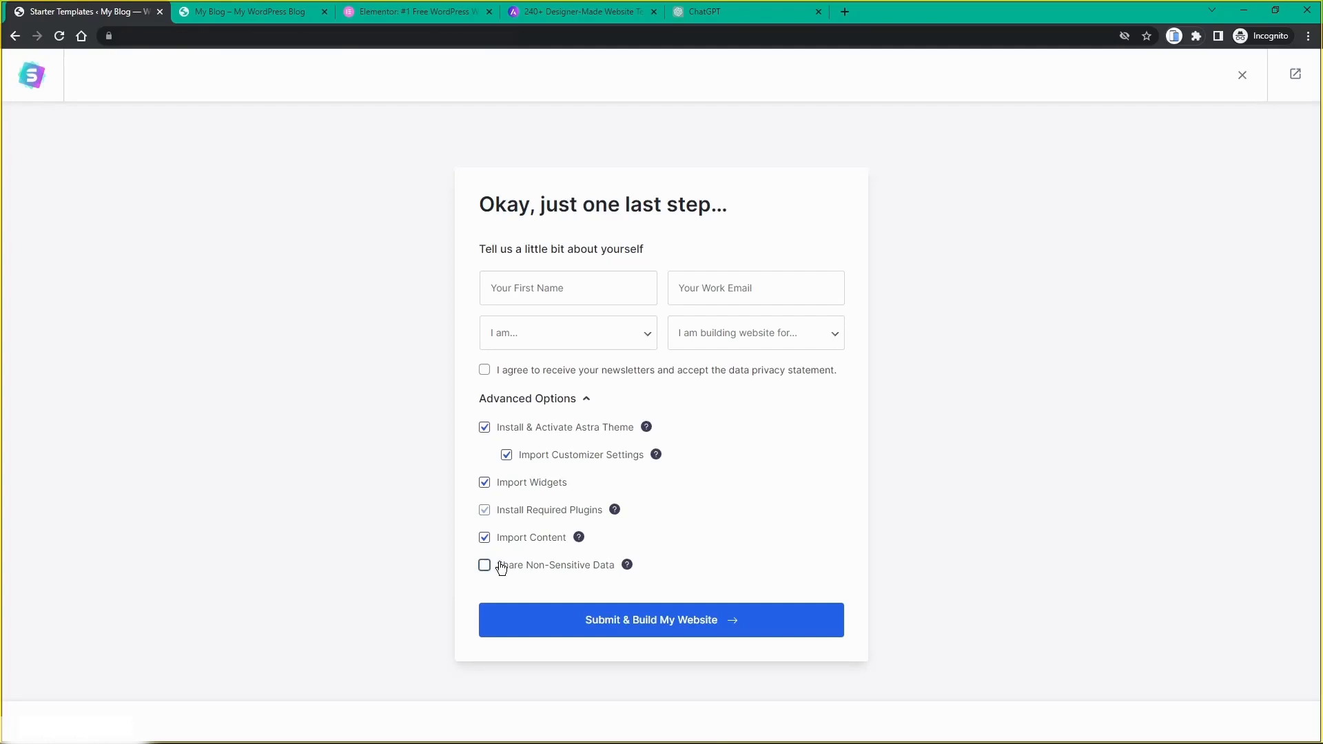
Step: Submit the form to build the Book Store site, with non-sensitive data sharing off
click(635, 625)
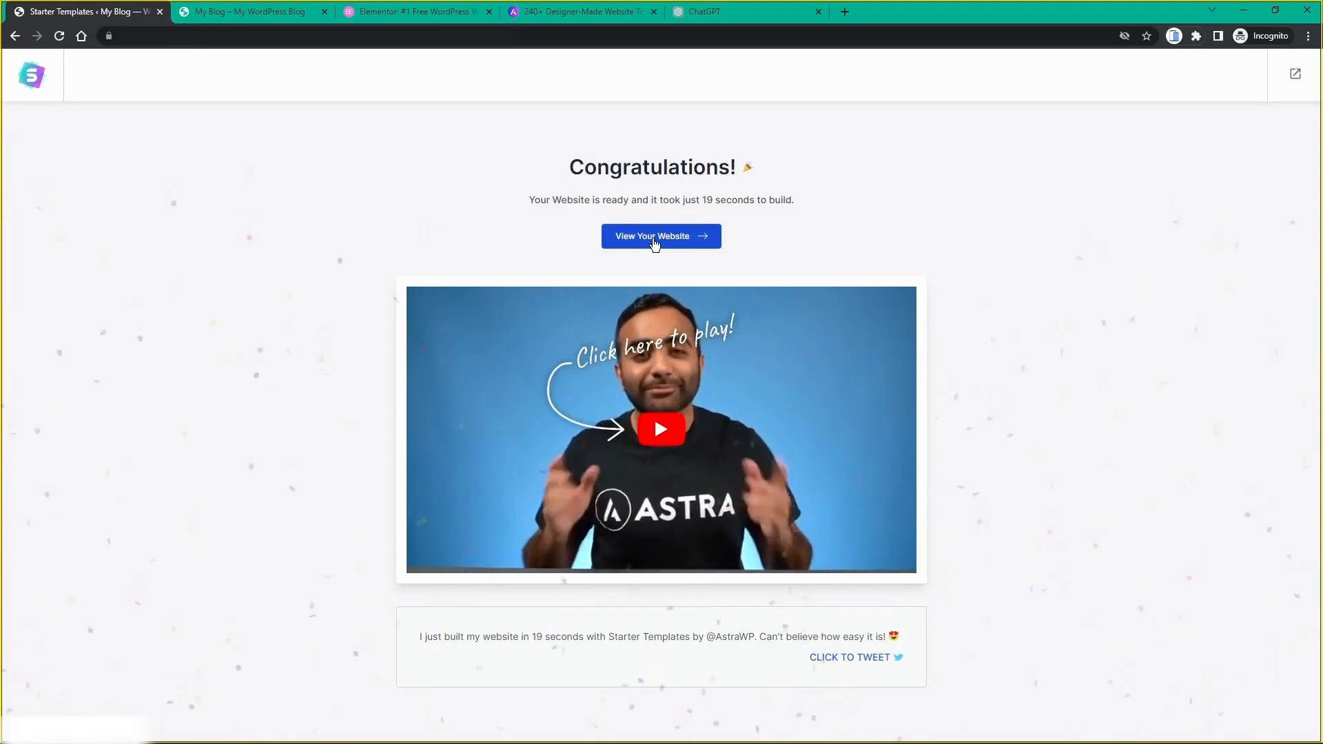
Step: View the new 'The Sons of the Empire' homepage, scrolling to the footer and back to the top
click(653, 242)
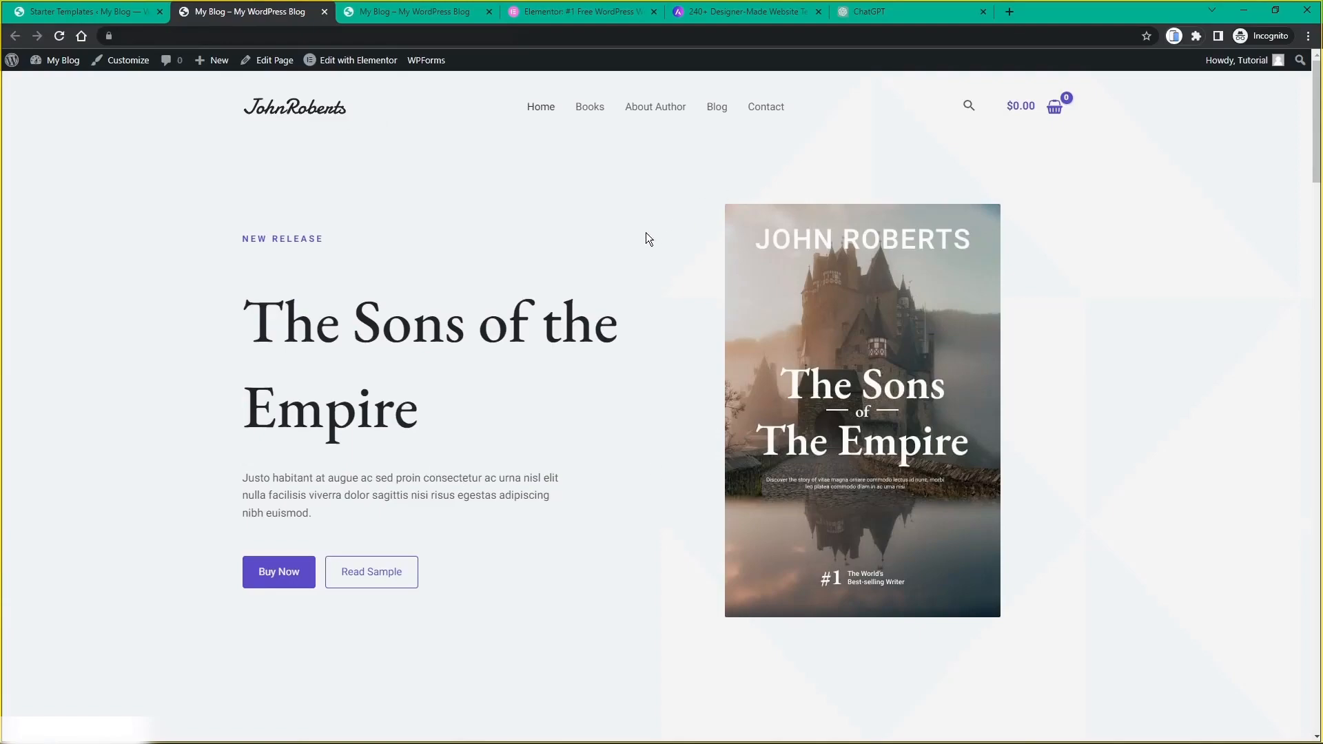
scroll(646, 233, down, 10)
scroll(646, 234, down, 20)
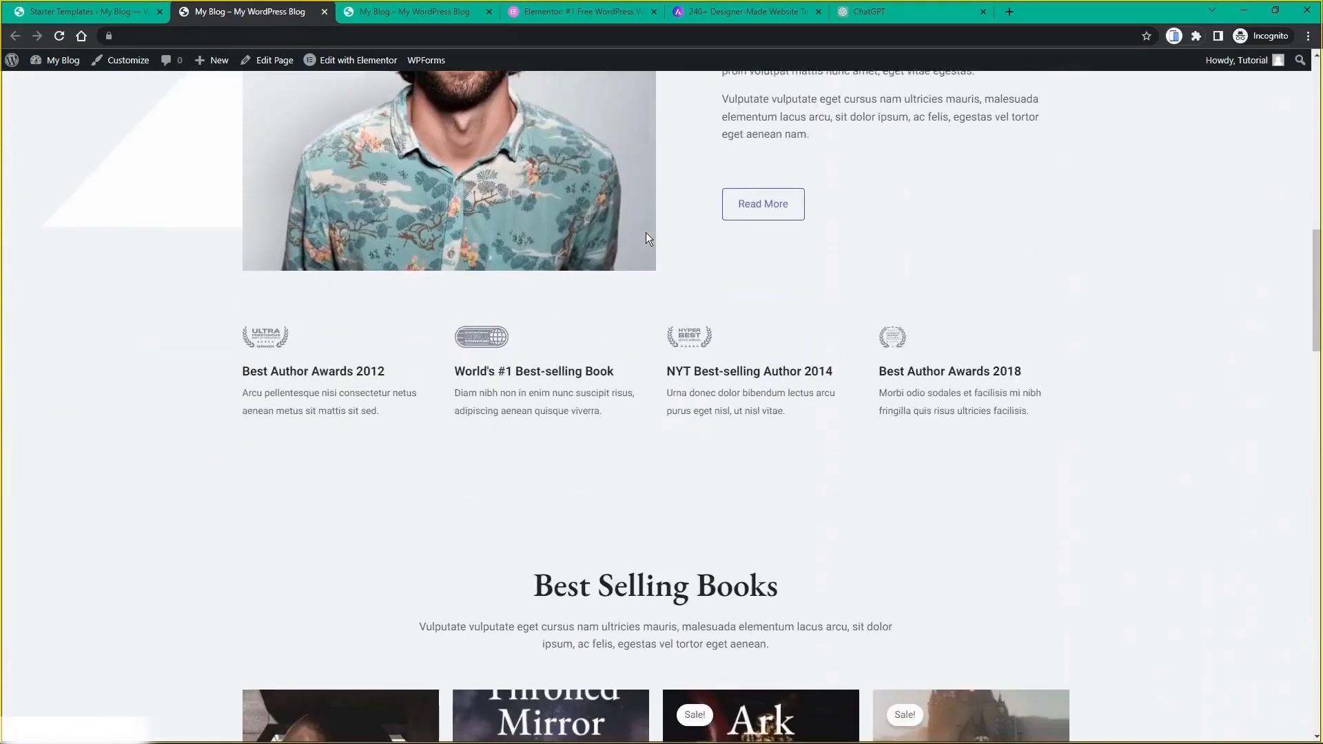
scroll(647, 234, down, 15)
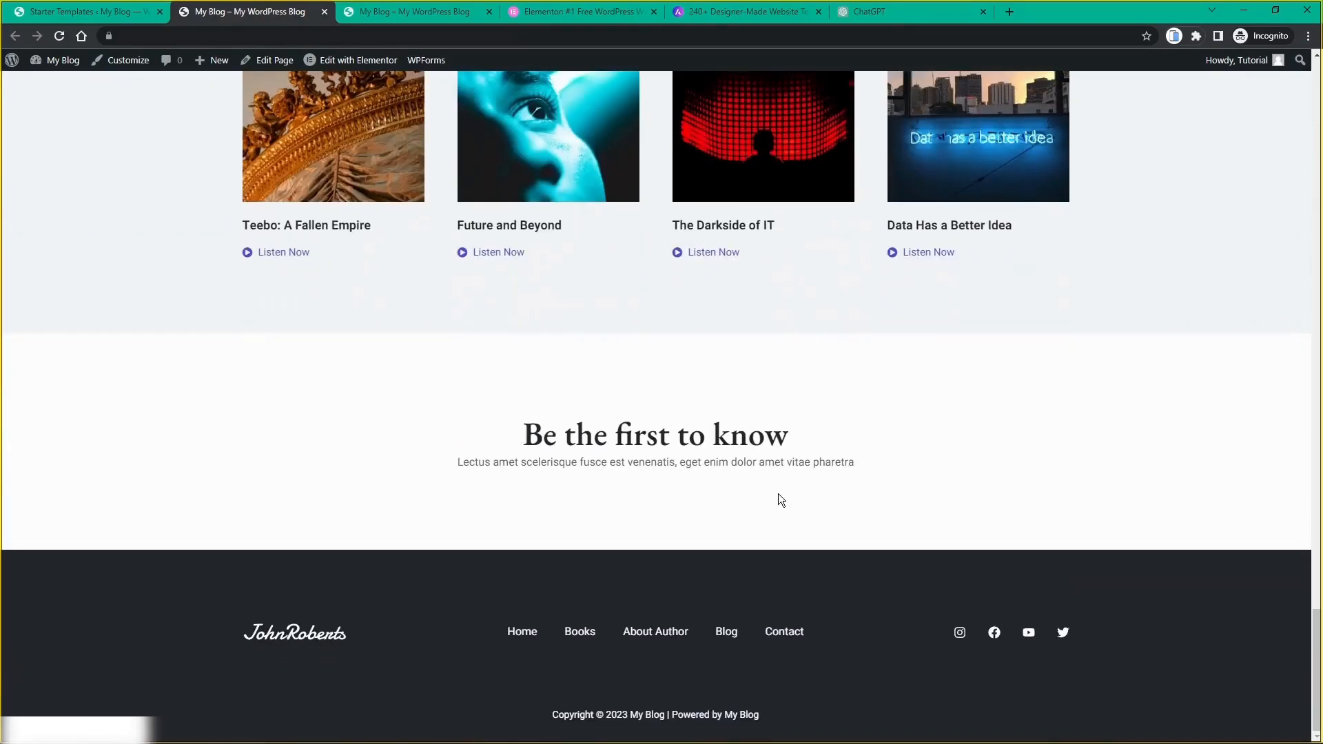
scroll(779, 493, up, 6)
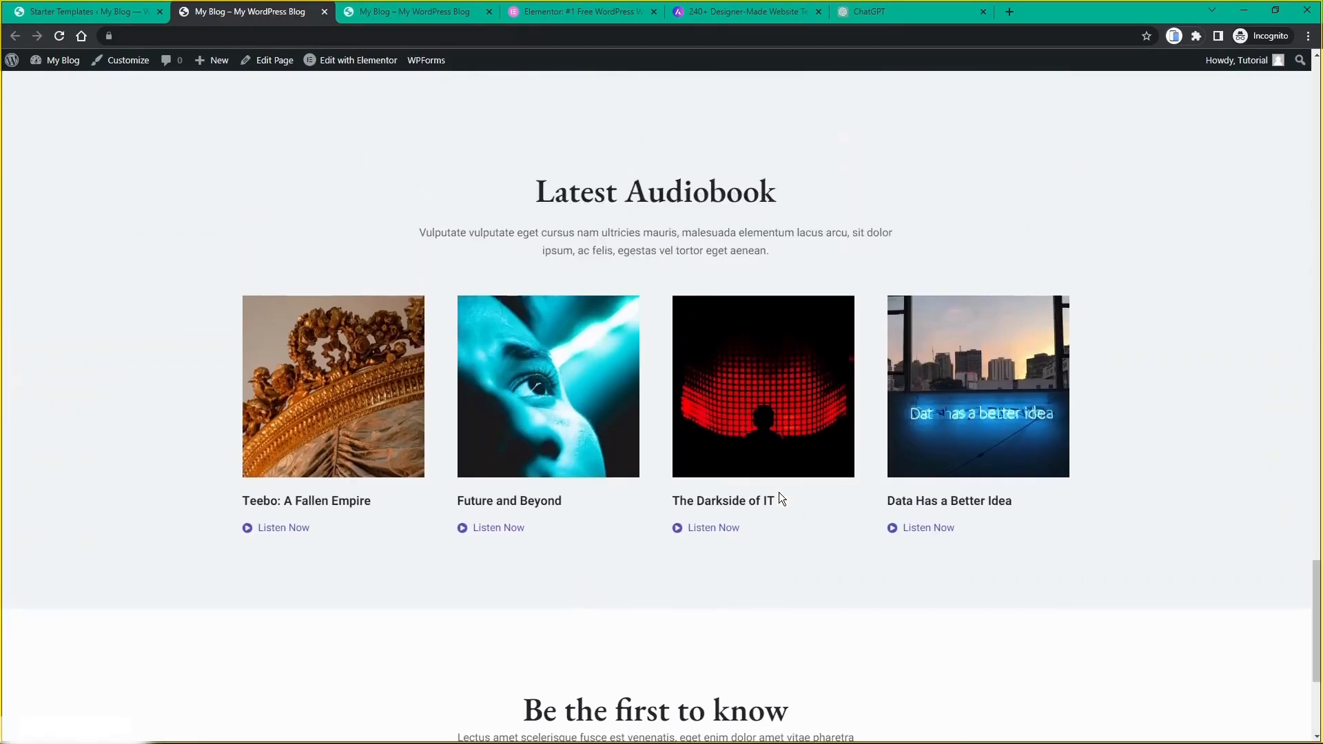
scroll(766, 374, up, 14)
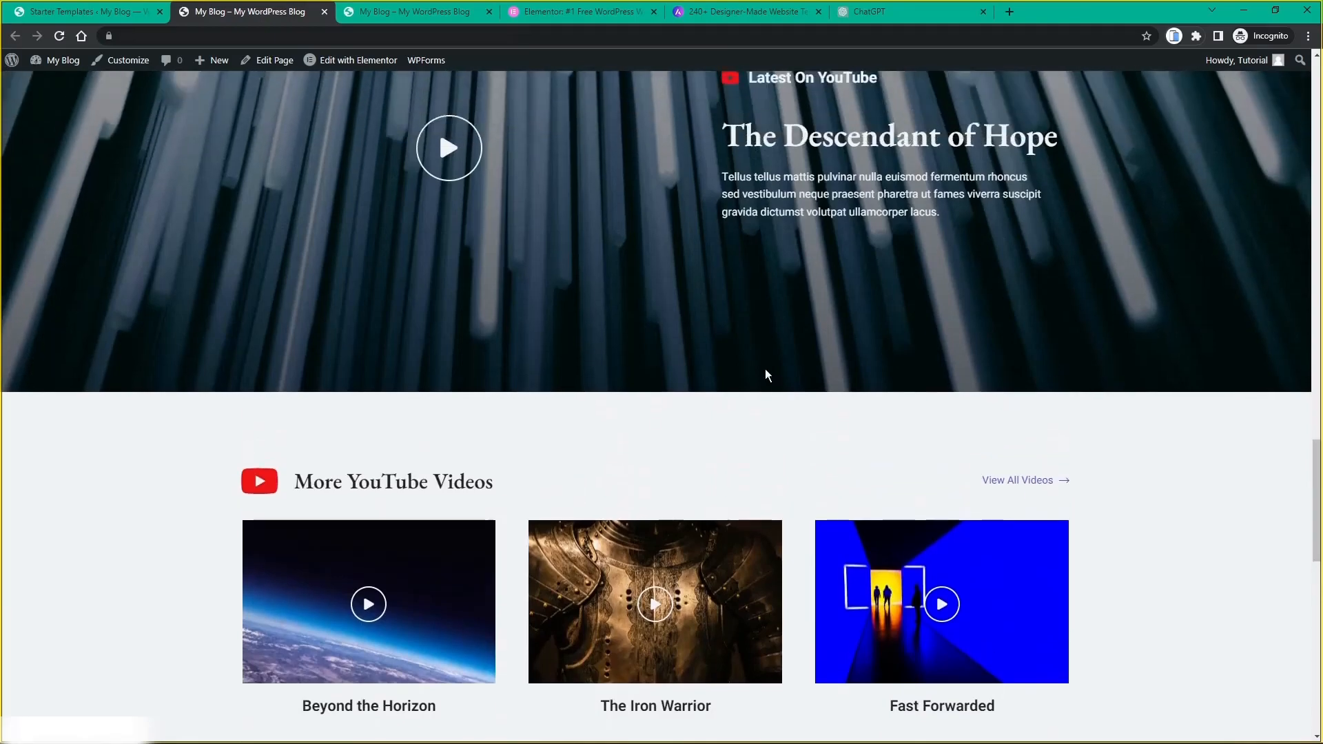
scroll(767, 374, up, 15)
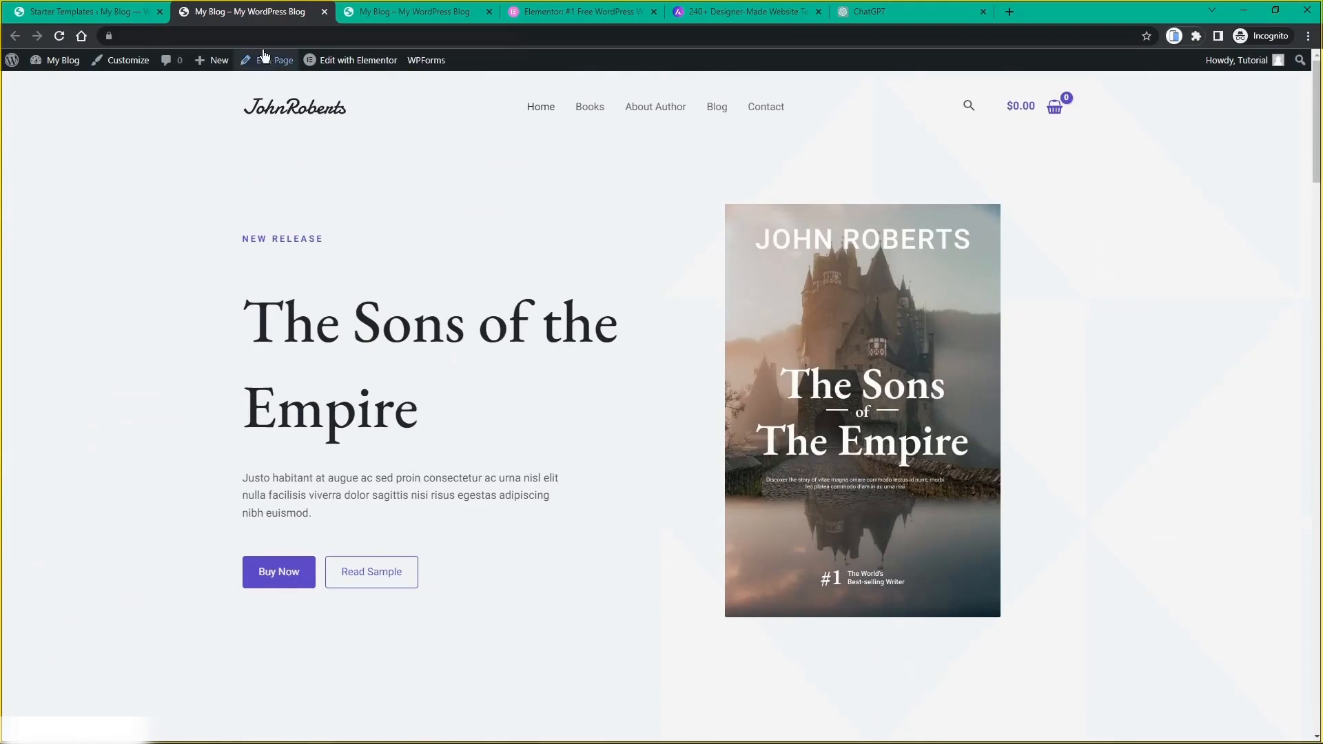
Step: Reload the old My Blog tab to view the newly imported template
click(376, 18)
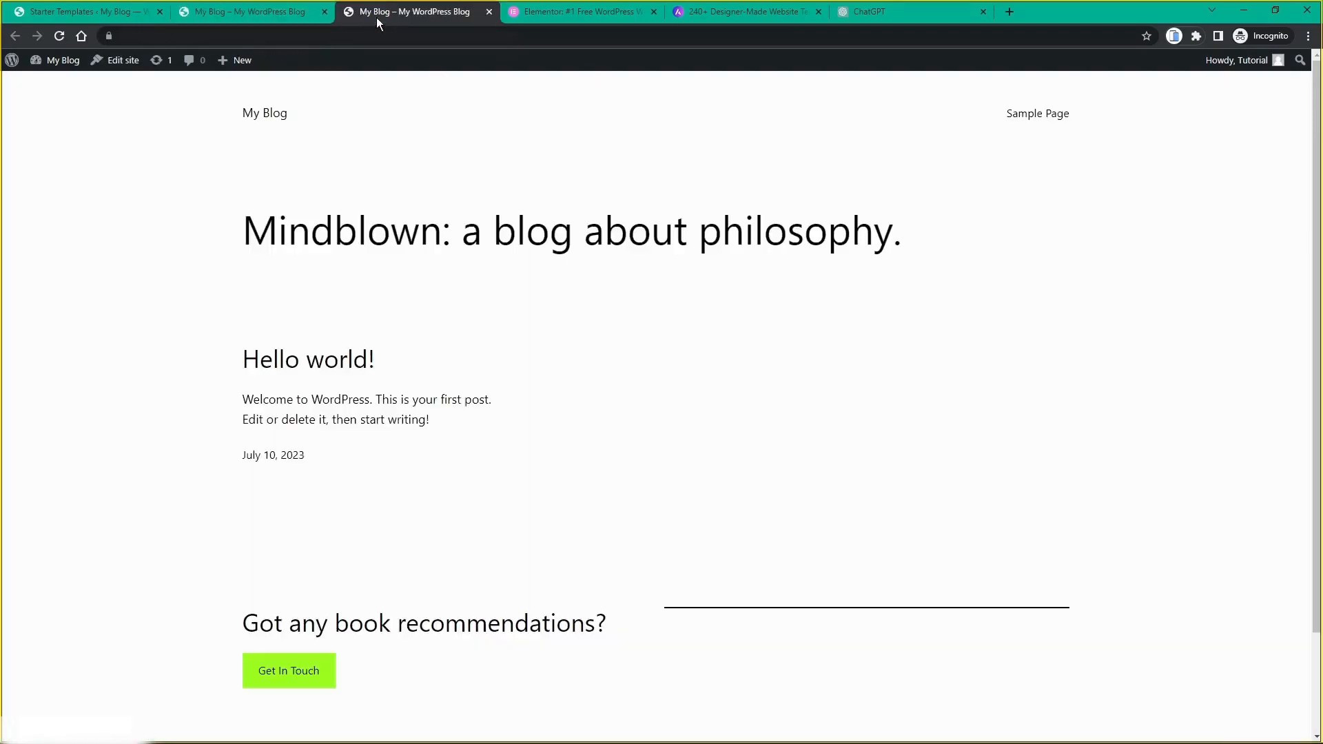
scroll(324, 304, down, 2)
scroll(325, 338, up, 2)
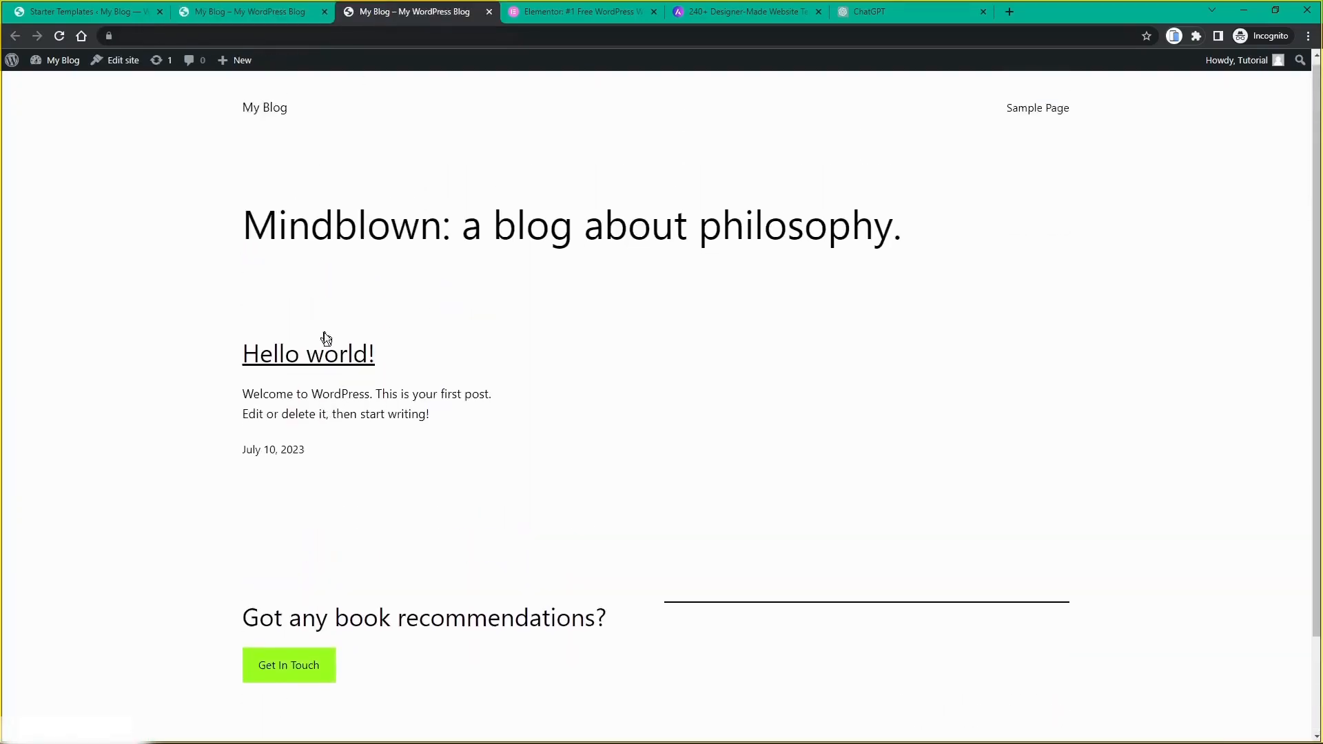
click(60, 36)
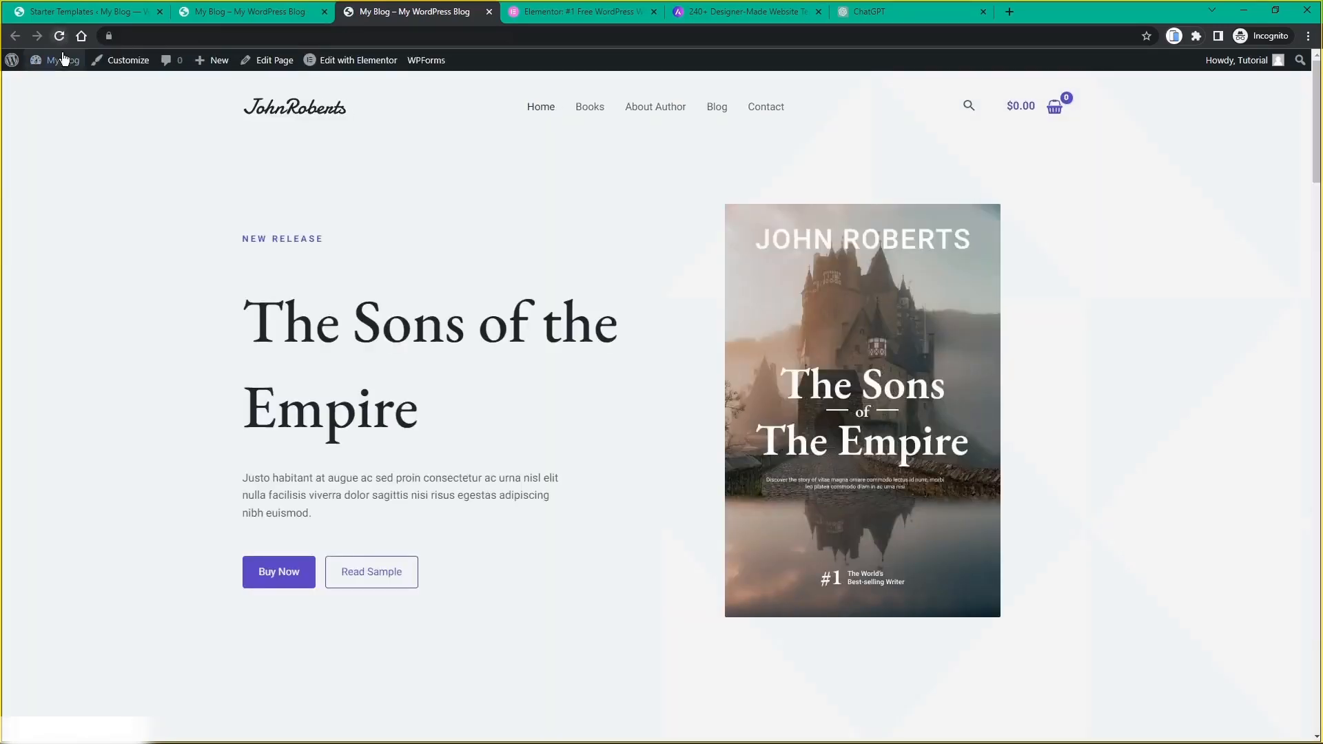
scroll(468, 255, down, 15)
scroll(471, 275, up, 15)
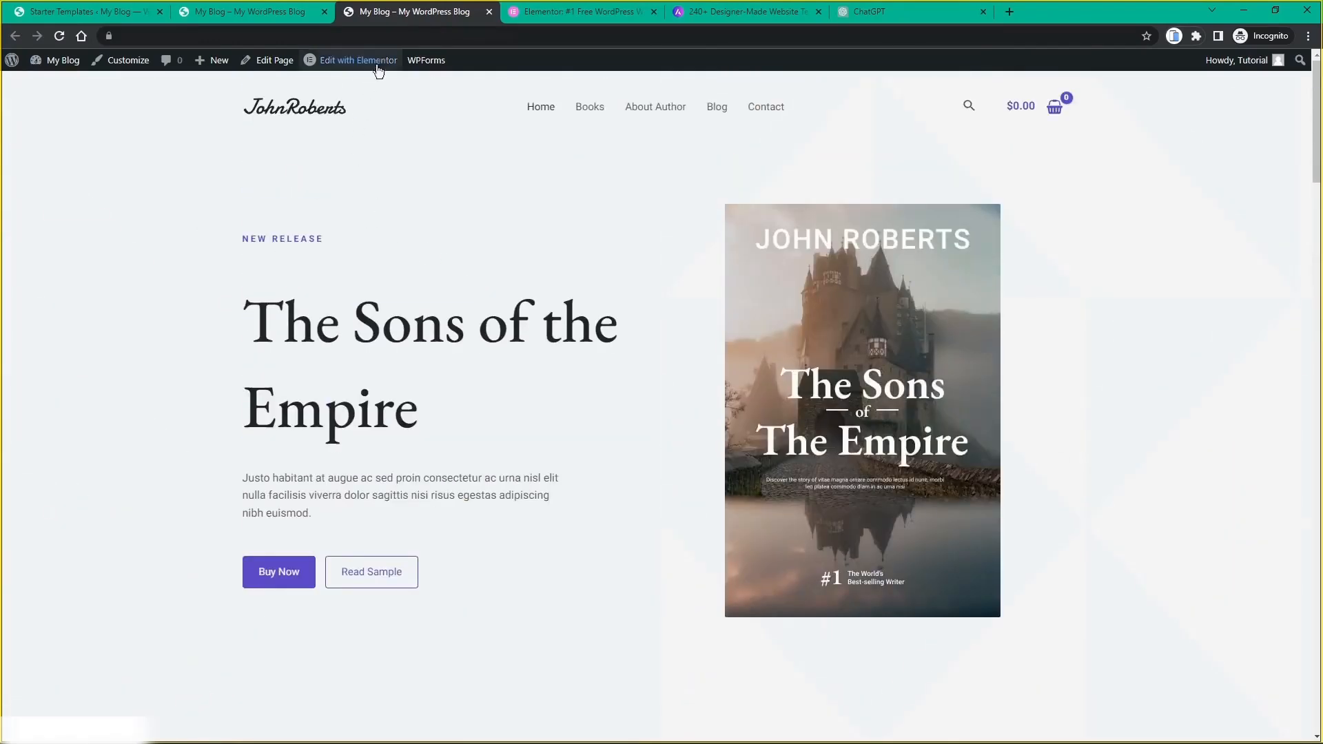
Step: Close the site preview, Elementor, templates library and second My Blog tabs, returning to Starter Templates
middle_click(384, 14)
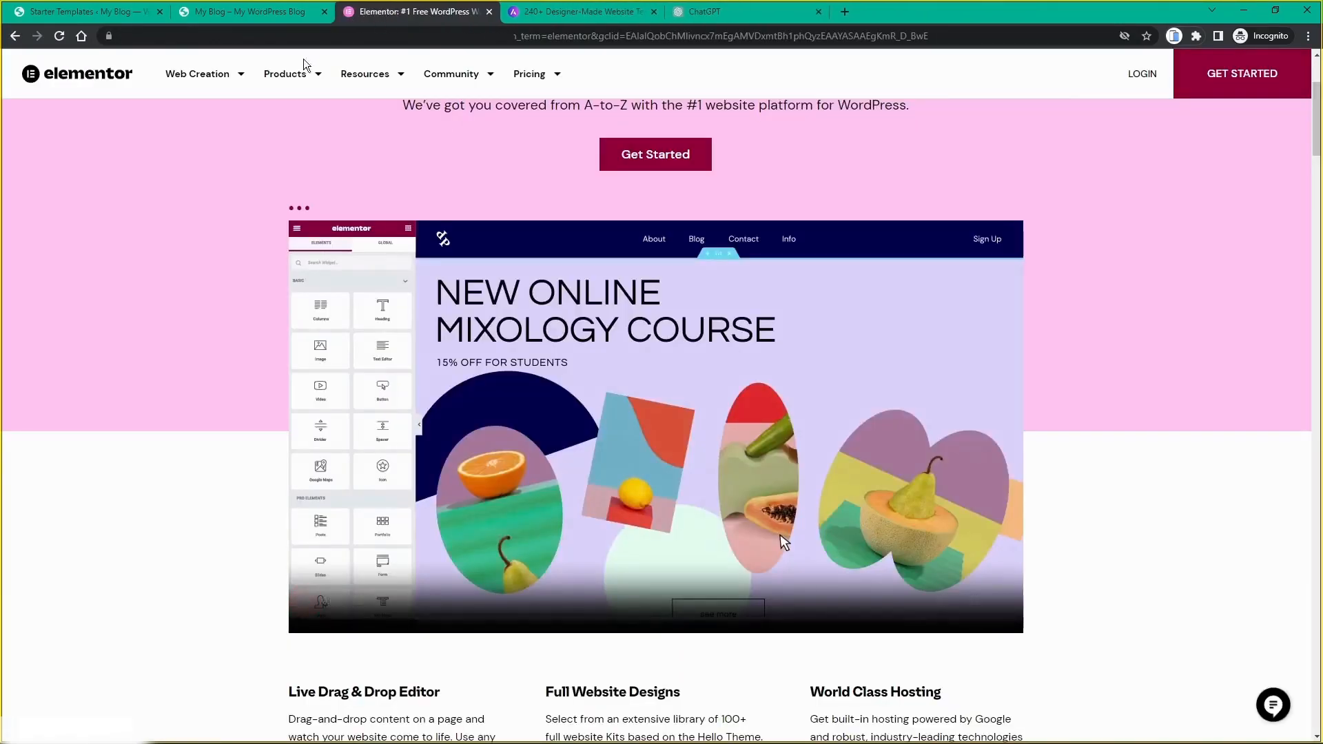
middle_click(421, 14)
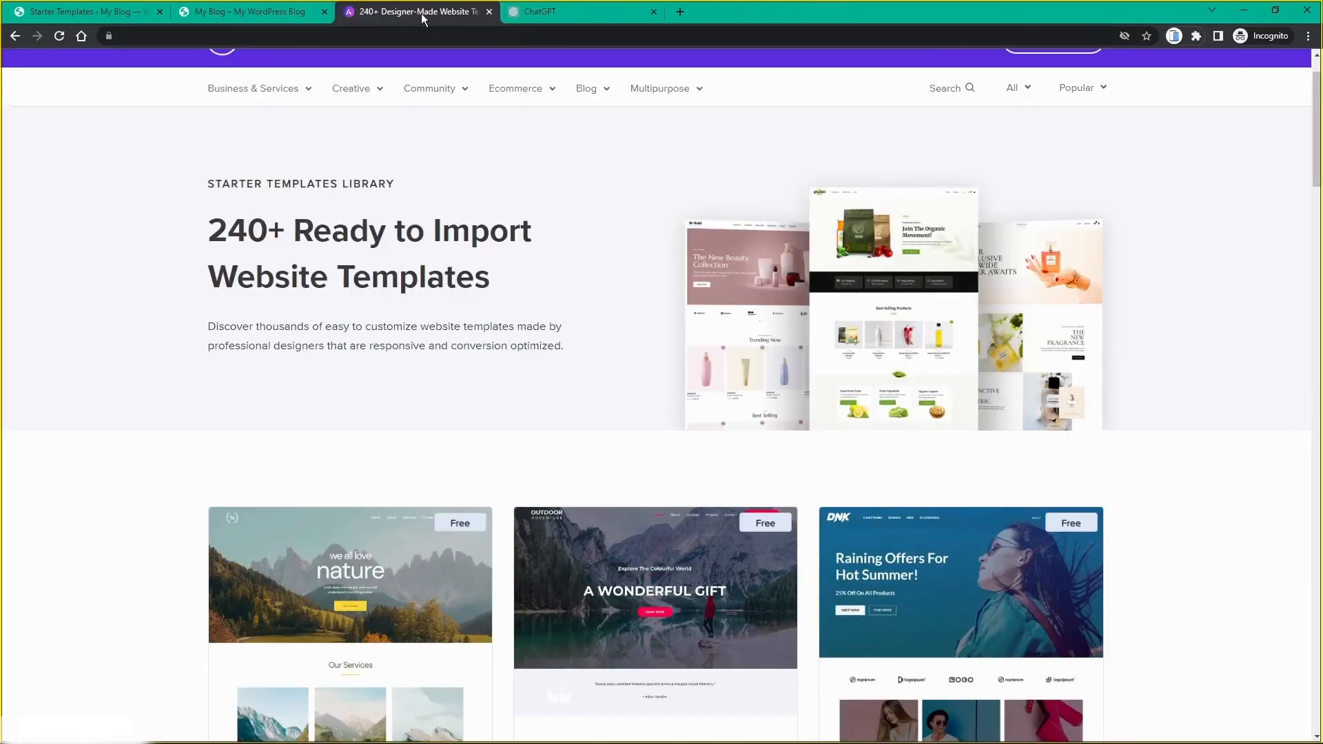
middle_click(422, 14)
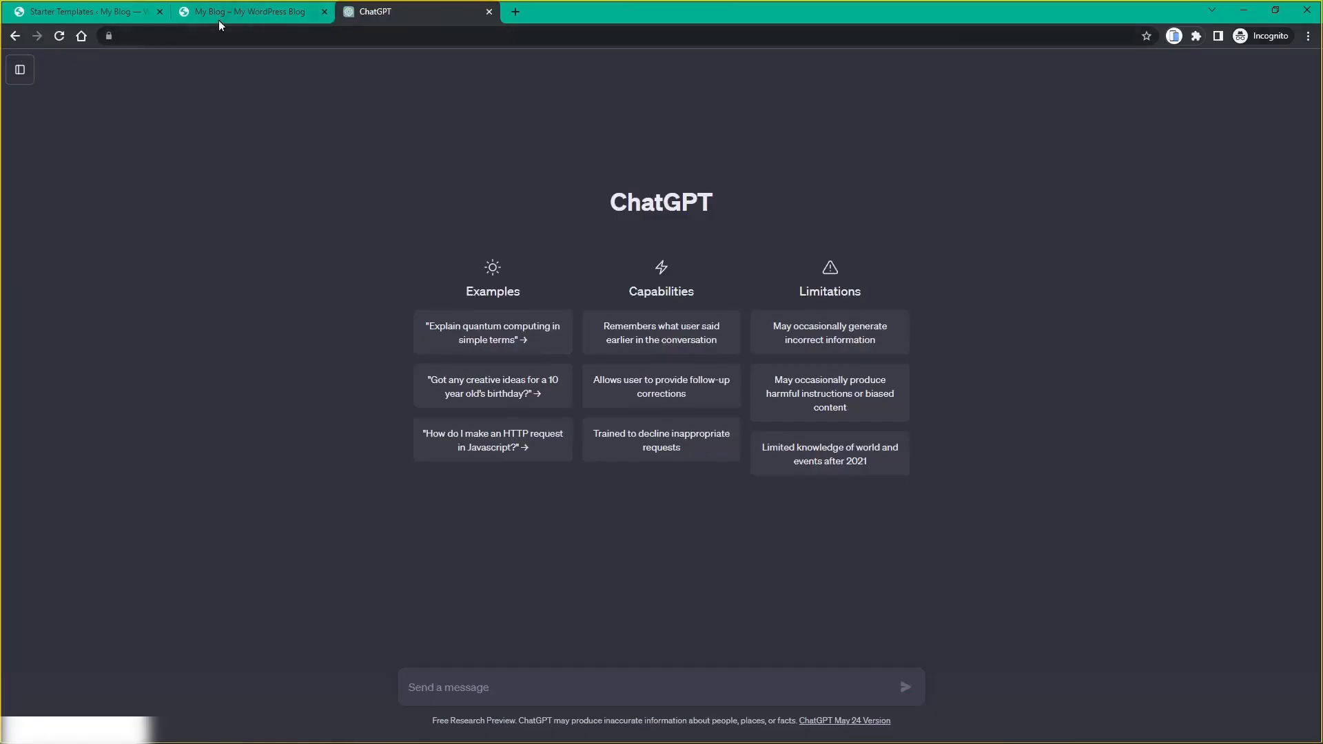
click(218, 20)
middle_click(217, 18)
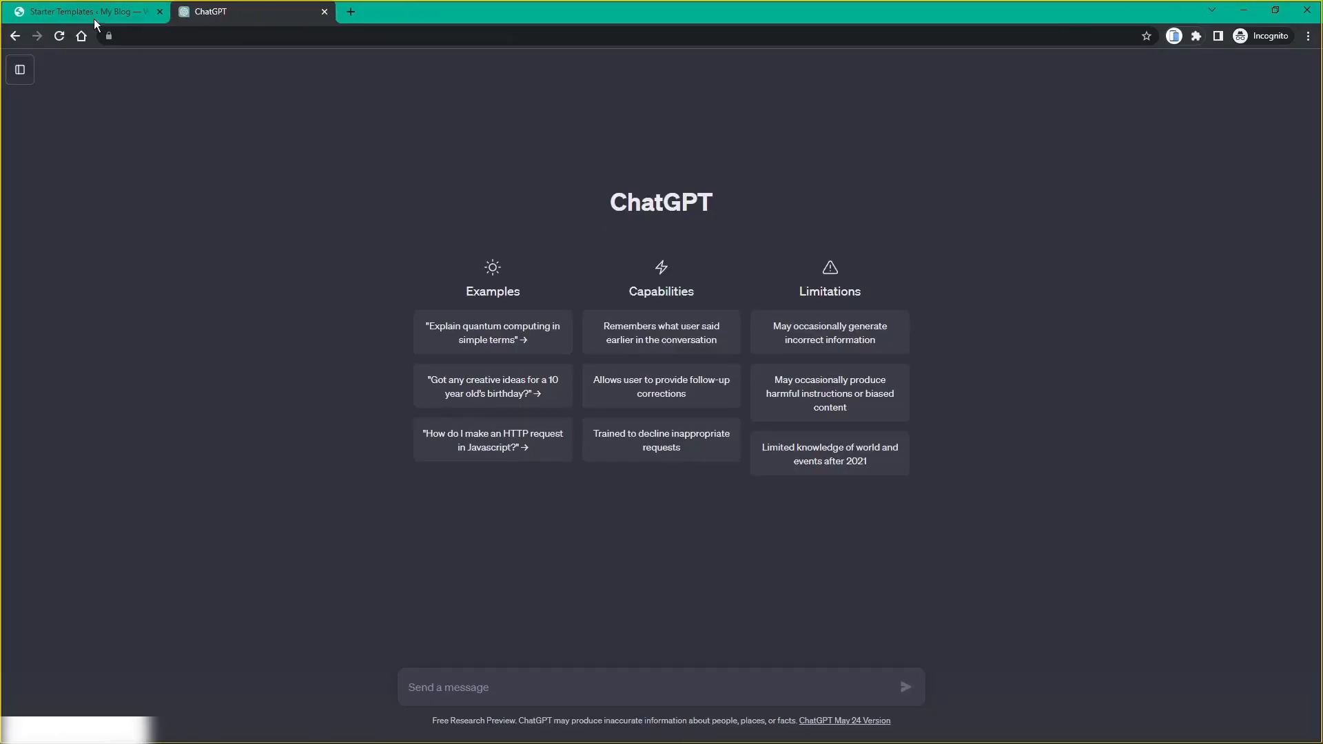
click(94, 18)
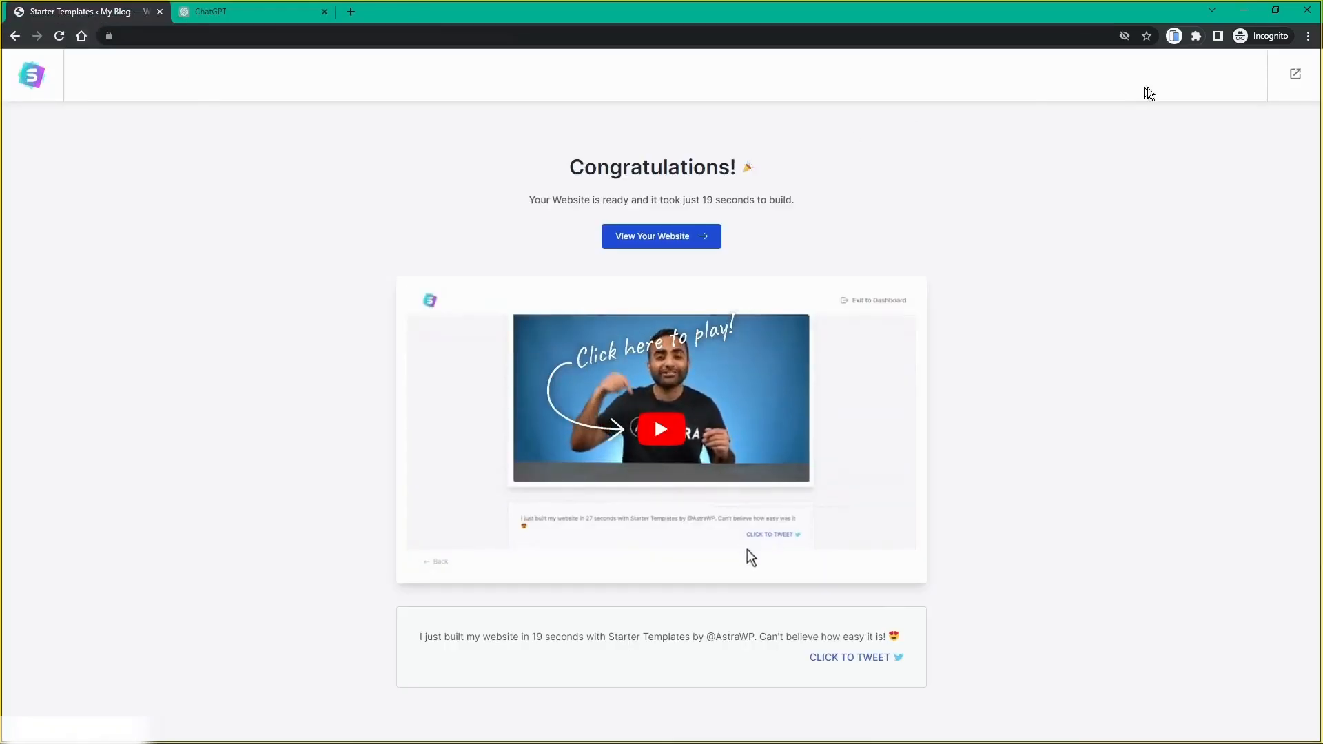
Step: Exit to the Dashboard, answer 'Nope, maybe later' to the rating notice and dismiss the Welcome panel
click(1294, 77)
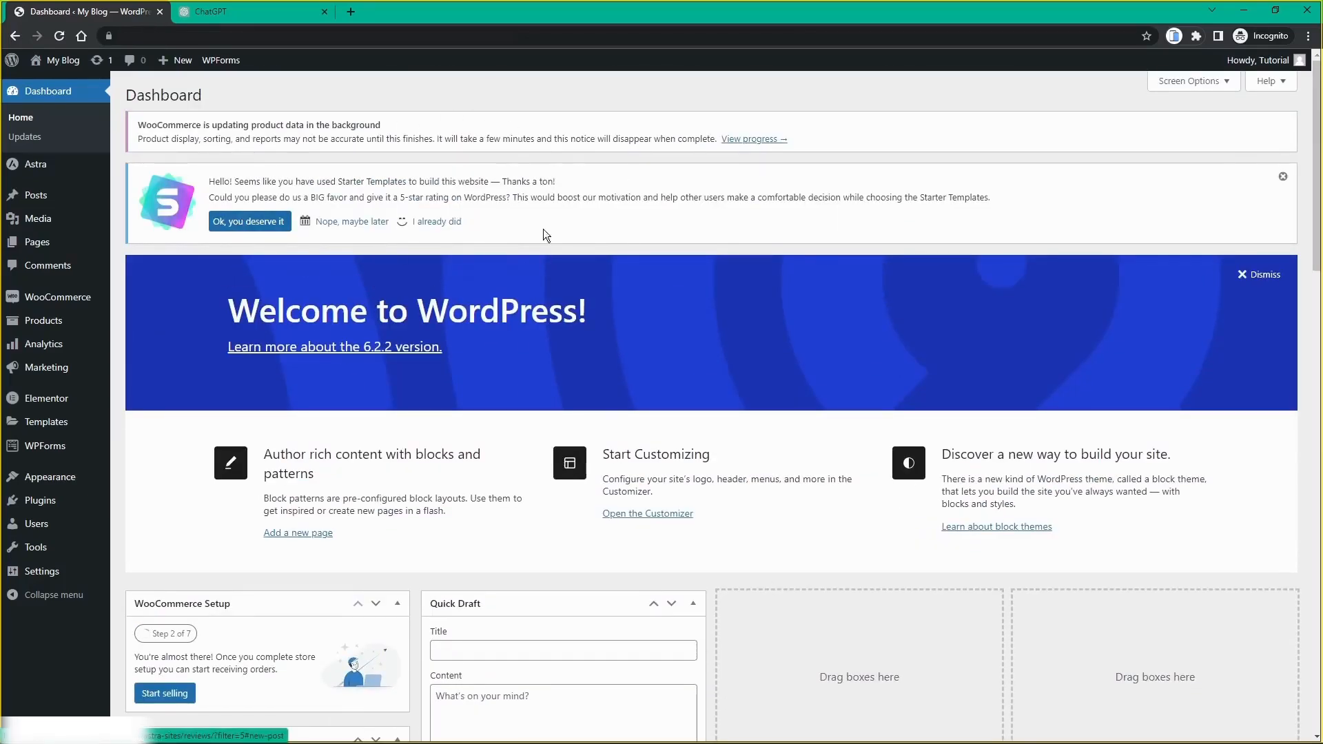
click(330, 224)
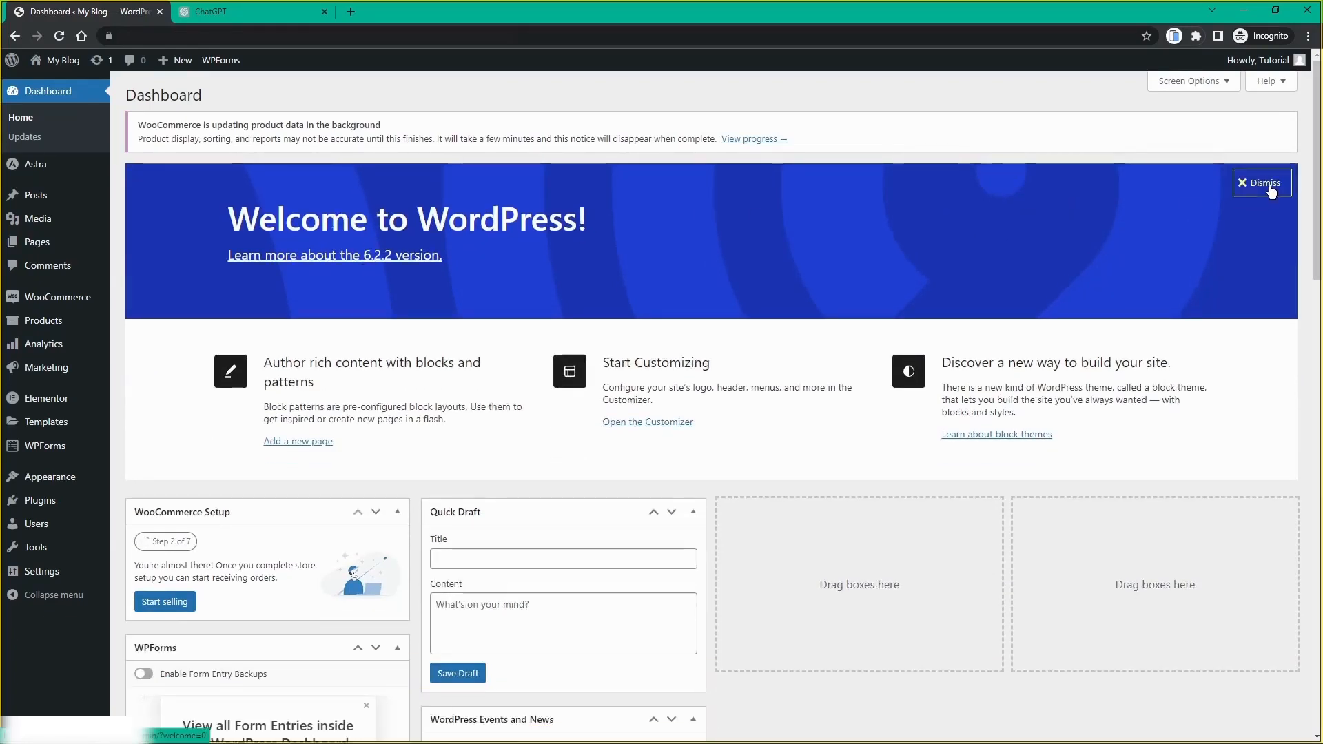
click(1264, 182)
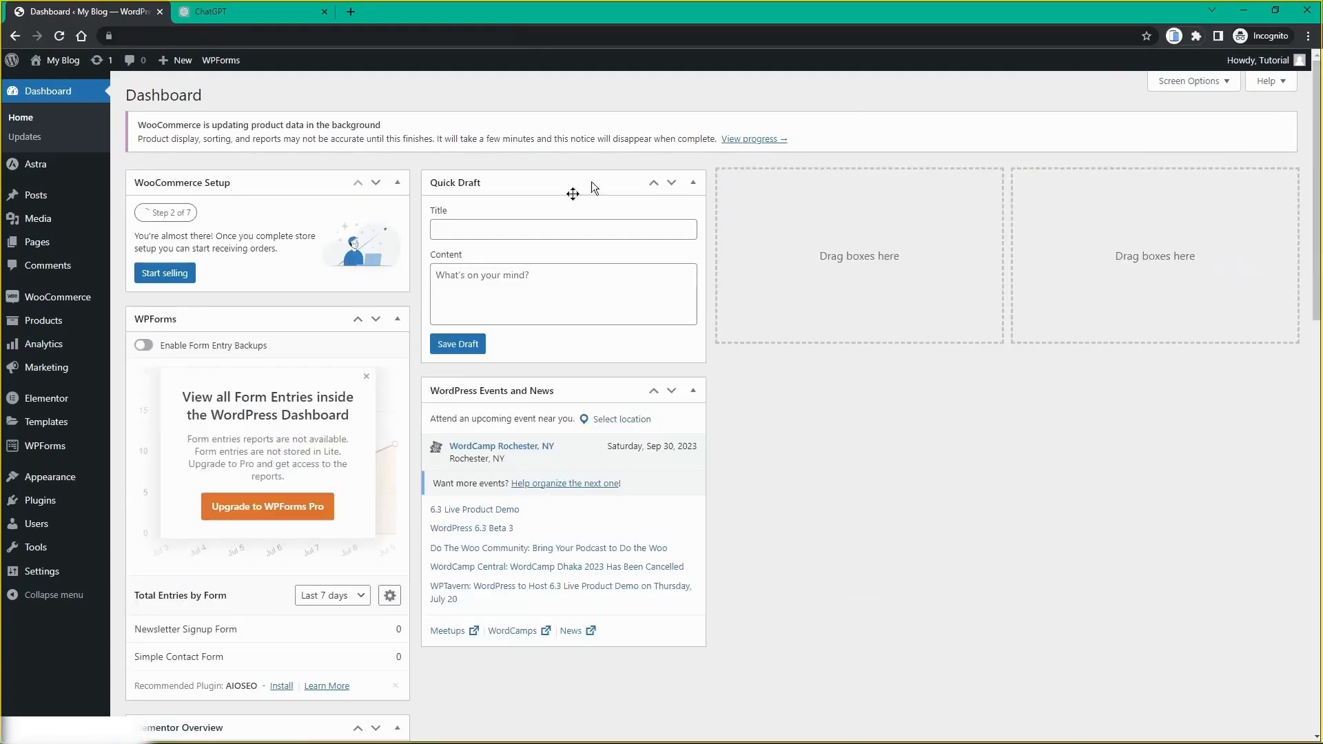
scroll(565, 528, down, 2)
scroll(696, 473, down, 12)
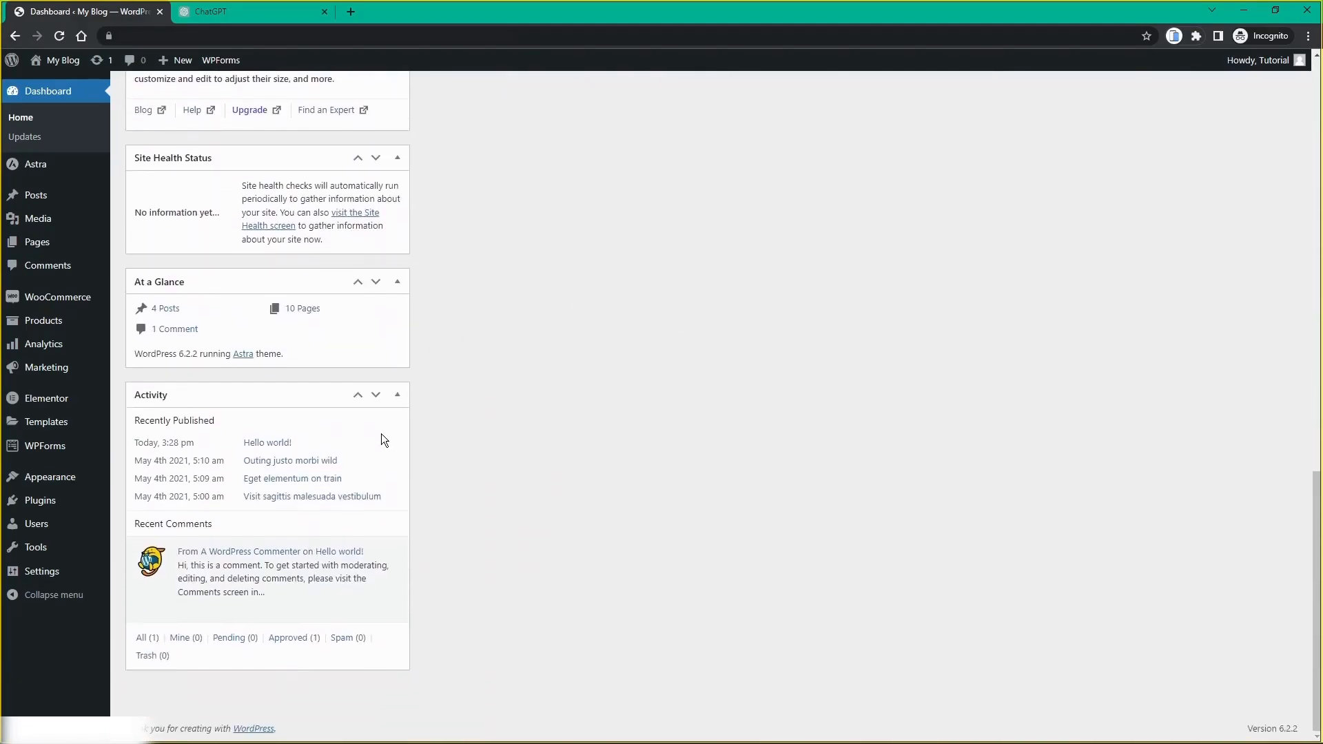
scroll(382, 432, up, 14)
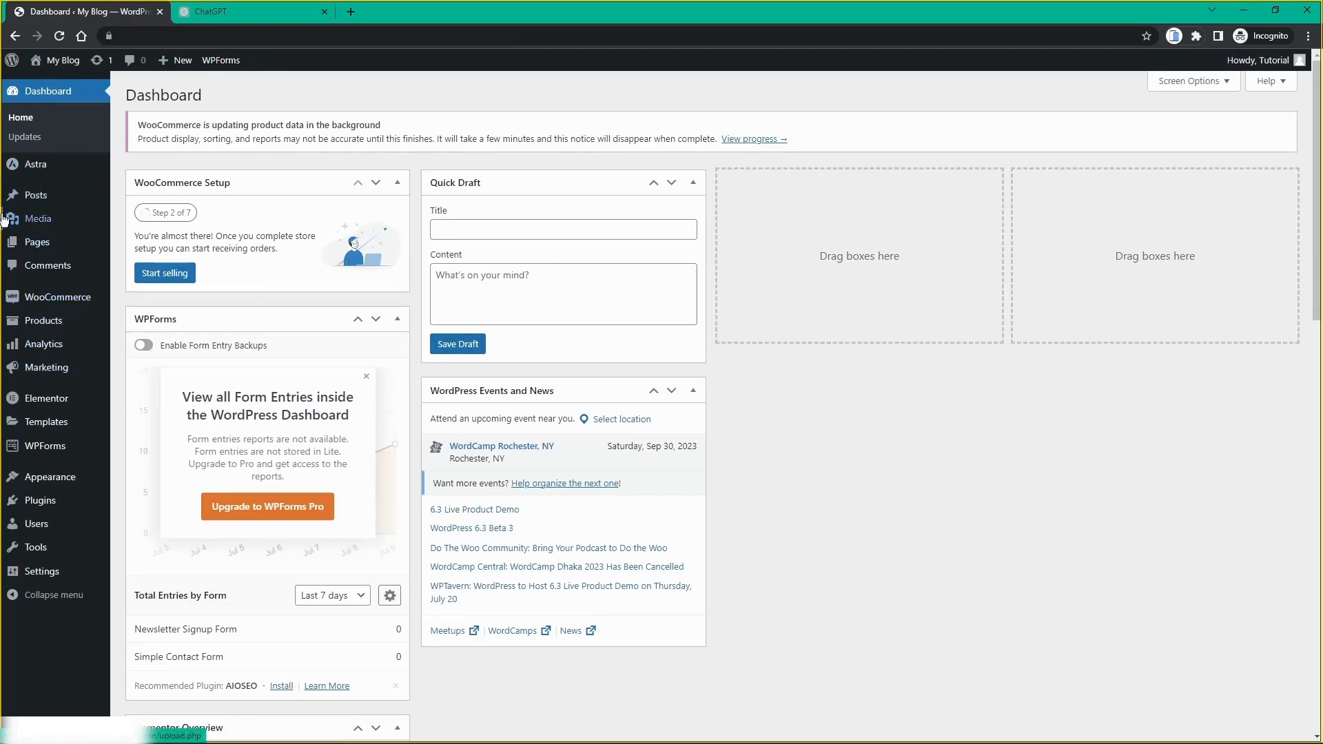
mouse_move(51, 180)
key(ctrl+plus)
key(ctrl+plus)
key(ctrl+plus)
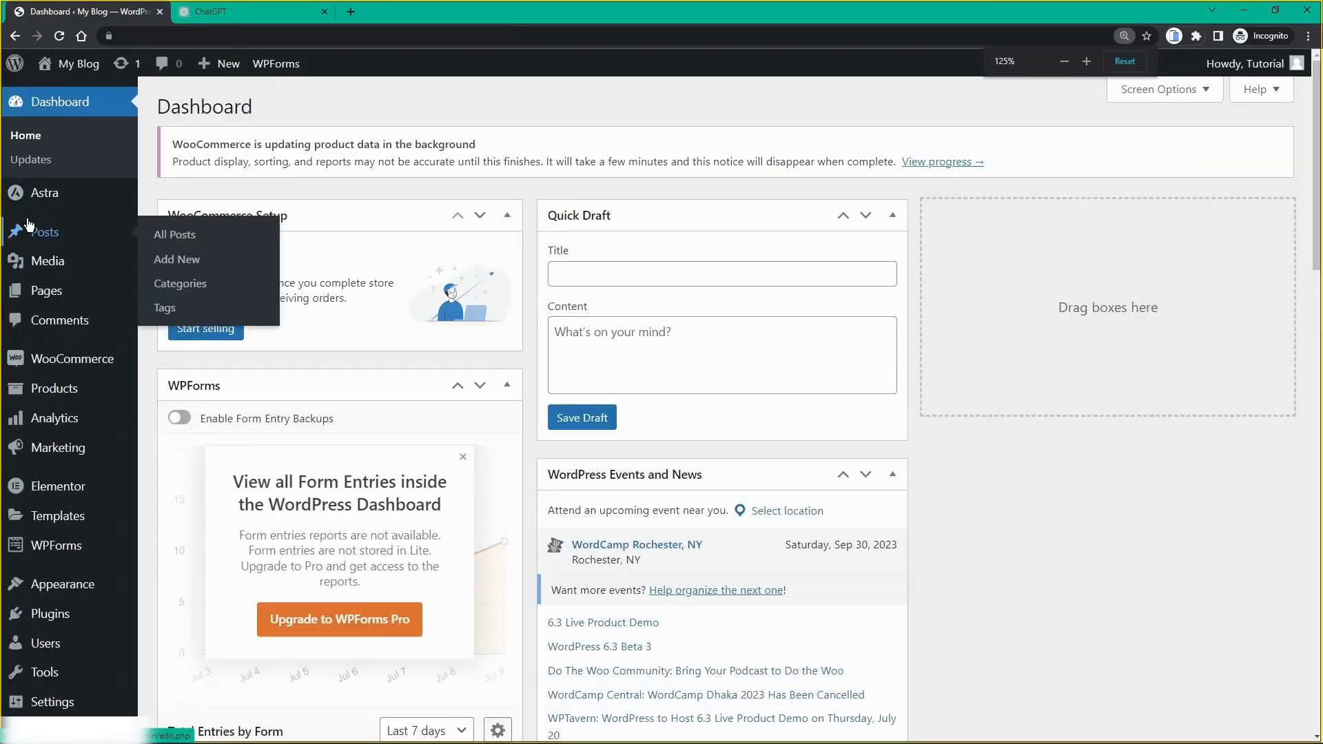
scroll(21, 149, down, 1)
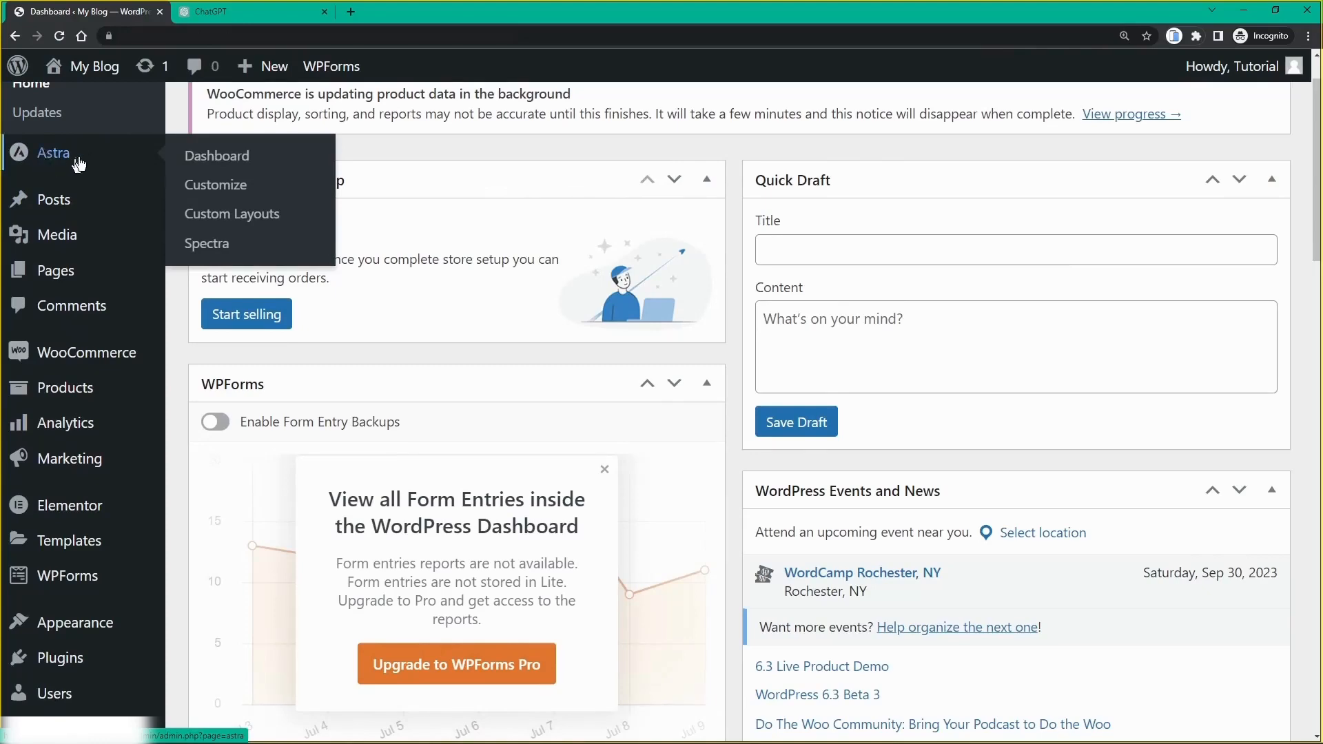
click(28, 160)
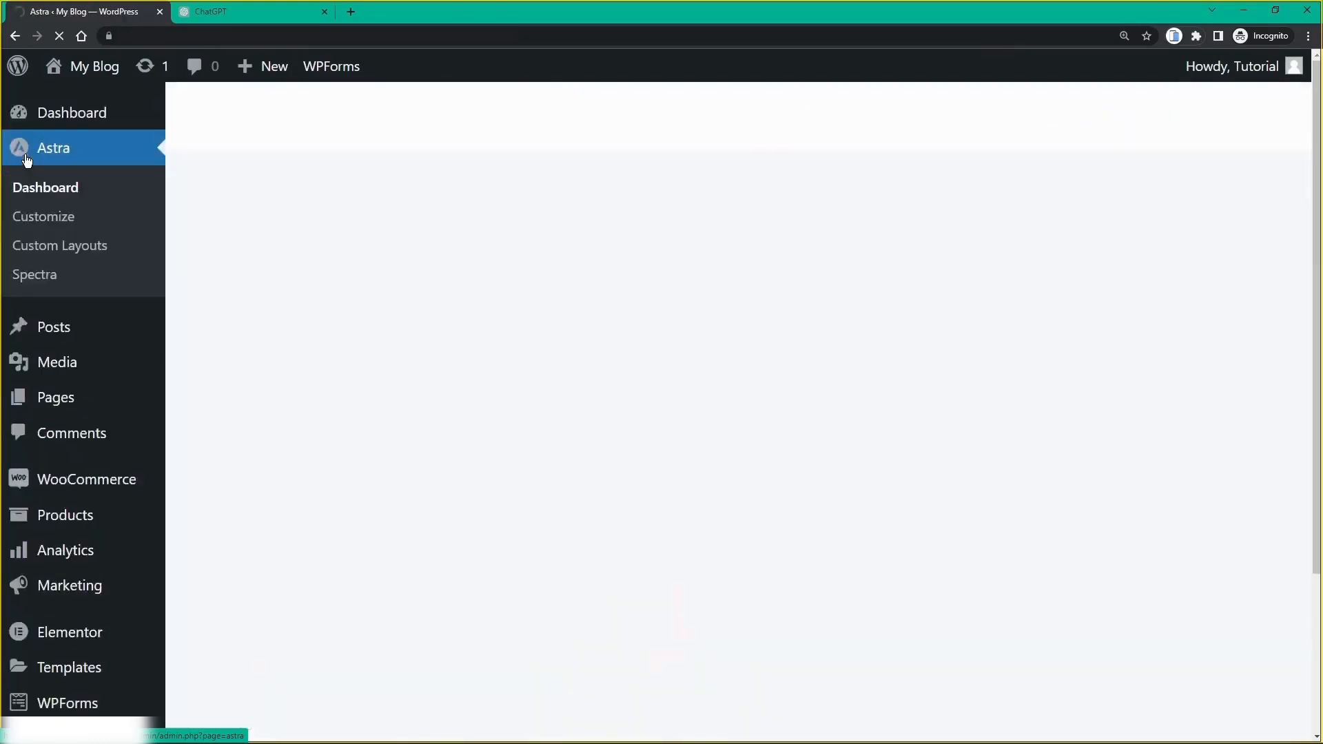
scroll(622, 307, down, 5)
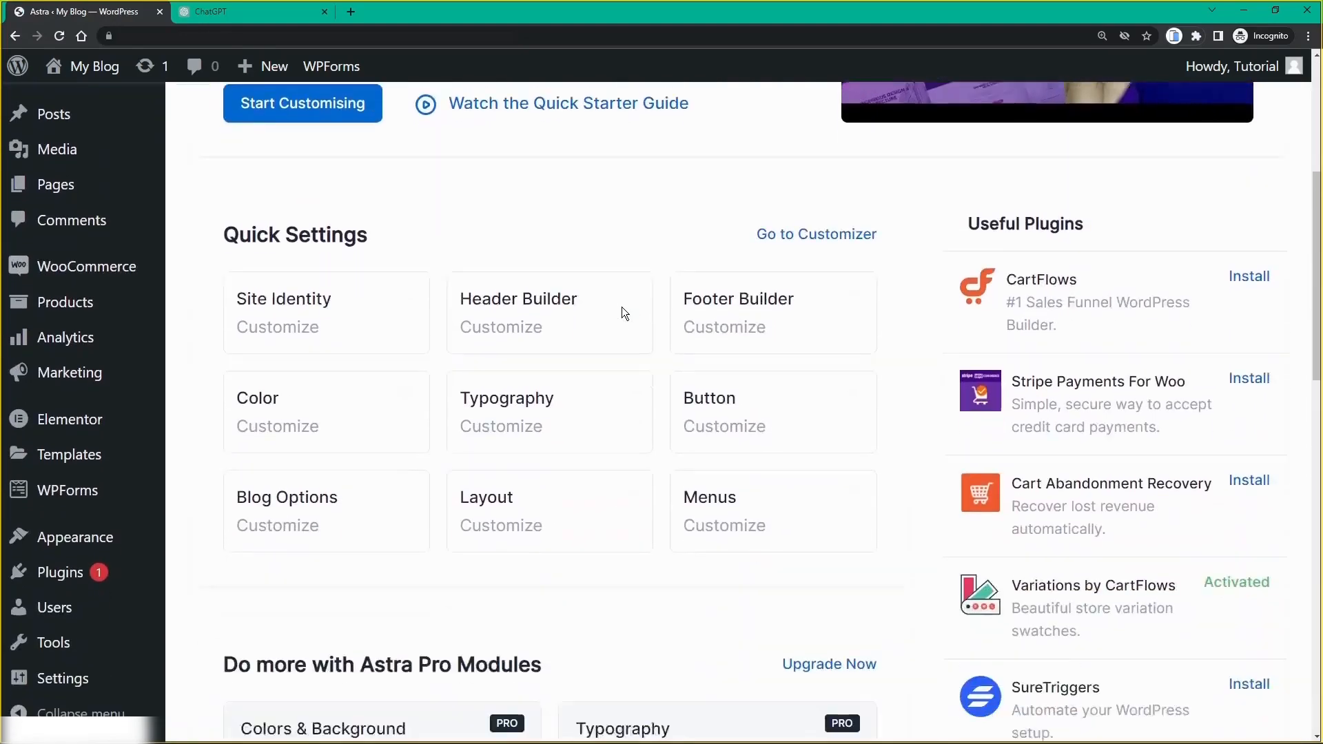
scroll(621, 307, up, 6)
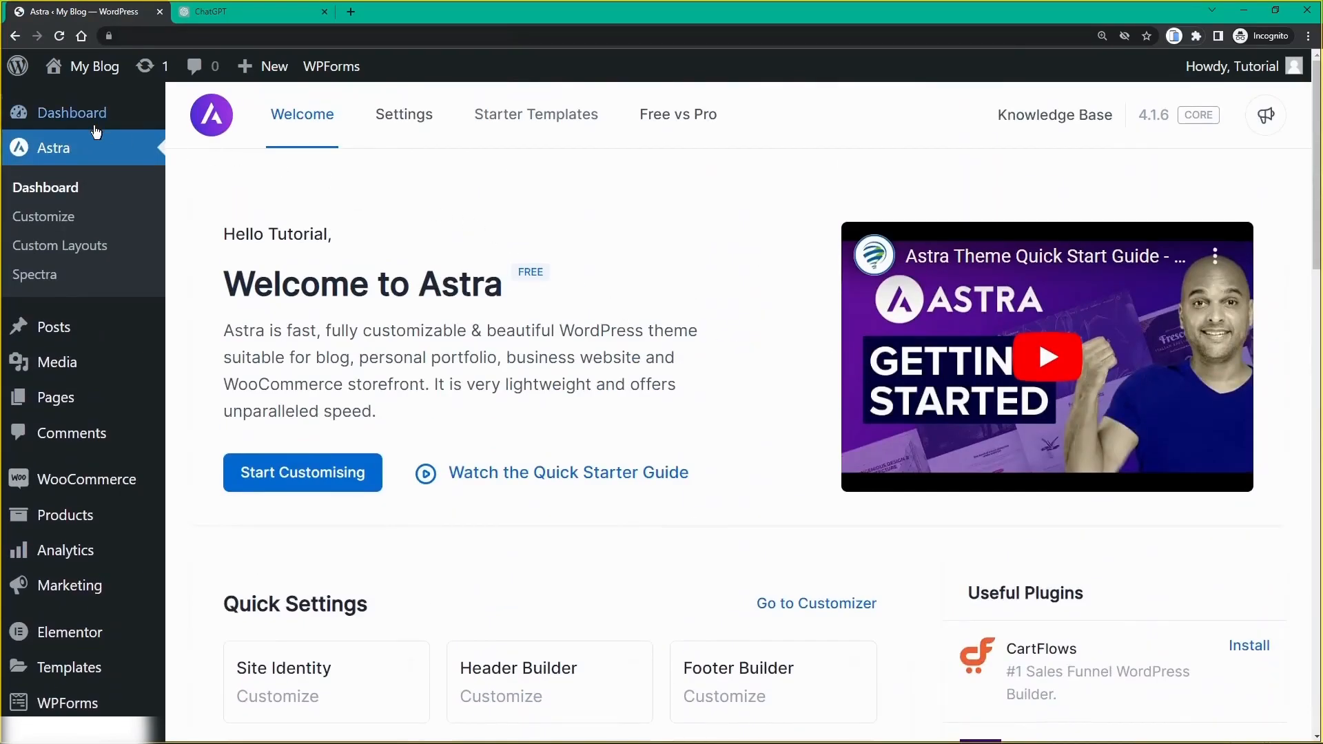
click(84, 119)
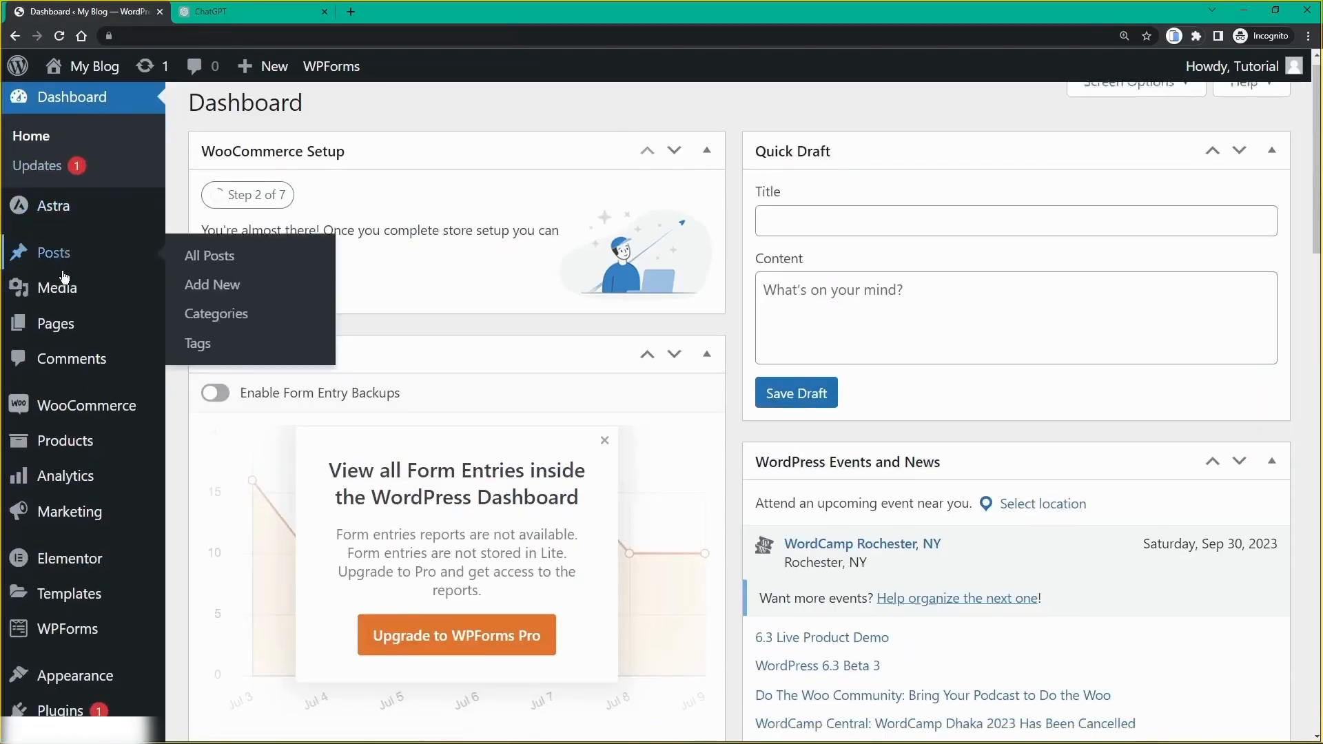
Step: Open Products and review the eight in-stock books, such as The Sons of the Empire and Cyber Angel
scroll(65, 324, down, 3)
mouse_move(76, 269)
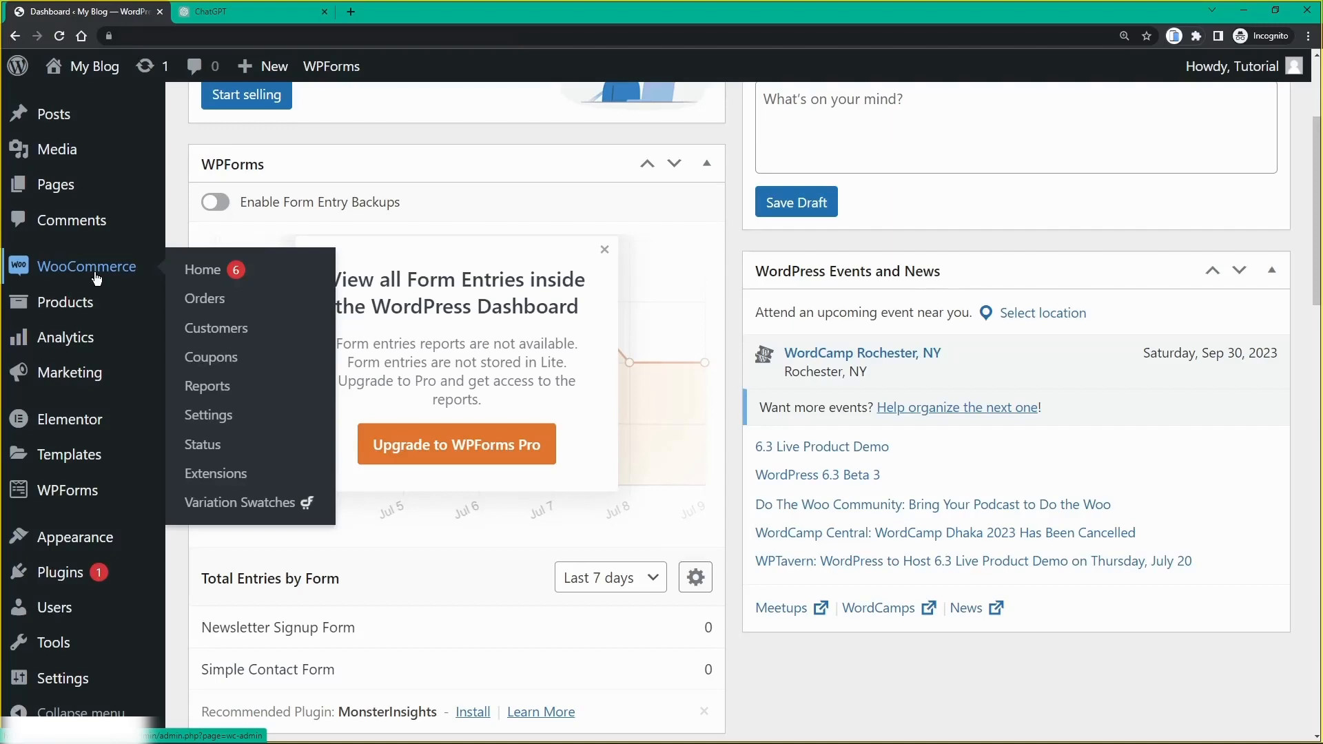
mouse_move(83, 298)
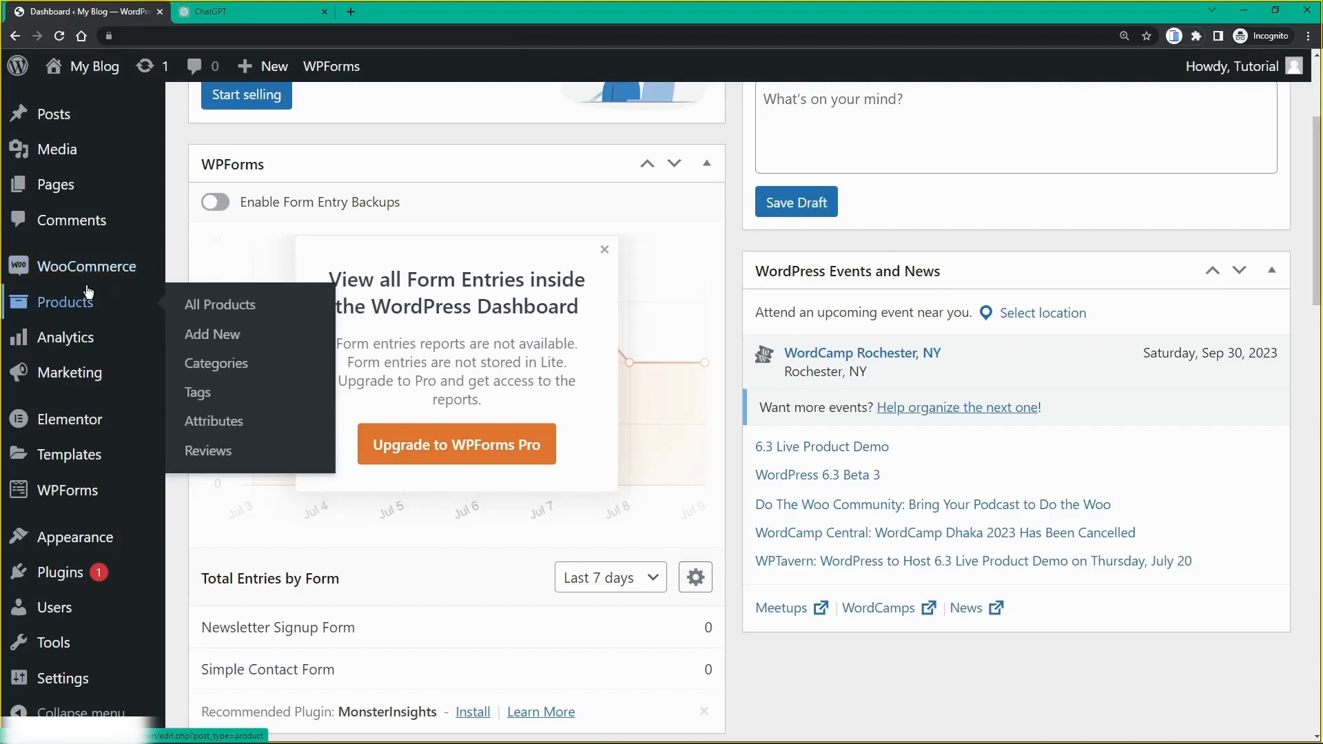
click(61, 312)
scroll(528, 343, down, 5)
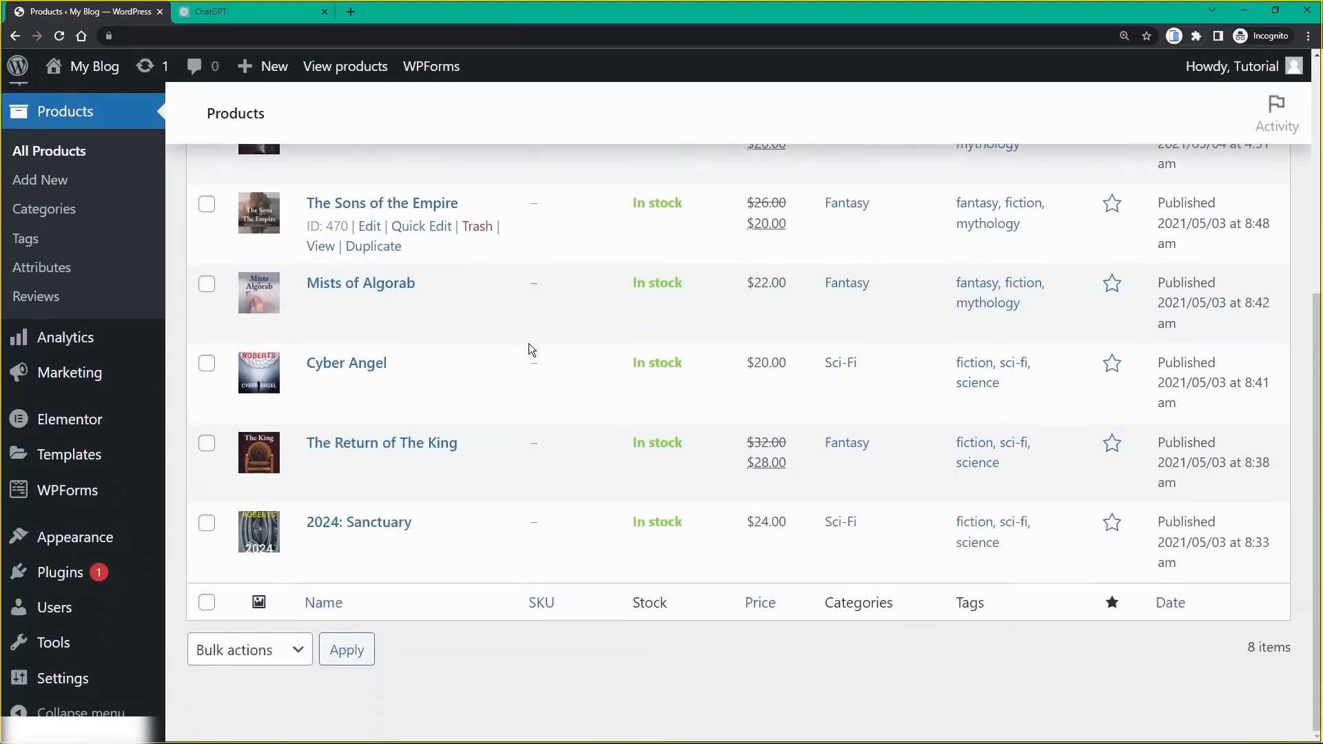
scroll(436, 441, up, 1)
scroll(437, 443, up, 2)
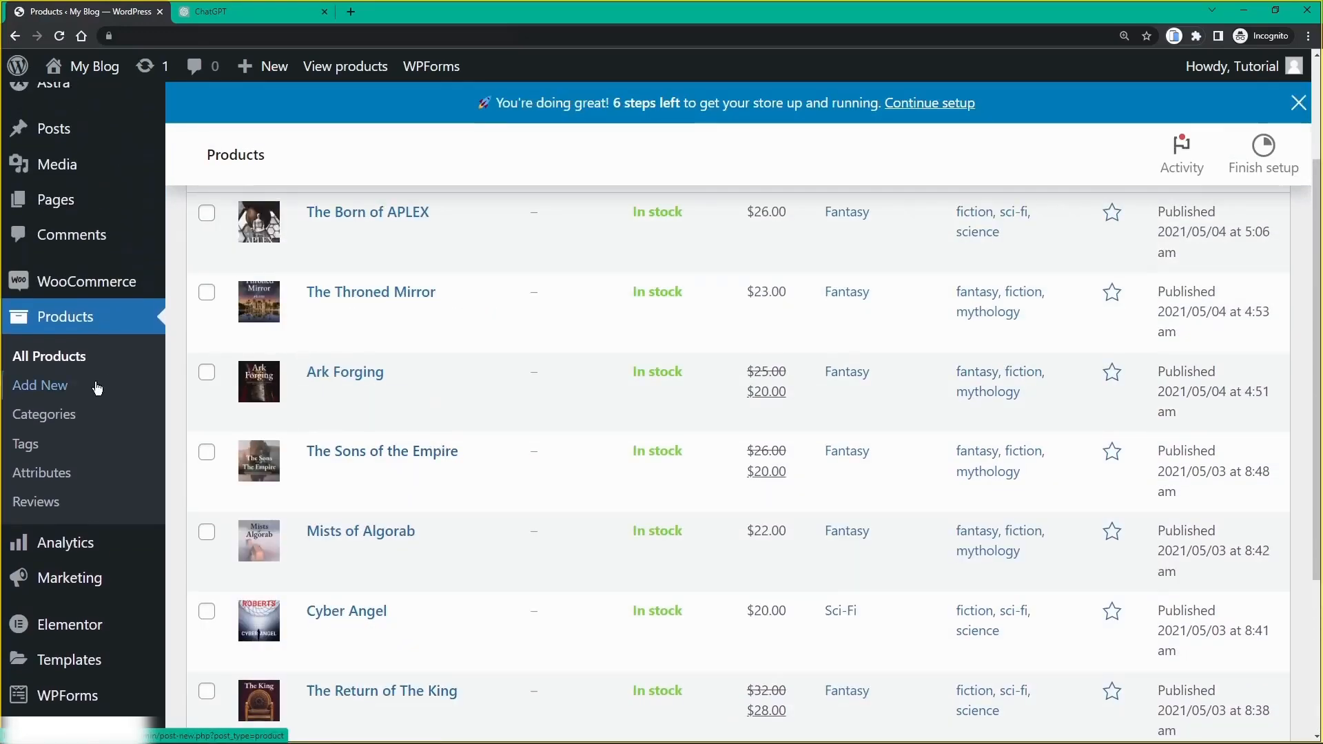
scroll(97, 386, down, 3)
mouse_move(85, 348)
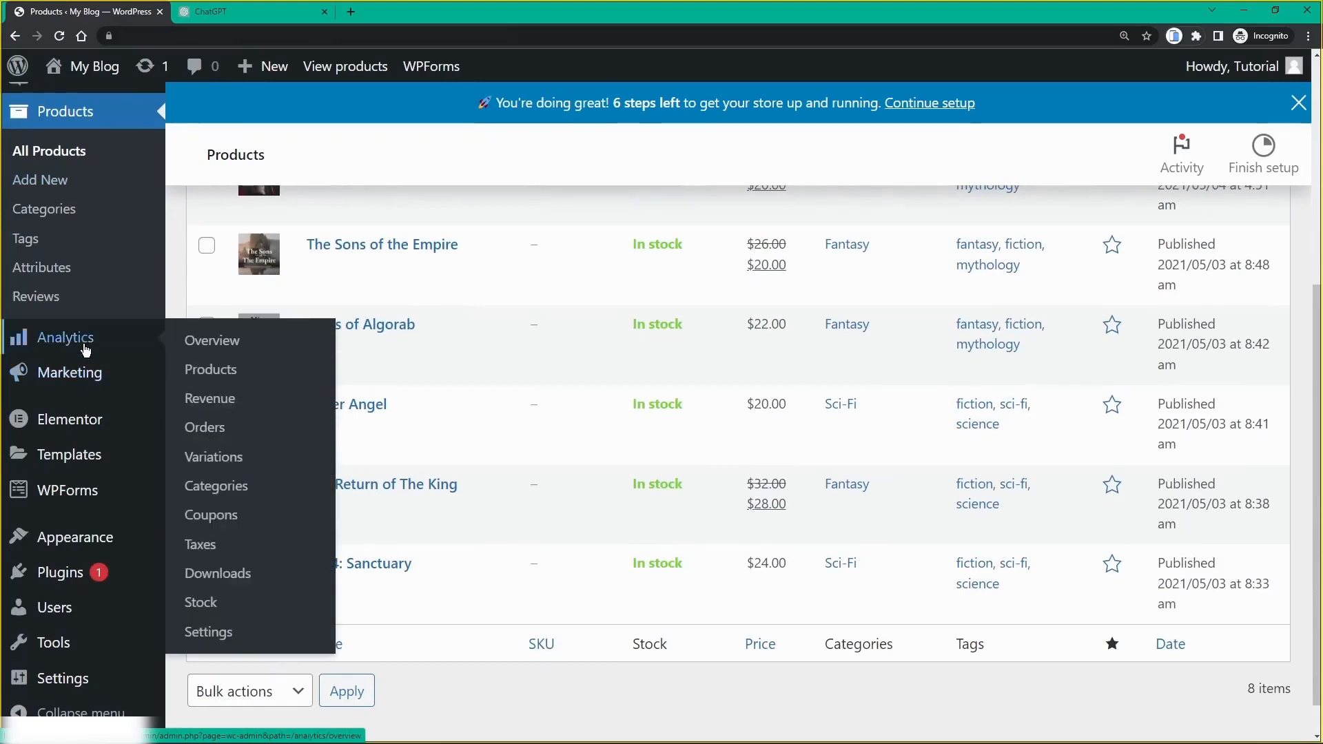
mouse_move(81, 376)
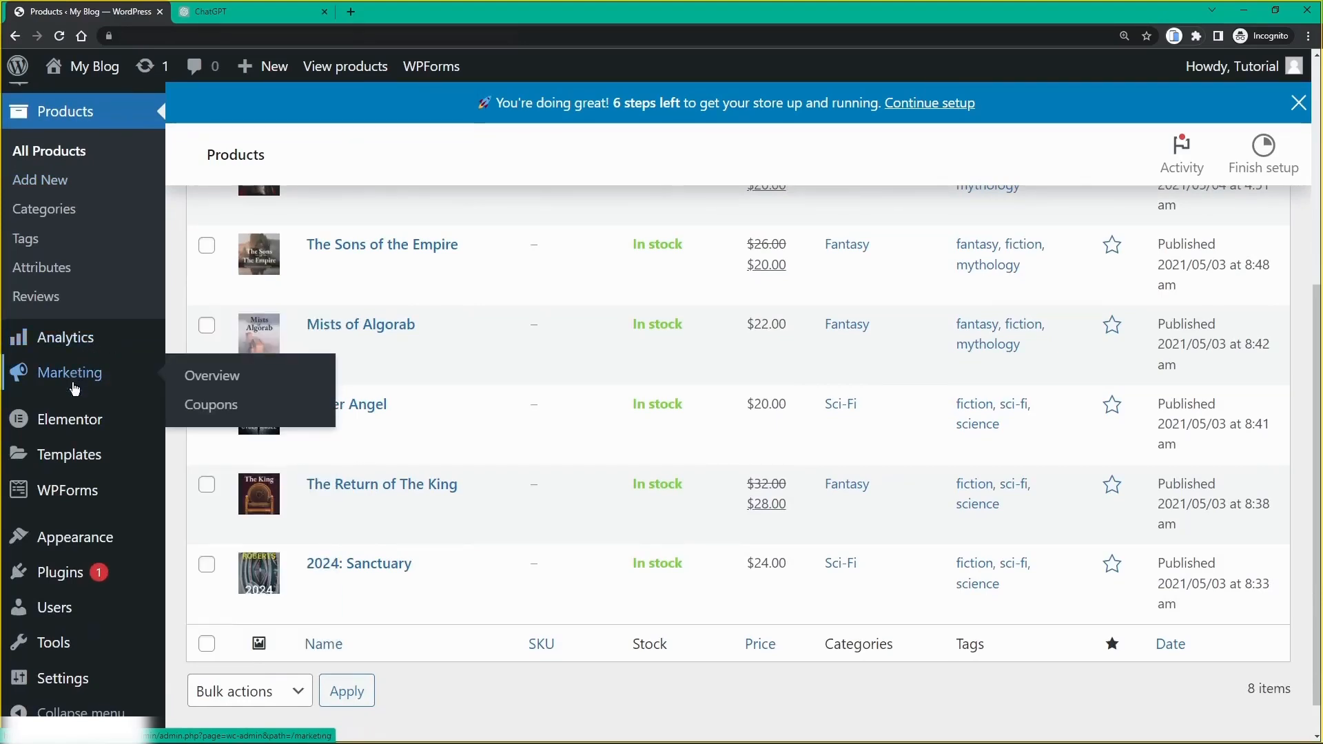
scroll(74, 398, down, 1)
Step: Look through Elementor's settings and the WPForms Forms Overview on the way to Plugins
click(70, 424)
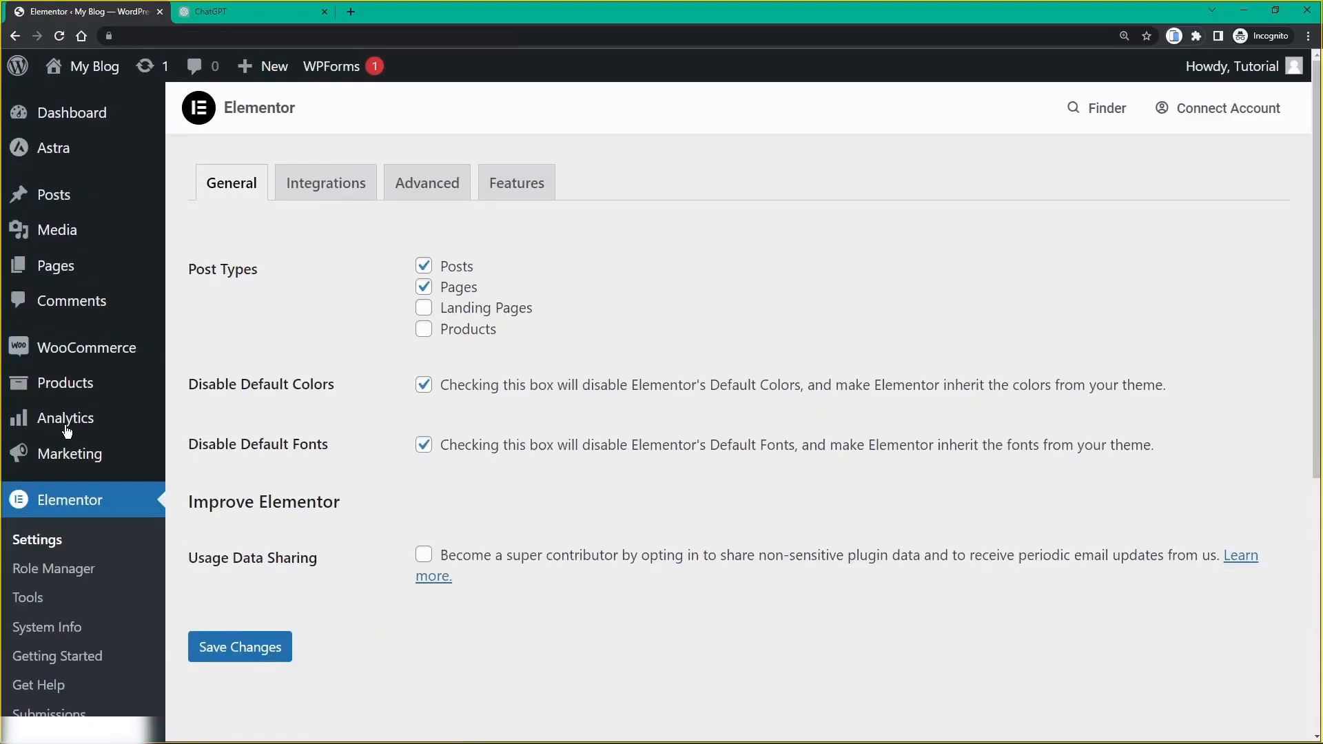
scroll(67, 431, down, 5)
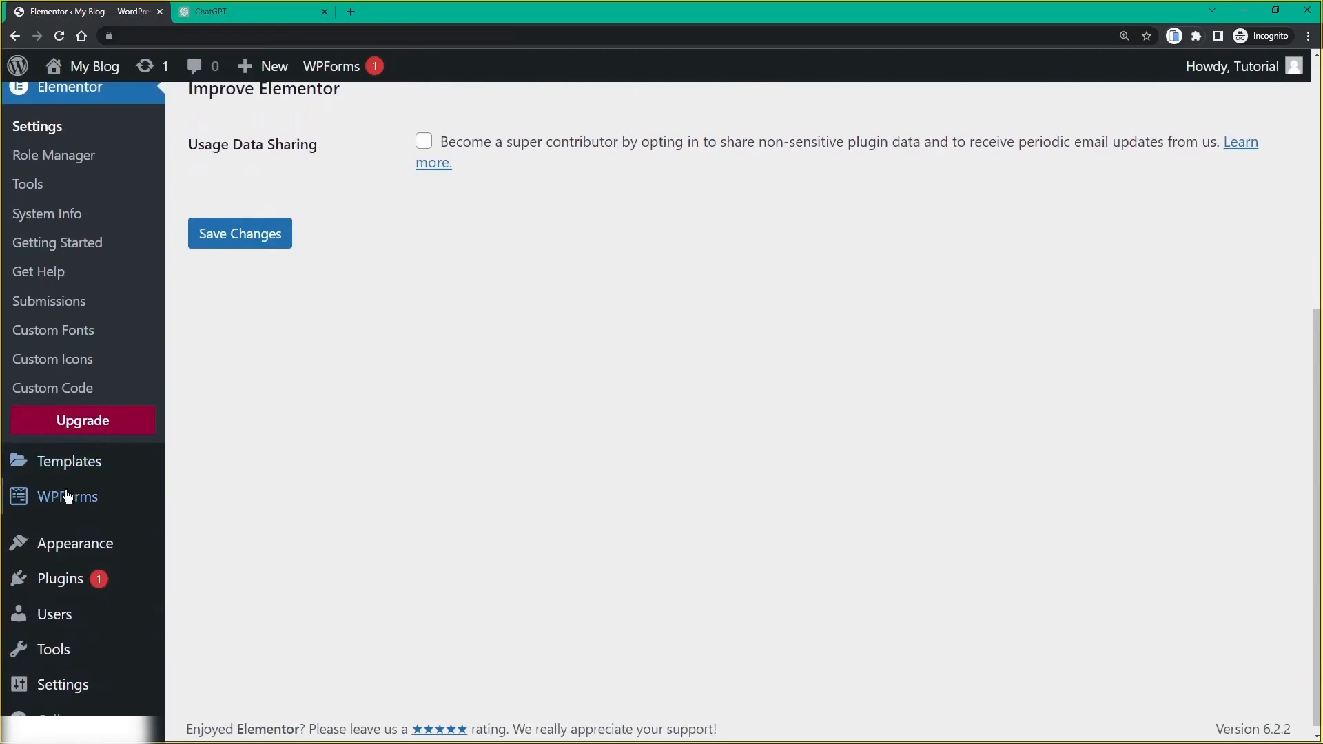
click(69, 508)
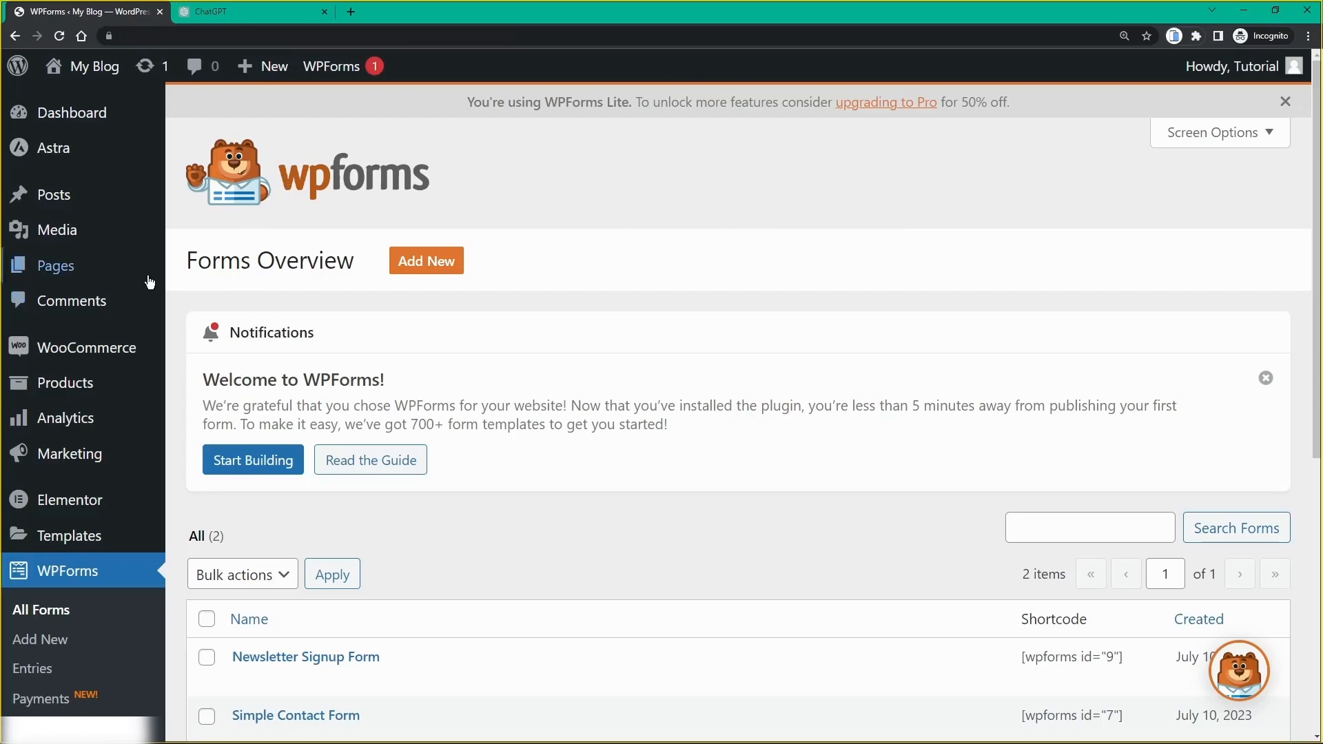
scroll(71, 419, down, 5)
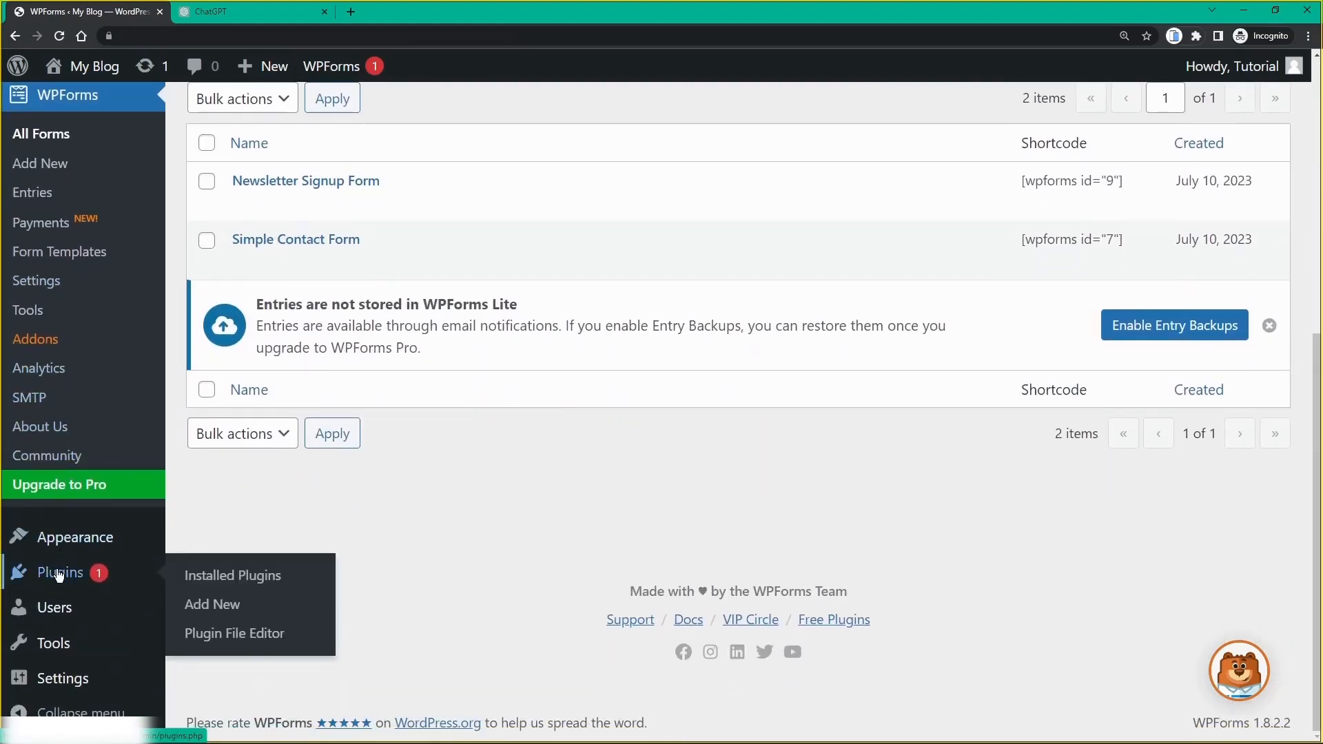
click(59, 577)
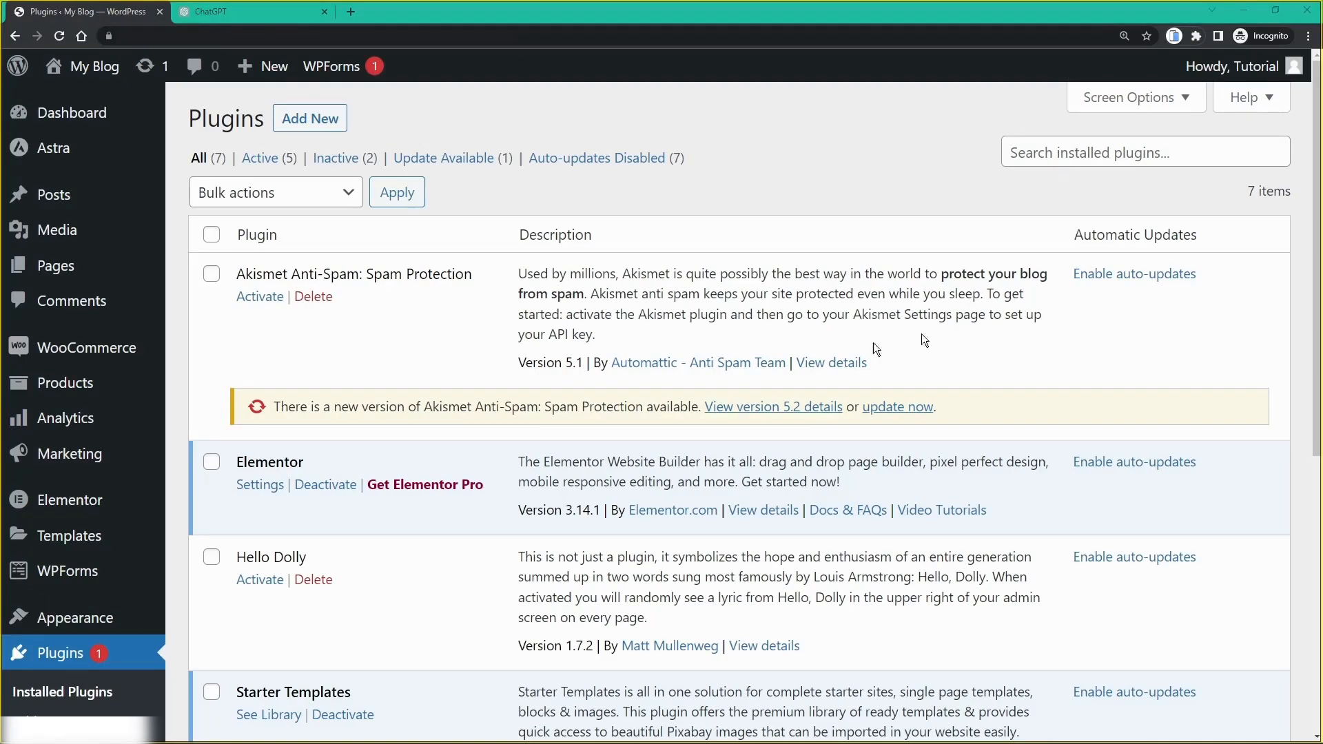
Step: Zoom out and review the 7 installed plugins, including WooCommerce 7.8.2 and WPForms Lite 1.8.2.2
key(ctrl+minus)
key(ctrl+minus)
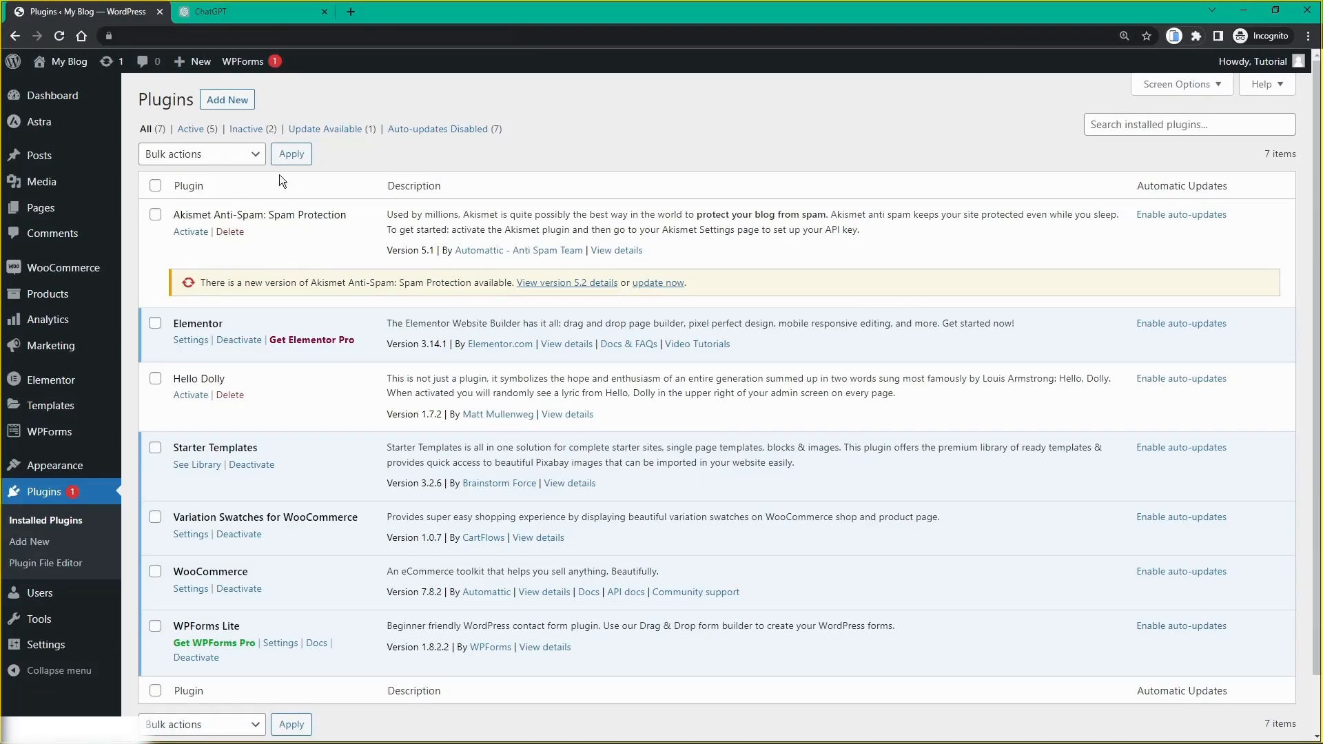
scroll(186, 235, down, 1)
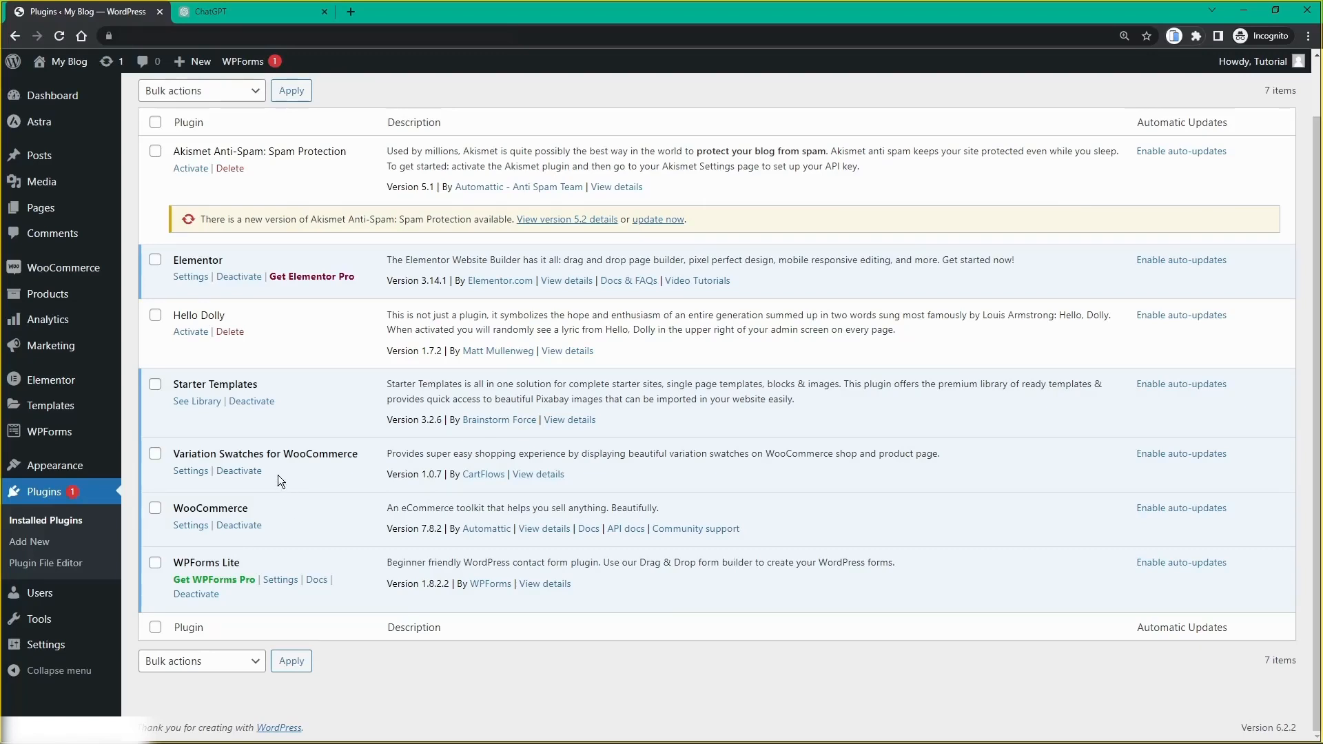
scroll(278, 473, up, 1)
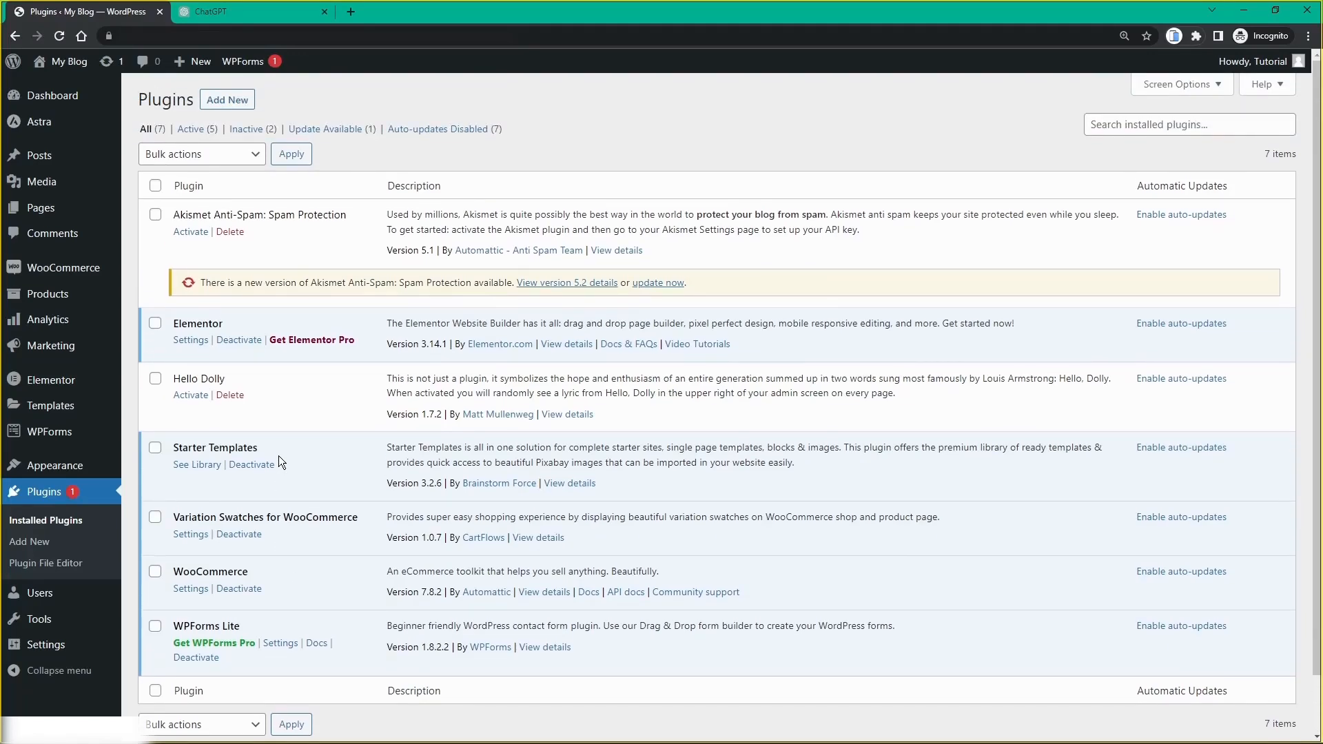
mouse_move(87, 100)
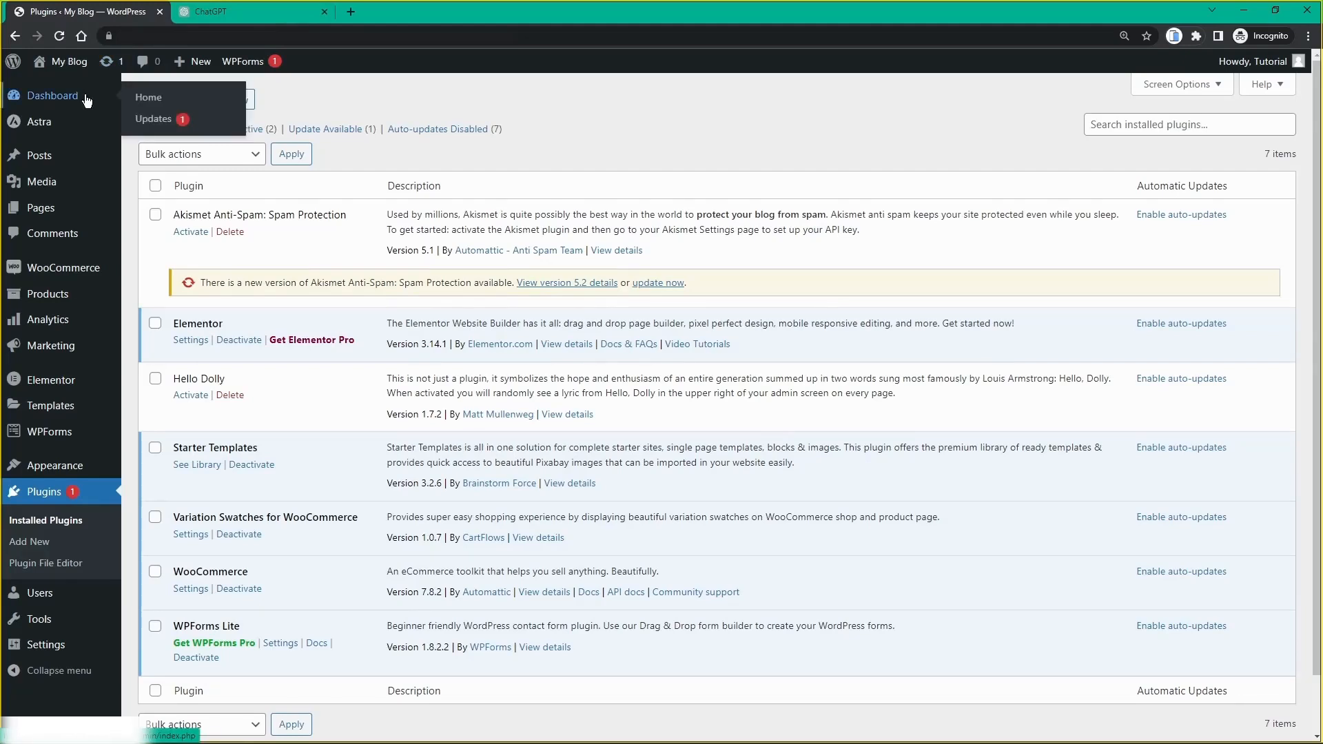
Step: Open the My Blog front page in a new tab and scroll through the book-author home page
click(87, 100)
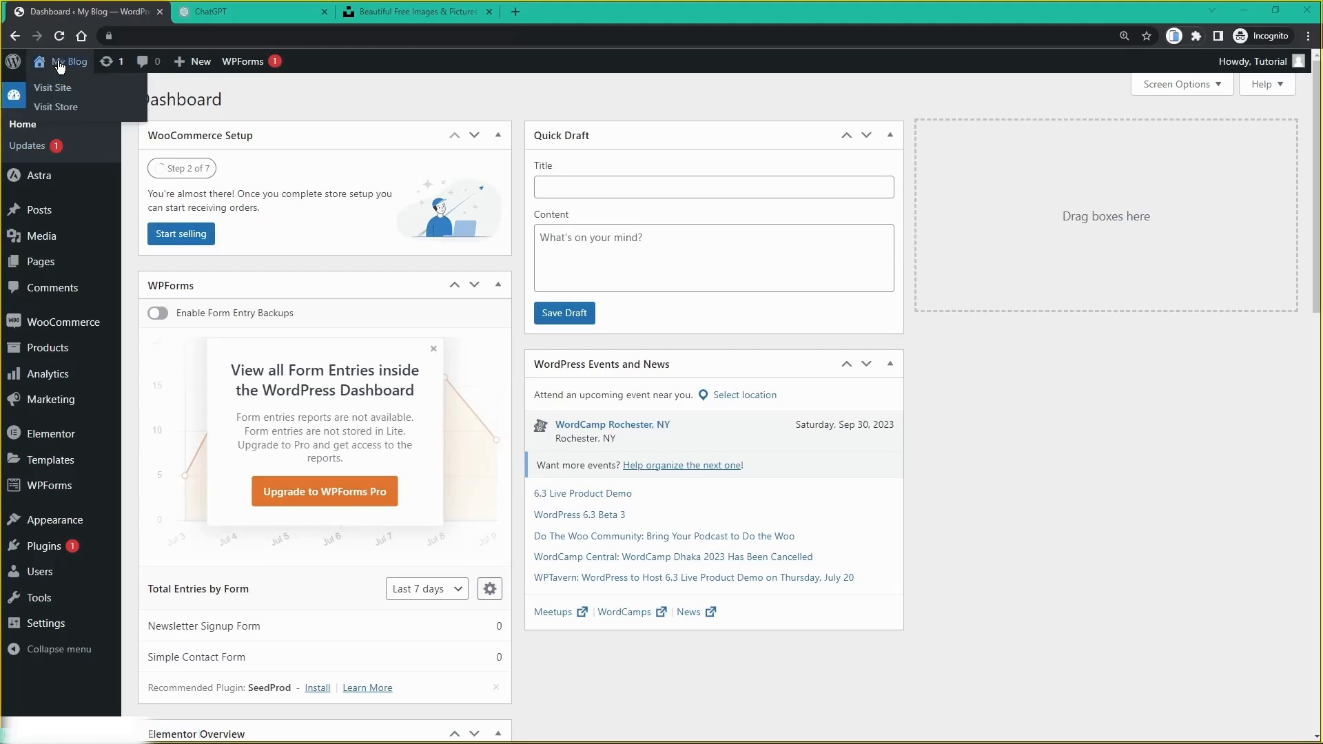
middle_click(59, 63)
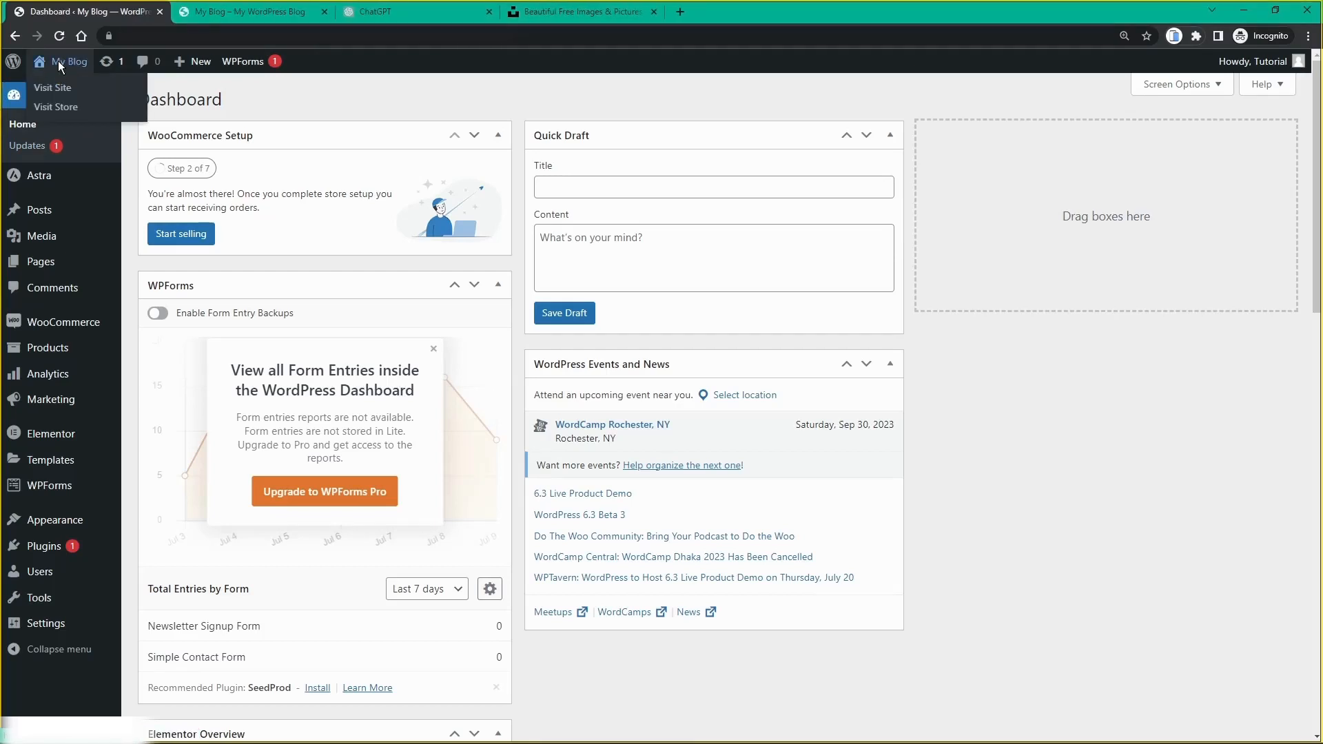
click(216, 16)
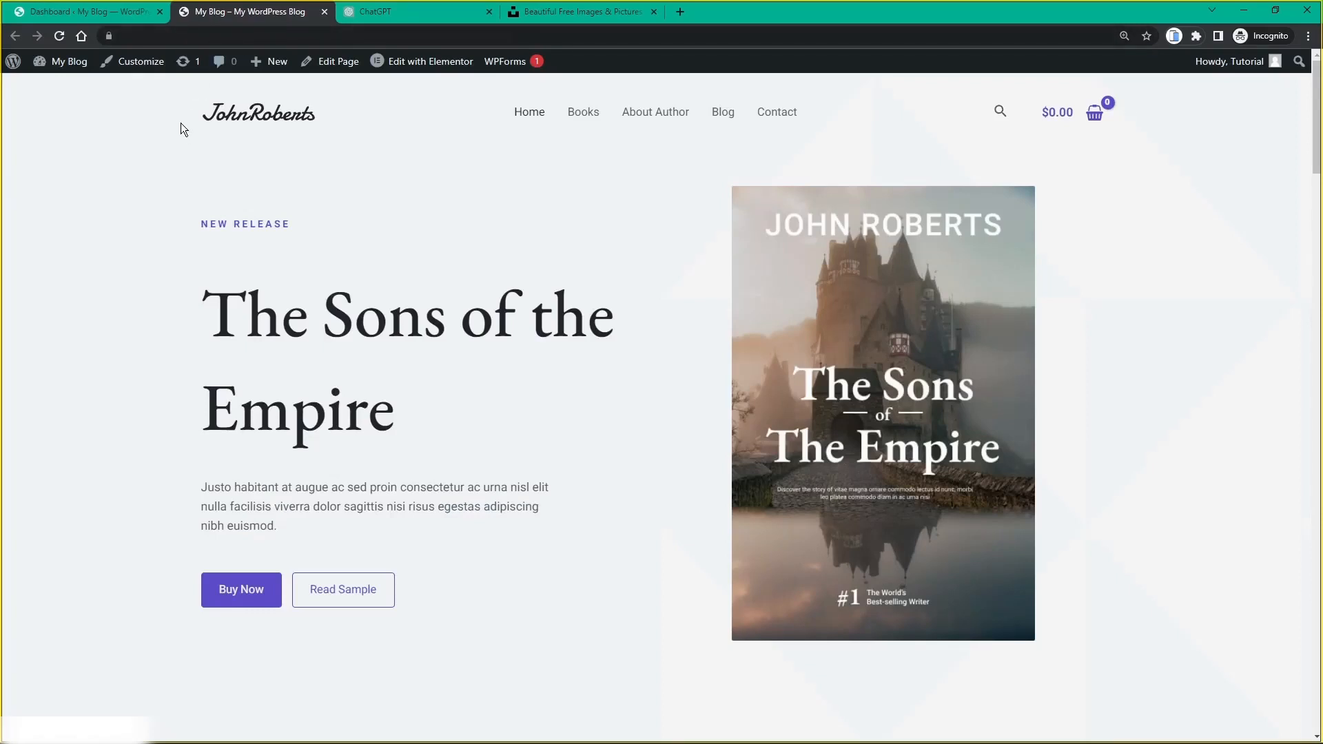
scroll(185, 159, down, 8)
scroll(186, 161, down, 10)
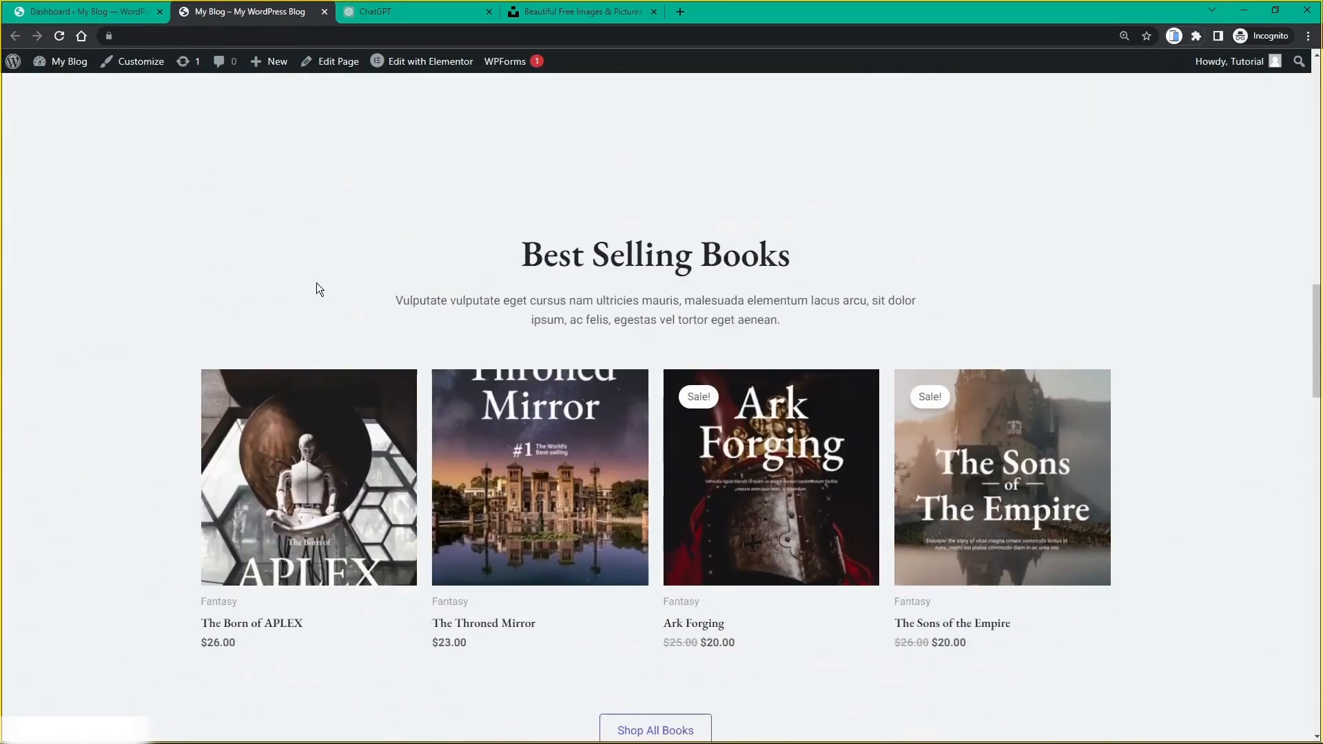
scroll(343, 287, up, 18)
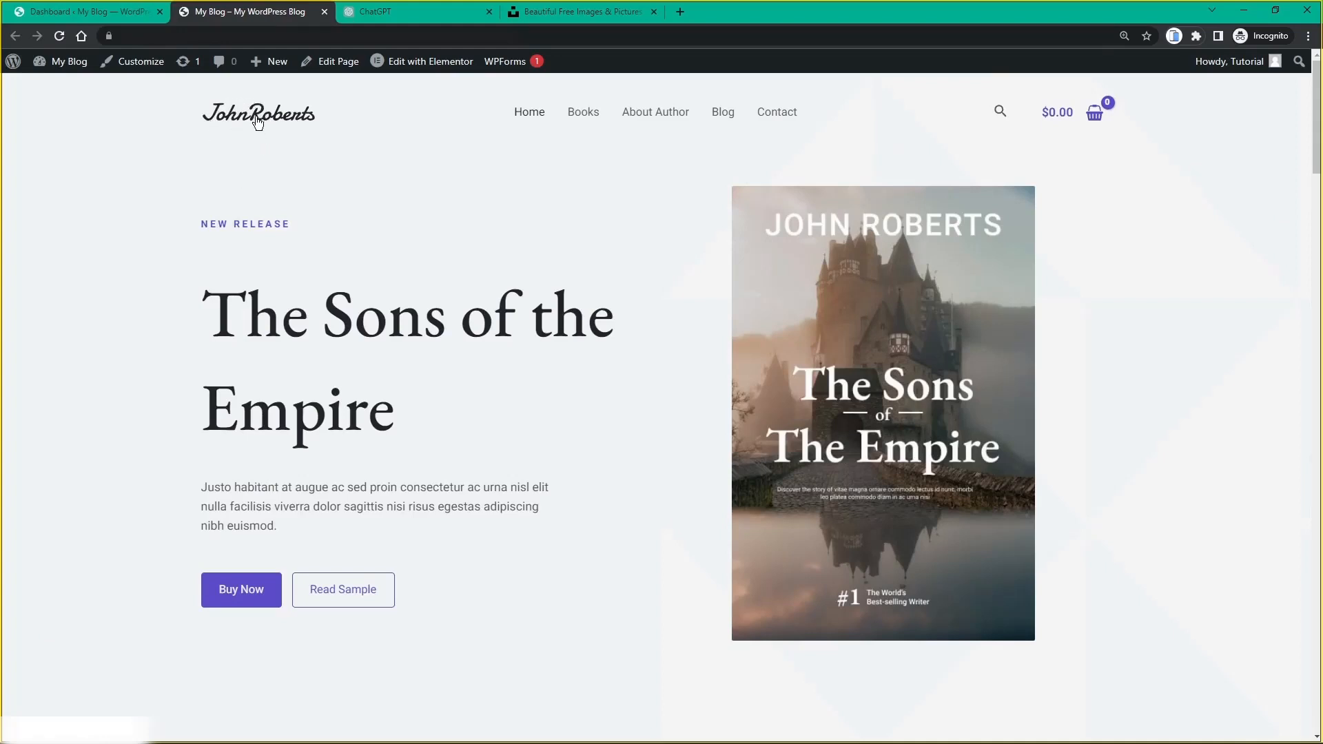
click(137, 65)
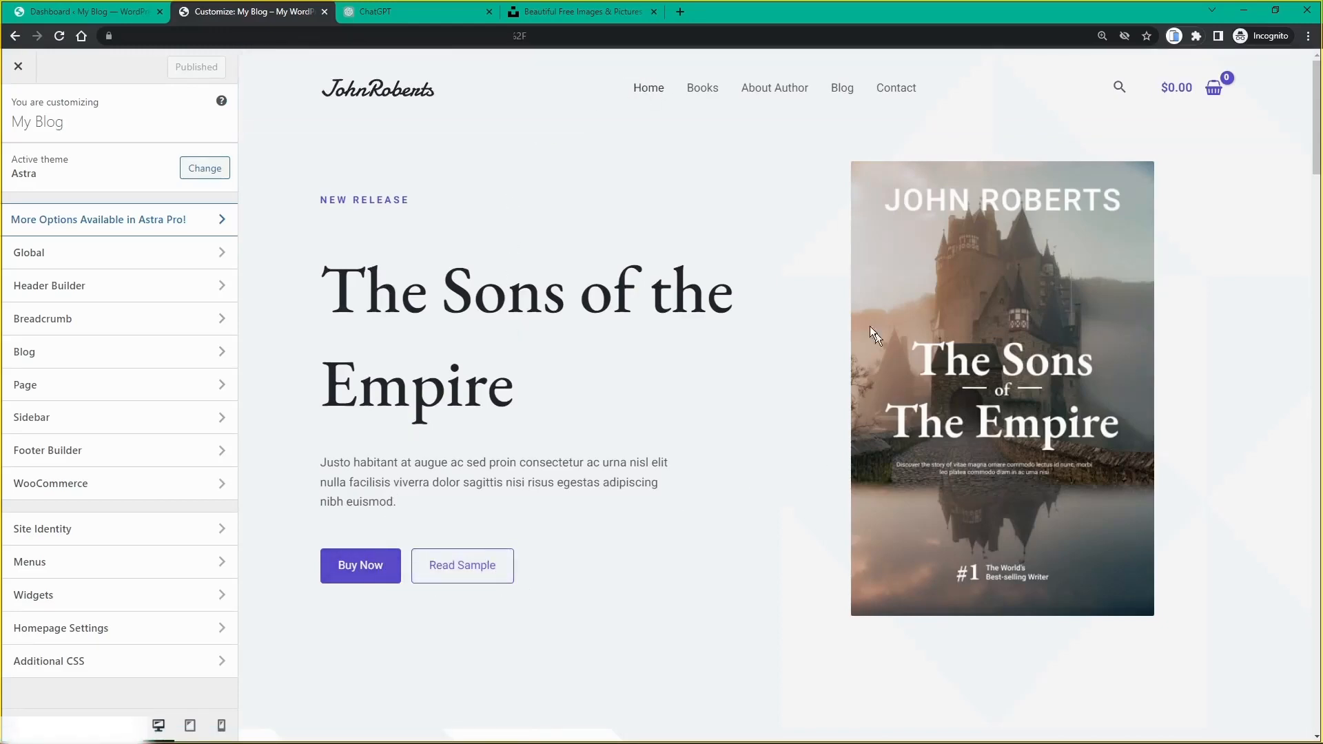
Step: Open the header Logo settings from the Customizer preview, showing the 150 px logo
scroll(437, 304, down, 9)
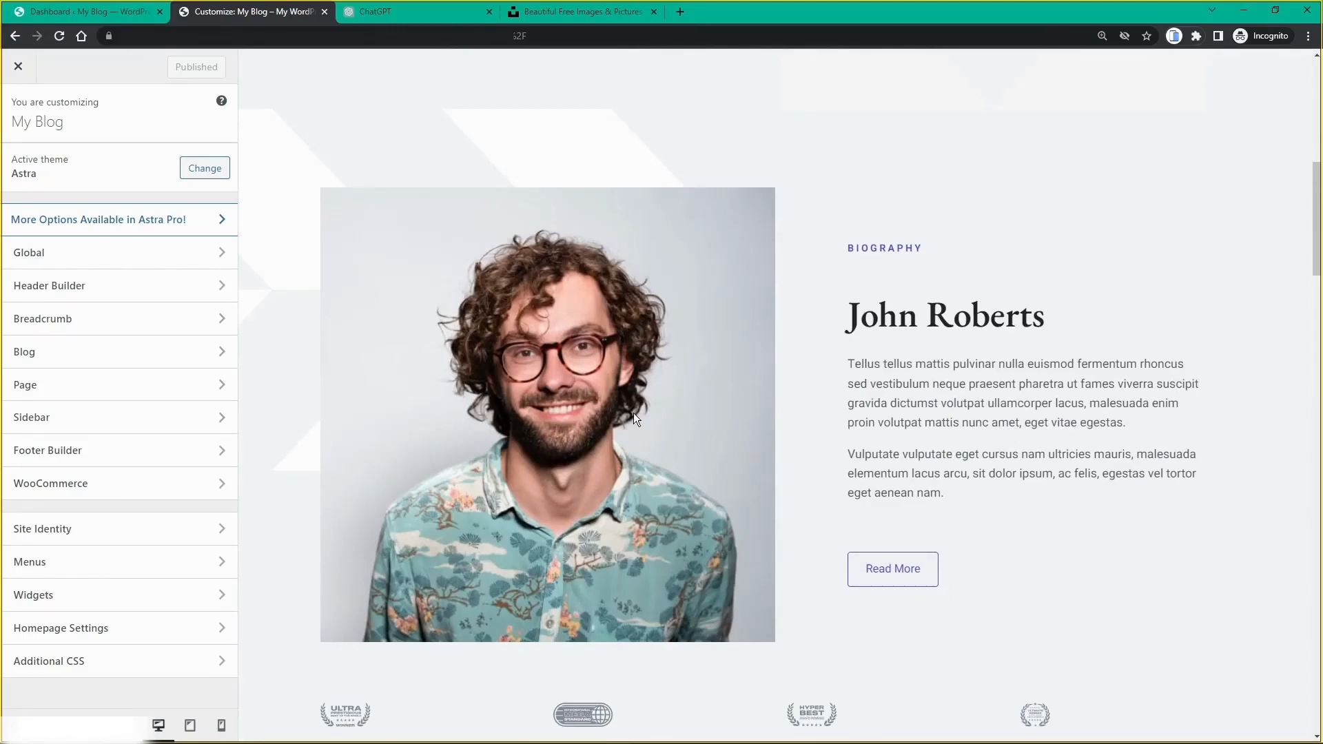
scroll(643, 423, up, 9)
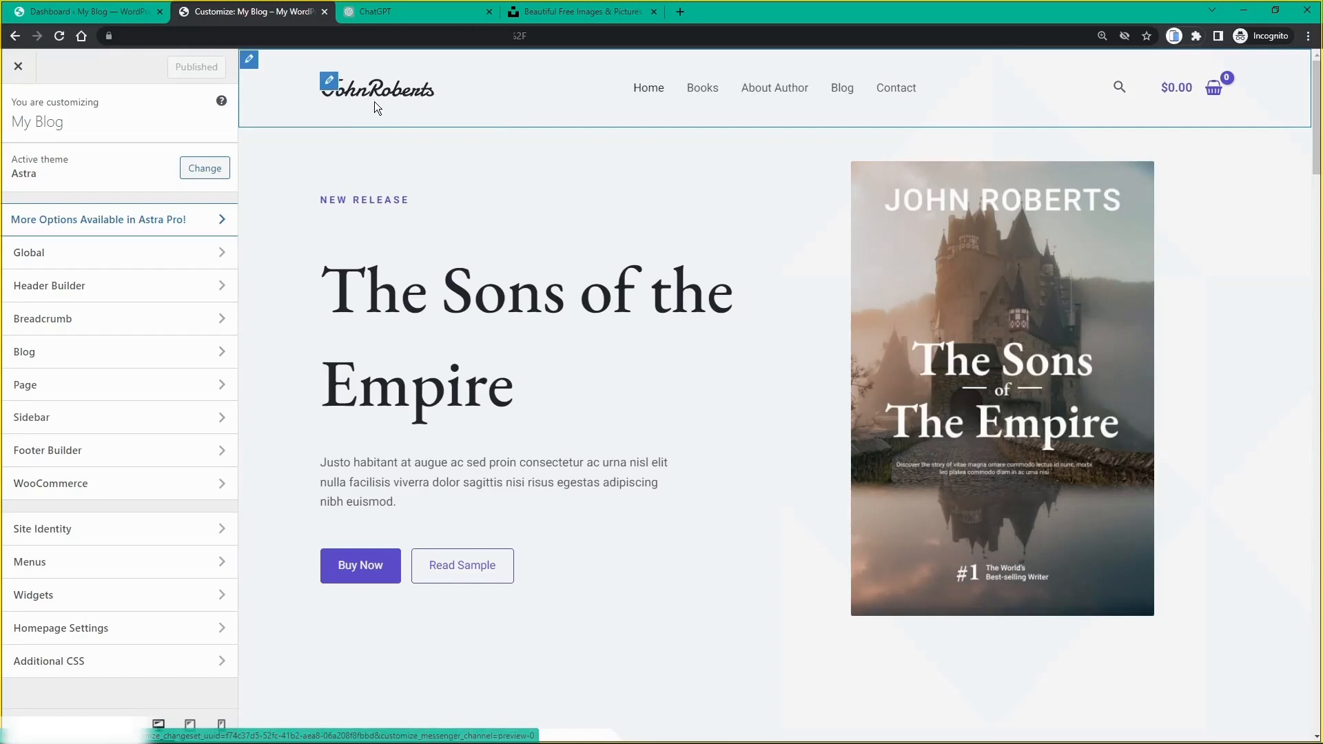
click(330, 84)
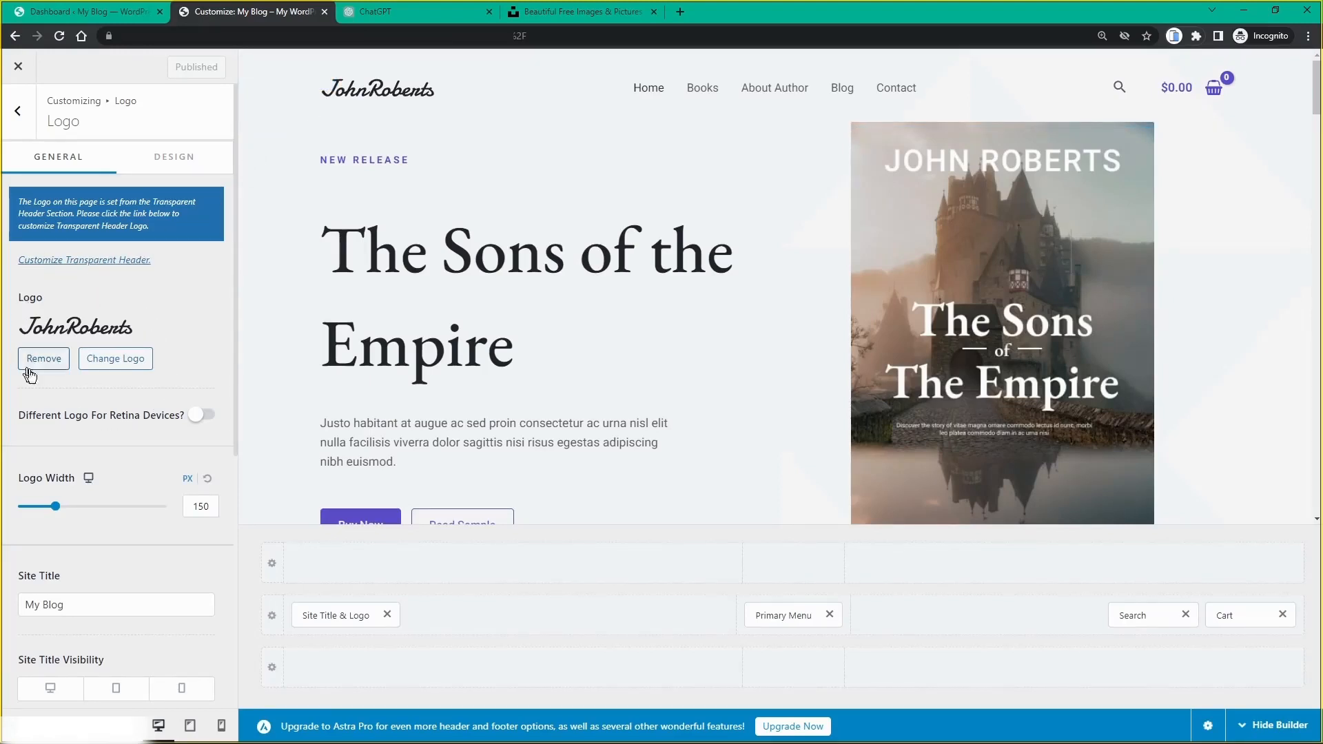
Step: Open the Select logo dialog with Change Logo in the Logo panel
click(117, 360)
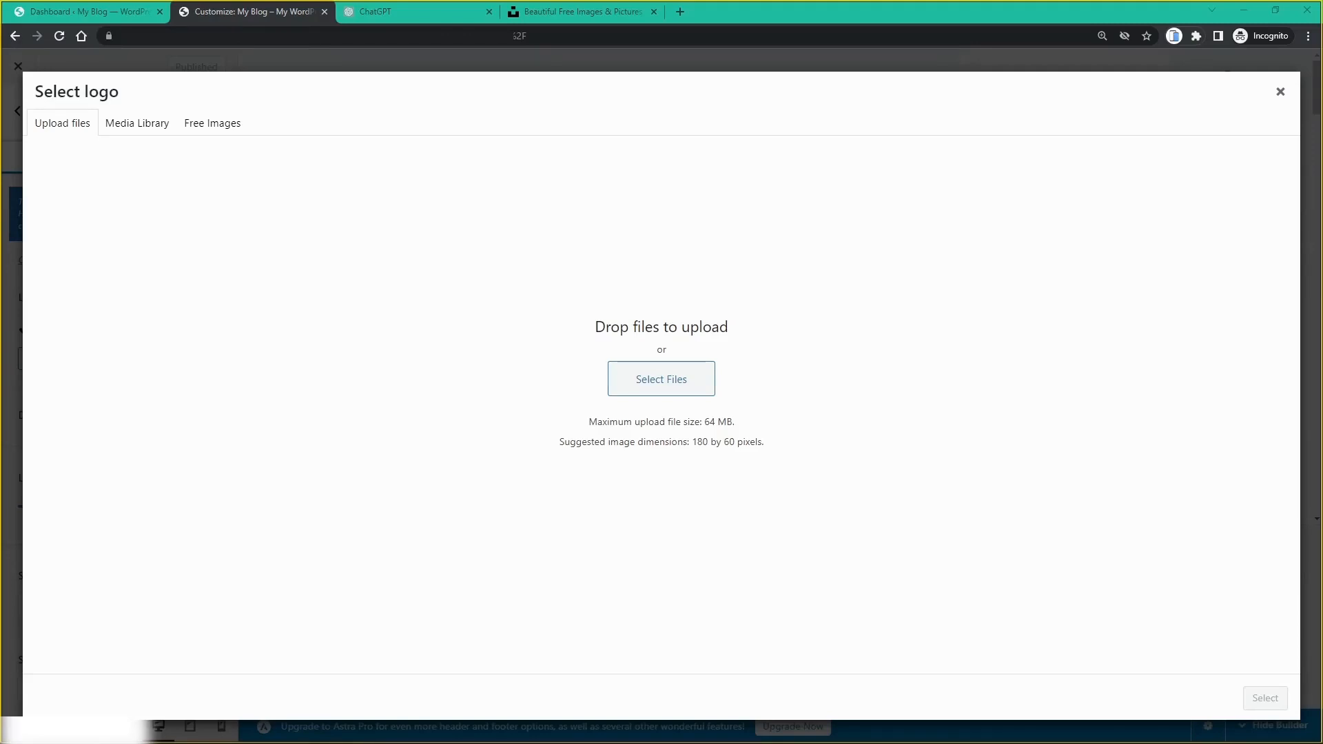
Step: Upload the SAM ART logo file and crop it taller to include the DIGITAL ARTIST tagline
drag(1322, 91, 1063, 119)
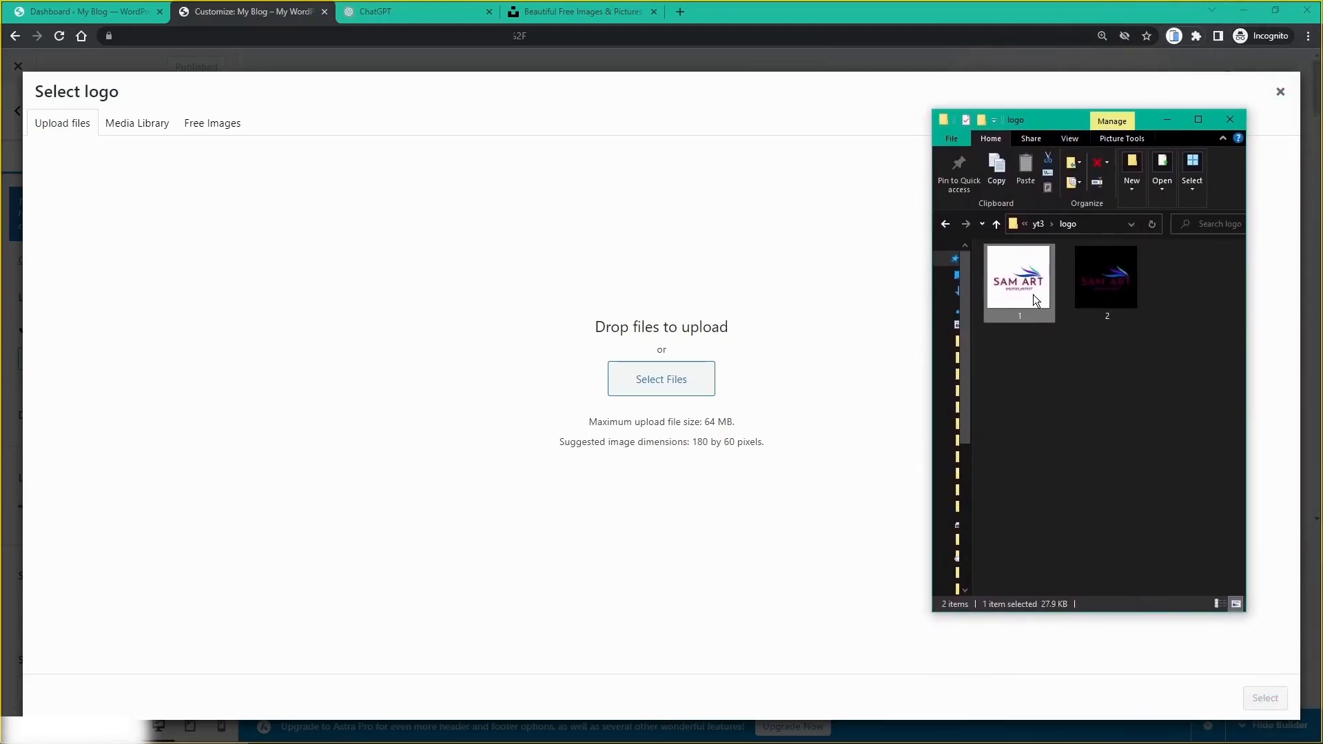
drag(1032, 295, 688, 350)
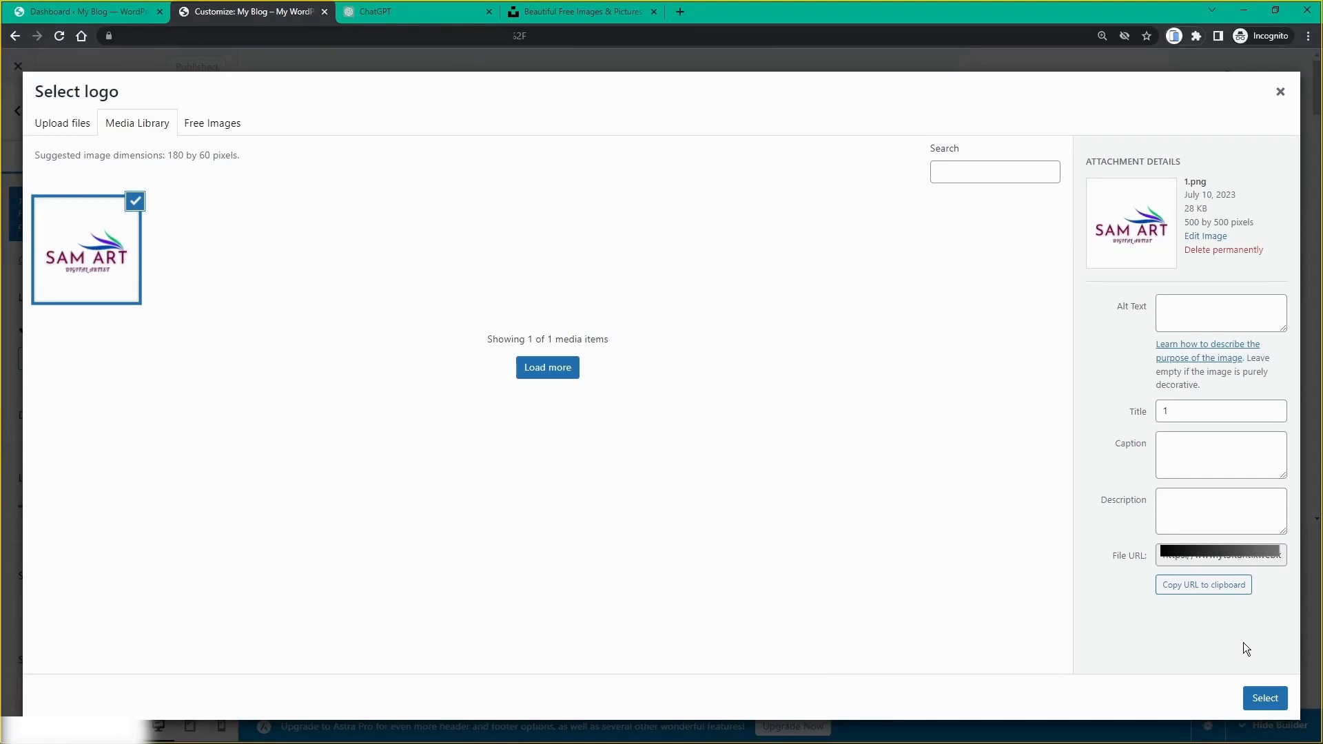
click(1263, 700)
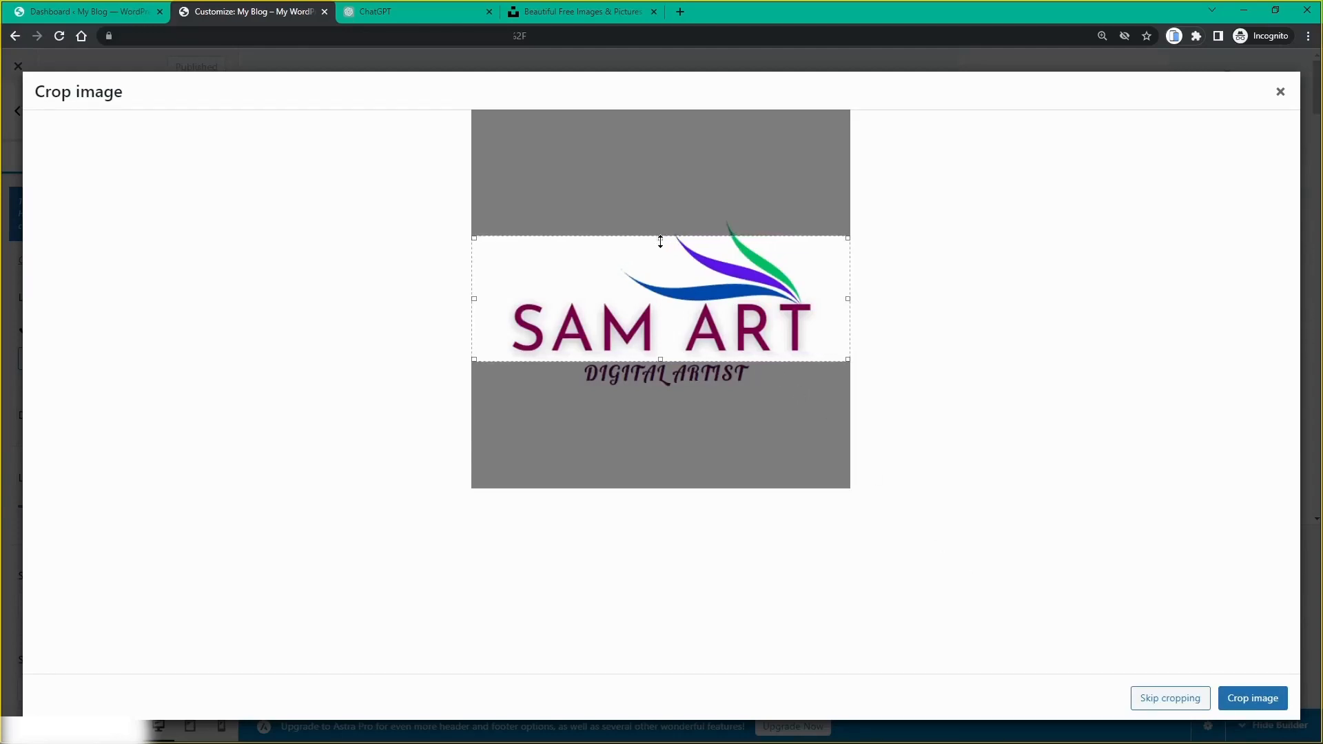
drag(662, 237, 658, 198)
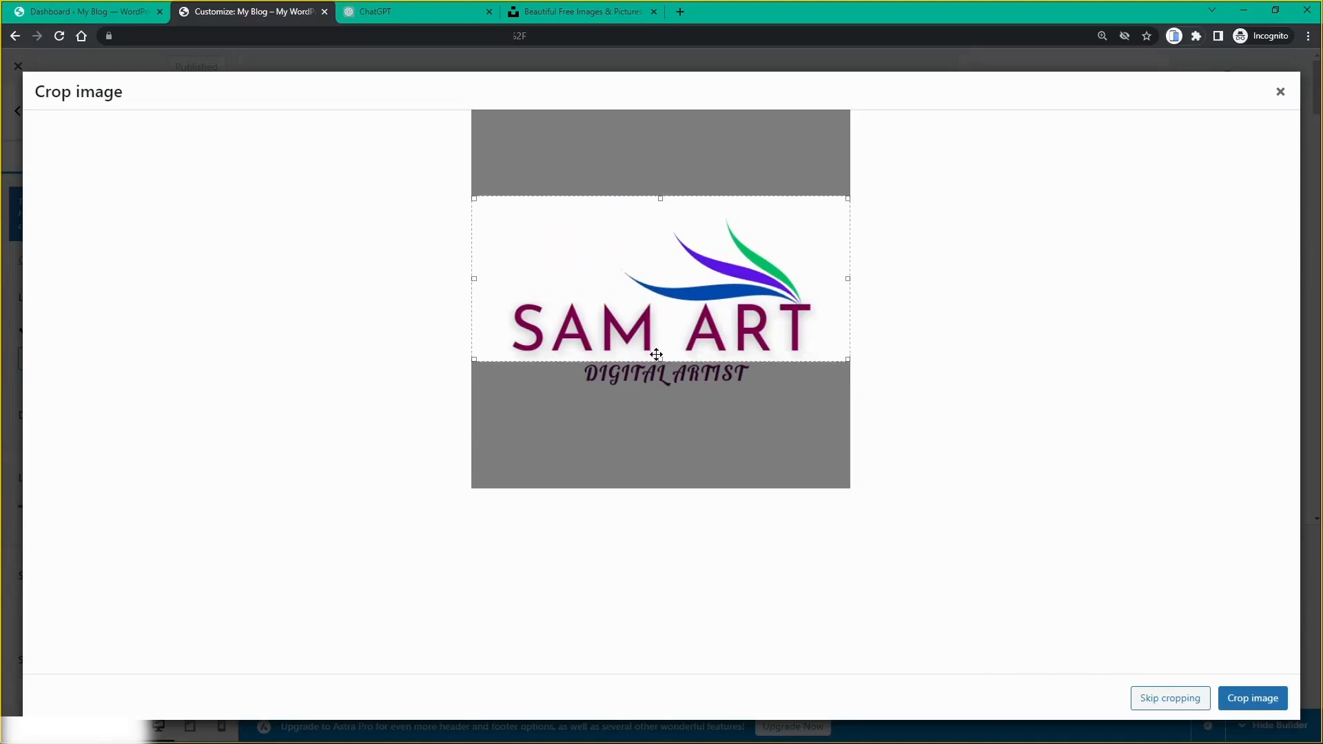
drag(661, 360, 666, 450)
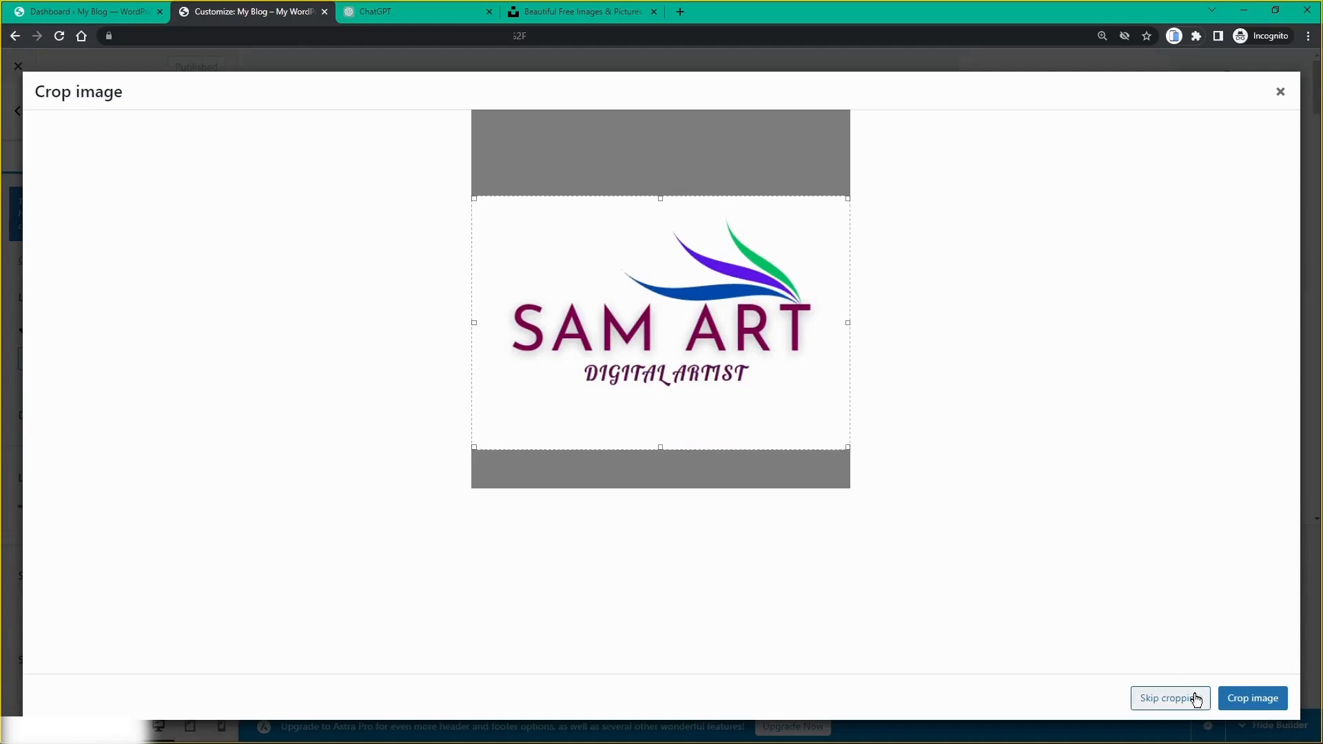
click(1261, 701)
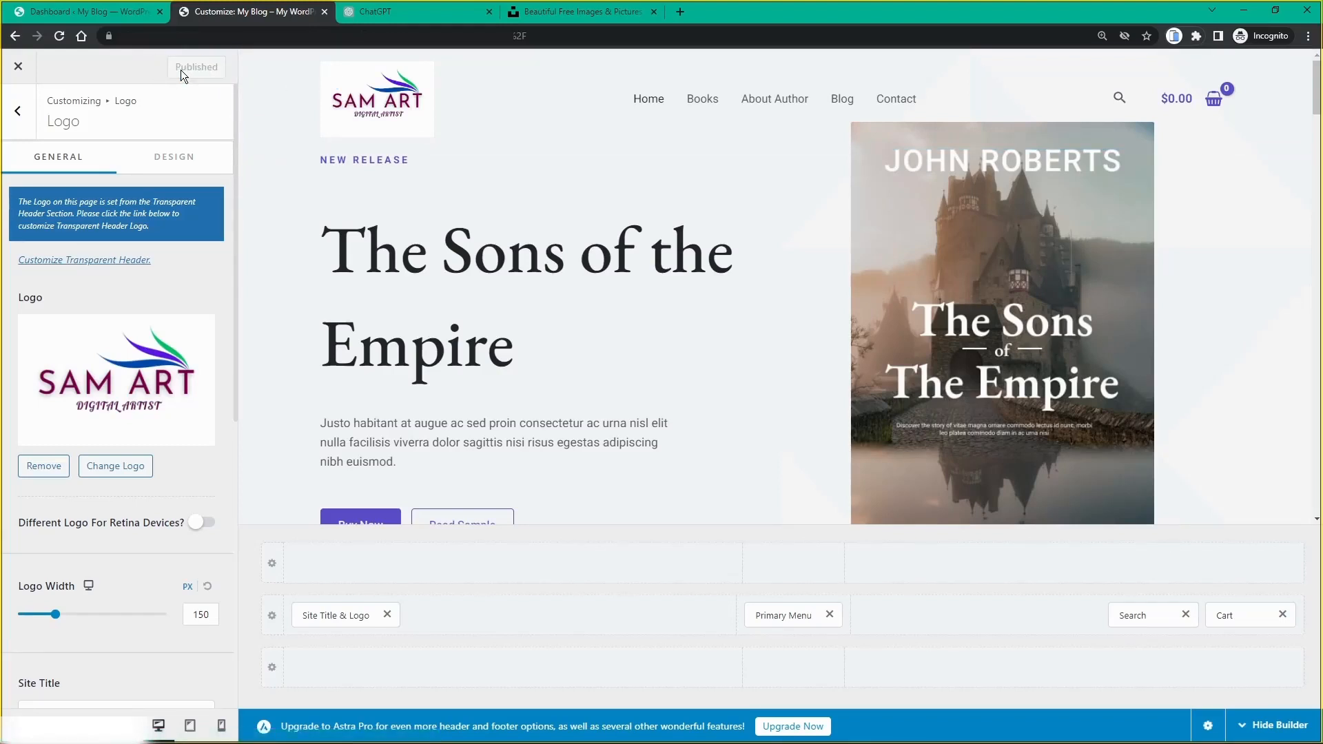
Step: Return to the main Customizer menu and open Global > Colors
click(22, 115)
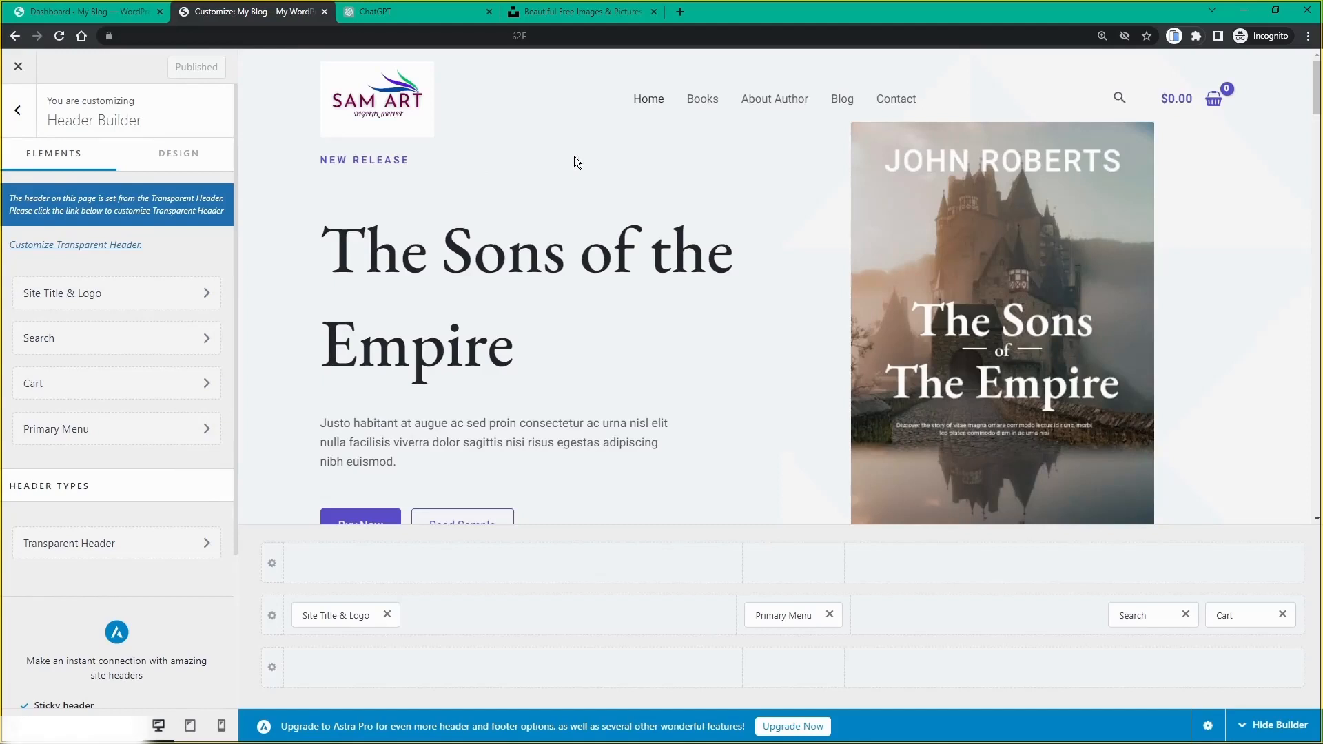
click(22, 113)
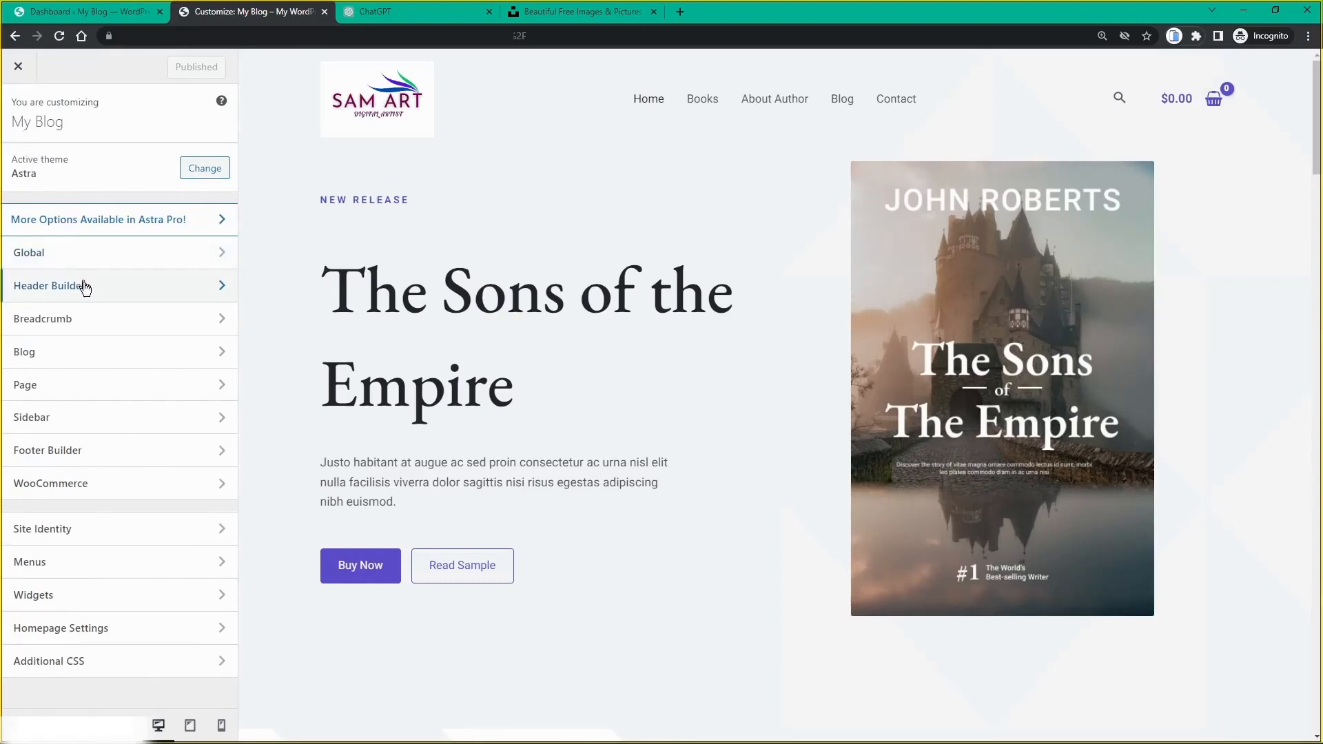
click(30, 254)
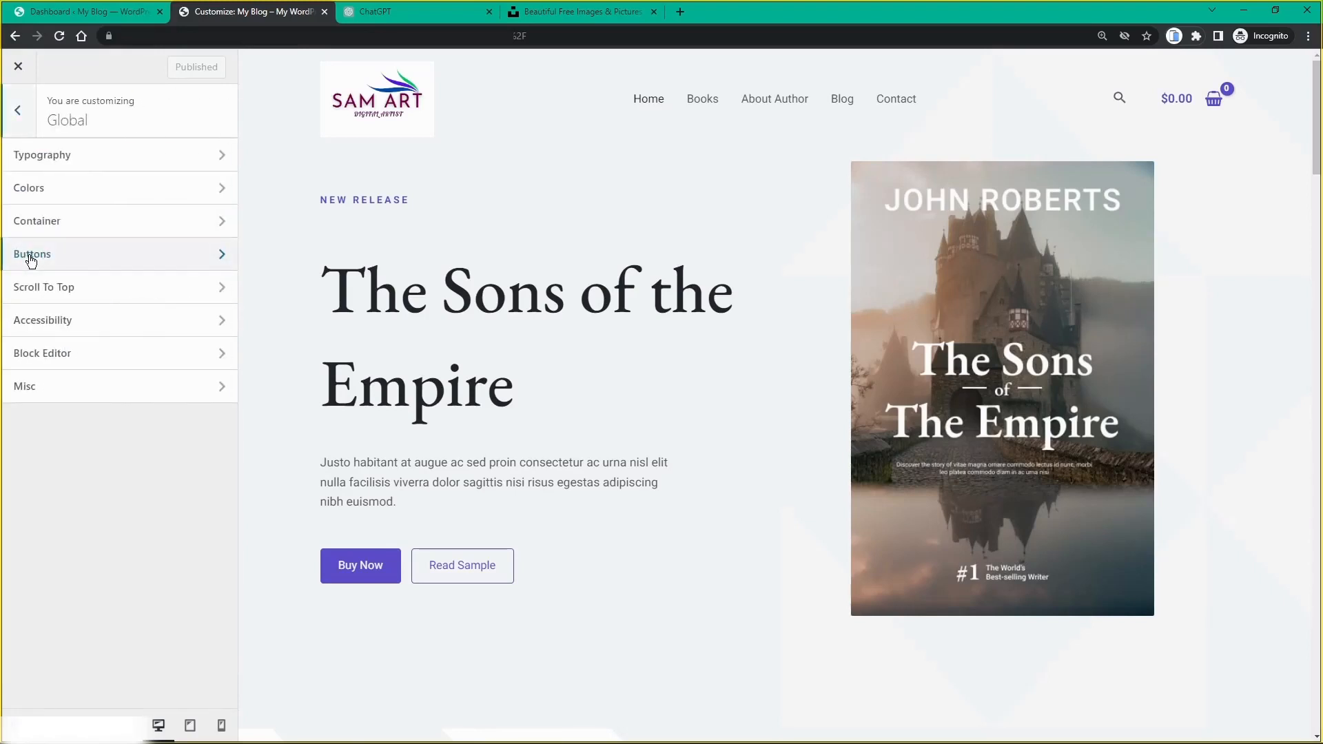
click(45, 192)
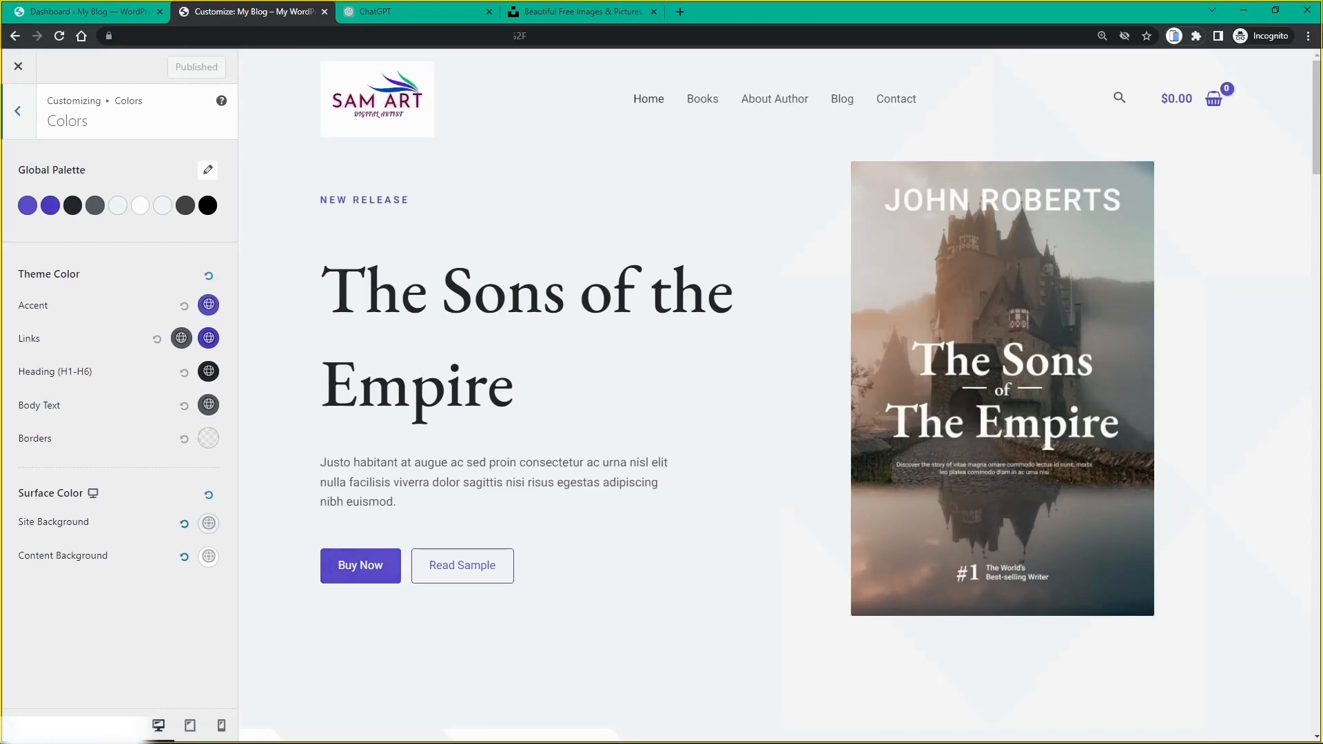
Step: Change the Site Background surface colour from F2F5F7 to hex FFFFFF (white)
scroll(356, 217, down, 5)
scroll(358, 231, up, 5)
click(208, 525)
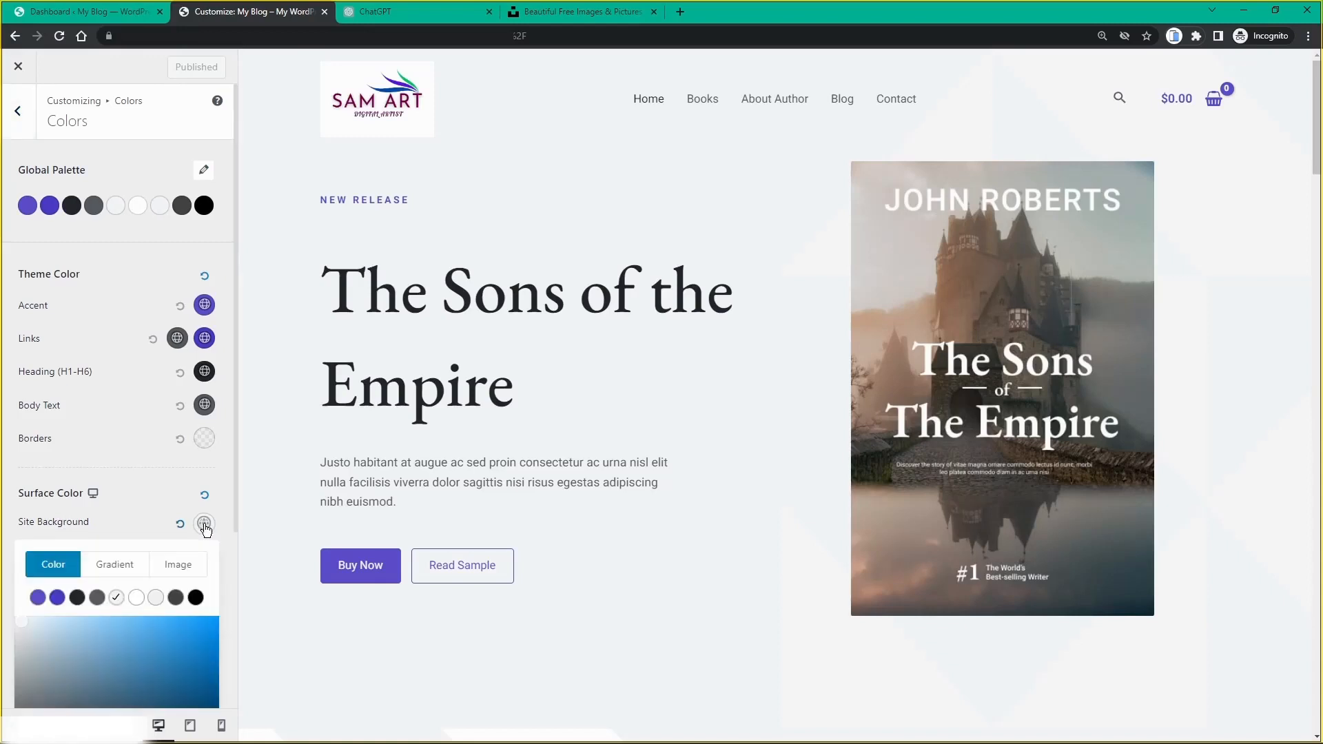
scroll(127, 565, down, 3)
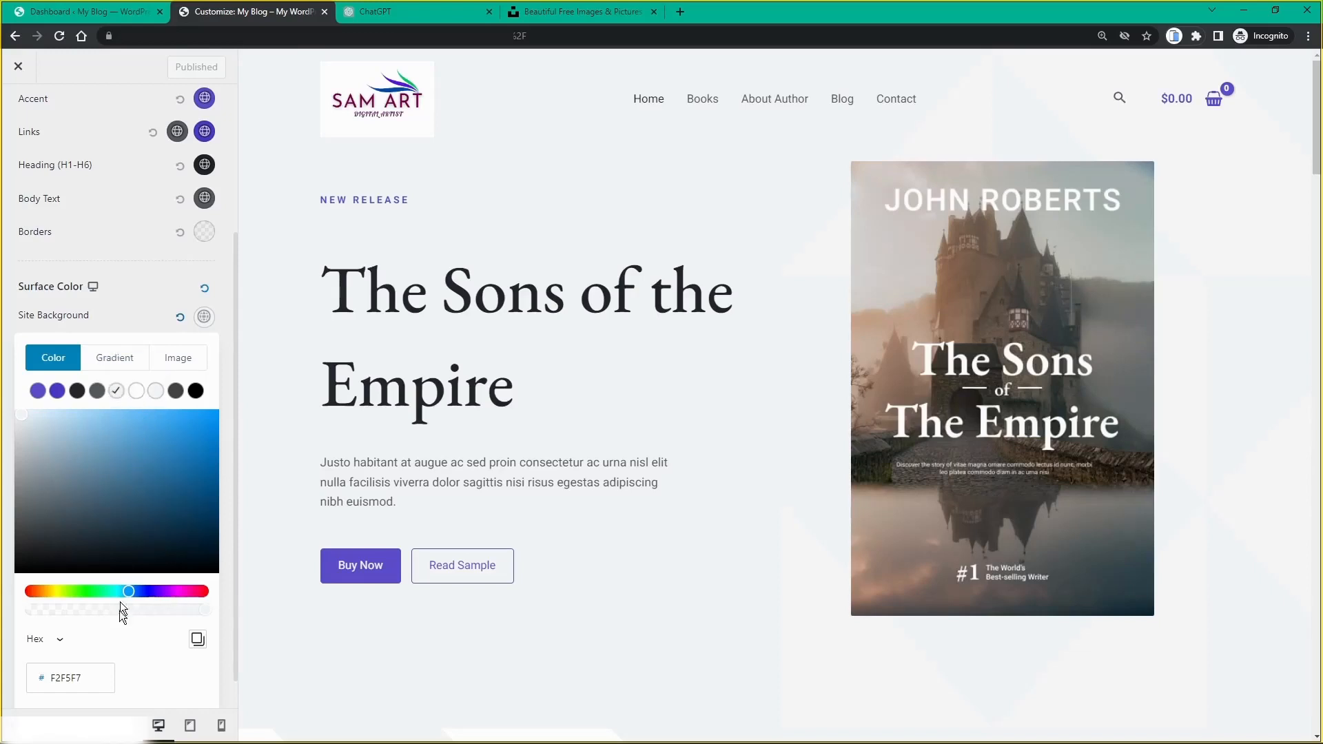
scroll(107, 598, down, 1)
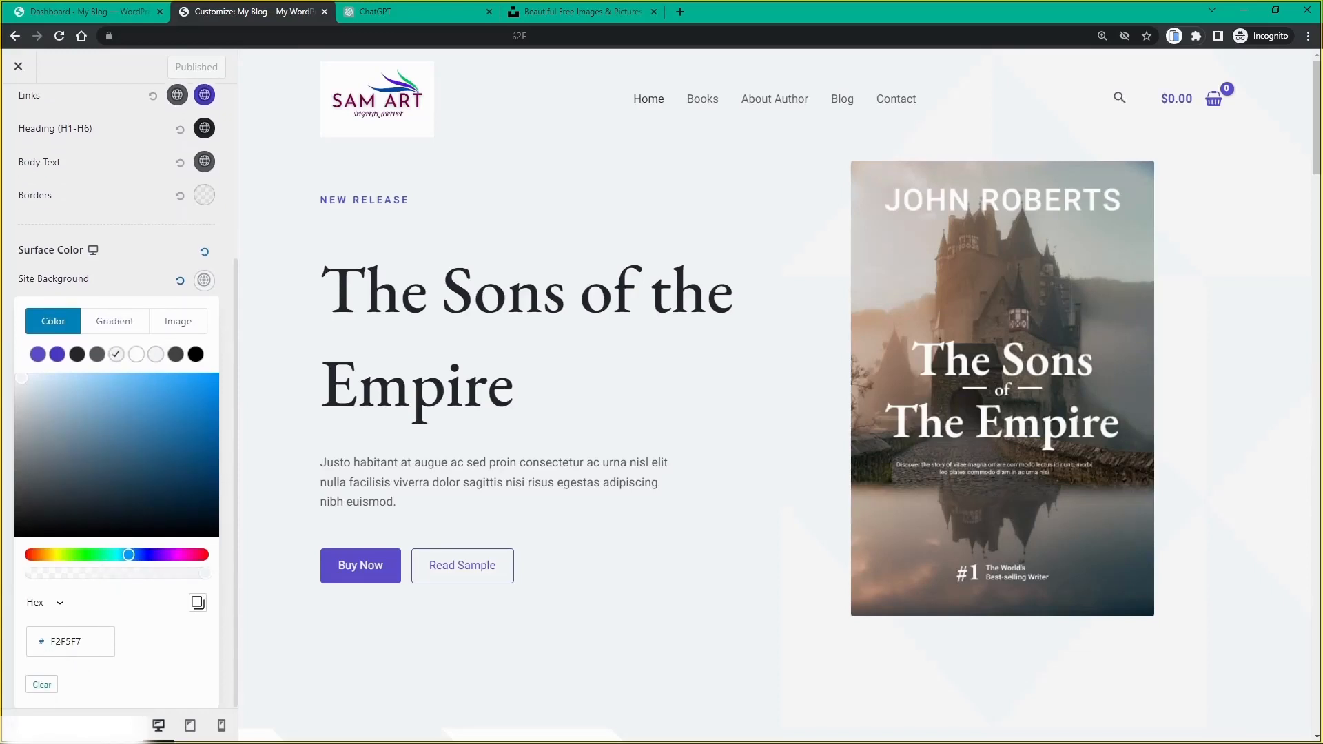
click(60, 604)
click(58, 606)
drag(82, 642, 62, 644)
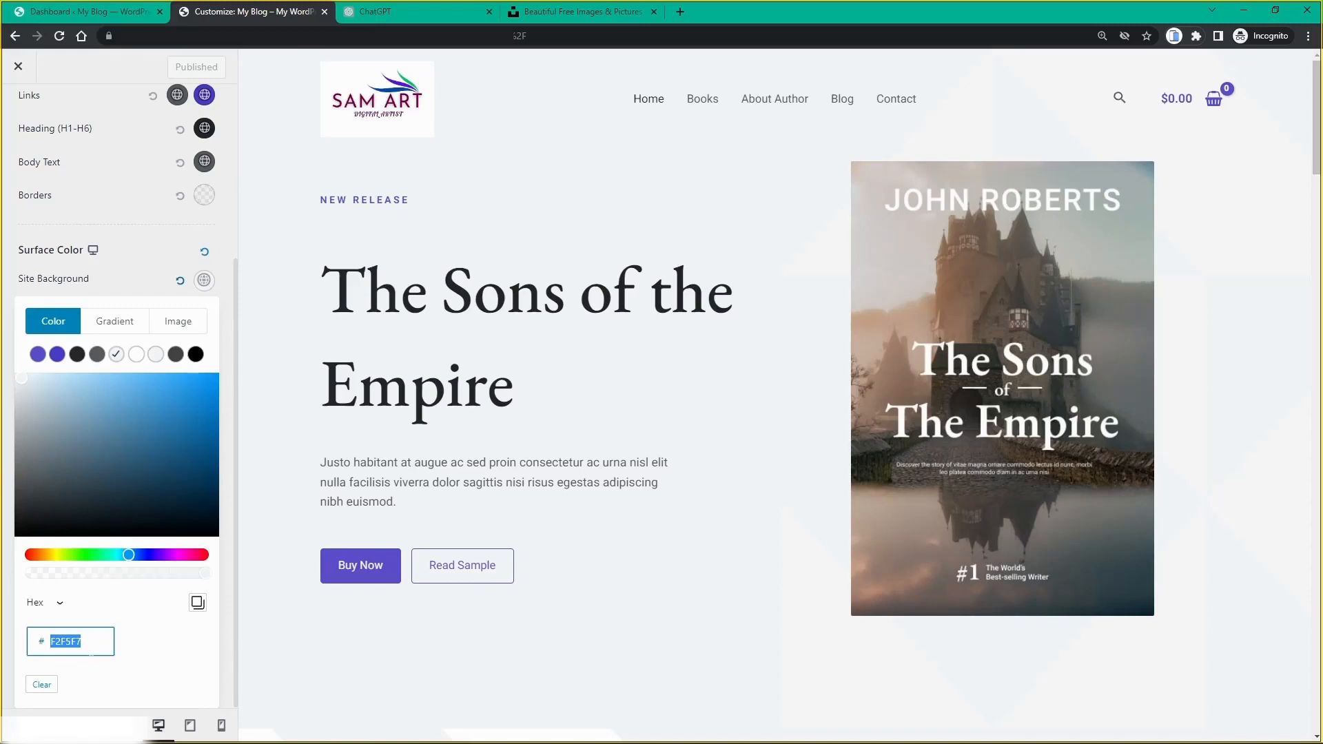
text(FFF)
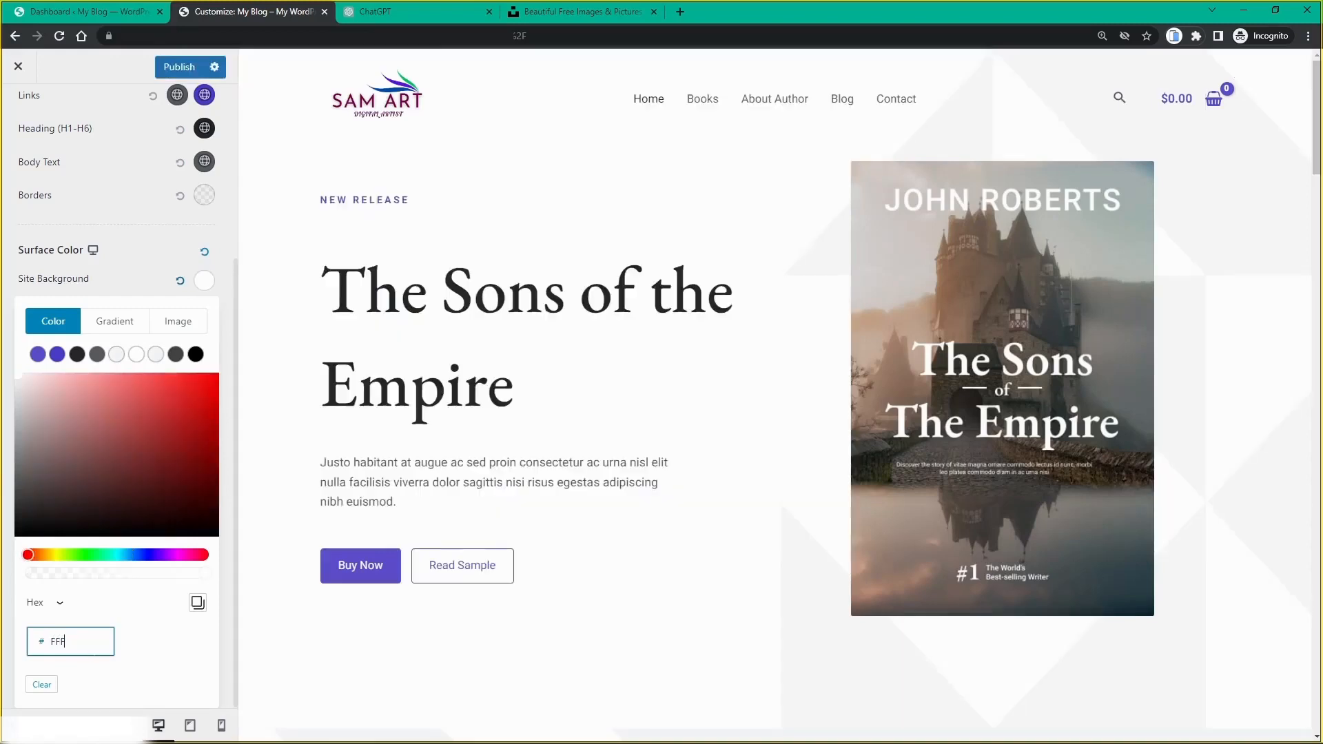
text(FFF)
scroll(559, 314, down, 4)
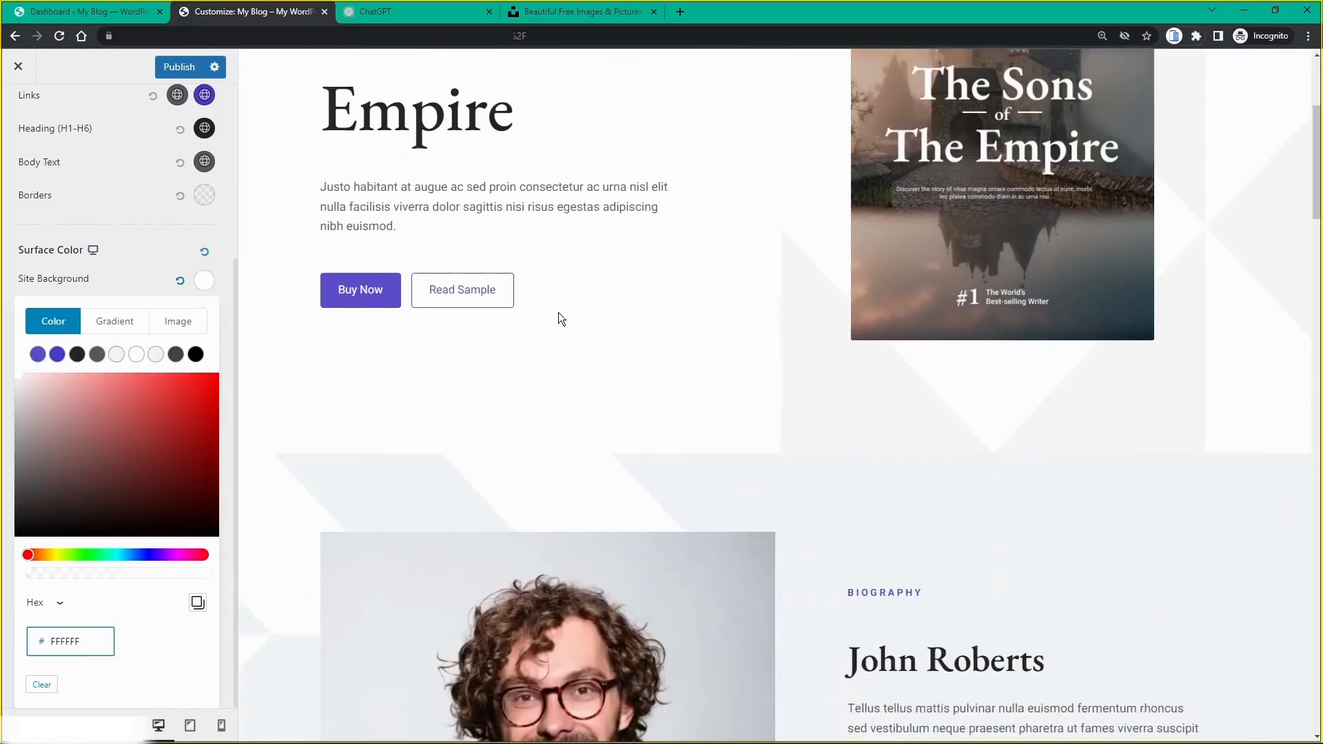
scroll(559, 314, up, 4)
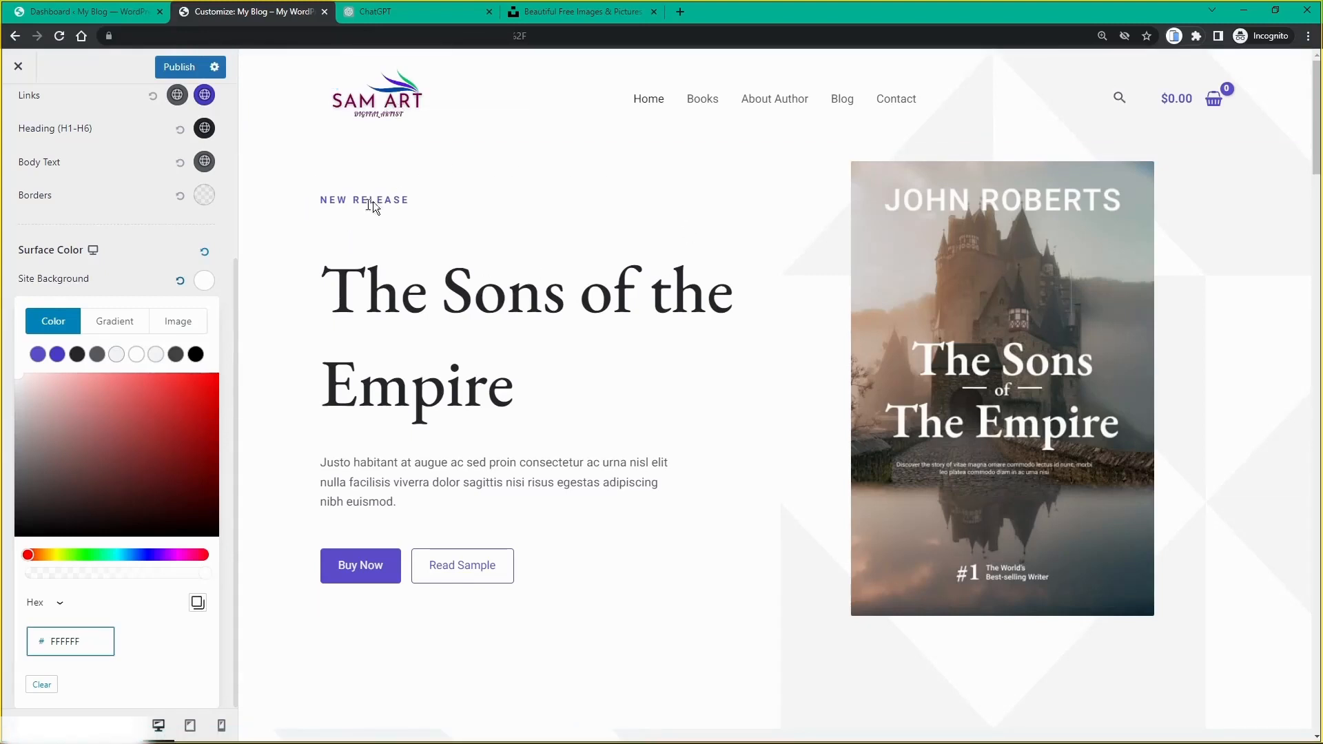
Step: Publish the white background, review the home page preview, then open the Primary Menu settings
click(179, 69)
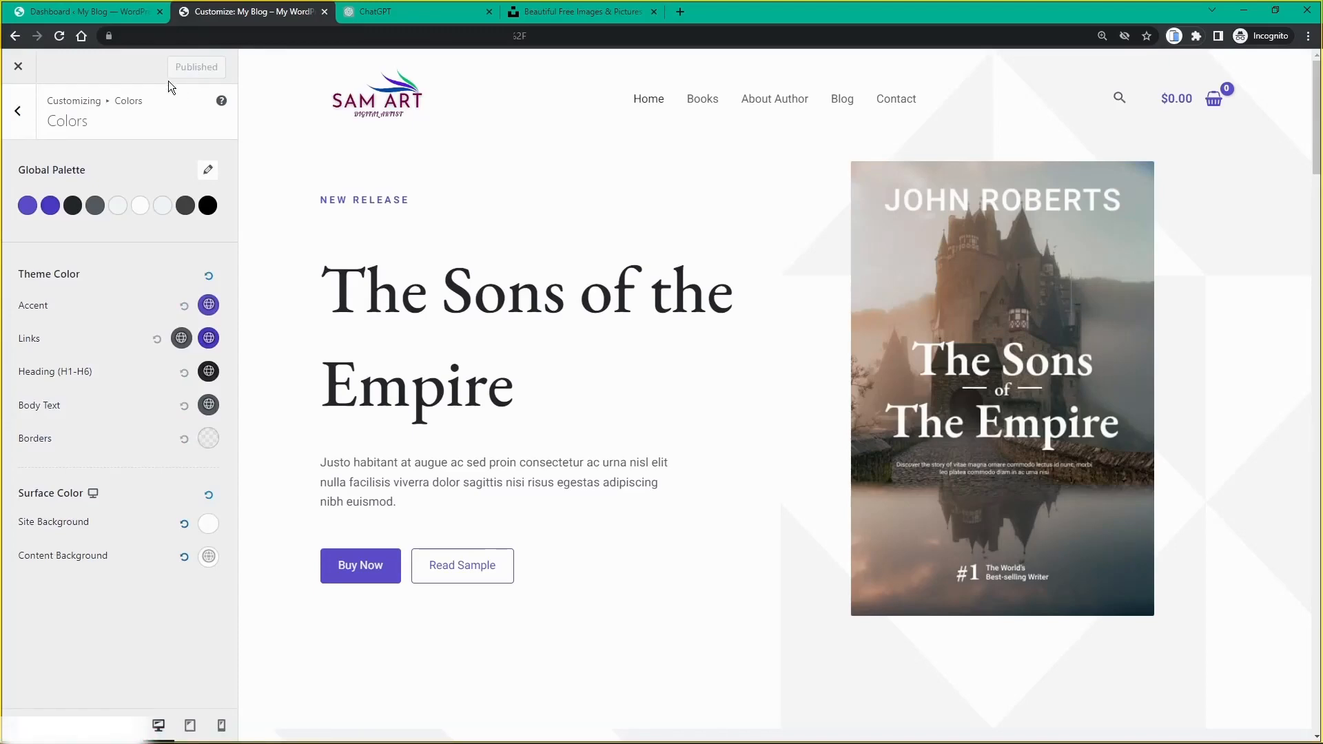
scroll(331, 200, down, 2)
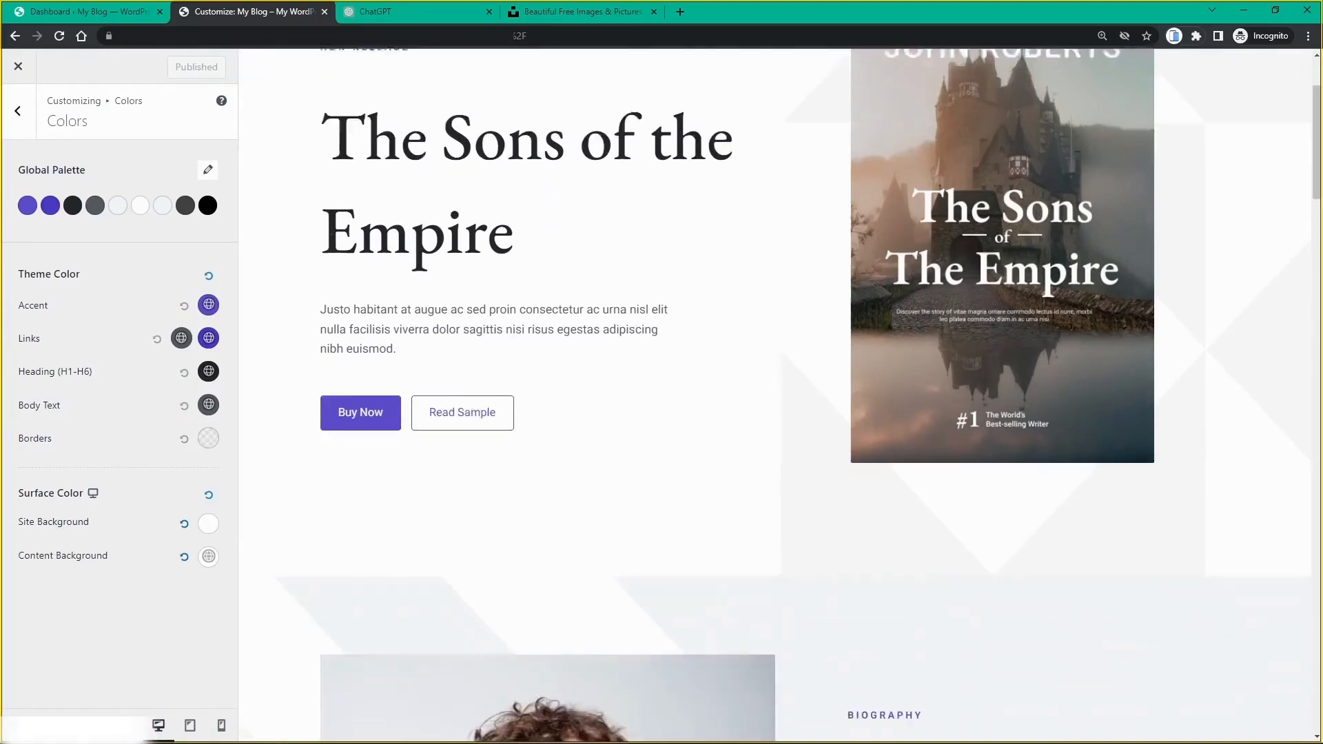
scroll(334, 292, down, 3)
scroll(335, 291, up, 5)
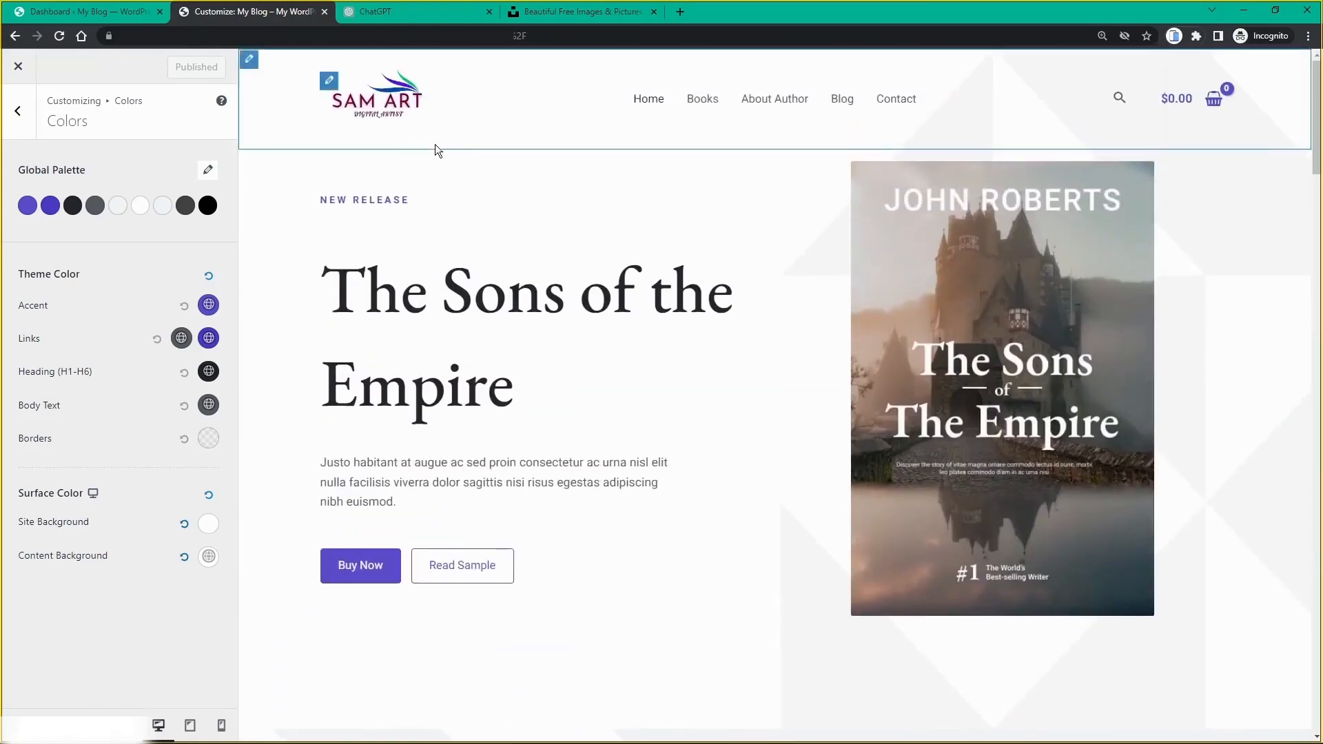
scroll(435, 151, down, 15)
scroll(440, 151, up, 10)
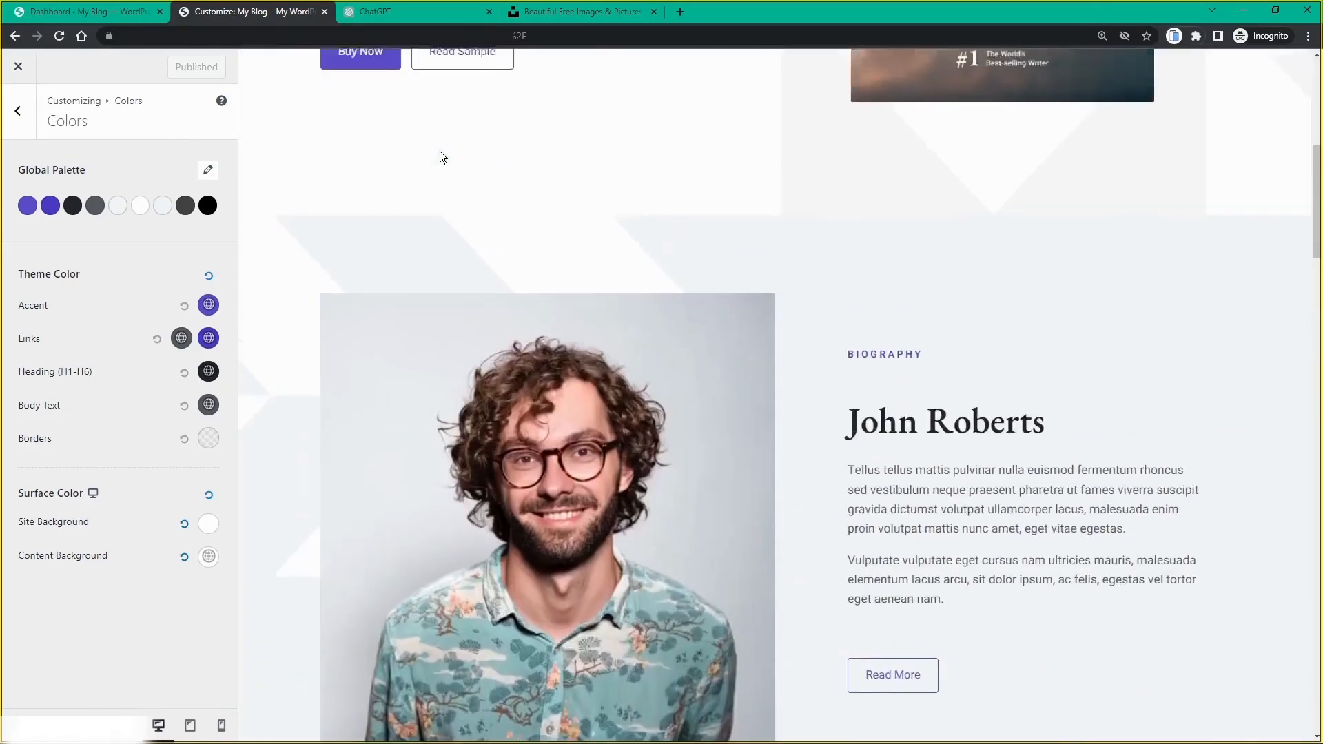
scroll(440, 151, up, 7)
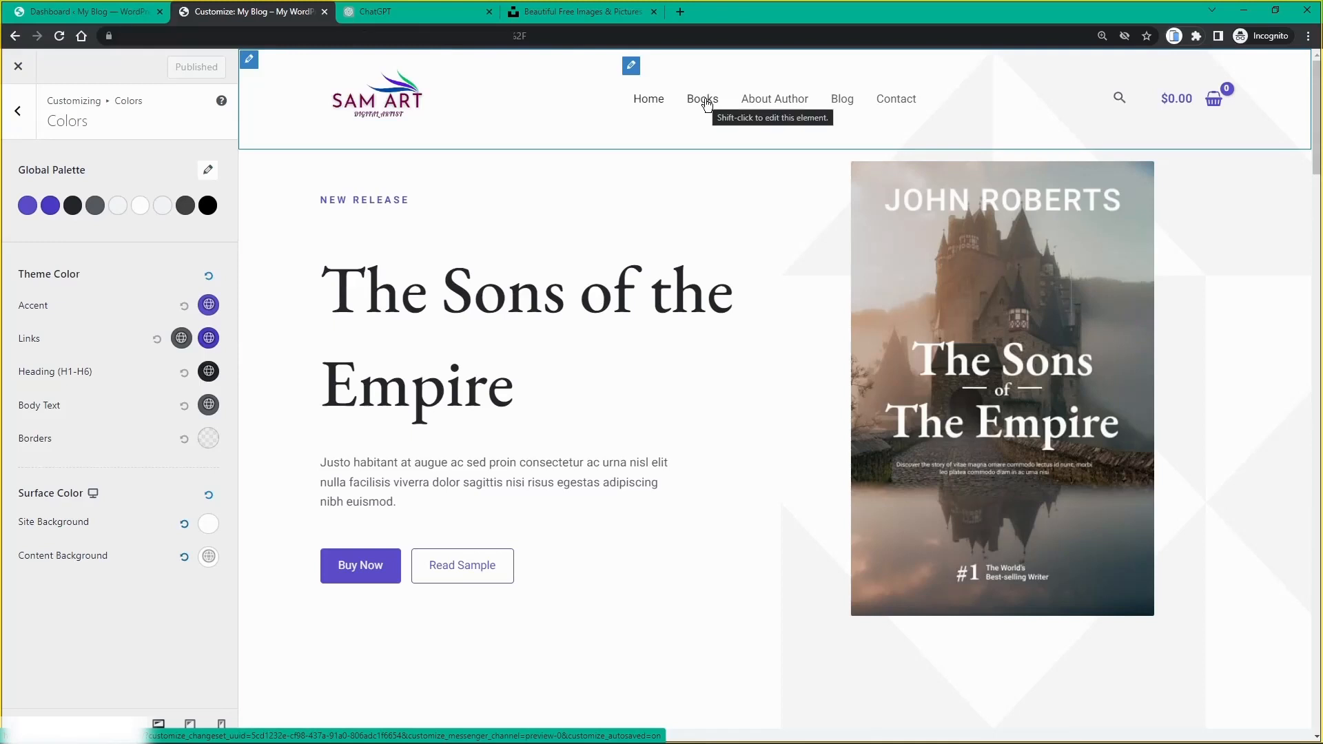
click(632, 69)
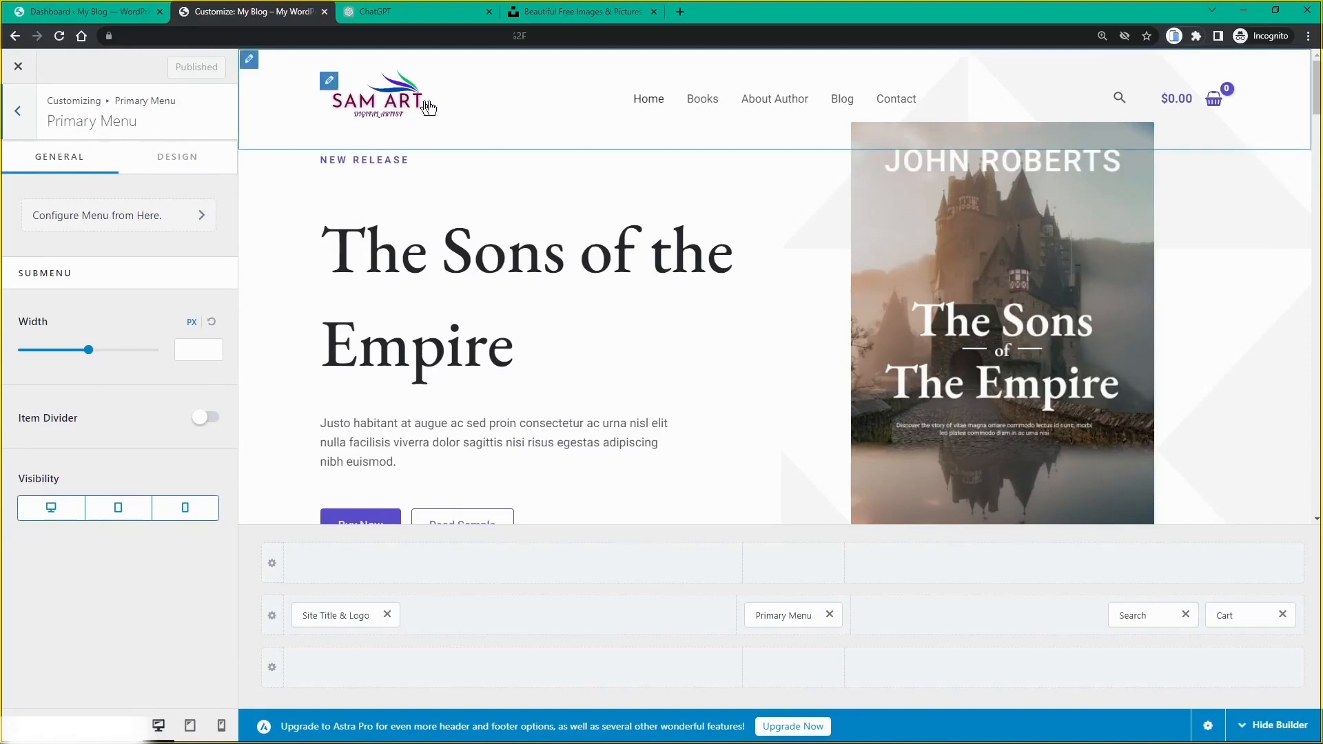
Step: Edit the Primary menu and change the Books item's navigation label to 'Art'
click(148, 217)
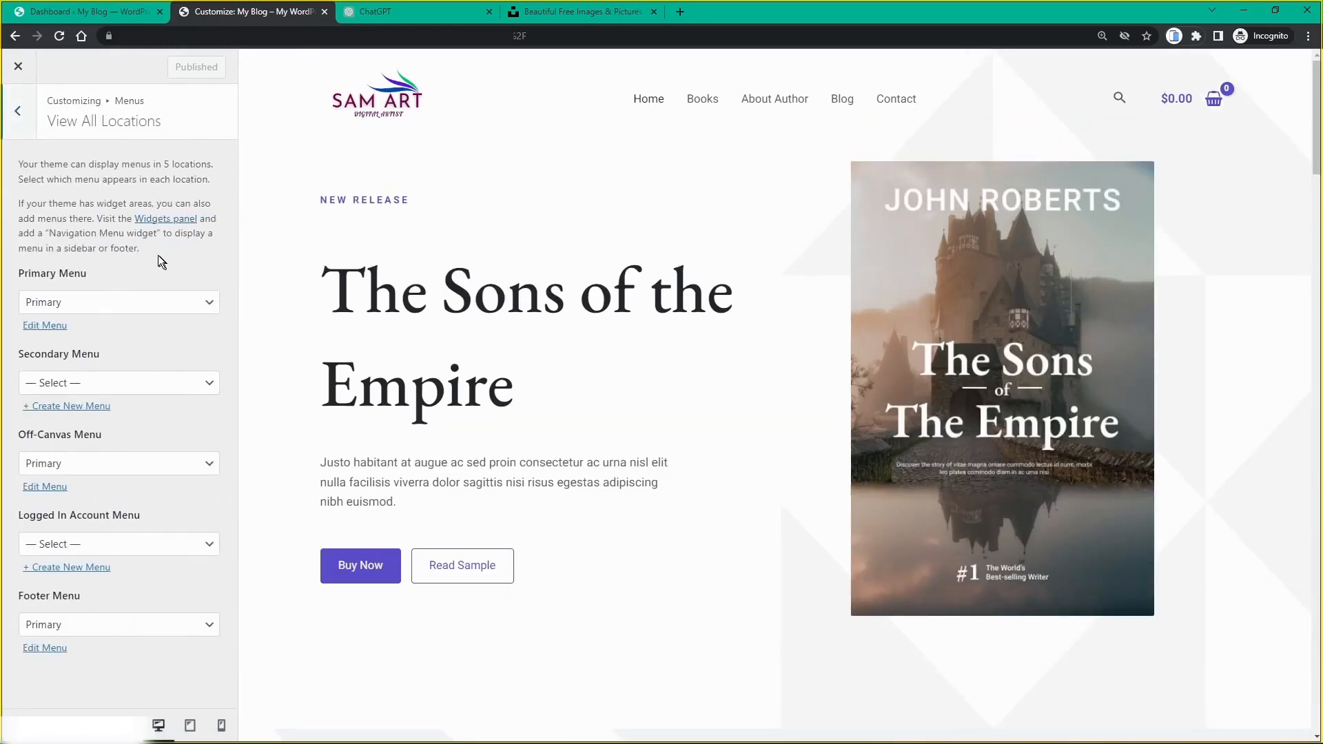
click(52, 331)
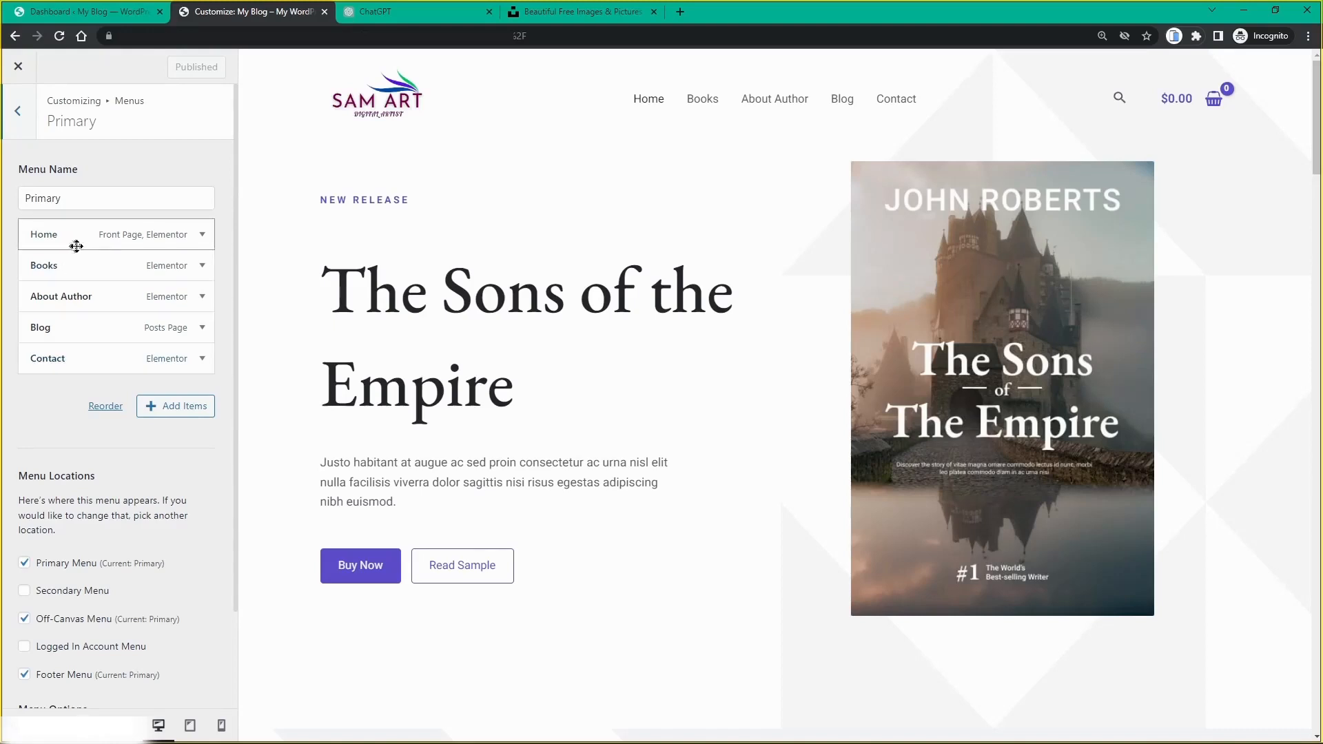
click(203, 267)
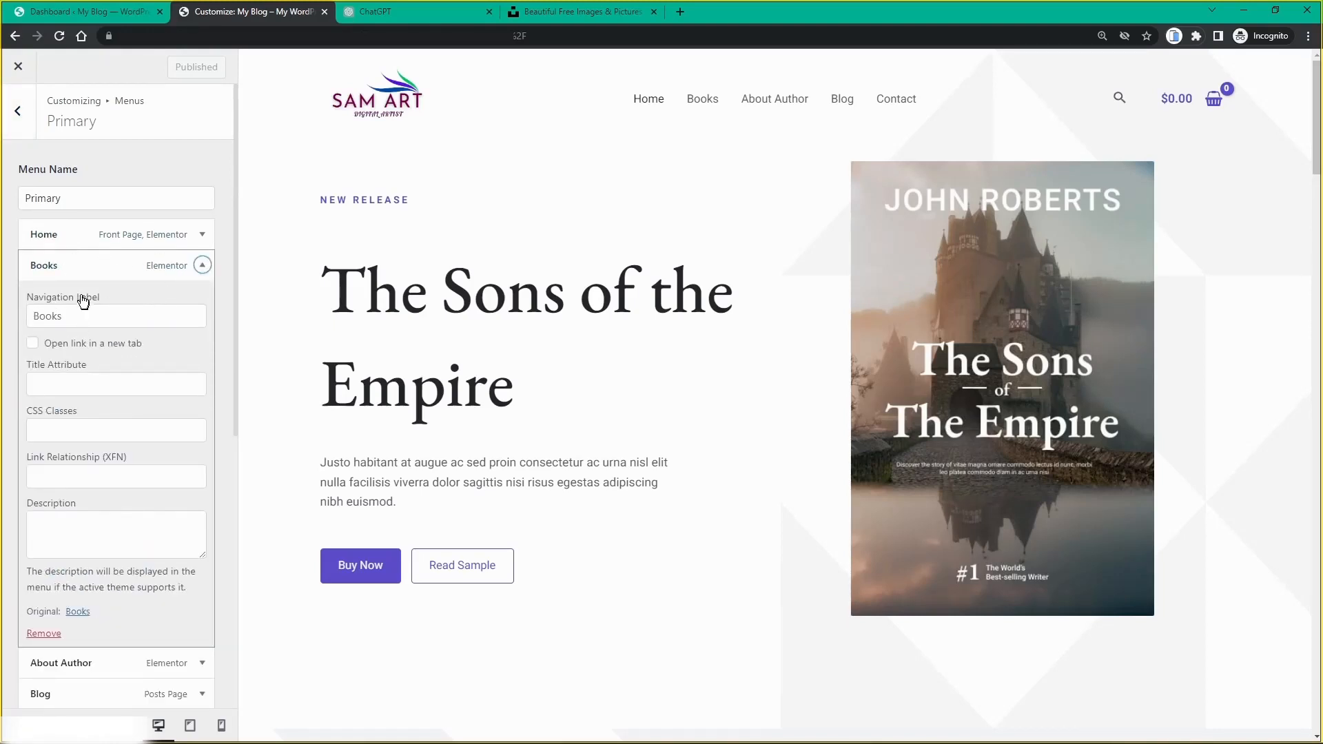
scroll(49, 311, down, 2)
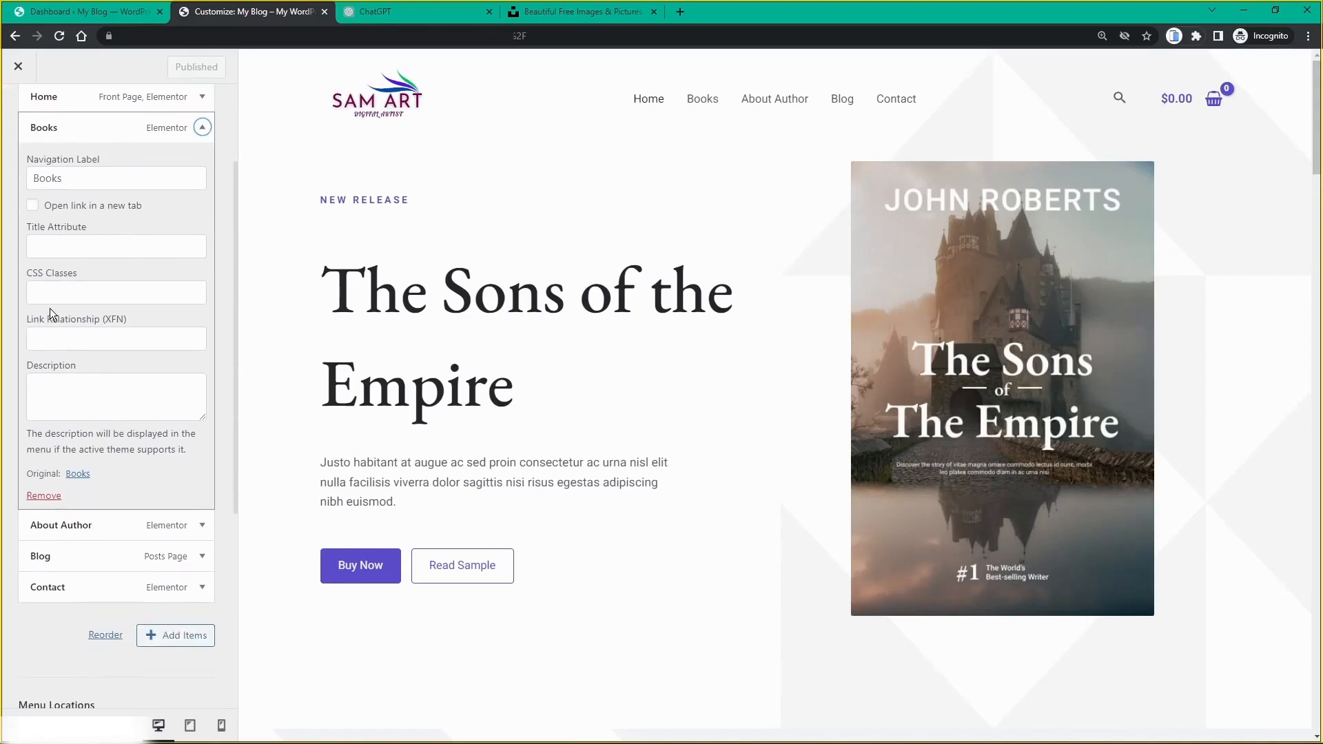
scroll(50, 305, up, 1)
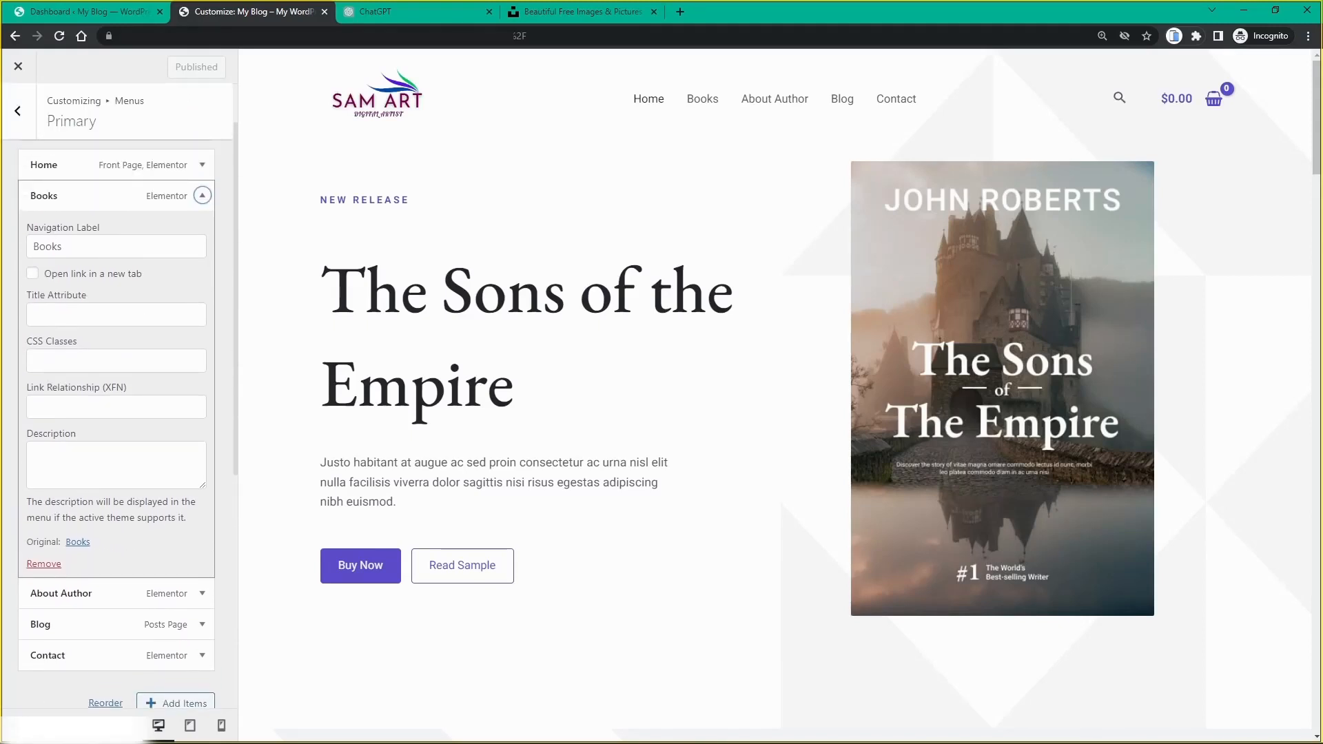
click(34, 246)
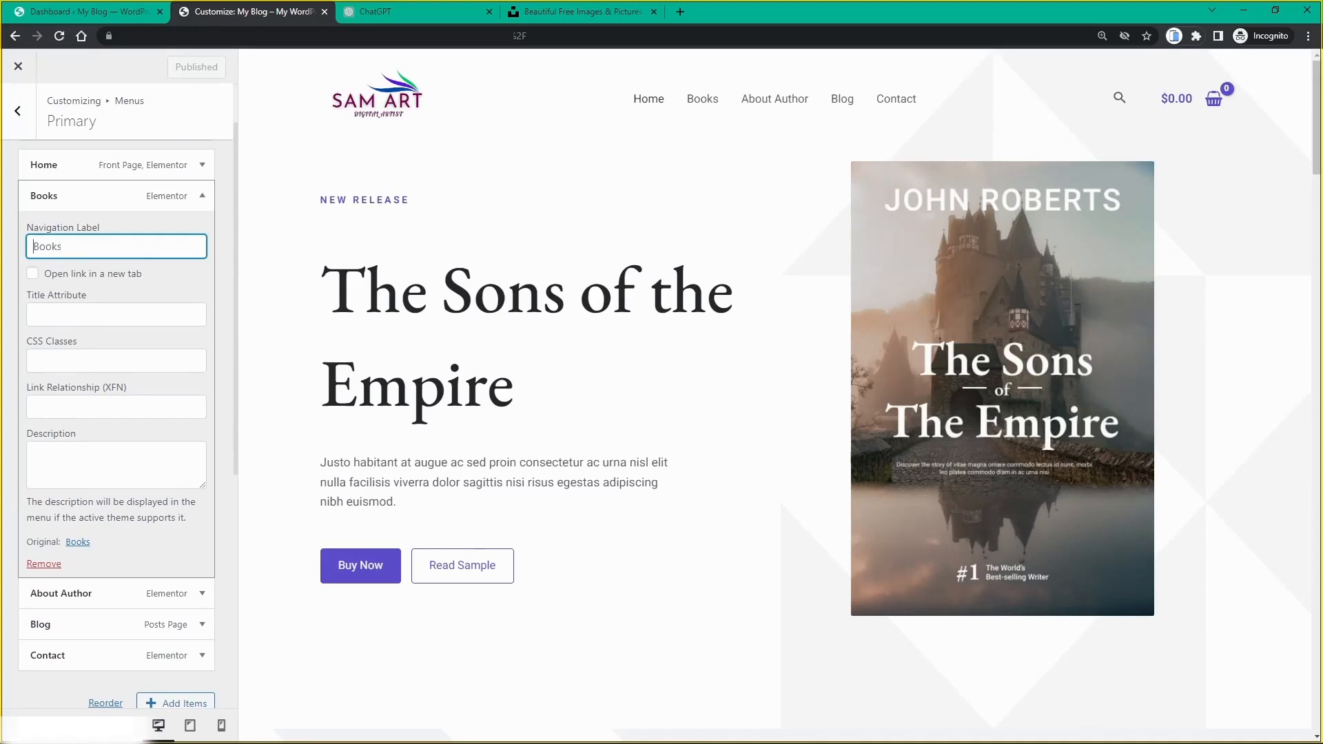
key(ctrl+a)
text(a)
key(BackSpace)
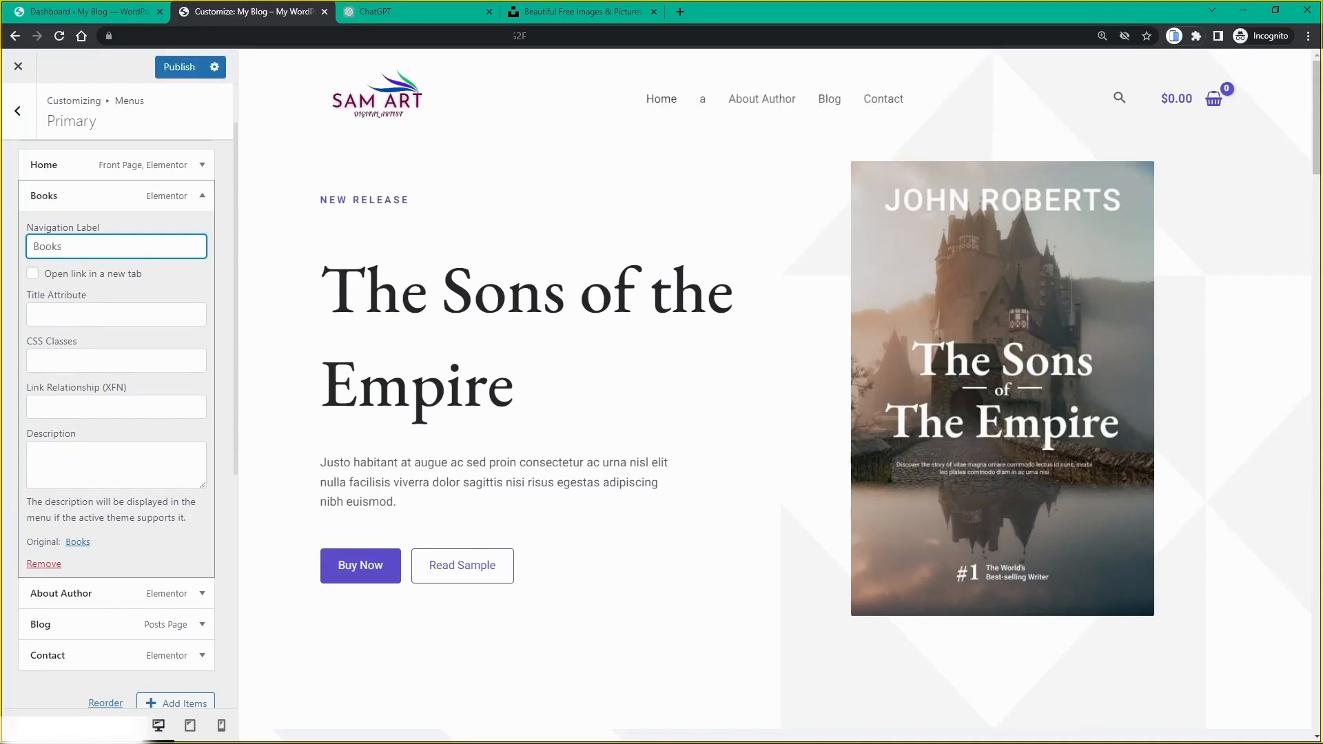
text(Art)
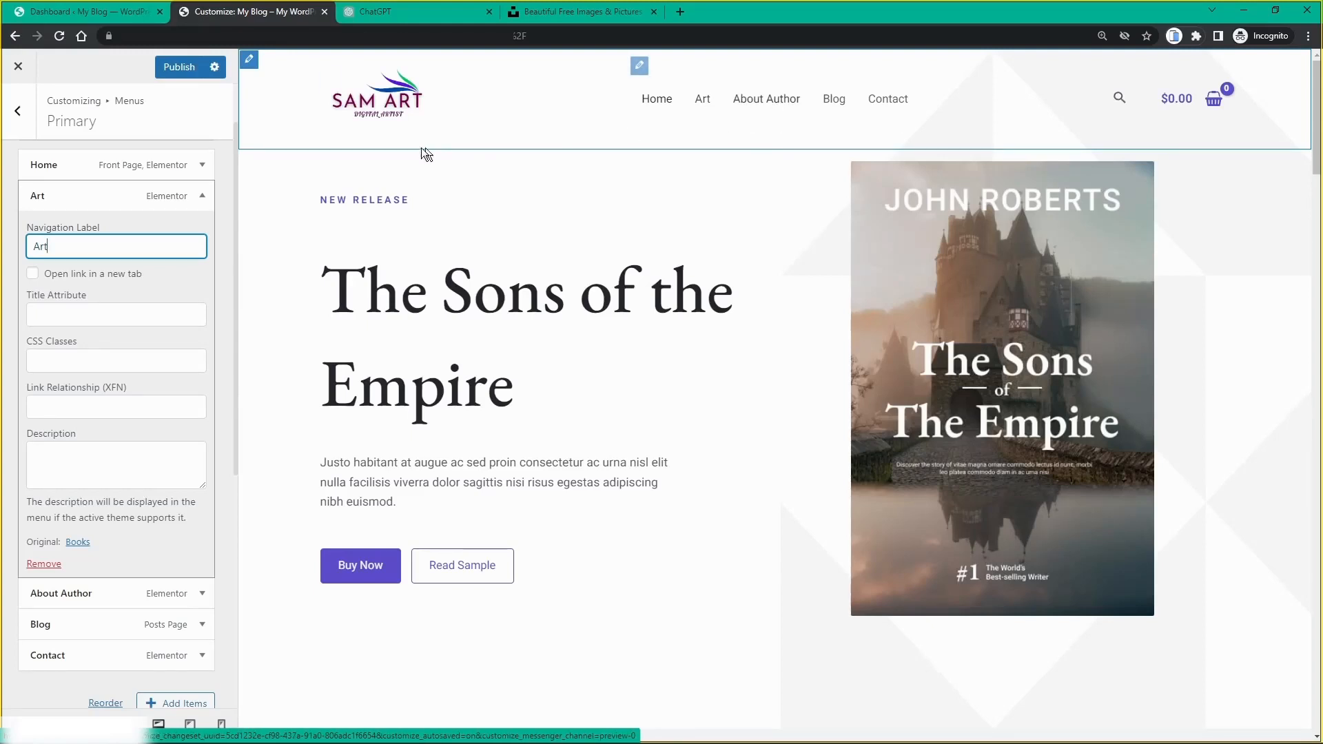
click(203, 197)
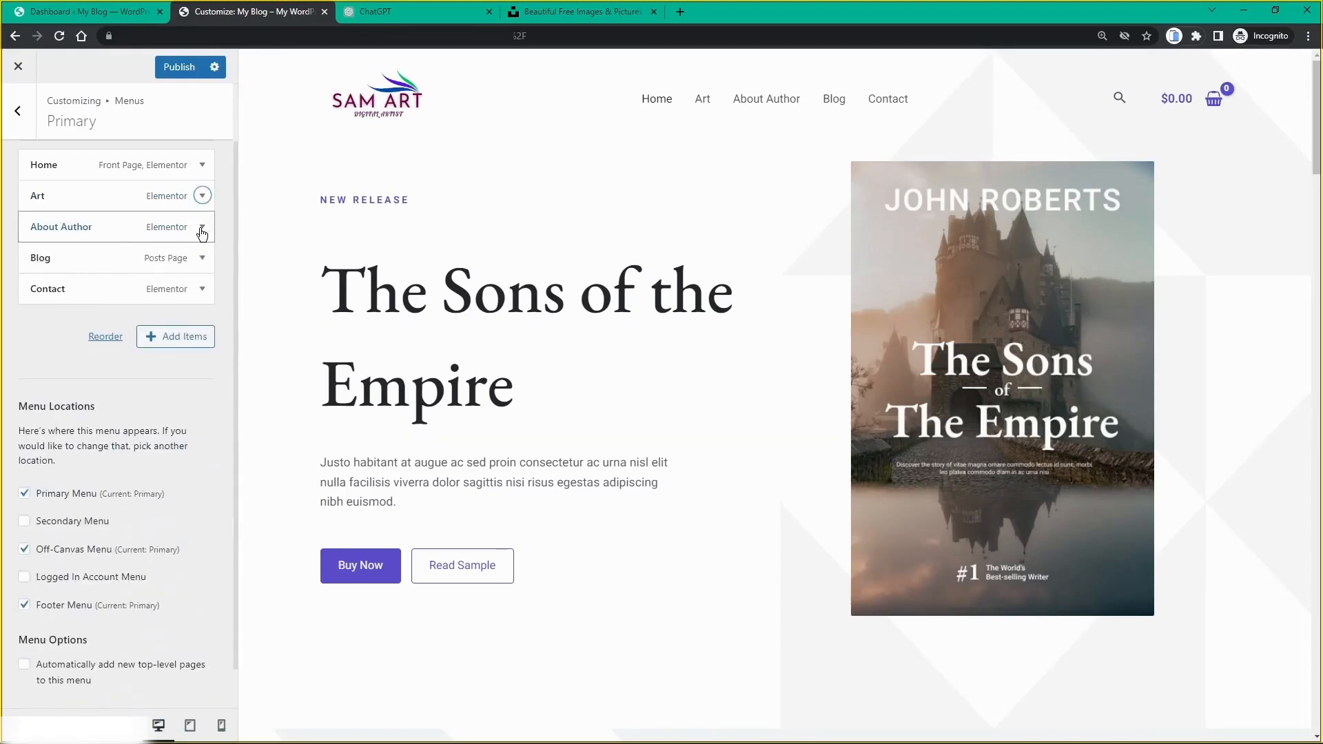
Step: Relabel the About Author menu item 'About artist', publish the menu, and return to the Dashboard
click(202, 226)
click(116, 278)
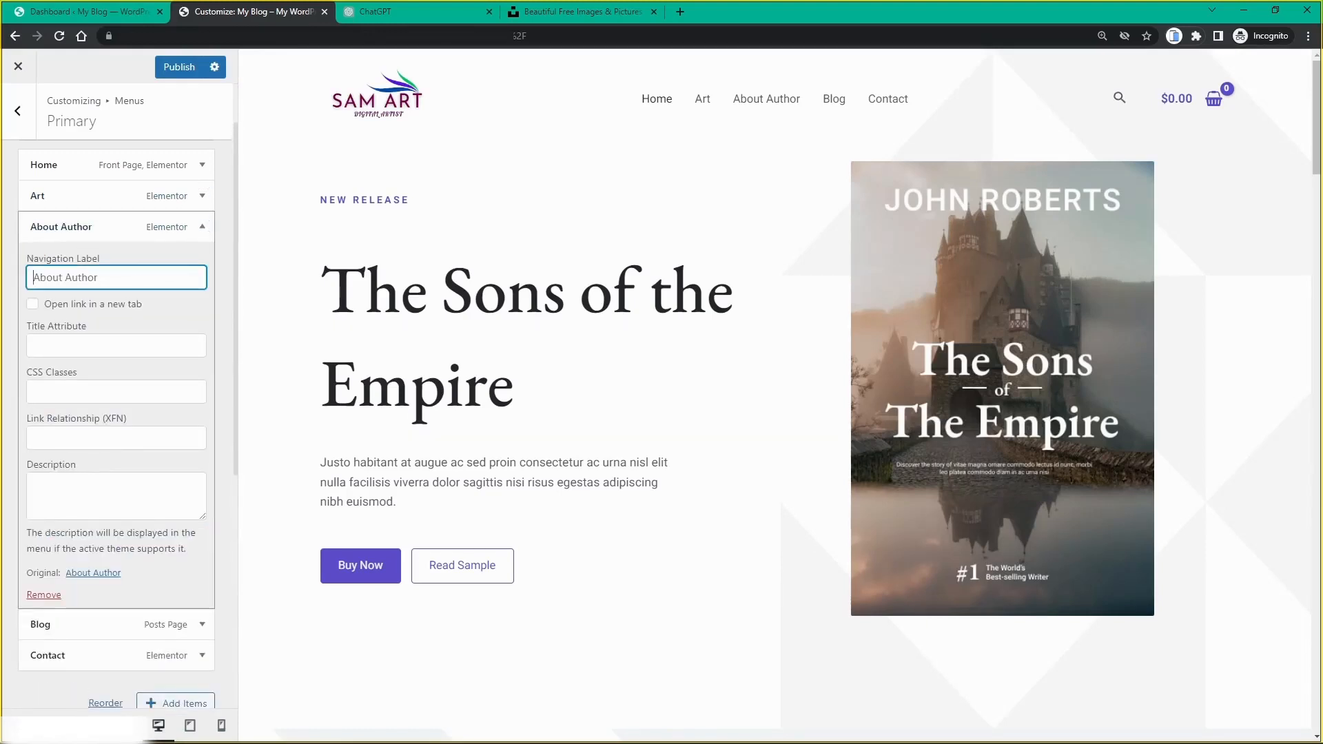
key(ctrl+a)
text(A)
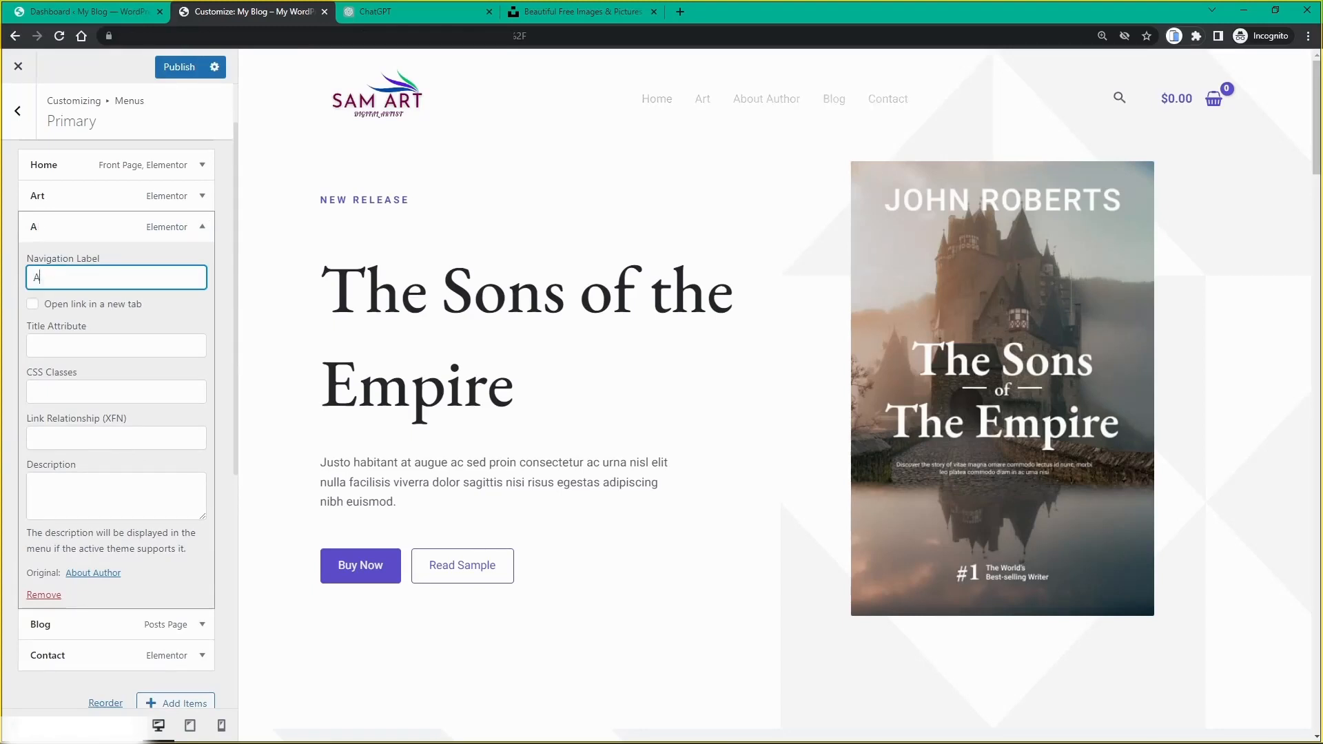
text(bout artist)
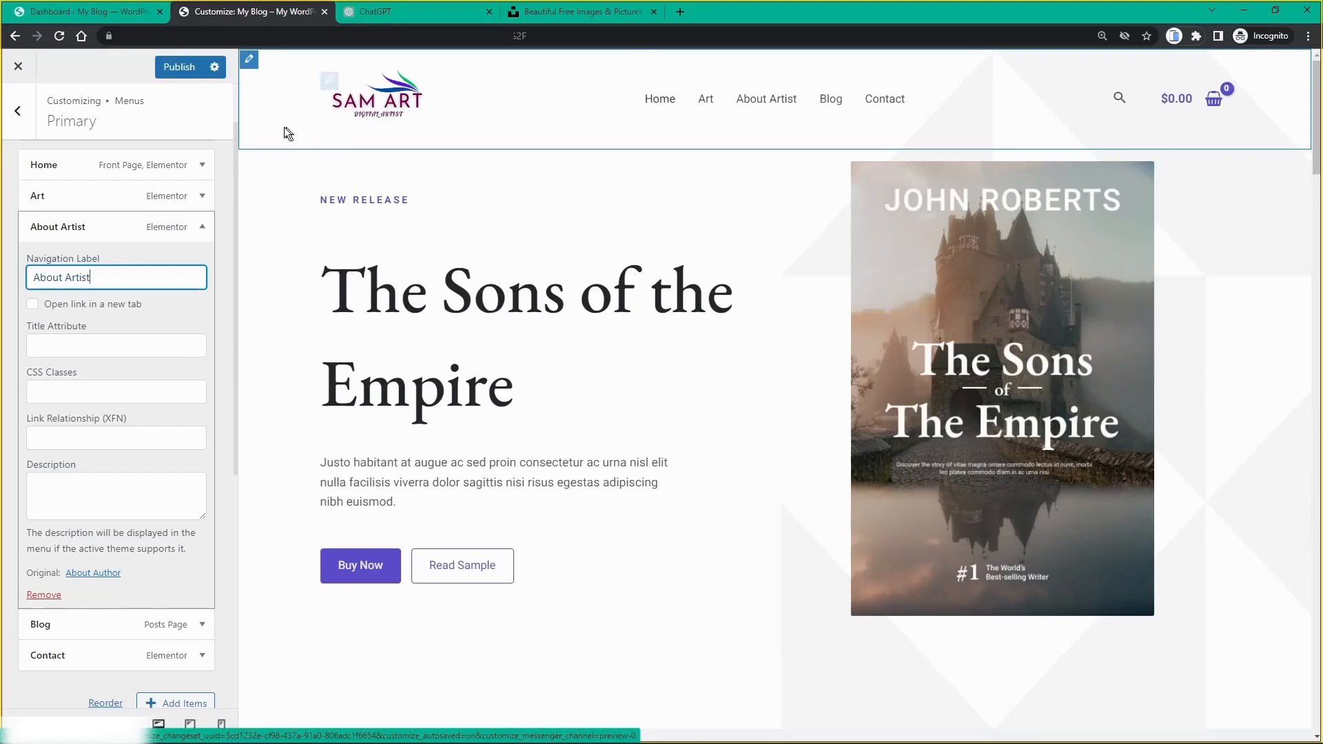
click(177, 68)
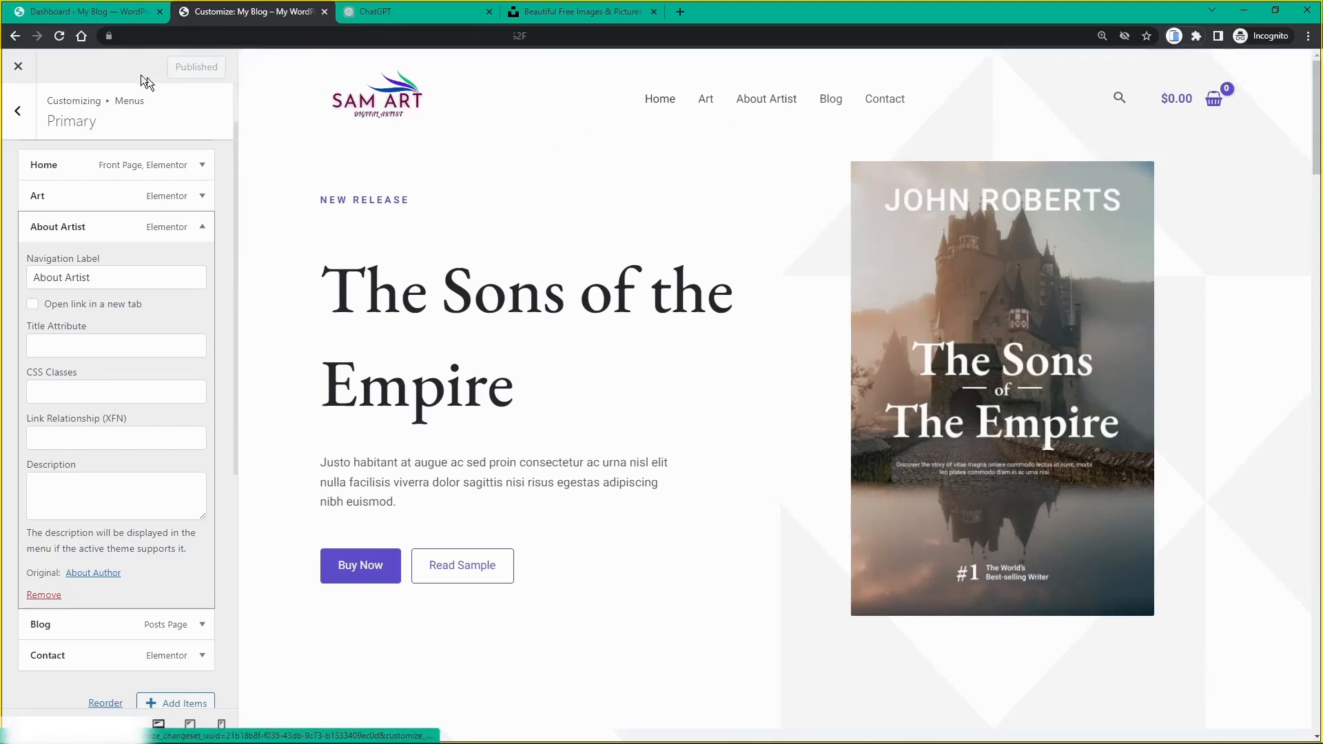
click(76, 15)
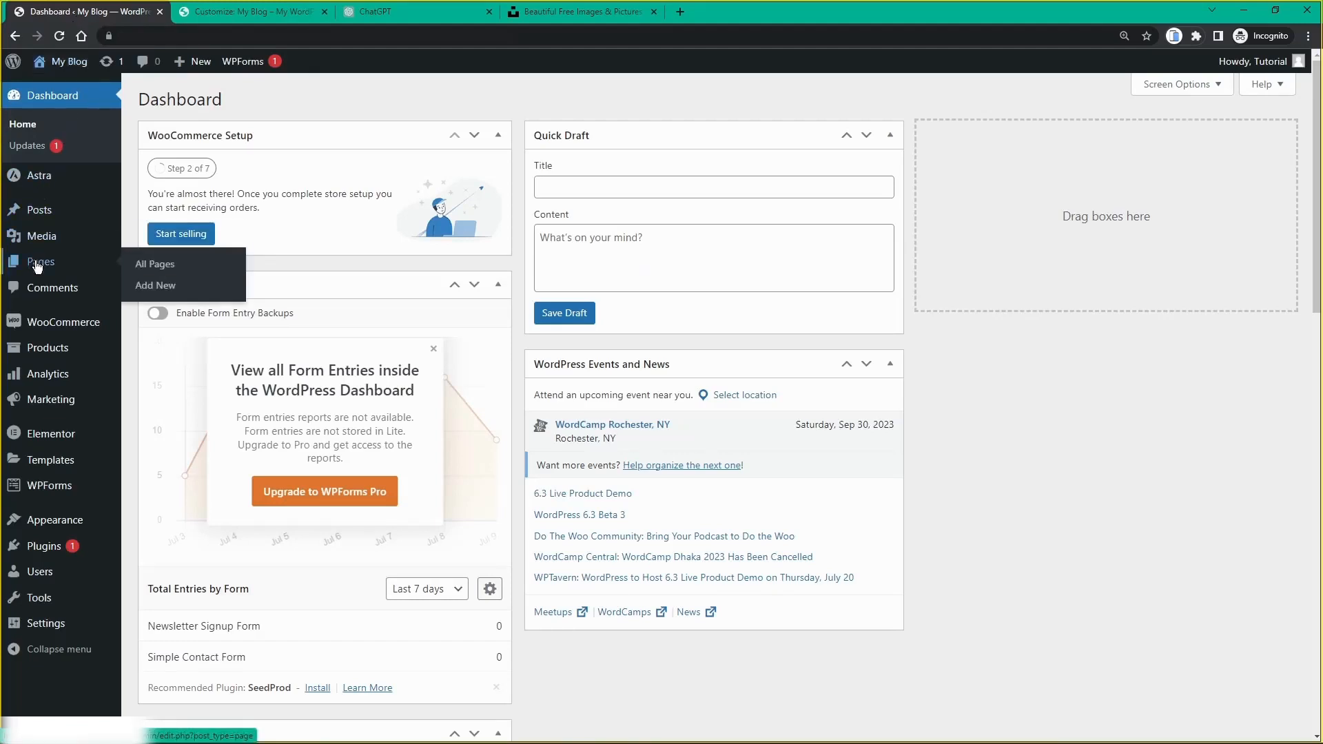
Step: In All Pages, Quick Edit the About Author page title to 'About Artist'
click(37, 263)
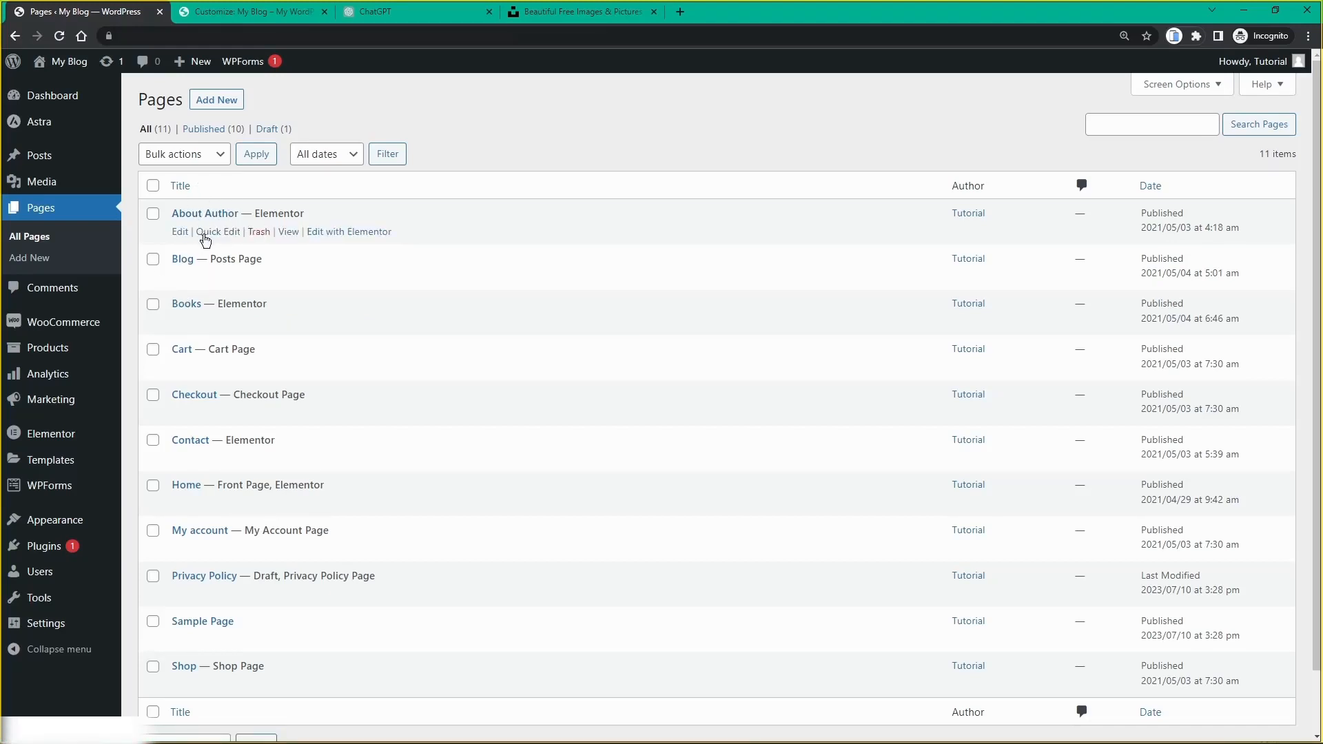
click(205, 233)
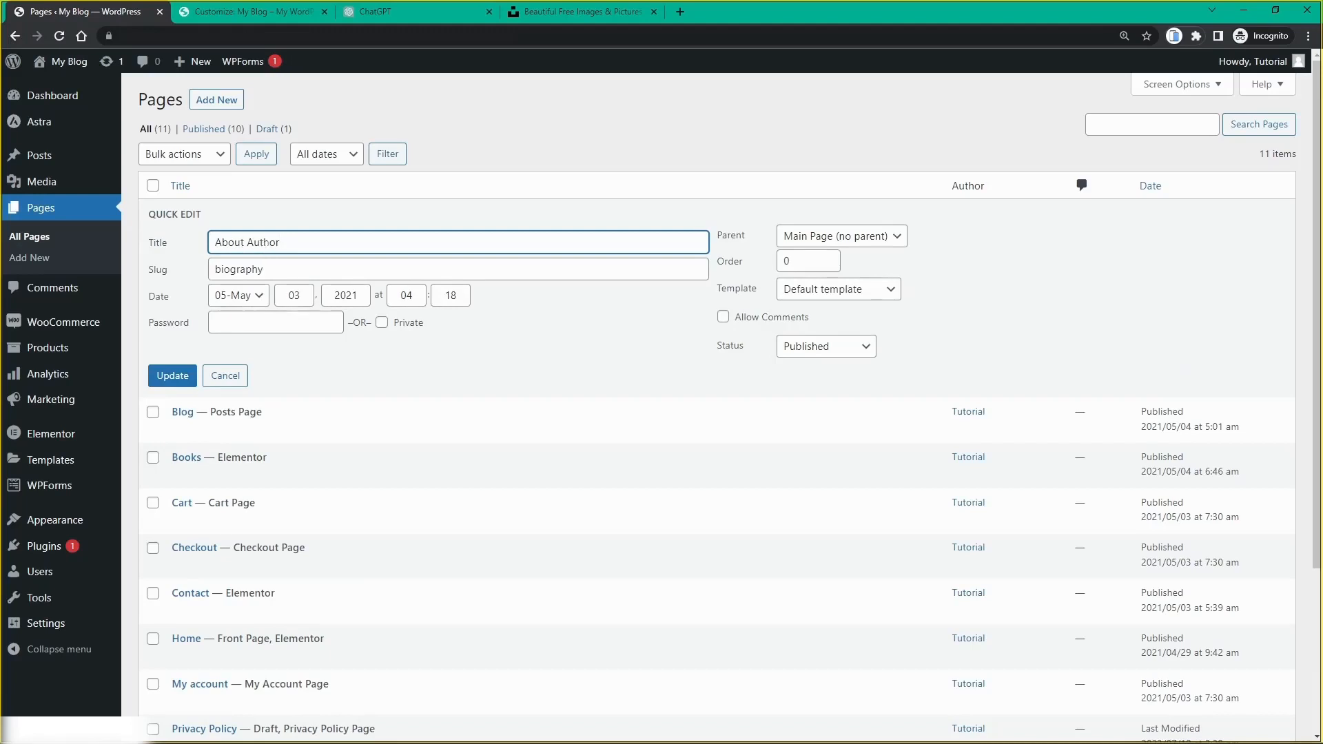
double_click(268, 243)
text(Artist)
click(179, 377)
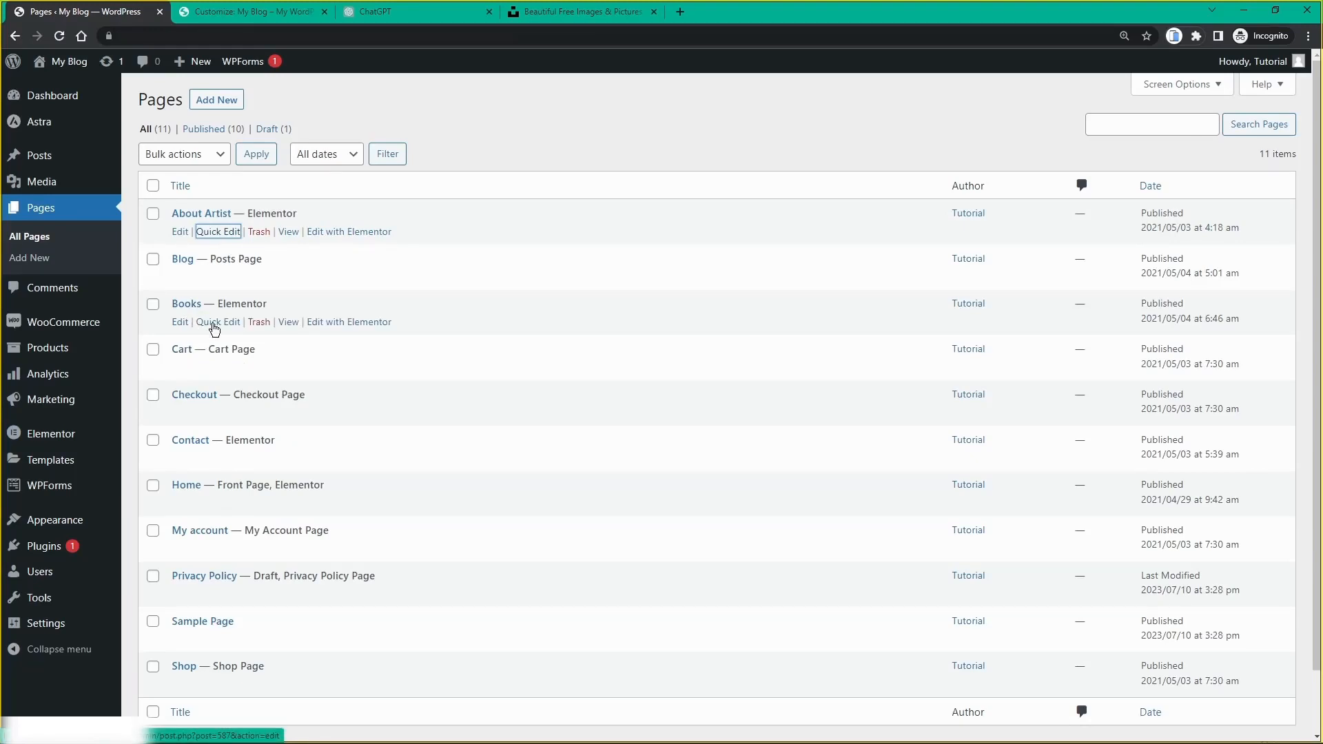
Step: Quick Edit the Books page, setting its title to 'Art' and slug to 'art'
click(217, 321)
drag(247, 335, 198, 342)
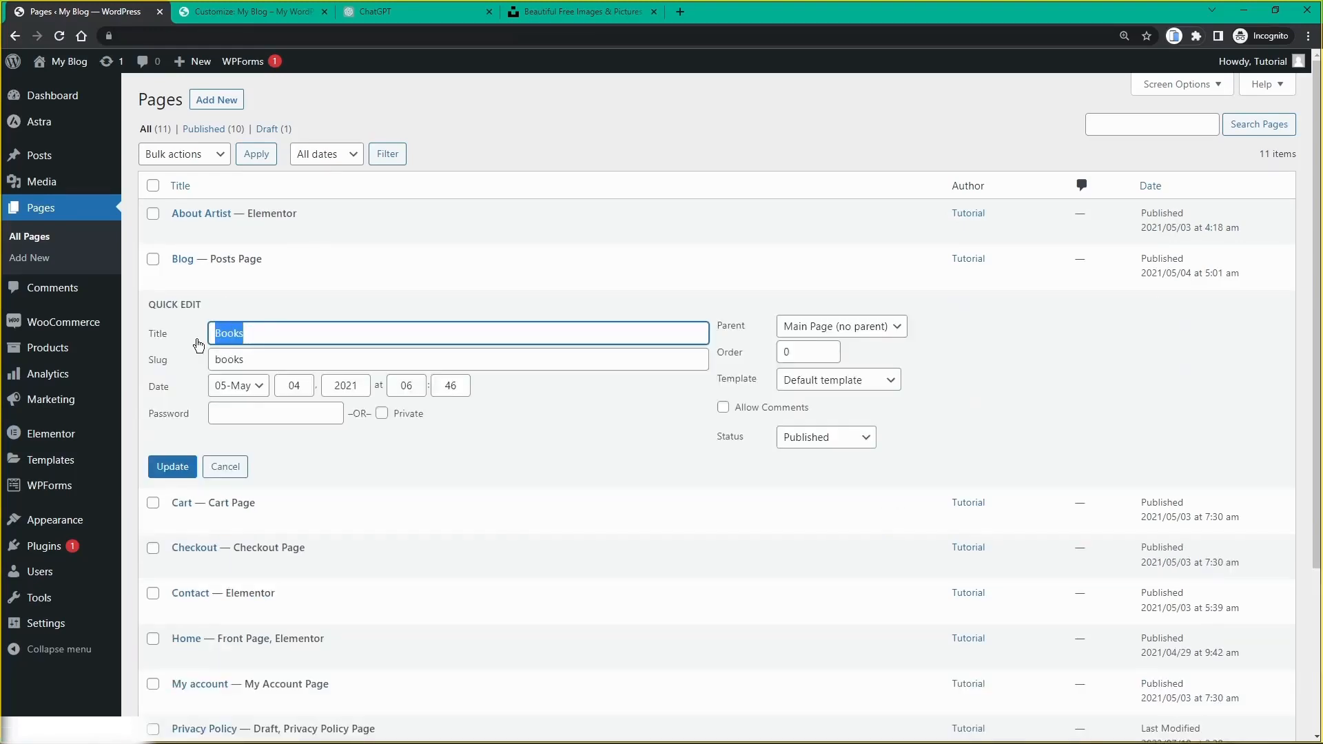
text(Art)
drag(255, 360, 189, 377)
text(ar)
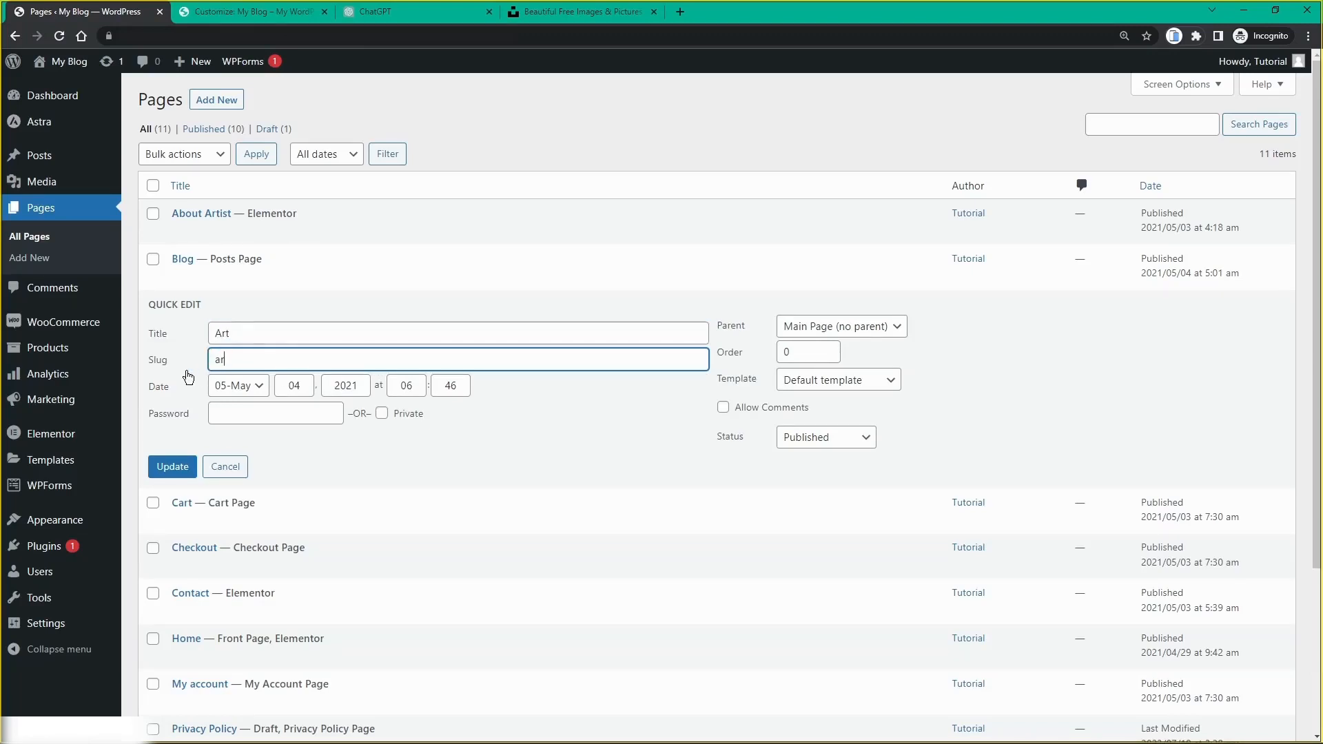
text(t)
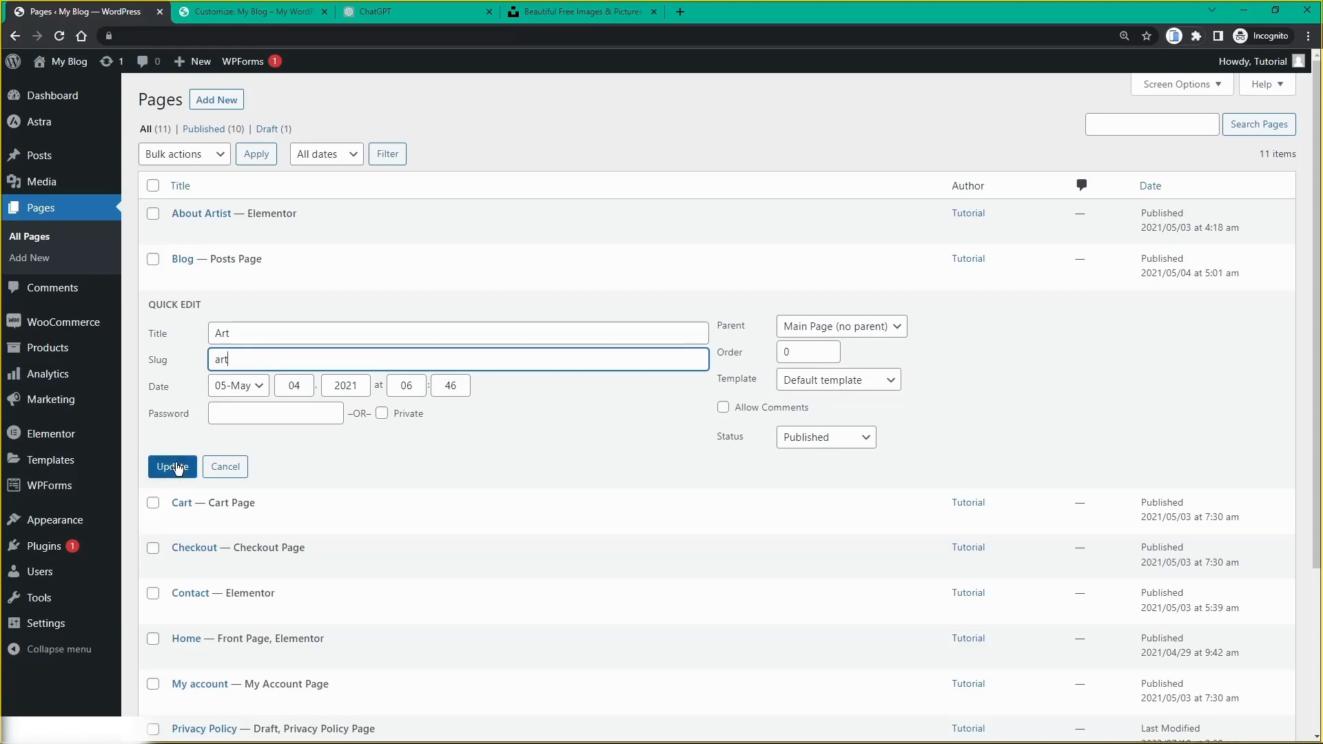
click(176, 469)
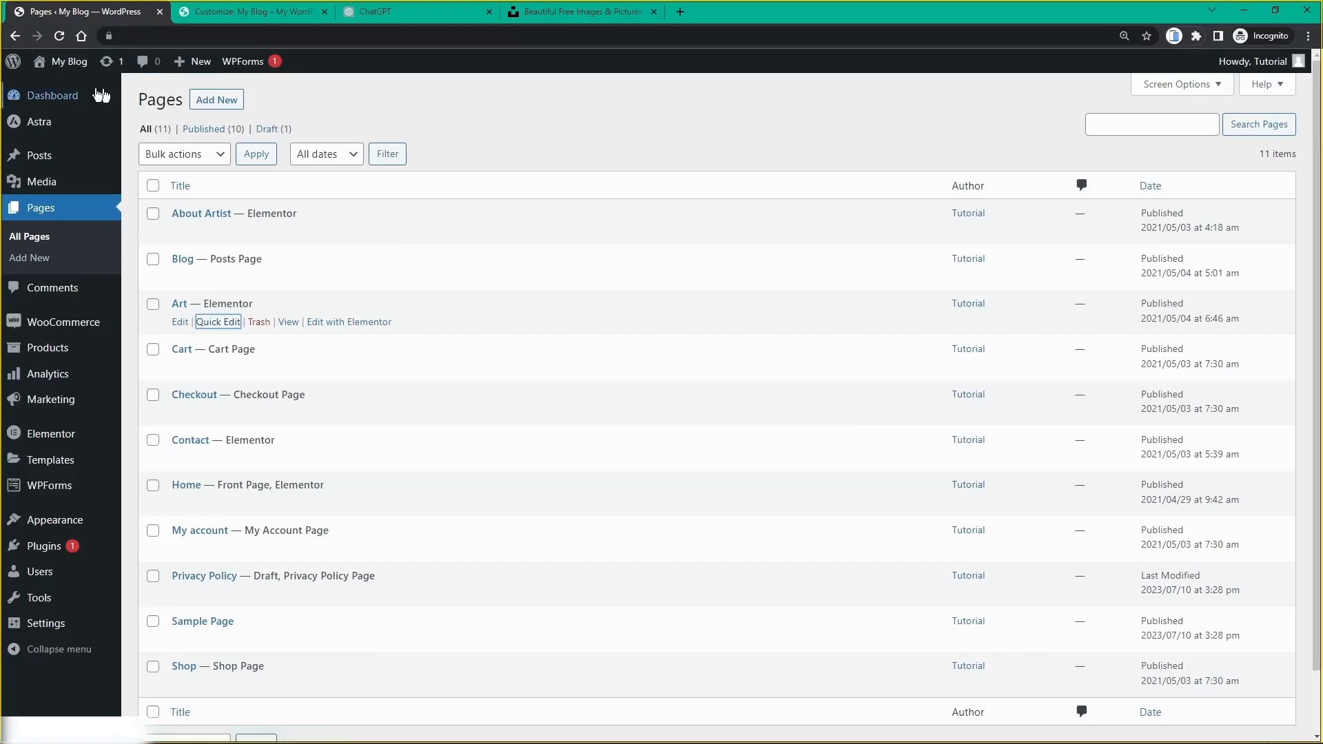
Step: Open the live site in a new tab and look over its homepage
mouse_move(69, 71)
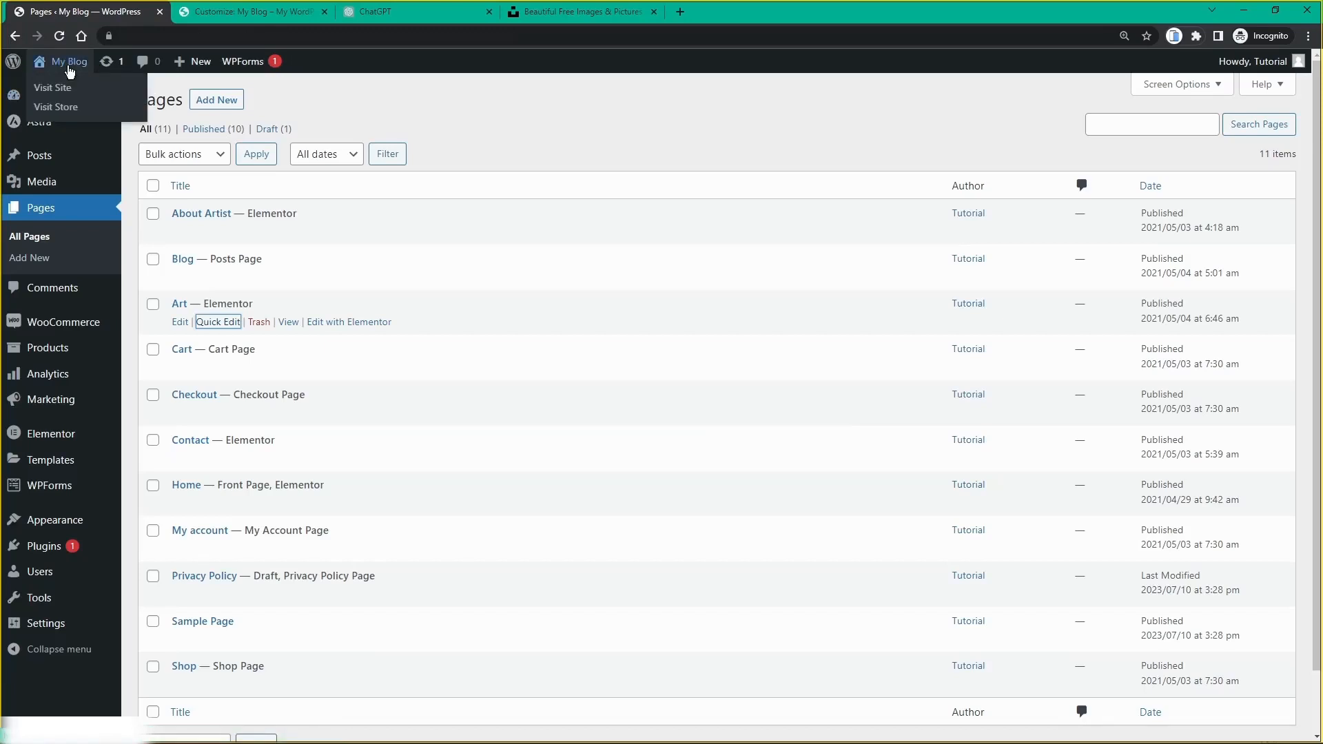
ctrl+click(53, 88)
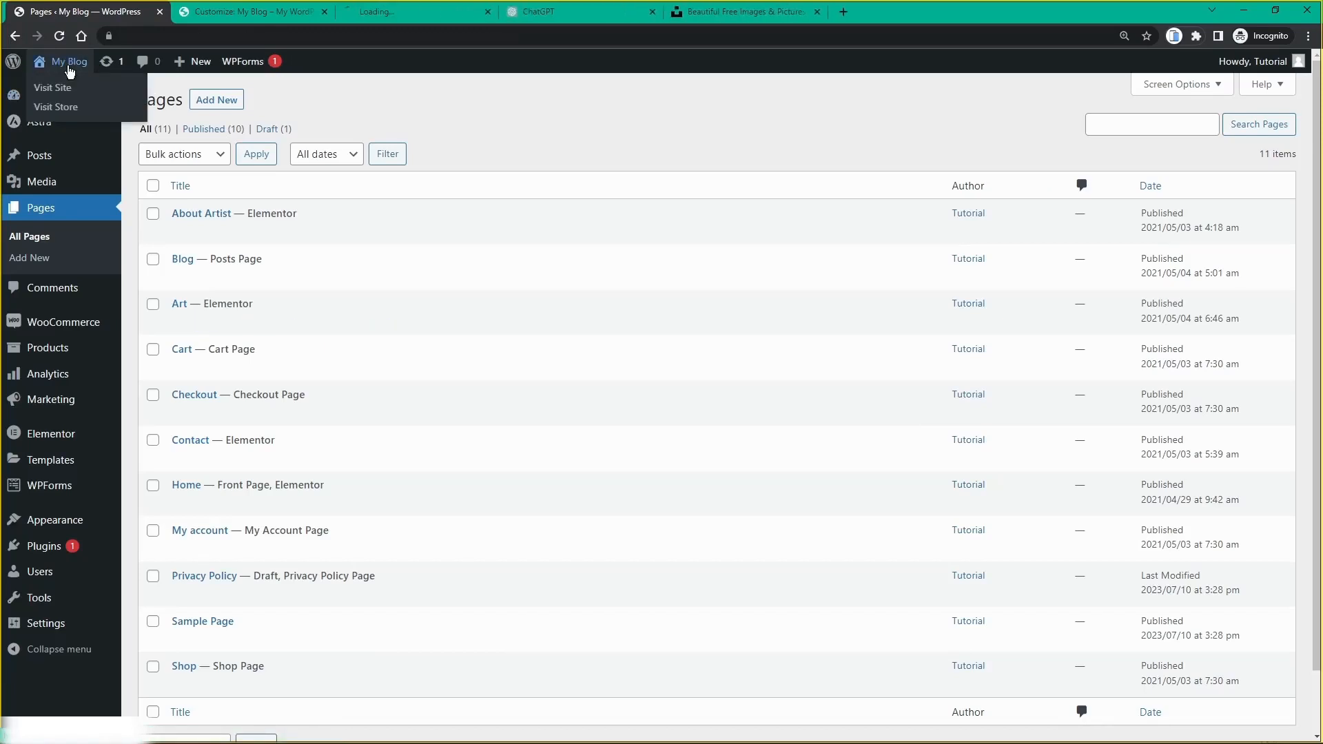
click(396, 11)
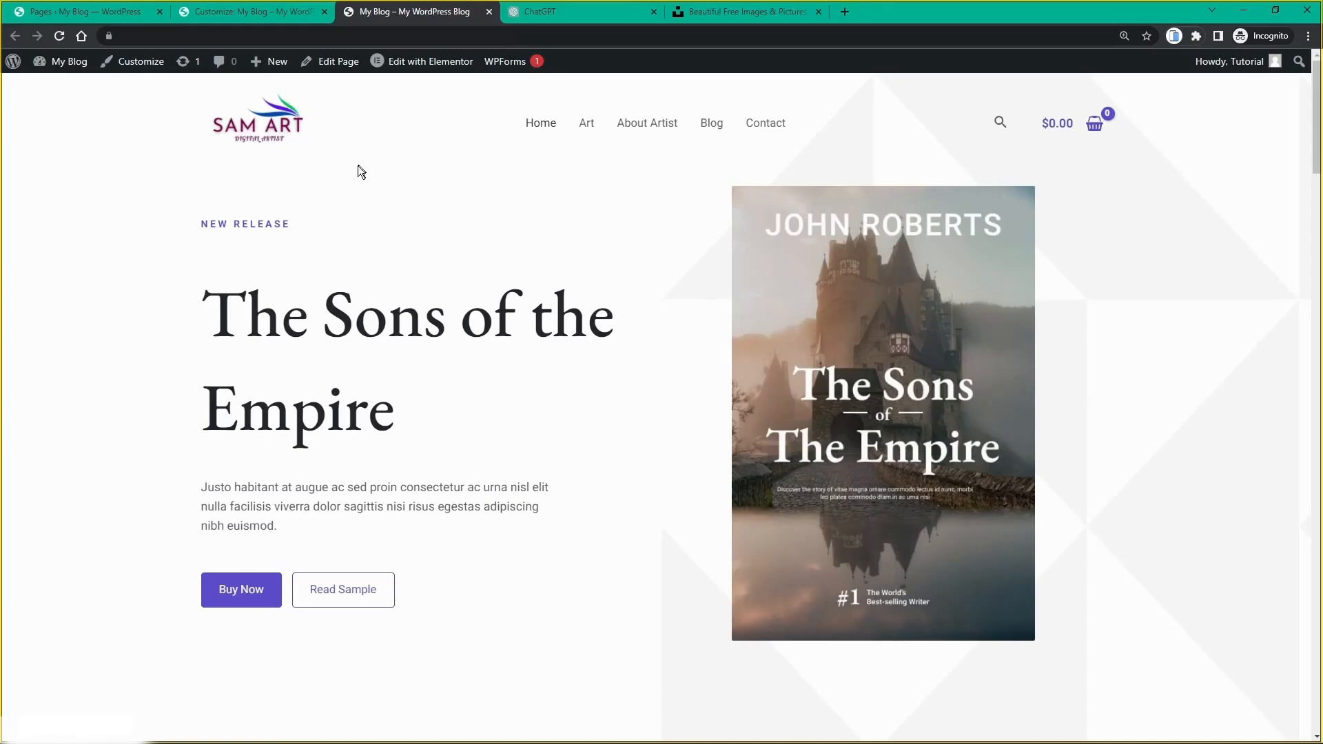
scroll(356, 189, down, 8)
scroll(356, 189, up, 4)
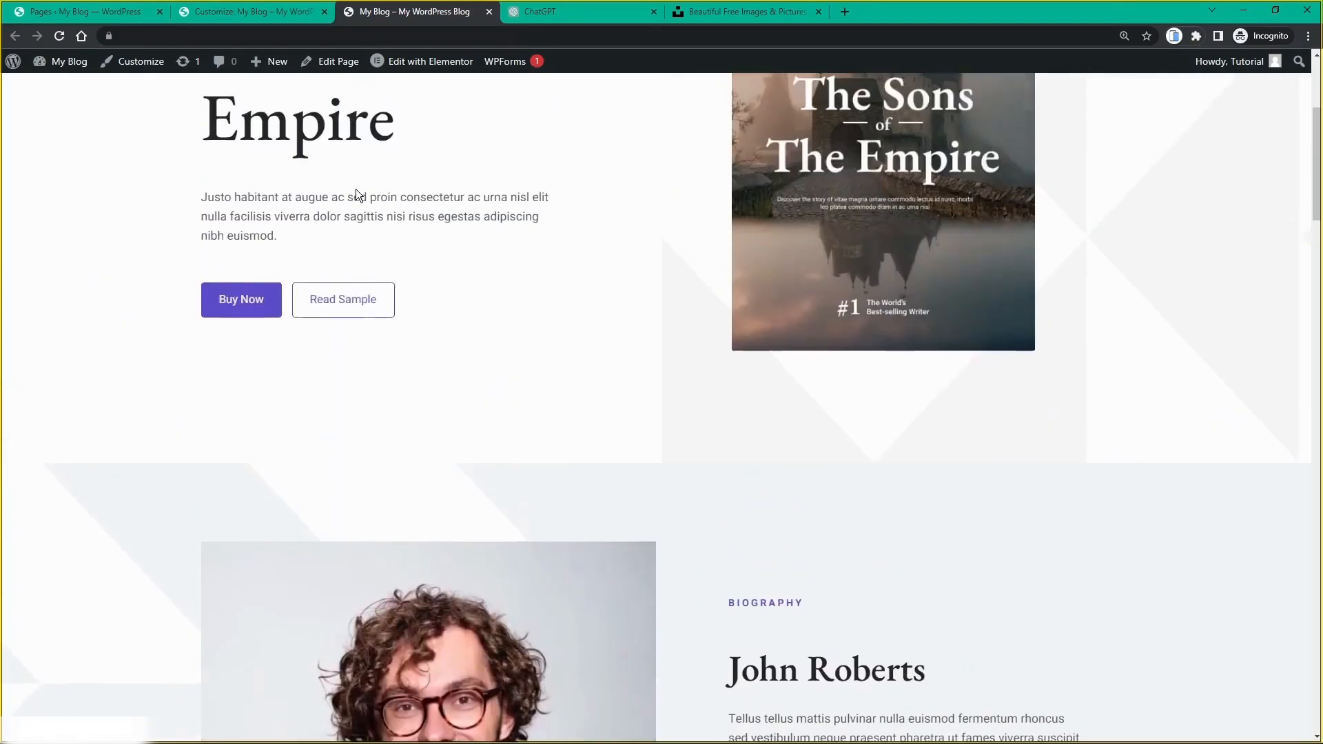
scroll(357, 196, up, 4)
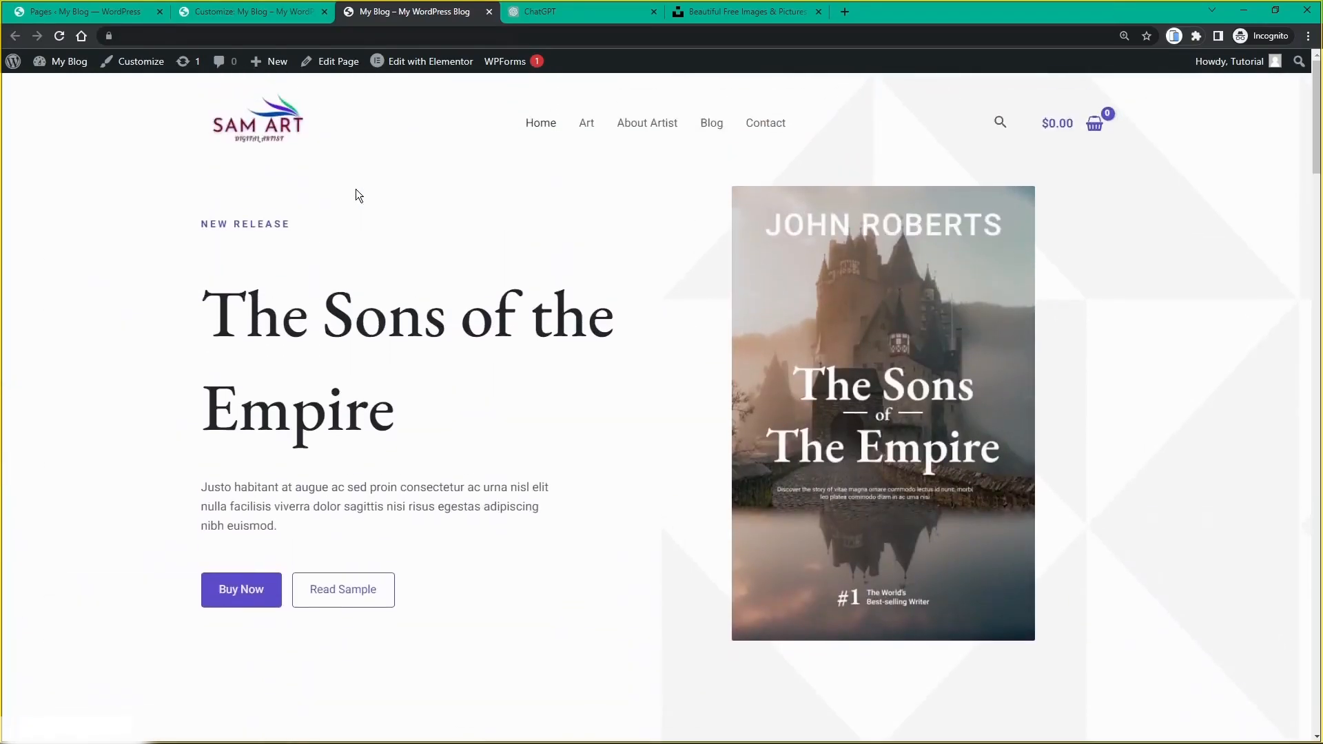
Step: Close the live site and Customizer tabs and go back to the WordPress dashboard
middle_click(378, 17)
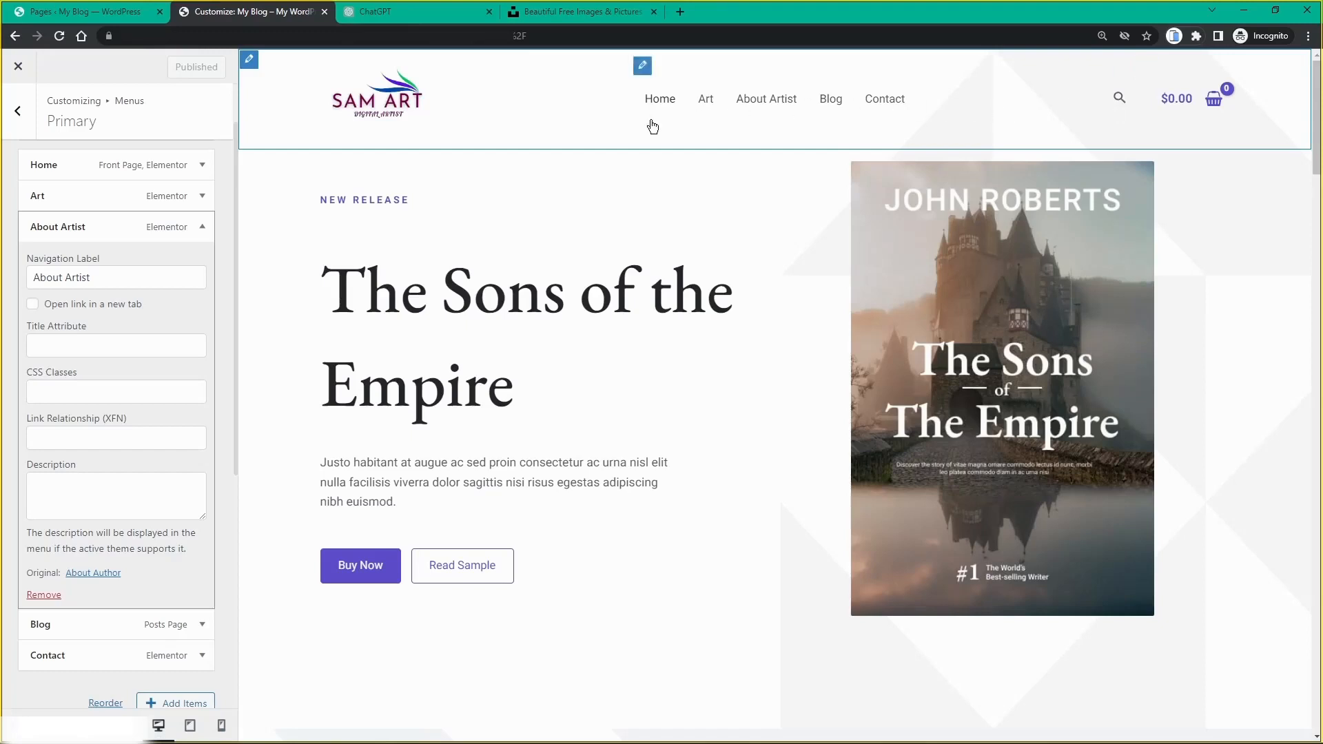
scroll(436, 130, down, 1)
scroll(435, 131, down, 3)
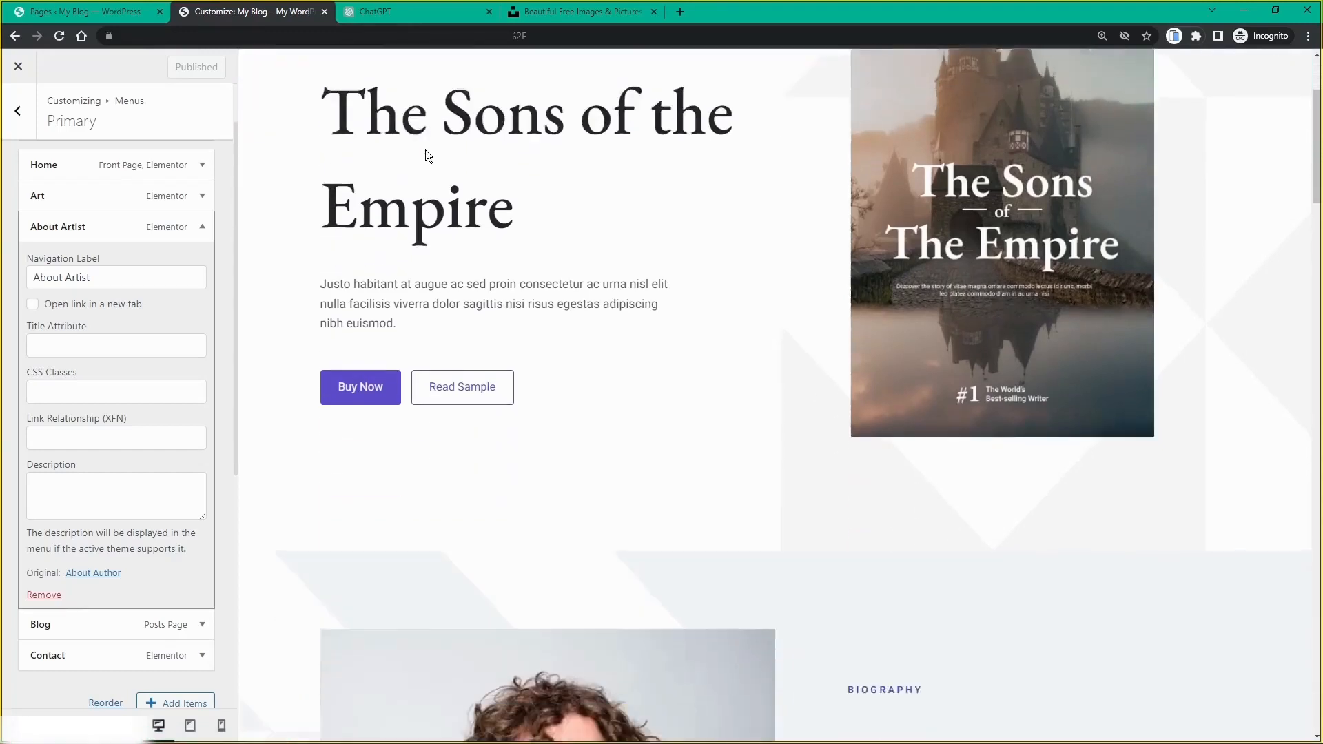
scroll(427, 155, up, 4)
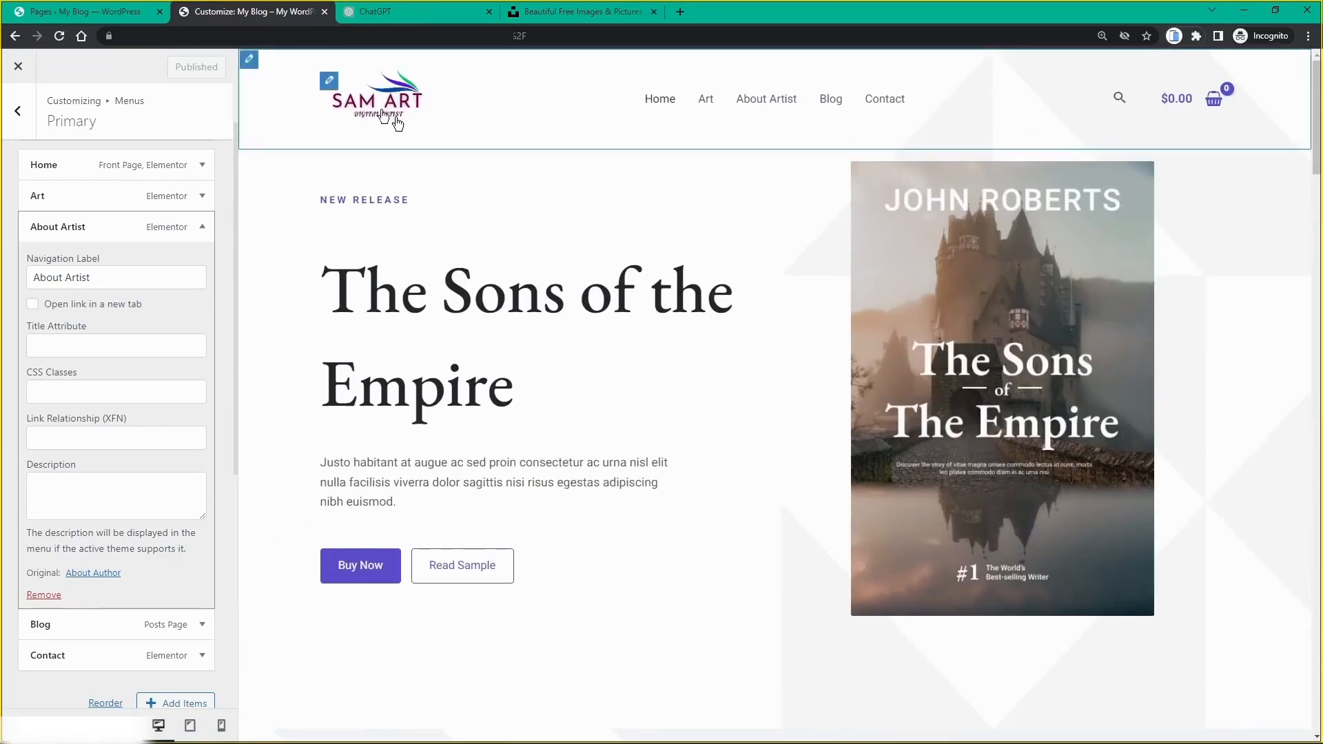
middle_click(212, 15)
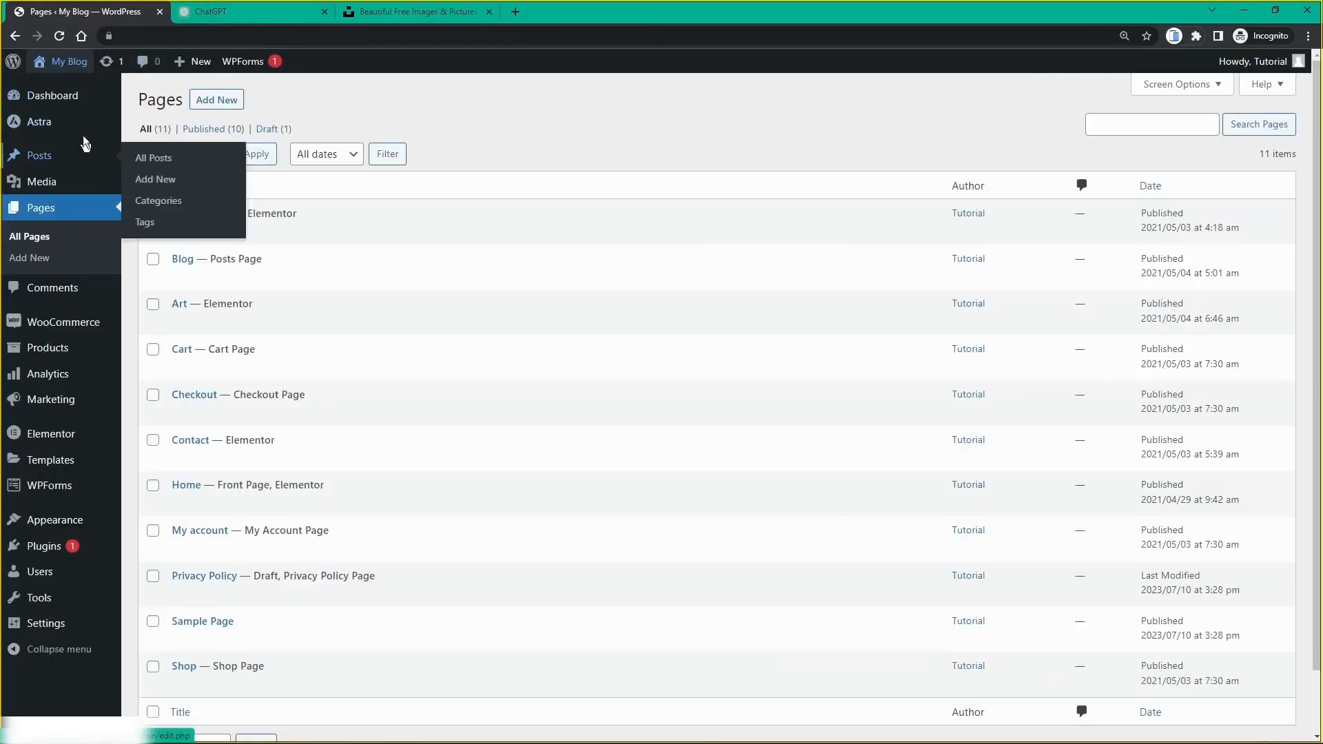
click(68, 100)
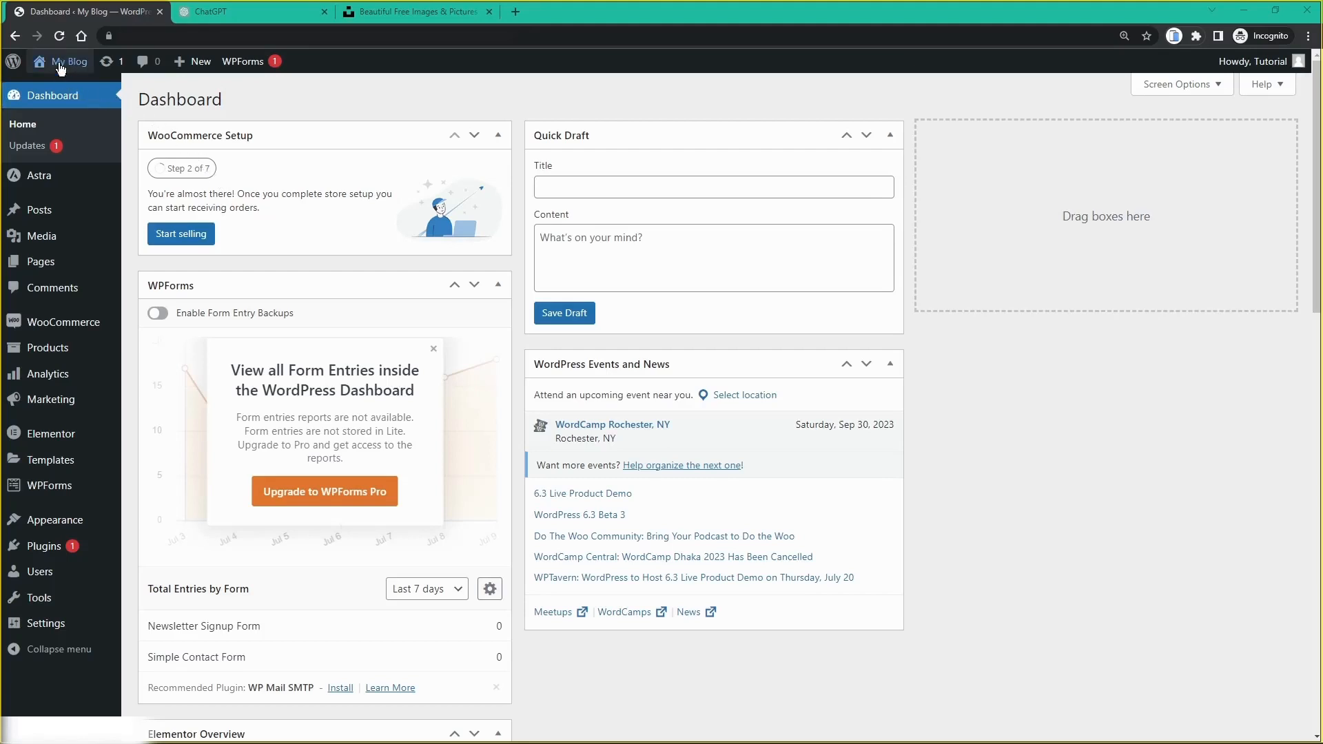
Step: Reopen the live homepage from My Blog > Visit Site in a new tab and view it
mouse_move(61, 67)
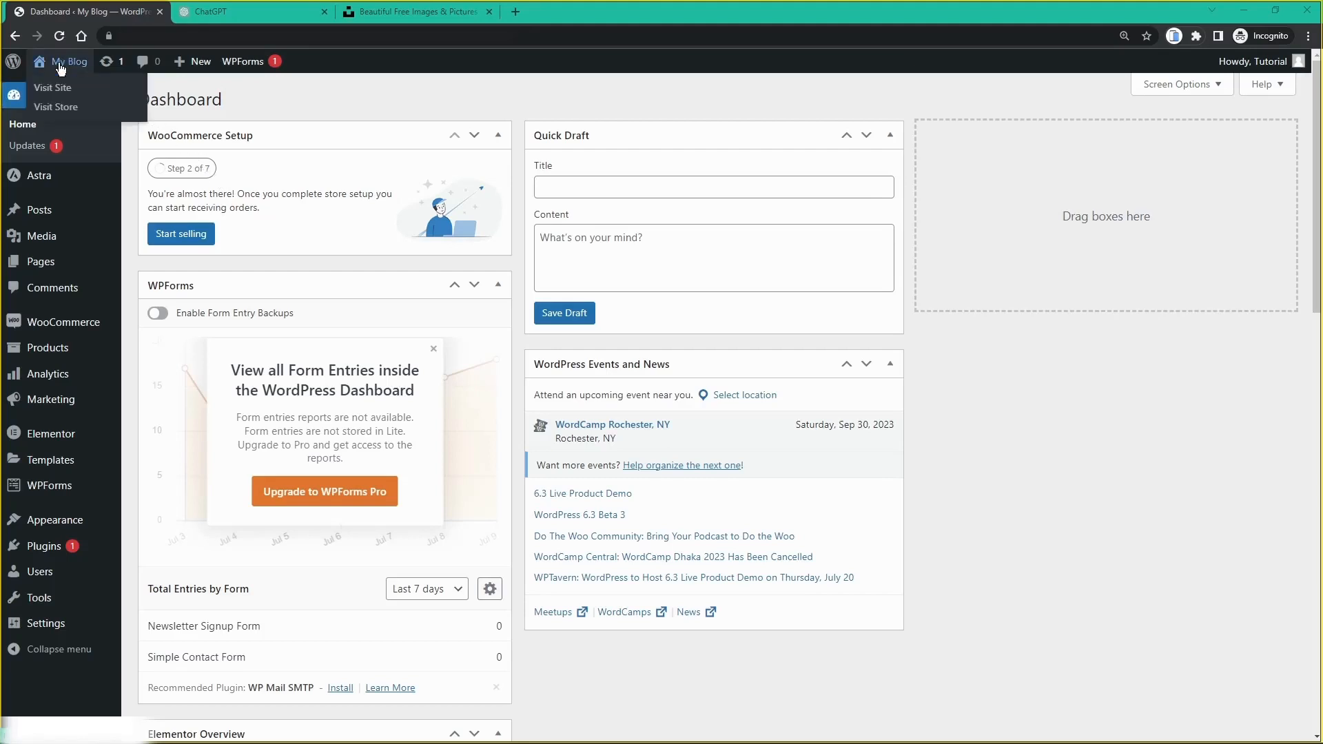
middle_click(61, 66)
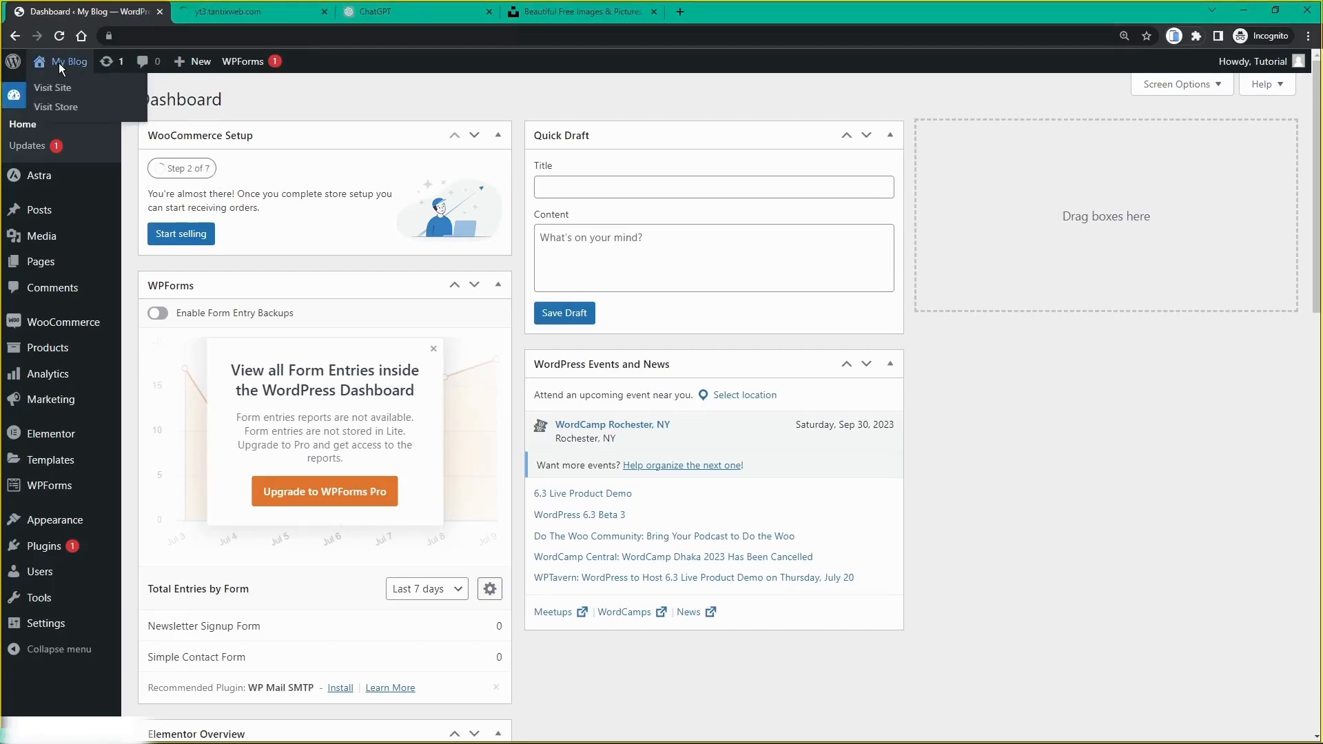
click(225, 14)
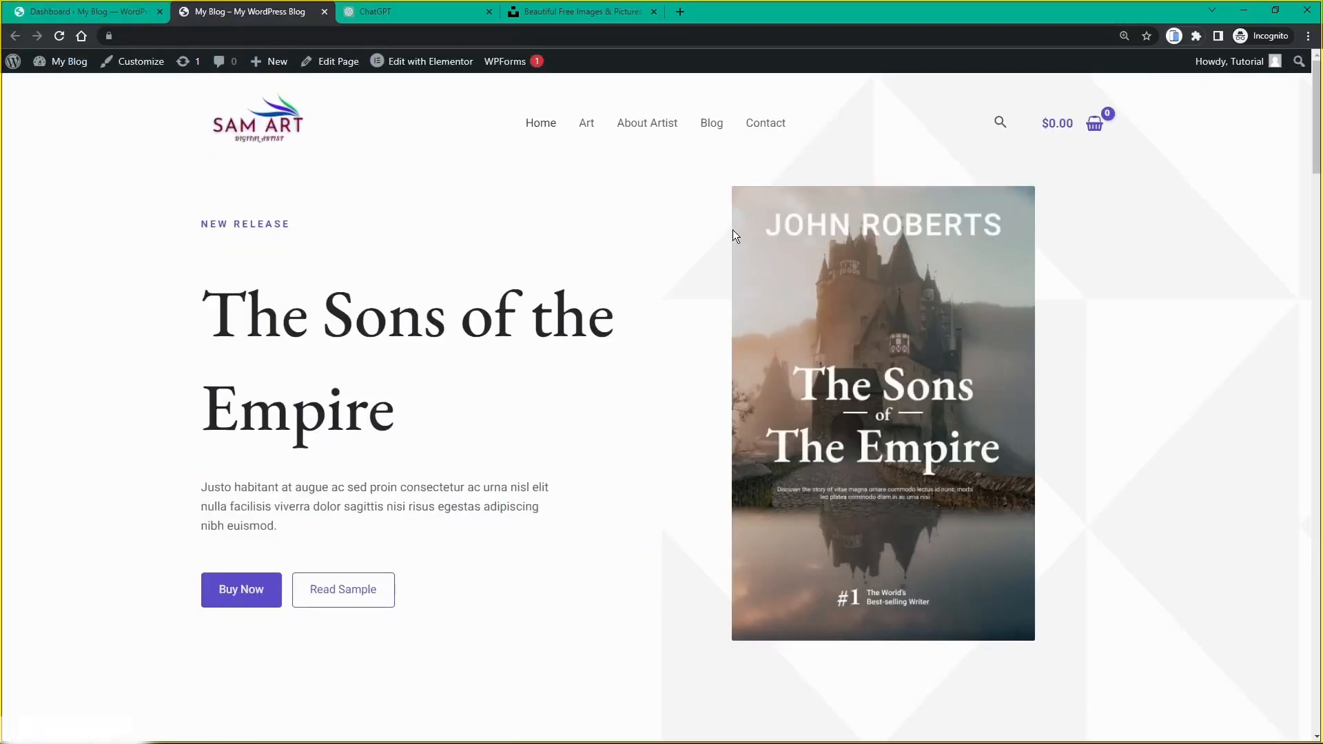
scroll(419, 296, down, 8)
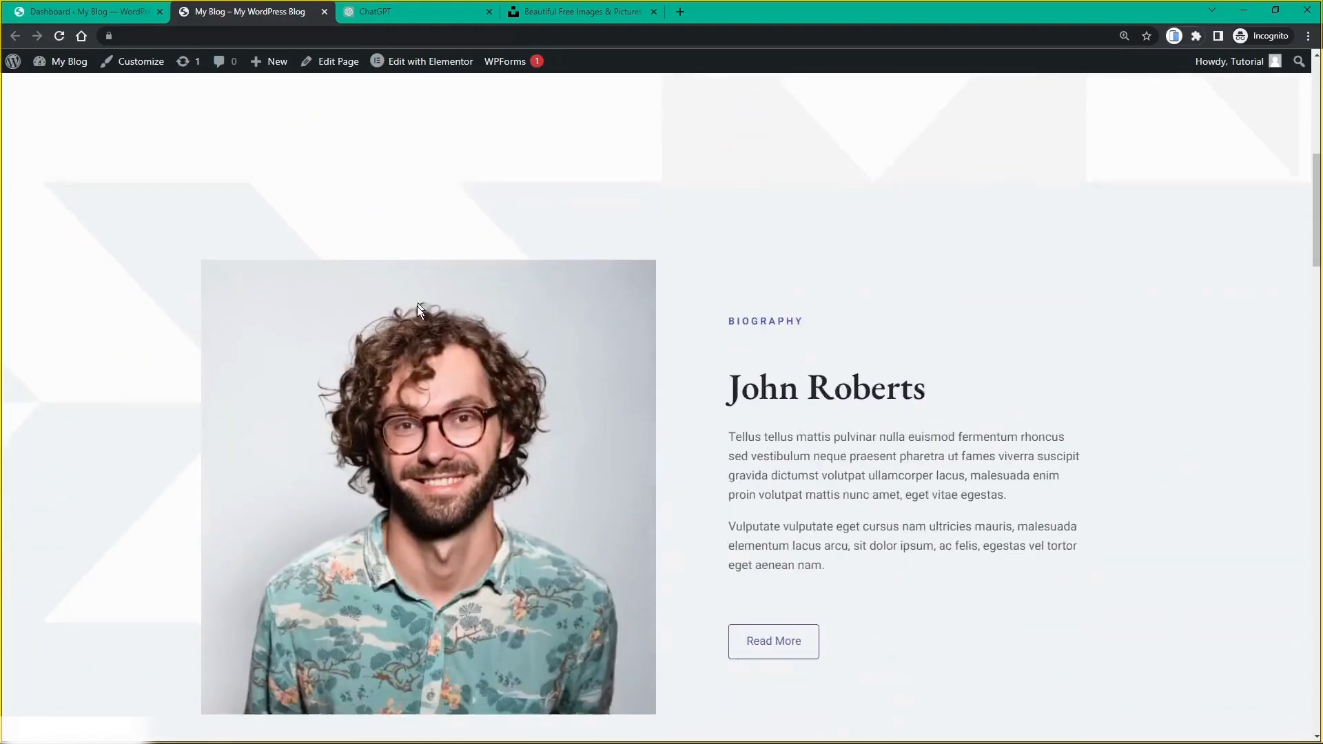
scroll(747, 323, up, 8)
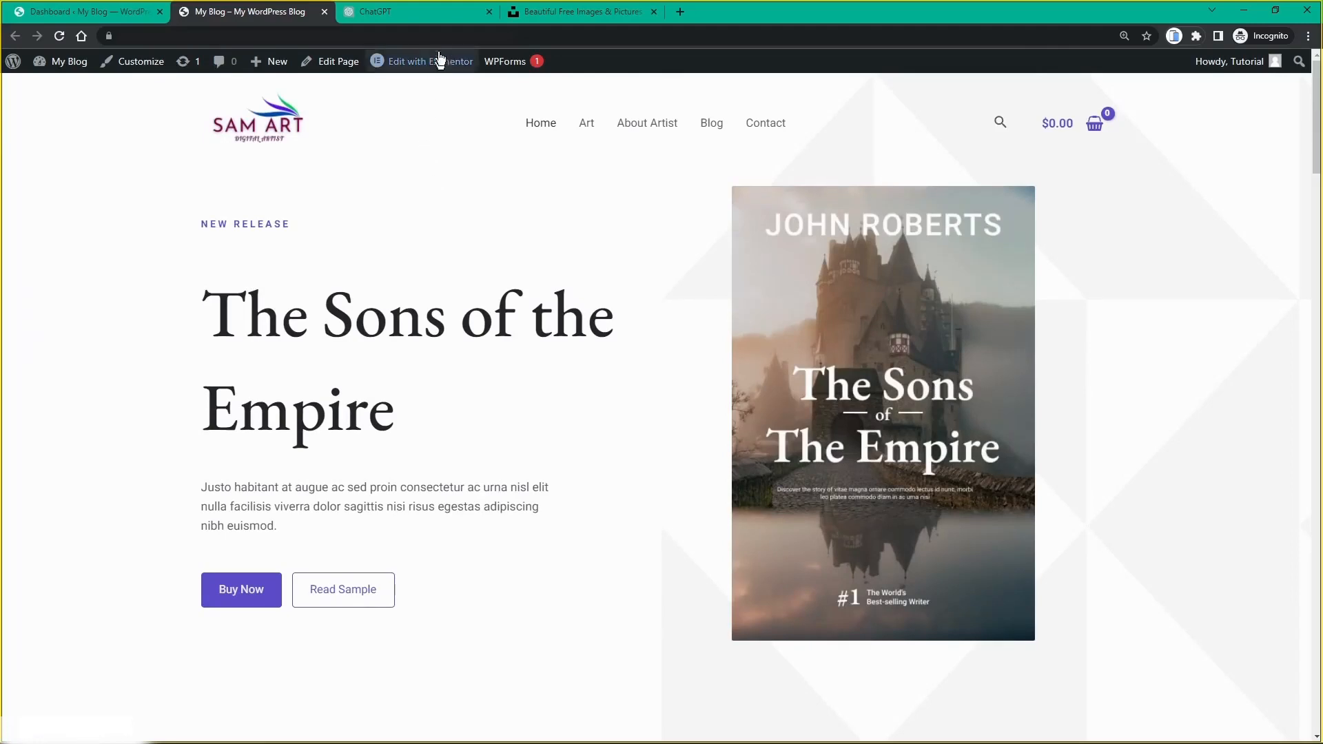
Step: Open the Home page with Elementor and dismiss the What's New announcement
click(404, 64)
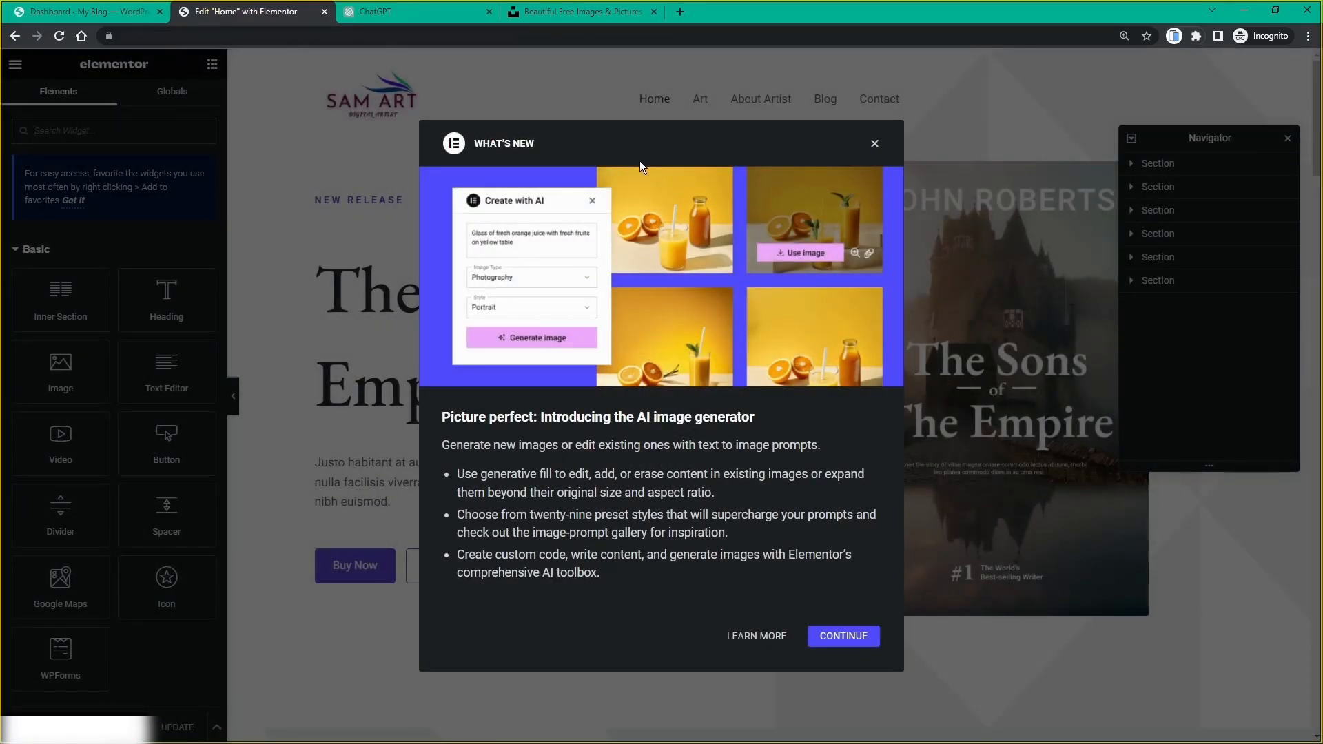
click(875, 146)
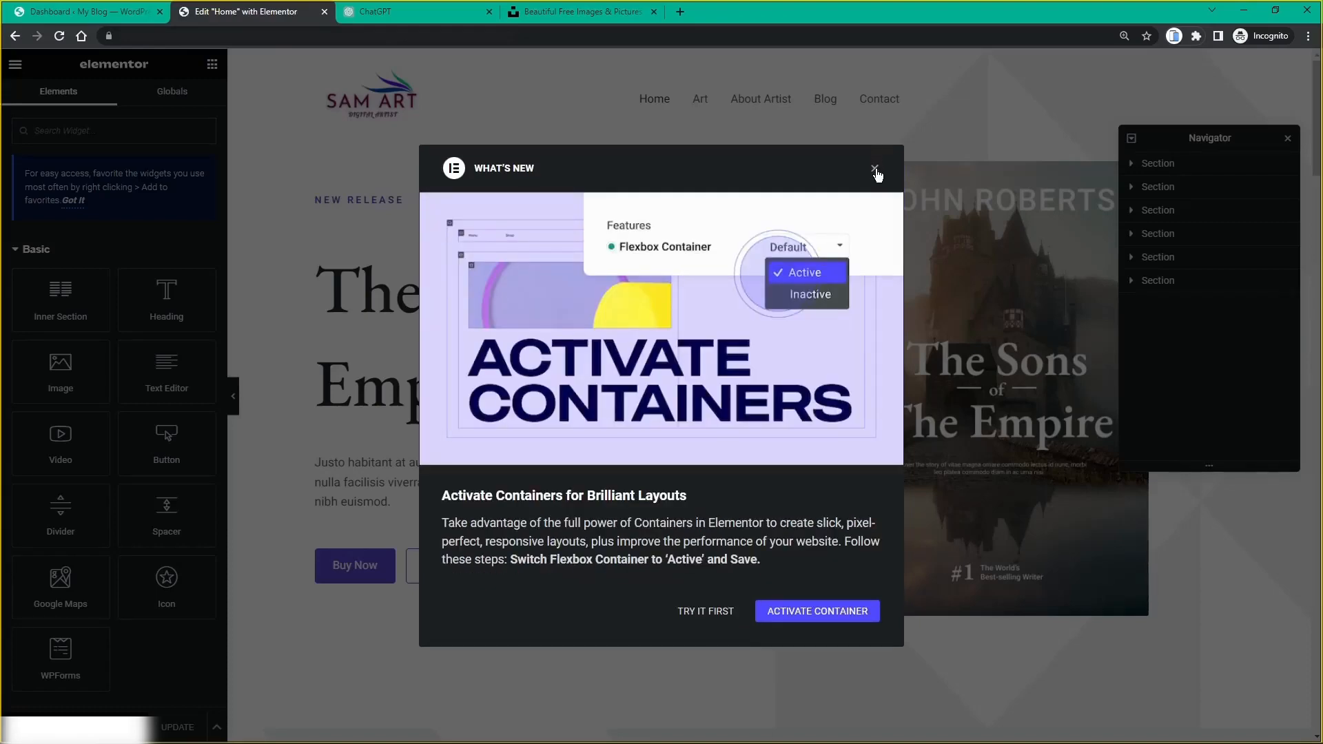
click(875, 169)
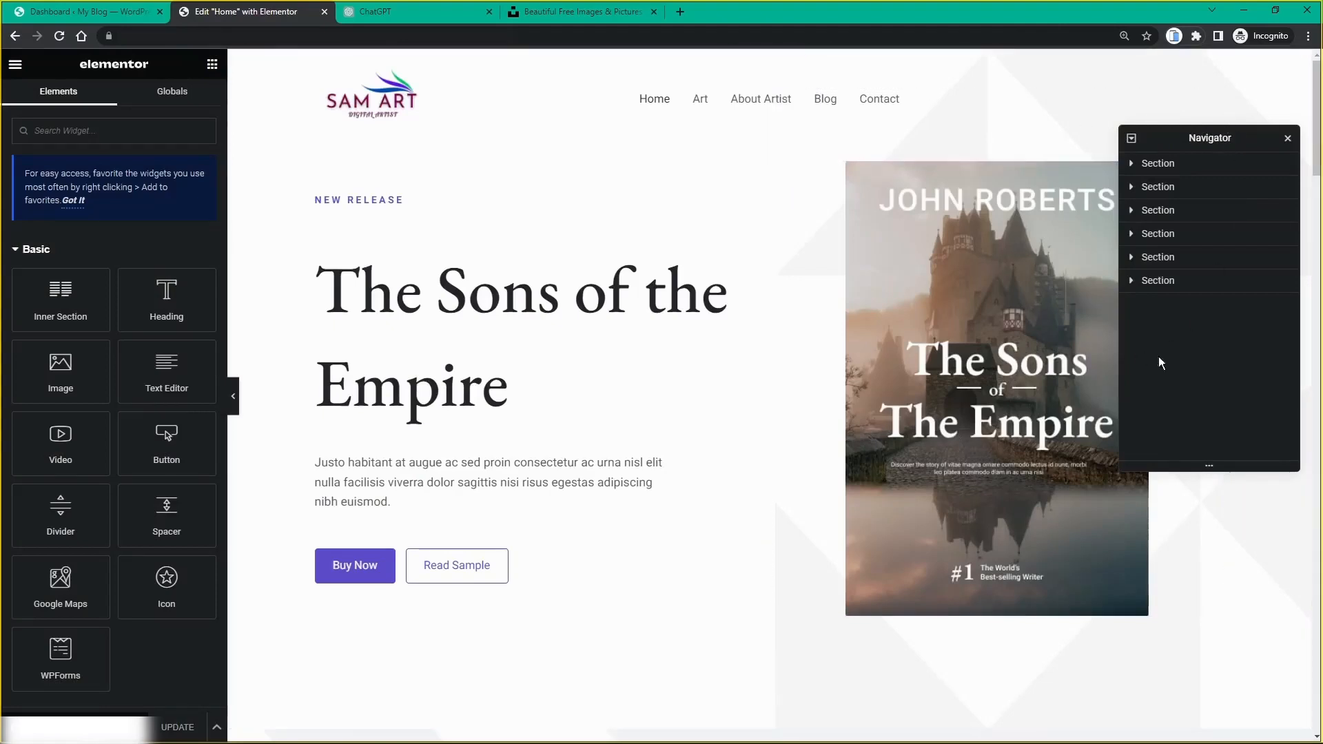
Step: Select the hero section's column from the Navigator's second Section, then close the Navigator
drag(1198, 138, 1161, 116)
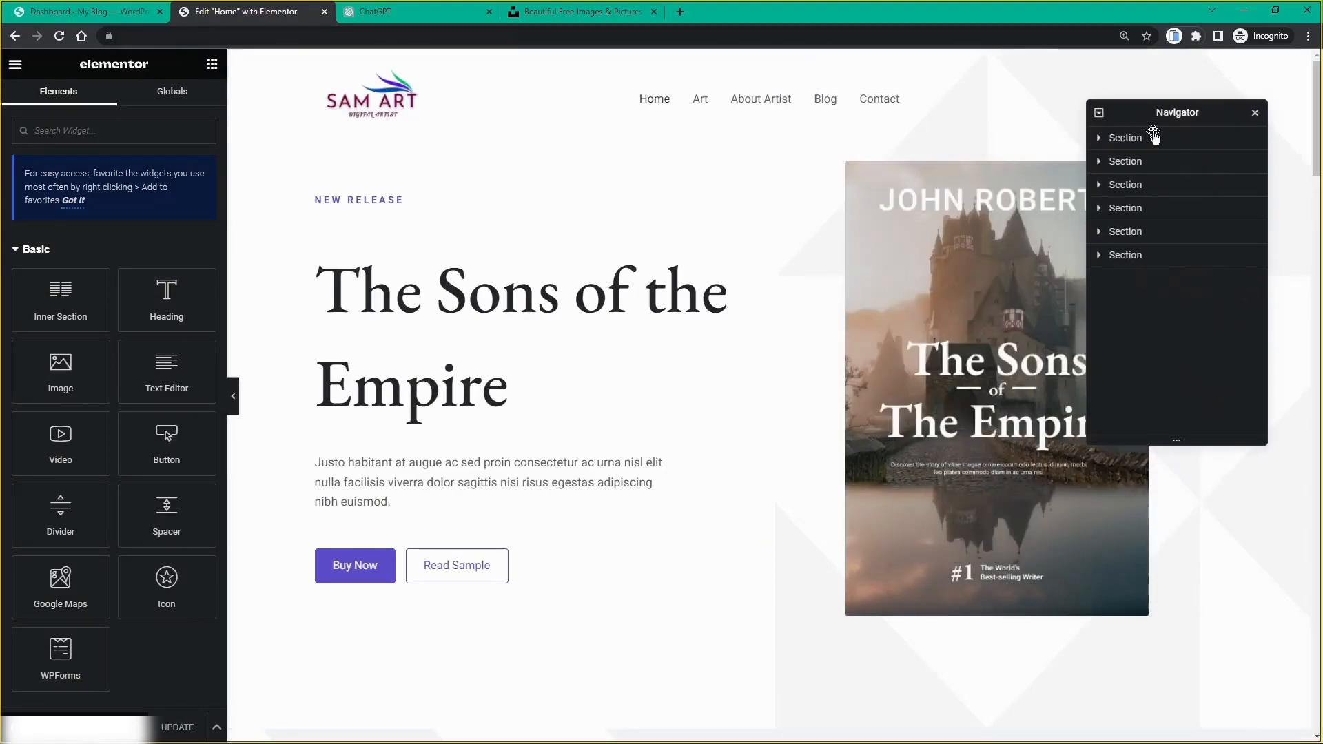
click(1099, 163)
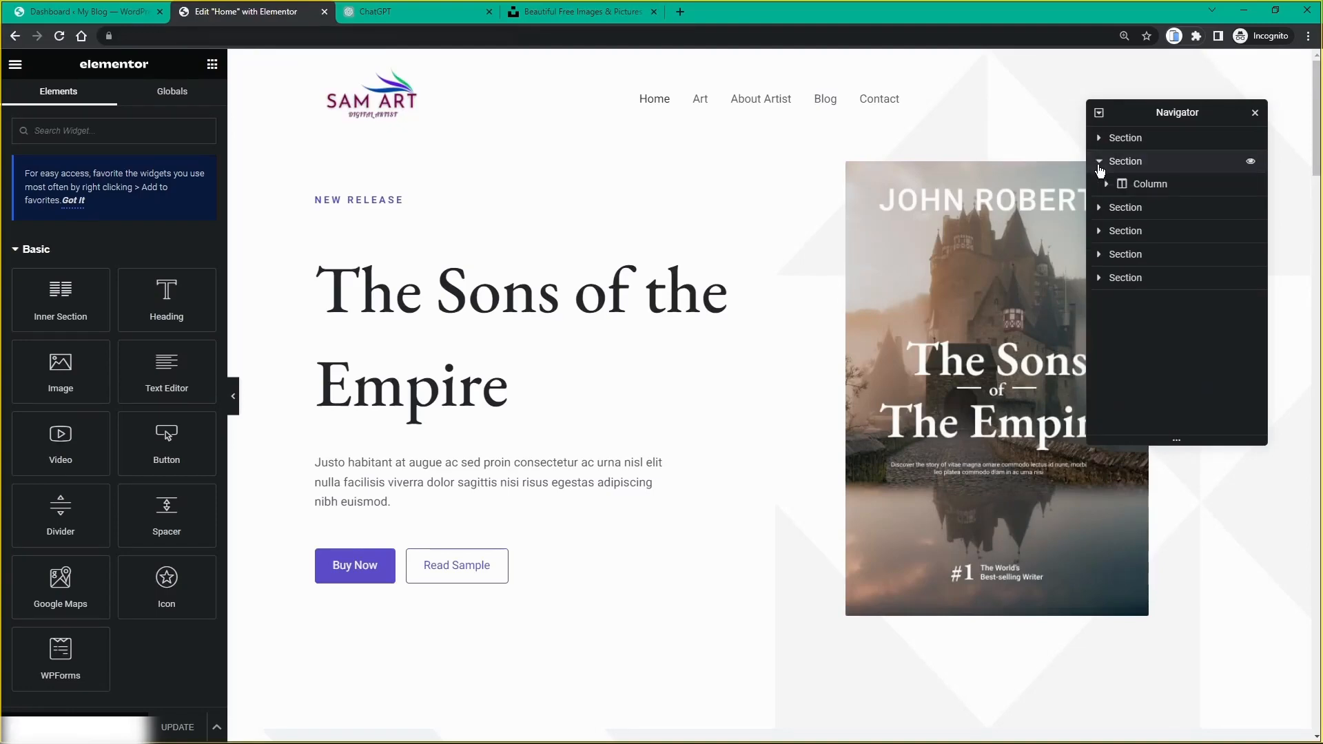
click(1144, 185)
scroll(896, 467, down, 6)
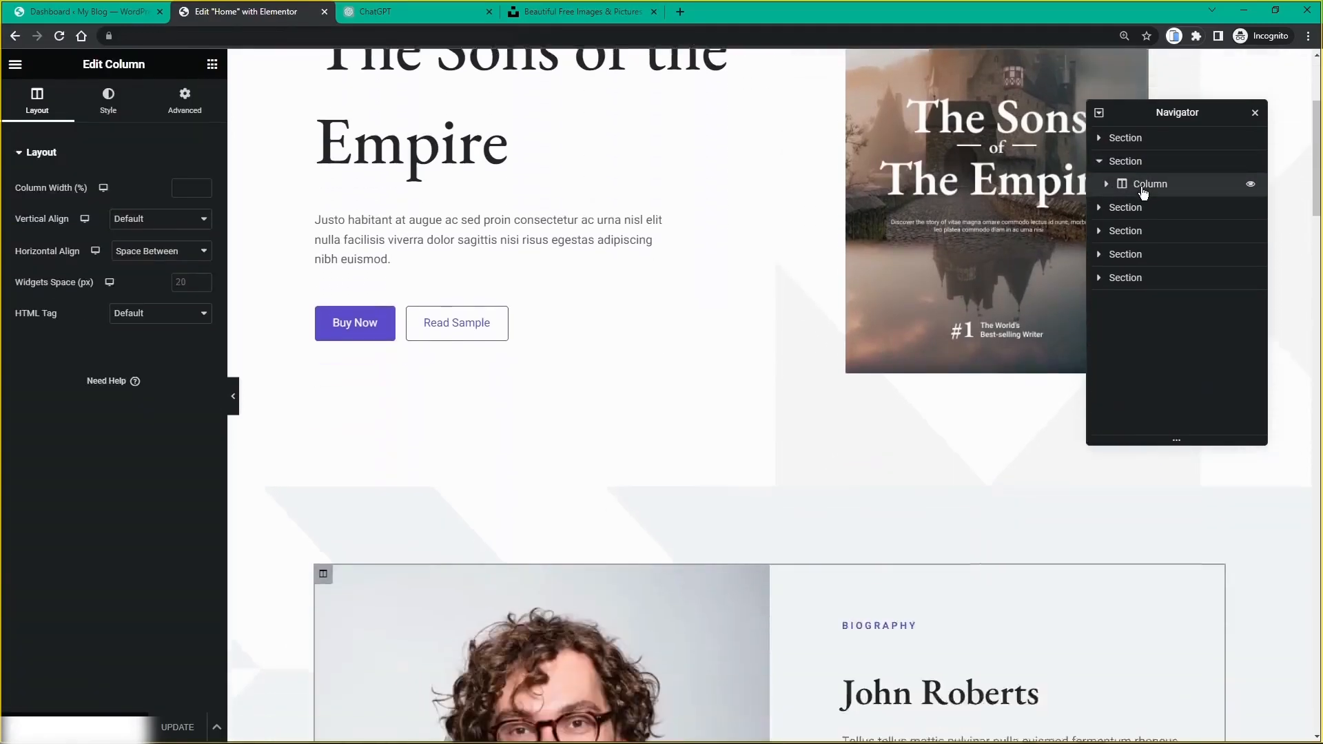
scroll(1013, 268, up, 6)
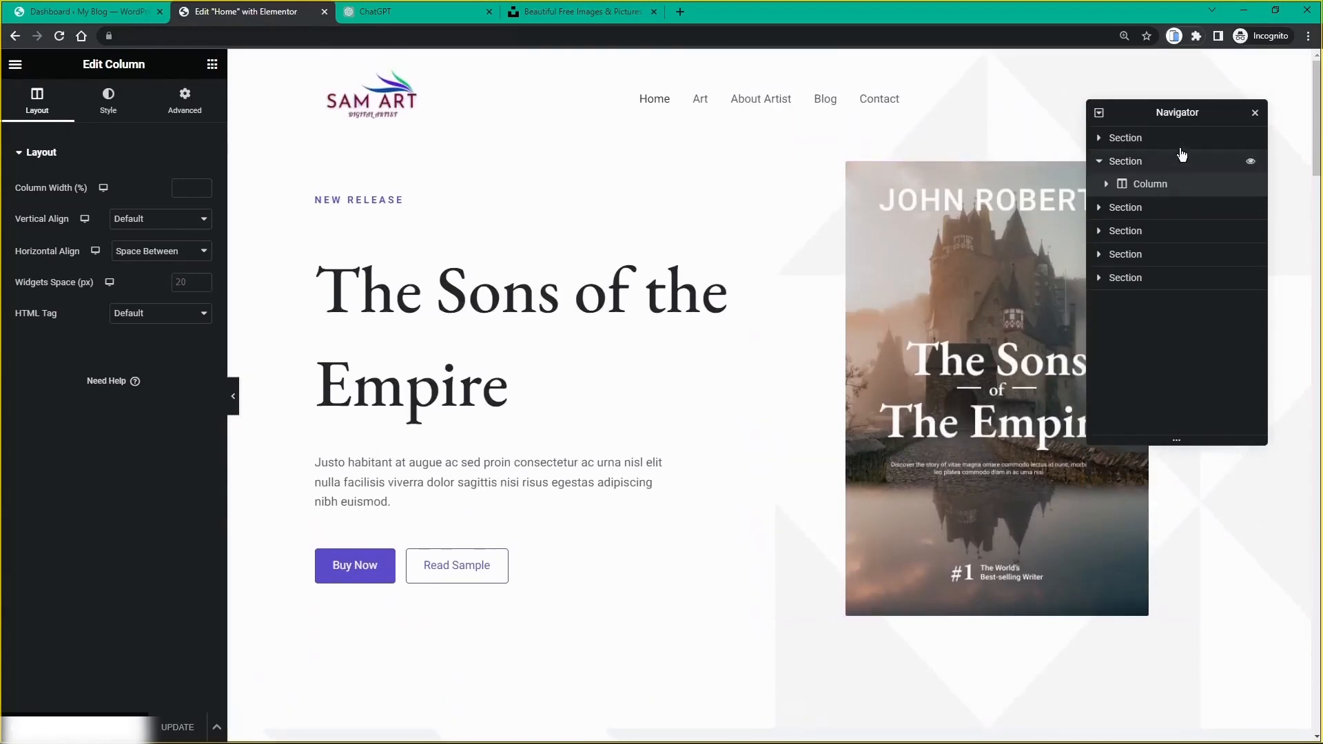
click(1256, 115)
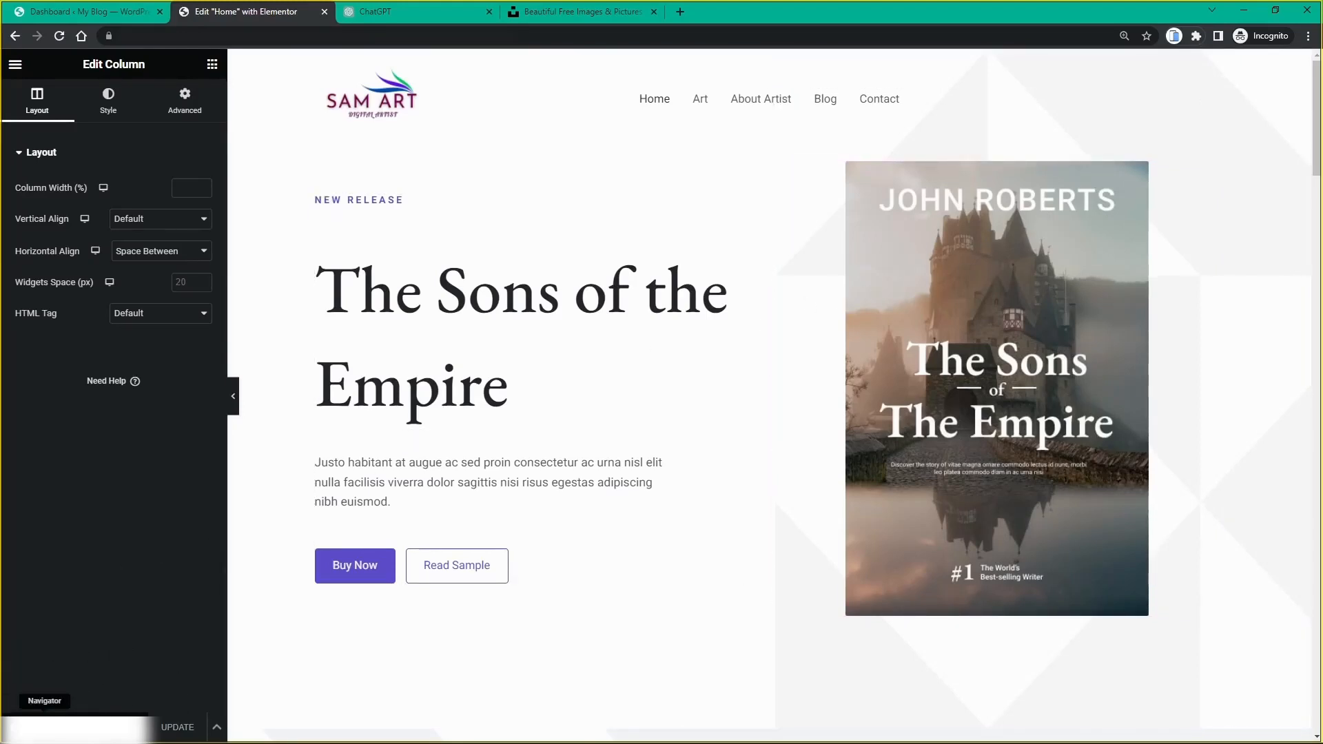
Step: Edit the hero's book-cover image widget and choose a new image from the media library
click(41, 728)
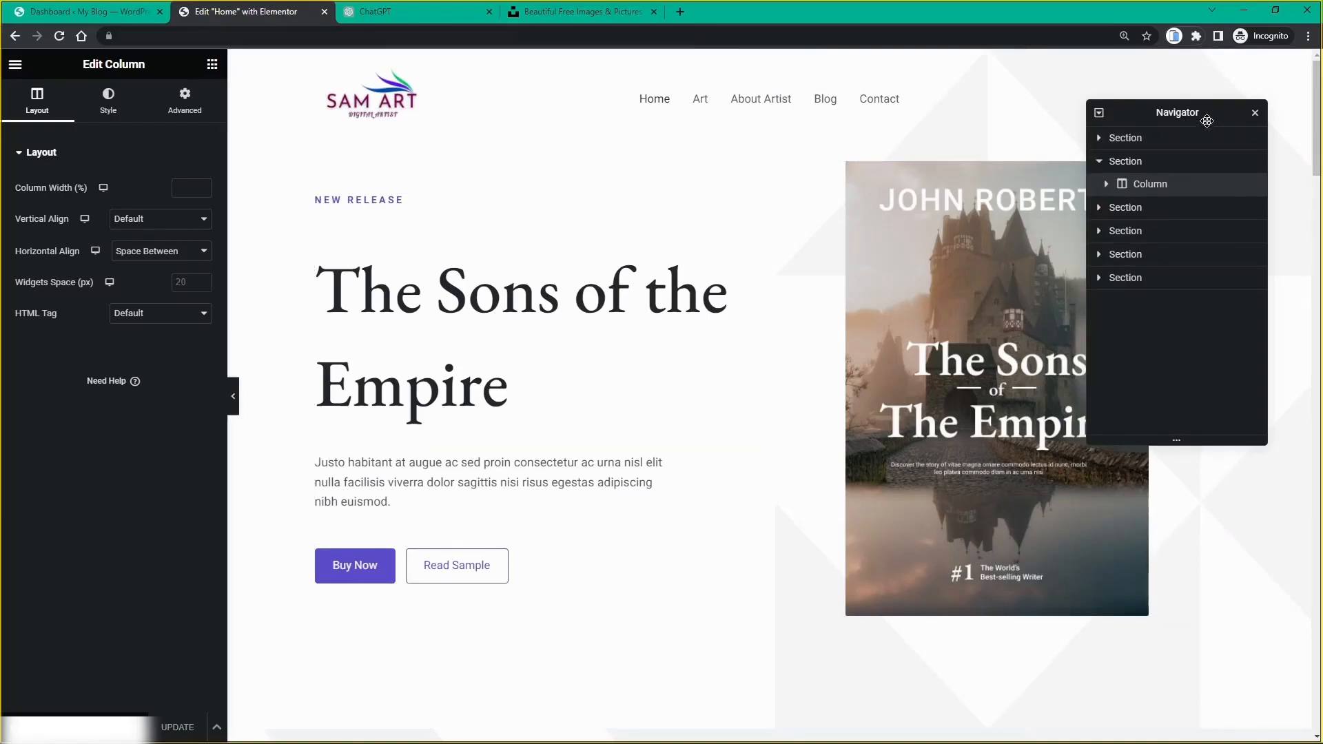
click(1254, 114)
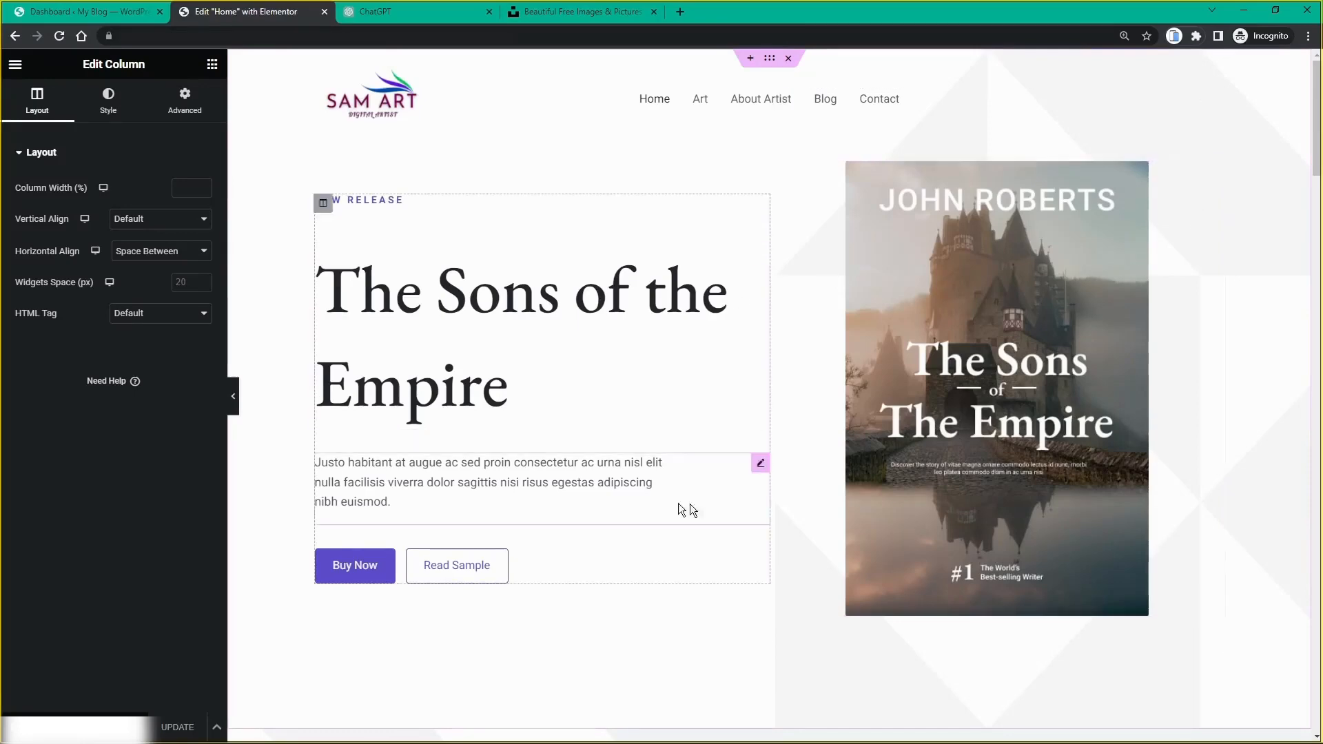
scroll(808, 187, down, 8)
scroll(808, 187, up, 7)
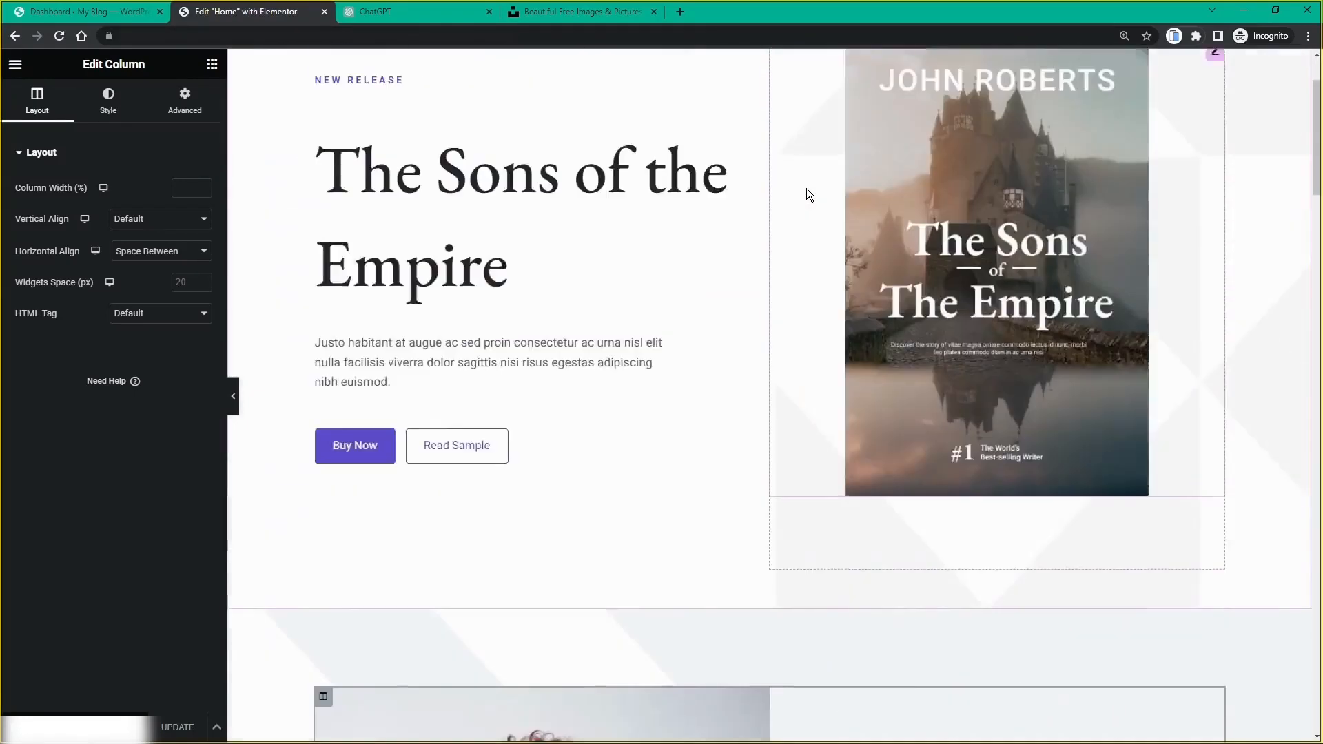
scroll(806, 195, up, 2)
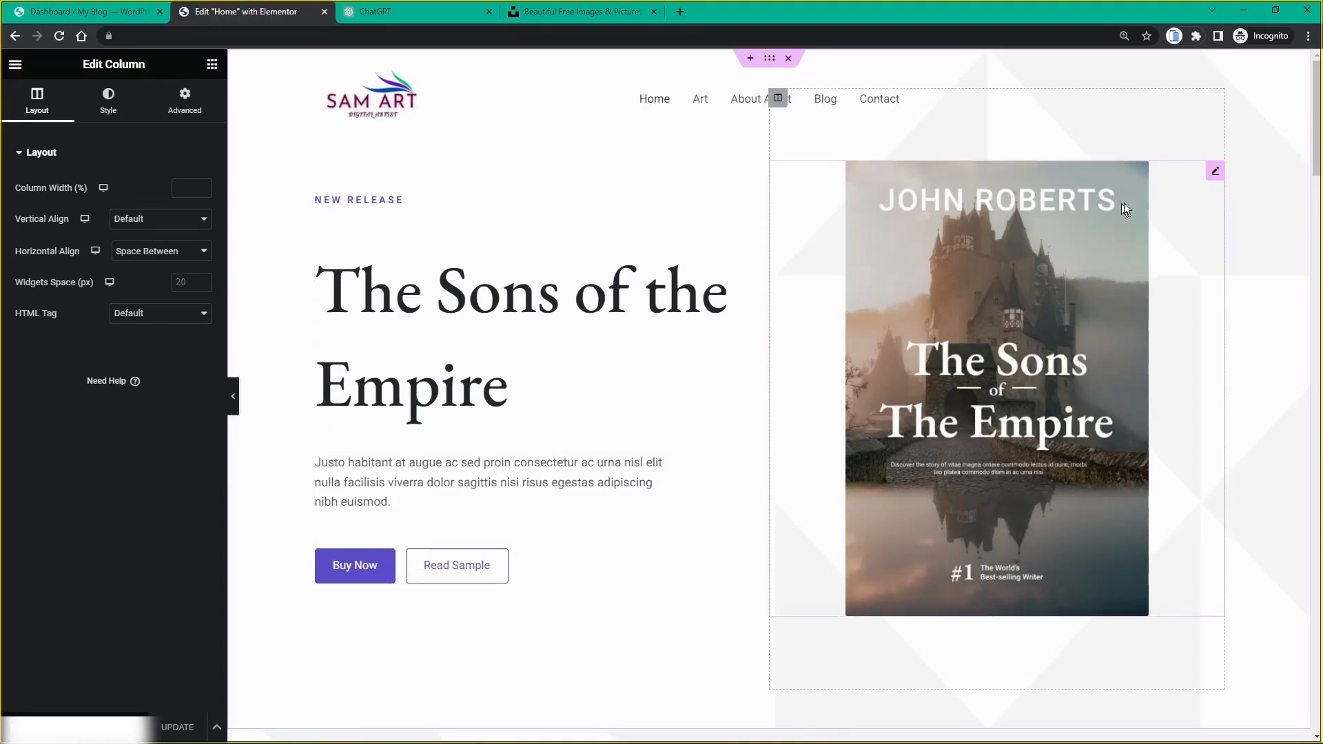
click(1216, 173)
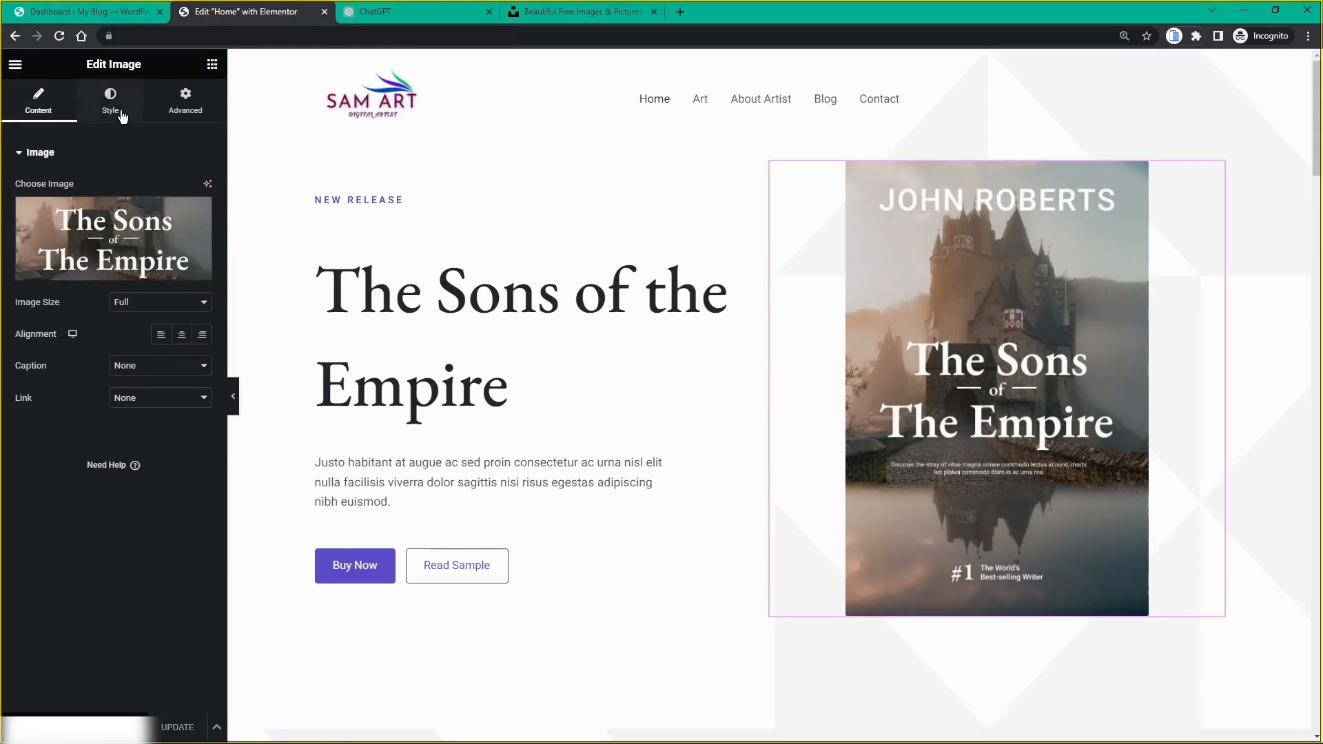
mouse_move(124, 279)
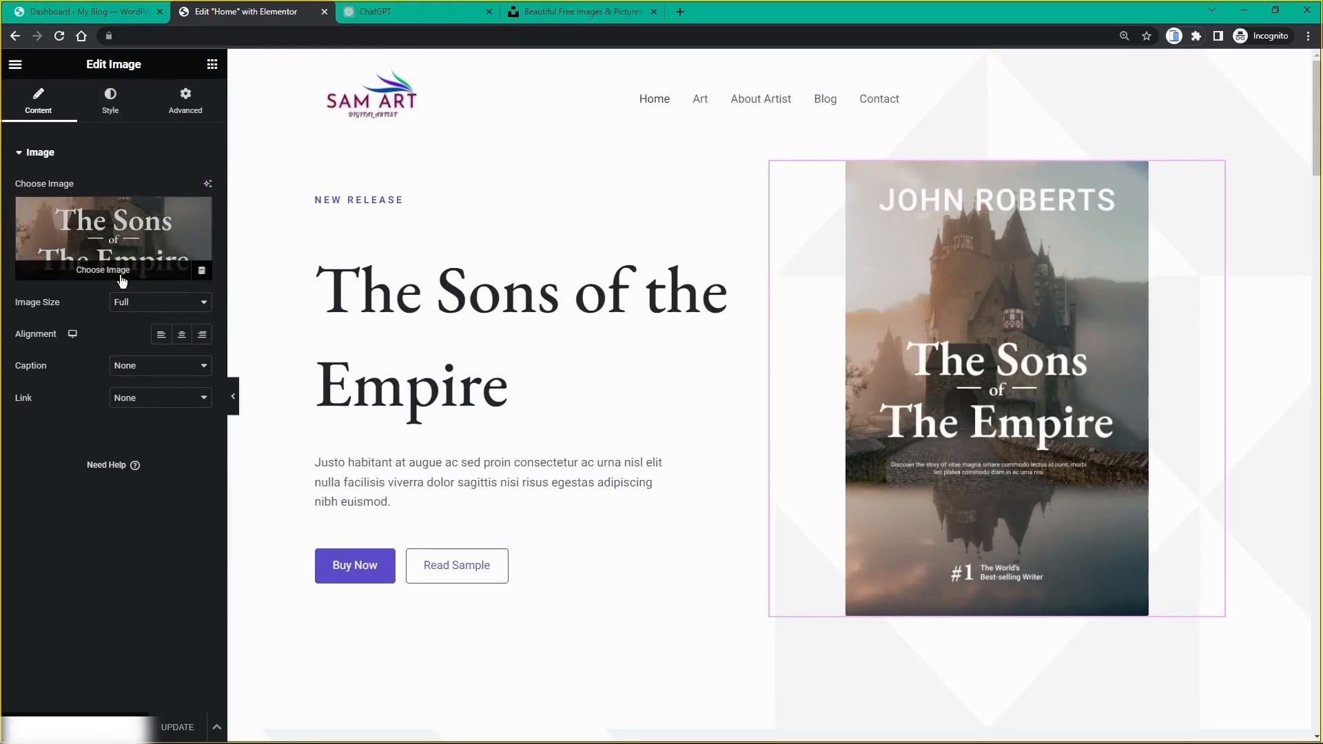
click(122, 278)
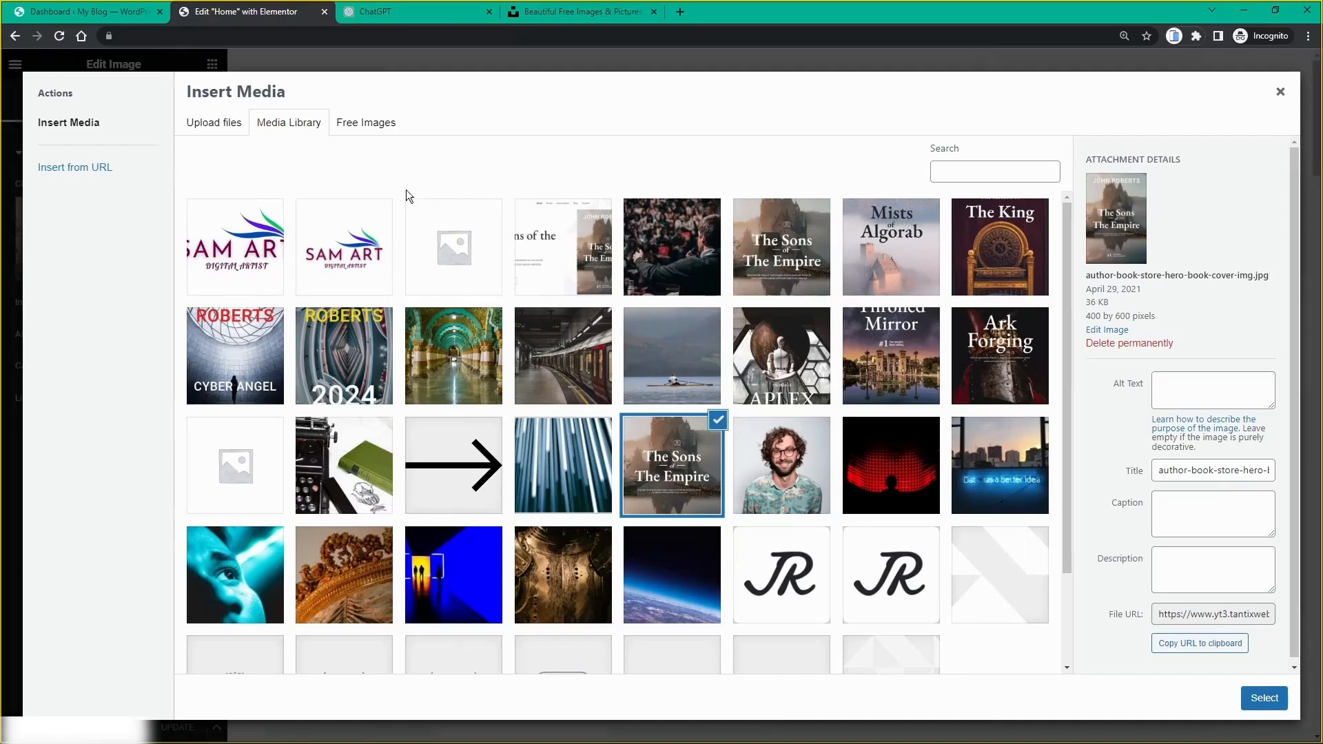
Step: Upload images 1–5 and i–v from the products folder by dropping them into Insert Media
click(194, 124)
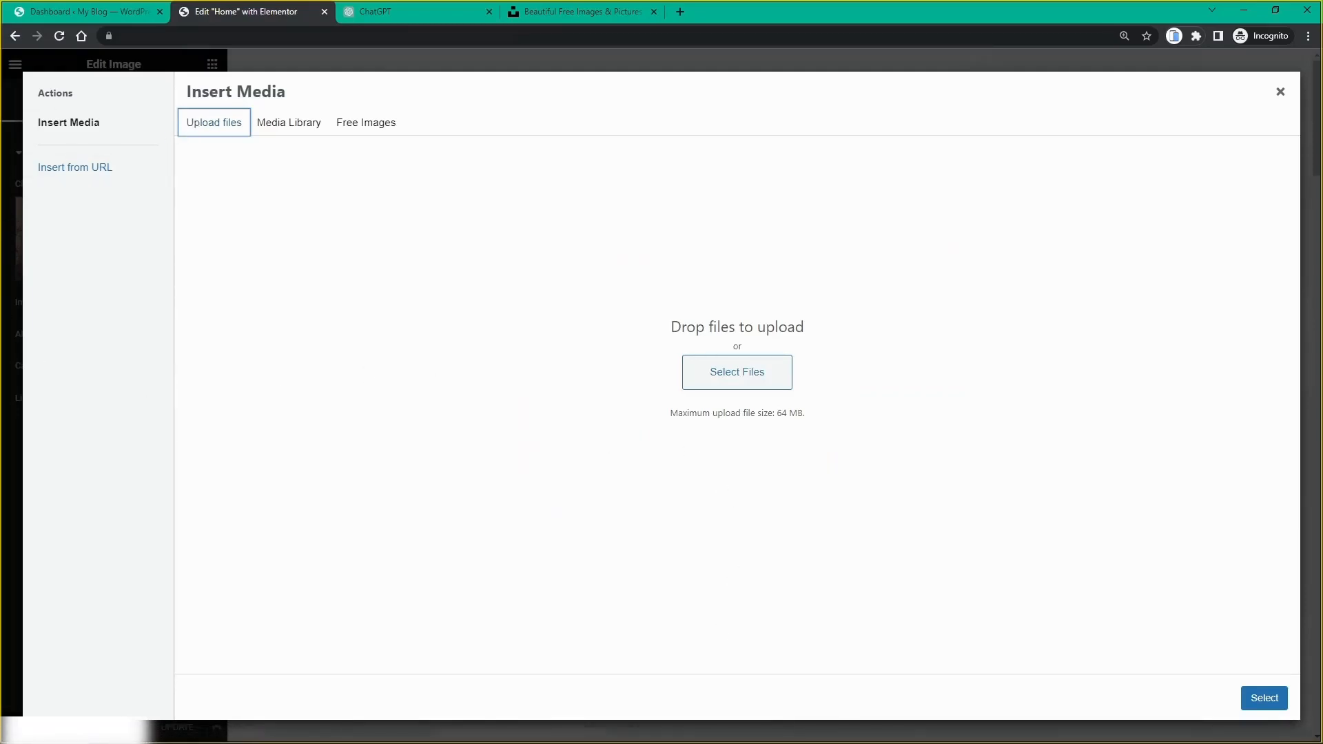
key(alt+Tab)
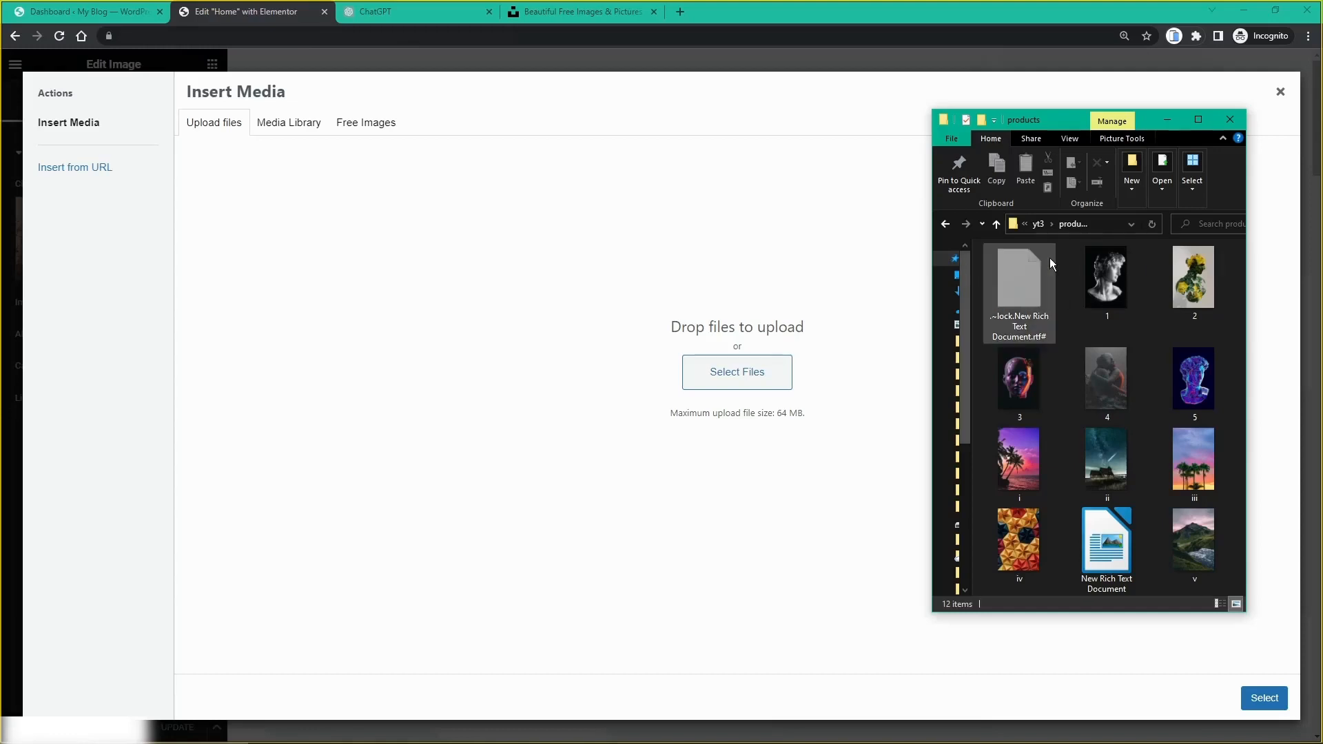
click(1122, 292)
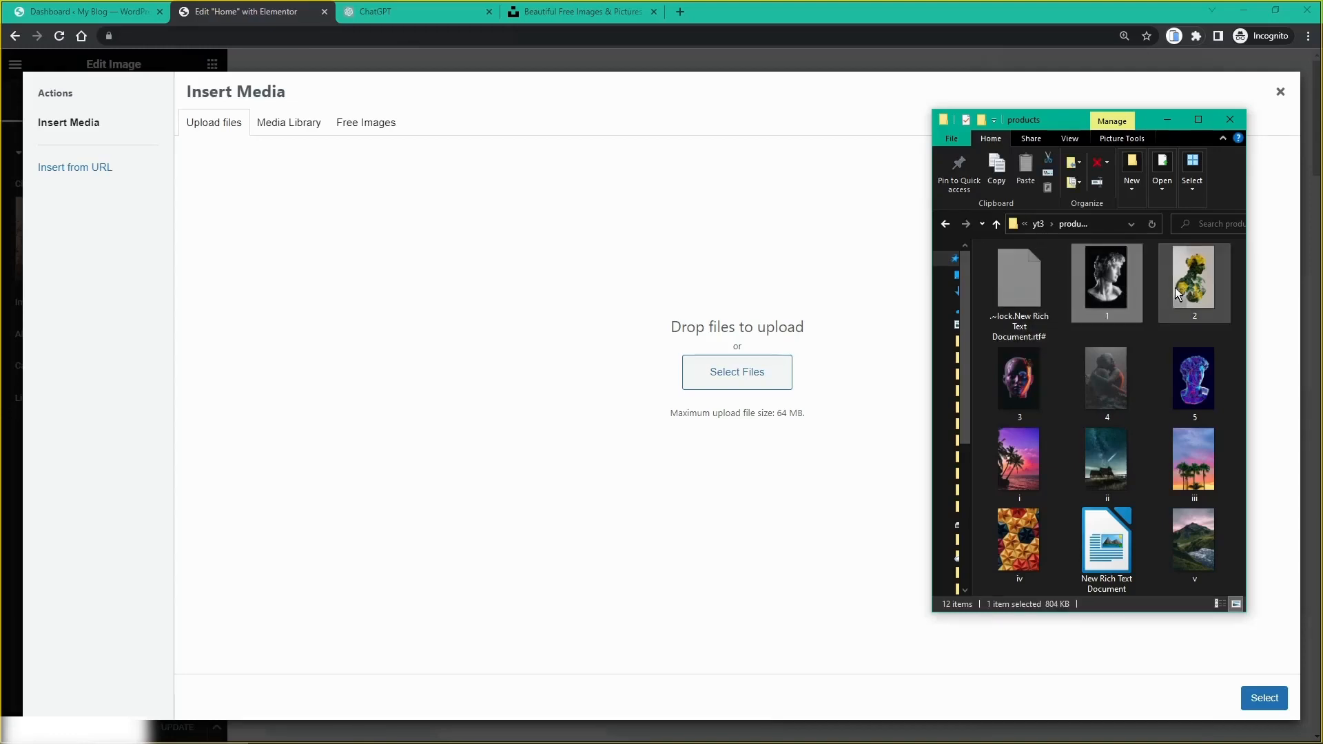
ctrl+click(1201, 275)
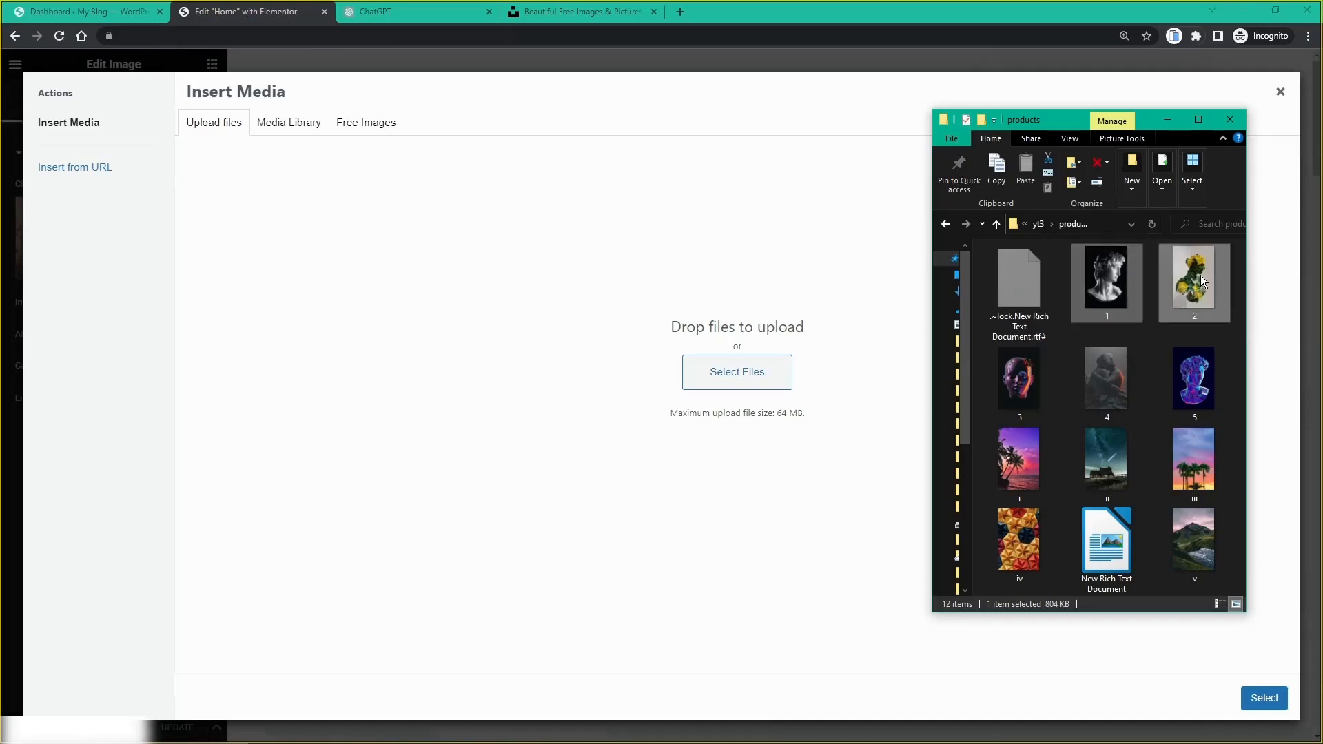
ctrl+click(1007, 397)
ctrl+click(1112, 383)
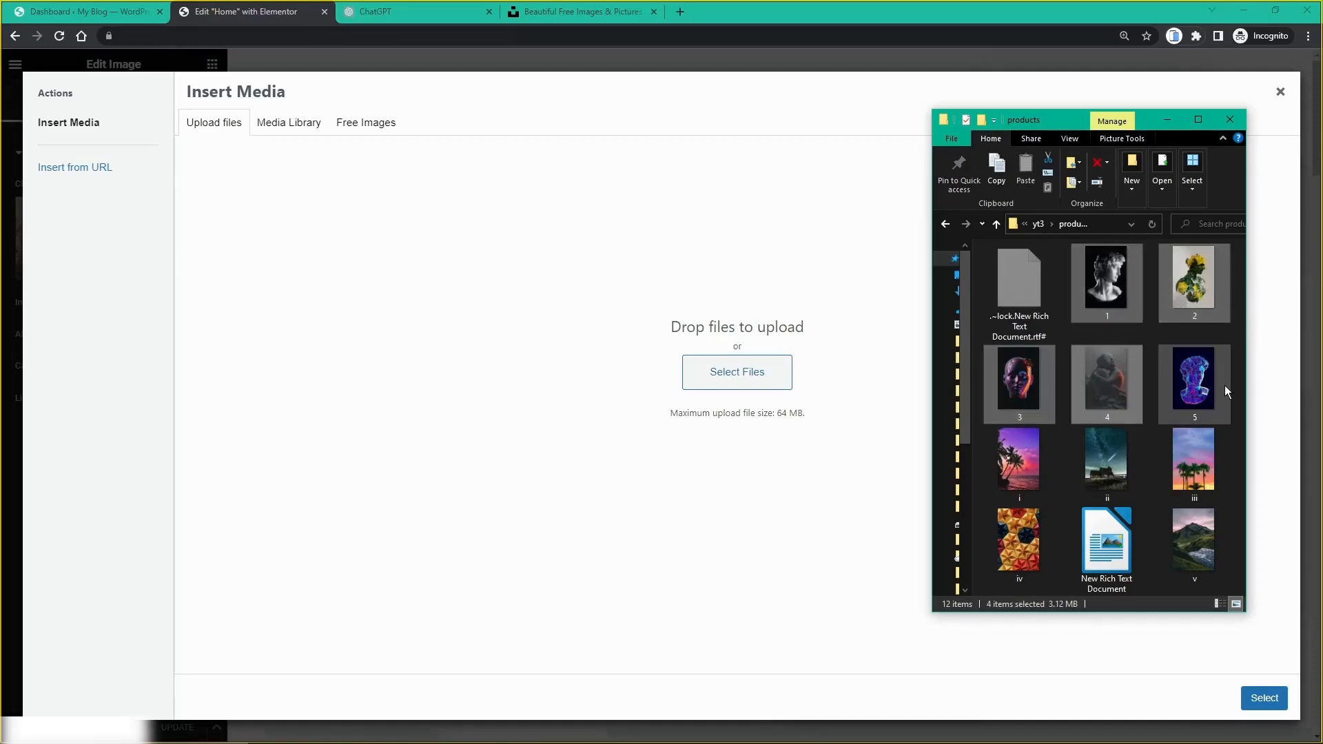
ctrl+click(1180, 395)
ctrl+click(1019, 458)
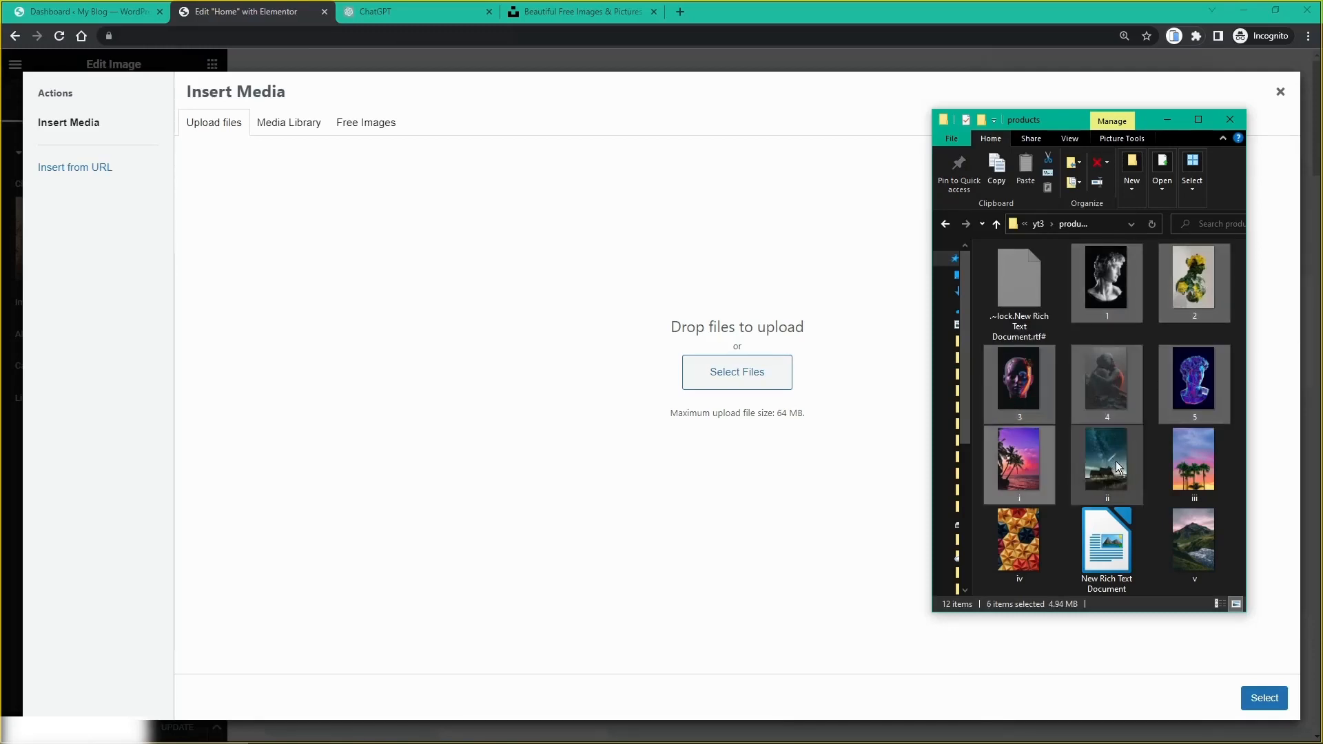
ctrl+click(1115, 461)
ctrl+click(1194, 460)
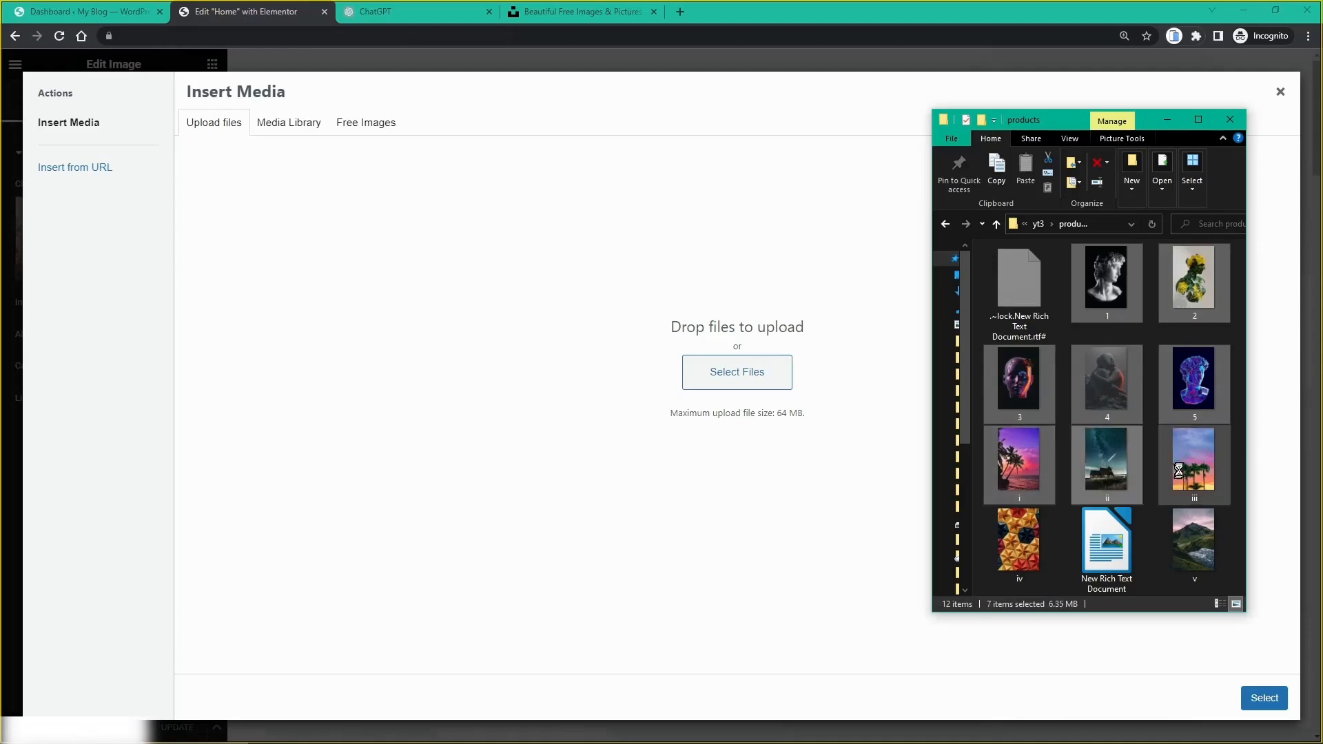
ctrl+click(1031, 543)
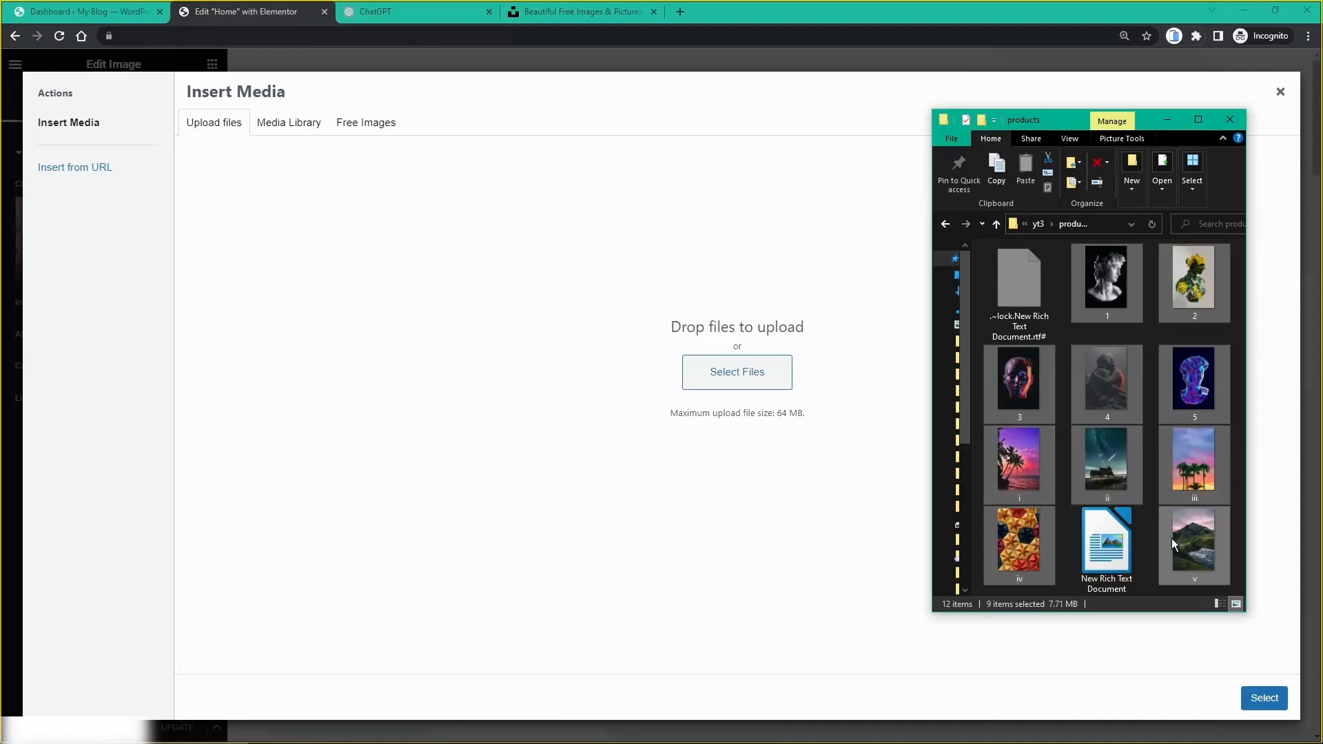
ctrl+click(1176, 546)
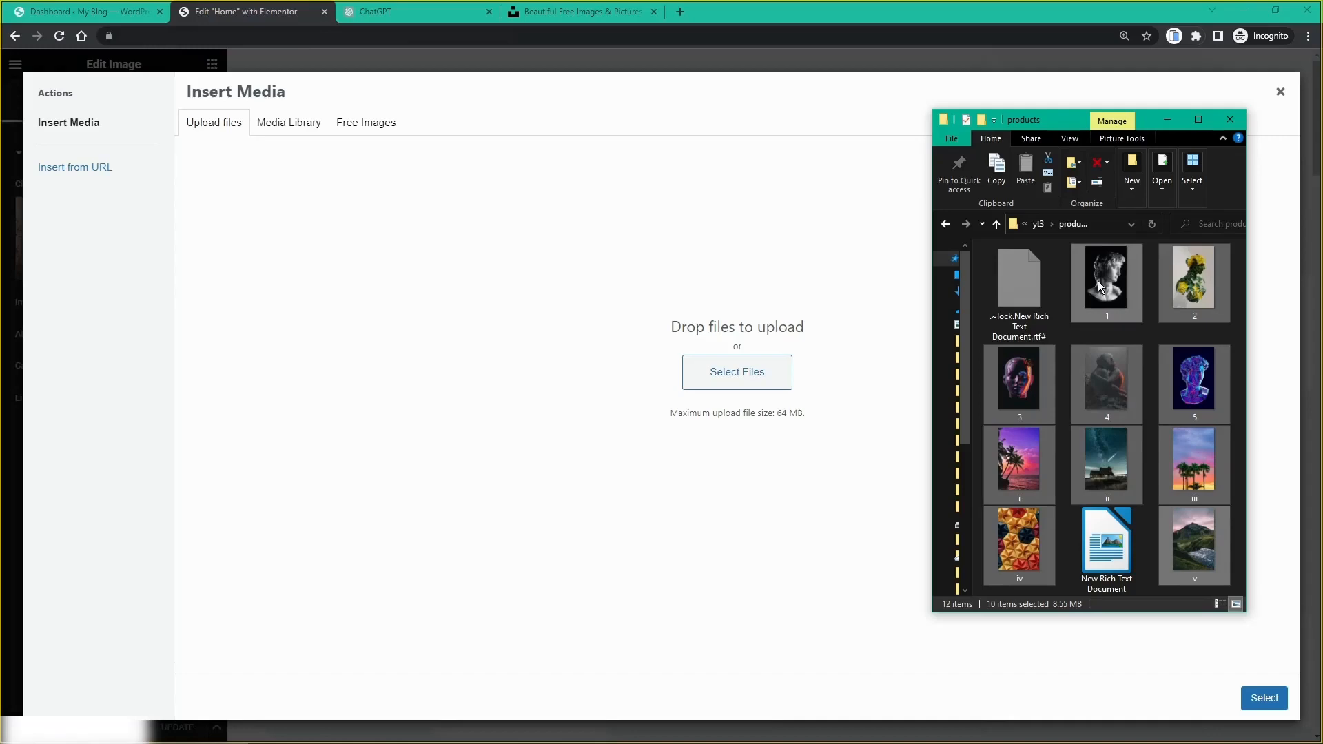
drag(1102, 286, 791, 337)
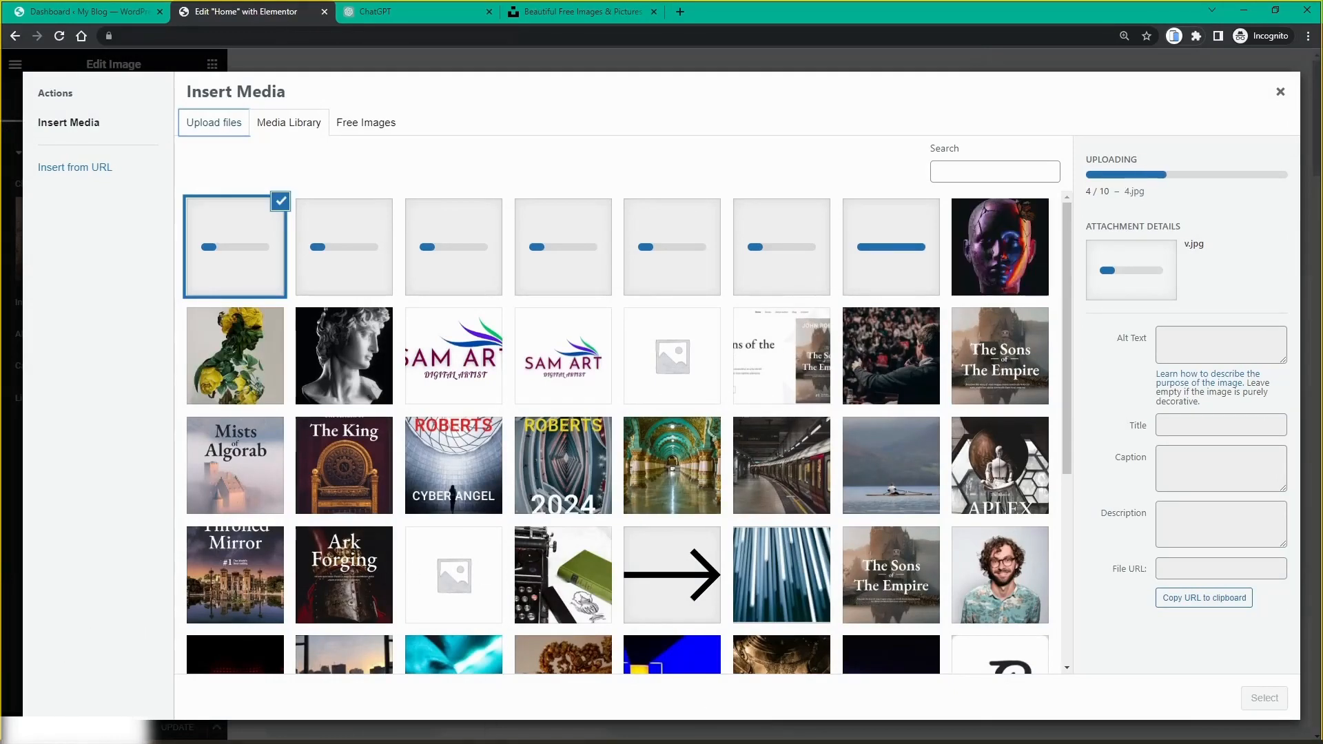
Step: Upload artist.jpg from the yt3 folder into the Media Library
mouse_move(497, 741)
click(165, 734)
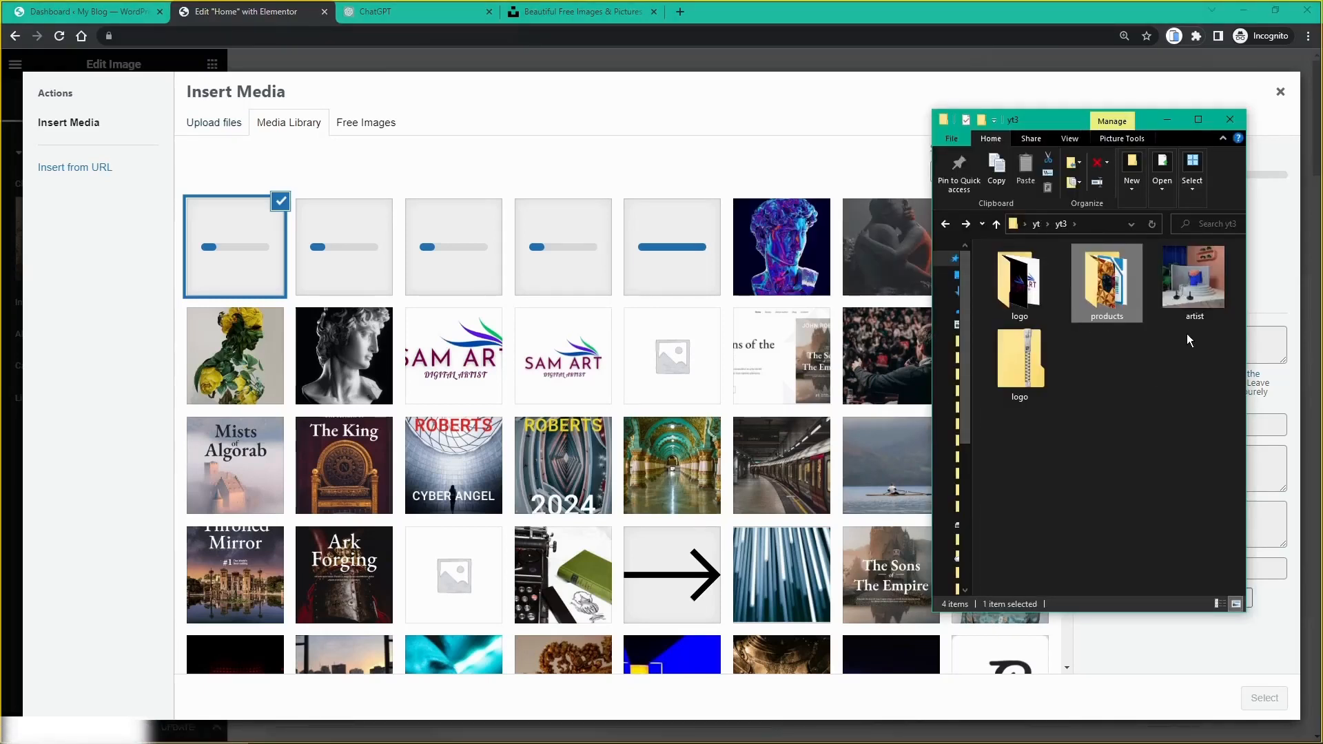
click(1200, 293)
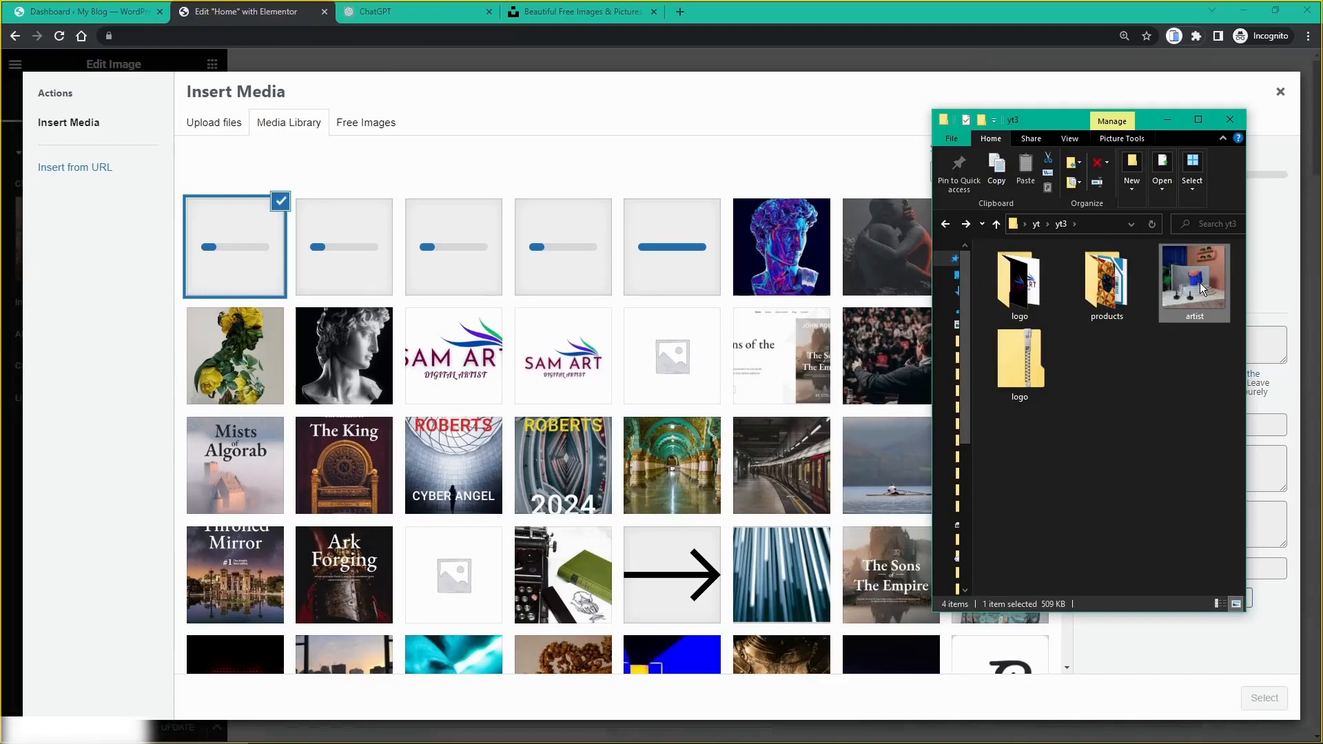
drag(1195, 293, 714, 362)
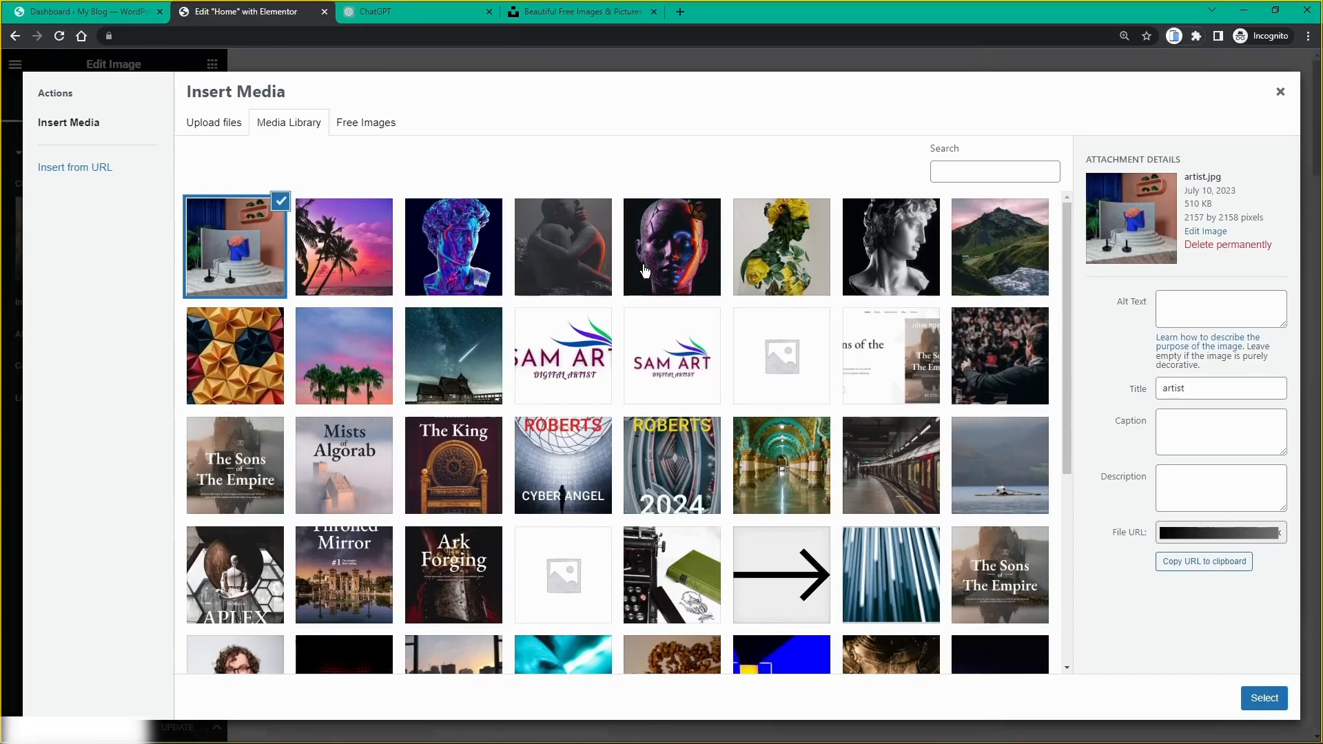
Step: Select the yellow flower portrait 2.jpg and insert it as the hero image
click(456, 255)
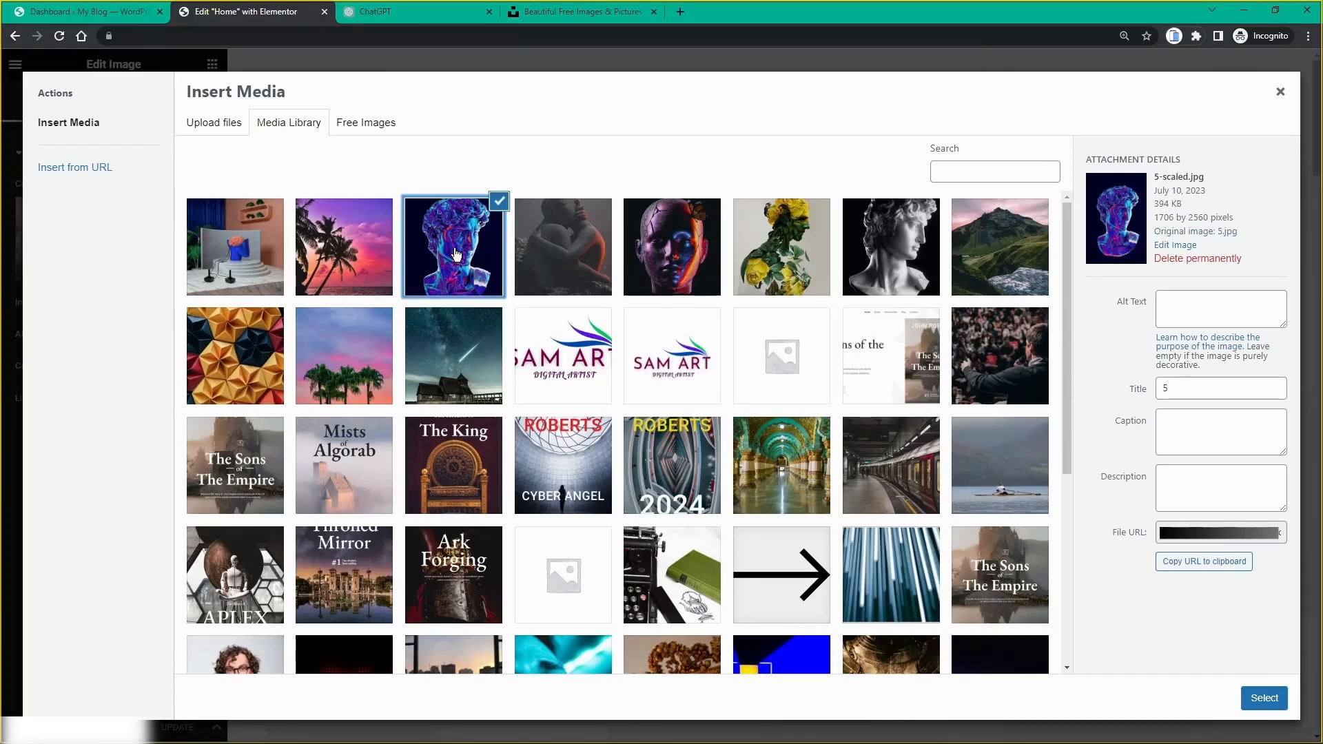
click(760, 261)
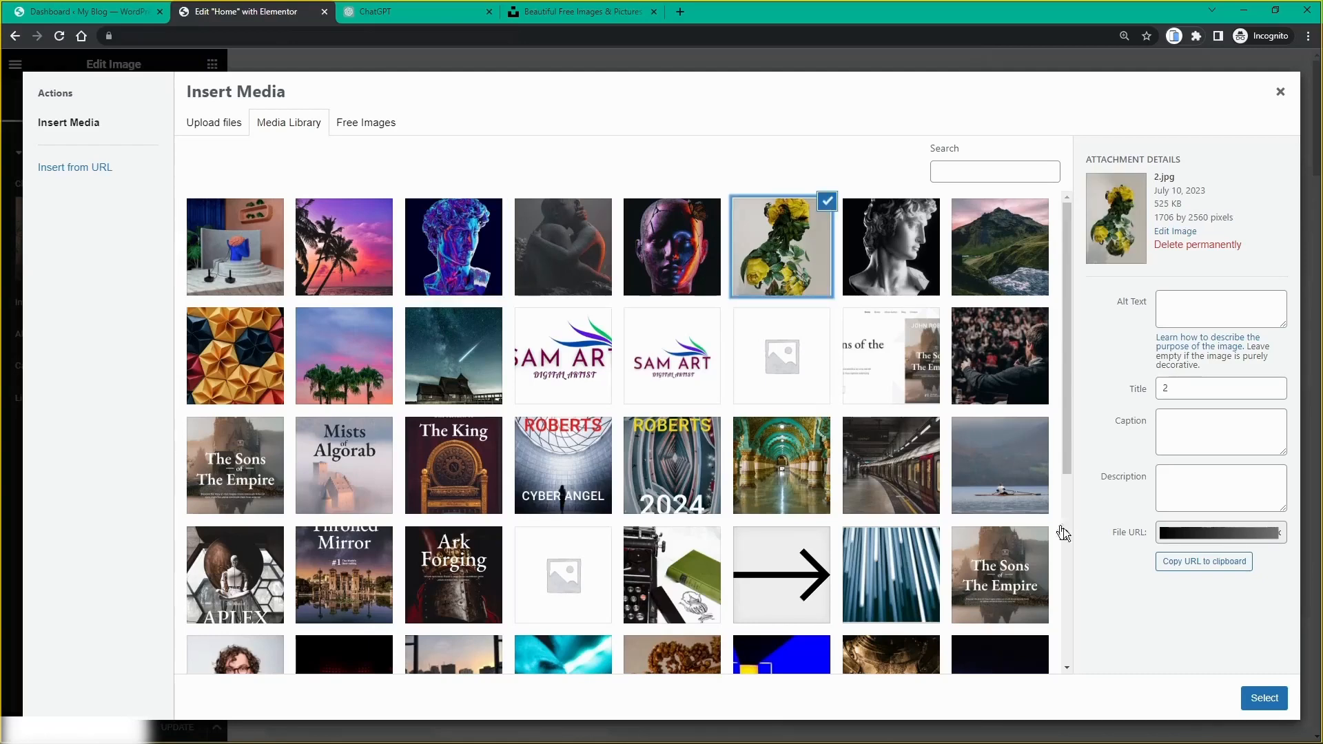
click(1245, 699)
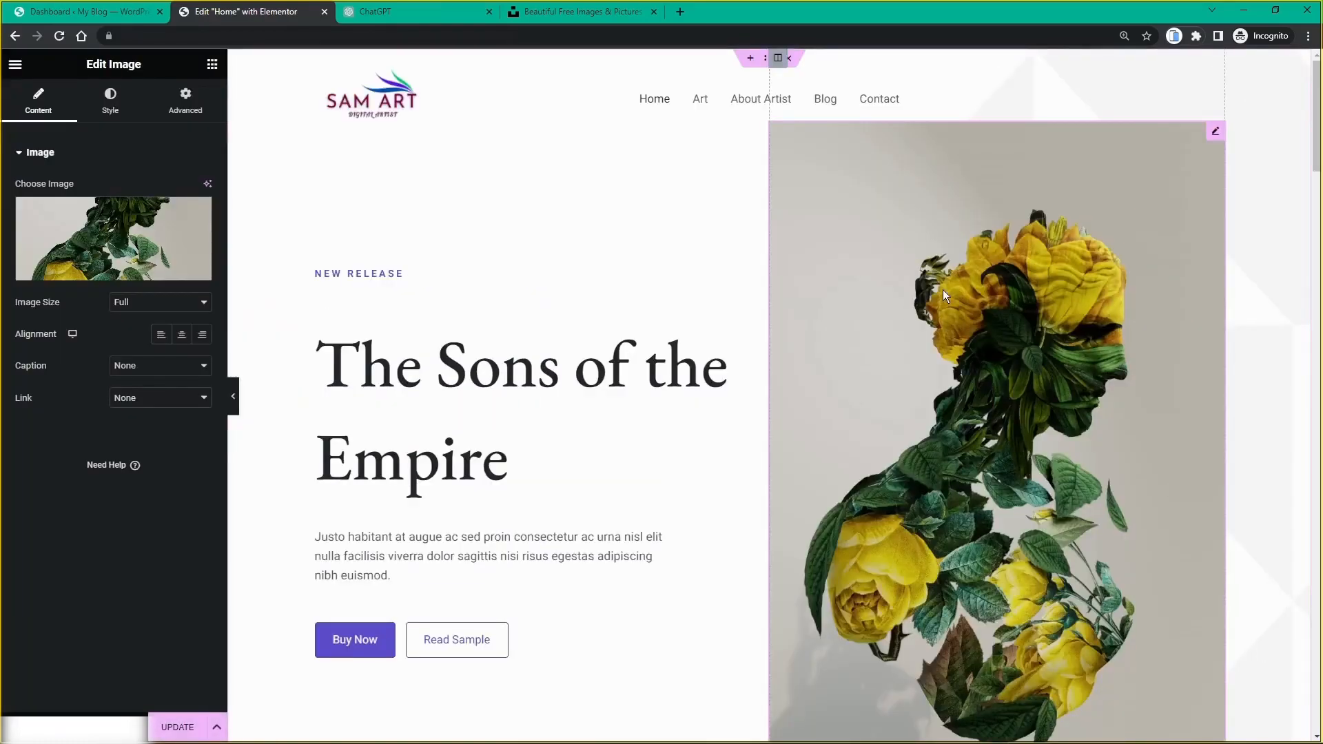
scroll(842, 262, down, 5)
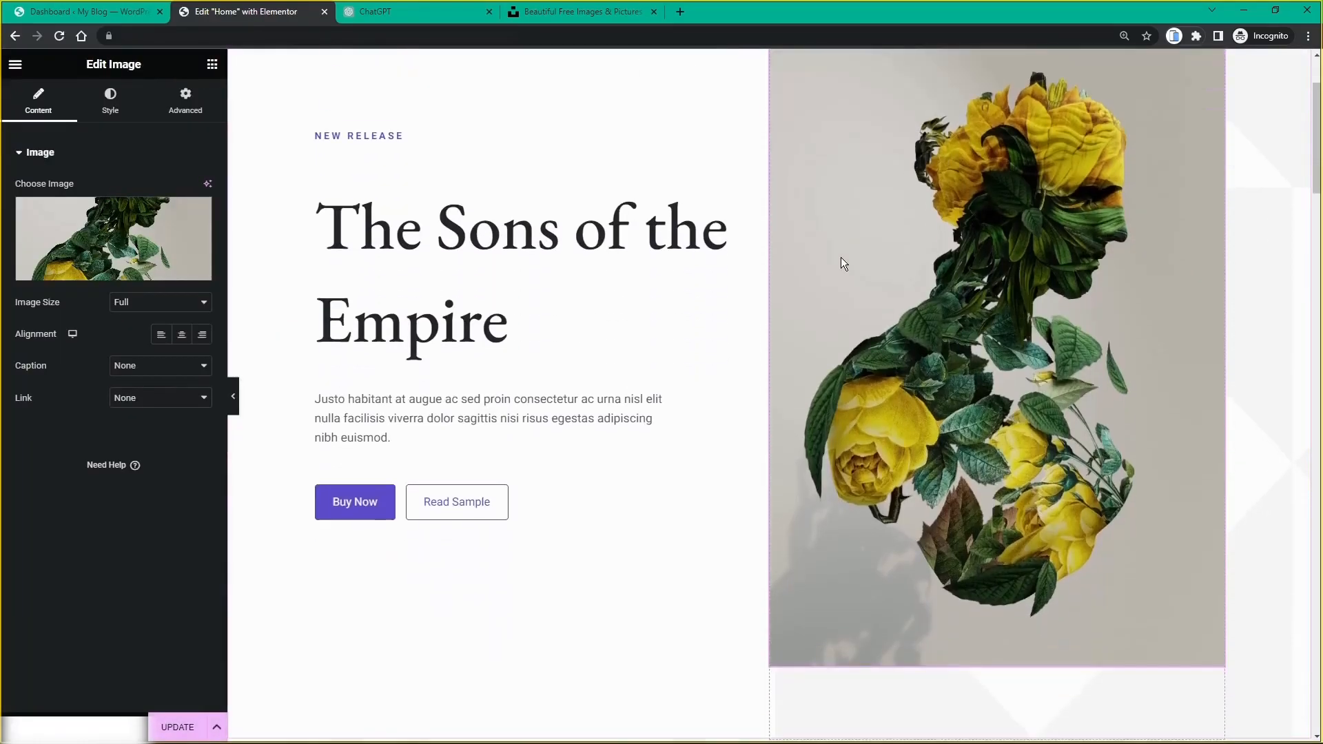
scroll(842, 262, up, 2)
scroll(841, 263, up, 3)
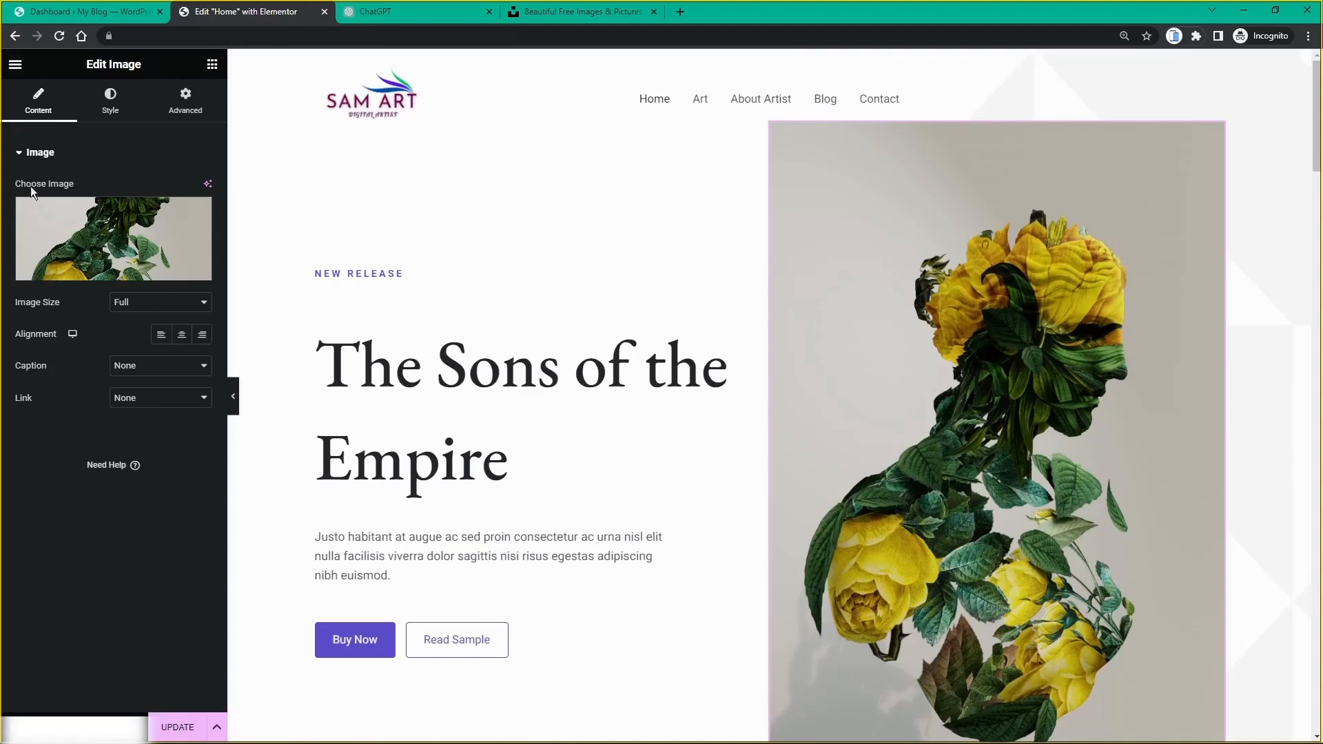
click(139, 304)
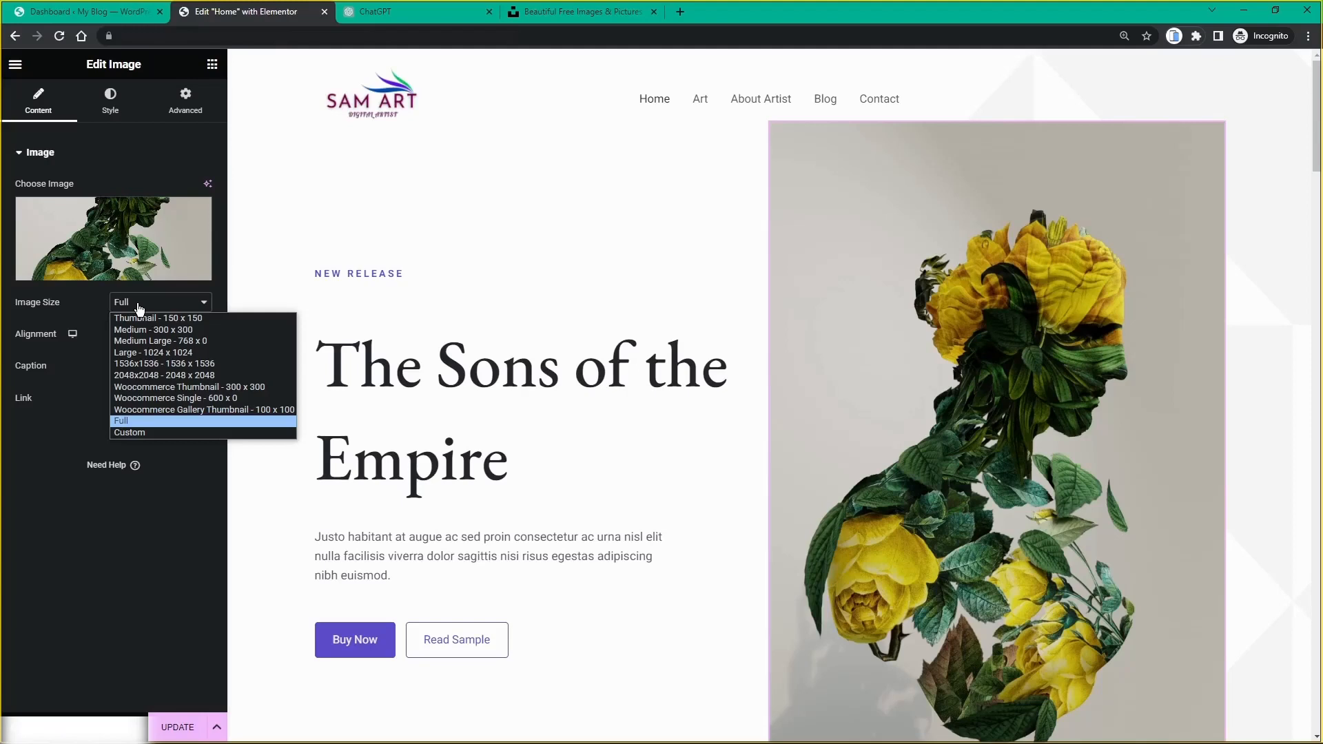
click(153, 329)
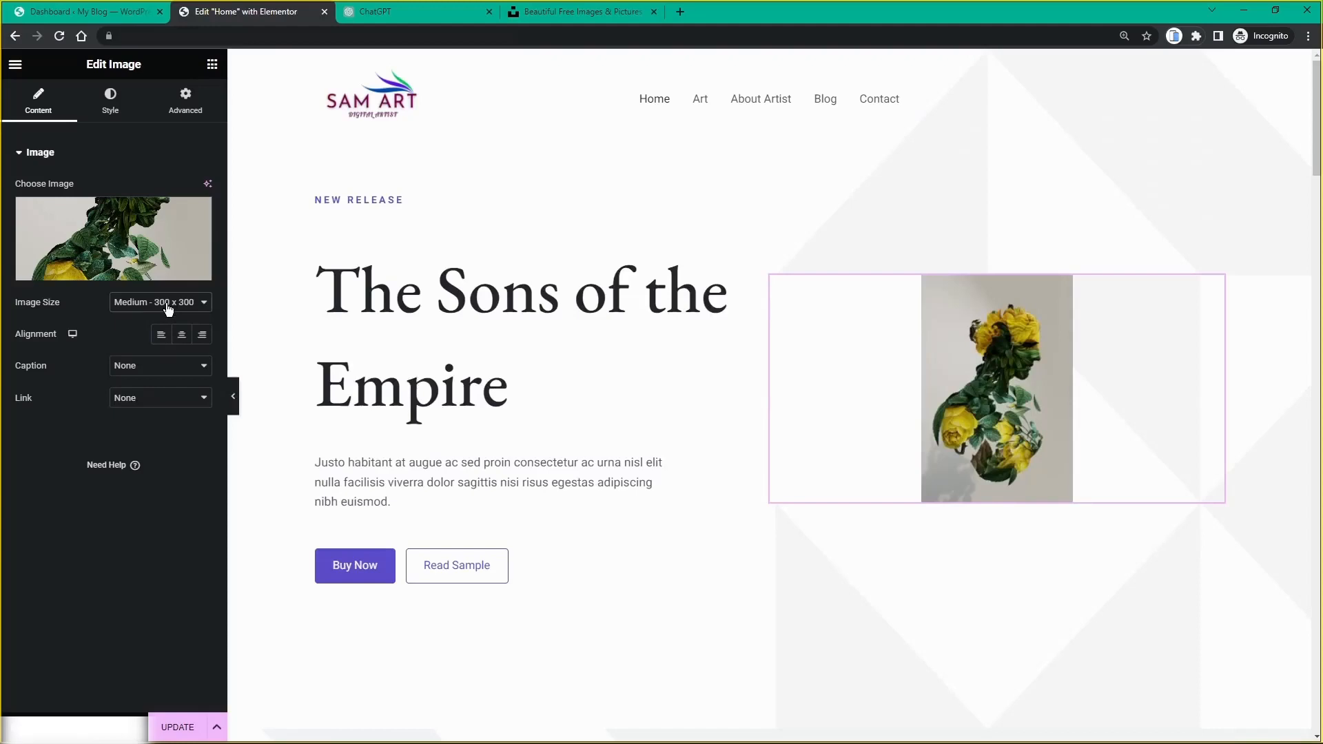
click(168, 308)
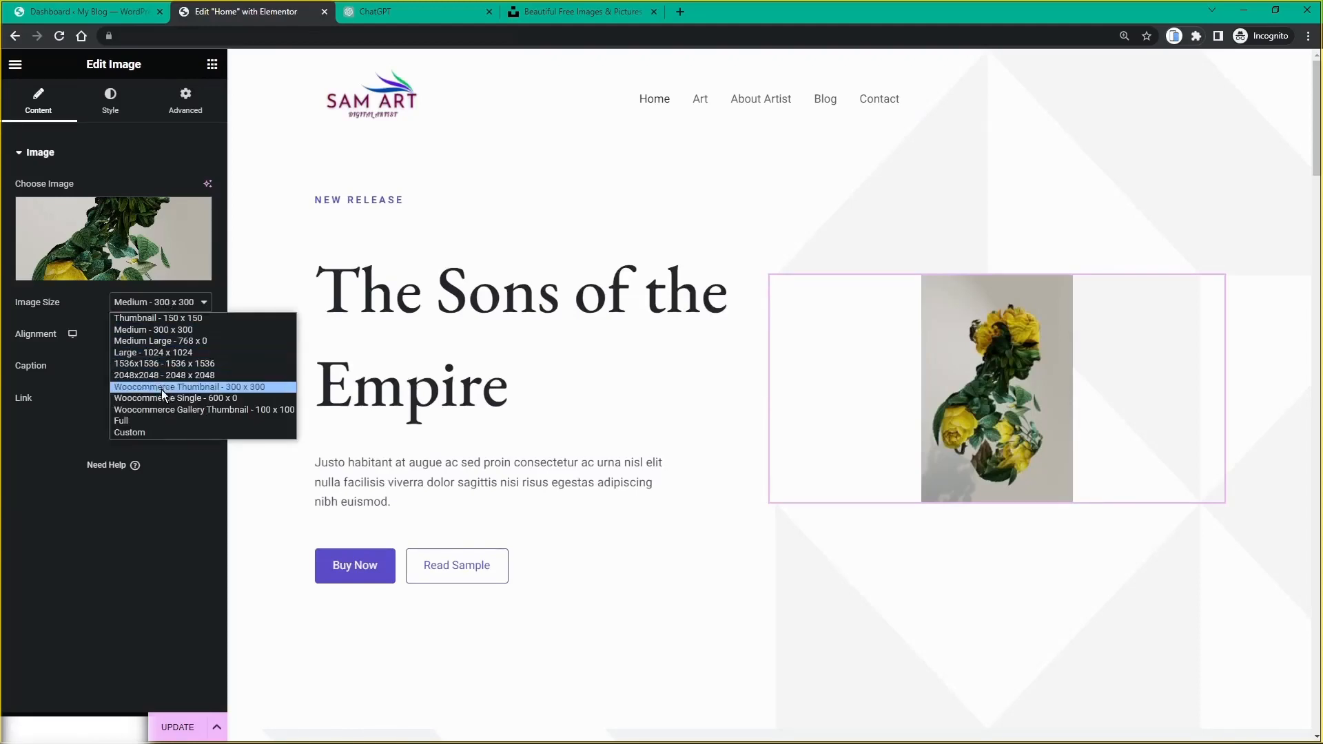
click(155, 421)
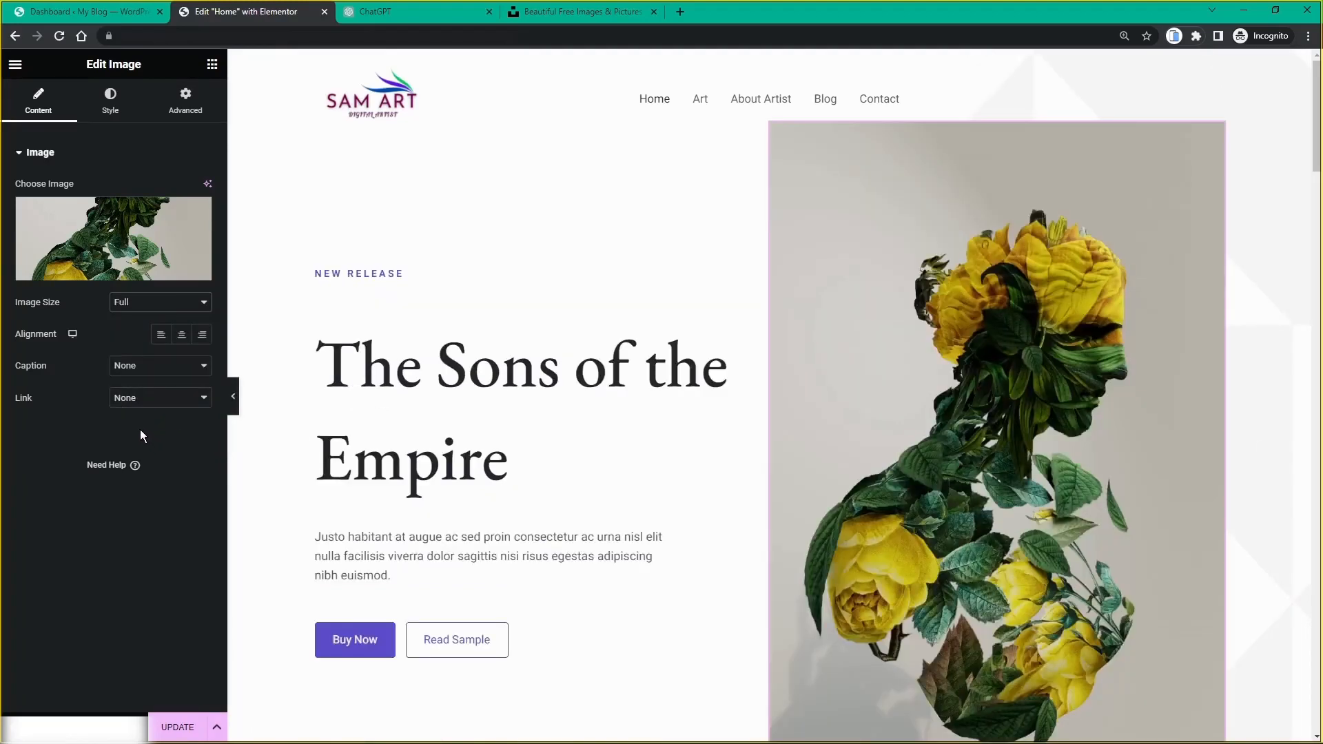
Step: Set the hero flower portrait's Max Width to 70% in its Style settings
click(110, 108)
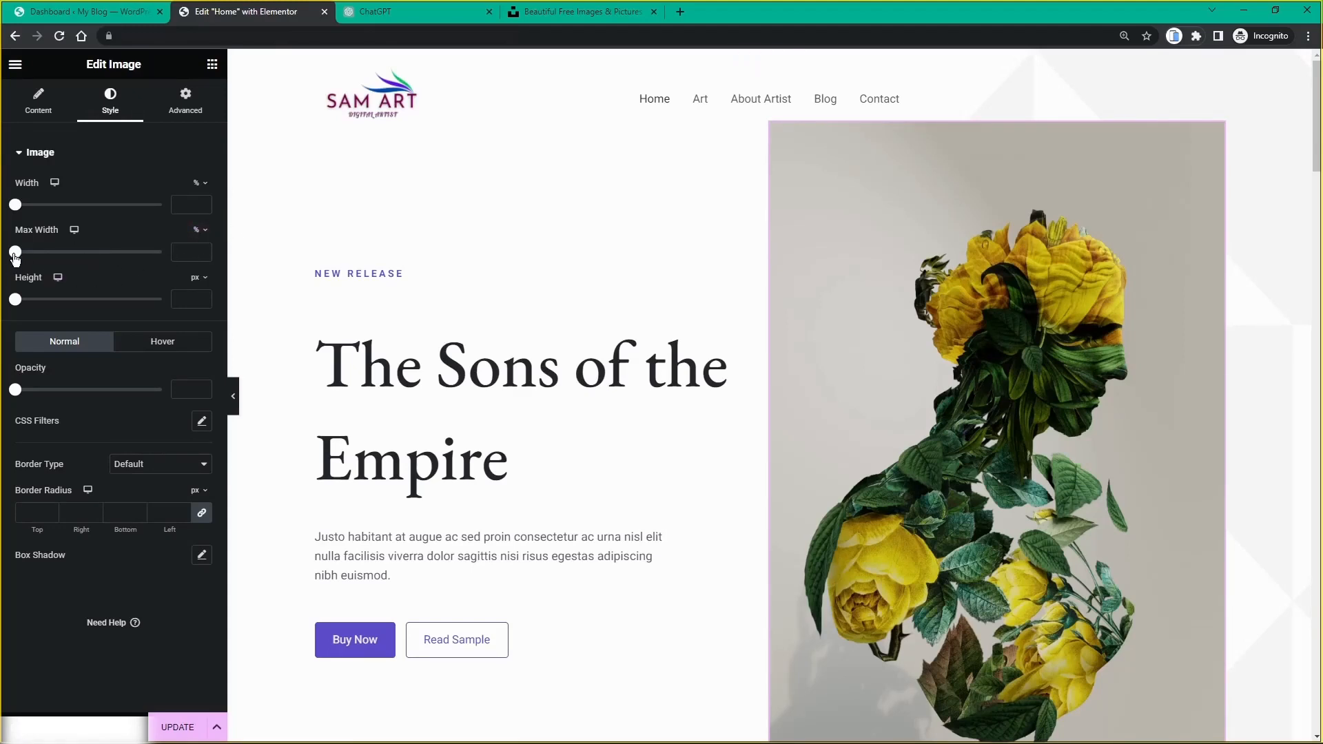
drag(15, 257, 117, 245)
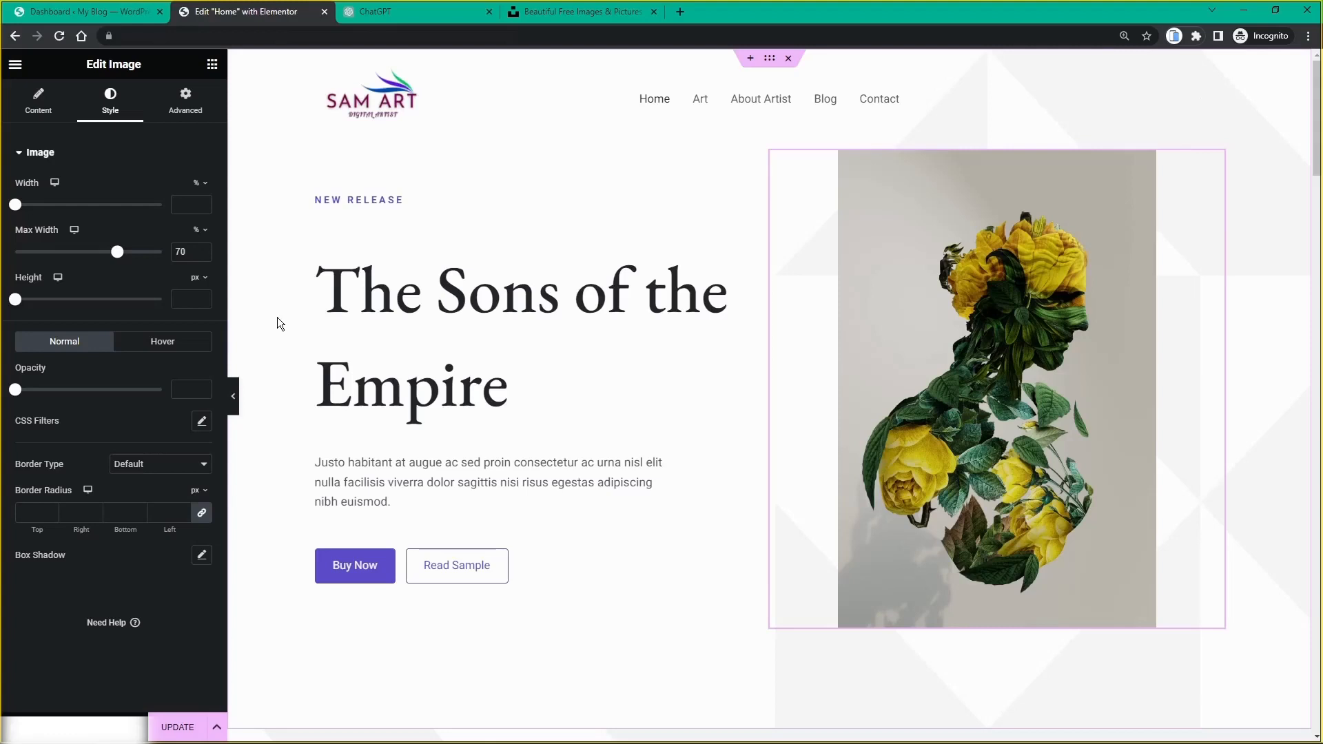
Step: Ask ChatGPT for a short digital art store title, regenerating until 'ArtCanvas: Unleashing Digital Masterpieces' appears
click(378, 14)
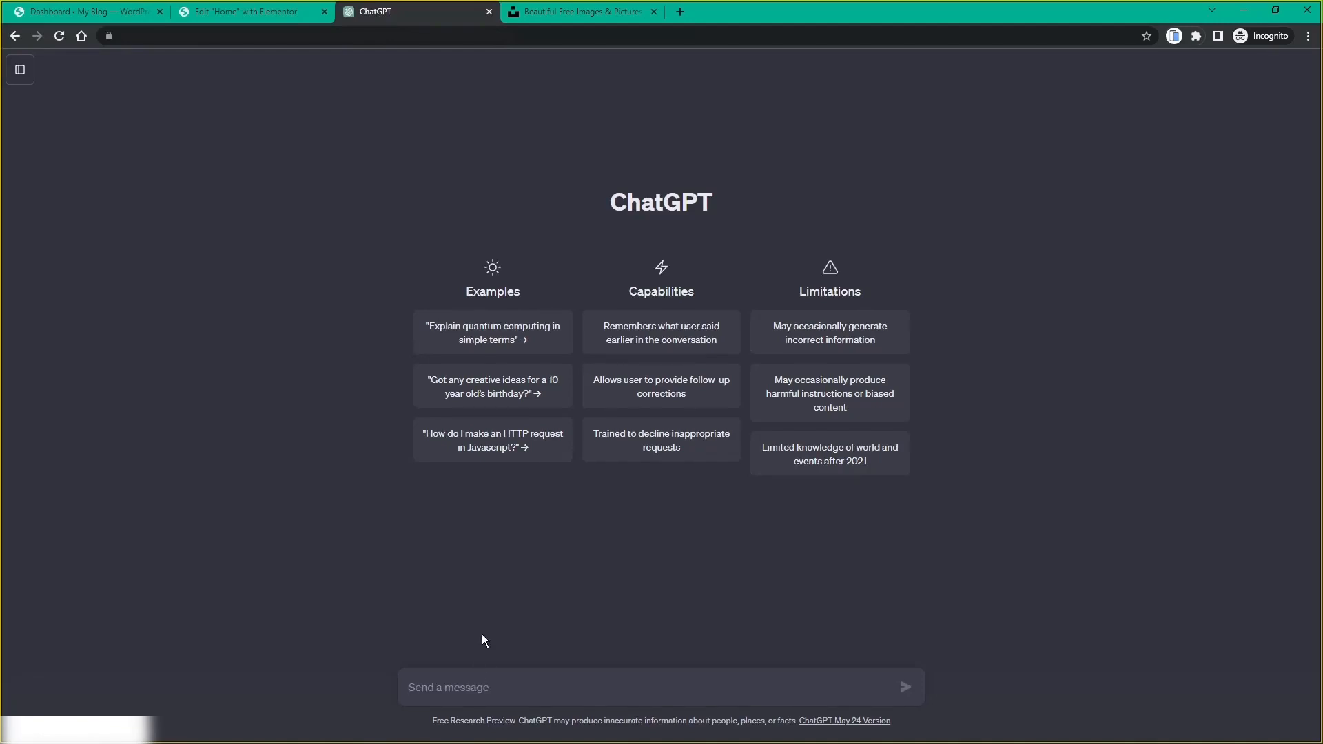
text(provide me wit)
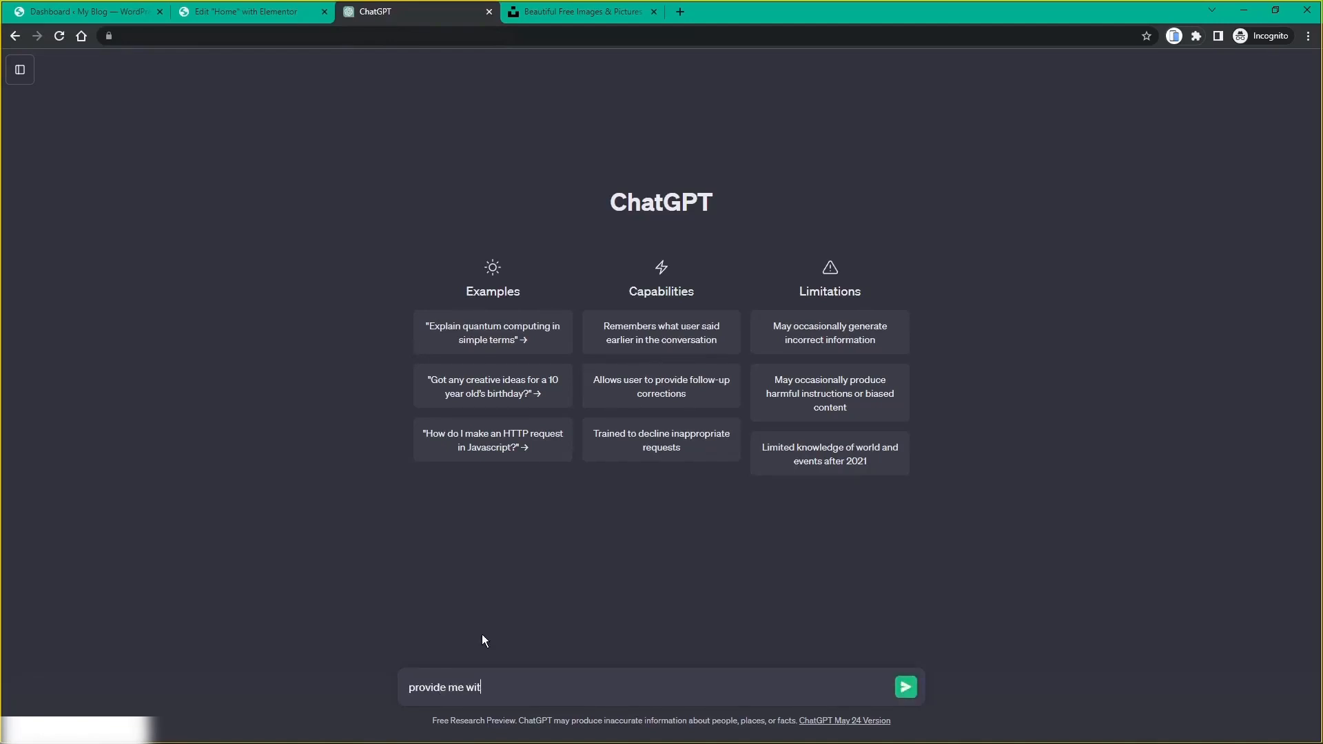
text(h a short website title for my )
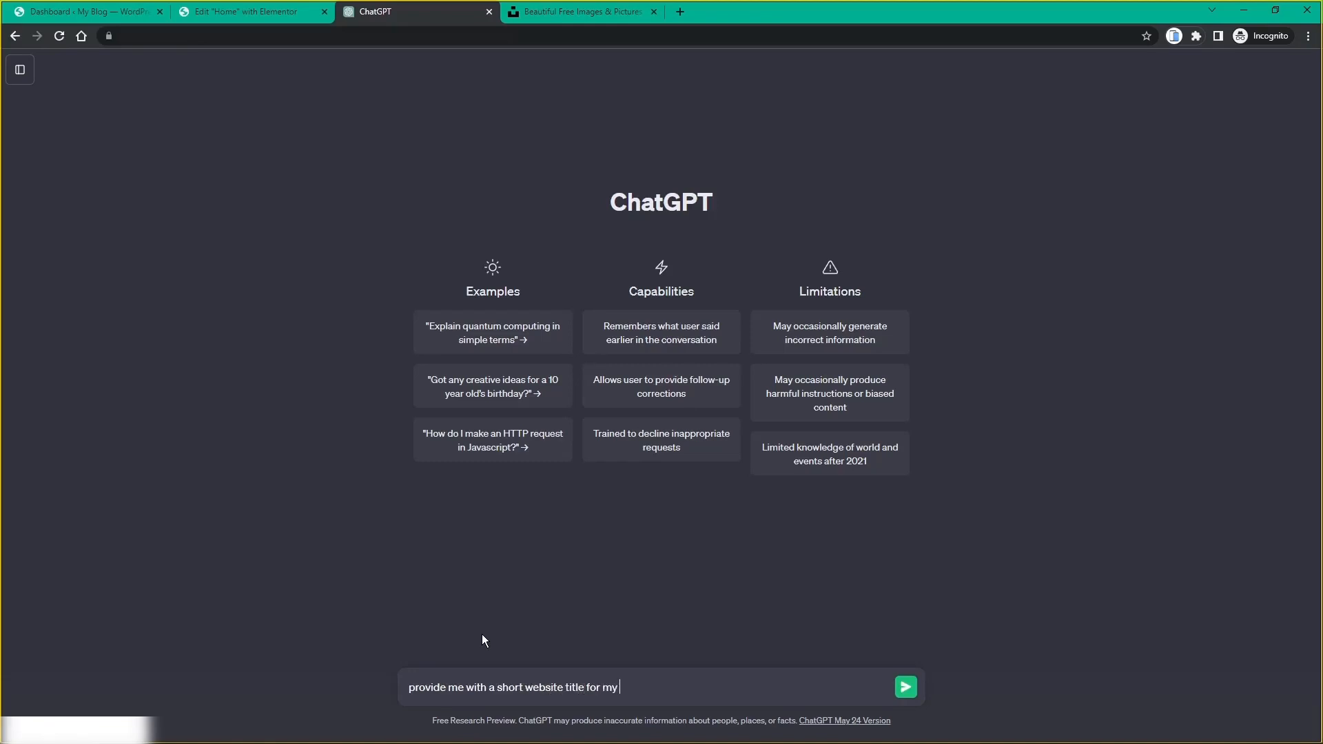
text(digital art ecommerce website)
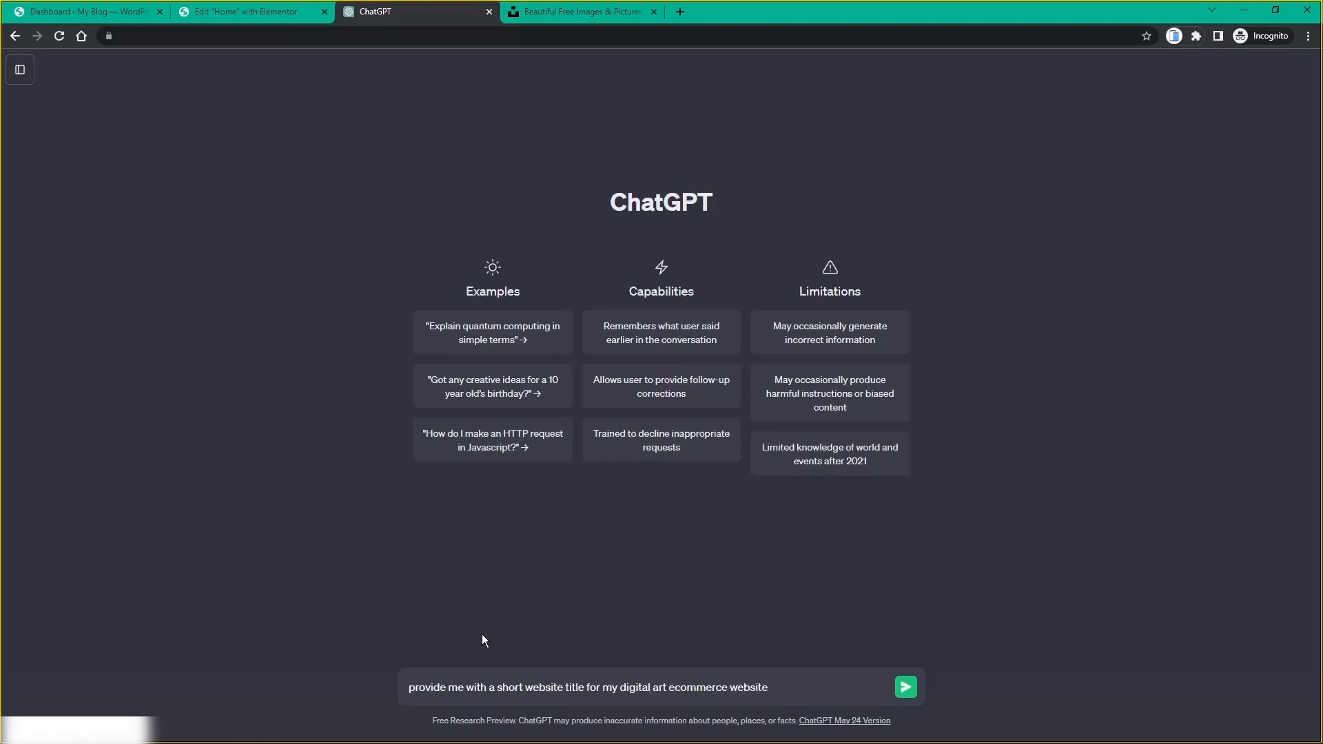
key(Return)
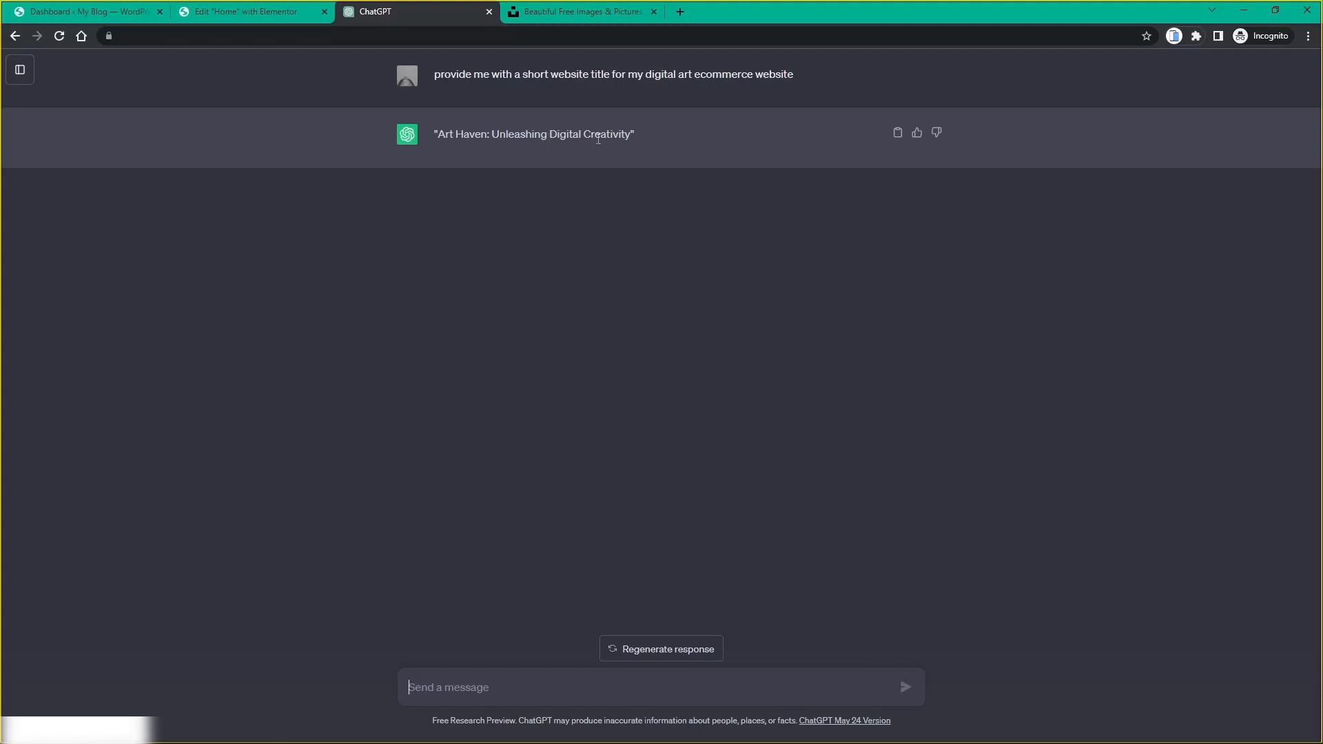
click(635, 651)
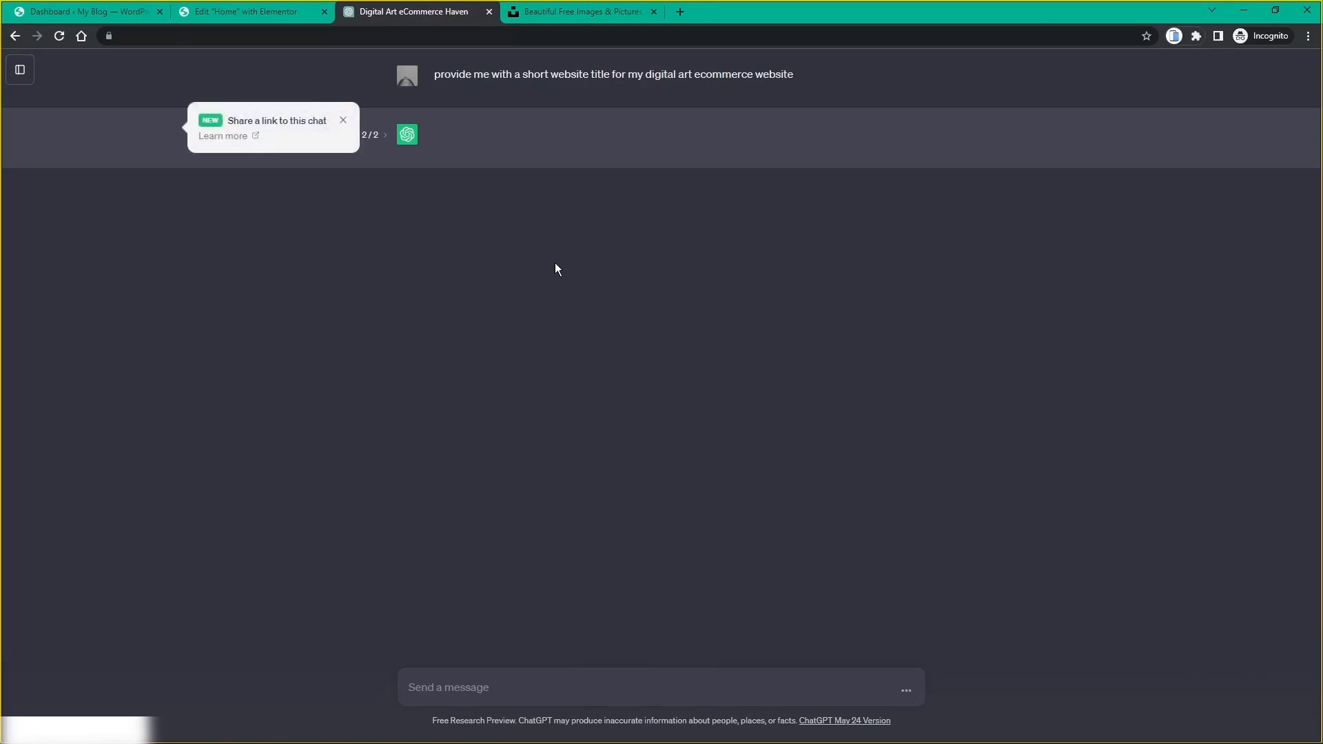
click(342, 121)
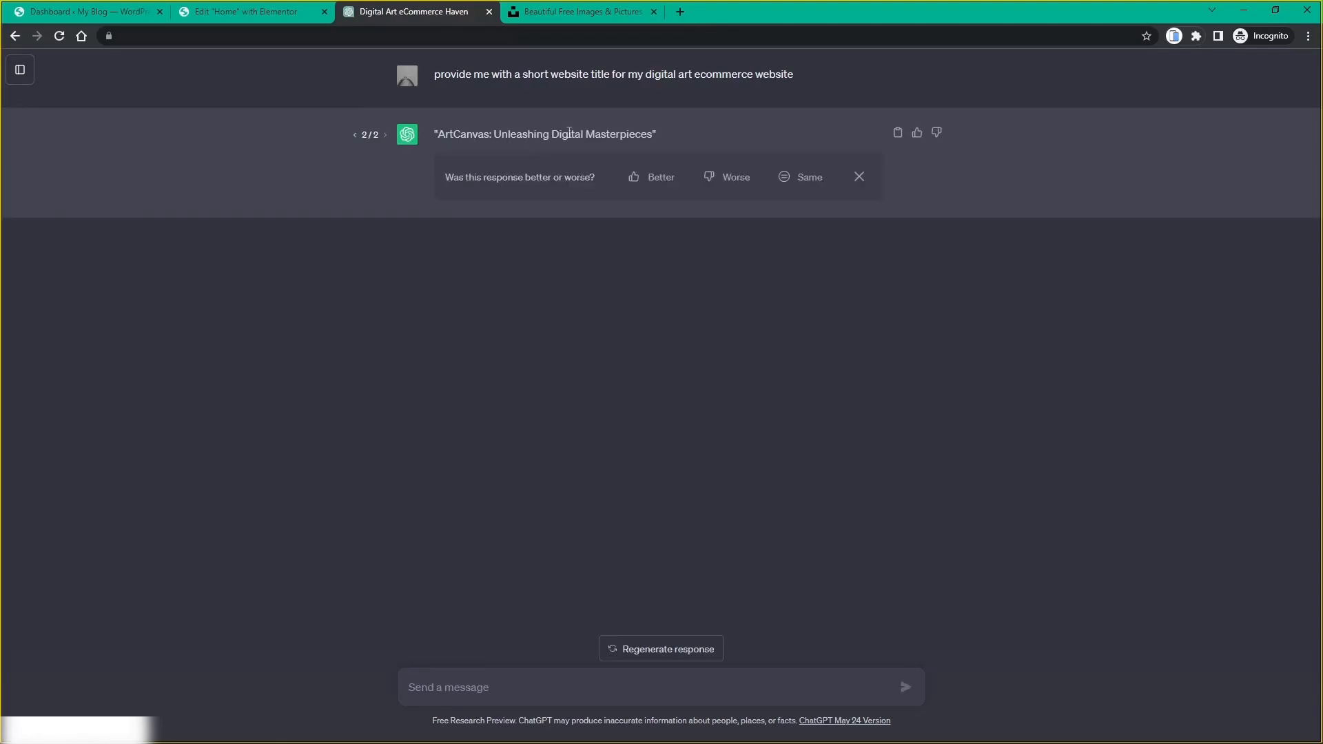
click(217, 19)
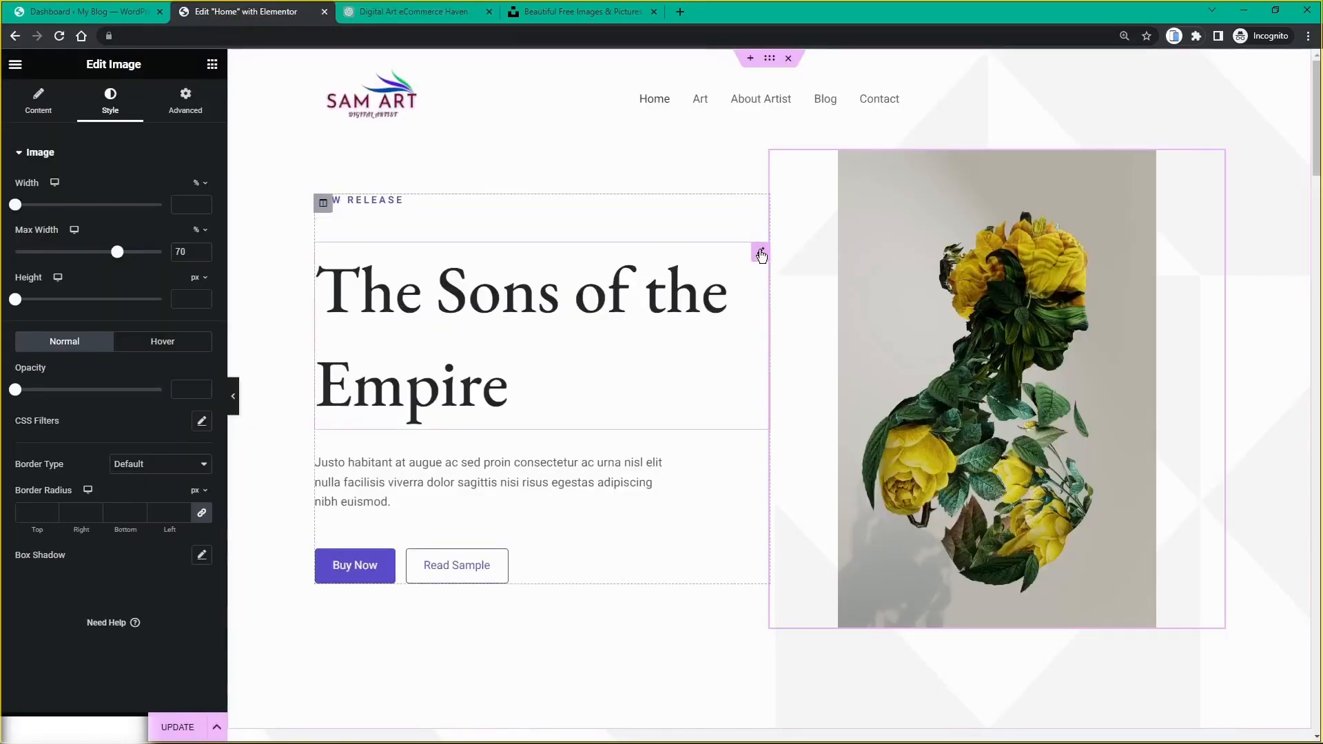
Step: Paste 'Unleashing Digital Masterpieces' from ChatGPT into the hero heading and change it to 'My Digital Masterpieces'
click(761, 253)
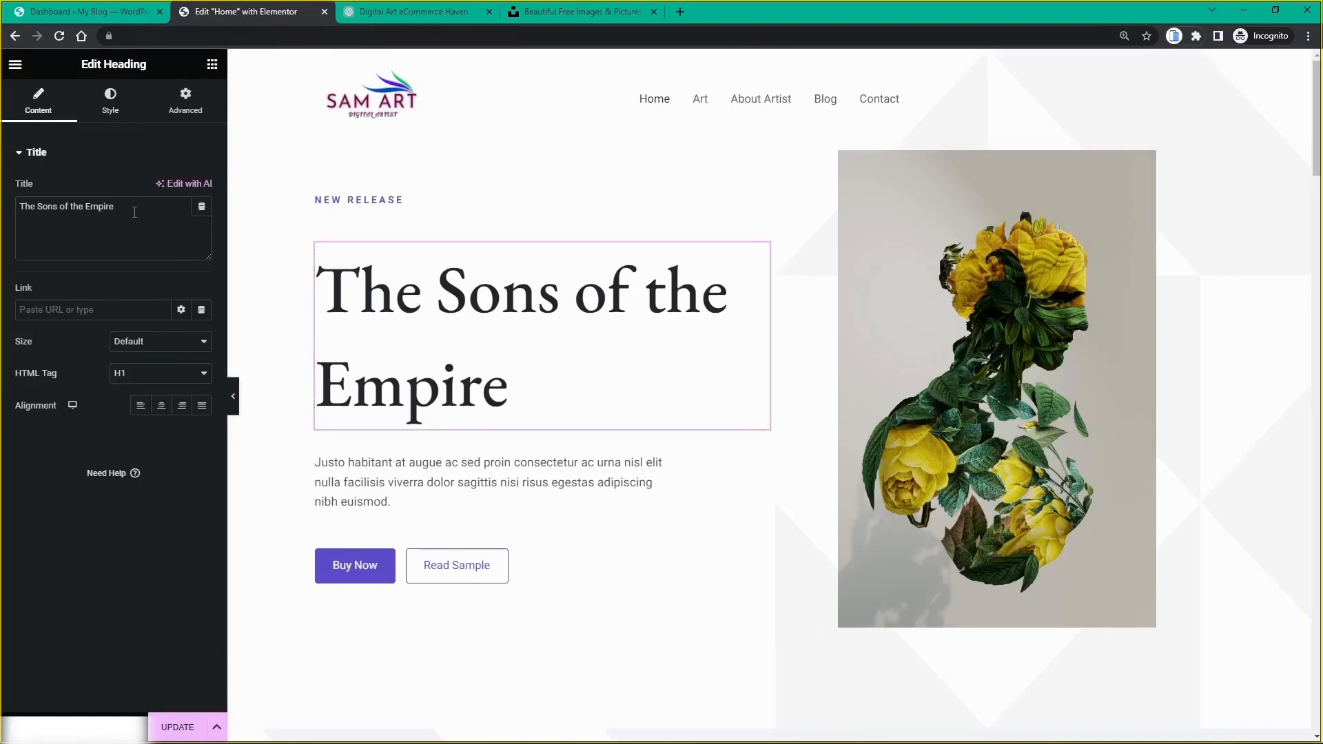
click(374, 13)
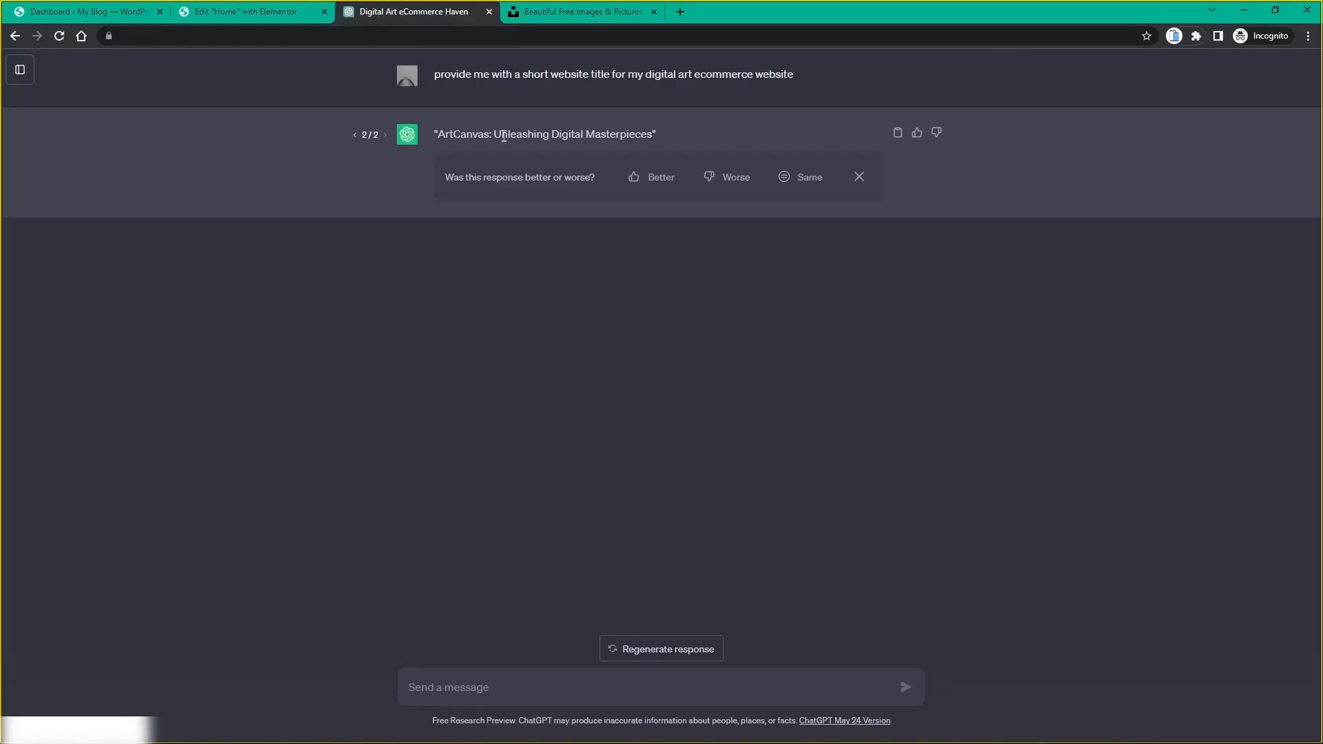
drag(495, 134, 653, 130)
key(ctrl+c)
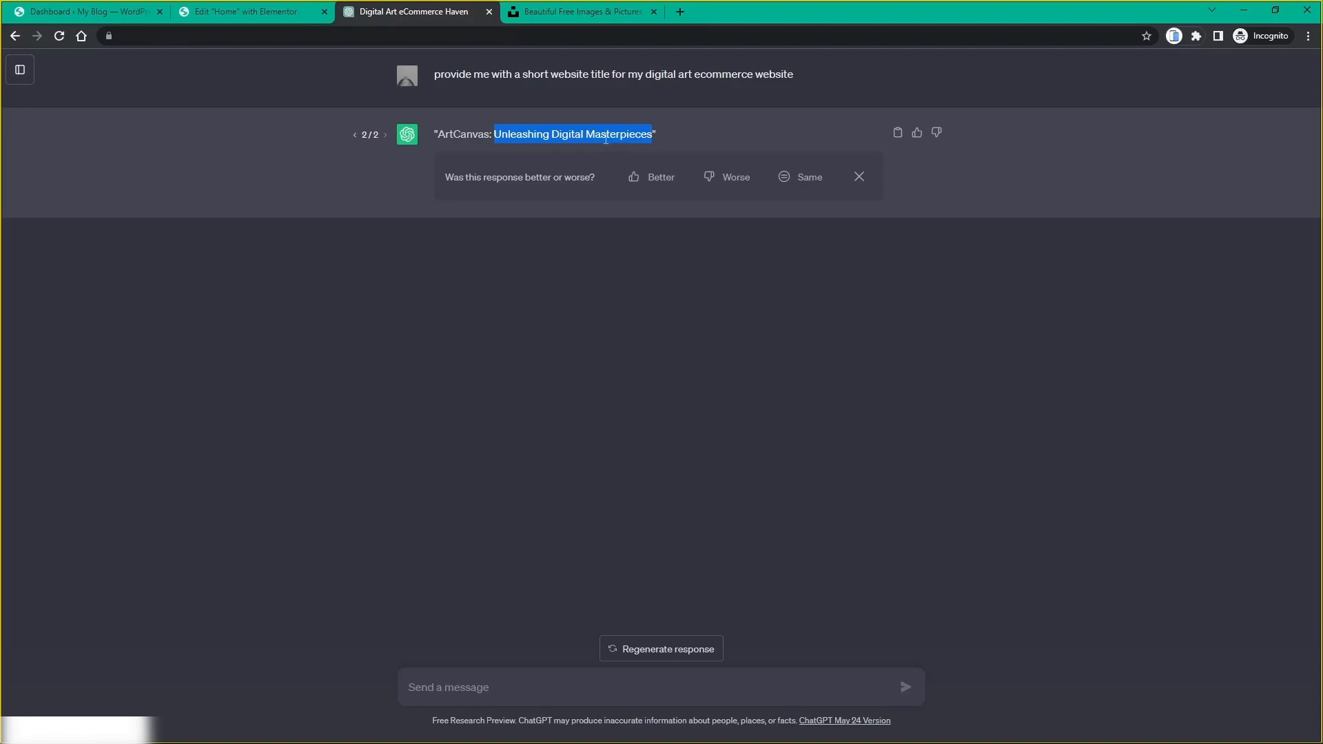
click(251, 18)
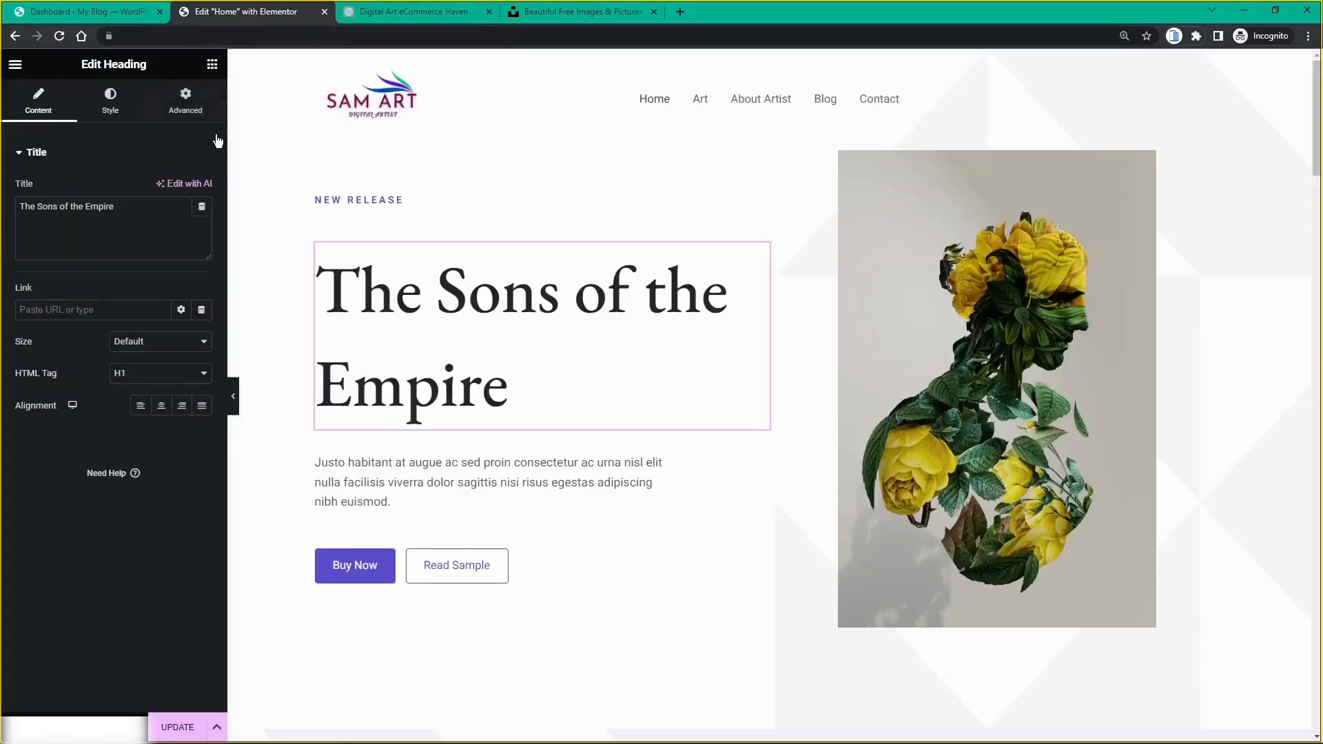
drag(114, 206, 8, 222)
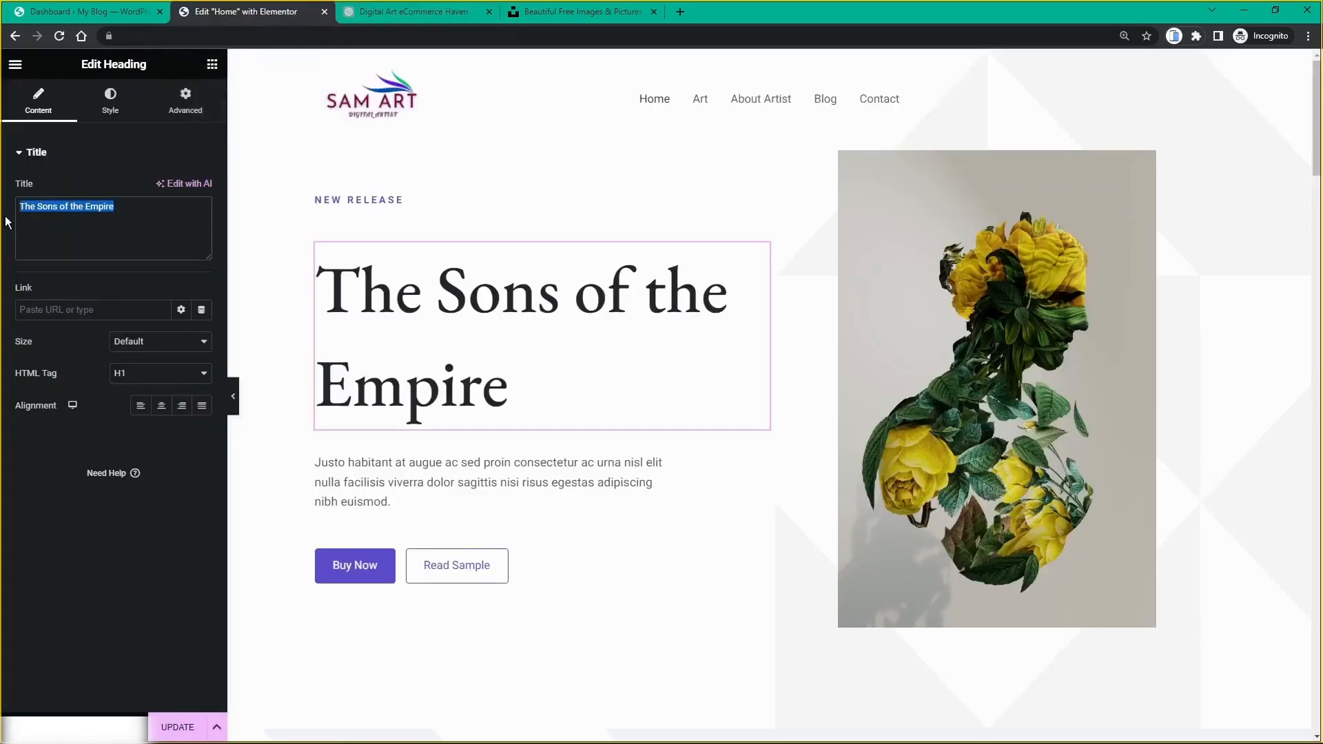
key(ctrl+v)
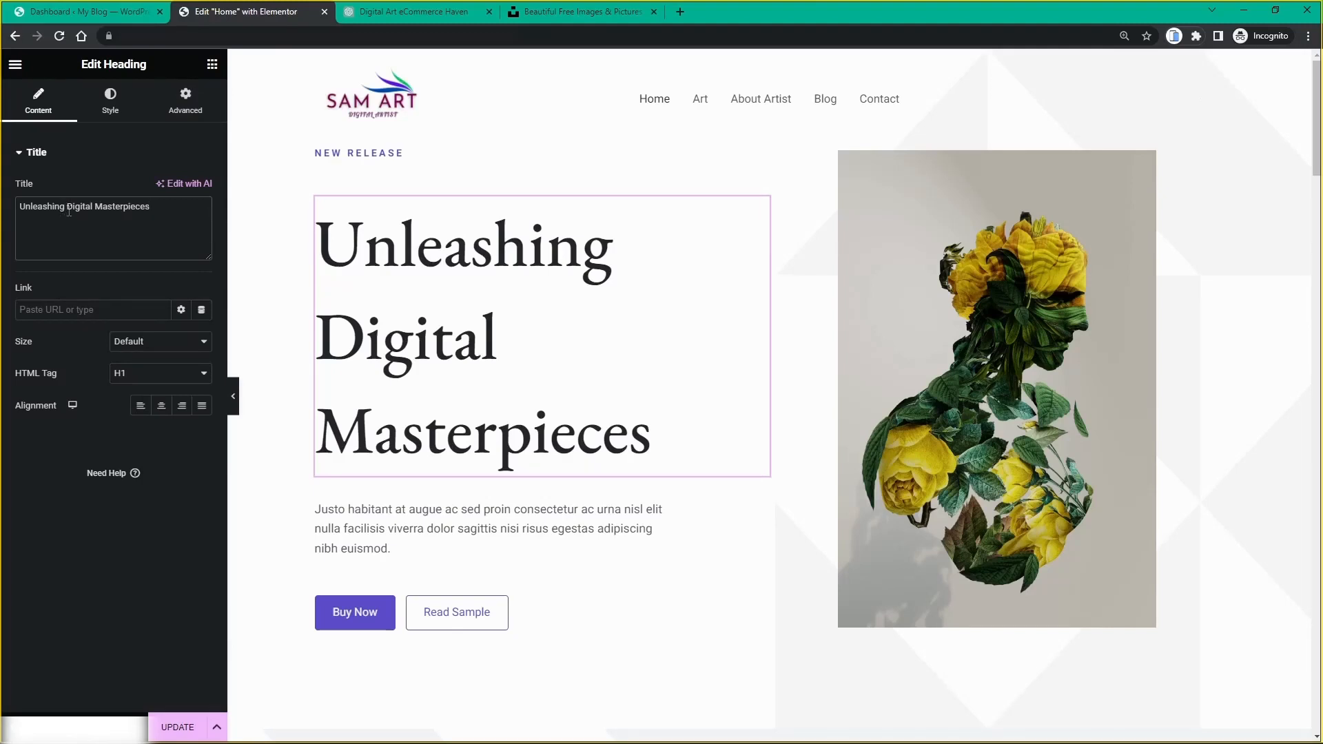
drag(64, 207, 9, 210)
text(My)
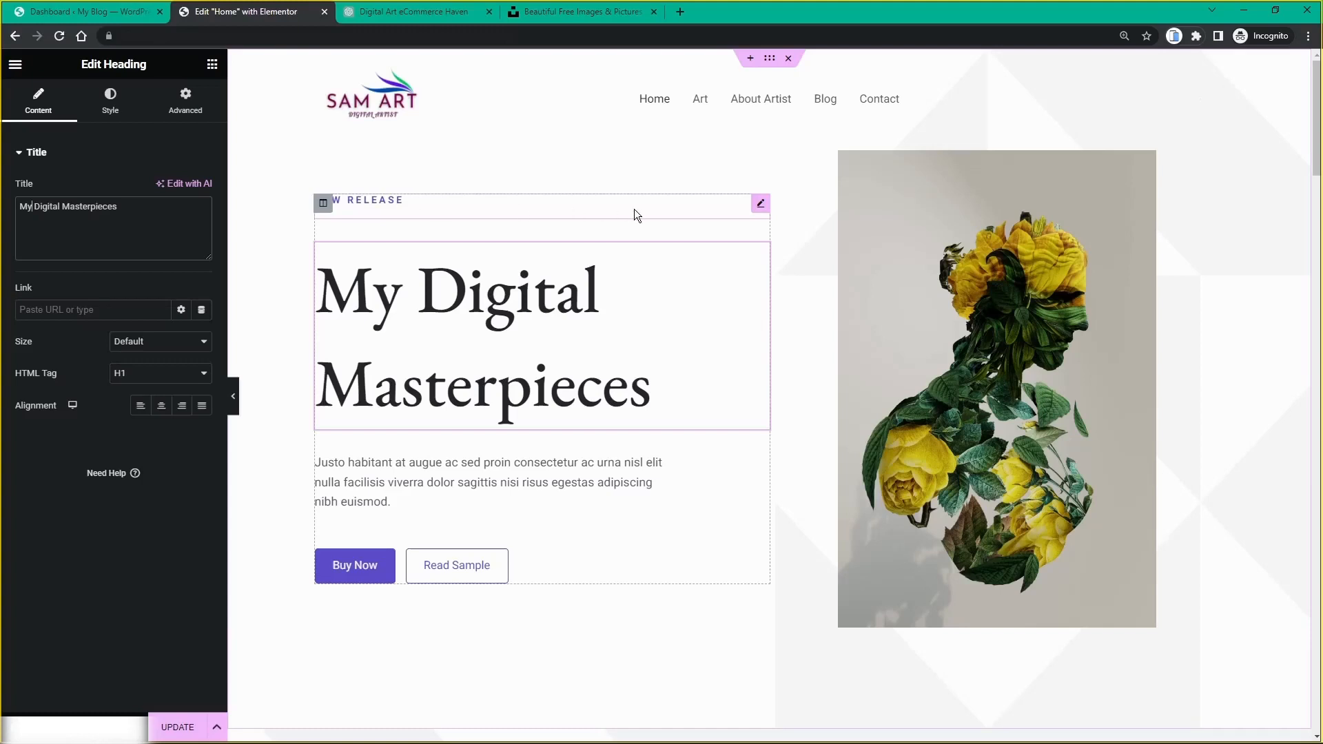
Step: Retitle the NEW RELEASE heading 'Art for the digital world' and select the description paragraph
click(761, 204)
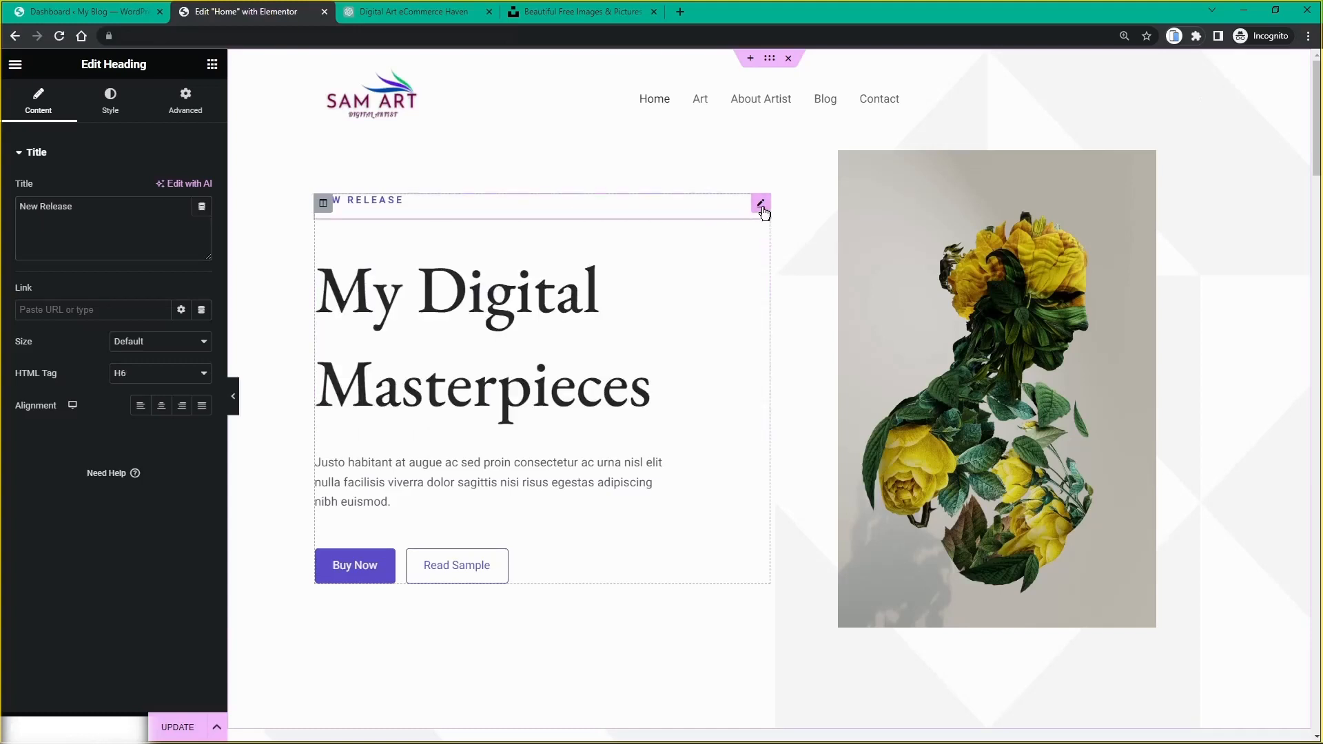
drag(73, 207, 2, 229)
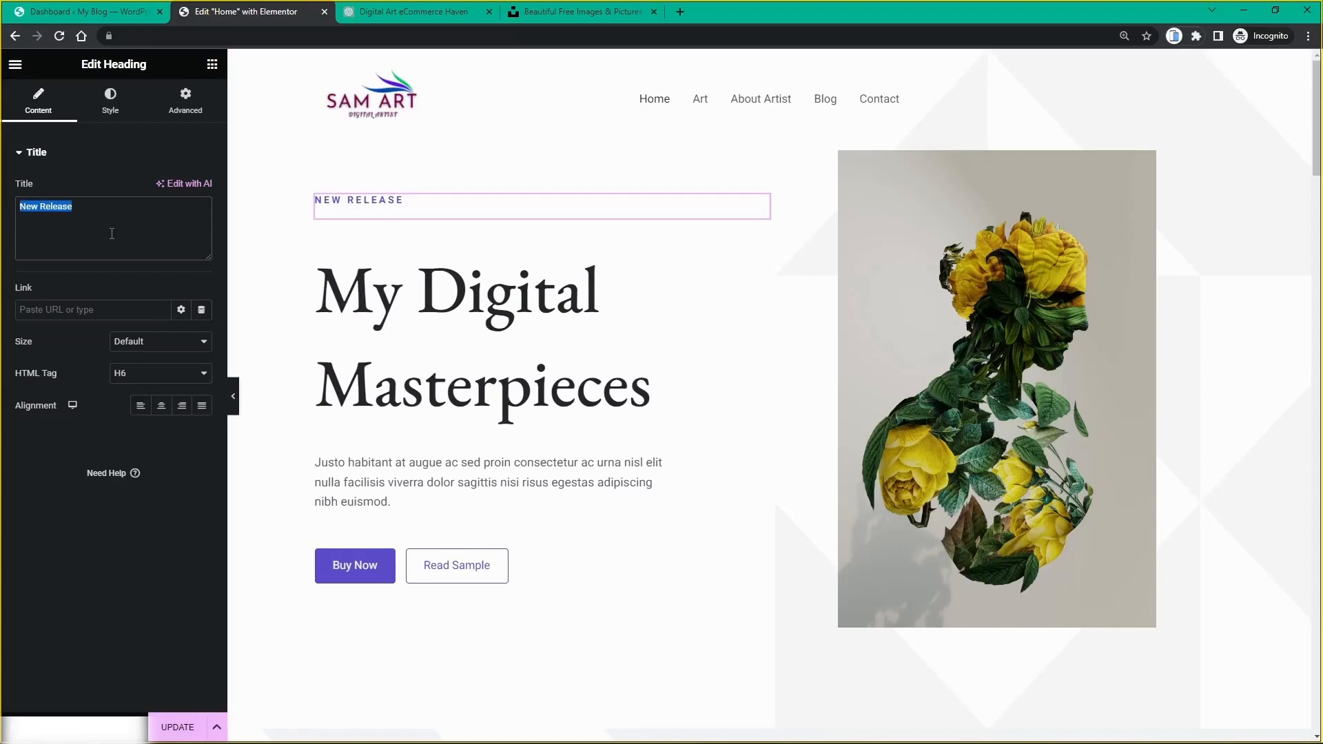
text(Art fo)
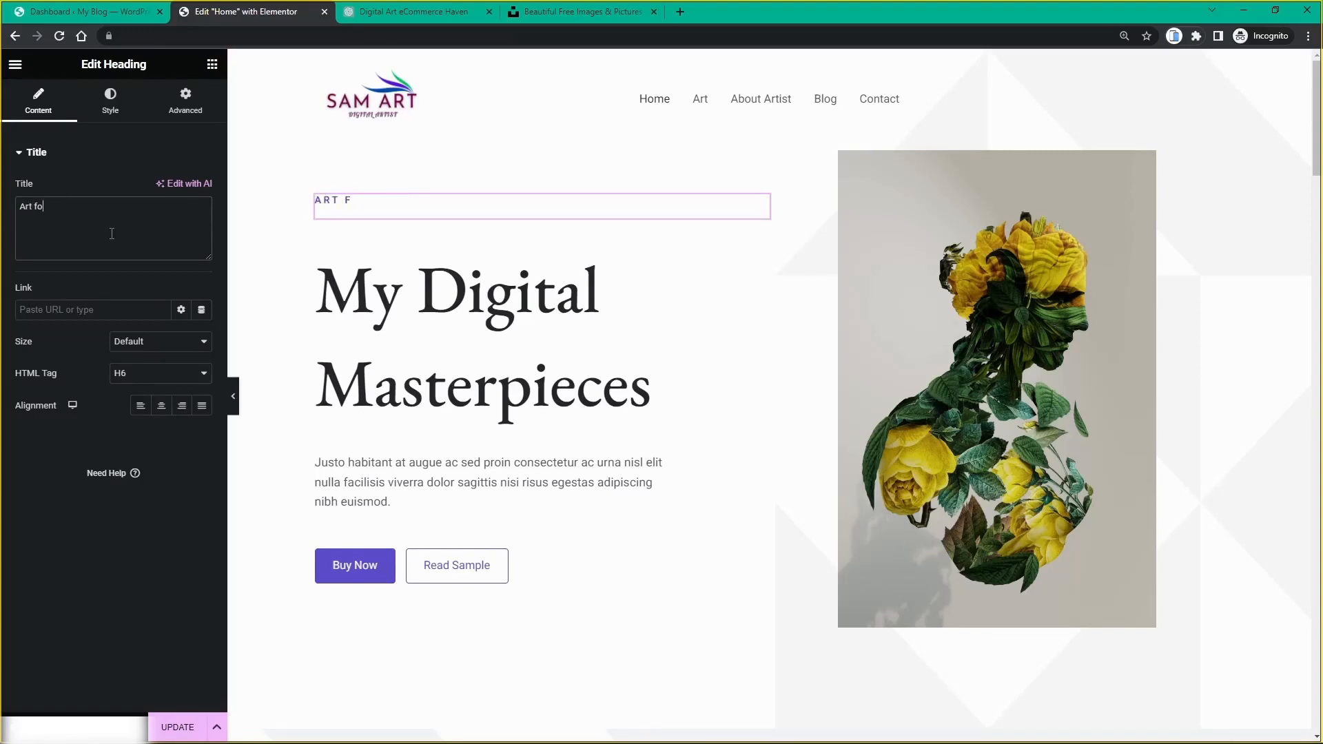
text(r the digital world)
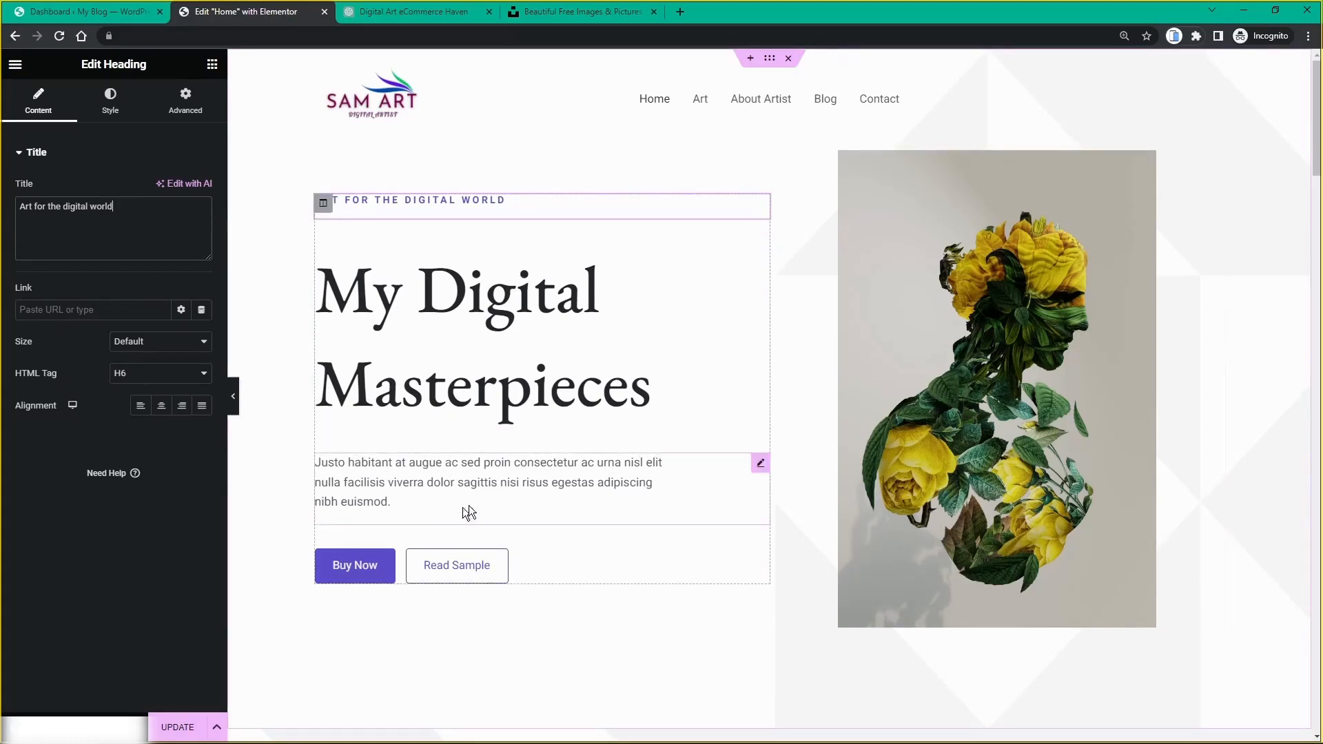
click(761, 464)
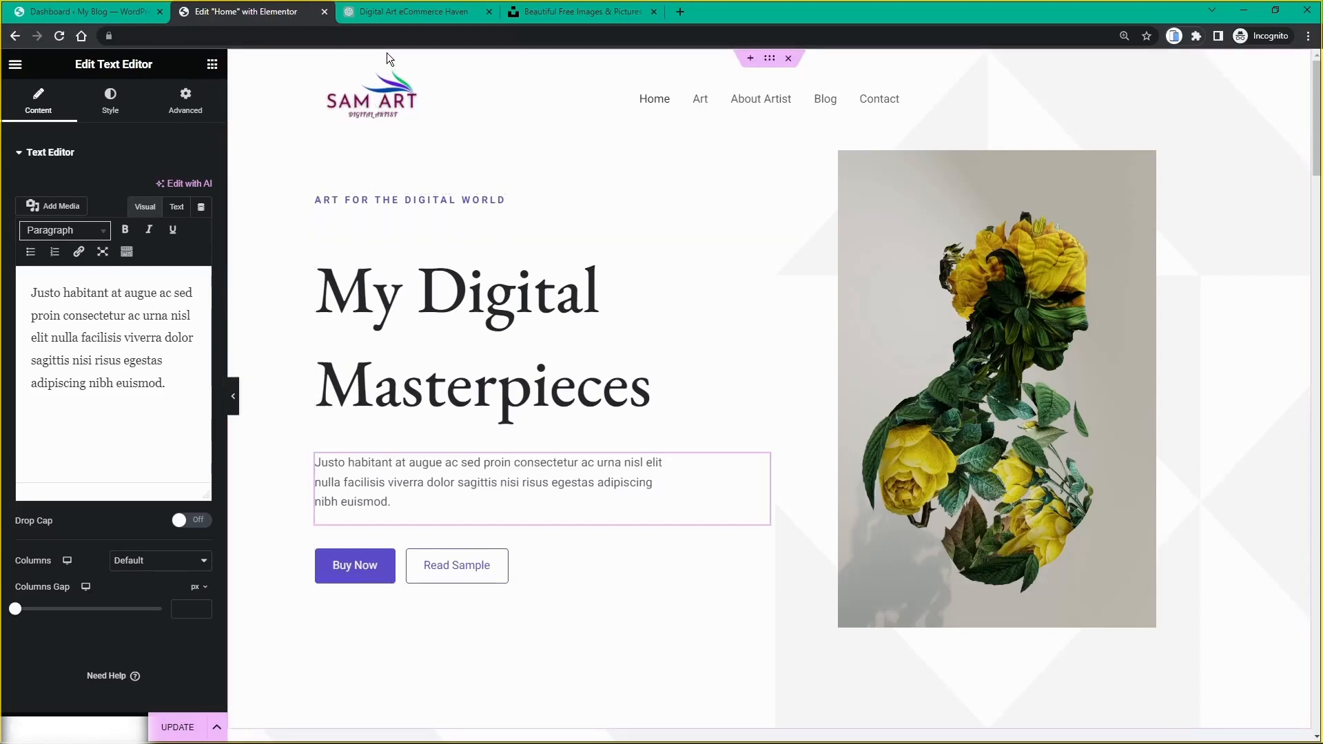
Step: Ask ChatGPT for a short description of the ecommerce website titled "My Digital Masterpieces"
click(387, 14)
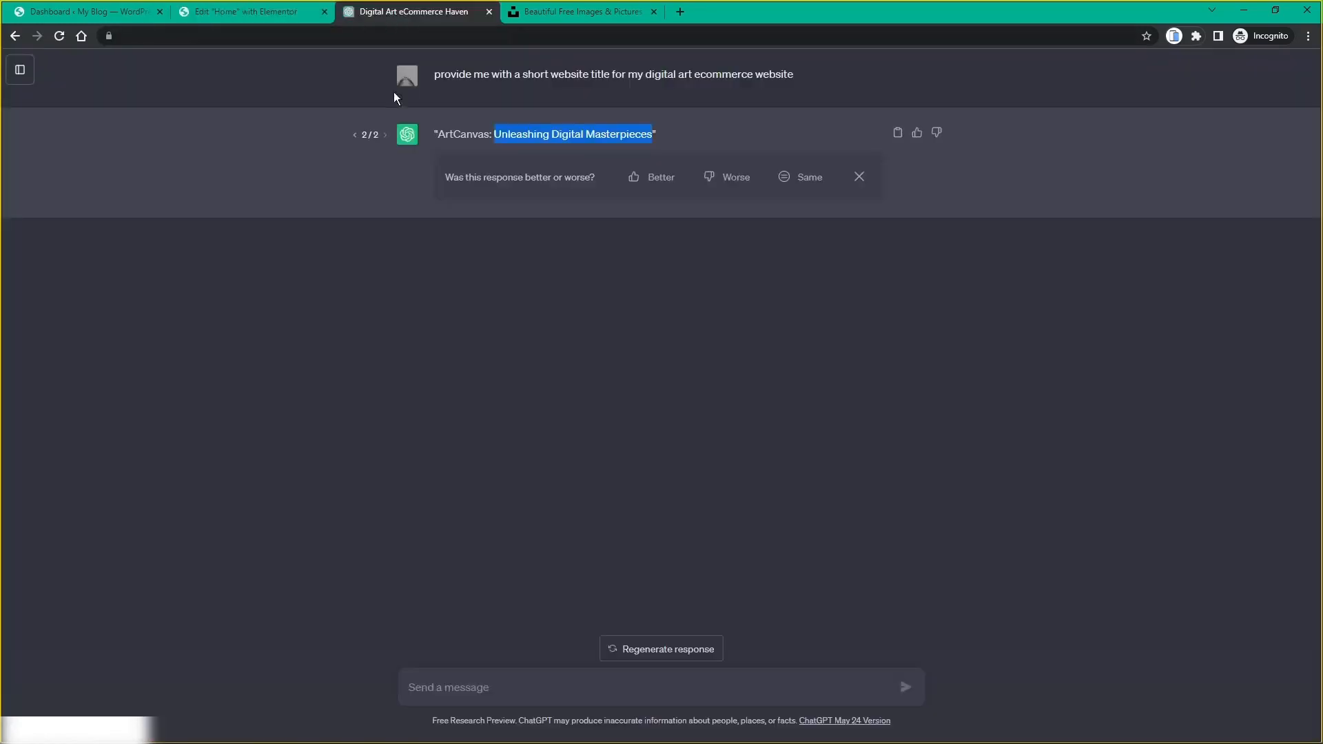
click(490, 689)
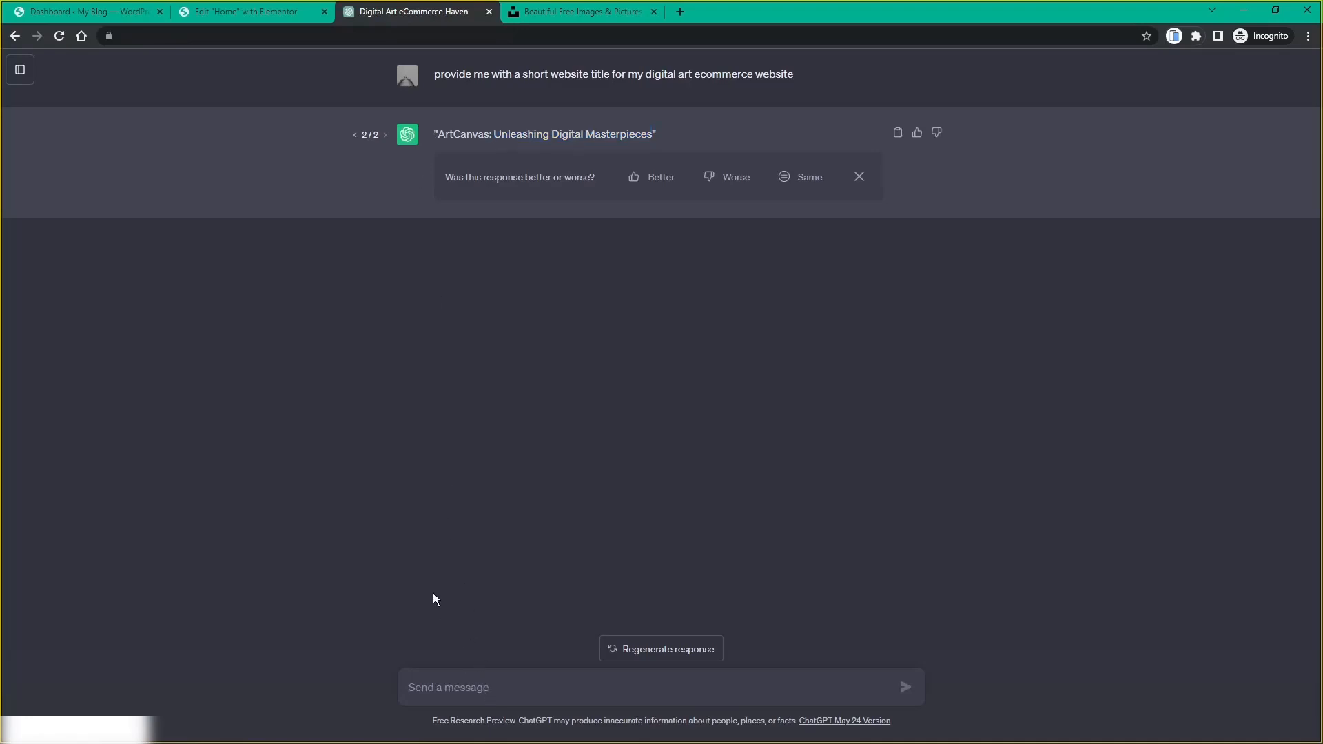
text(writ)
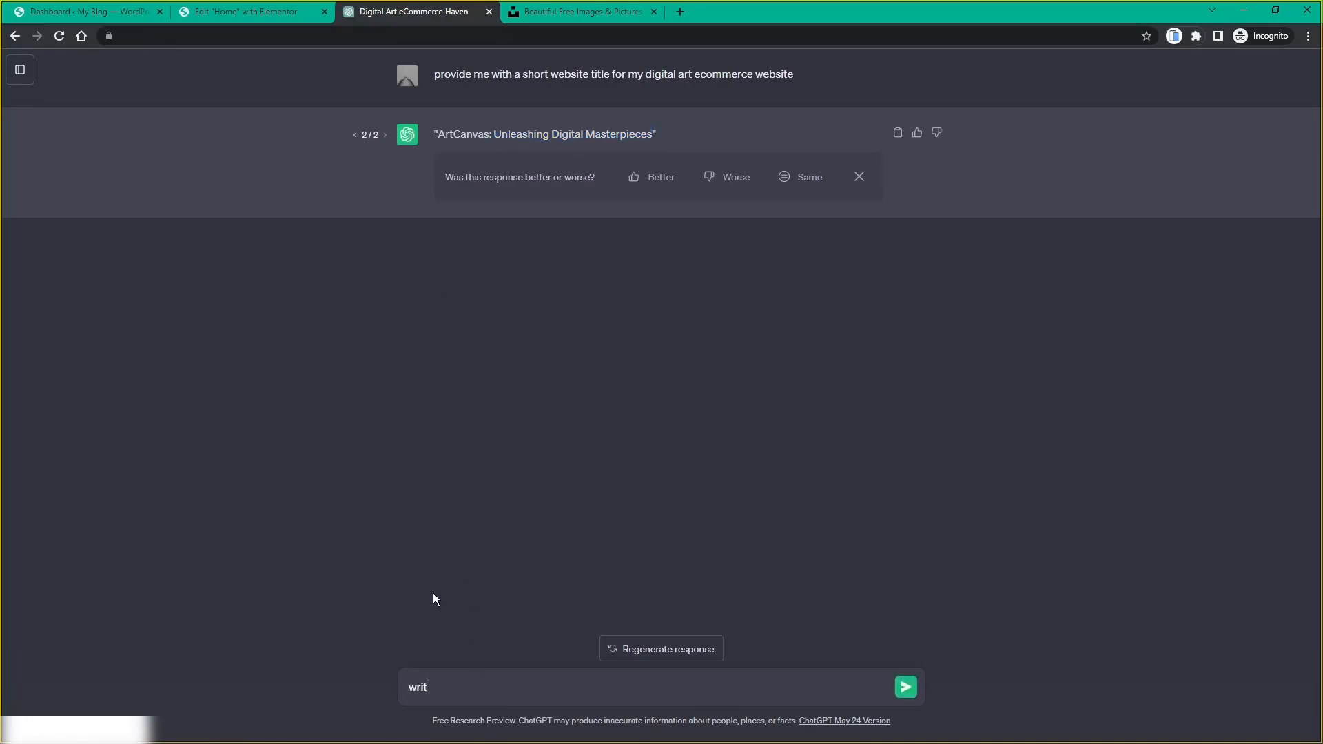
text(e me a short description)
key(ctrl+BackSpace)
text(head)
key(BackSpace)
key(BackSpace)
key(BackSpace)
key(BackSpace)
text(descriptio)
key(BackSpace)
key(BackSpace)
text(ion for )
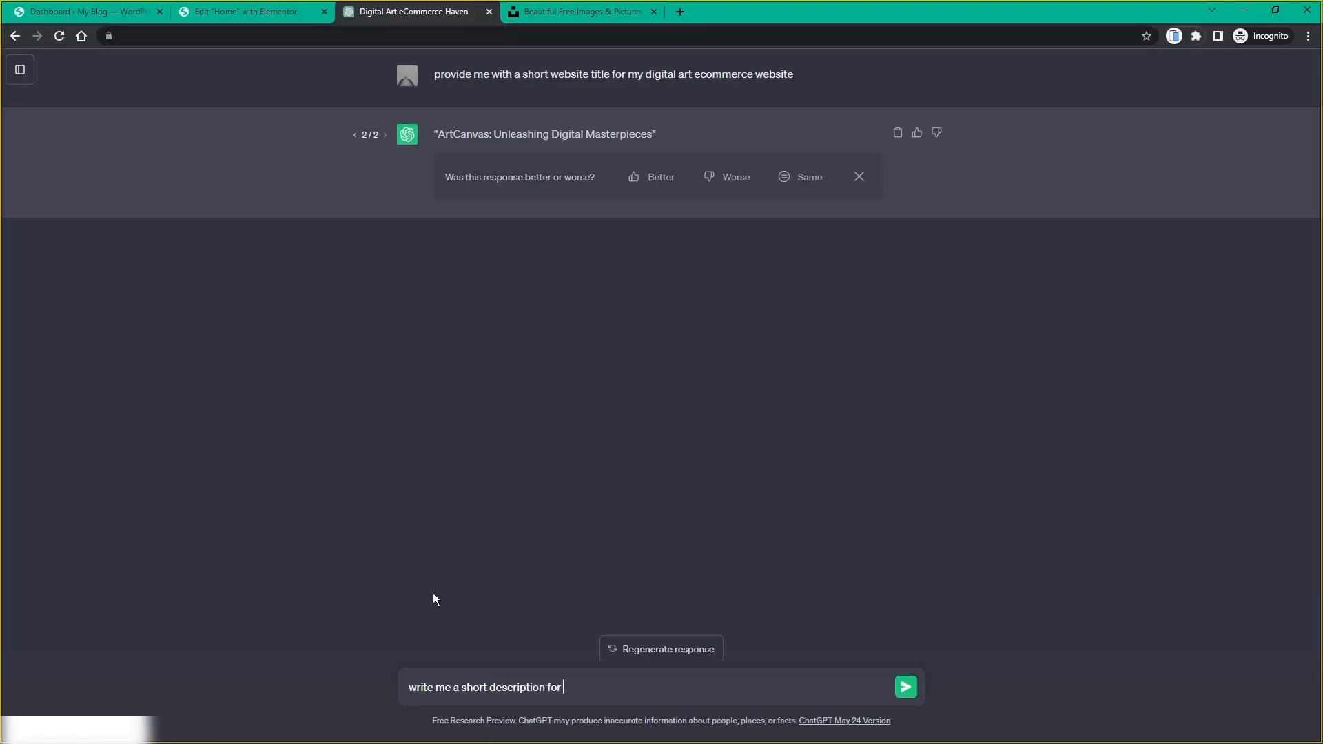
text(my website that has a title of:)
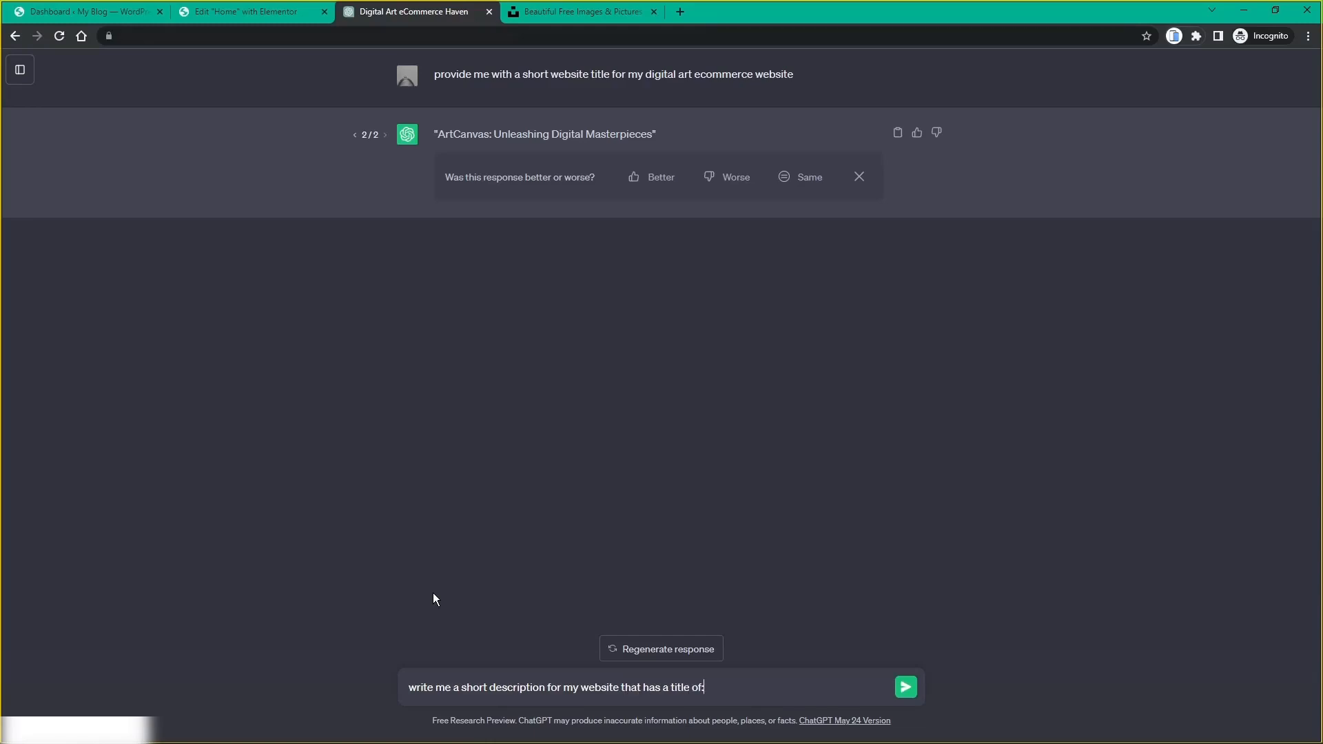
text( "My Digital)
click(270, 18)
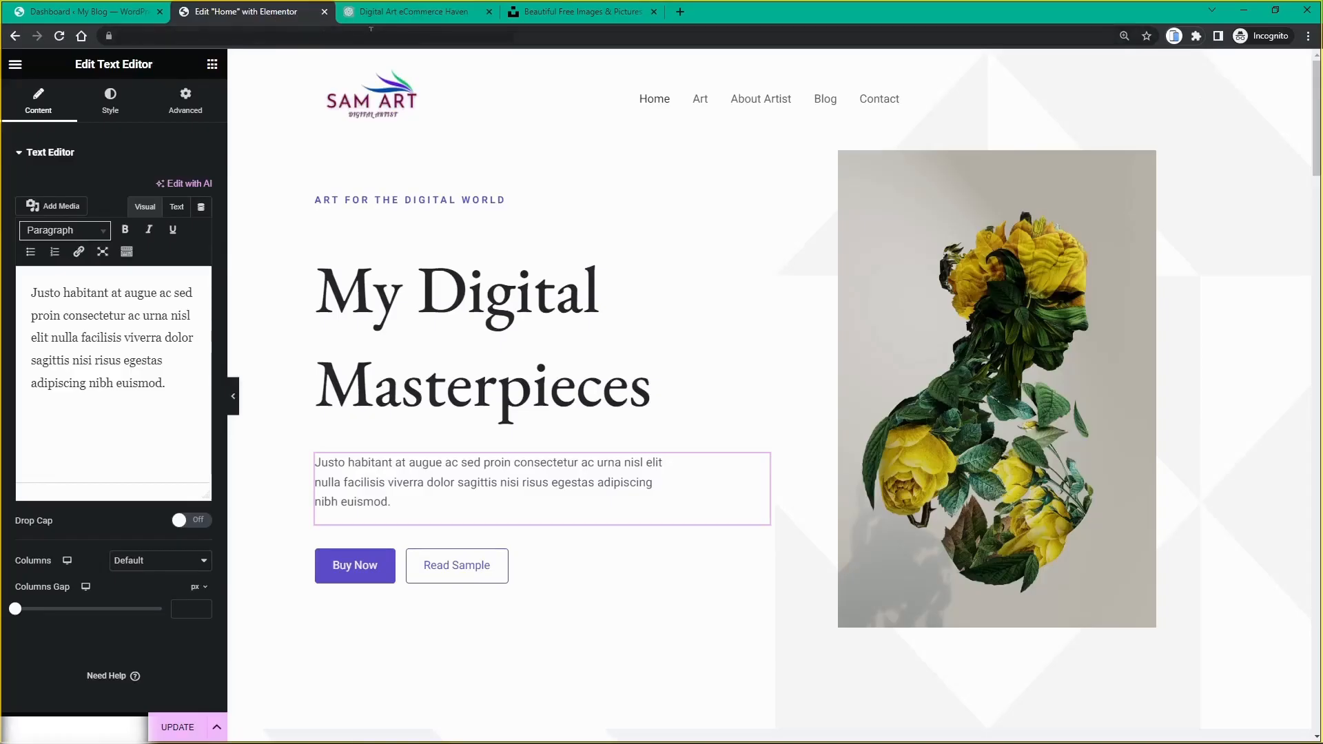
click(413, 12)
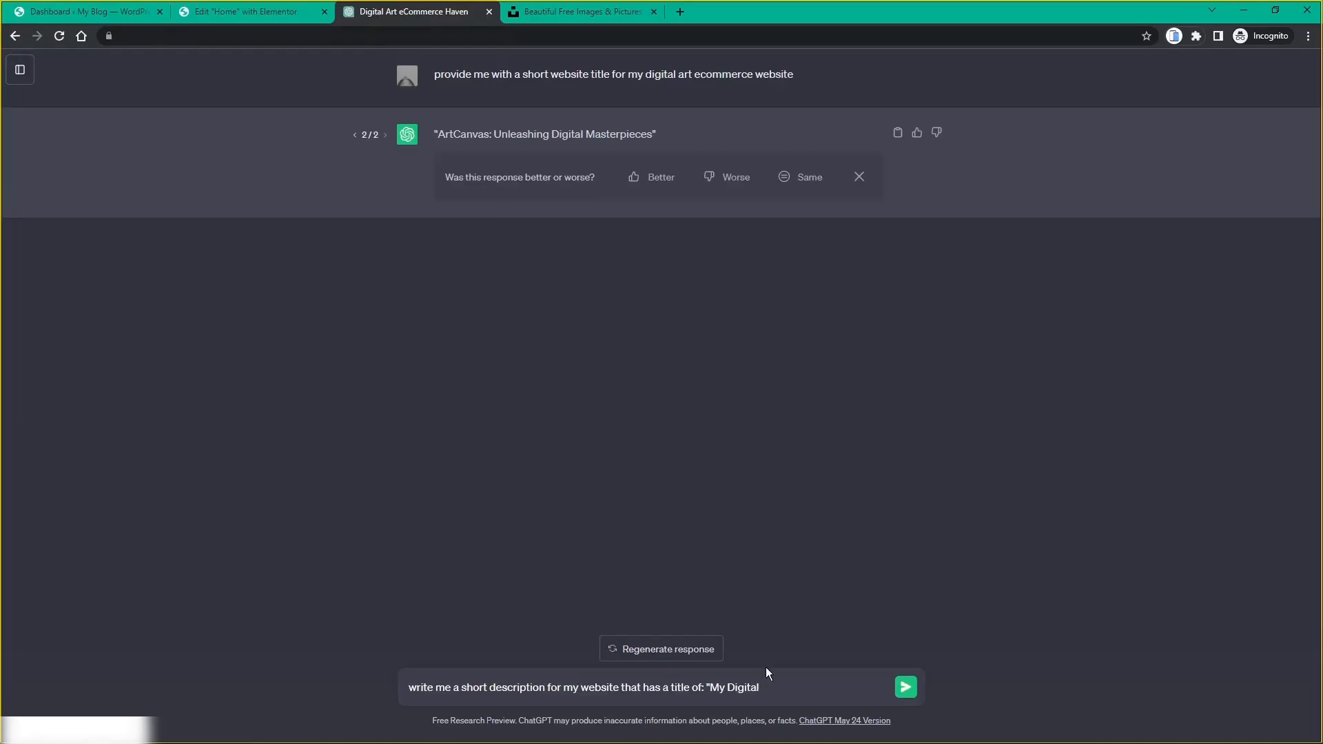
text(Masterpieces",  for my ecommerce website)
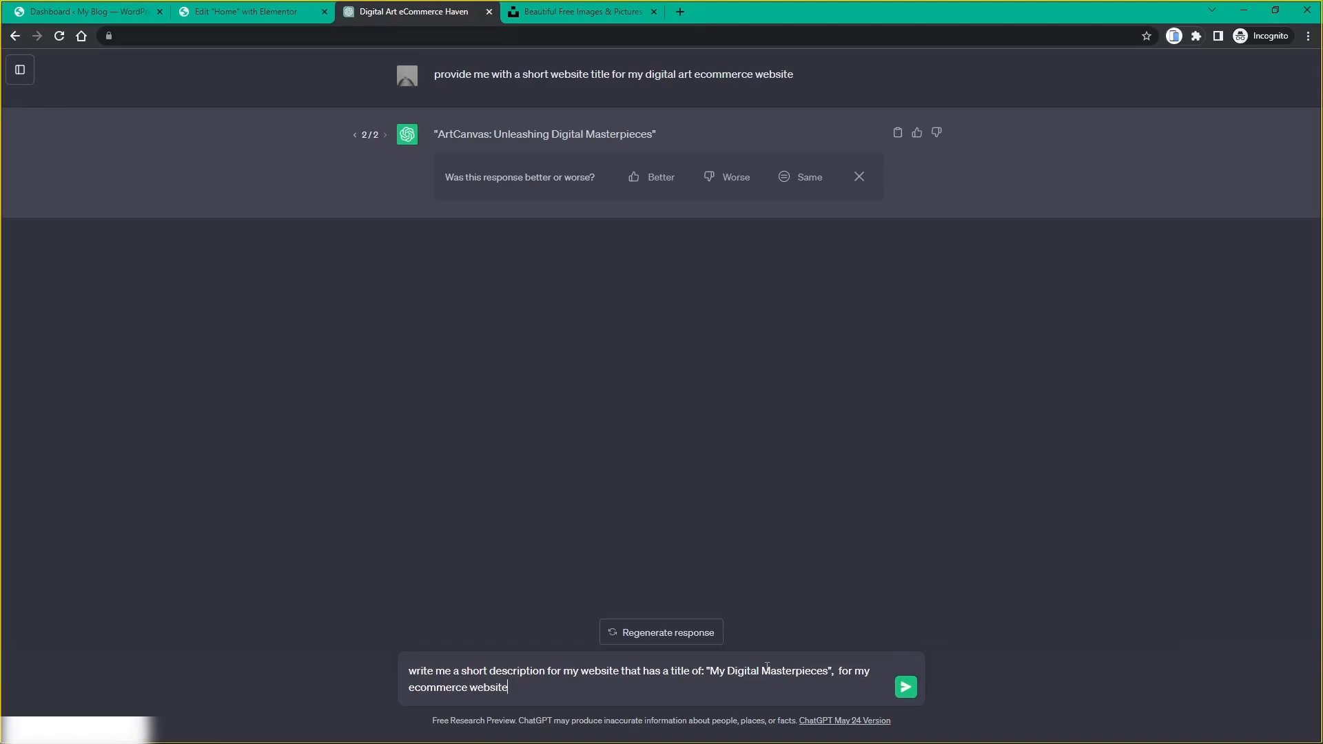
key(Return)
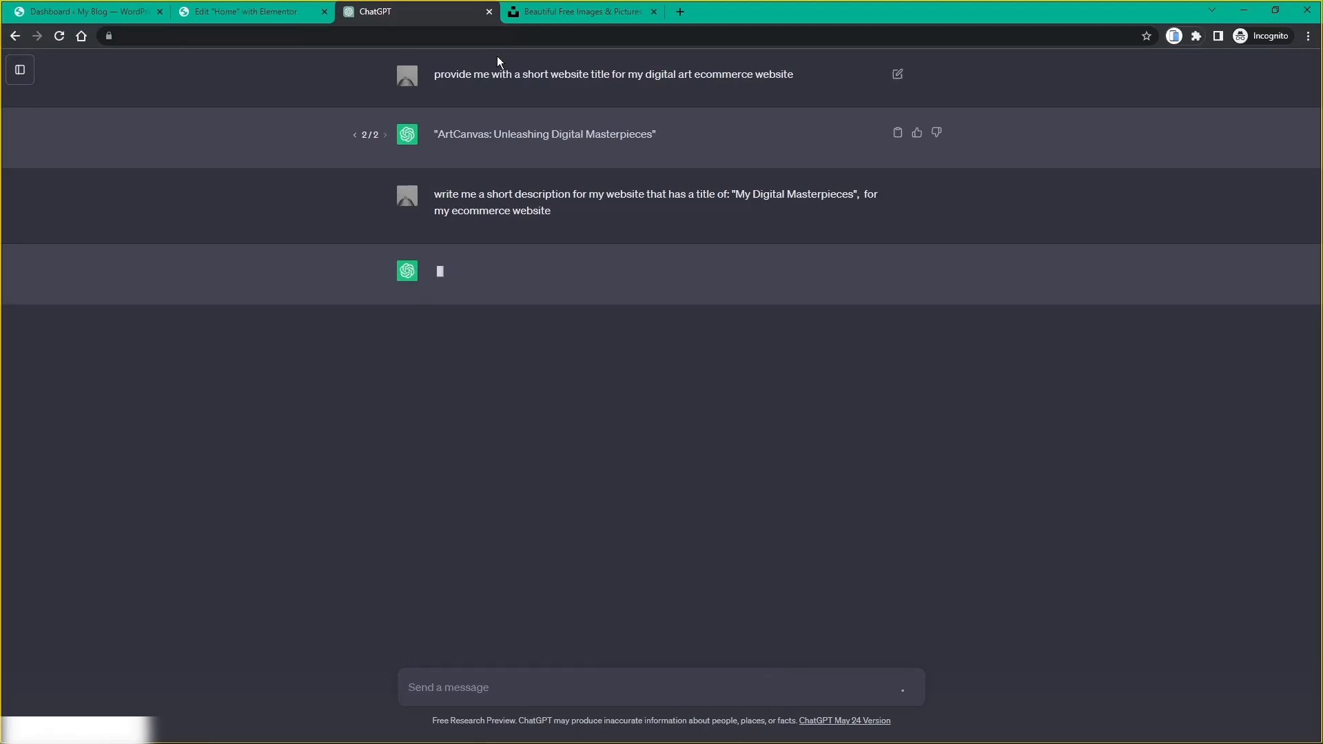
Step: Search Unsplash for 'digital art' photos
click(548, 15)
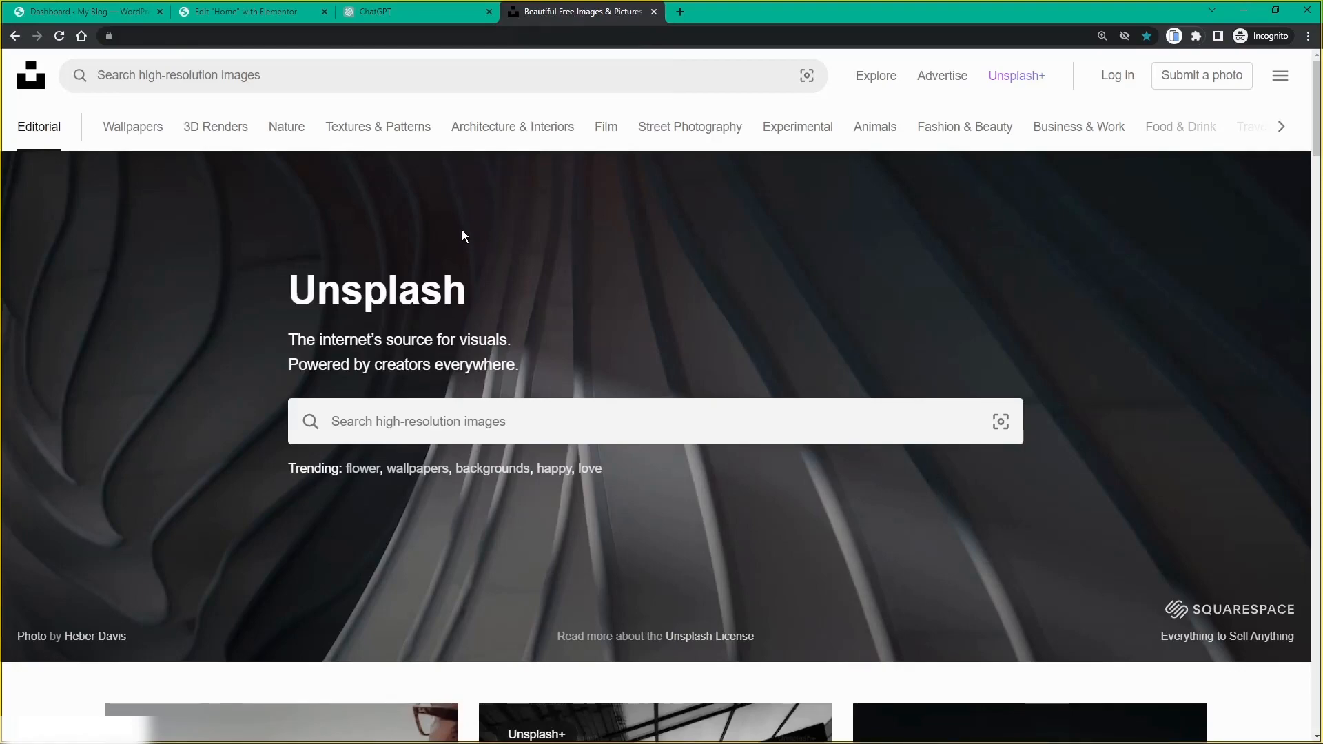
scroll(479, 238, down, 1)
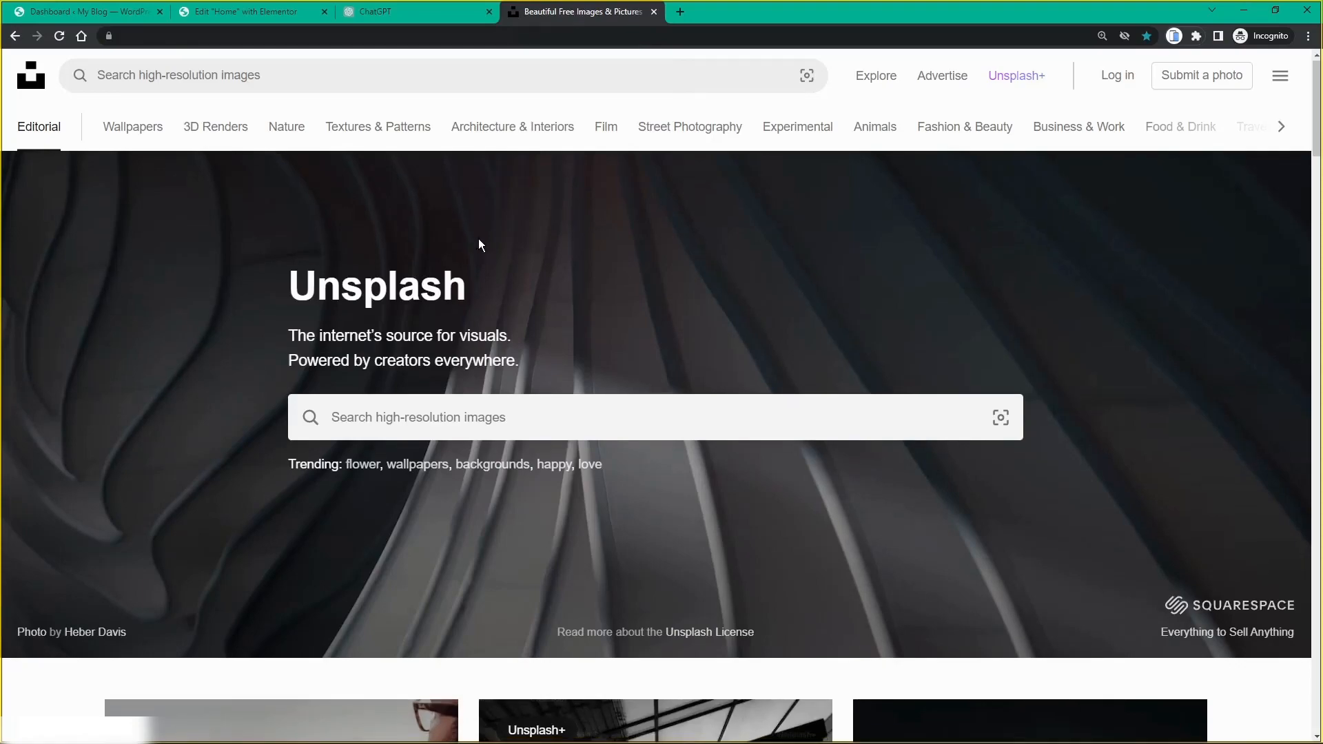
scroll(478, 239, down, 15)
scroll(492, 243, up, 11)
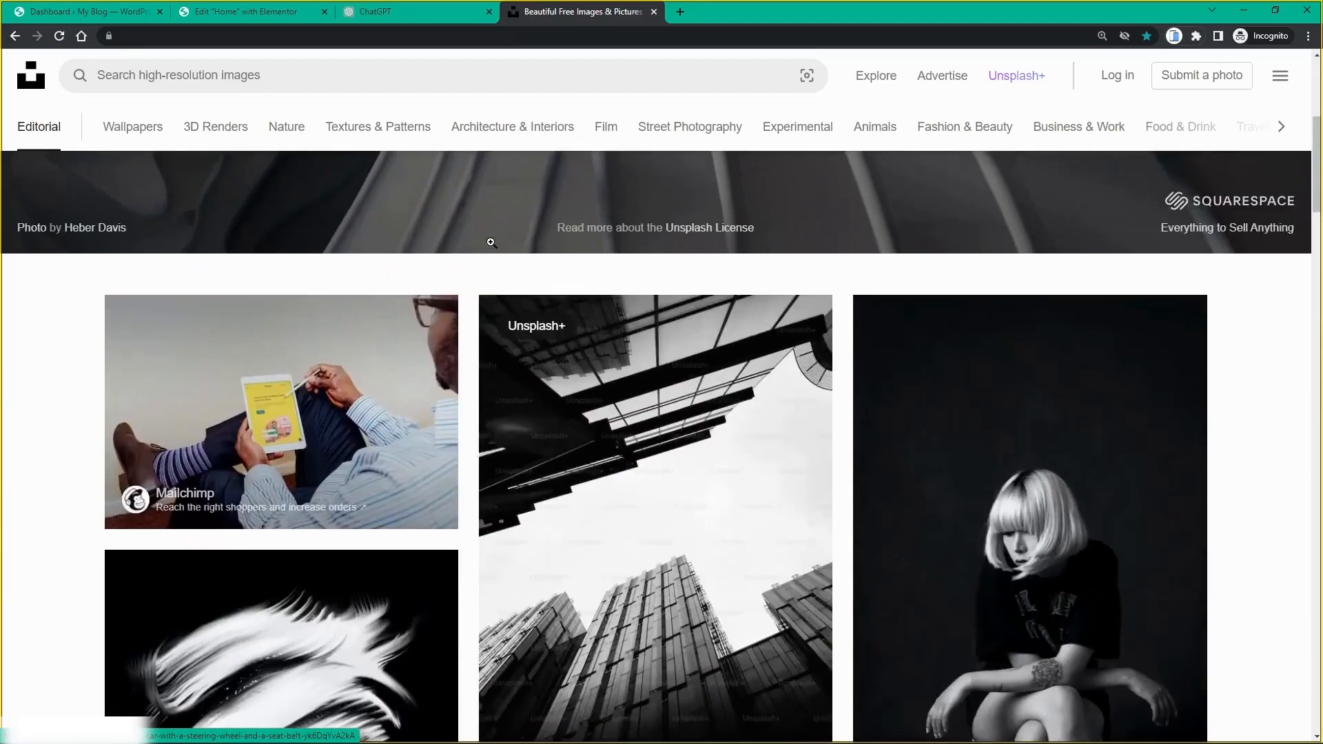
scroll(491, 242, up, 5)
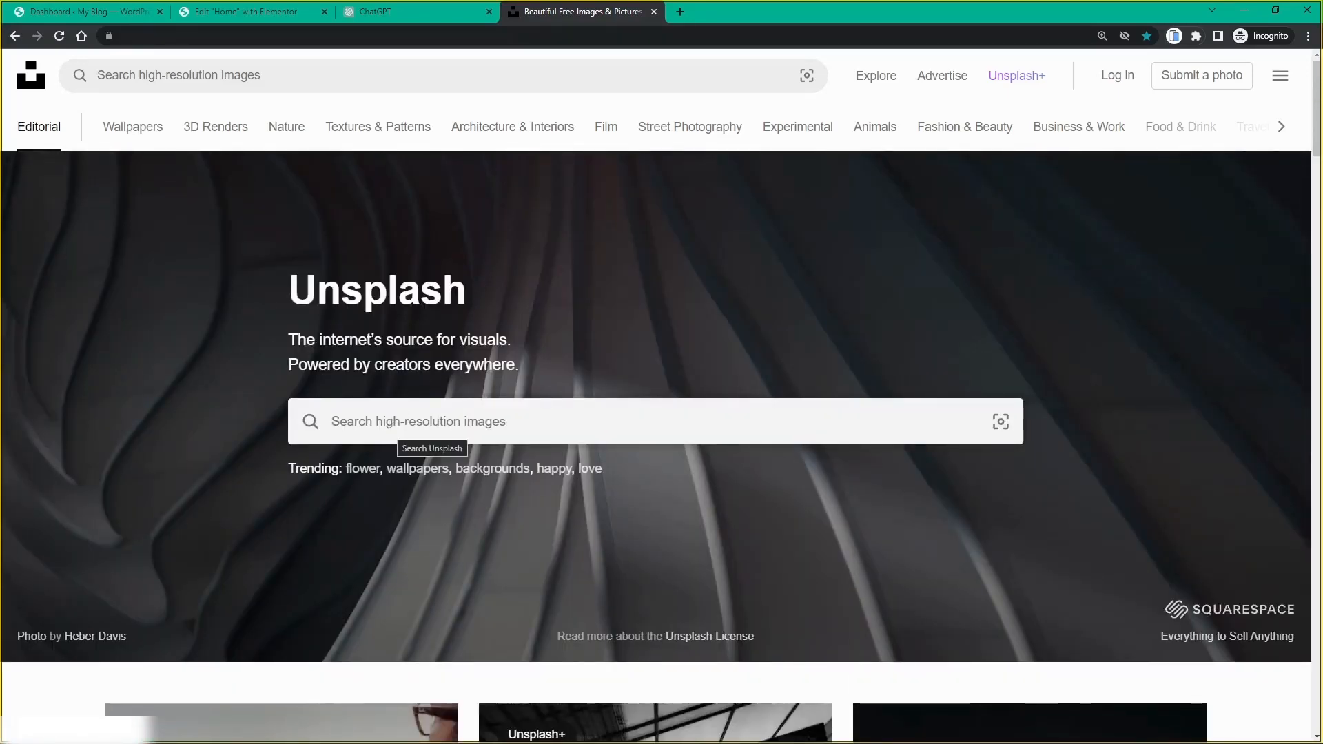
click(423, 431)
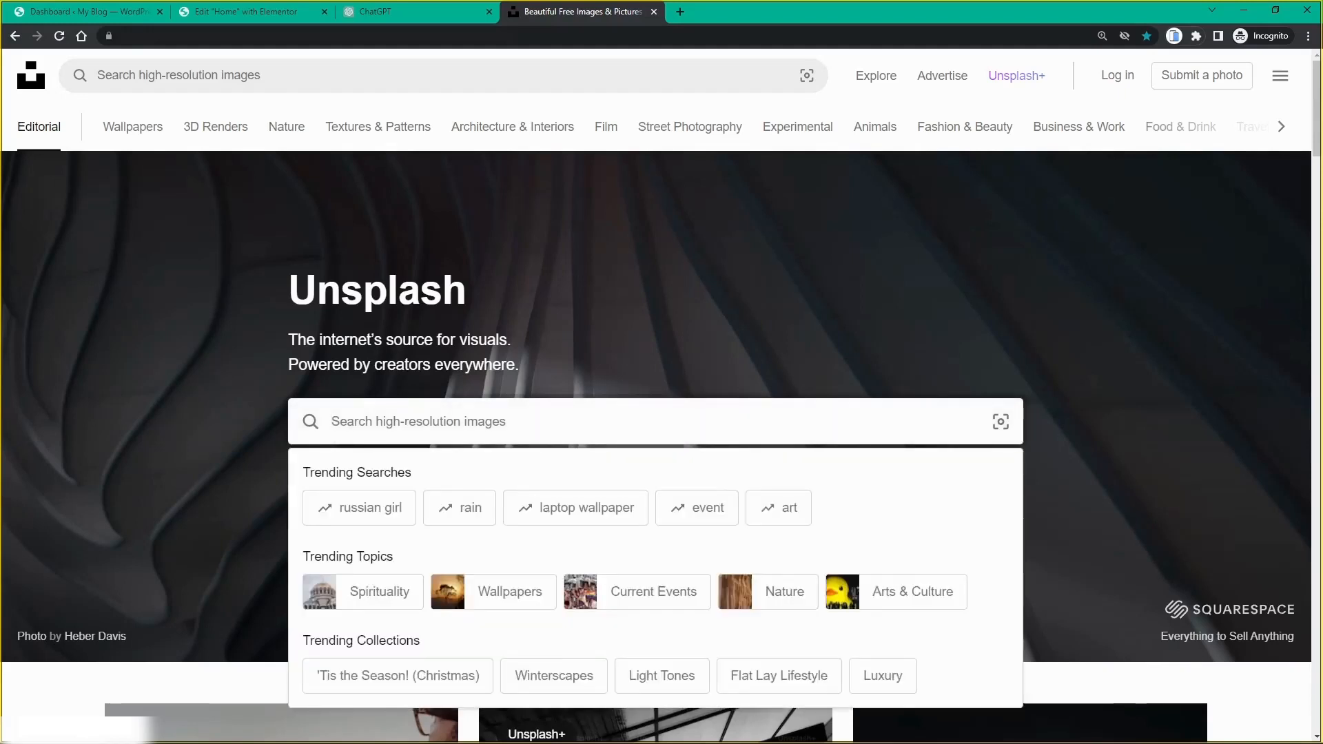
text(digital art)
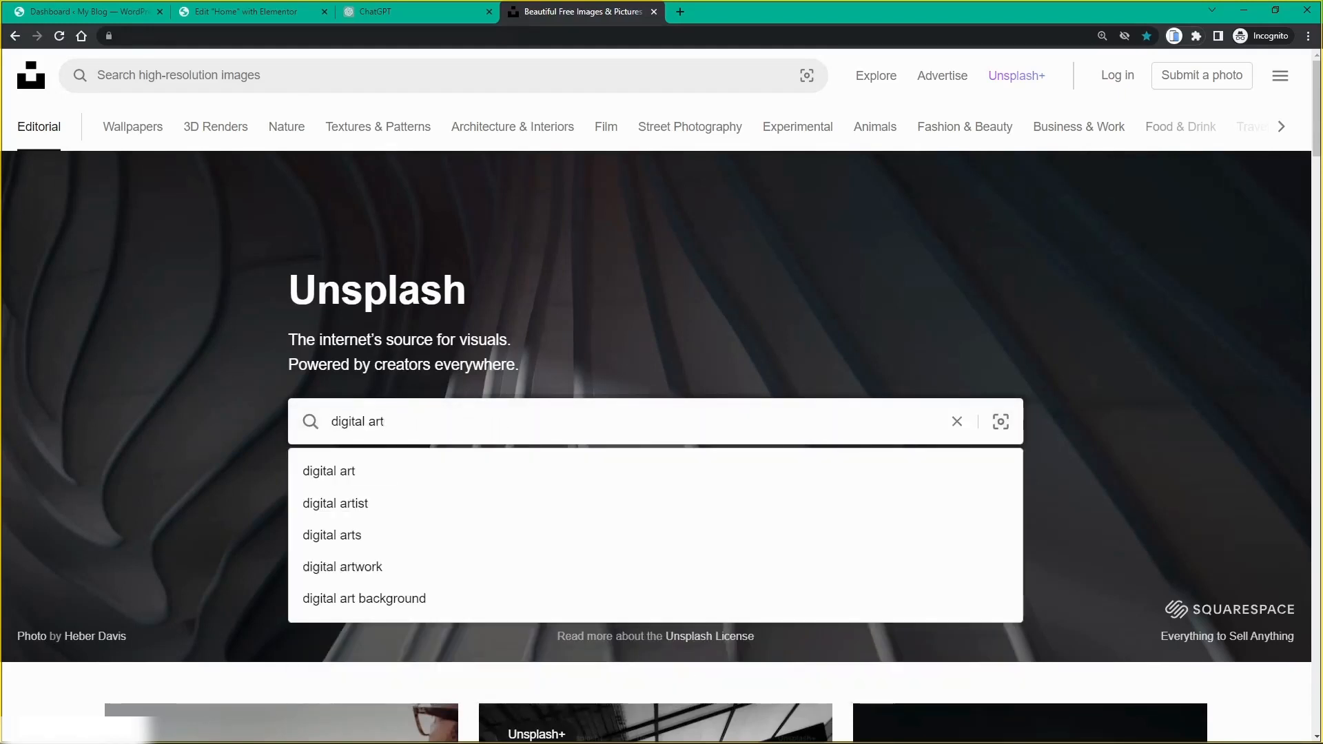
key(Return)
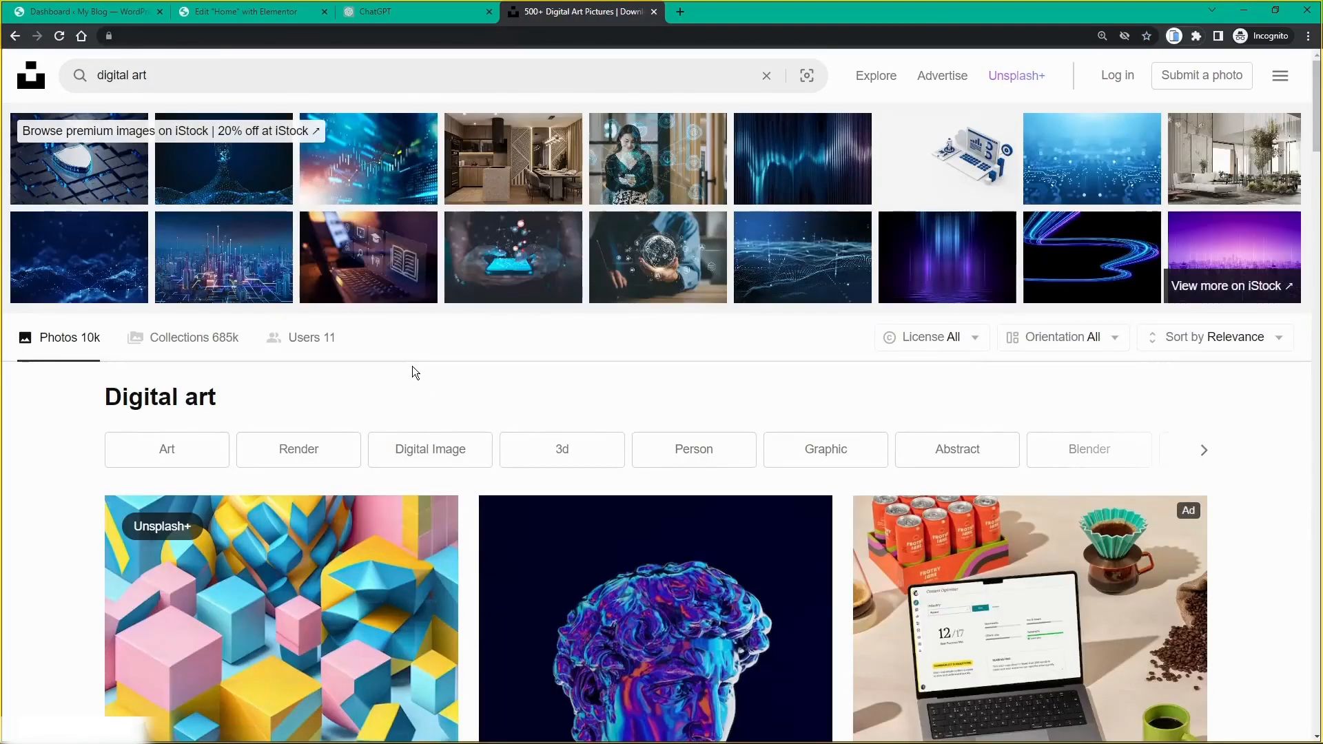
Step: Scroll through the digital art results, past the yellow-flower portrait, then back to the top
scroll(408, 359, down, 5)
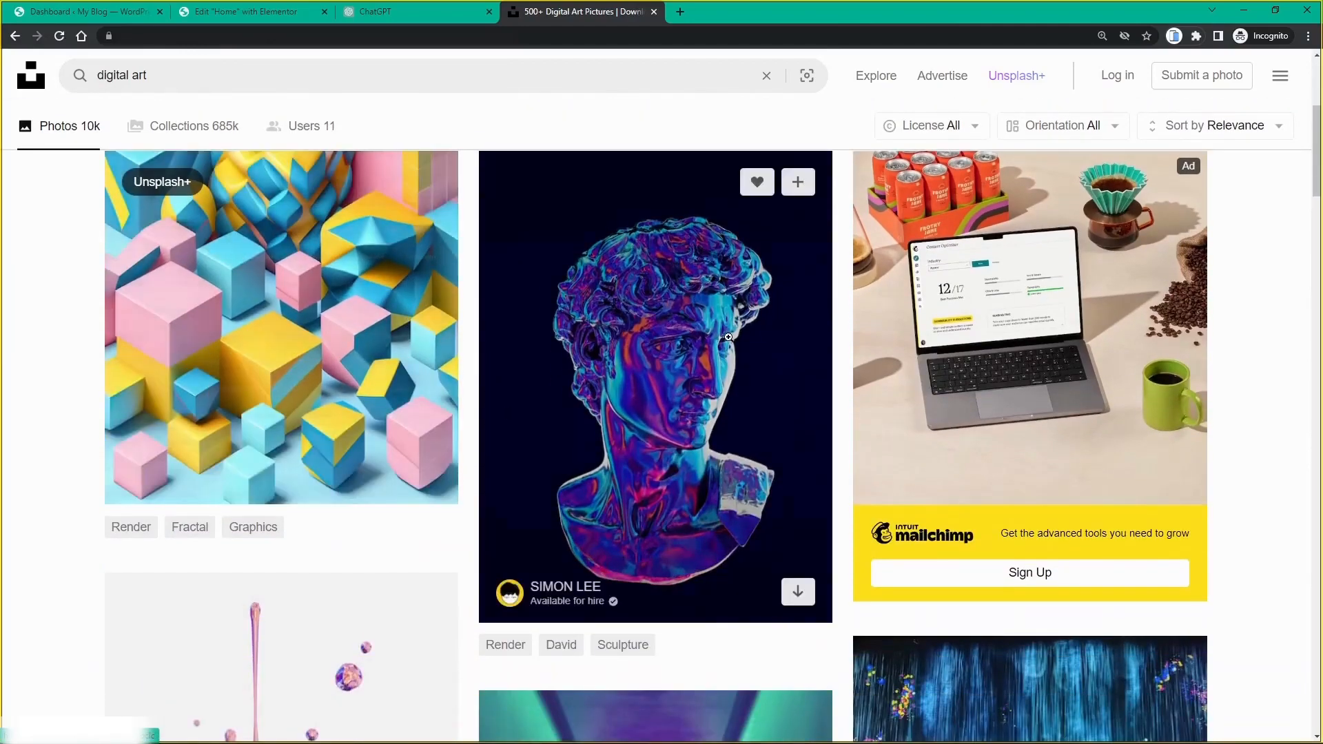
scroll(1065, 384, down, 7)
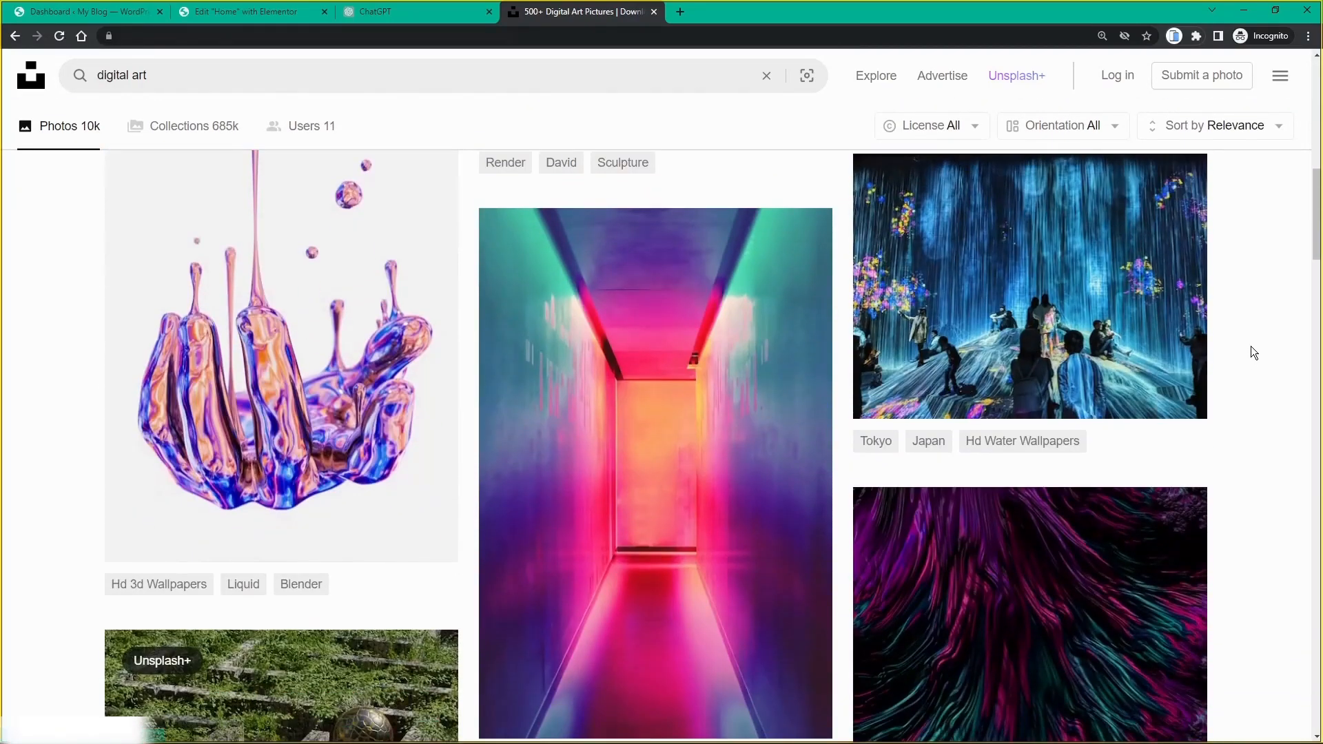
scroll(1251, 347, down, 1)
scroll(1253, 352, down, 3)
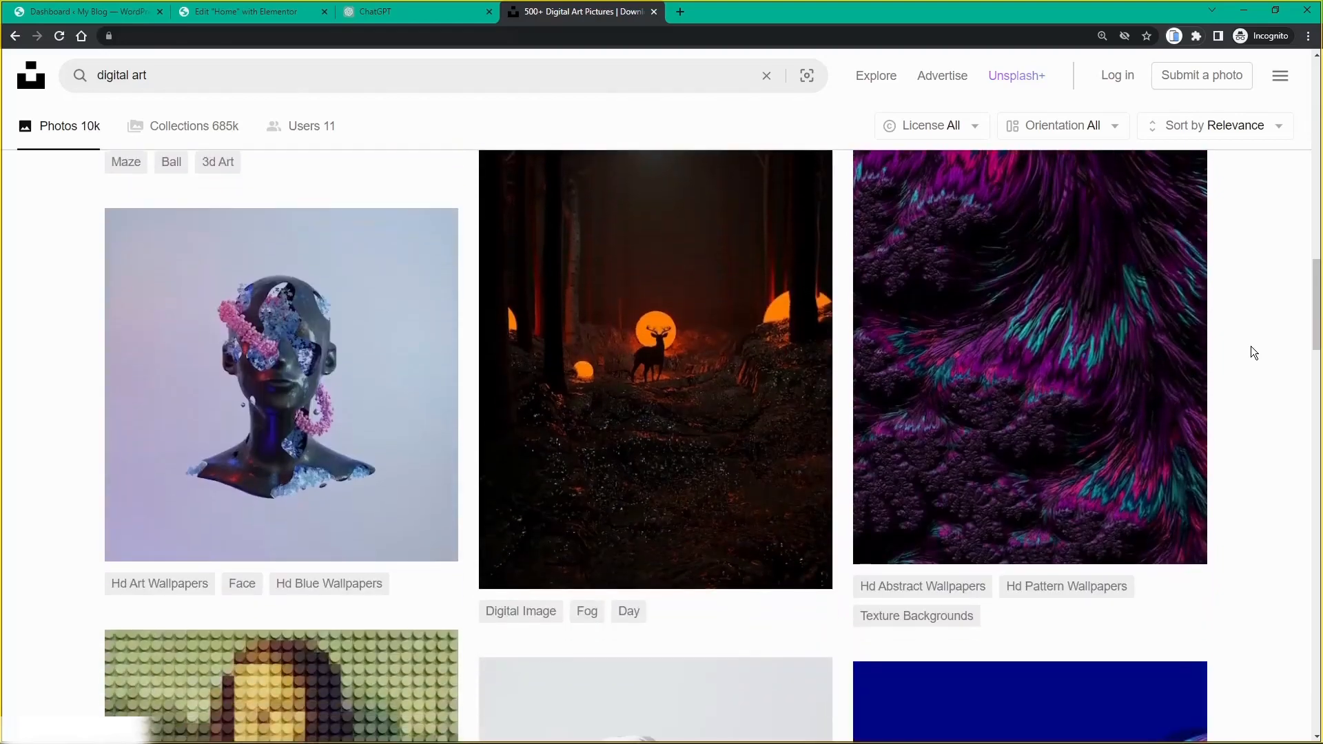
scroll(1252, 350, down, 10)
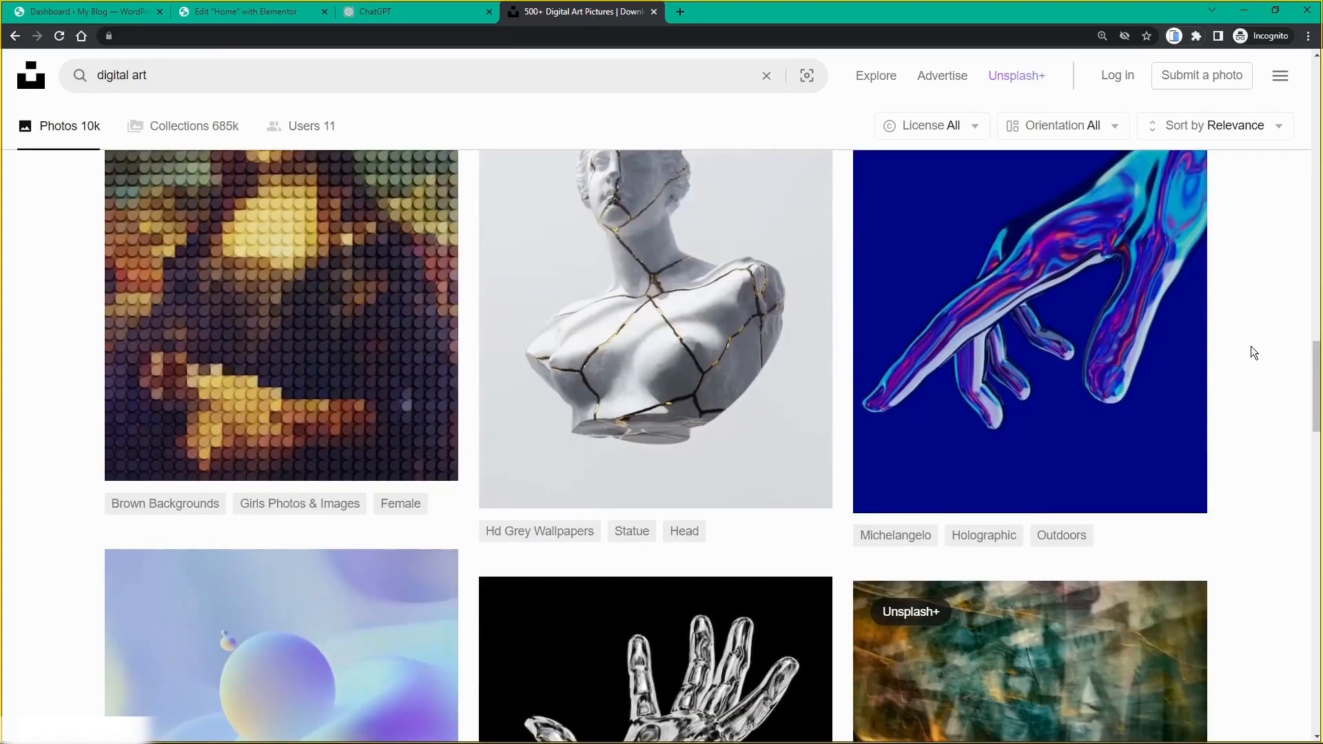
scroll(1254, 351, down, 10)
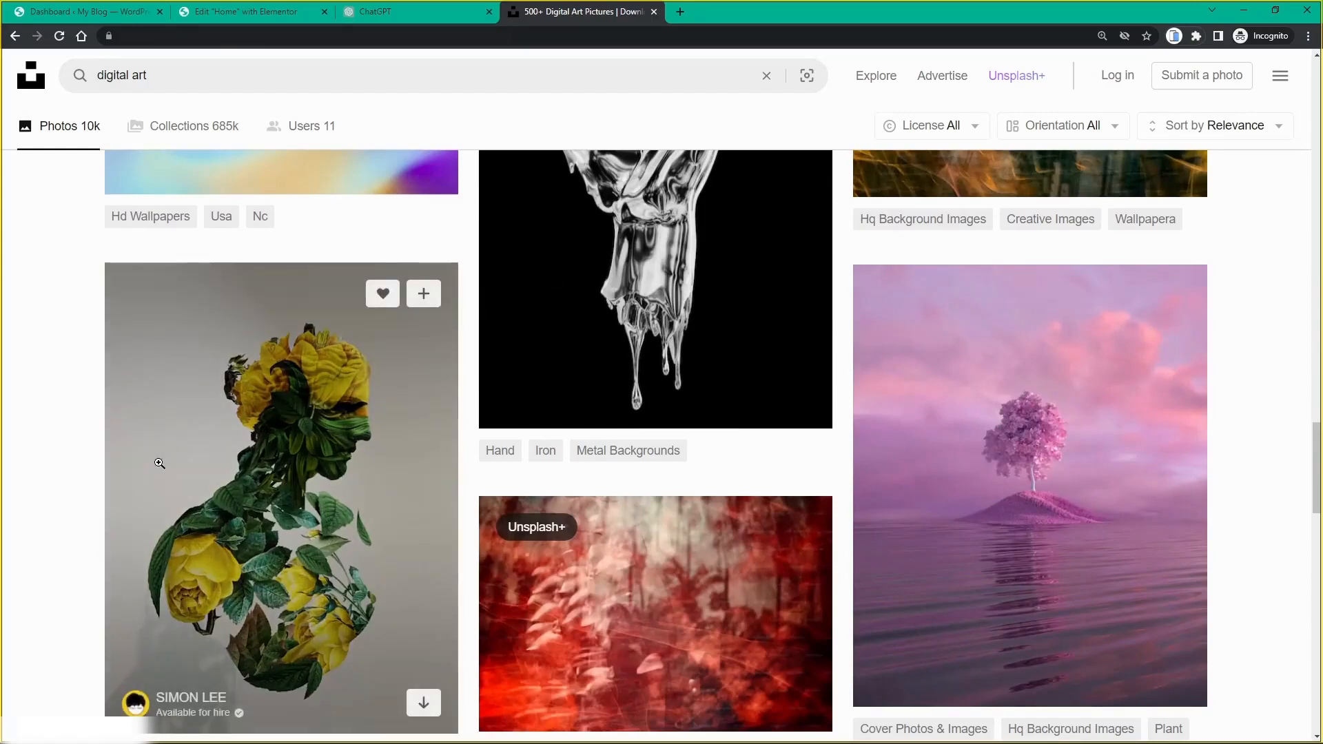
scroll(72, 335, down, 3)
scroll(72, 335, down, 10)
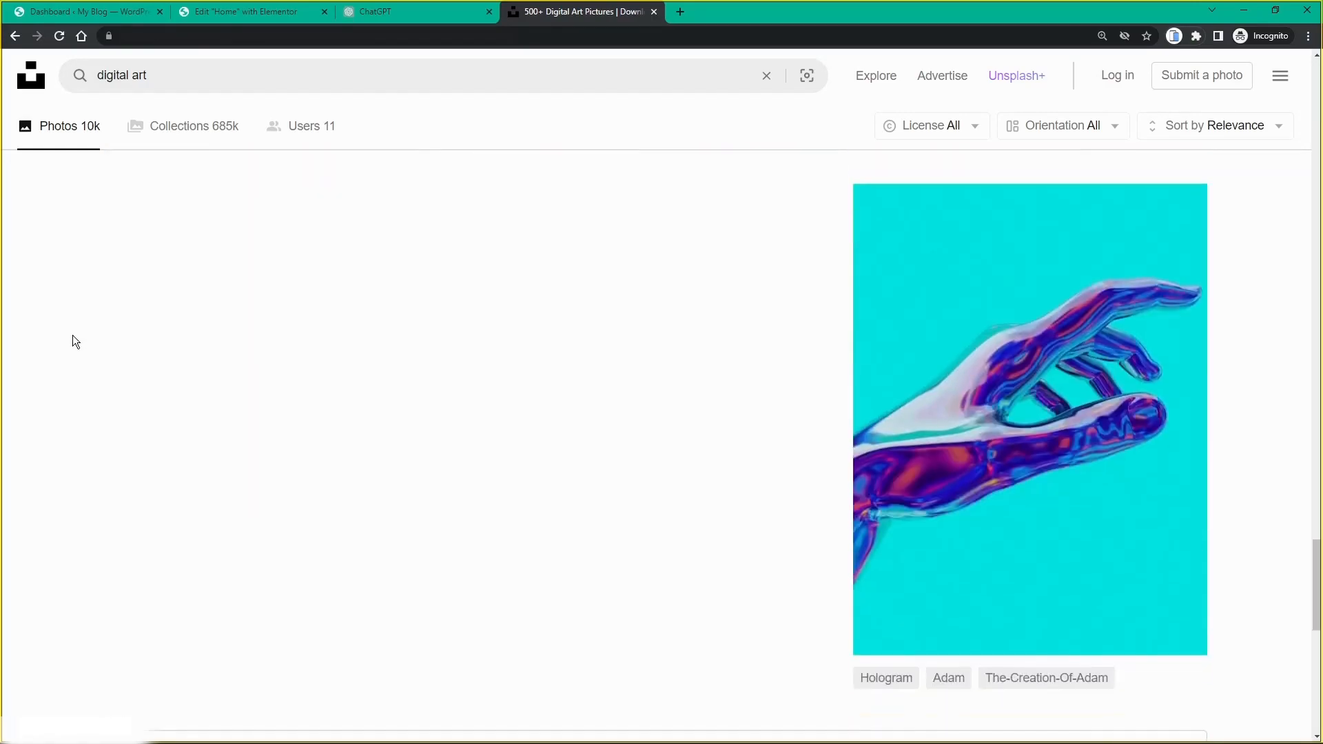
scroll(639, 338, up, 8)
scroll(638, 338, up, 20)
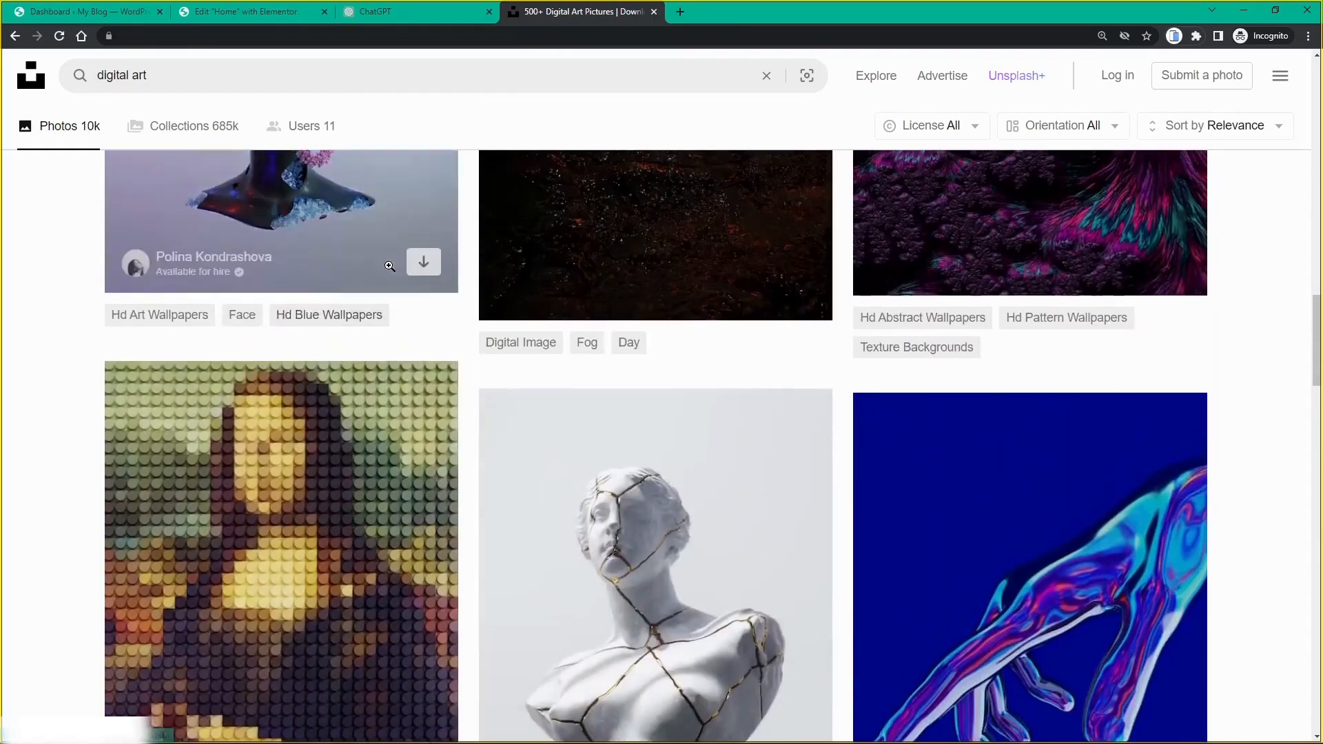
scroll(389, 266, up, 10)
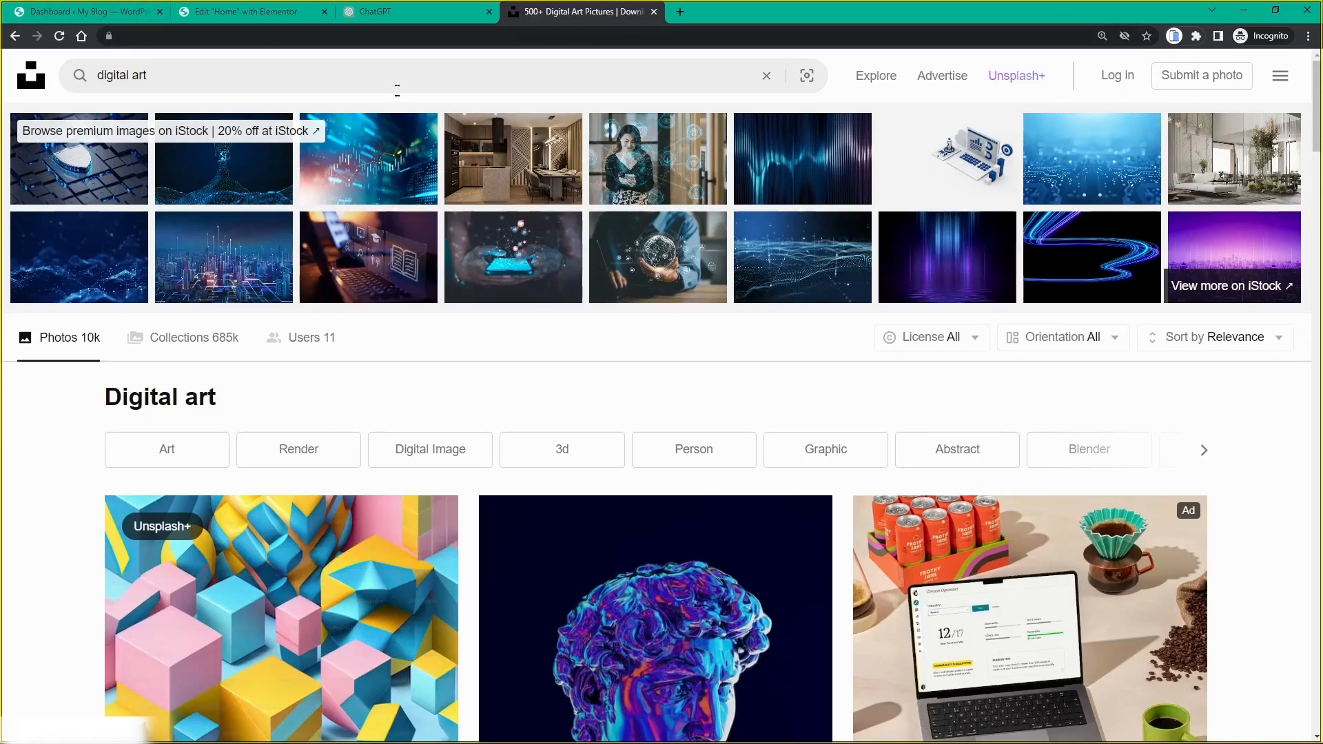
Step: Go back to ChatGPT's first description reply and copy the sentence beginning 'Discover a captivating collection'
click(403, 15)
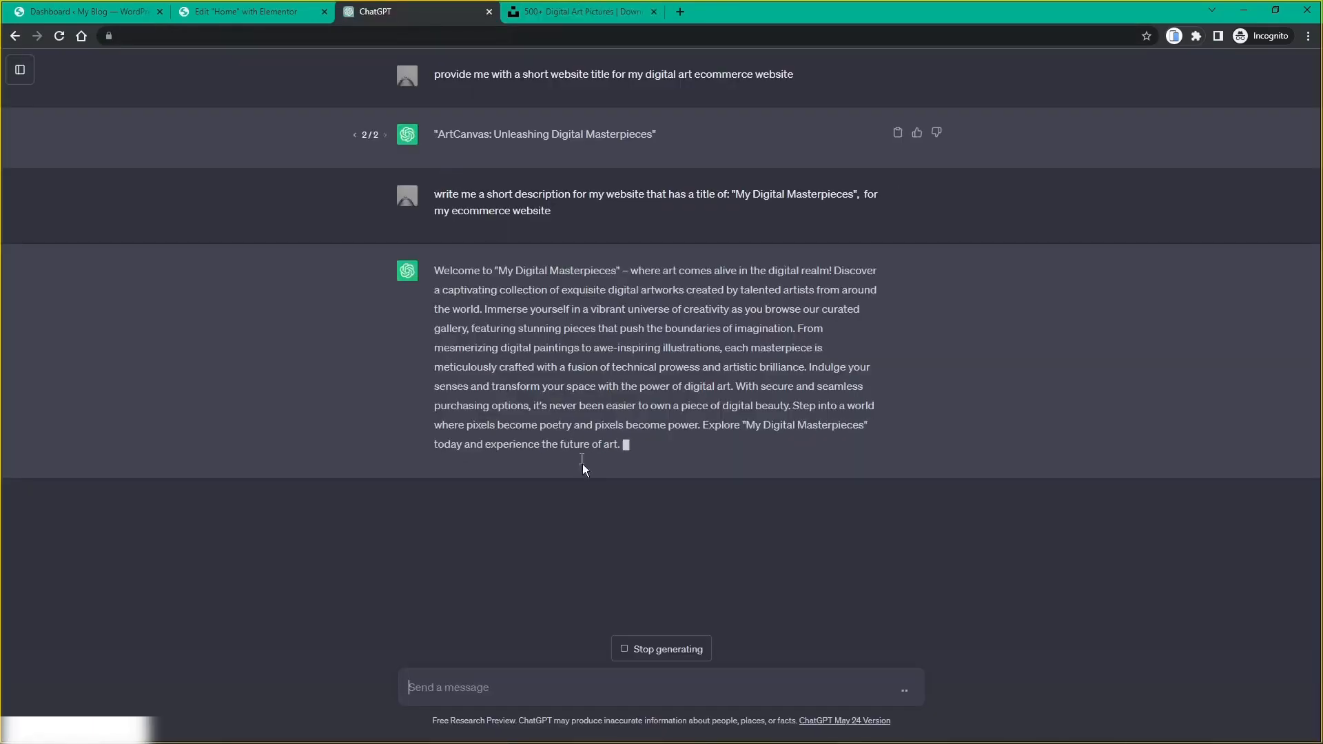
click(655, 657)
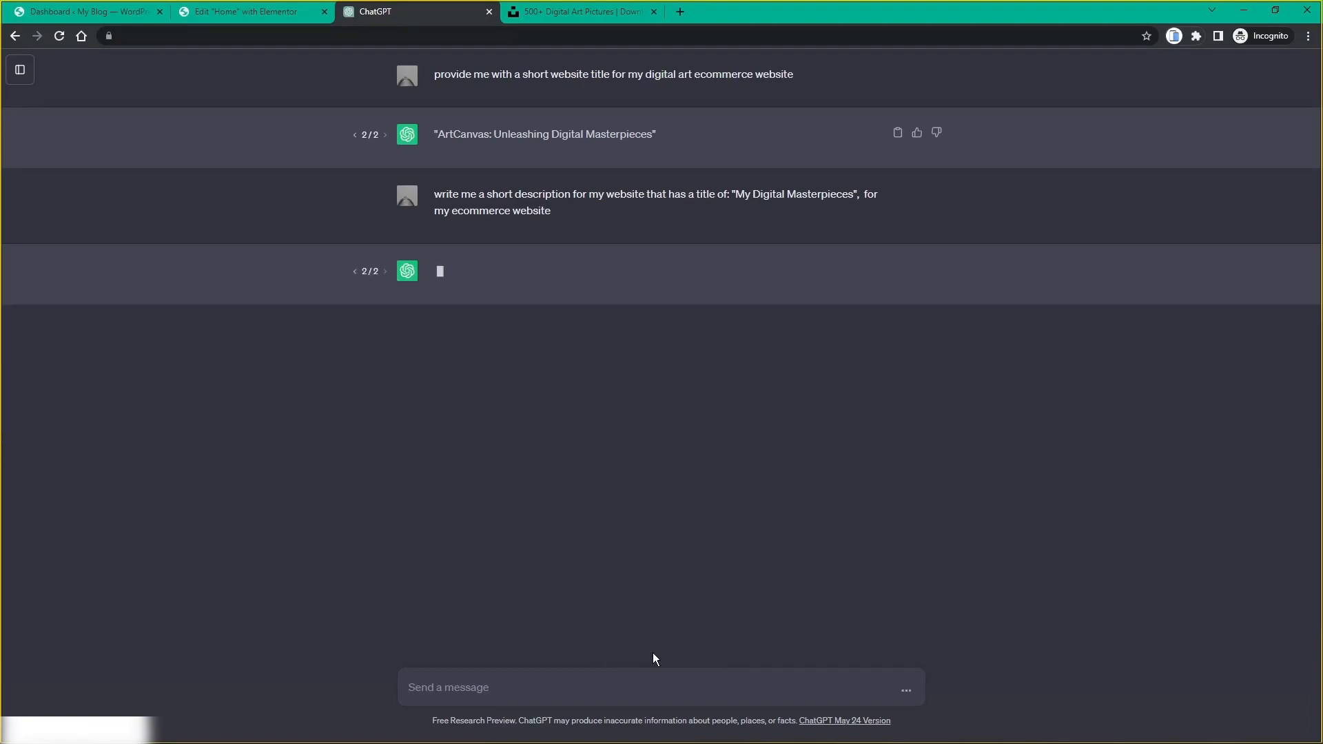
click(356, 272)
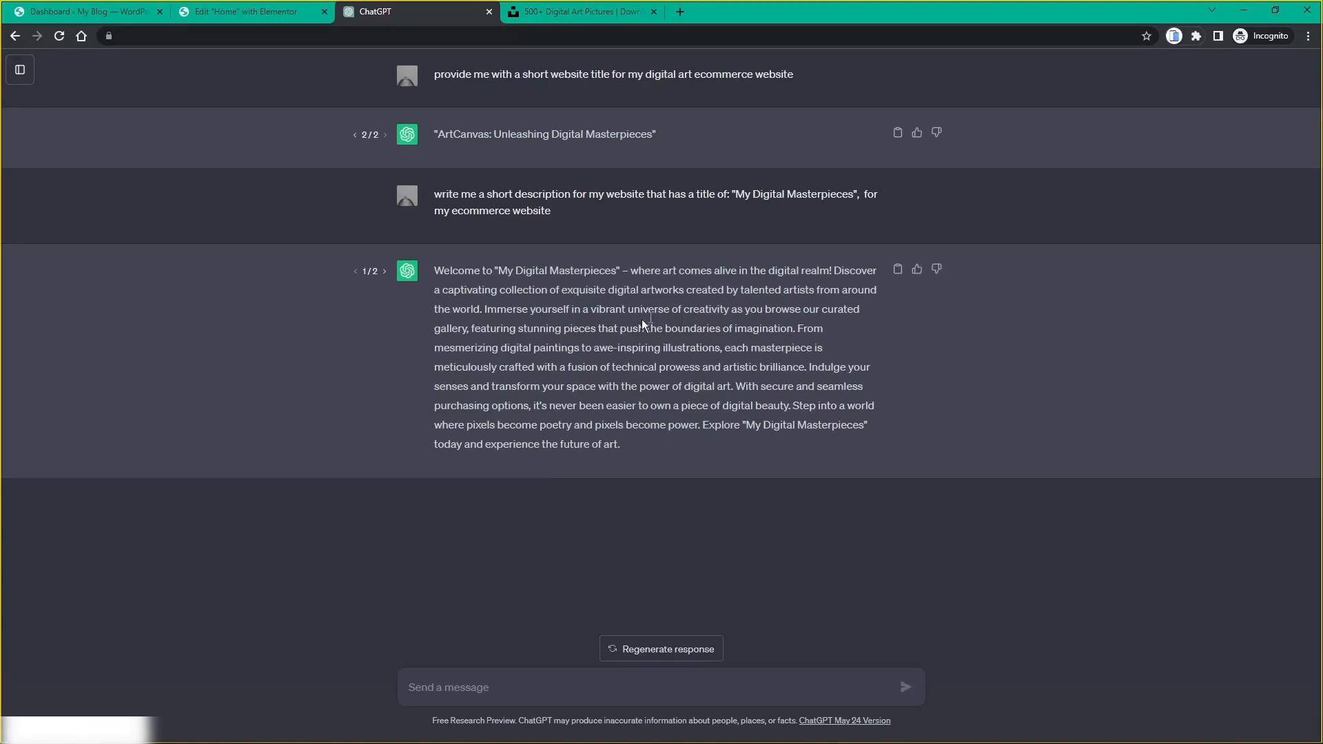
key(ctrl+plus)
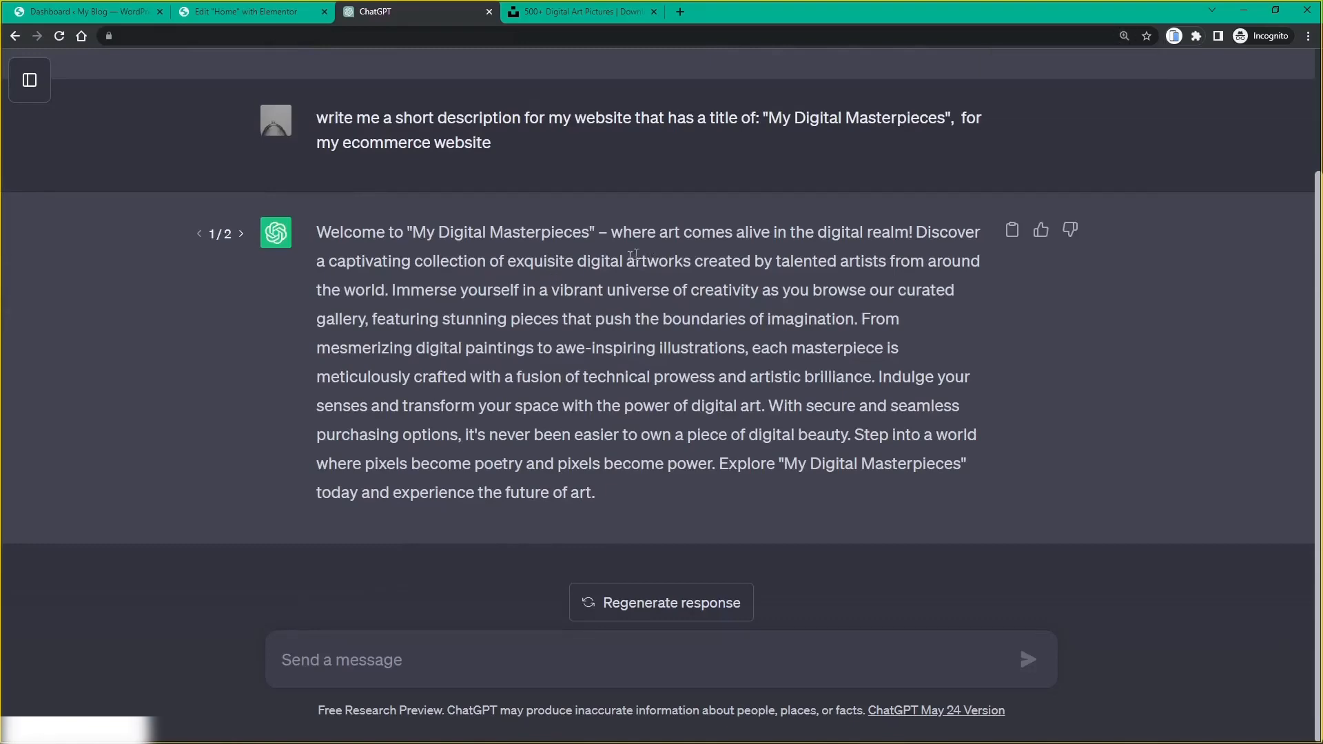
click(272, 21)
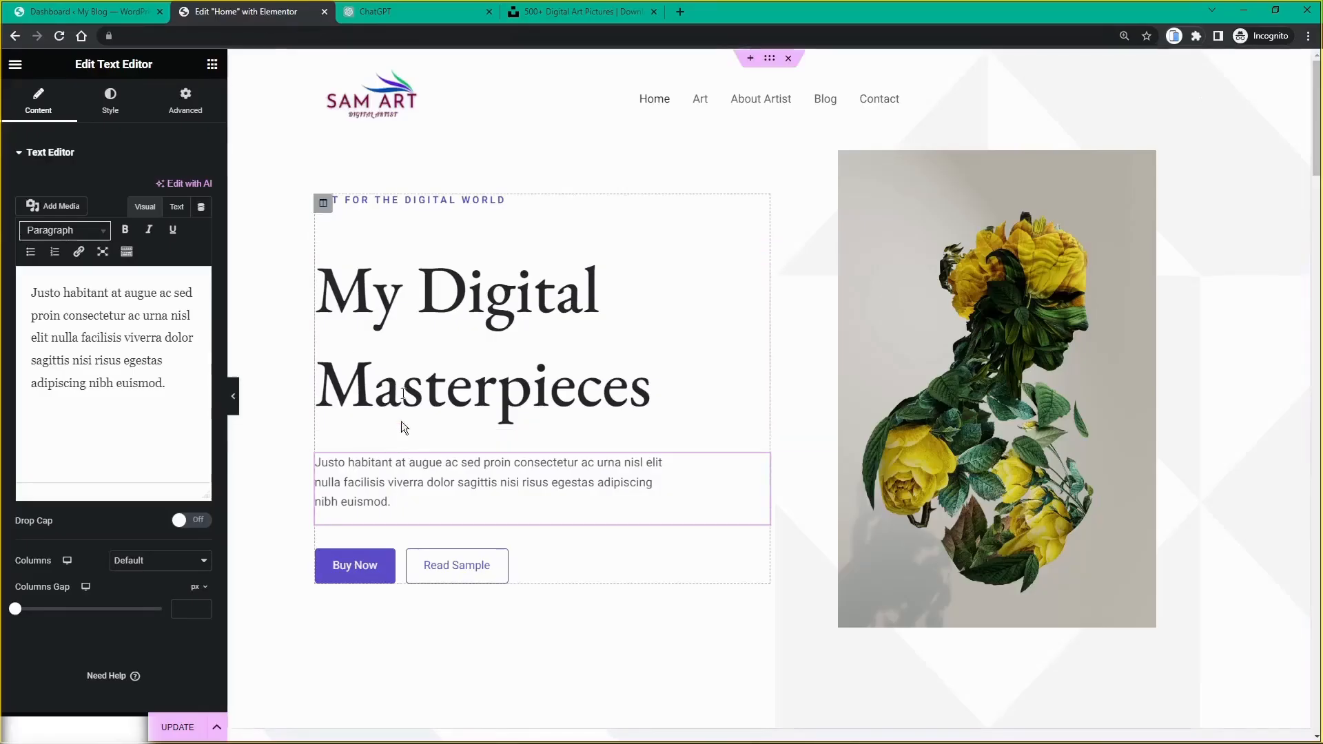
click(401, 18)
click(288, 19)
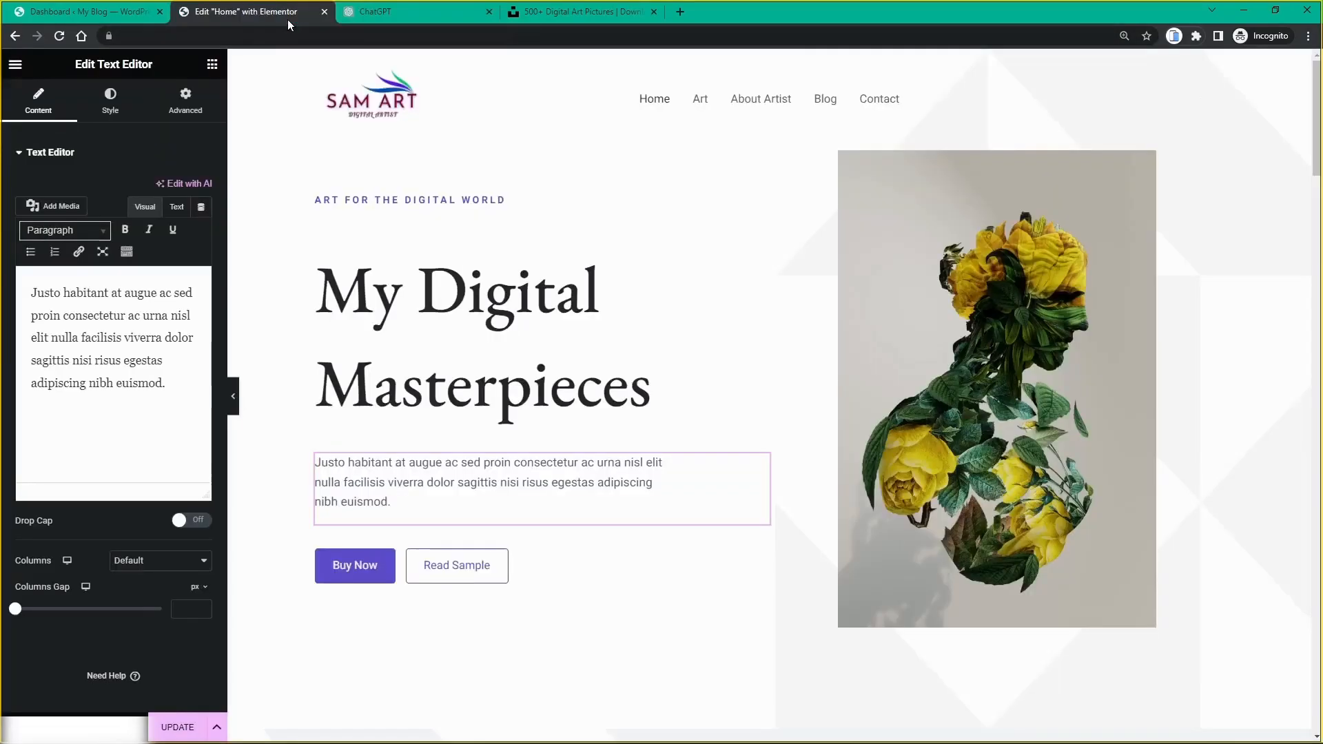
click(401, 12)
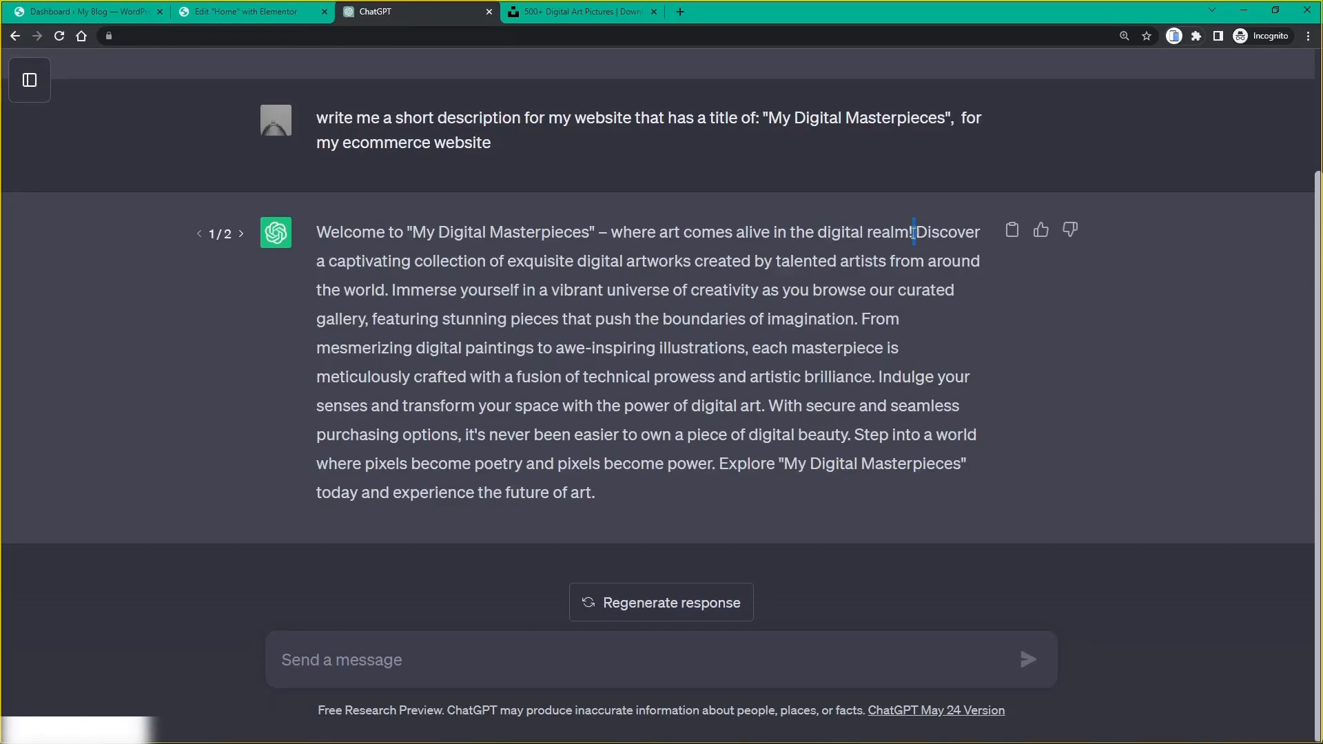
drag(916, 232, 390, 290)
key(ctrl+c)
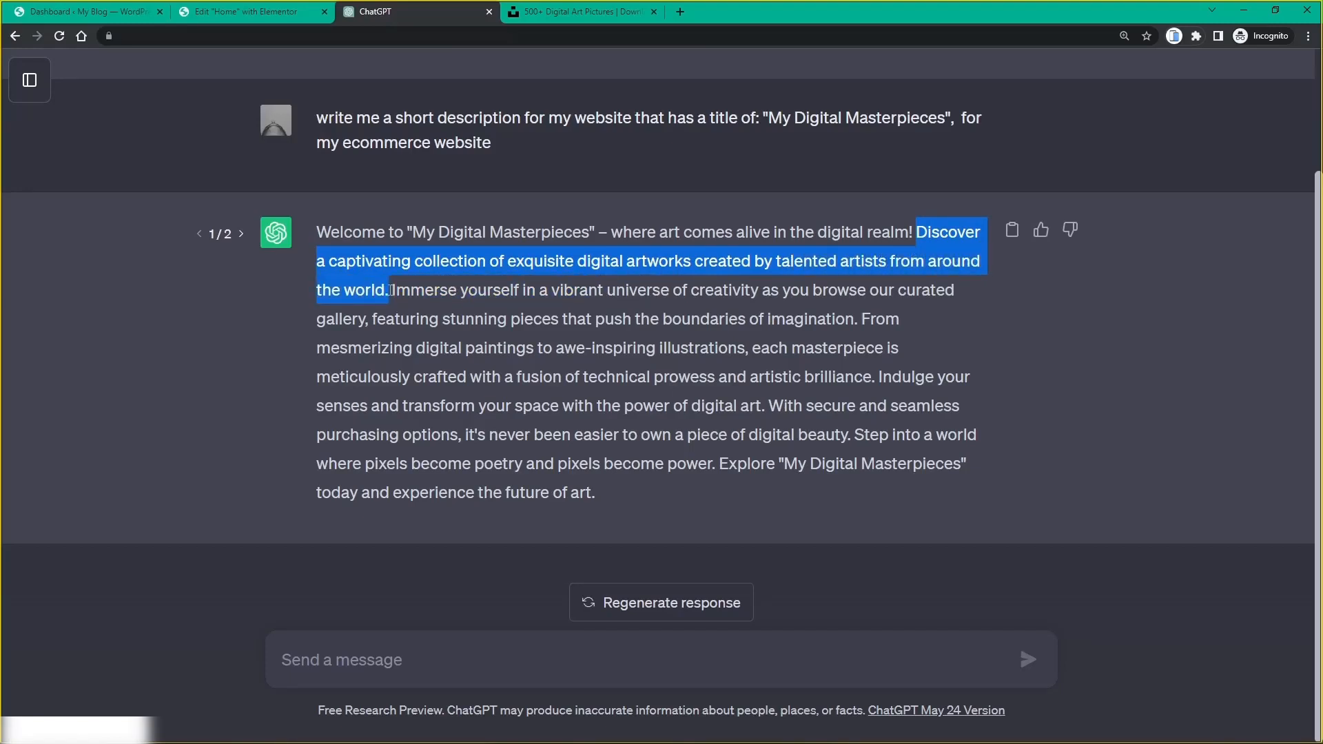
click(270, 19)
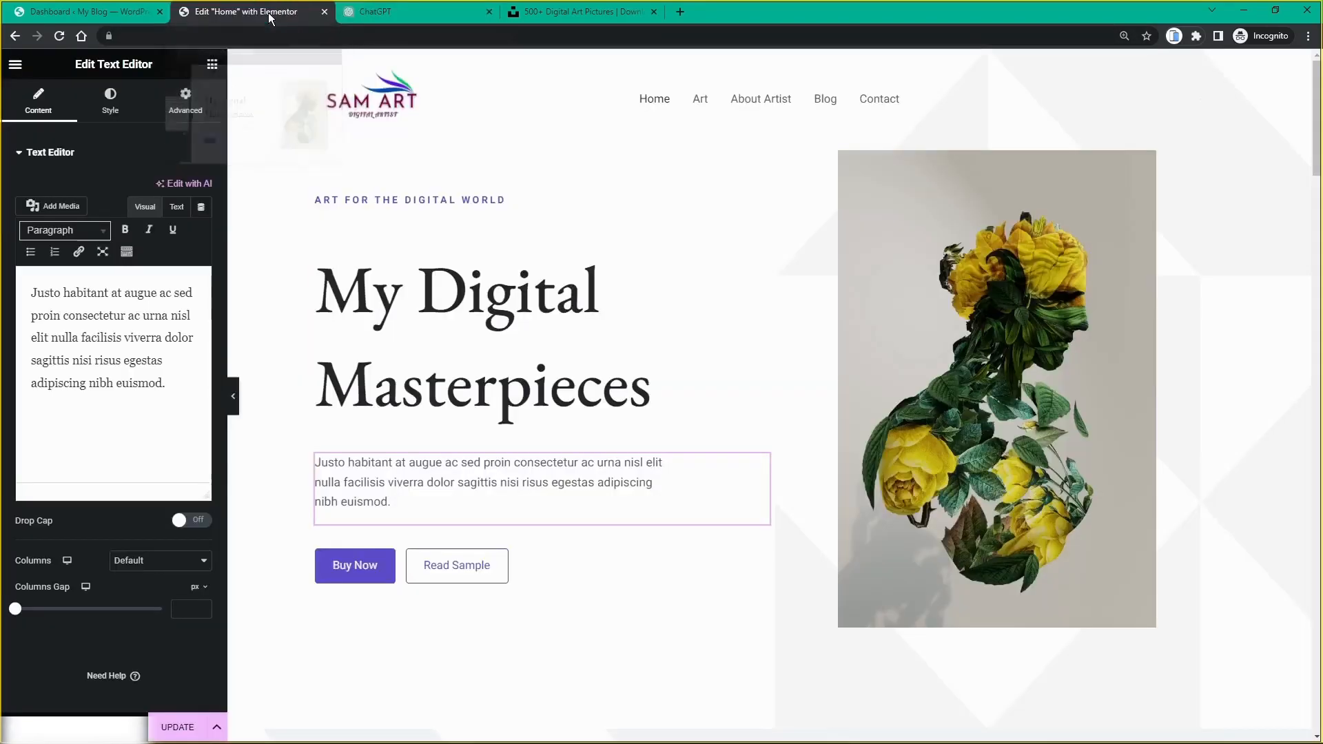
Step: Replace the Lorem placeholder with the copied sentence, ending it 'created by myself for visitors to collect and enjoy'
drag(164, 384, 32, 288)
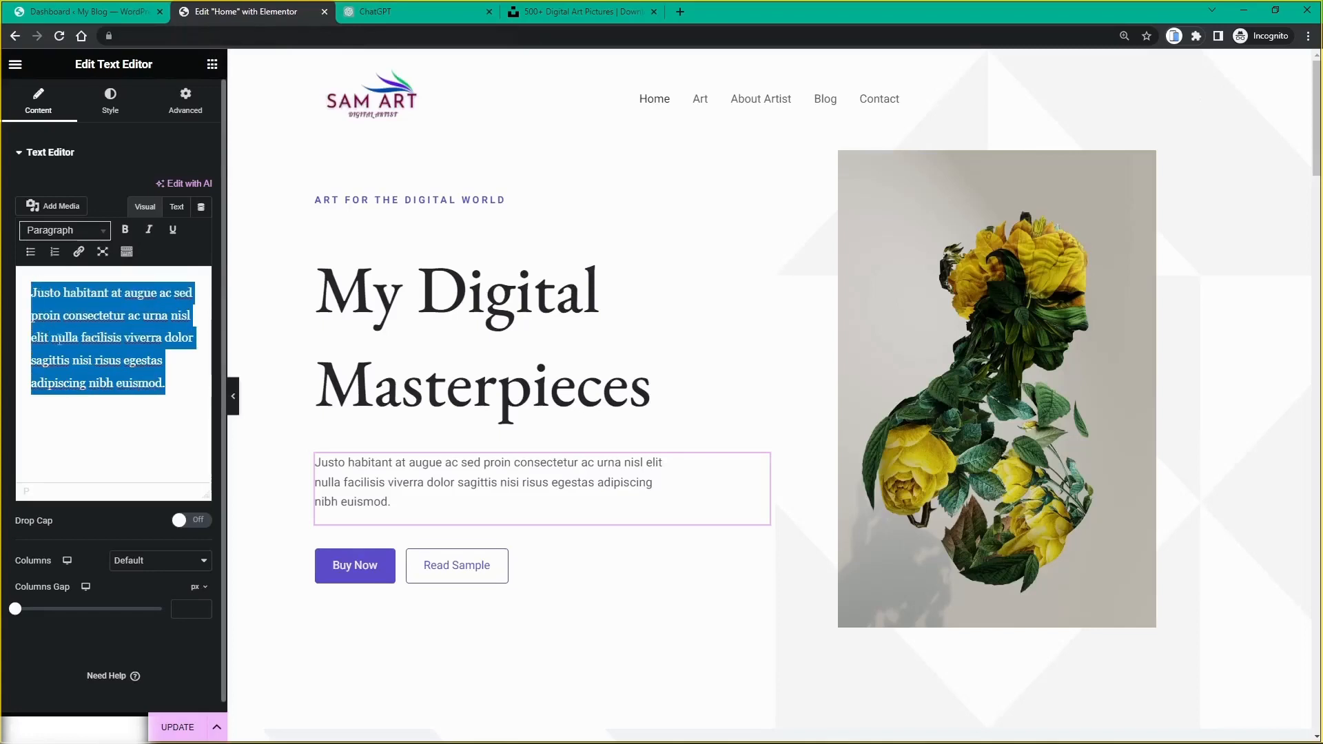
key(ctrl+v)
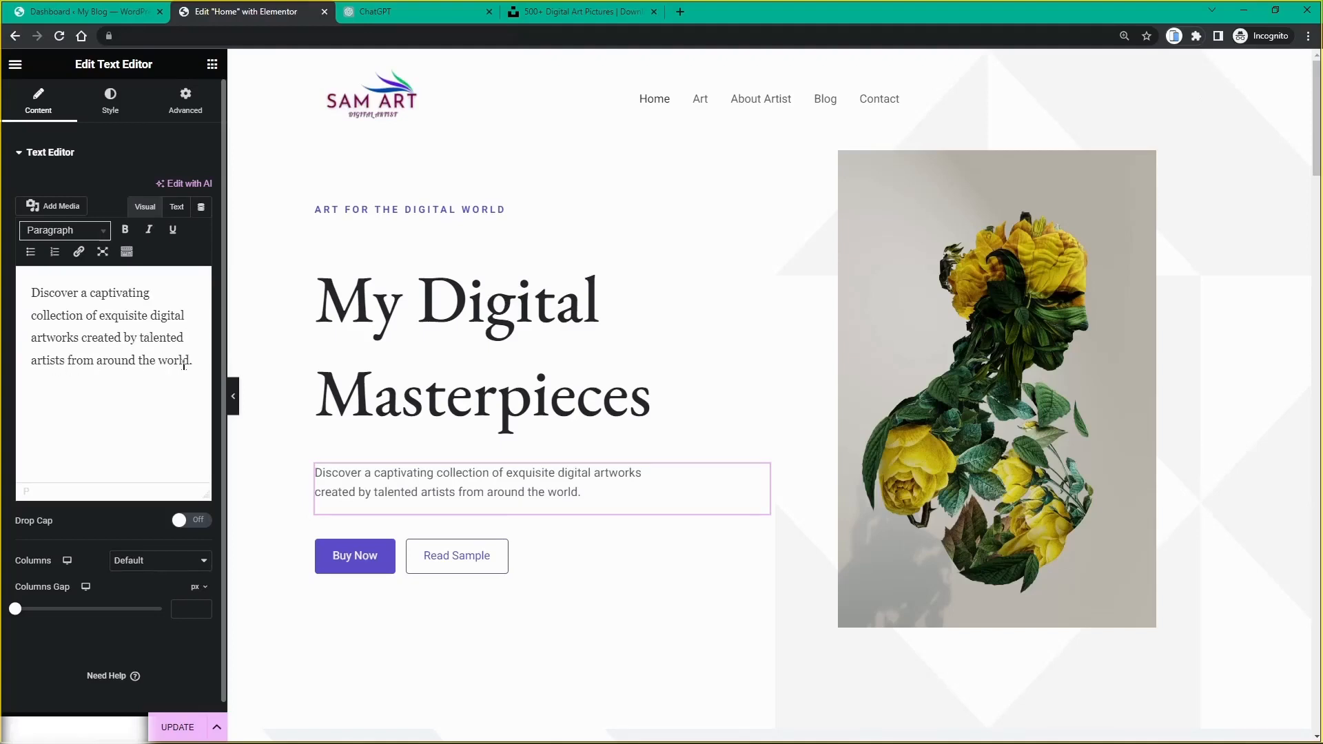
drag(189, 360, 141, 343)
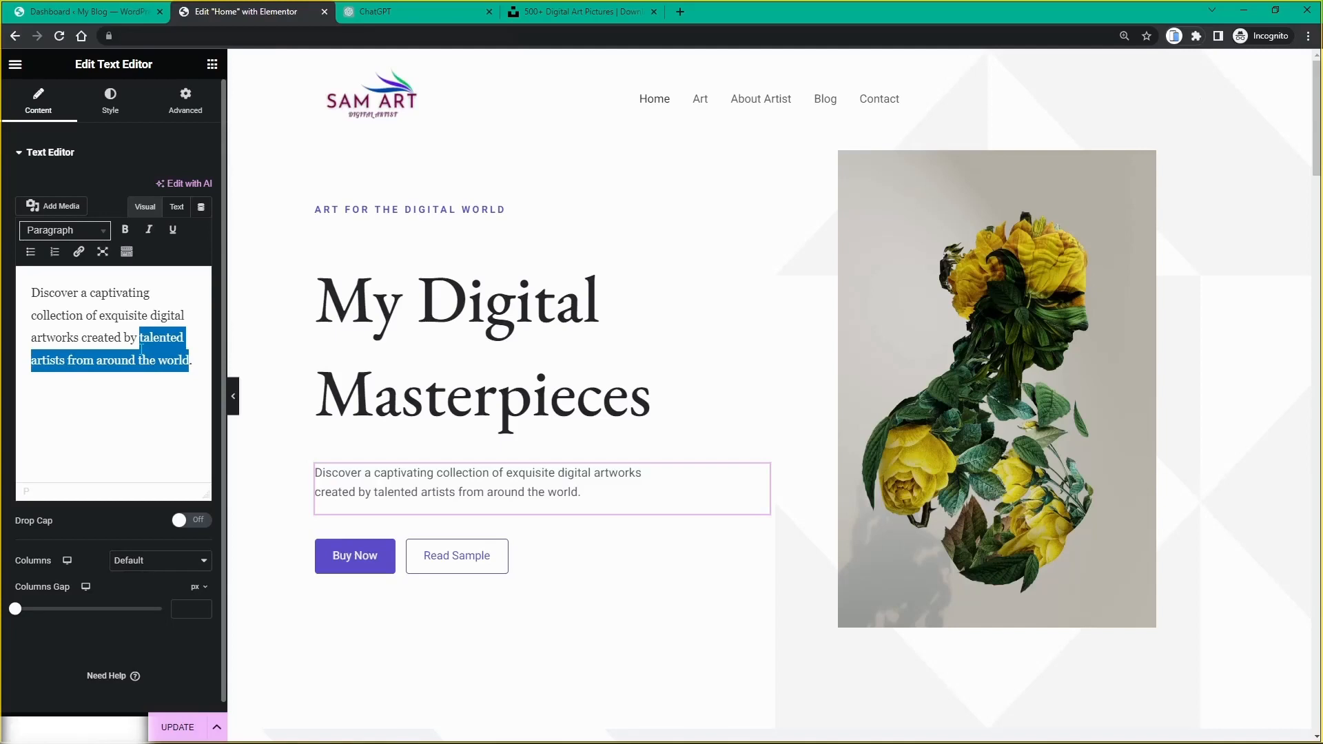
text(myse)
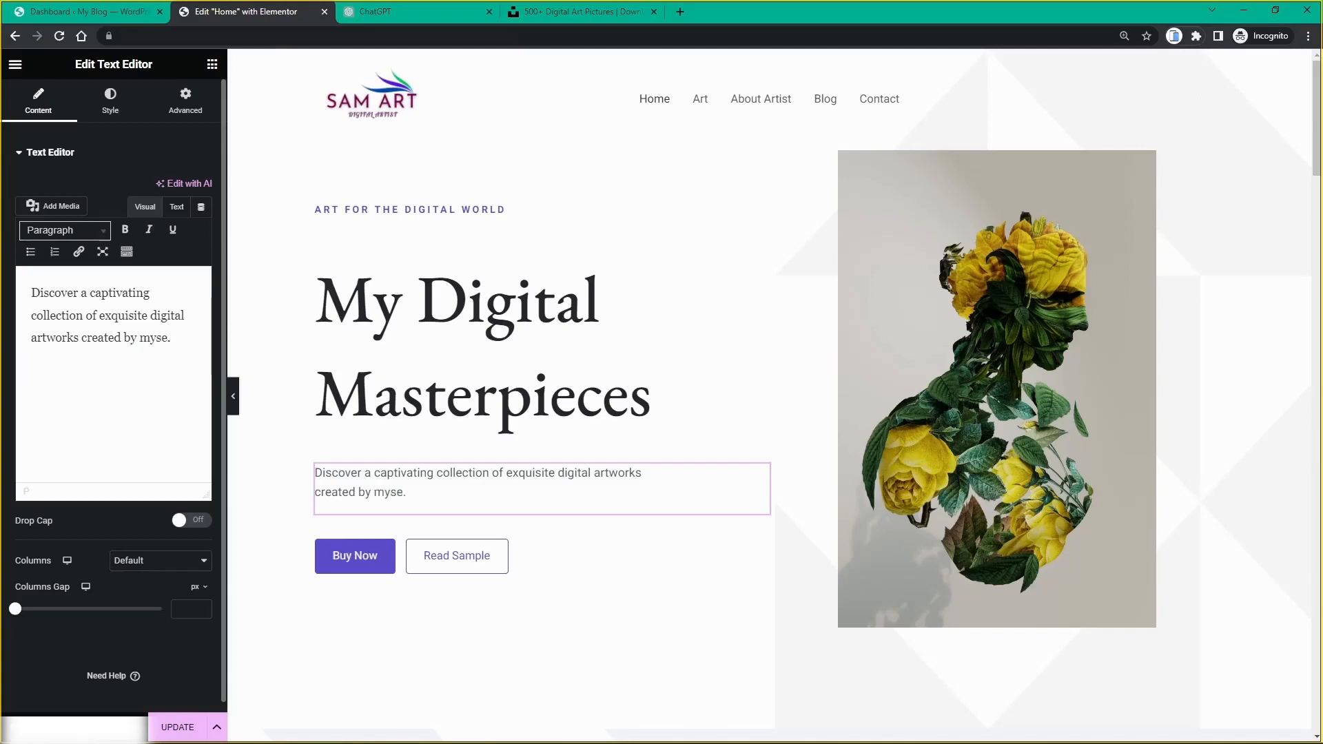
text(lf for o)
key(BackSpace)
text(users)
key(BackSpace)
key(BackSpace)
key(BackSpace)
key(BackSpace)
key(BackSpace)
key(BackSpace)
key(BackSpace)
text(visitors)
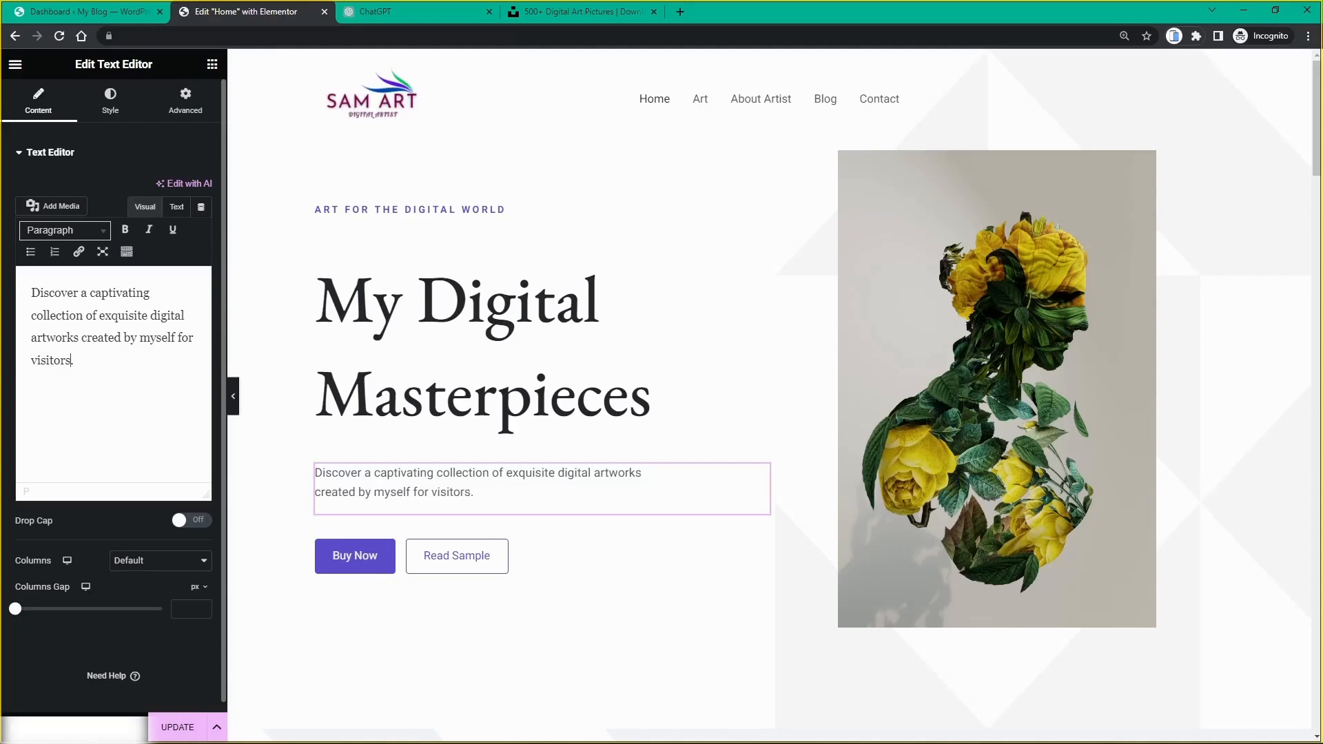
text( to collect and enjoy)
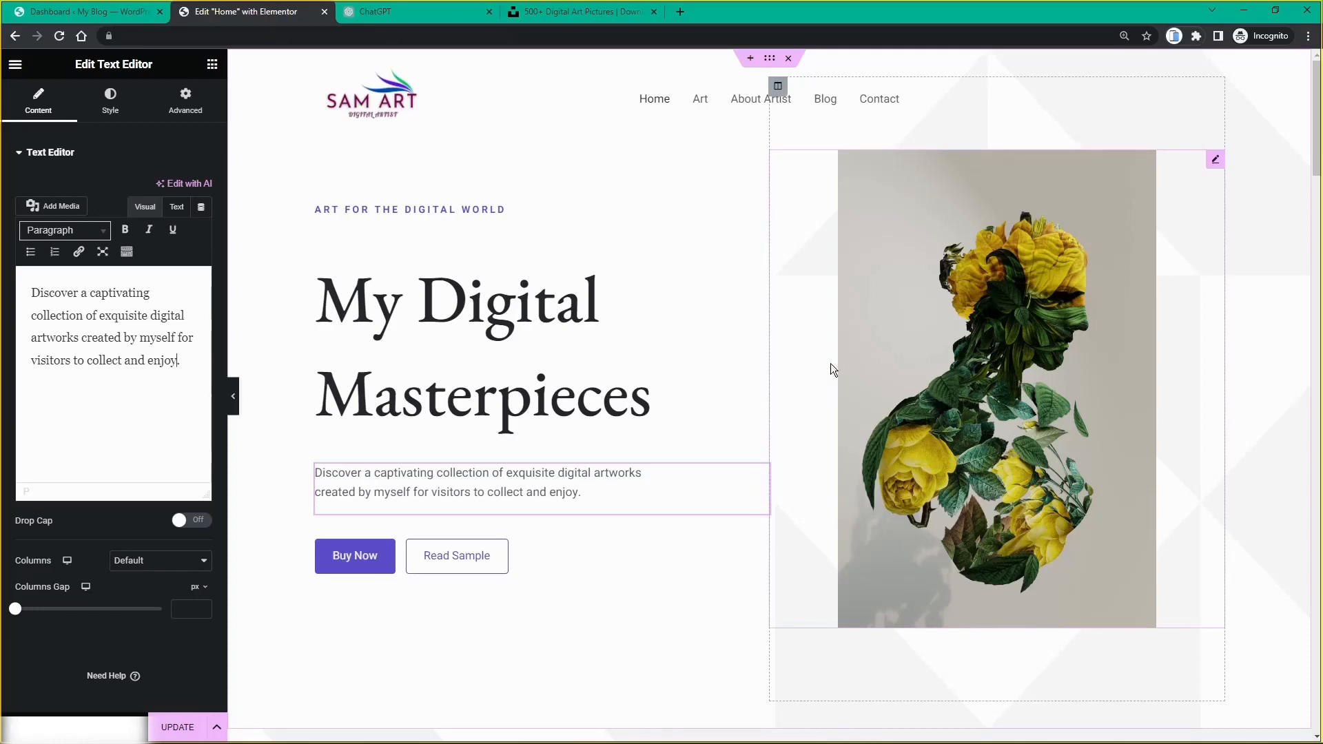
Step: Review the Buy Now button's settings, then open the Read Sample button's Edit Button panel
scroll(389, 469, down, 1)
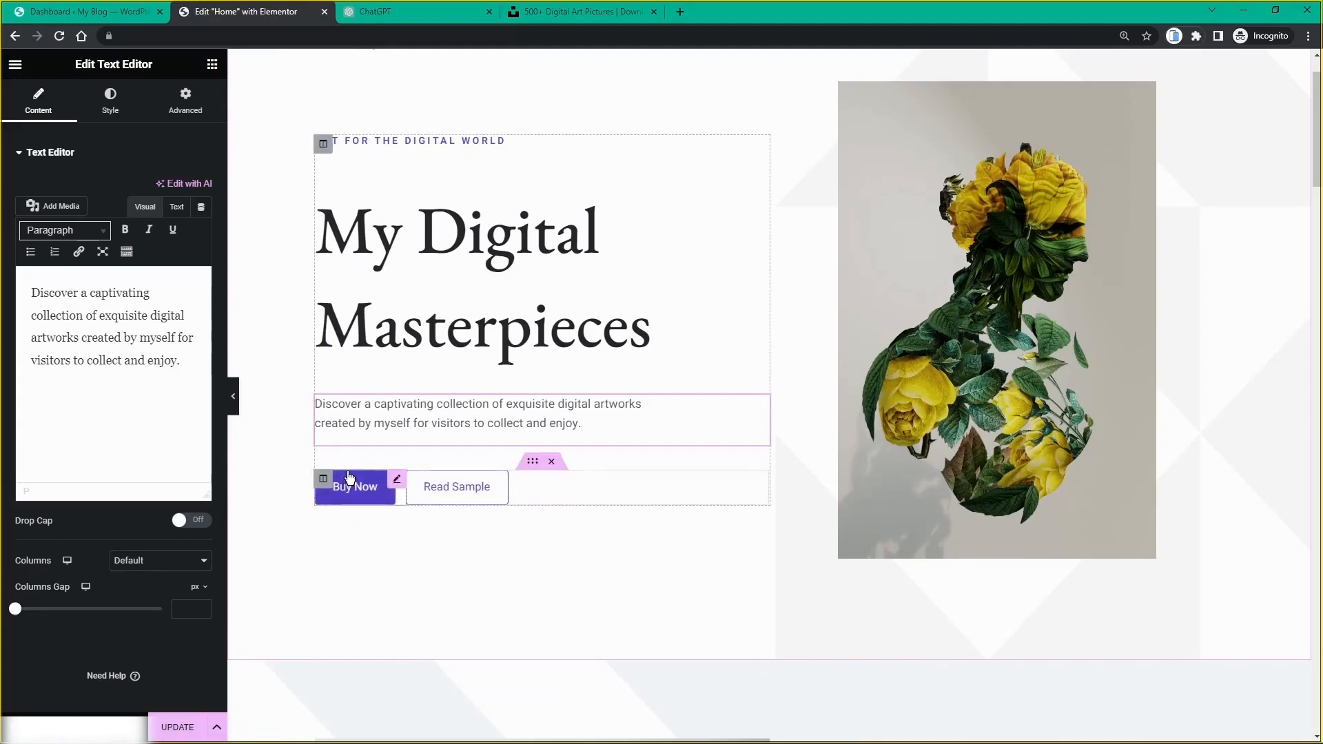
click(398, 480)
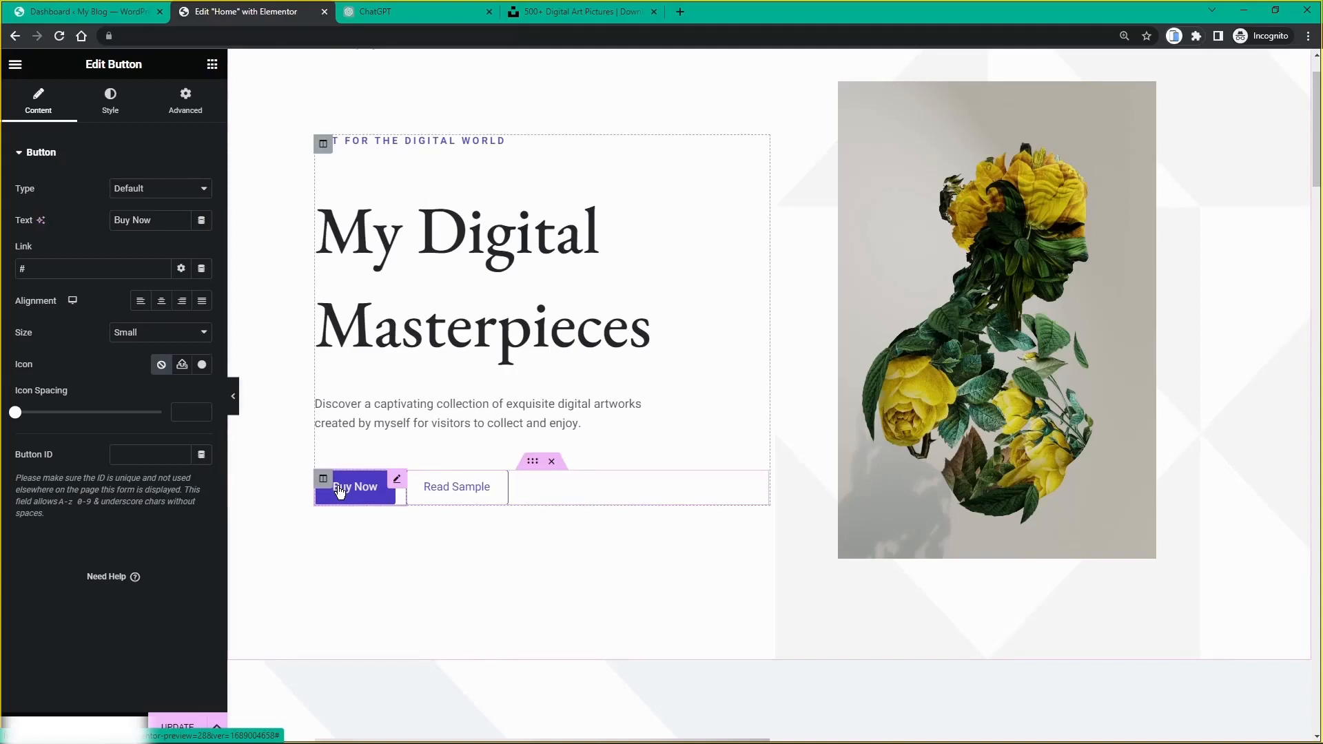
scroll(340, 491, up, 1)
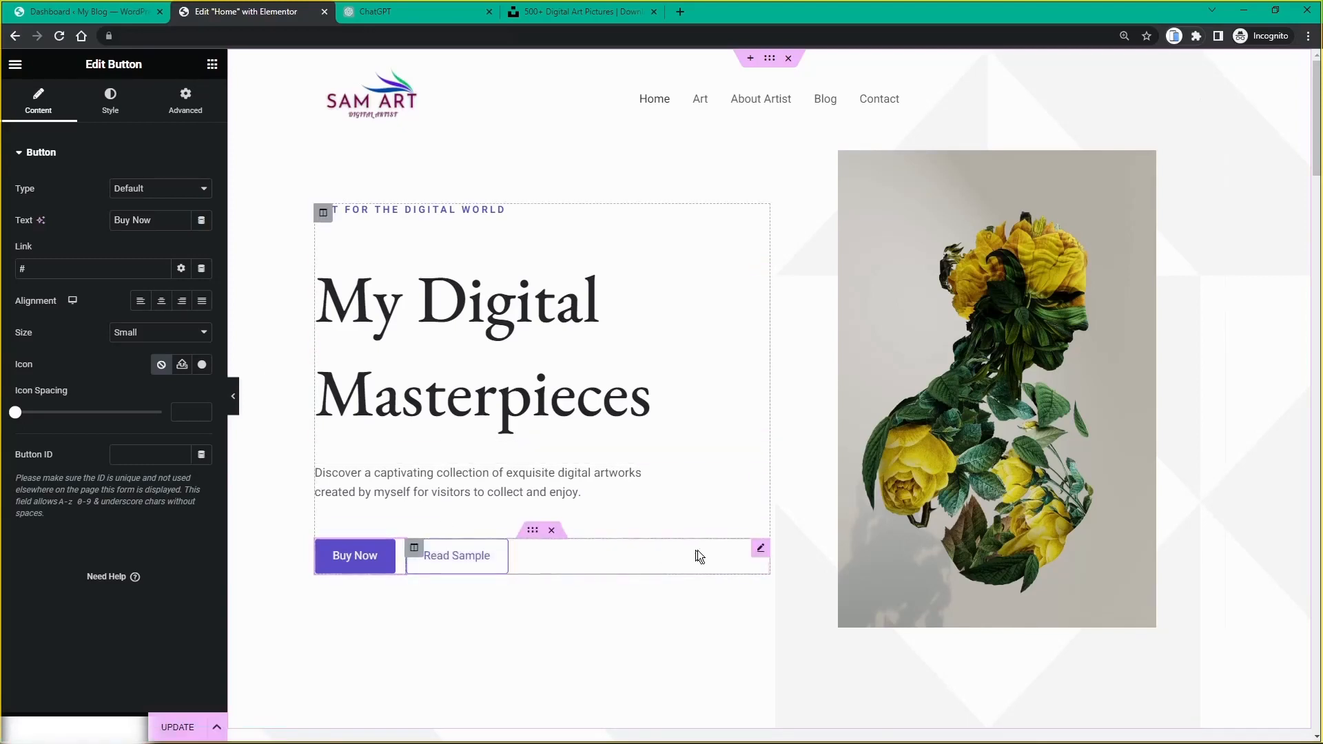
click(761, 549)
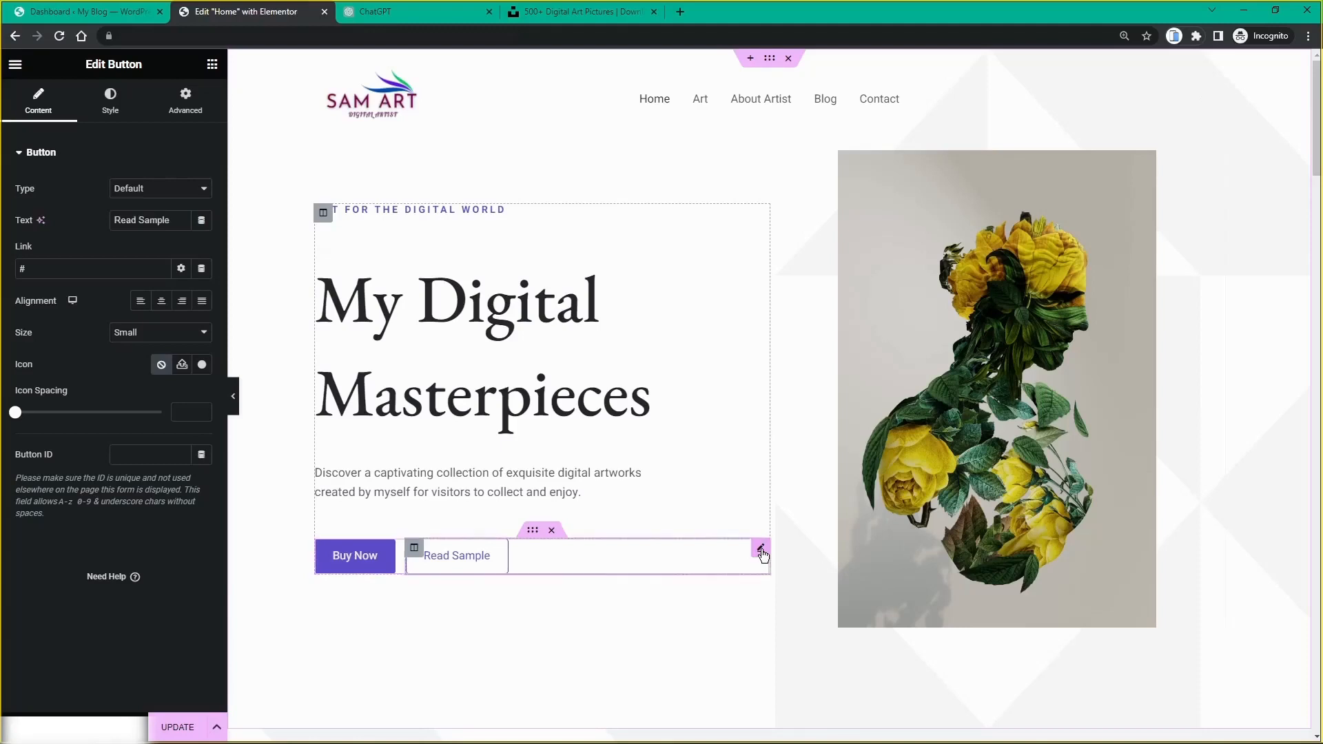
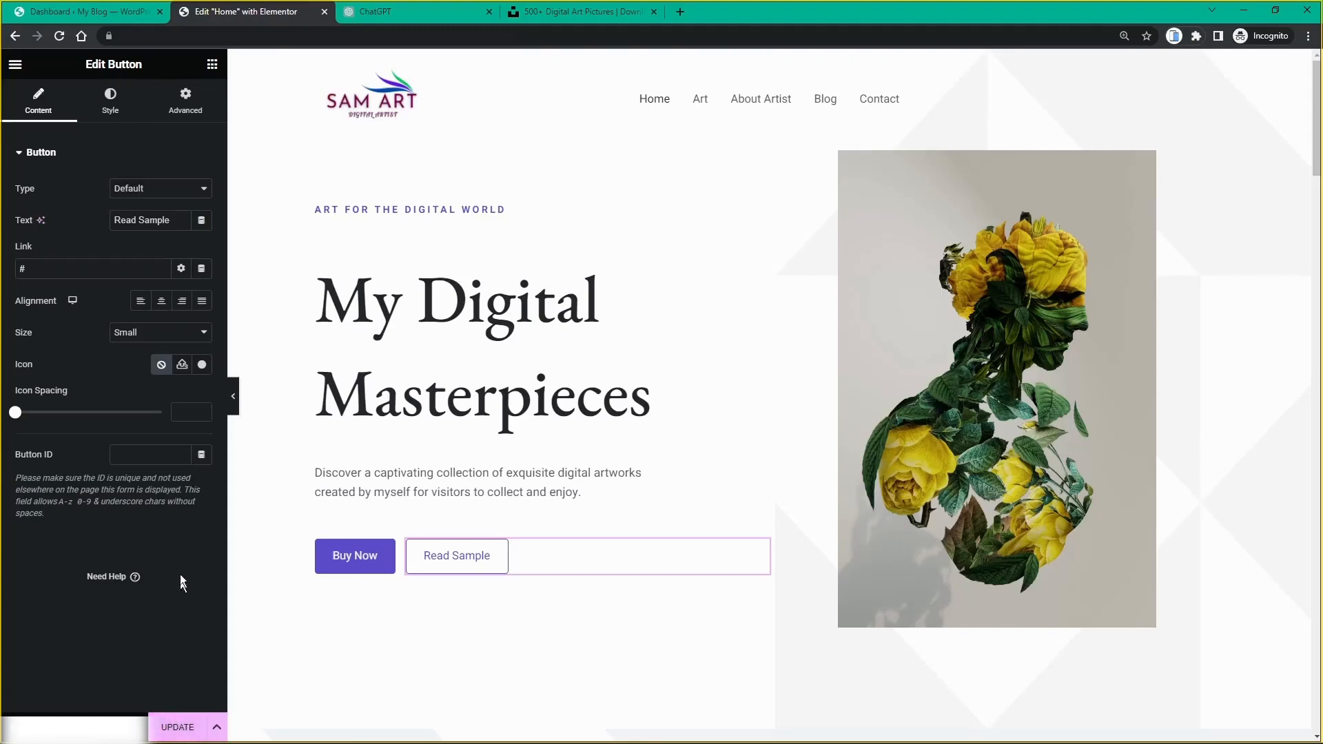
Step: Save the home page edits with Update and switch to the 'Dashboard ‹ My Blog' tab
click(178, 729)
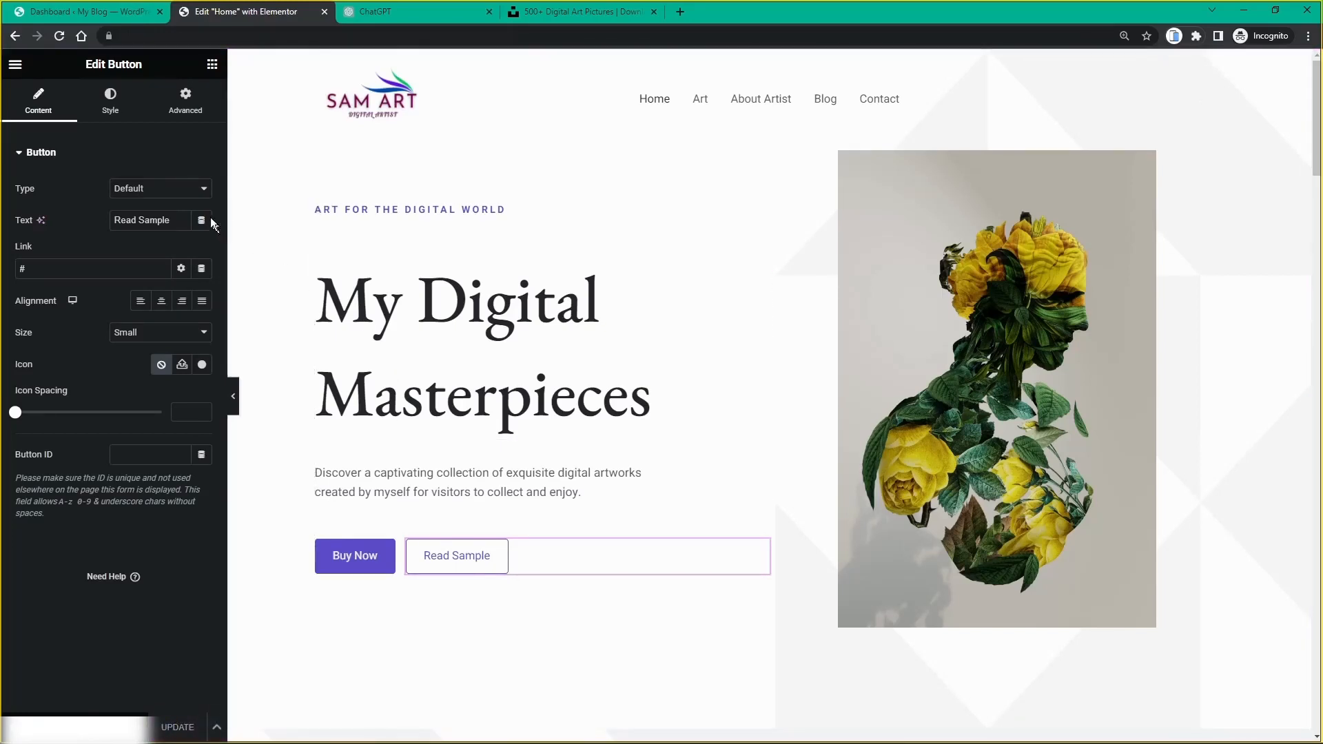
click(59, 11)
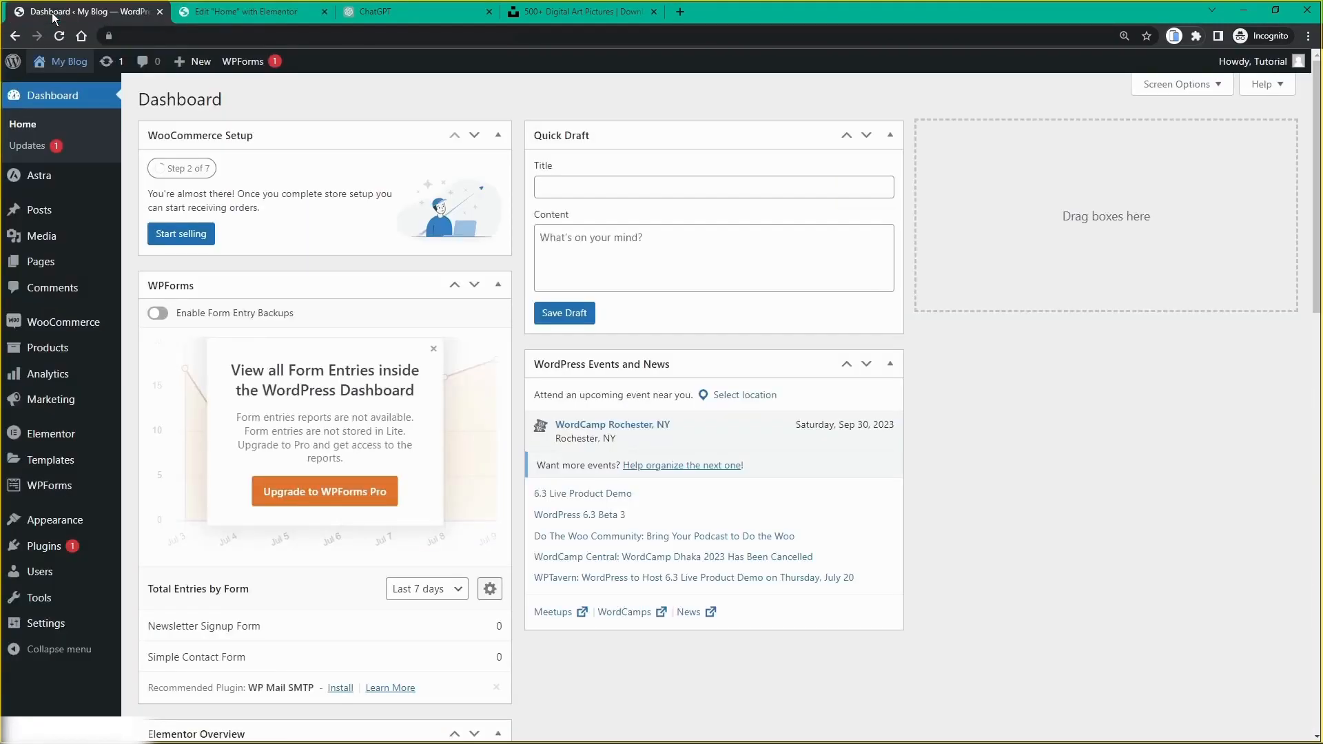
Step: Open My Blog's live front page in a new tab, review the hero and biography, then return to the editor
middle_click(67, 65)
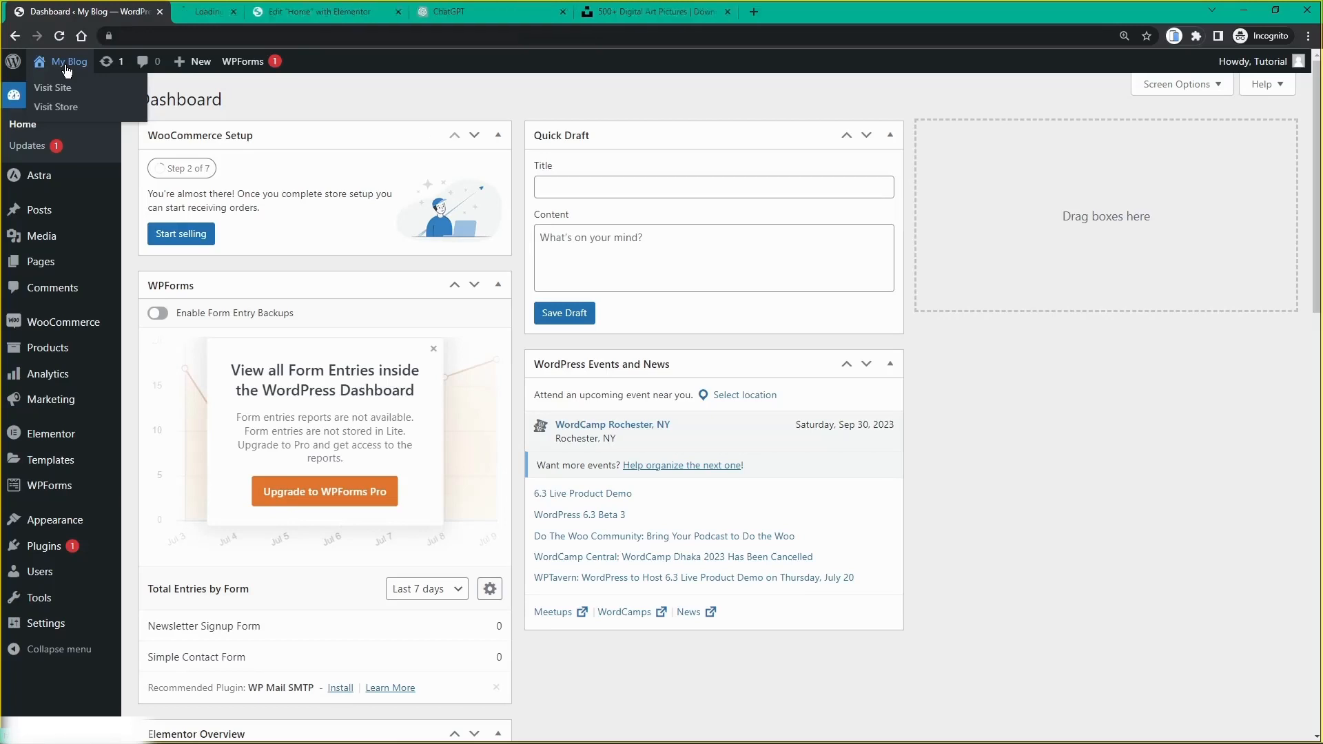
click(235, 13)
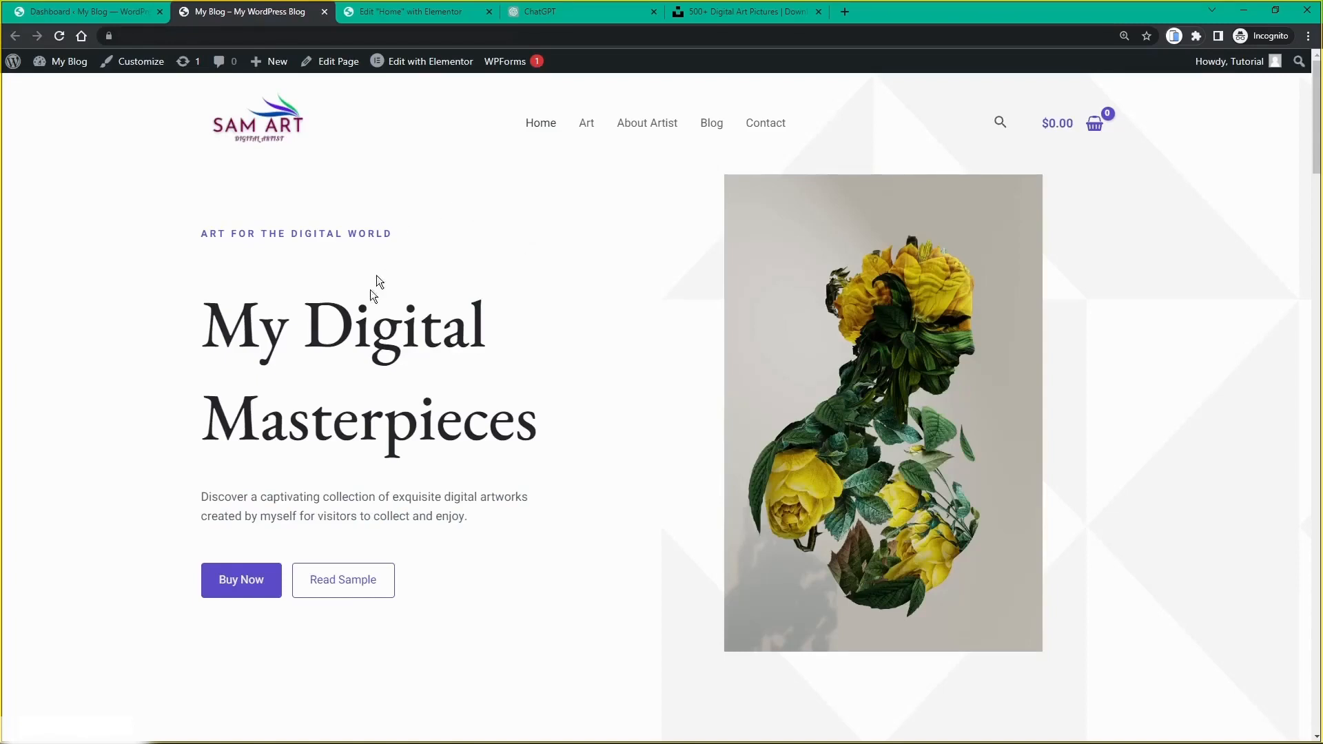
scroll(372, 286, down, 1)
scroll(345, 275, up, 1)
scroll(618, 251, down, 5)
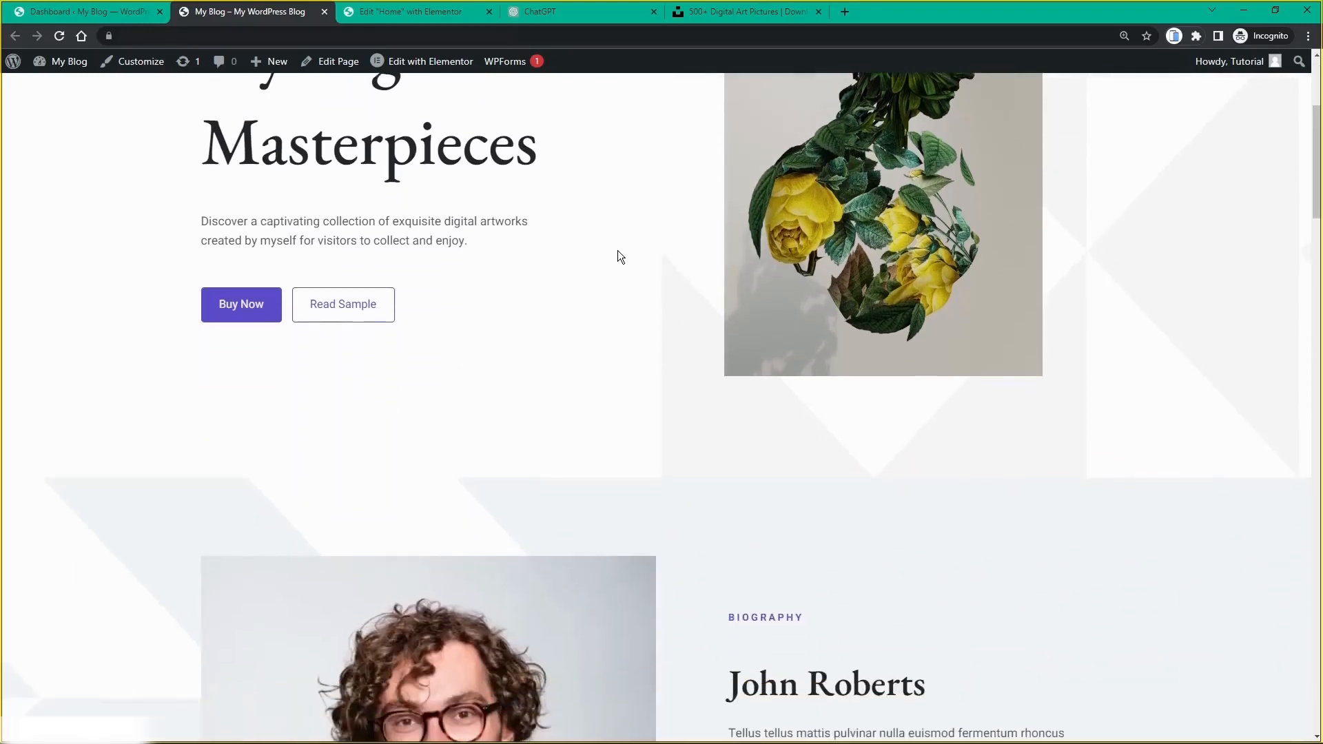
scroll(617, 250, down, 5)
scroll(617, 251, up, 2)
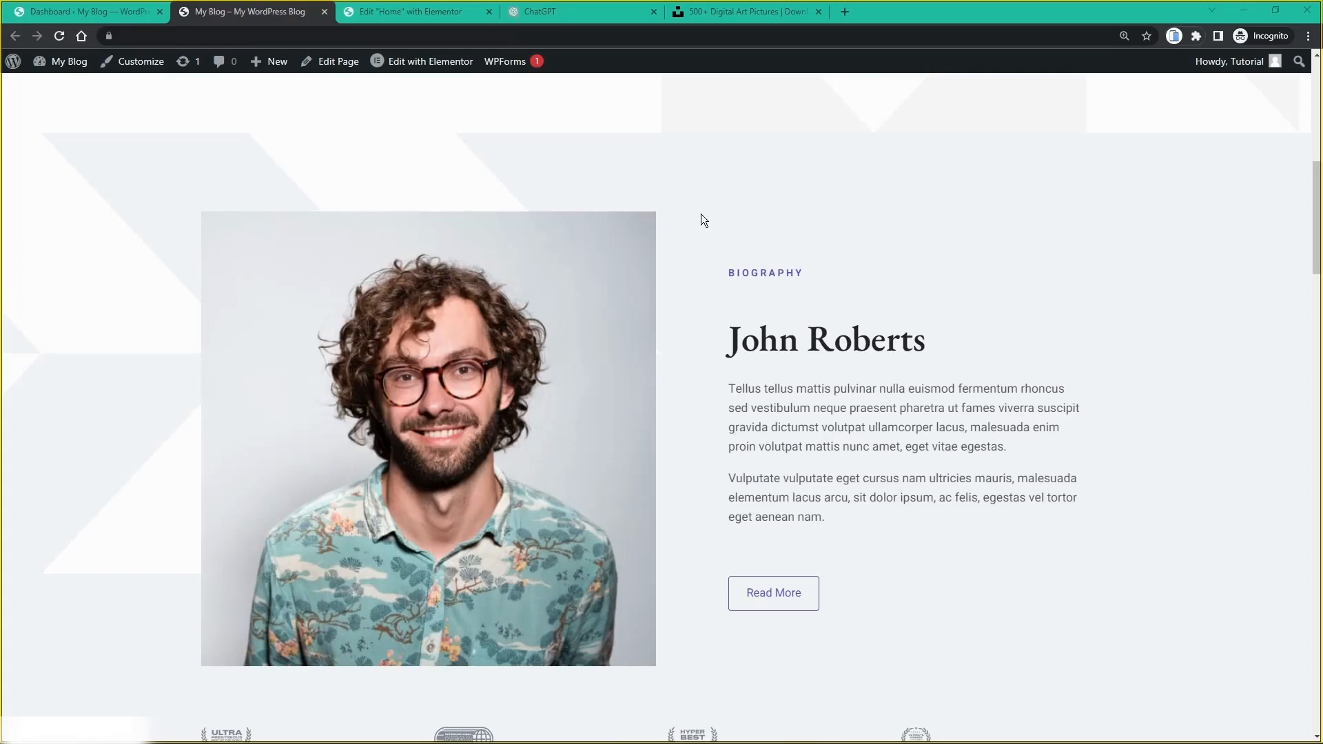
click(426, 11)
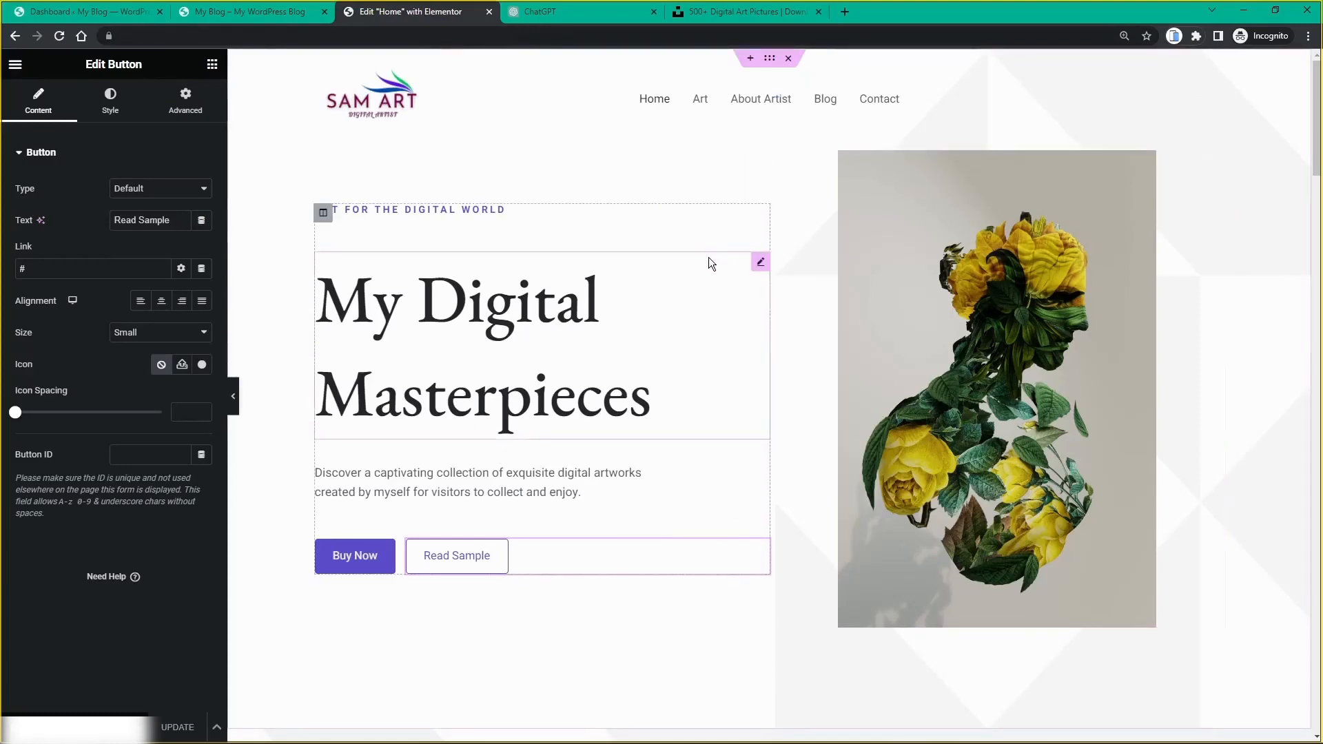
Step: Swap the biography portrait for artist.jpg (the blue bust with a brain) from the Media Library
scroll(709, 258, down, 5)
scroll(708, 258, down, 5)
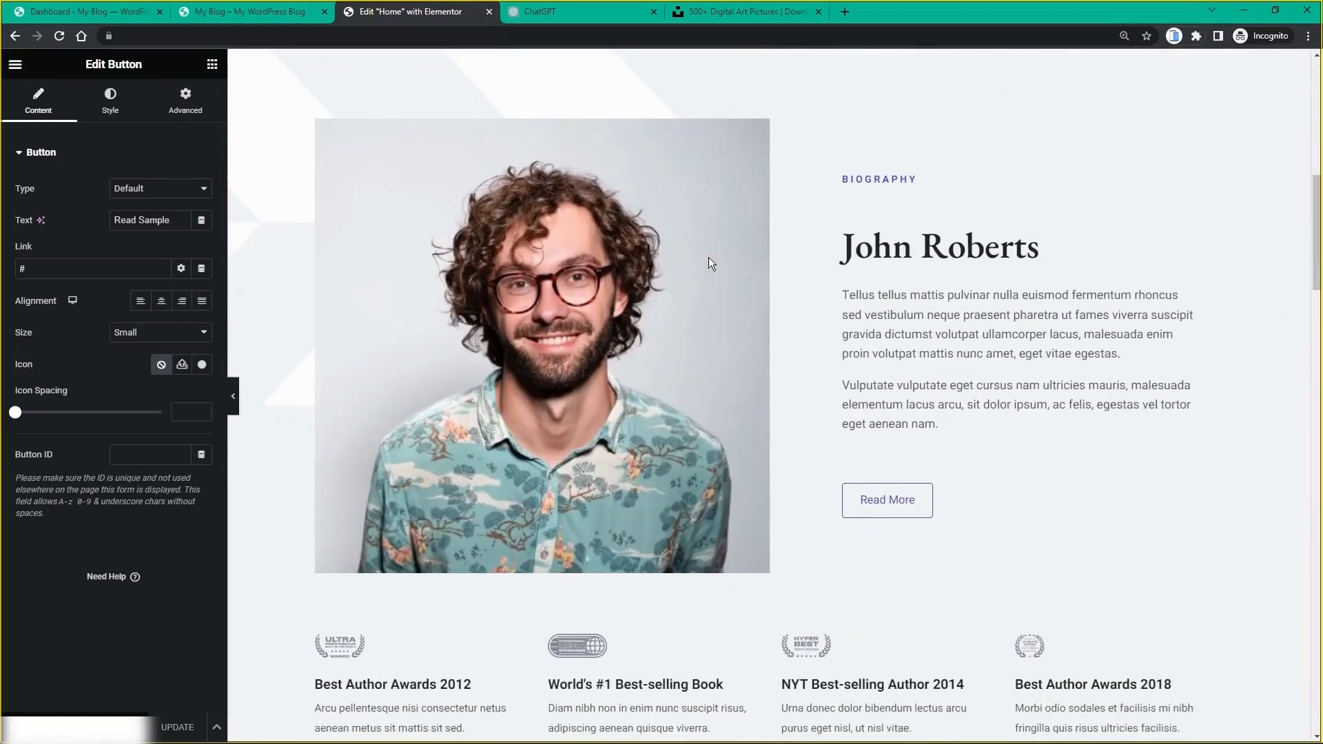
scroll(714, 262, up, 2)
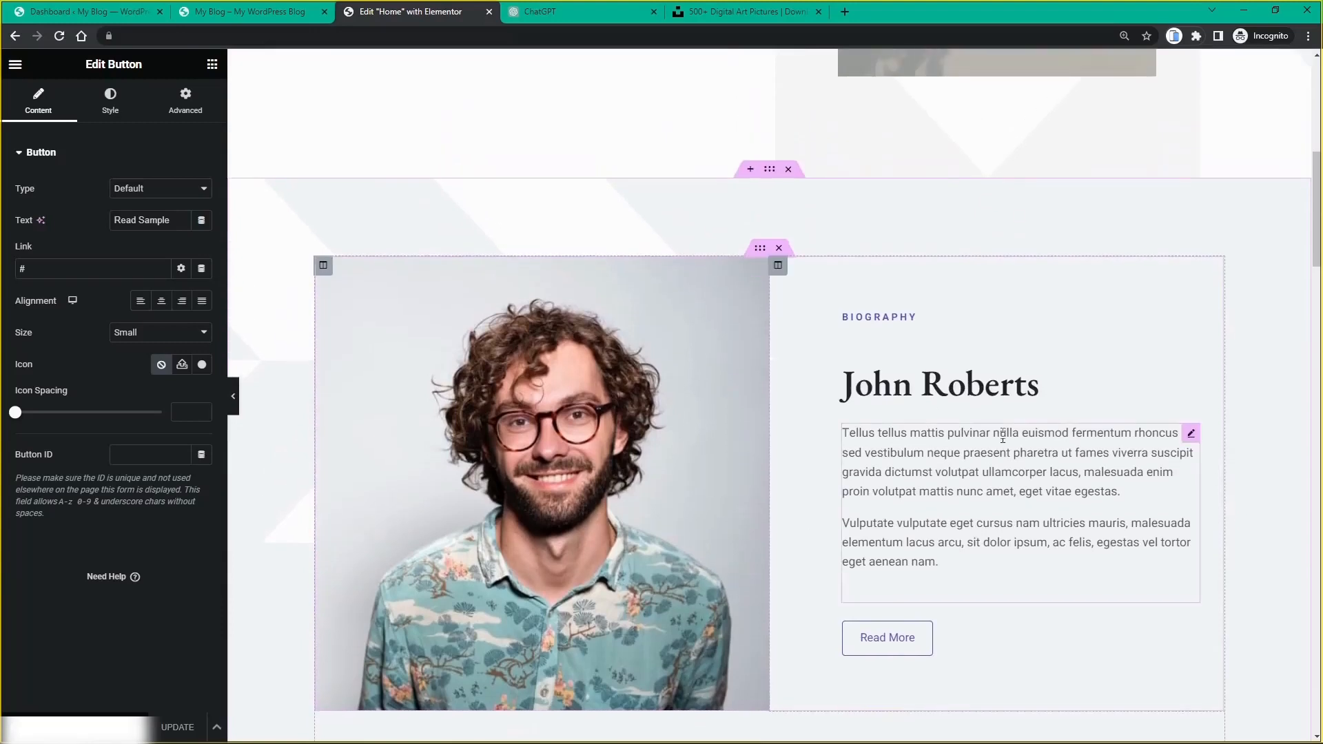
scroll(750, 233, down, 1)
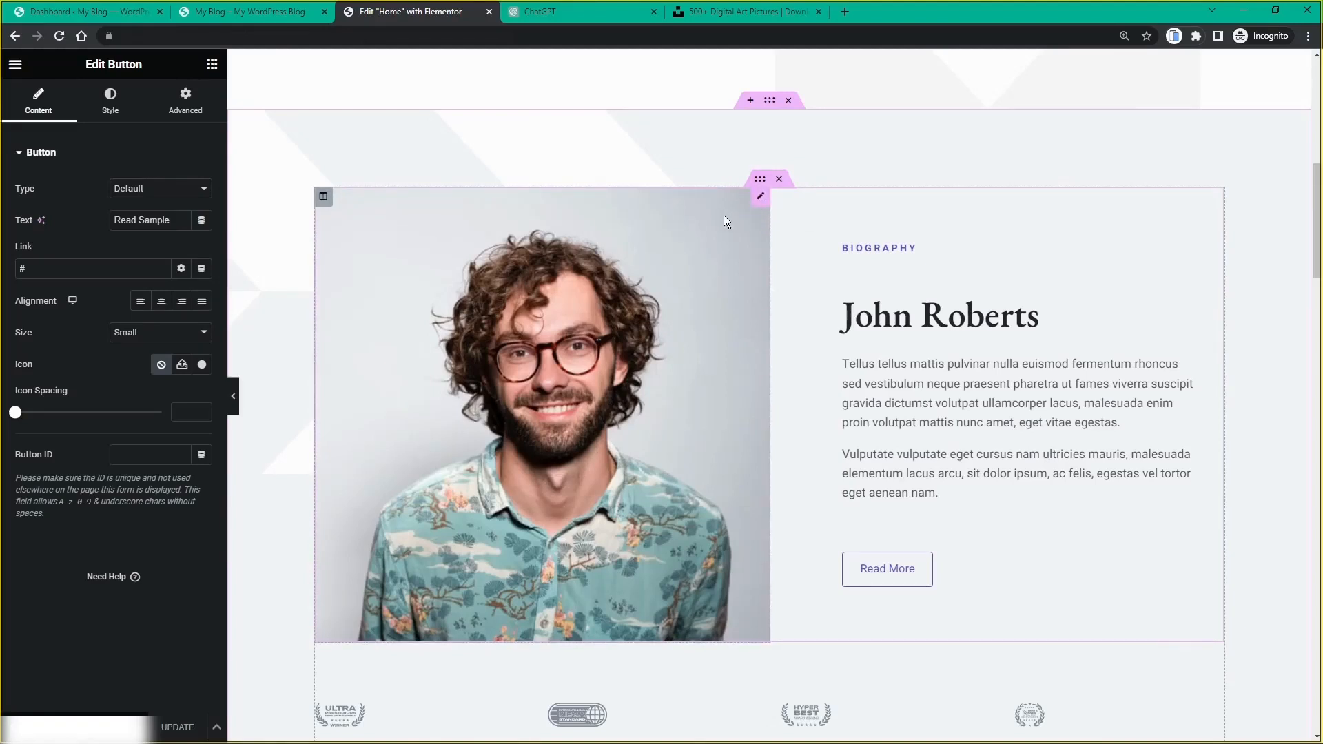
click(758, 202)
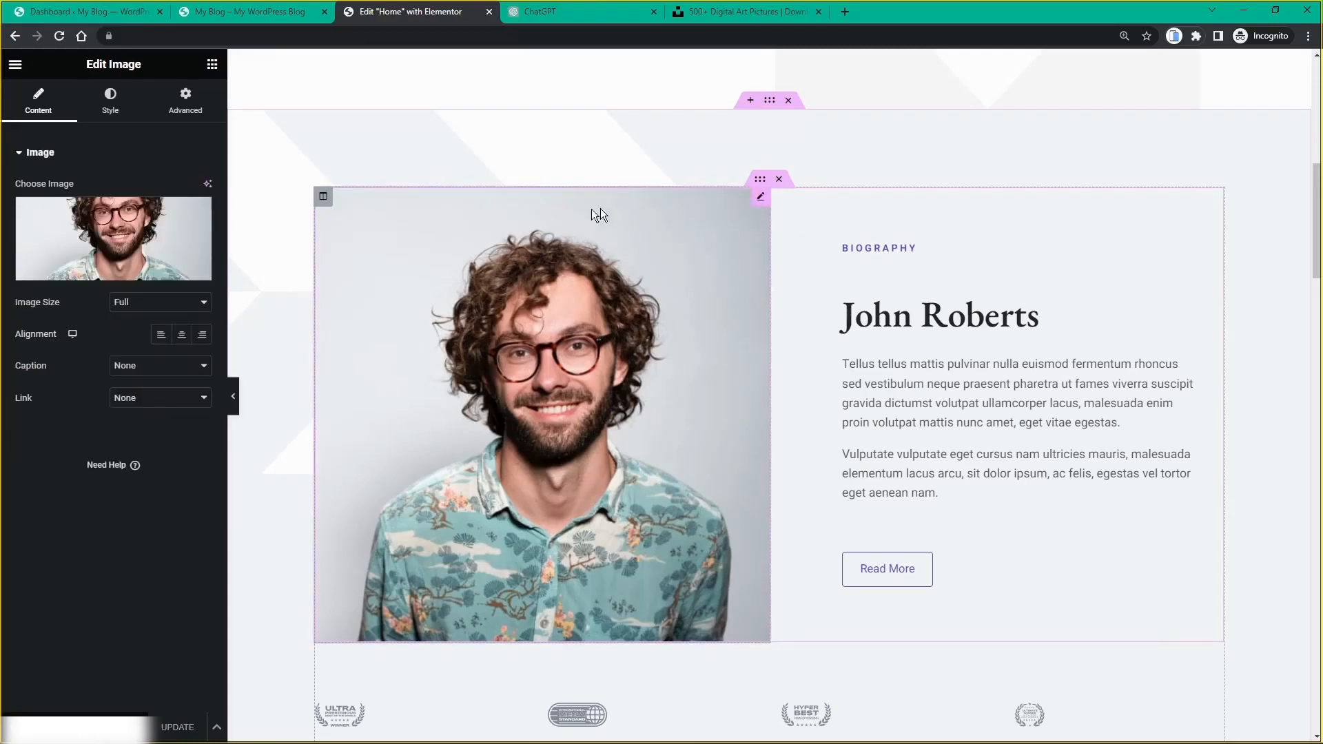
mouse_move(104, 273)
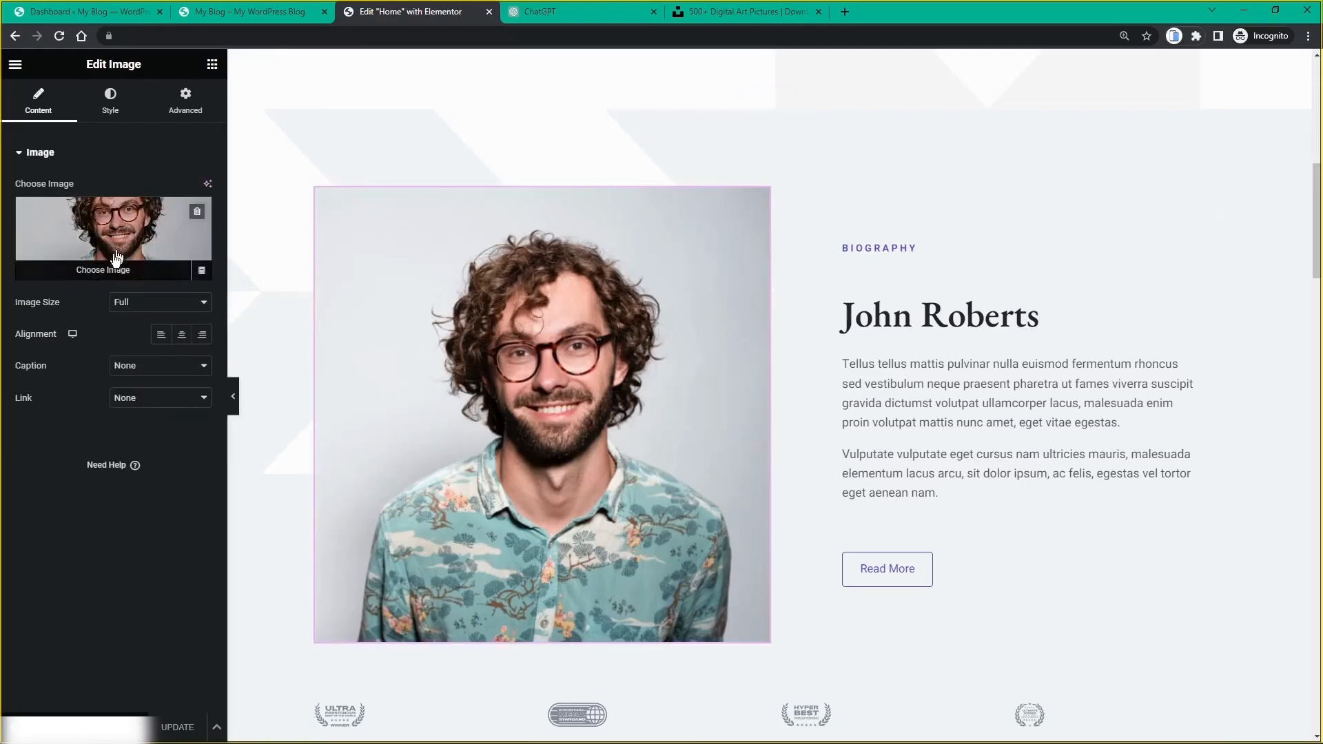
click(105, 274)
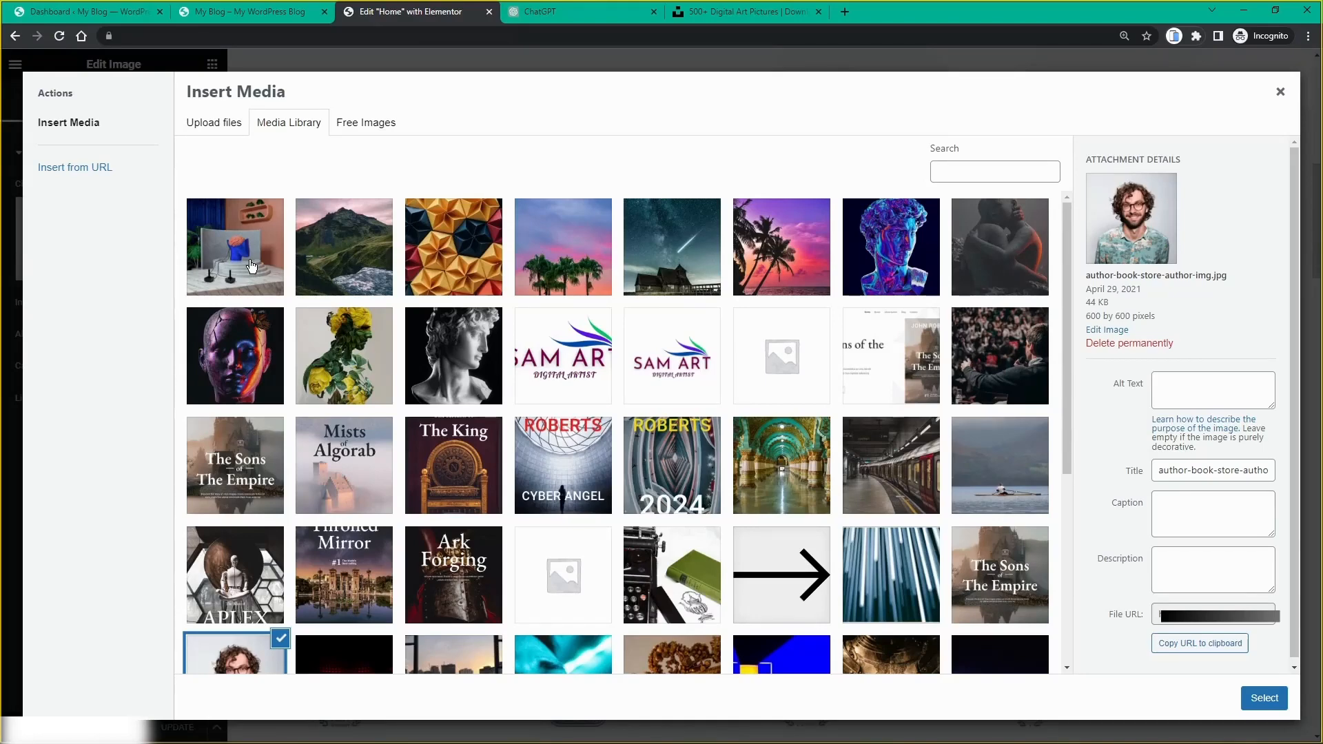
click(252, 266)
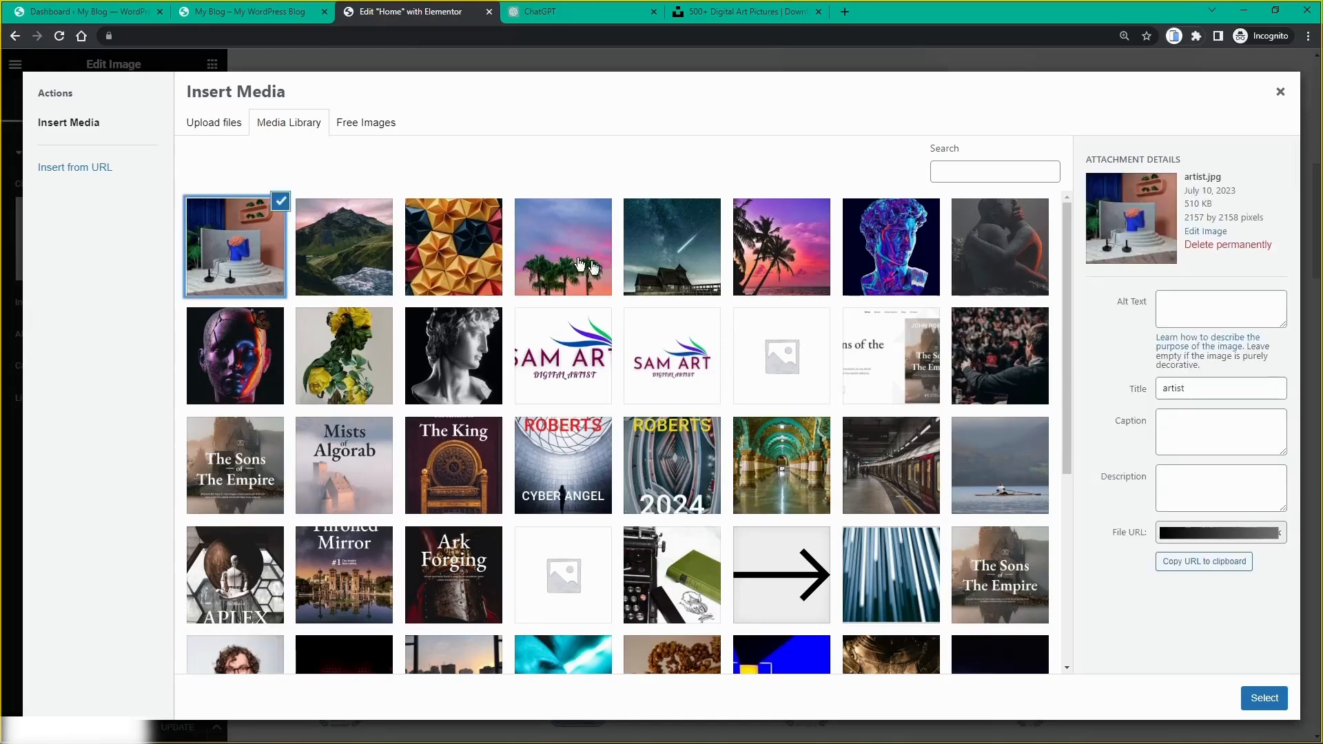
click(1253, 704)
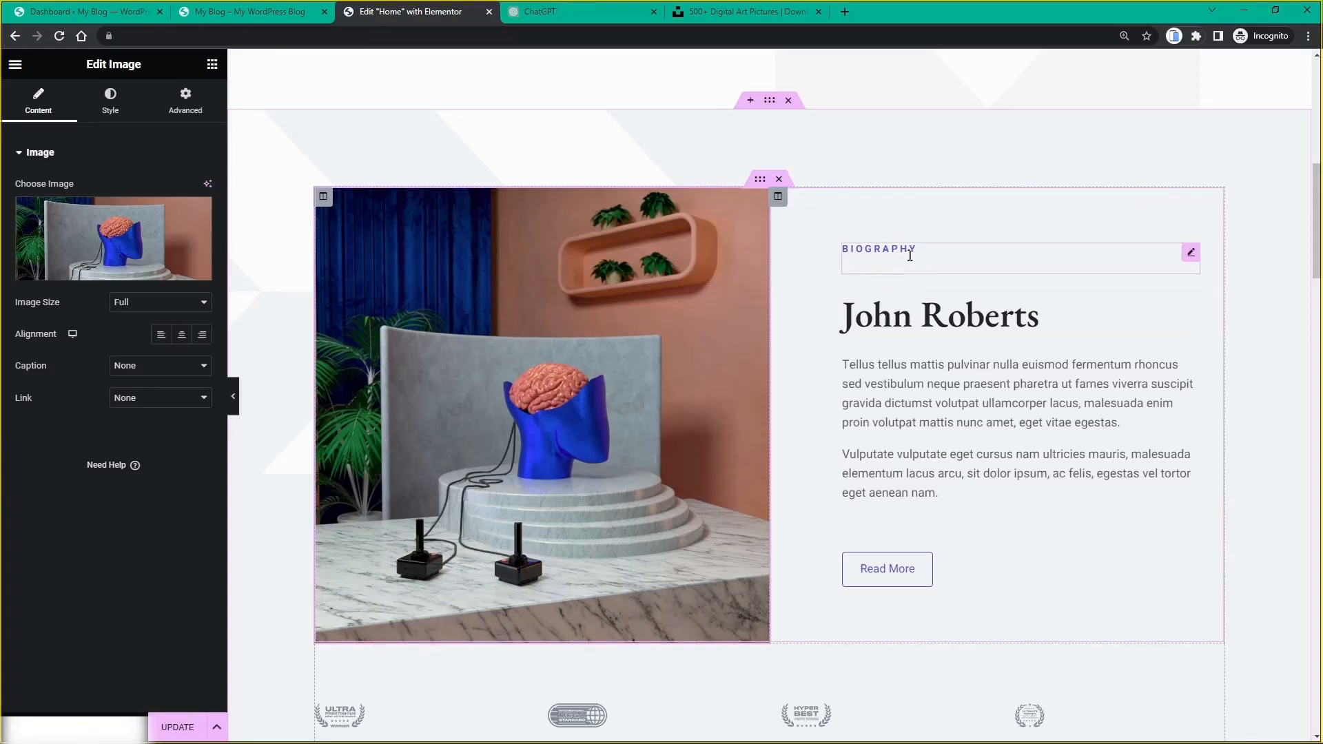
Step: Change the Biography heading to 'about me' and the placeholder name heading to the artist's full name
click(1192, 252)
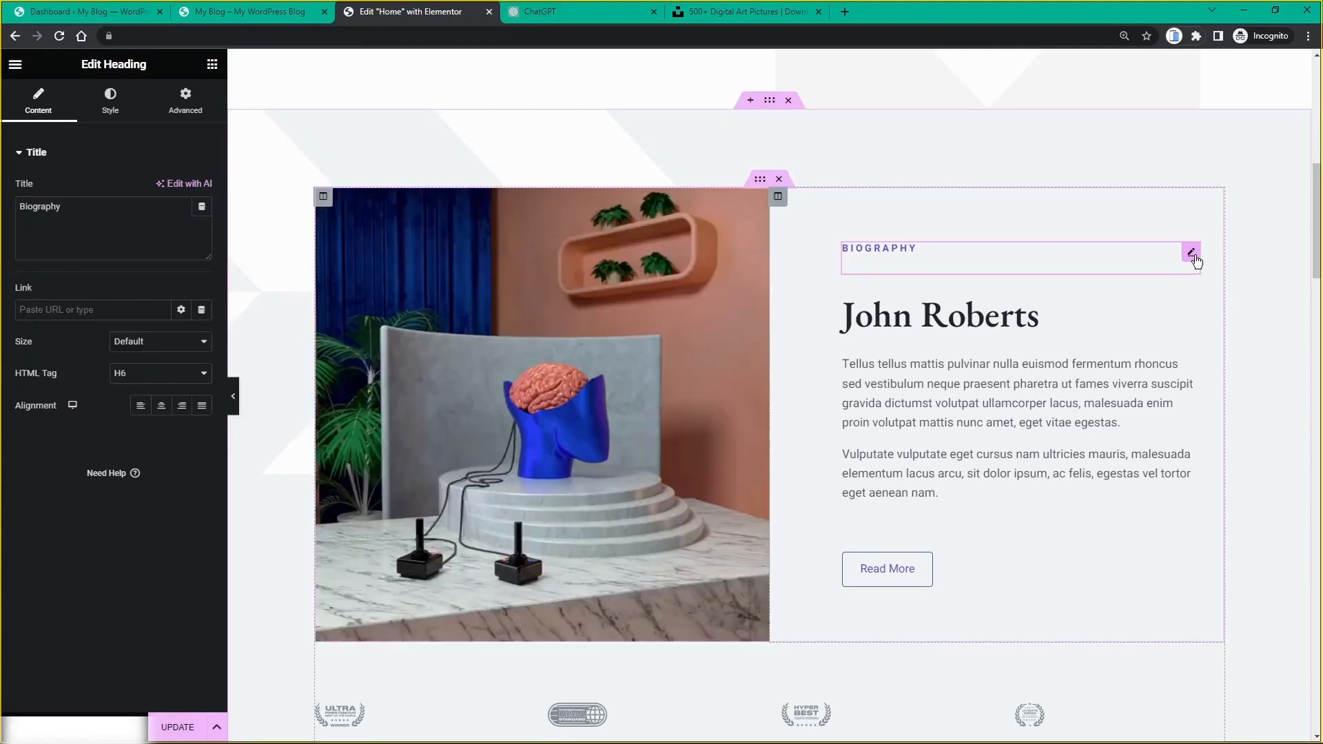
double_click(24, 212)
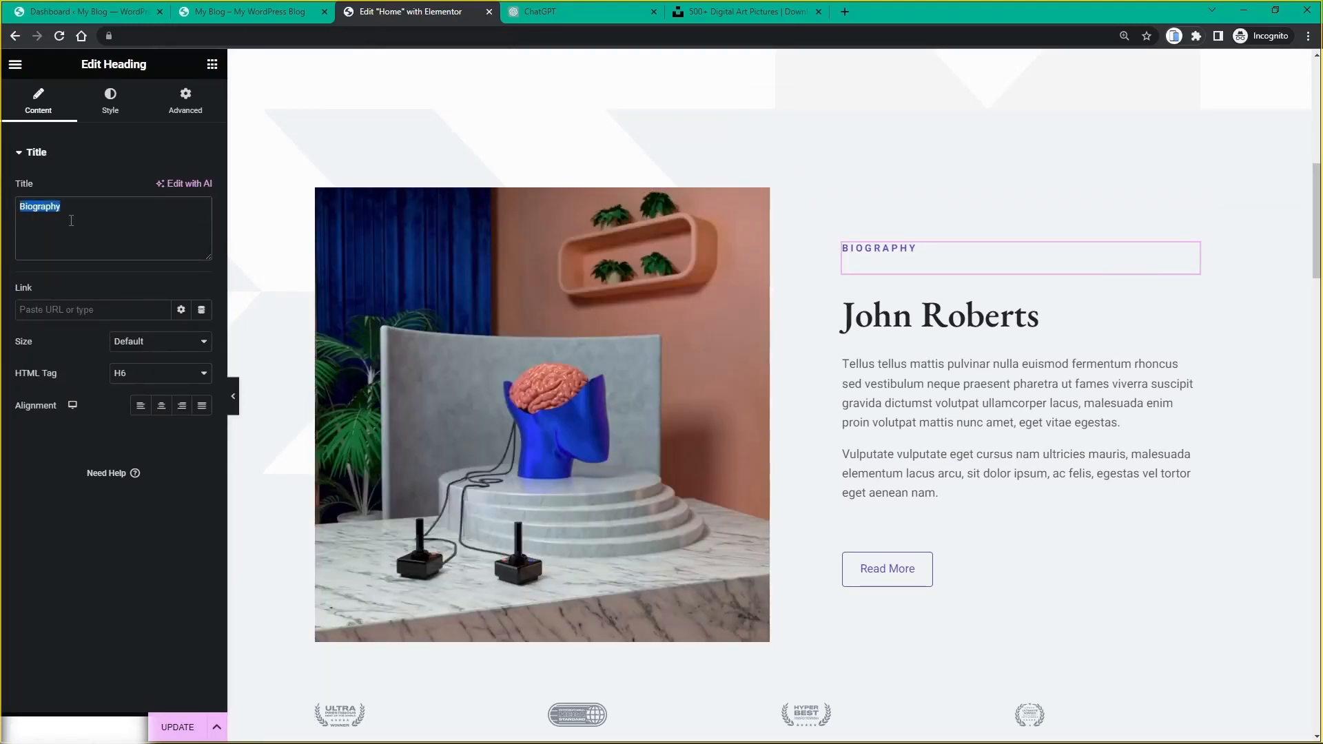
text(about me)
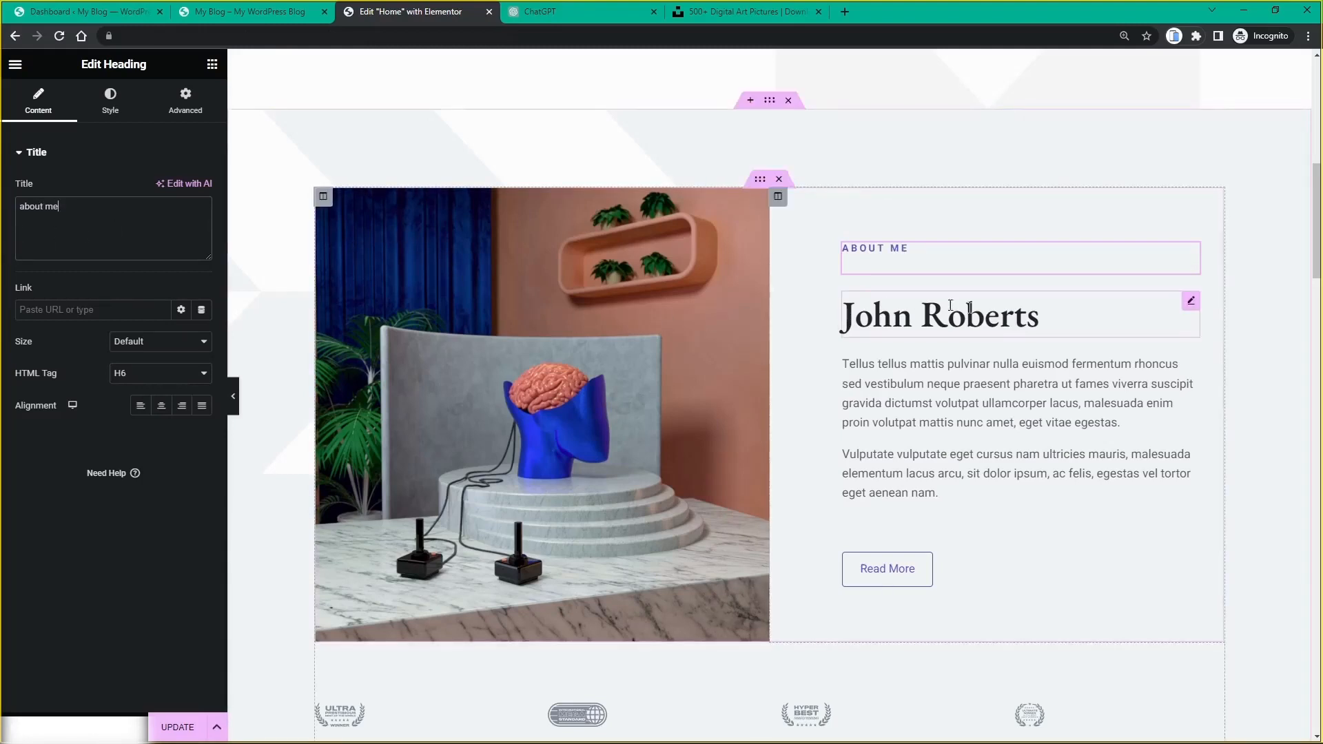
click(1192, 302)
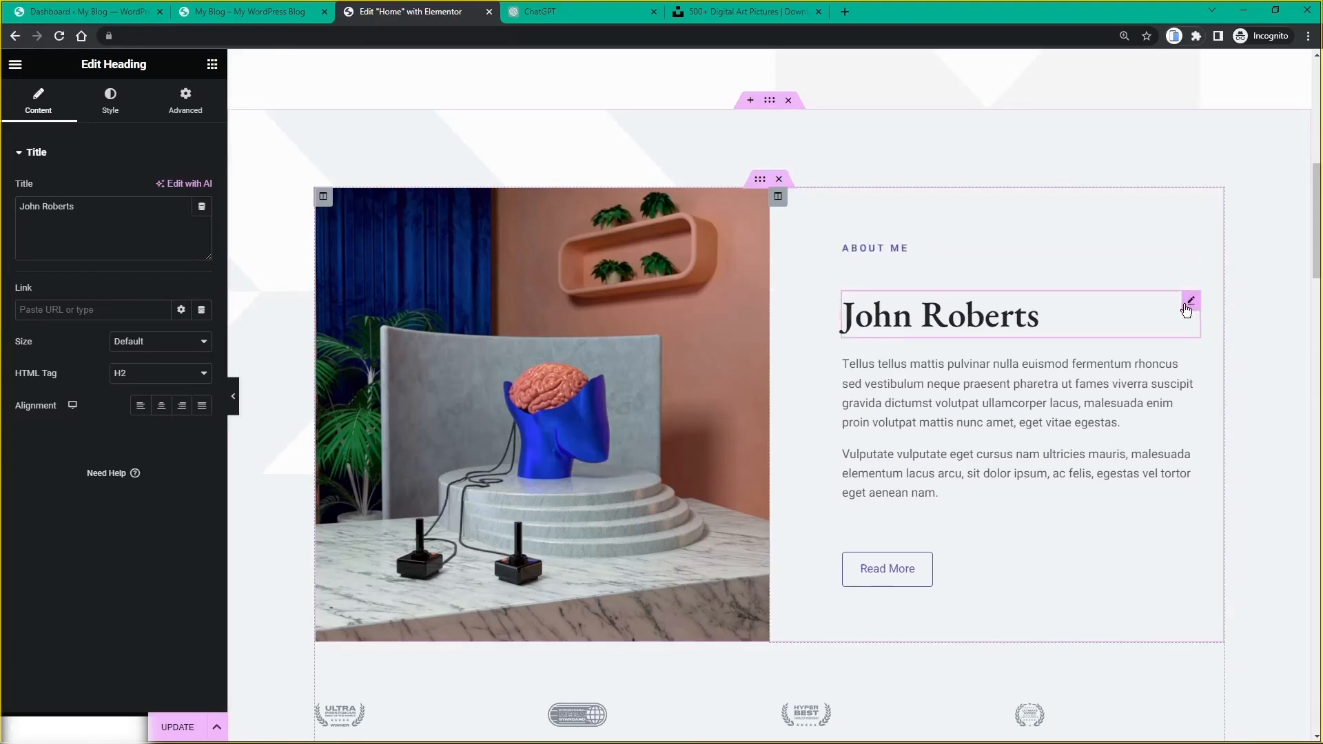
drag(76, 207, 17, 208)
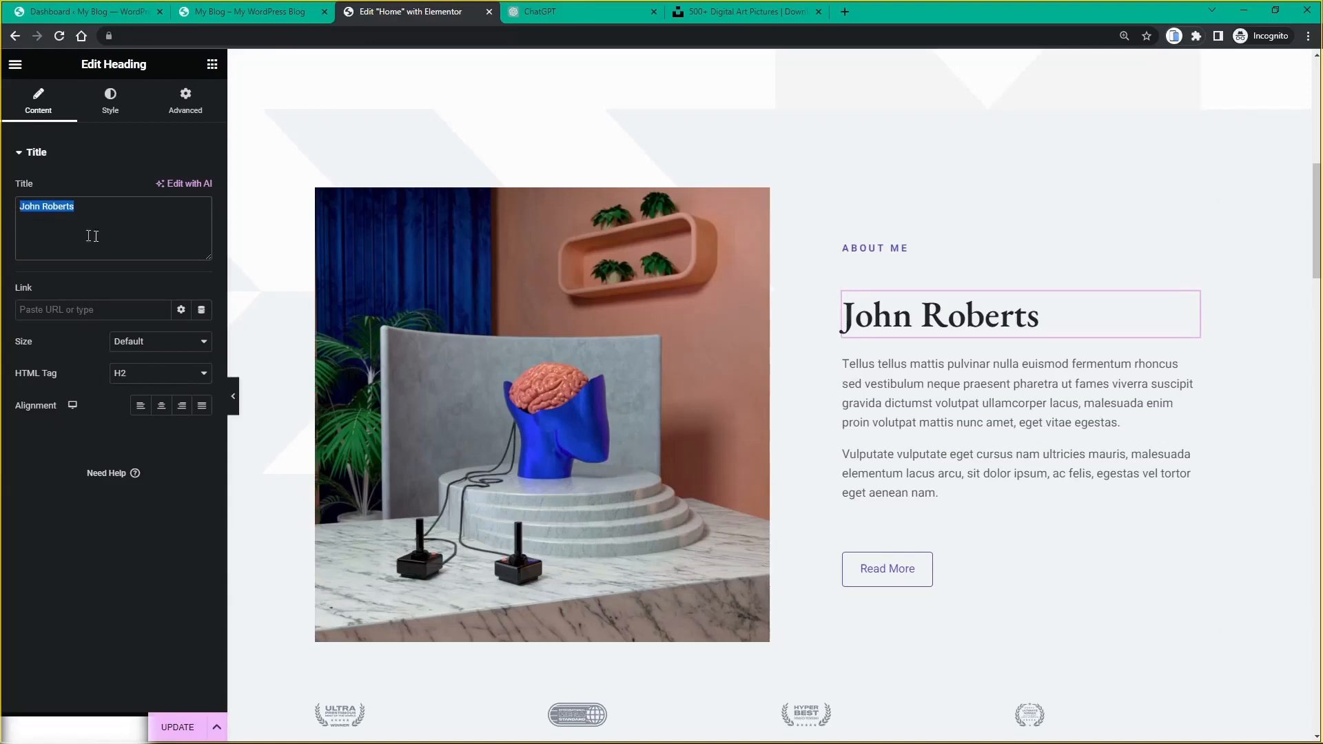
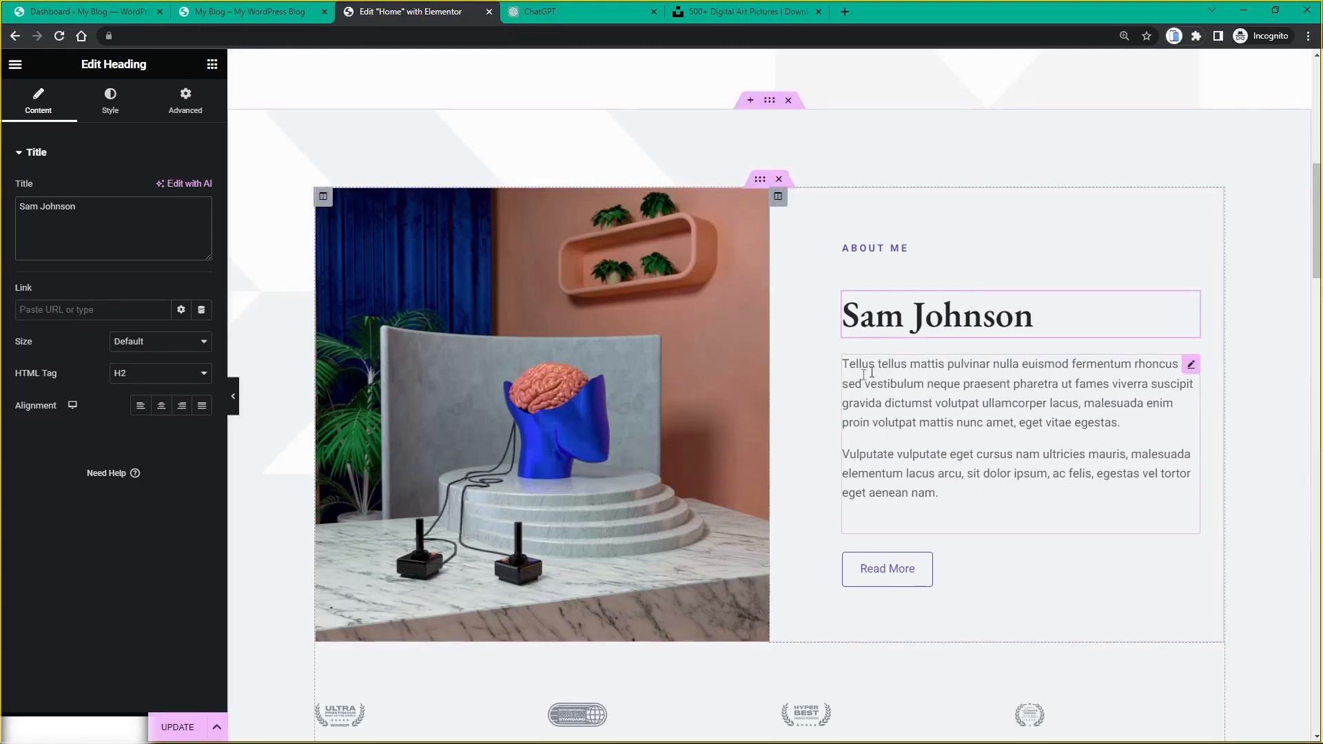
click(1192, 369)
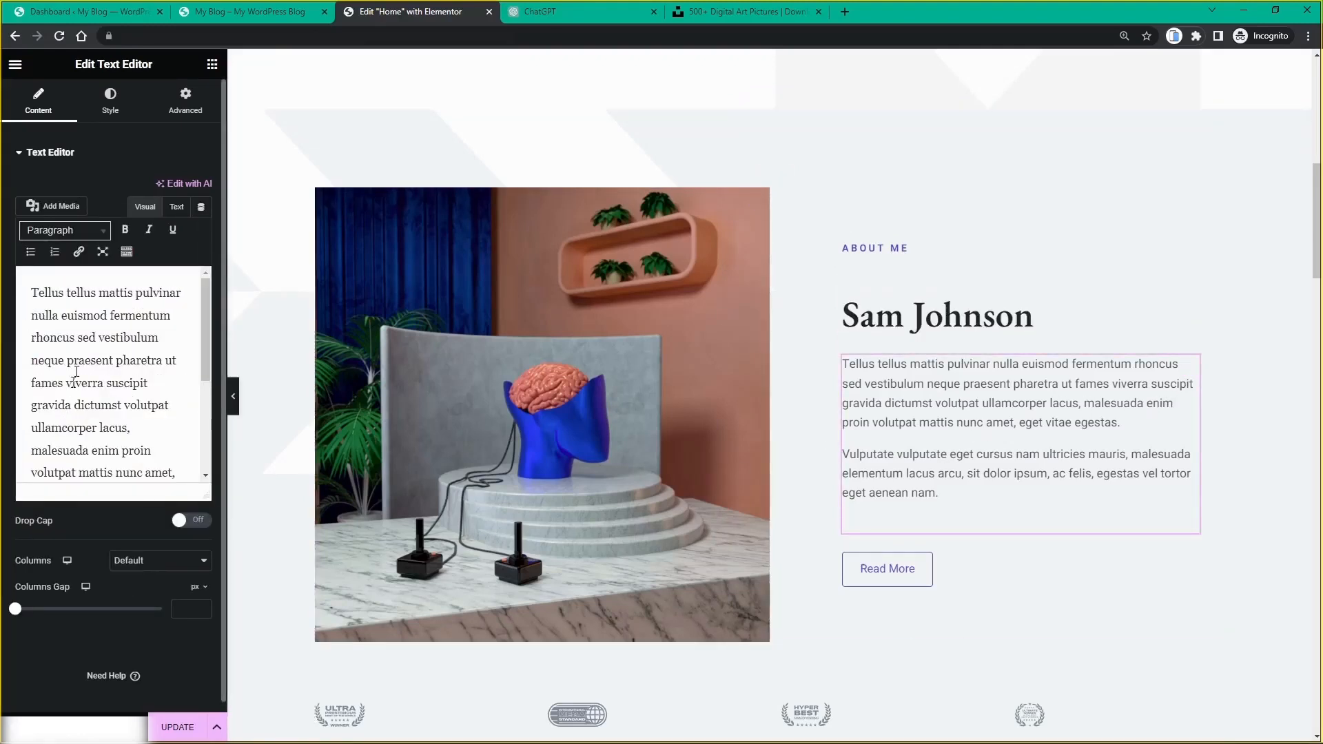
Step: Ask ChatGPT for a short About Me section for the named digital artist selling digital art online
click(565, 15)
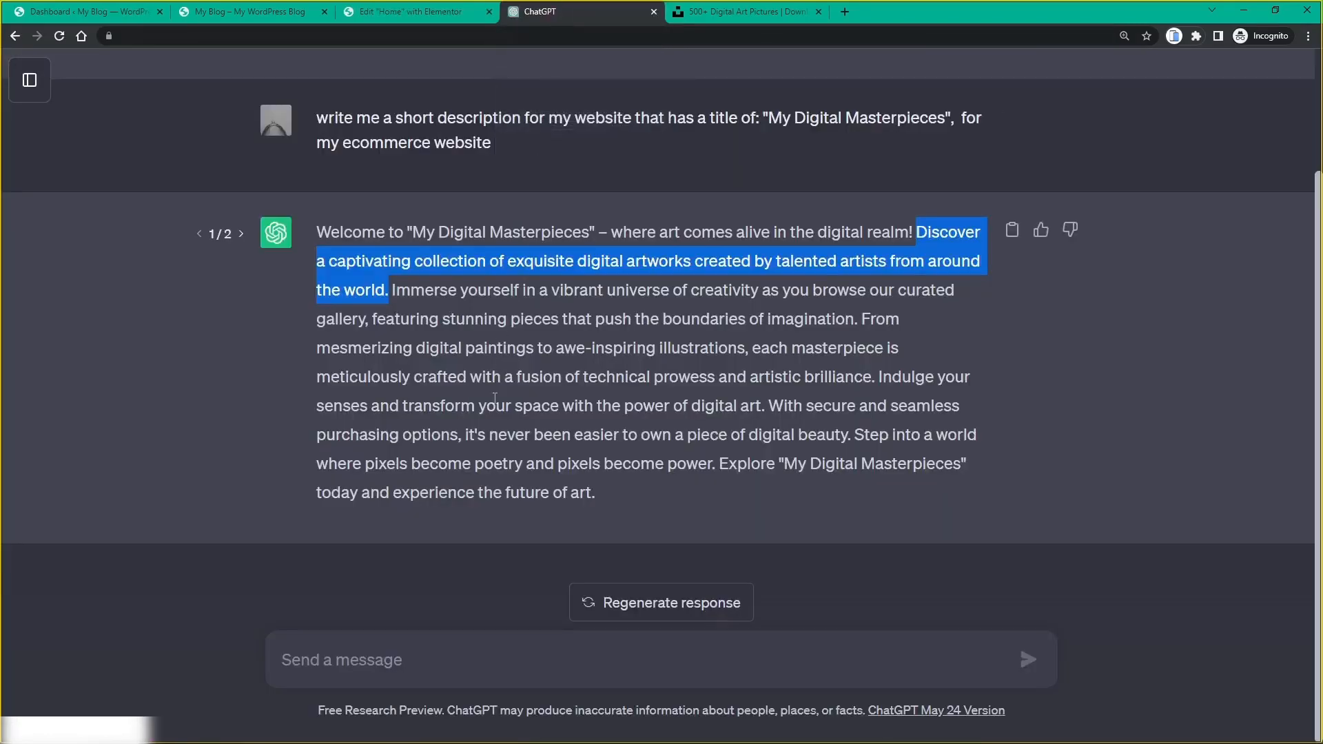
click(429, 651)
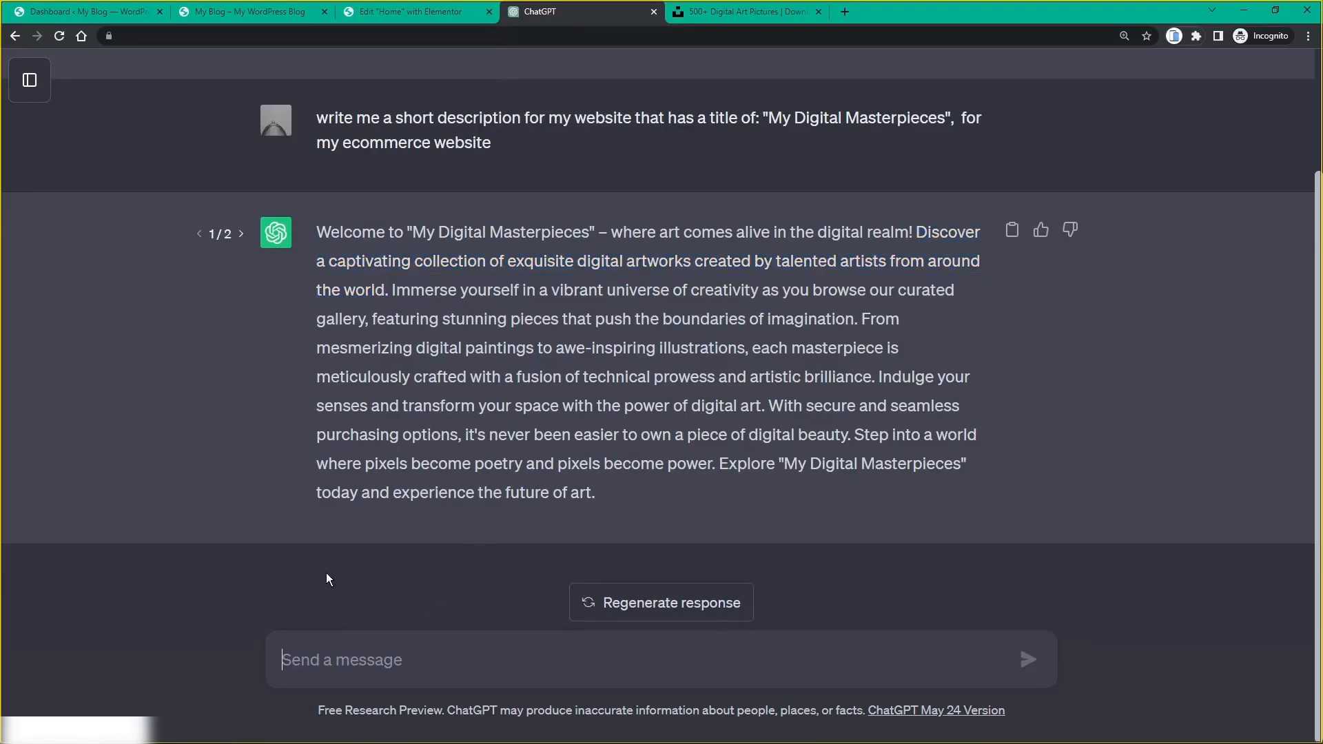
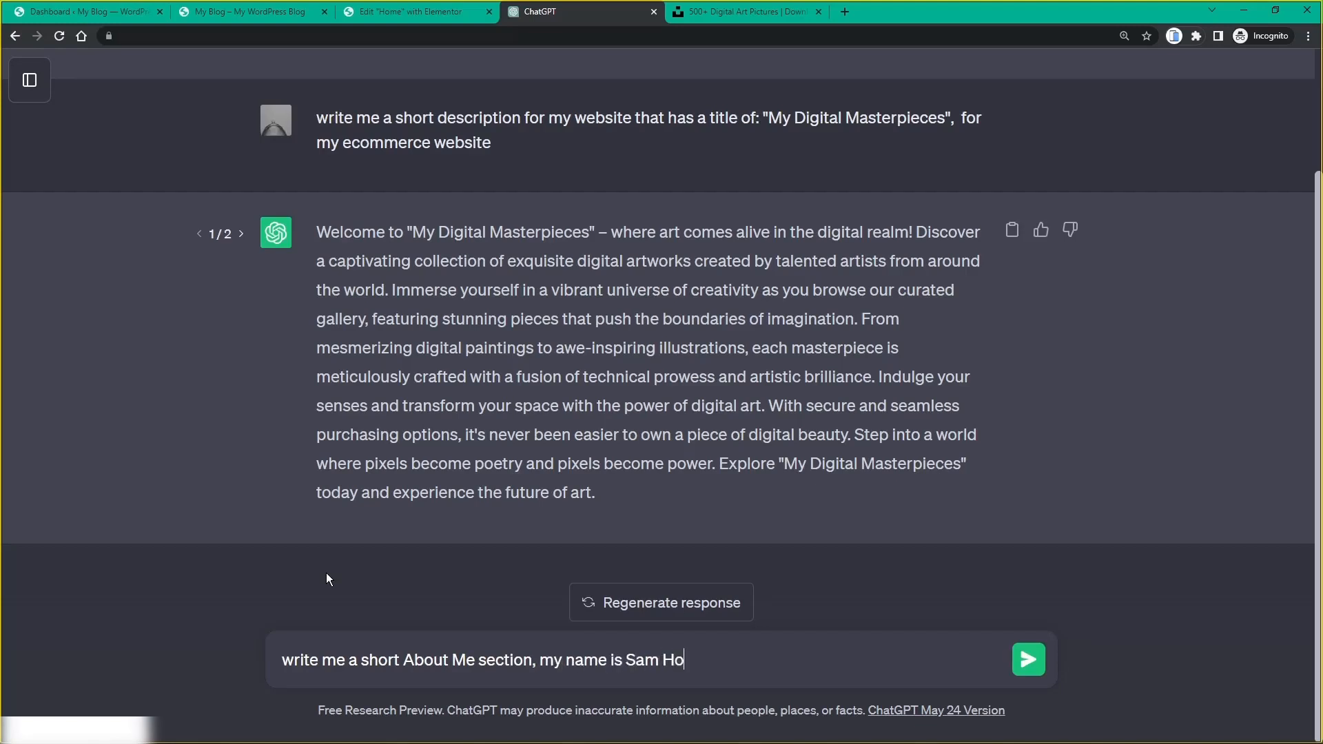
key(BackSpace)
key(BackSpace)
key(BackSpace)
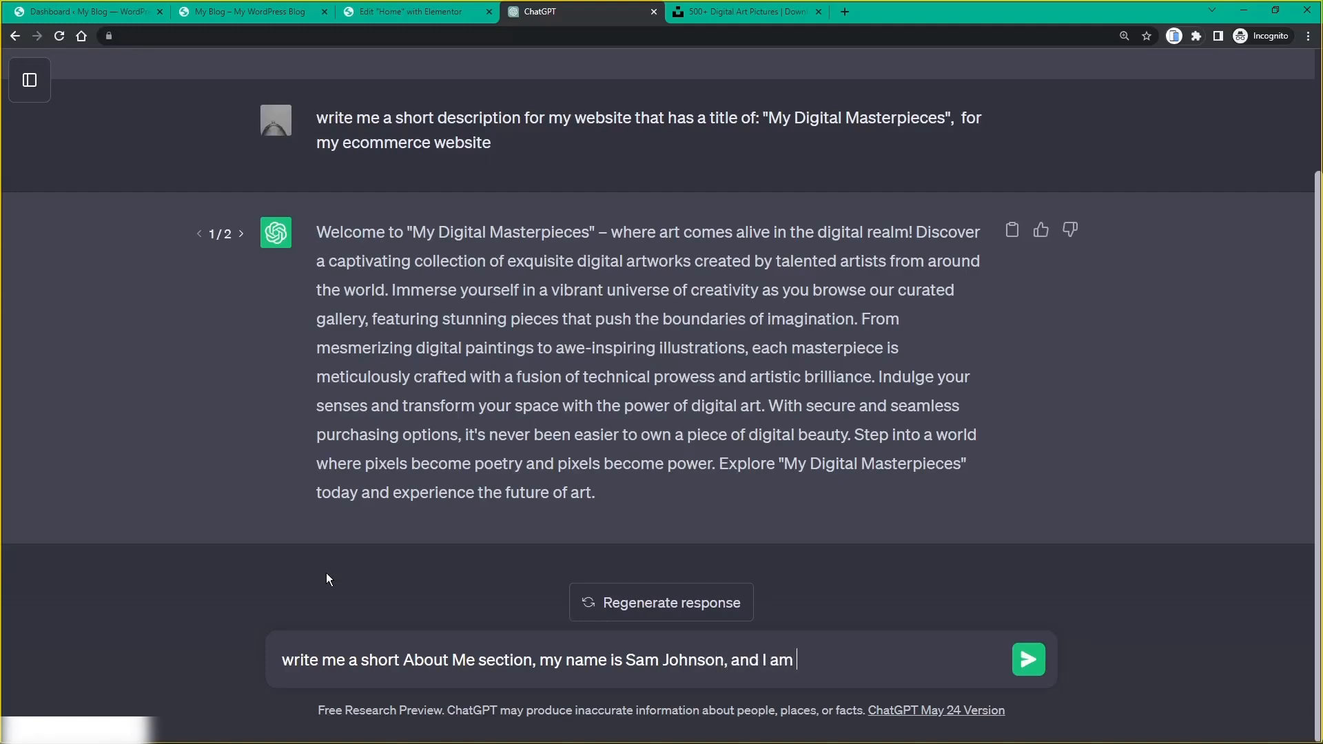
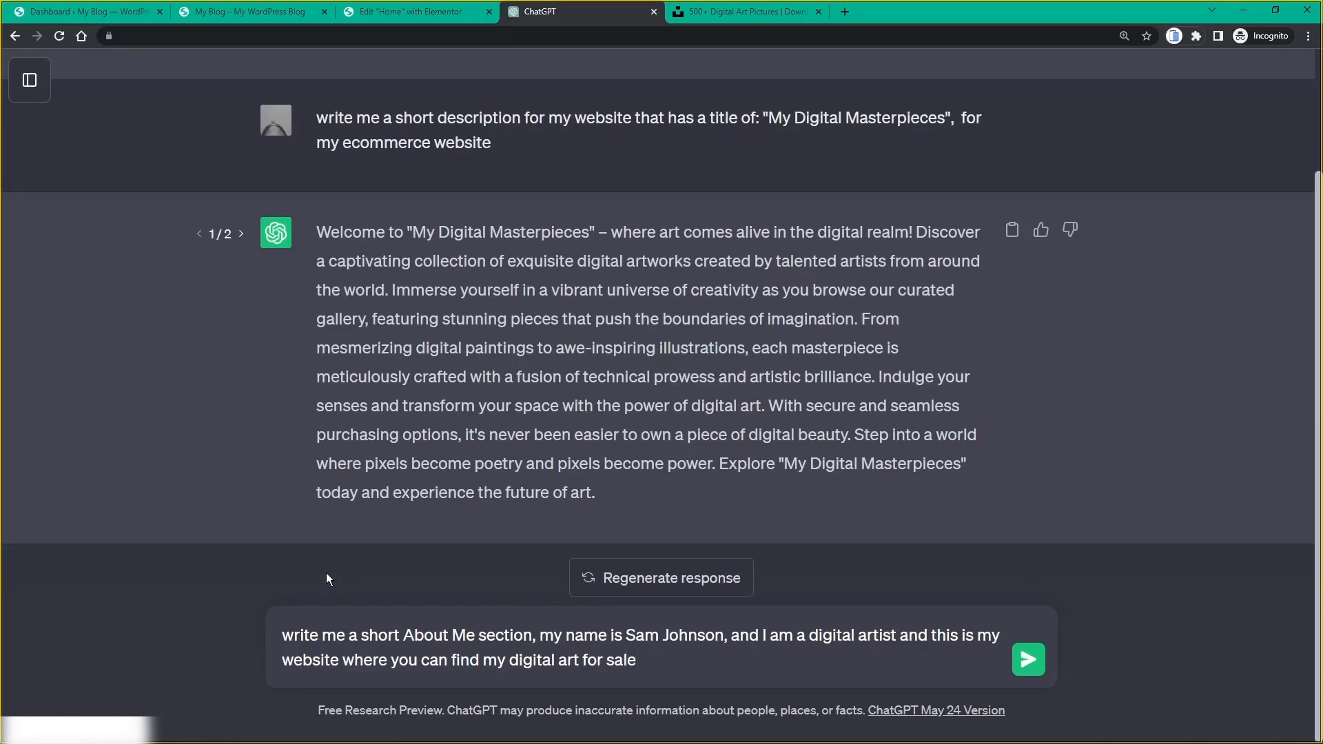
key(Return)
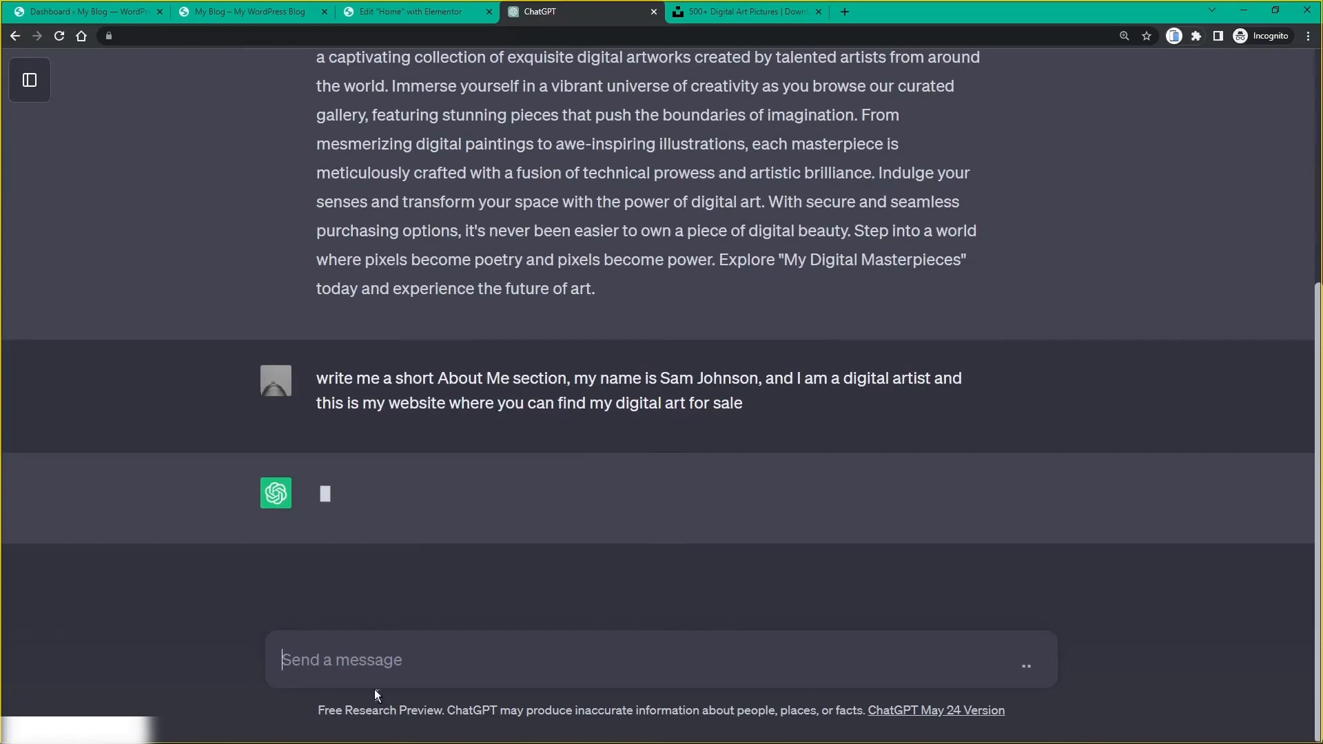
Step: Stop ChatGPT's About Me reply partway and copy its first welcome paragraph
key(ctrl+minus)
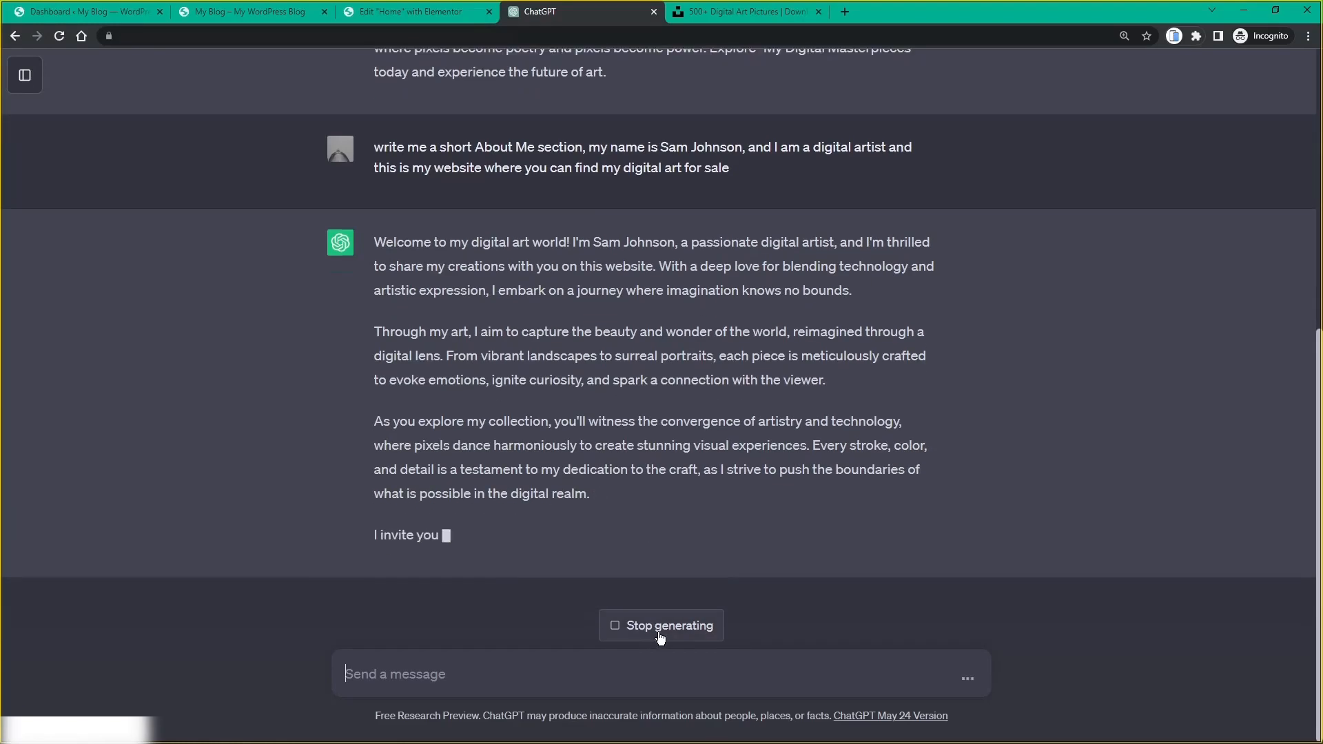
click(660, 628)
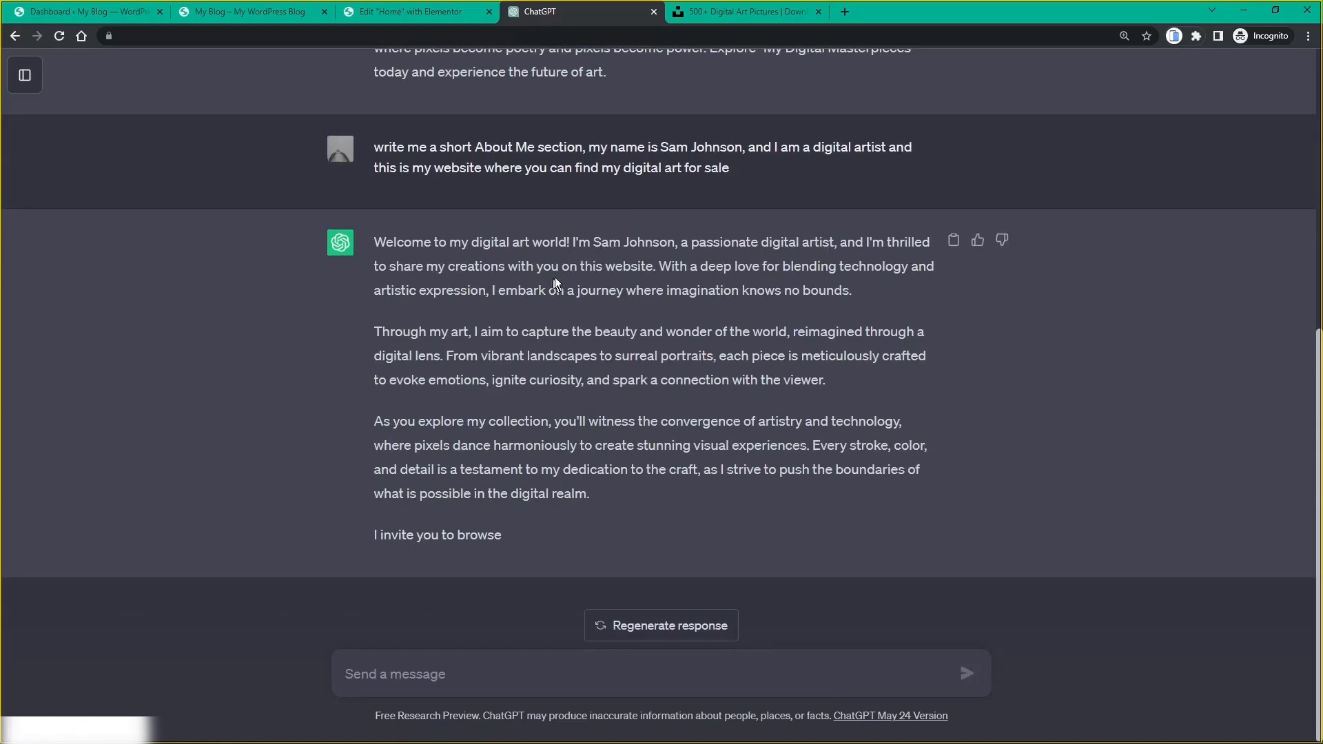
drag(373, 247, 859, 291)
key(ctrl+c)
right_click(812, 280)
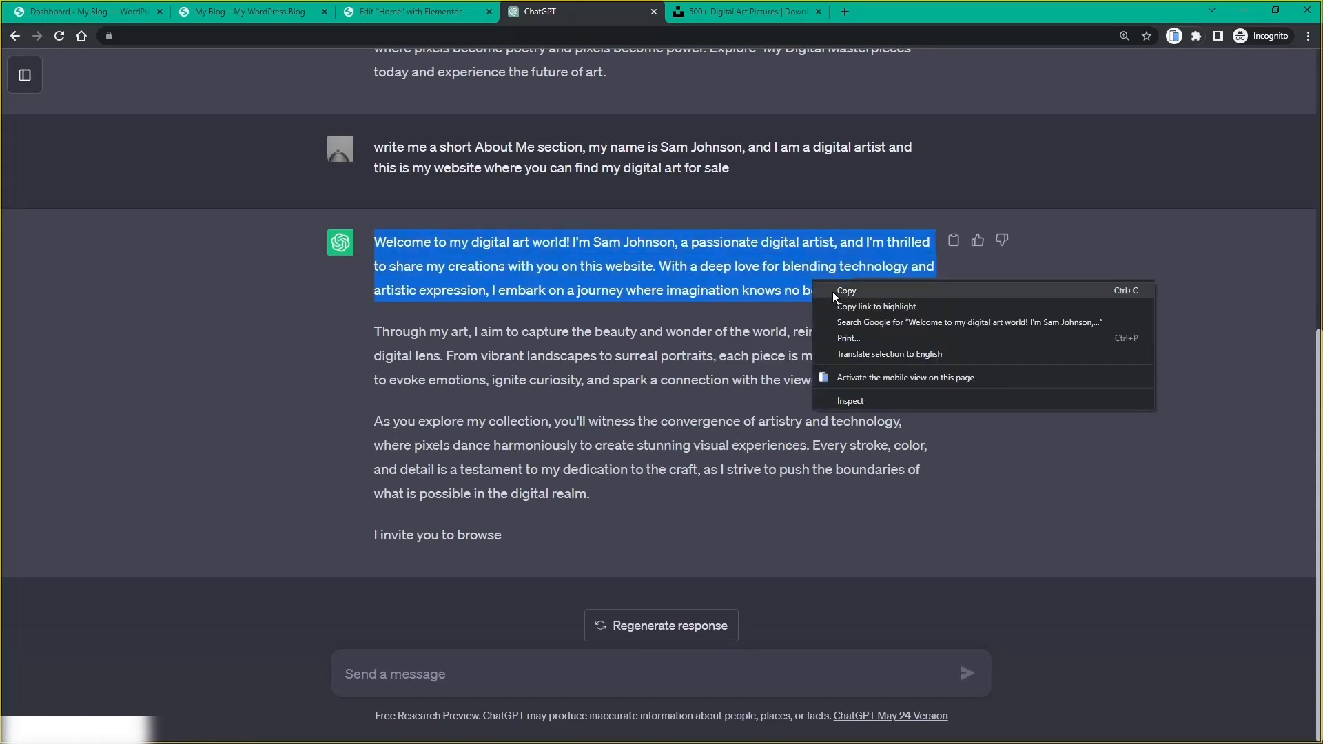
click(834, 291)
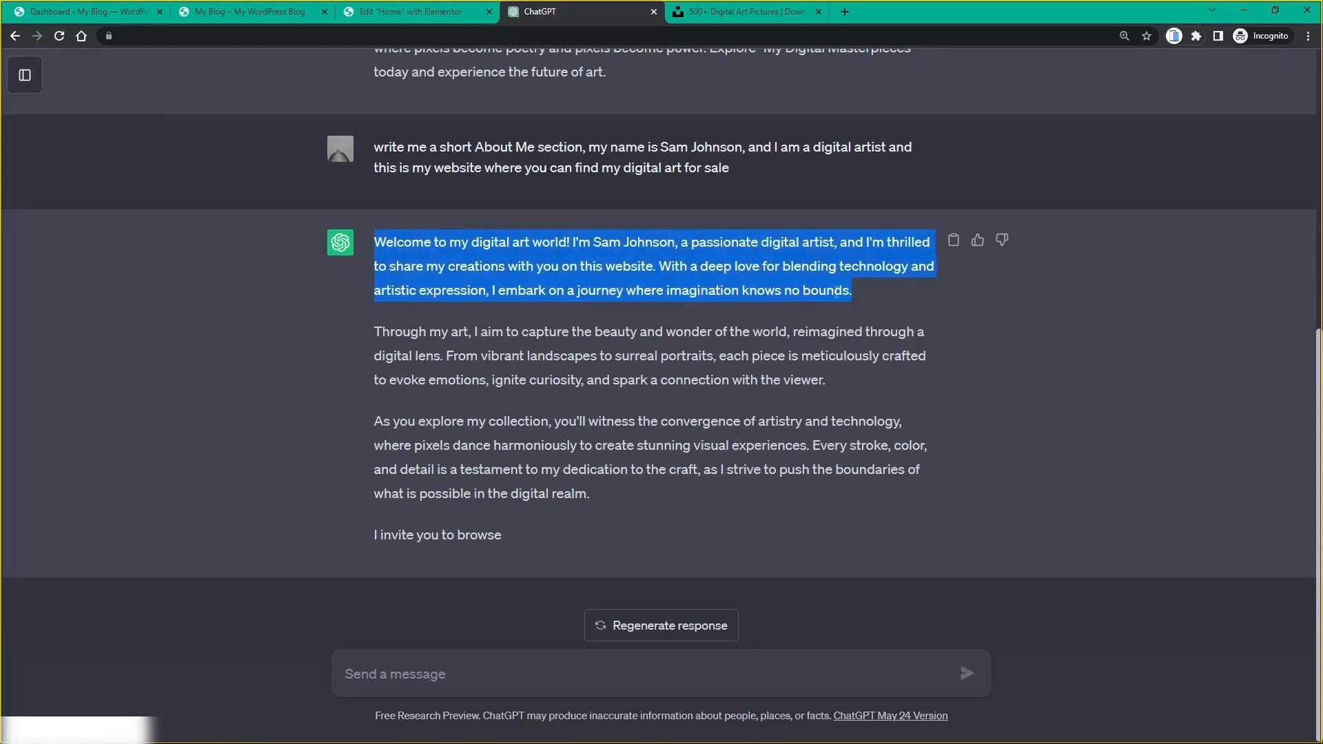
Step: Replace the placeholder About Me text with the copied ChatGPT welcome paragraph
click(405, 17)
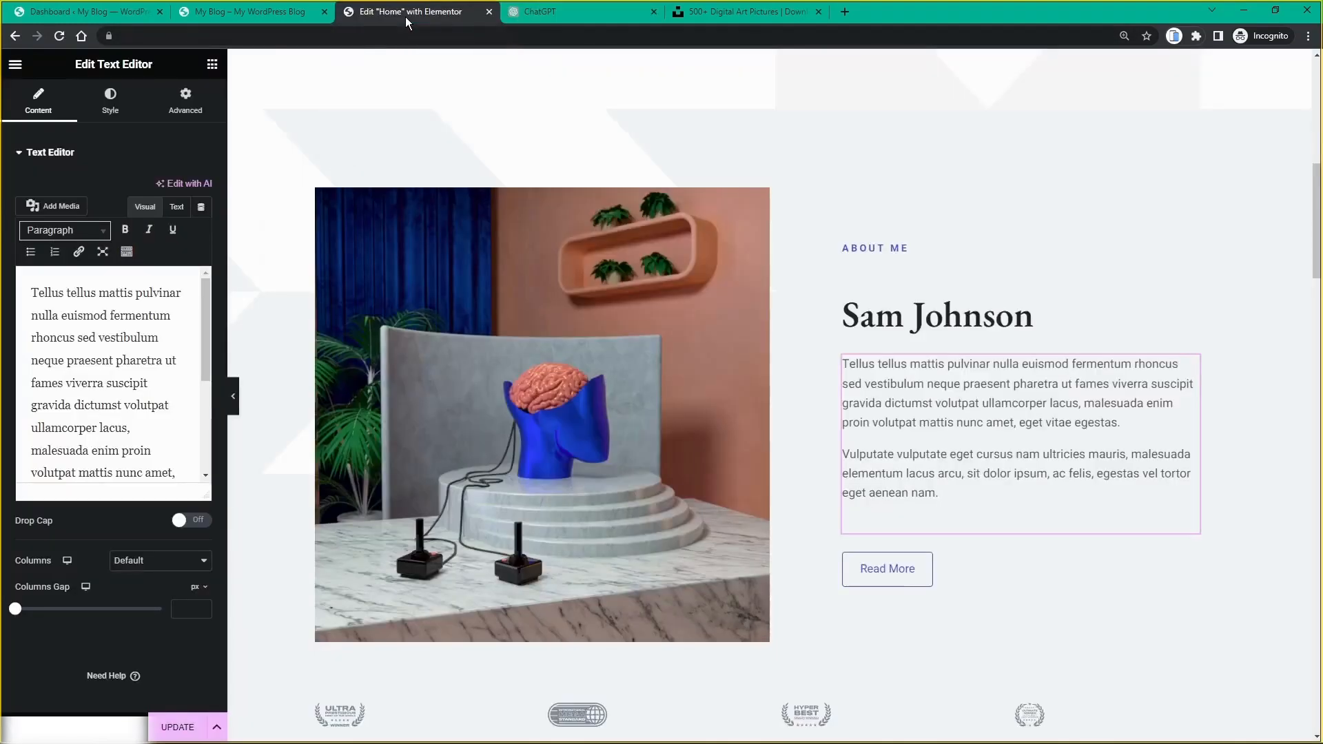
scroll(157, 315, down, 3)
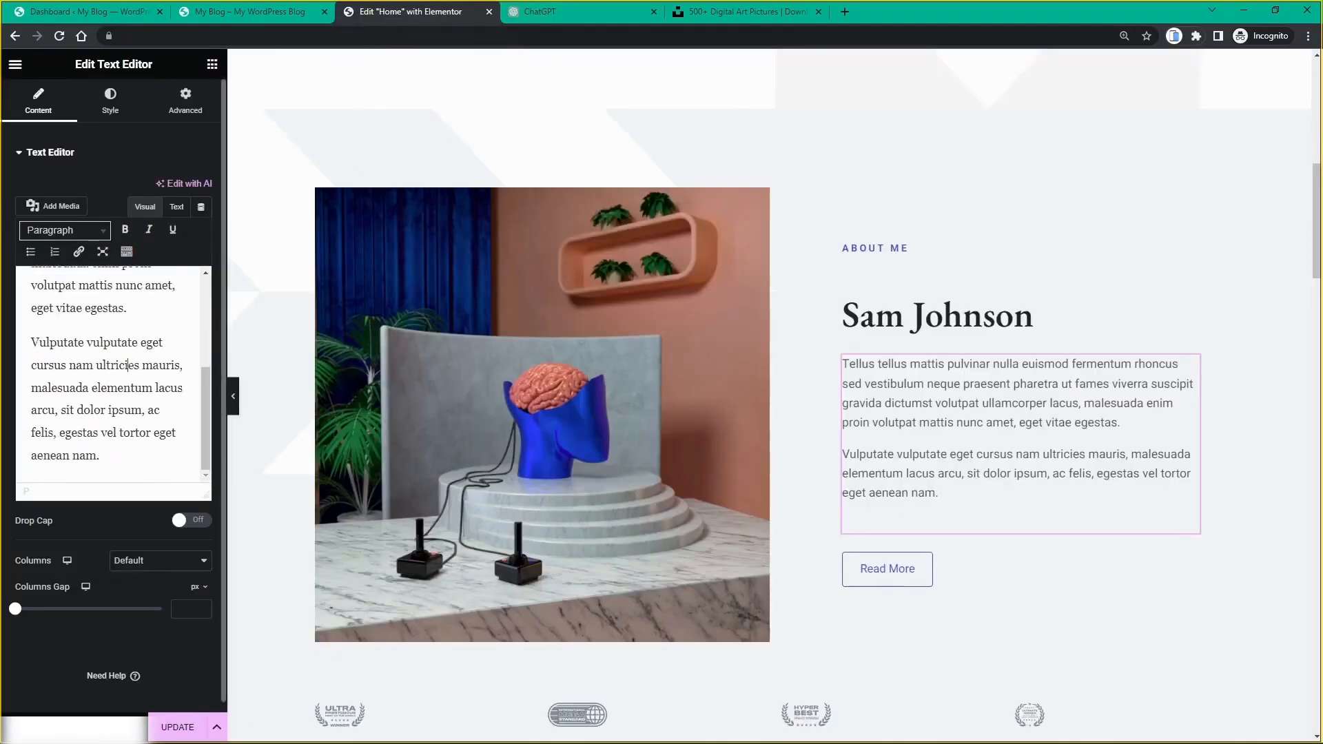
key(ctrl+a)
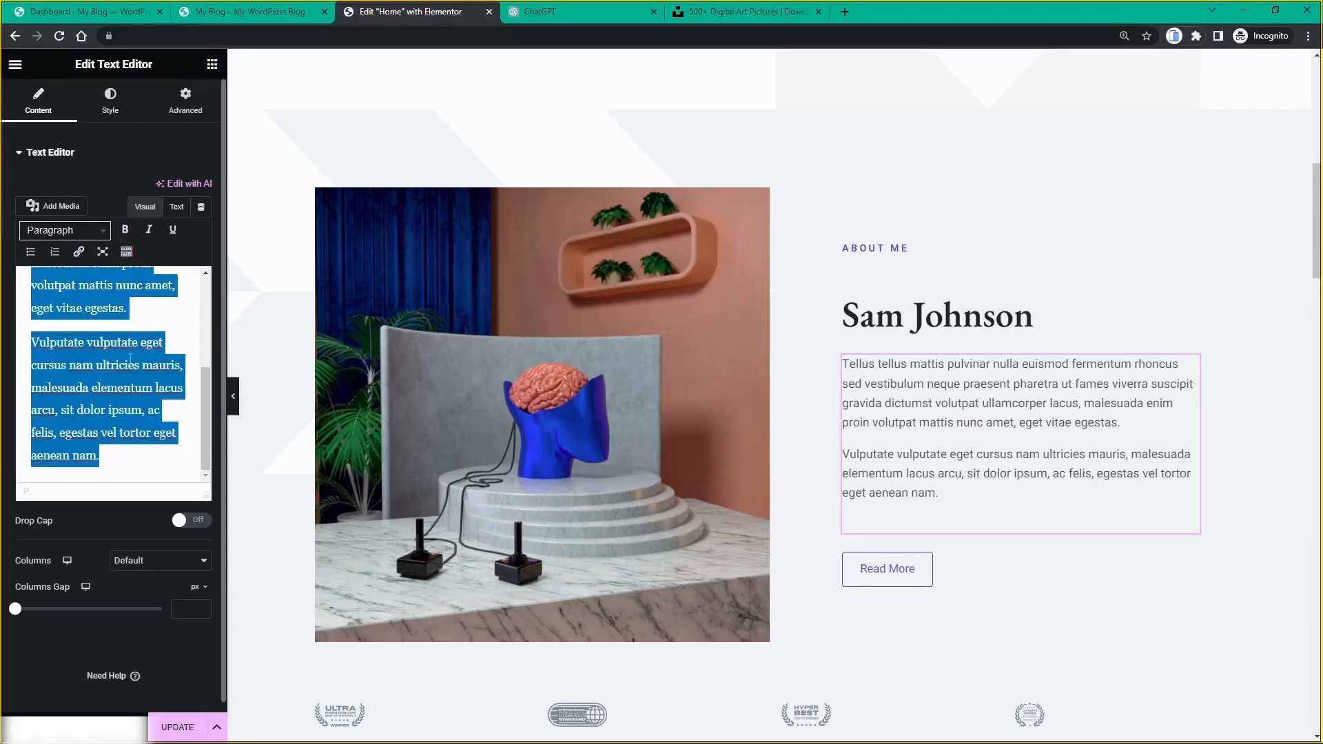
key(BackSpace)
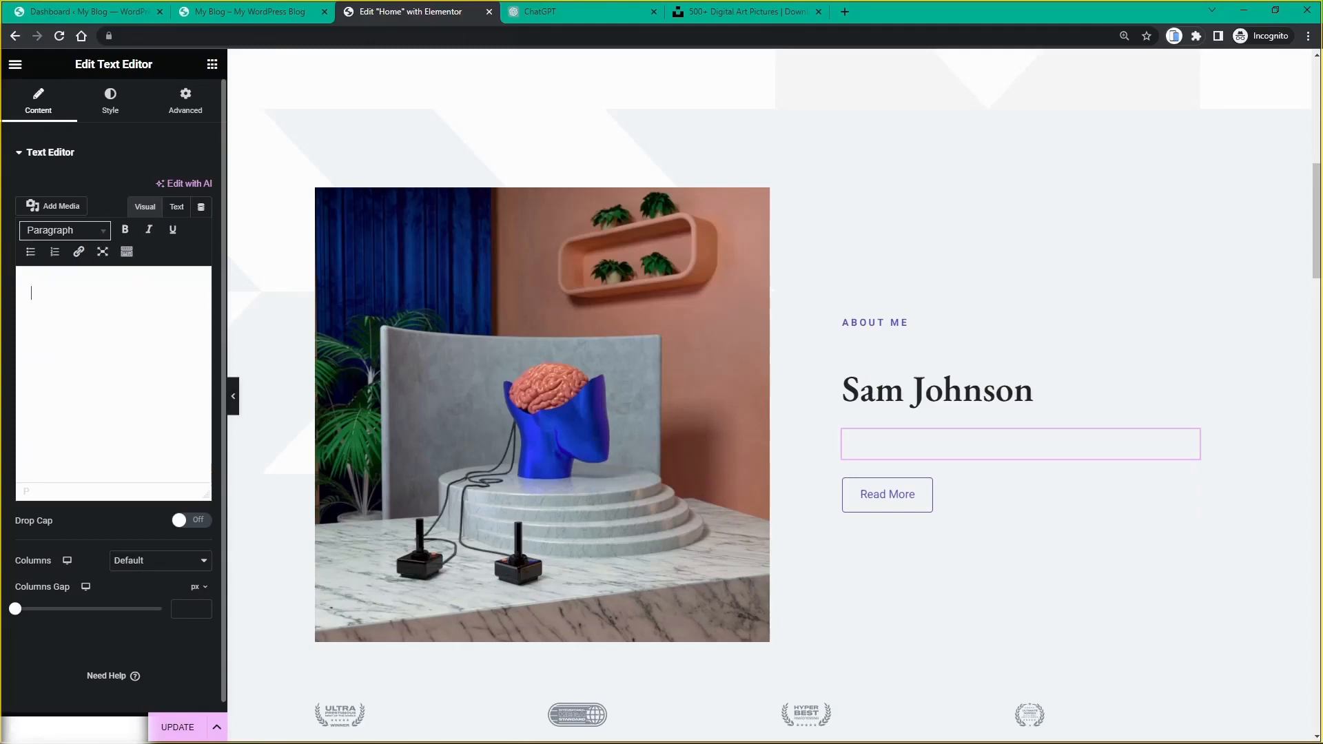
key(ctrl+v)
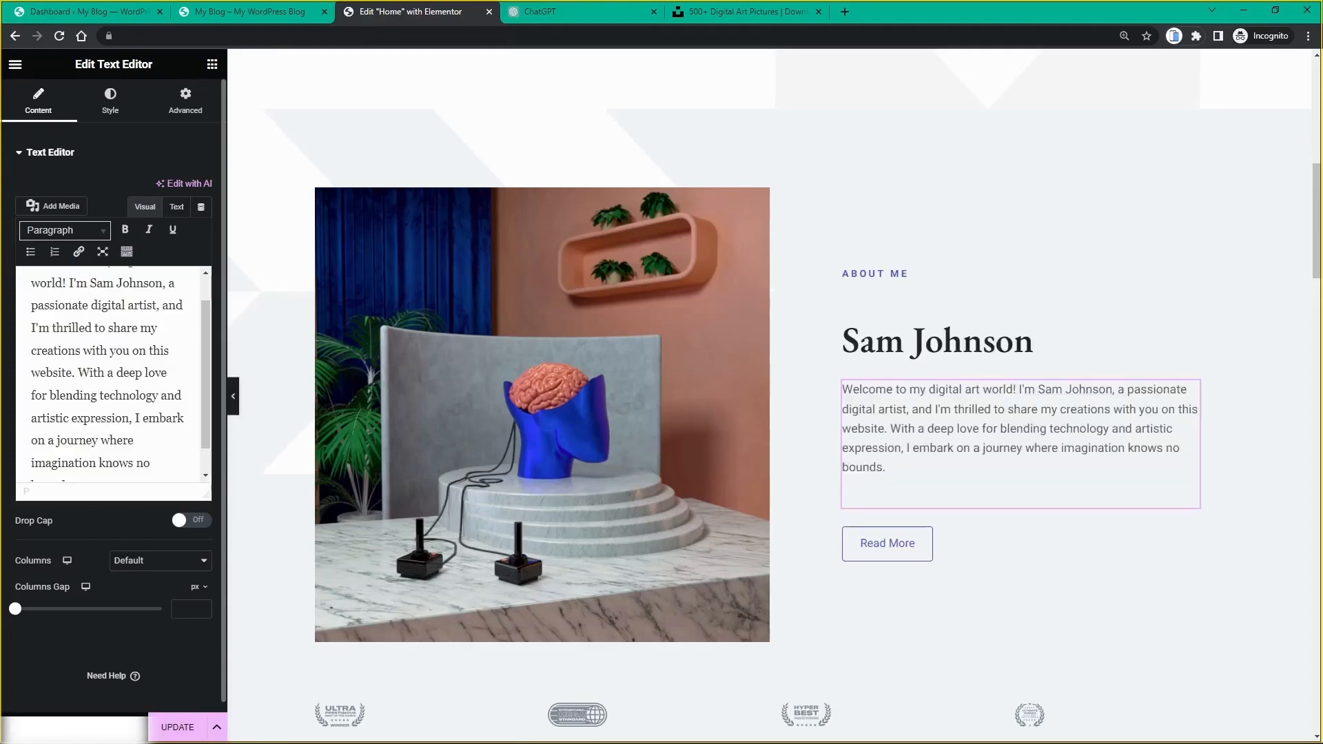
scroll(103, 407, down, 1)
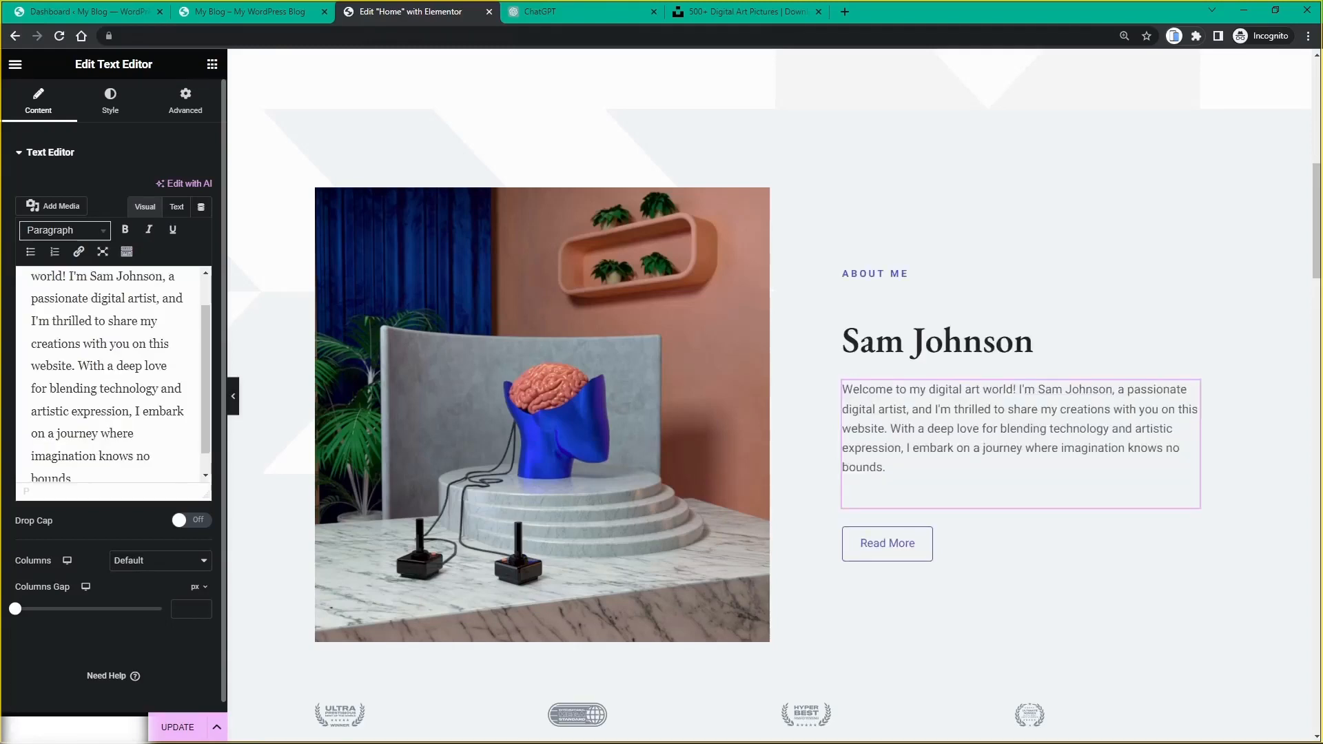
key(Return)
key(Return)
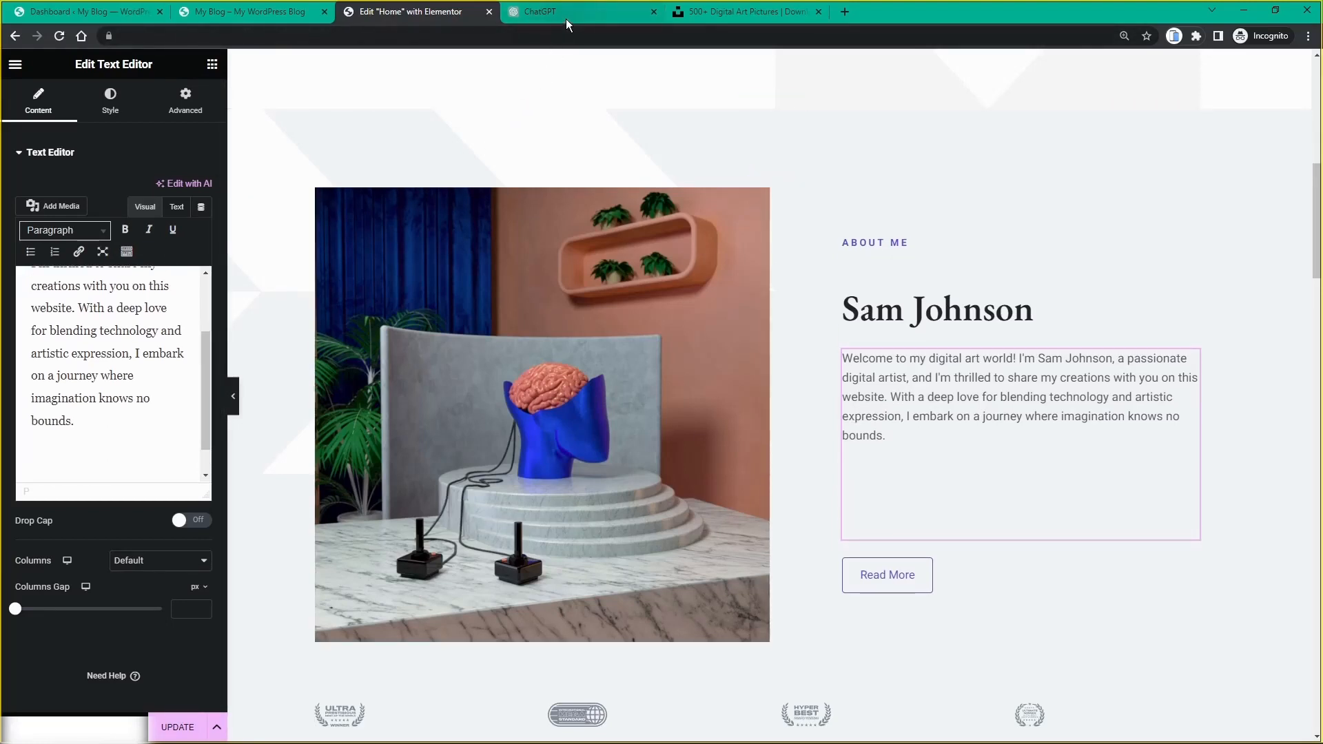
Step: Add the 'Every stroke, color, and detail…' sentence from ChatGPT as a second paragraph
mouse_move(565, 19)
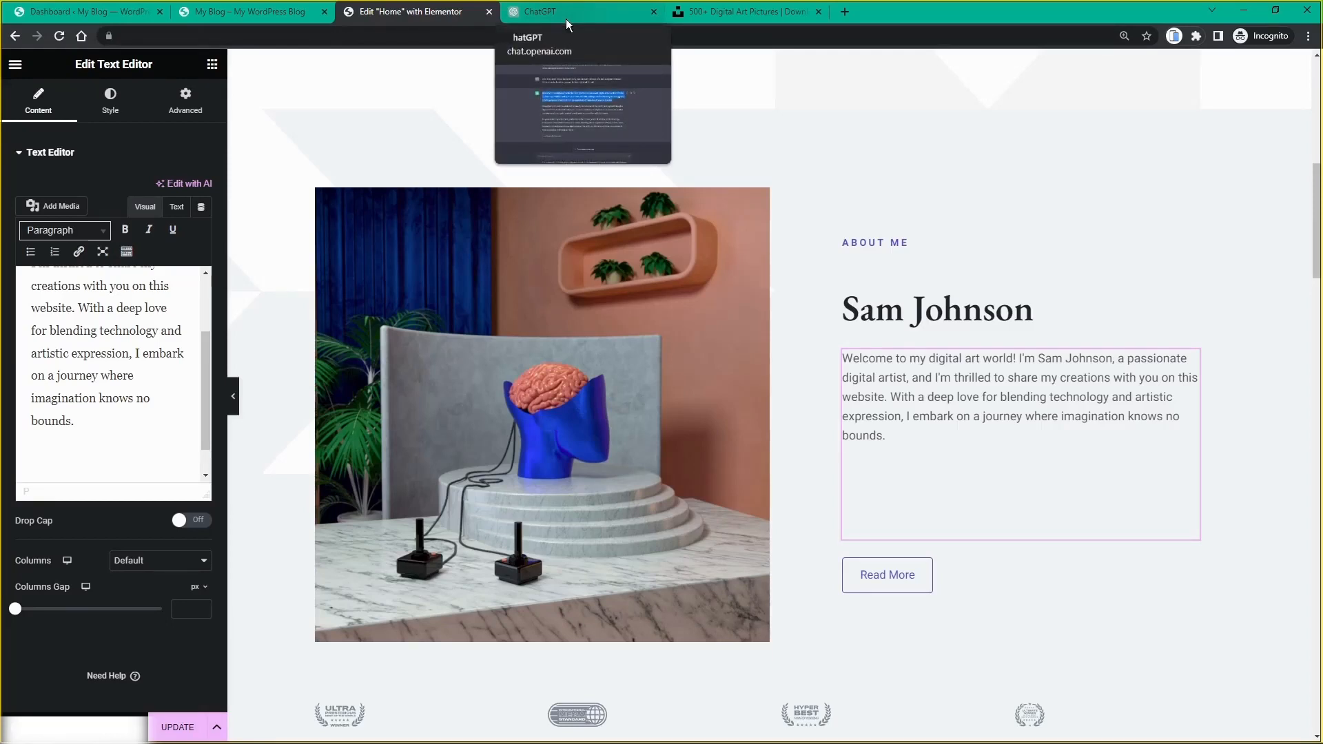
click(565, 19)
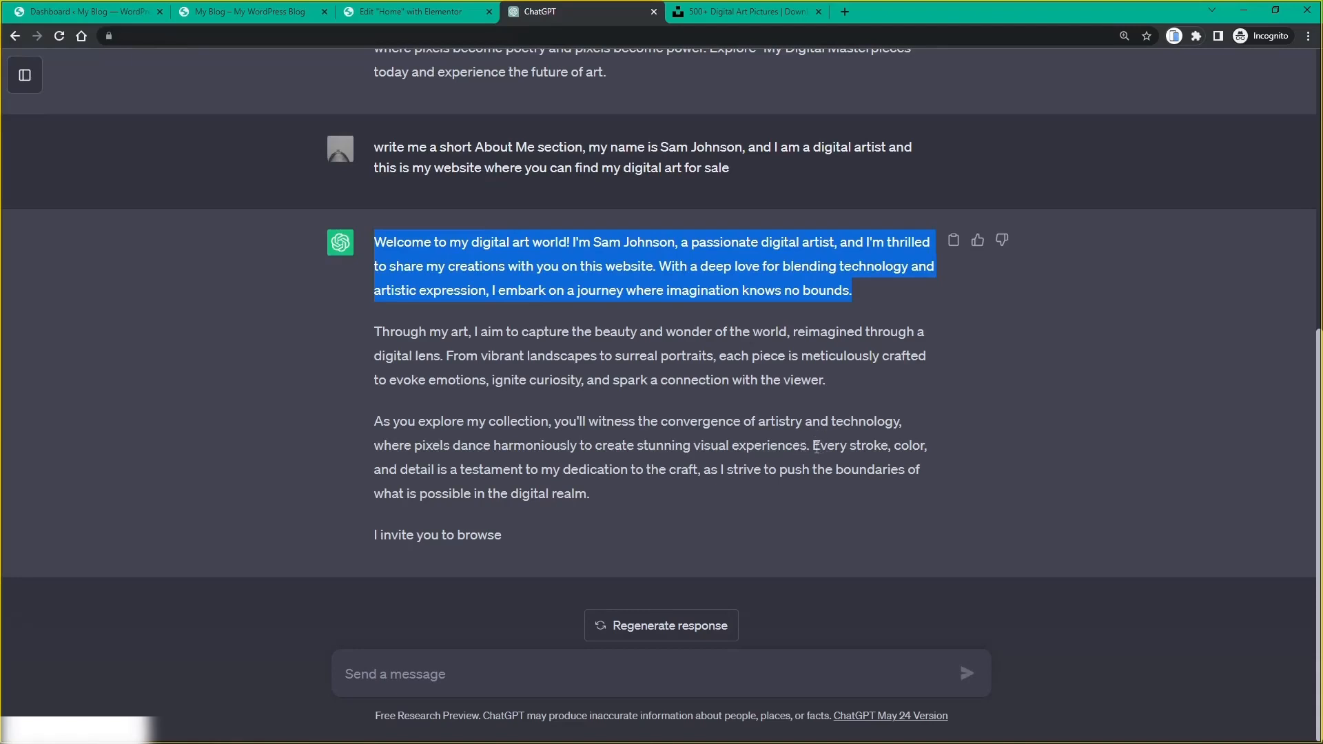
drag(813, 447, 820, 489)
key(ctrl+c)
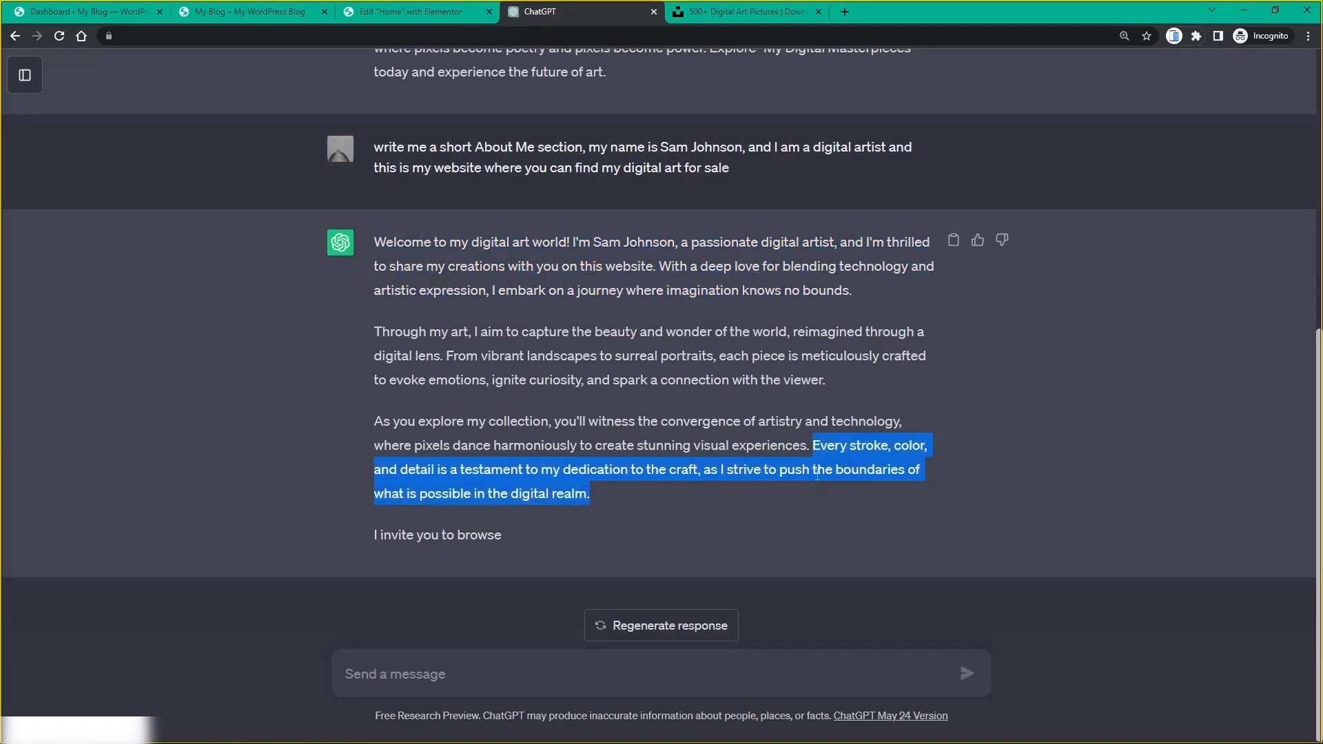
click(424, 17)
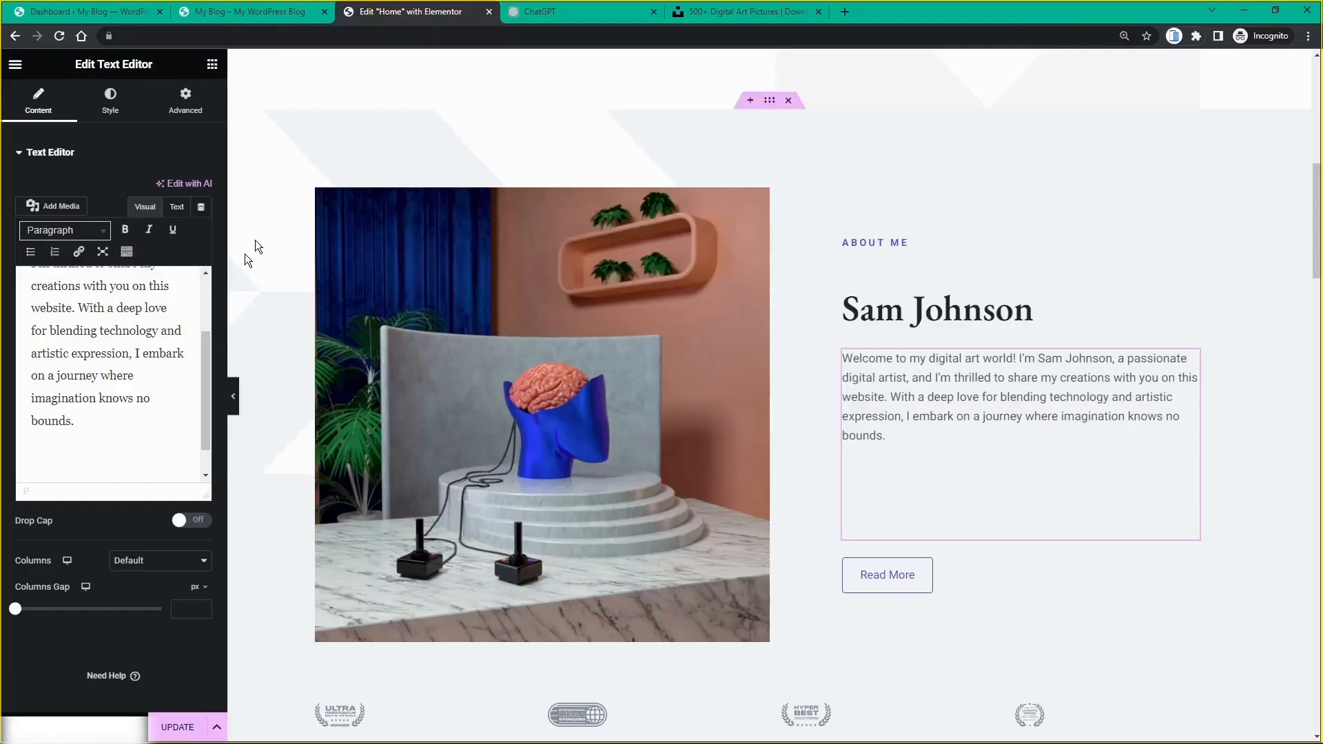
click(111, 433)
key(Return)
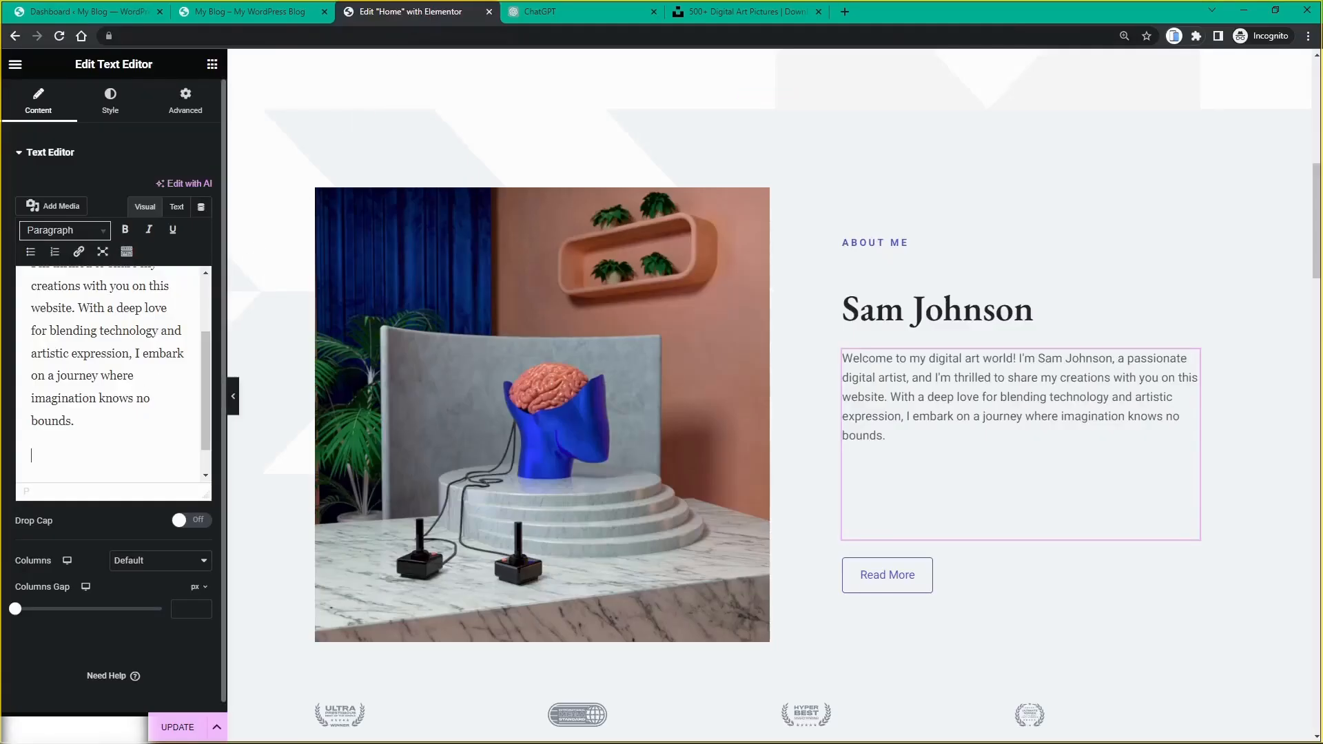
key(ctrl+v)
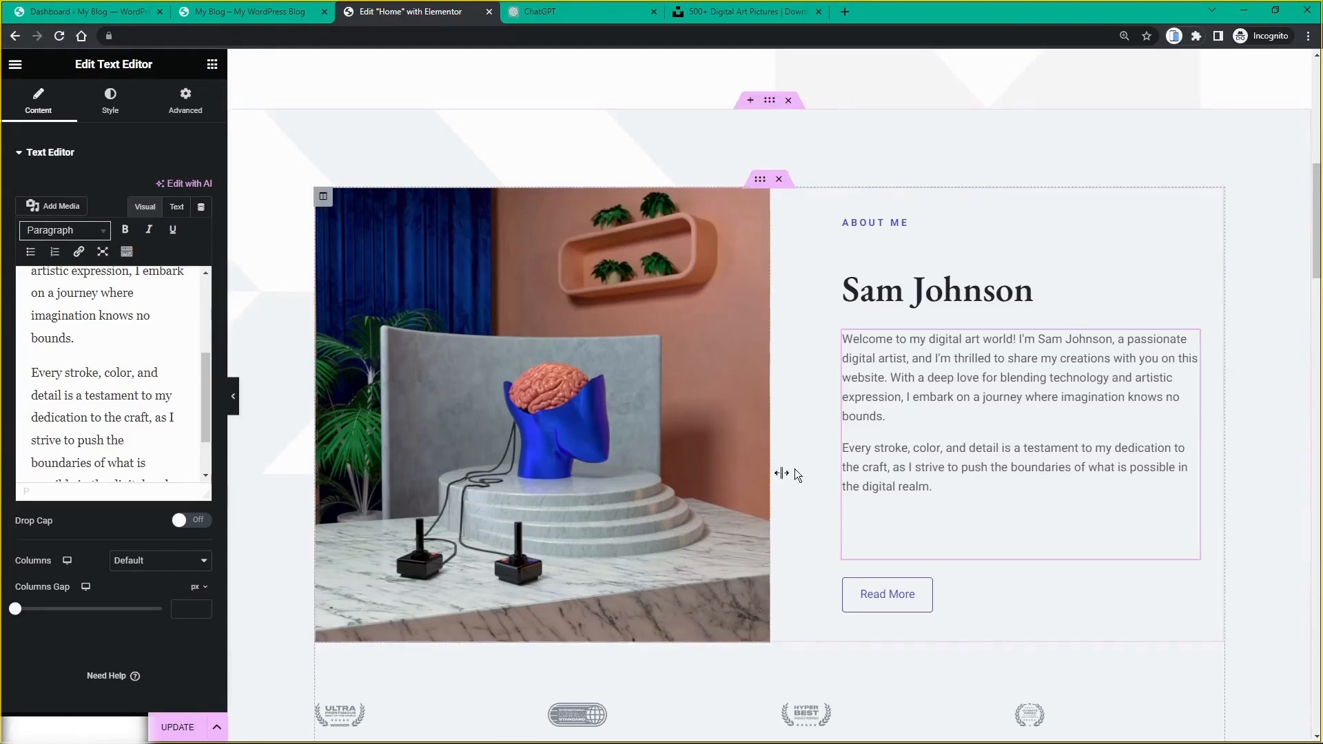
scroll(124, 398, down, 2)
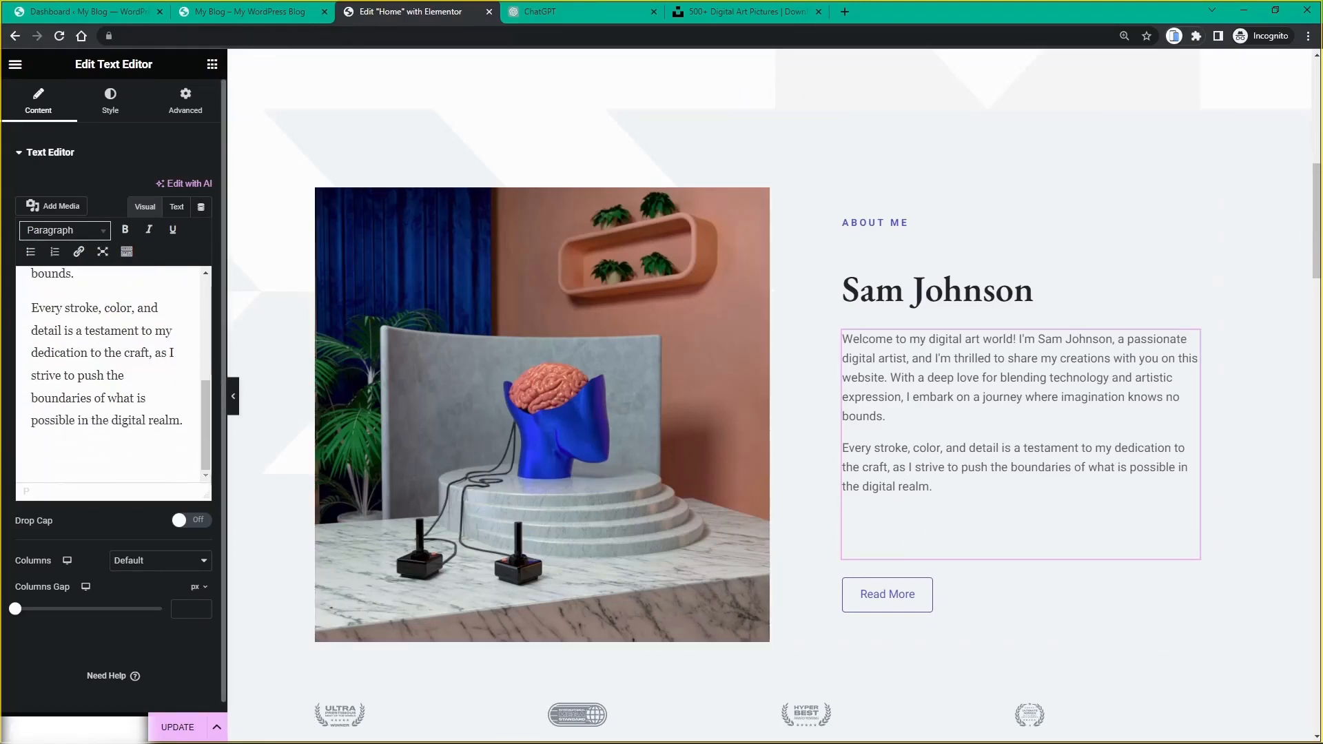
key(Return)
key(BackSpace)
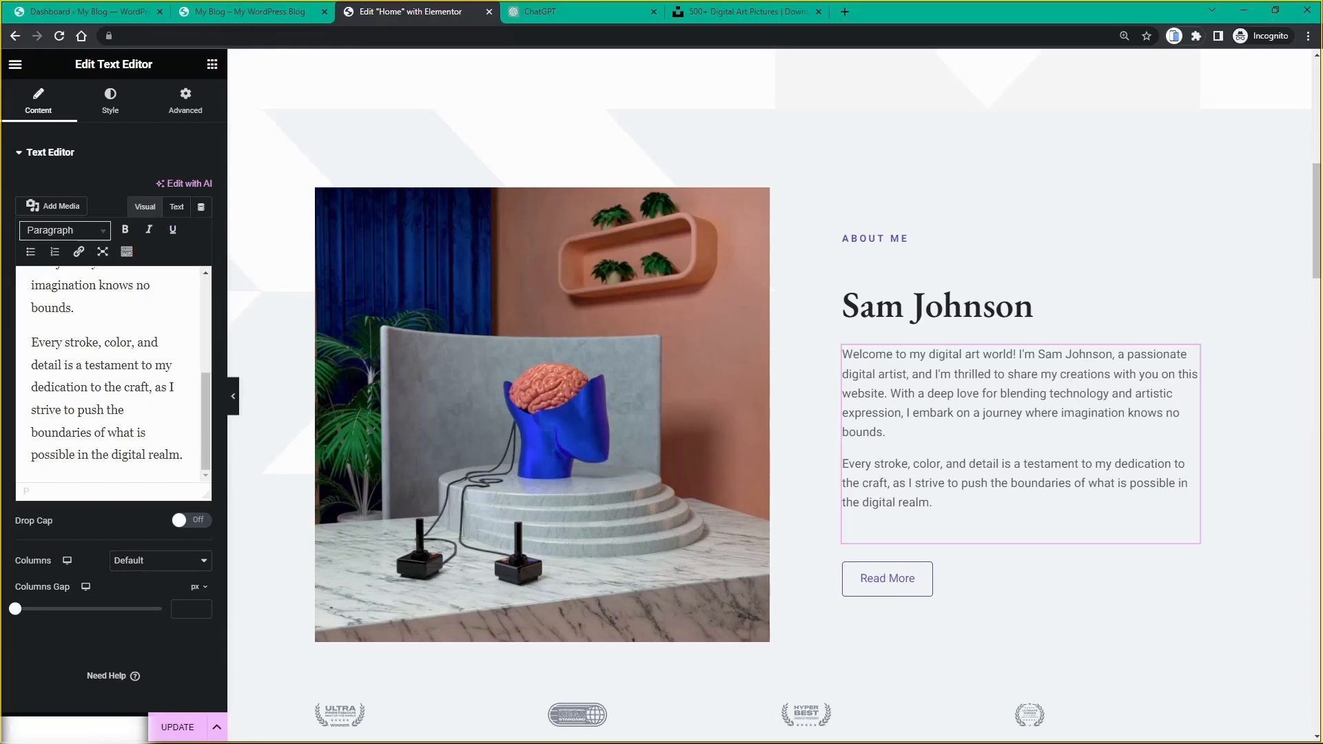
scroll(999, 392, down, 2)
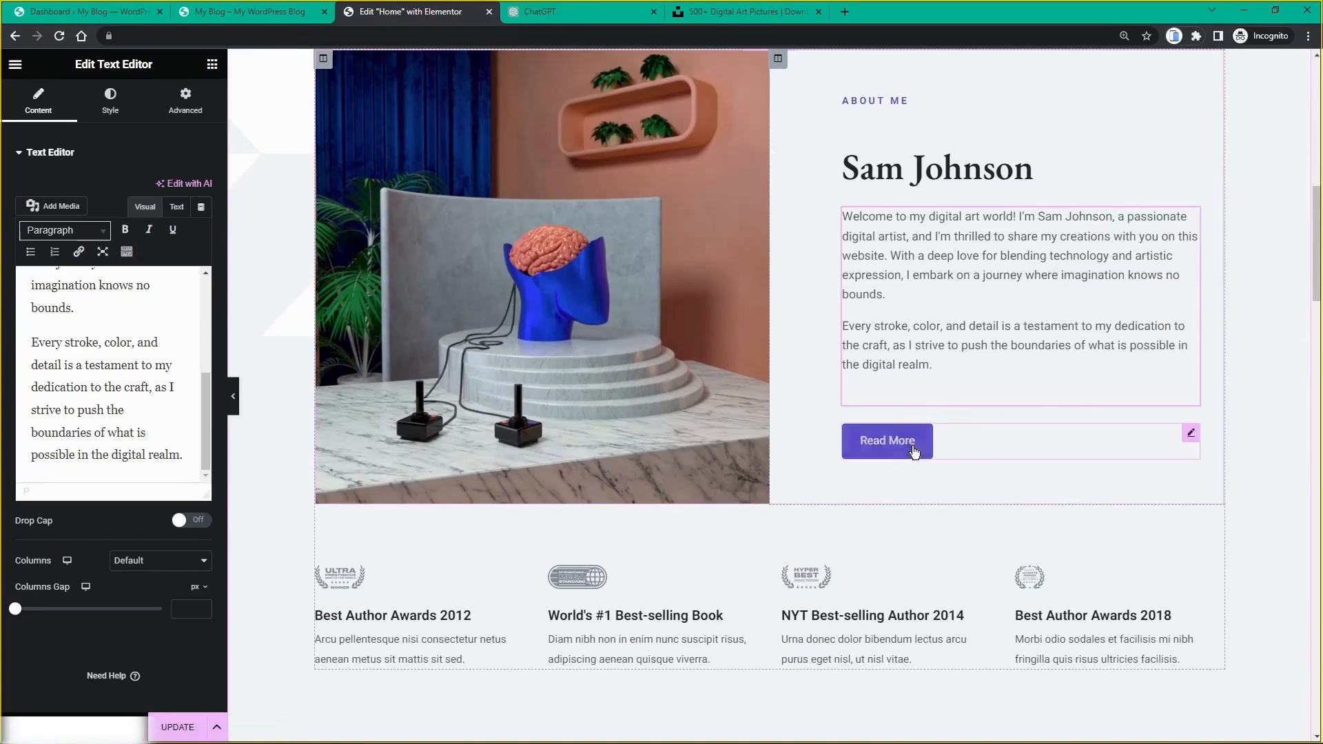
Step: Open the Read More button settings, then the Best Author Awards 2012 image box settings
click(1192, 435)
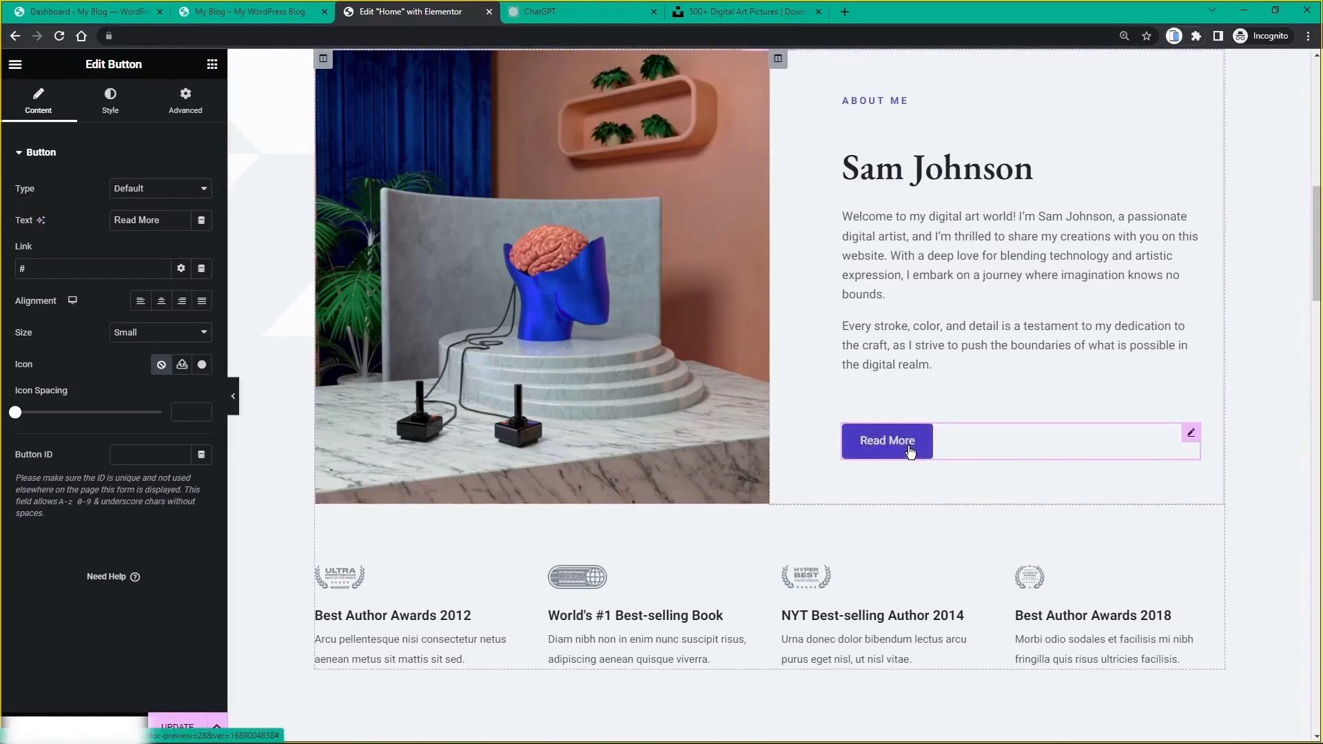
scroll(910, 452, up, 5)
scroll(910, 451, down, 6)
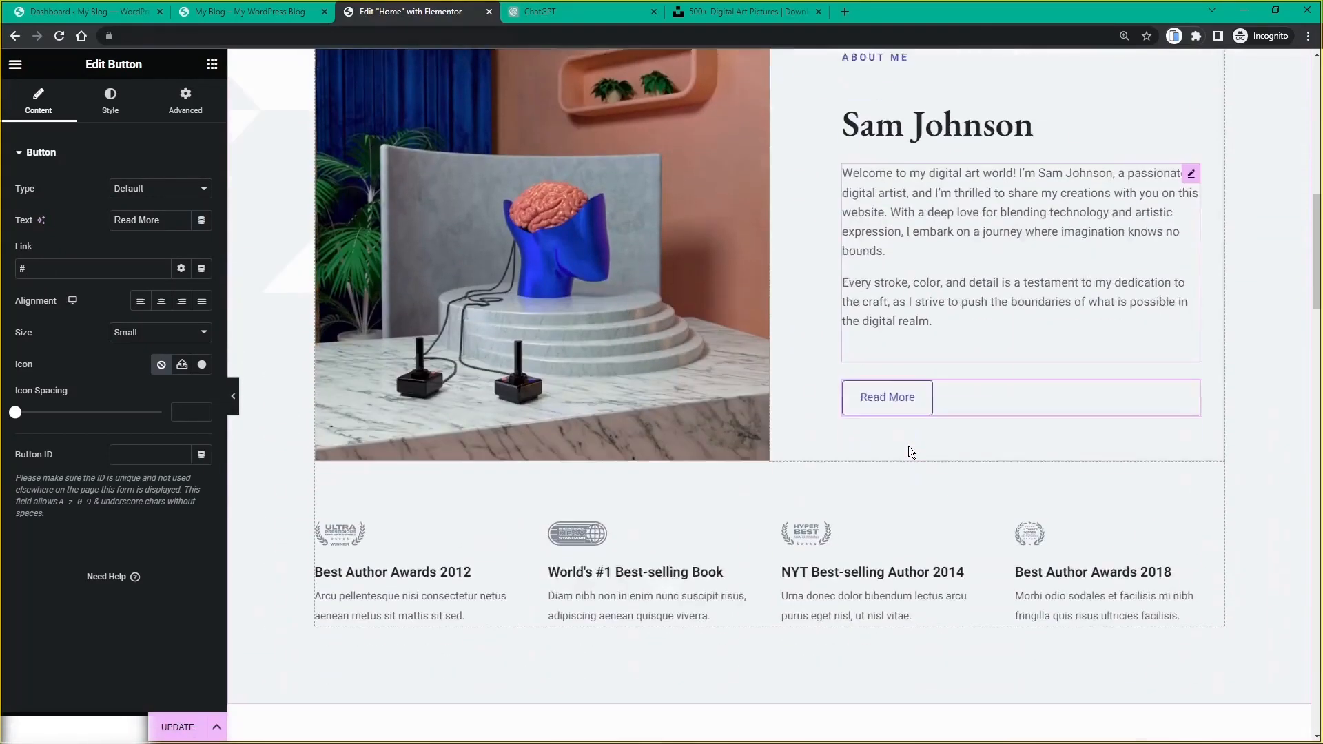
scroll(908, 452, down, 1)
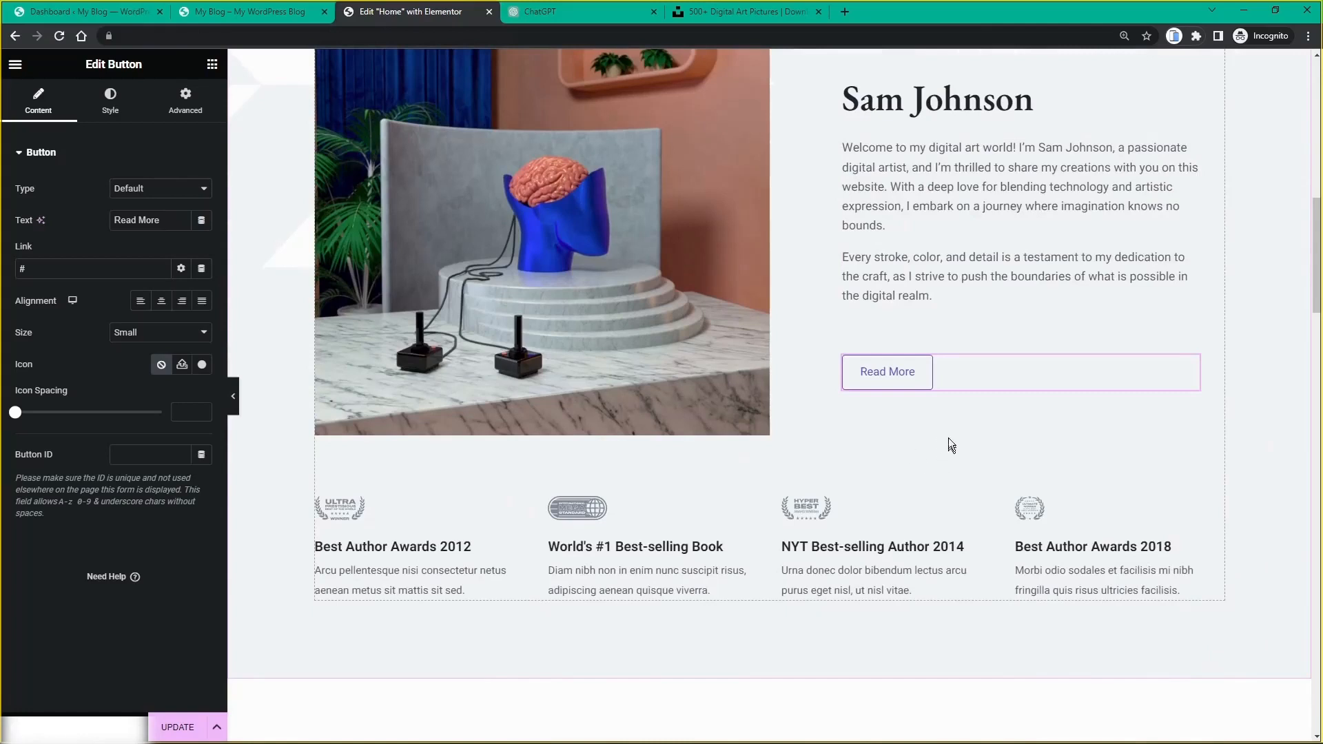
scroll(938, 434, up, 2)
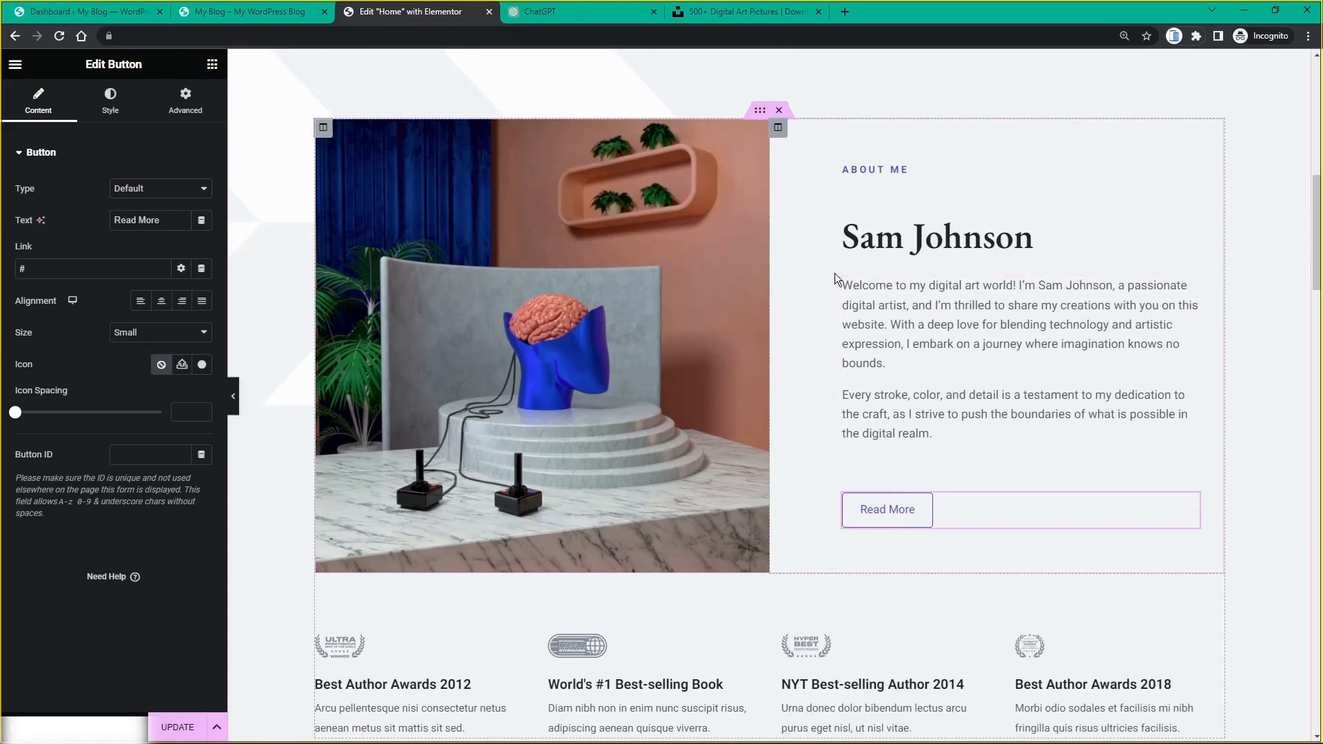
scroll(834, 272, down, 2)
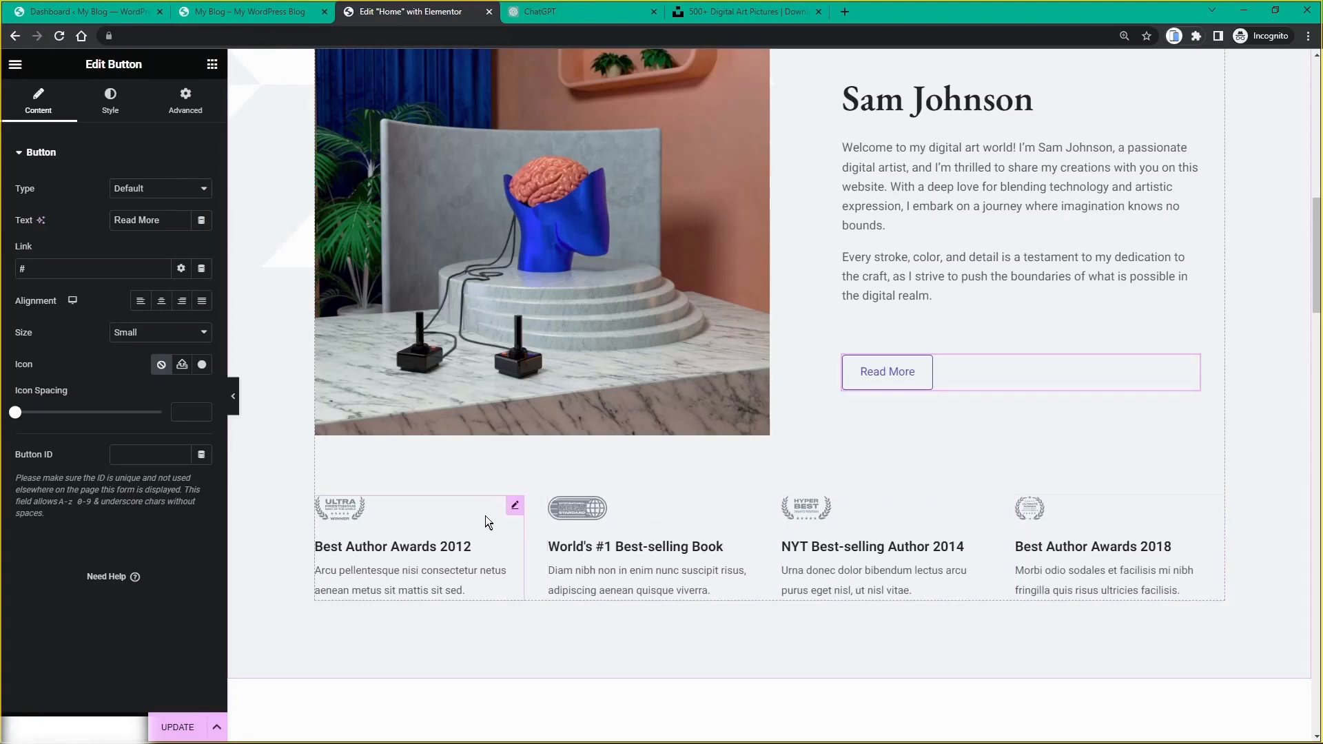
click(514, 509)
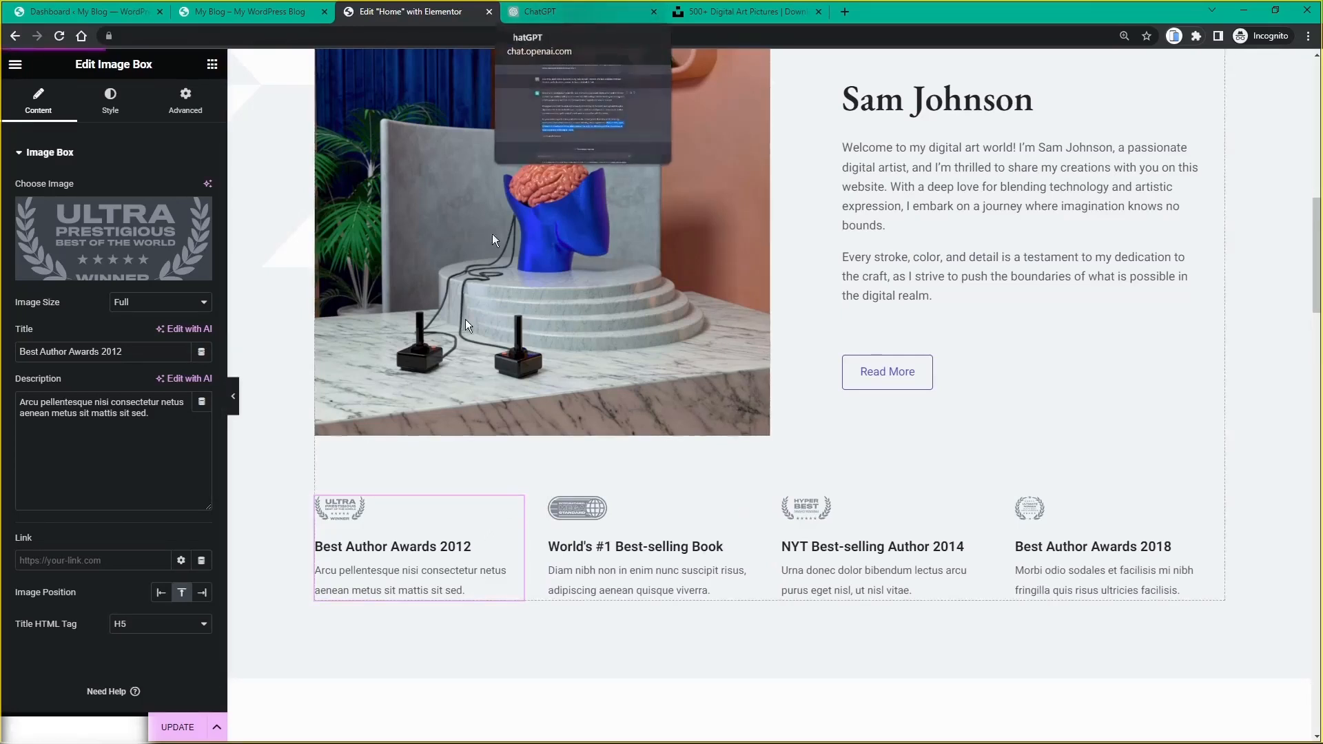
Step: Ask ChatGPT for '4 award titles, for my digital art' and copy 'Pixel Perfection Award'
key(ctrl+Tab)
text(write )
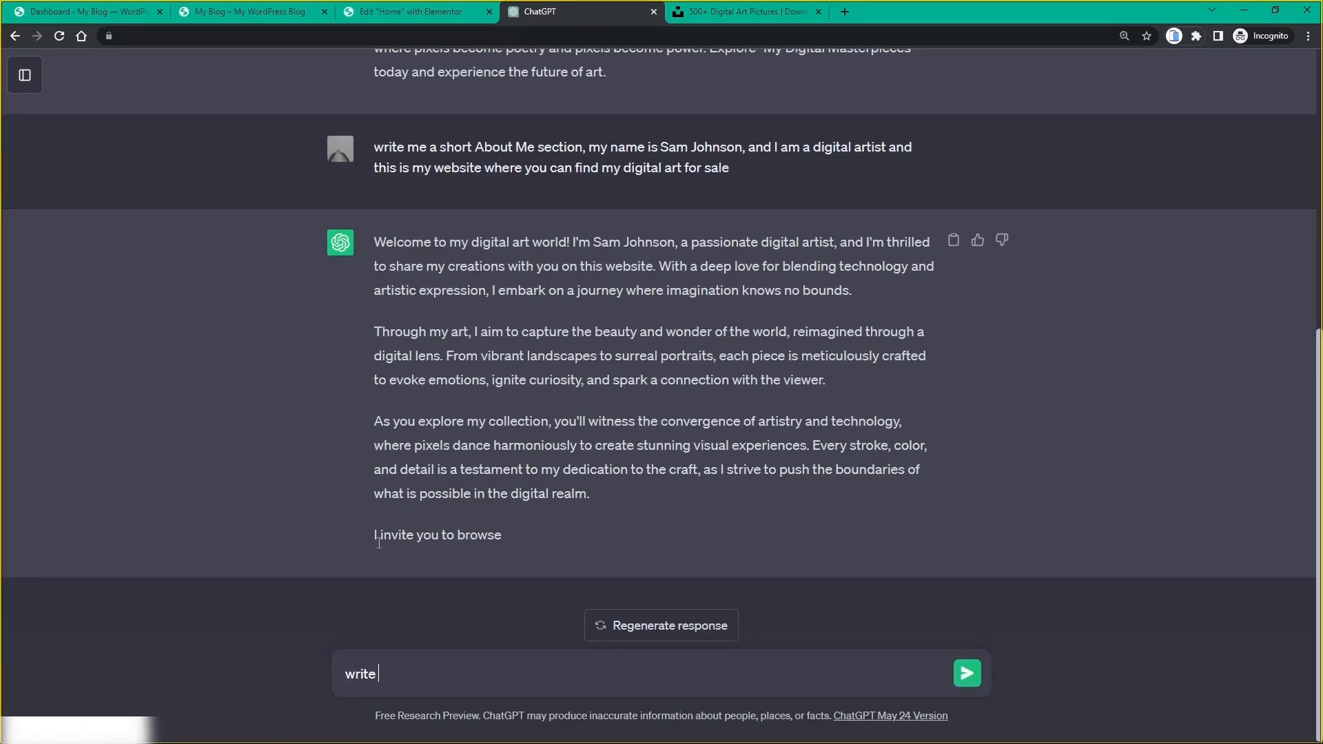
text(me 4 award titles, fo)
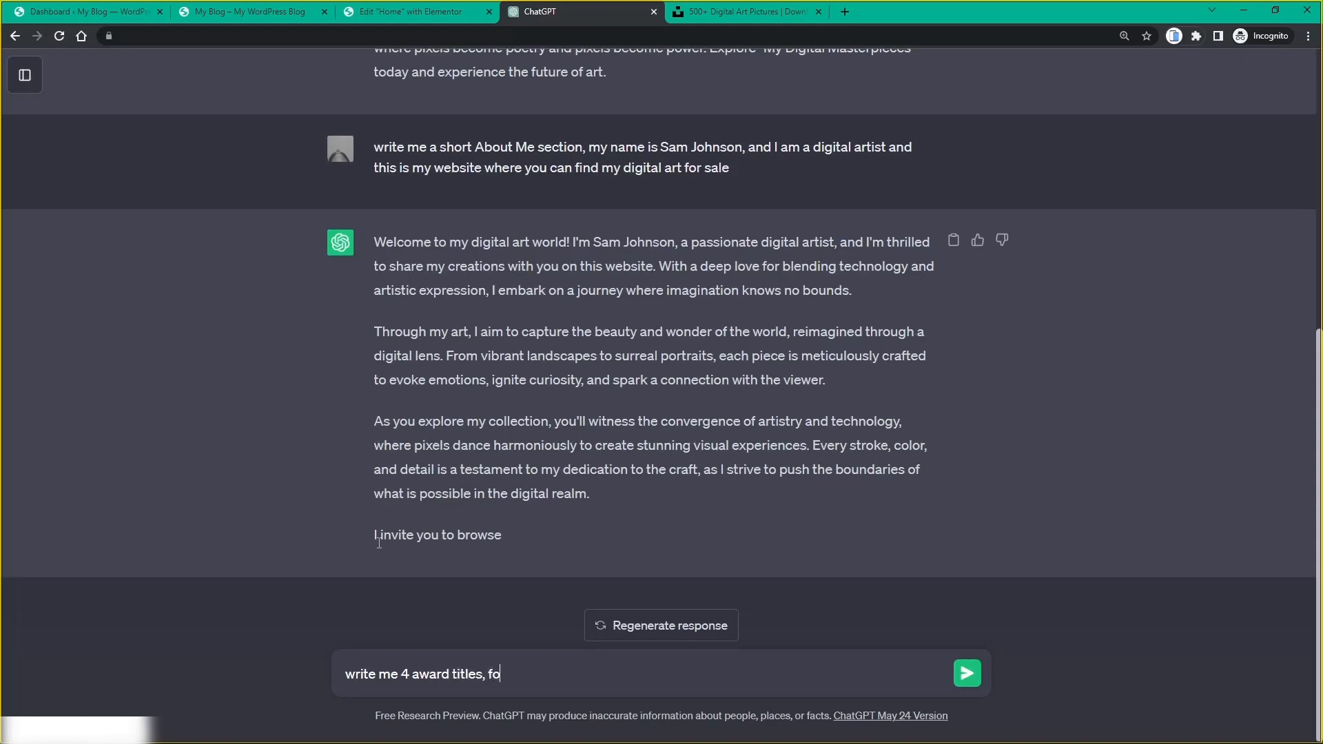
text(r my digital art)
key(Return)
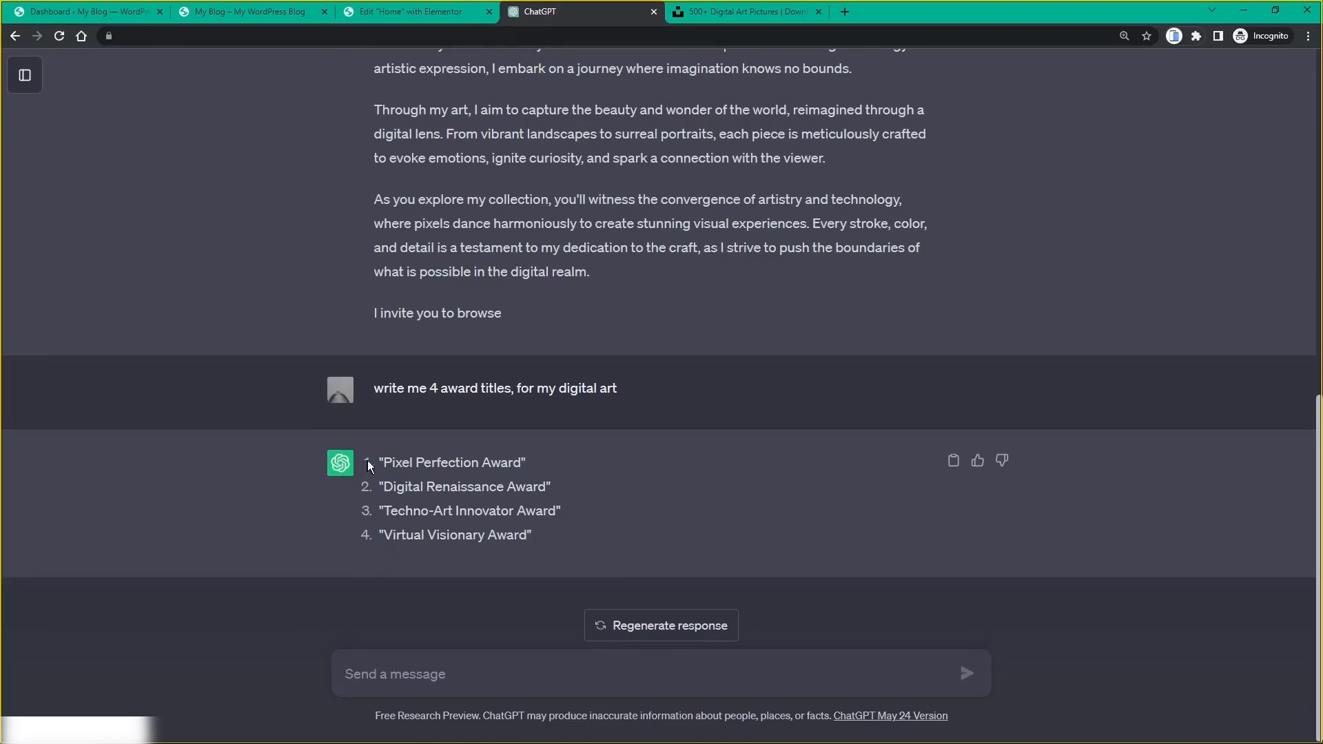
drag(384, 463, 522, 463)
key(ctrl+c)
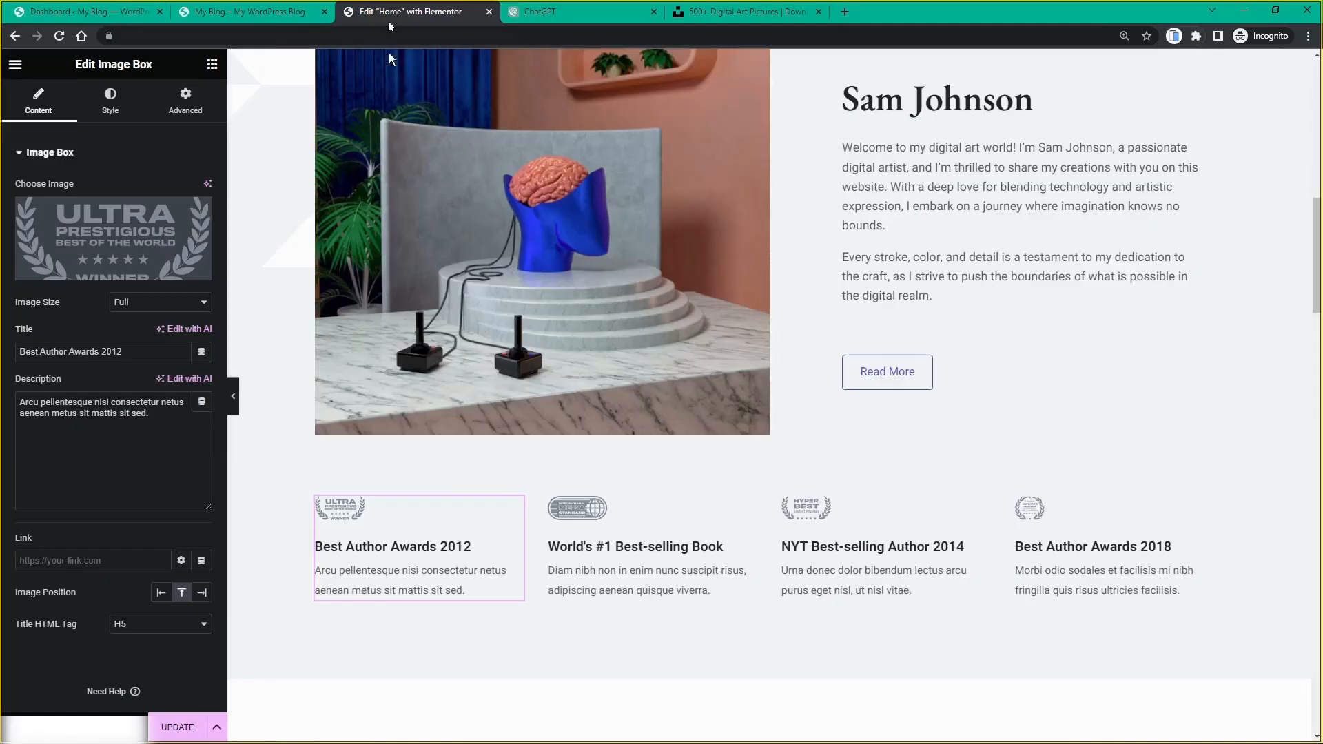
click(398, 11)
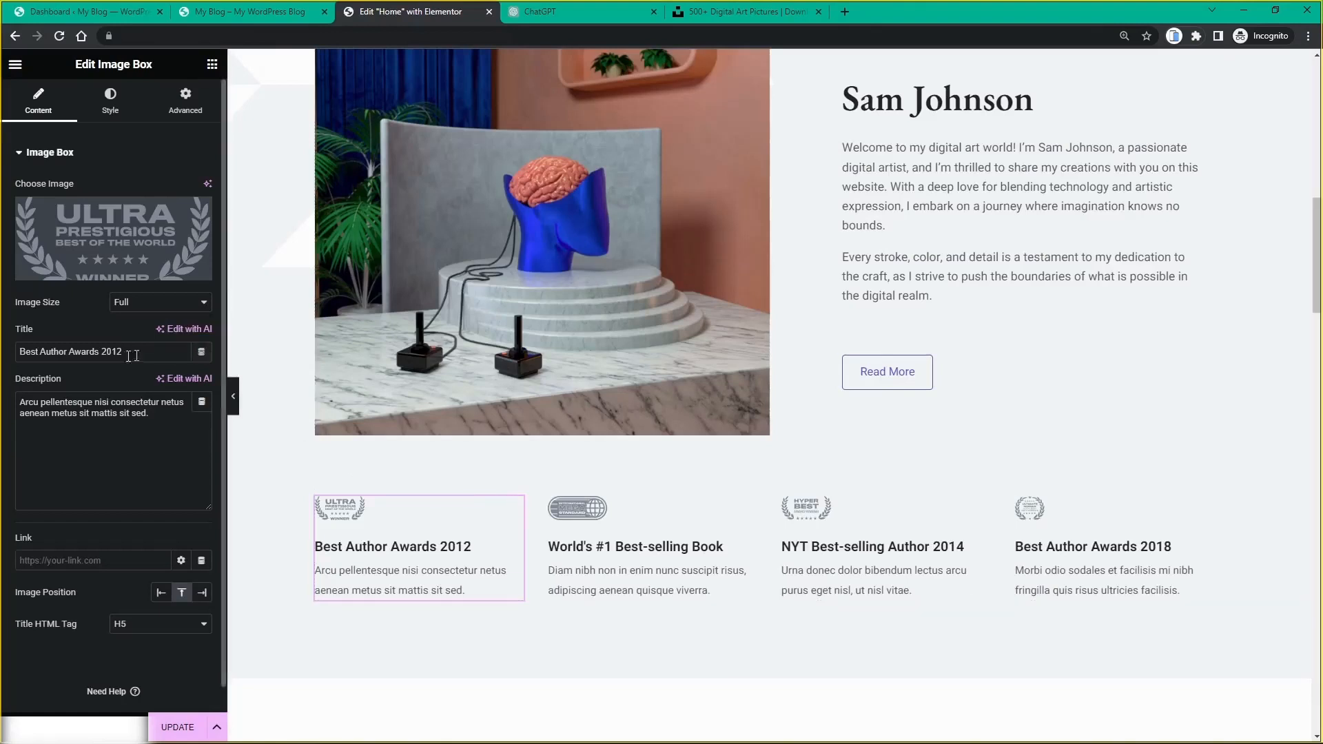
Step: Title the first two award boxes 'Pixel Perfection Award 2022' and 'Digital Renaissance Award'
drag(136, 354, 6, 358)
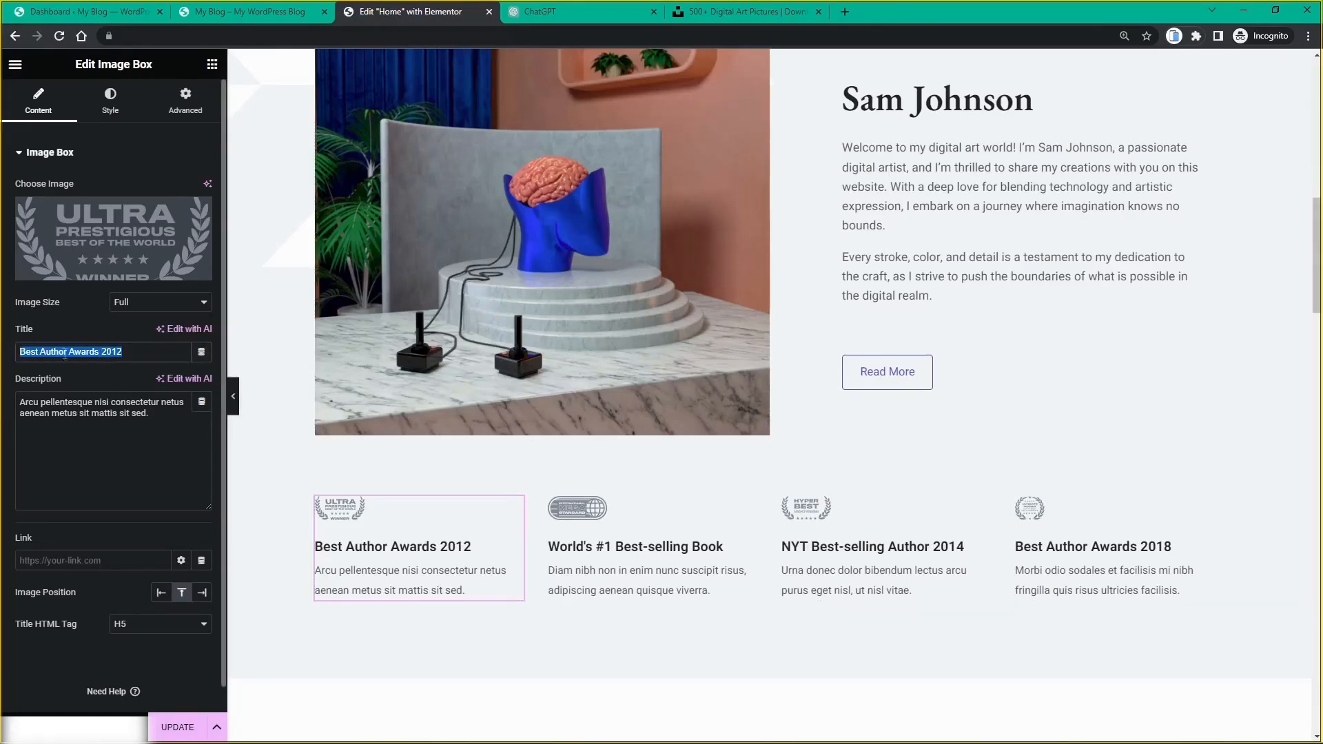
key(ctrl+v)
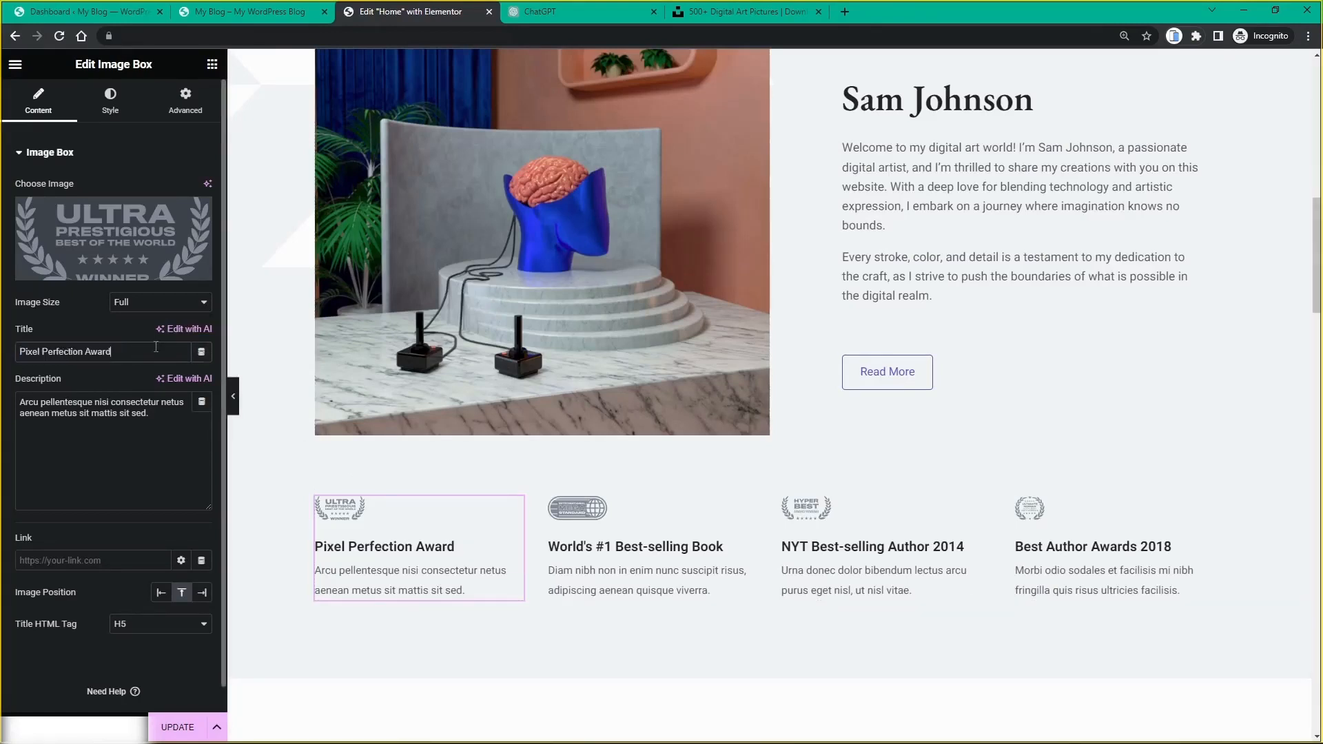
text(2022)
click(549, 18)
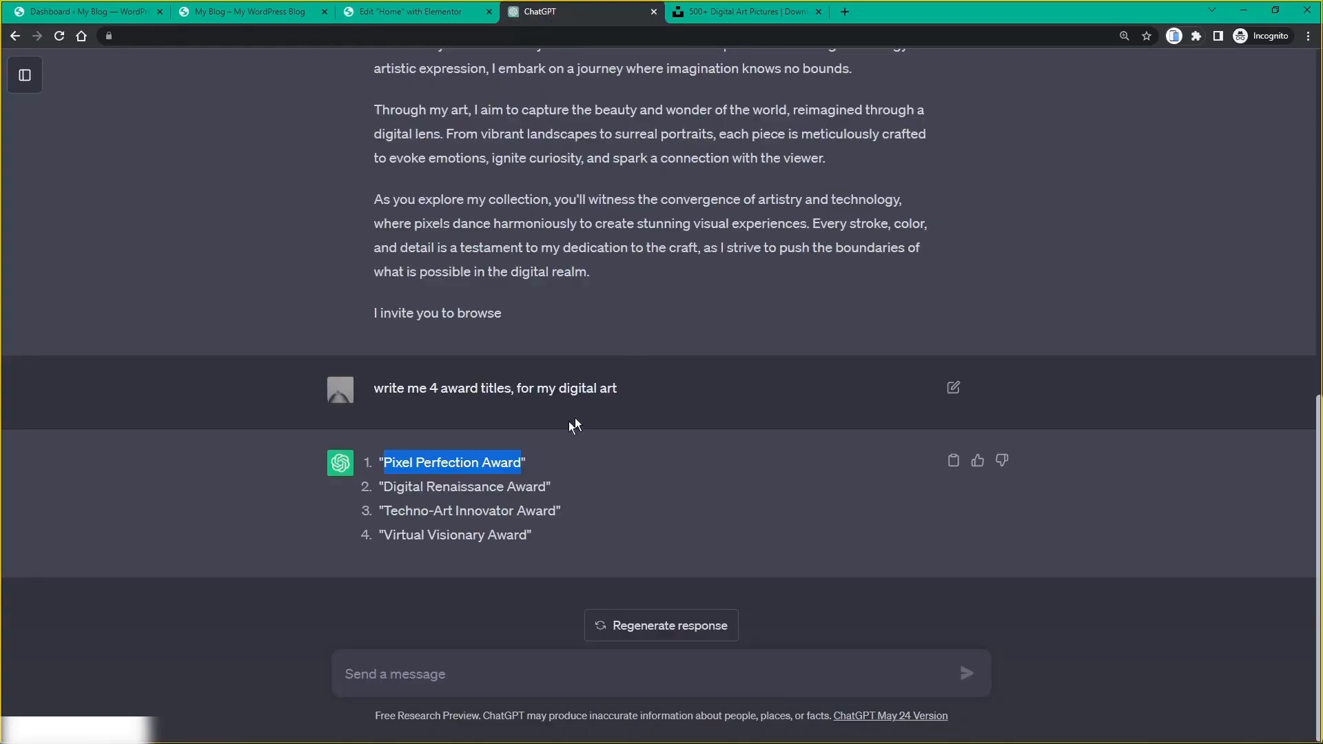
drag(384, 486, 546, 487)
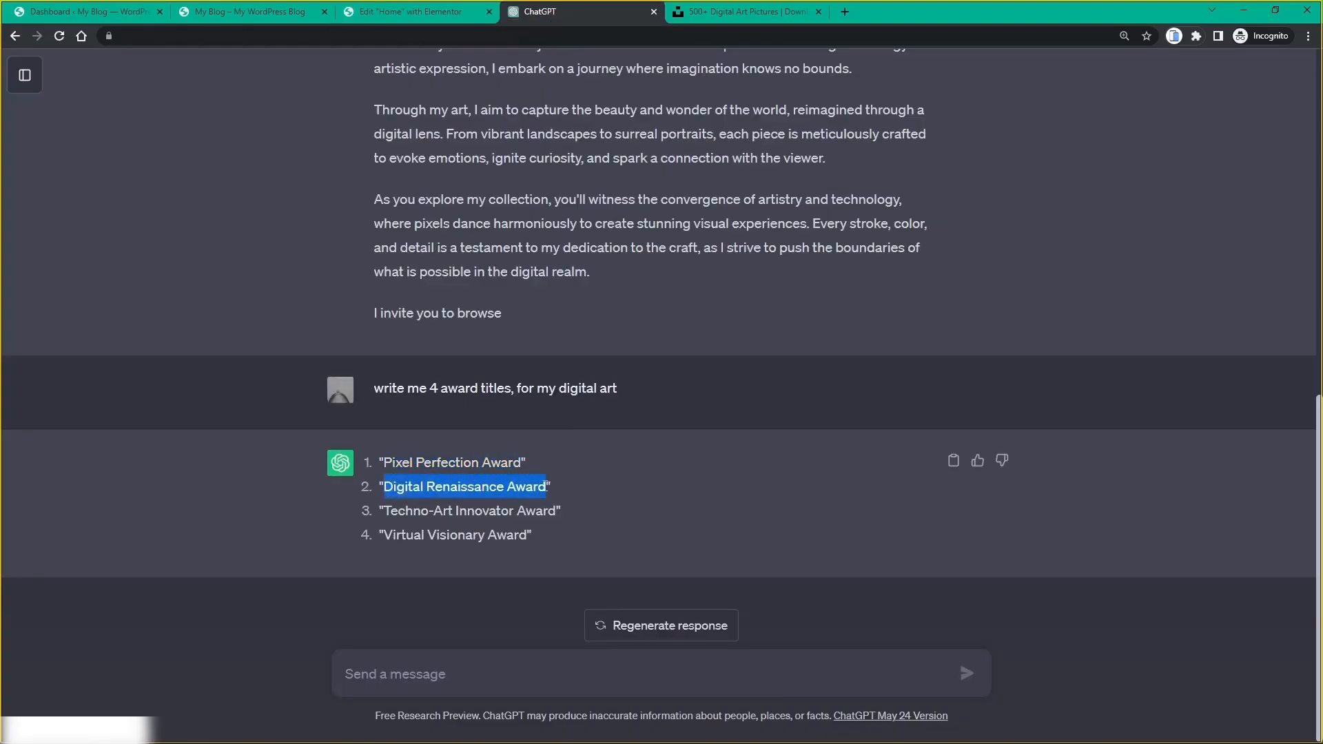
click(396, 12)
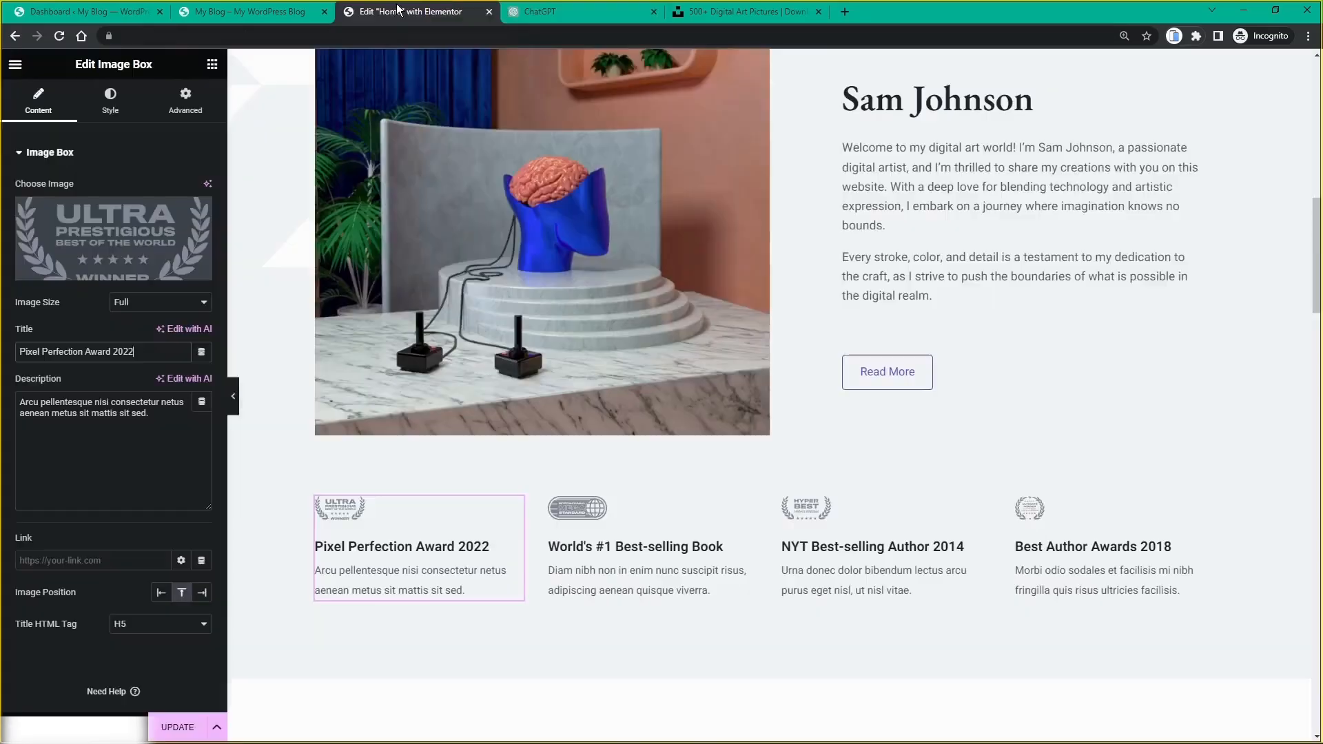
click(747, 508)
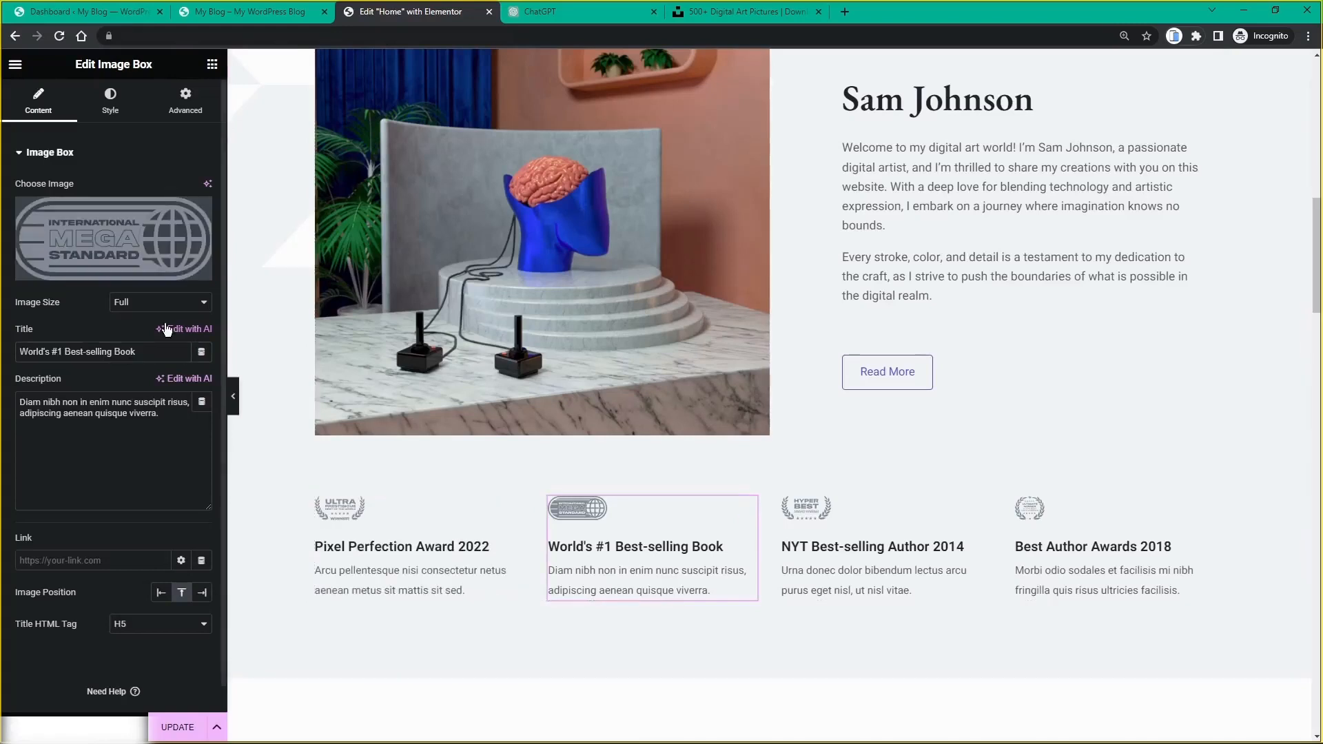
drag(138, 351, 1, 369)
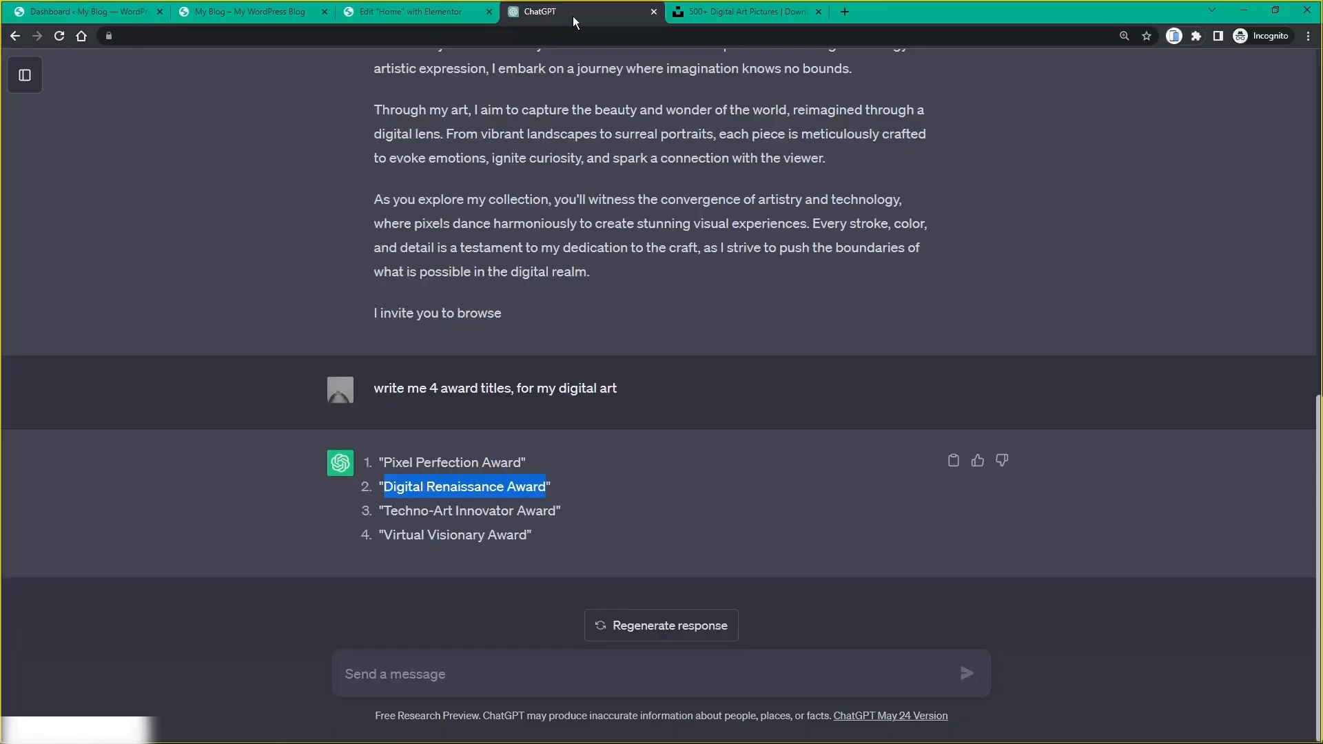
Step: Title the third award box 'Techno-Art Innovator Award 2023'
click(573, 12)
drag(384, 512, 557, 511)
key(ctrl+c)
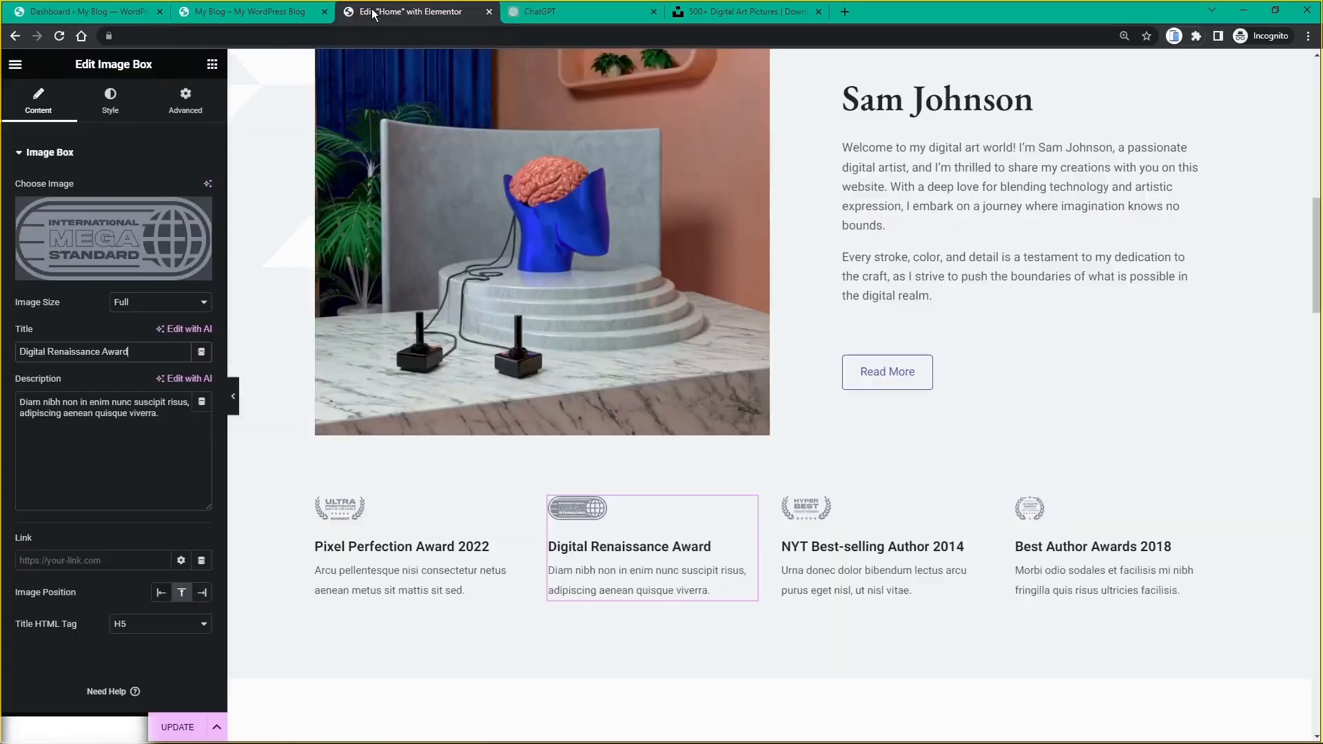
click(373, 9)
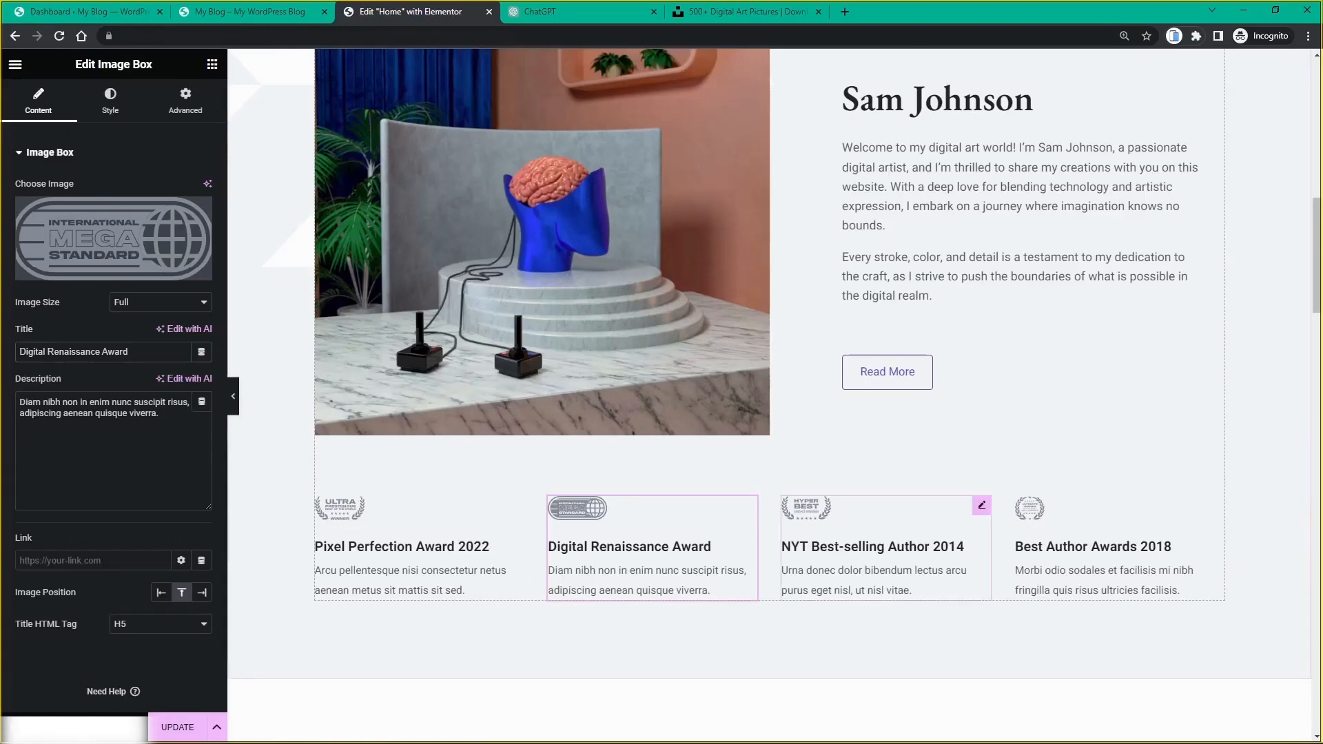
click(982, 505)
drag(142, 352, 2, 357)
key(ctrl+v)
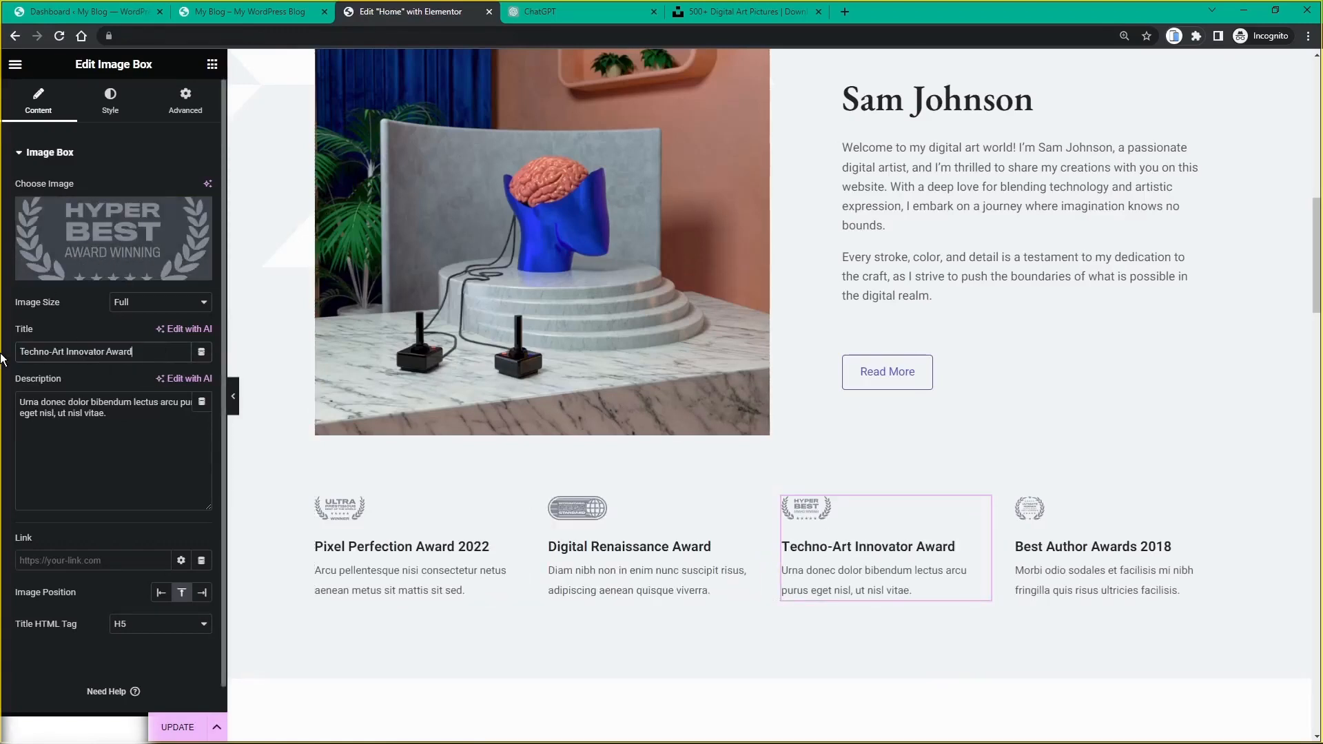
text(2023)
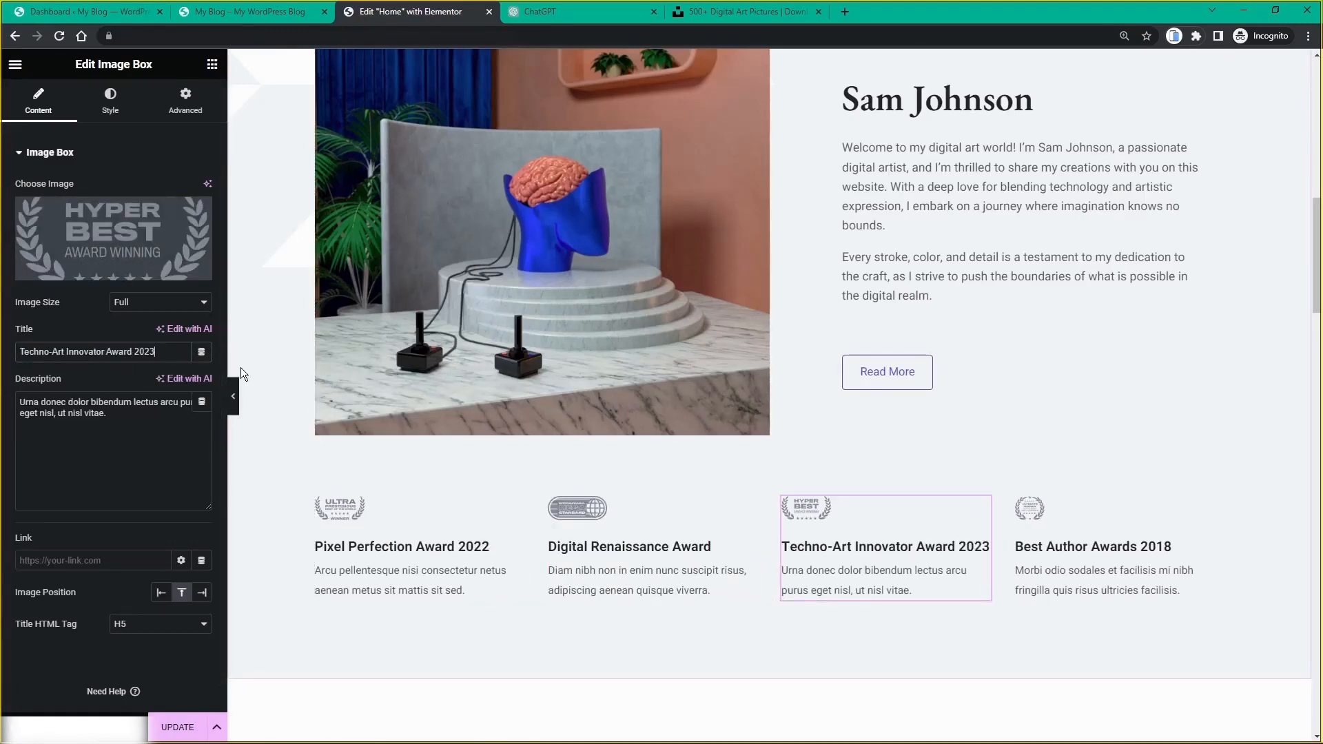
Step: Title the fourth award box 'Virtual Visionary Award' and go back to the ChatGPT conversation
click(561, 20)
drag(384, 536, 528, 536)
key(ctrl+c)
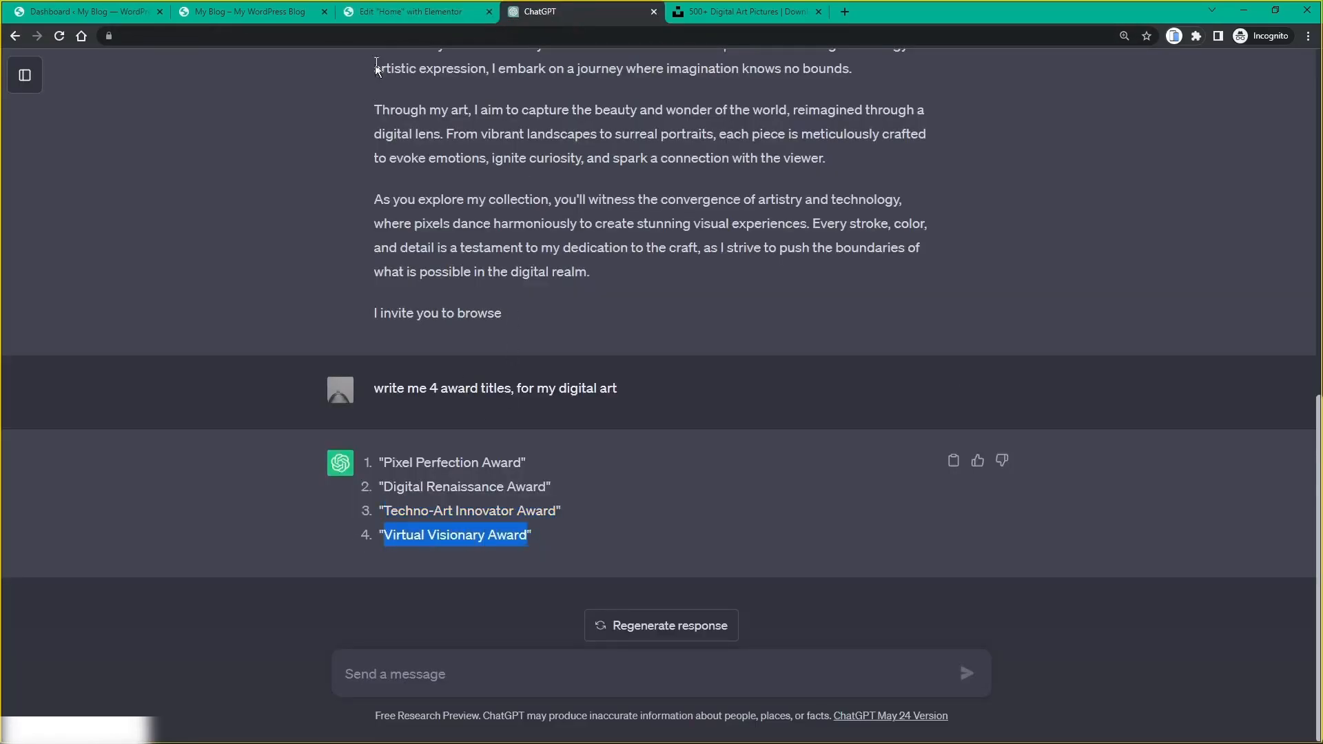
click(394, 18)
click(1097, 550)
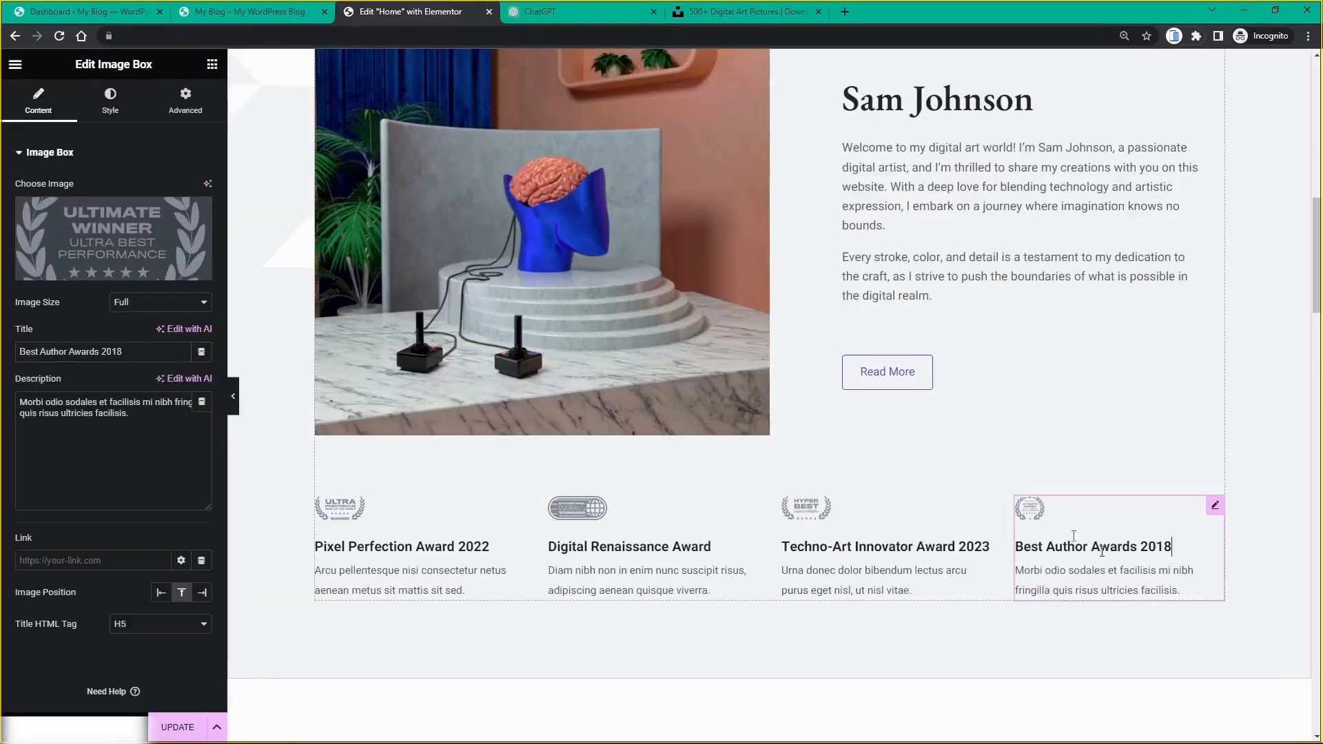
drag(141, 355, 2, 360)
key(ctrl+v)
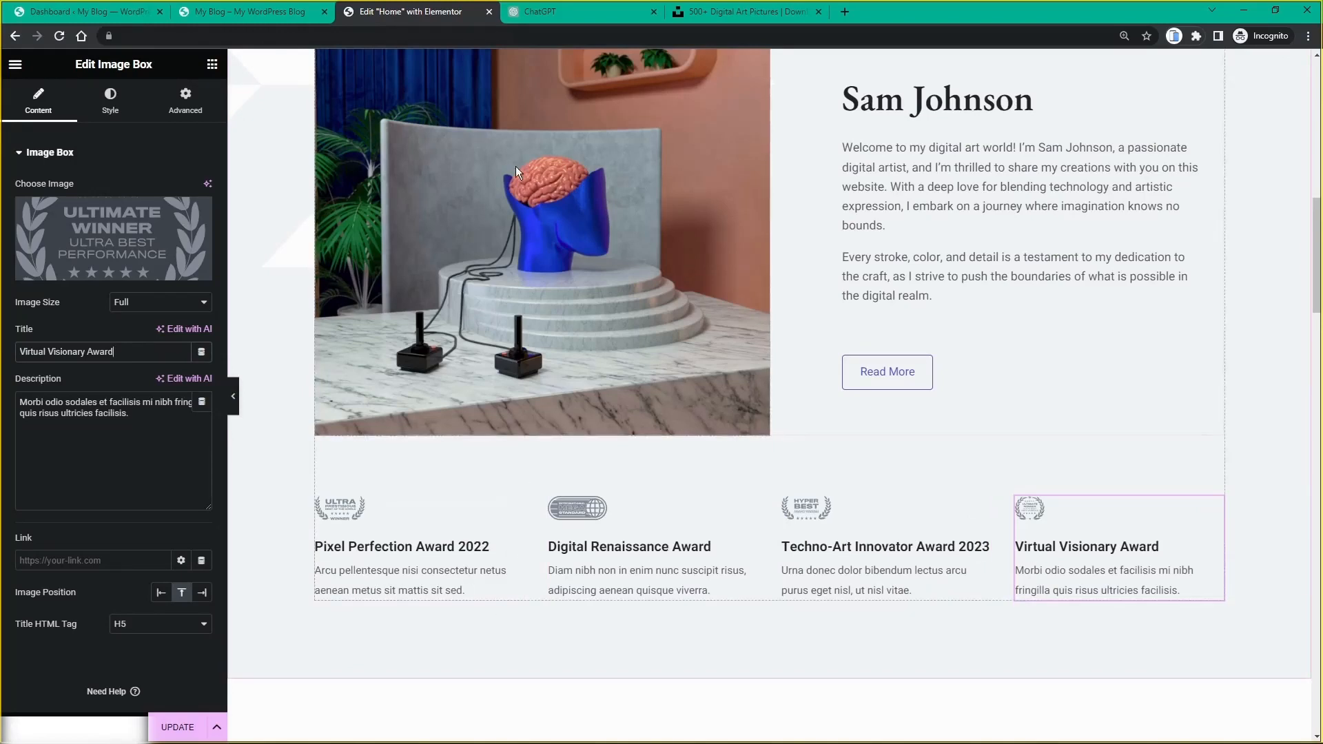
click(578, 4)
click(485, 674)
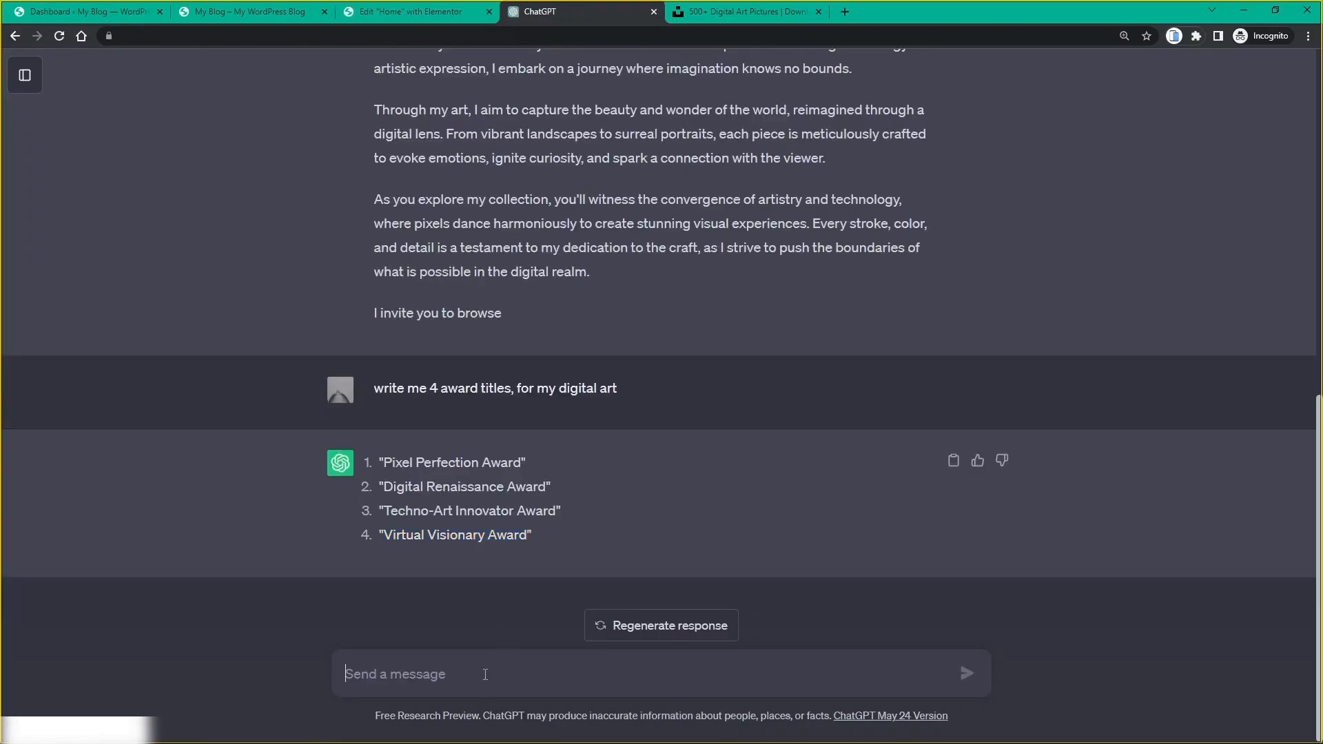
Step: Ask ChatGPT for one sentence per award title, then select the first award's description
text(write me)
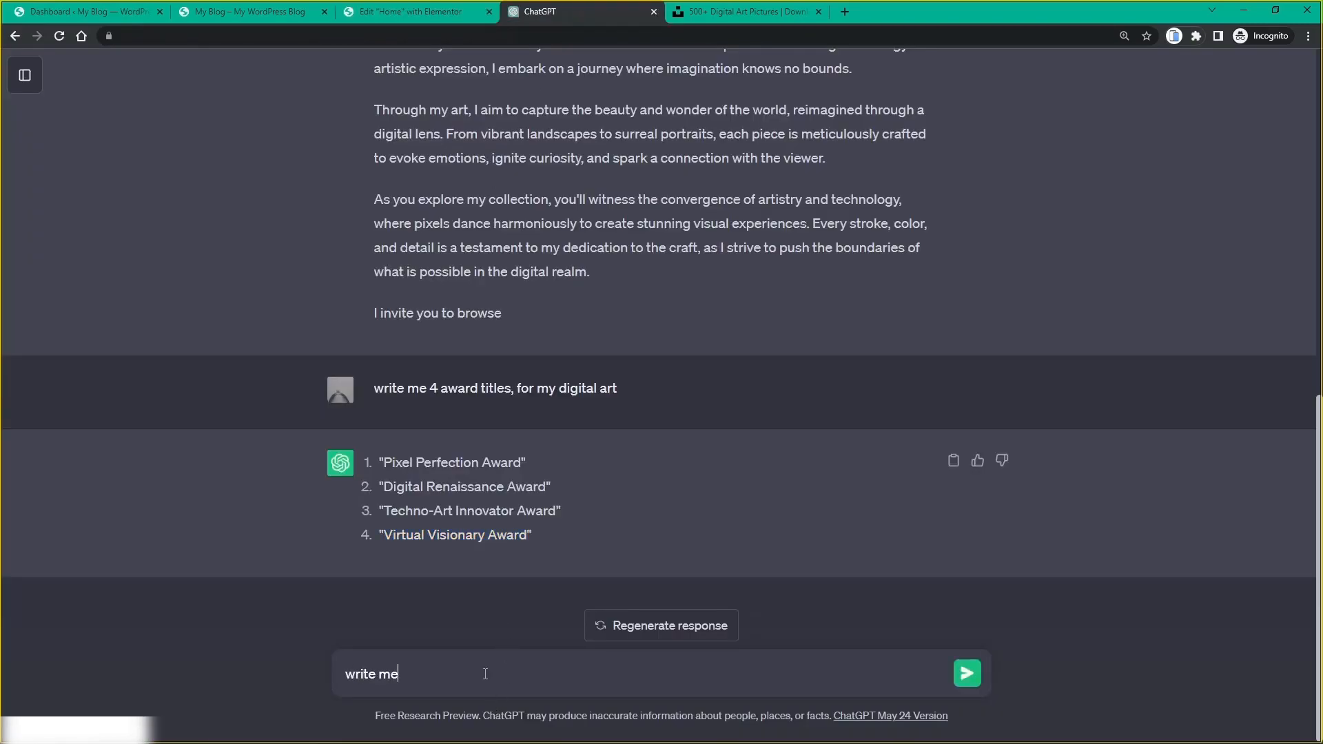
text( a one sentence for eac)
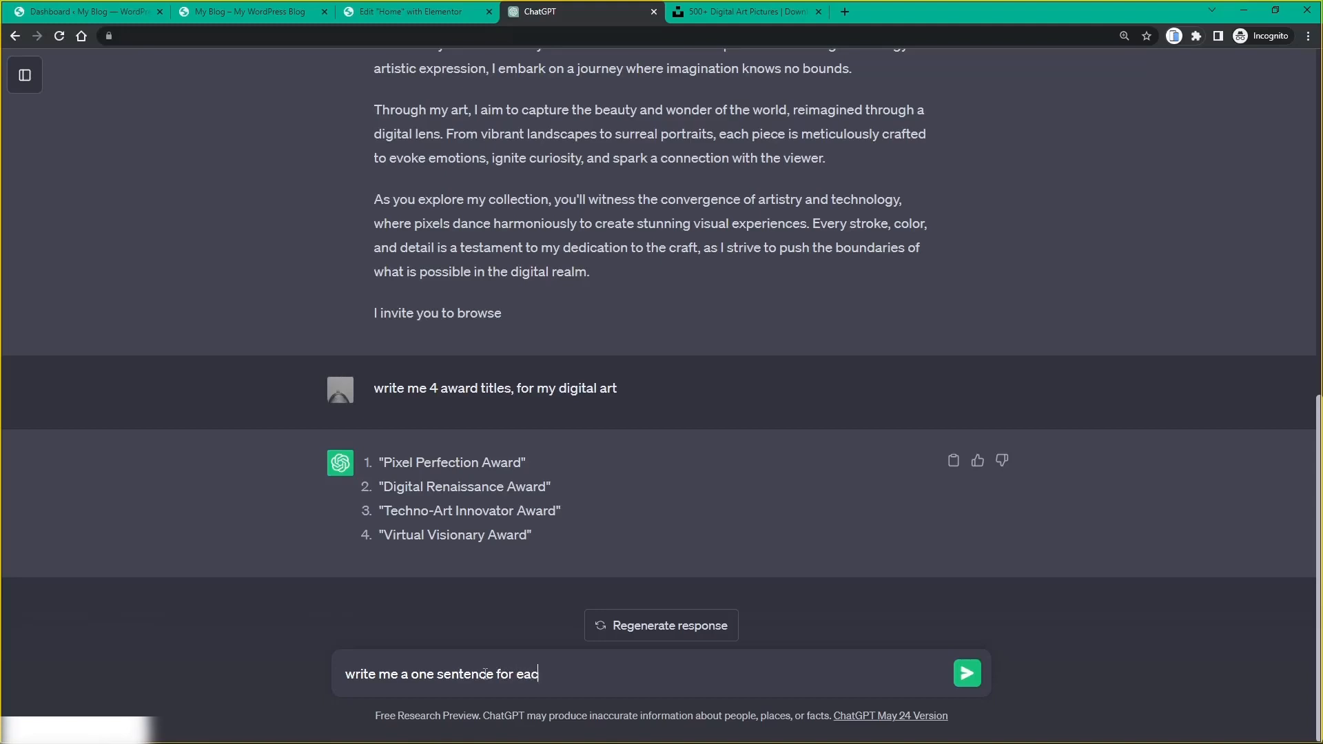
text(h of the above titles)
key(Return)
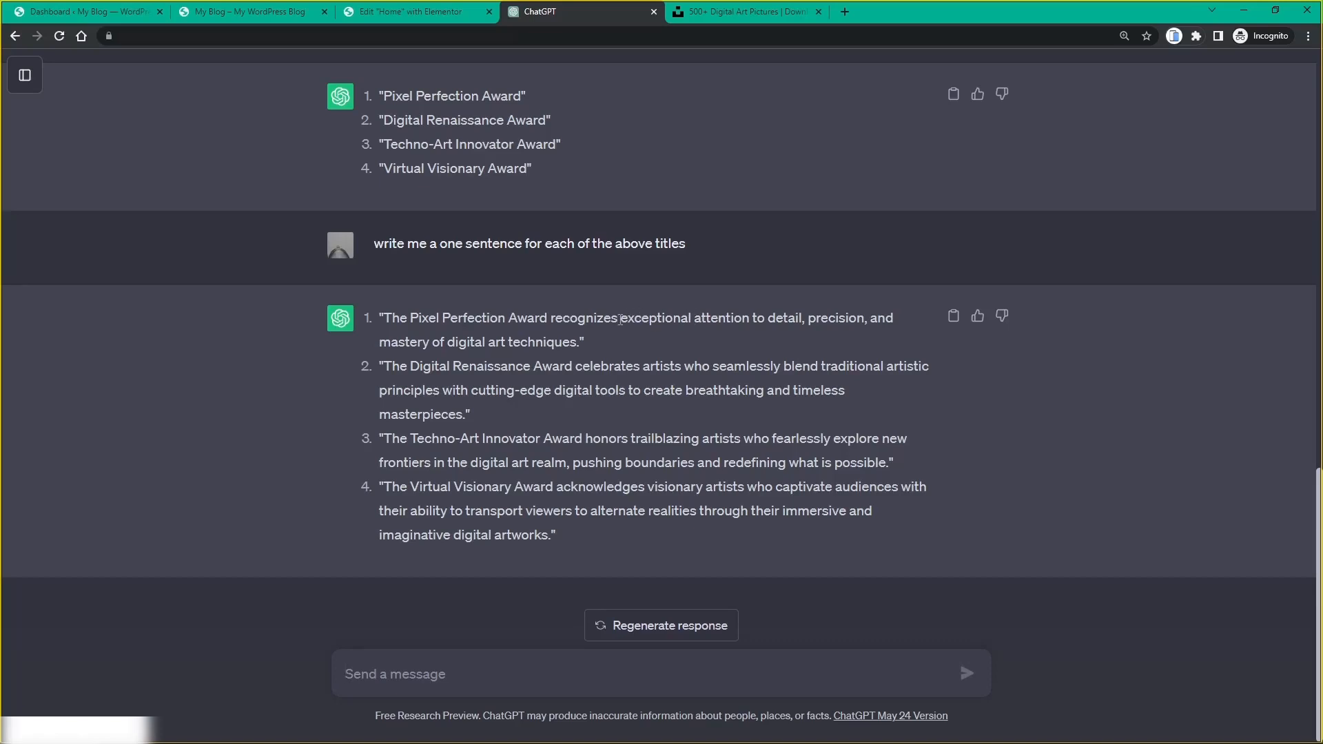
drag(623, 318, 579, 343)
key(ctrl+c)
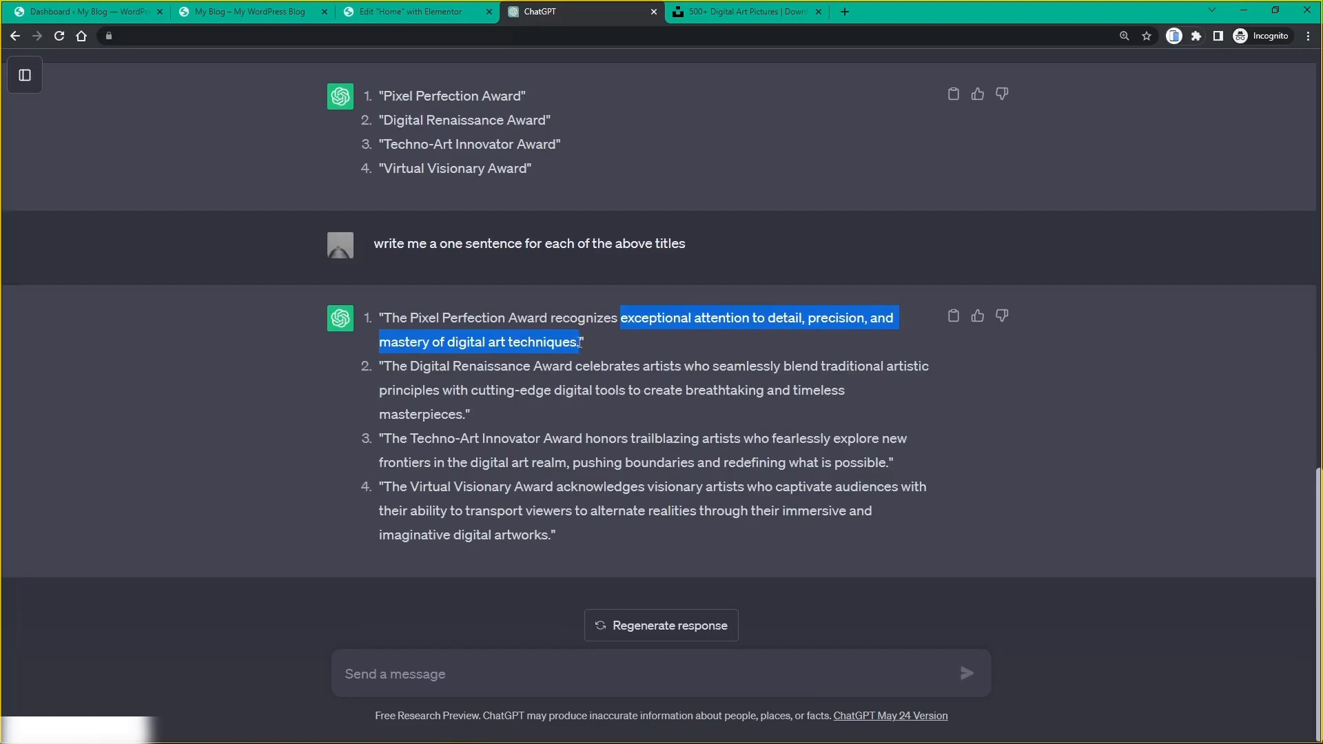
Step: Paste the capitalized attention-to-detail sentence into the Pixel Perfection Award 2022 description, then copy the next
click(386, 18)
click(418, 581)
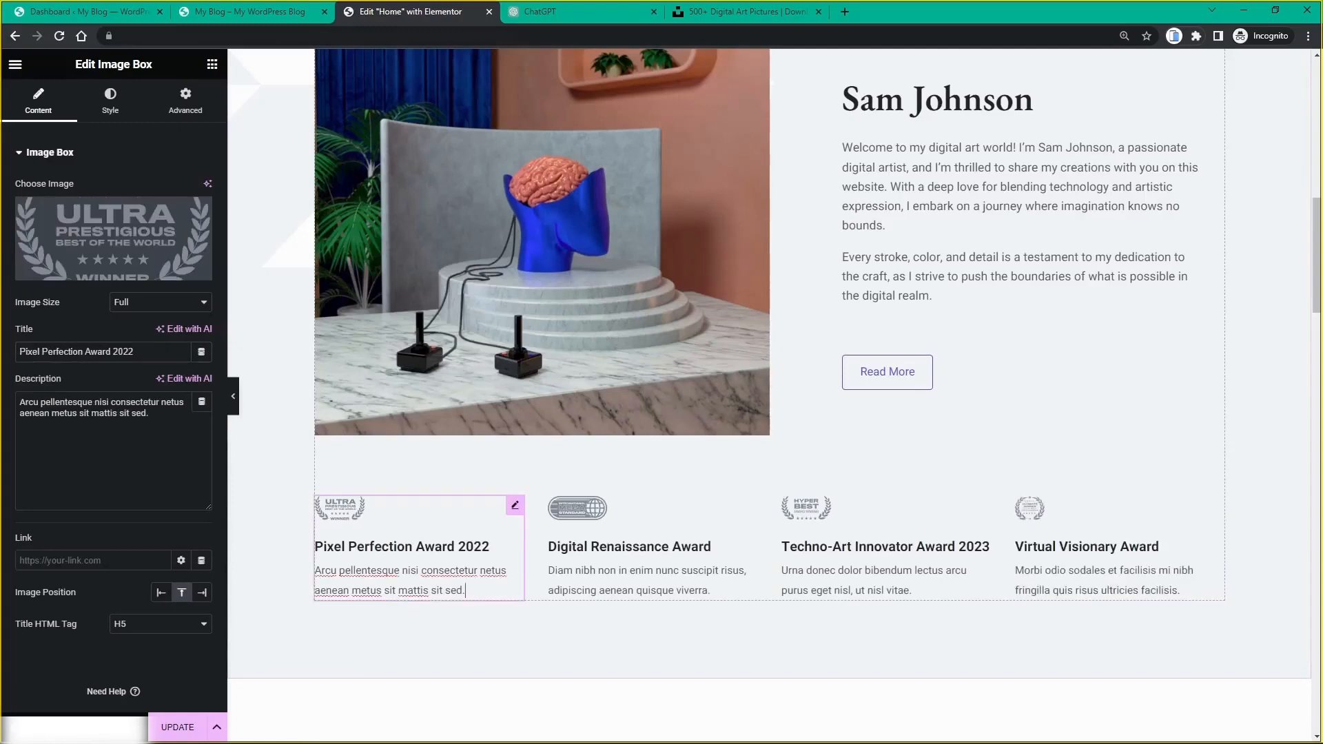
drag(172, 426, 8, 406)
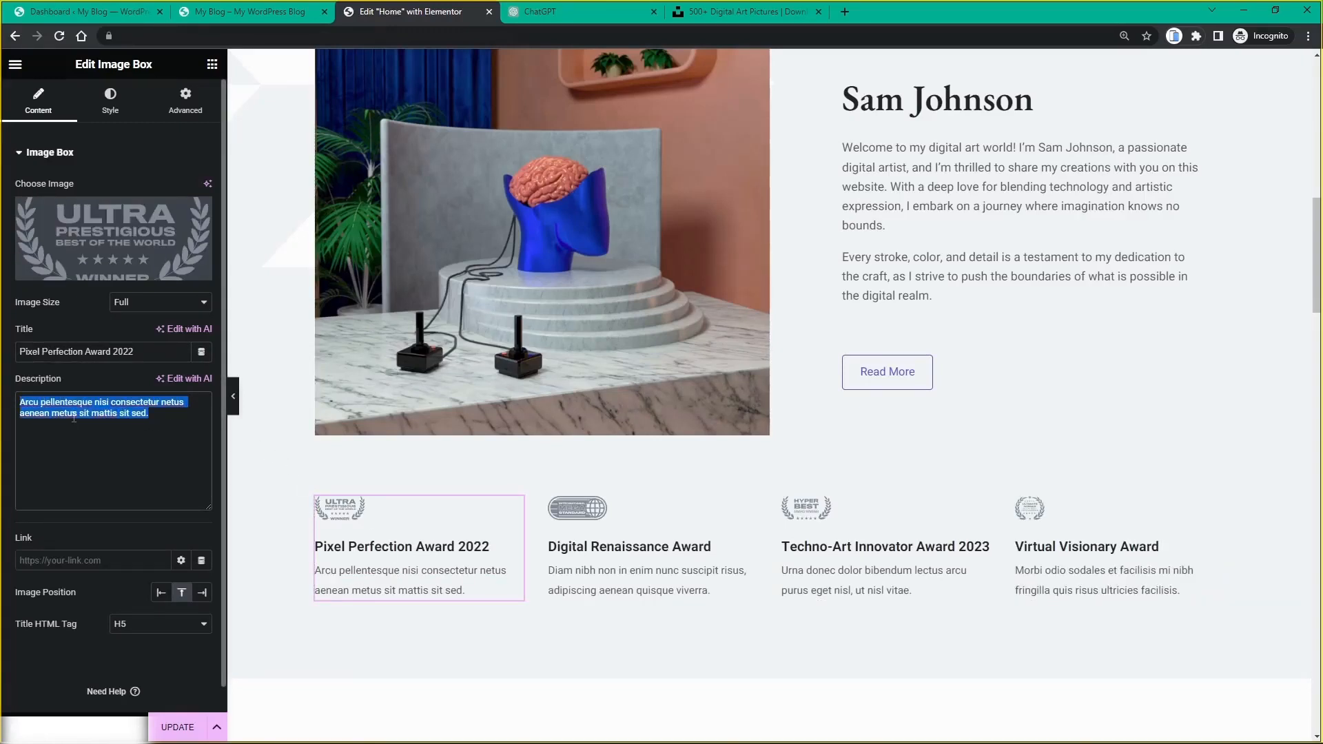
key(ctrl+v)
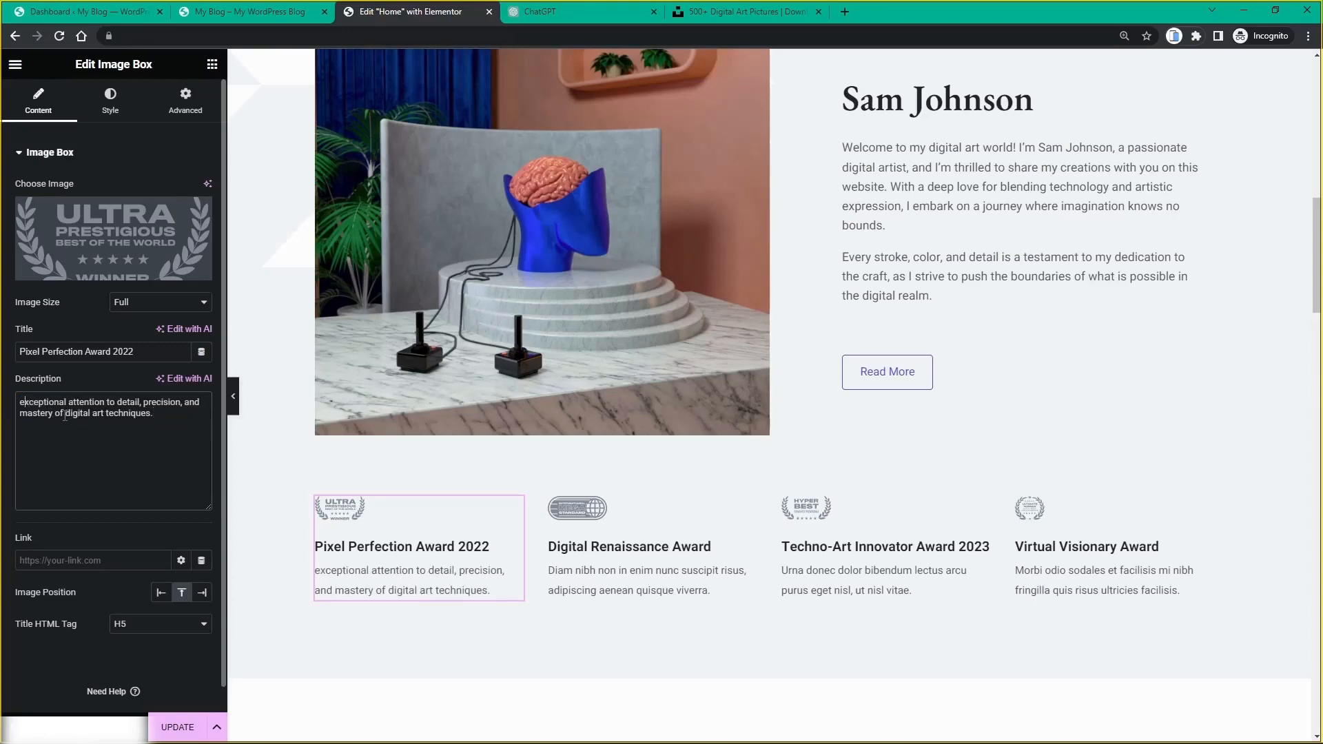
key(BackSpace)
text(E)
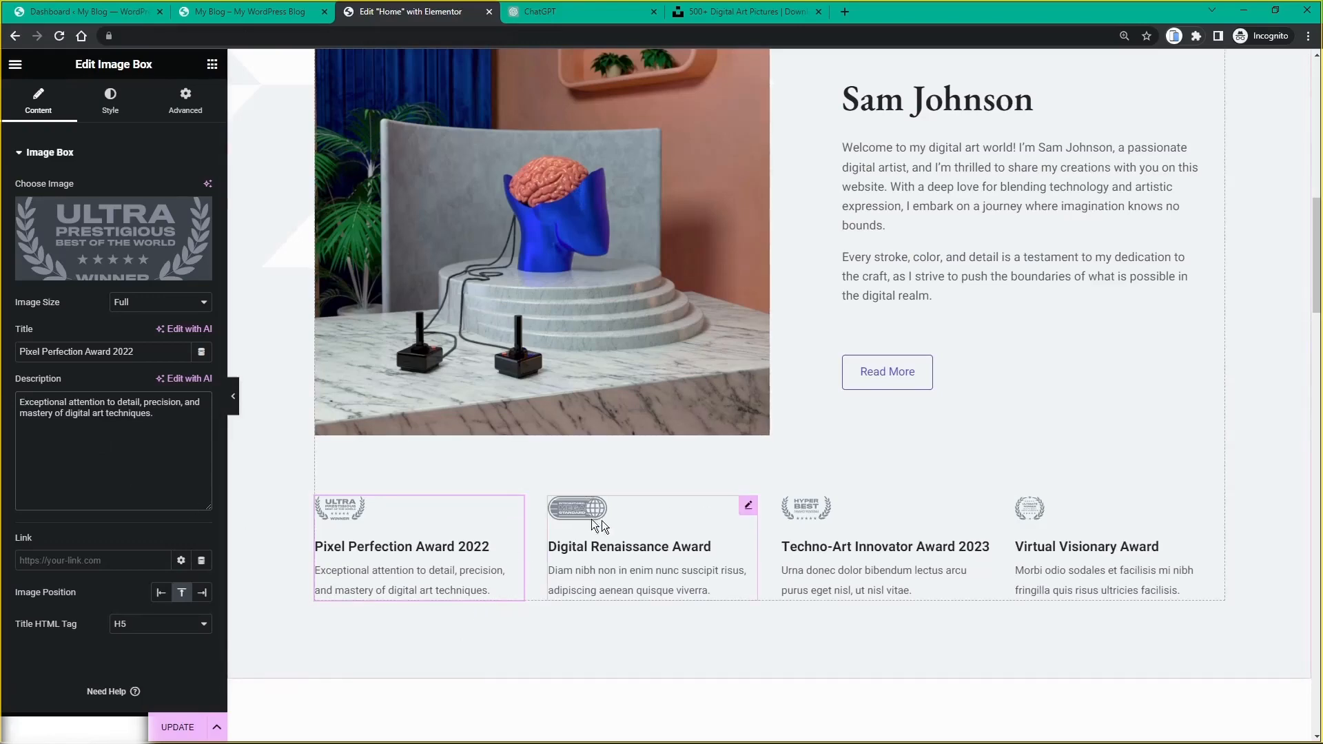
click(552, 12)
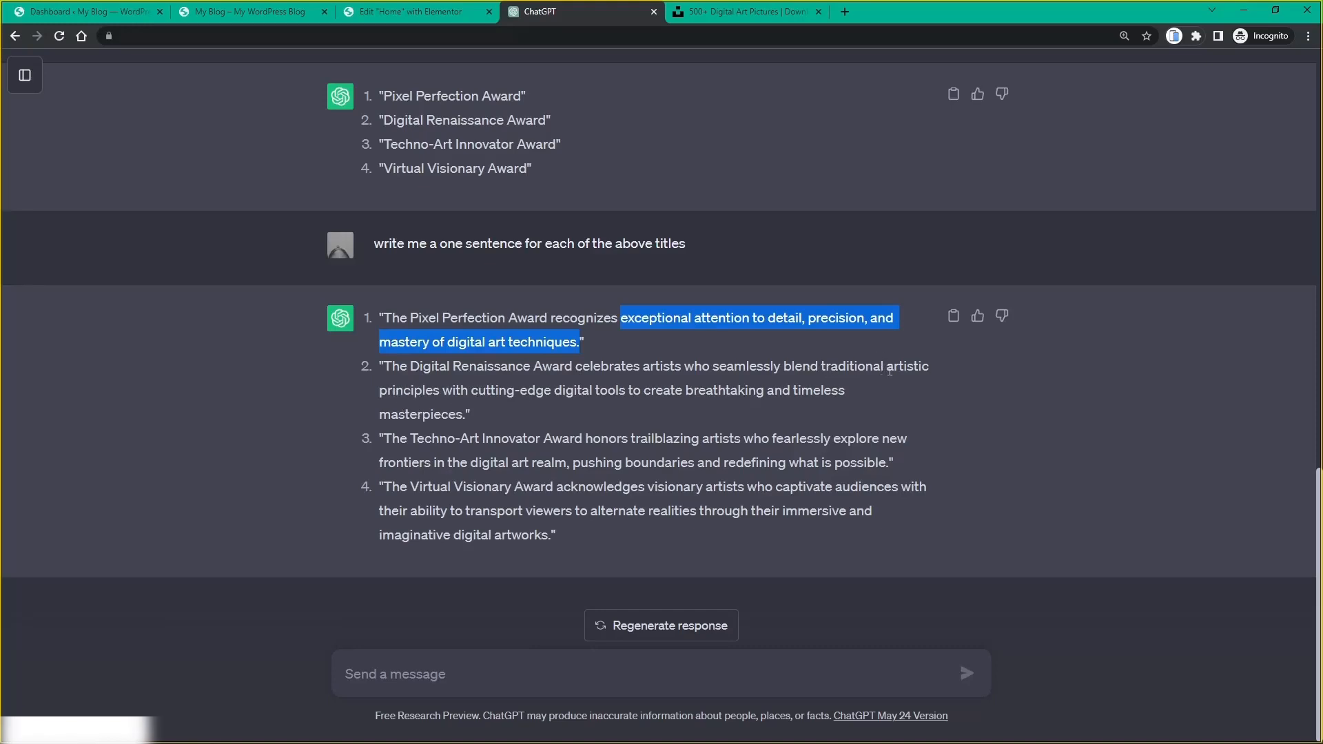
drag(888, 367, 464, 416)
key(ctrl+c)
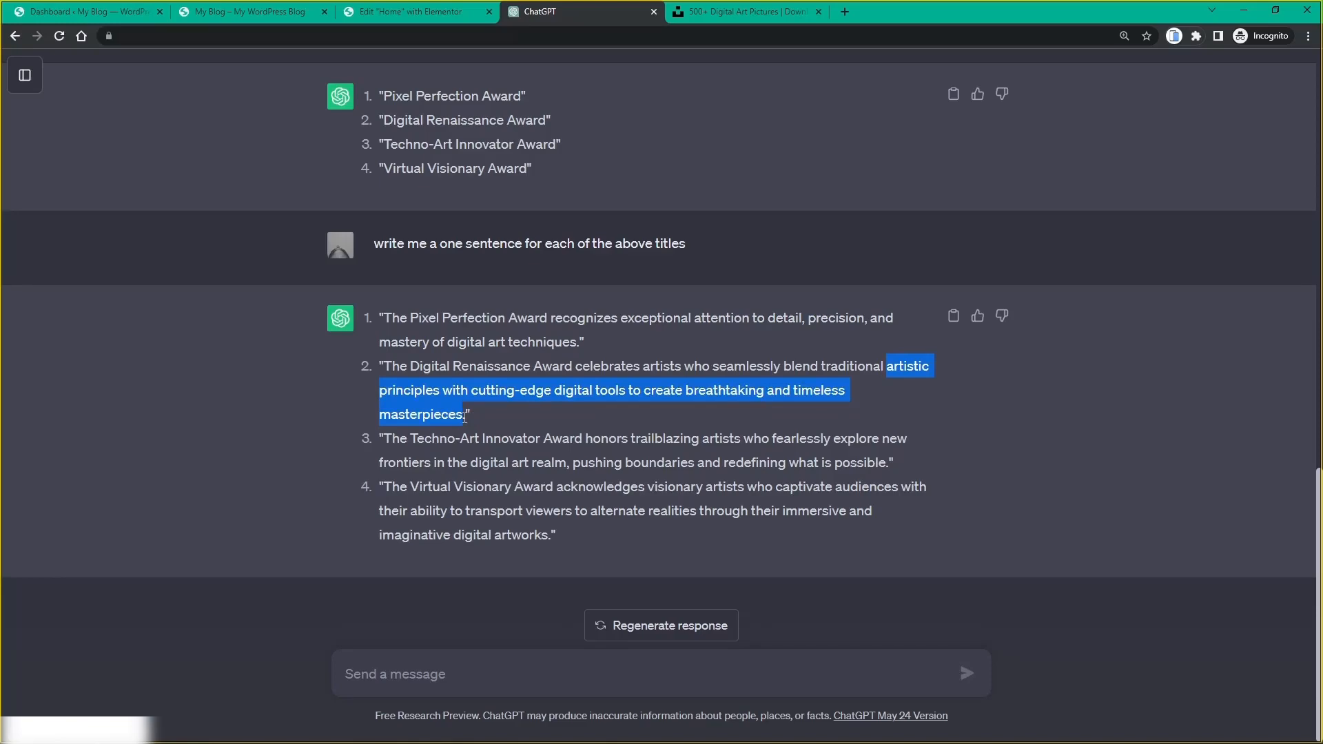
Step: Paste the copied sentence into the Digital Renaissance Award description, starting with capital 'A'
click(396, 14)
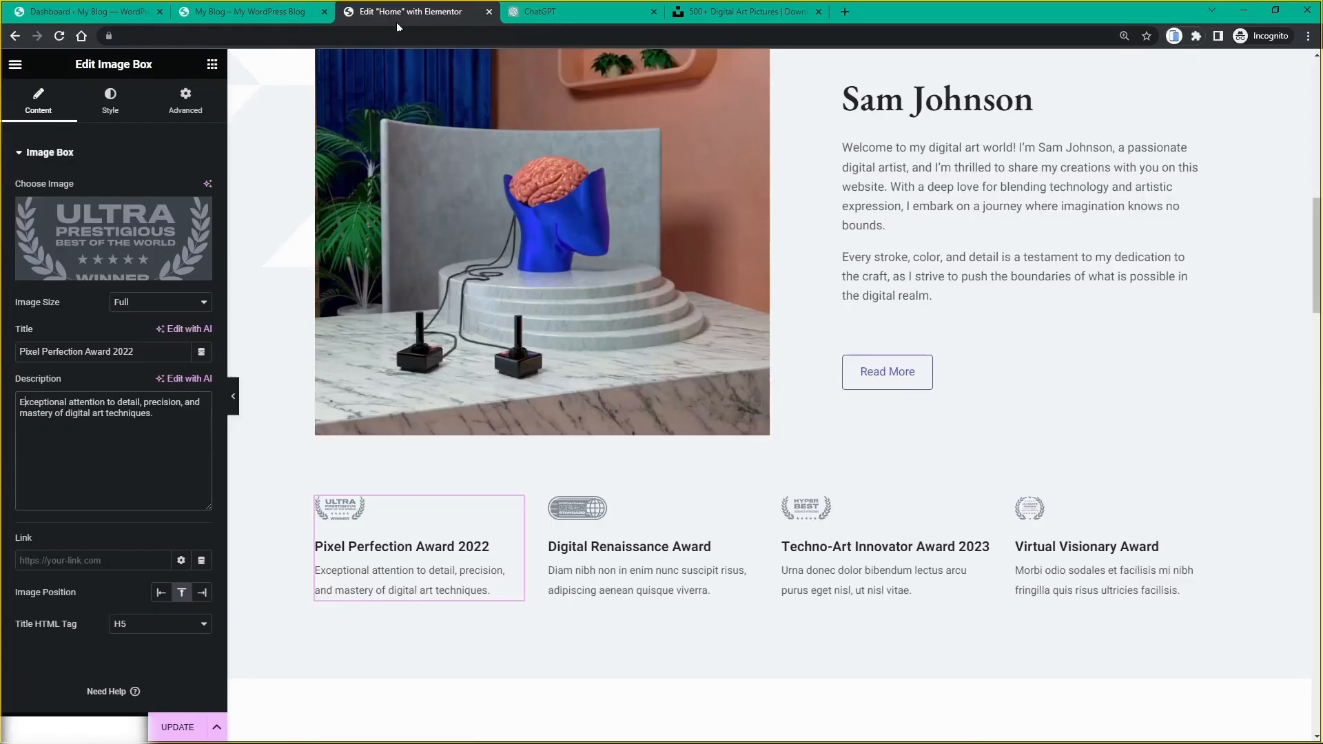
click(710, 586)
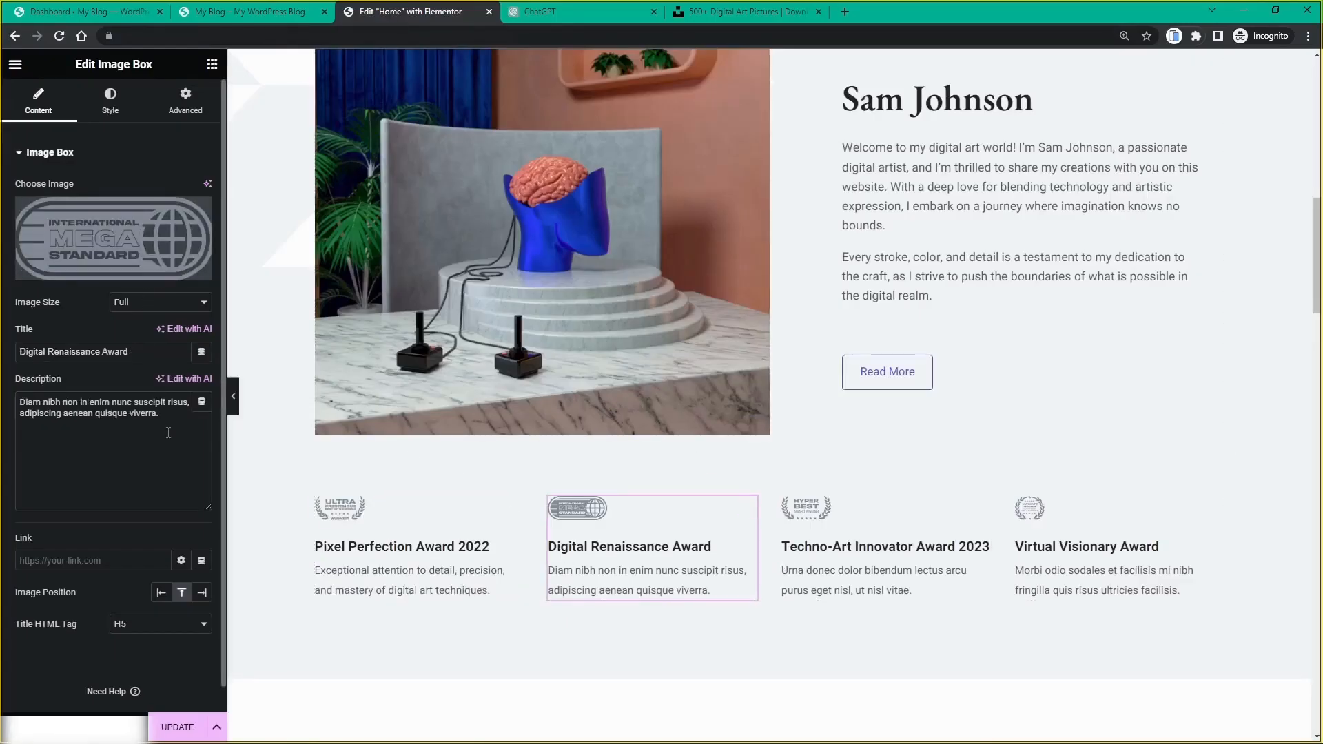
drag(162, 414, 14, 406)
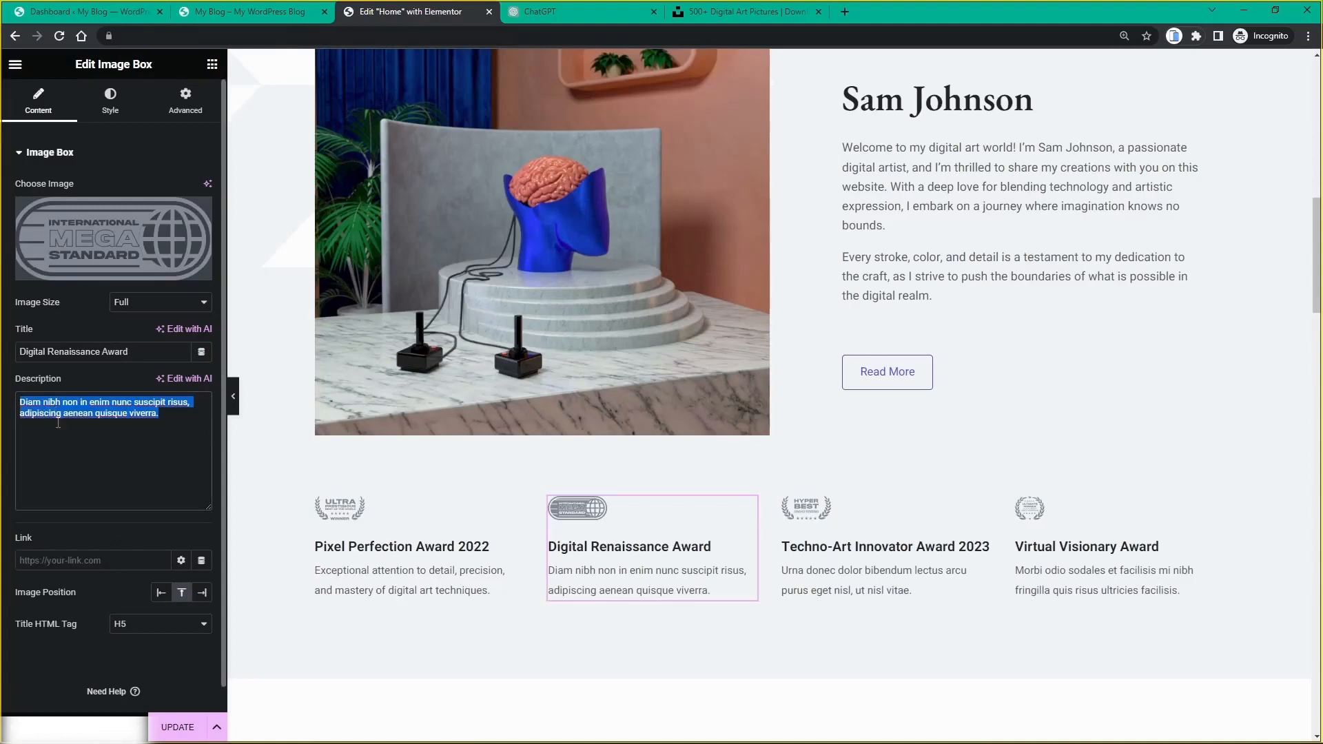
key(ctrl+v)
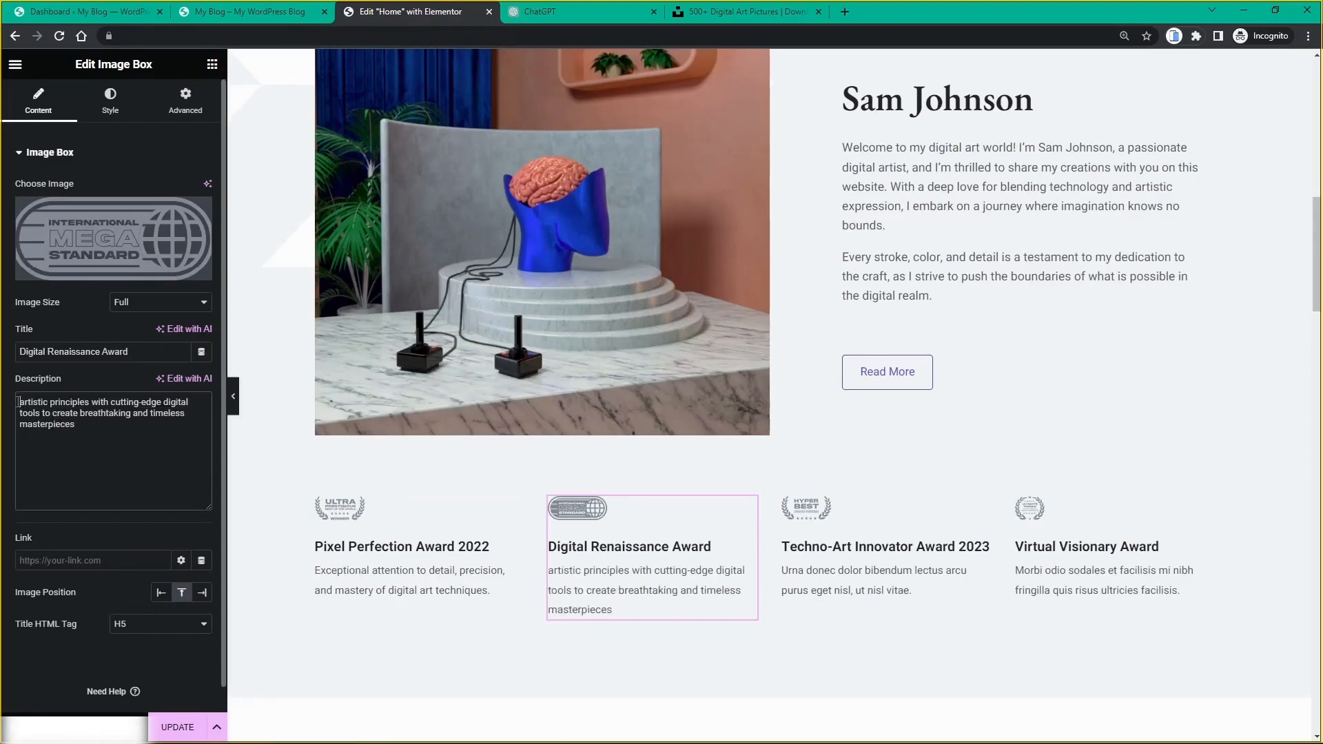
key(Delete)
text(A)
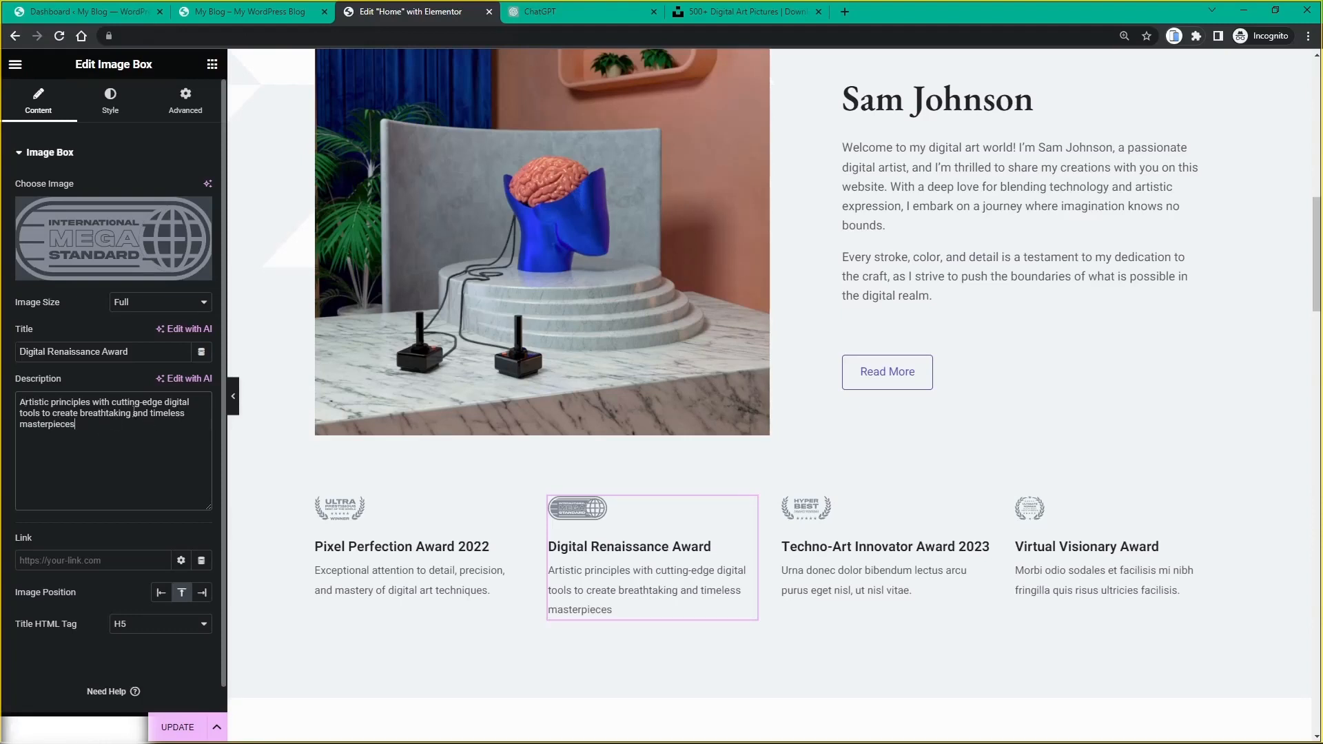
Step: Delete 'and timeless' from that description and select the Techno-Art Innovator sentence in ChatGPT
drag(134, 414, 184, 416)
key(BackSpace)
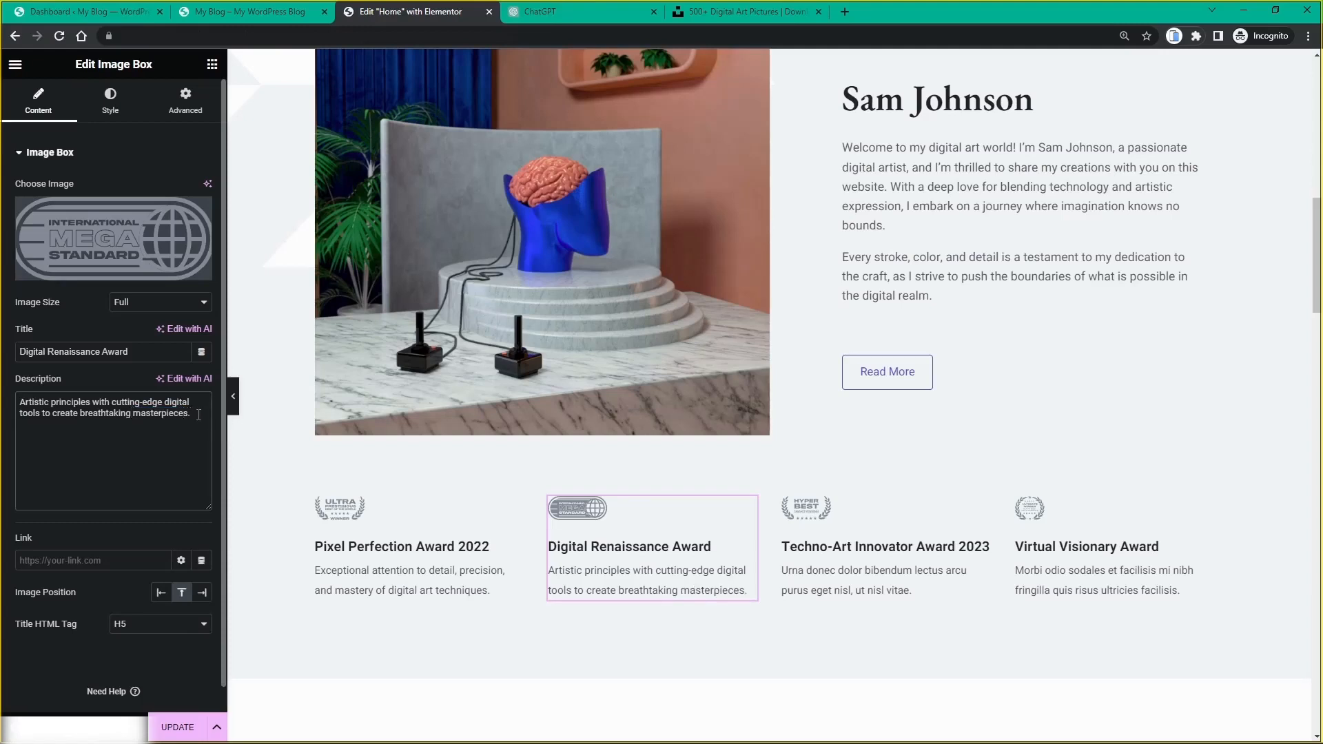
click(588, 12)
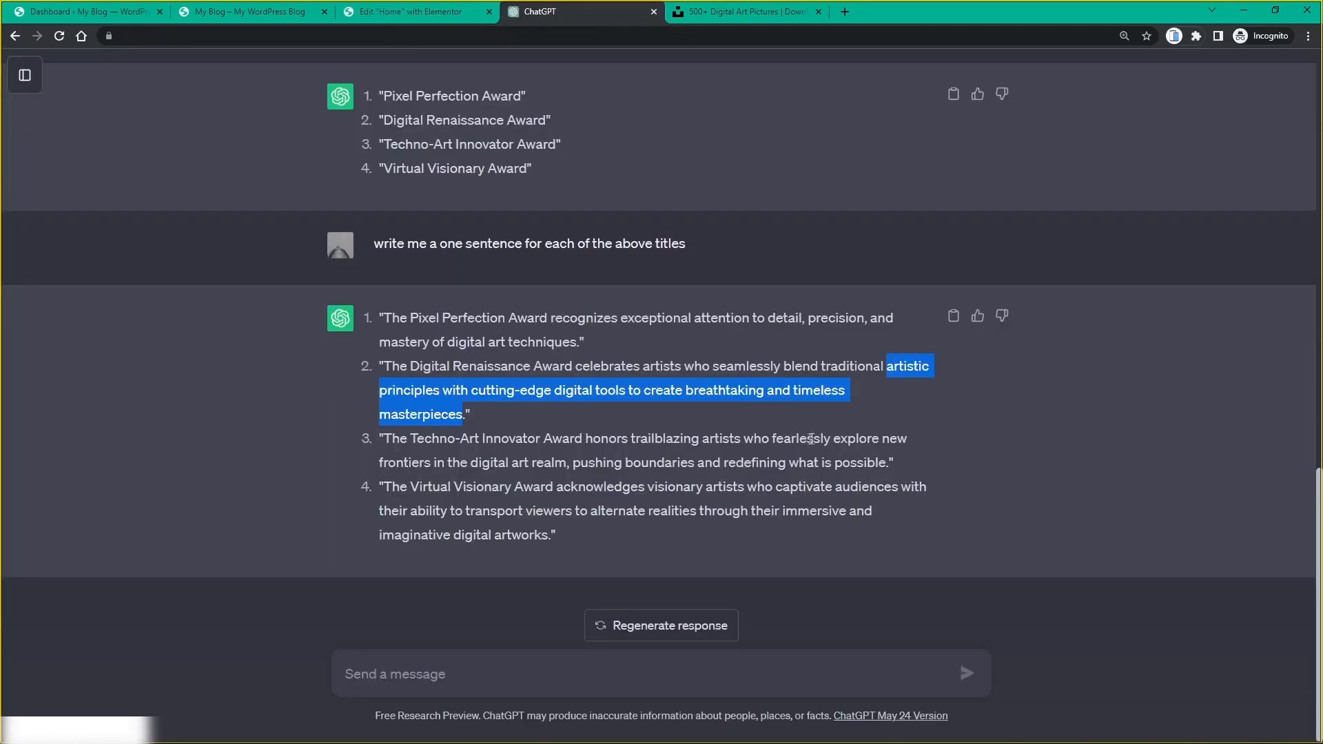
drag(835, 443, 889, 464)
key(ctrl+c)
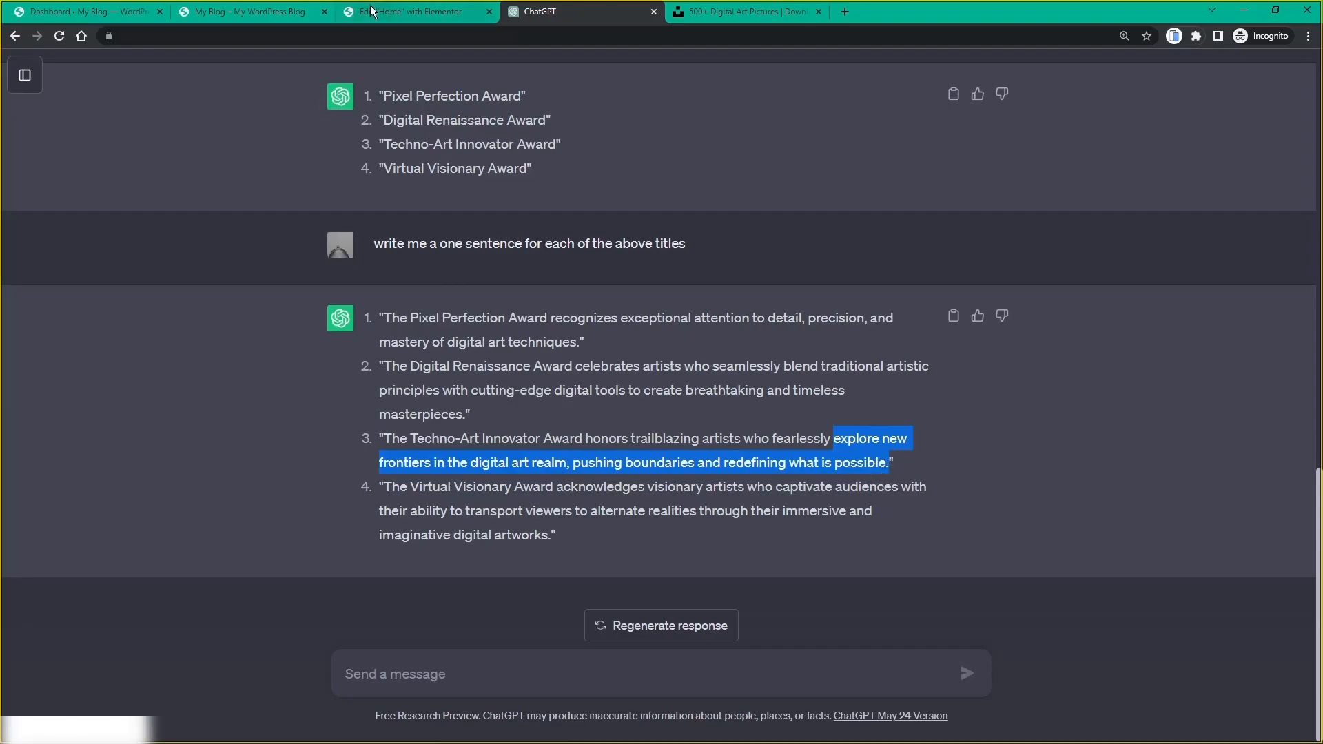
Step: Paste the copied sentence into the Techno-Art Innovator Award description, capitalizing 'Explore'
click(411, 12)
click(862, 552)
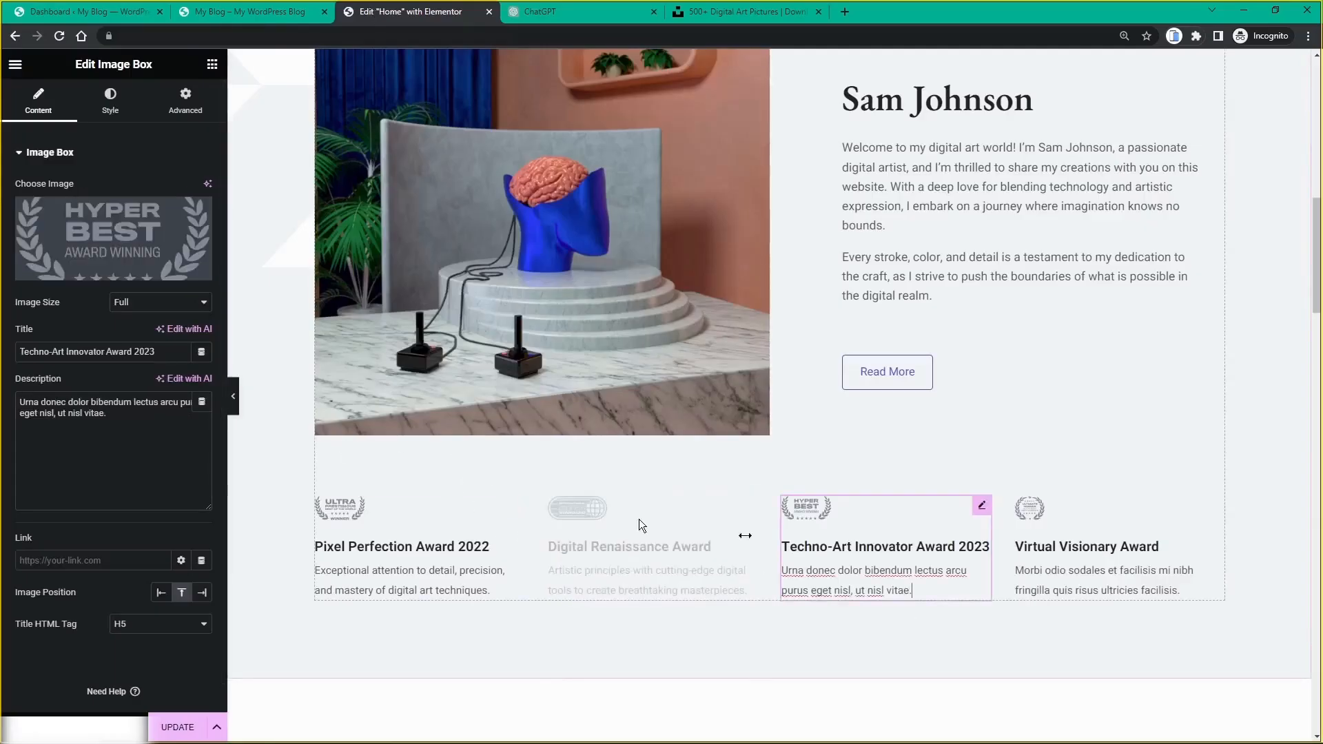
drag(196, 424, 19, 393)
key(ctrl+v)
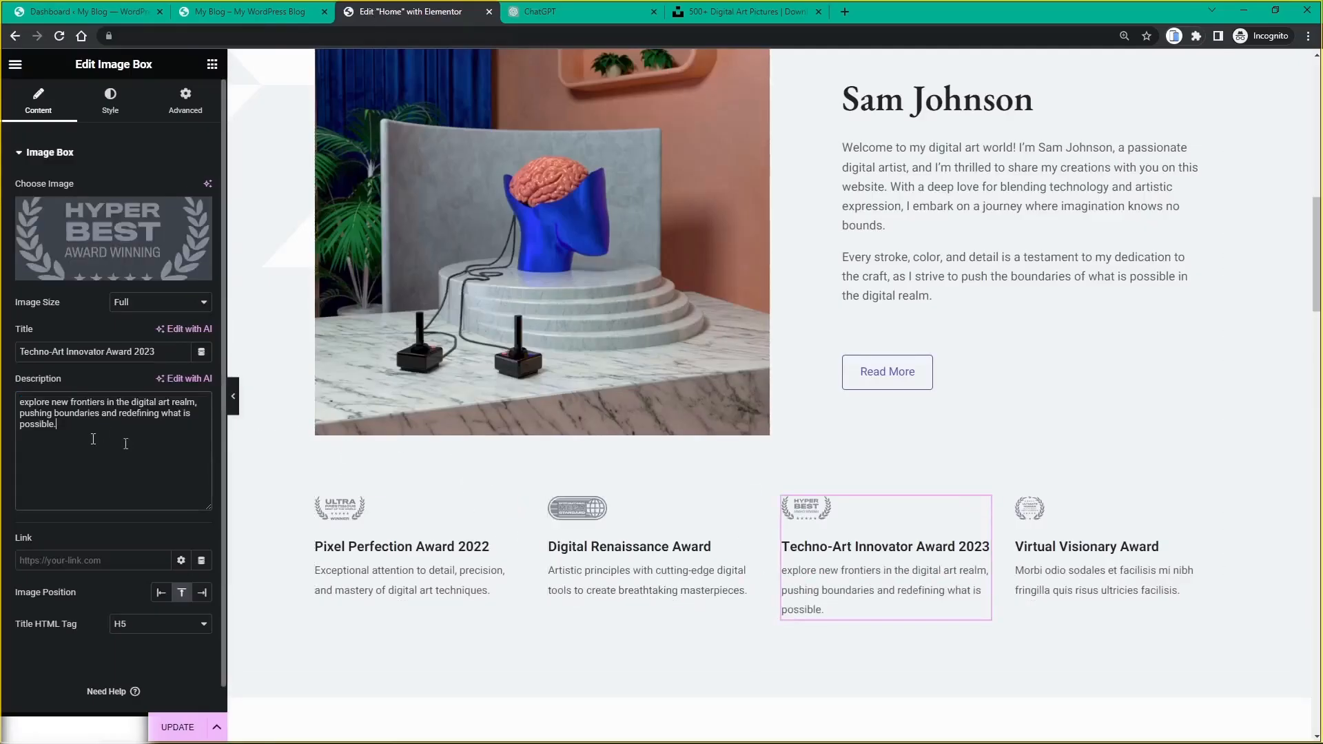
key(Delete)
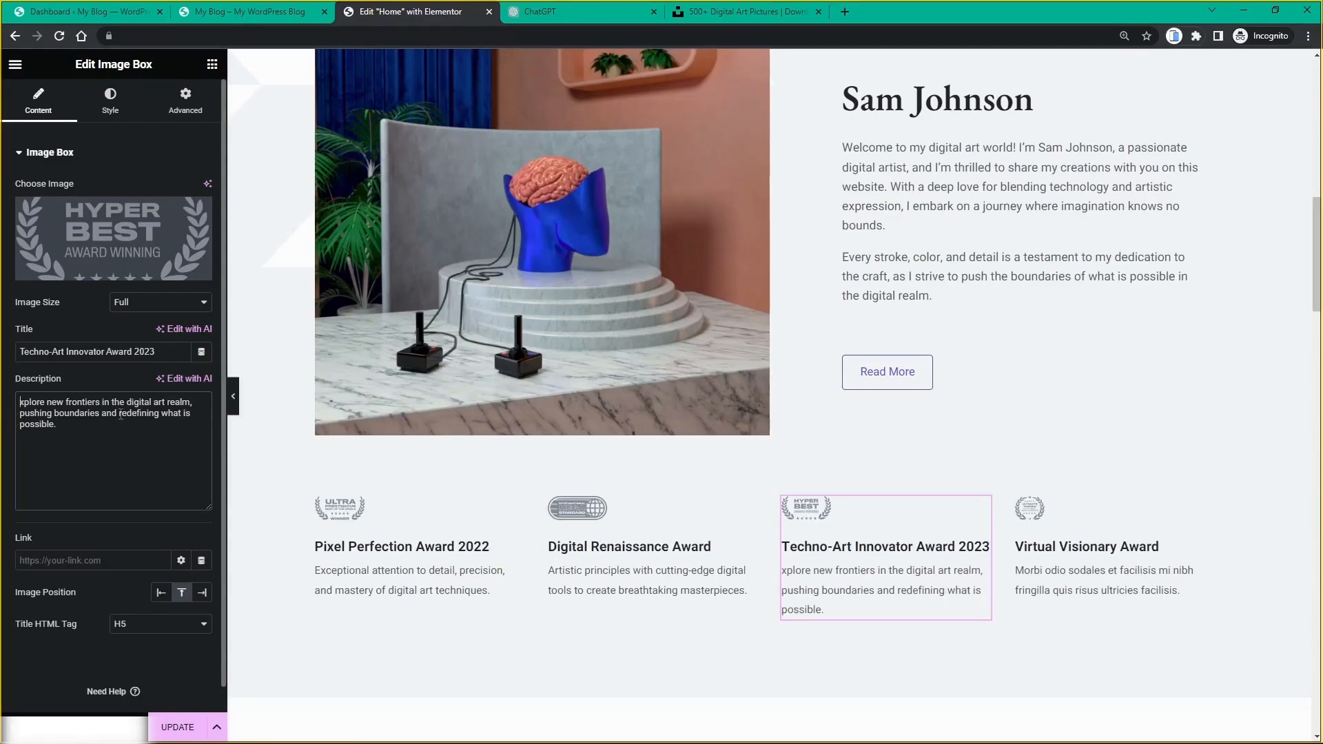
text(E)
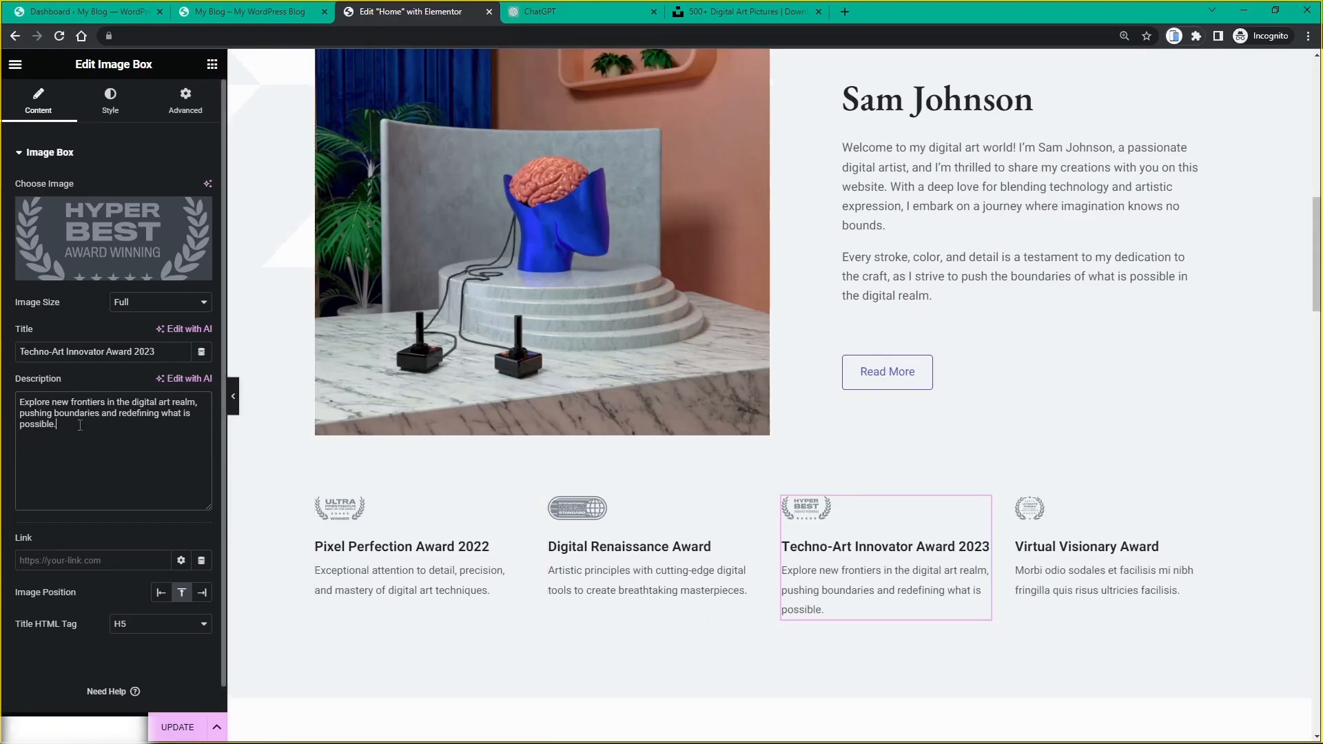
Step: Rewrite the ending to 'pushing and redefining boundaries.' and return to ChatGPT
mouse_move(80, 426)
mouse_down()
mouse_move(33, 423)
mouse_move(114, 417)
mouse_move(101, 414)
mouse_up()
key(BackSpace)
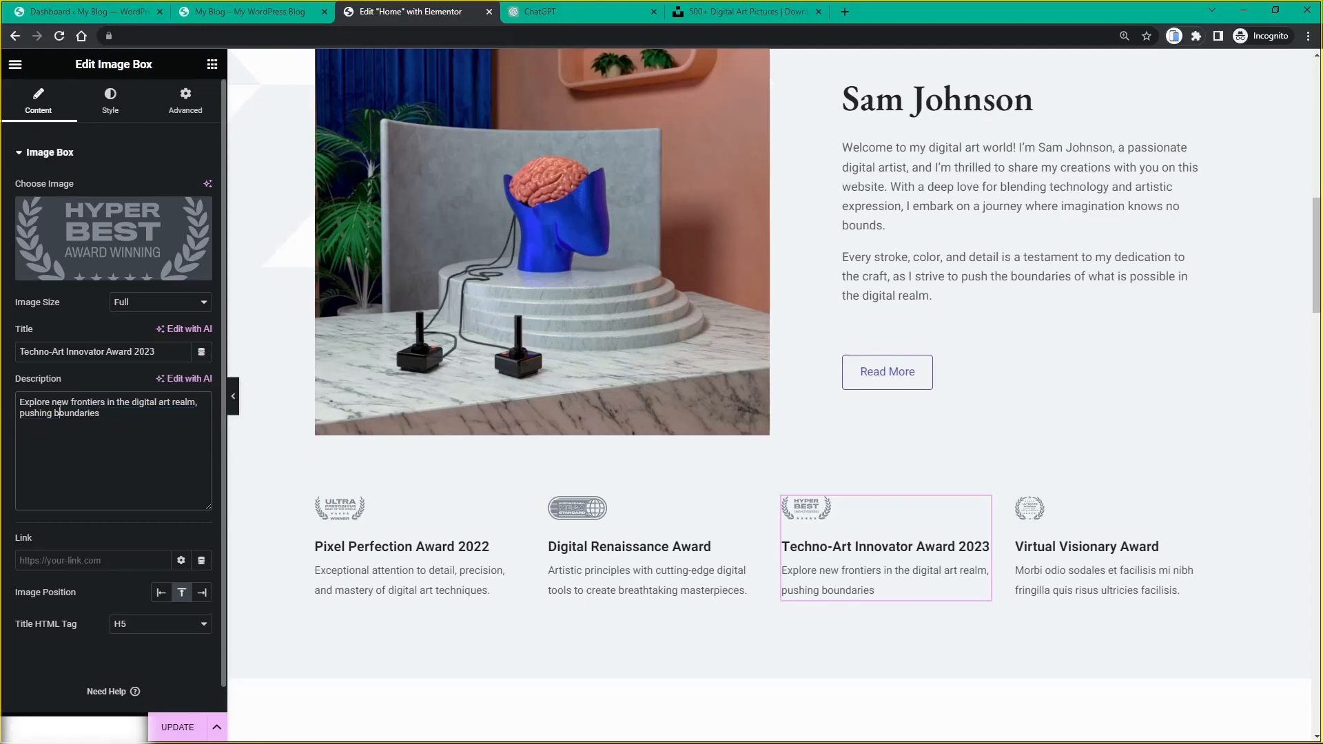
key(ctrl+Left)
text(ad)
key(BackSpace)
key(BackSpace)
text(nd redefining)
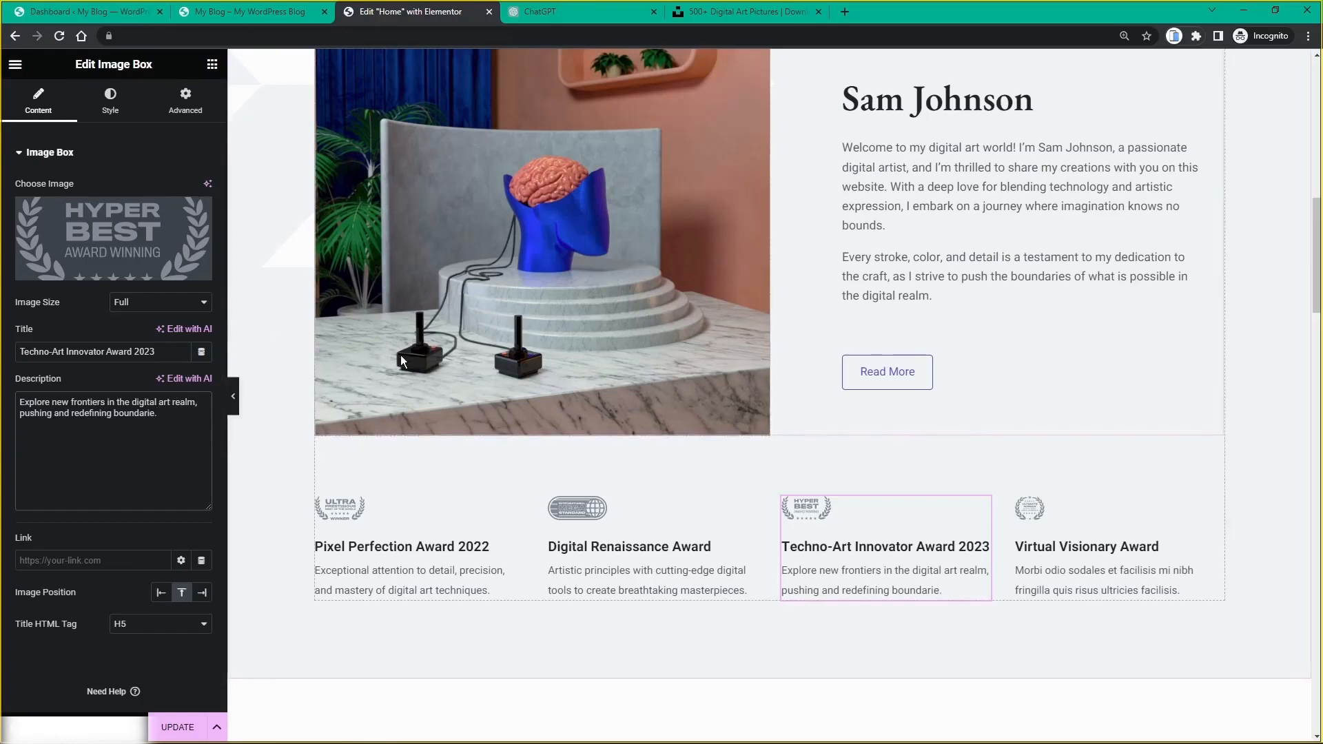
text(s.)
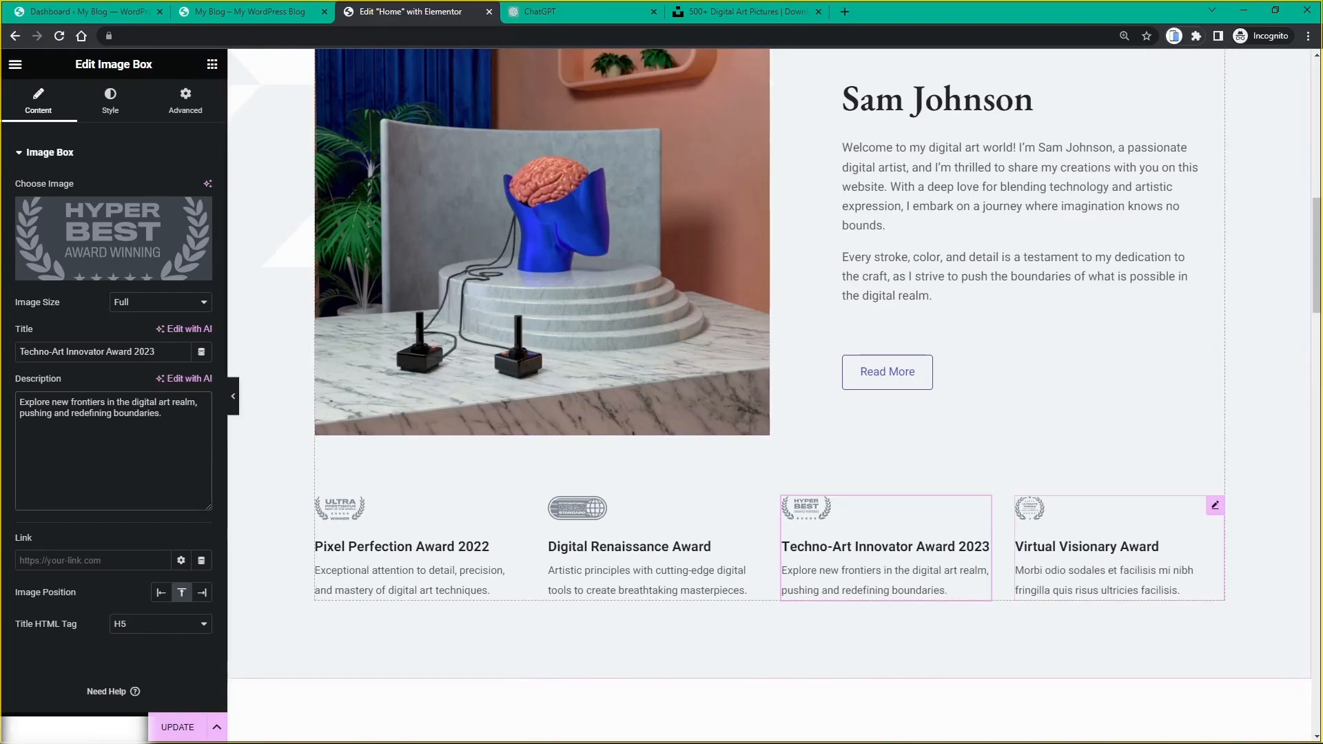
click(570, 10)
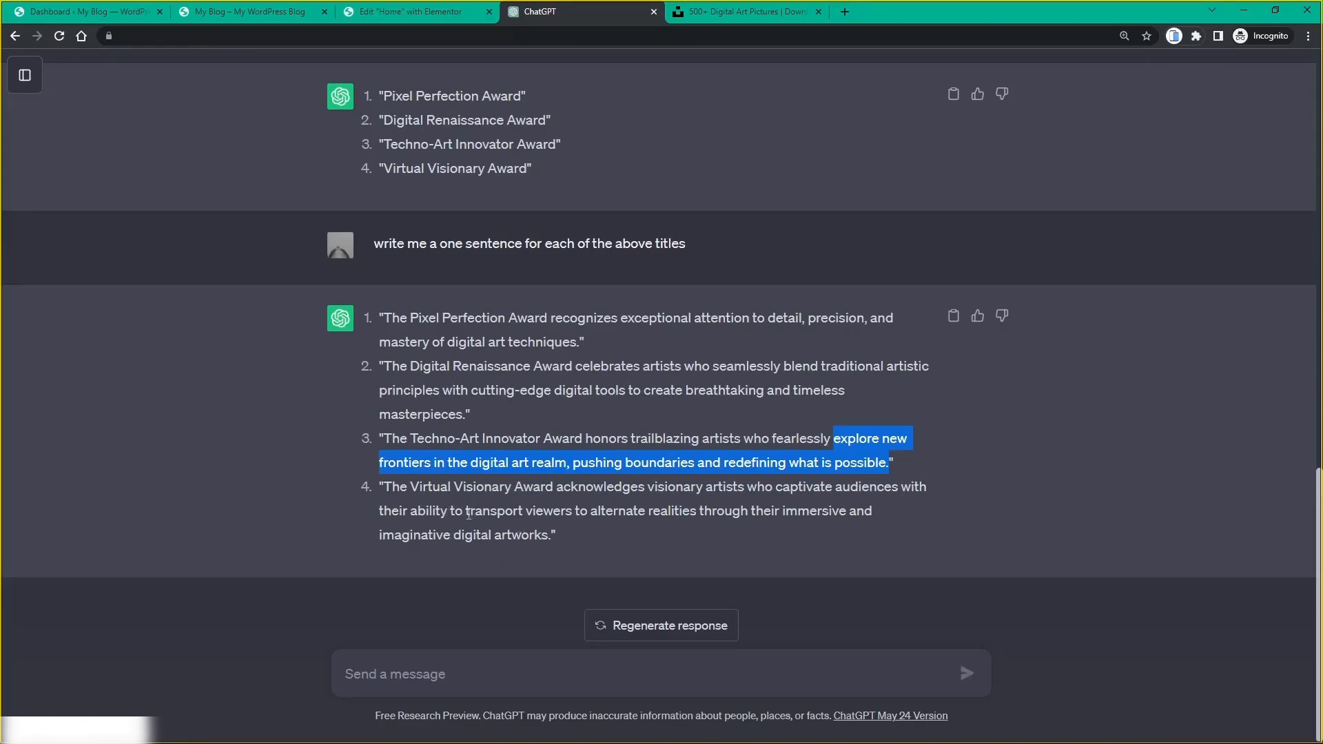
Step: Paste ChatGPT's Virtual Visionary sentence into that award's description, capitalizing 'Transport'
drag(466, 513, 550, 542)
key(ctrl+c)
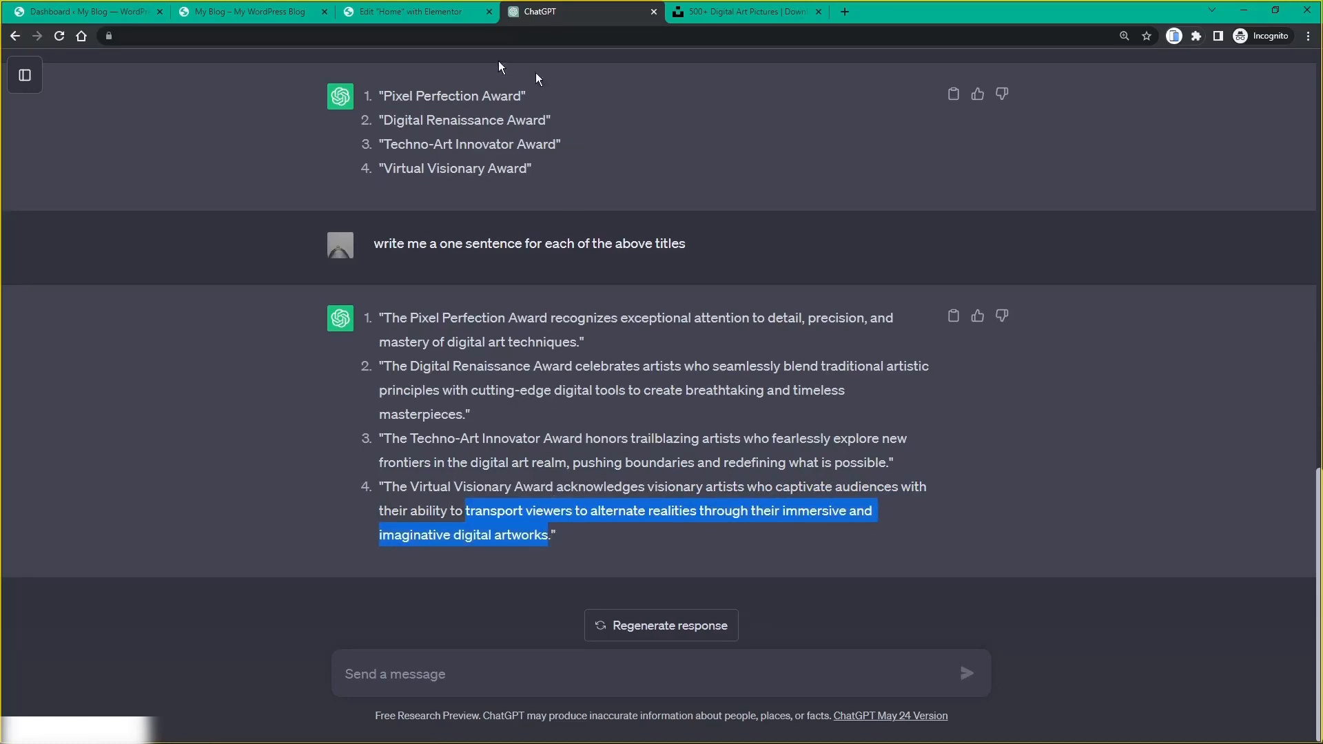
click(404, 14)
click(1070, 587)
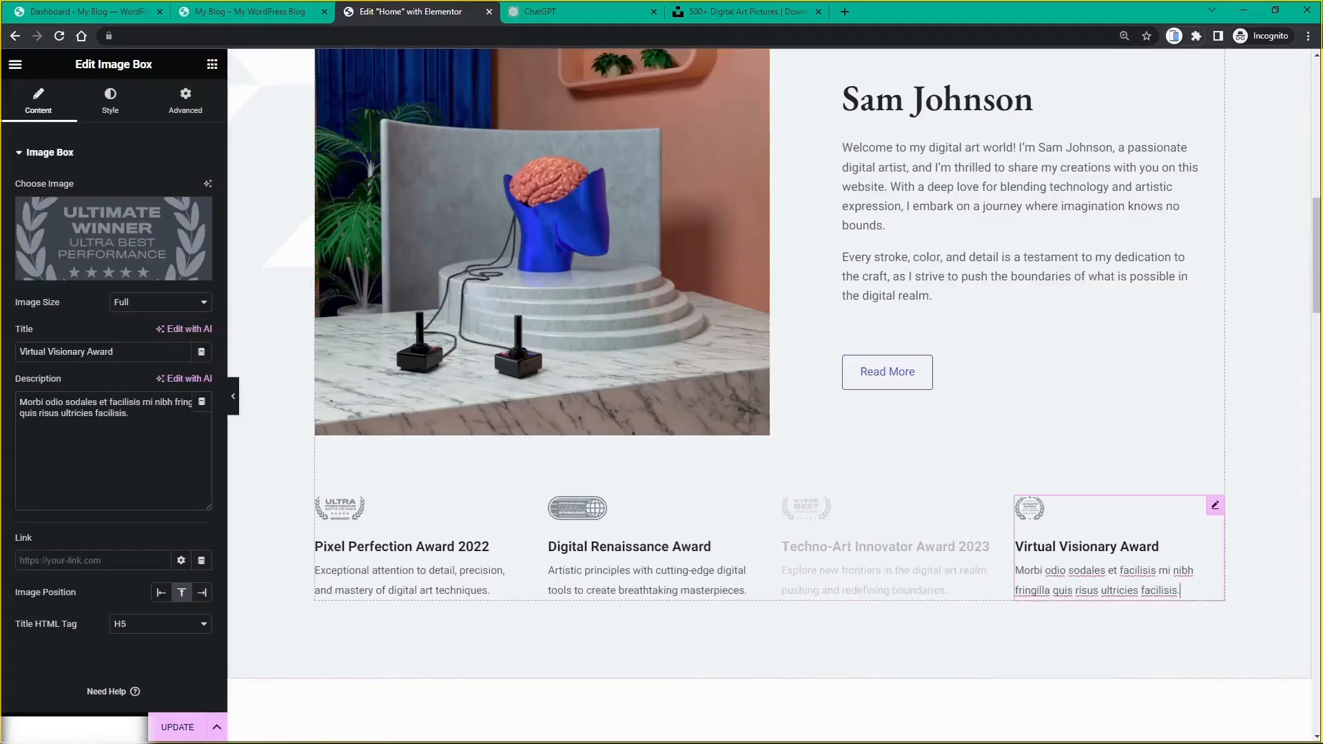
drag(129, 413, 17, 404)
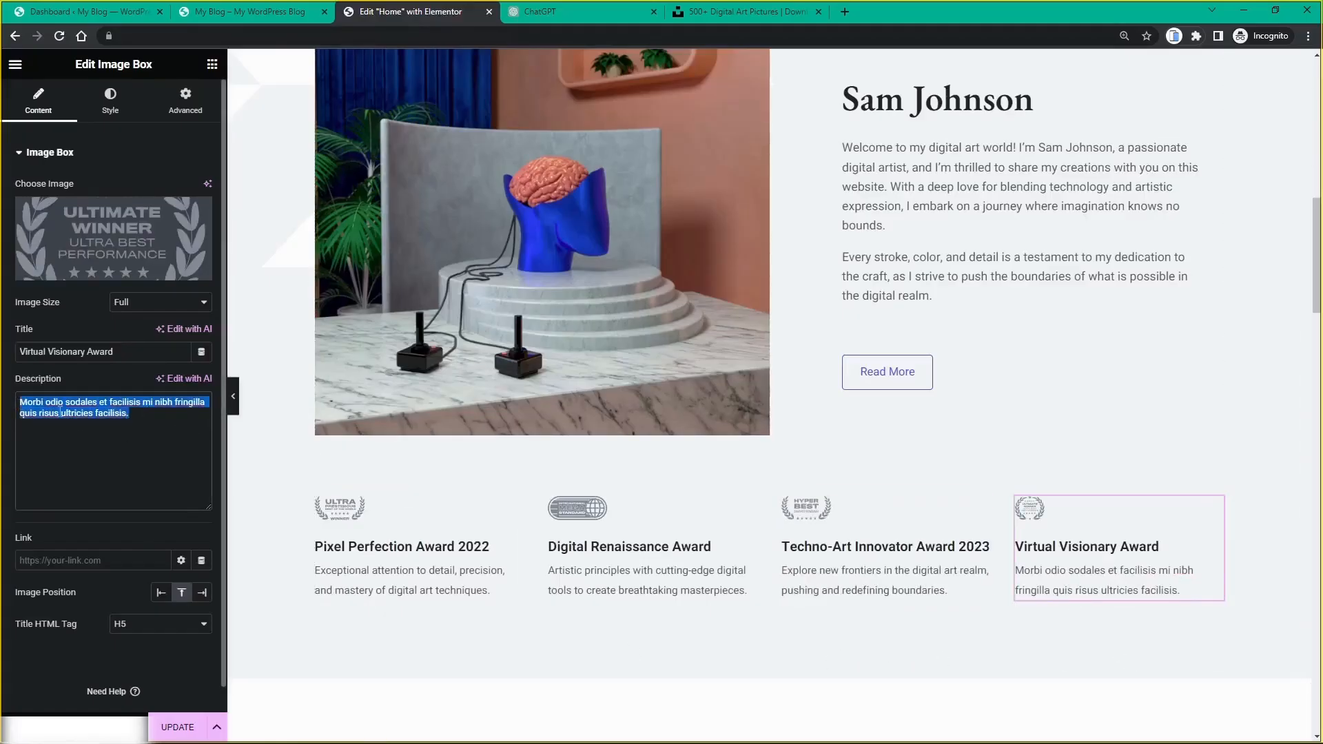
key(ctrl+v)
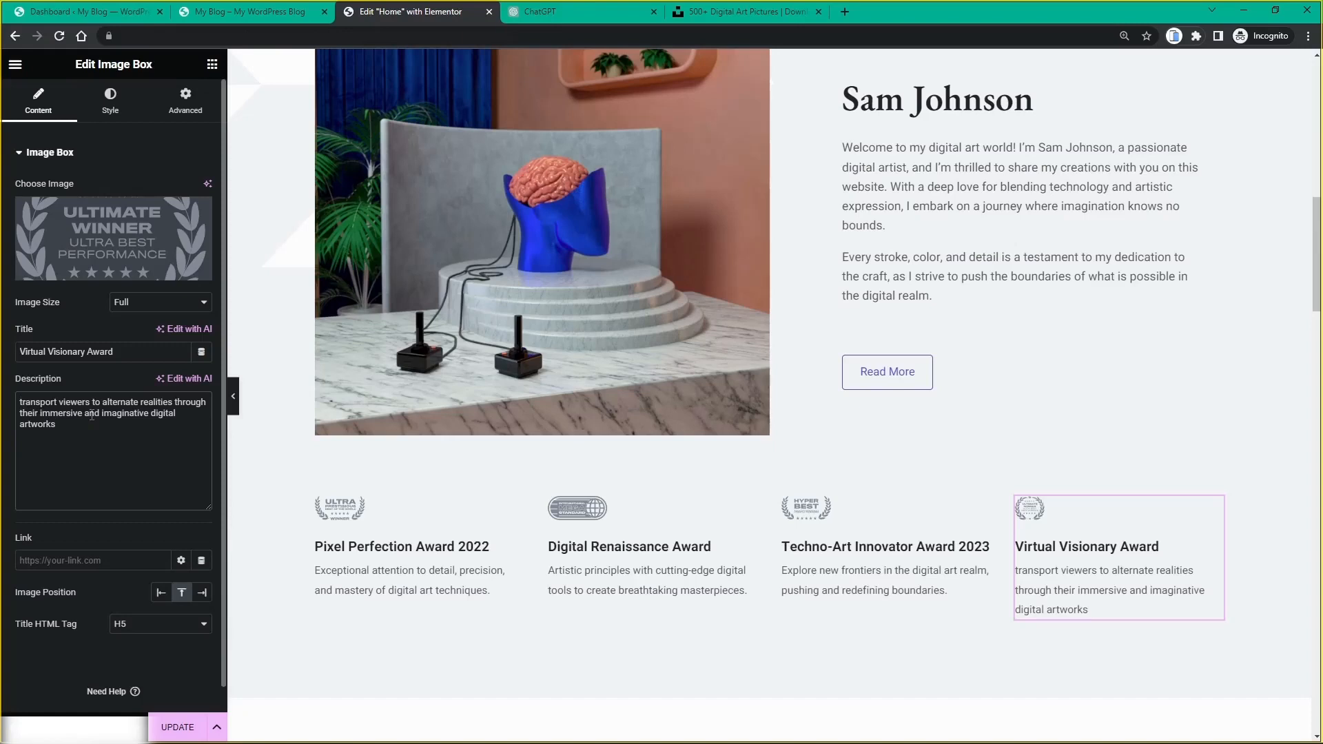
key(Delete)
text(T)
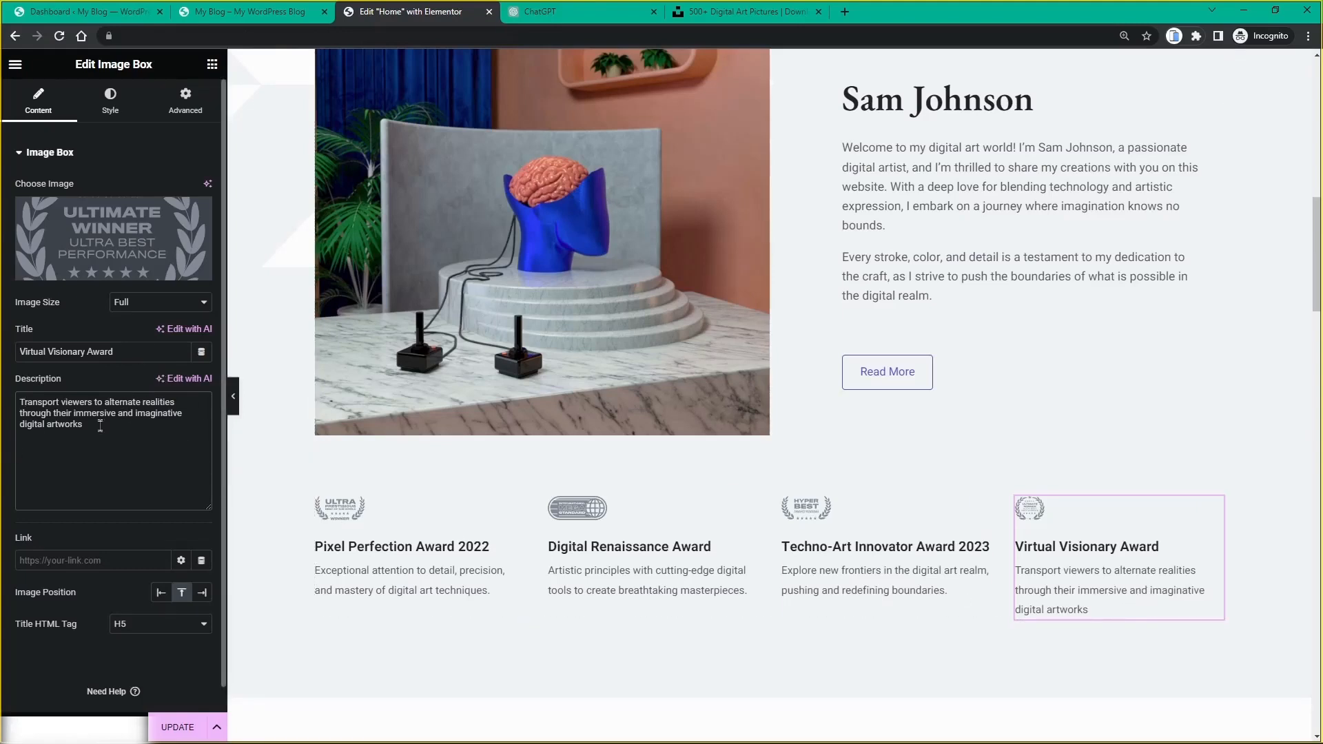
Step: Remove 'and imaginative' from the Virtual Visionary Award description
drag(116, 415, 196, 413)
key(BackSpace)
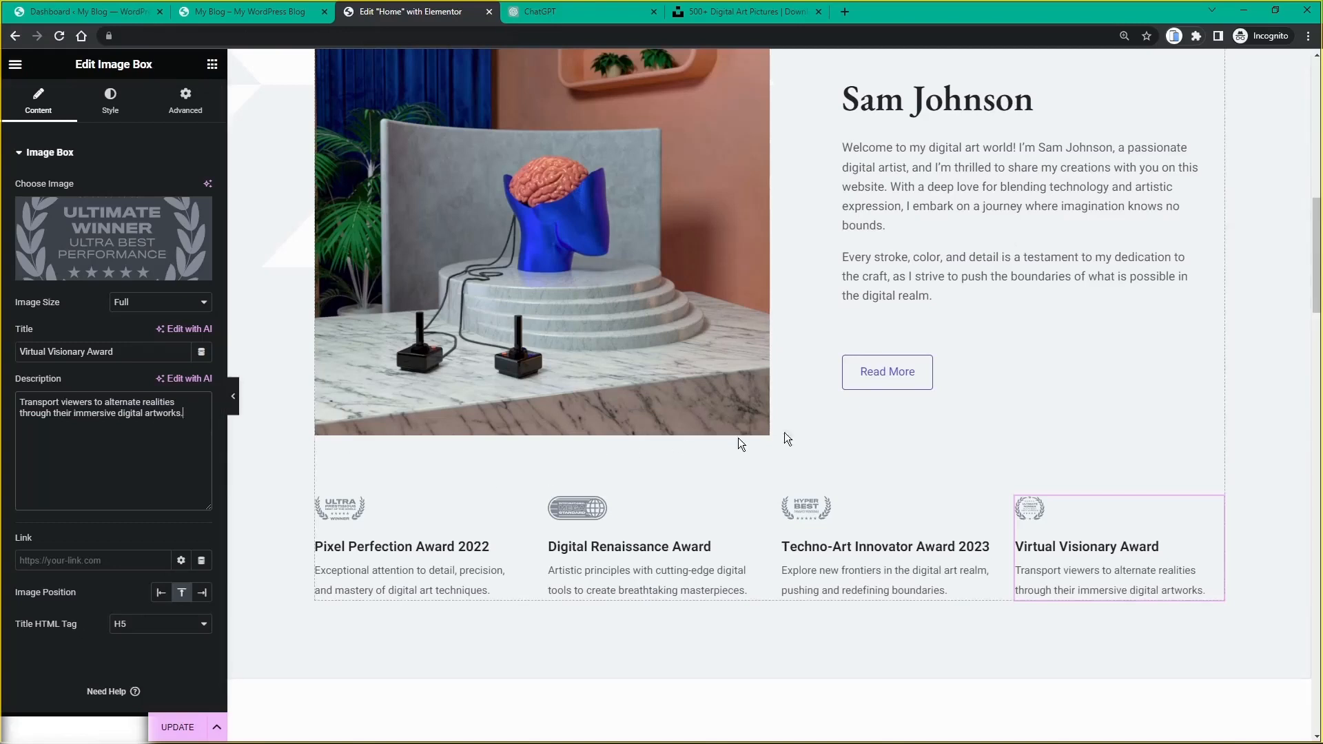
scroll(881, 449, up, 2)
scroll(889, 469, down, 2)
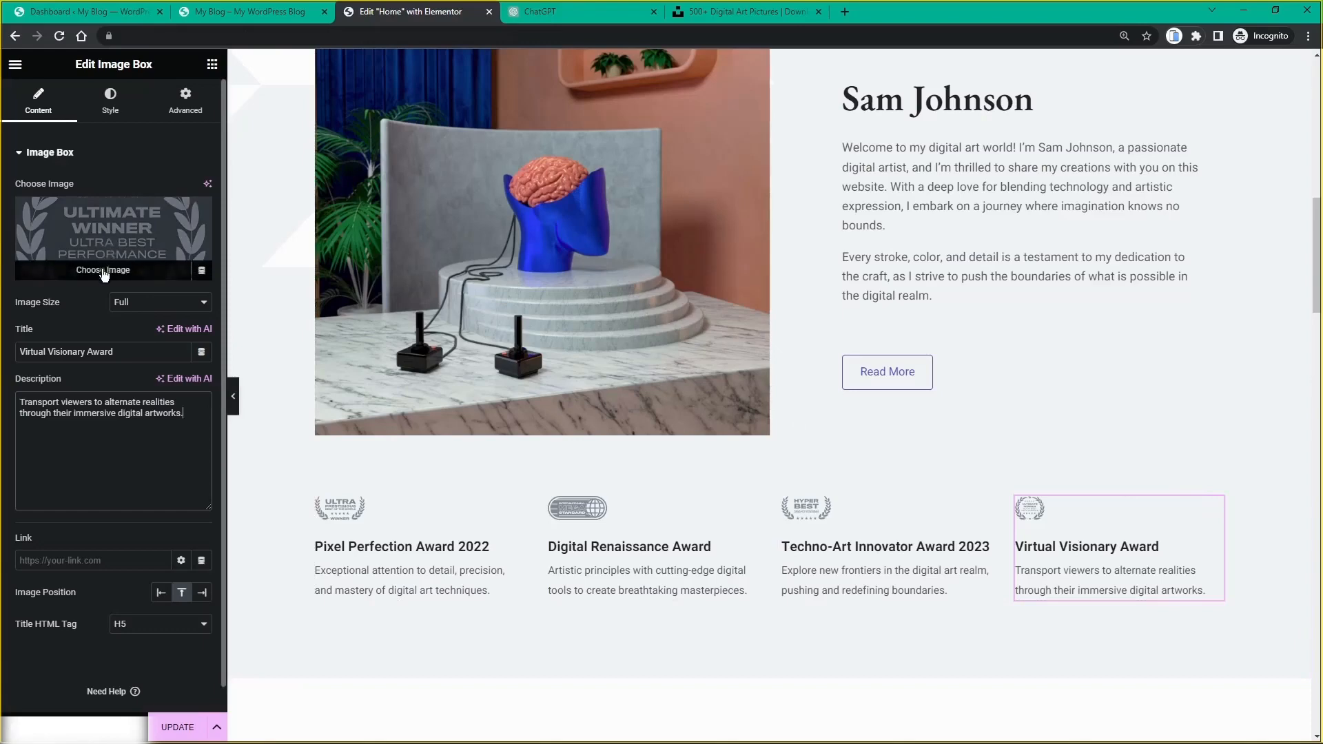
Step: Dismiss the media library without changing the award image and save the page with UPDATE
click(105, 275)
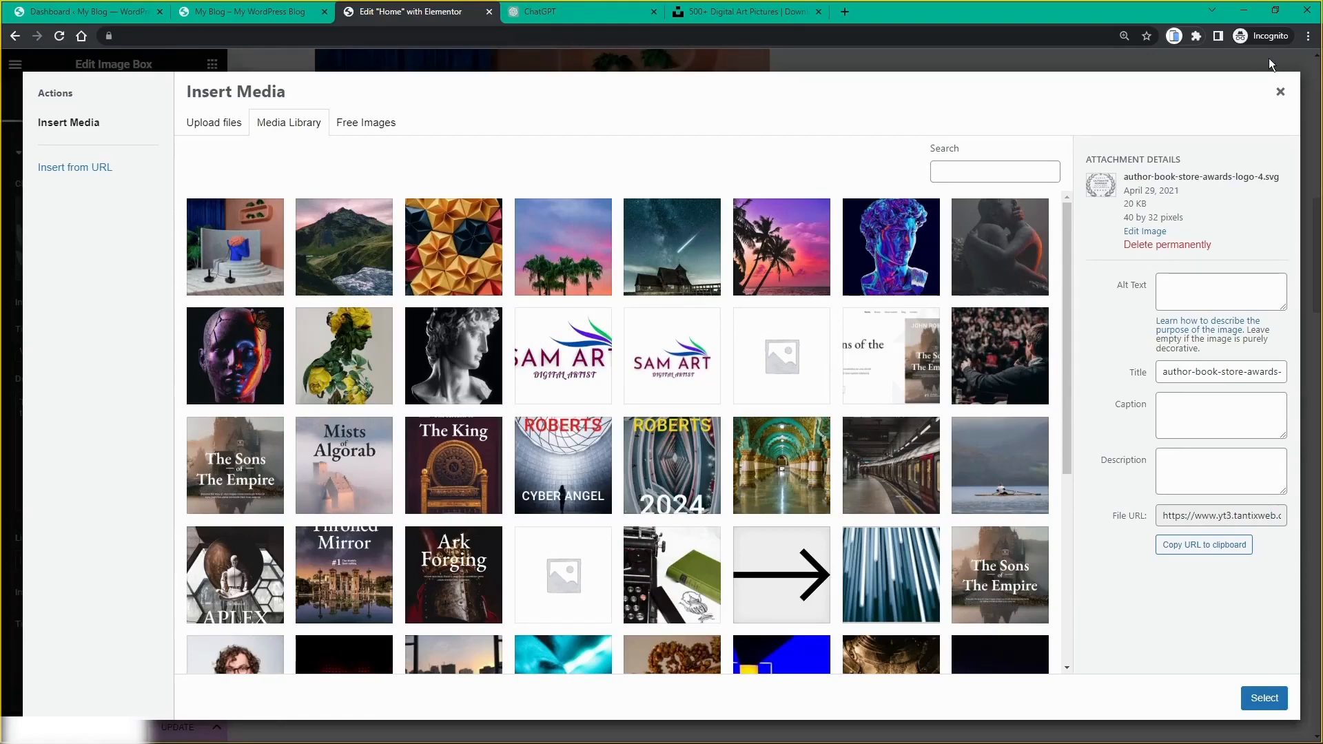
click(1281, 92)
scroll(1097, 257, up, 4)
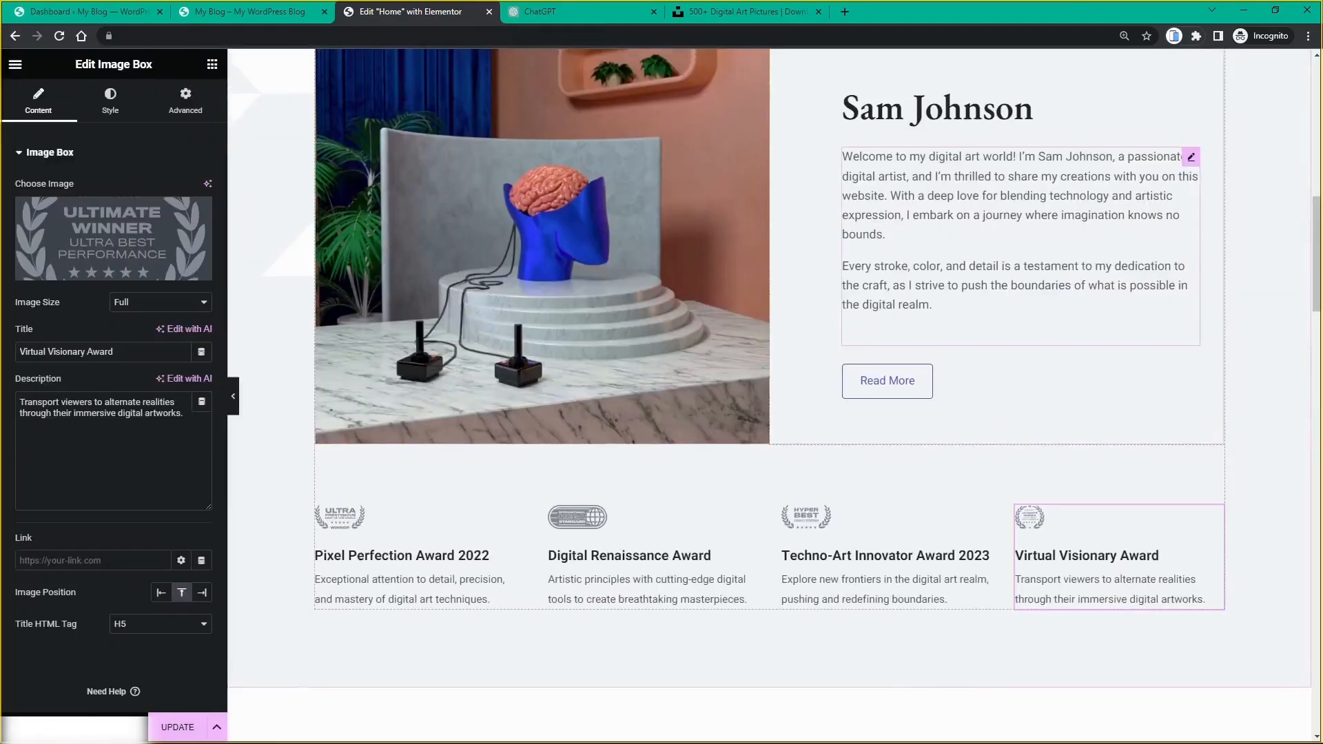
scroll(1096, 257, down, 4)
scroll(417, 438, up, 2)
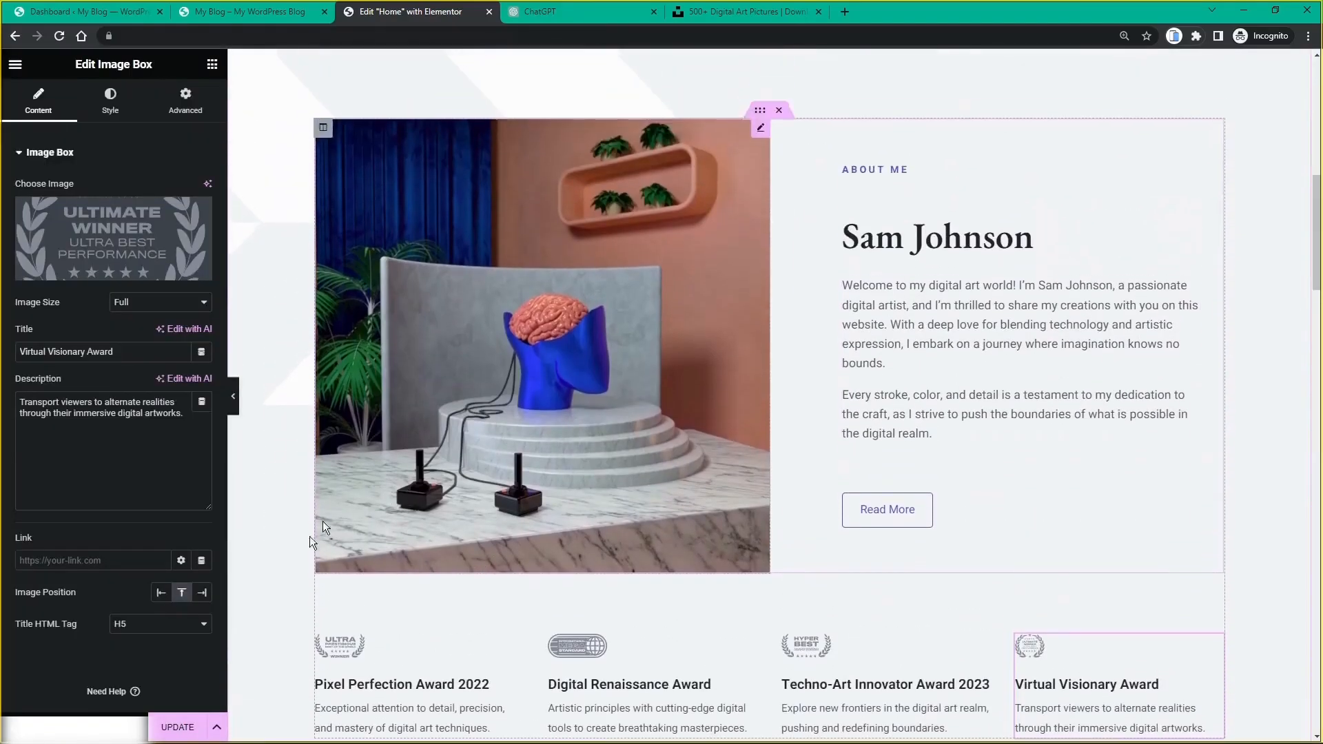
click(183, 729)
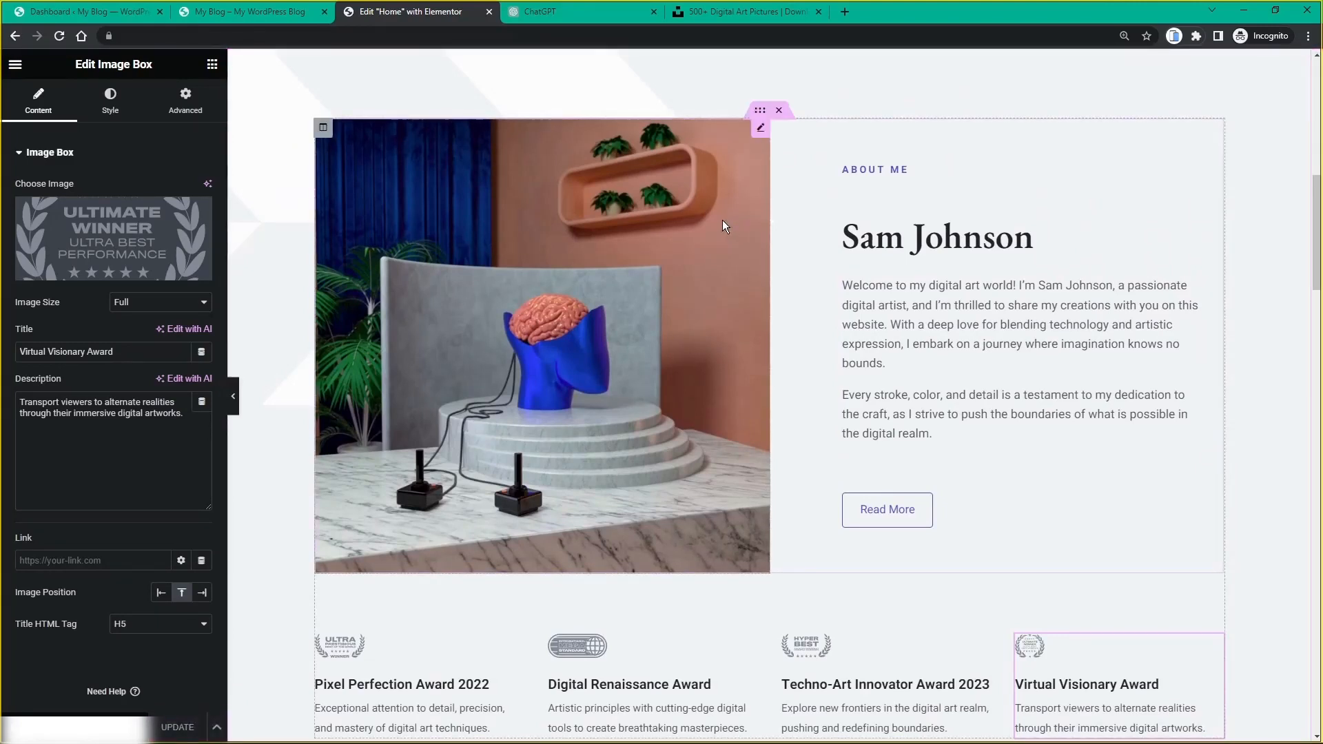
scroll(720, 221, down, 1)
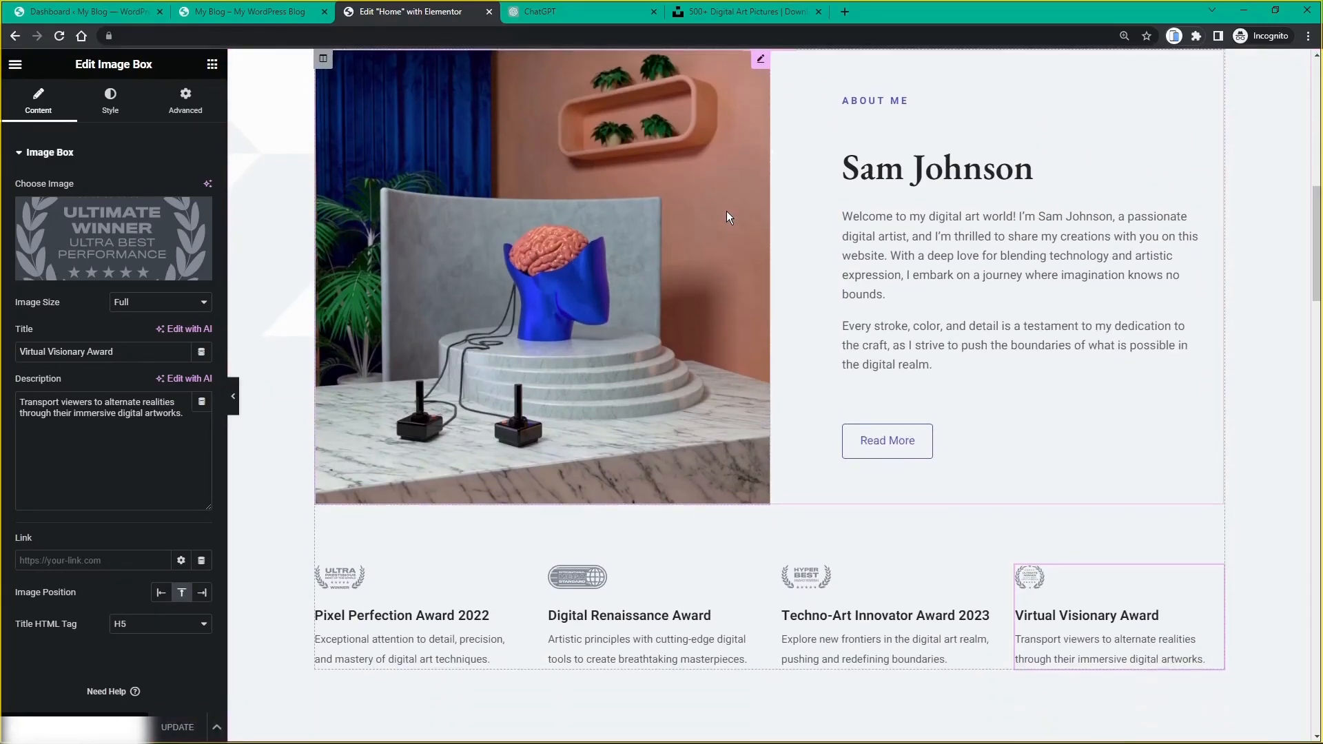
click(279, 15)
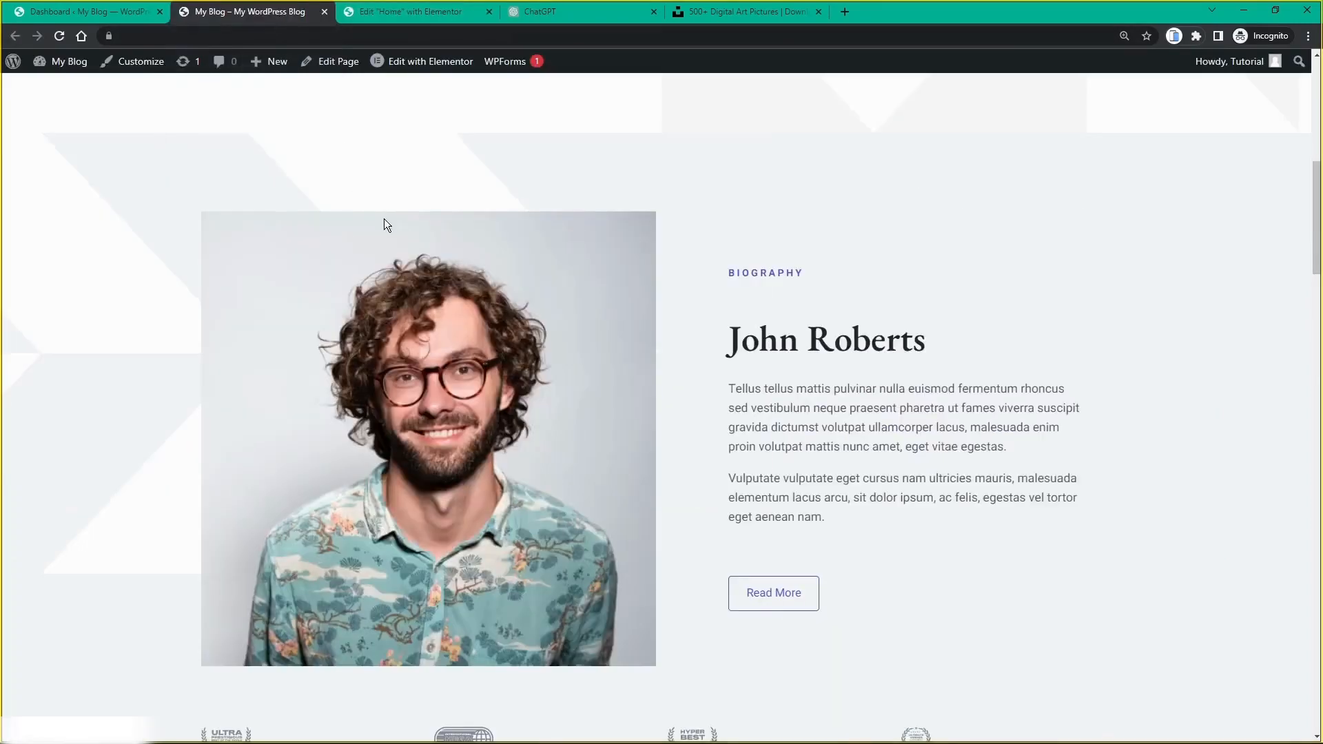
click(60, 36)
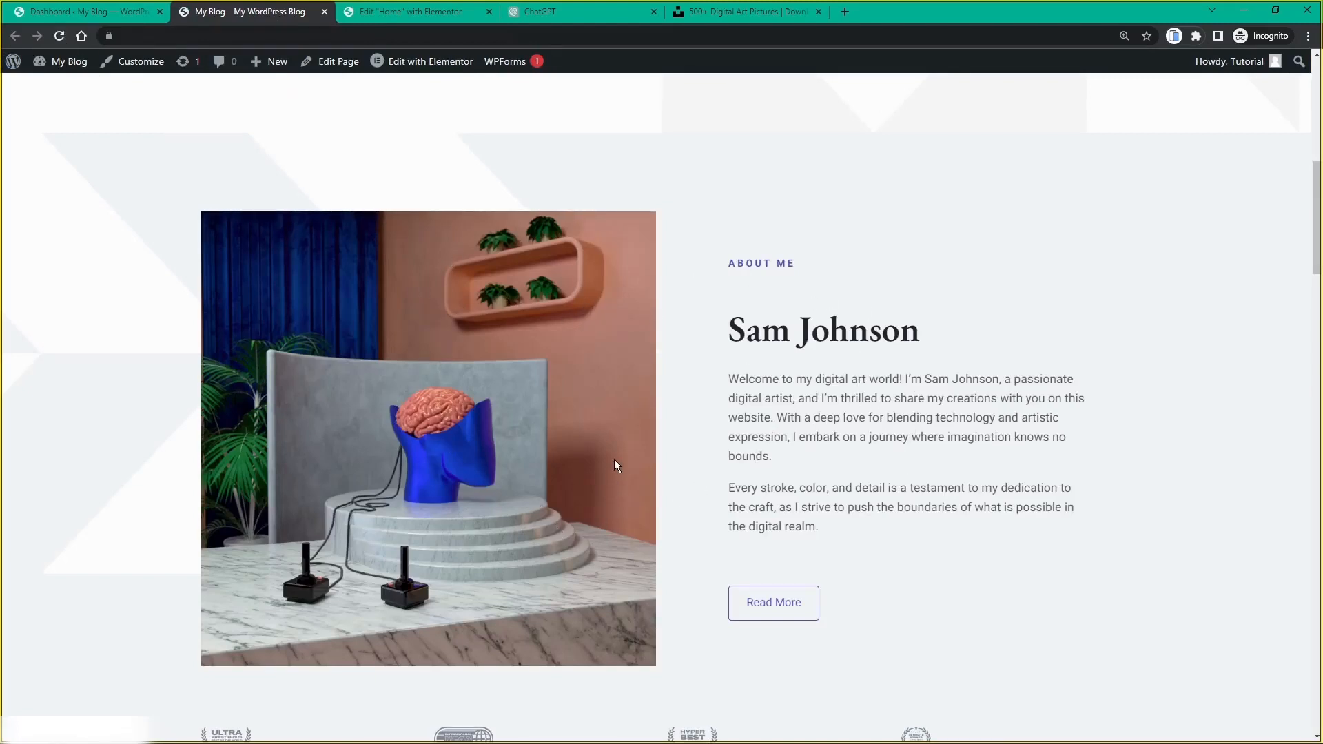
scroll(611, 452, up, 9)
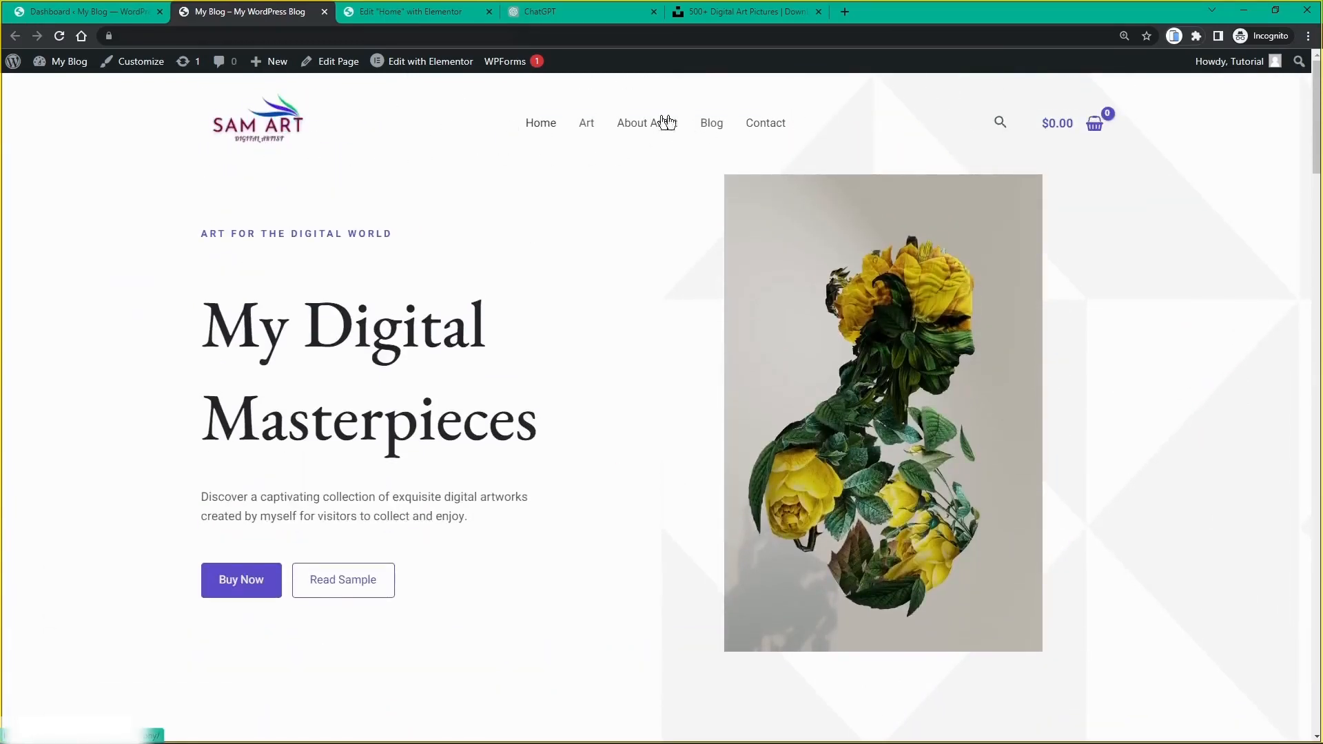
scroll(338, 212, down, 2)
scroll(337, 211, up, 2)
scroll(802, 350, down, 9)
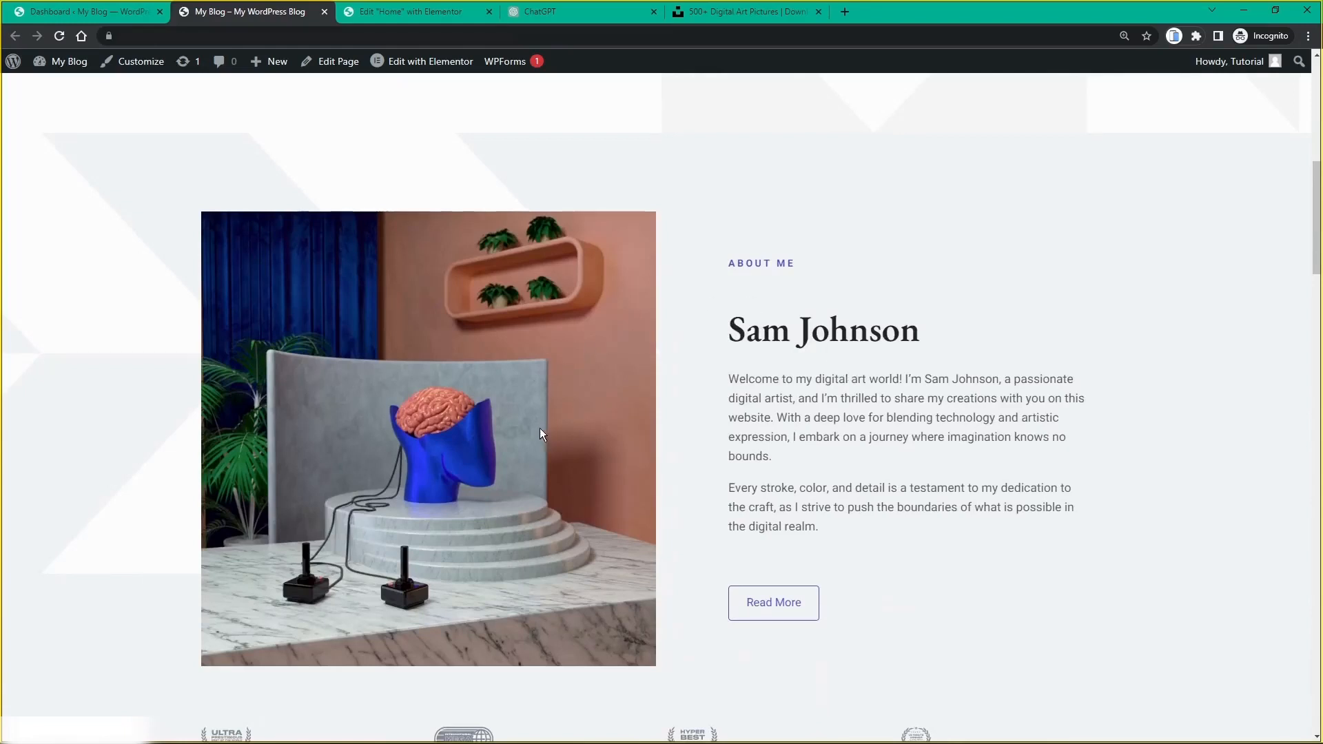
scroll(533, 406, down, 3)
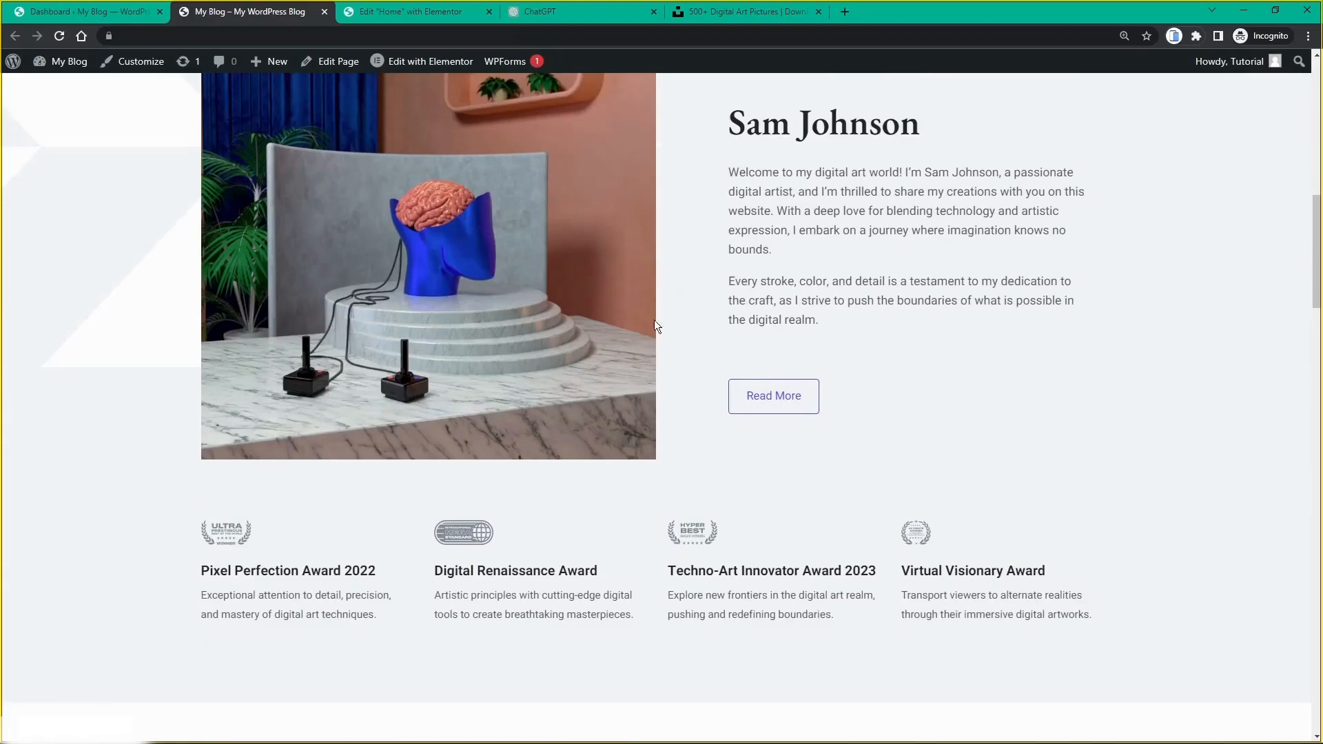
scroll(581, 263, down, 9)
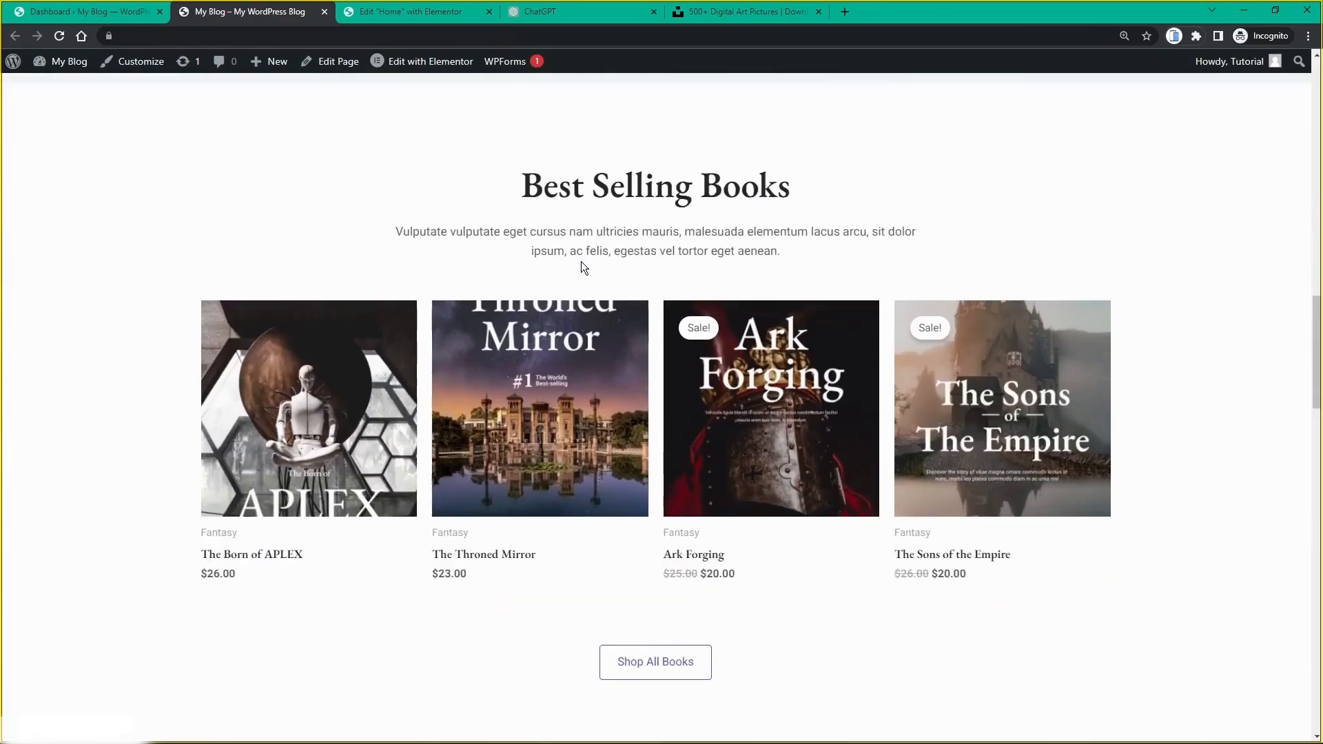
scroll(581, 267, down, 2)
scroll(593, 283, up, 2)
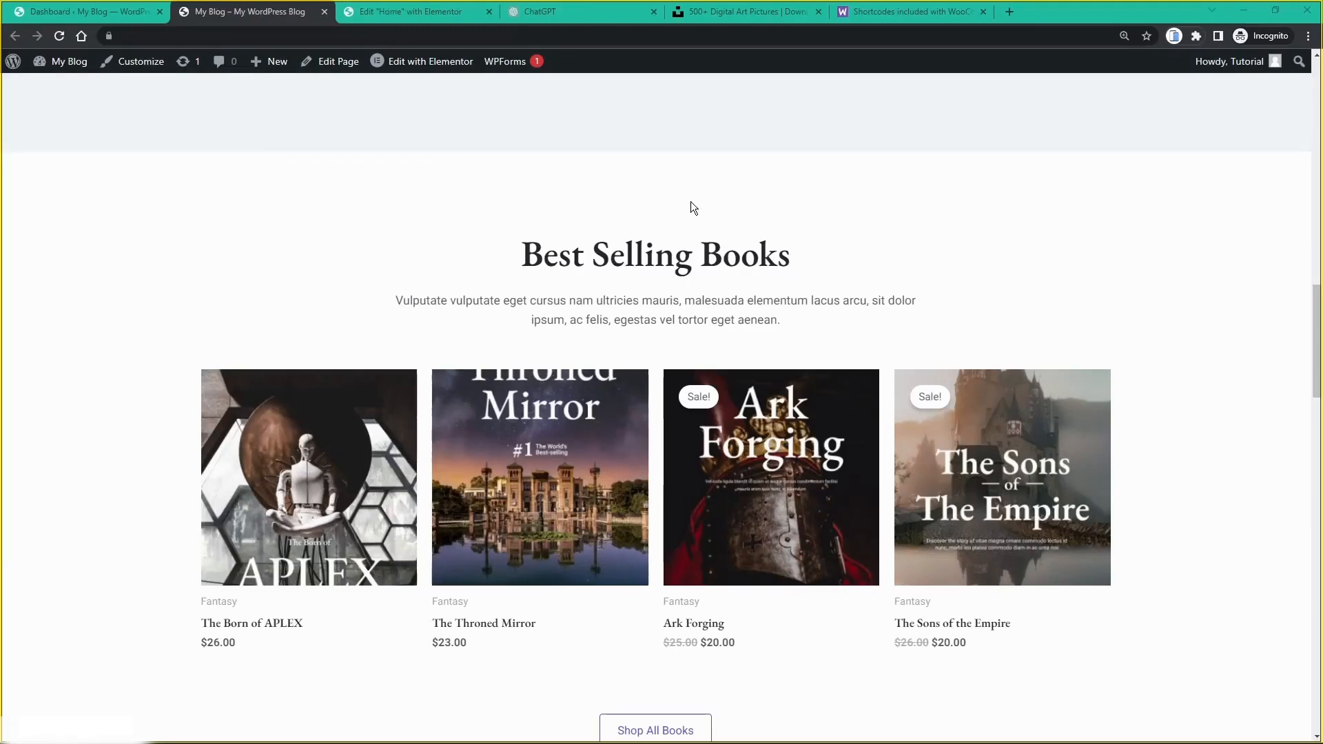
scroll(691, 202, down, 1)
scroll(662, 324, up, 2)
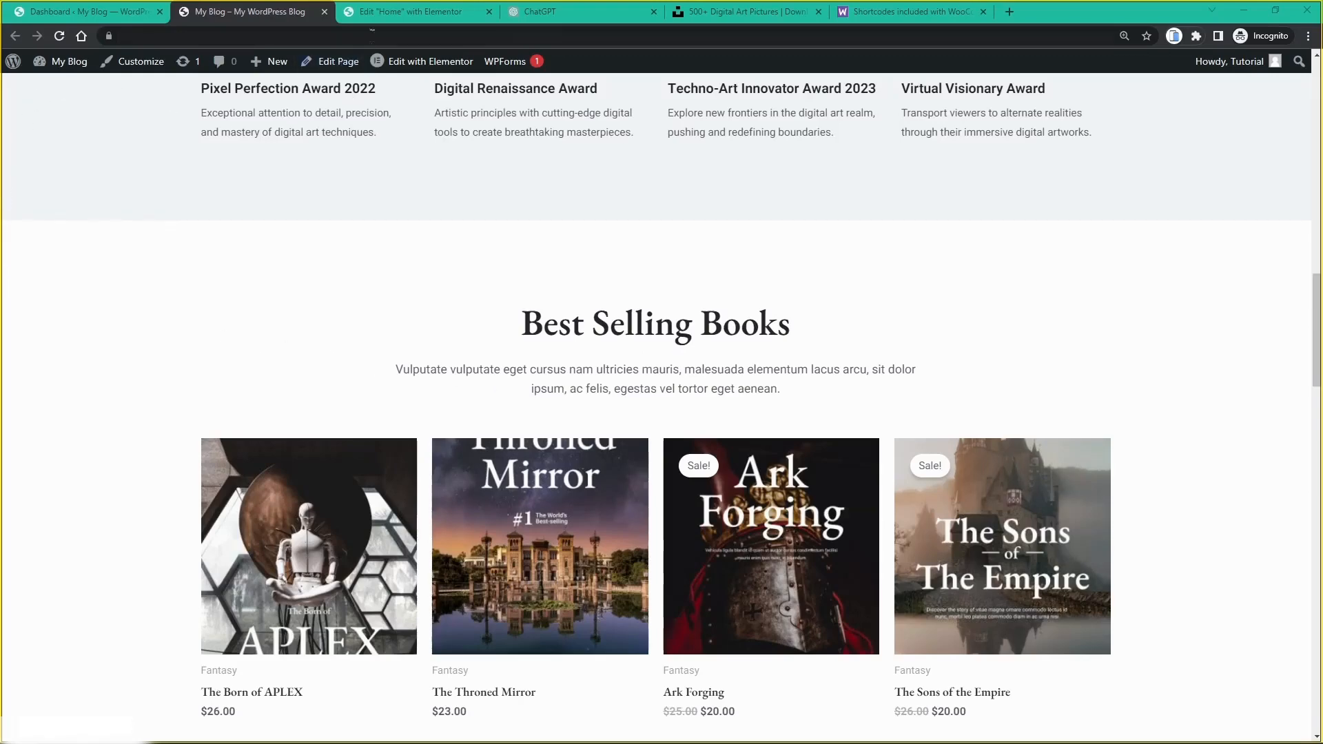
click(386, 14)
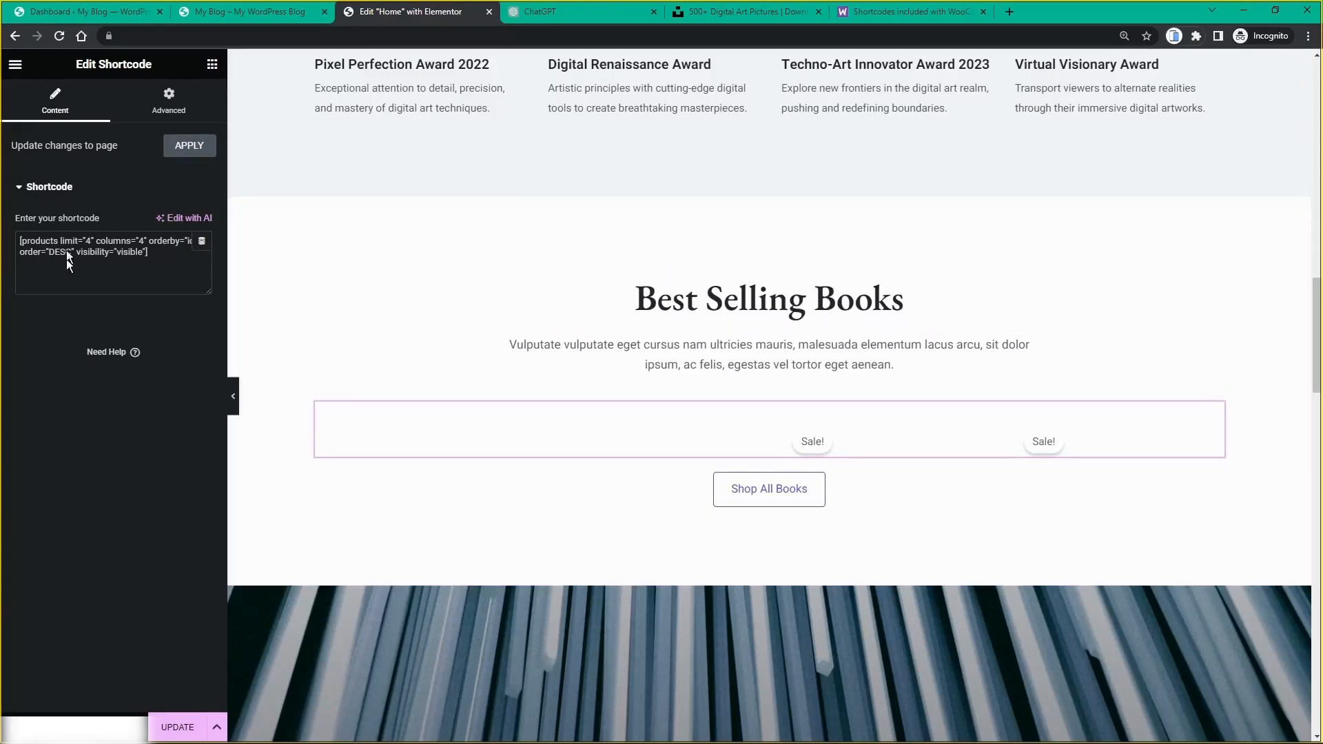
key(ctrl+plus)
key(ctrl+plus)
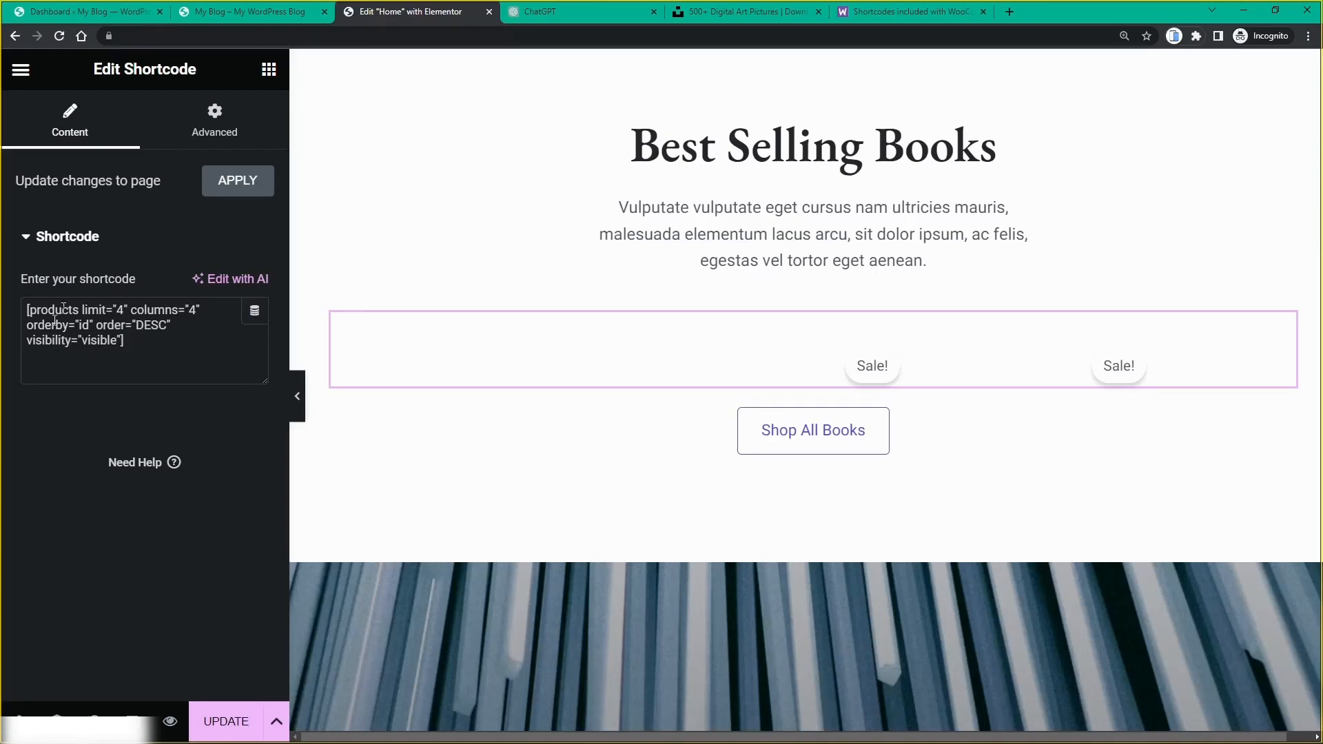
click(243, 15)
scroll(502, 283, down, 2)
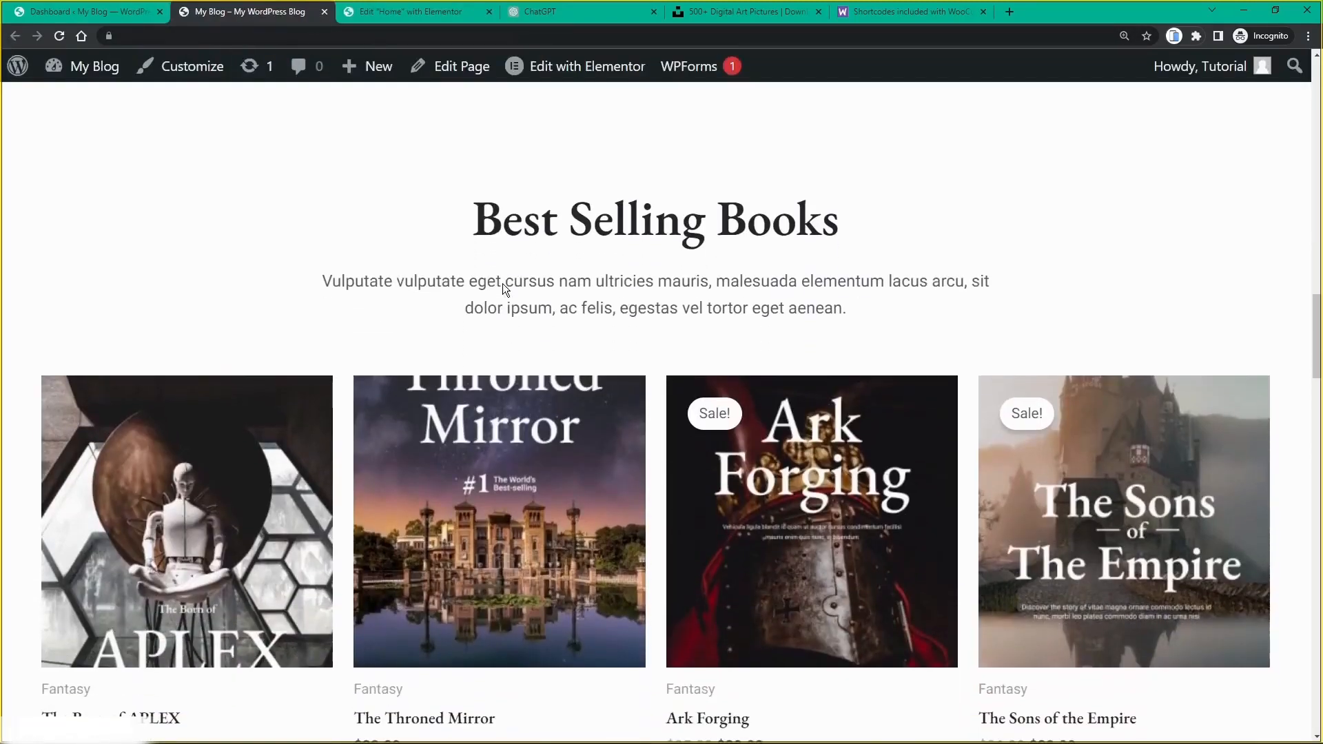
key(ctrl+minus)
key(ctrl+minus)
key(ctrl+minus)
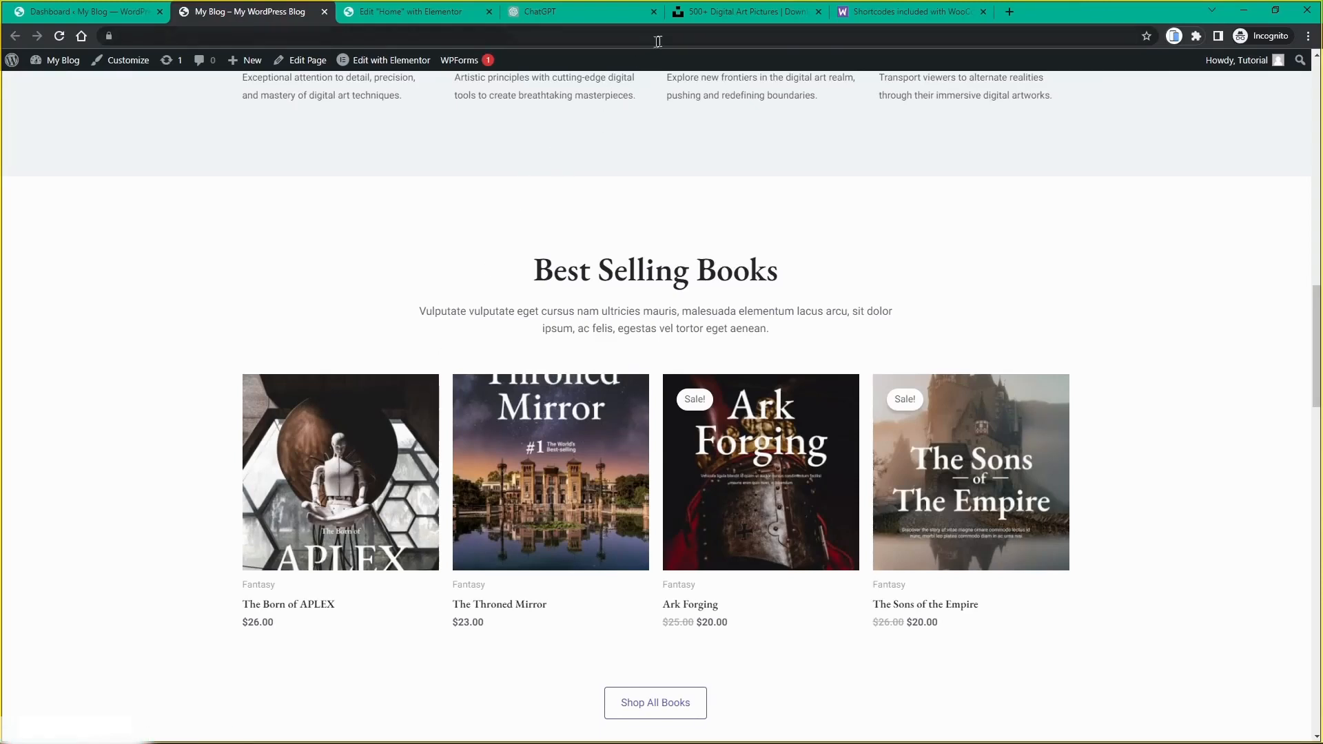
Step: Scroll through the WooCommerce shortcode documentation, then check the live home page and editor
click(888, 15)
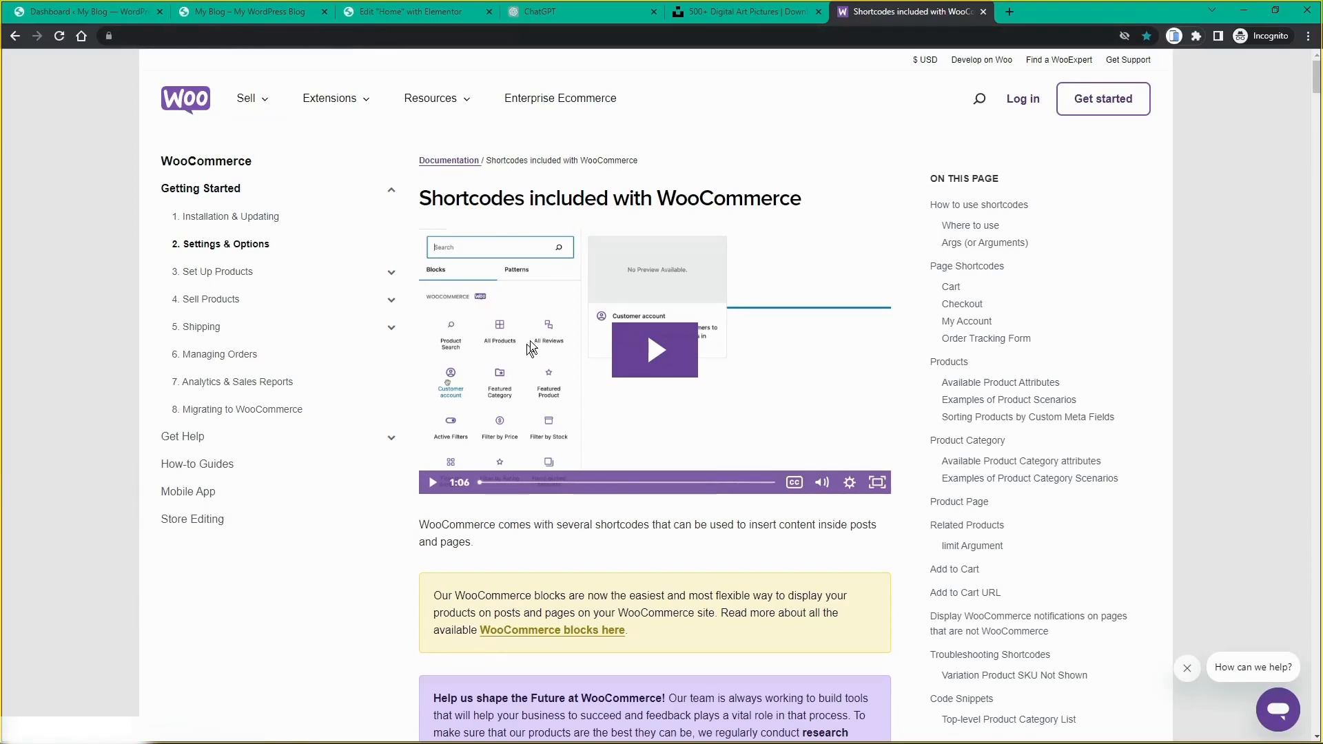
scroll(539, 326, down, 2)
scroll(686, 227, down, 8)
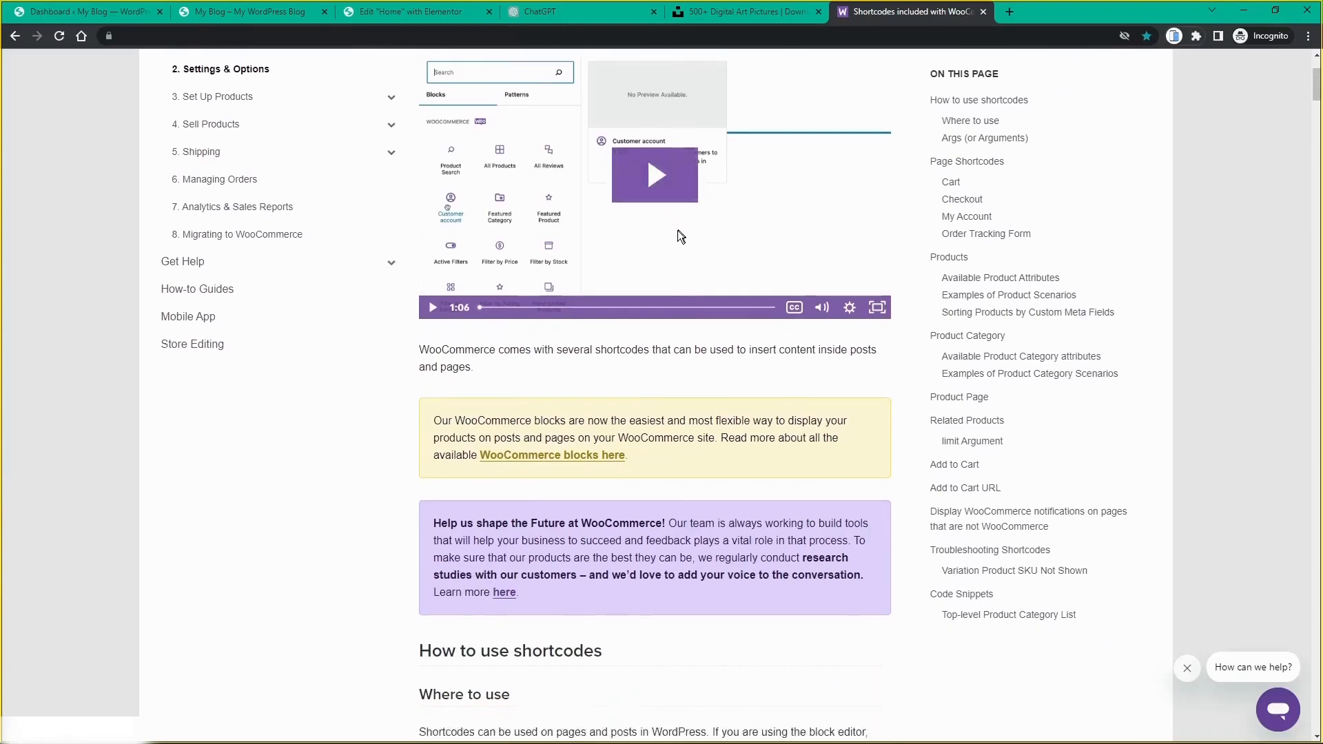
scroll(572, 390, down, 6)
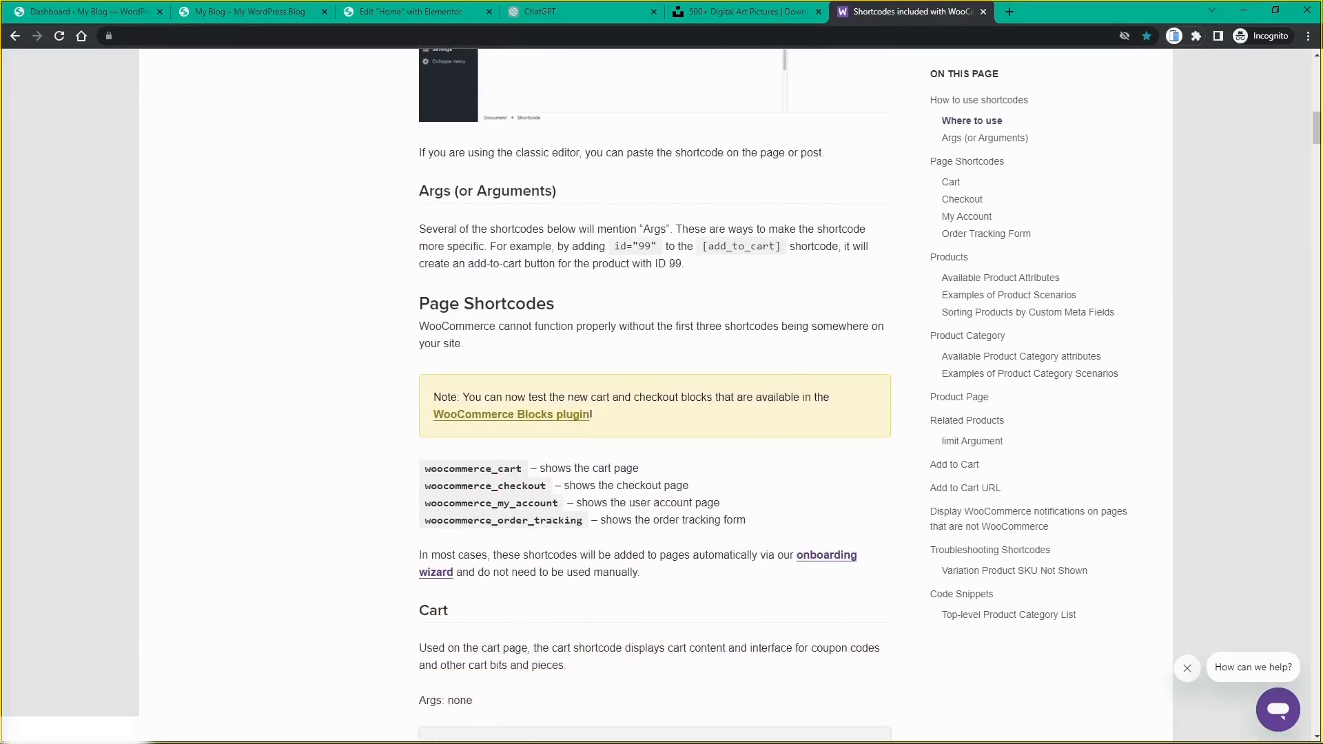
scroll(565, 424, down, 8)
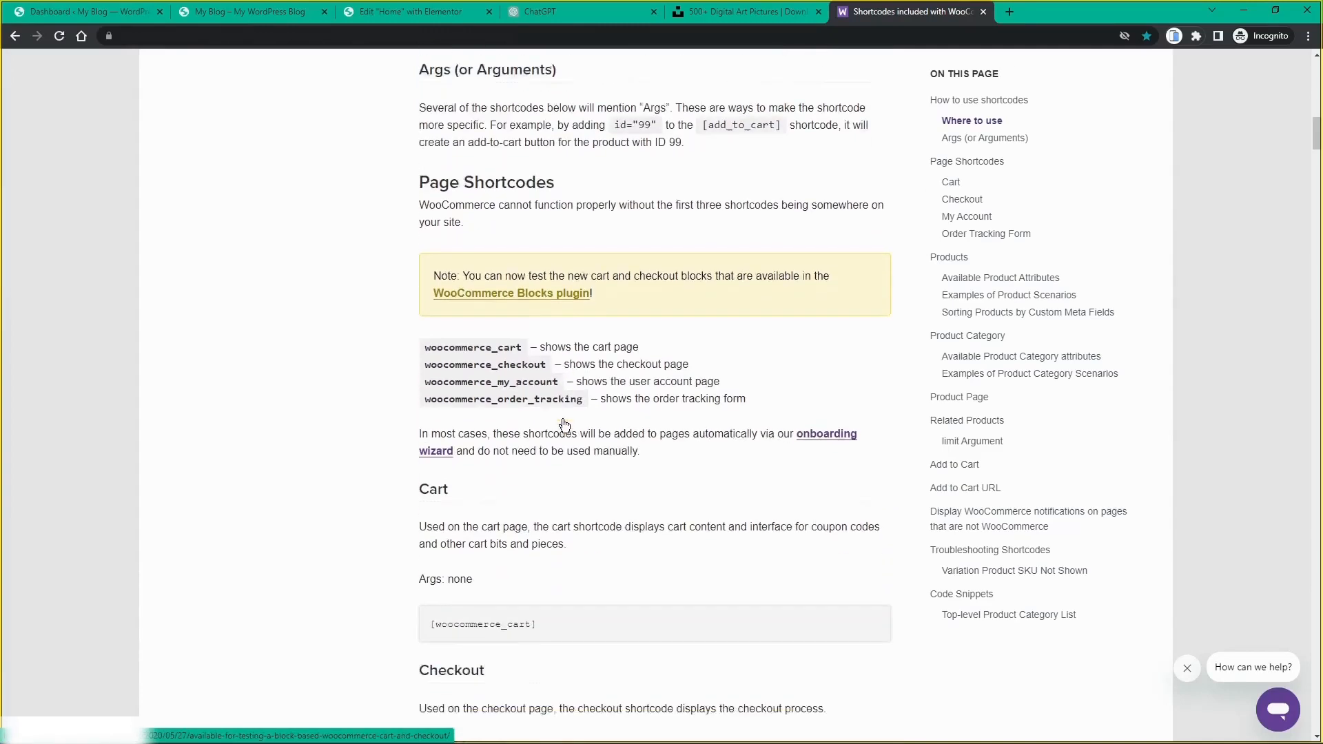
scroll(562, 422, down, 4)
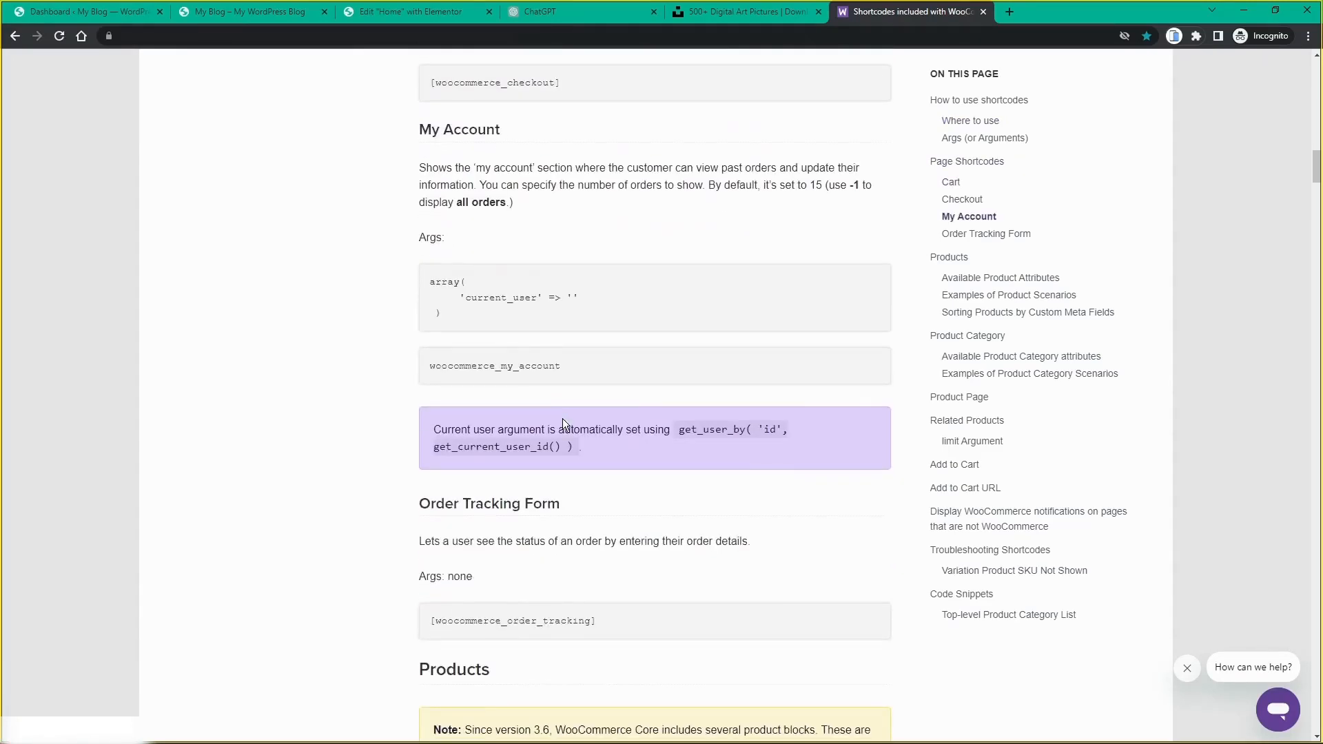
scroll(562, 423, down, 7)
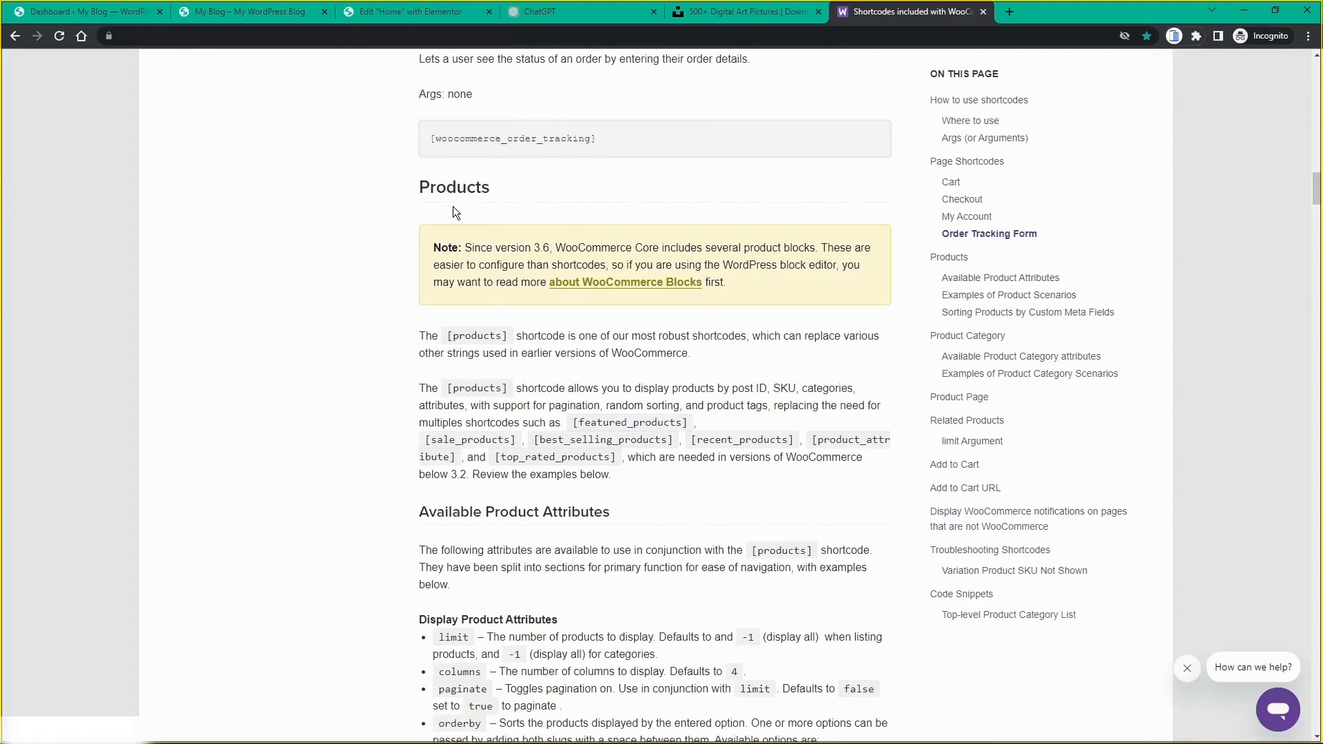
scroll(453, 212, down, 1)
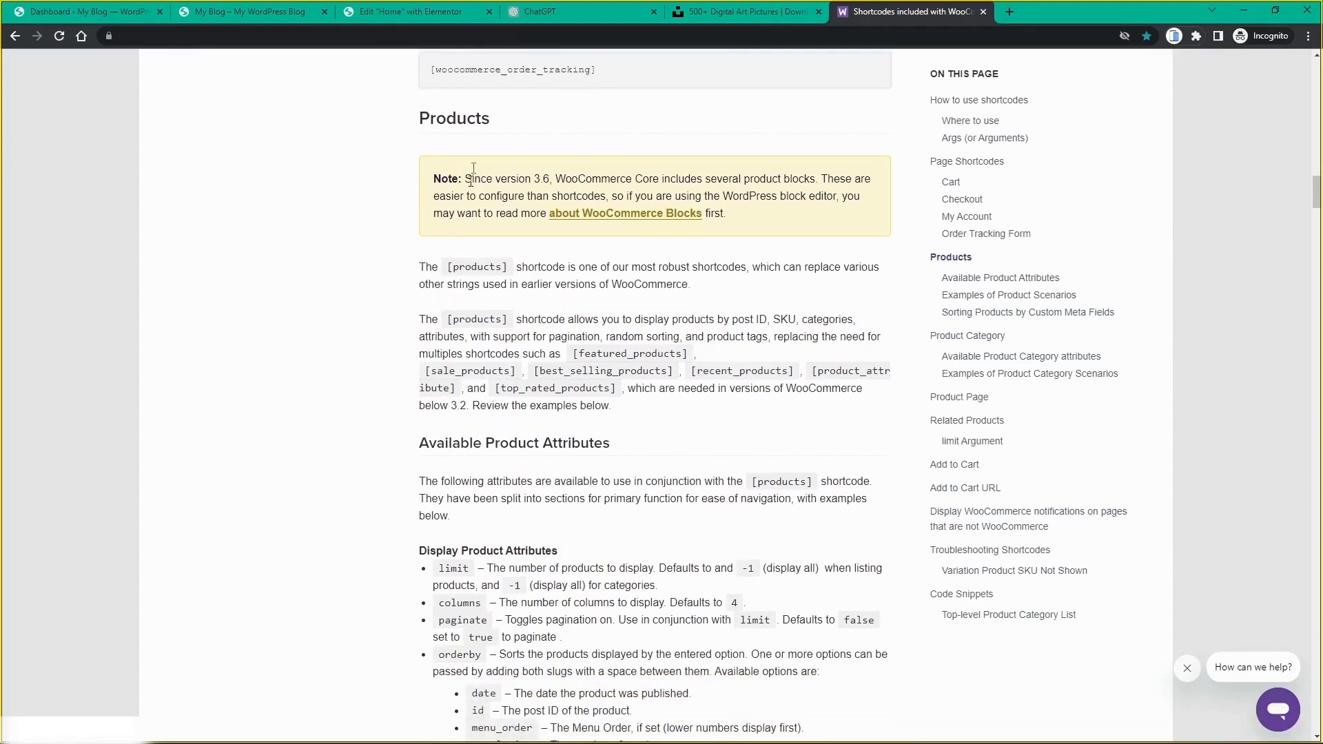
click(267, 18)
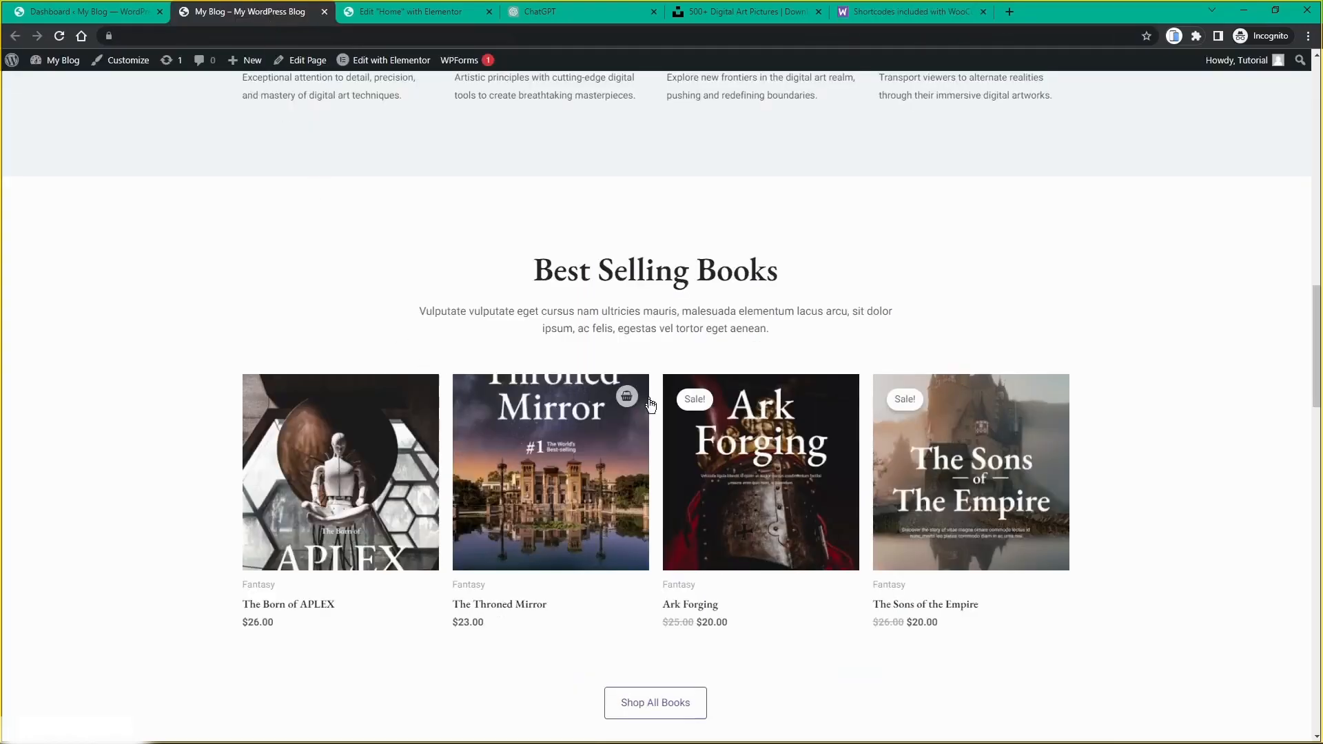
click(426, 14)
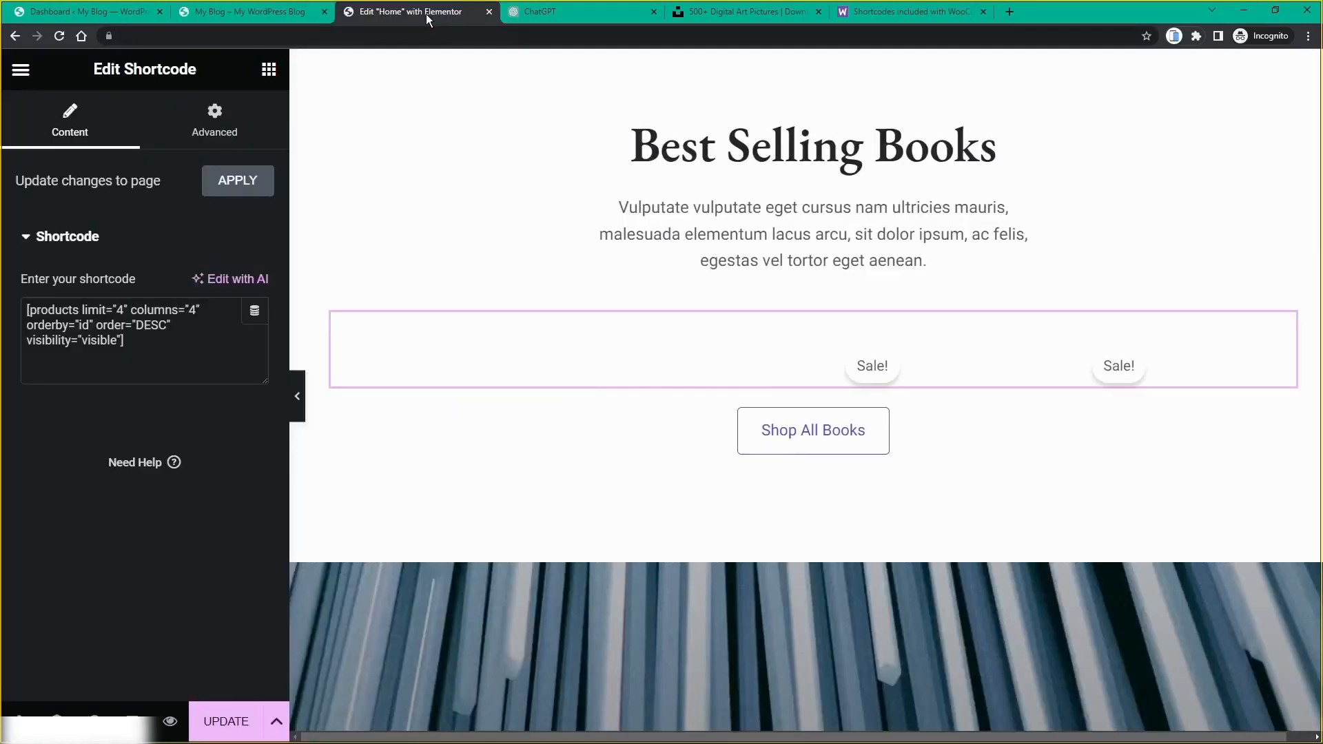
scroll(258, 146, up, 3)
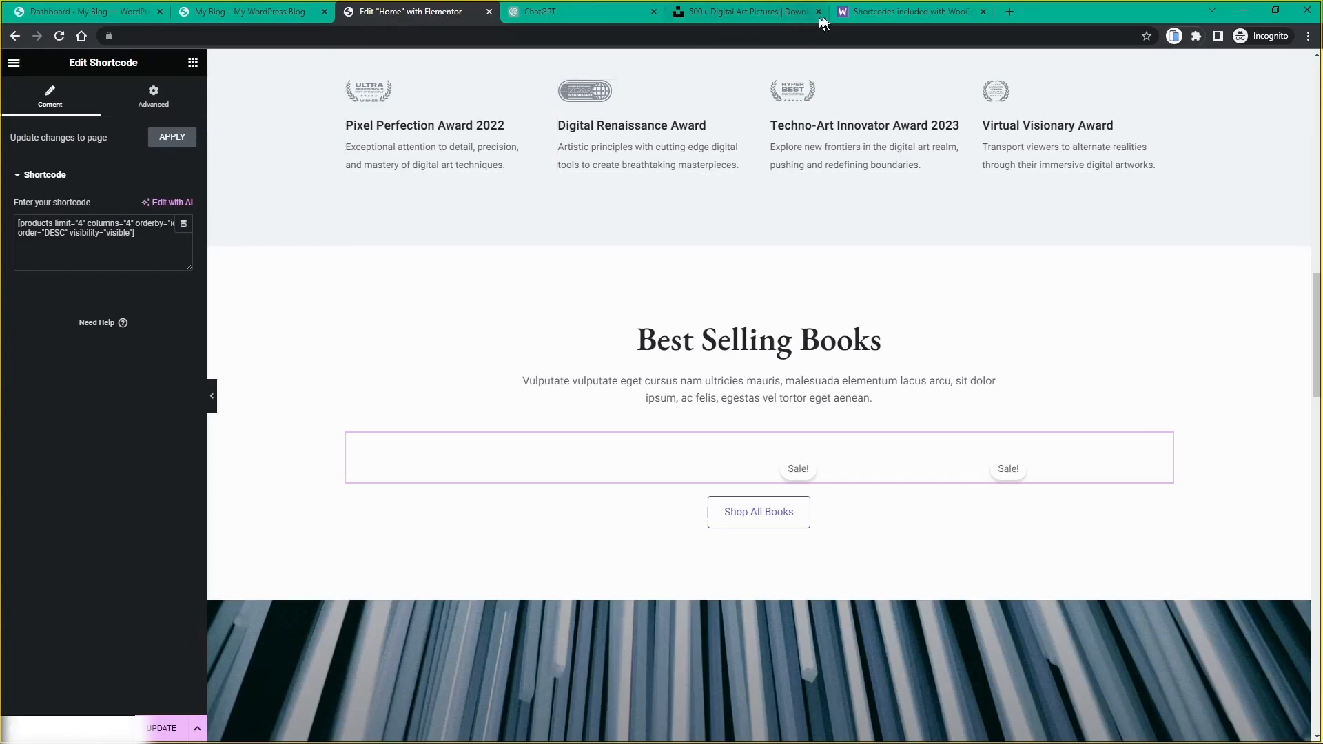
Step: Review the best-selling product shortcode examples again, then return to the Home page editor
click(861, 15)
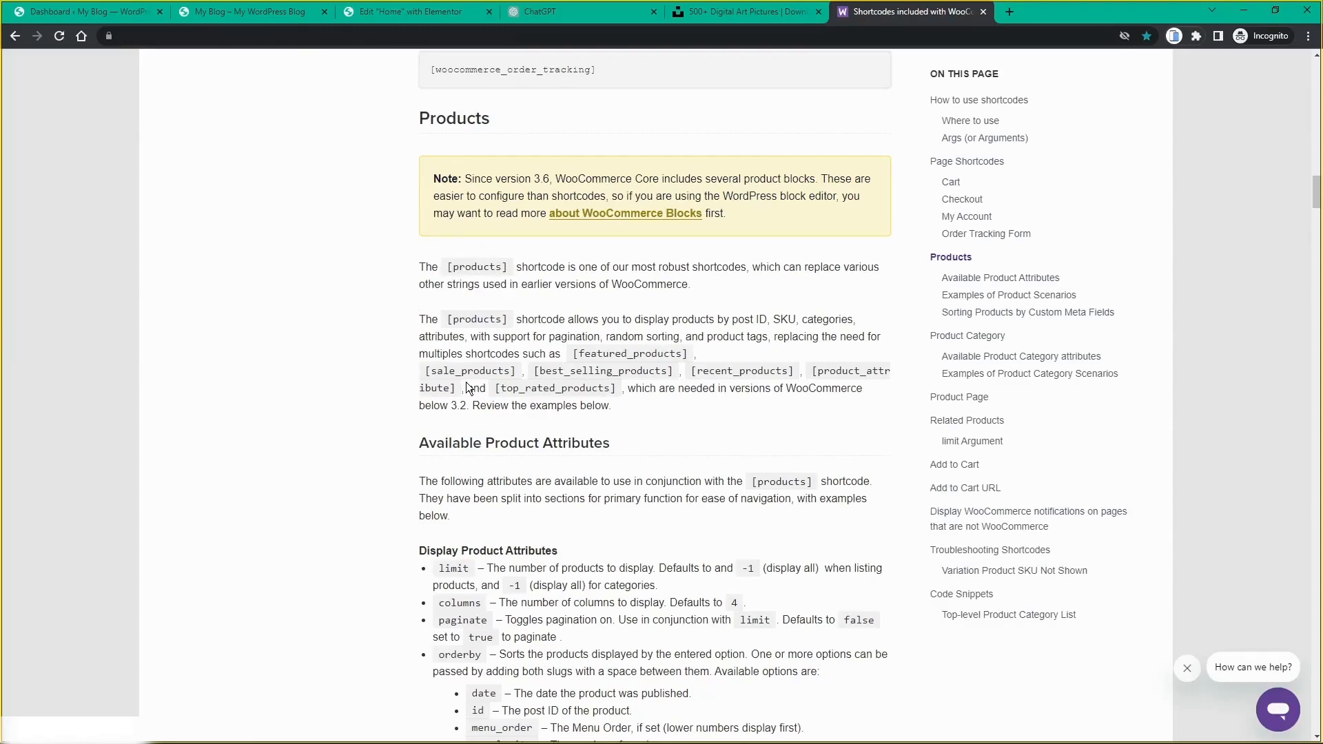
scroll(466, 382, down, 1)
scroll(460, 493, down, 2)
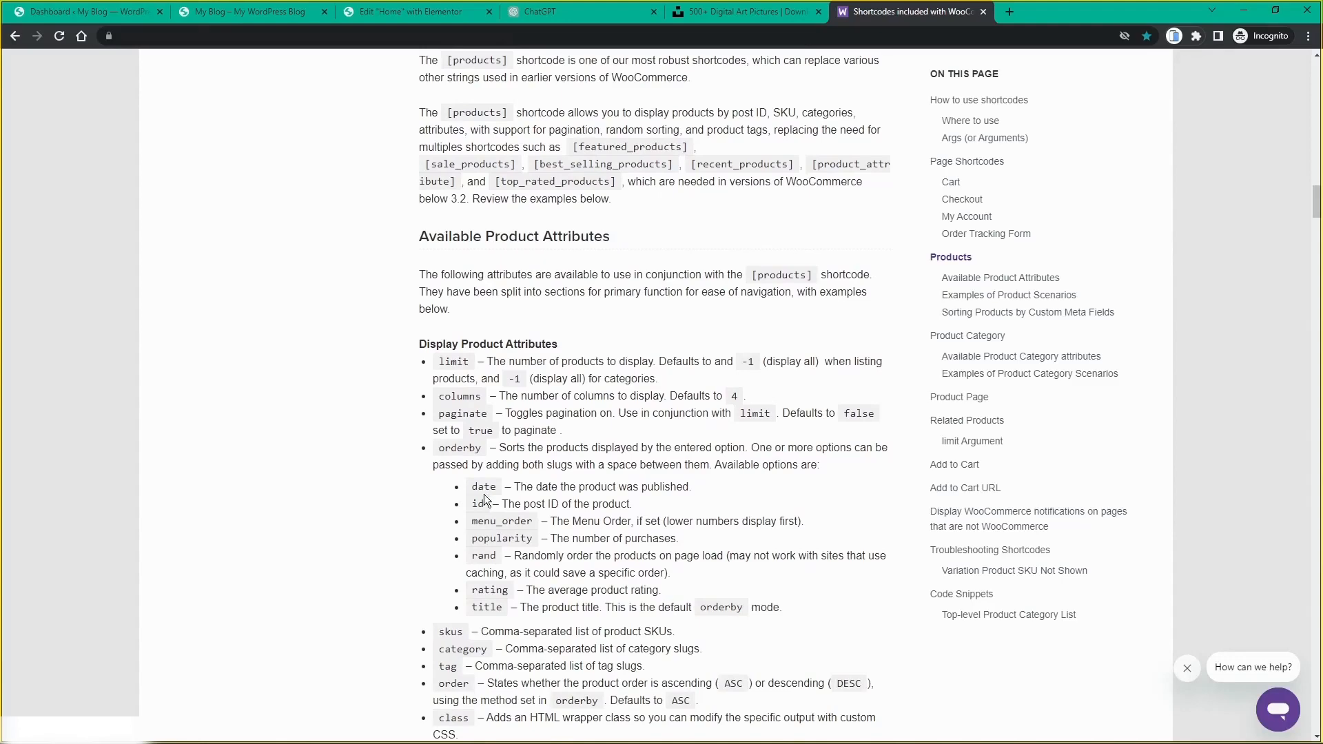
scroll(501, 537, down, 2)
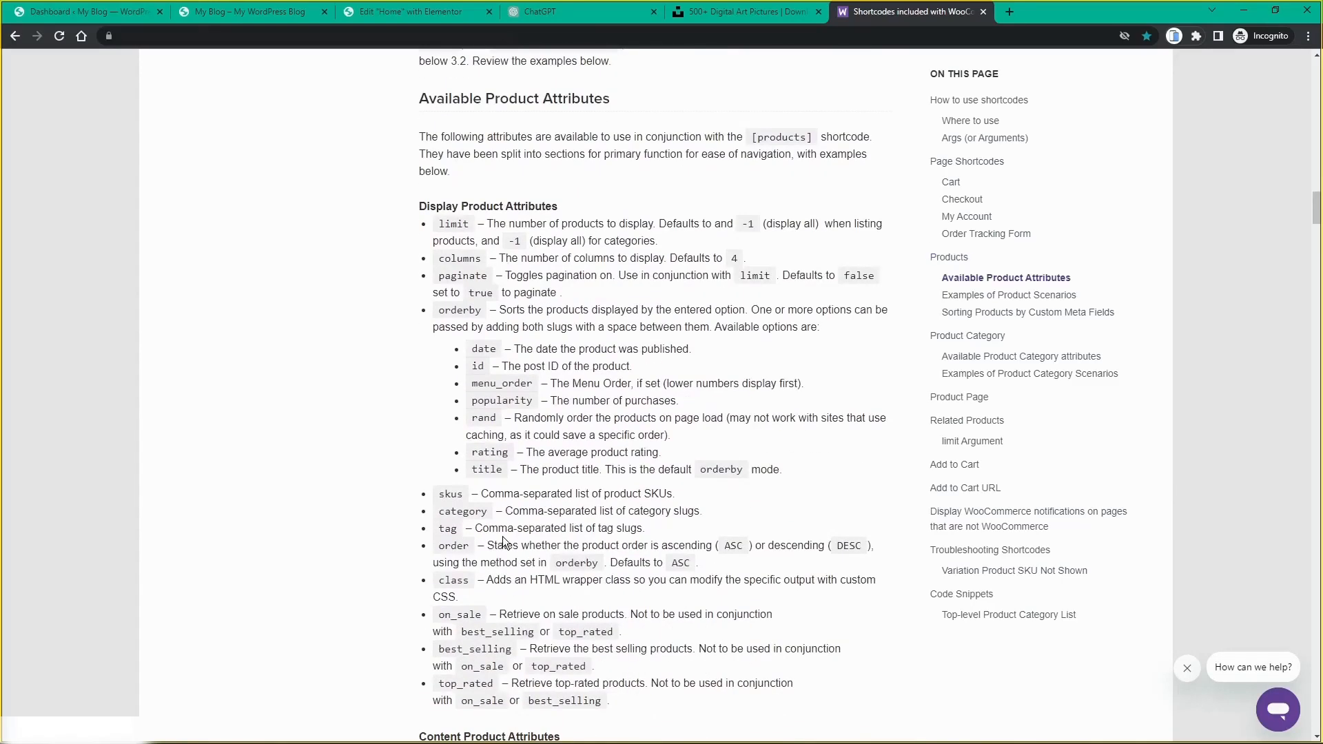
scroll(511, 525, down, 6)
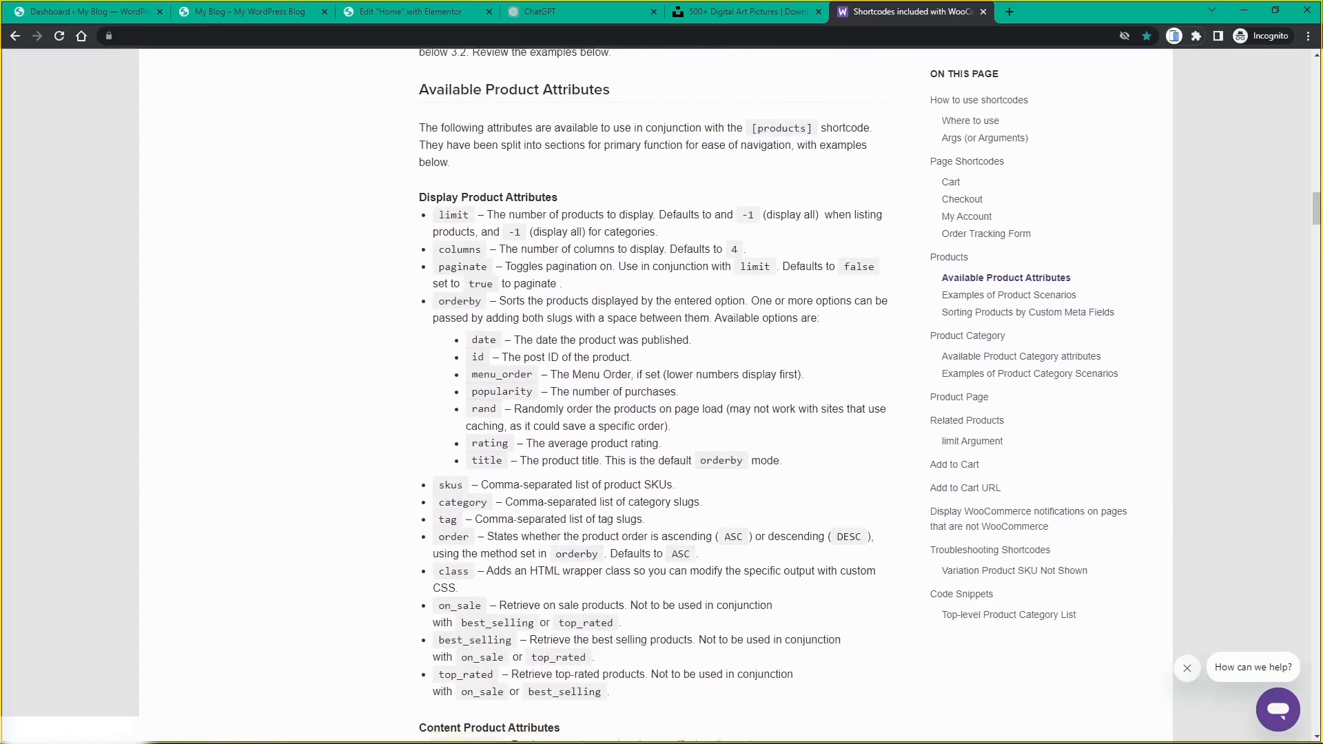
scroll(514, 516, down, 4)
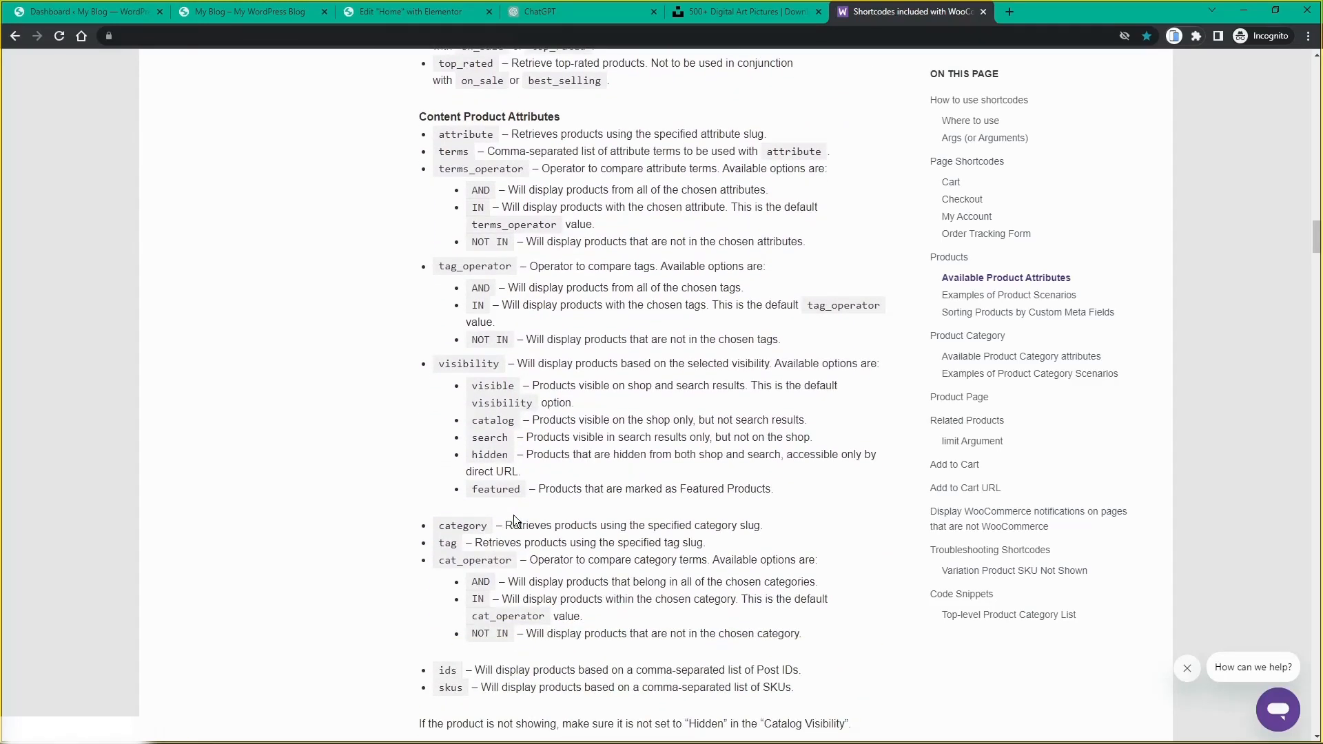
scroll(514, 518, down, 10)
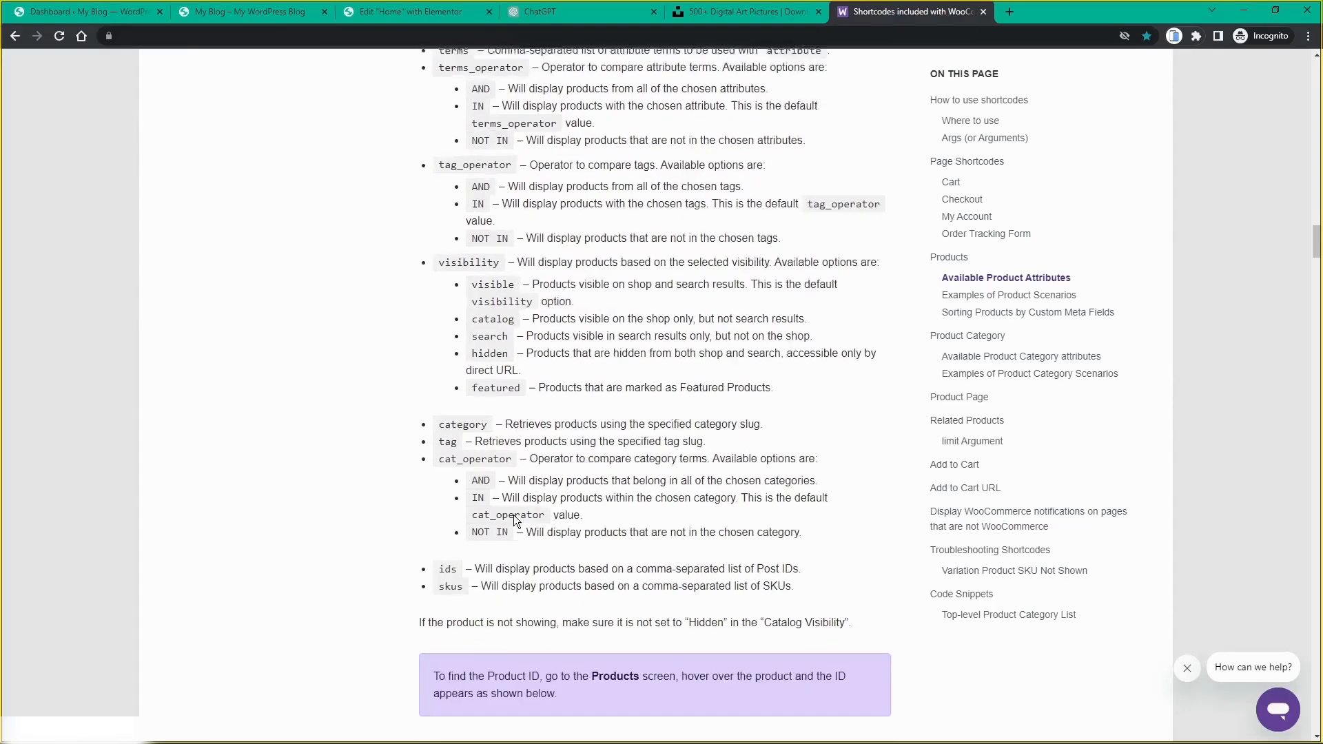
scroll(515, 521, down, 9)
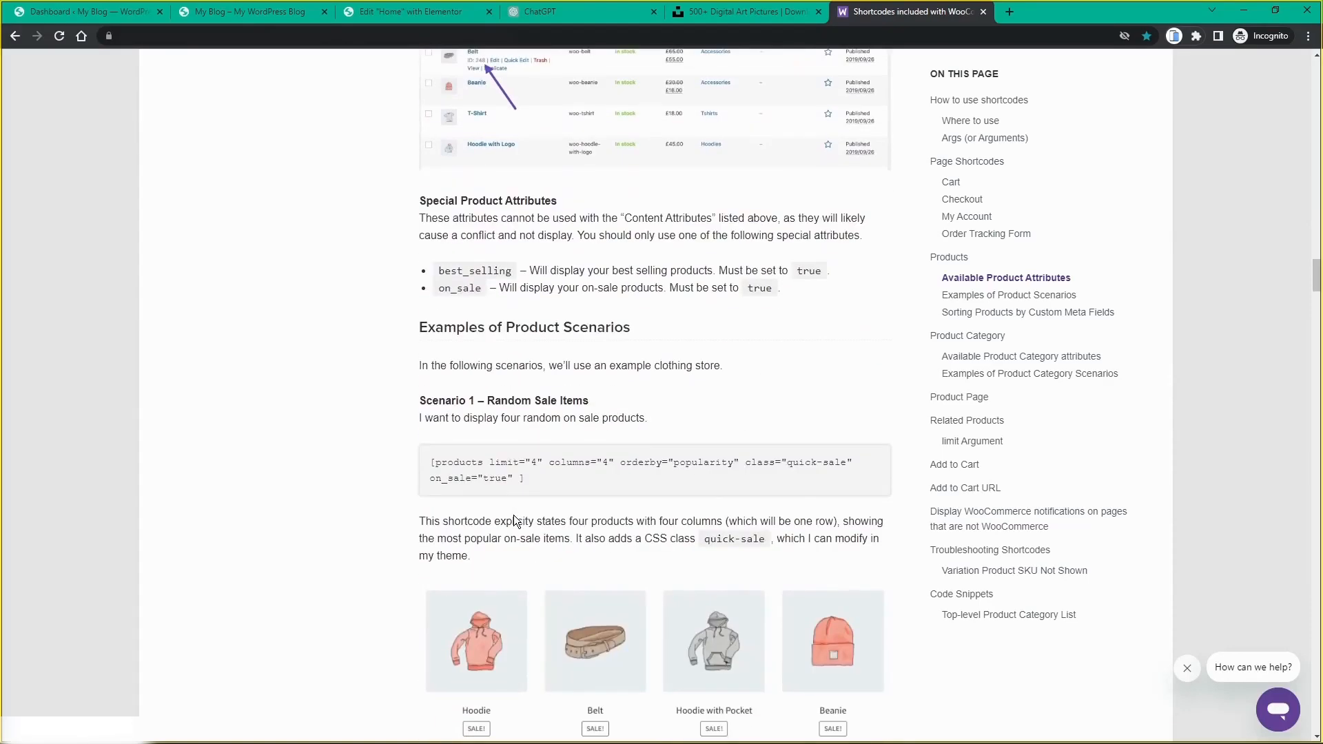
scroll(514, 519, down, 20)
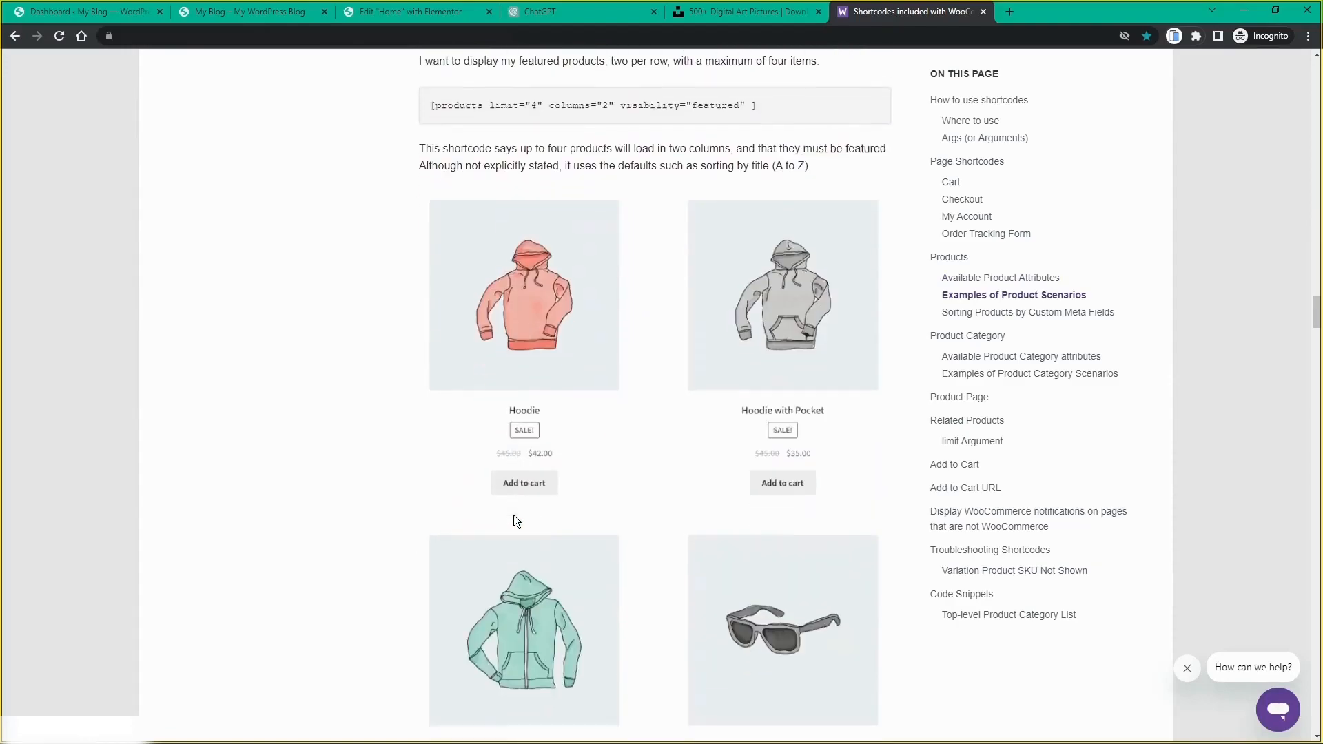
scroll(514, 519, down, 13)
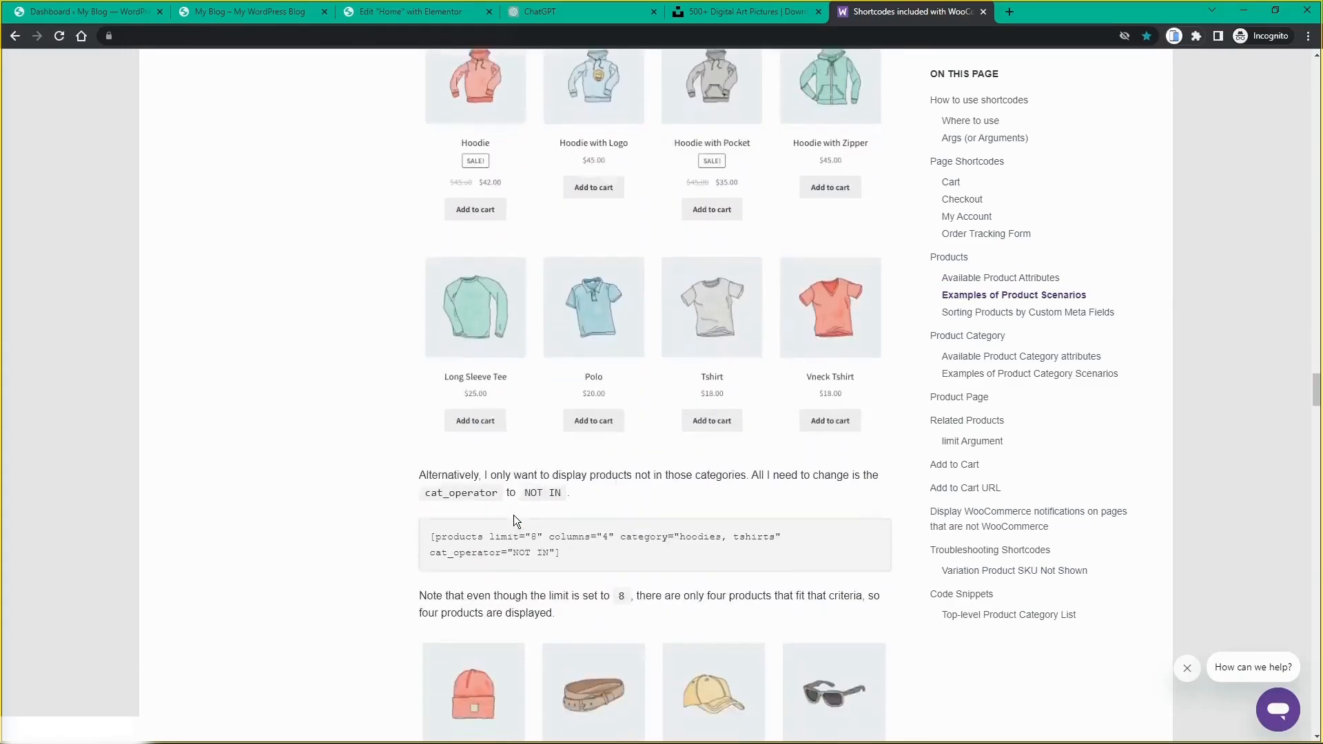
scroll(515, 517, up, 19)
scroll(654, 396, up, 6)
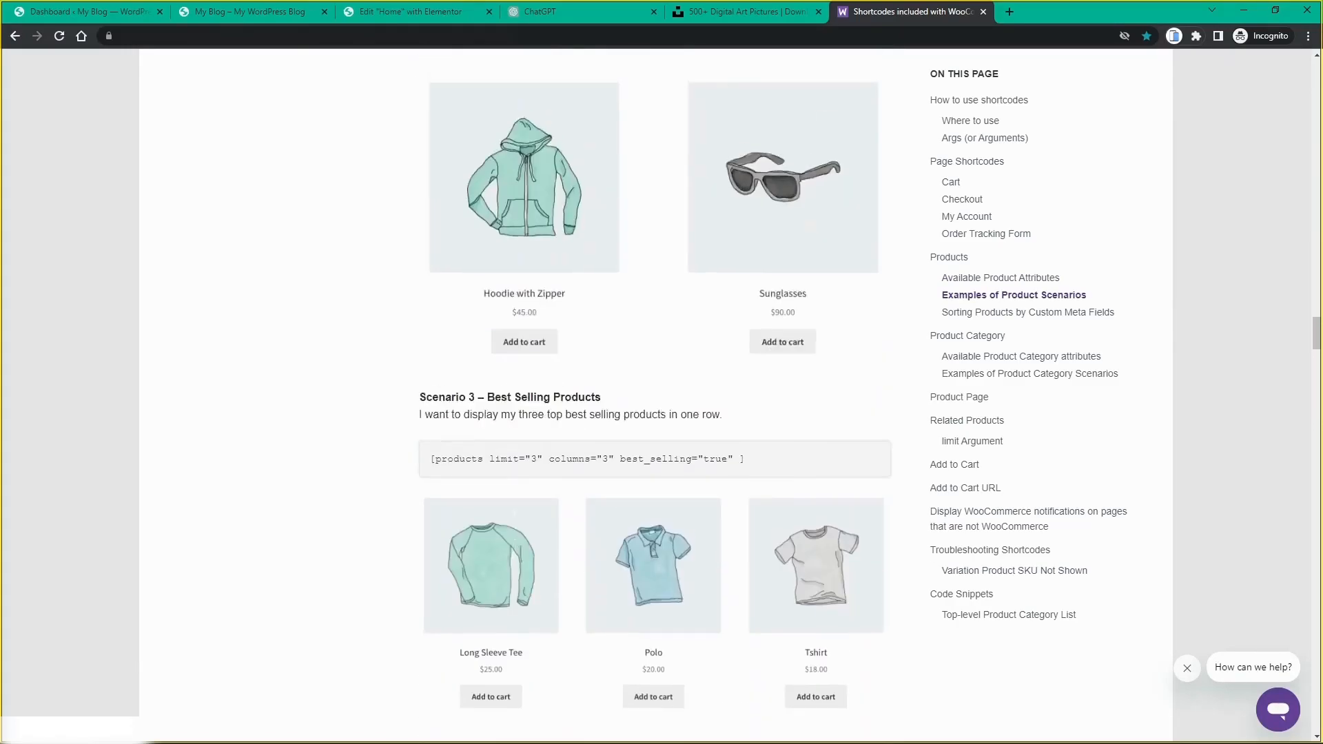
click(390, 12)
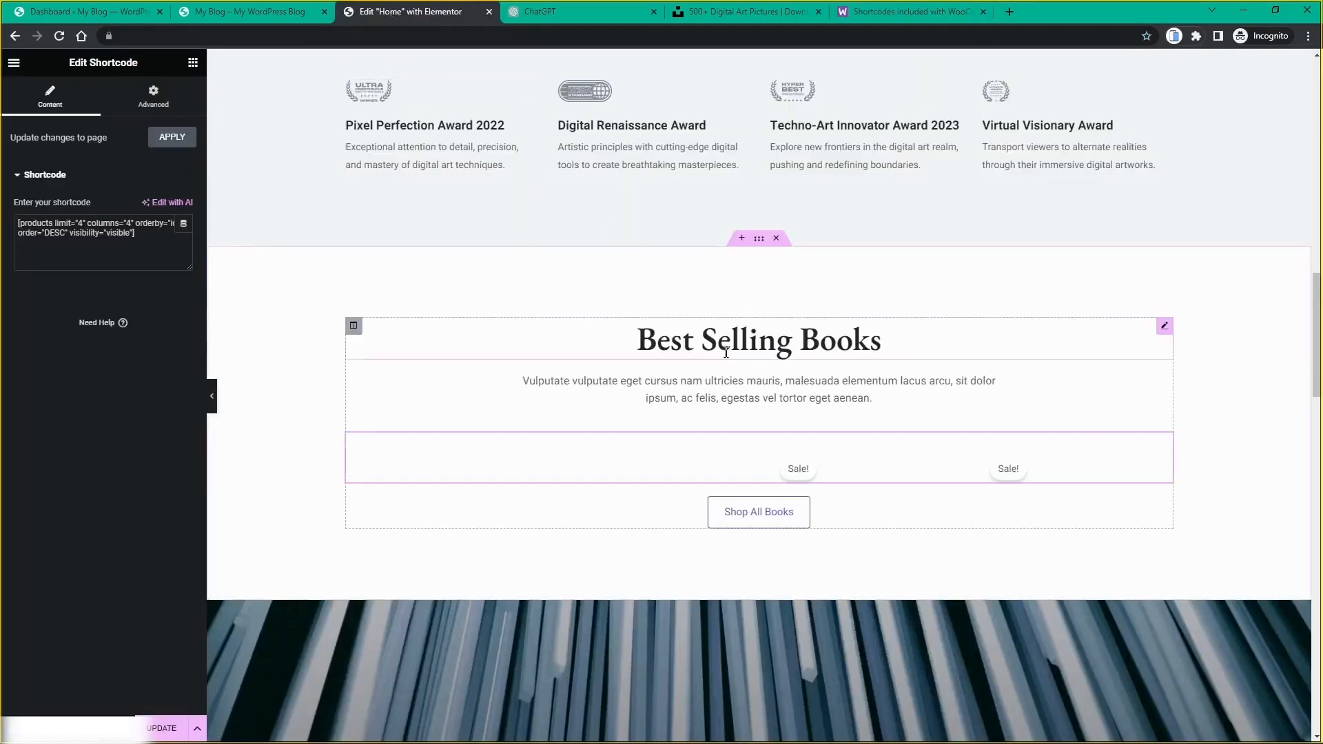
Step: Change the heading from 'Best Selling Books' to 'Best Selling Art' and open the paragraph below
click(1164, 329)
double_click(83, 193)
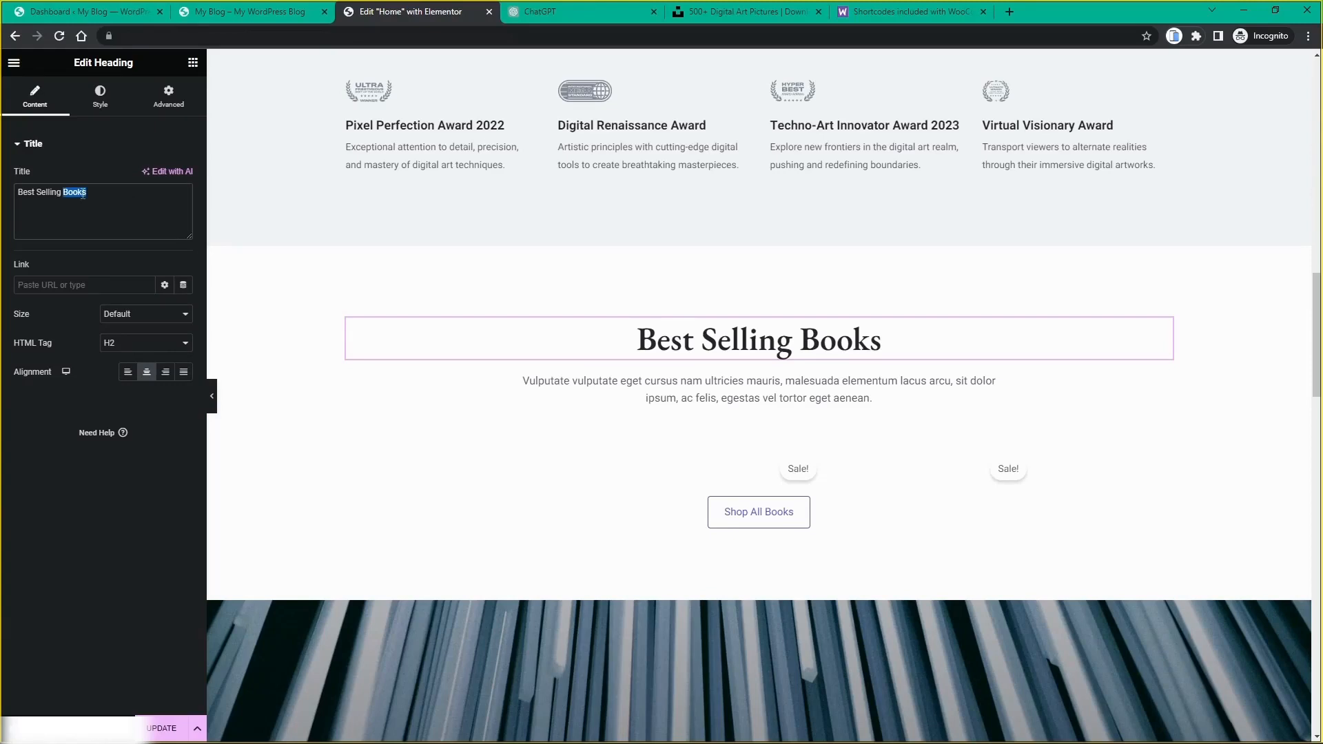
text(Art)
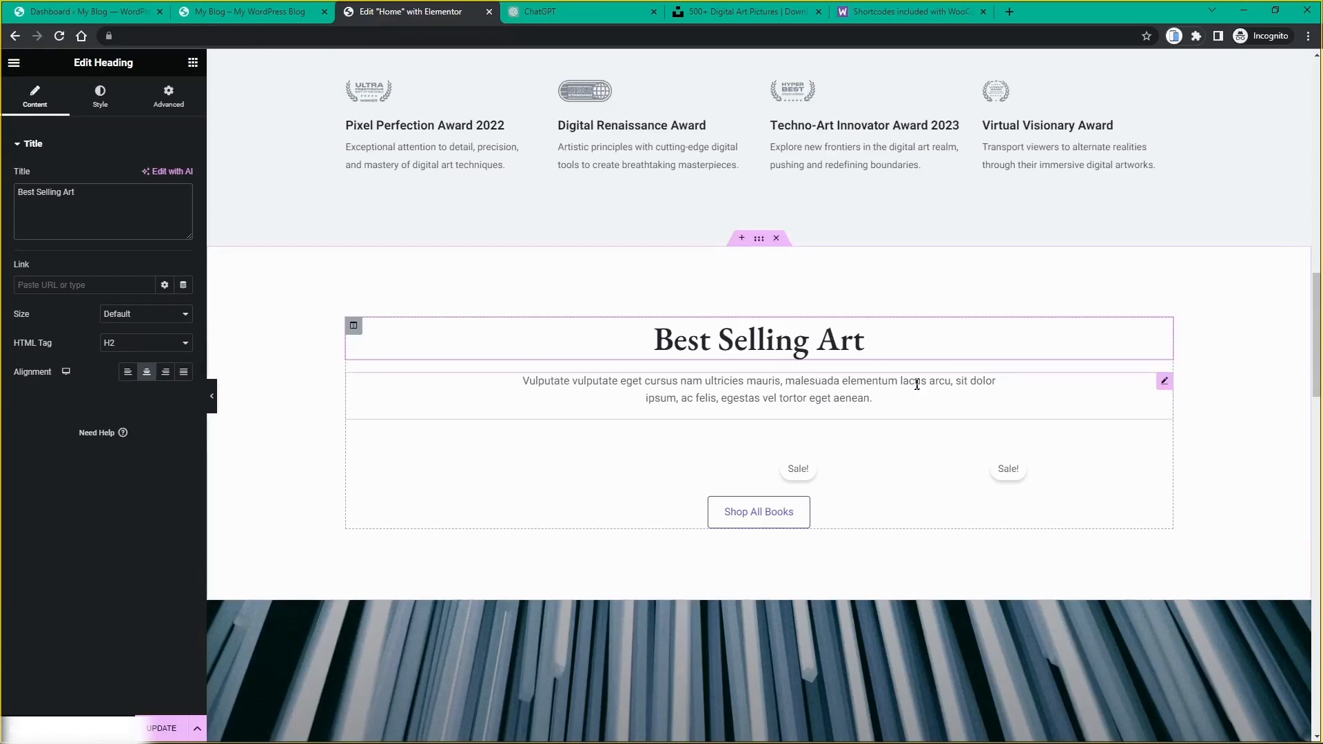
click(1164, 383)
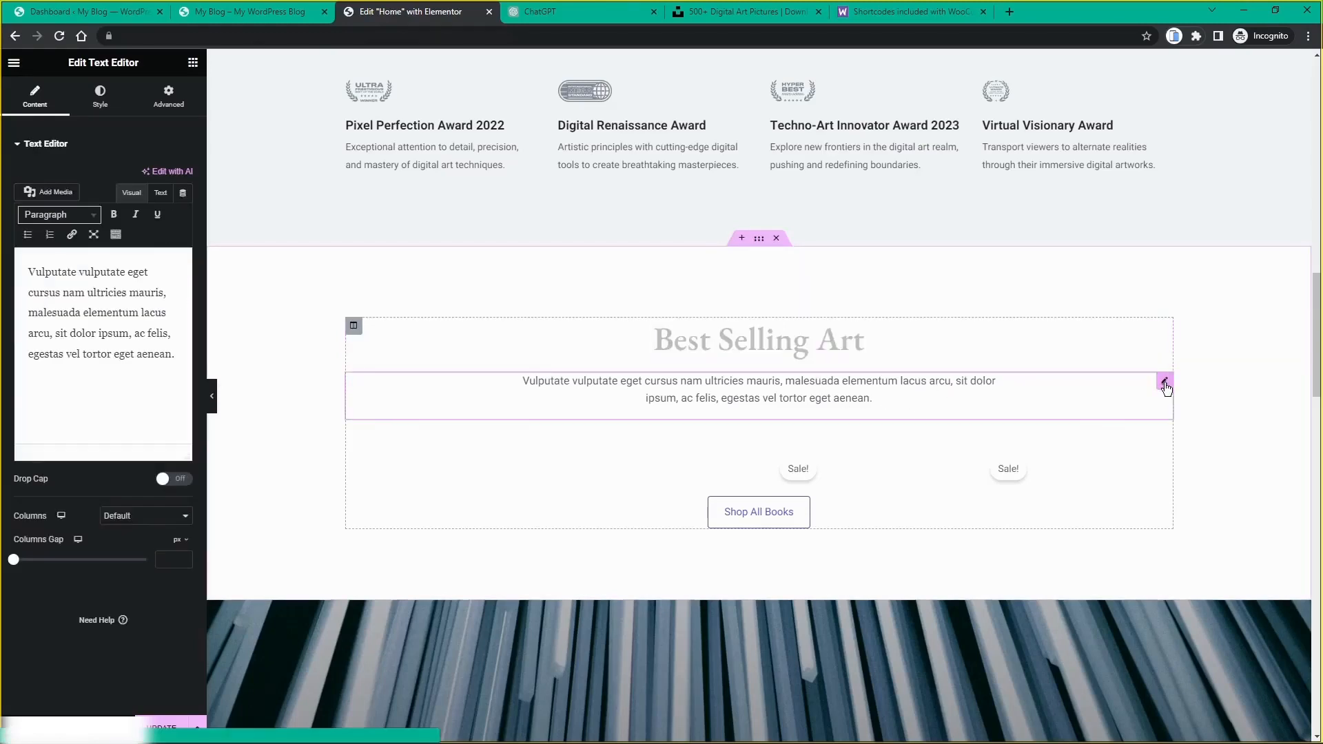
Step: Replace the placeholder paragraph with ChatGPT's subheading, adding 'Digital' after 'Best Selling'
click(539, 16)
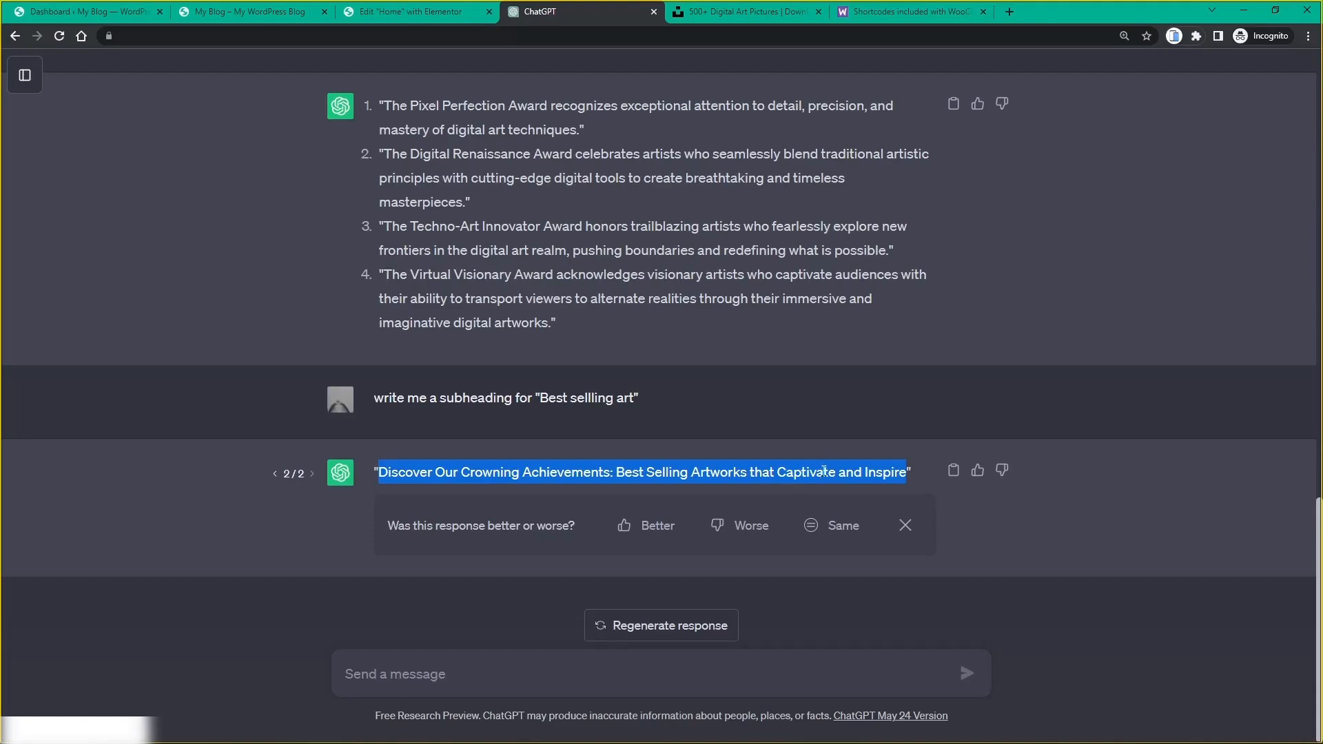
click(444, 16)
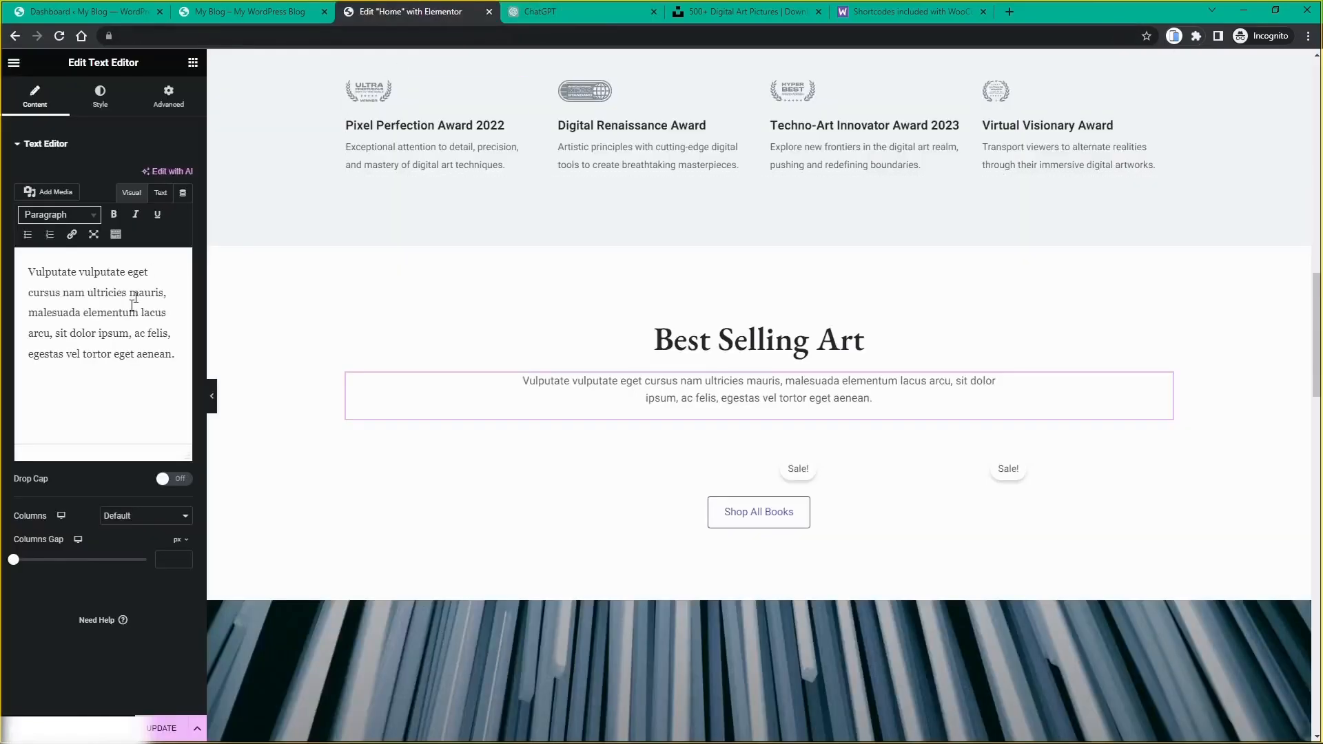
drag(180, 380, 29, 270)
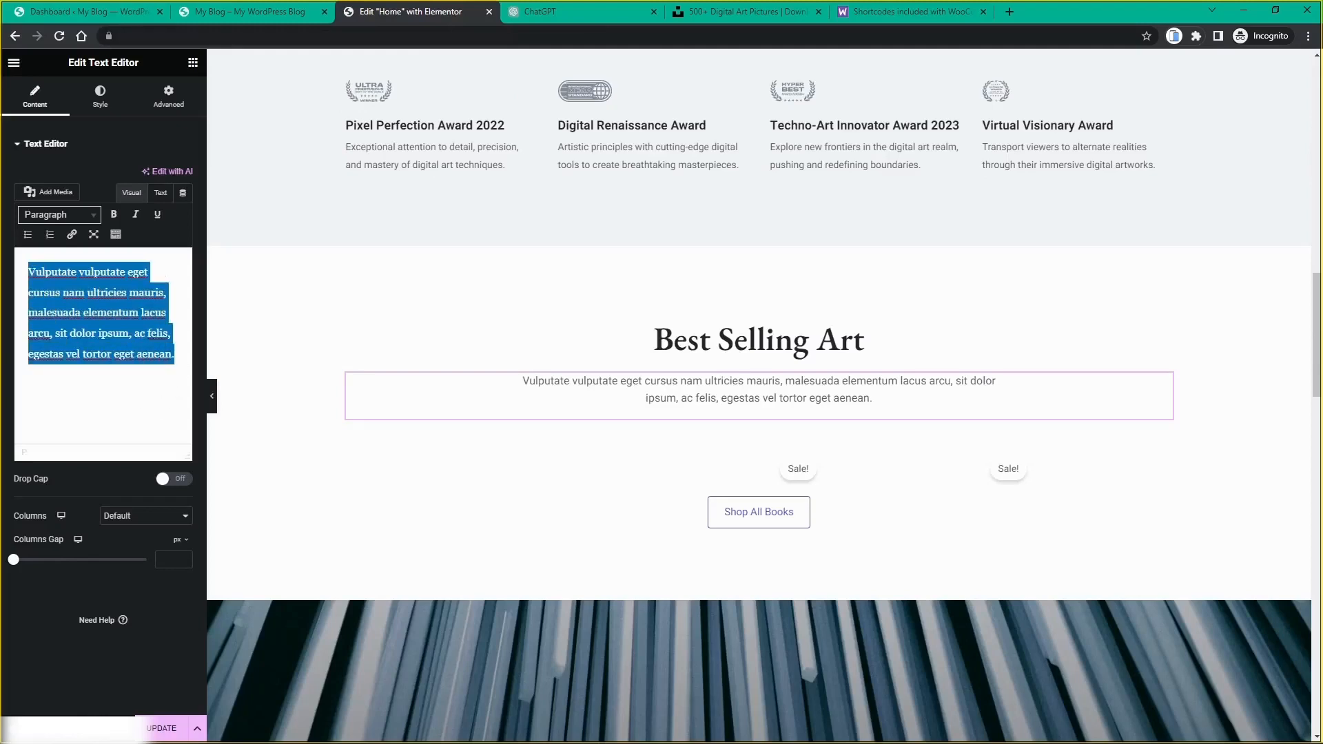
text(Discover Our Crowning Achievements: Best Selling Artworks that Captivate and Inspire)
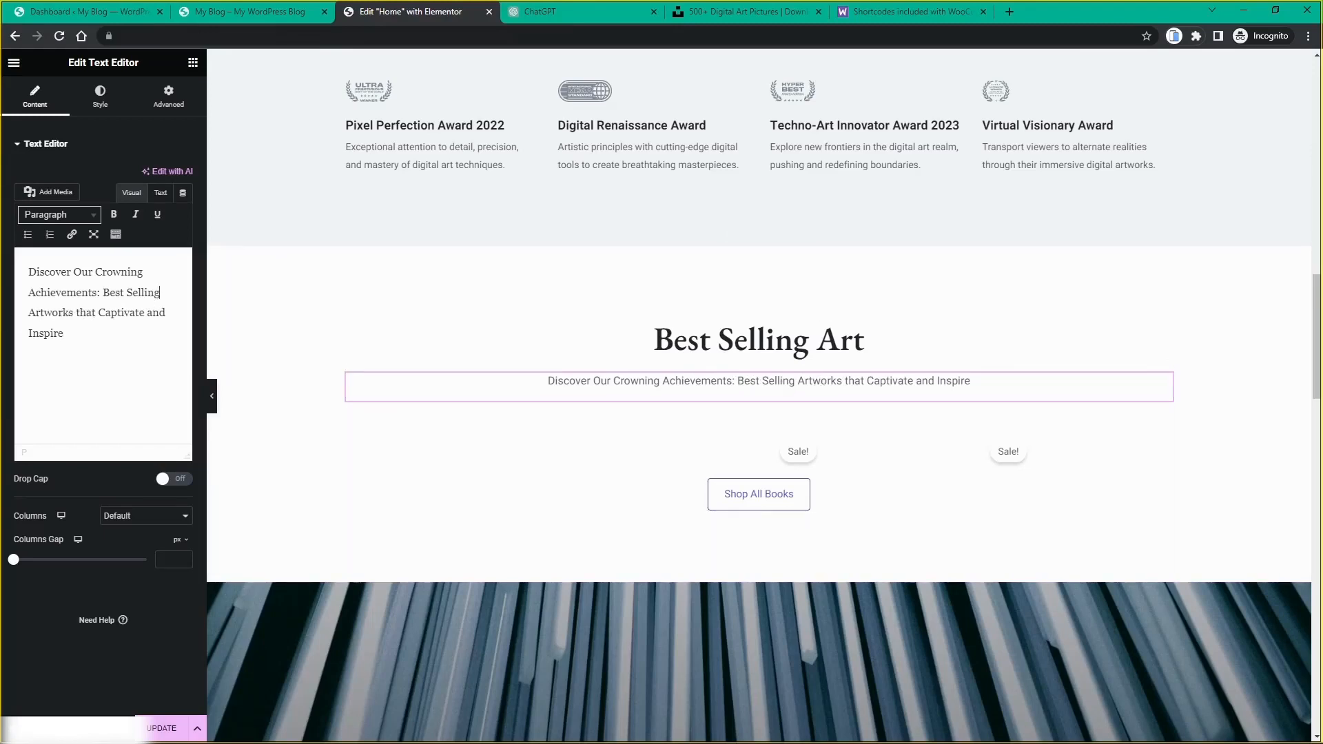
text(Digital)
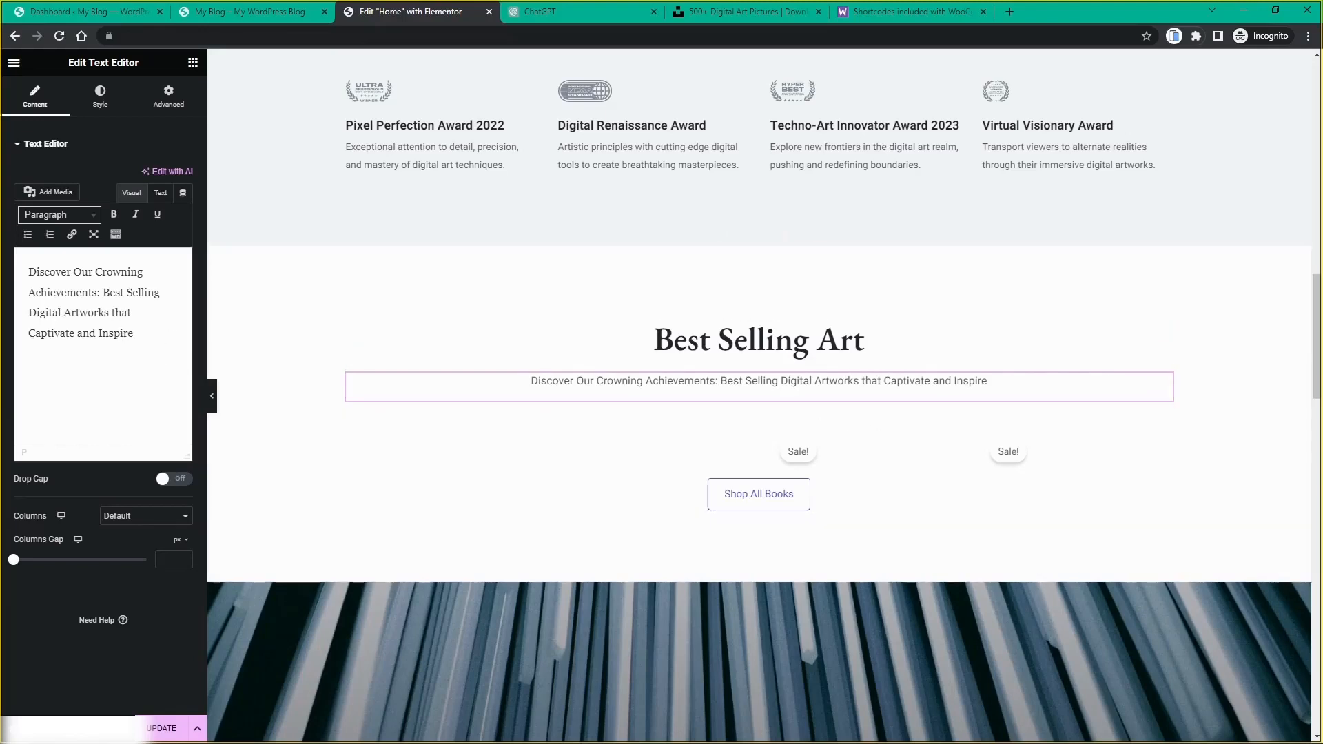
click(62, 312)
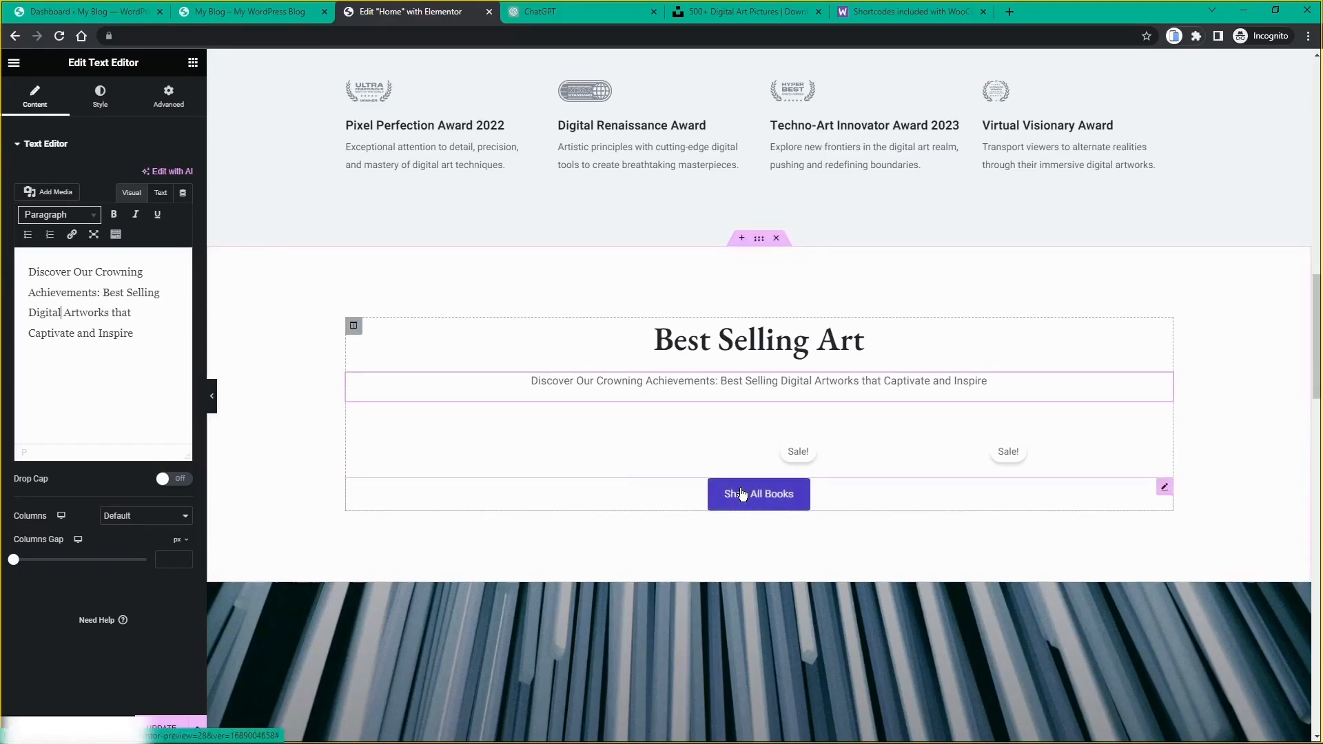
Step: Rename the 'Shop All Books' button to 'Shop All Art', save with UPDATE, and view the live site
click(1166, 490)
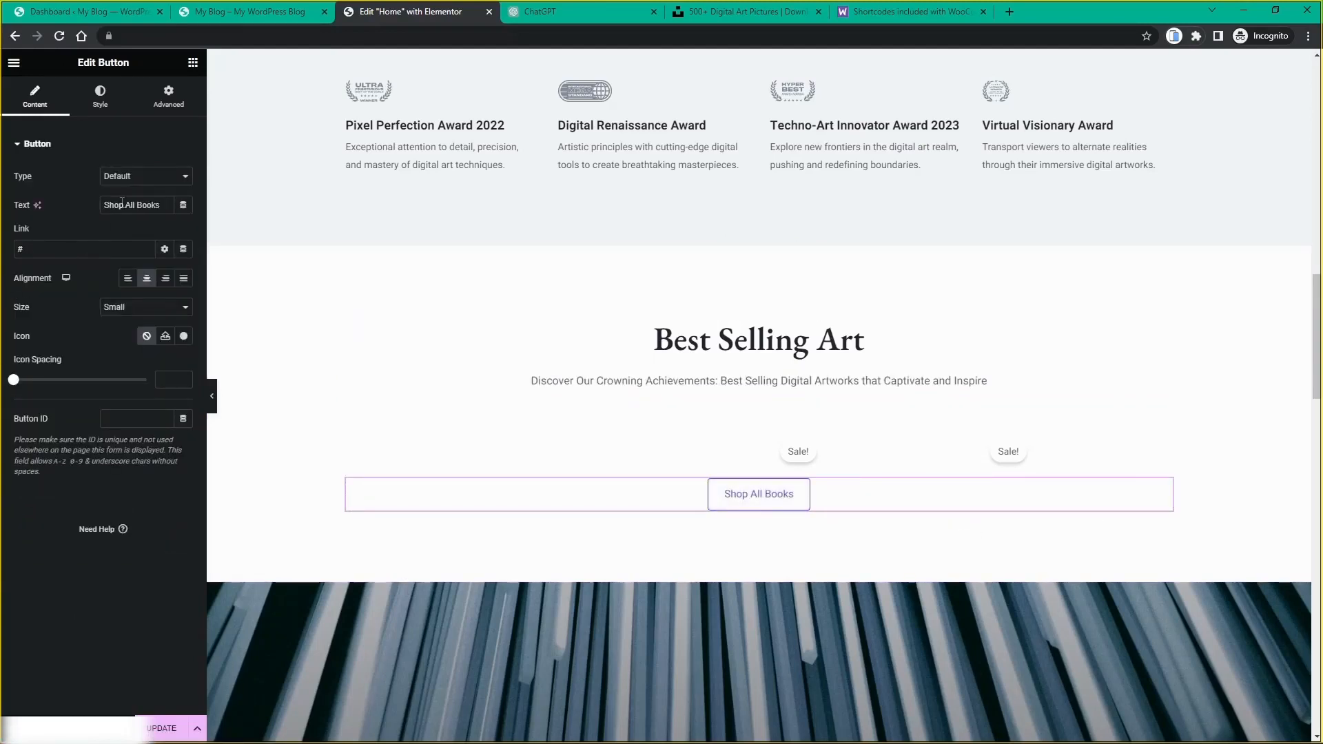
double_click(158, 204)
text(Art)
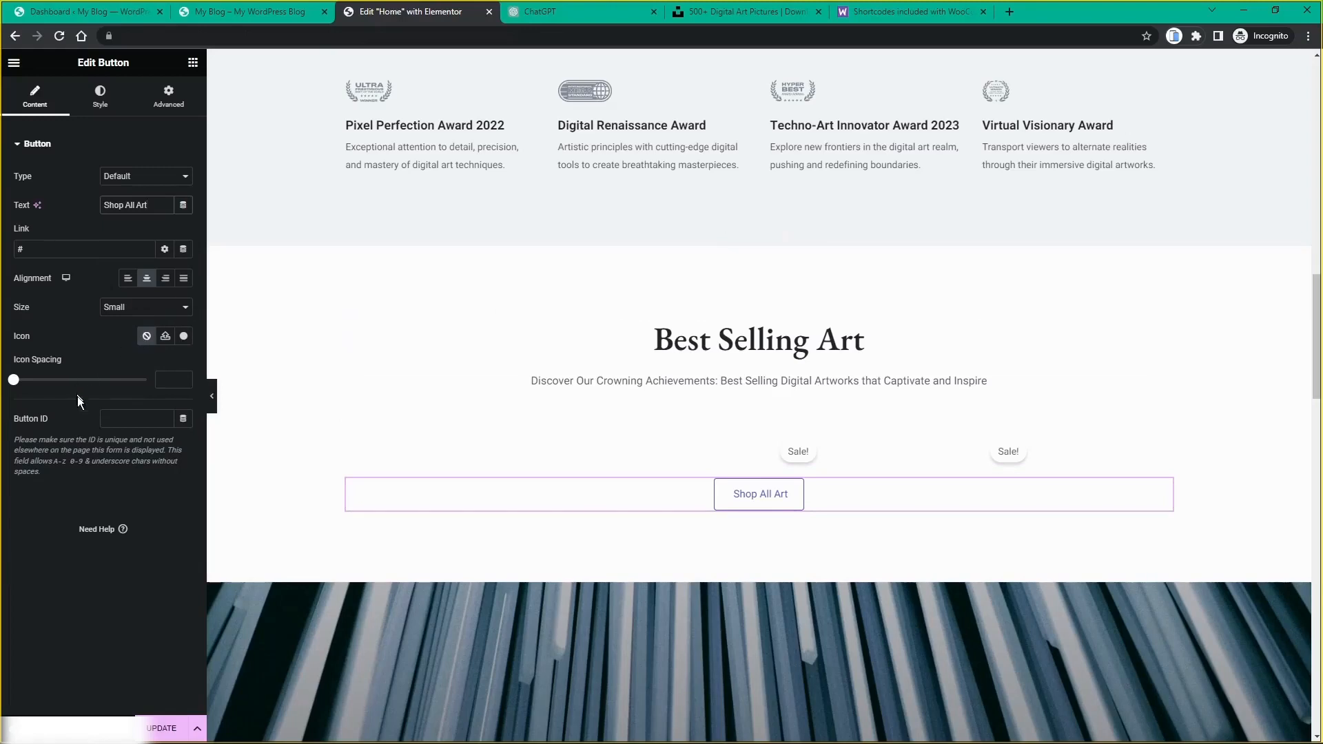
click(169, 727)
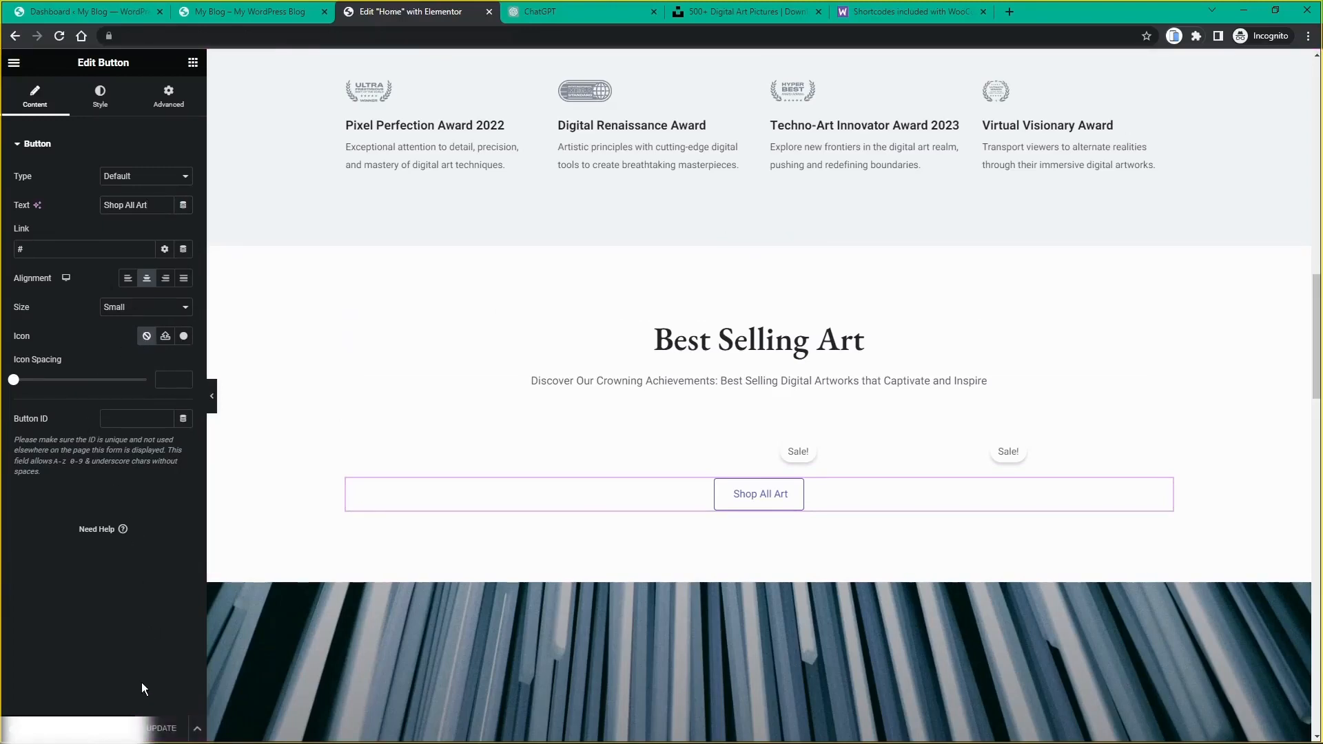
click(239, 14)
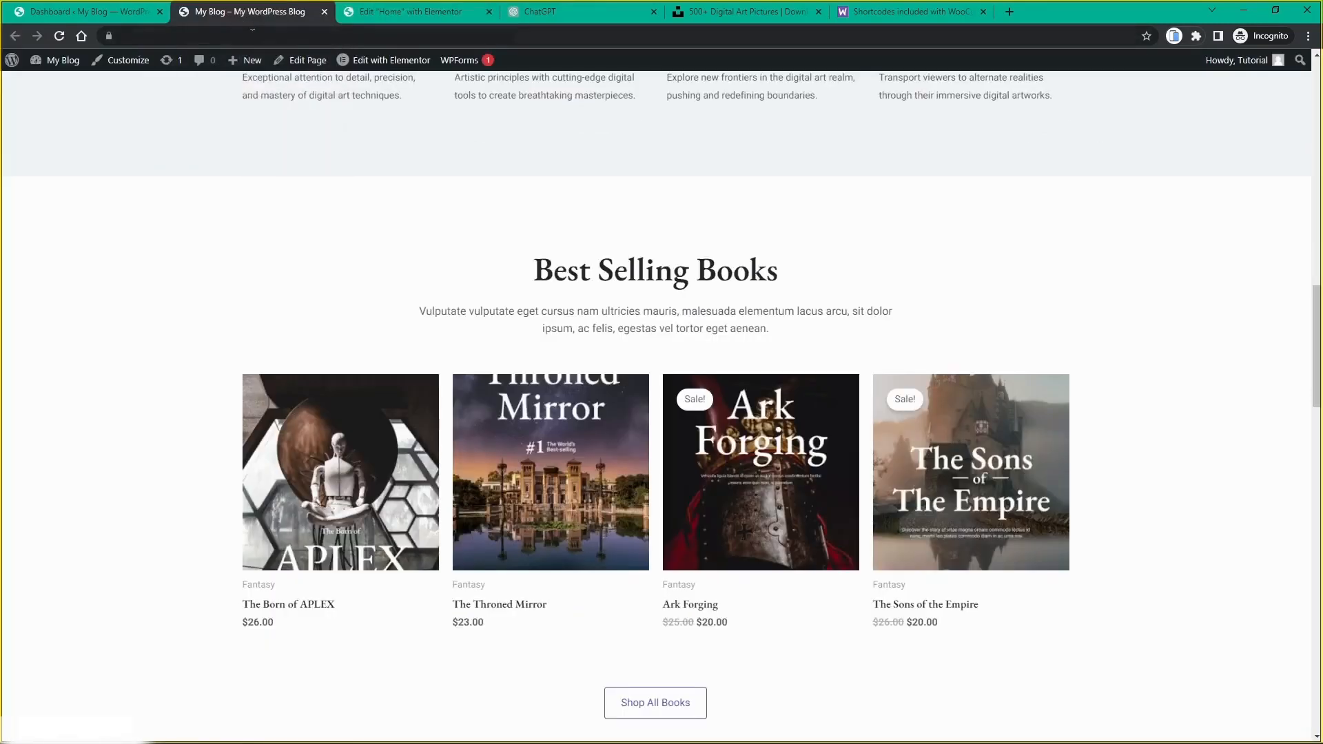
Step: Reload the live home page to check the renamed Best Selling Art section, then return to the Home editor
click(61, 38)
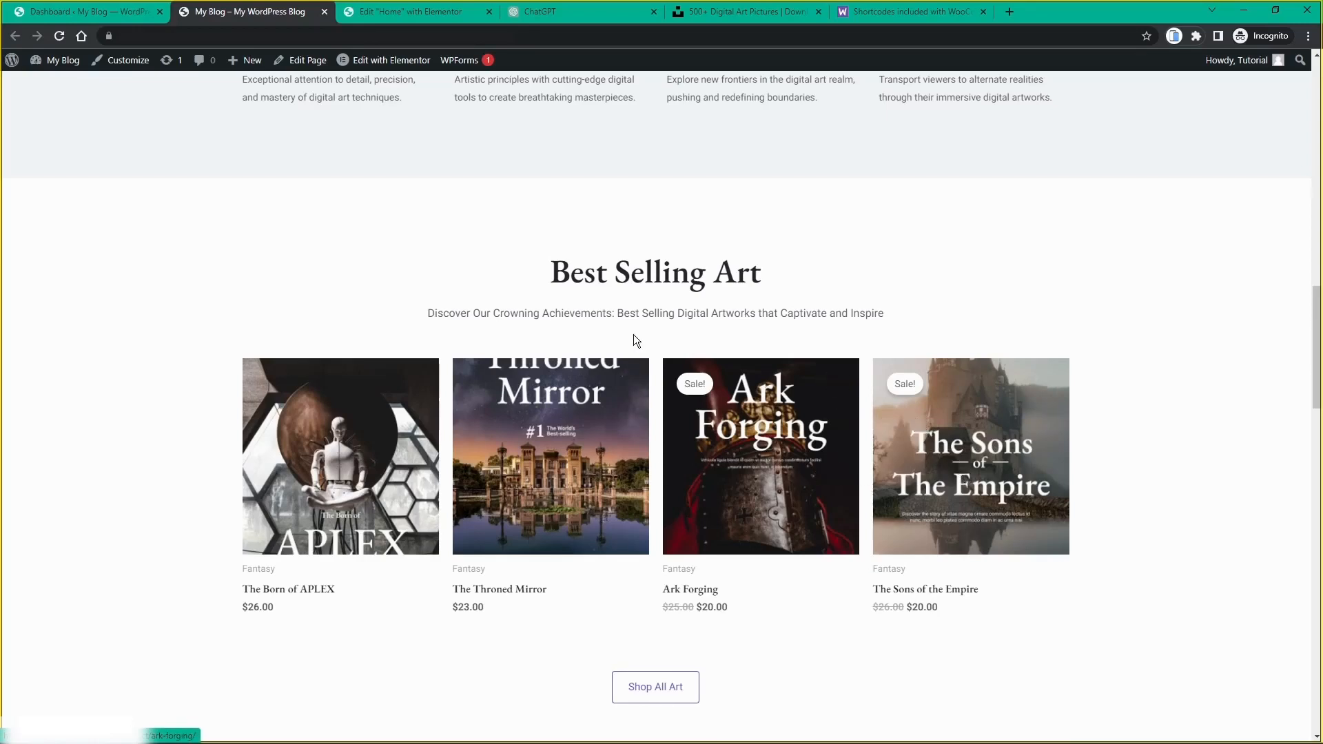
scroll(653, 324, down, 3)
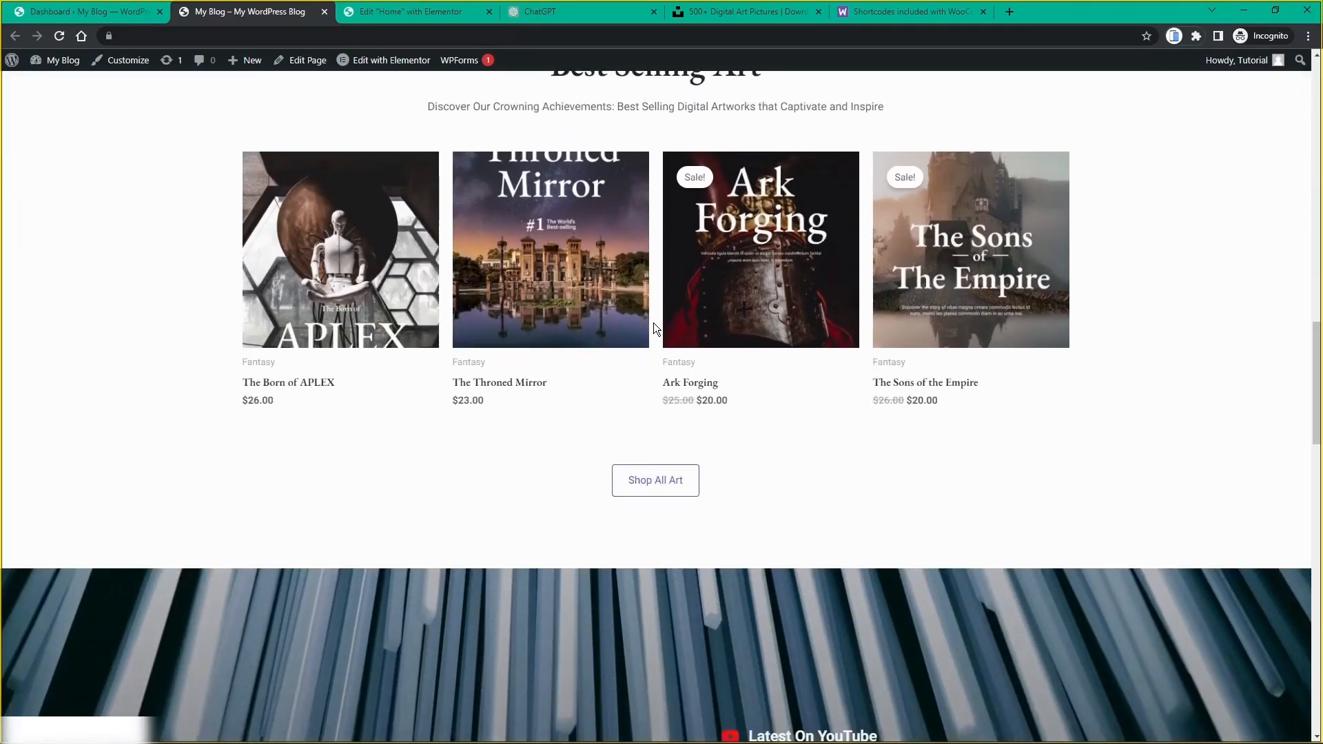
scroll(653, 324, down, 1)
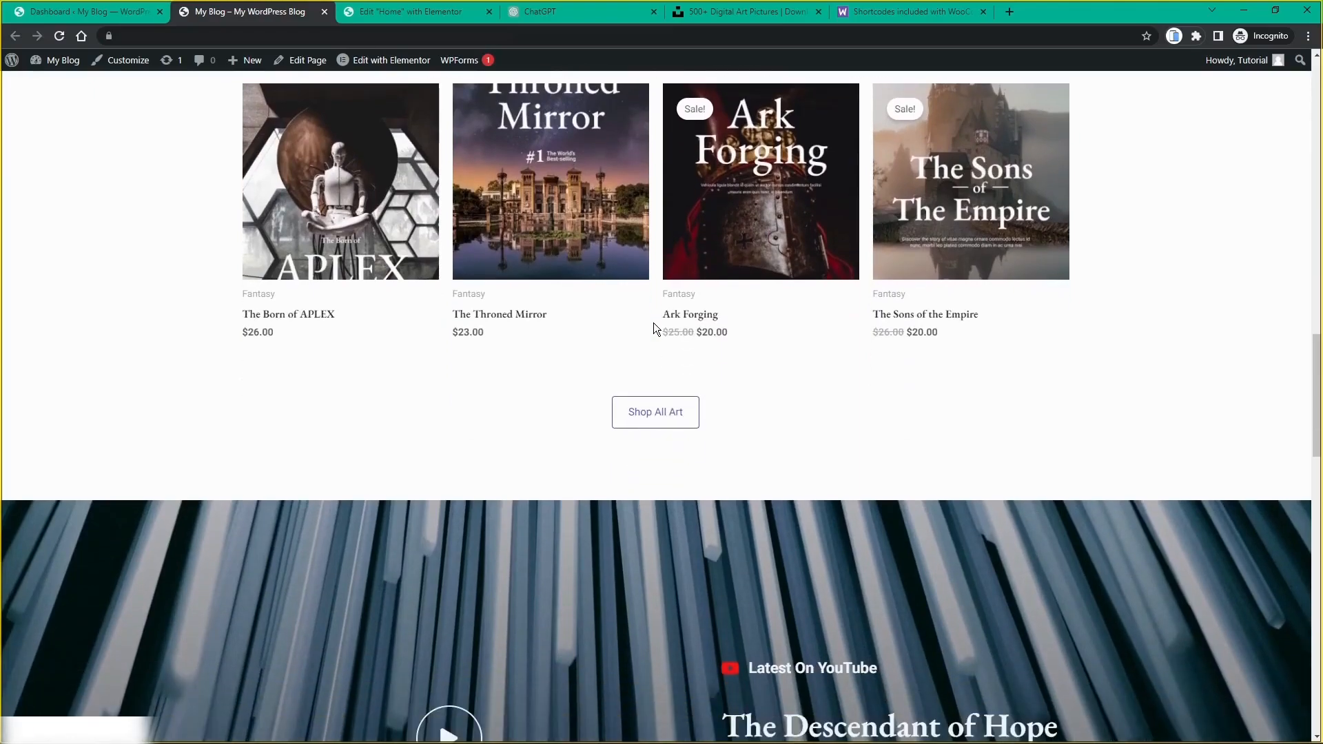
scroll(654, 324, up, 4)
scroll(653, 327, up, 15)
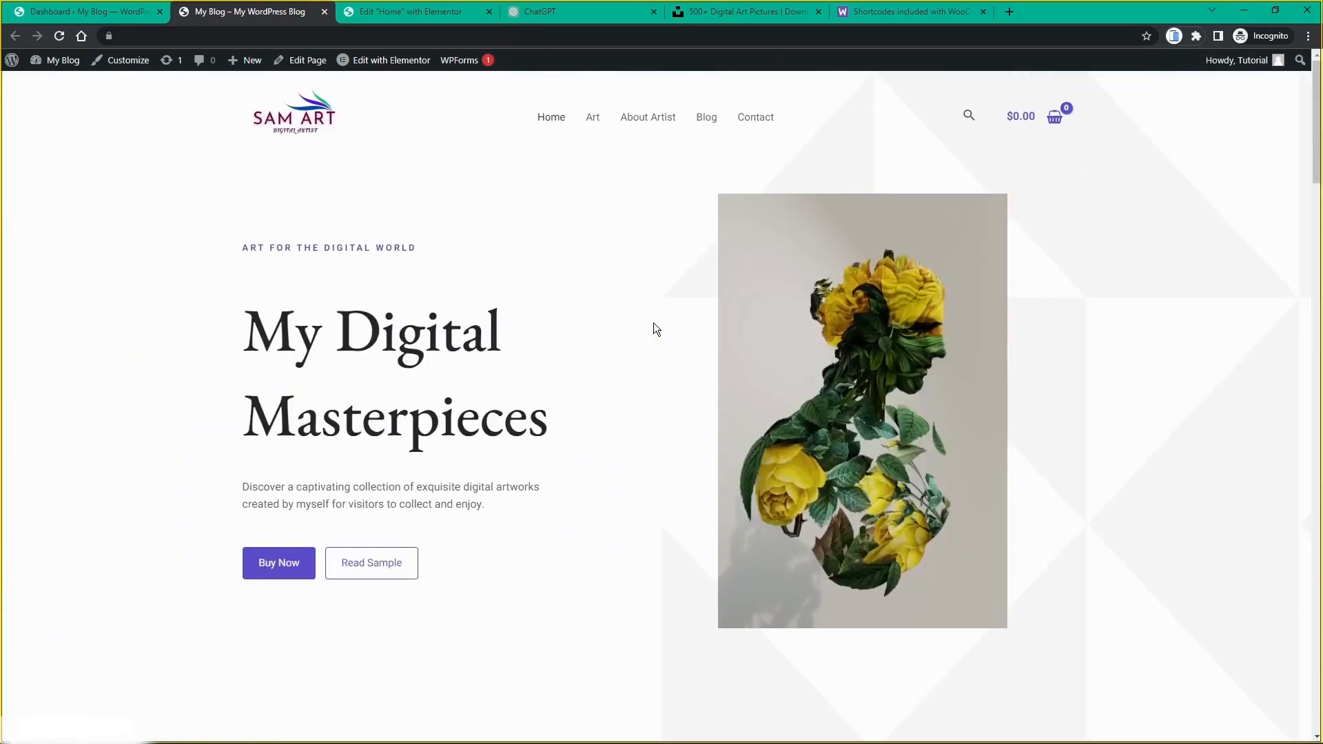
scroll(653, 329, down, 4)
scroll(655, 329, down, 10)
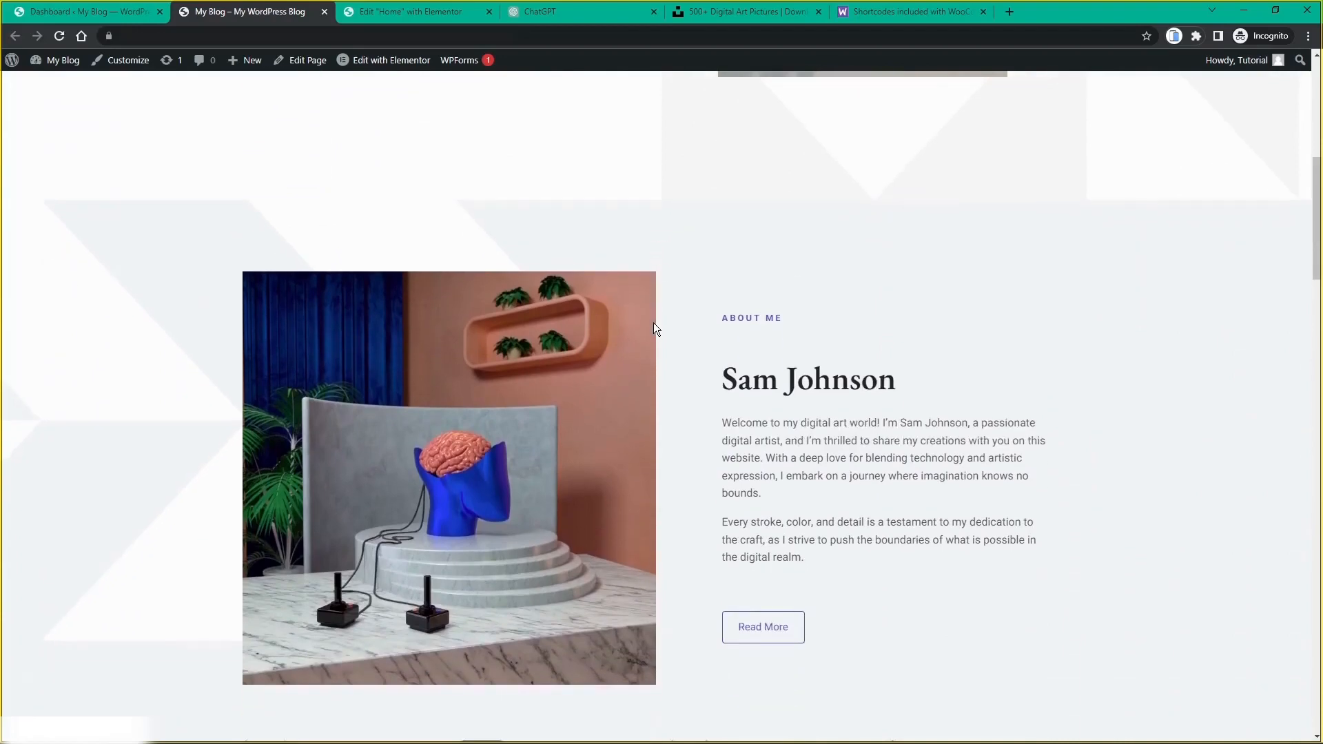
scroll(654, 327, down, 11)
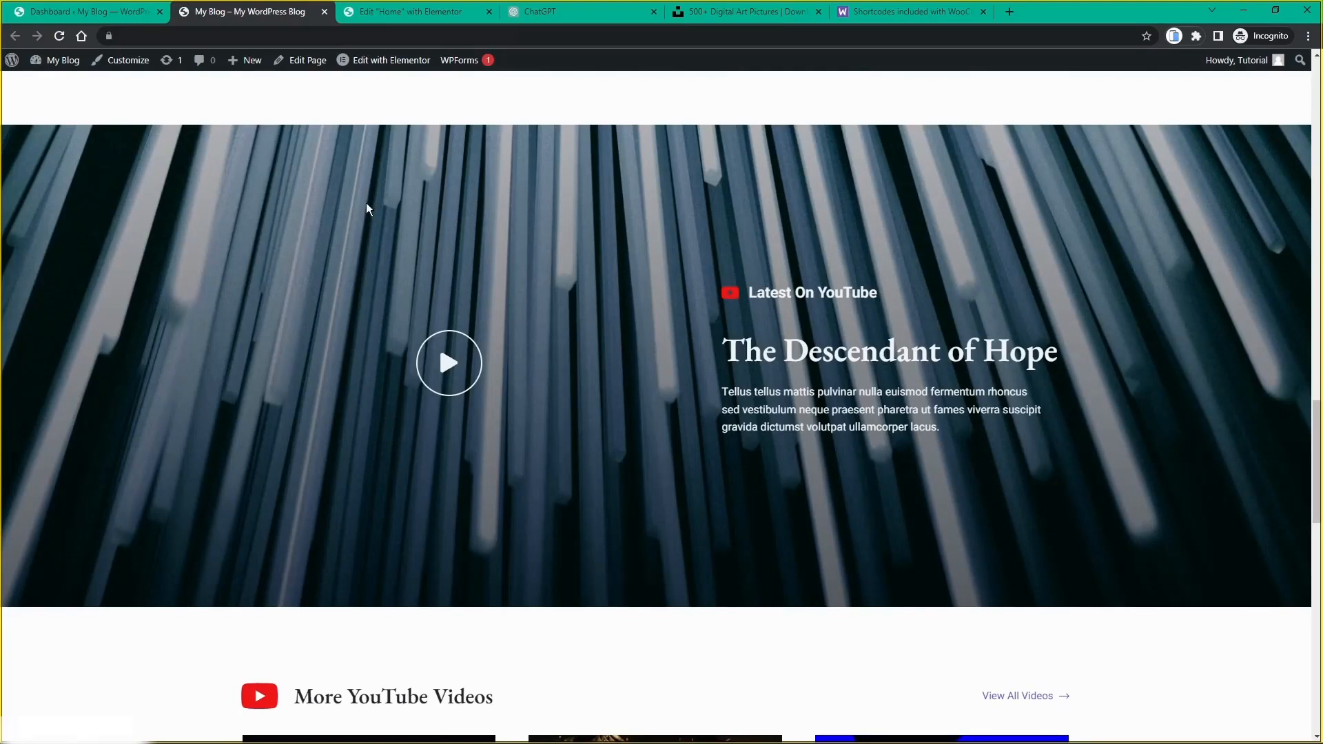
click(383, 15)
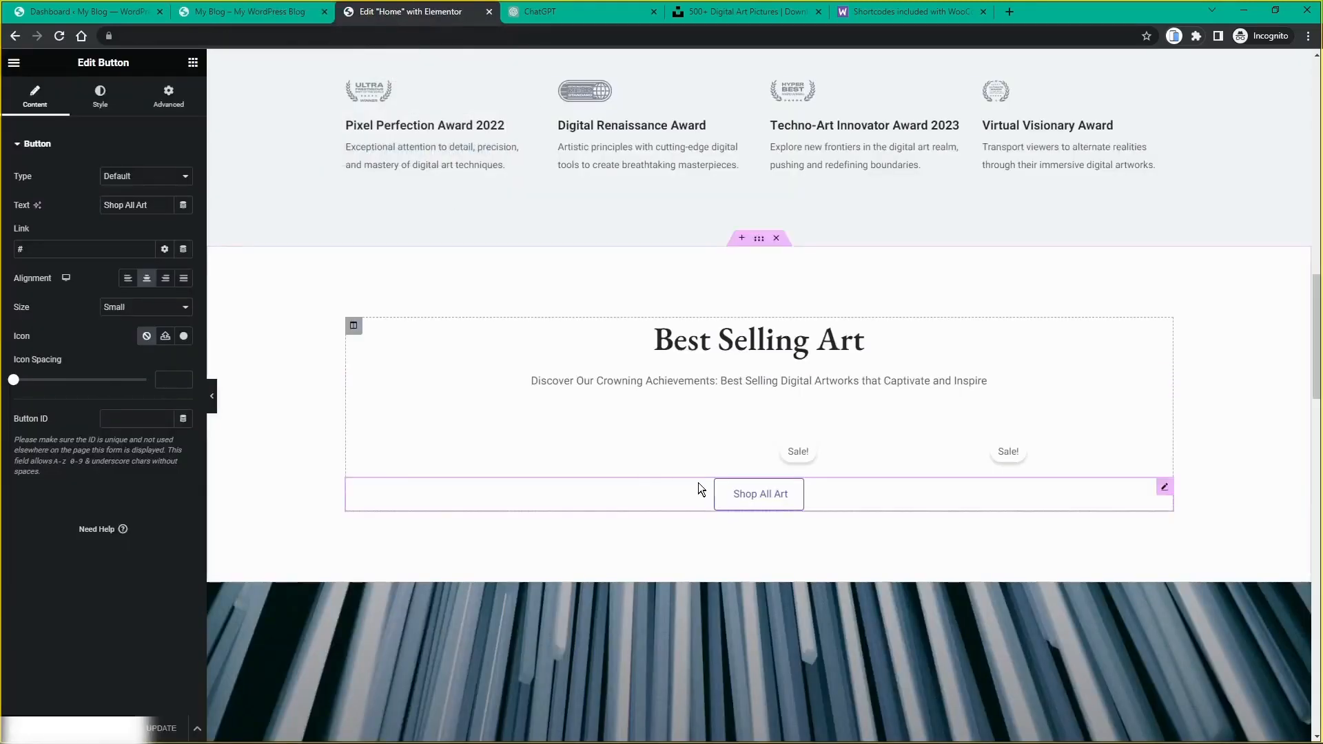
Step: Open the Latest On YouTube play icon's settings and link field (#), then the banner section's settings
scroll(698, 495, down, 7)
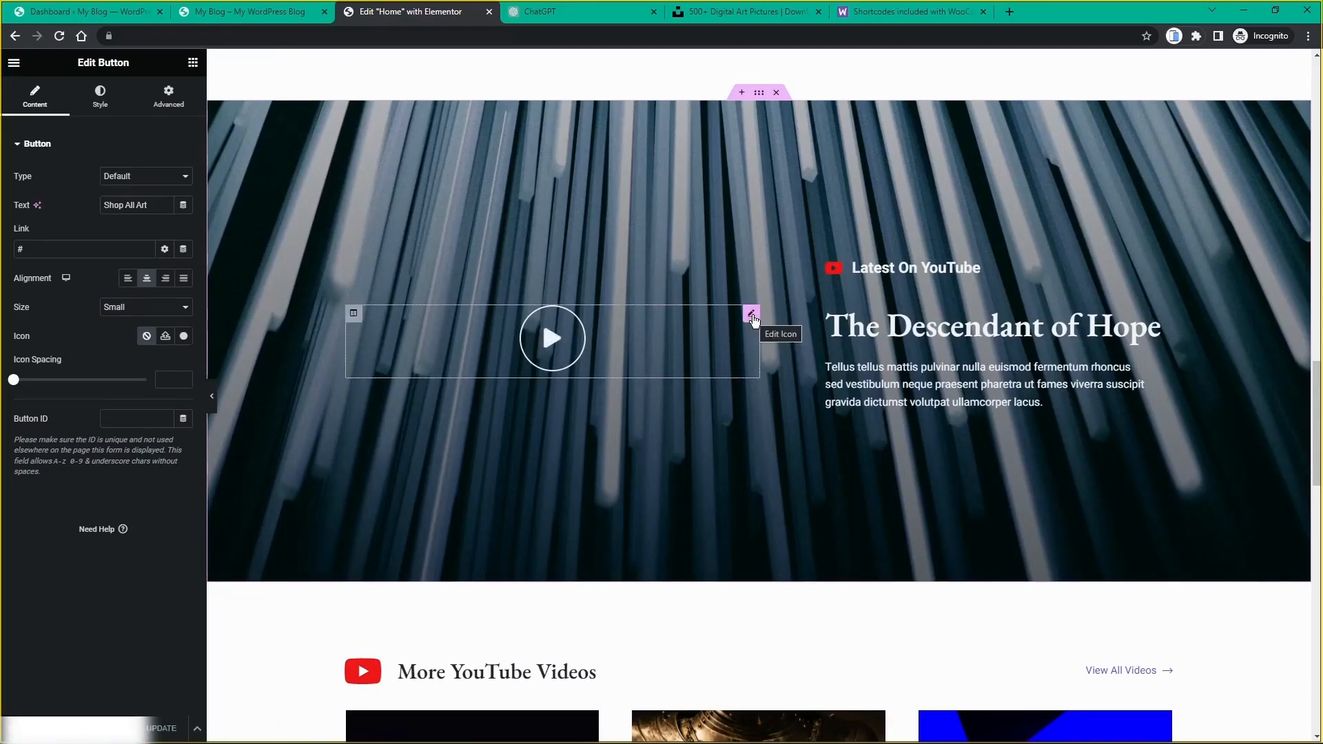
click(752, 317)
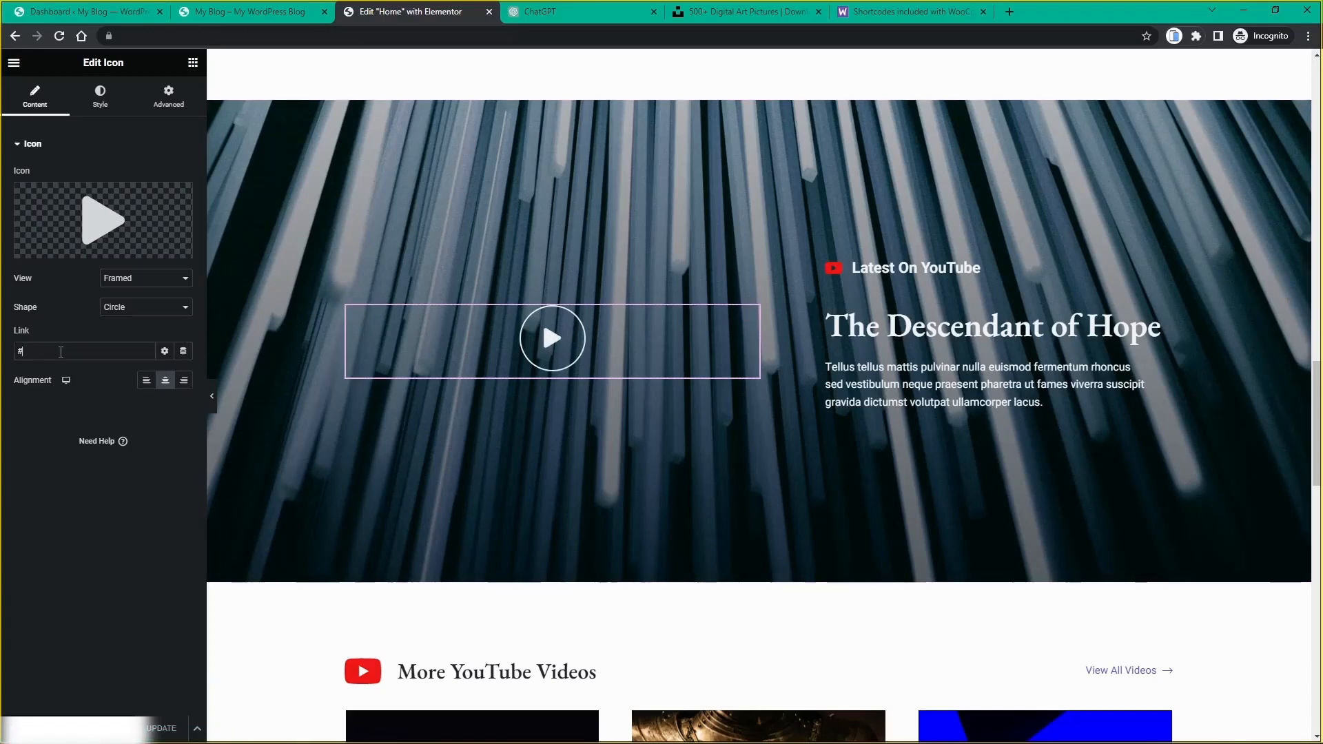
click(61, 353)
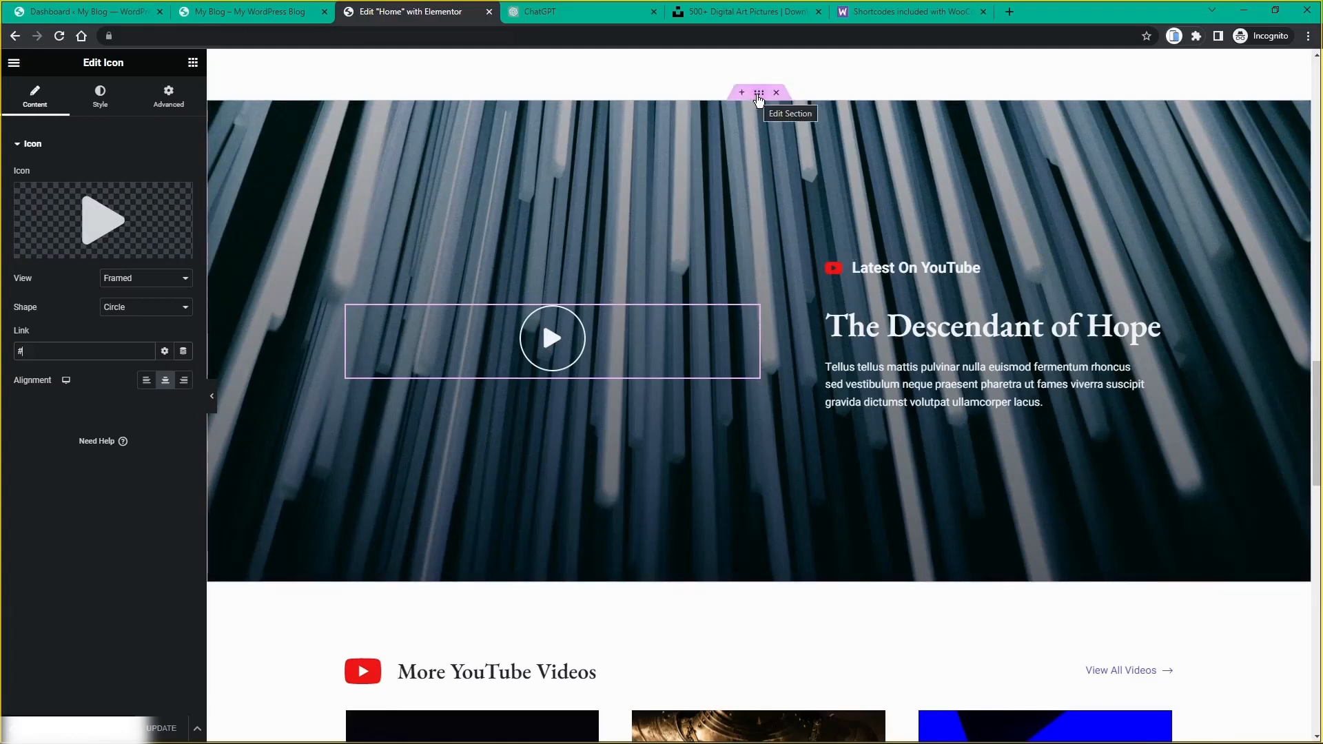
click(759, 93)
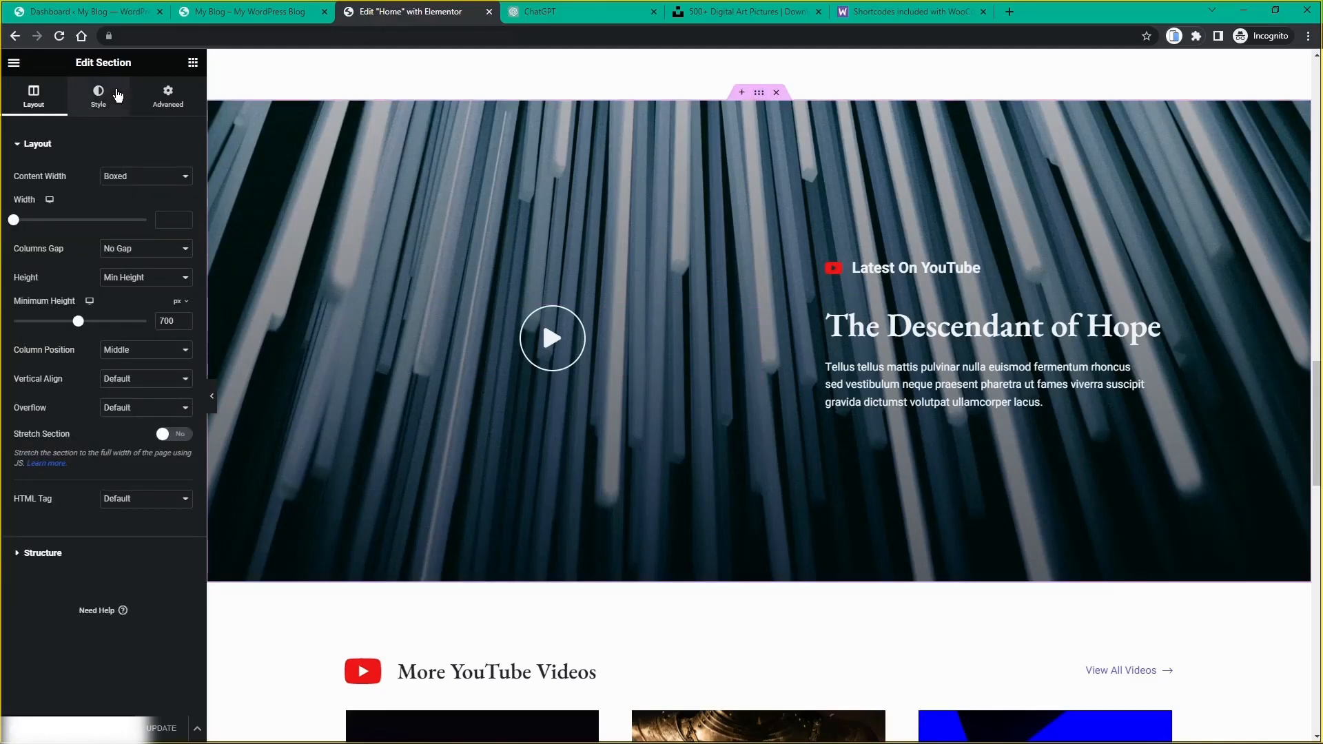
Step: Show the YouTube banner section's Style background settings, then scroll down toward Latest Audiobook
click(117, 97)
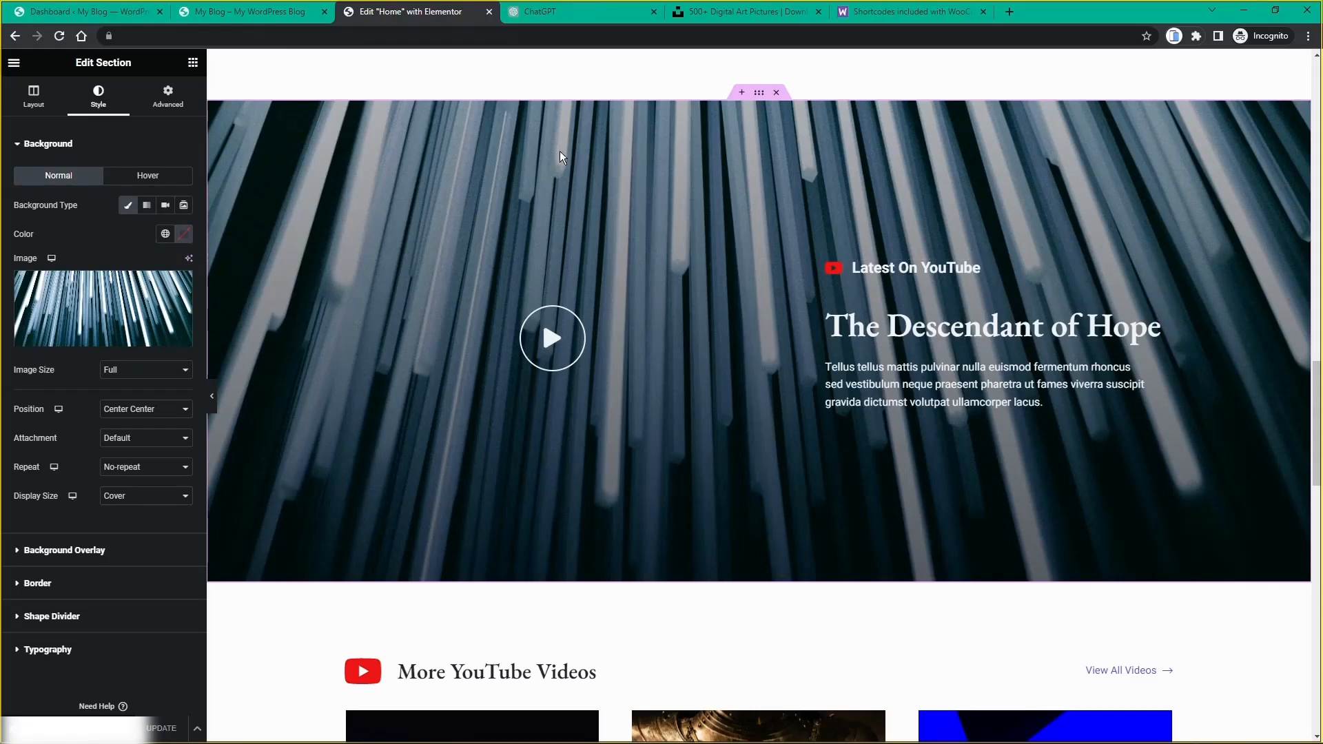
scroll(768, 198, down, 5)
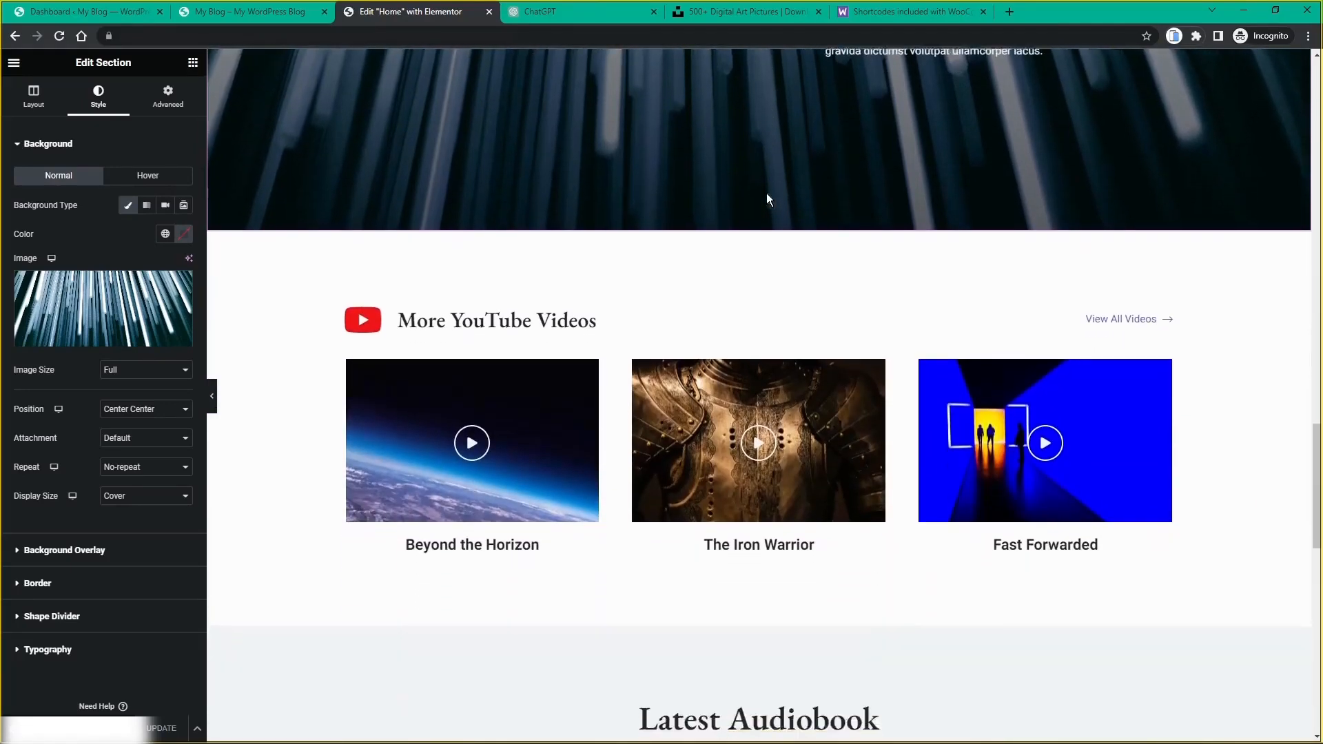
scroll(767, 193, down, 2)
scroll(767, 193, up, 1)
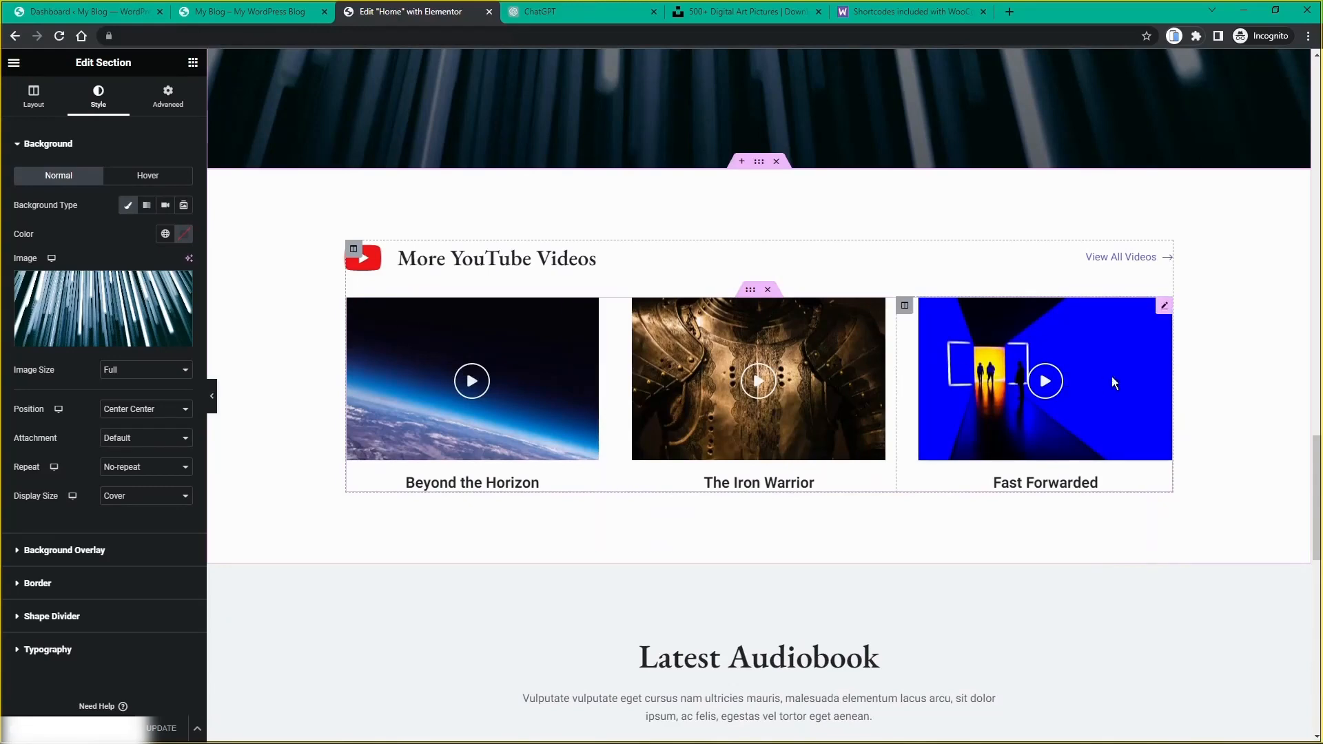
scroll(506, 359, down, 5)
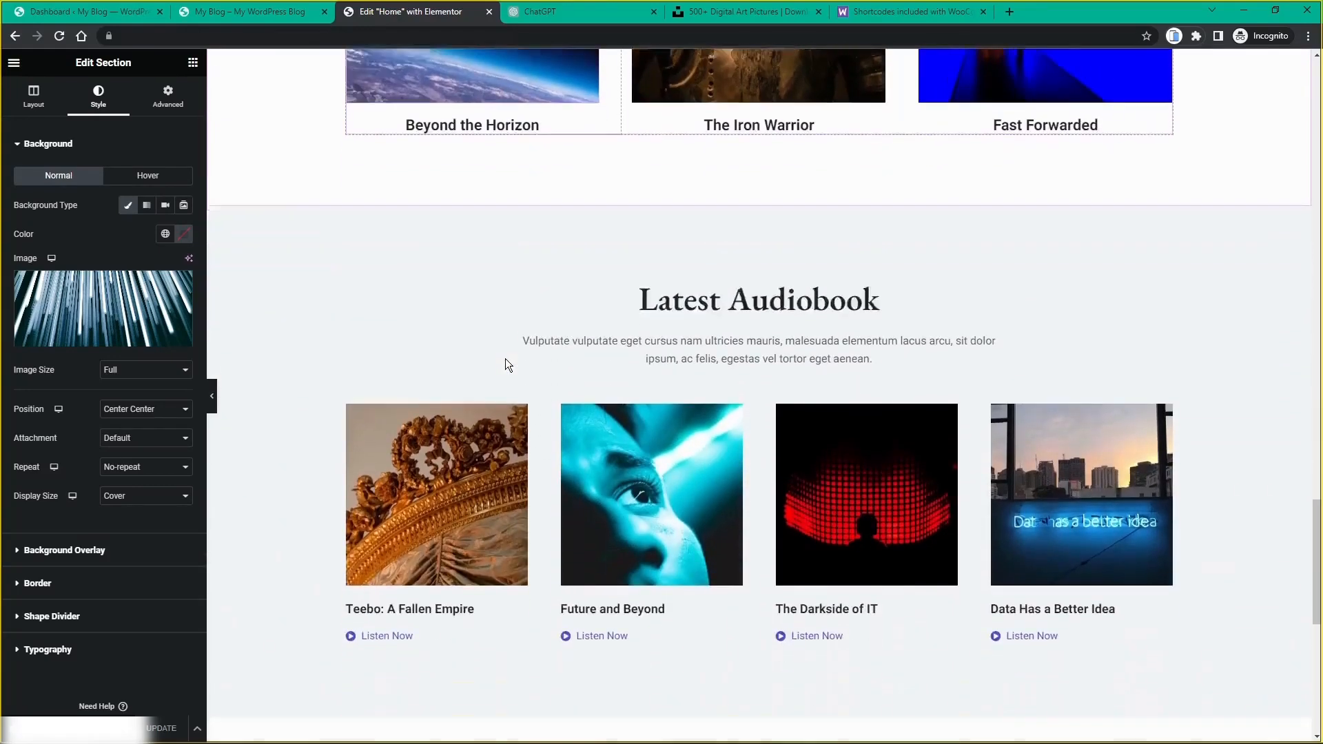
scroll(506, 359, down, 3)
scroll(1139, 342, down, 4)
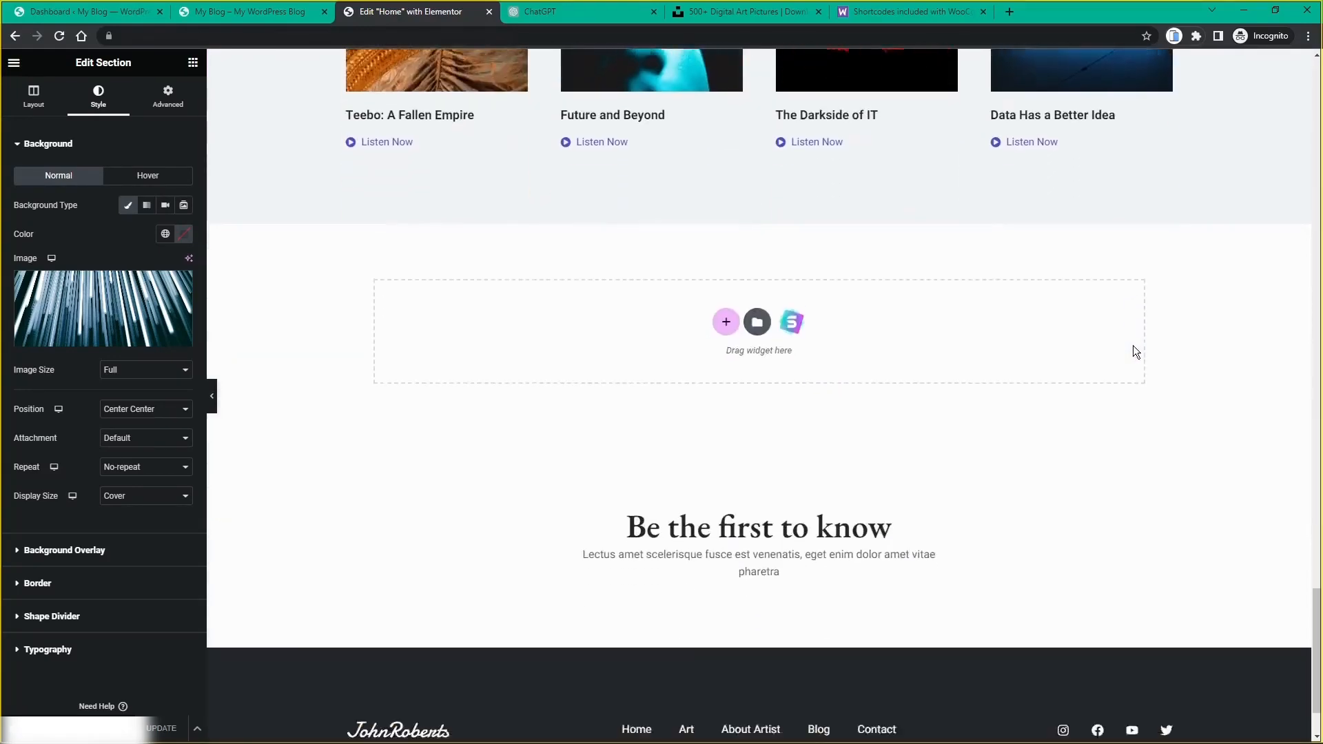
scroll(1134, 352, up, 7)
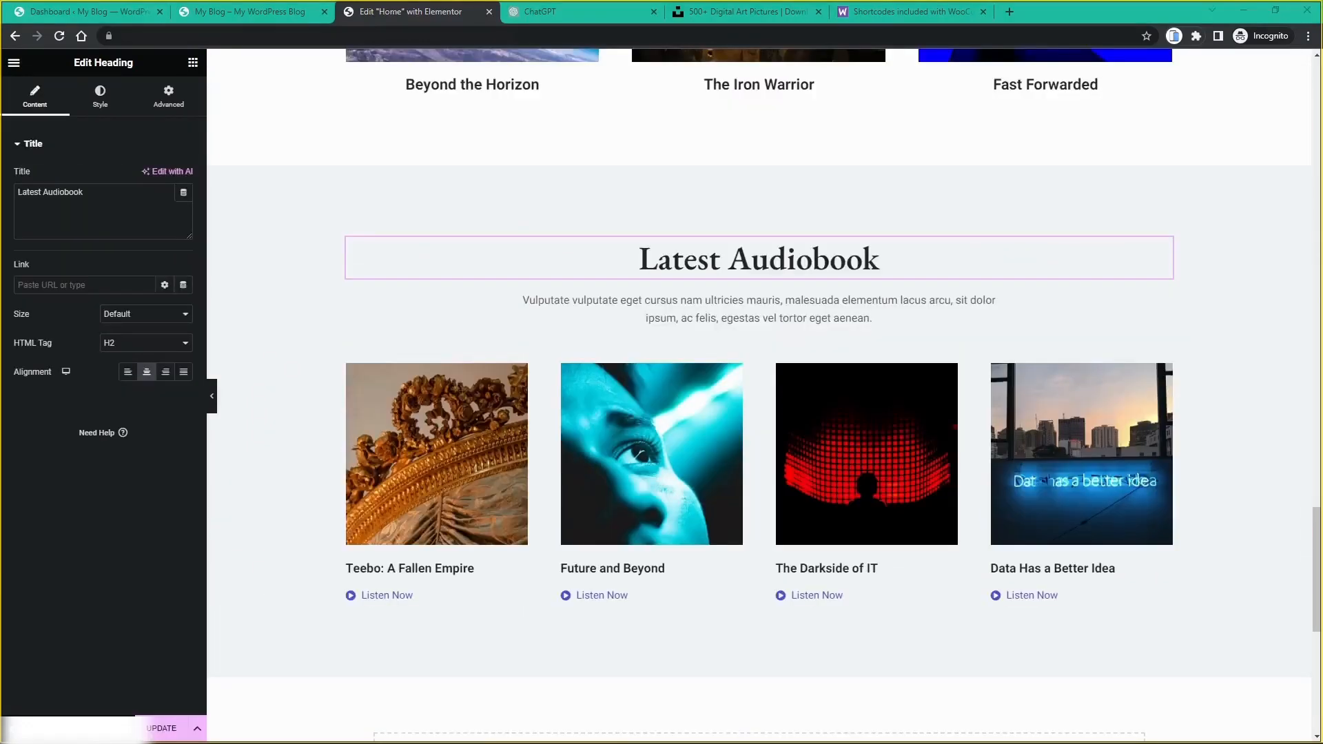
Step: Open the first video card's Advanced background image chooser, closing the media library without picking an image
scroll(645, 474, up, 4)
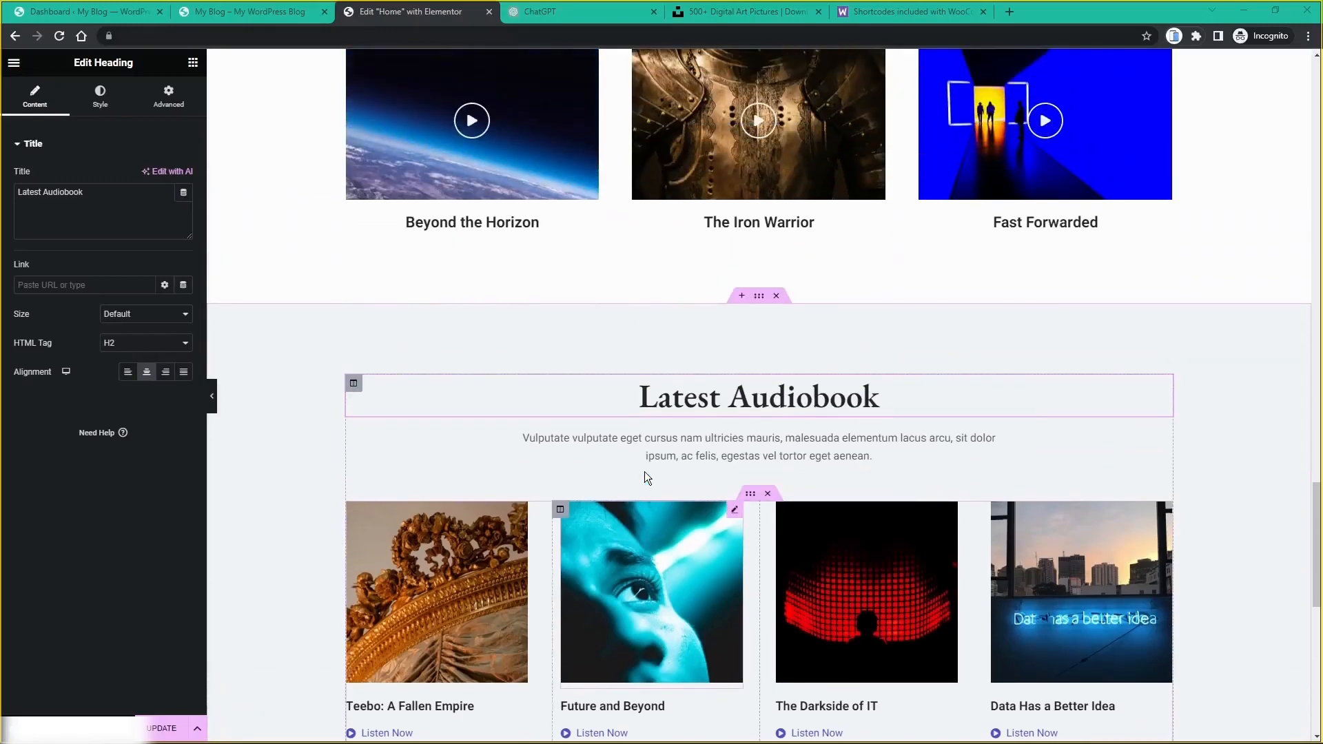
scroll(645, 476, up, 1)
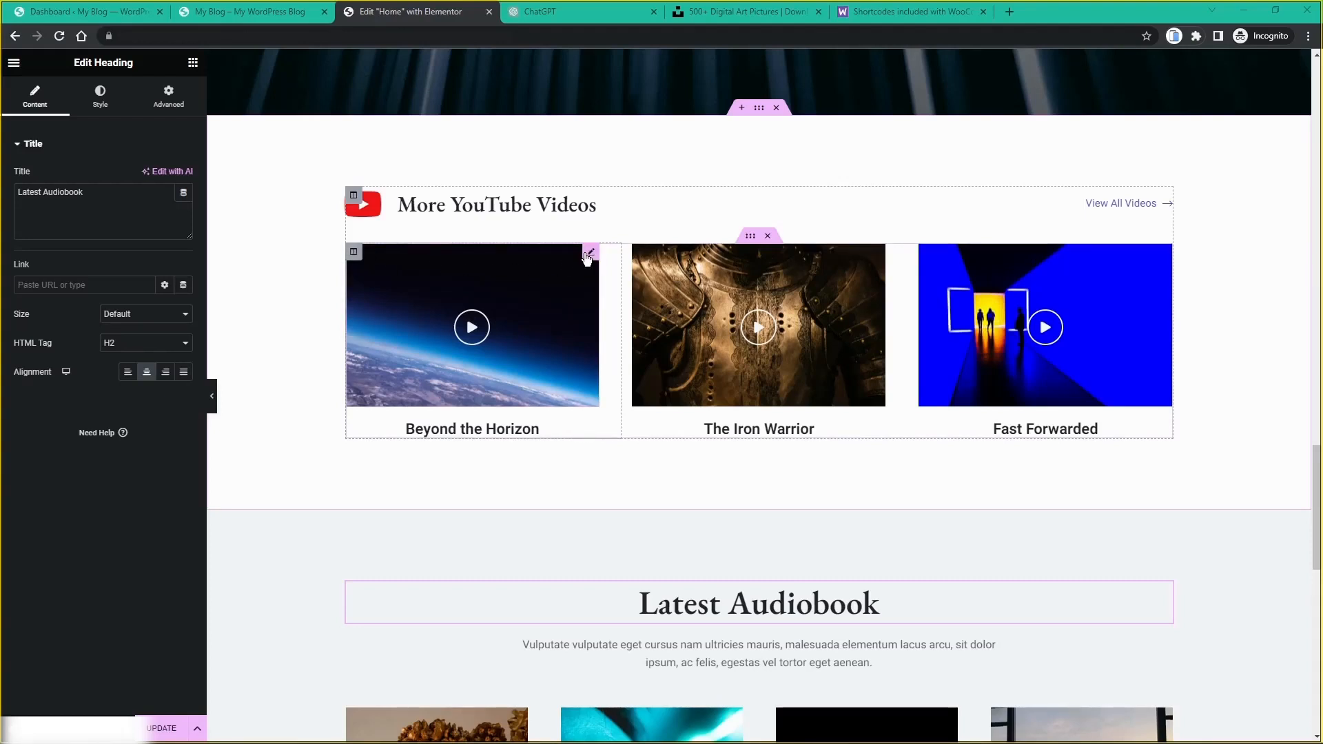
click(589, 253)
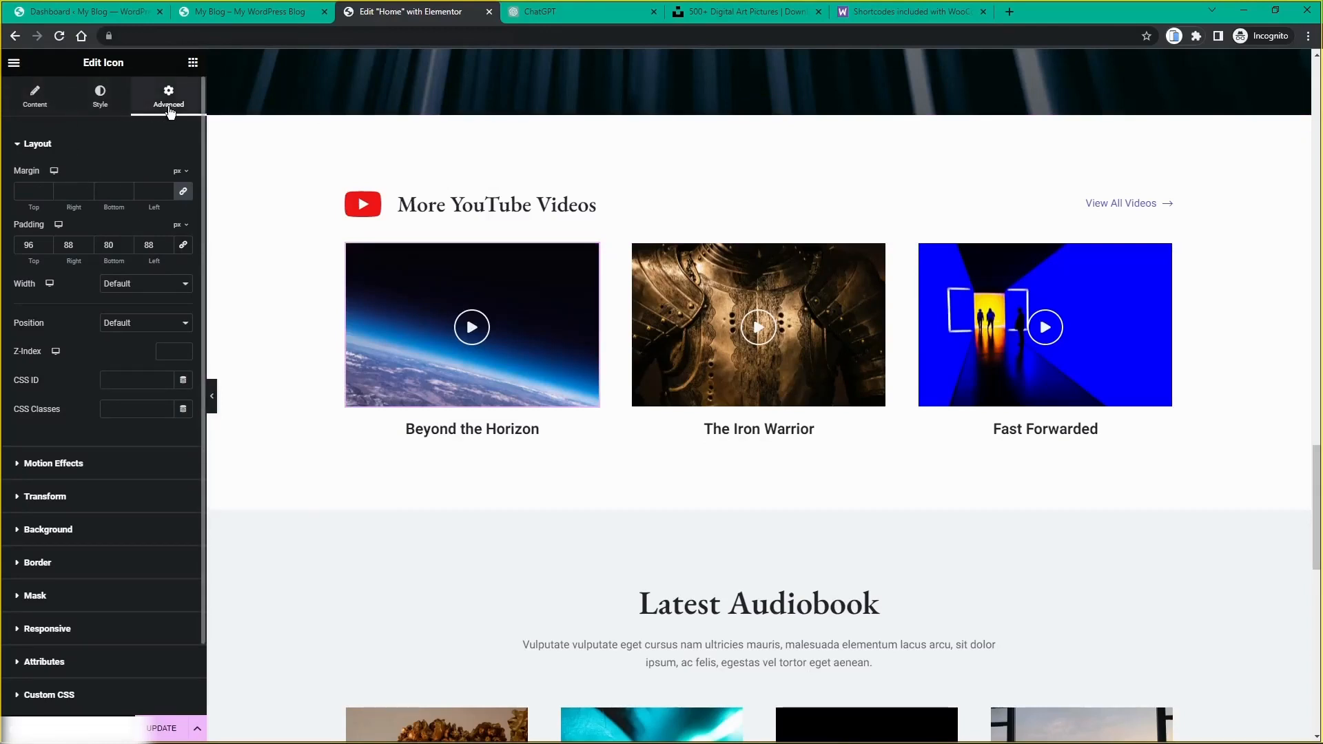
click(77, 529)
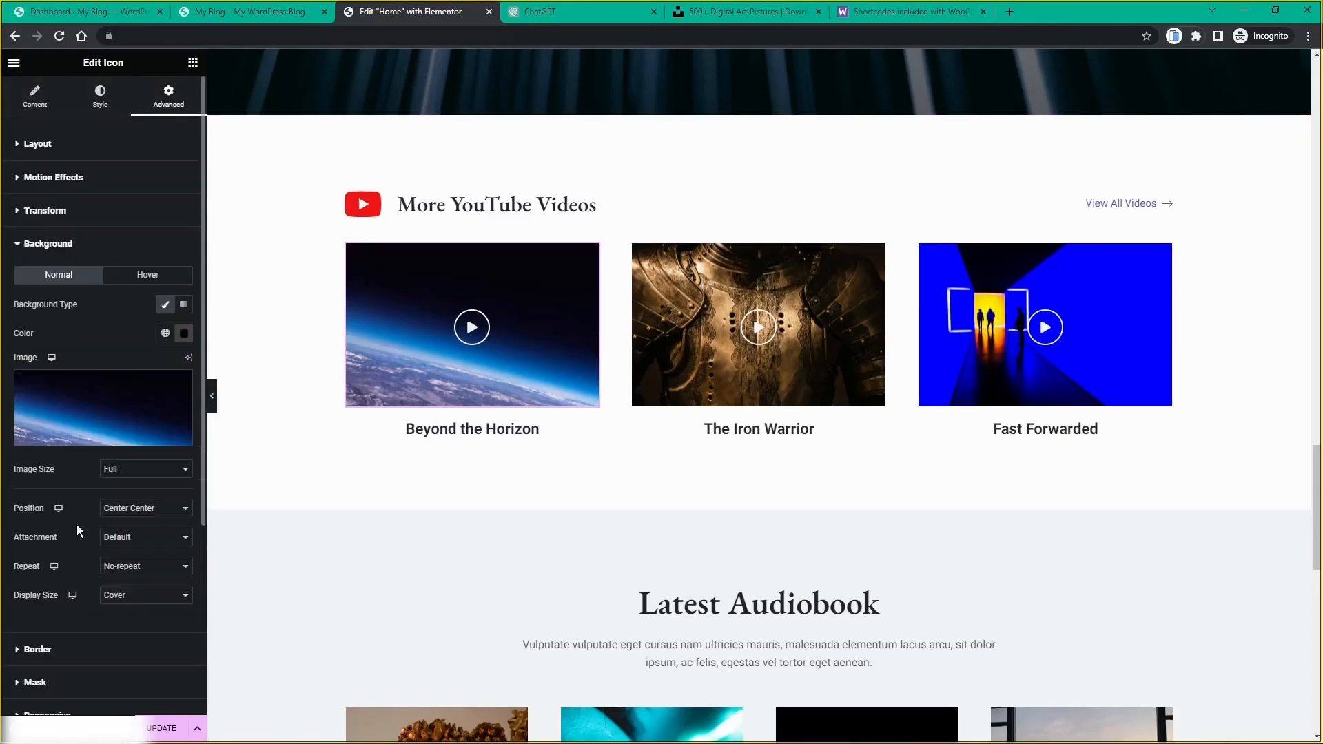
click(115, 441)
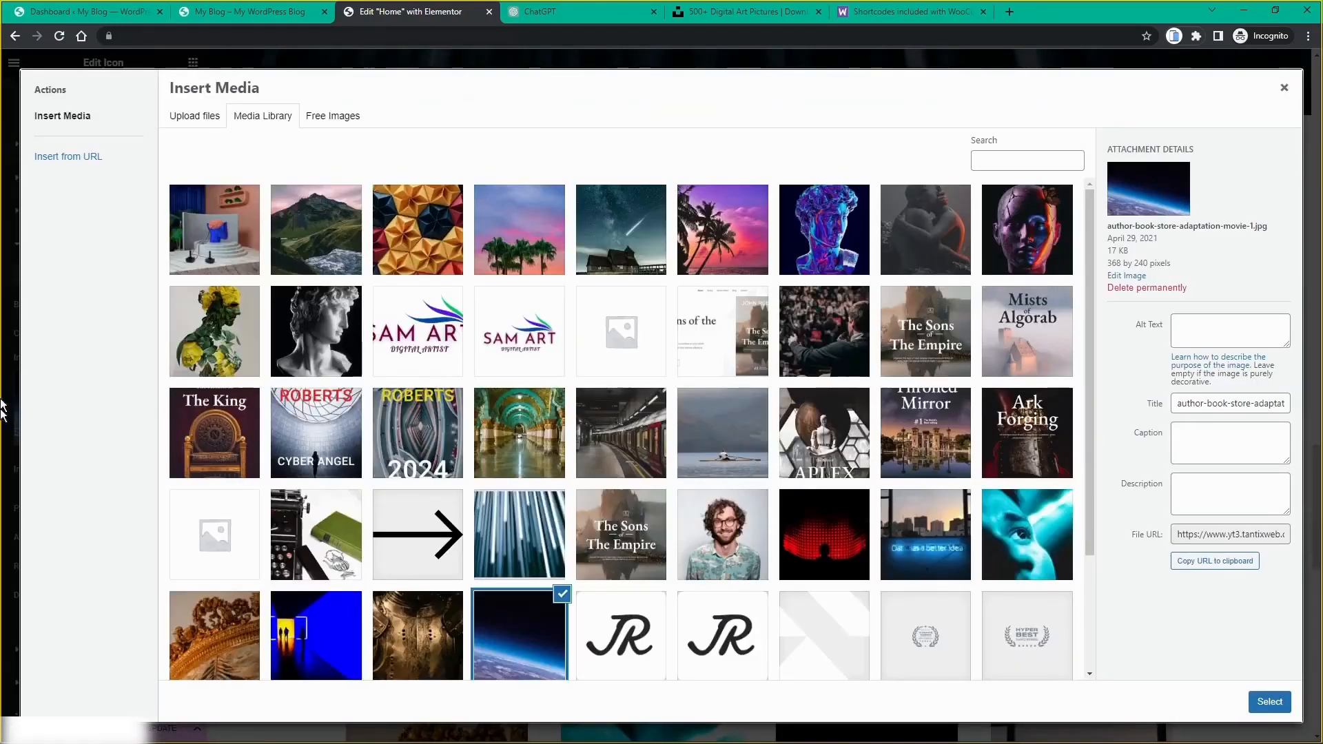
click(1283, 90)
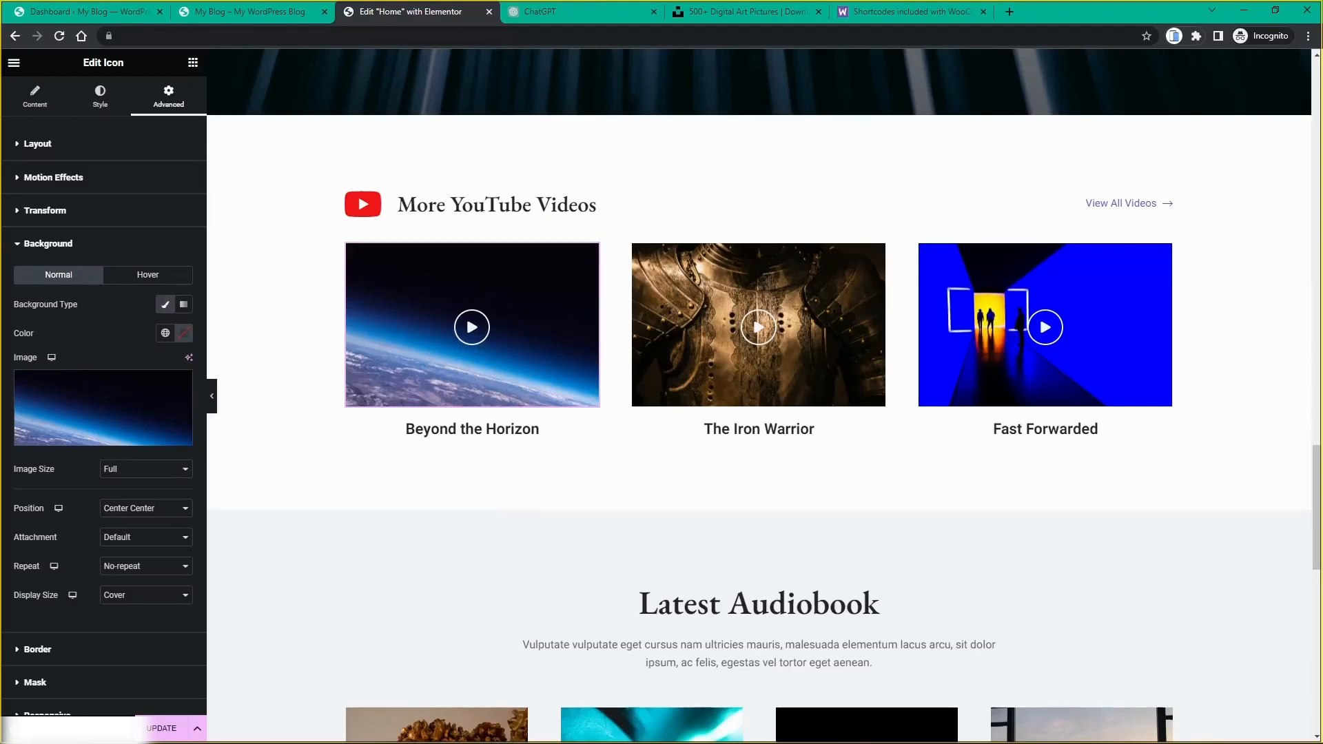
scroll(1172, 366, down, 5)
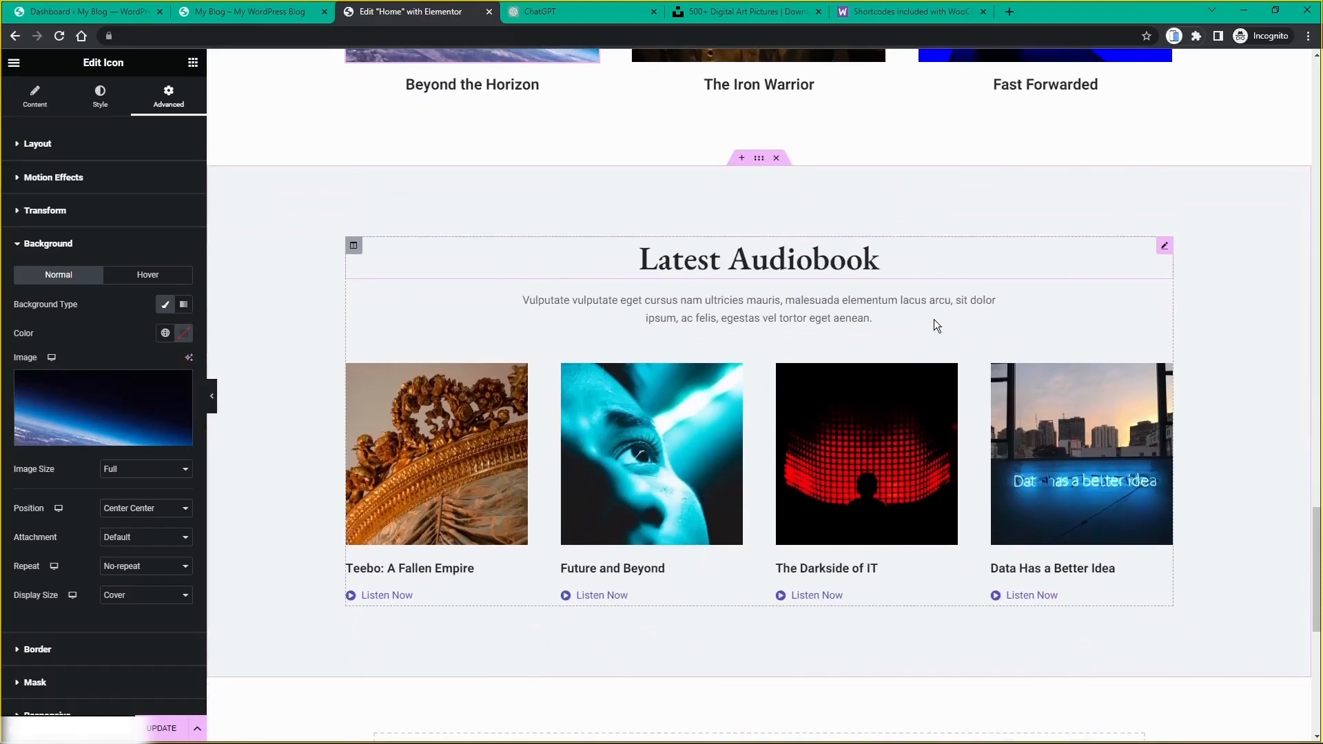
Step: Change the heading from 'Latest Audiobook' to 'Latest Blog Posts' and open the paragraph below for editing
click(827, 261)
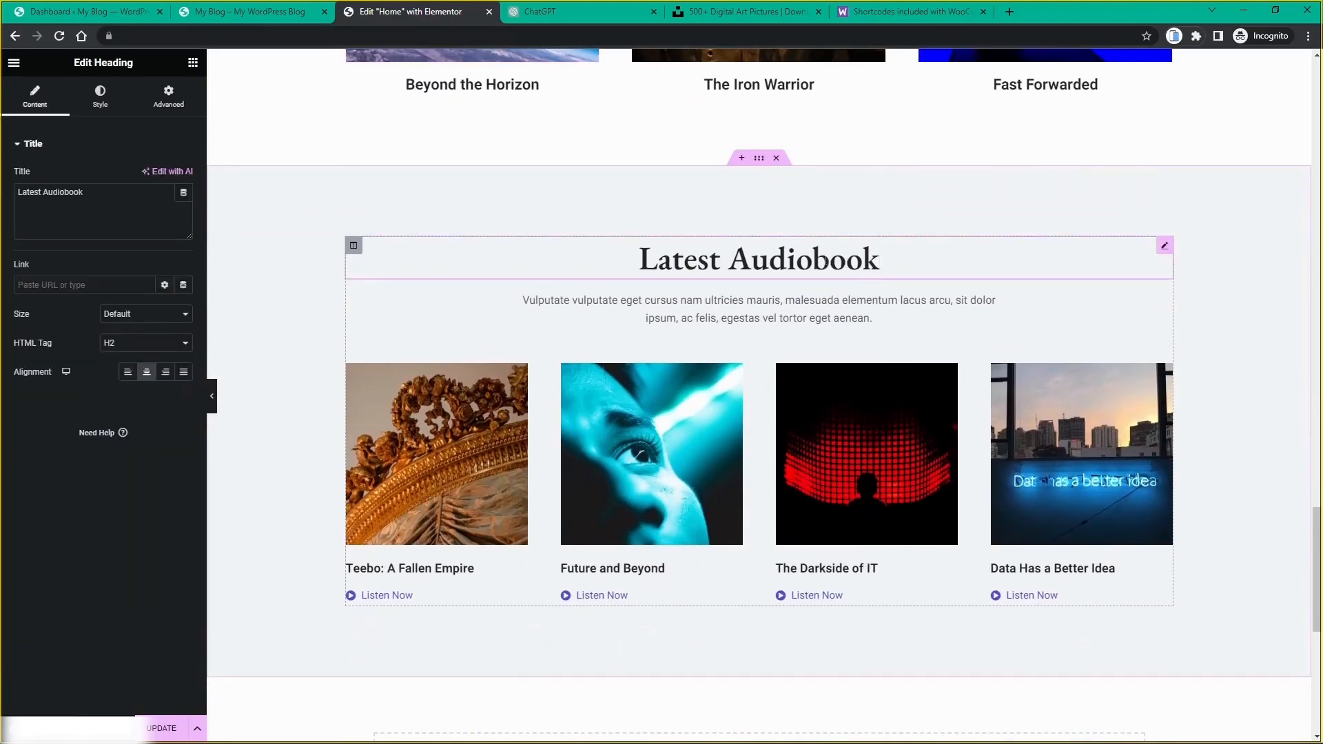
double_click(827, 261)
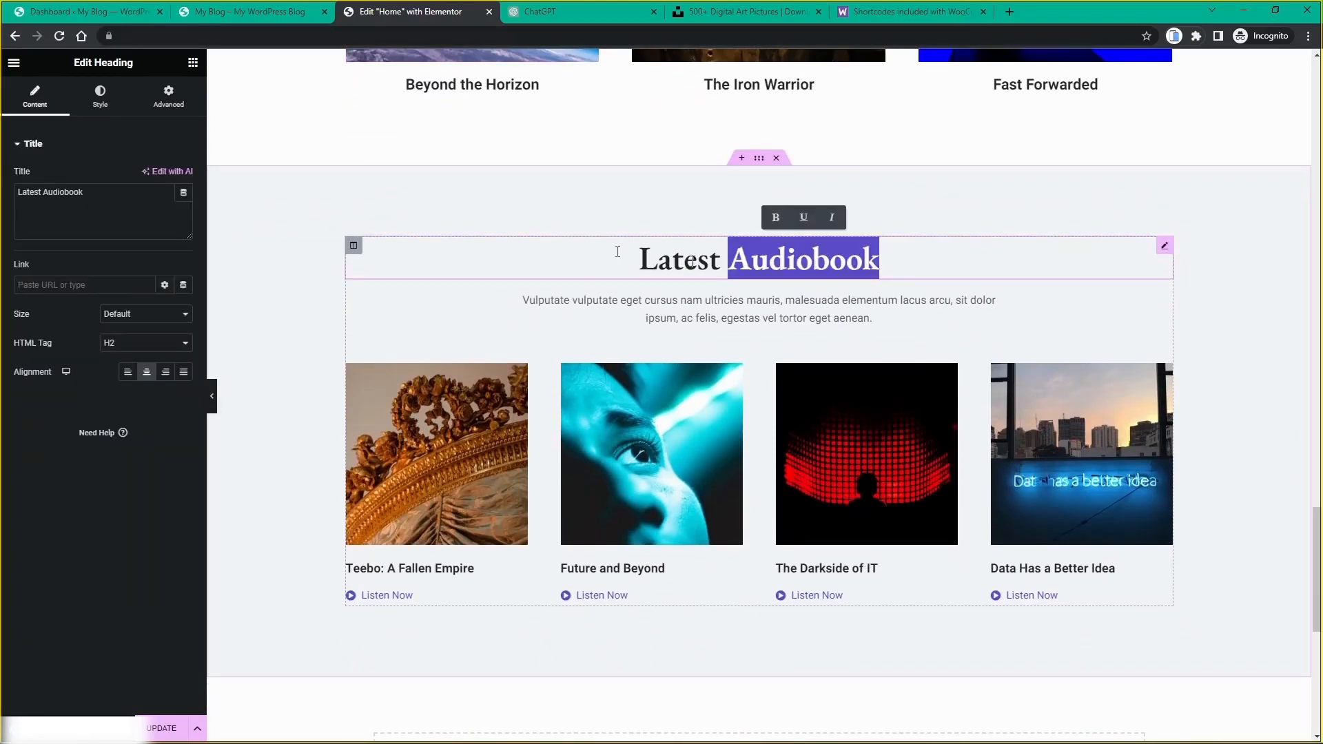
double_click(75, 200)
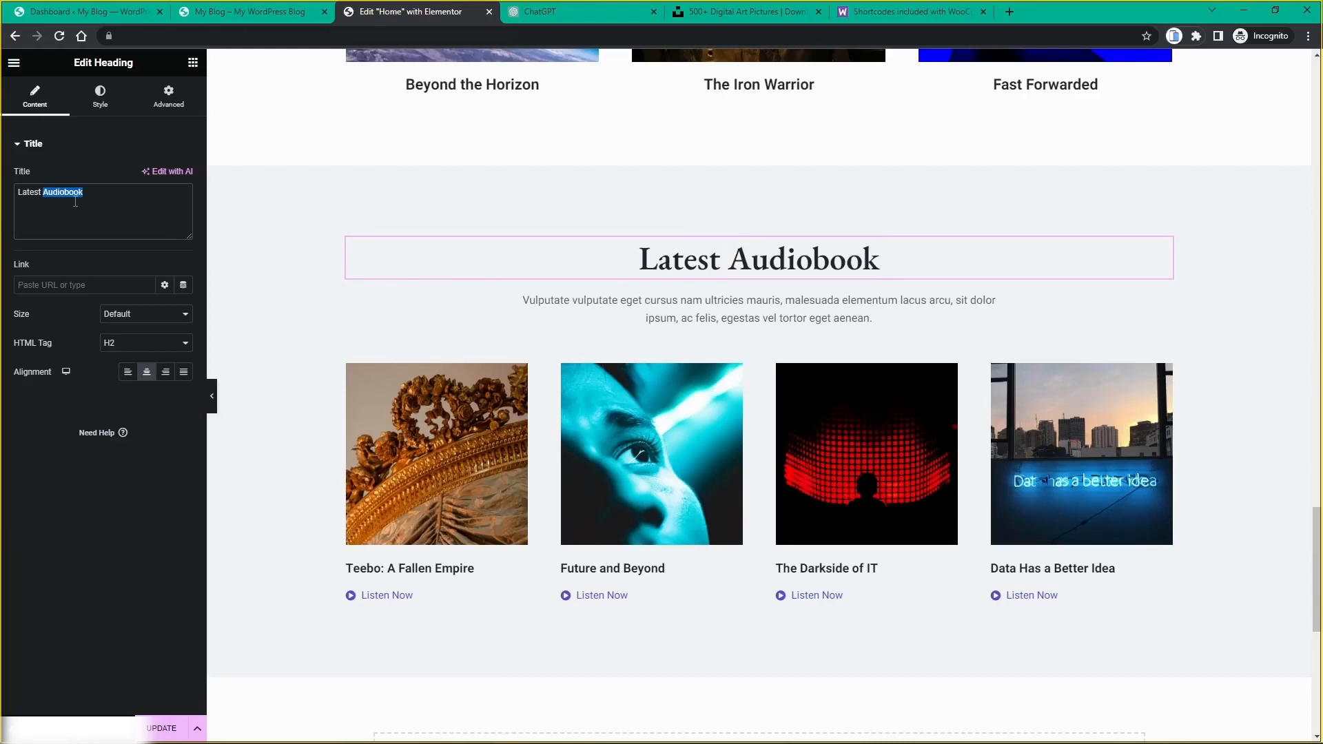
text(Blog Pos)
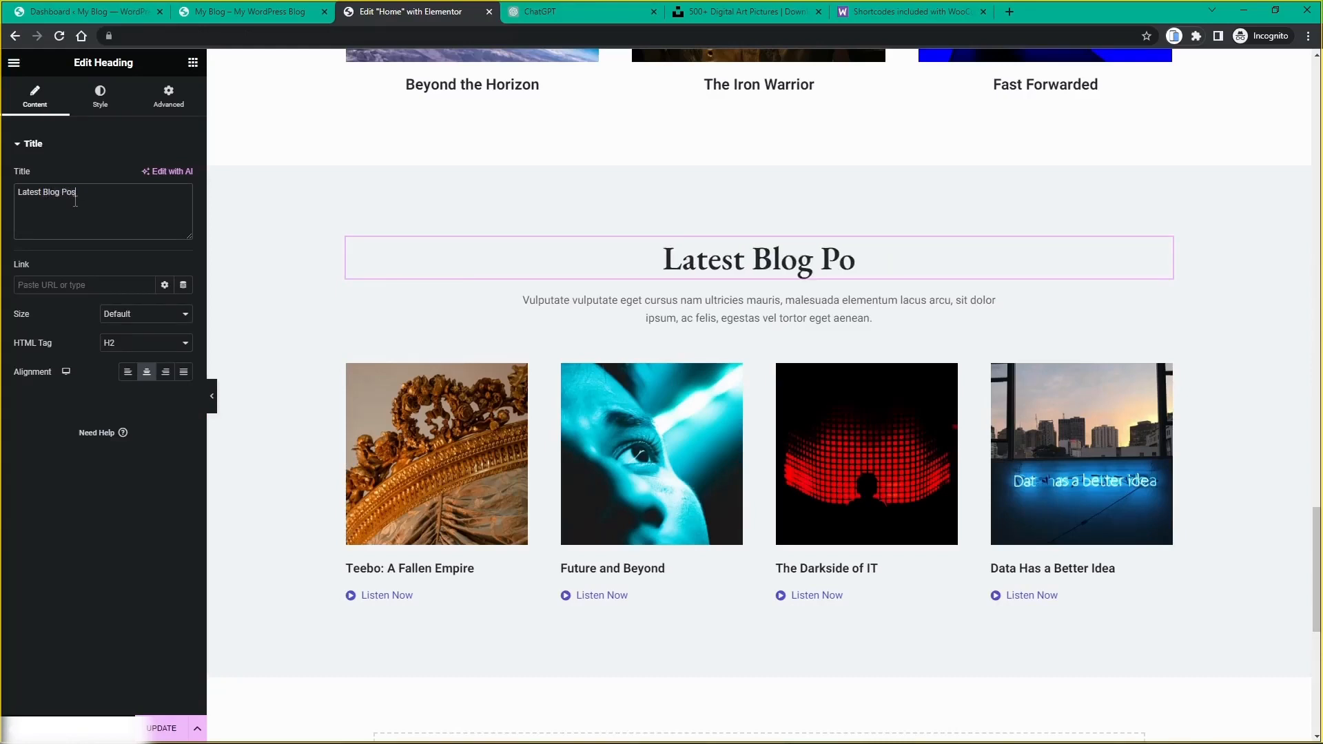
text(ts)
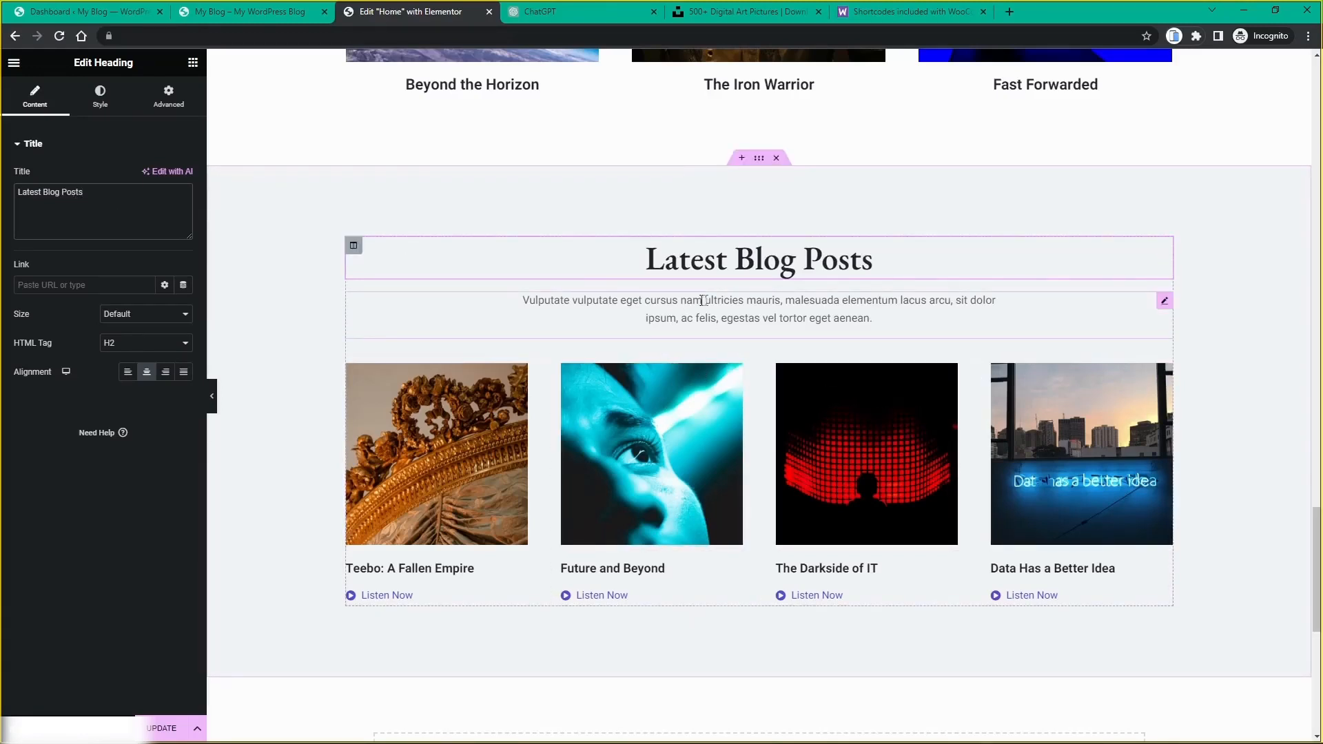
click(1164, 305)
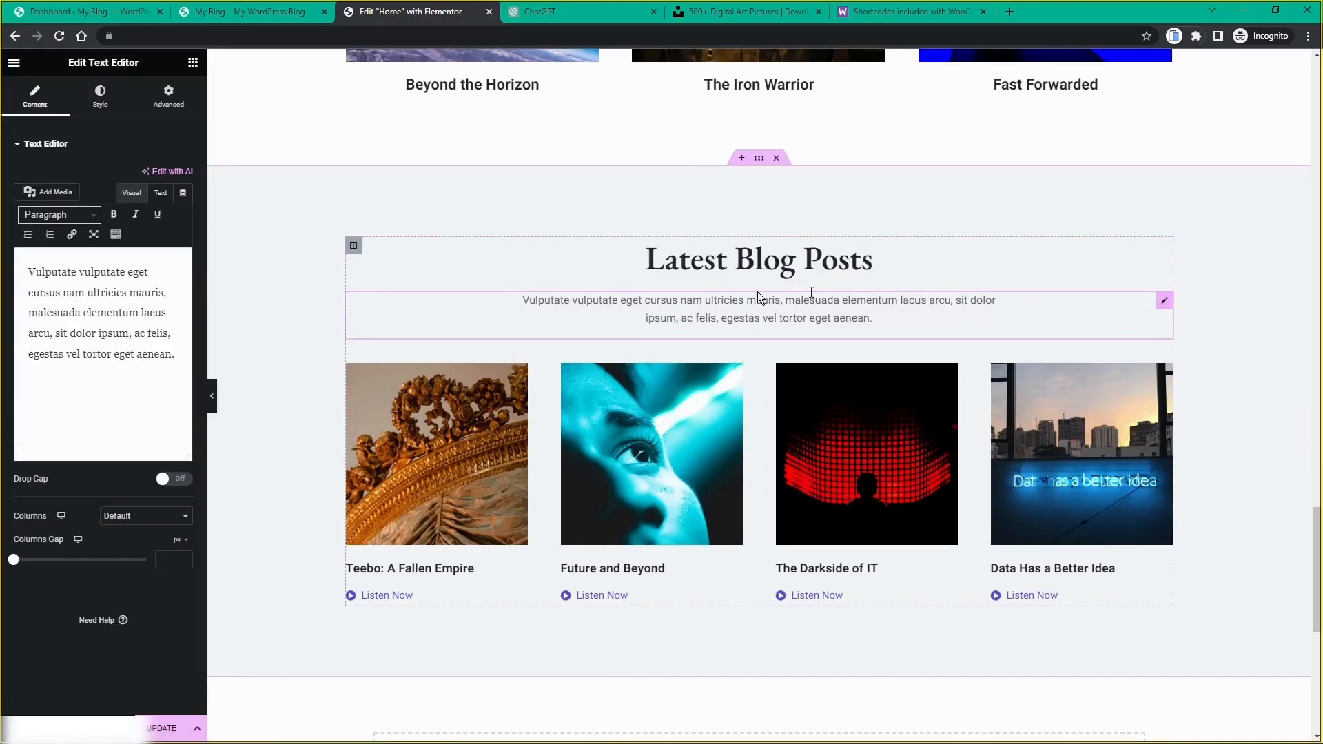
Step: Ask ChatGPT for a blog posts subheading and select its 'Stay Connected and Inspired…' reply
click(548, 15)
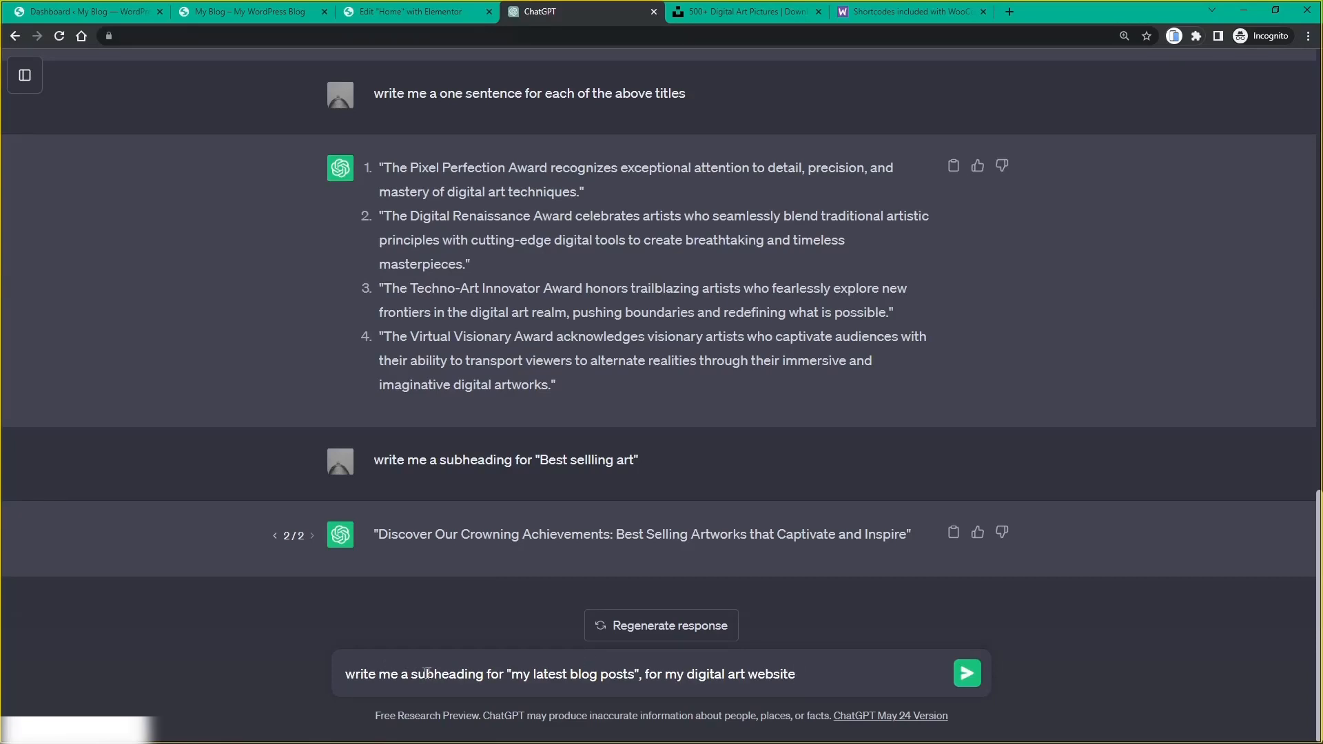
click(959, 675)
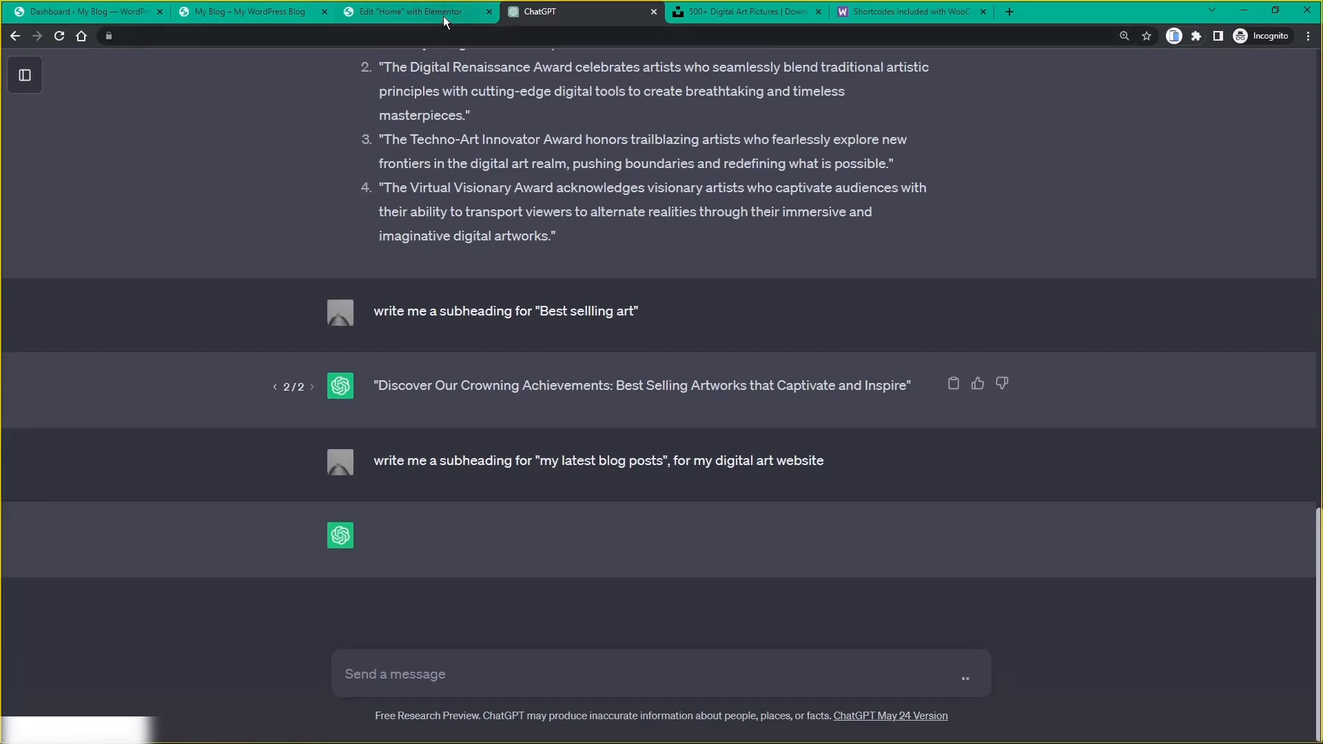
mouse_move(444, 15)
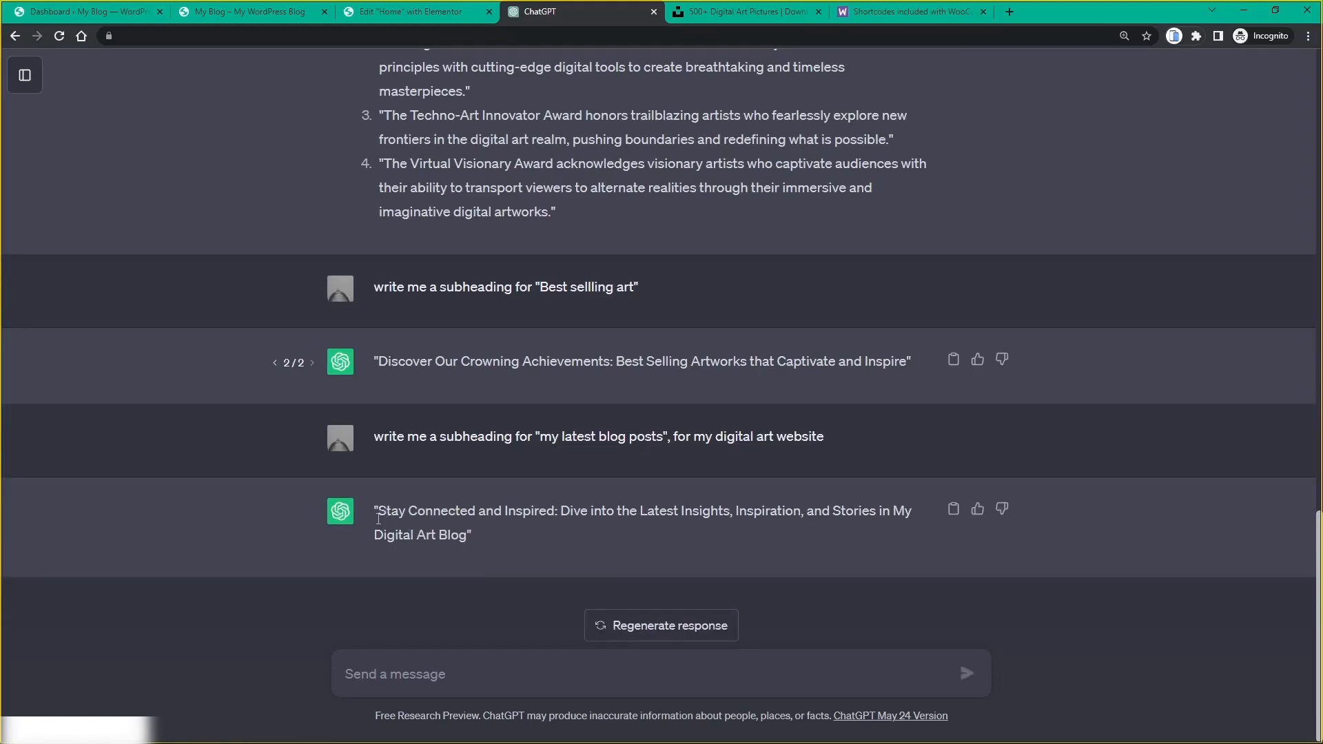
drag(377, 519, 482, 540)
key(ctrl+c)
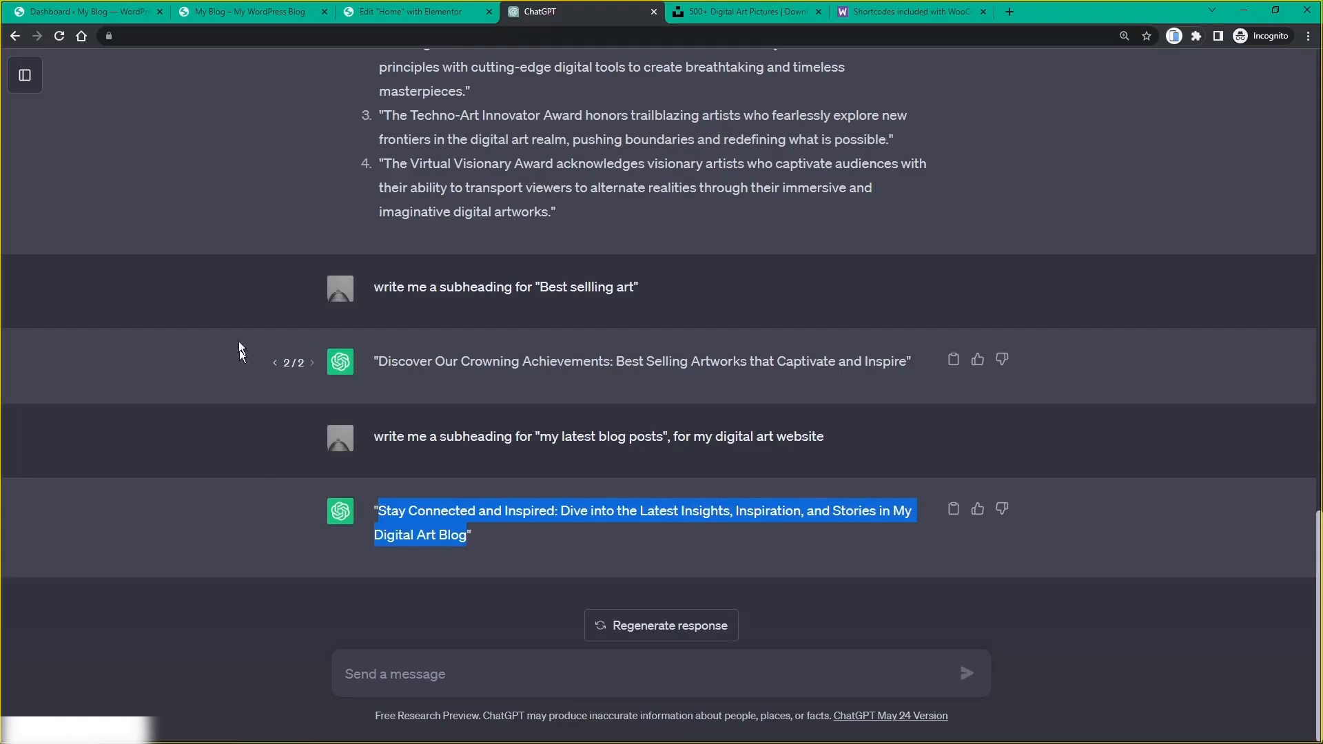
Step: Paste the ChatGPT subheading over the placeholder paragraph under Latest Blog Posts
click(432, 19)
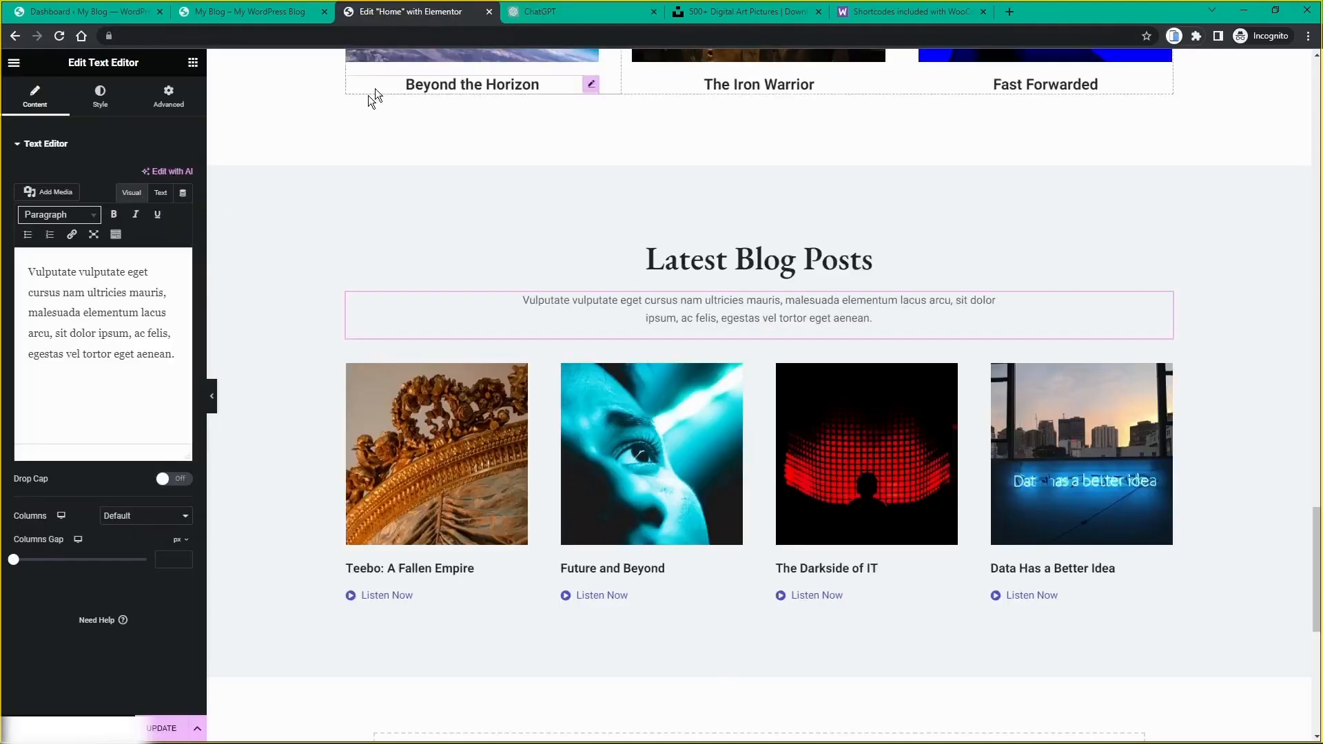
drag(174, 354, 31, 265)
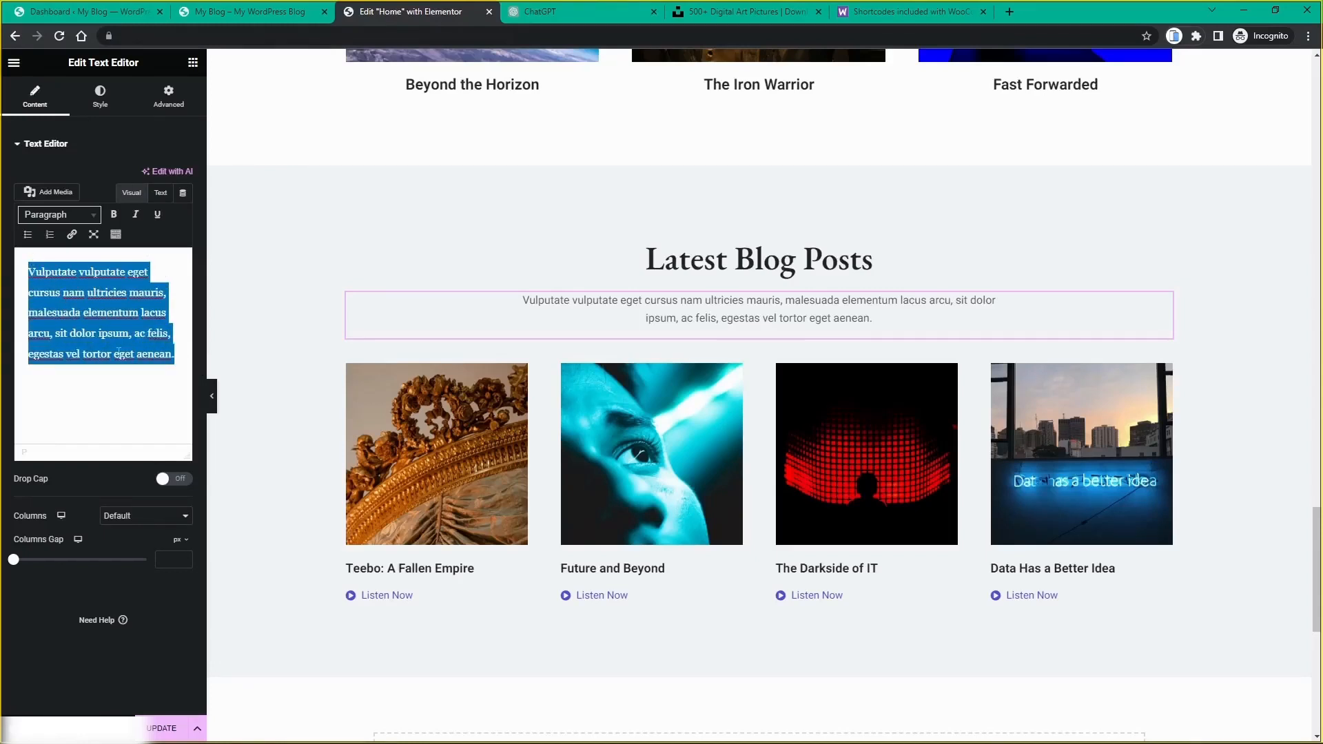
key(ctrl+v)
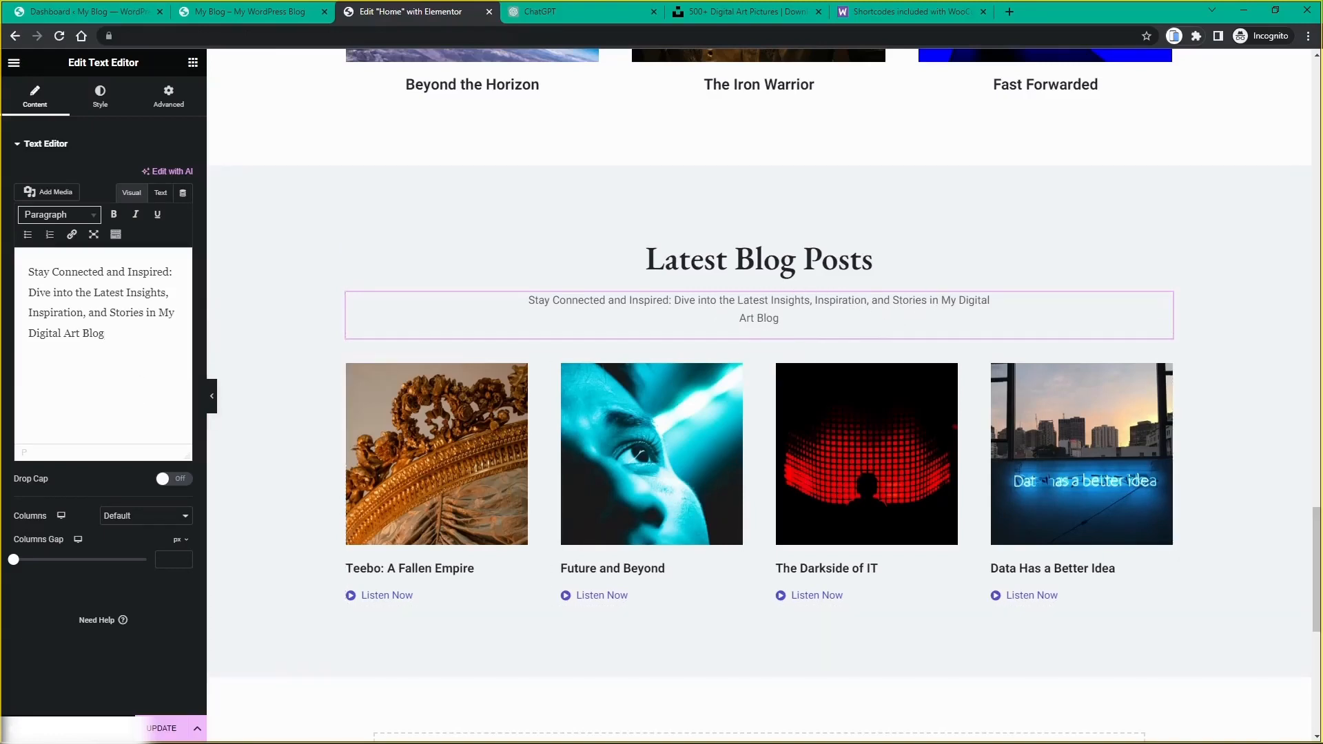
Step: Append 'Come and discover my newest topics of discussion.' to the paragraph
text(. Come and)
text( sd)
key(BackSpace)
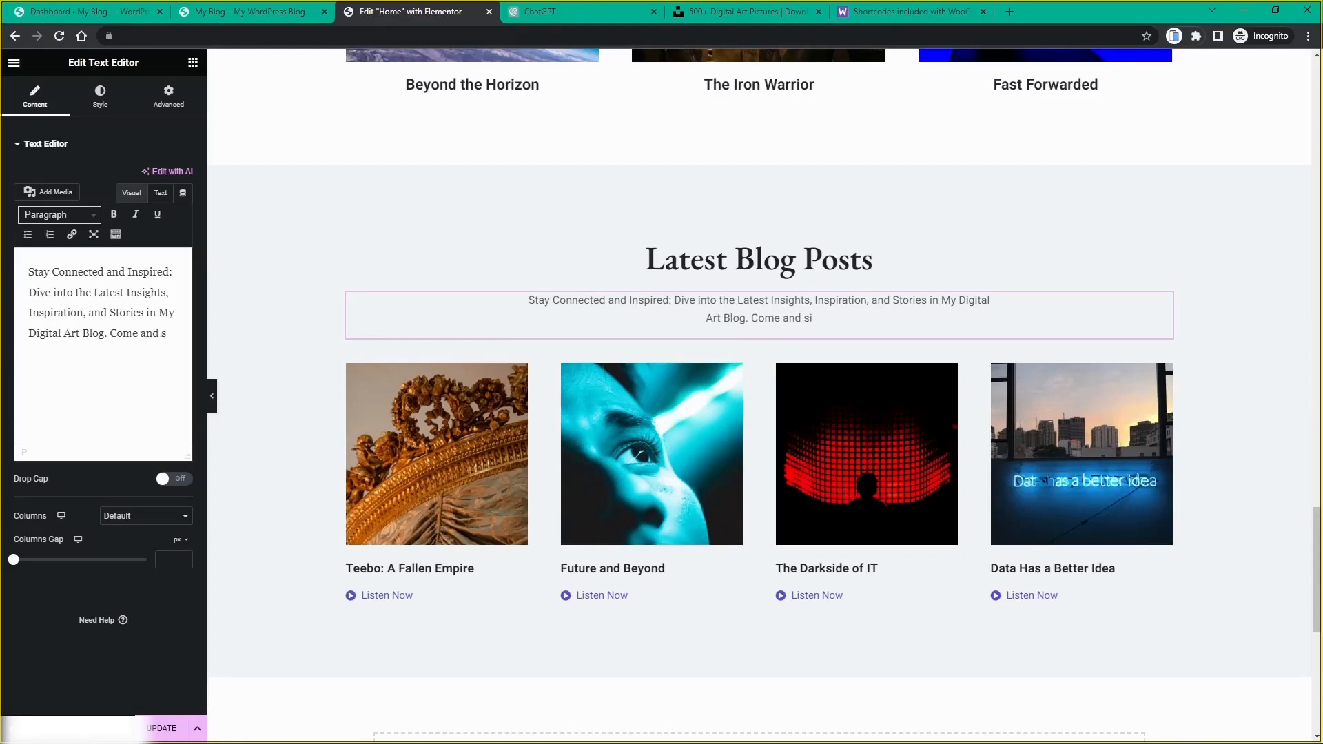
text(d)
key(BackSpace)
key(BackSpace)
text(discover)
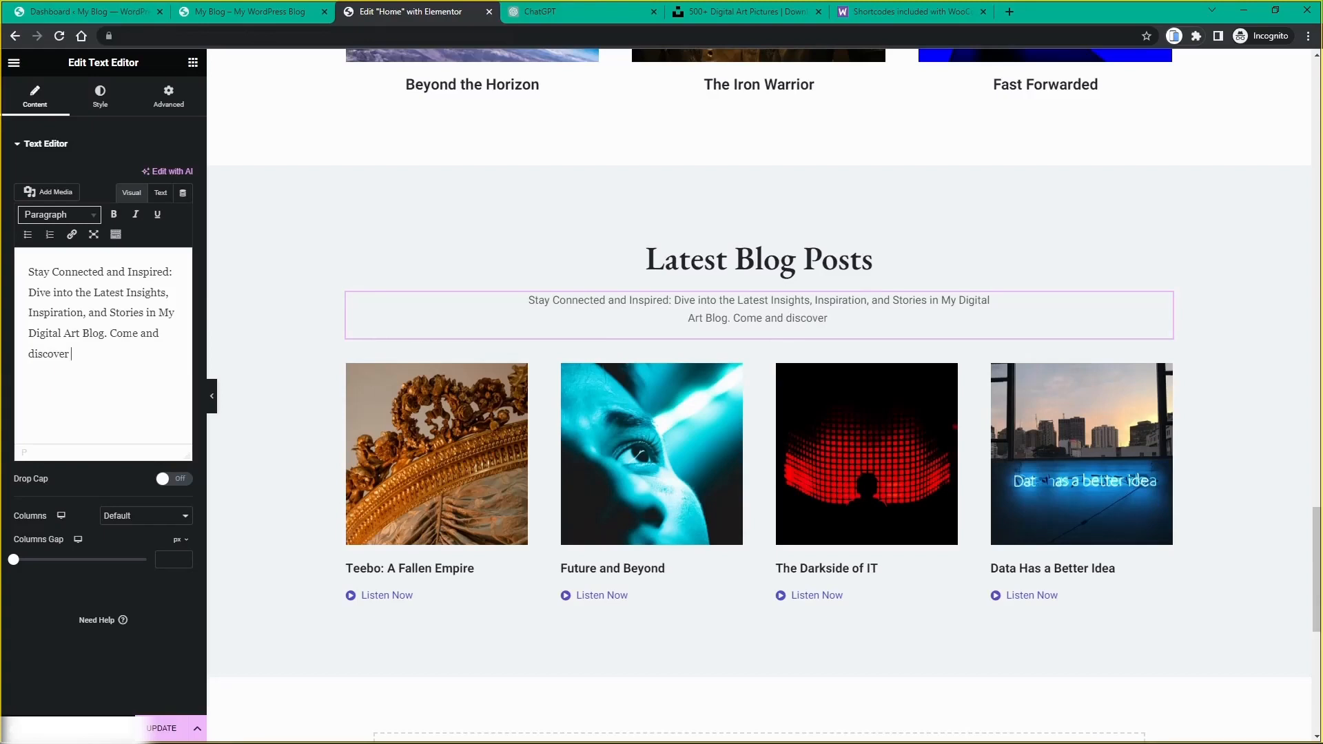
text( my)
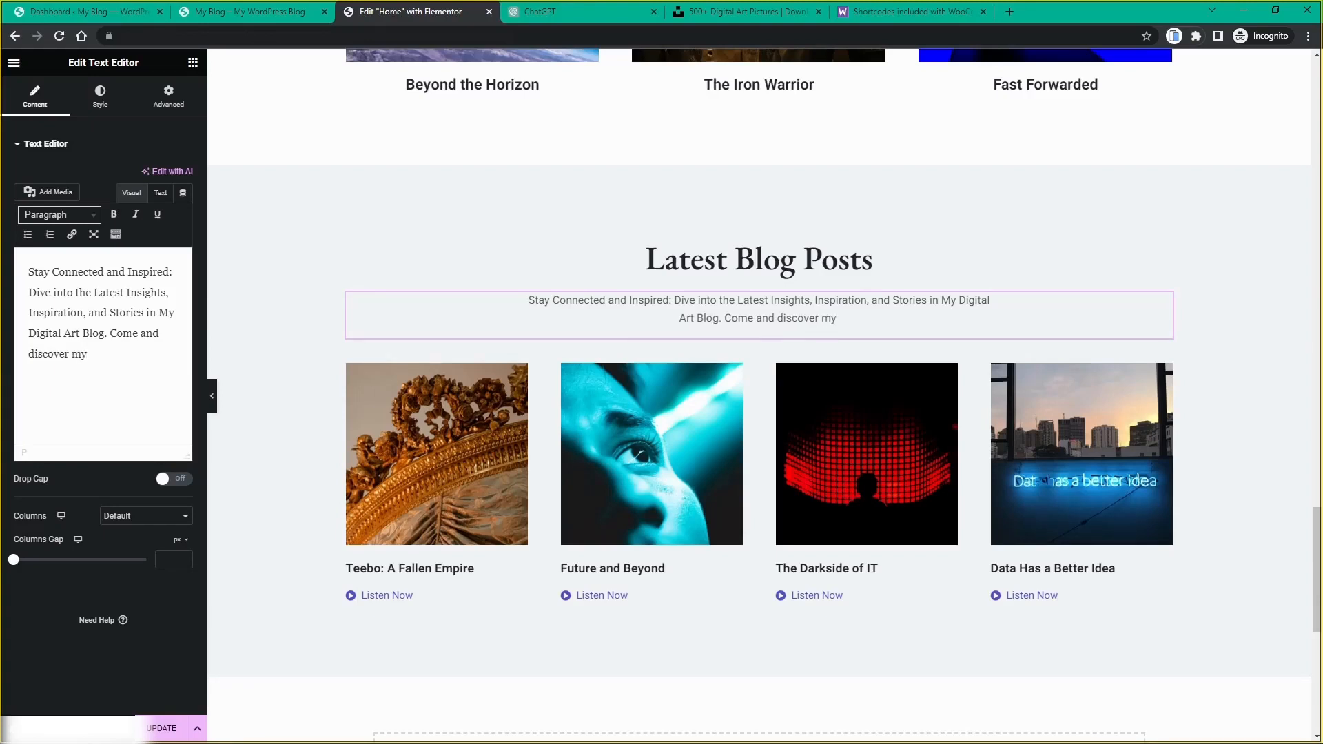
text( l)
key(BackSpace)
text(readin)
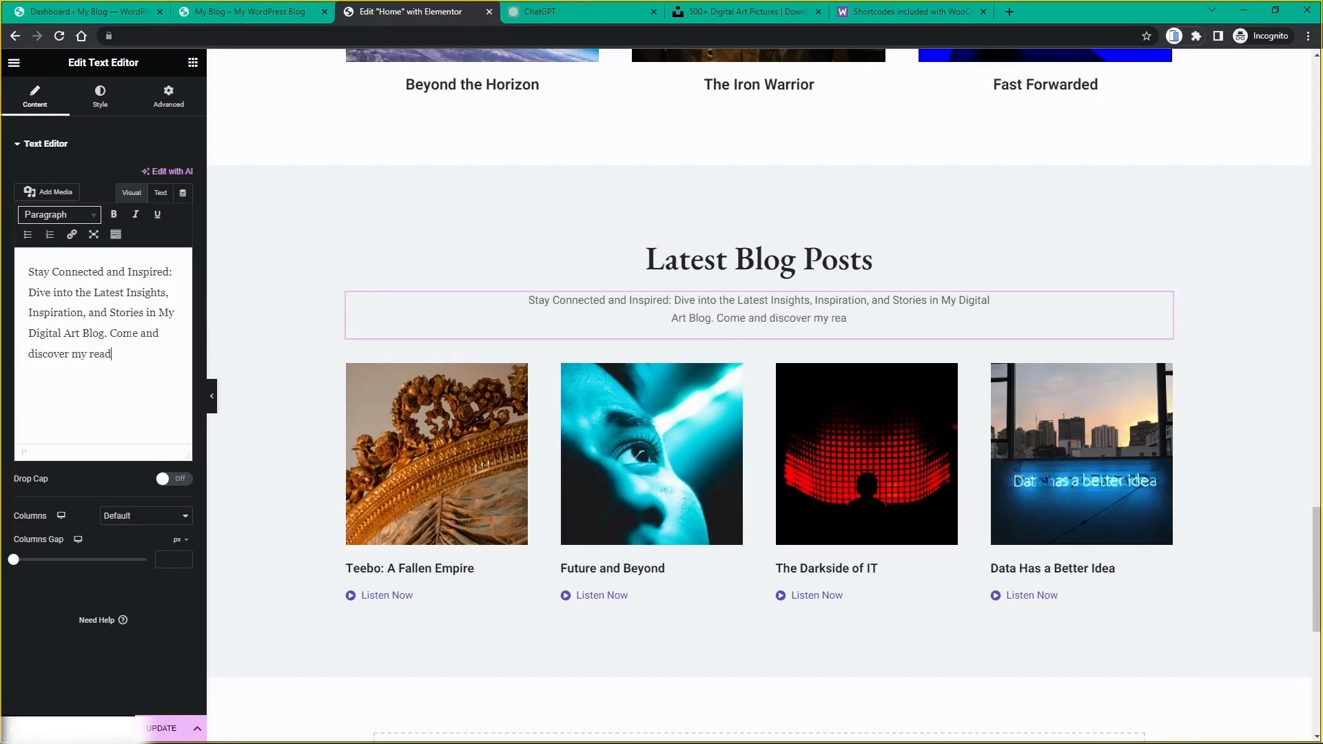
key(BackSpace)
key(BackSpace)
key(BackSpace)
key(BackSpace)
key(BackSpace)
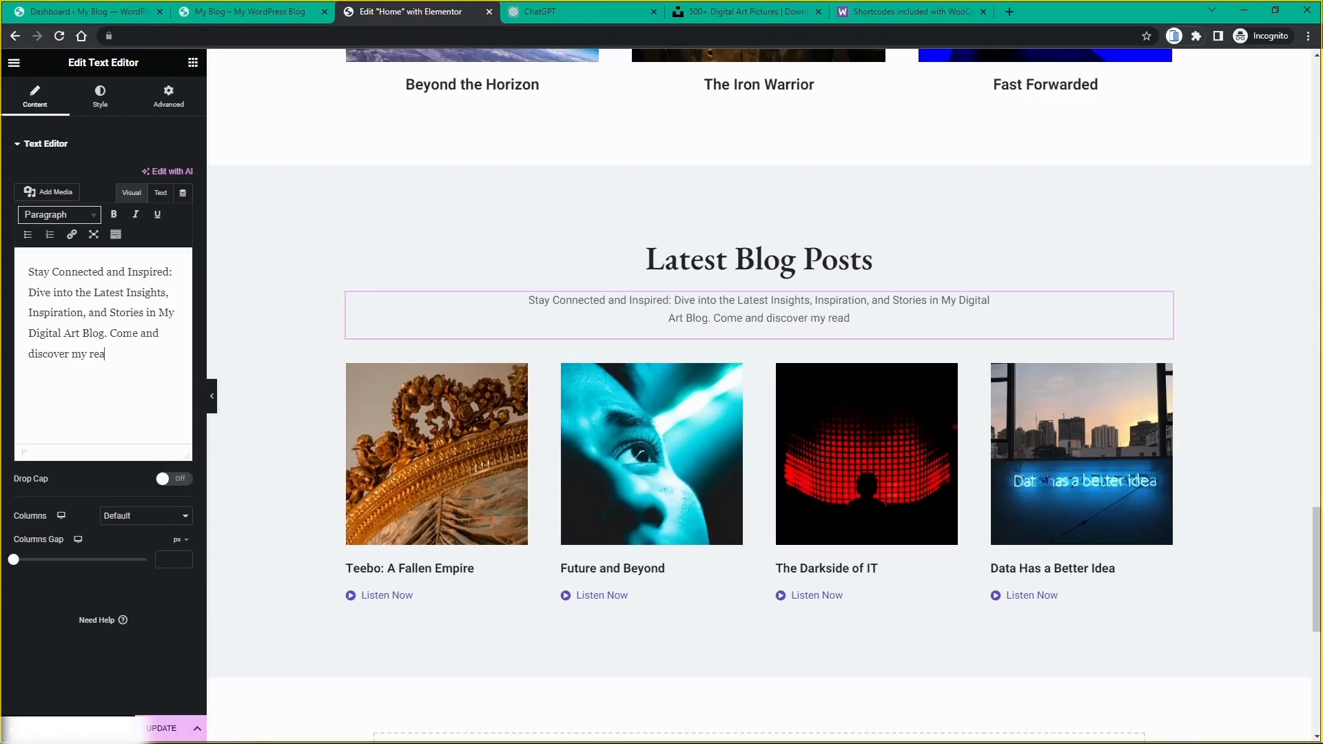
key(BackSpace)
text(new)
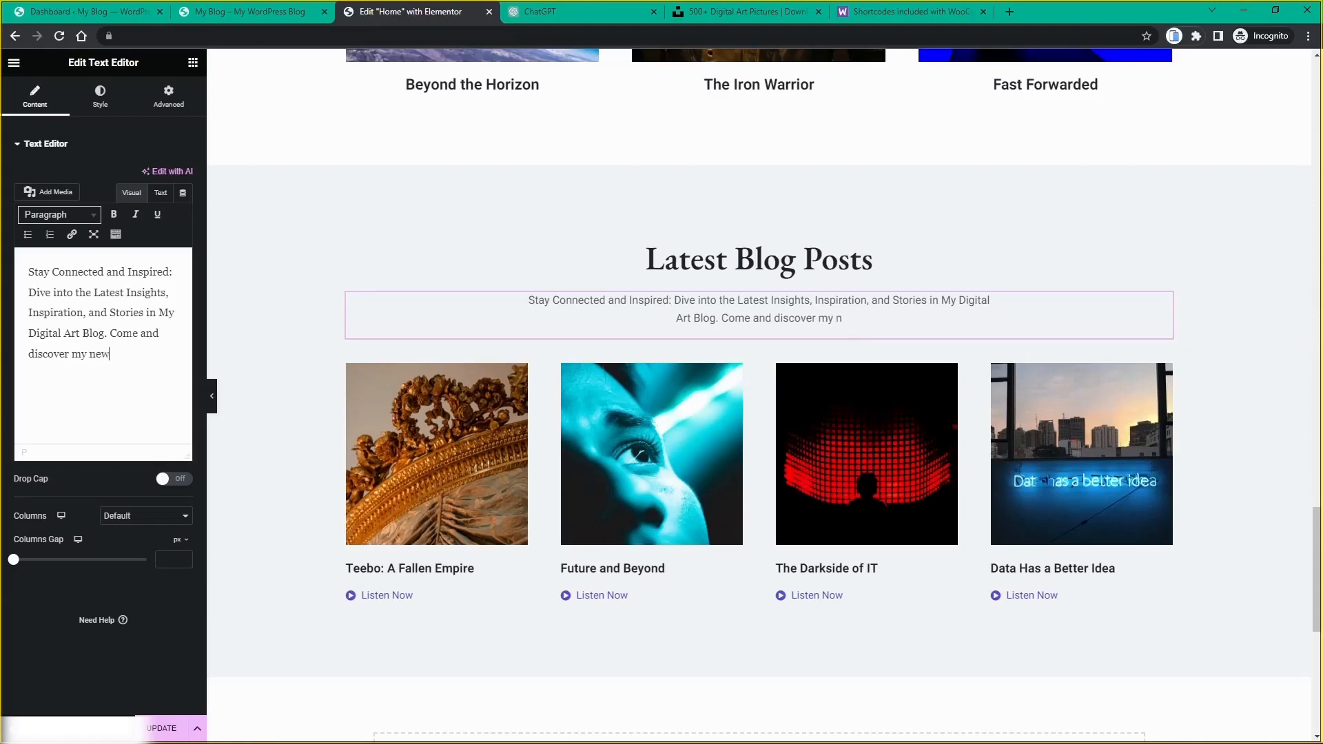
text(est w)
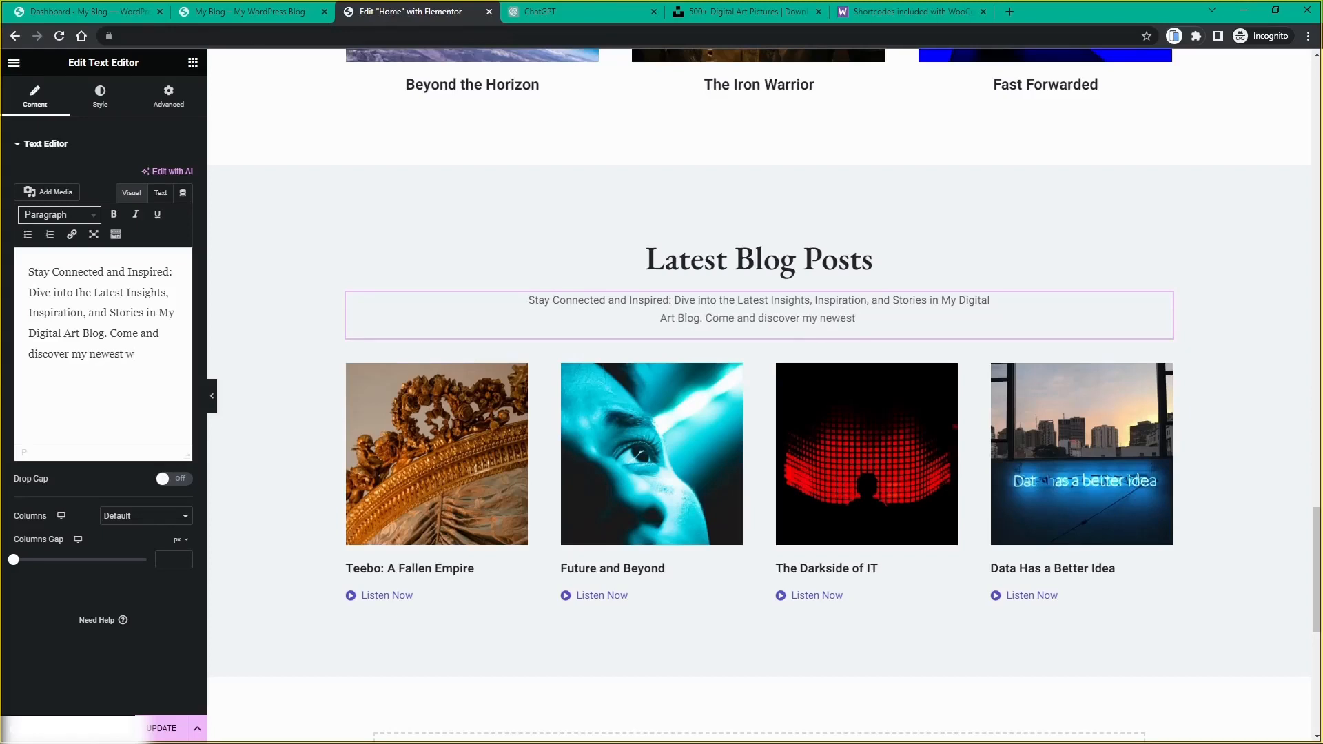
text(ri)
key(BackSpace)
key(BackSpace)
key(BackSpace)
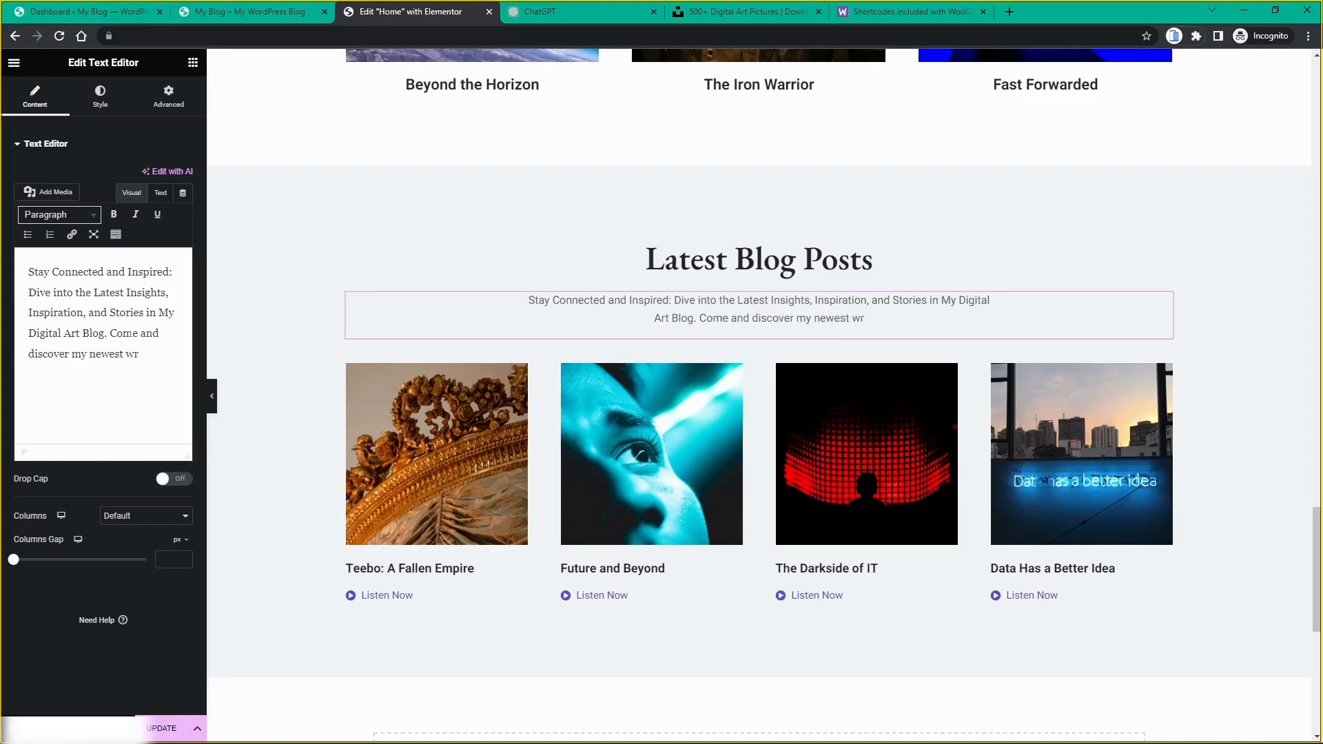
text(topics)
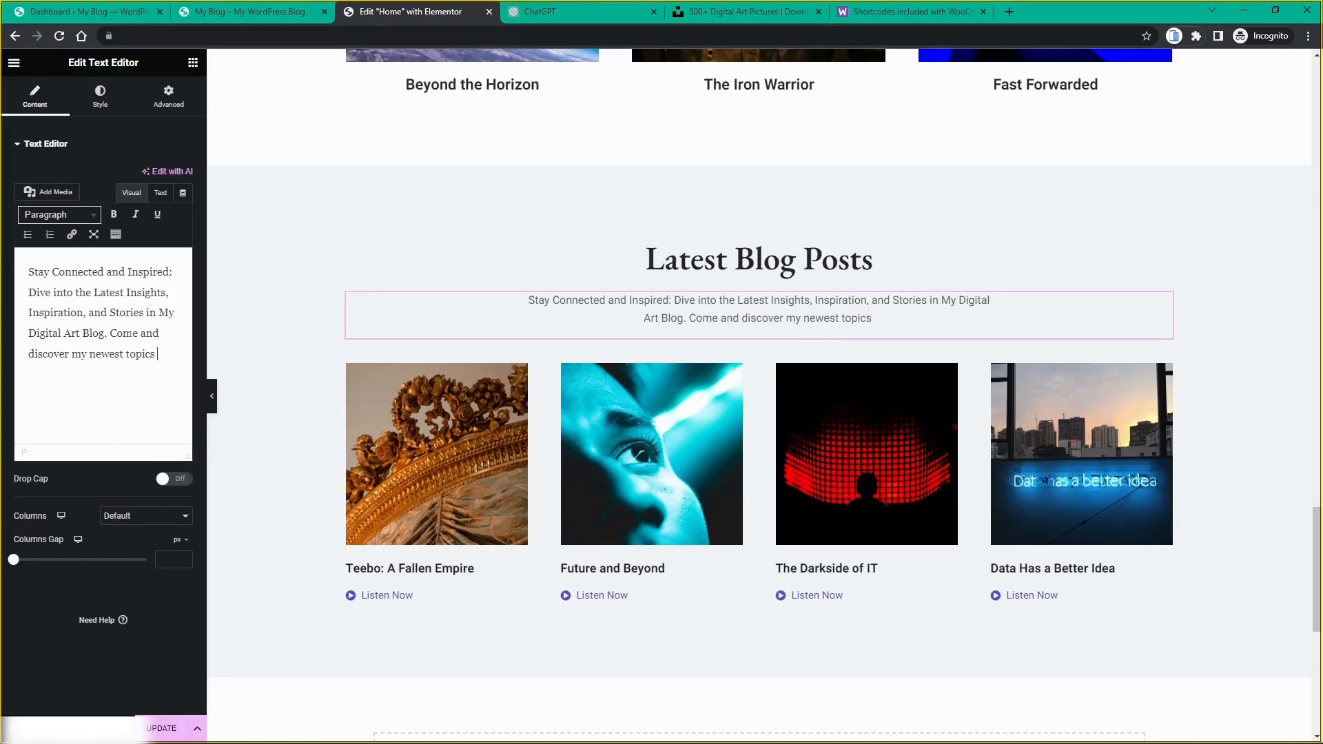
text( of discussion.)
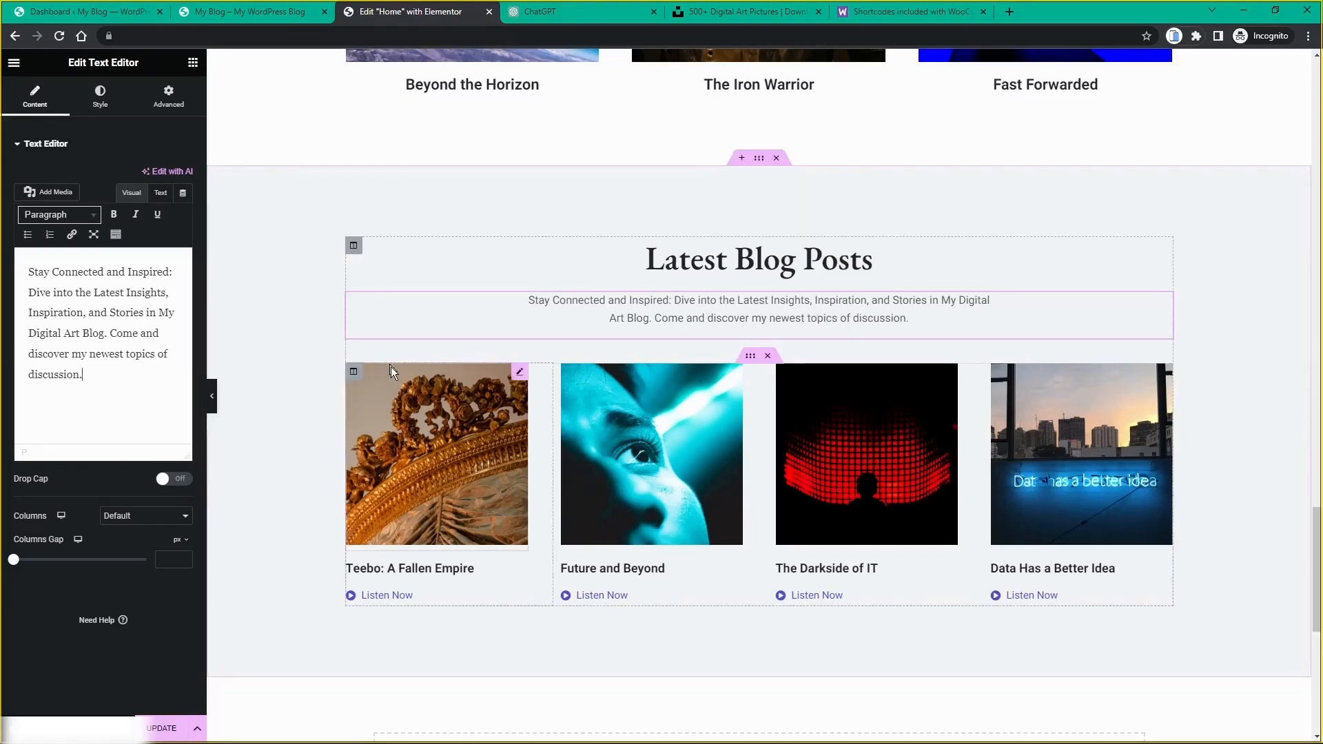
scroll(390, 382, down, 1)
scroll(396, 374, up, 1)
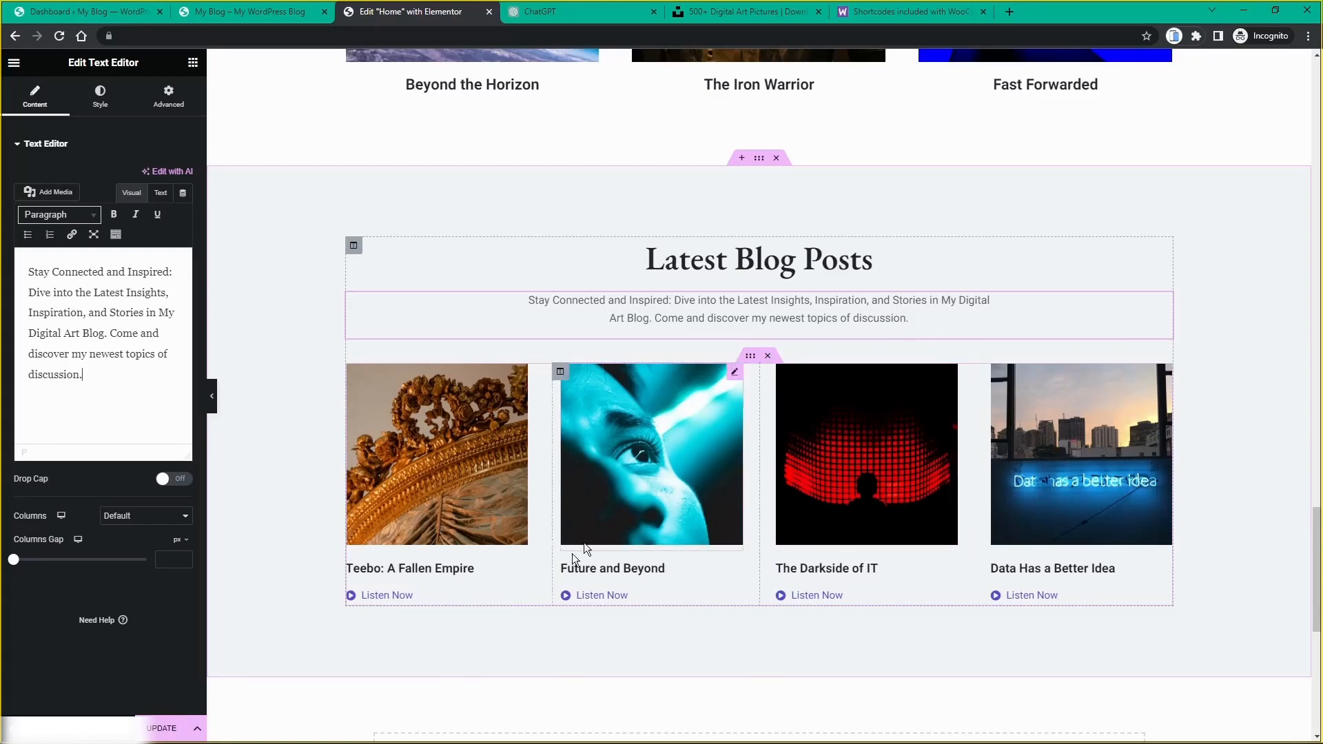
Step: Relabel the first post's Listen Now button to 'Read Now' and bring up its Icon Library
click(521, 597)
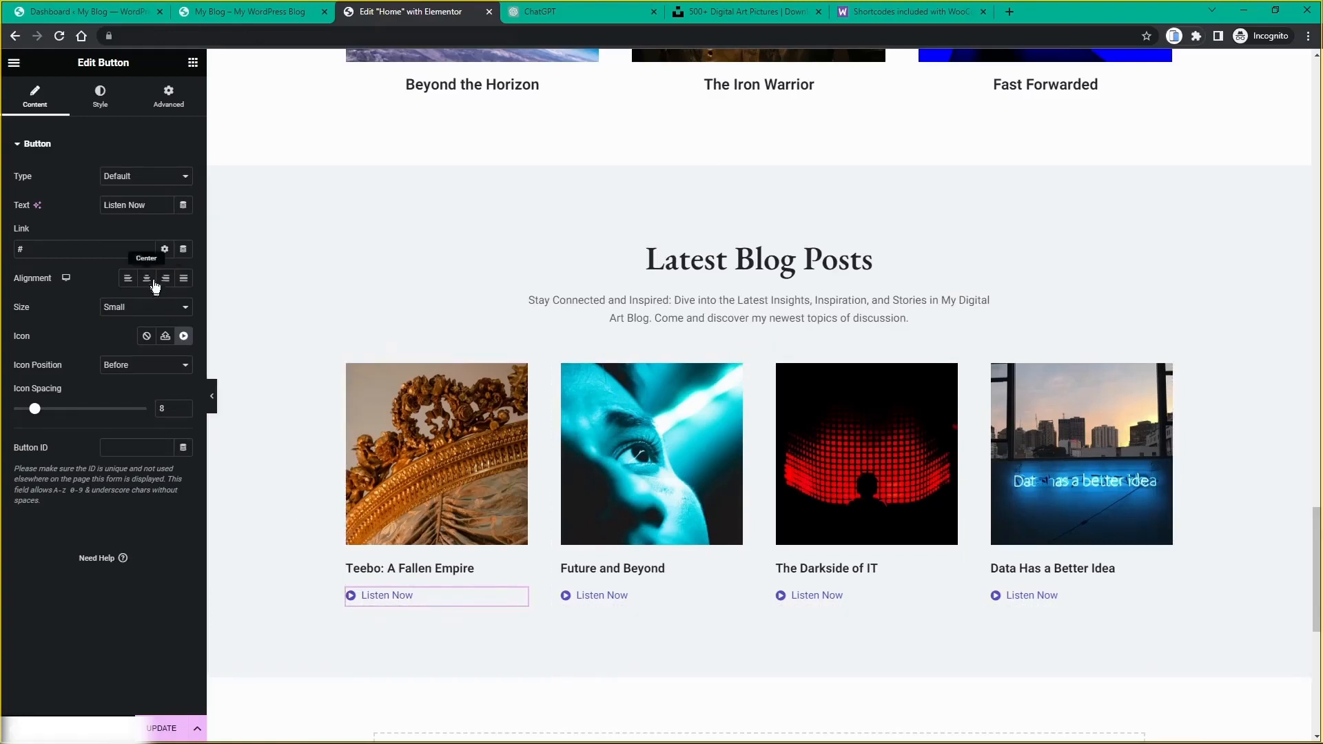
double_click(118, 201)
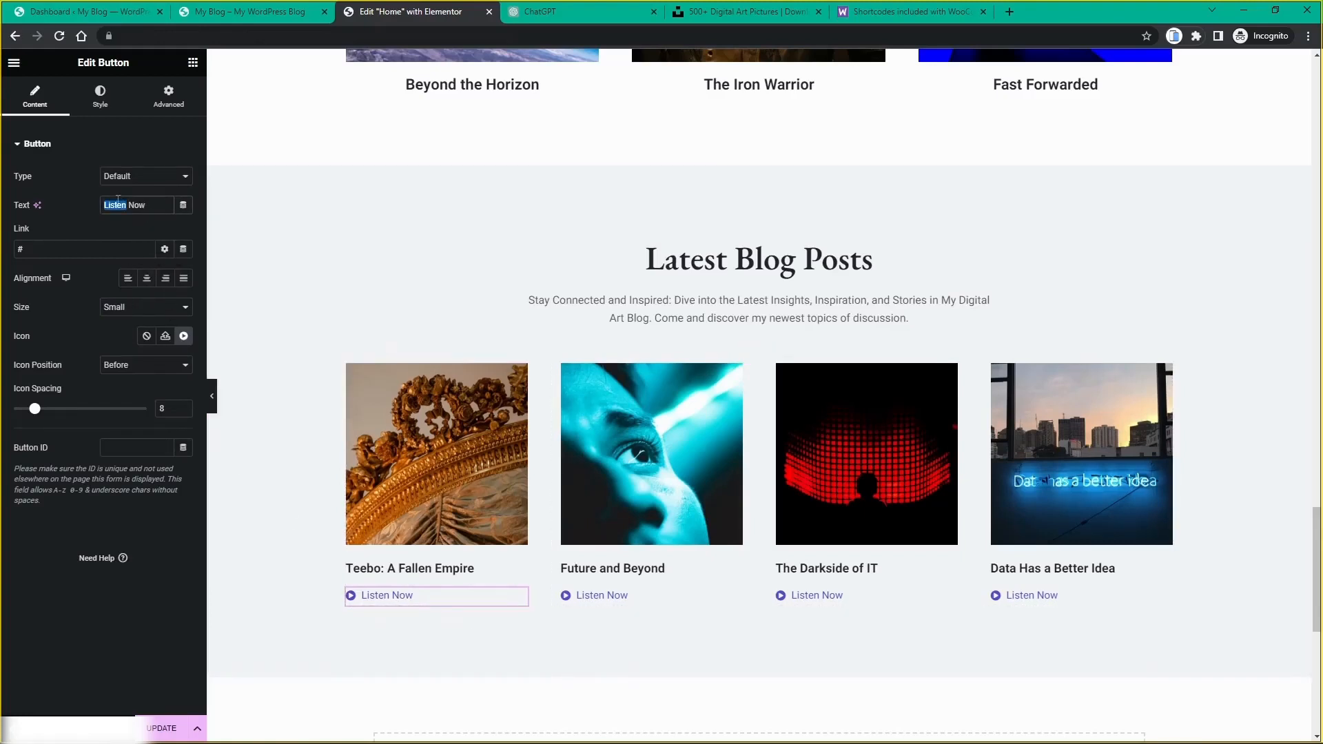
text(Read)
key(ctrl+plus)
key(ctrl+plus)
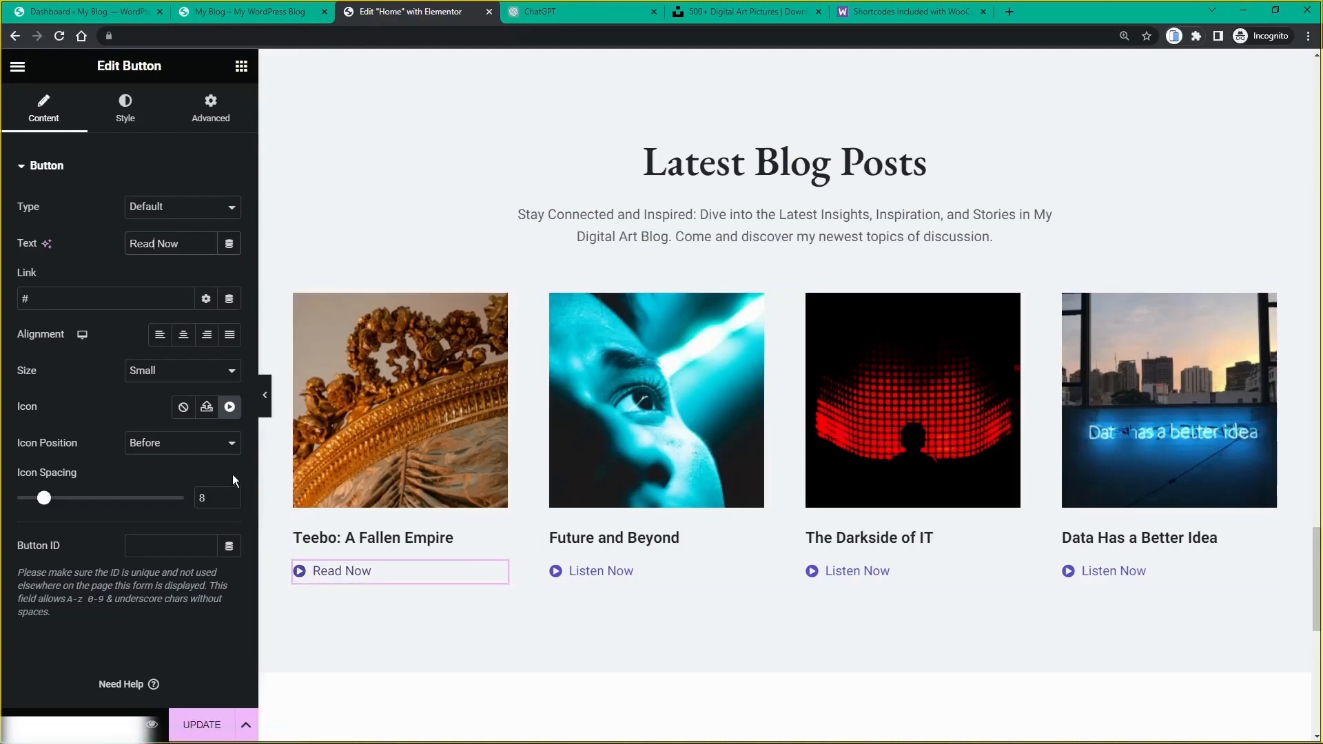
click(231, 407)
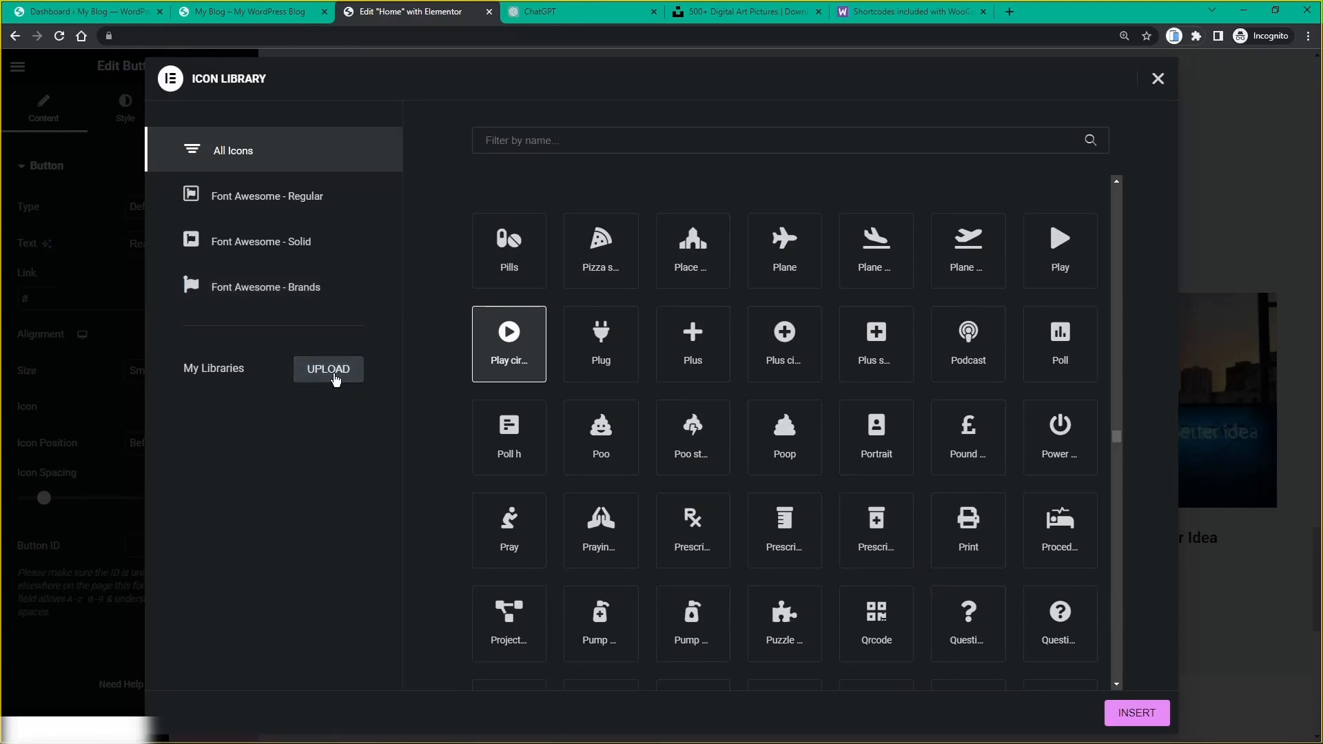
Step: Search the icons for 'book' and insert the Book open icon on the Read Now button
click(518, 147)
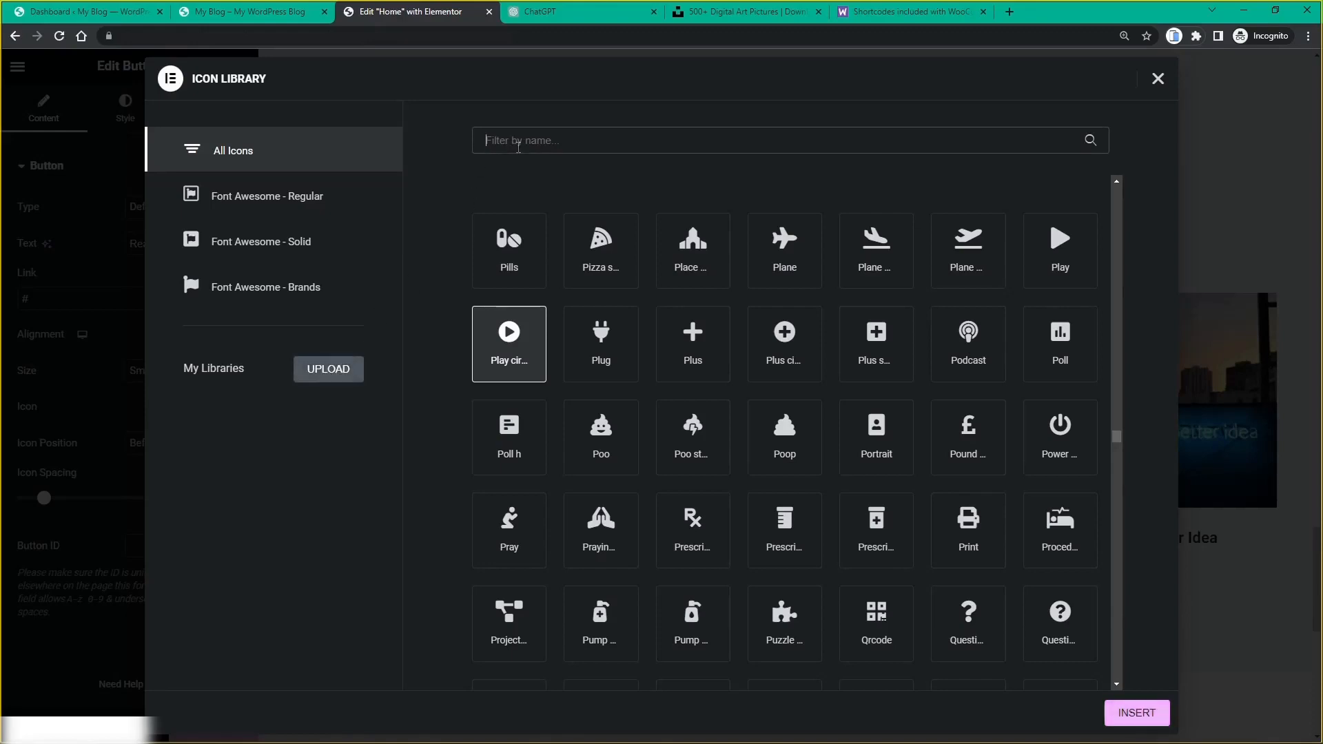
text(book)
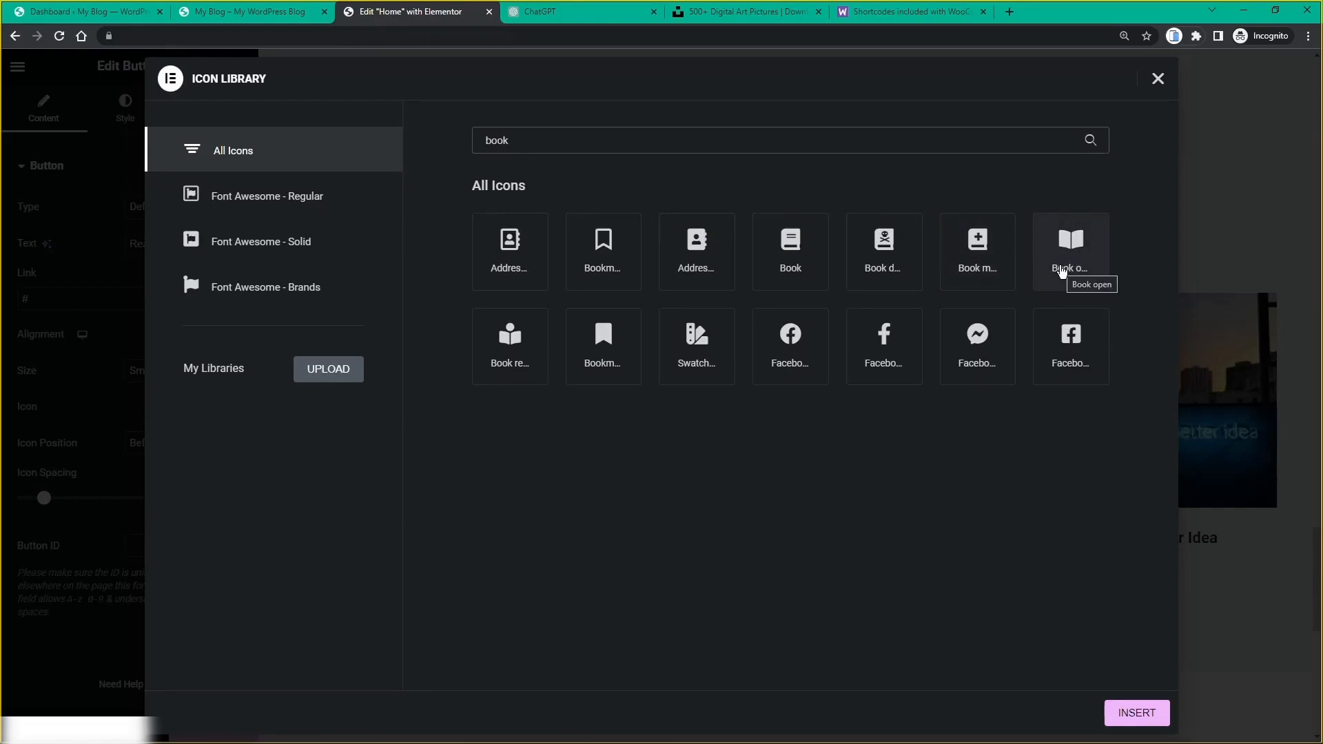
click(1065, 263)
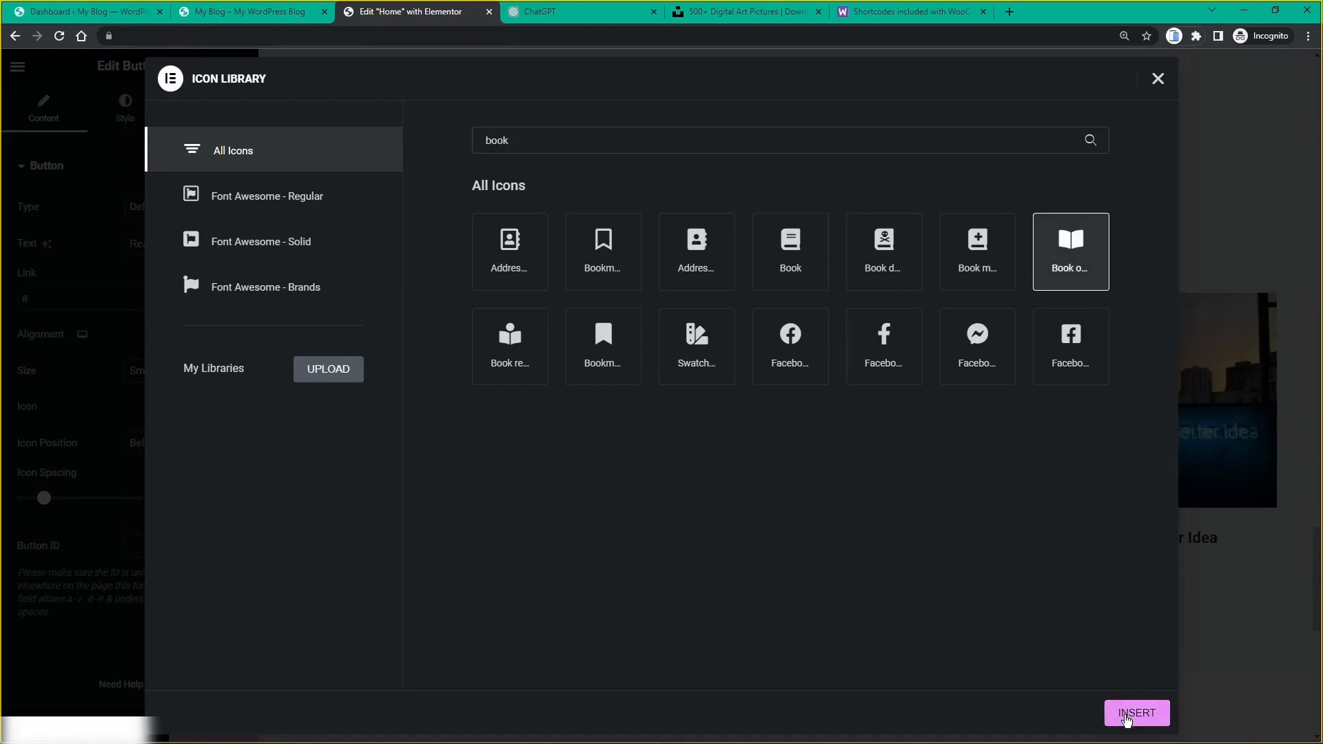
click(1127, 717)
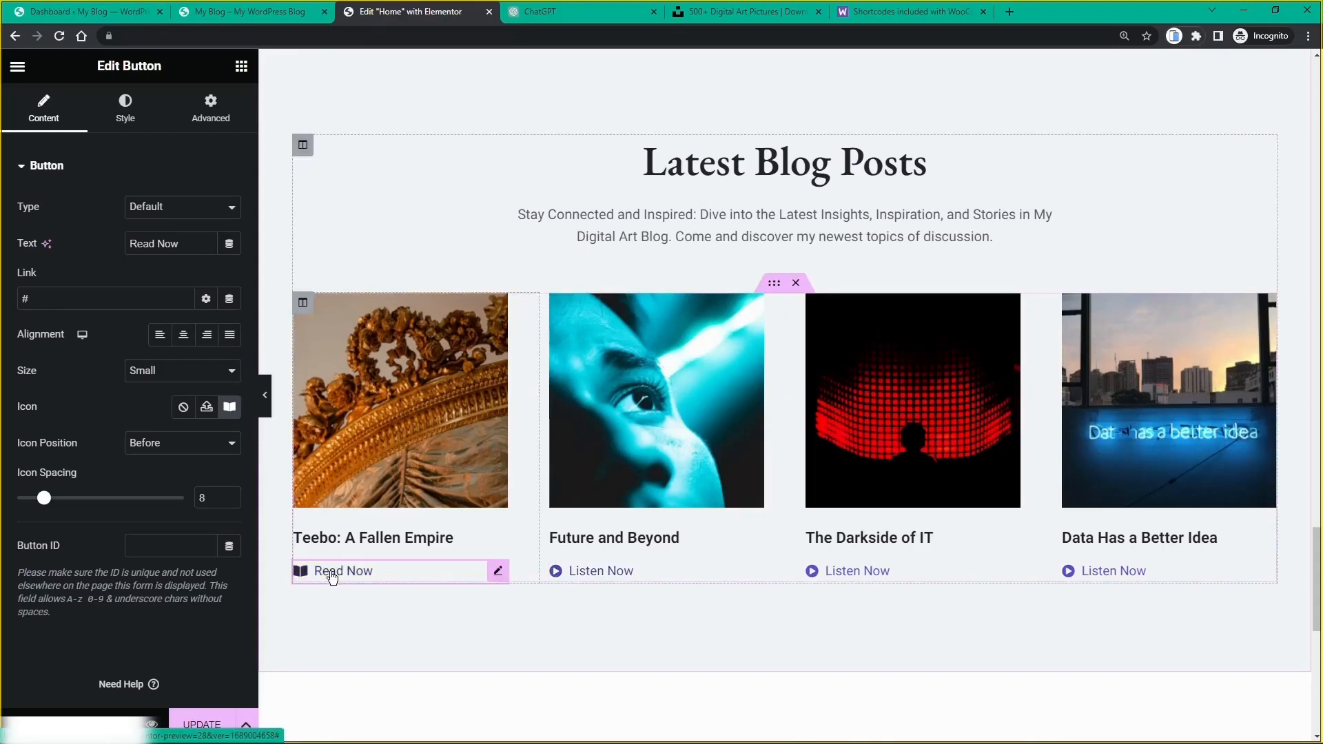
Step: Duplicate the Read Now button into the Future and Beyond post and delete its Listen Now button
right_click(503, 577)
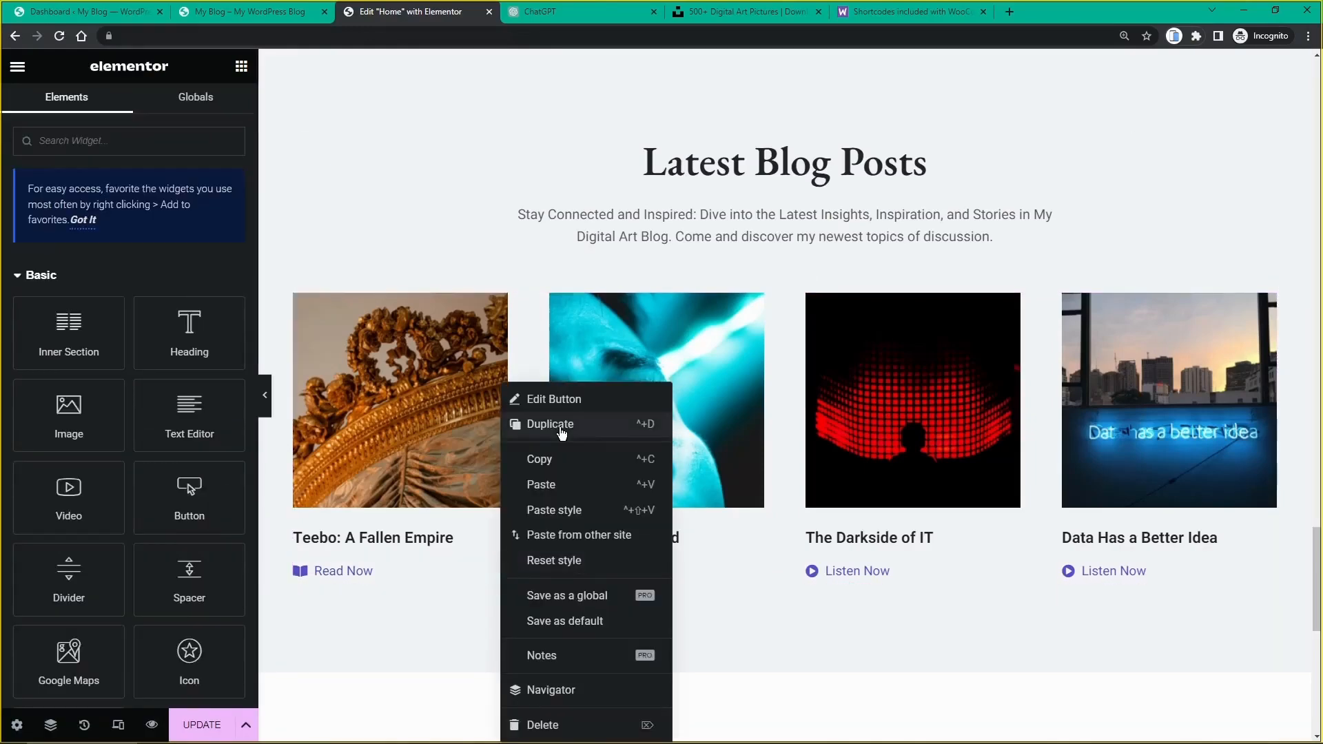
click(545, 424)
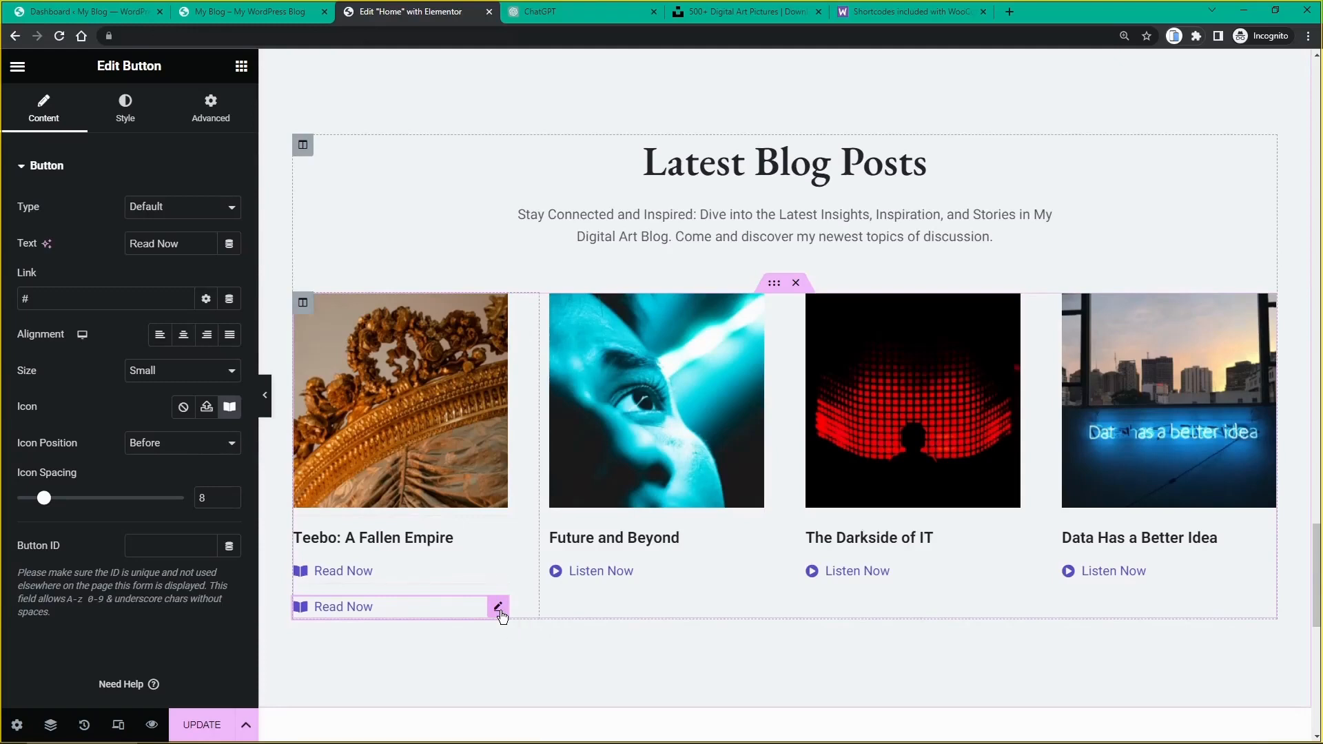
drag(499, 610, 572, 557)
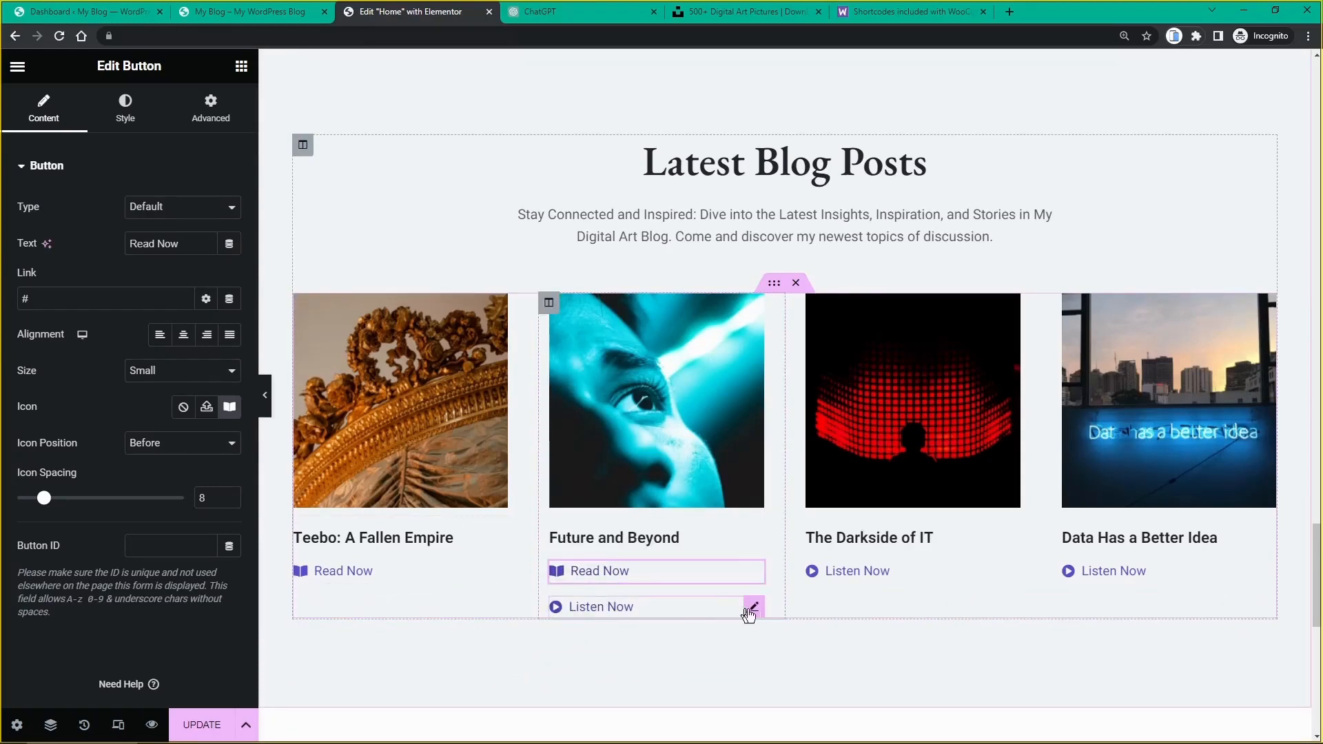
right_click(753, 607)
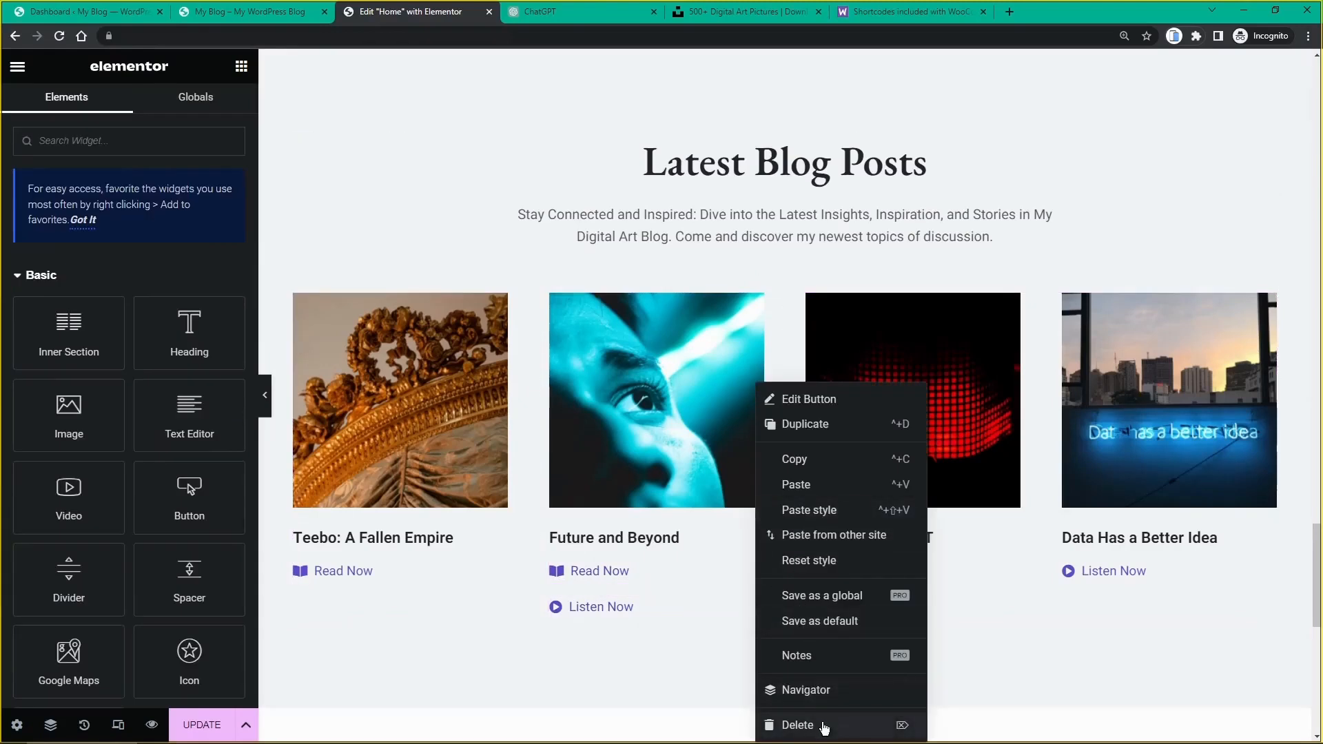
click(825, 726)
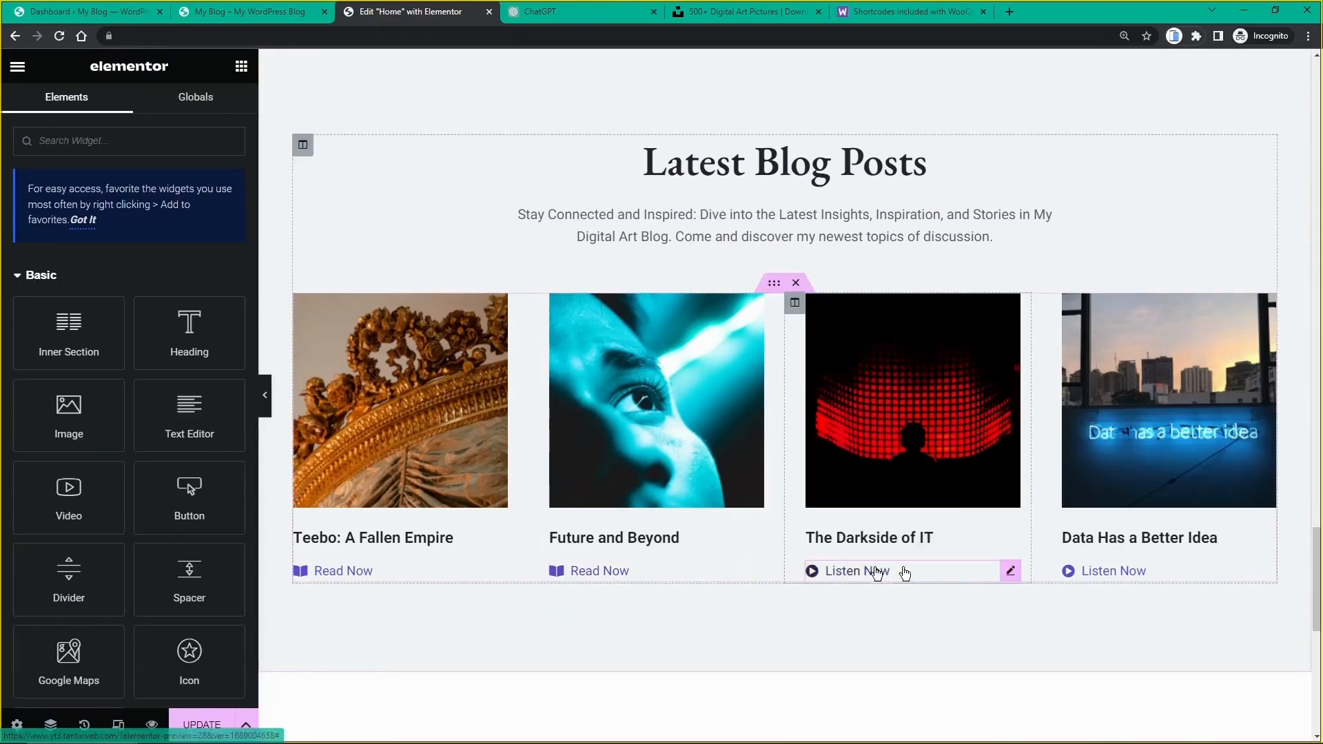
Step: Paste Read Now buttons into The Darkside of IT and Data Has a Better Idea, deleting their Listen Now buttons
right_click(1007, 572)
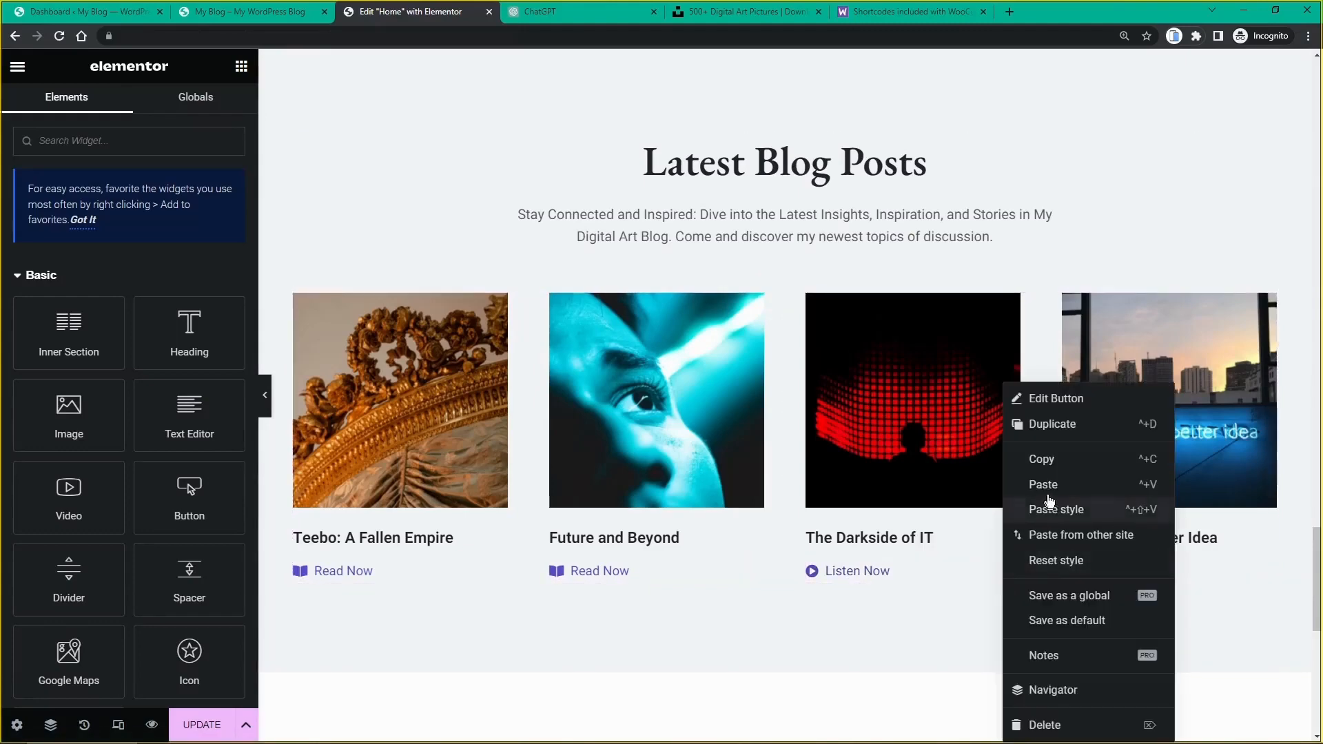
click(1053, 495)
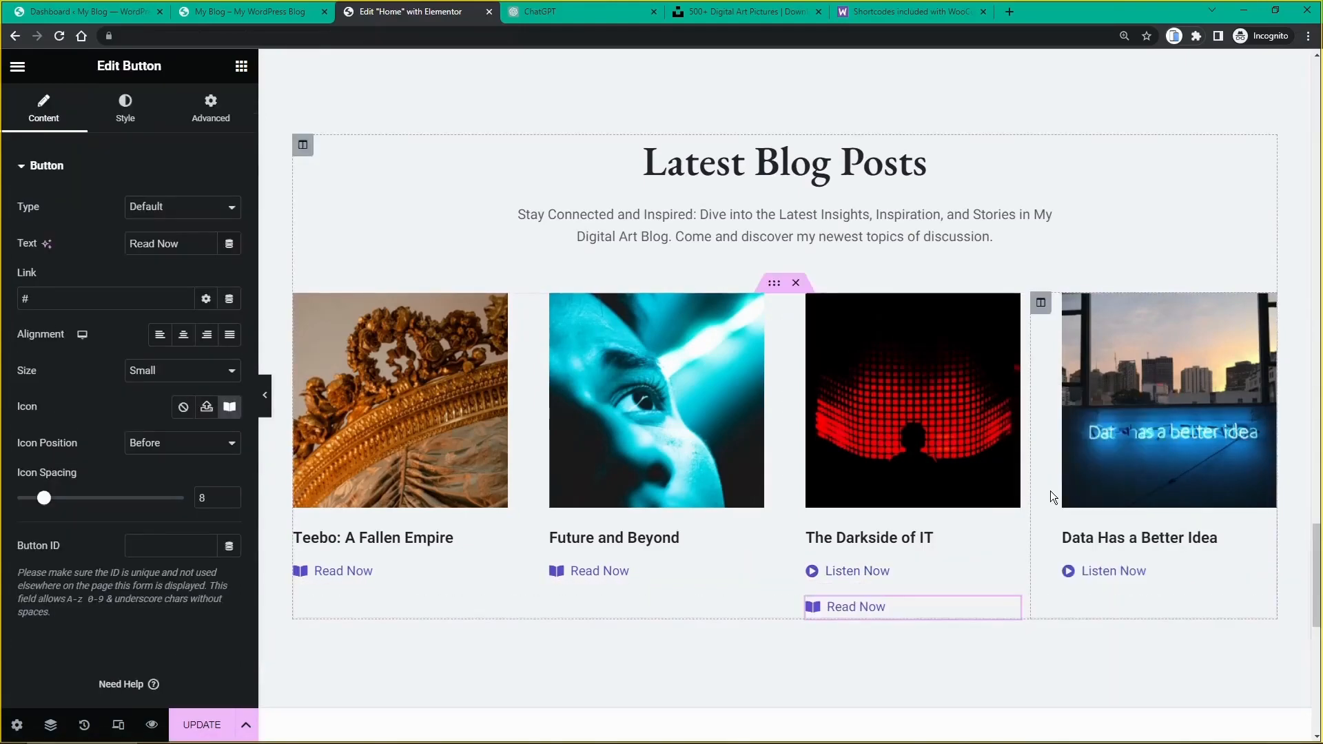
right_click(1009, 575)
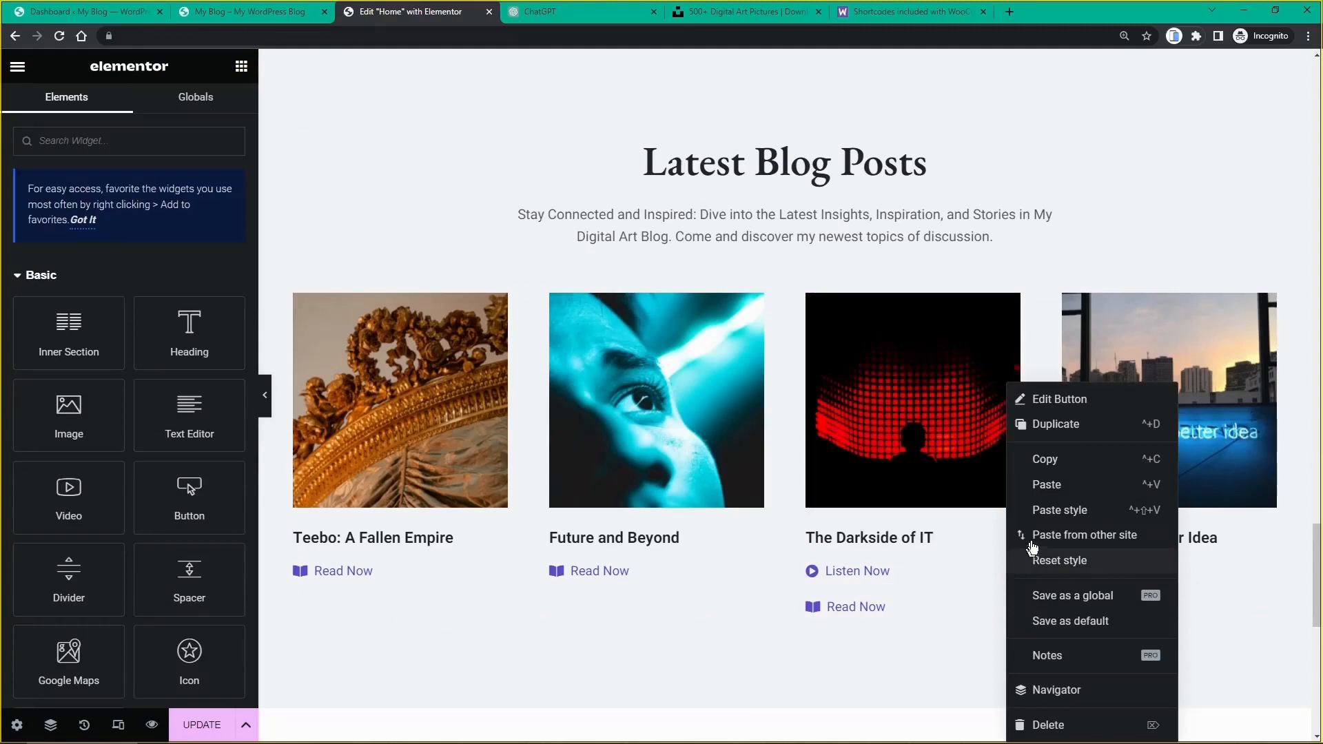
click(1052, 725)
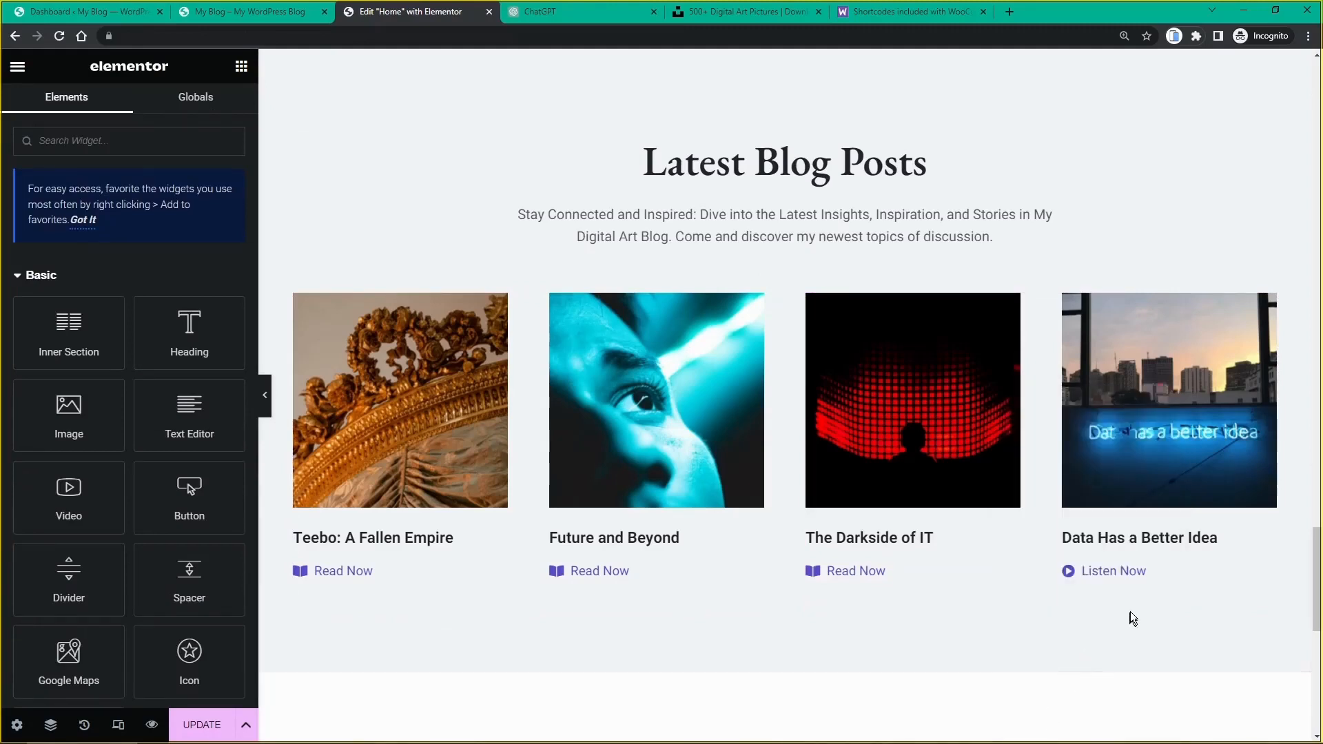
right_click(1266, 575)
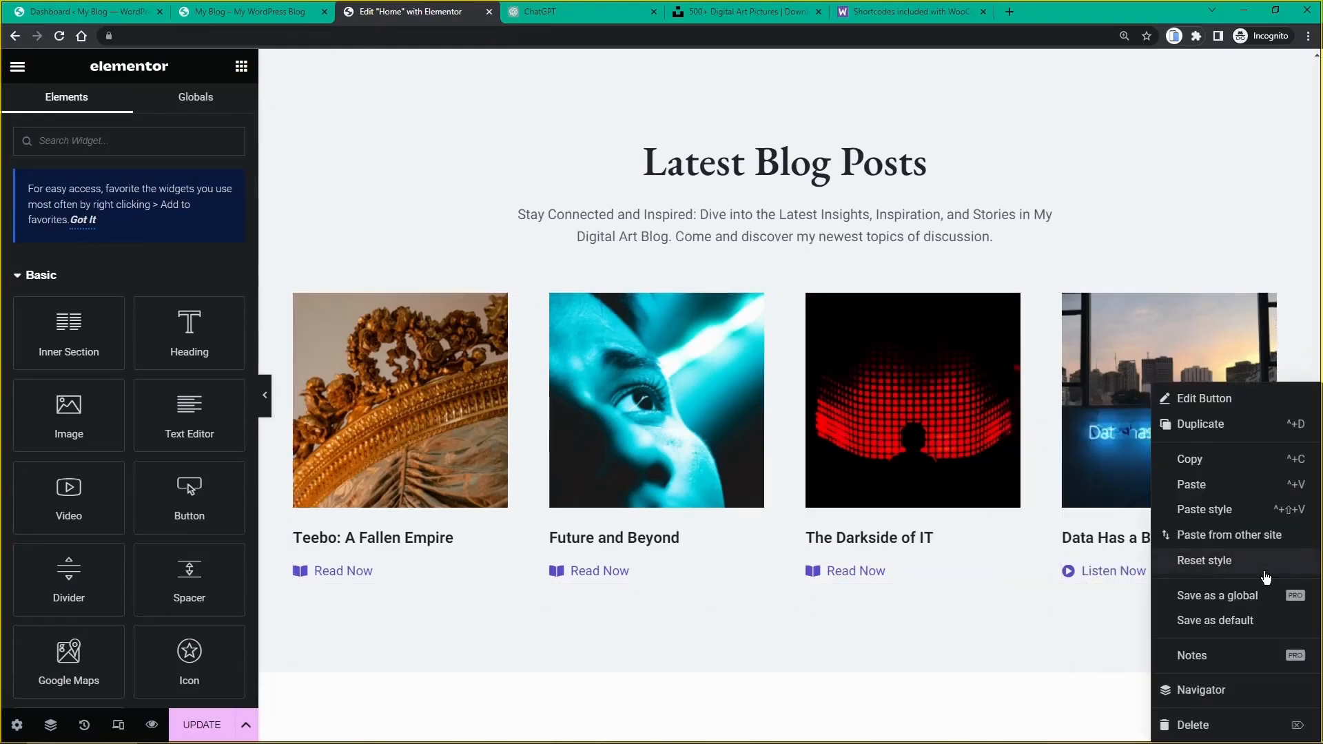
click(1228, 488)
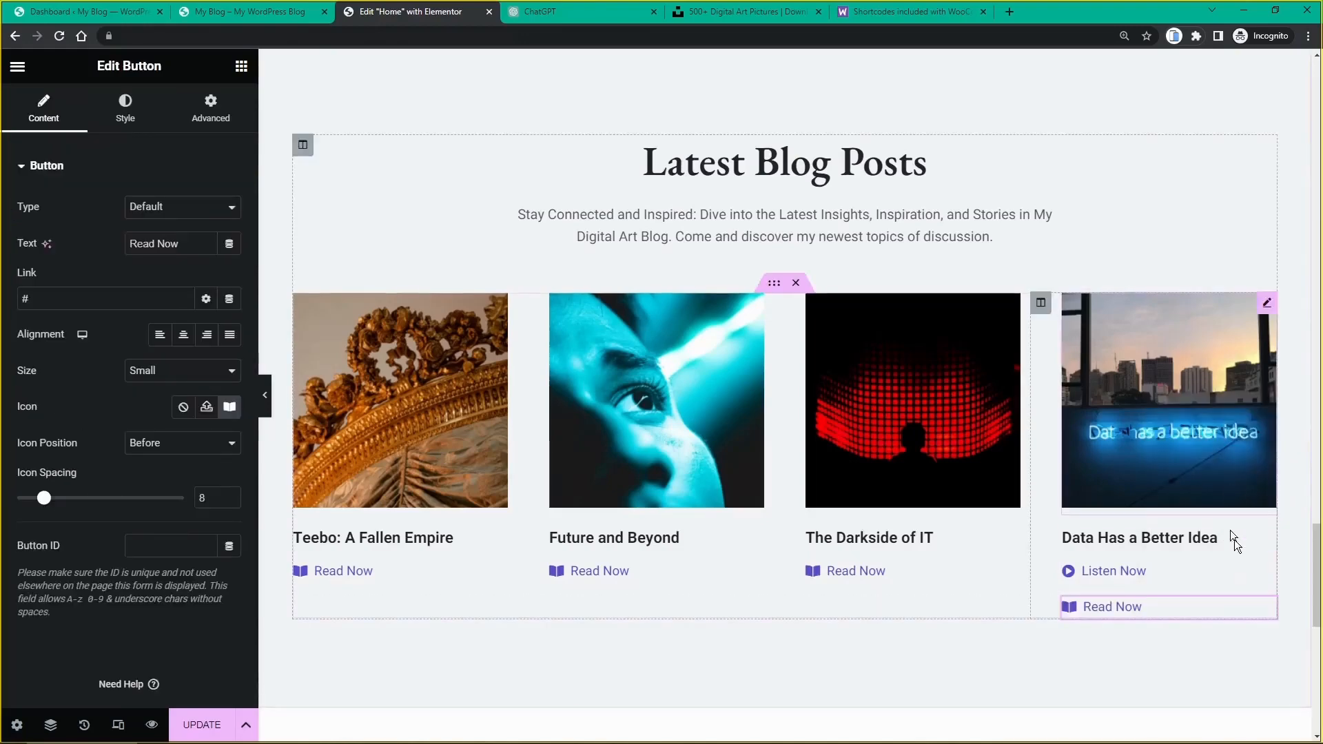
right_click(1268, 581)
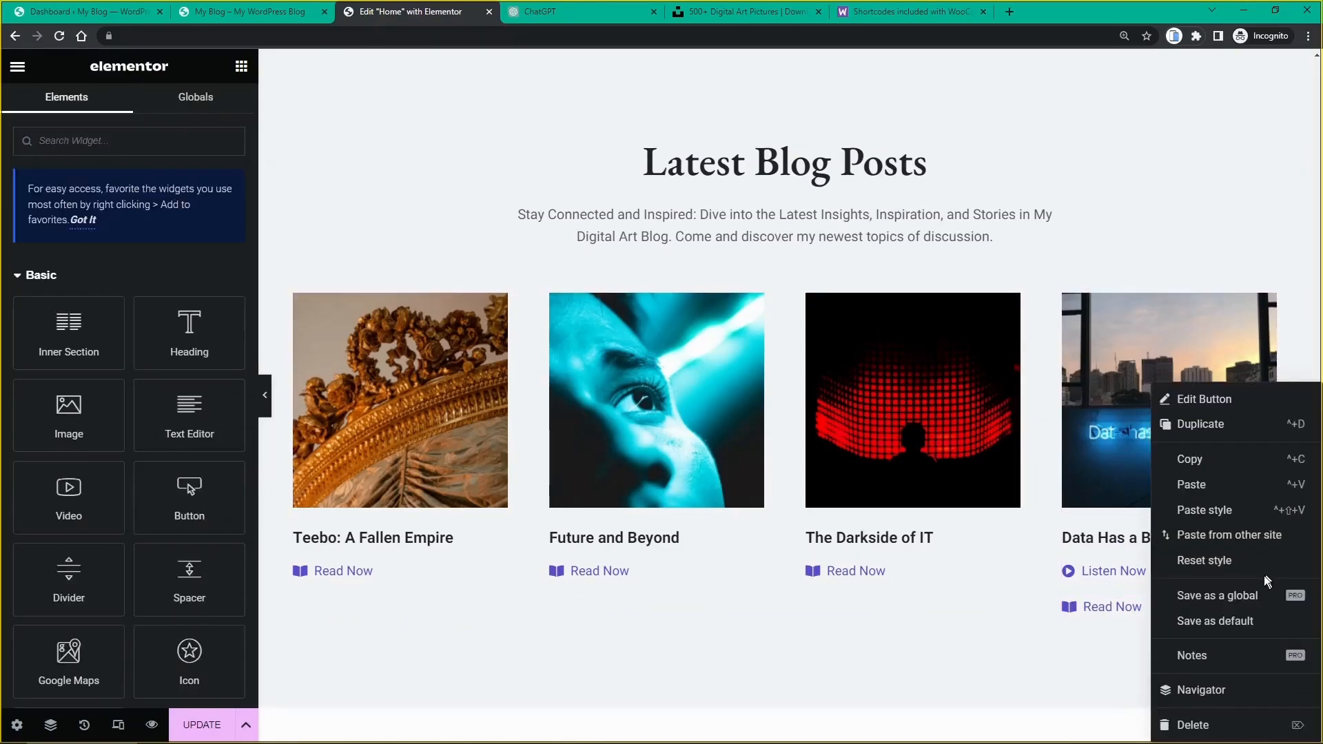
click(1217, 727)
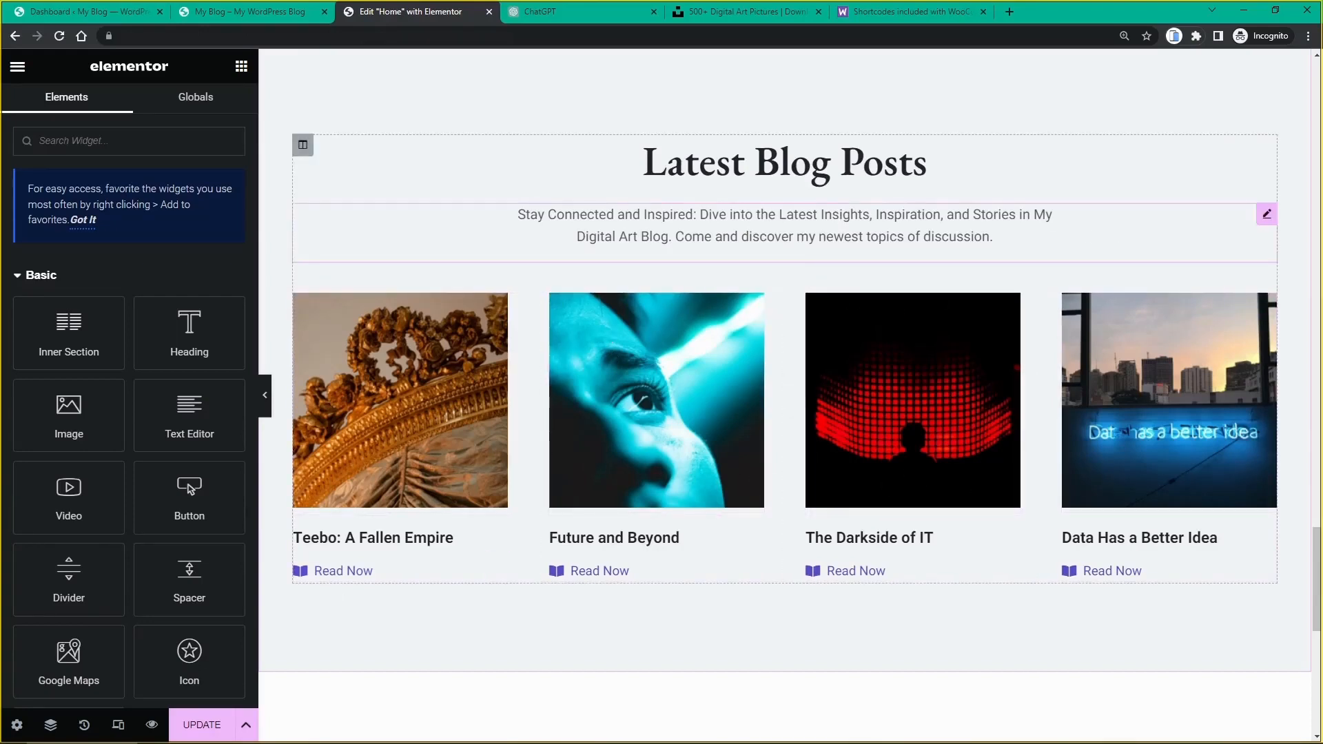
Step: Scroll the Elementor canvas past the four award boxes, then back up to the top
scroll(745, 224, down, 7)
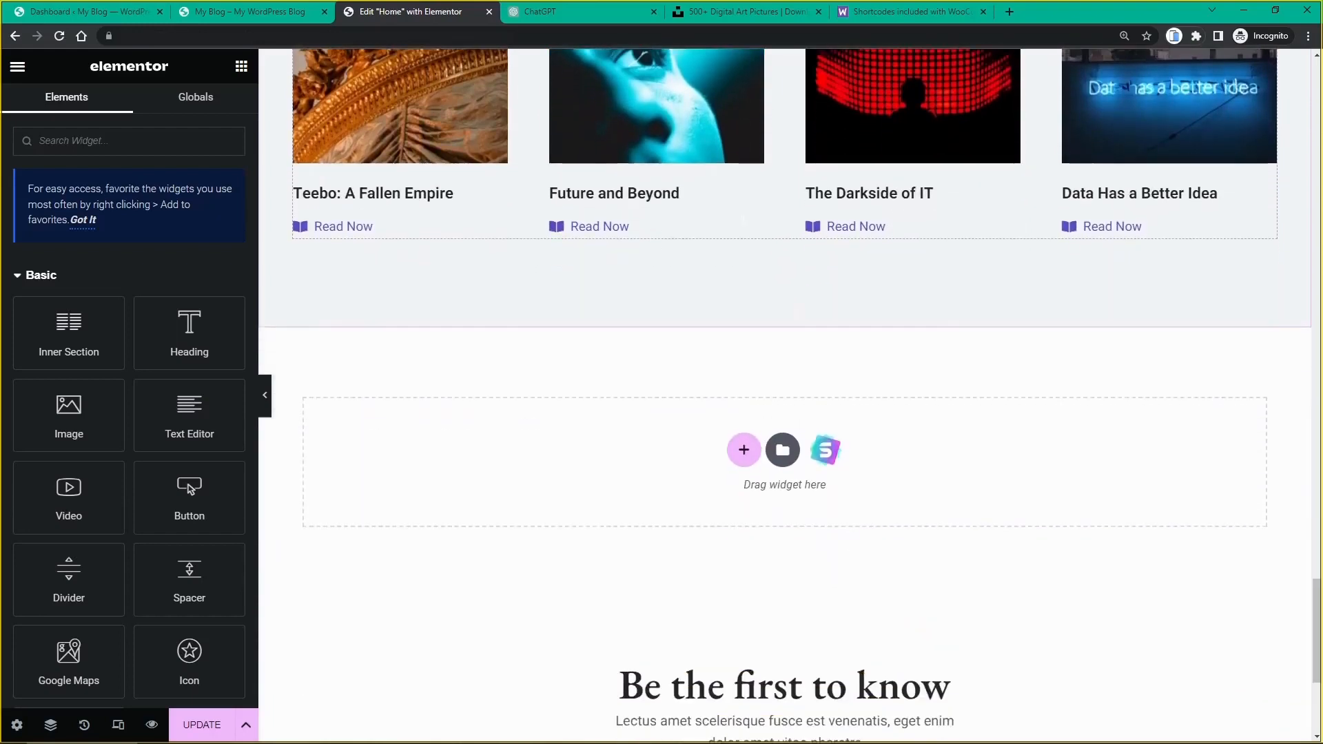
scroll(745, 225, down, 1)
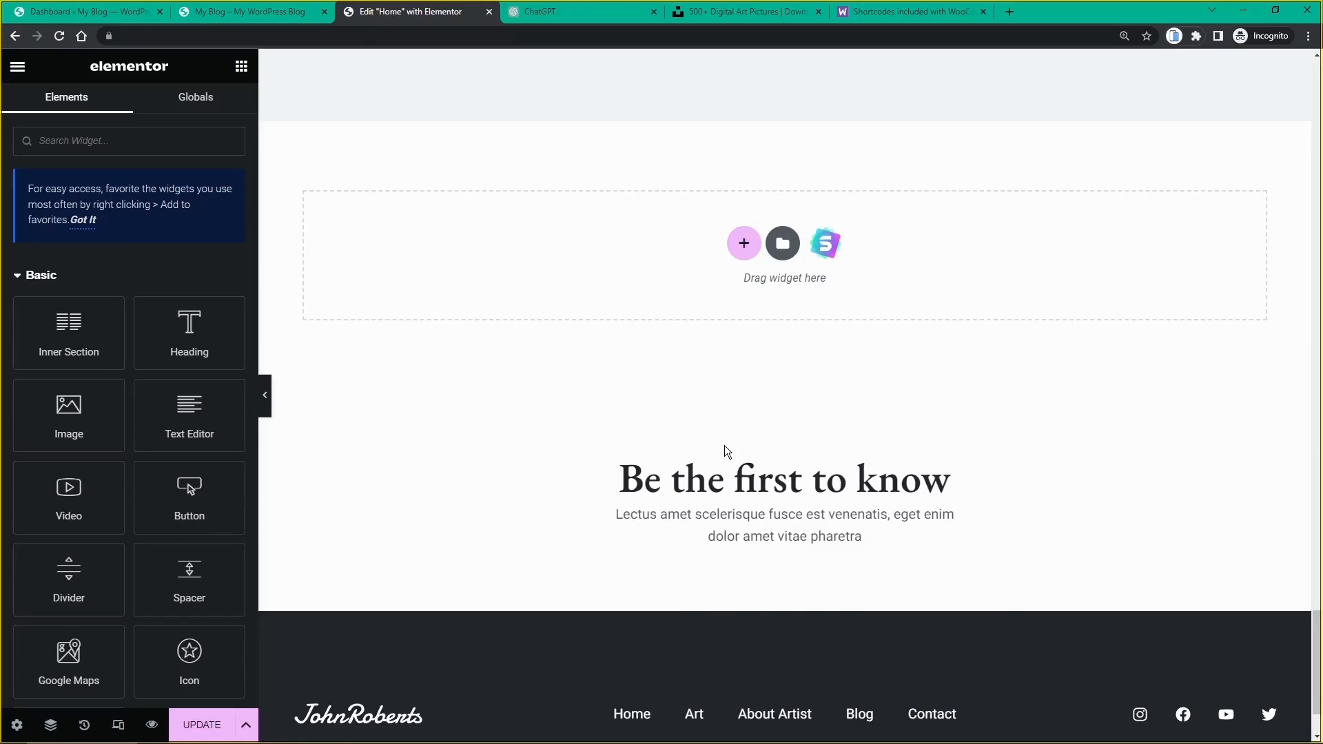
scroll(641, 448, down, 2)
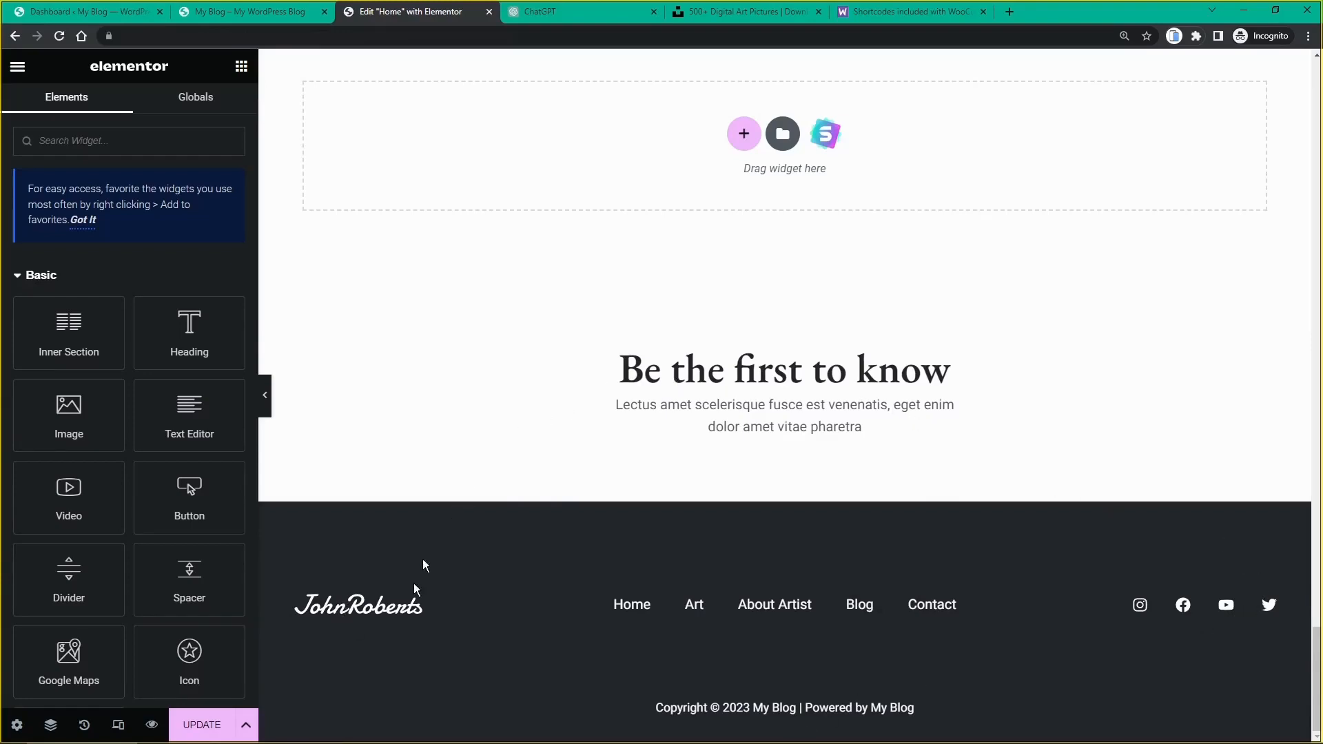
scroll(891, 359, up, 1)
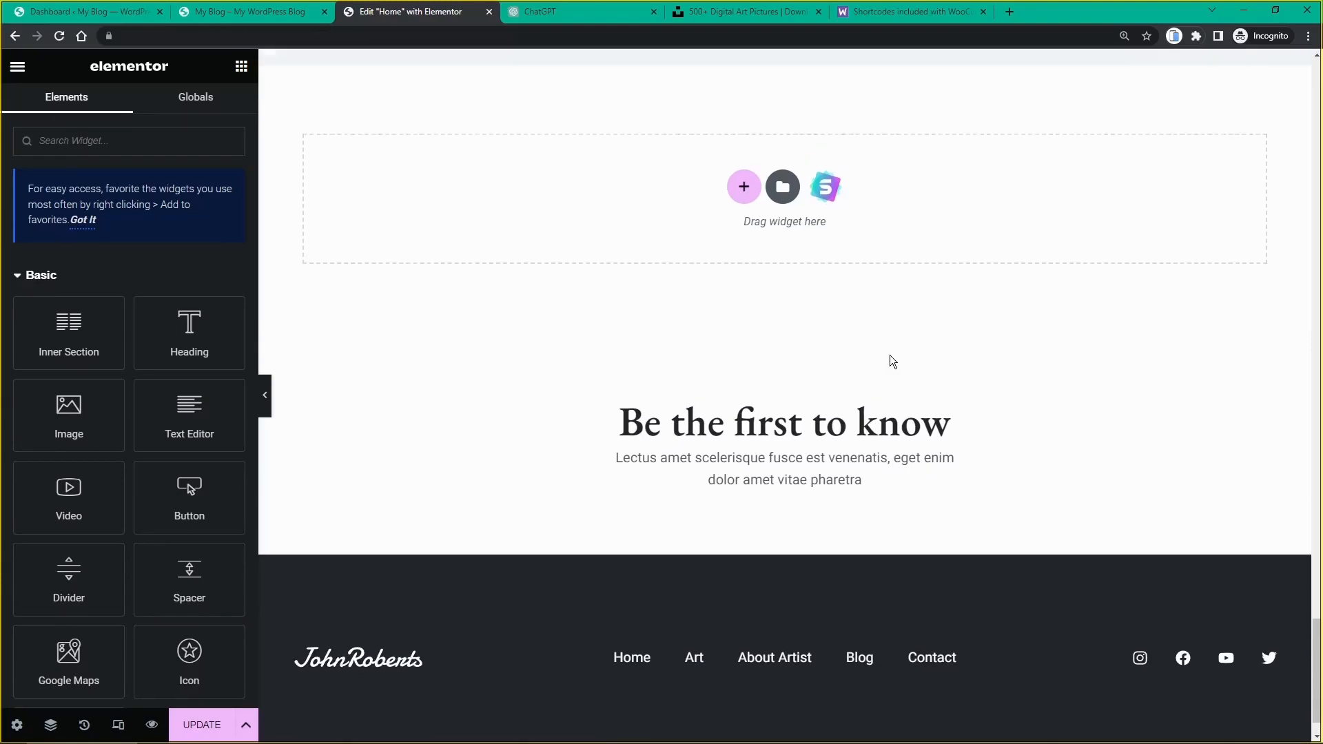
scroll(890, 357, up, 12)
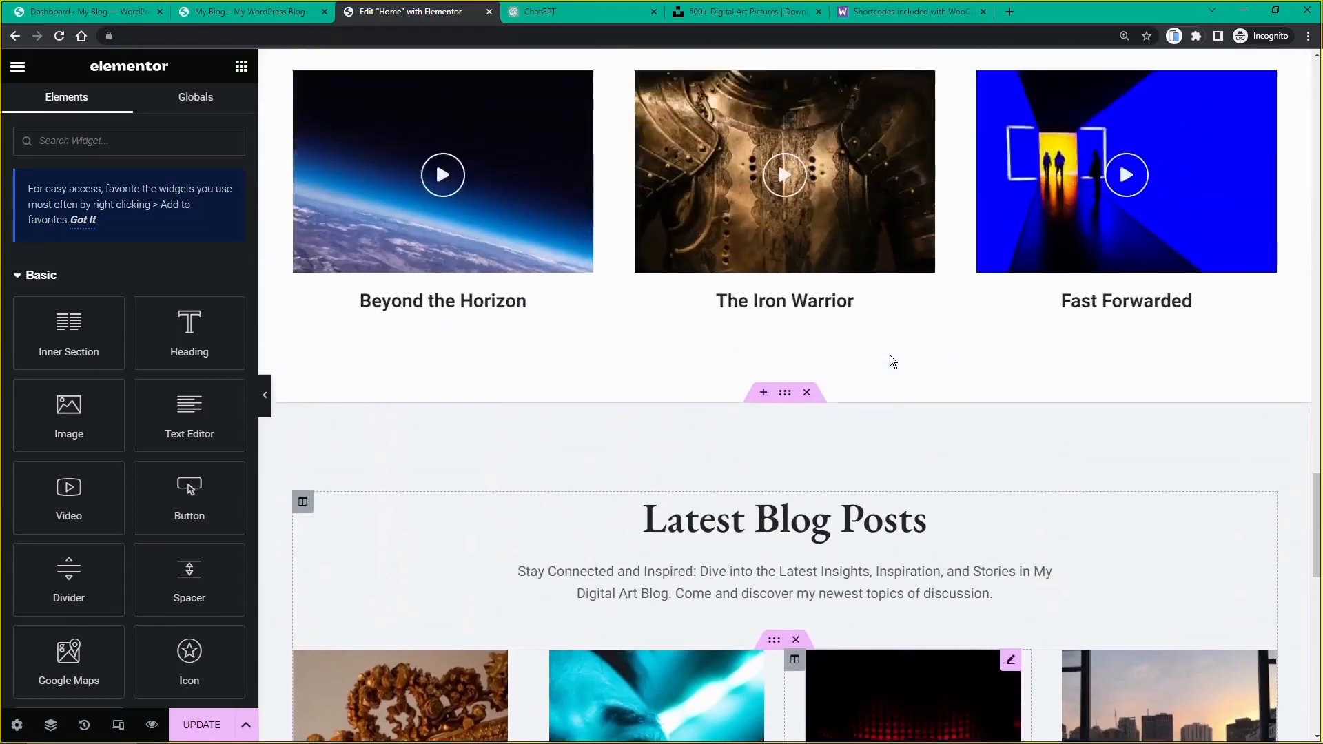
scroll(891, 355, up, 6)
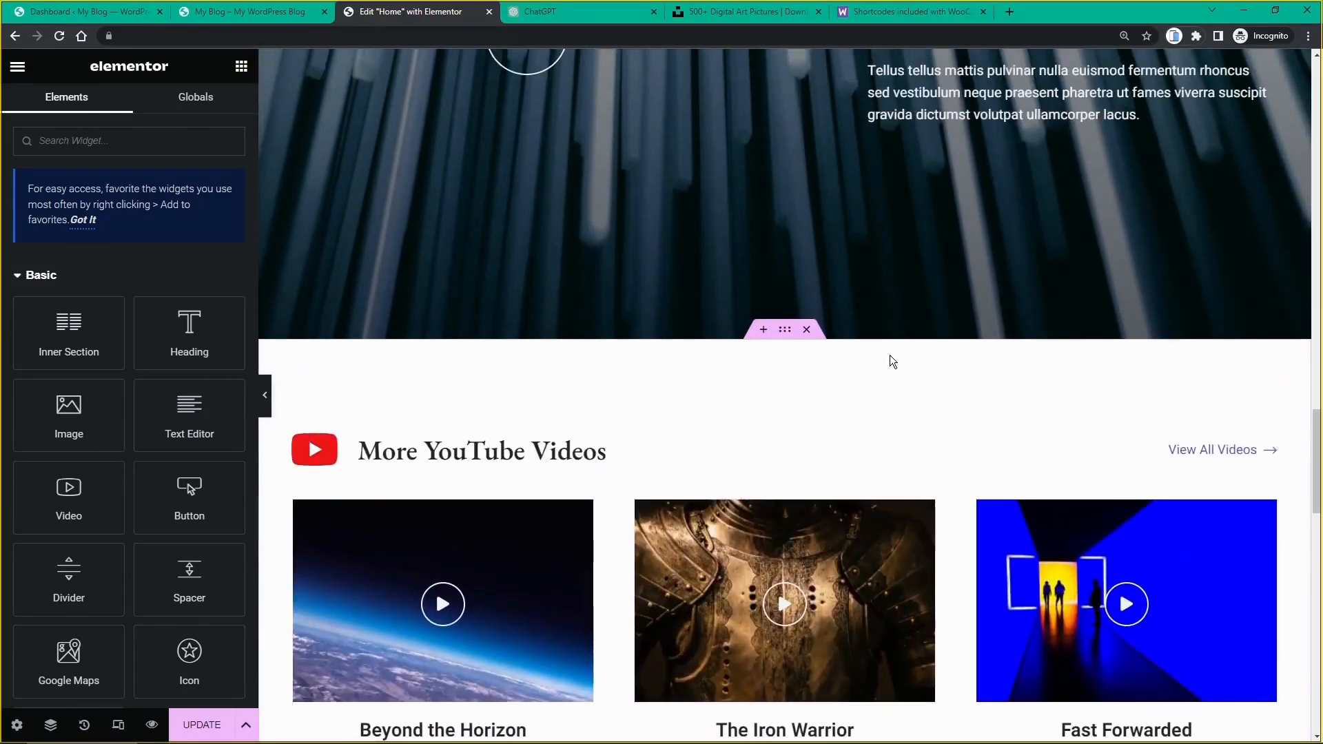
scroll(890, 354, up, 8)
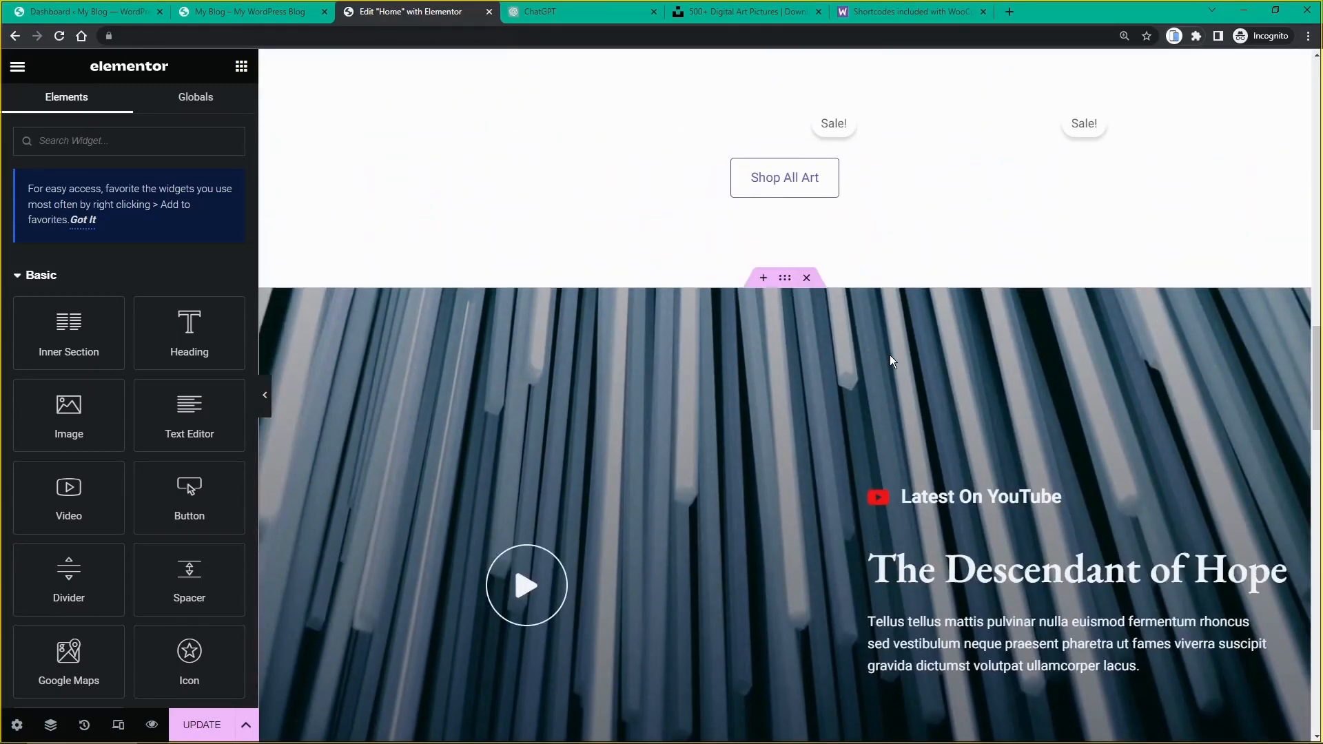
scroll(891, 354, down, 4)
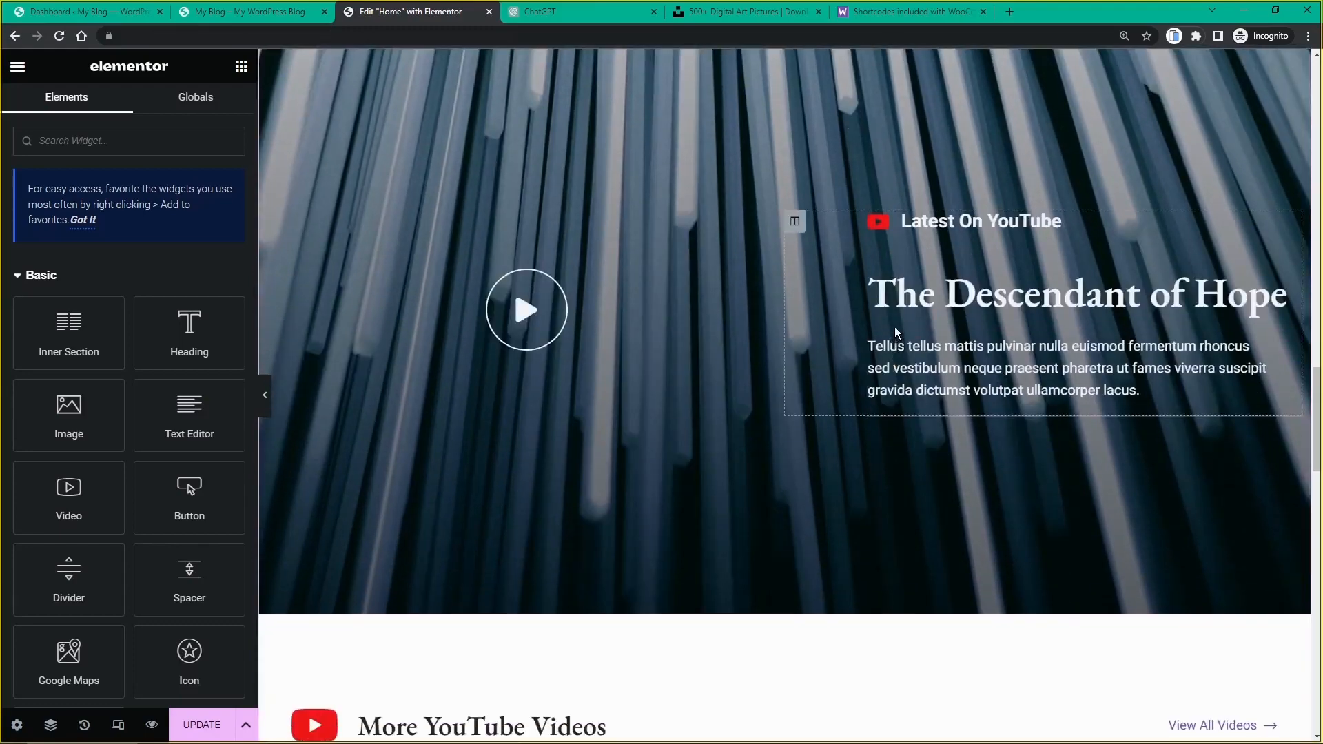
scroll(894, 326, up, 13)
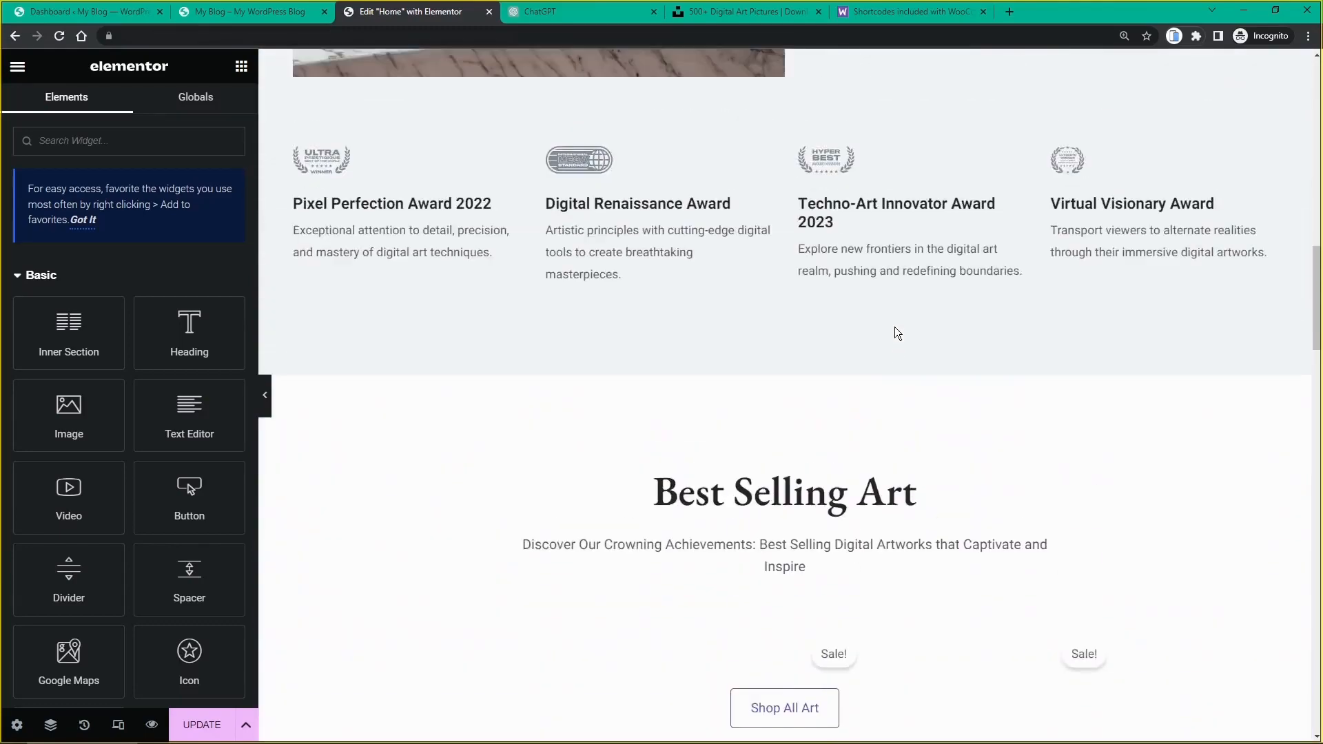
scroll(895, 328, up, 12)
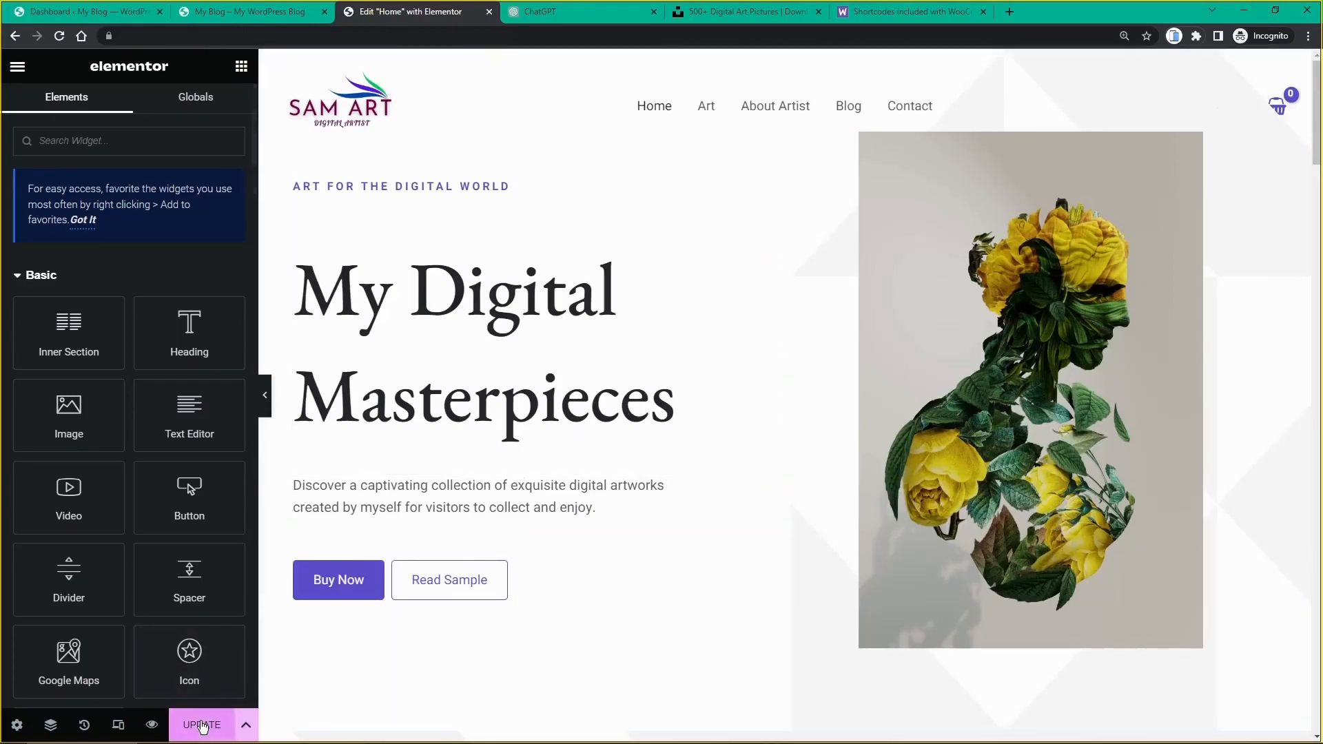
Step: Save the home page with Update and close the Elementor editor tab
click(202, 727)
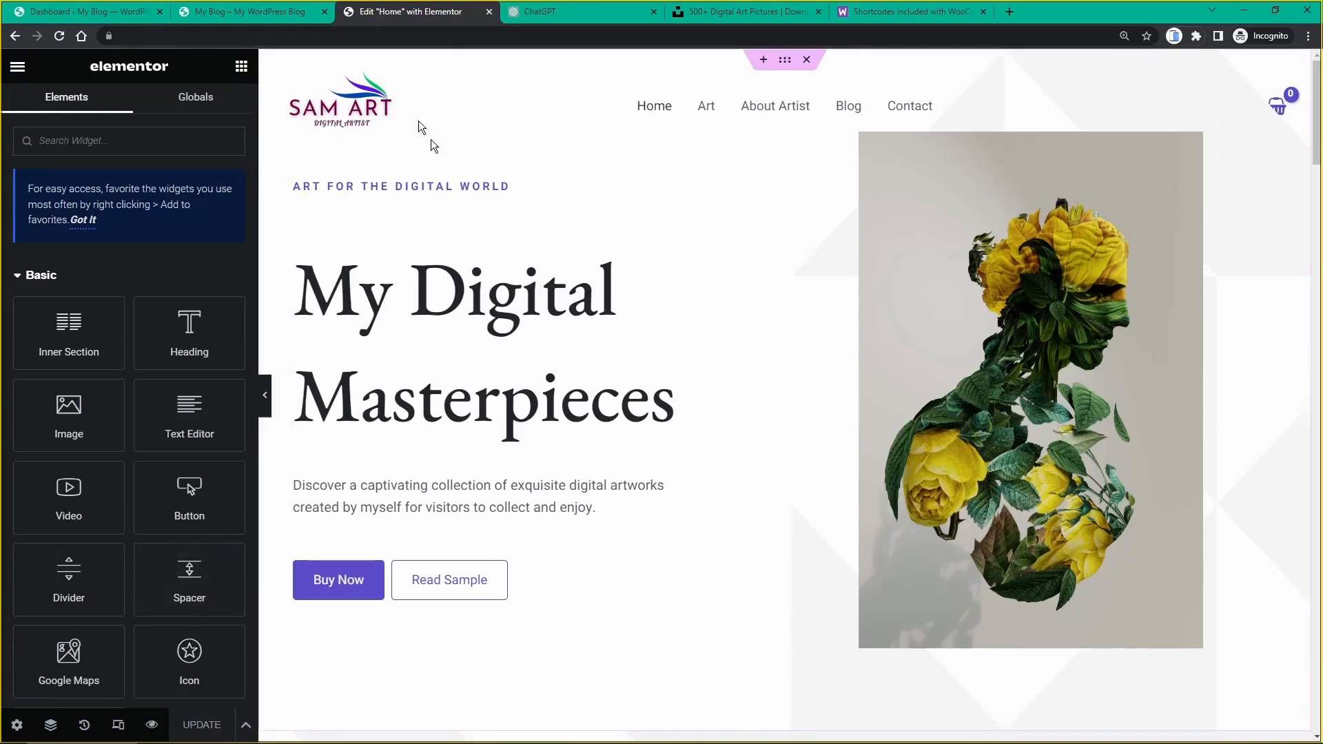
middle_click(374, 13)
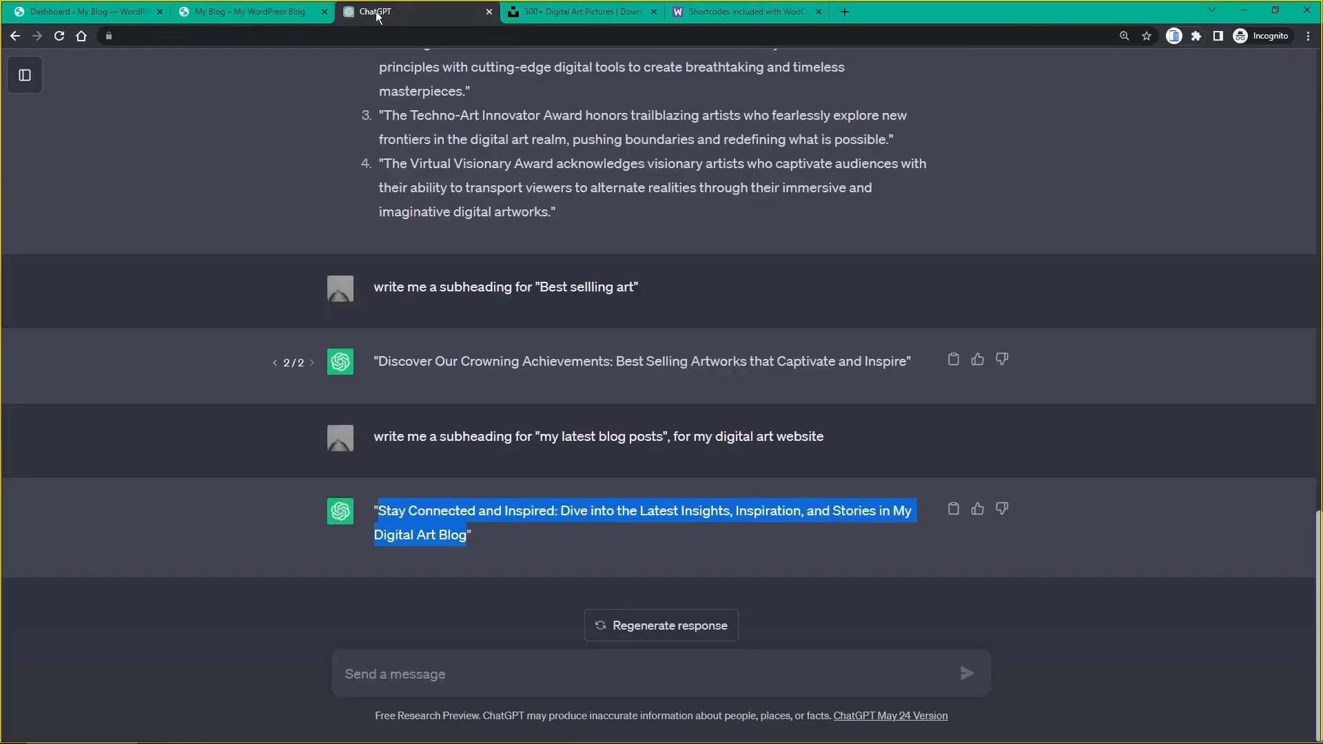
click(563, 13)
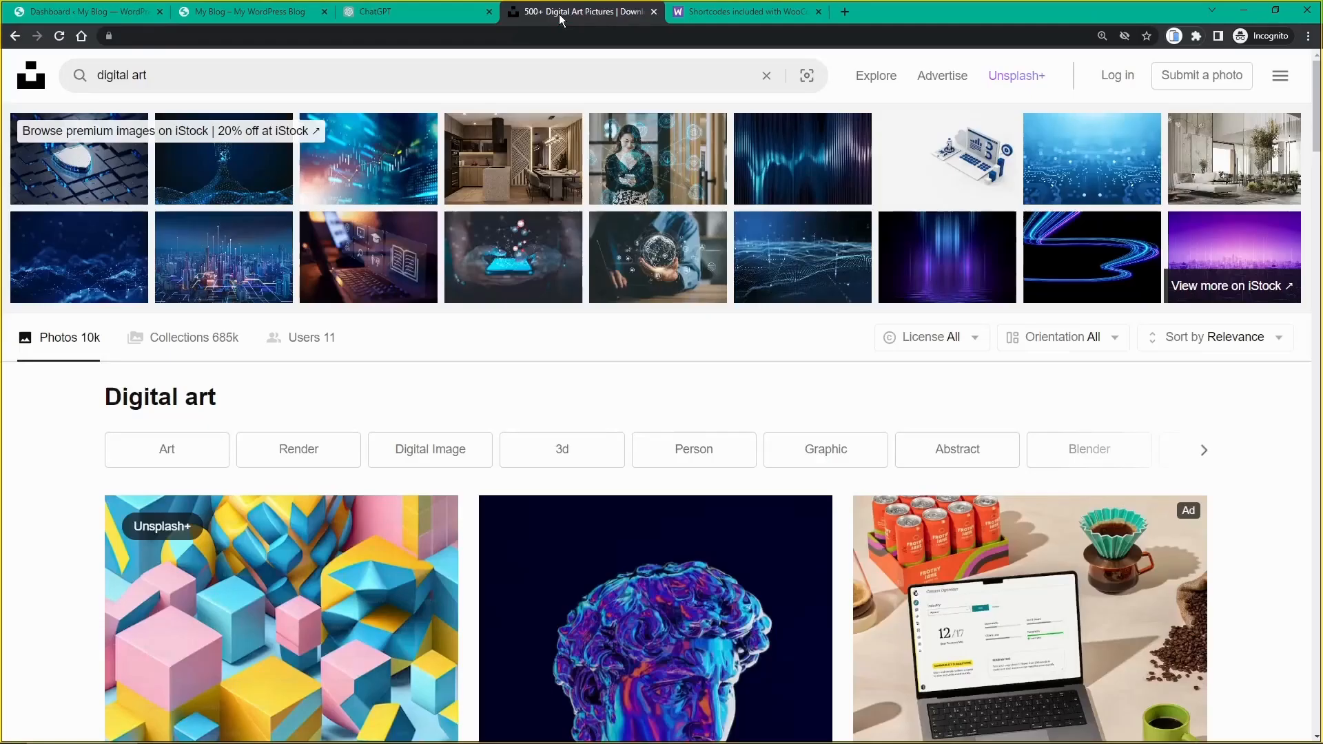
Step: Close the older live-site tab and open the front page from the Dashboard in a new tab
click(228, 15)
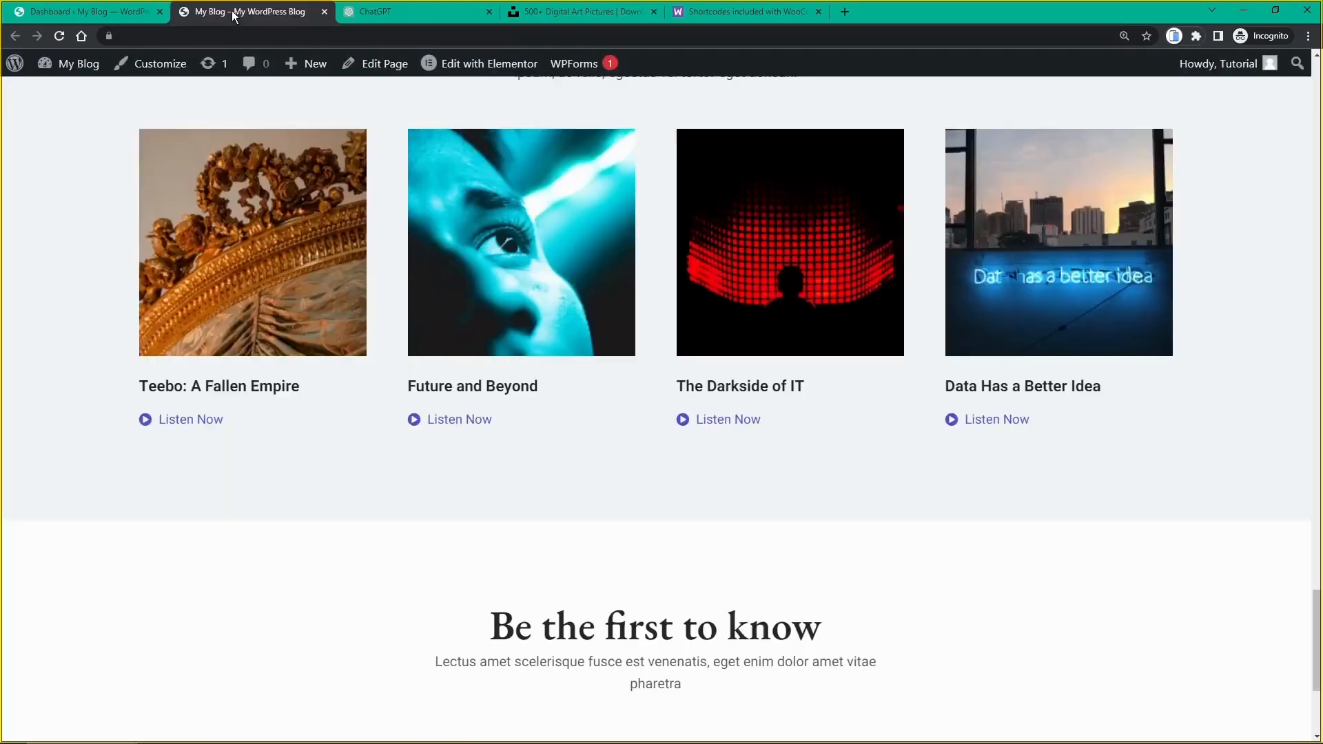
middle_click(234, 15)
click(118, 12)
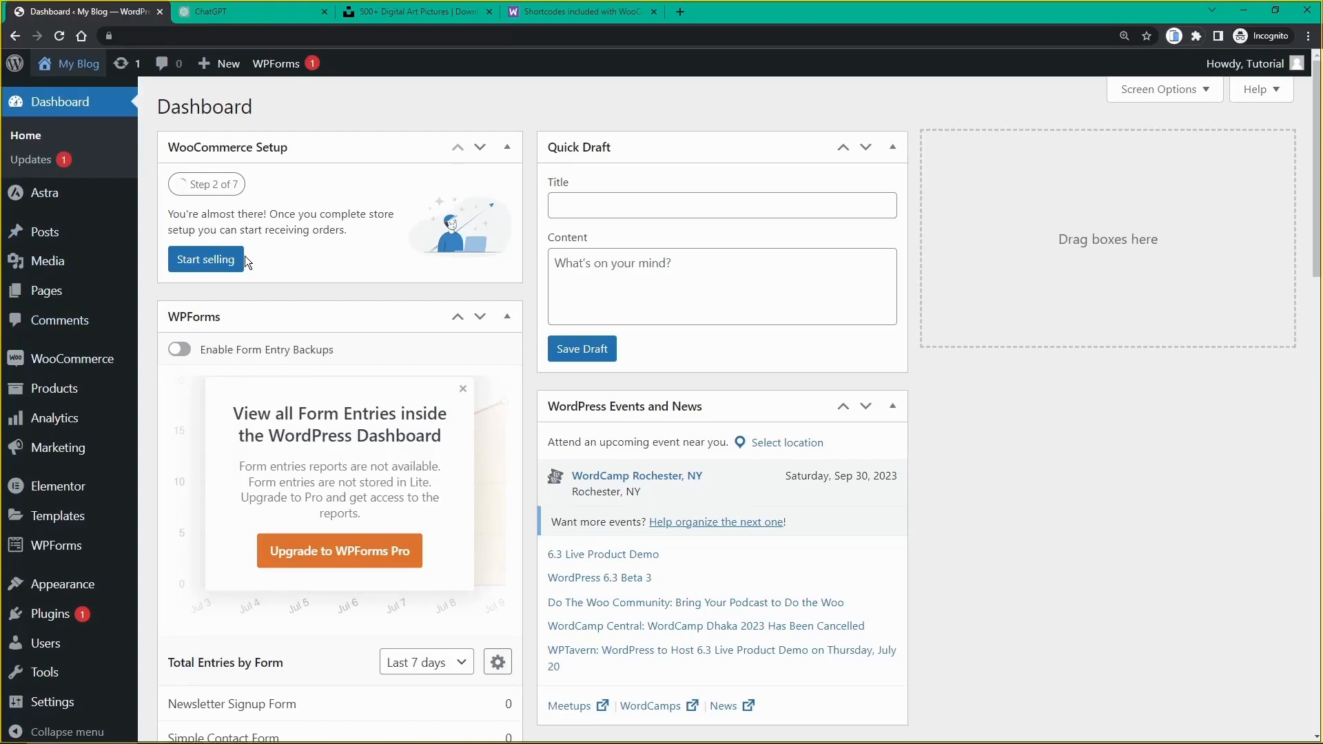
mouse_move(67, 69)
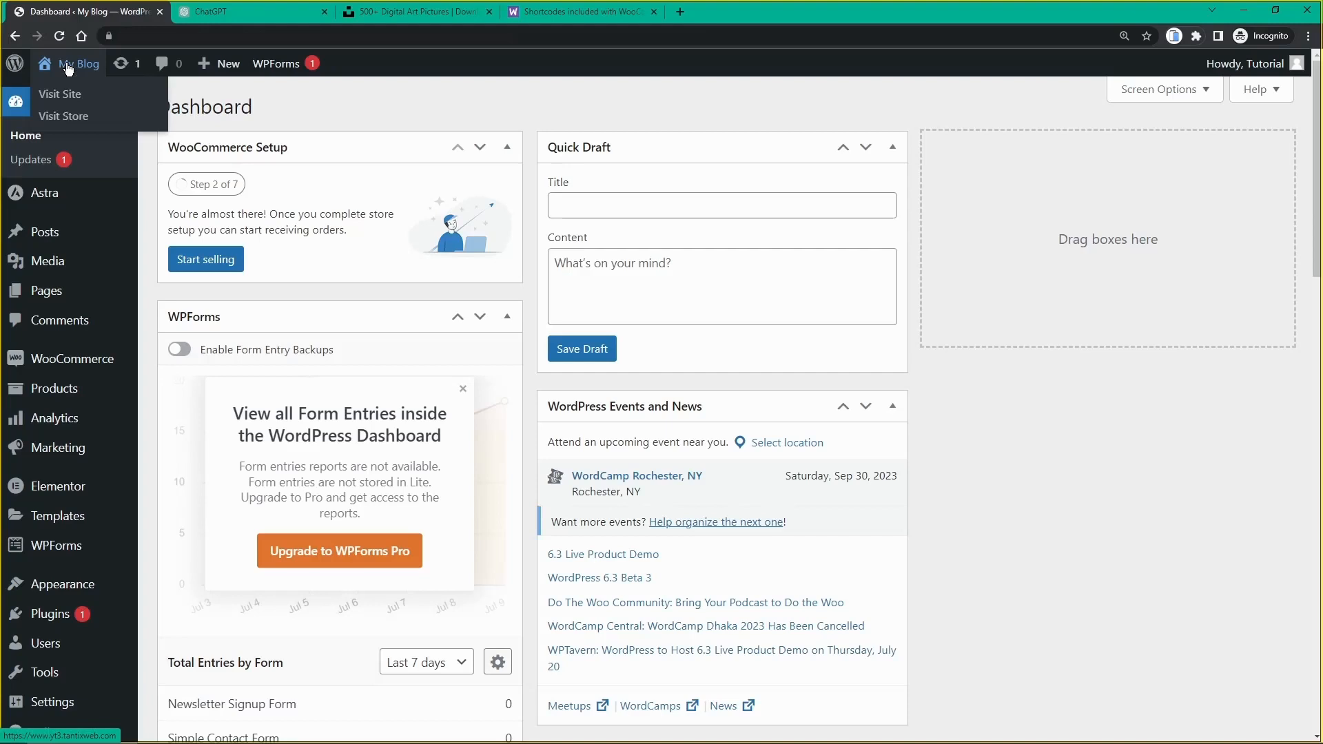
middle_click(68, 69)
click(234, 14)
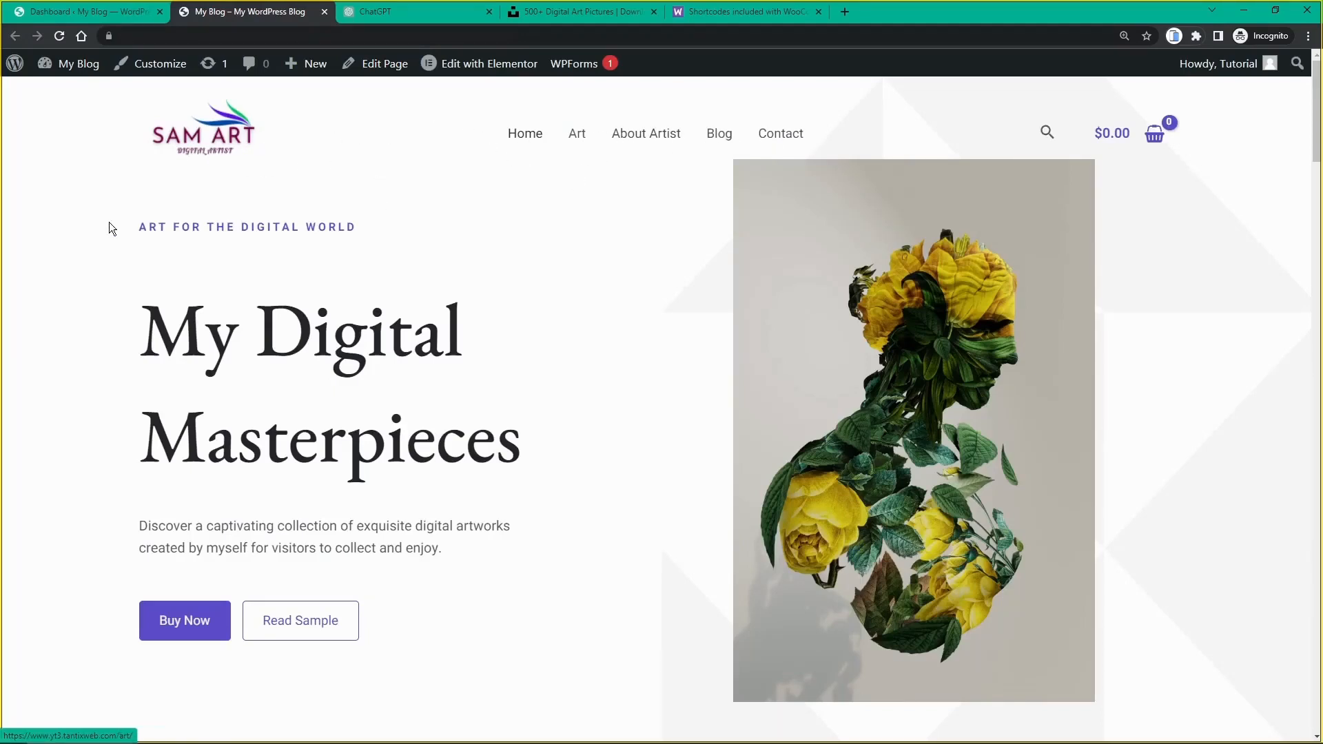
Step: Scroll the live home page down from the 'My Digital Masterpieces' hero through its upper sections
scroll(106, 231, down, 3)
scroll(106, 242, up, 3)
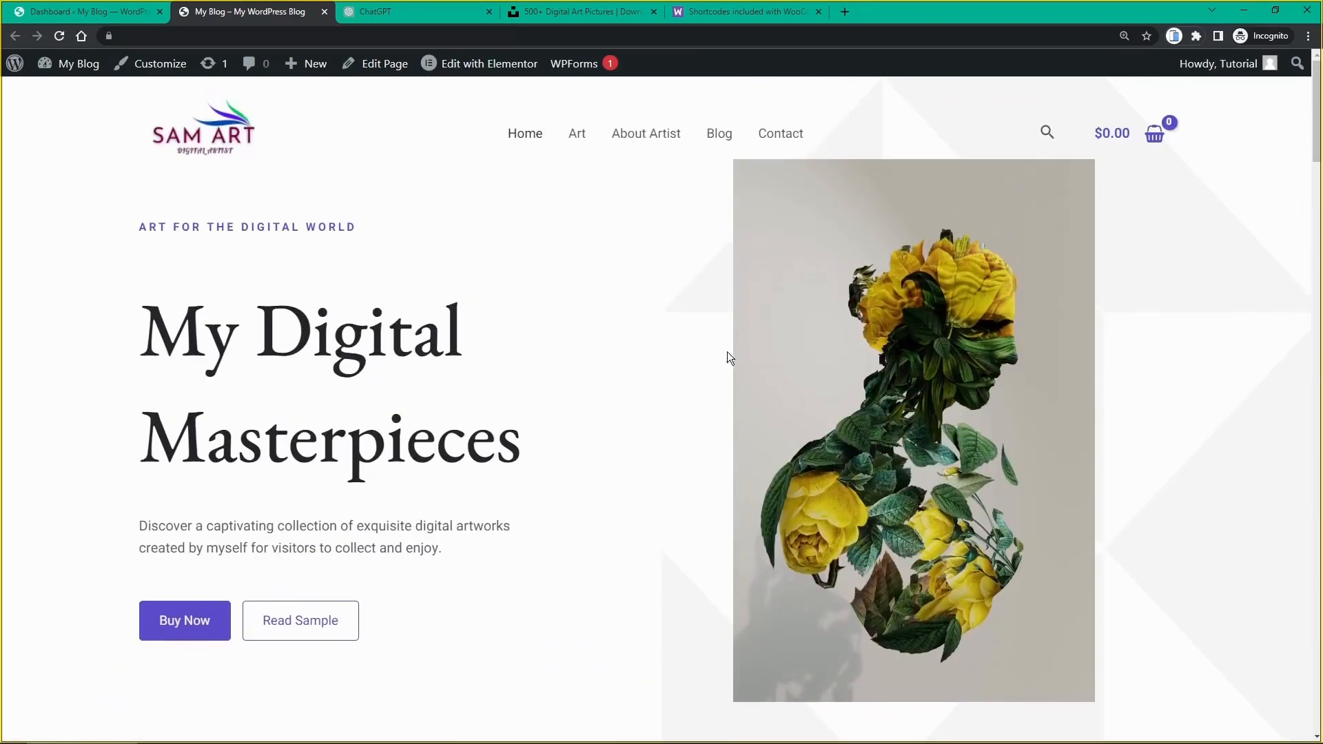
scroll(727, 357, down, 2)
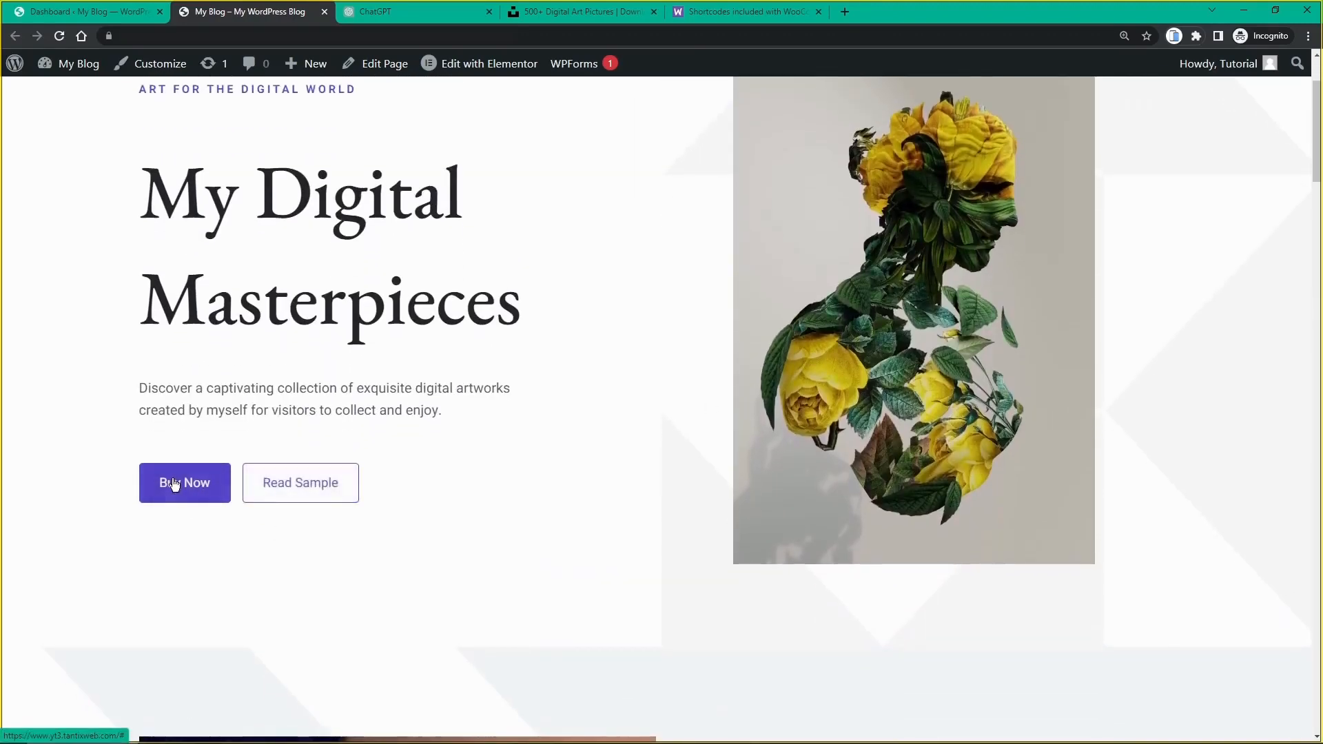
scroll(341, 482, down, 8)
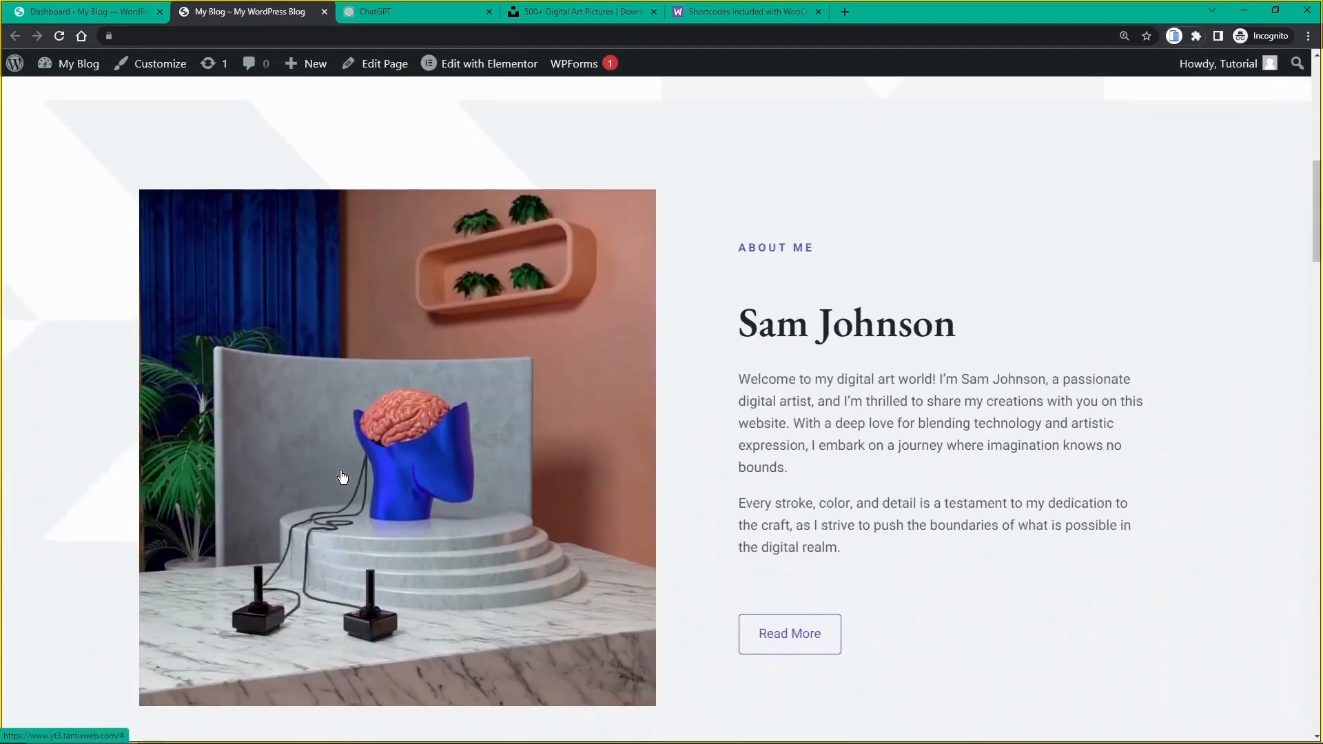
scroll(733, 387, down, 1)
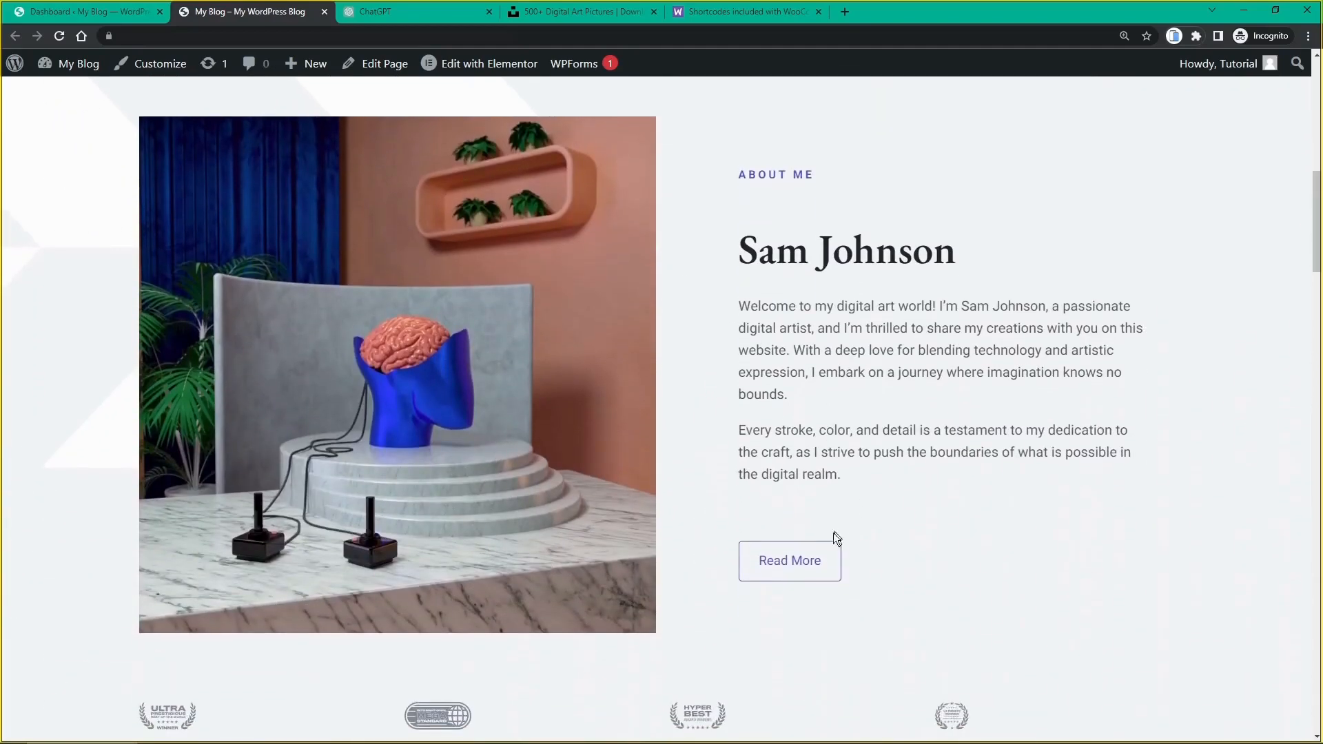
scroll(800, 567, down, 5)
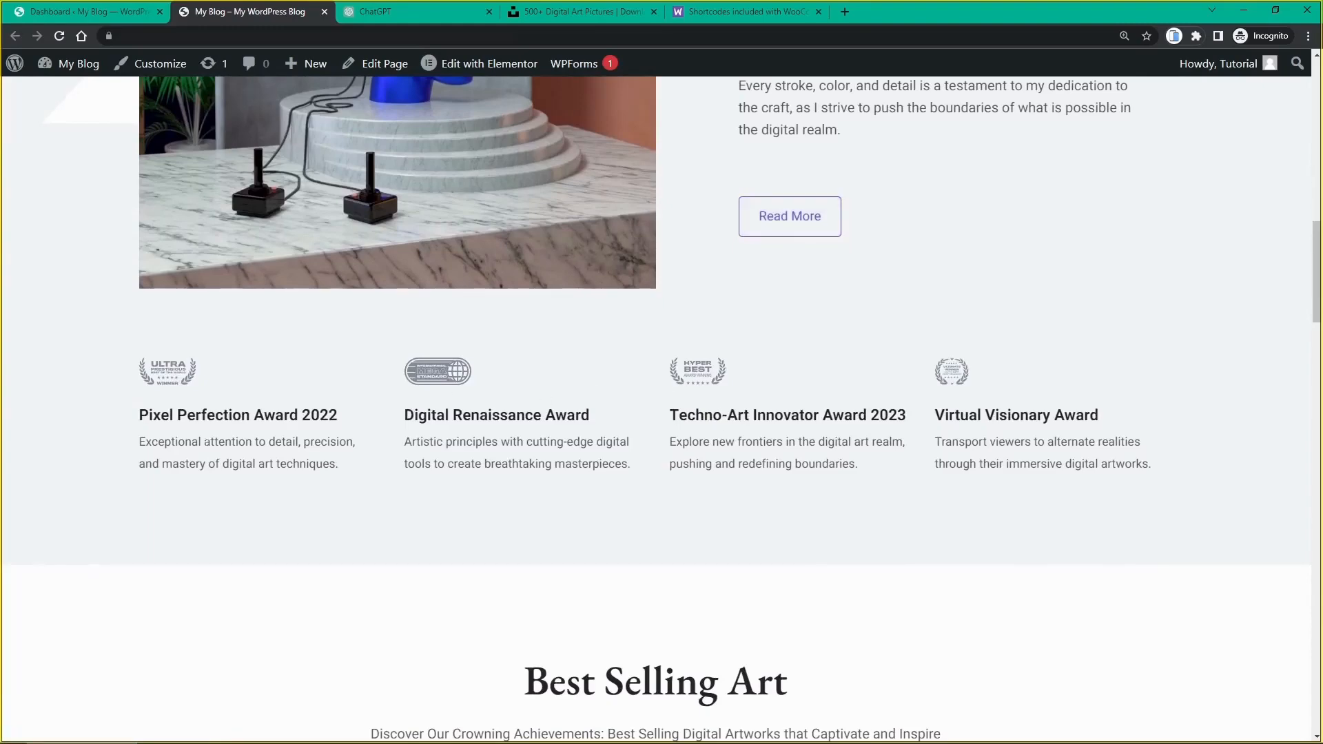
scroll(605, 464, down, 7)
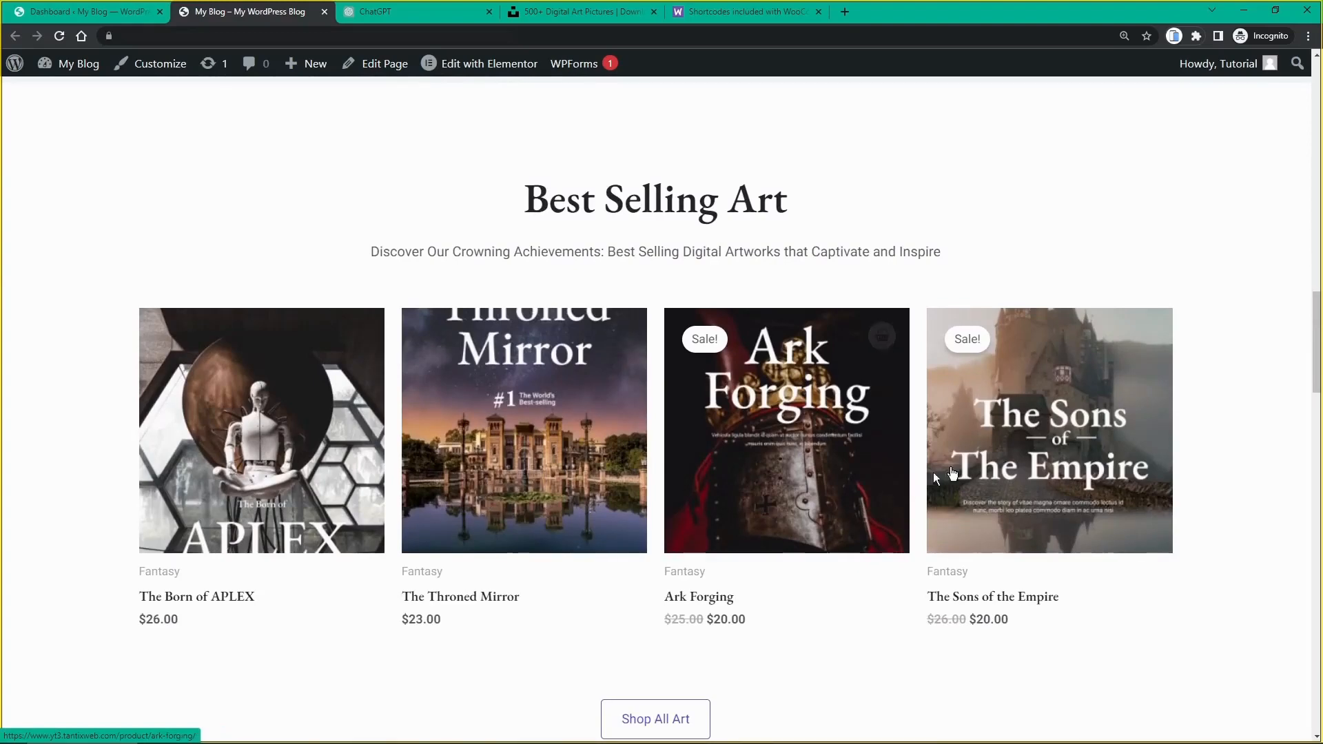
scroll(1007, 457, down, 3)
Step: Check the four Latest Blog Posts with Read Now links and the footer, then launch Customize
scroll(690, 522, down, 10)
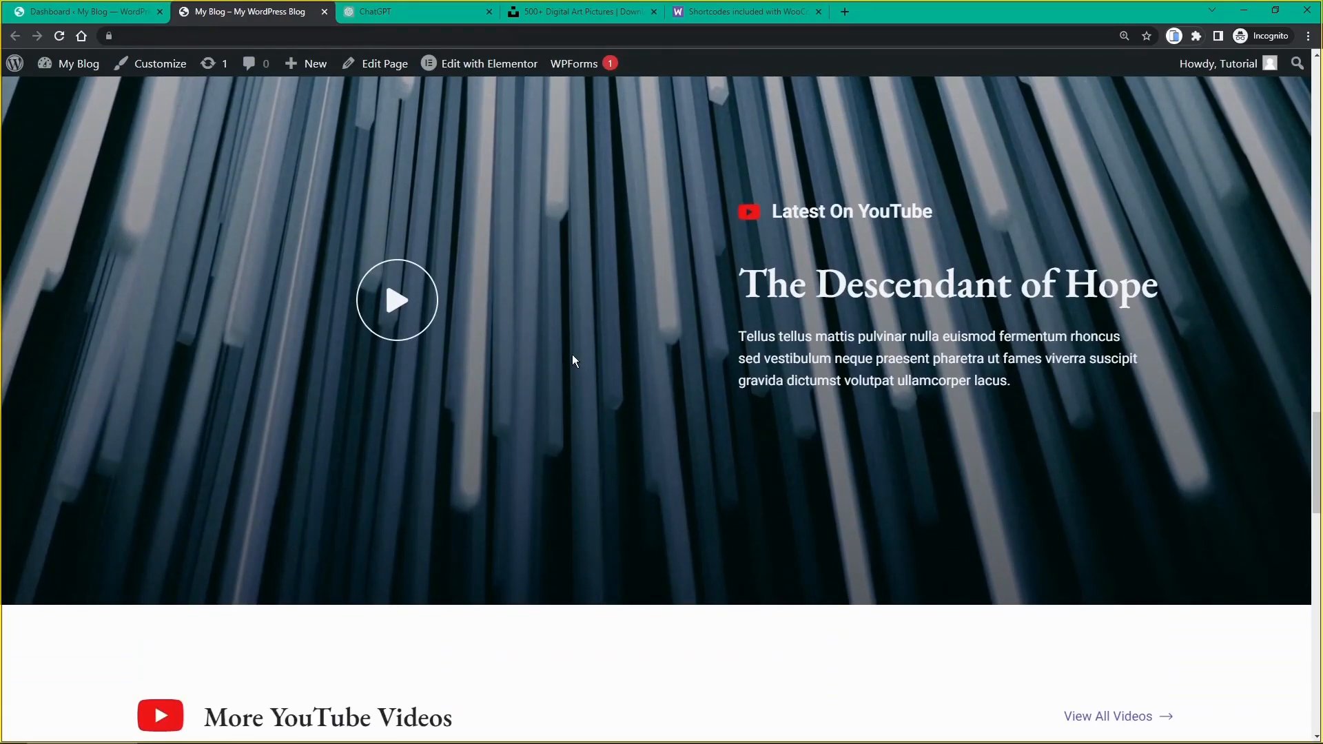
scroll(572, 354, down, 7)
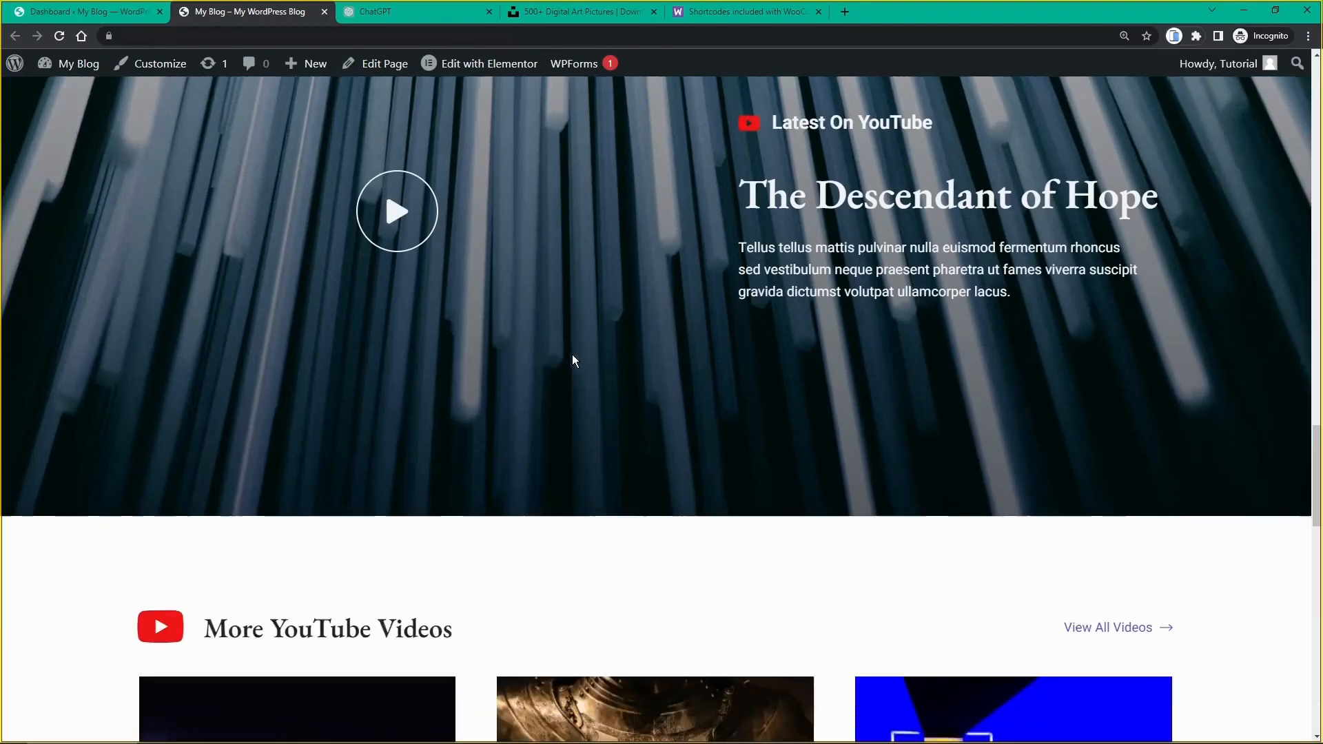
scroll(585, 358, down, 3)
scroll(552, 363, down, 4)
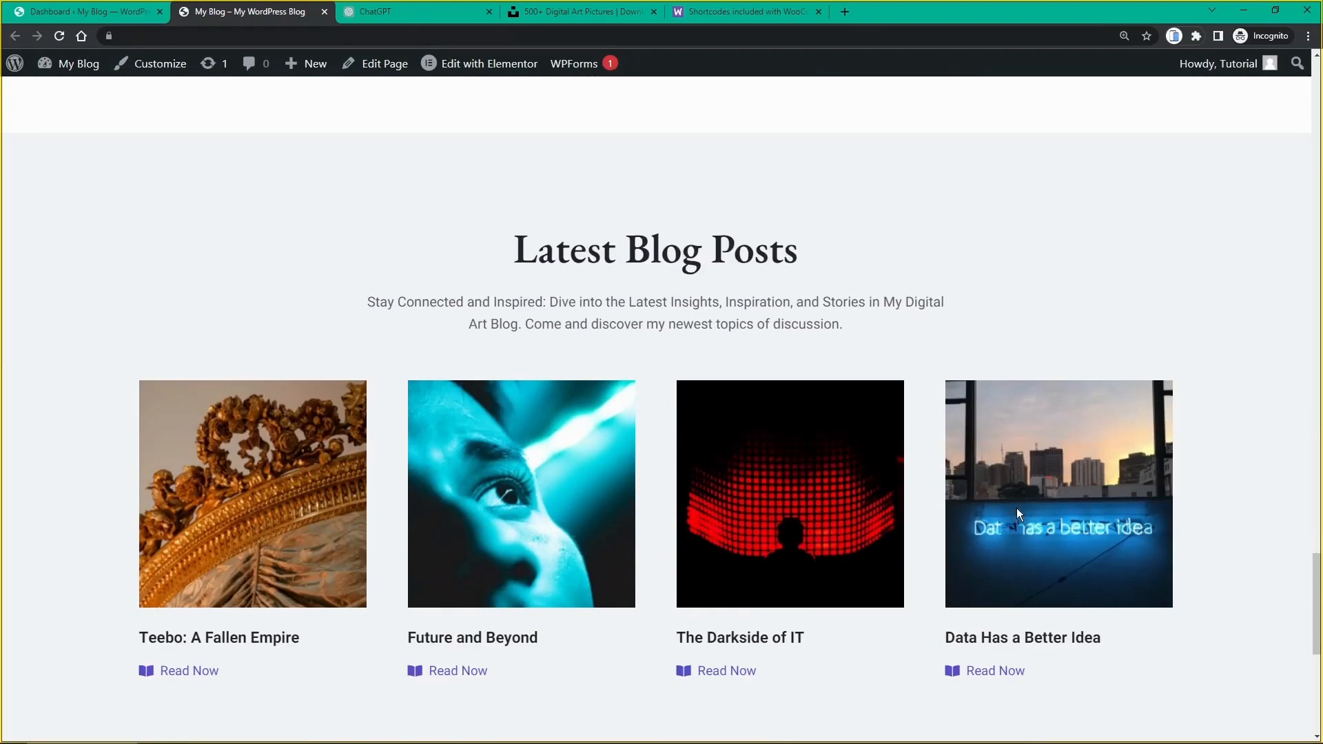
scroll(1017, 509, down, 8)
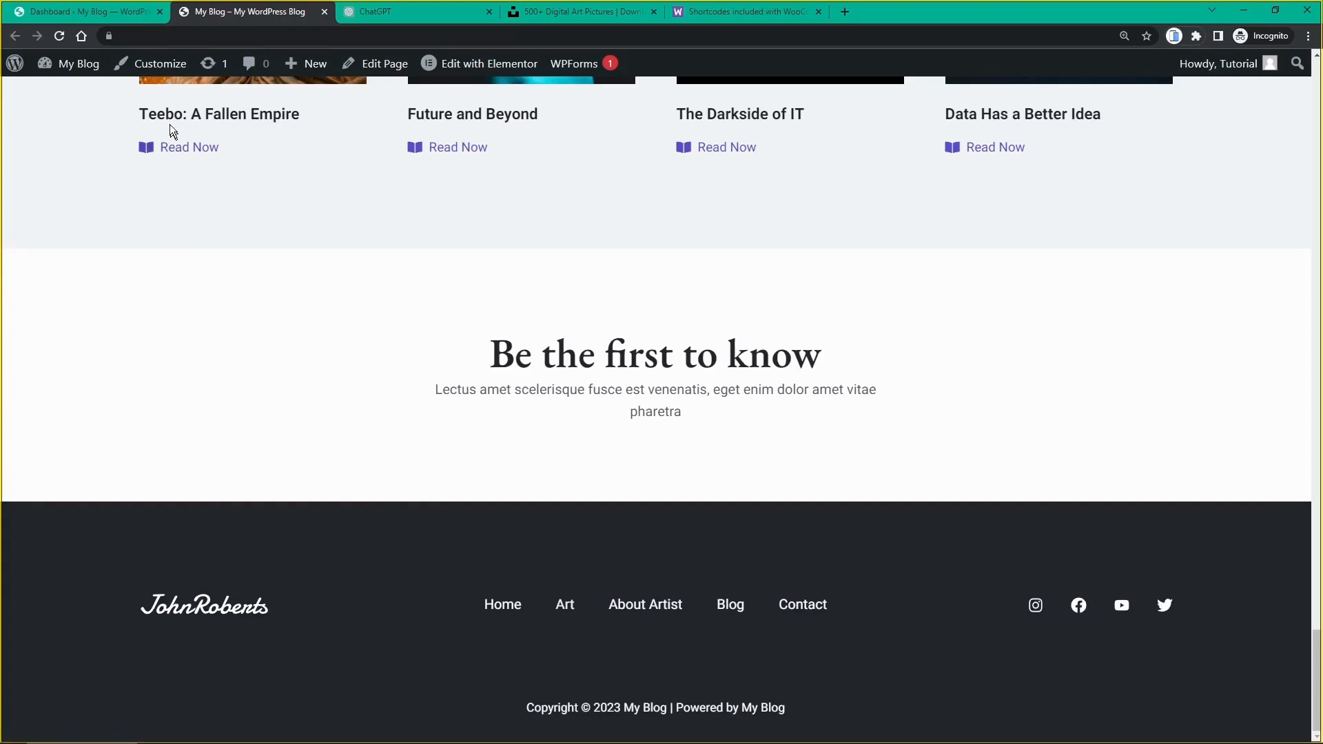
click(159, 67)
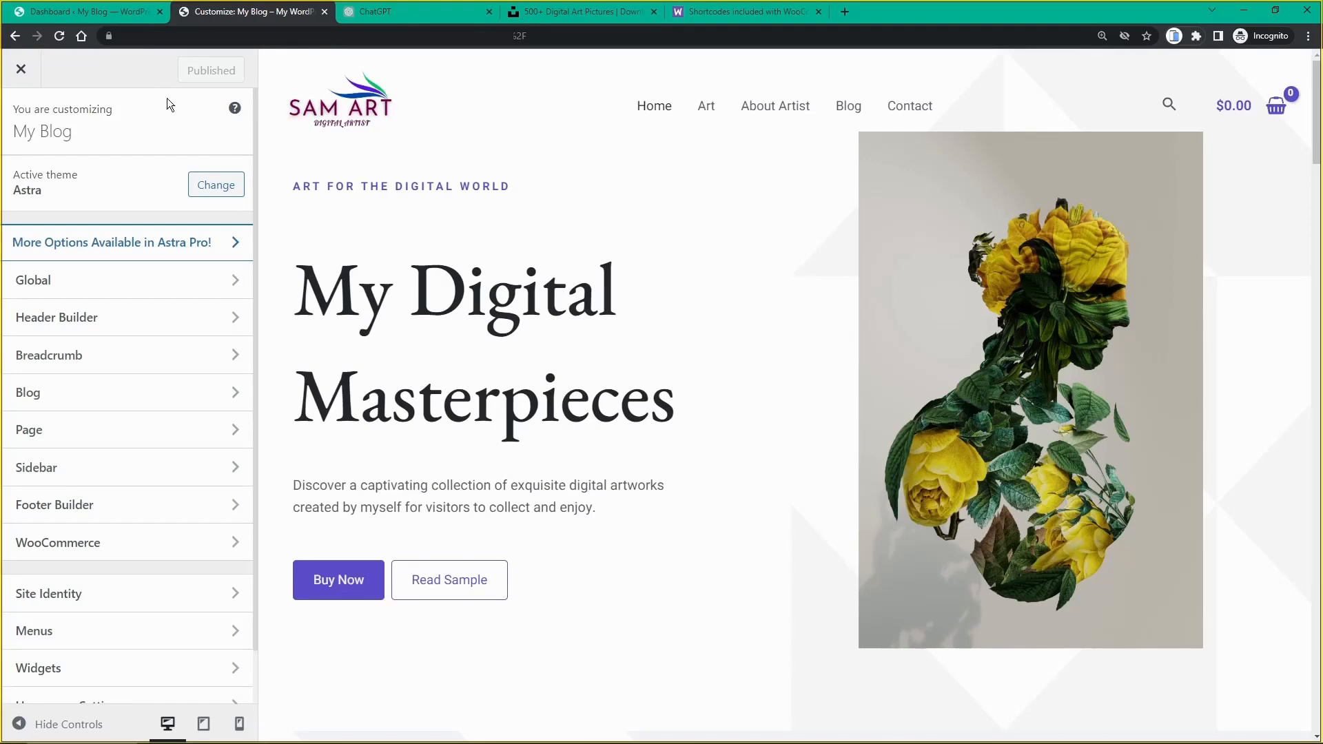
Step: Scroll the Astra Customizer preview down to the 'Be the first to know' section above the footer
scroll(356, 153, down, 10)
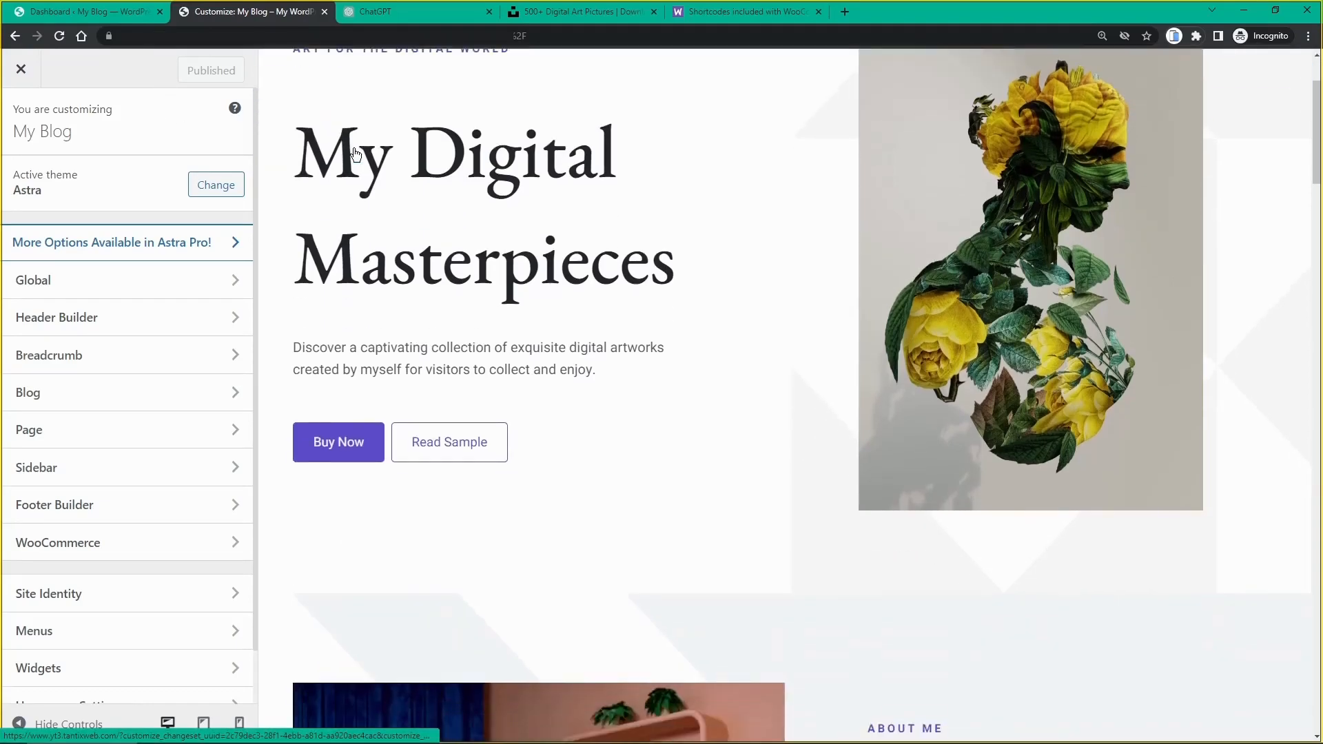
scroll(355, 153, down, 20)
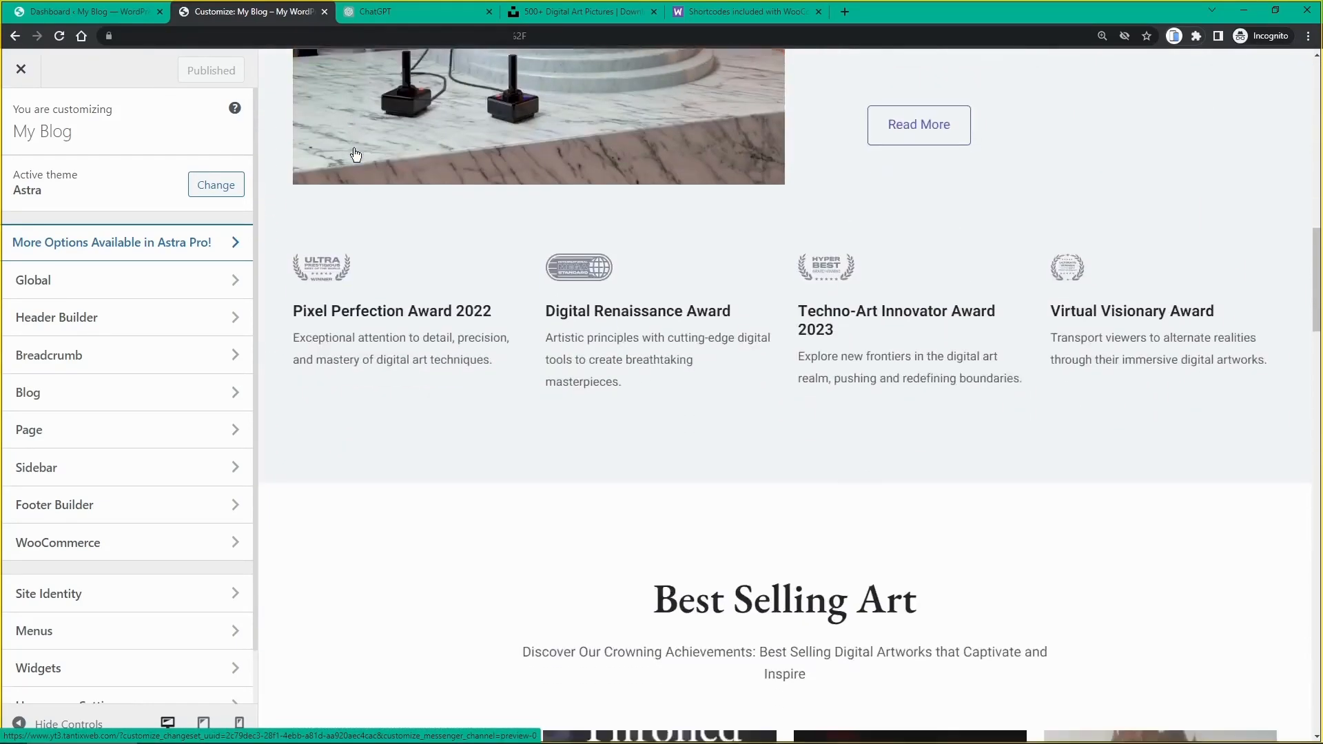
scroll(356, 153, down, 16)
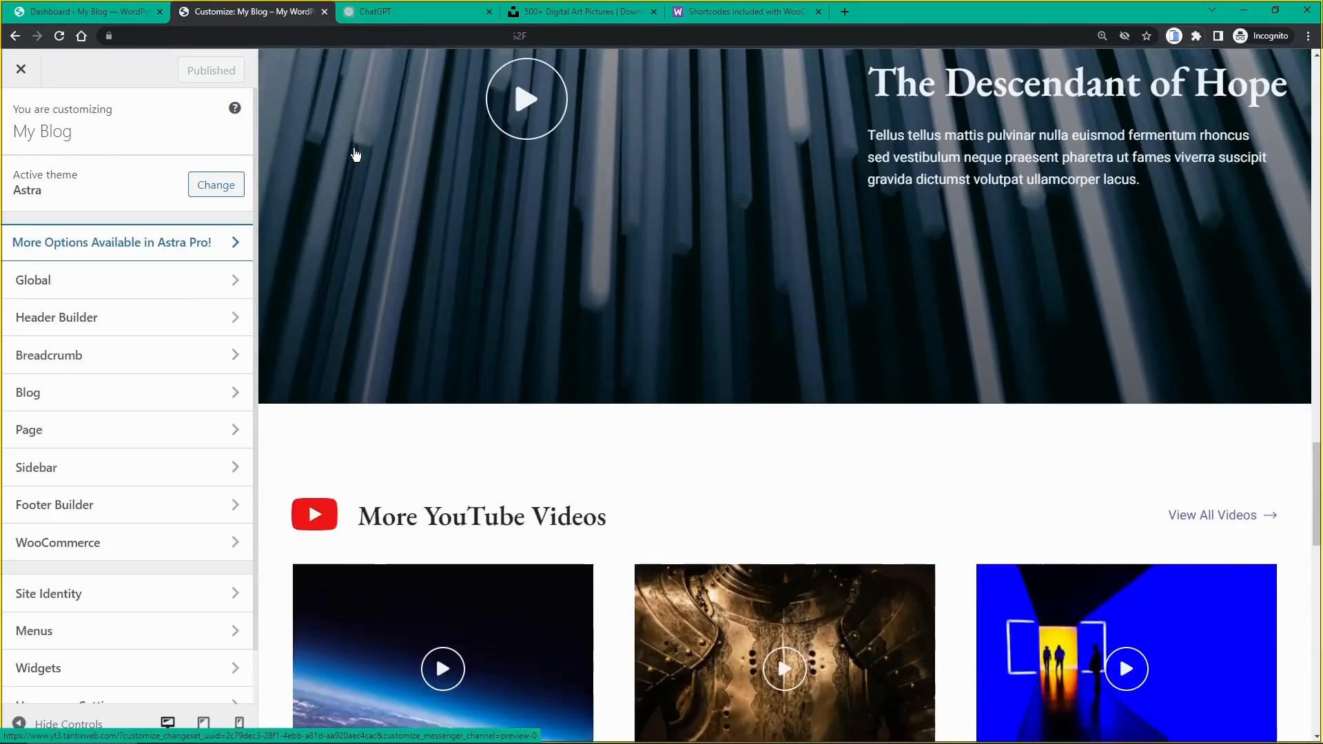
scroll(356, 153, down, 6)
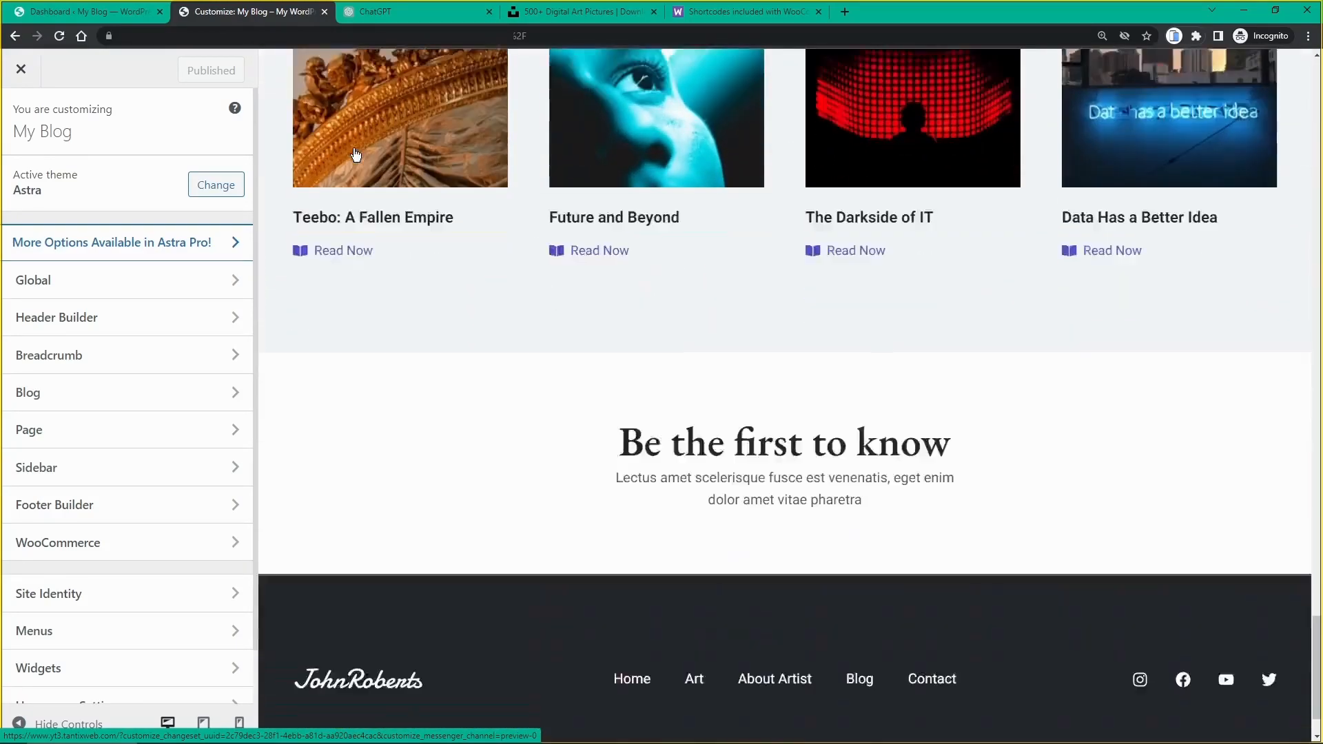
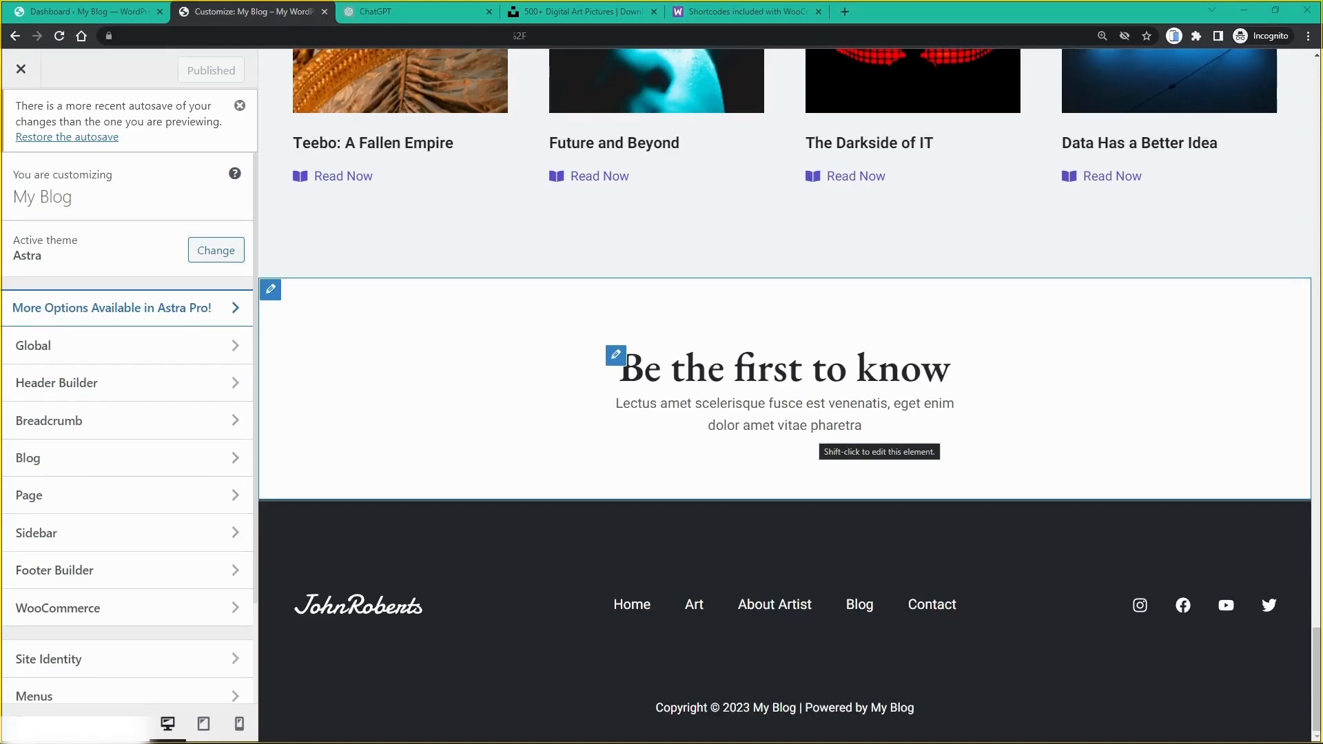
Step: Open the HTML 1 footer element from the edit pencil on the 'Be the first to know' heading
click(619, 361)
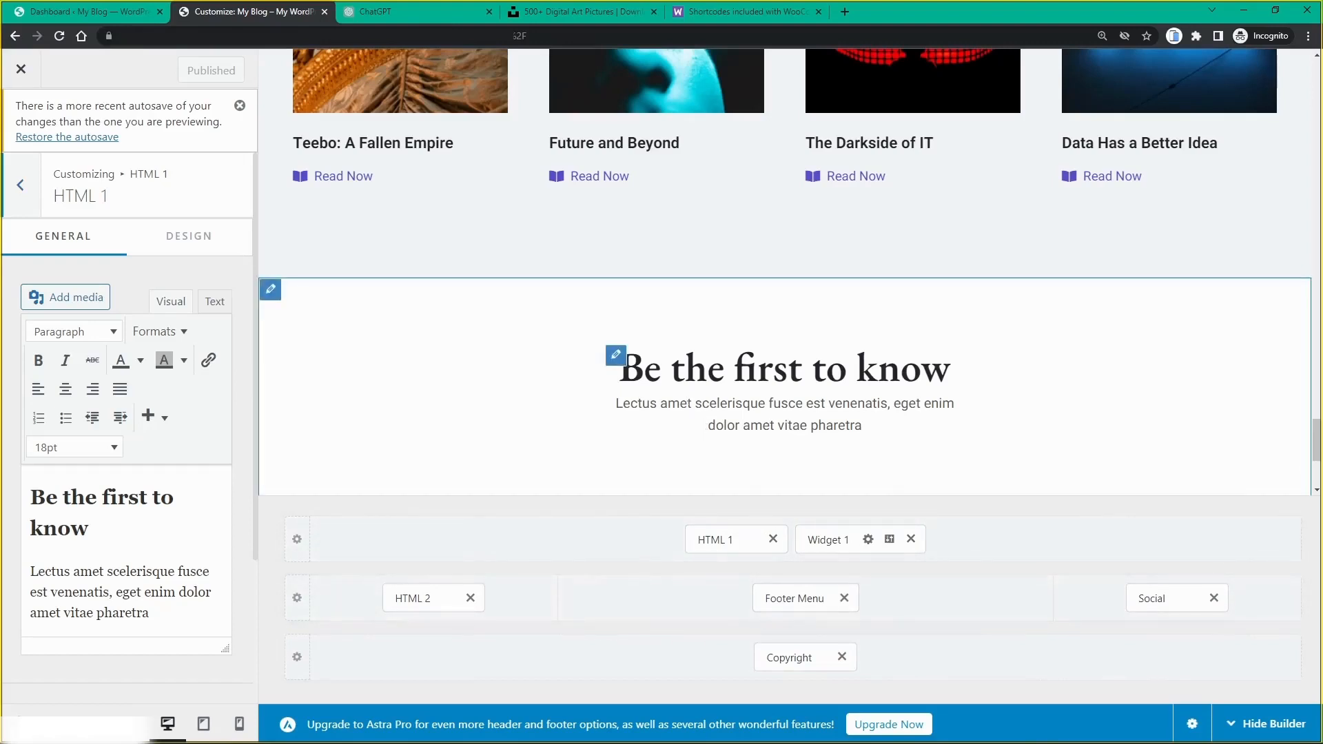
Step: In the HTML 1 editor, replace the Lorem paragraph with 'Signup today to stay in the loop with my digital art!'
scroll(707, 426, down, 4)
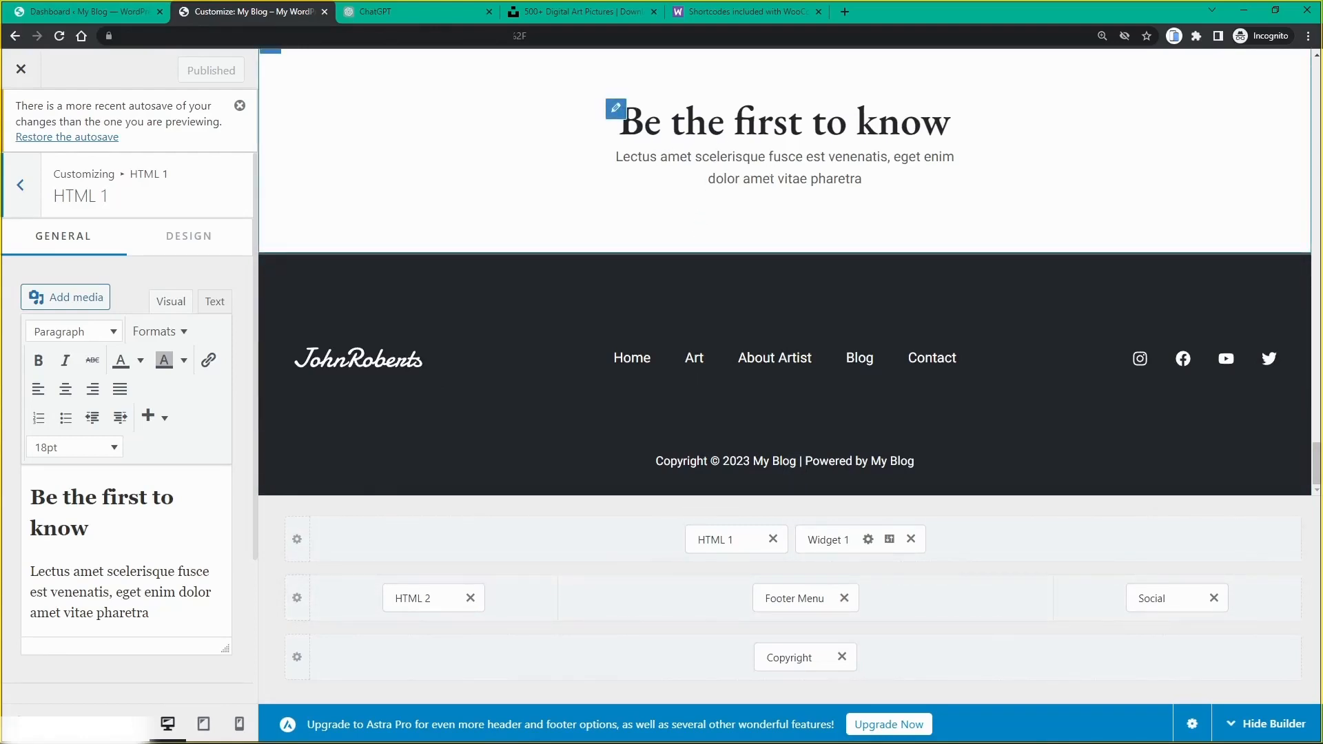
scroll(208, 528, down, 1)
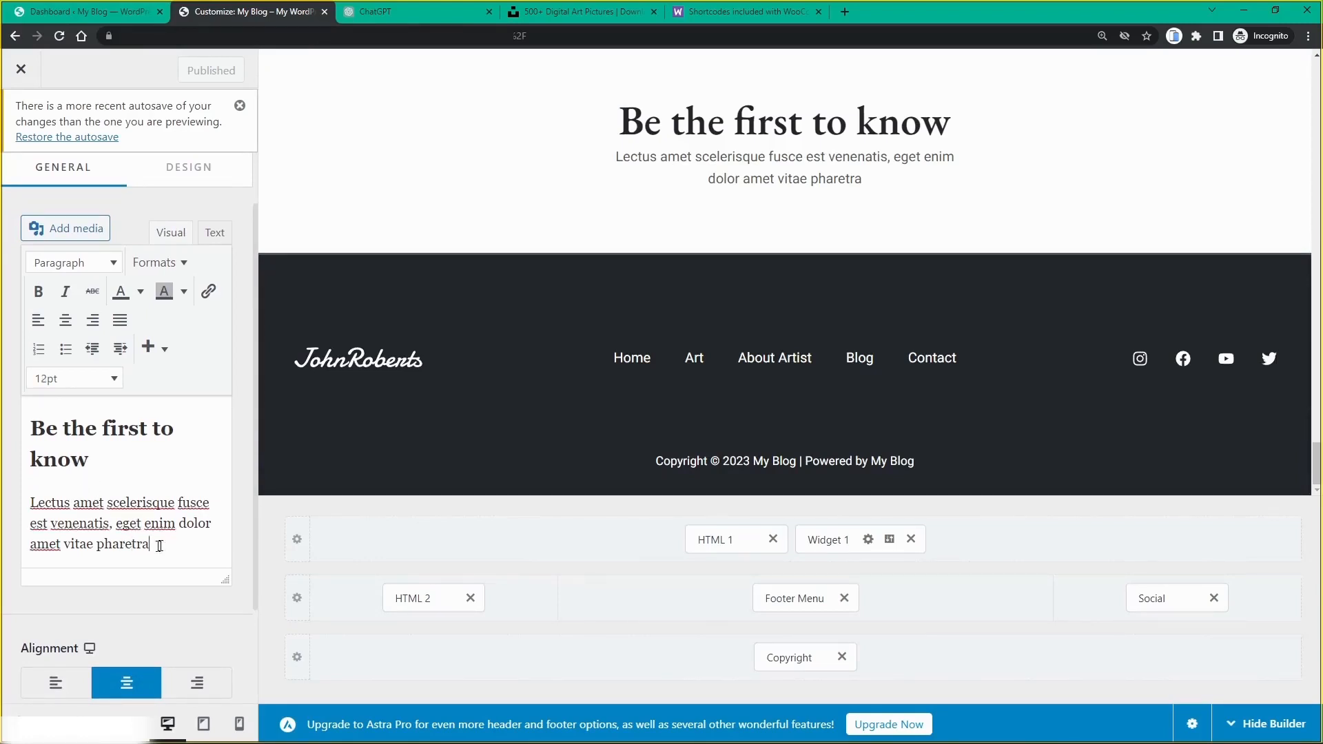
drag(158, 546, 19, 497)
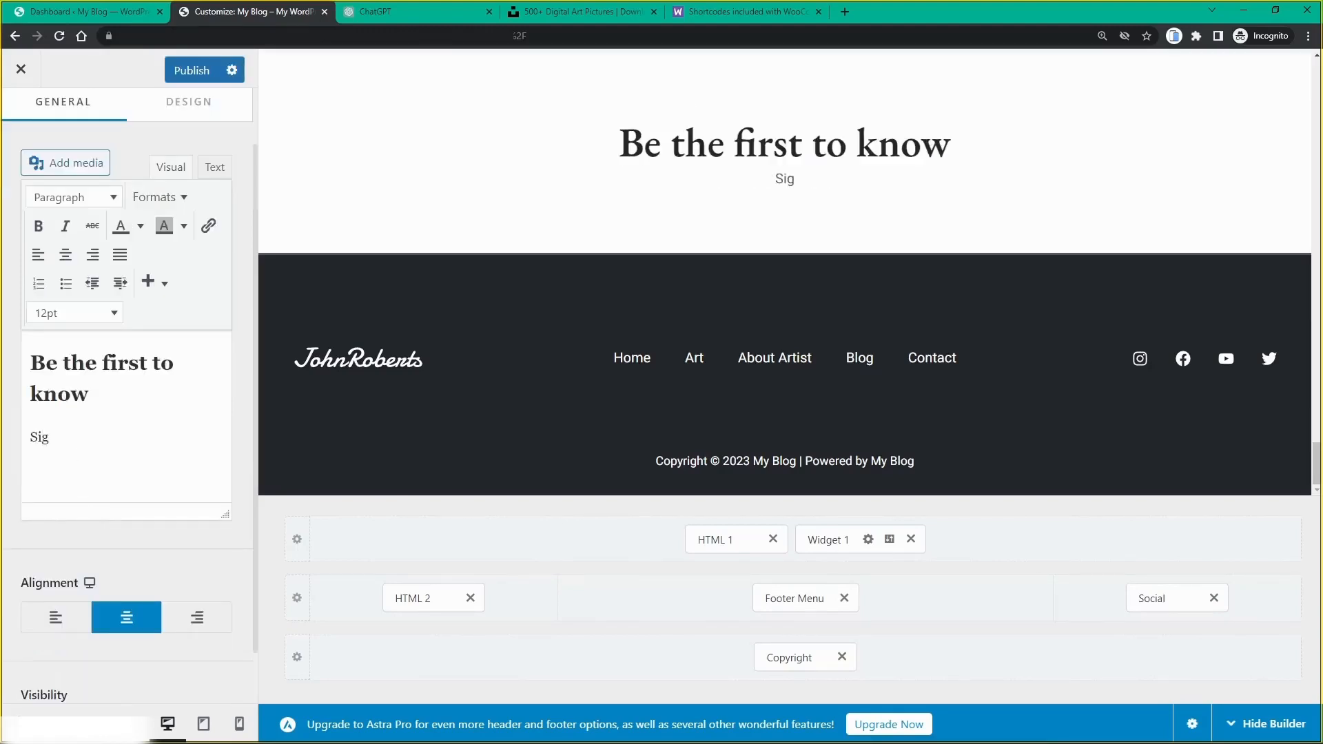
text(nup )
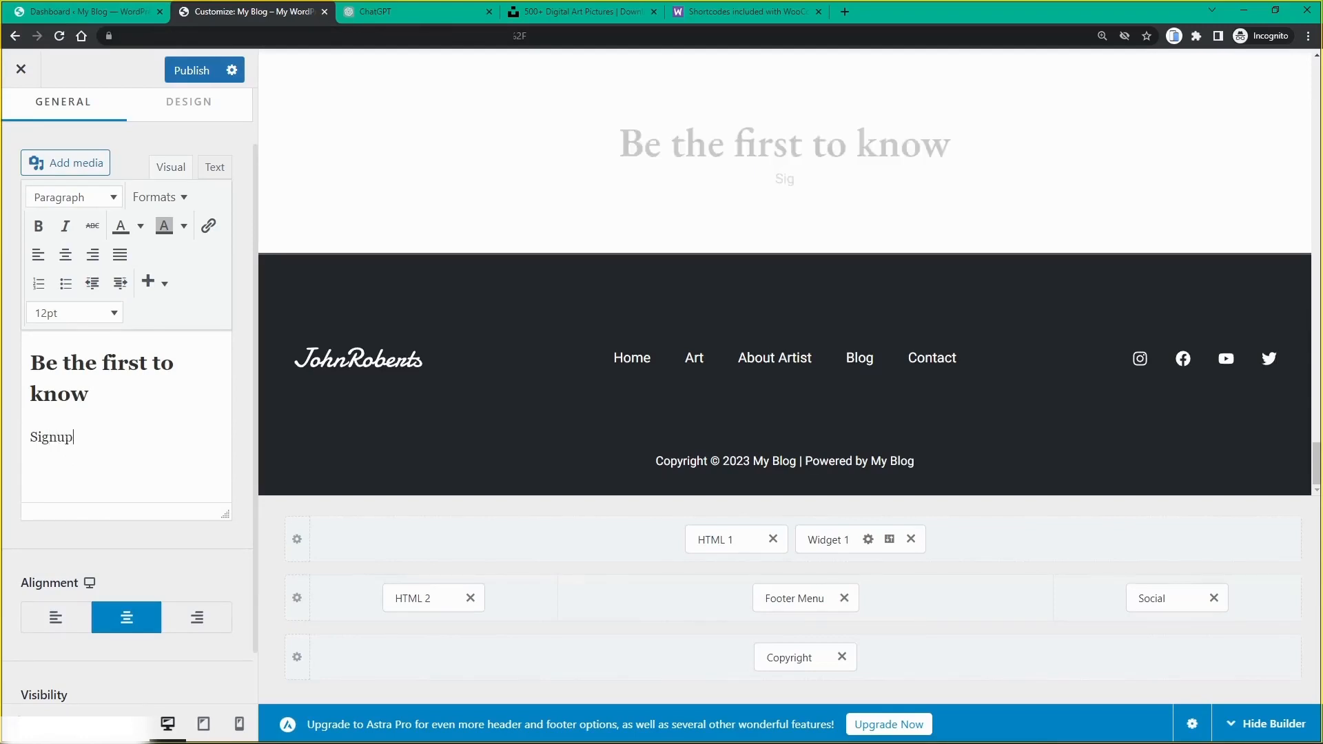
text(today to sta)
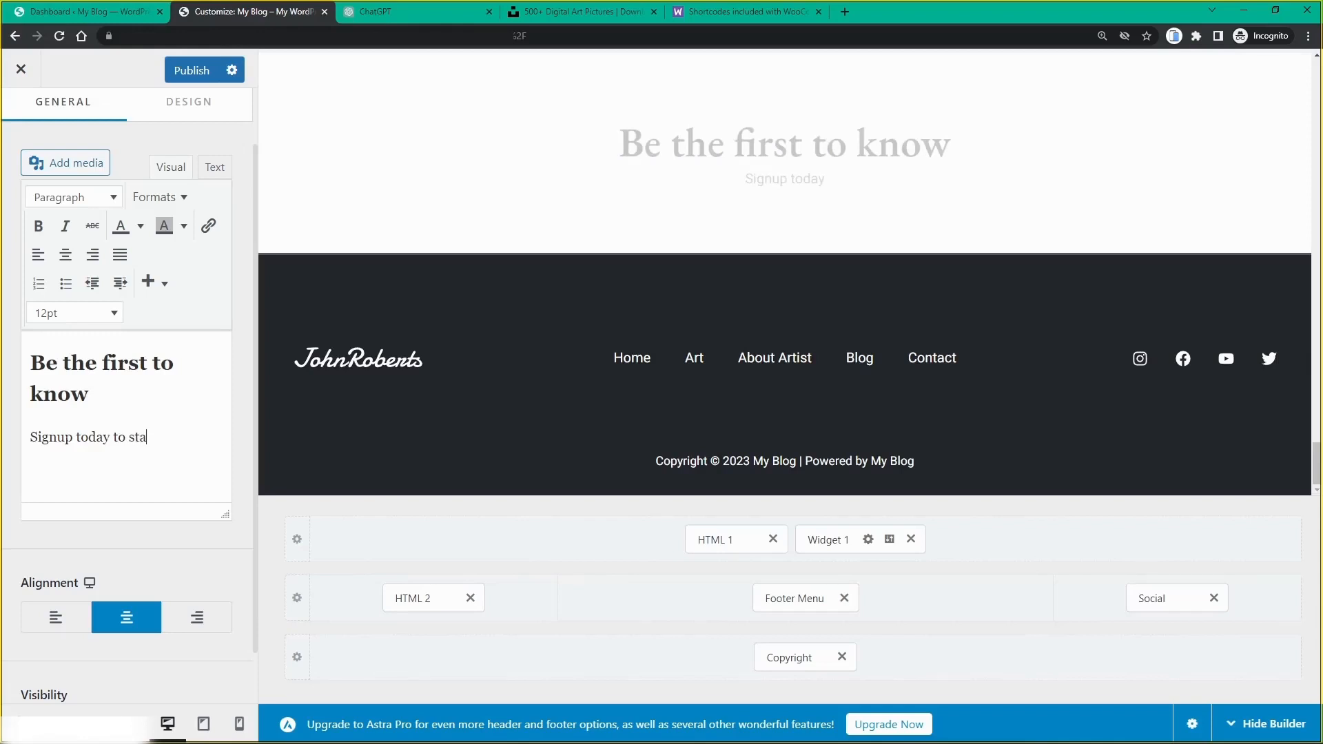
text(y in the loop )
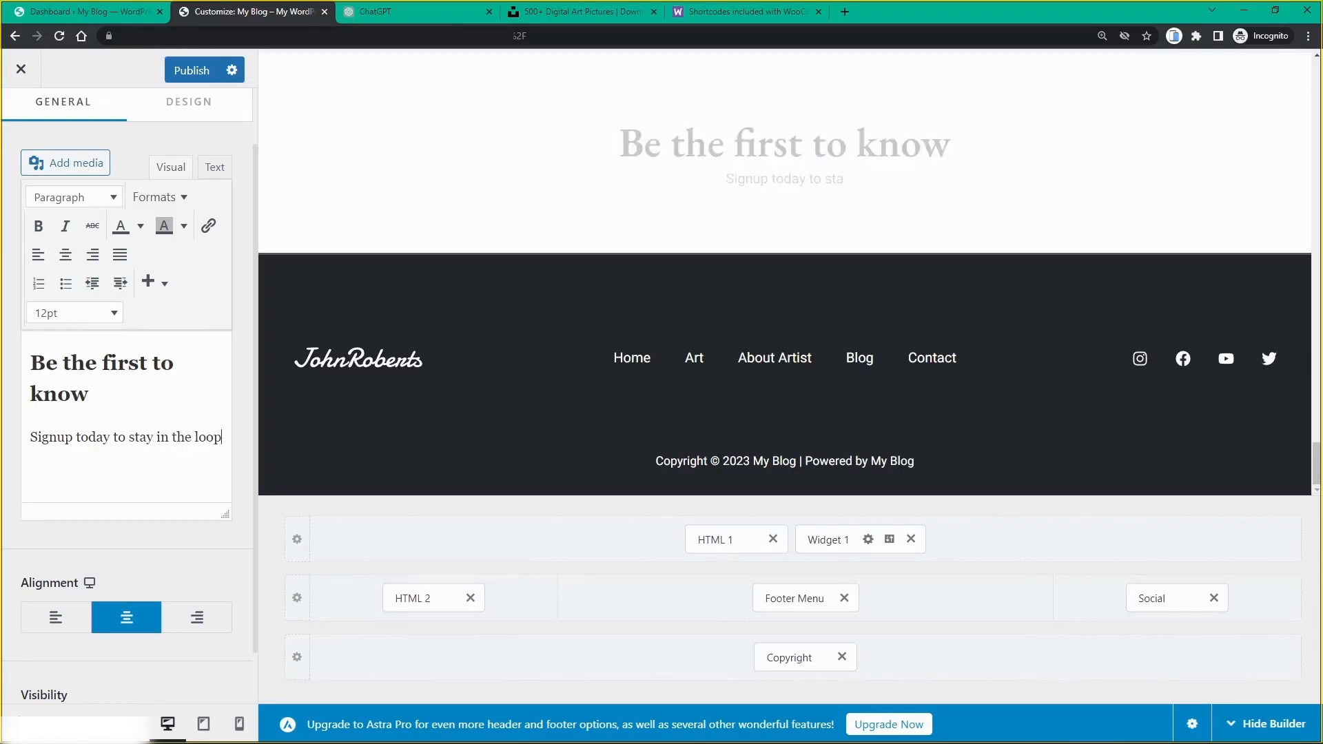
text(with my digital art!)
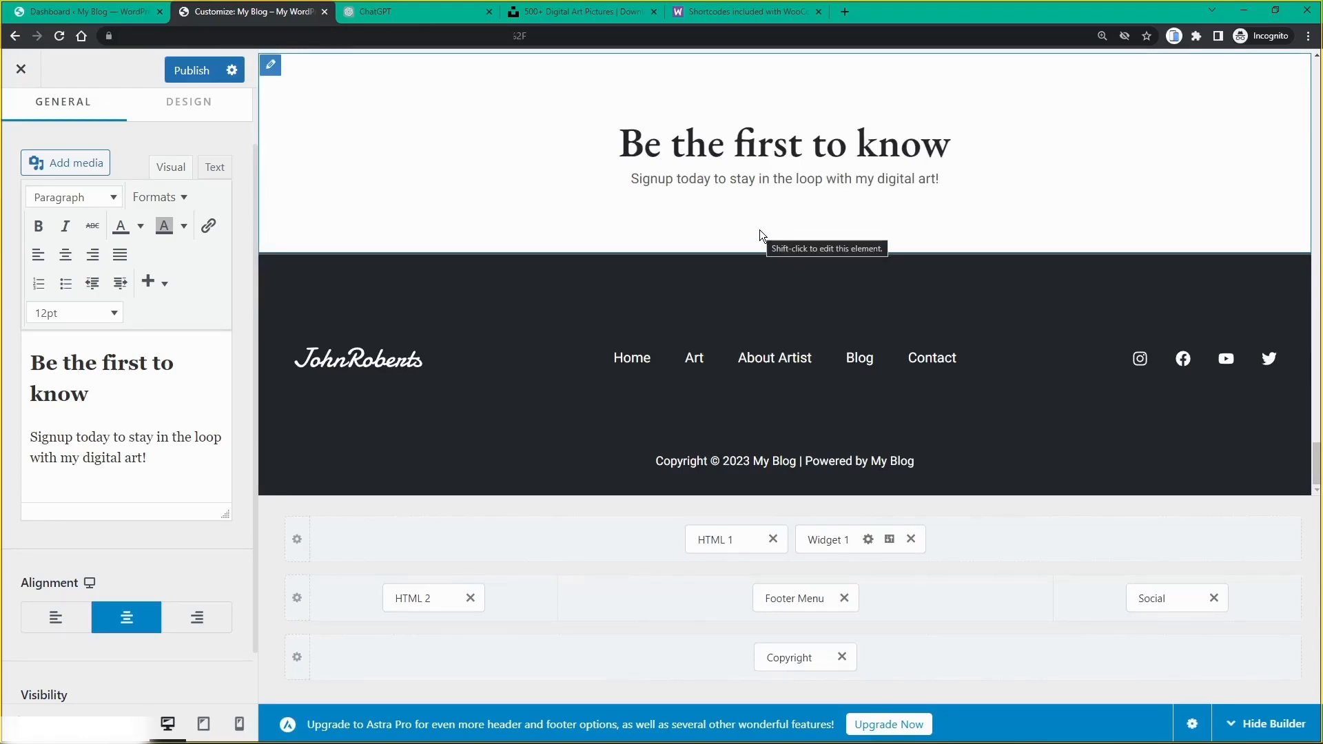
scroll(127, 442, down, 2)
scroll(127, 414, up, 3)
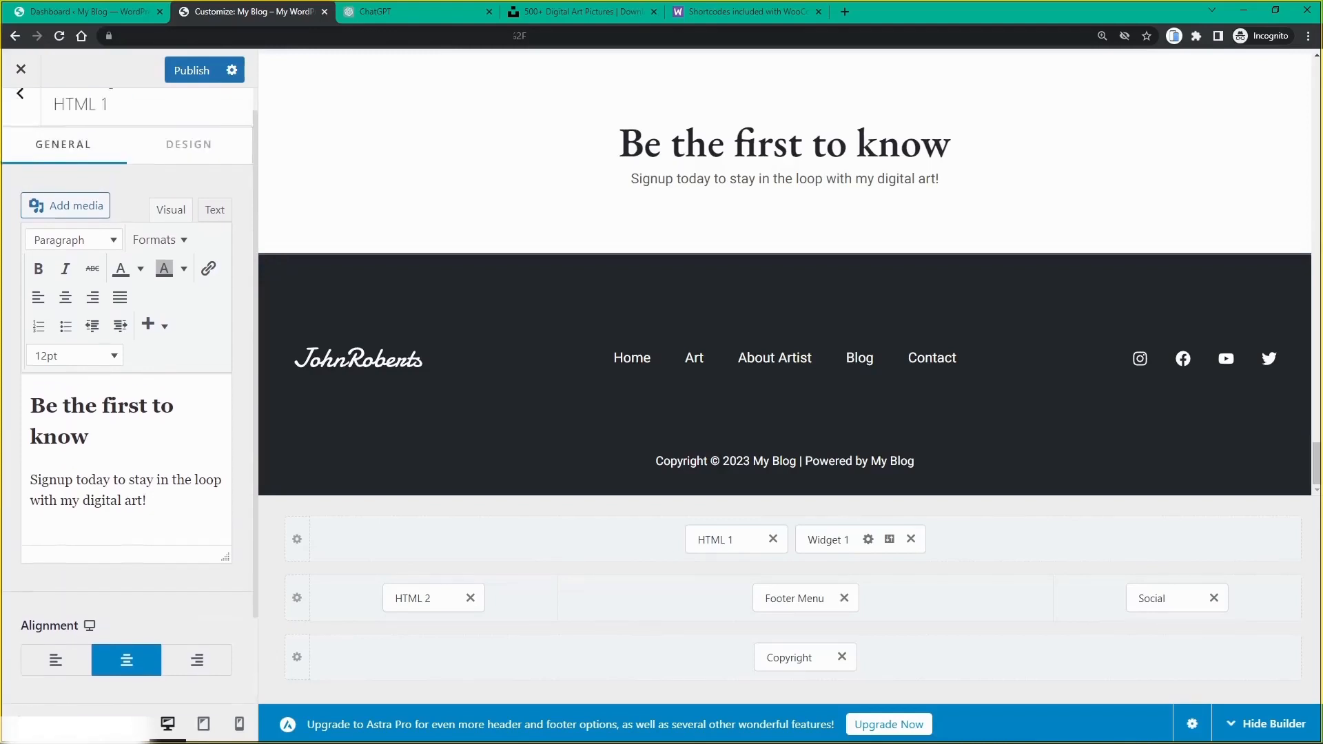
Step: Insert a WPForms block into footer Widget 1, then go to the Dashboard tab
click(828, 539)
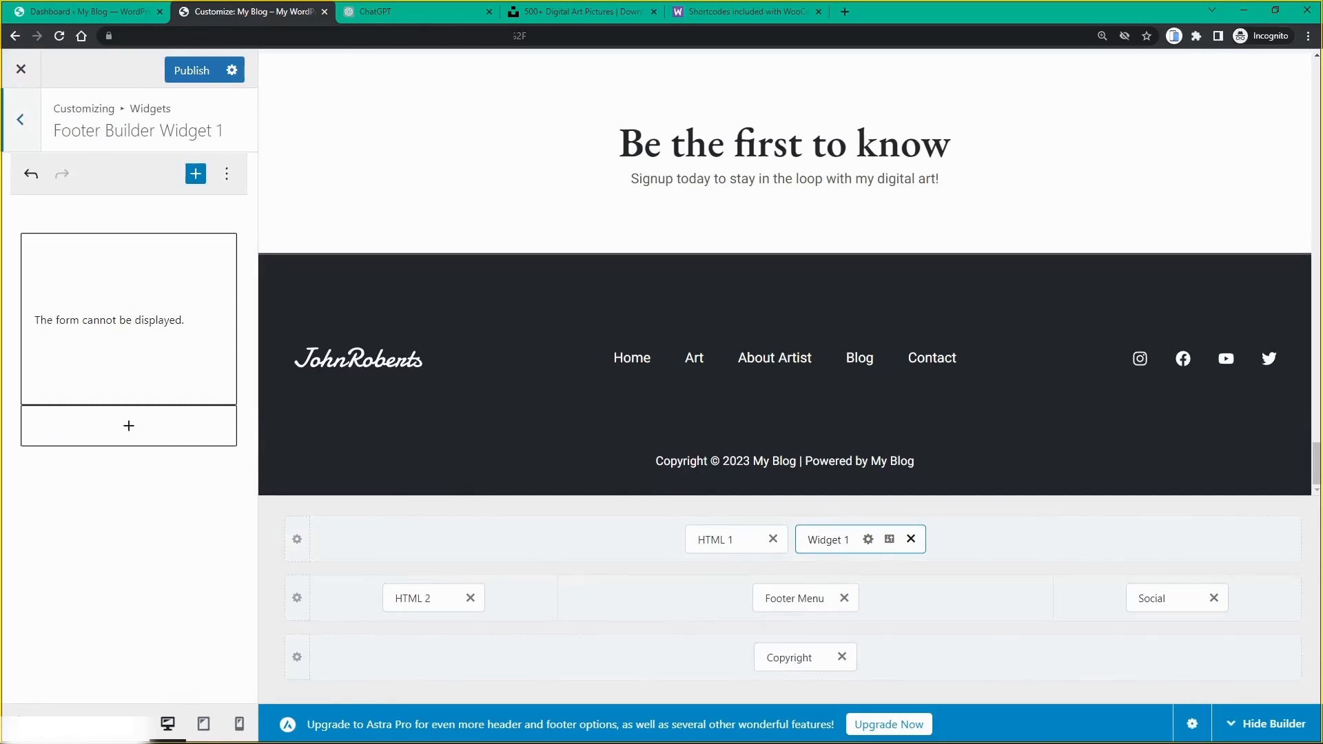
click(128, 427)
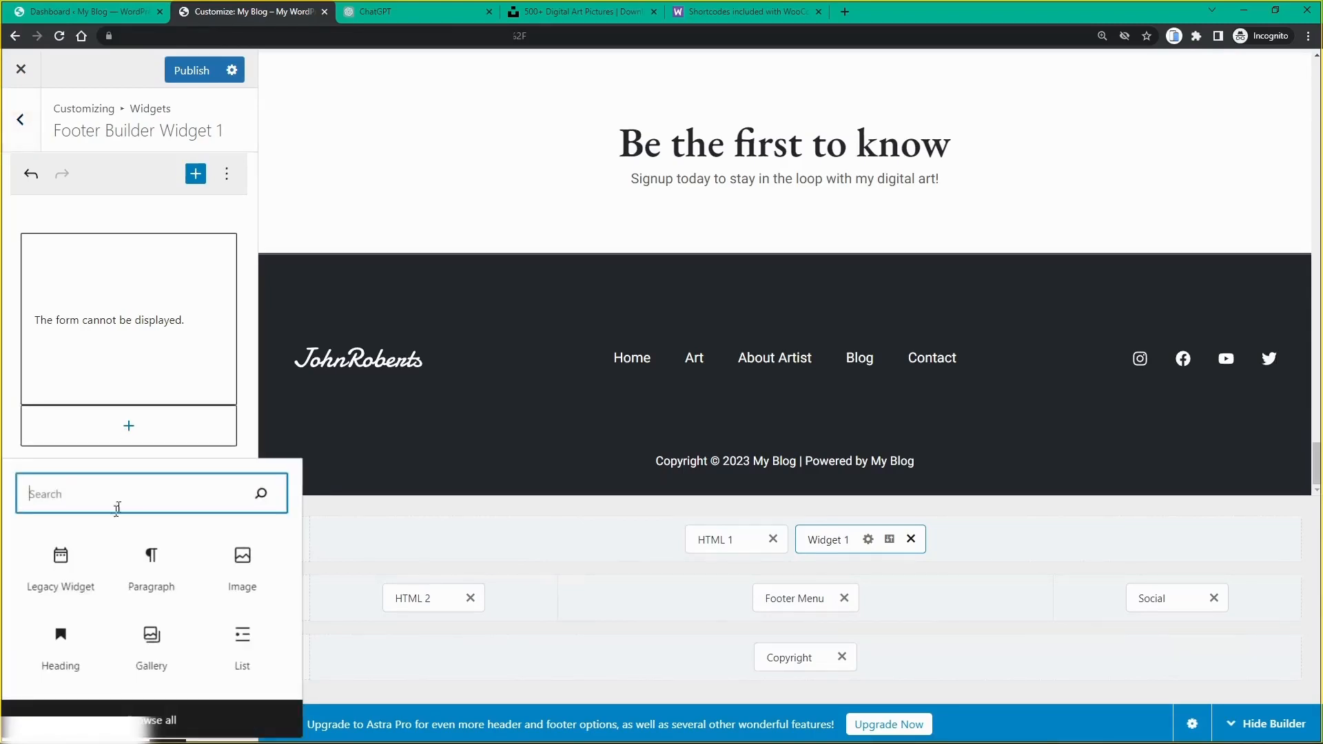
text(wp)
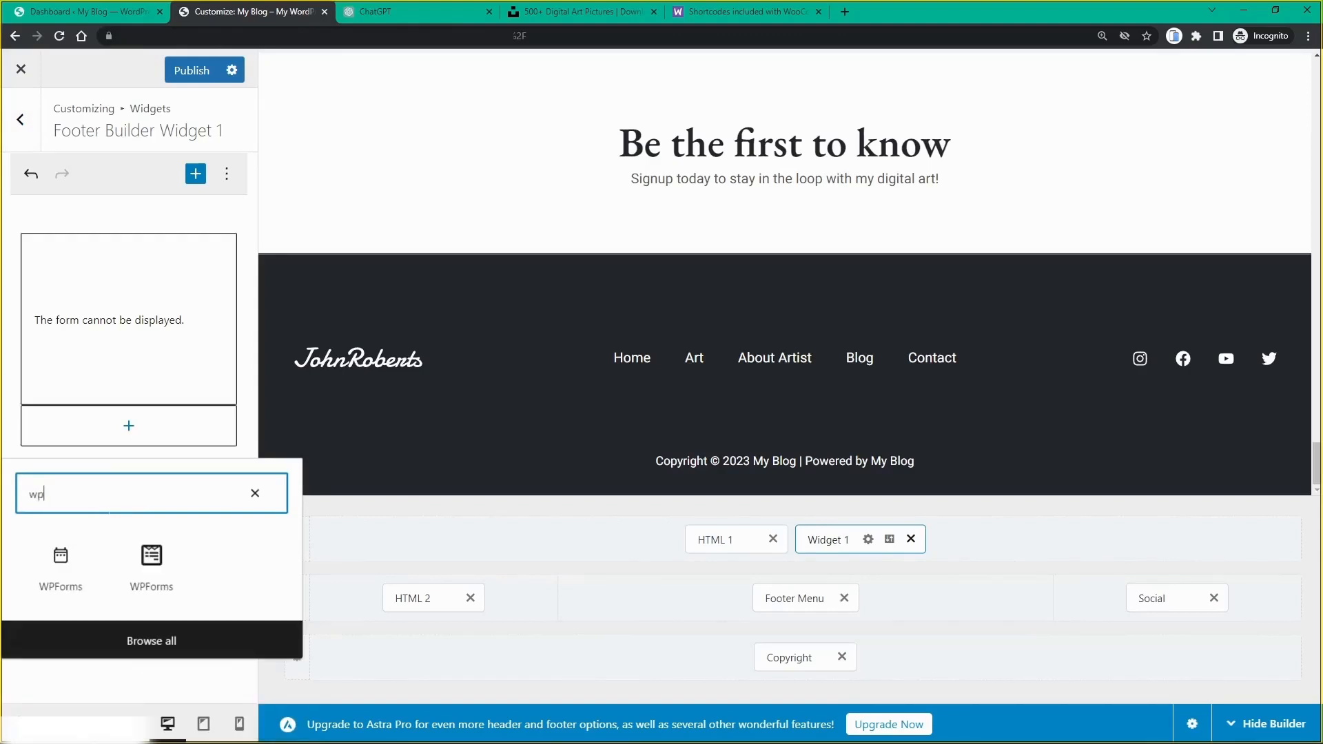
text(forms)
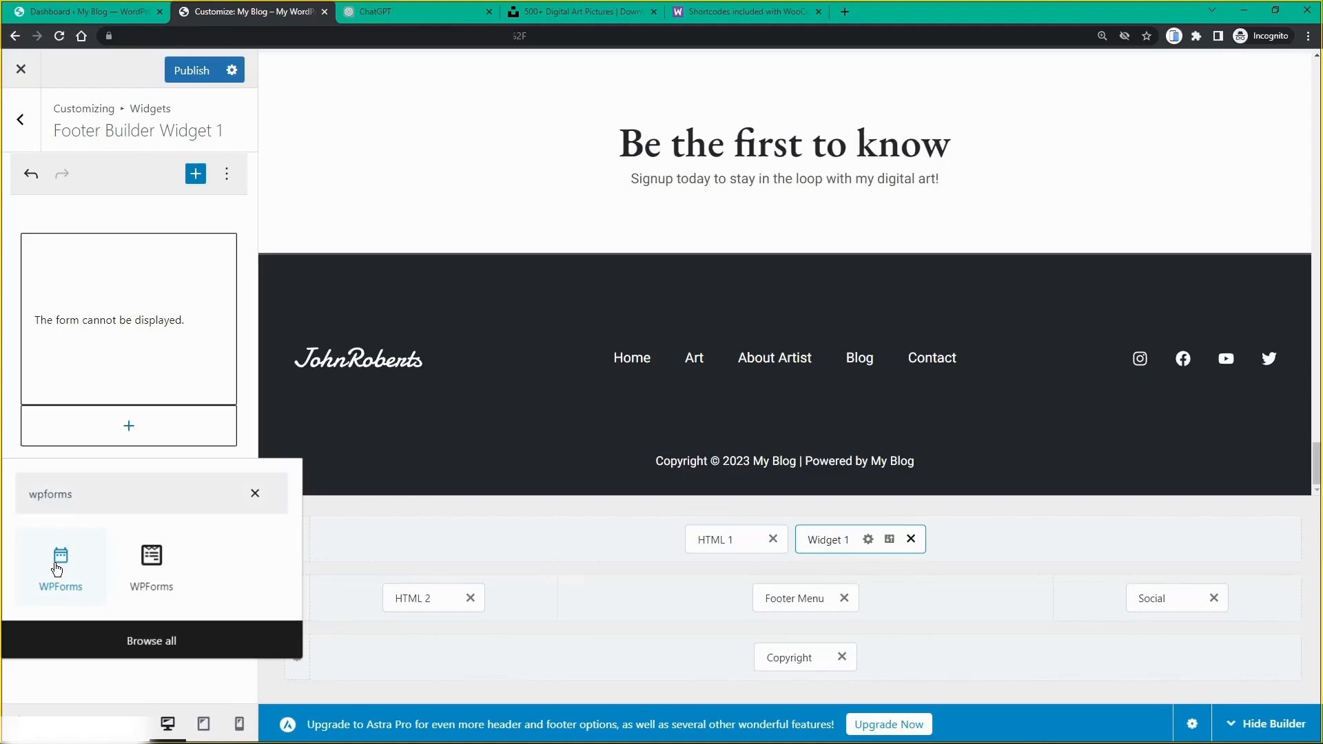
click(57, 570)
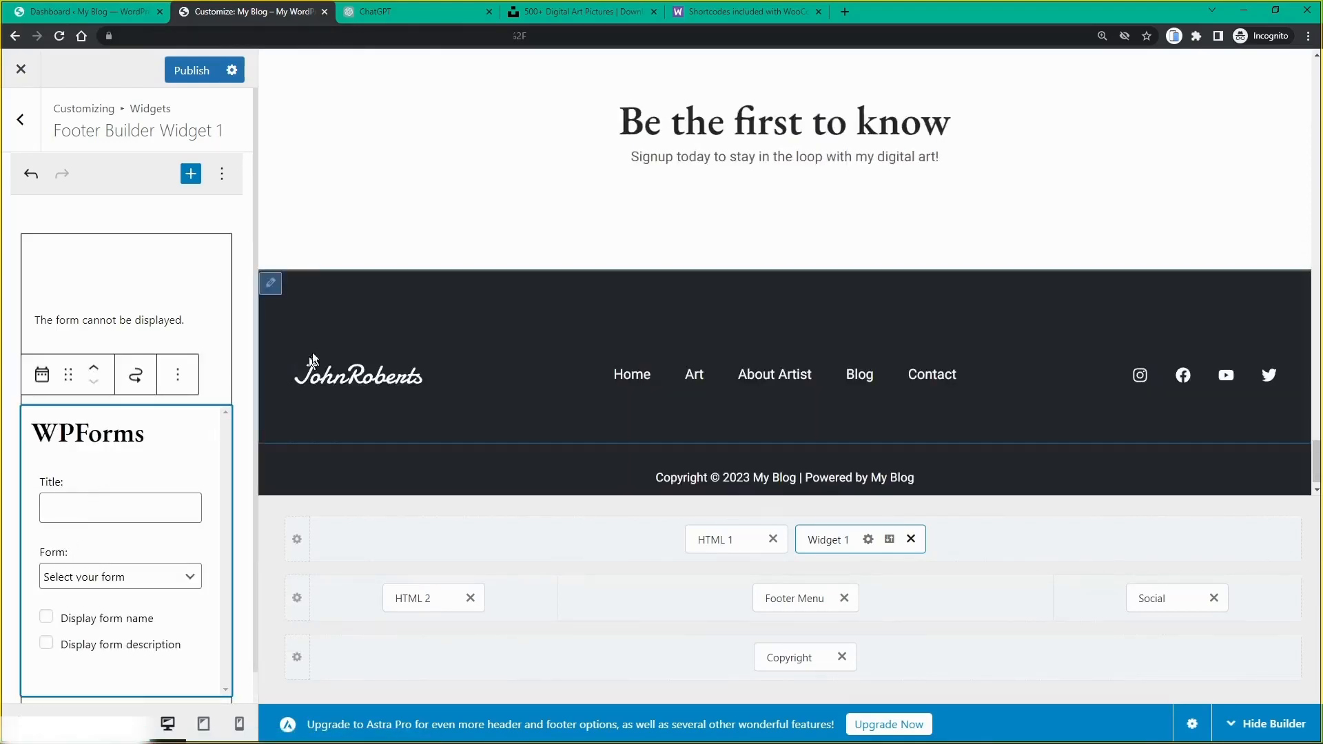
scroll(69, 586, down, 1)
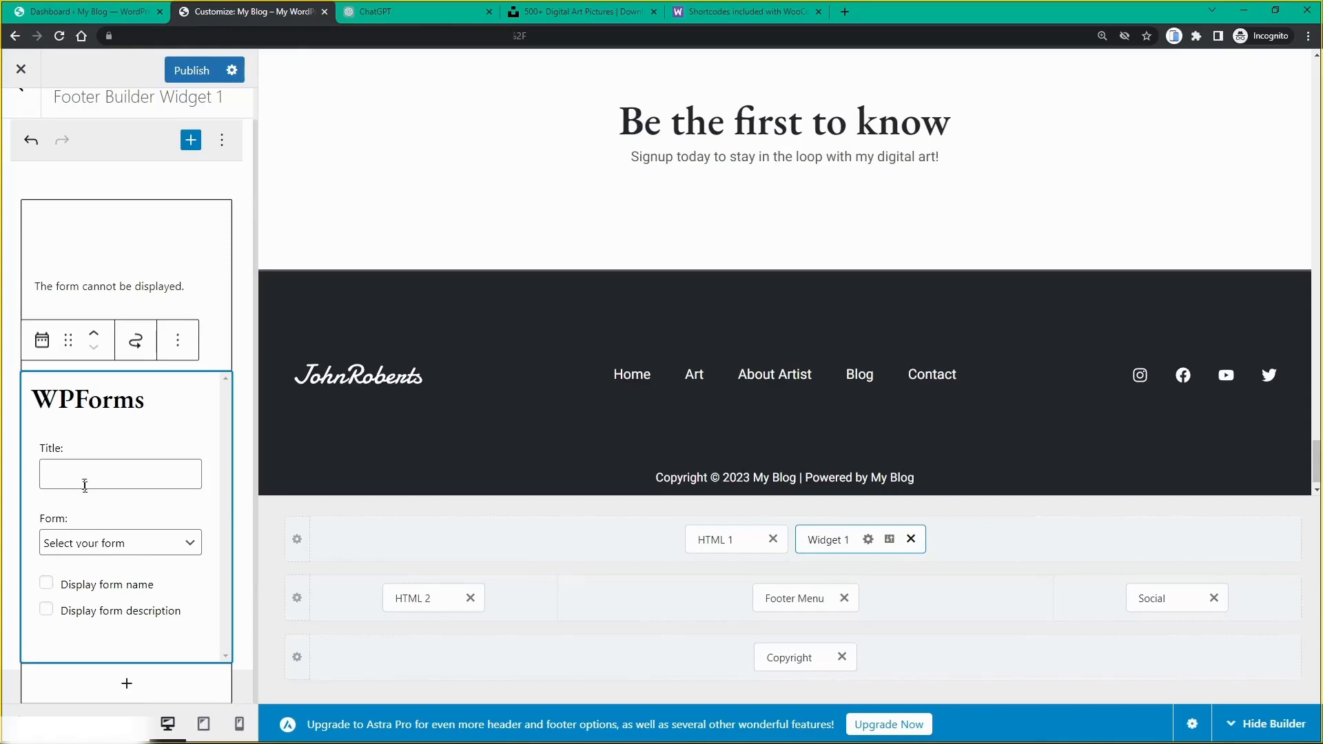
click(84, 11)
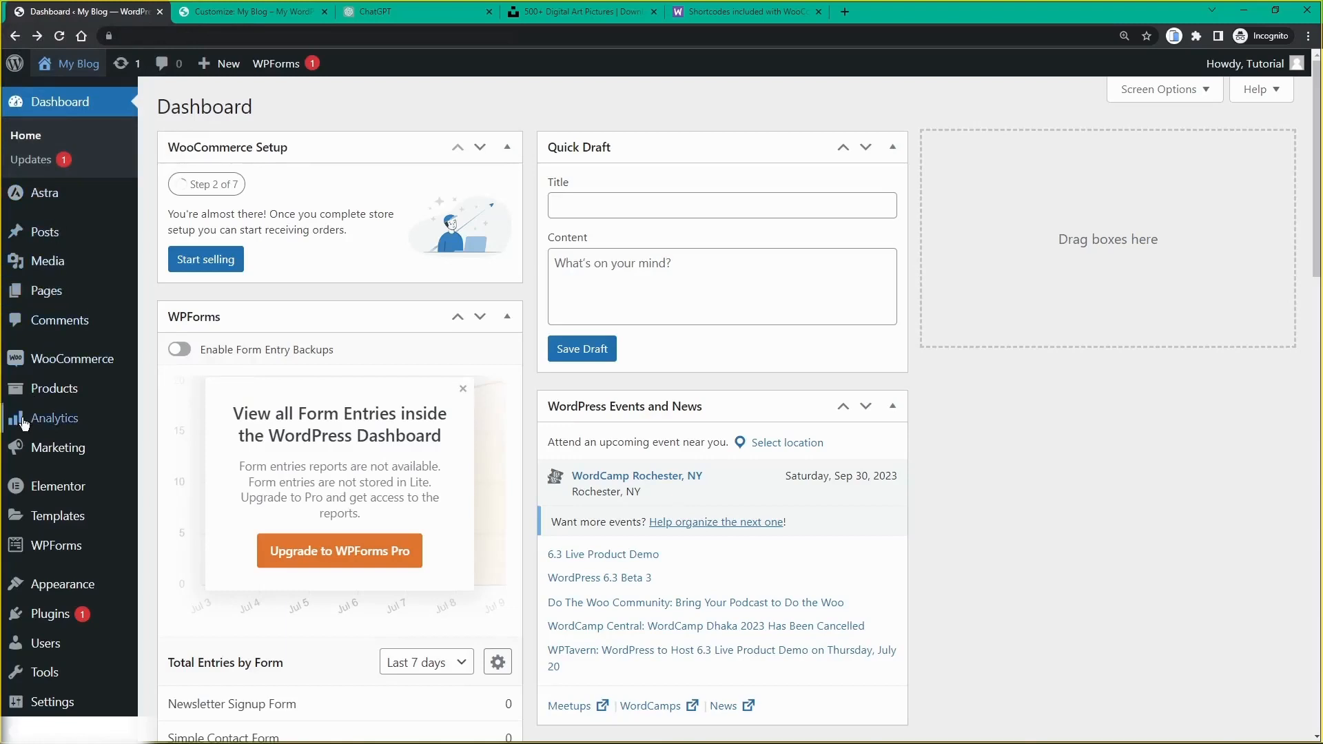
Step: Open WPForms All Forms and review the Newsletter Signup Form in the builder
mouse_move(62, 550)
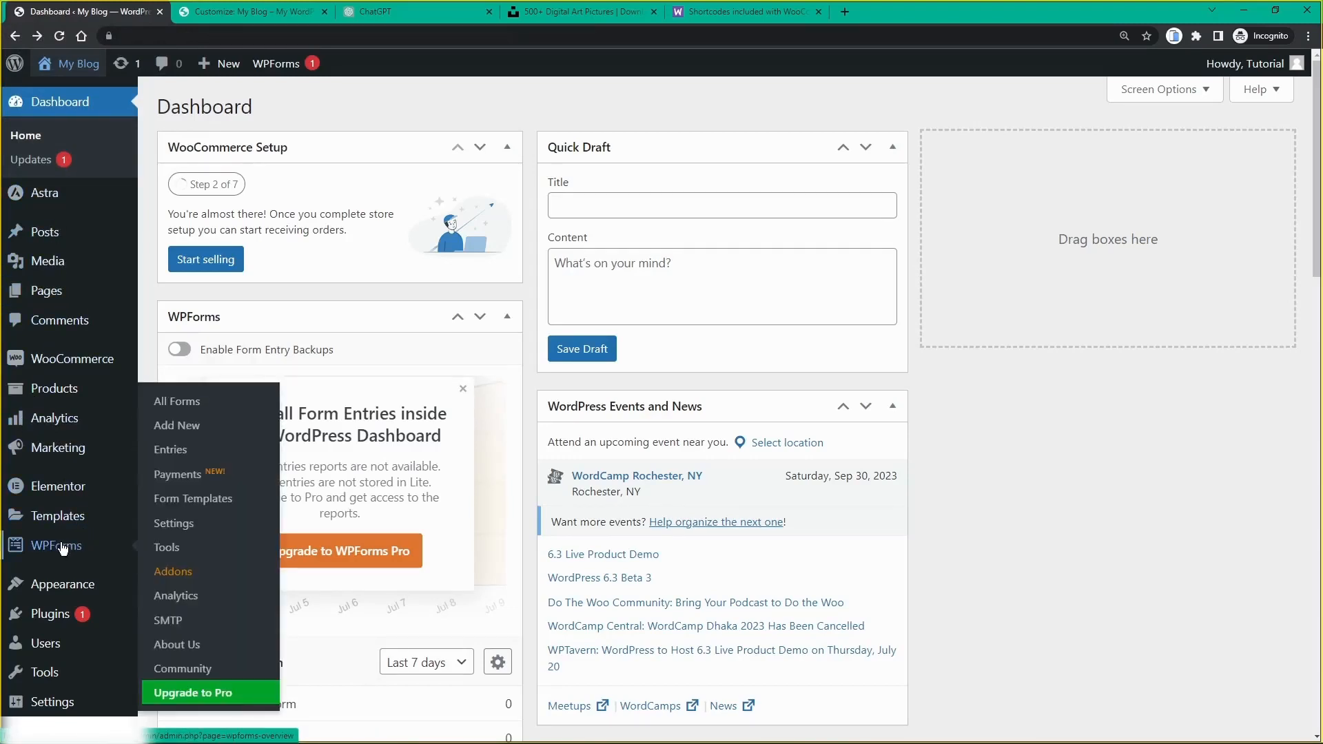
click(61, 547)
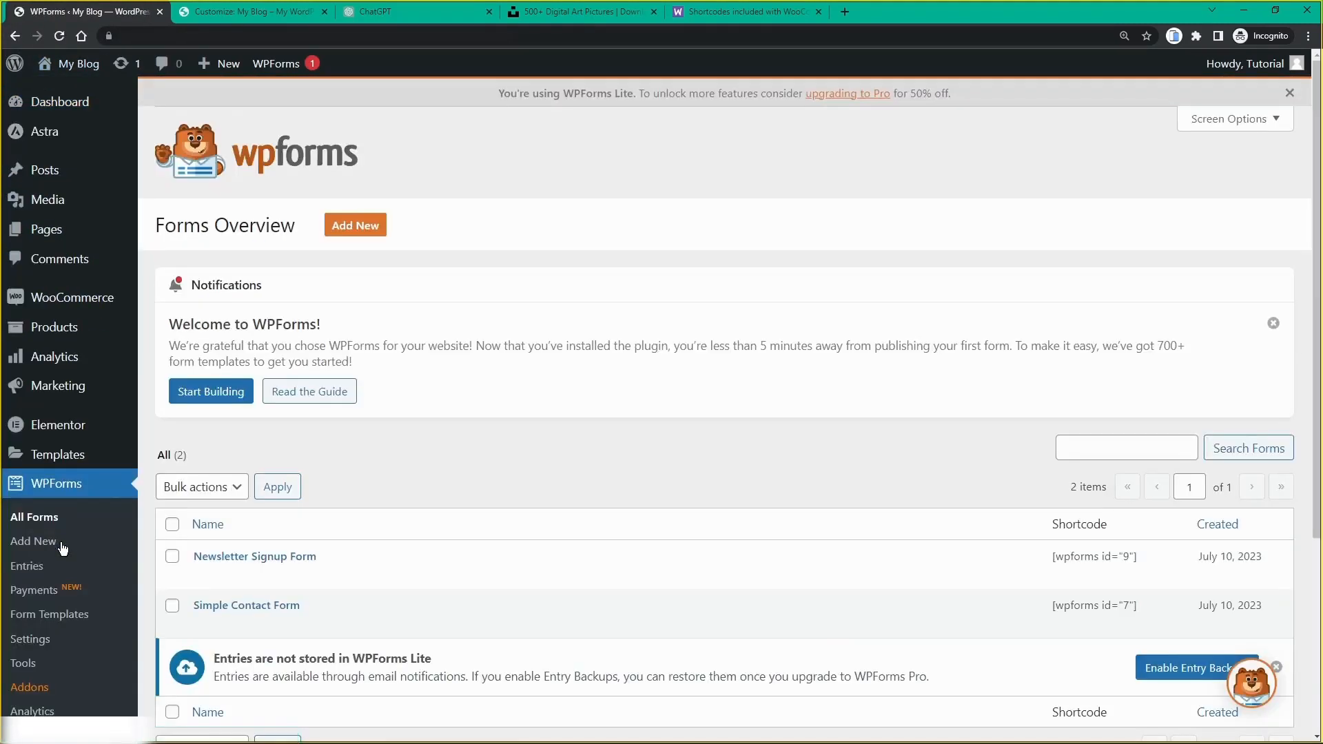
scroll(313, 520, down, 1)
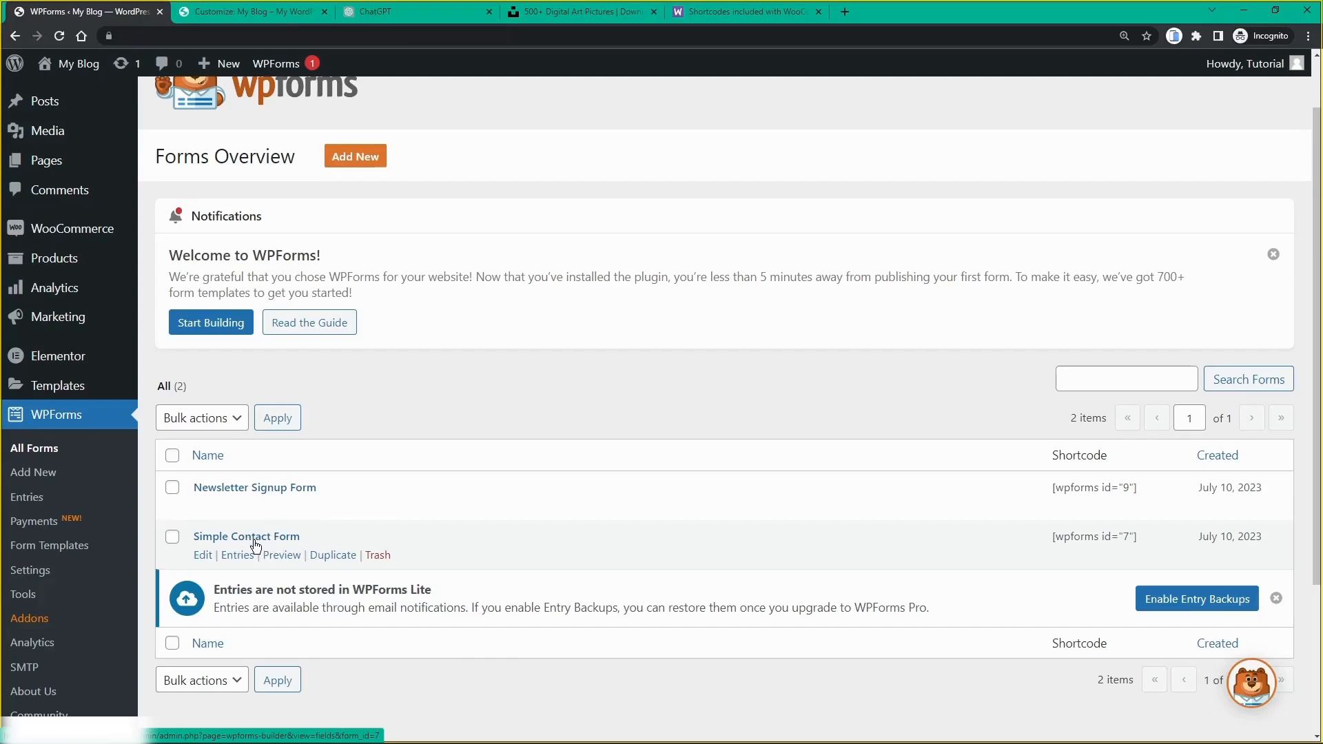
click(241, 493)
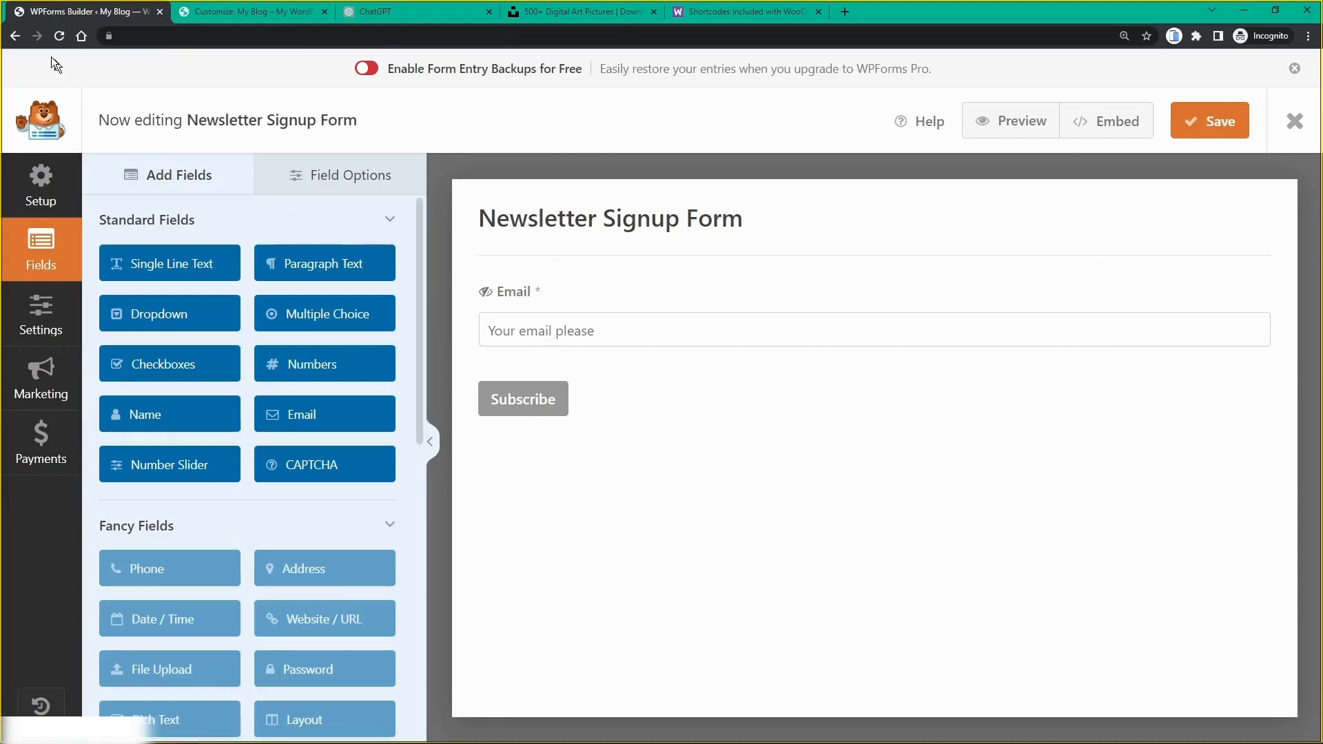
click(16, 36)
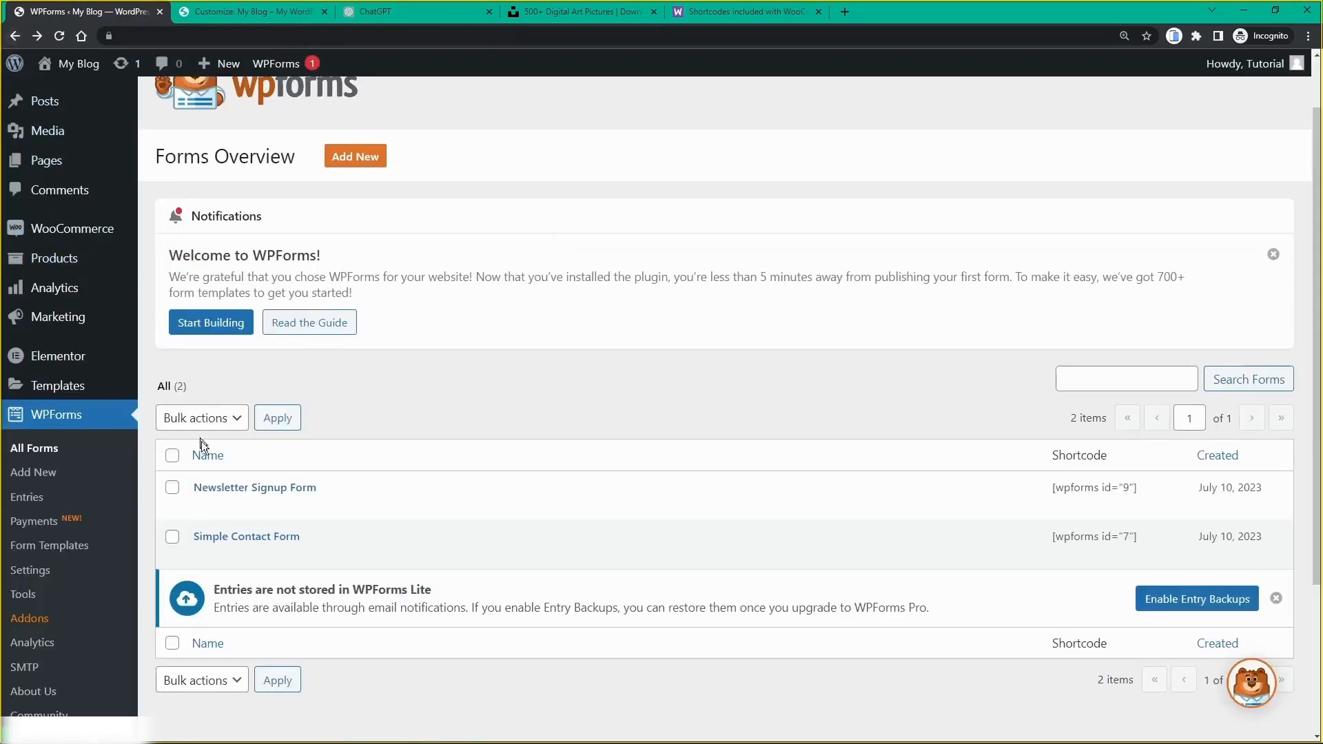
Step: Review the Simple Contact Form, then return to the Forms Overview
click(230, 537)
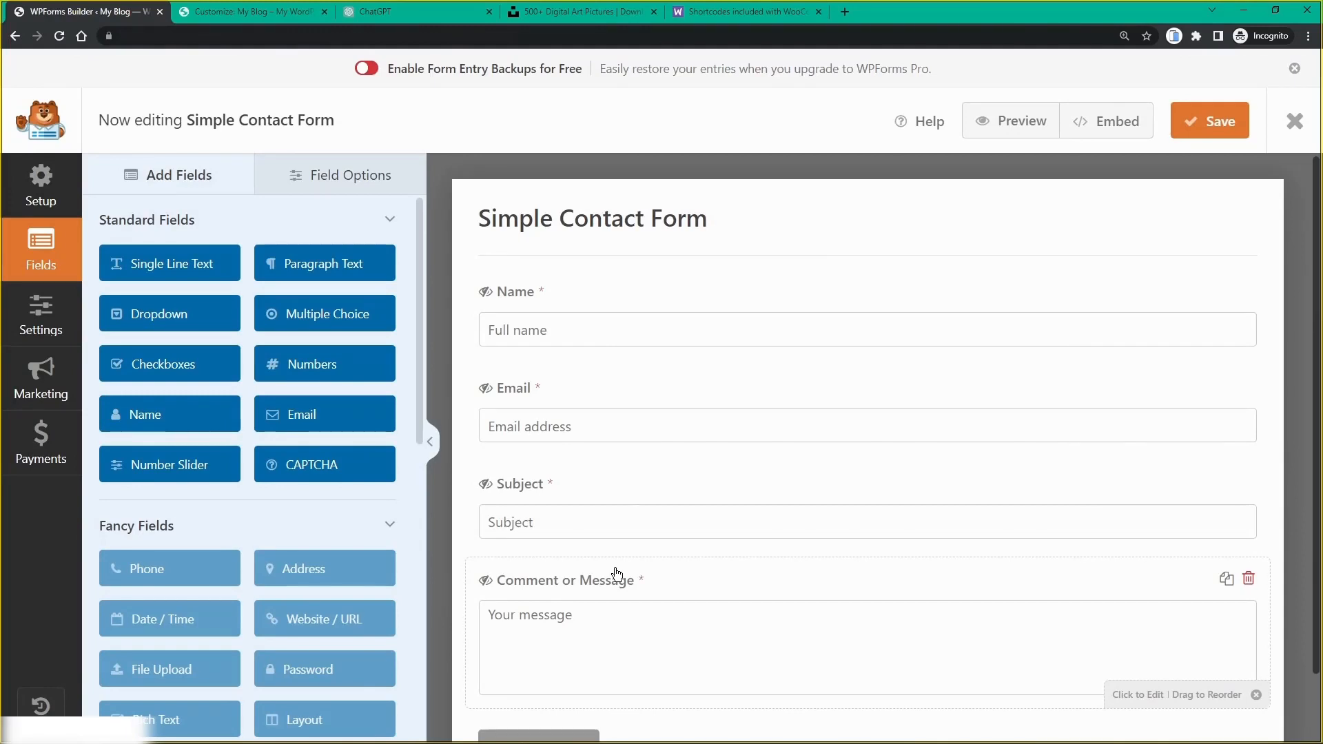
click(14, 35)
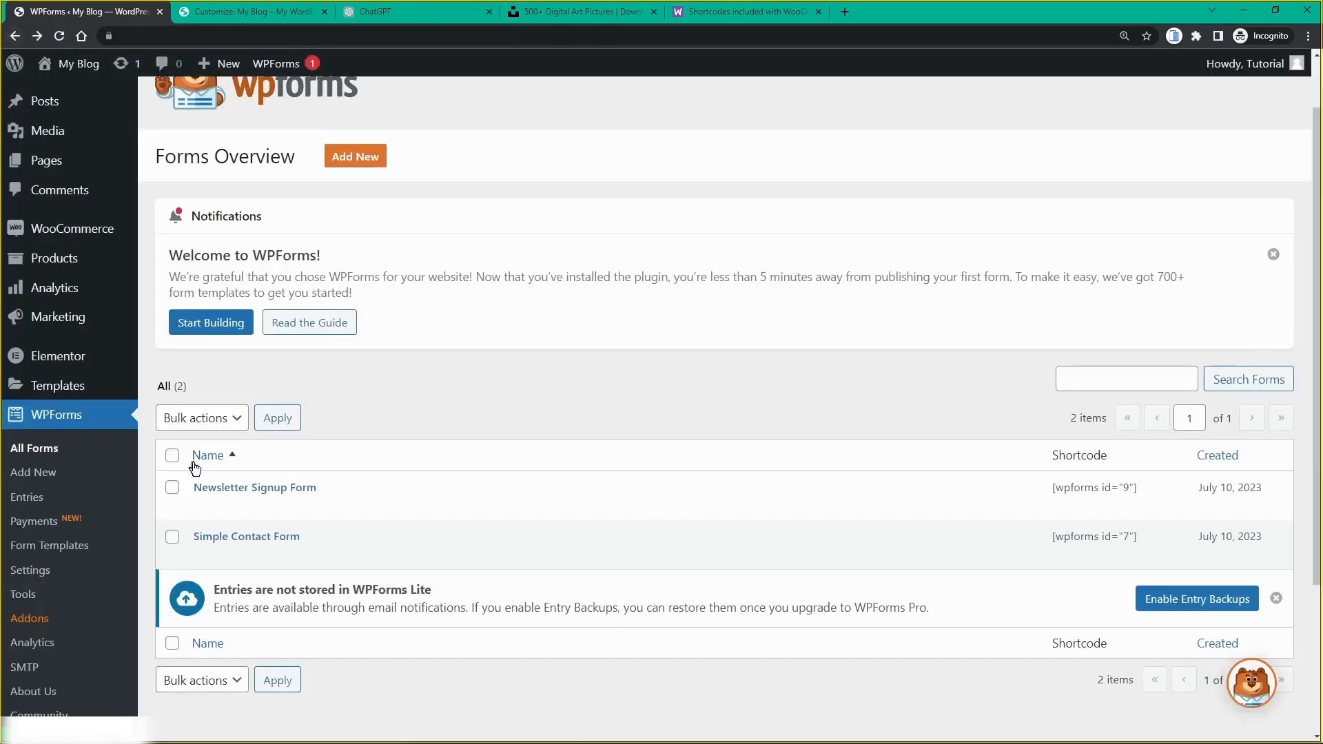
mouse_move(253, 513)
Step: Back in the Customizer, set the footer WPForms block to the Simple Contact Form
click(250, 14)
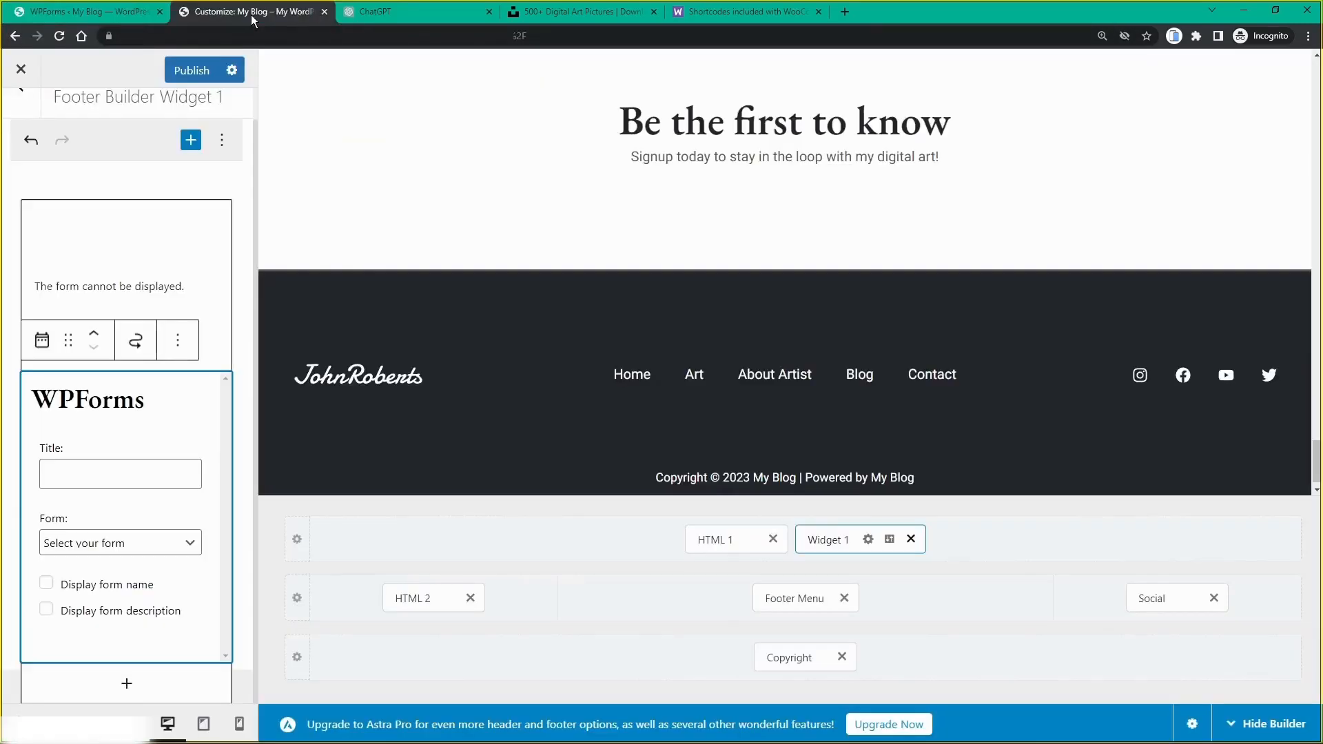
click(68, 546)
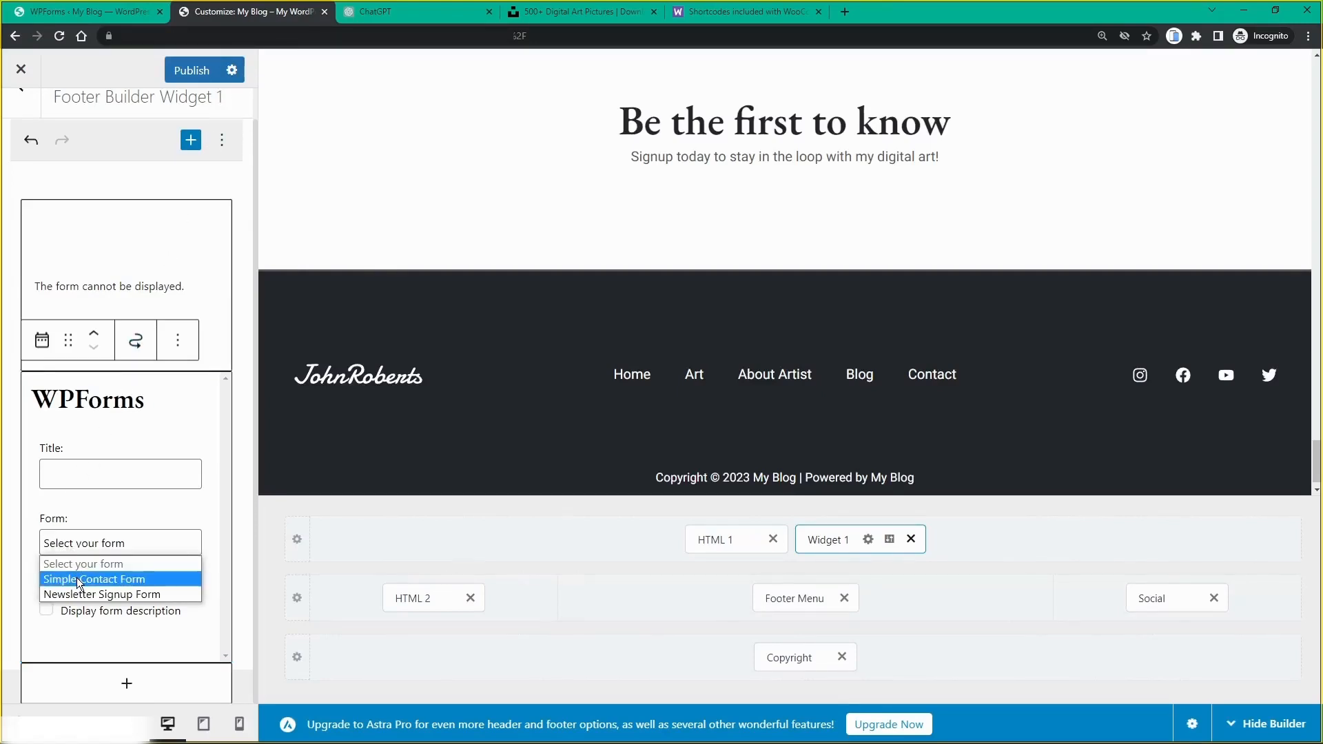
click(77, 579)
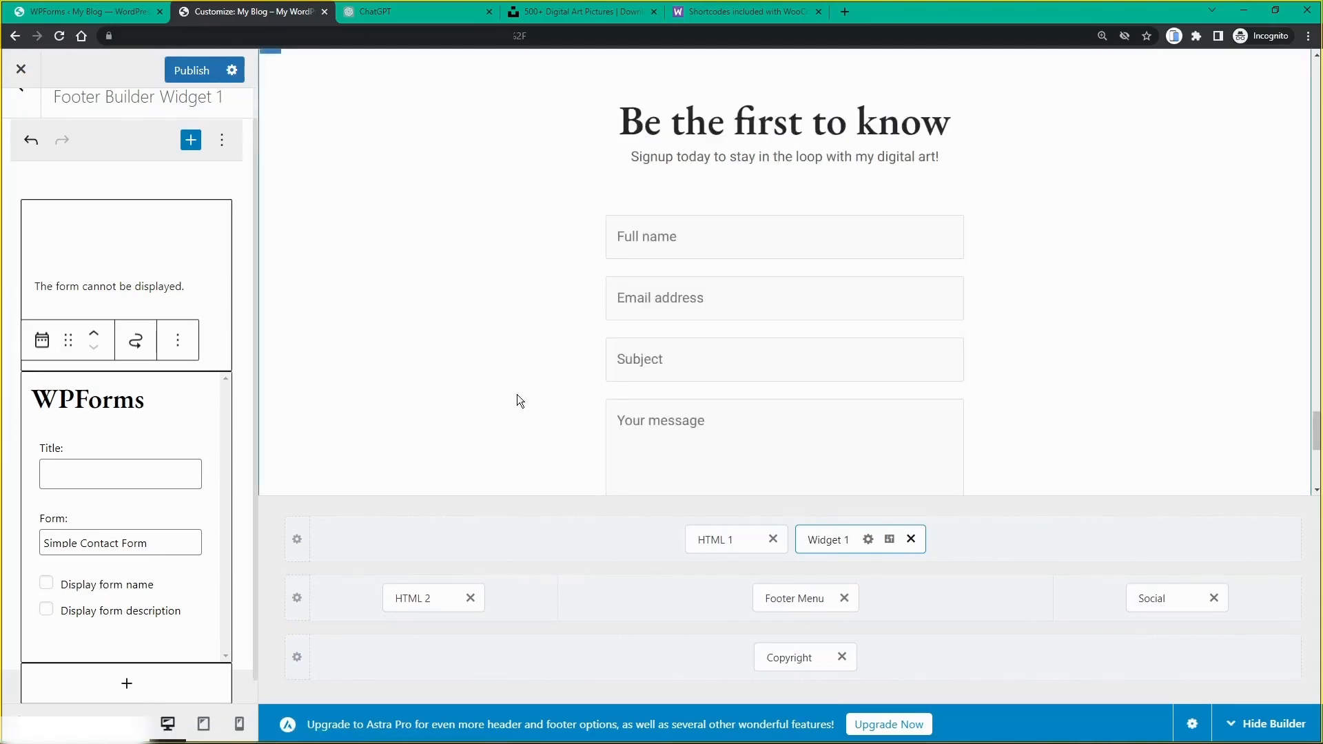
scroll(521, 376, up, 10)
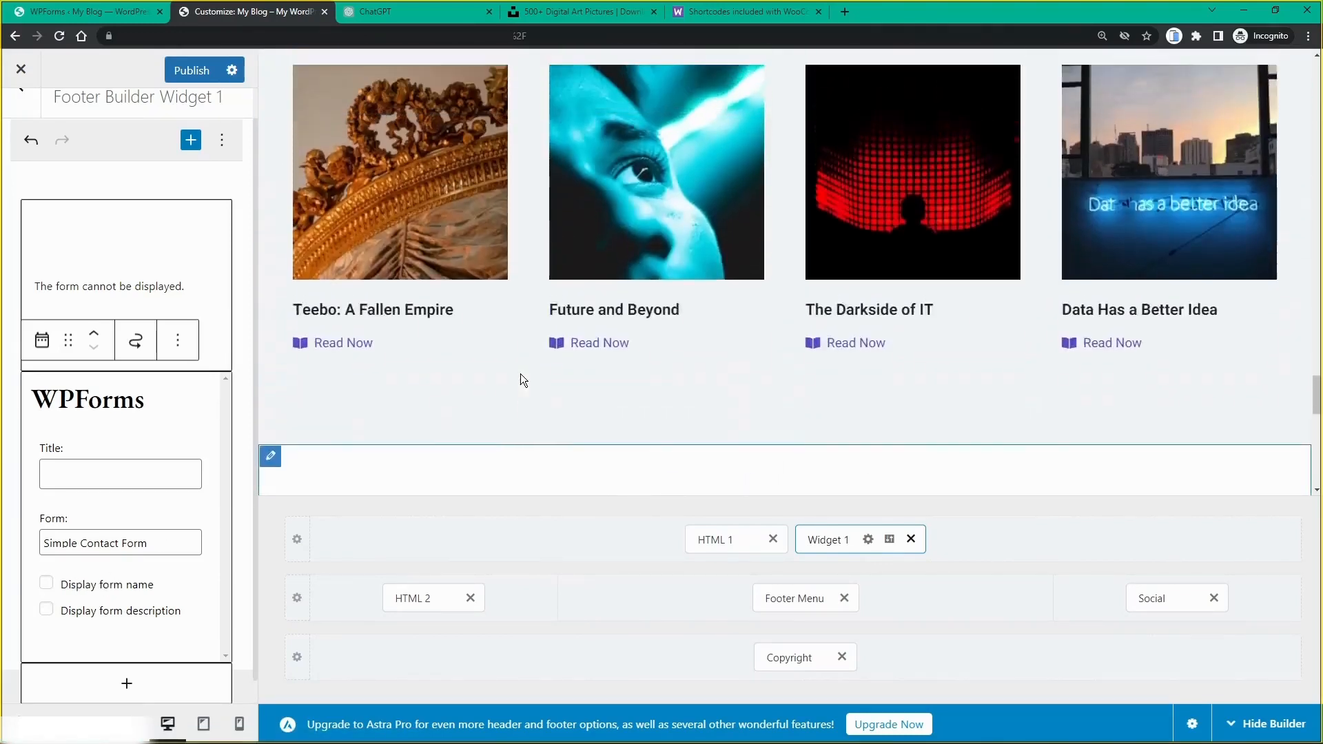
scroll(949, 179, down, 5)
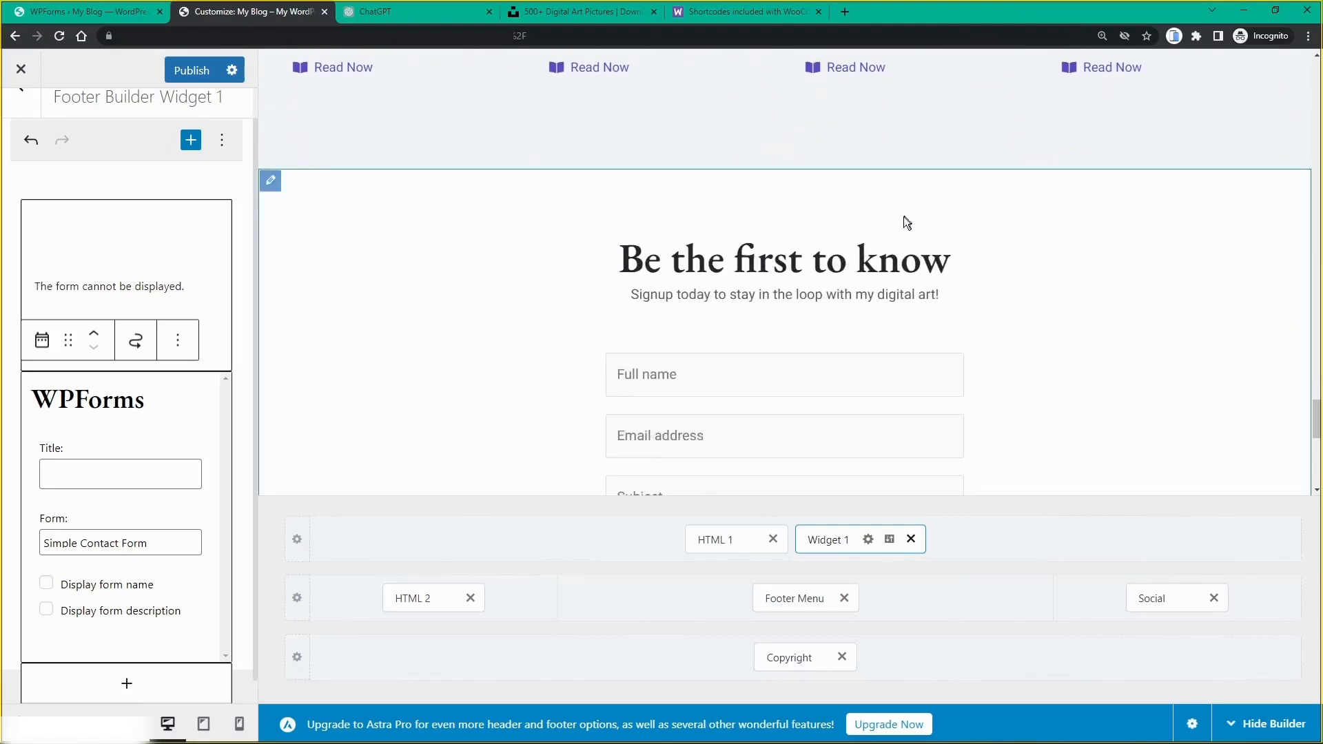
scroll(771, 290, down, 3)
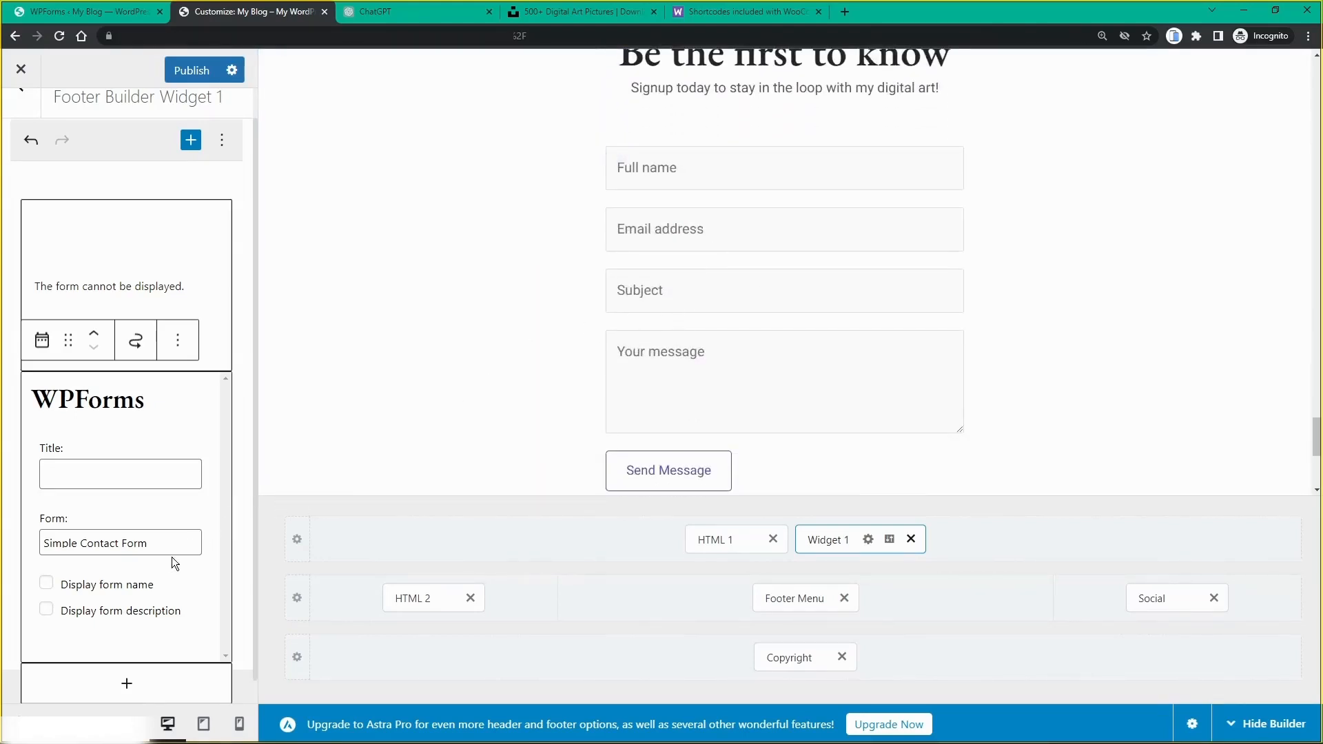
Step: Switch the footer form to the Newsletter Signup Form and check its email field and Subscribe button
click(154, 540)
click(137, 593)
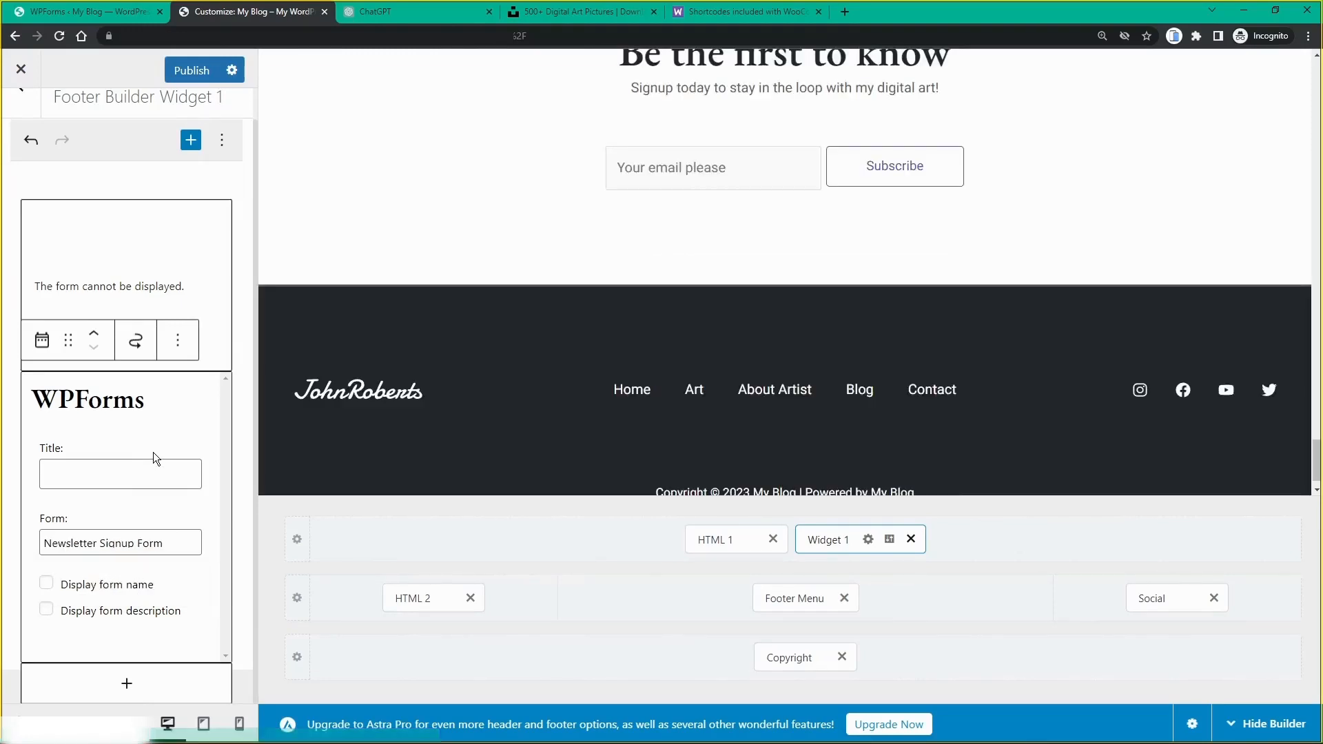
scroll(539, 295, up, 5)
scroll(763, 169, down, 2)
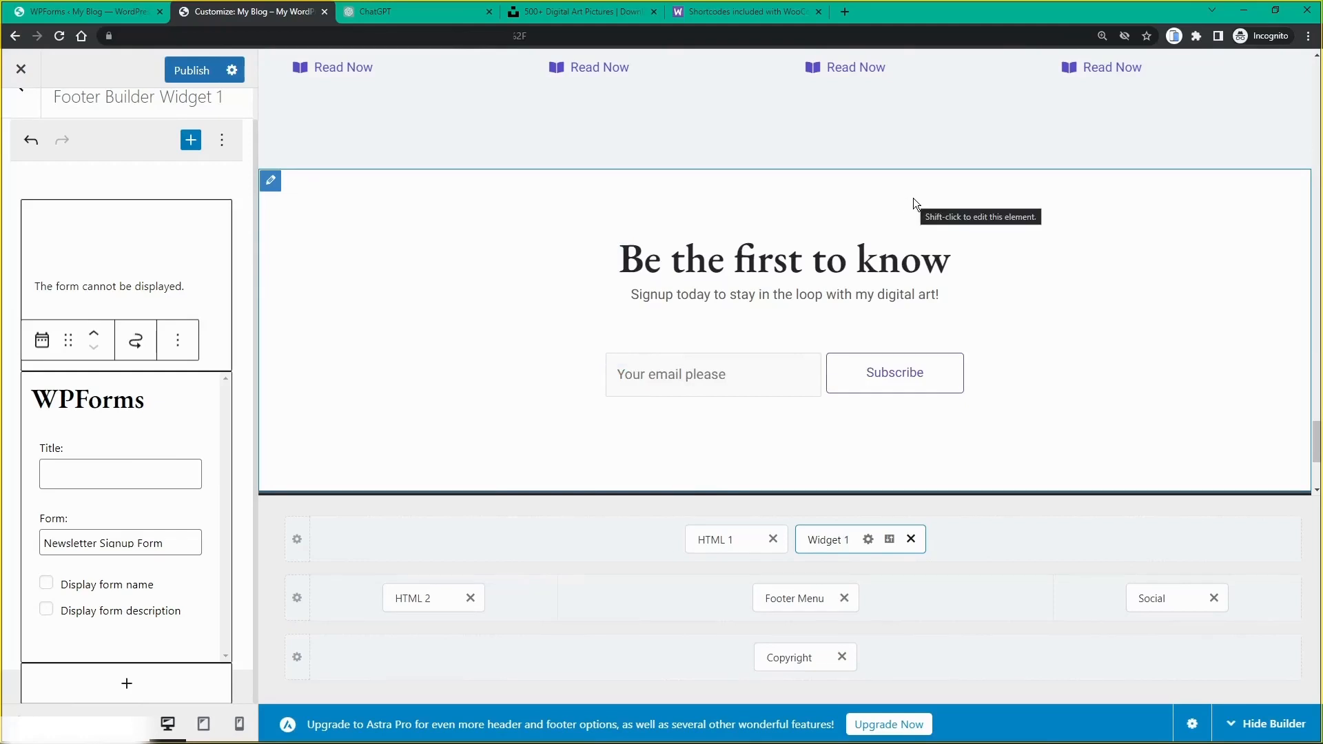
scroll(875, 259, down, 4)
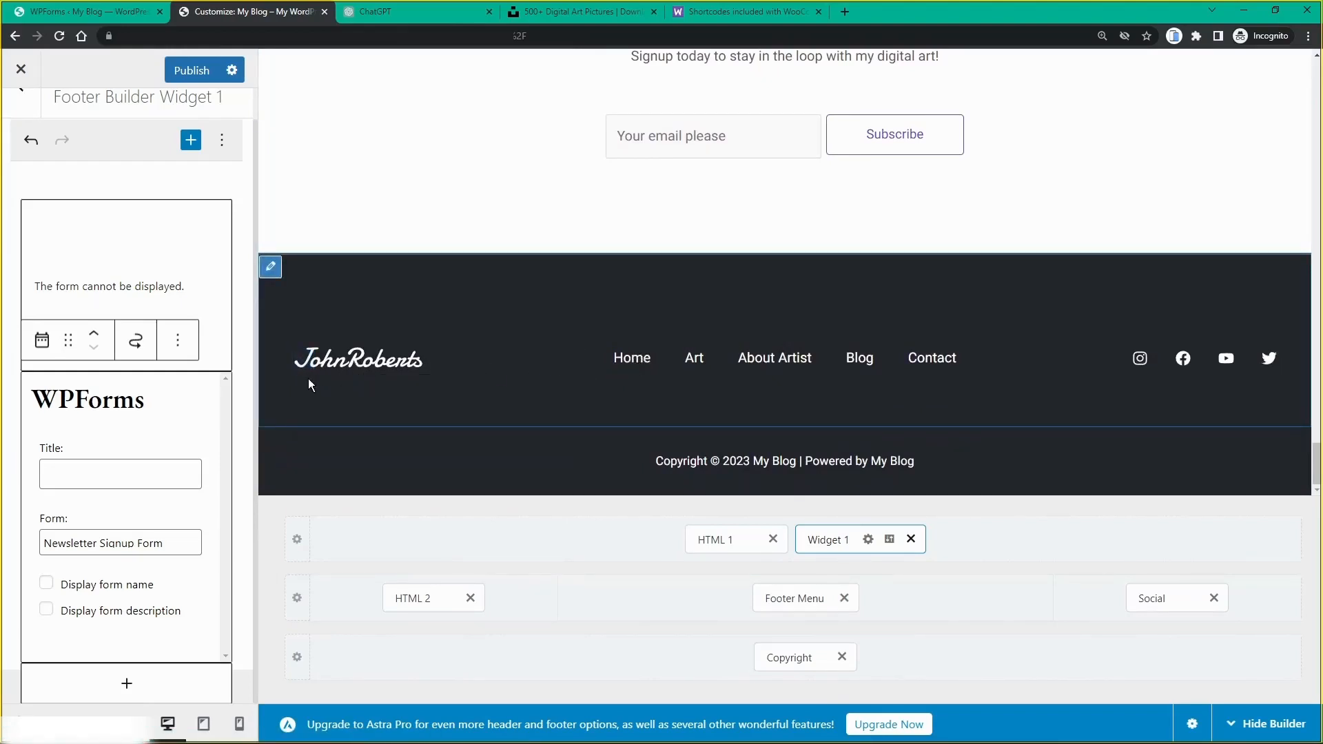
mouse_move(299, 366)
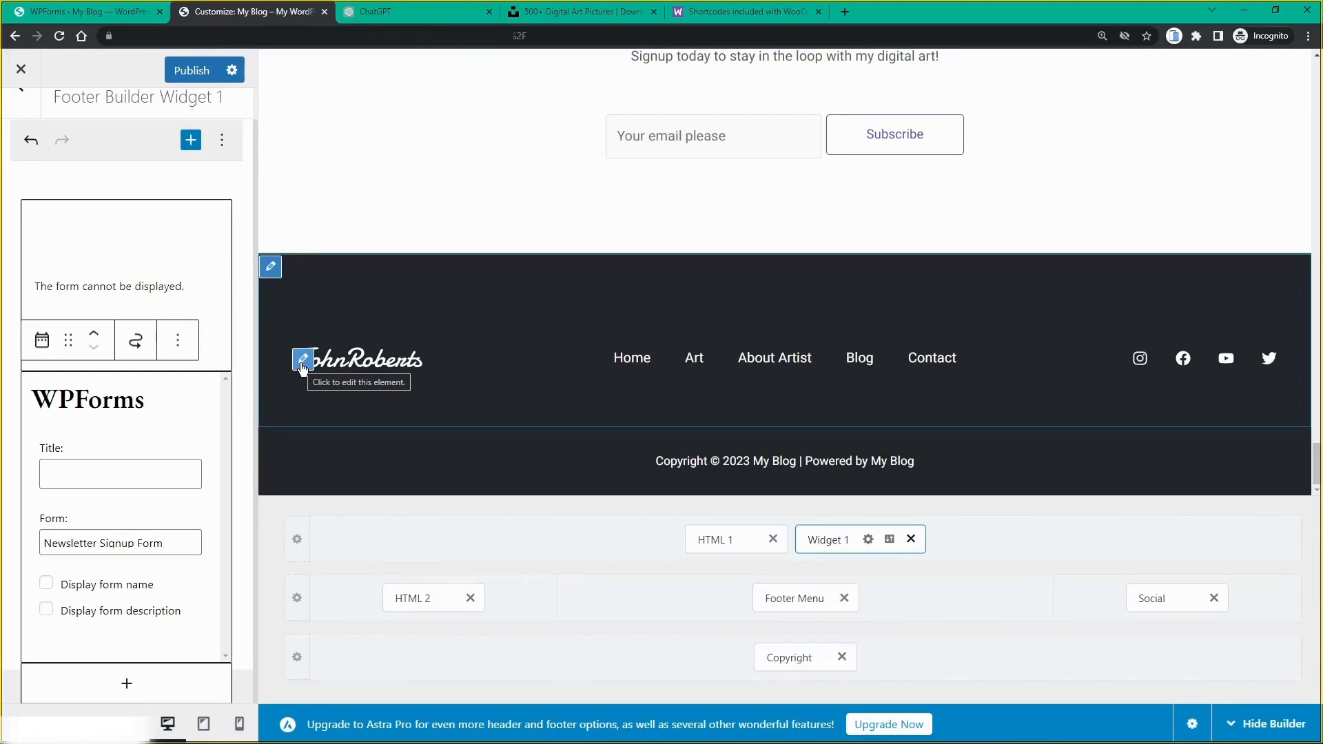
Step: Open the footer's HTML 2 element and look over its Design options before returning to General
click(302, 360)
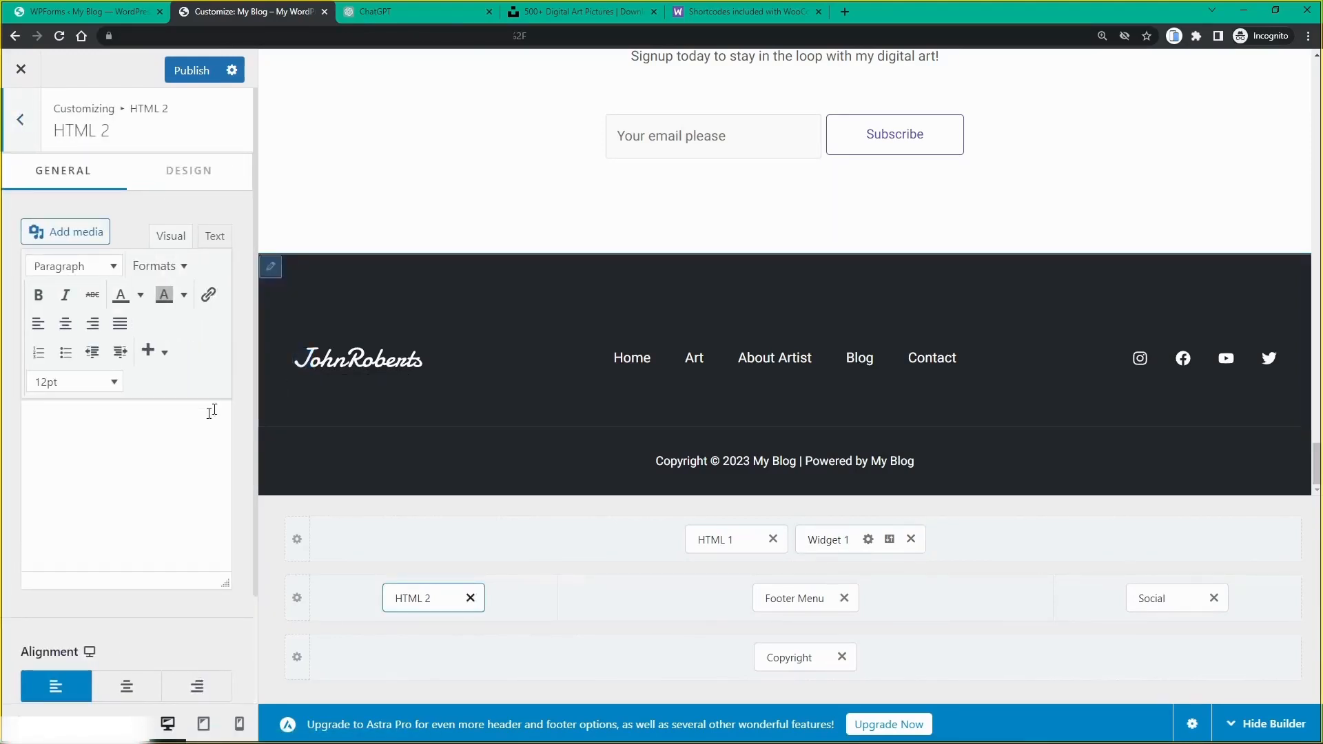
scroll(154, 435, down, 2)
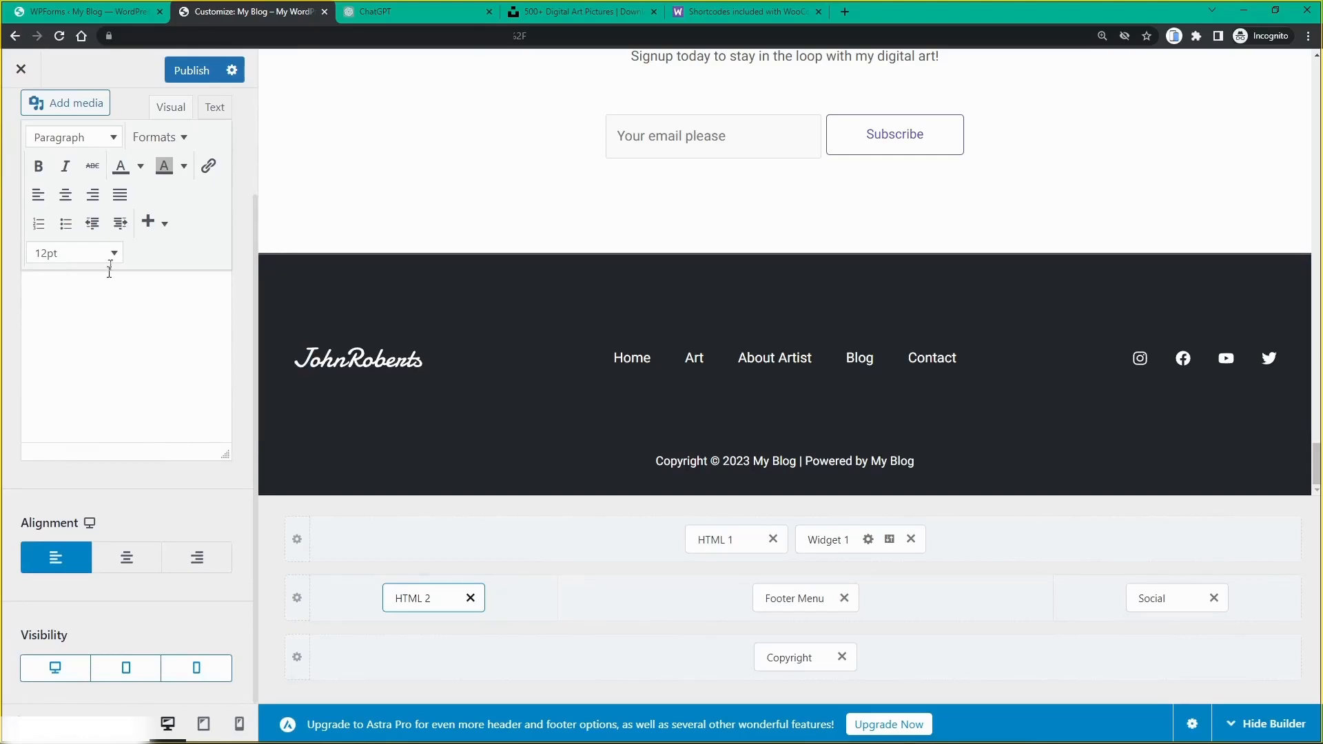
scroll(175, 180, up, 2)
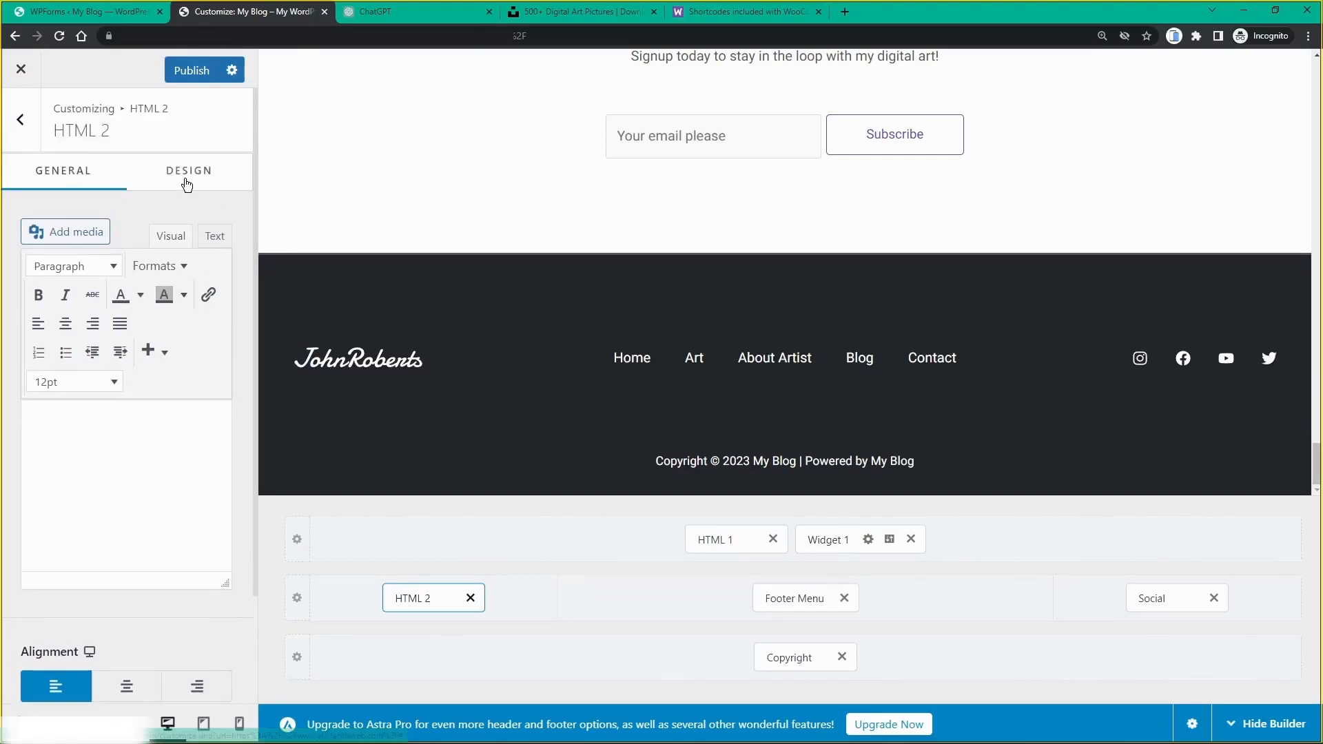
click(186, 174)
click(65, 172)
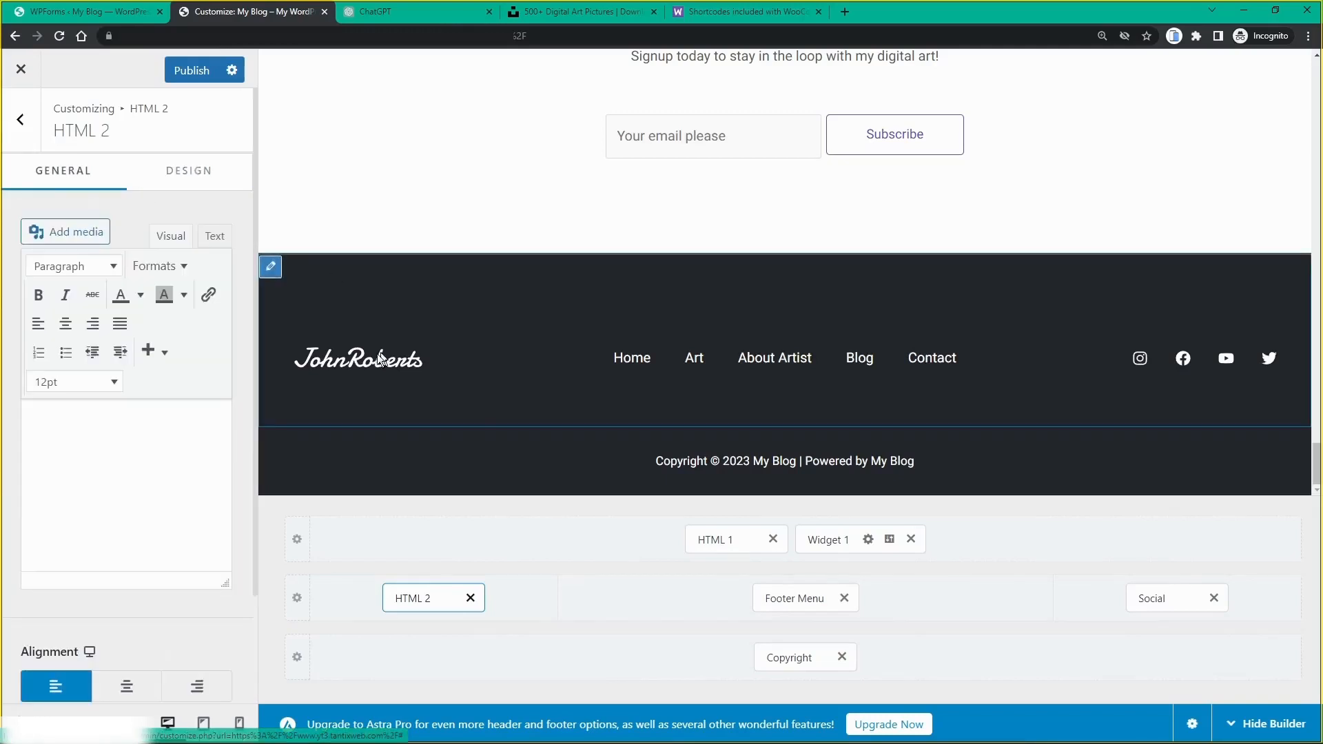
click(304, 361)
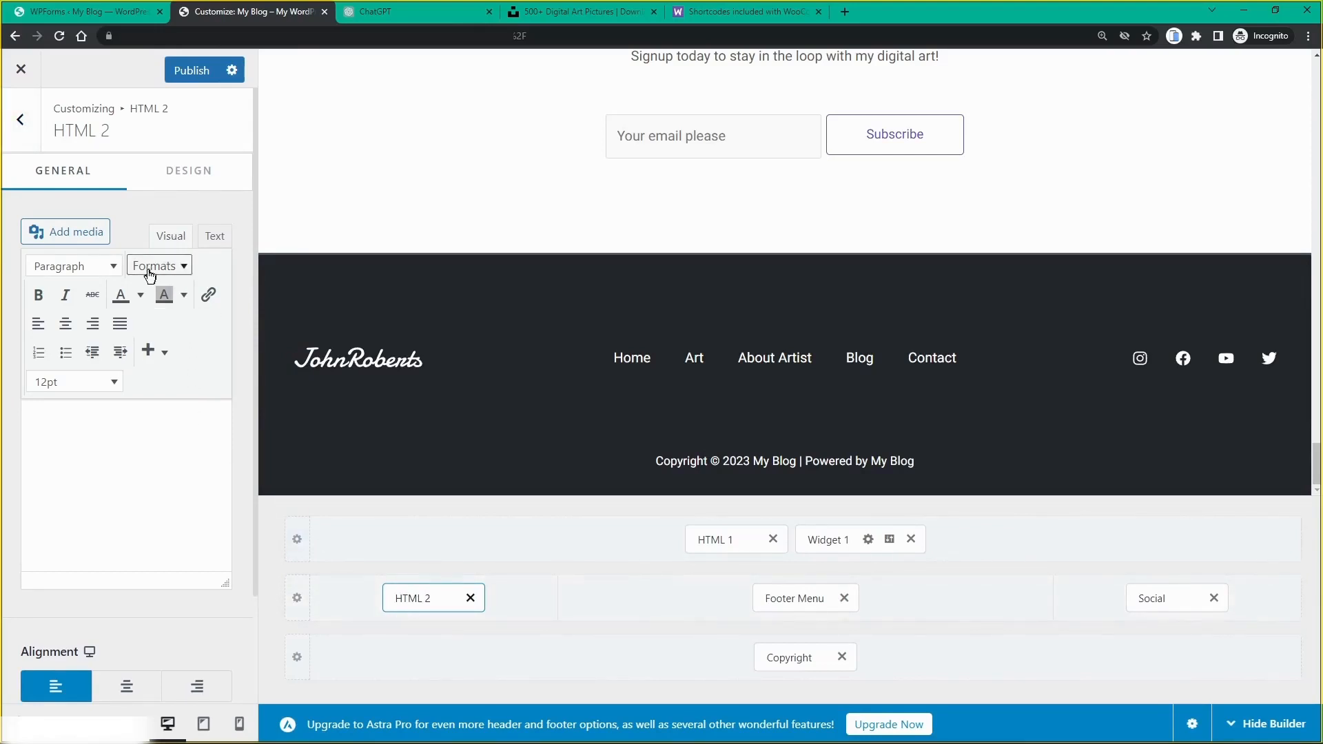
Step: Select the logo image in HTML 2 and enlarge it to 160 × 34 pixels
click(103, 441)
drag(98, 429, 128, 488)
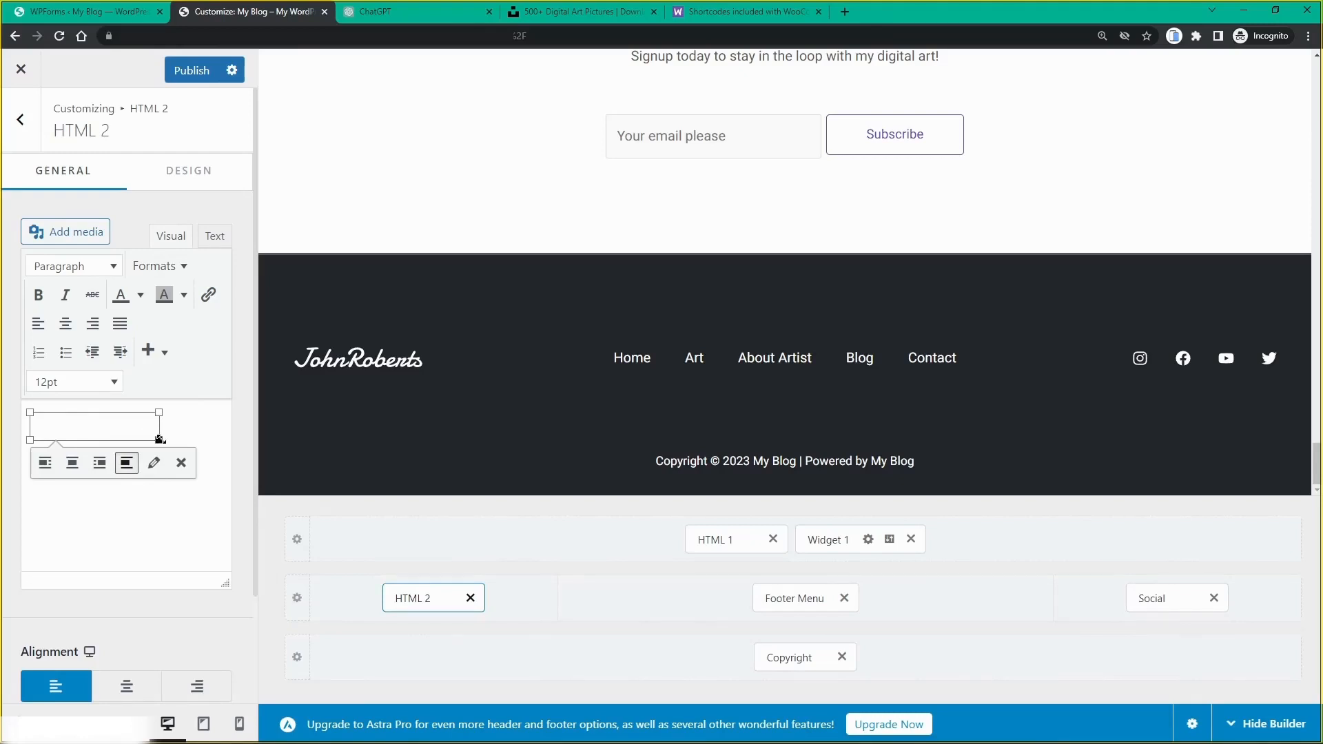
mouse_move(159, 439)
mouse_down()
mouse_move(187, 446)
mouse_move(169, 443)
mouse_up()
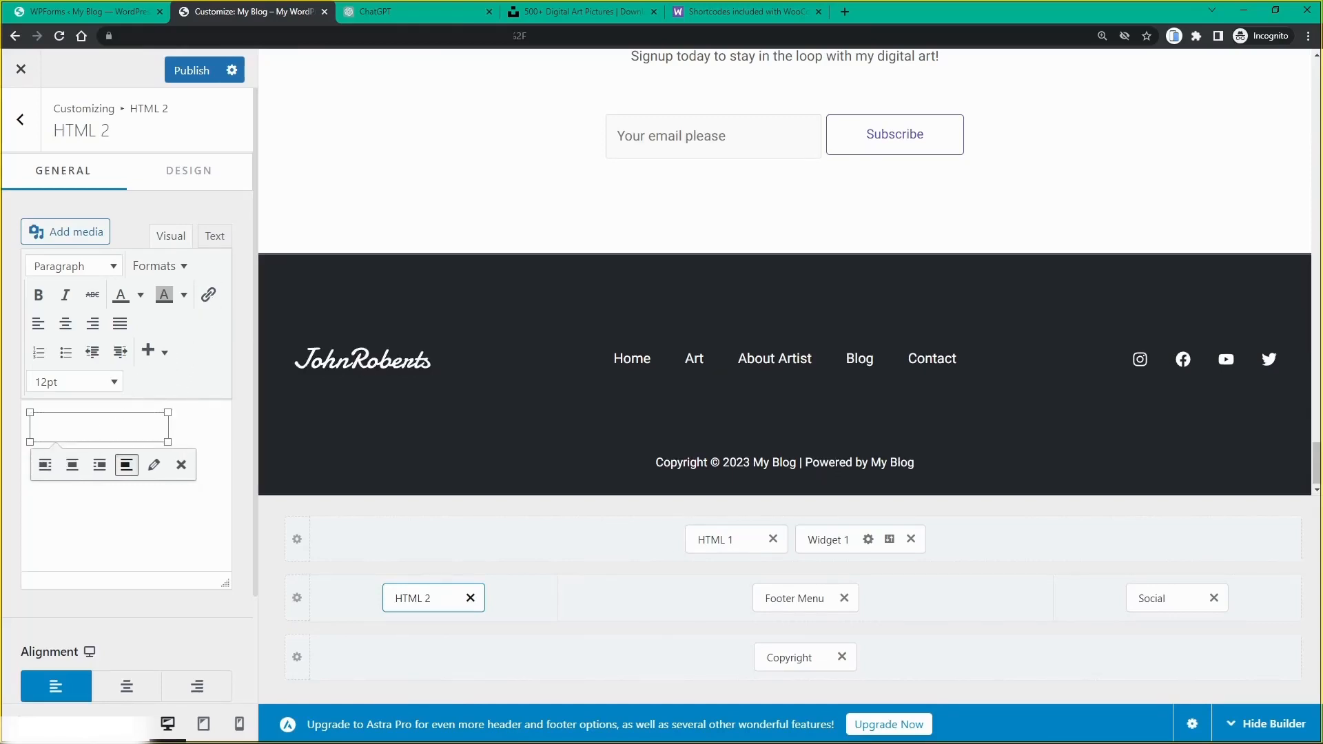
click(113, 516)
click(101, 432)
right_click(101, 432)
key(Escape)
Step: Replace the footer logo image with the uploaded SAM ART file 2.png
click(152, 466)
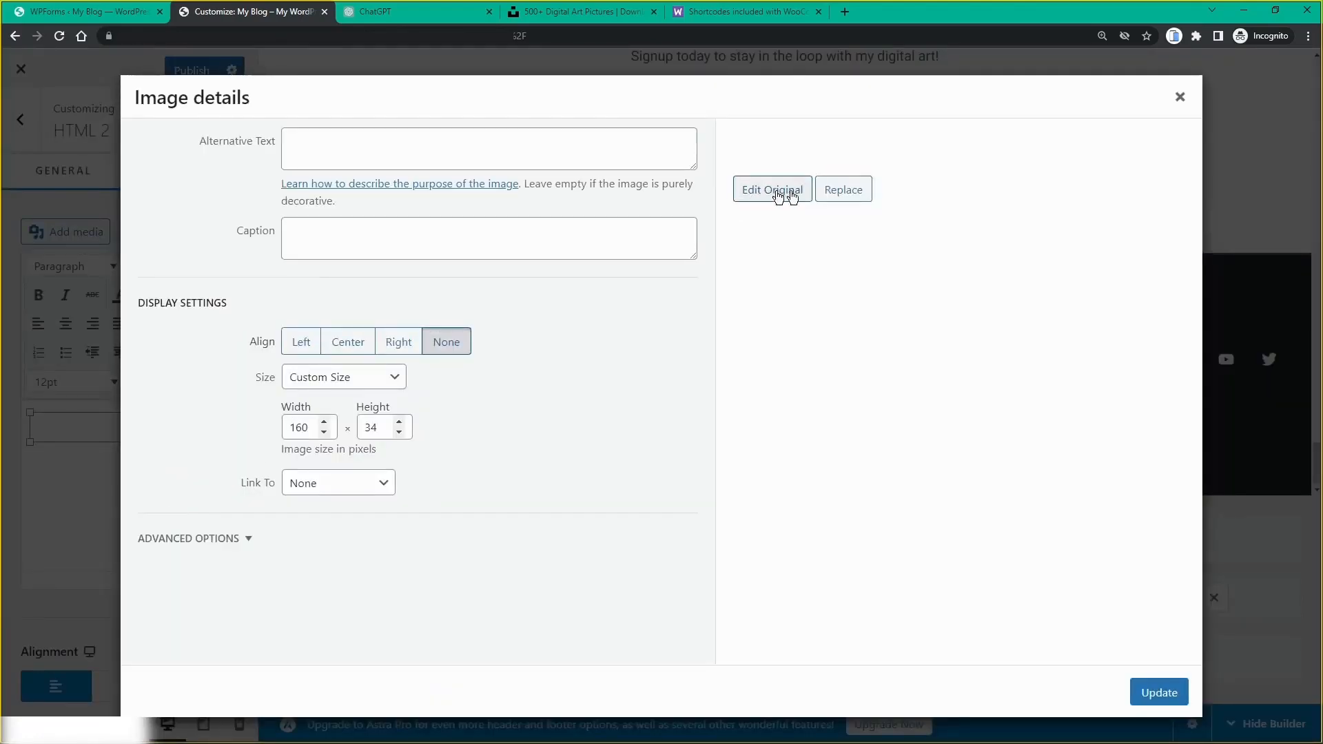
click(841, 200)
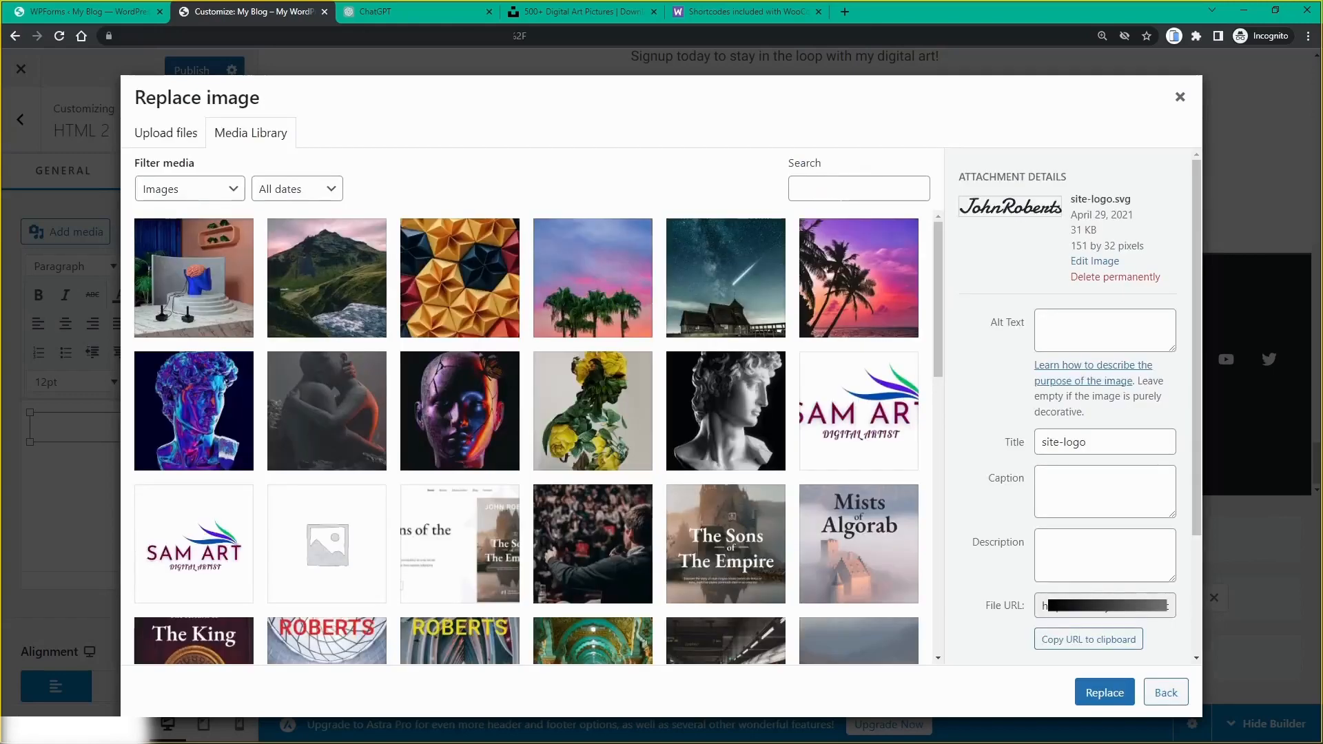
scroll(636, 343, down, 2)
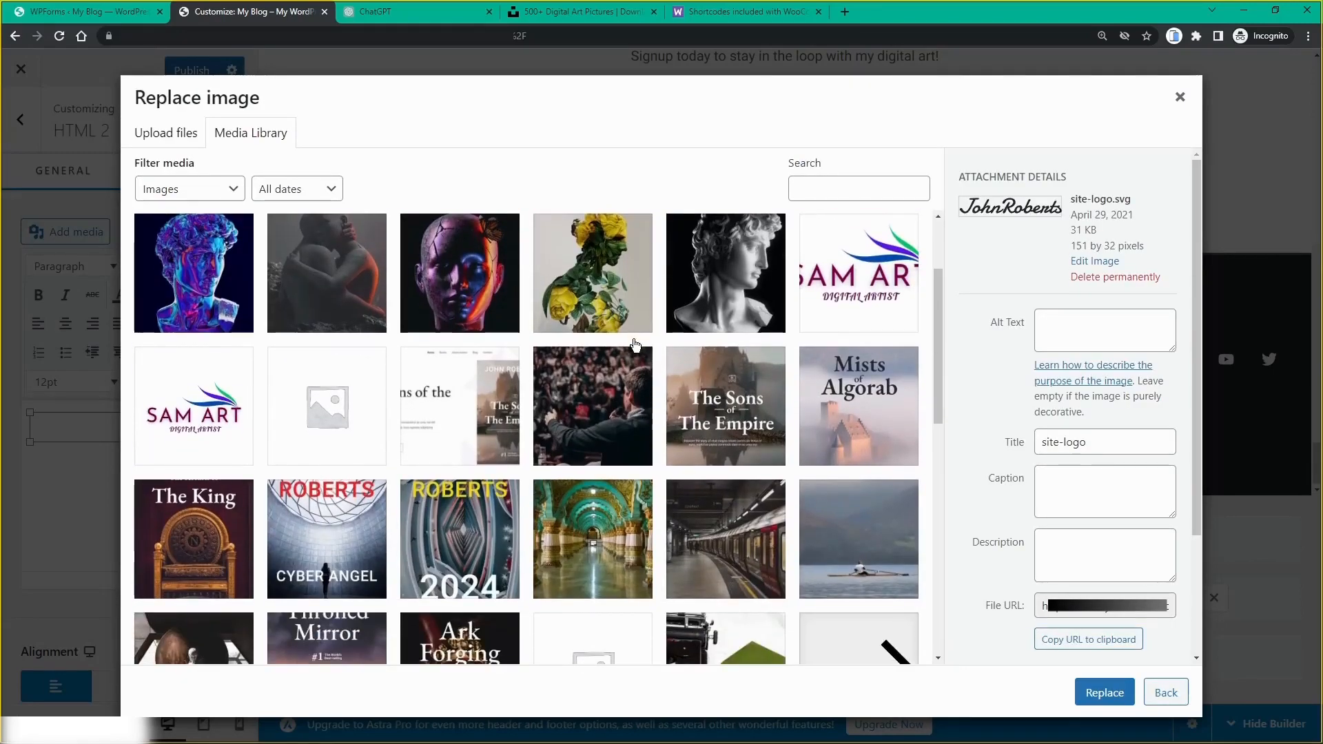
scroll(636, 345, up, 2)
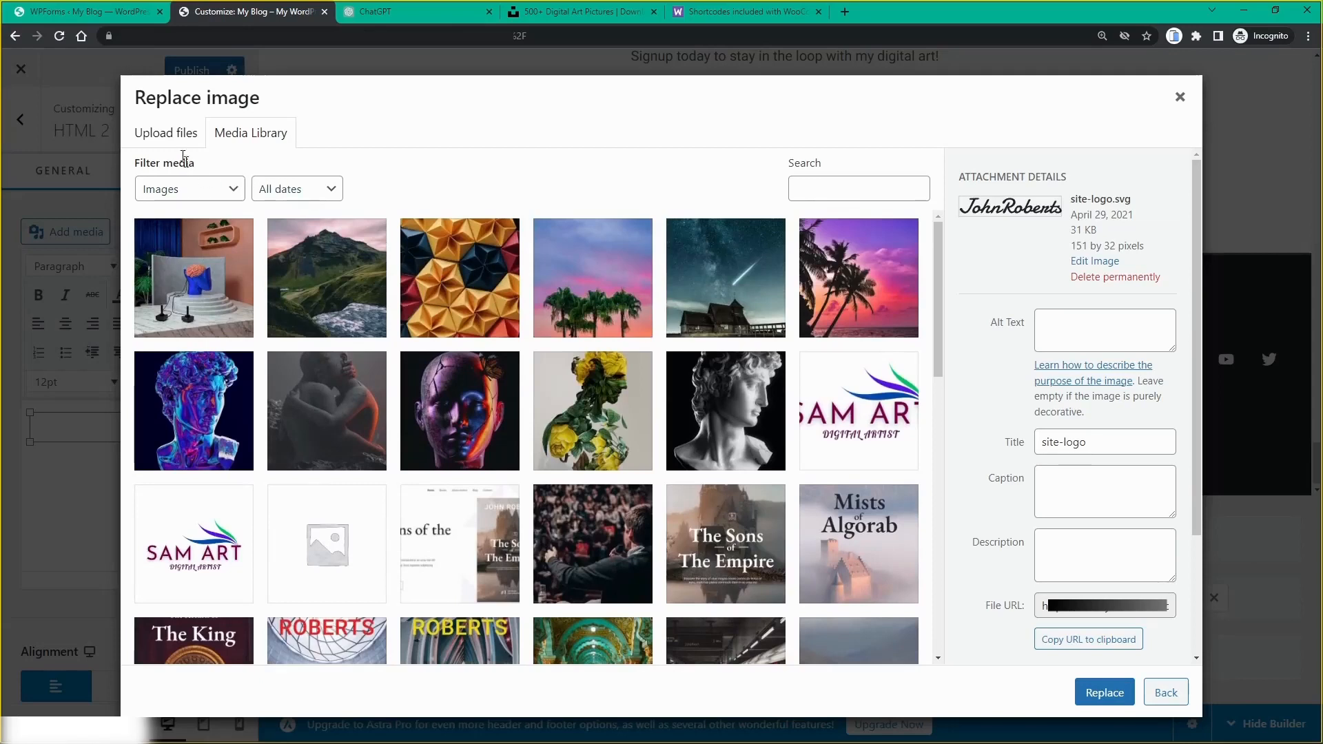
click(171, 137)
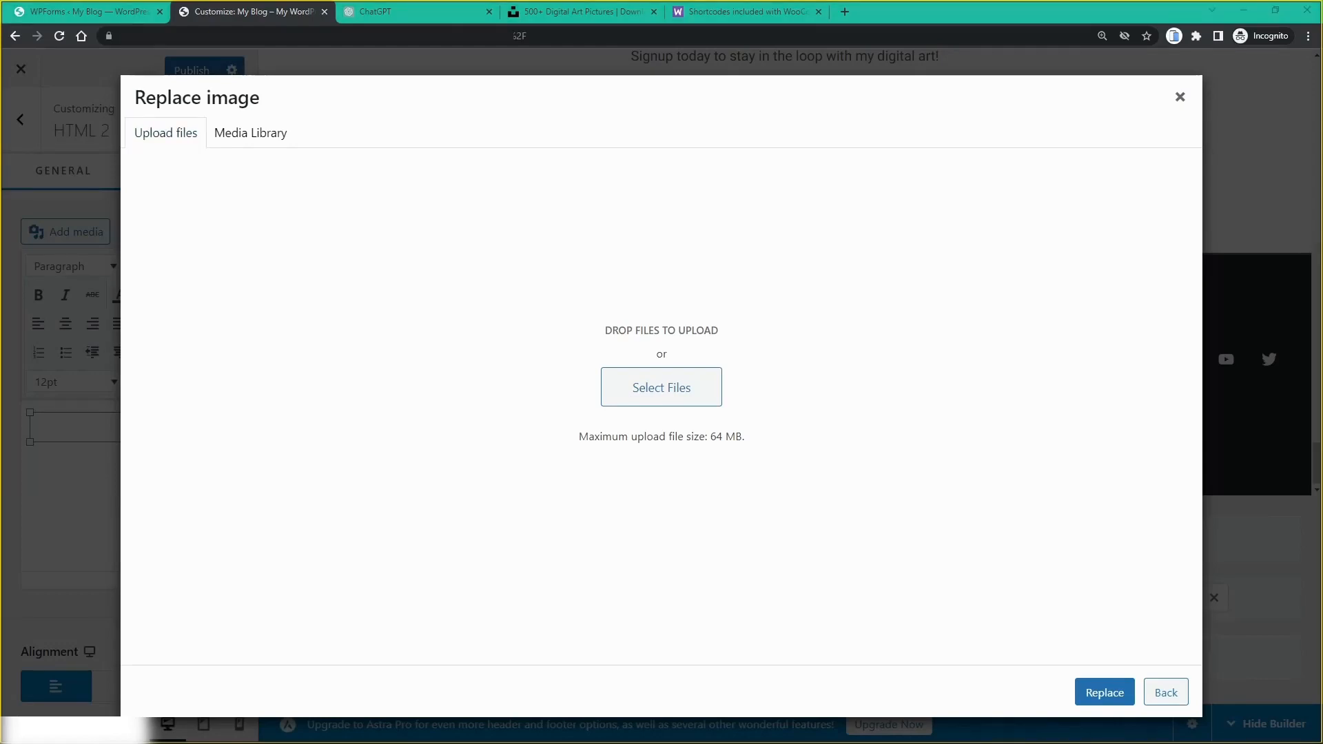
drag(1322, 375, 712, 423)
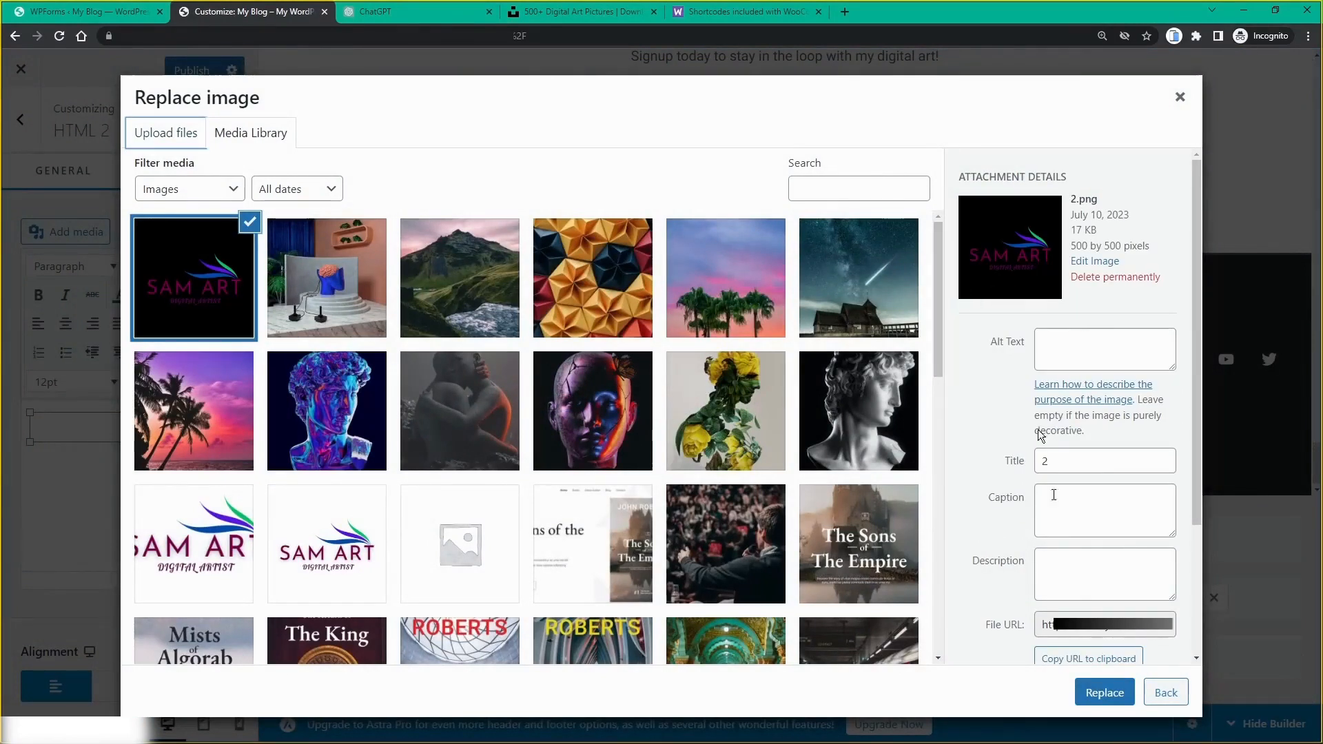
click(1105, 693)
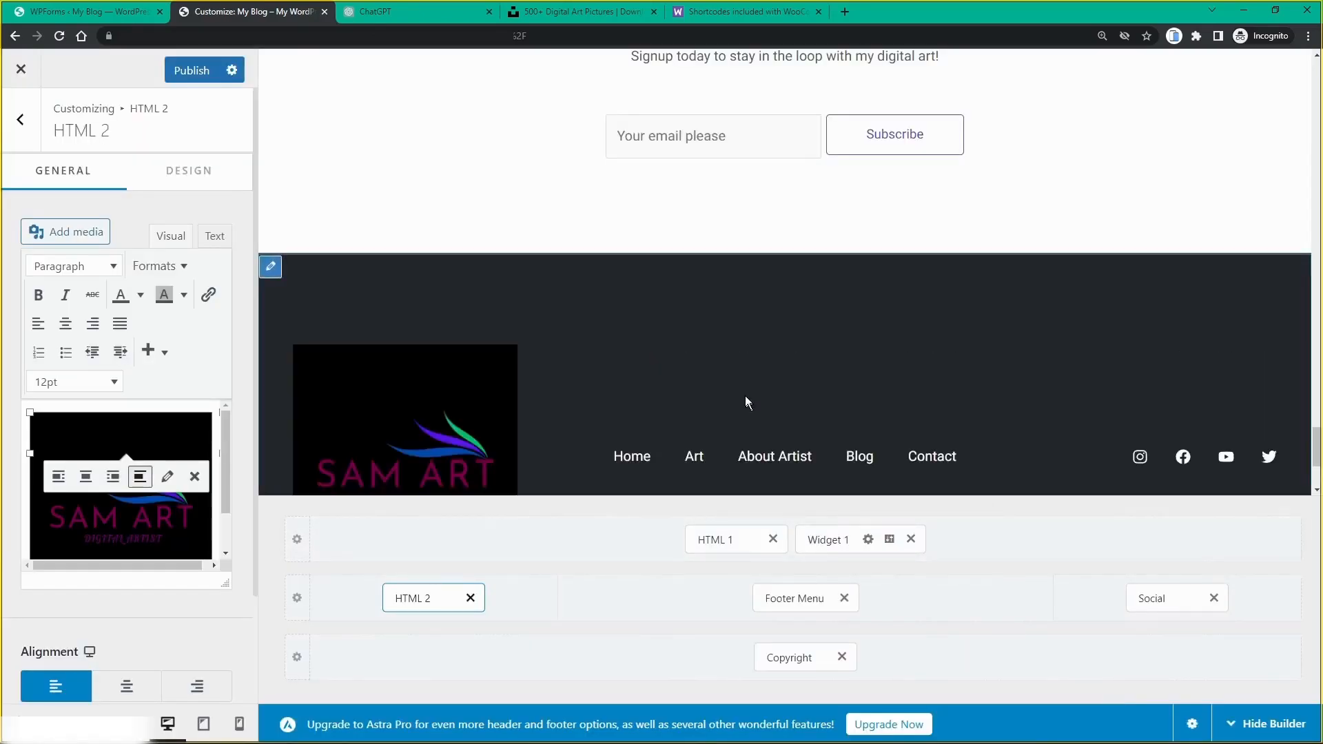
Step: Drag the SAM ART logo's corner handle inward to make it a small square
scroll(747, 401, down, 3)
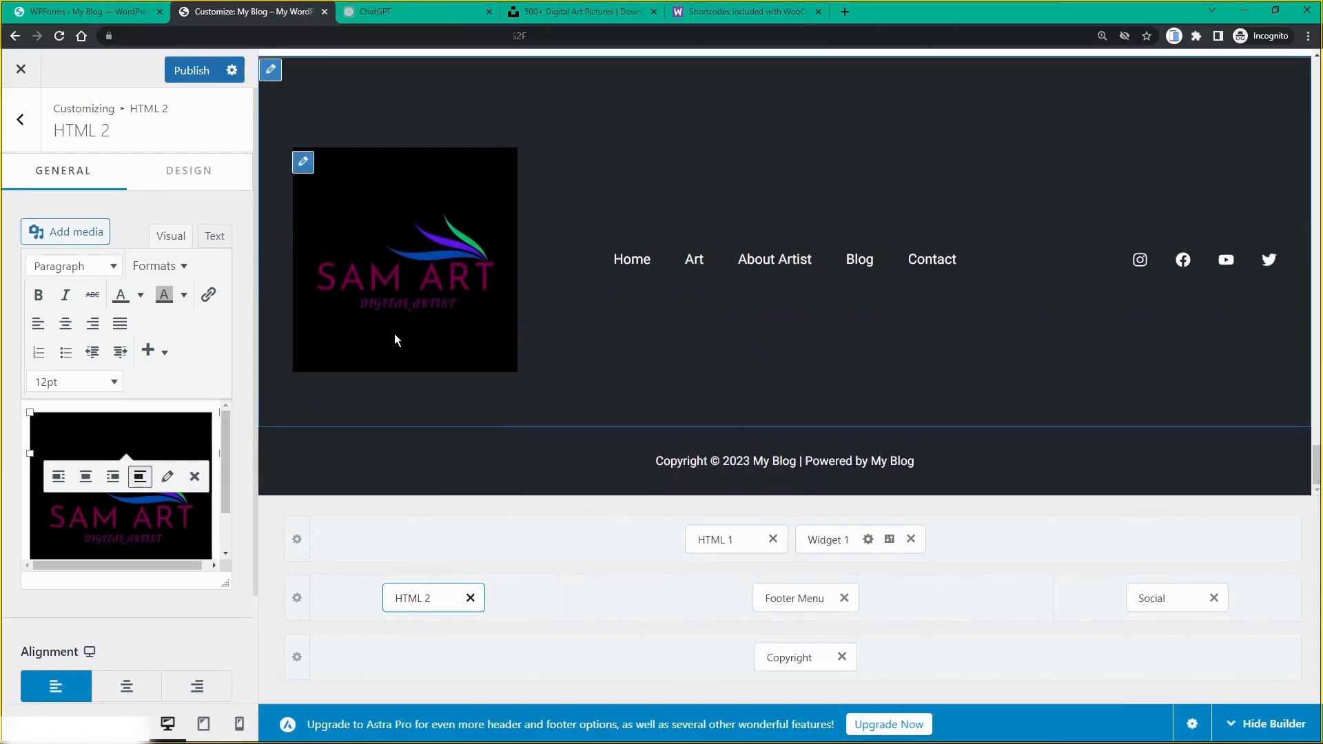
scroll(139, 519, down, 1)
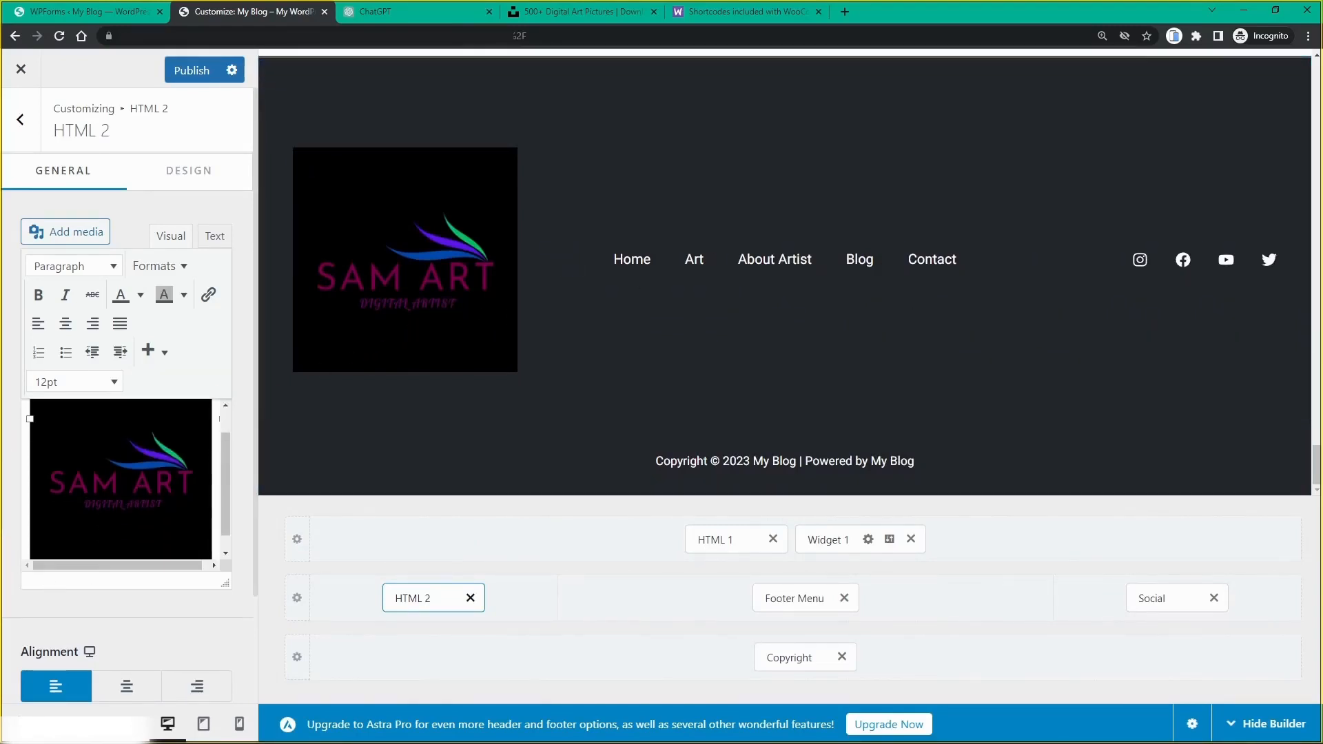
scroll(189, 538, down, 1)
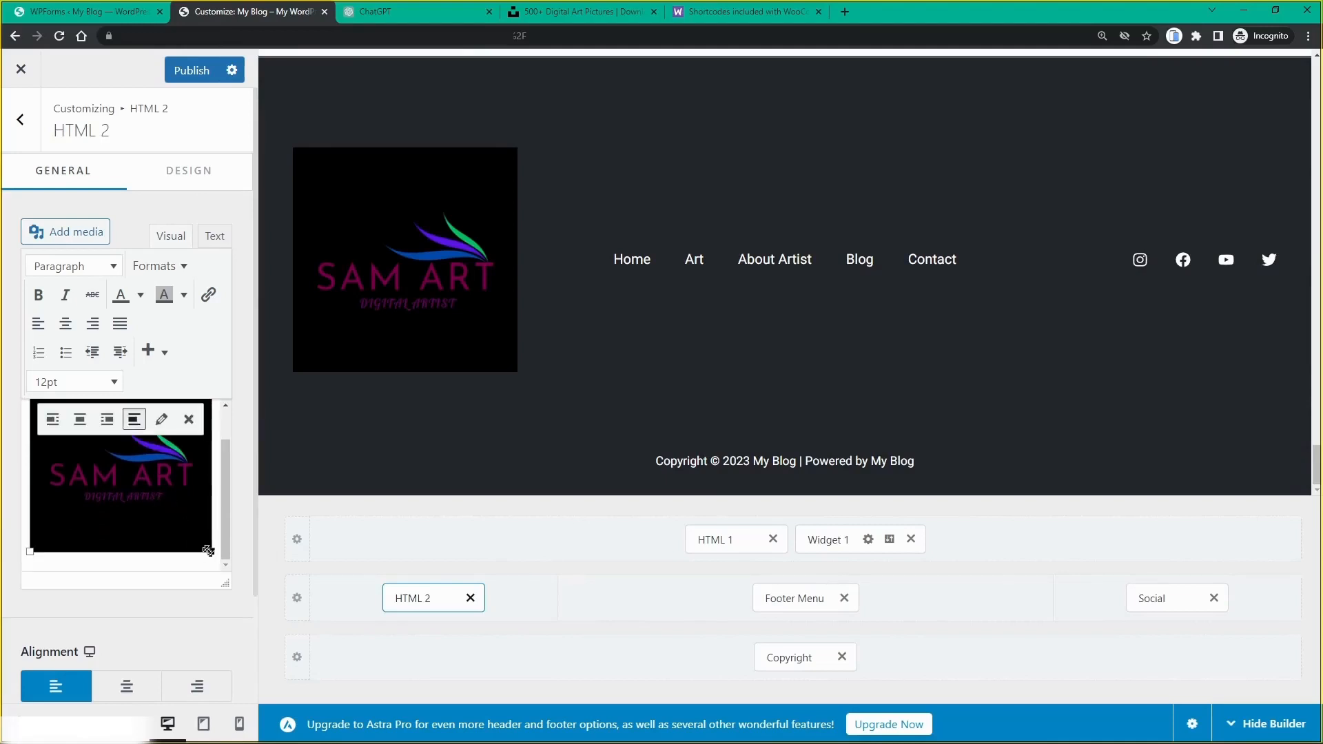
drag(208, 550, 173, 519)
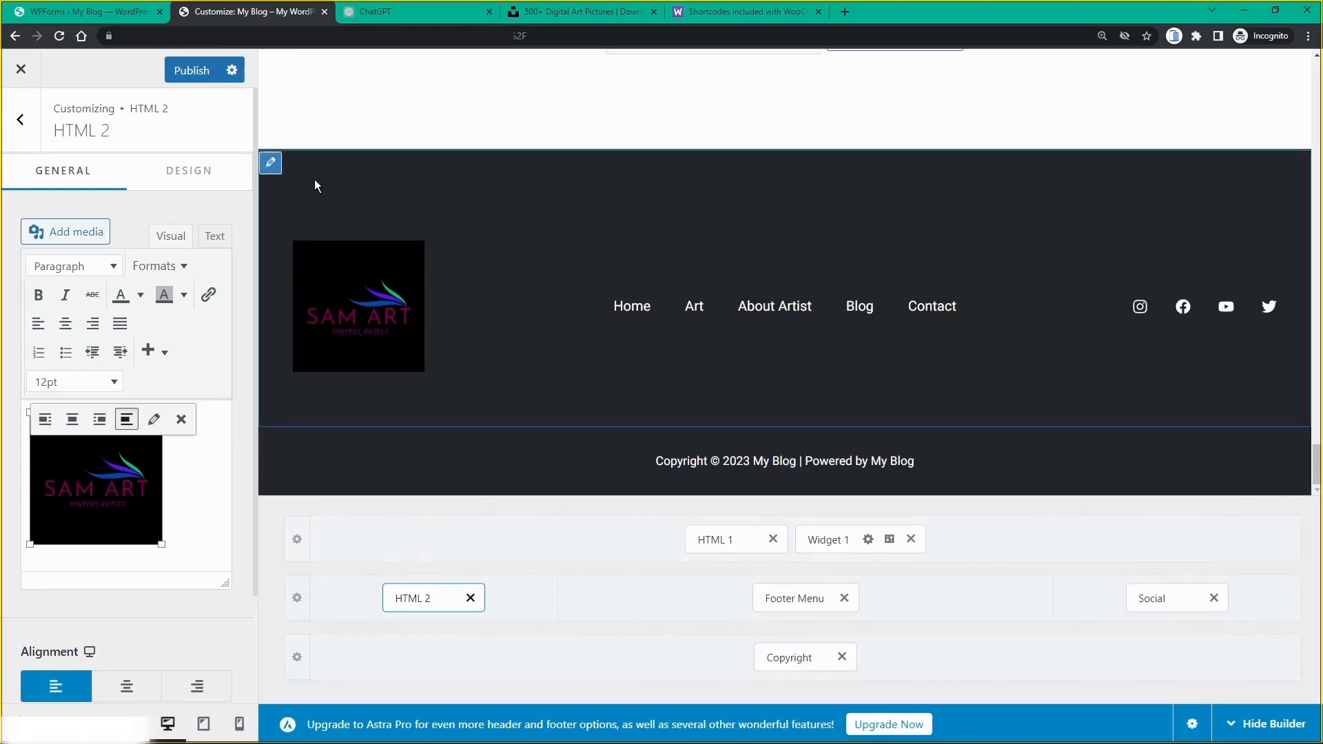
click(278, 169)
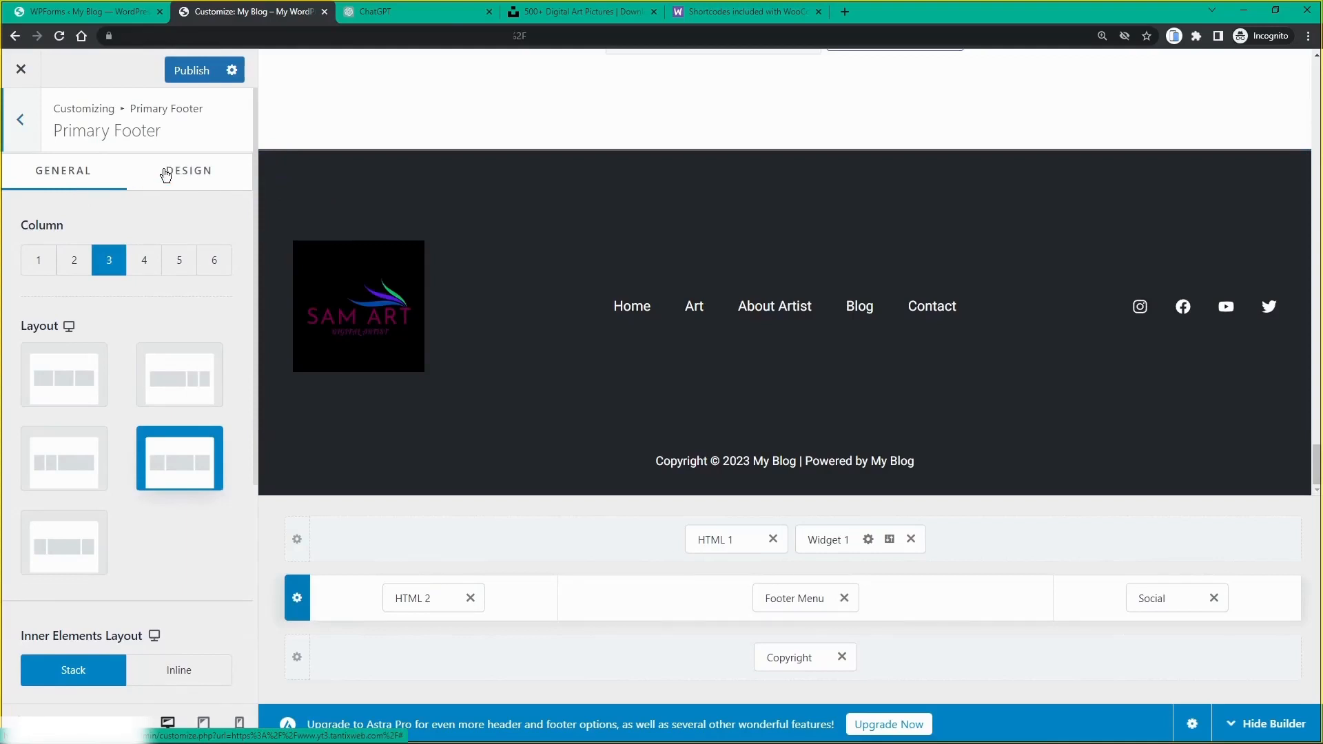
Step: Change the Primary Footer row background colour from 25272D to 000000
click(197, 175)
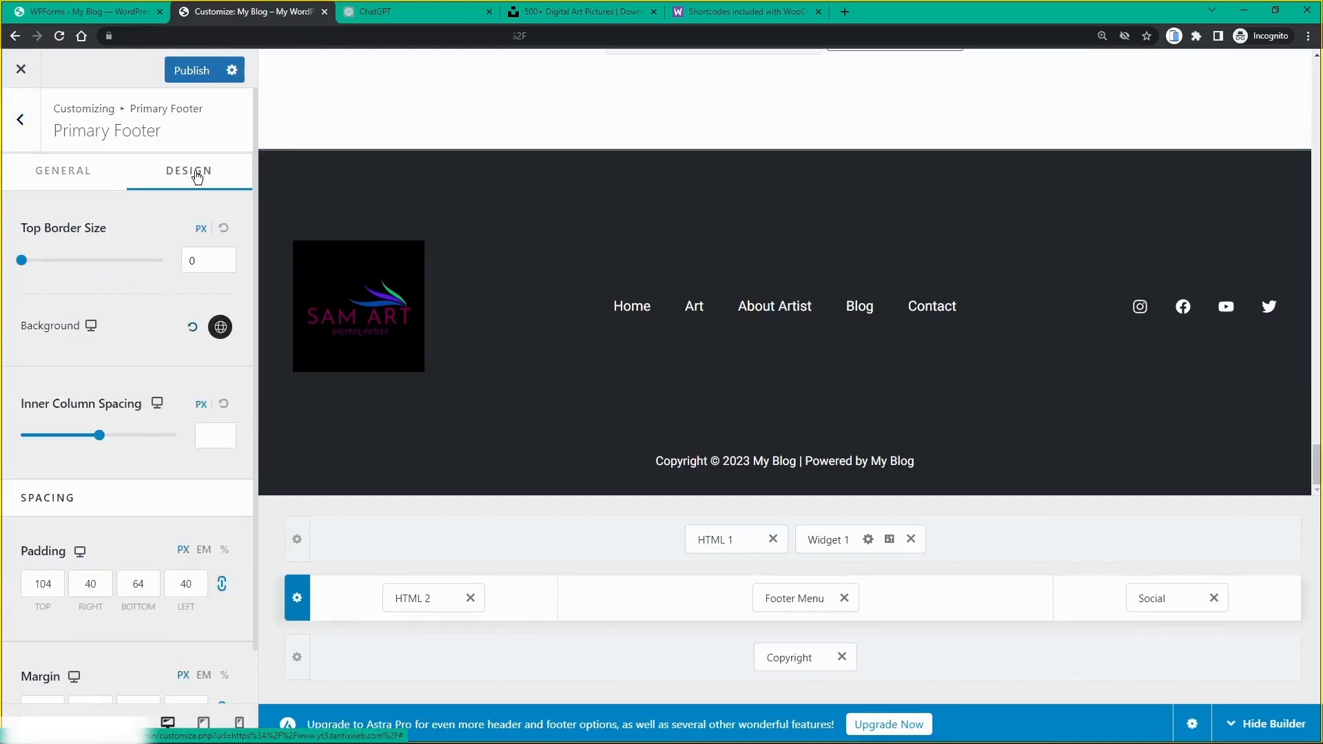
click(220, 328)
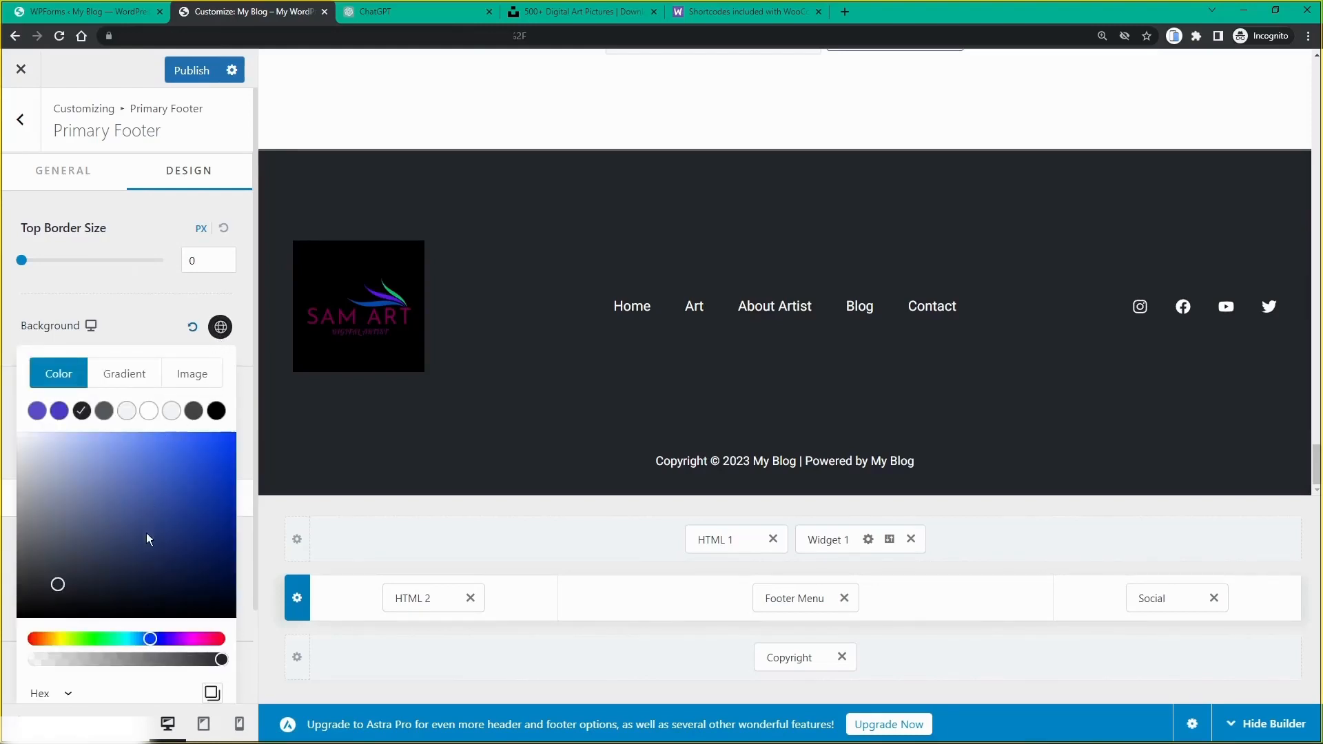
scroll(147, 518, down, 1)
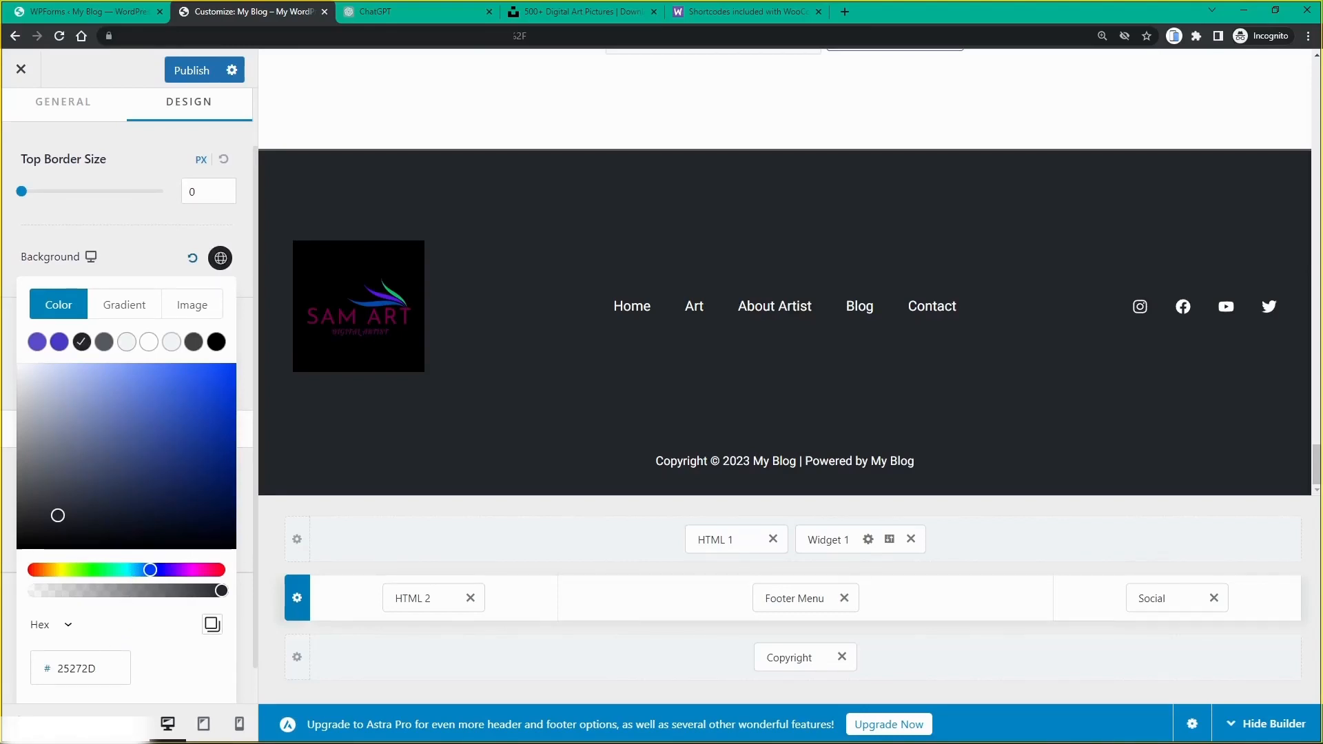
drag(101, 669, 55, 668)
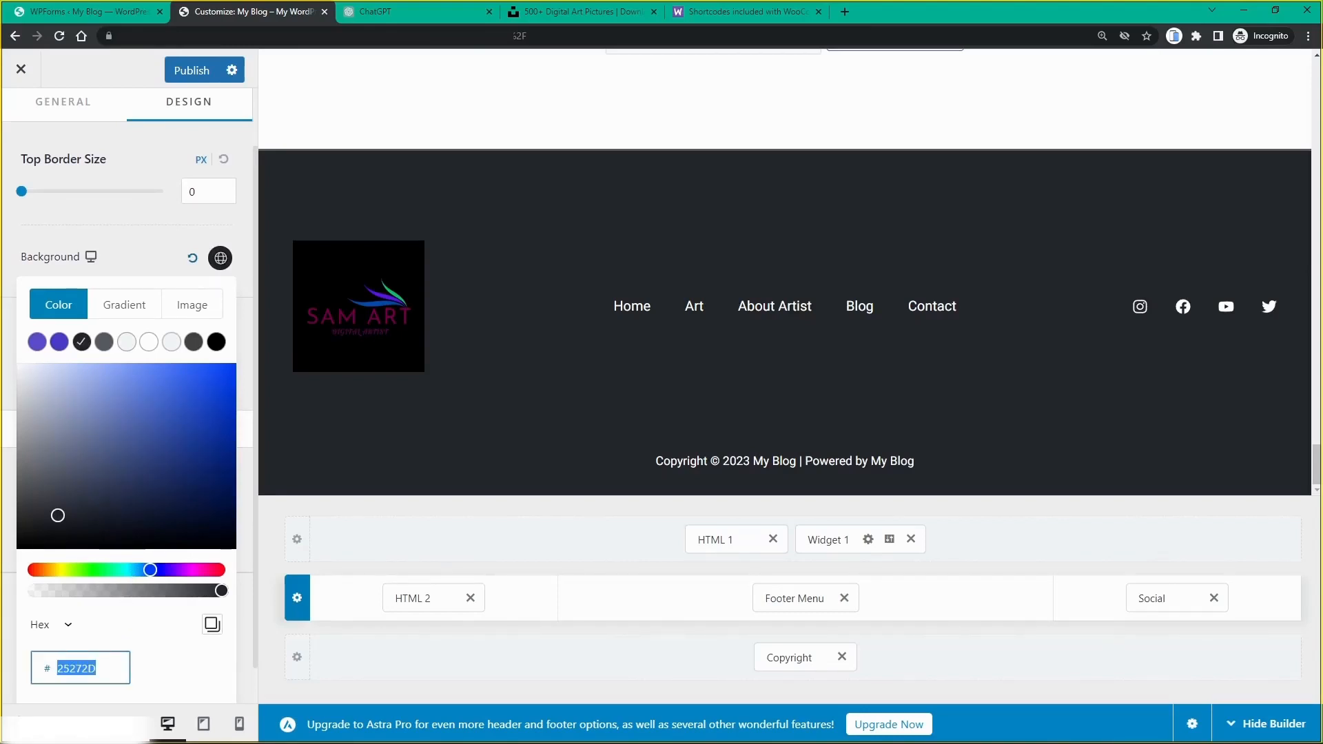
text(000)
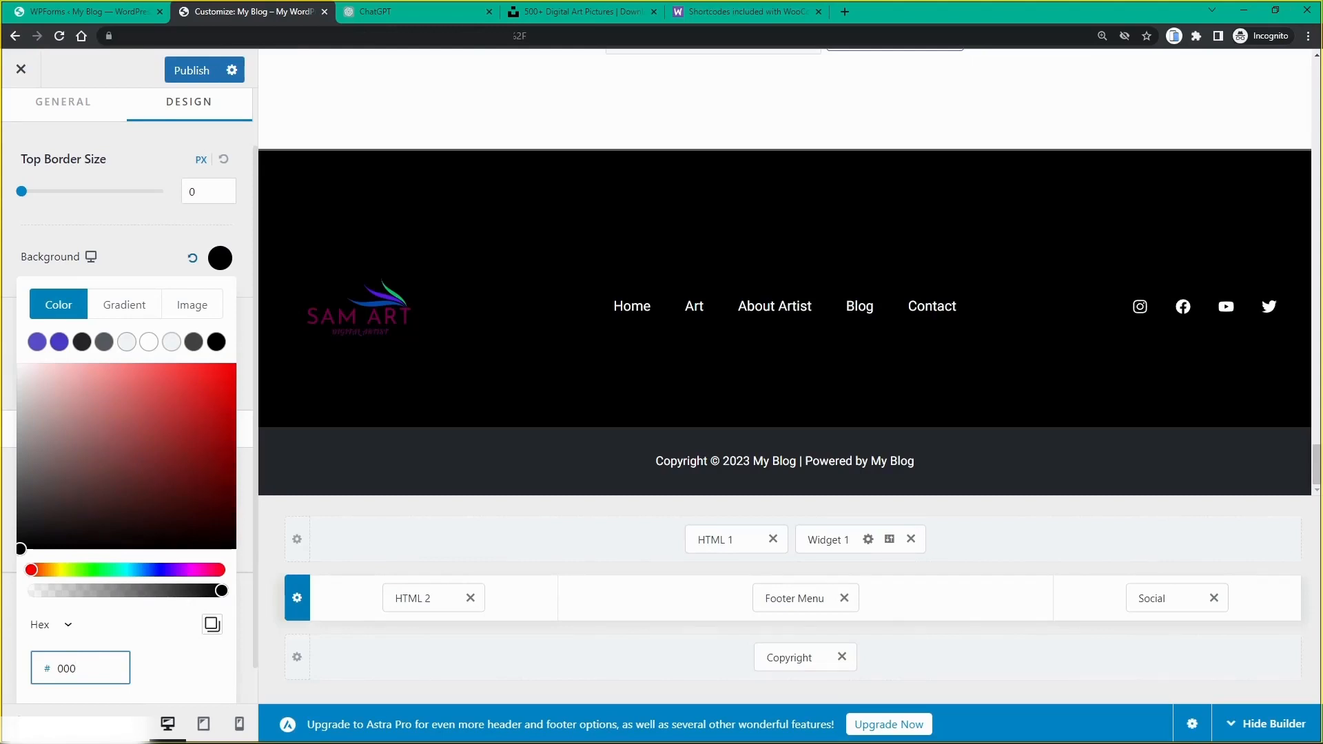
text(000)
Step: Enlarge the SAM ART logo slightly in HTML 2, then open the footer Social Icons settings
click(301, 259)
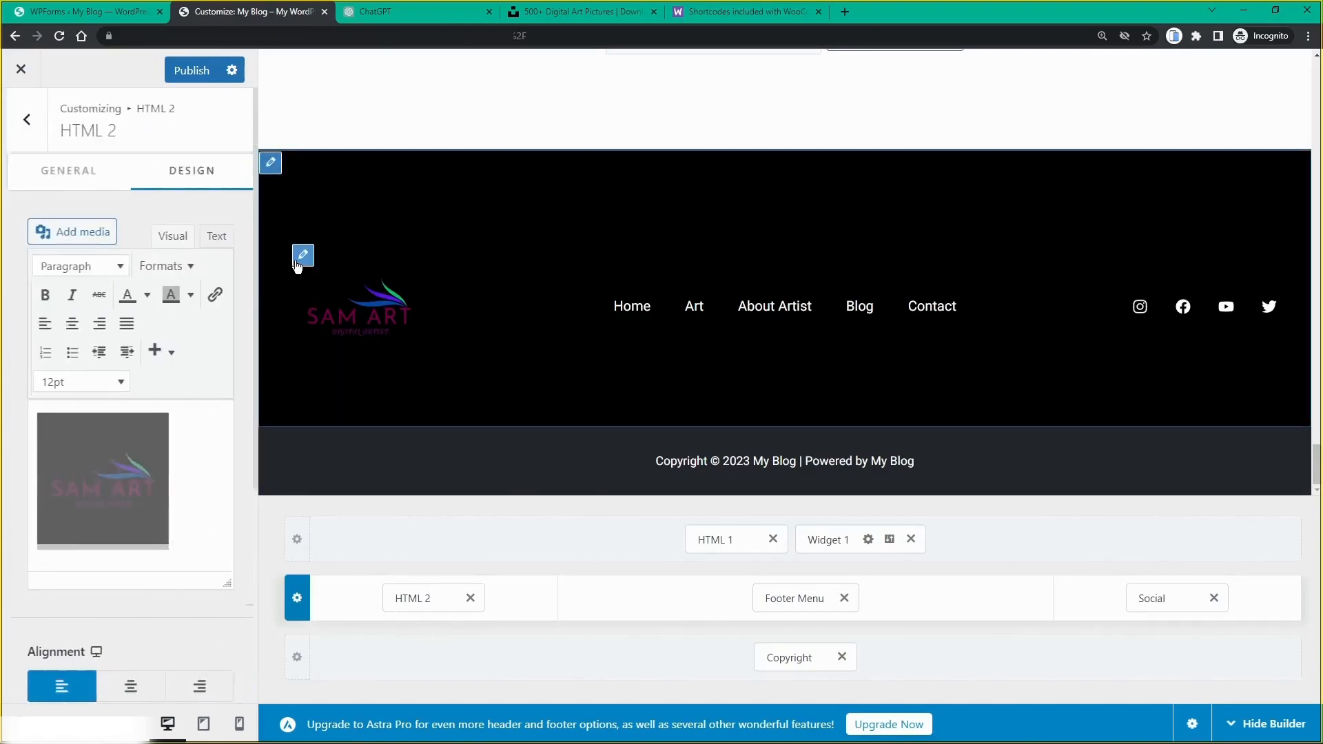
click(142, 463)
scroll(142, 462, down, 1)
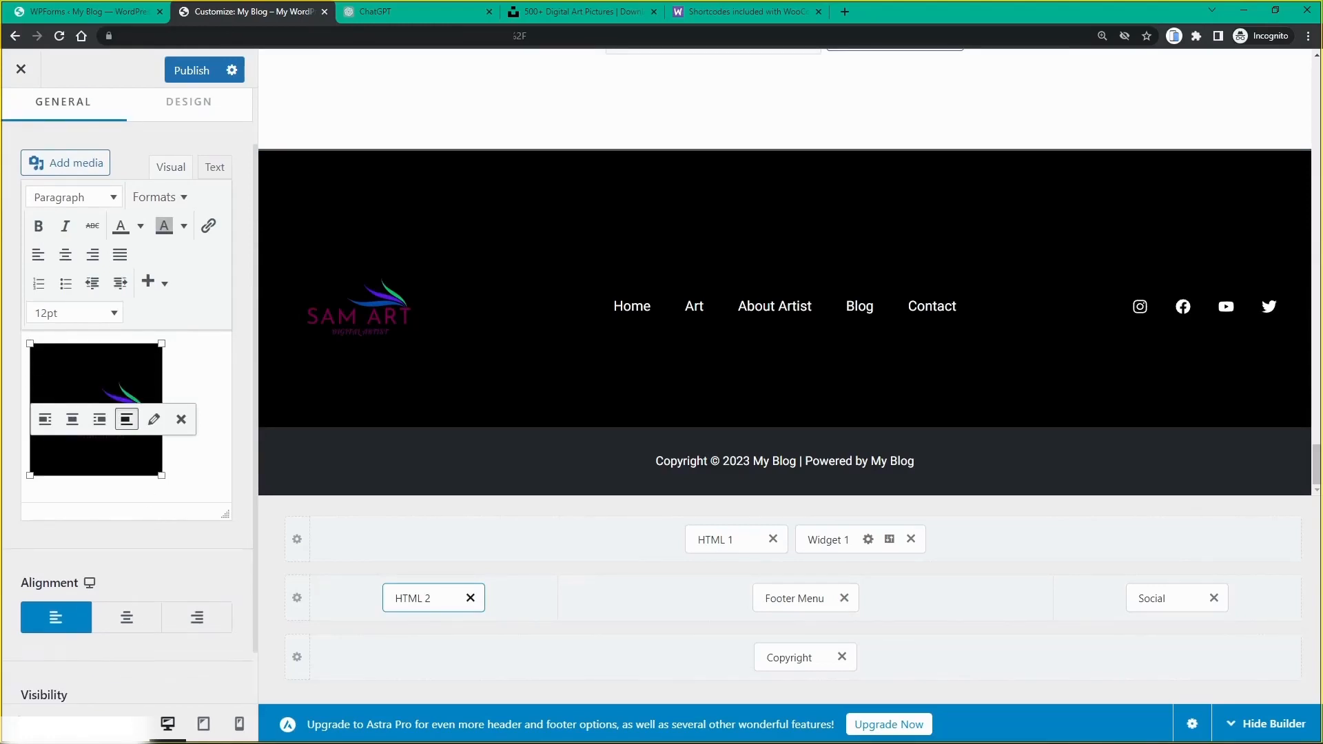
drag(162, 476, 188, 489)
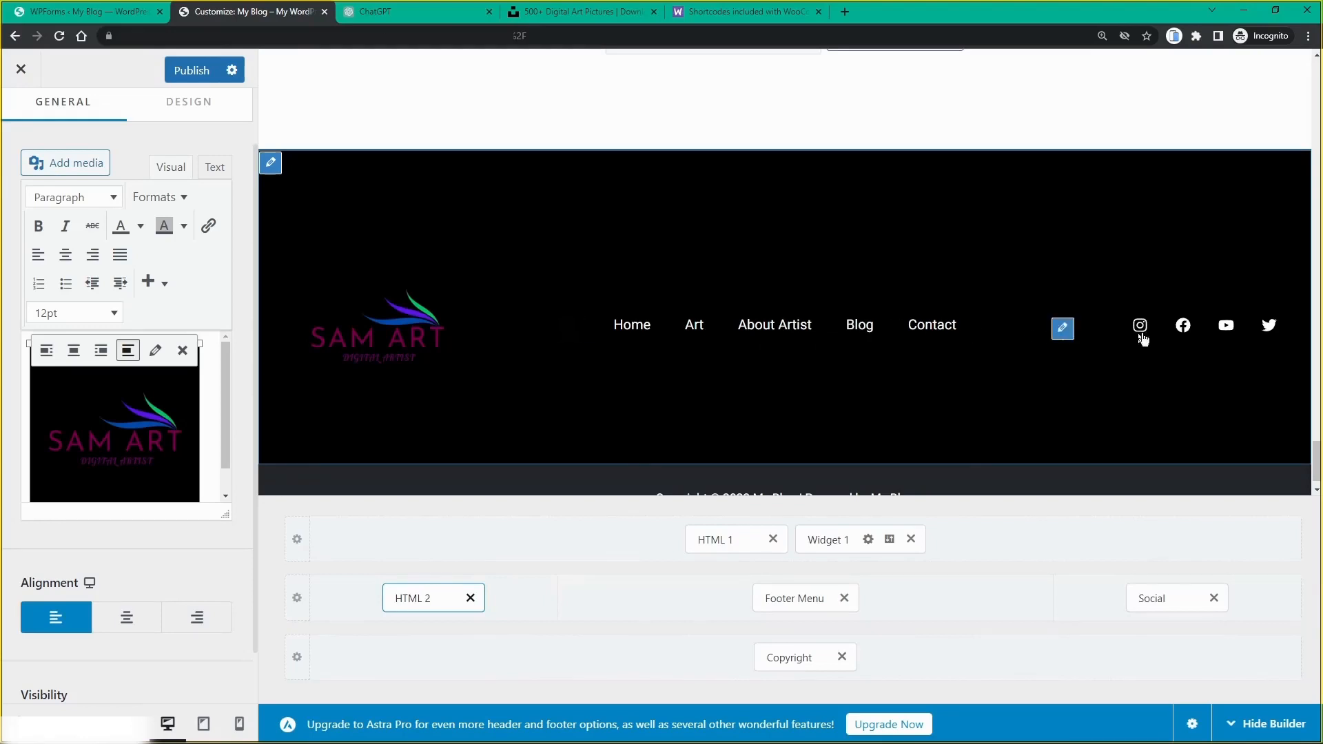
click(1072, 333)
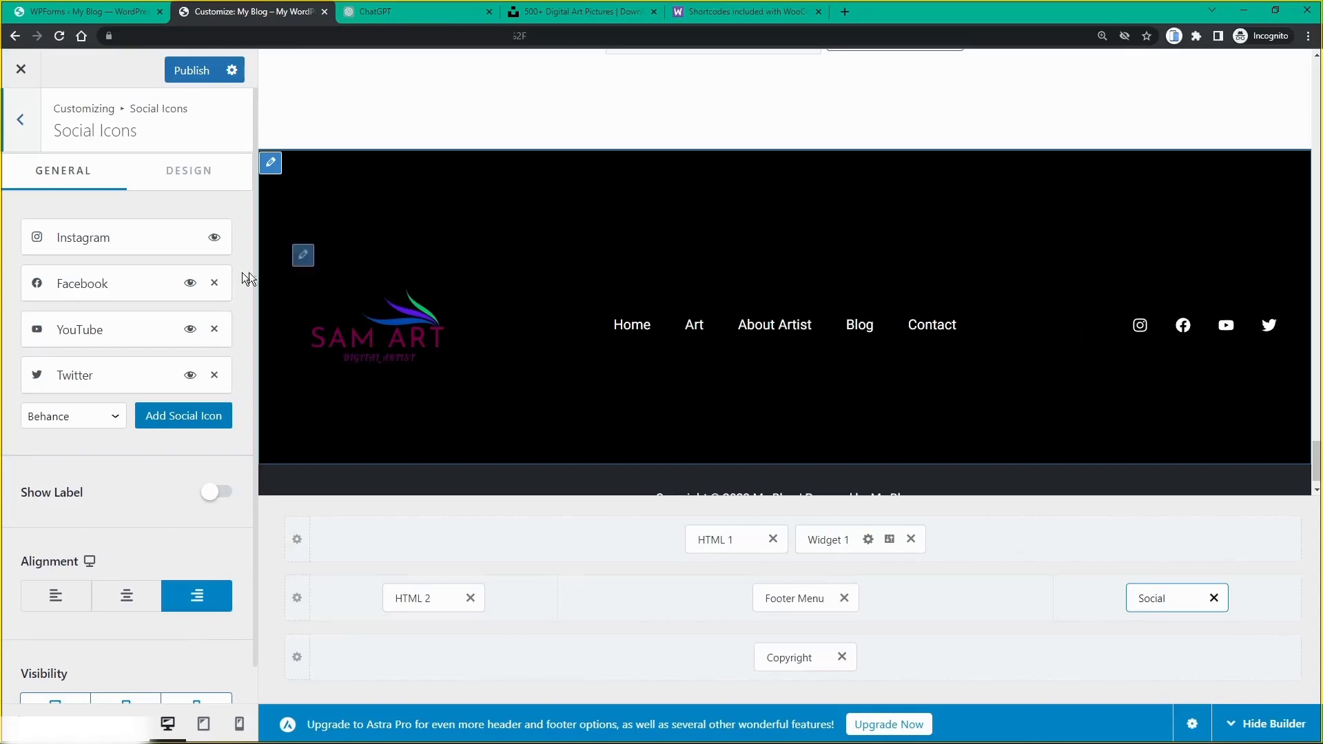
Step: Hide the footer's Twitter icon, check the Instagram link, and add a Behance icon
click(191, 376)
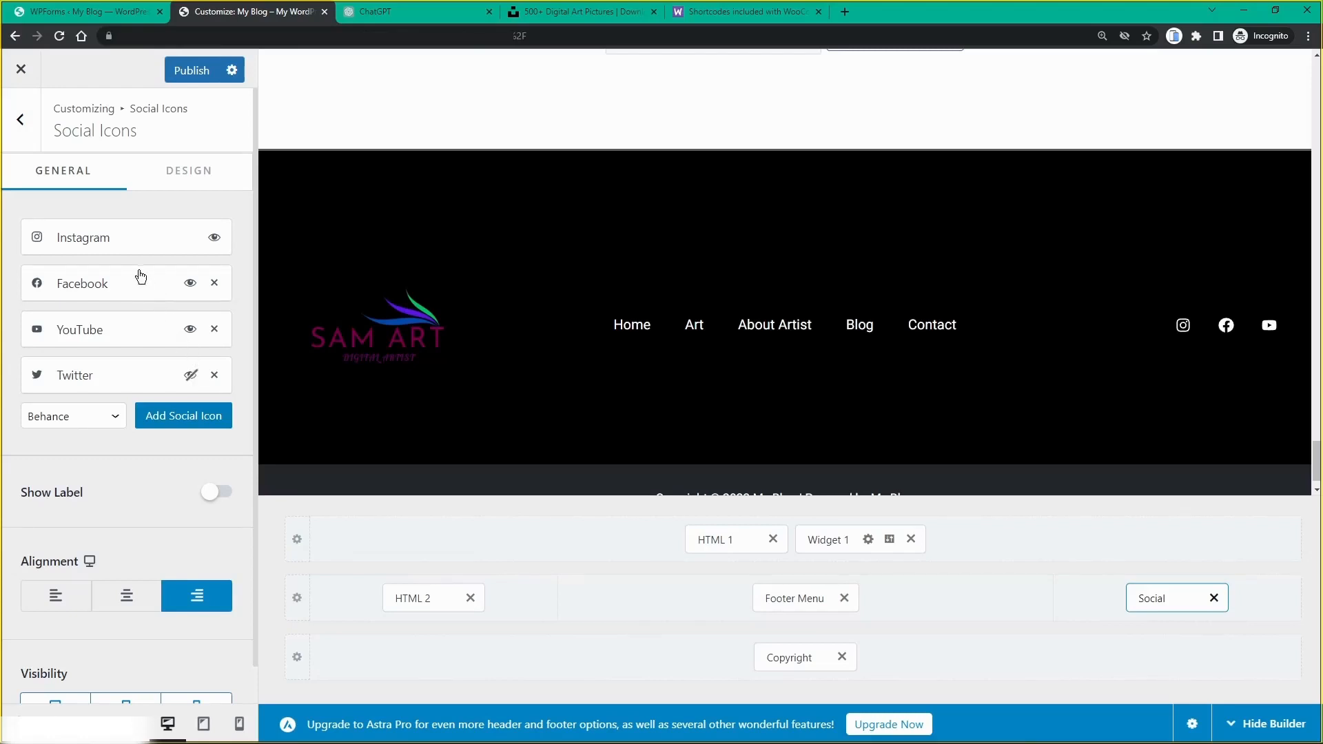
click(90, 241)
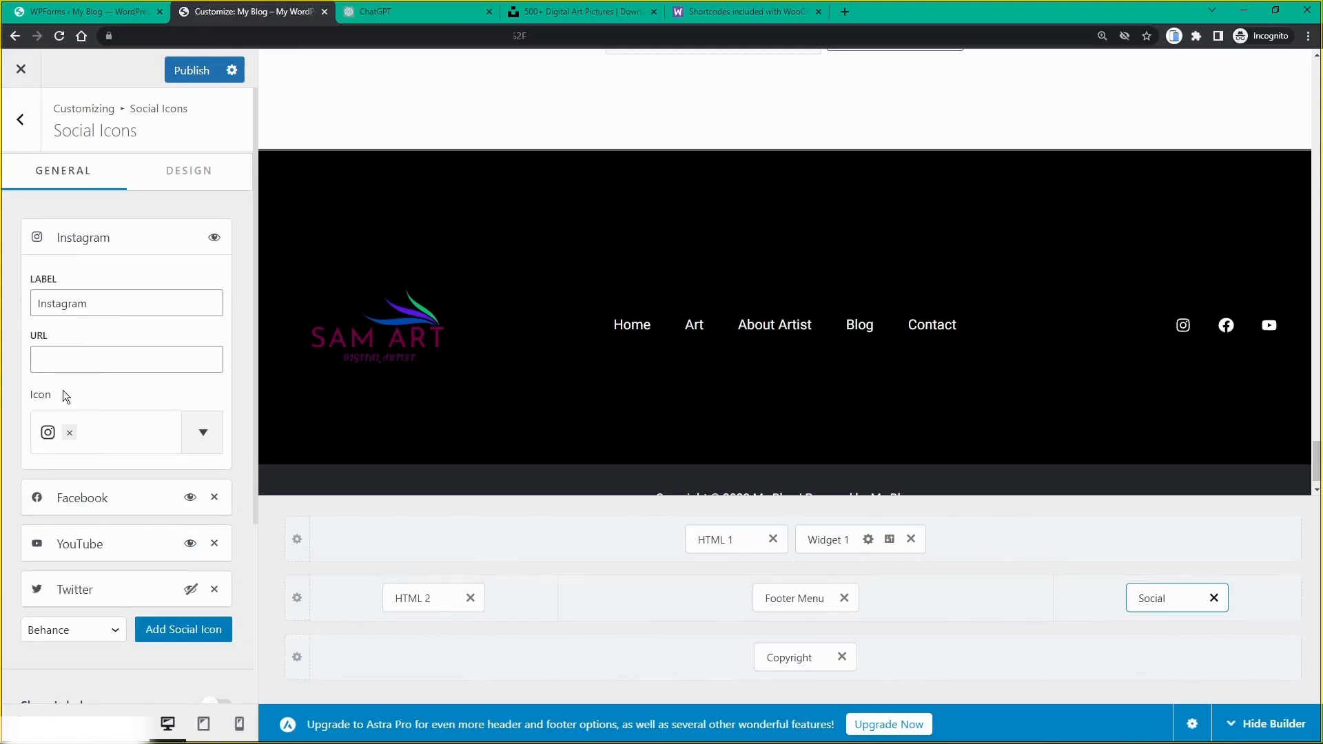
click(63, 360)
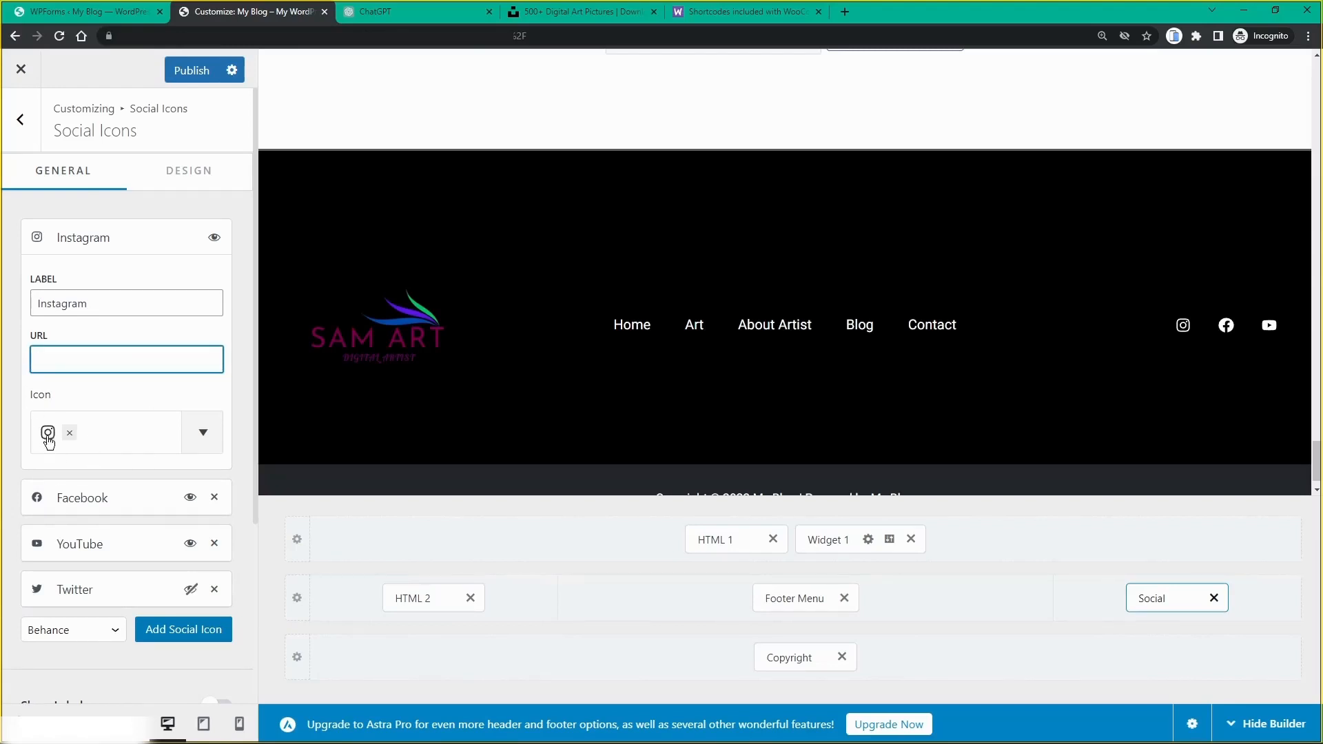
click(156, 640)
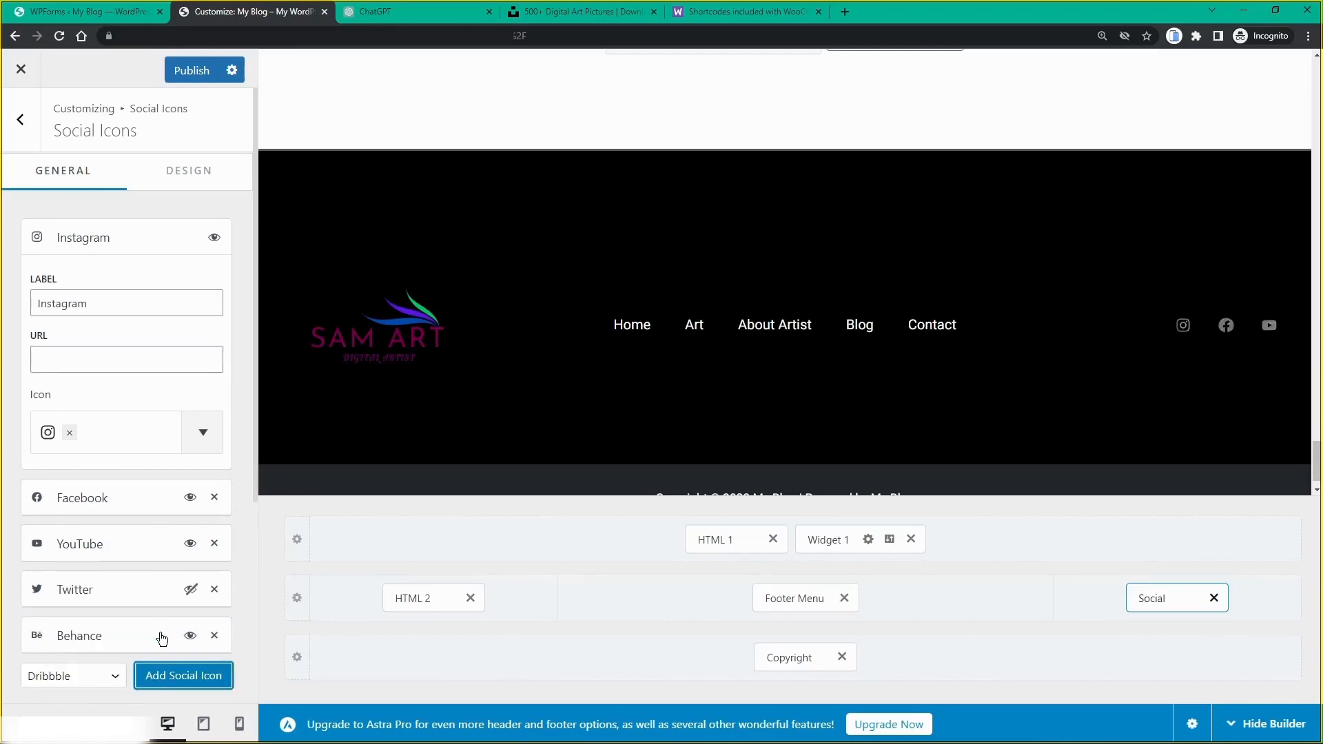
scroll(166, 620, down, 1)
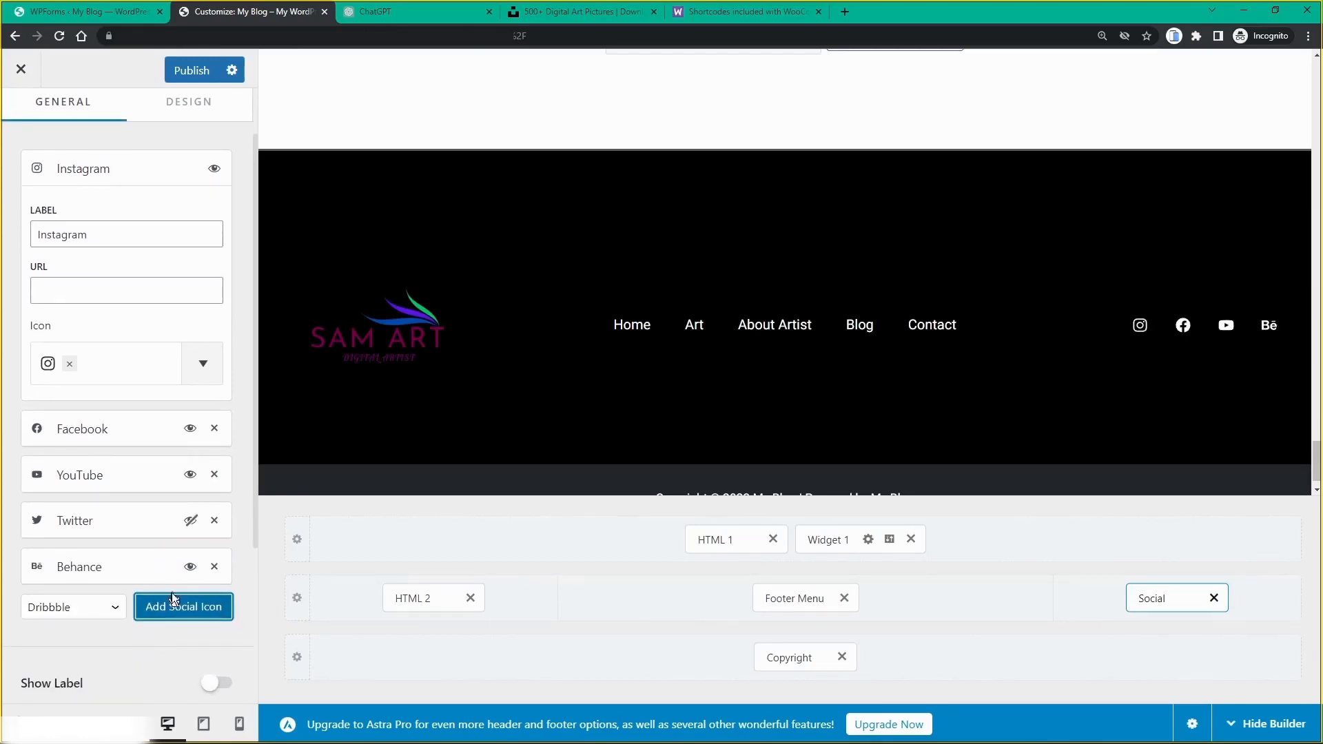
Step: Add a LinkedIn icon to the footer social links
click(109, 609)
scroll(80, 420, down, 2)
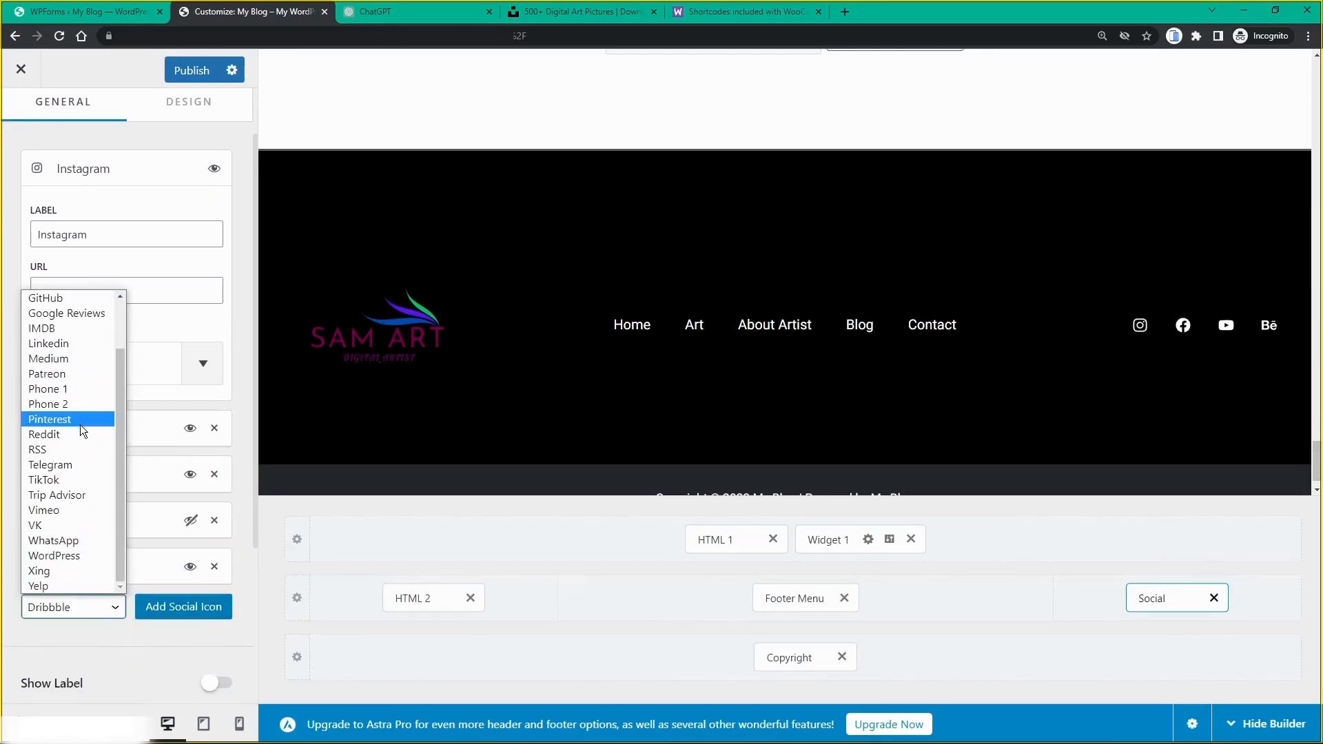
scroll(80, 425, up, 2)
click(76, 406)
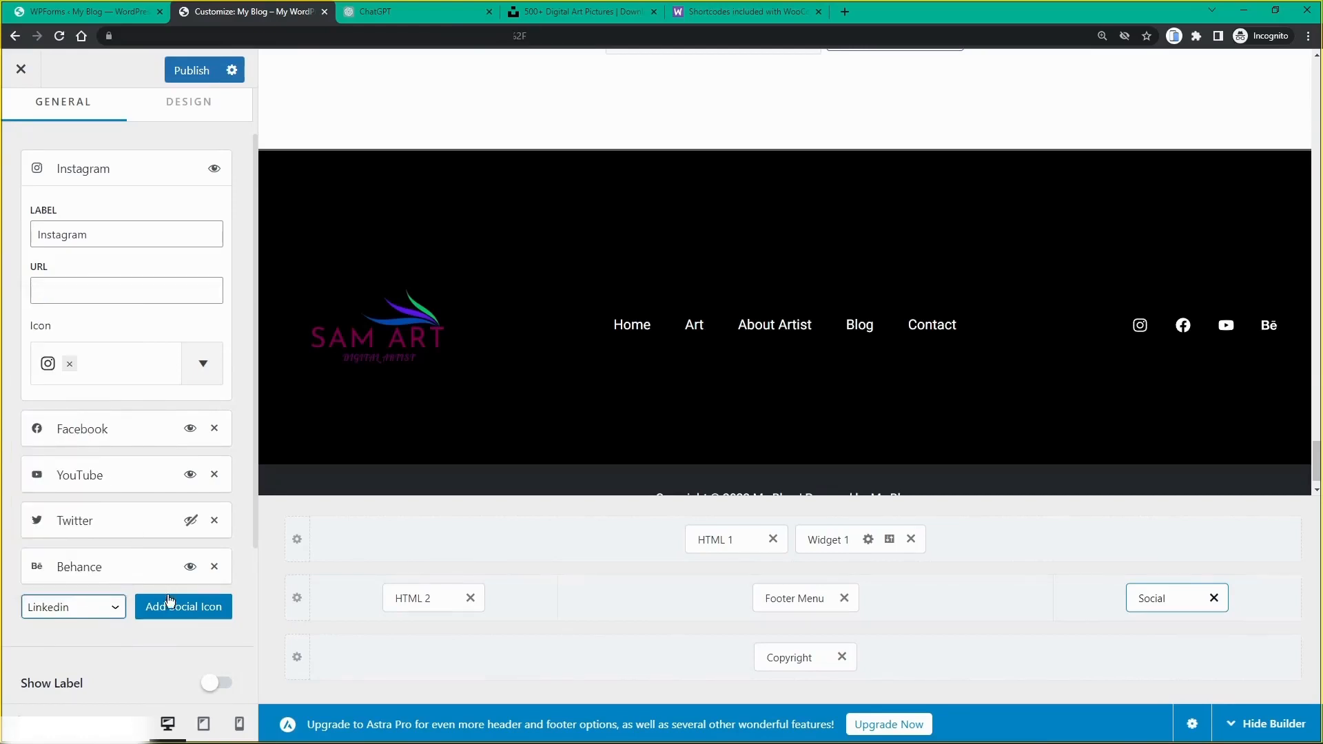
click(186, 607)
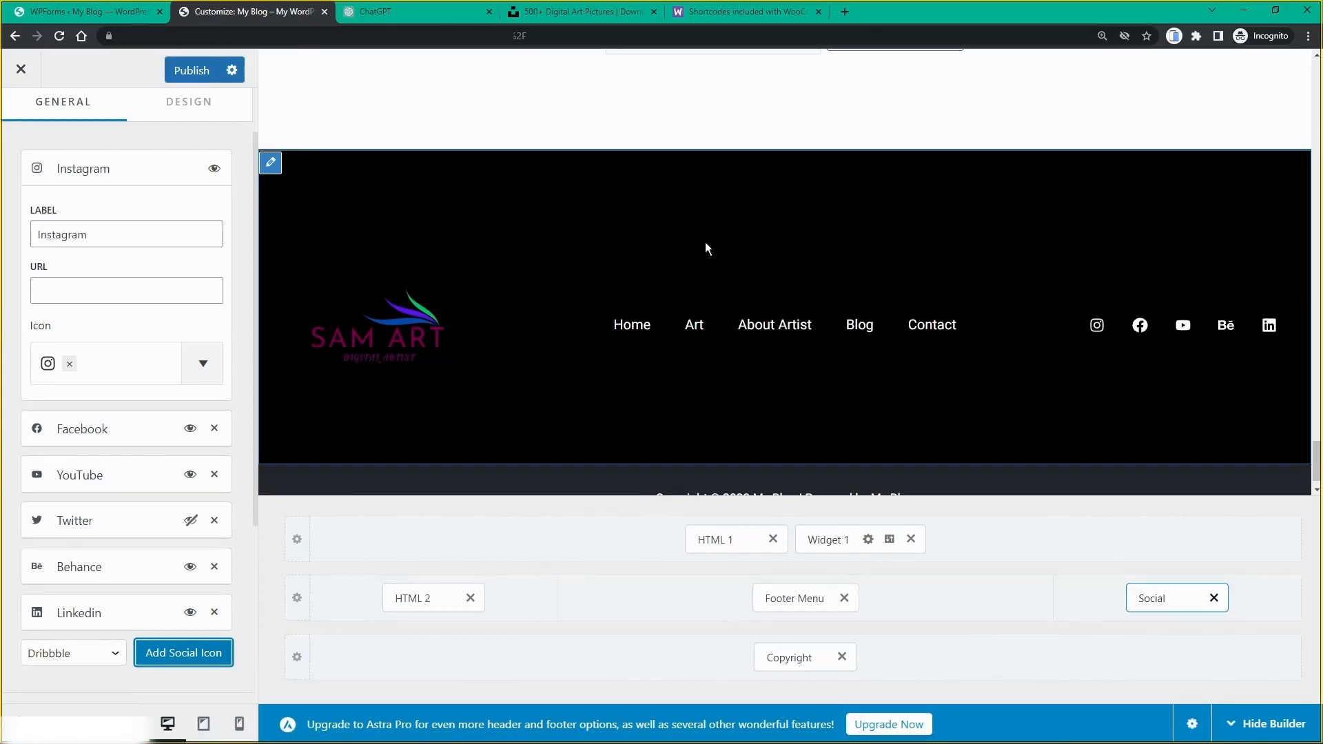
scroll(896, 317, down, 1)
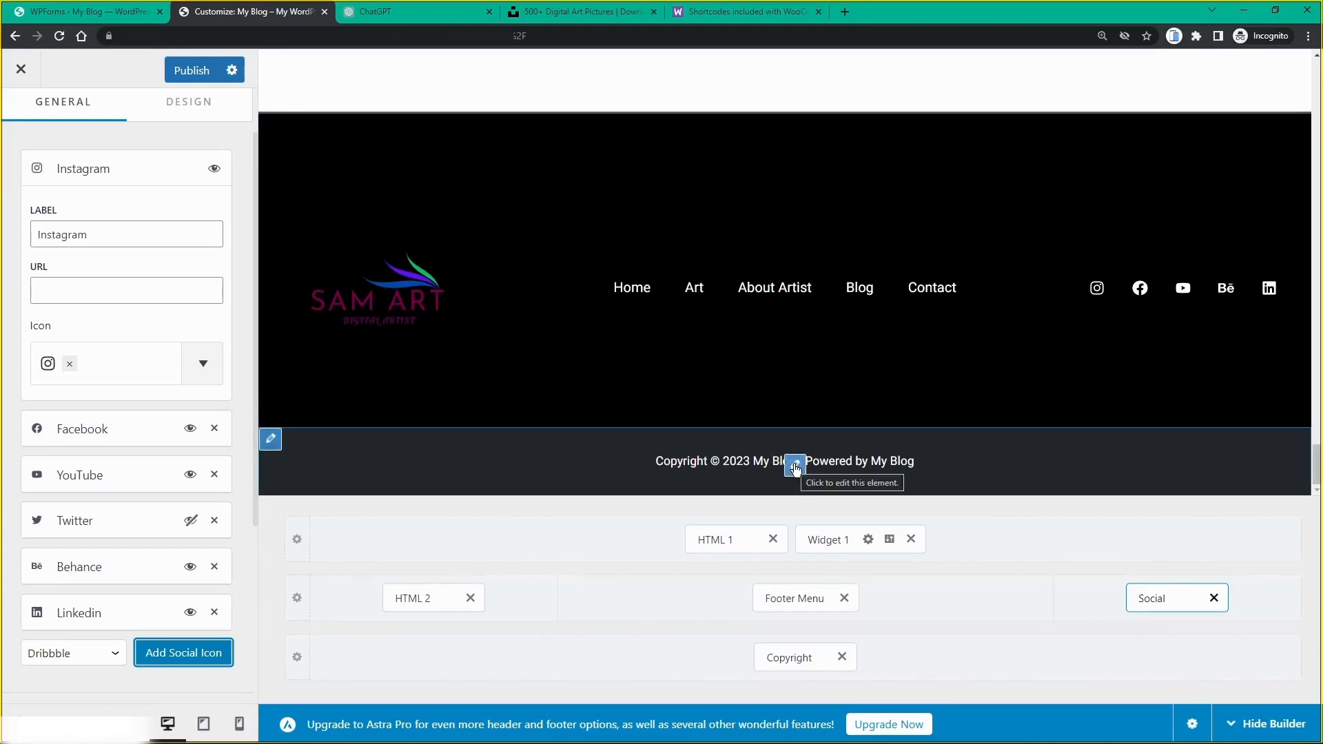
Step: Open the copyright element, then the Below Footer row settings
click(796, 466)
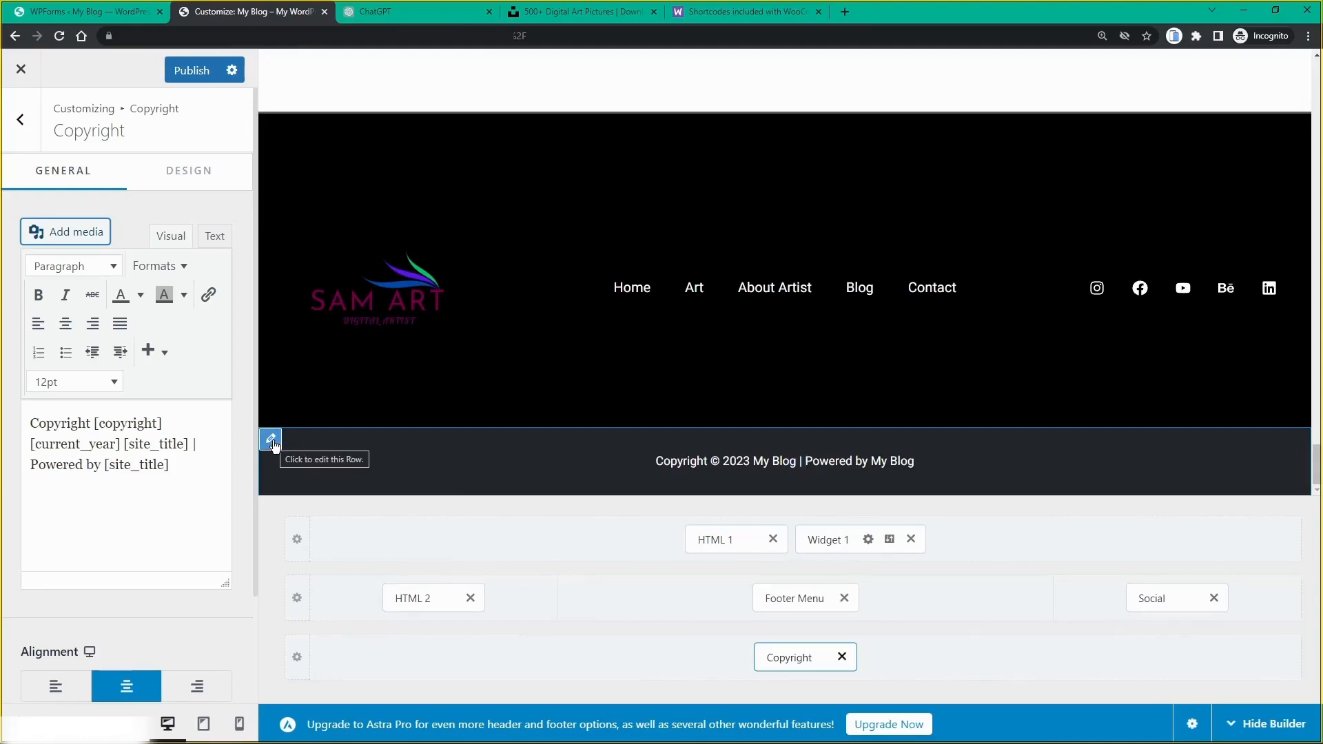
click(270, 440)
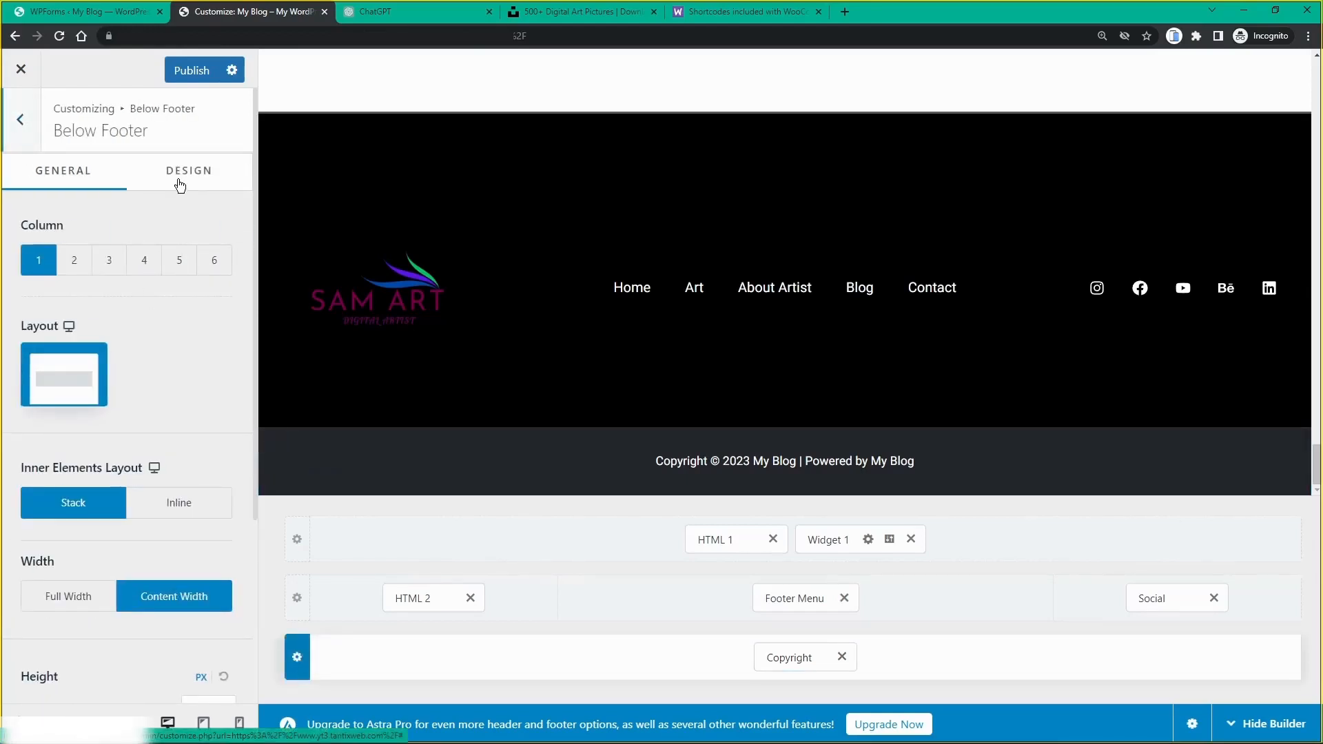
Step: Set the Below Footer row's design background to dark navy blue (0C2774)
click(177, 180)
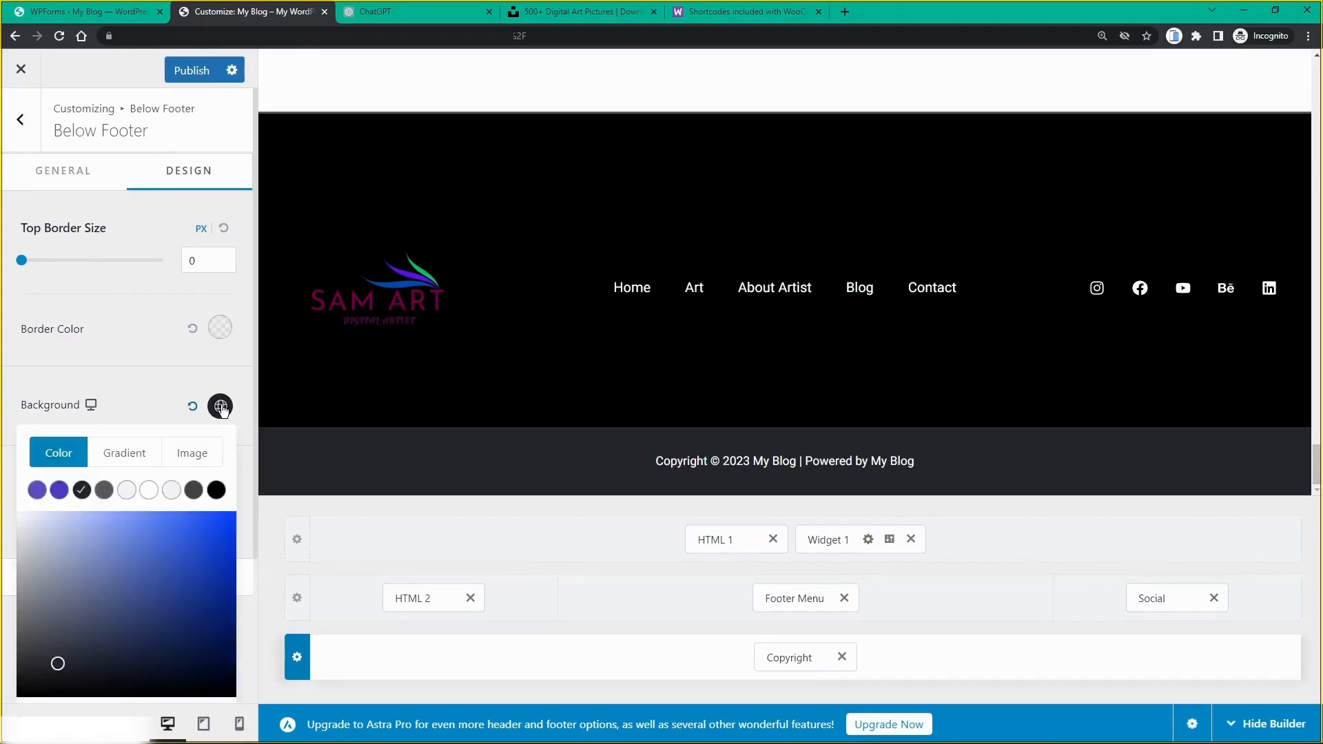
scroll(123, 528, down, 1)
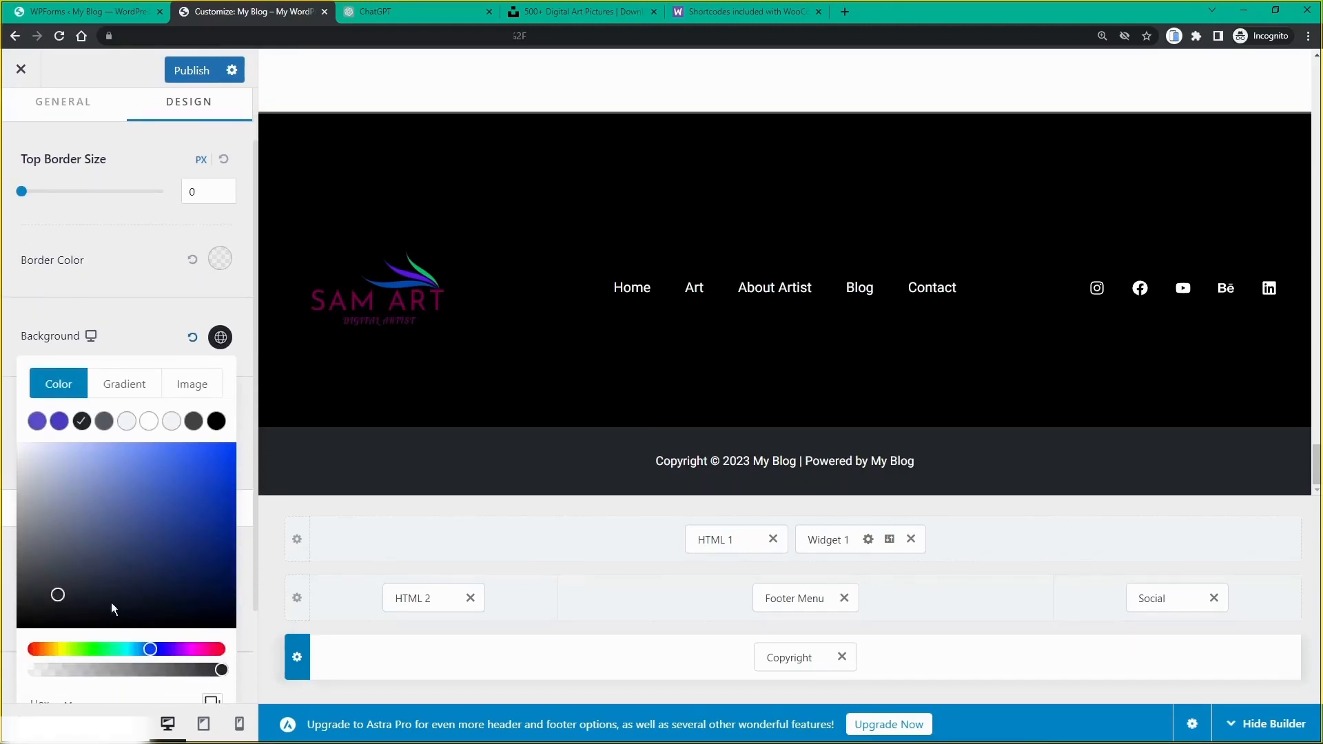
drag(112, 608, 246, 499)
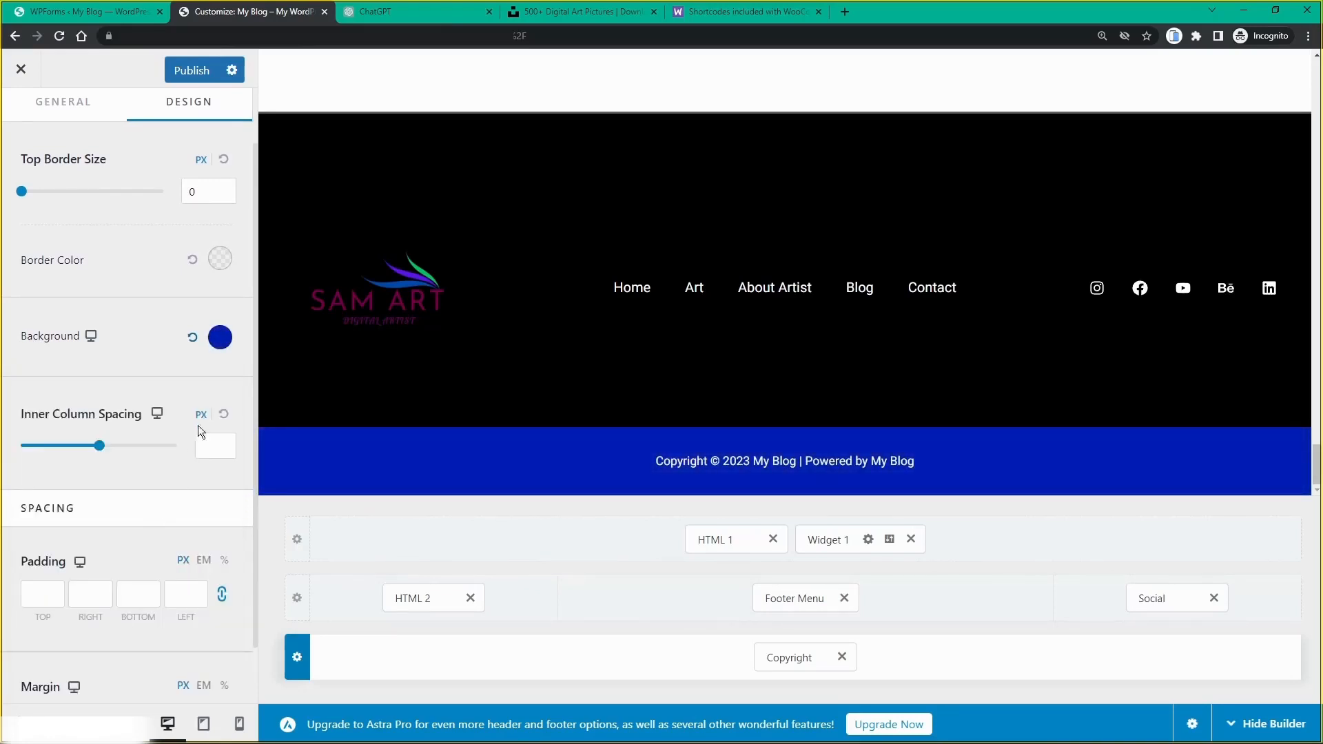
click(226, 348)
scroll(110, 685, down, 2)
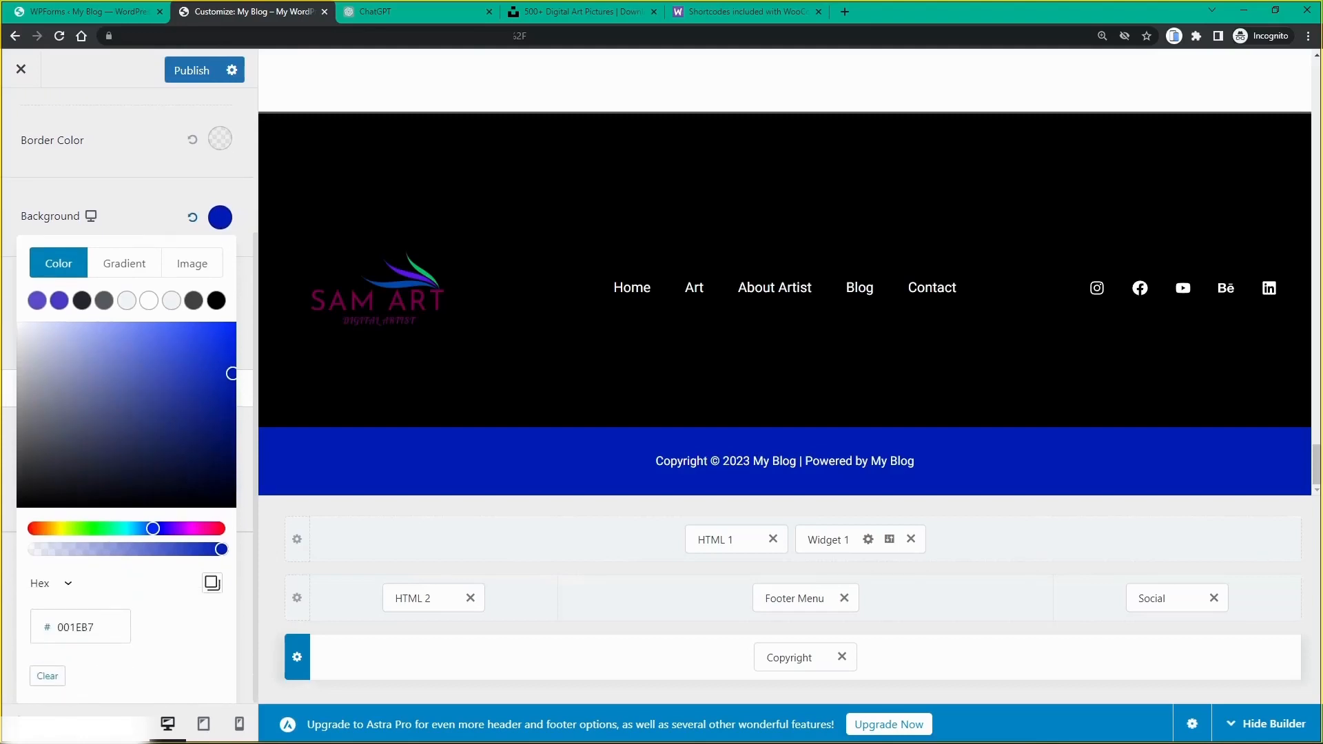
drag(100, 628, 32, 626)
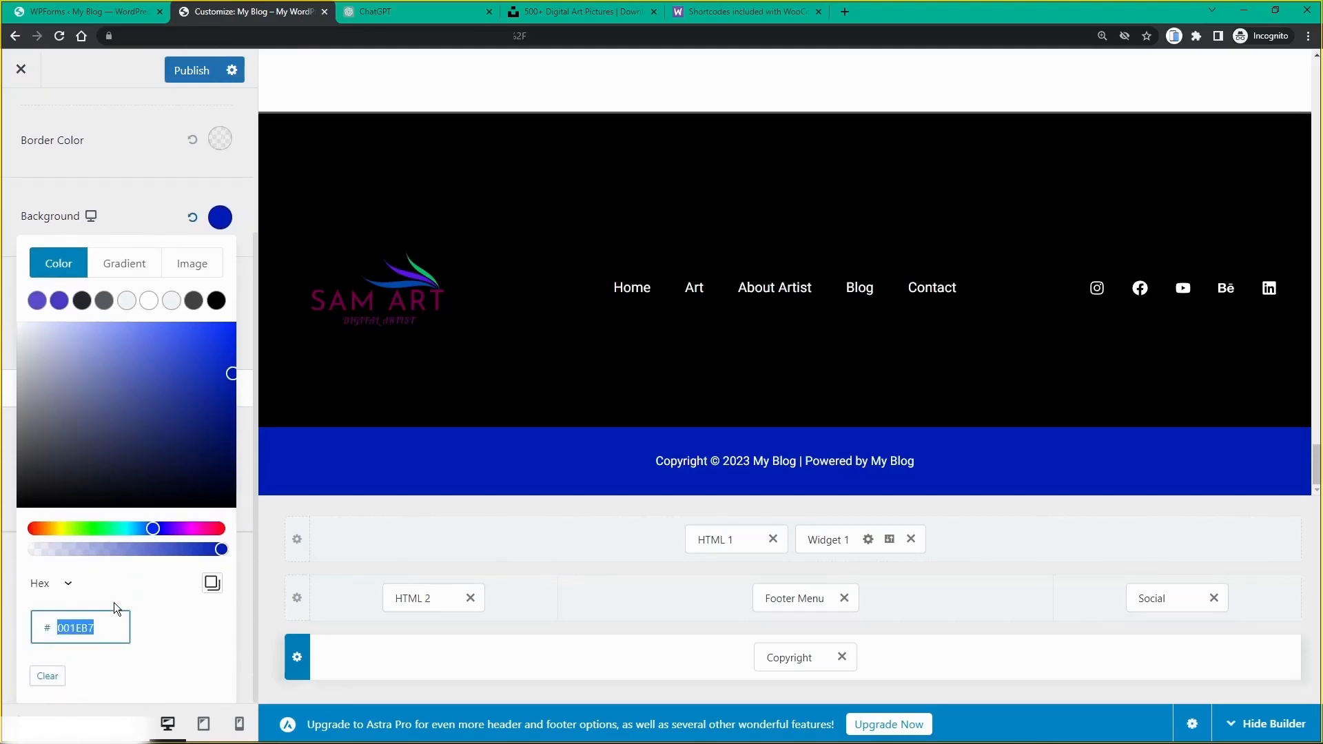
text(000000)
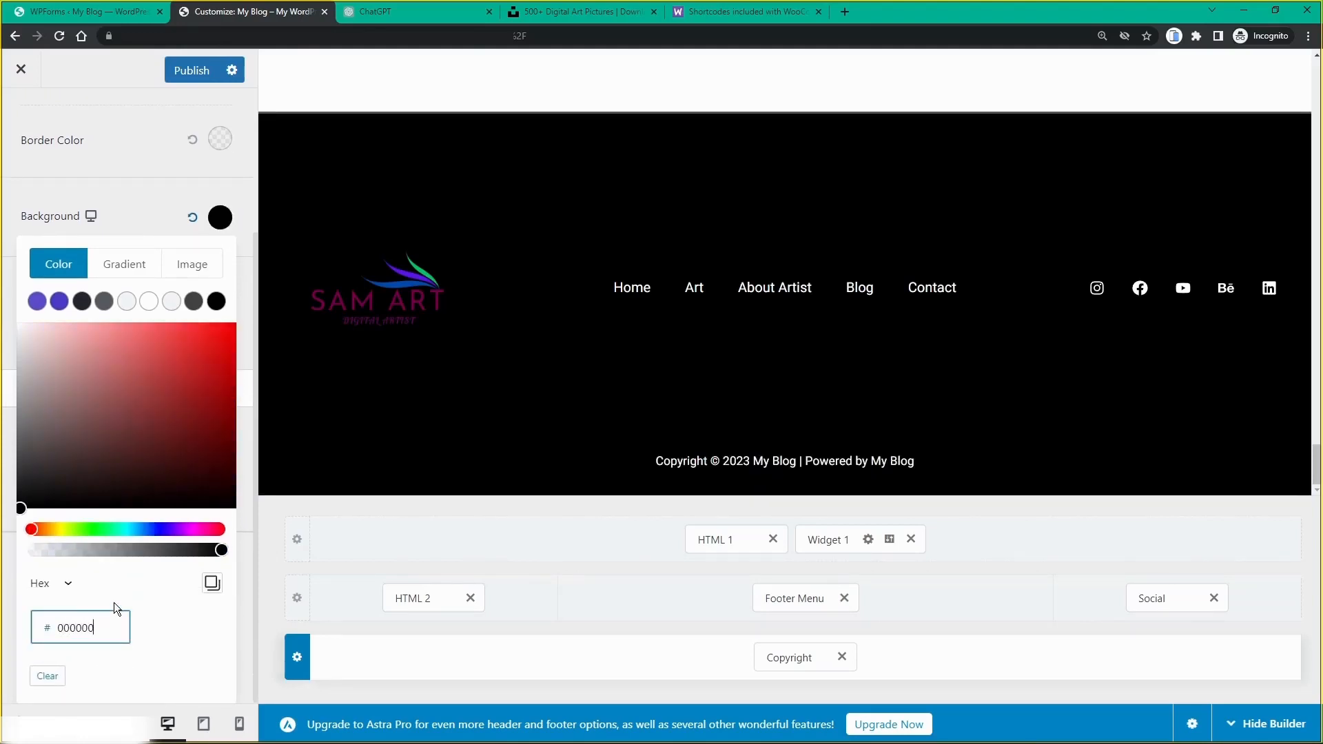
click(150, 529)
drag(156, 367, 250, 451)
click(246, 430)
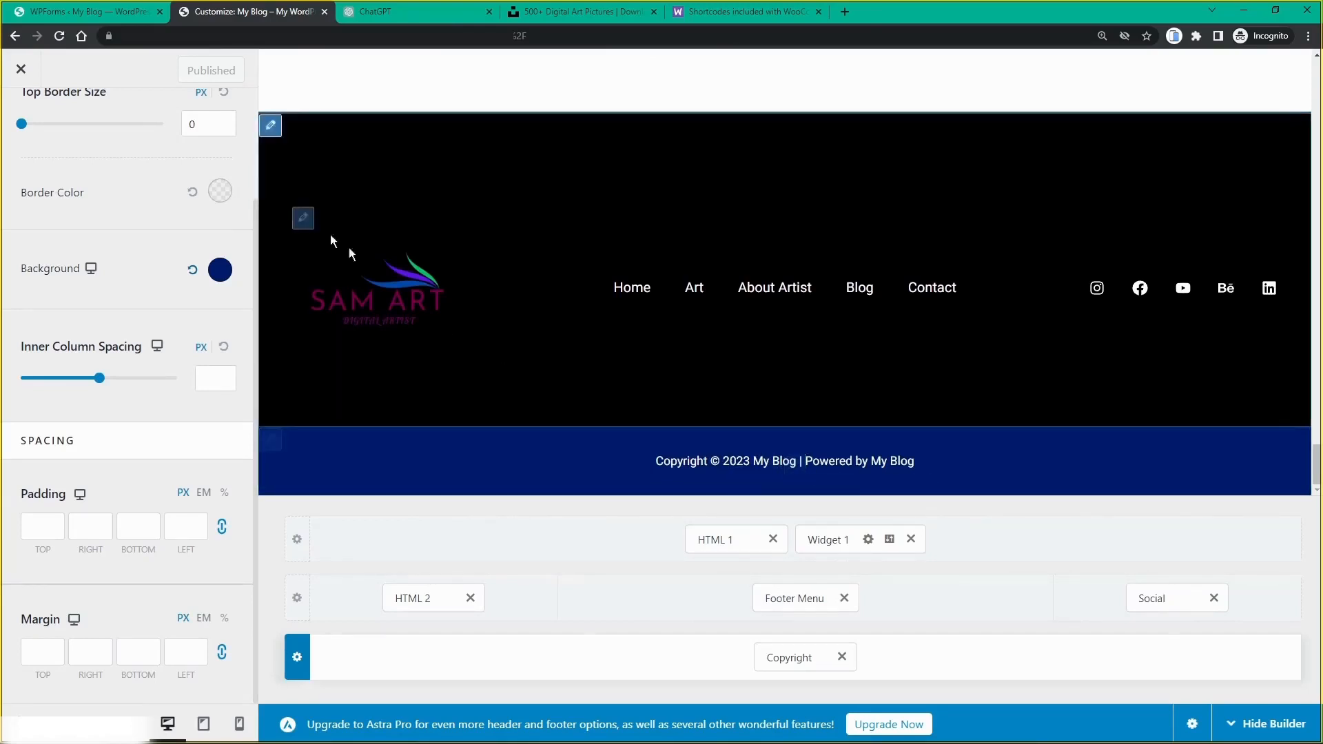
scroll(72, 234, up, 2)
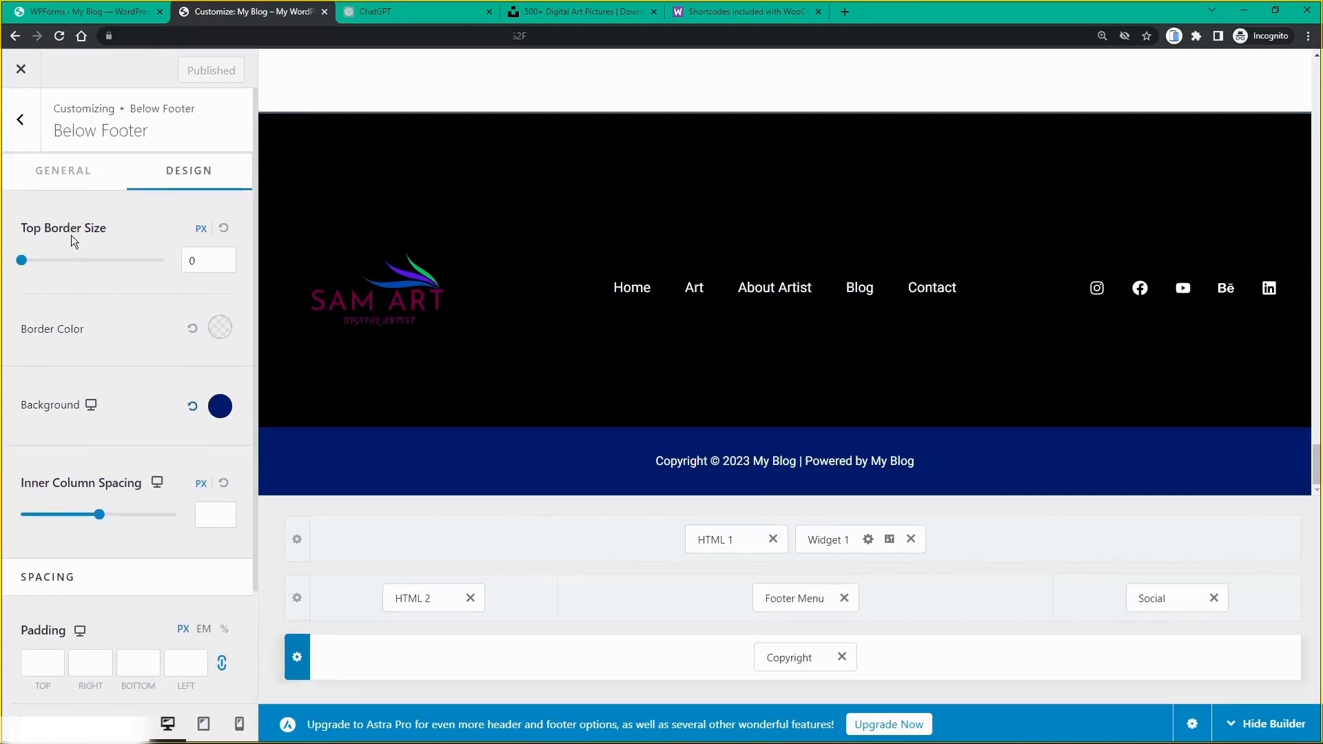
Step: Change the Site Identity title from My Blog to Sam Art, publish, and exit to the live site
click(22, 121)
click(21, 121)
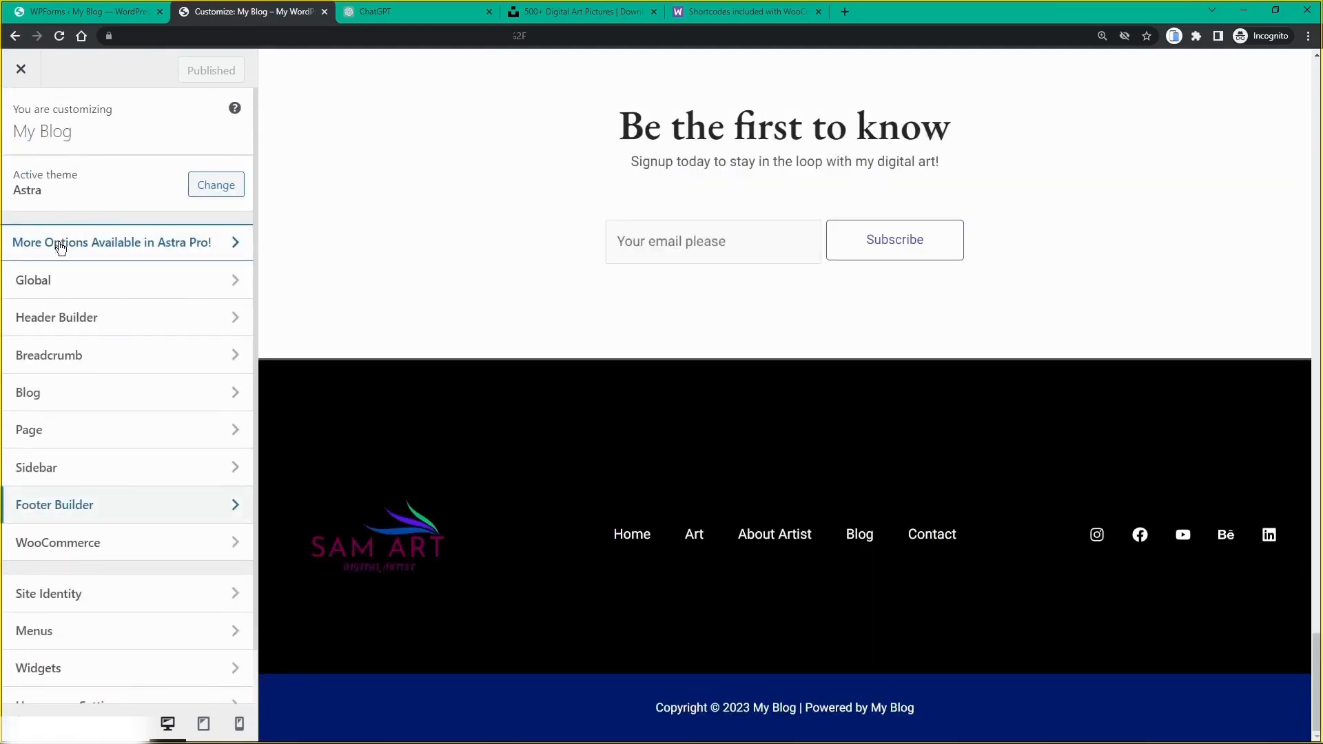
scroll(59, 351, down, 1)
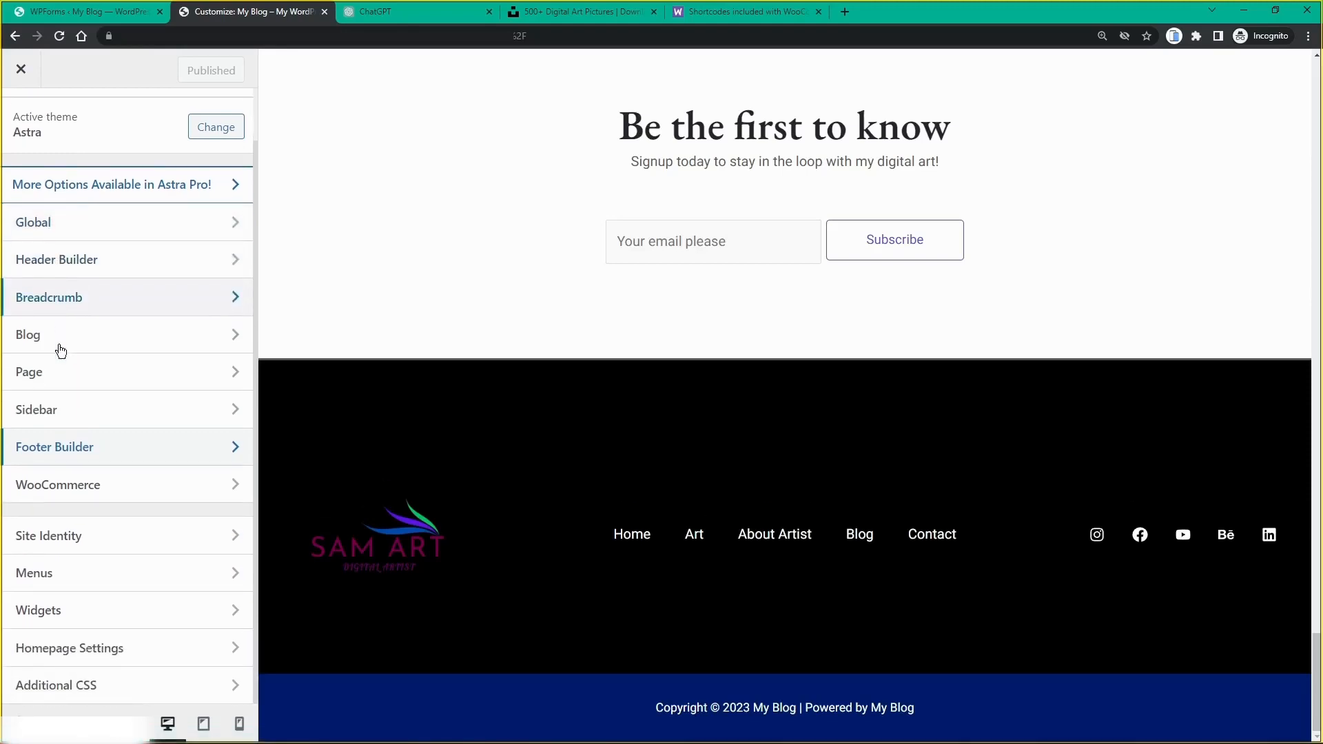
click(51, 542)
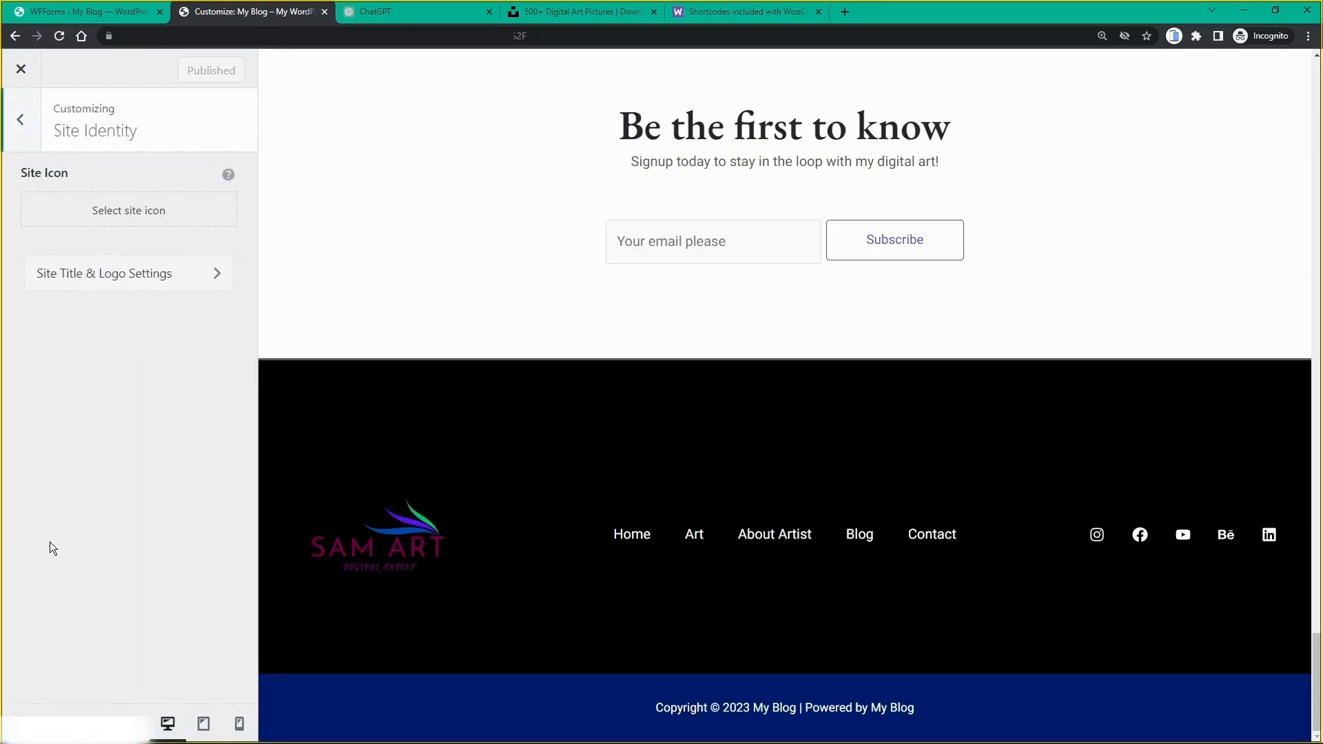
click(72, 279)
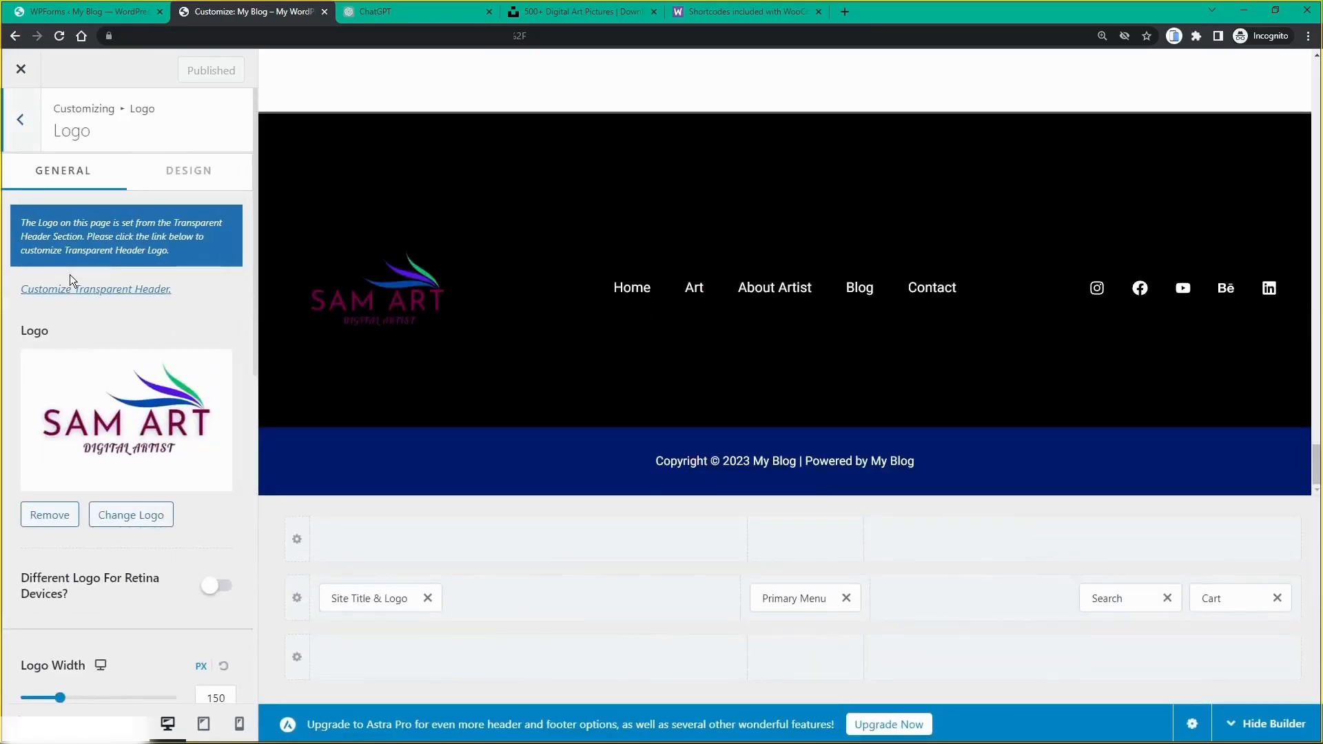
scroll(65, 385, down, 1)
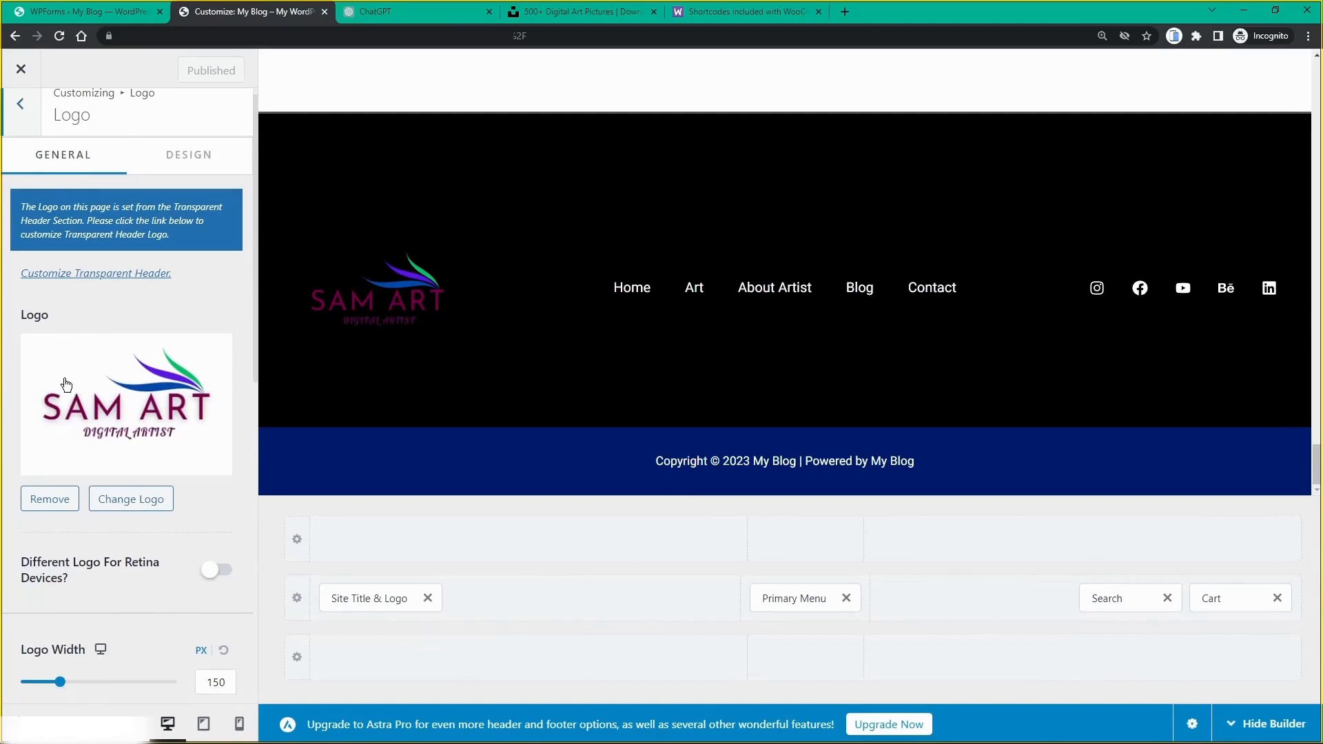
scroll(66, 384, down, 6)
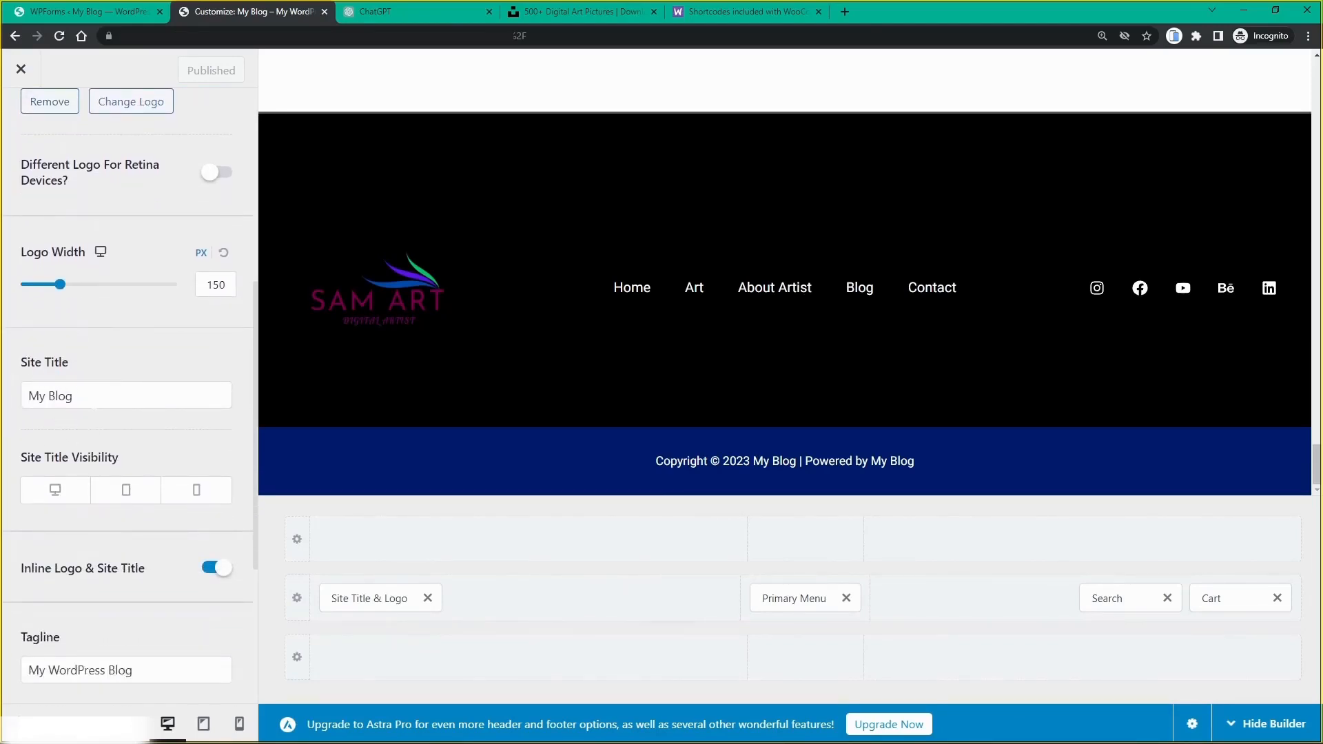
click(94, 400)
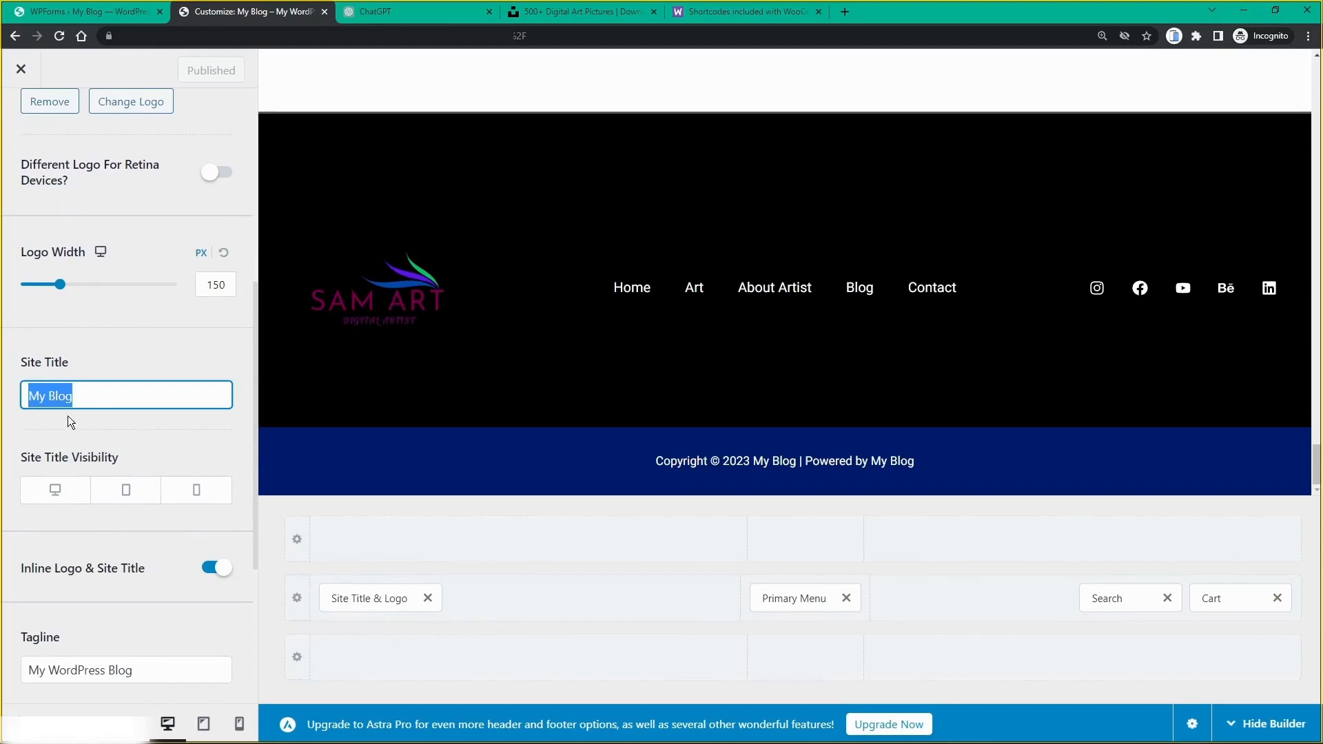
text(Sam)
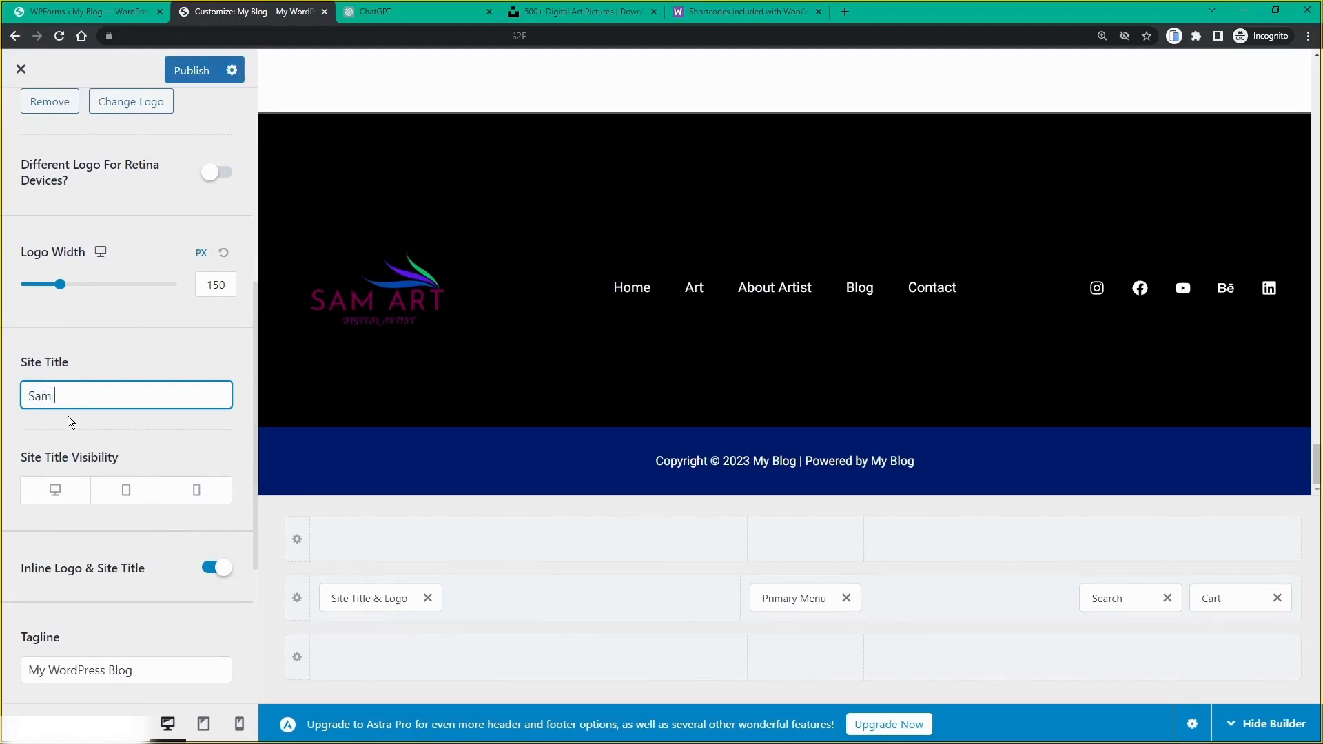
text( Art)
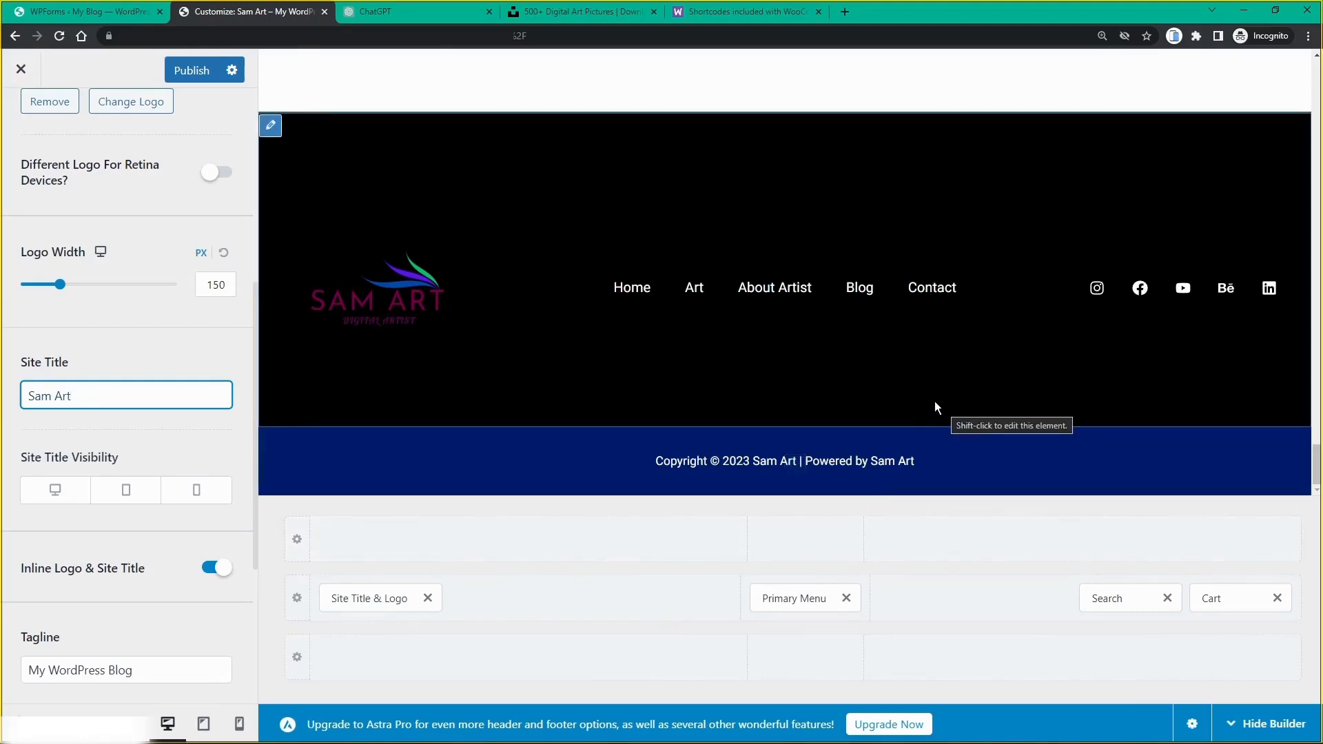
click(182, 69)
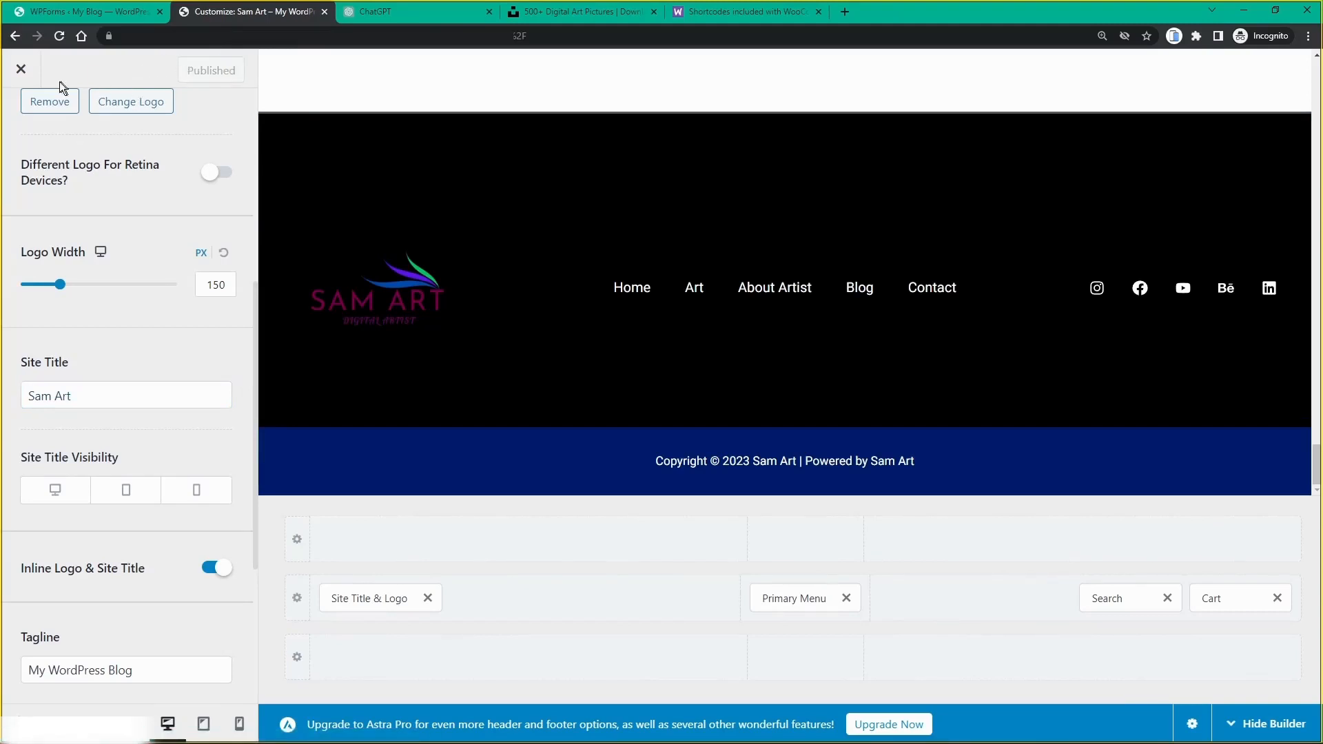
click(20, 69)
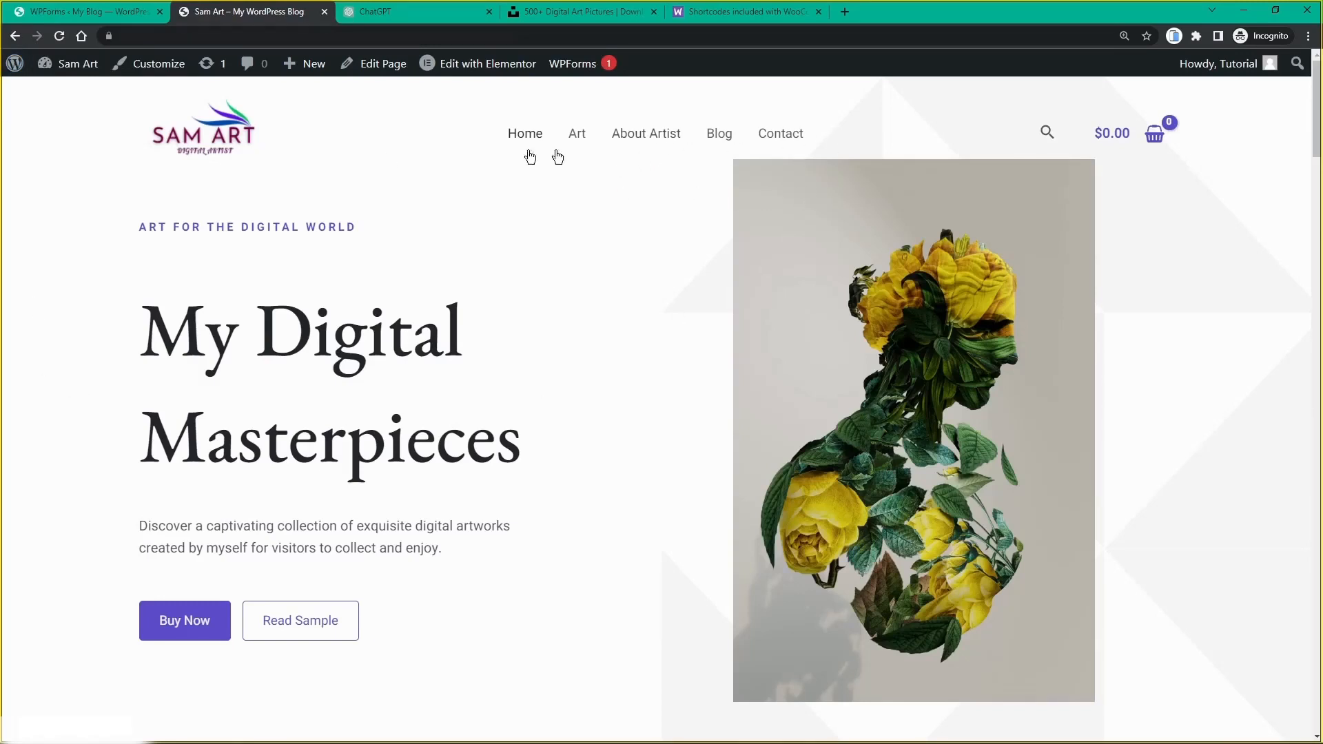
Step: Scroll the live Sam Art homepage down to the Best Selling Art products, then close the tab
scroll(167, 182, down, 3)
scroll(209, 217, down, 6)
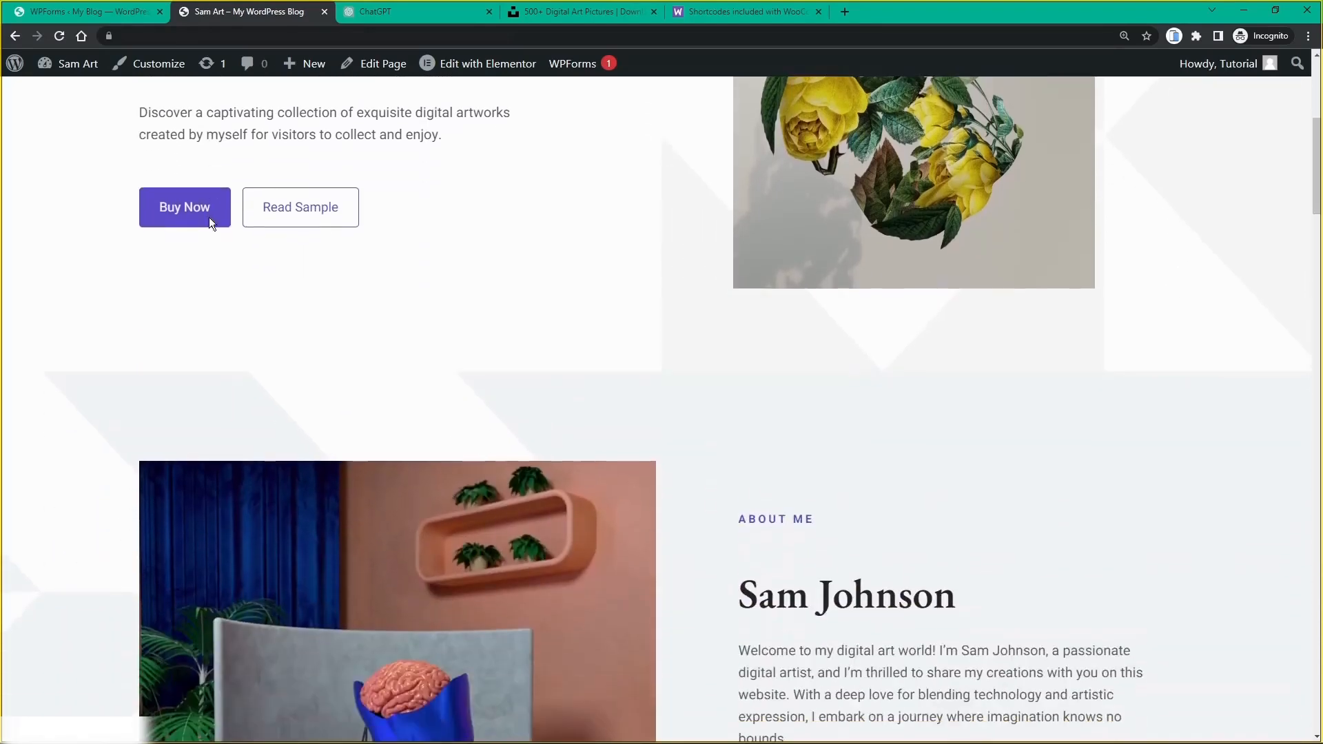
scroll(210, 219, down, 8)
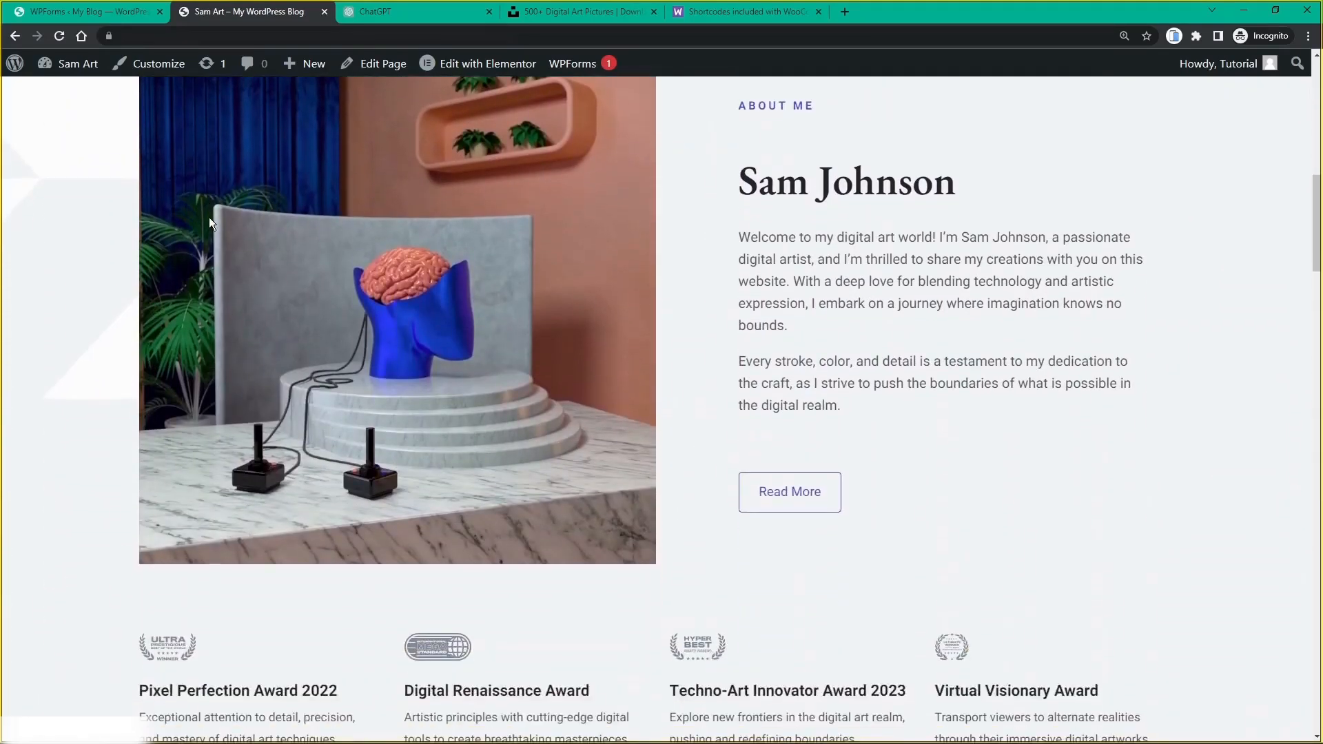
scroll(208, 217, down, 5)
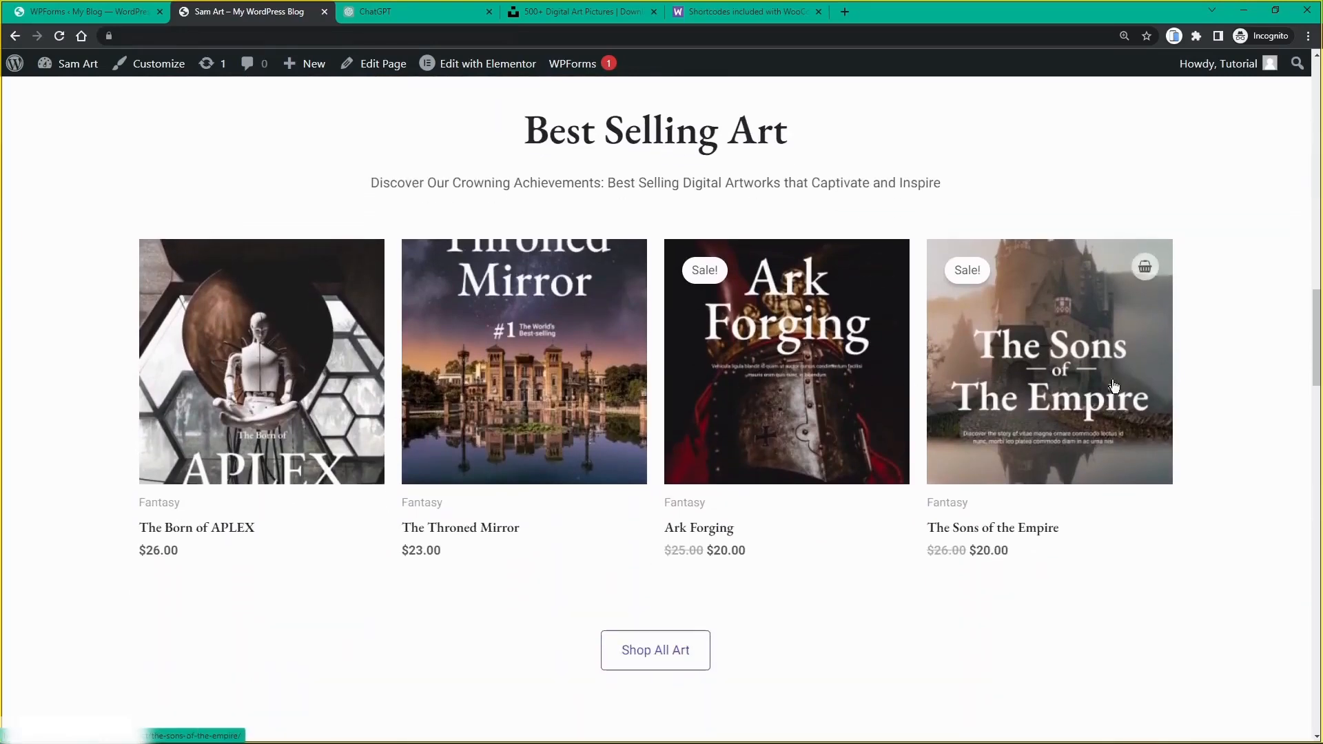
scroll(294, 385, down, 15)
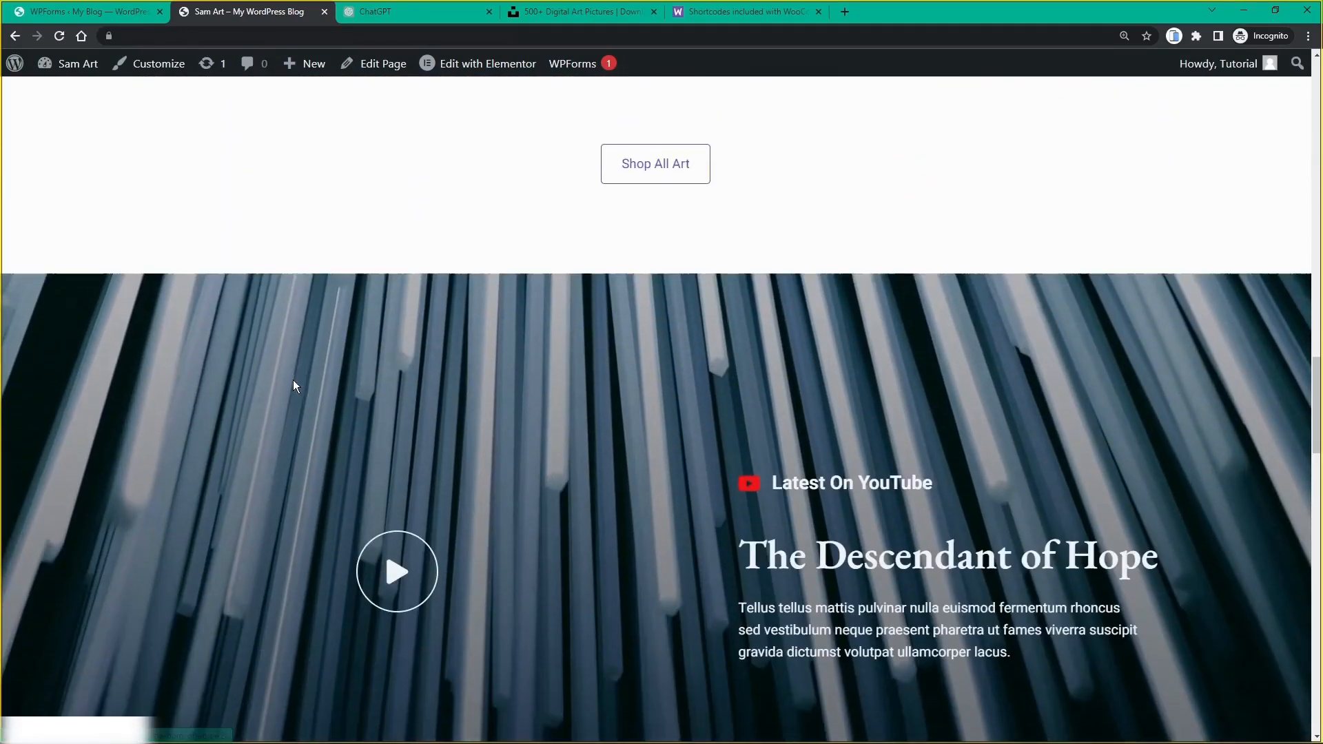
scroll(294, 386, down, 10)
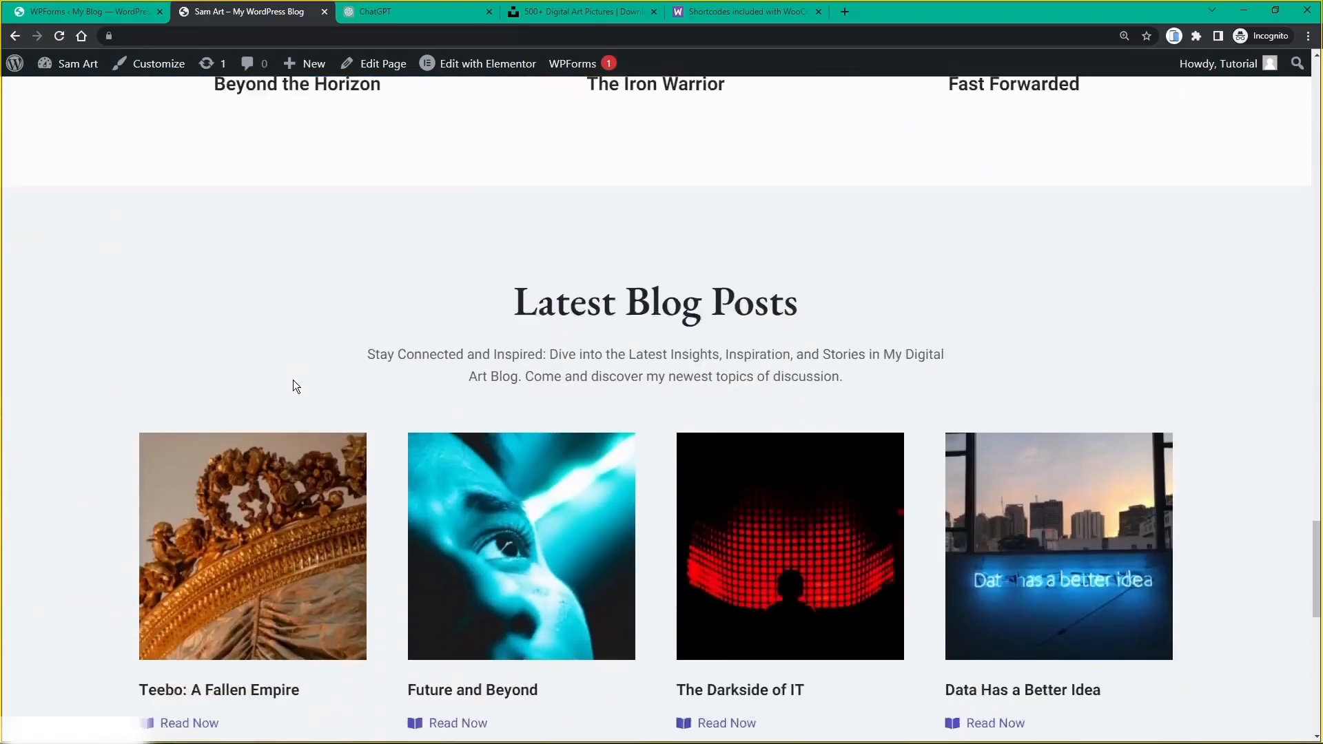
scroll(780, 349, down, 5)
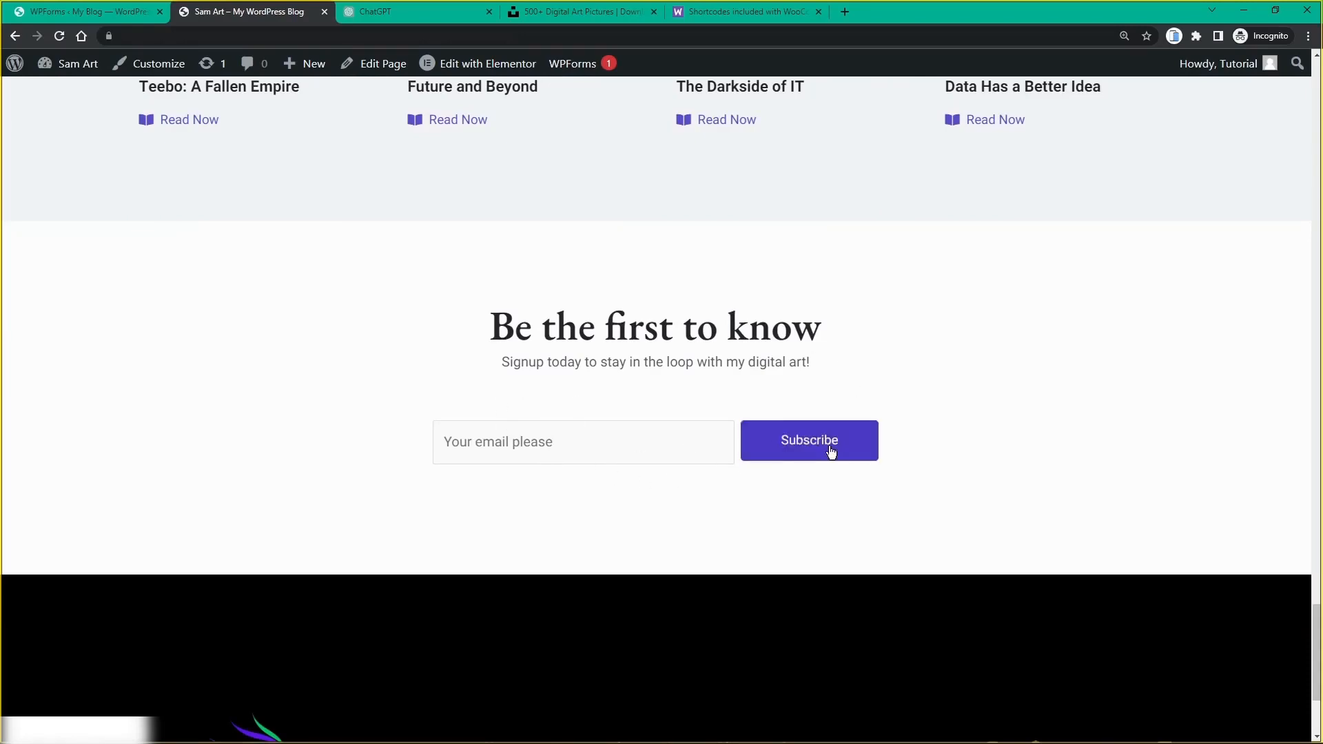
scroll(656, 410, down, 3)
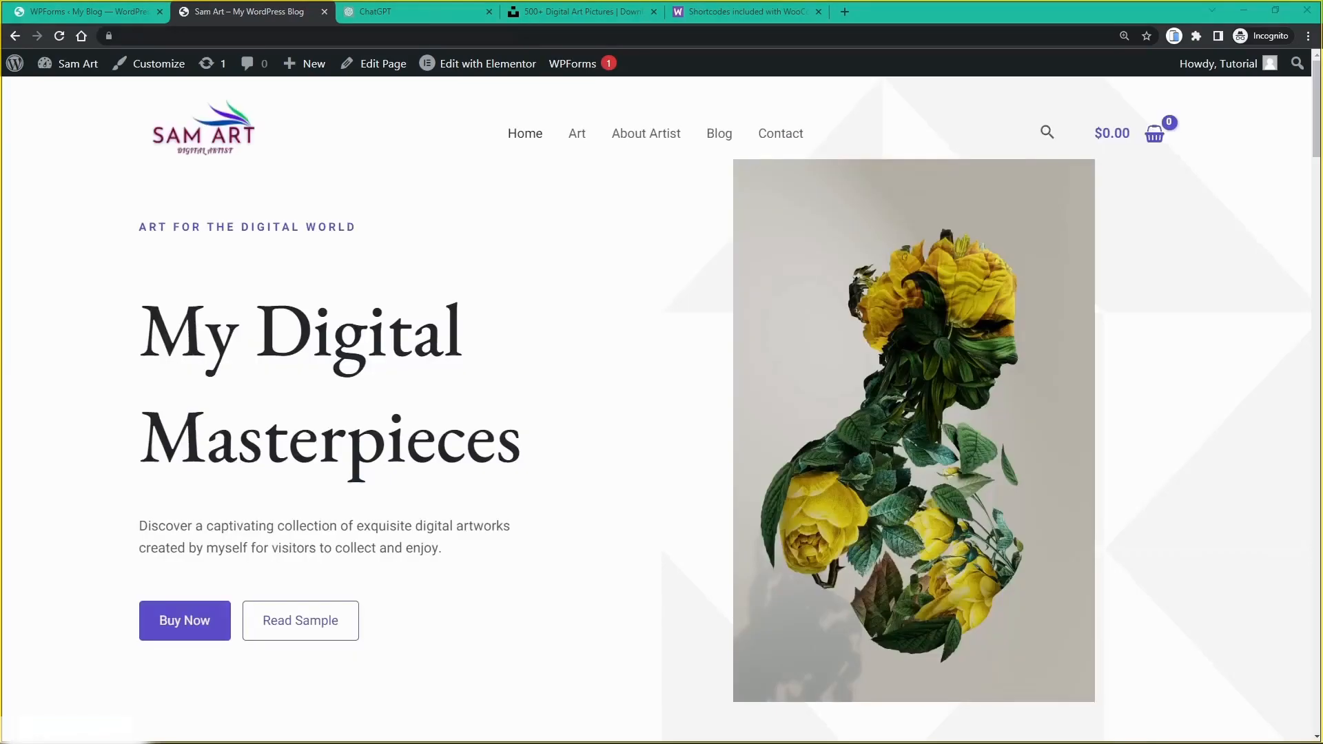
scroll(604, 383, down, 10)
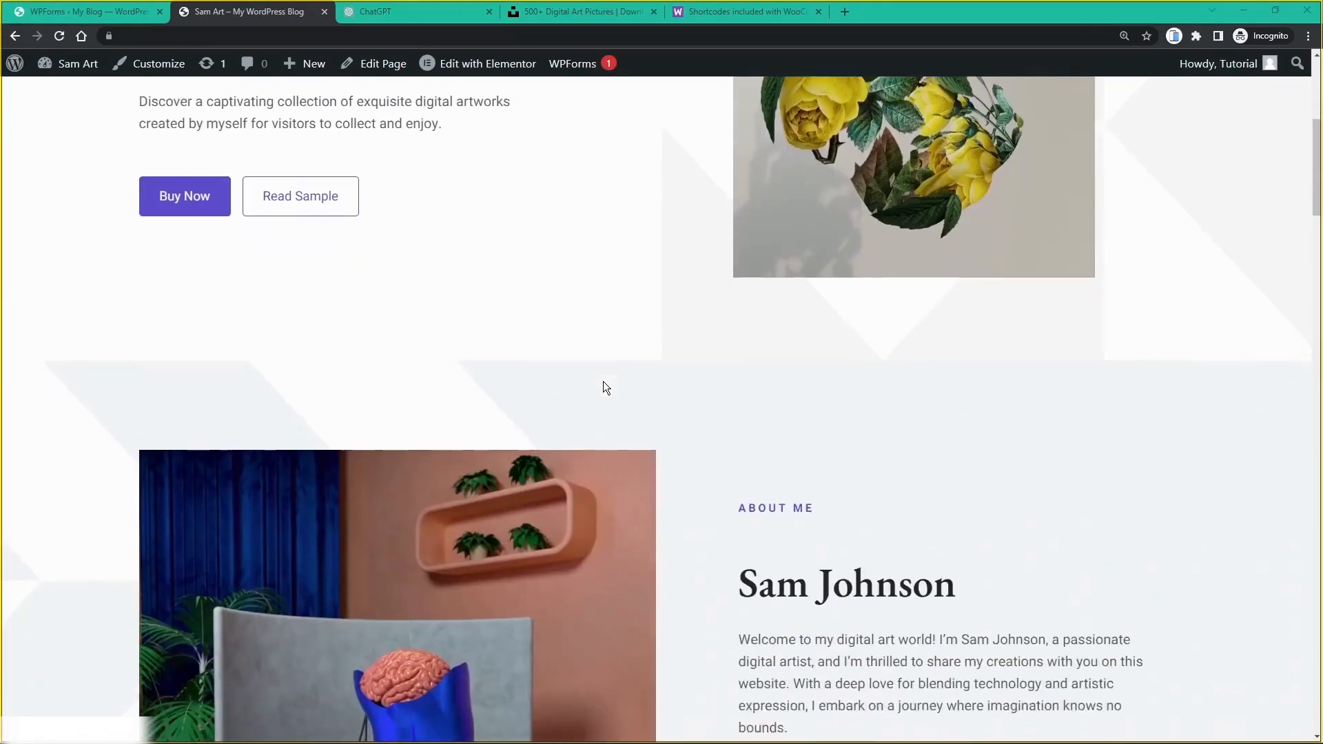
scroll(604, 383, down, 10)
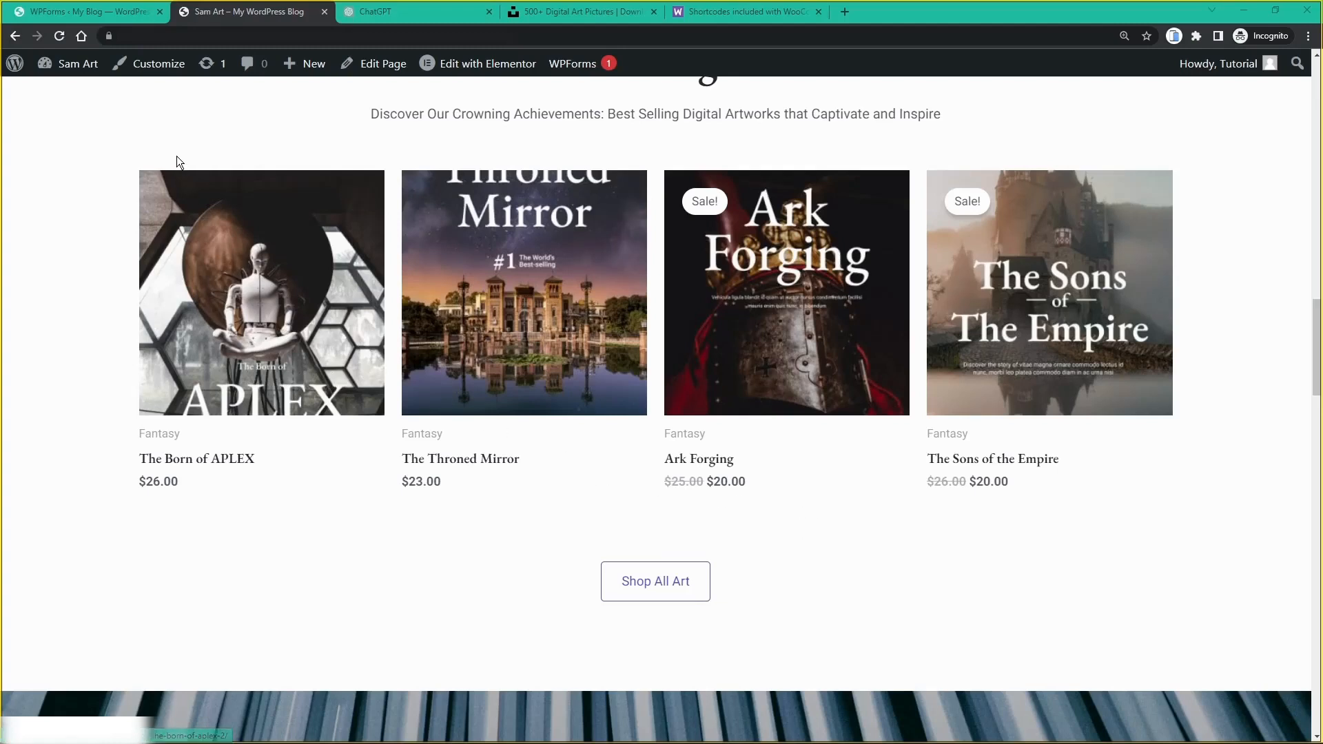
middle_click(221, 17)
Step: Go from the WPForms page to the Dashboard and open Products > All Products
click(86, 21)
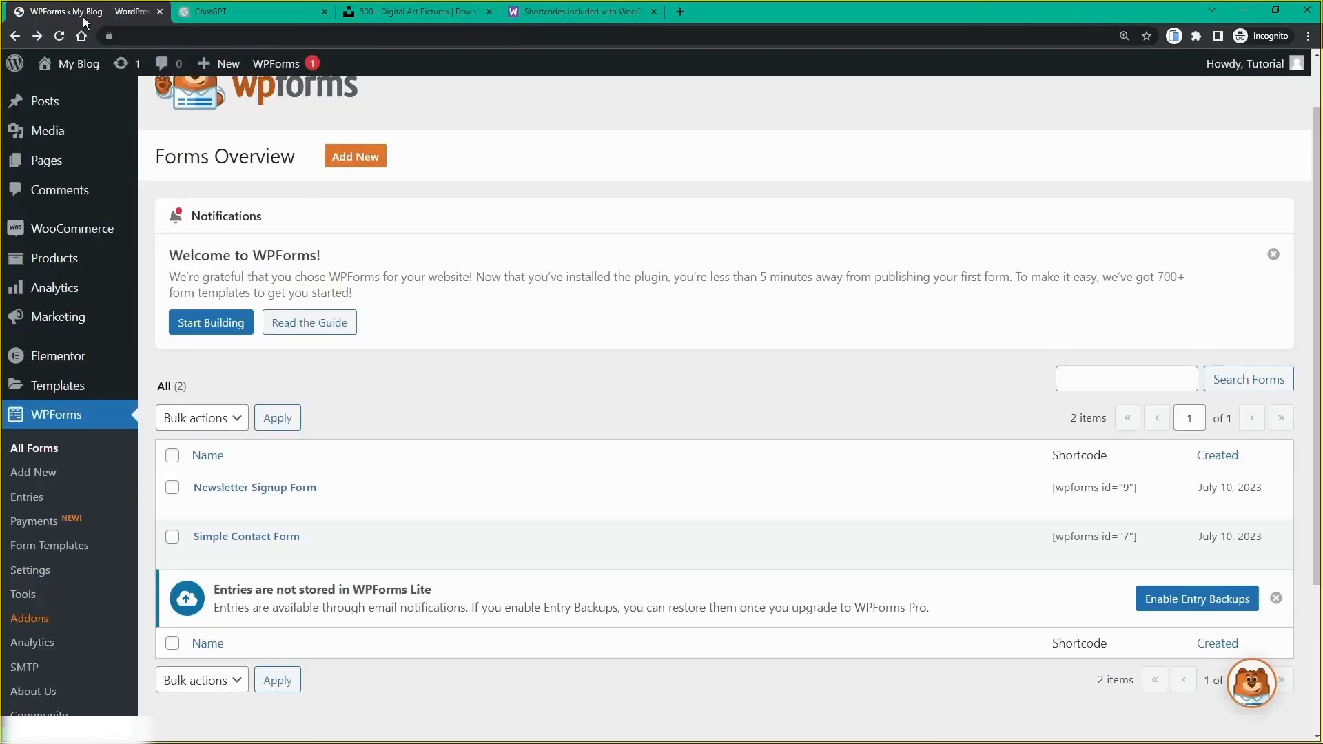
scroll(104, 172, up, 1)
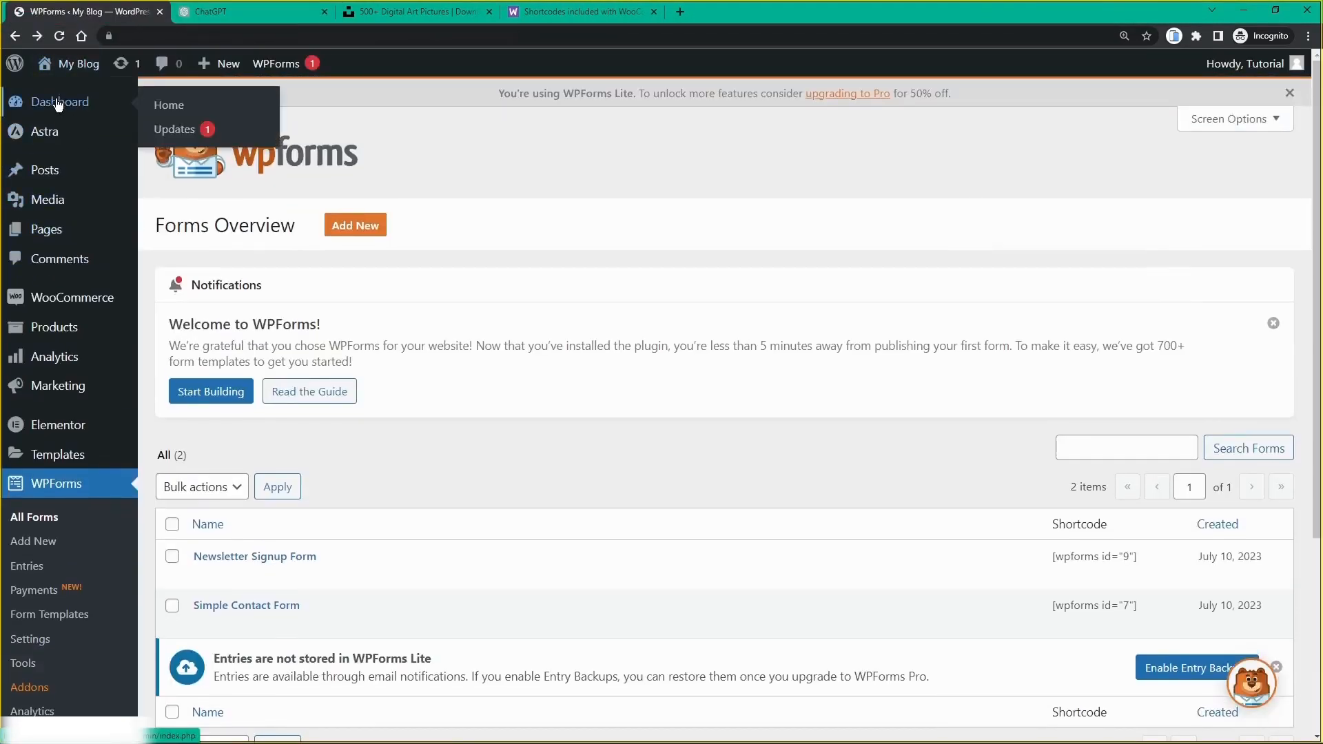
click(58, 103)
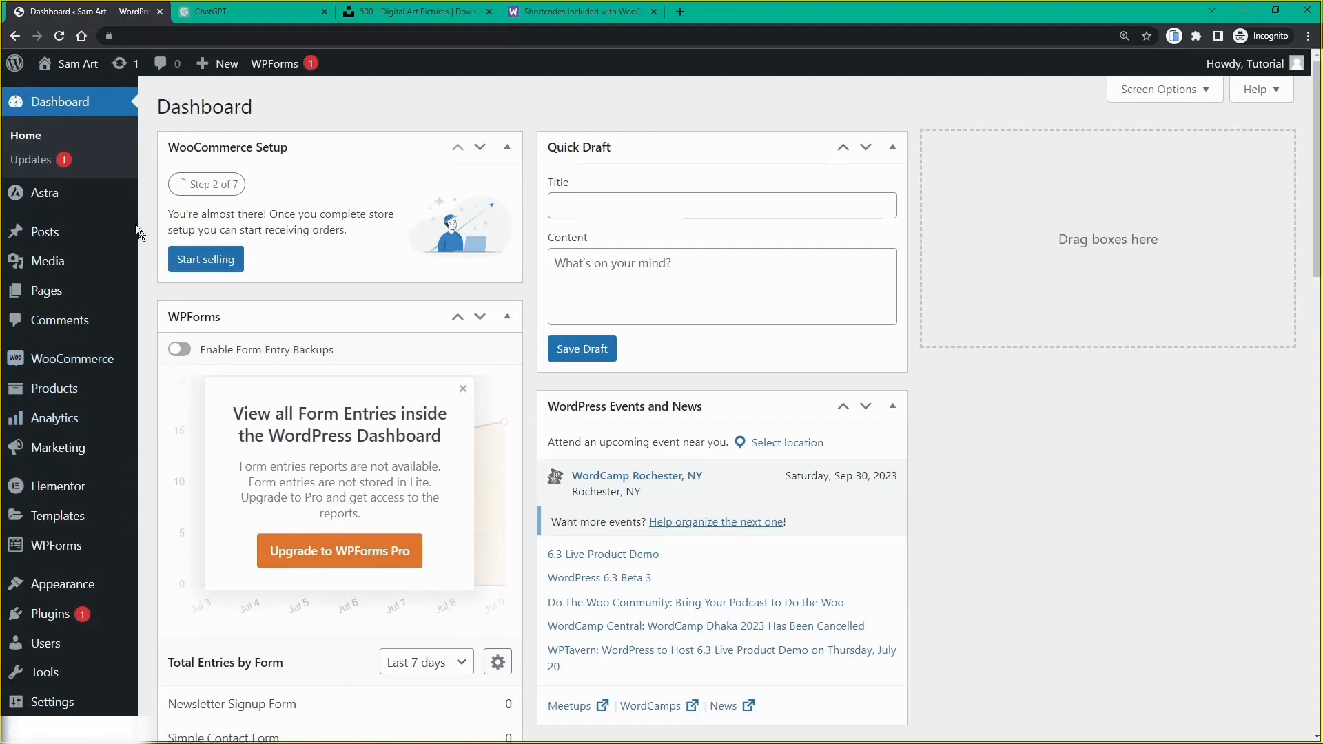
mouse_move(50, 396)
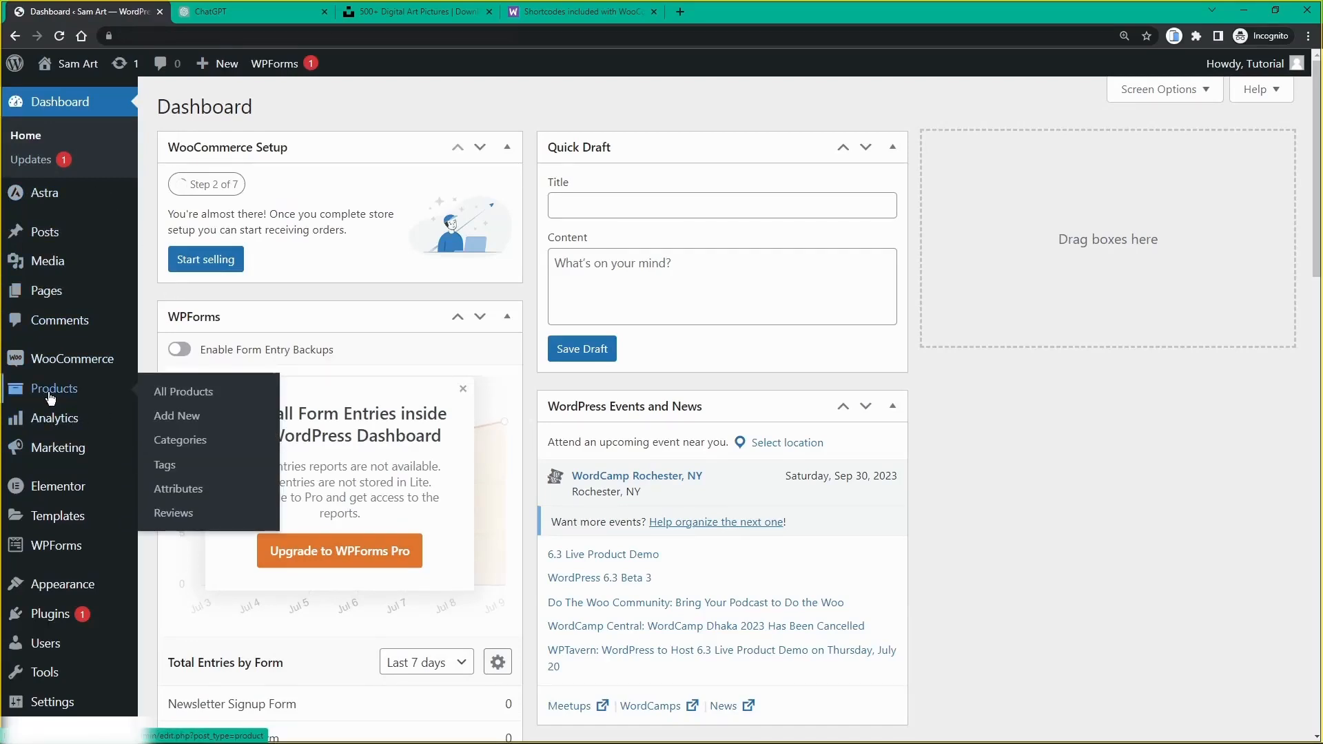
click(49, 396)
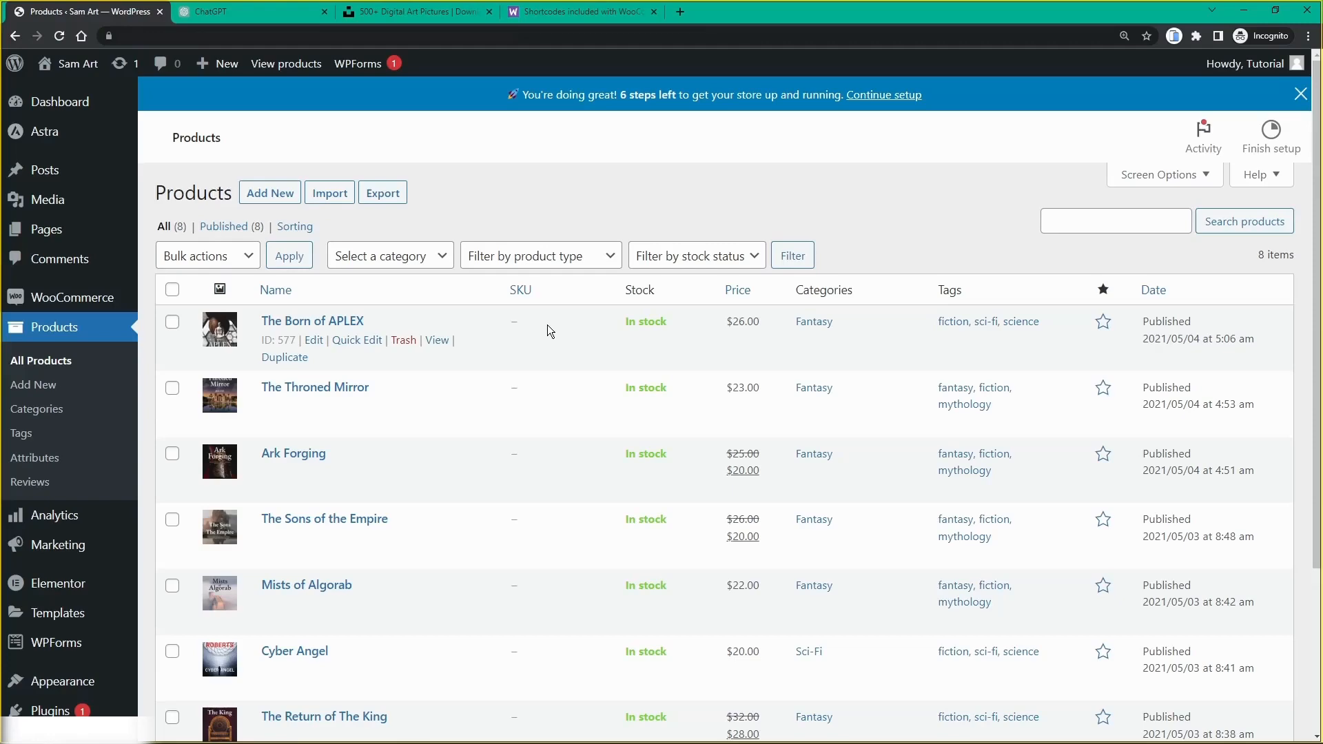
Step: Review the 8 published art products, starting with The Born of APLEX at $26.00
scroll(548, 325, down, 3)
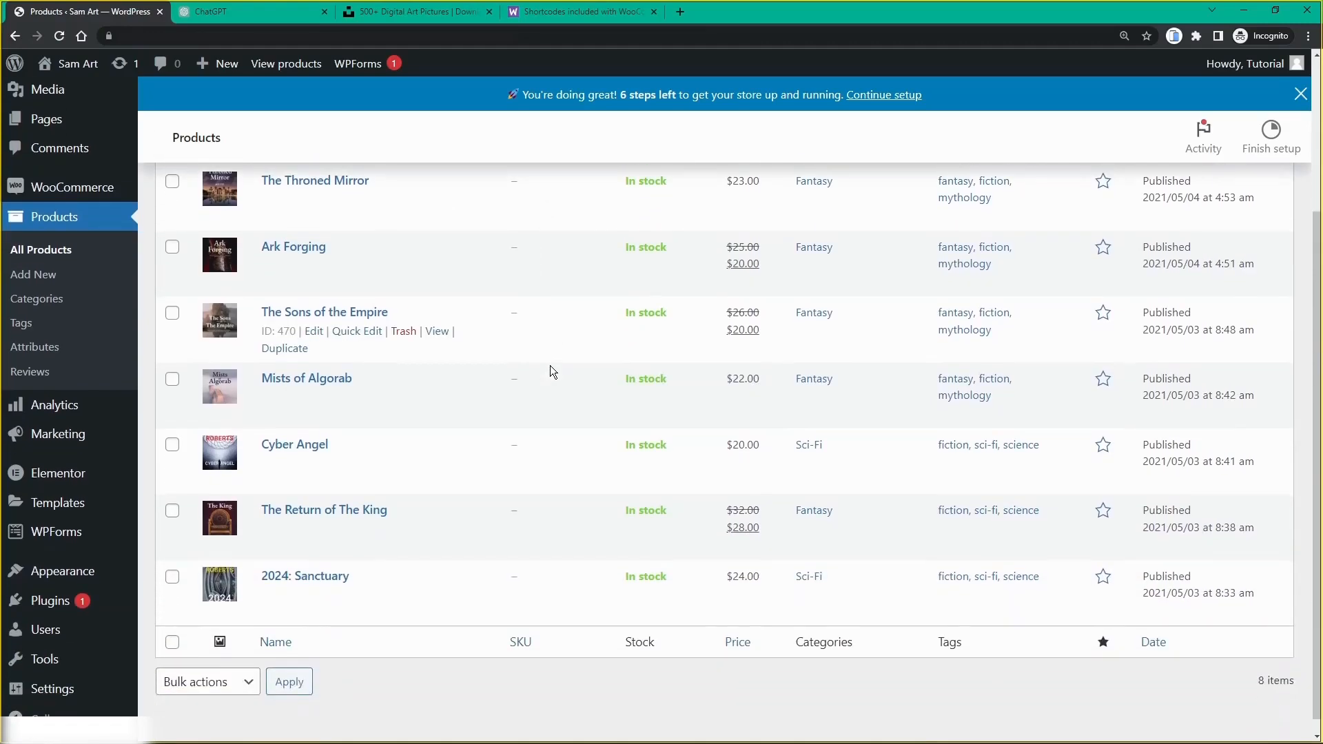
scroll(550, 365, up, 3)
scroll(548, 353, down, 1)
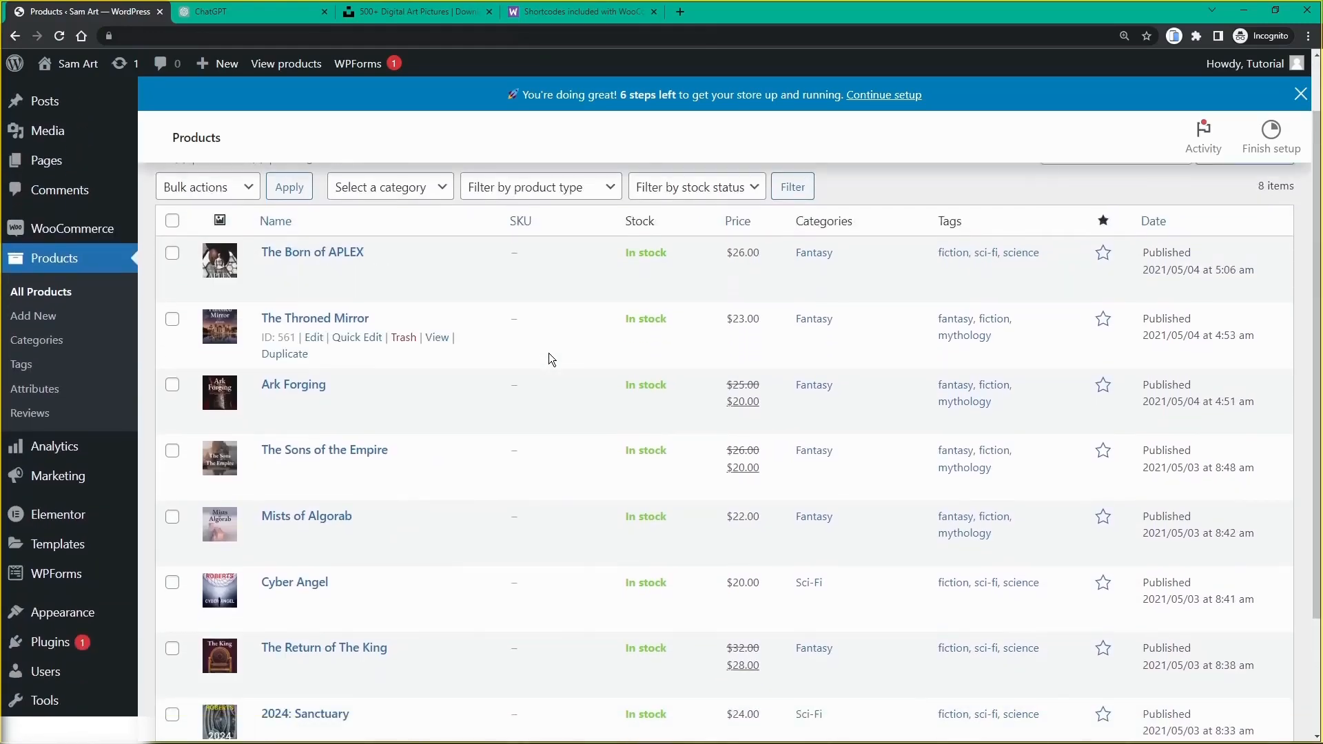
scroll(549, 358, down, 1)
scroll(548, 354, up, 1)
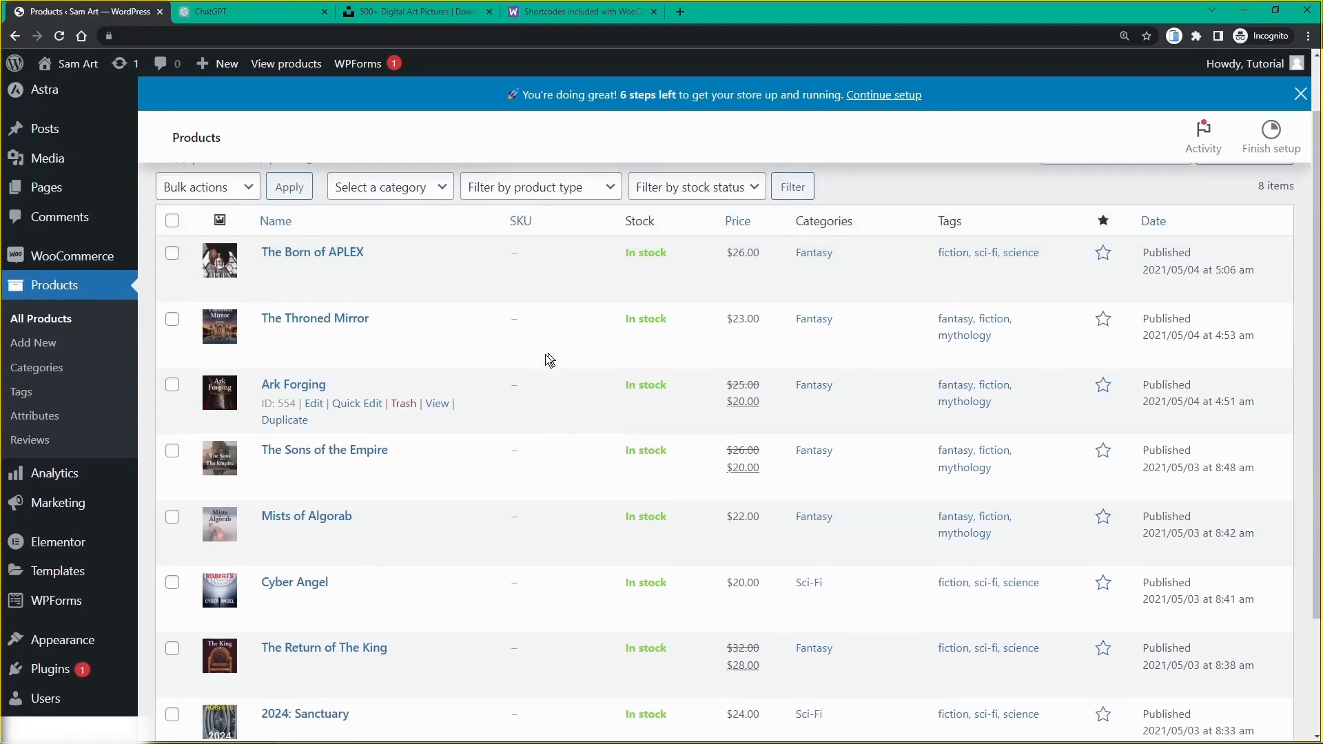
scroll(314, 279, down, 2)
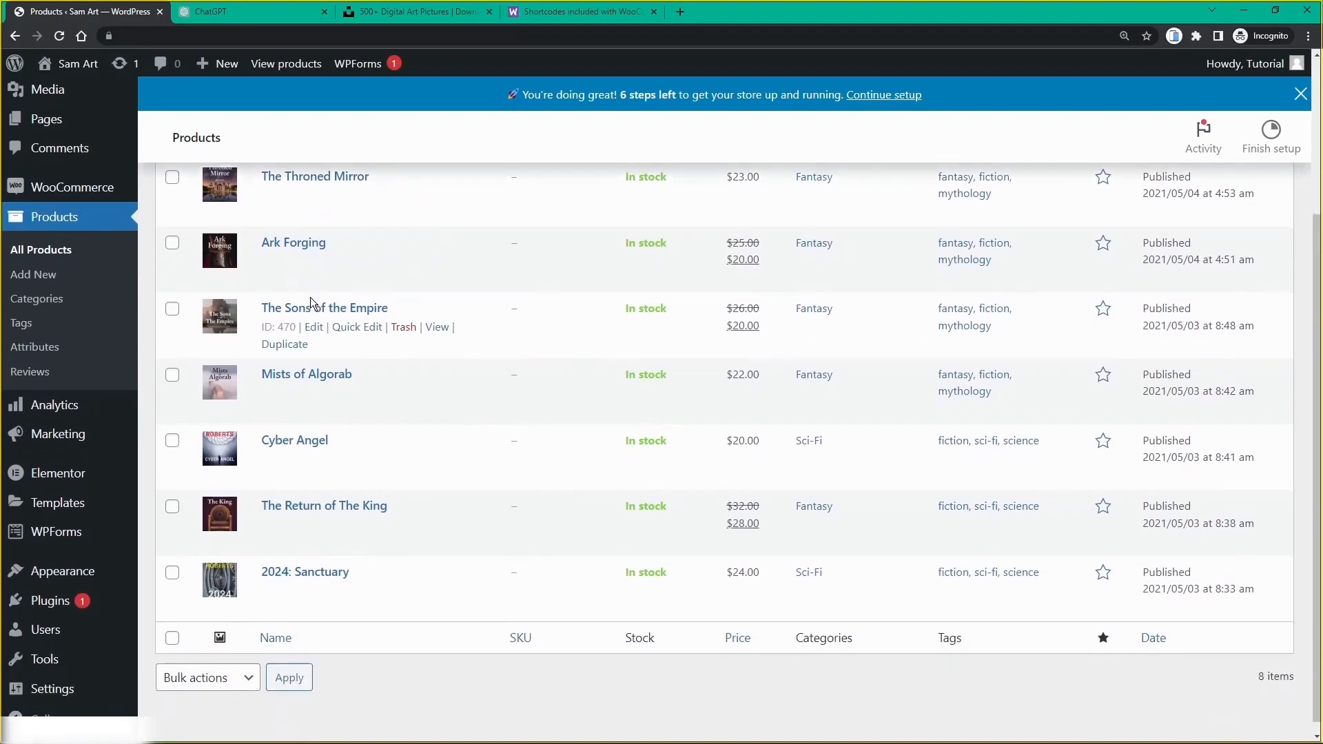
scroll(311, 300, up, 2)
scroll(312, 304, up, 1)
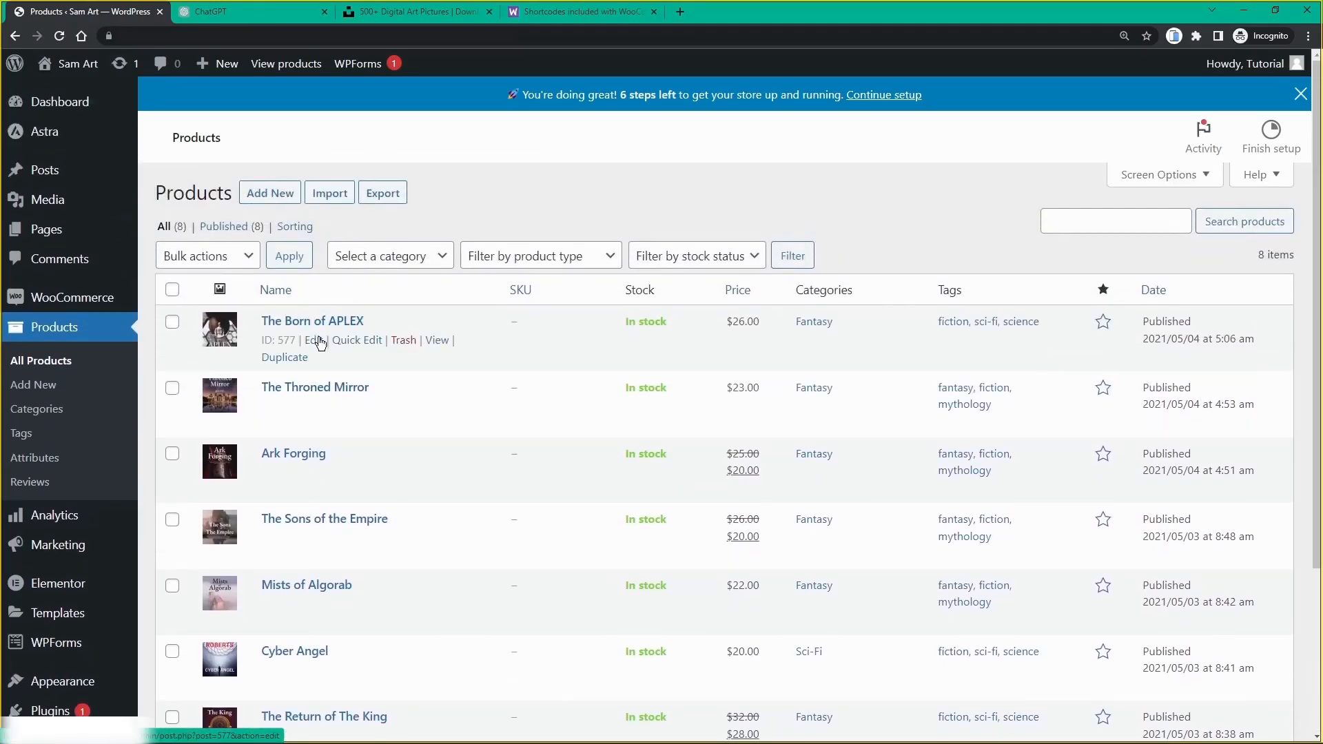
scroll(322, 476, down, 2)
scroll(323, 480, down, 2)
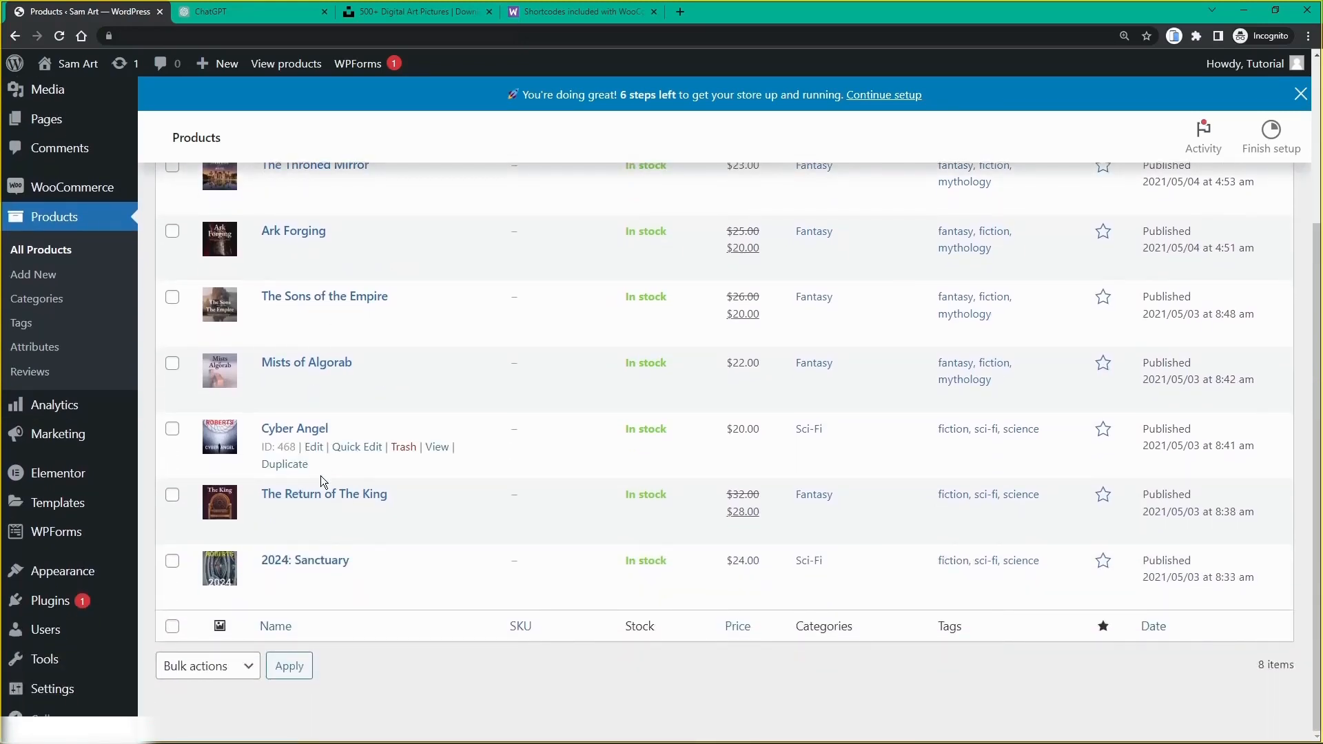
scroll(320, 476, up, 3)
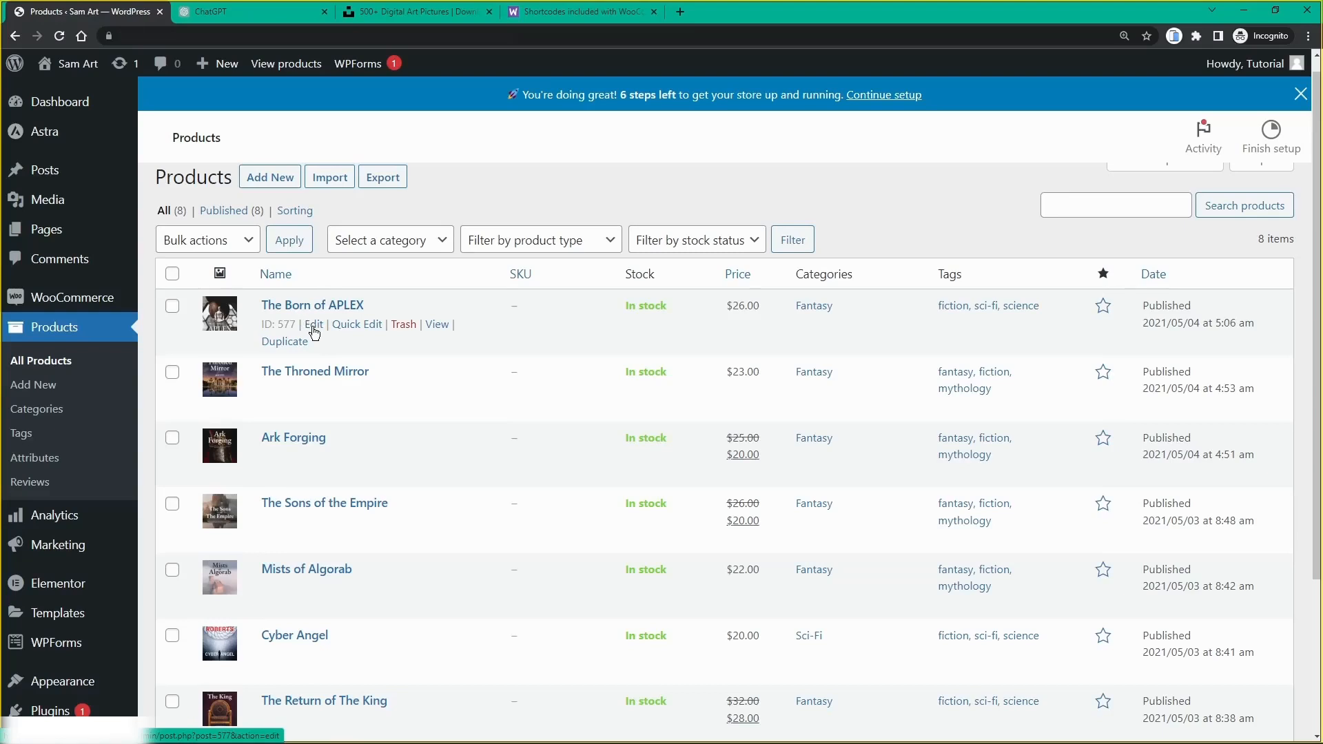
Step: Replace The Born of APLEX's product image with the marble bust picture 1.jpg
click(314, 325)
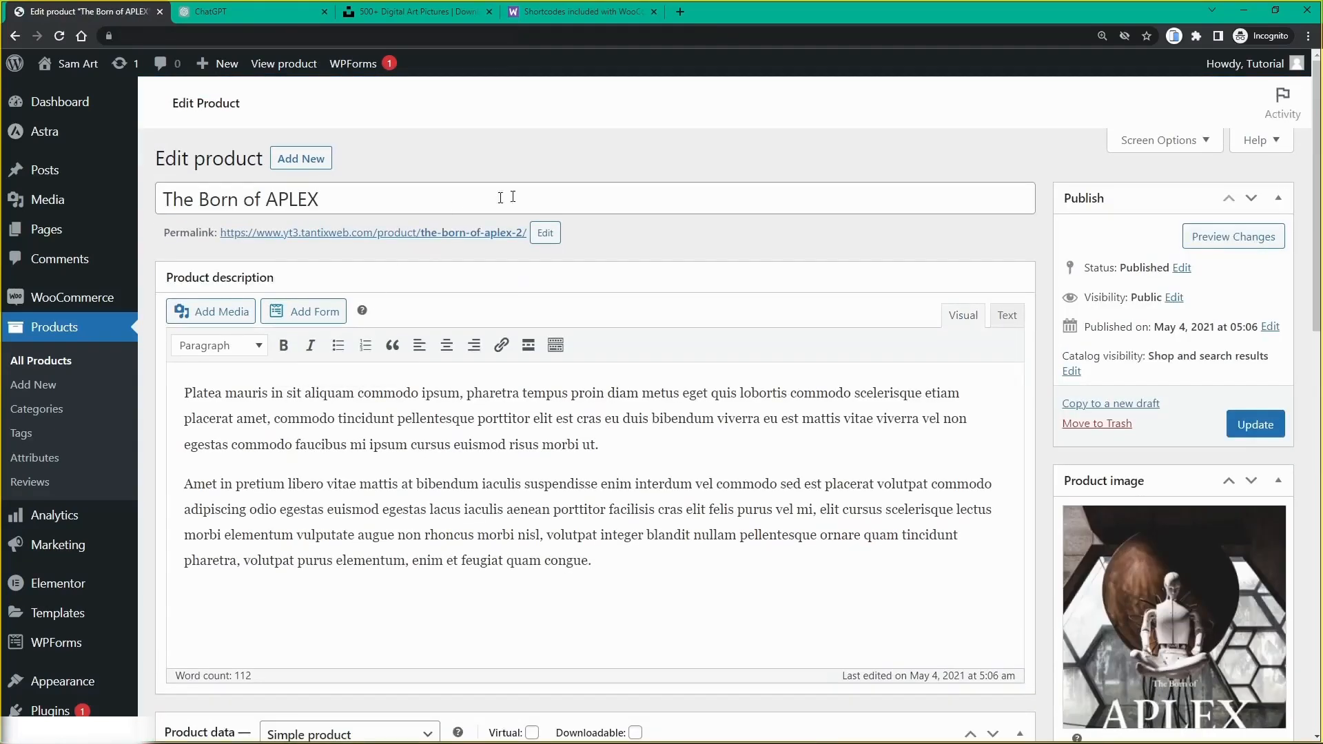
scroll(774, 211, down, 1)
scroll(773, 211, down, 1)
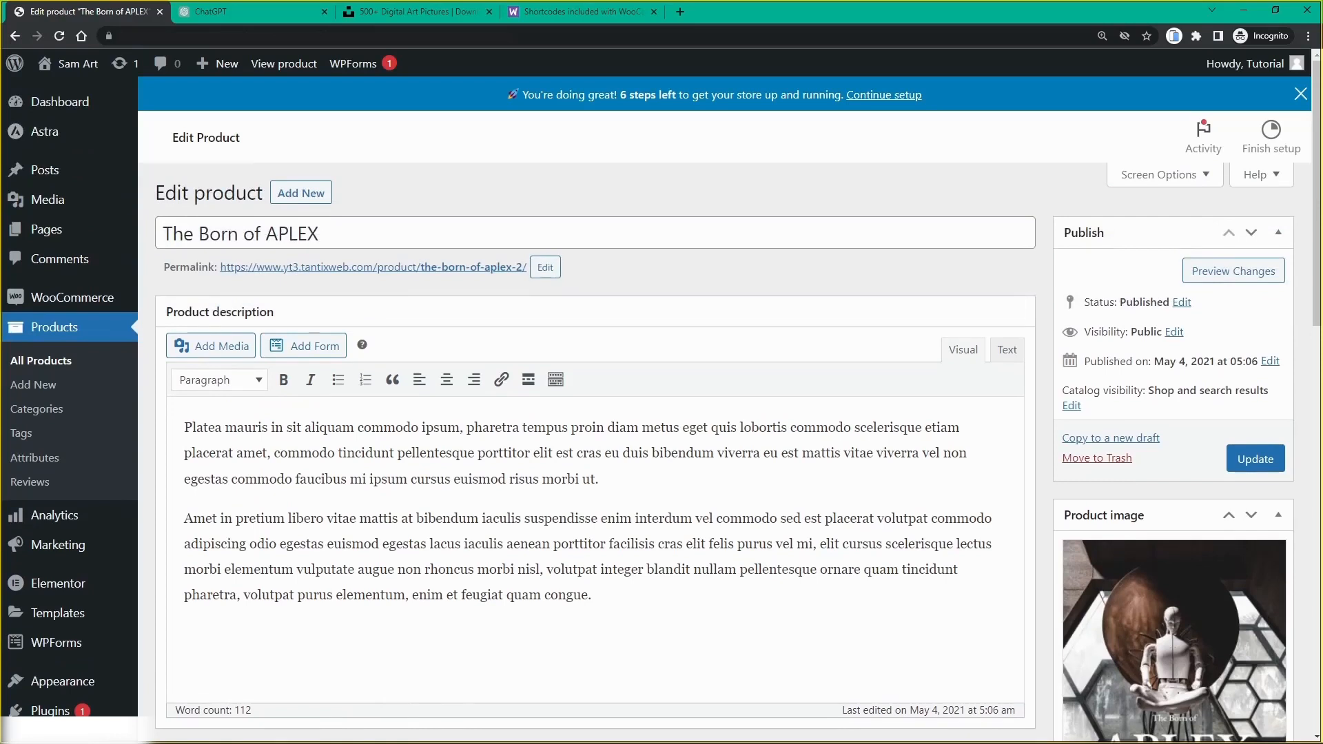
scroll(665, 346, down, 2)
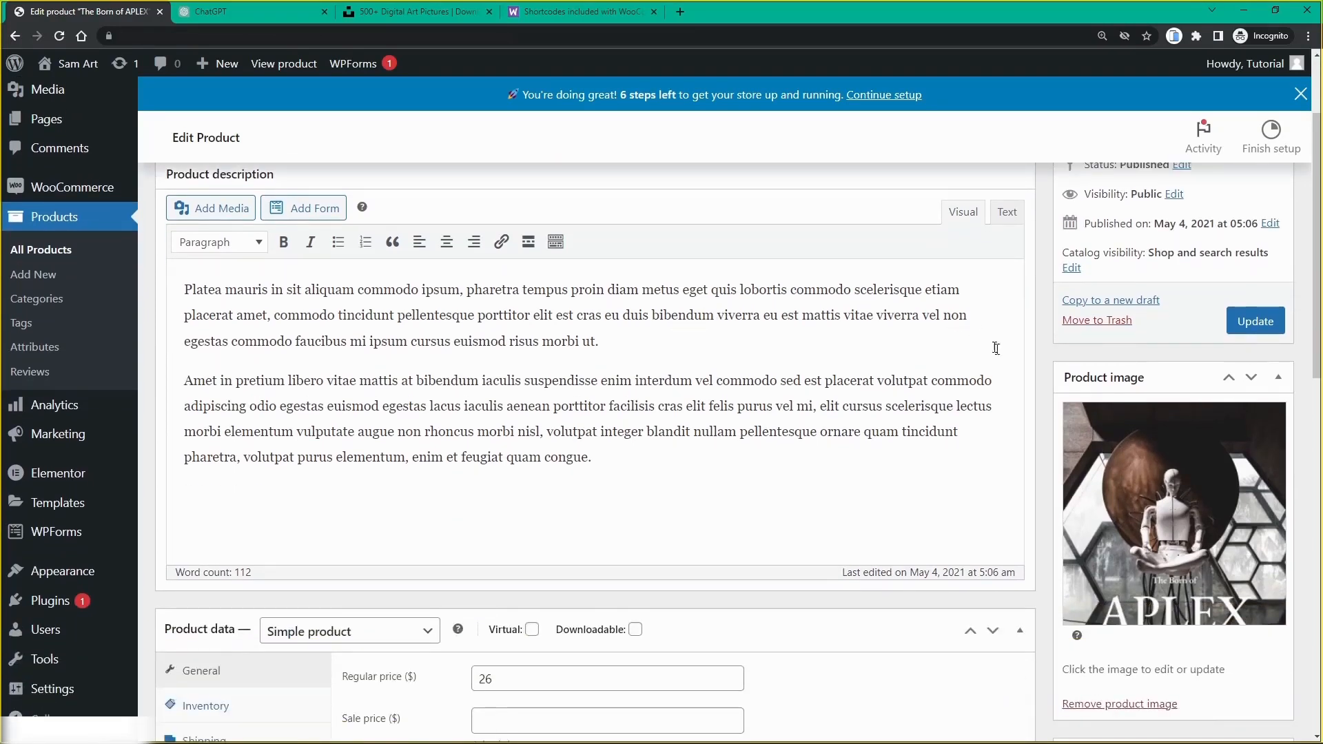
scroll(1106, 436, down, 1)
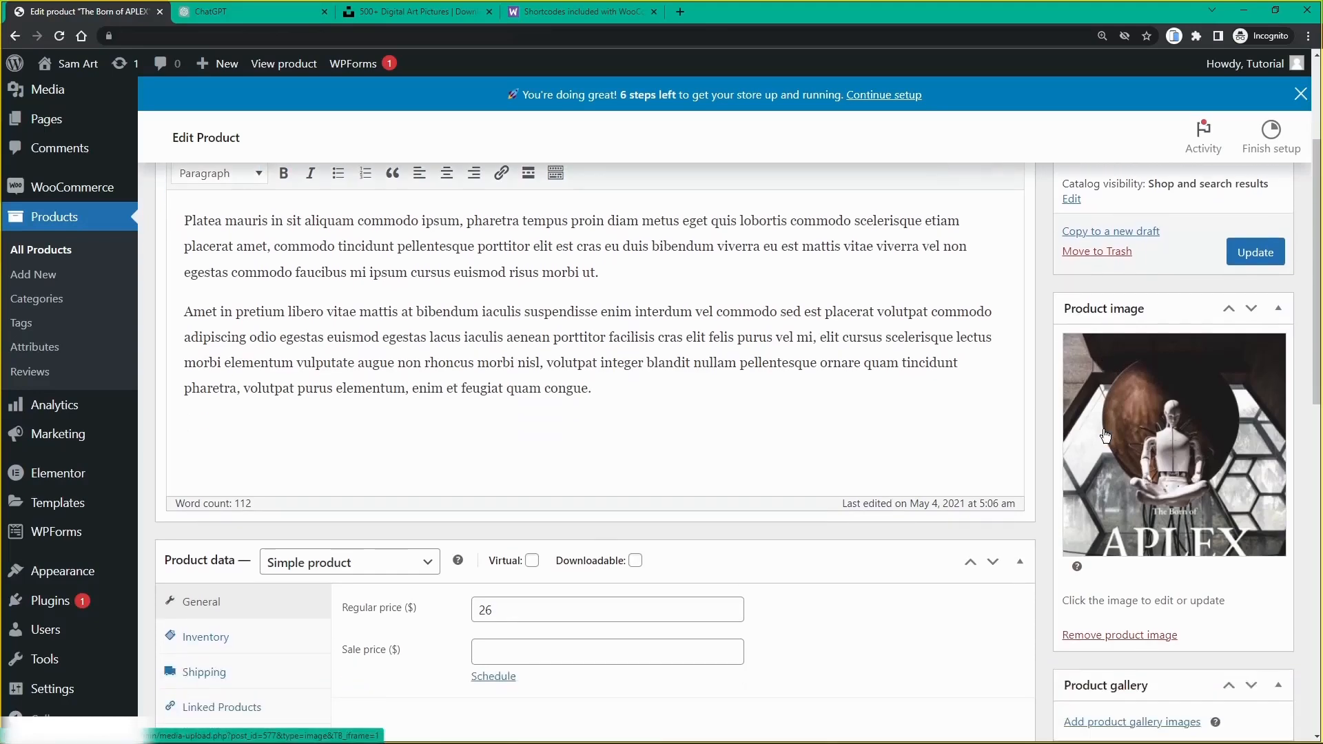
click(1142, 511)
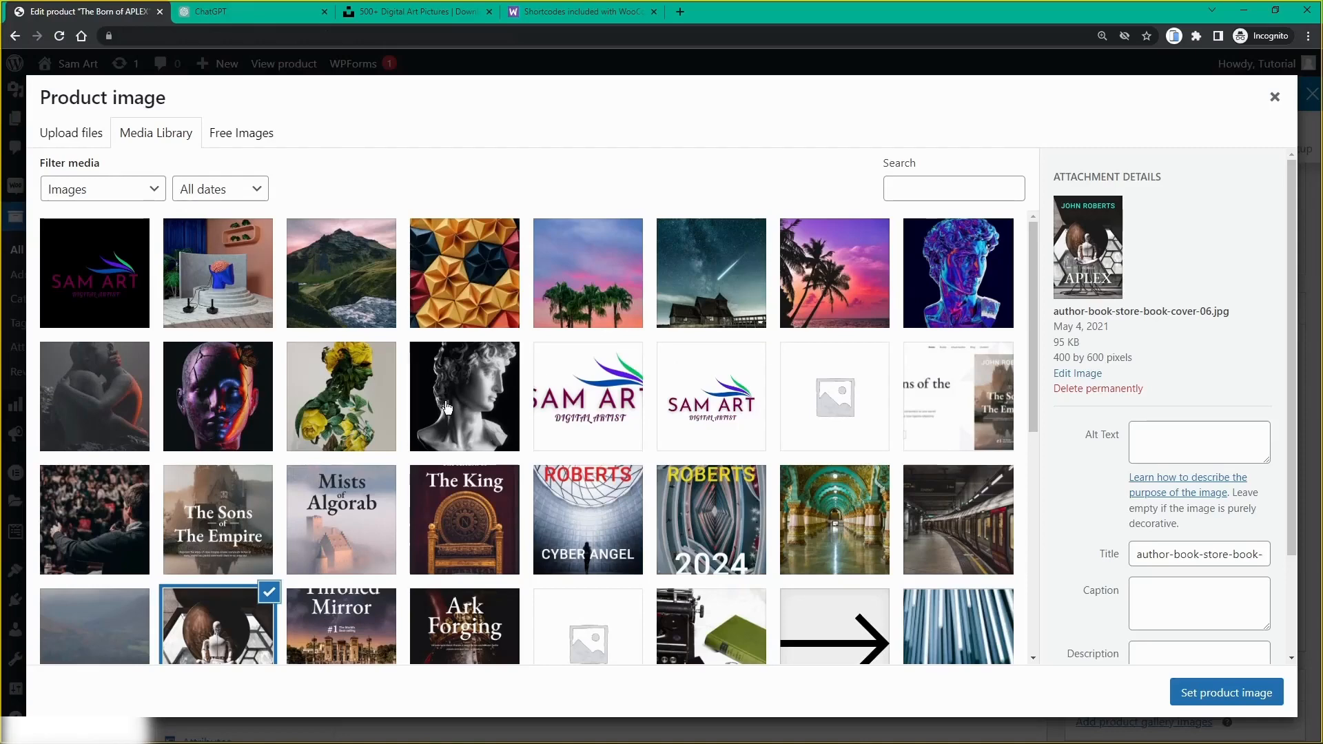
click(476, 397)
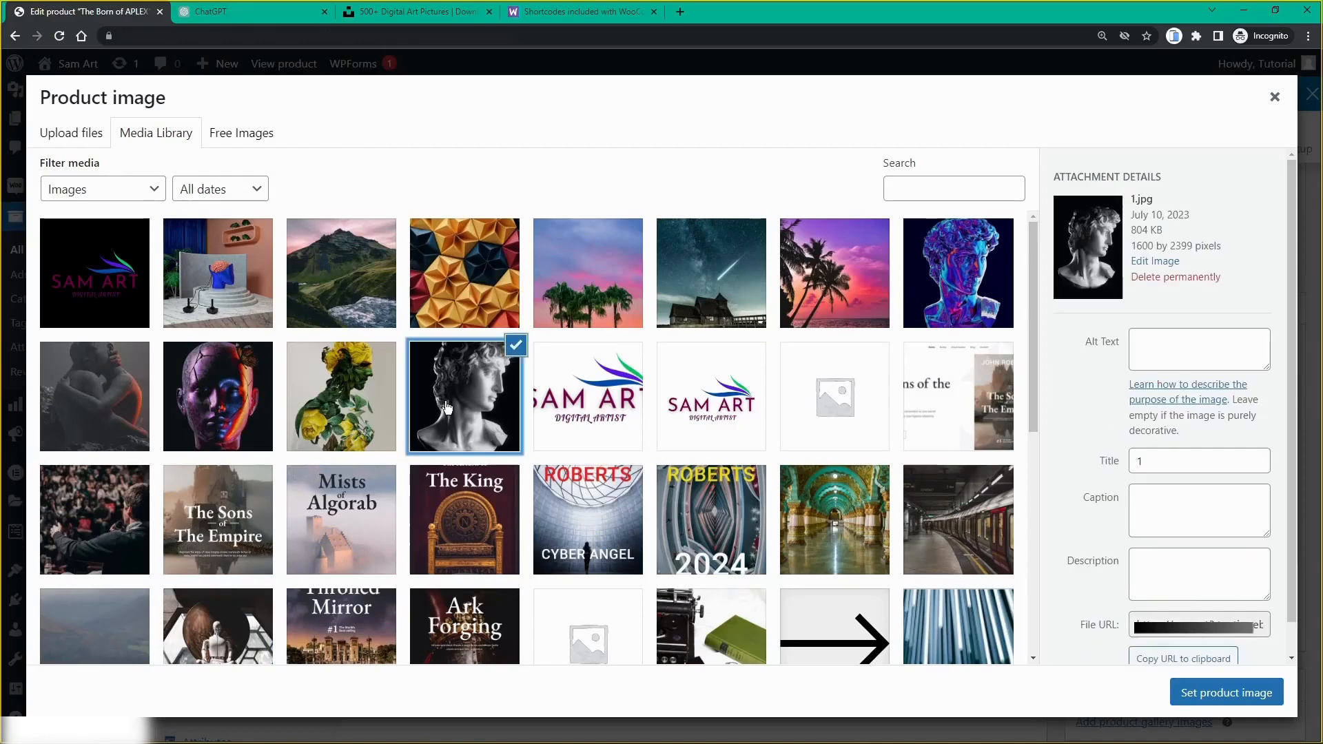
click(1231, 694)
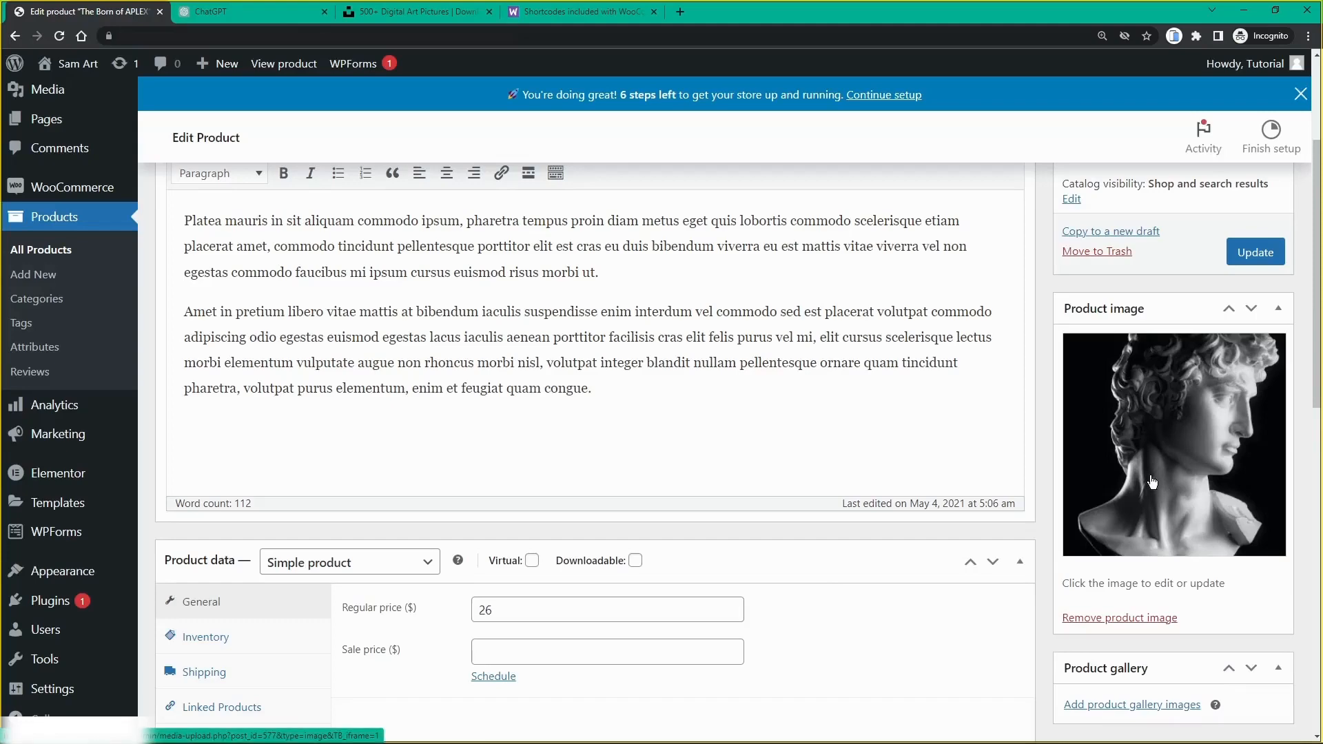
scroll(1151, 482, up, 3)
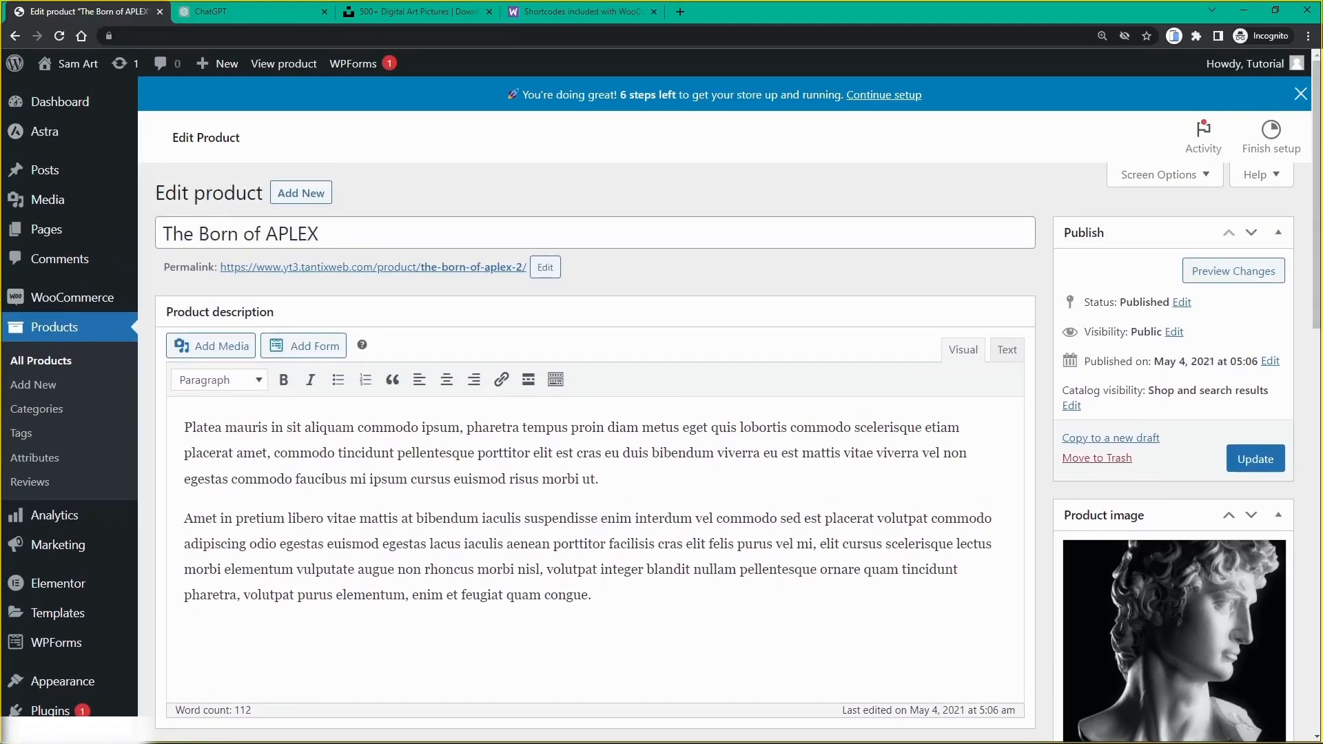
Step: Overwrite the product title with 'Marble Man'
drag(319, 234, 163, 234)
text(M)
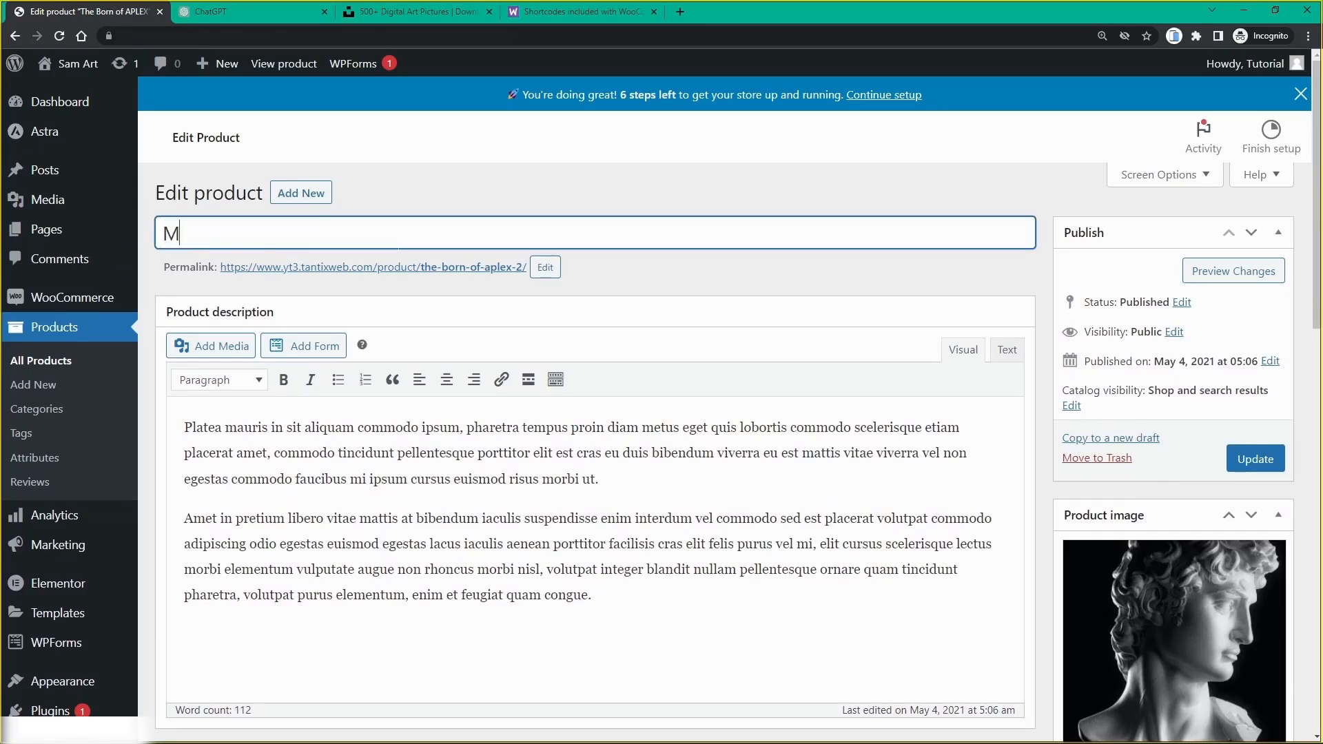
text(arble Man)
Step: Ask ChatGPT for a WooCommerce product description of the digital art 'Marble Man', then return to the editor
click(250, 22)
click(402, 674)
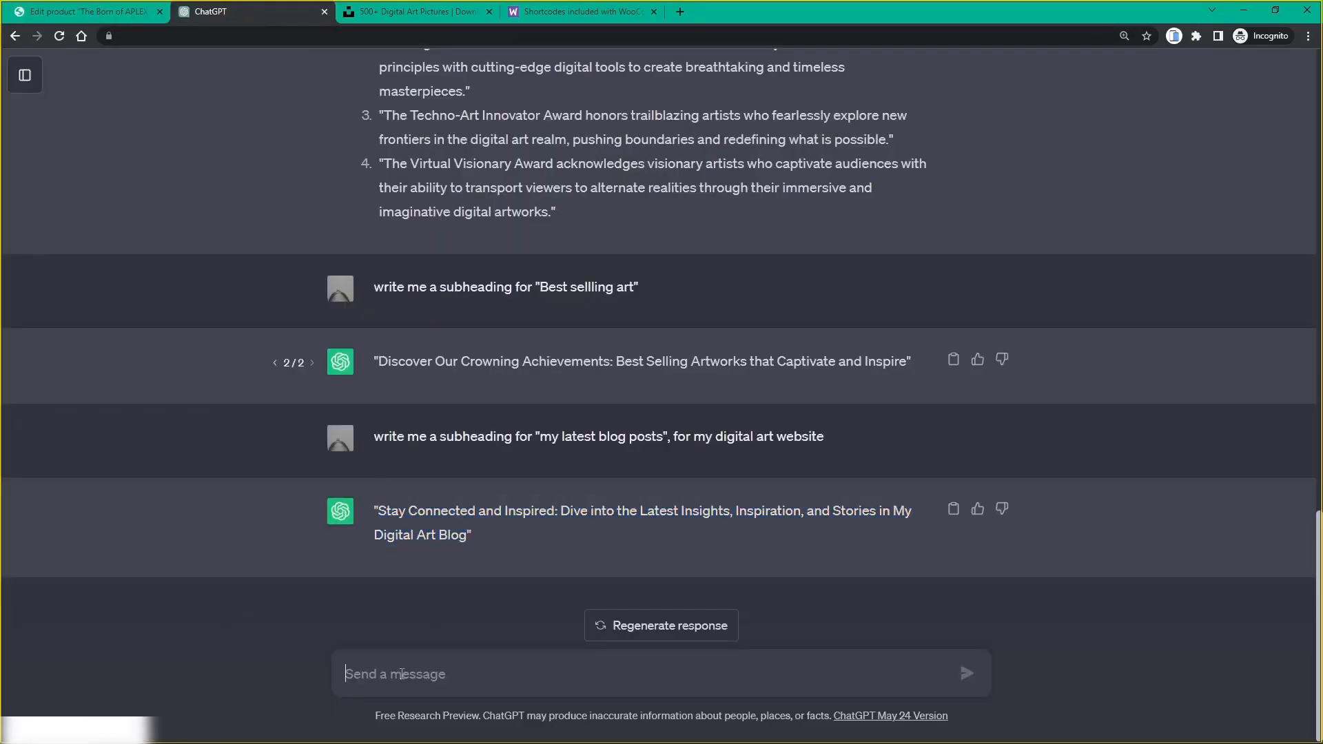
text(wr)
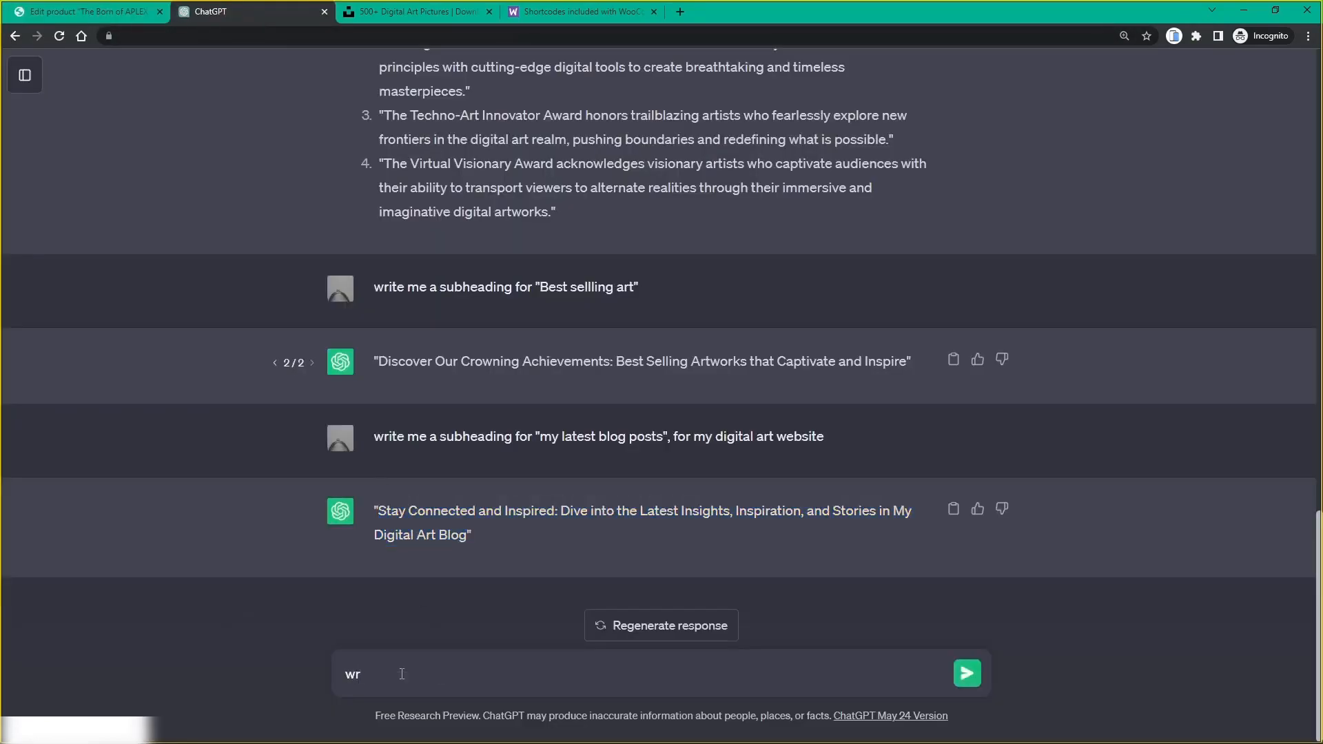
text(ite me a product description f)
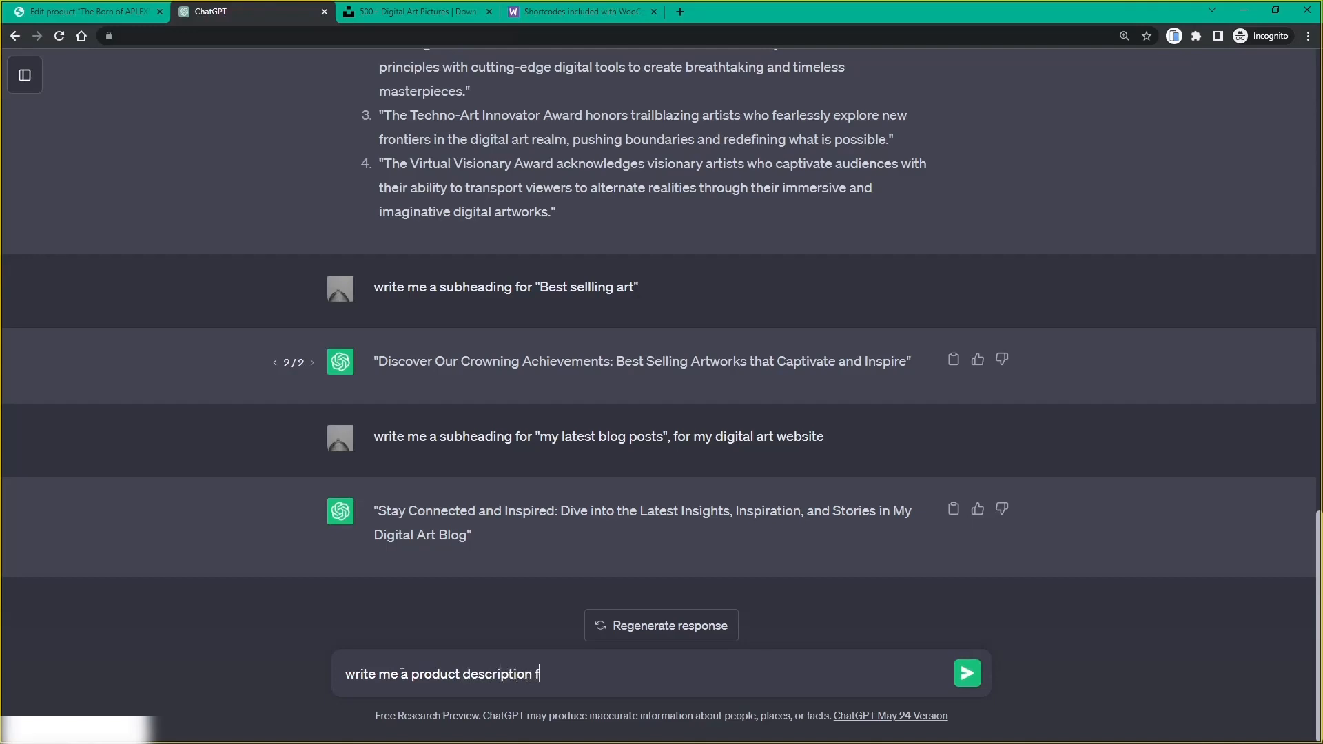
text(or my digital art called)
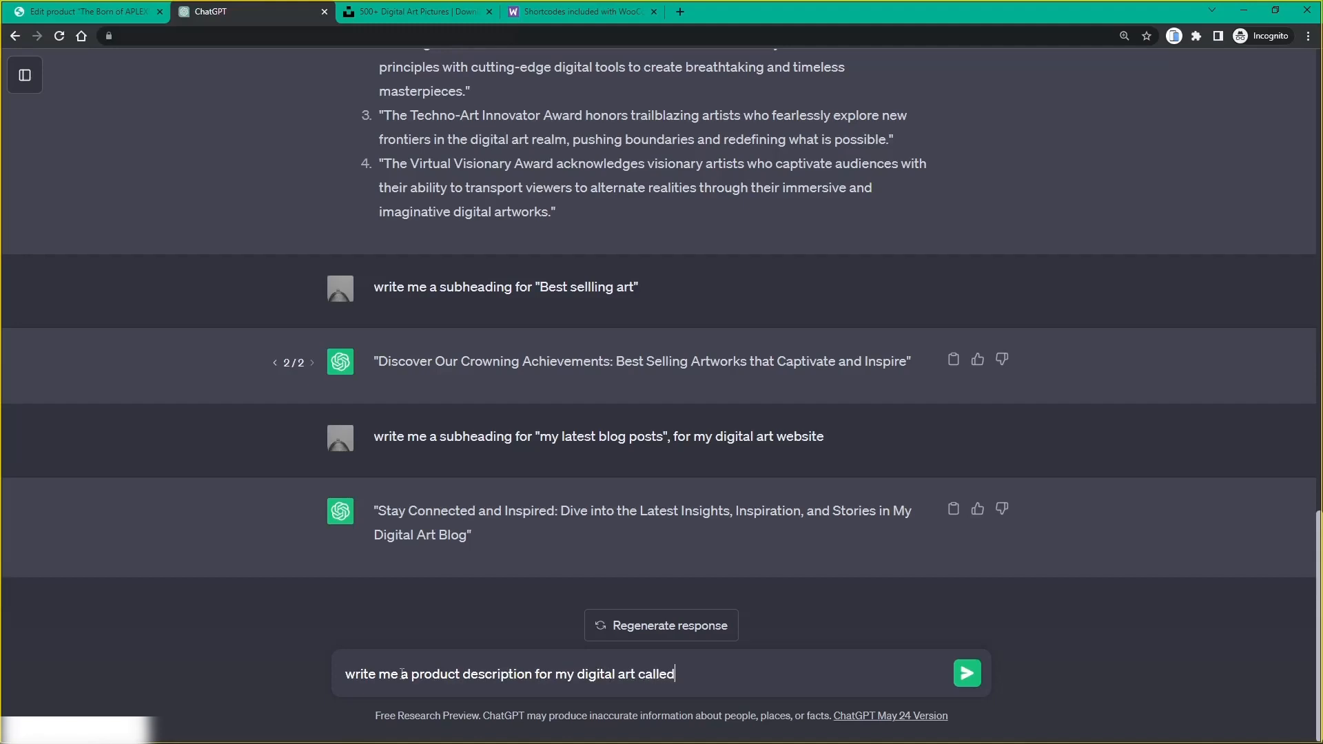
text(: Marble Ma)
text(n)
text(m)
text( for a wo)
text(ocommer)
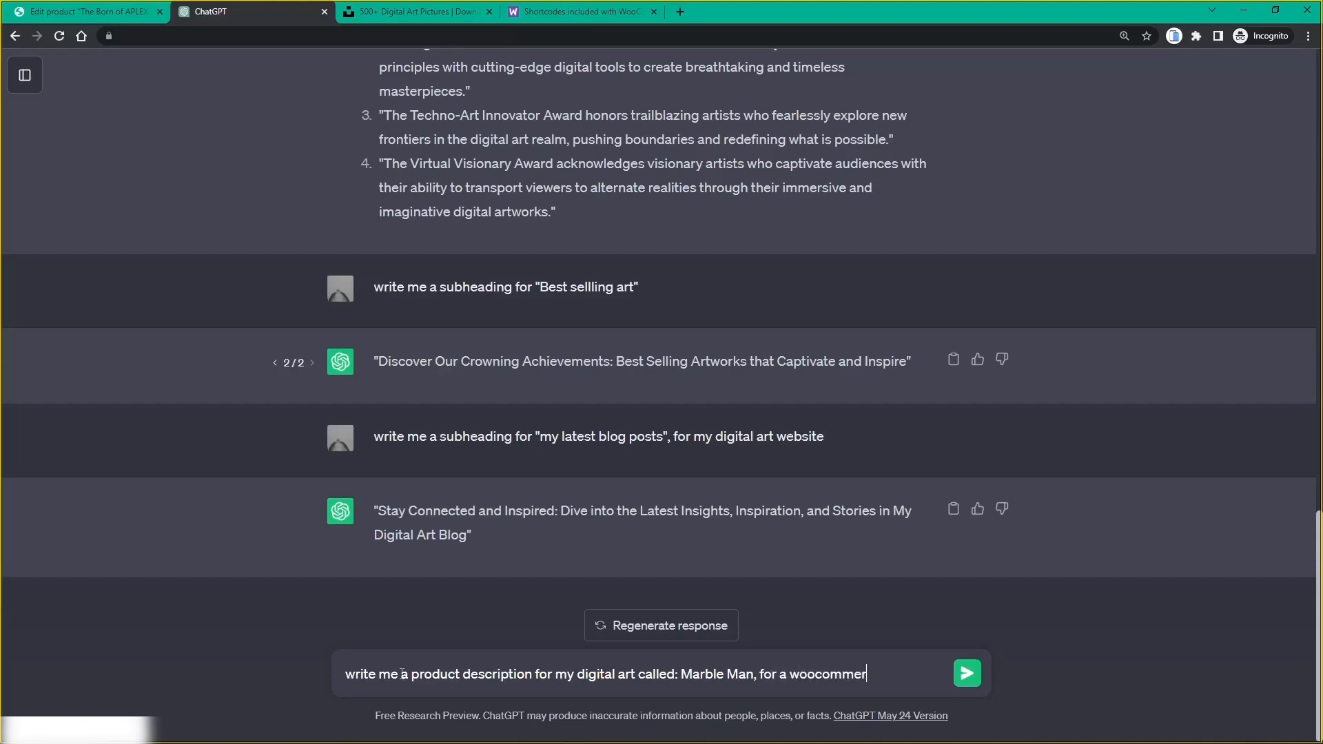
text(ce product setting)
key(Return)
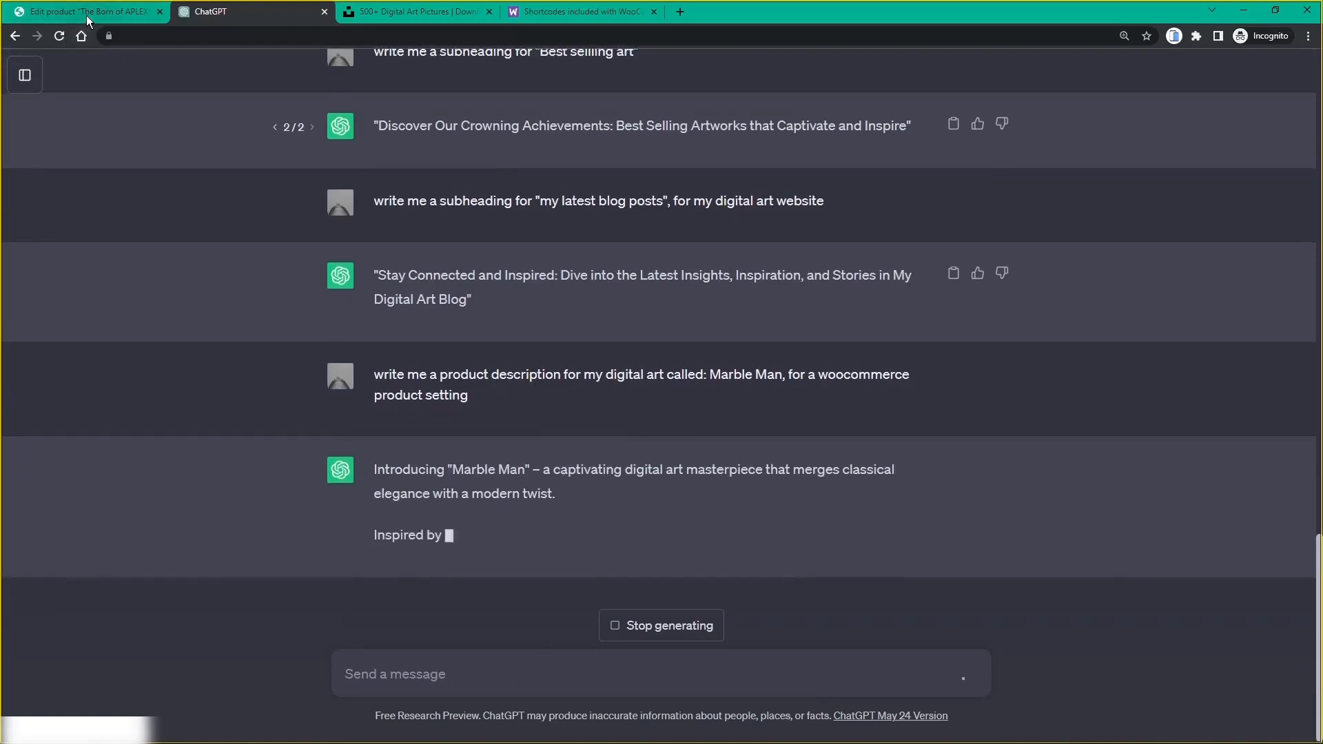
click(86, 15)
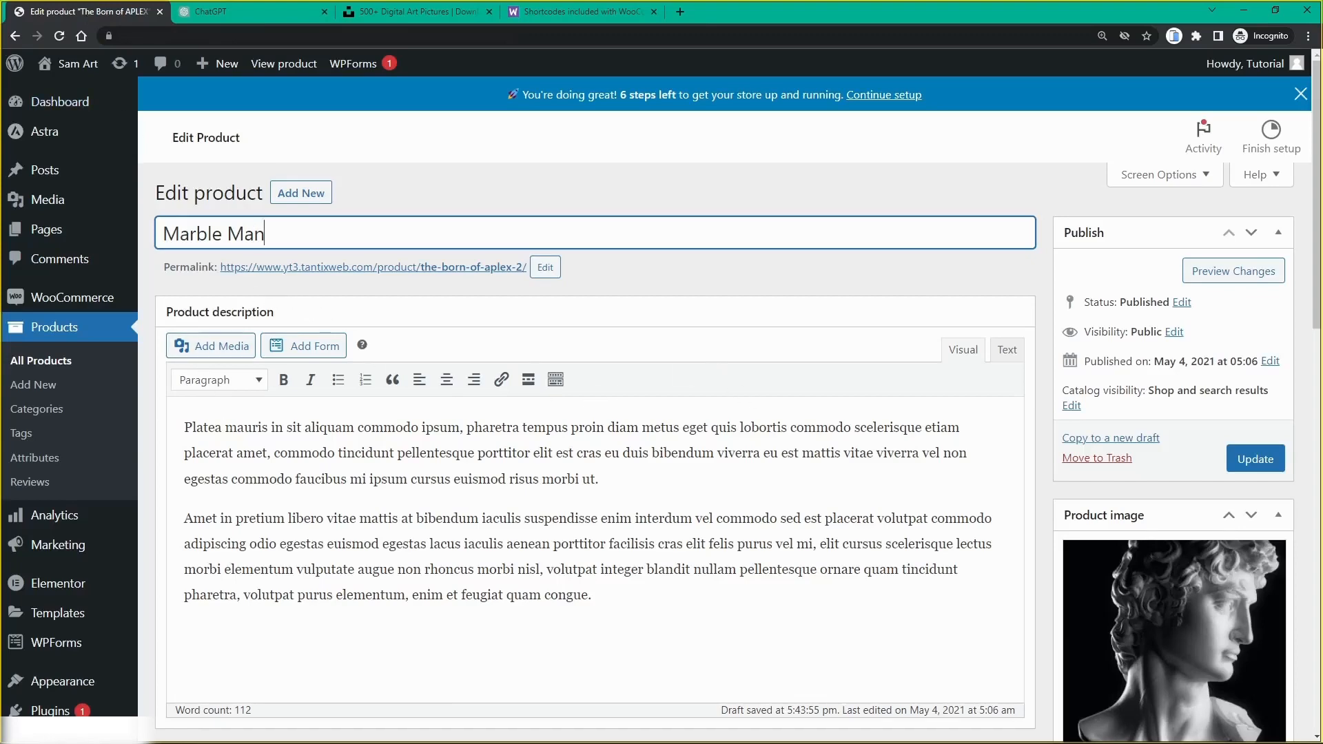
scroll(231, 445, down, 1)
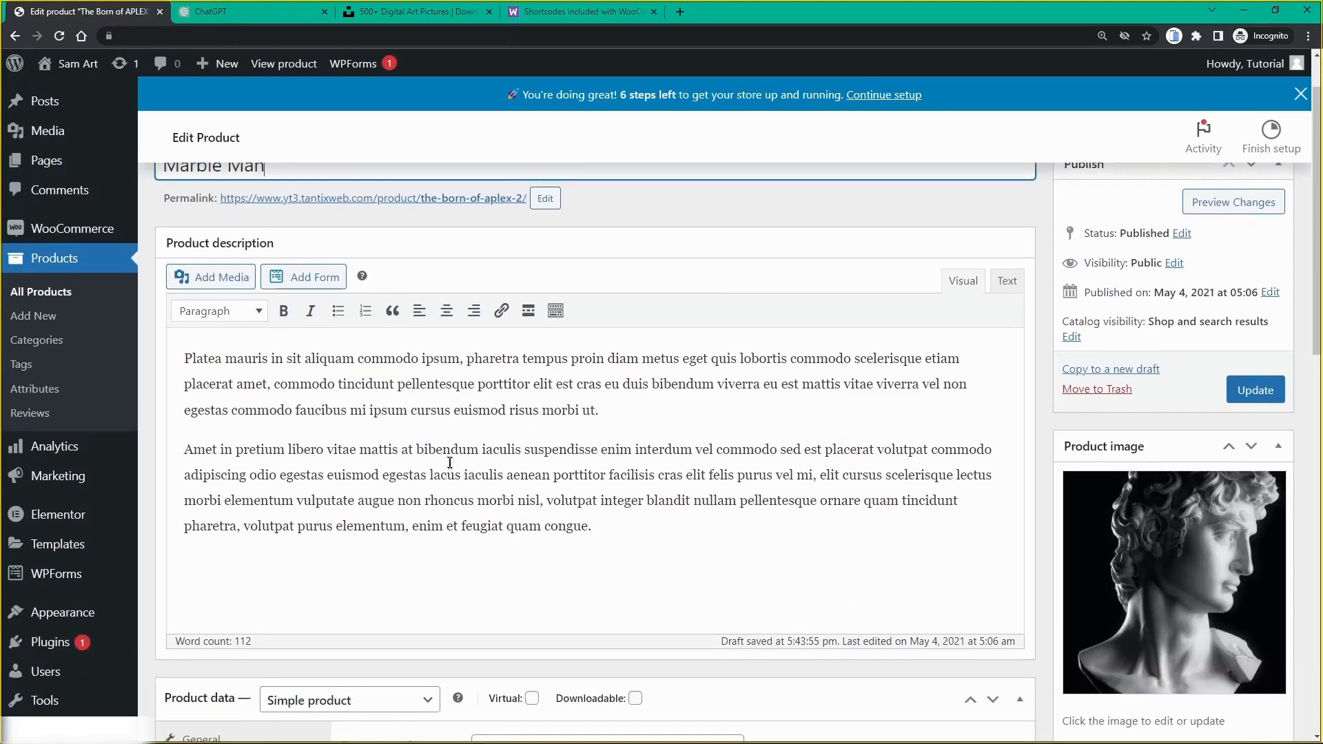
scroll(450, 462, down, 9)
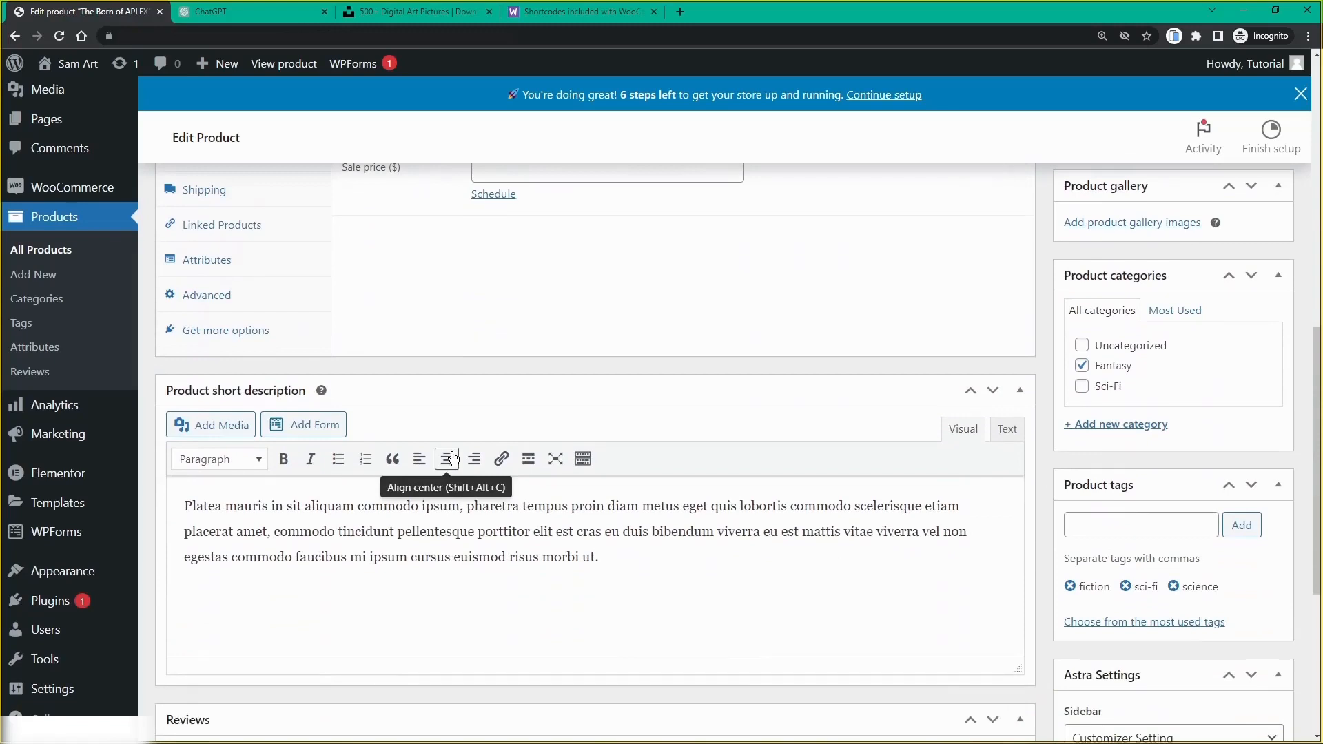
scroll(452, 460, down, 1)
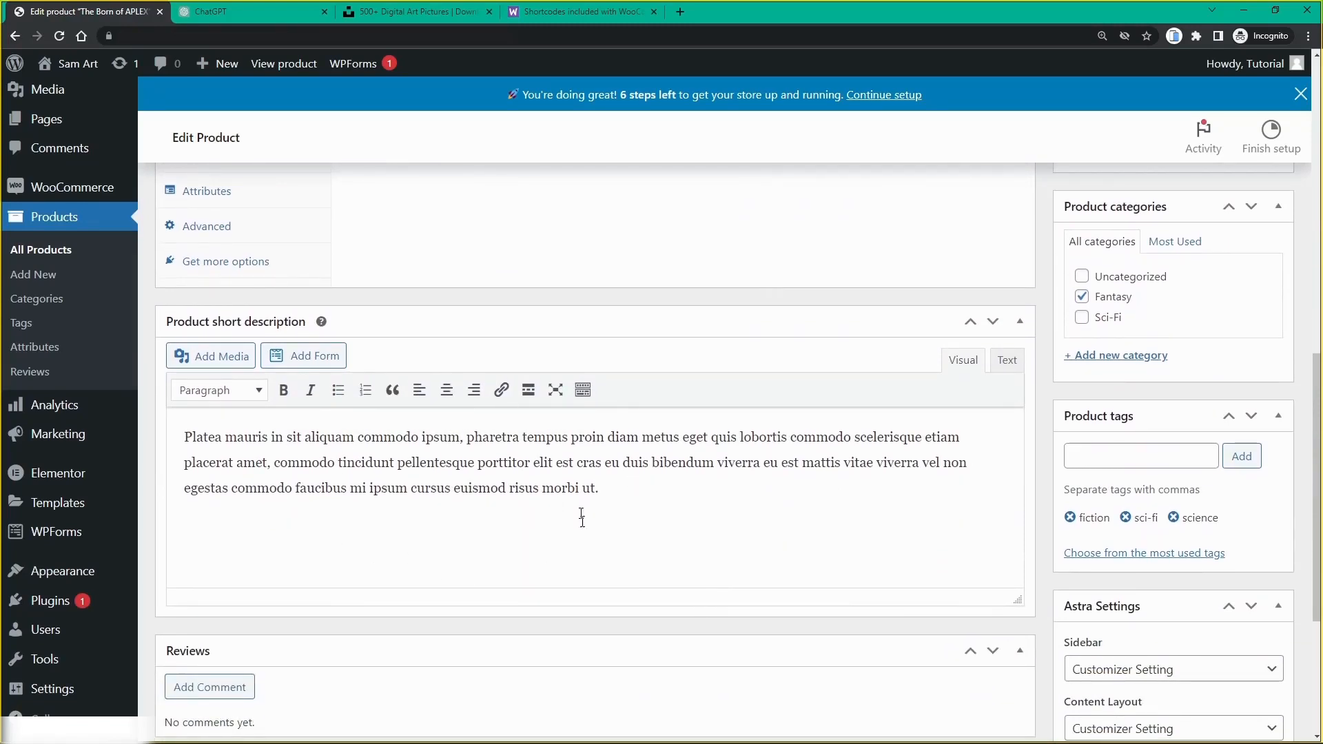
scroll(444, 464, down, 2)
scroll(393, 395, up, 15)
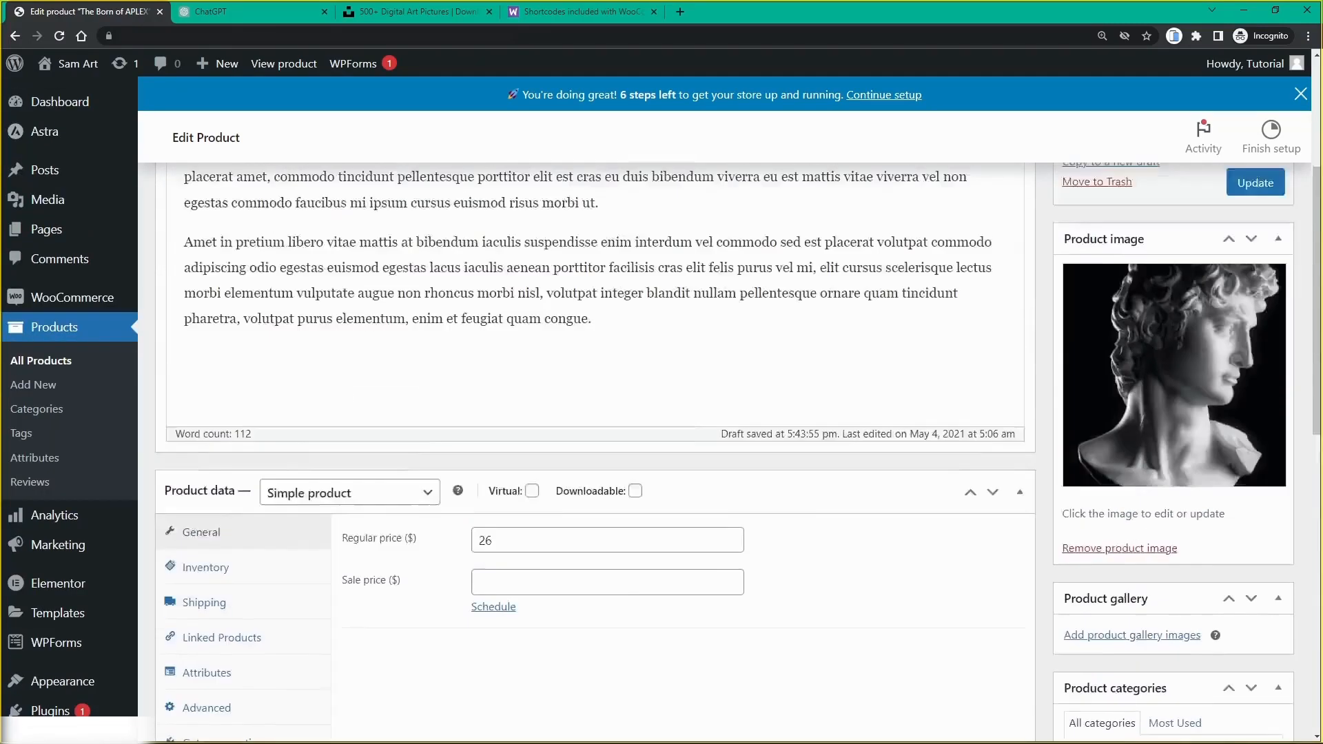
Step: Stop ChatGPT's Marble Man description and copy its first three paragraphs, beginning 'Introducing "Marble Man"'
click(227, 14)
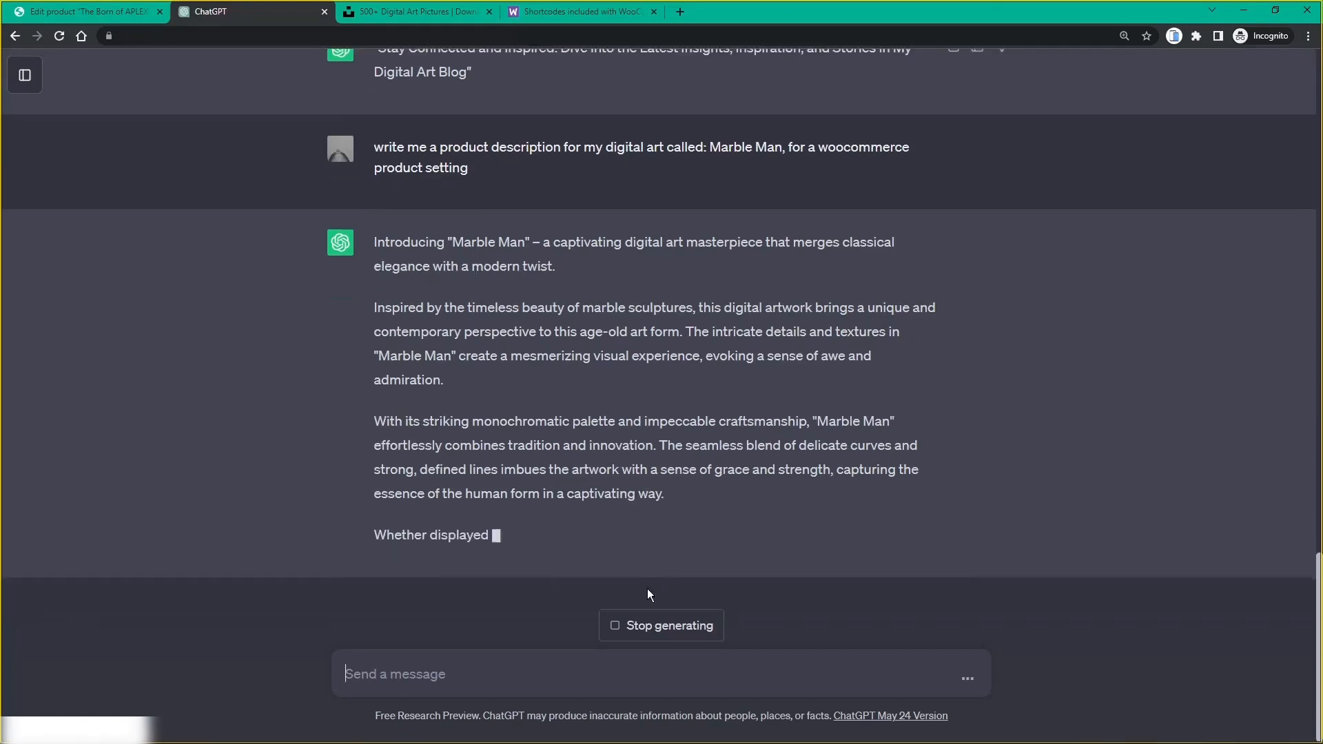
click(645, 638)
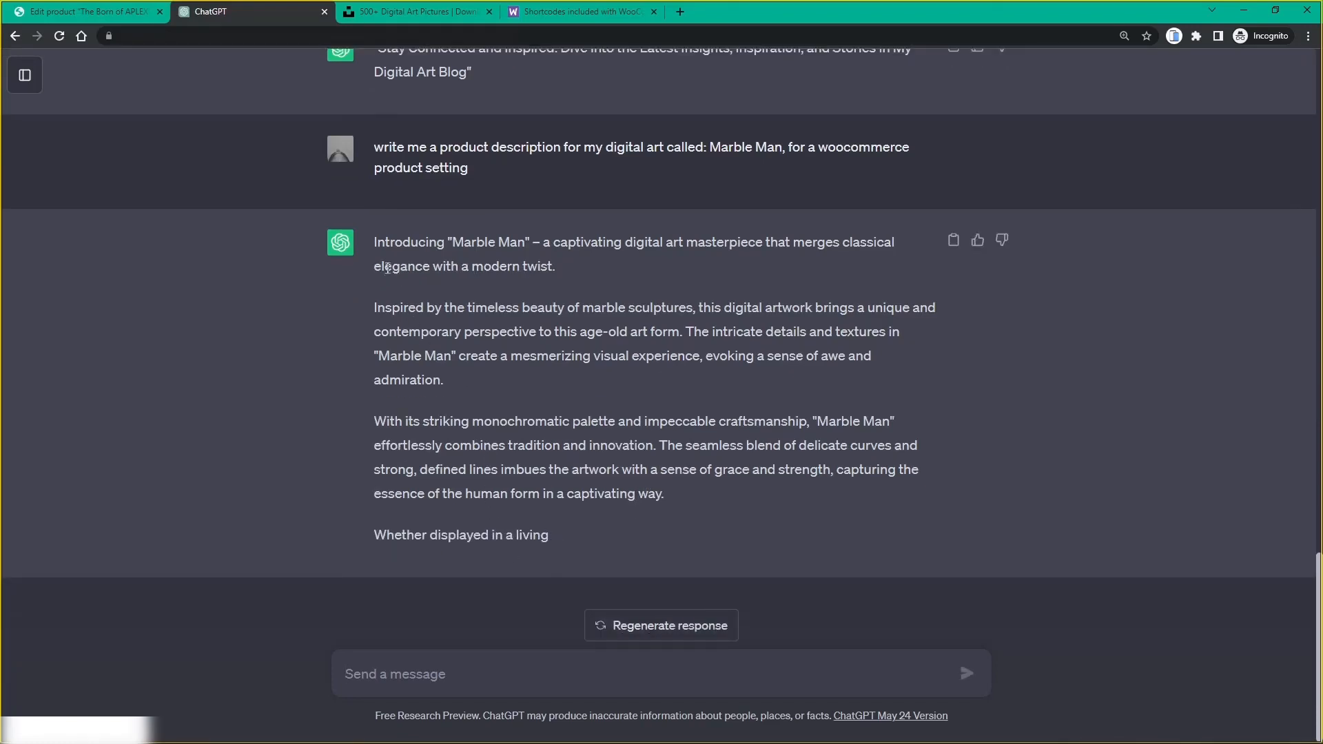
drag(374, 246, 668, 496)
key(ctrl+c)
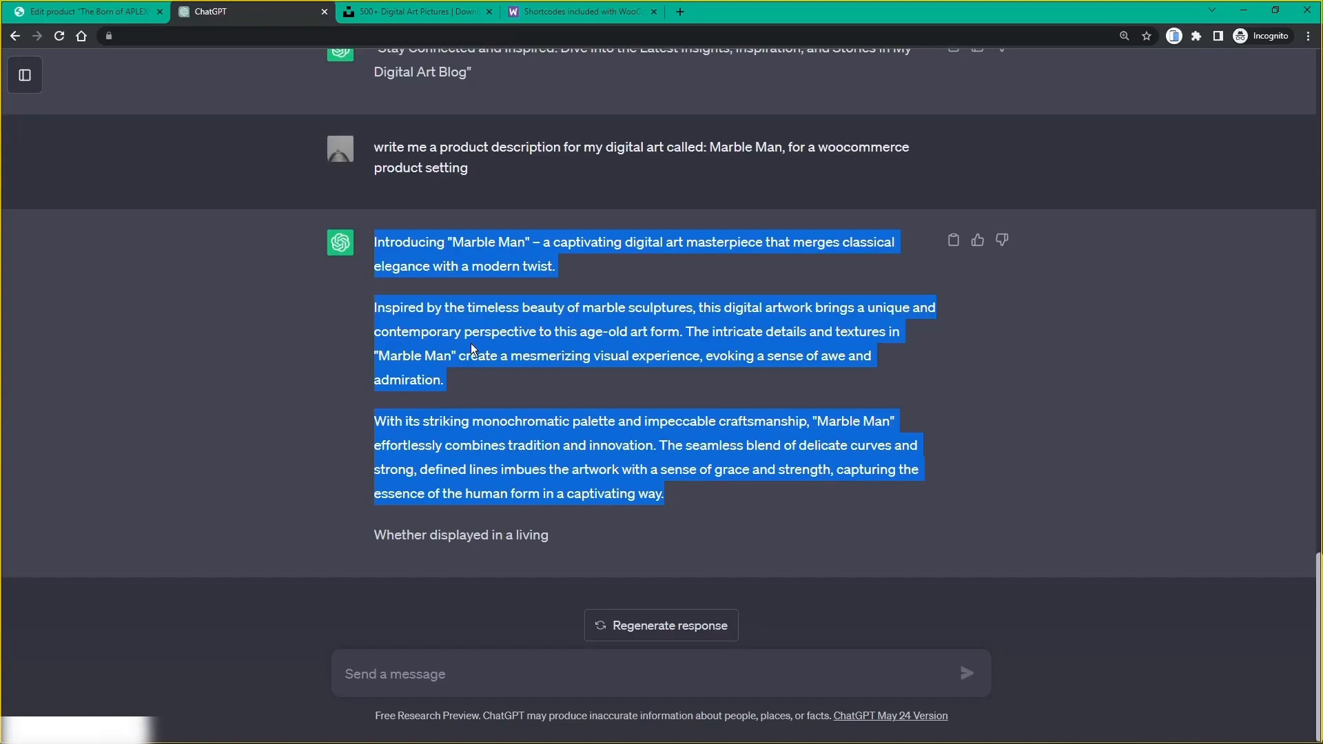
click(77, 16)
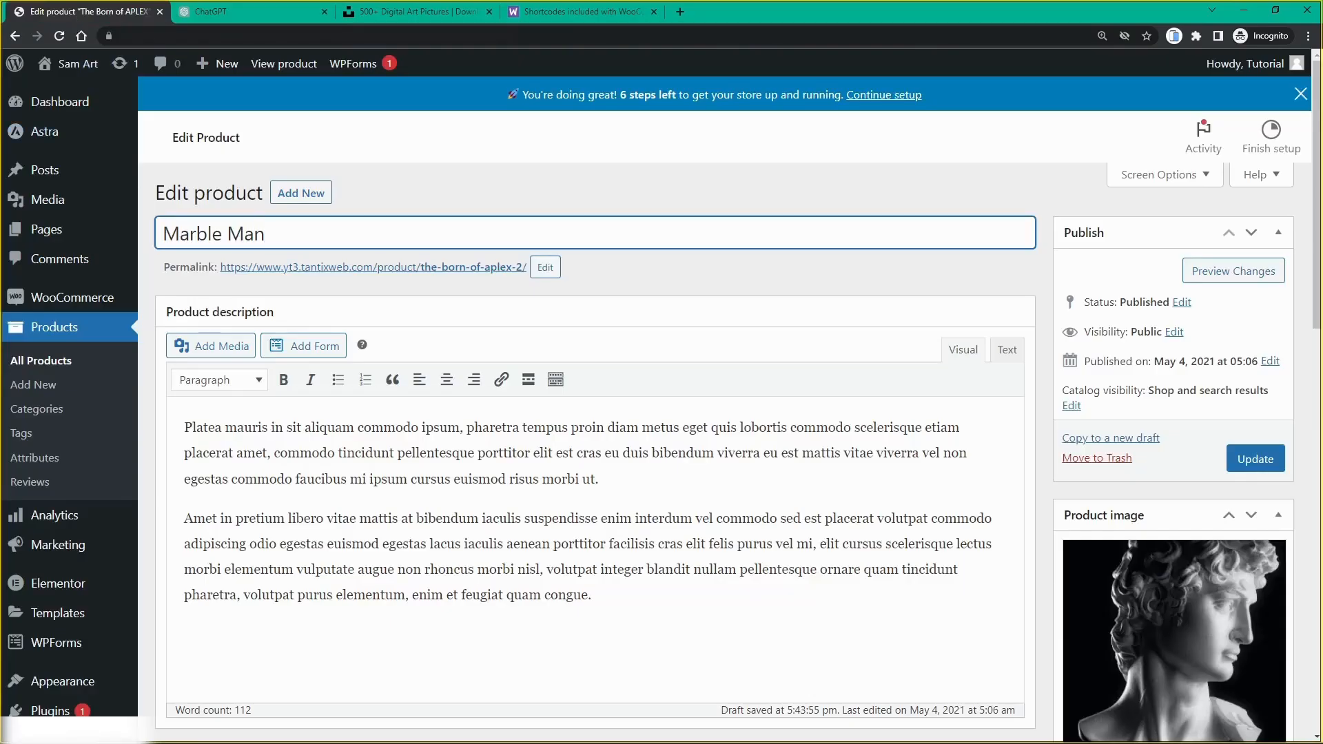
Step: Replace Marble Man's placeholder description with the pasted ChatGPT text
drag(184, 428, 591, 594)
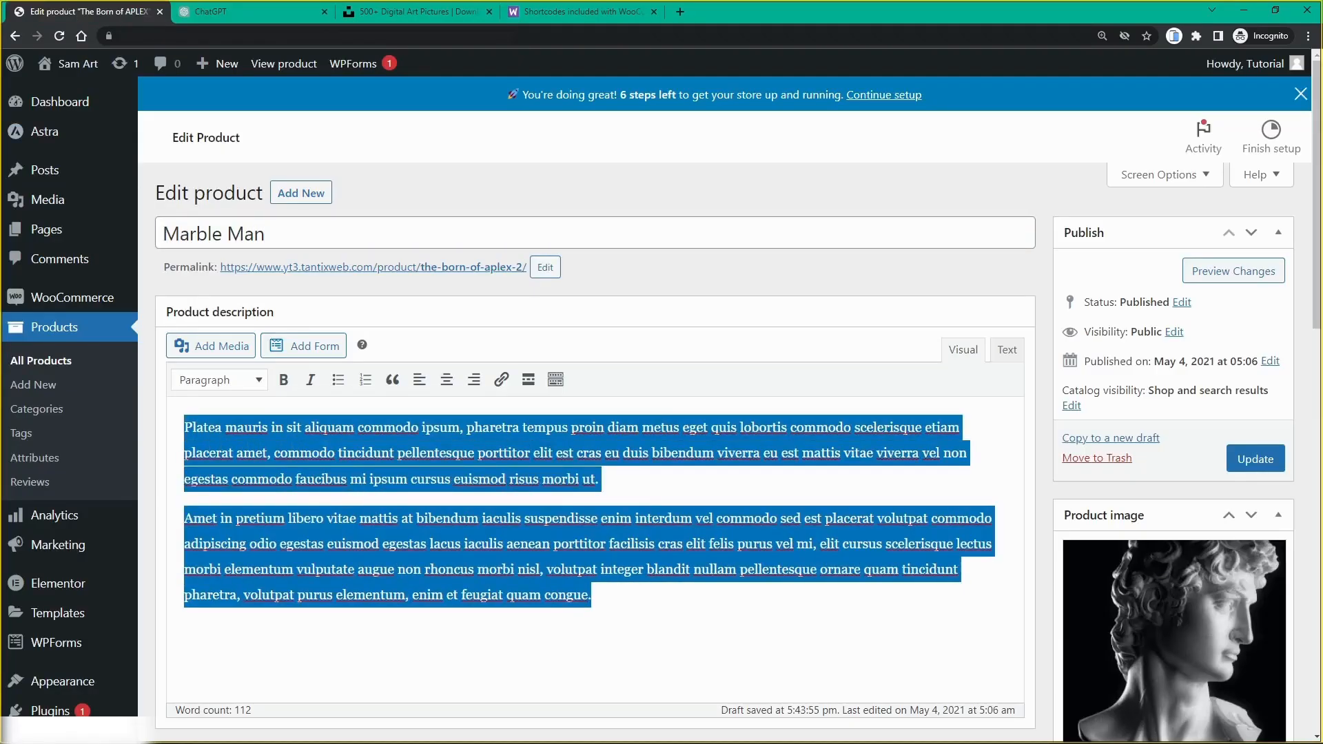
key(ctrl+v)
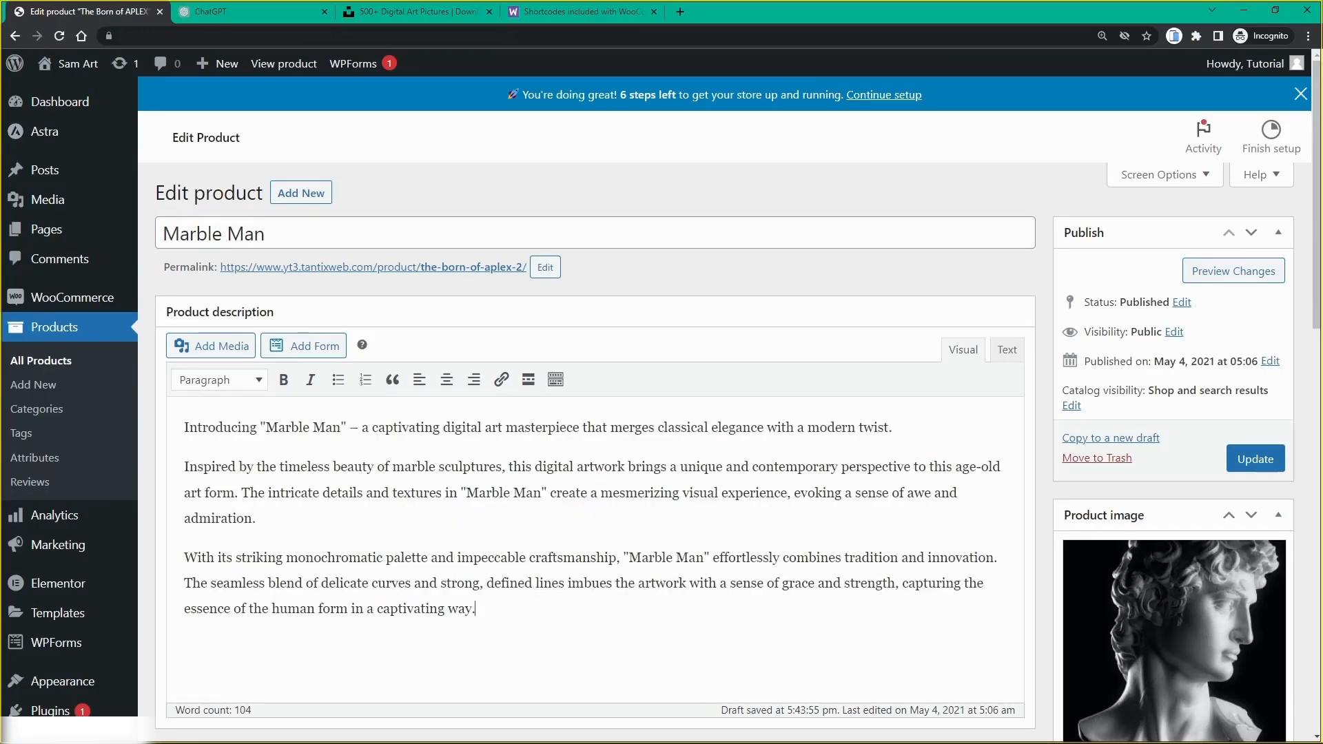
scroll(753, 467, down, 10)
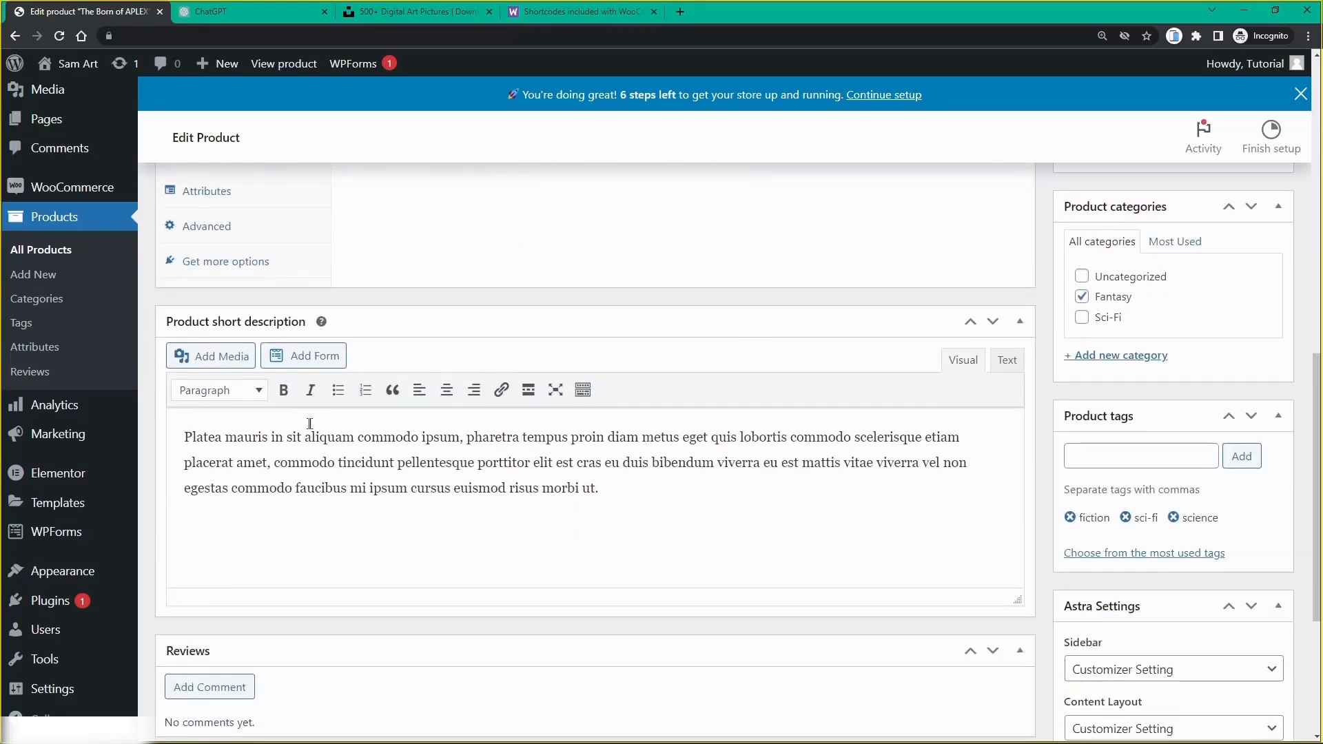
Step: Copy ChatGPT's opening 'Introducing' paragraph and paste it over the placeholder short description
click(244, 15)
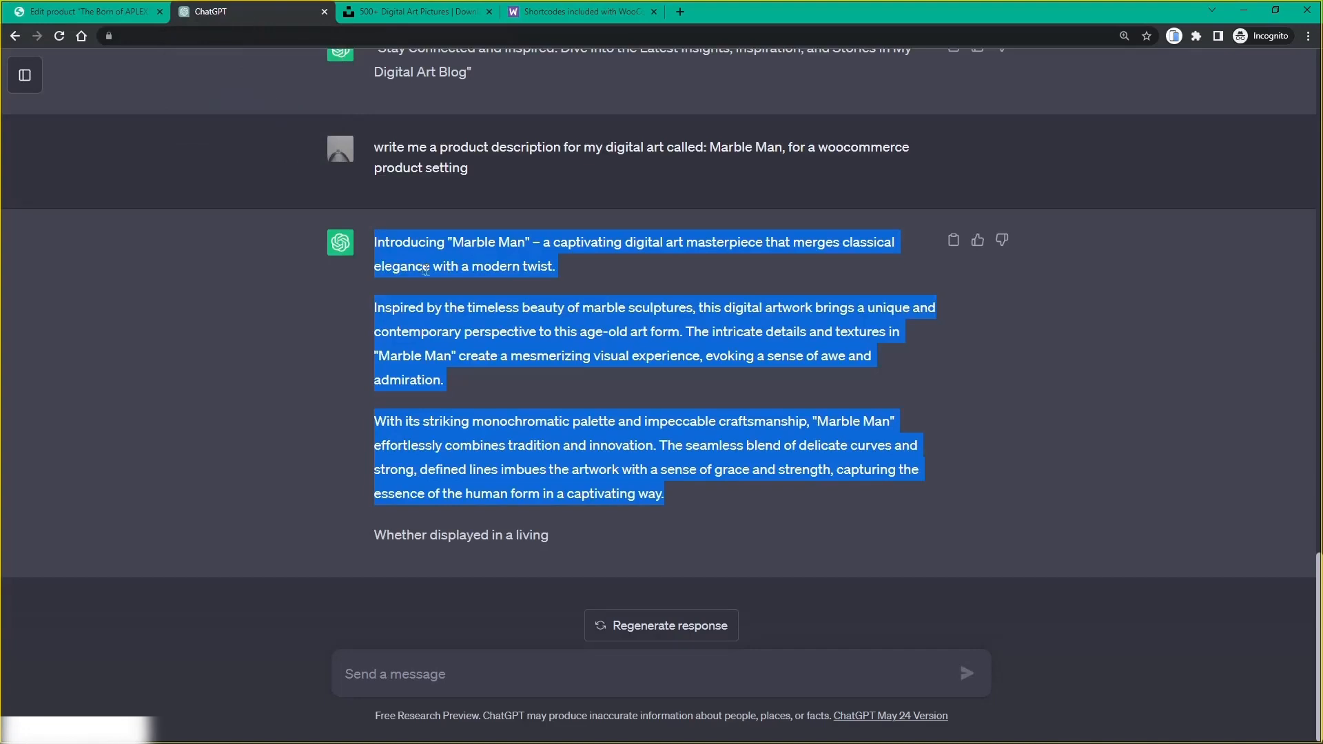
click(512, 277)
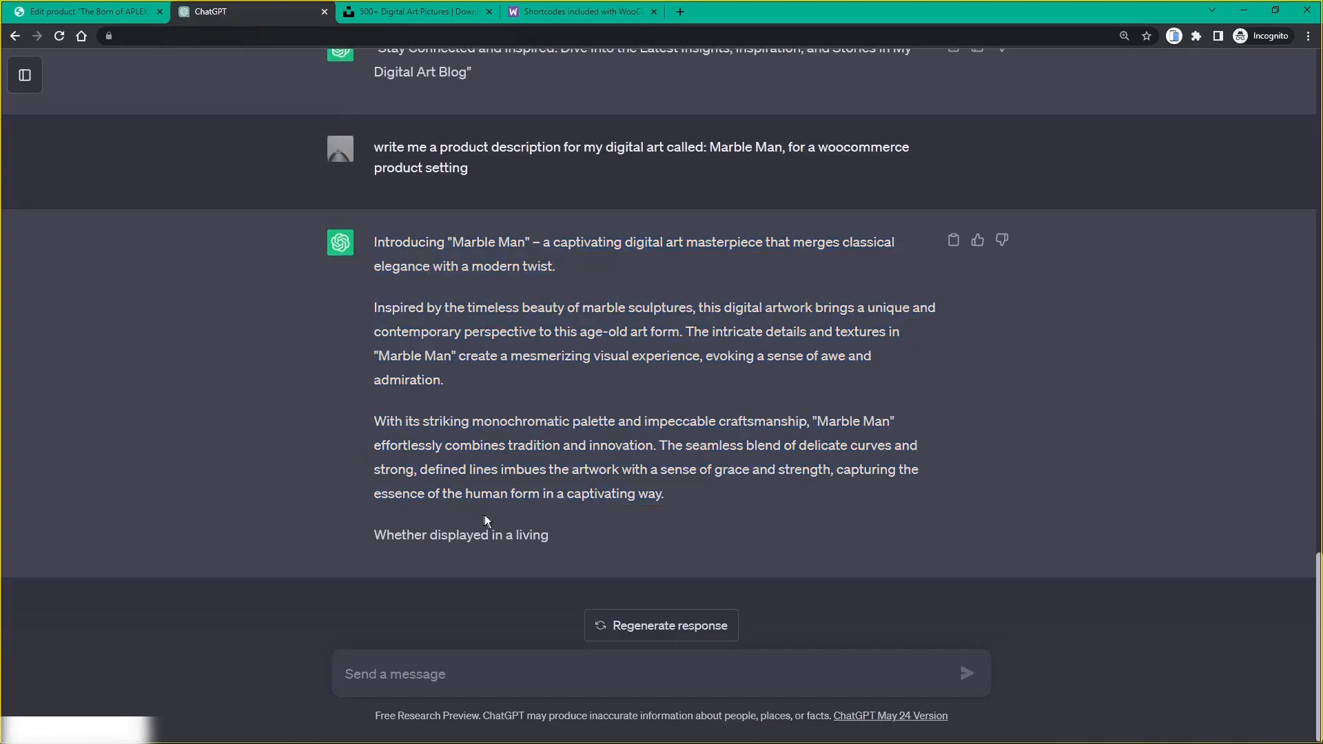
drag(564, 268, 372, 250)
key(ctrl+c)
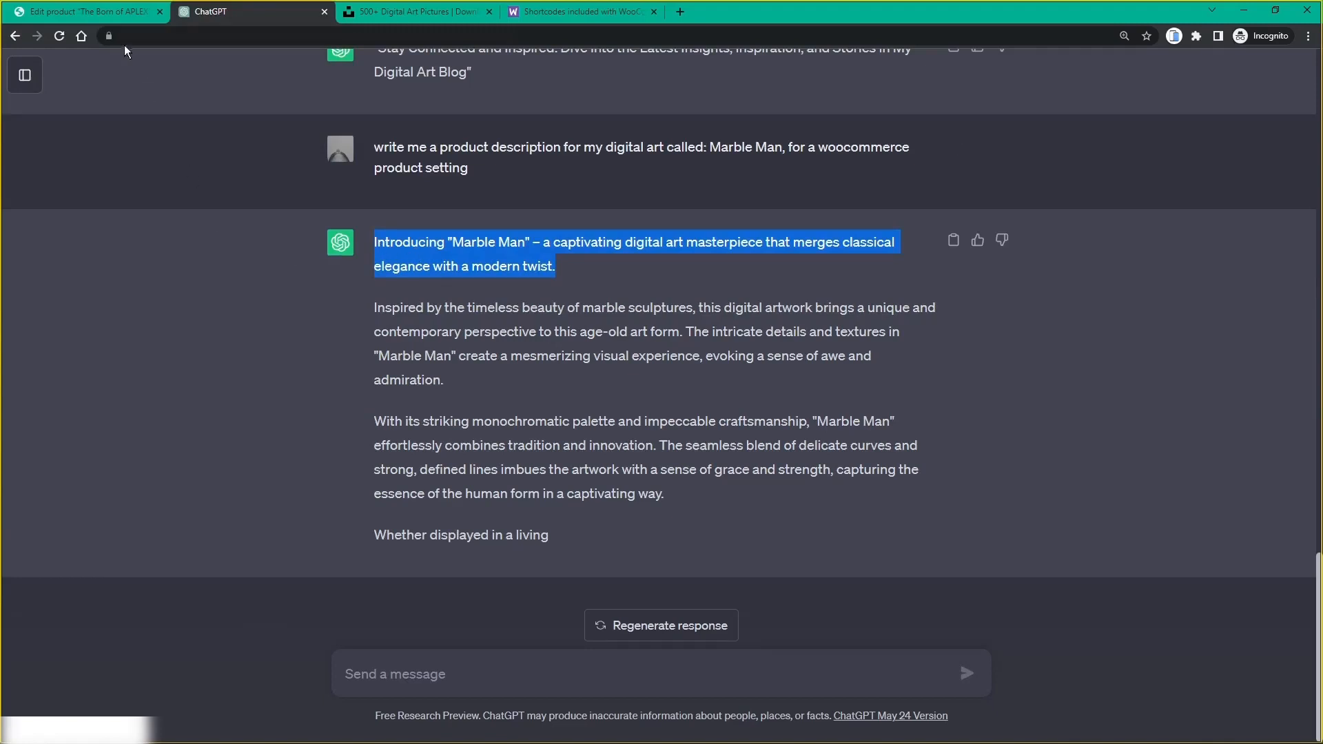
click(102, 12)
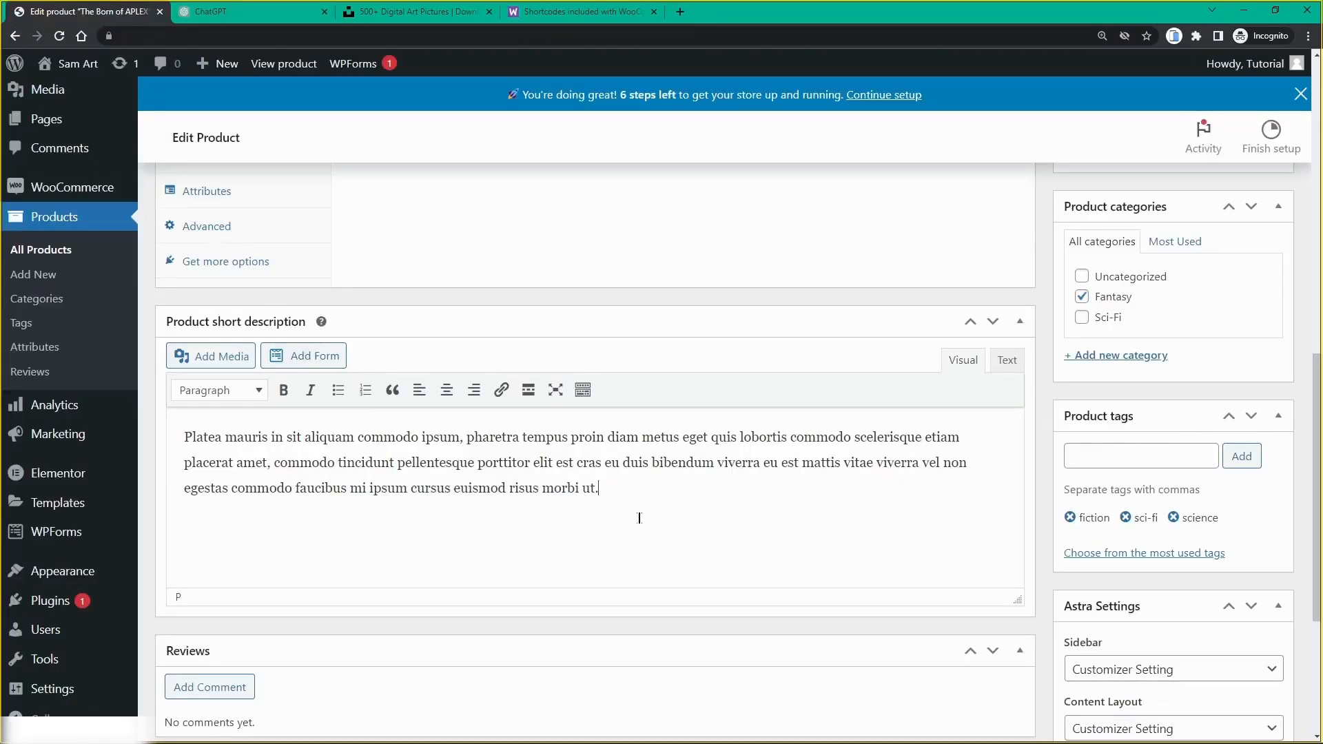
drag(597, 488, 181, 447)
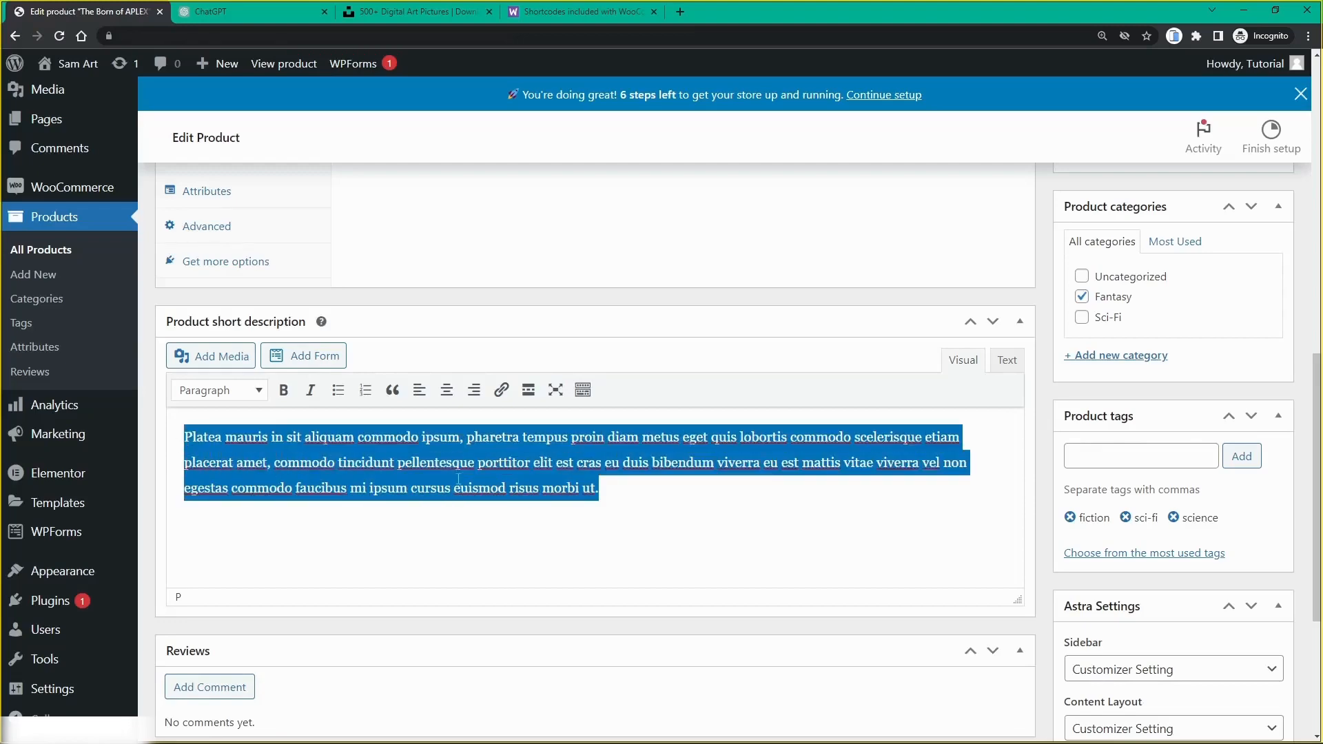
key(ctrl+v)
scroll(412, 457, up, 15)
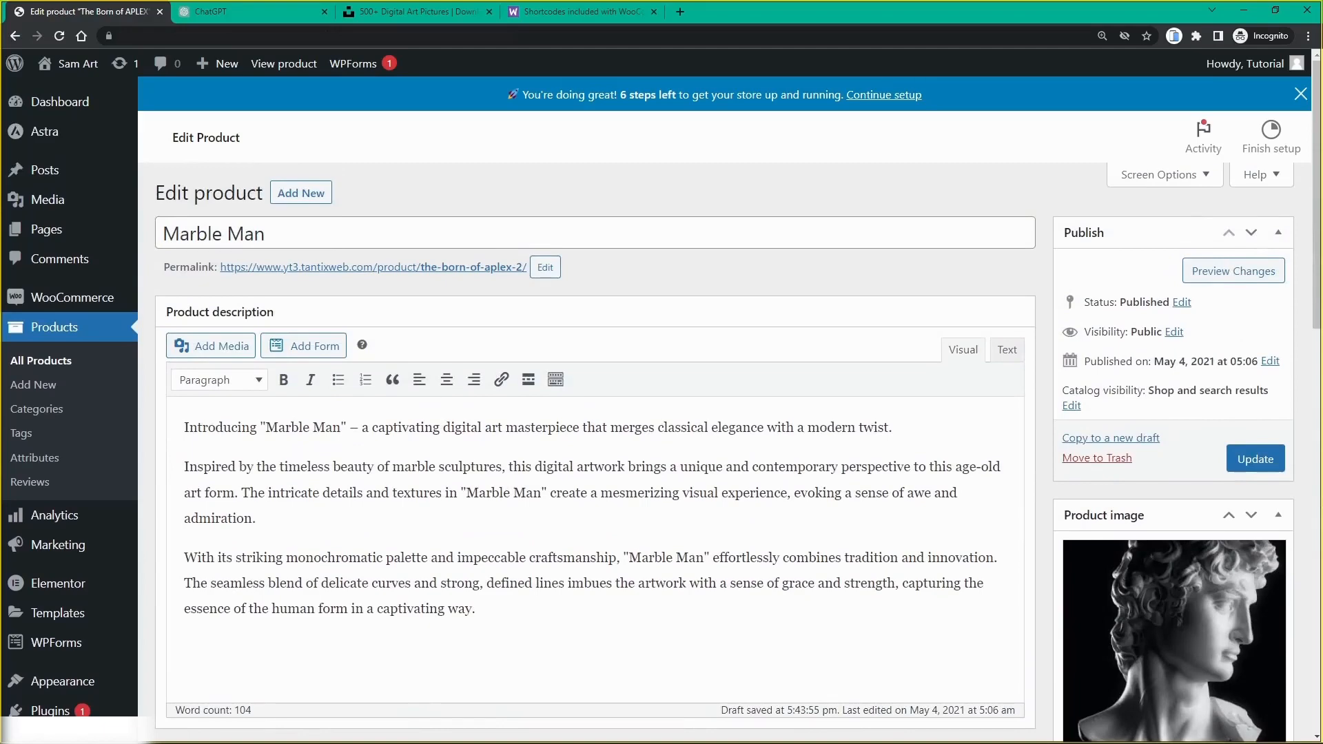
Step: Mark Marble Man virtual and downloadable and select its regular price of 26 for replacement
scroll(459, 417, down, 5)
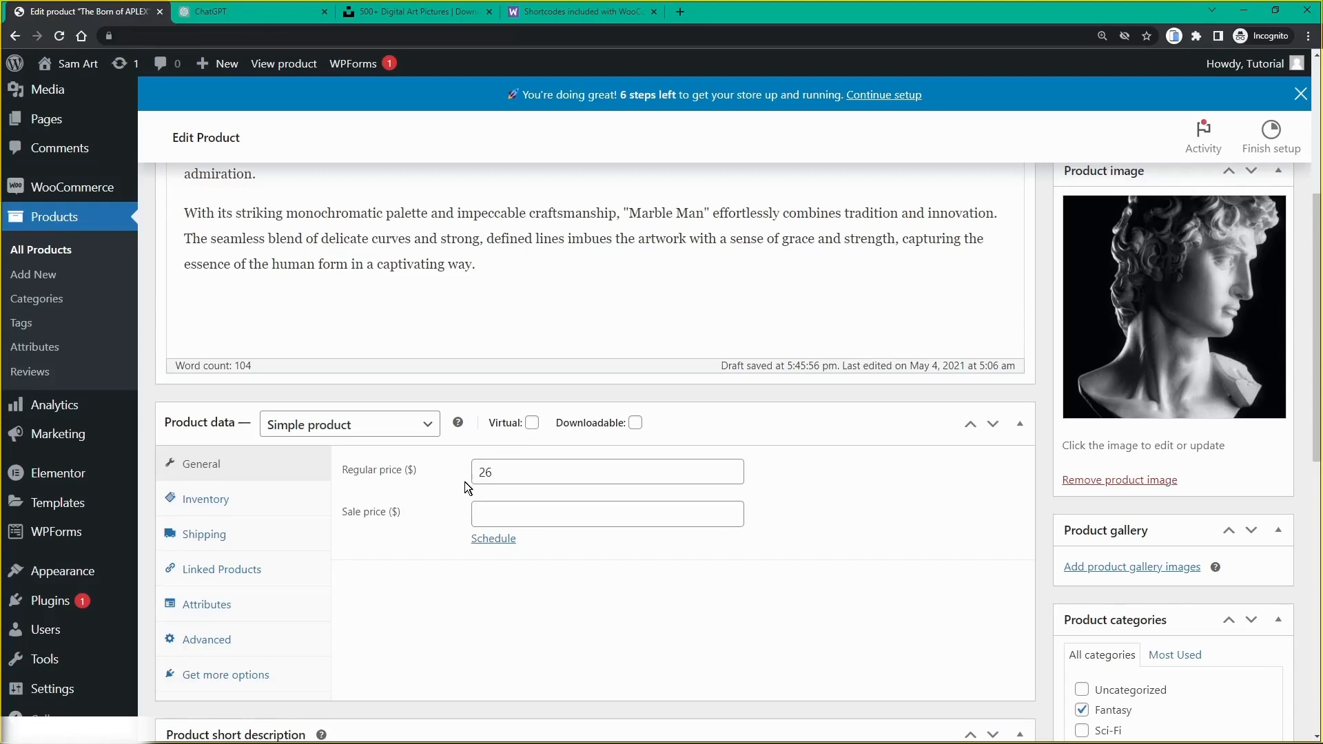
click(531, 423)
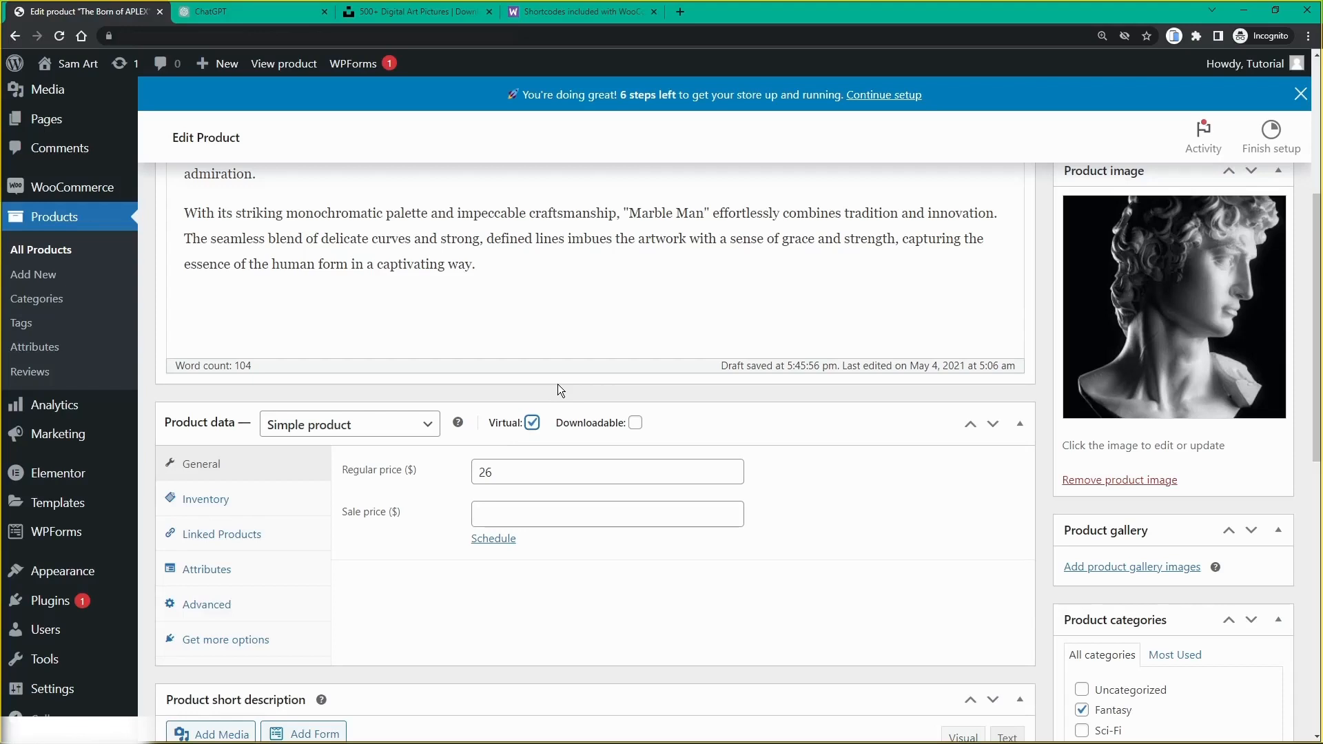
click(635, 424)
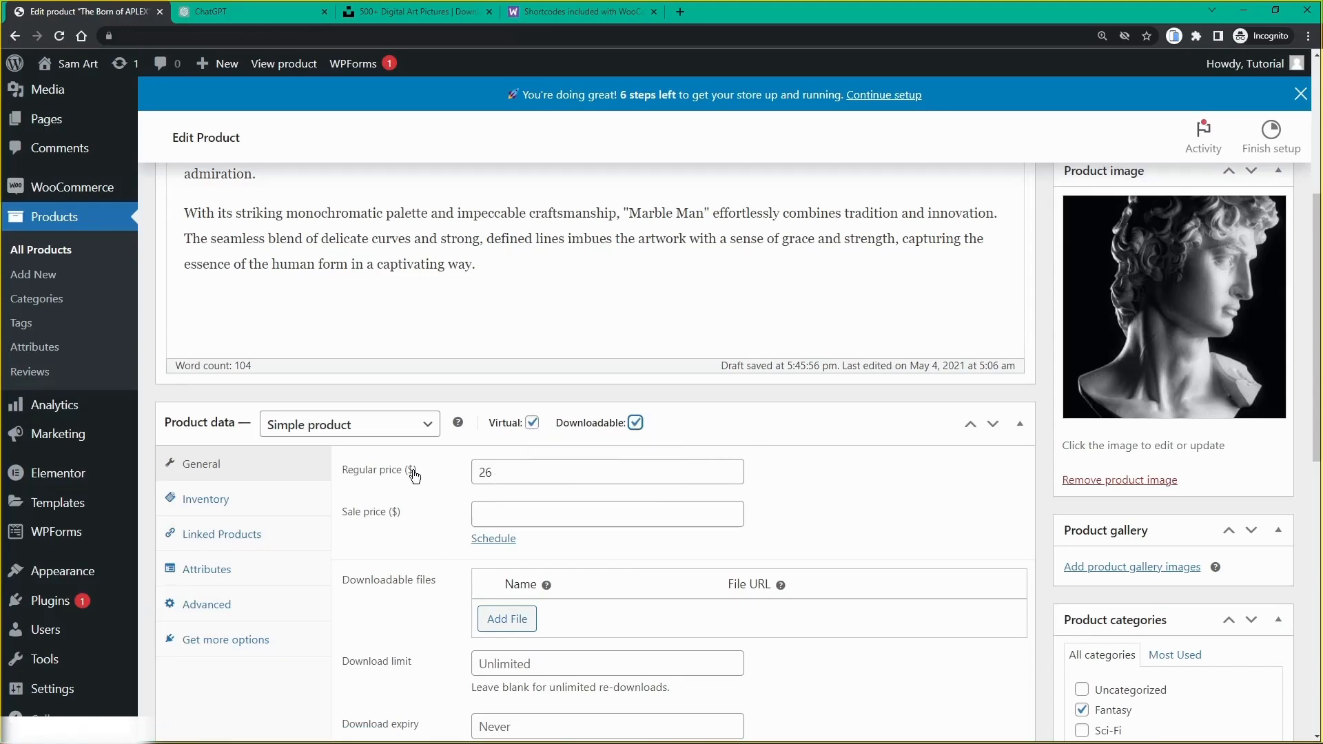
double_click(481, 477)
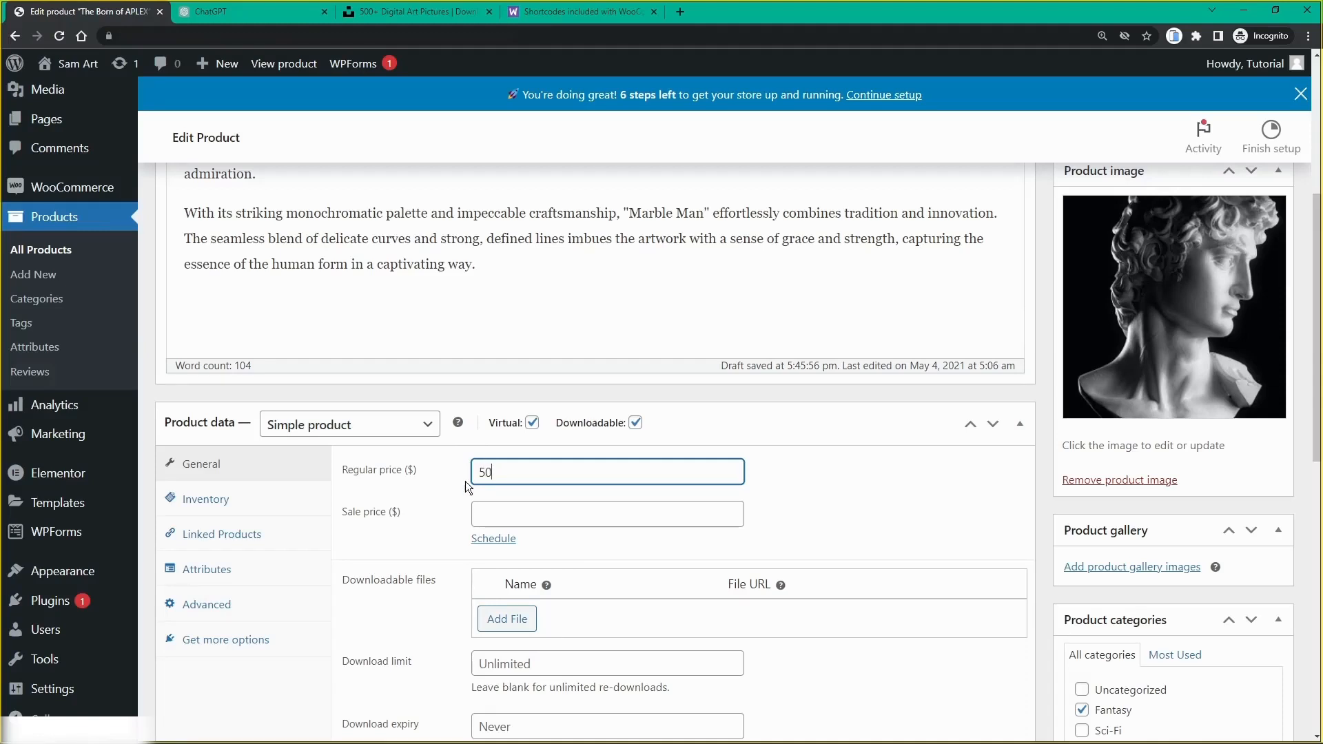
Step: Add a downloadable file entry named MarbleMan_HD
scroll(465, 481, down, 1)
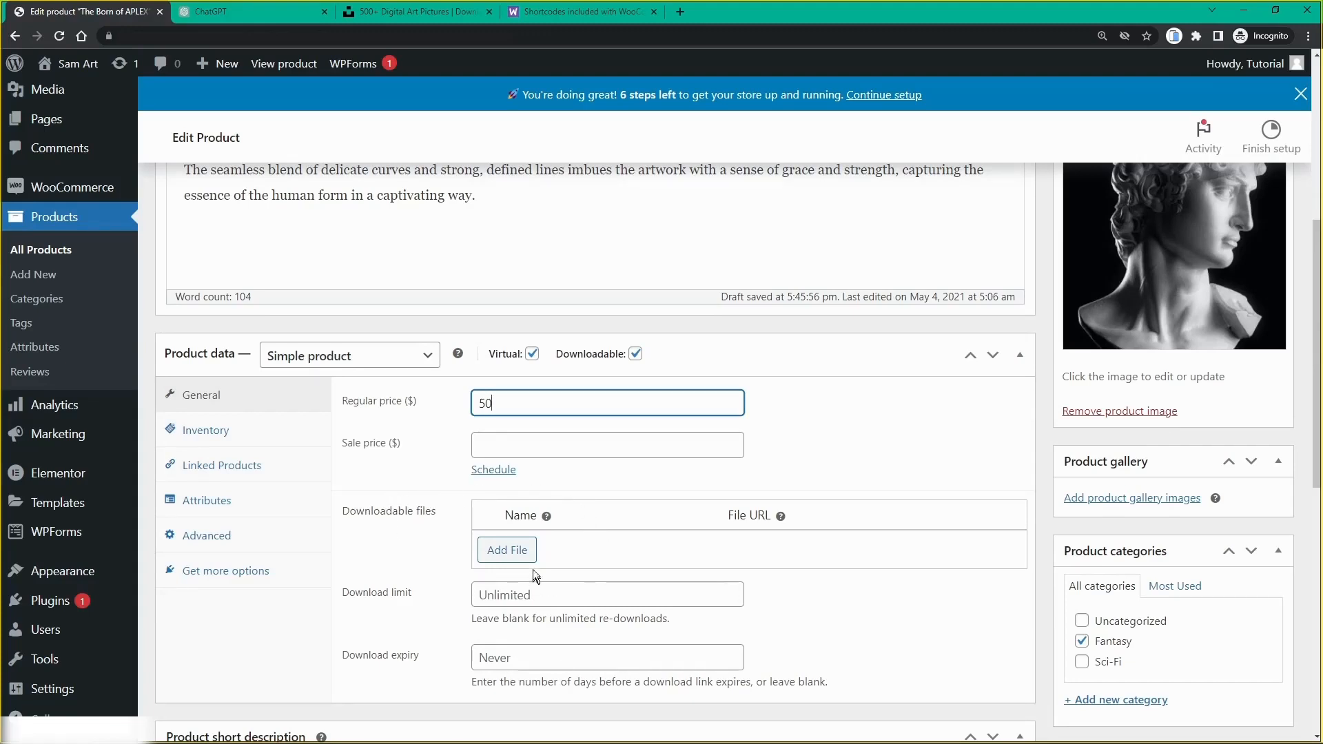
click(518, 558)
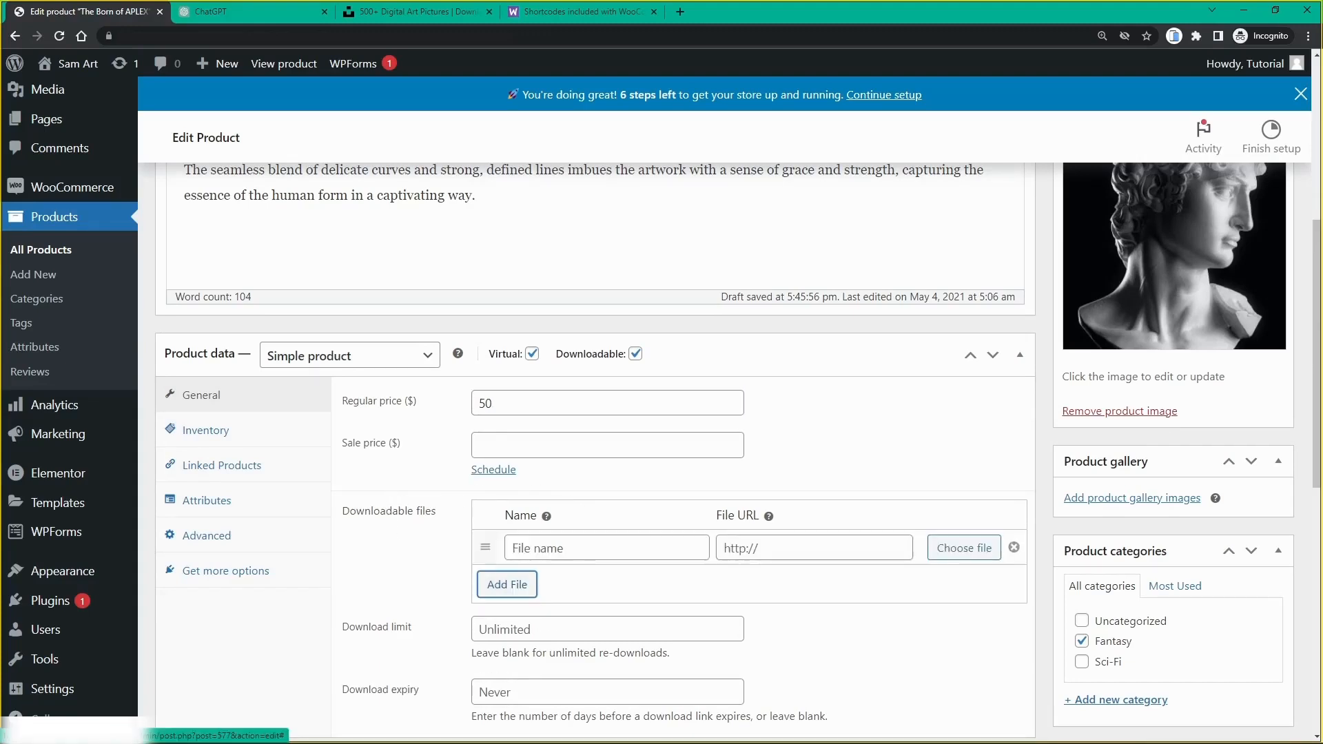
click(535, 549)
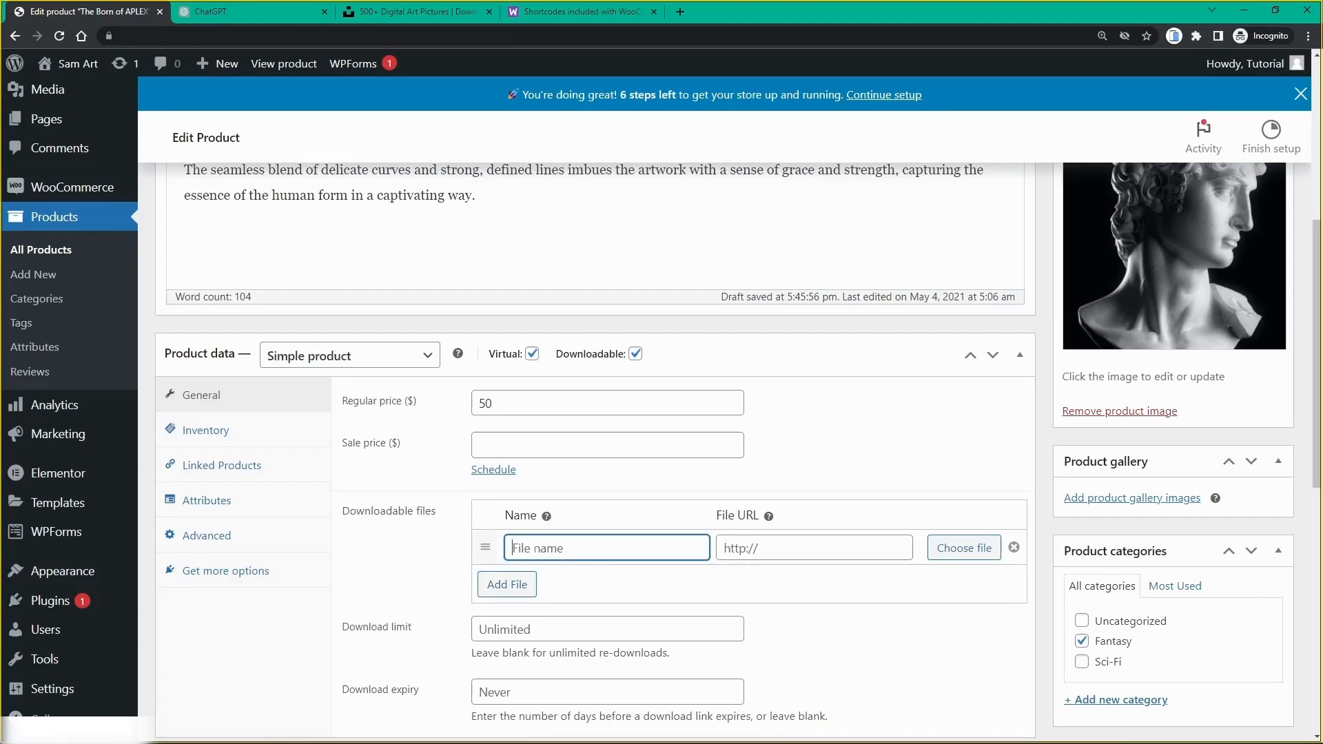
text(MarbleMan_HD)
Step: Link the download to the marble bust image 1.jpg from the Media Library
mouse_move(770, 517)
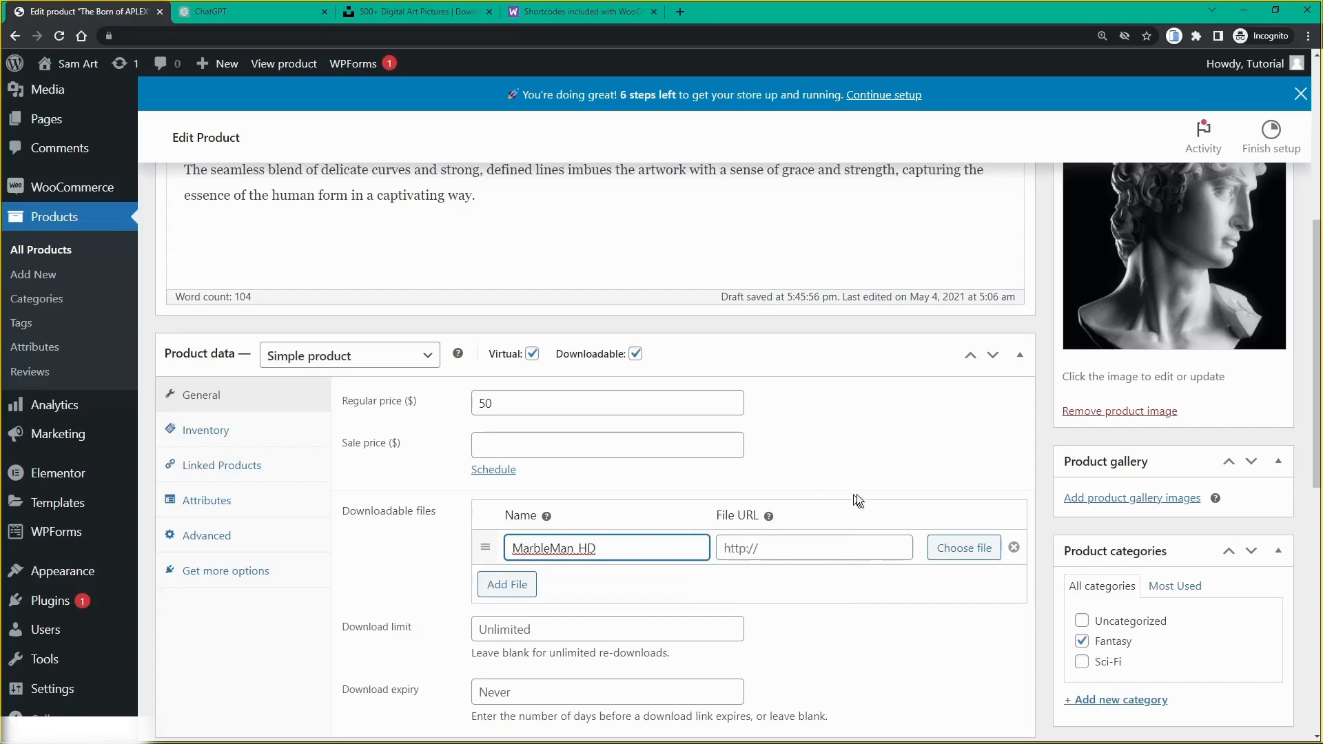
click(952, 550)
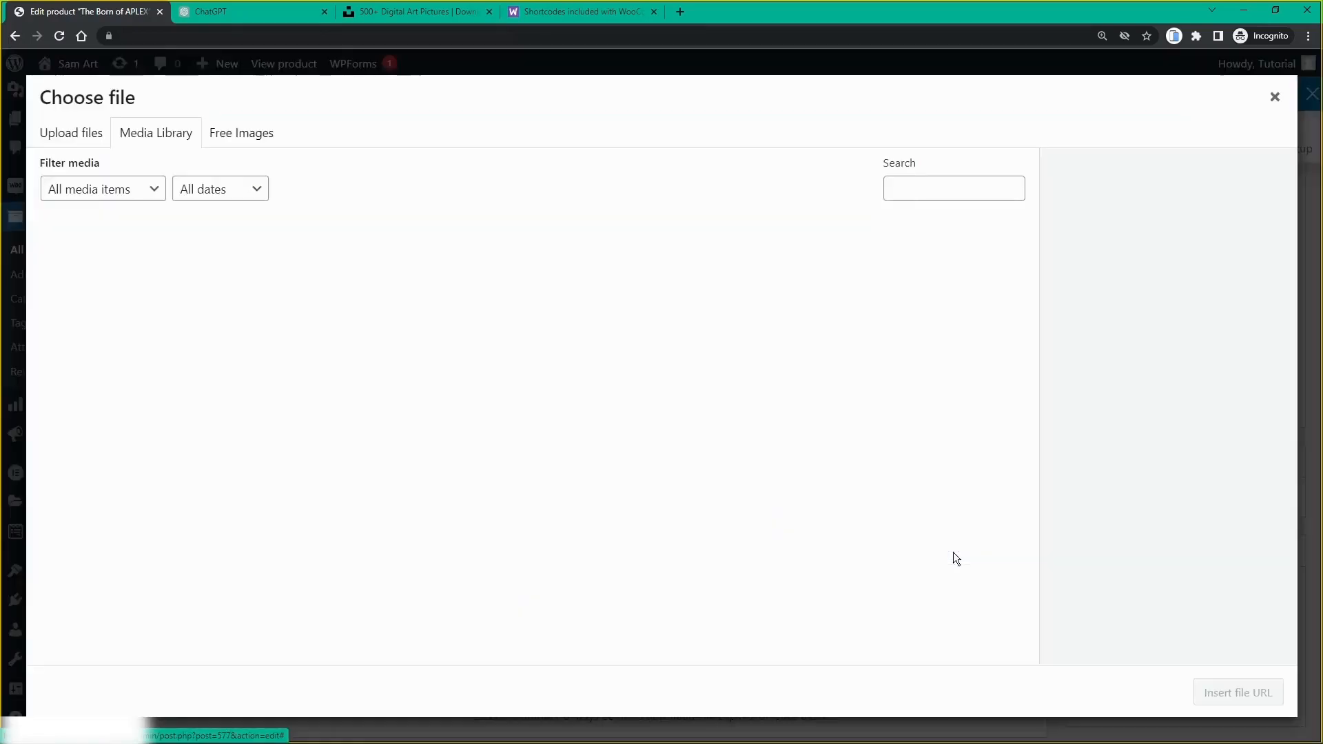
click(96, 137)
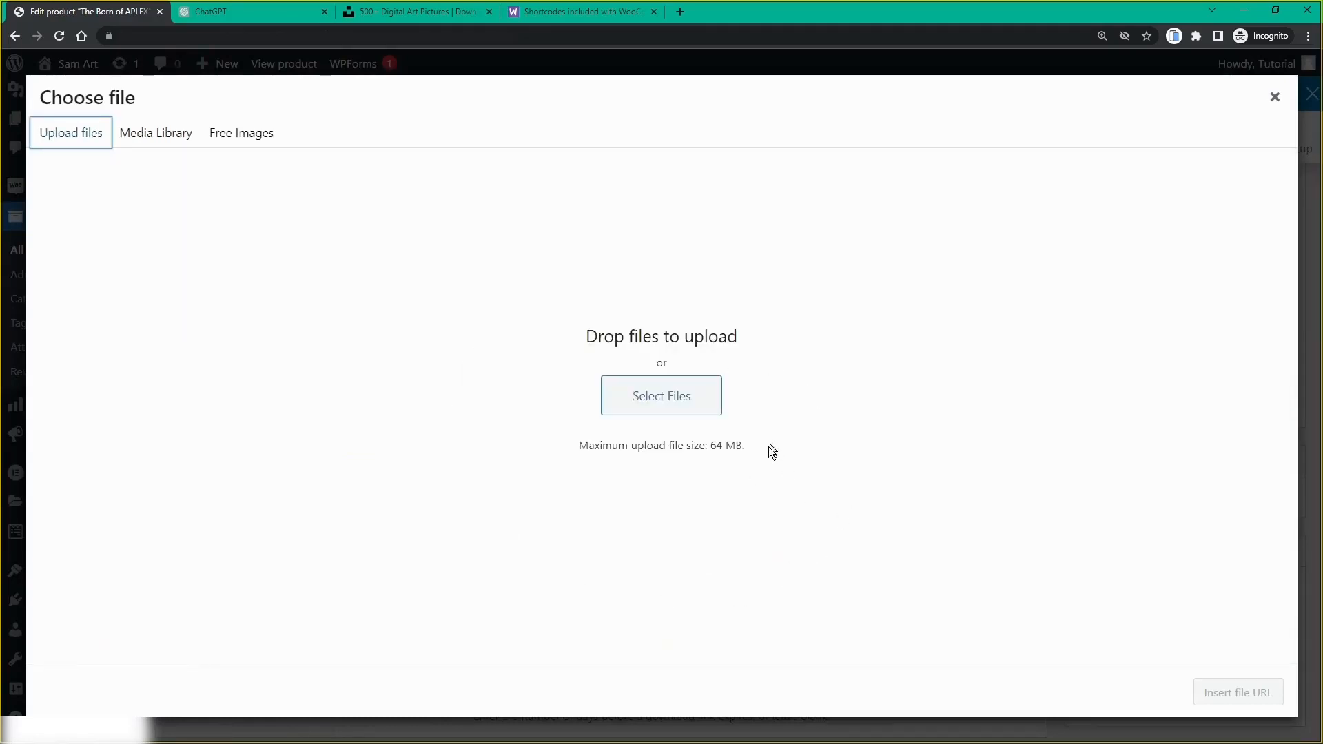
click(157, 138)
click(473, 412)
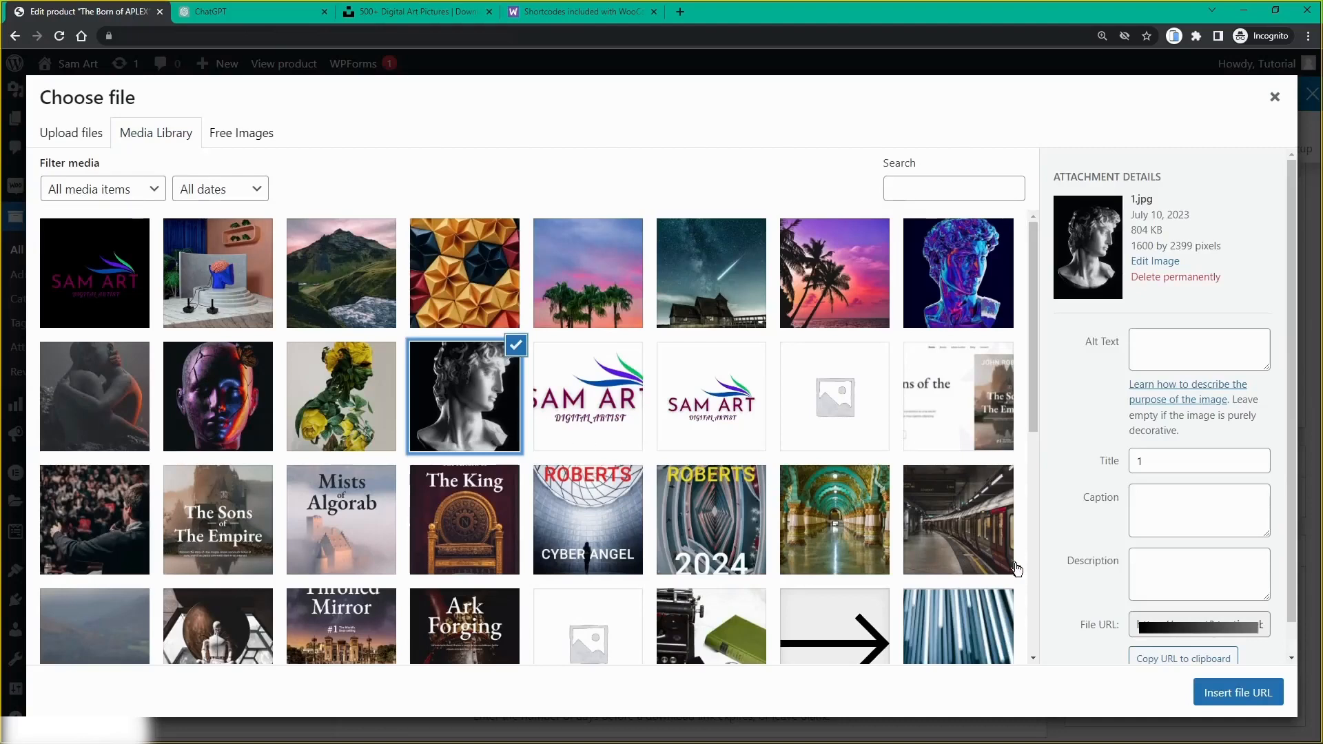
click(1231, 693)
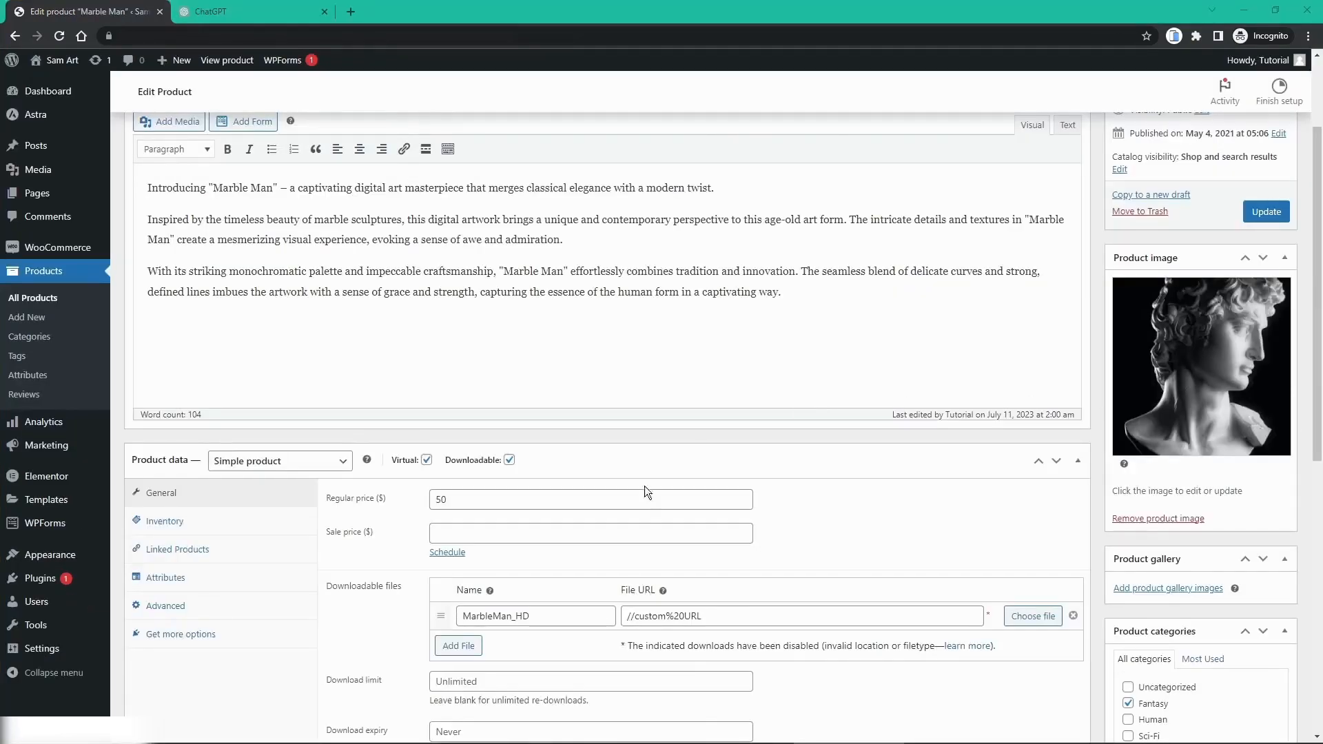
Step: Move Marble Man from the Fantasy category to Human
scroll(648, 492, down, 1)
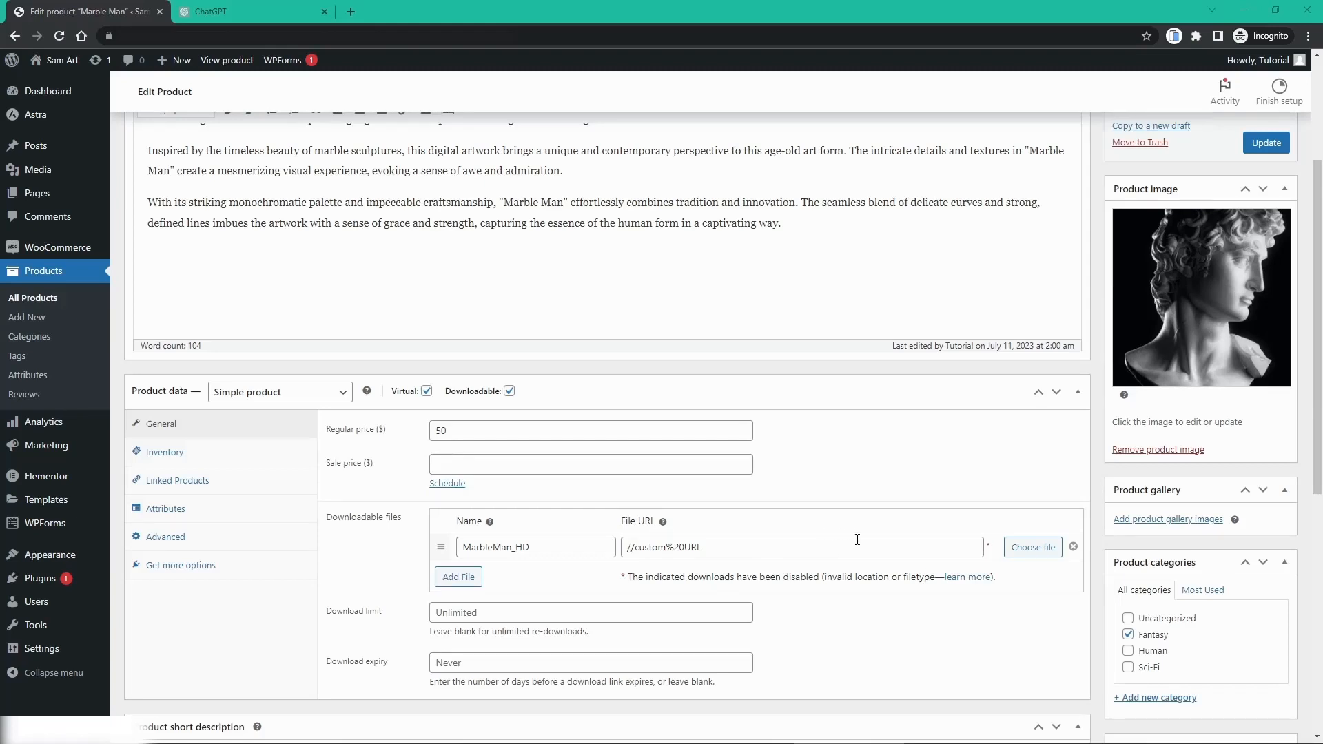
scroll(1247, 562, down, 1)
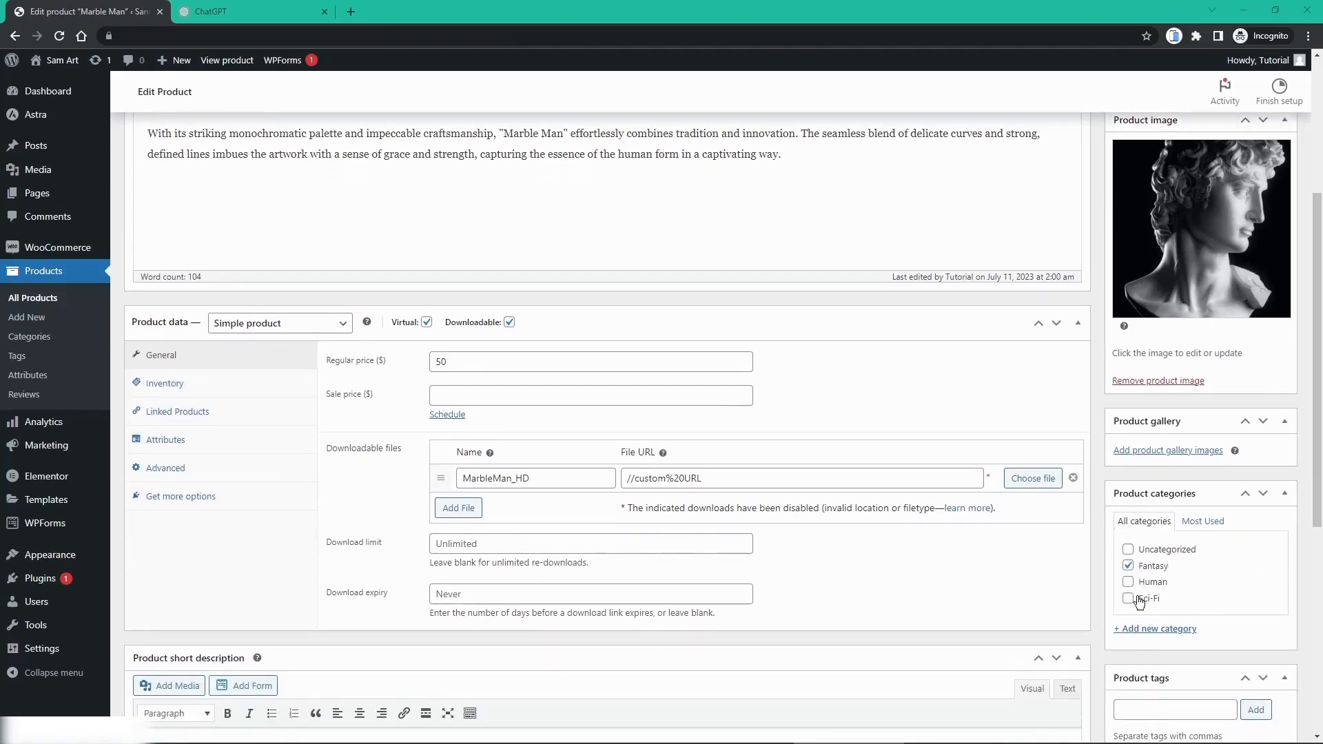
click(1145, 633)
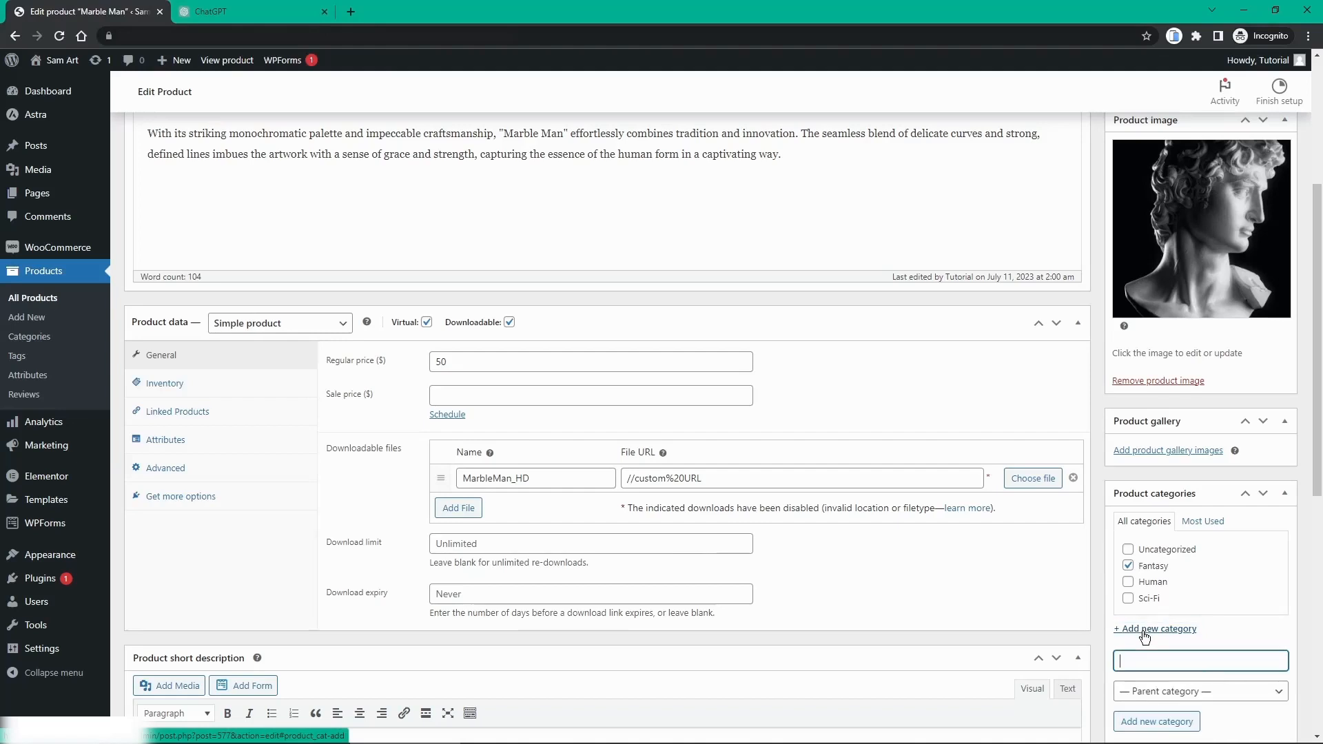
click(1130, 567)
click(1129, 583)
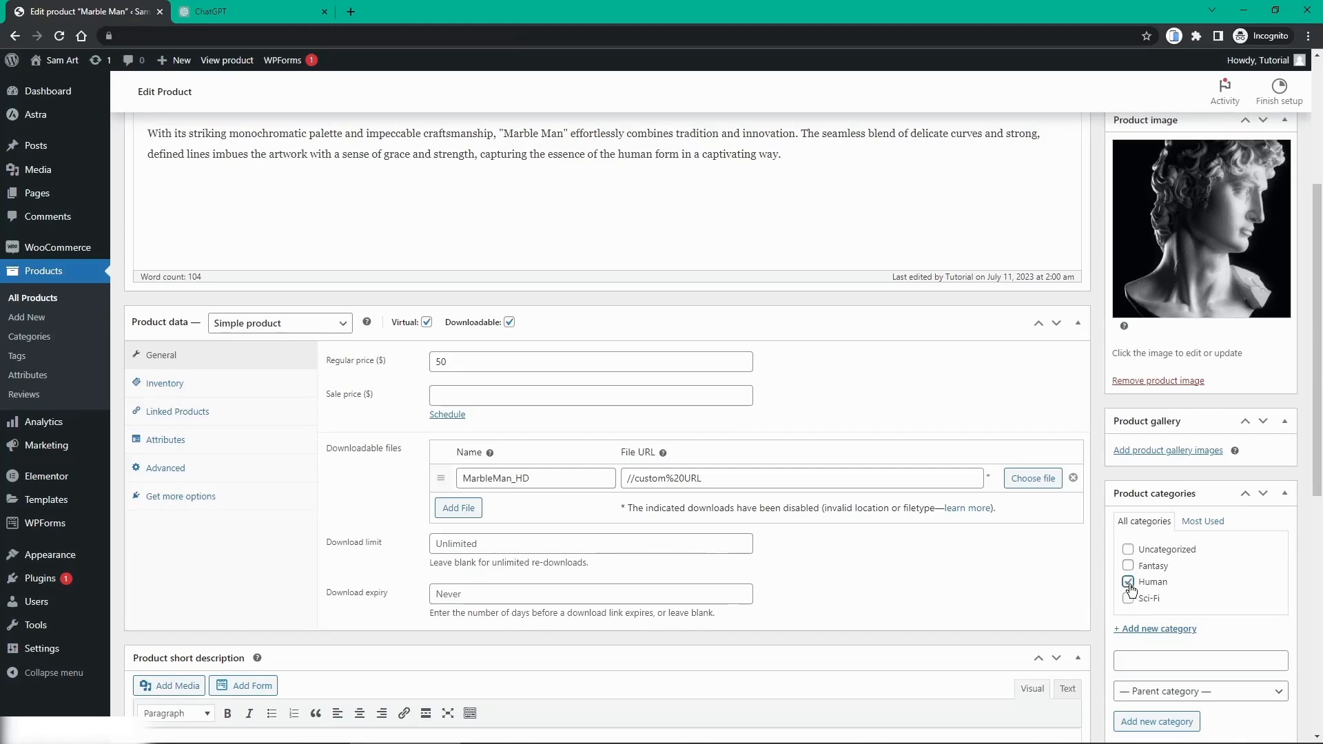
scroll(1130, 641, down, 3)
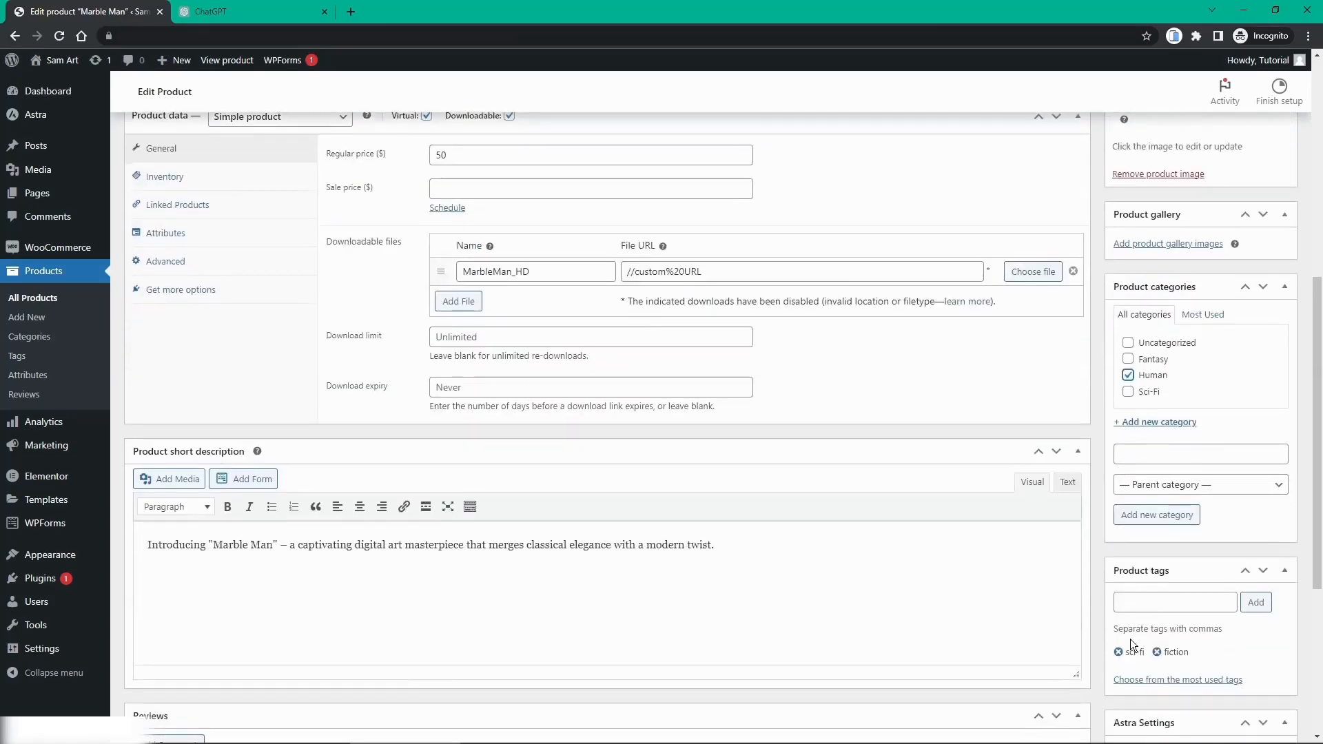
scroll(1131, 639, up, 3)
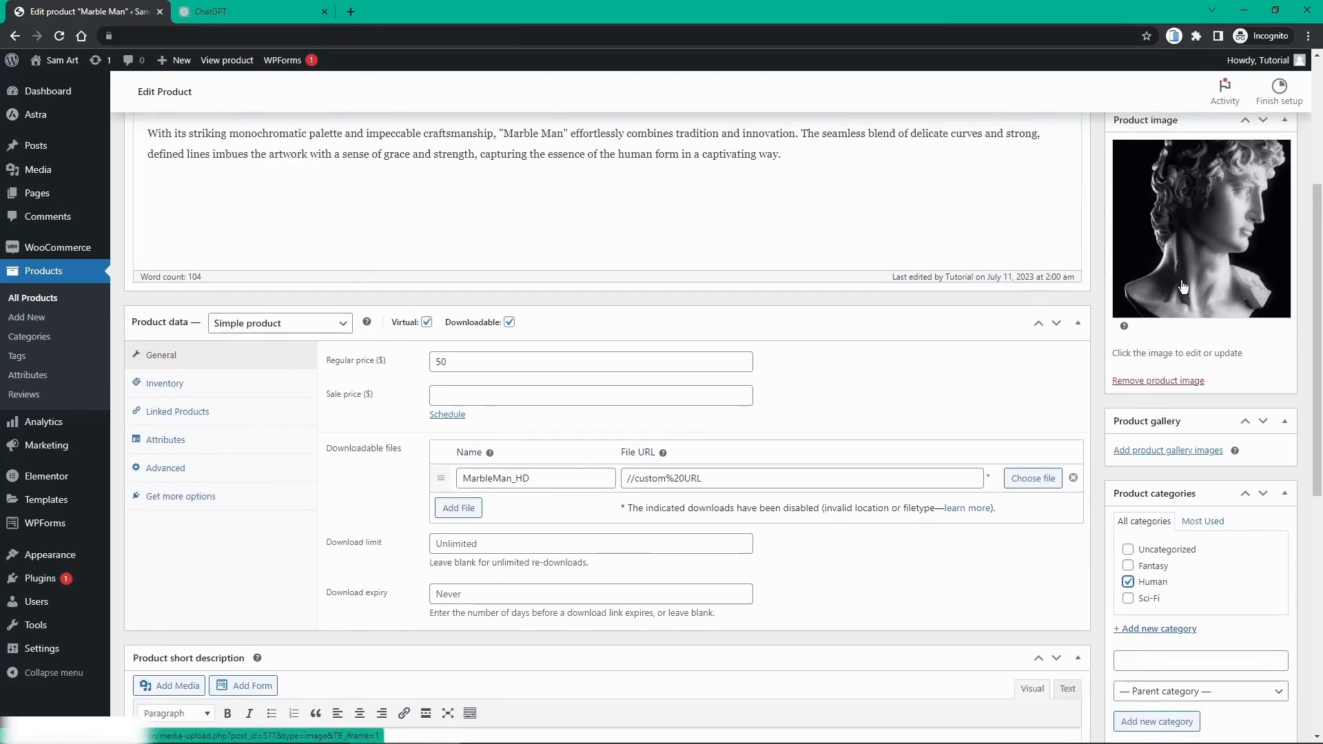
scroll(1213, 506, down, 3)
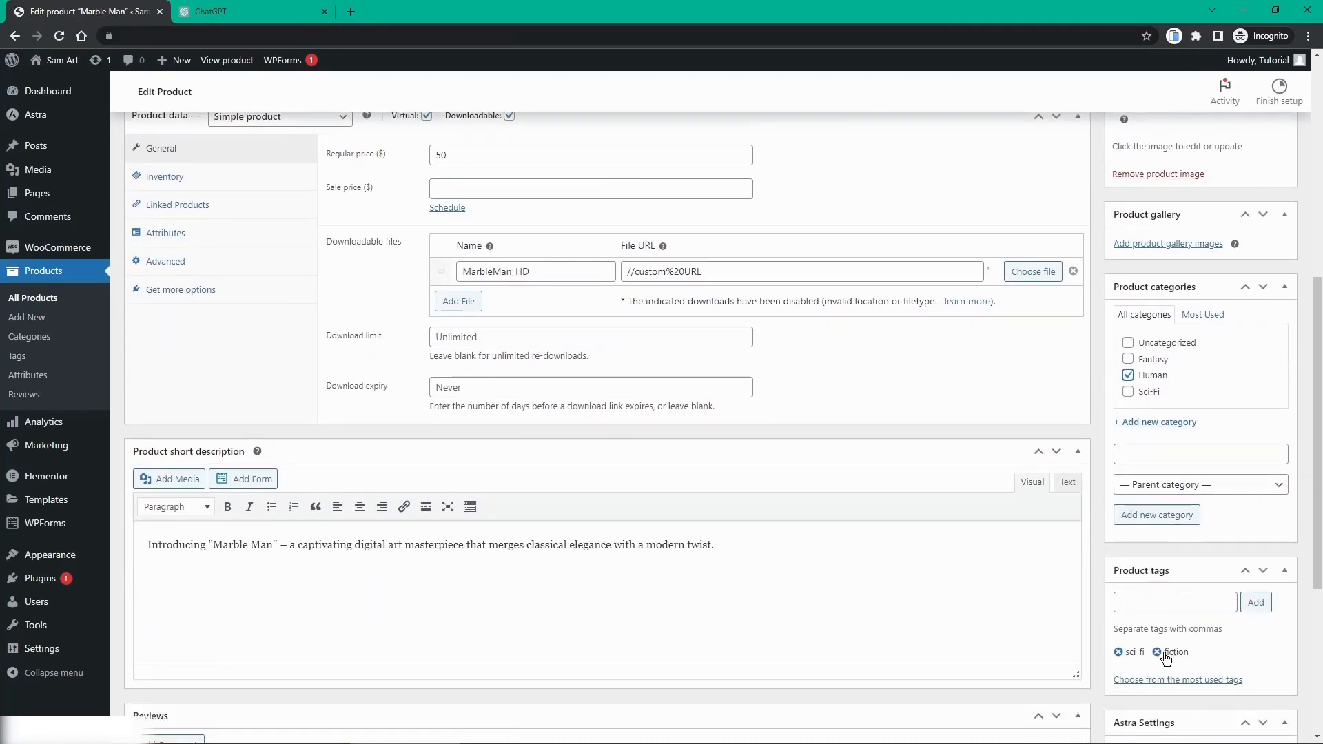
Step: Remove the fiction and sci-fi tags and add the tags human and face
click(1157, 653)
click(1118, 653)
click(1138, 606)
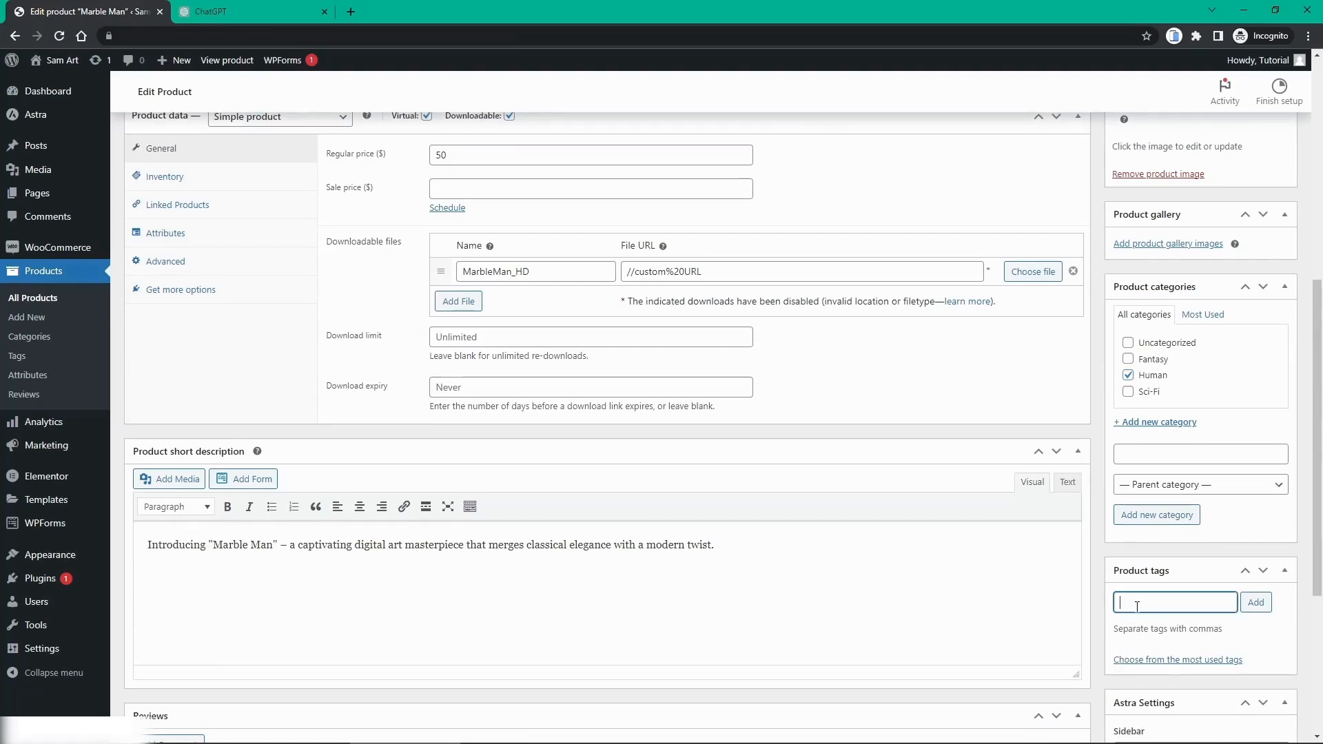
text(human)
click(1144, 624)
click(1258, 608)
text(face)
click(1264, 607)
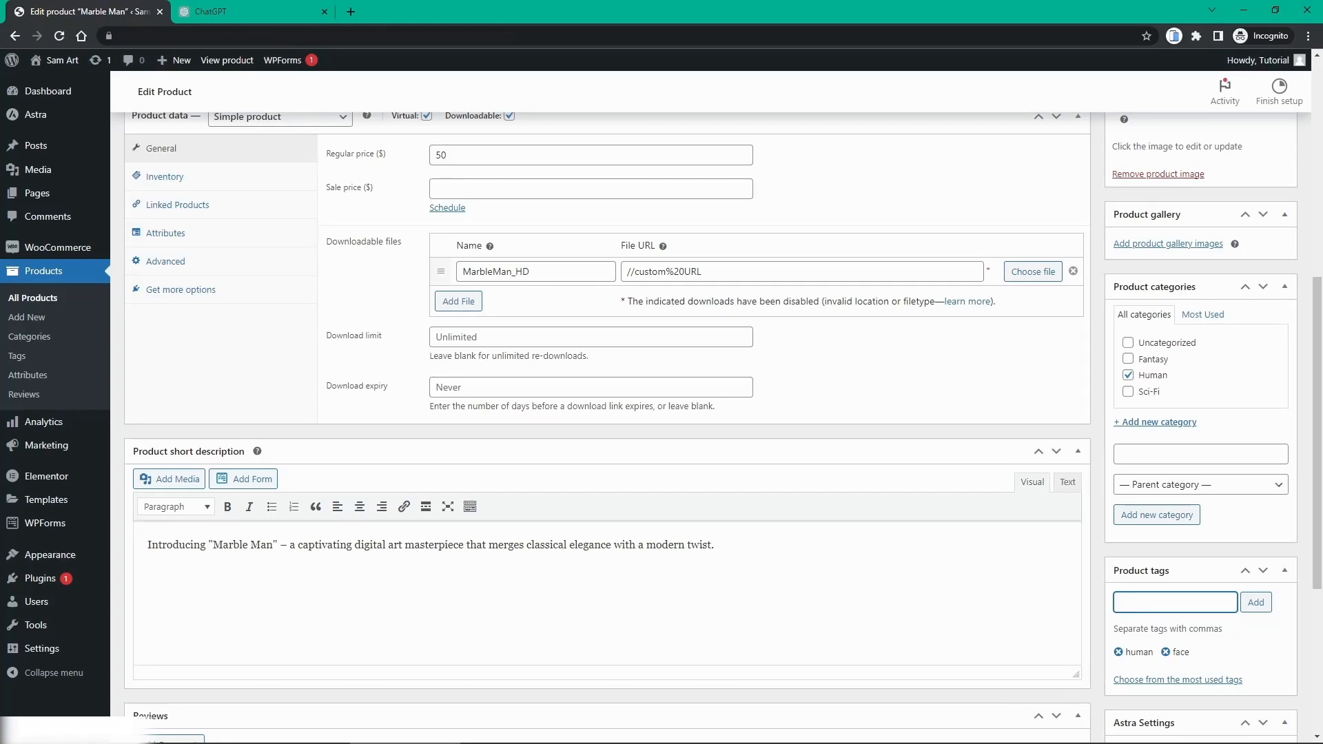
scroll(1198, 528, down, 4)
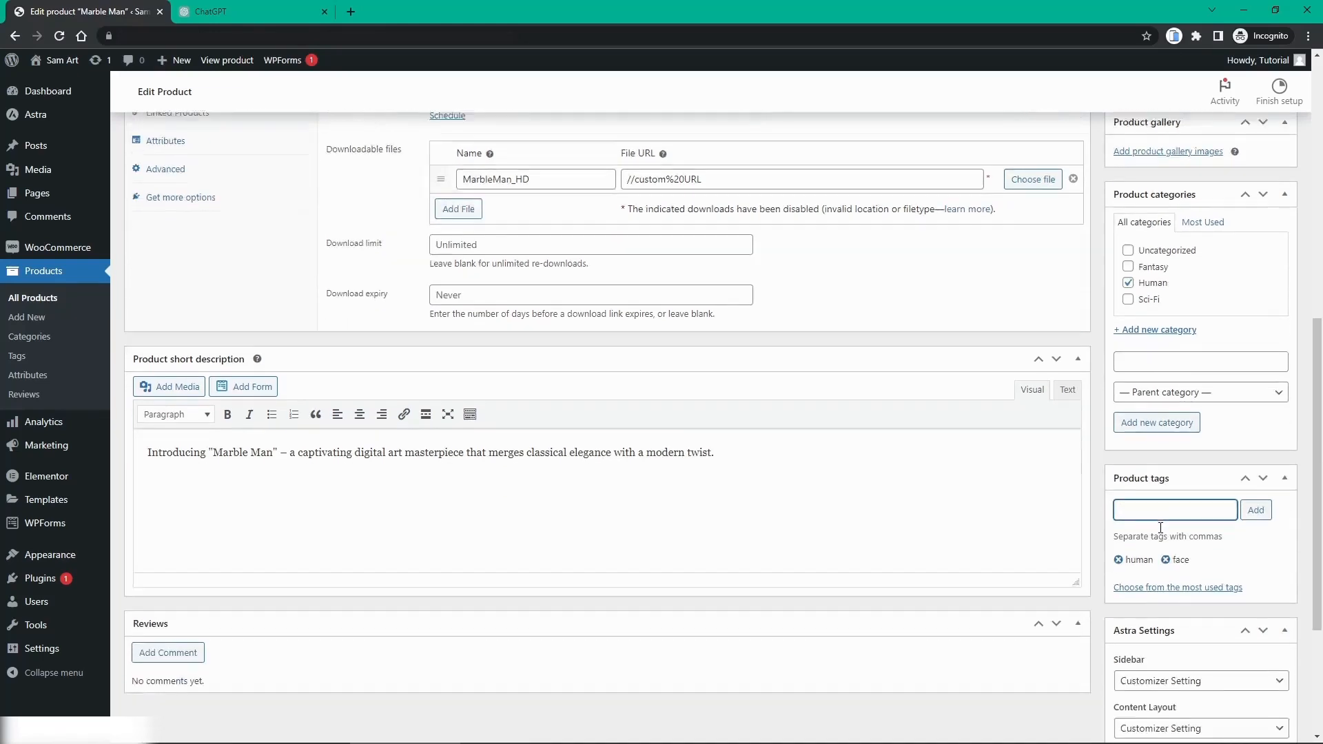
scroll(1160, 528, up, 5)
scroll(1161, 527, up, 5)
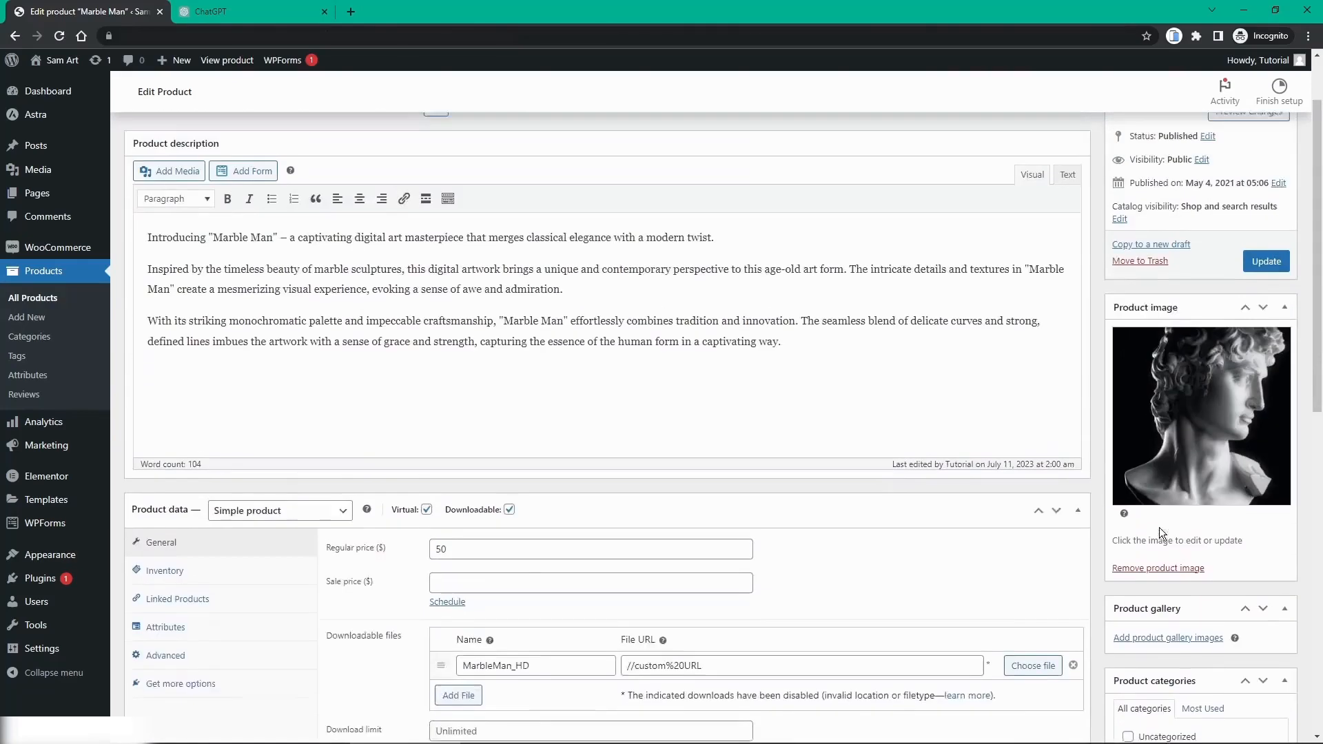
Step: Update Marble Man and return to the All Products list
click(1261, 281)
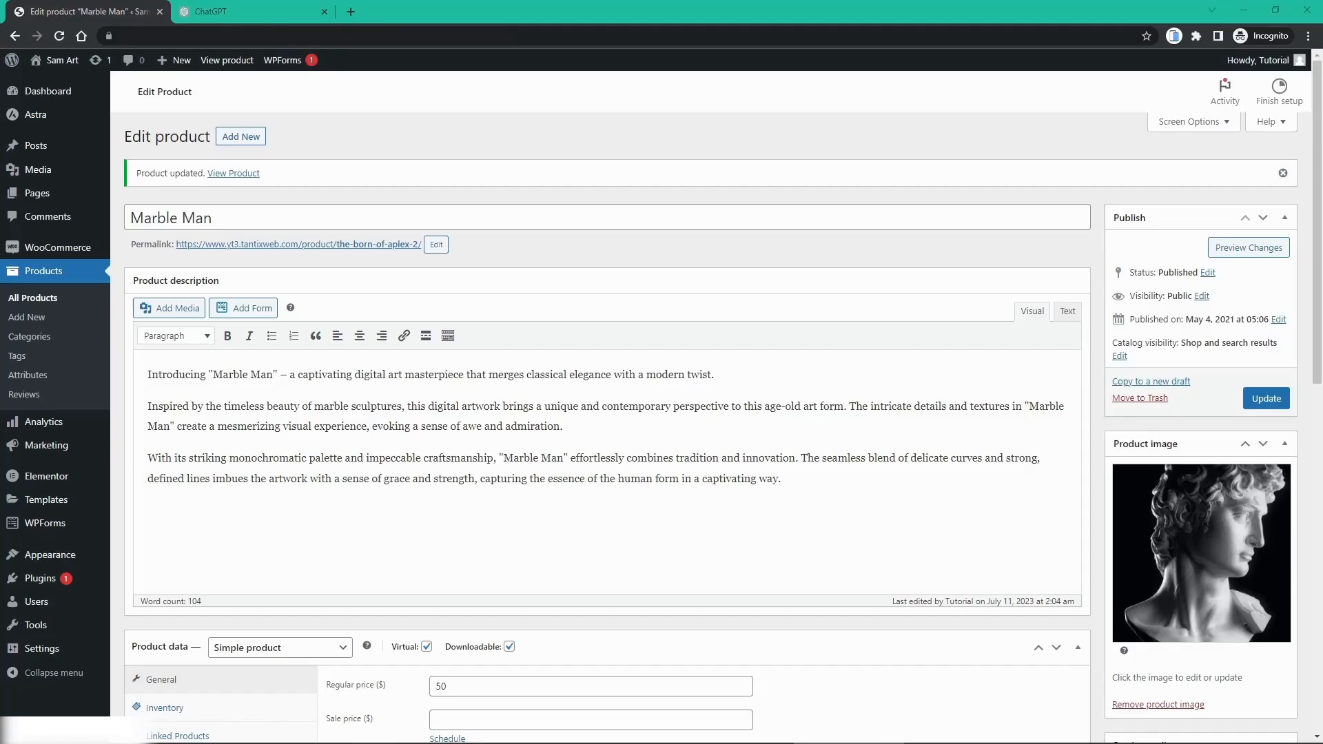
click(34, 270)
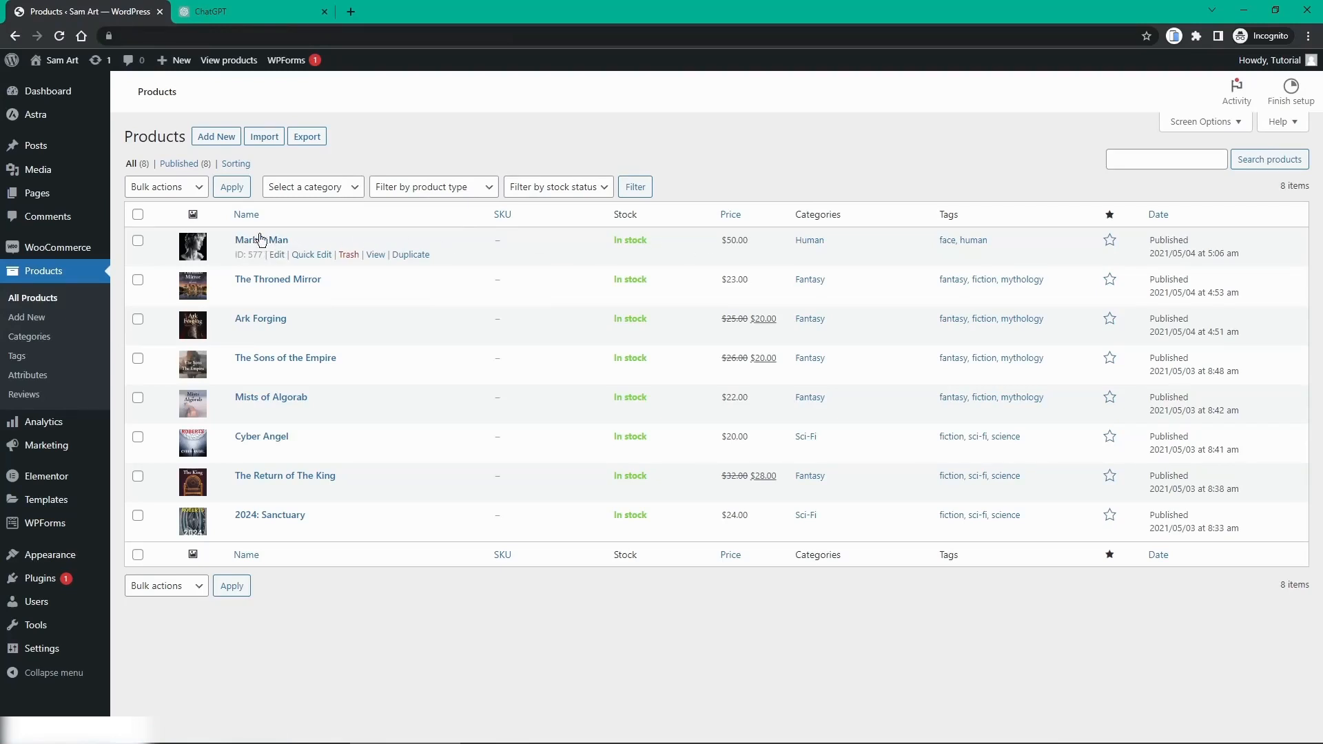
Step: Review Marble Man's live page with its $50.00 price and descriptions, then go back
click(376, 255)
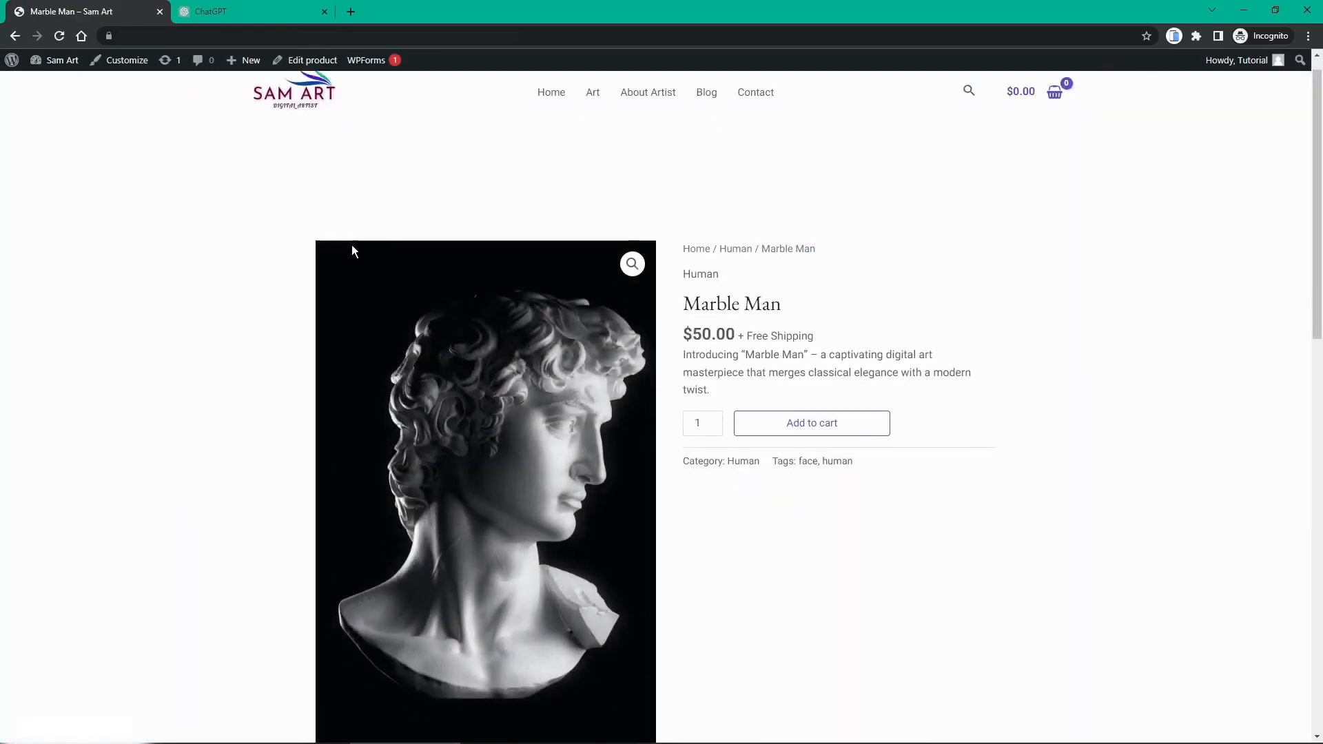
scroll(351, 245, down, 1)
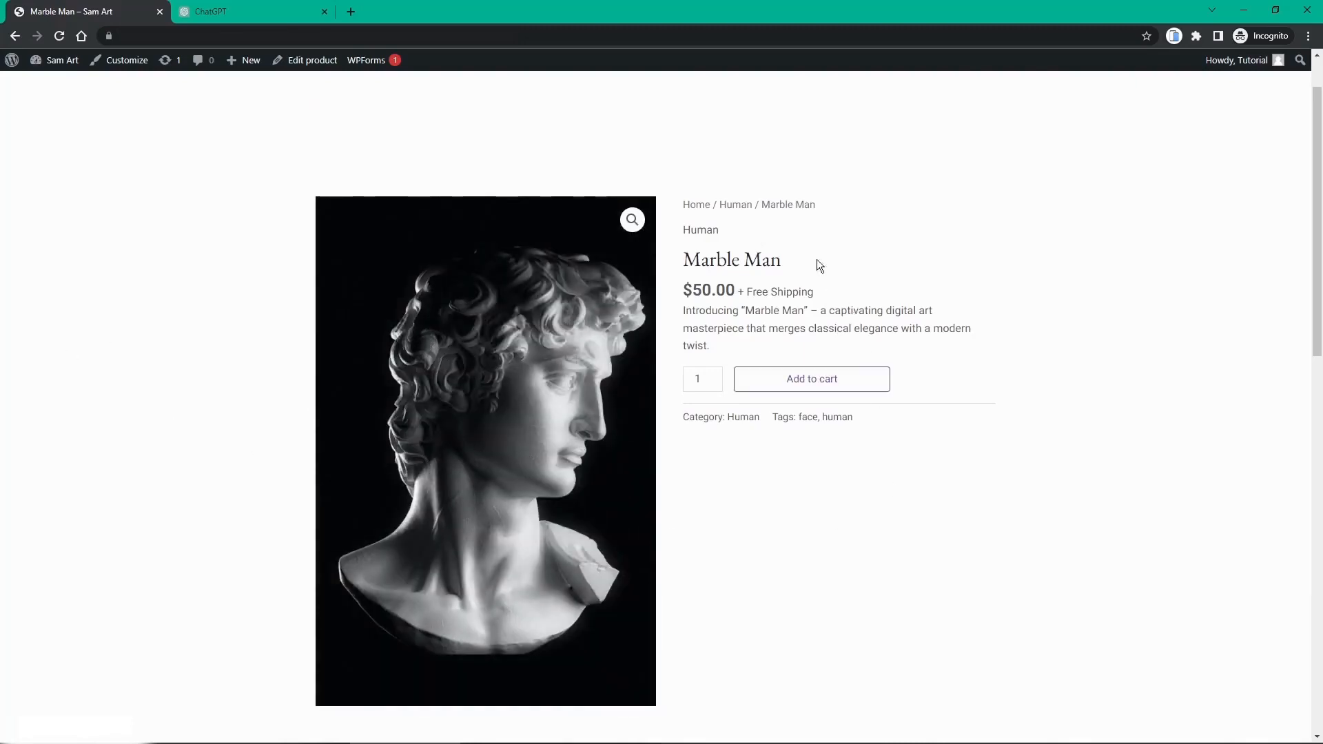
scroll(770, 234, up, 1)
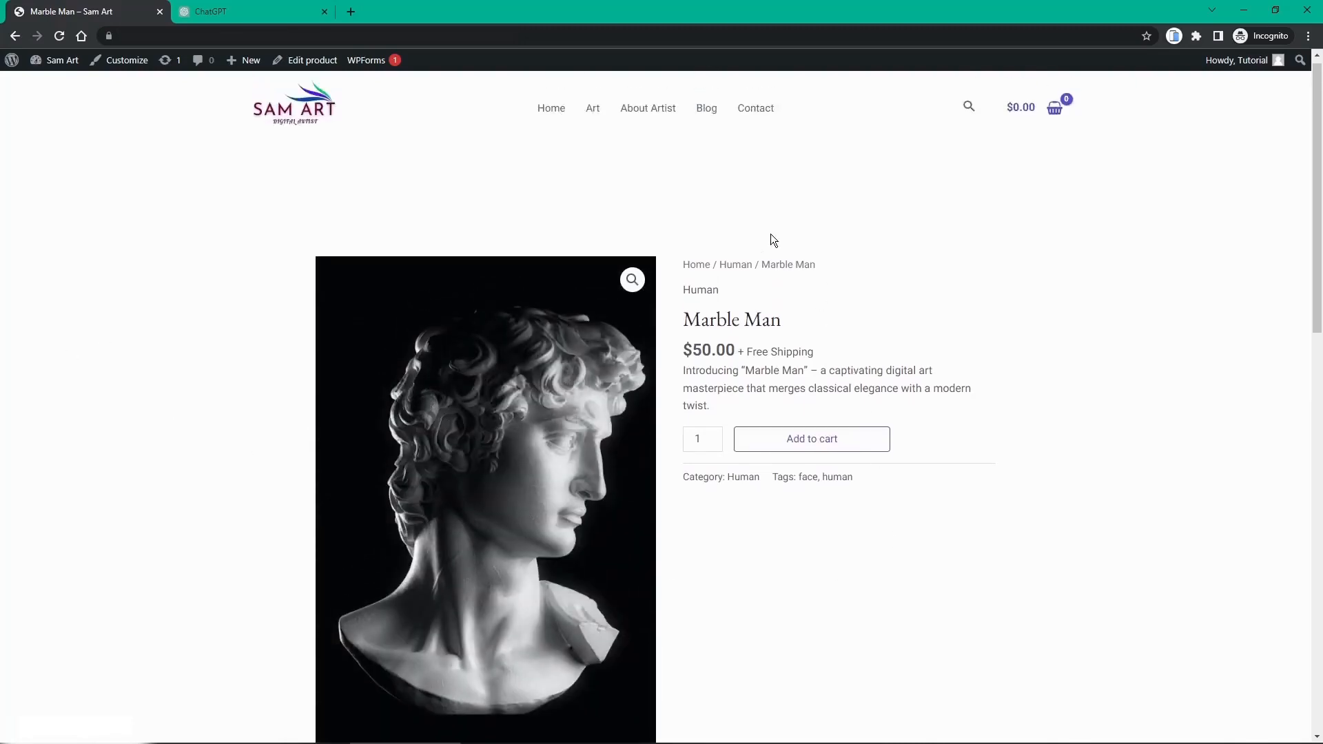
scroll(748, 284, down, 1)
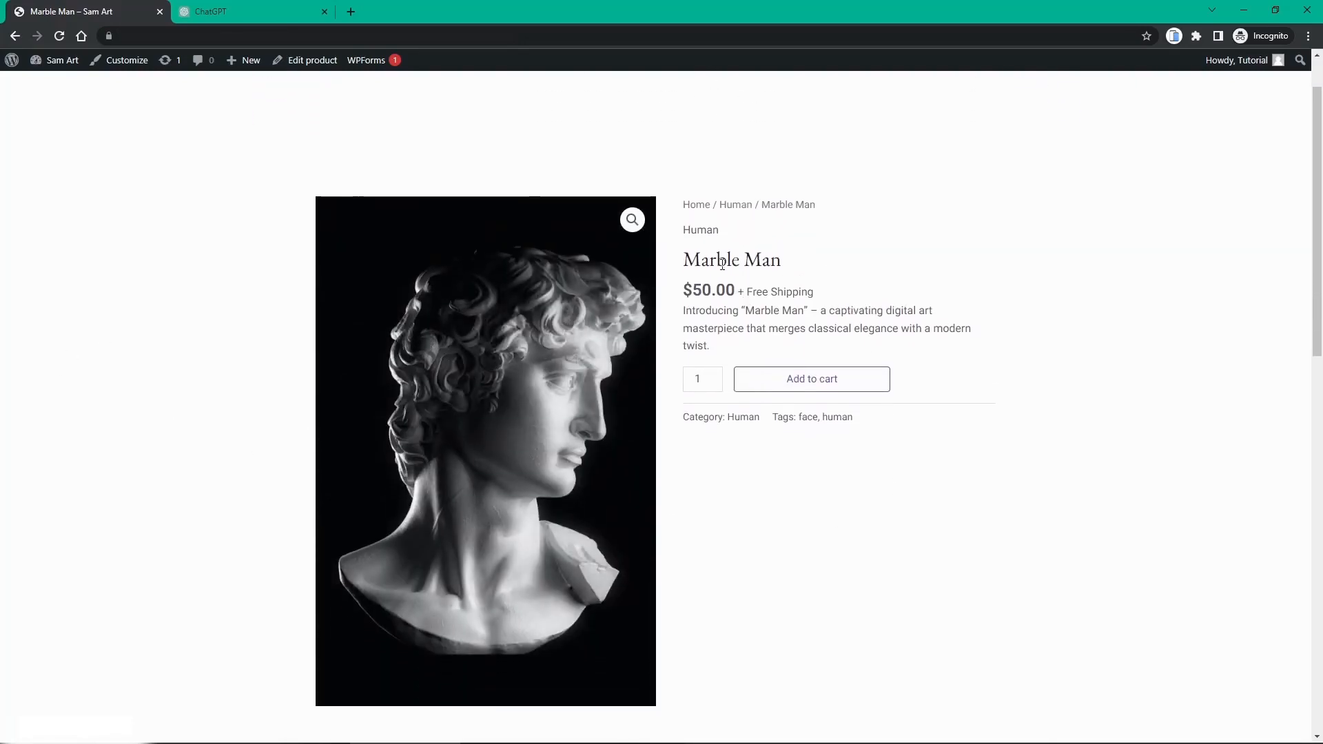
drag(680, 329, 698, 330)
click(694, 322)
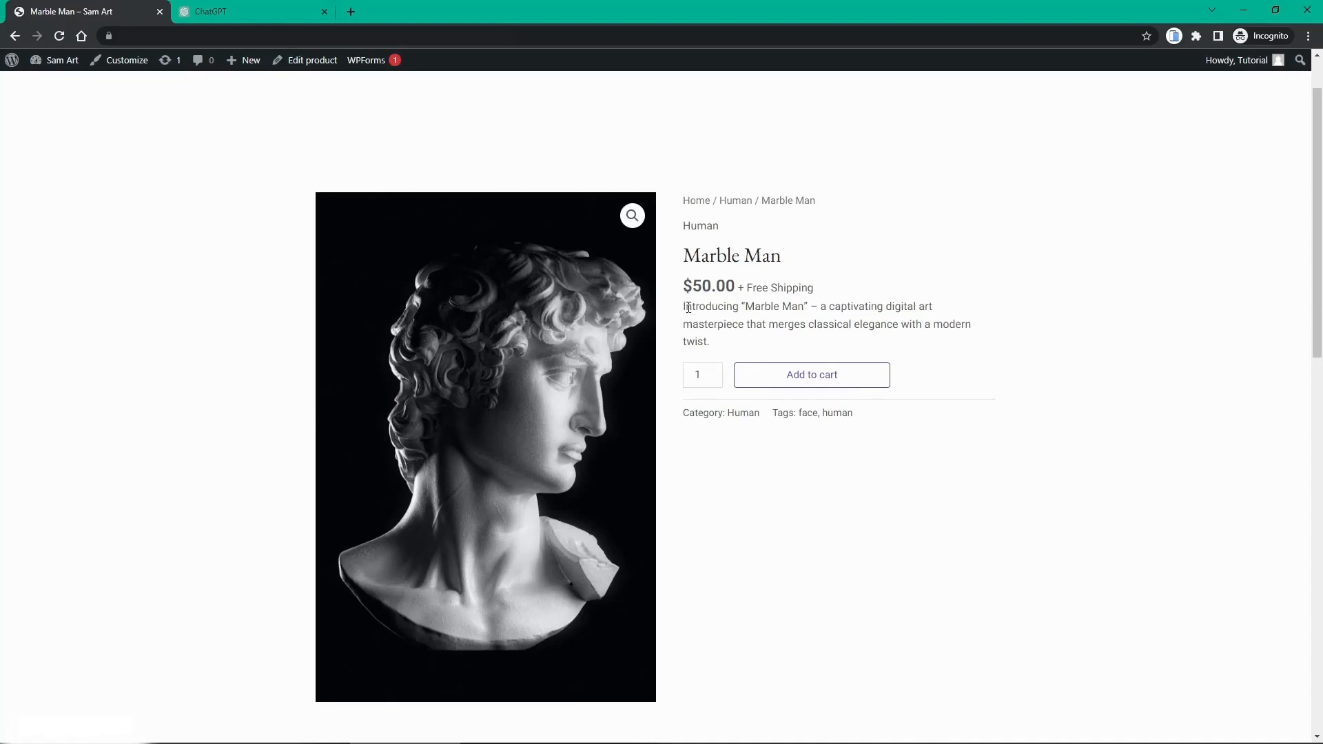
scroll(689, 308, down, 5)
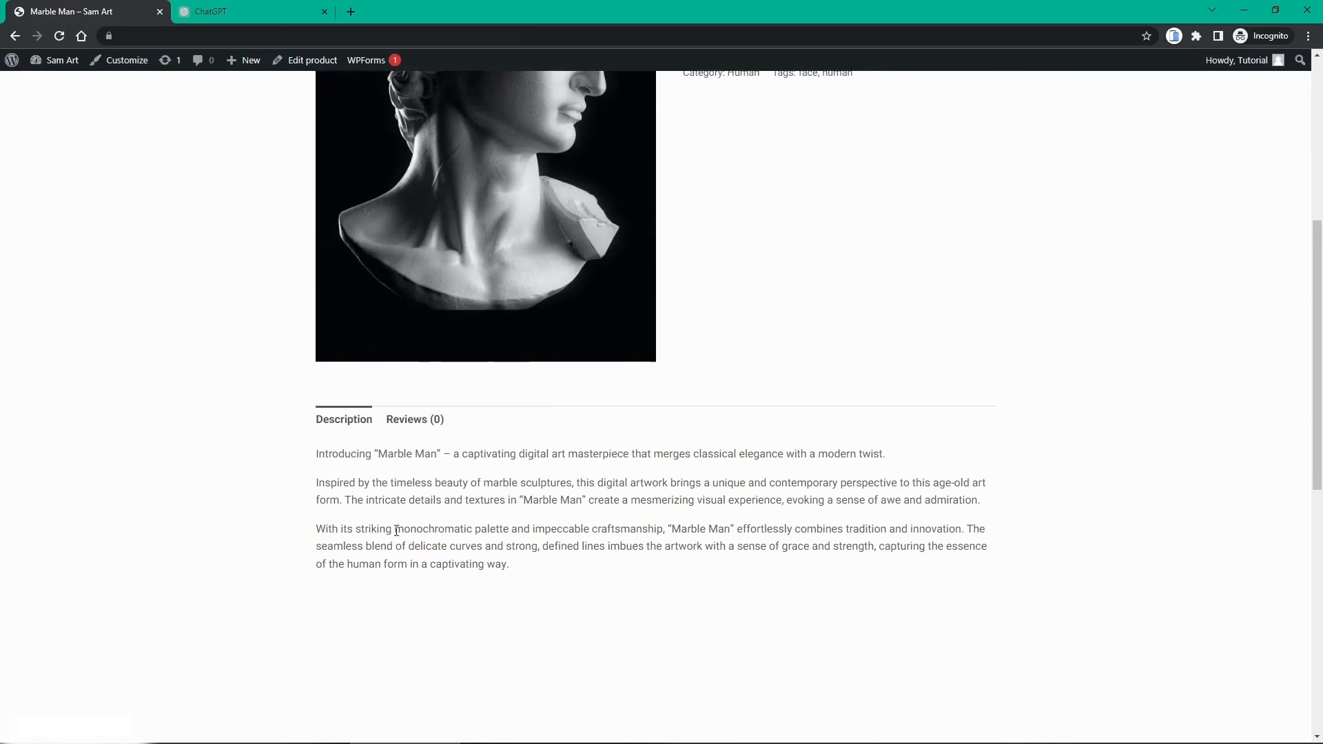
scroll(405, 515, down, 7)
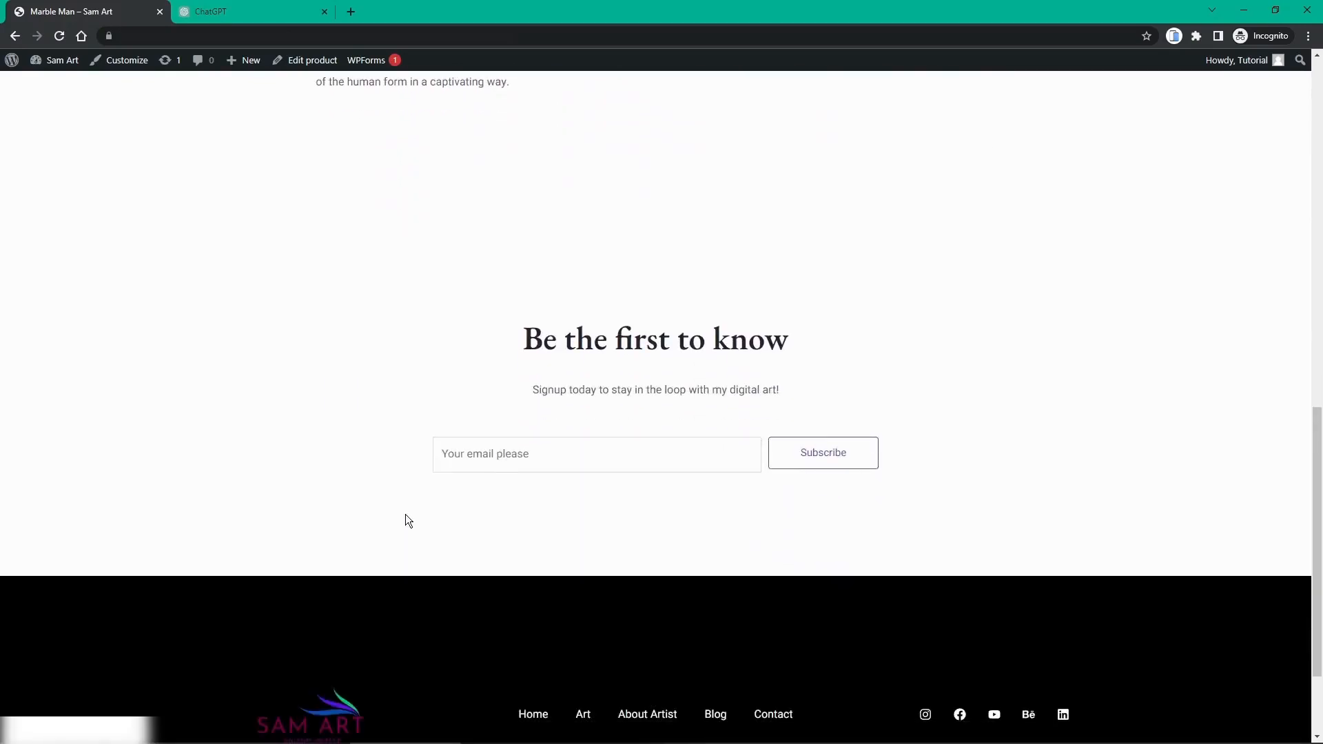
scroll(405, 514, up, 15)
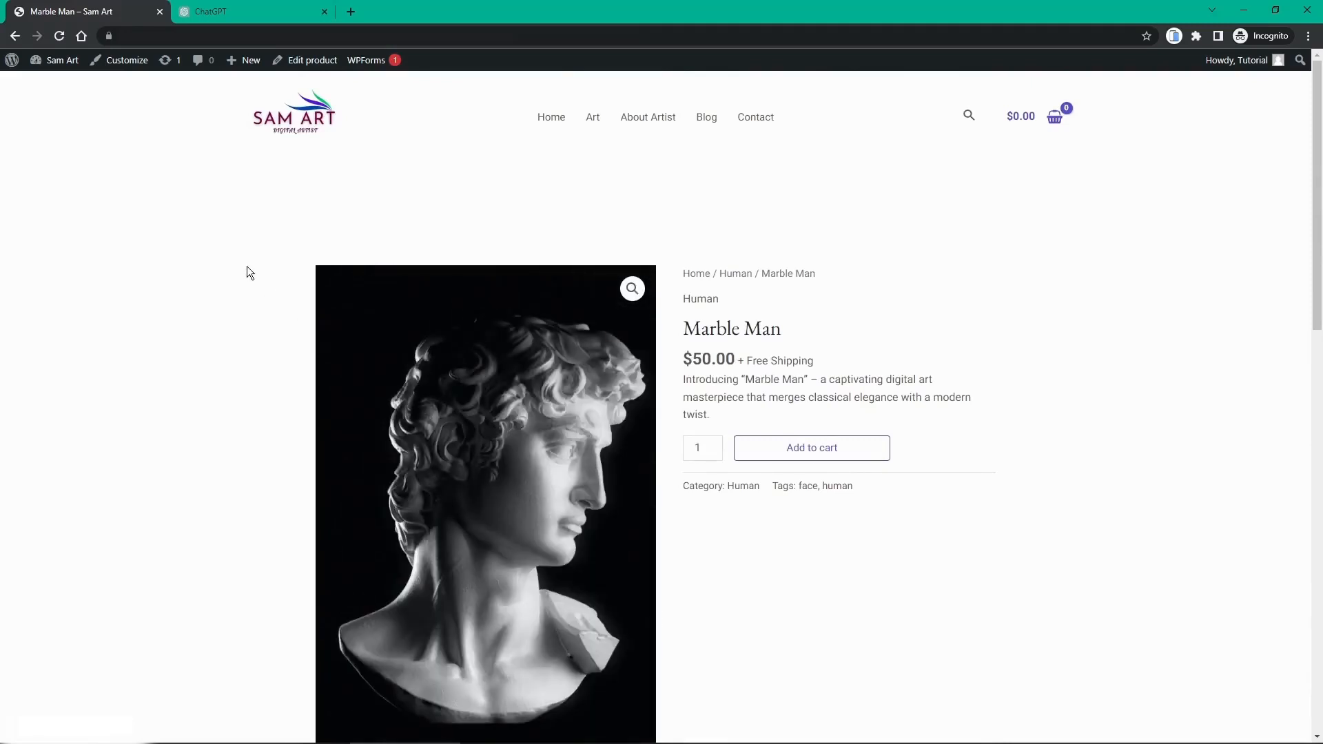
key(alt+Left)
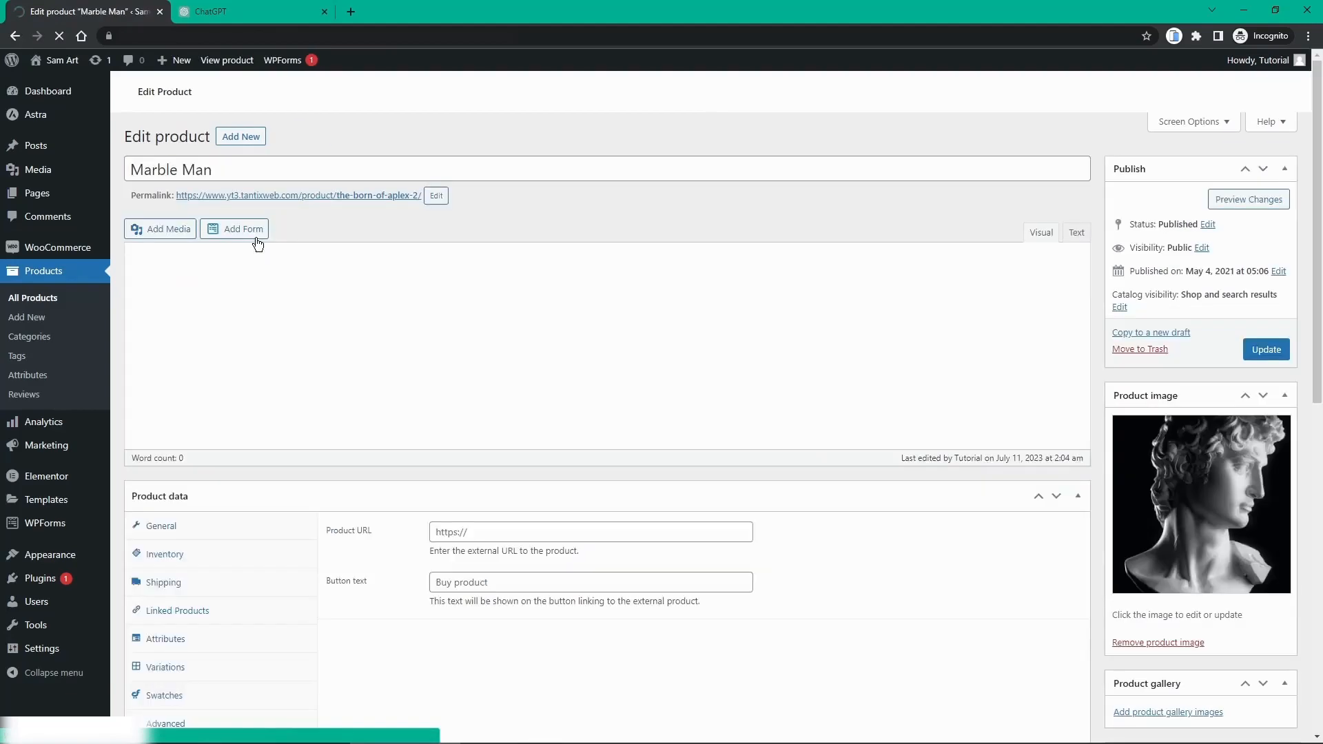
Step: Look over Marble Man's saved editor, then open The Throned Mirror from the product list
scroll(197, 232, down, 2)
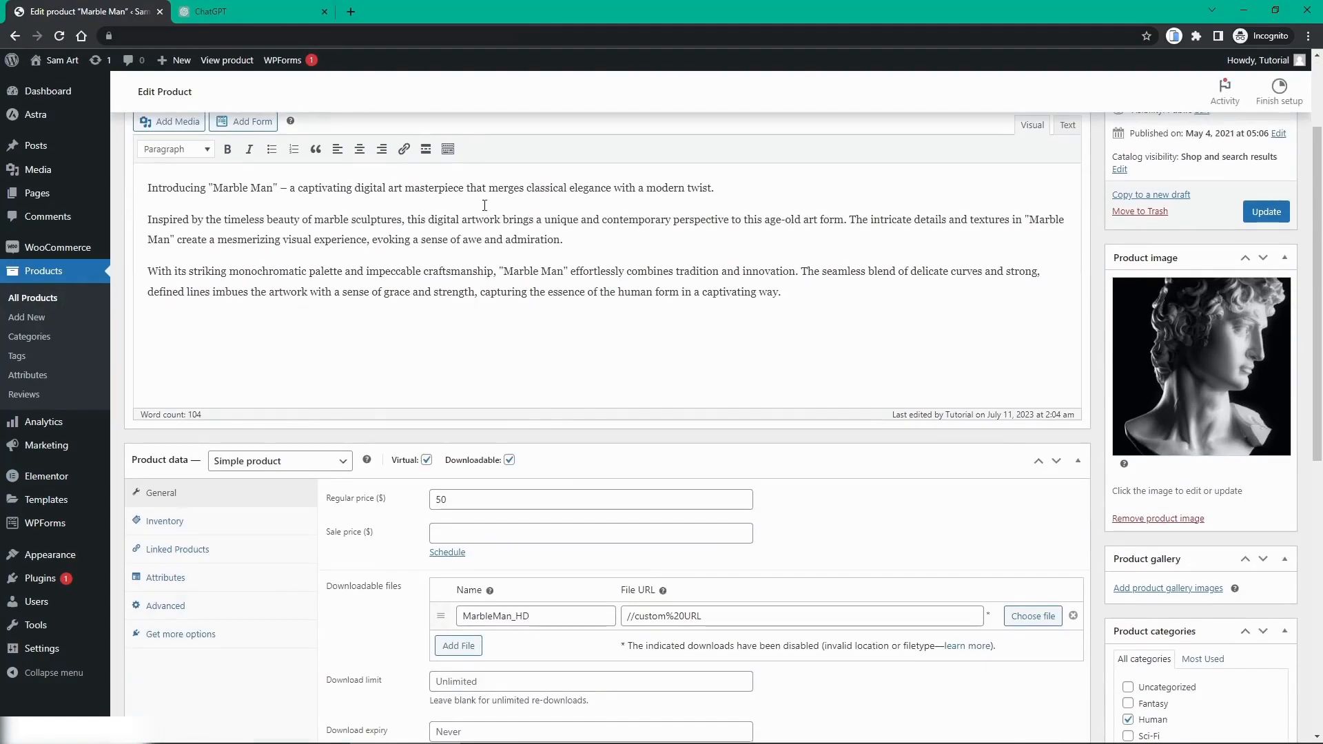
scroll(198, 232, up, 2)
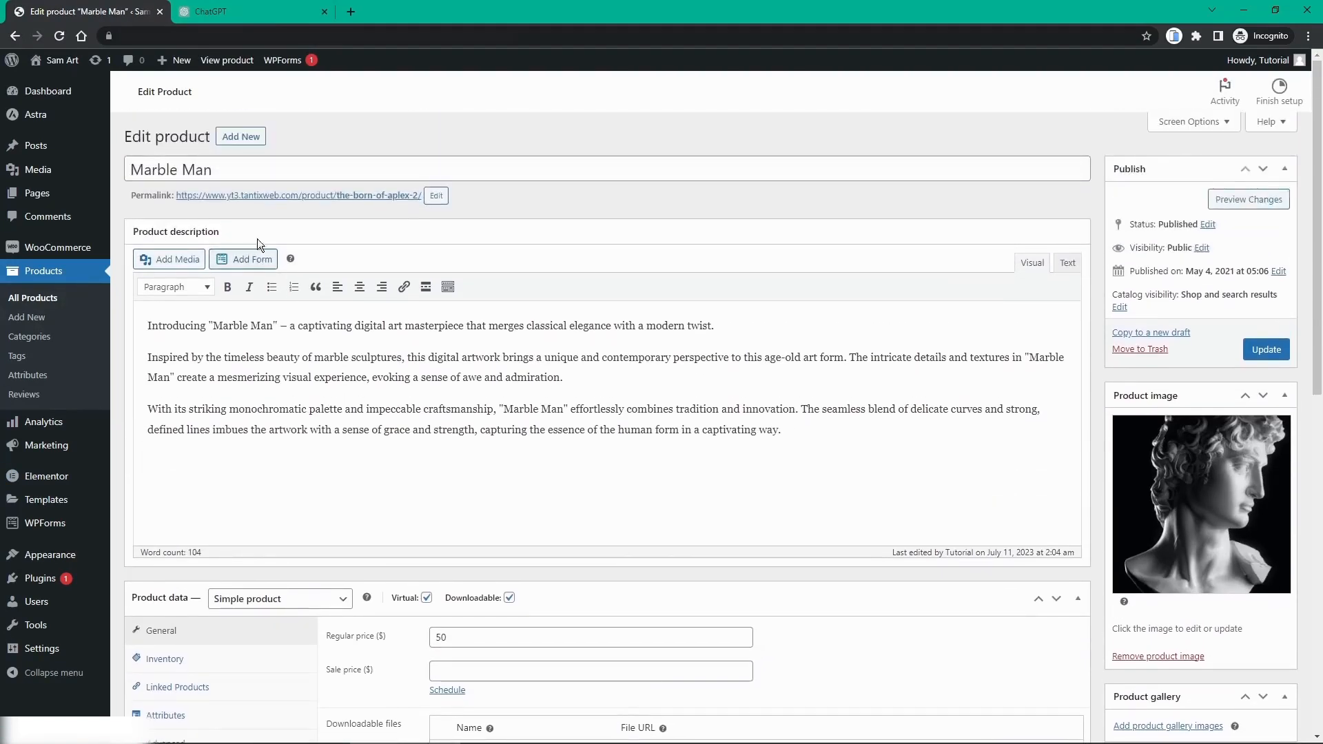
scroll(259, 250, down, 8)
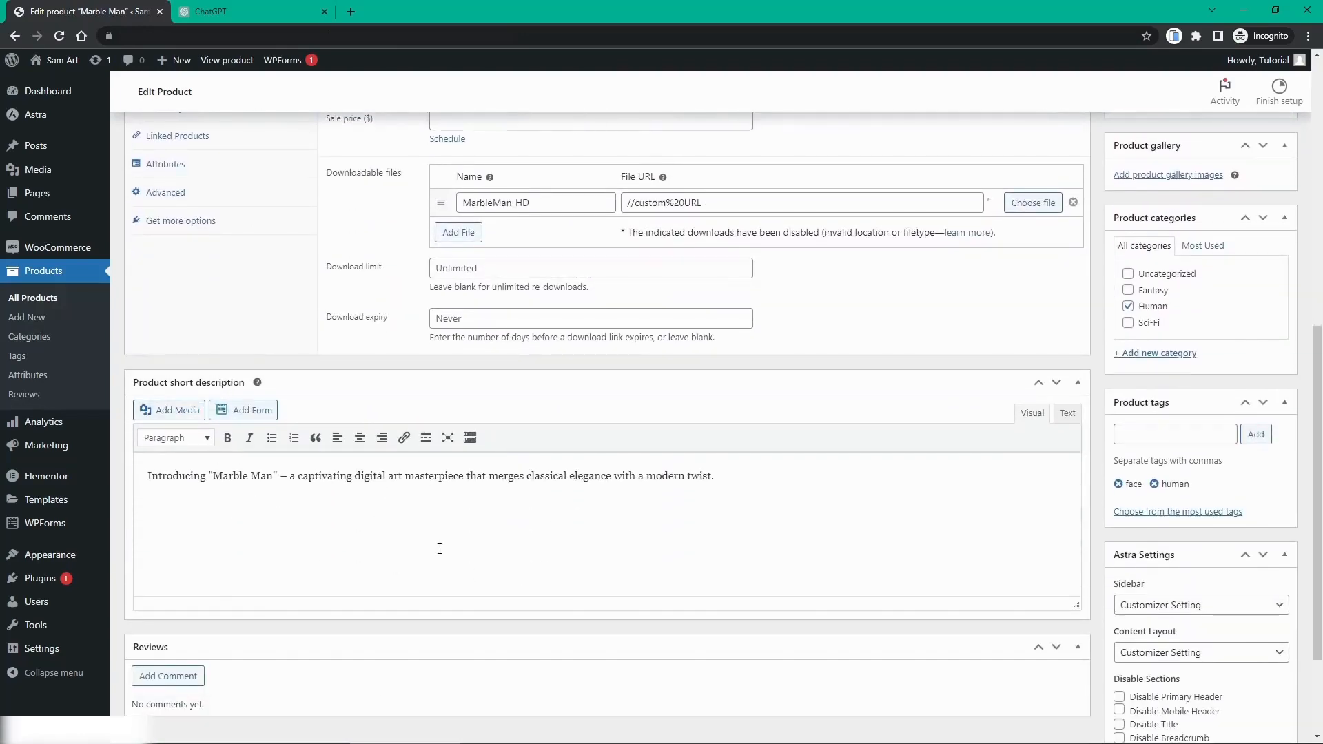
scroll(524, 532, up, 8)
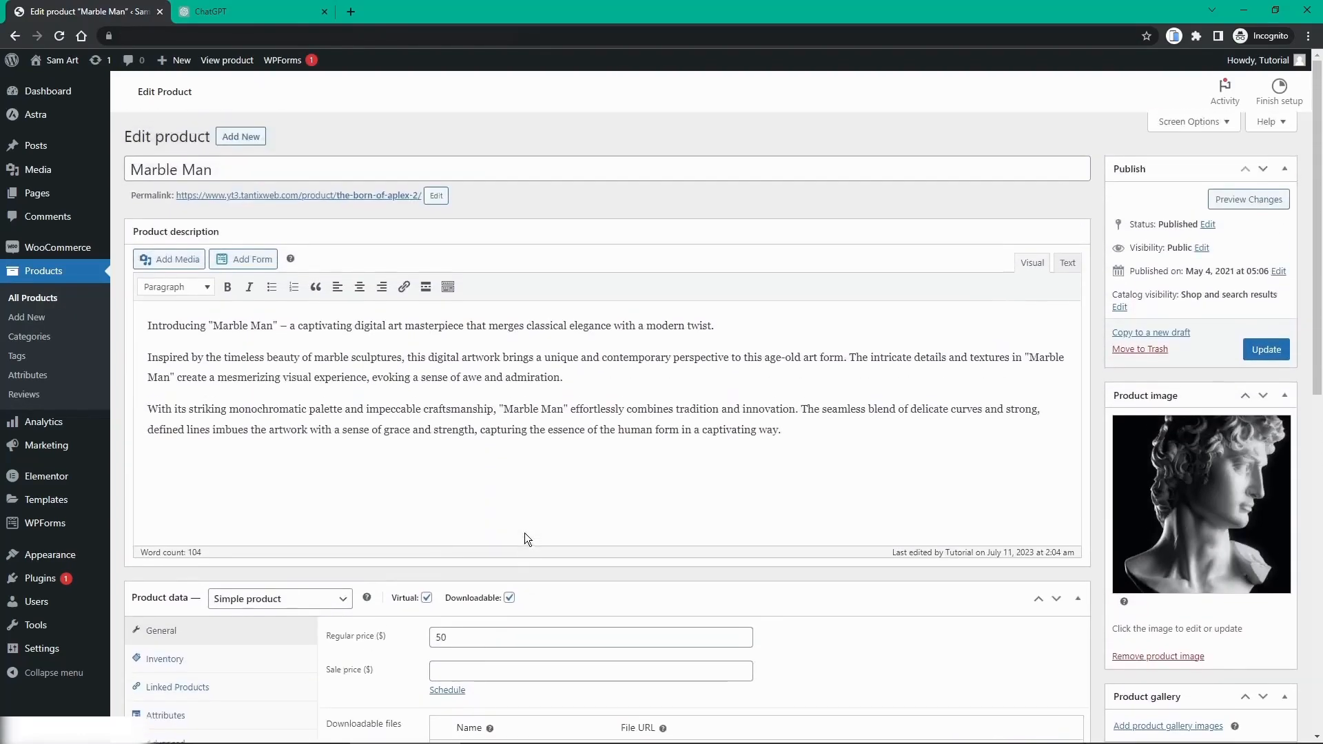
click(41, 274)
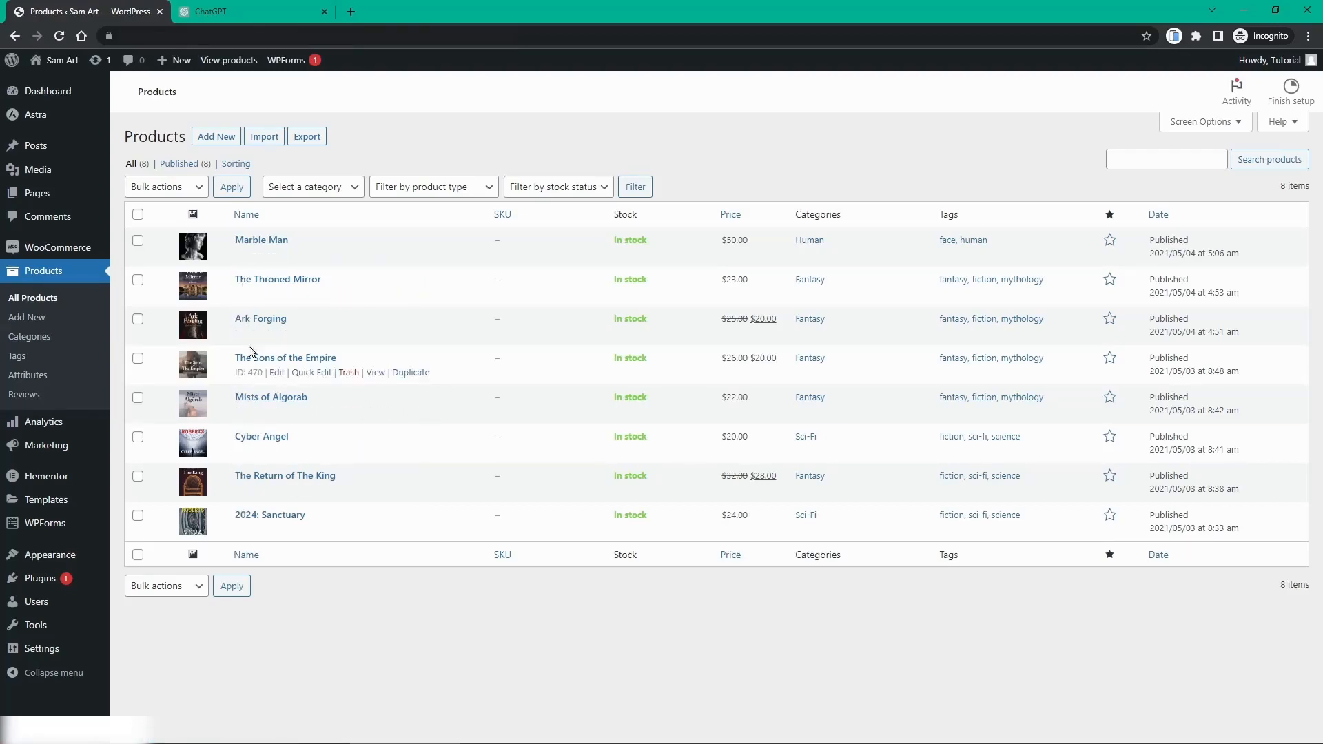
click(261, 280)
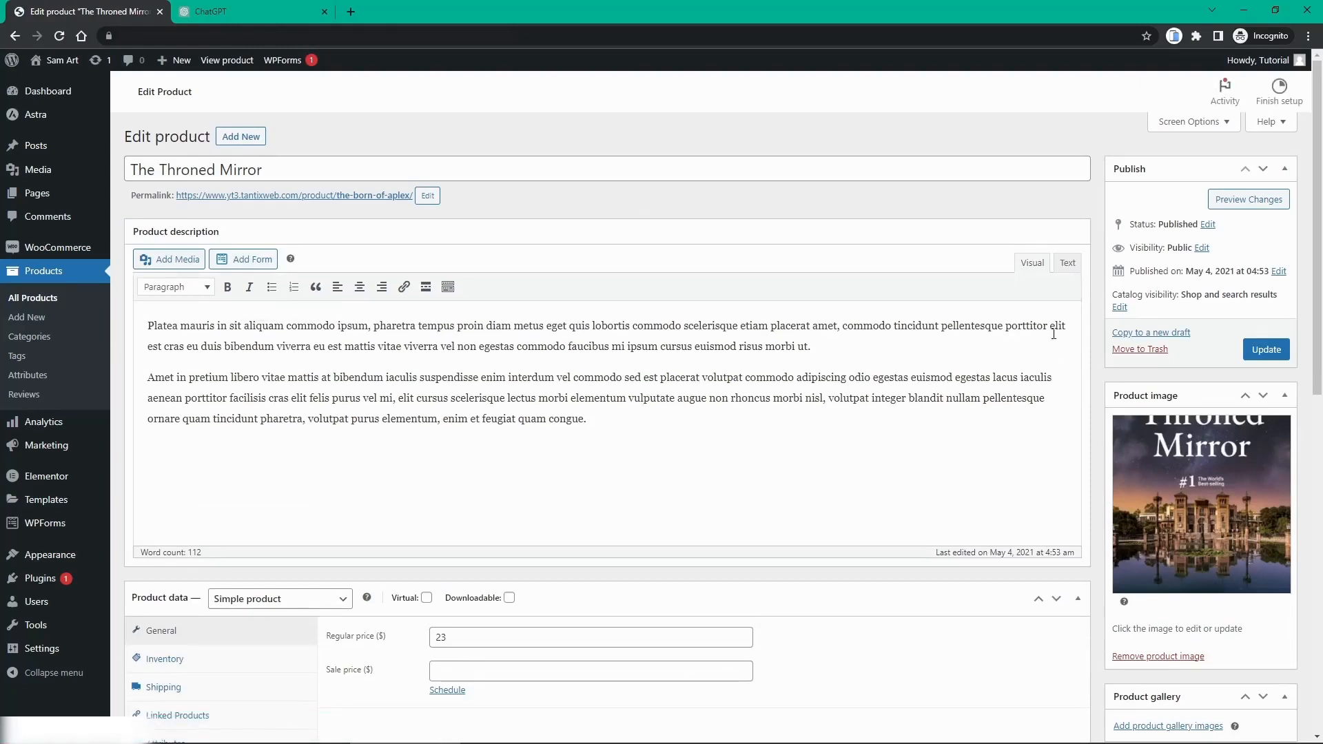
Step: Create a new Poster product category and remove the product from Fantasy
scroll(1138, 474, down, 1)
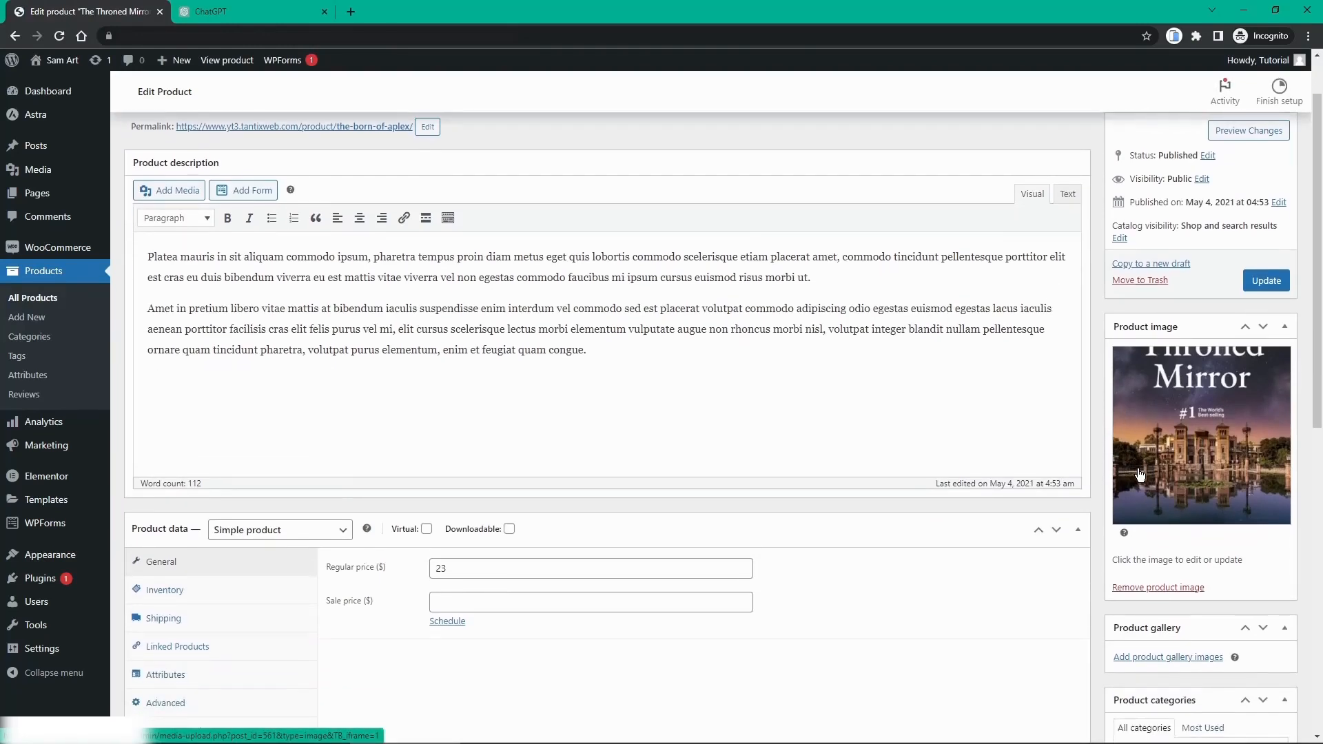
scroll(1138, 472, down, 4)
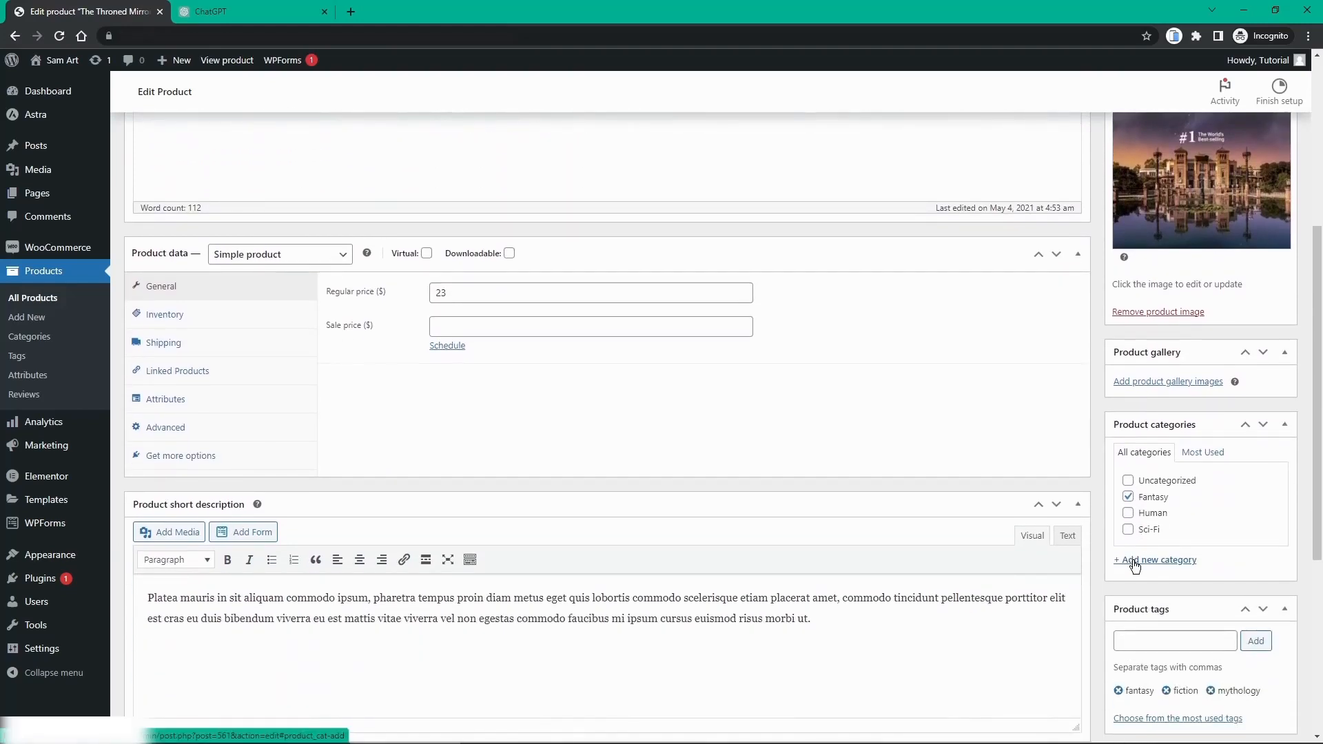
click(1135, 564)
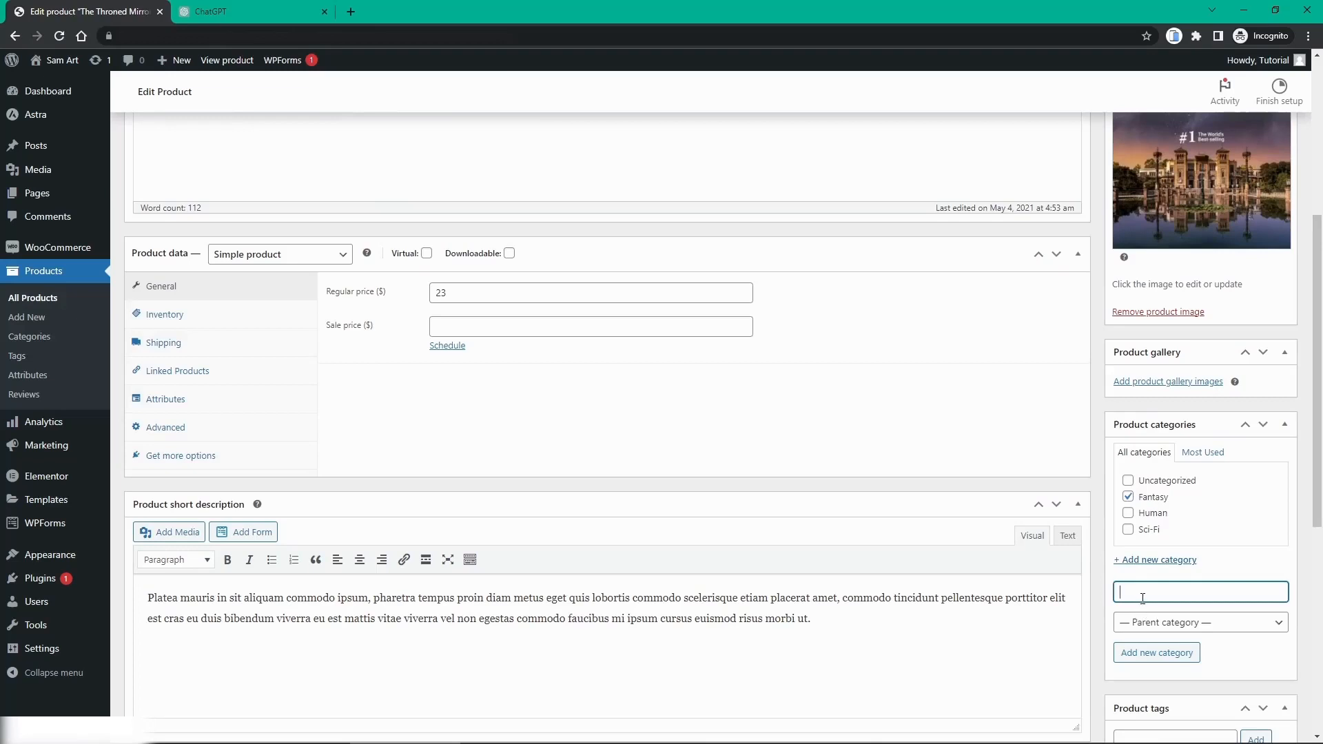
text(Pody)
key(BackSpace)
text(y)
key(BackSpace)
key(BackSpace)
text(ster)
click(1148, 654)
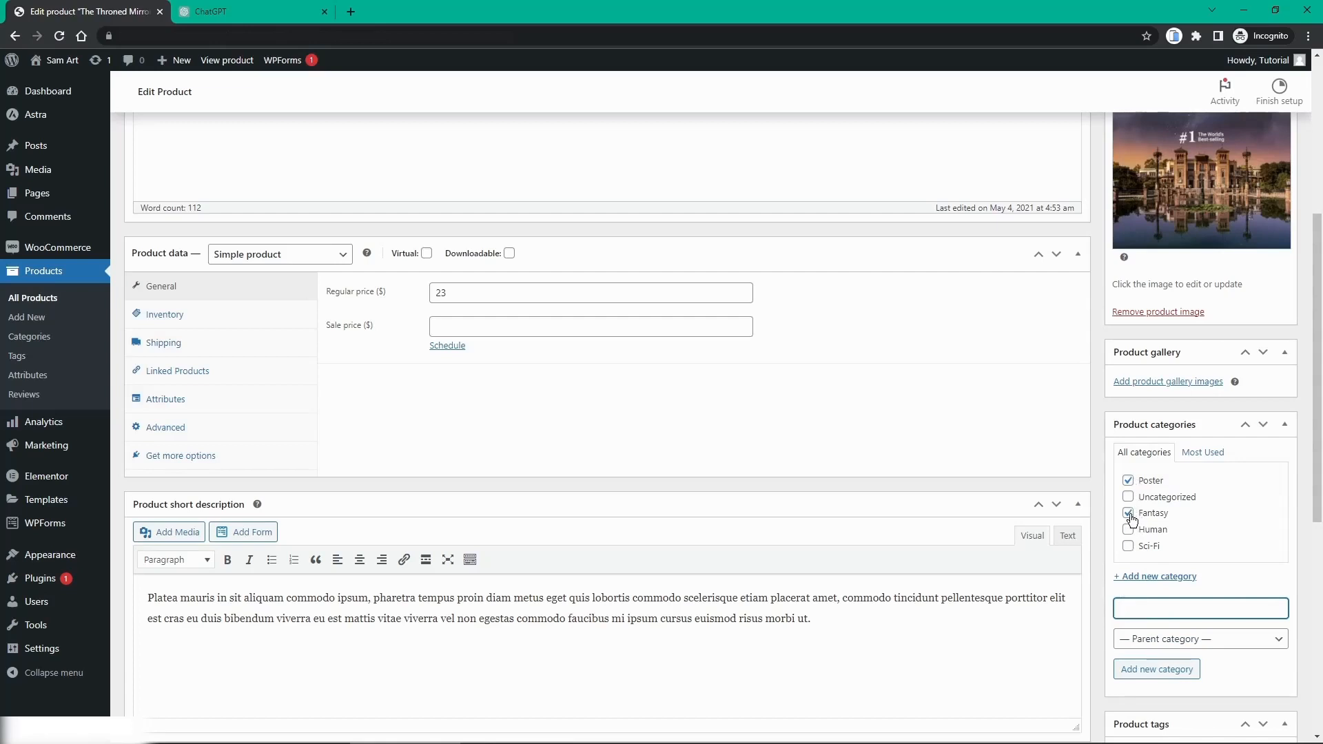
click(1129, 514)
scroll(1117, 521, up, 1)
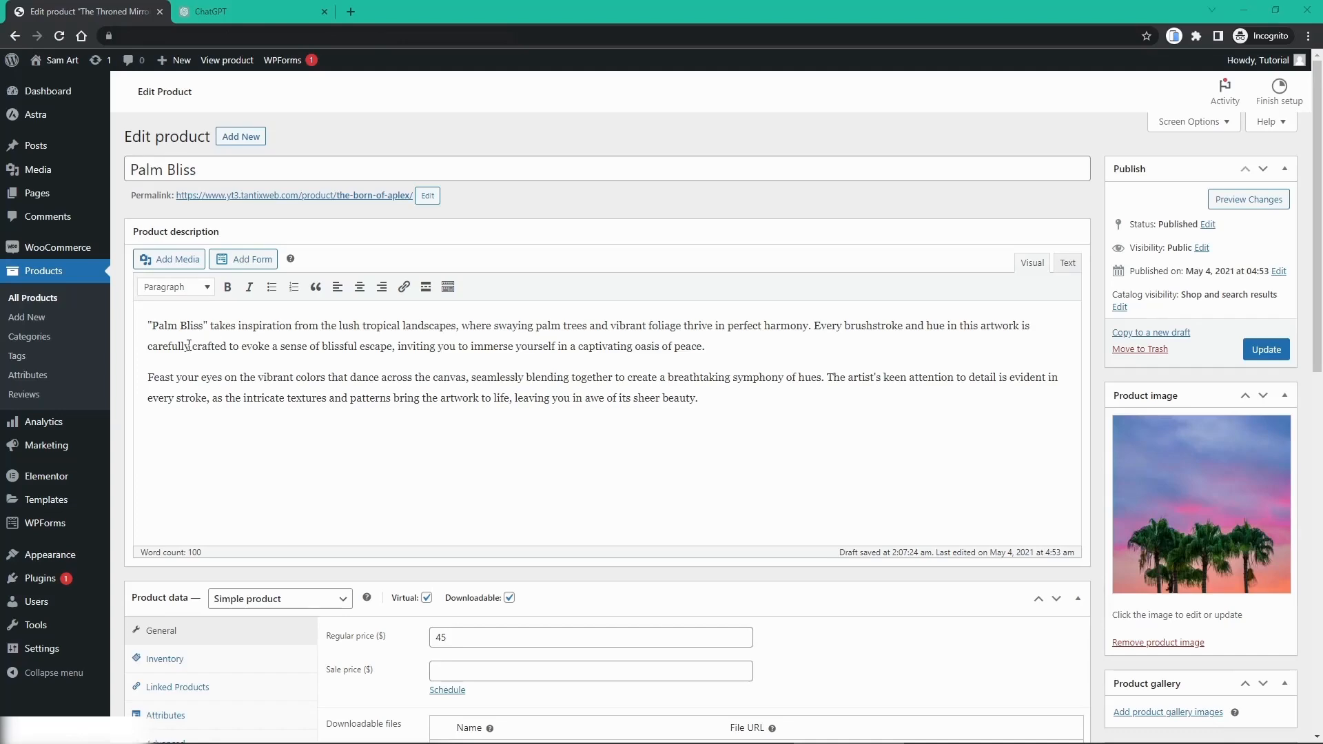
Step: Assign Palm Bliss to the Poster category and update the product
click(210, 11)
scroll(554, 322, up, 1)
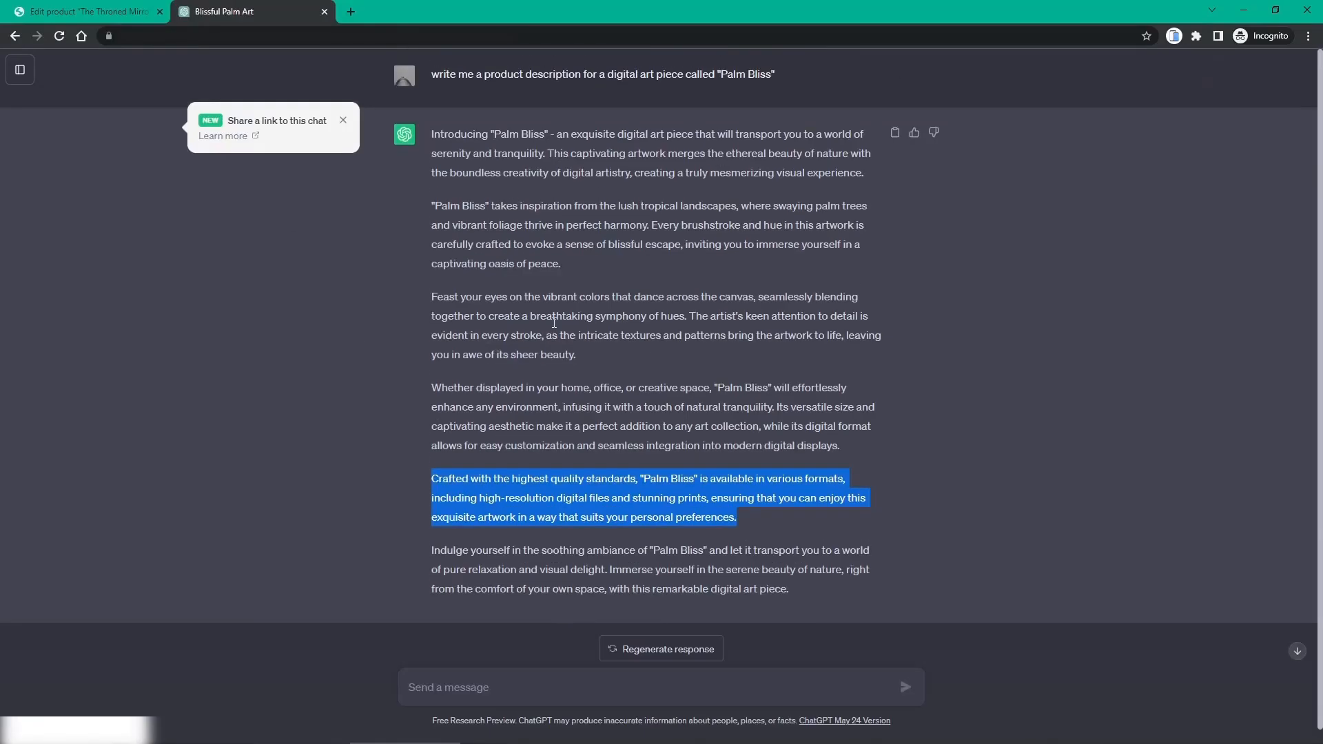
click(69, 11)
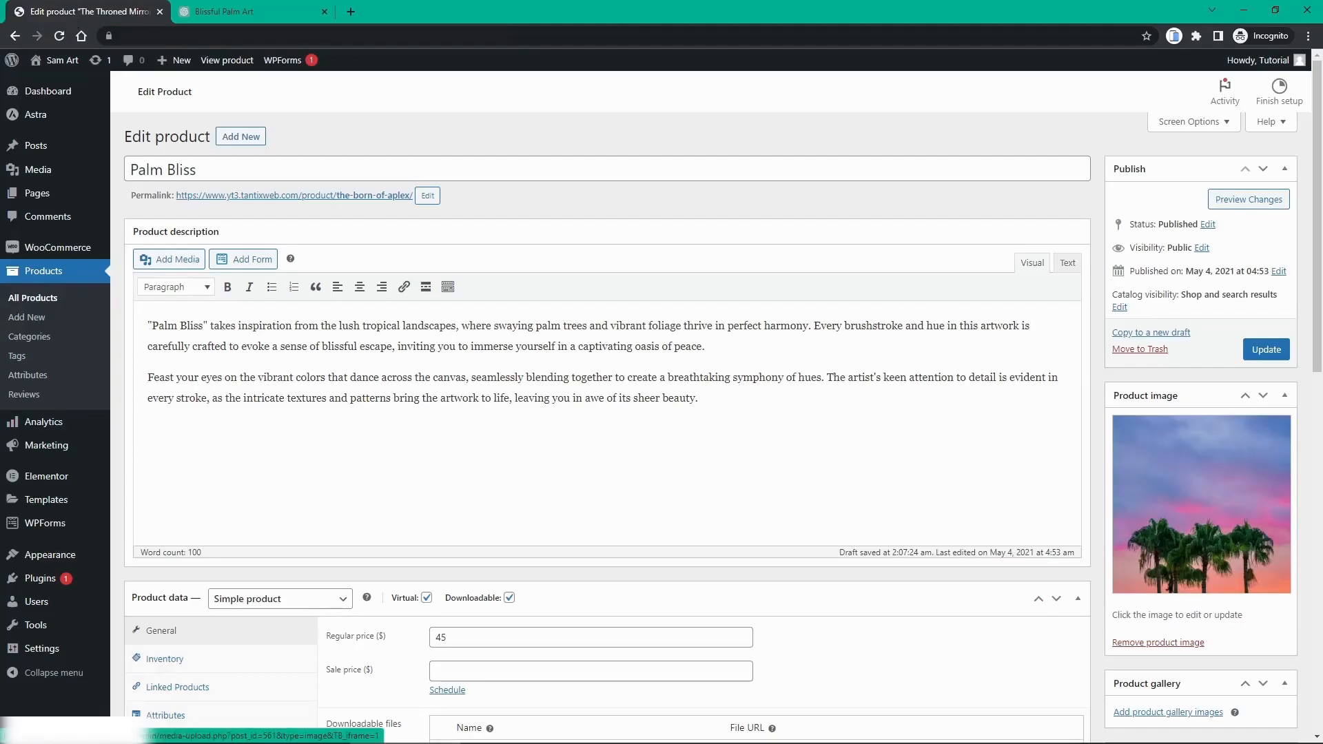
scroll(1223, 515, down, 1)
scroll(1224, 515, down, 5)
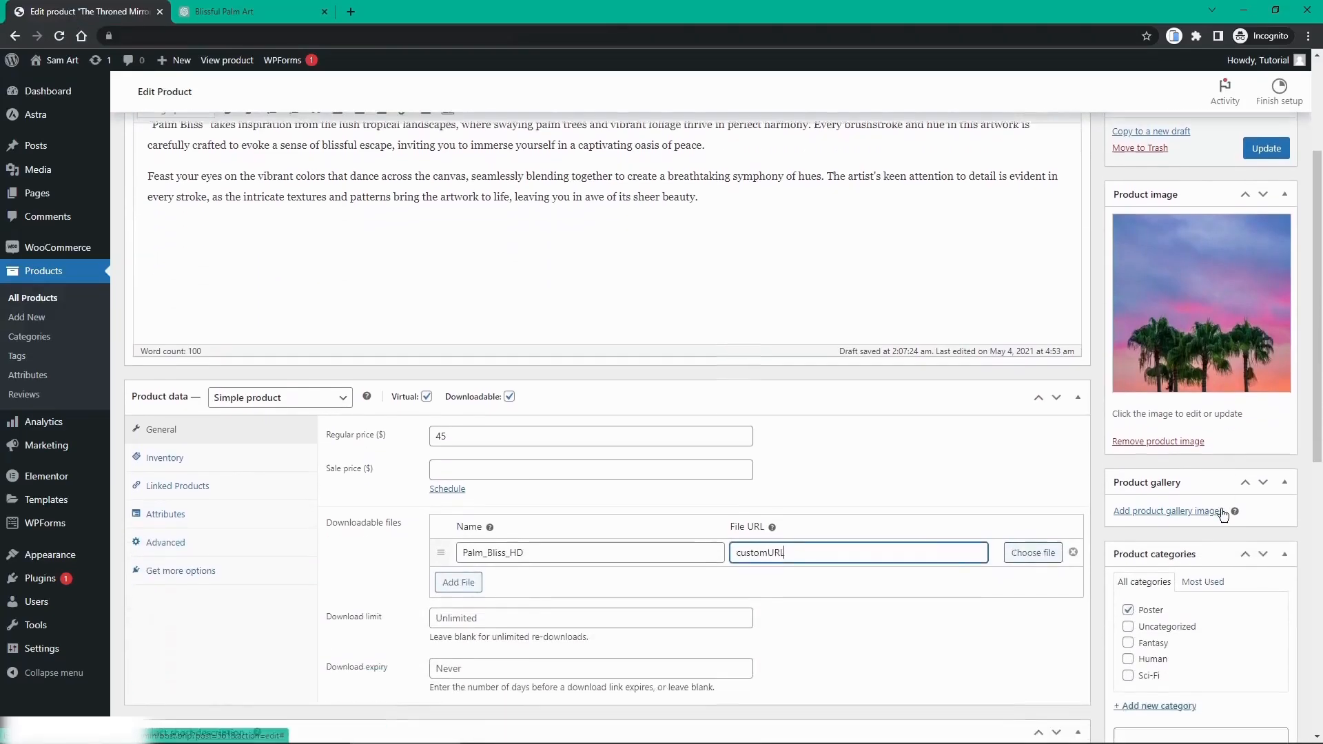
click(1128, 468)
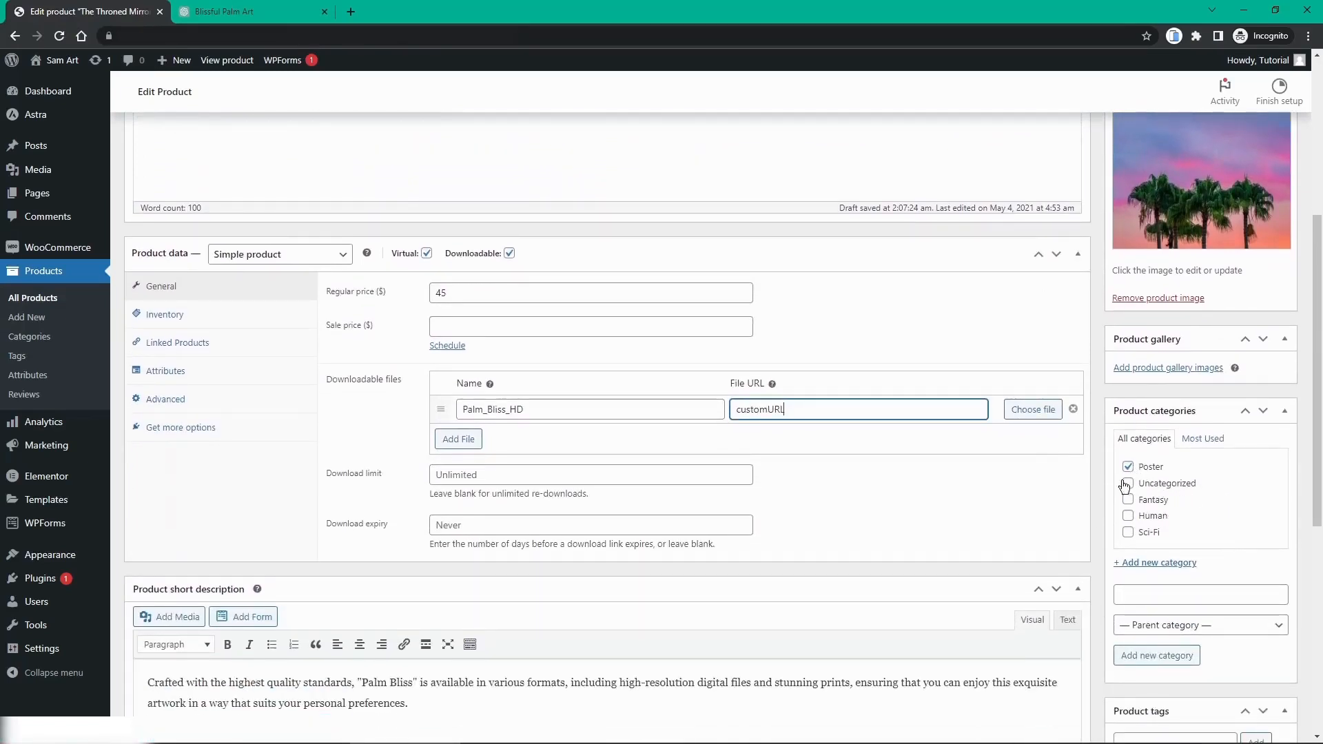
scroll(1108, 467, down, 6)
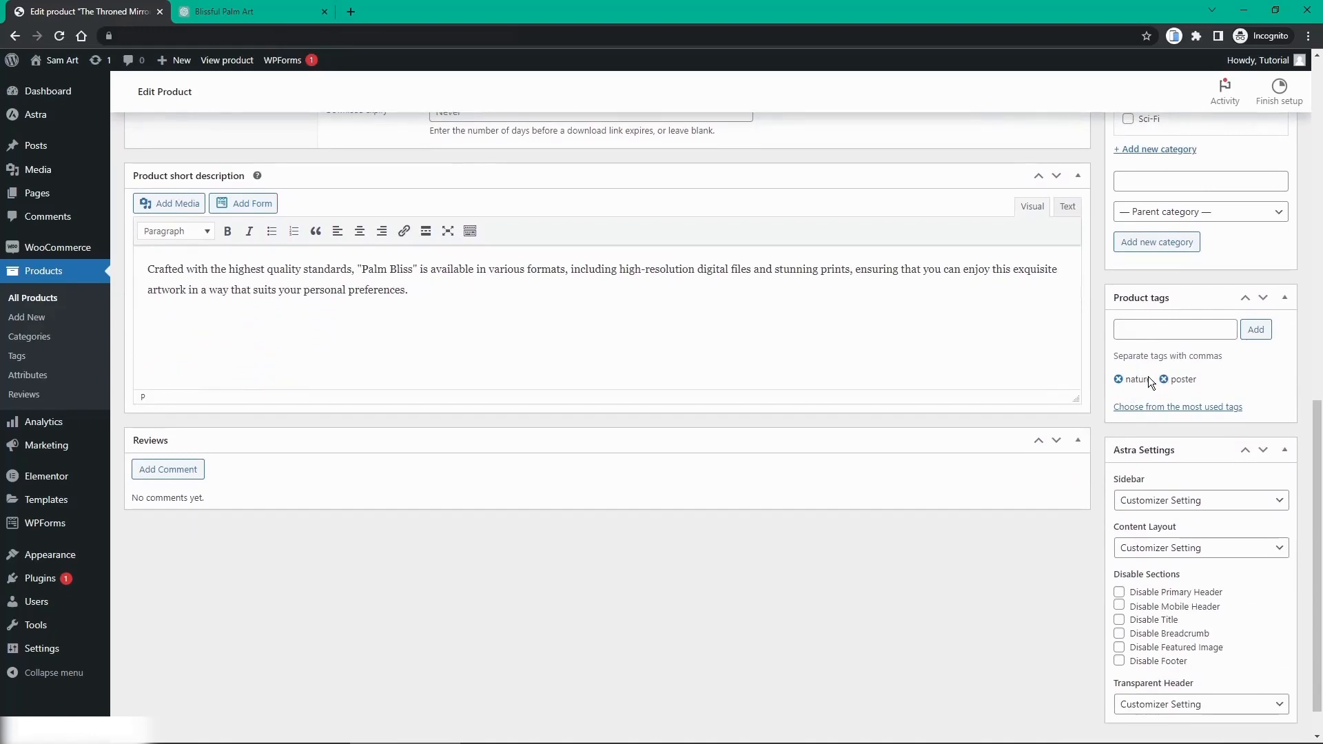
scroll(441, 348, up, 1)
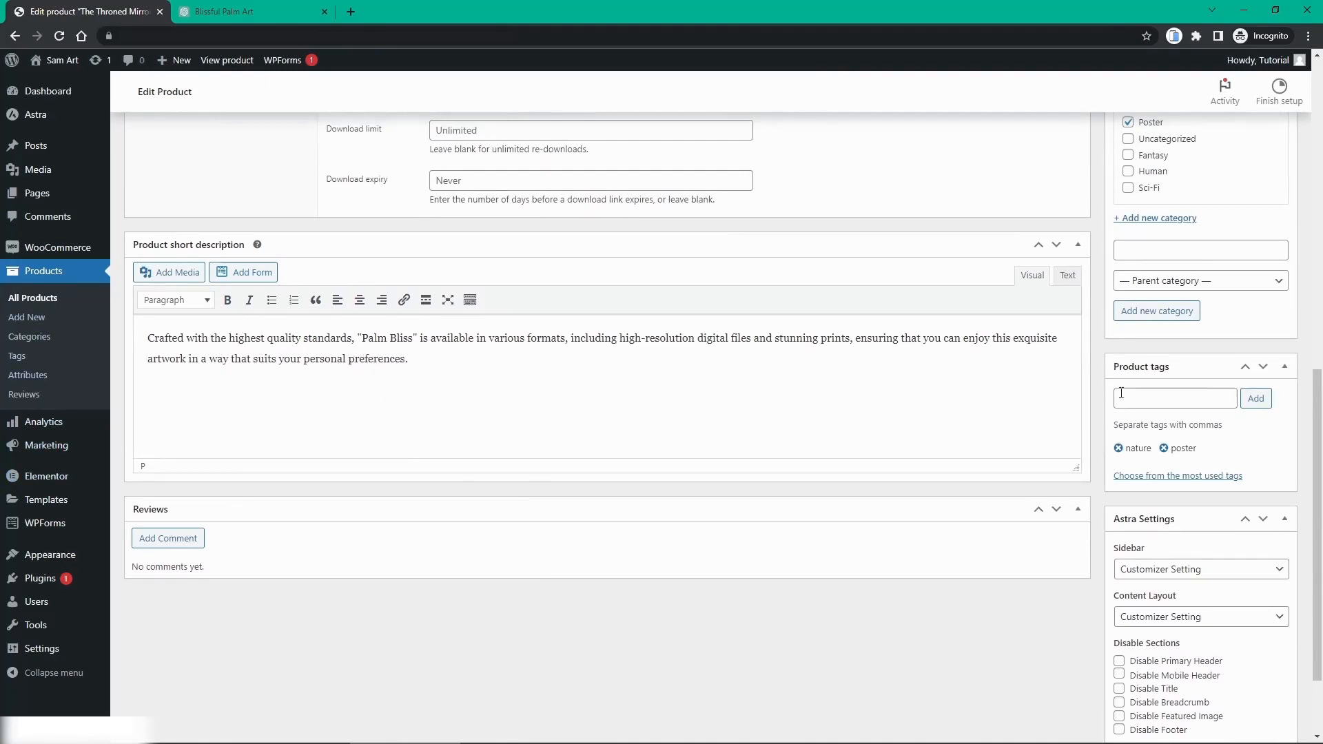
scroll(1122, 393, up, 8)
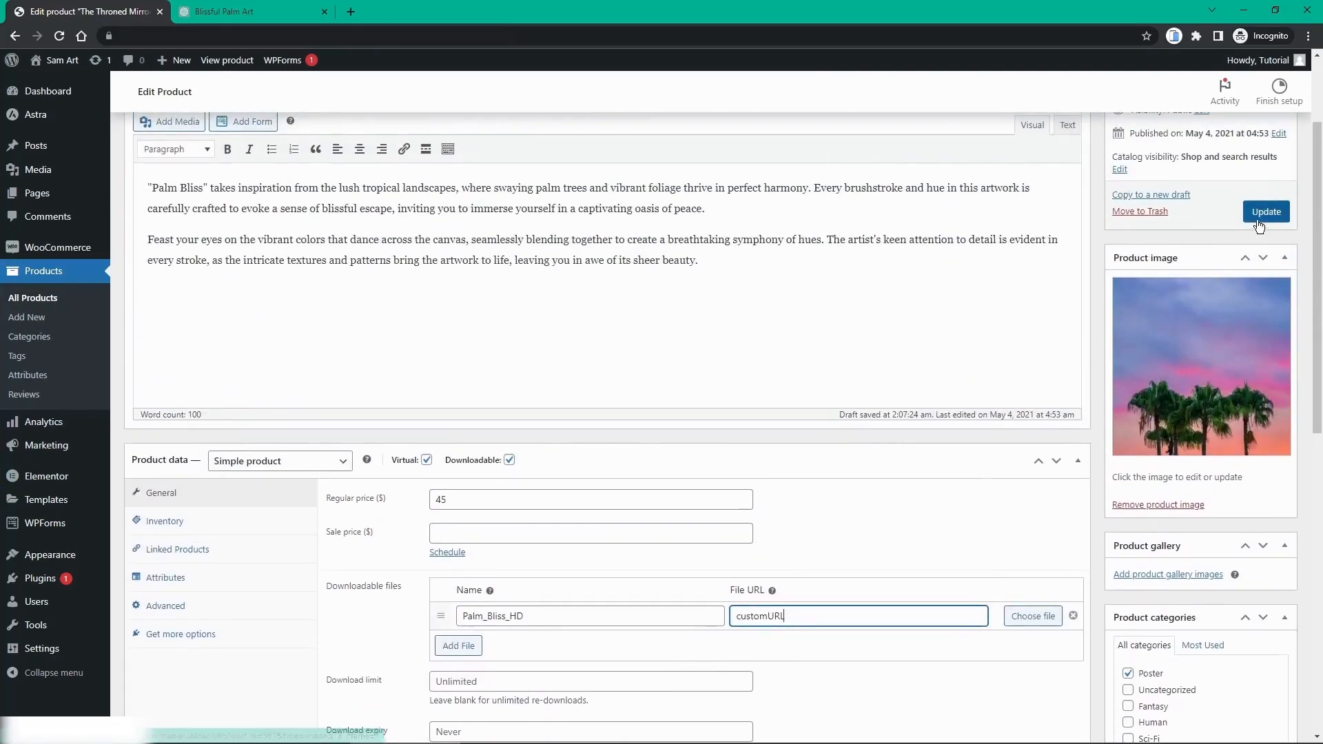
click(1260, 220)
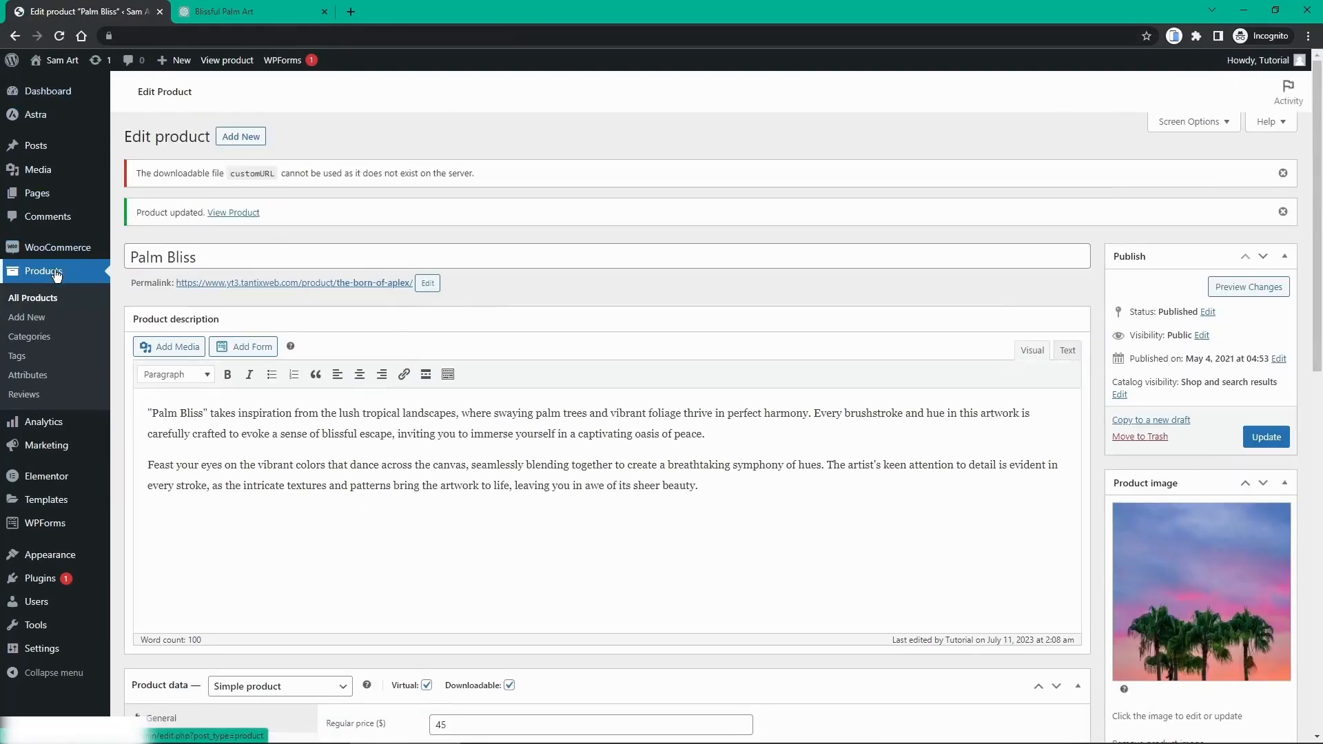
Step: Return to the All Products list
click(56, 273)
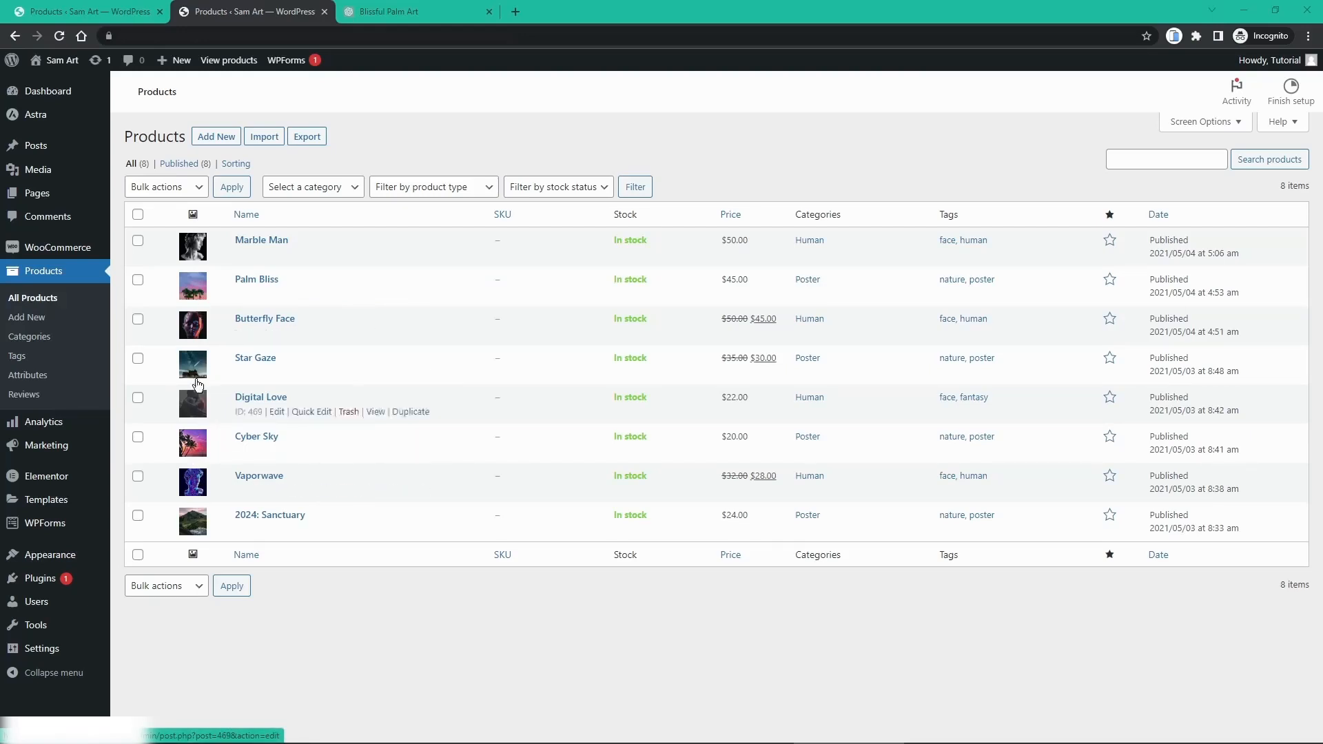
Step: In 2024: Sanctuary, add a downloadable file entry named 'Sancutuary HD'
click(261, 517)
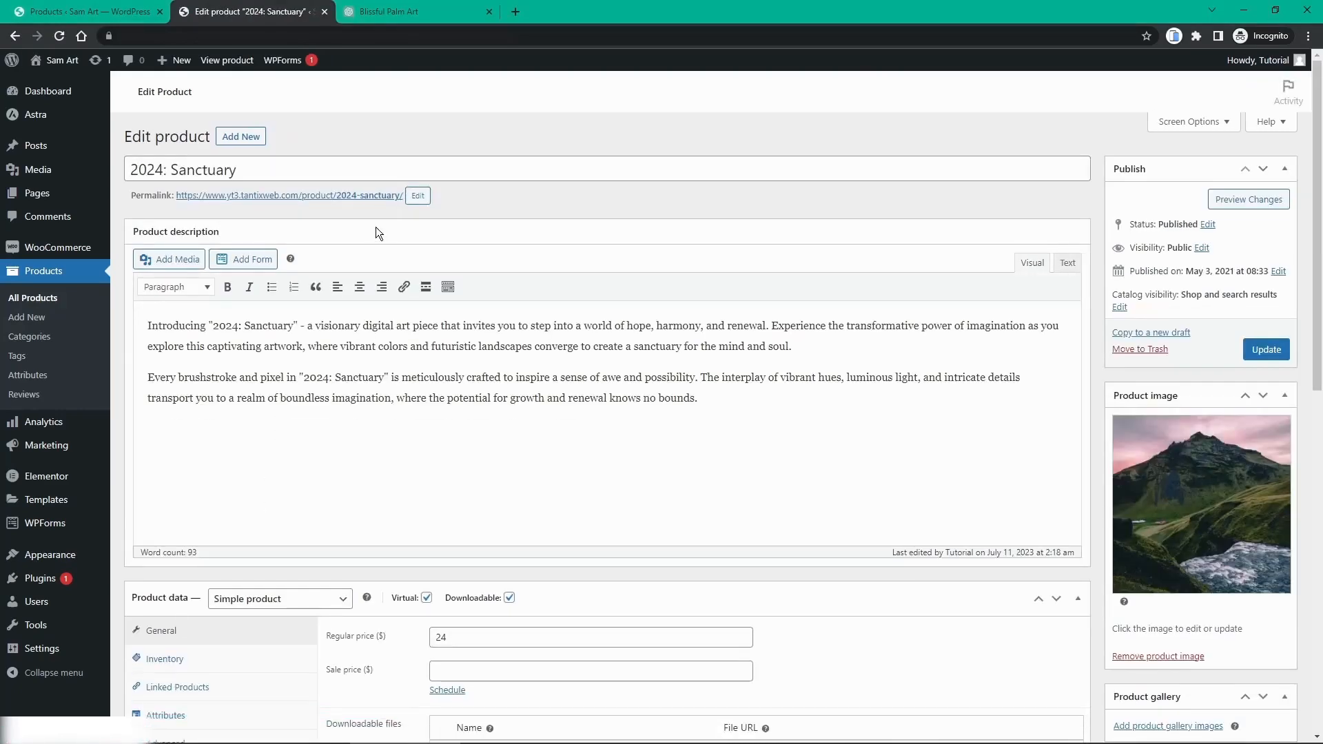
scroll(1036, 357, down, 2)
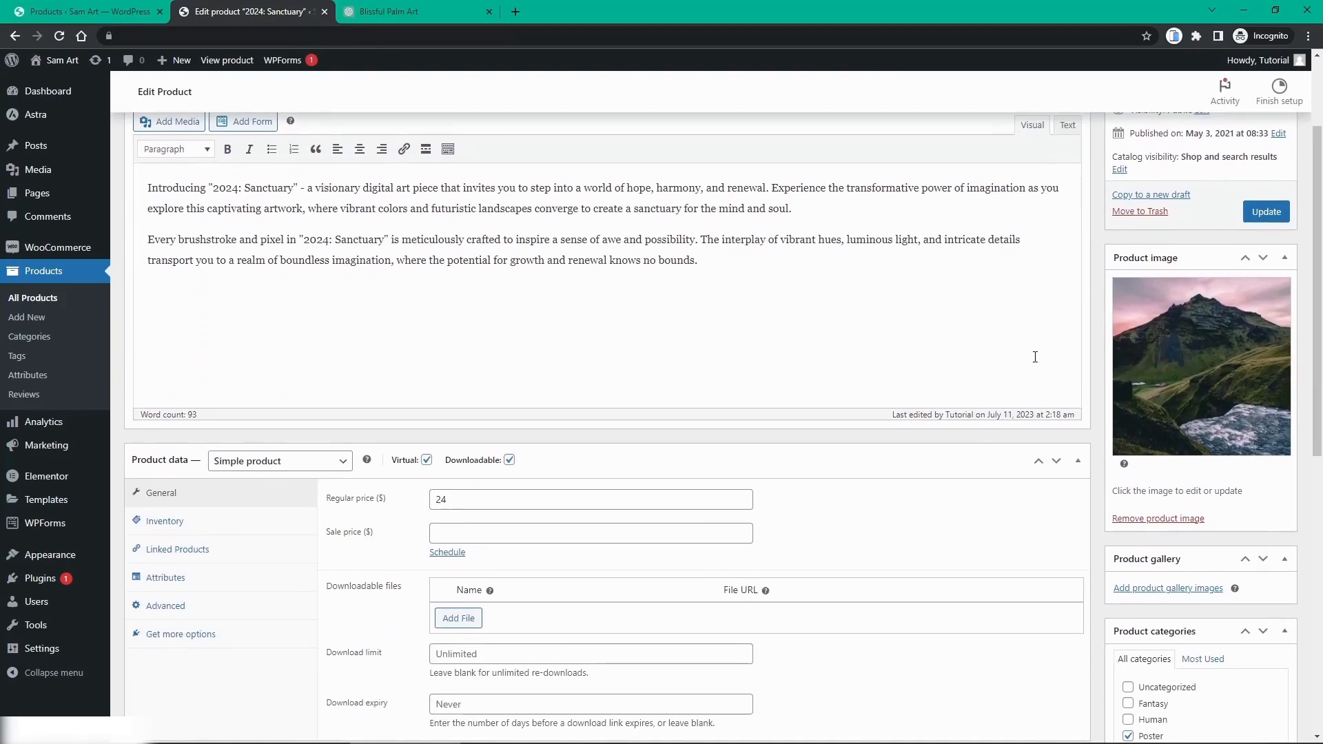
scroll(986, 341, down, 1)
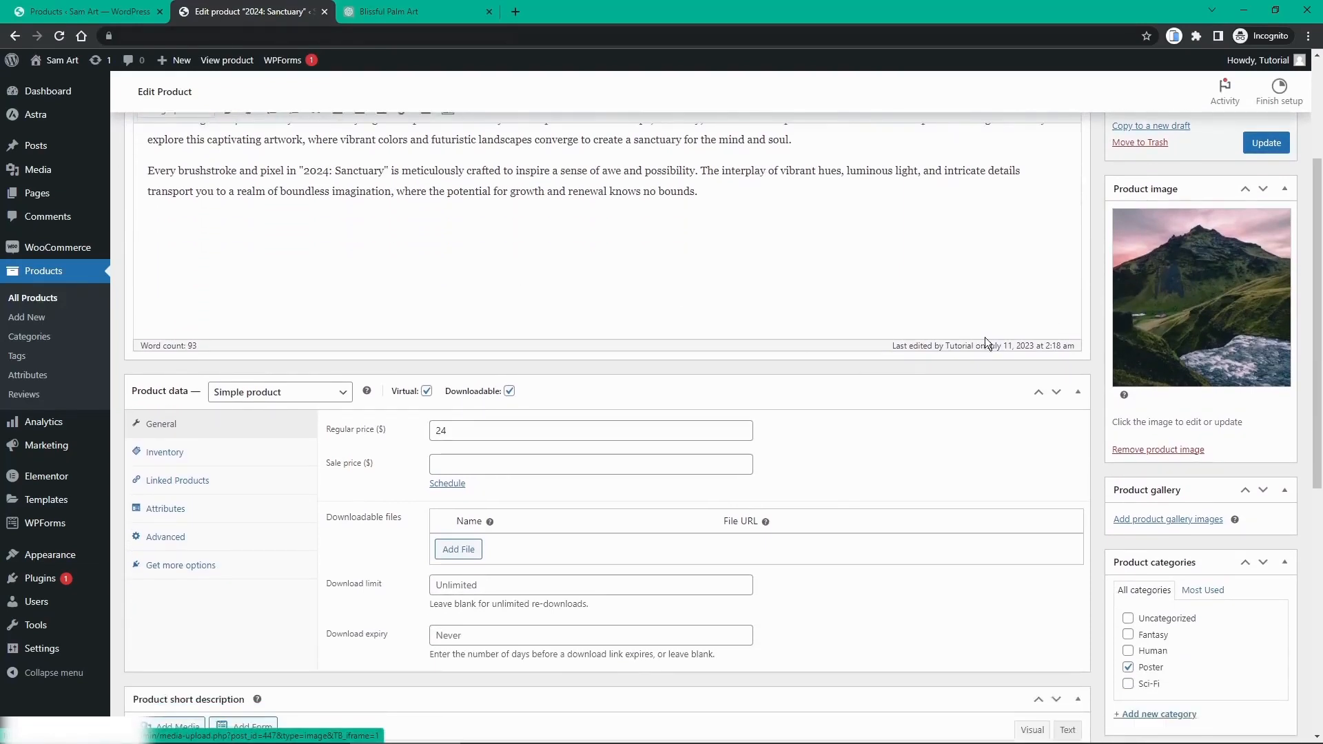
scroll(965, 343, down, 1)
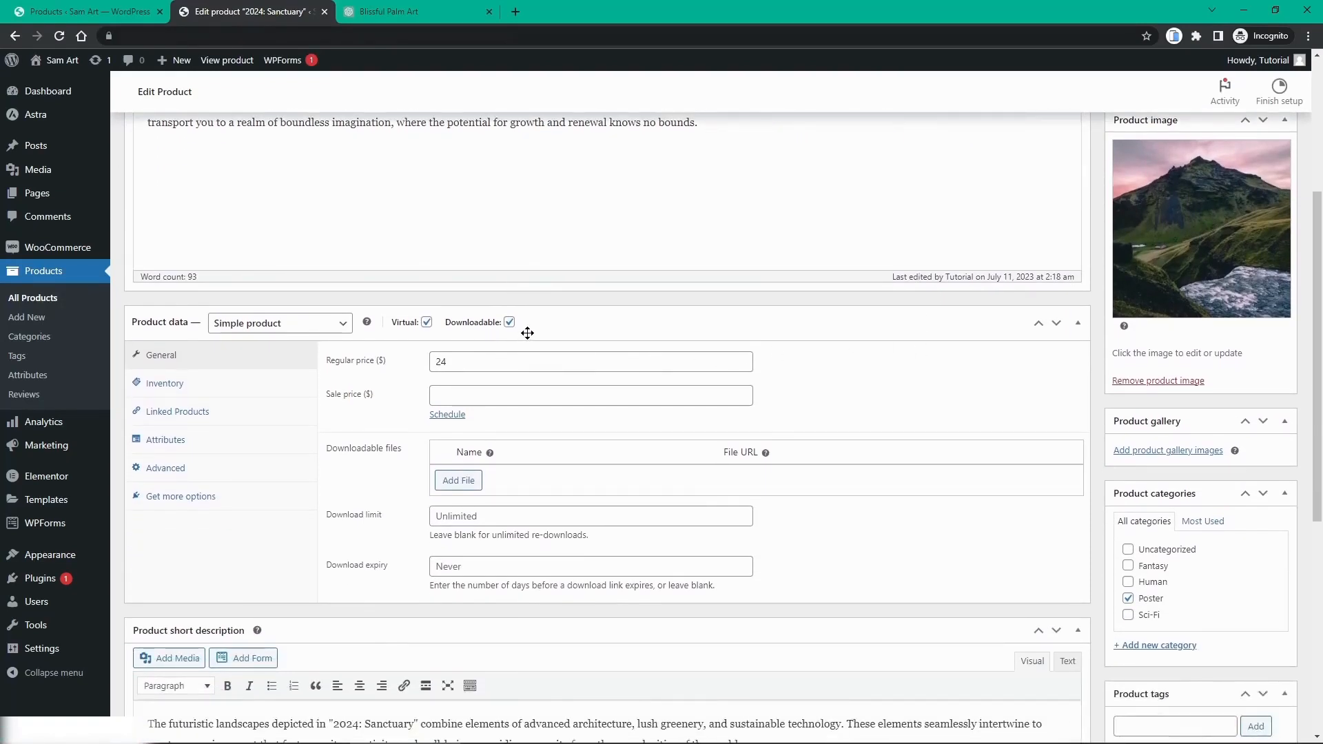
click(472, 482)
click(476, 478)
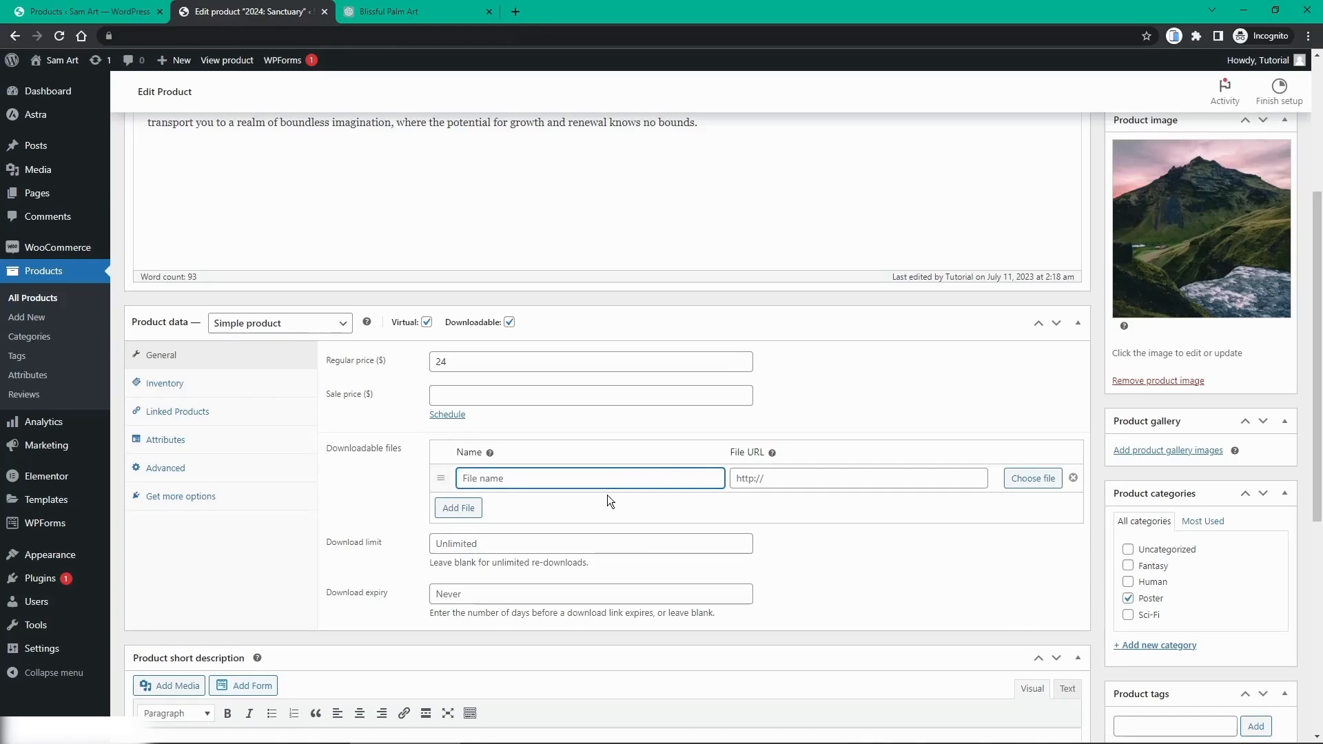
text(Sancutuary )
text(HD)
click(810, 485)
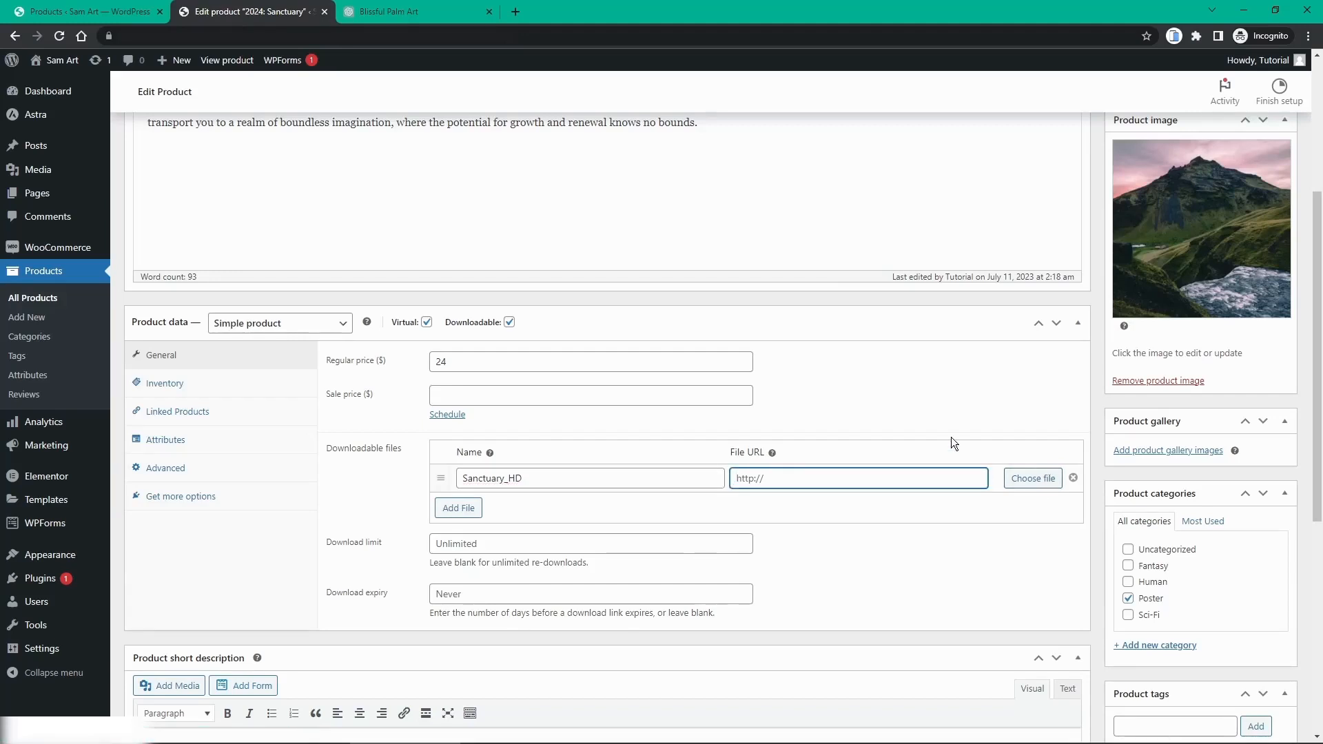
Step: Update the 2024: Sanctuary product, then go back to the Products list
scroll(1040, 555, down, 3)
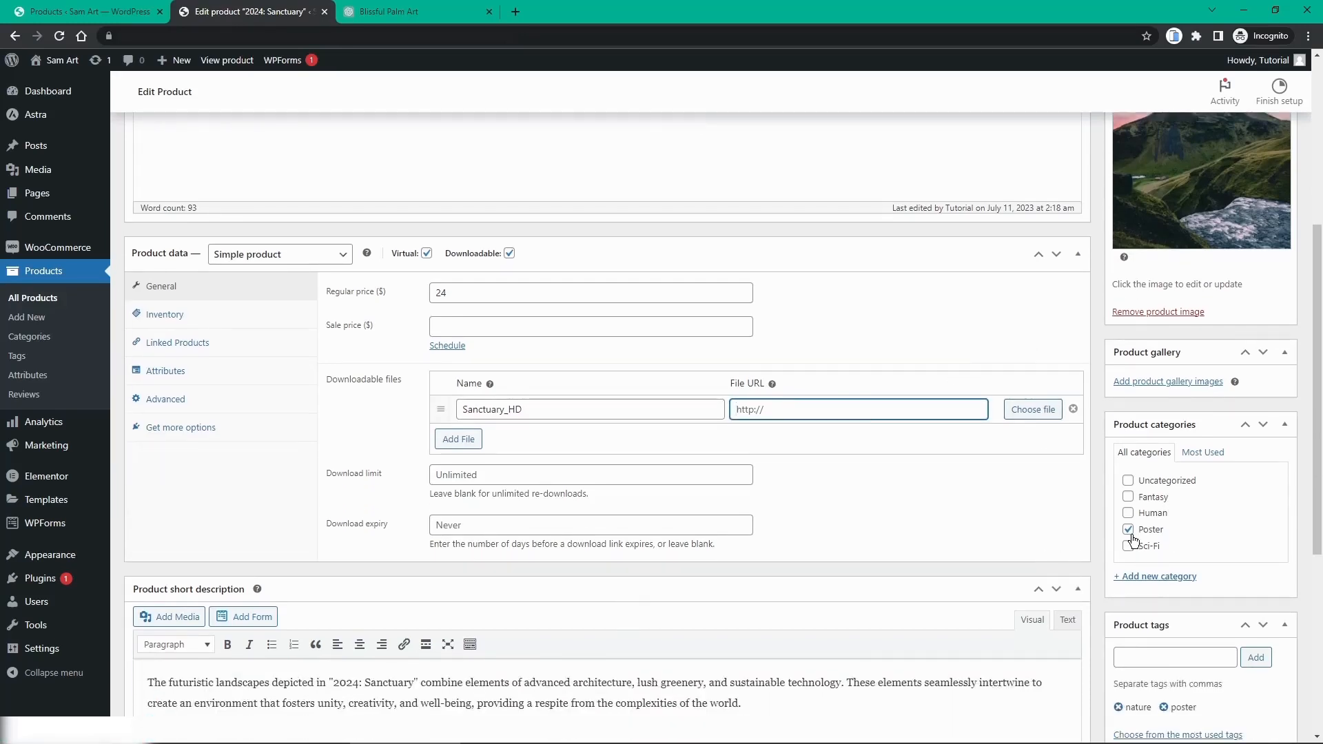
scroll(1136, 554, down, 1)
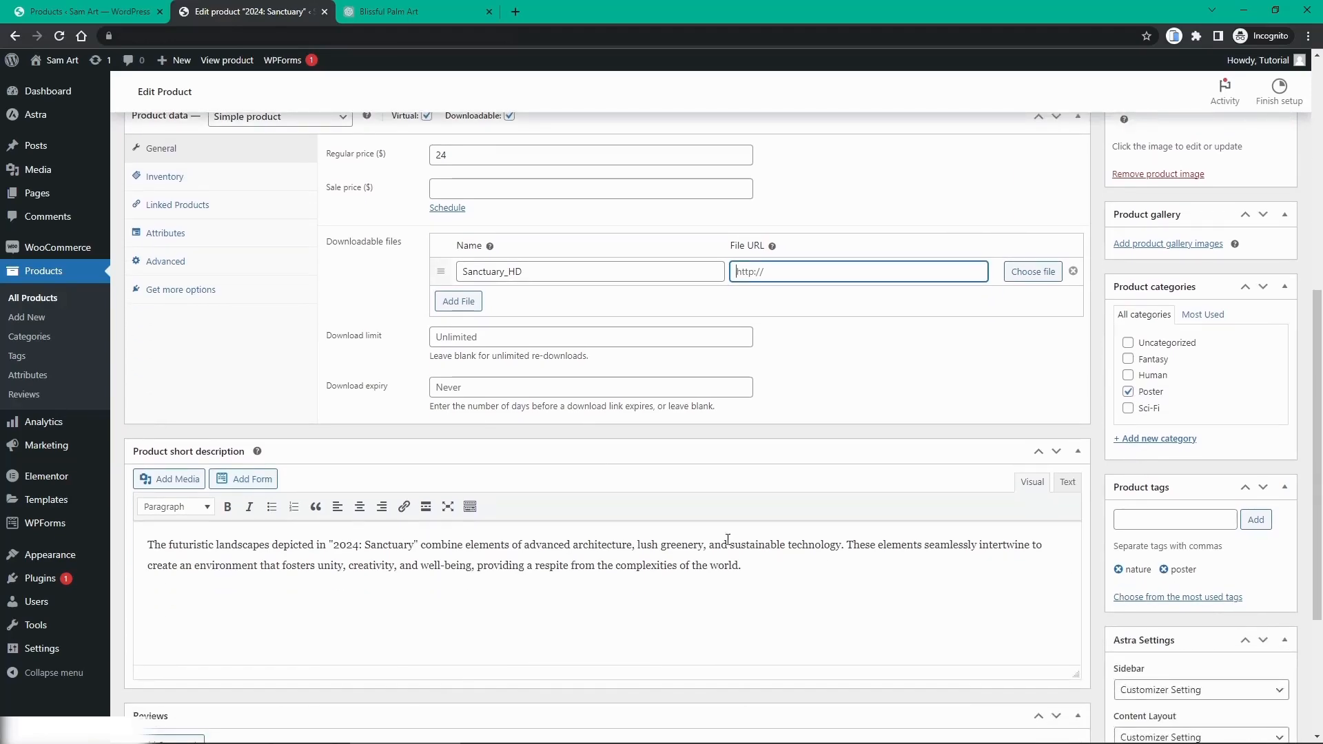
scroll(384, 551, up, 2)
scroll(384, 551, up, 6)
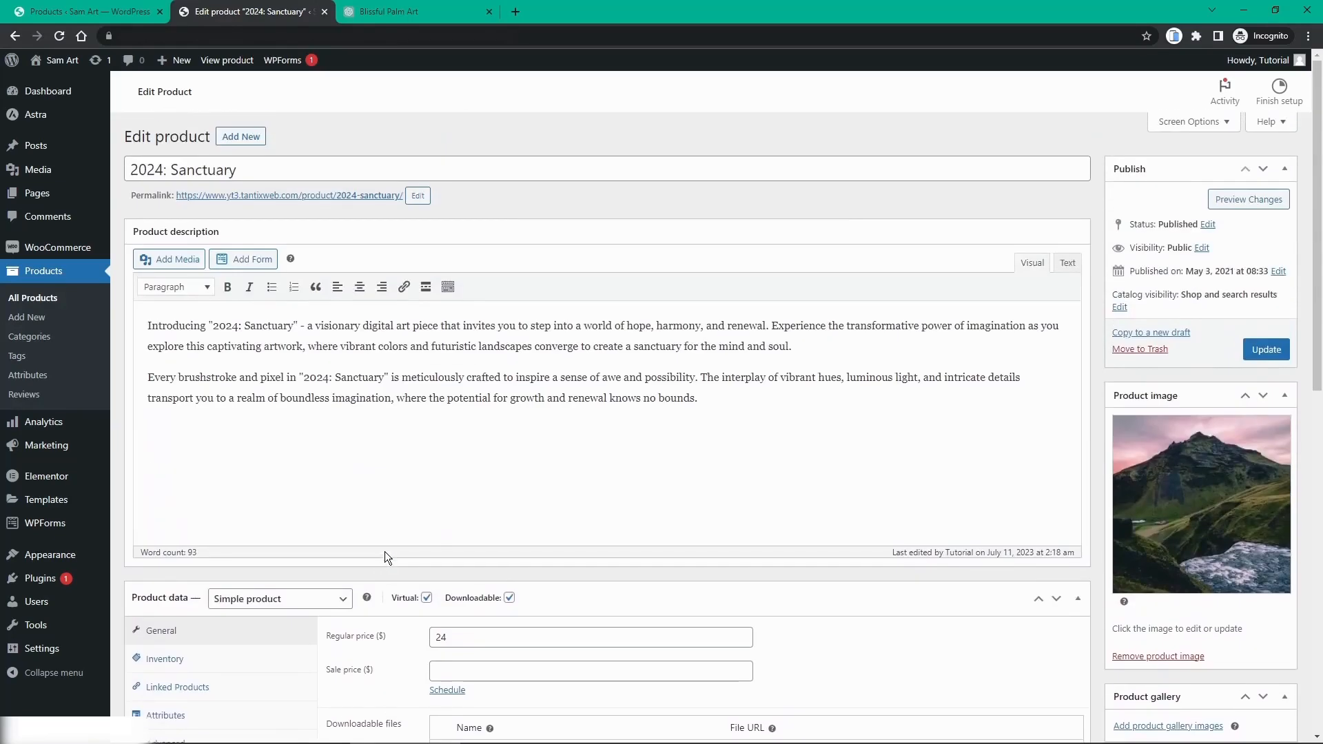
scroll(234, 364, down, 2)
scroll(234, 364, down, 2)
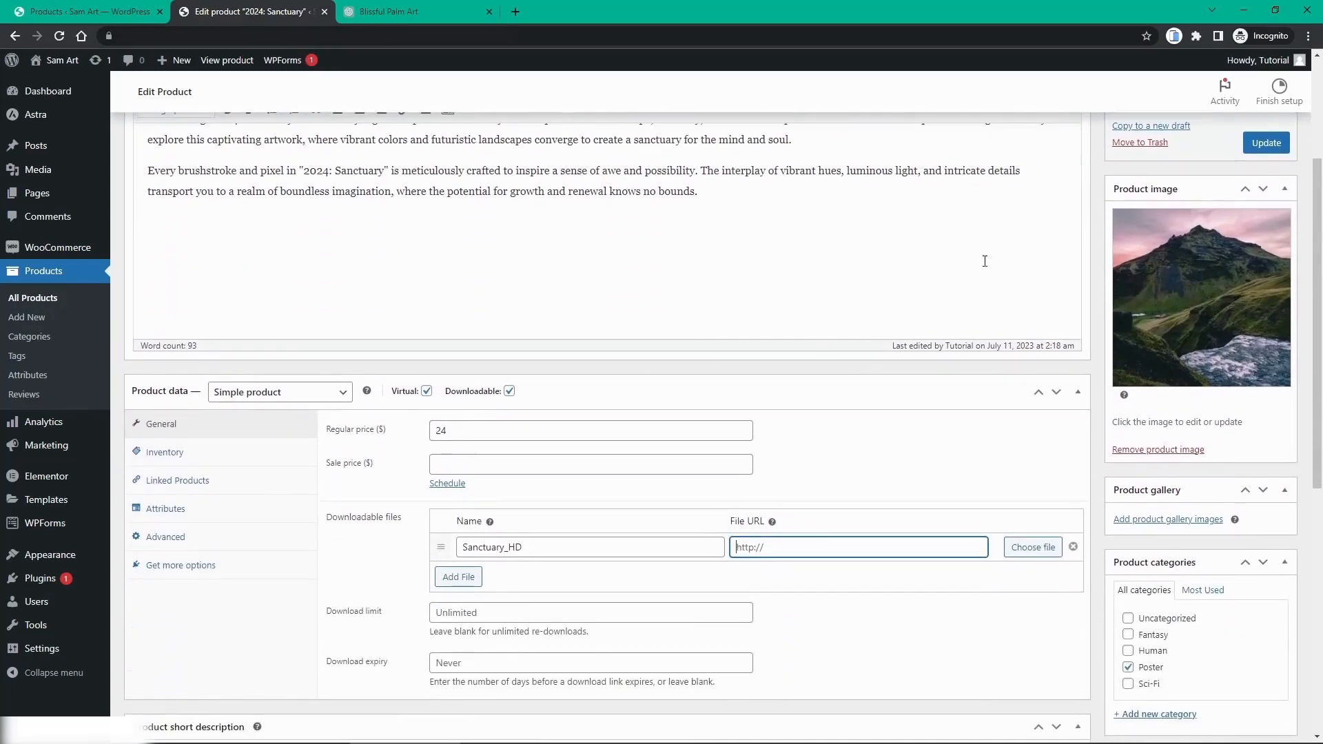
click(1273, 142)
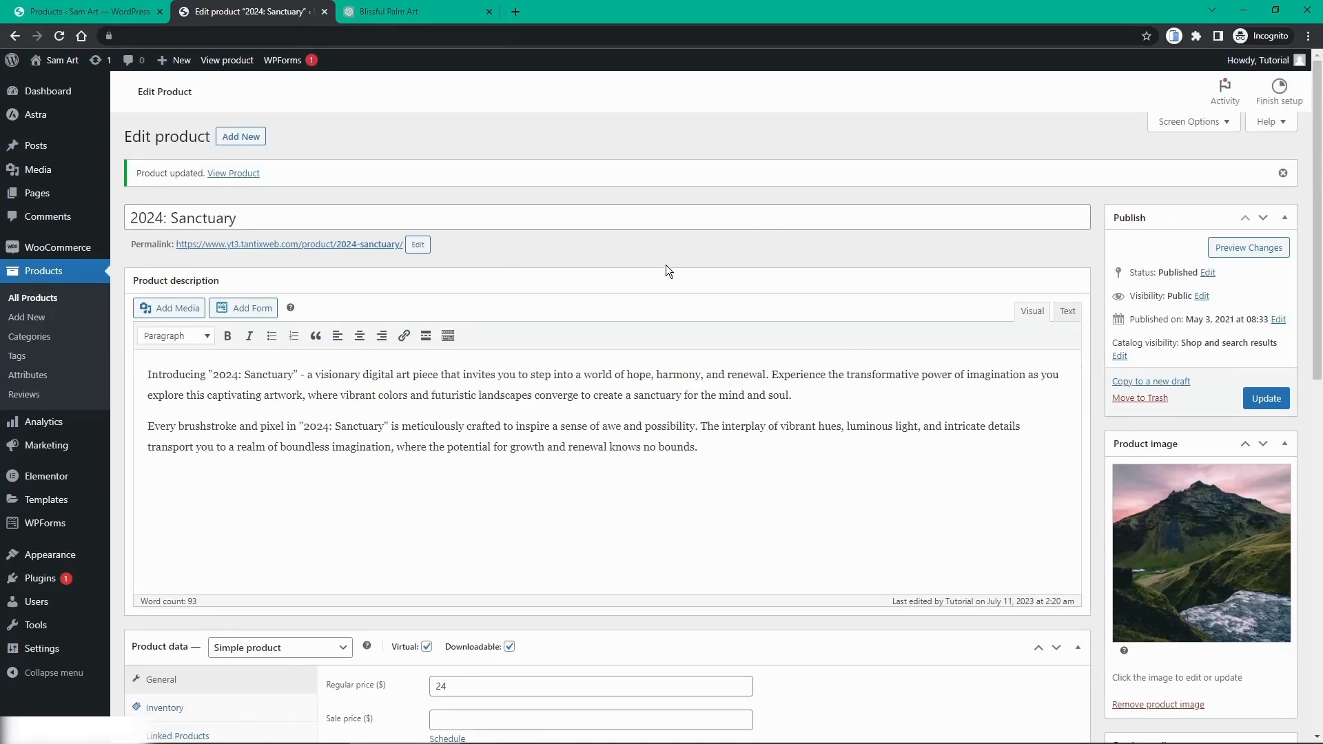
click(39, 273)
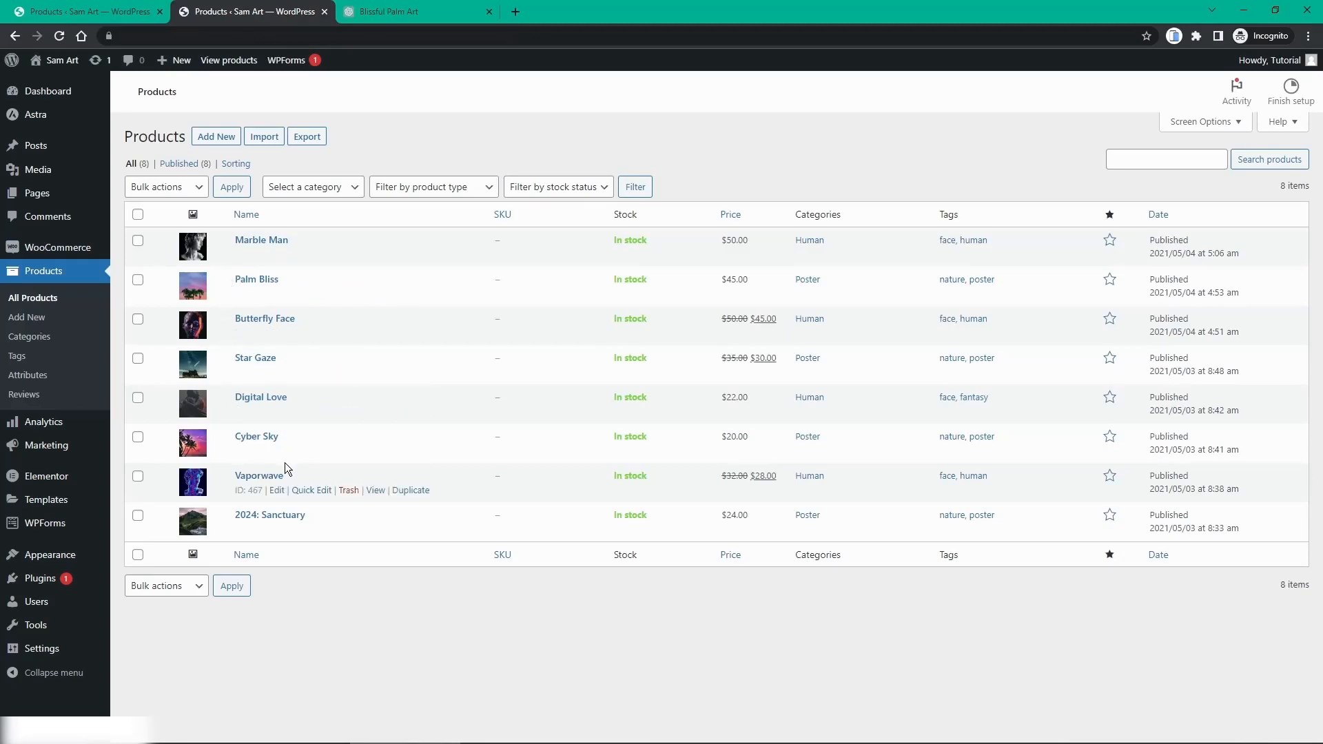
Step: From the Dashboard, close the extra products tab and open the live site in a new tab
click(60, 97)
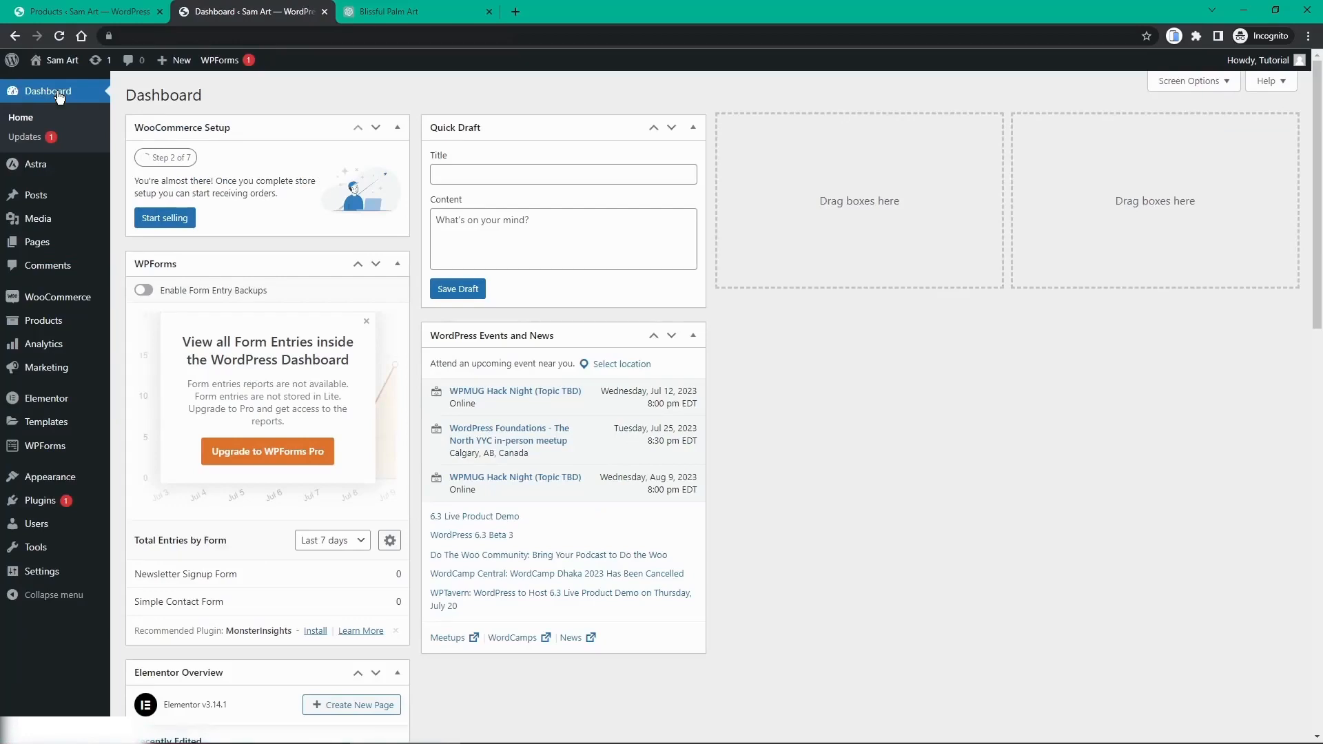
middle_click(50, 10)
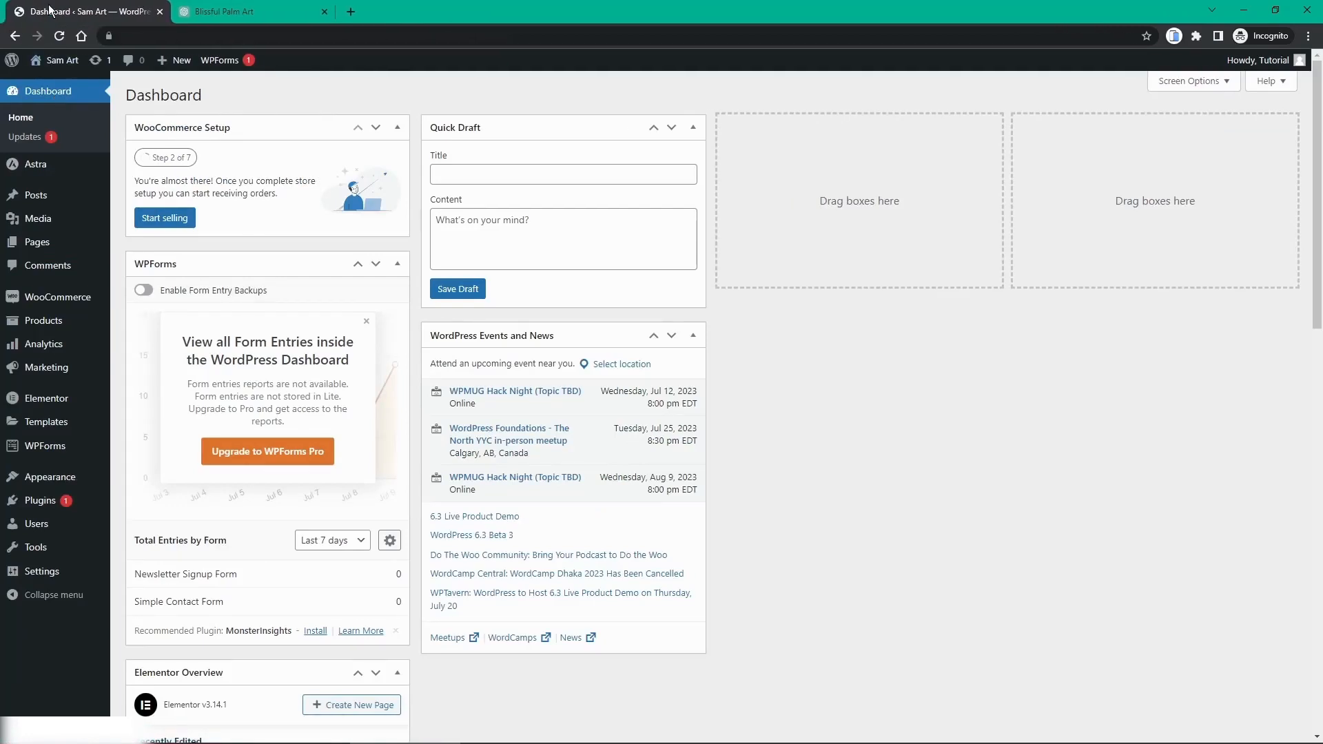
scroll(78, 199, down, 2)
mouse_move(78, 199)
scroll(78, 199, up, 2)
mouse_move(60, 64)
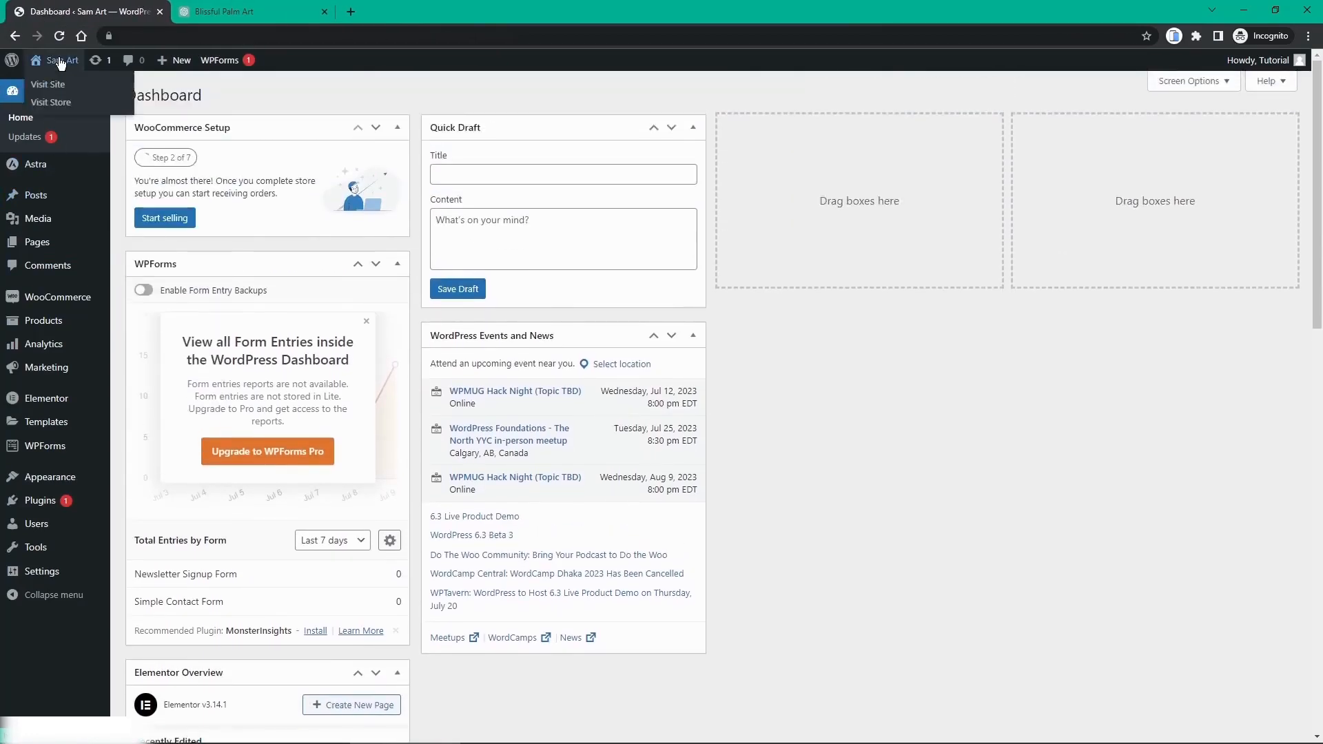
middle_click(60, 63)
Step: View the live homepage down to Best Selling Art with Marble Man, Palm Bliss, Butterfly Face, Star Gaze
click(227, 7)
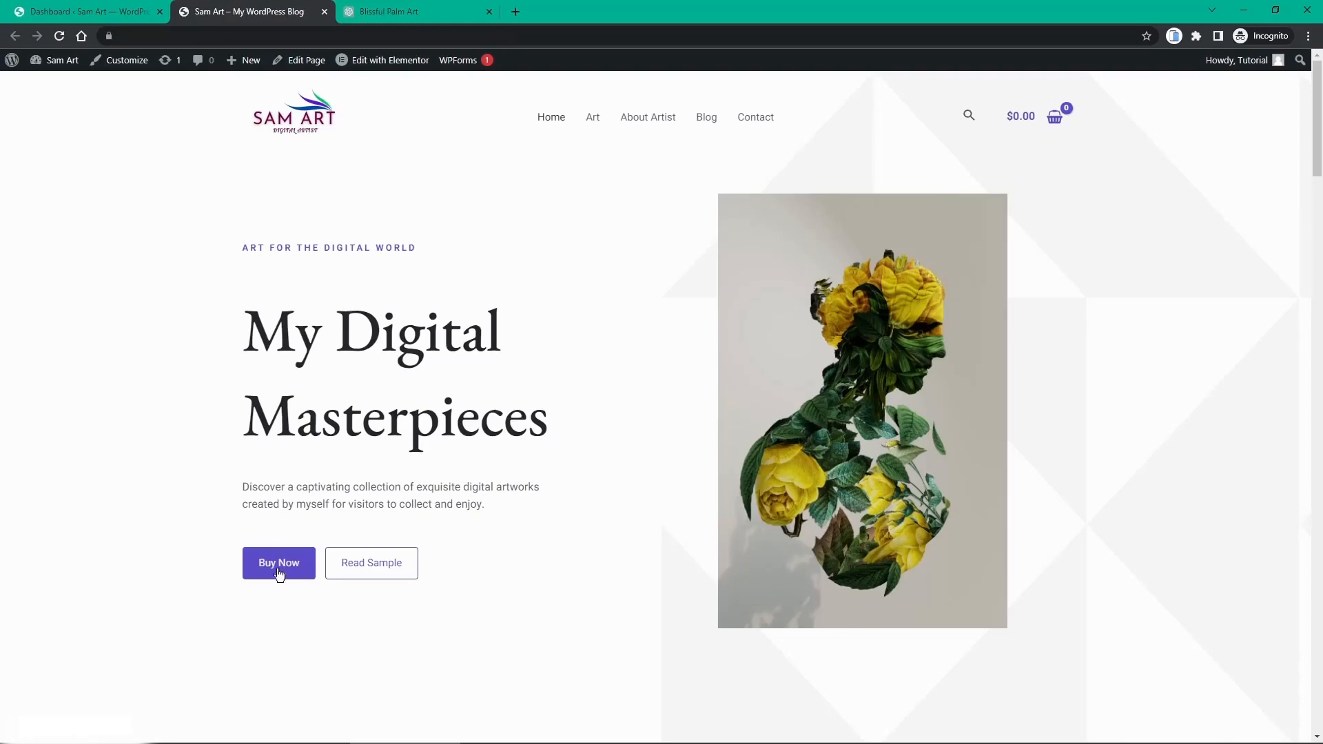
scroll(402, 471, down, 8)
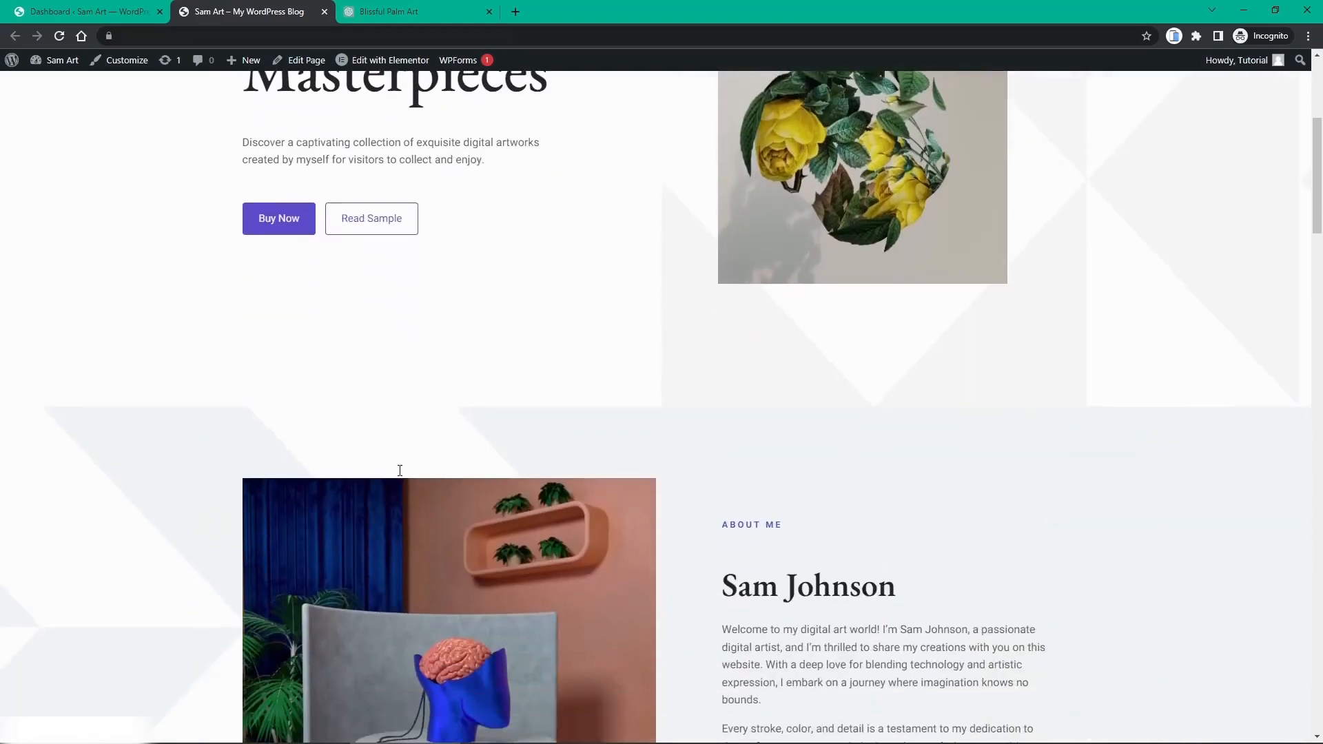
scroll(400, 471, down, 9)
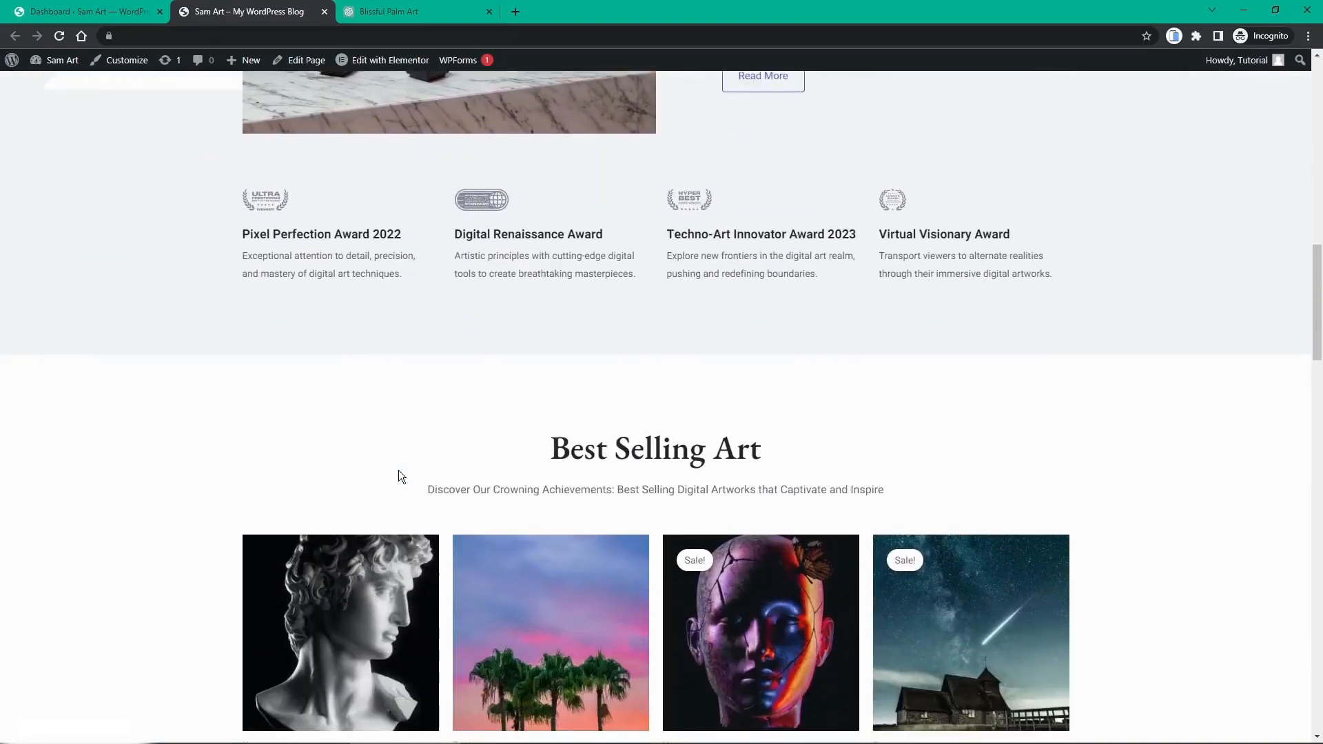
scroll(398, 470, down, 2)
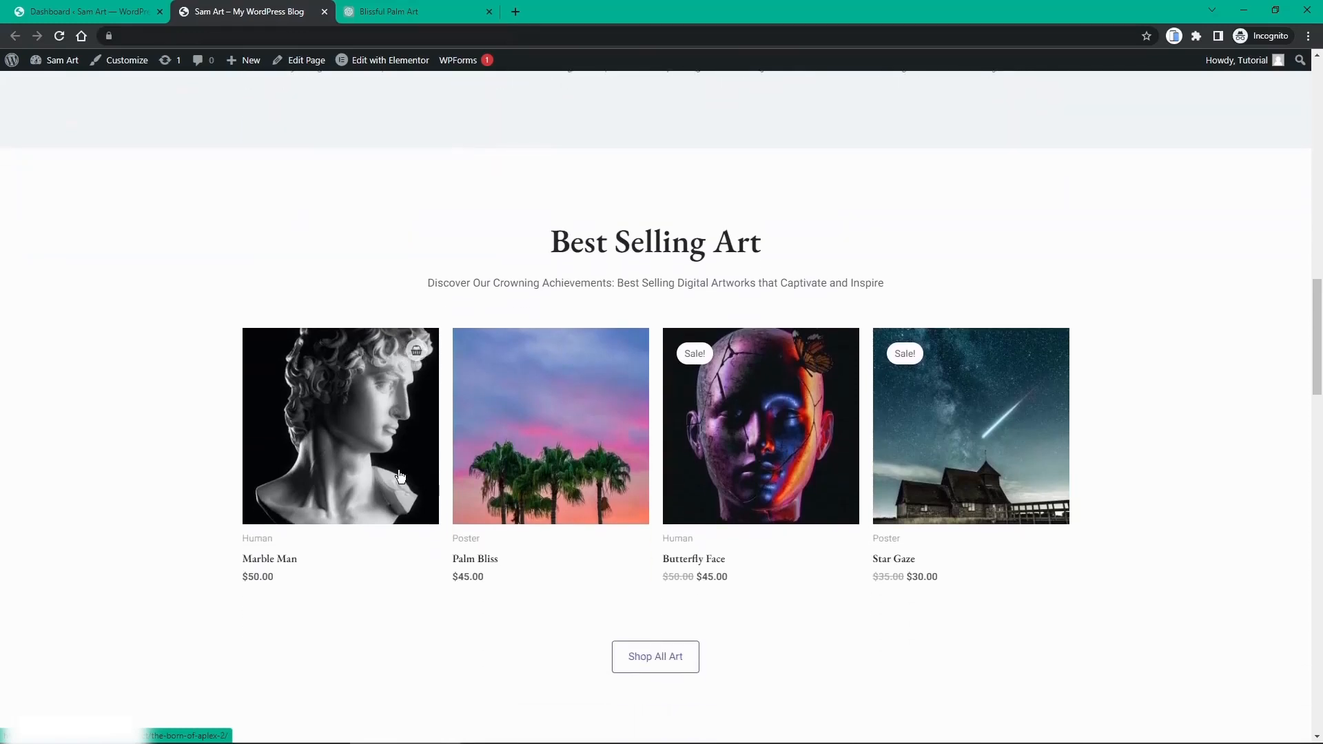
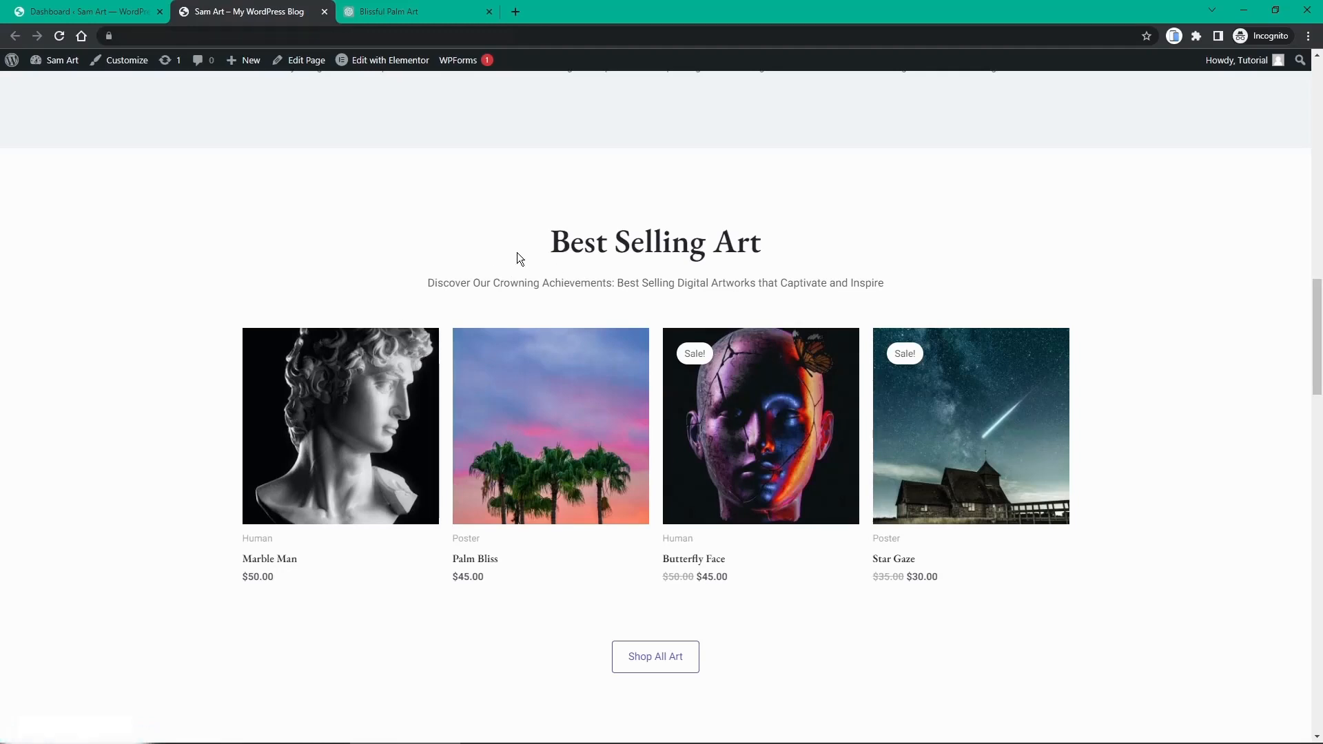
Step: Open the Marble Man product from the homepage's Best Selling Art section
scroll(499, 260, down, 1)
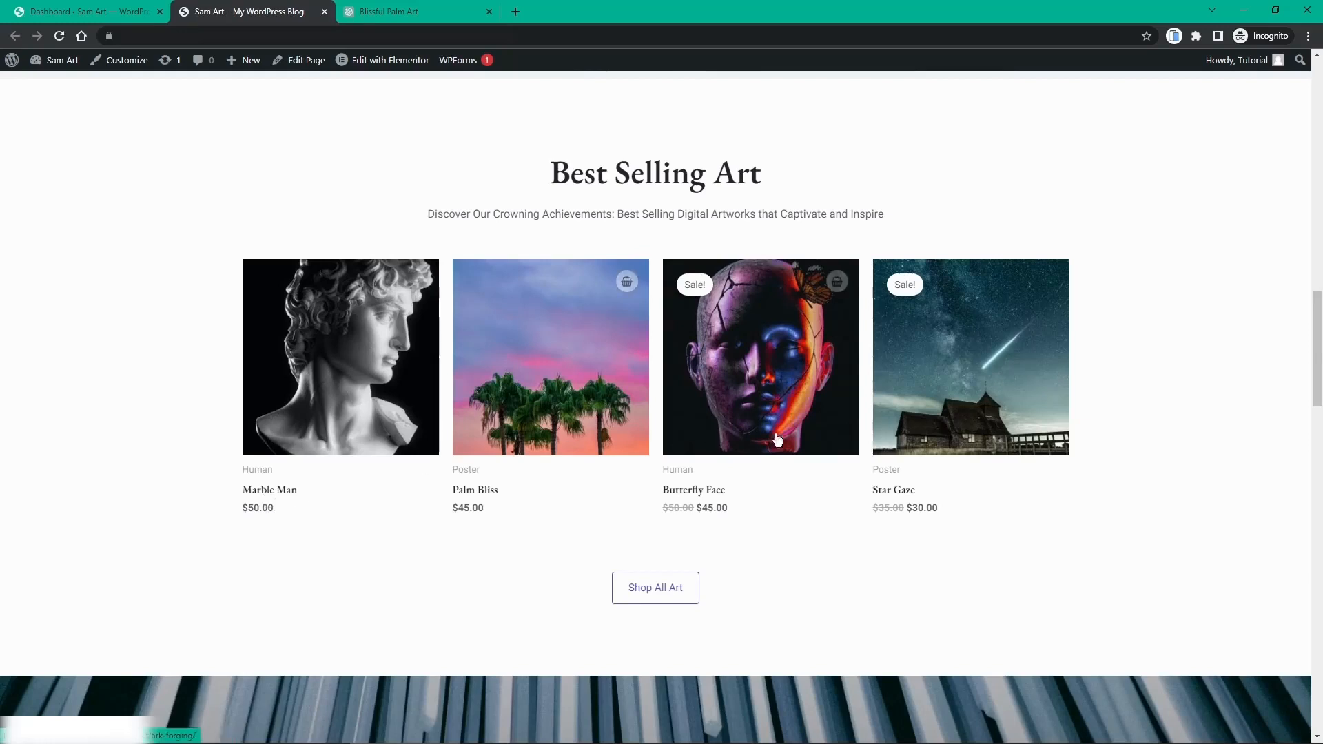
click(357, 331)
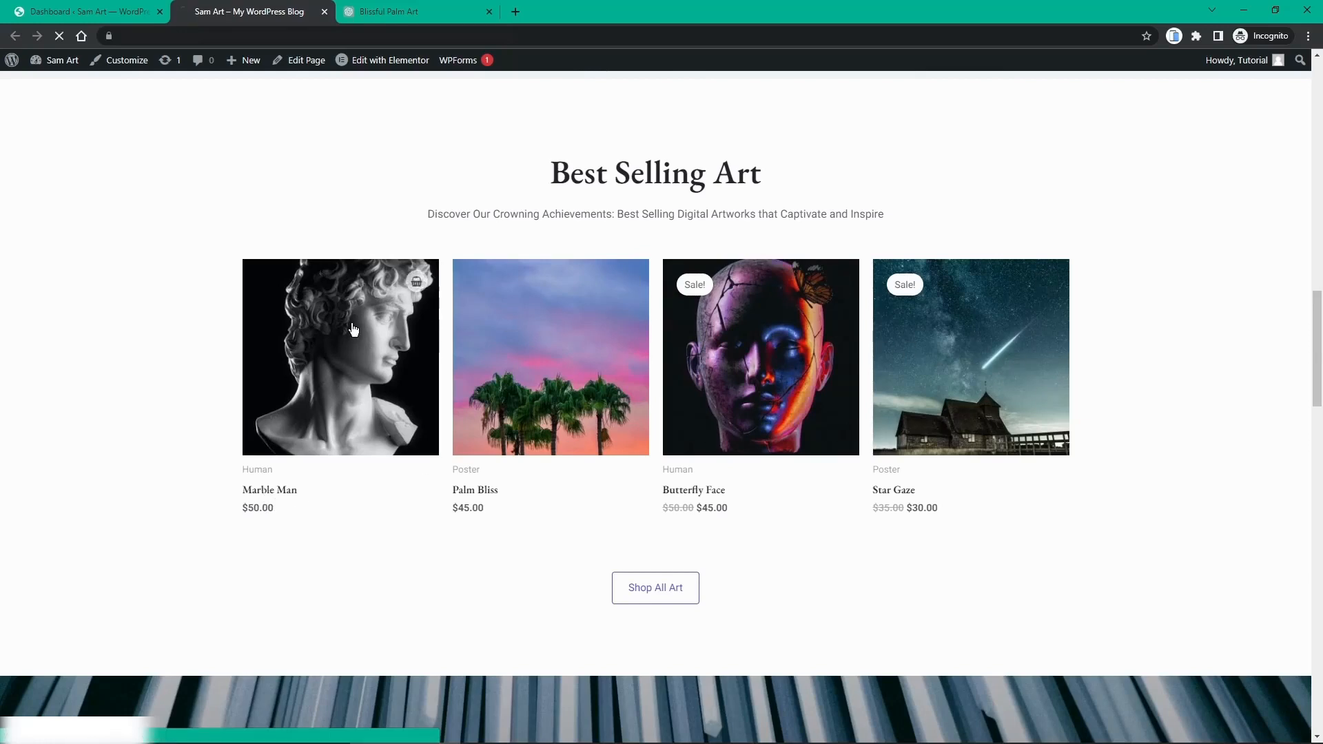
Step: Add the Marble Man artwork to the cart and view the $50.00 cart
scroll(199, 269, down, 1)
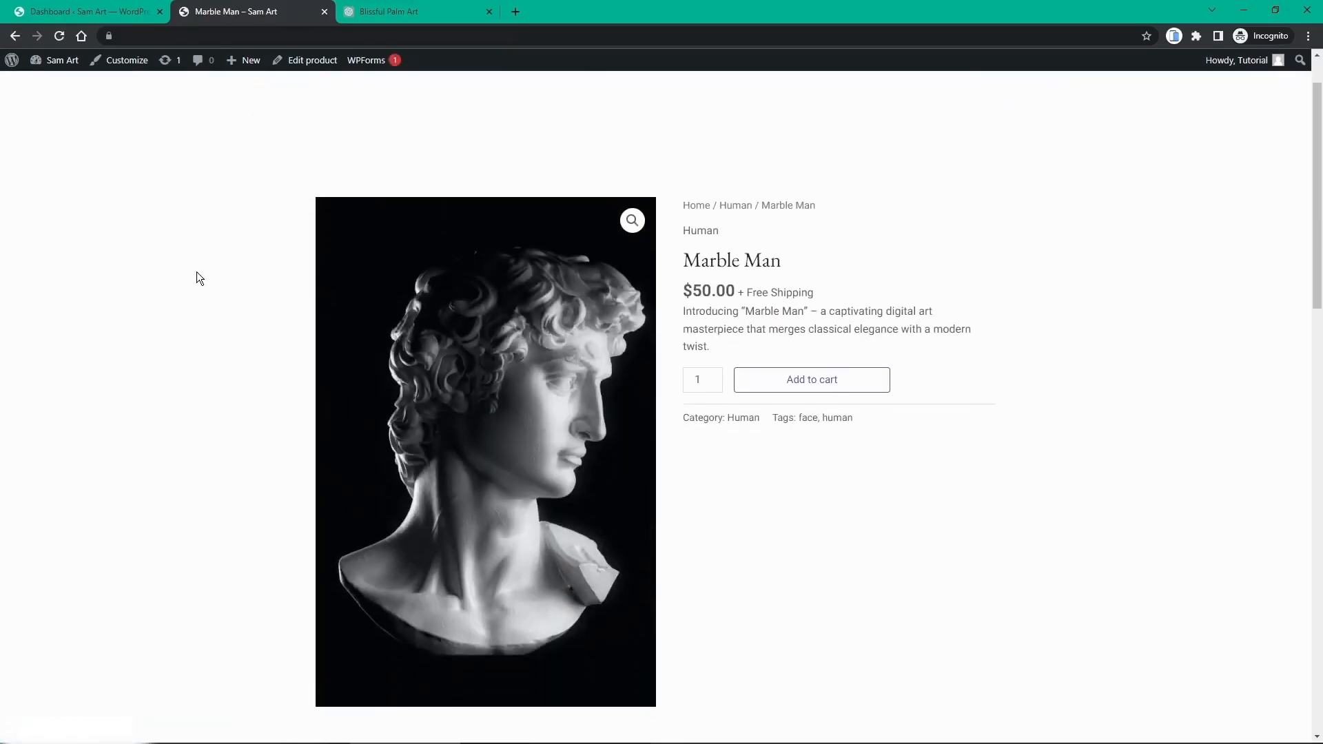
scroll(196, 273, up, 1)
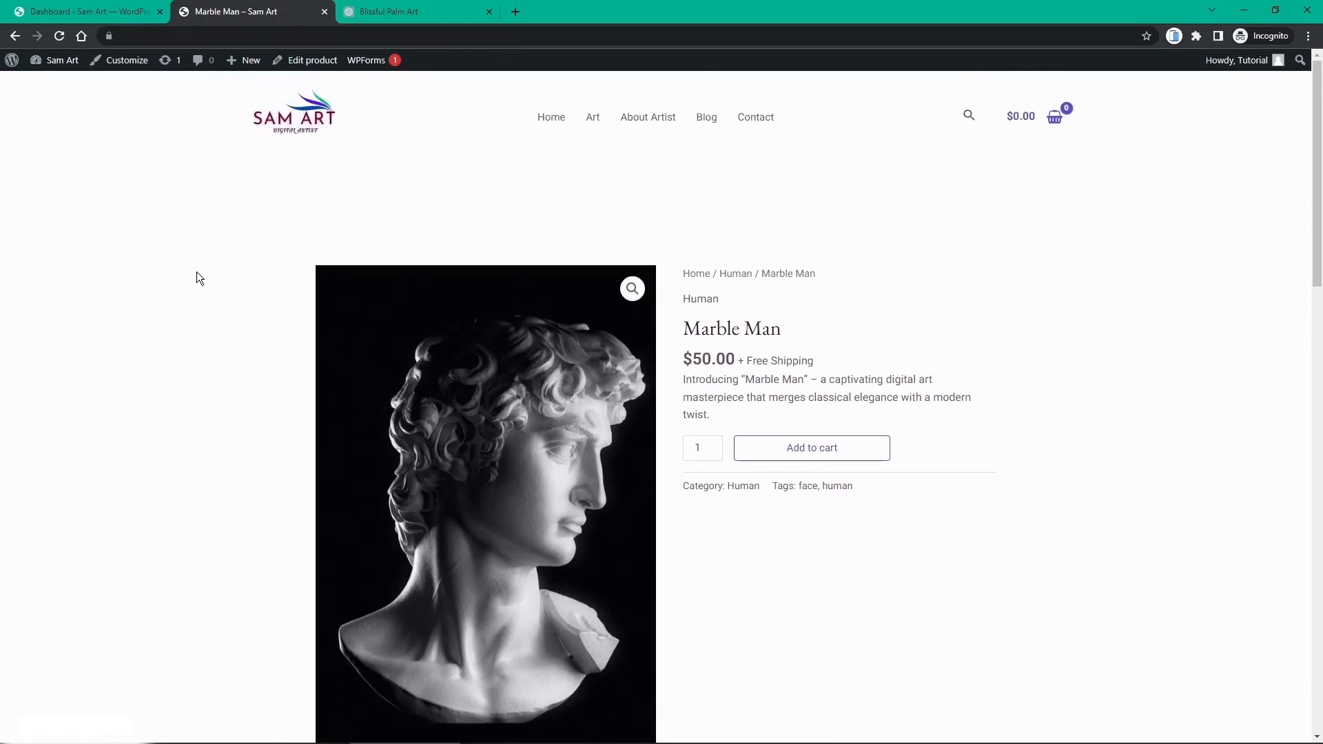
scroll(197, 278, down, 1)
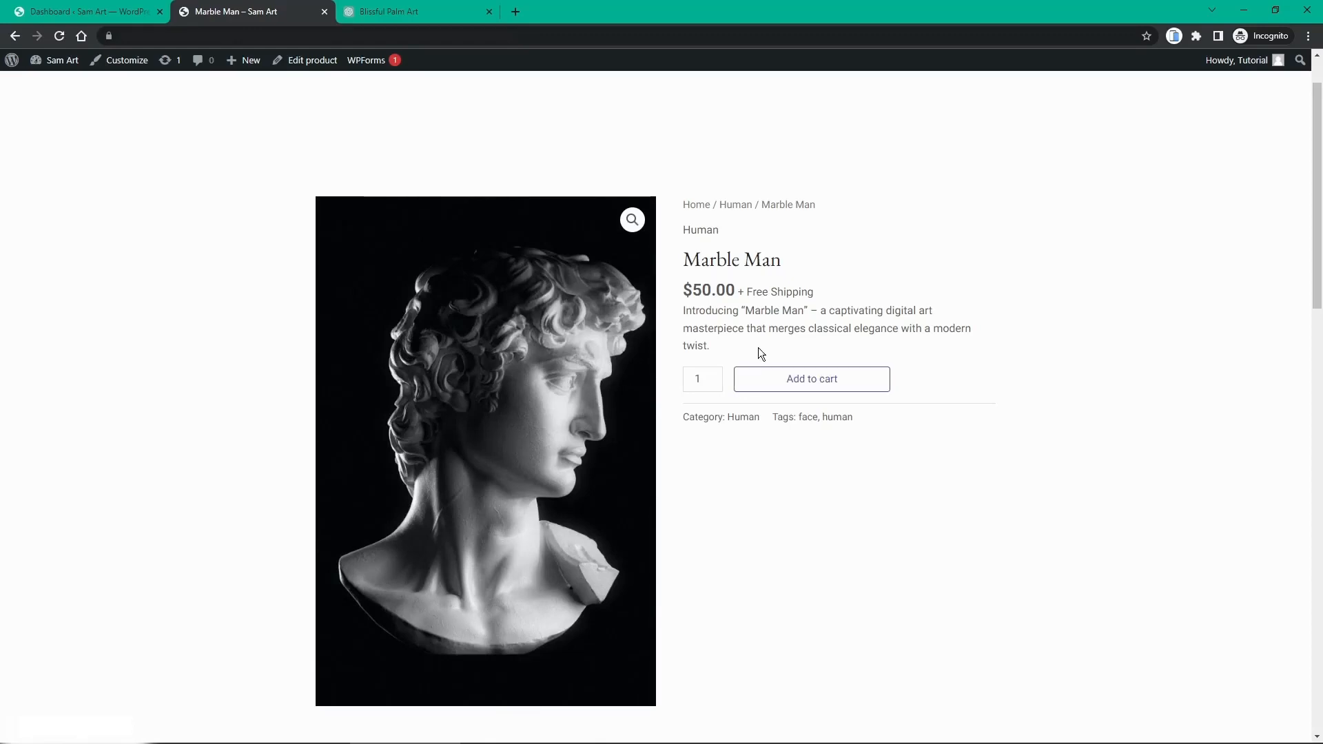
scroll(747, 322, down, 7)
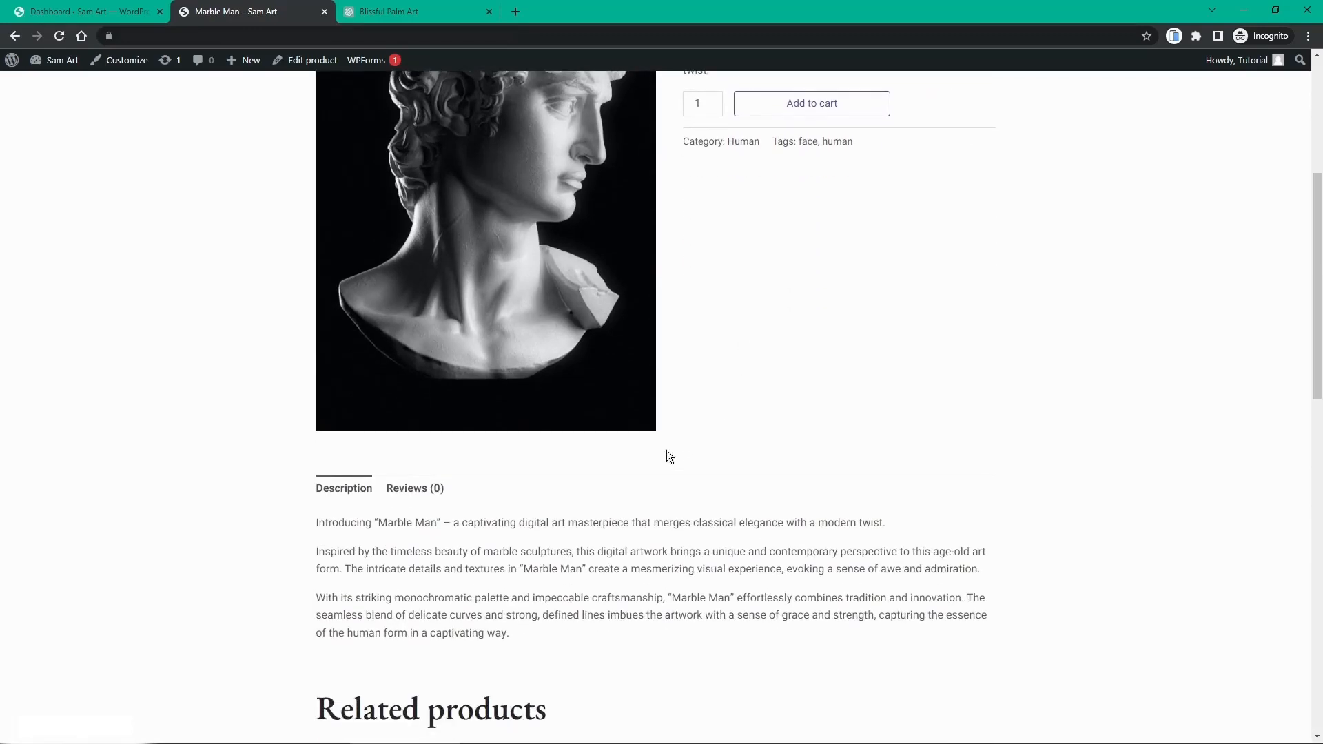
scroll(489, 507, down, 1)
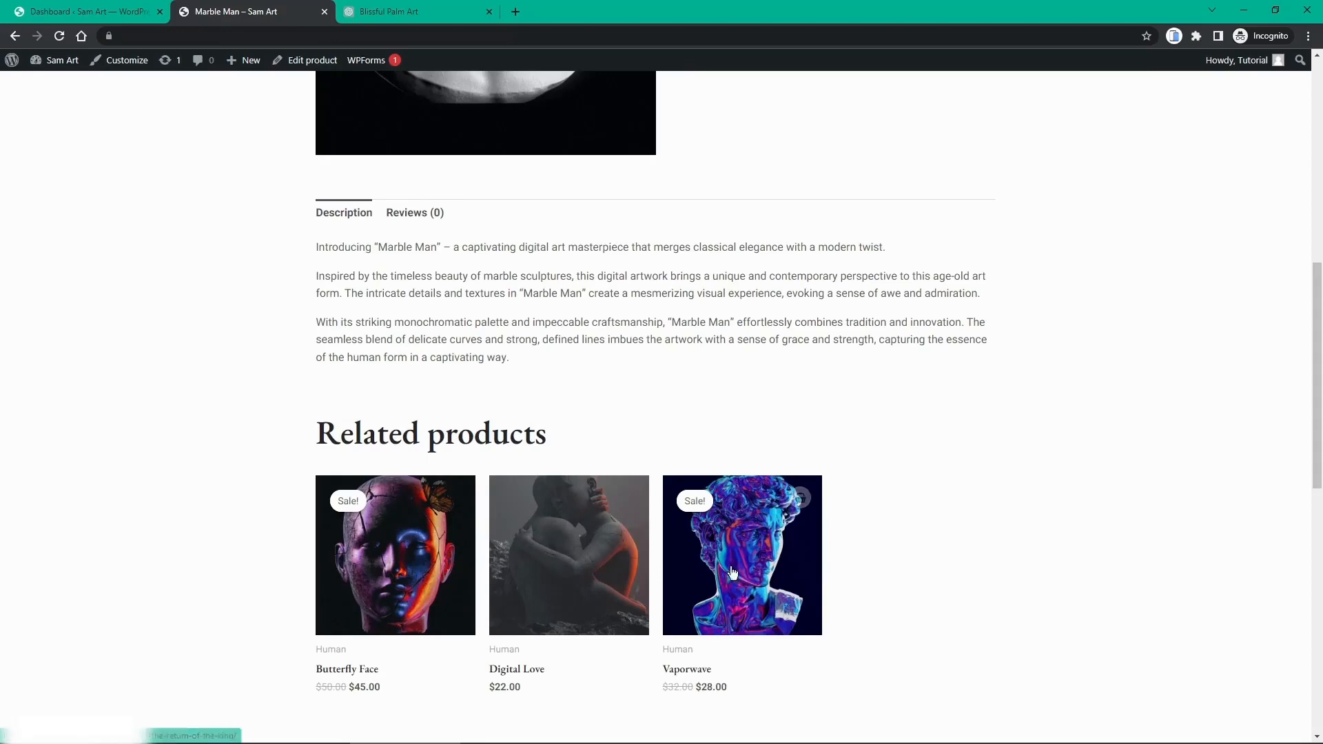
scroll(660, 478, up, 3)
scroll(659, 478, up, 5)
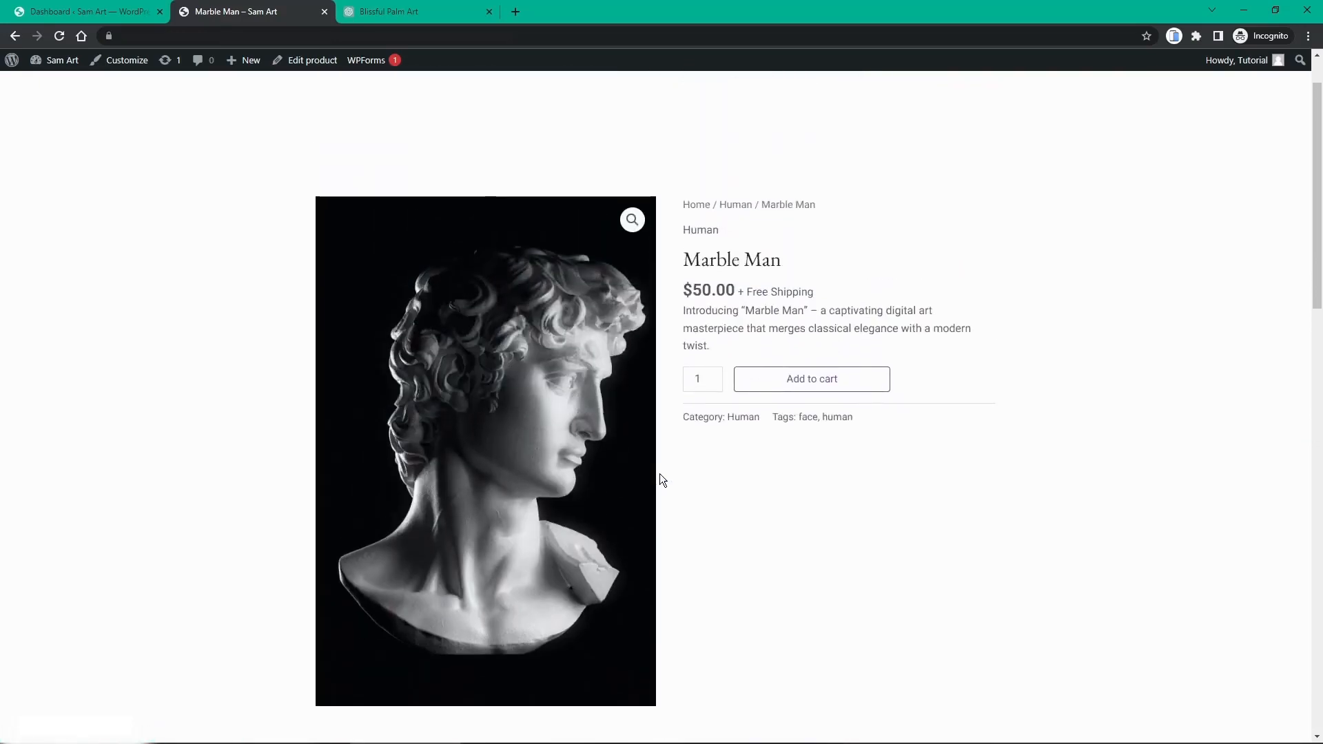
click(827, 383)
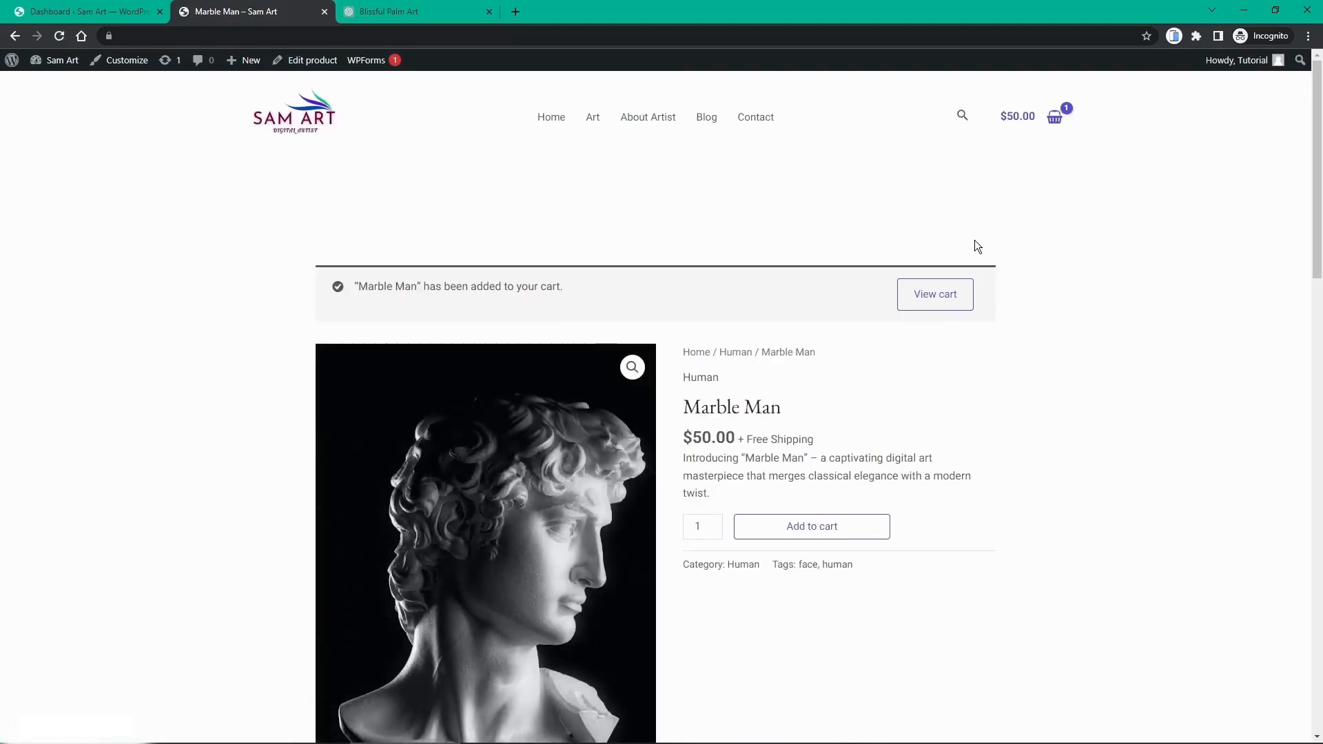
click(944, 297)
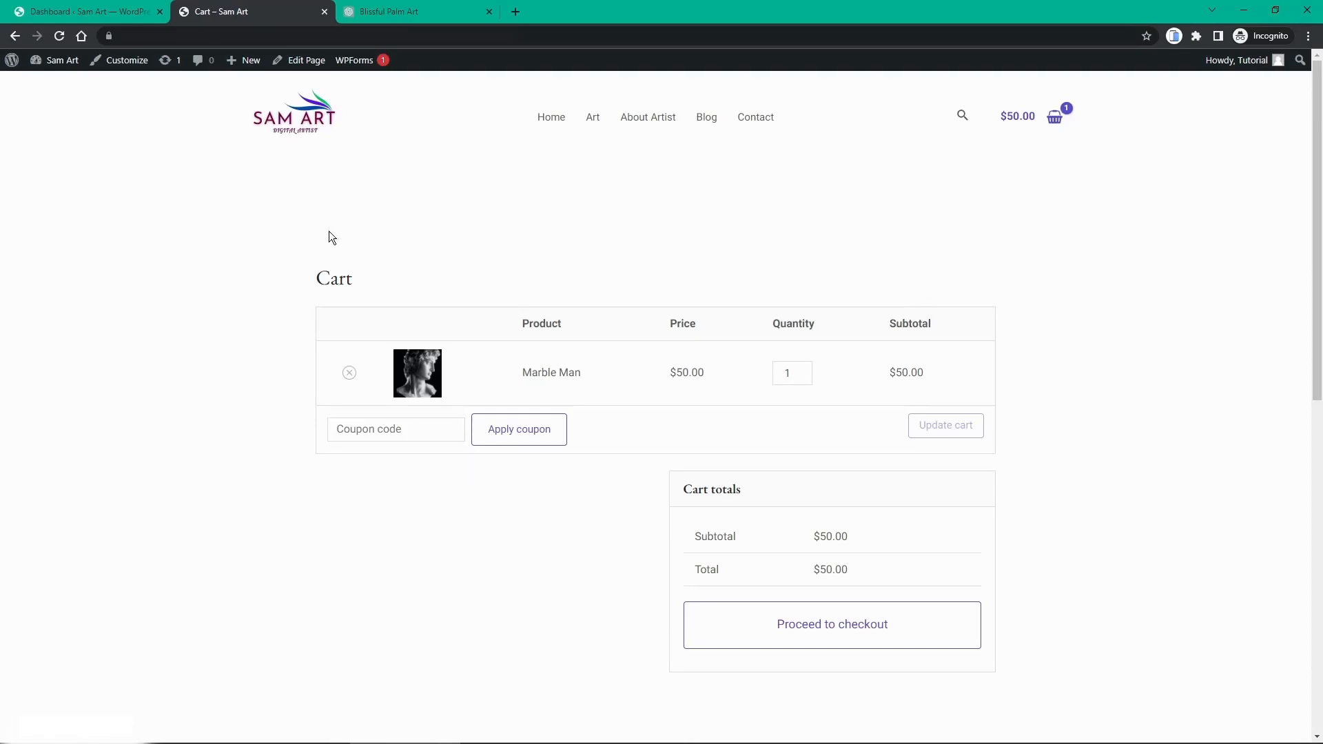
Step: Review the $50.00 Marble Man cart, browse the home page, then go to the Art page
scroll(932, 382, down, 9)
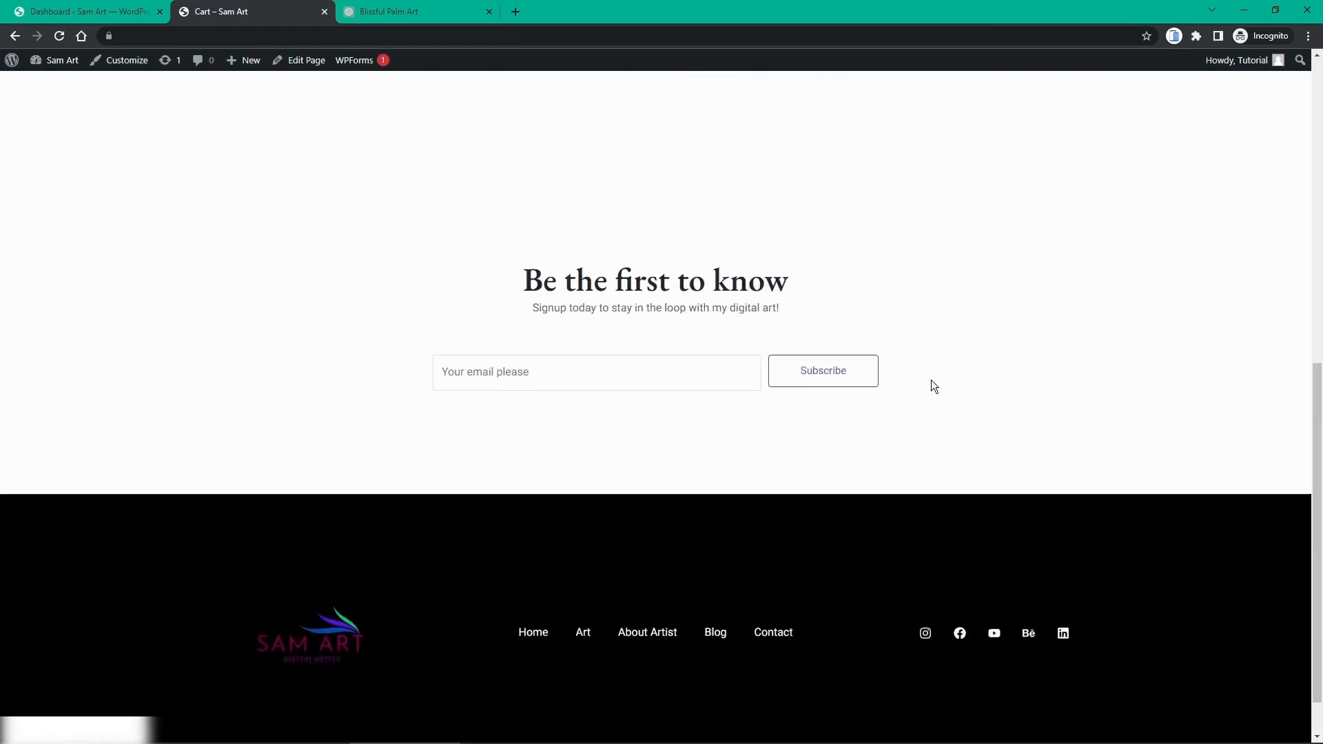
scroll(932, 381, up, 9)
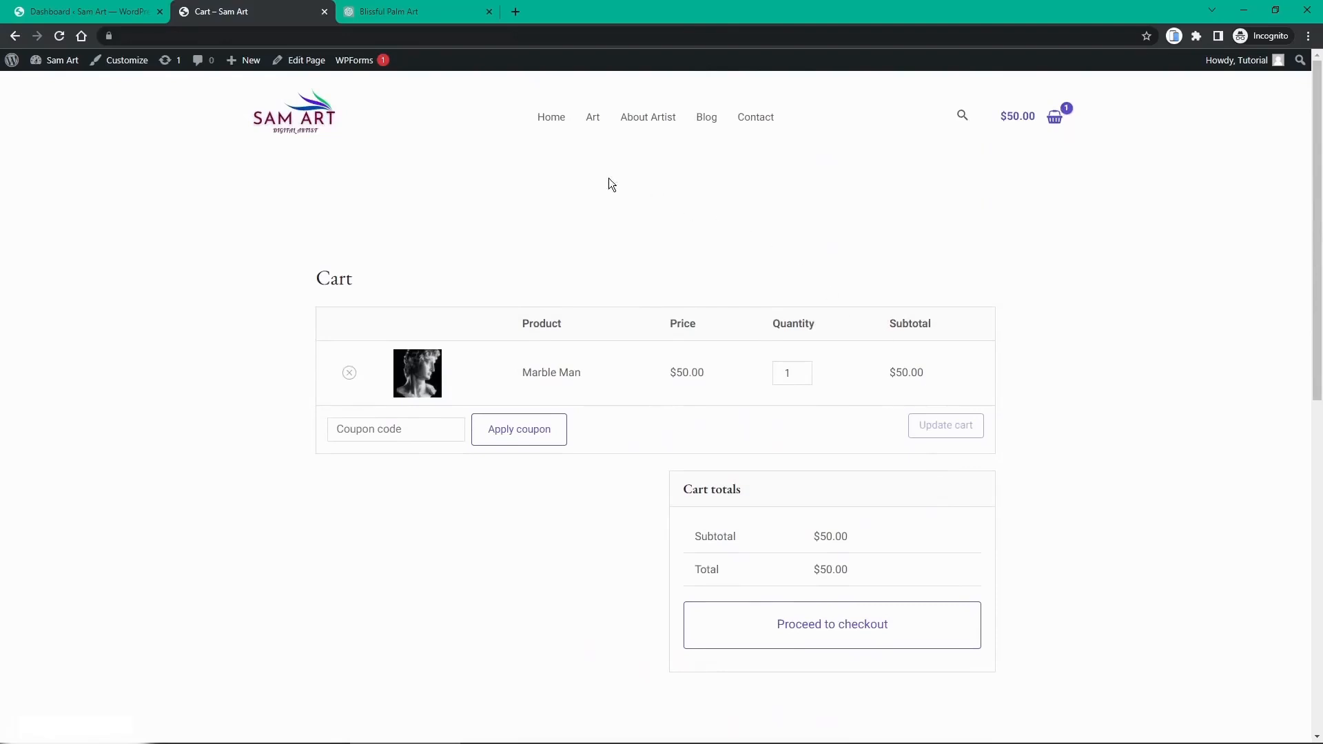
click(552, 118)
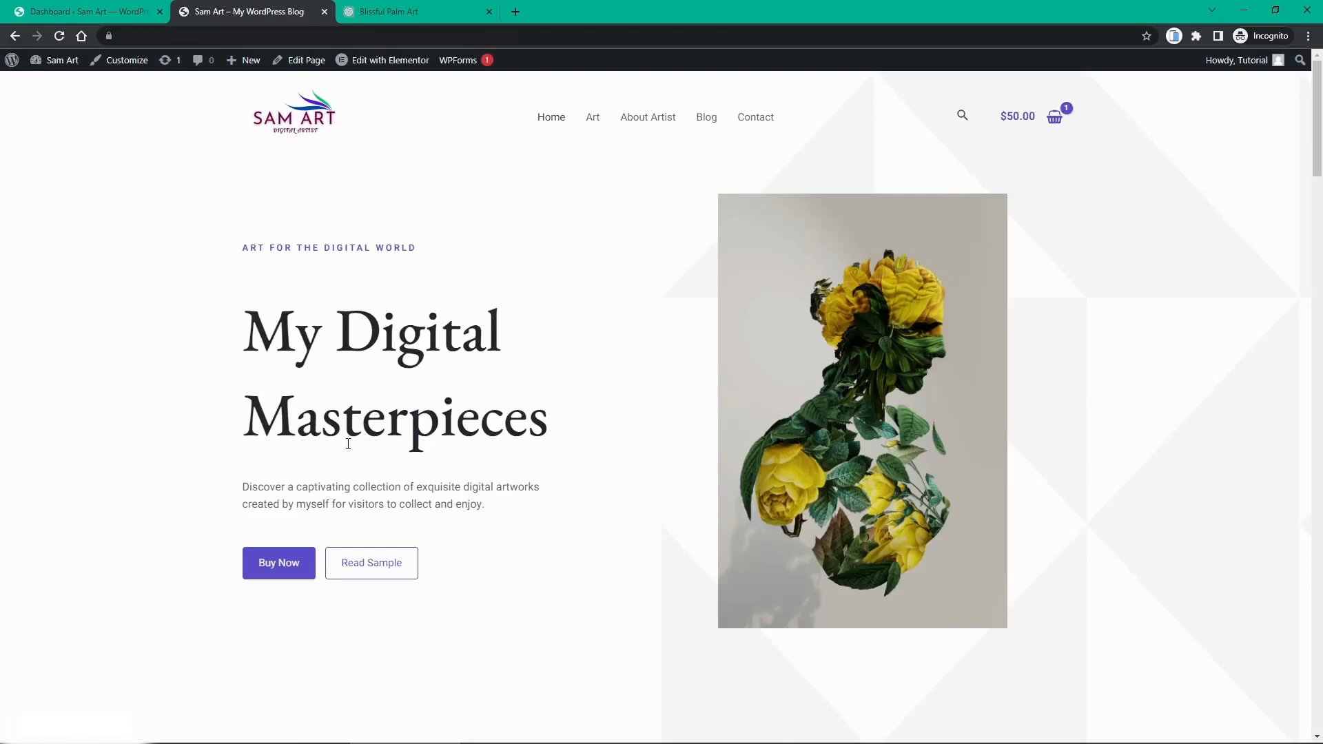
scroll(348, 444, down, 2)
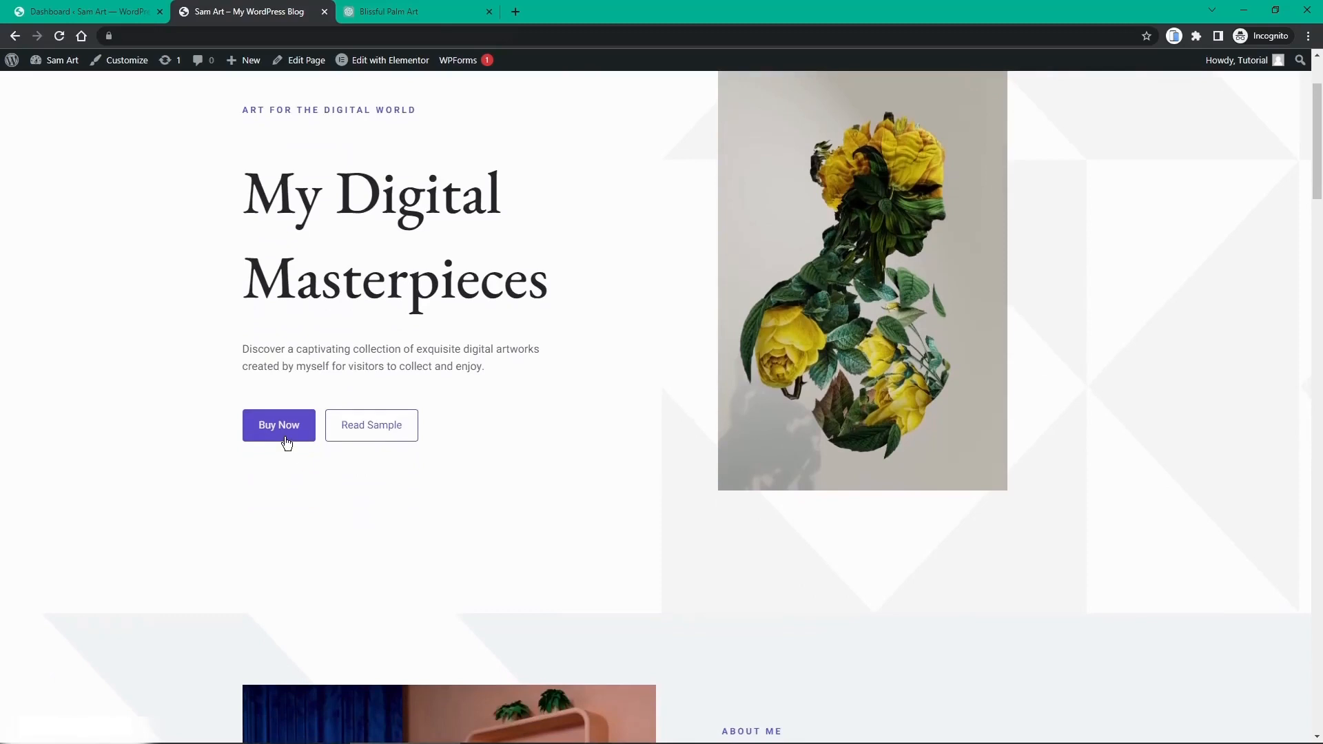
scroll(285, 442, down, 4)
scroll(284, 438, up, 6)
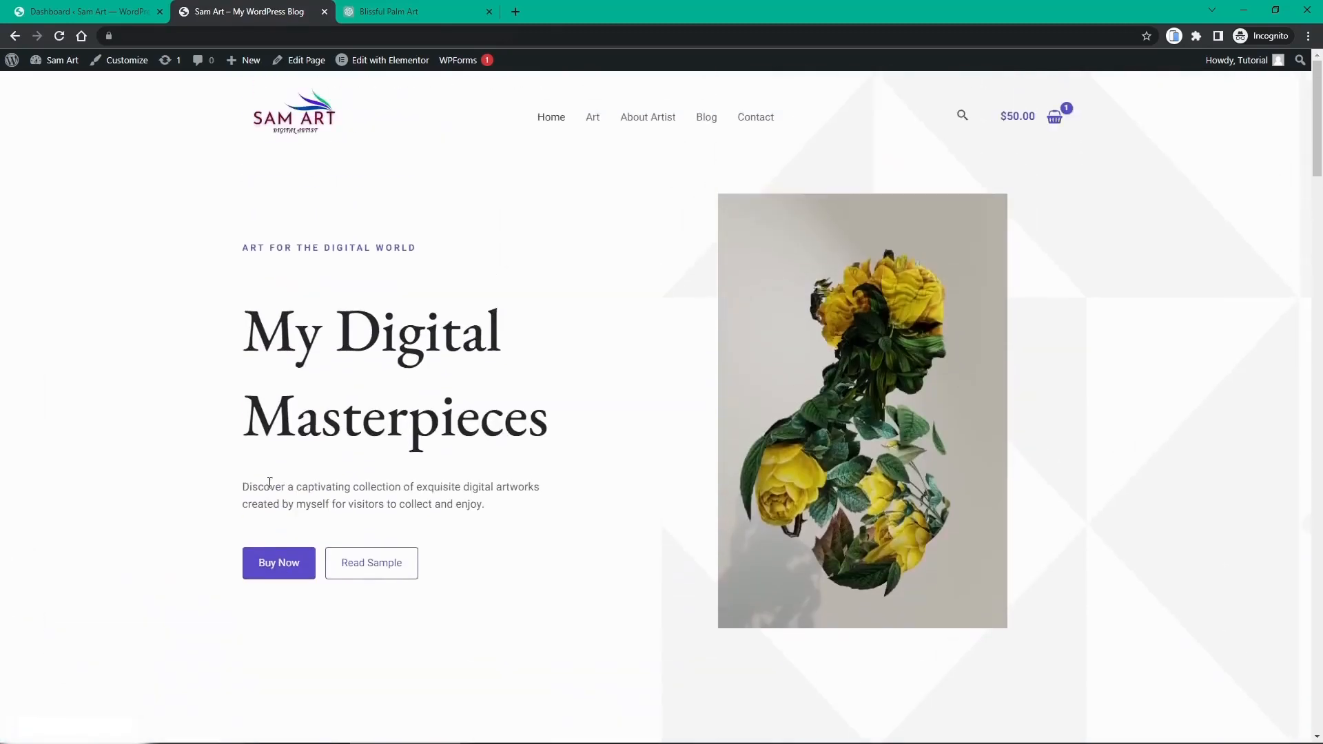
click(594, 121)
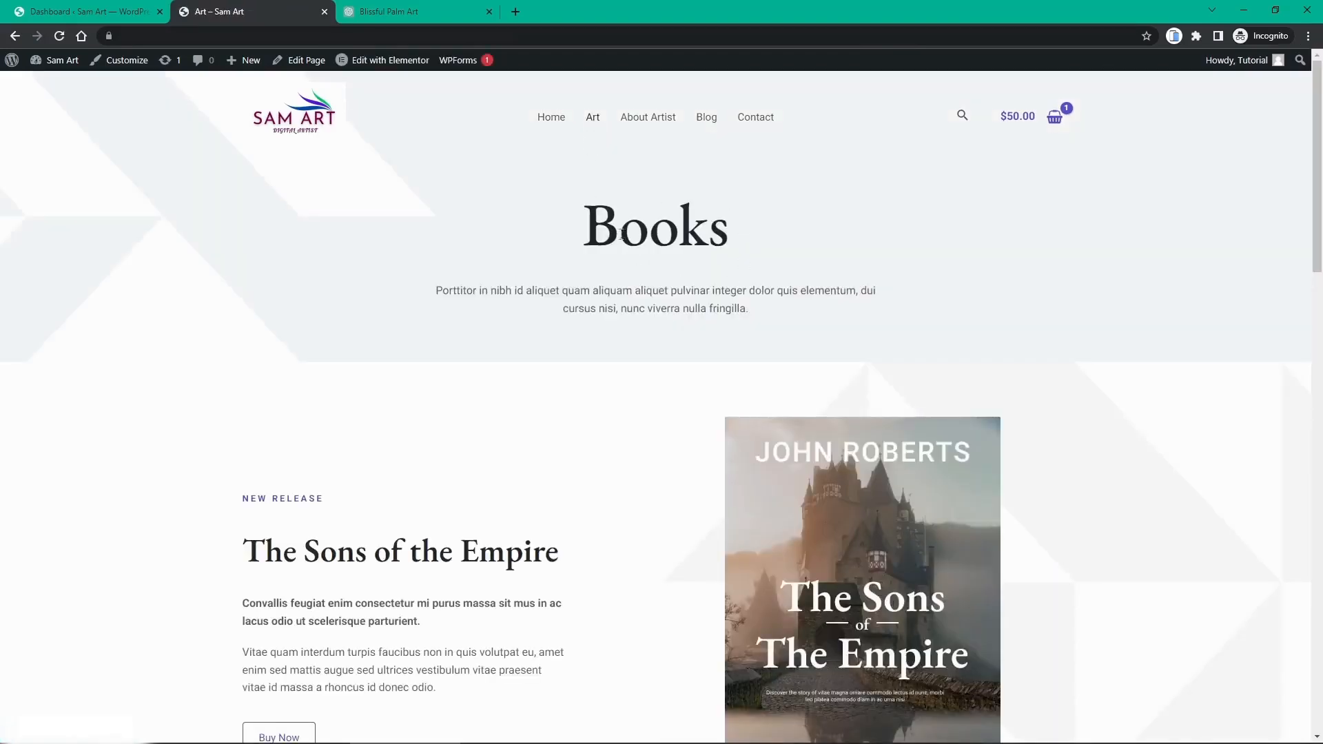
Step: Scroll through the Art page's Books header, 'The Sons of the Empire' release and More Books grid
scroll(614, 242, down, 7)
scroll(617, 242, up, 4)
scroll(615, 242, down, 9)
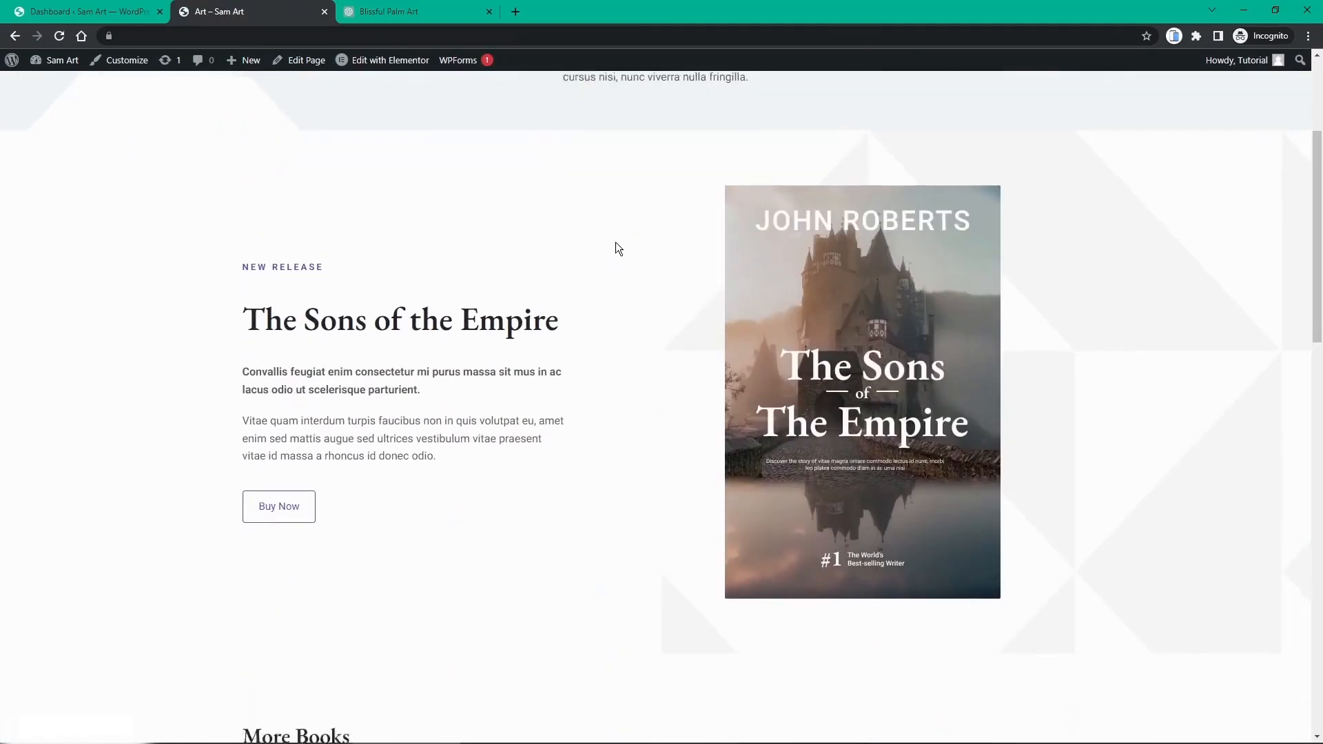
scroll(615, 244, down, 3)
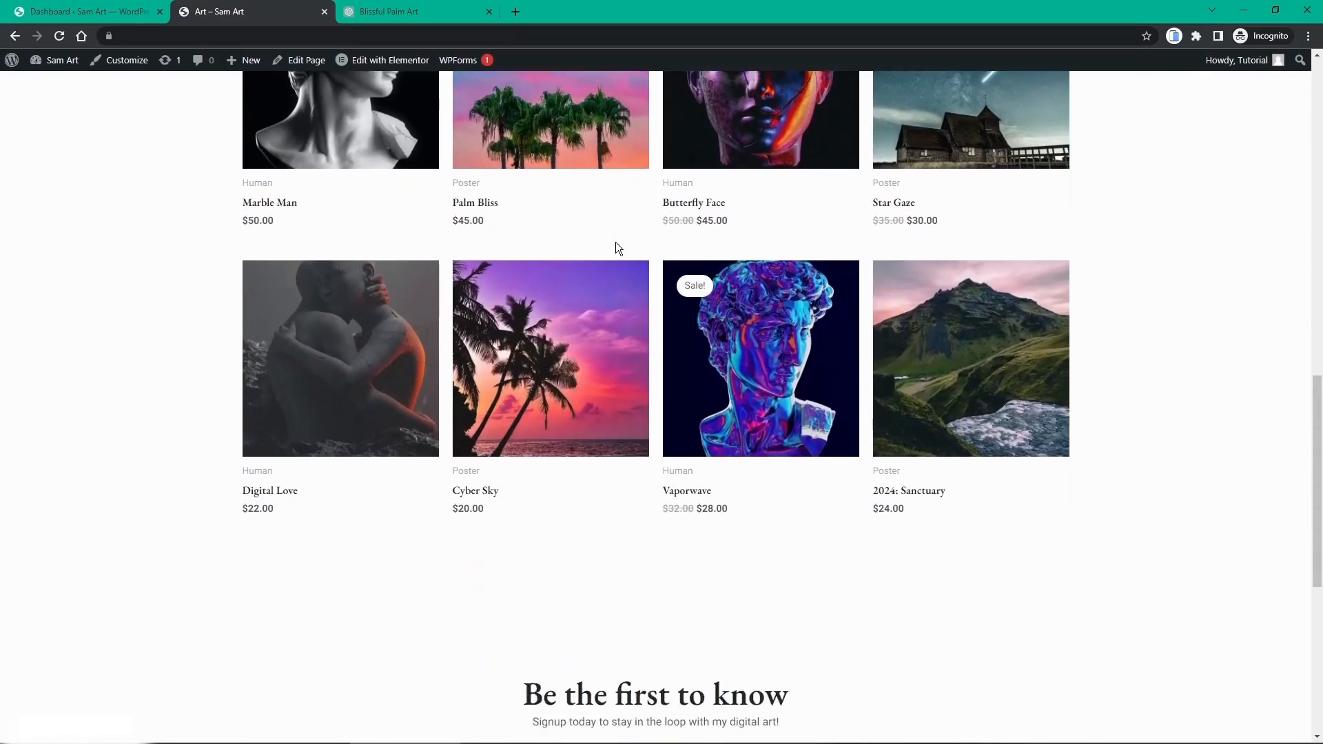
scroll(615, 243, up, 1)
scroll(615, 243, up, 1)
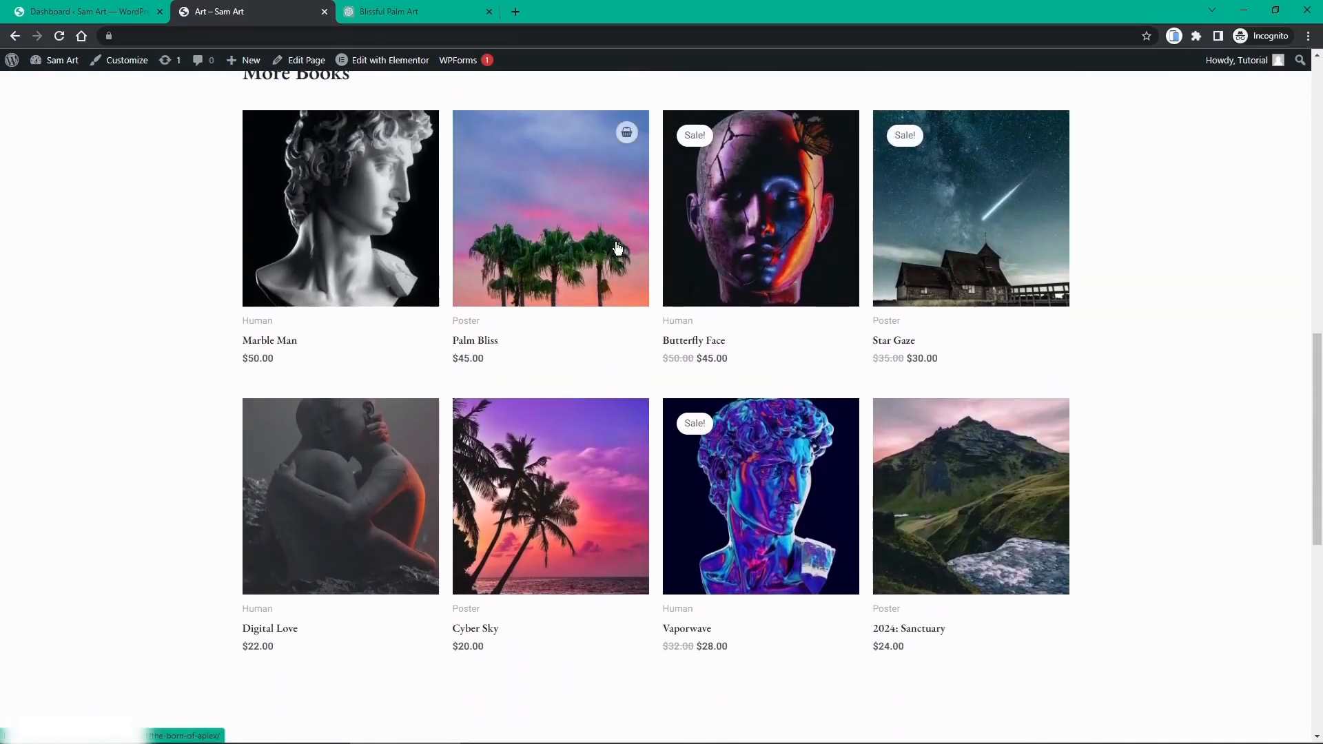
scroll(617, 248, up, 15)
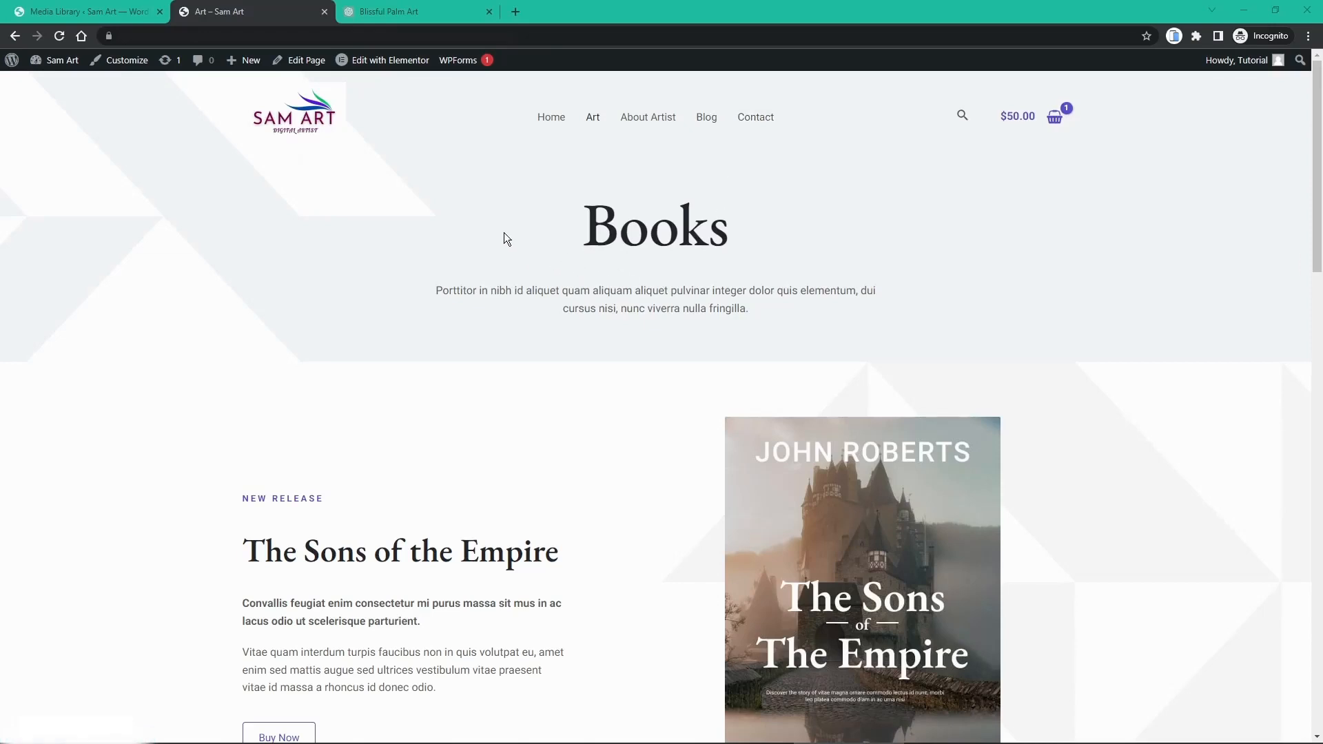
Step: Open the Art page in Elementor and change the Books heading to 'My Digital Artwork'
click(378, 62)
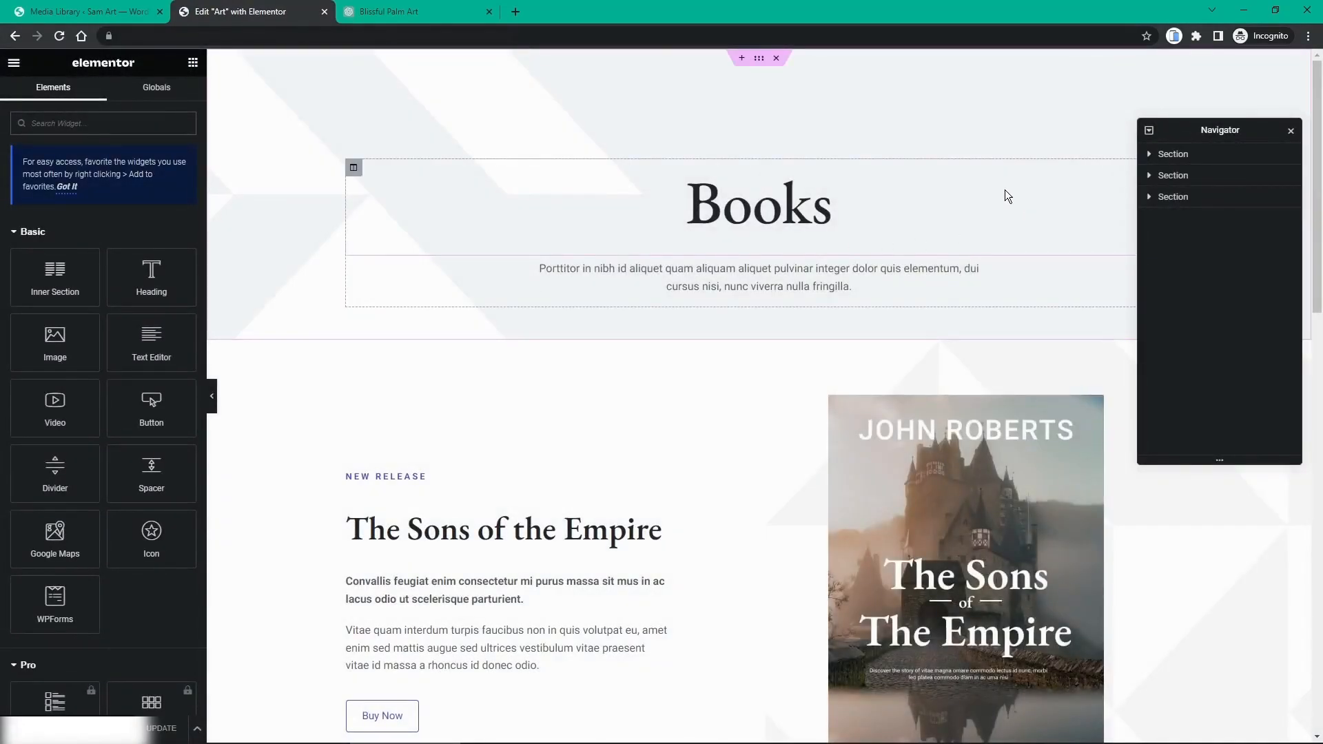
click(1290, 132)
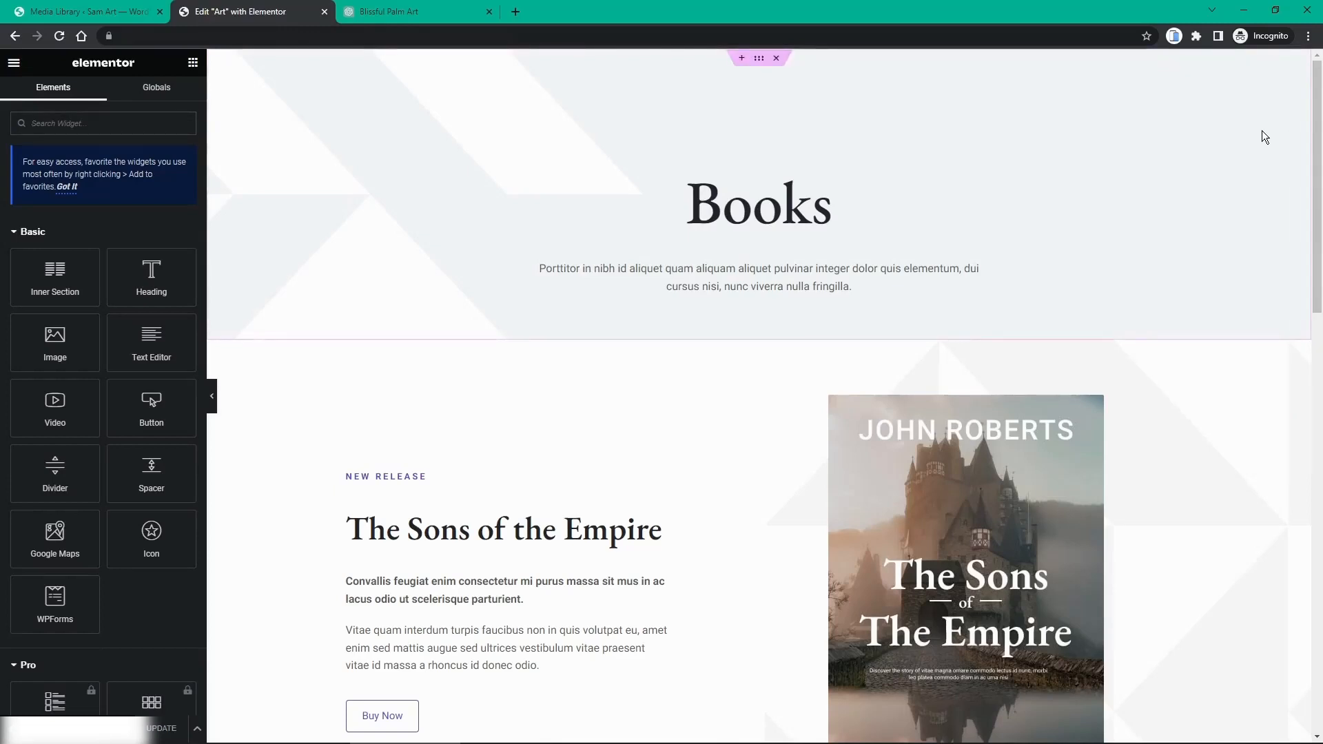
click(754, 205)
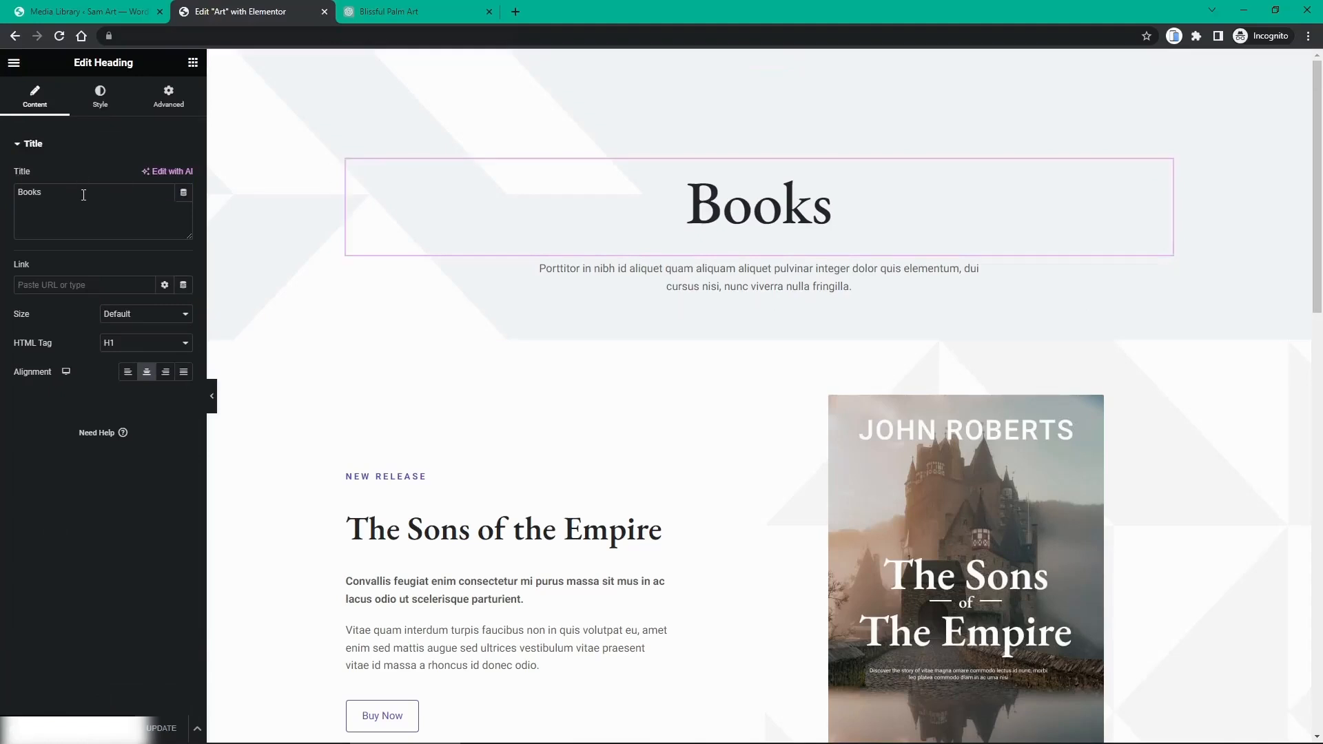
drag(83, 196, 3, 200)
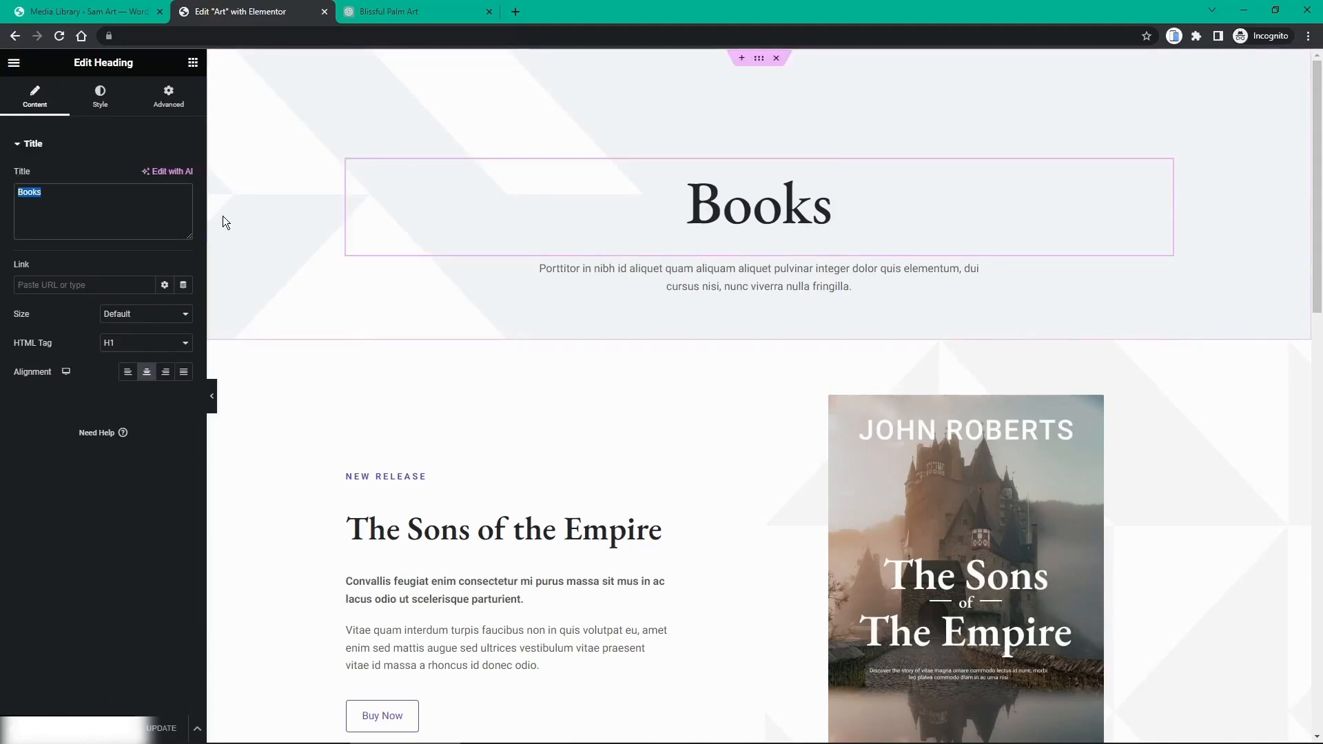
text(My )
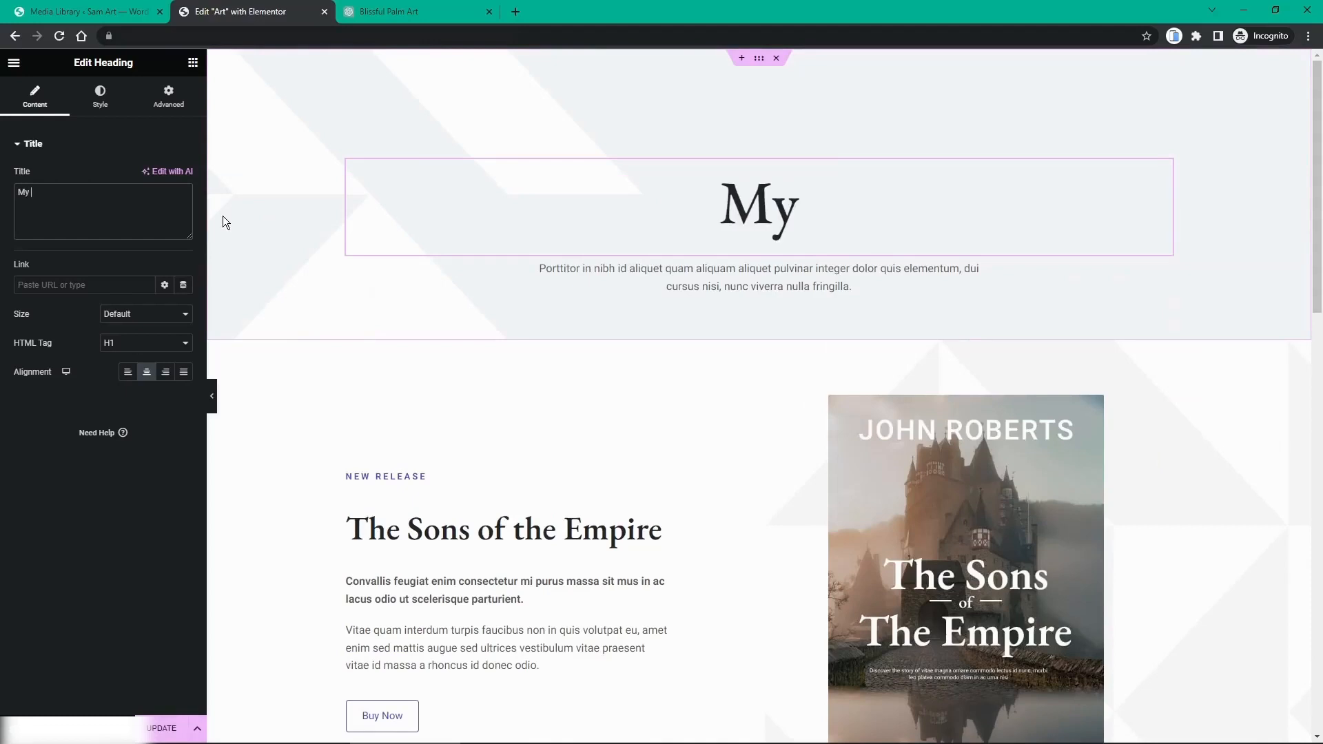
text(Digital Artw)
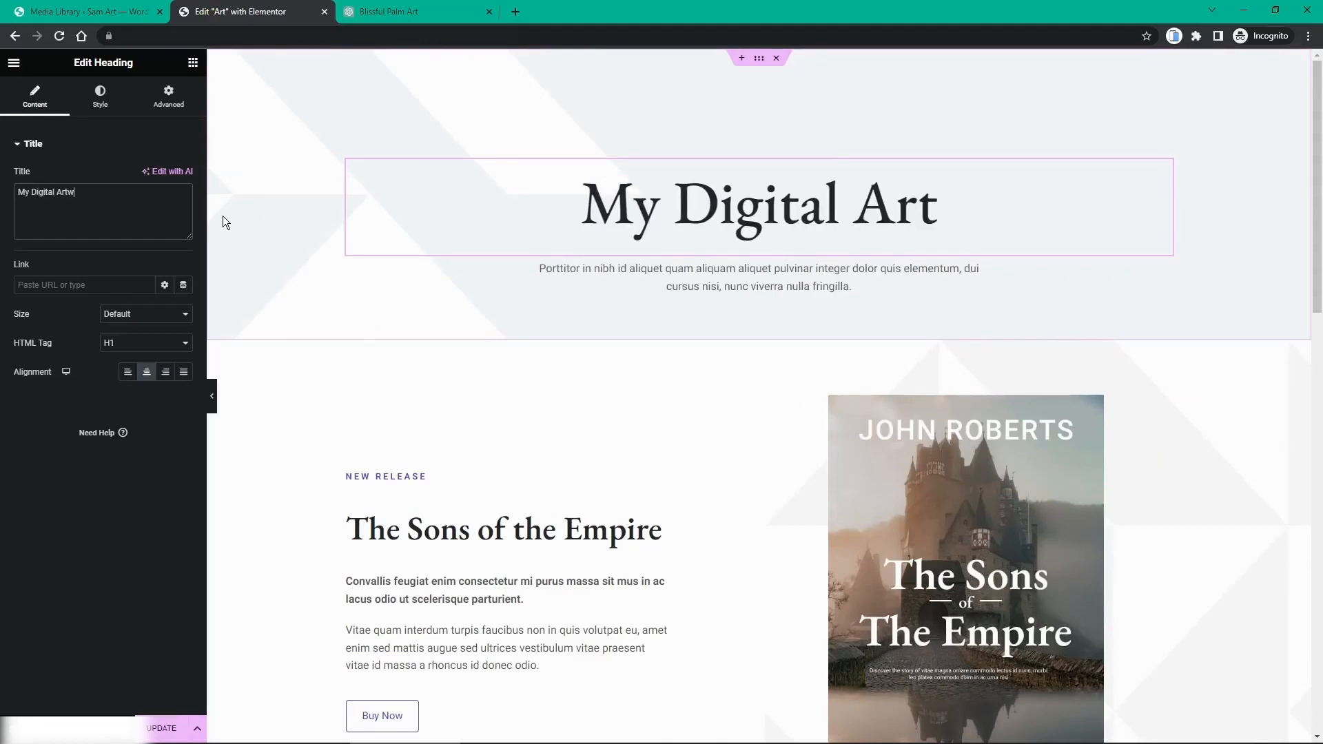
text(ork)
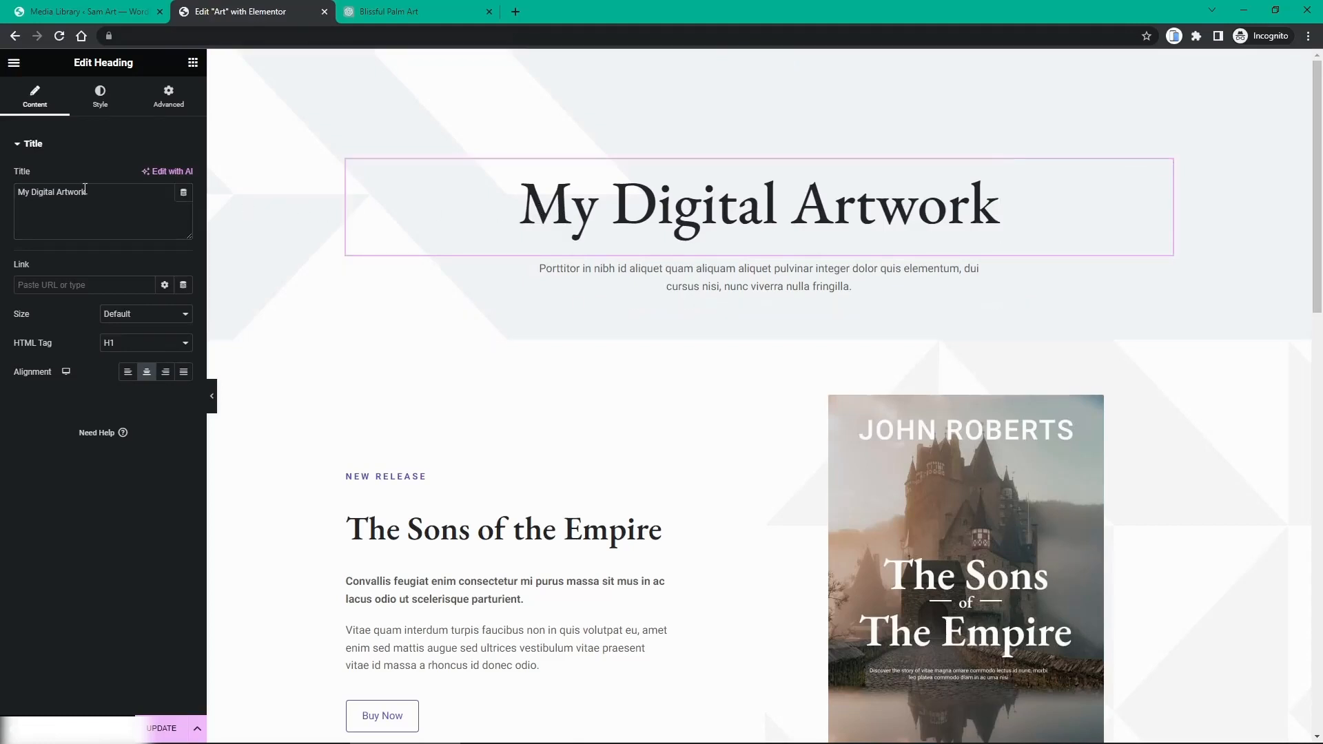
drag(87, 193, 10, 206)
Step: Ask ChatGPT to write a subheading for the 'My Digital Artwork' digital art store page
click(405, 11)
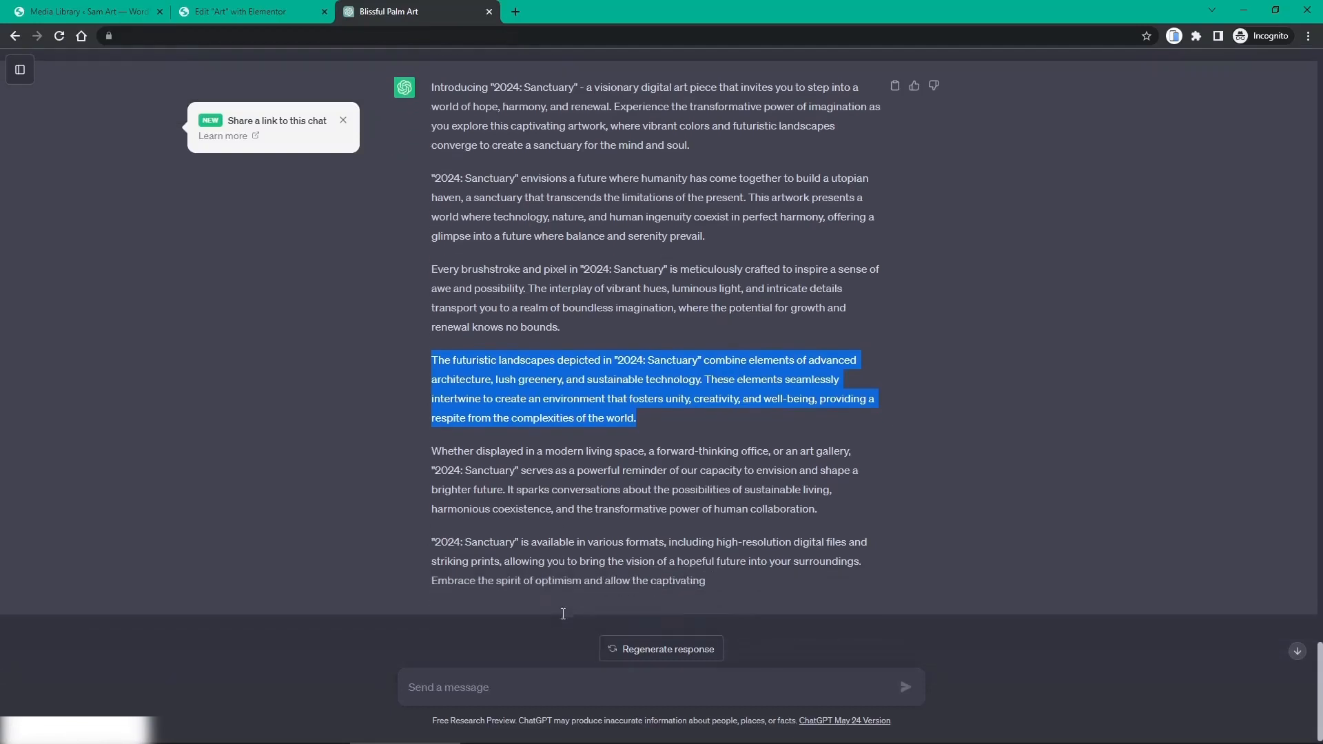
click(509, 693)
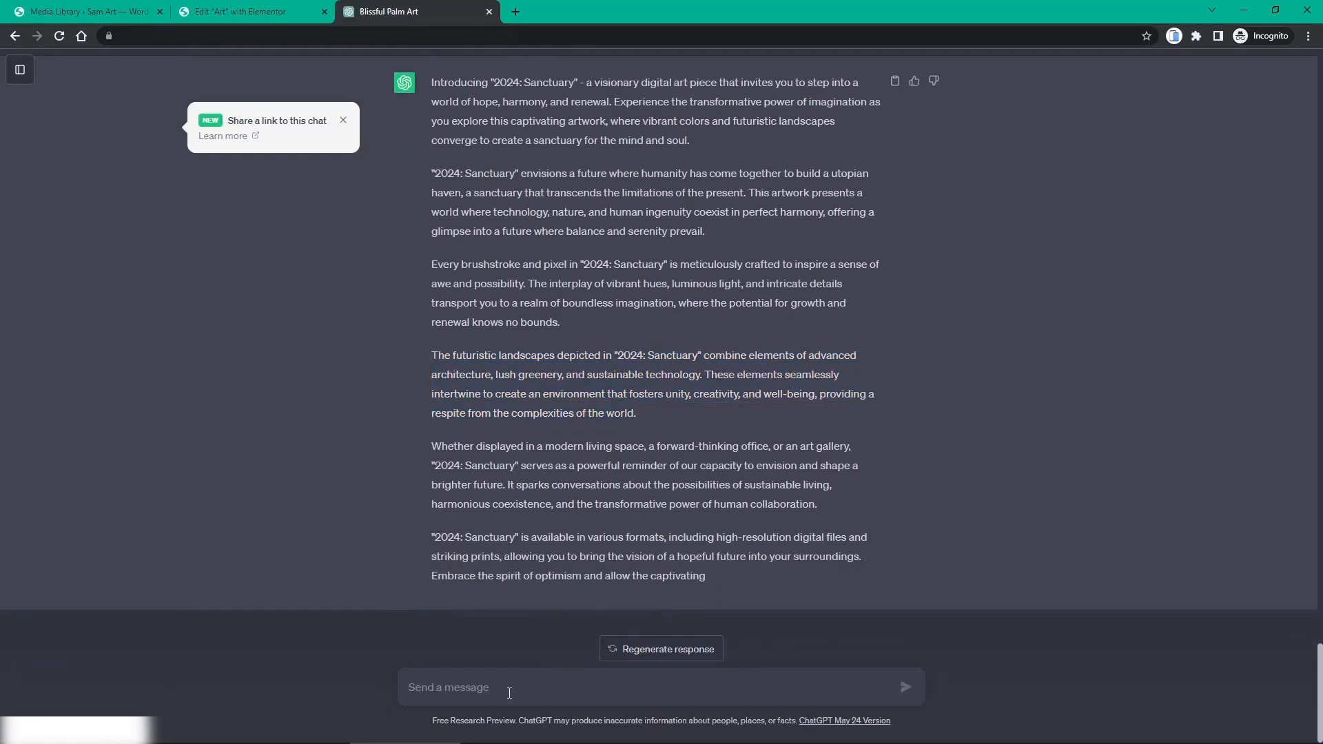
text(write m)
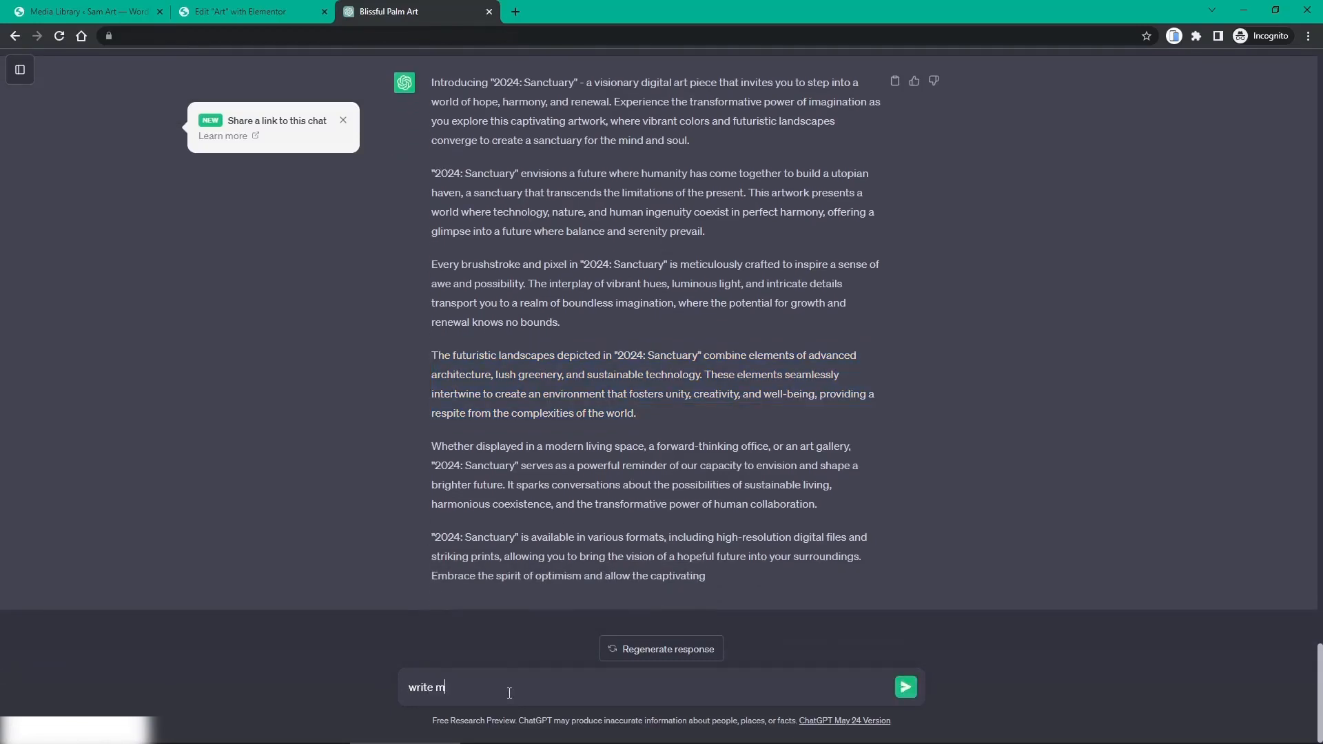
text(e a subheading for my digital art store )
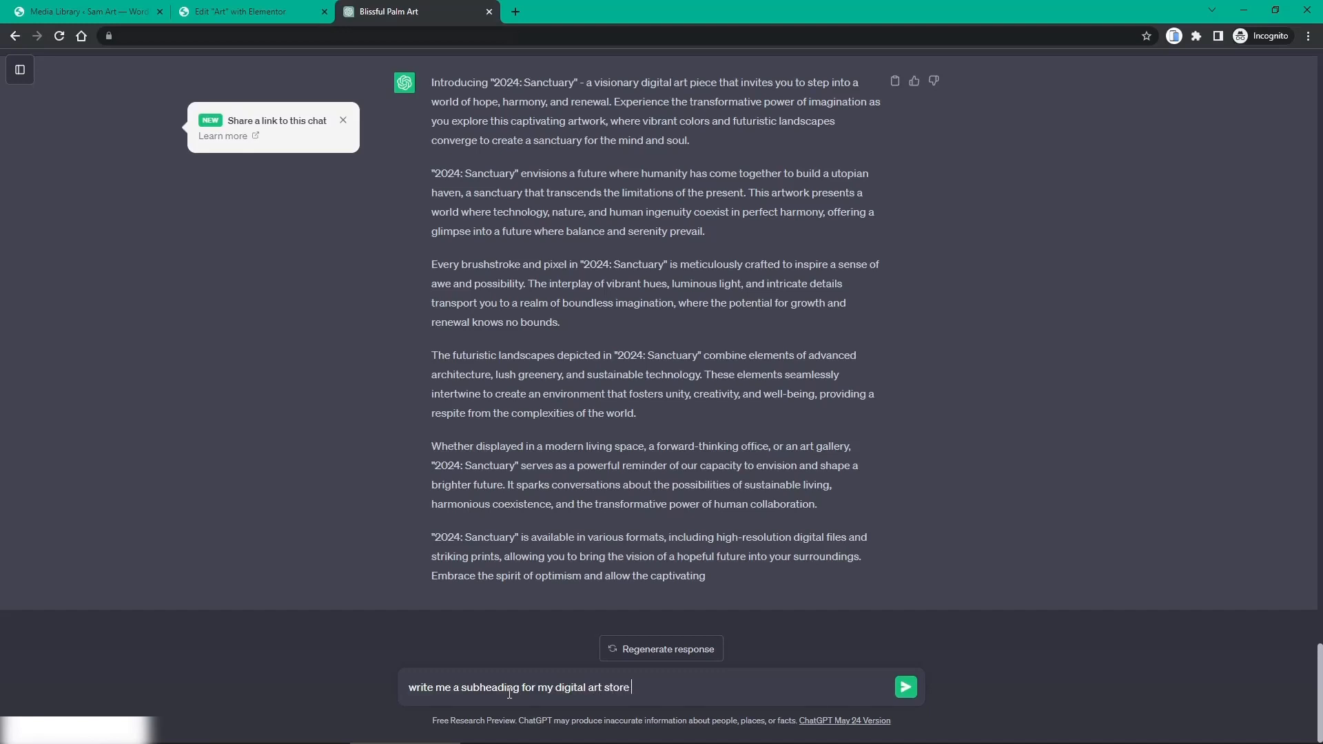
text(page, with title ")
text(My Digital Artwork)
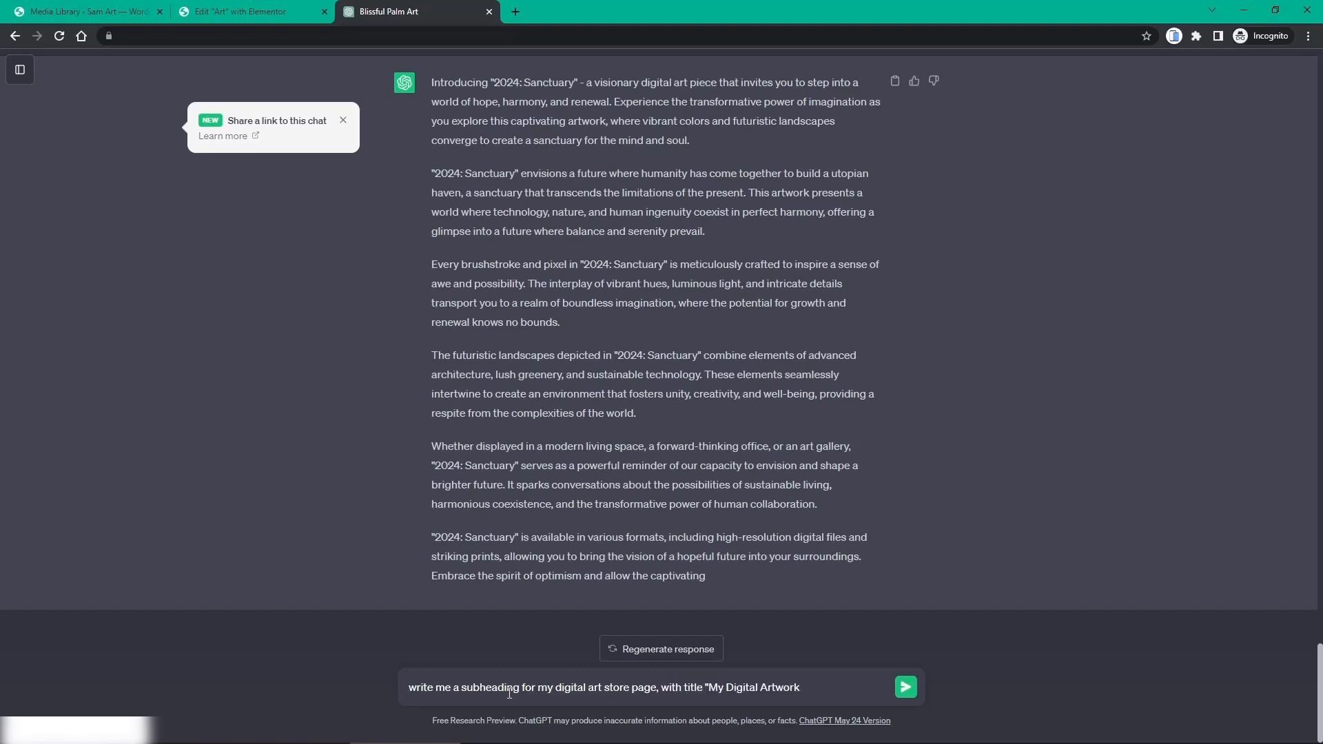
text(")
key(Return)
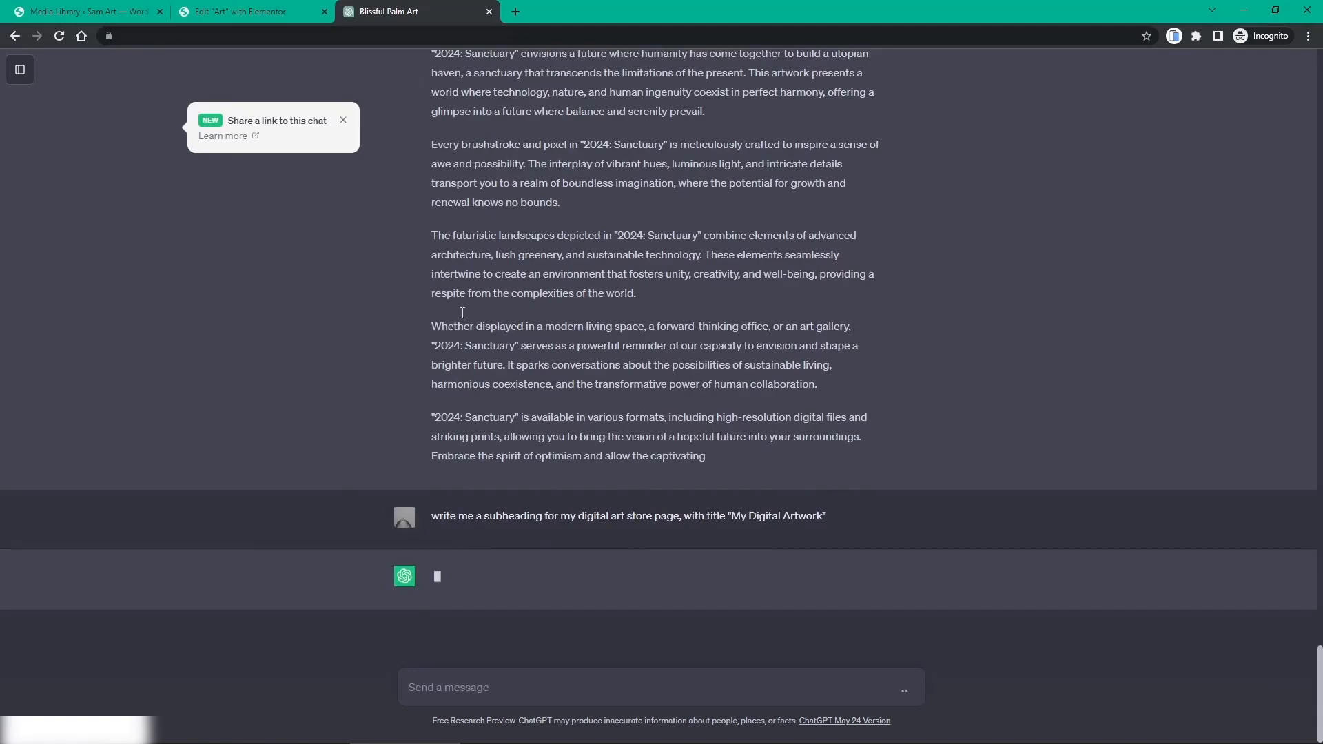
click(342, 123)
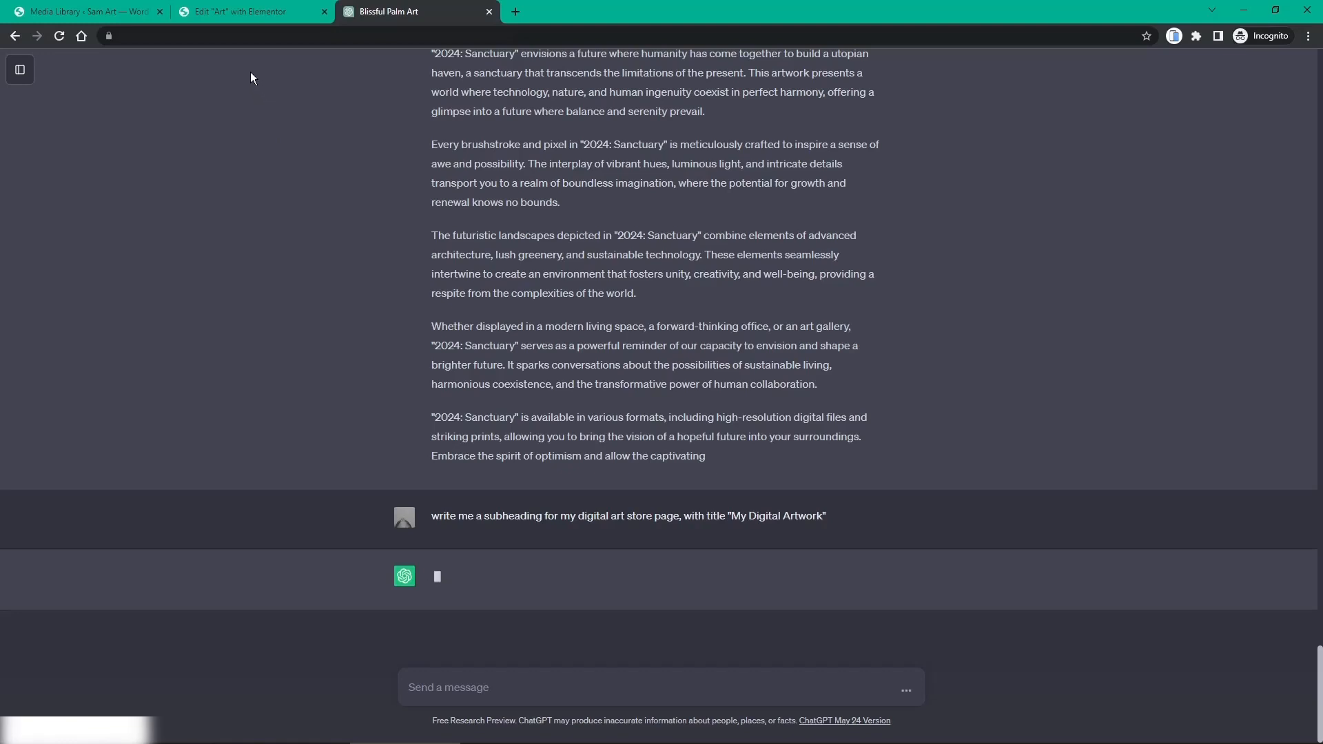
Step: Replace 'The Sons of the Empire' book cover with the yellow-flower artwork 2.jpg from the Media Library
click(233, 20)
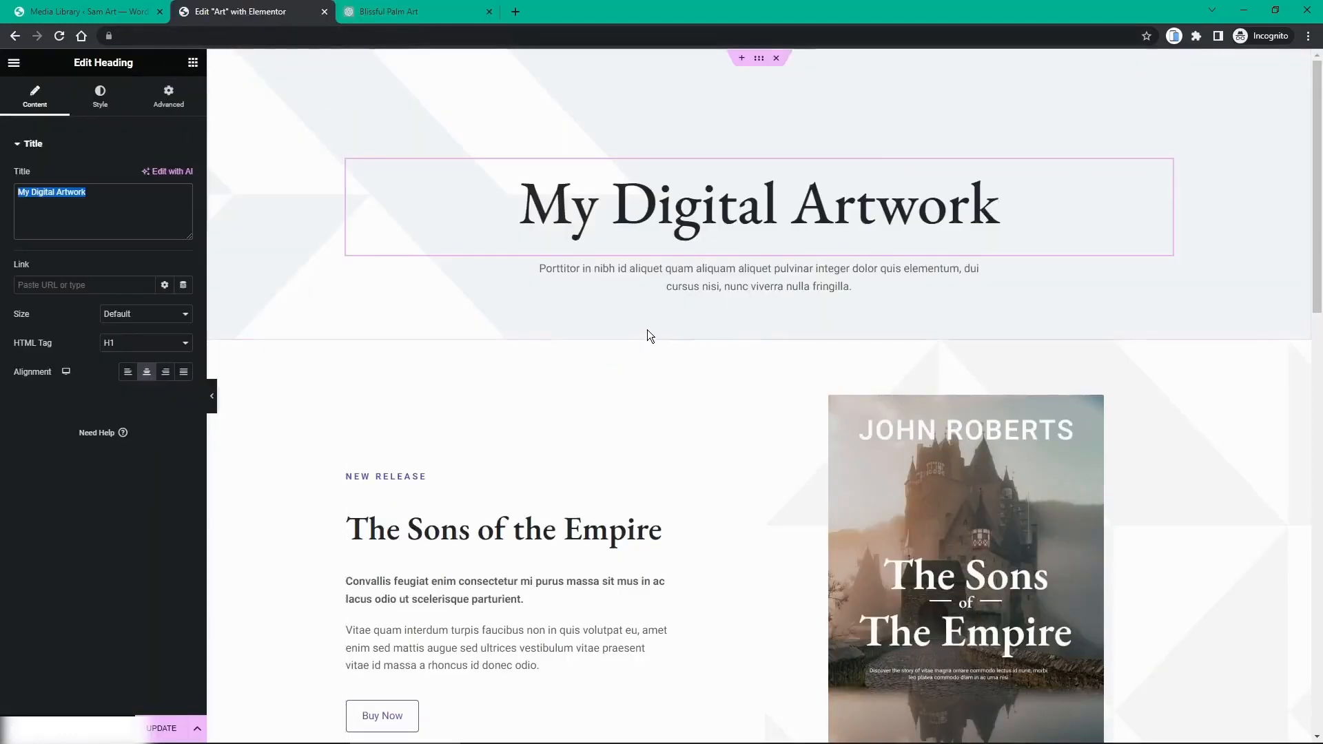
scroll(648, 330, down, 2)
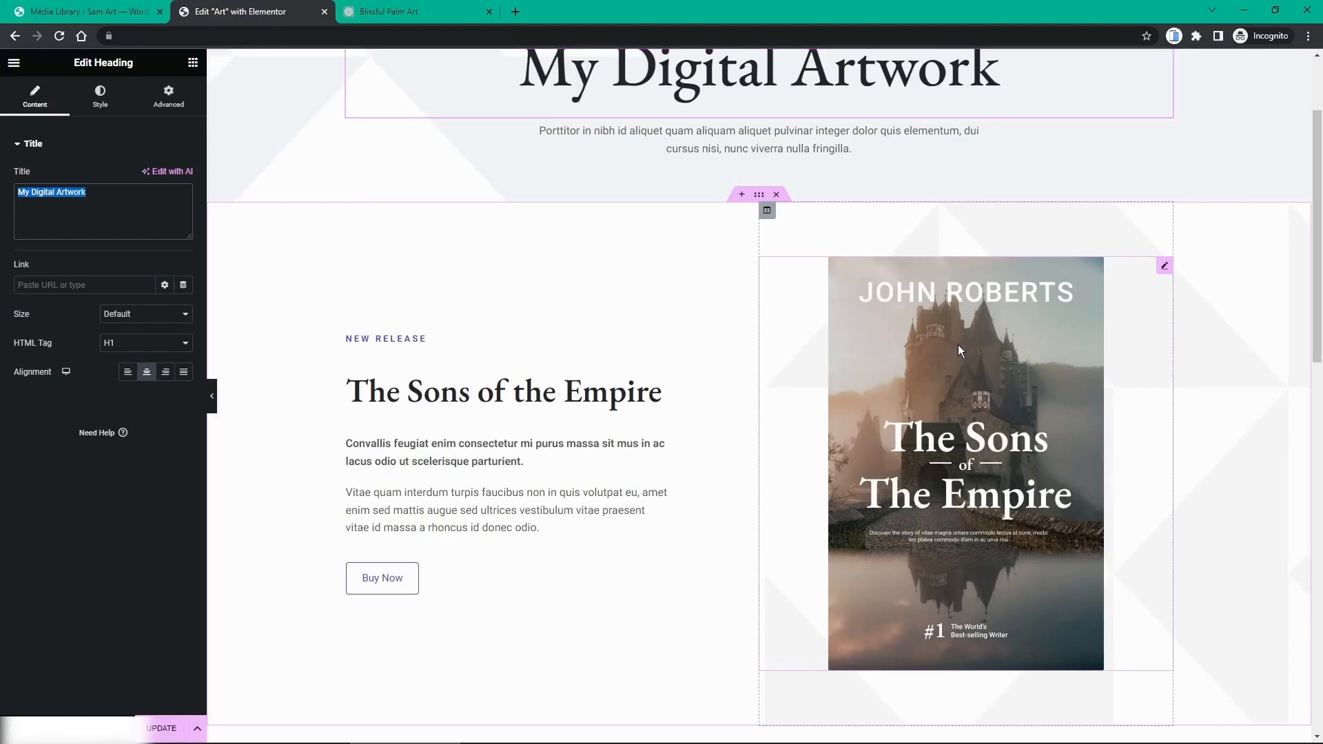
click(1164, 267)
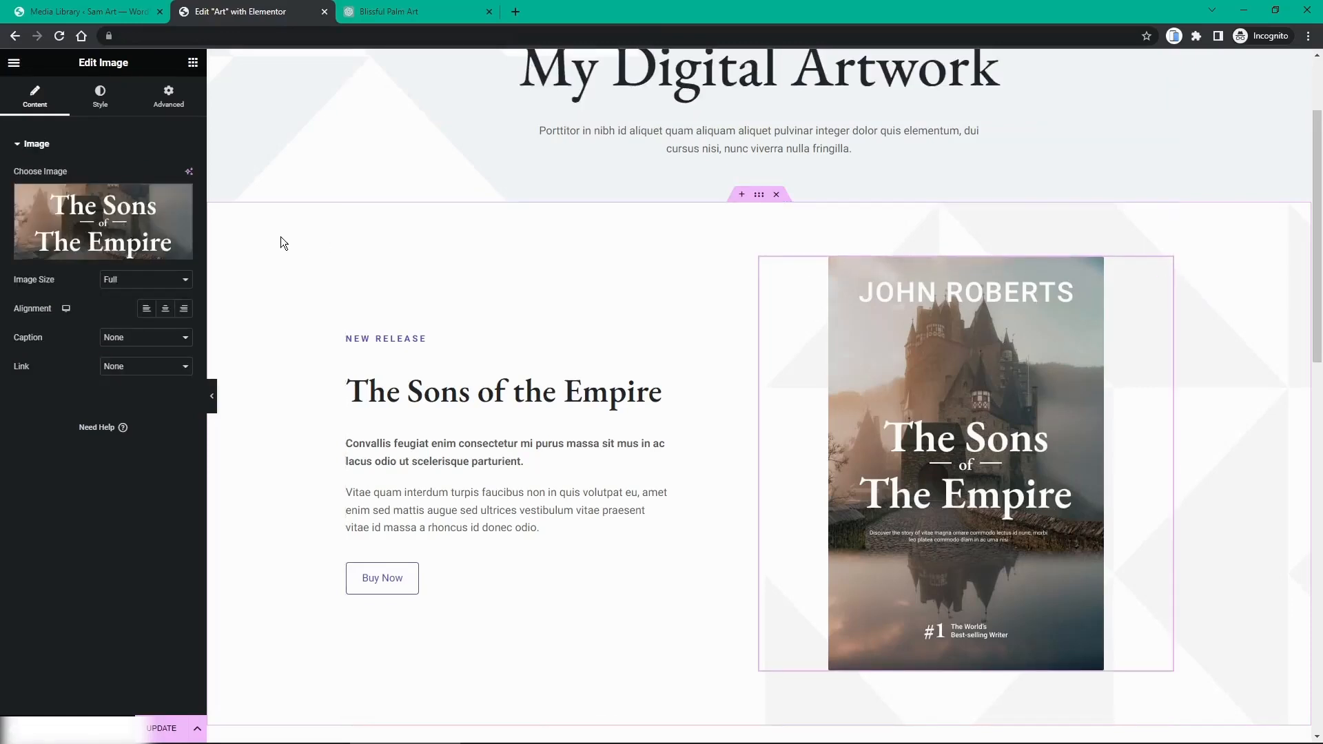
click(80, 252)
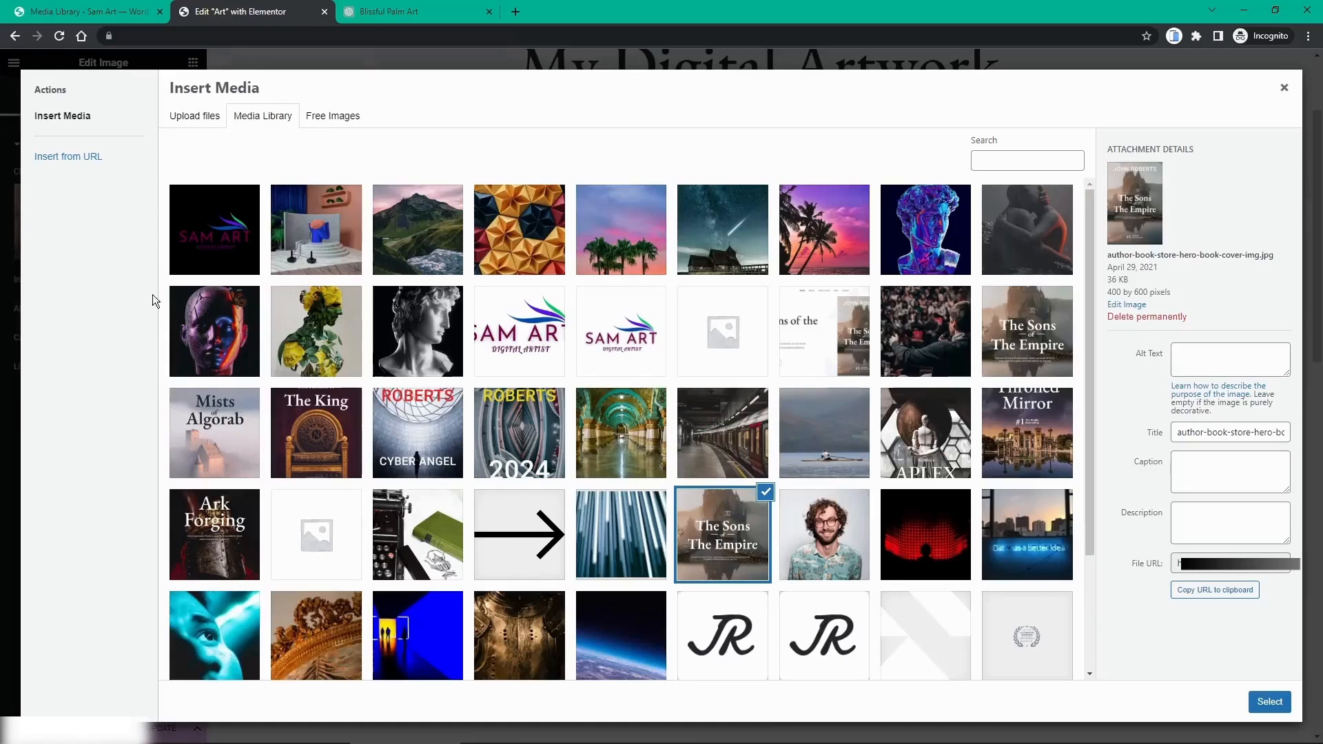
click(332, 333)
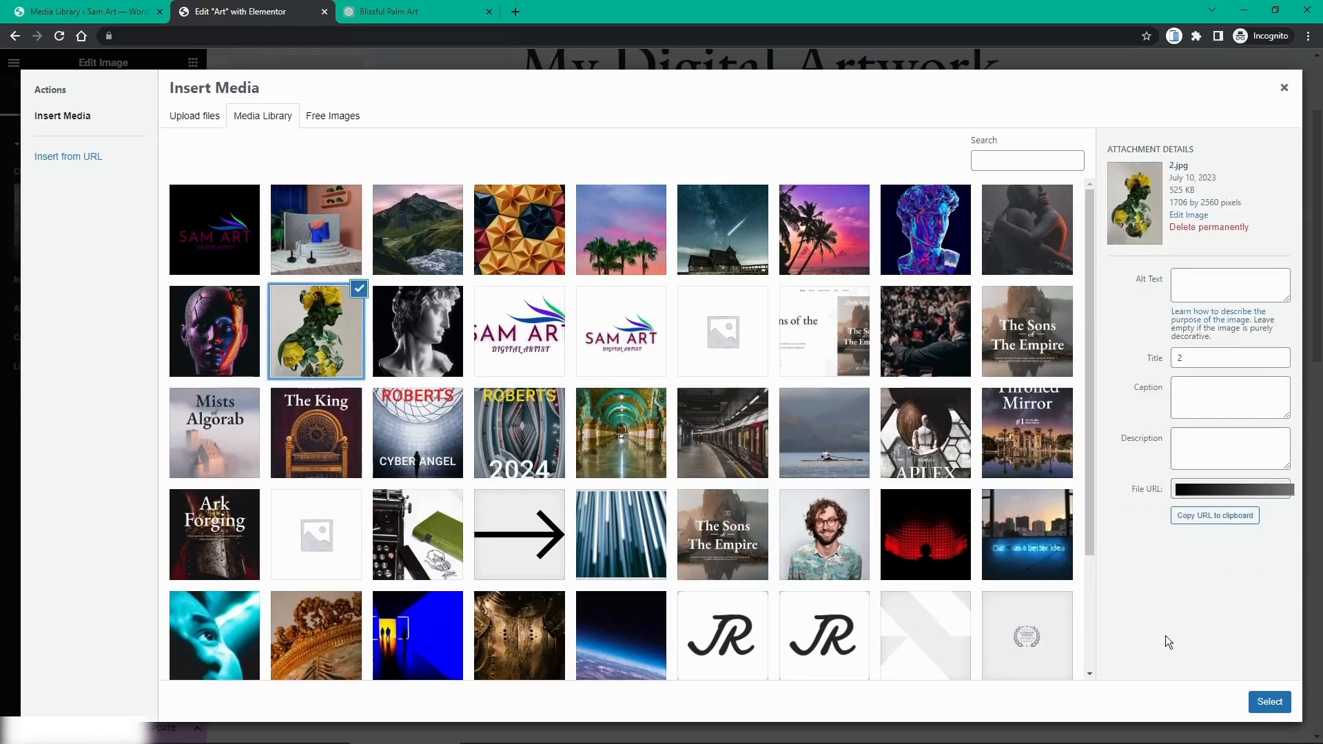
click(1269, 701)
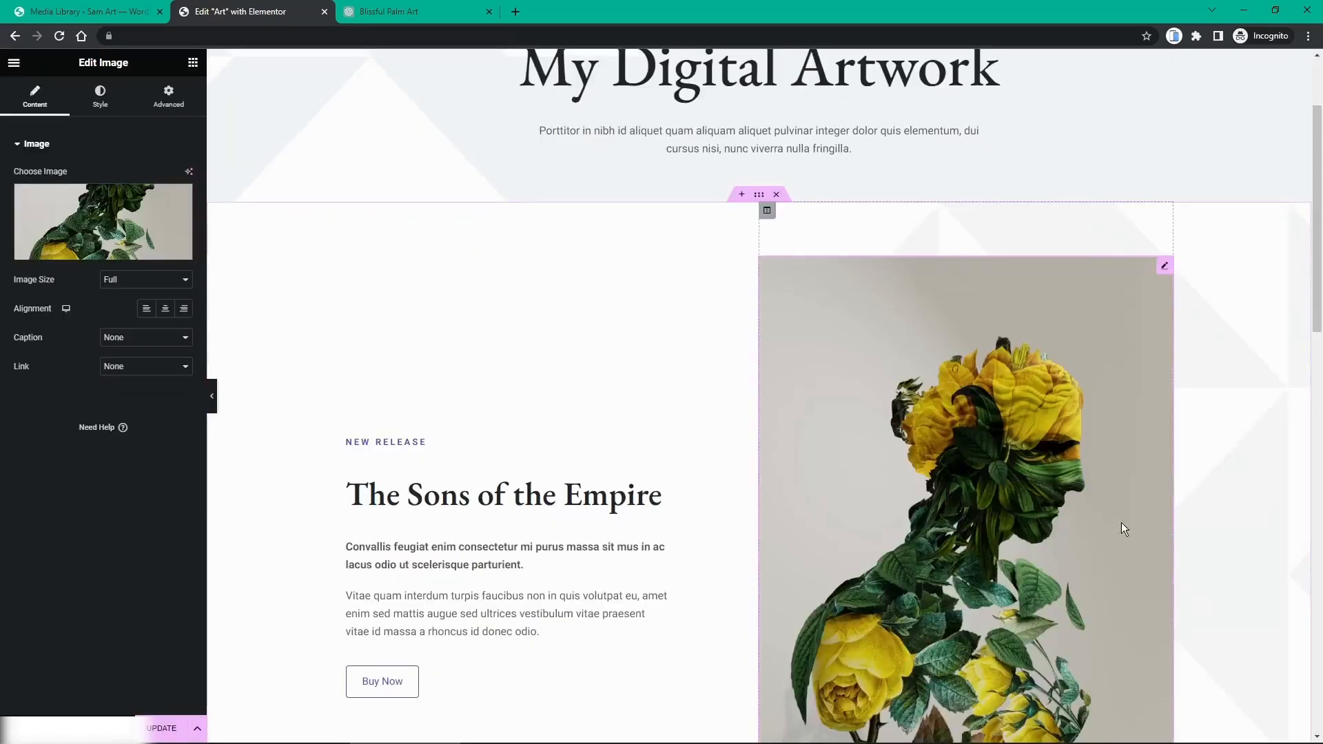
Step: Set the flower image's Max Width to 56% in its Style settings
scroll(616, 424, down, 4)
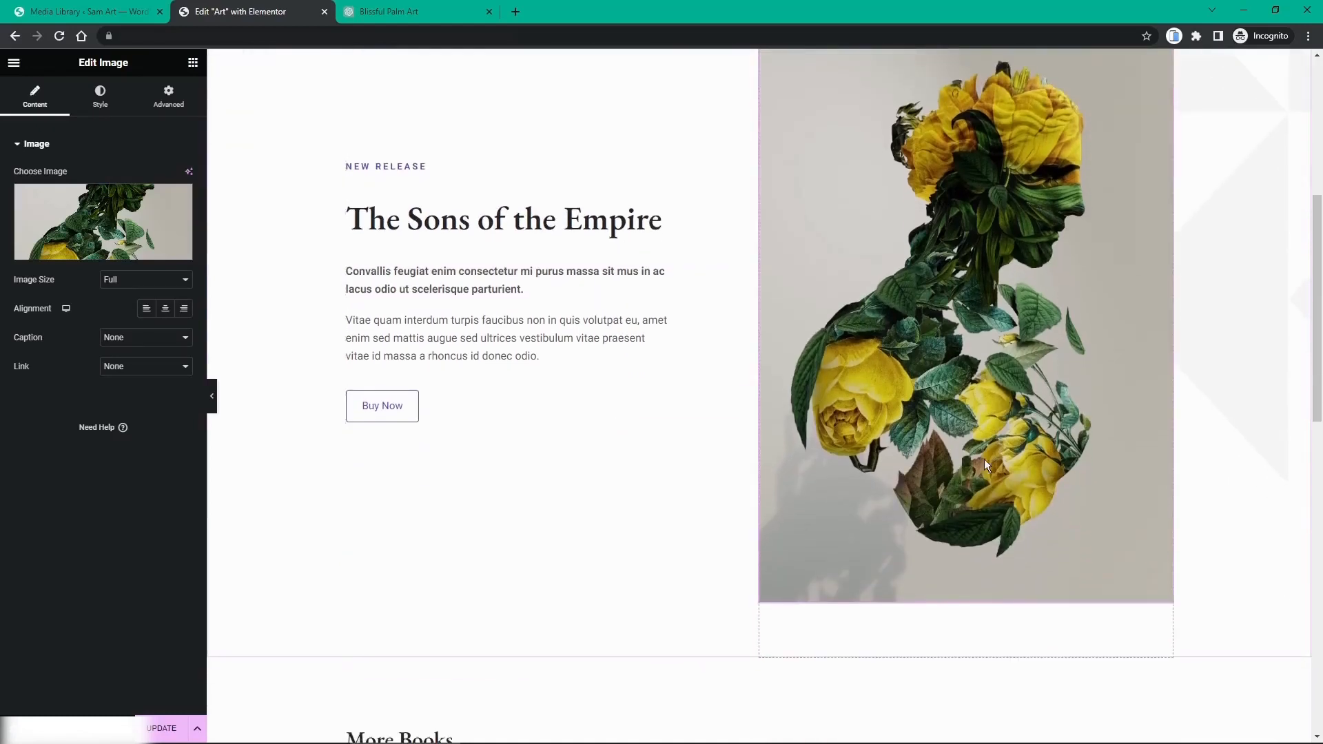
scroll(631, 371, up, 2)
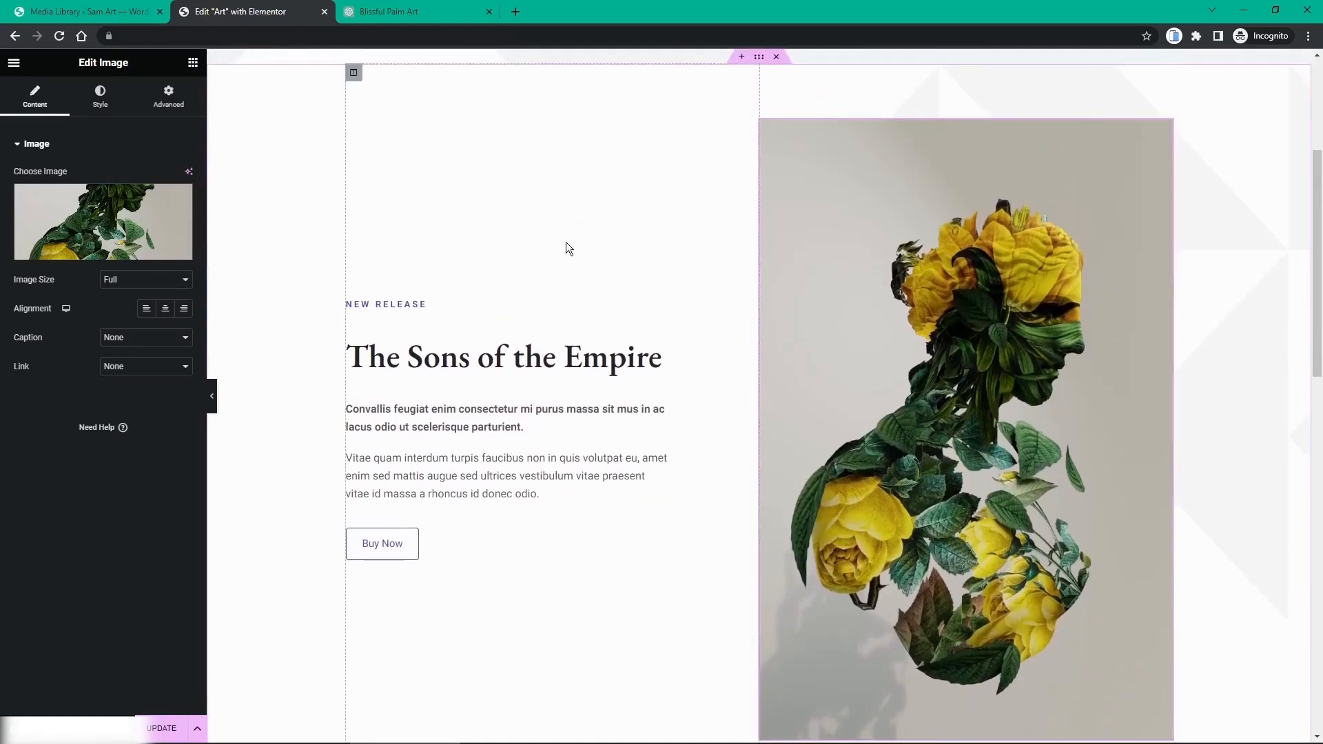
click(100, 108)
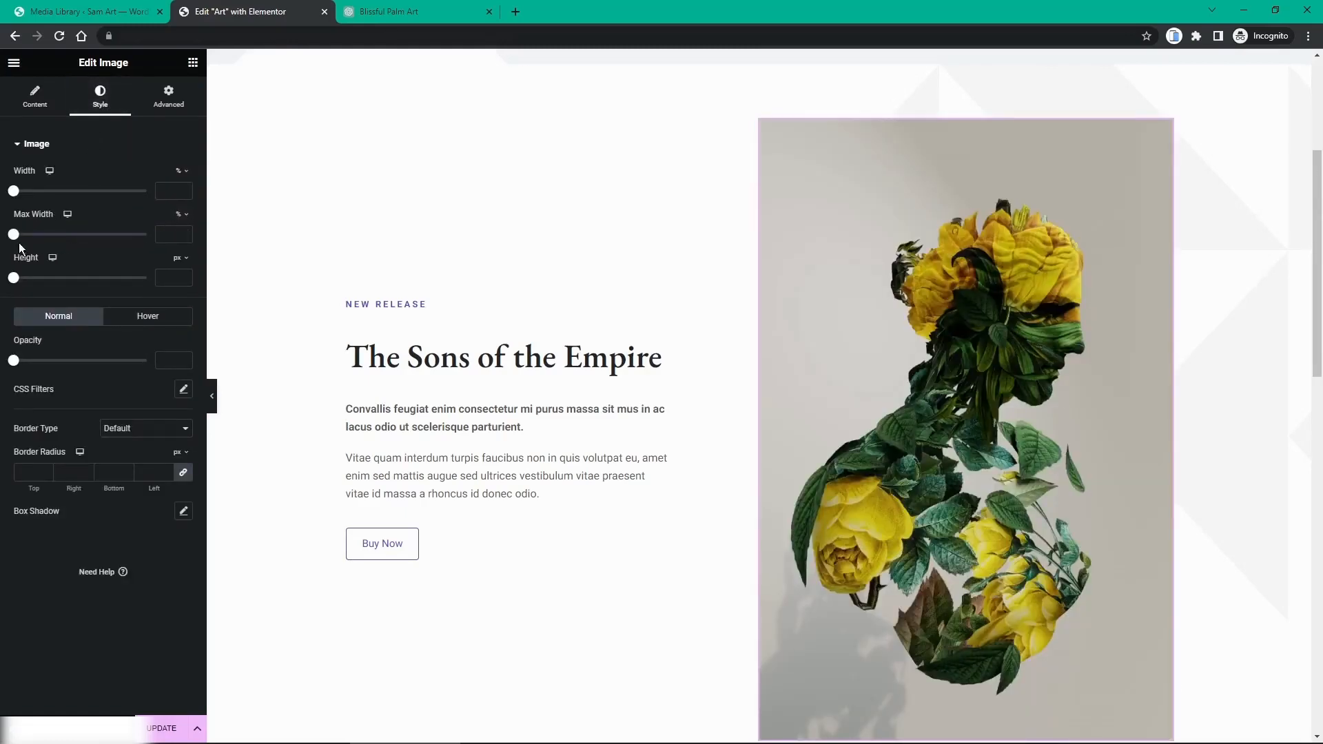
drag(15, 237, 87, 236)
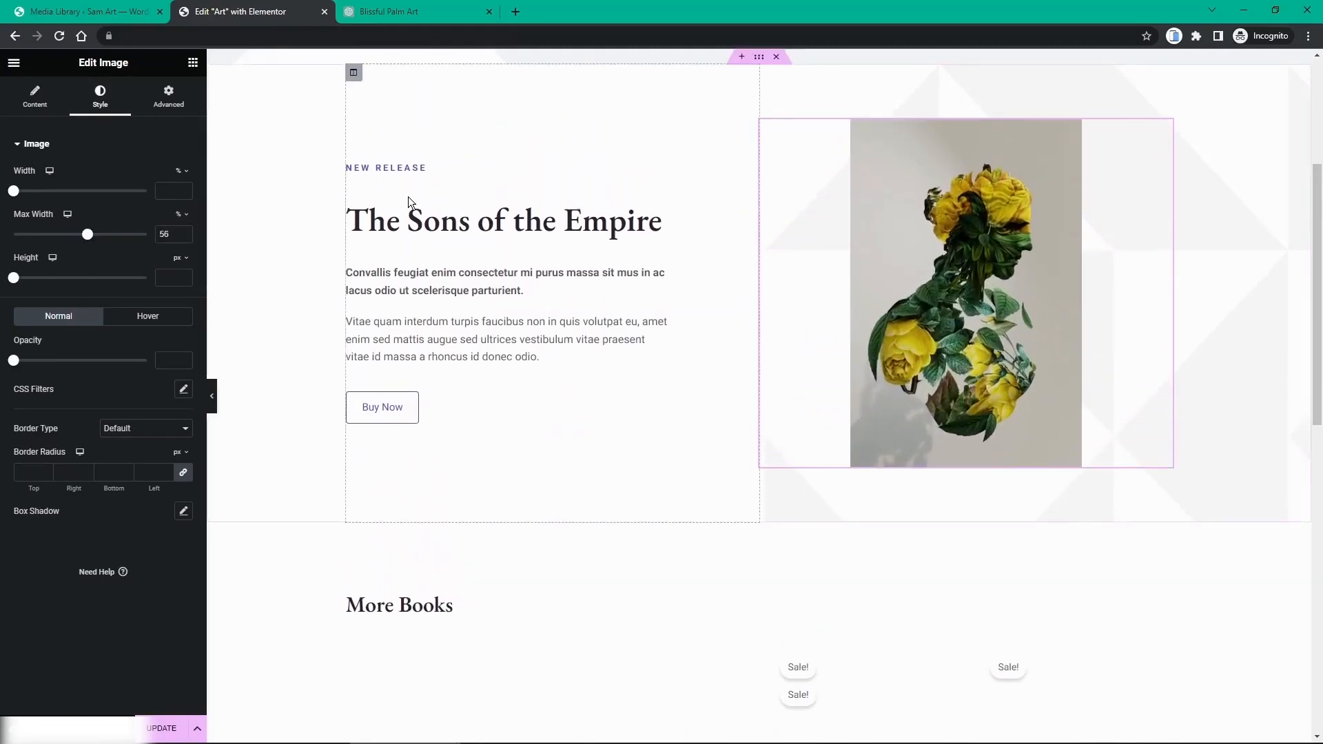
scroll(408, 196, up, 3)
scroll(408, 196, down, 2)
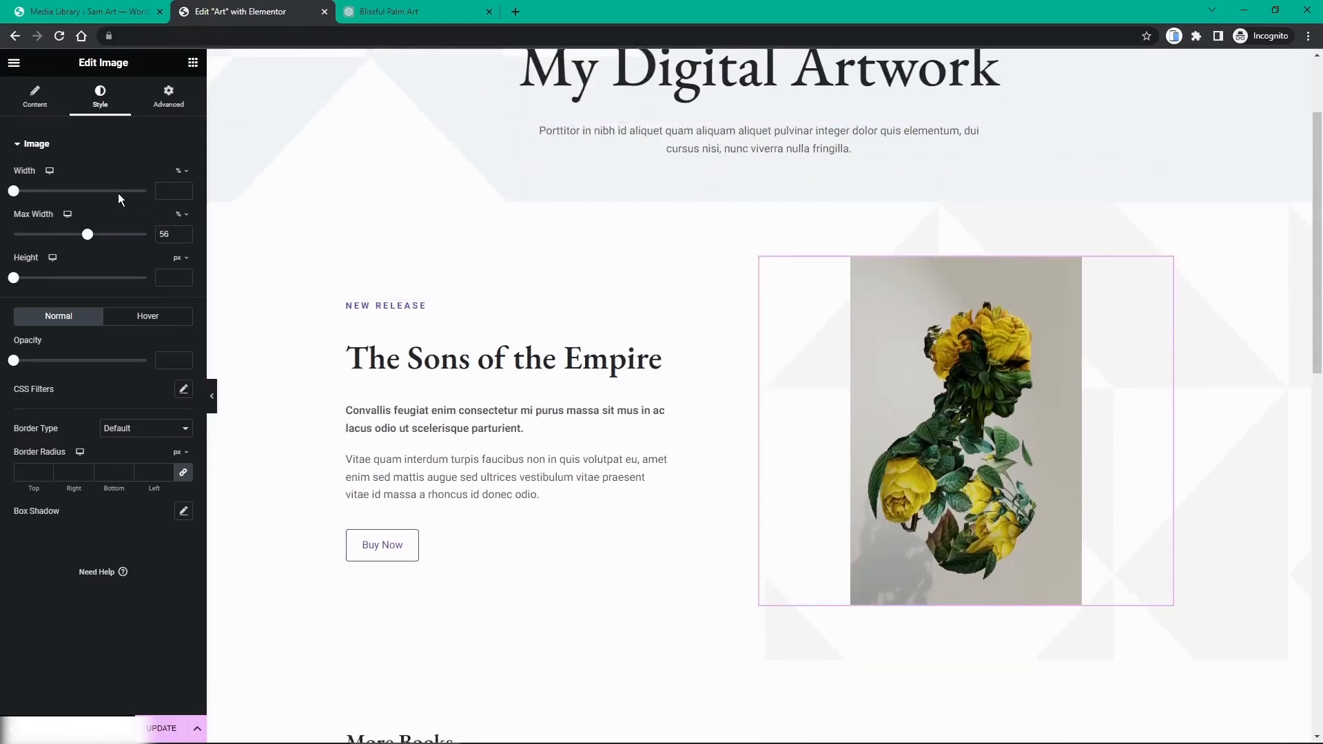
scroll(448, 318, up, 2)
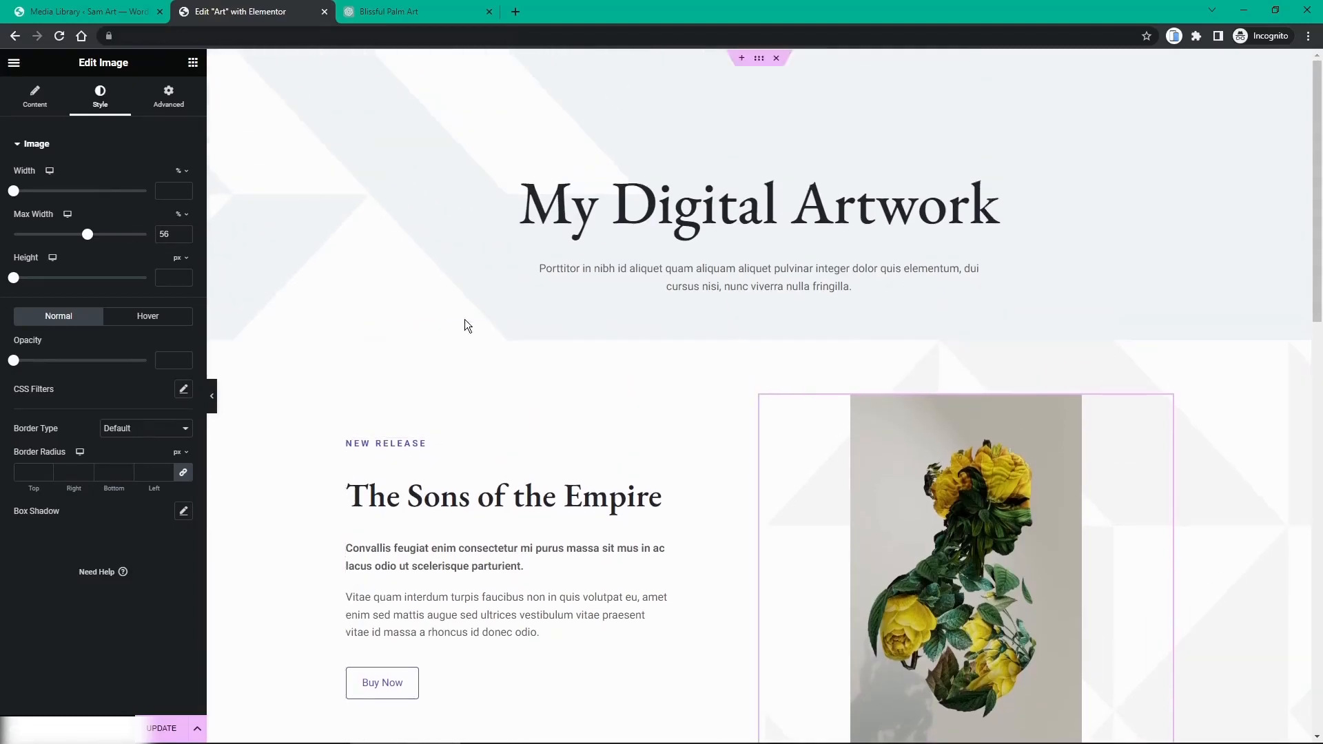
Step: Regenerate ChatGPT's failed reply after the network error, then go back to the Elementor editor
click(395, 17)
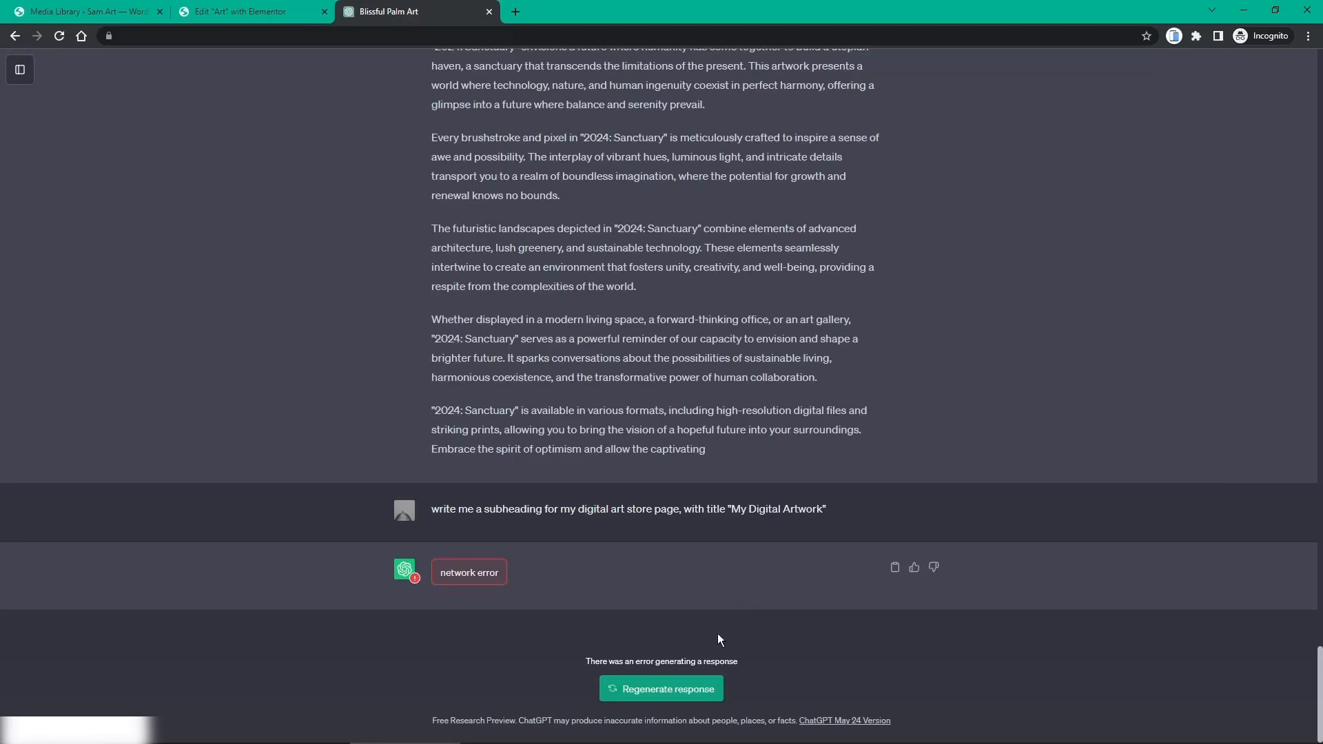
click(666, 697)
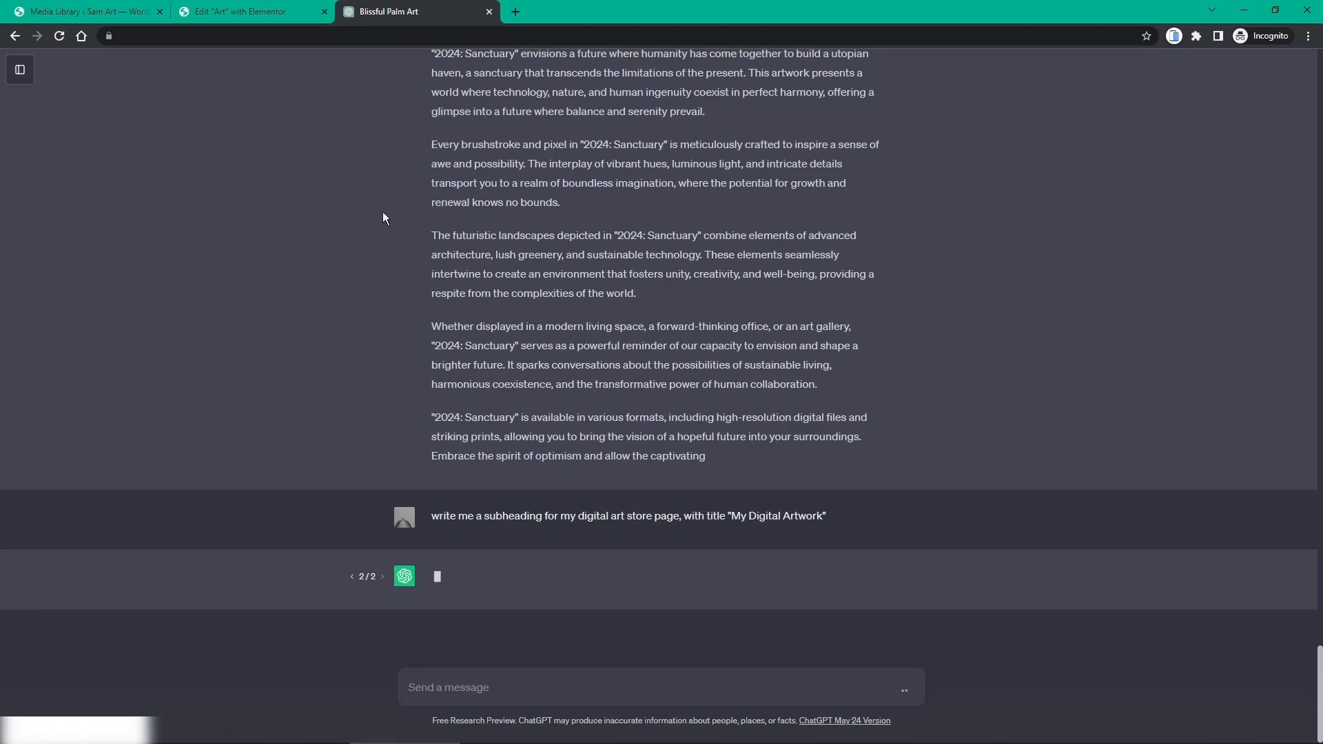
click(243, 15)
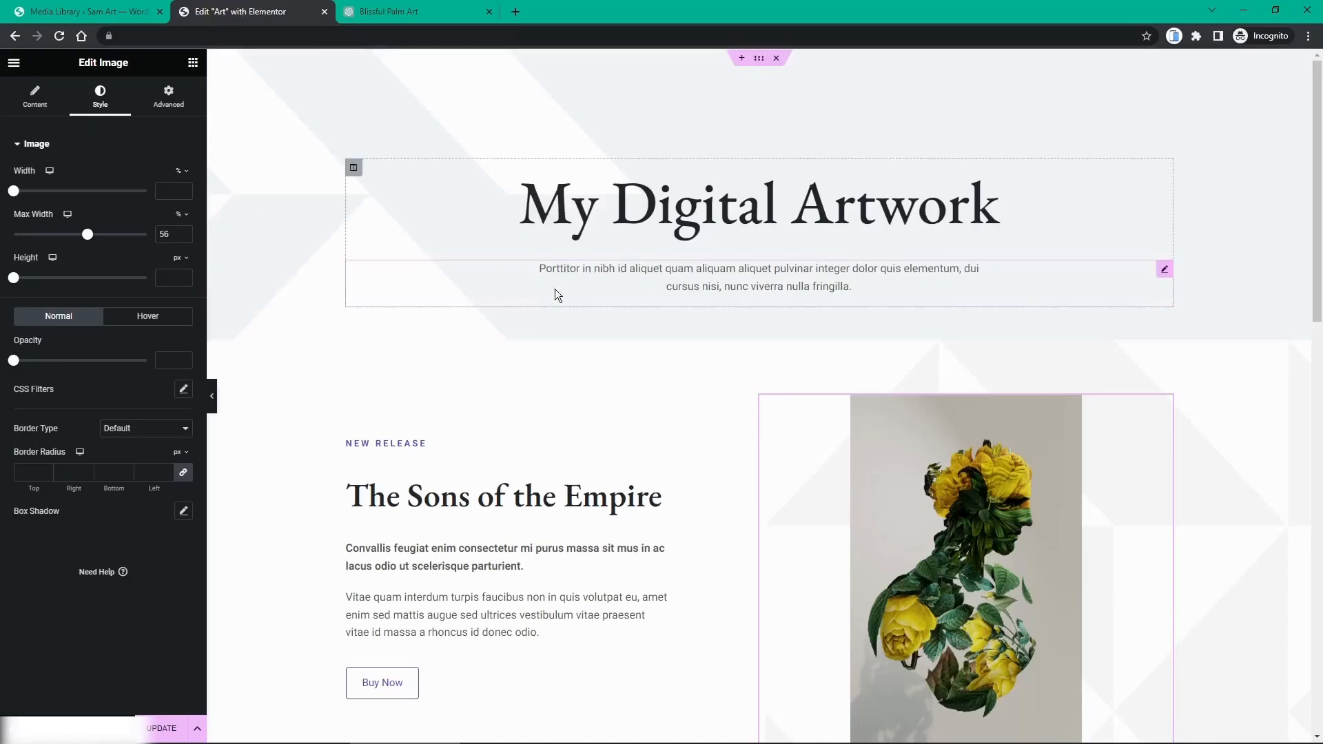
Step: Rename the release heading to 'Leaf Man' and the NEW RELEASE label to 'Fresh Art'
scroll(594, 336, down, 2)
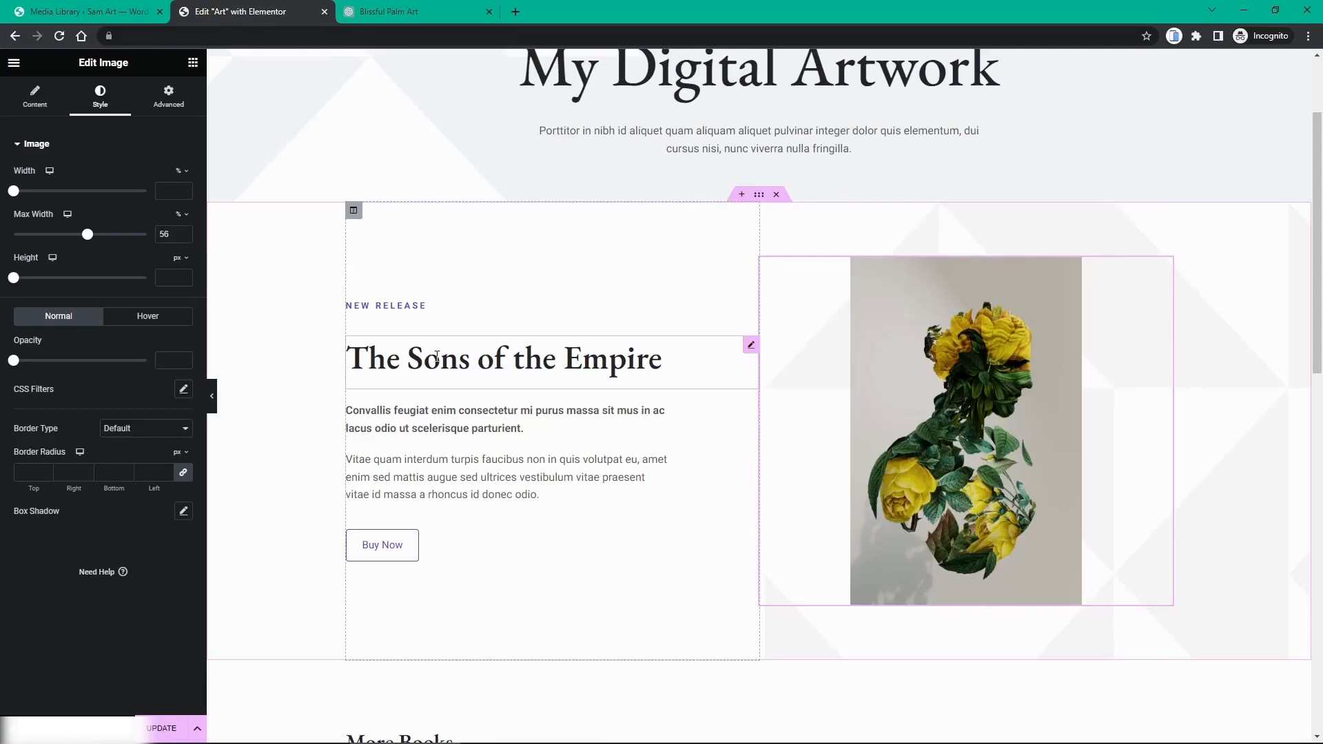
click(752, 348)
drag(105, 192, 2, 209)
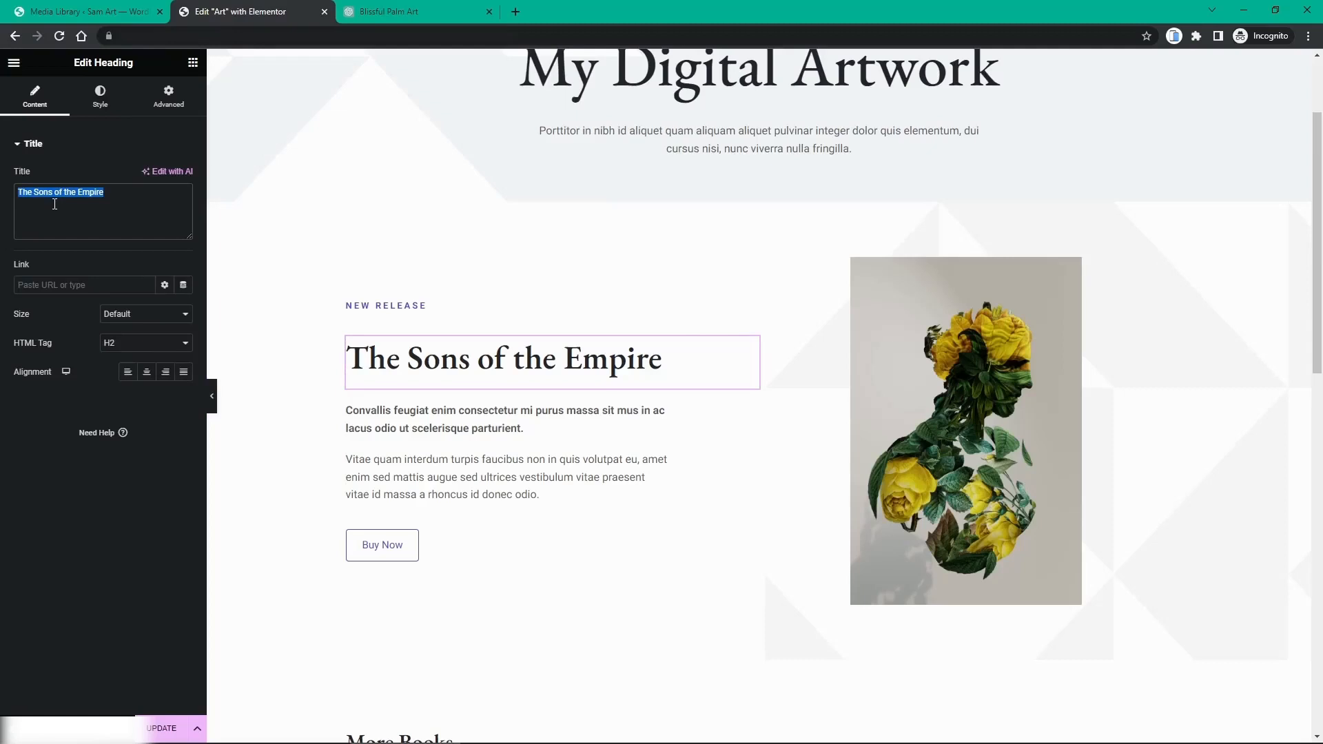
text(Leaf)
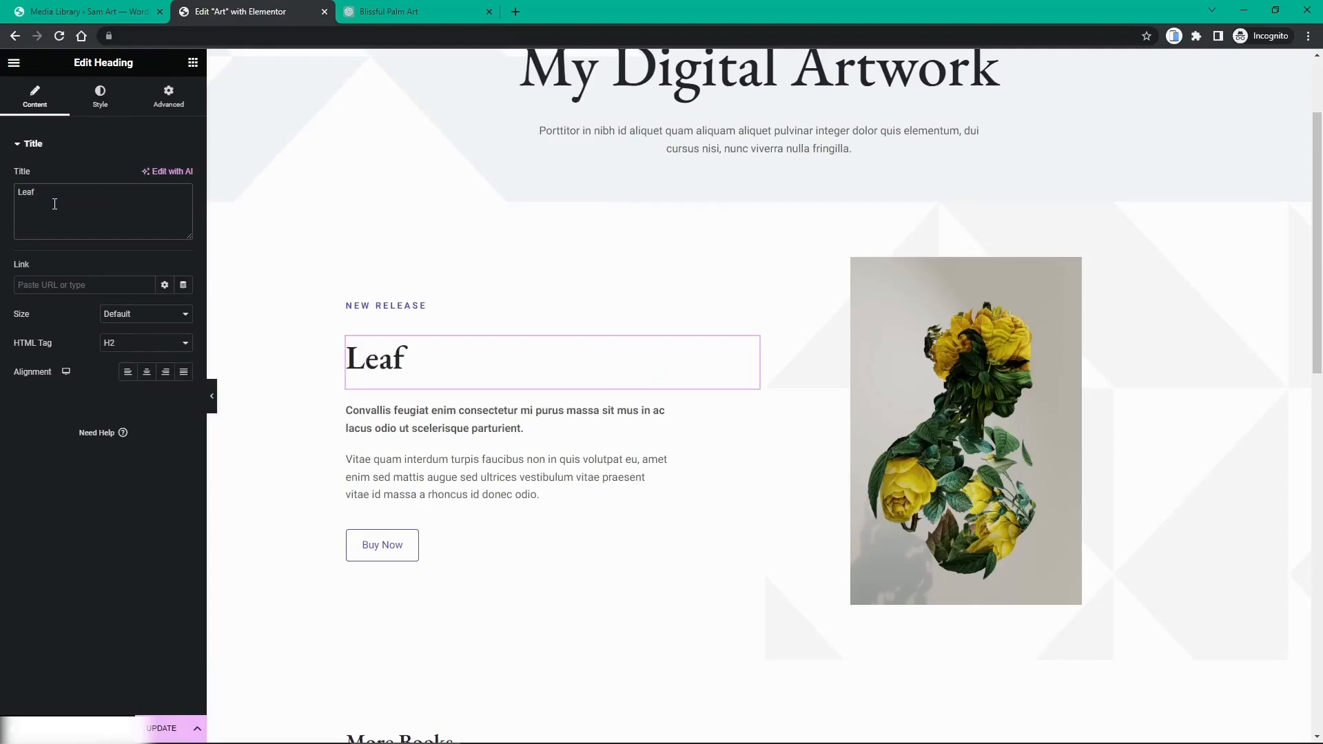
text( Man)
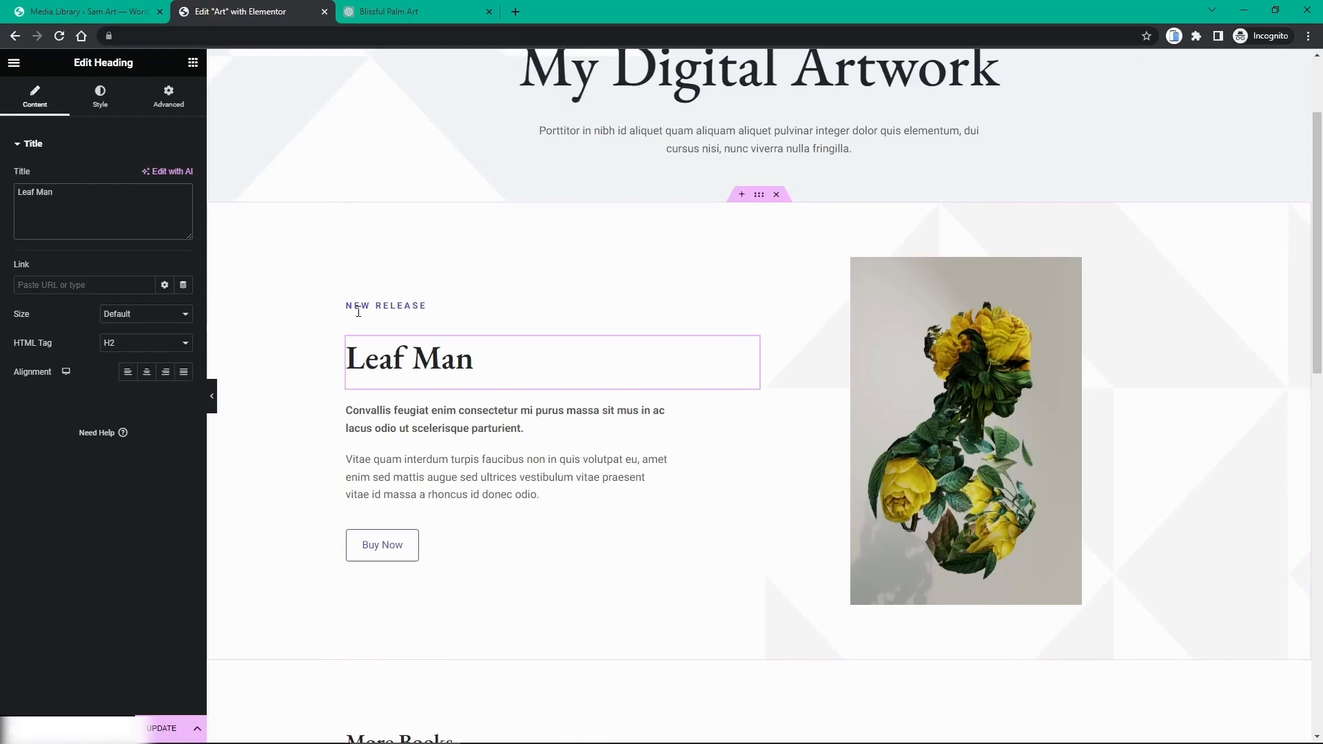
click(399, 305)
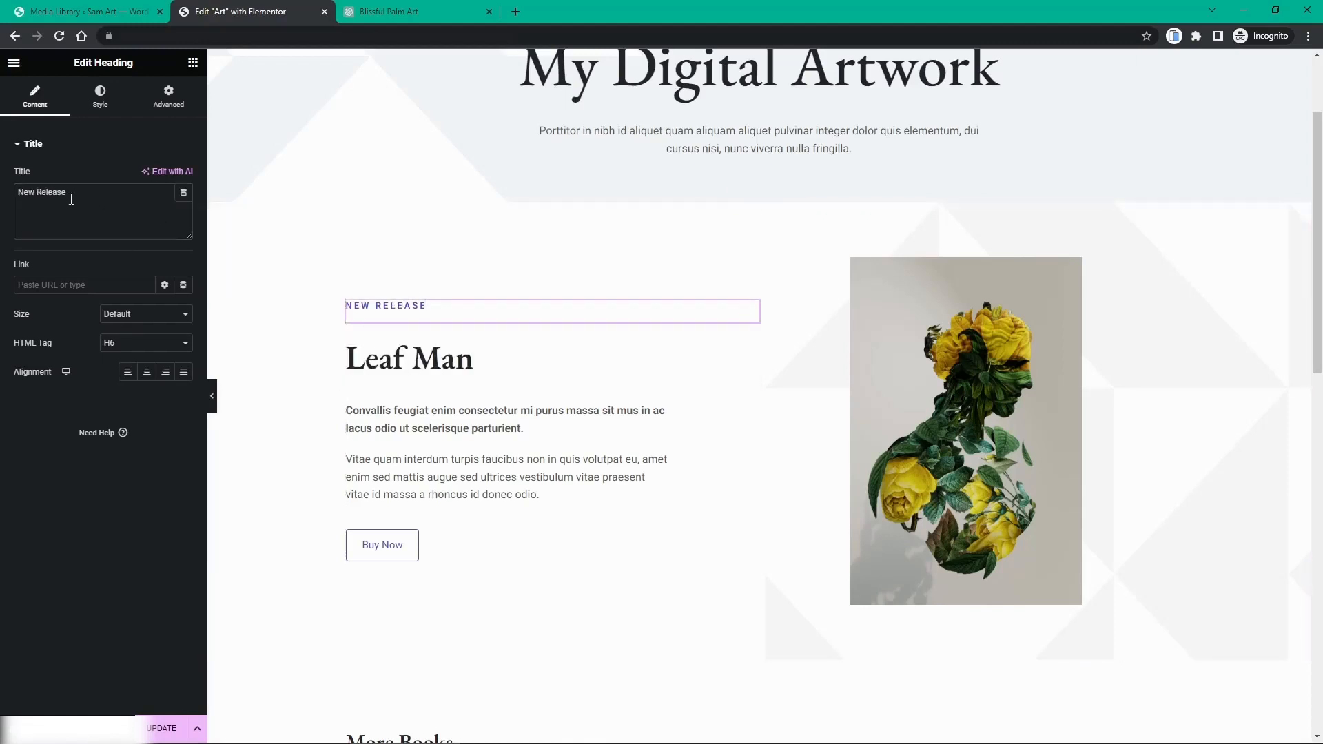
drag(67, 192, 15, 205)
Step: Copy ChatGPT's subheading and paste it over the placeholder paragraph under My Digital Artwork
click(413, 11)
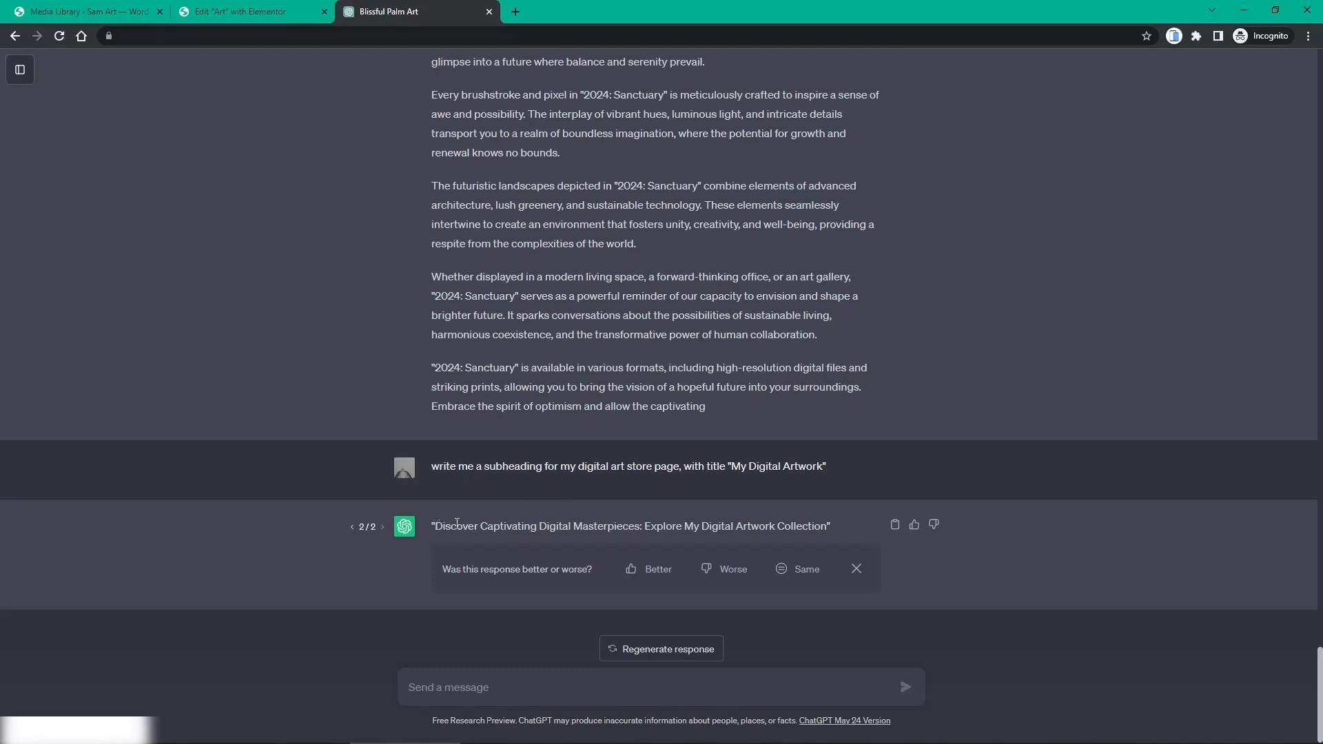
drag(436, 526, 830, 524)
key(ctrl+c)
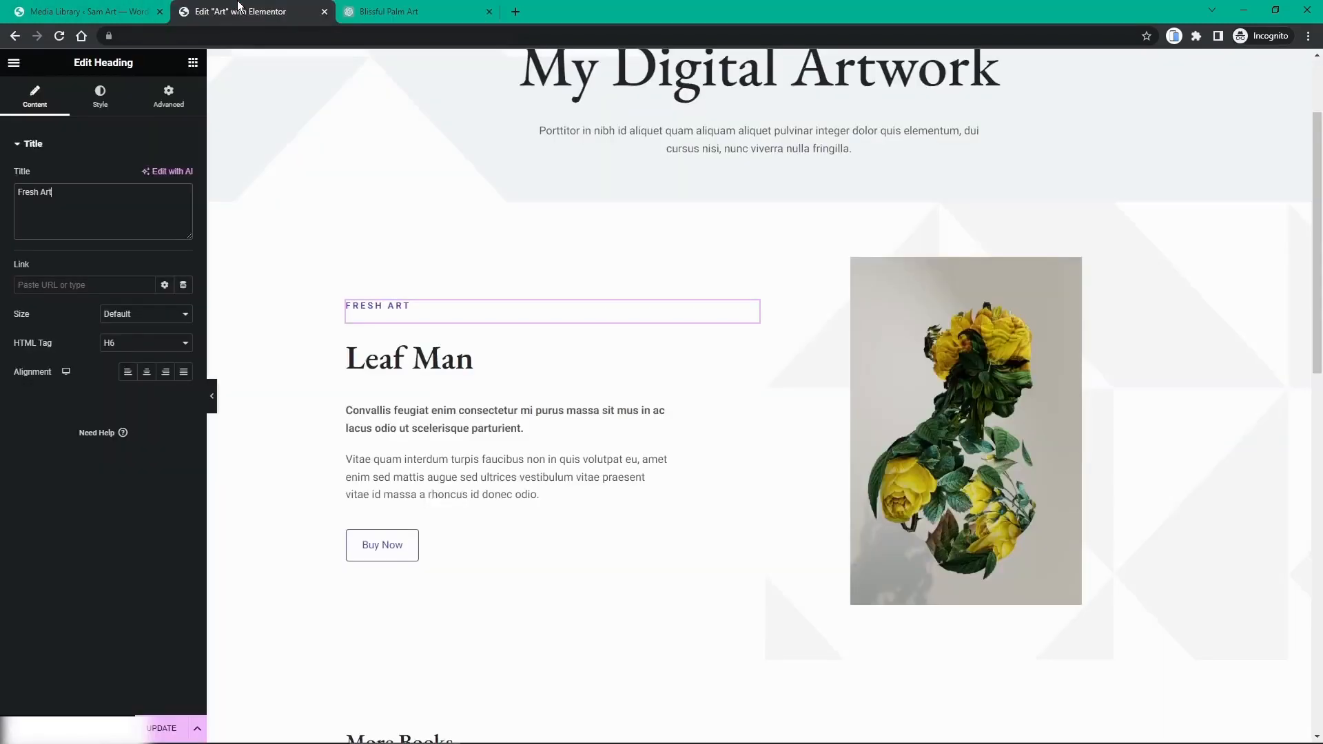
click(241, 11)
scroll(656, 345, up, 2)
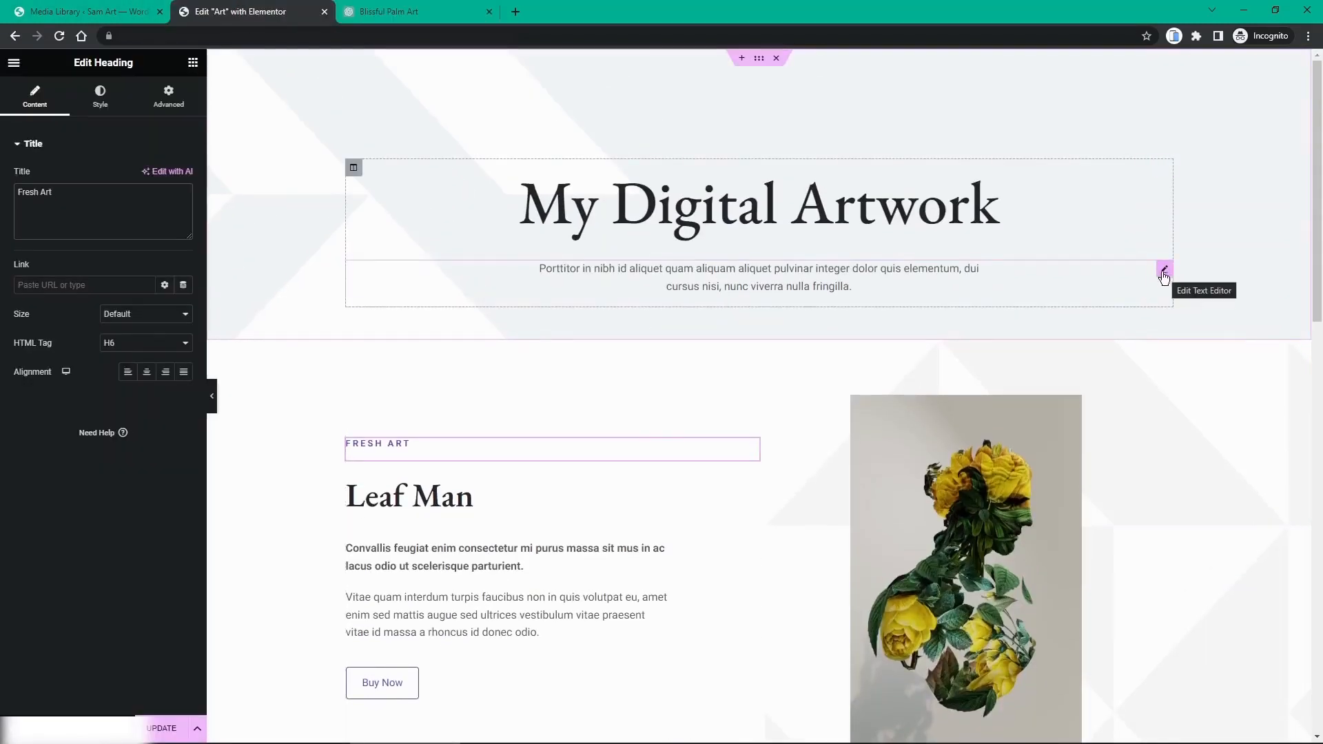
click(801, 283)
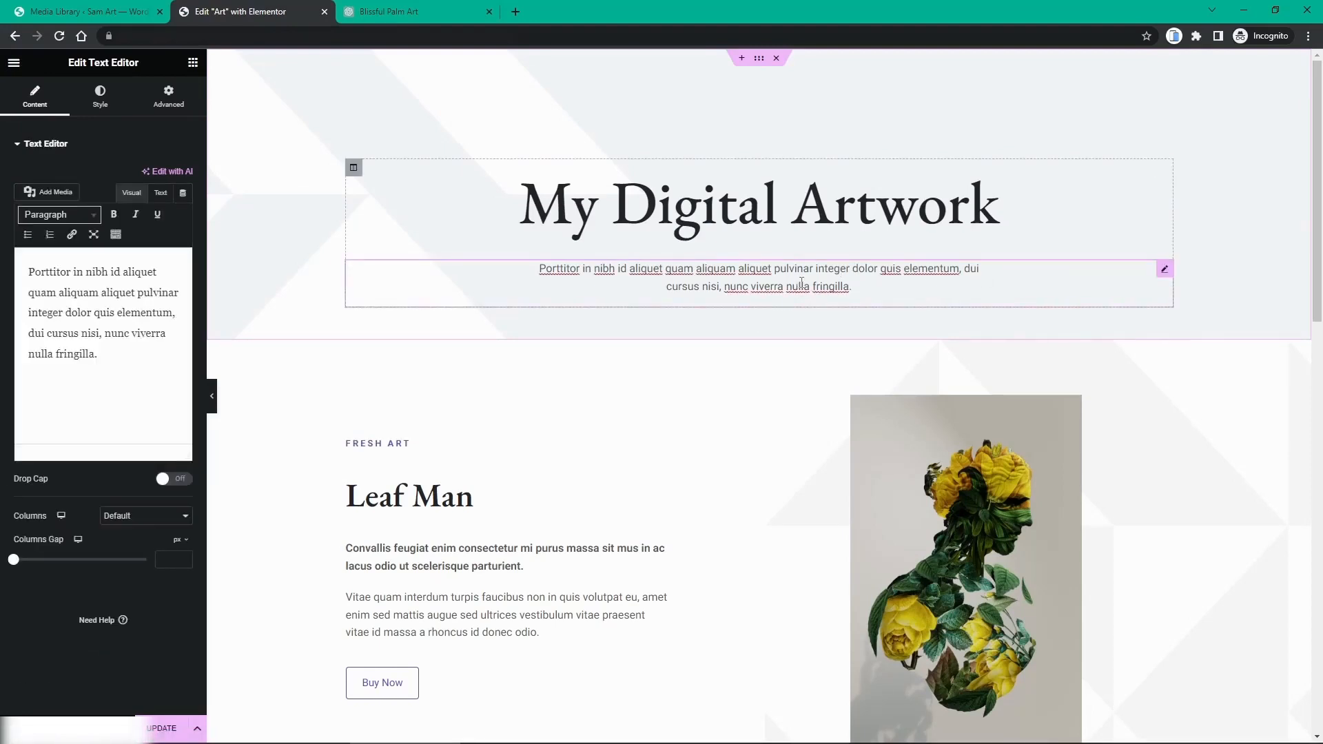
drag(112, 379, 32, 252)
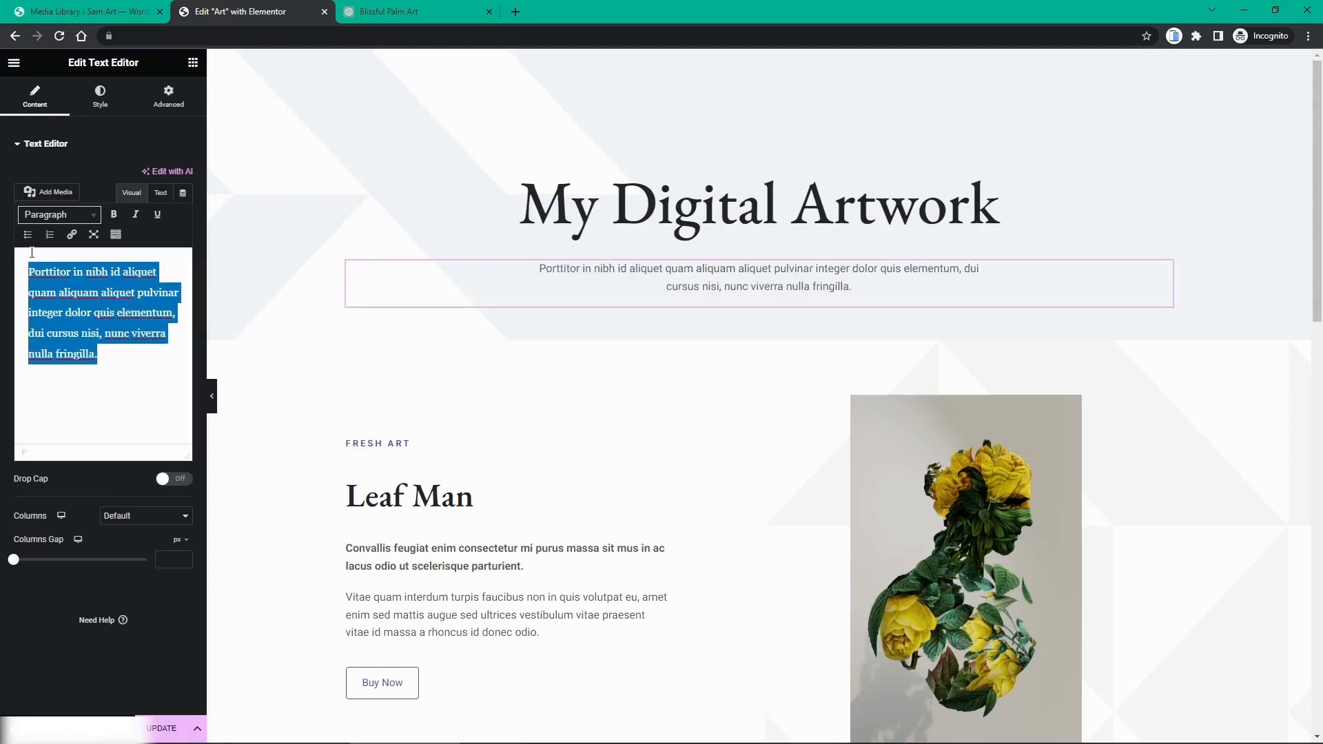
key(ctrl+v)
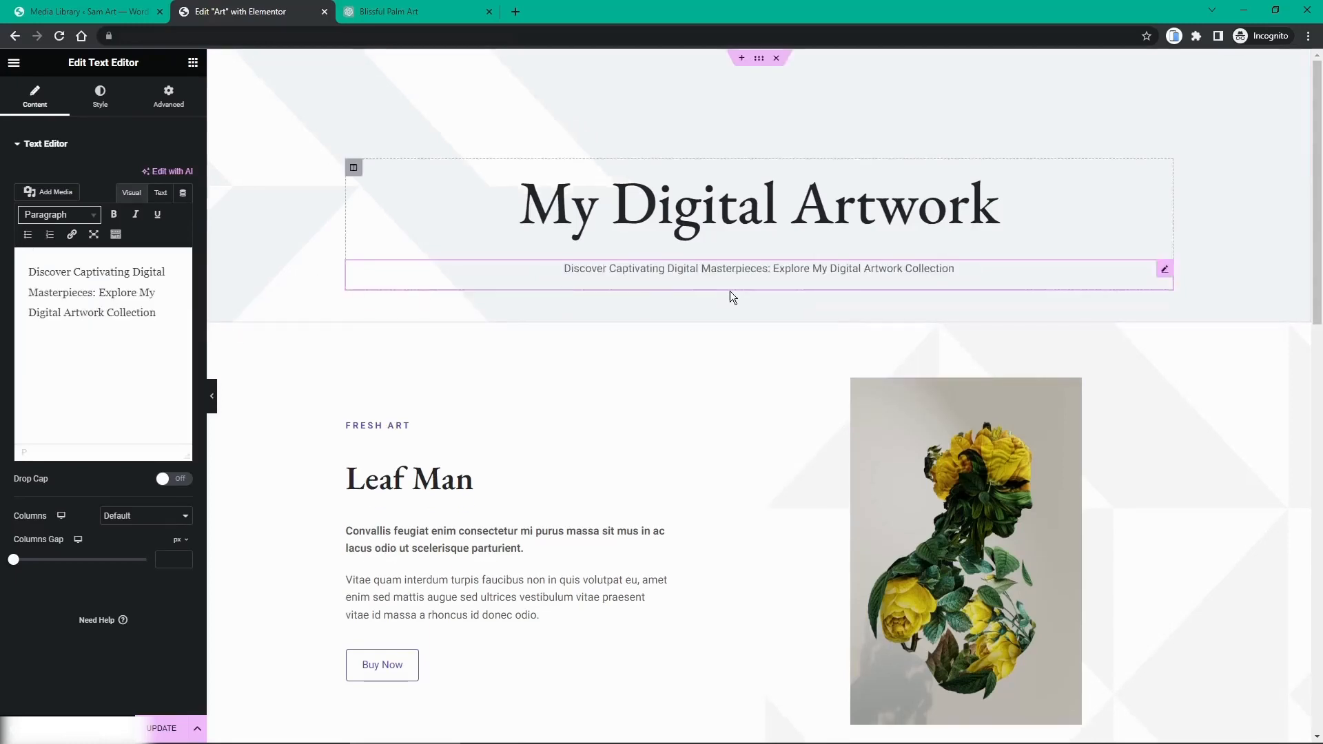
scroll(448, 419, down, 2)
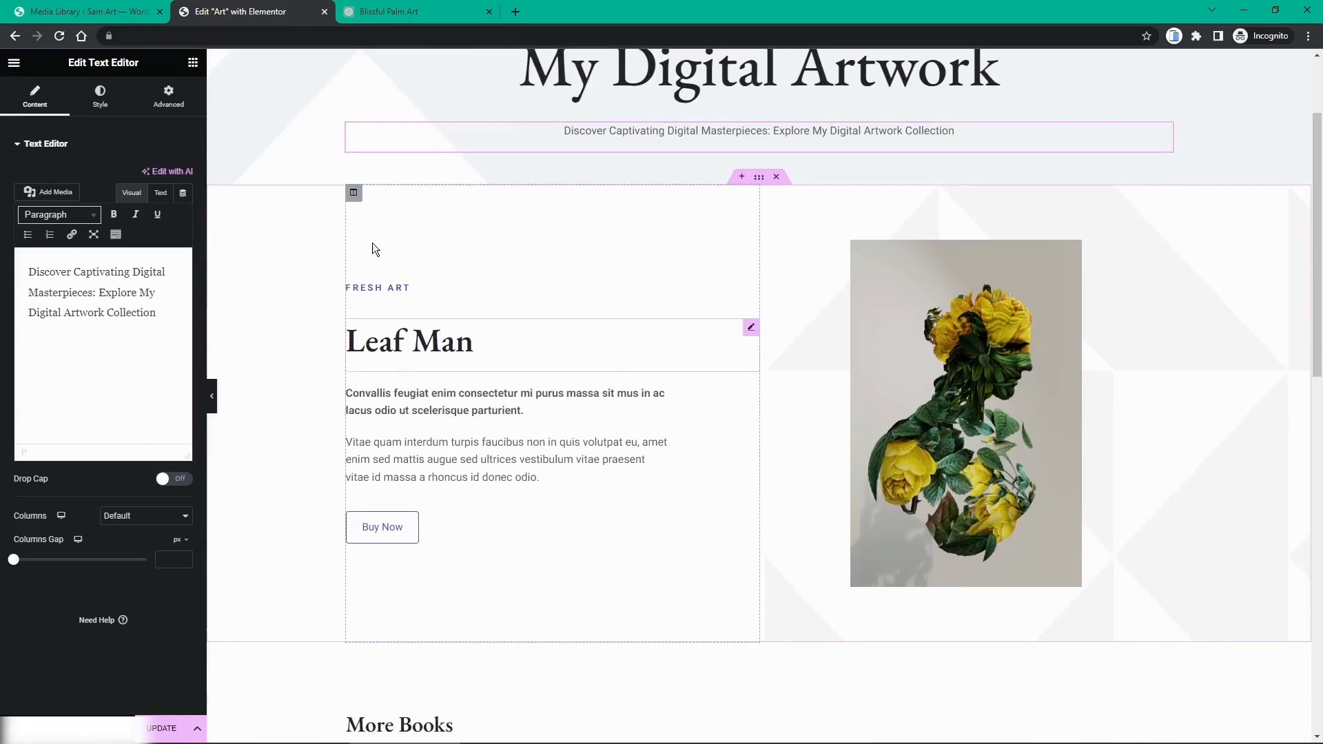
Step: Ask ChatGPT for a subheading for the digital artpiece 'Leaf Man' and select the reply
click(398, 10)
click(459, 683)
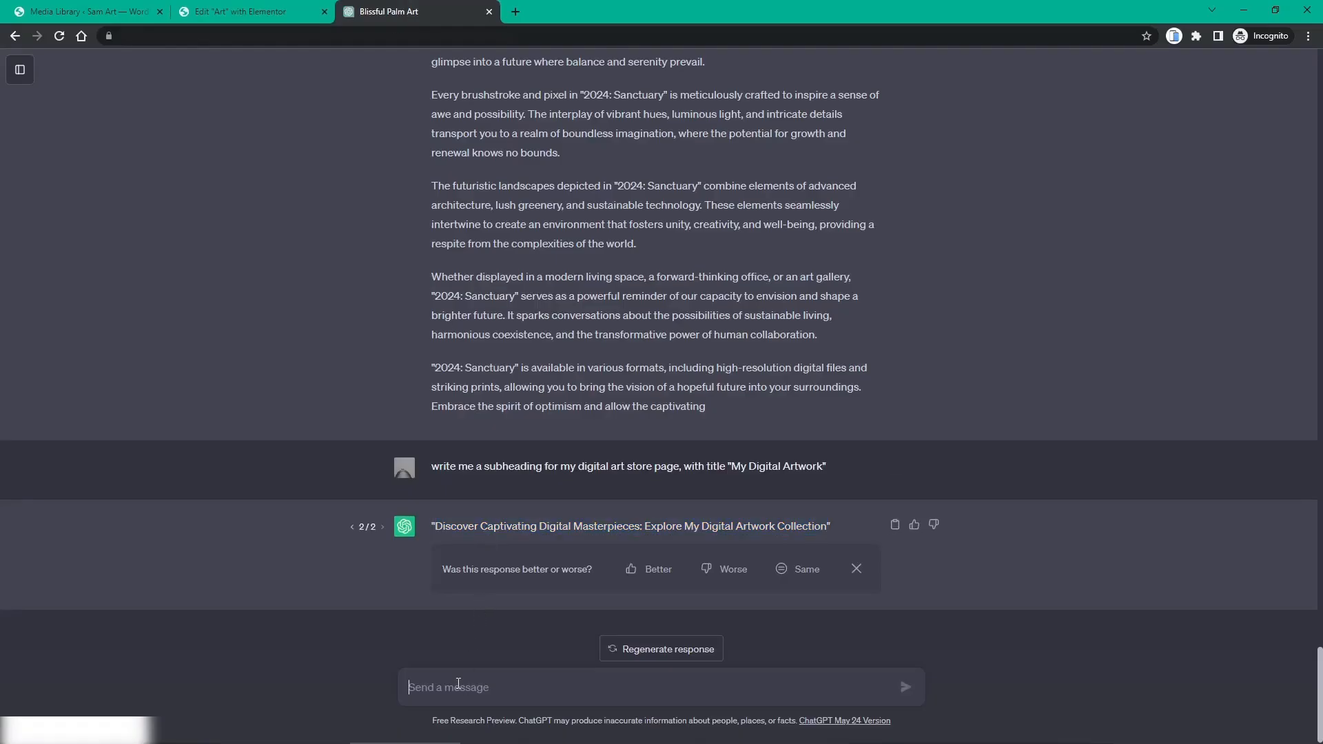
text(write me a subheading fo)
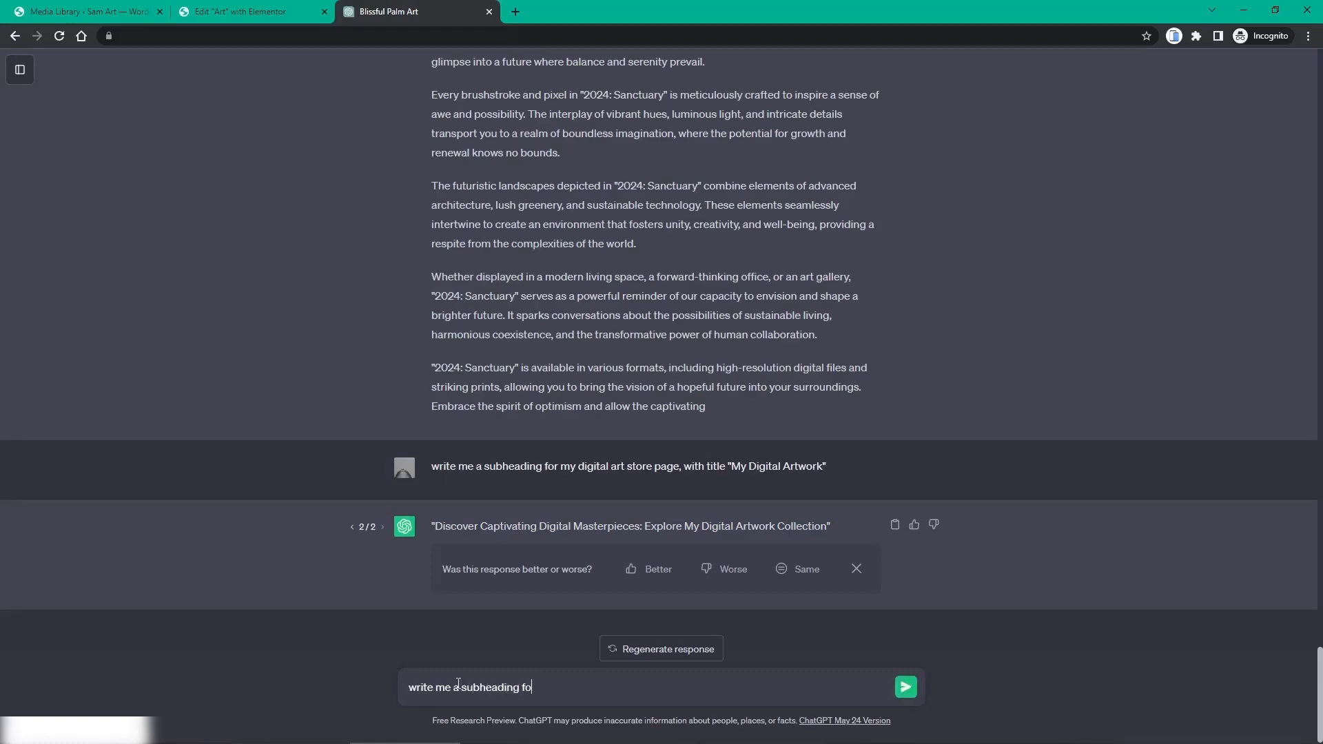
text(r my digital artpiece called )
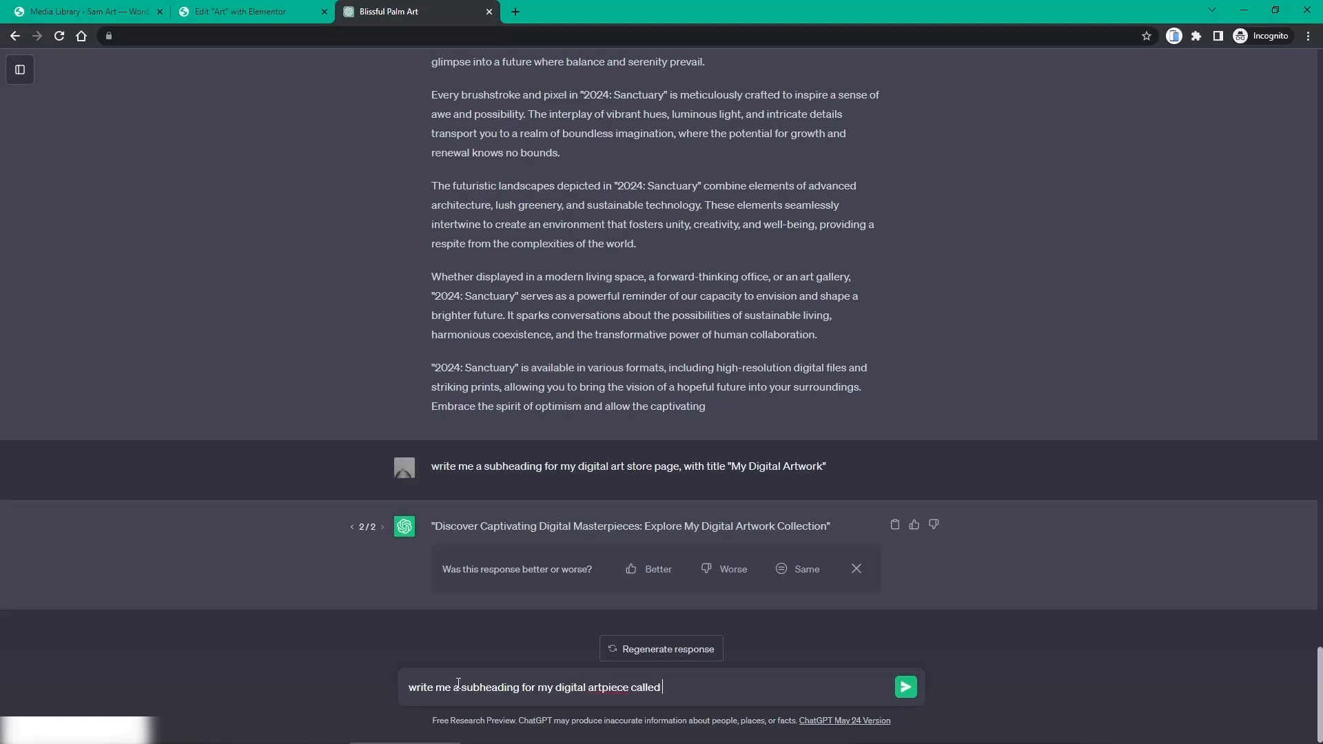
text("Leaf Man)
key(Return)
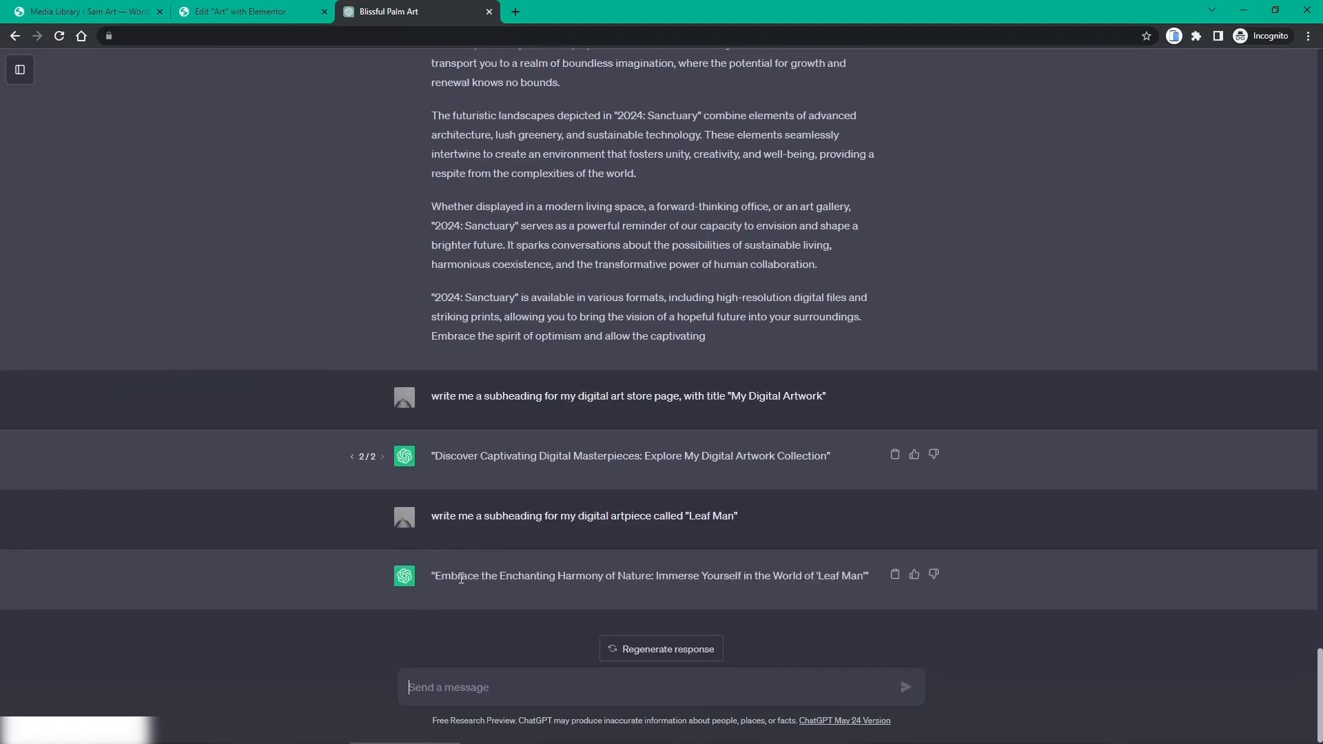
drag(440, 579, 822, 587)
click(782, 588)
drag(438, 576, 861, 583)
key(ctrl+c)
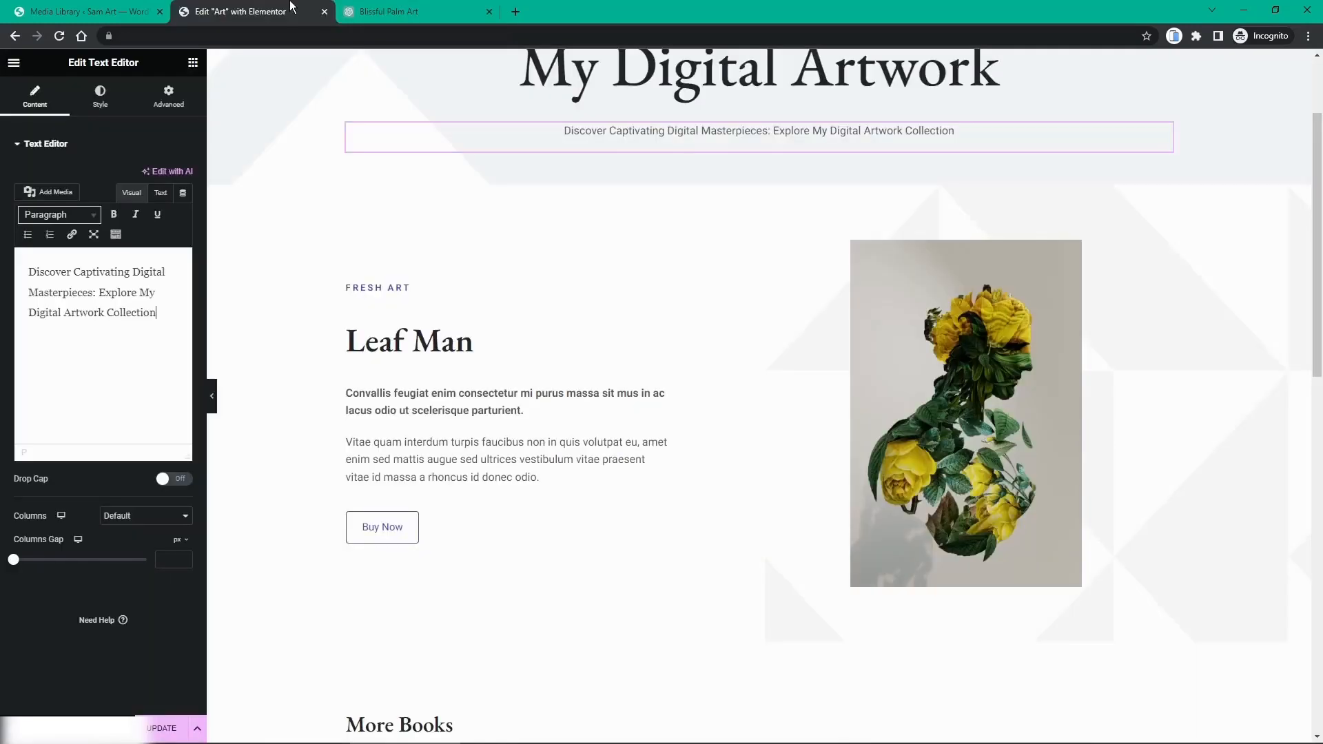
Step: Paste 'Embrace the Enchanting Harmony of Nature…' over the bold paragraph under Leaf Man
click(245, 11)
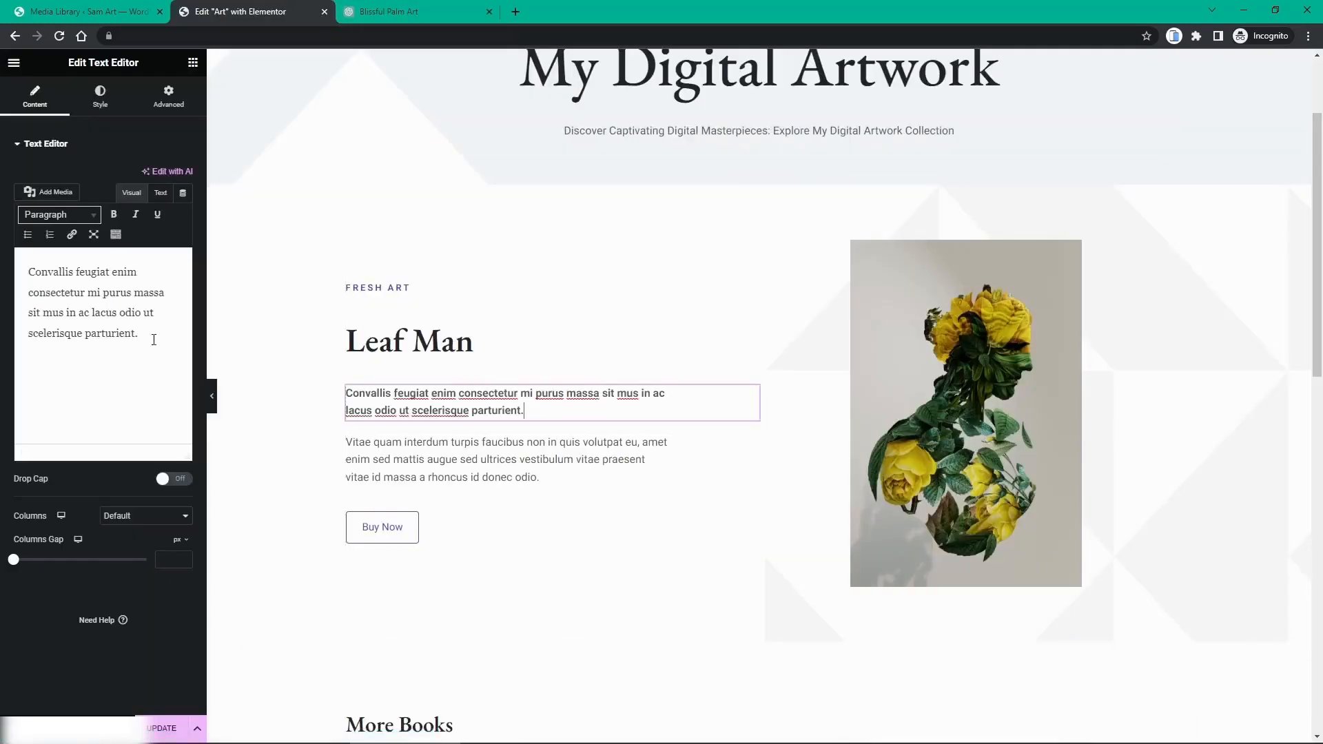
drag(154, 334, 28, 256)
key(ctrl+v)
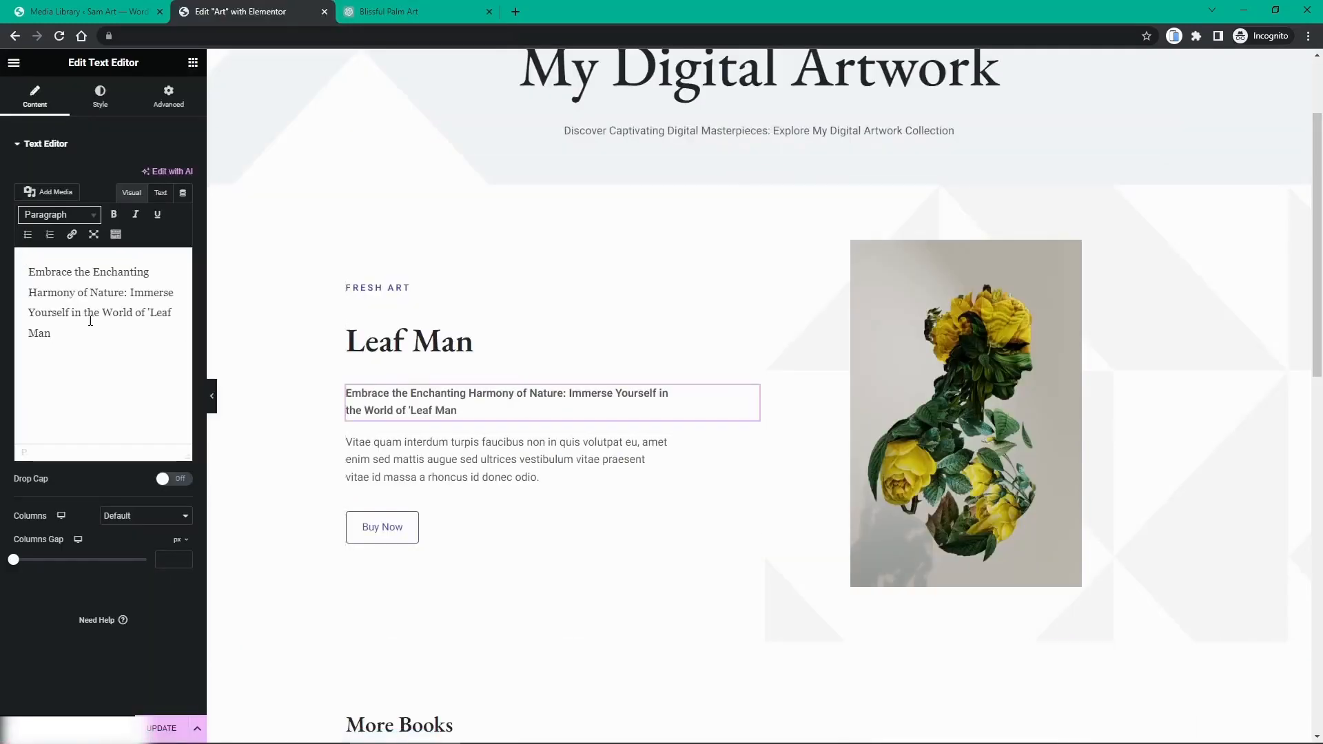
click(388, 6)
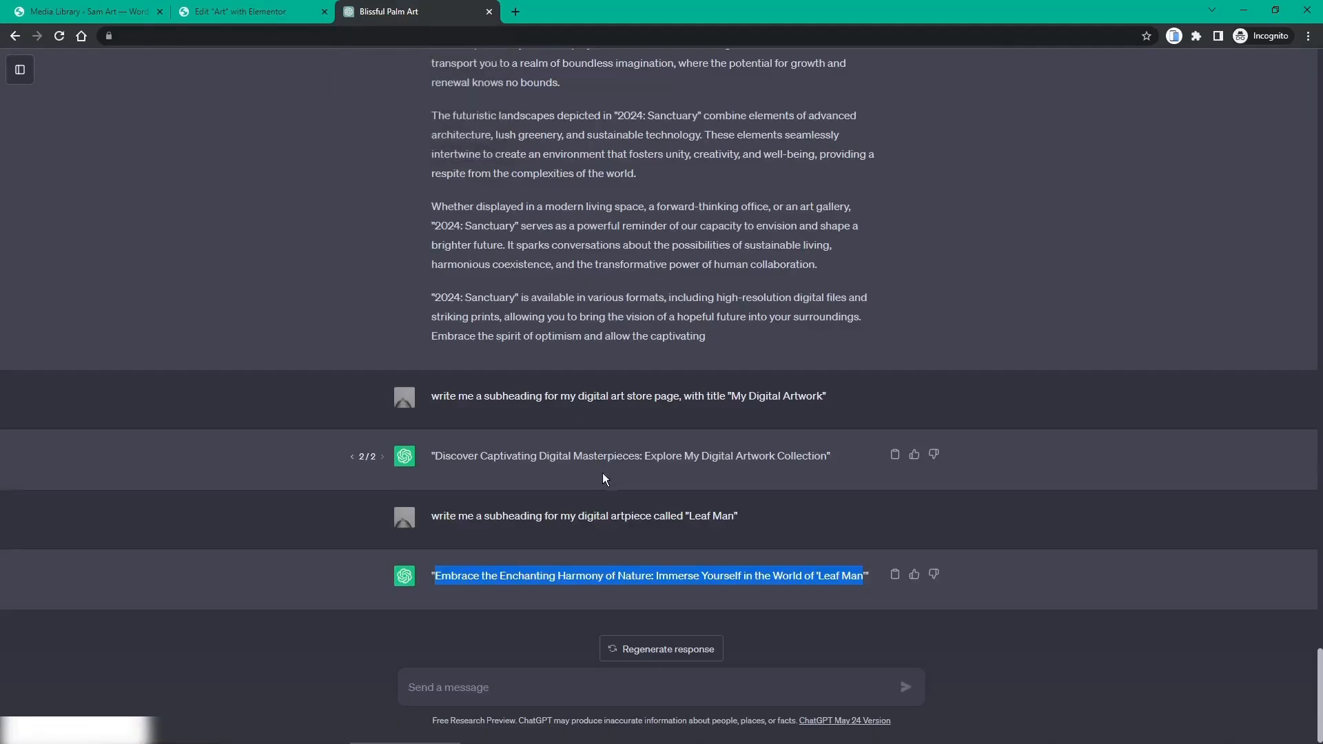
Step: Ask ChatGPT for two sentences about Leaf Man, select them, and pick Elementor's placeholder paragraph
click(529, 683)
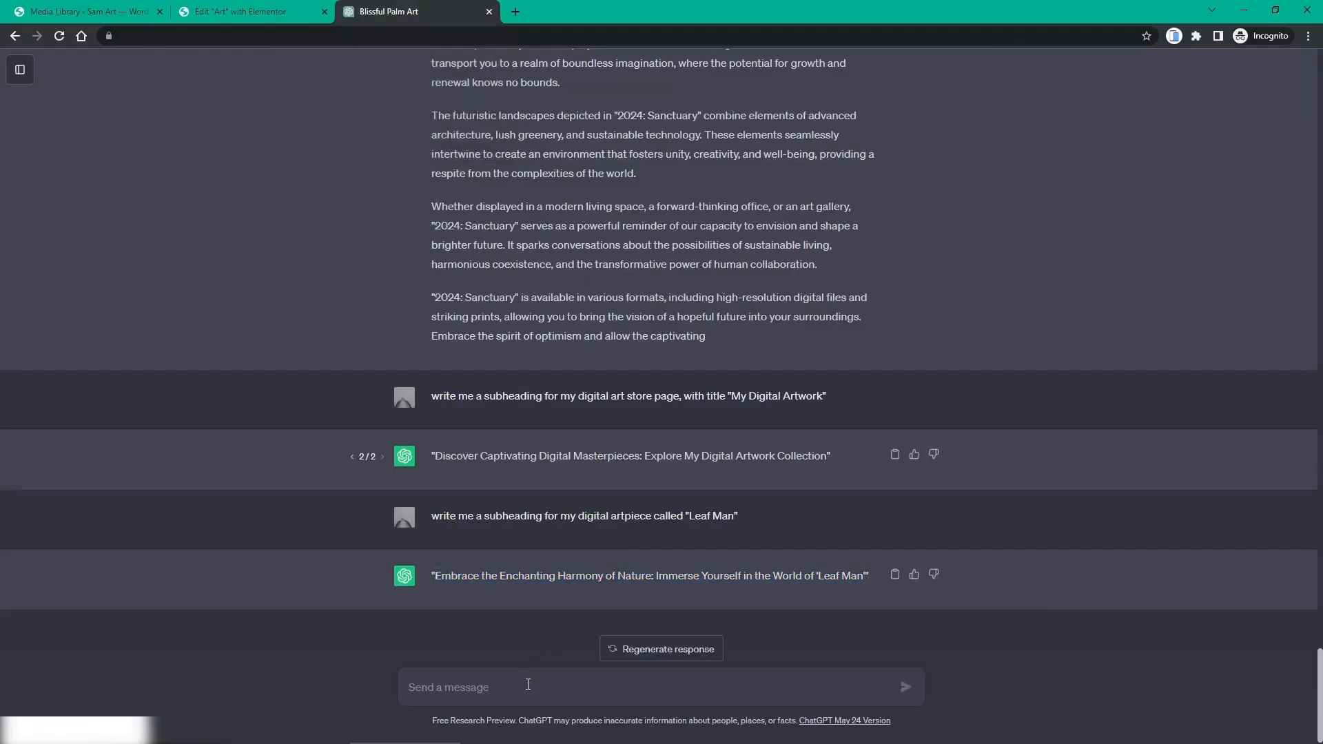
text(write me)
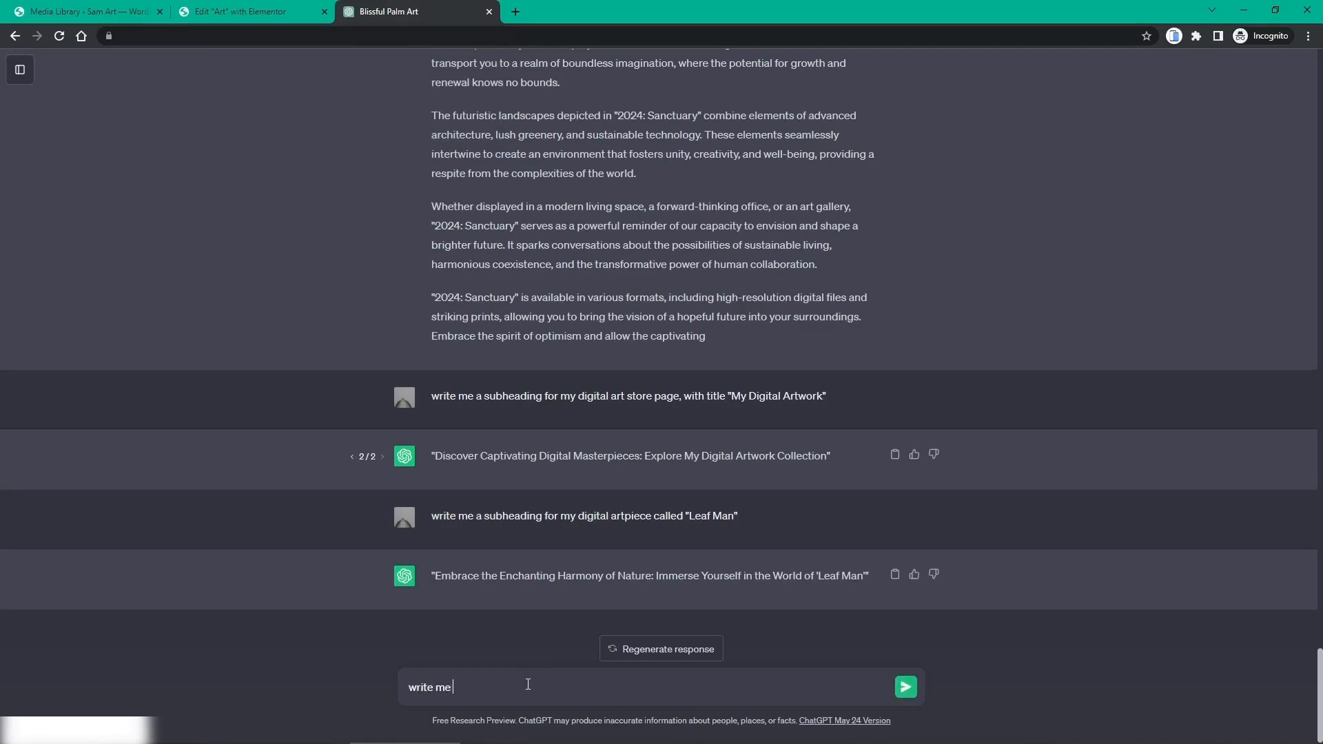
text( 2 sentenfecces about the above)
key(Return)
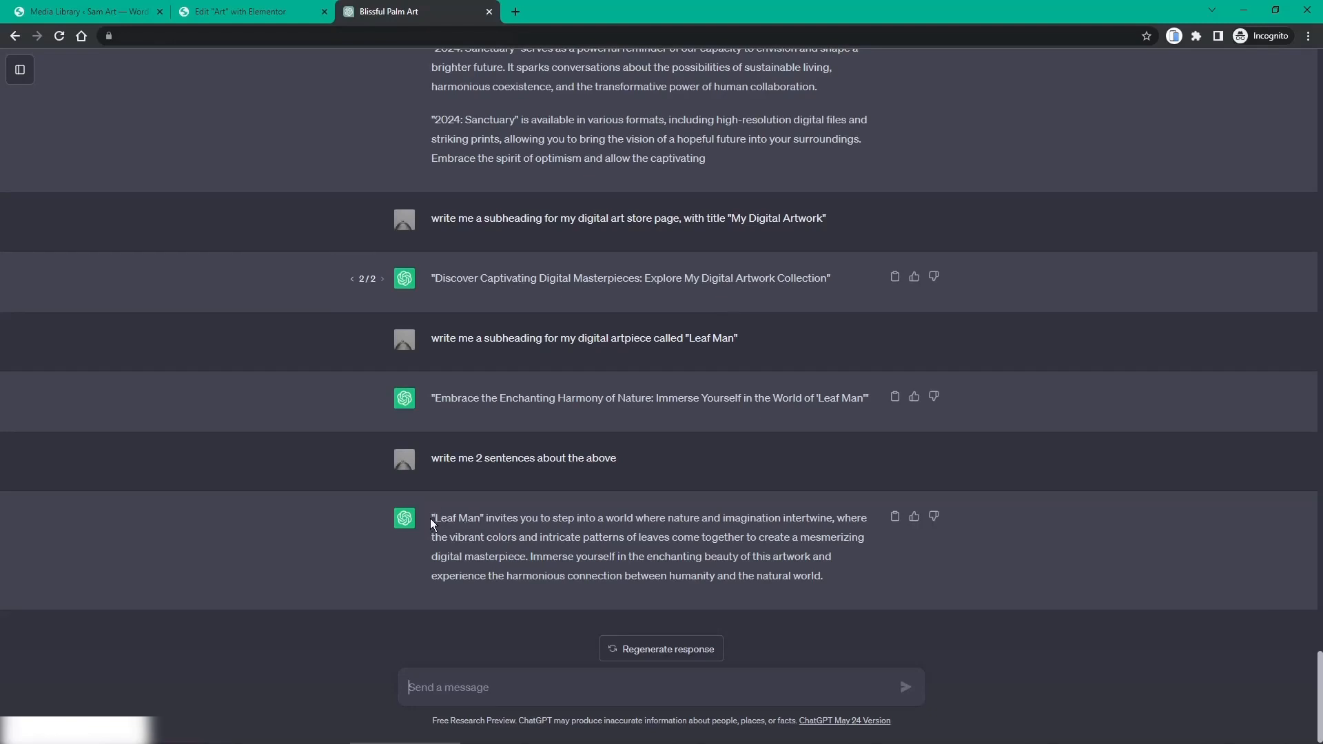
drag(435, 518, 831, 576)
key(ctrl+c)
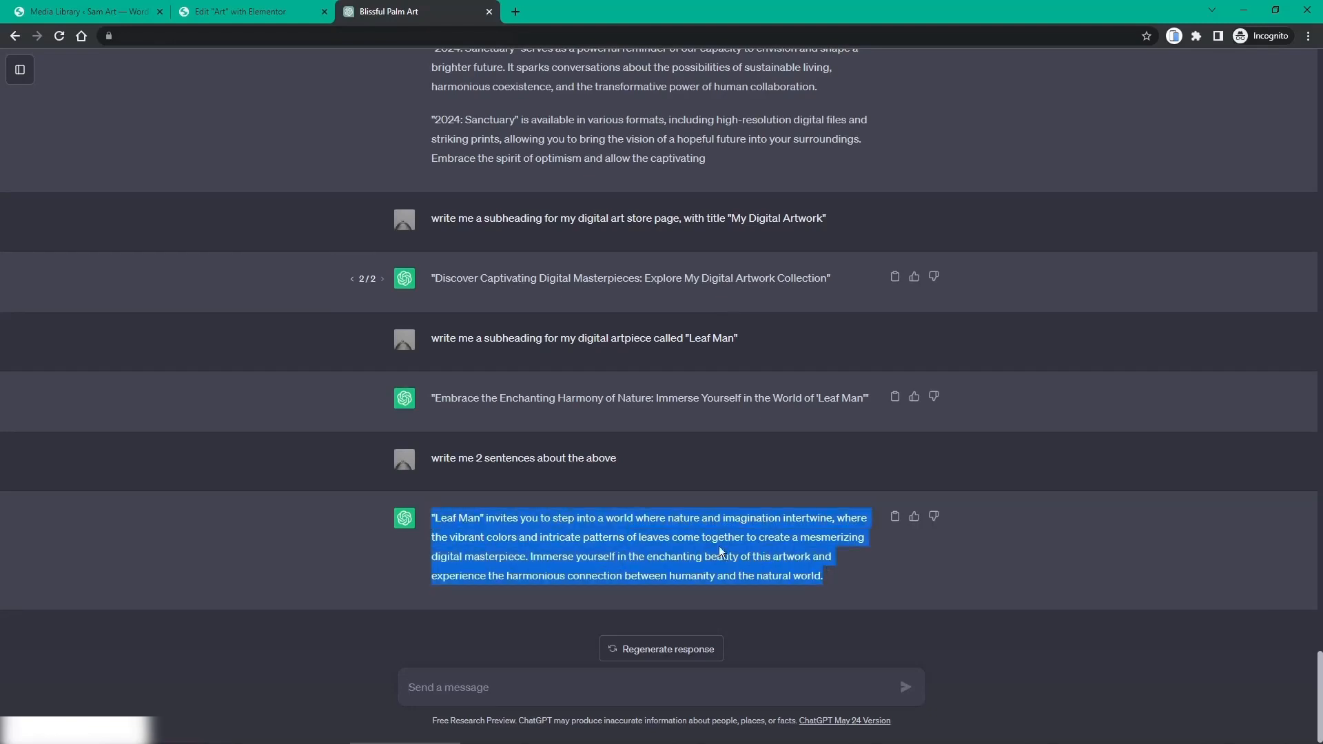
click(291, 8)
click(344, 448)
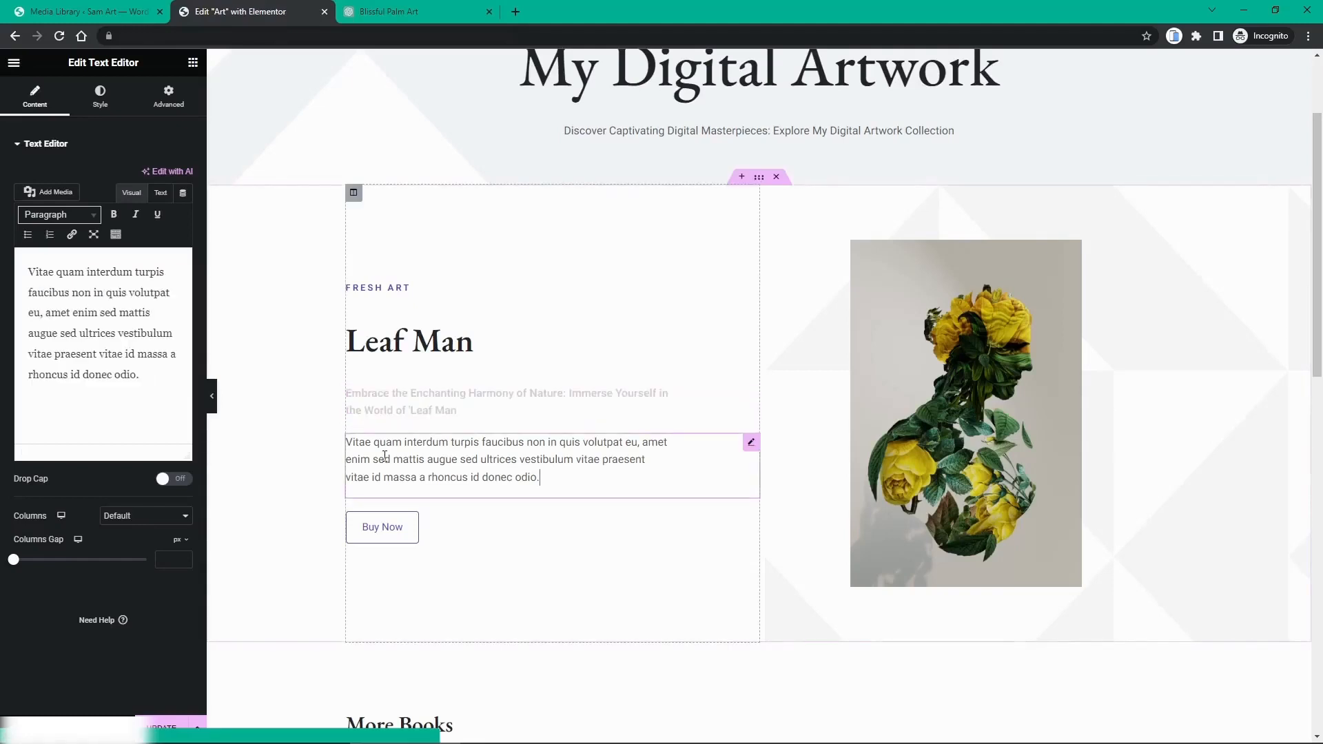
Step: Replace the placeholder with the Leaf Man text, keeping only the 'Immerse yourself…' sentence, and update
drag(143, 383, 5, 271)
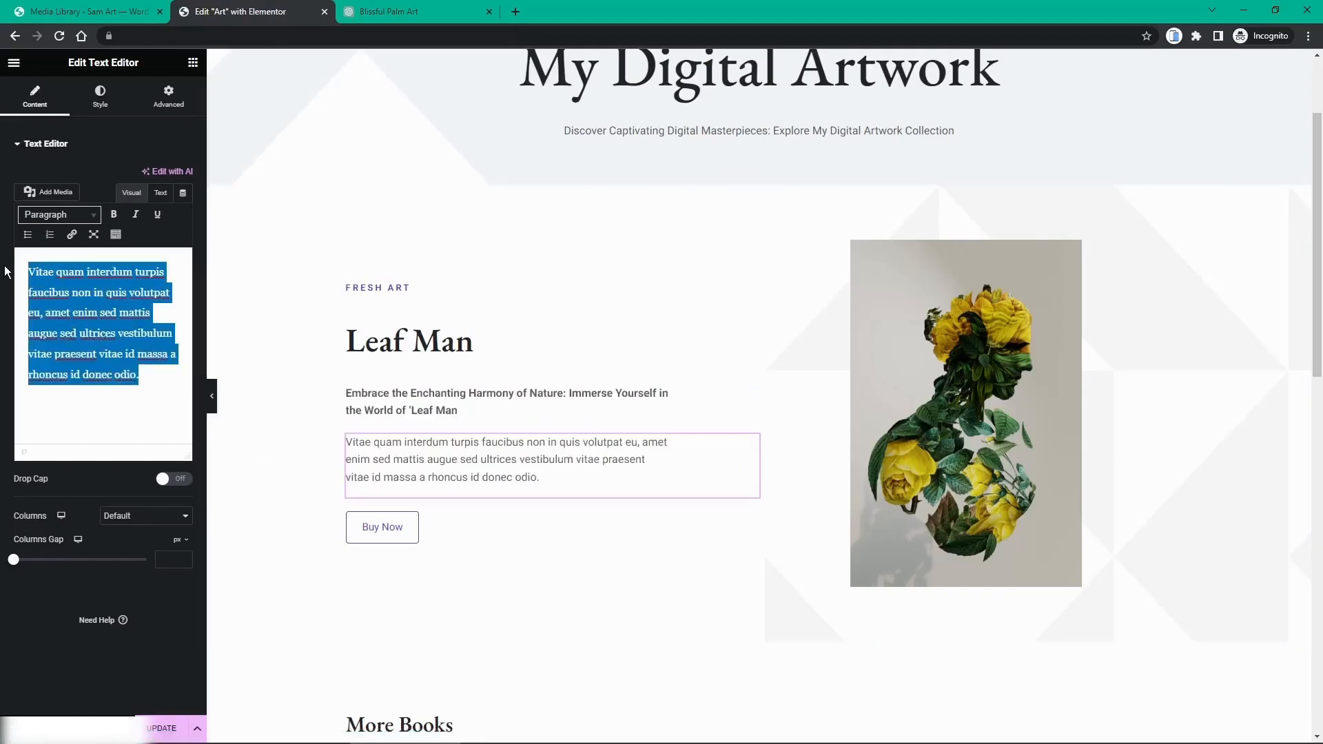
key(ctrl+v)
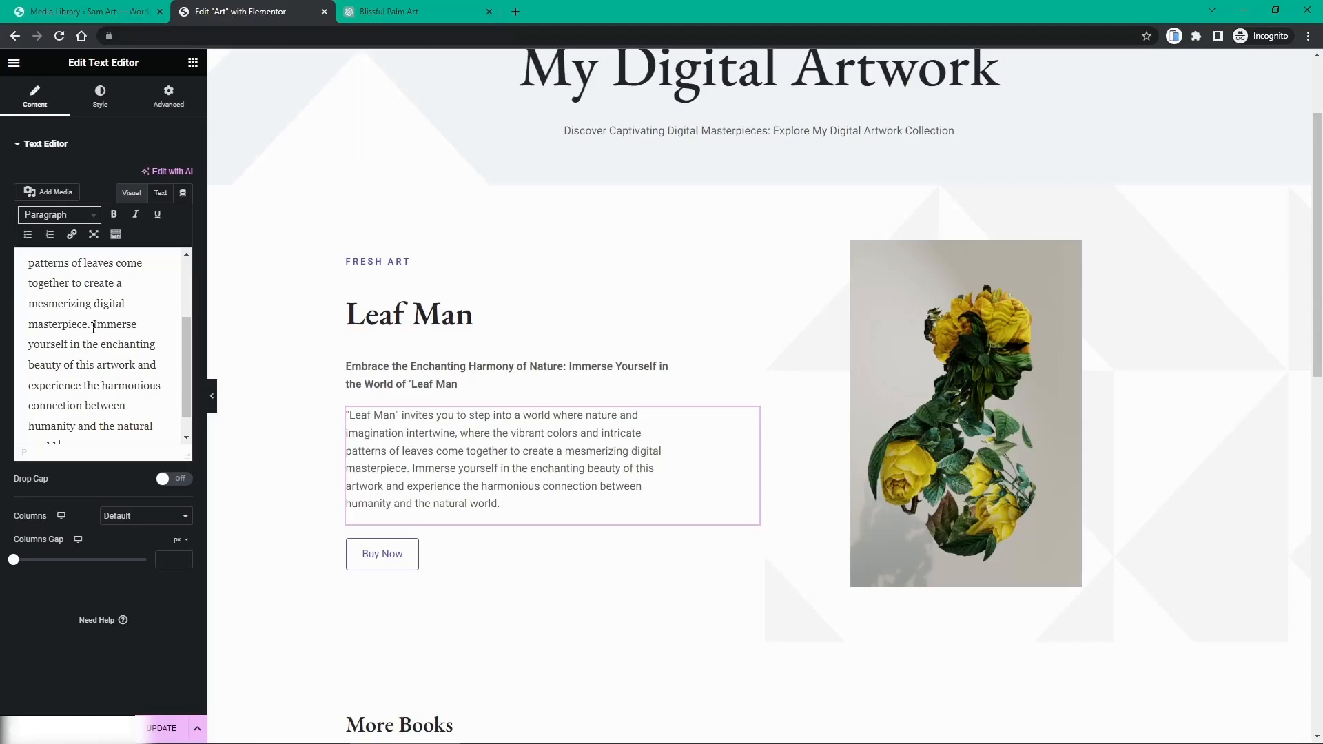
drag(93, 328, 16, 255)
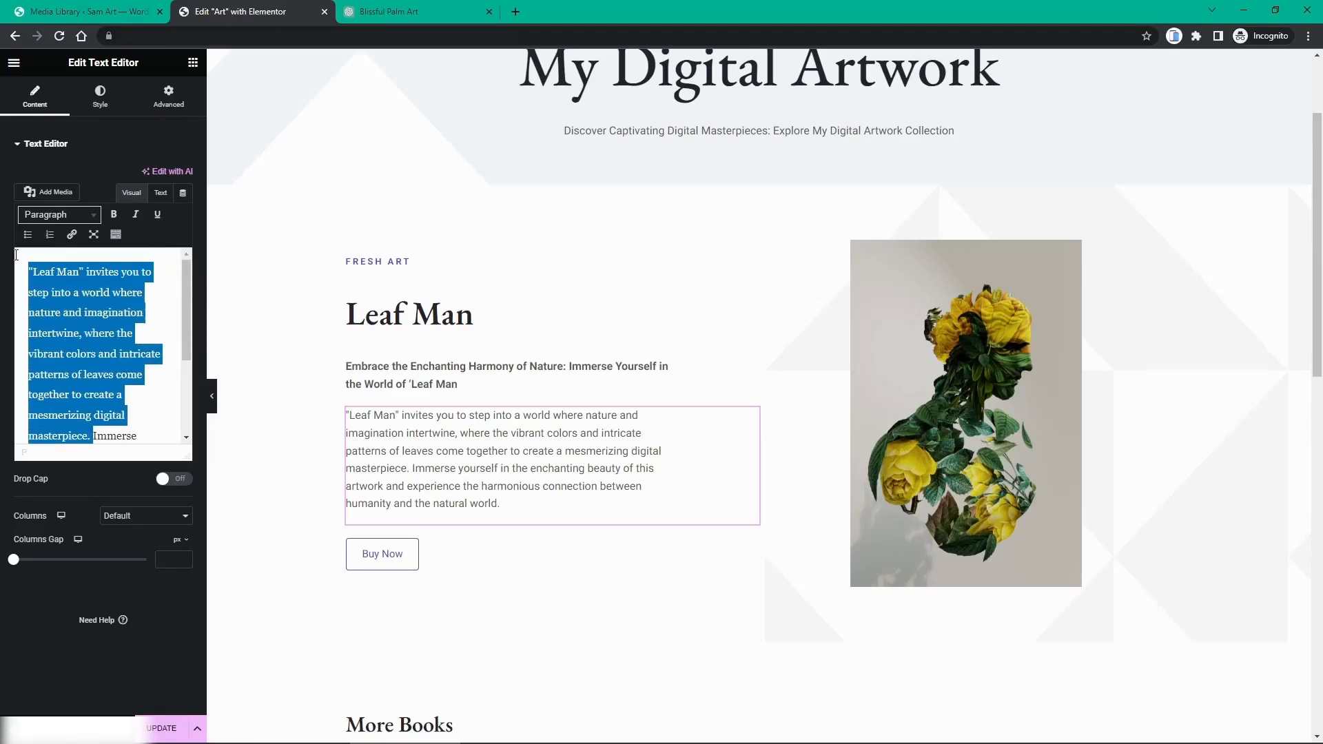
key(BackSpace)
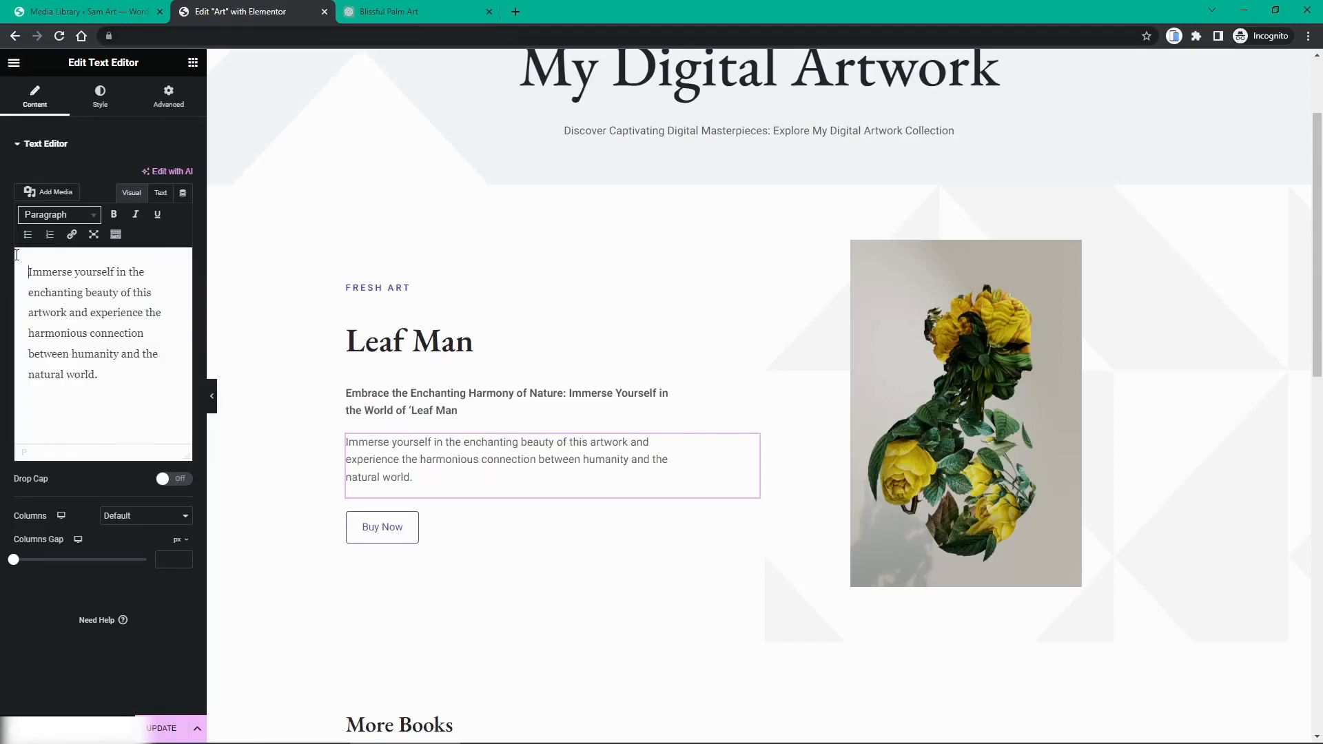
scroll(498, 383, up, 1)
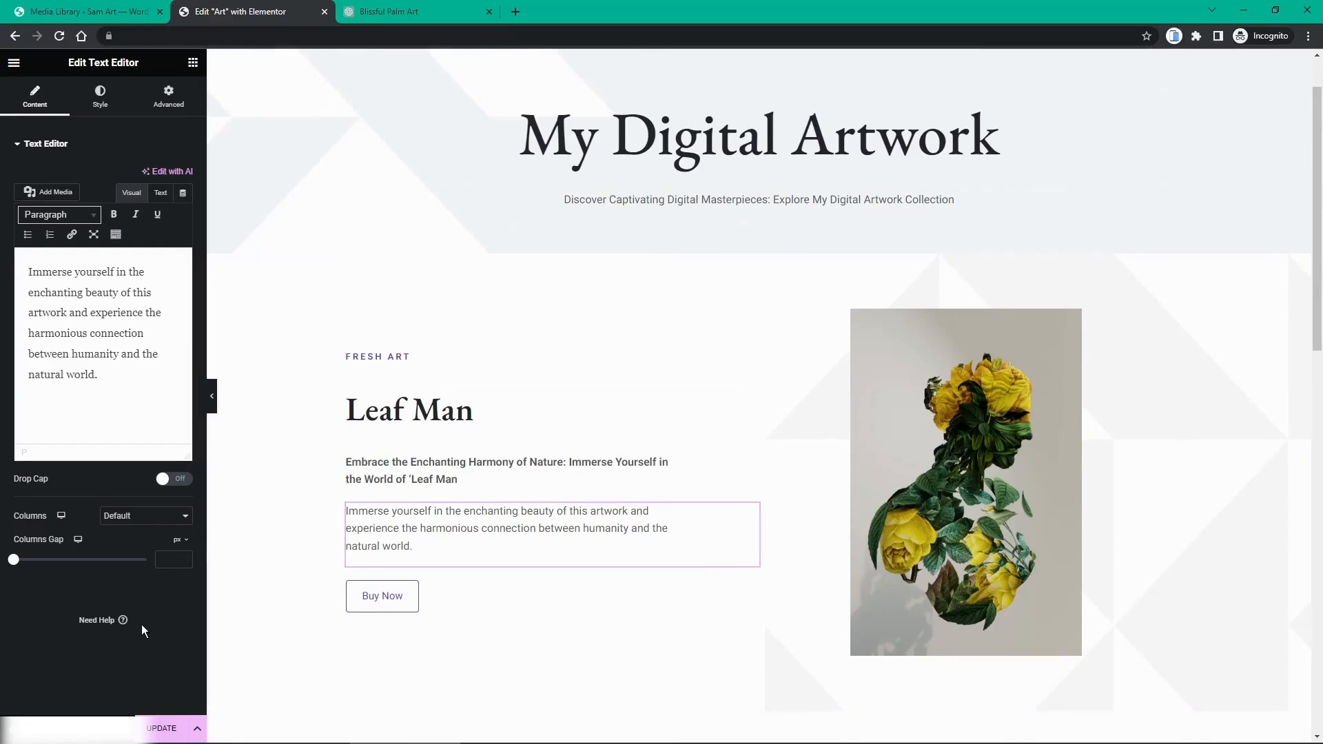
click(167, 725)
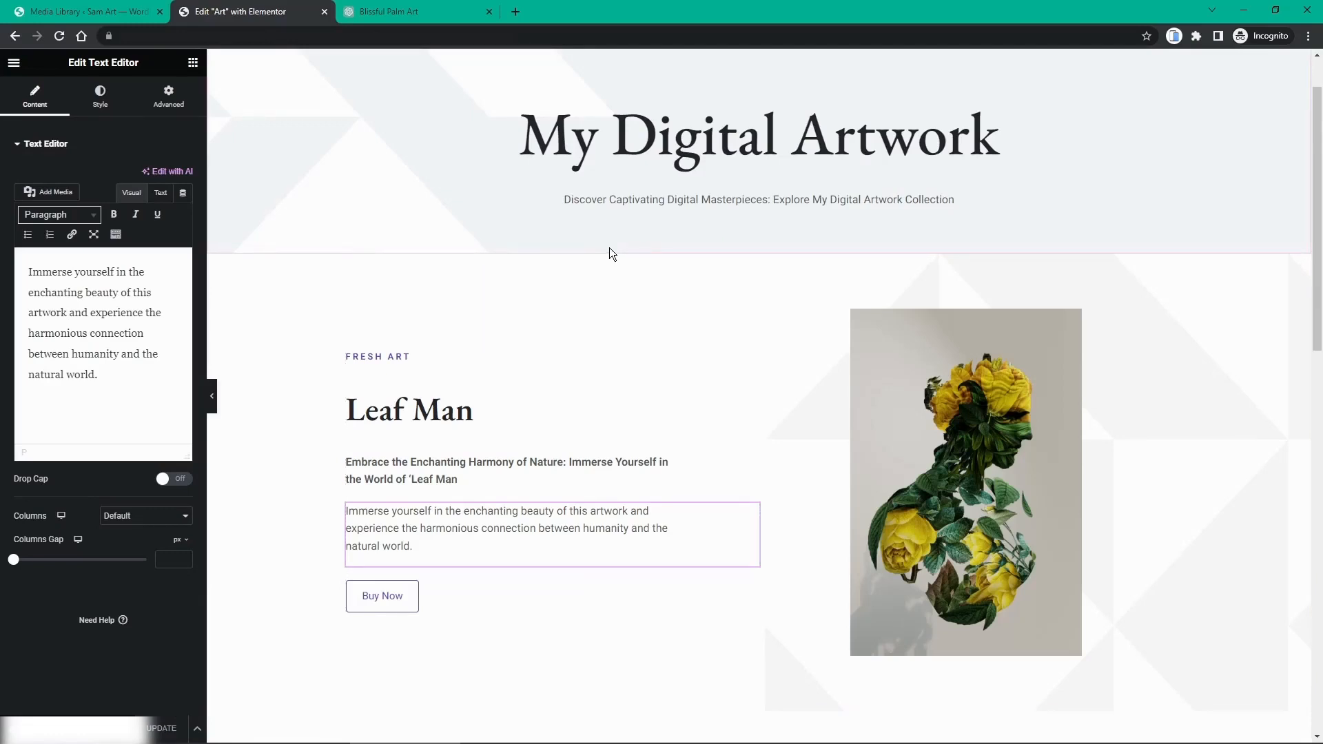
Step: Scroll down and select the products list under More Books
scroll(610, 233, down, 3)
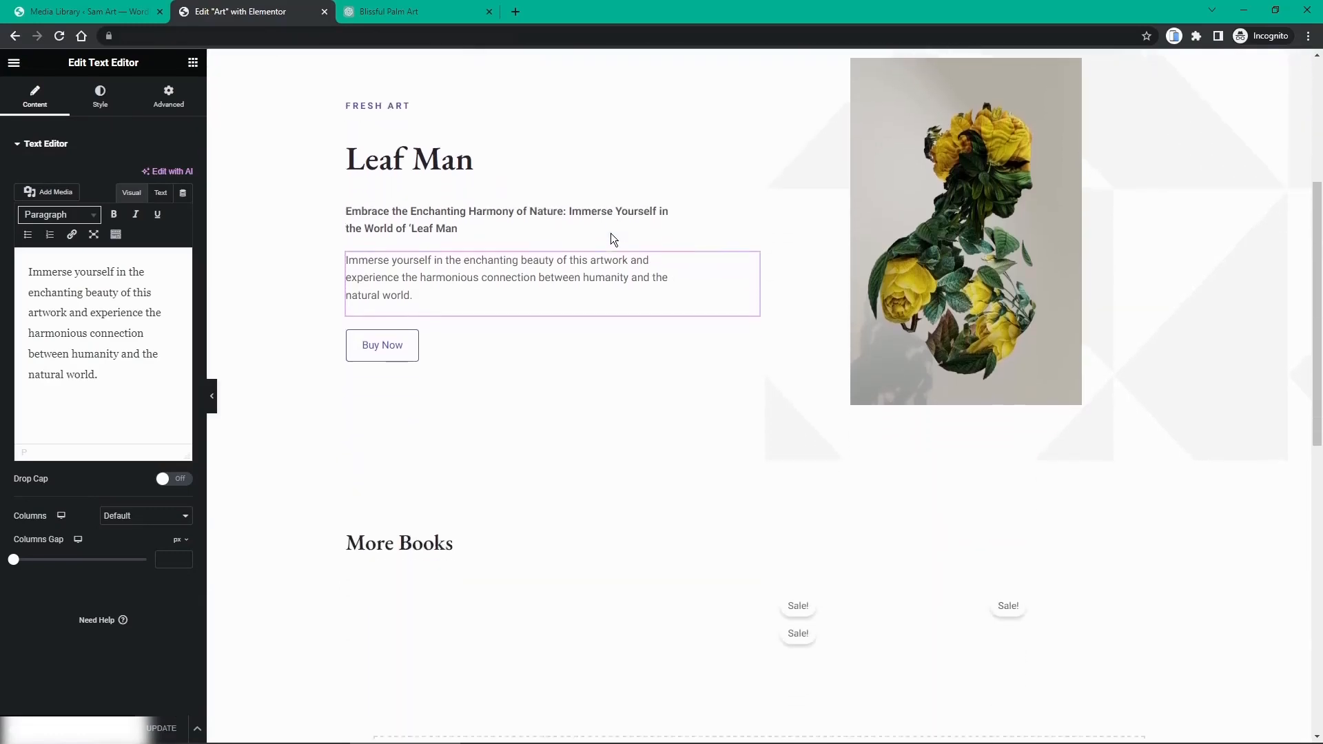
scroll(610, 233, down, 4)
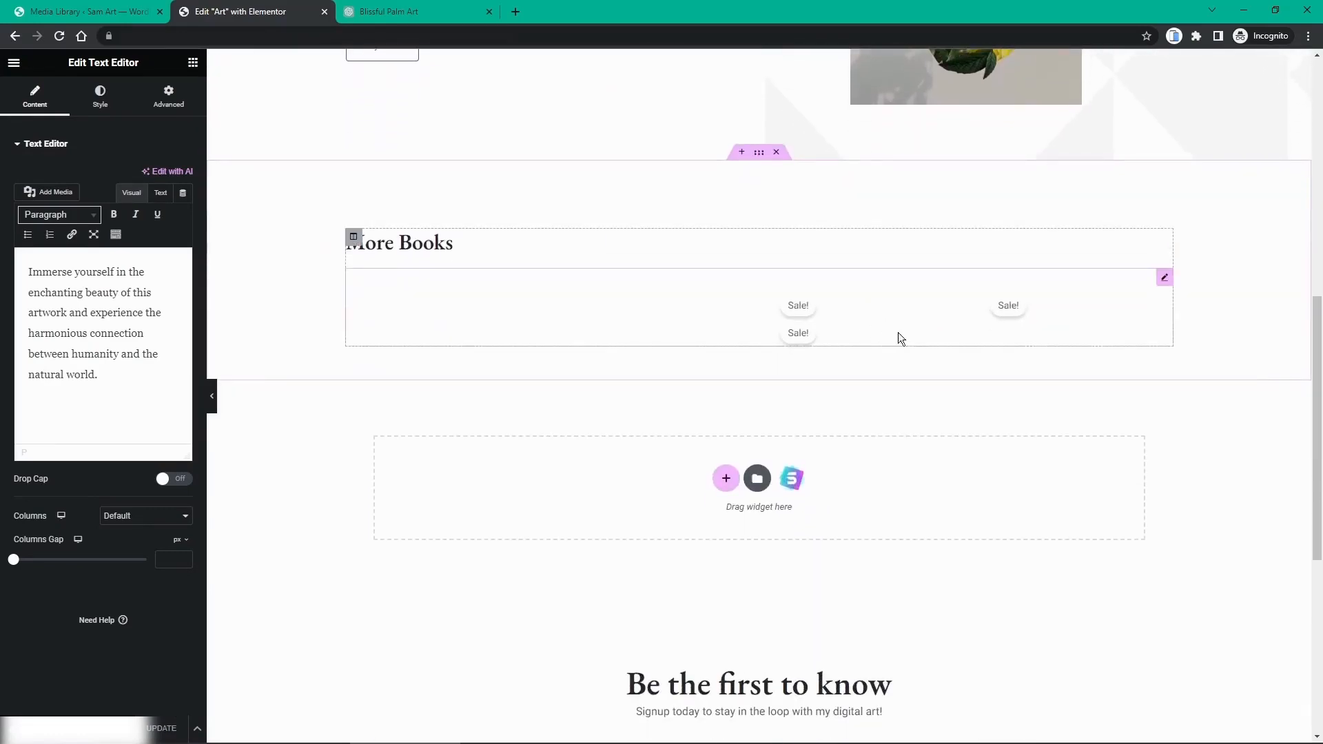
click(540, 329)
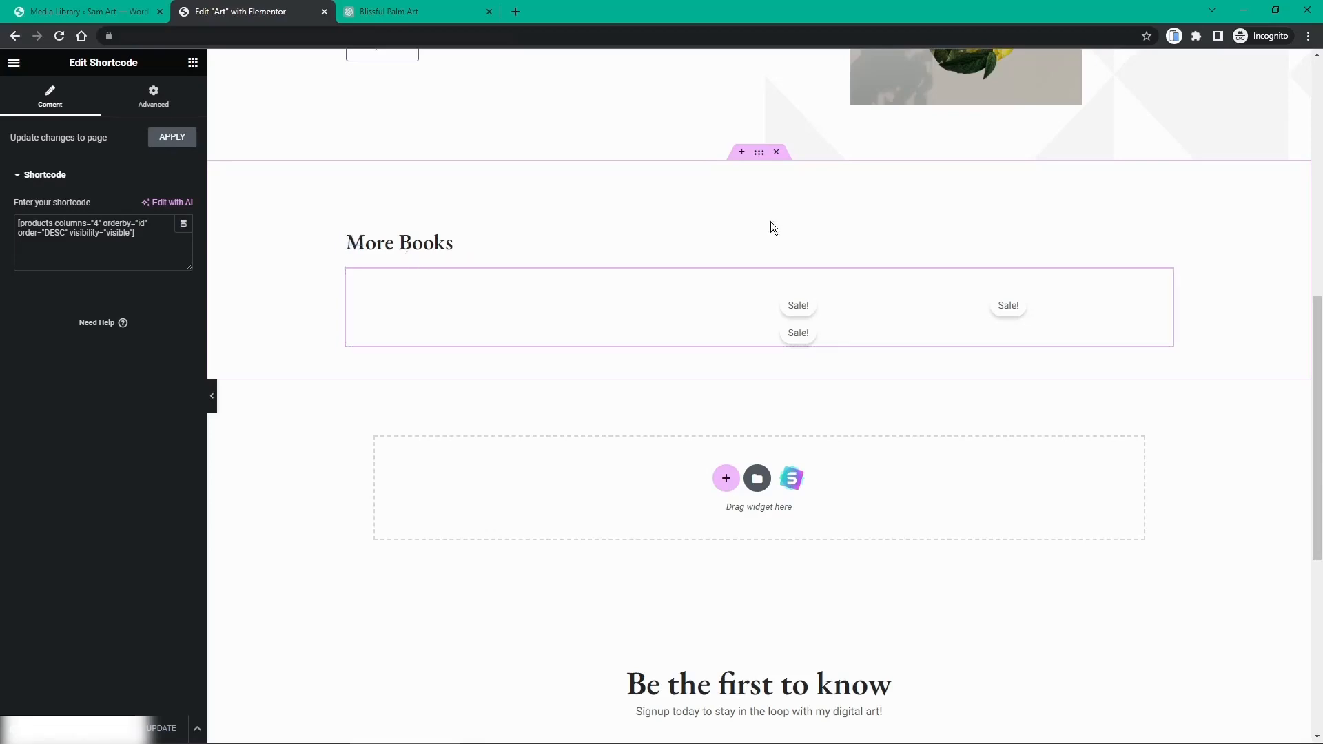
Step: Retitle the More Books heading 'View more of my art', update the page, and close the editor tab
click(485, 250)
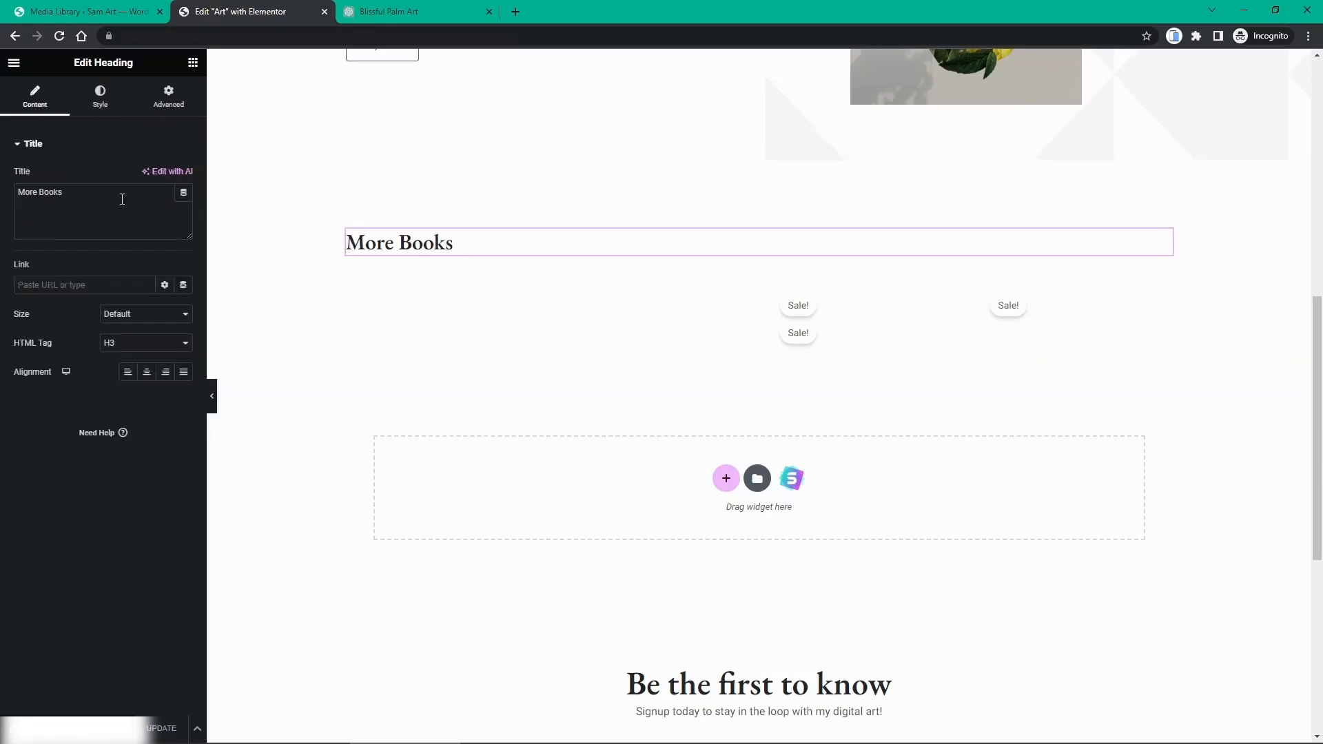
double_click(57, 197)
click(61, 196)
drag(88, 201, 3, 204)
text(View more)
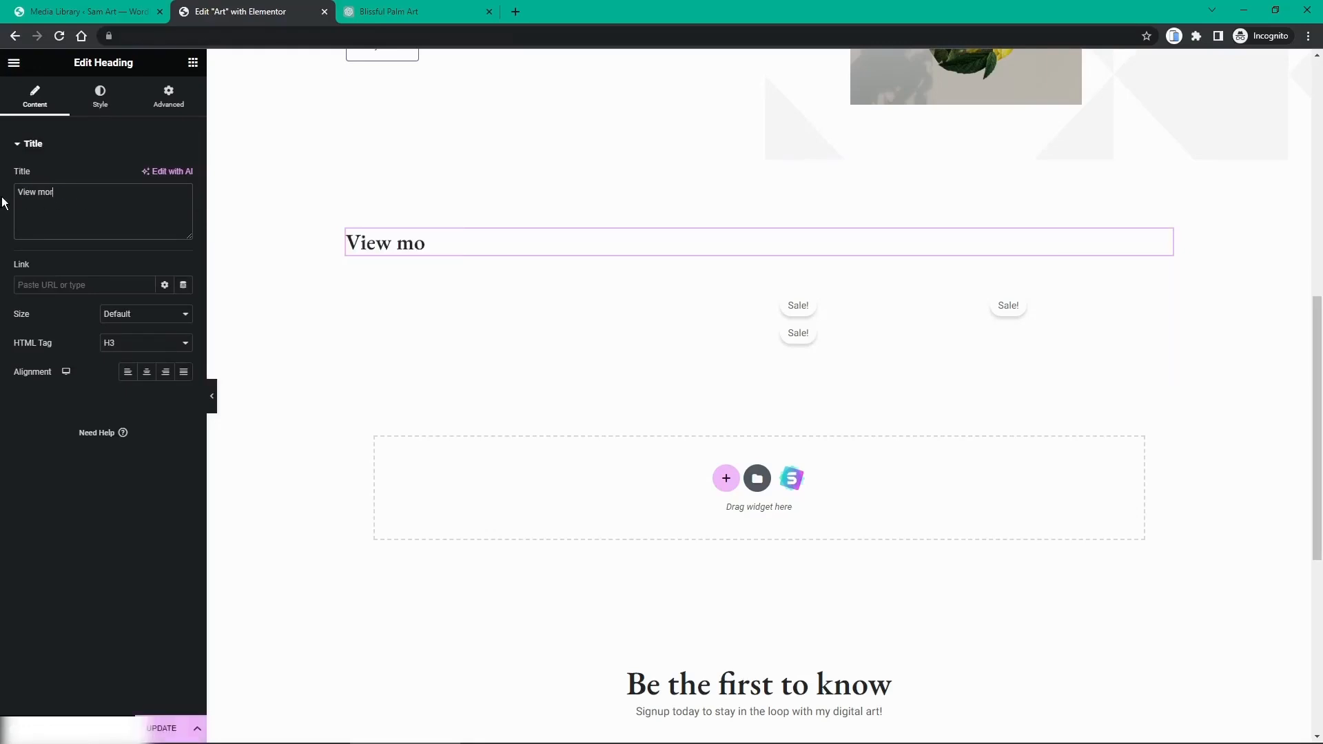
key(BackSpace)
key(BackSpace)
key(BackSpace)
text(more of my art)
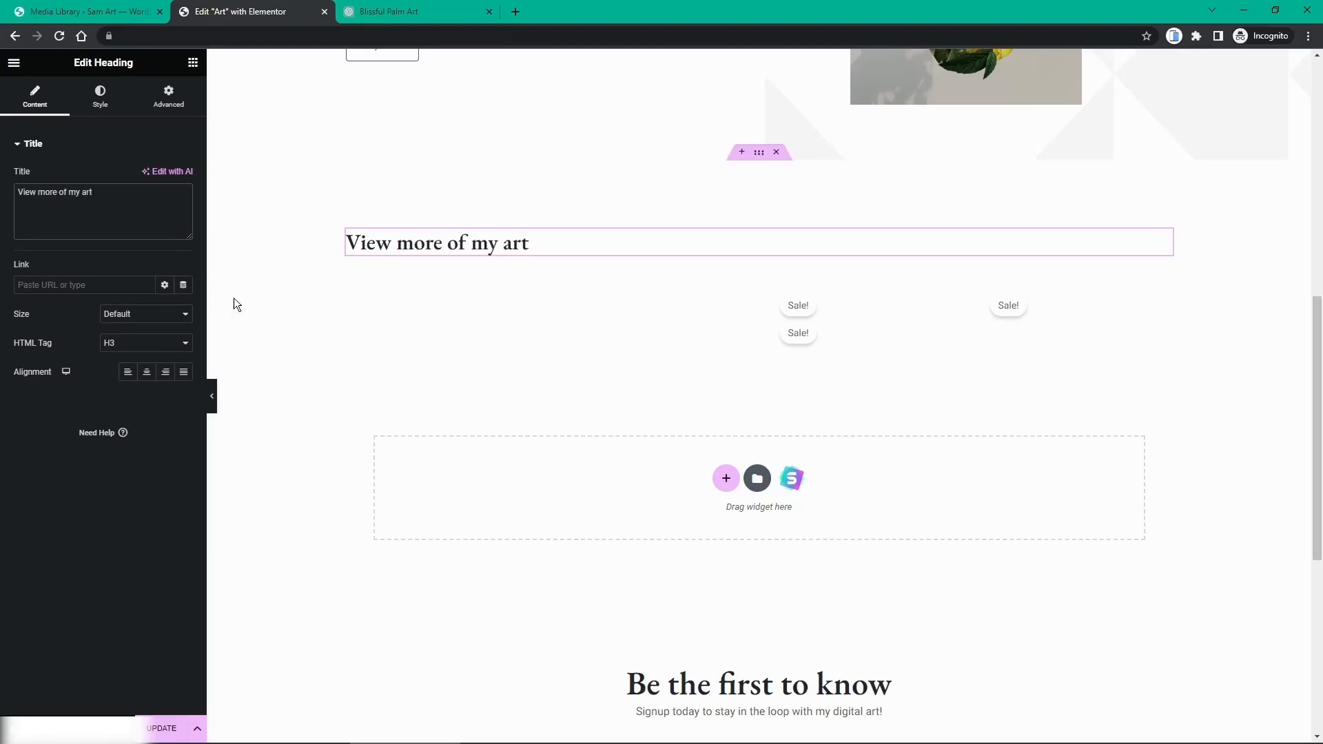
click(165, 726)
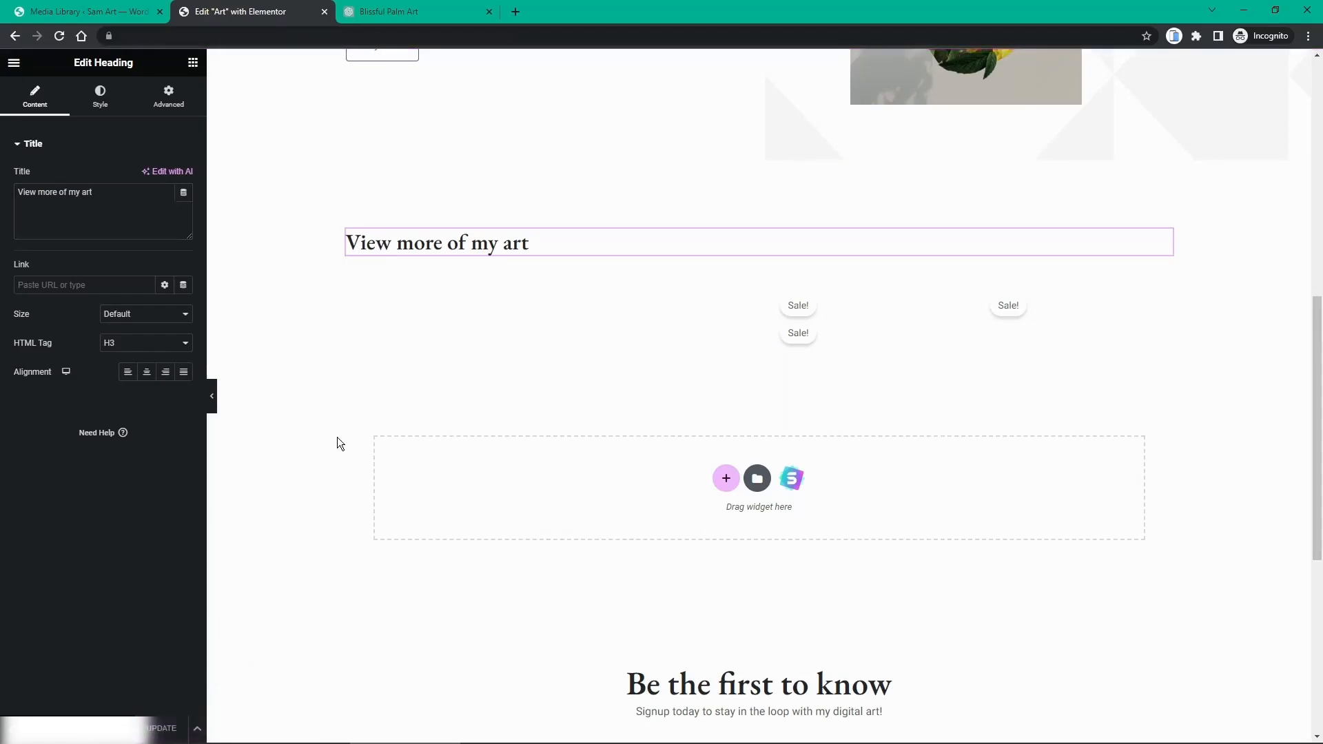
middle_click(227, 14)
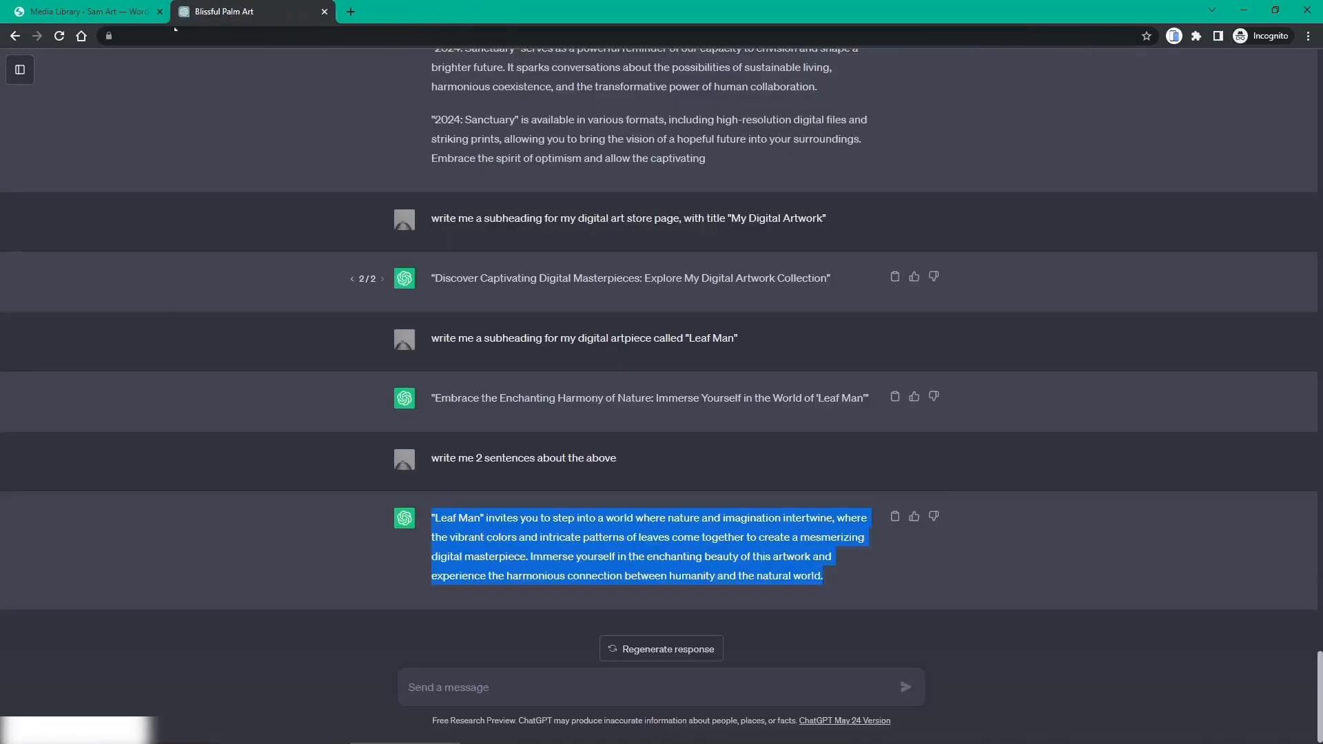
click(70, 7)
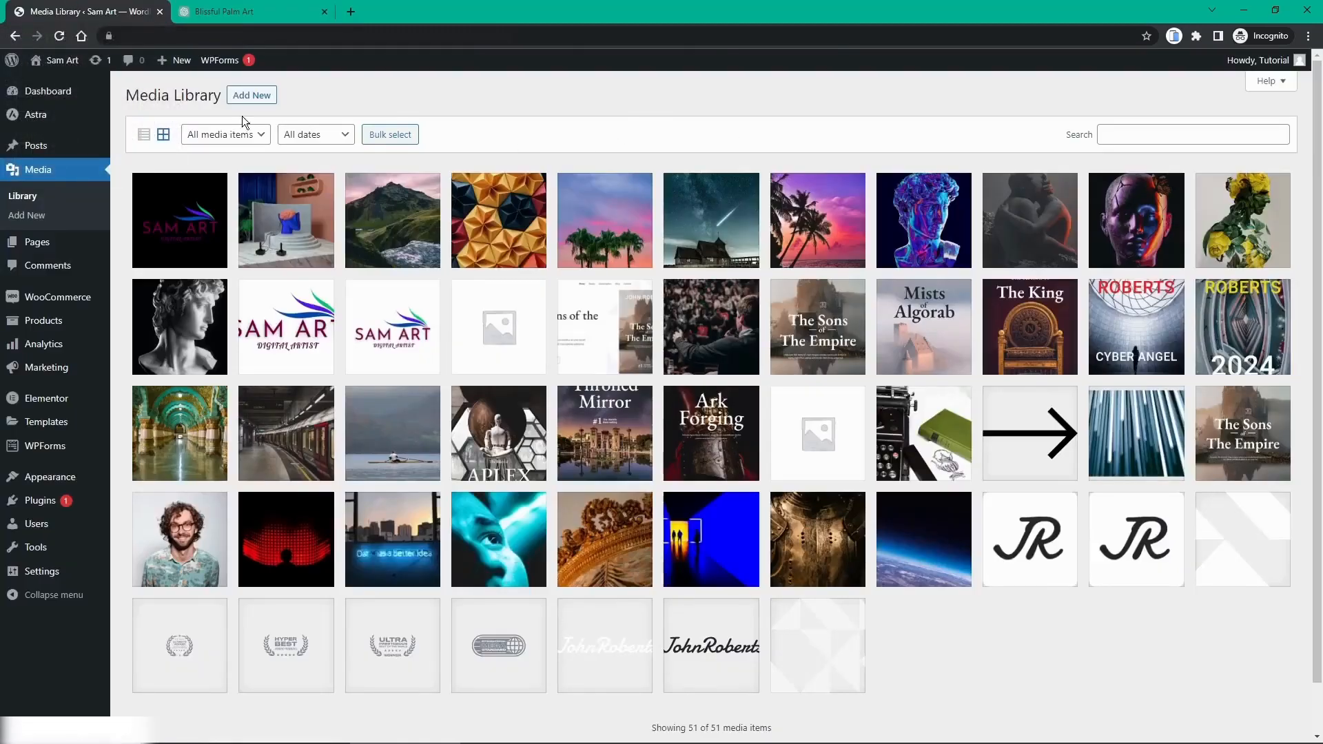
click(28, 91)
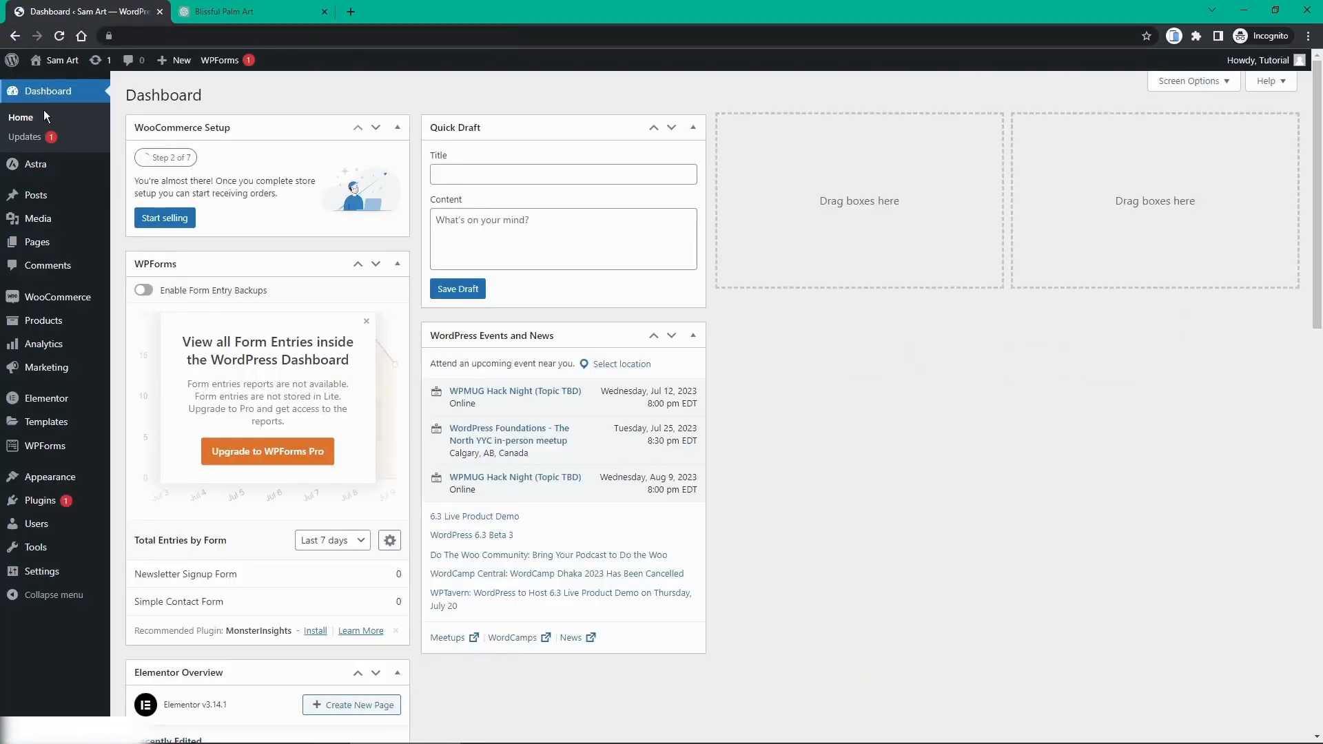
middle_click(55, 81)
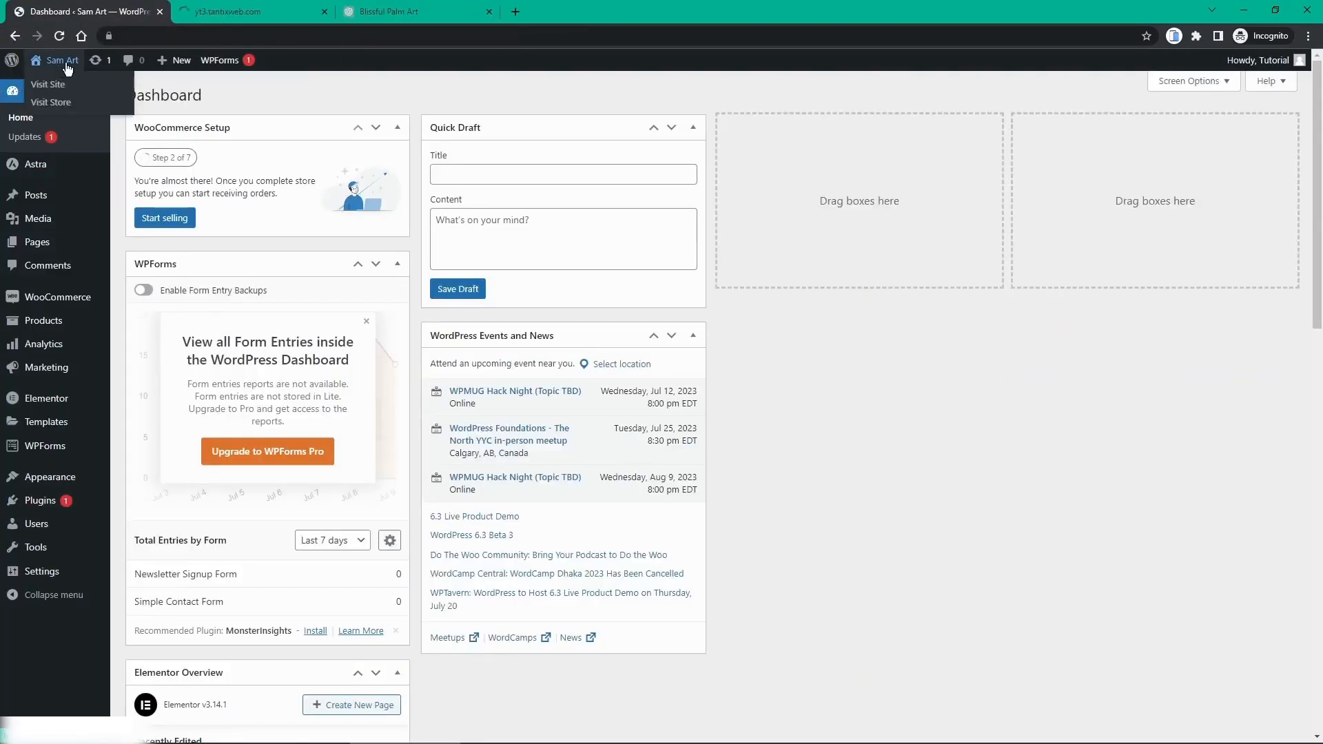
click(215, 15)
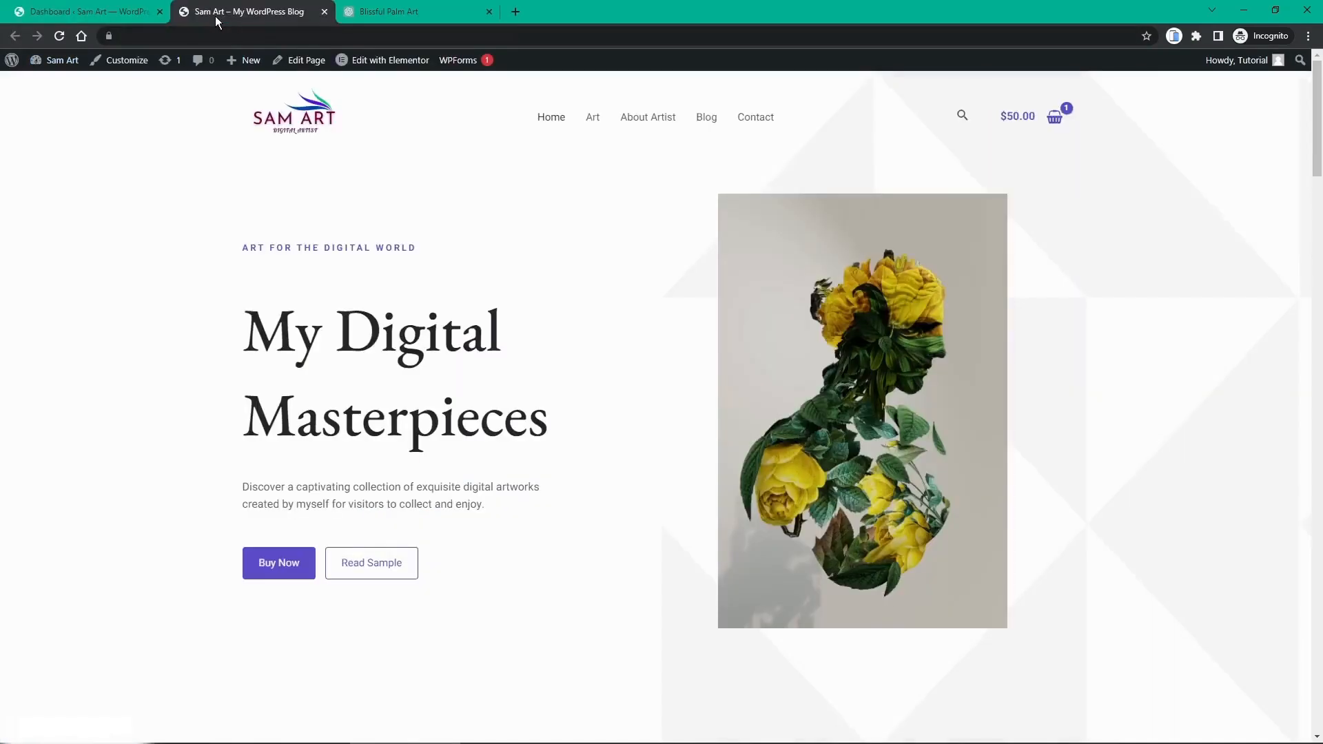
click(593, 123)
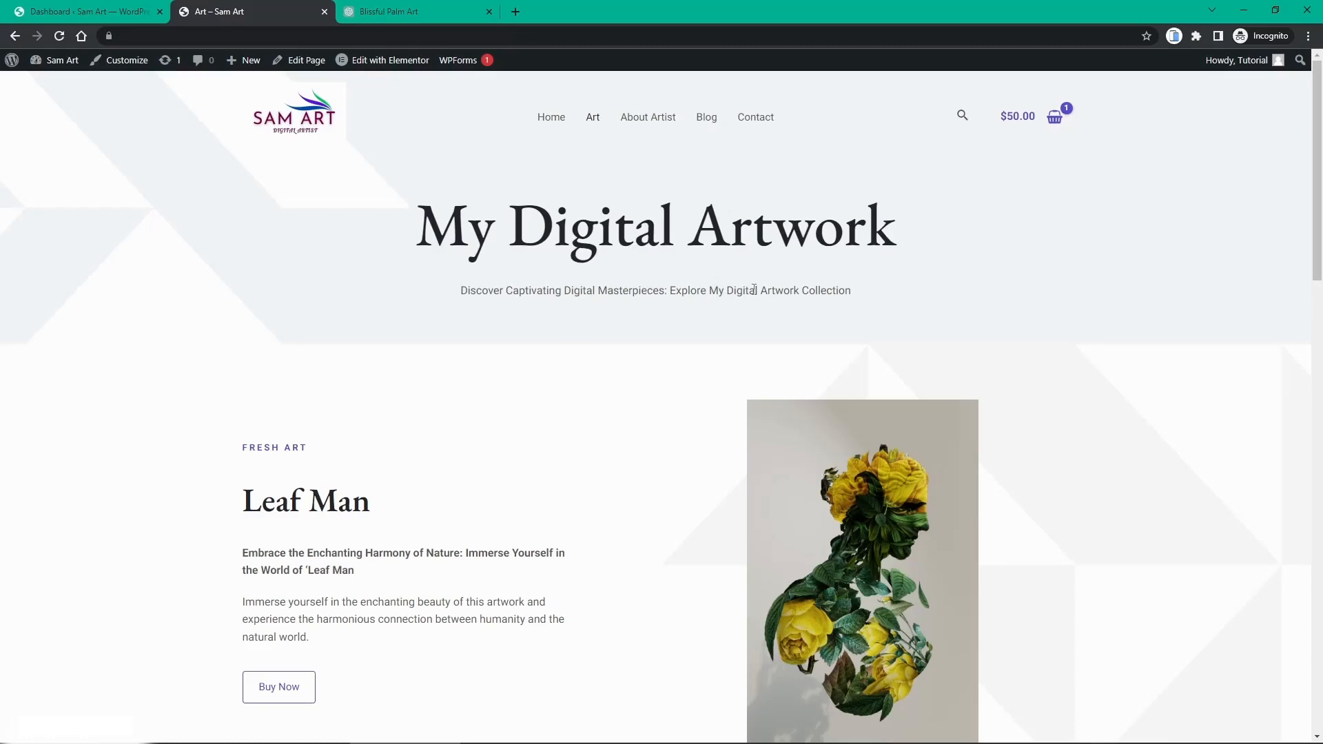
scroll(755, 290, down, 3)
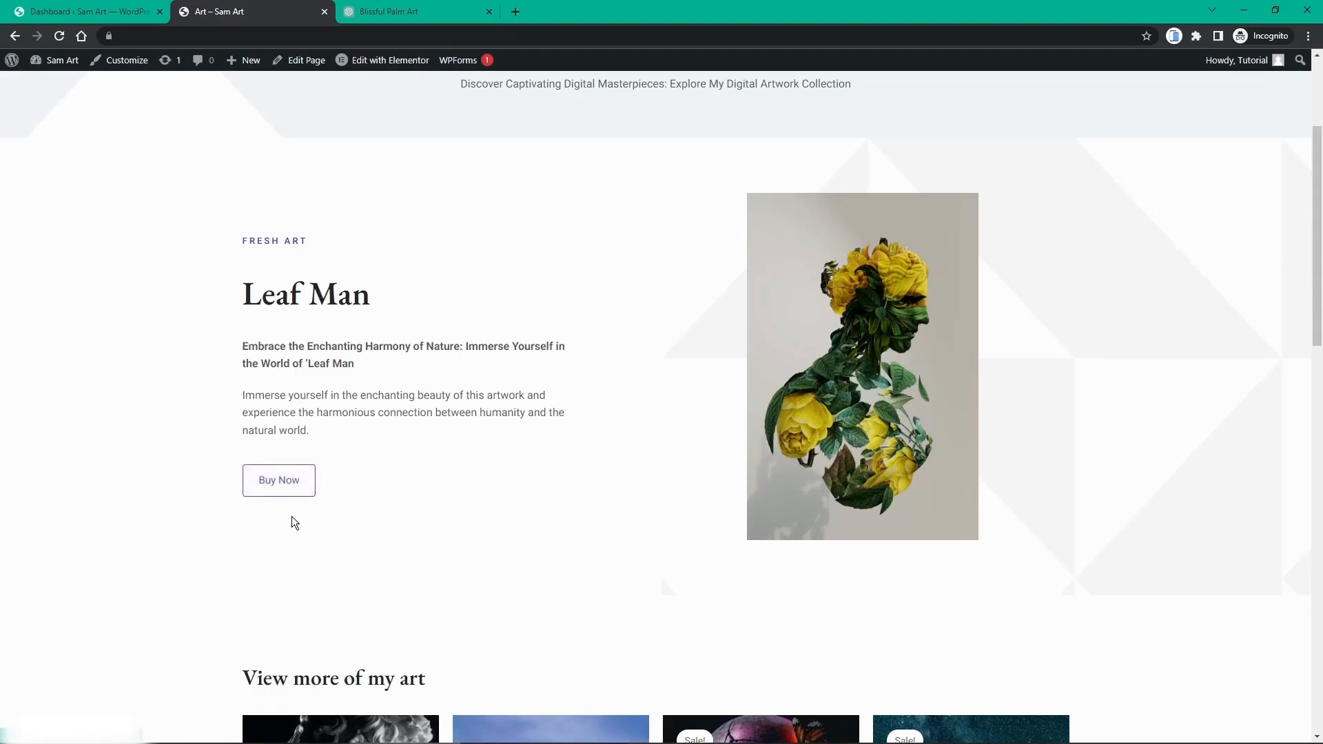
scroll(663, 382, down, 4)
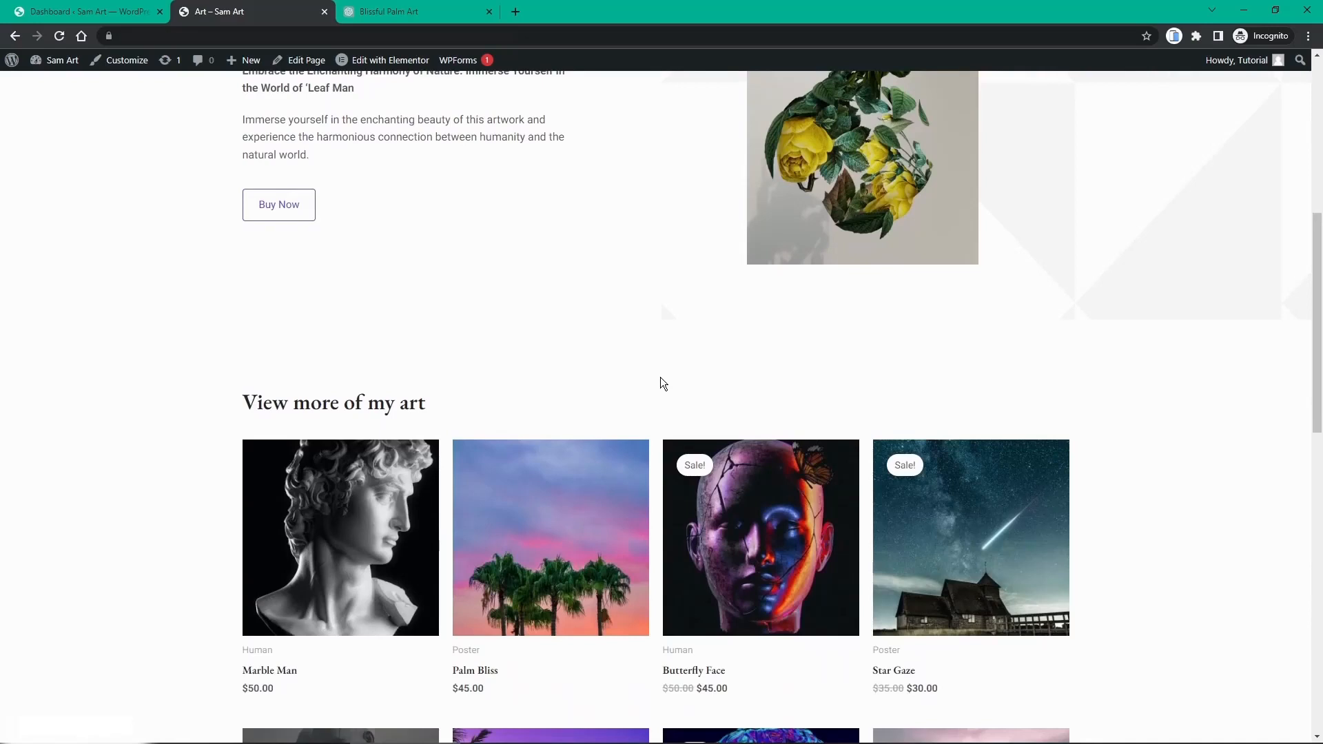
scroll(660, 377, down, 3)
scroll(660, 383, down, 3)
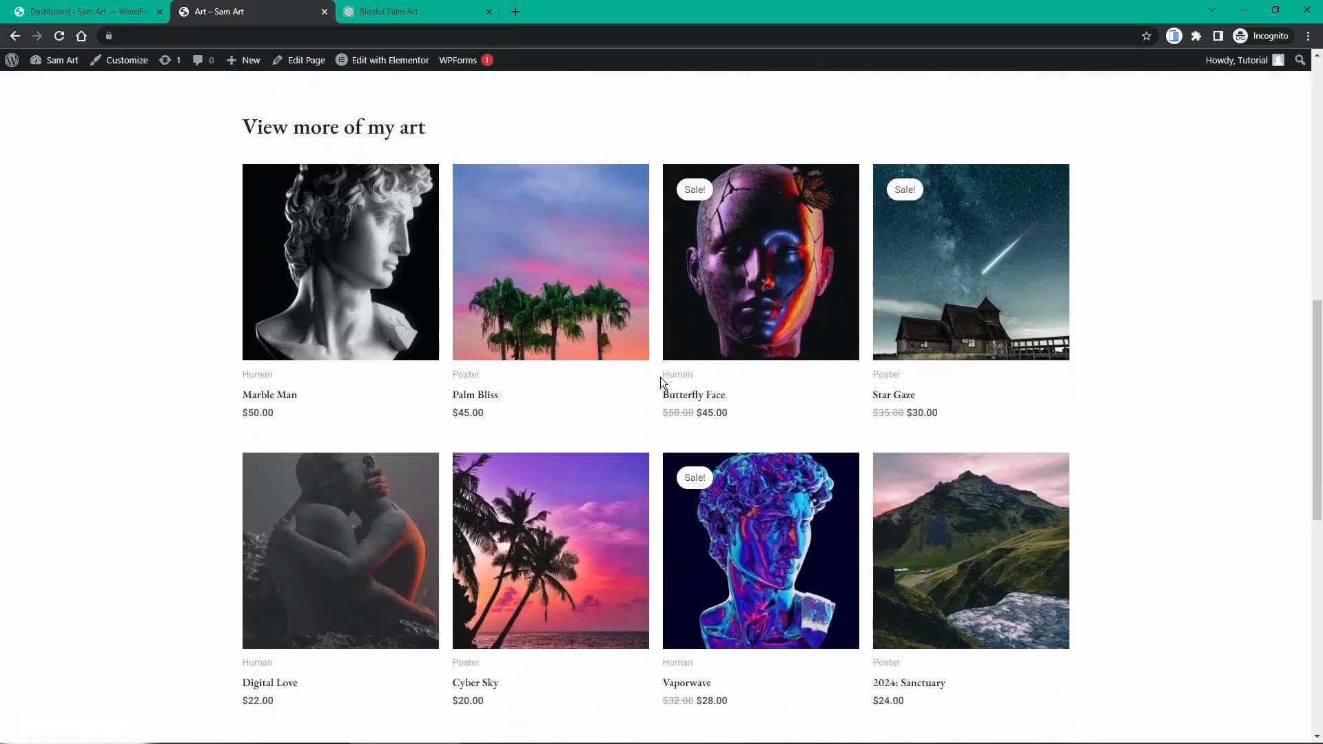
scroll(577, 288, up, 2)
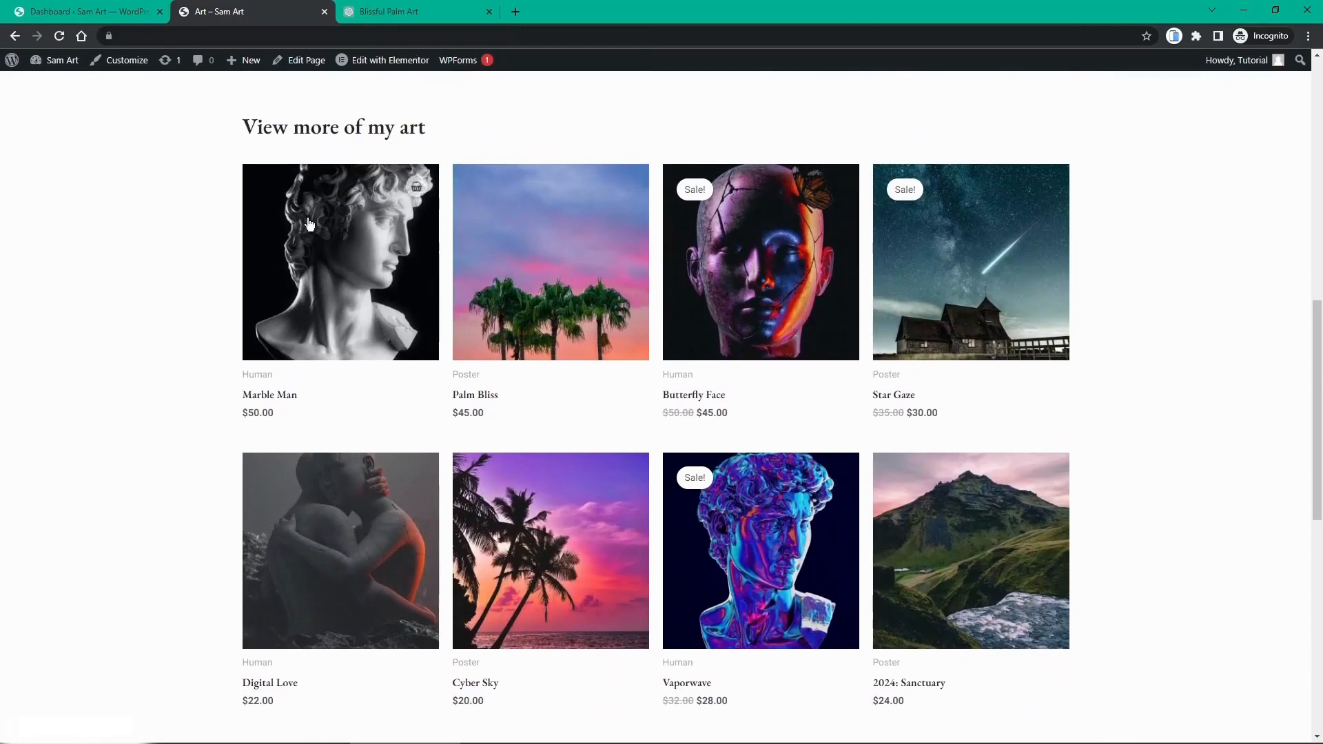
scroll(179, 250, down, 2)
scroll(179, 250, down, 6)
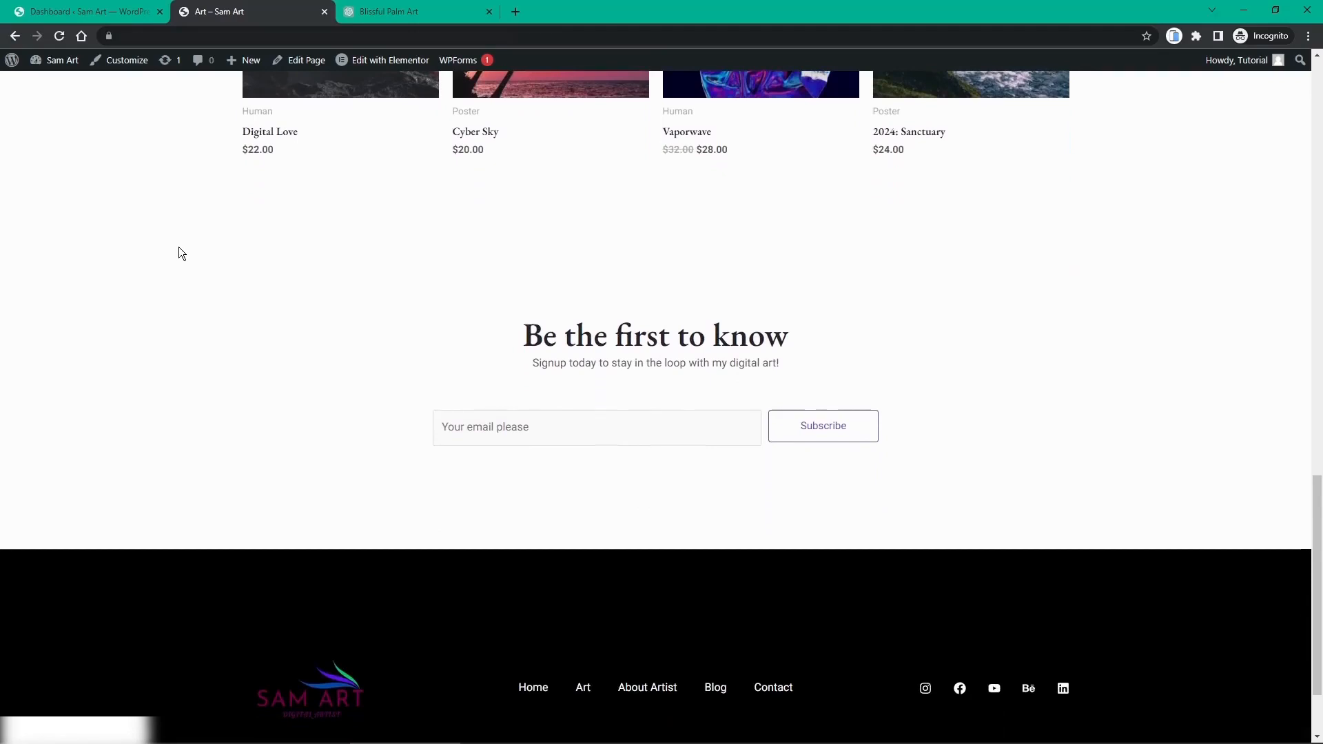
scroll(597, 343, down, 1)
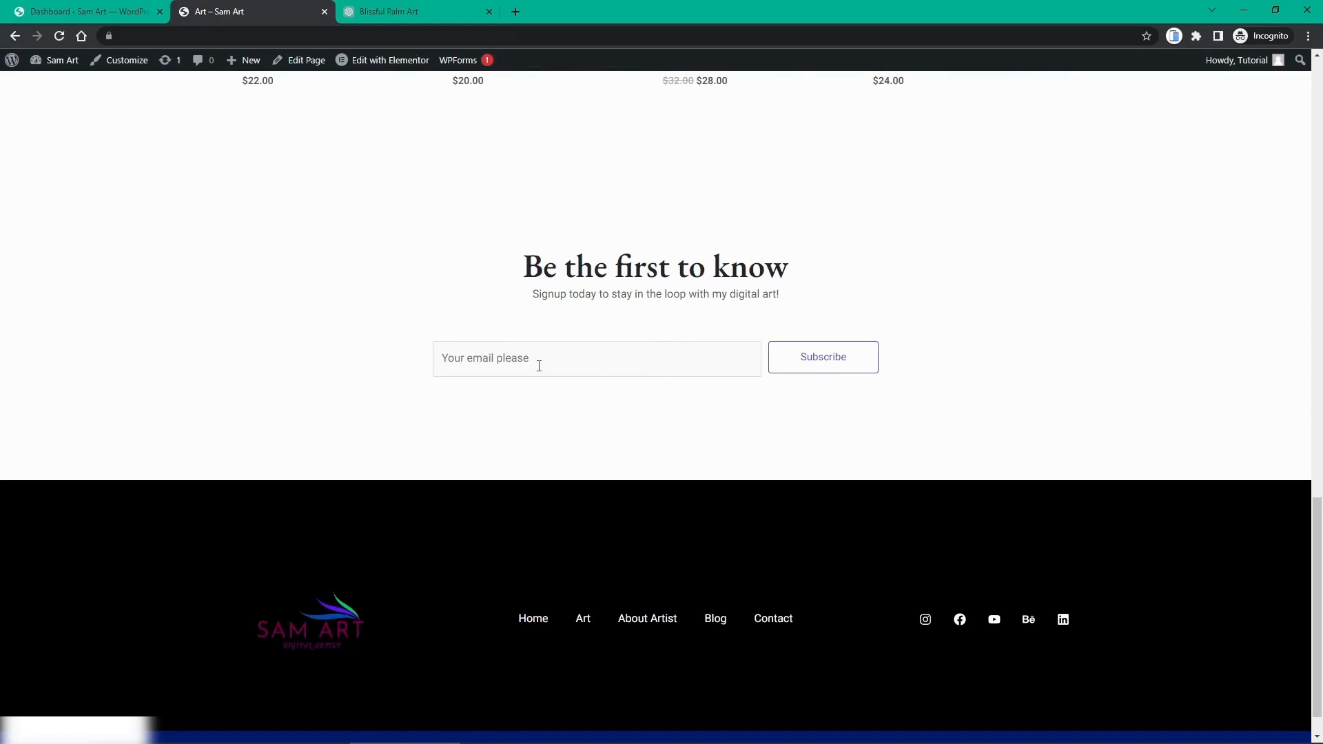
scroll(539, 365, up, 10)
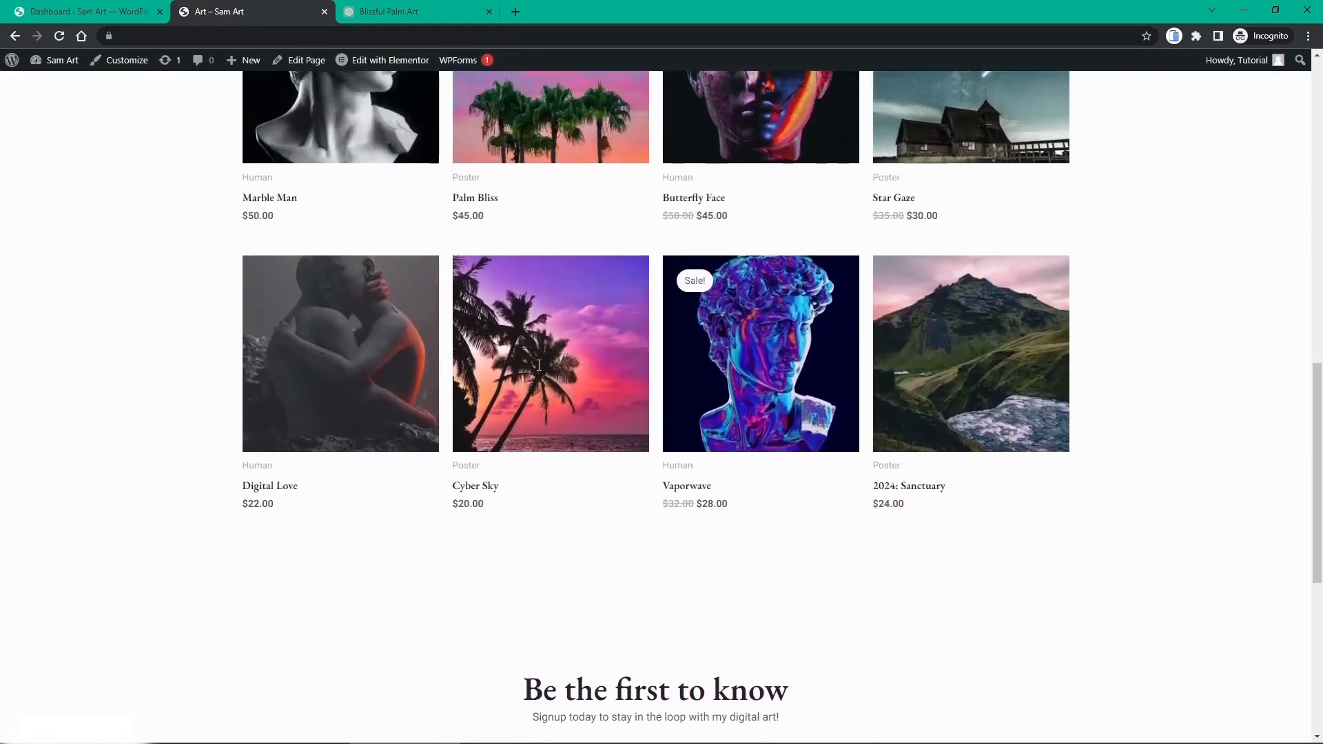
scroll(540, 365, up, 10)
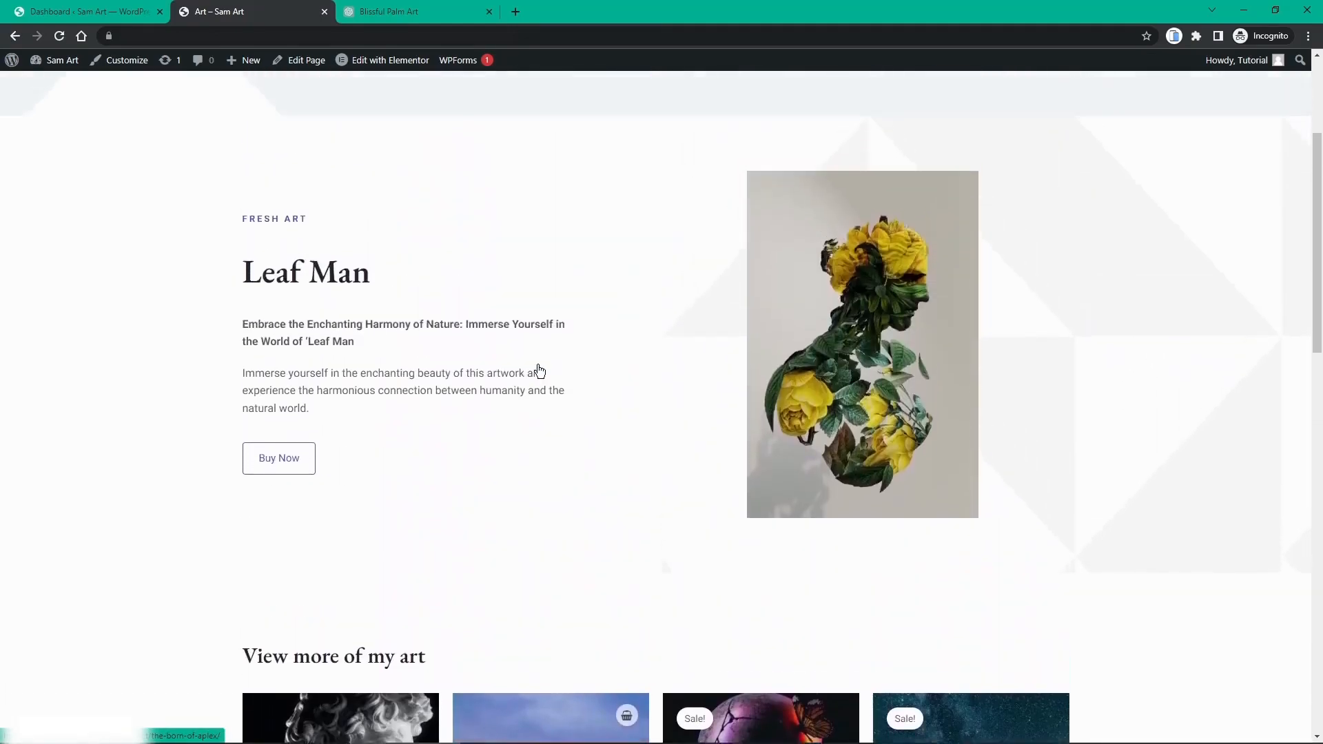
scroll(540, 371, up, 2)
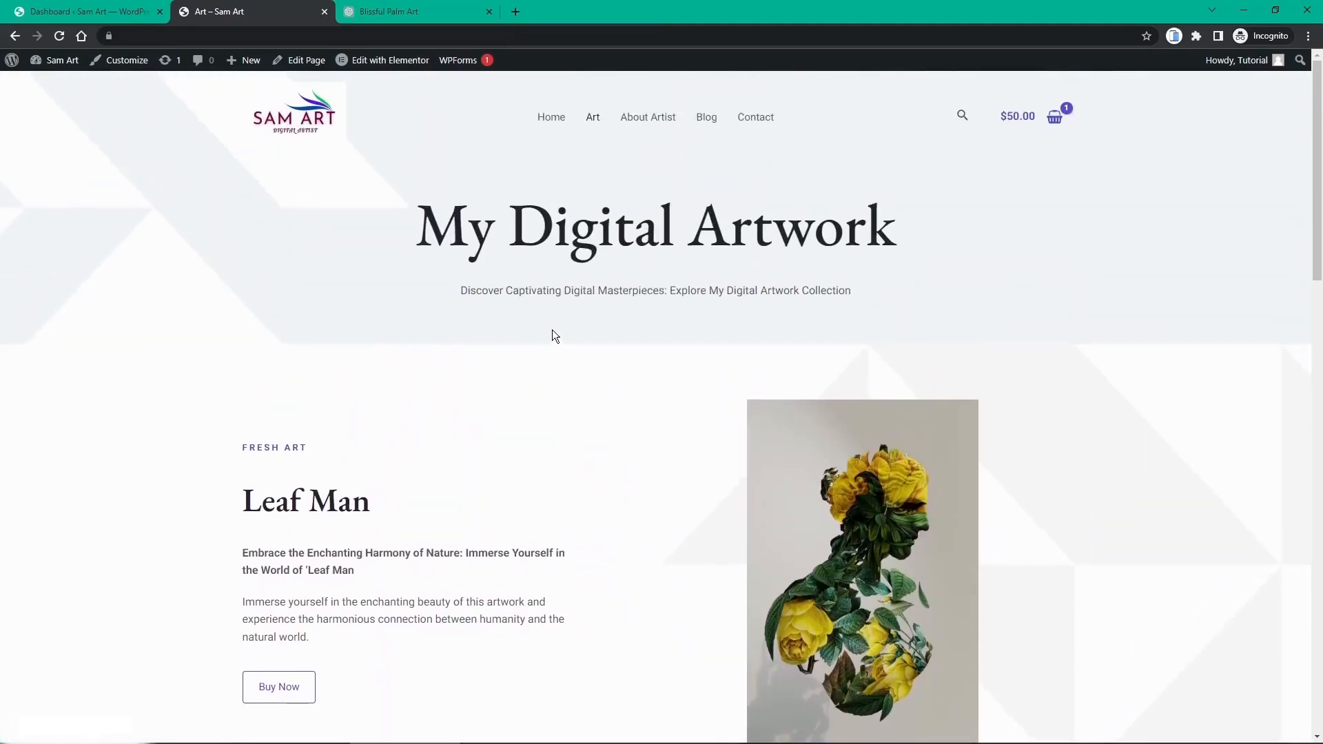
Step: Go to the About Artist page, scroll down to the timeline and back, then edit it in Elementor
click(630, 122)
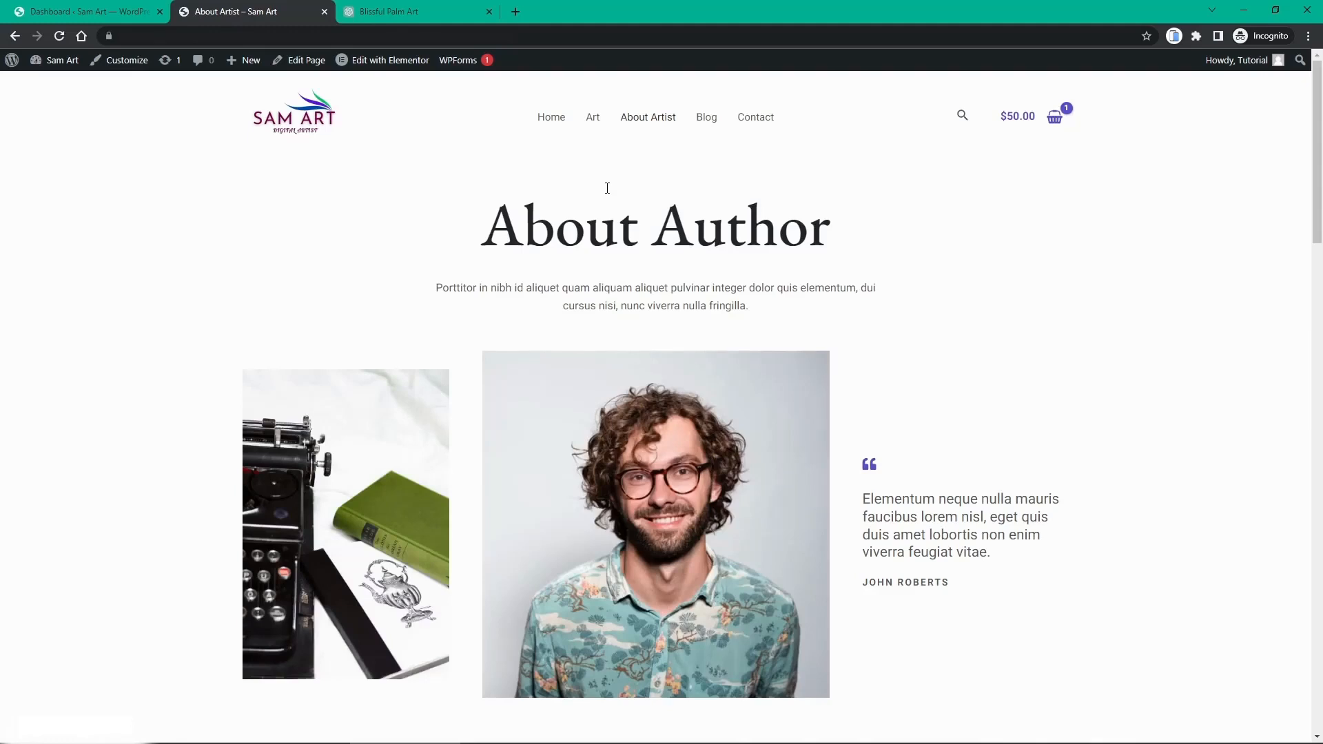
scroll(608, 188, down, 2)
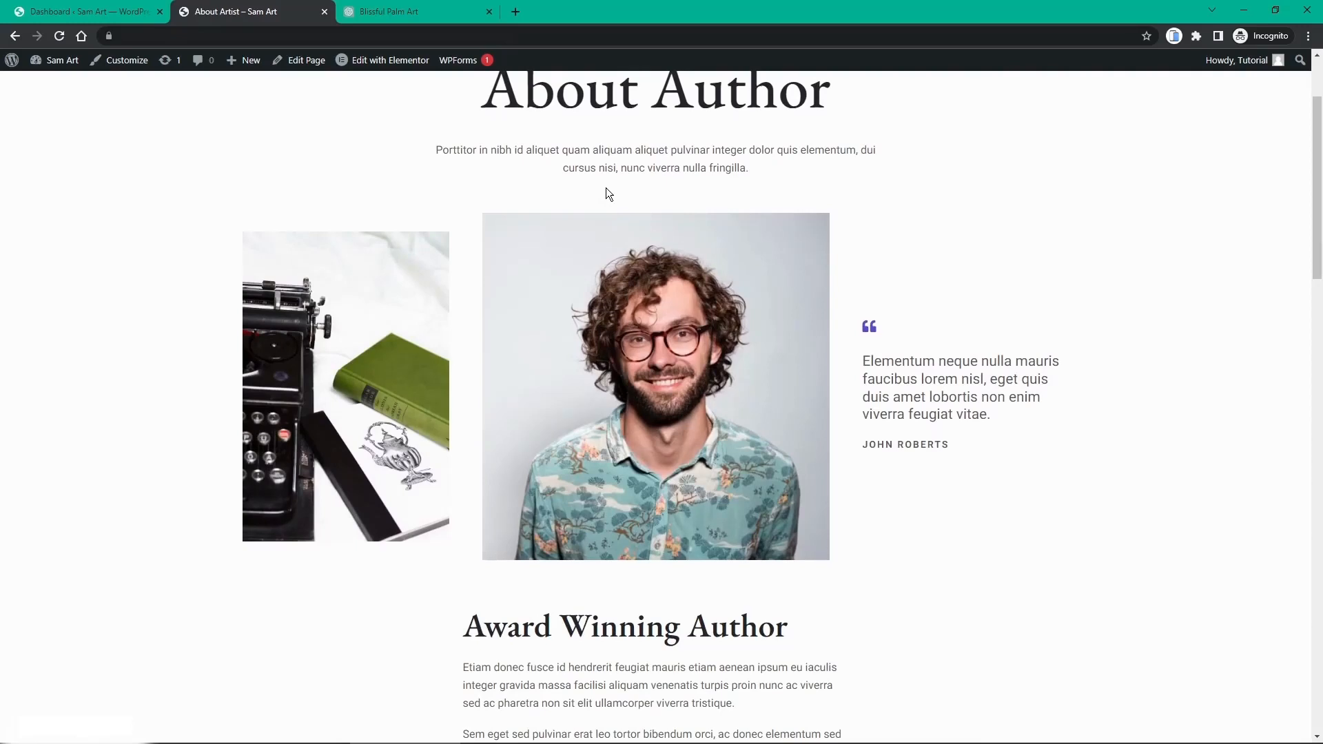
scroll(606, 194, down, 5)
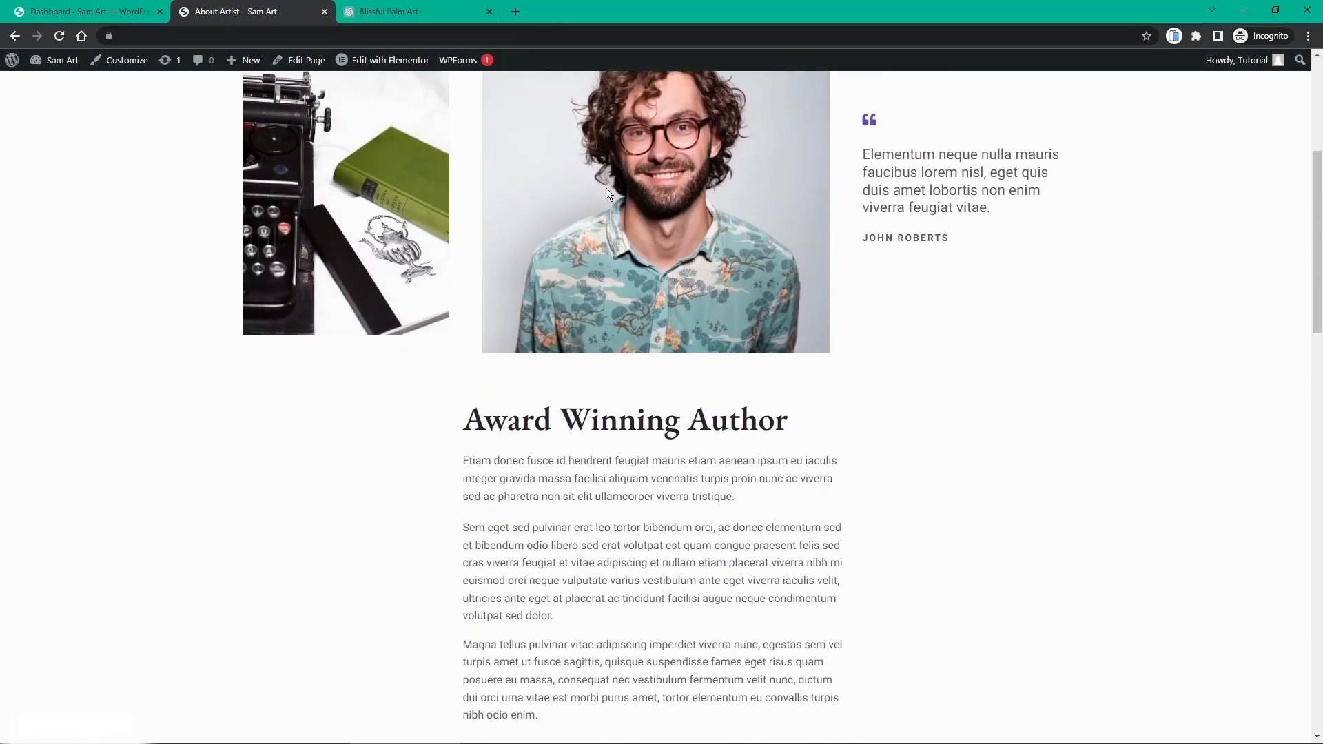
scroll(606, 193, down, 4)
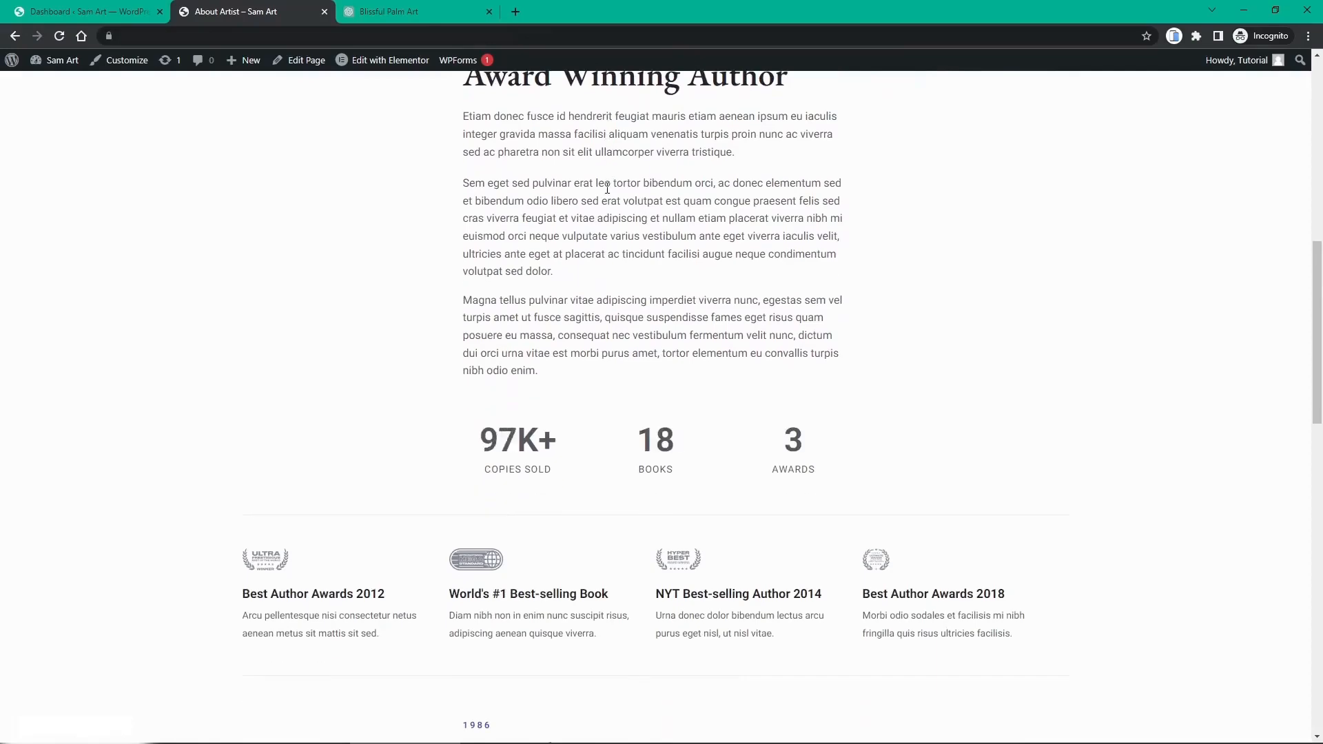
scroll(607, 193, down, 12)
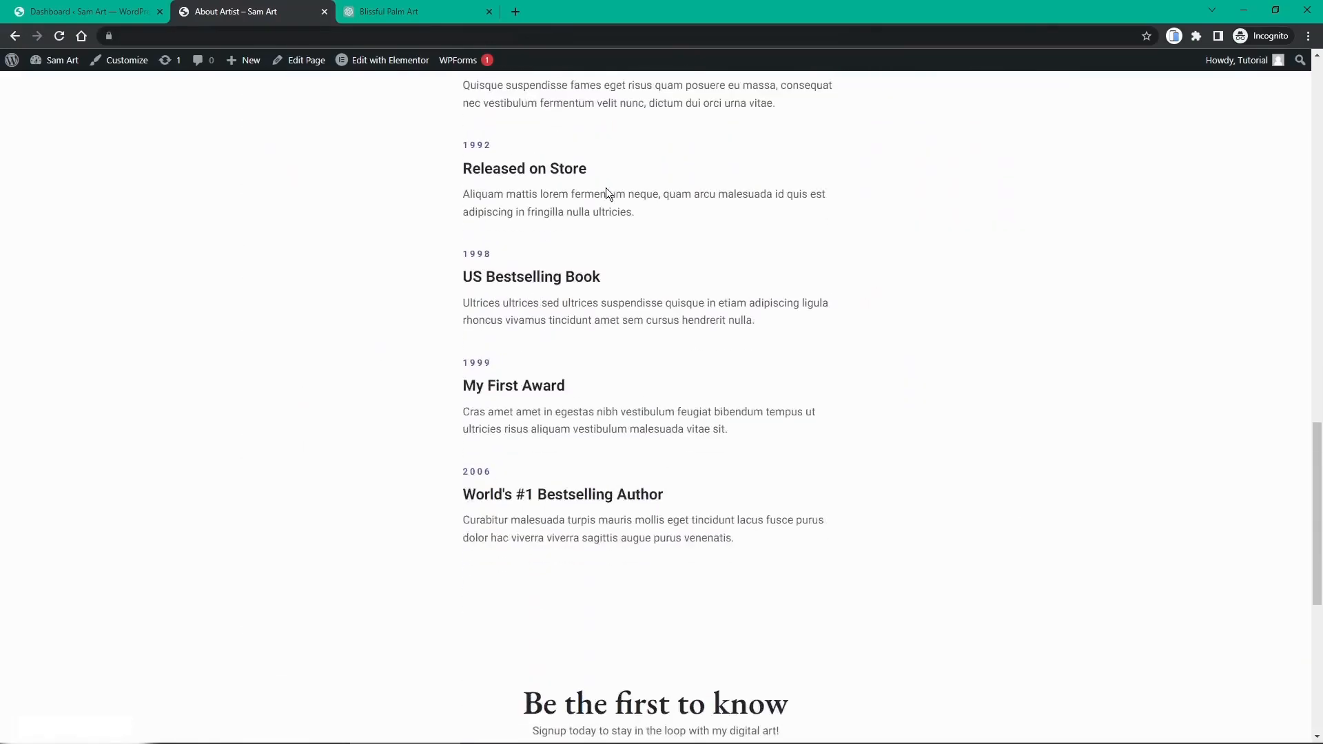
scroll(606, 187, down, 2)
scroll(606, 187, up, 10)
scroll(607, 188, up, 5)
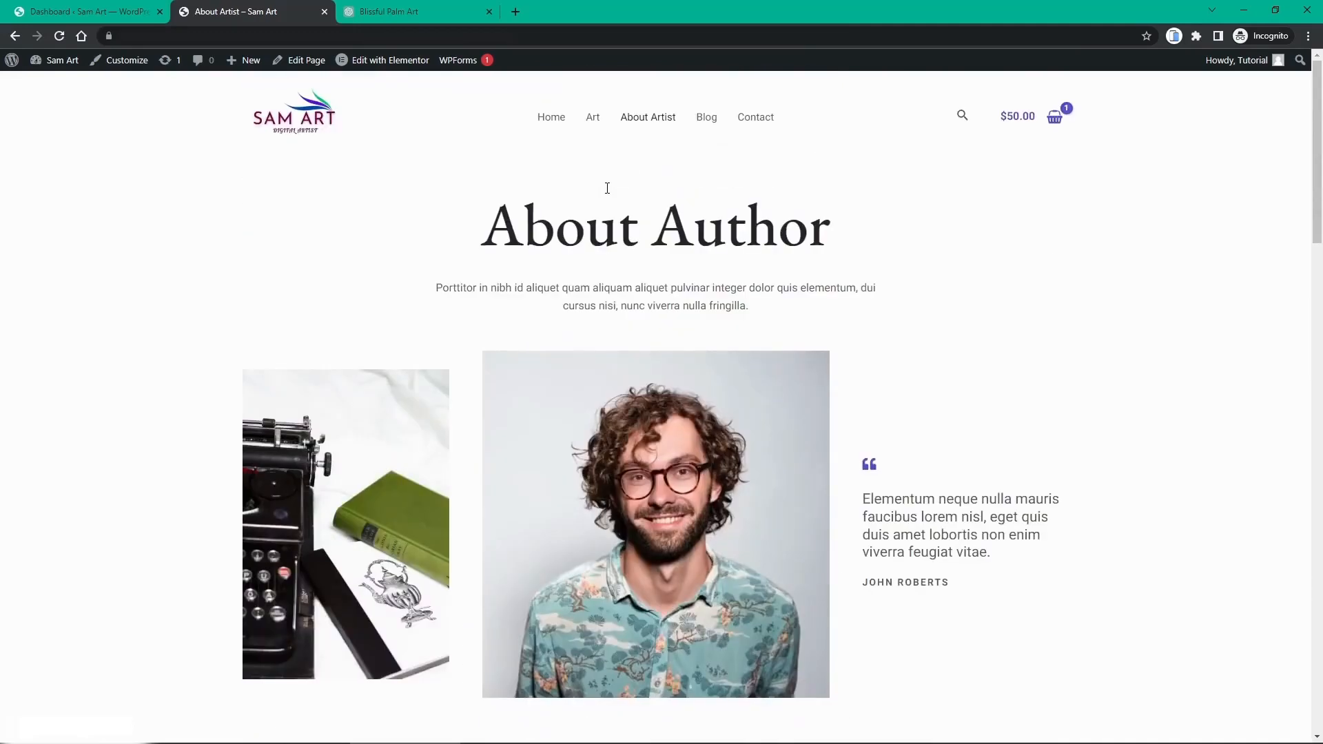
click(383, 60)
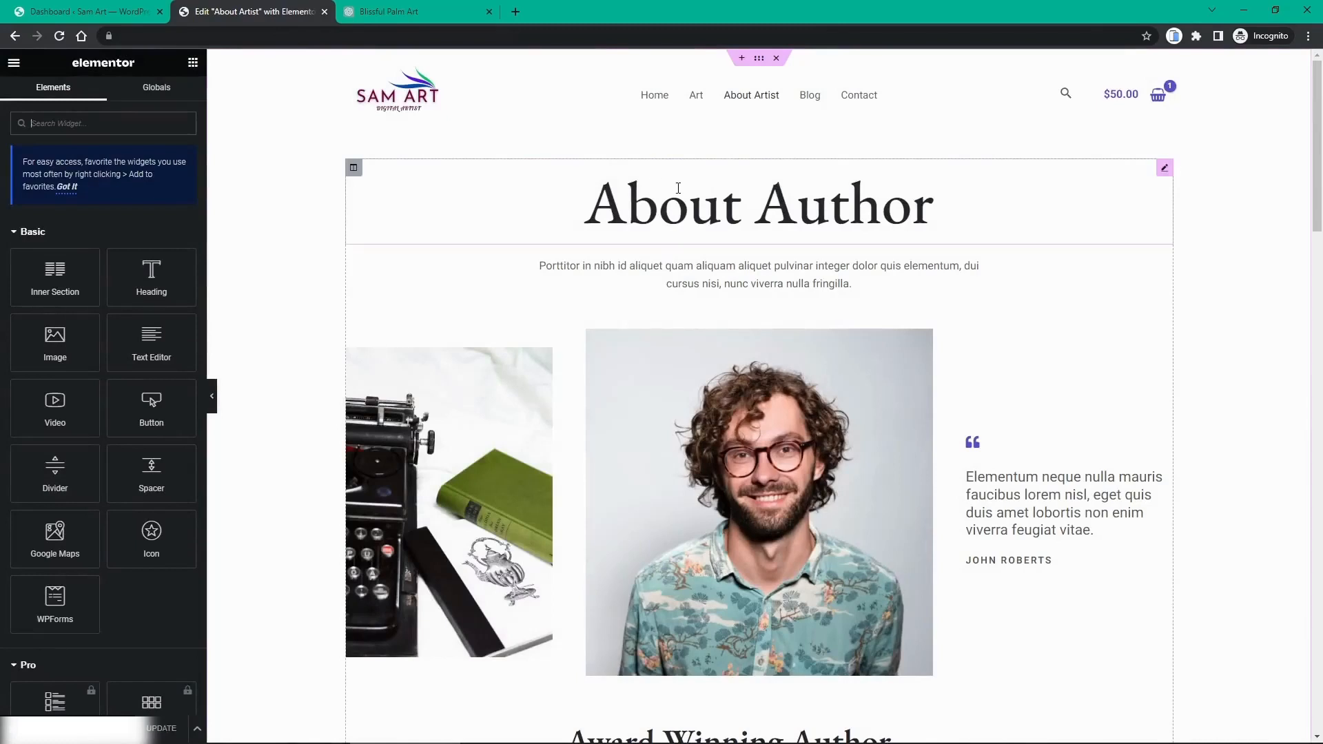
Step: Change the page's top heading from 'About Author' to 'About Artist'
click(825, 199)
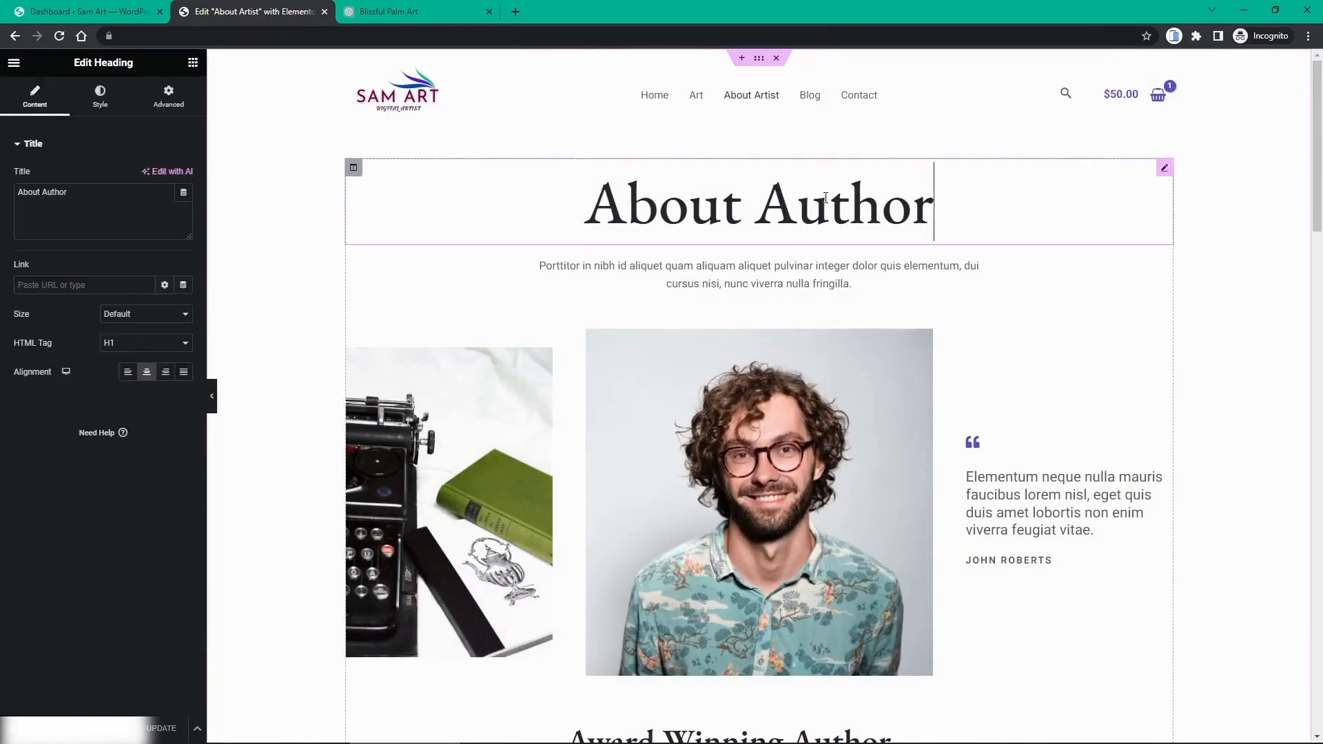
double_click(59, 193)
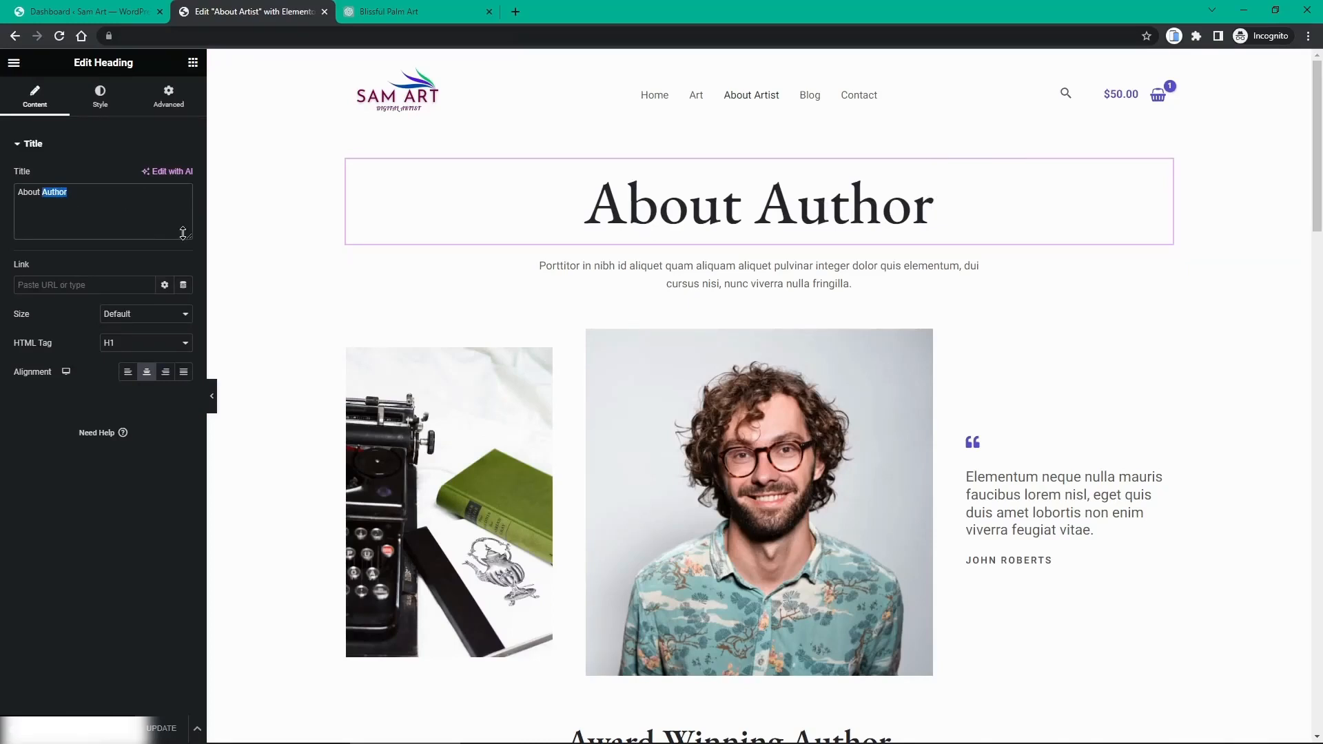
text(Artist)
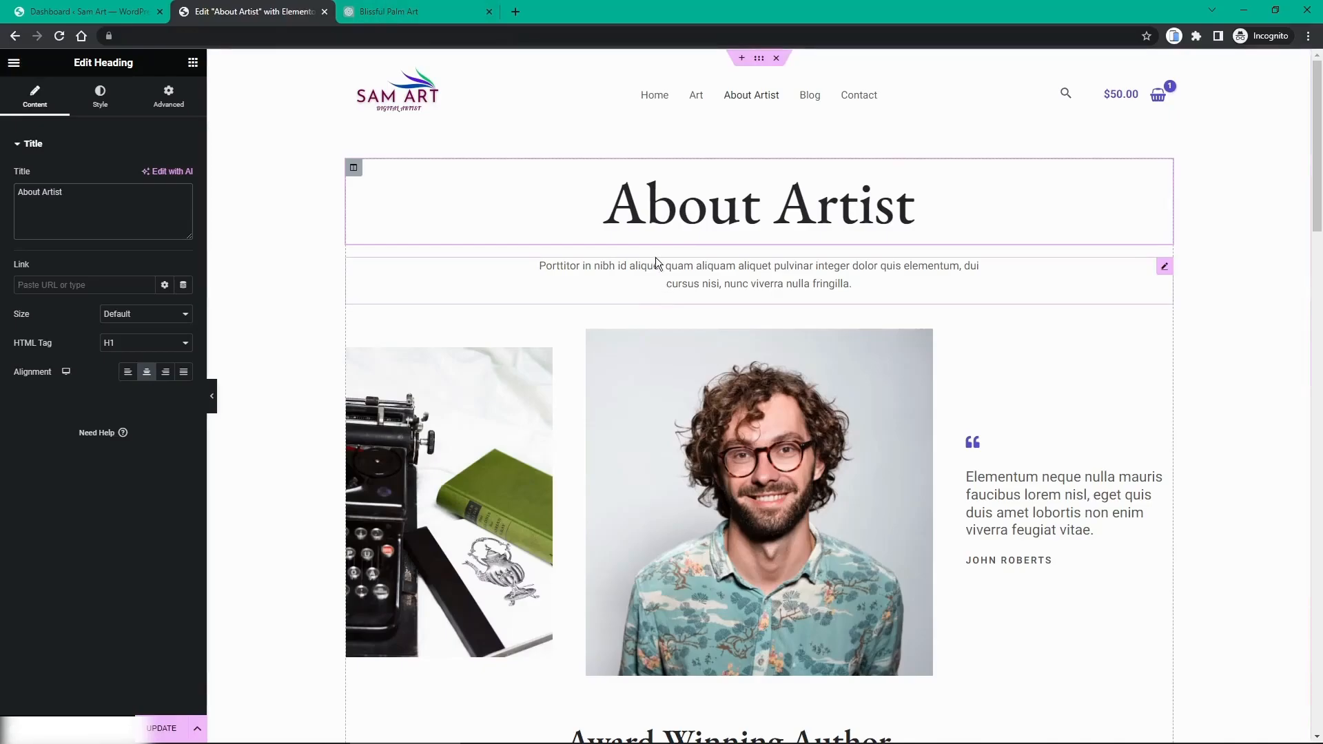
click(428, 12)
click(508, 689)
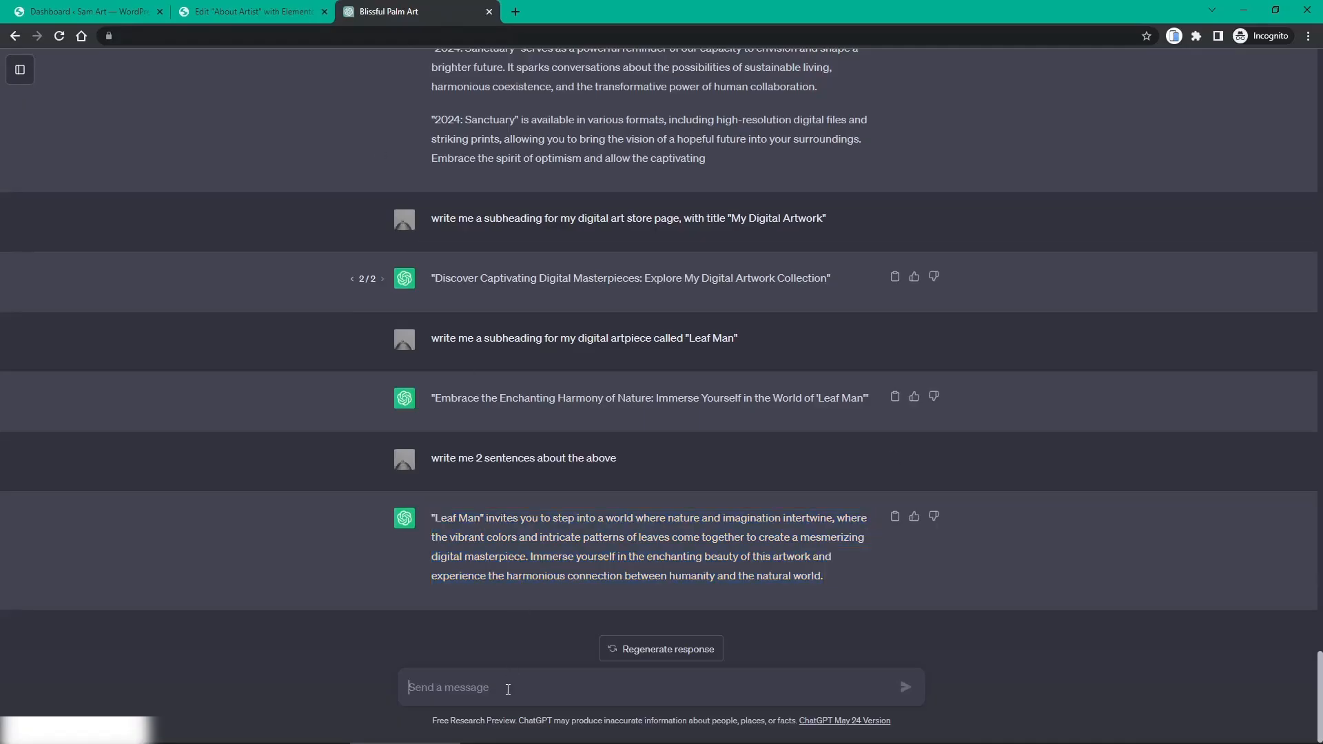
Step: Ask ChatGPT for an 'About Artist' subheading for a digital artist and select the generated line
text(write me a s)
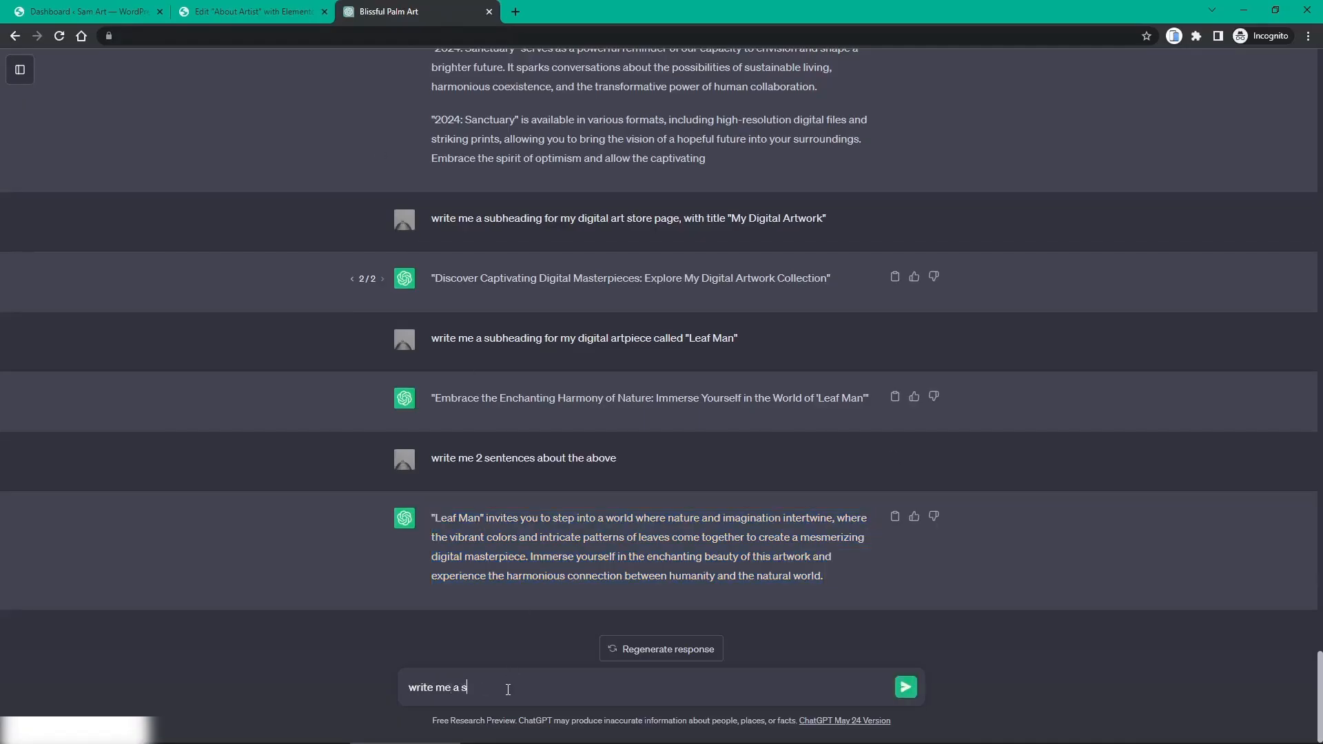
text(ubheading for "About Arti)
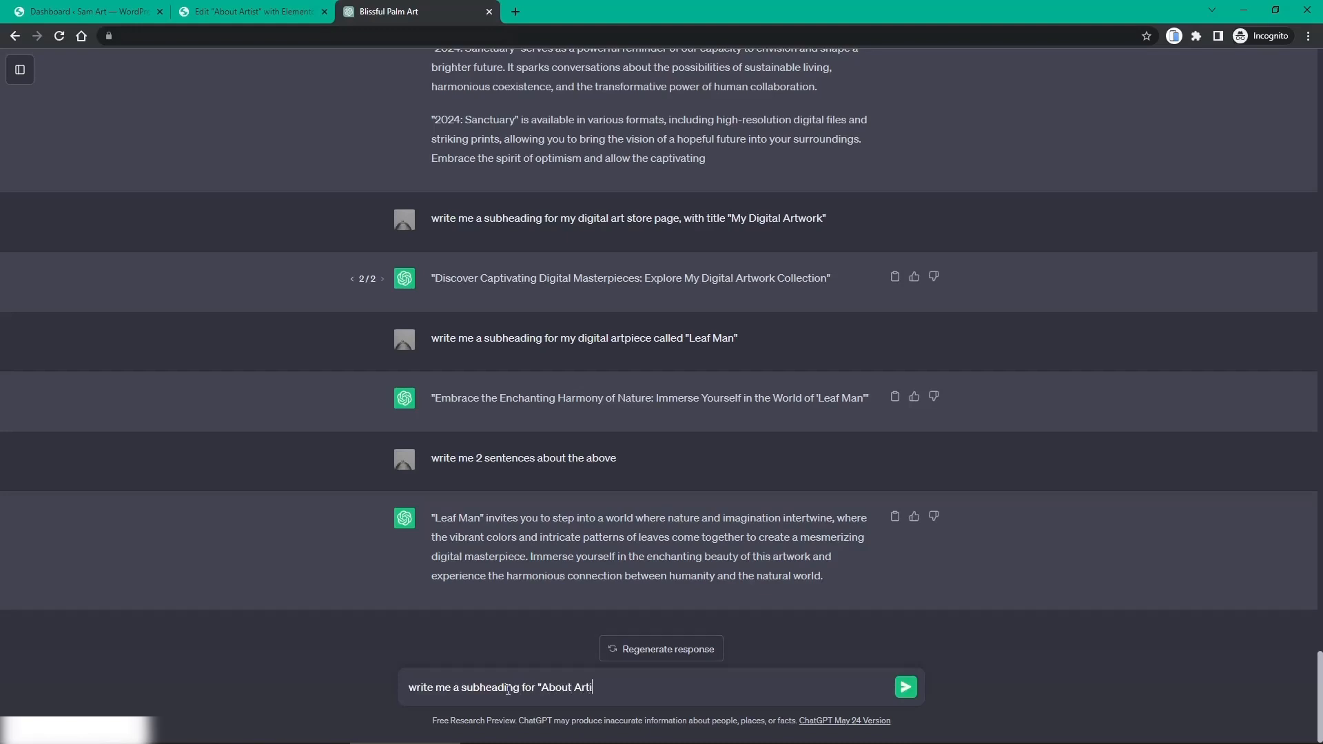
text(st", where I am a digital a)
text(rtist)
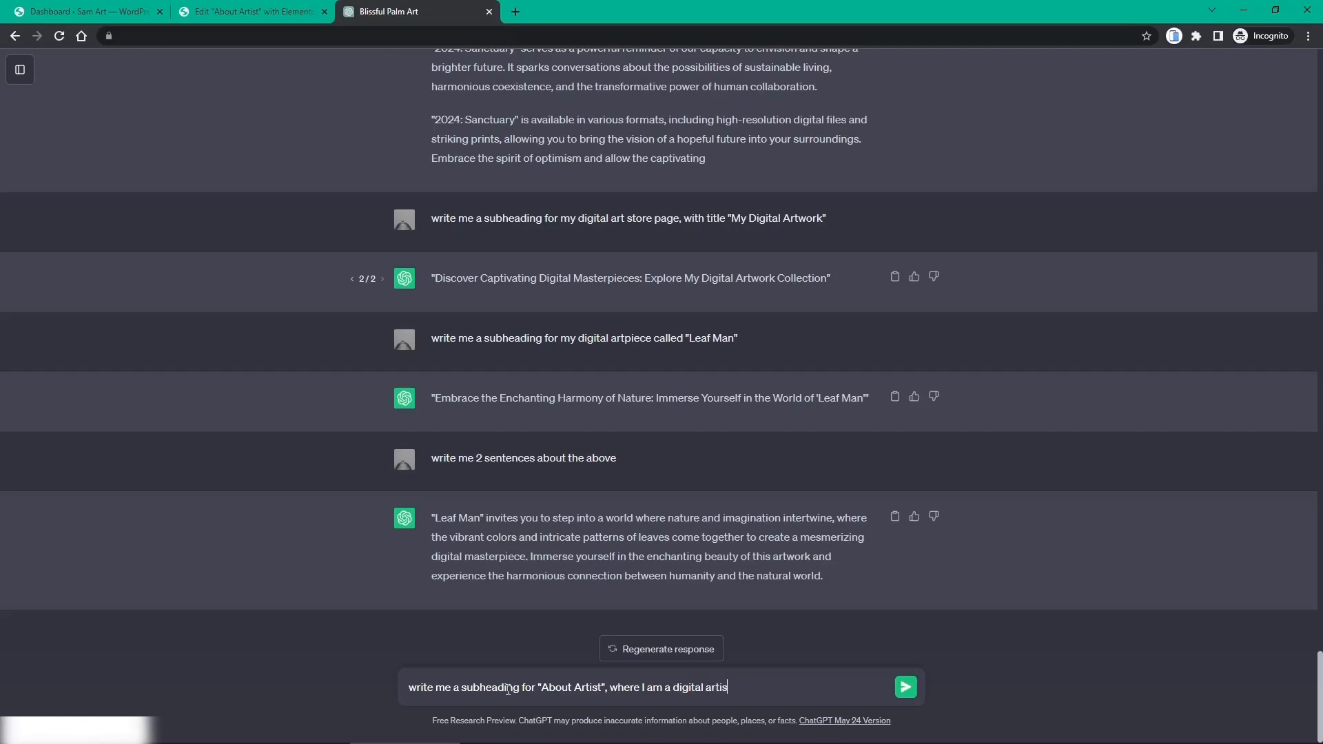
key(Return)
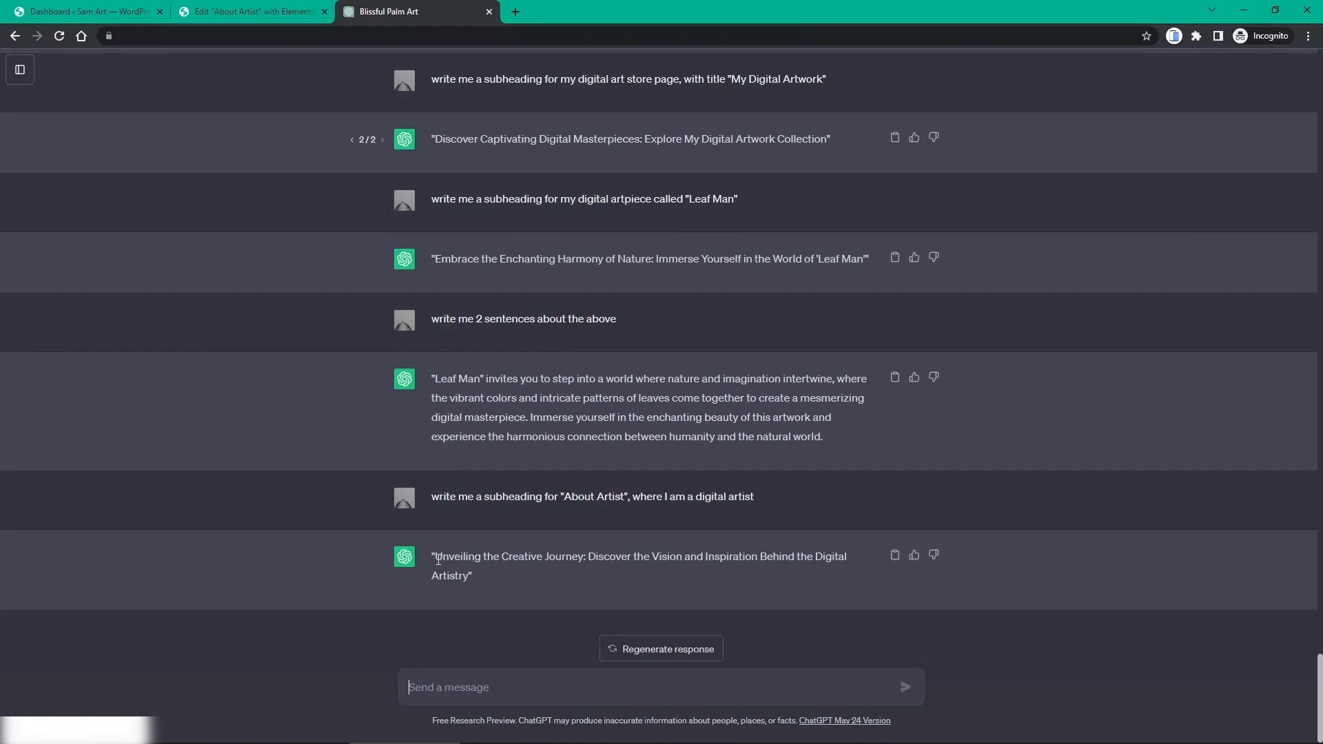
drag(438, 560, 469, 577)
key(ctrl+c)
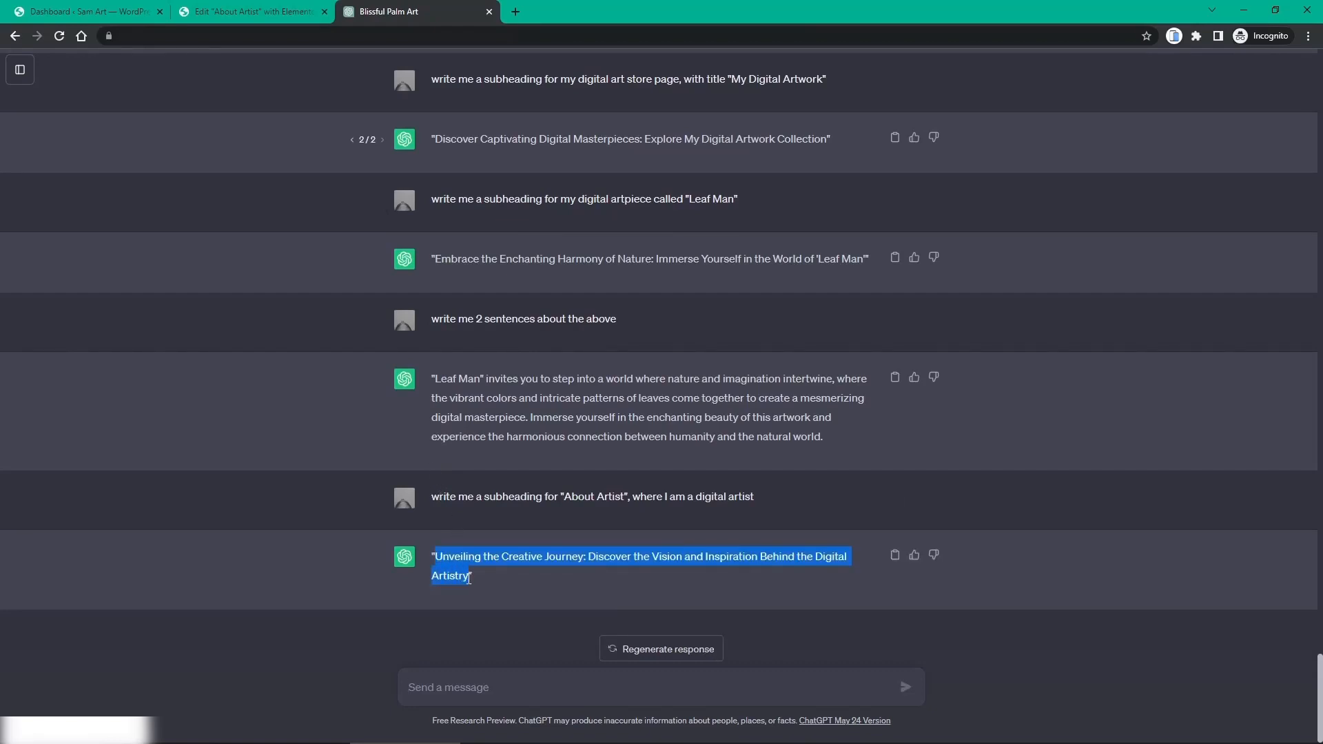
click(227, 12)
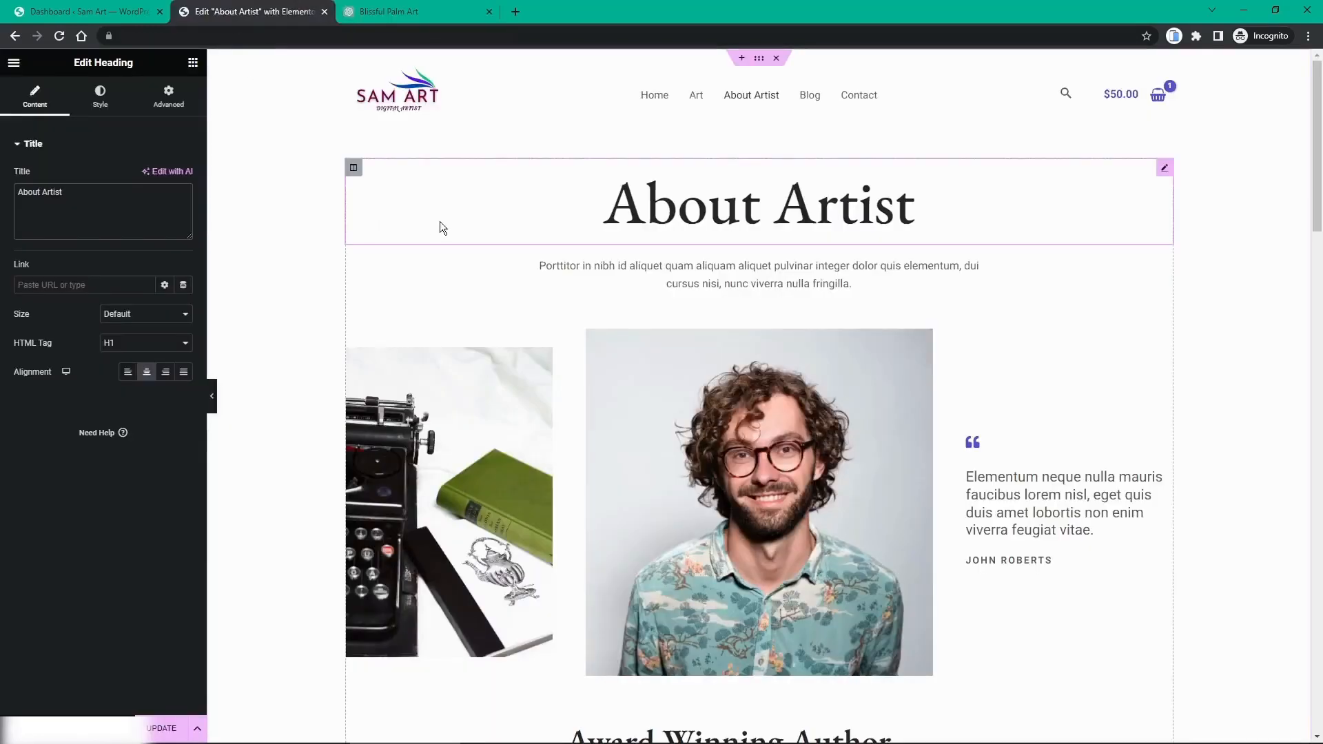
Step: Paste the 'Unveiling the Journey…' subheading over the paragraph and delete the word 'Creative'
double_click(739, 272)
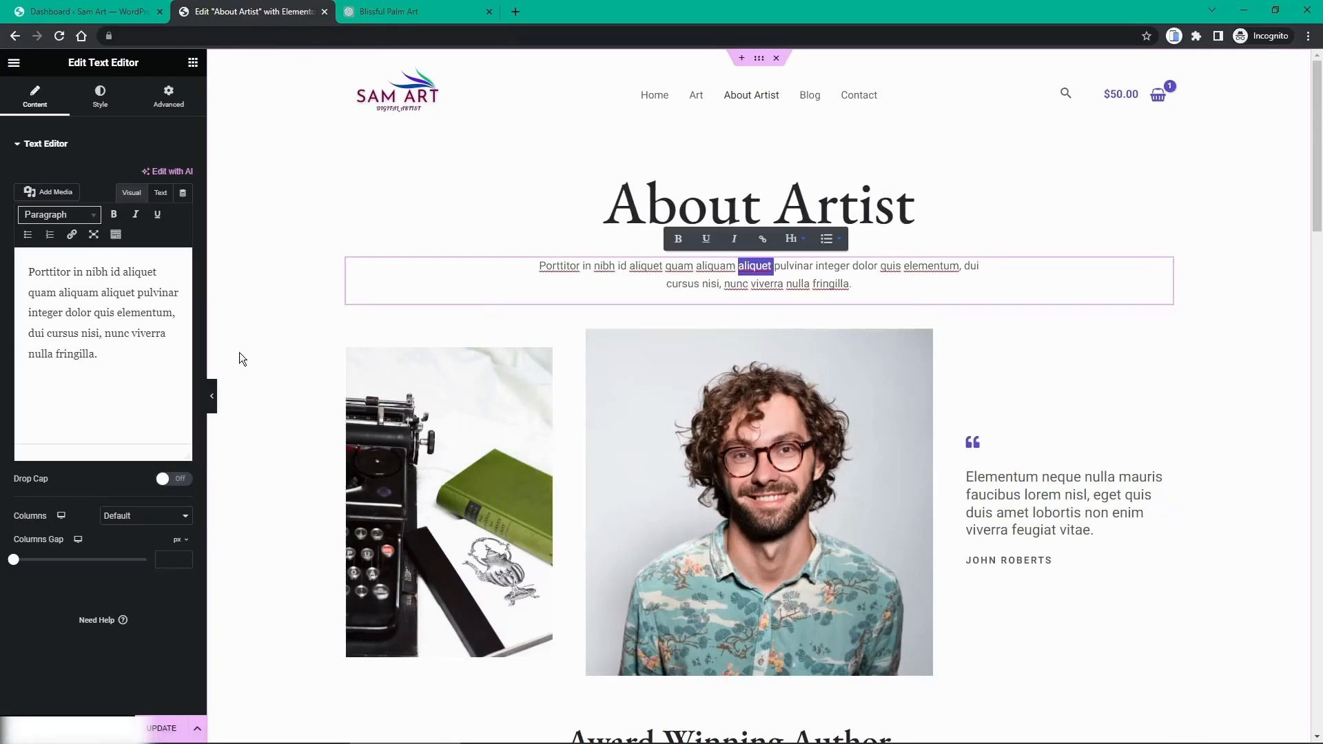
click(123, 374)
drag(123, 374, 23, 265)
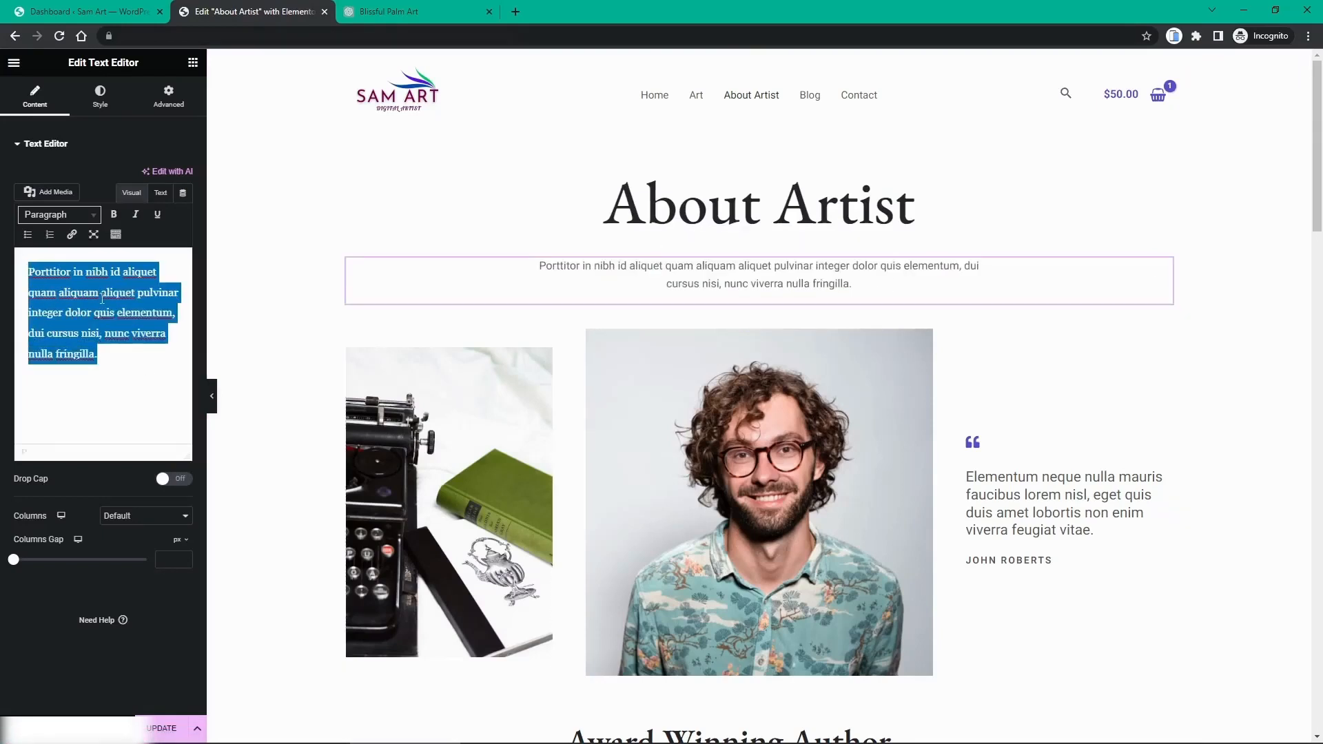
key(ctrl+v)
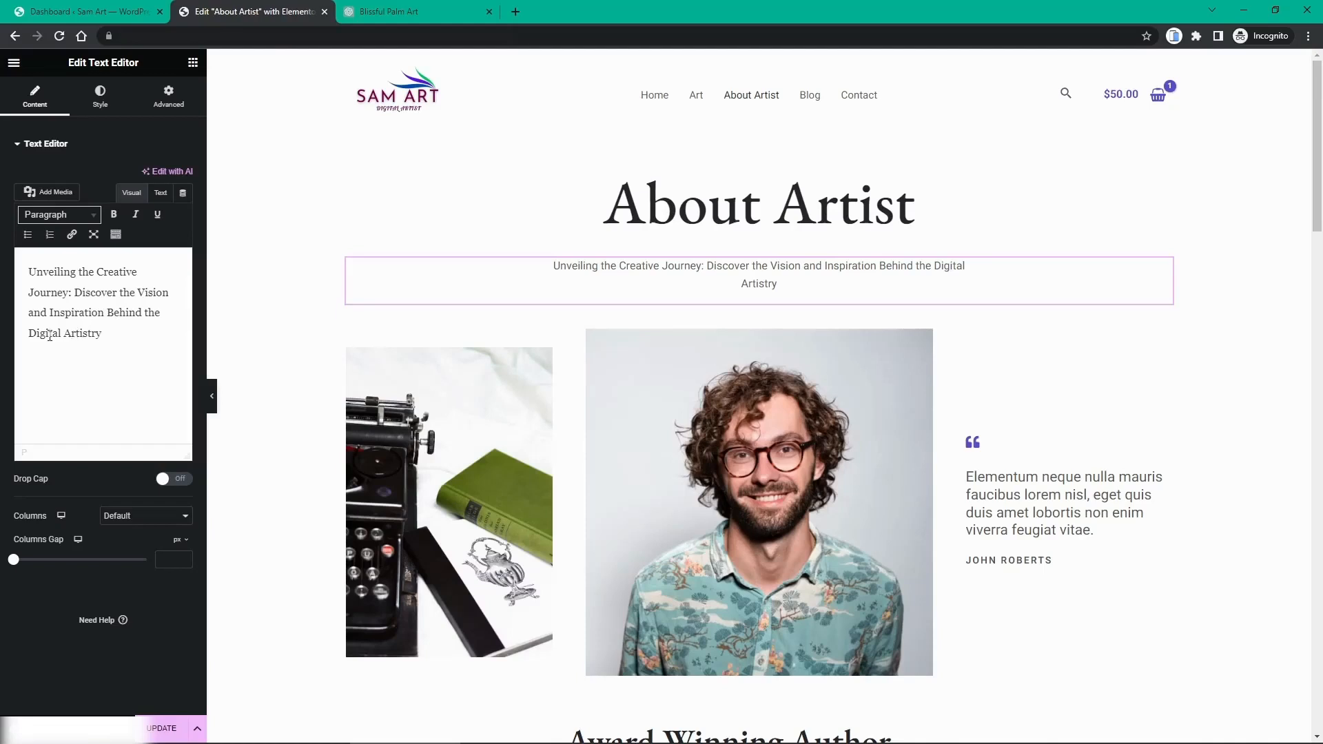
double_click(115, 270)
key(BackSpace)
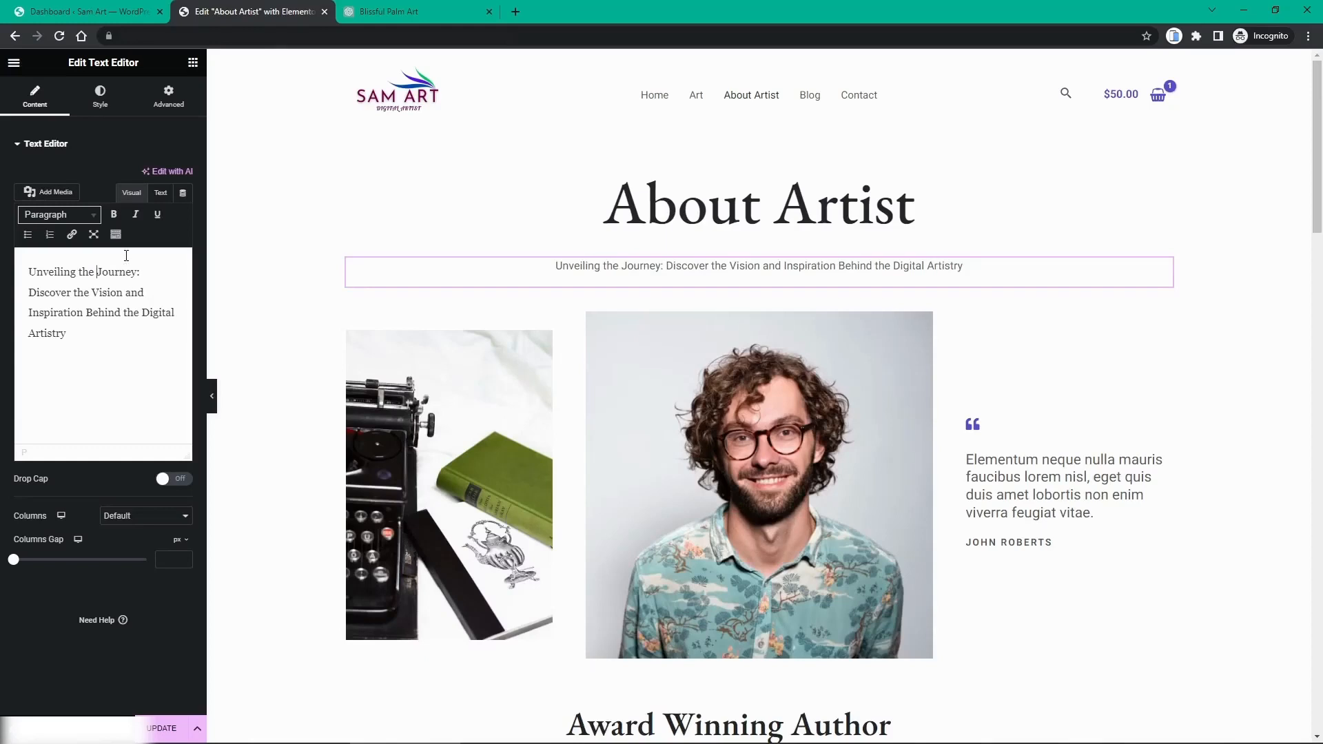
Step: Replace the testimonial's placeholder attribution name with the artist's own full name
scroll(823, 415, down, 1)
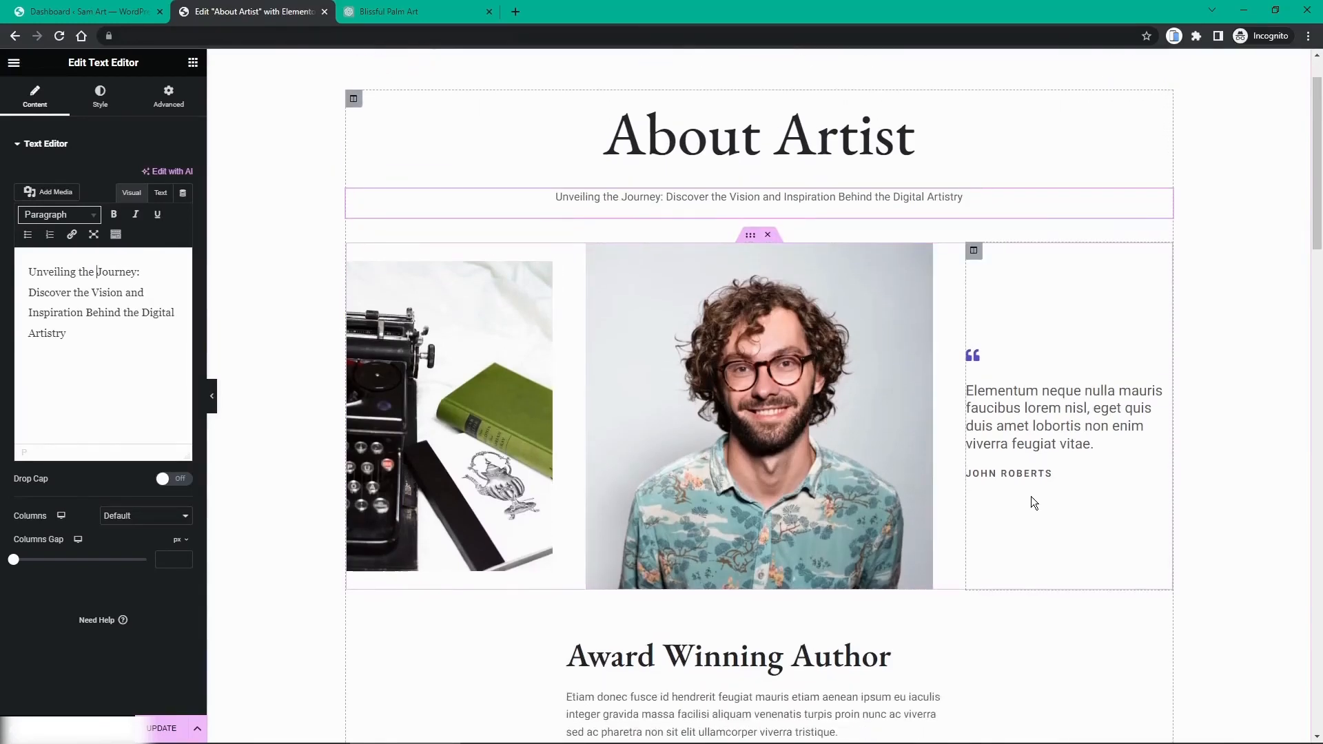
click(1015, 475)
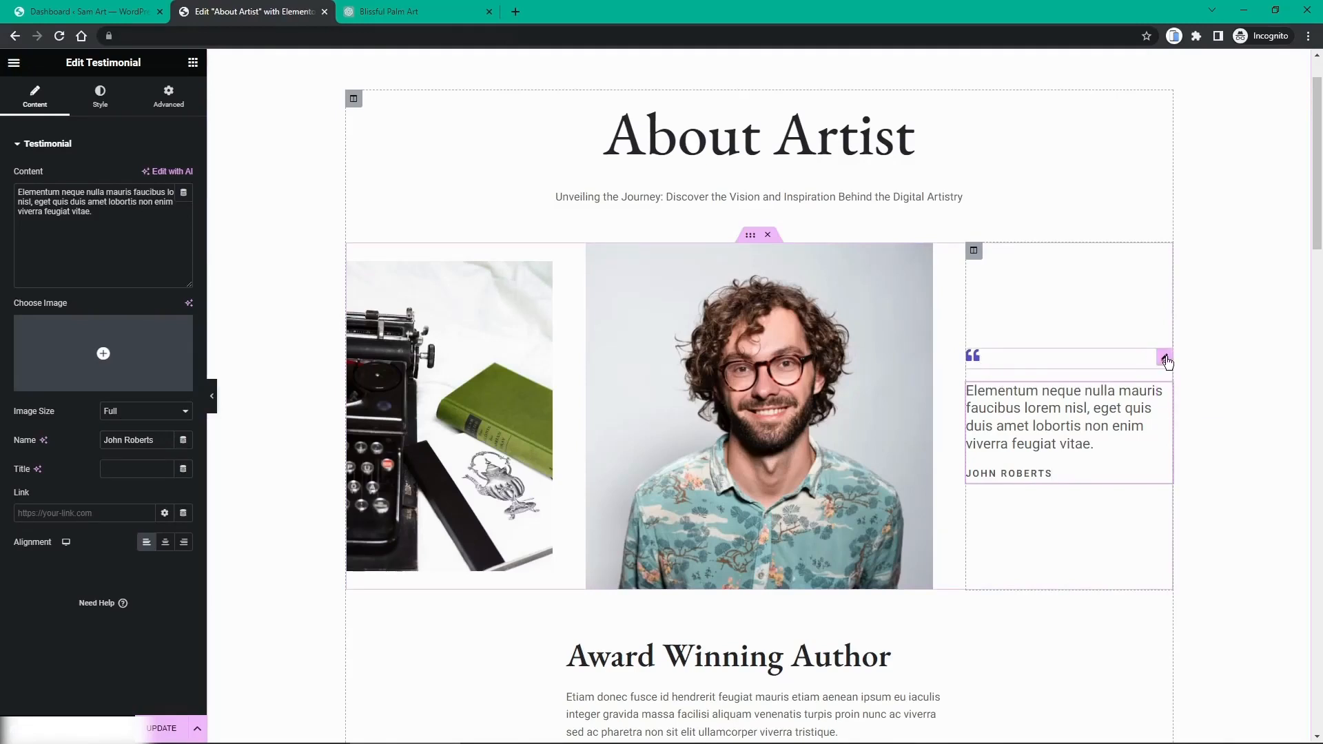
click(1165, 358)
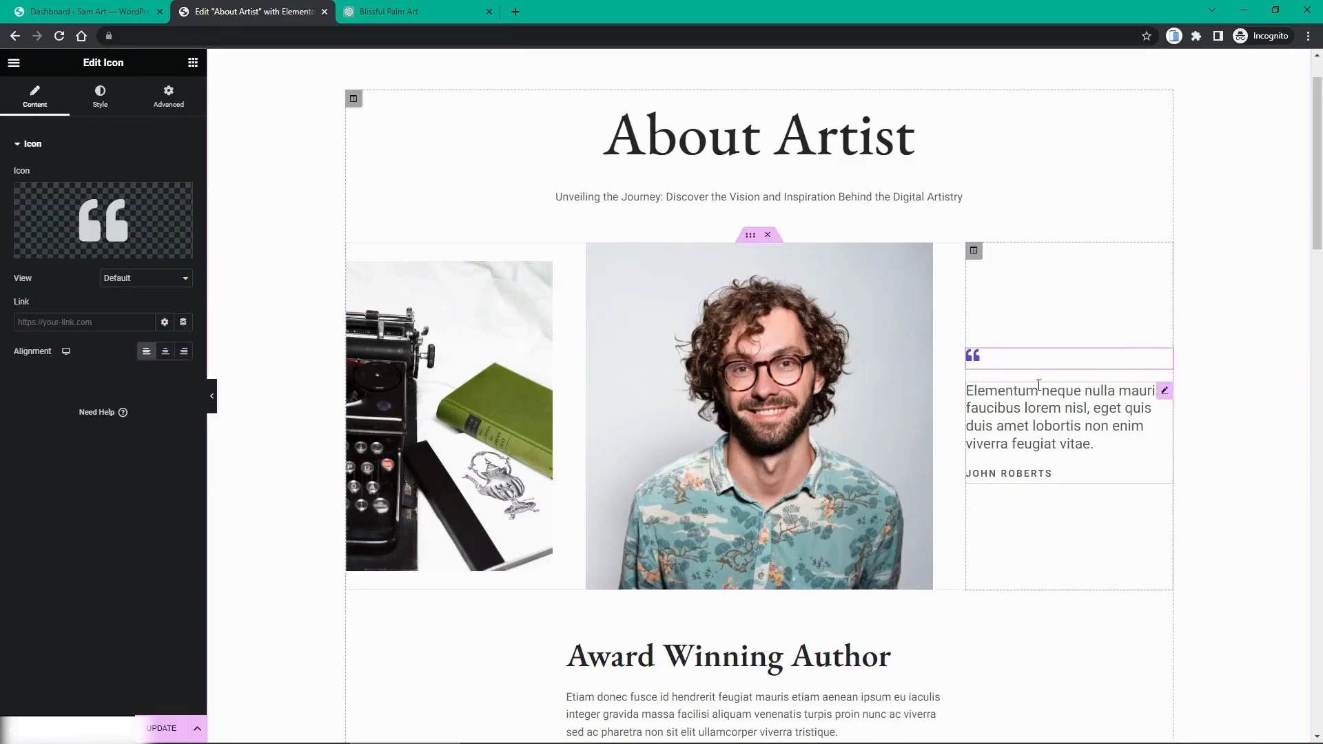
click(1165, 392)
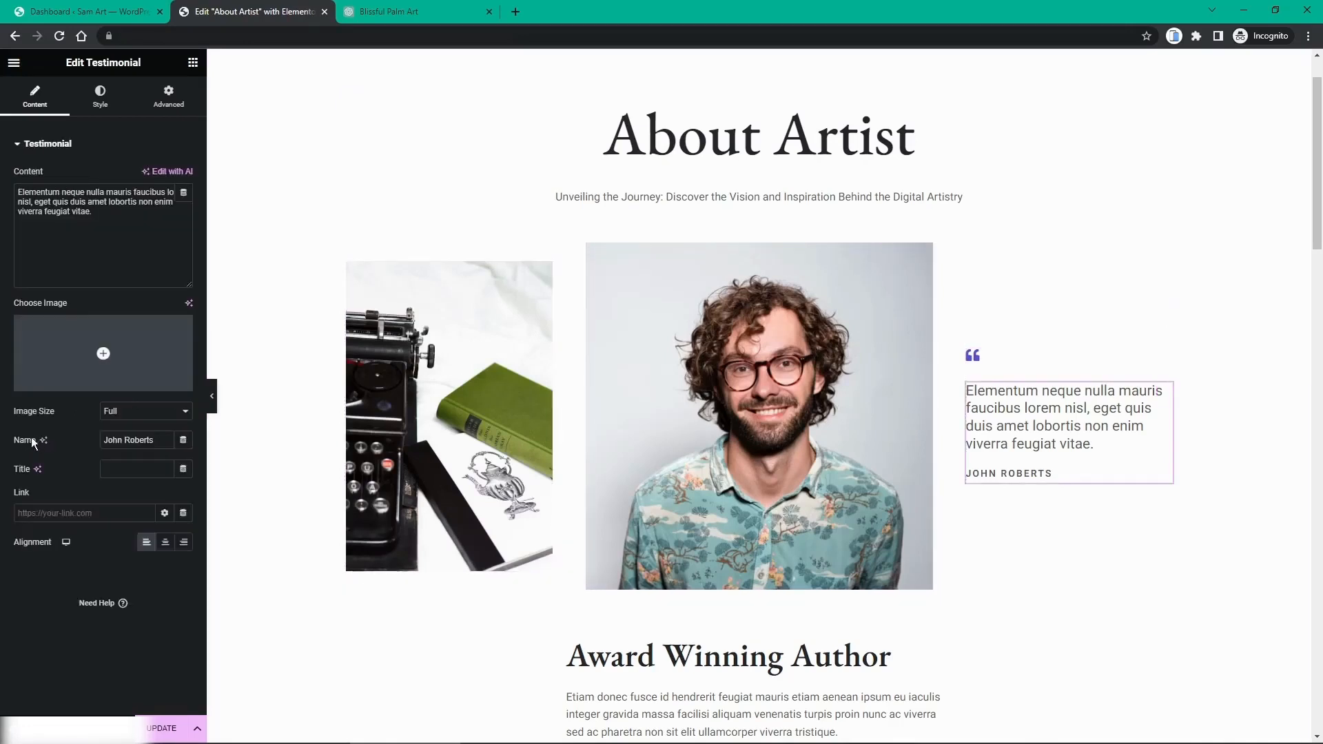
drag(163, 443, 56, 445)
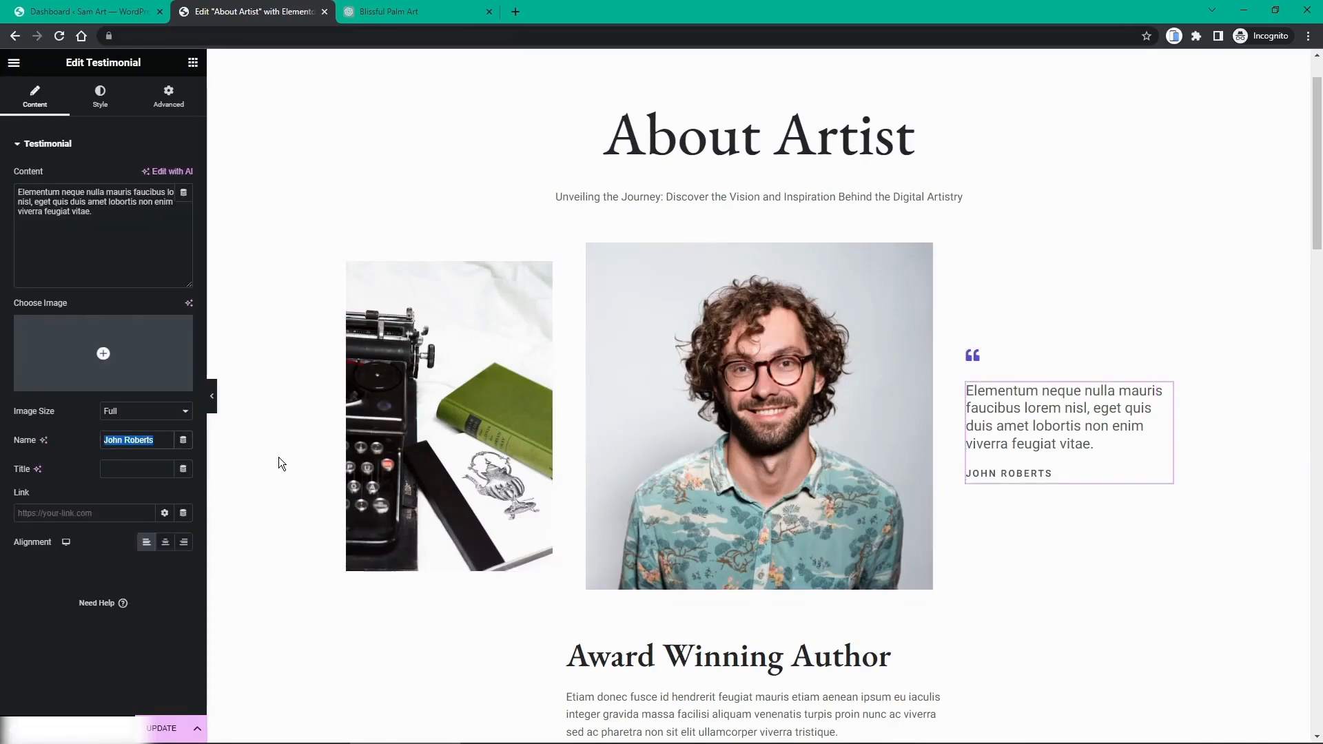
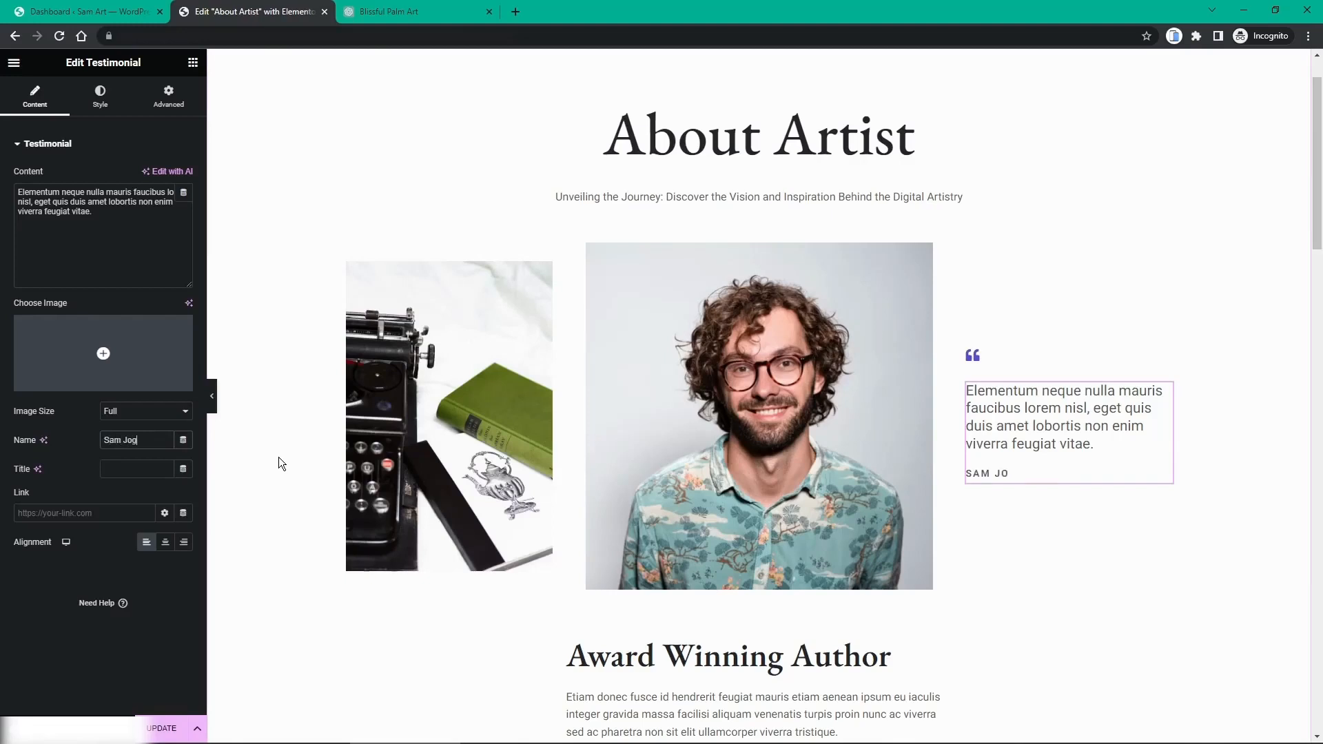
key(BackSpace)
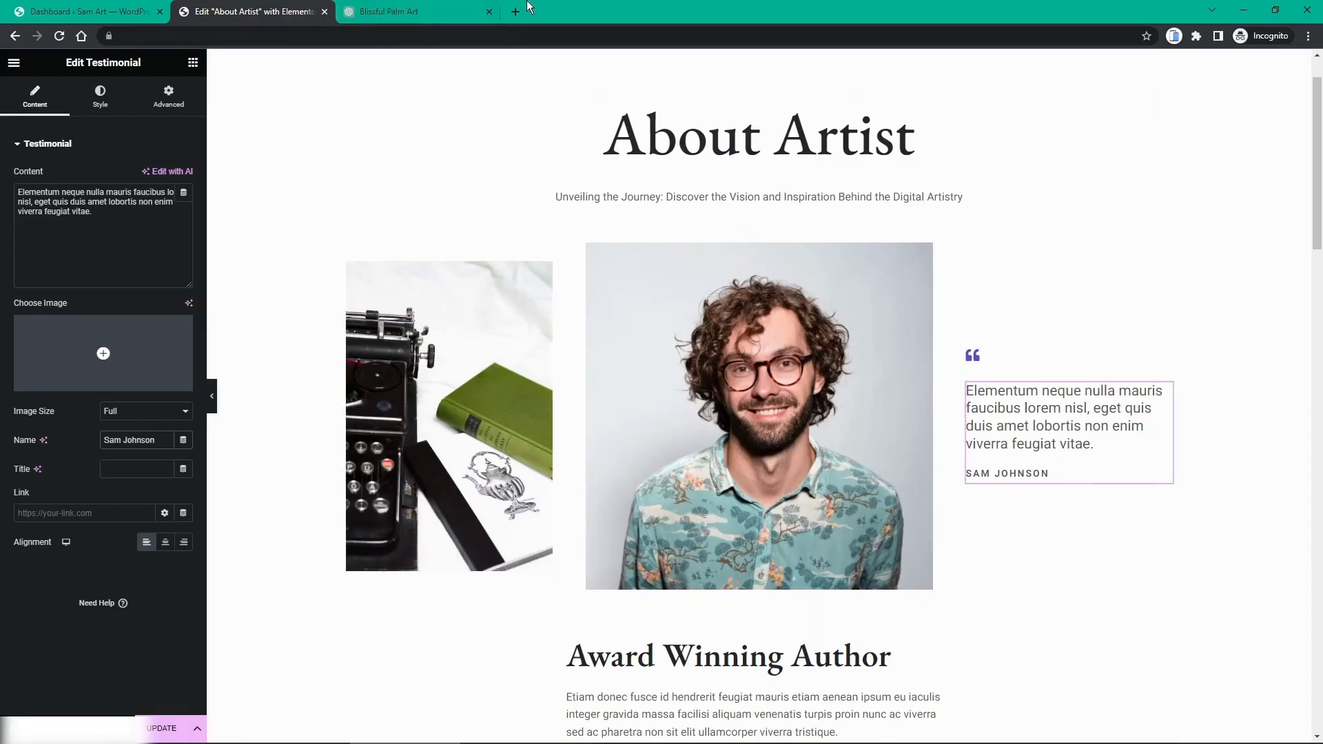
click(439, 17)
Step: Have ChatGPT write a short artist quote ('Through digital art, I seek to bridge…') and select it
click(495, 688)
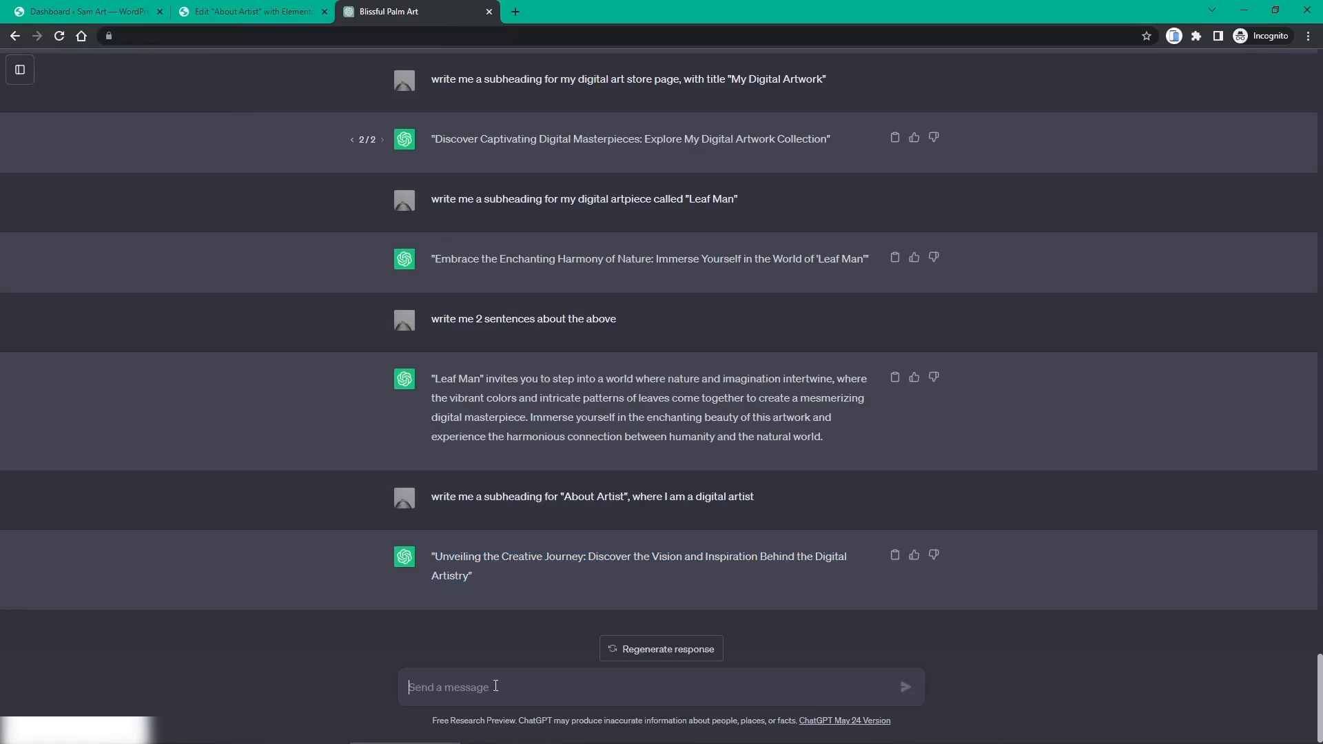
text(now wr)
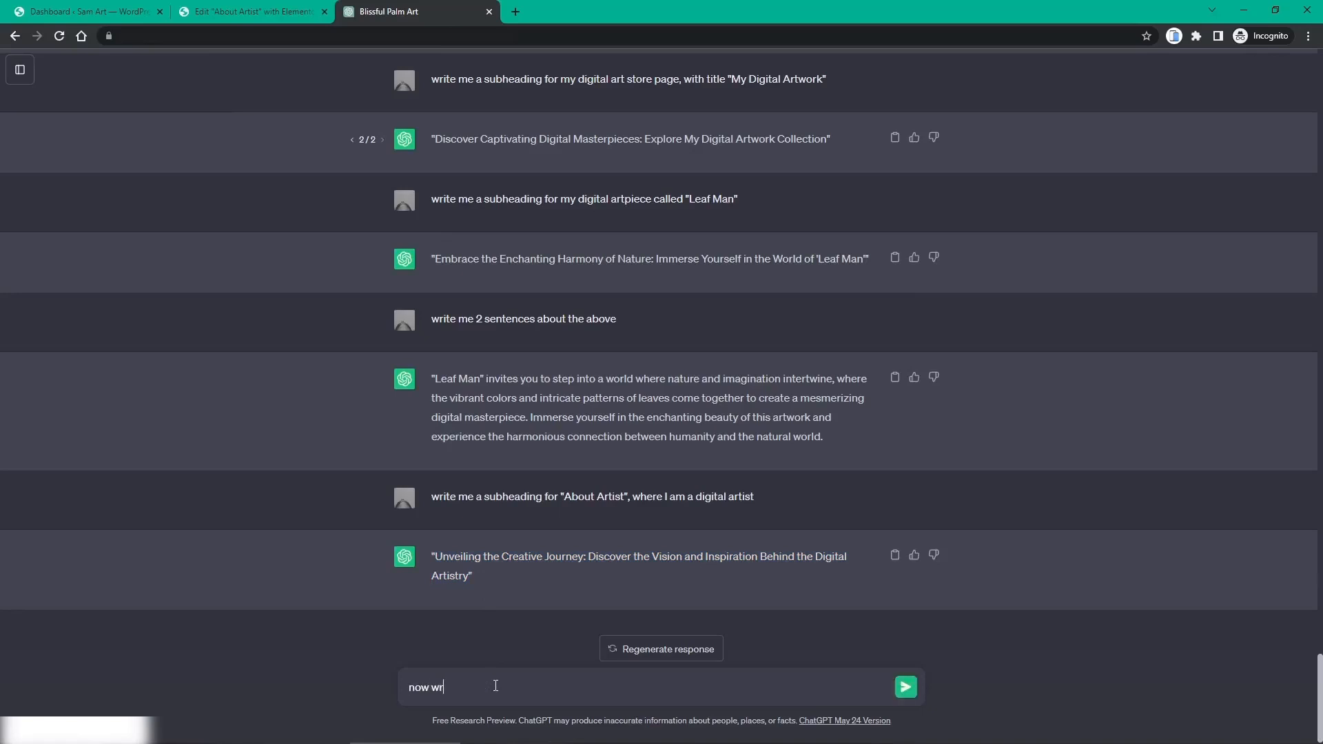
text(ite me a short quote from the)
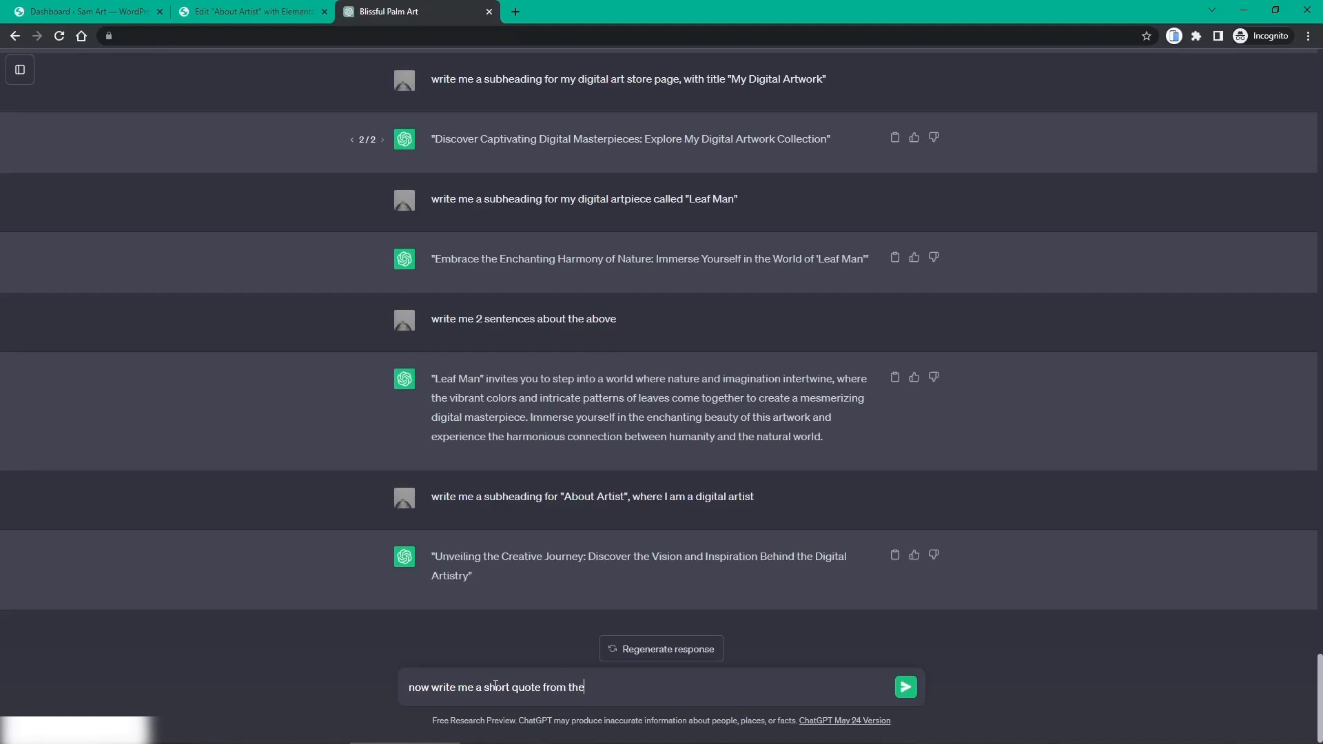
text( artist)
key(Return)
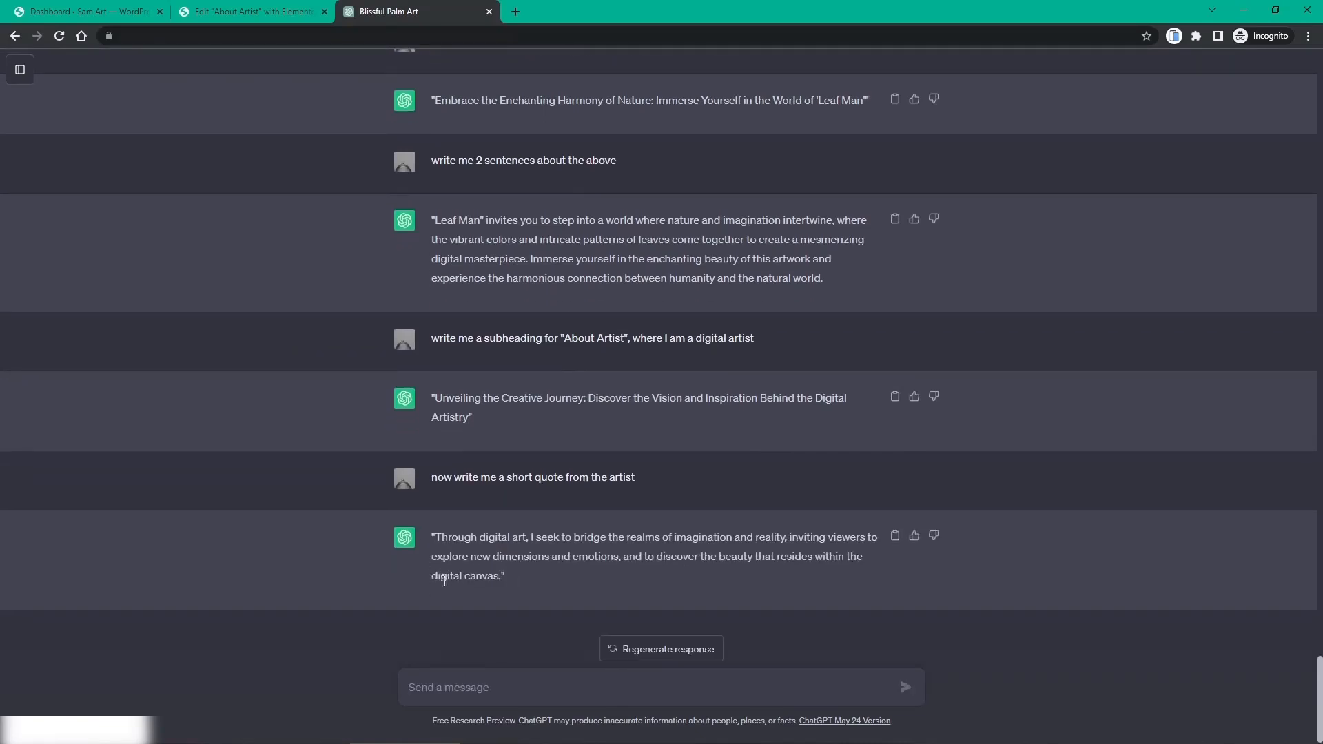
drag(436, 537, 502, 581)
key(ctrl+c)
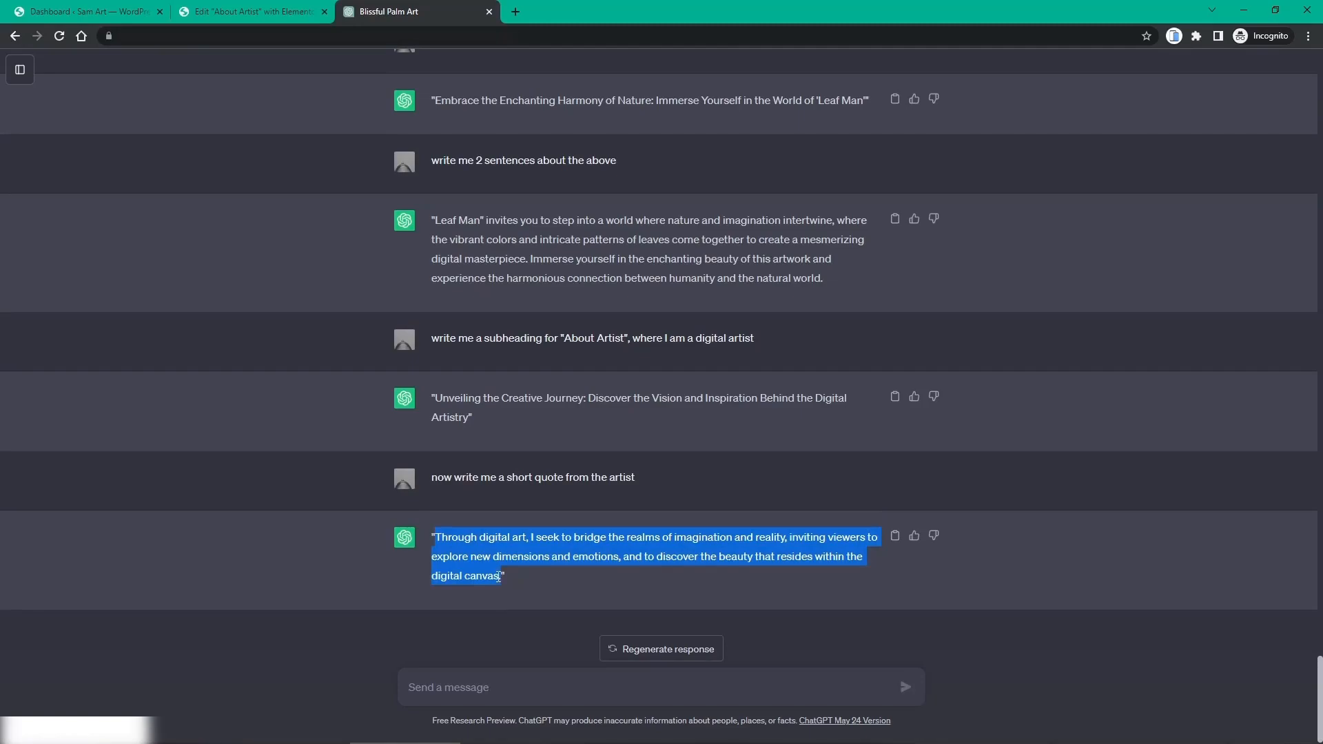
click(277, 21)
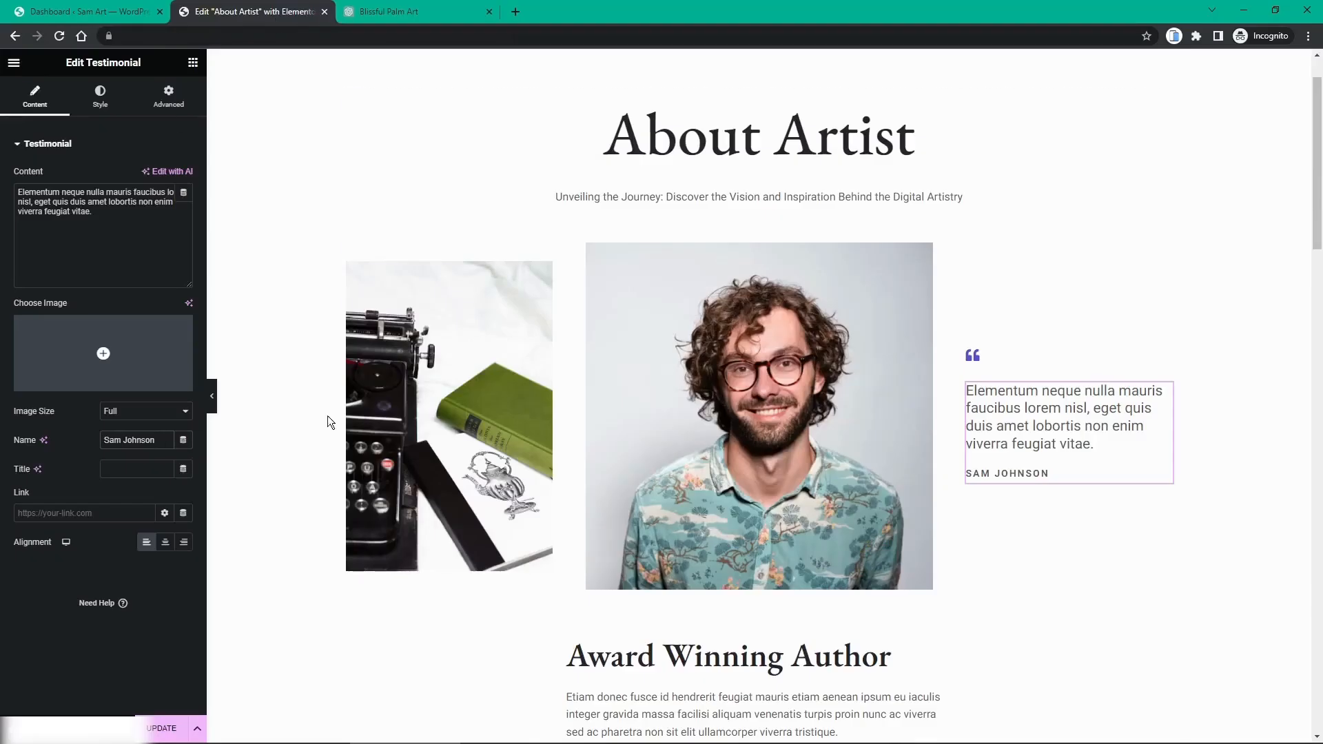
Step: Replace the testimonial text with the ChatGPT quote, cutting its final clause and ending with a period
drag(100, 222, 14, 194)
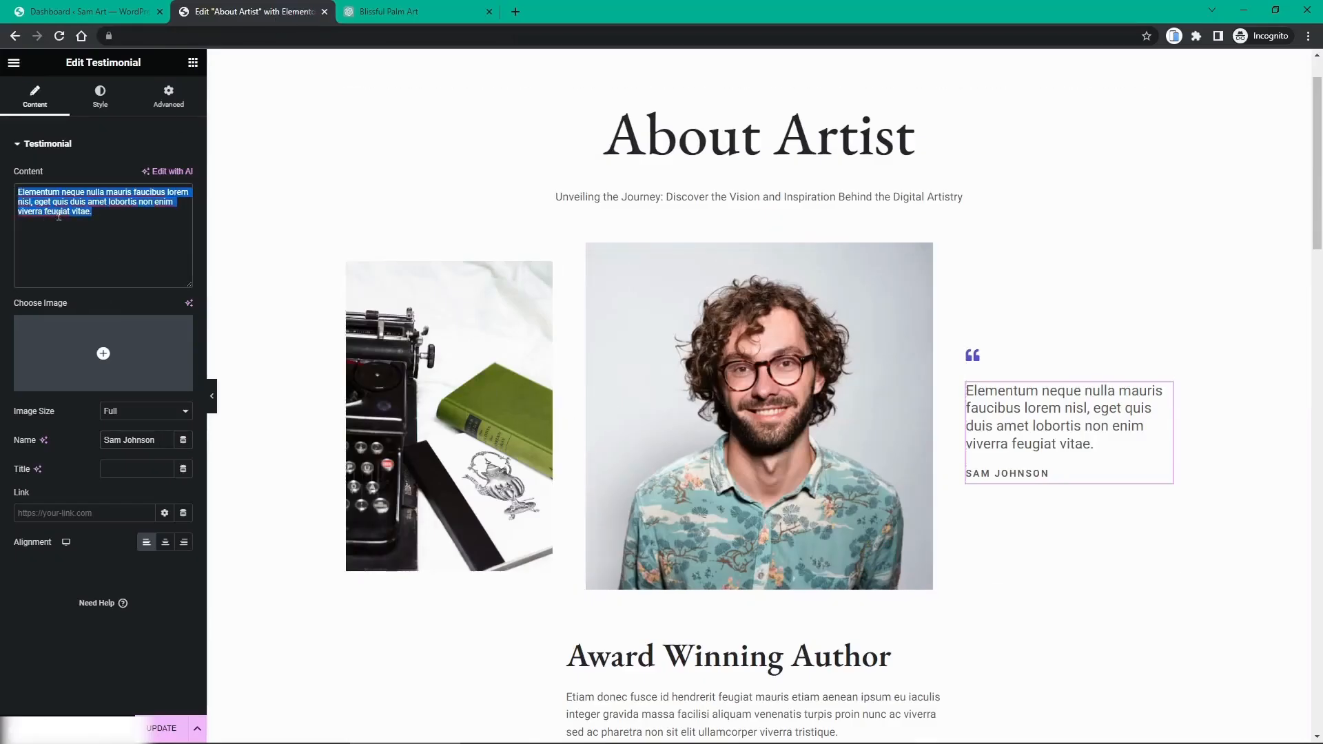
key(ctrl+v)
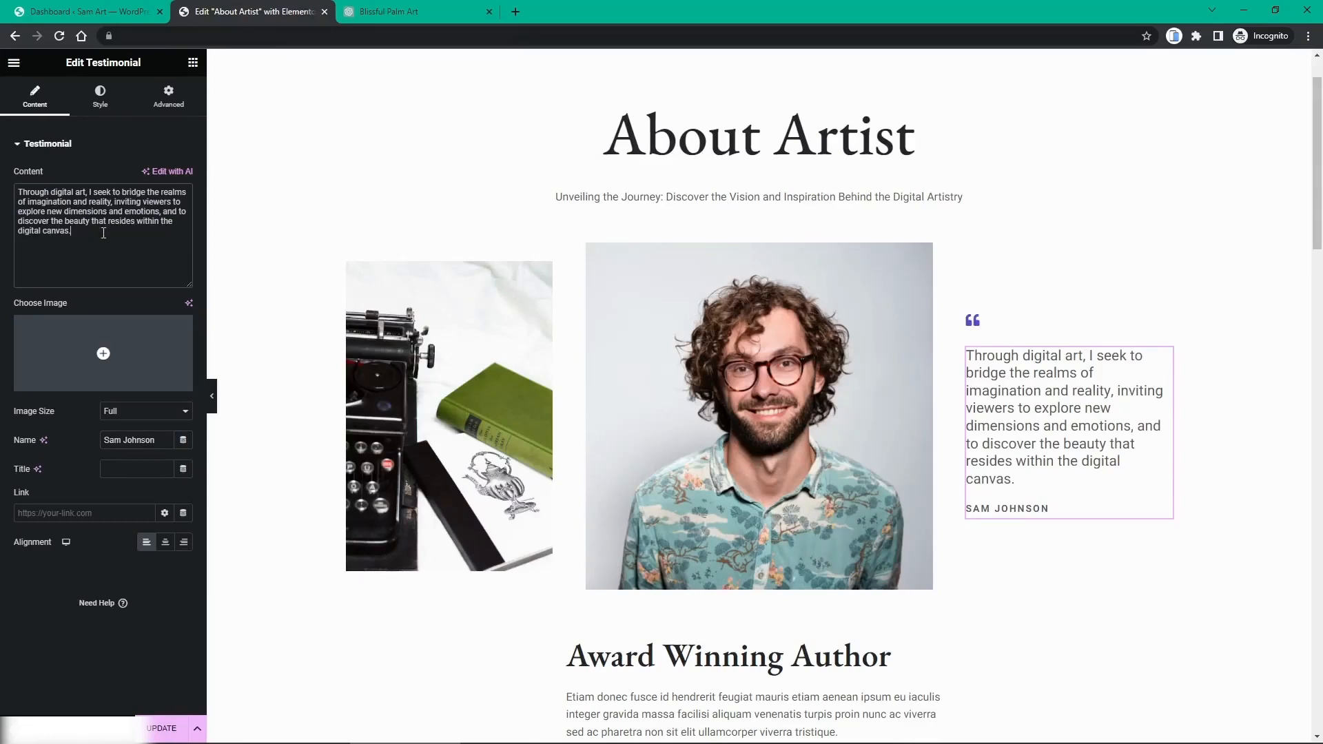
drag(103, 233, 165, 212)
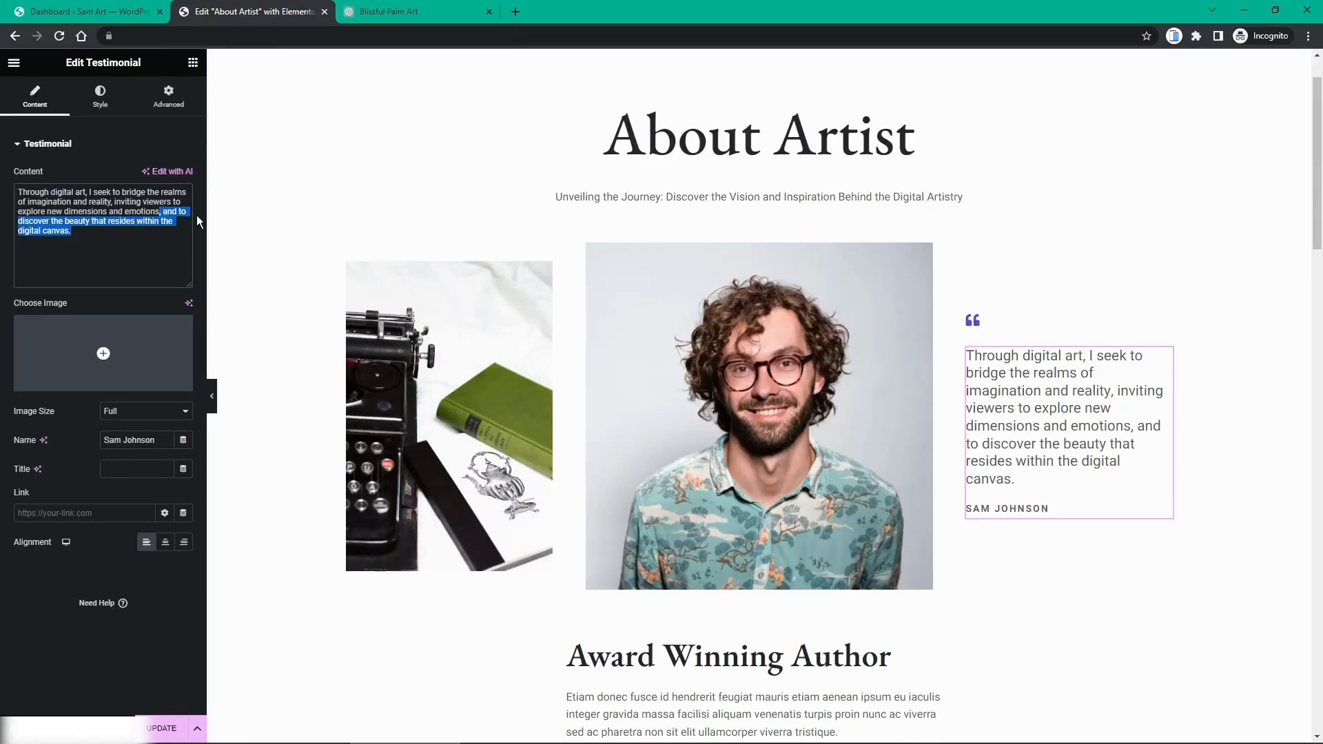
text(.)
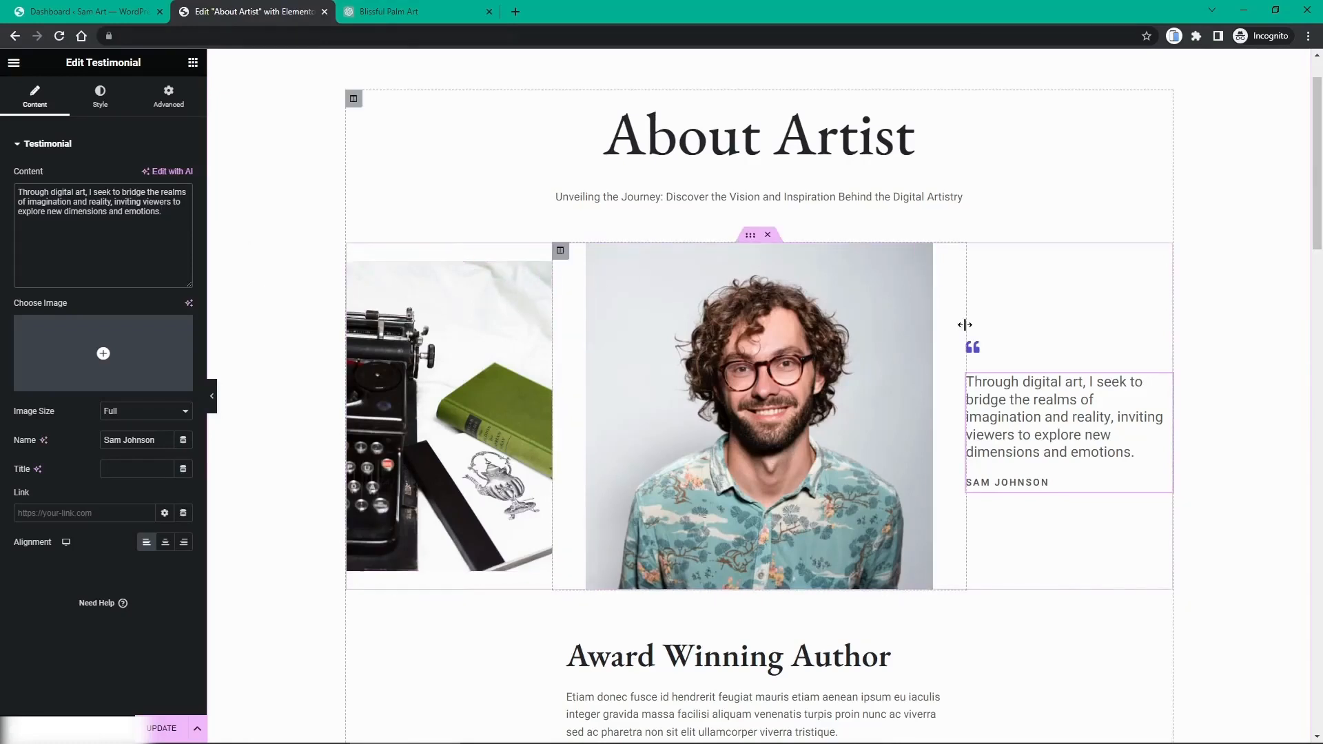
Step: Rename the 'Award Winning Author' heading to 'Award Winning Artist'
scroll(838, 337, down, 2)
scroll(838, 337, down, 3)
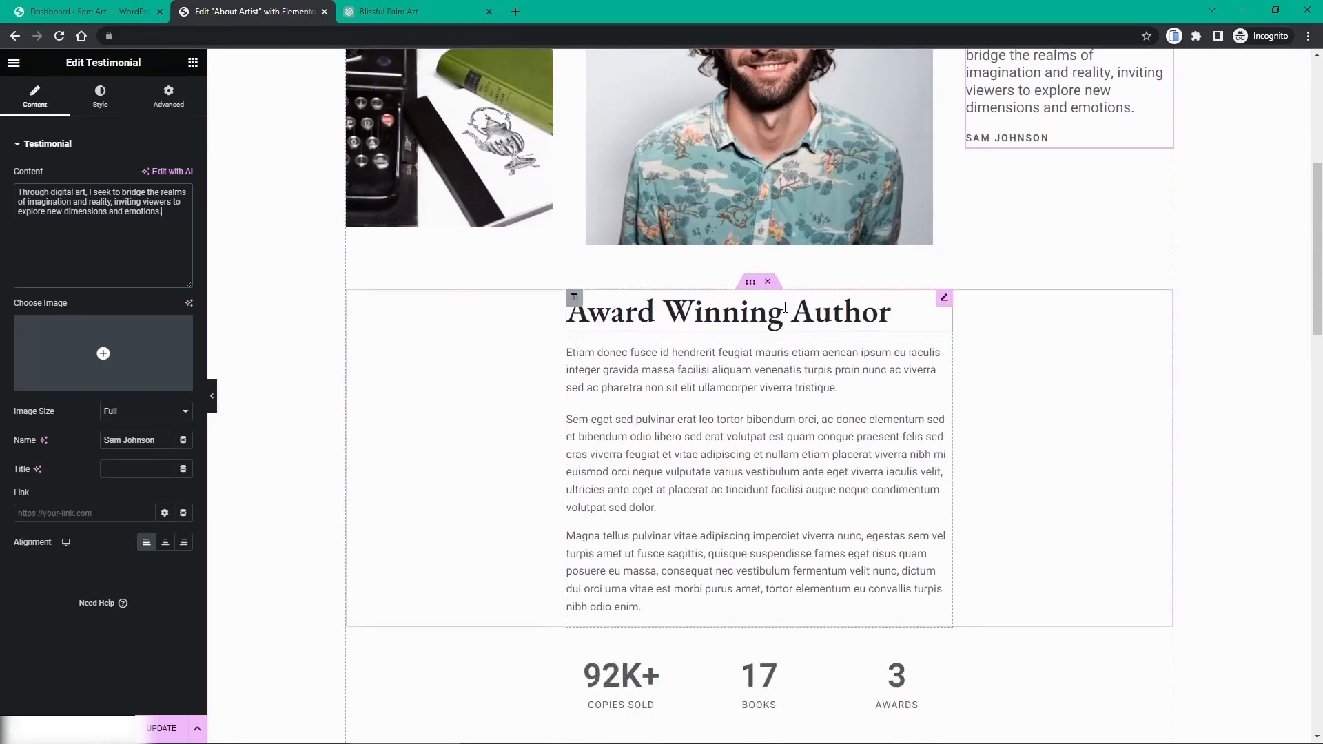
click(824, 314)
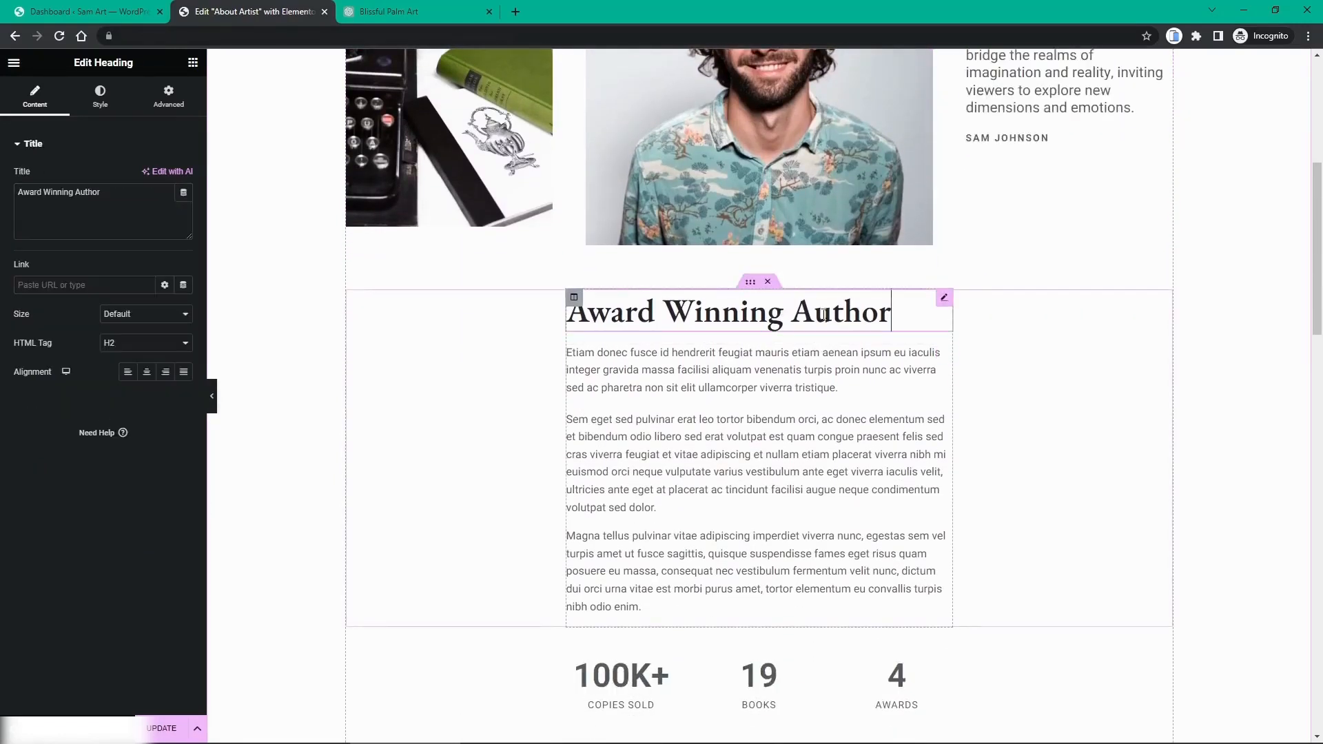
double_click(824, 314)
text(Artist)
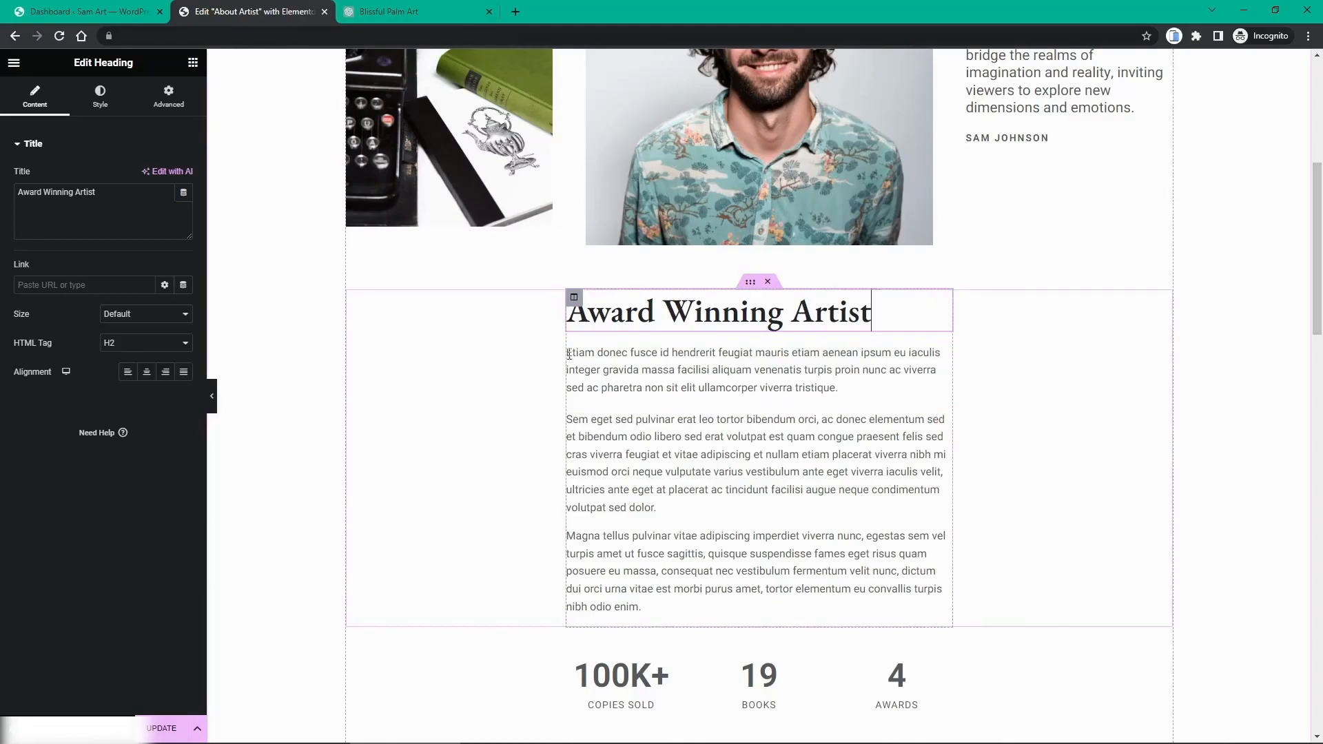
click(410, 14)
click(531, 682)
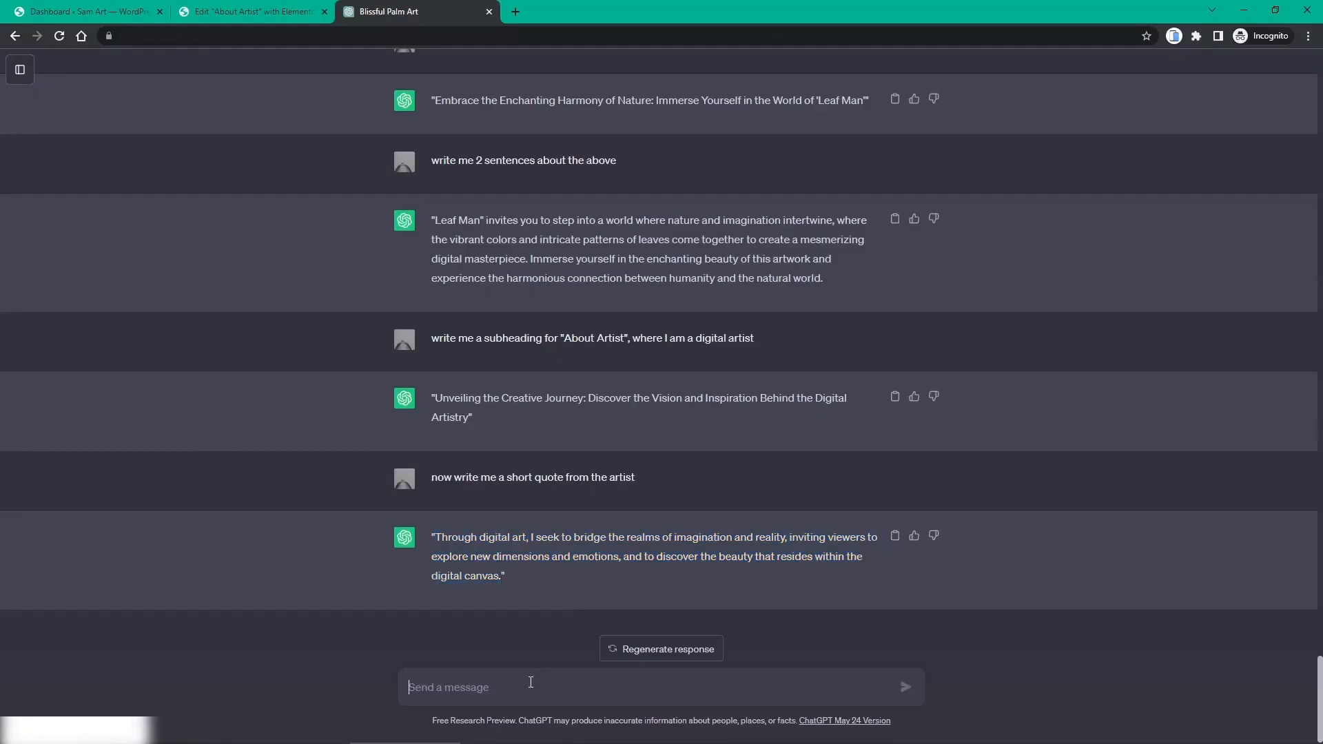
Step: Ask ChatGPT to write a piece of text to go under "About Artist"
text(write me a ap)
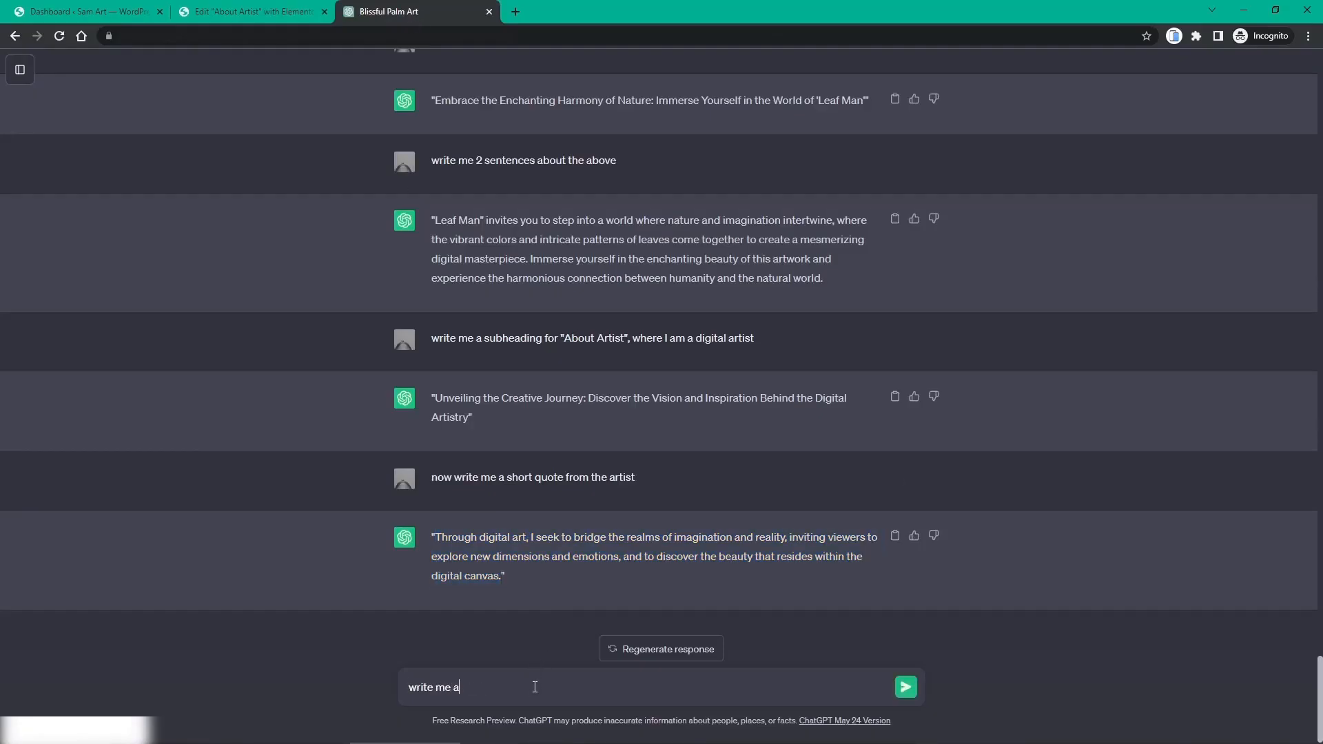
key(BackSpace)
key(BackSpace)
text(pir)
key(BackSpace)
text(ece)
text( of tex)
text(t to go under)
text( "ABo)
text(bout Artist)
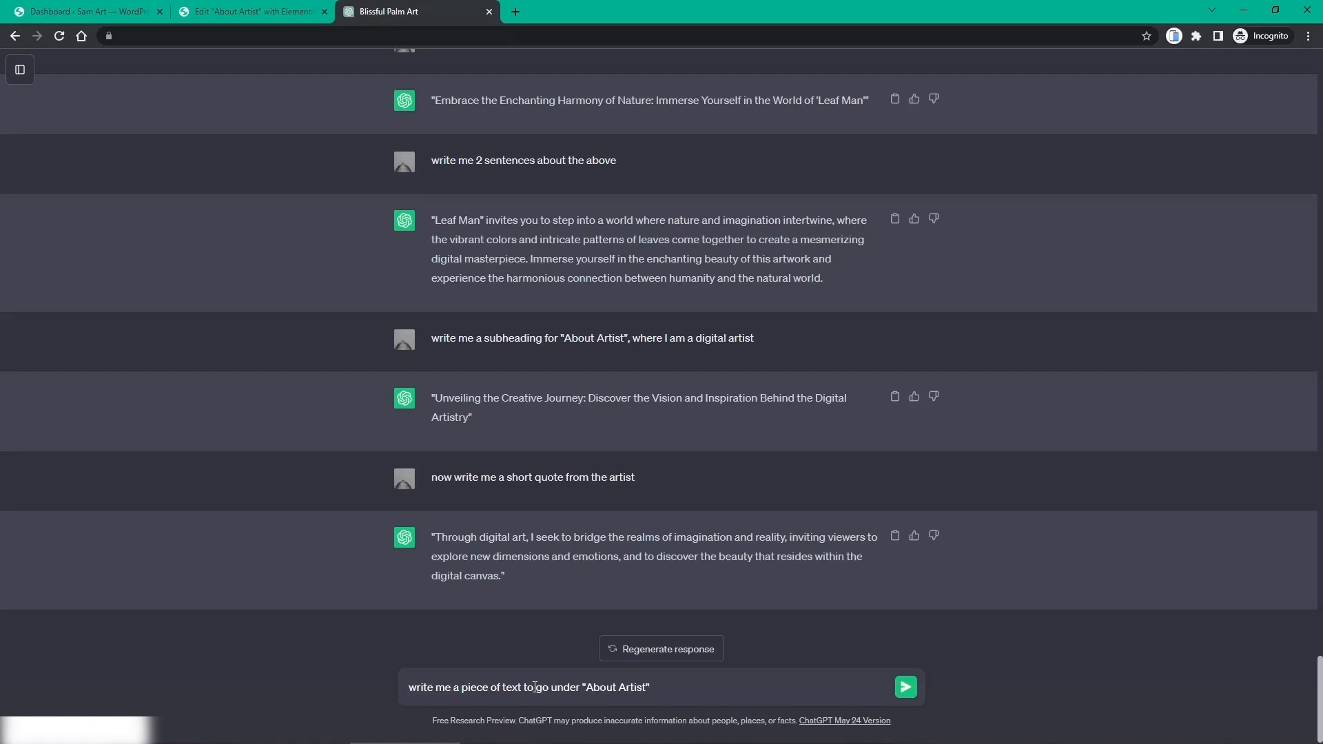
text(")
key(Return)
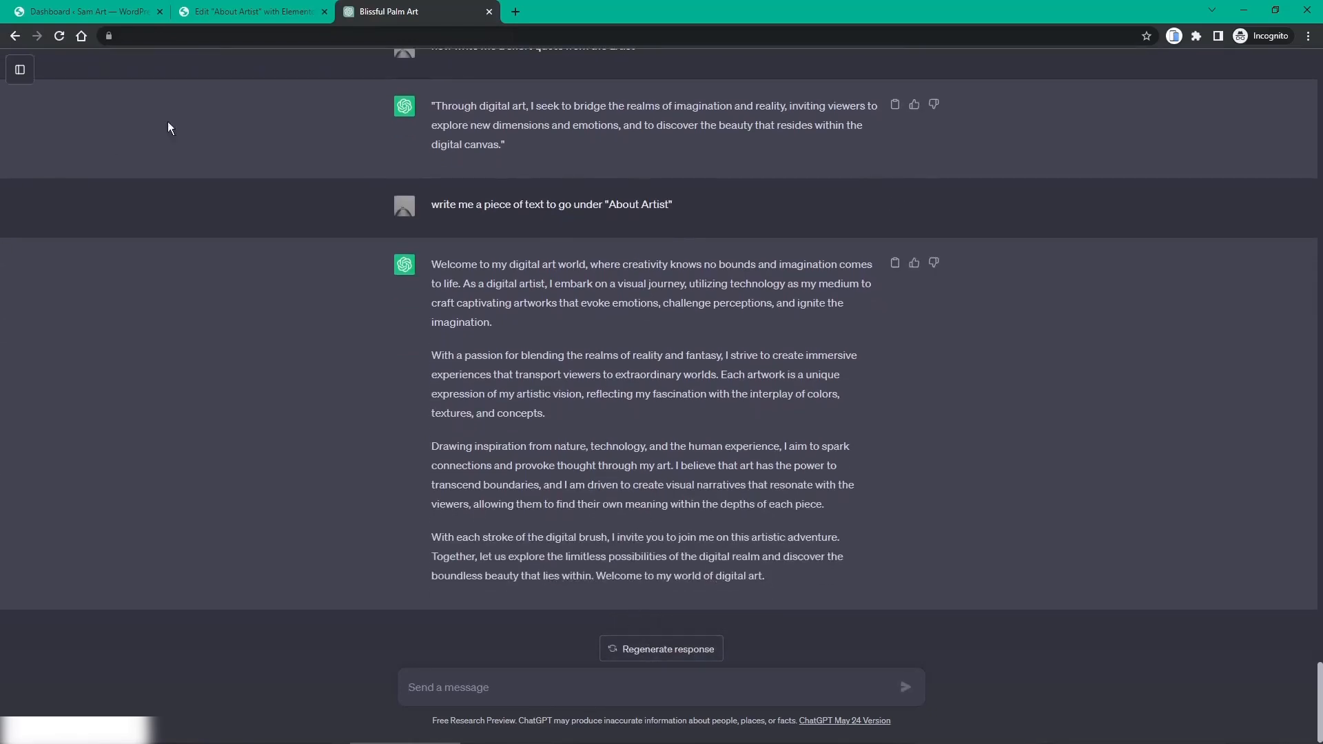
click(227, 12)
key(ctrl+Tab)
Step: Request a redo for "Award Winning Artist", stop generation, and select the first two paragraphs
text(now)
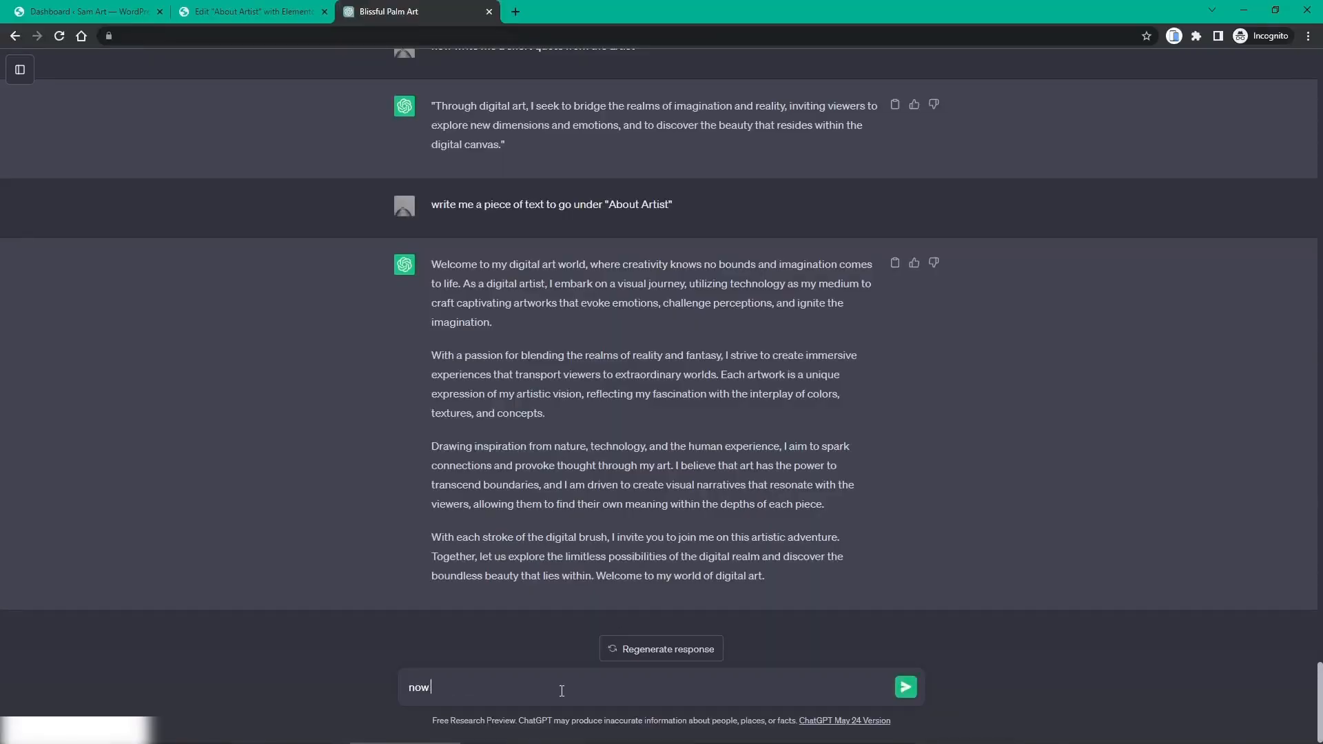
text( redo for "Award Winning Artist)
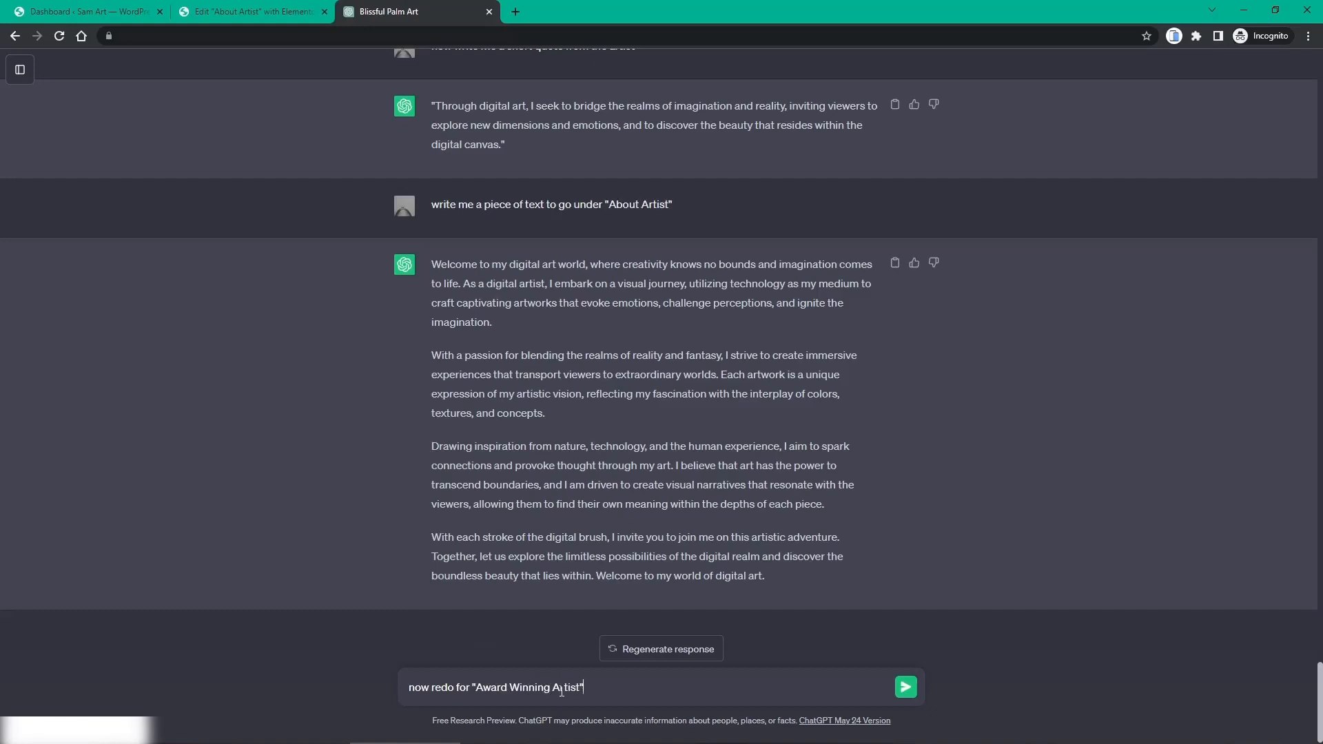
key(Return)
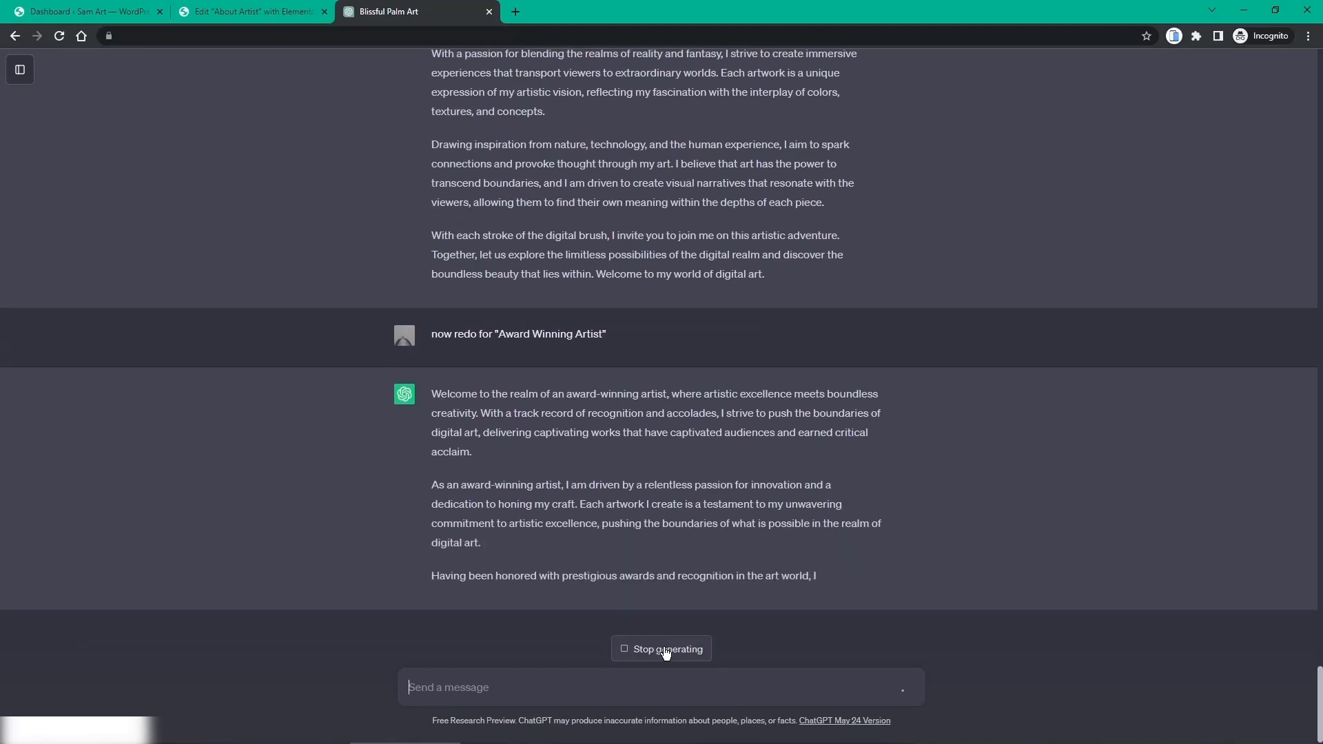
click(666, 652)
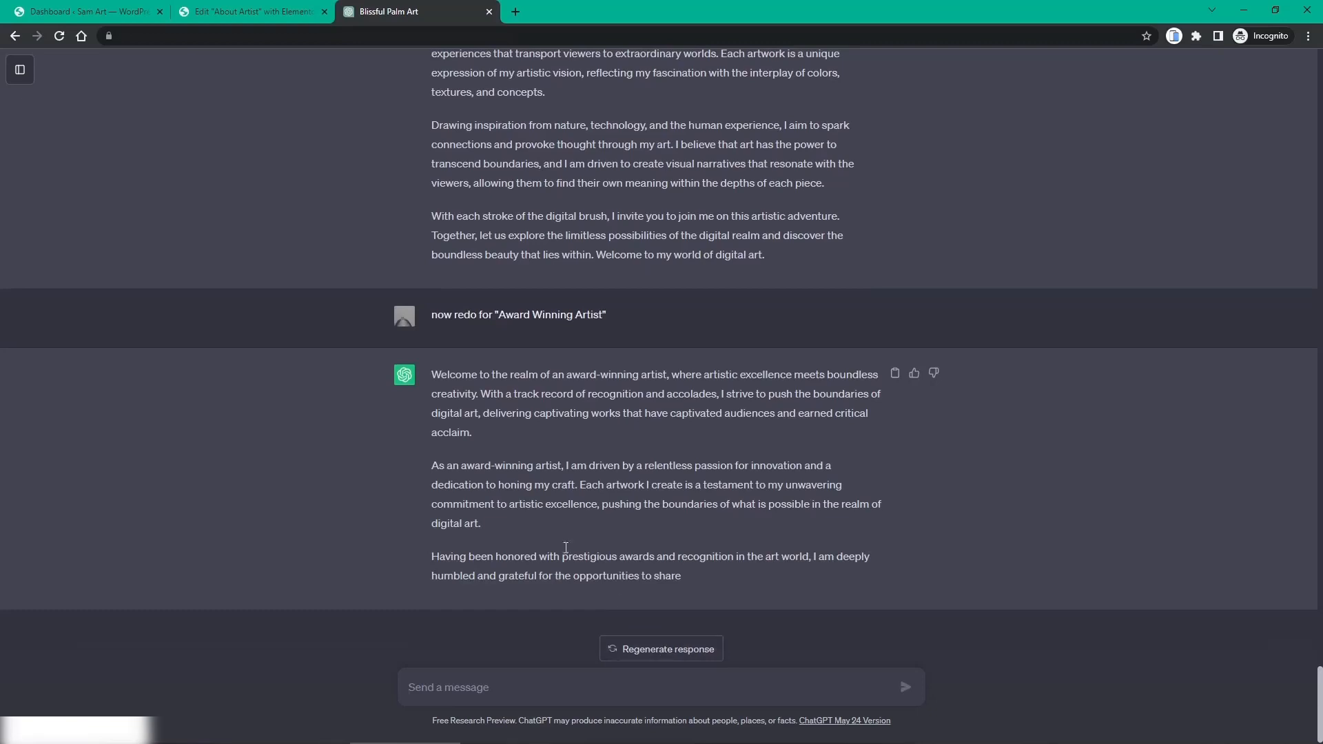
drag(435, 372, 506, 528)
key(ctrl+c)
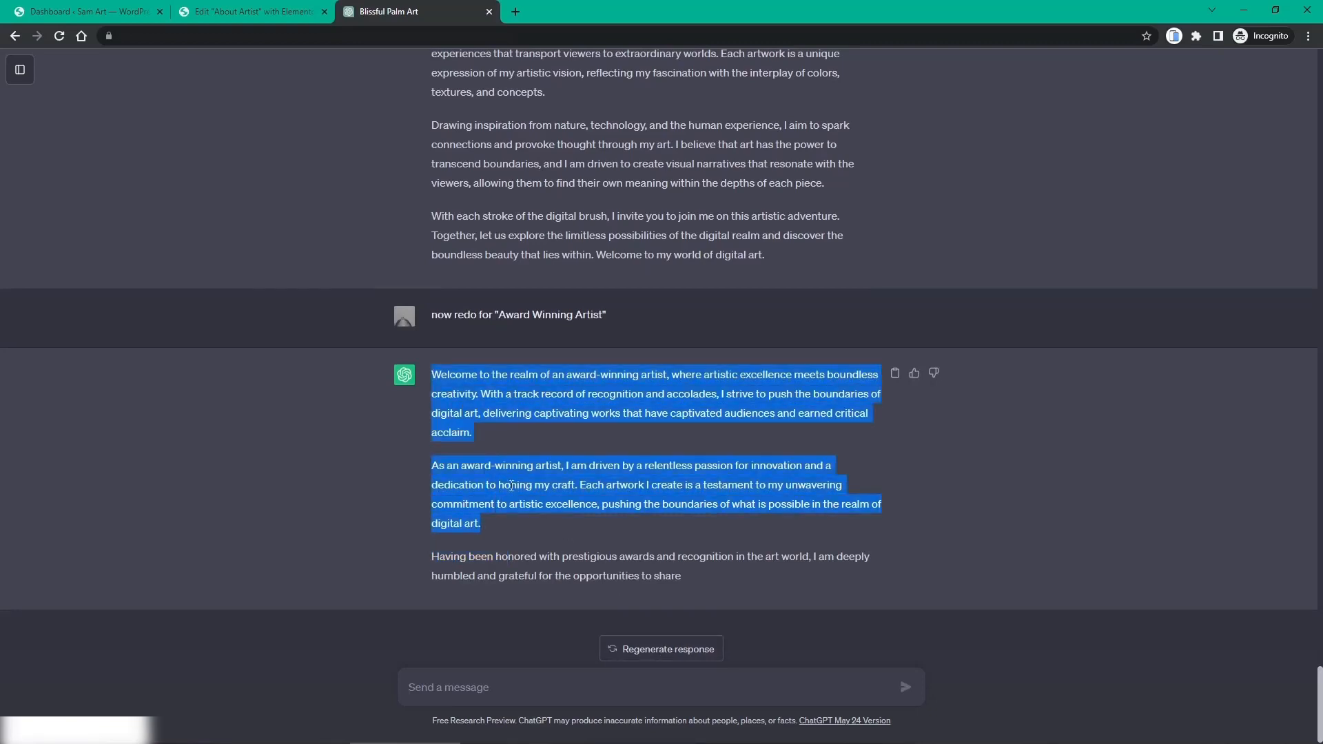
click(281, 11)
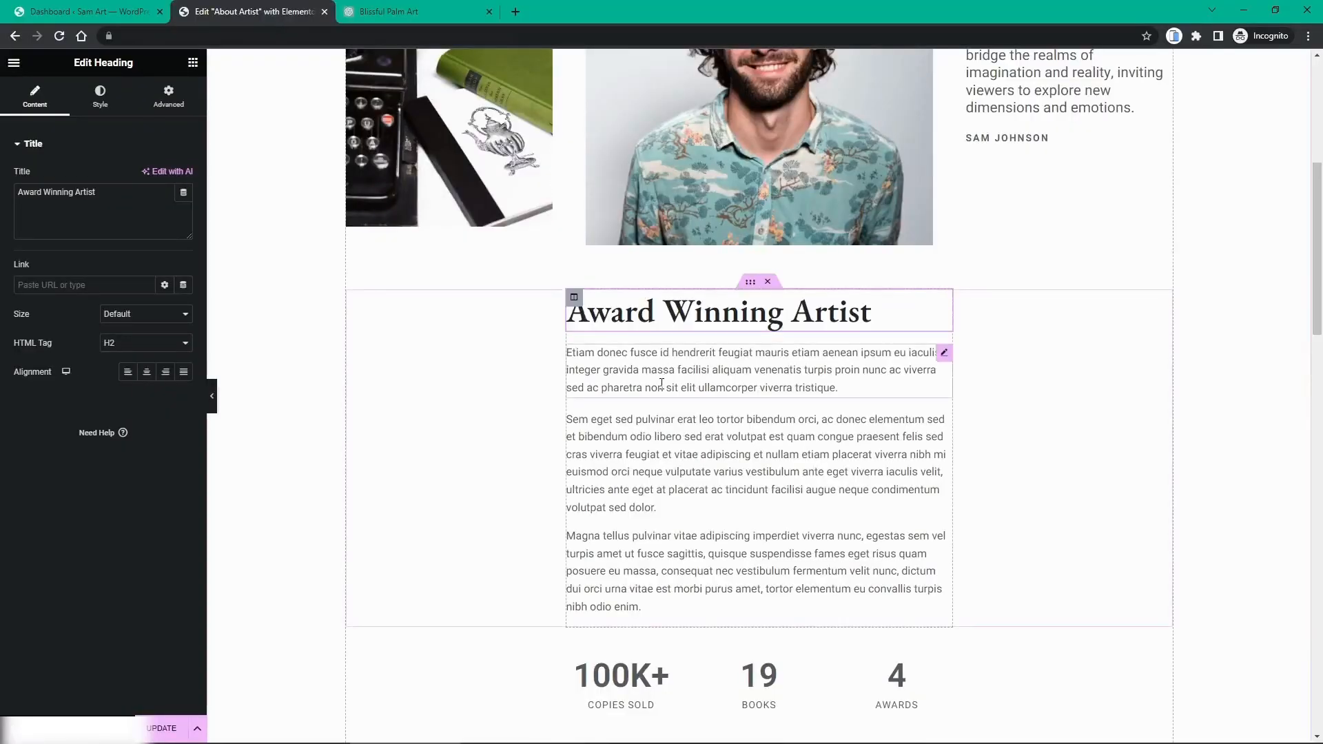
Step: Replace the first Etiam placeholder paragraph with the copied ChatGPT paragraphs
click(930, 368)
click(896, 437)
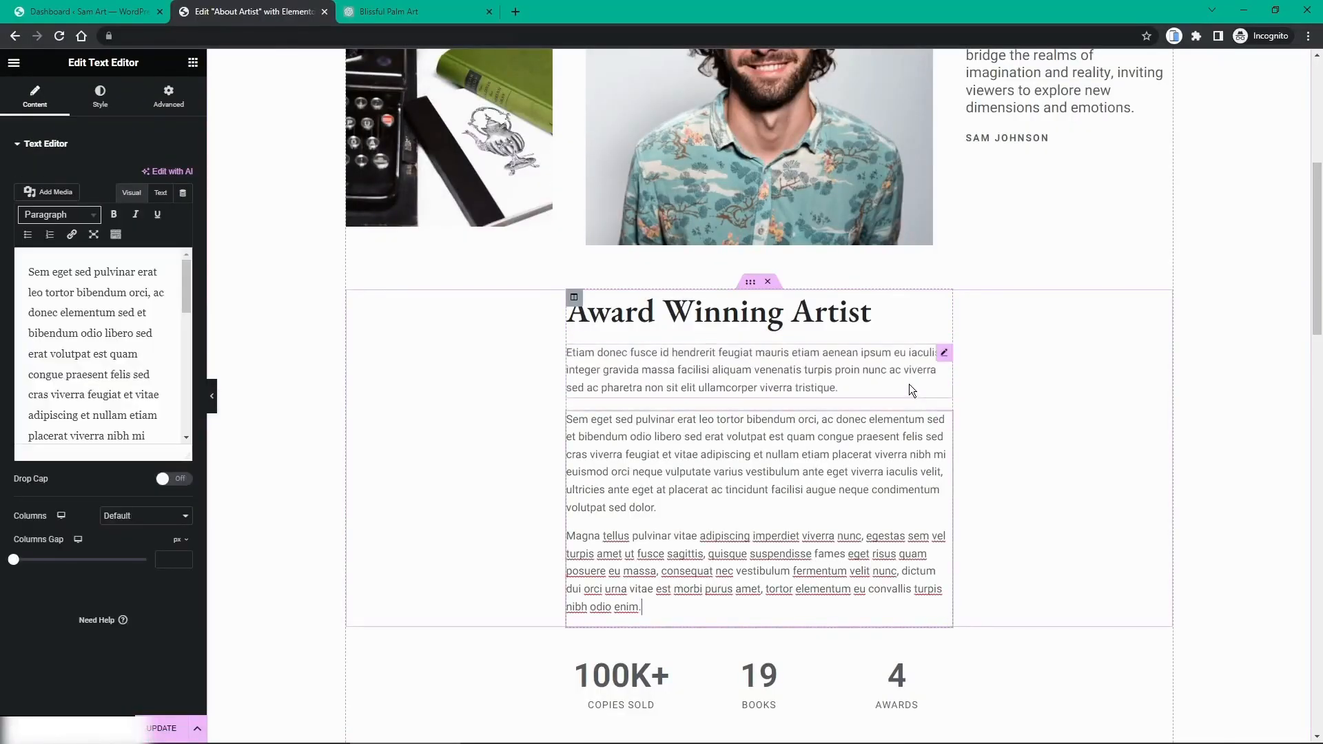
click(945, 354)
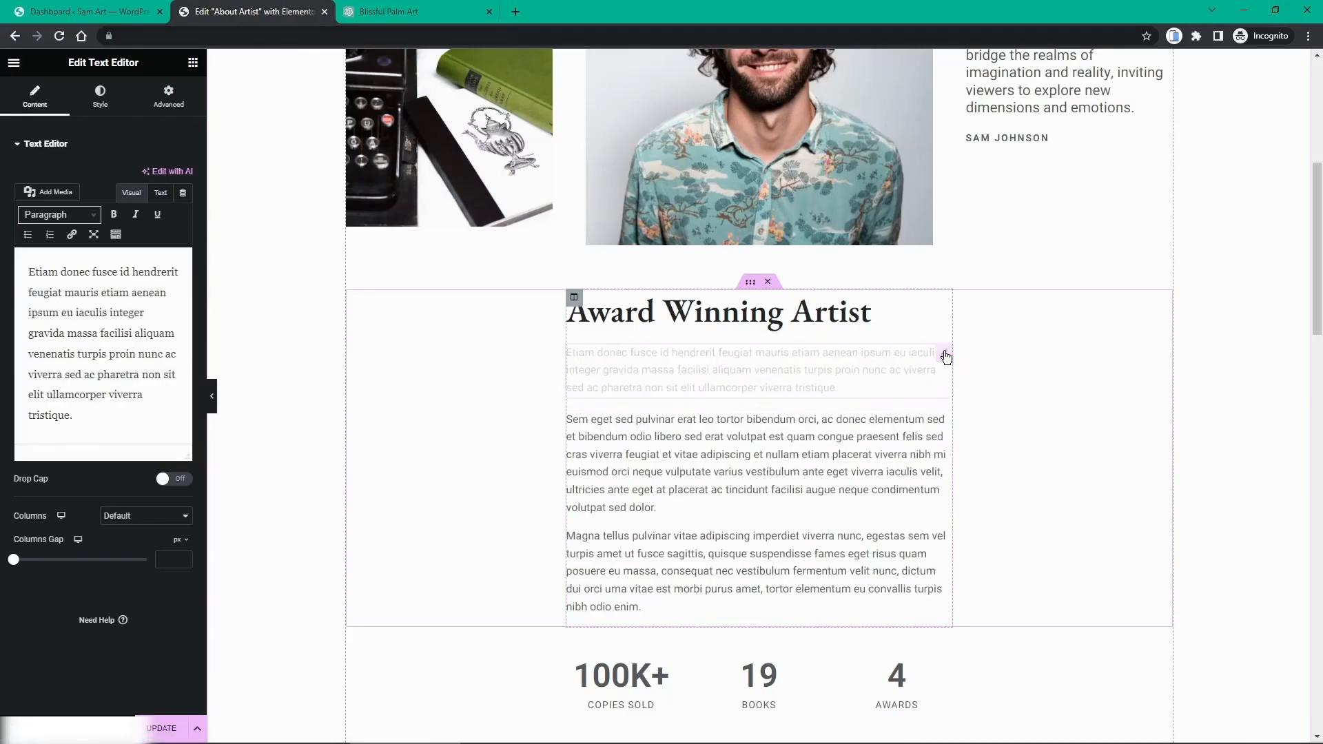
drag(72, 416, 21, 269)
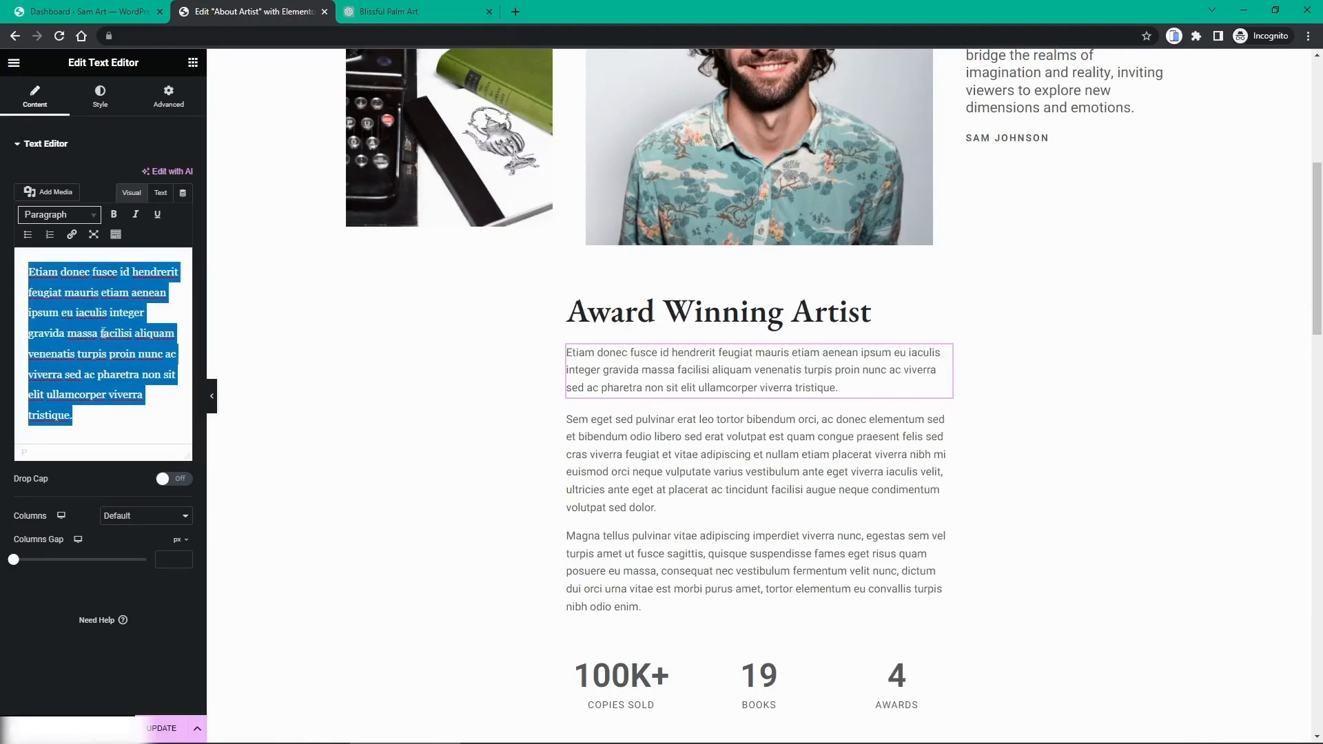
key(ctrl+v)
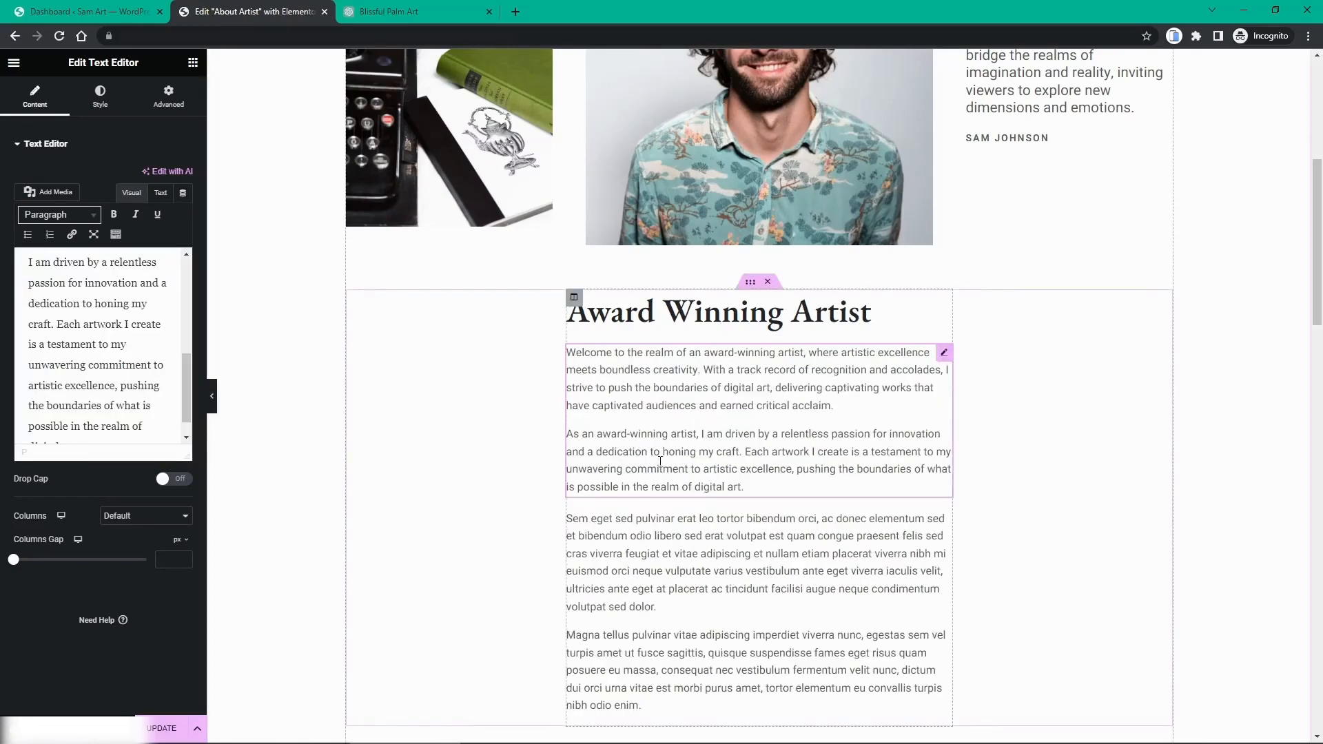
Step: Keep only 'Welcome to the realm…' in the first block and paste 'As an award-winning artist…' over the Sem eget text
drag(765, 490, 710, 488)
click(133, 373)
scroll(131, 373, down, 1)
drag(81, 420, 26, 273)
key(ctrl+c)
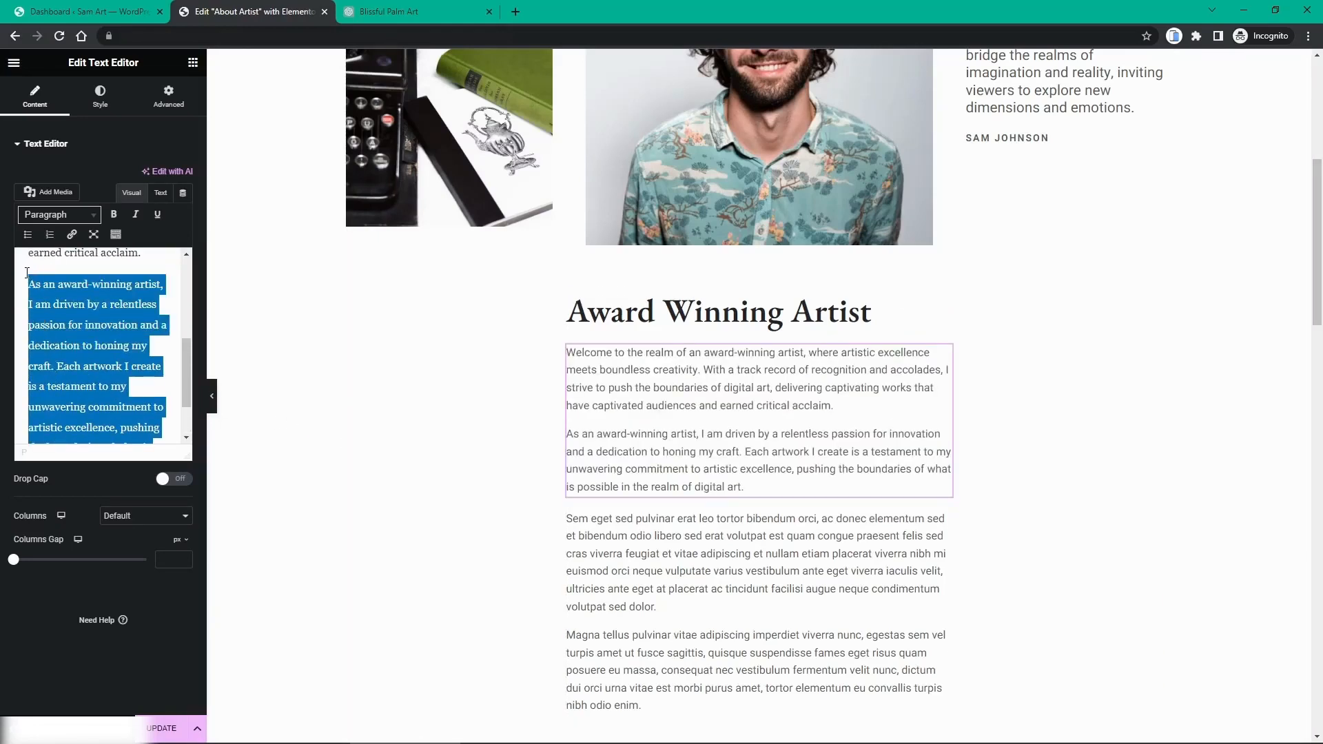
key(BackSpace)
scroll(73, 401, up, 2)
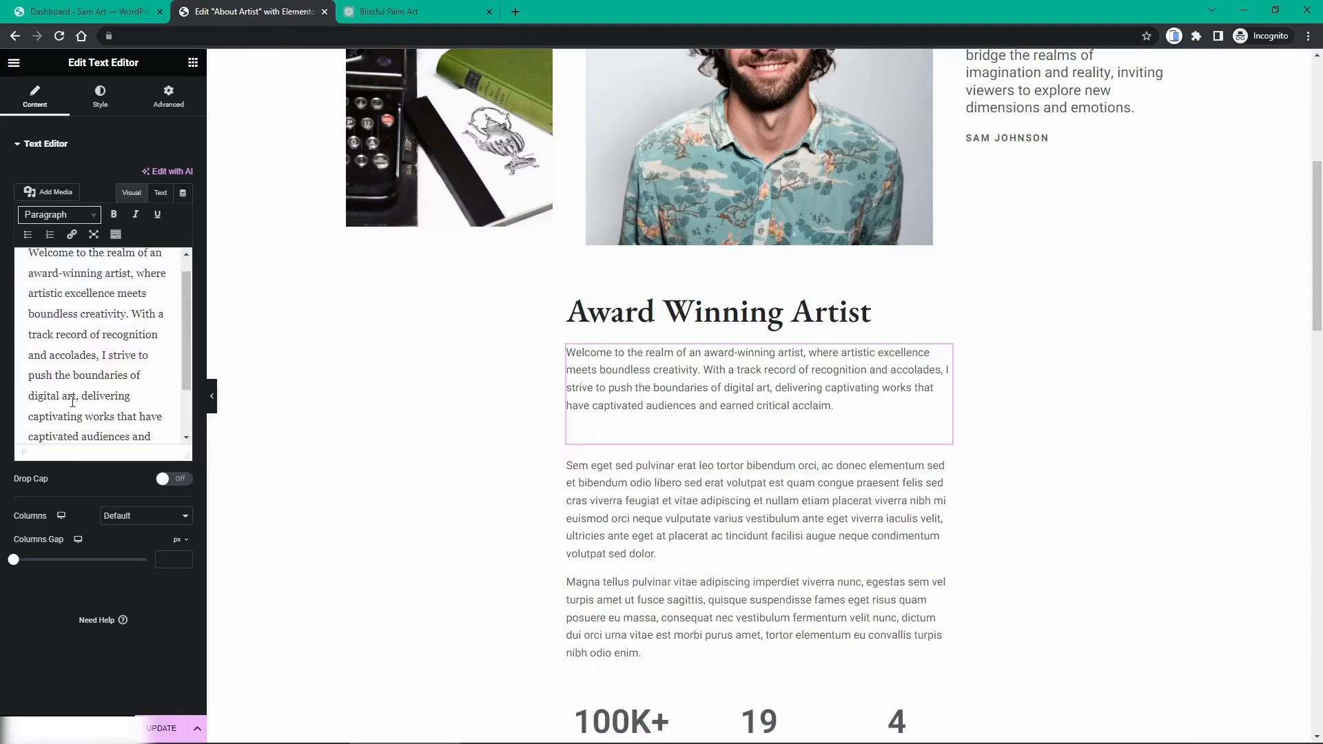
scroll(73, 407, down, 1)
key(BackSpace)
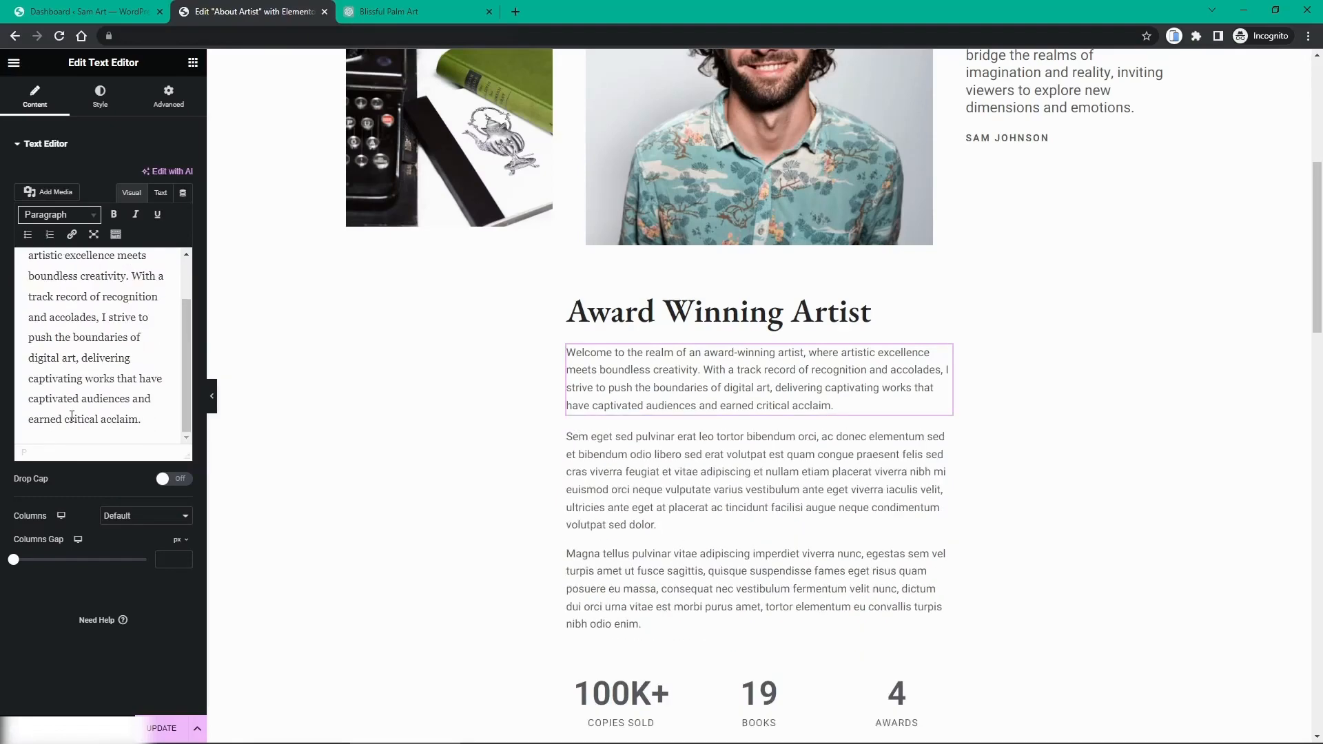
click(647, 472)
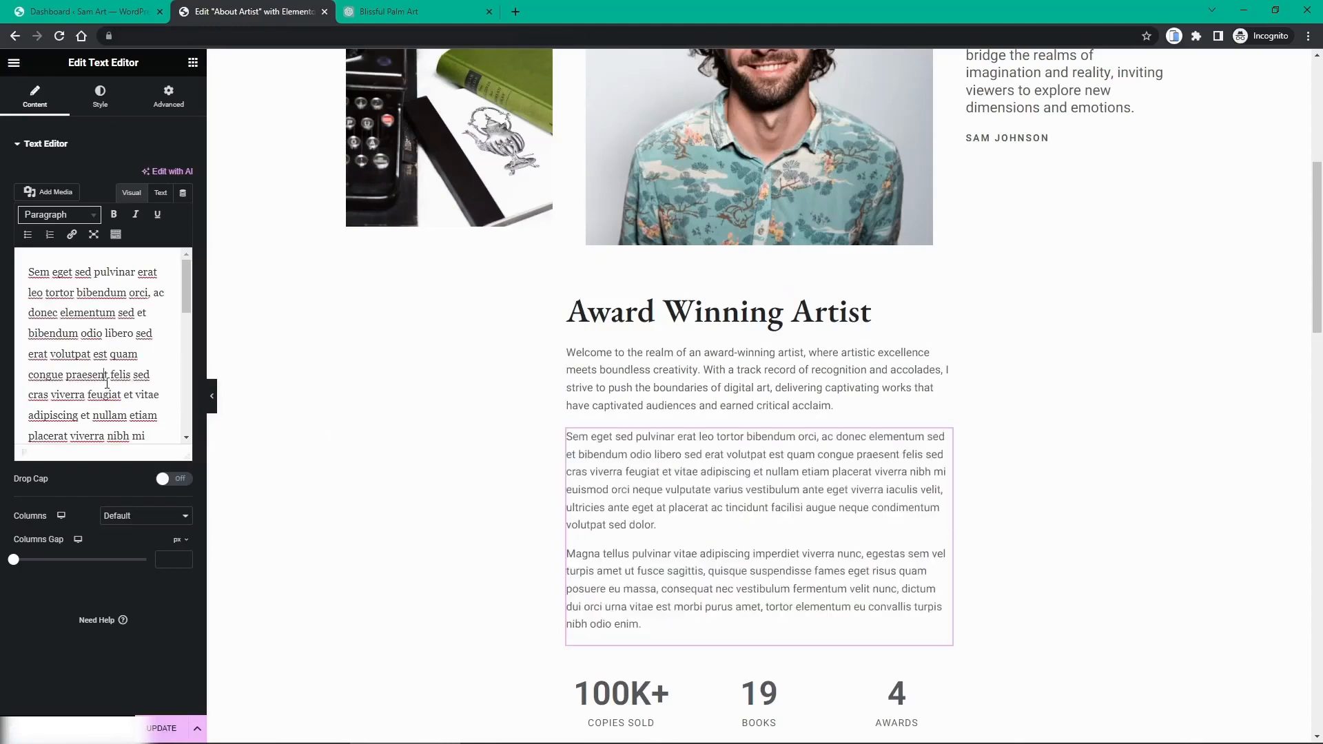
key(ctrl+a)
key(ctrl+v)
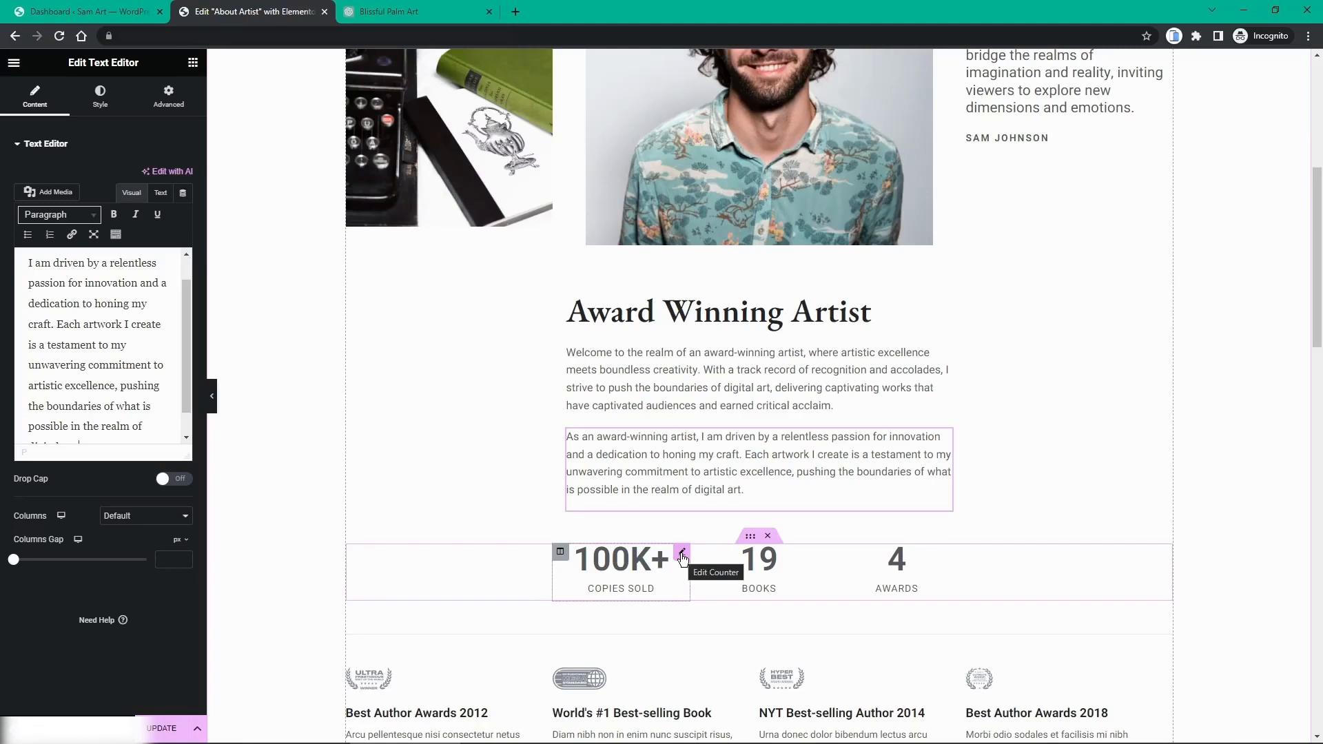
Step: Change the 100K+ counter title from 'Copies Sold' to 'Coppies Downloaded' and the 19 Books counter to 'Award Winnings'
click(682, 554)
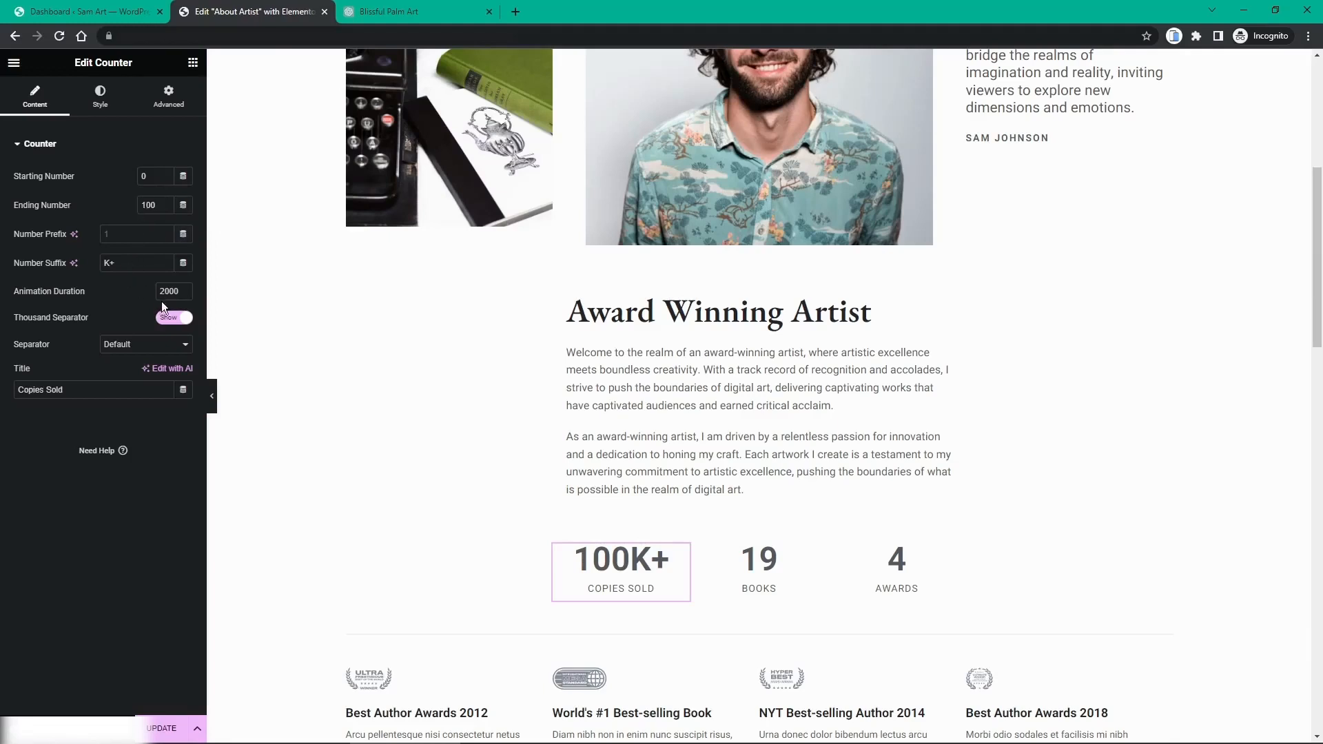
drag(64, 390, 22, 388)
text(Copies)
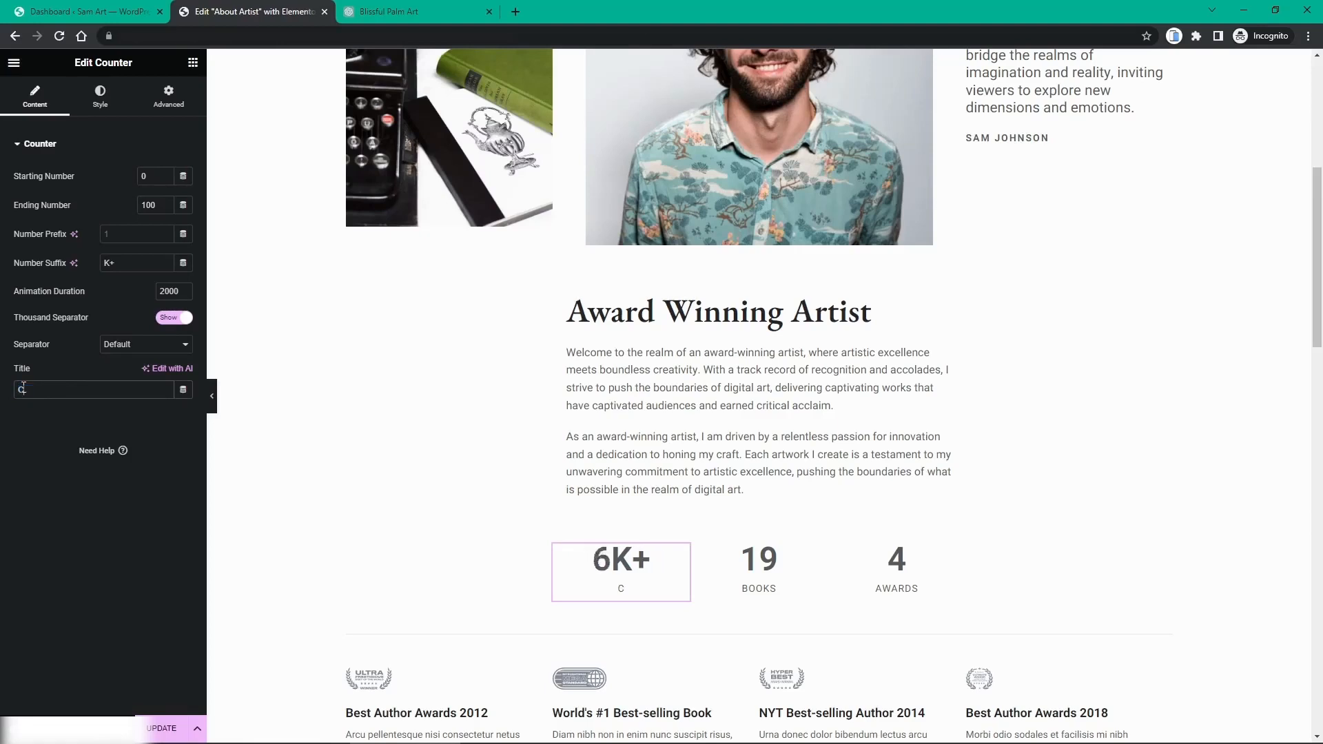
key(BackSpace)
key(BackSpace)
key(BackSpace)
key(BackSpace)
key(BackSpace)
text(oppies Downloaded)
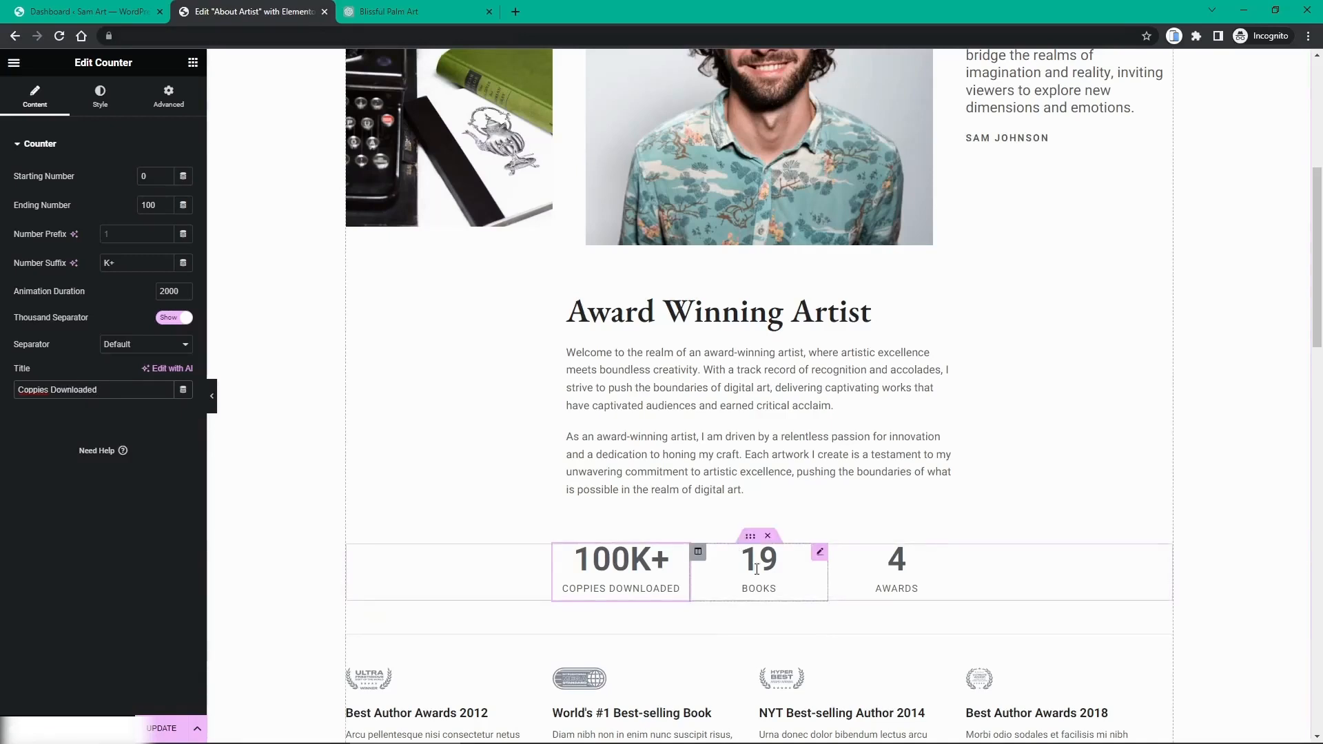
click(820, 553)
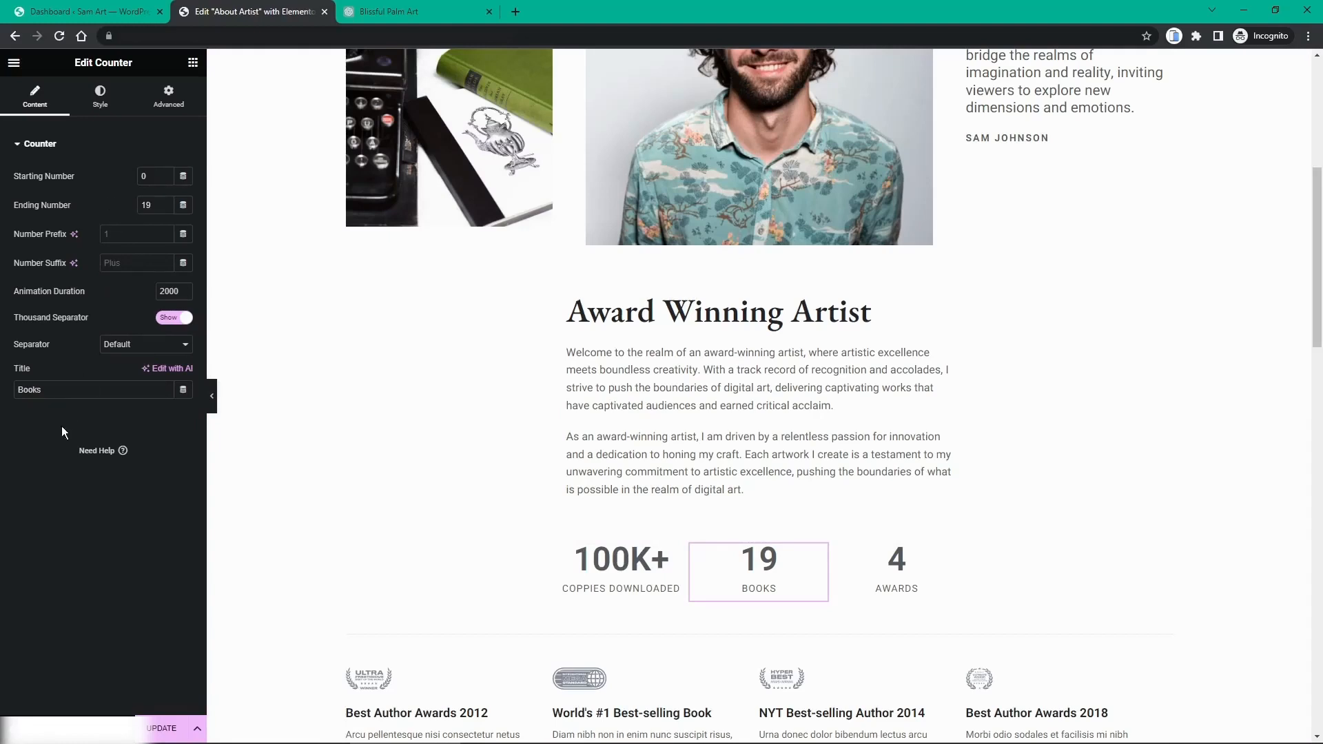
drag(60, 390, 9, 395)
text(A)
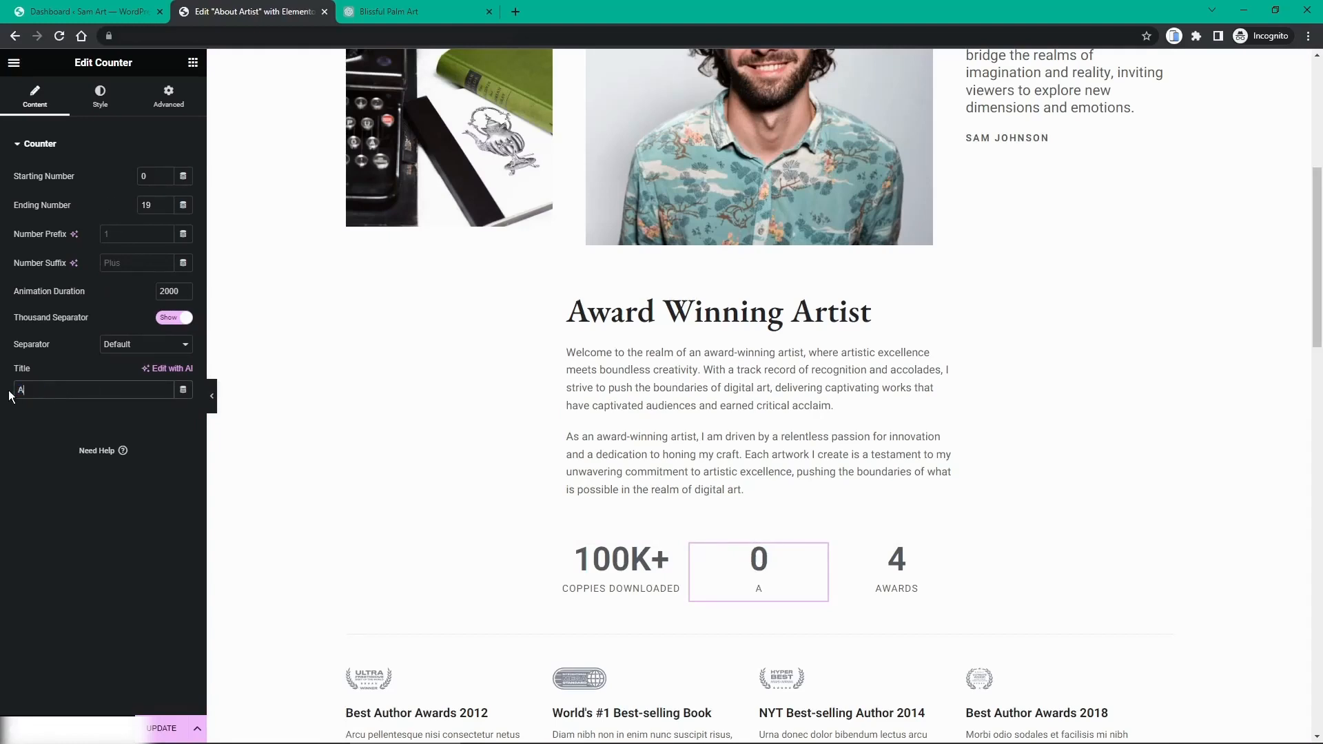
text(ward Winnings)
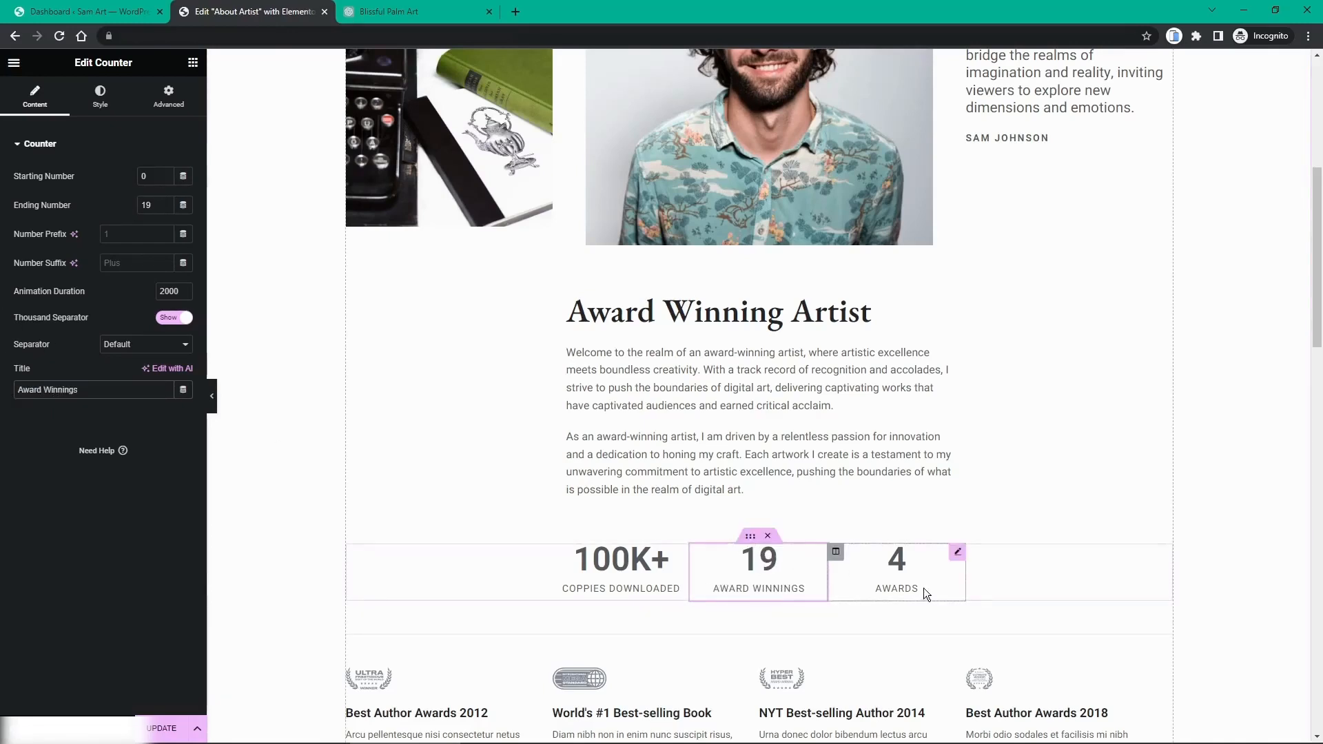
Step: Set the Awards counter to ending number 12 with '+' suffix, title 'Years of art', animation 3500
click(958, 553)
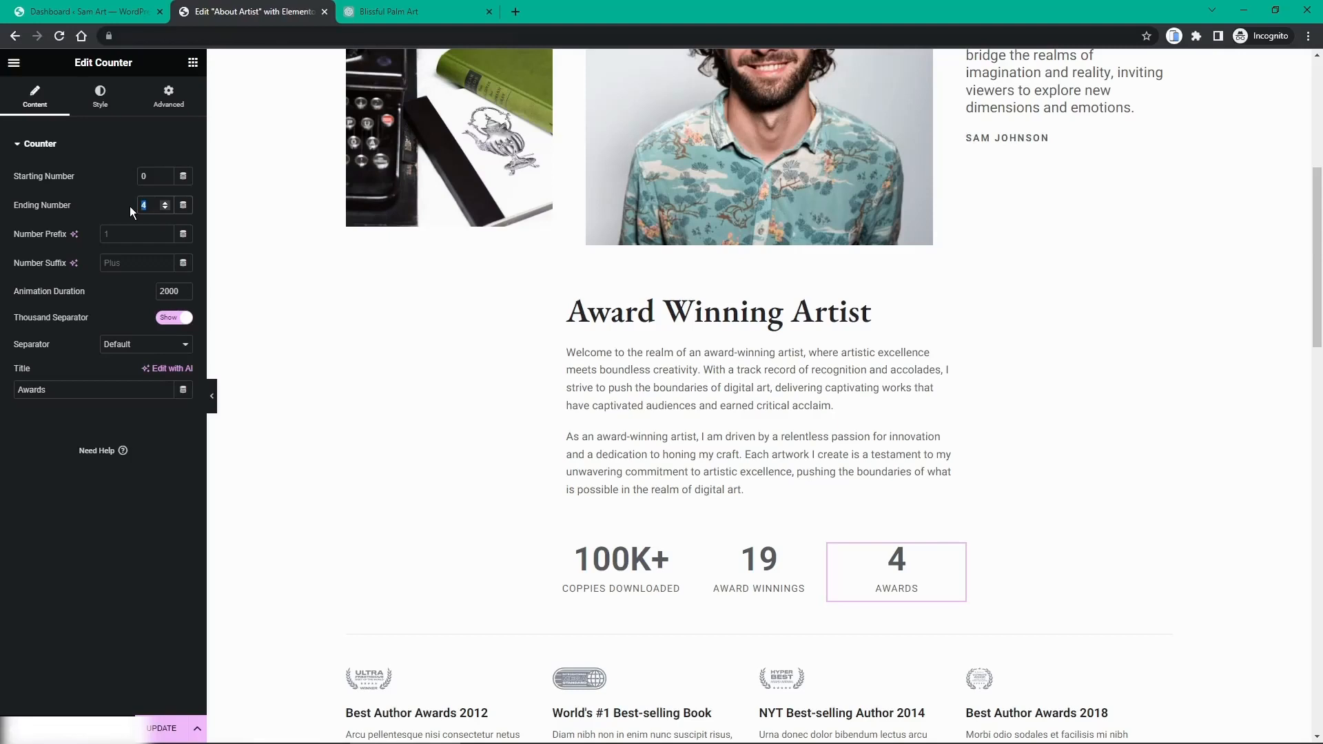
text(12)
click(129, 269)
text(+)
drag(67, 397, 3, 404)
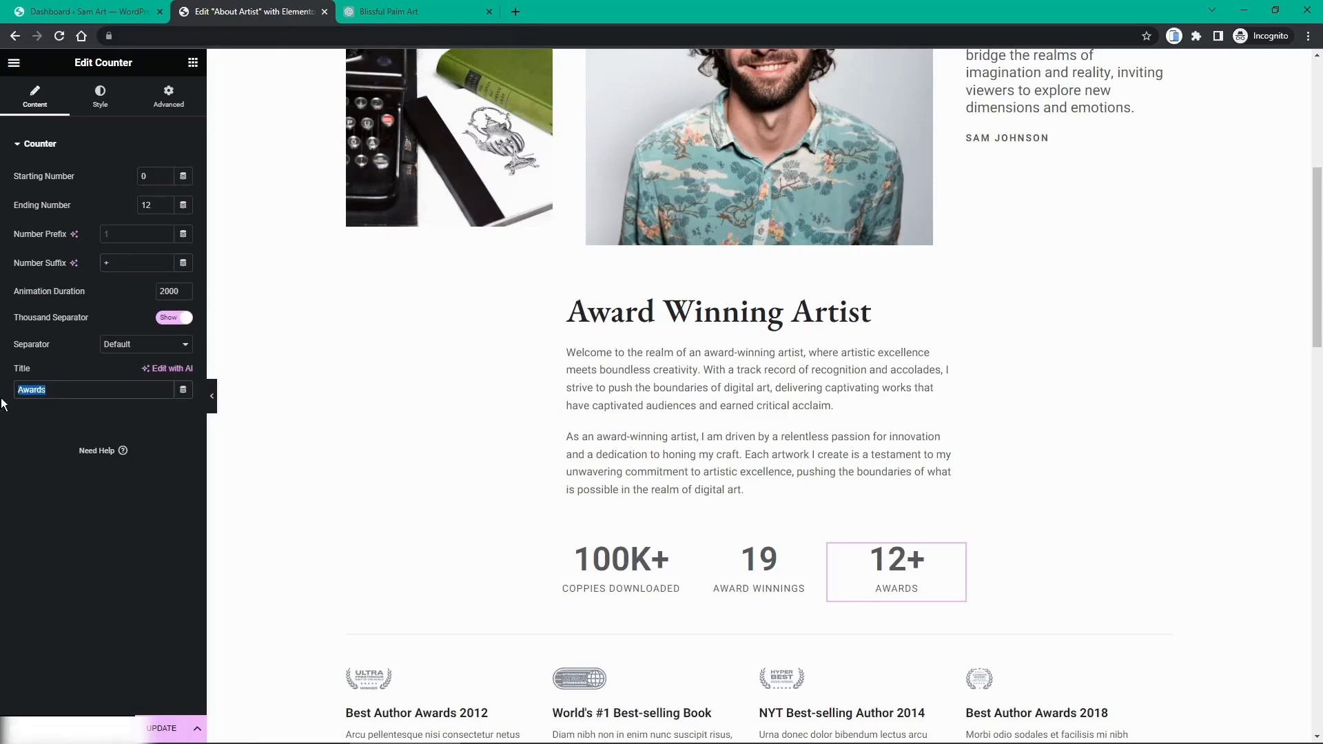
text(Years)
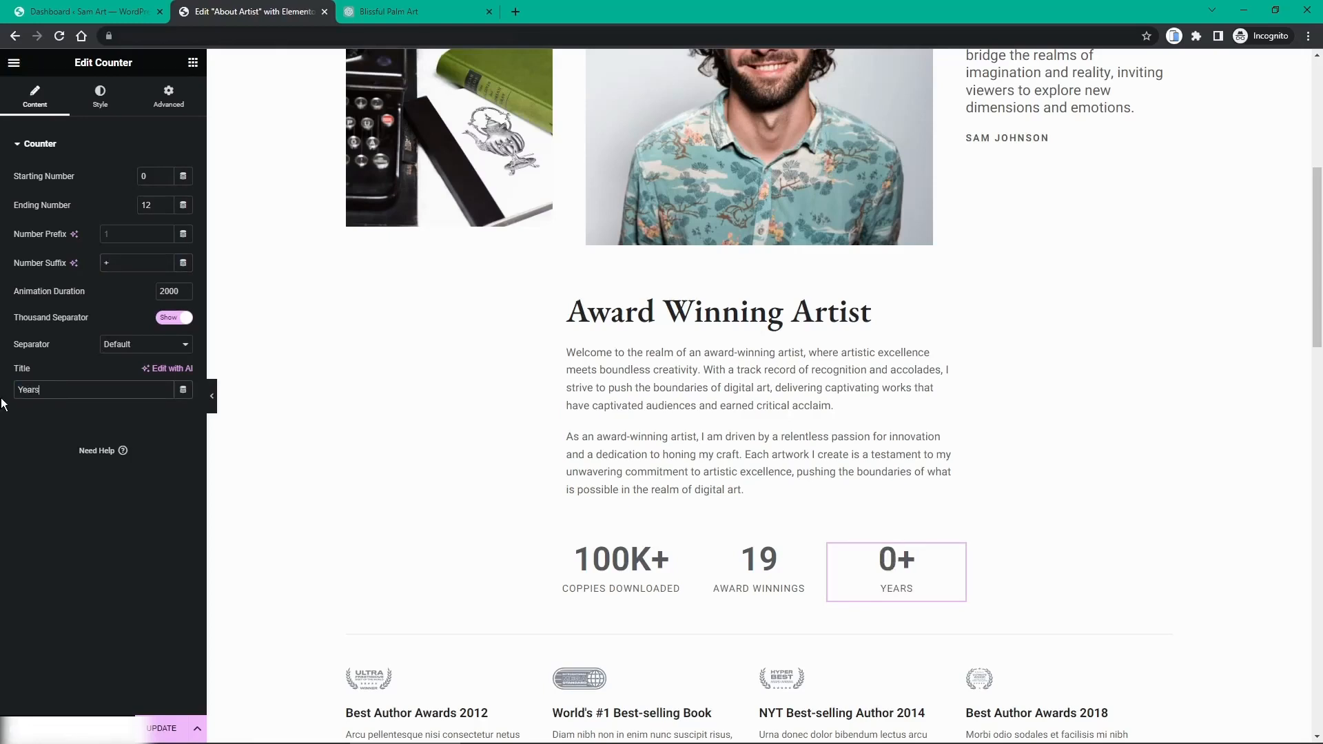
text( of art)
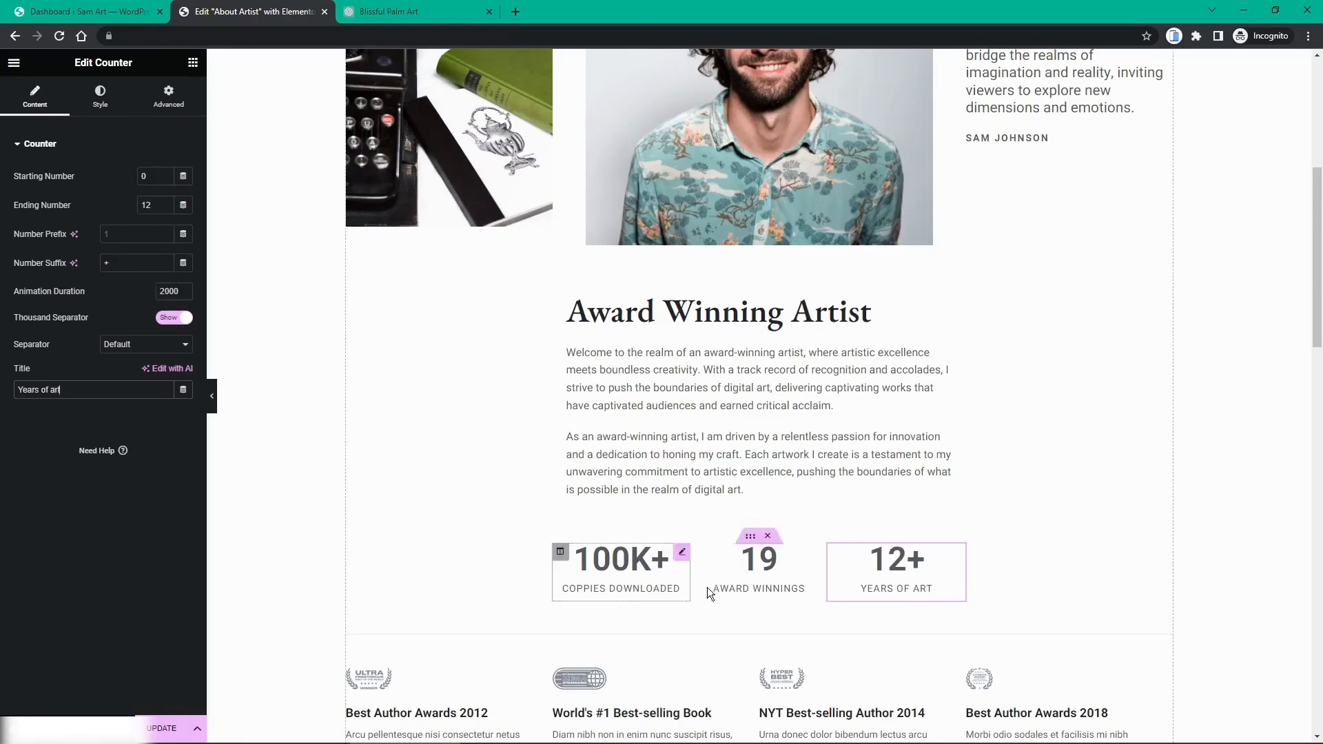
click(185, 288)
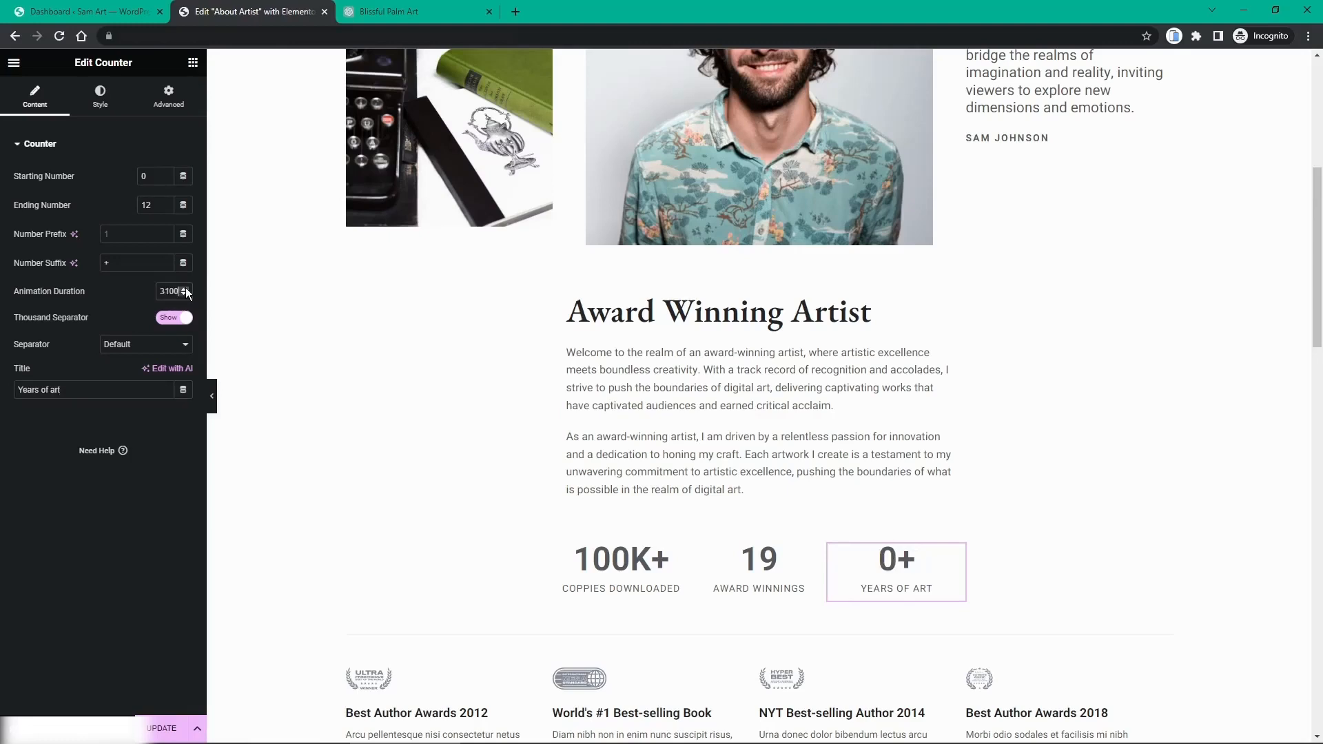
click(186, 289)
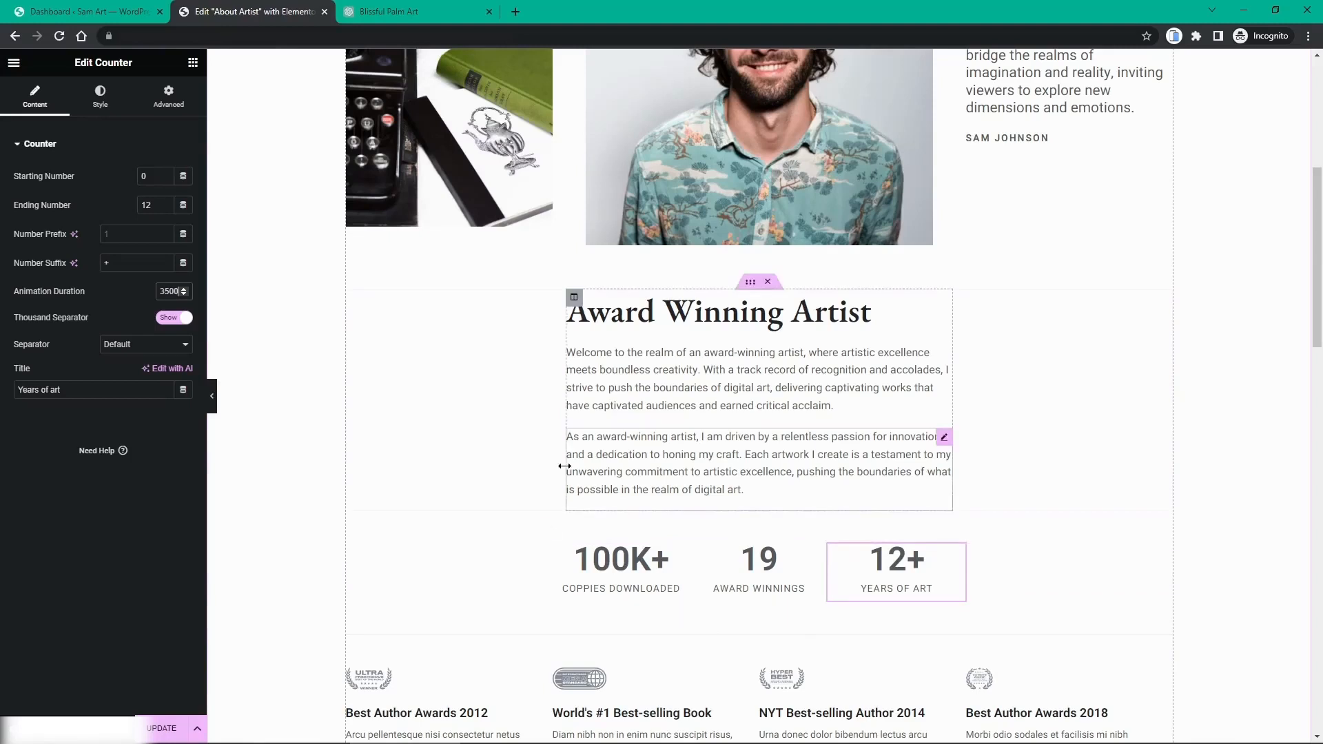
Step: Scroll through the five timeline entries, from My First Book to World's #1 Bestselling Author
scroll(564, 466, down, 3)
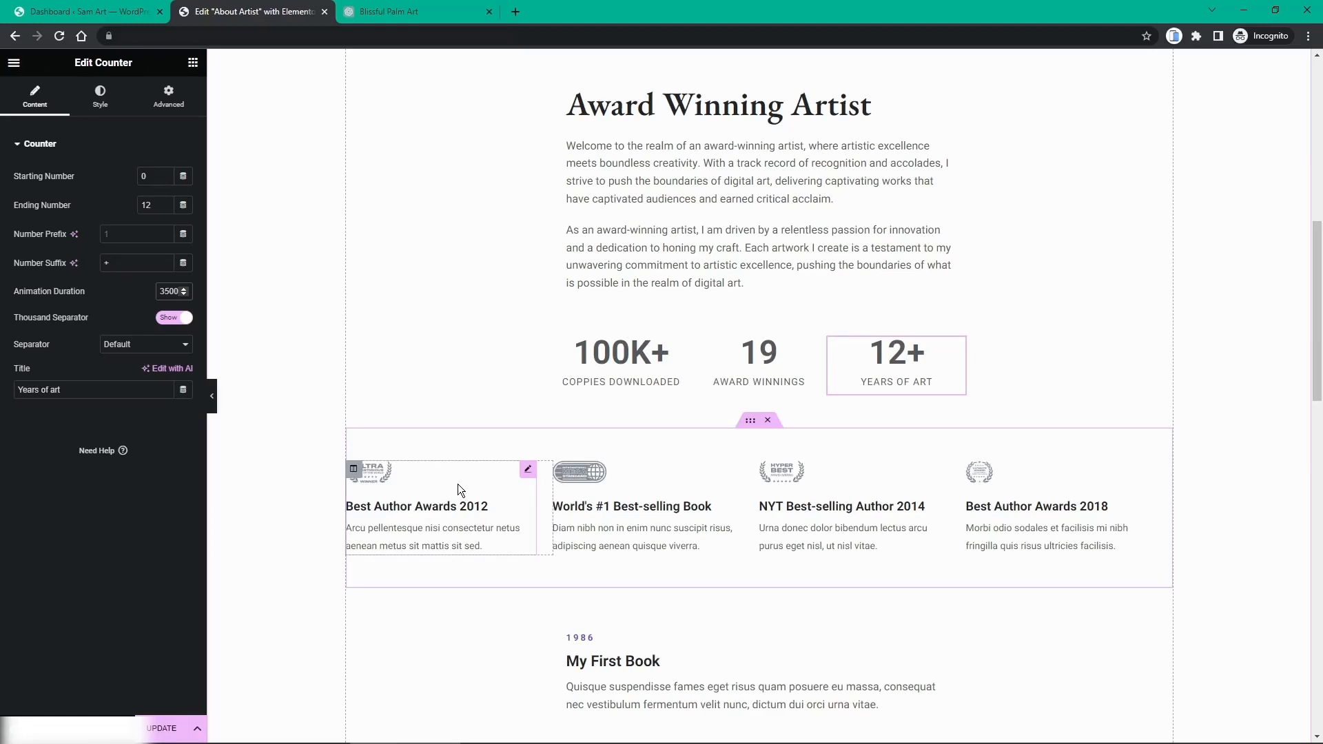
scroll(693, 486, down, 3)
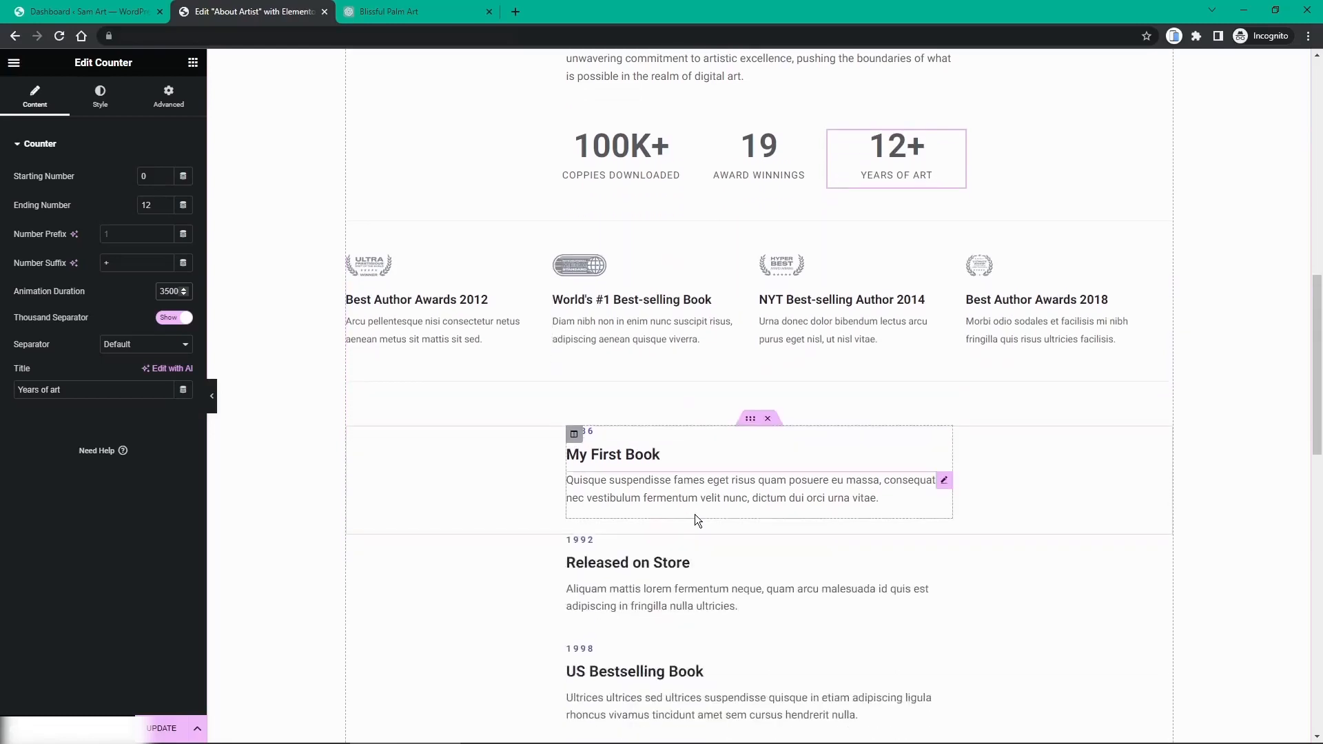
scroll(694, 511, down, 2)
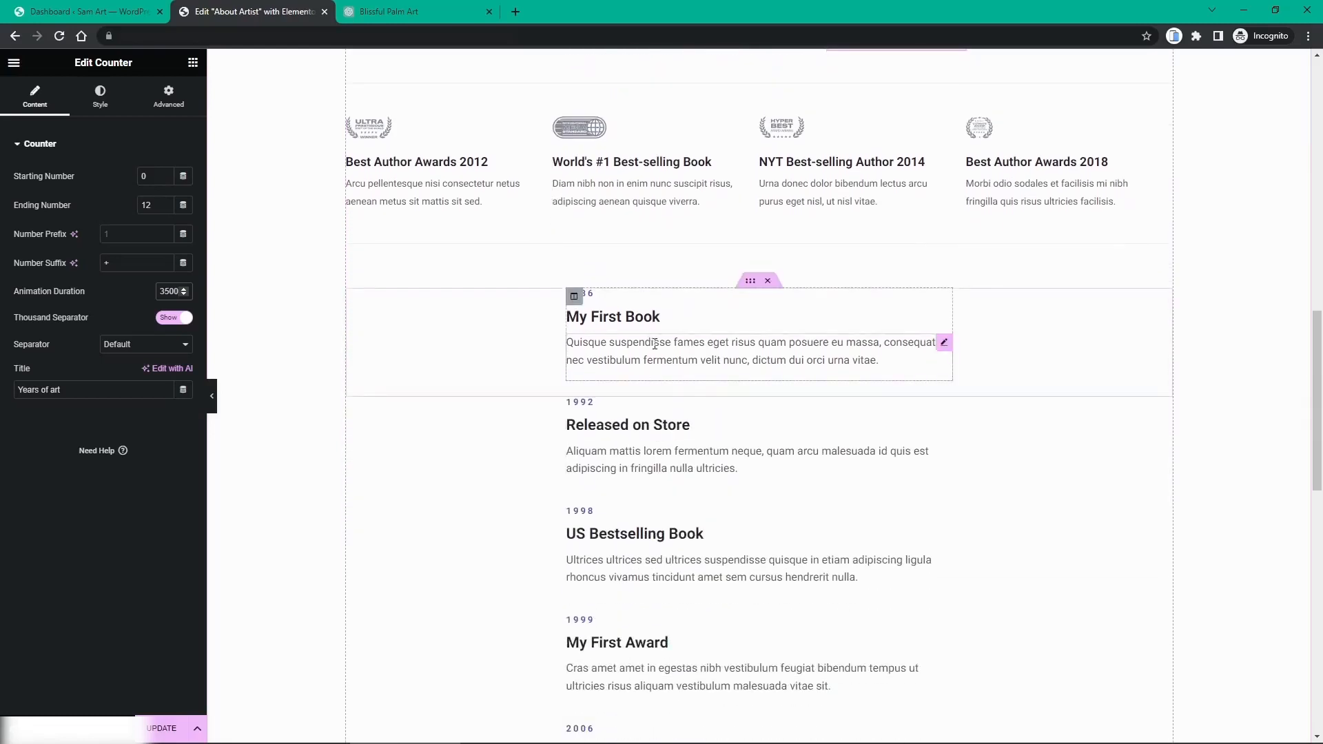
scroll(655, 343, down, 4)
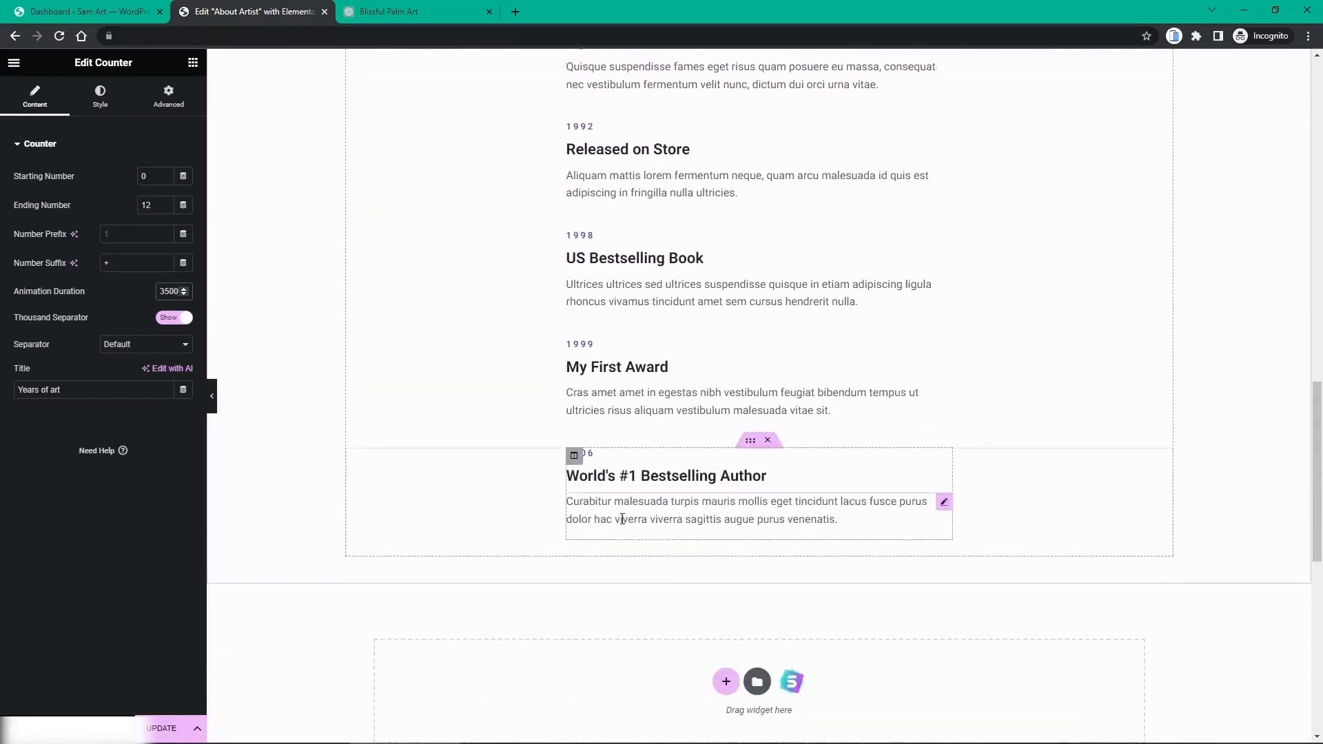
scroll(622, 518, up, 3)
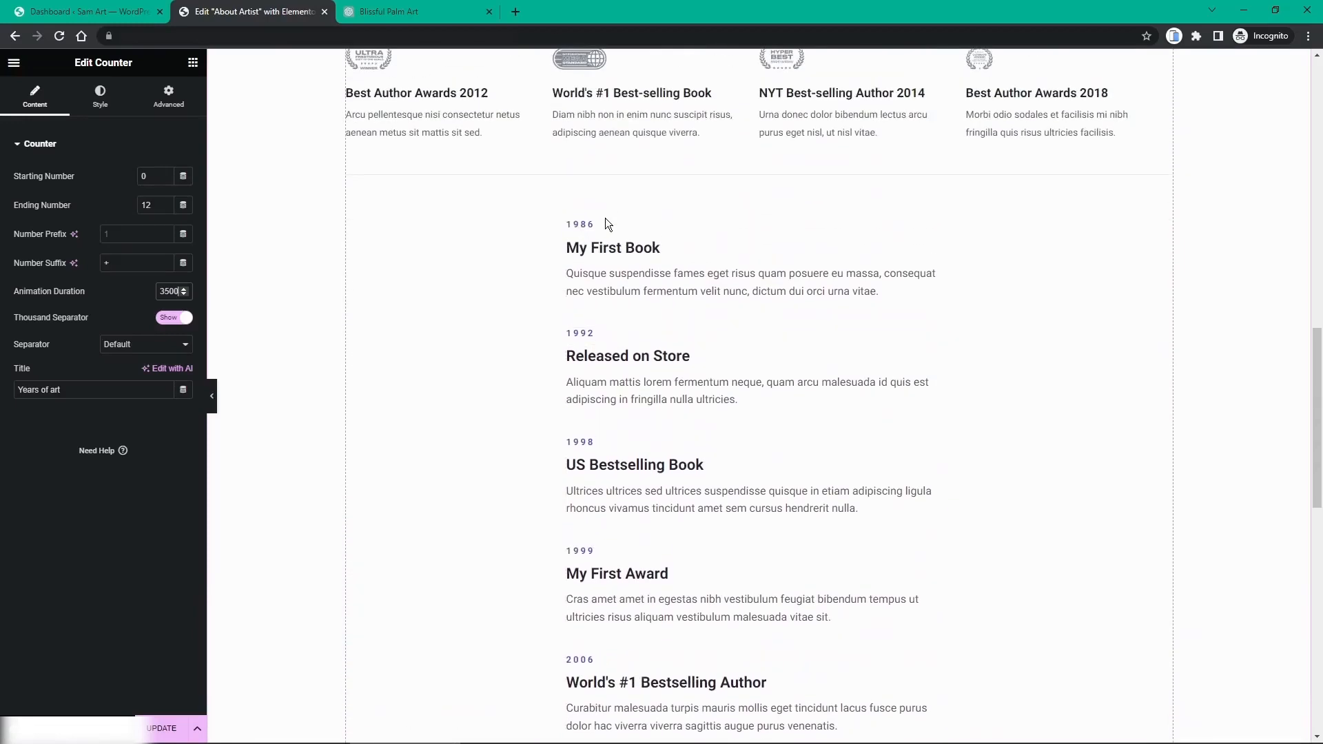
scroll(614, 235, down, 1)
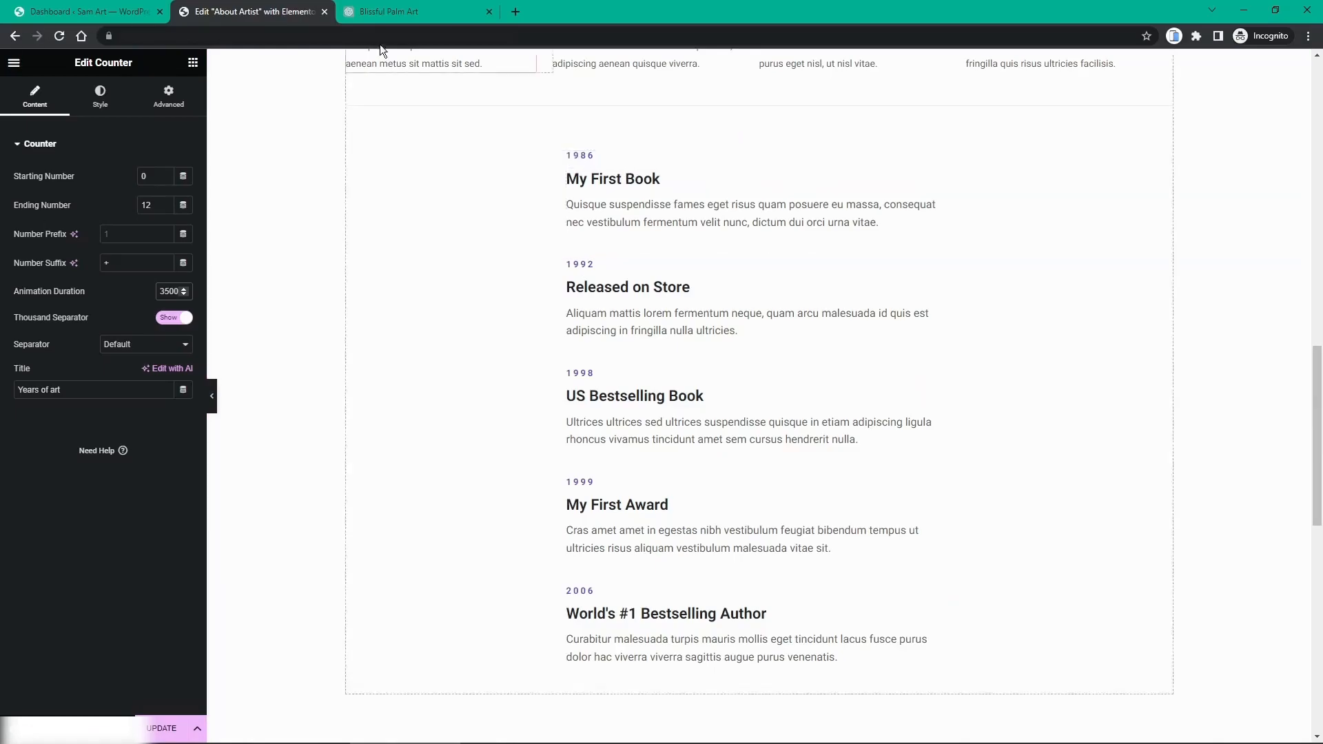
click(403, 11)
Step: Prompt ChatGPT for a 5-item timeline of a digital artist's career, with years and short descriptions
click(490, 683)
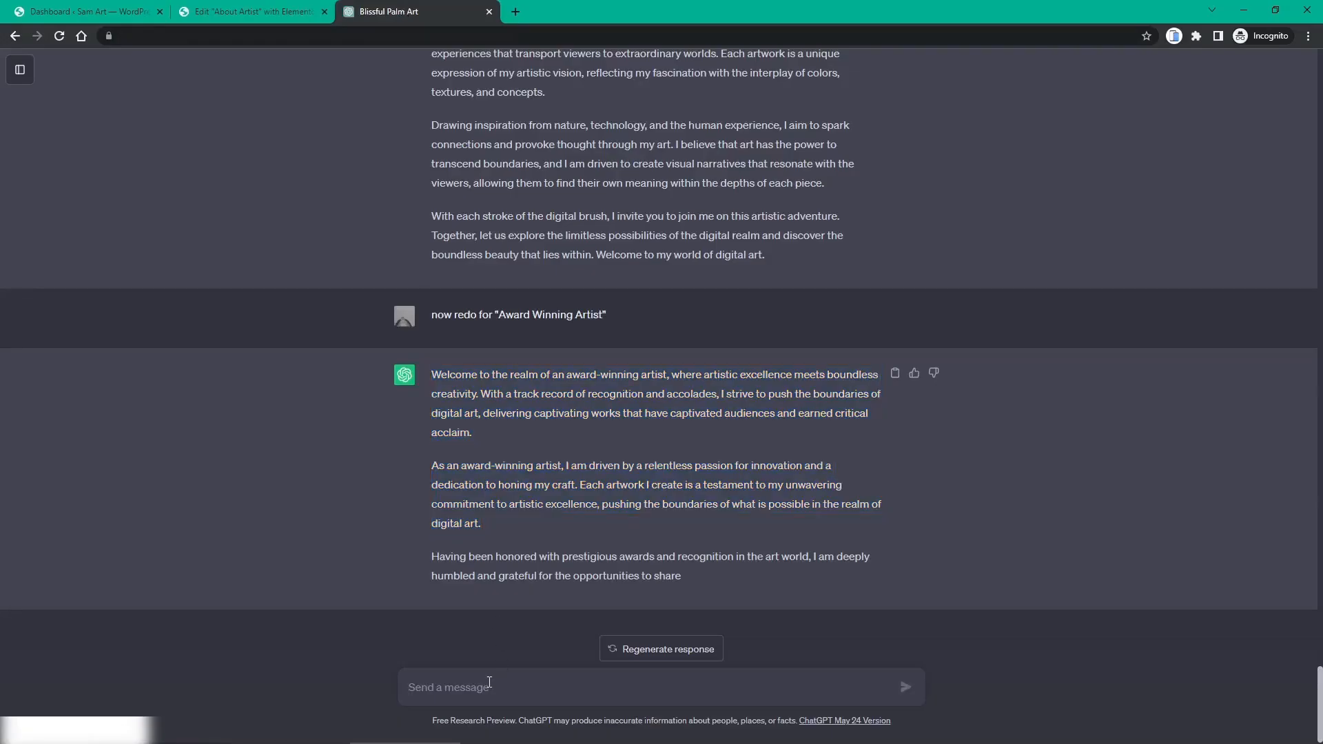
text(write me a 5 i)
text(tem timeline,)
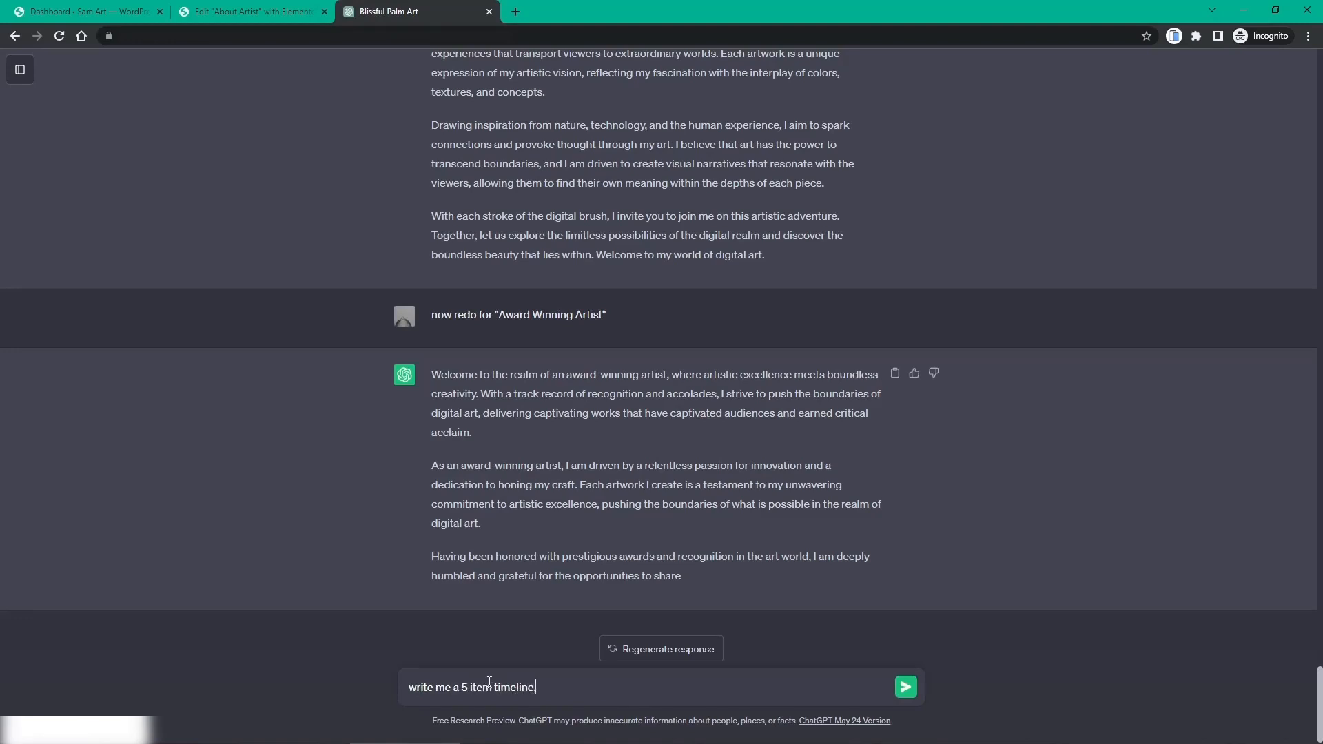
text( of my career as a digital artist,)
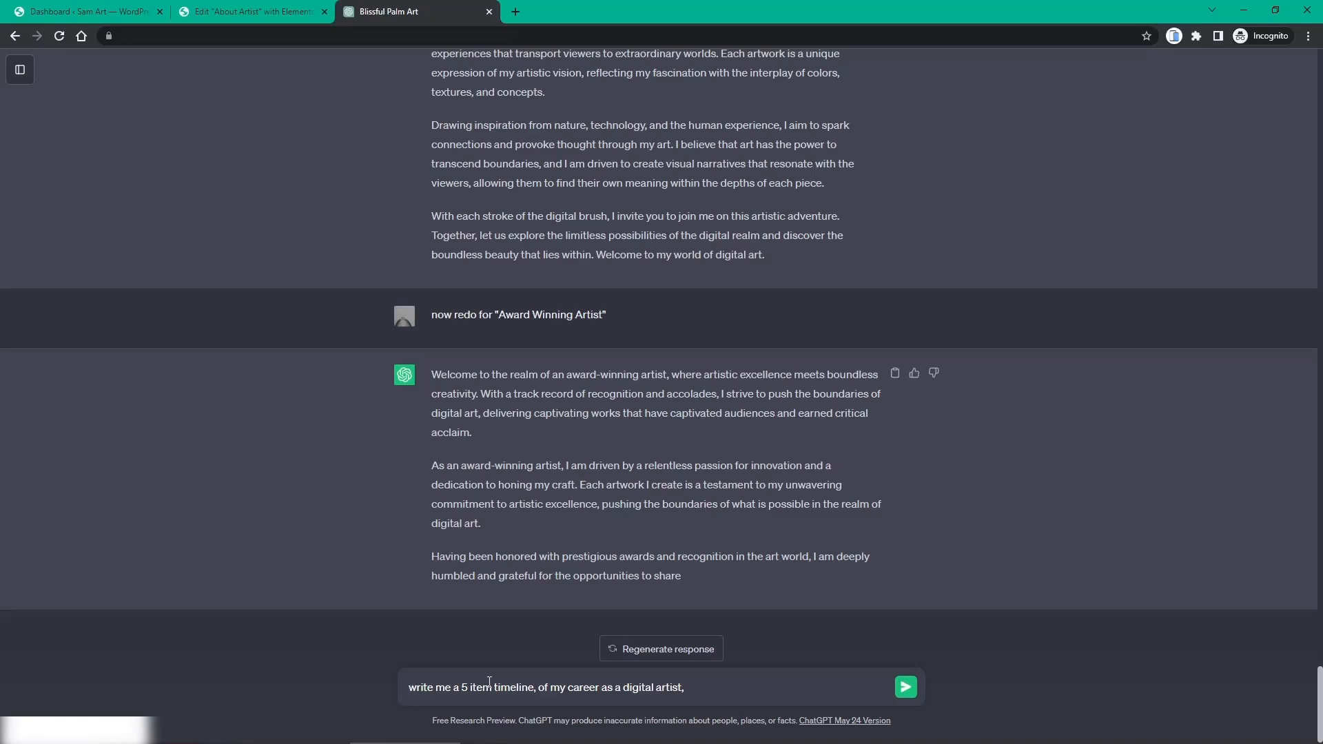
text(with the years and short descriptio)
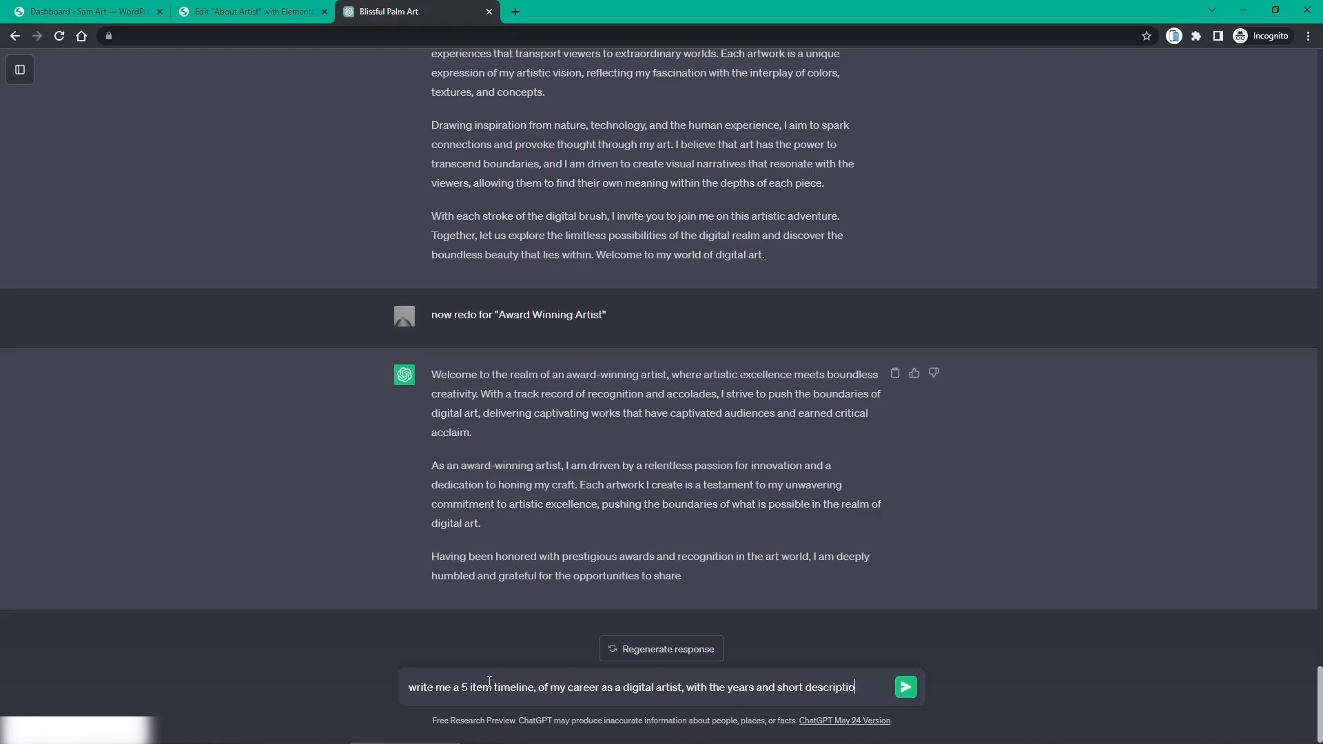
text(n for each)
key(Return)
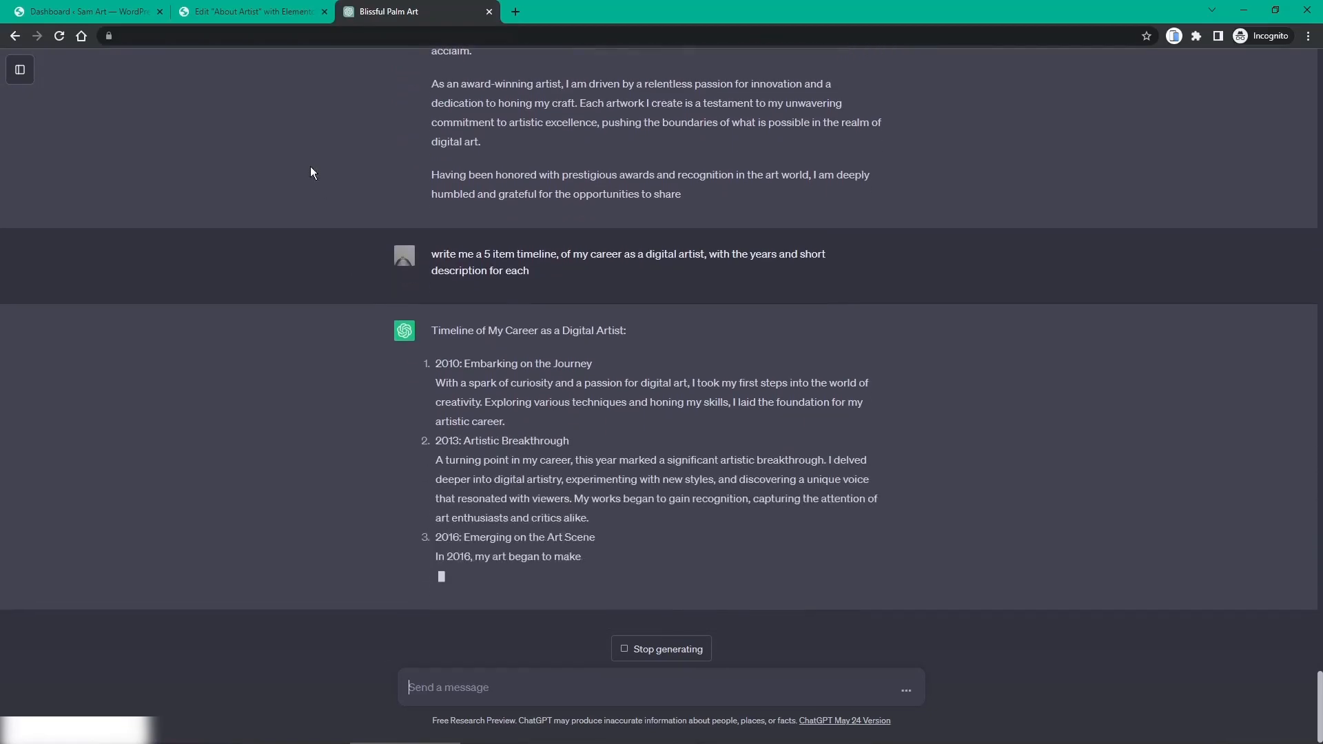
click(262, 14)
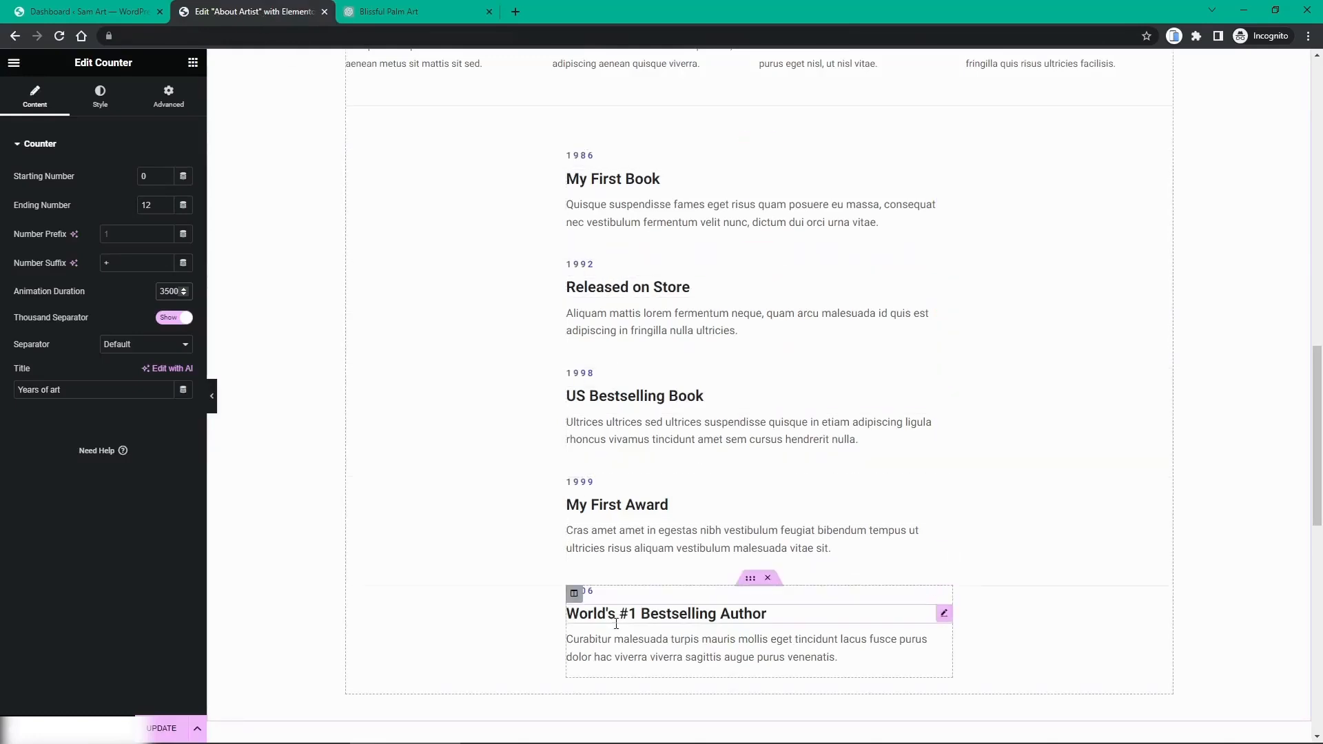
Step: Change the first timeline item's year 1986 to 2010 and its title to 'Embarking on the Journey'
click(364, 14)
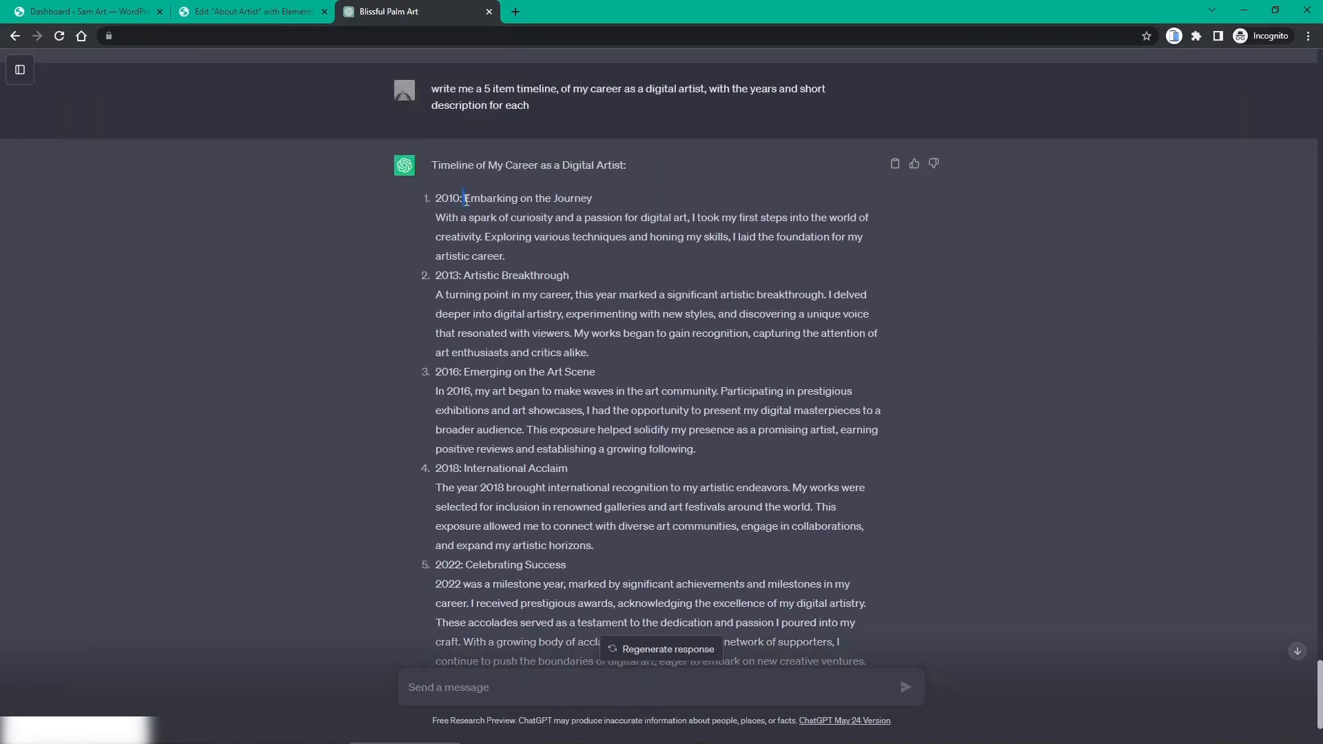
drag(466, 199, 634, 204)
key(ctrl+c)
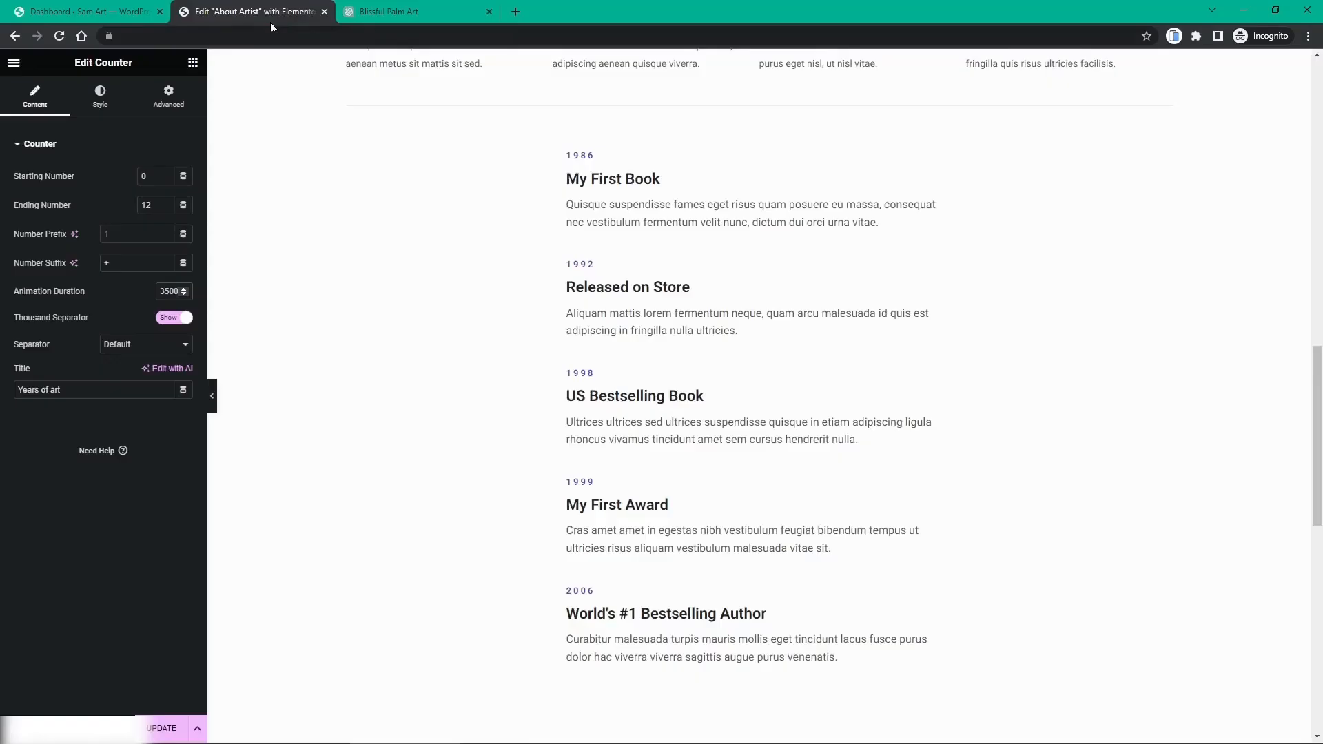
click(270, 17)
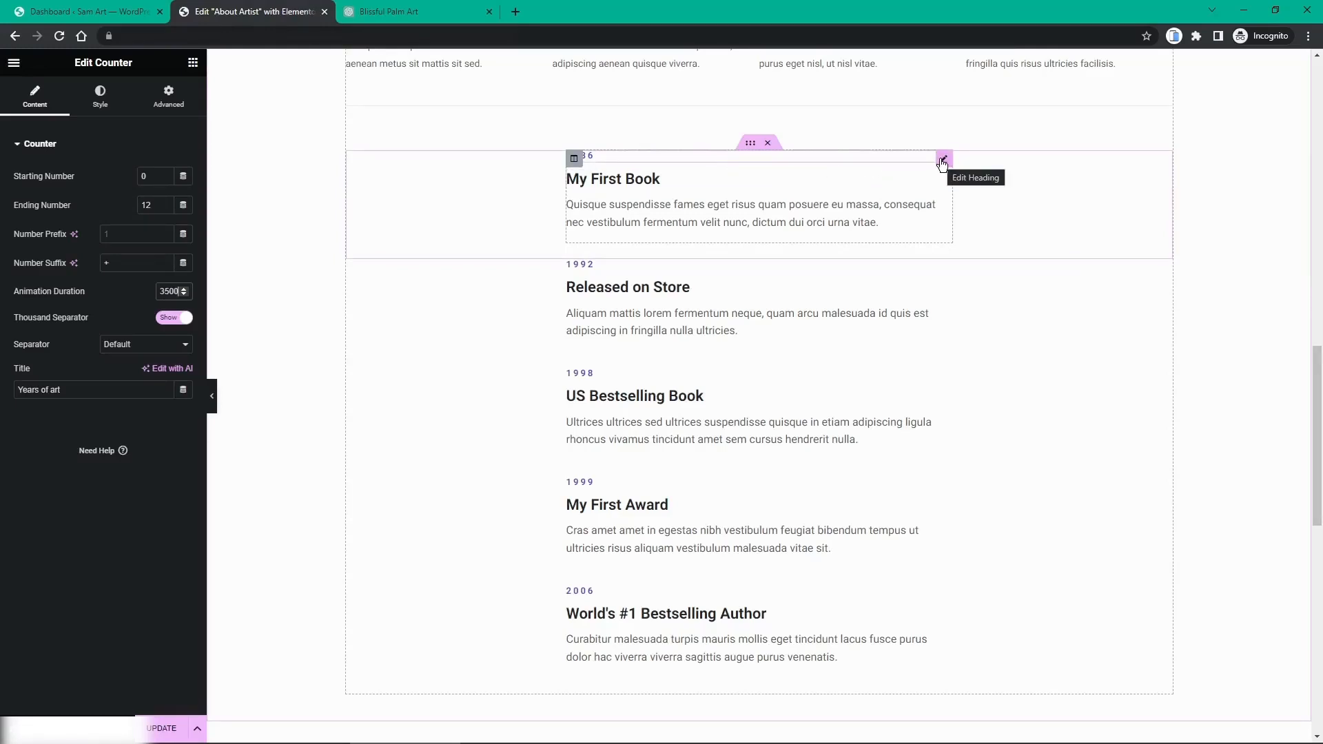
click(943, 160)
drag(68, 194, 10, 204)
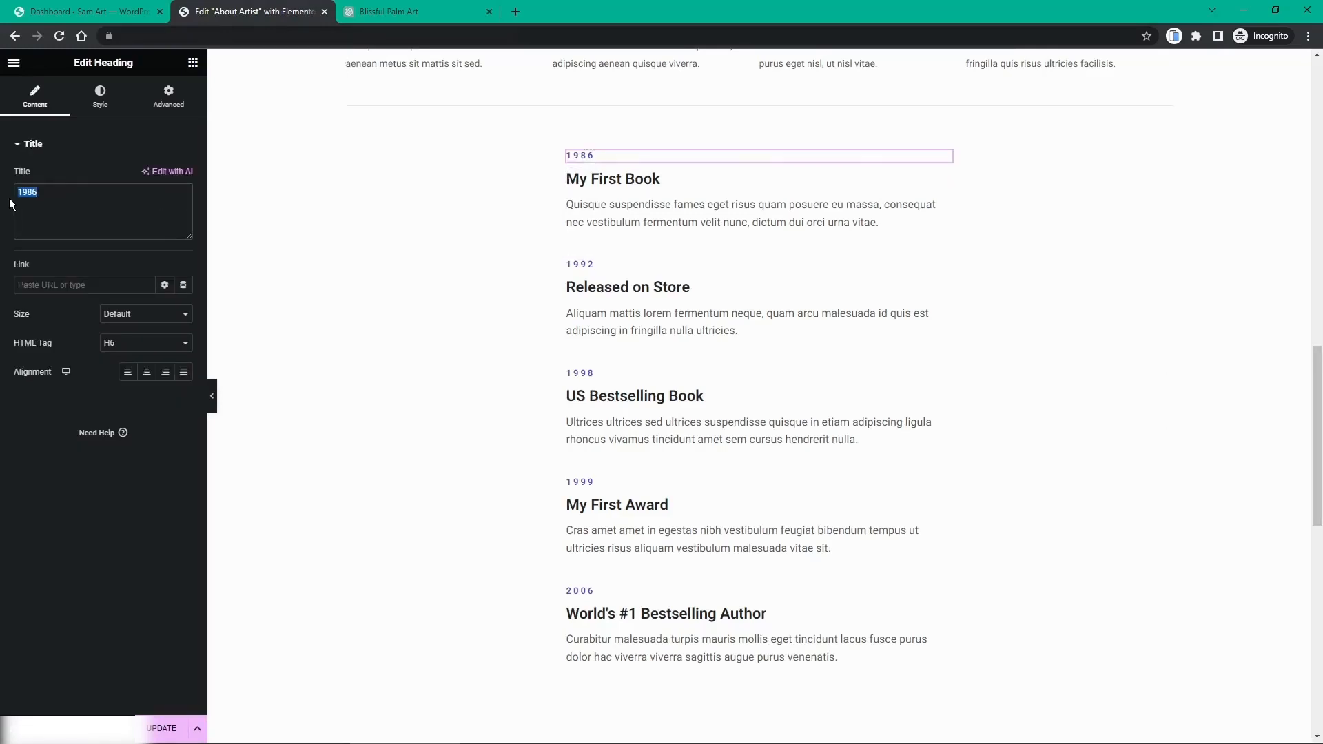
text(2010)
click(597, 182)
drag(69, 193, 12, 202)
key(ctrl+v)
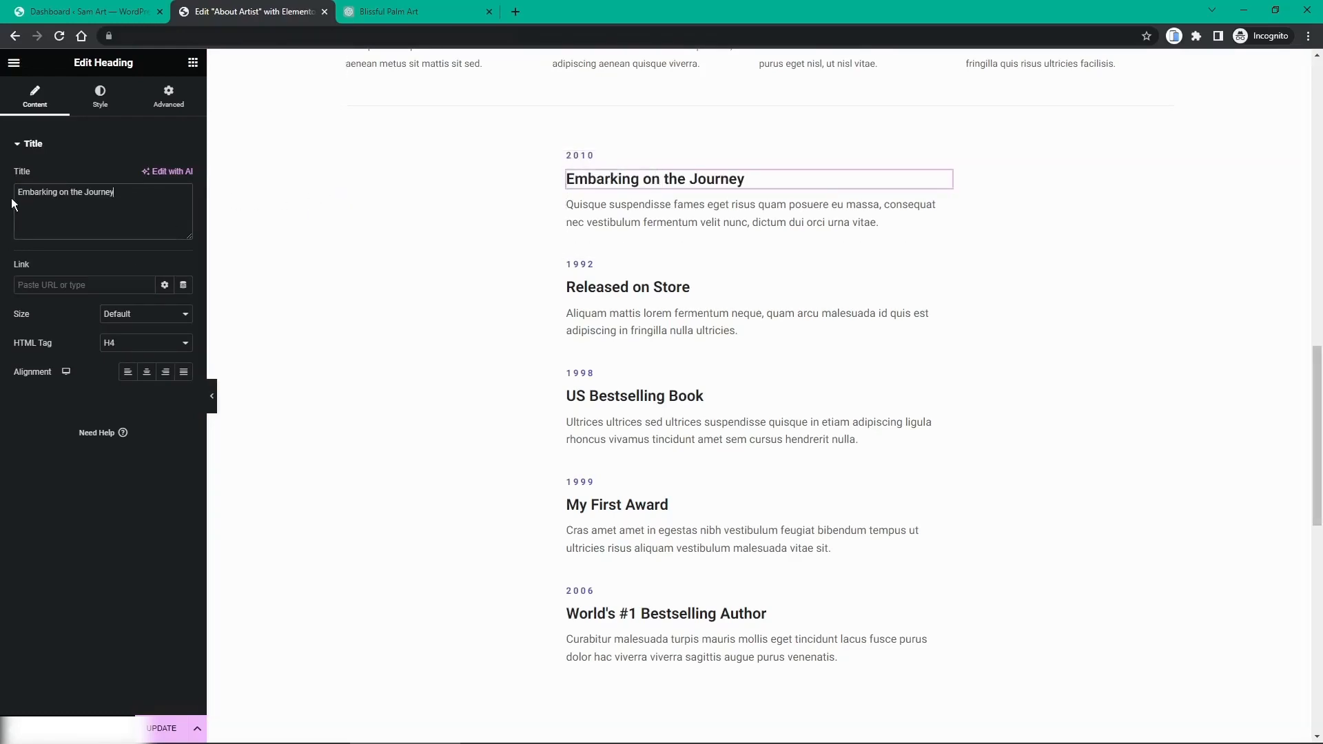
Step: Replace the first item's placeholder description with ChatGPT's 2010 description sentence
click(367, 15)
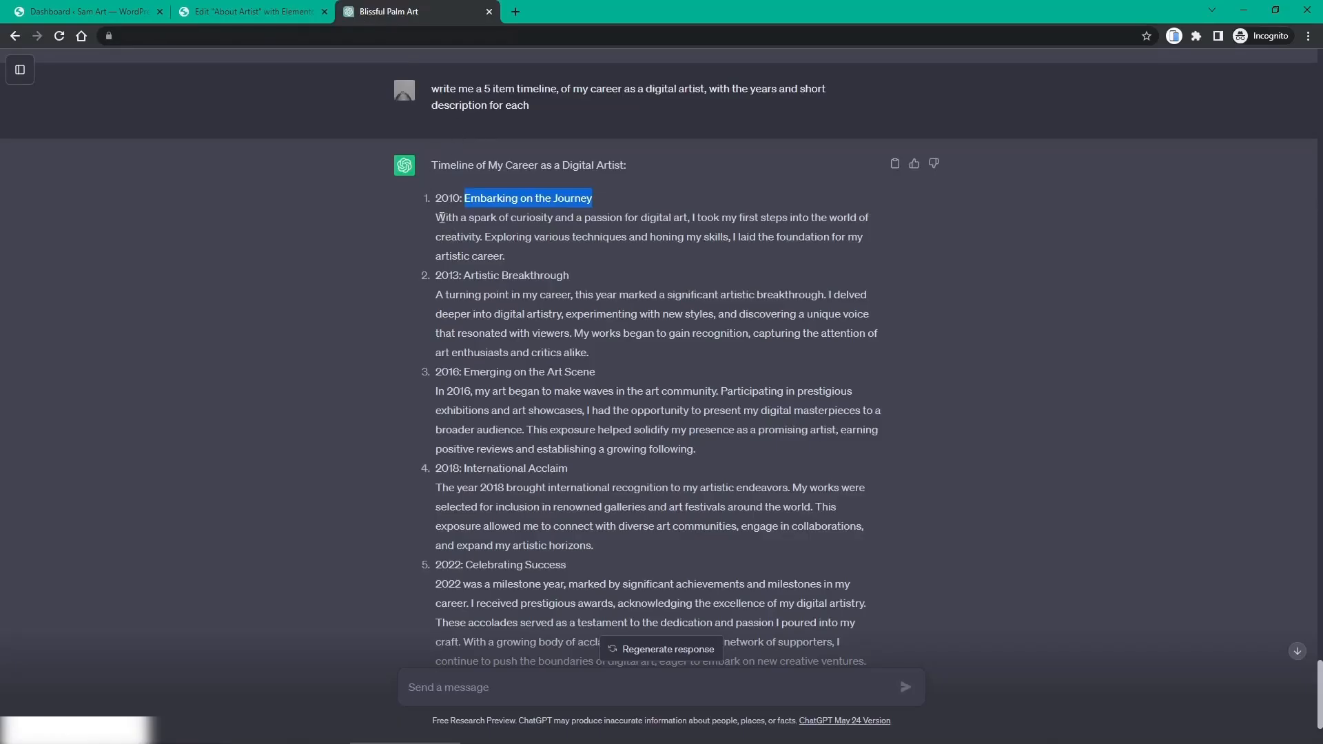
drag(437, 218, 486, 236)
key(ctrl+c)
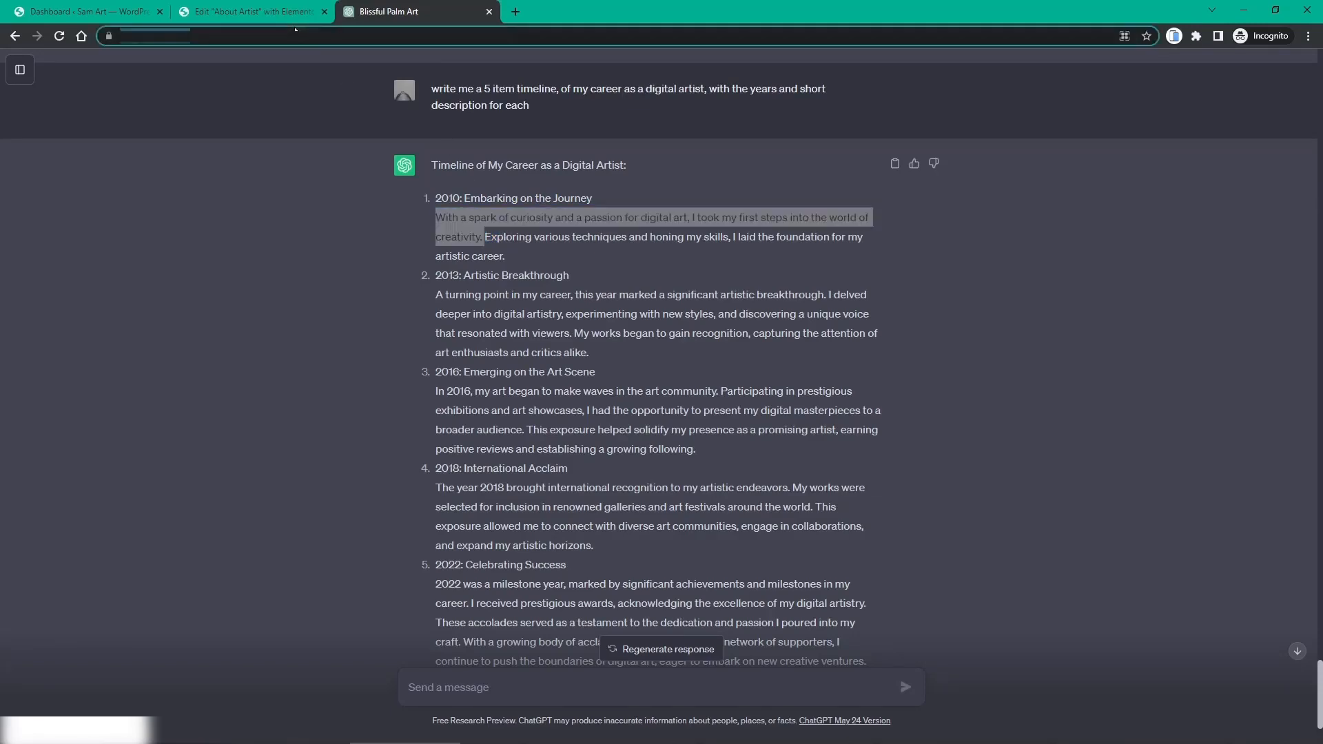
click(248, 12)
click(610, 213)
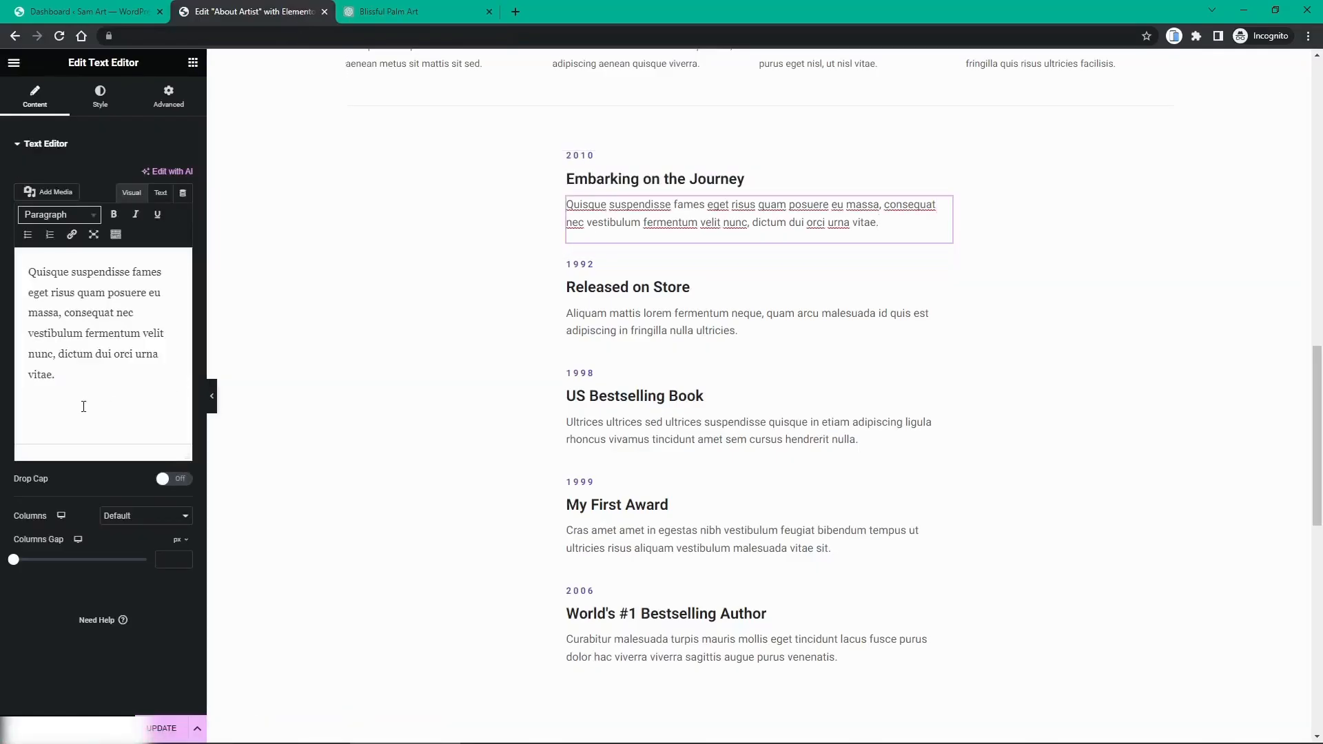
drag(82, 407, 21, 253)
key(ctrl+v)
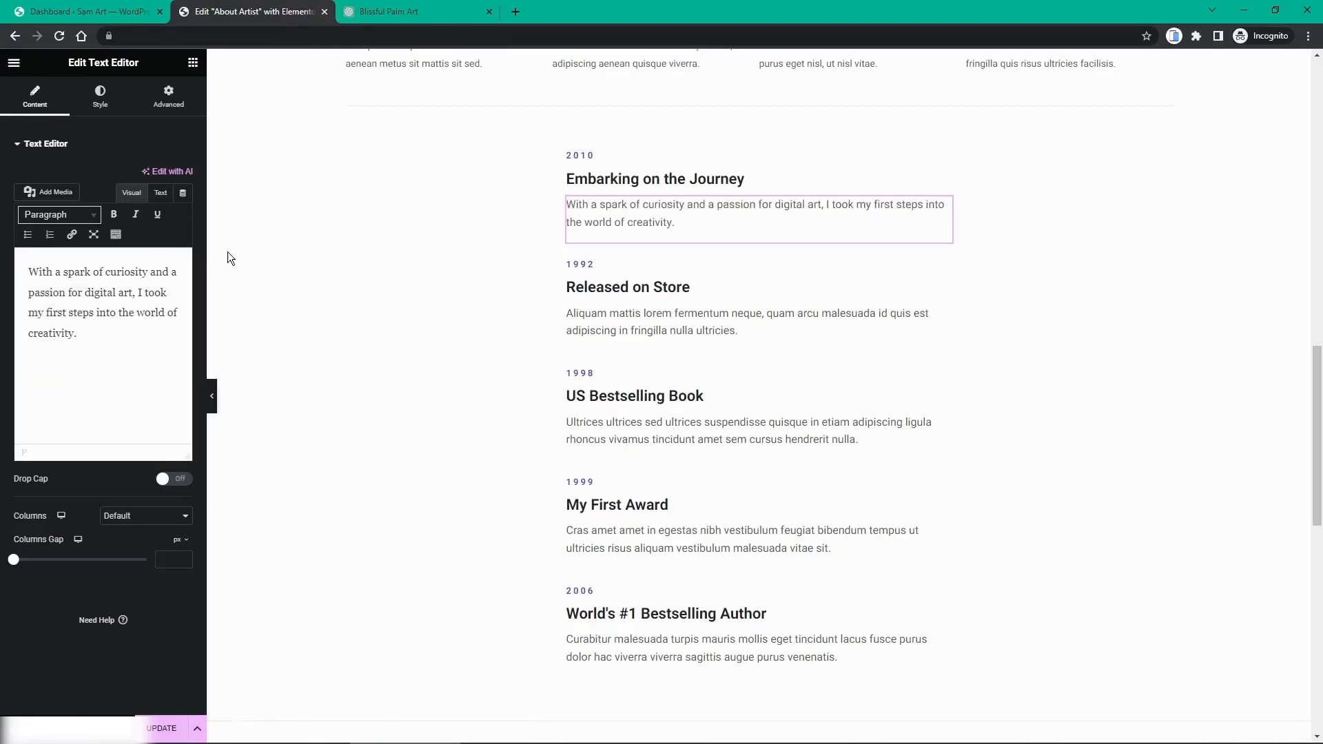
Step: Retitle the second item from 'Released on Store' to 'Artistic Breakthrough'
click(373, 14)
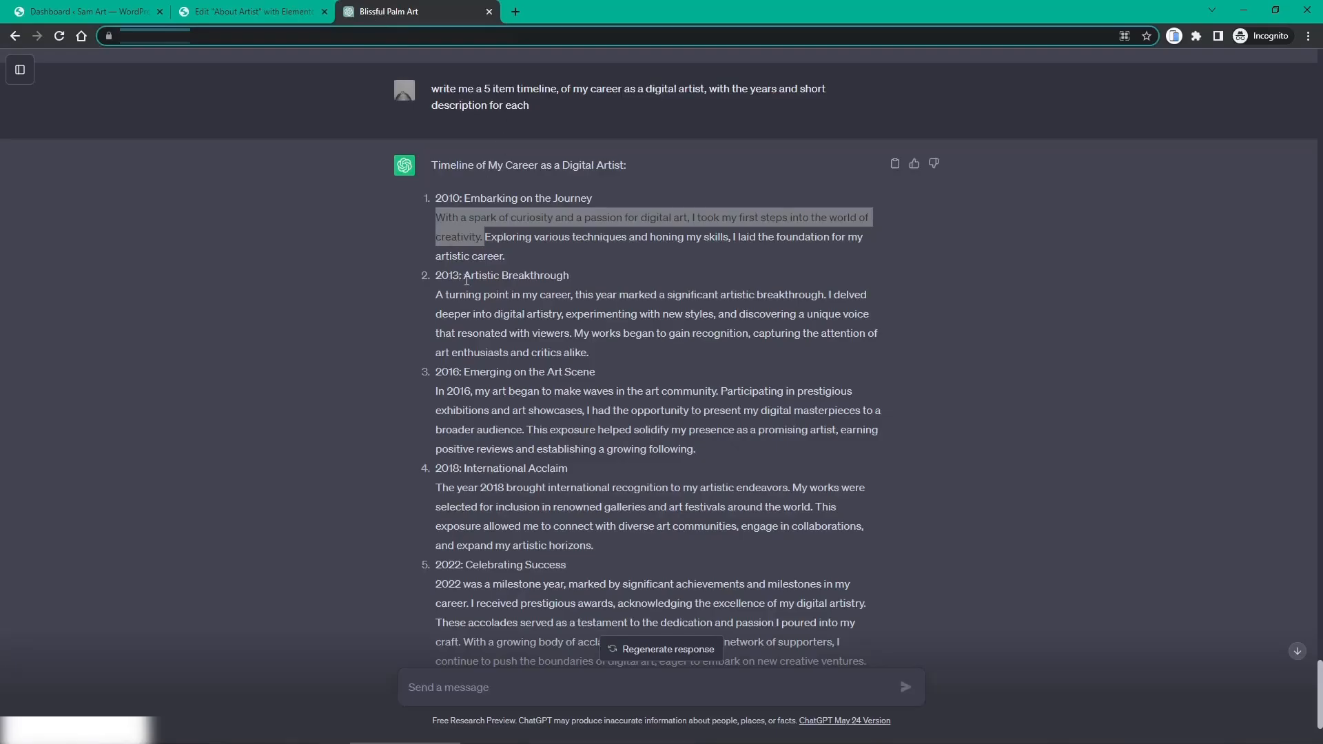
drag(464, 275, 571, 275)
key(ctrl+c)
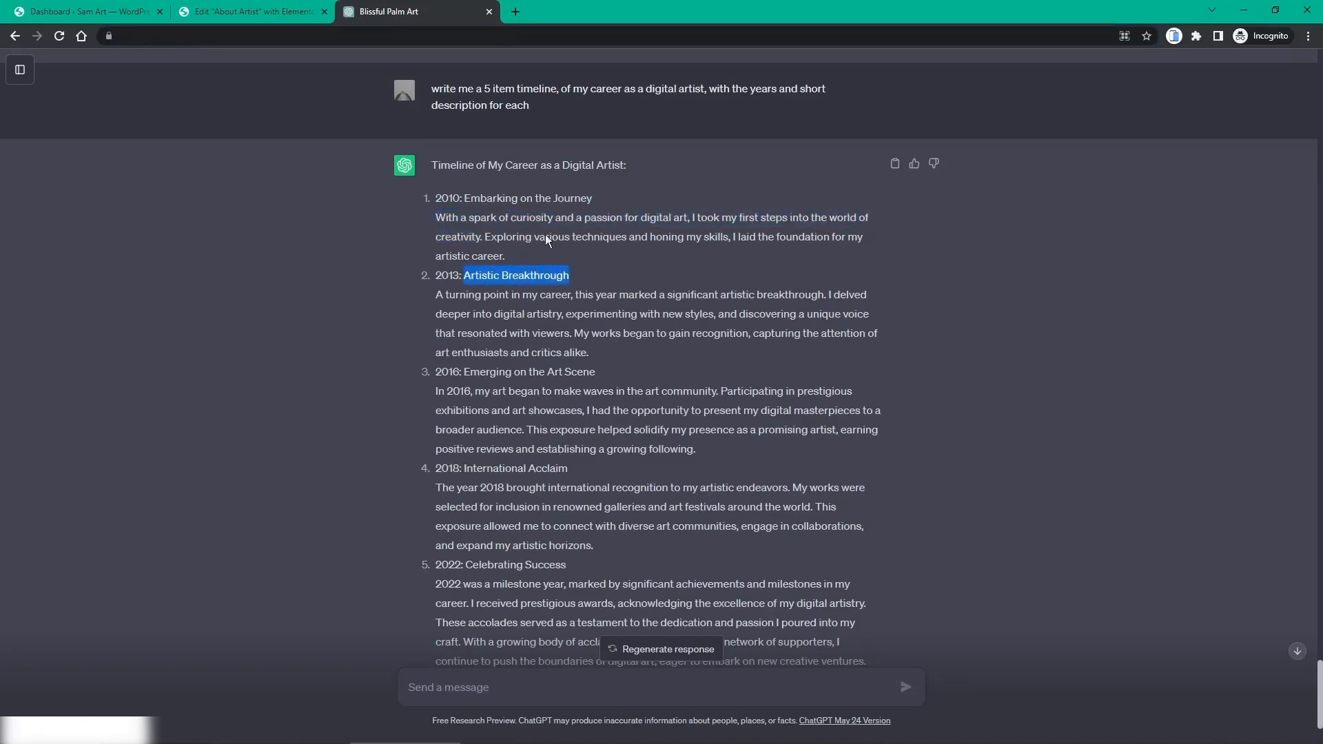
click(274, 13)
double_click(596, 287)
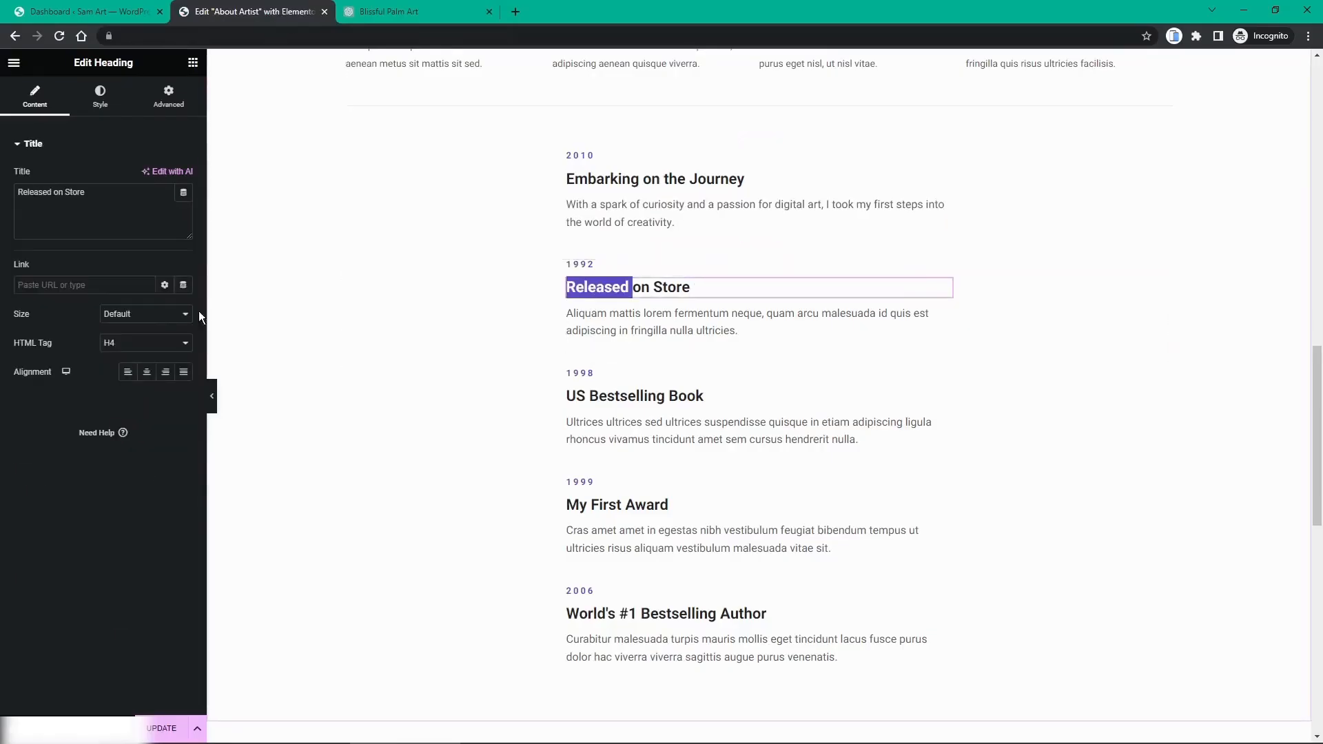
click(133, 204)
key(ctrl+a)
key(ctrl+v)
Step: Paste the 2013 description into the second item and retype its 1992 year heading
click(393, 12)
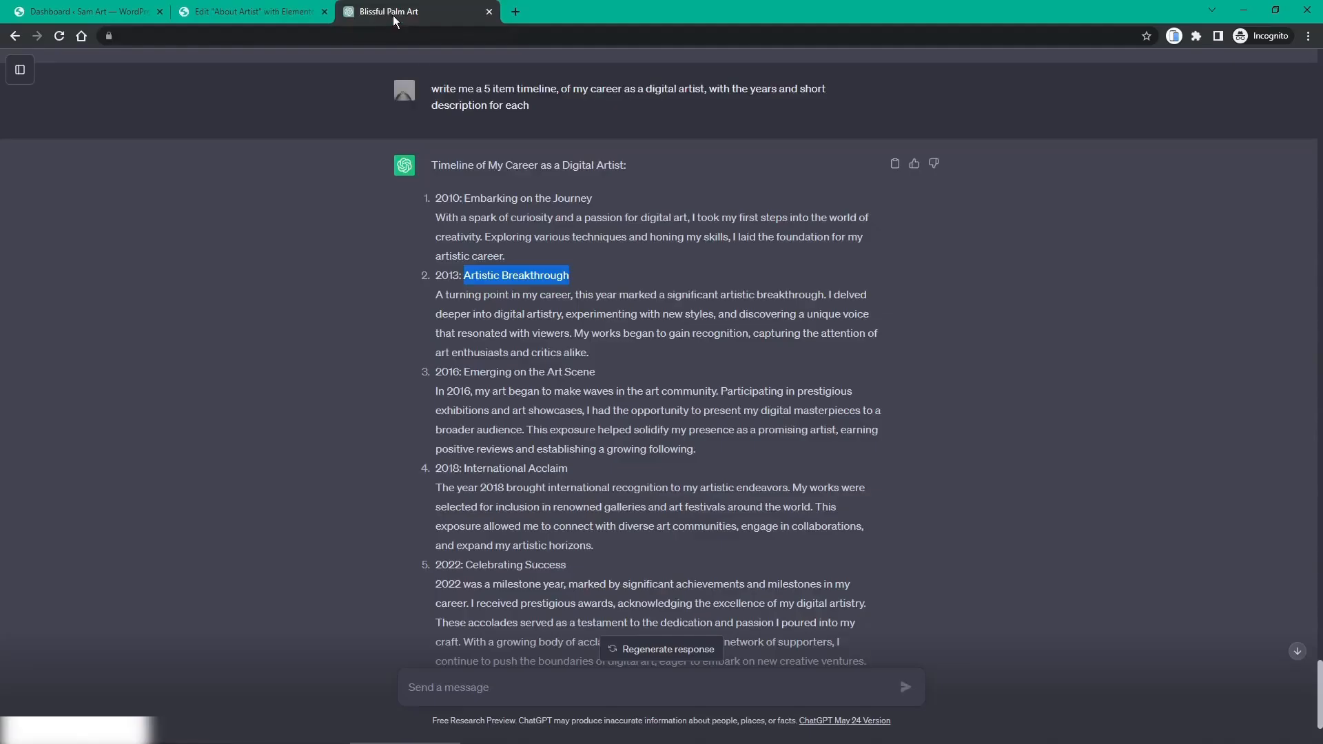
drag(435, 295, 591, 354)
key(ctrl+c)
click(566, 348)
click(273, 14)
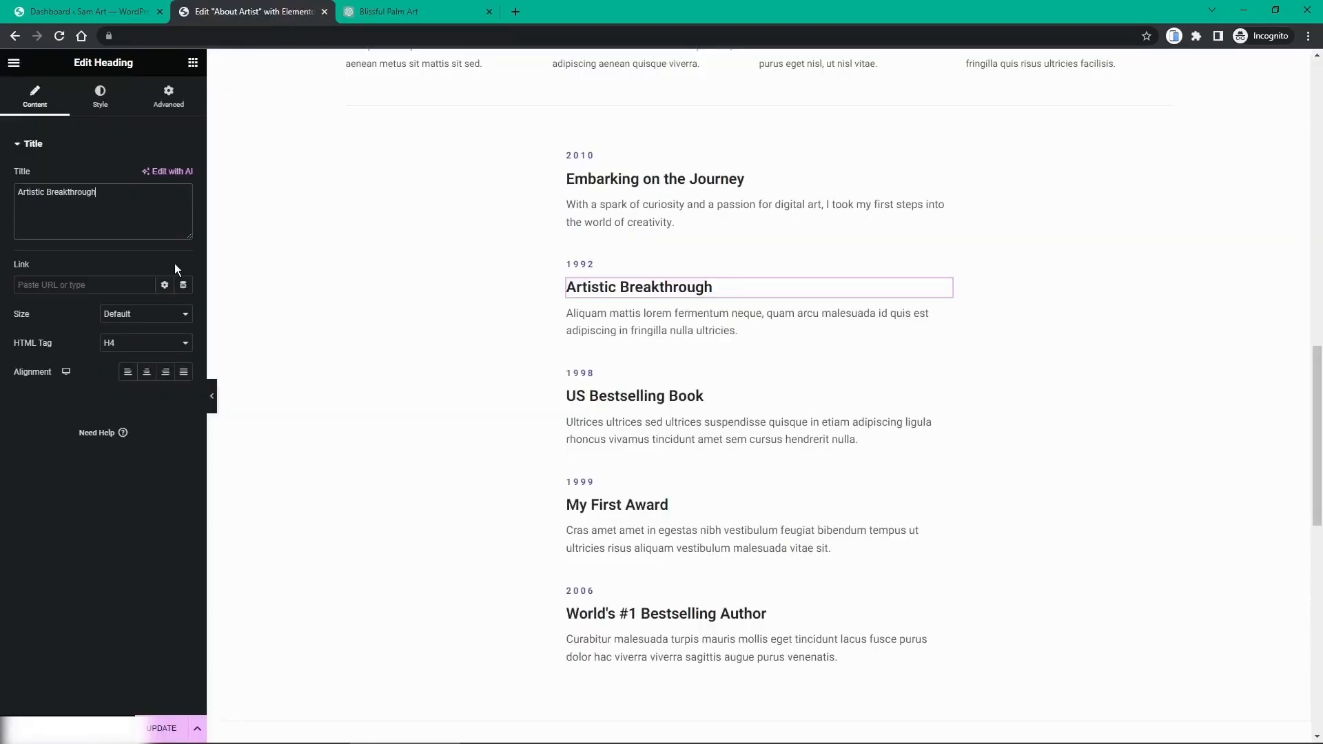
click(572, 321)
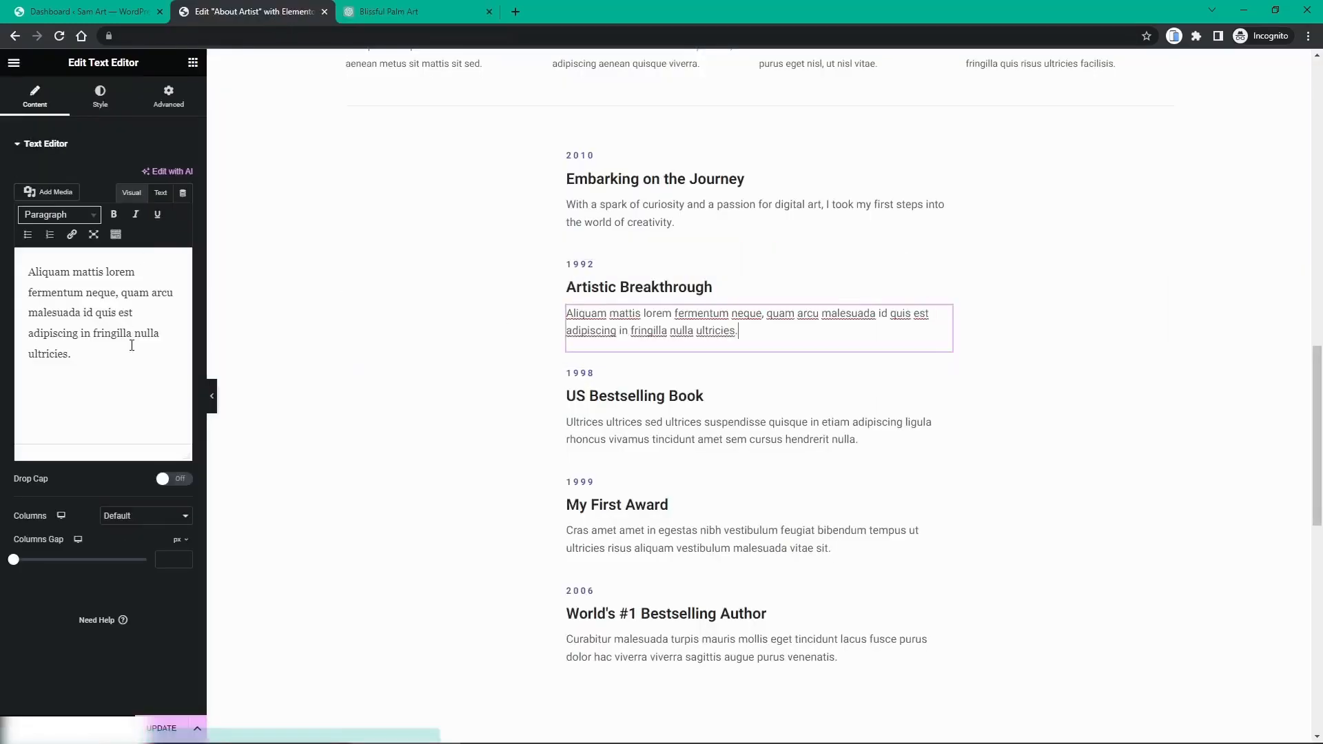
drag(72, 355, 2, 262)
key(ctrl+v)
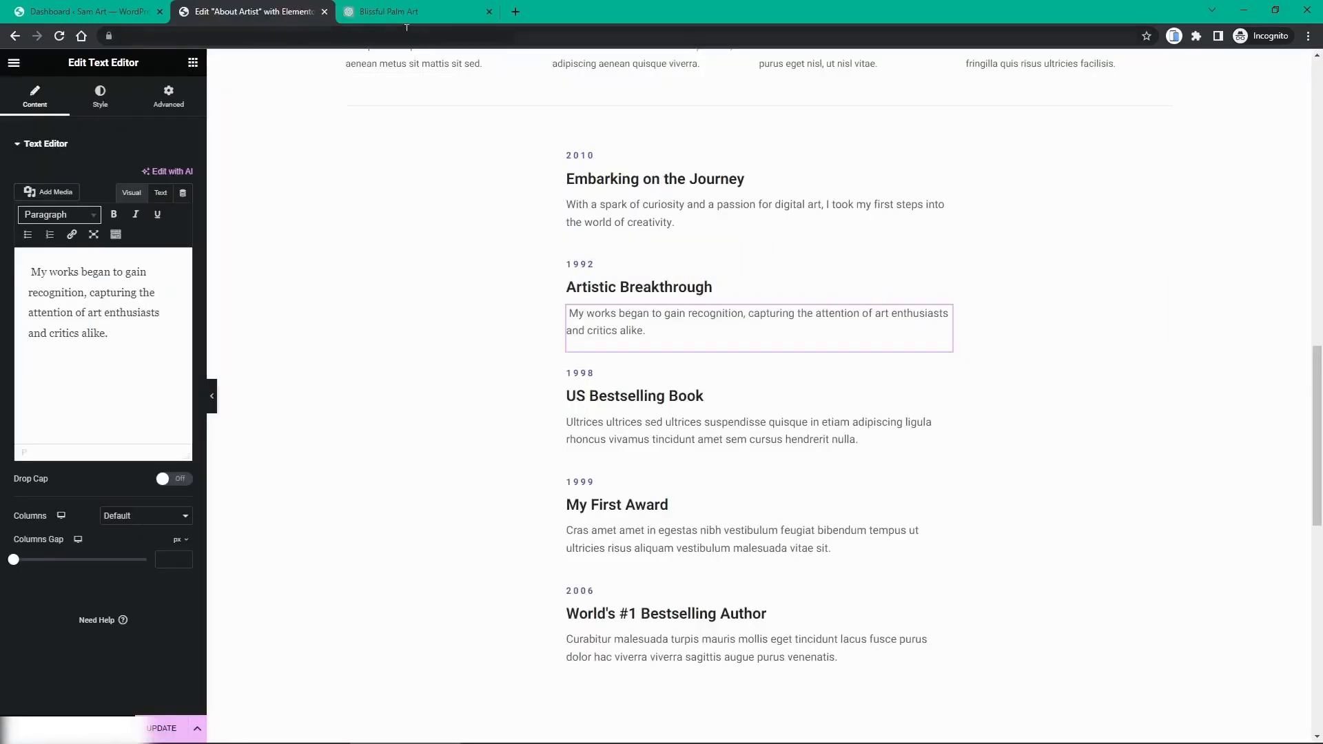
click(573, 273)
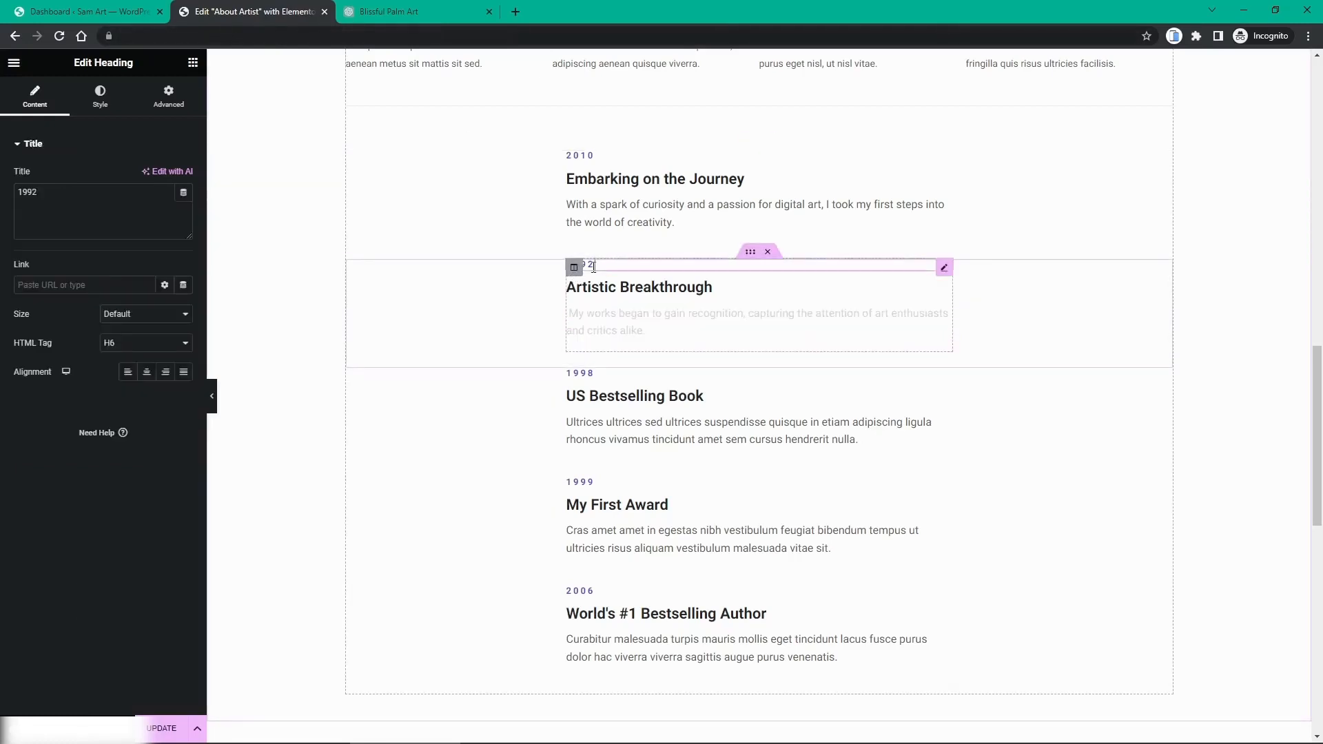
drag(96, 196, 2, 202)
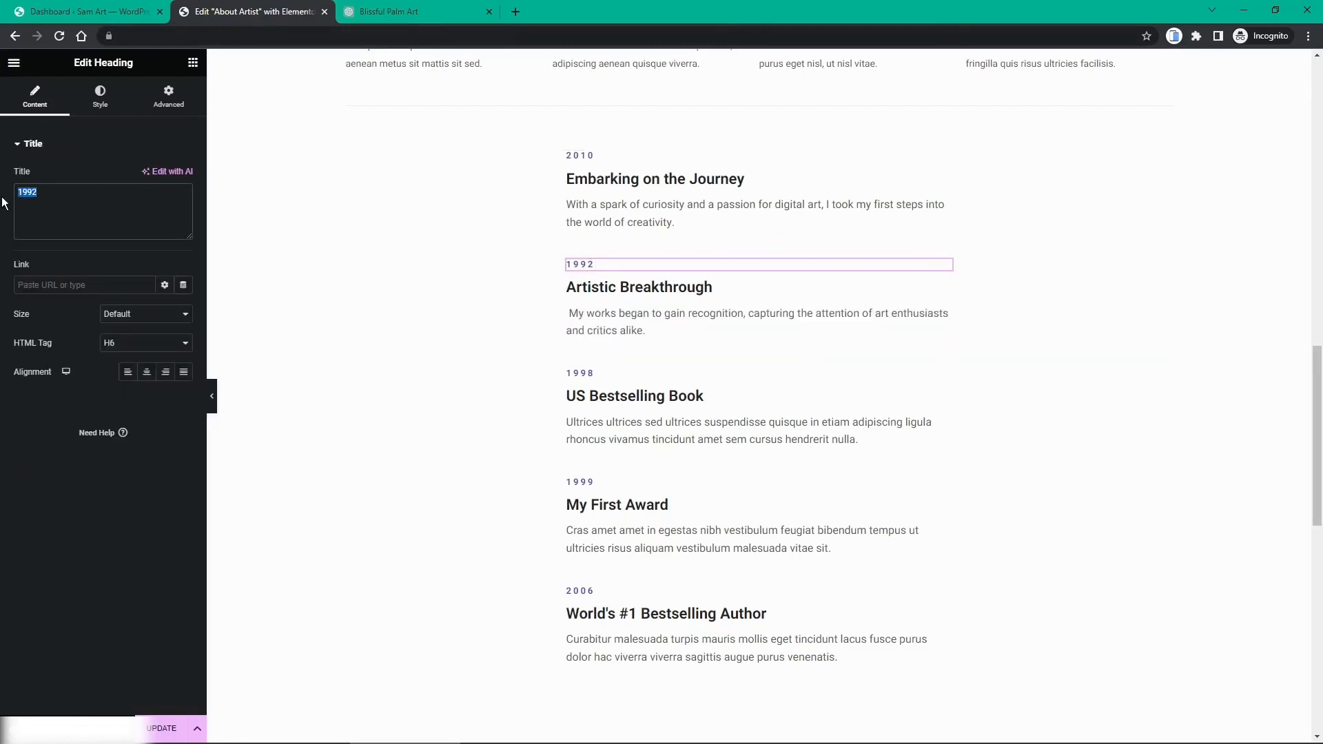
text(2013)
Step: Retitle 'US Bestselling Book' as 'Emerging on the Art Scene' and change its year 1998 to 2016
click(366, 15)
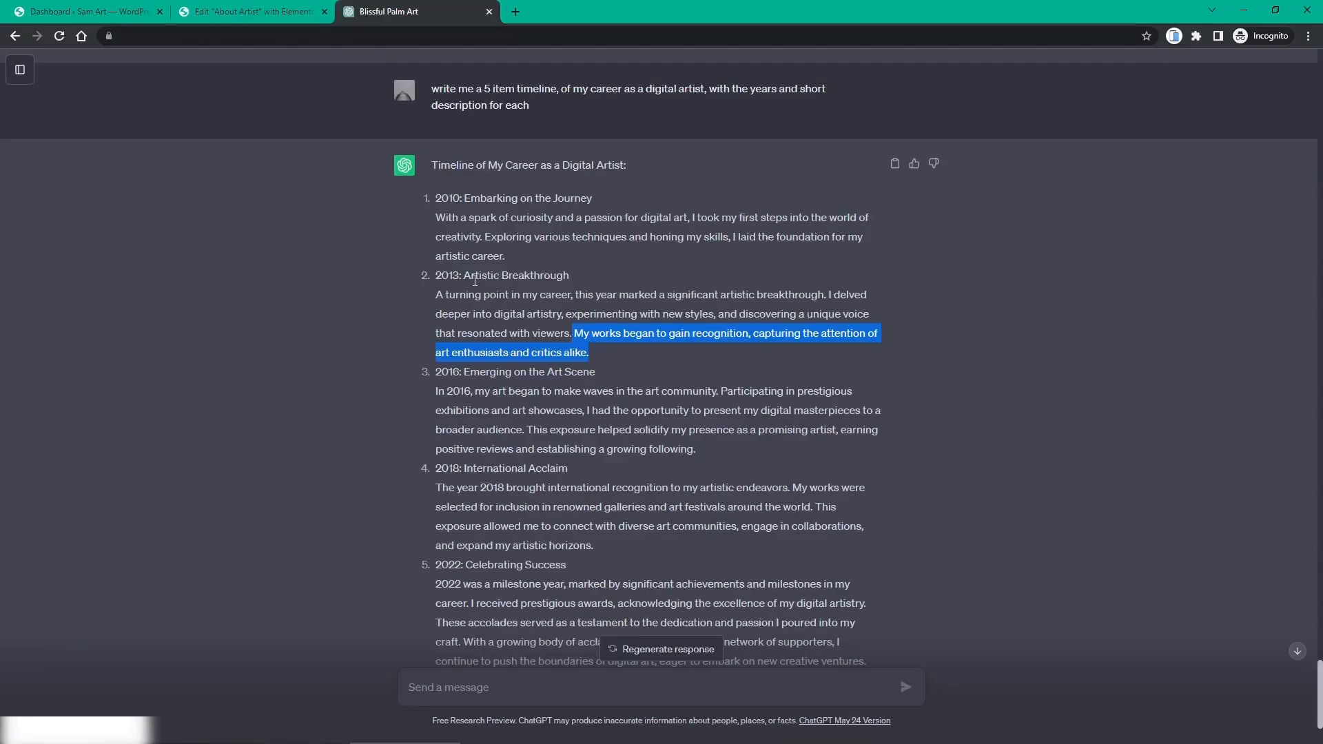
drag(464, 373, 595, 373)
key(ctrl+c)
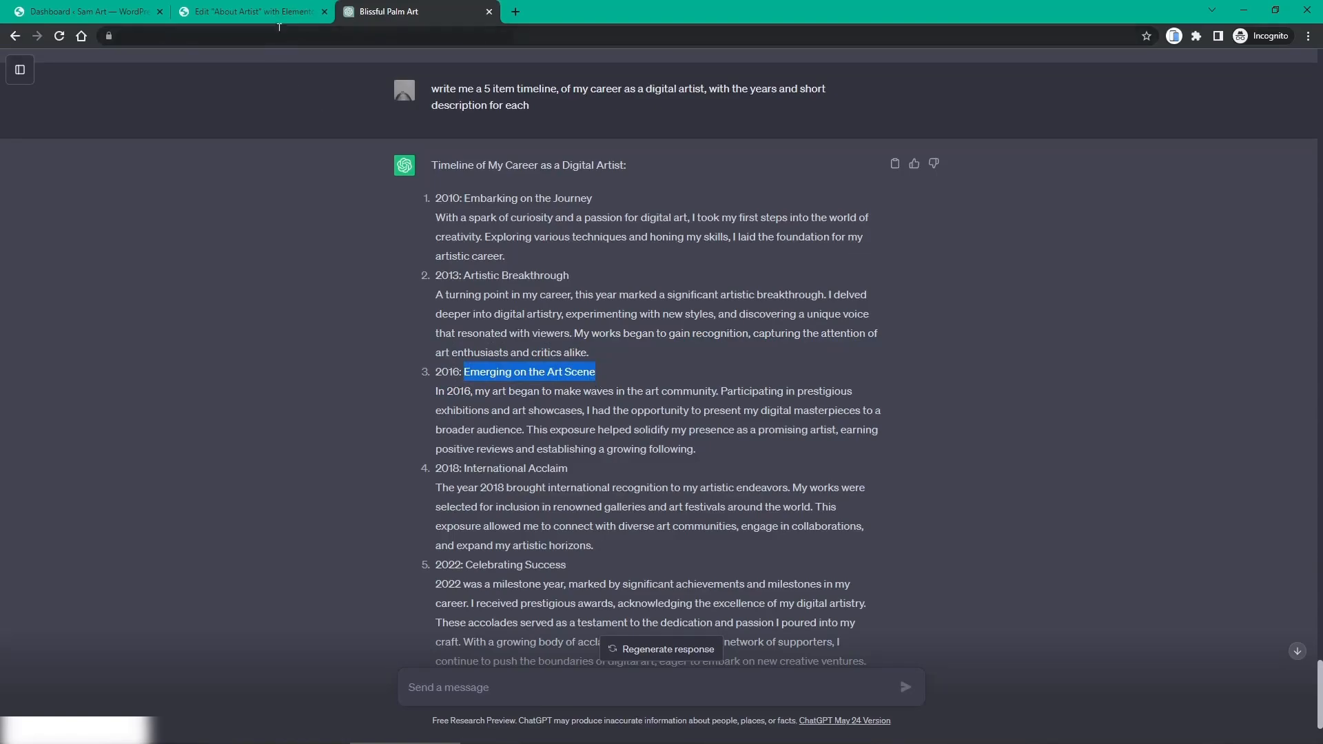
click(269, 12)
click(595, 408)
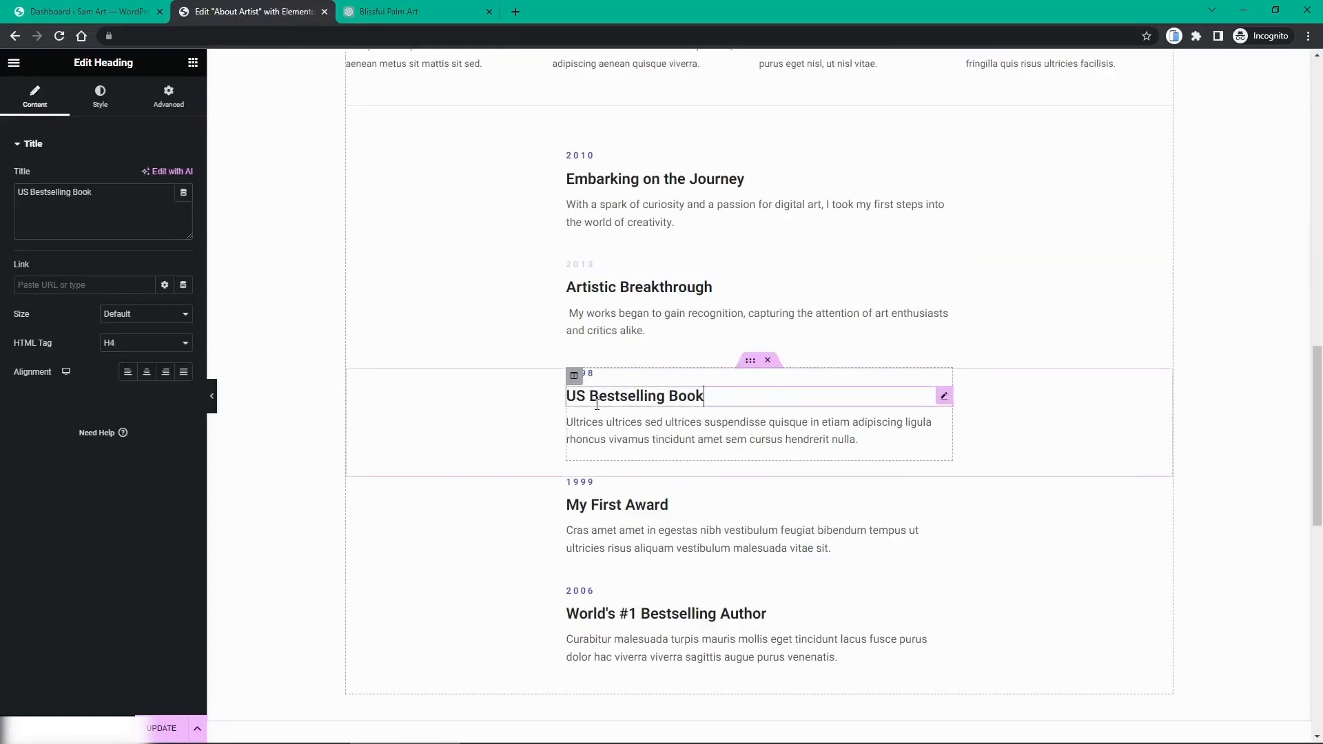
drag(99, 192, 1, 195)
key(ctrl+v)
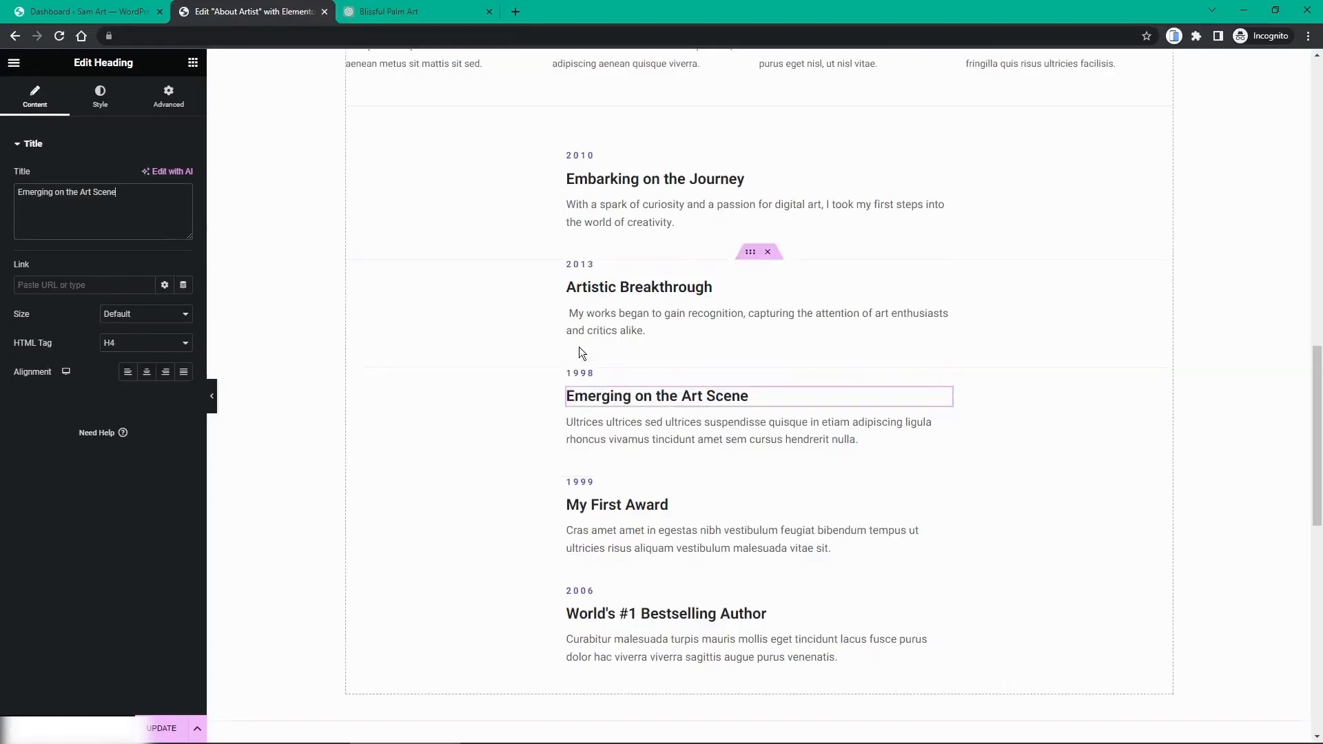
click(574, 376)
double_click(595, 374)
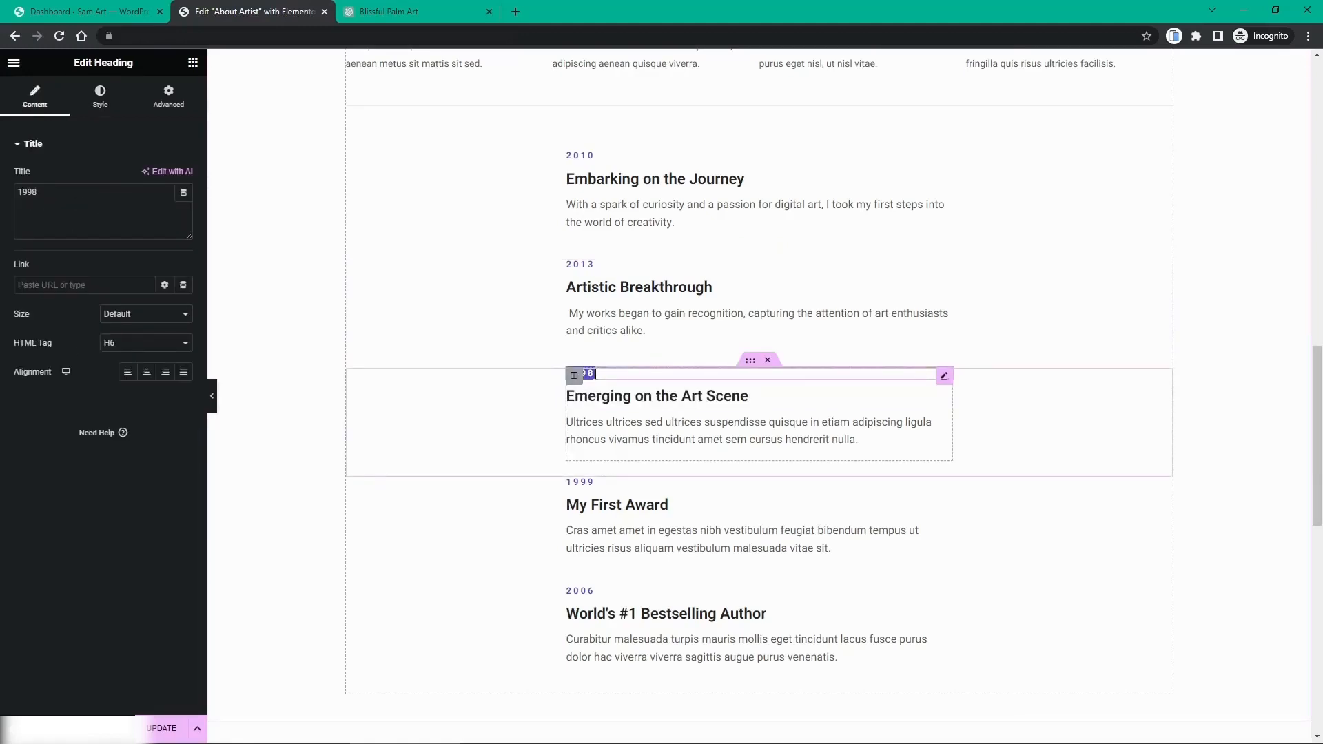
drag(62, 198, 3, 200)
text(2)
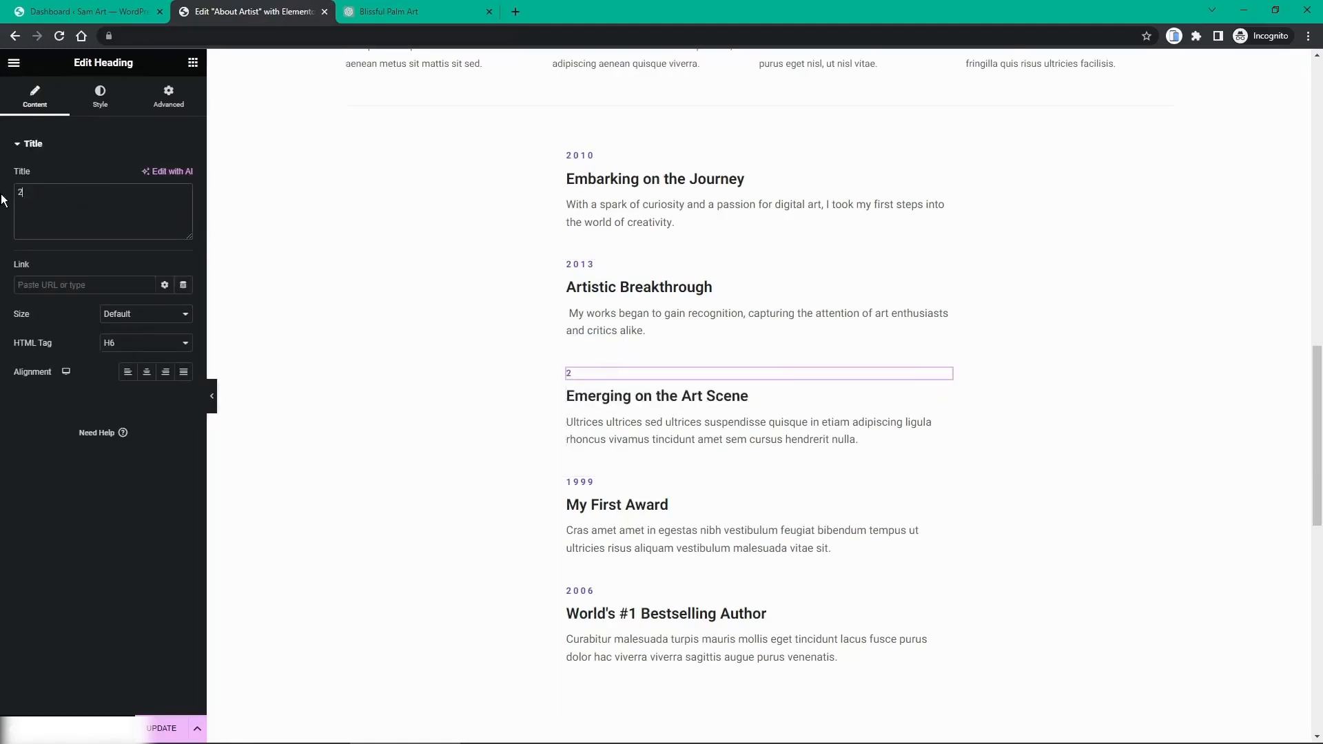
text(016)
Step: Remove the stray space before 'My works began' and paste the 2016 sentence into the third description
click(574, 314)
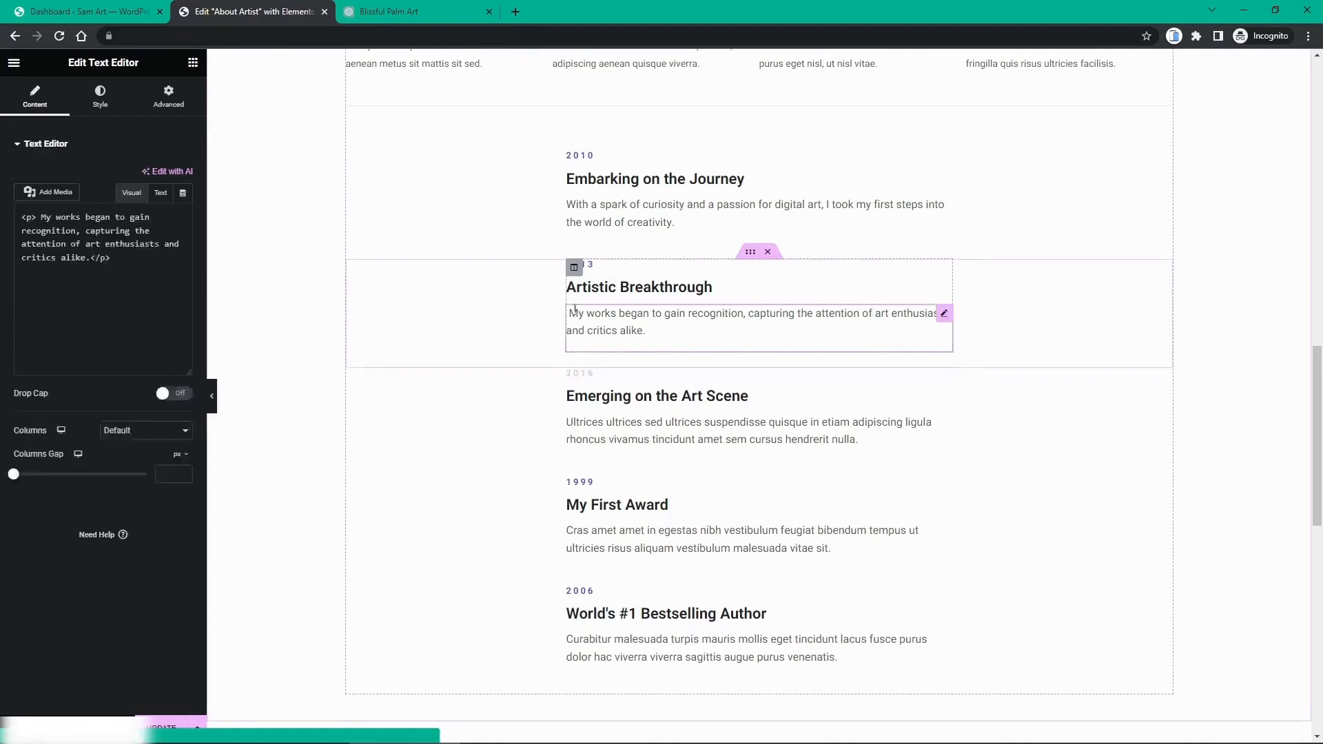
click(37, 273)
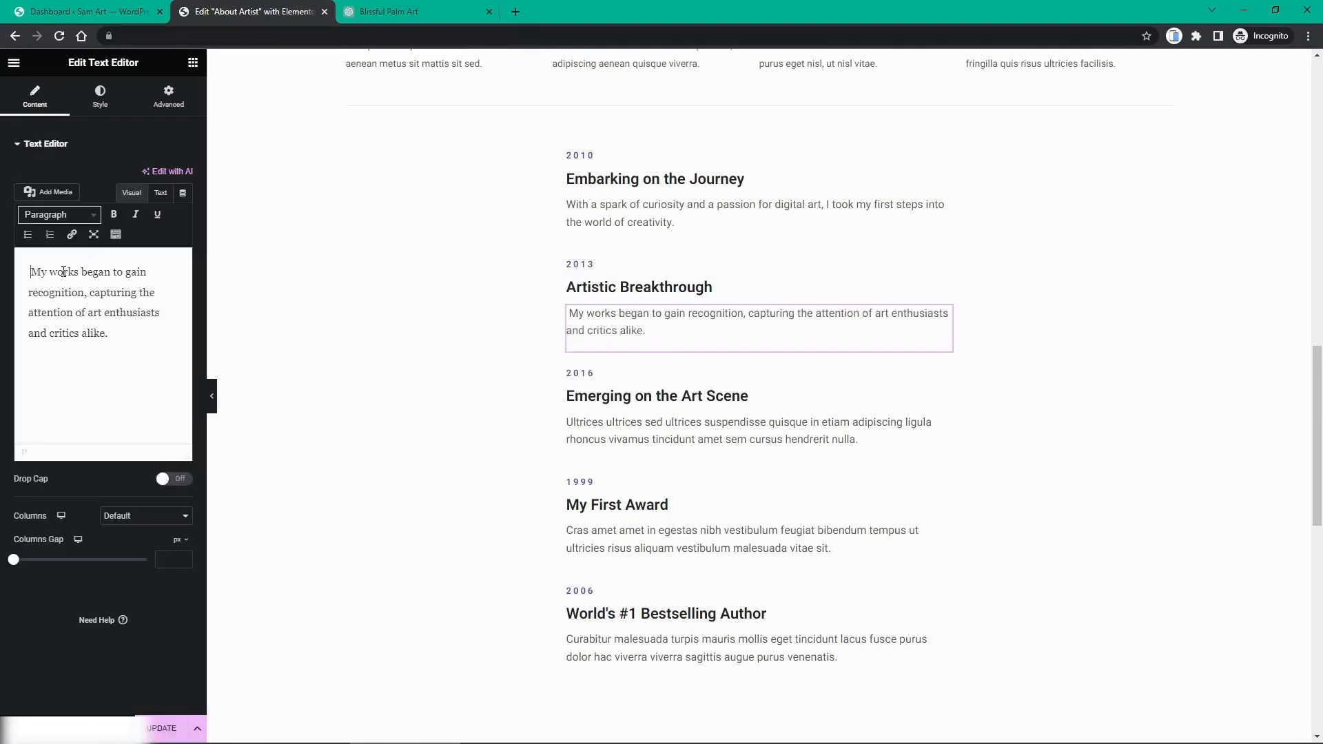
key(BackSpace)
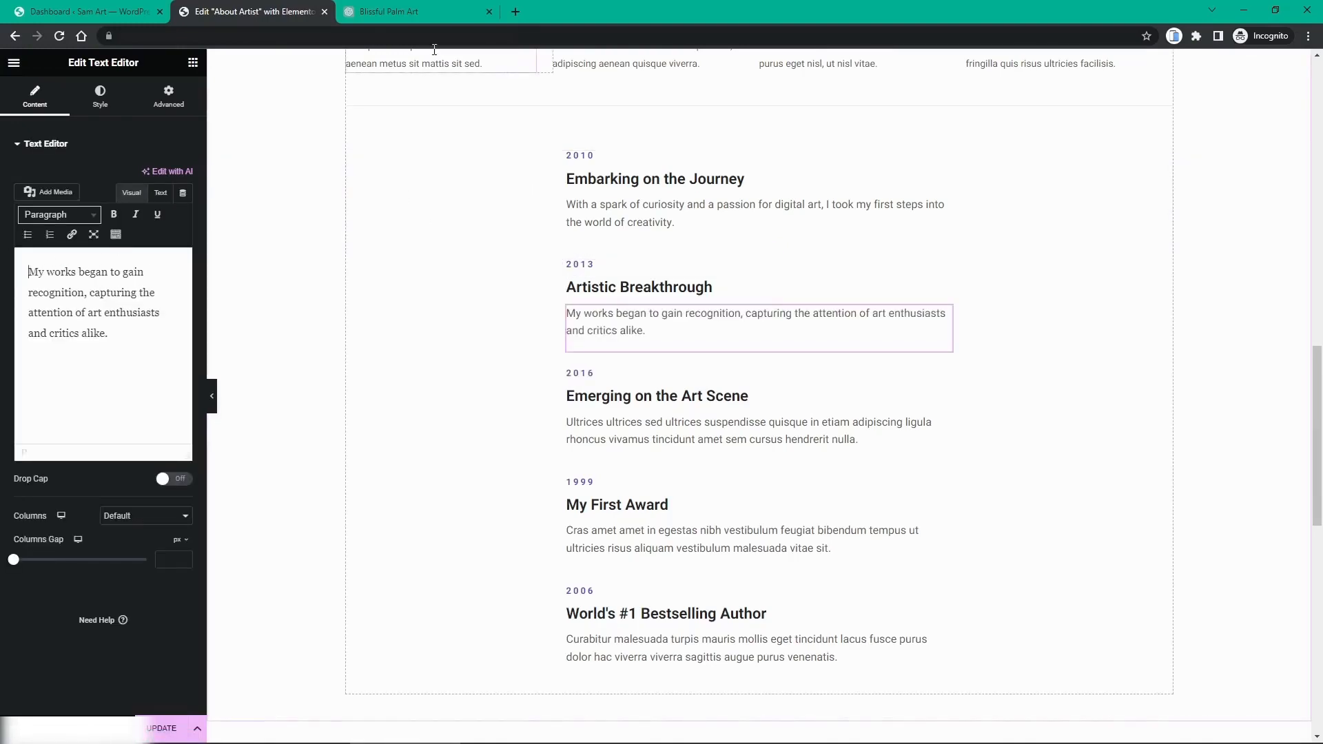
click(426, 19)
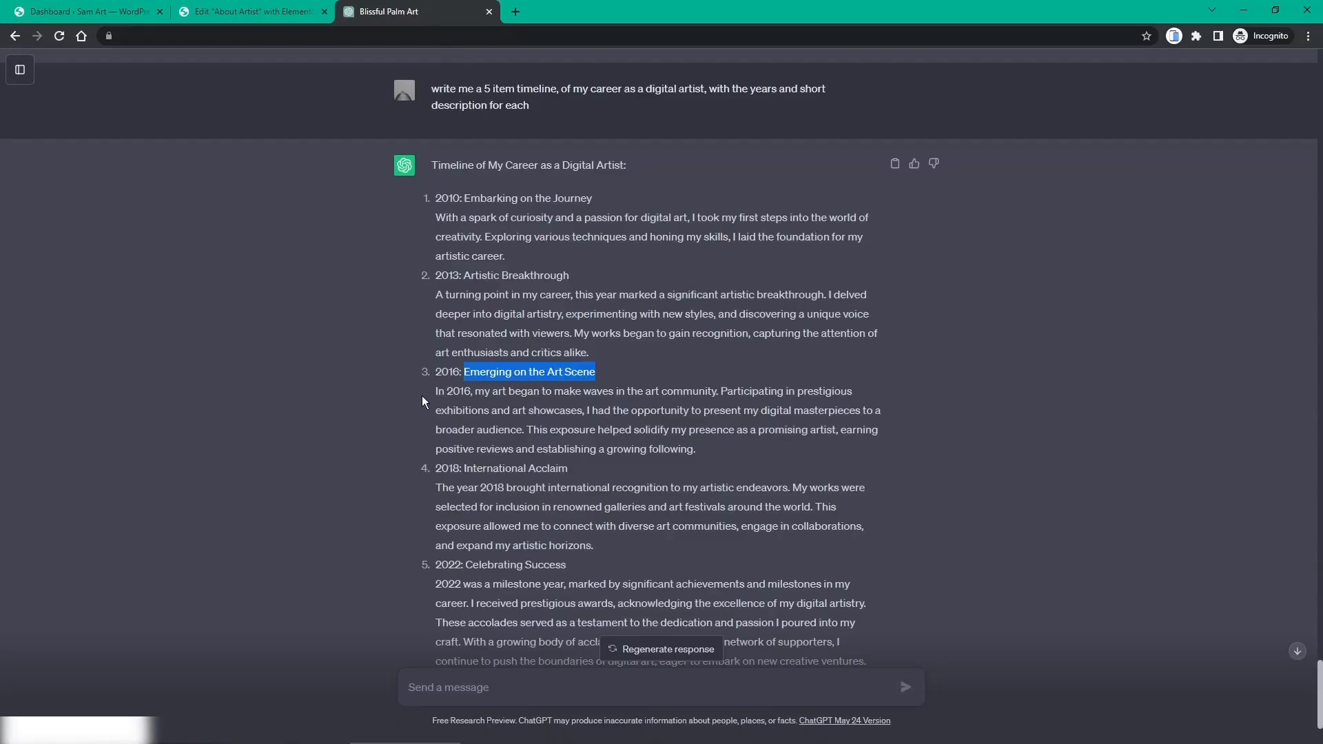
drag(435, 392, 724, 394)
key(ctrl+c)
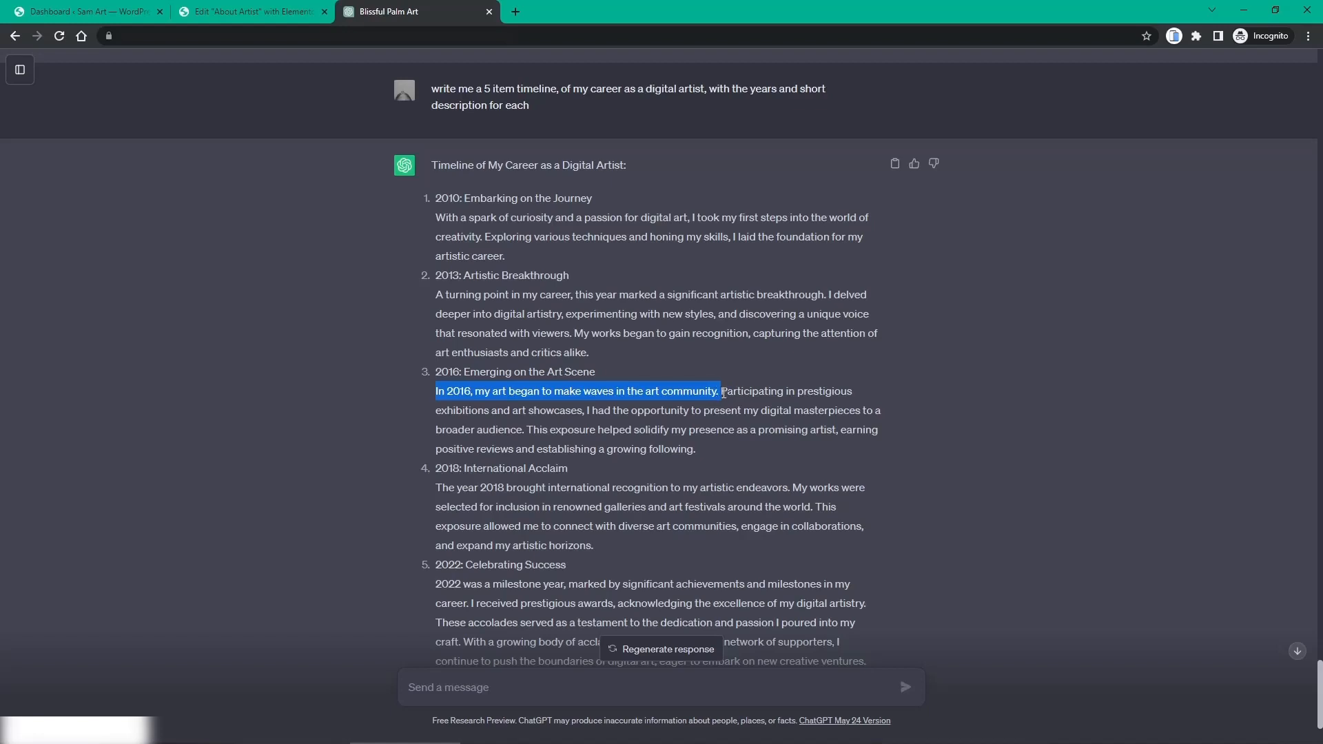
click(246, 14)
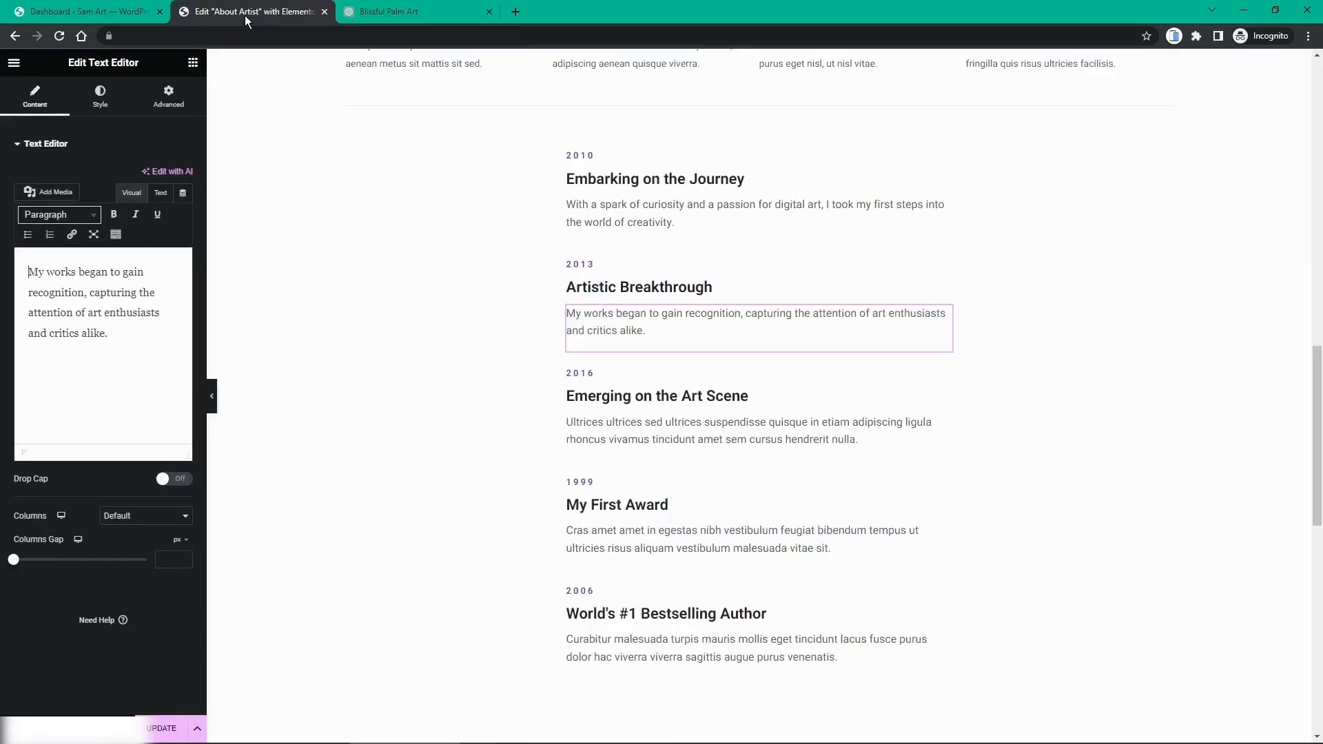
click(625, 428)
drag(136, 354, 22, 275)
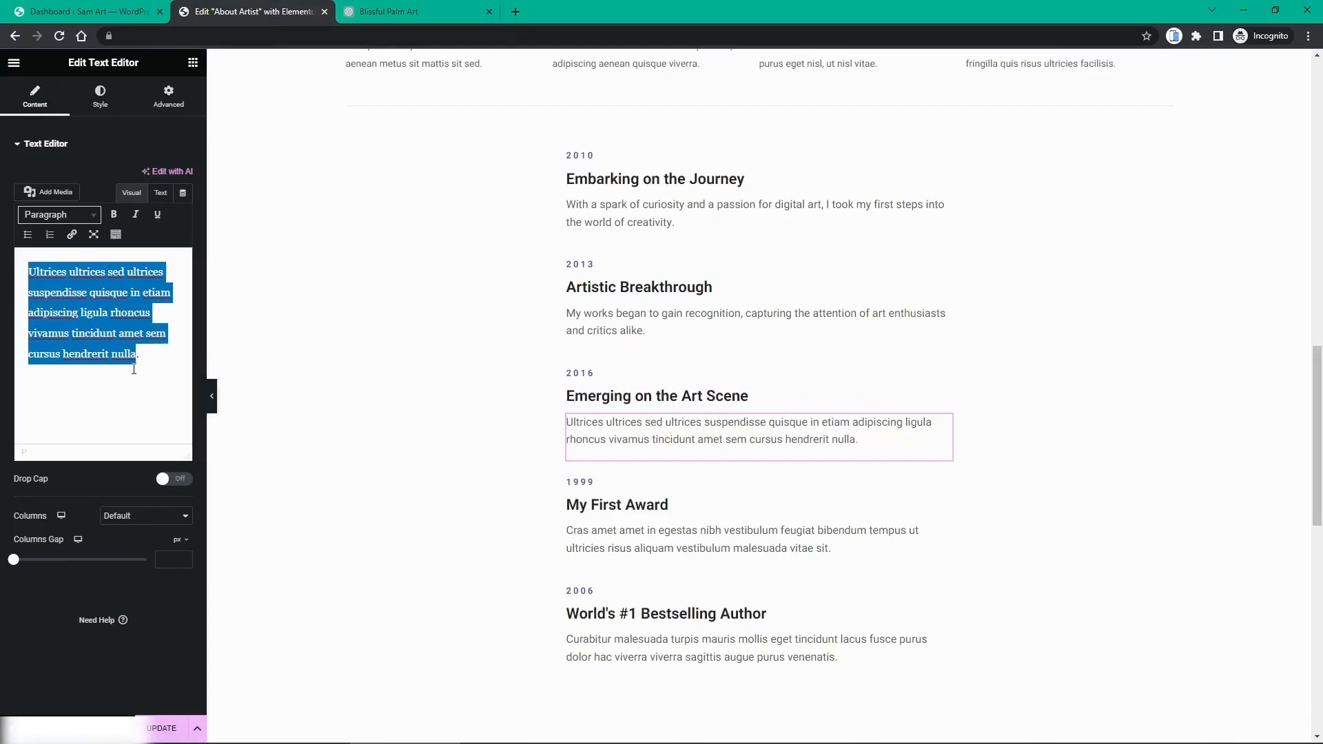
click(157, 371)
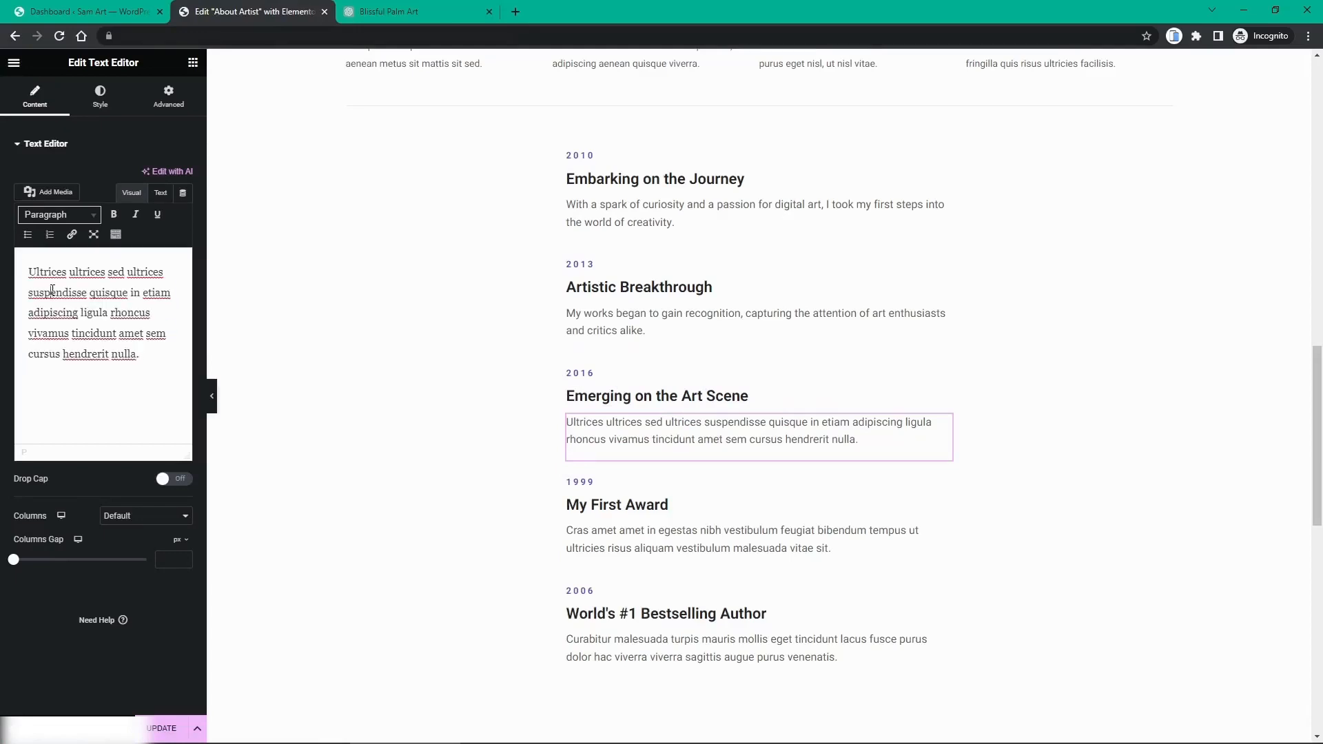
key(ctrl+a)
key(ctrl+v)
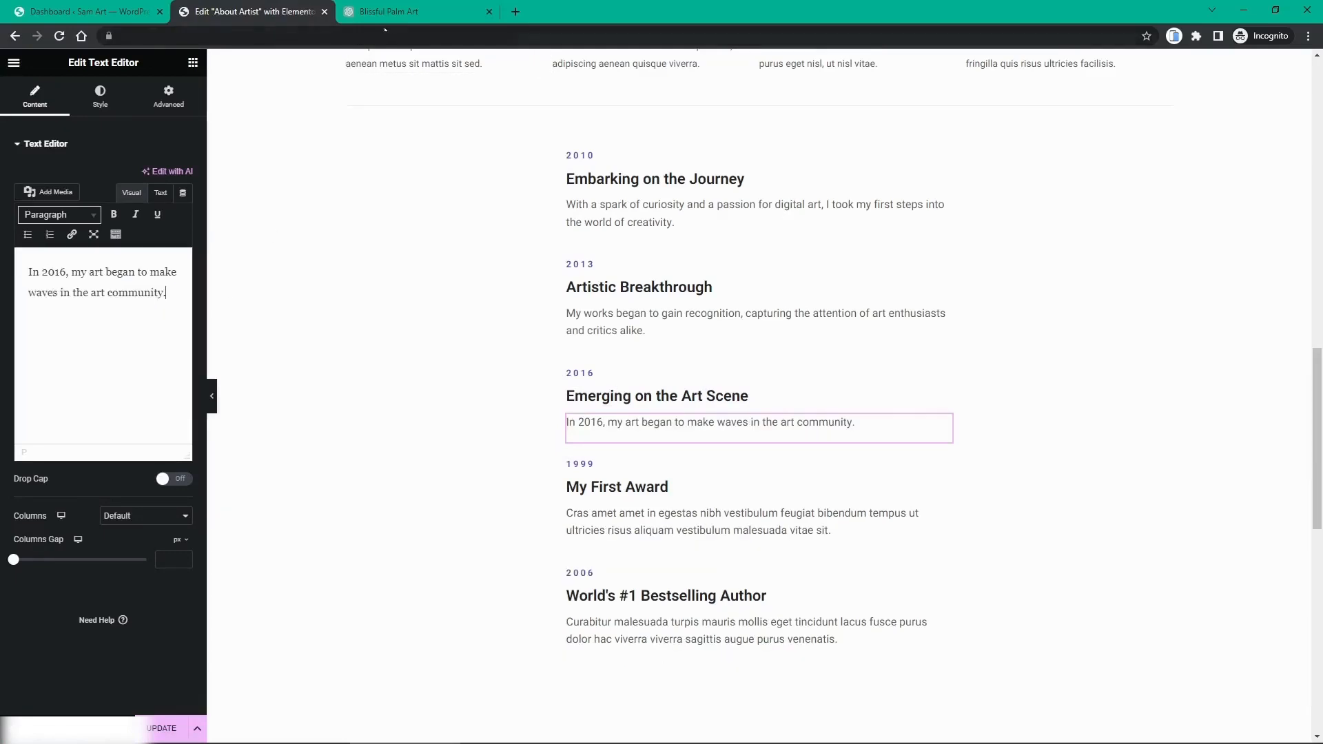
key(ctrl+Tab)
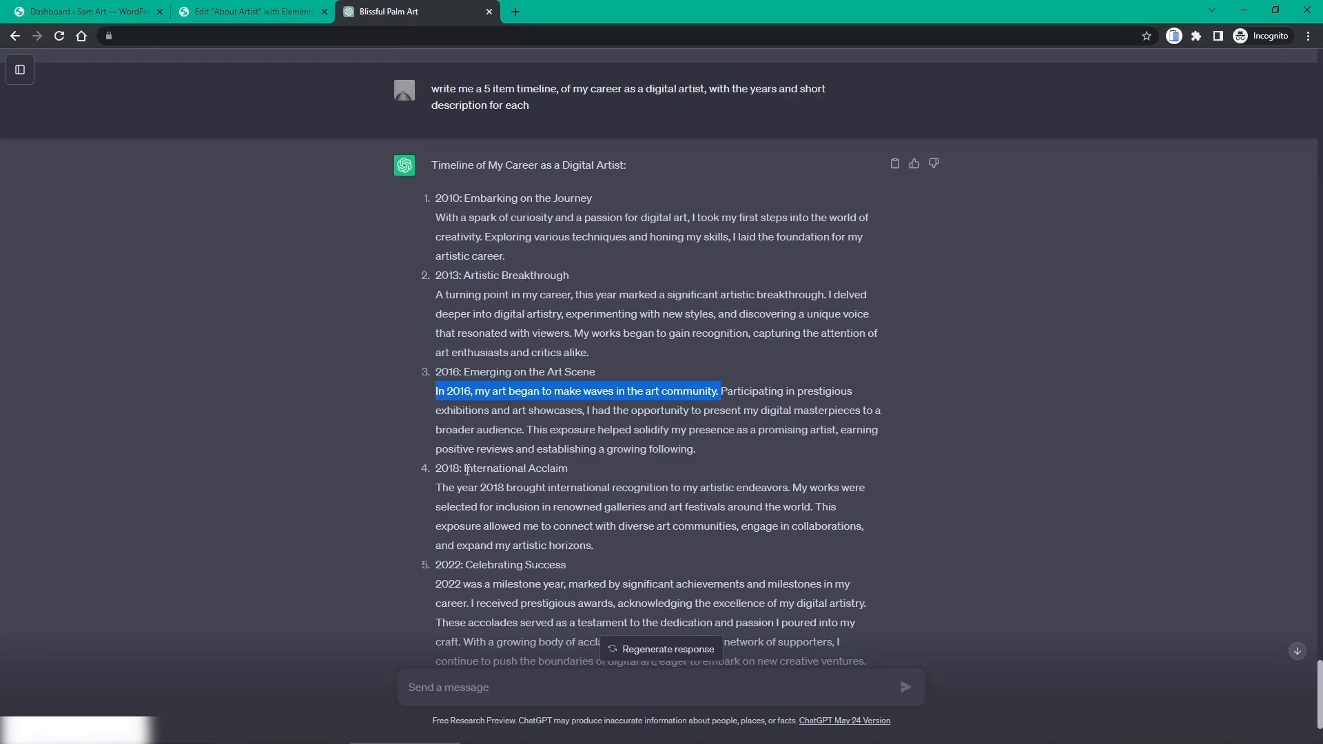
Step: Replace the fourth item's 'My First Award' title with 'International Acclaim' and its year 1999 with 2018
drag(465, 470, 576, 475)
drag(576, 476, 466, 470)
key(ctrl+c)
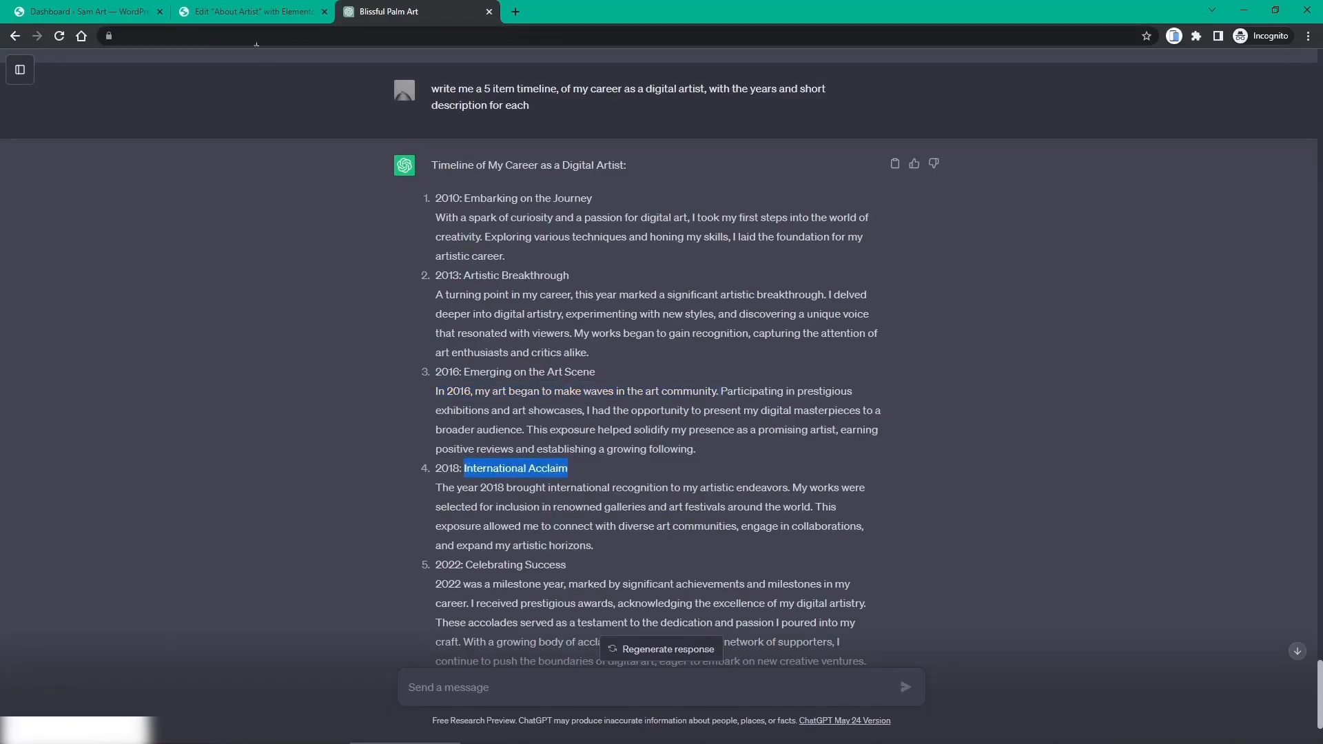
key(ctrl+shift+Tab)
click(643, 494)
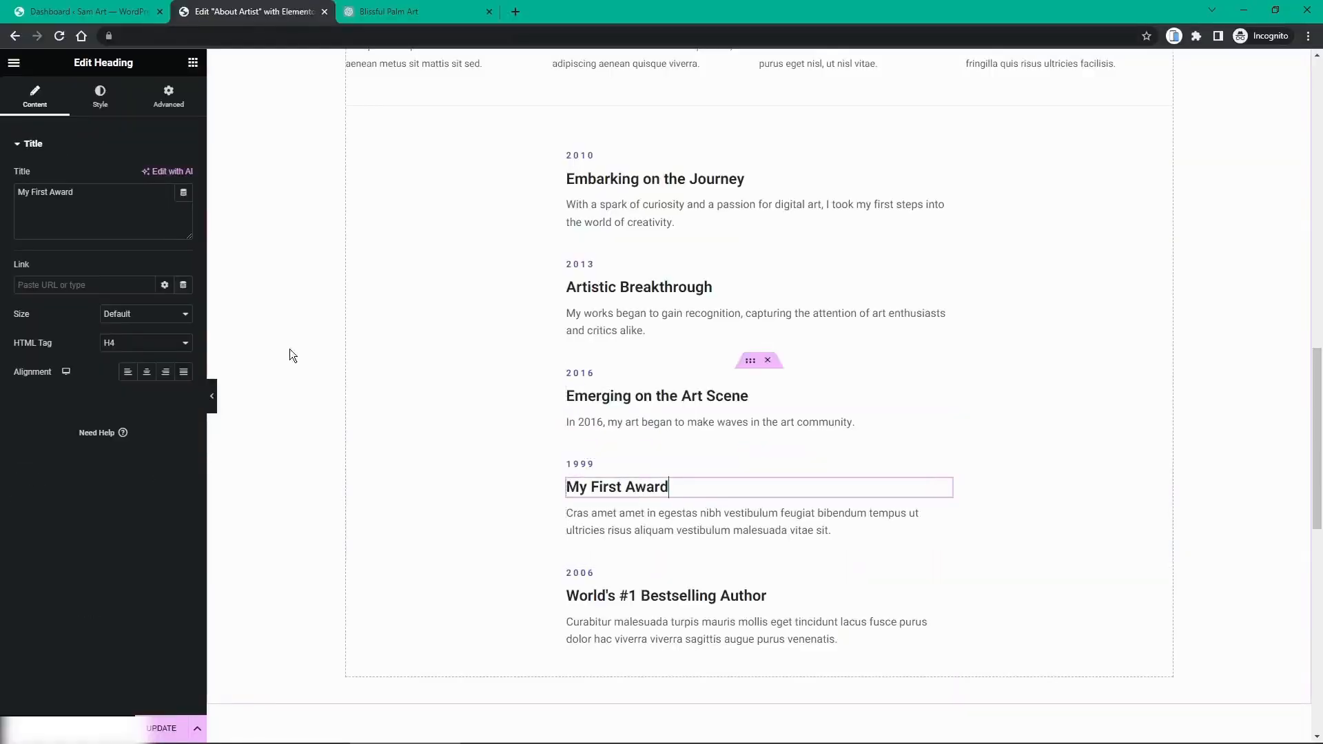
triple_click(110, 197)
key(ctrl+v)
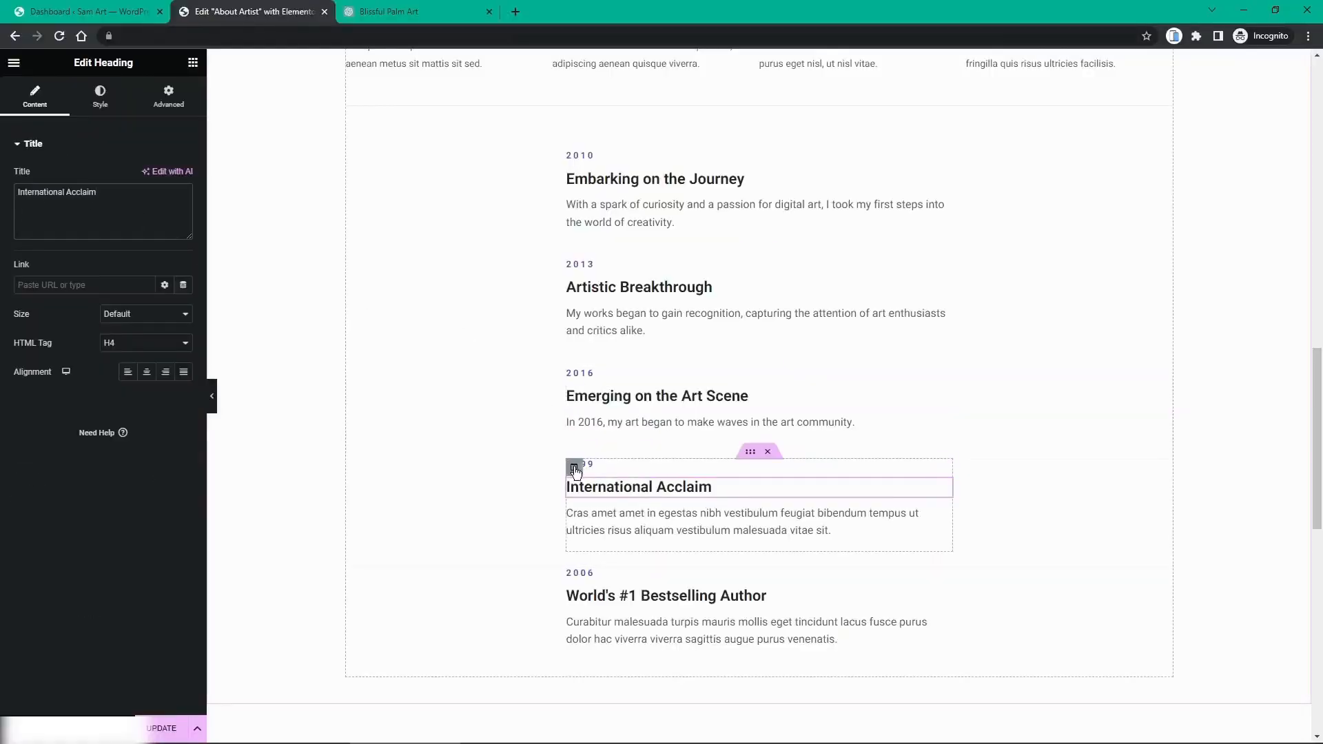
click(579, 464)
drag(147, 221, 3, 214)
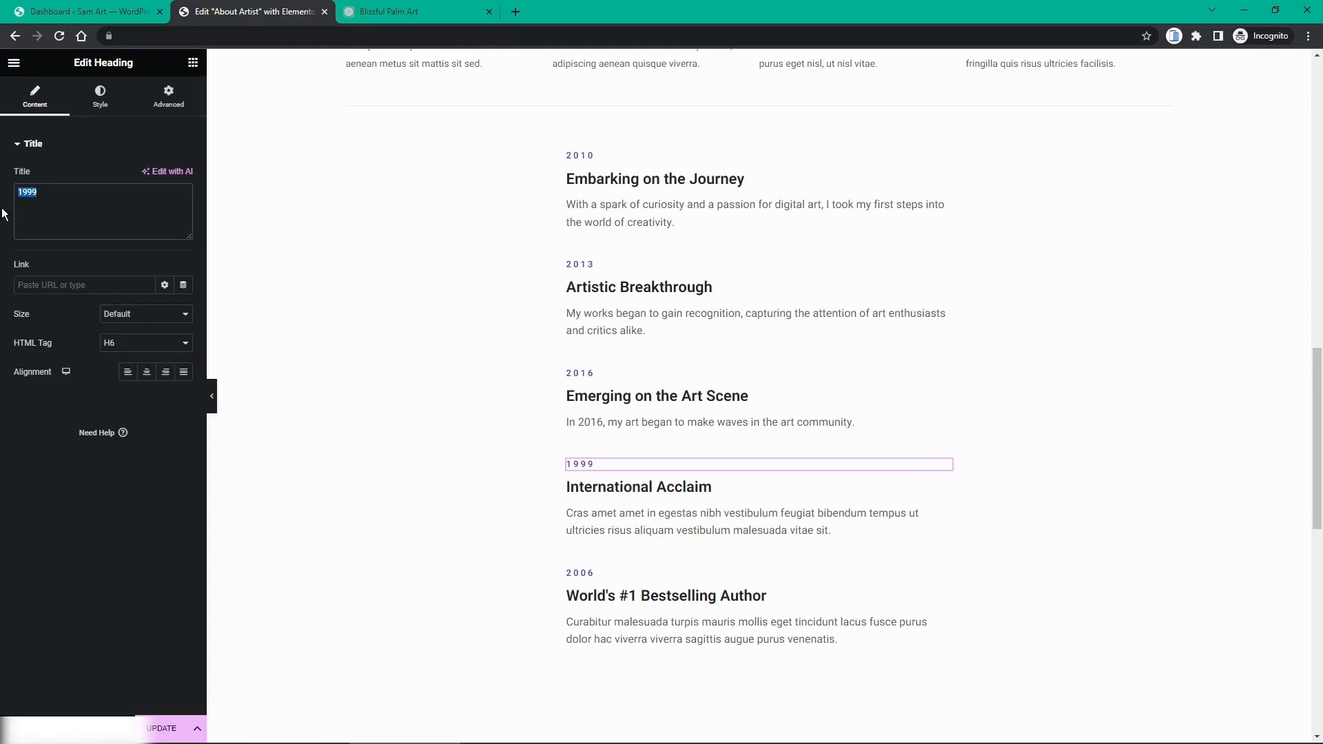
text(2018)
Step: Replace the 2018 item's placeholder description with the ChatGPT sentence about diverse art communities
click(413, 11)
click(625, 514)
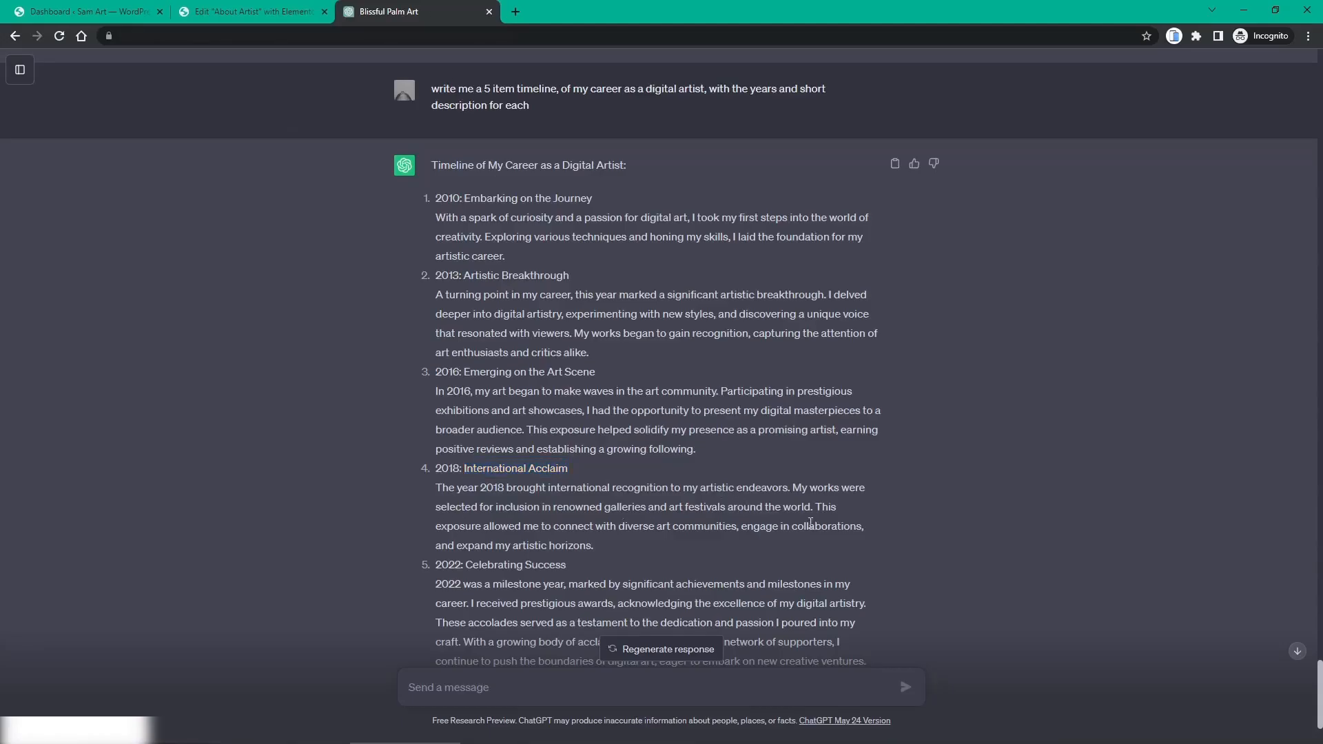
drag(818, 509, 736, 533)
key(ctrl+c)
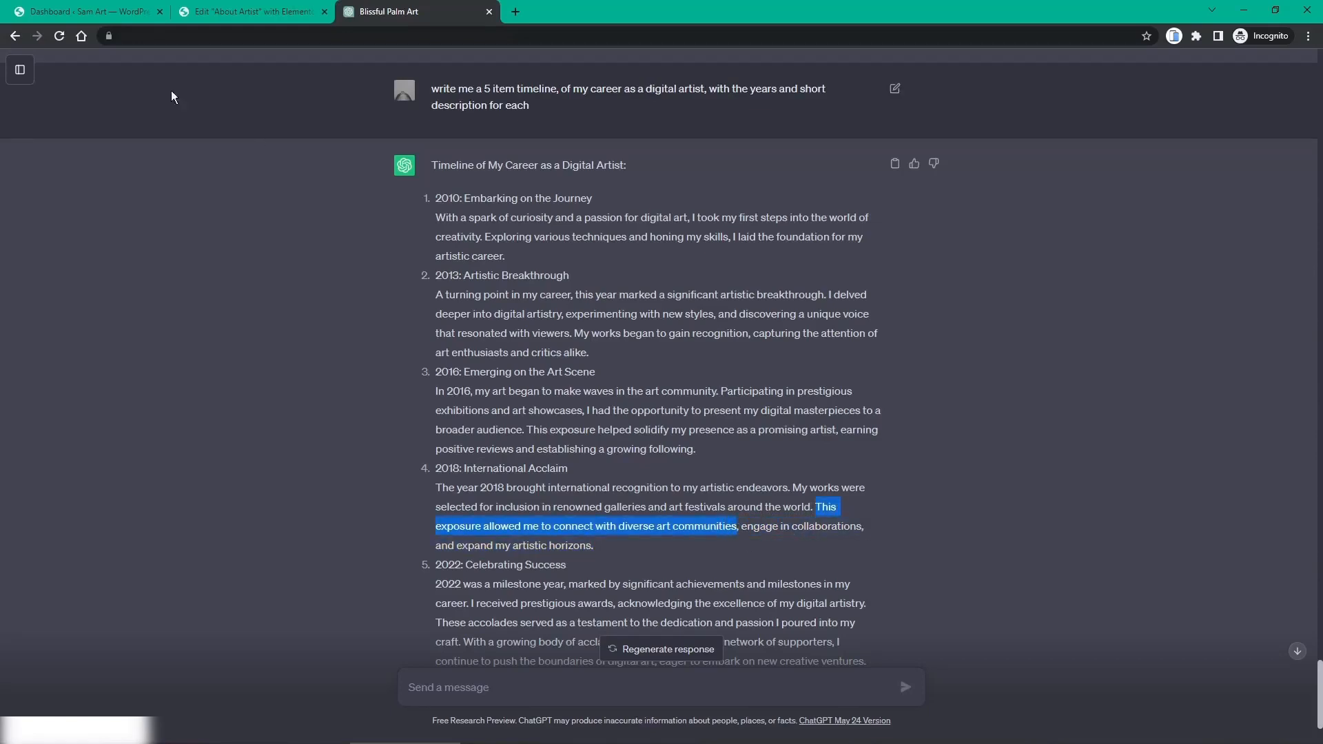
click(185, 15)
click(615, 522)
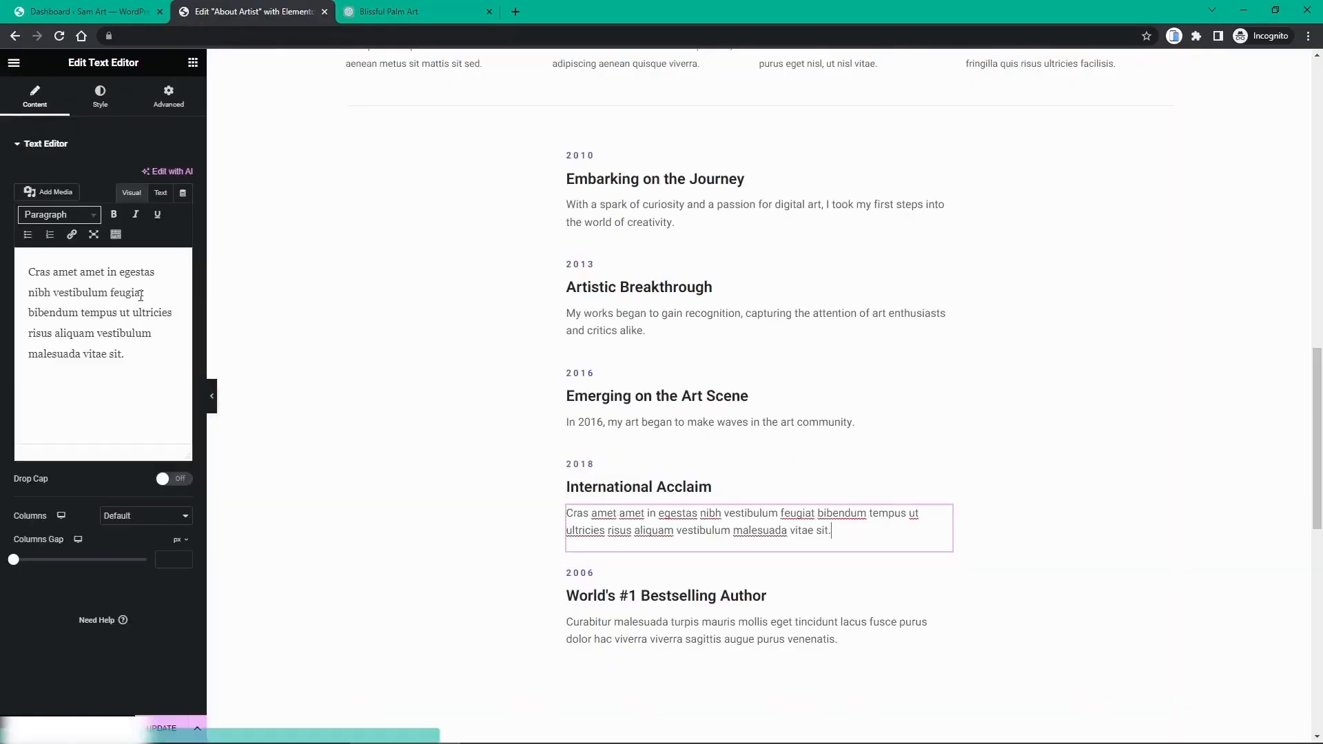
drag(142, 368, 50, 279)
key(ctrl+v)
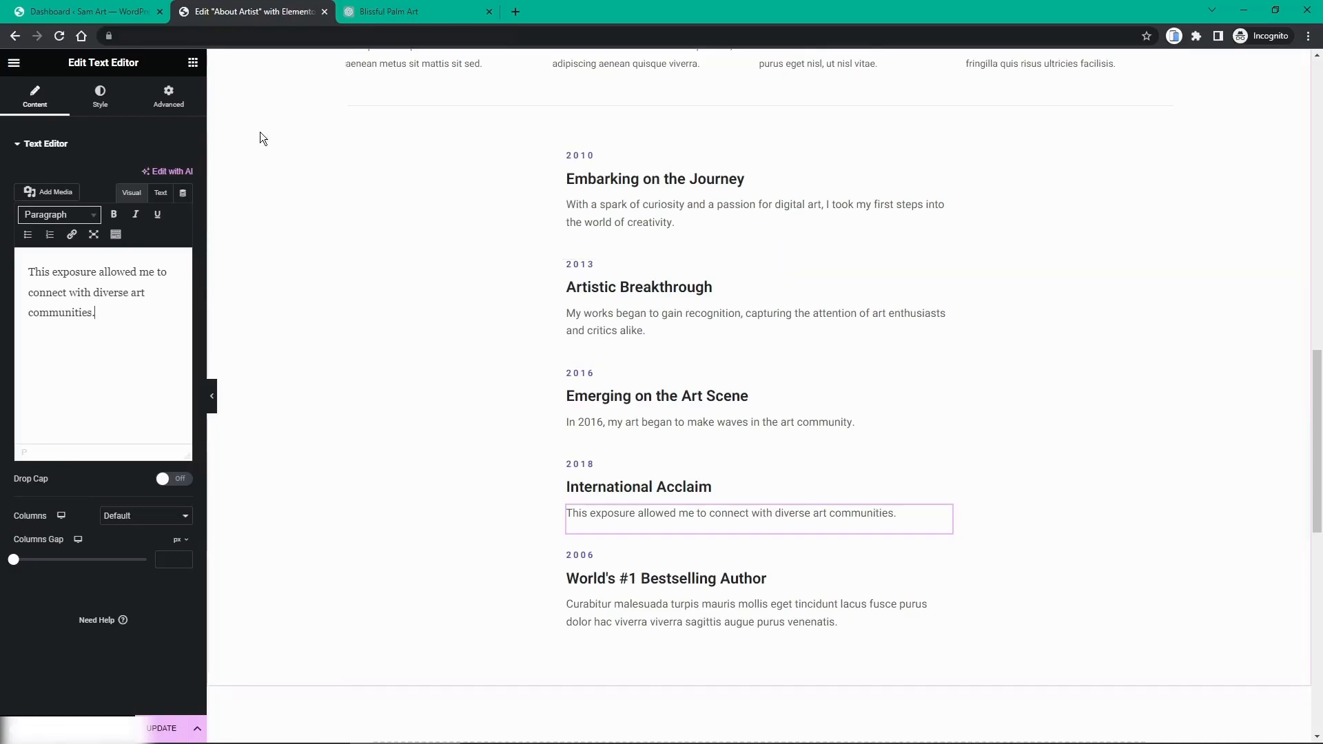
Step: Retitle the fifth item from 'World's #1 Bestselling Author' to 'Celebrating Success'
click(406, 24)
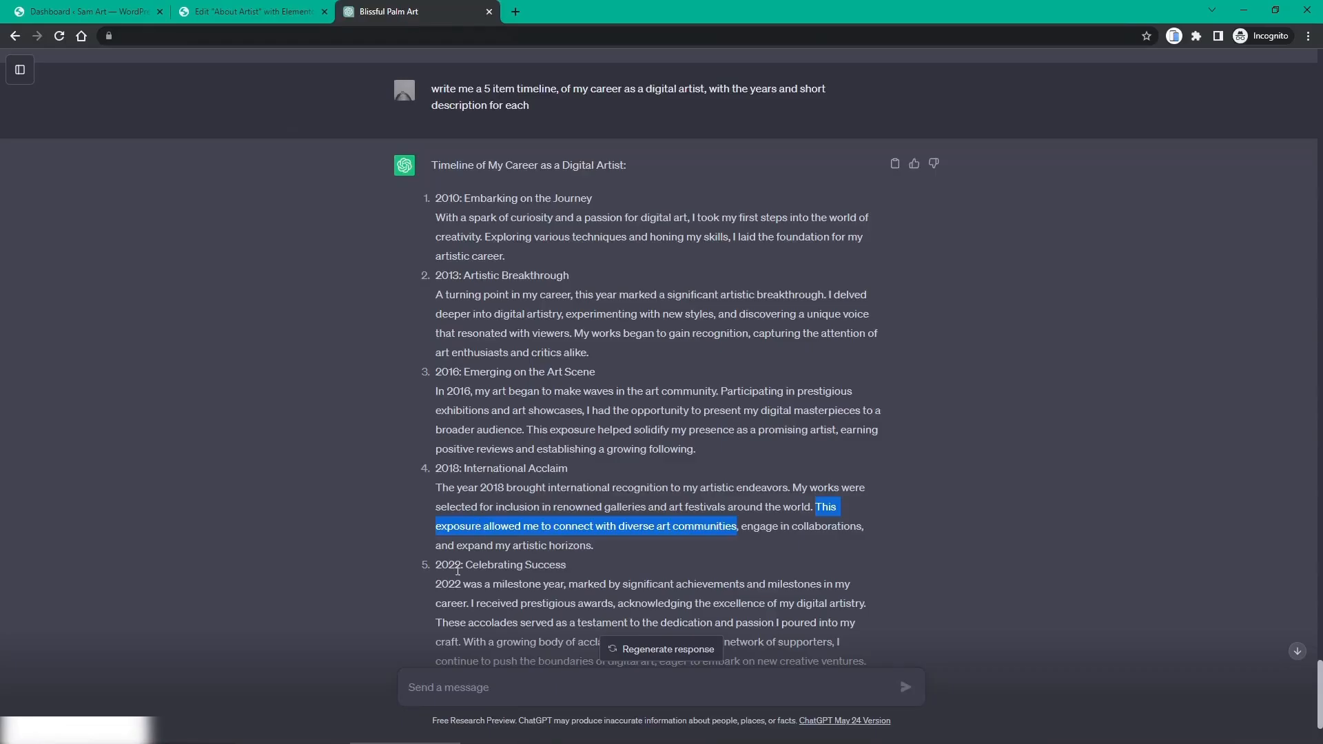
drag(467, 565, 566, 566)
key(ctrl+c)
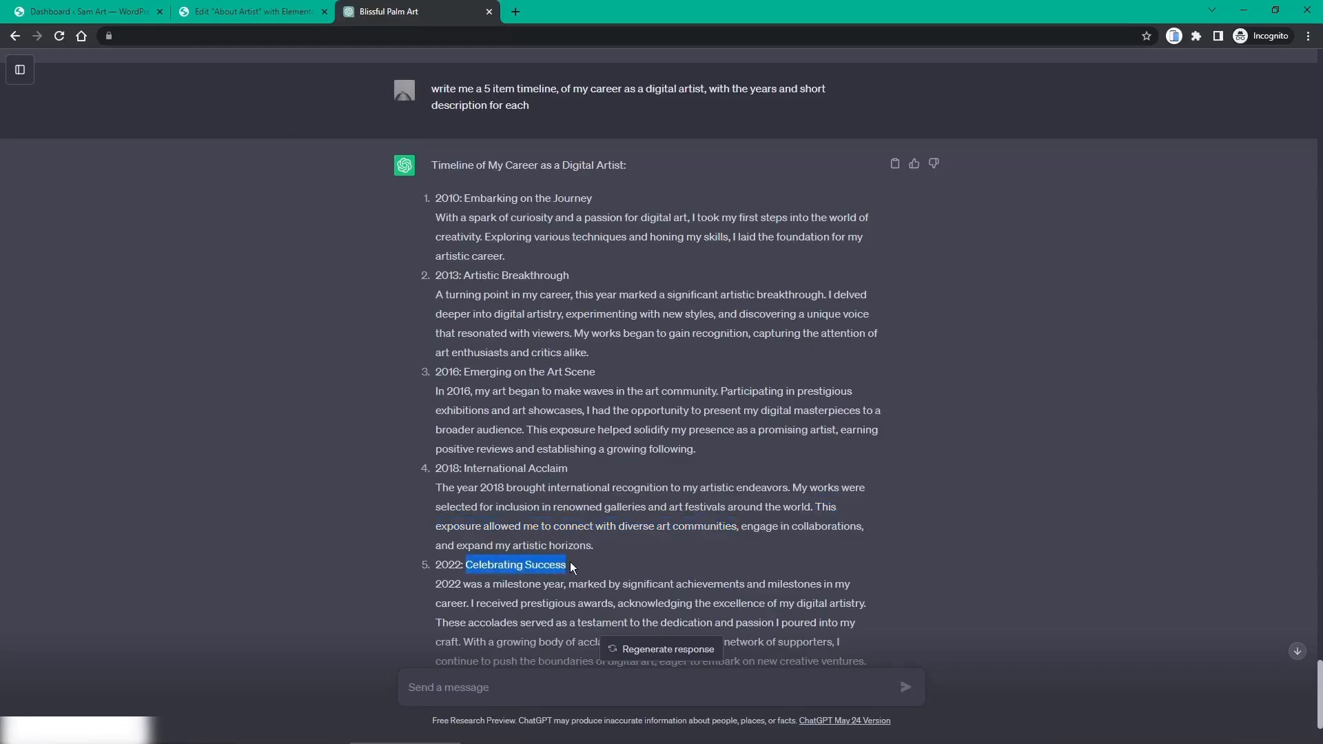
click(266, 15)
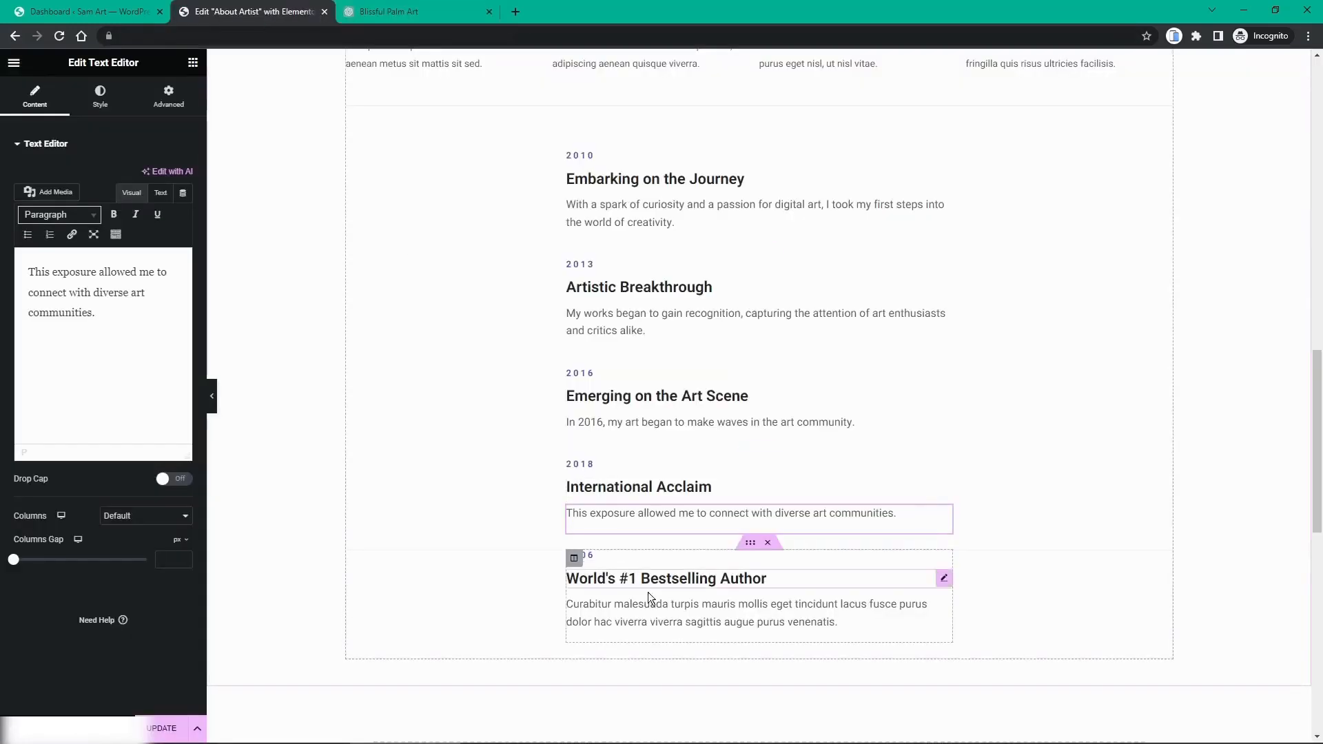
click(620, 579)
drag(127, 192, 16, 192)
key(ctrl+v)
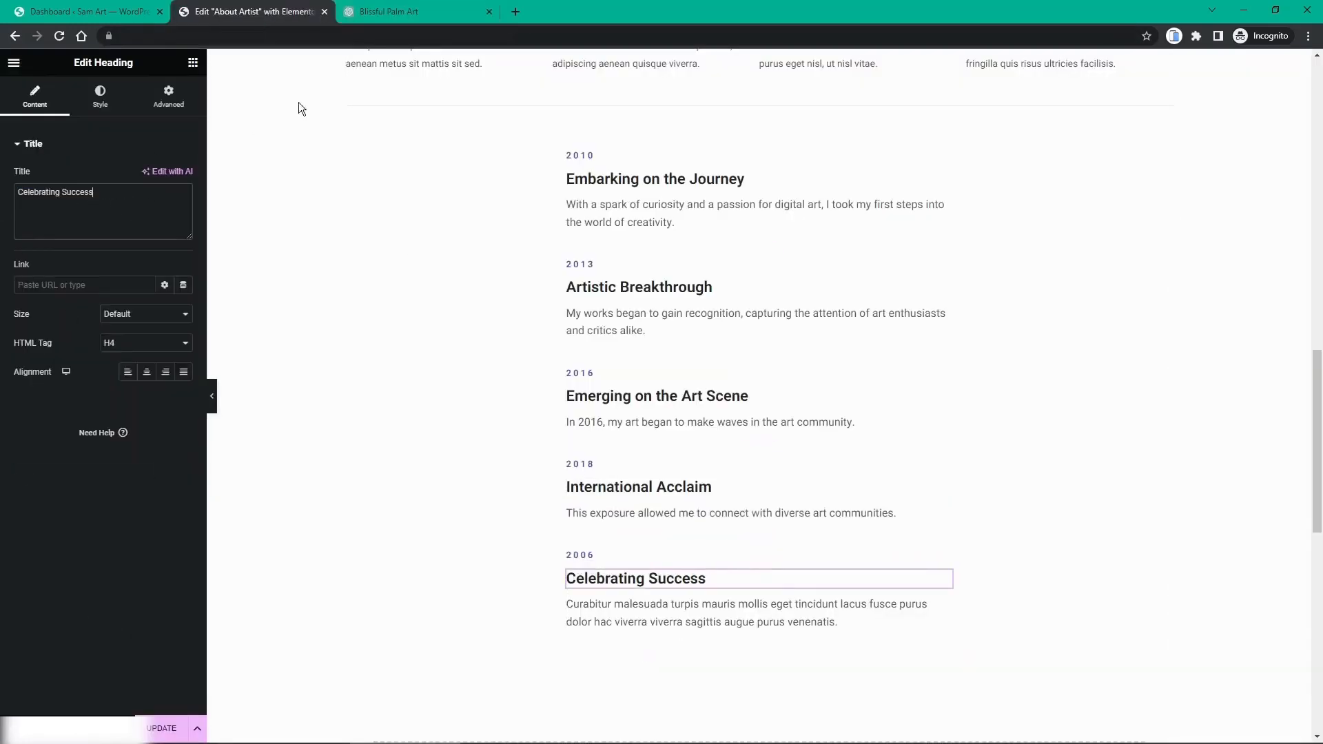
Step: Set the fifth description to 'With a growing body of acclaimed works and a global network of supporters.'
click(425, 20)
scroll(639, 547, down, 1)
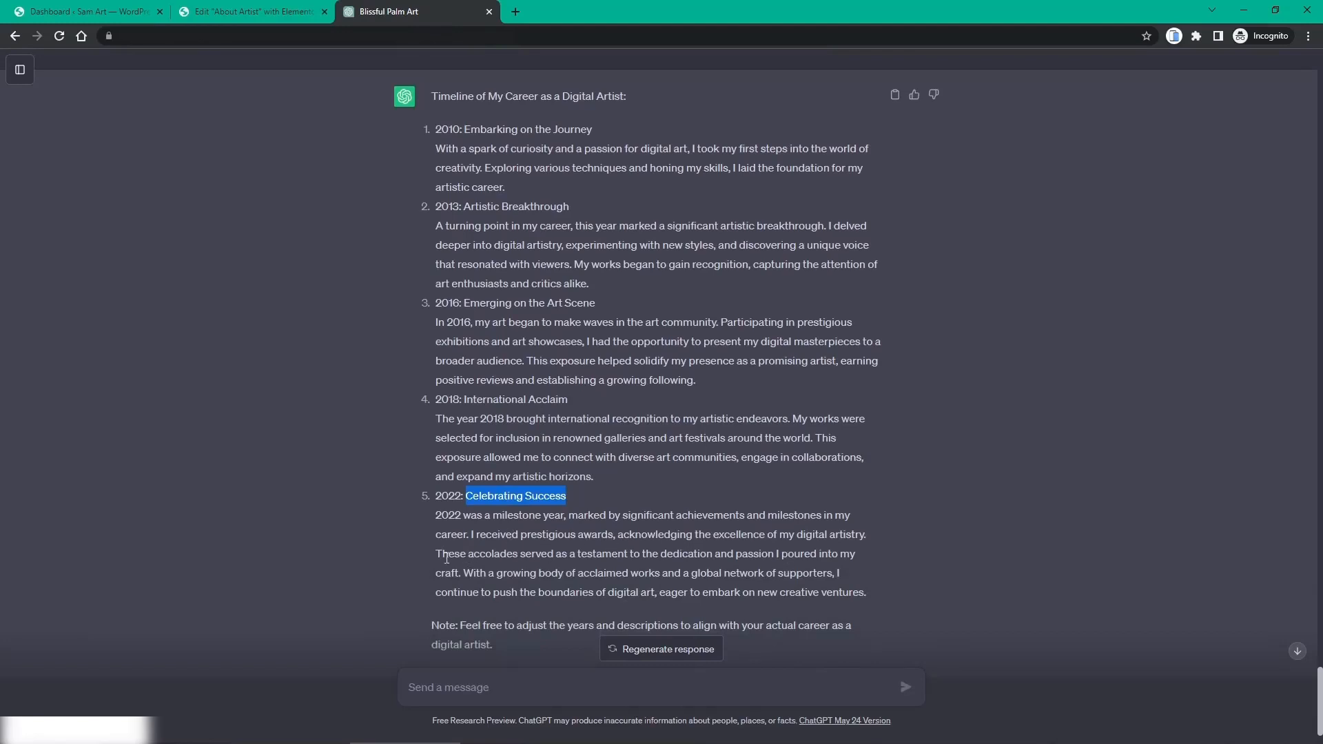
drag(467, 576, 644, 599)
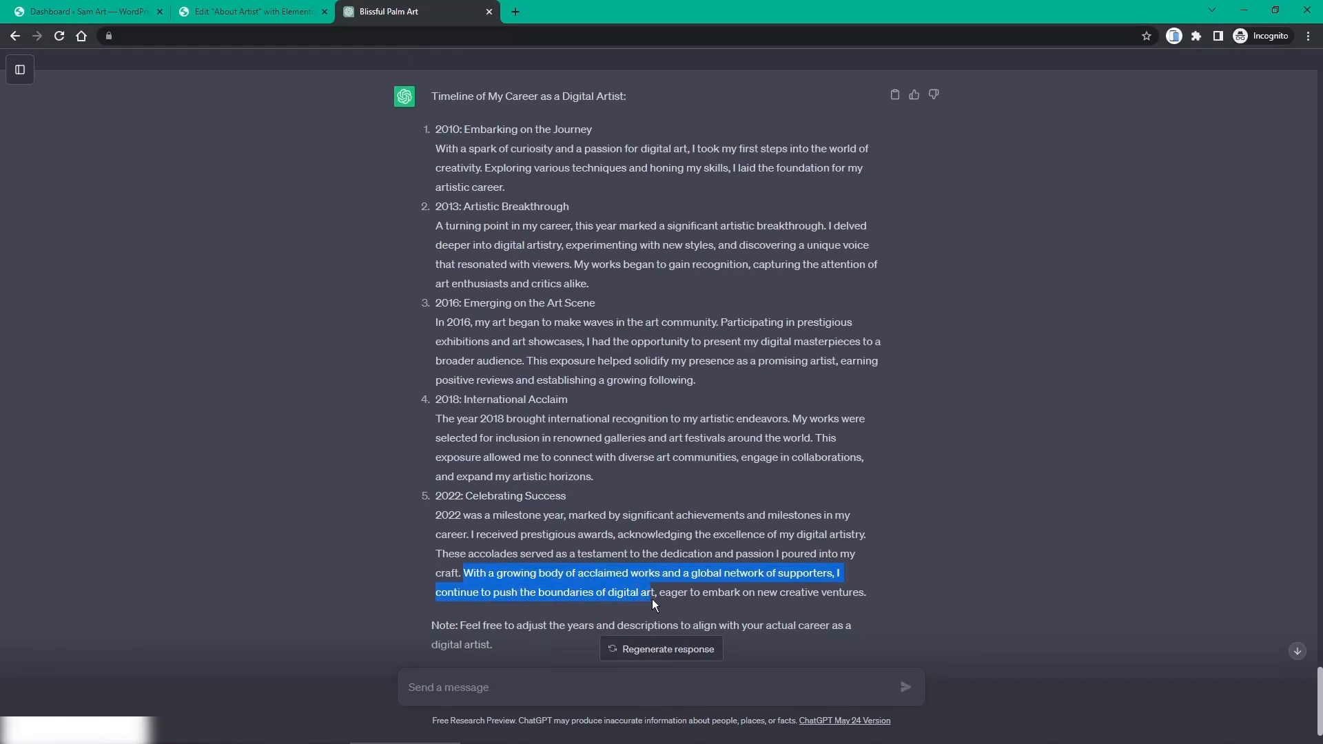
click(235, 14)
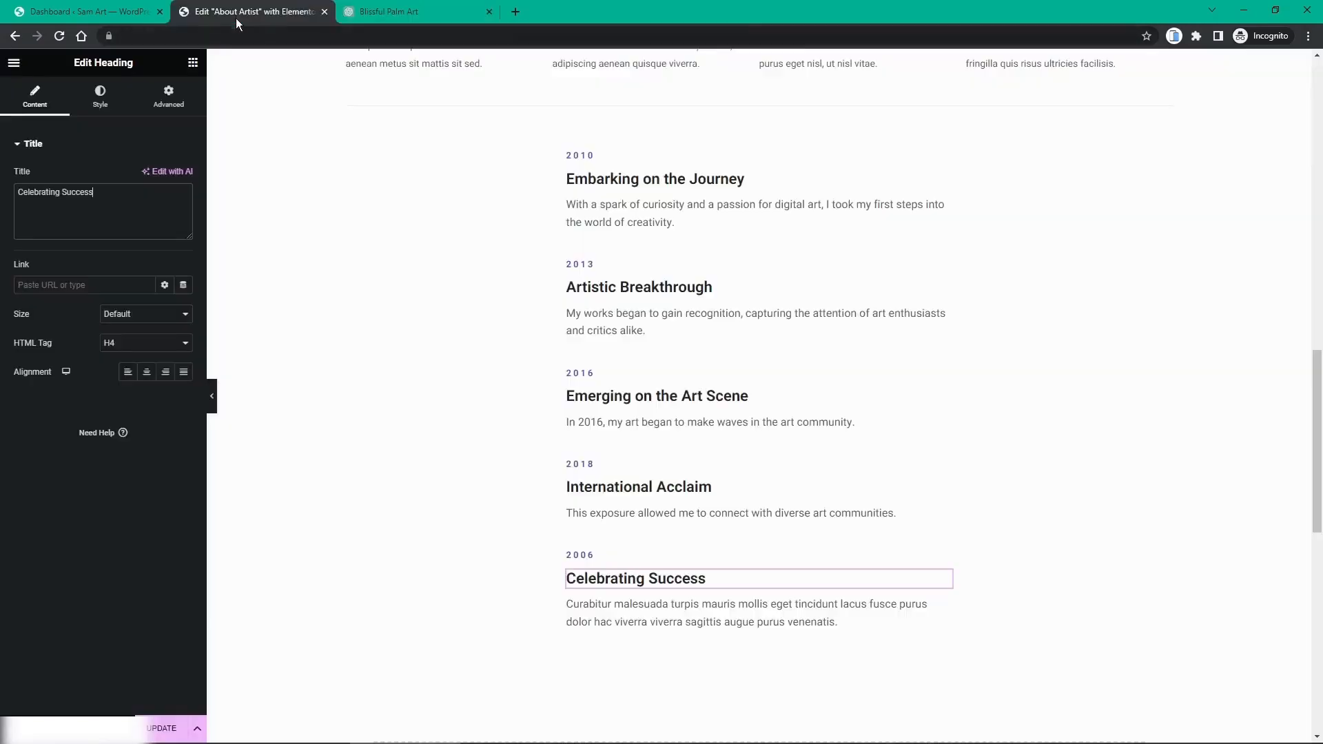
click(632, 608)
key(ctrl+a)
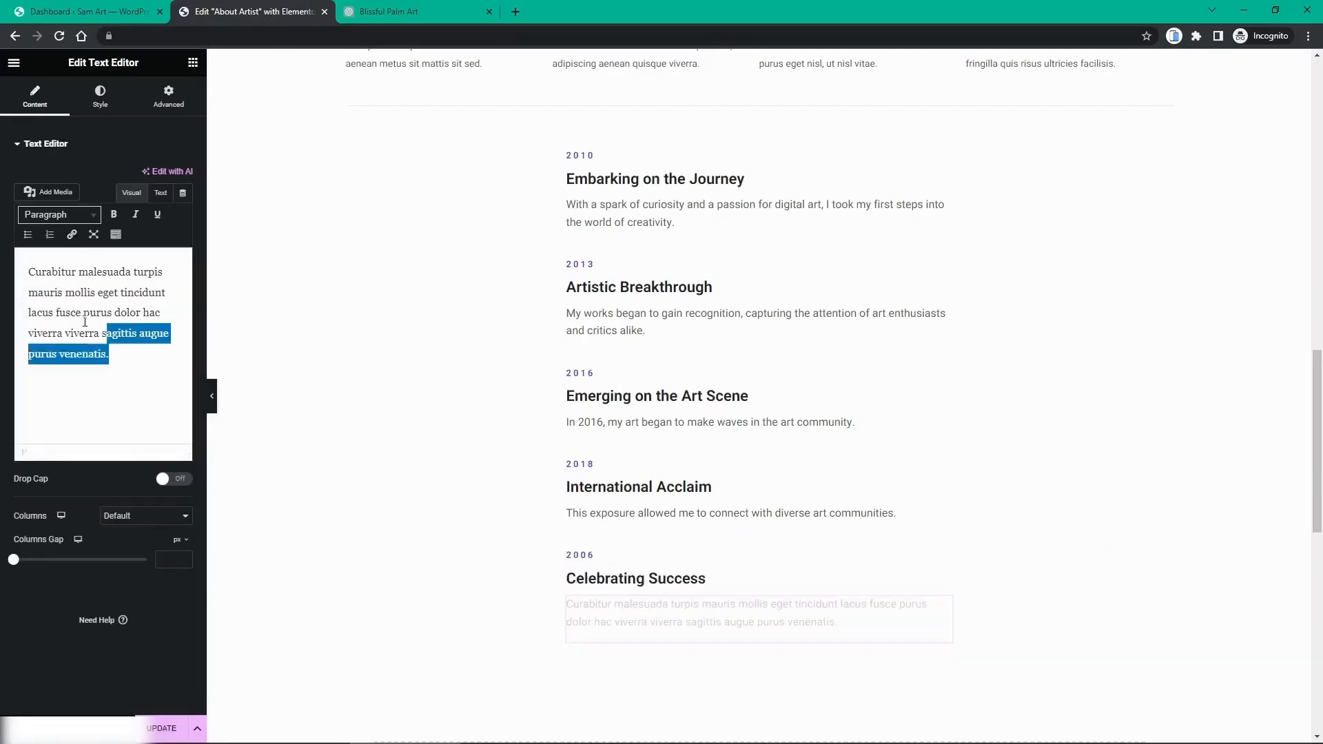
text(With a growing body of acclaimed works and a global network of supporters, I continue to push the boundaries of digital art)
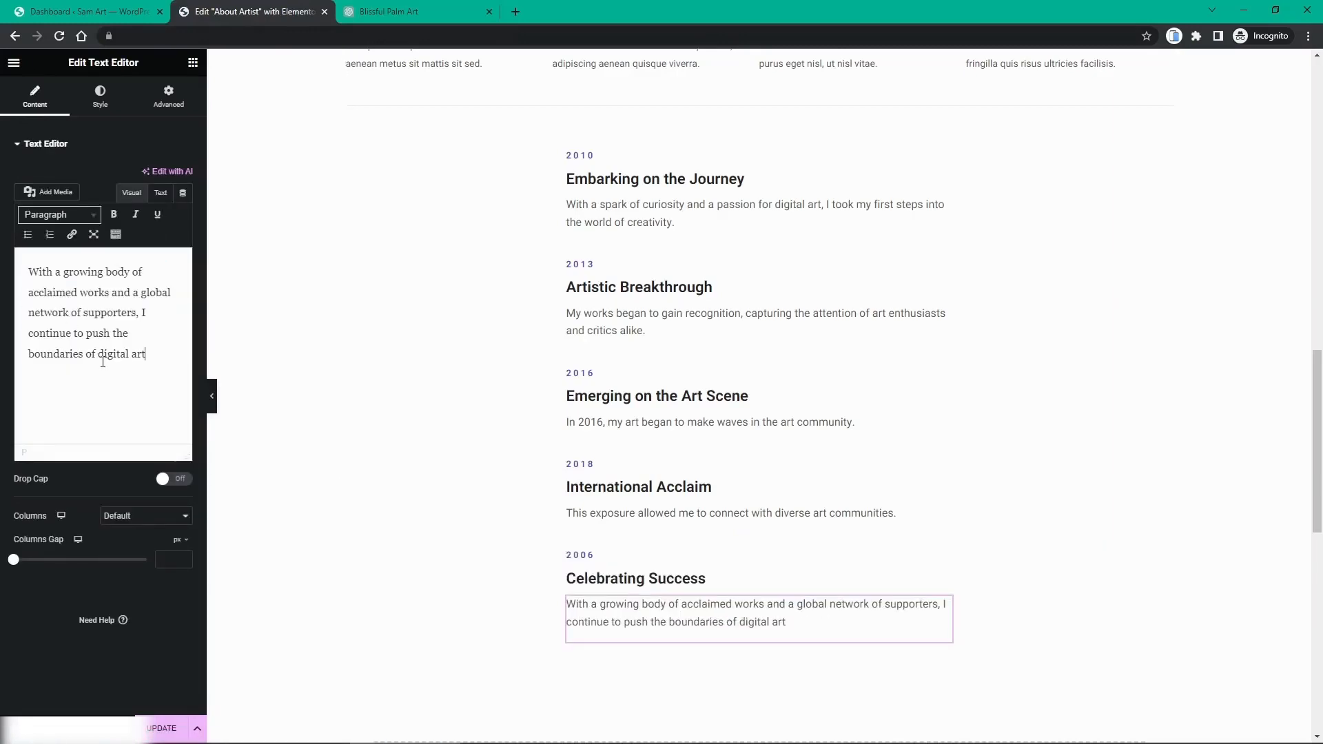
drag(145, 354, 141, 312)
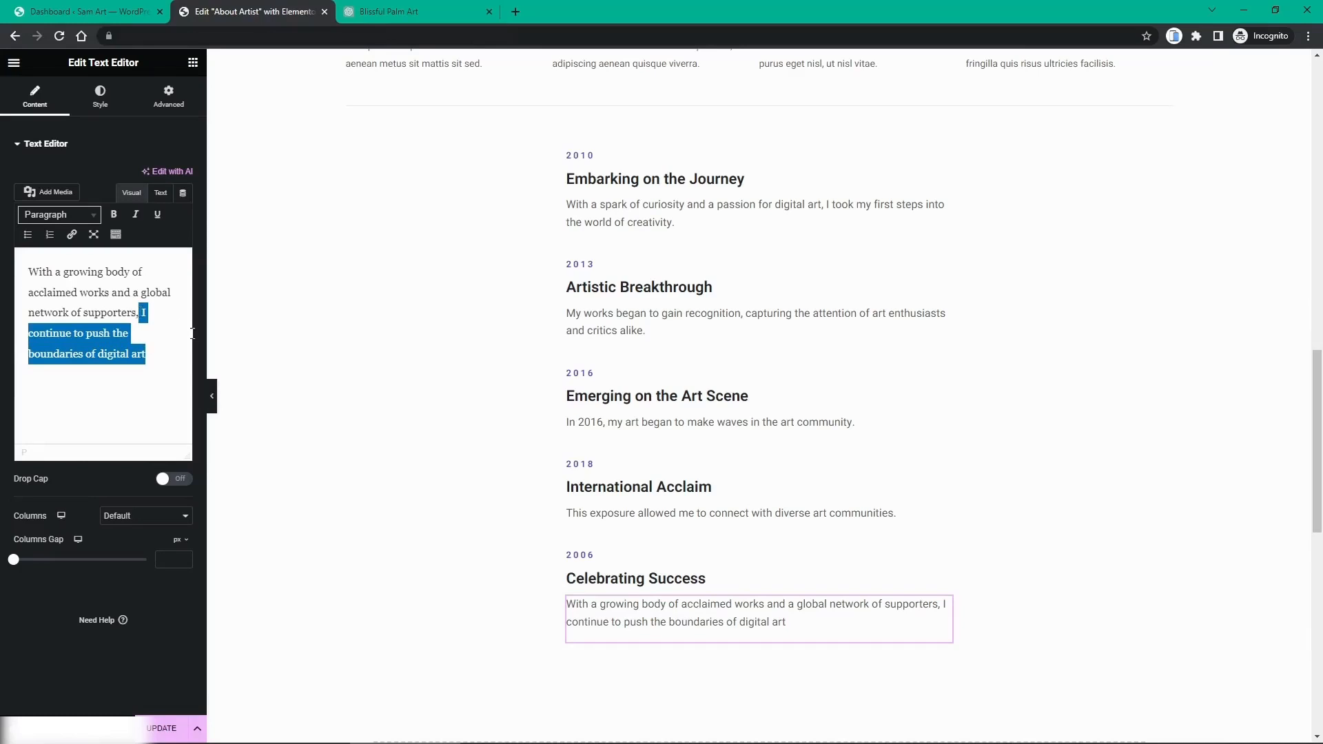
key(BackSpace)
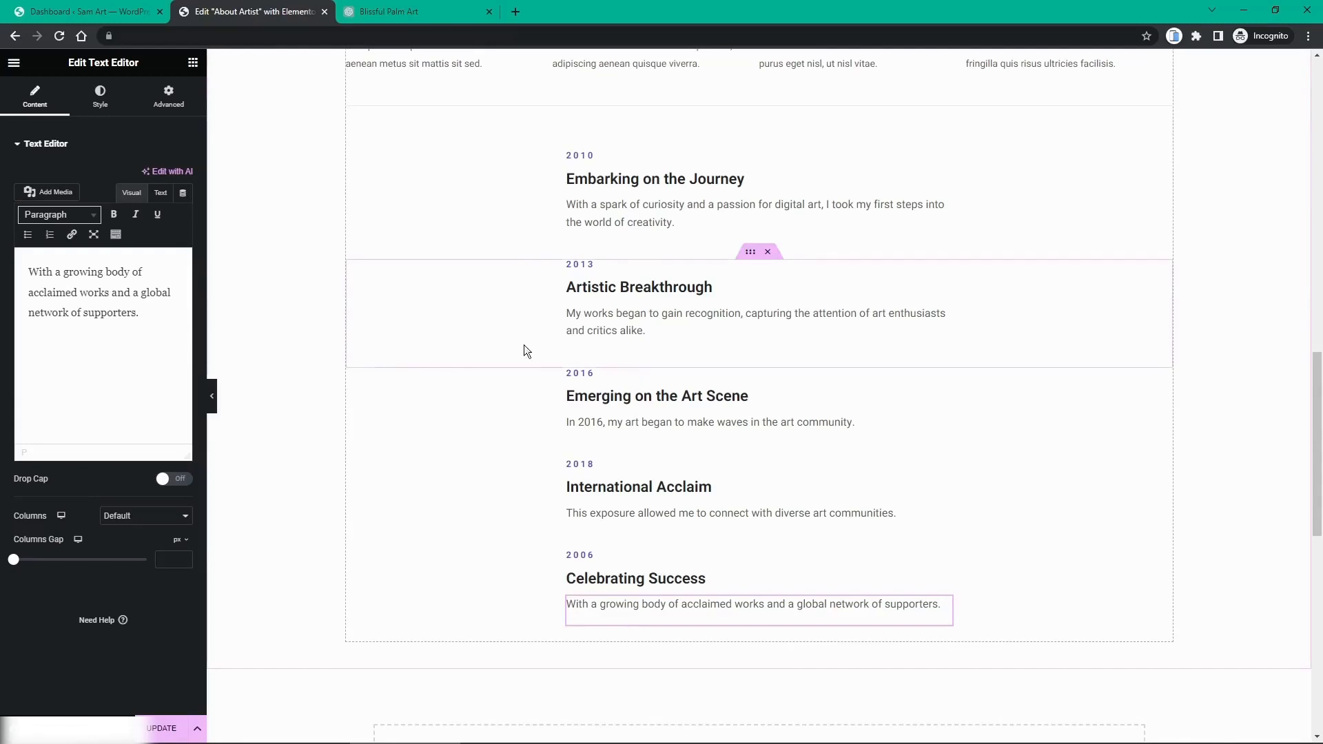
Step: Save the About Artist page with the UPDATE button in the Elementor panel
scroll(578, 349, up, 2)
scroll(672, 307, down, 5)
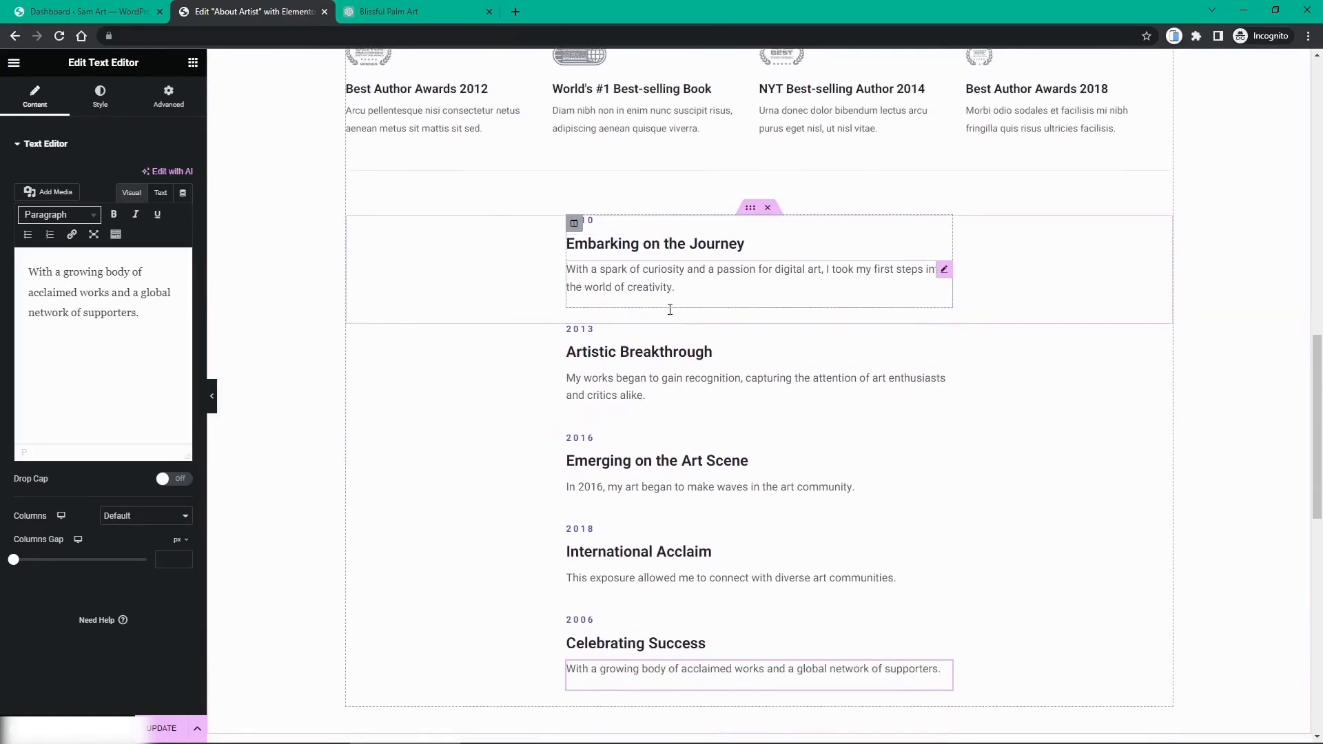
scroll(669, 309, down, 3)
scroll(669, 309, up, 12)
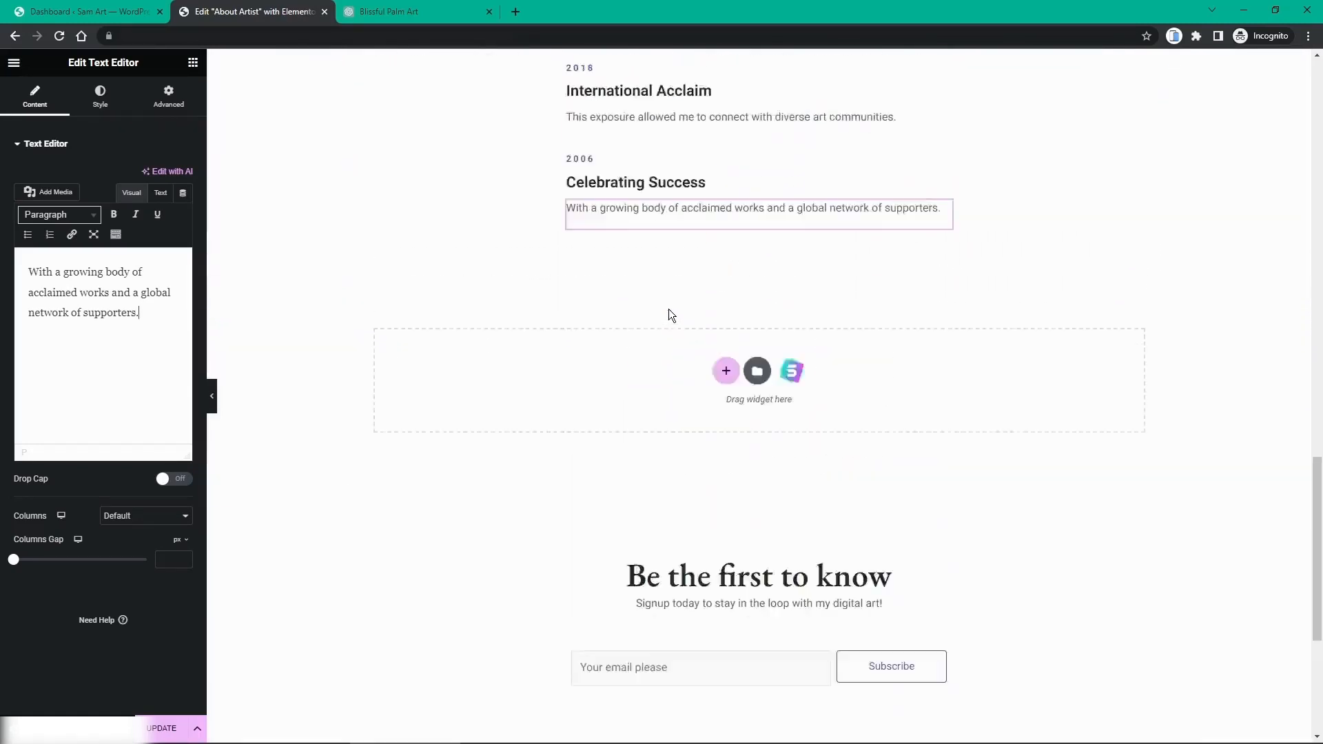
scroll(668, 309, up, 8)
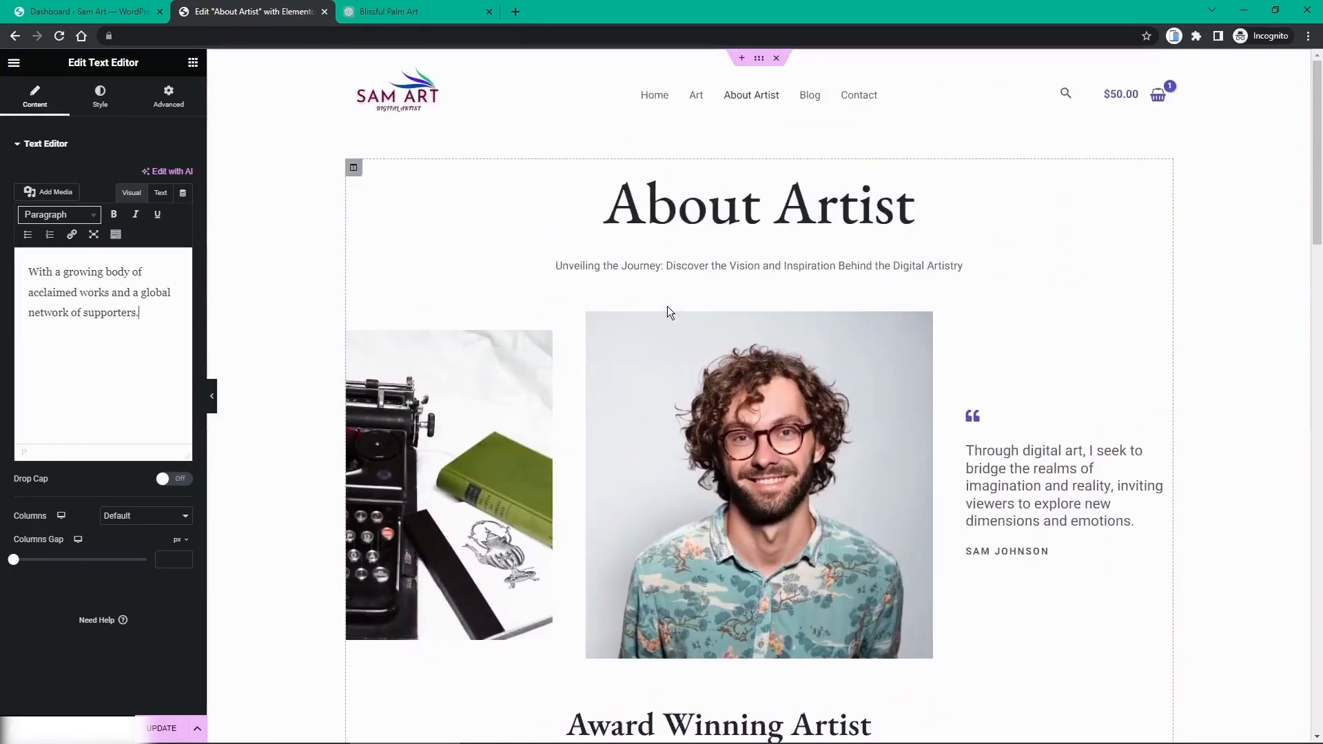
click(162, 729)
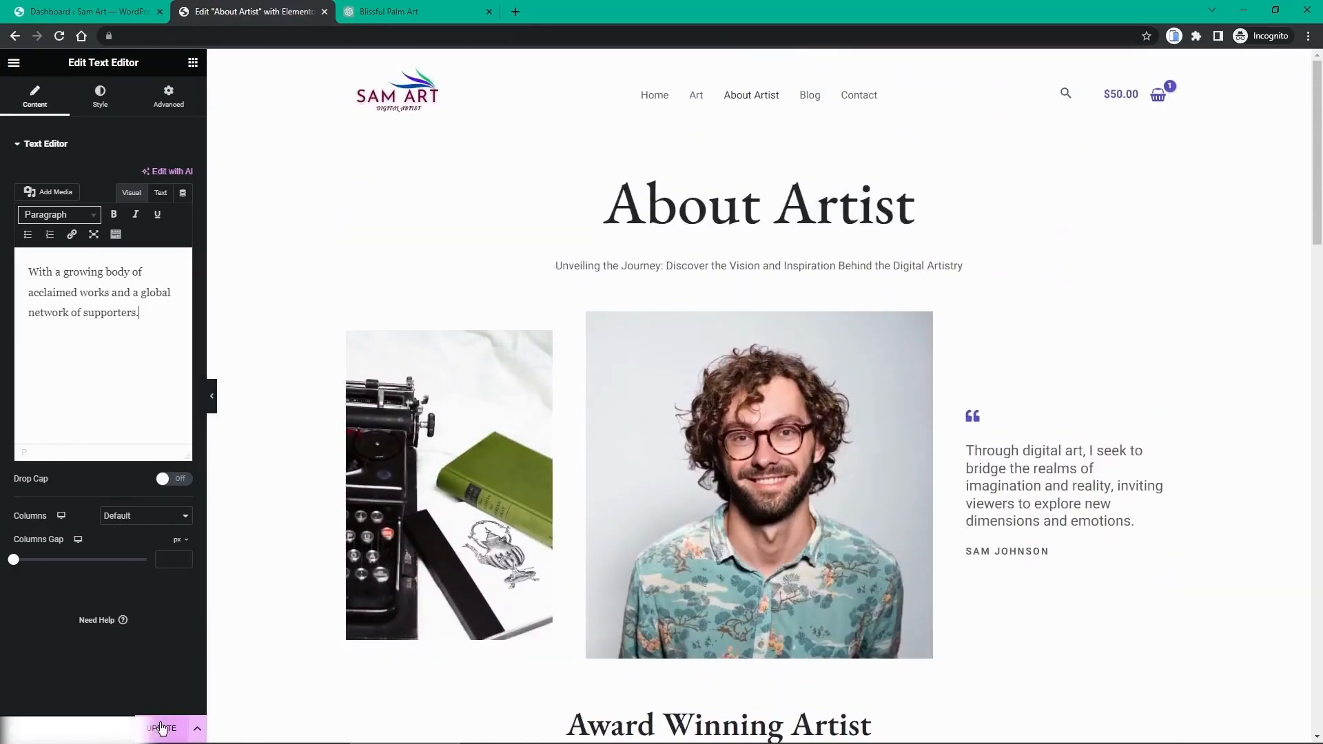
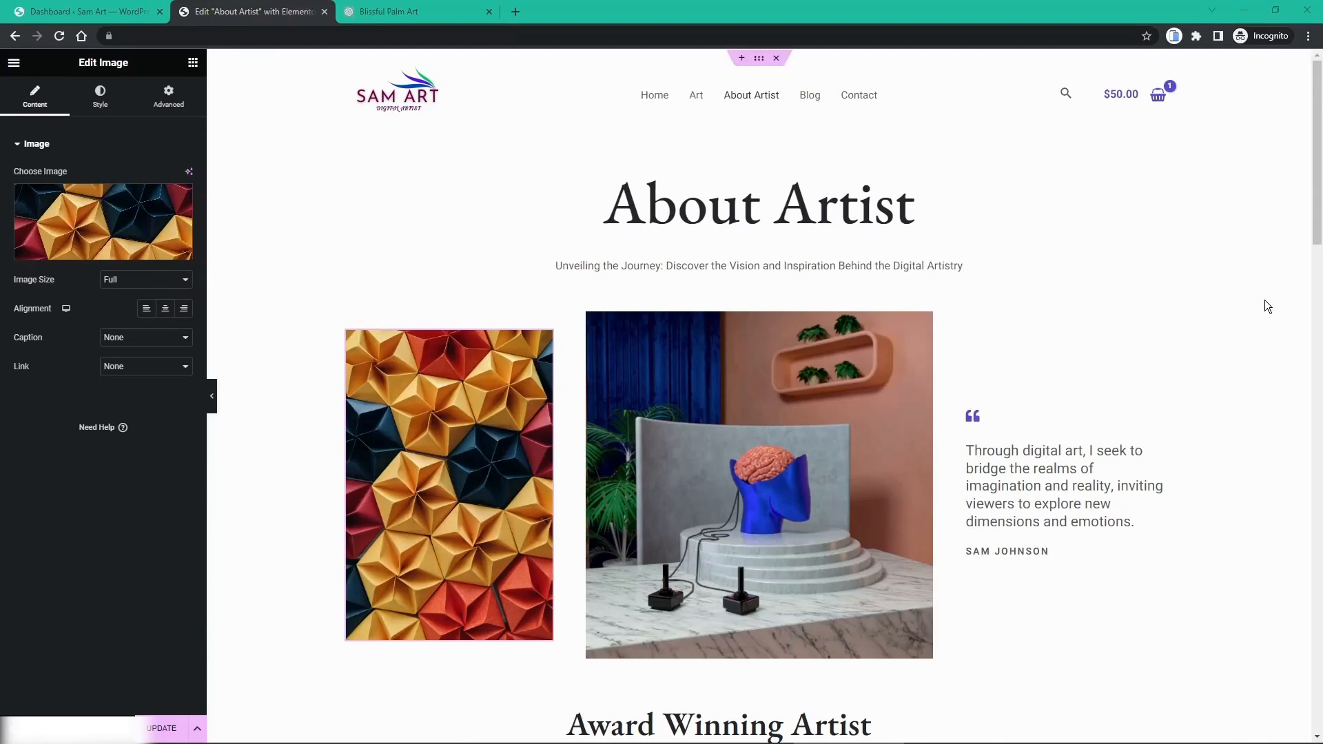
Step: Save the About Artist edits, close the Elementor tab, and open the live Sam Art site in a new tab
click(151, 729)
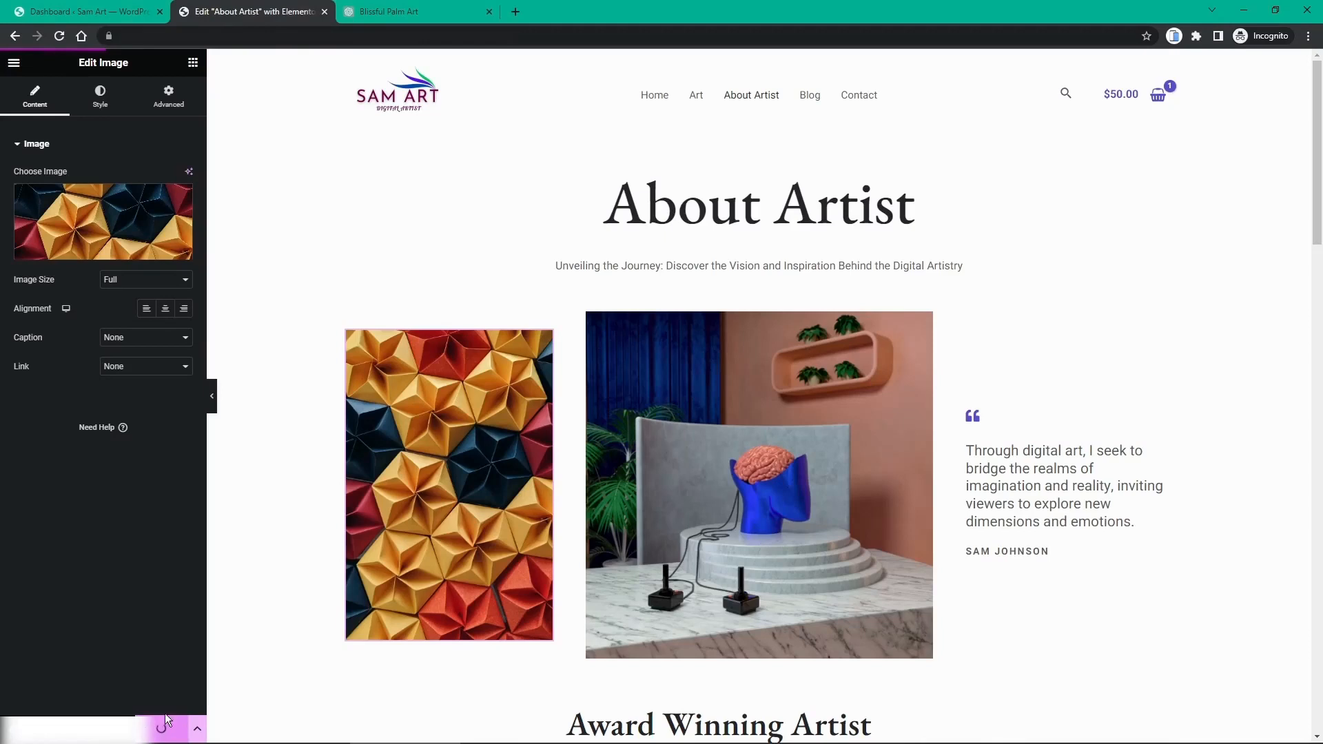
middle_click(230, 5)
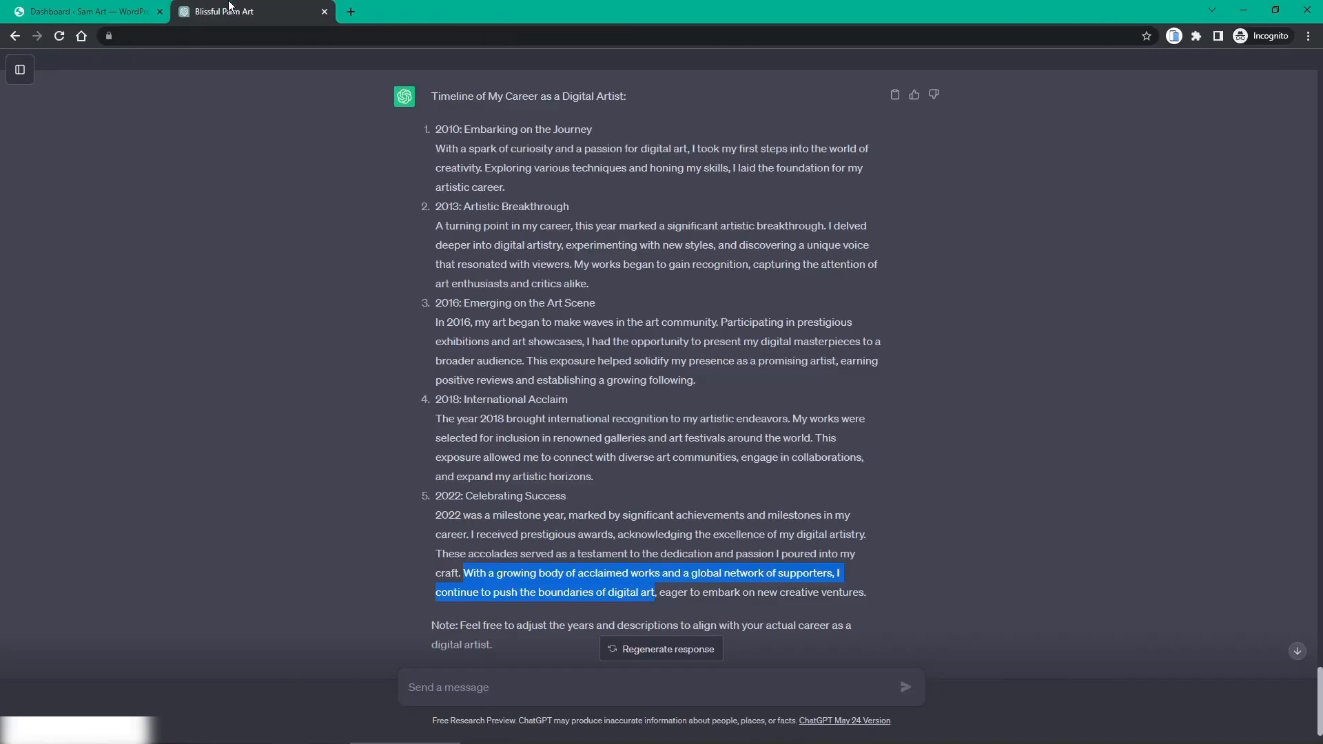
click(151, 7)
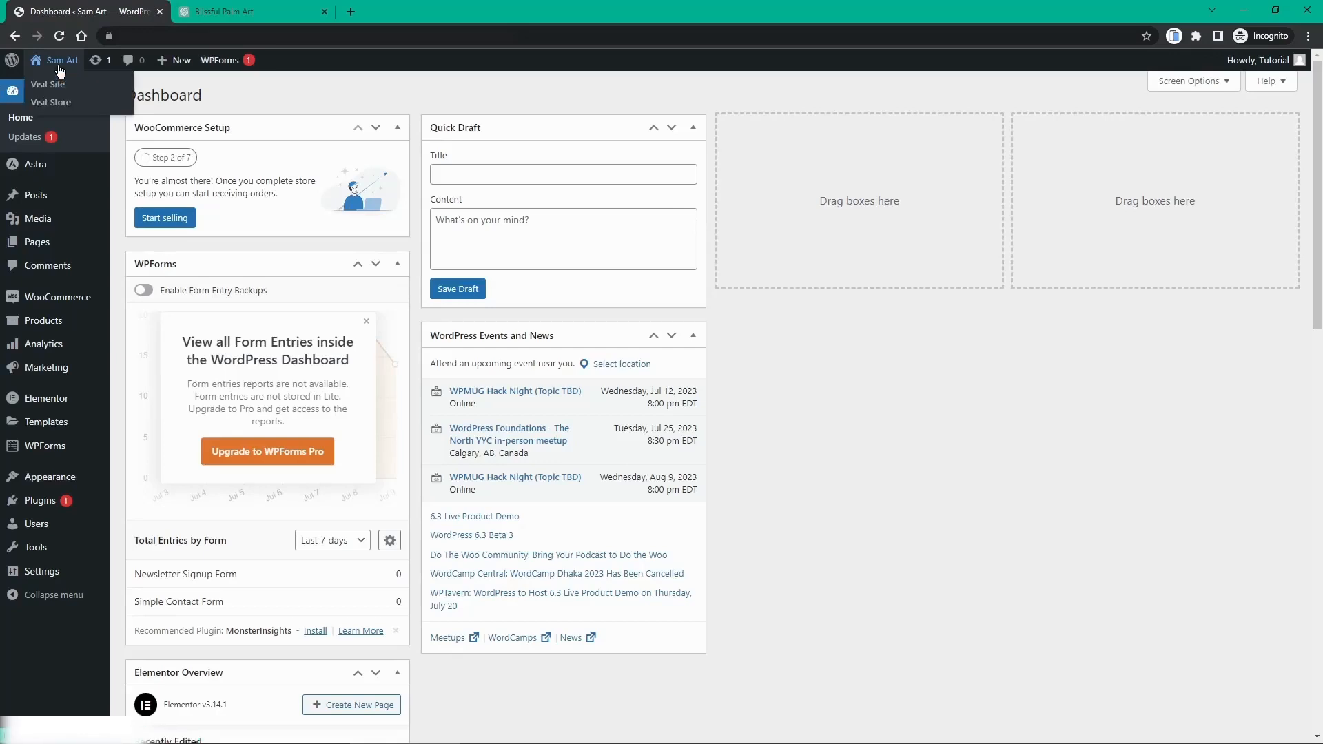
middle_click(61, 63)
Step: On the live site, open About Artist from the header menu and scroll through the published edits
click(236, 7)
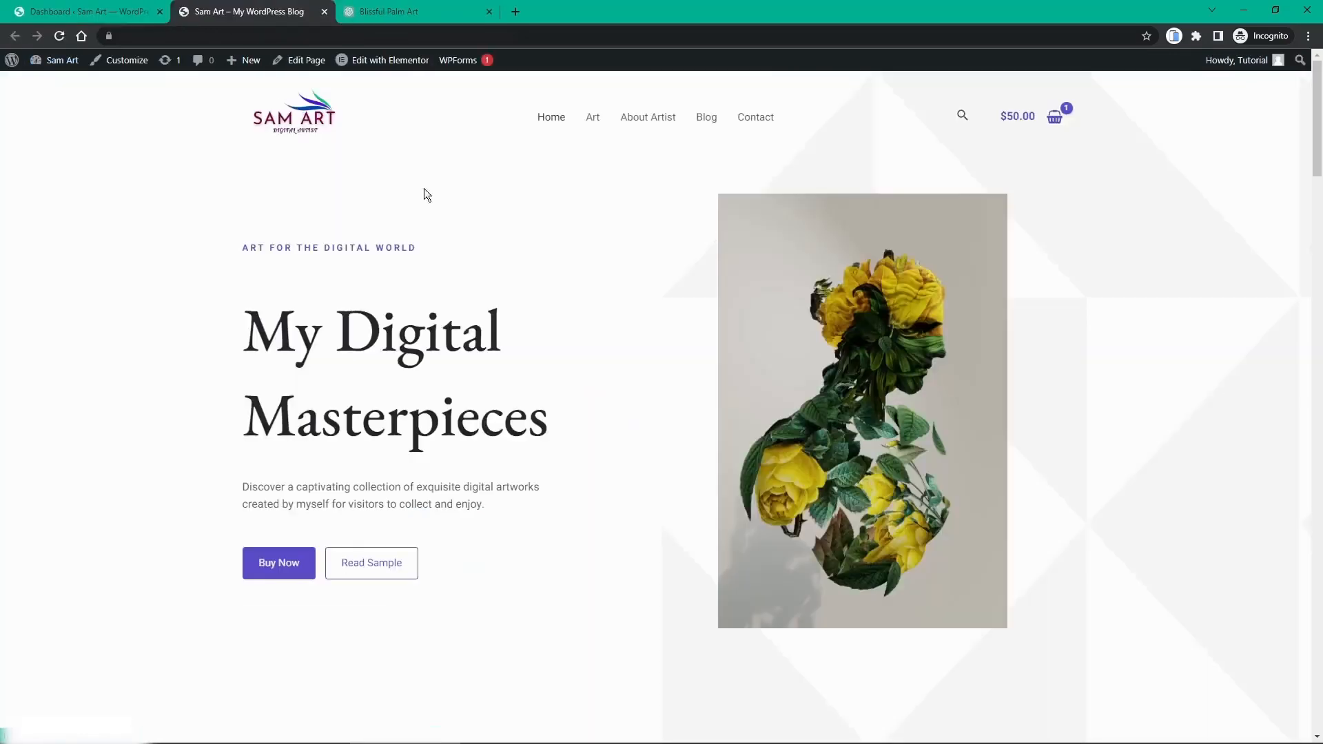
click(649, 118)
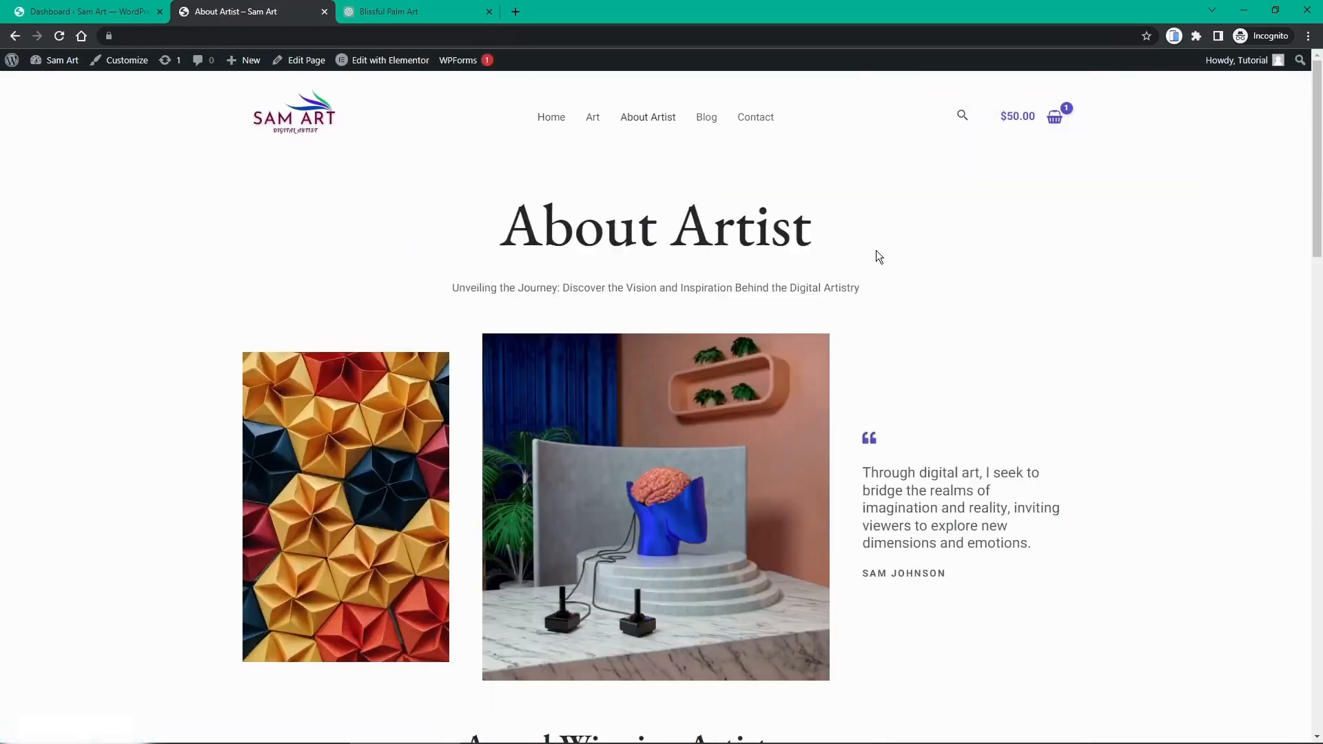
scroll(891, 358, down, 1)
scroll(891, 359, down, 6)
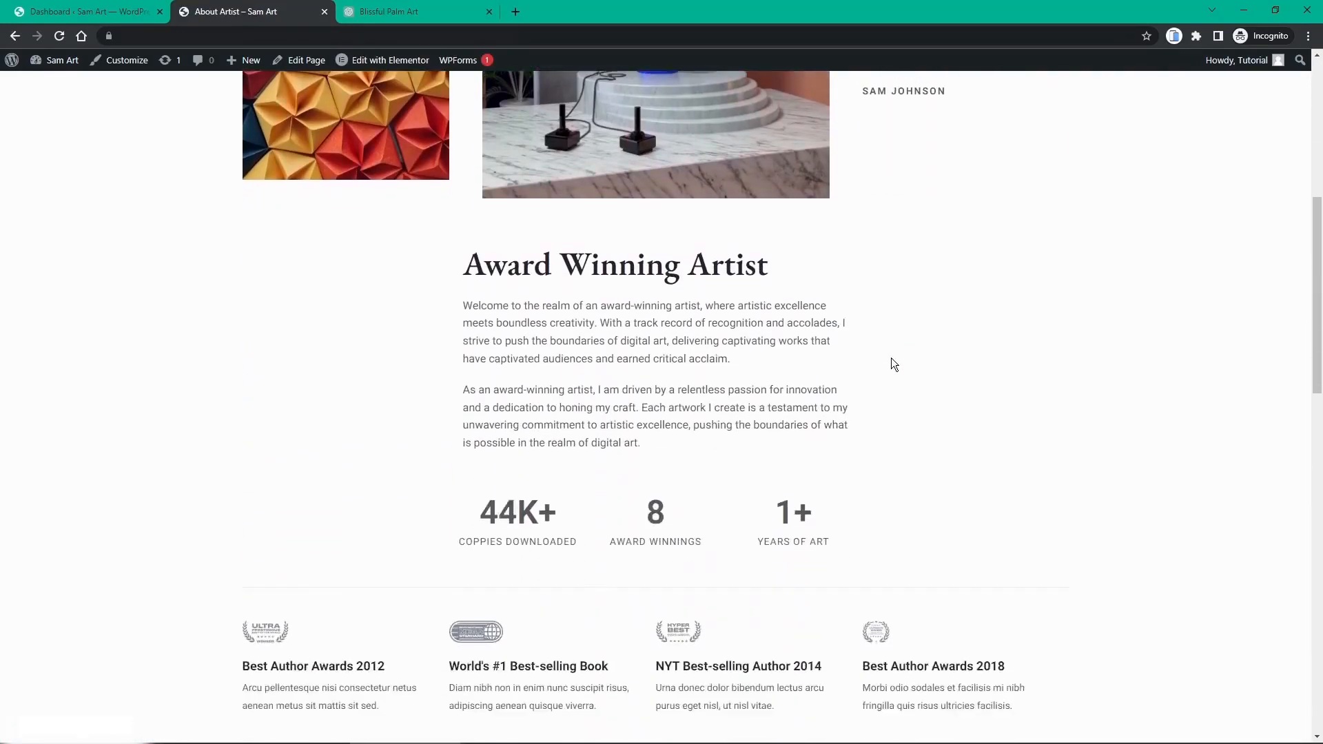
scroll(893, 364, down, 5)
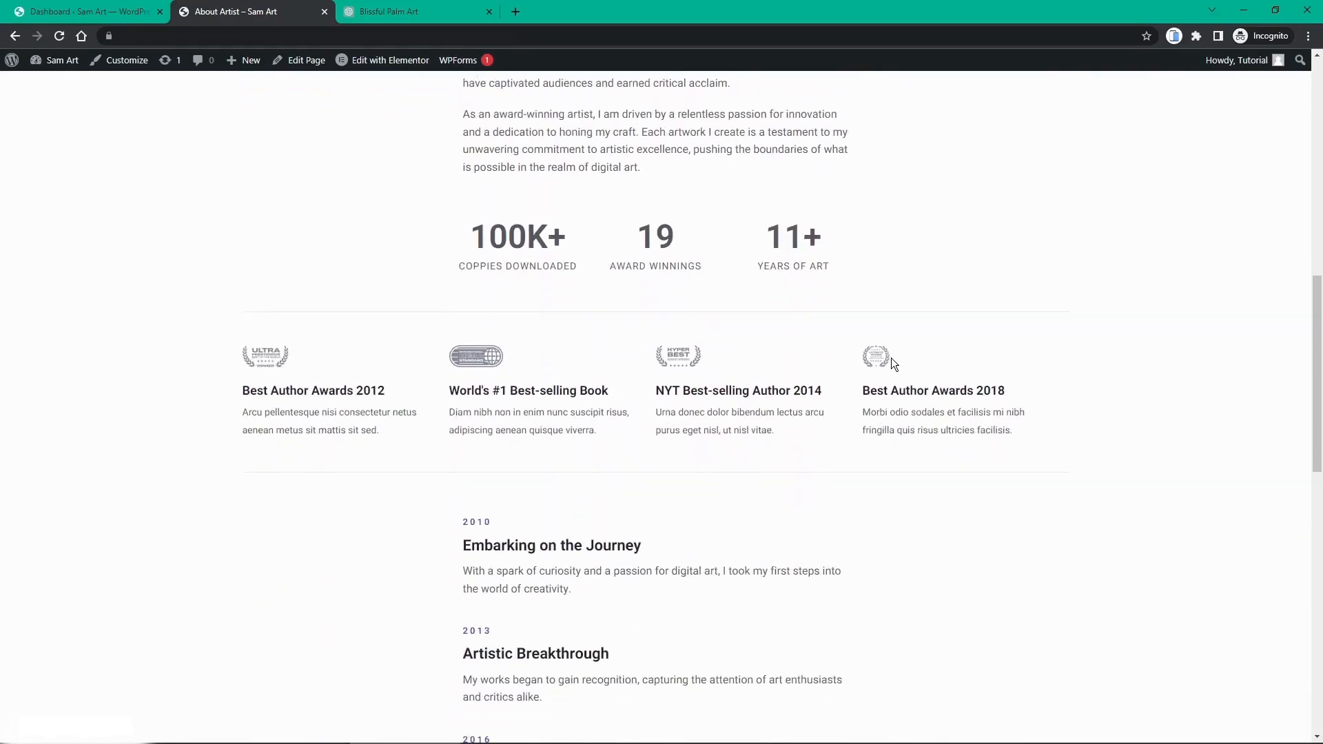
scroll(891, 364, down, 8)
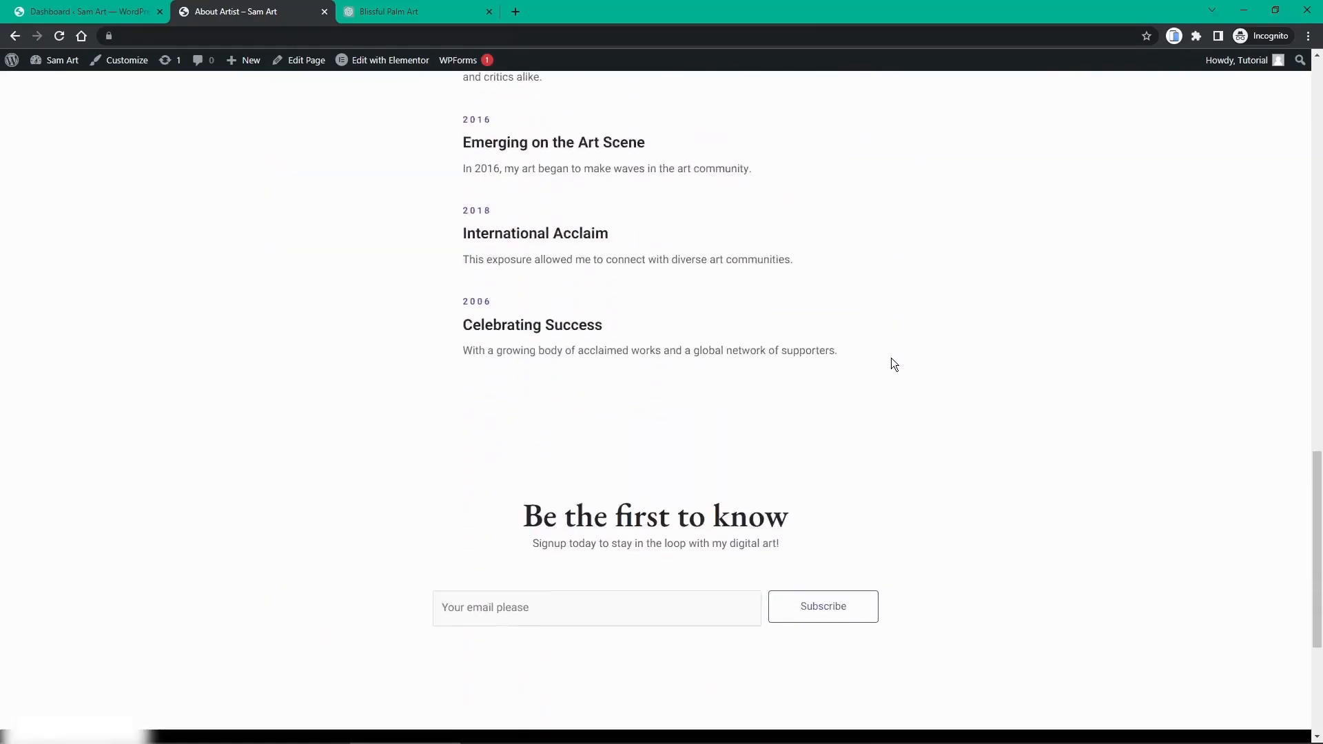
scroll(894, 365, down, 1)
scroll(894, 364, up, 20)
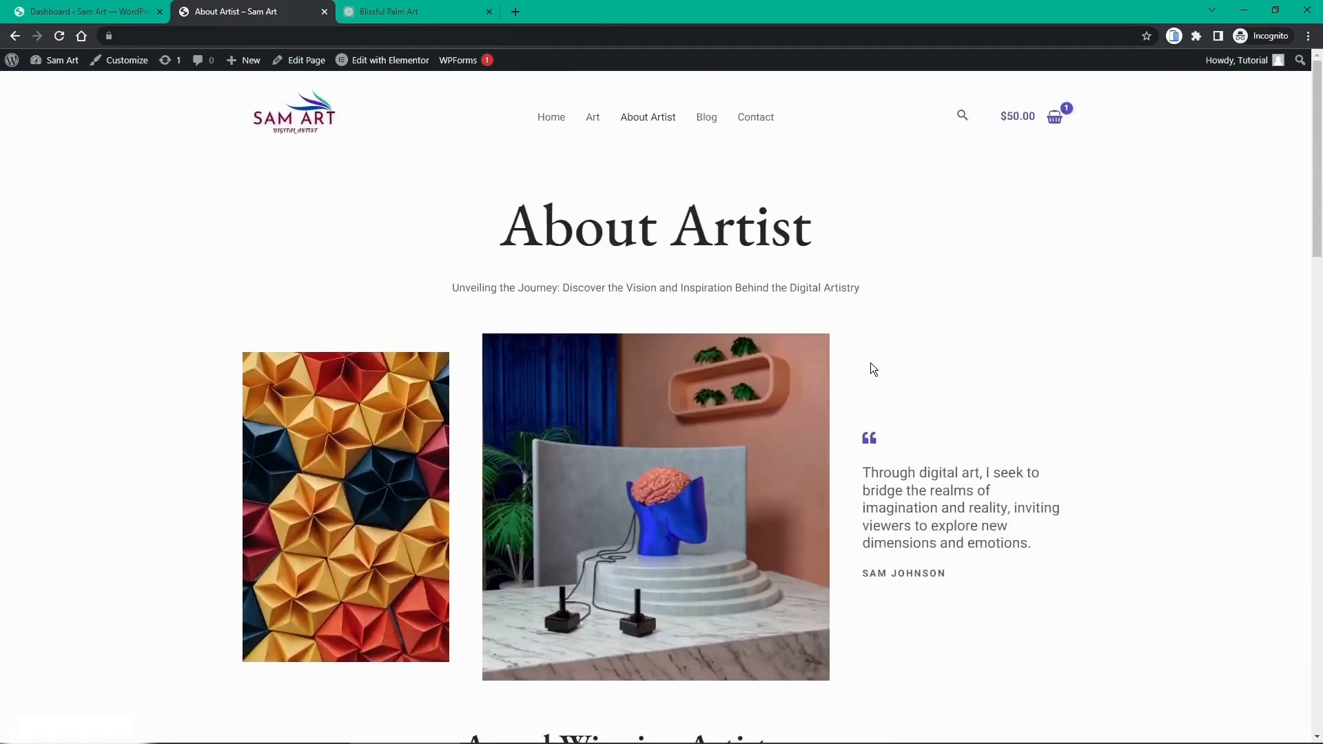
Step: Look over the live Blog page
click(716, 124)
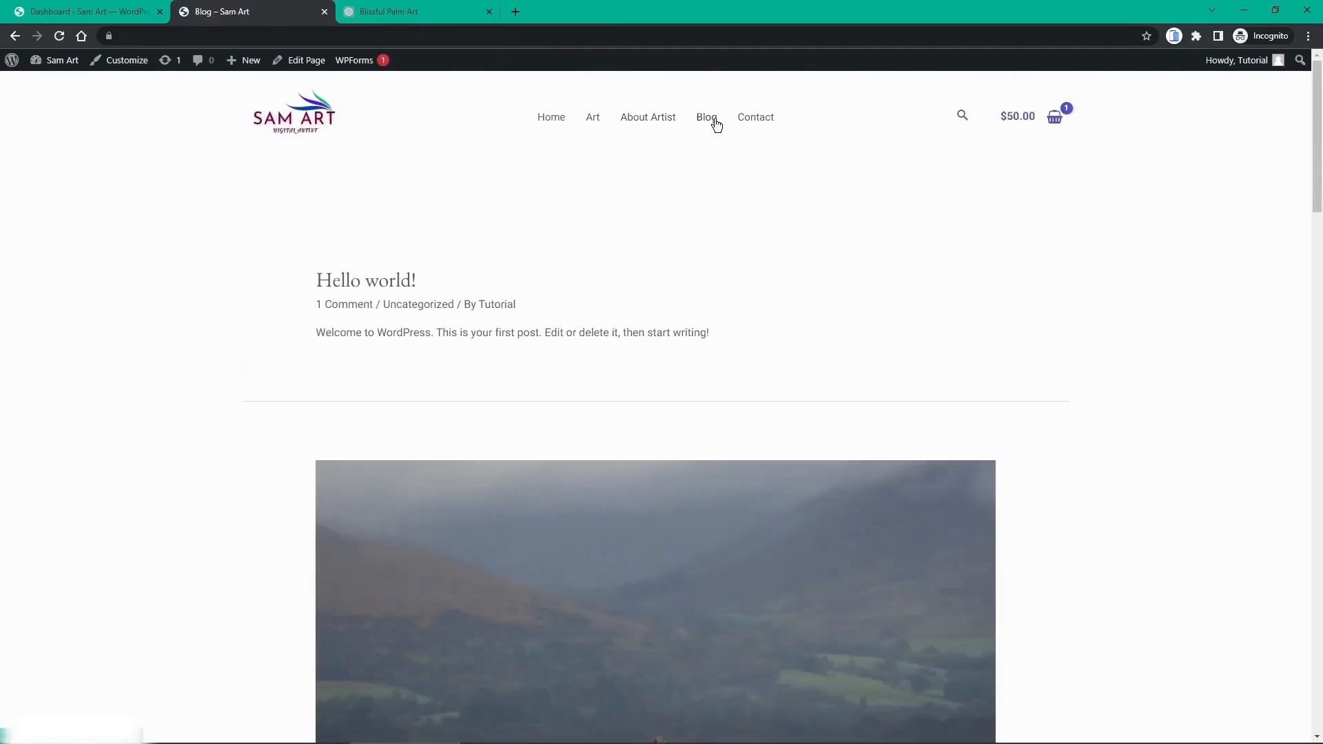
scroll(735, 241, down, 4)
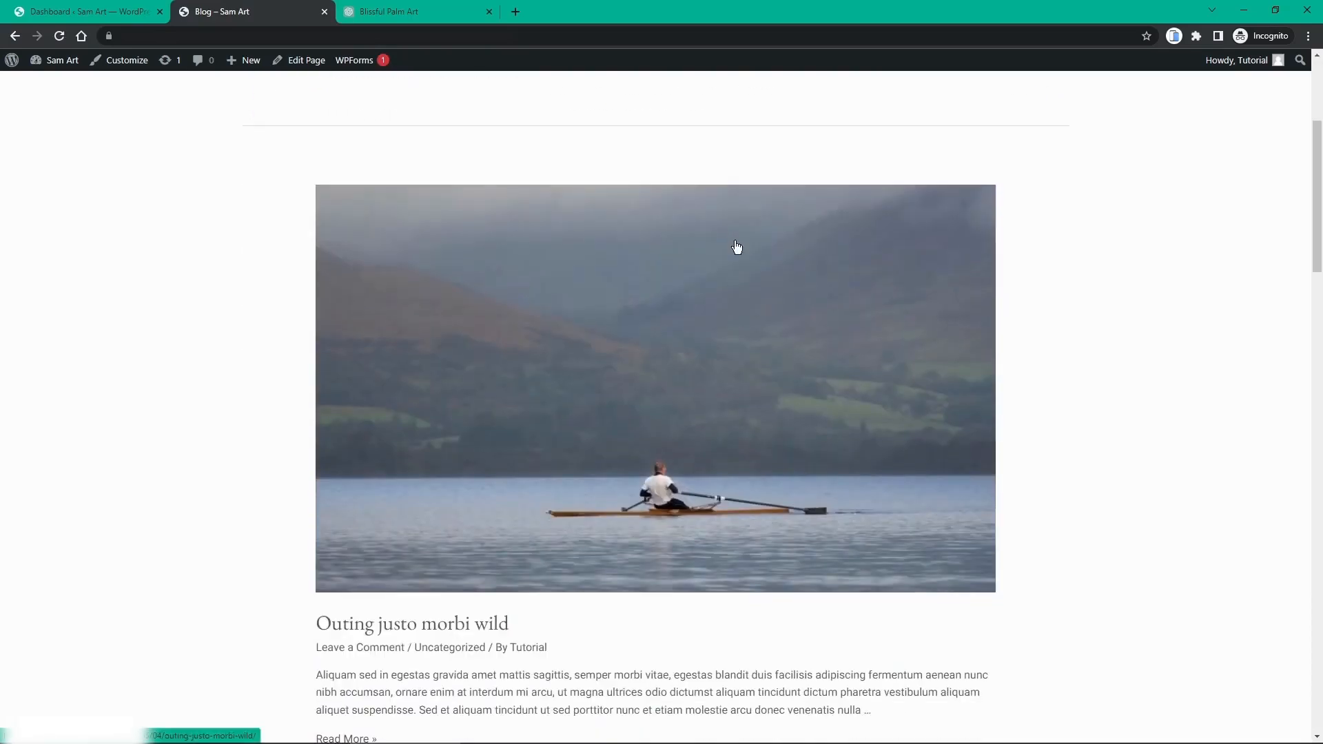
scroll(736, 247, down, 14)
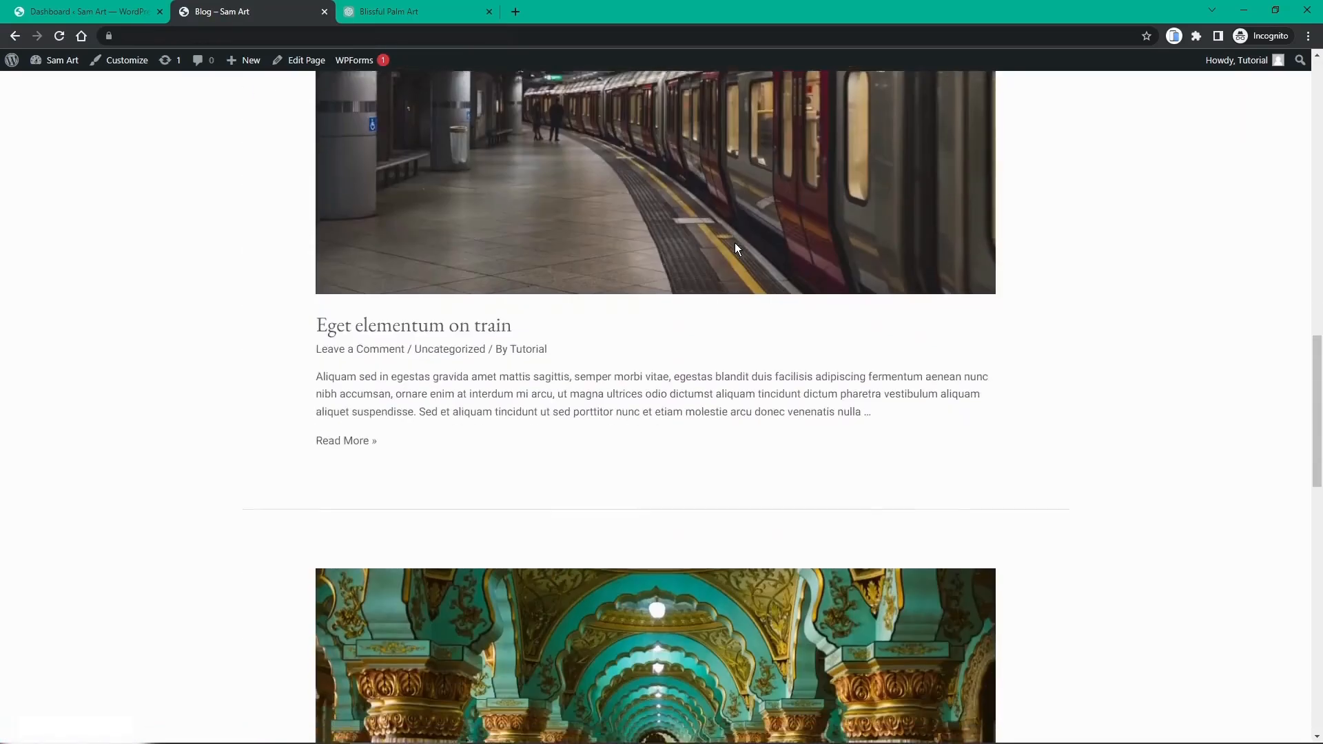
scroll(736, 248, up, 4)
scroll(734, 243, up, 15)
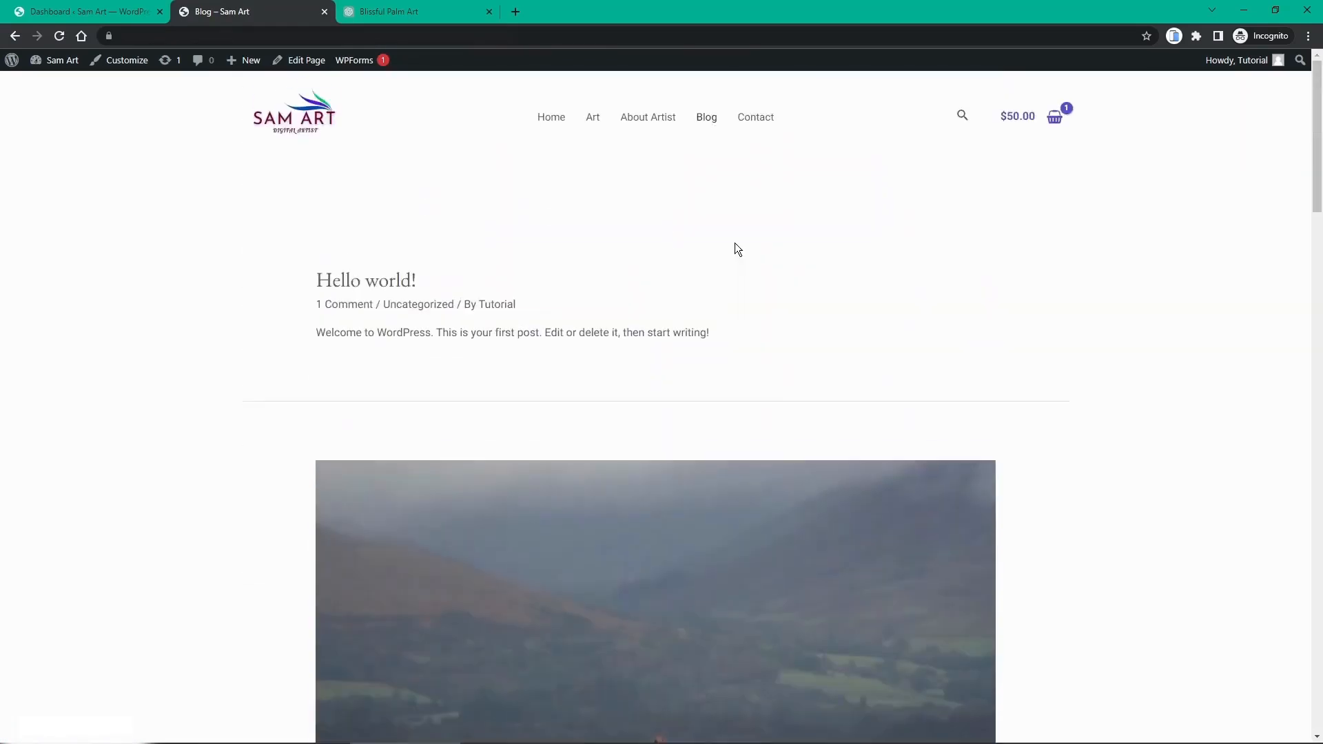
Step: Review the live Contact page, then open it with Edit with Elementor
click(744, 124)
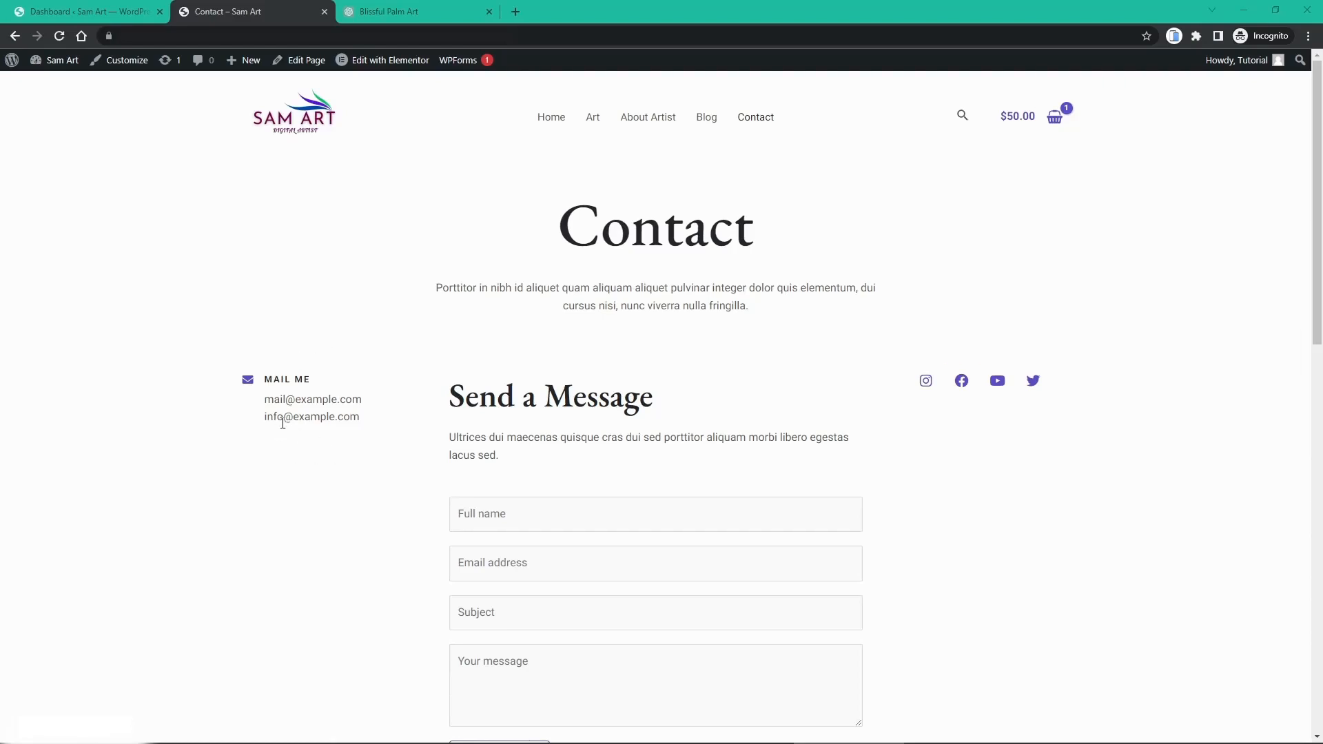
scroll(282, 423, down, 2)
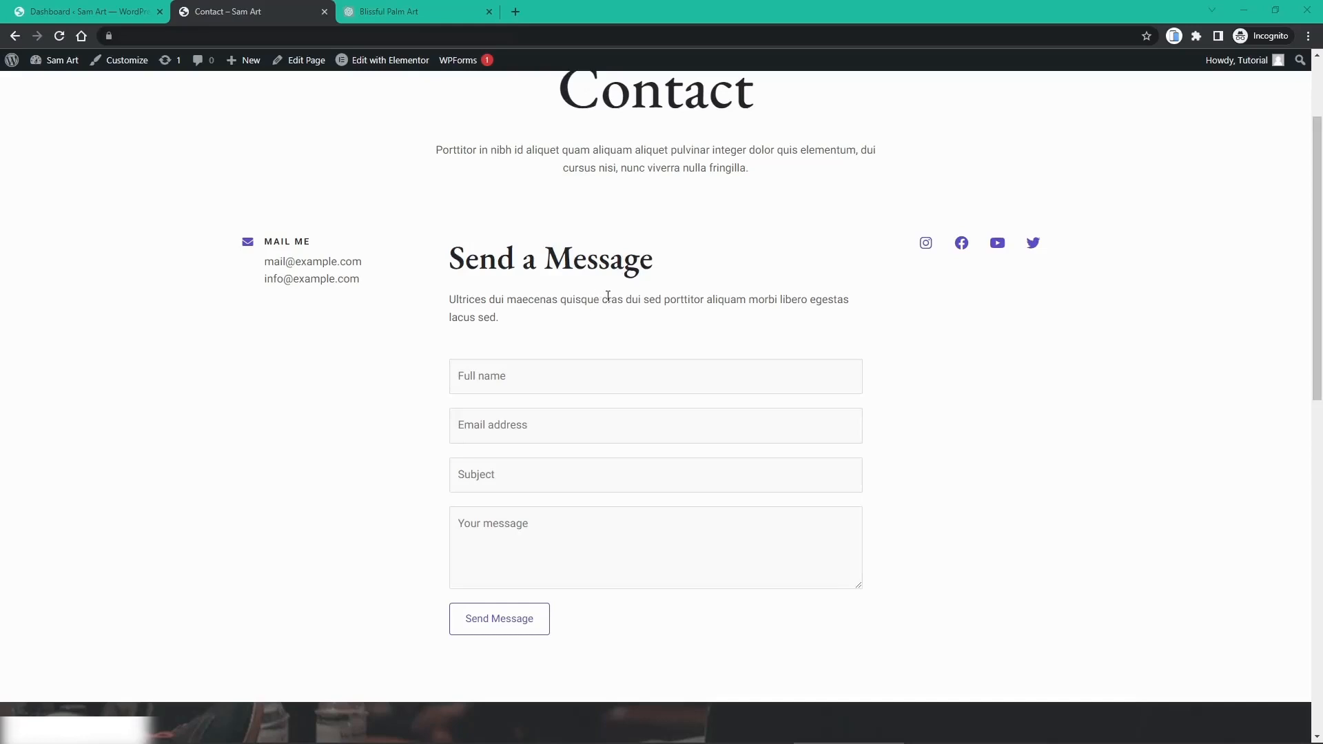
scroll(781, 316, down, 1)
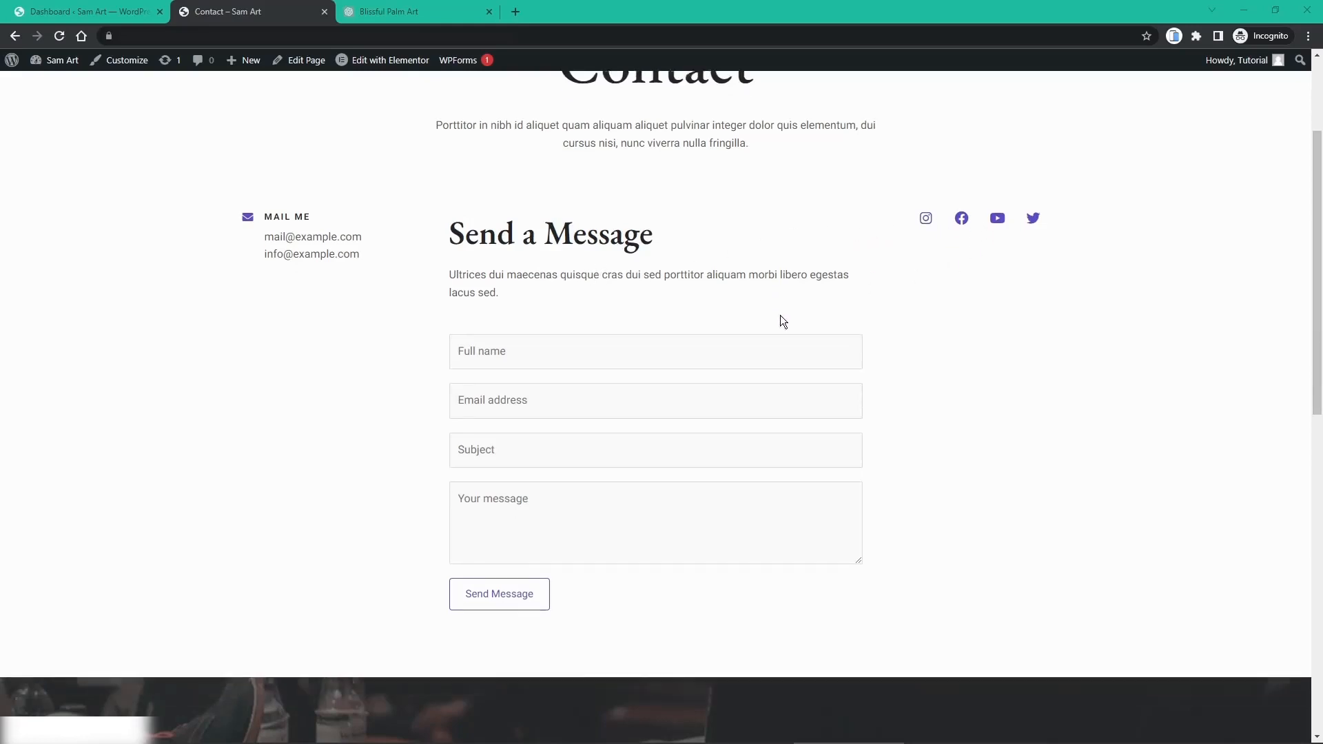
scroll(782, 318, down, 3)
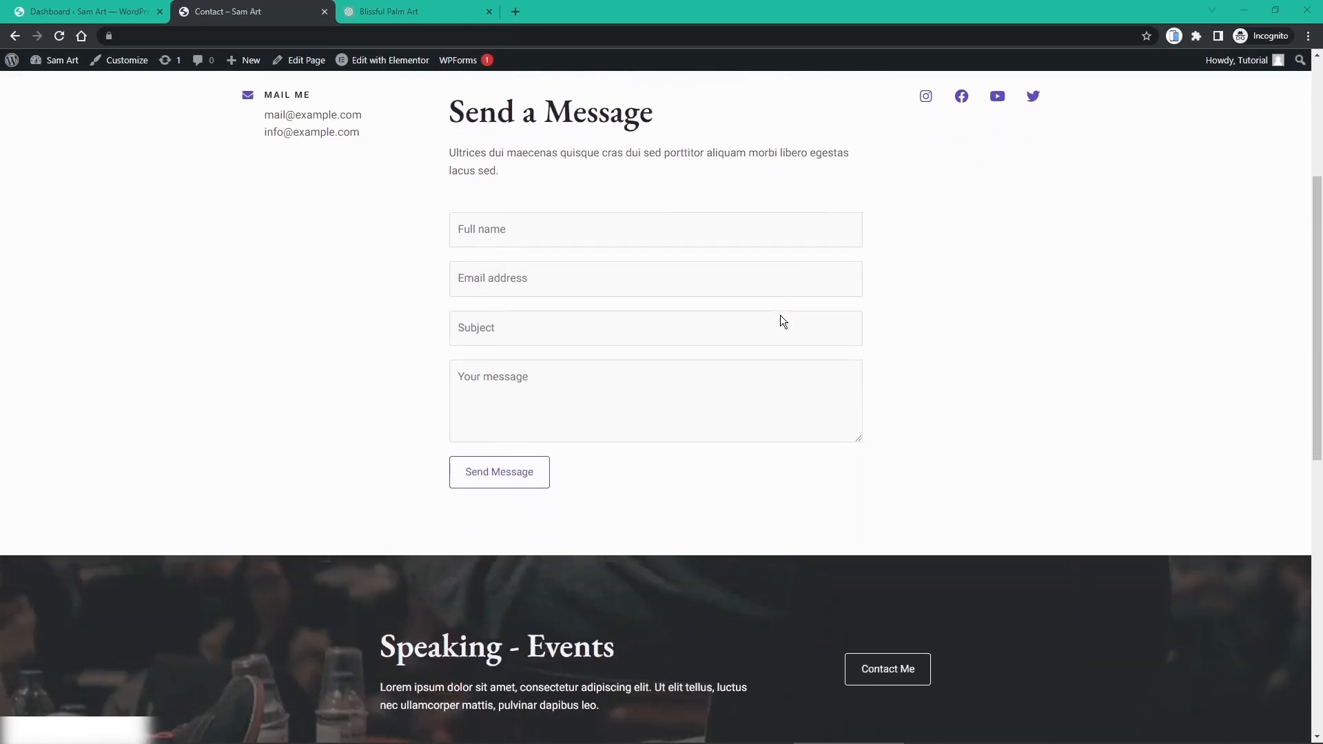
scroll(783, 321, down, 3)
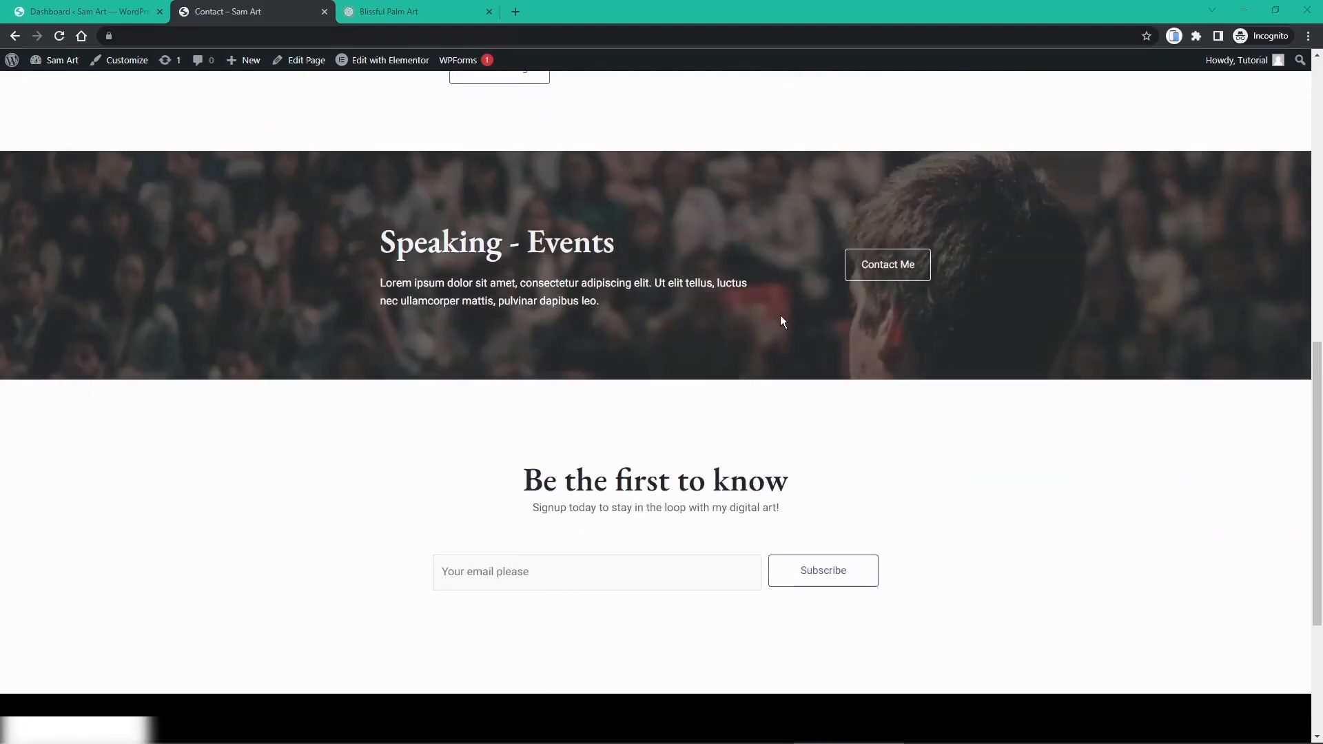
scroll(781, 317, up, 2)
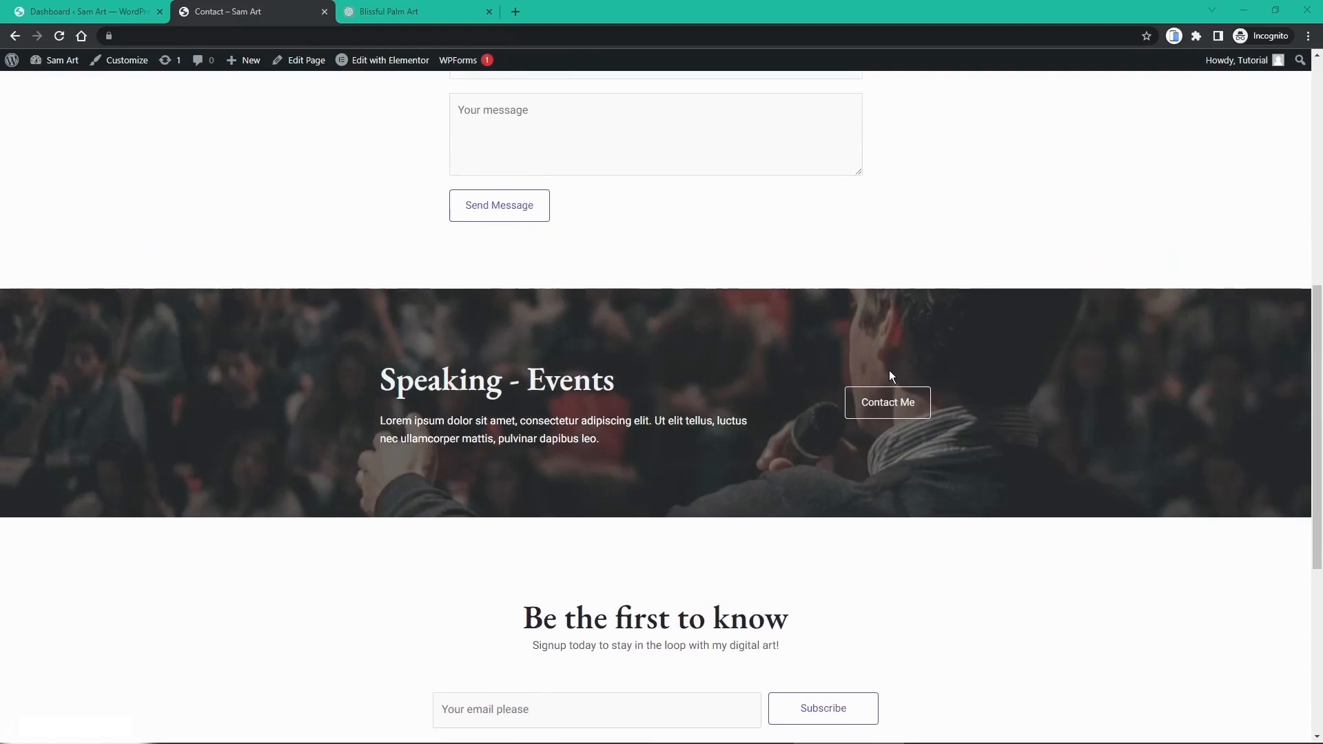
scroll(796, 344, down, 3)
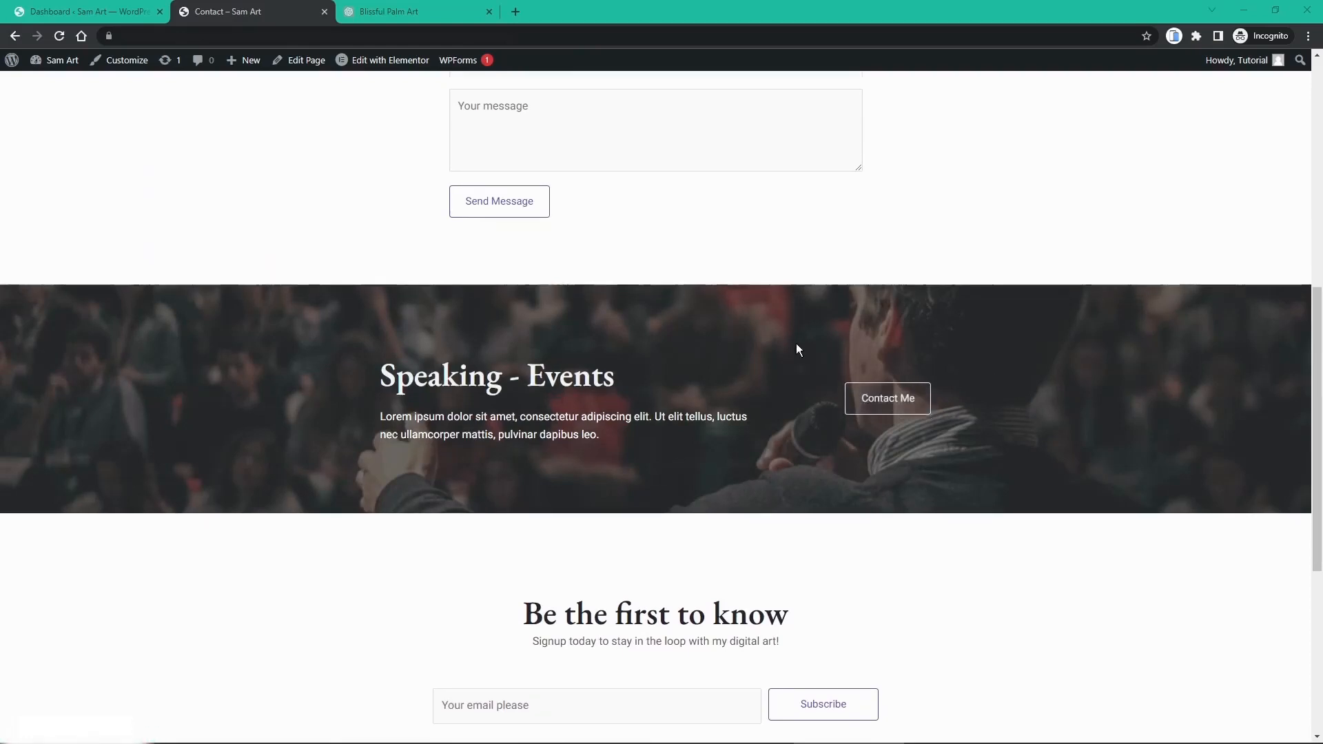
scroll(797, 343, down, 1)
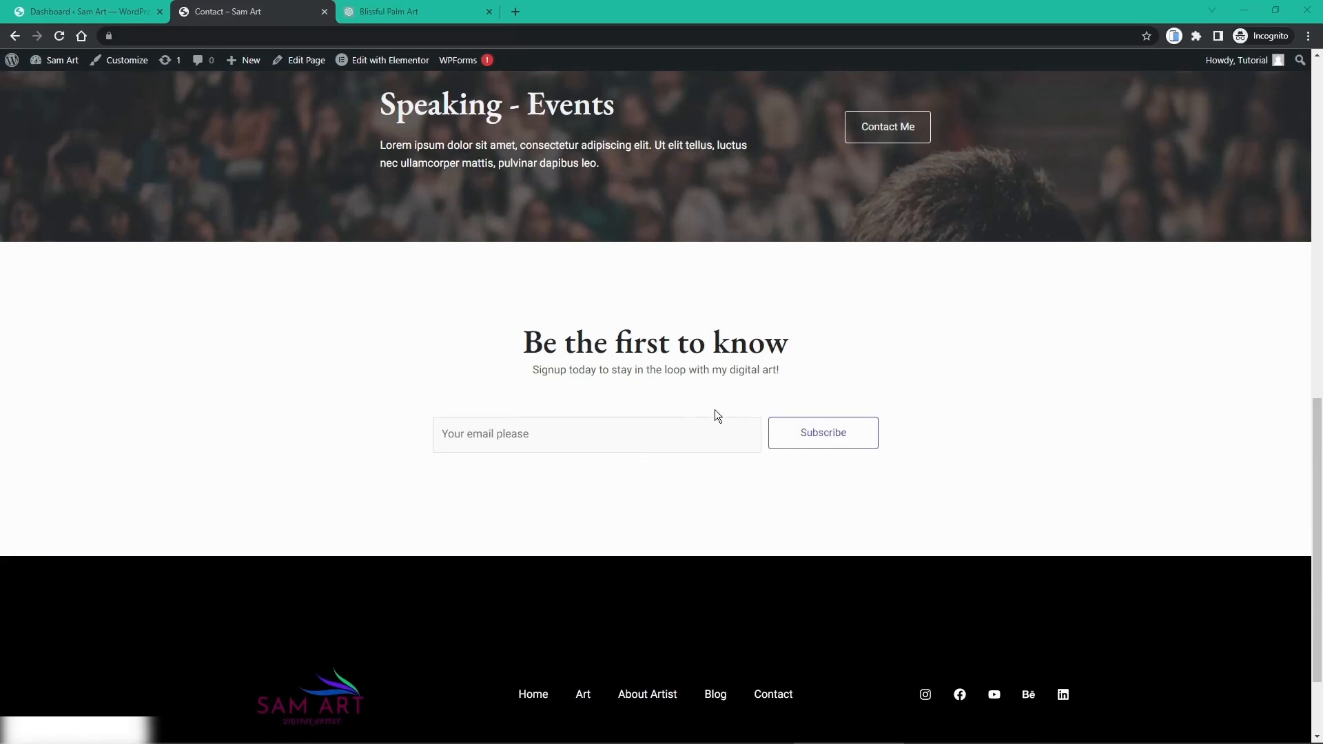
scroll(704, 420, down, 1)
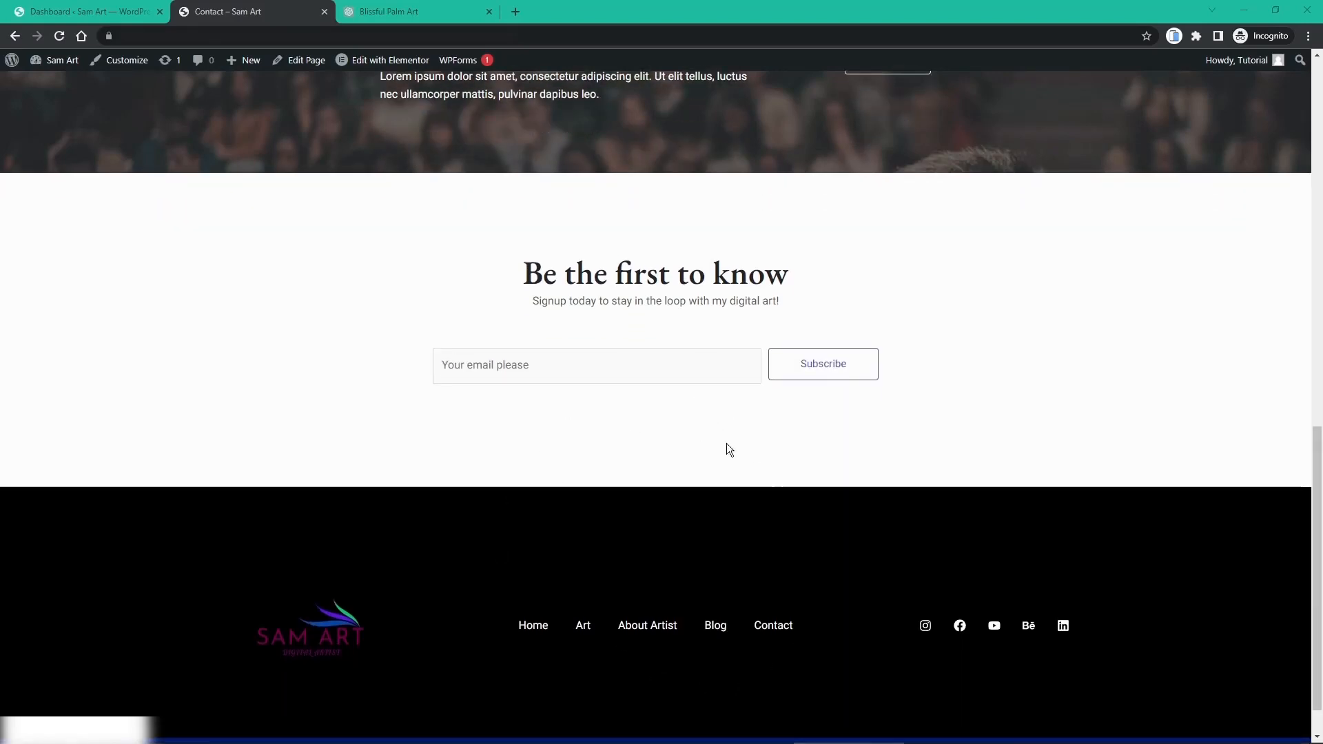
scroll(643, 391, up, 15)
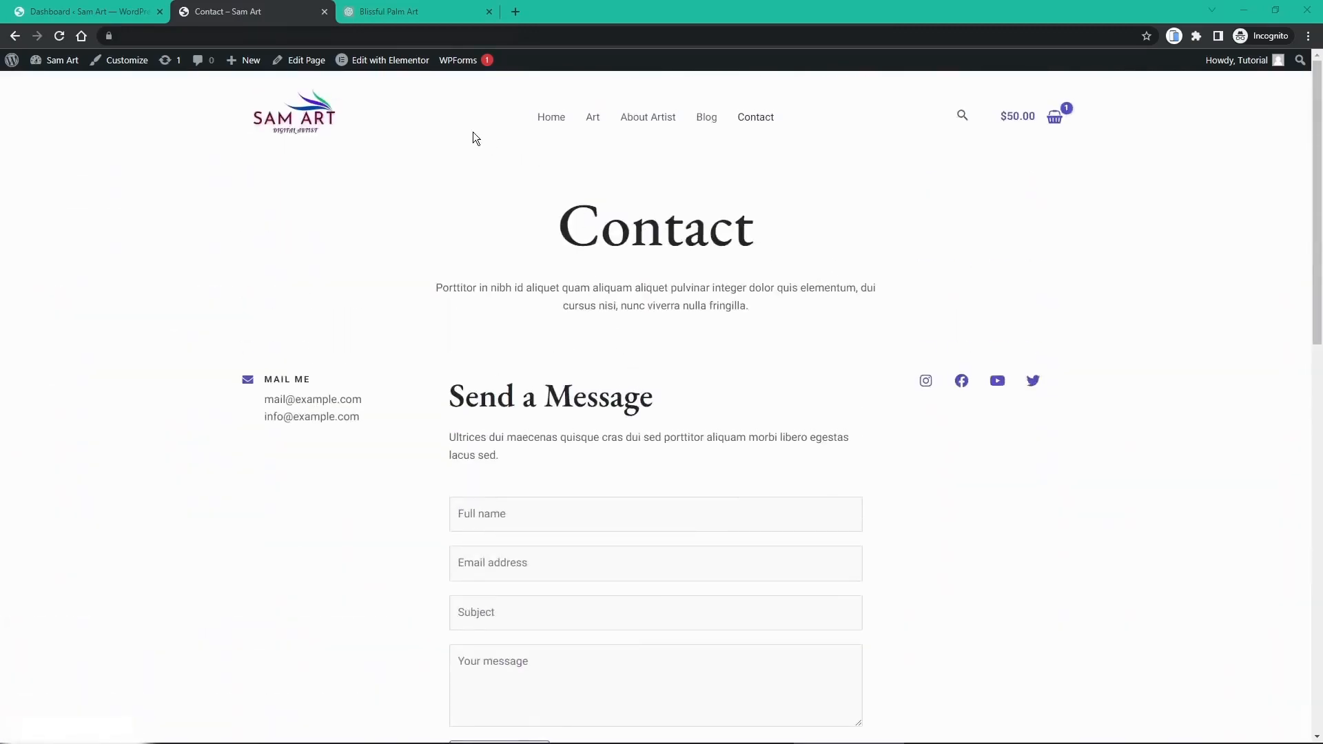
click(388, 63)
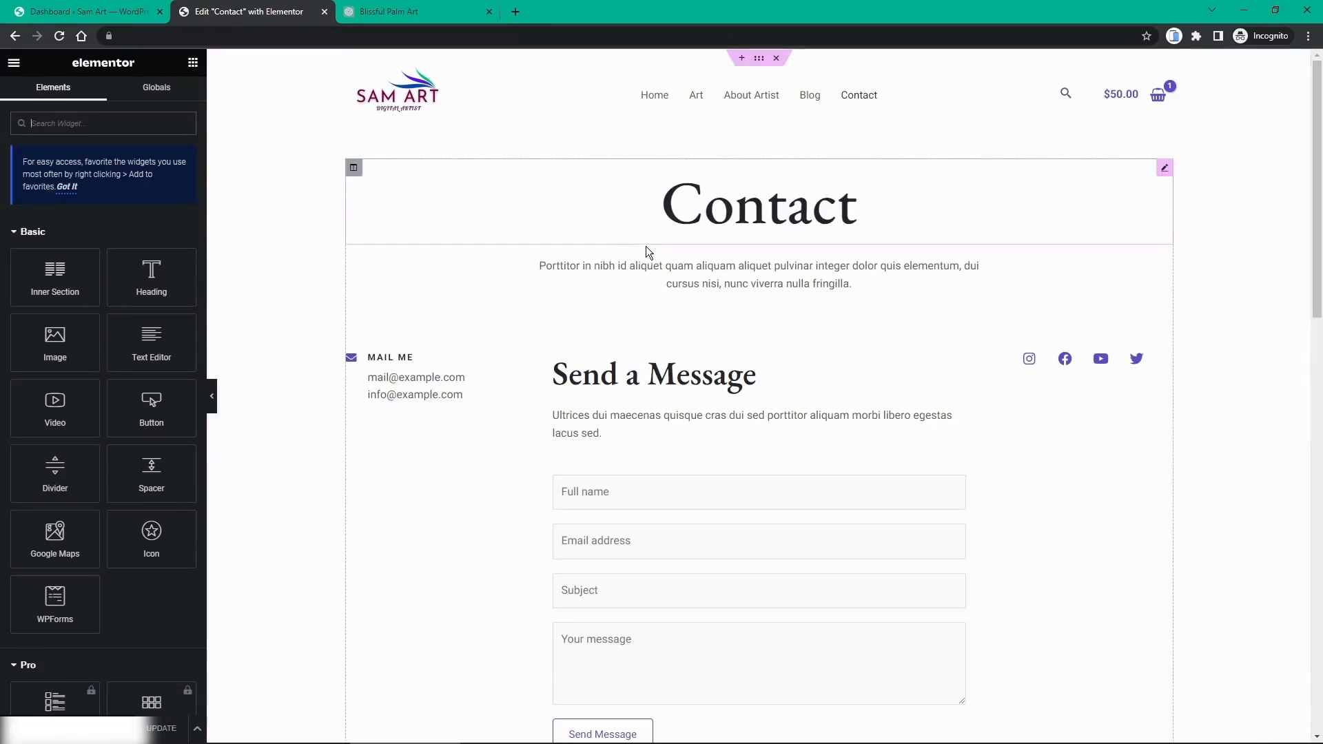
Step: Select the placeholder paragraph under the Contact heading to edit it in the Text Editor
click(662, 269)
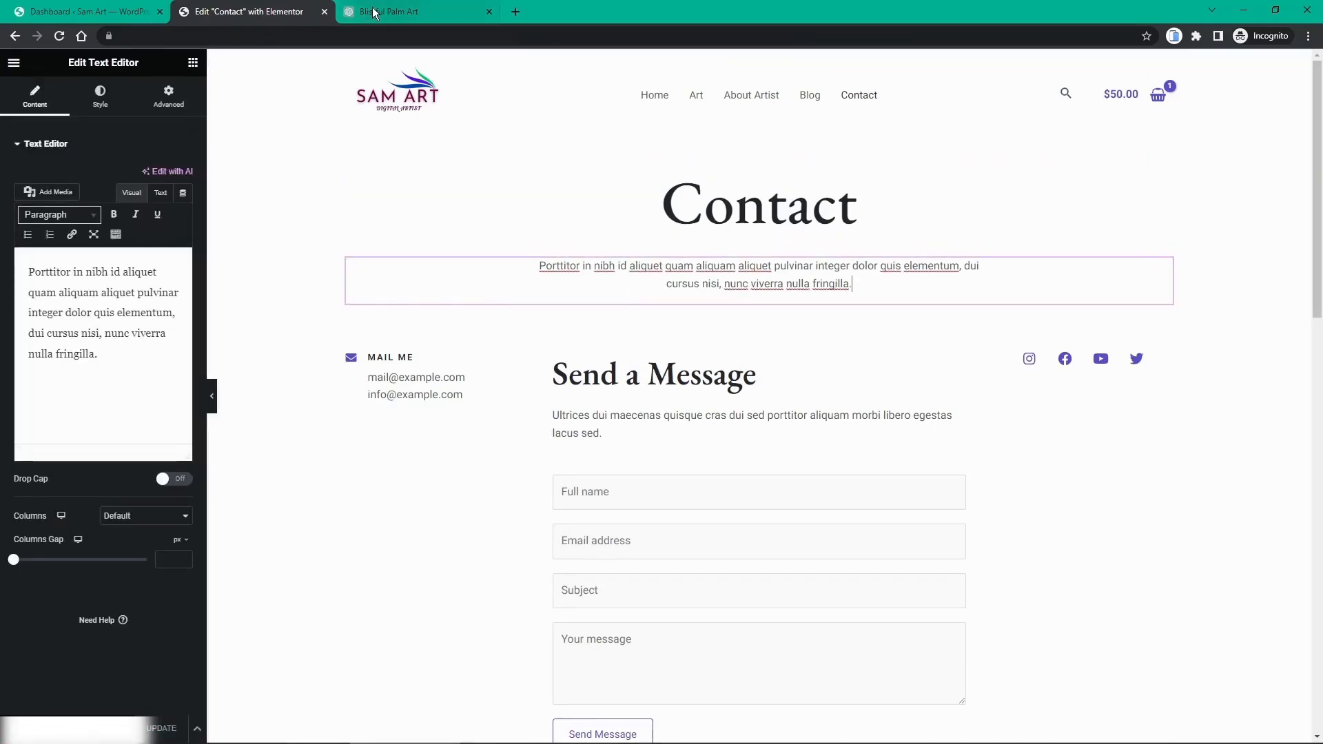
click(399, 11)
Step: Ask ChatGPT for a contact-page subheading and copy its 'Let's Connect and Create' reply
click(493, 687)
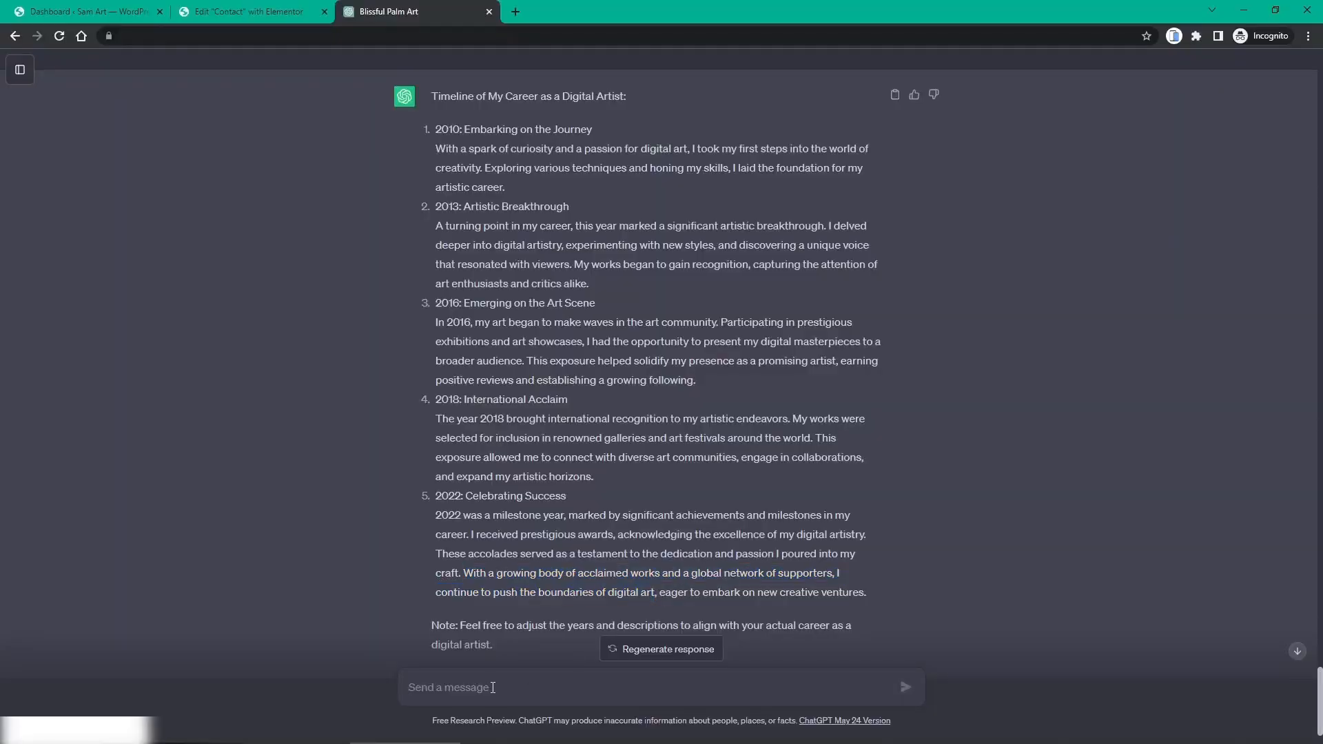
text(write me)
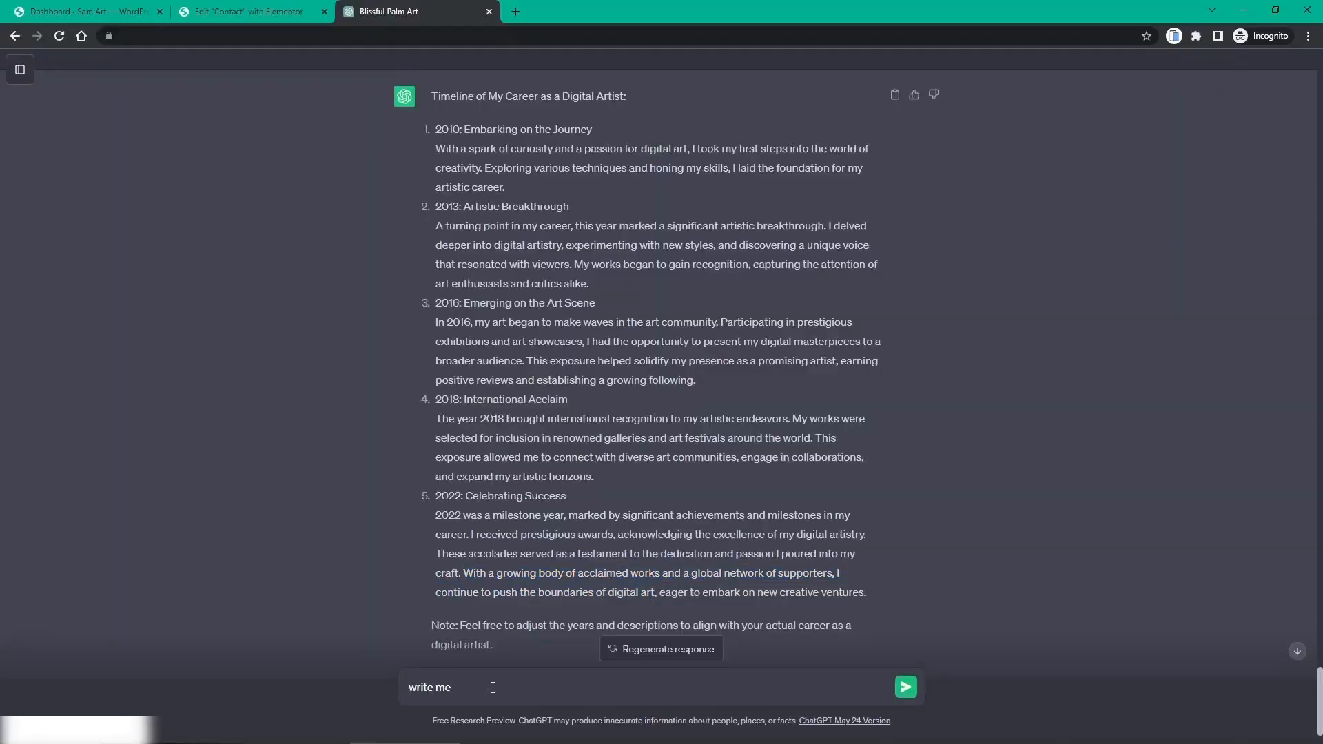
text( a subheading for my contact page)
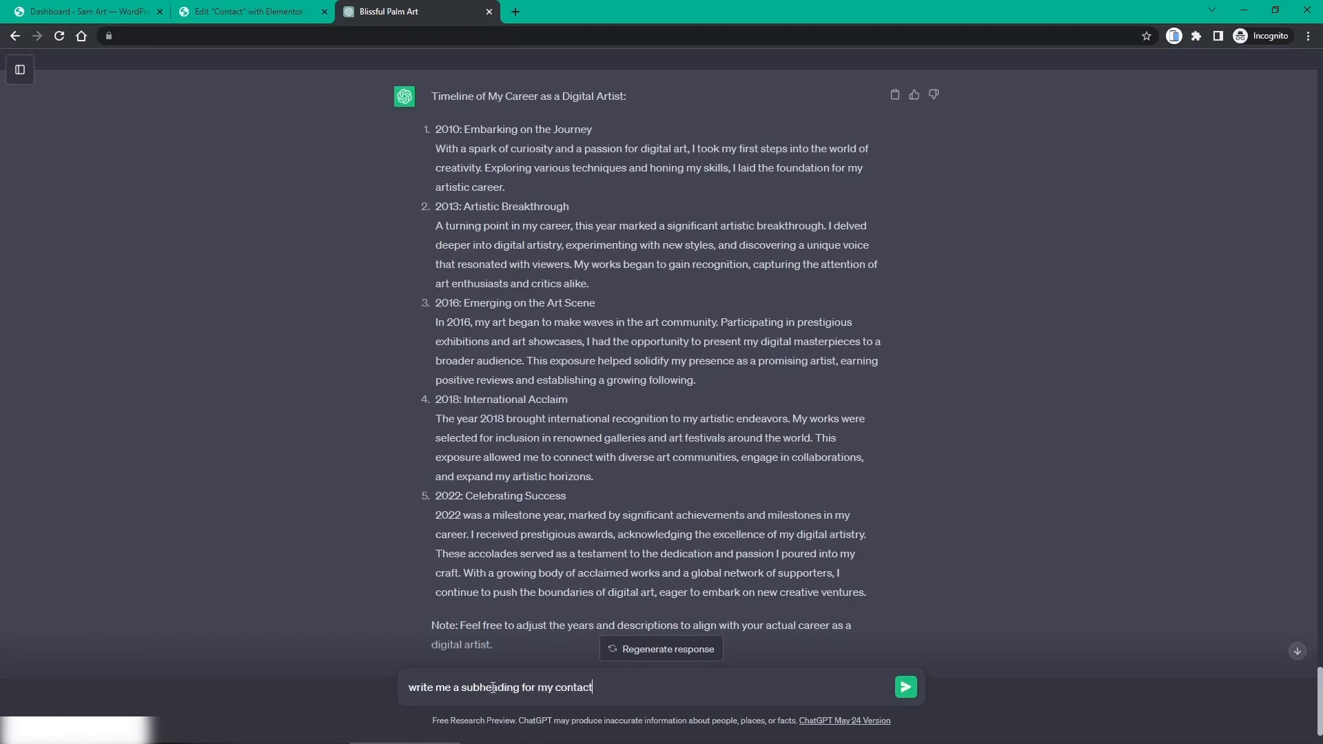
key(Return)
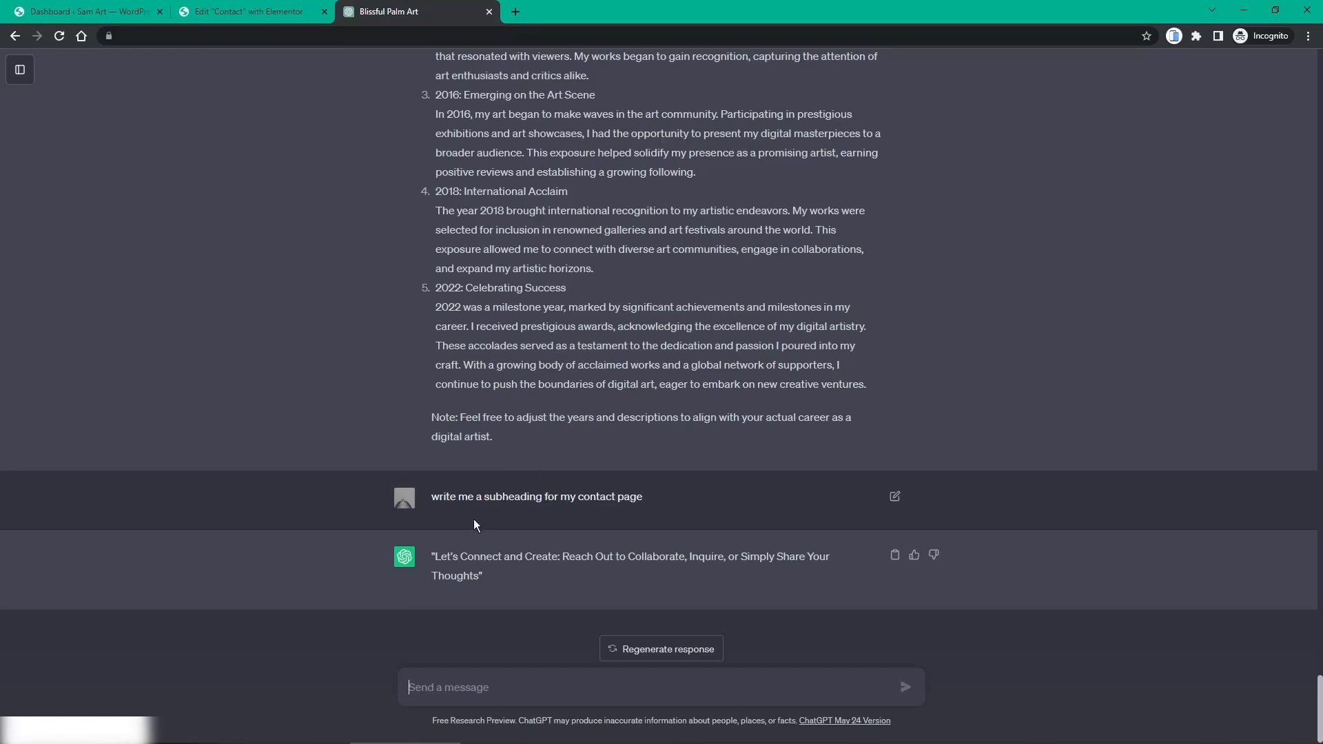
drag(433, 554, 480, 588)
key(ctrl+c)
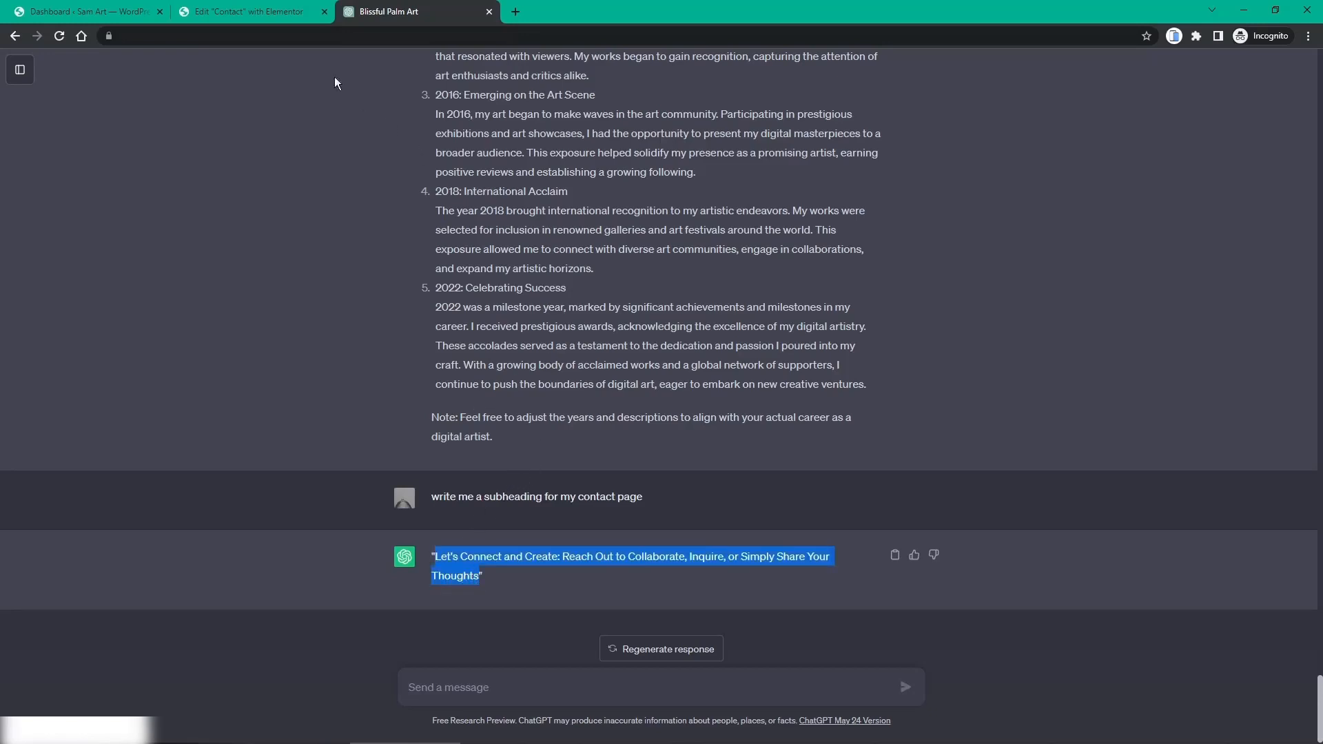
click(279, 15)
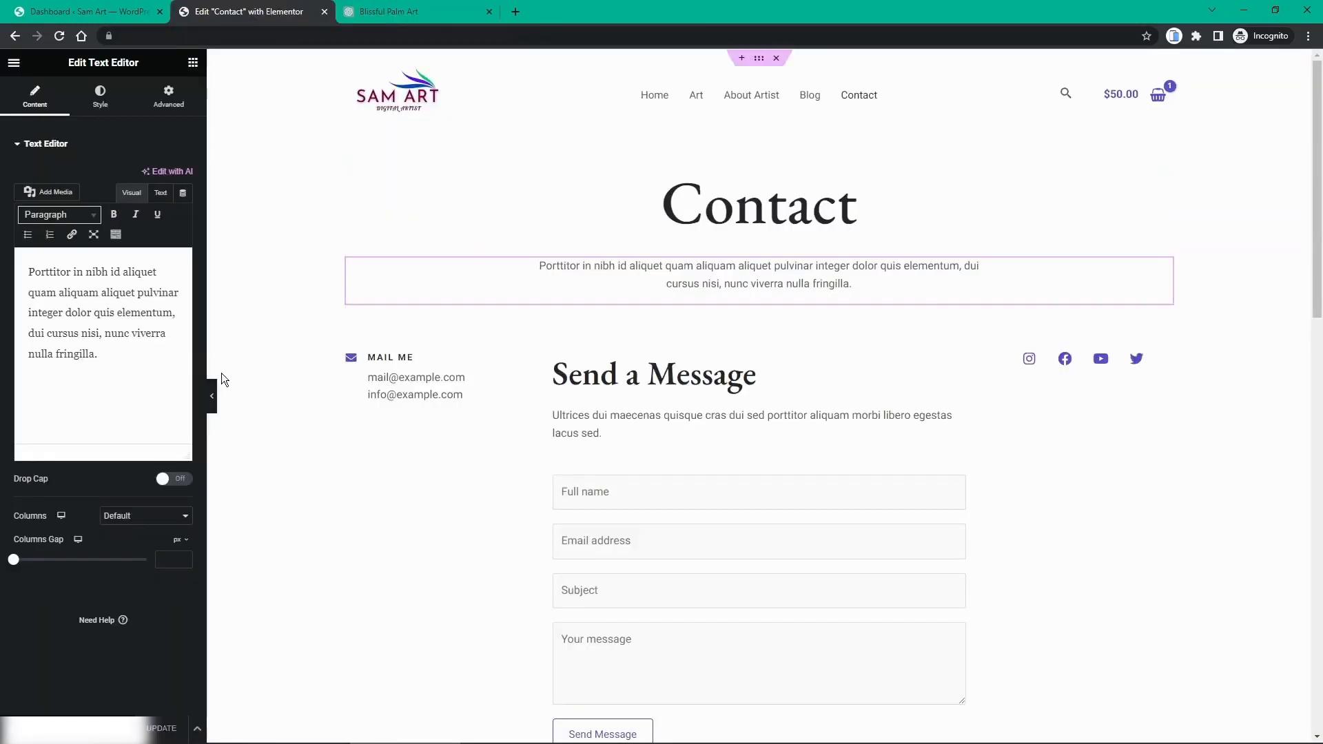
Step: Paste the ChatGPT subheading over the Contact intro paragraph and delete the word 'Simply'
drag(148, 378, 31, 263)
key(ctrl+v)
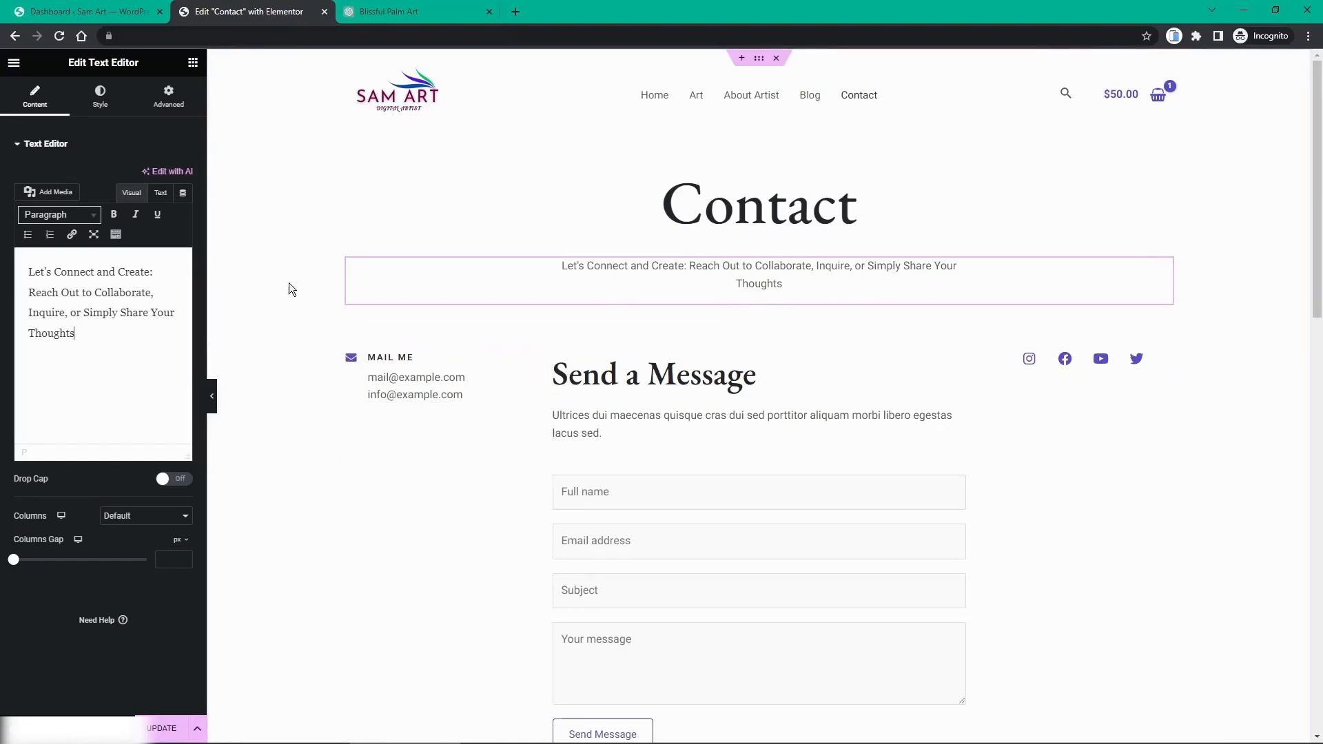
double_click(106, 315)
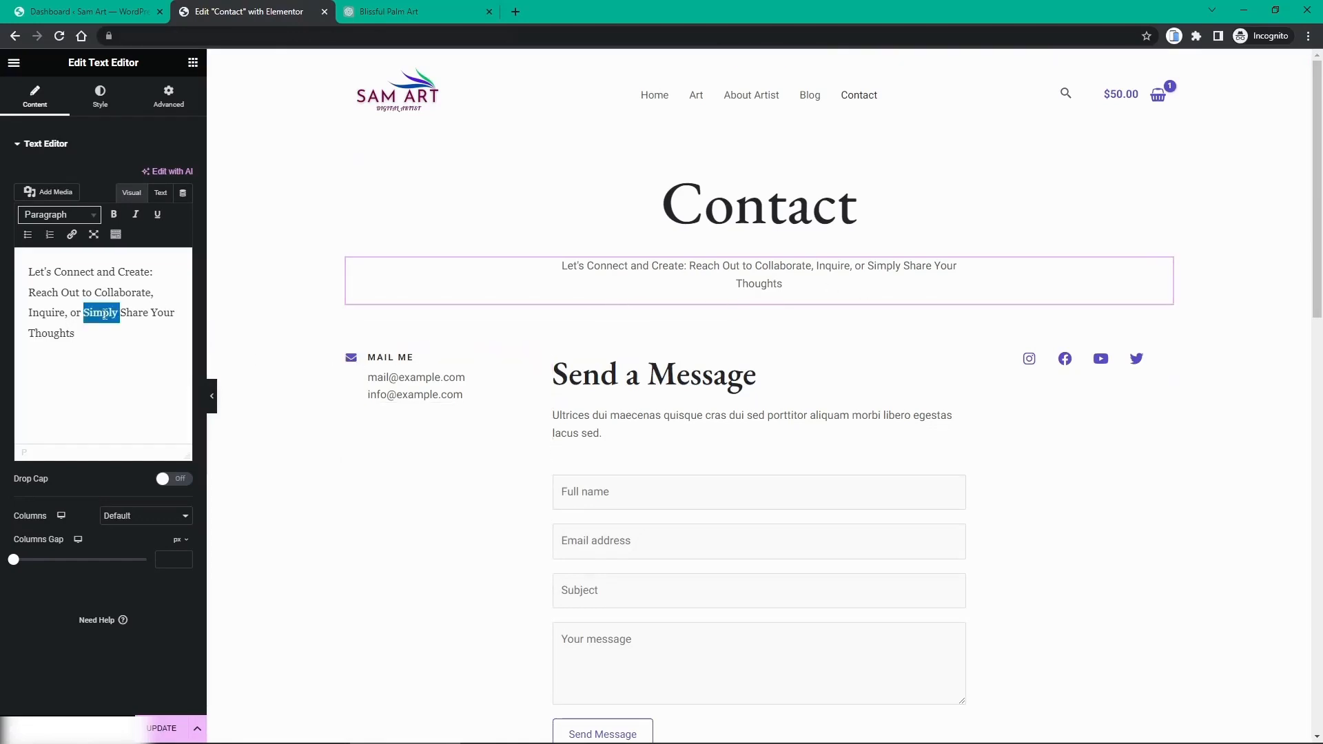
key(BackSpace)
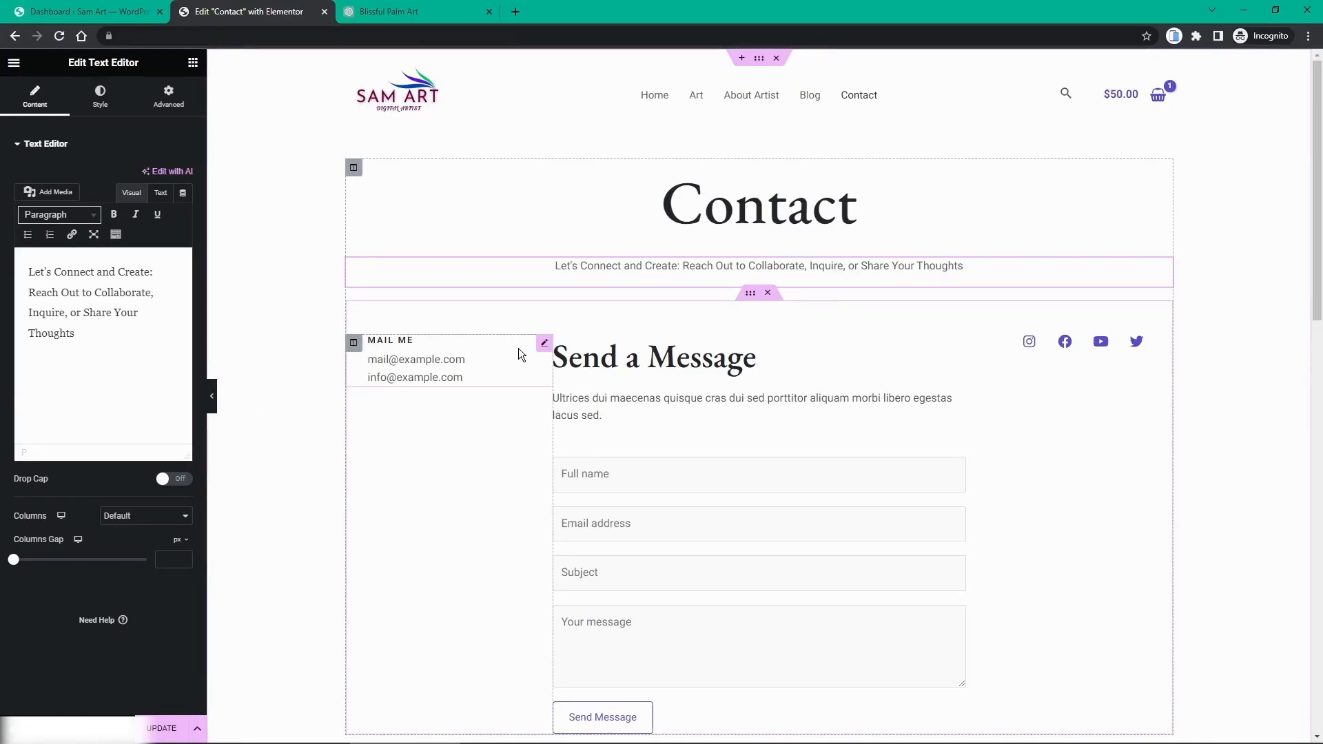
click(545, 344)
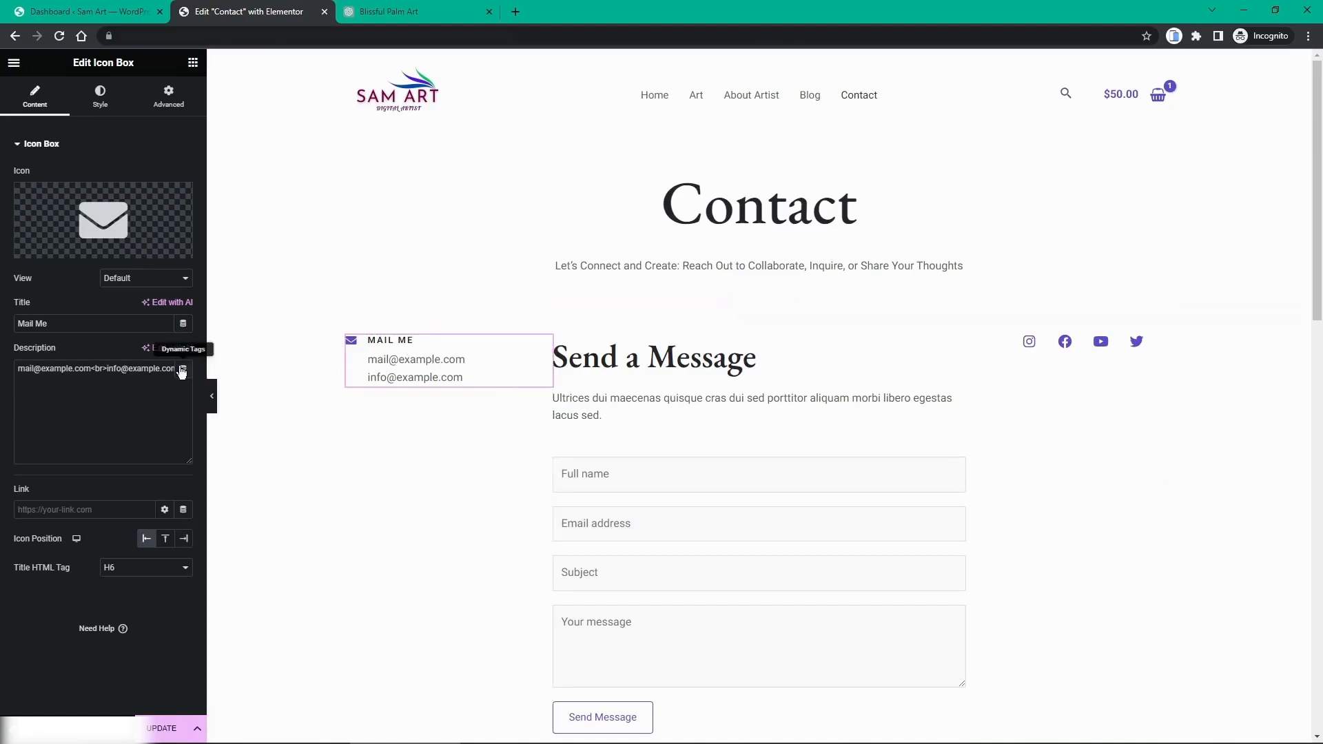
Step: Delete the example email addresses from the Mail Me icon box description
drag(18, 368, 200, 374)
key(BackSpace)
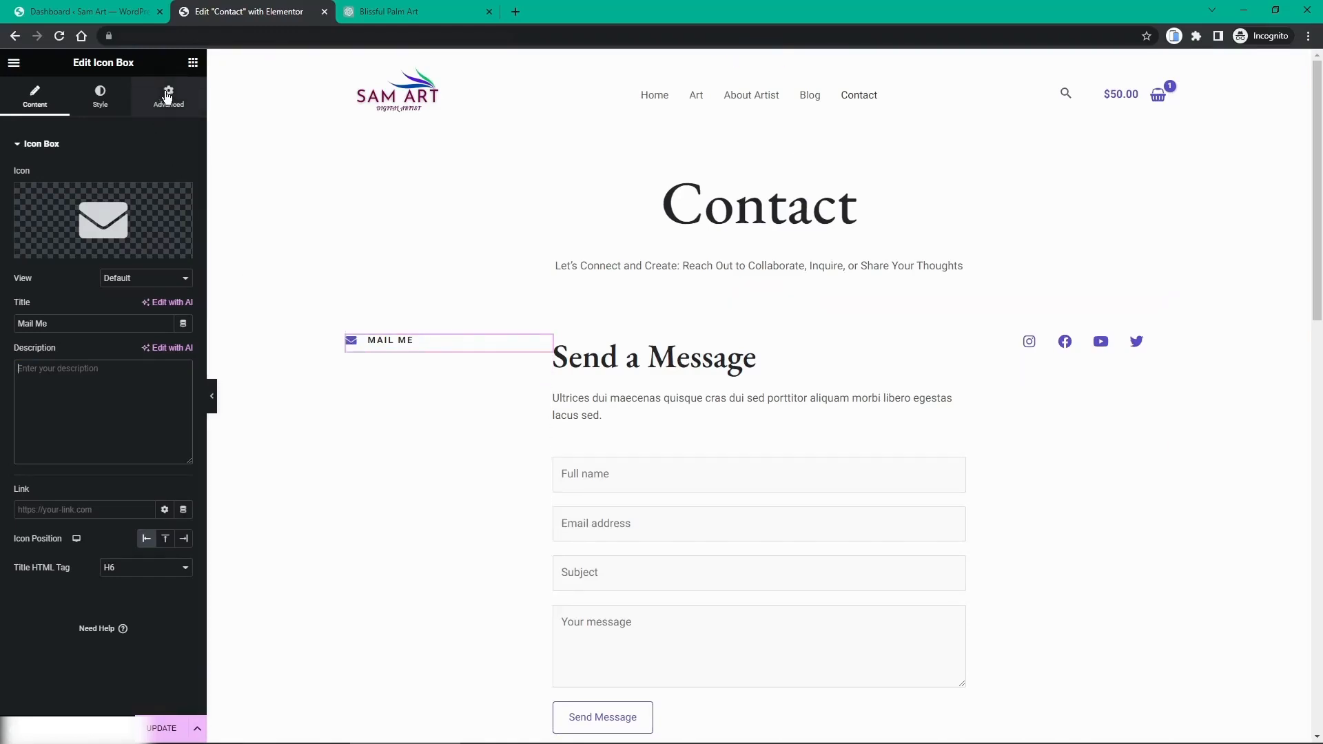
click(193, 63)
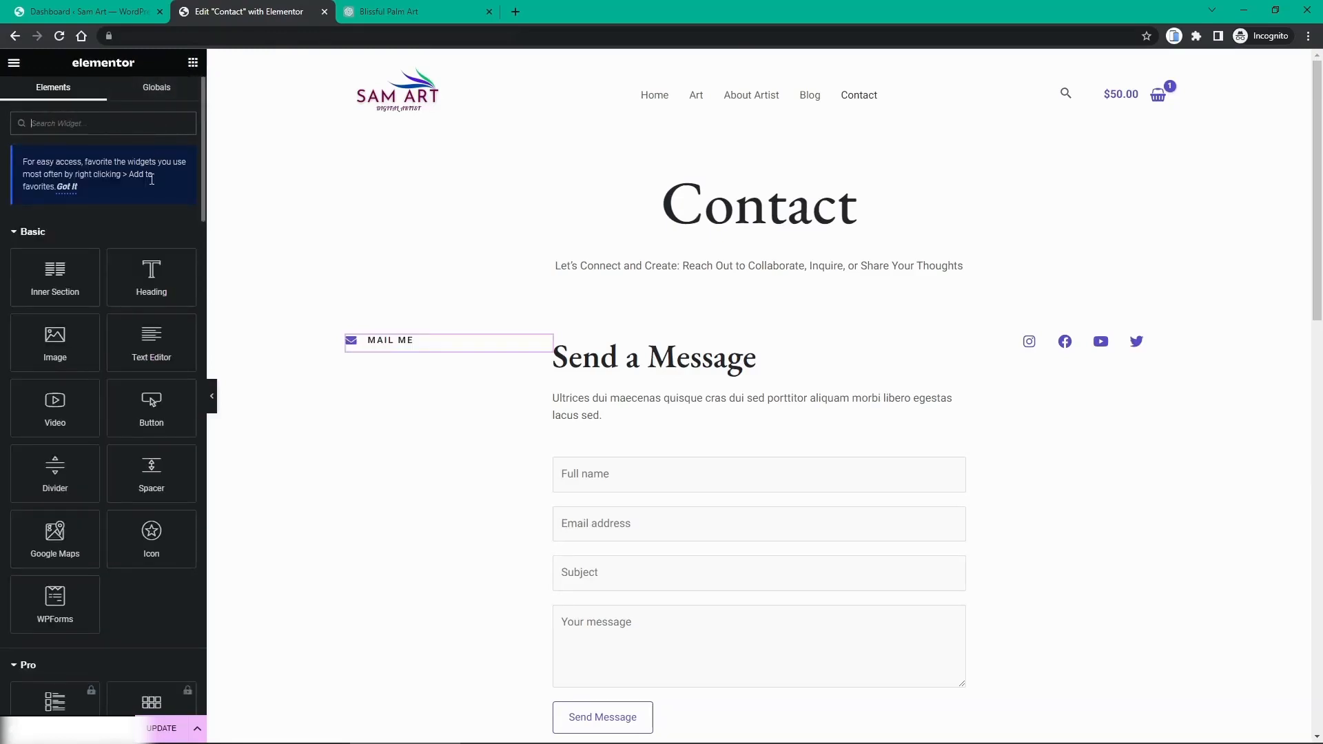
Step: Add a Heading widget below Mail Me and set its HTML tag to H5
drag(142, 277, 263, 290)
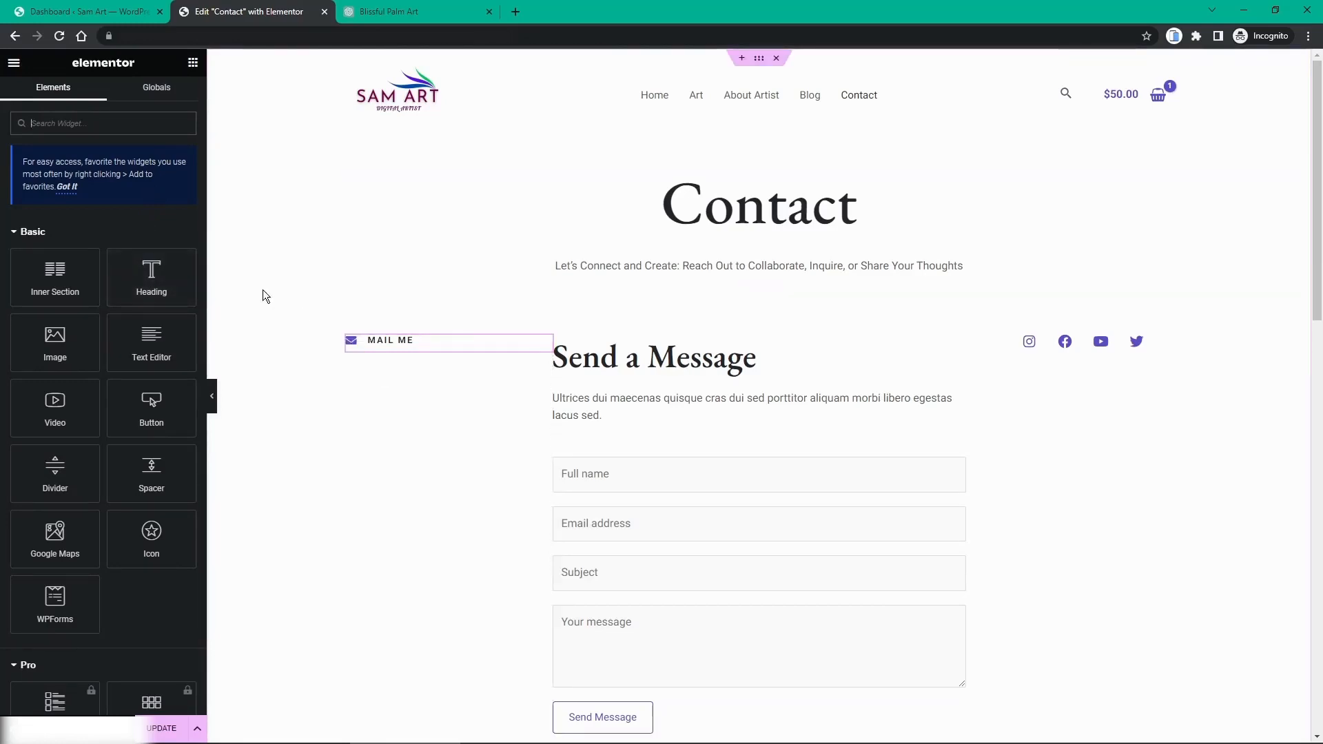
drag(160, 277, 524, 353)
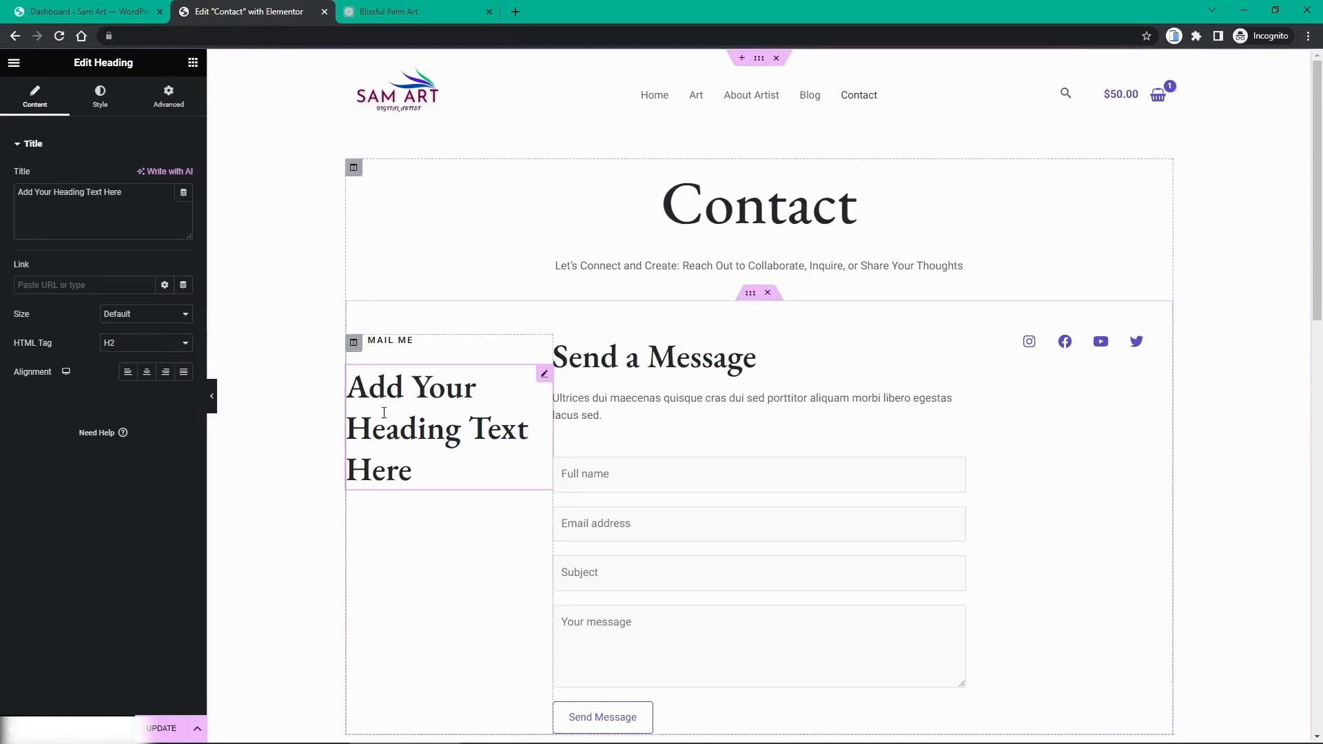
click(146, 342)
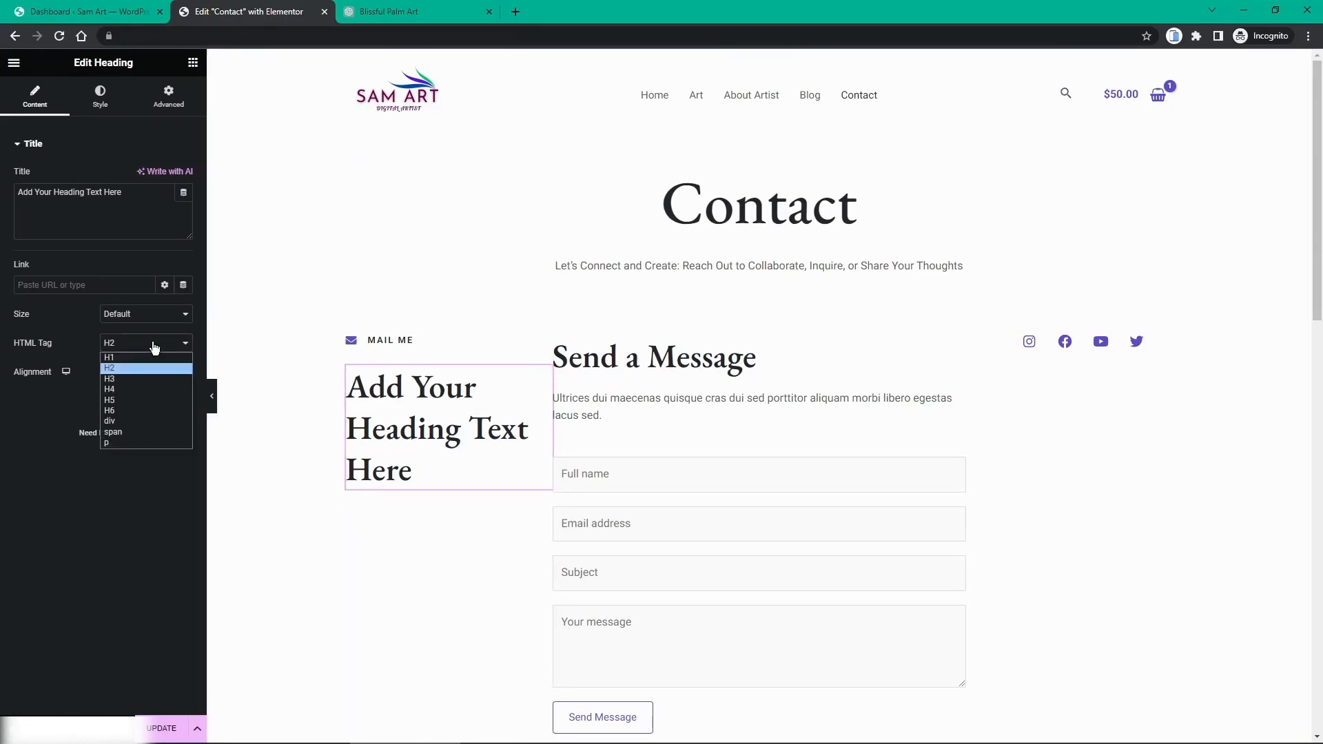
click(149, 400)
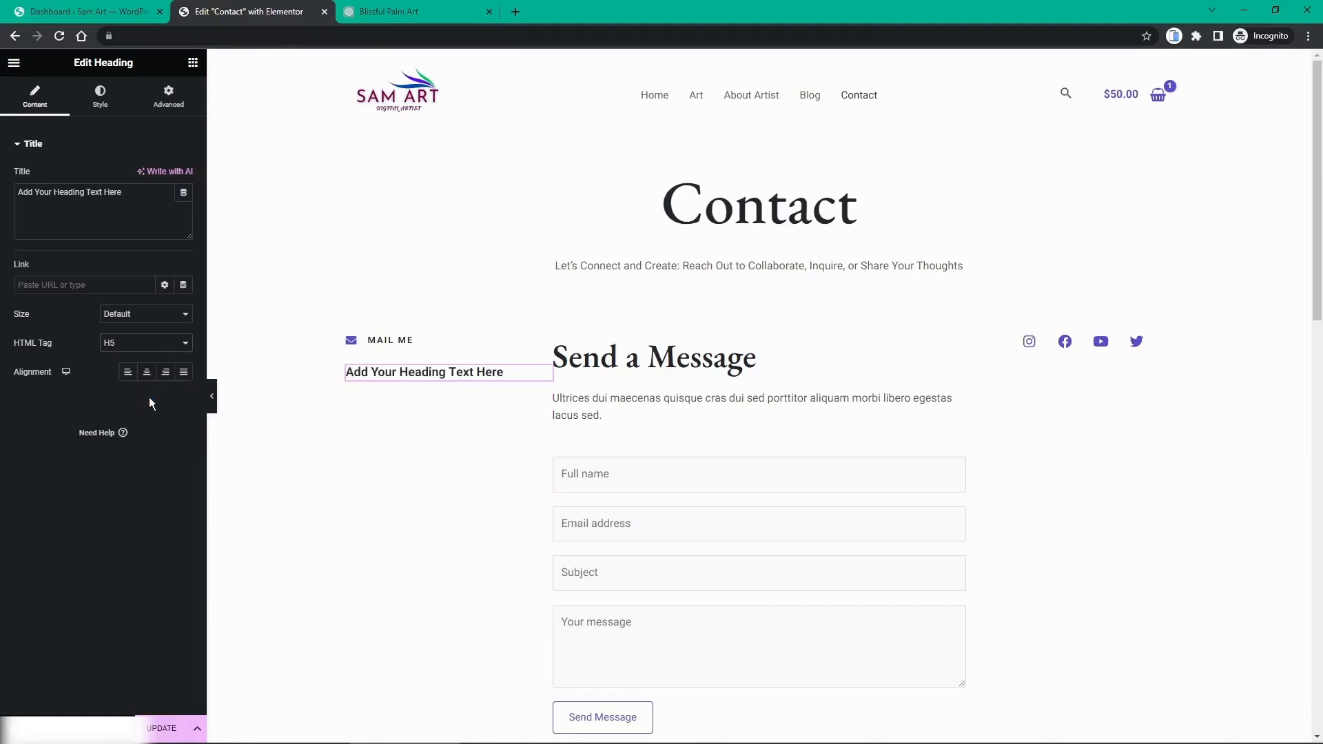
click(139, 345)
click(144, 412)
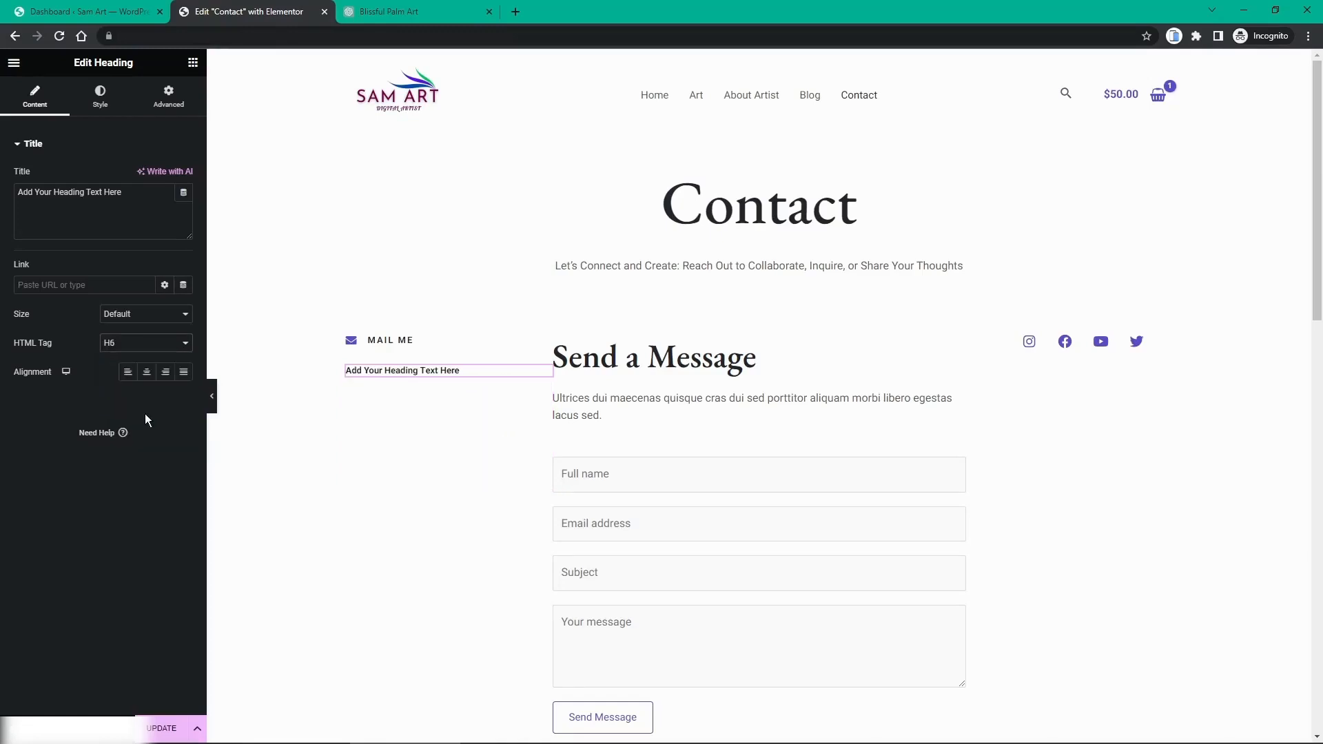
click(138, 346)
click(139, 399)
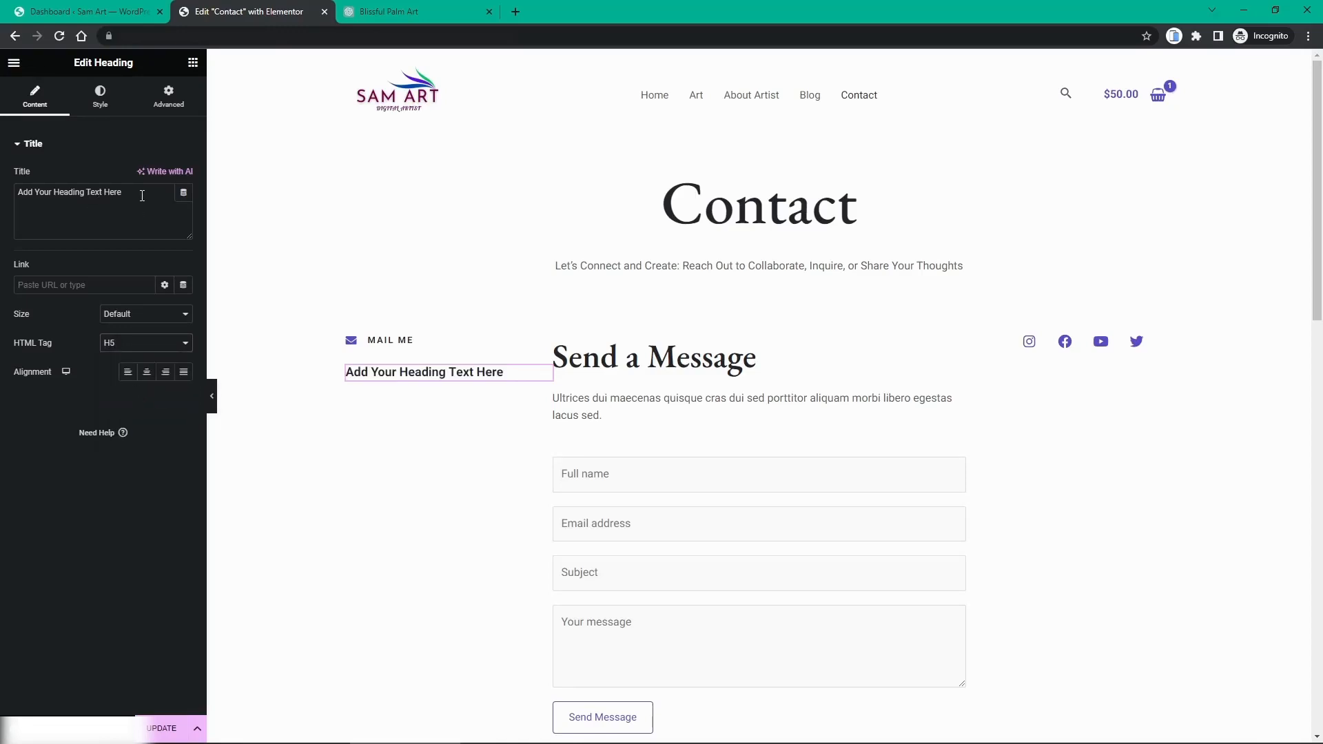
Step: Set the heading text to the site's contact email with a mailto link, then update the page
drag(142, 196, 4, 194)
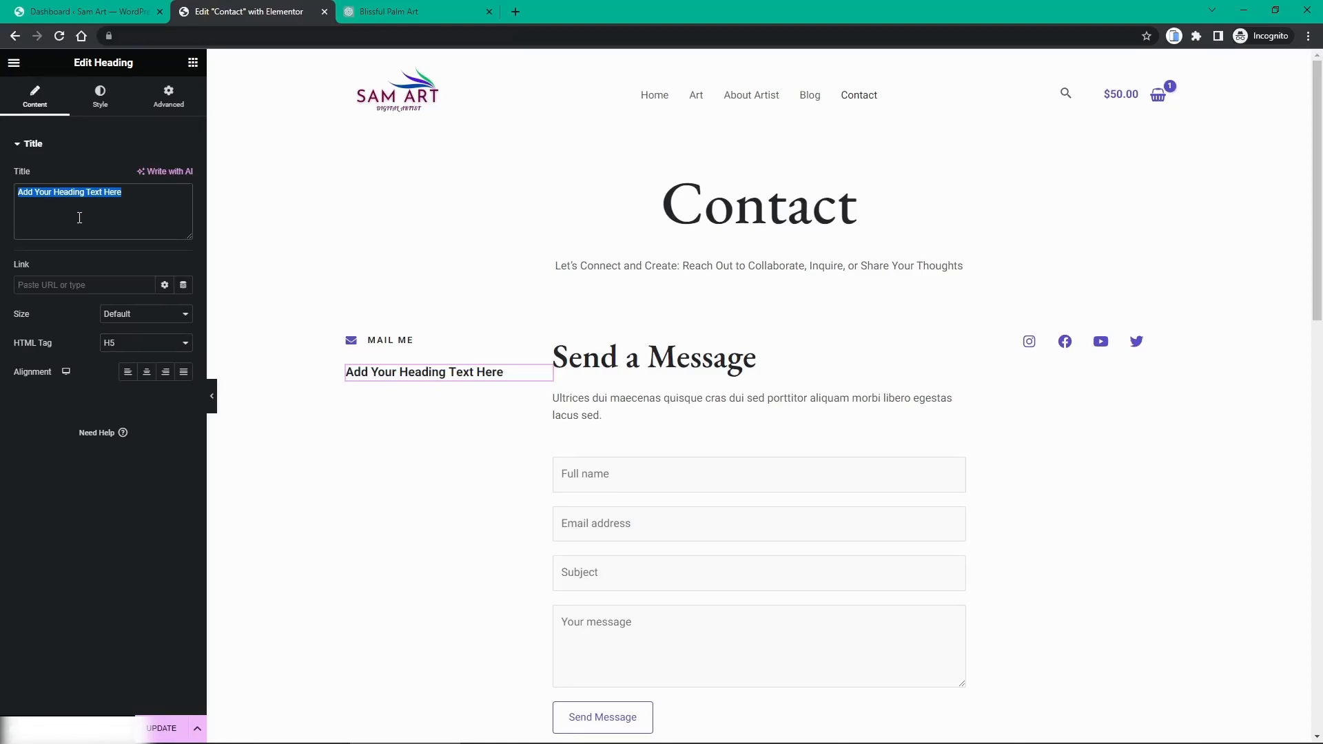
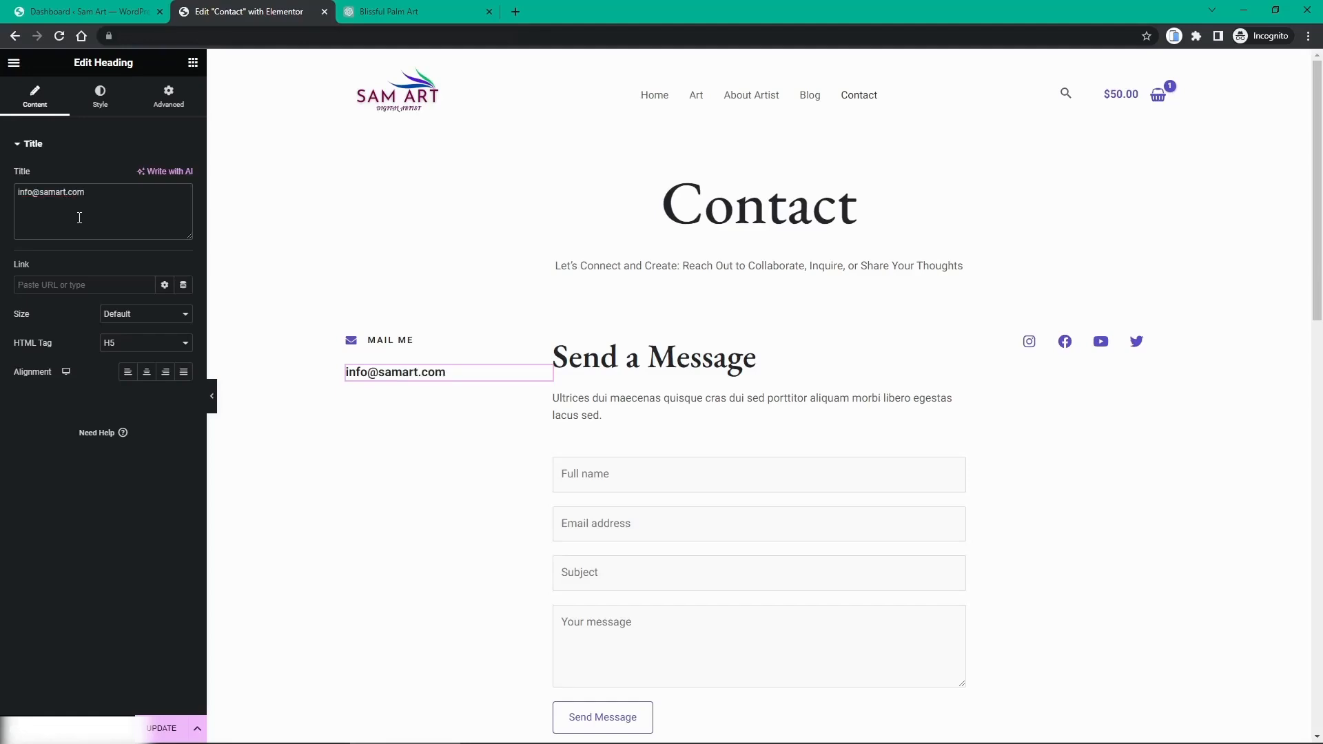
click(73, 285)
click(102, 103)
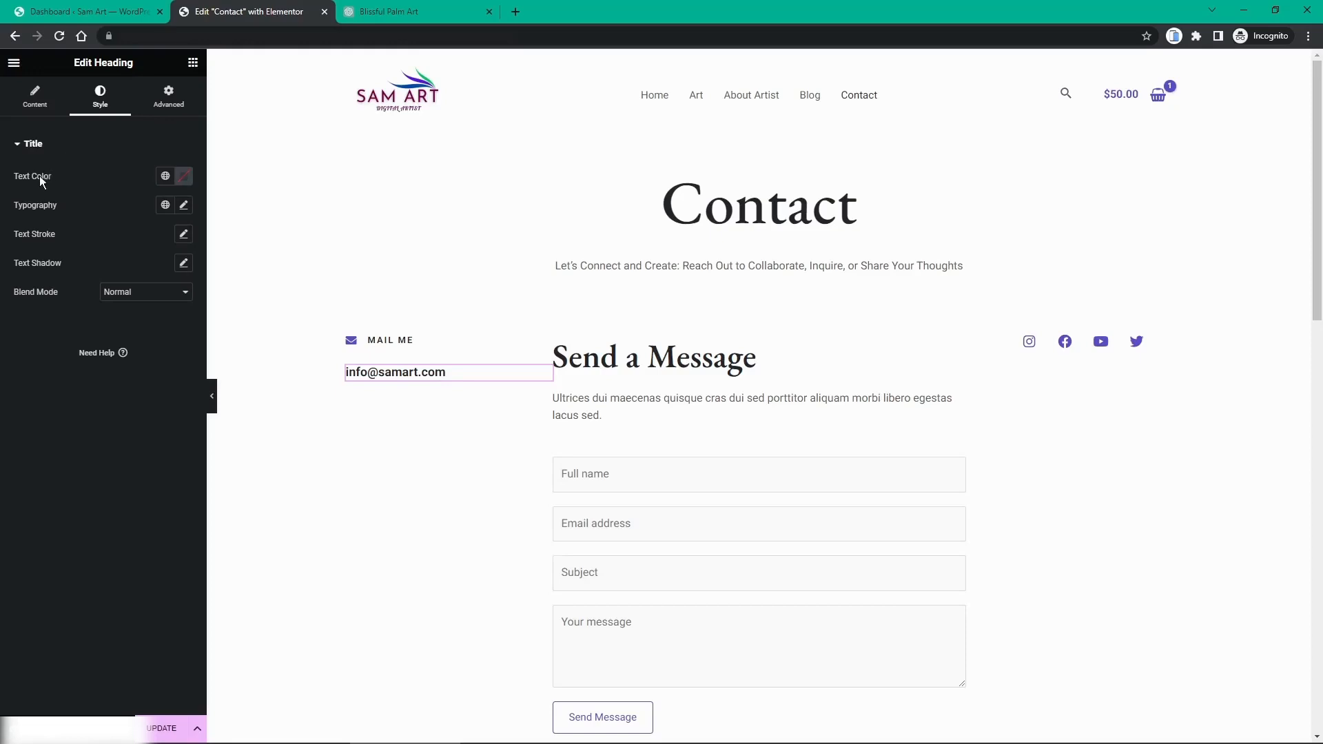
click(165, 177)
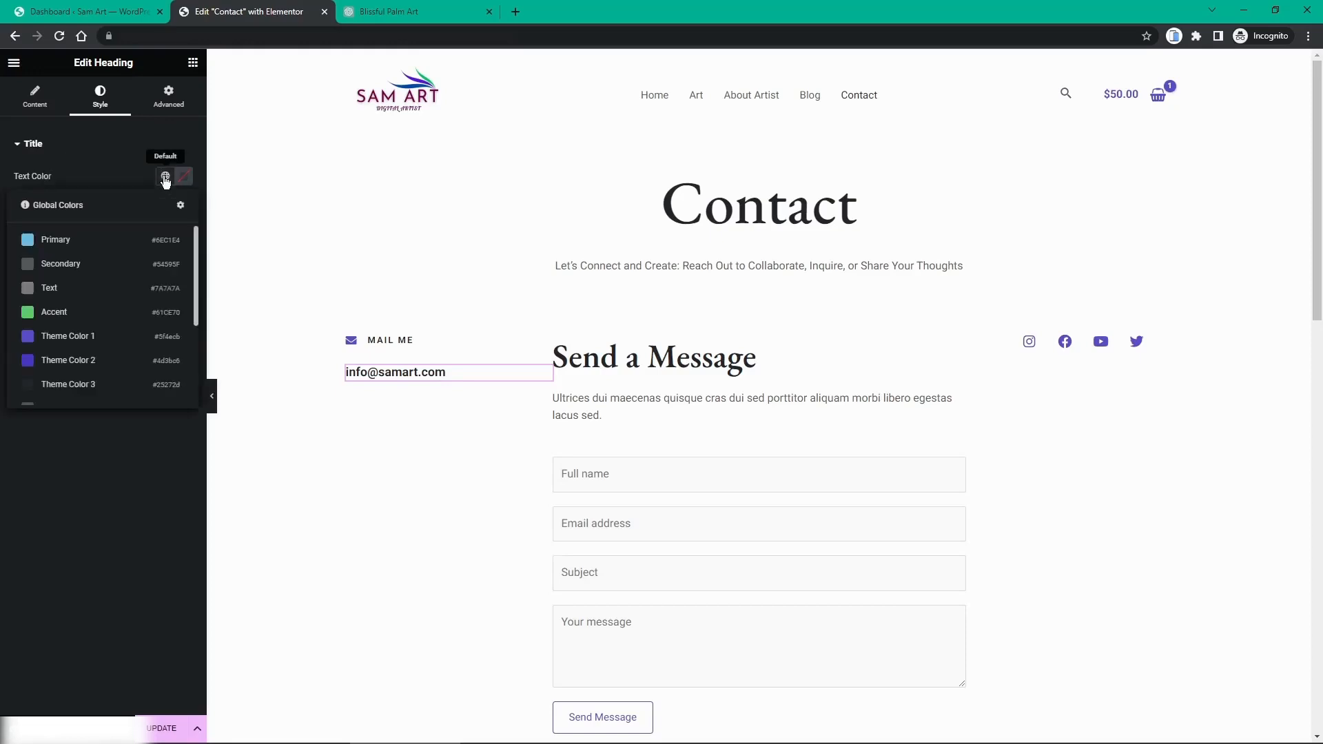
click(182, 176)
click(167, 163)
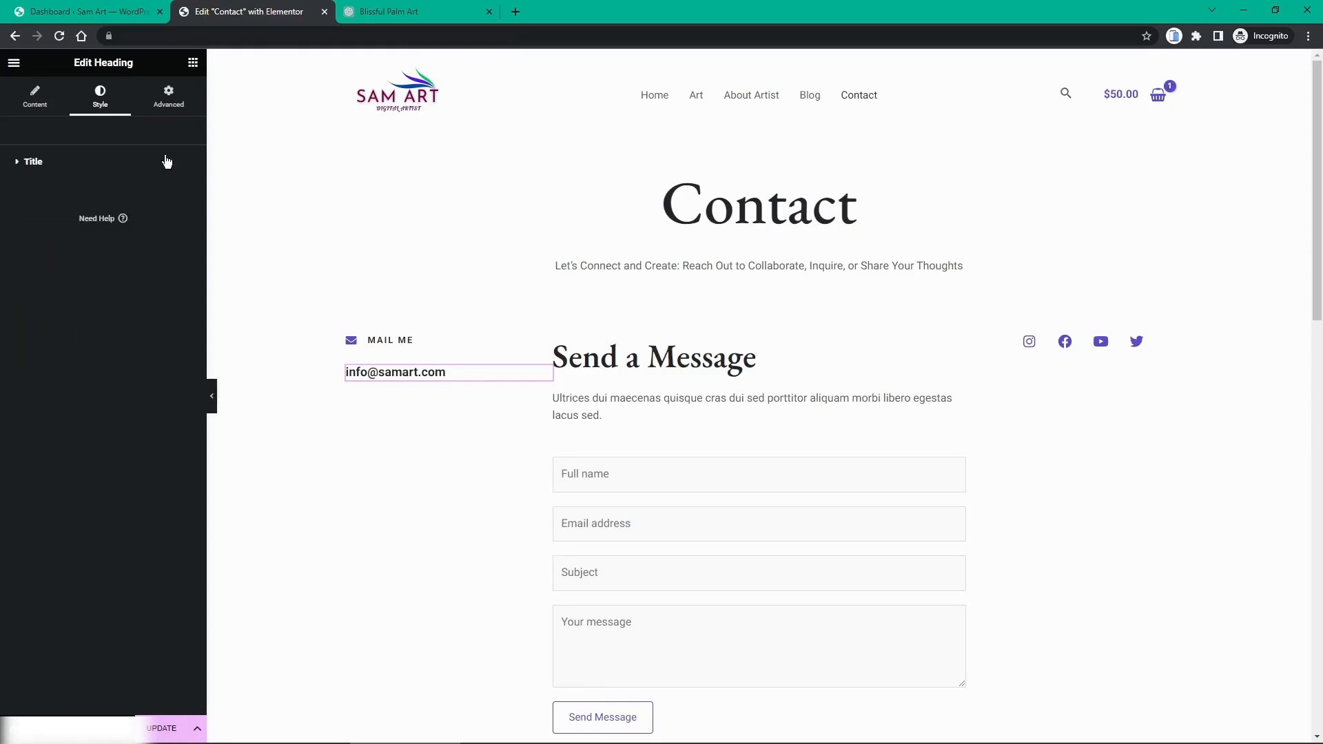
click(34, 97)
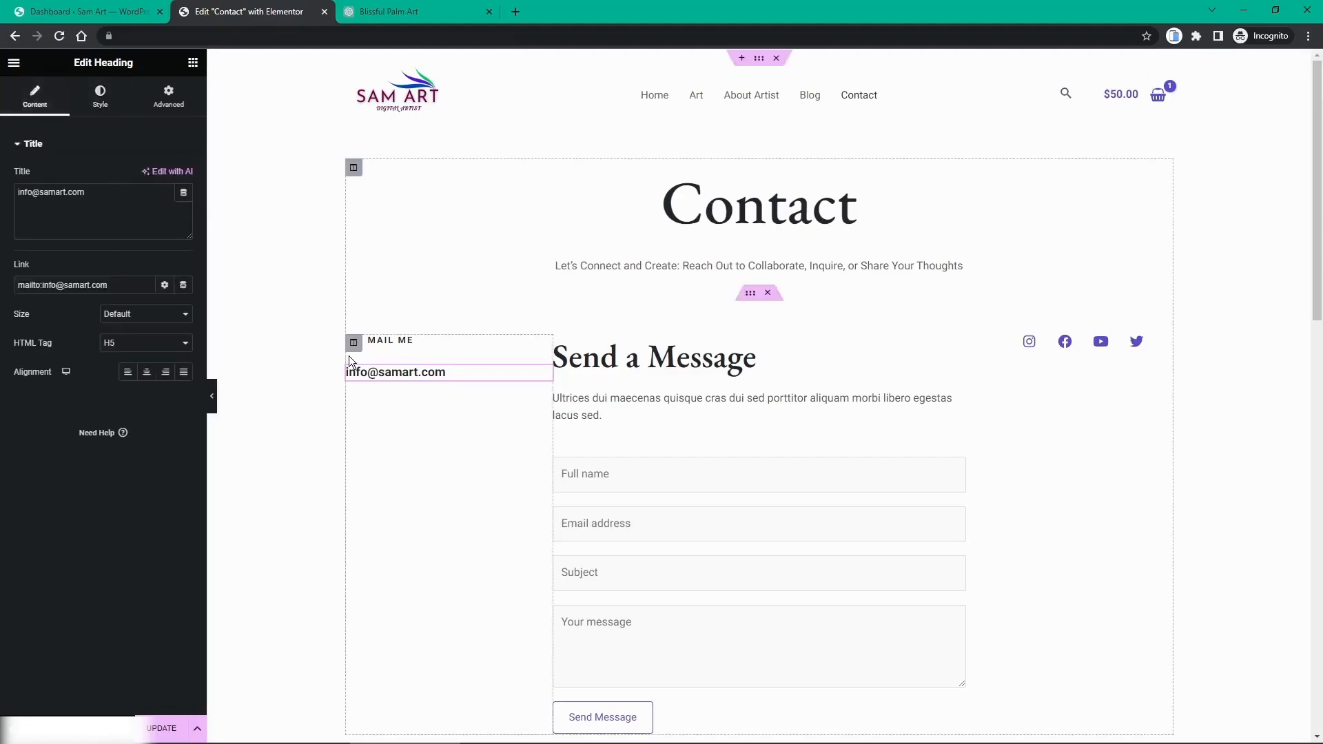
click(174, 723)
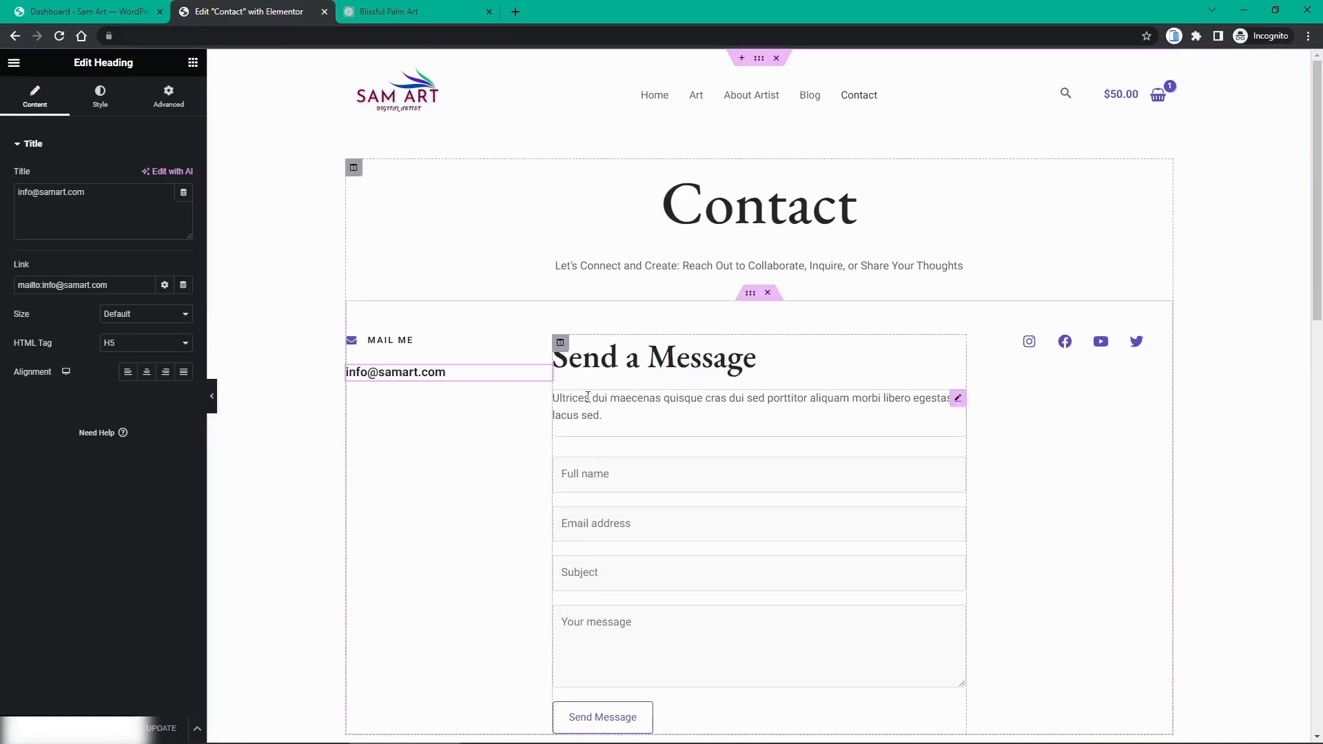
Step: Replace the Send a Message placeholder paragraph with 'Feel free to comment on my work, my vision, my art.'
click(591, 364)
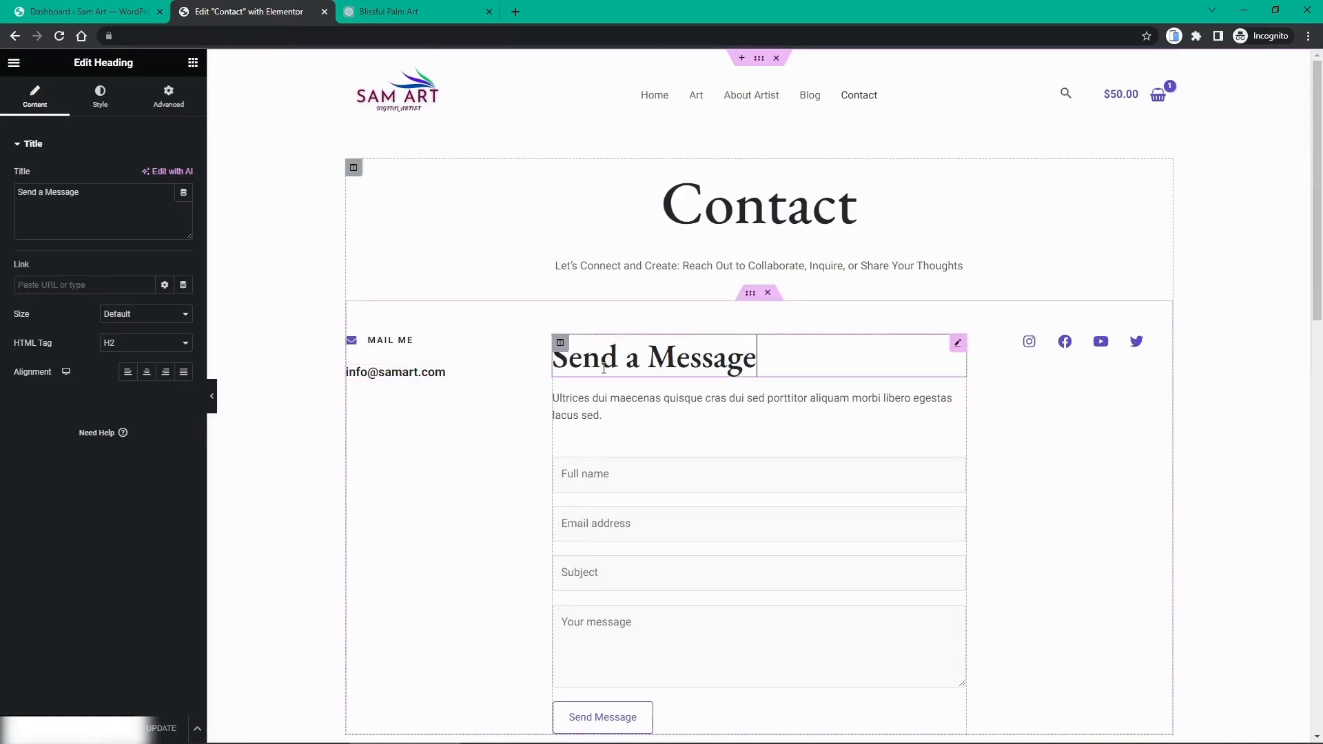
click(590, 412)
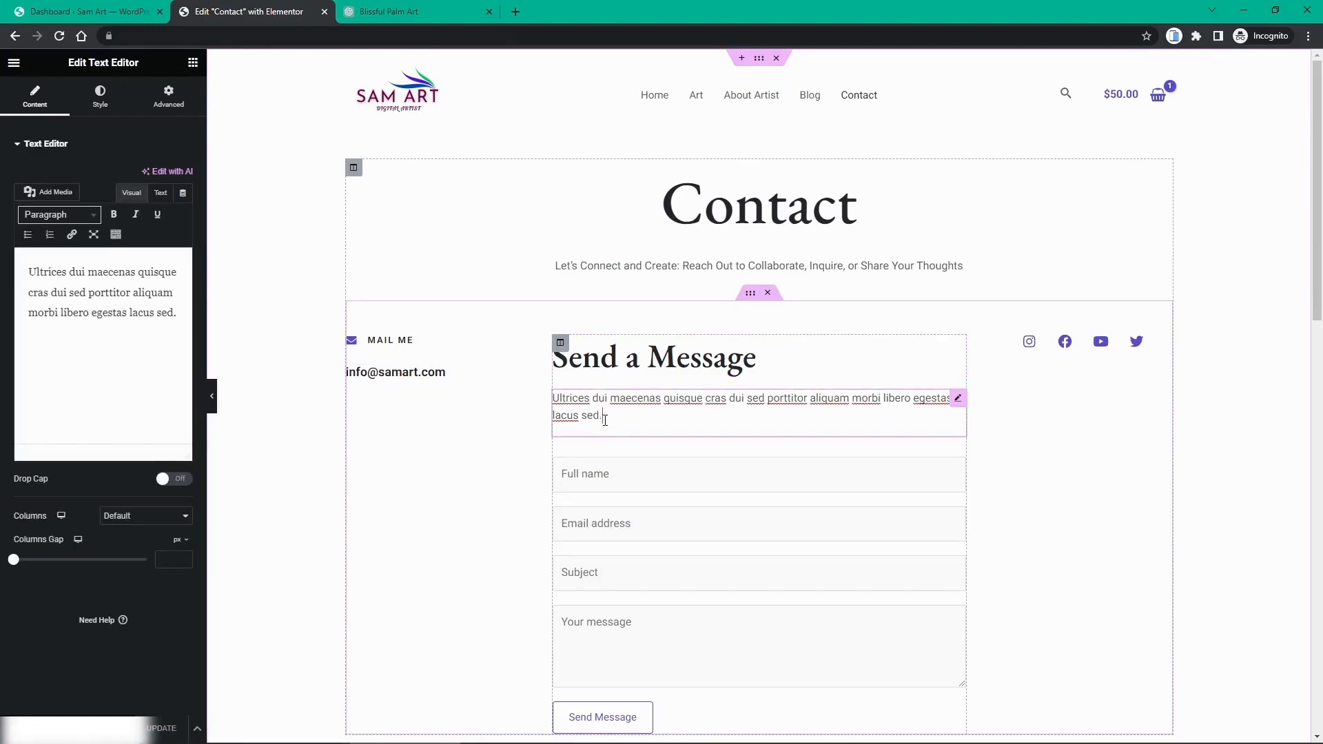
drag(178, 314, 29, 264)
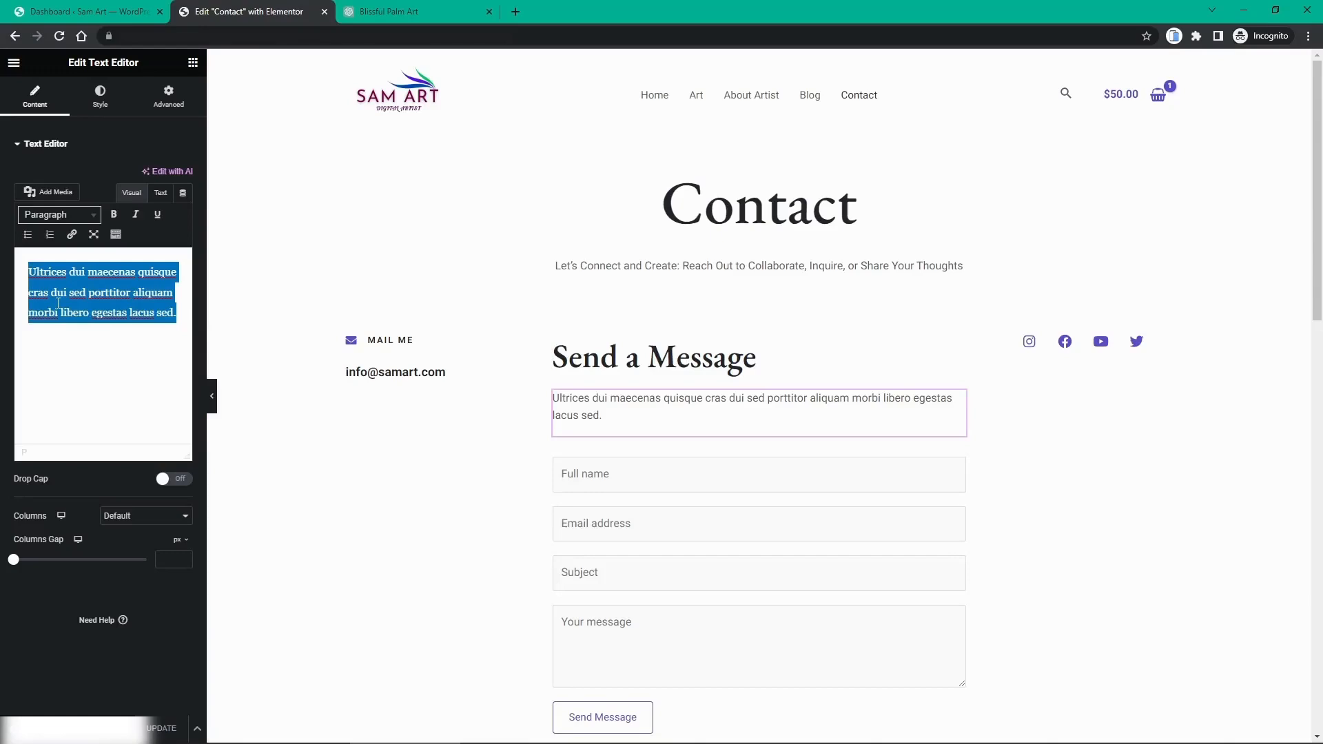
text(Feel)
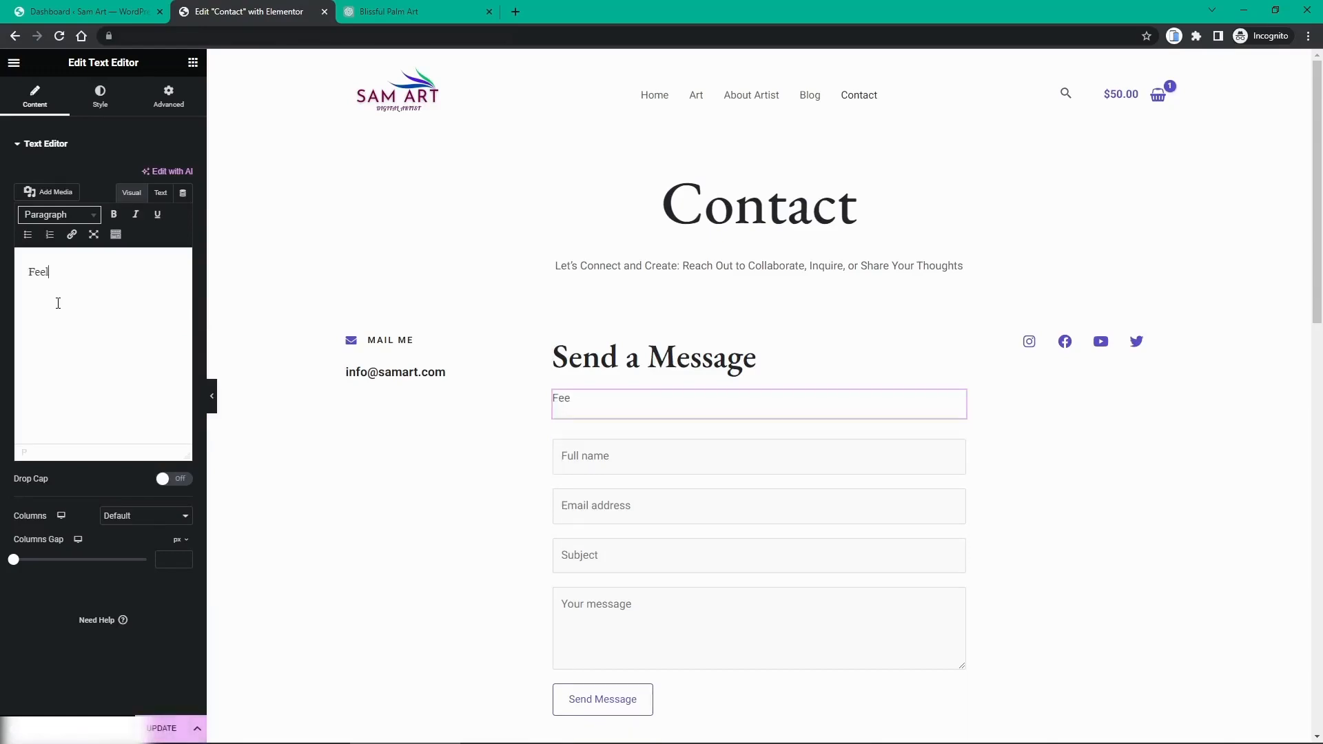
text( free to comment on my)
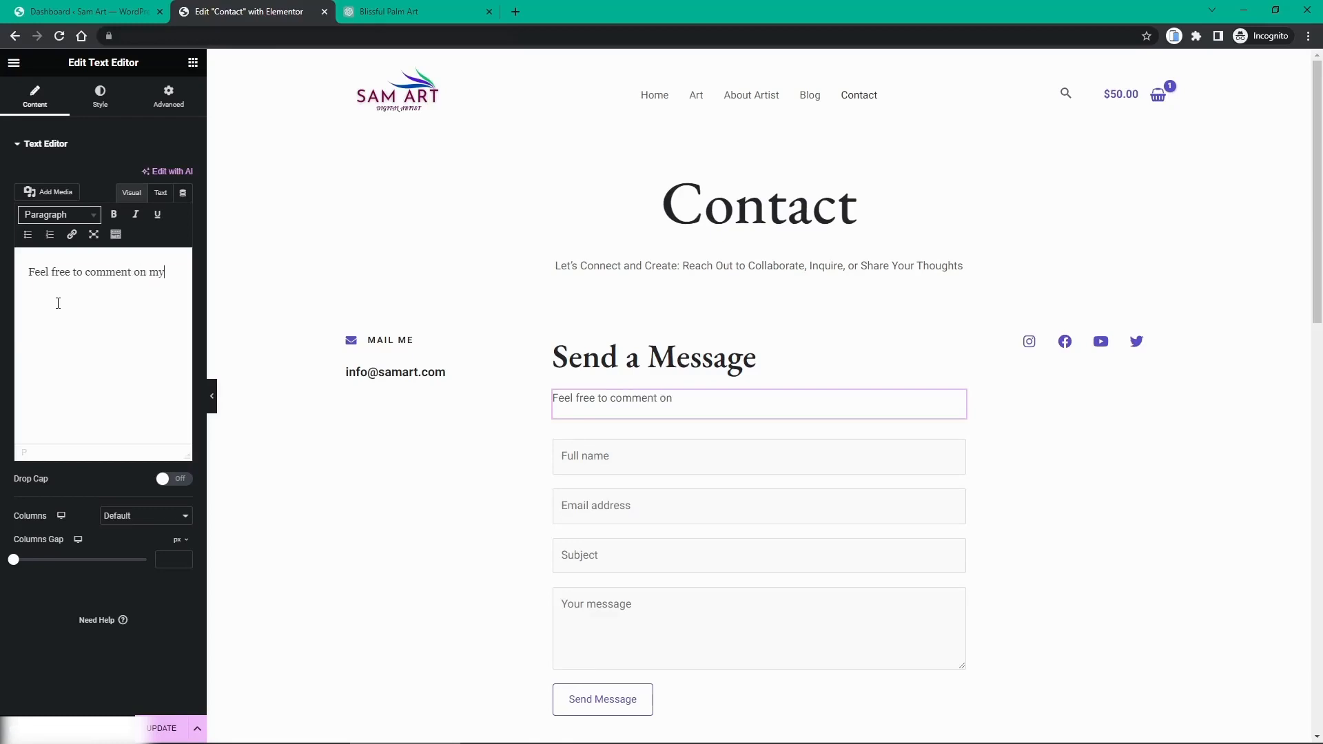
text( work, my vision, my)
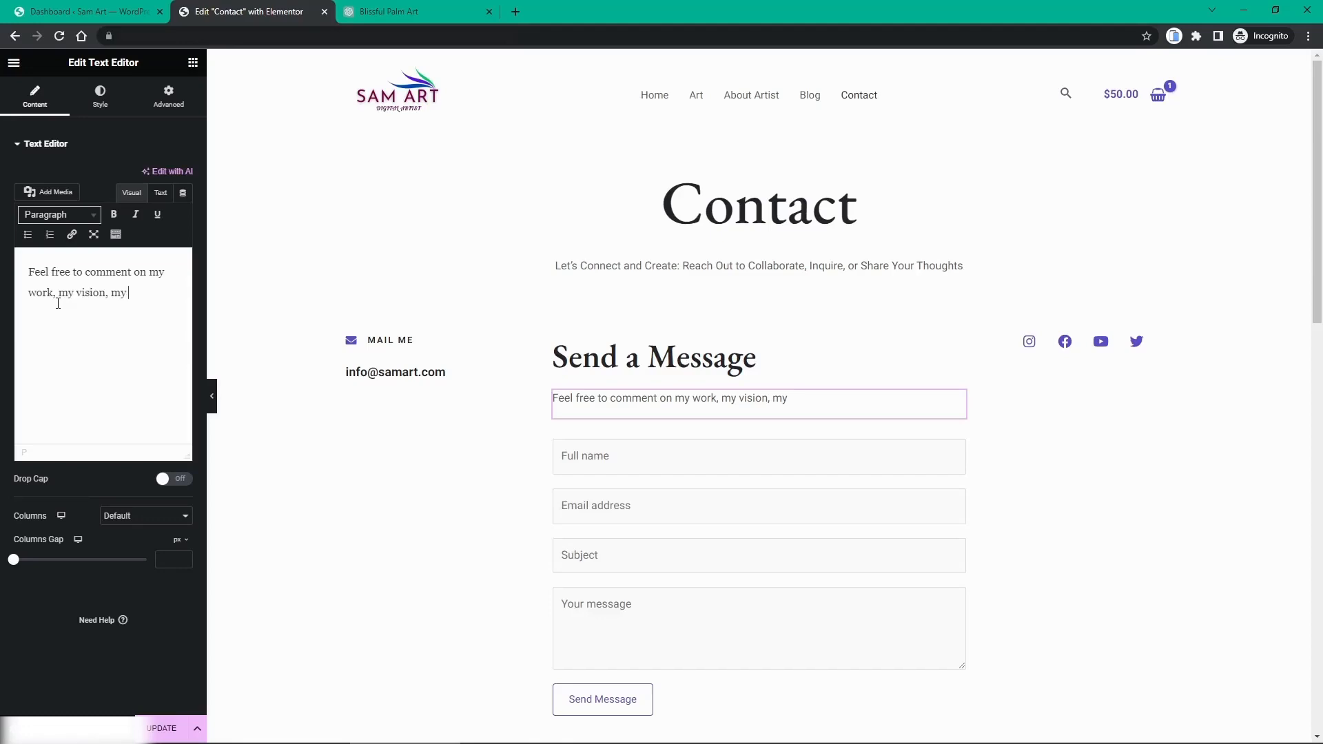
text(art.)
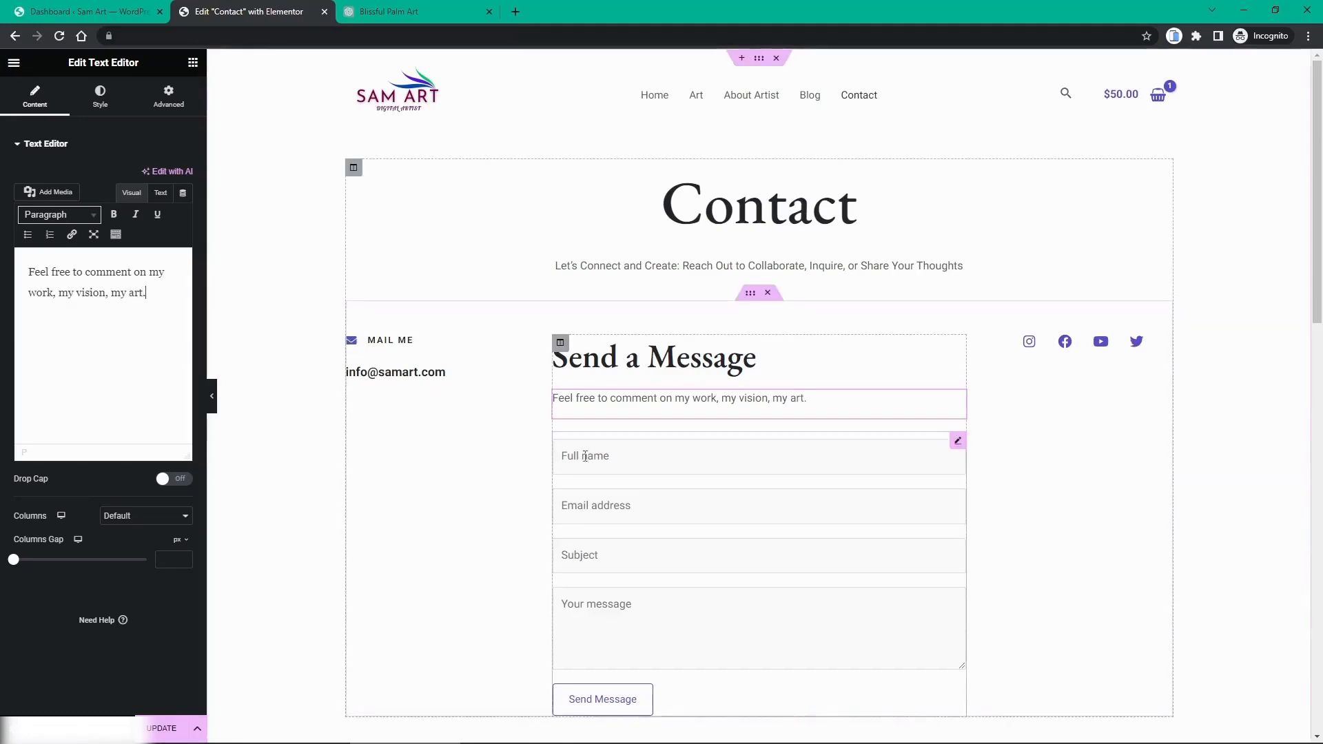
Step: Confirm the contact form widget uses Simple Contact Form
click(959, 441)
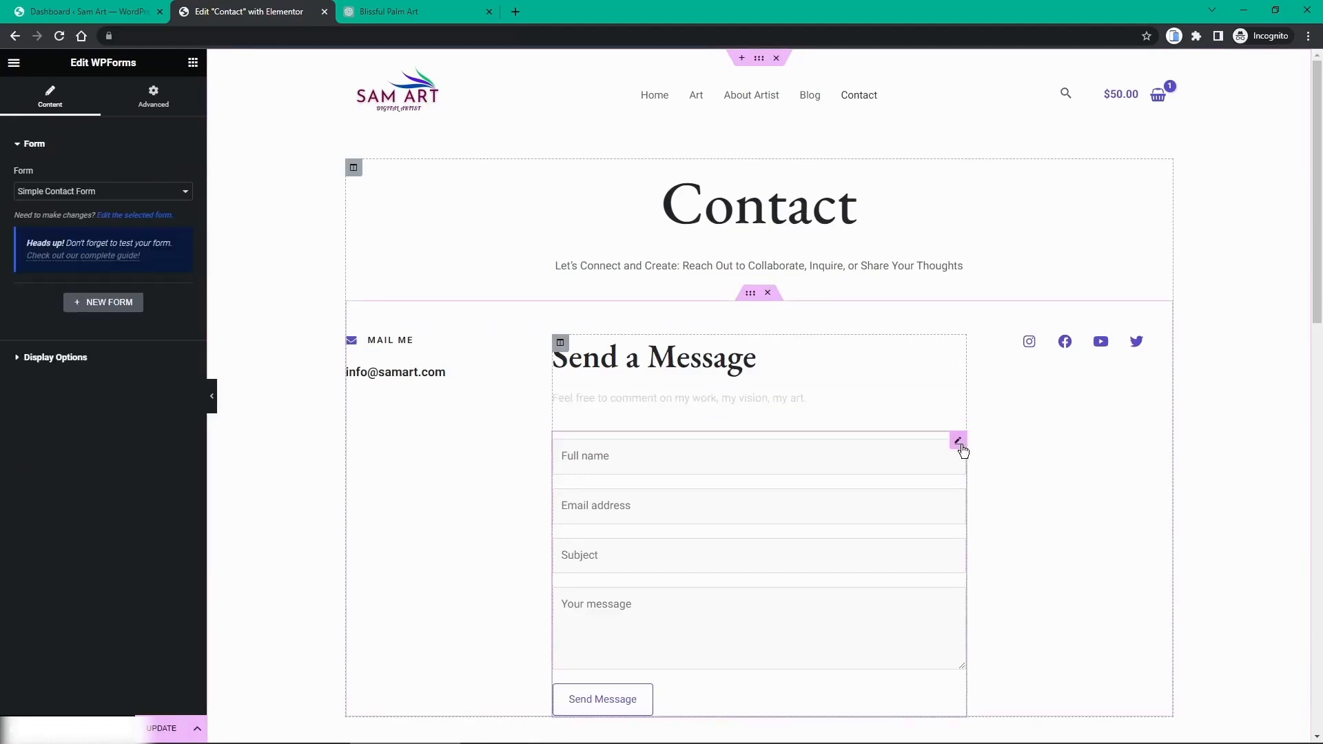
click(105, 199)
click(98, 211)
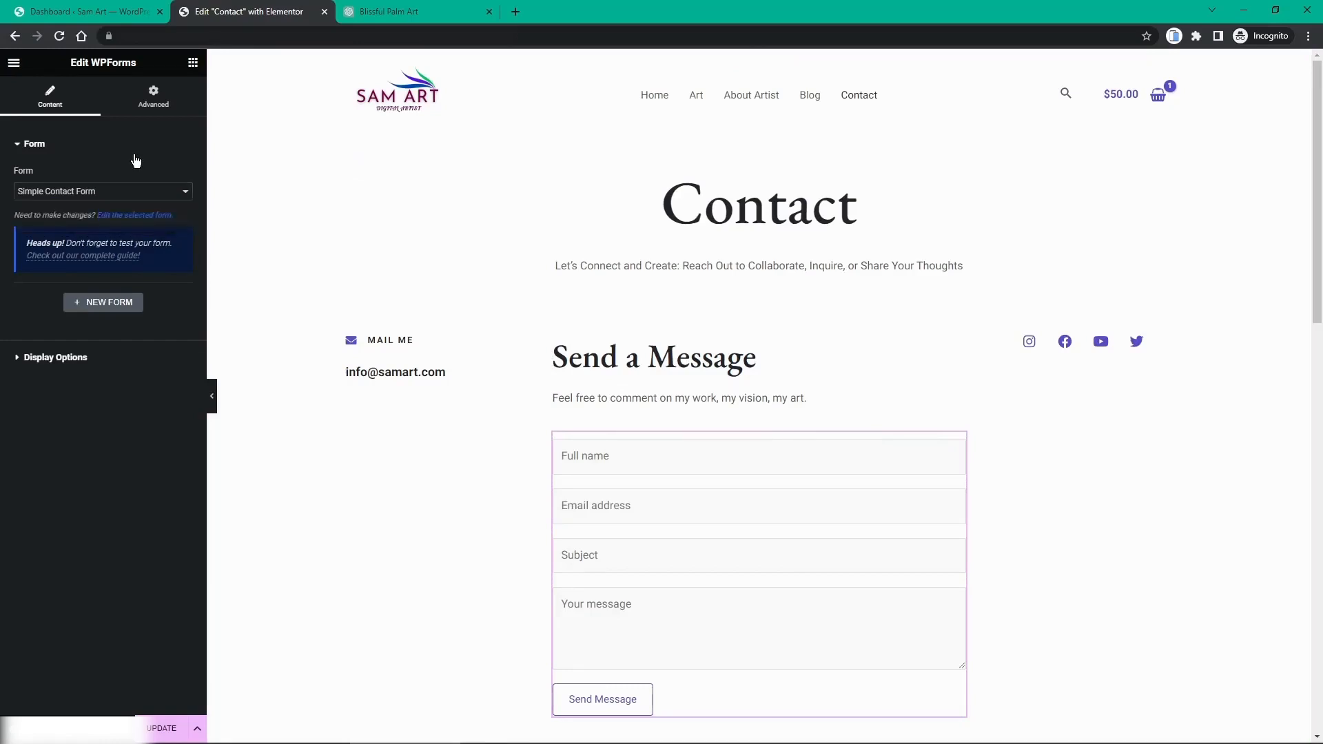
click(135, 156)
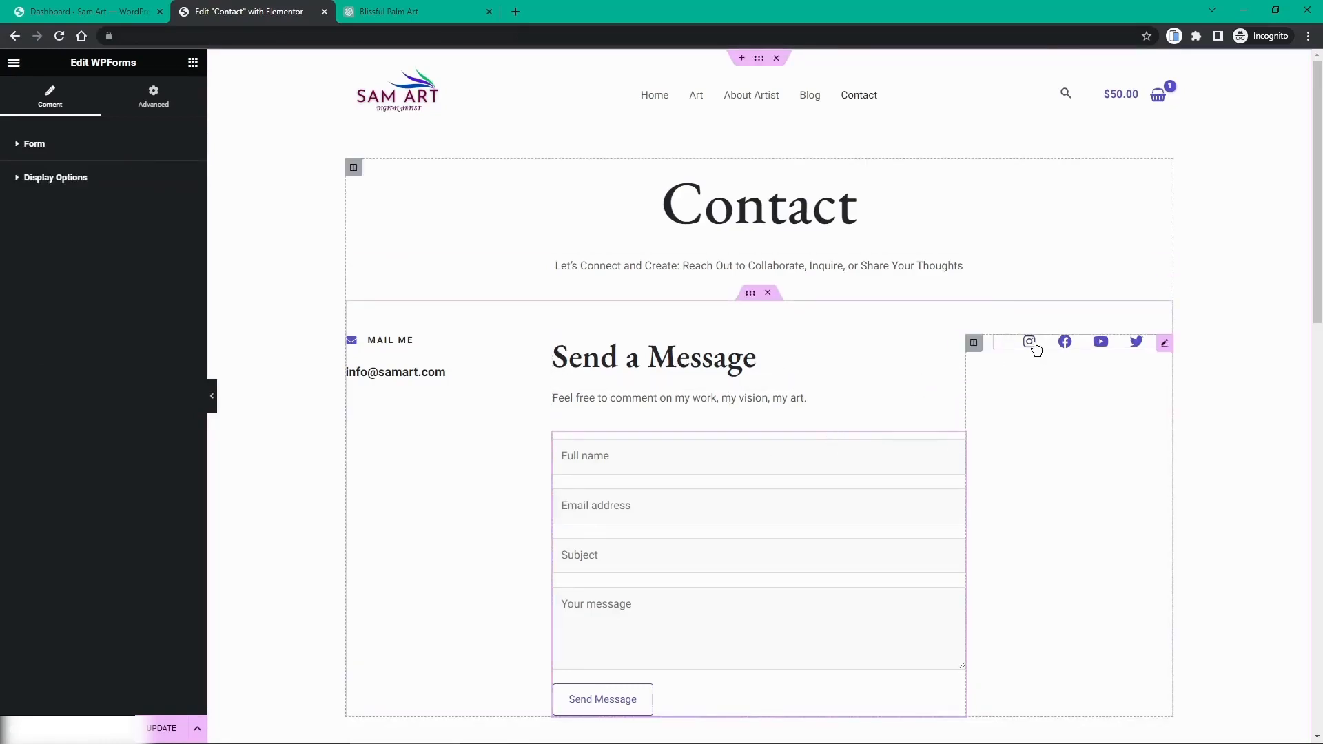
Step: Expand the Facebook item in the Social Icons widget settings
click(1164, 345)
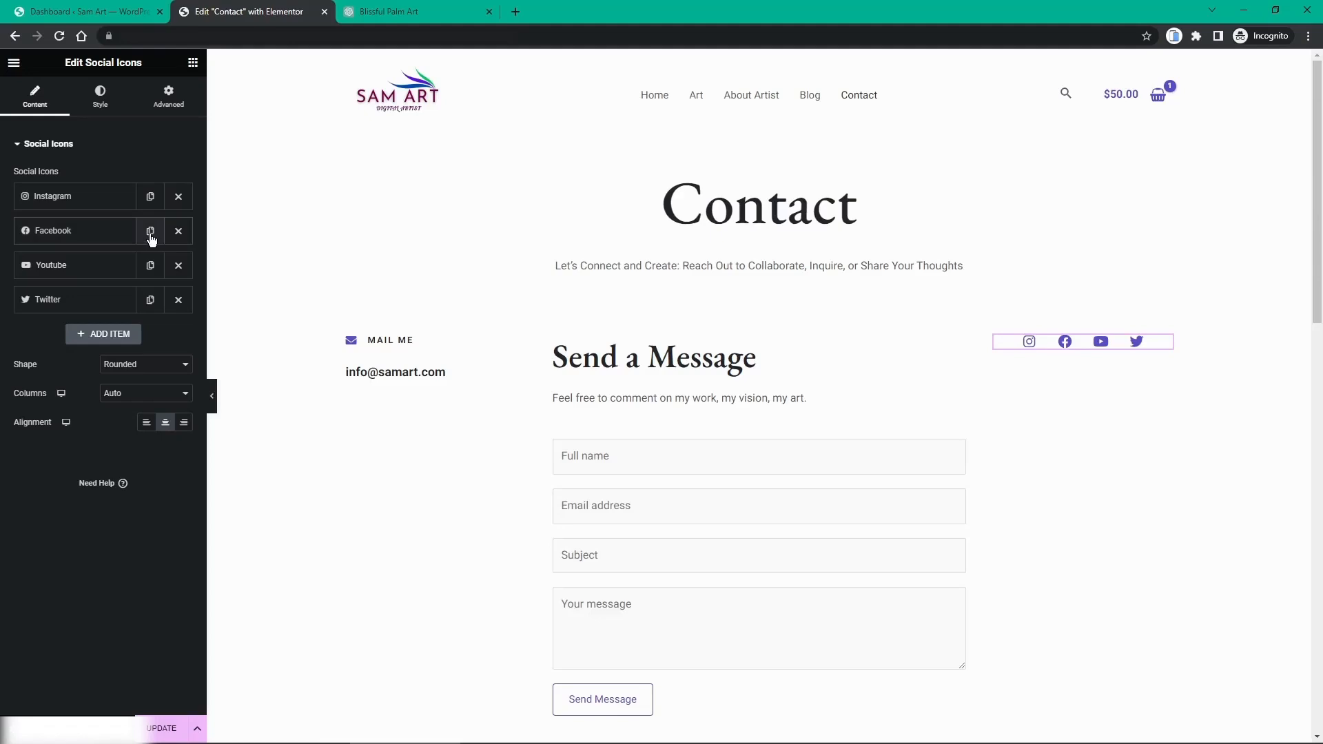
click(100, 234)
mouse_move(89, 282)
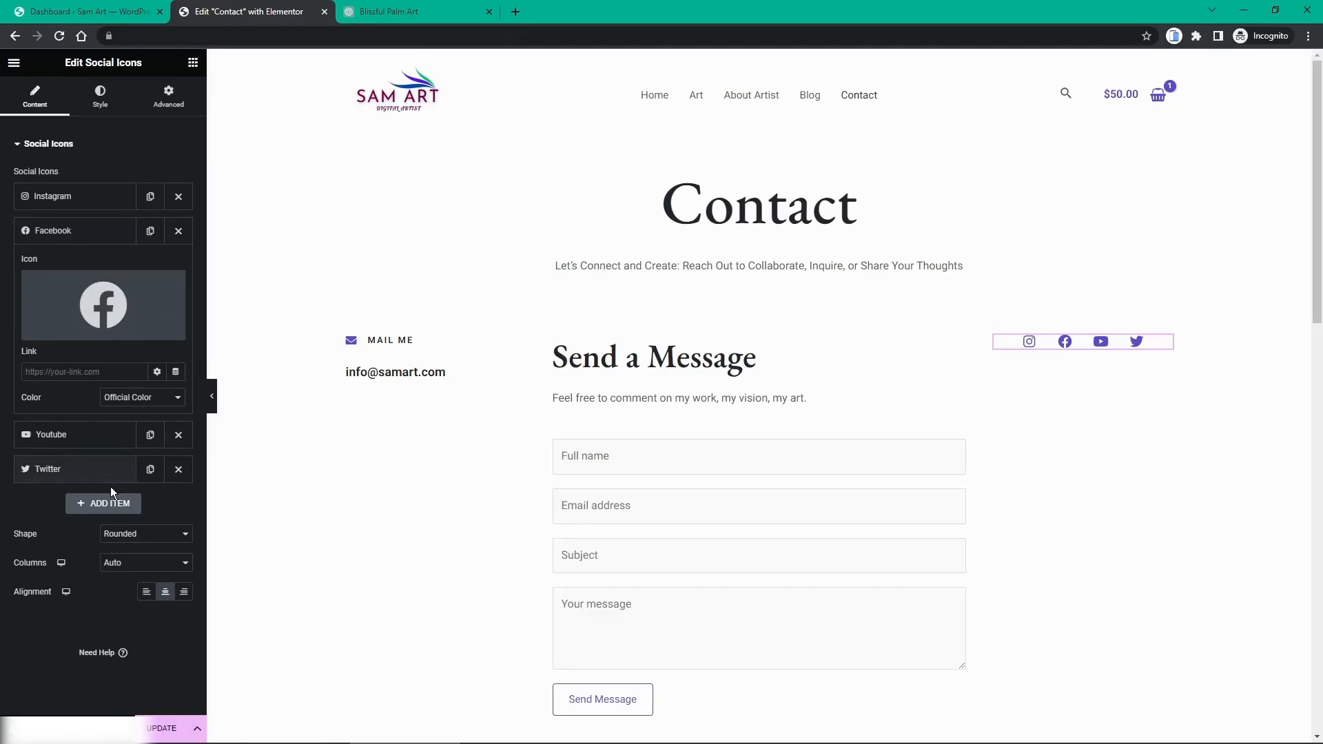
Step: Delete the Speaking - Events section from the Contact page and save the page
scroll(646, 377, down, 5)
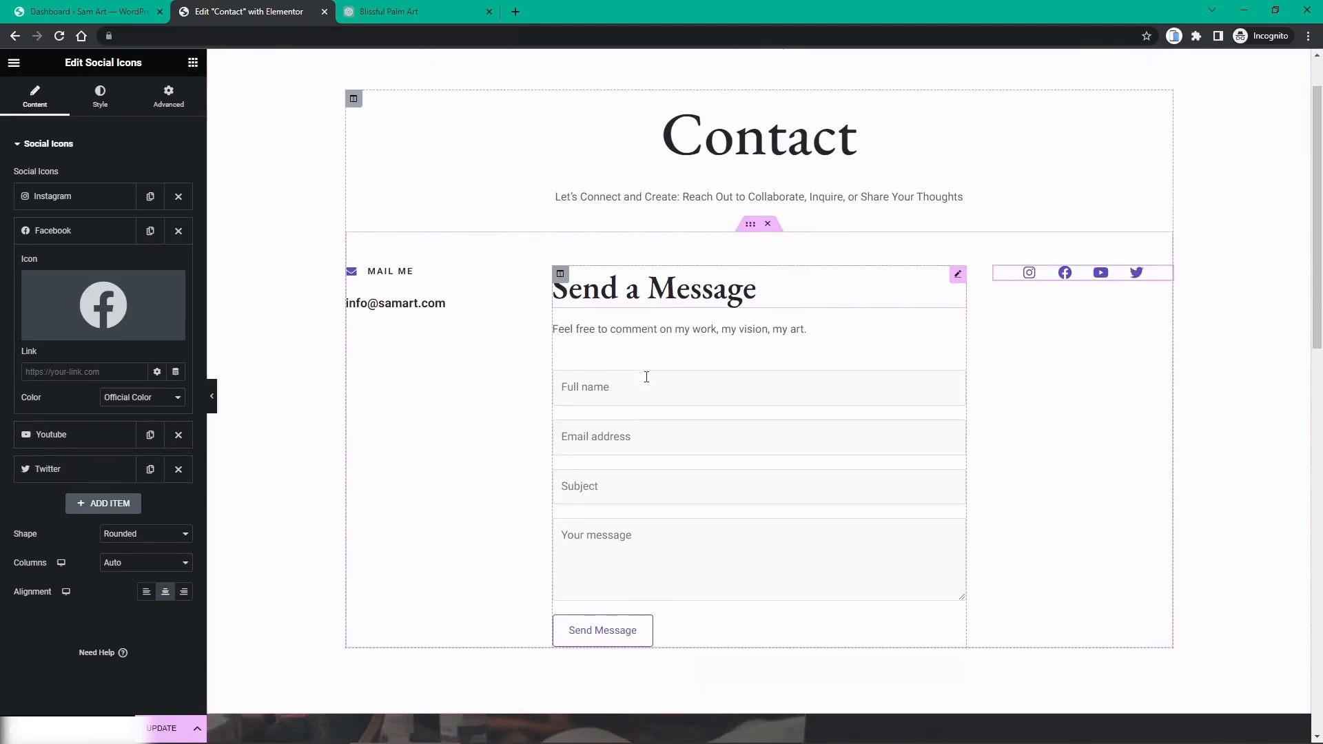
scroll(646, 377, down, 2)
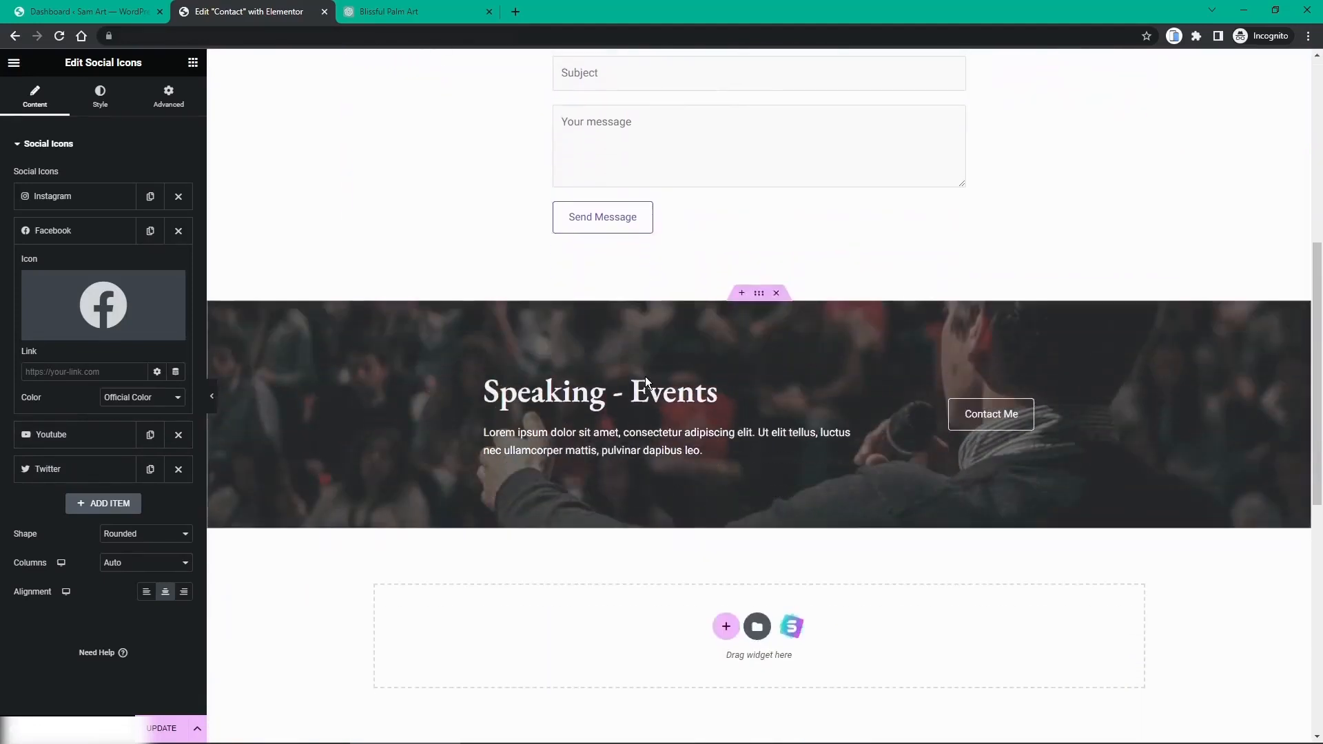
scroll(645, 376, up, 1)
scroll(651, 389, down, 1)
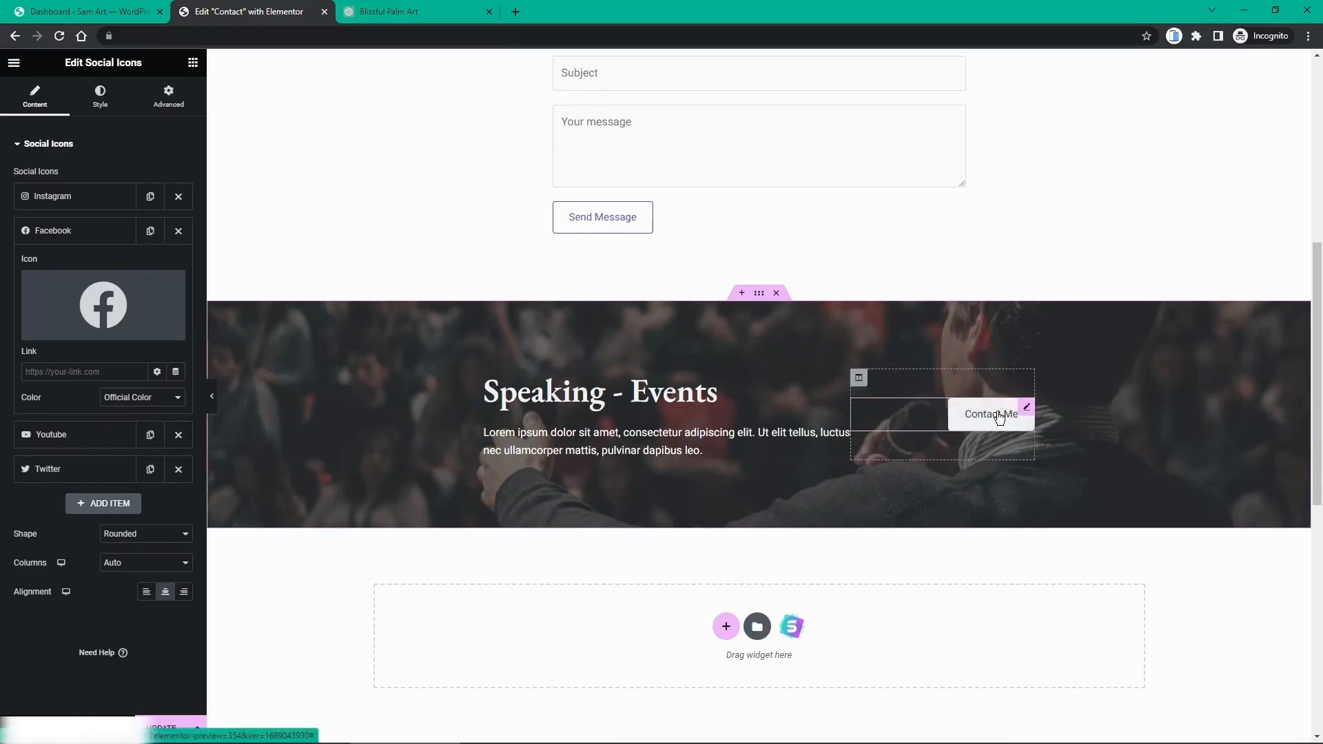
scroll(993, 417, up, 2)
scroll(999, 418, up, 4)
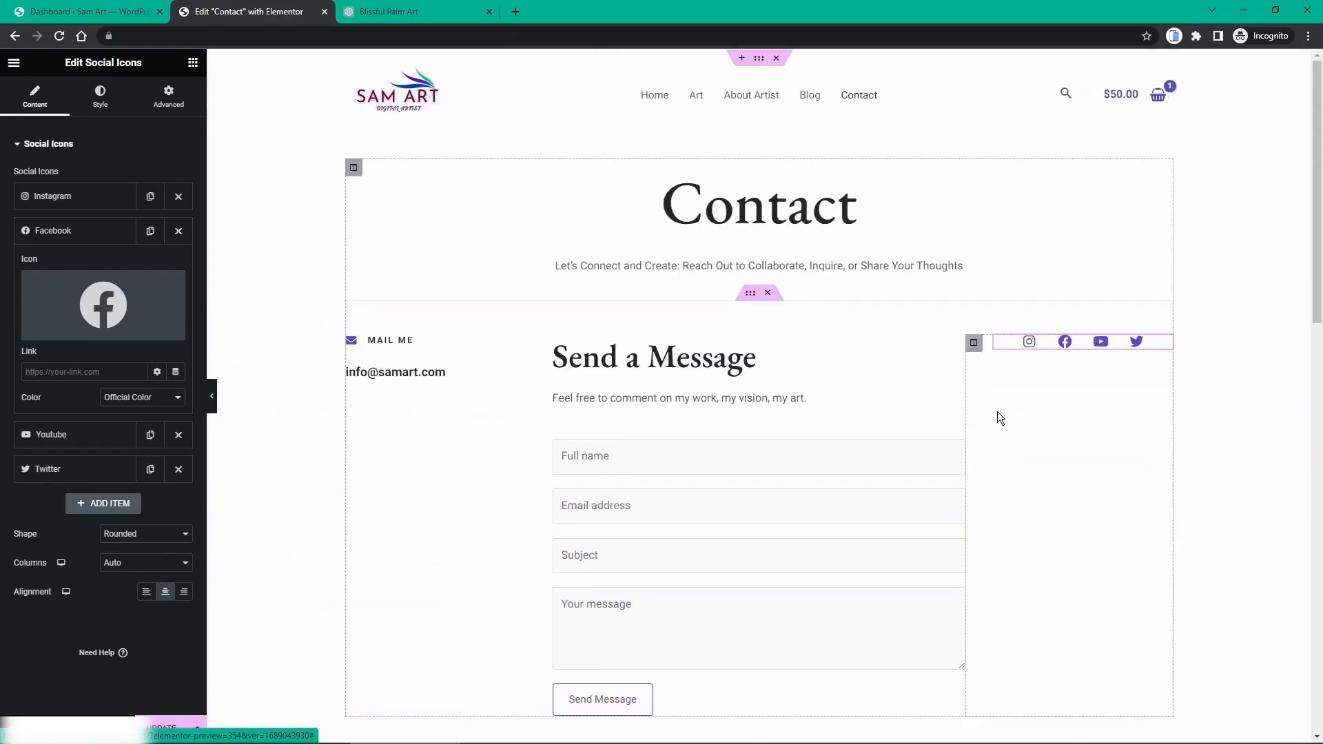
scroll(863, 366, down, 5)
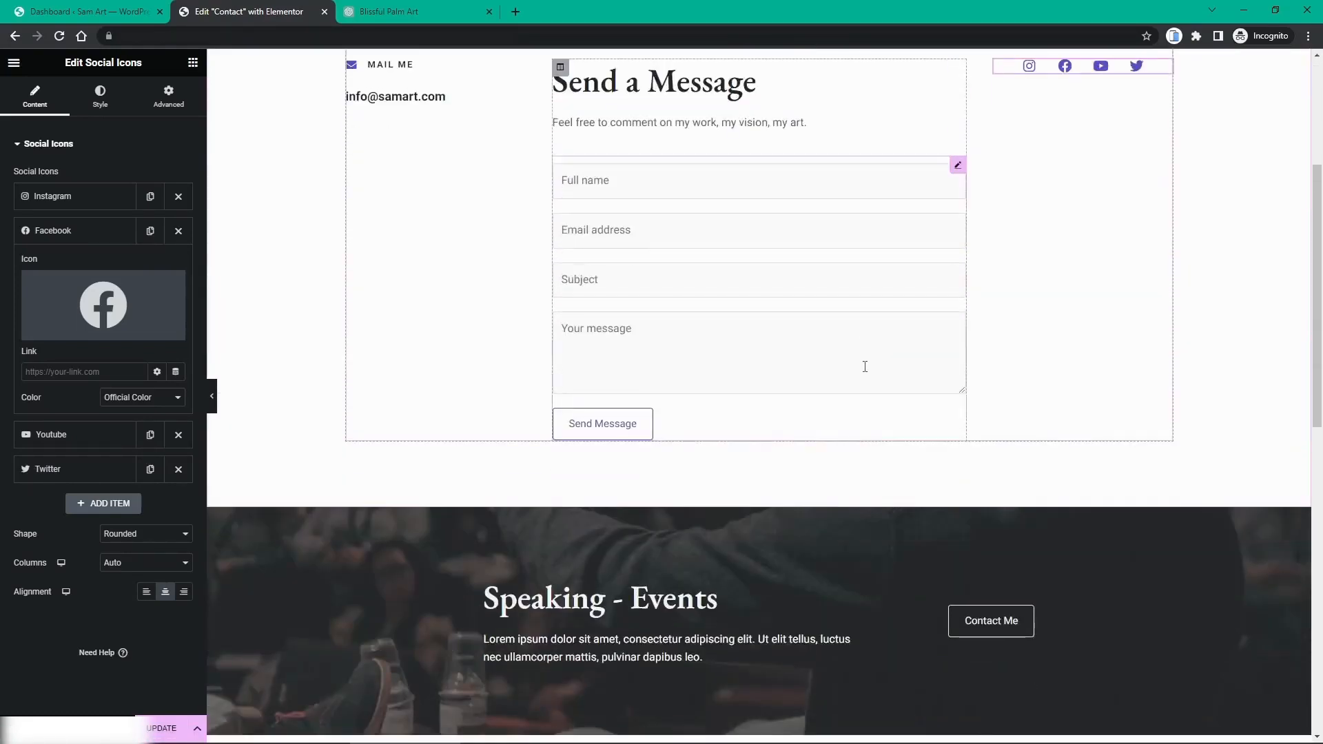
scroll(794, 417, down, 1)
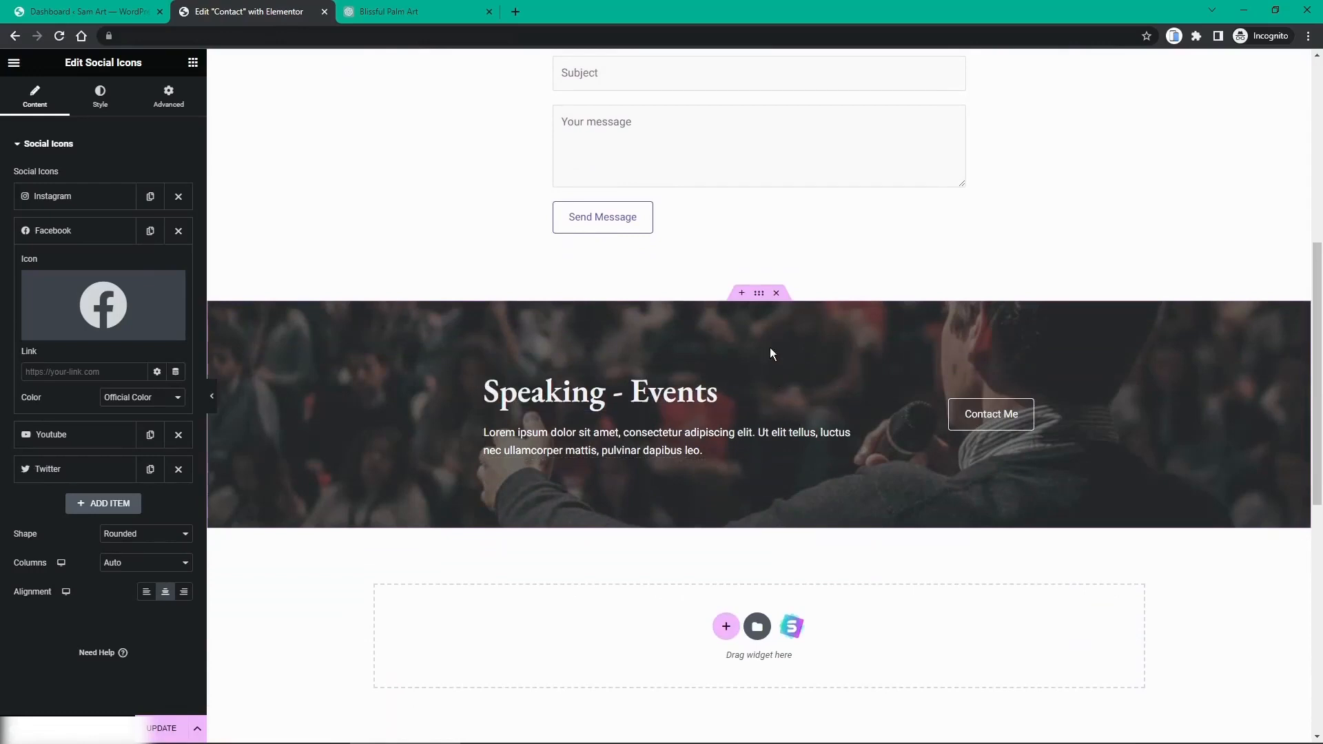
click(775, 295)
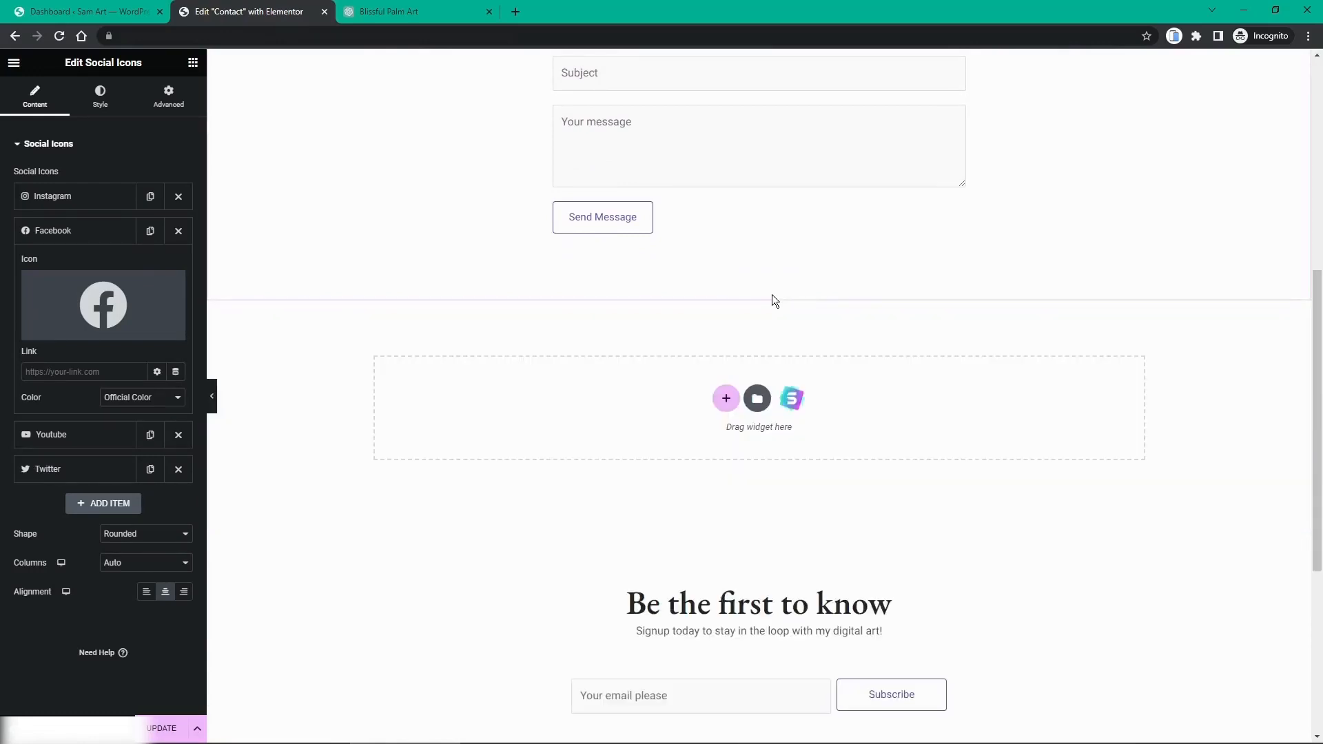
click(165, 727)
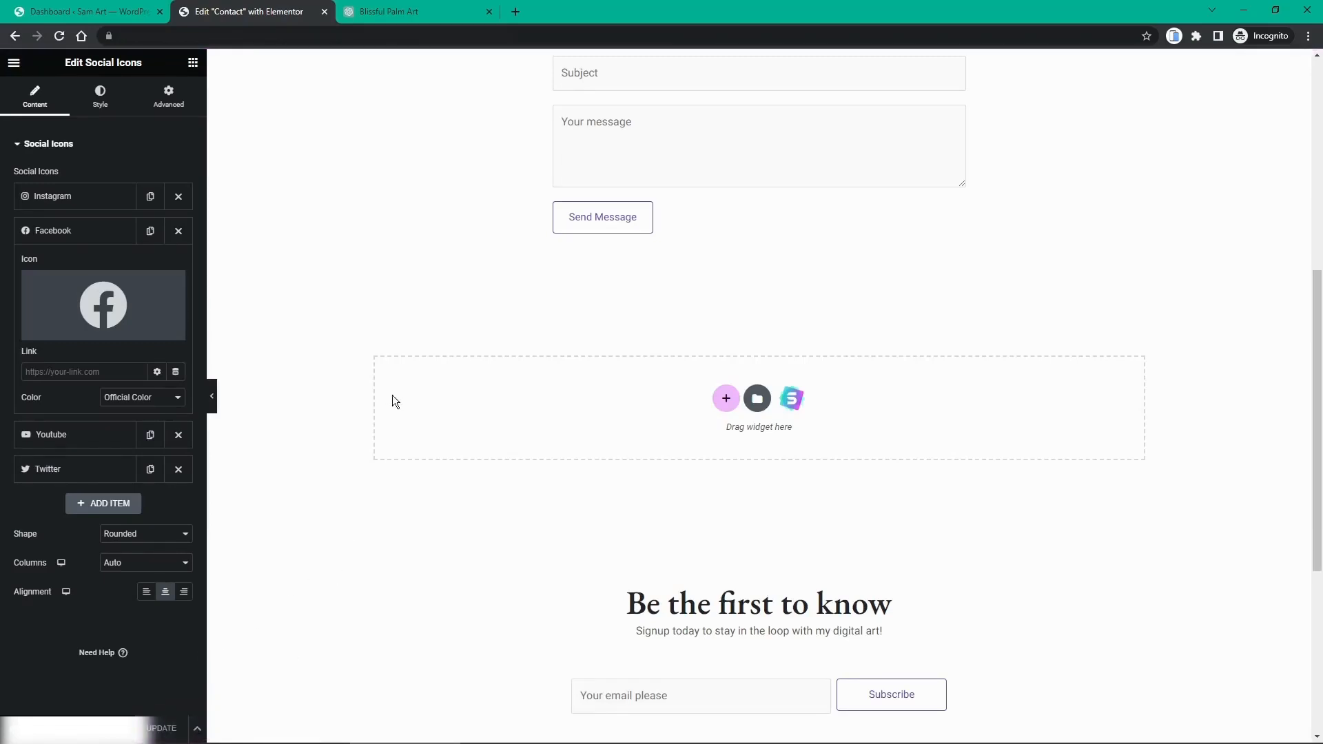
Step: Close the Contact page's Elementor editor tab
scroll(410, 374, up, 1)
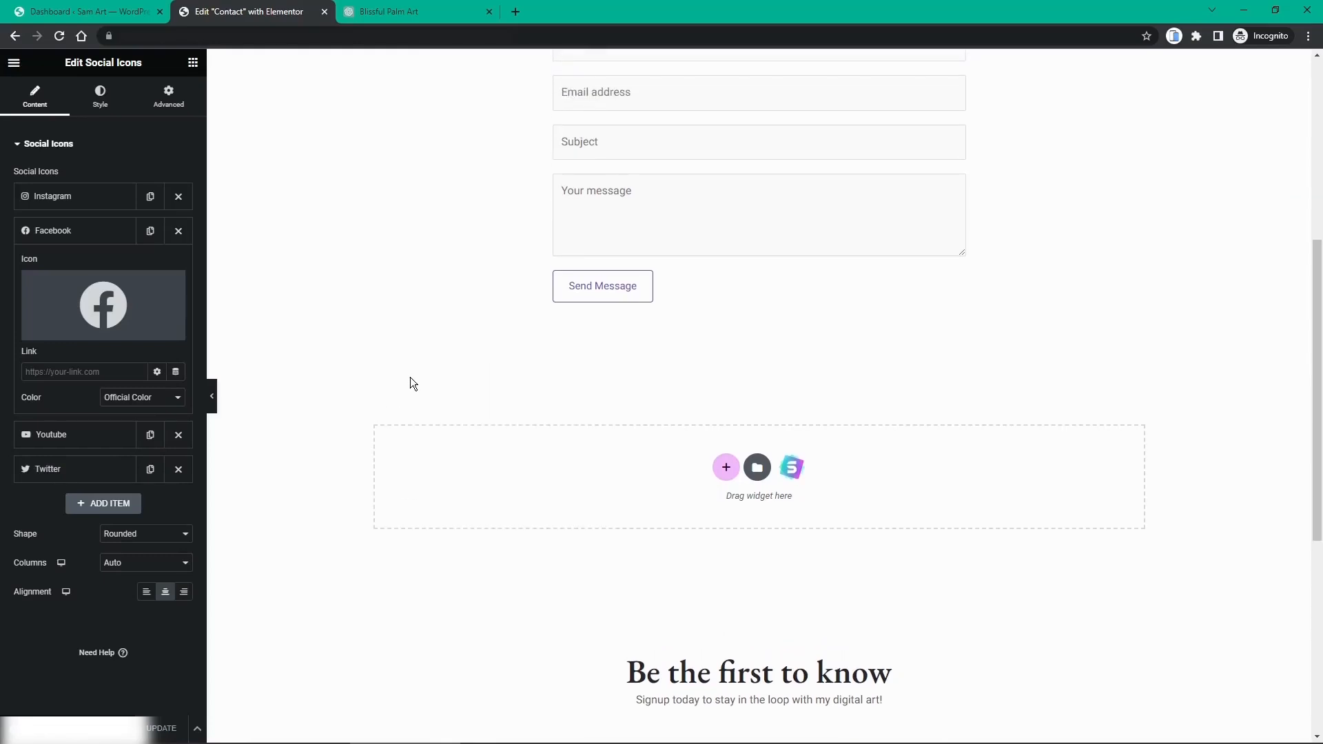
scroll(411, 375, up, 3)
scroll(411, 377, up, 3)
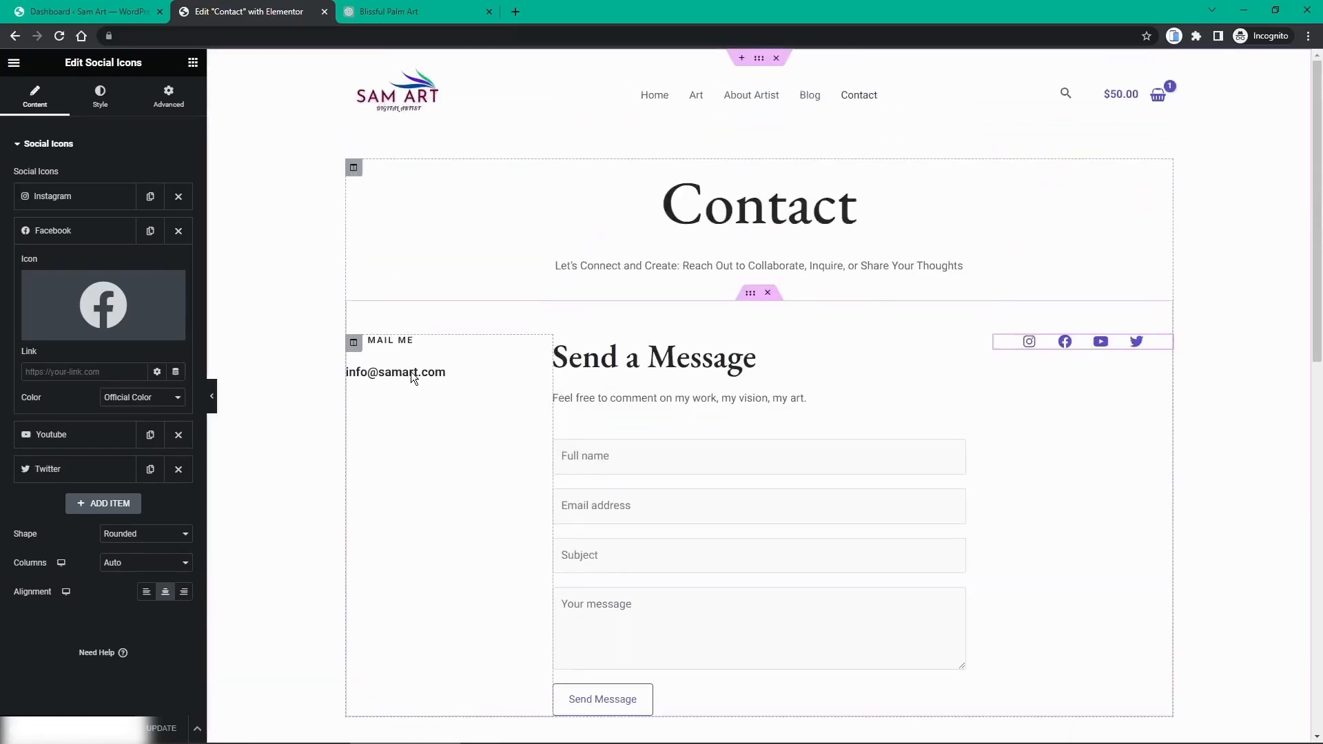
middle_click(226, 15)
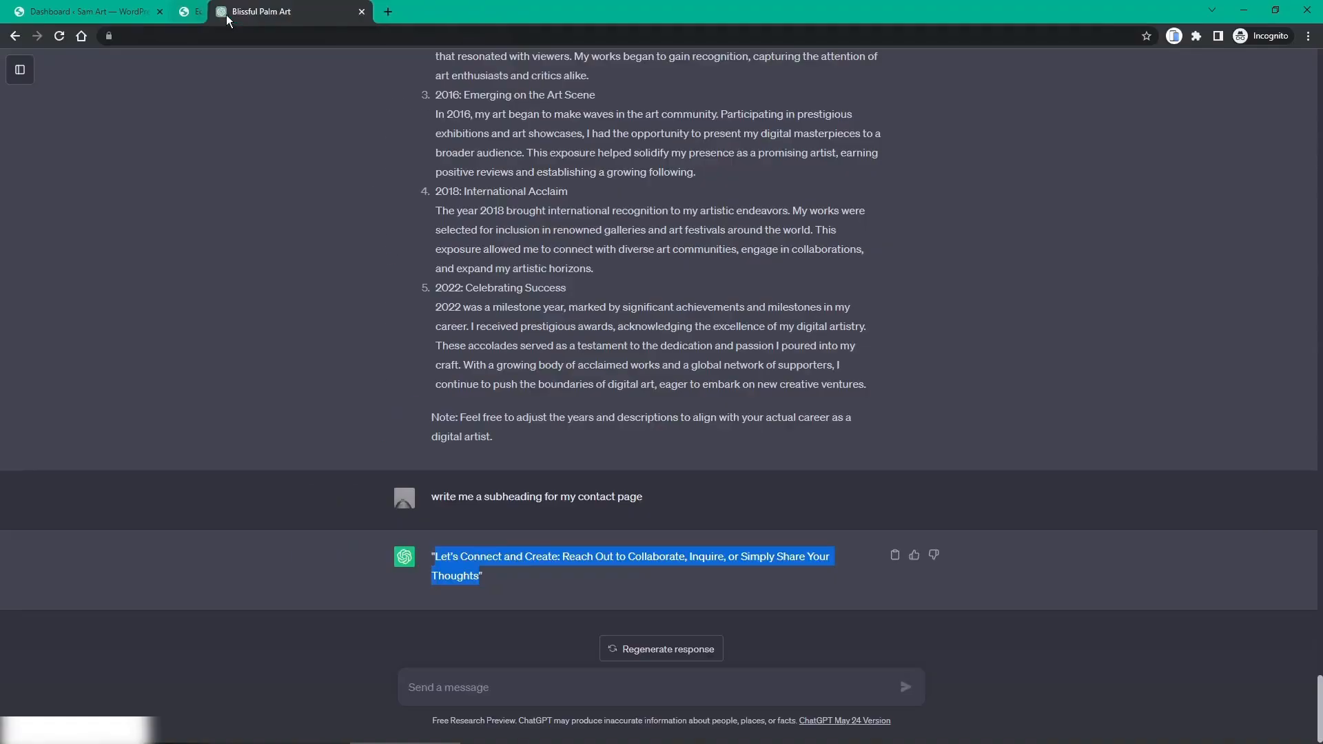
Step: Open the live Sam Art site and check the updated Contact page
click(86, 11)
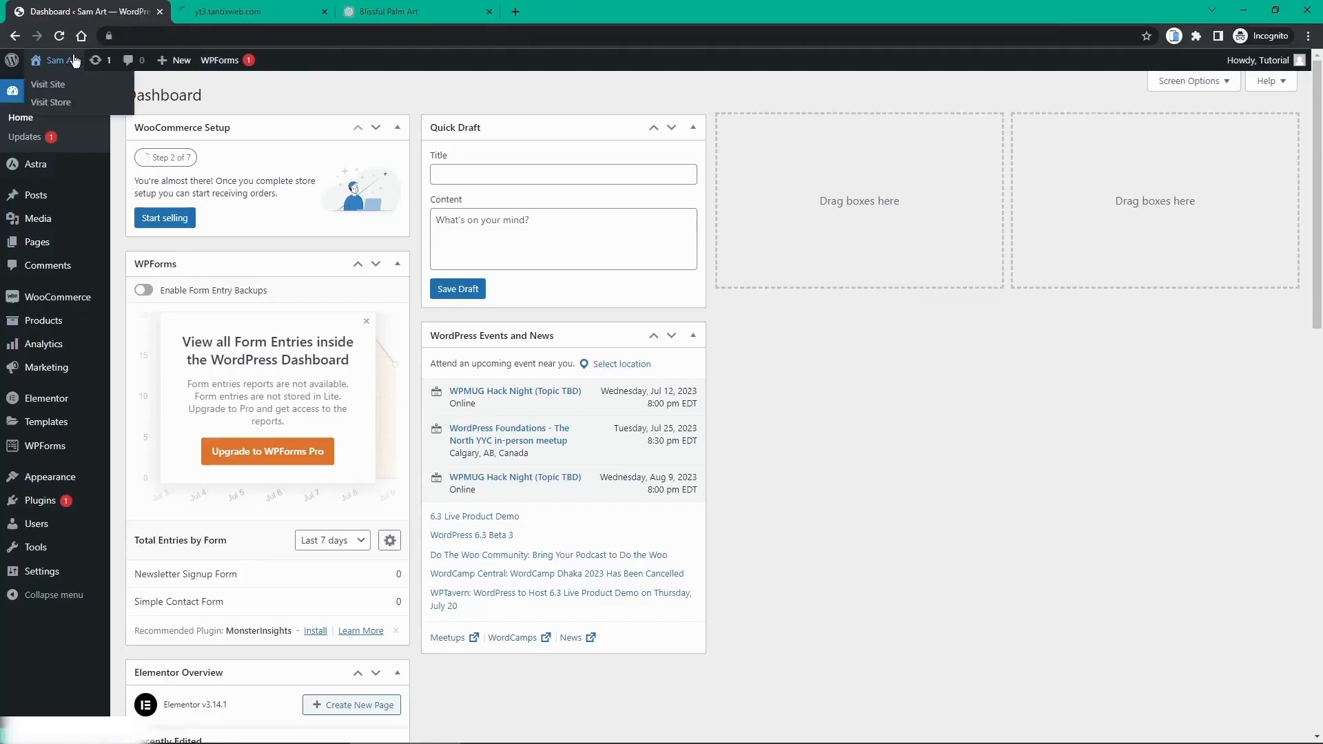
middle_click(59, 80)
click(217, 14)
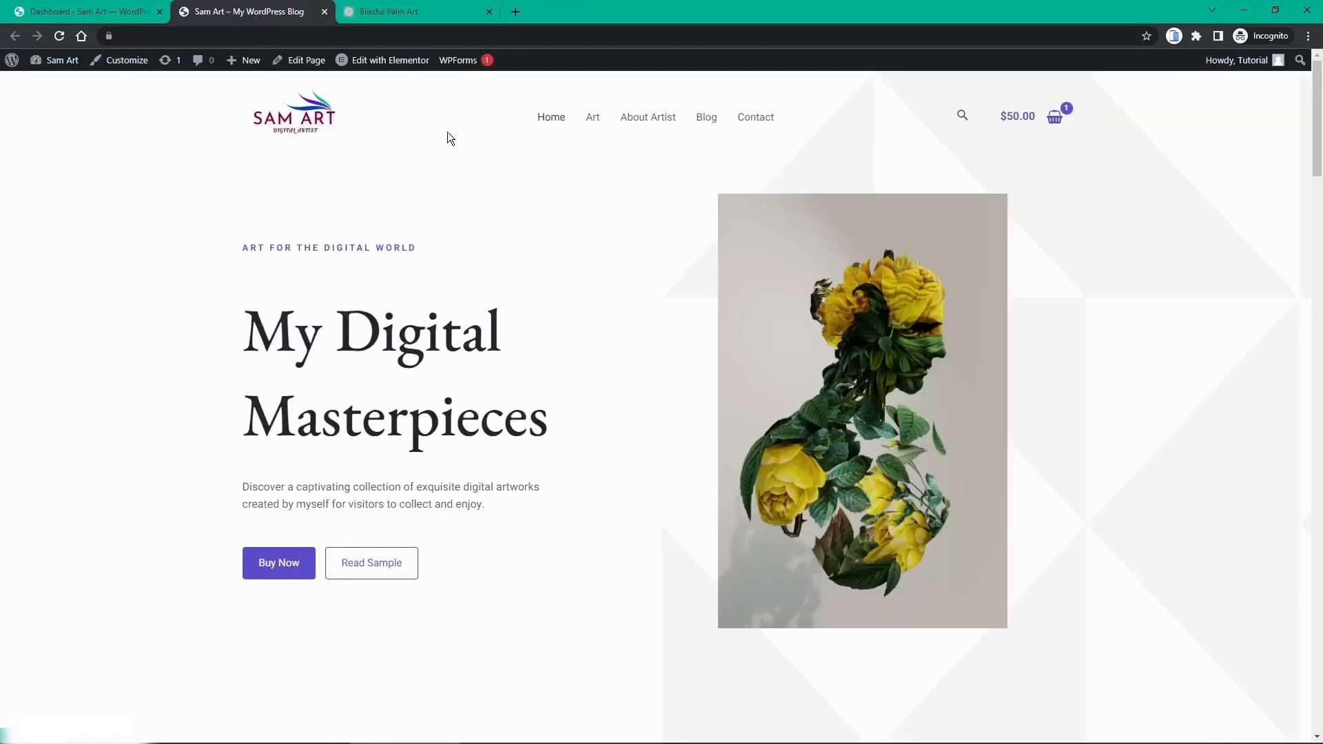
click(756, 118)
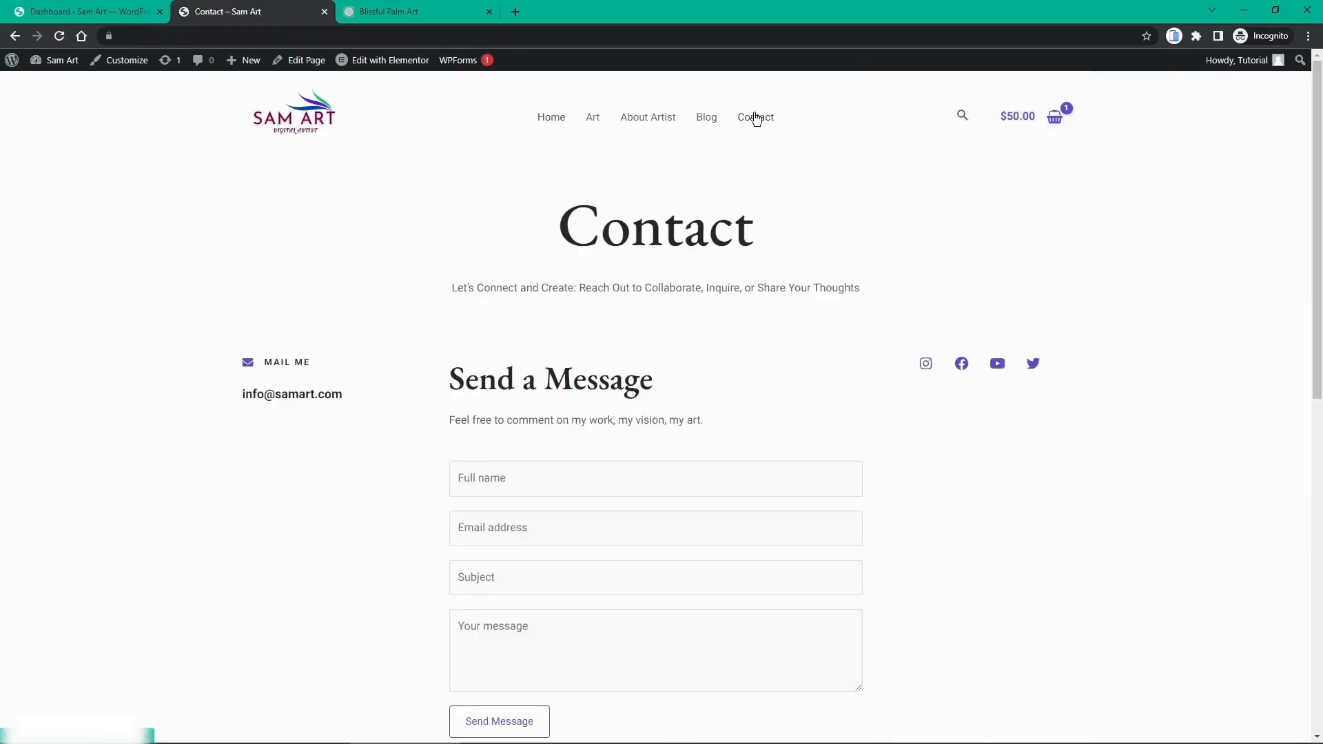
scroll(730, 256, down, 4)
scroll(729, 255, down, 4)
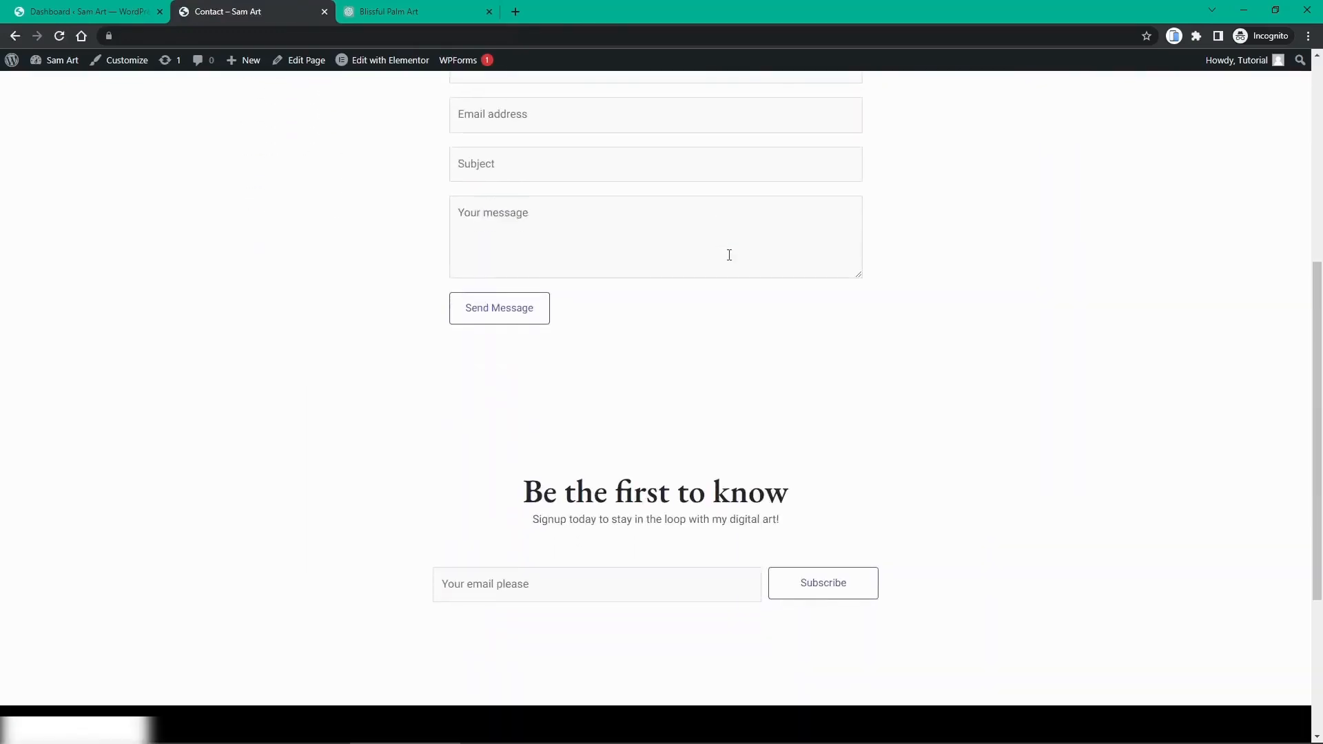
scroll(730, 256, up, 4)
scroll(717, 234, up, 3)
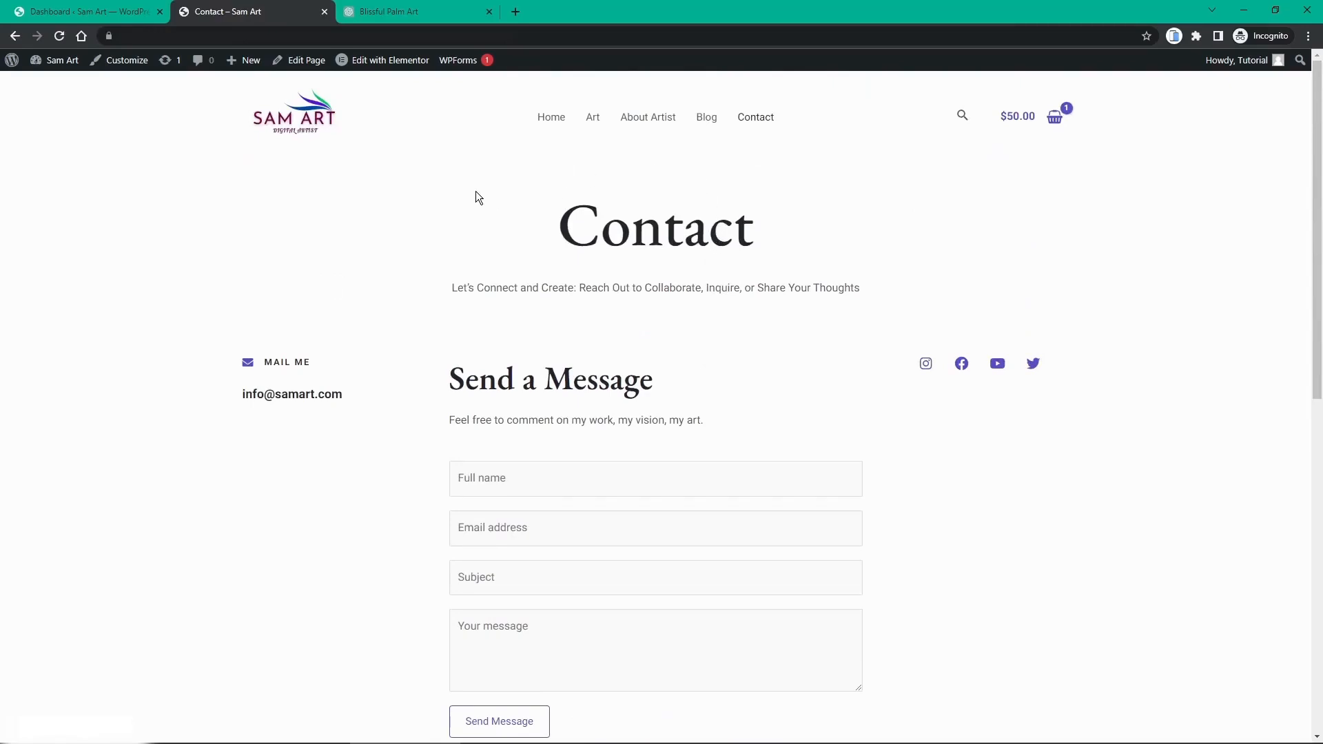
Step: Review the homepage's Latest Blog Posts section, then go to the Blog page
click(319, 126)
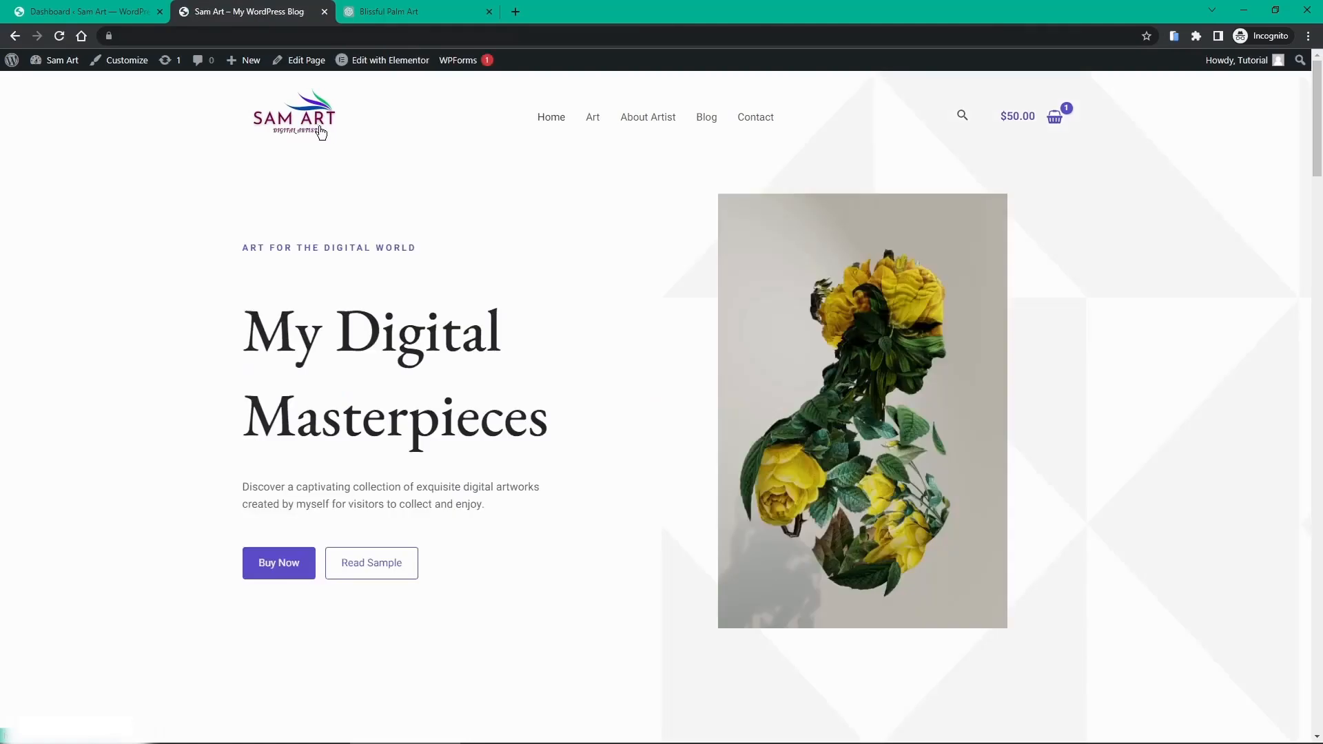
scroll(364, 164, down, 2)
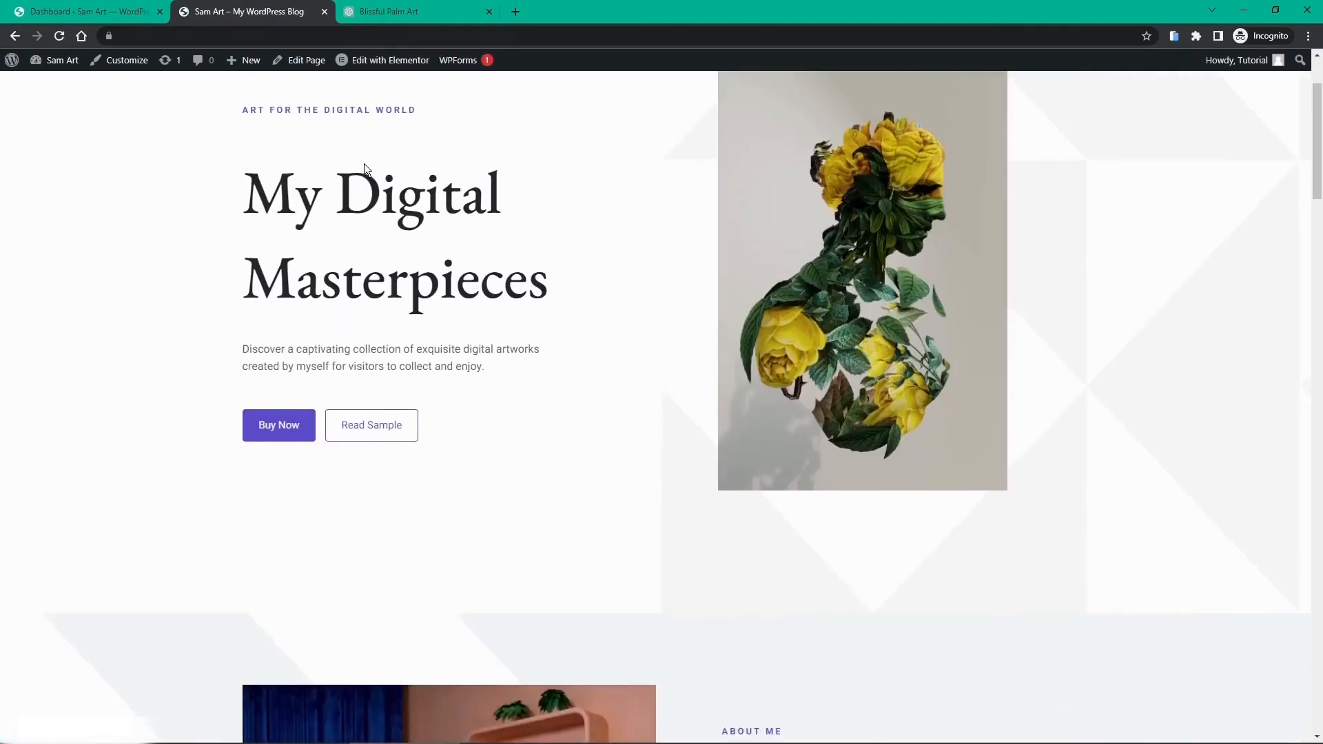
scroll(365, 170, down, 2)
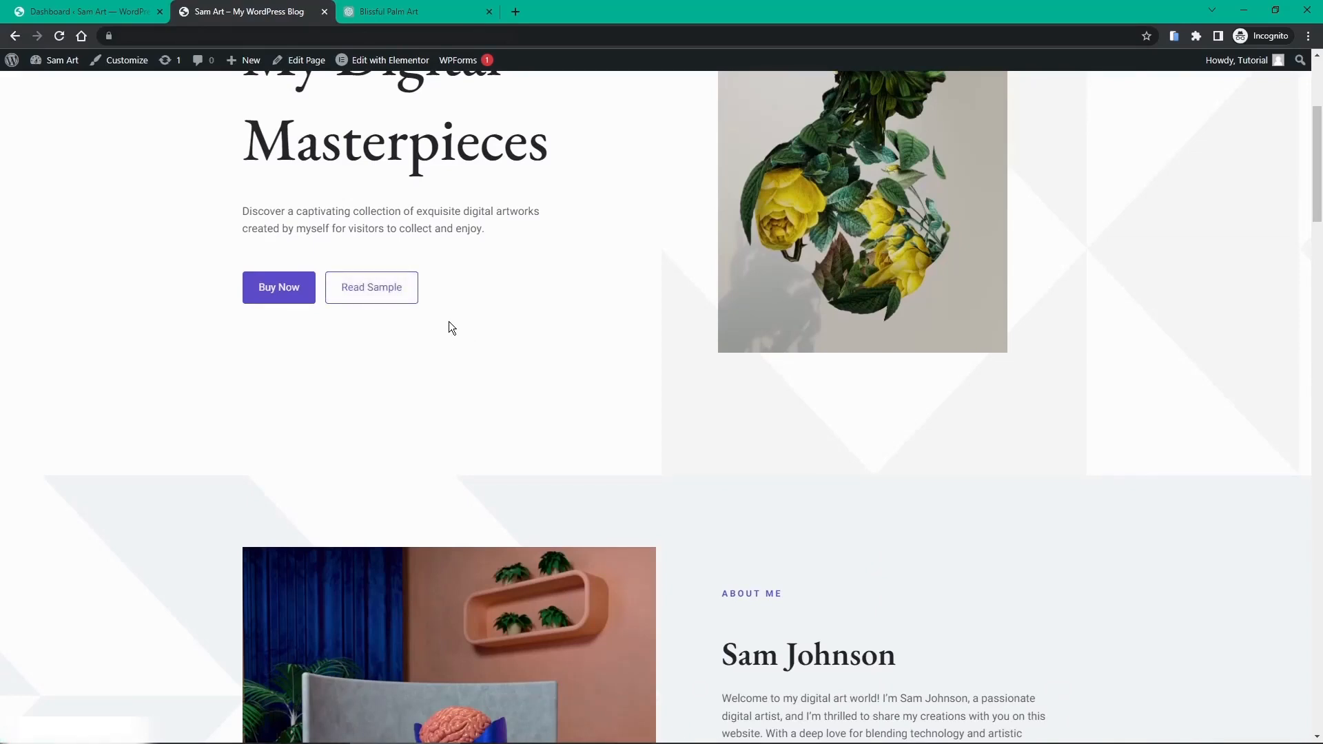
scroll(449, 322, down, 6)
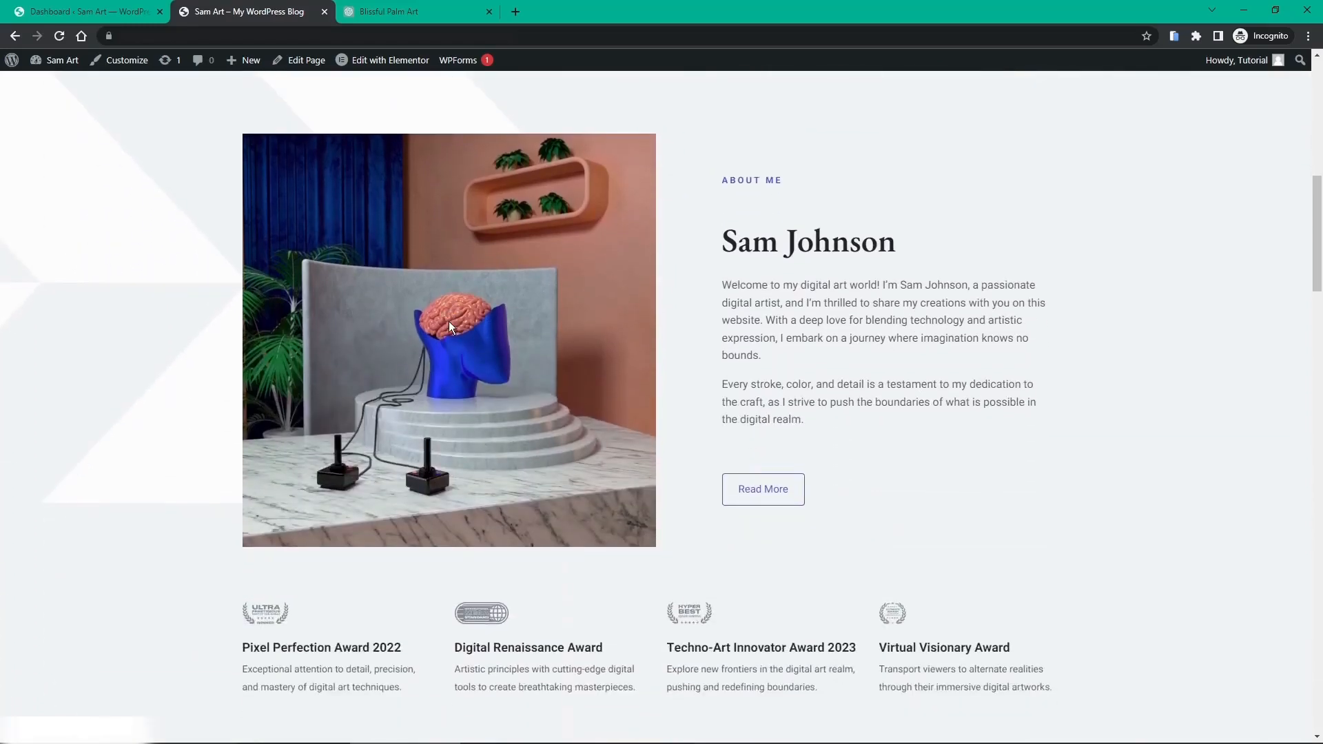
scroll(704, 377, down, 7)
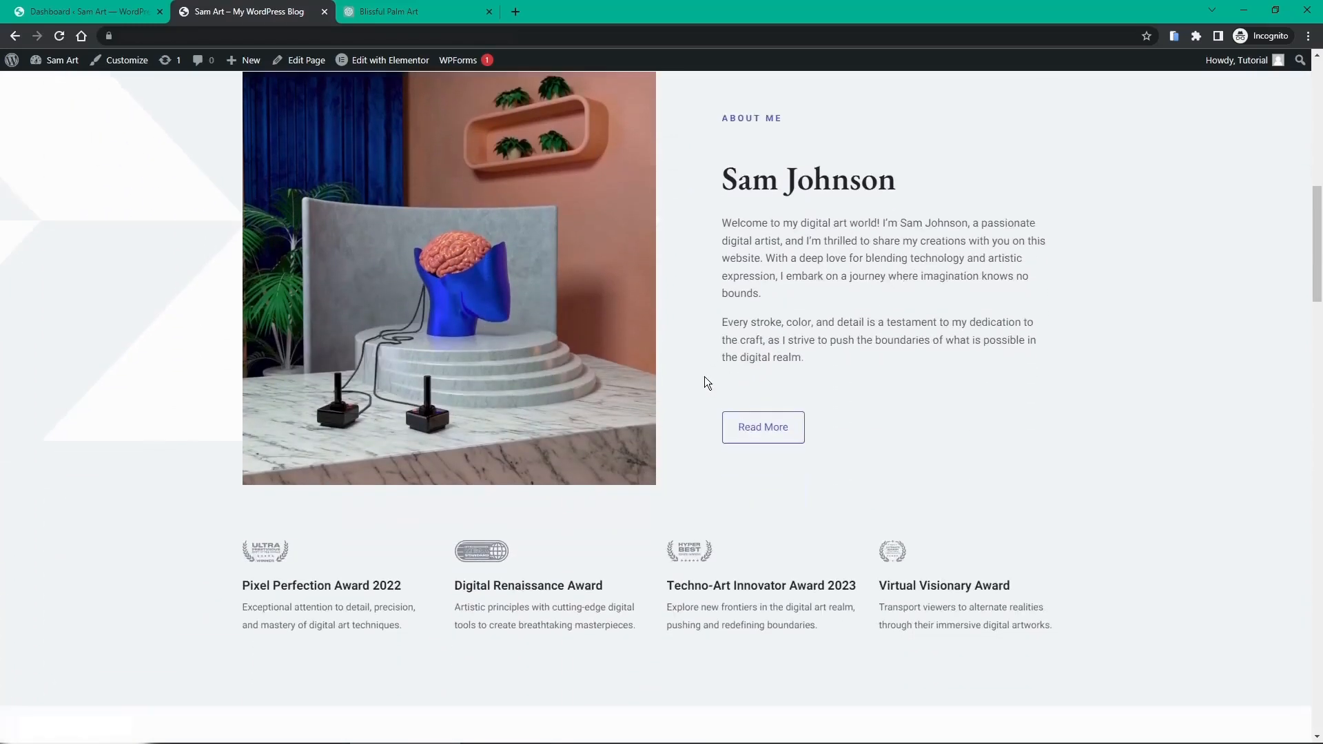
scroll(704, 376, down, 2)
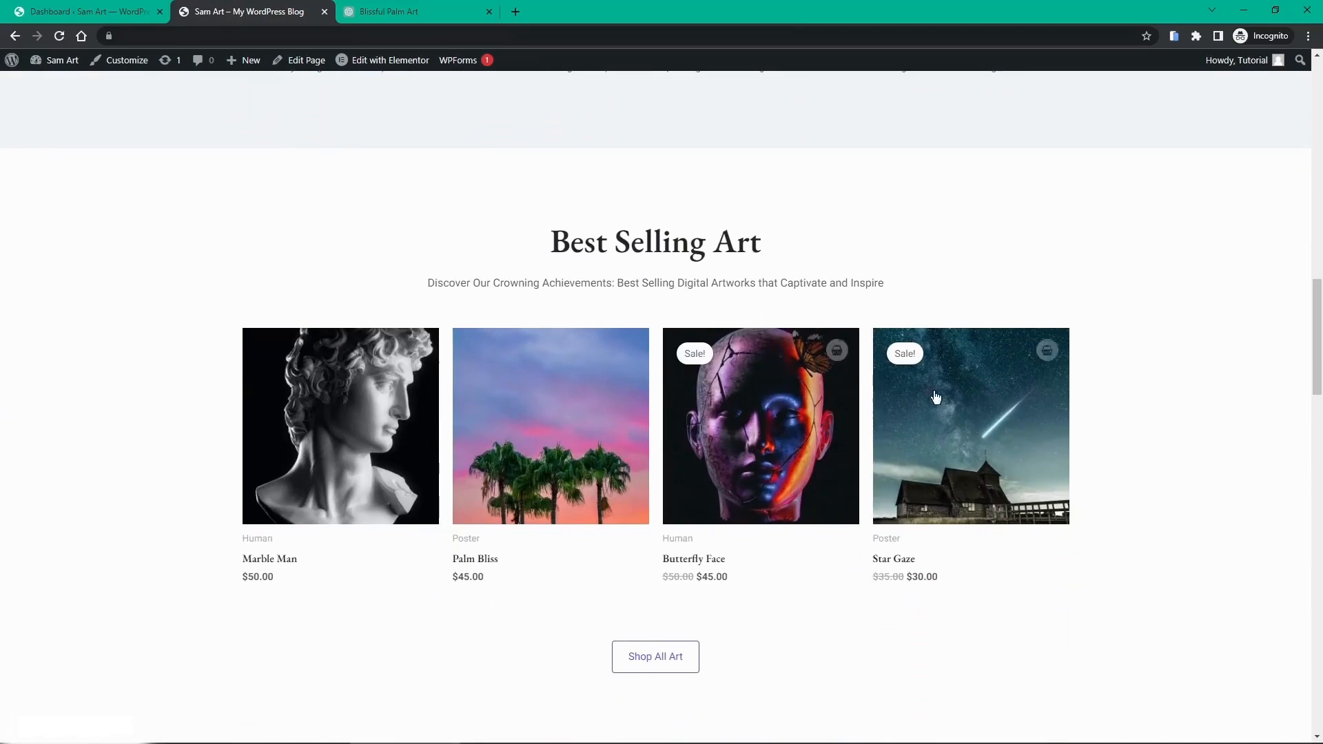
scroll(699, 437, down, 2)
scroll(697, 431, down, 2)
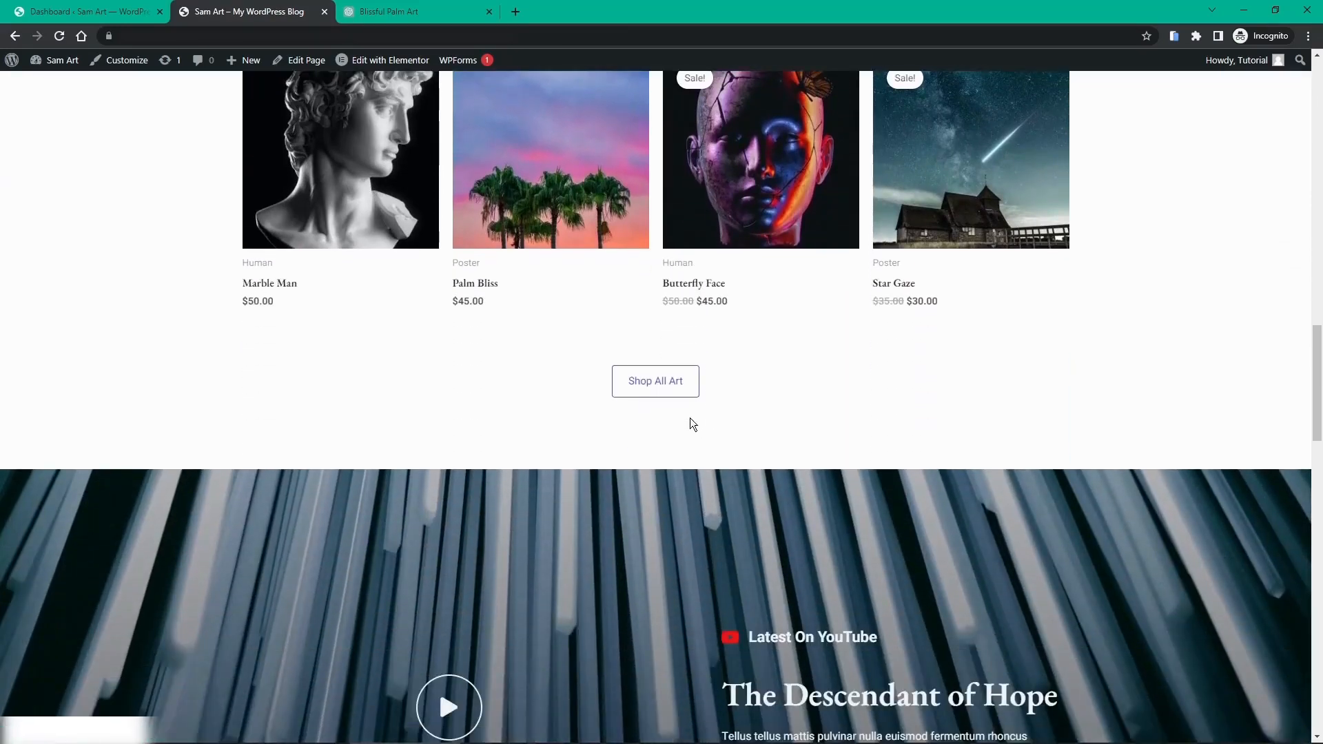
scroll(677, 387, down, 2)
scroll(674, 404, down, 4)
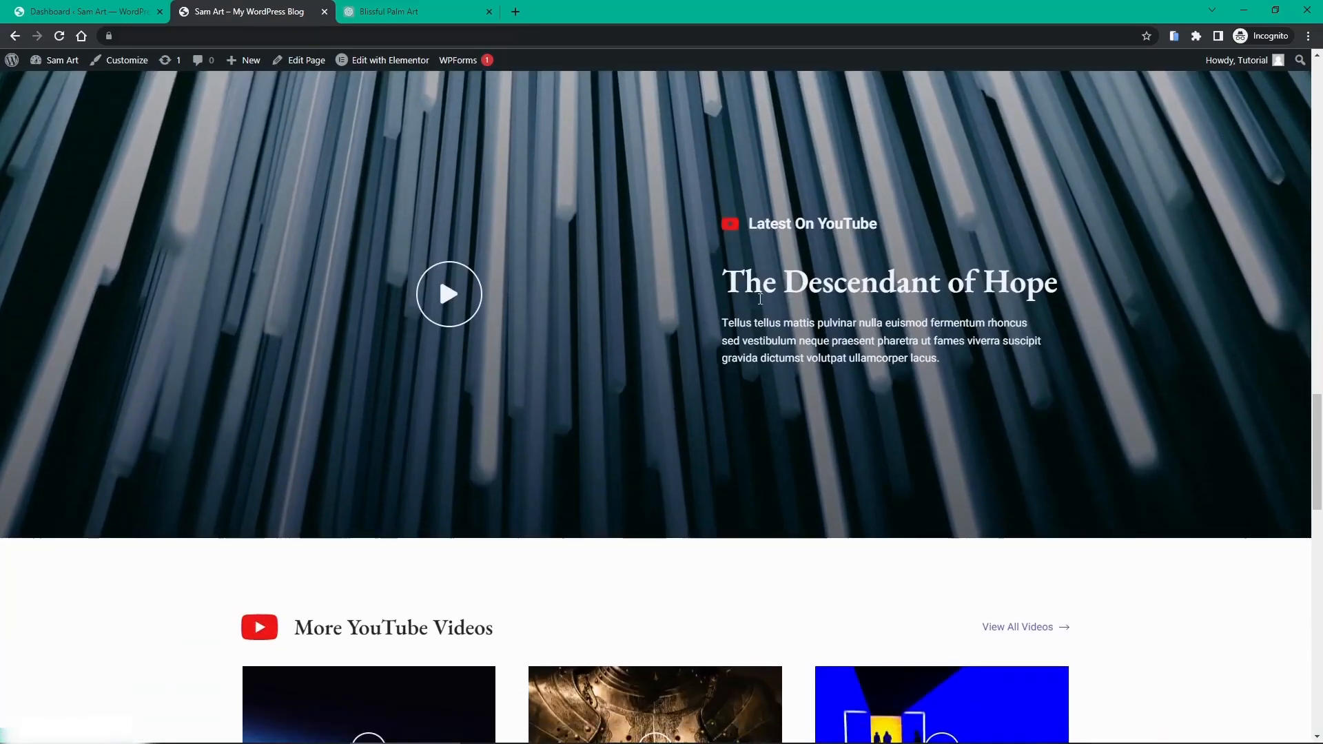
scroll(606, 276, down, 3)
scroll(596, 273, down, 1)
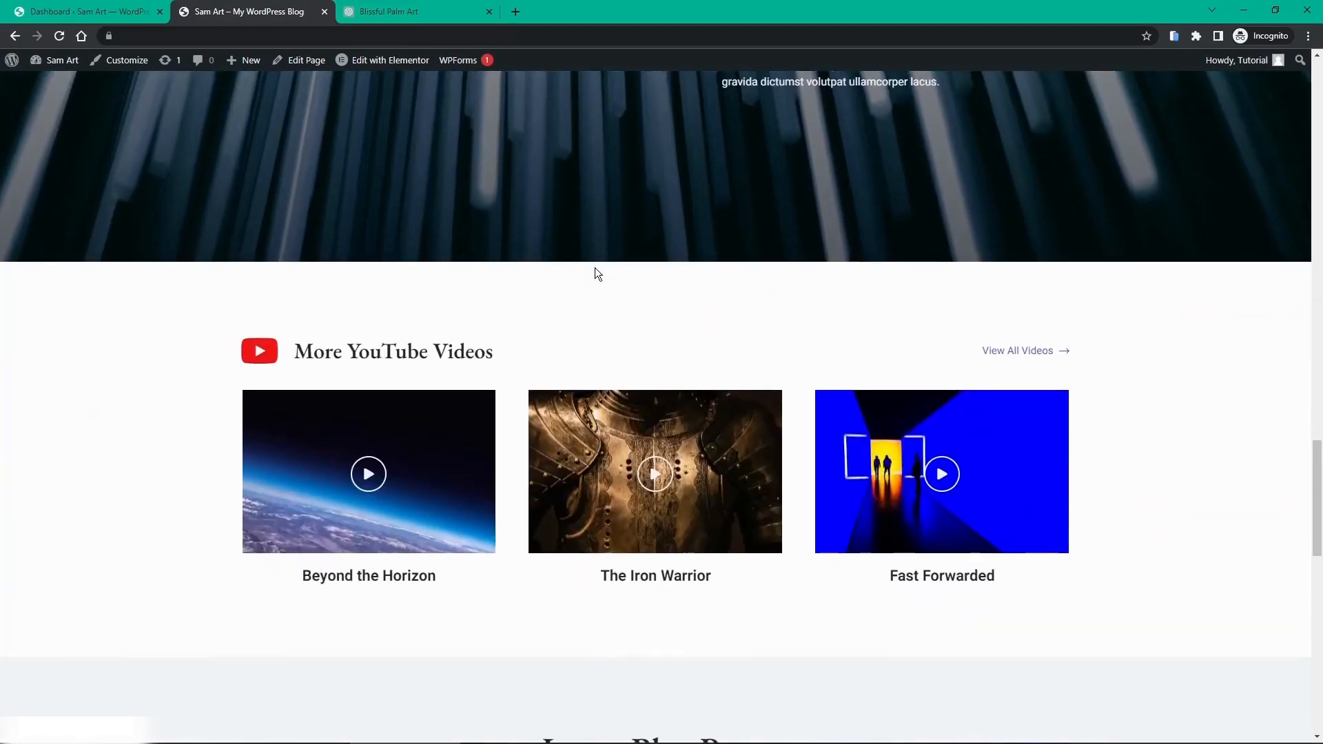
scroll(596, 274, down, 7)
scroll(597, 273, down, 1)
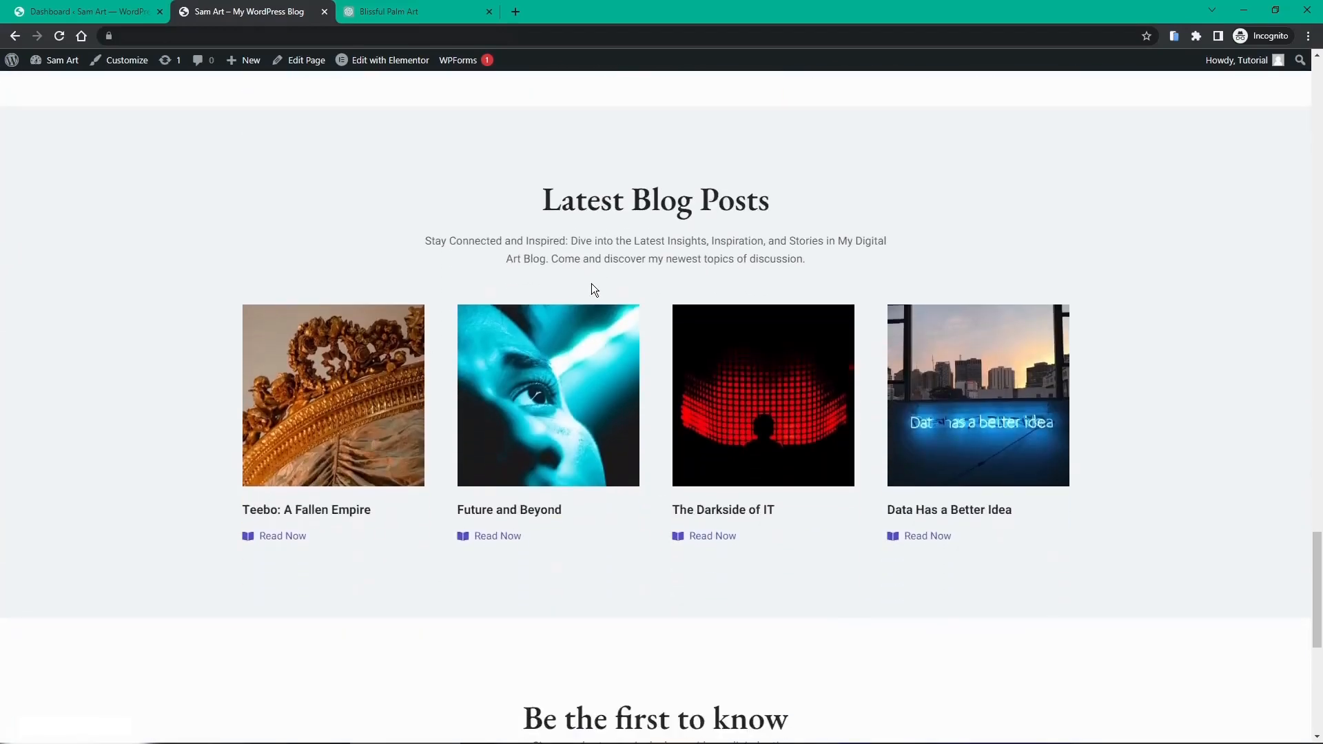
scroll(535, 328, down, 7)
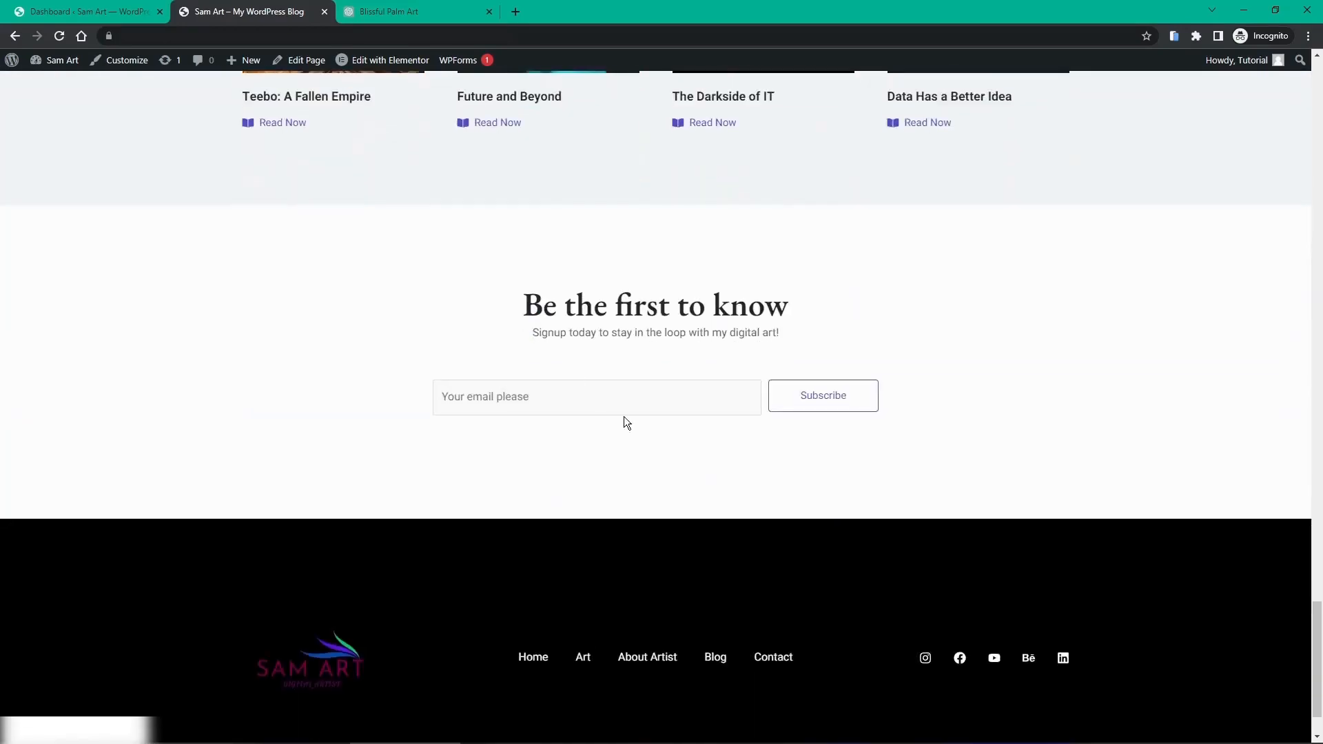
scroll(641, 426, up, 4)
scroll(641, 424, up, 20)
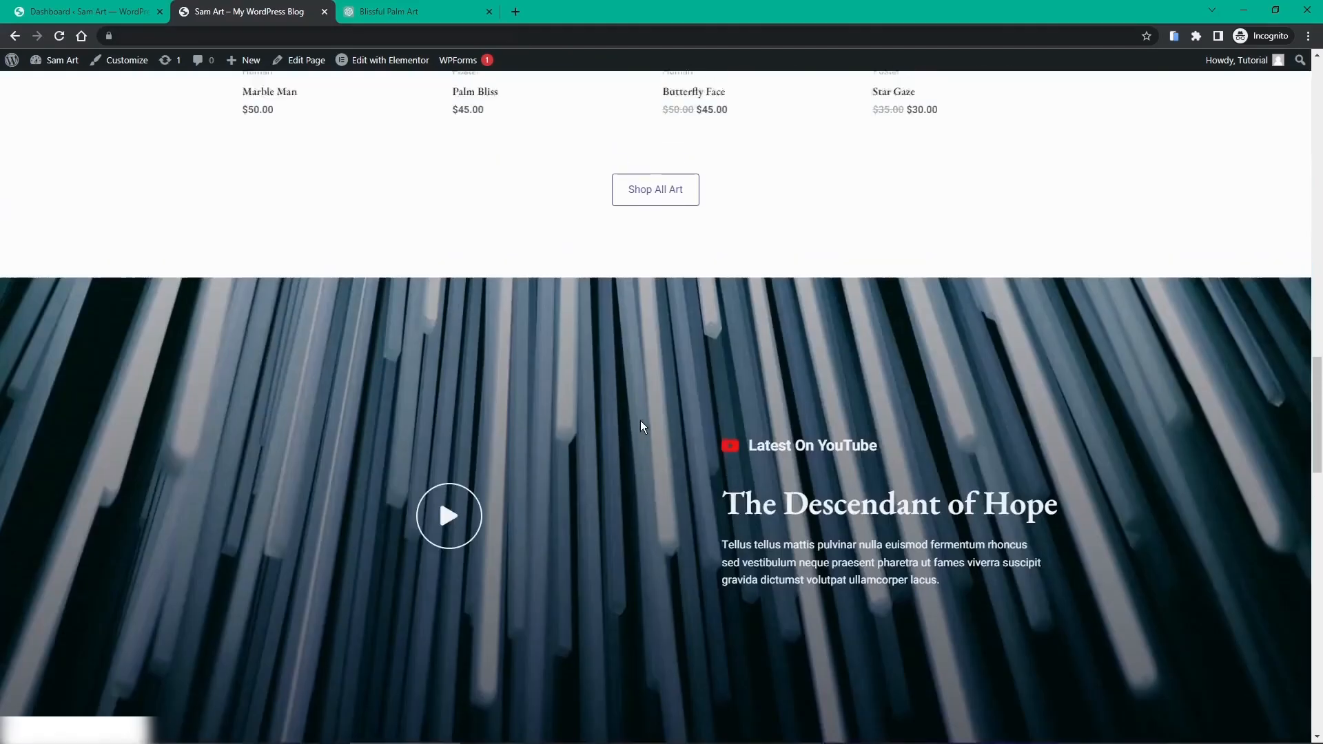
scroll(641, 426, up, 3)
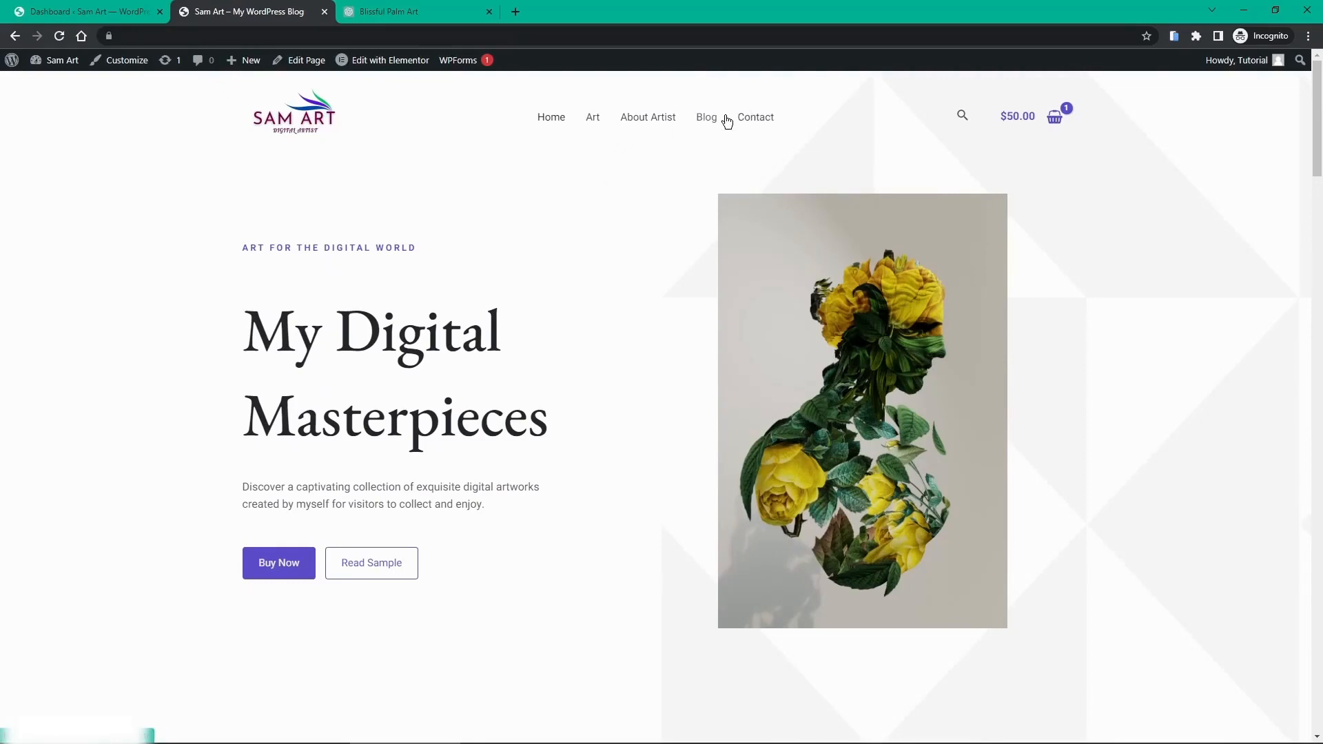
click(704, 122)
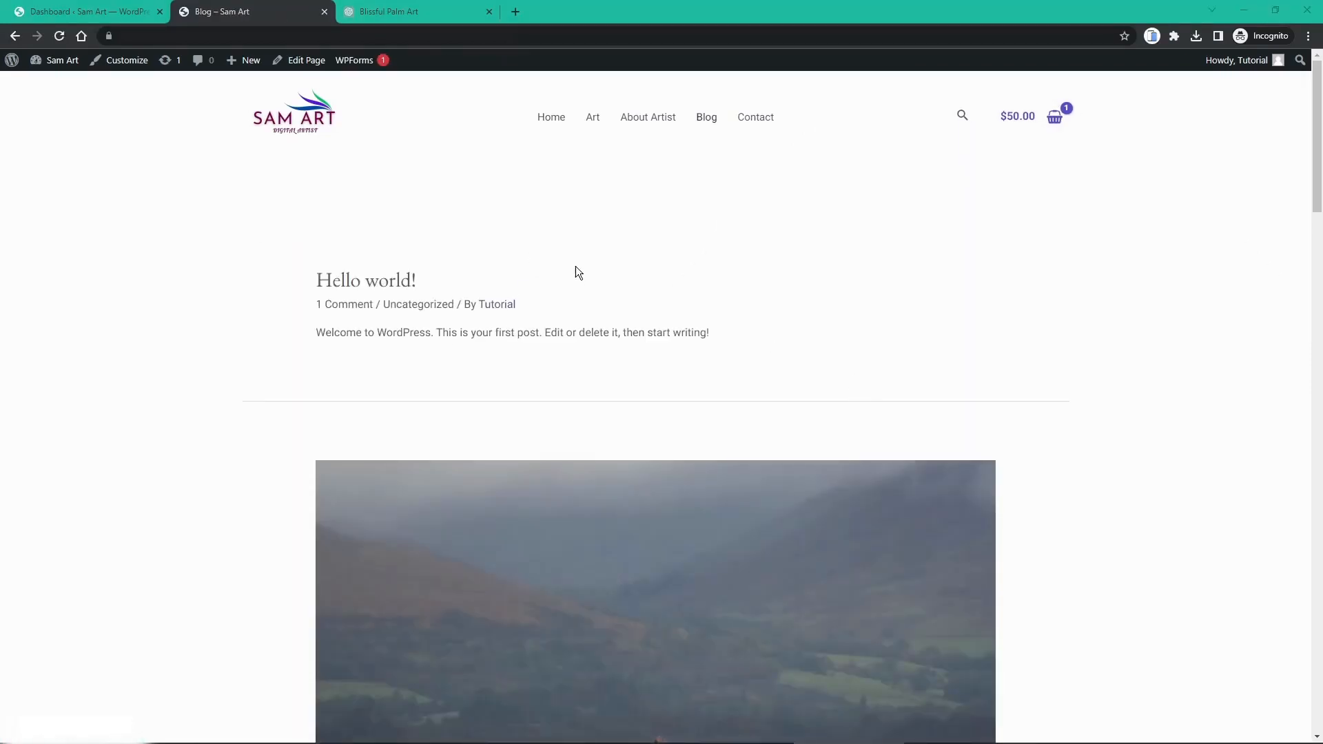
Step: Read the 'Eget elementum on train' post on the live blog, then close its tab
scroll(581, 273, down, 4)
scroll(580, 272, up, 4)
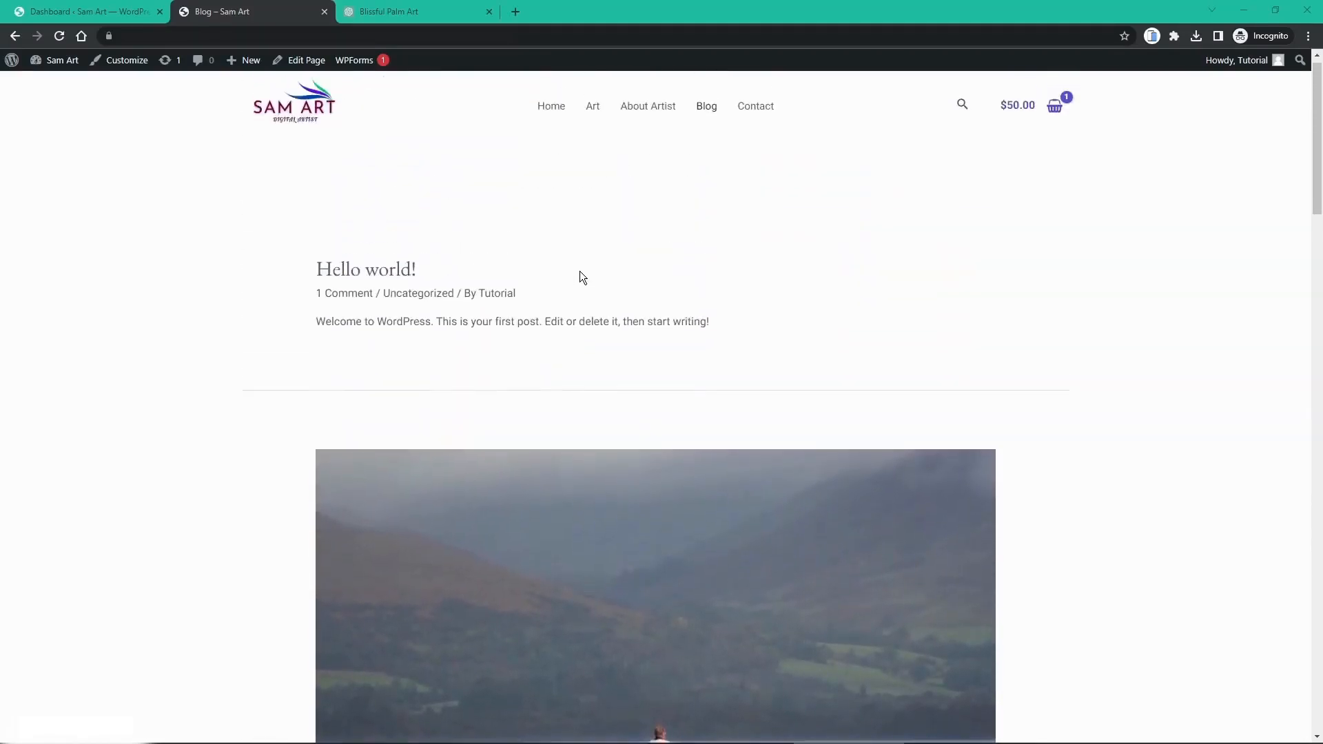
scroll(581, 273, down, 10)
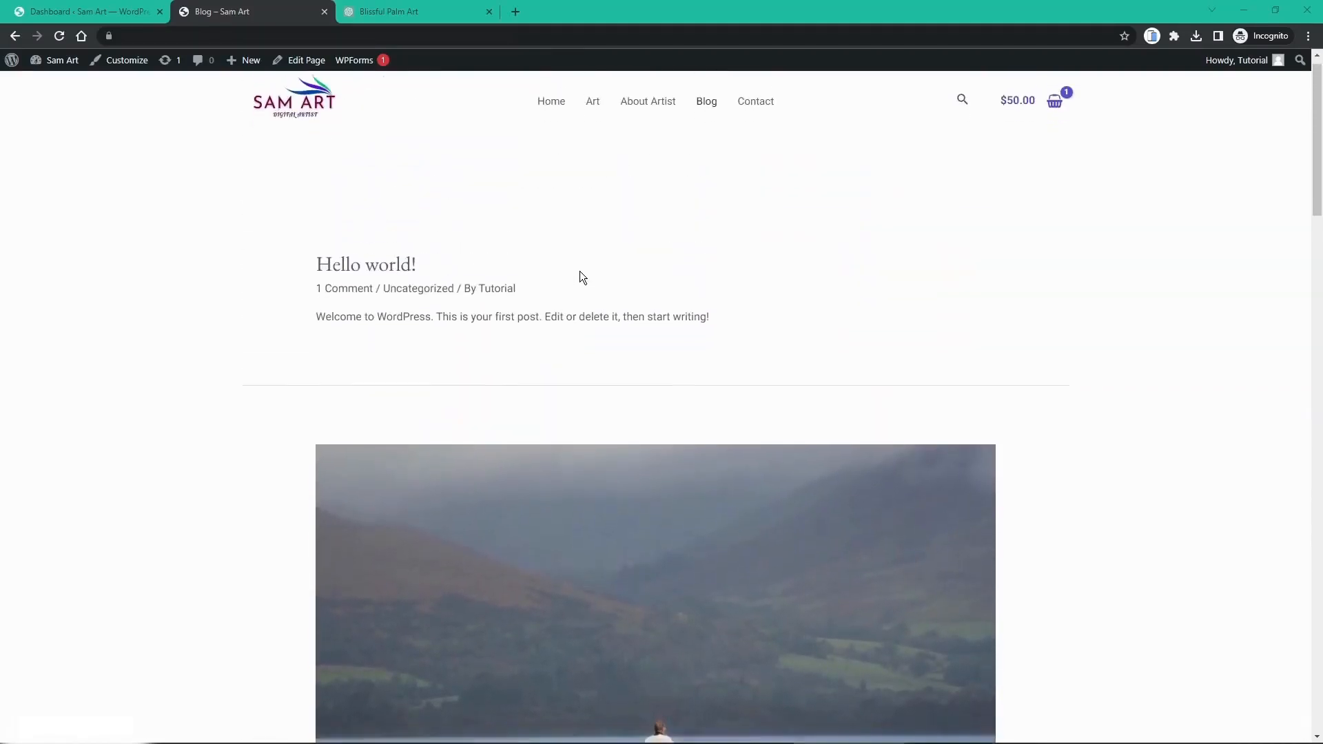
scroll(581, 276, down, 6)
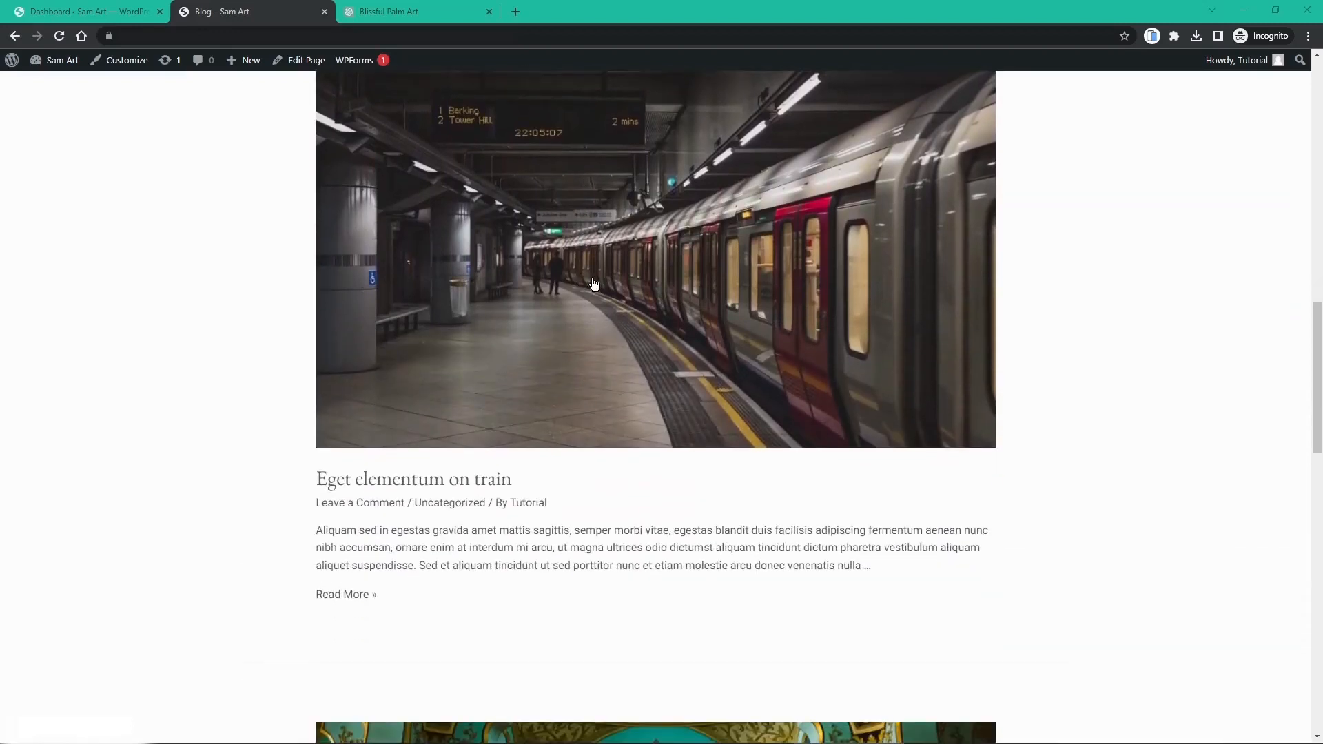
click(469, 485)
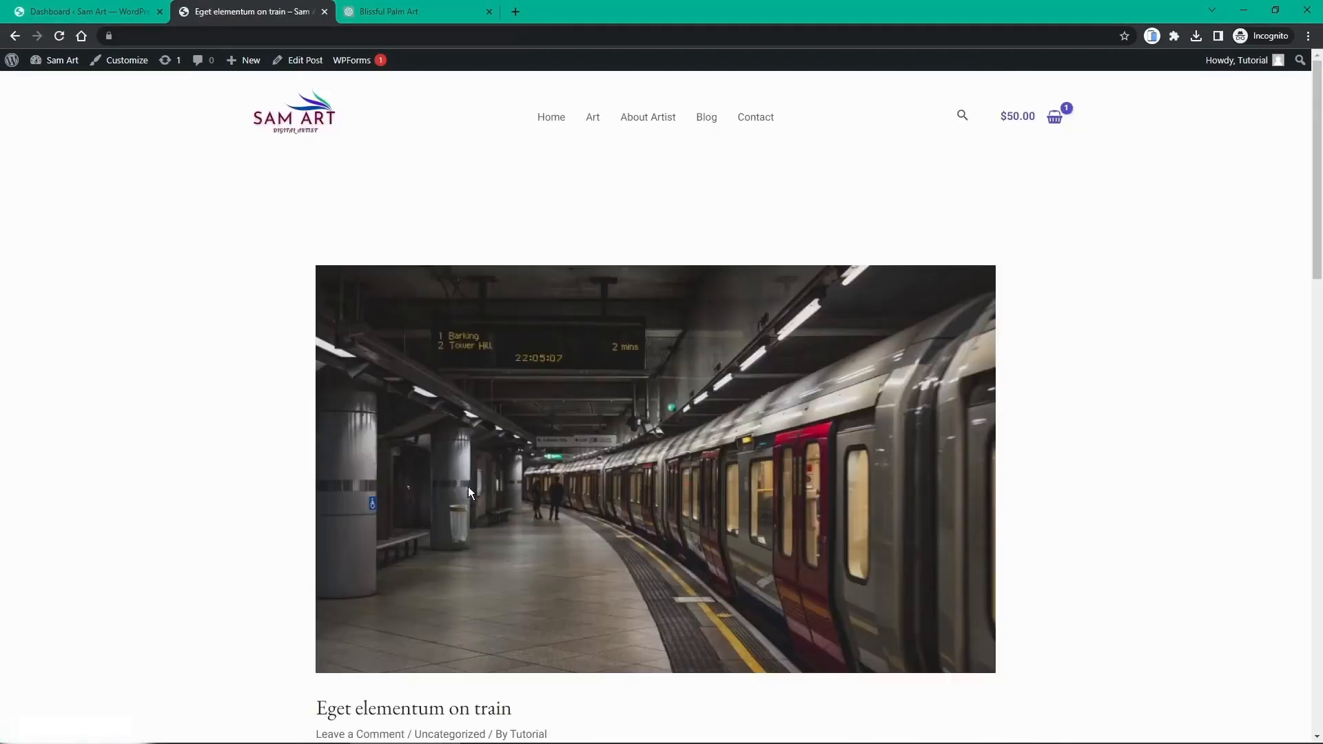
scroll(469, 487, down, 9)
scroll(469, 487, down, 3)
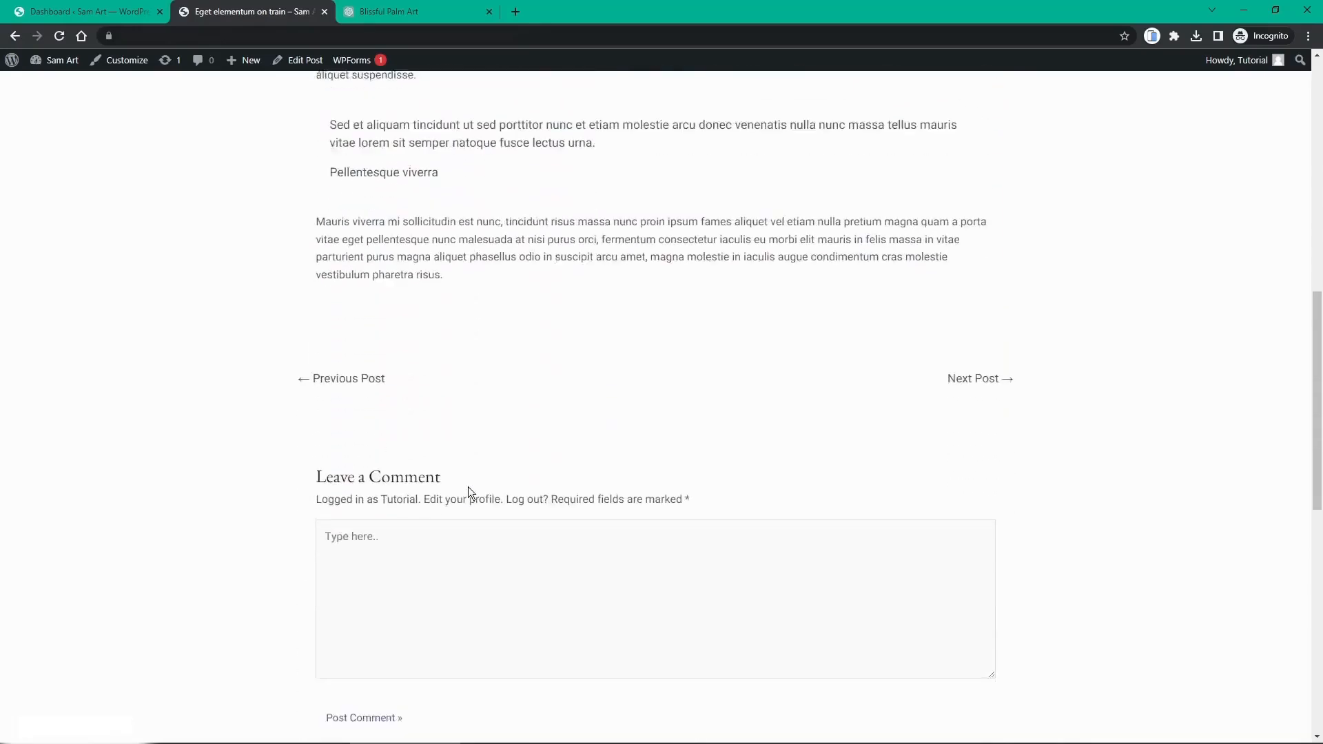
scroll(469, 486, up, 12)
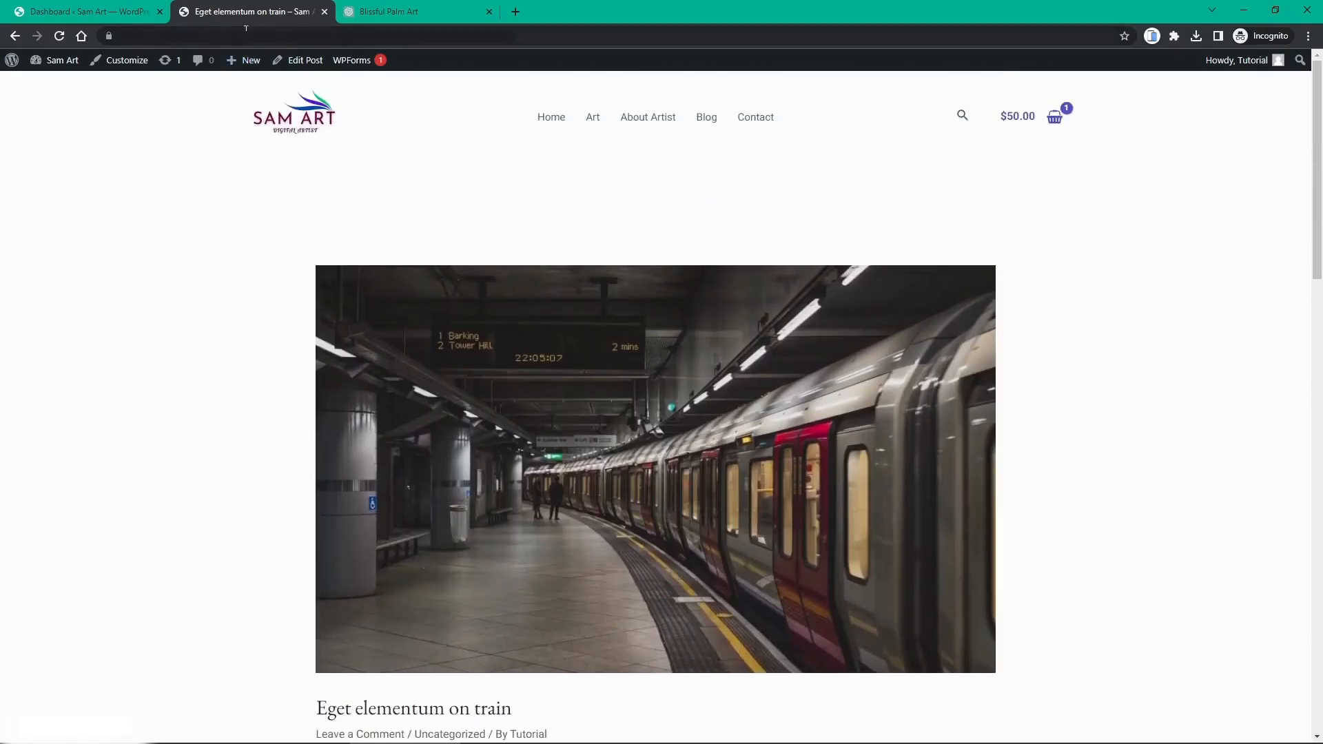
middle_click(208, 14)
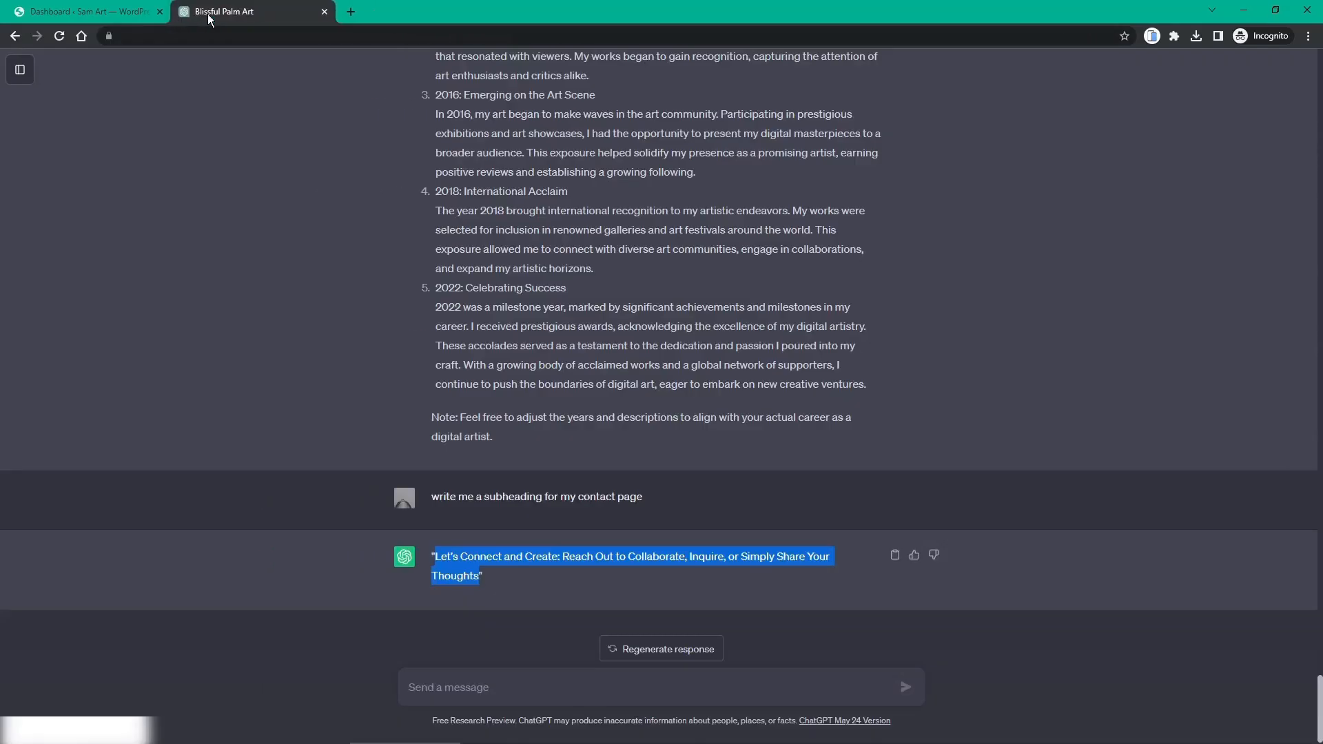
Step: Move the 'Hello world!' post to the trash from All Posts
click(117, 12)
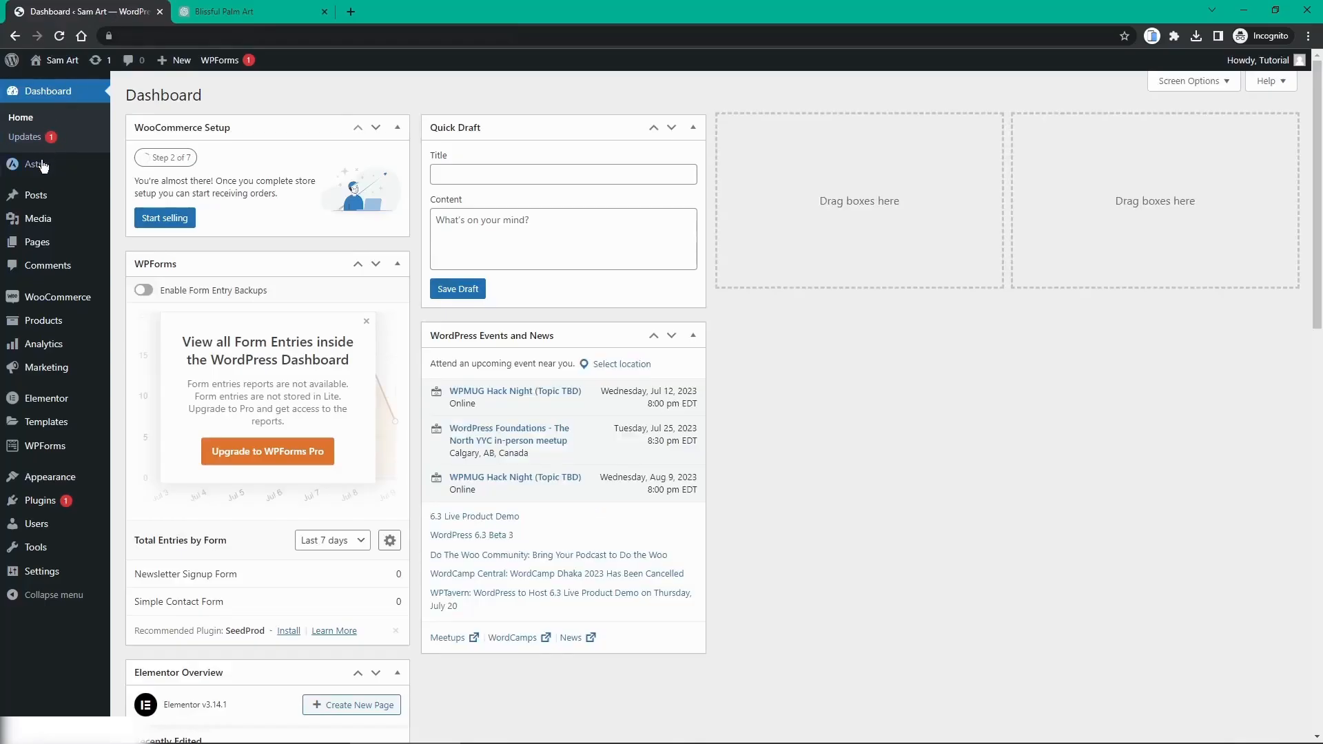
mouse_move(41, 204)
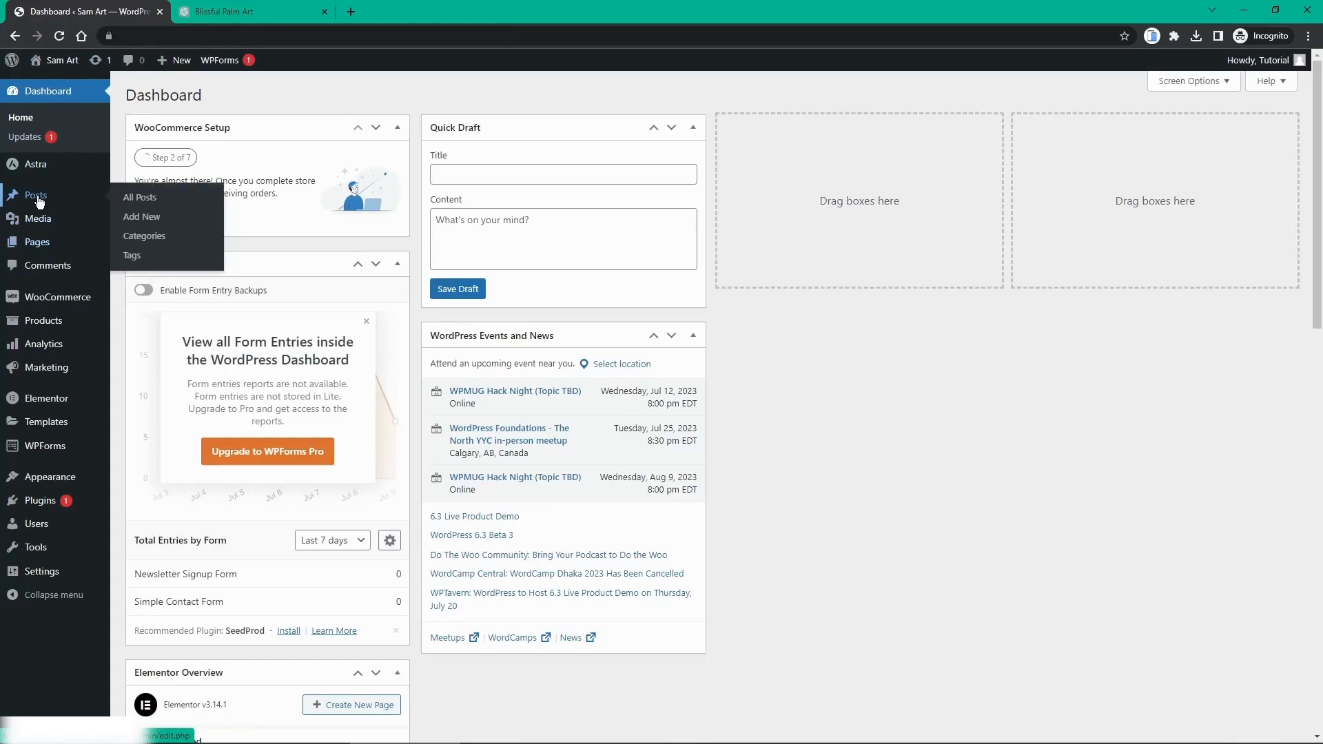
click(40, 201)
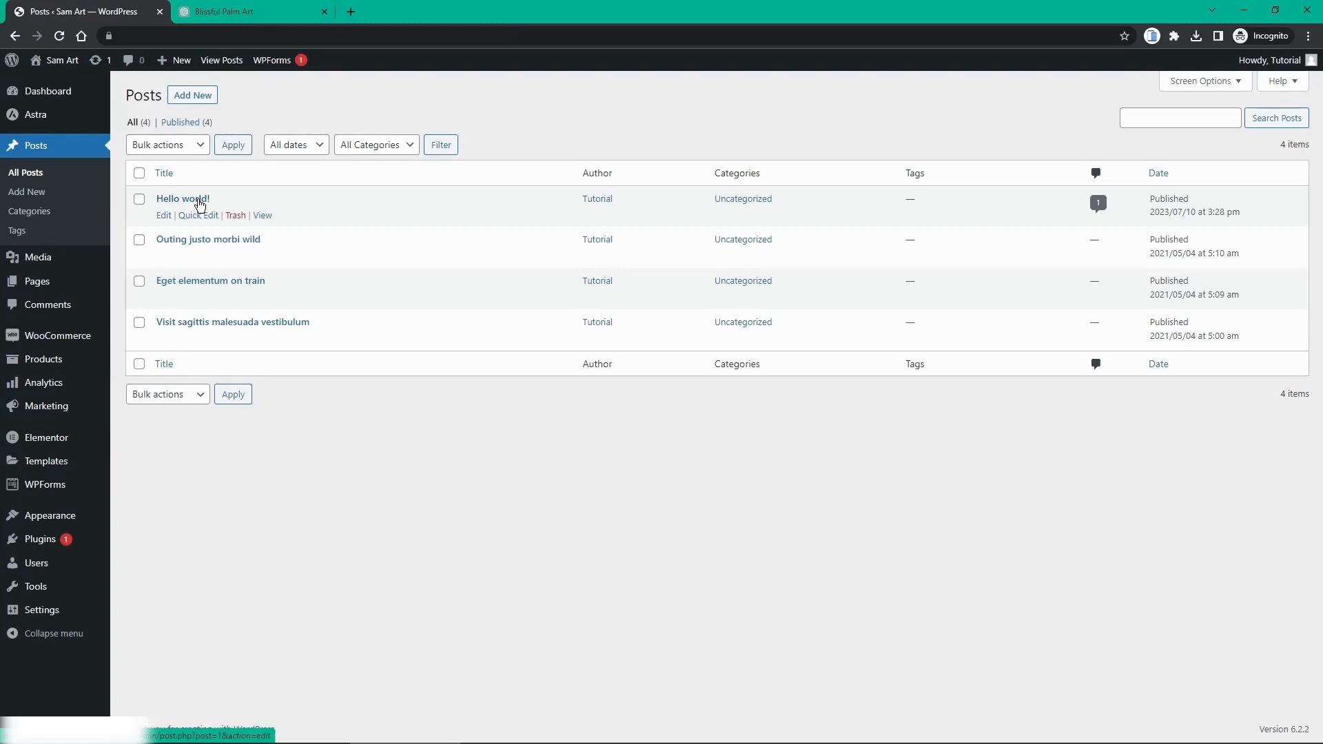
click(235, 215)
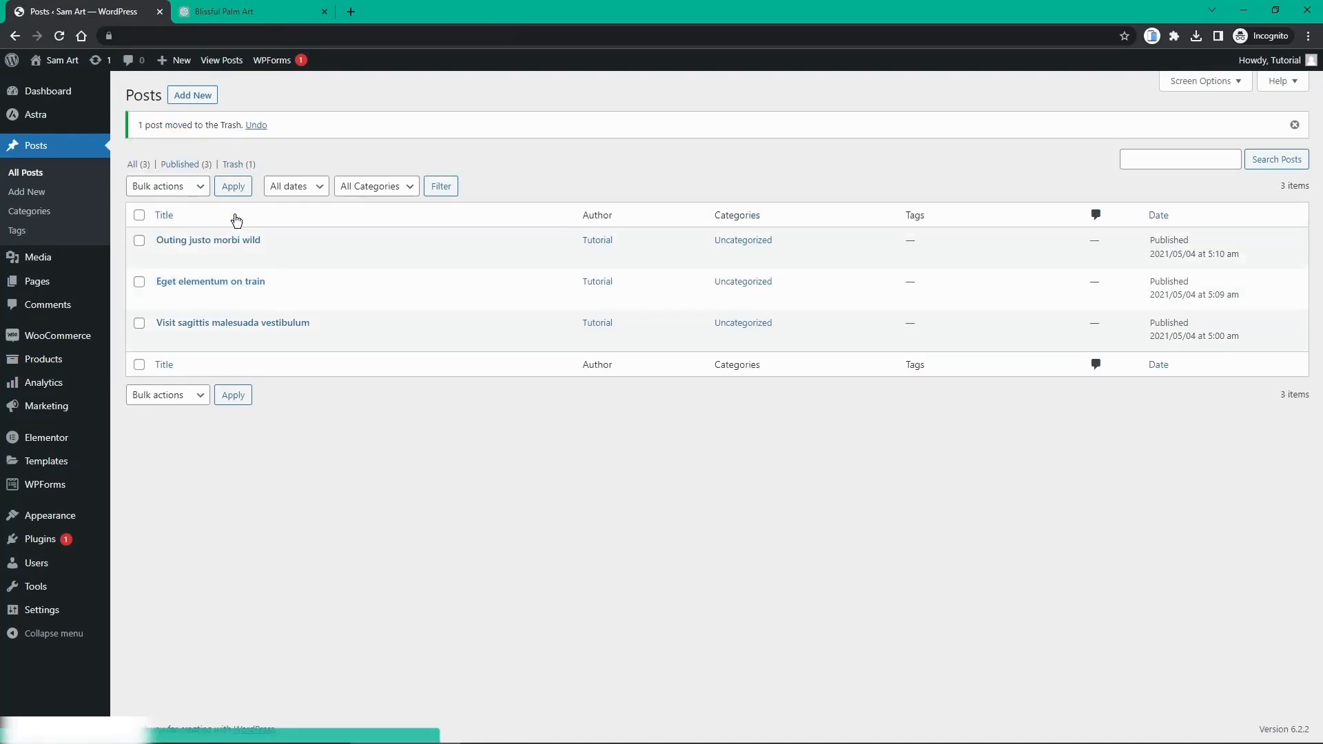
Step: Open 'Outing justo morbi wild' in the block editor, dismissing the welcome guide
click(207, 243)
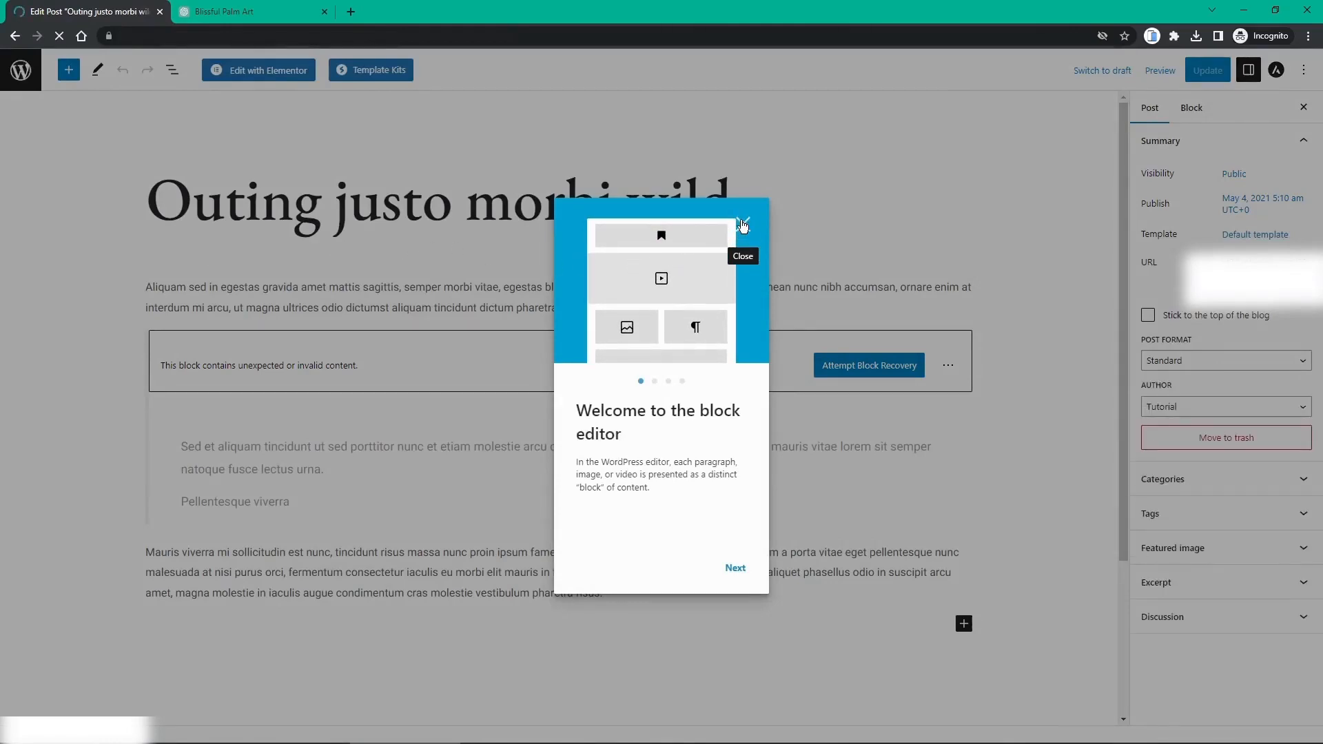
click(744, 225)
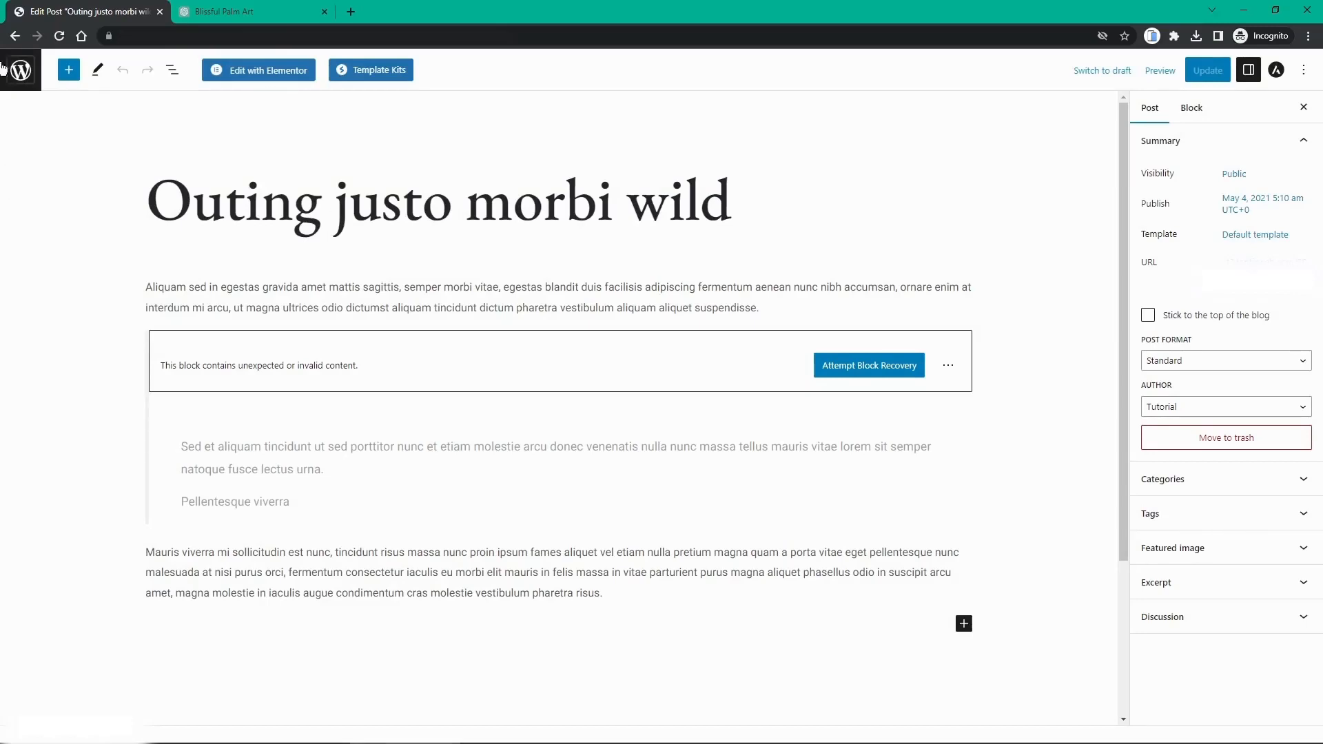
click(233, 15)
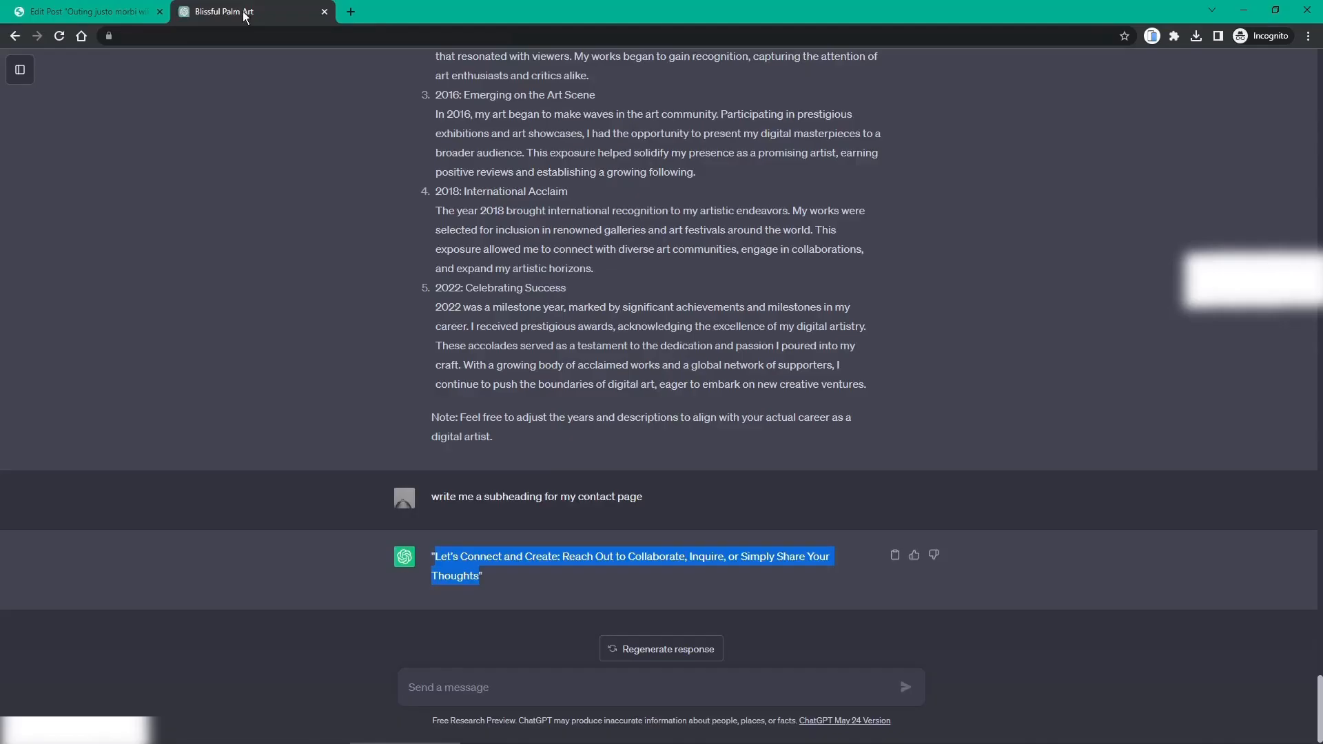
Step: Ask ChatGPT for 3 blog post titles about the digital art store, then start a follow-up request
click(461, 680)
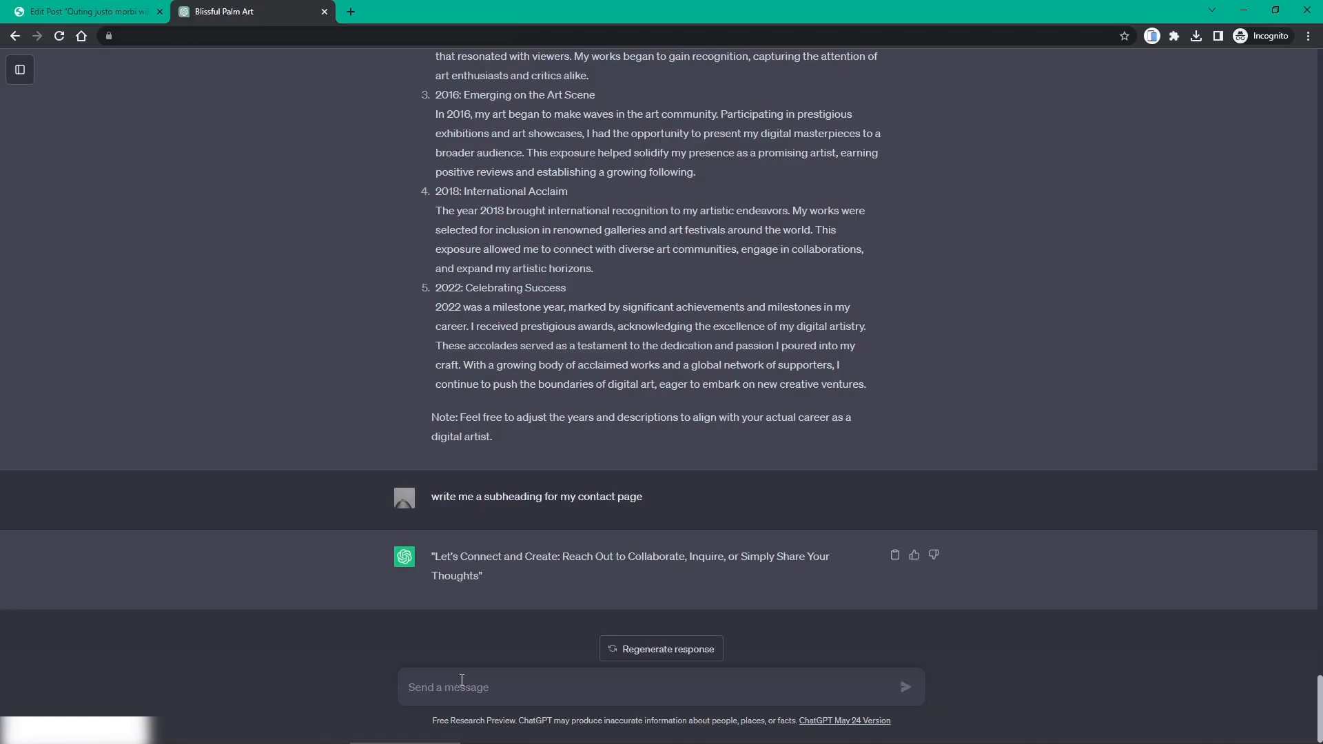
text(write)
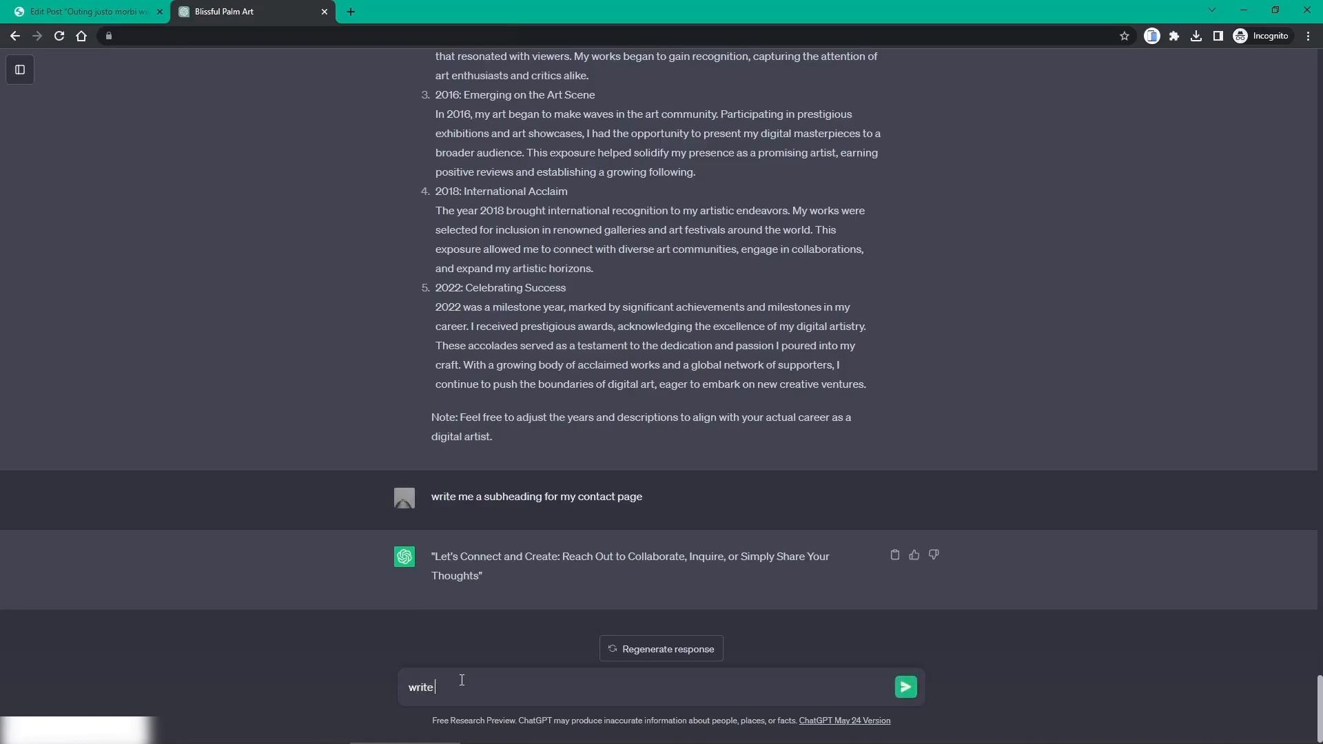
text( me 3 blog post titles, regarding my )
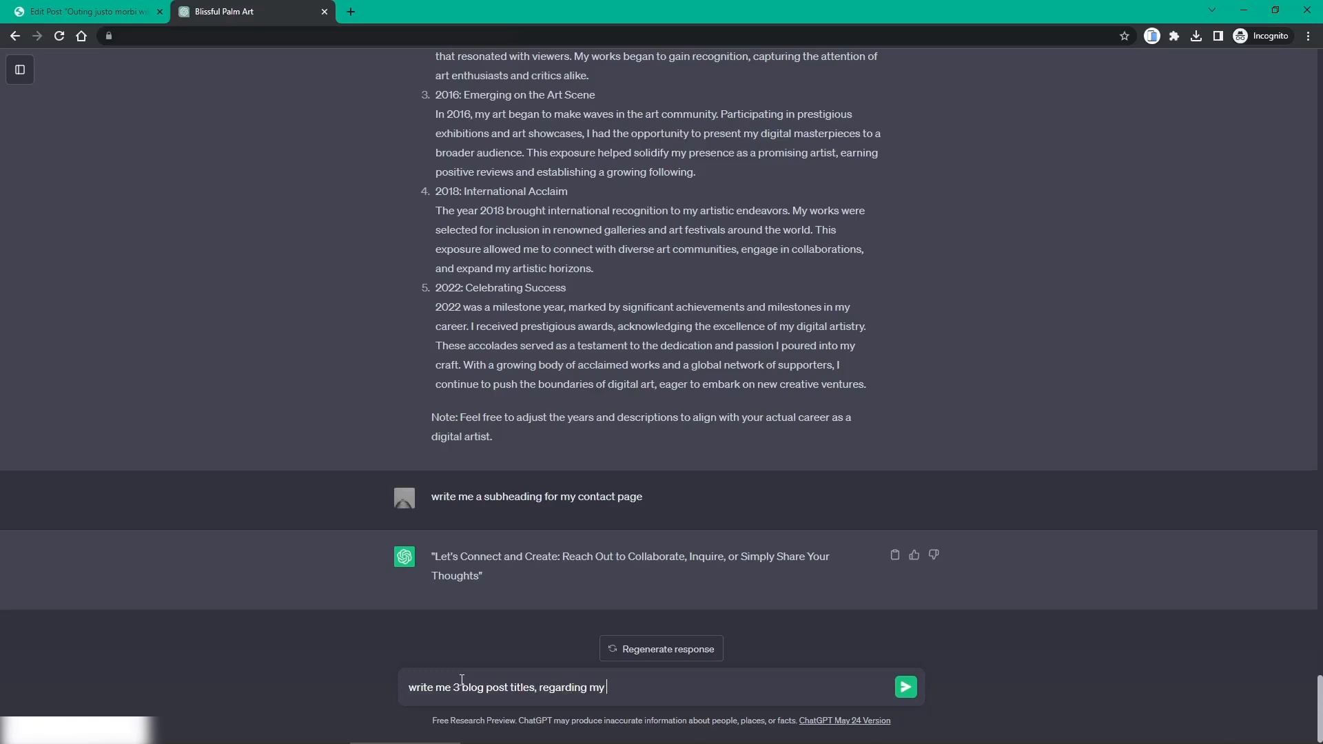
text(digital art store)
key(Return)
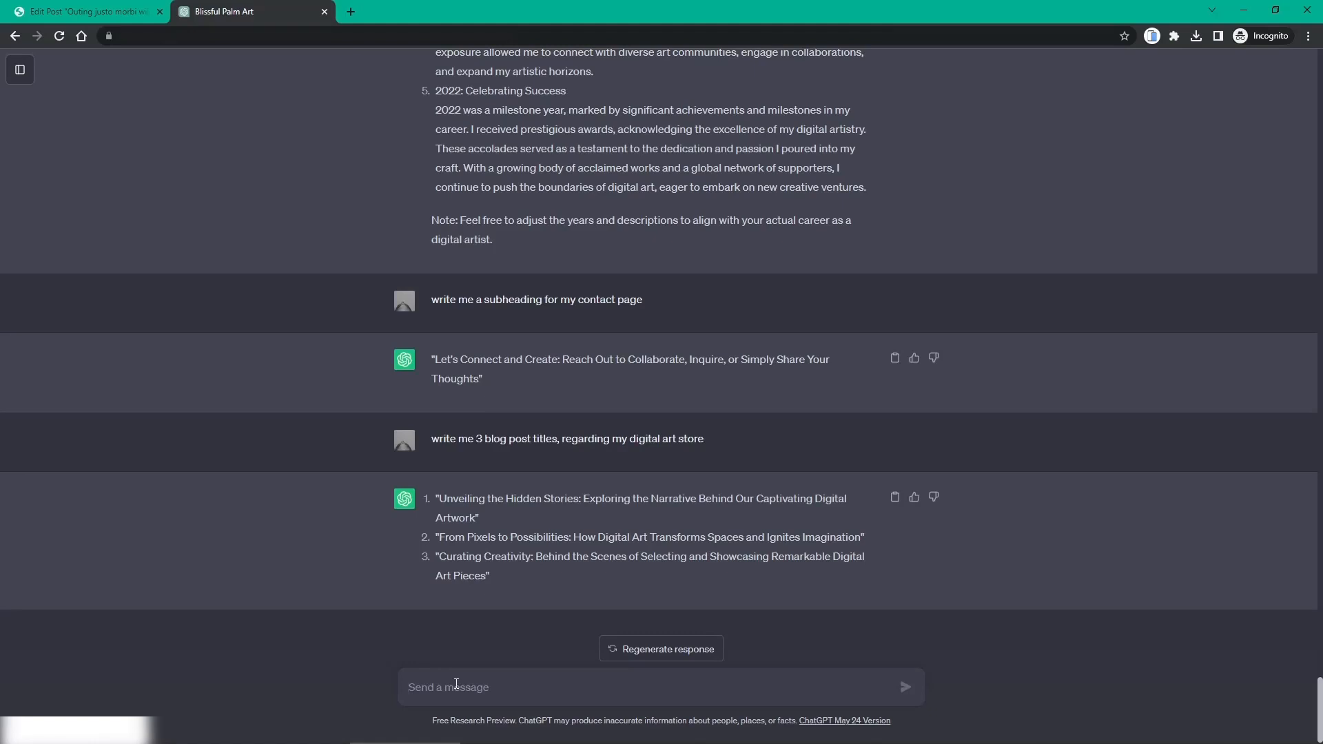
text(write me)
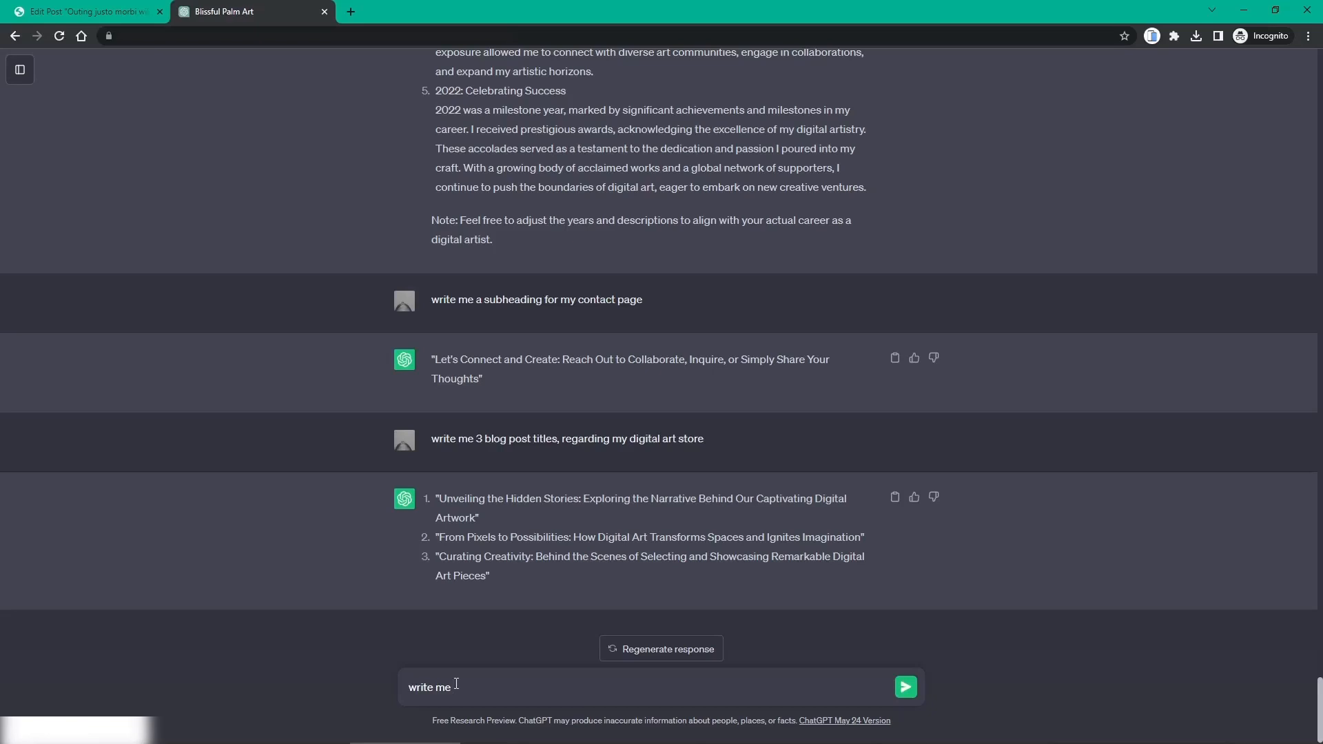
text( 3 artit)
text(cles)
key(BackSpace)
key(BackSpace)
key(BackSpace)
key(BackSpace)
key(BackSpace)
Step: Get three short articles for the 3 titles and copy the first title for the post
text(short articles for the above)
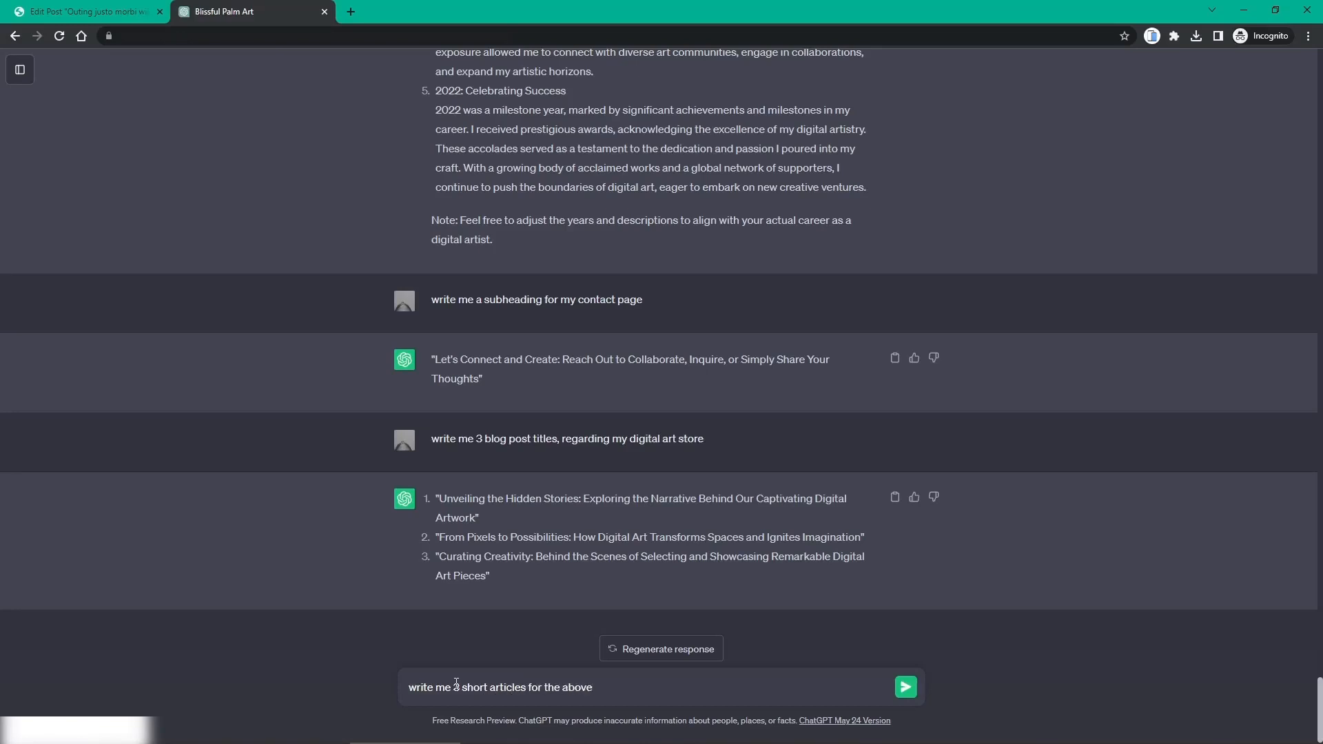
text( 3)
text( titles)
key(Return)
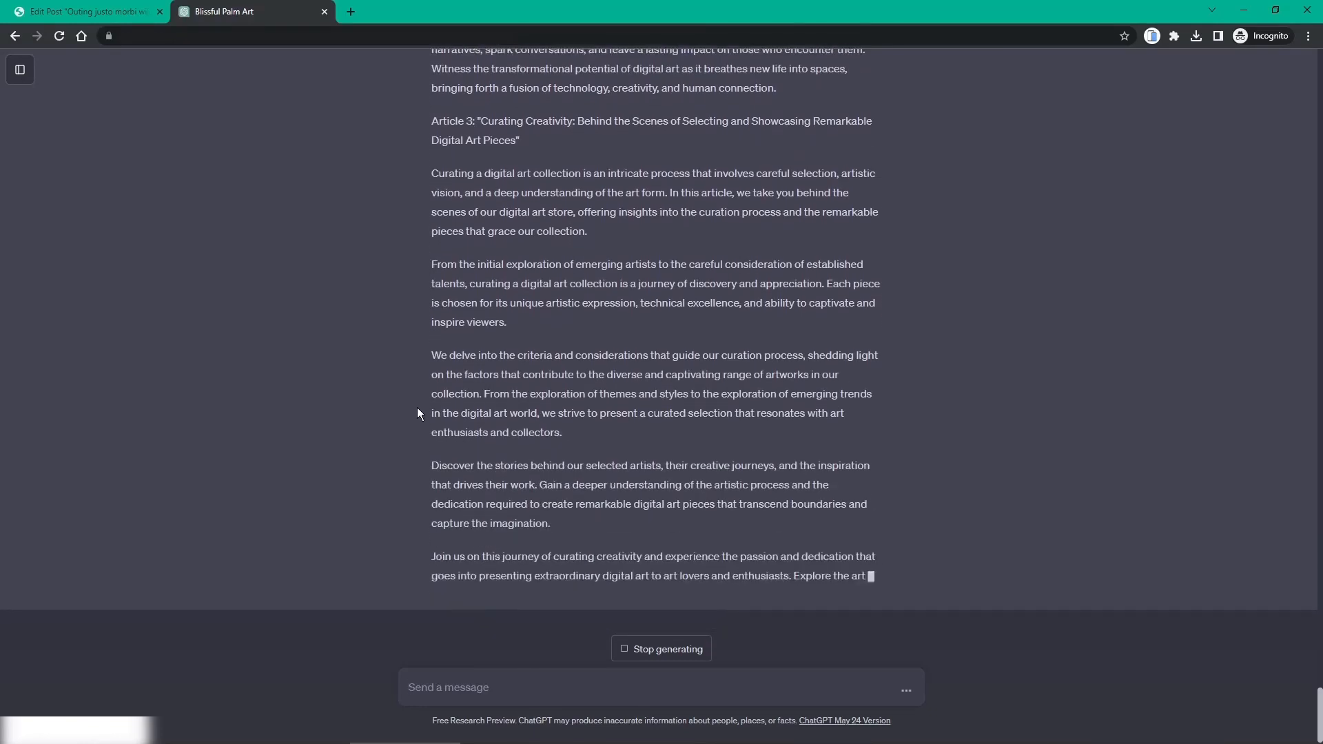
scroll(424, 421, up, 20)
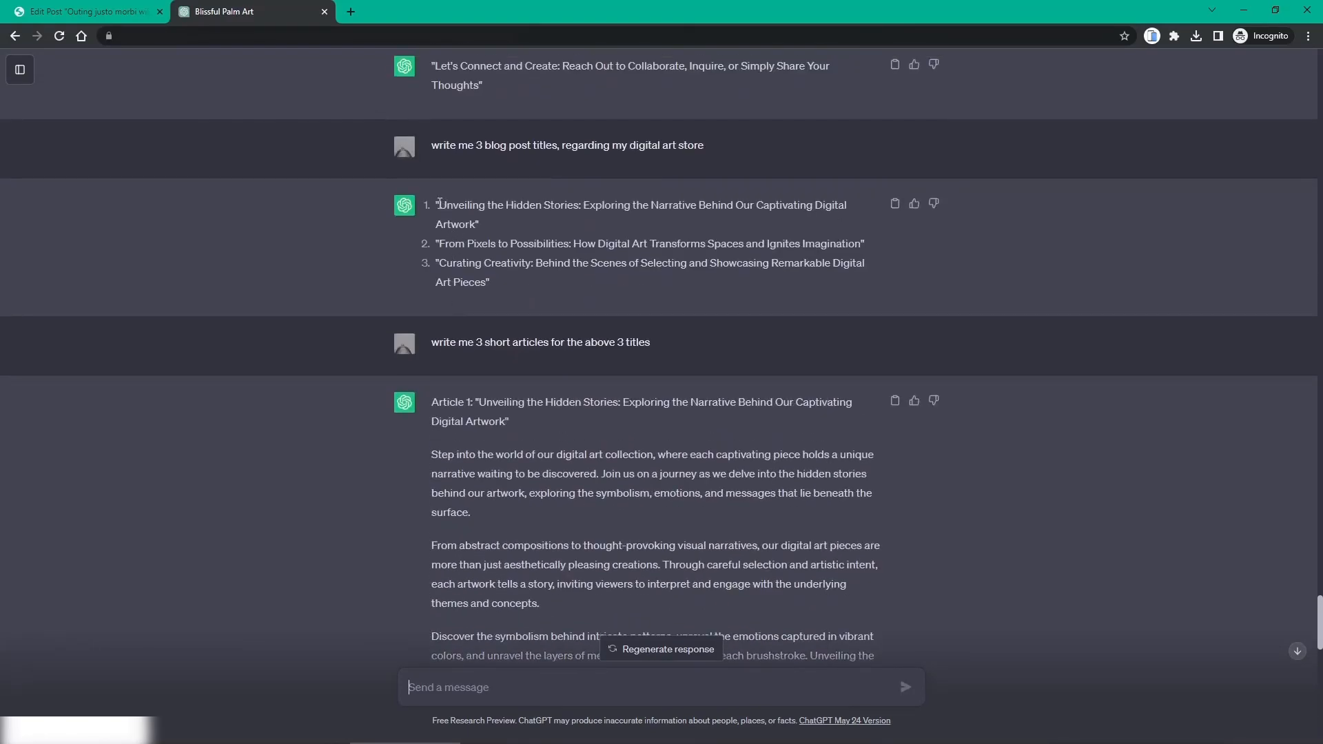
drag(446, 205, 480, 224)
key(ctrl+c)
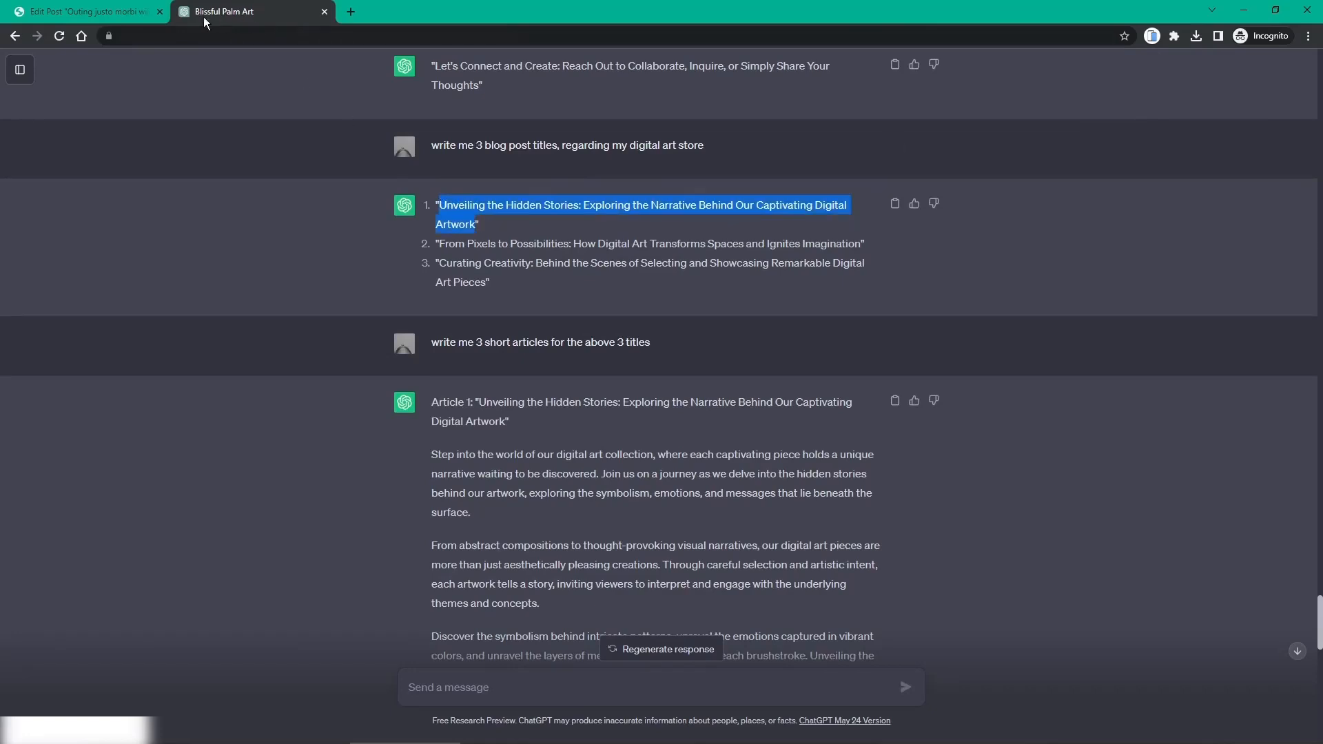
click(113, 18)
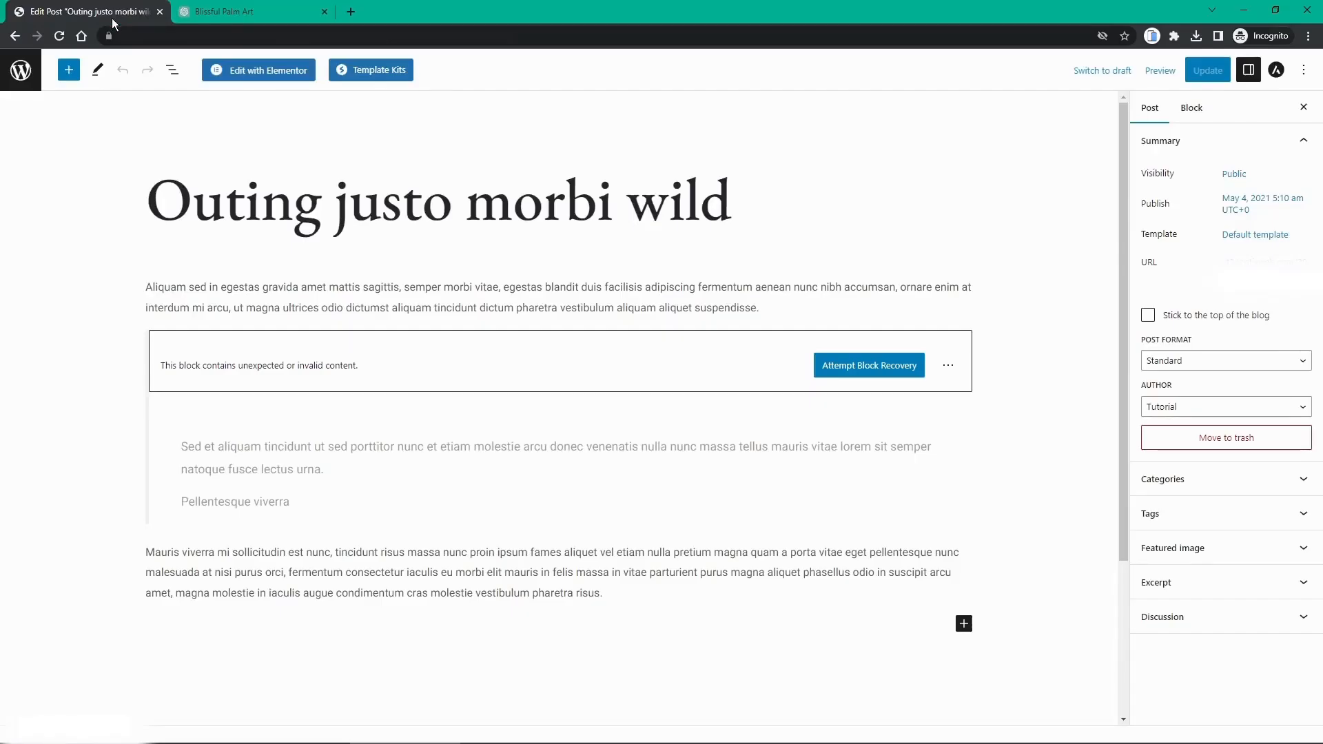
Step: Retitle the post 'Exploring the Narrative Behind Our Captivating Digital Artwork'
click(247, 207)
drag(759, 195, 162, 202)
key(ctrl+v)
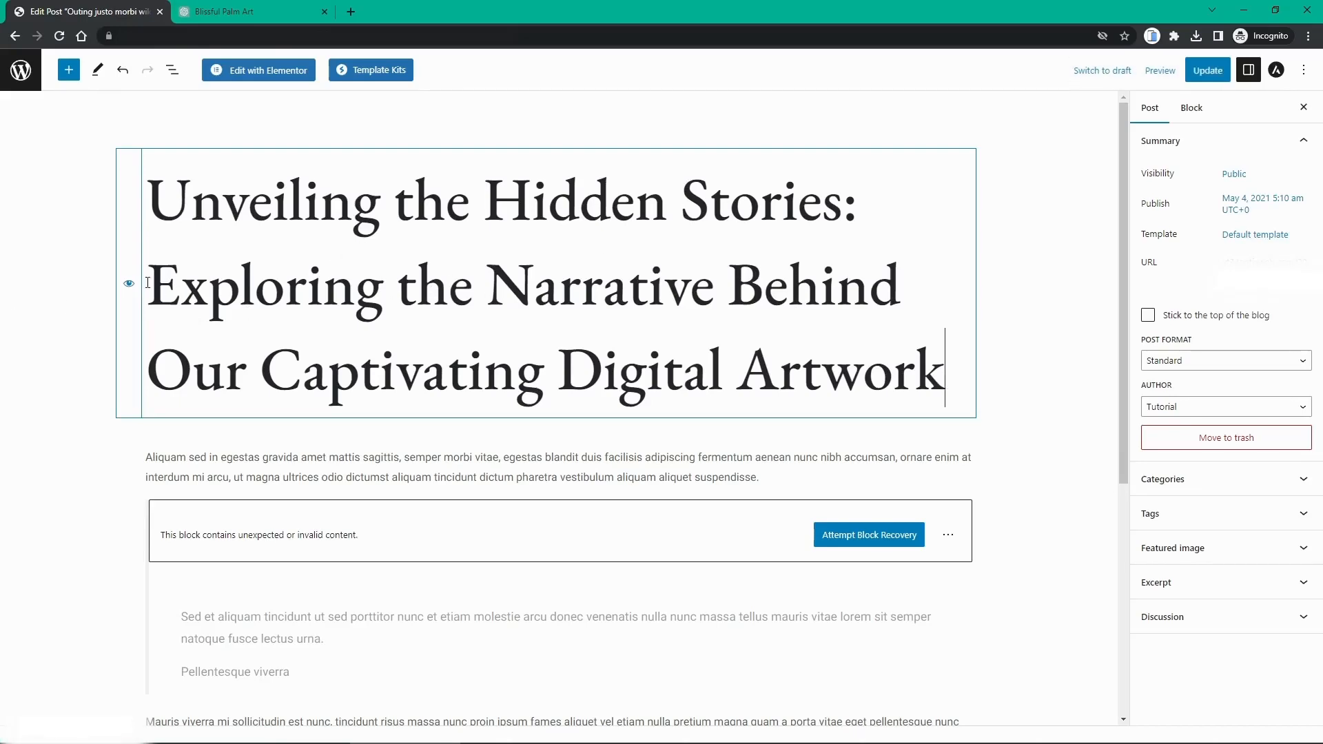
drag(148, 282, 162, 207)
key(BackSpace)
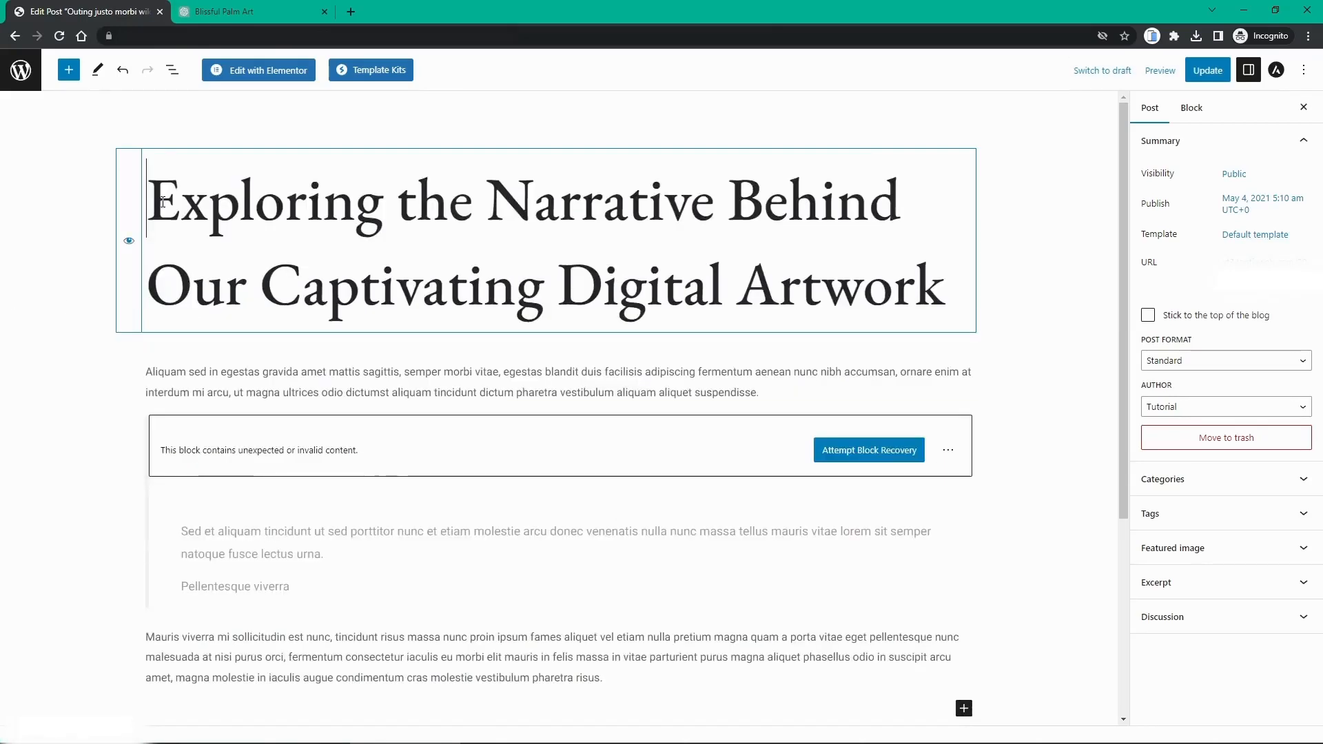
Step: Copy the first article's text from ChatGPT
click(257, 12)
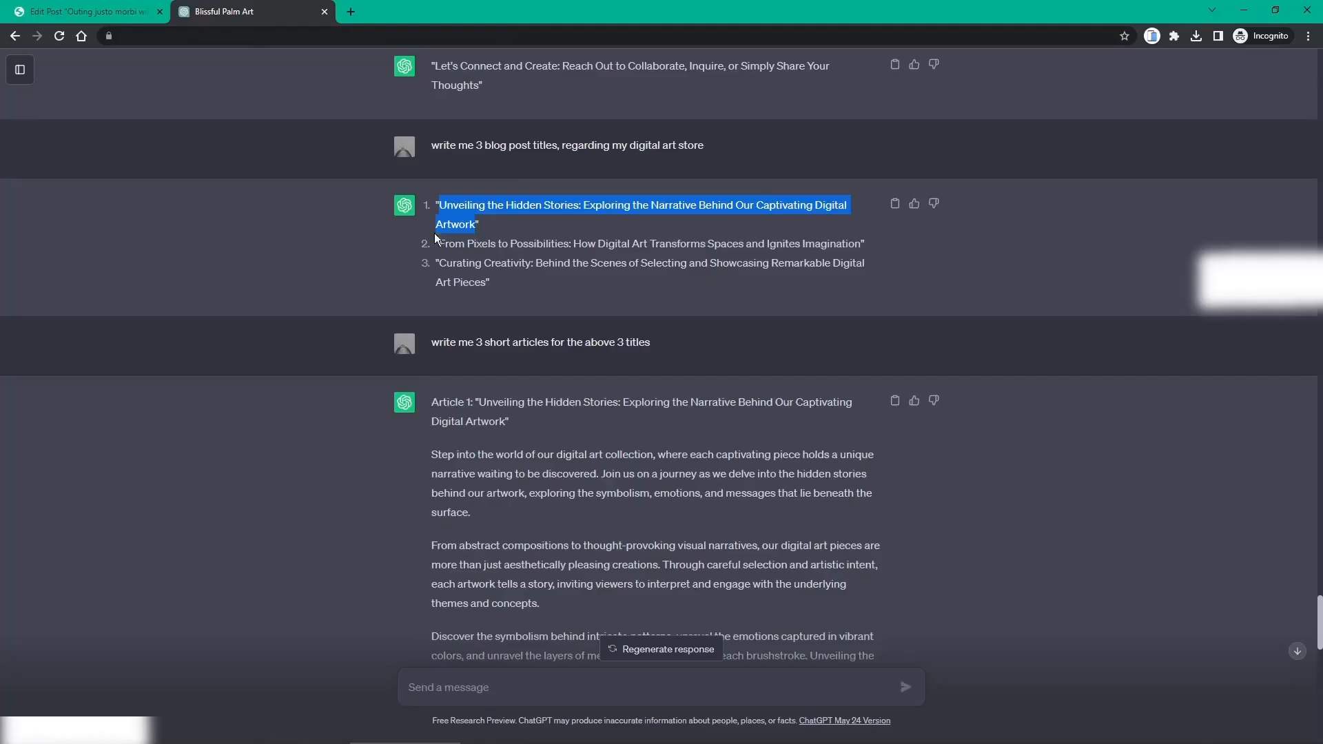
scroll(477, 342, down, 2)
drag(422, 322, 721, 392)
scroll(458, 358, down, 4)
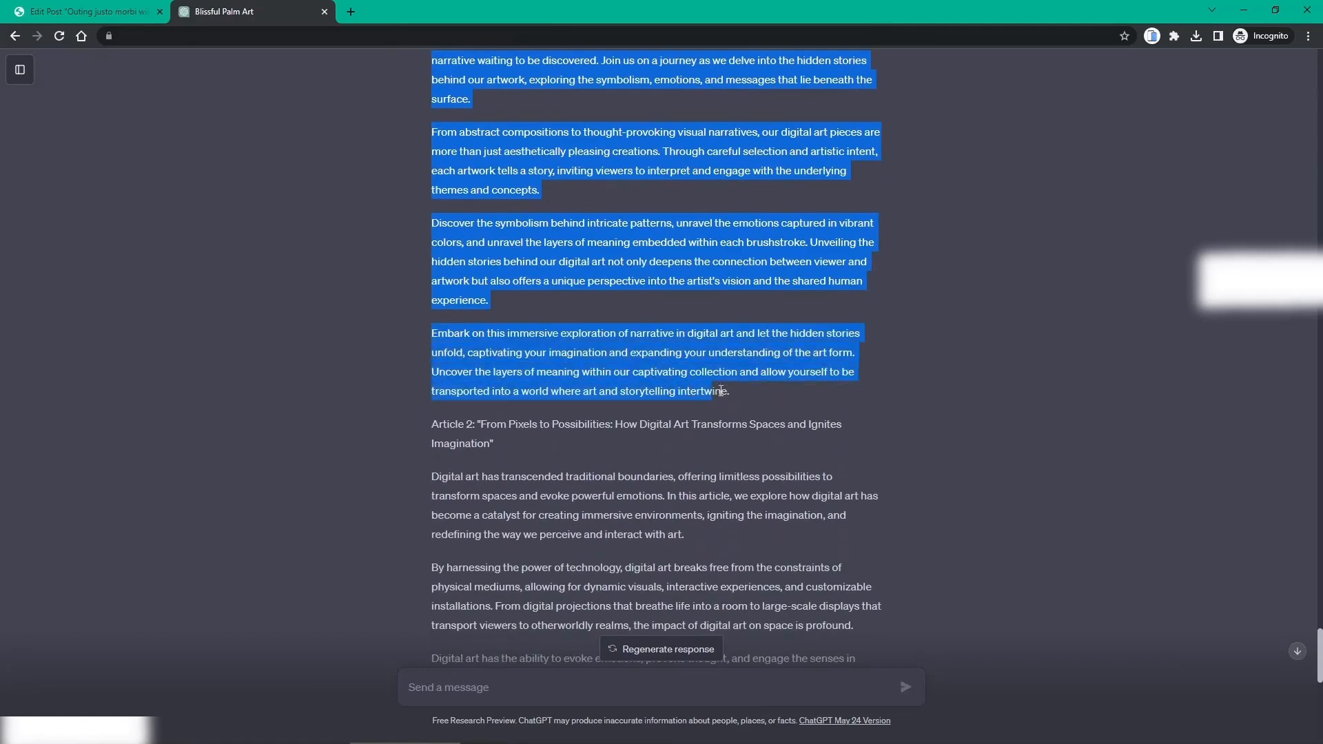
click(114, 12)
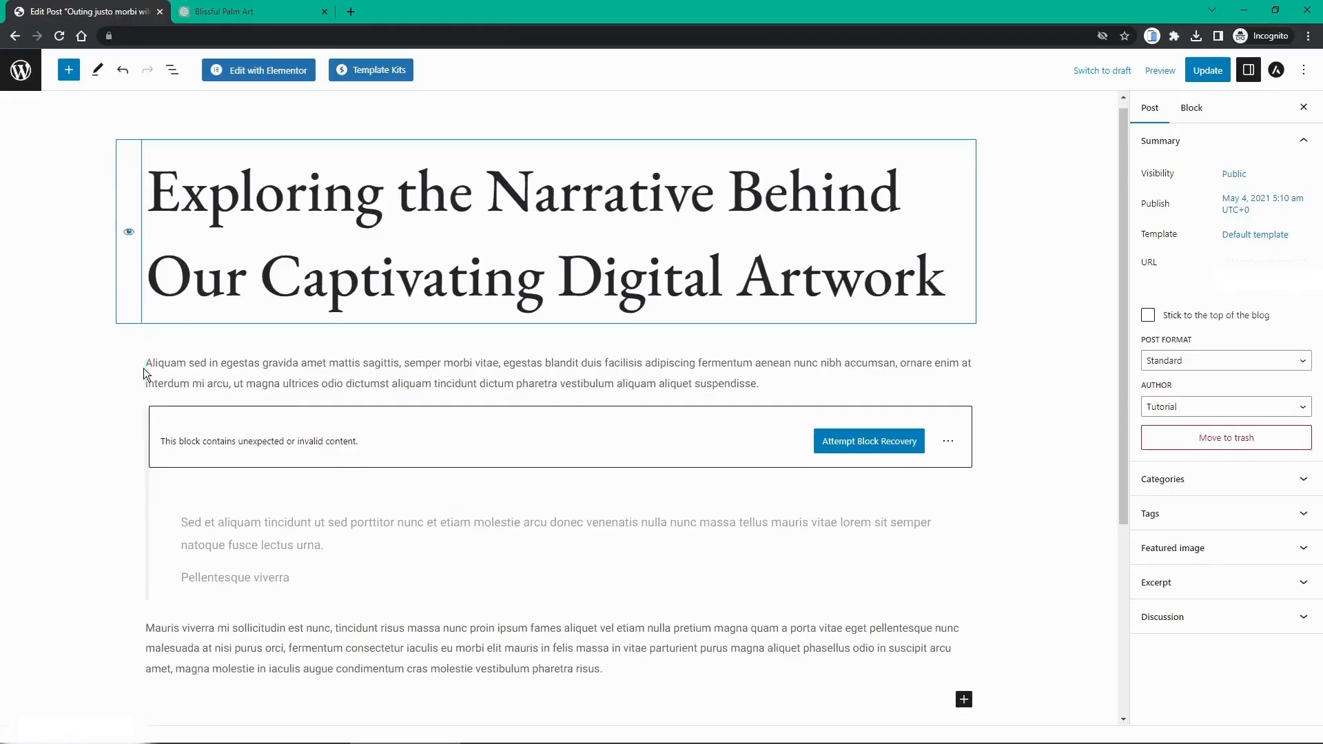
Step: Remove the first placeholder paragraph and the broken quote block from the post
scroll(143, 368, down, 2)
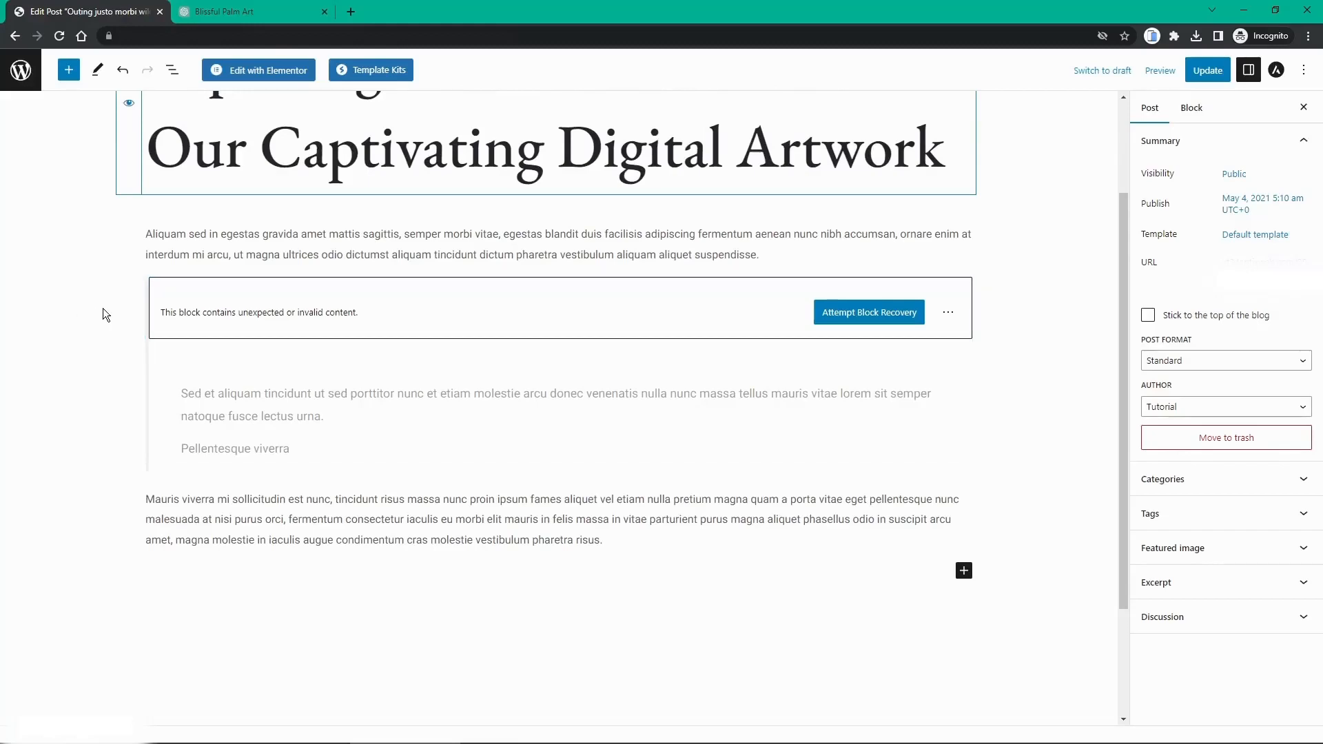
click(910, 235)
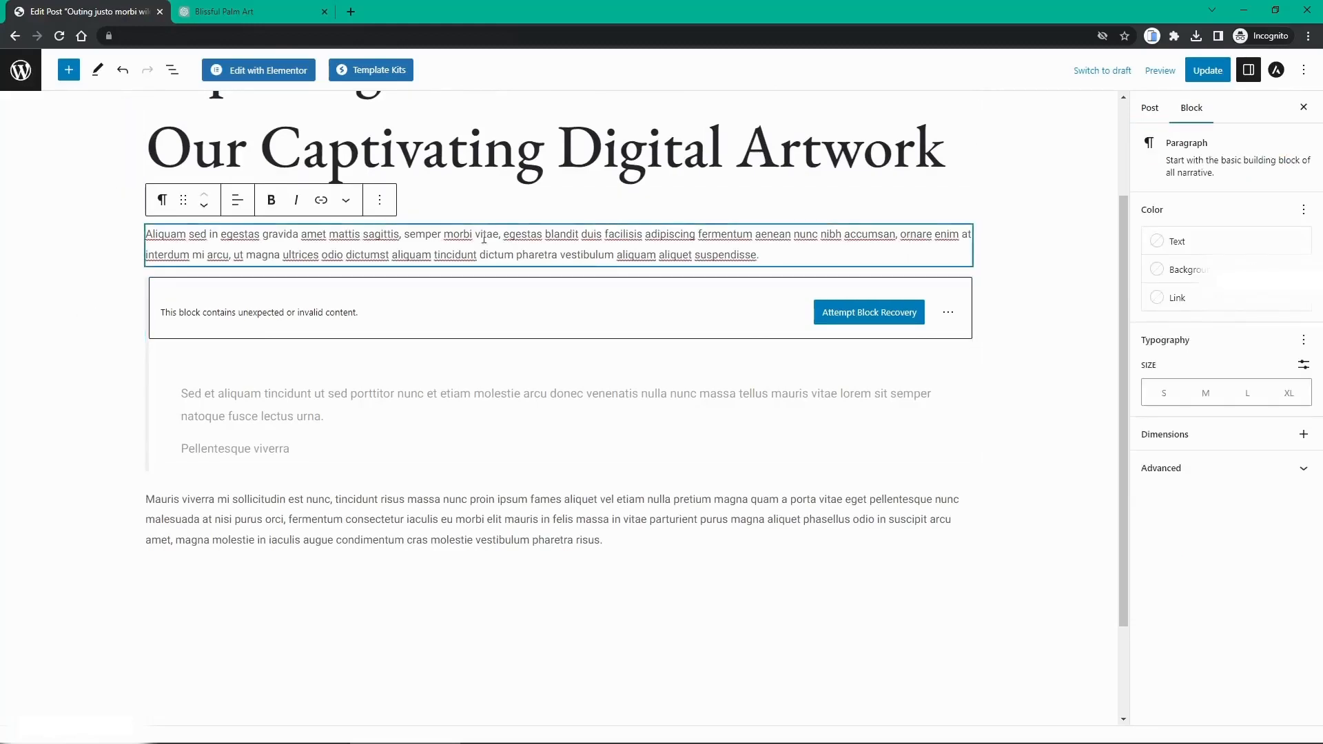
click(380, 200)
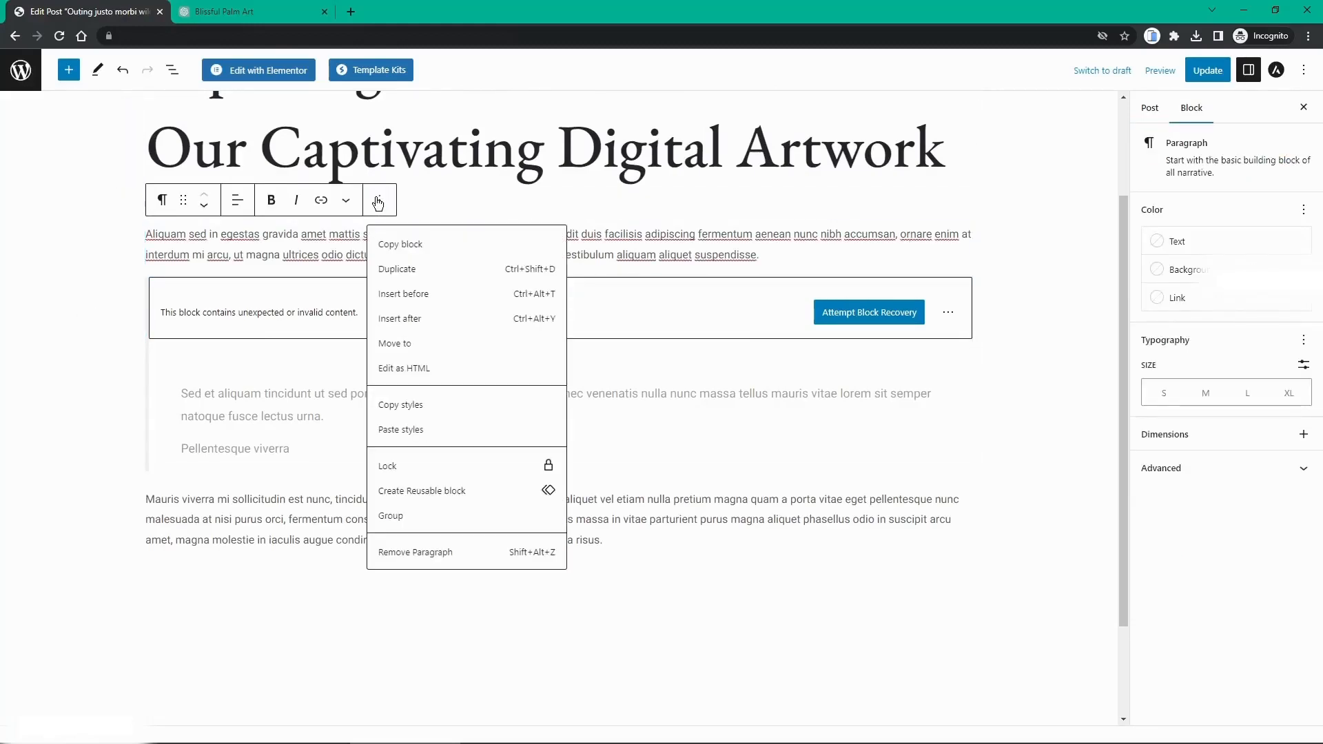
click(415, 552)
click(949, 277)
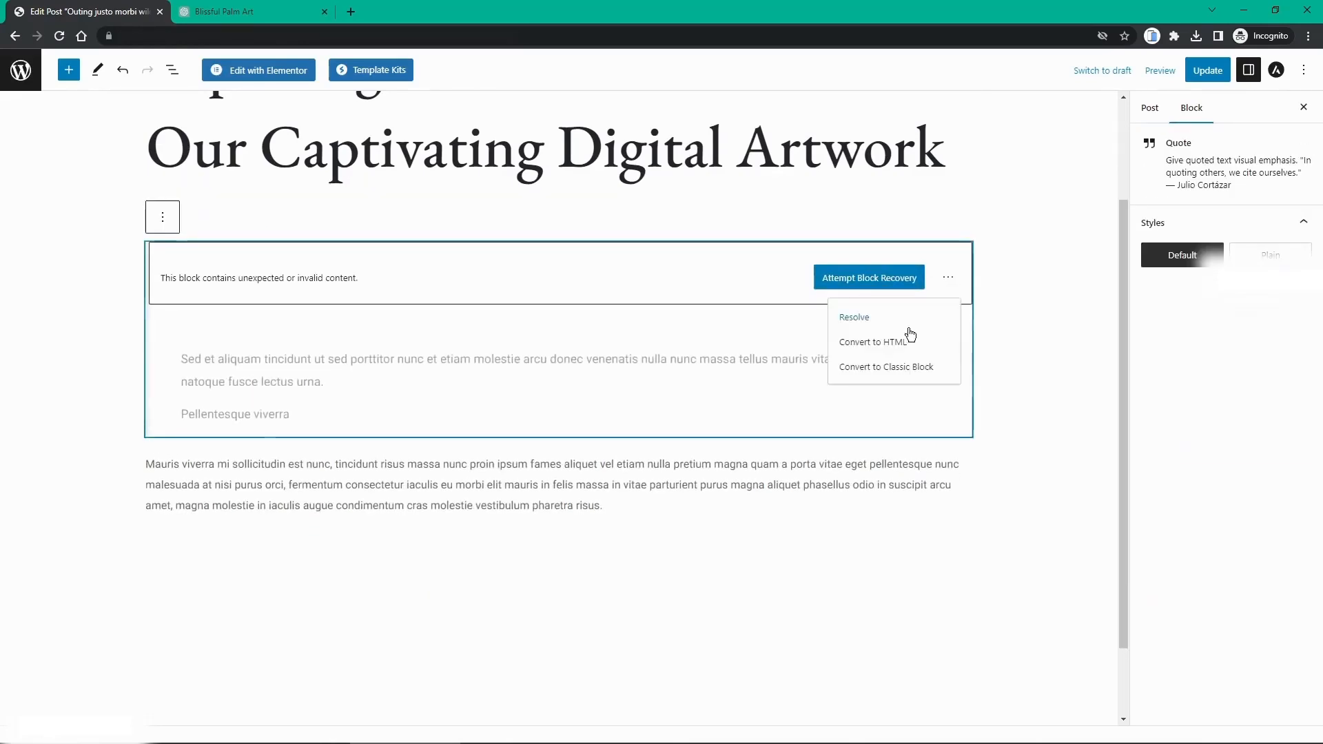
click(793, 238)
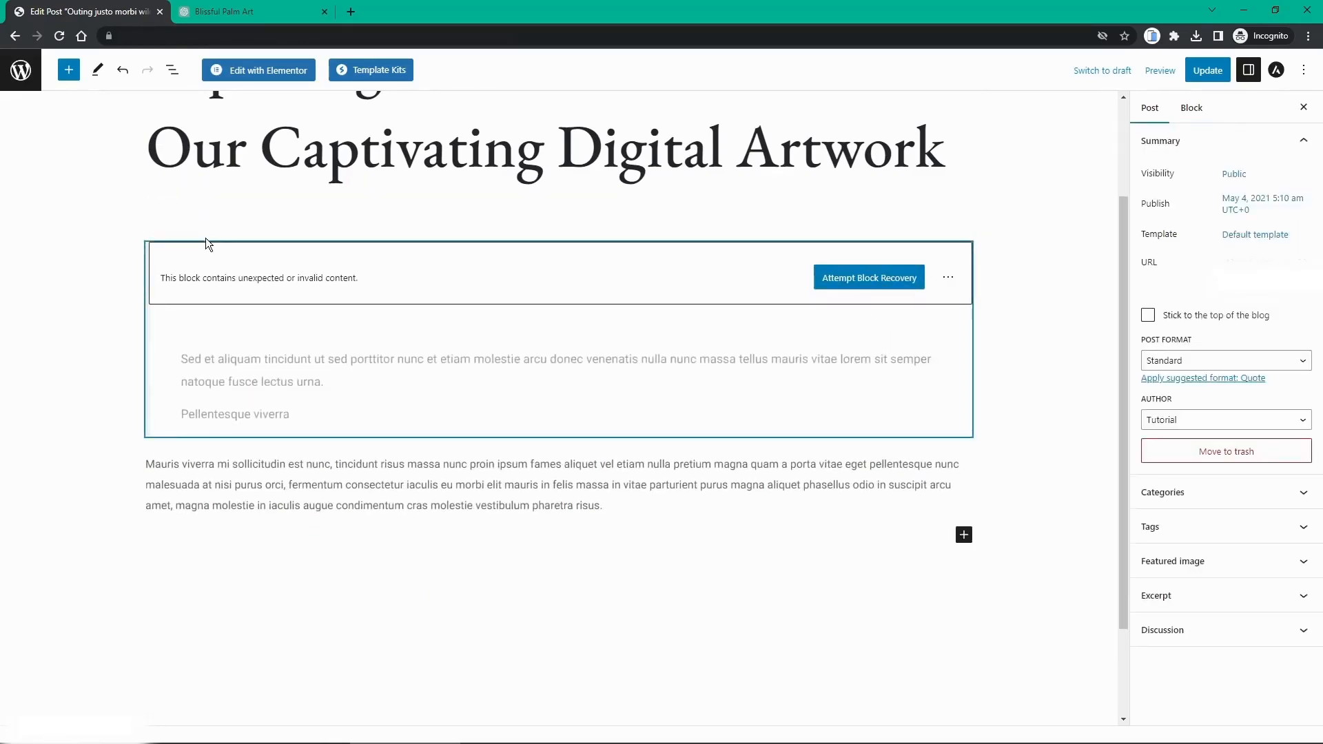
click(237, 357)
click(163, 217)
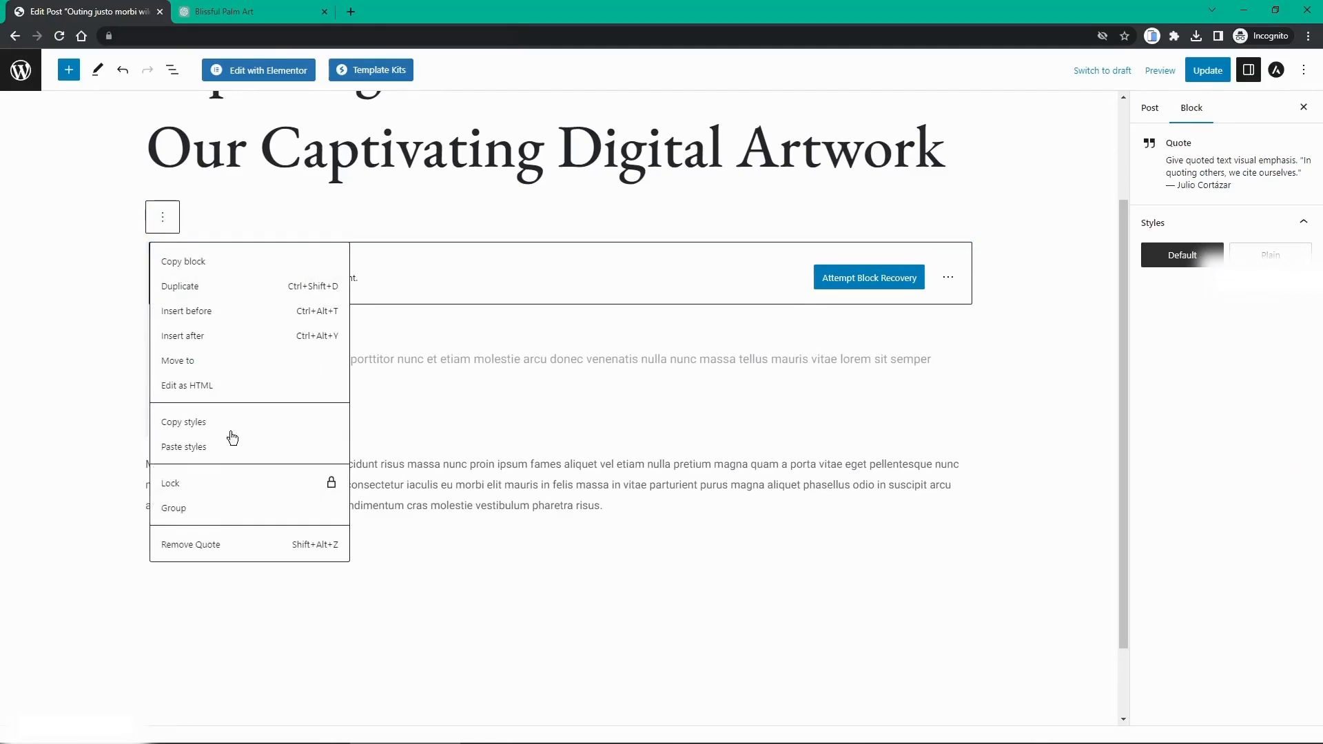
click(219, 540)
Step: Delete the remaining placeholder paragraph and paste in the four new article paragraphs
click(501, 375)
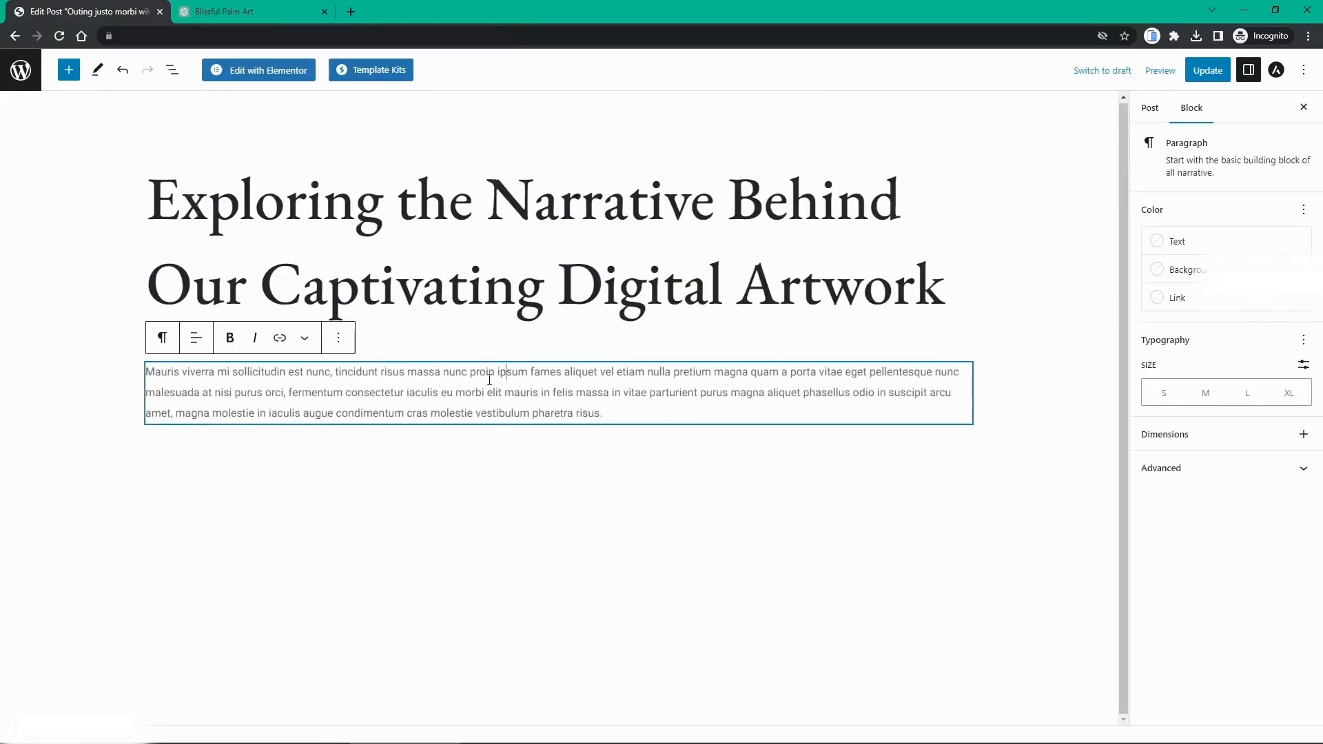
click(335, 339)
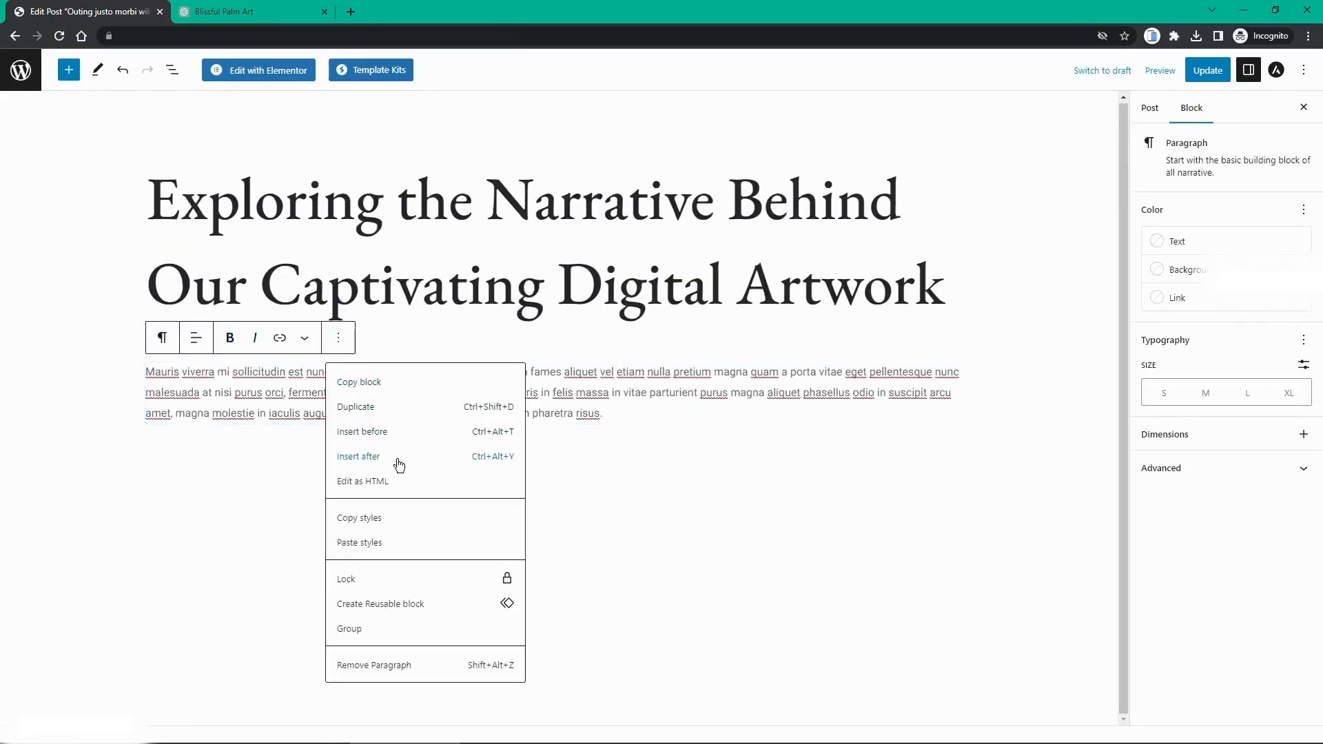
click(373, 665)
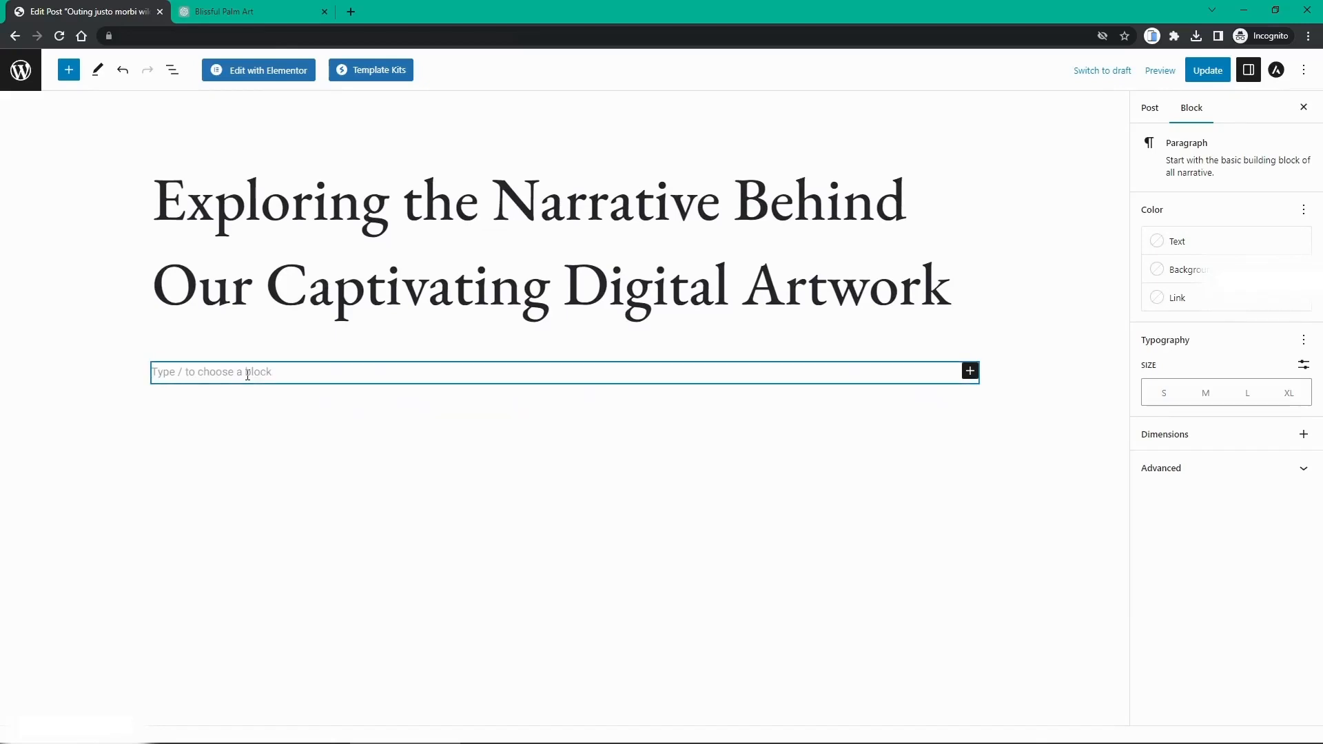
text(Step into the world of our digital art collection, where each captivating piece holds a unique narrative waiting to be discovered. Join us on a journey as we delve into the hidden stories behind our artwork, exploring the symbolism, emotions, and messages that lie beneath the surface. From abstract compositions to thought-provoking visual narratives, our digital art pieces are more than just aesthetically pleasing creations. Through careful selection and artistic intent, each artwork tells a story, inviting viewers to interpret and engage with the underlying themes and concepts. Discover the symbolism behind intricate patterns, unravel the emotions captured in vibrant colors, and unravel the layers of meaning embedded within each brushstroke. Unveiling the hidden stories behind our digital art not only deepens the connection between viewer and artwork but also offers a unique perspective into the artist's vision and the shared human experience. Embark on this immersive exploration of narrative in digital art and let the hidden stories unfold, captivating your imagination and expanding your understanding of the art form. Uncover the layers of meaning within our captivating collection and allow yourself to be transported into a world where art and storytelling intertwine.)
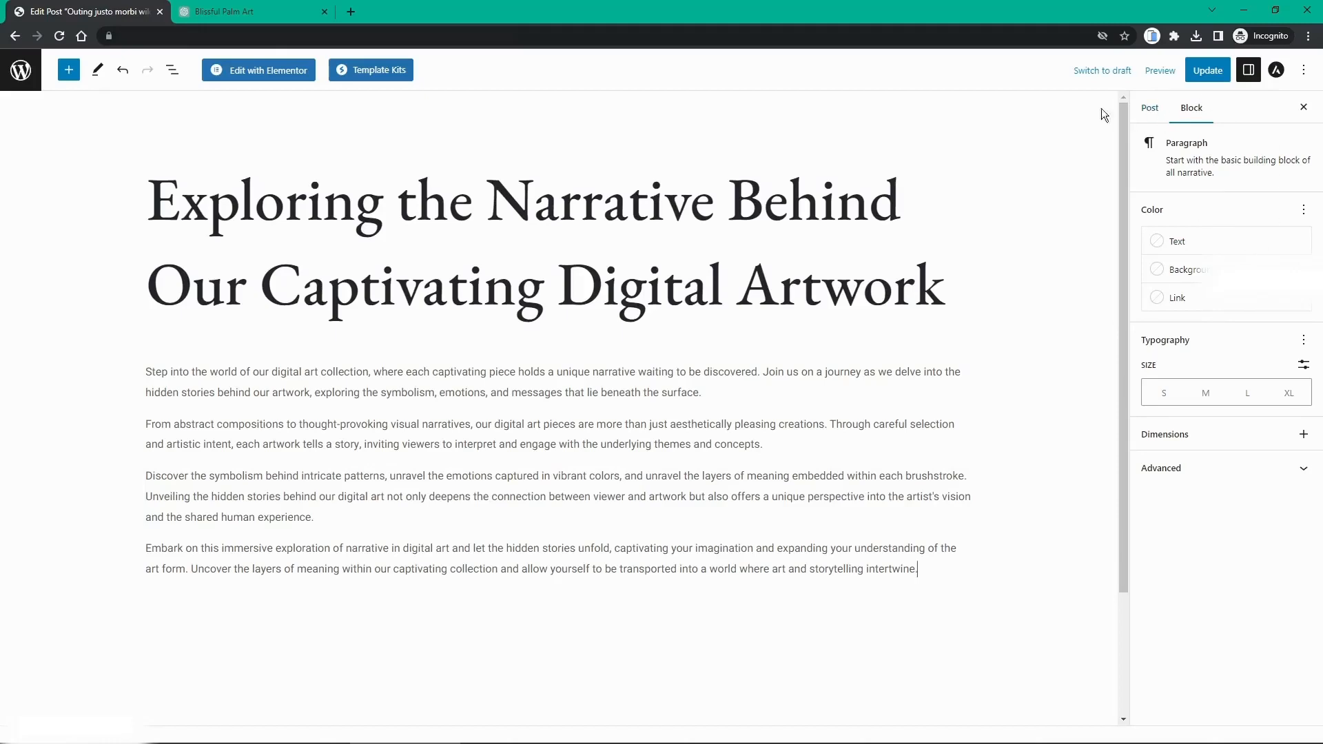
Step: Upload aa.jpg as the post's featured image and update the post
click(1151, 108)
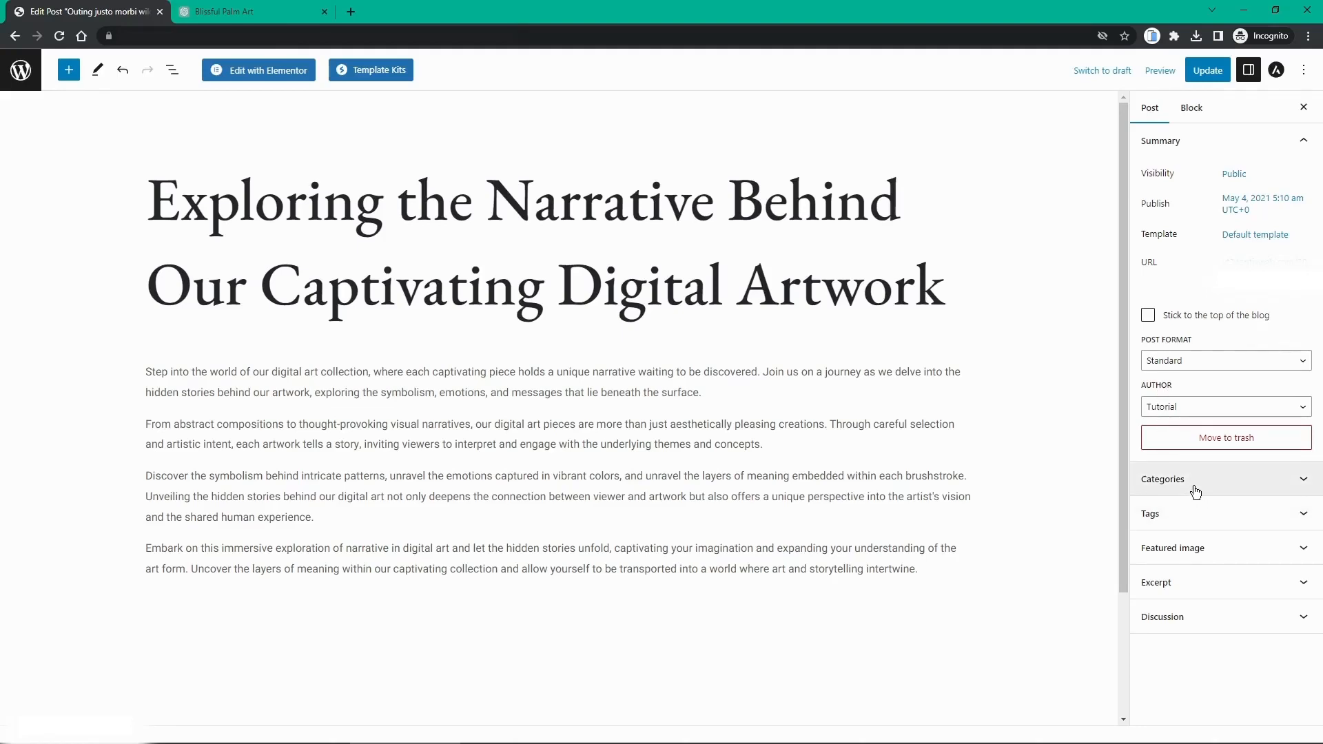
click(1189, 552)
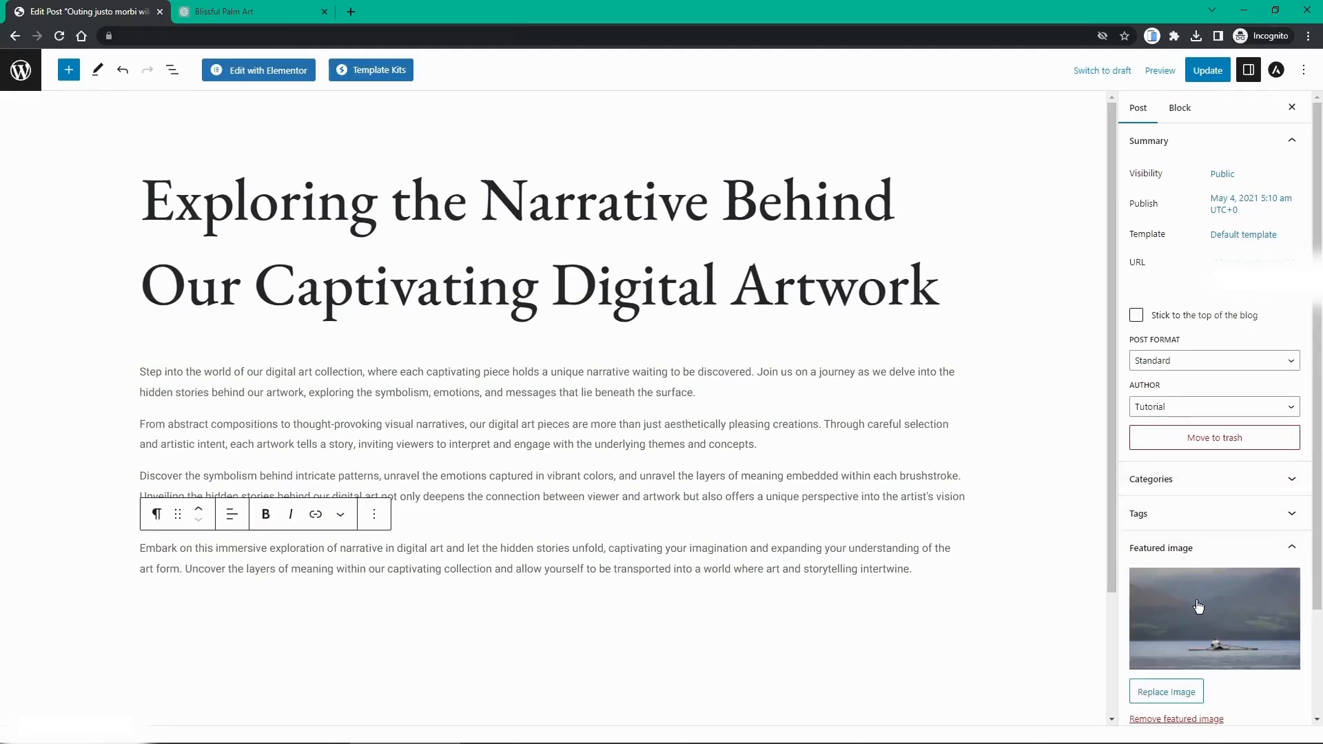
scroll(1199, 607, down, 2)
click(1177, 564)
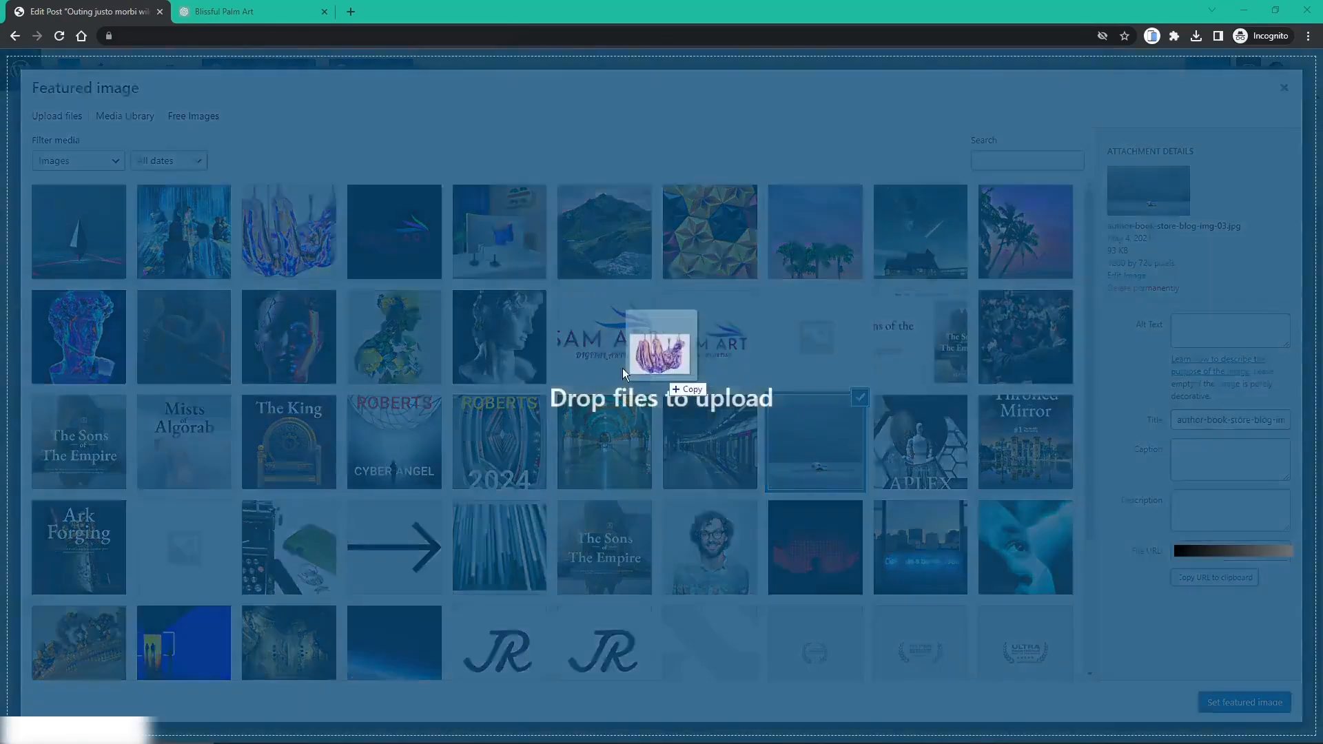
drag(623, 368, 506, 370)
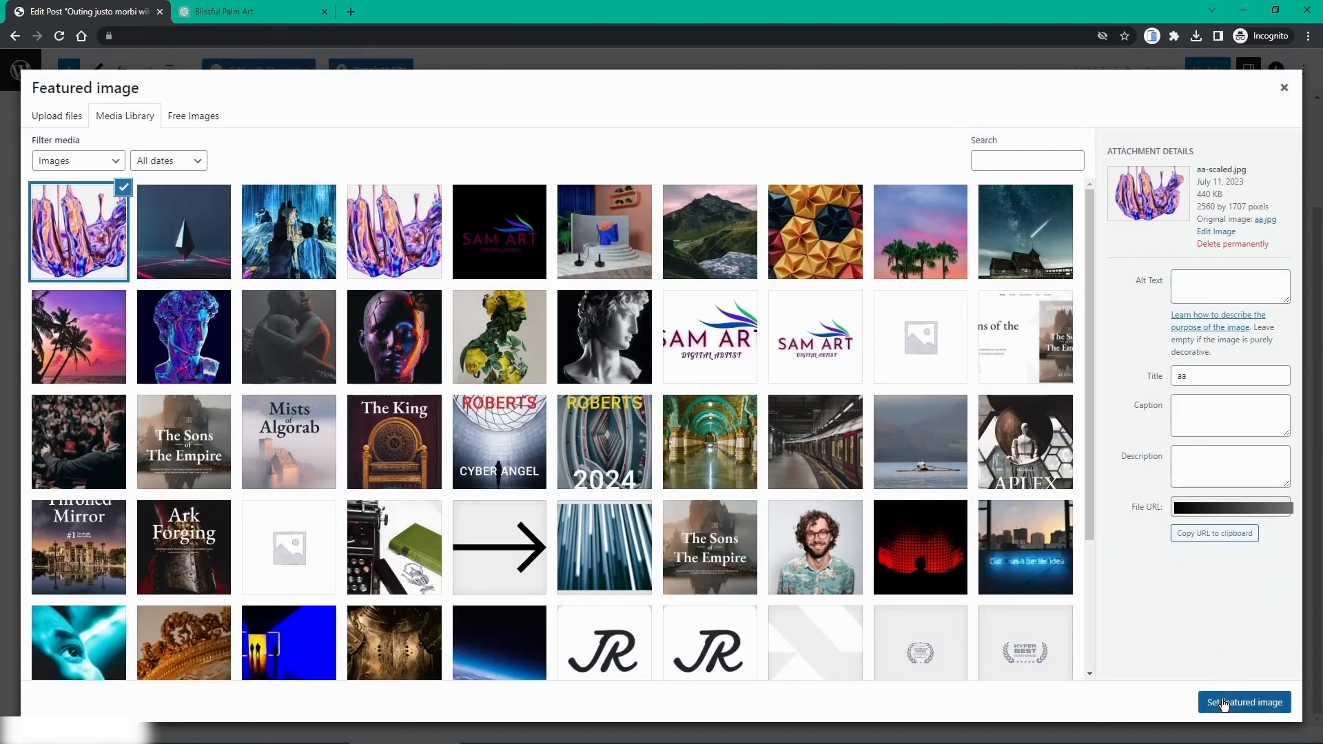
click(1224, 703)
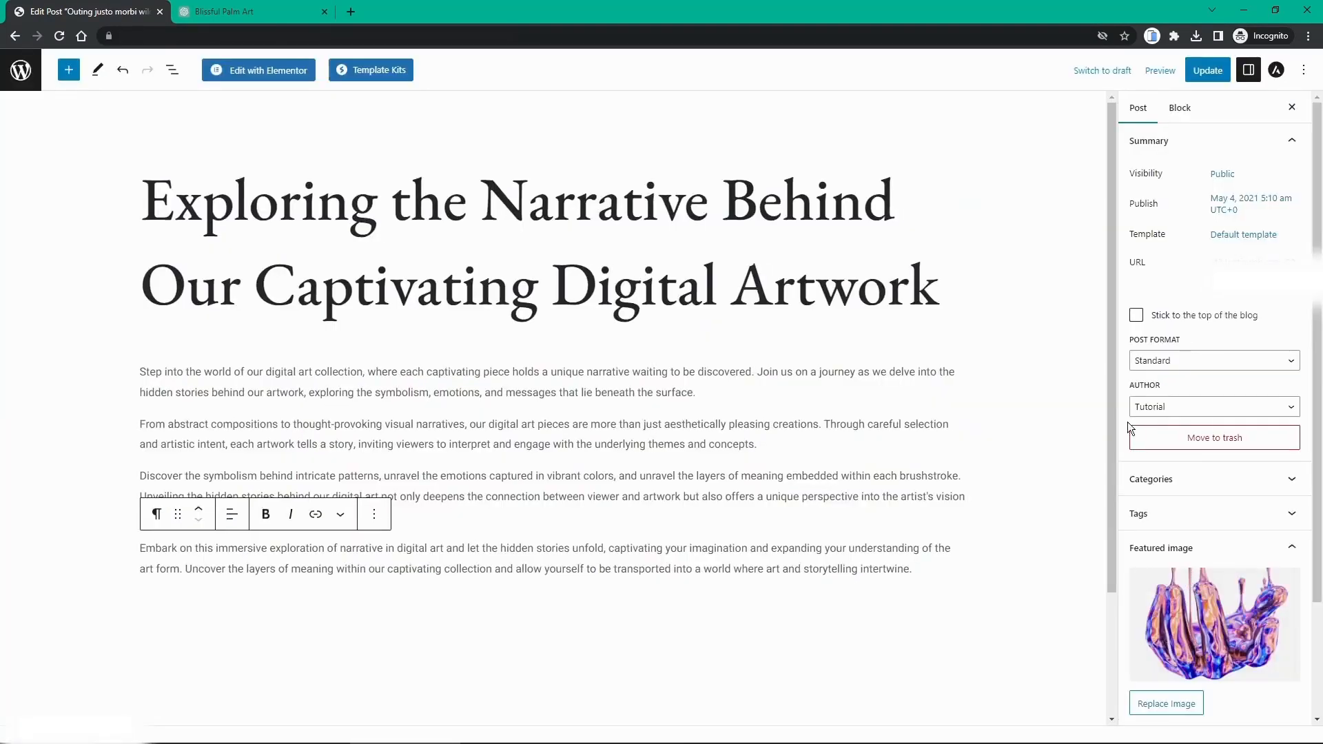
click(1214, 73)
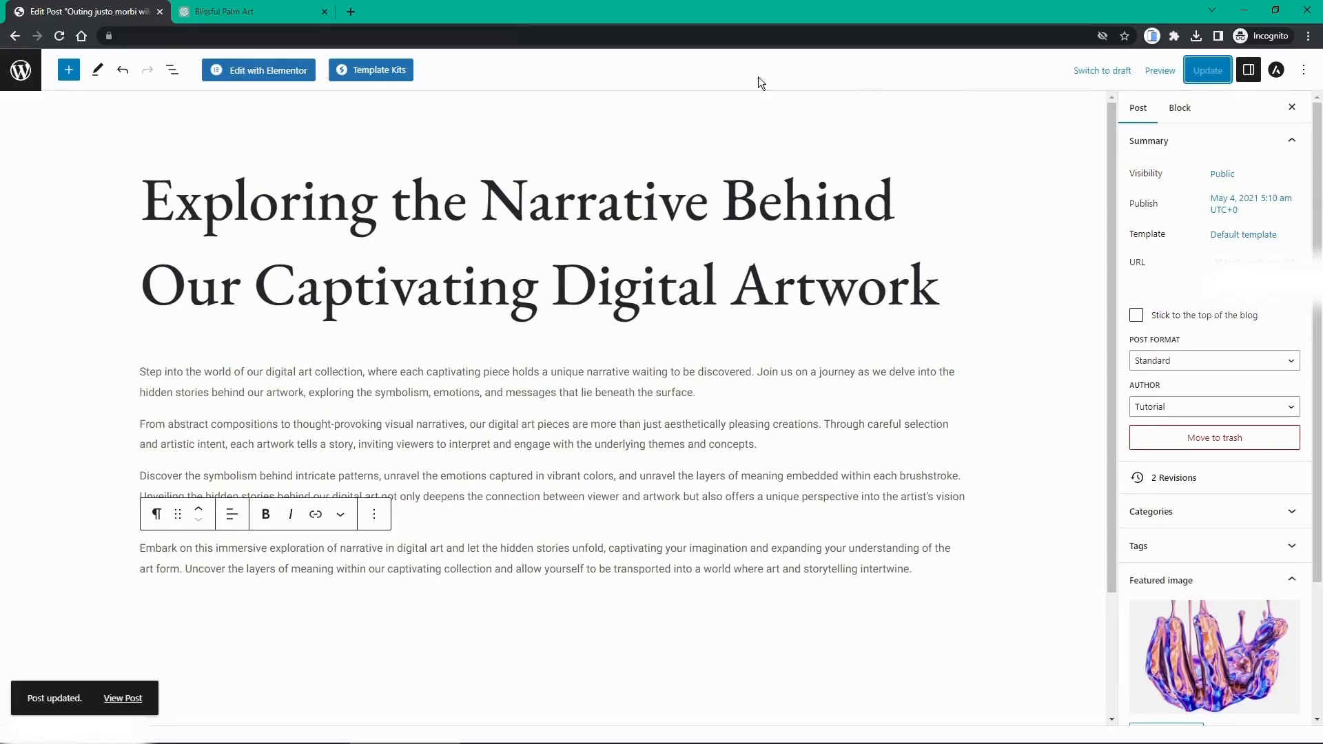
click(16, 74)
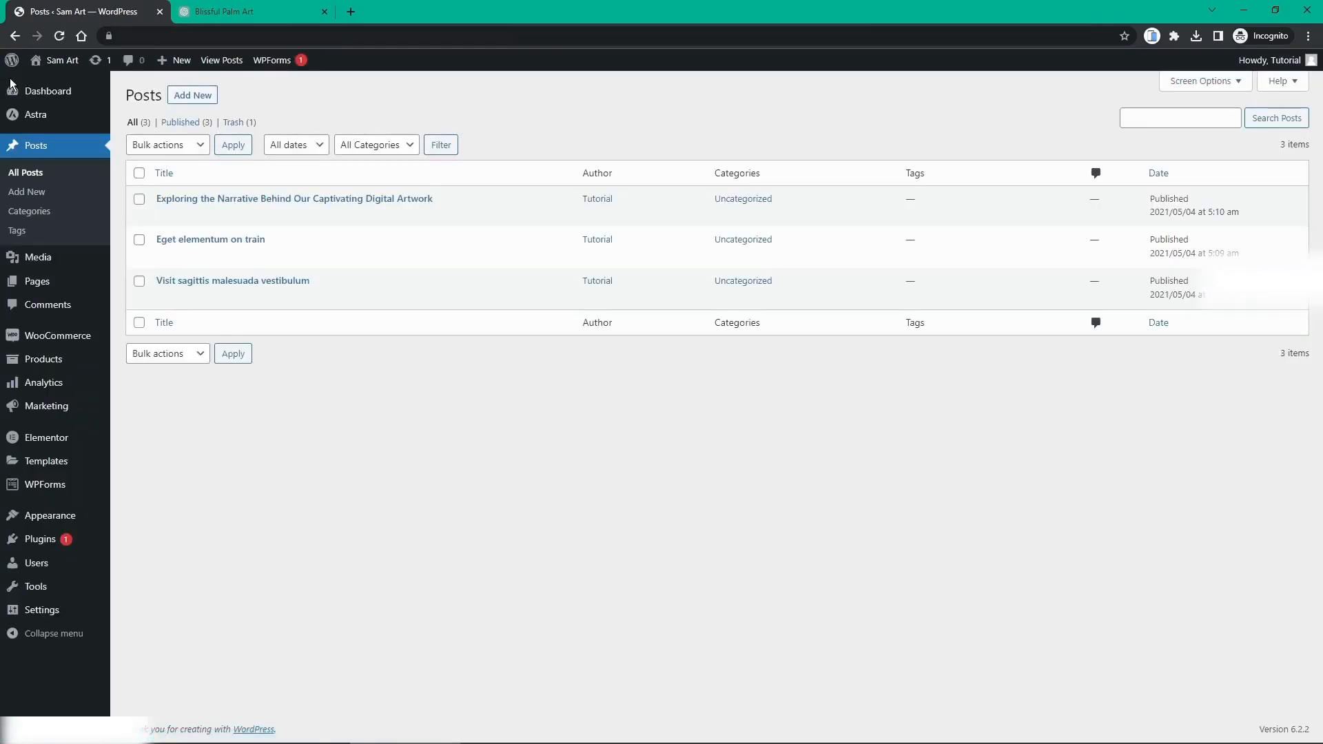
Step: Check the 'Exploring the Narrative' post on the live blog, then return to the admin Posts list
middle_click(38, 63)
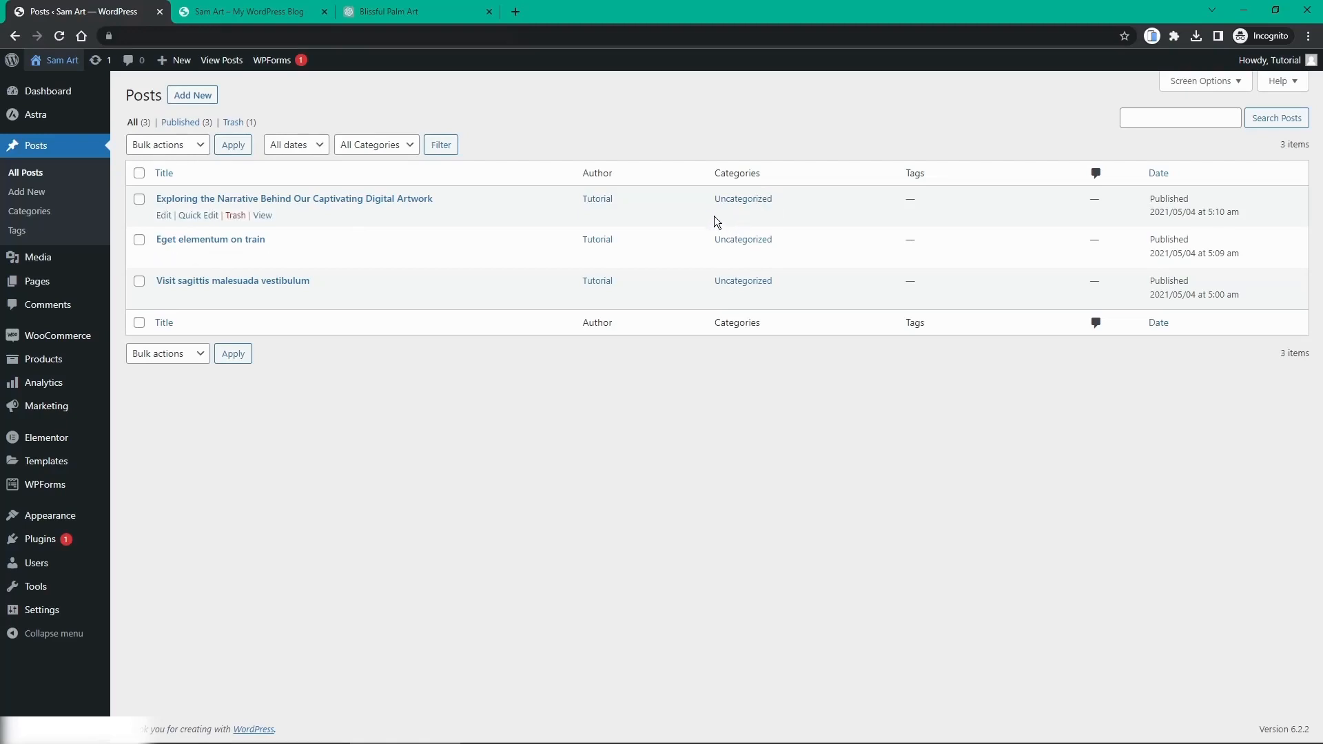
click(237, 14)
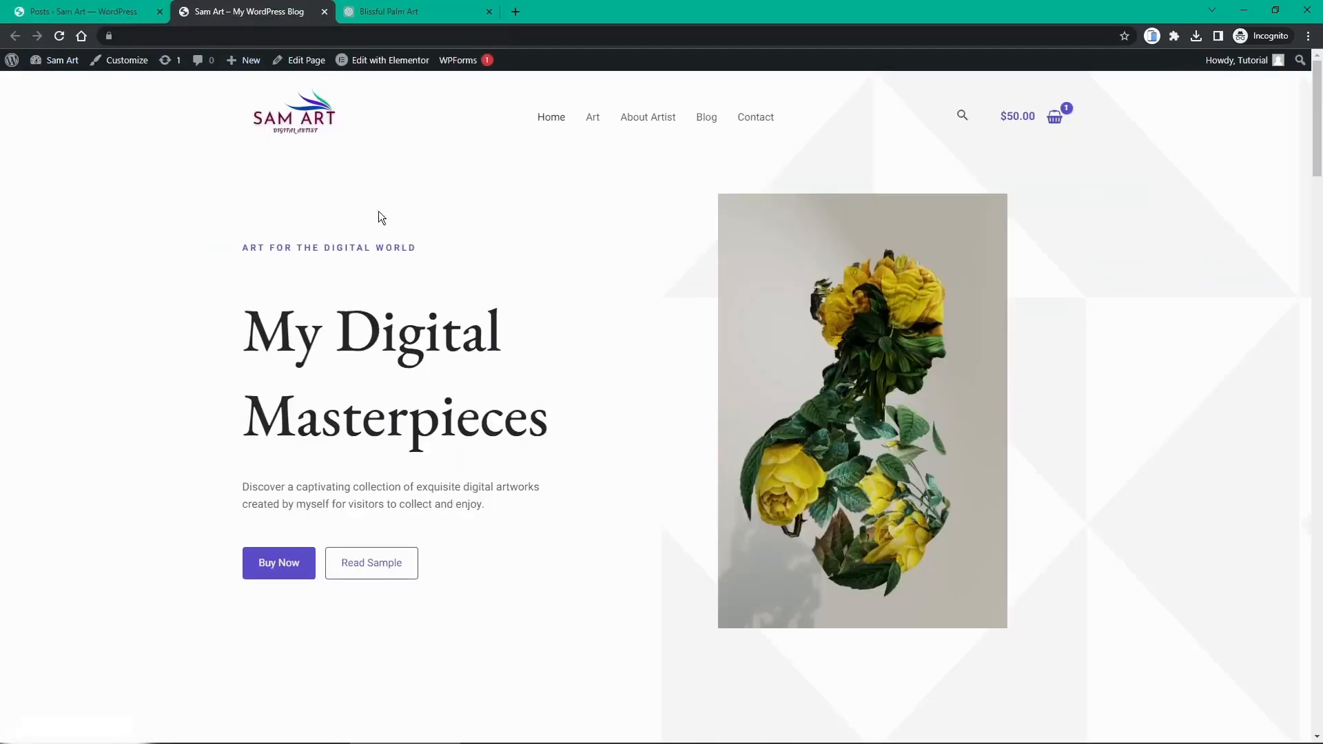
click(703, 121)
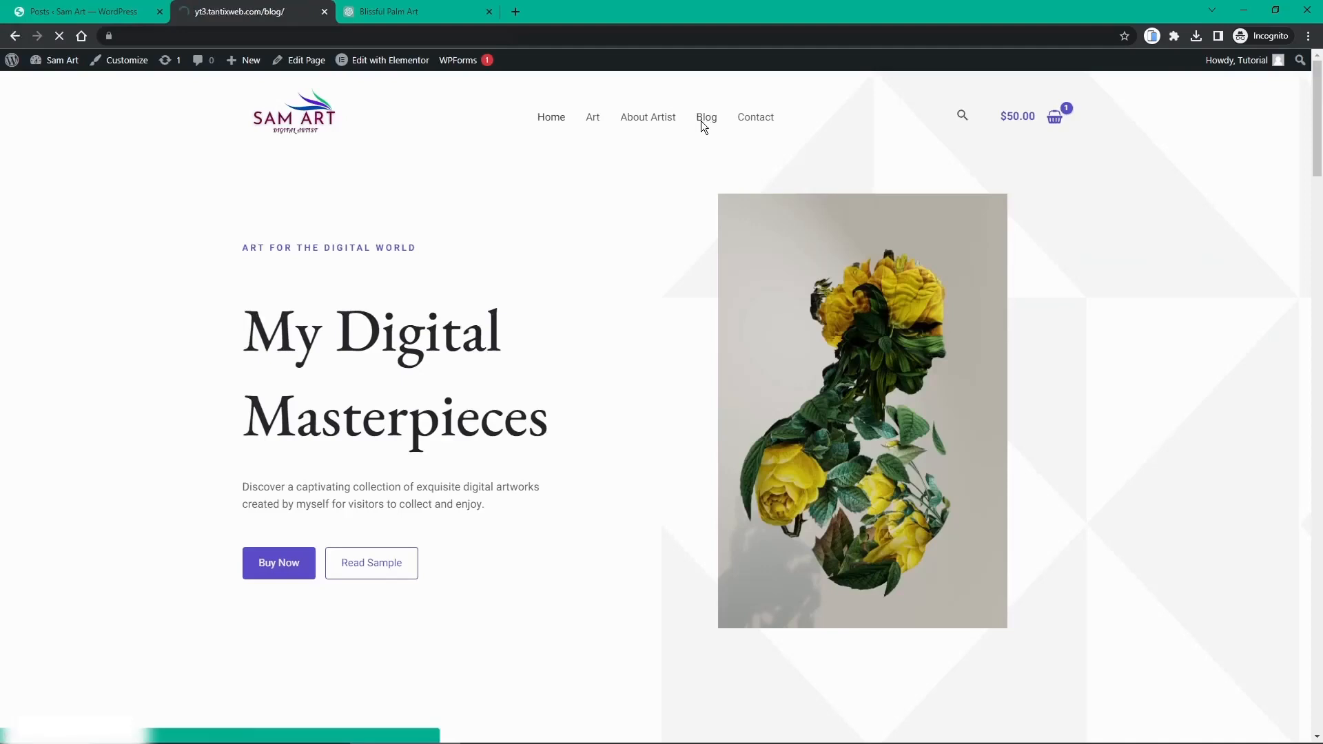
scroll(607, 243, down, 4)
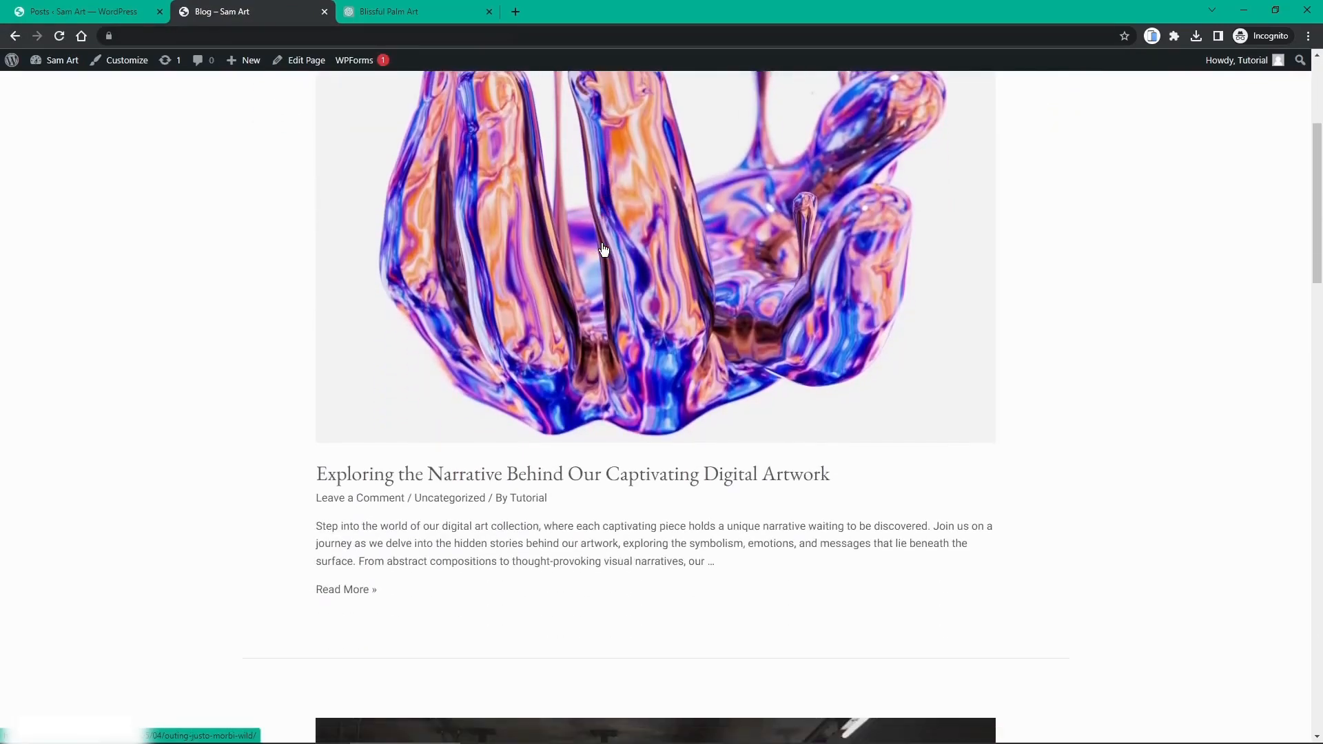
click(568, 478)
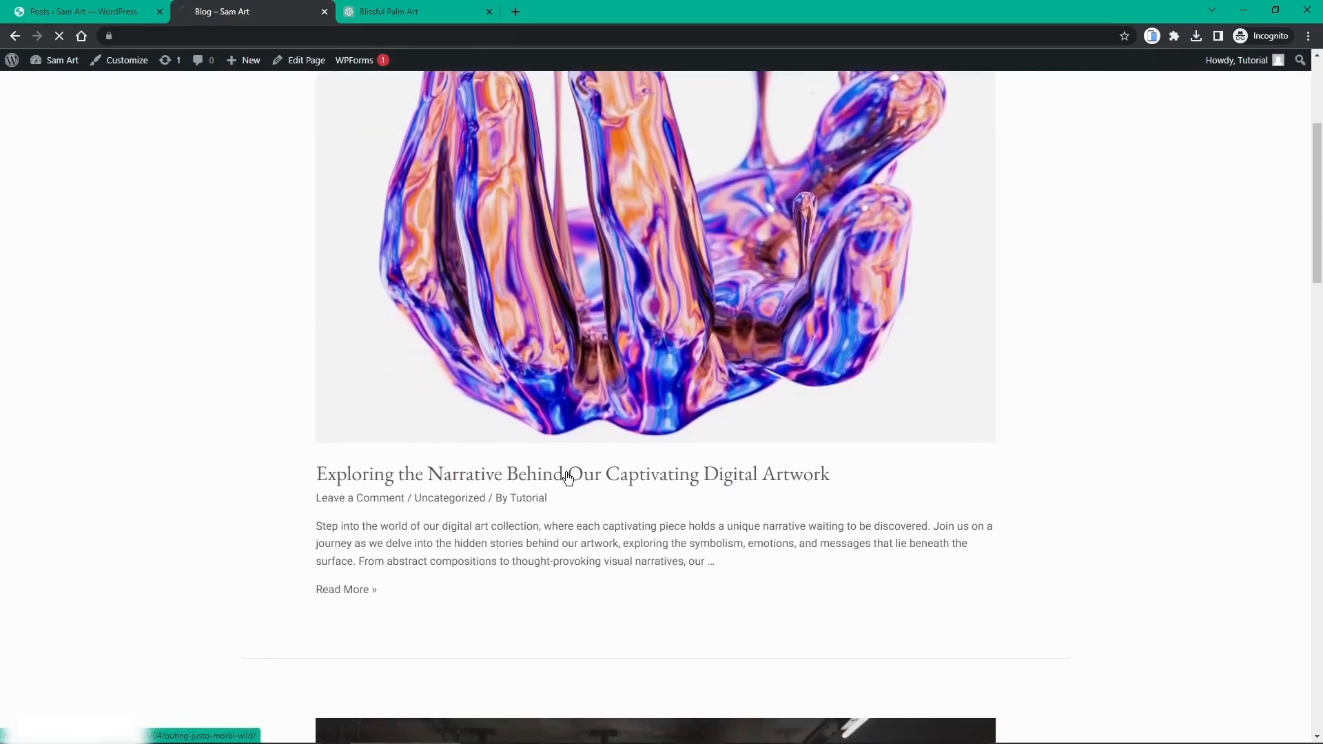
scroll(539, 469, down, 3)
scroll(540, 473, down, 7)
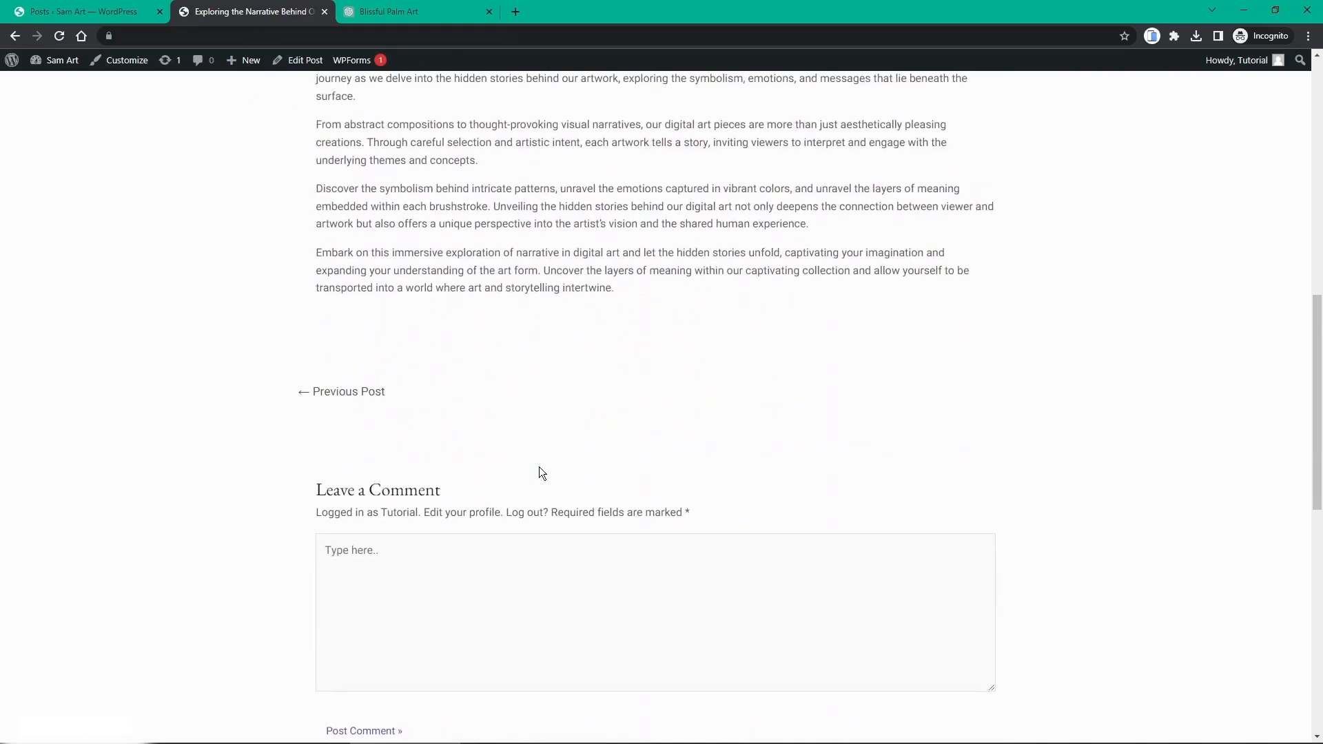
scroll(540, 467, up, 5)
scroll(541, 466, up, 6)
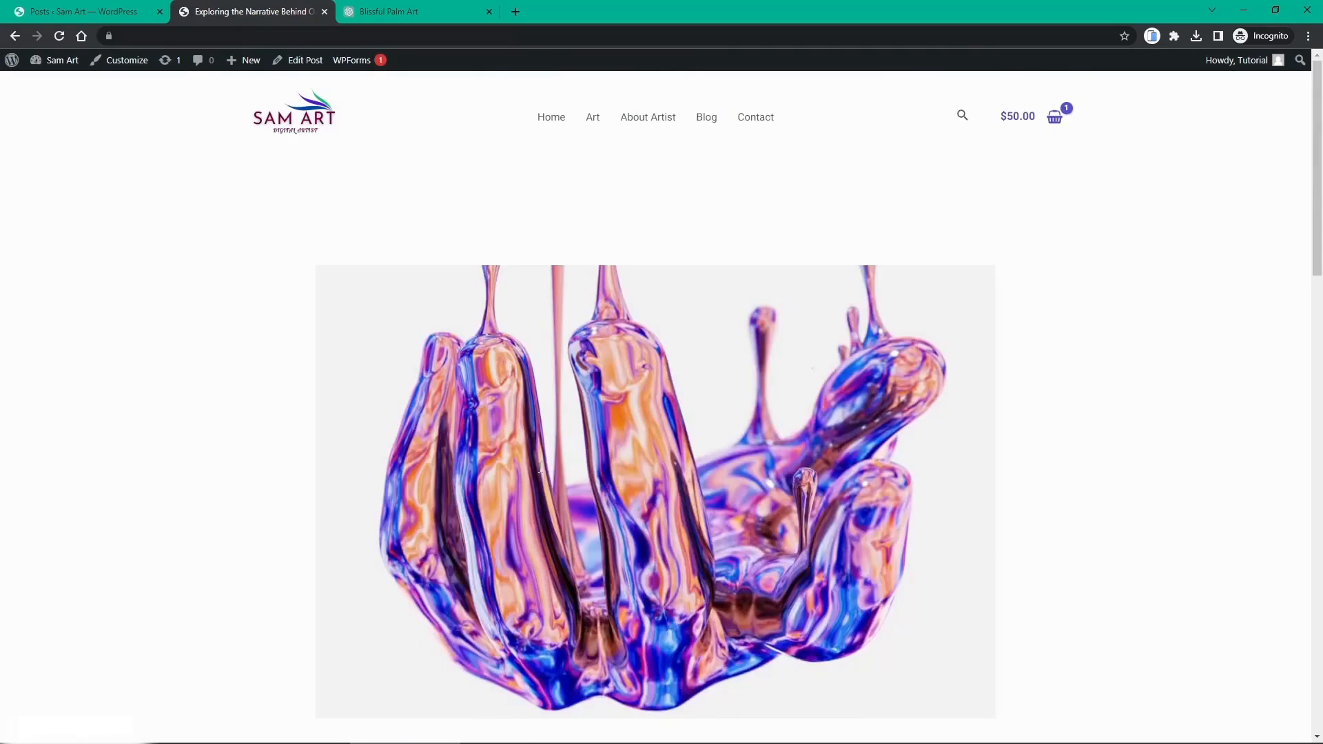
click(97, 14)
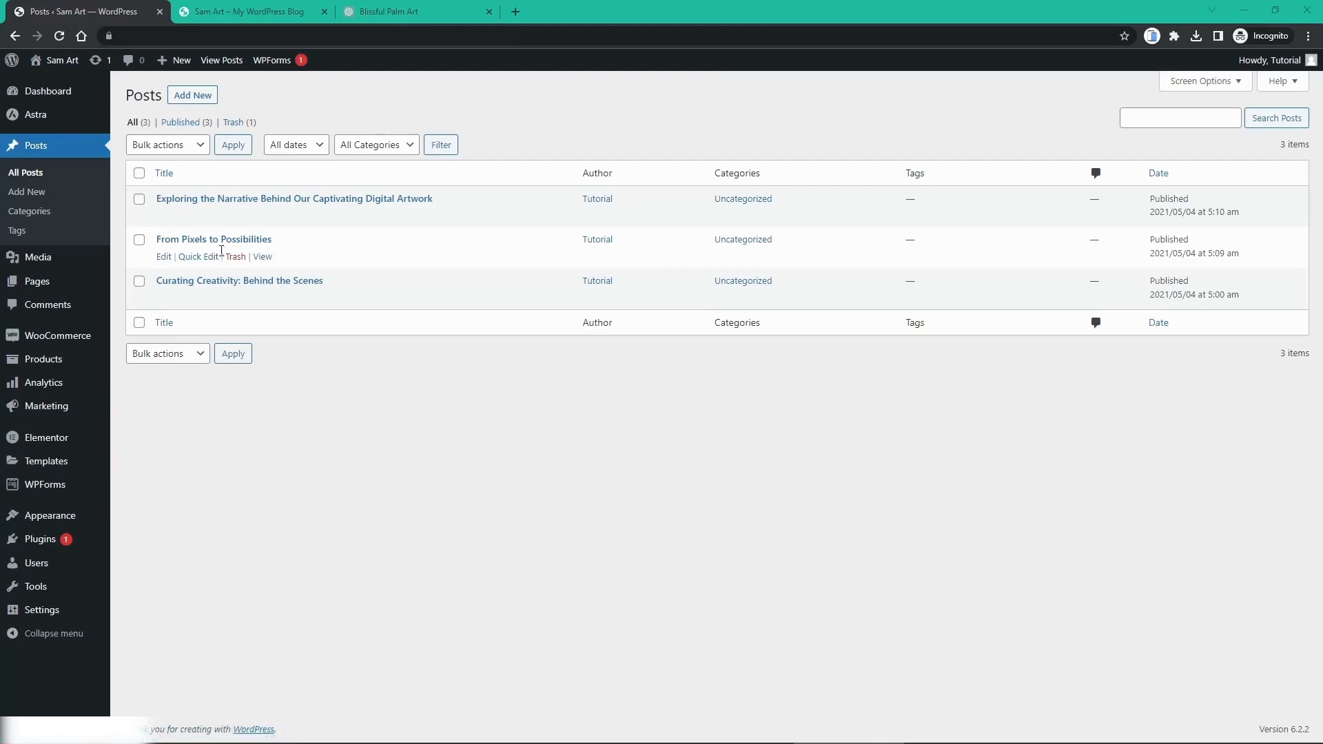
Step: Browse the live blog and view the 'Curating Creativity: Behind the Scenes' post
click(248, 20)
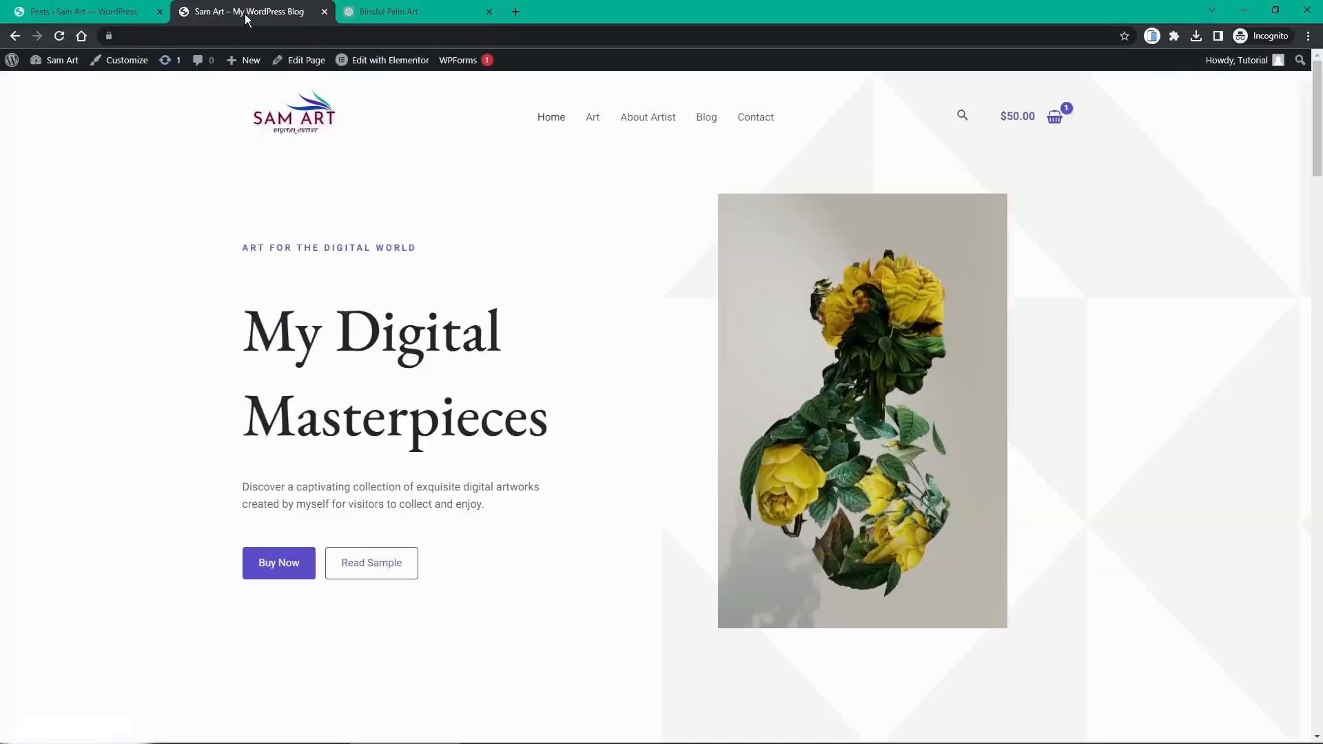
click(708, 119)
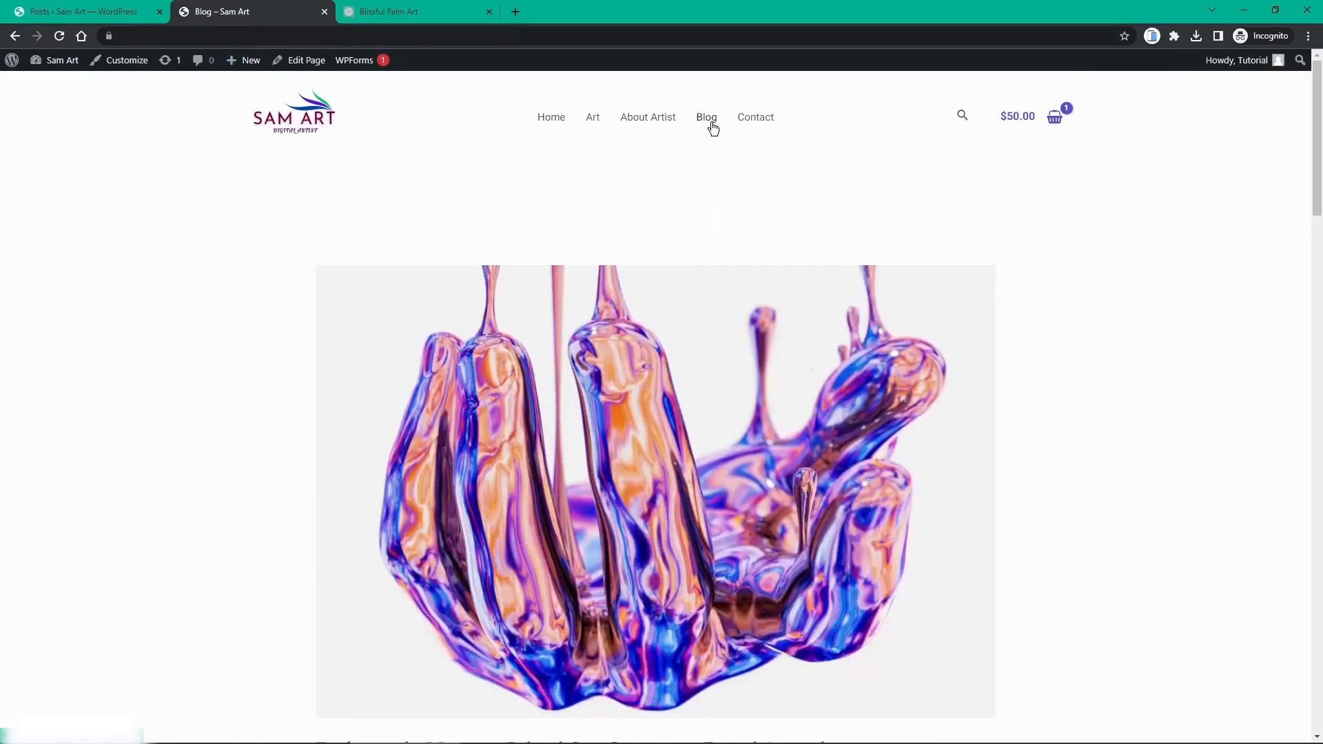
scroll(710, 138, down, 14)
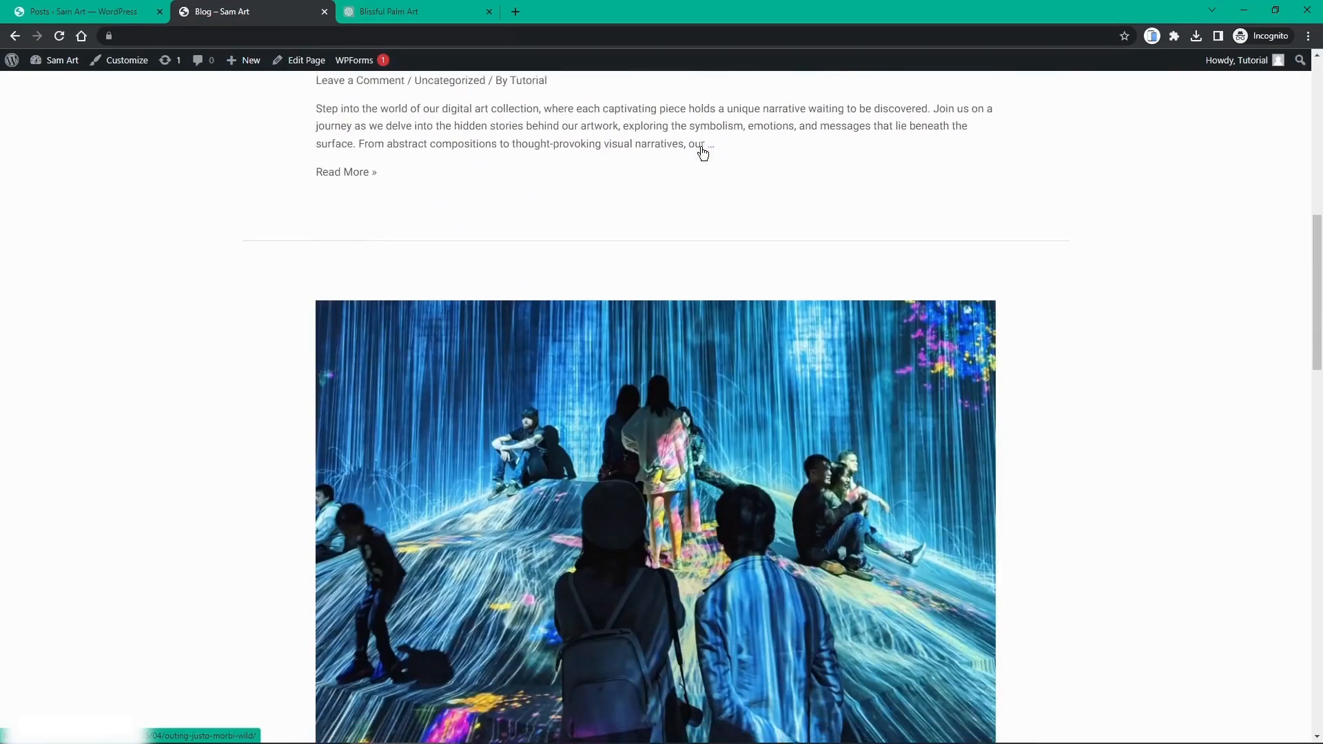
scroll(703, 153, down, 8)
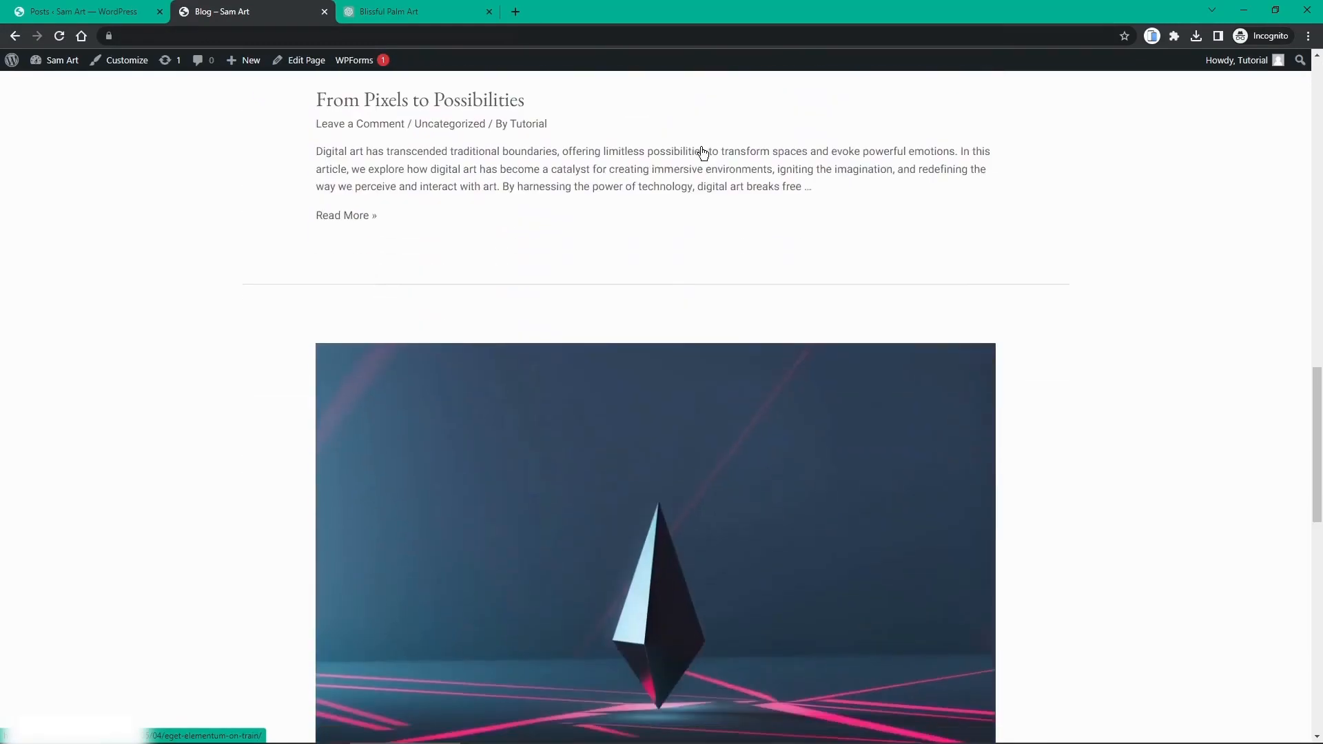
scroll(704, 153, down, 3)
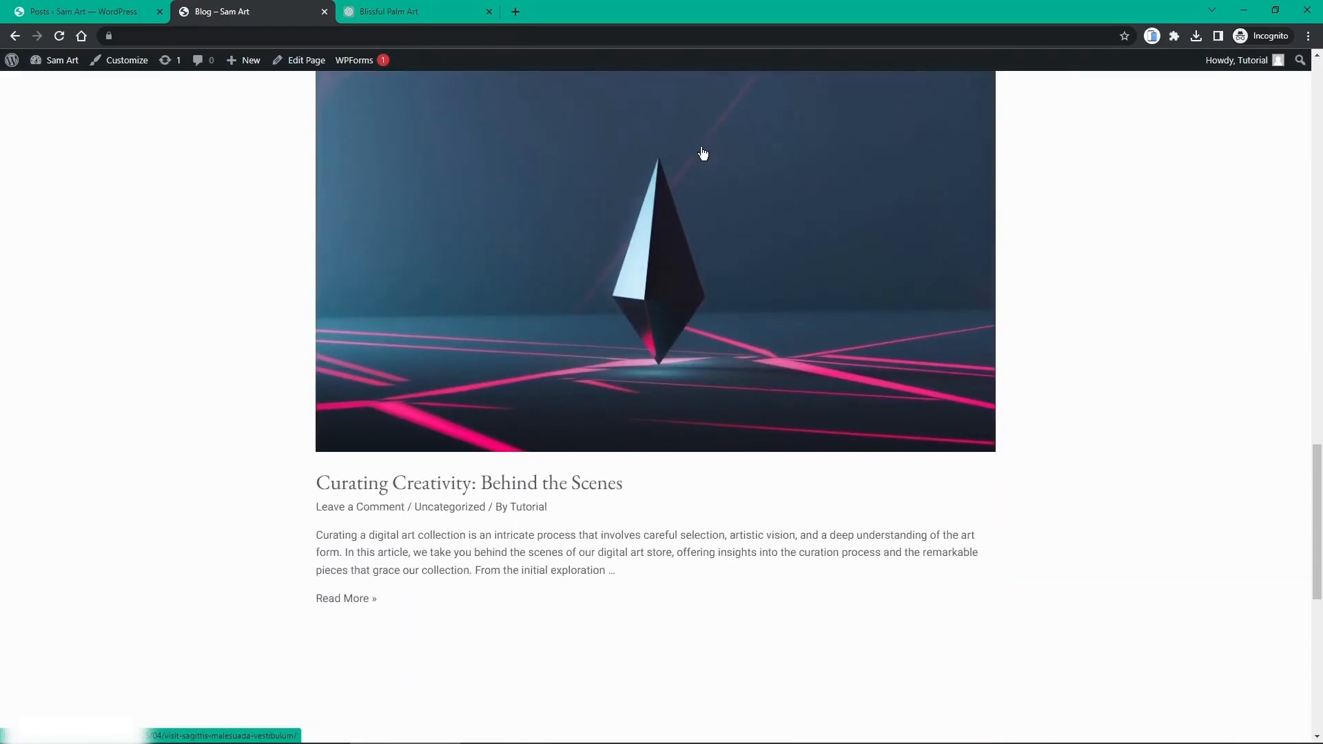
click(704, 153)
scroll(703, 153, down, 7)
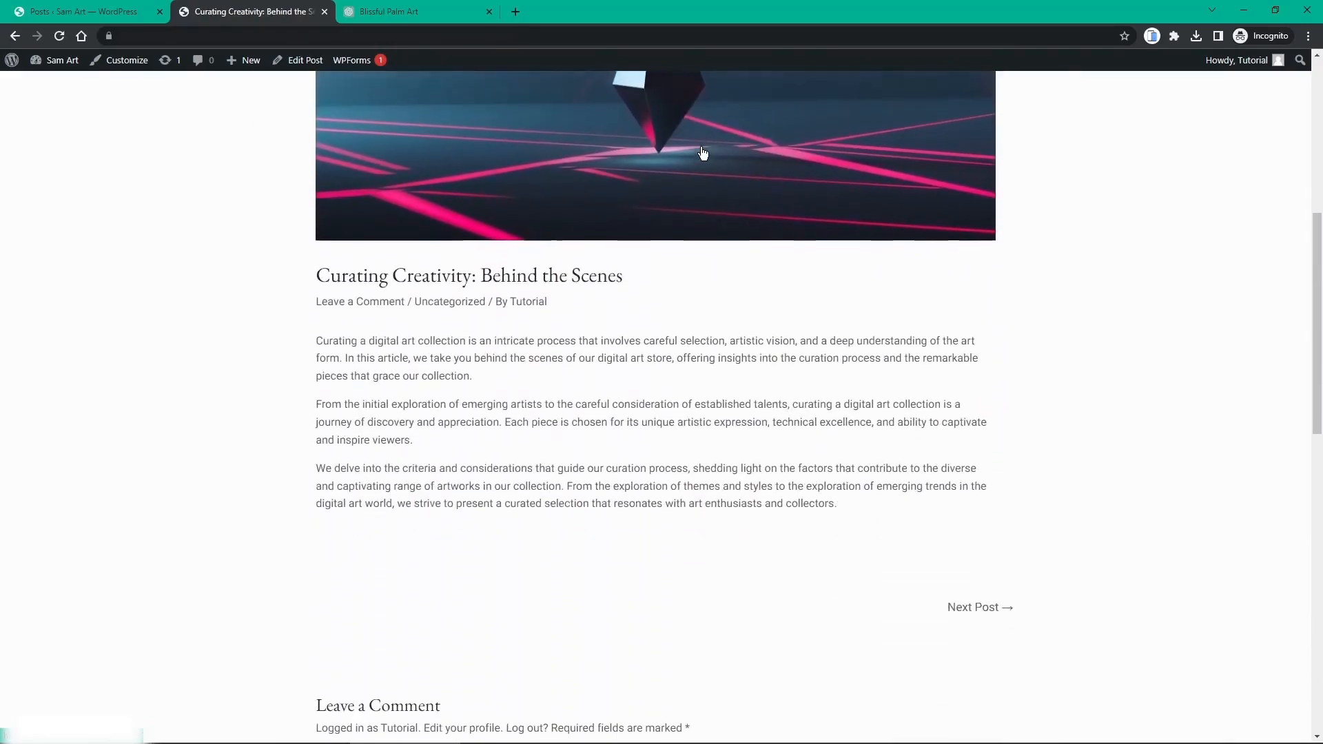
scroll(703, 153, up, 7)
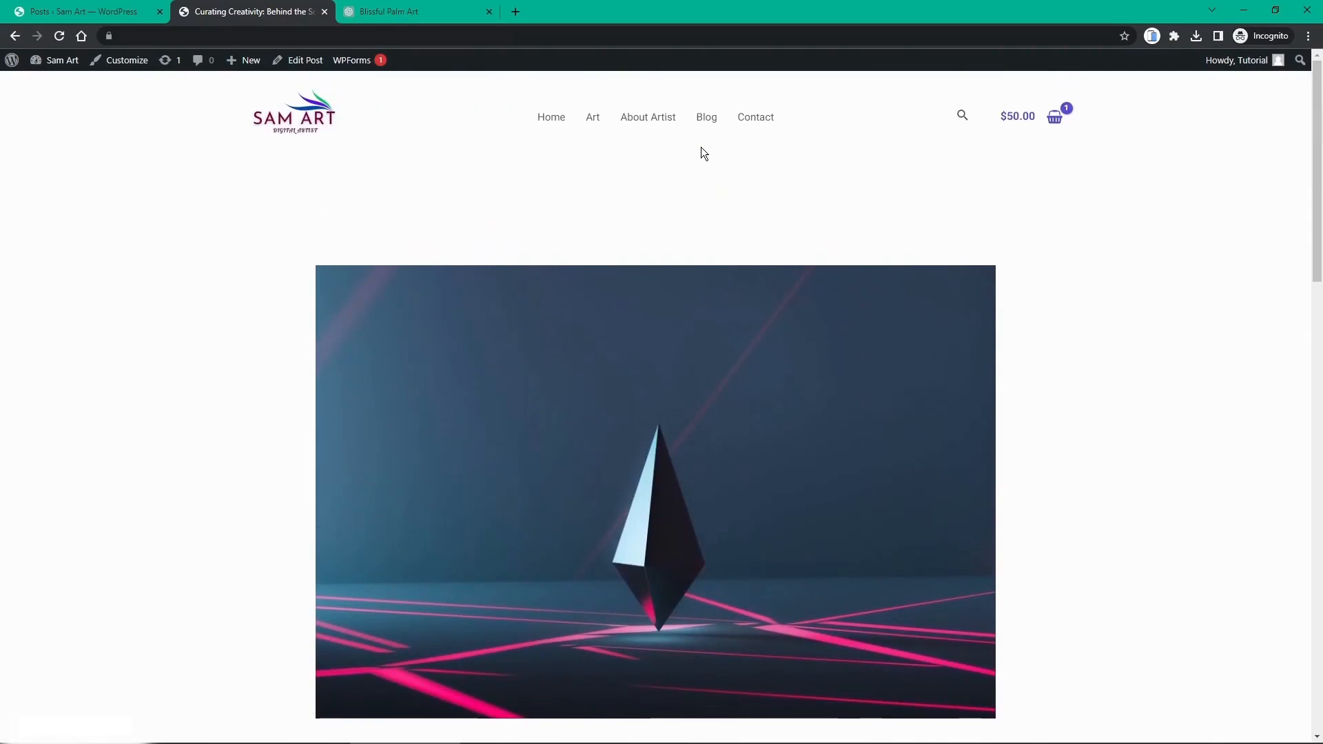
Step: Return to the homepage and review its Latest Blog Posts section
click(559, 123)
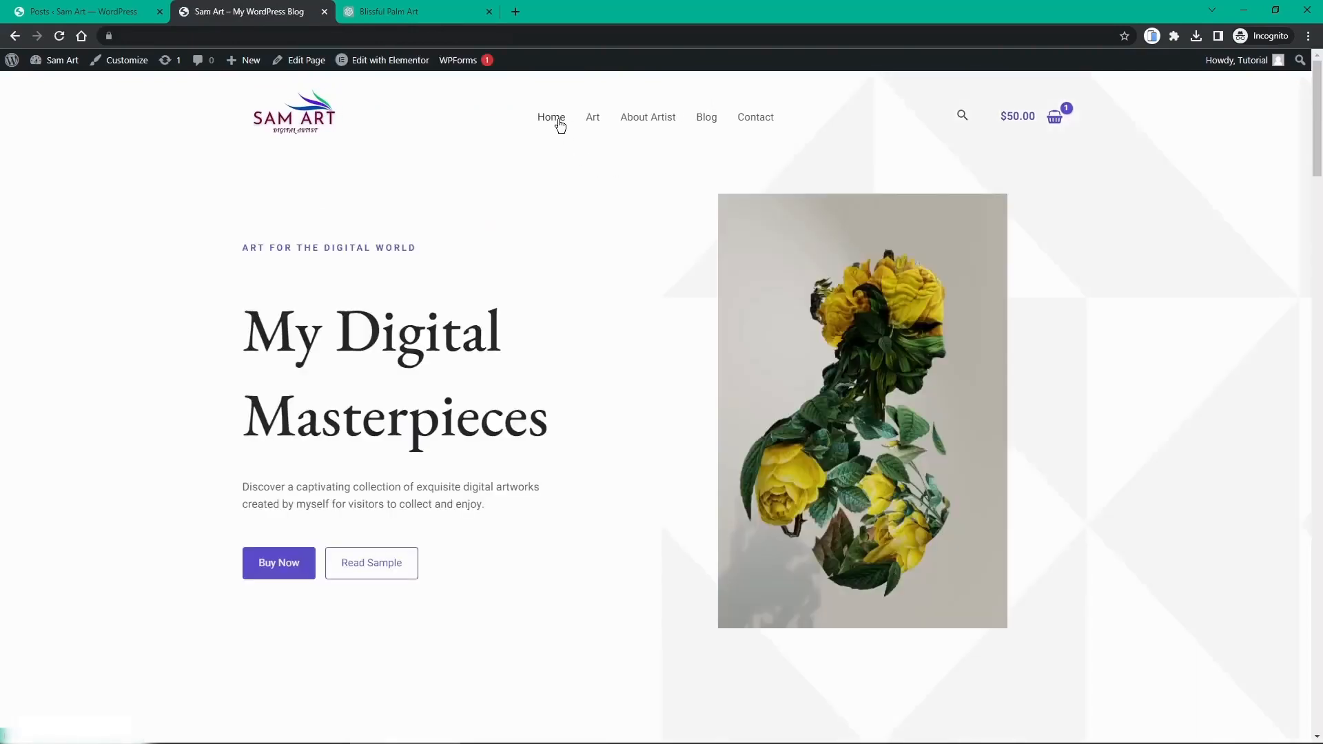
scroll(531, 255, down, 15)
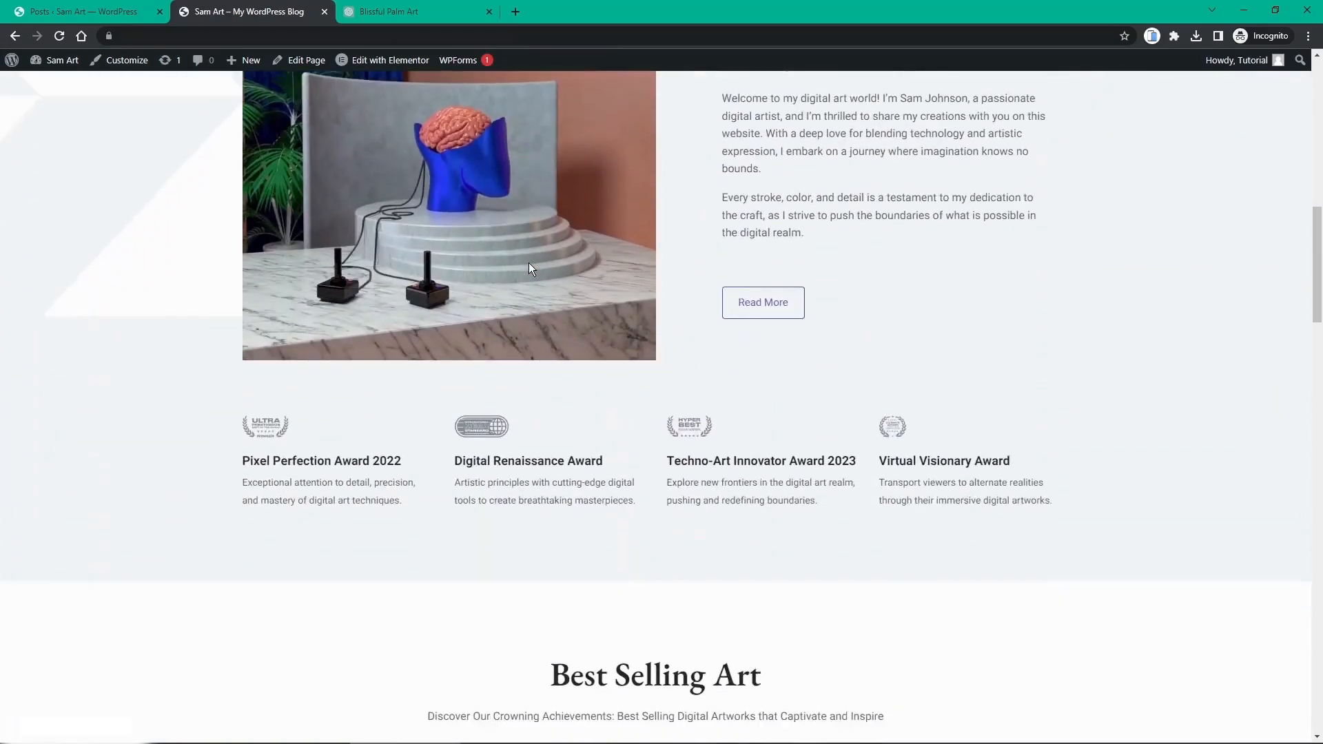
scroll(529, 265, down, 16)
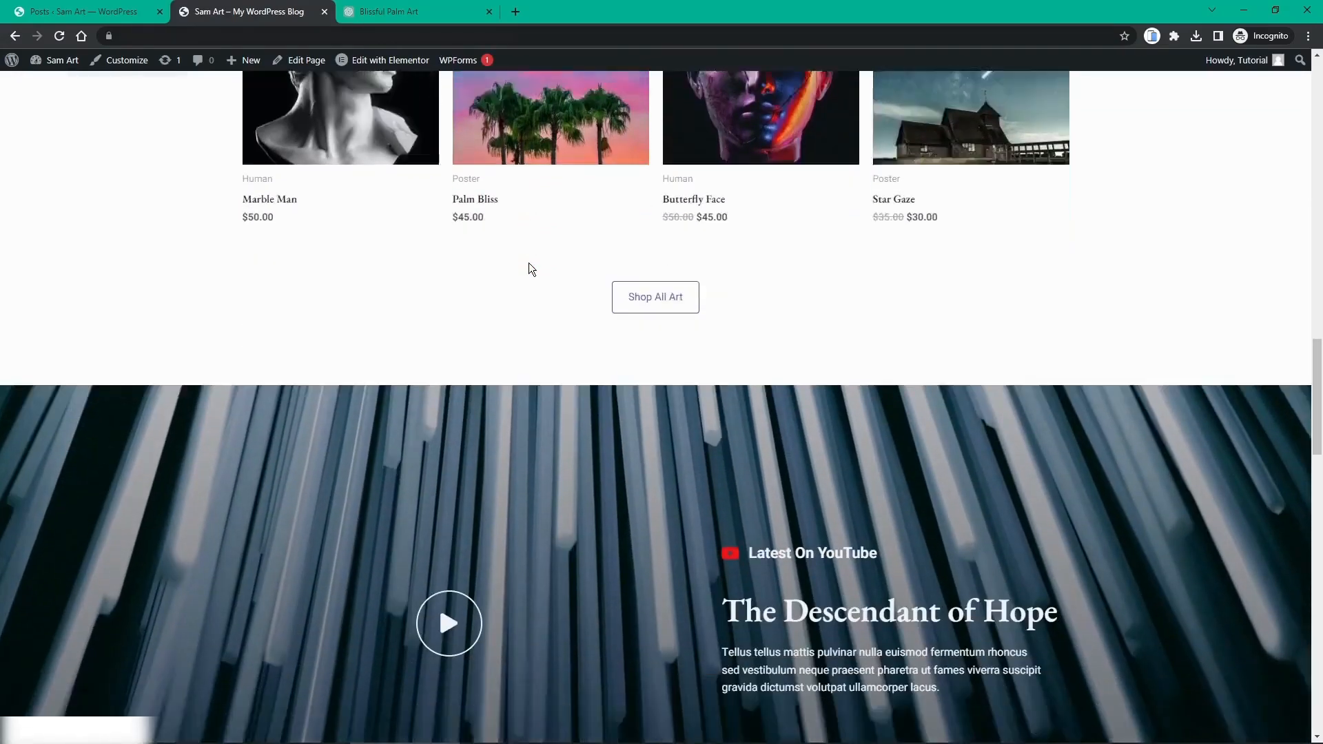
scroll(530, 269, down, 9)
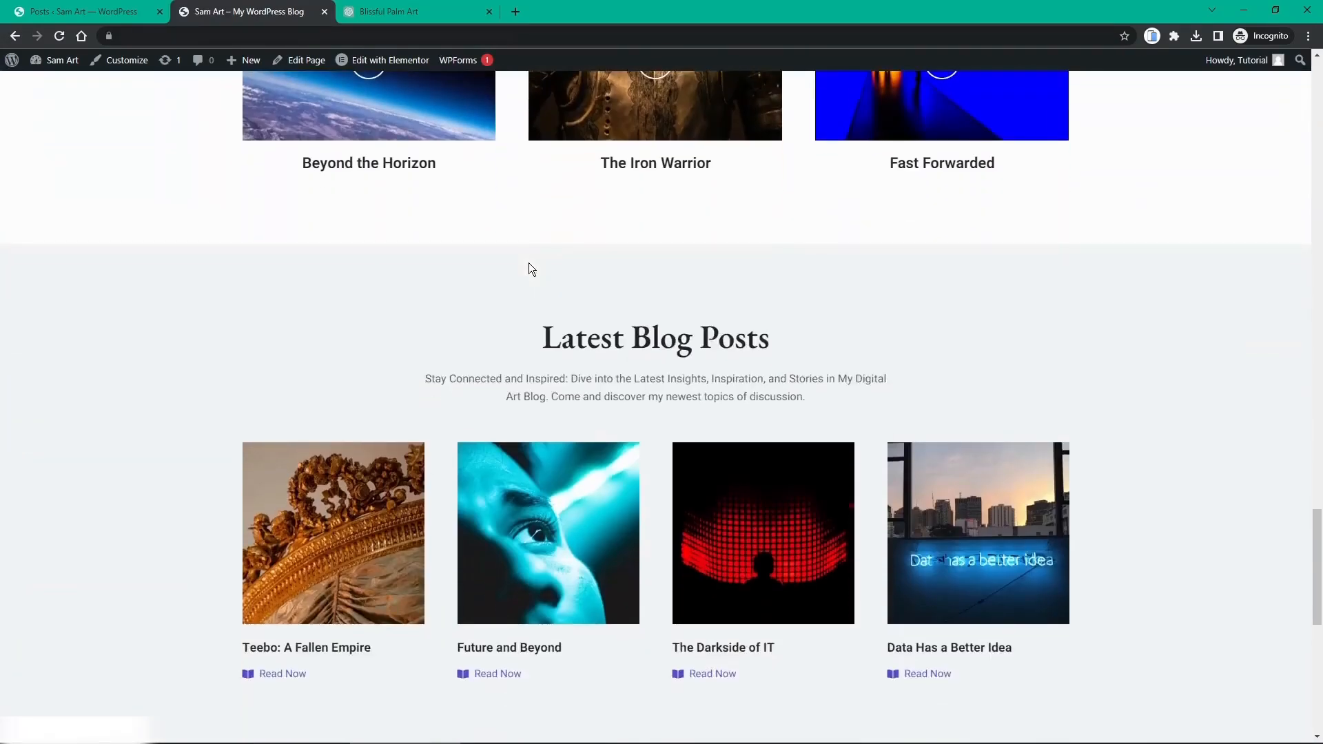
scroll(530, 269, down, 1)
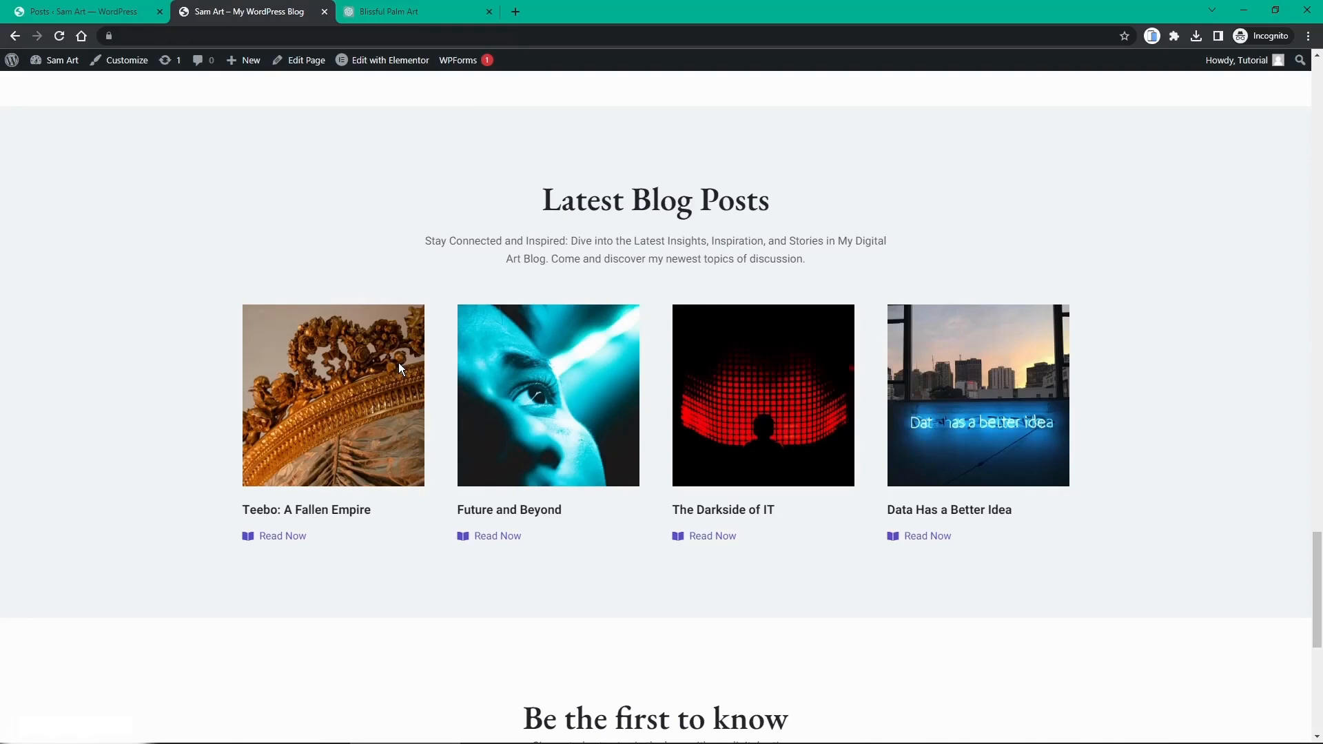
mouse_move(388, 64)
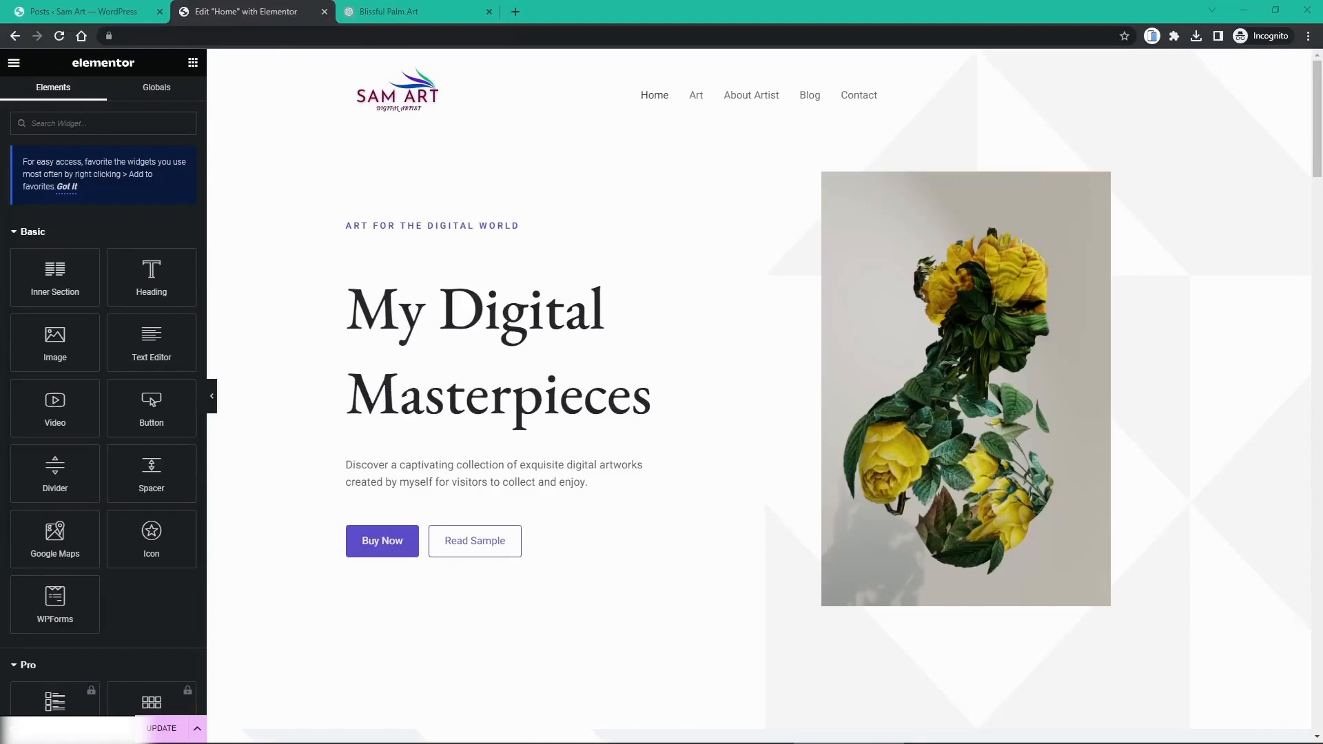
Step: Scroll the Elementor preview to Latest Blog Posts, then return to the All Posts admin list
scroll(886, 370, down, 10)
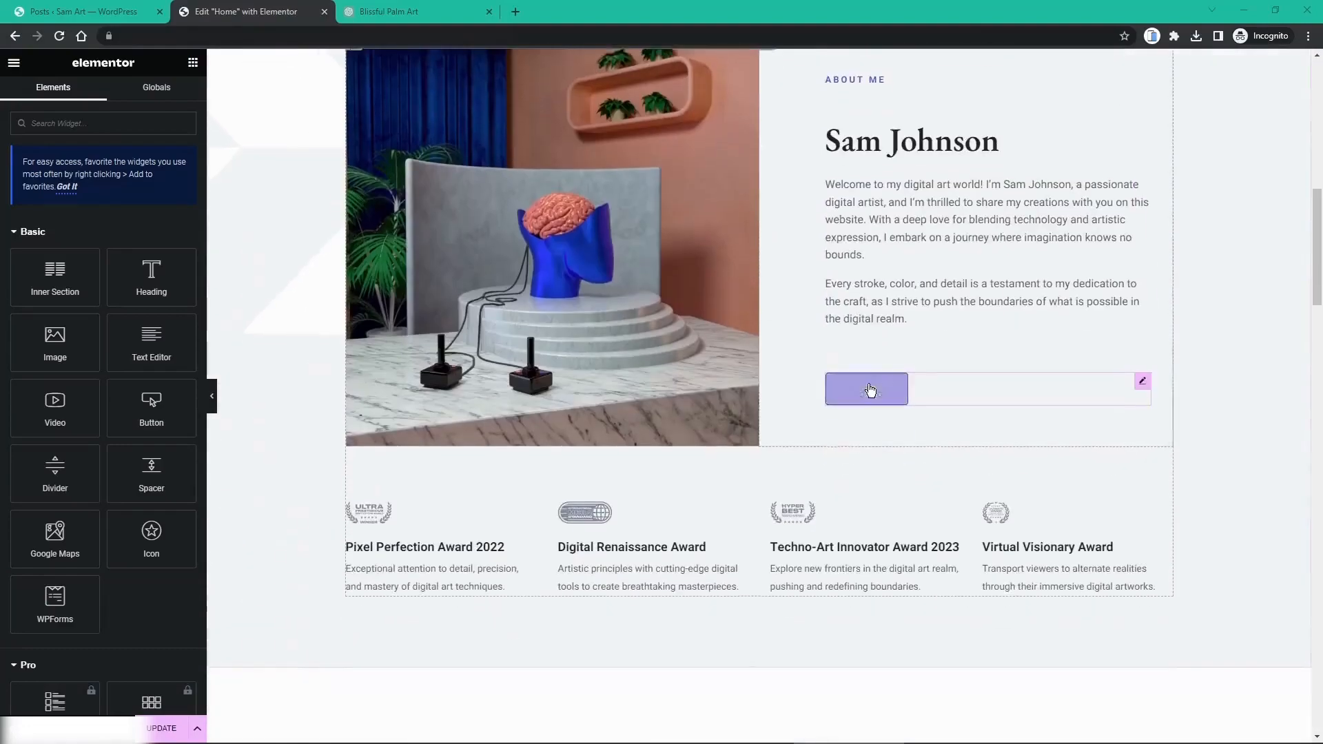
scroll(871, 391, down, 15)
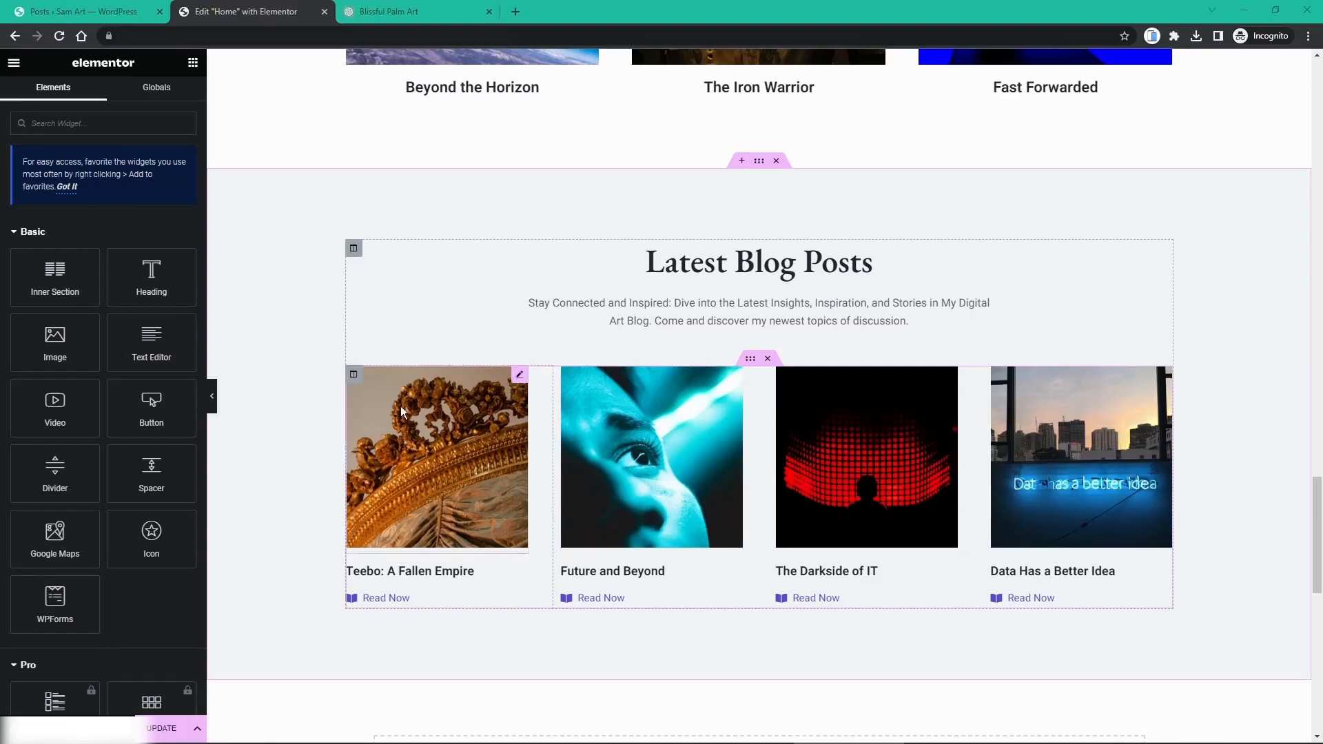
click(69, 18)
mouse_move(55, 96)
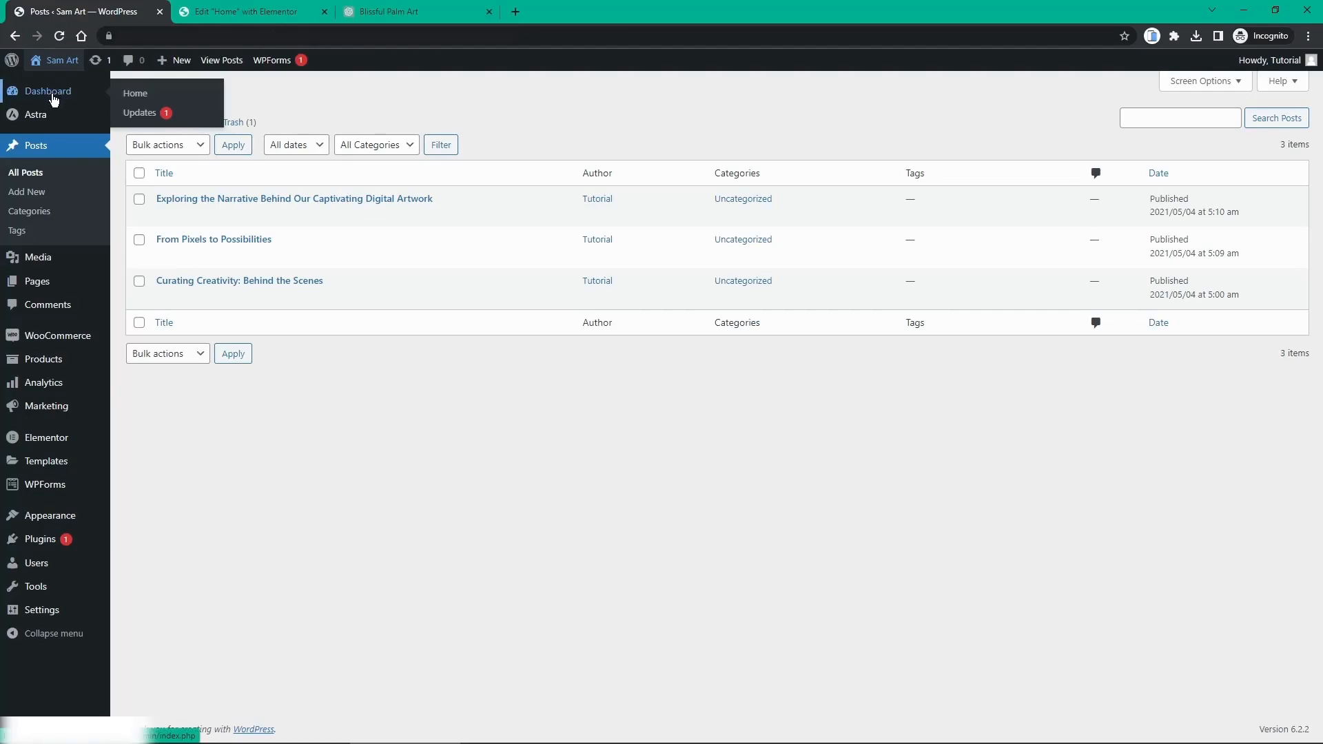
Step: Search the installed plugins list for 'blog'
click(40, 539)
mouse_move(47, 545)
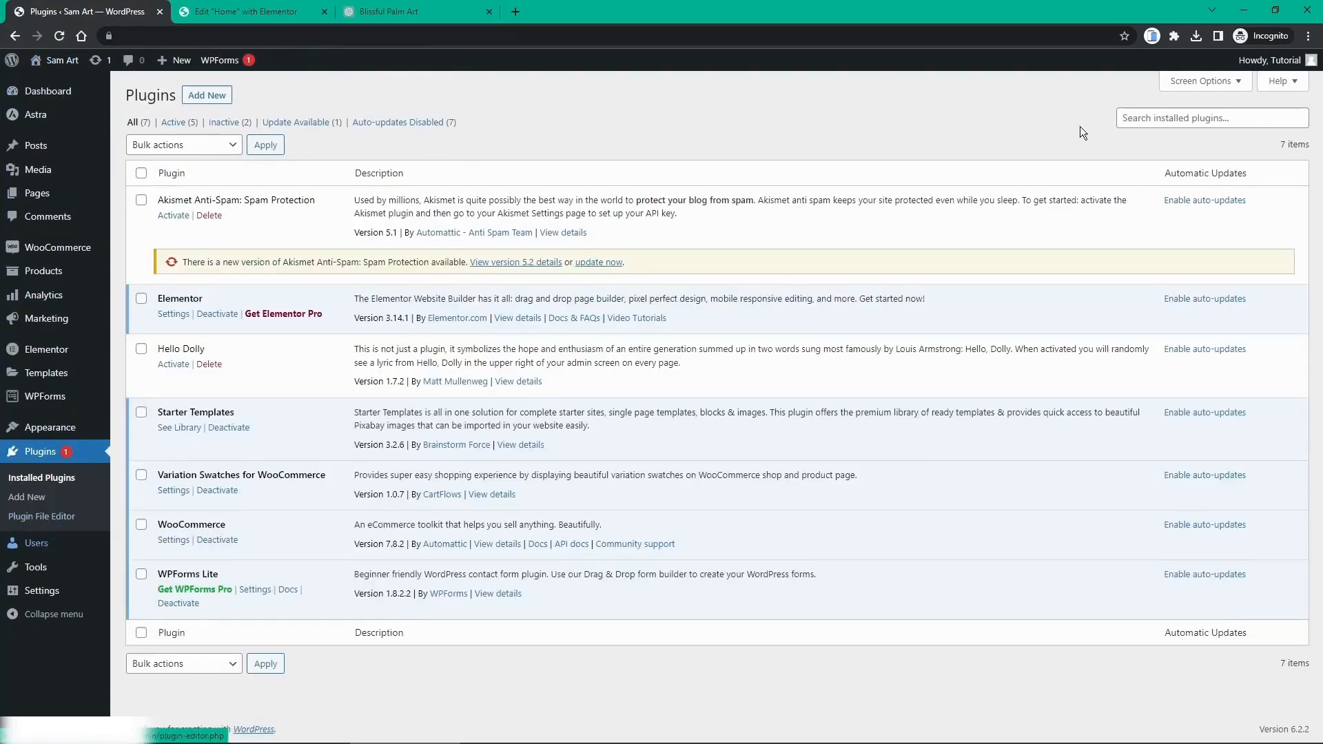
click(1220, 120)
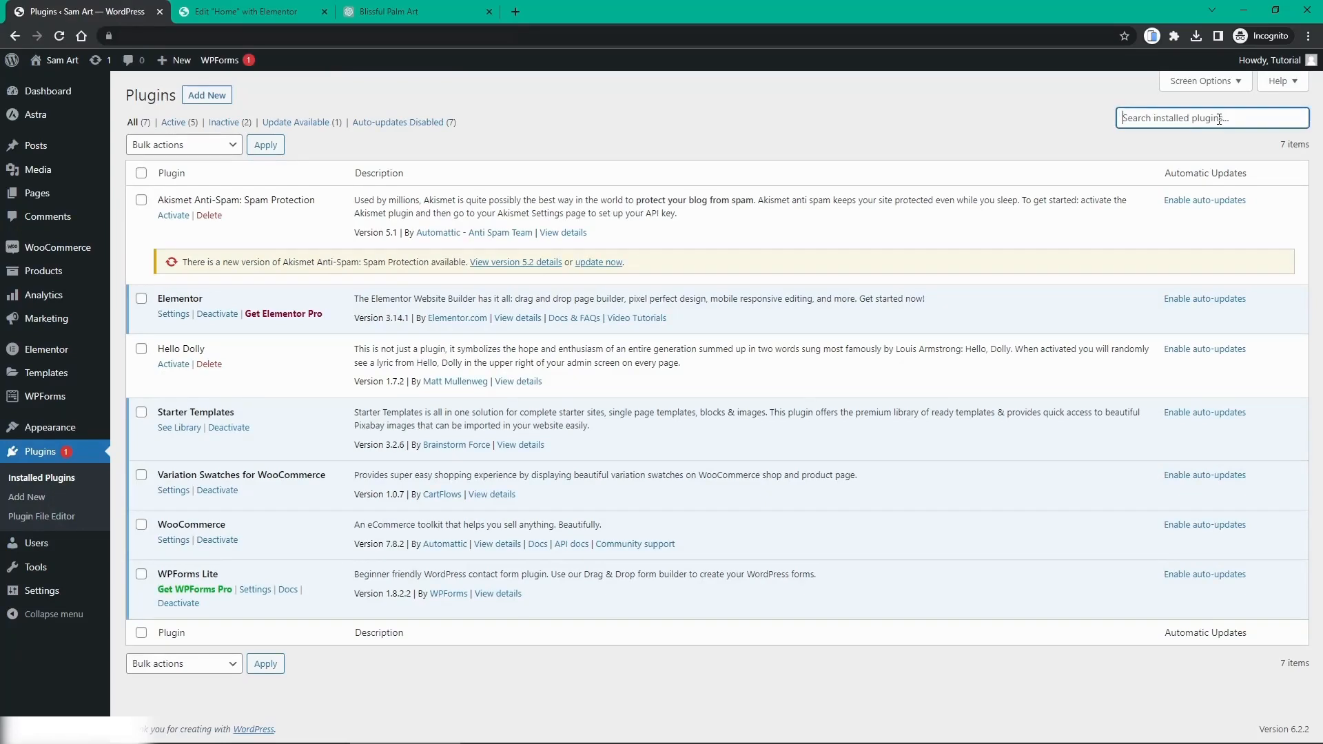
text(blog post)
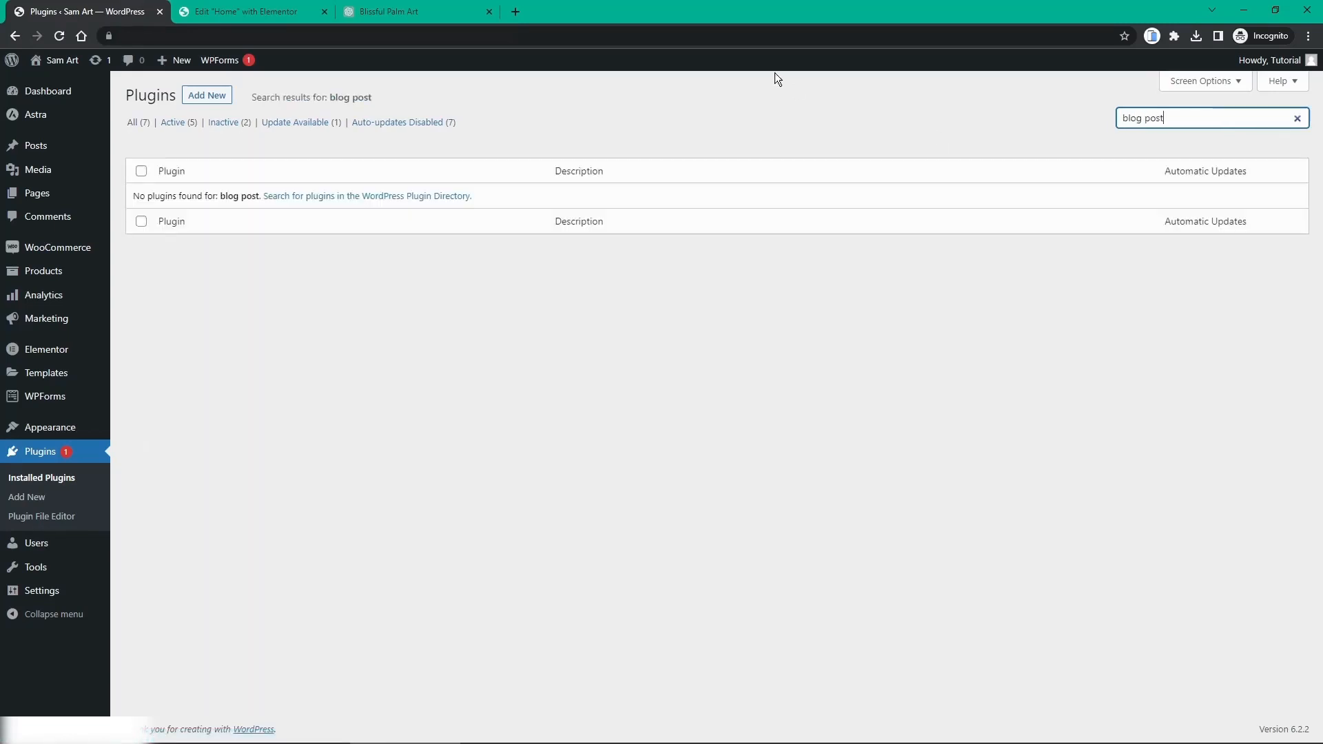
Step: Find The Post Grid in a plugin directory search, then install and activate it
click(206, 95)
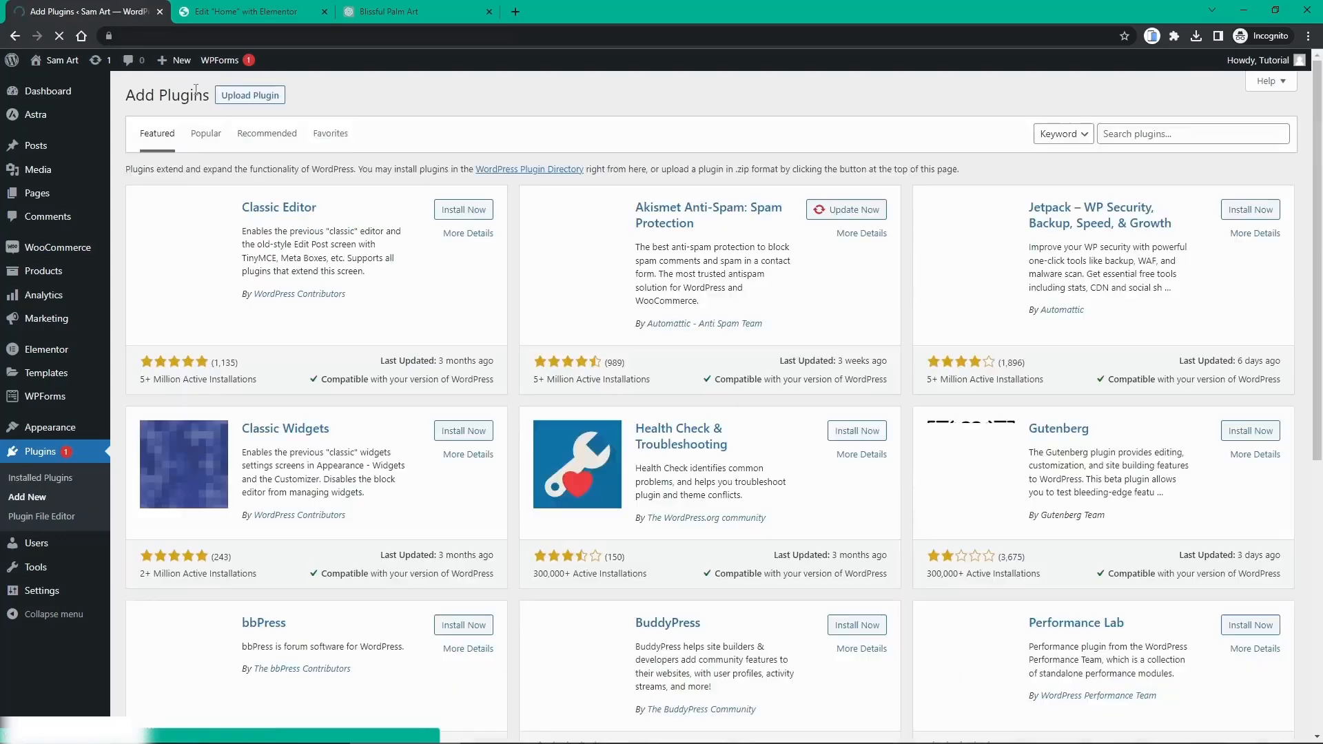
click(1130, 131)
text(blog post)
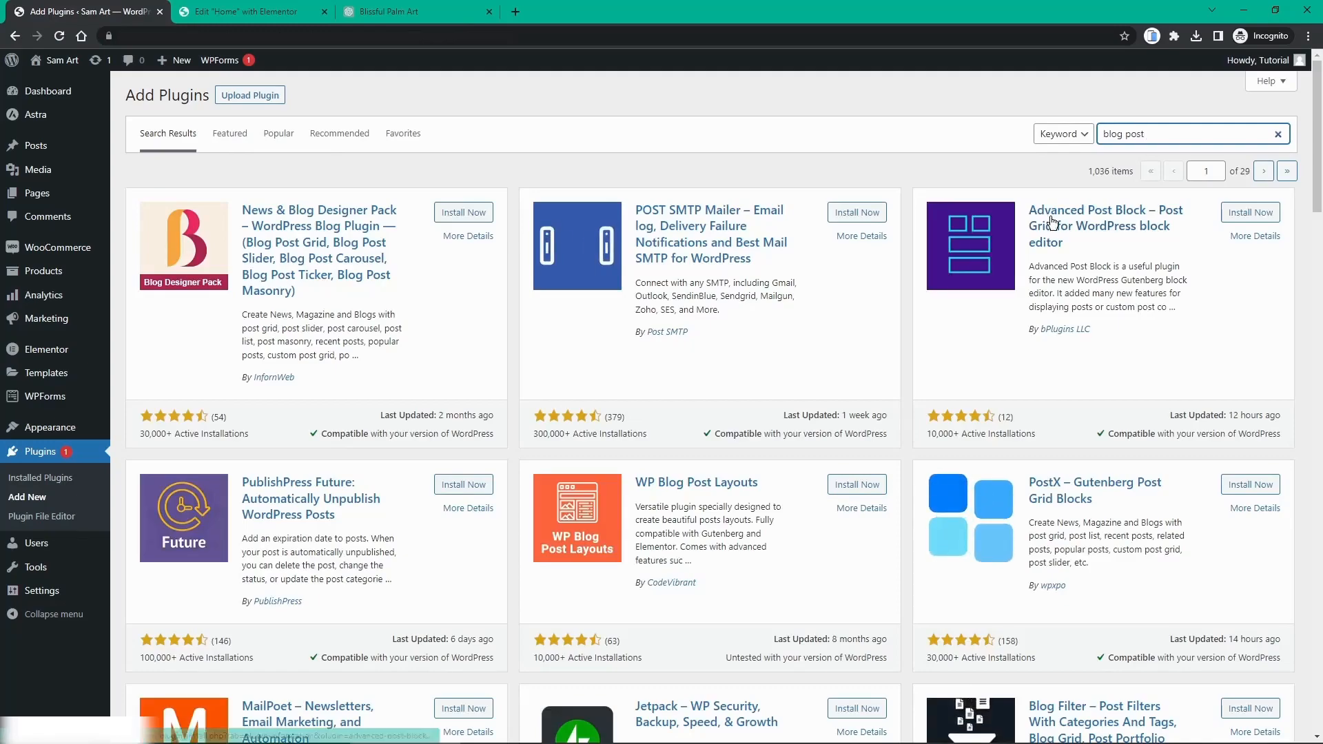
scroll(1044, 240, down, 3)
scroll(1045, 239, down, 9)
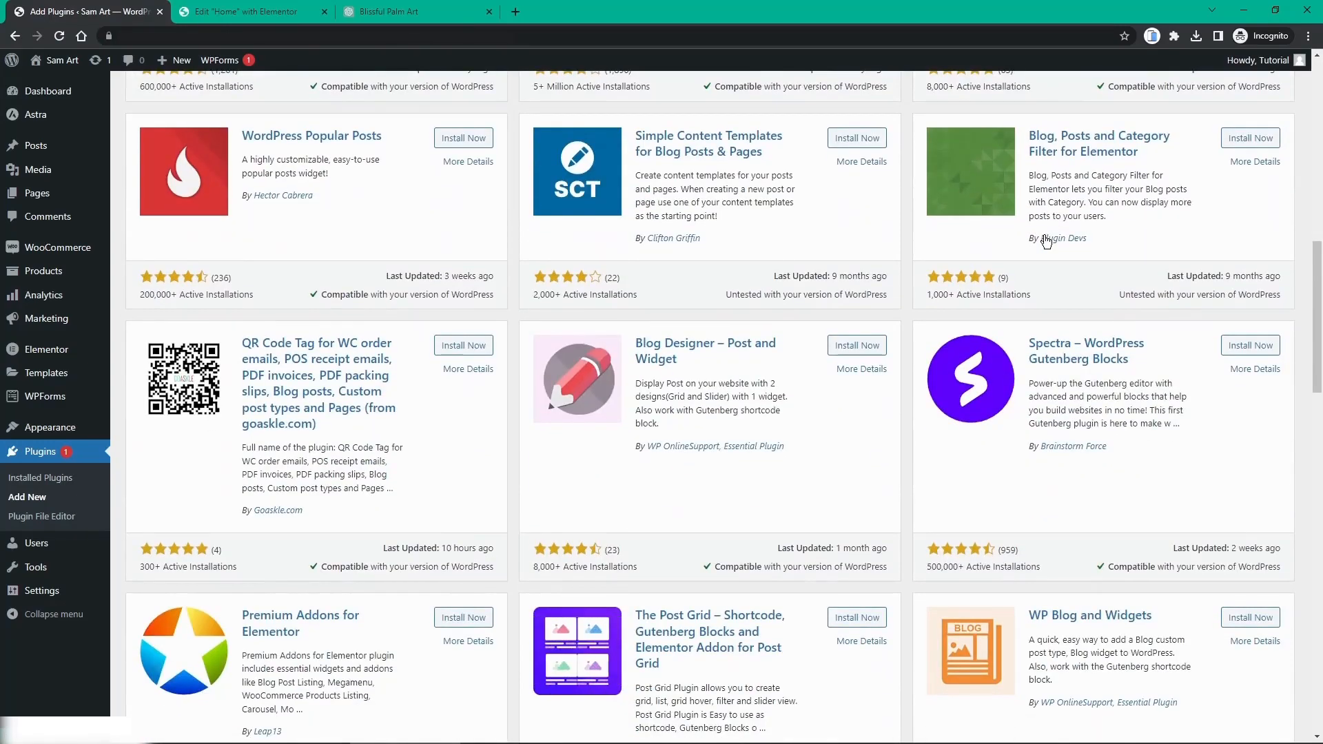
scroll(1046, 242, down, 3)
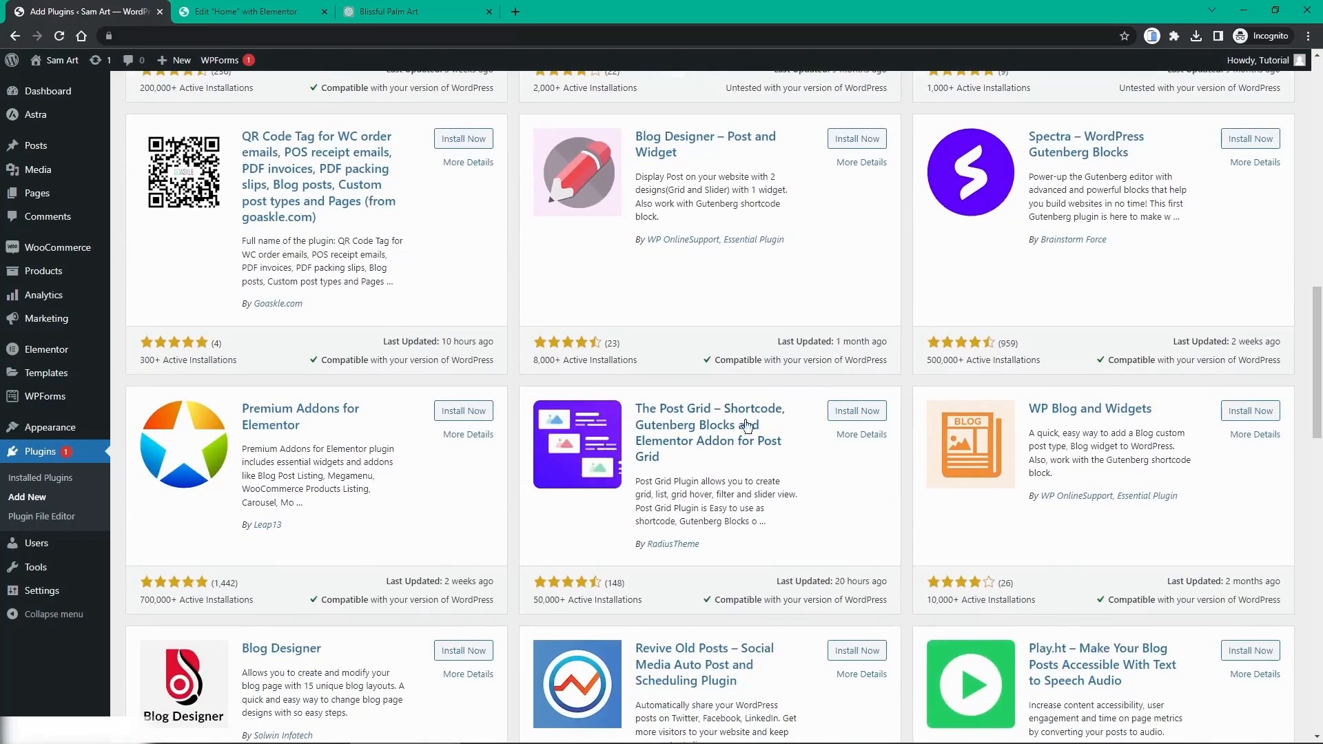
click(852, 413)
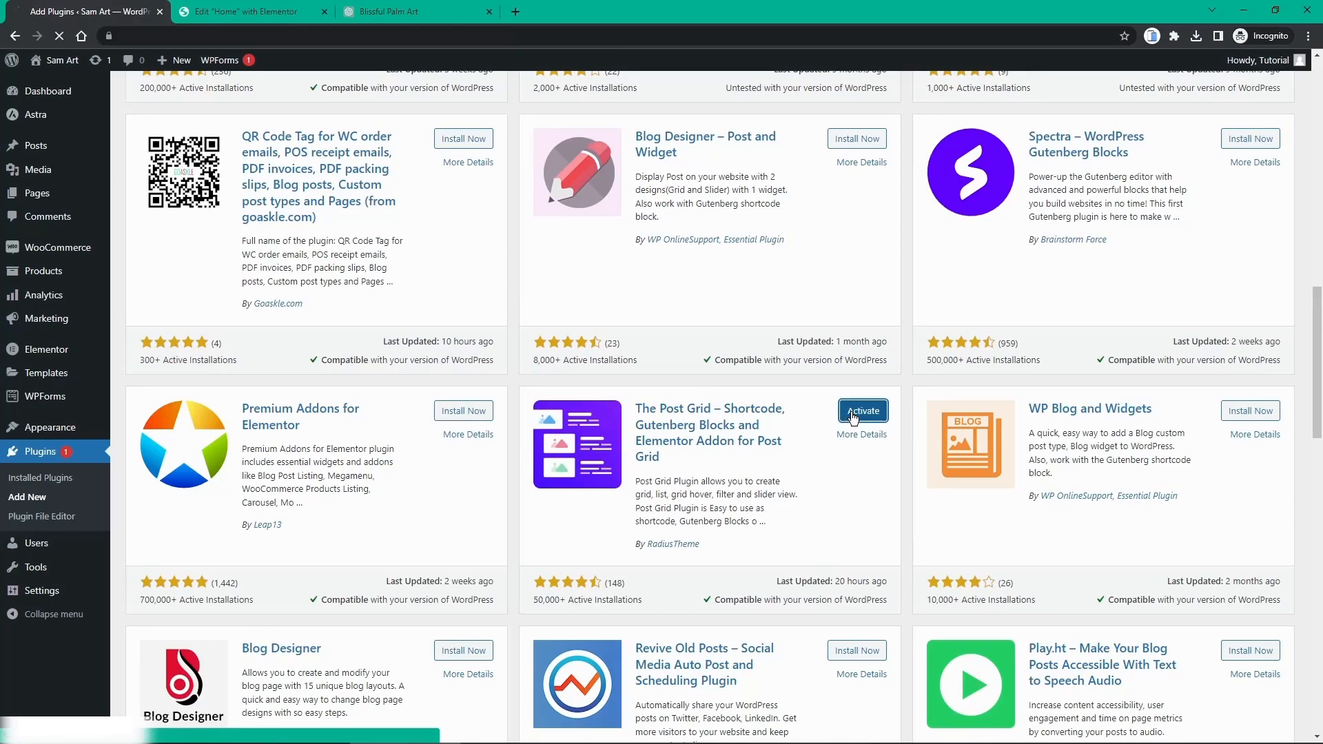
click(853, 413)
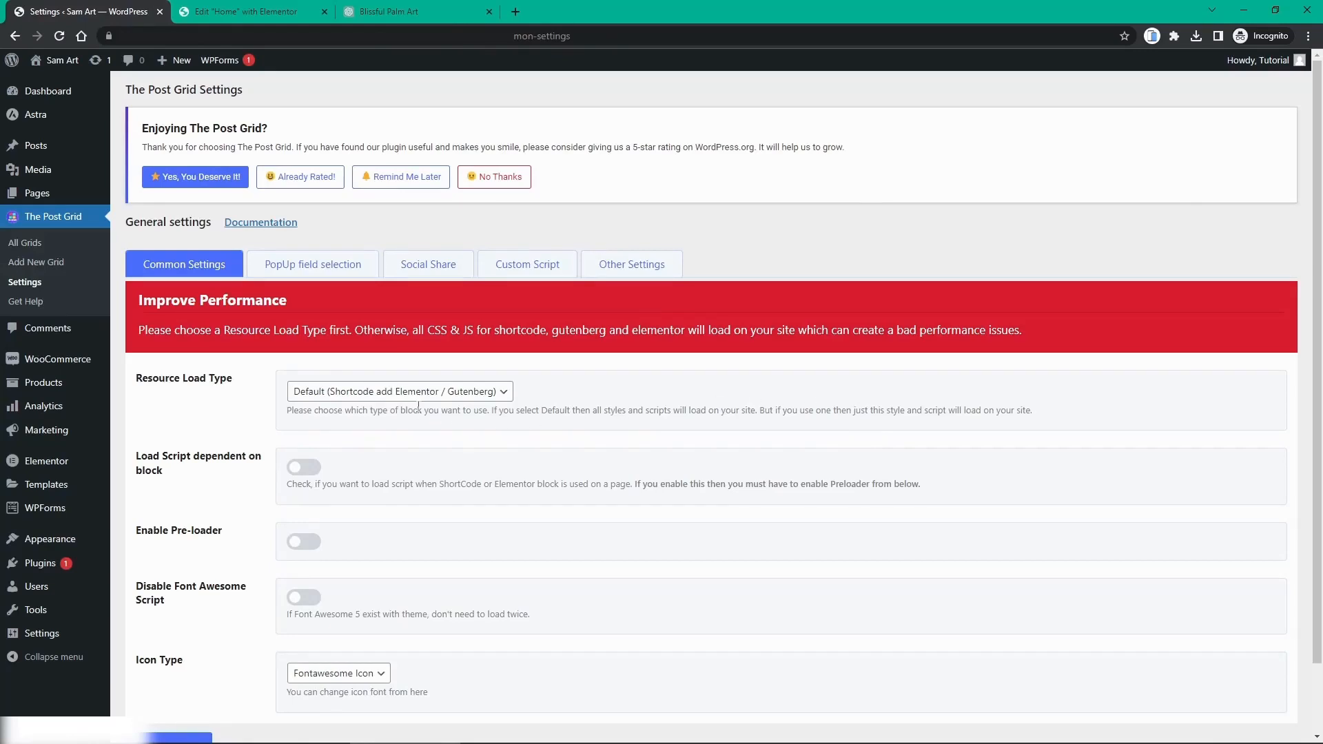
Step: Choose Elementor / Gutenberg for The Post Grid's Resource Load Type and save the settings
click(398, 393)
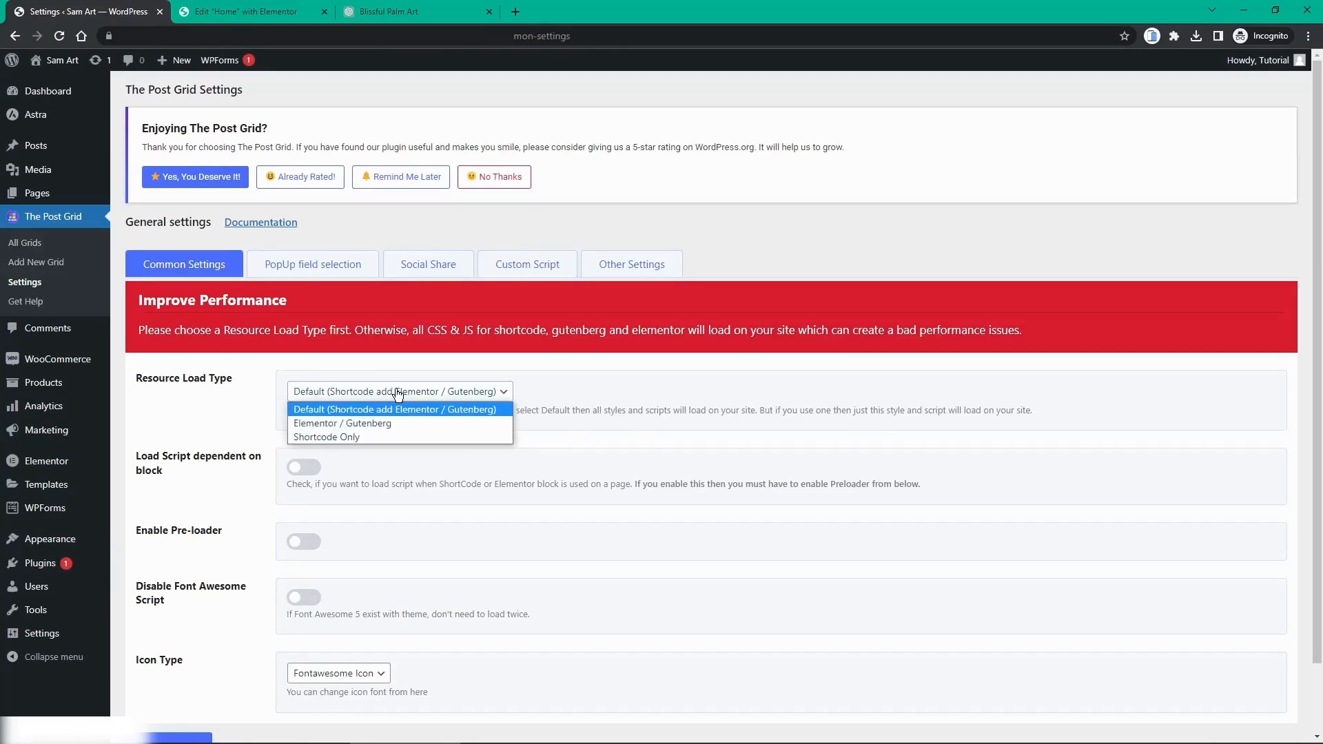
click(343, 424)
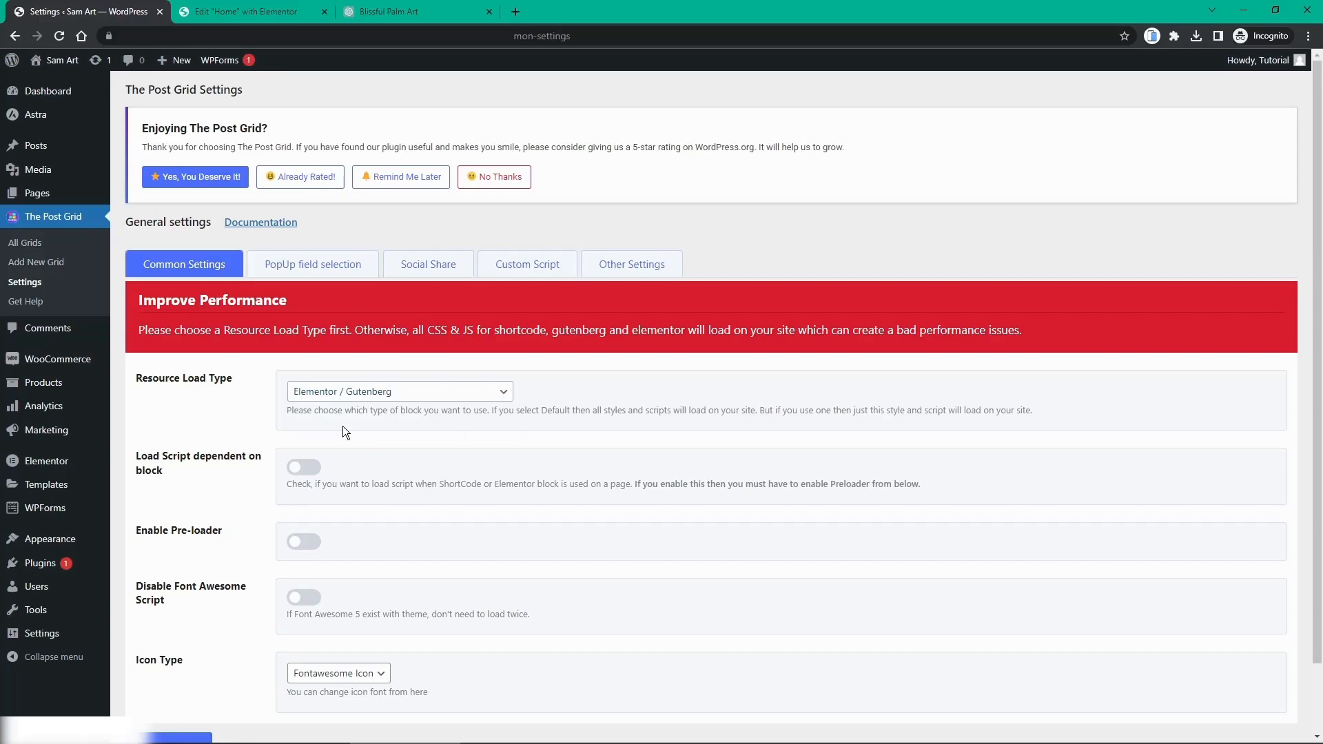
scroll(342, 430, down, 1)
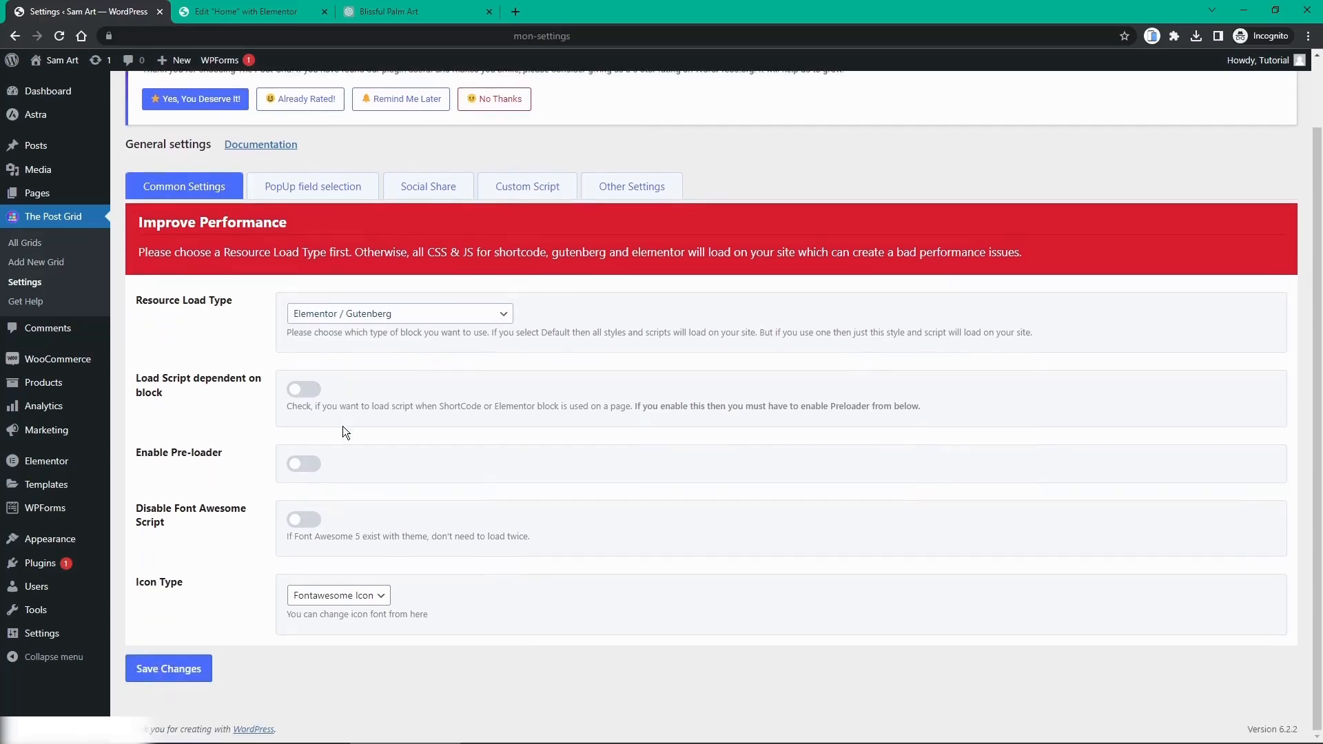
click(190, 672)
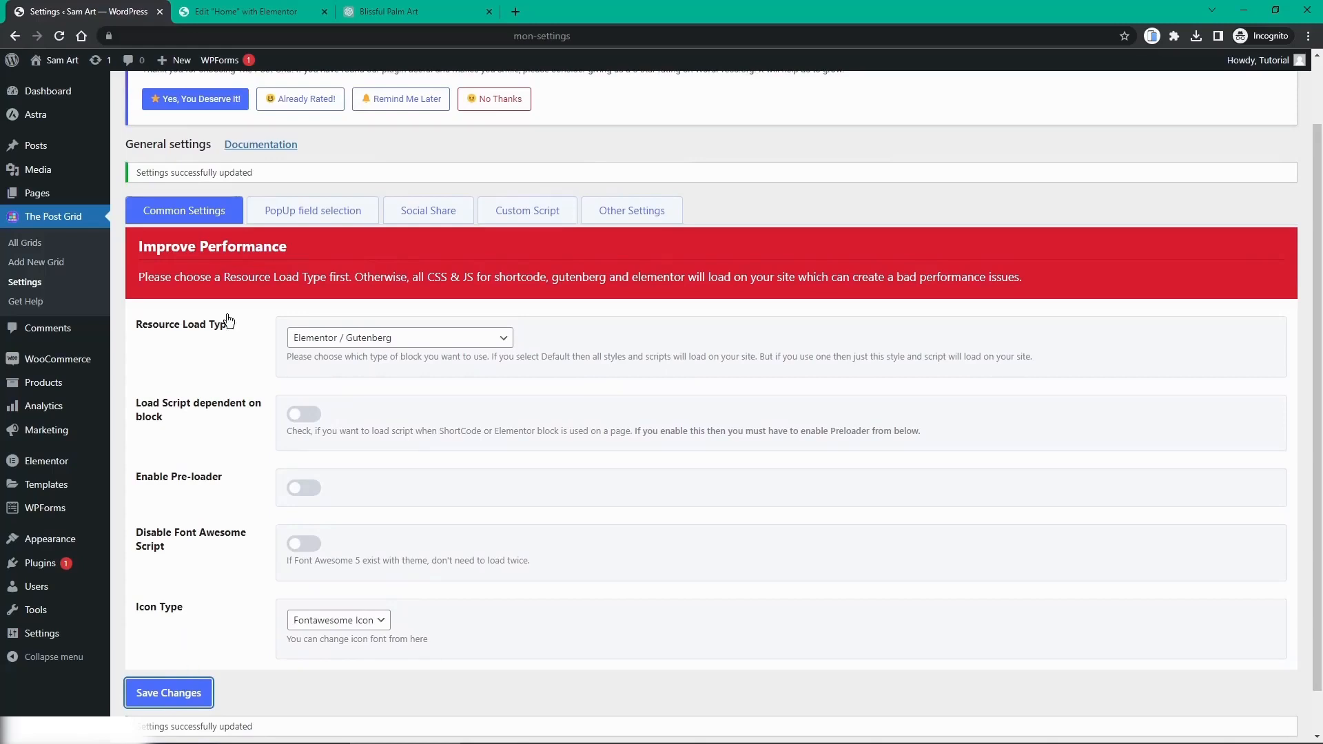
Step: Reload the Elementor Home page editor to load the TPG widgets, then scroll to Latest Blog Posts
click(220, 16)
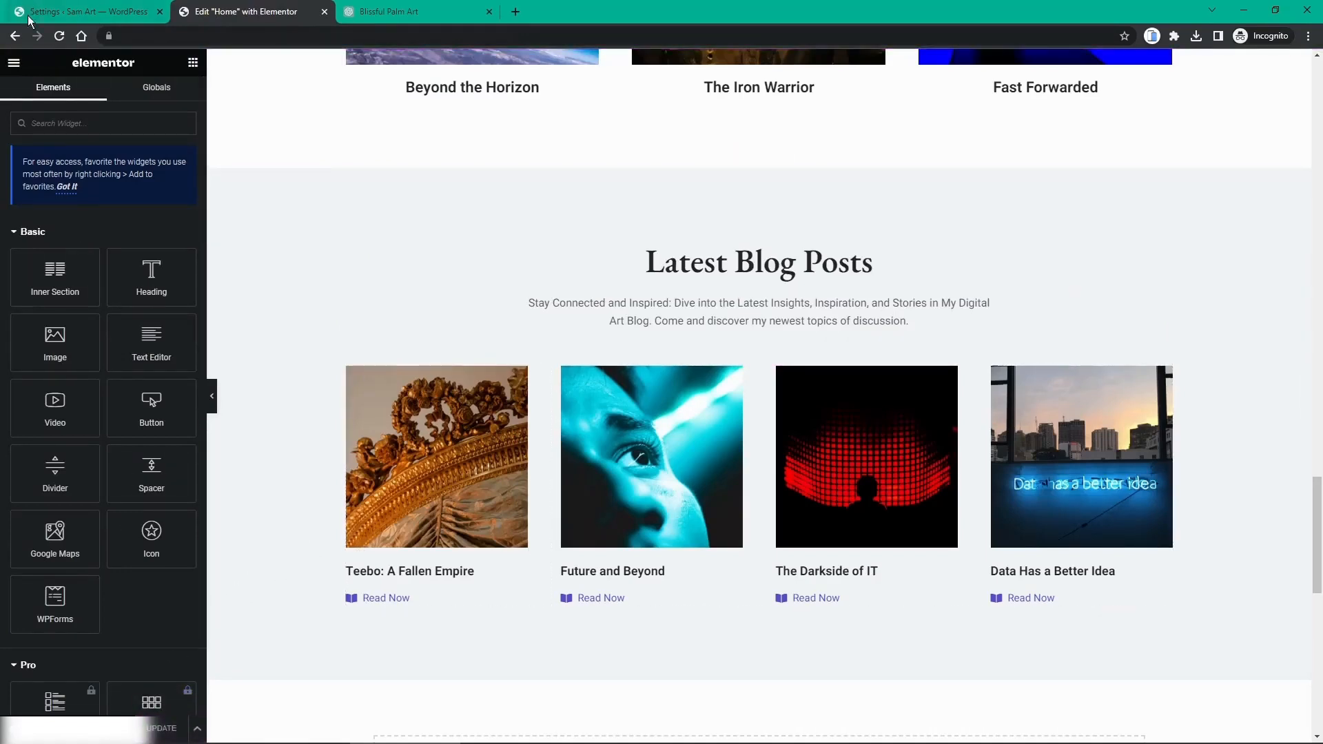
click(59, 38)
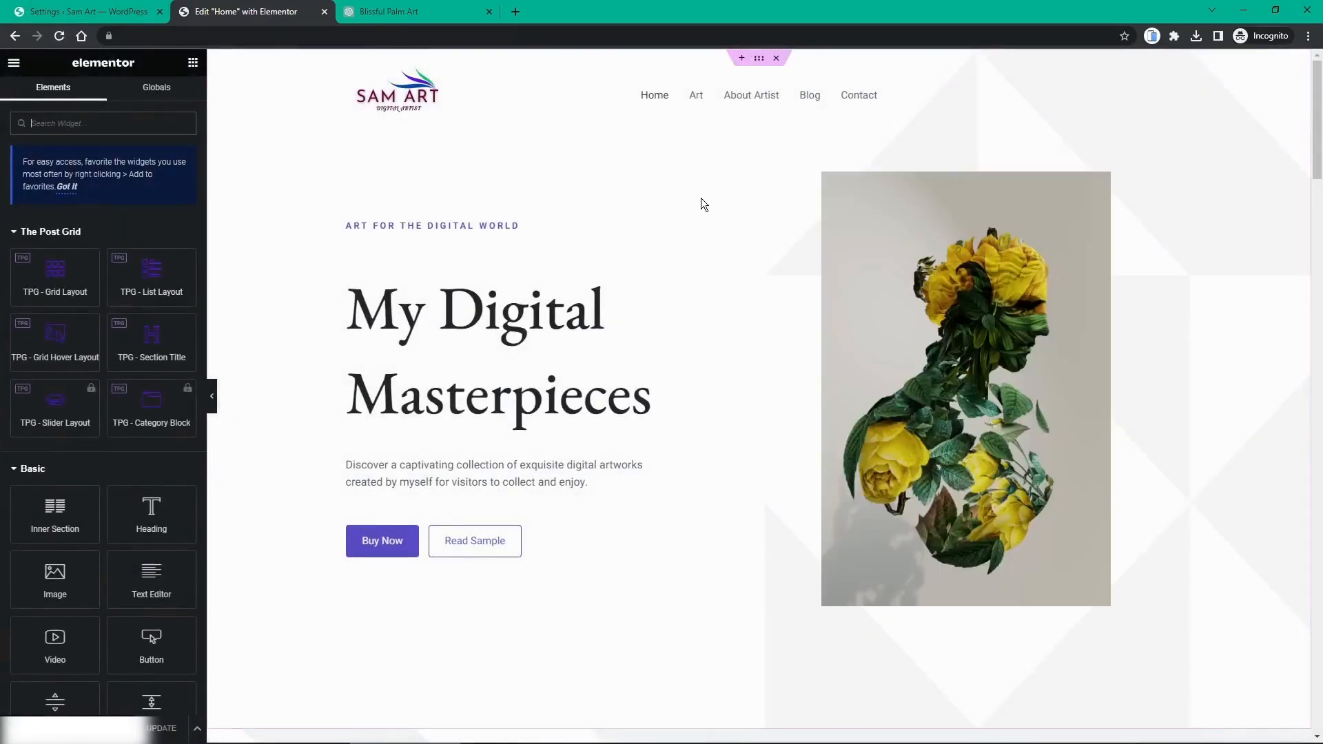
scroll(698, 221, down, 5)
scroll(693, 237, down, 20)
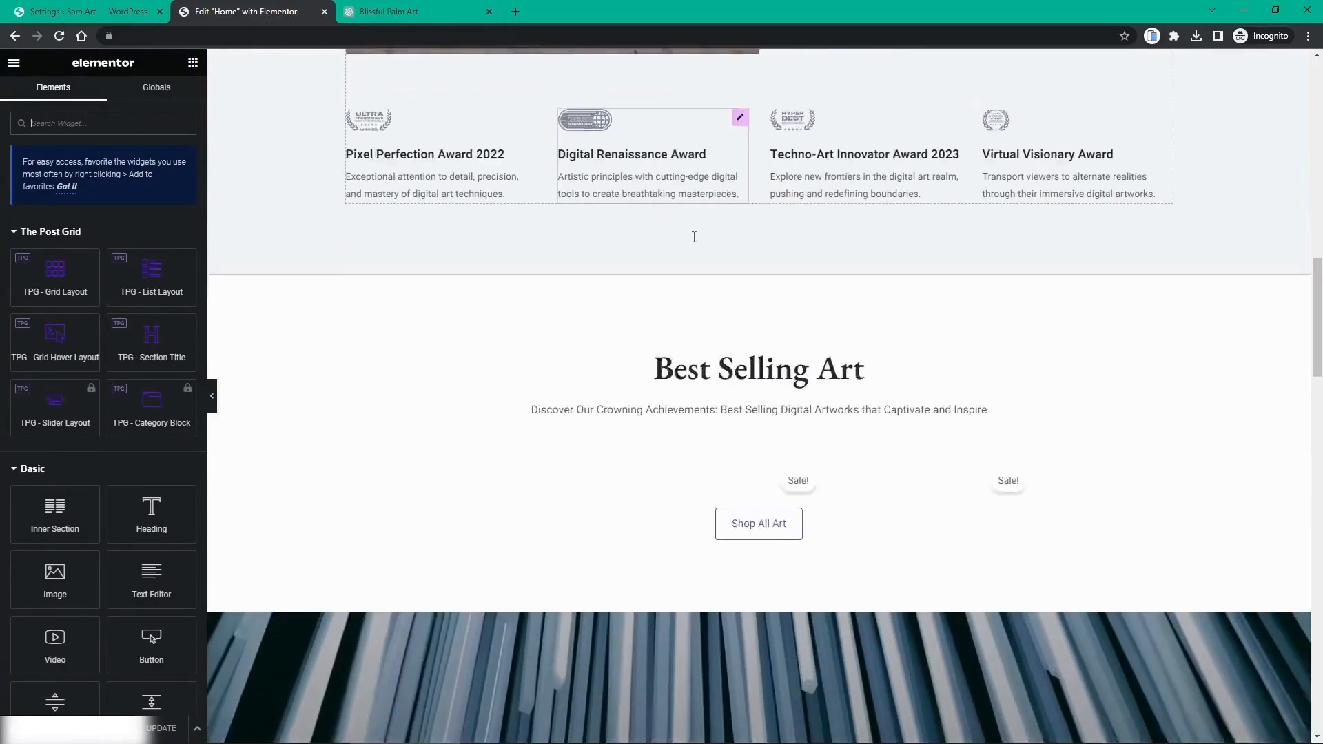
scroll(693, 237, down, 8)
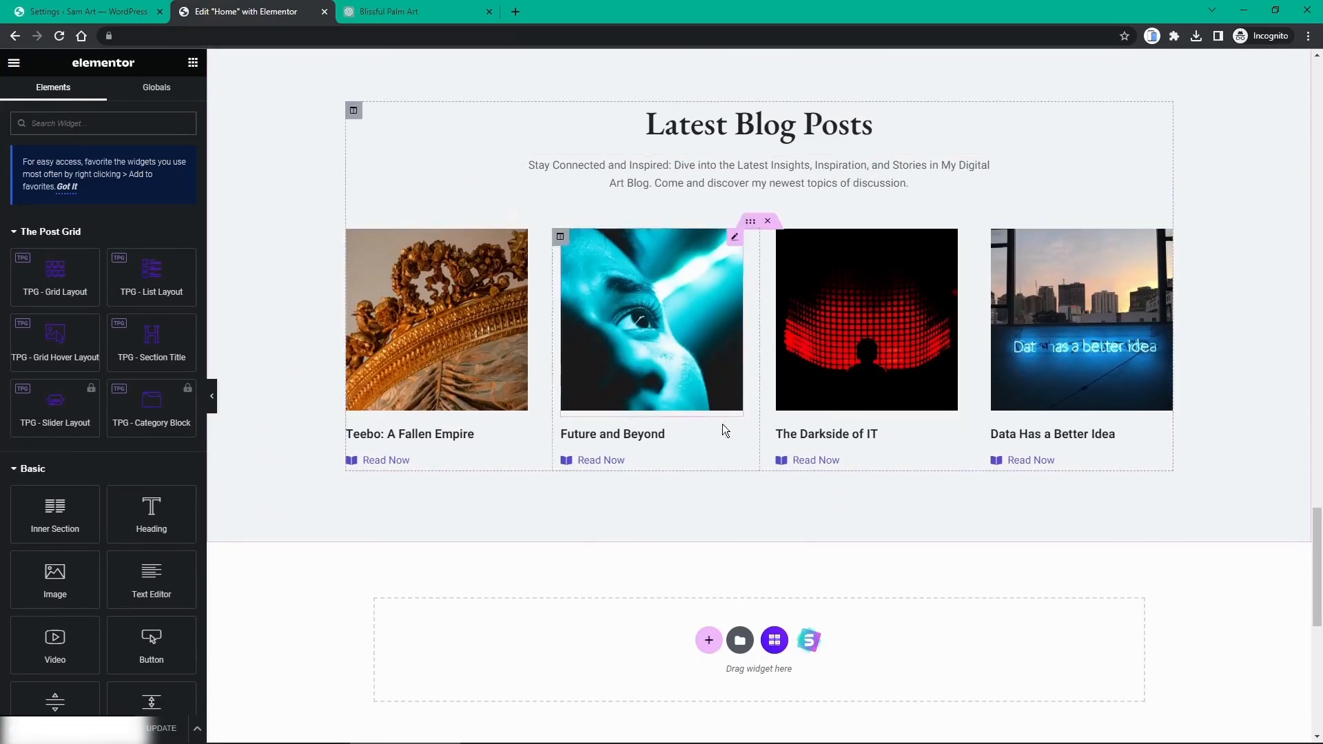
Step: Delete the inner section holding the four static blog post cards
click(768, 222)
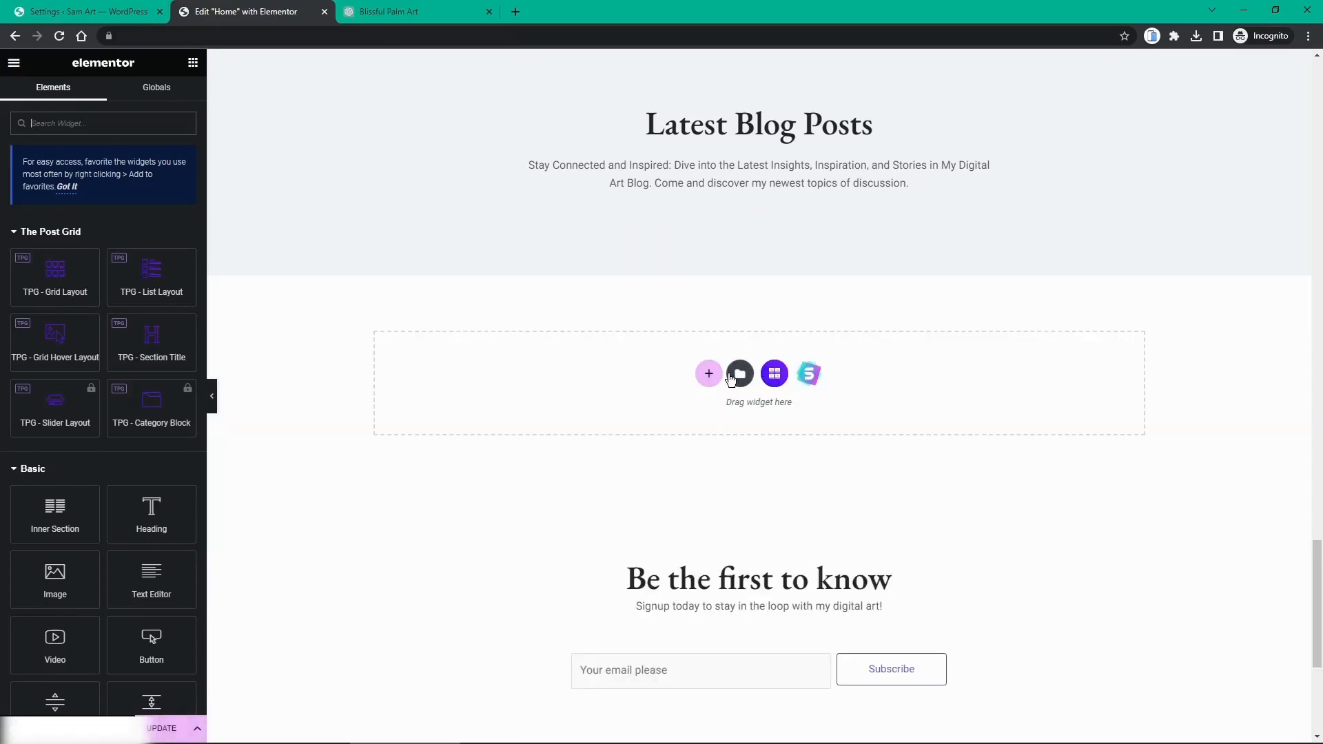
scroll(723, 276, up, 3)
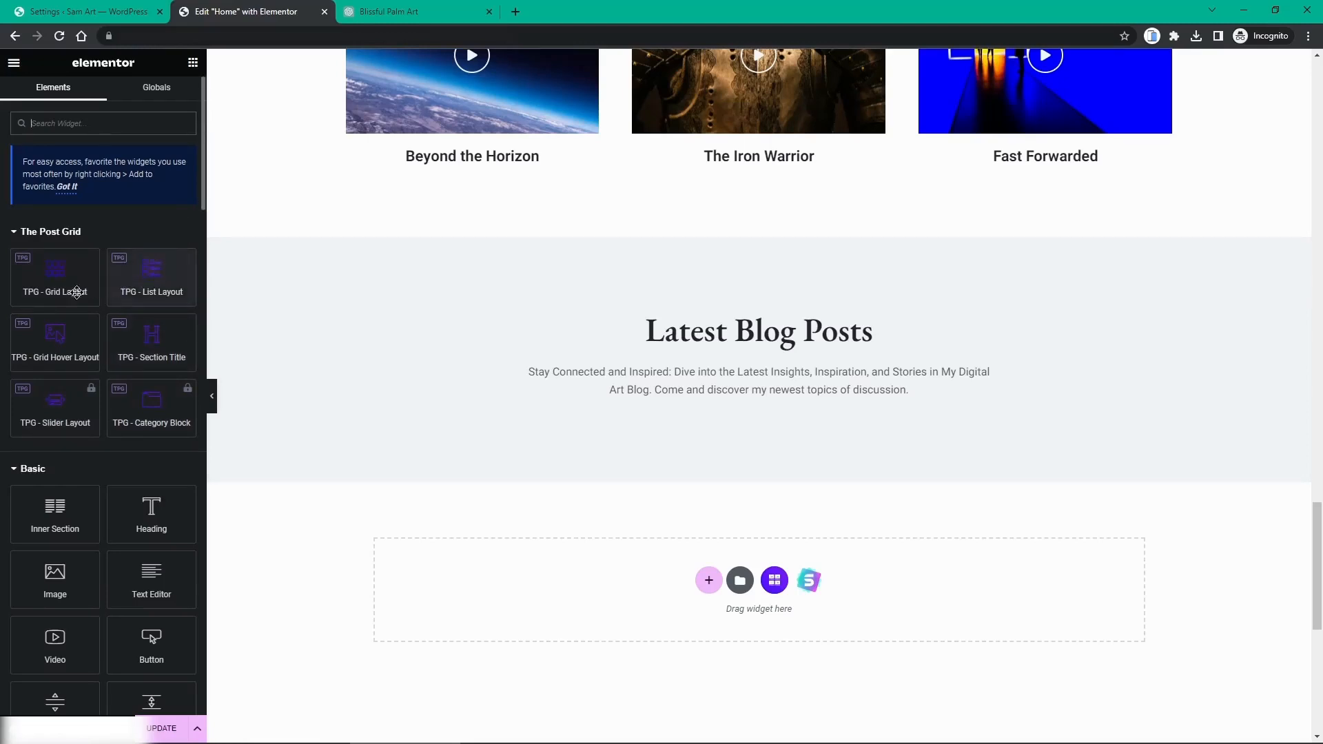
Step: Place a TPG - Grid Layout widget in the empty section below the Latest Blog Posts intro
drag(68, 279, 750, 412)
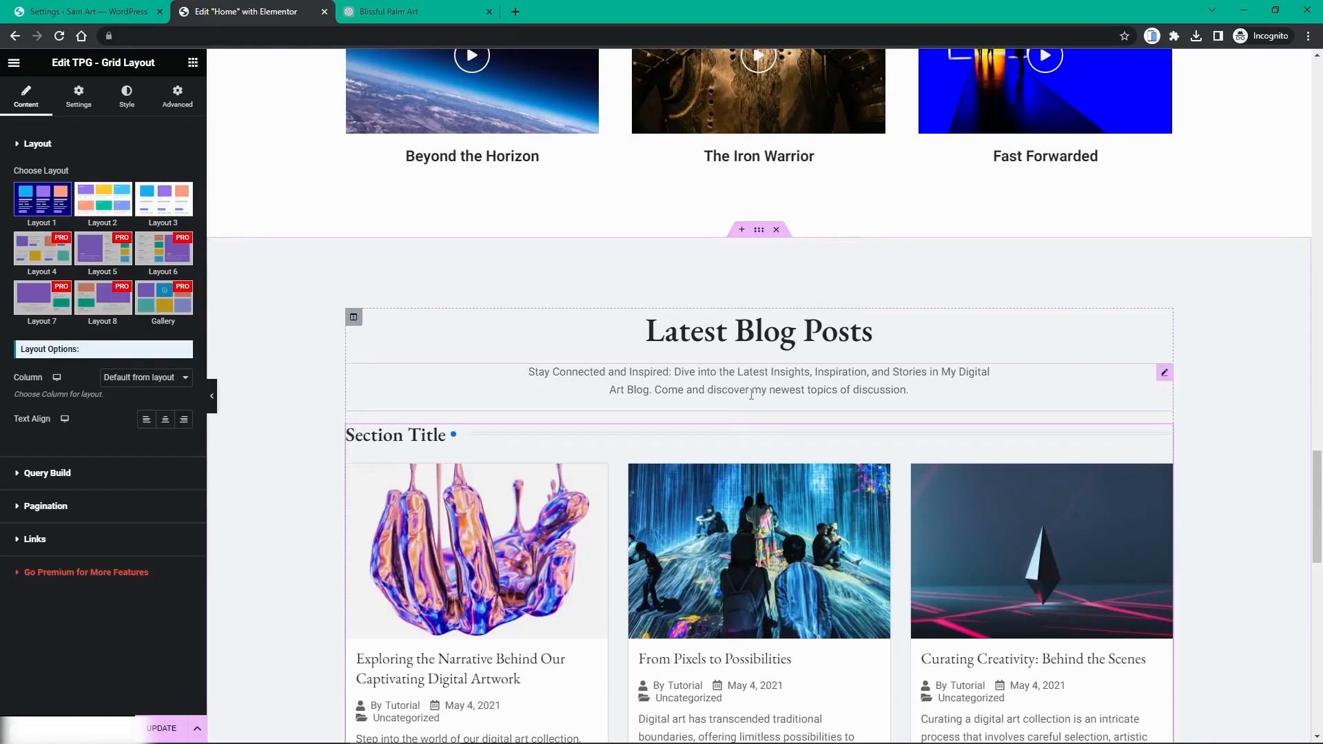
scroll(752, 390, down, 3)
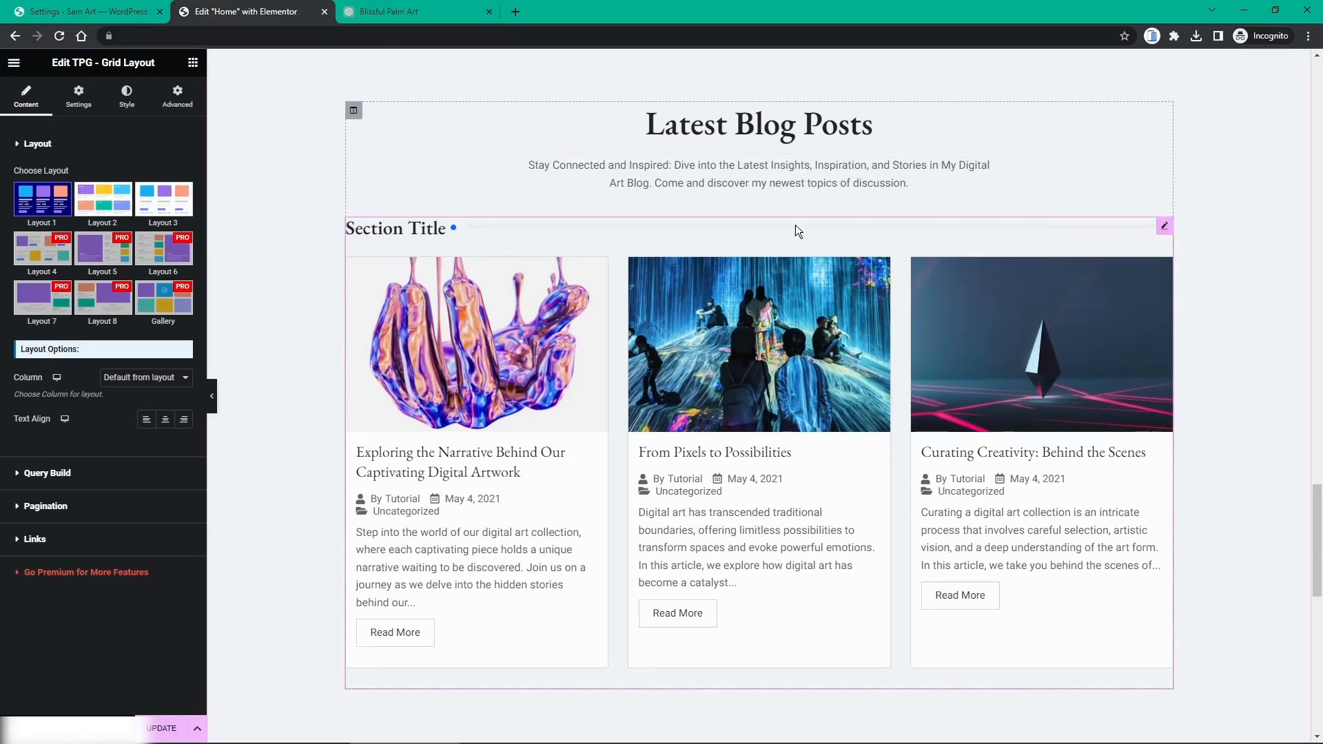
Step: In the grid's Settings, set Section Title, Post Author and Post Categories to Hide
click(78, 97)
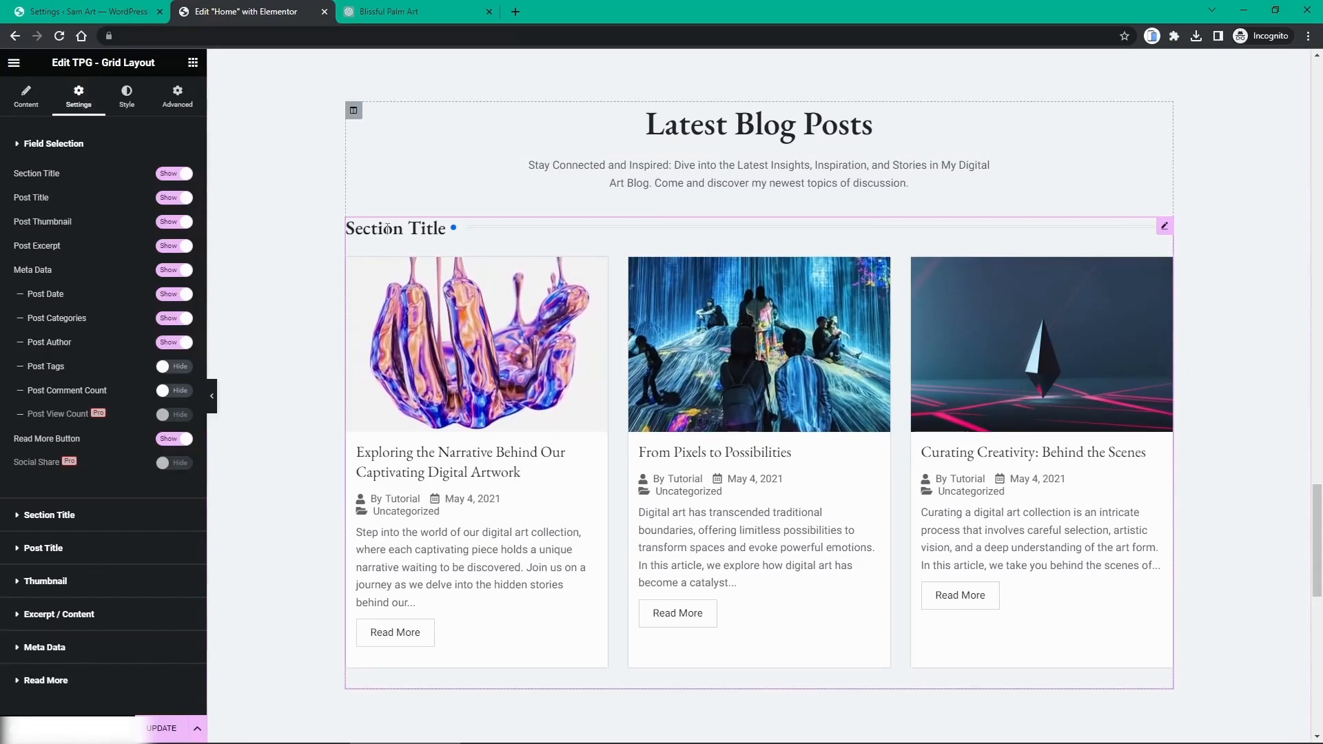
click(179, 181)
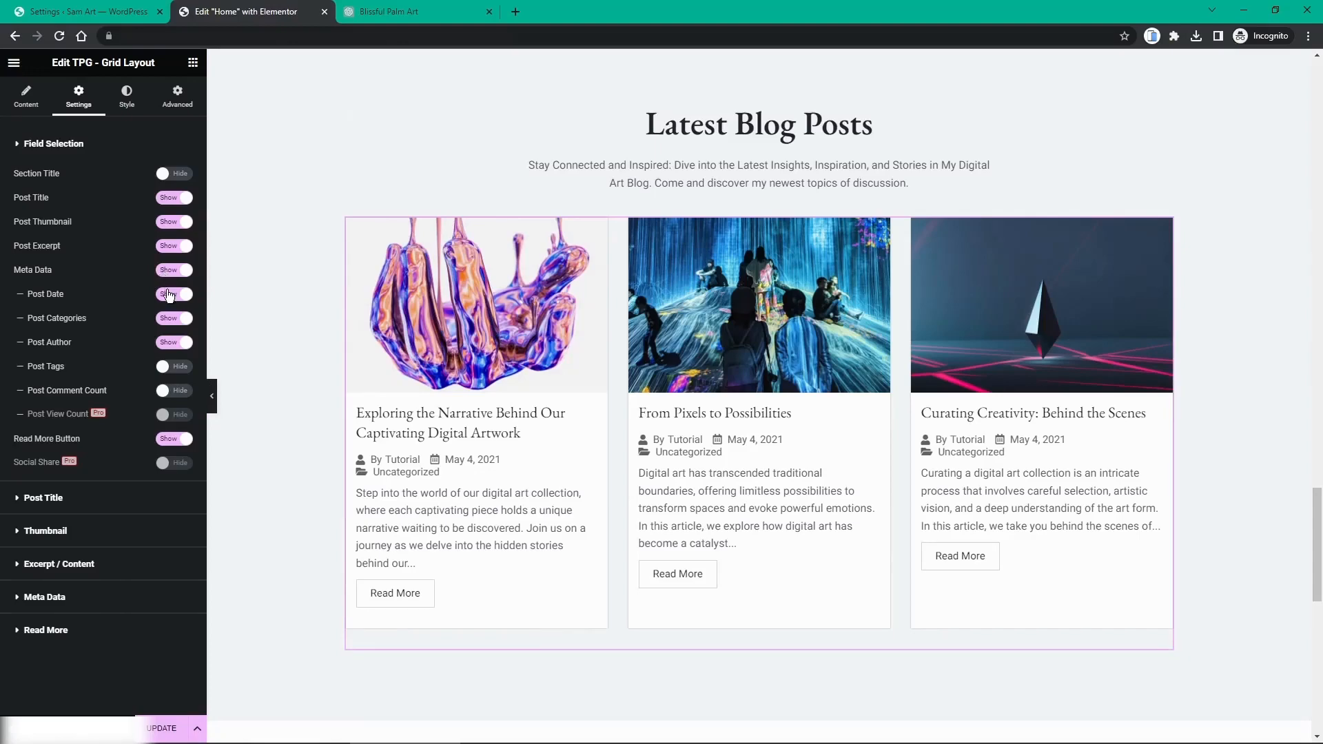
click(175, 342)
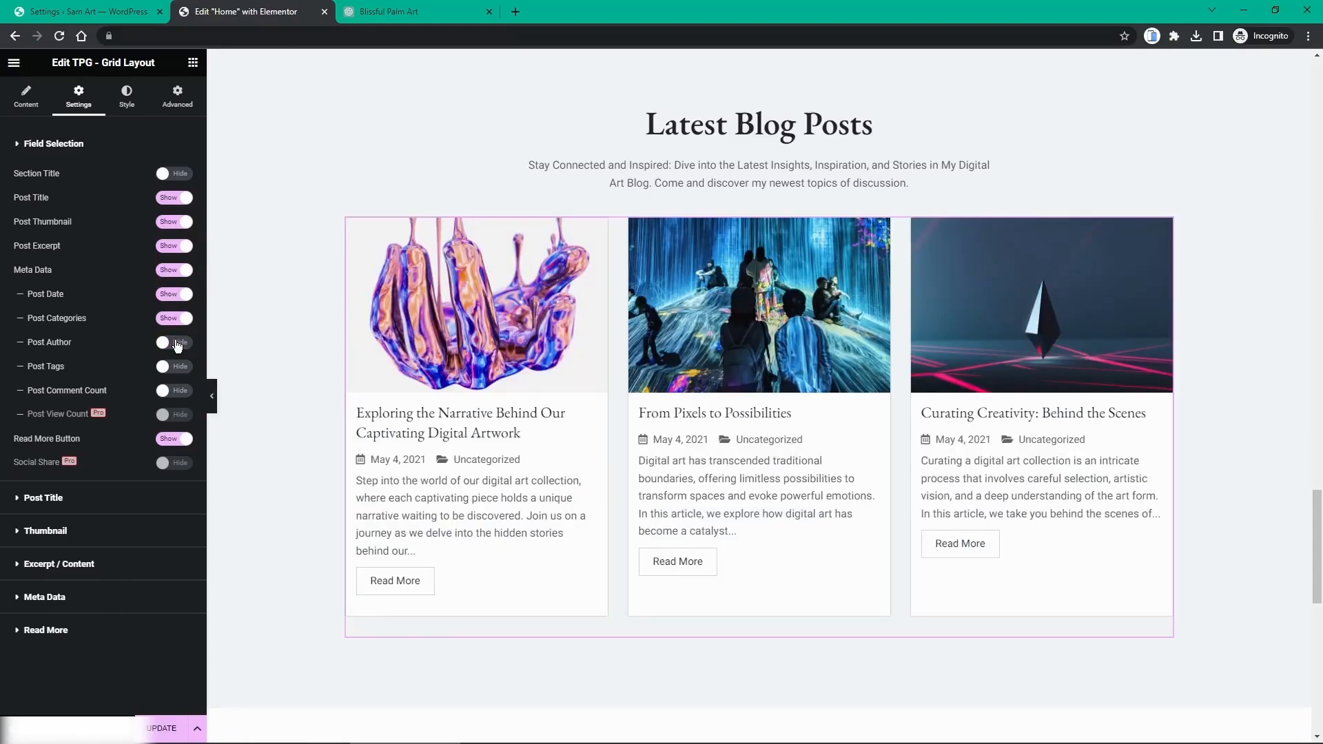
click(178, 321)
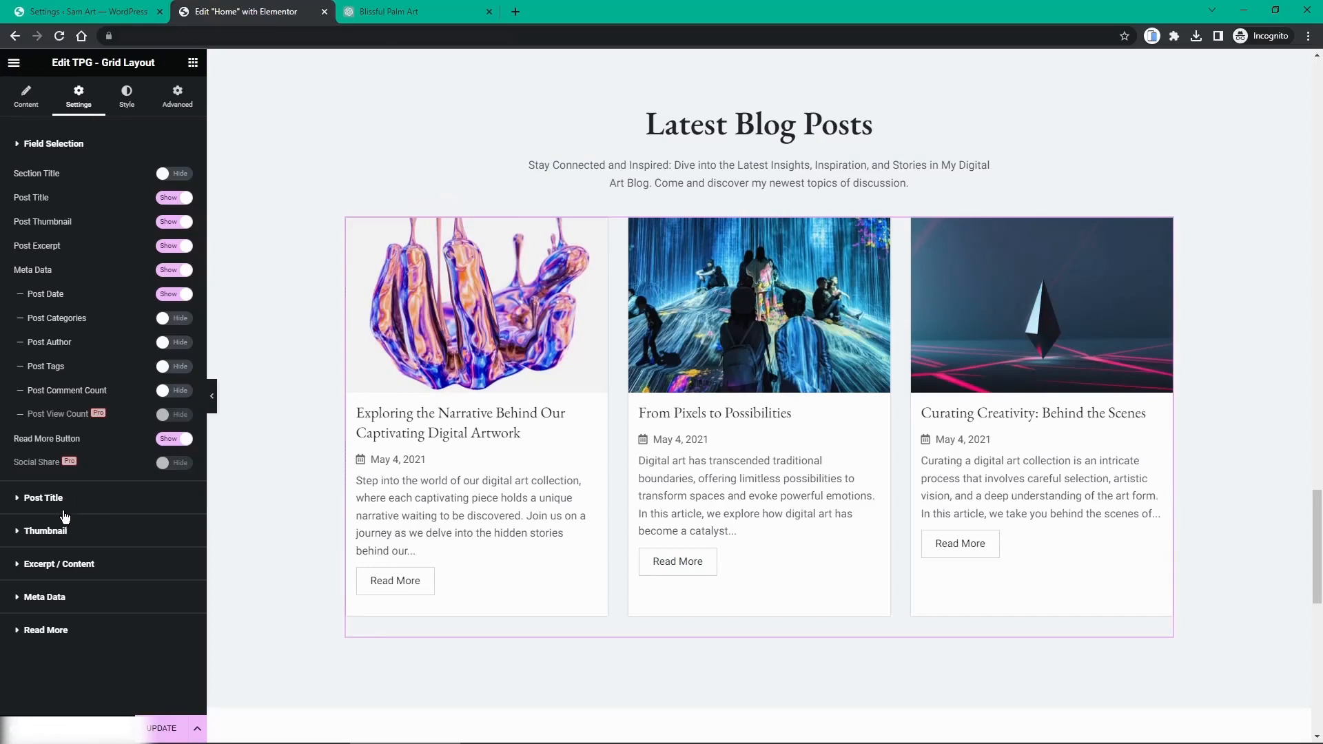
Step: Change the grid's Excerpt Limit from 200 to 125 characters
click(57, 566)
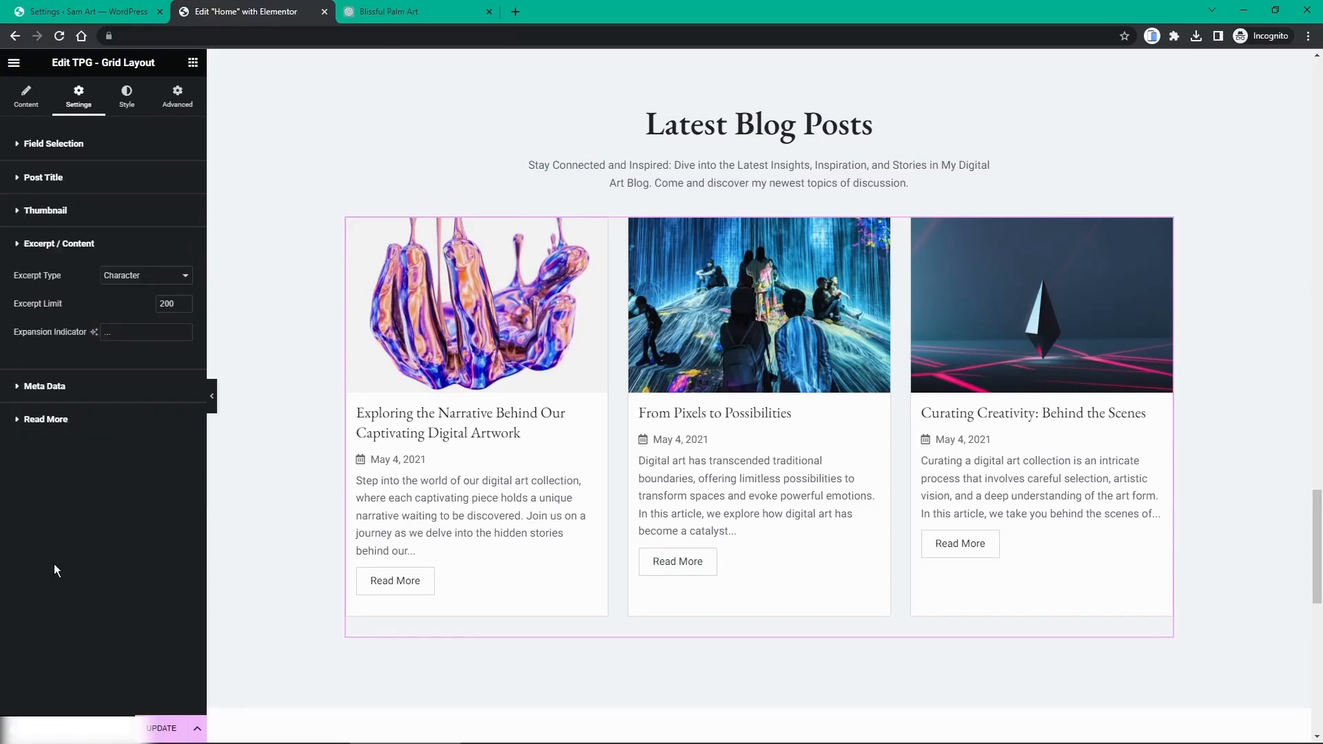
double_click(167, 304)
text(100)
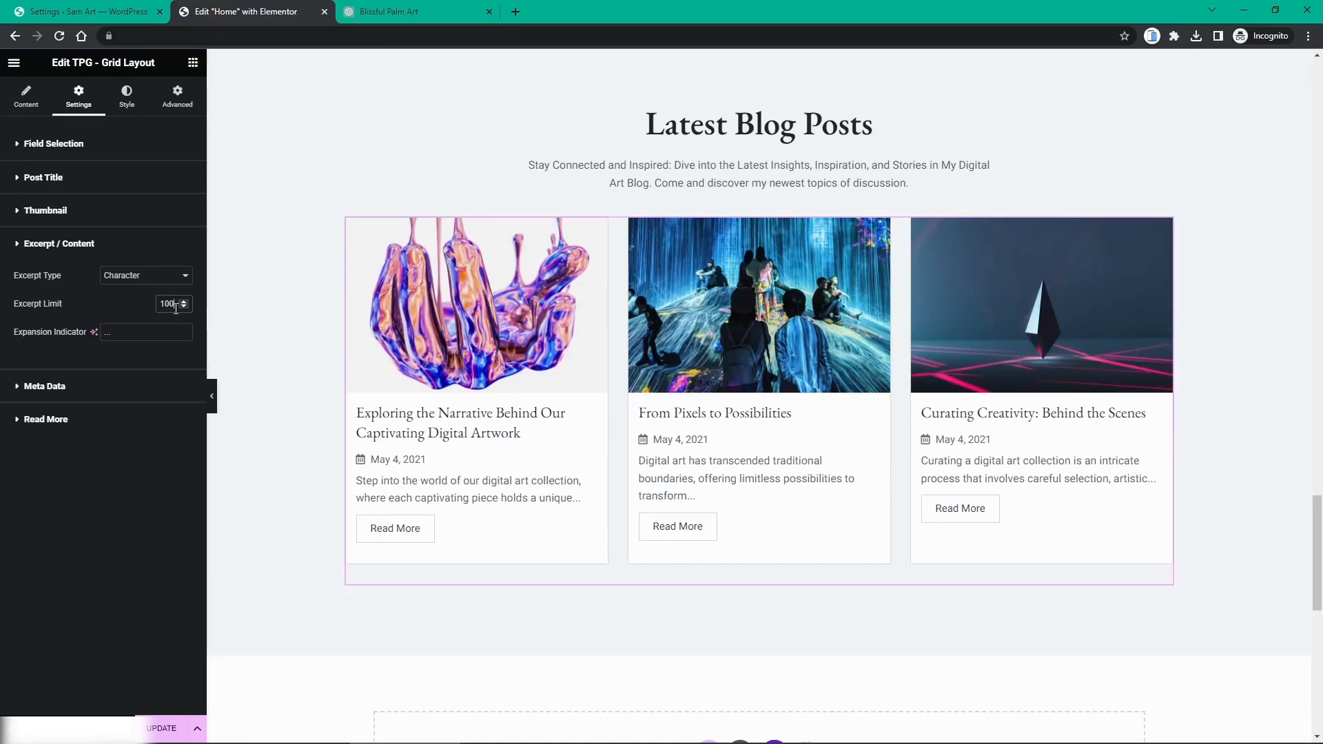
text(125)
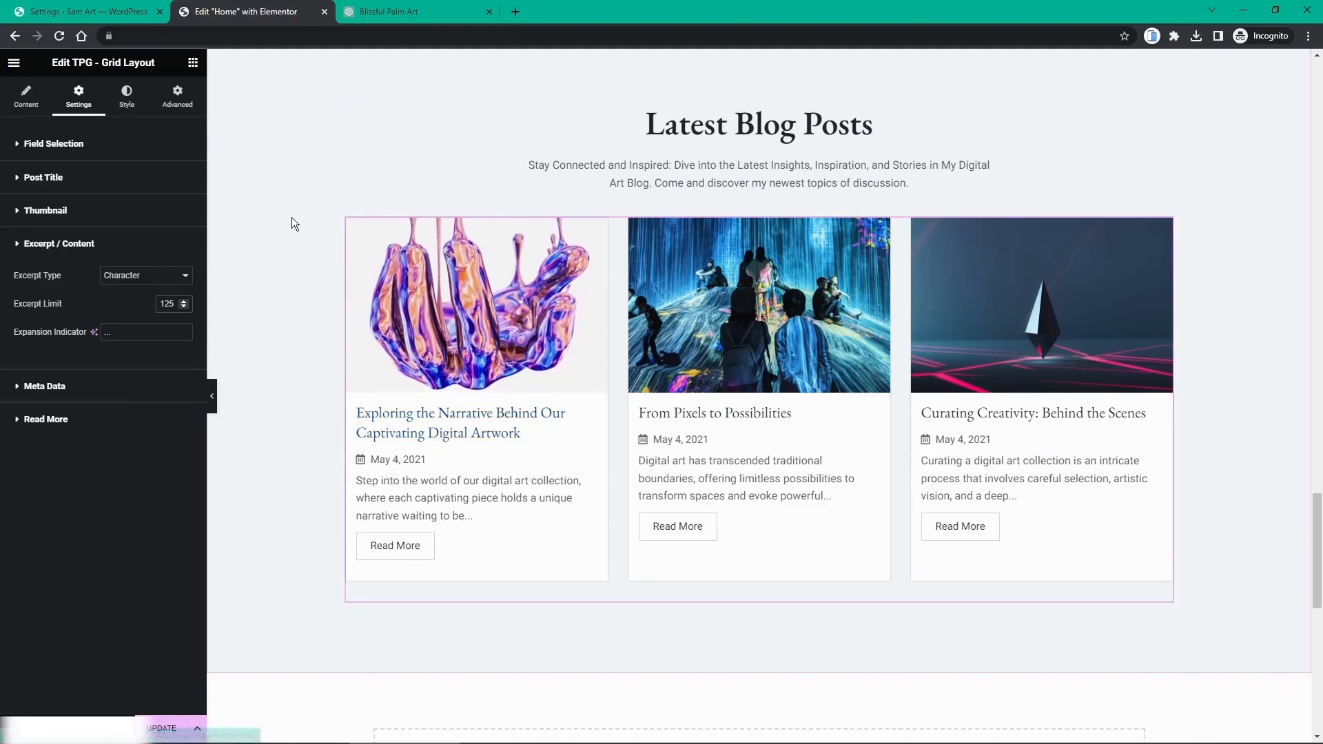
Step: Set the grid's Query Build post limit to 3
click(19, 102)
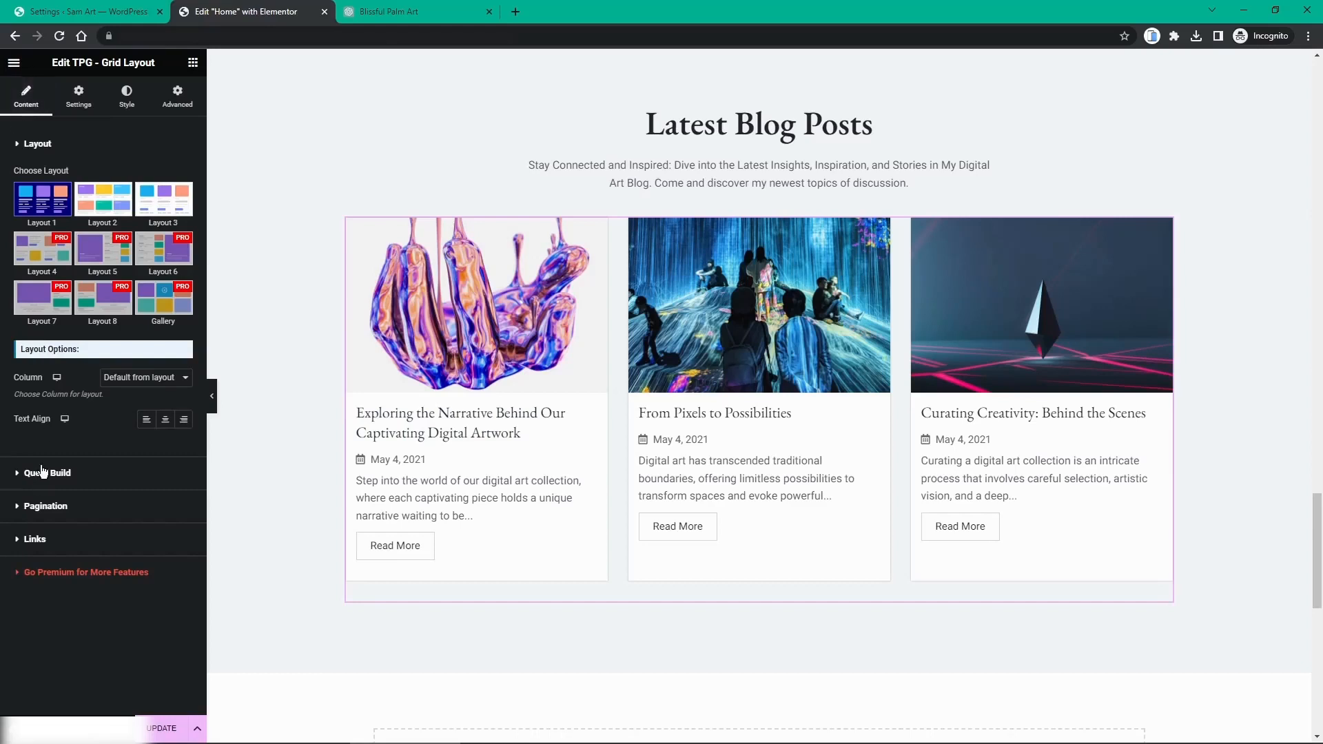
click(42, 473)
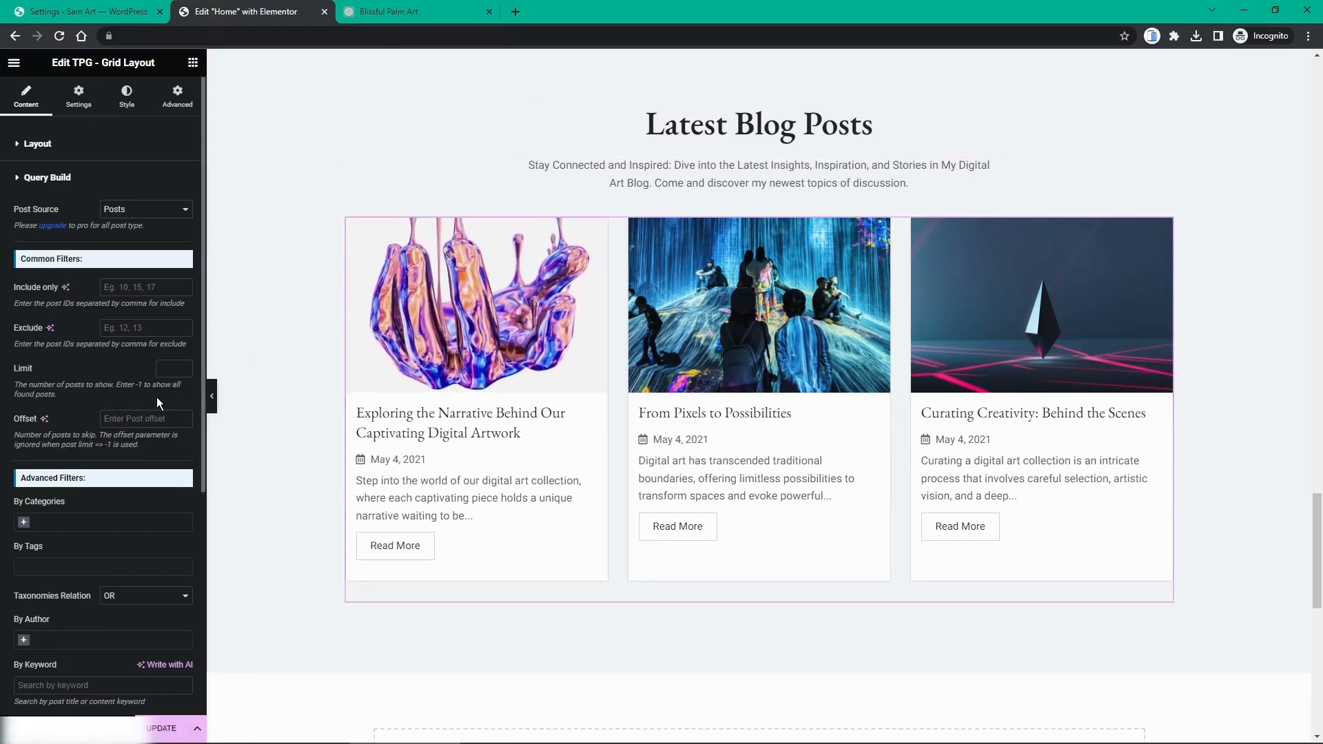
scroll(154, 398, down, 4)
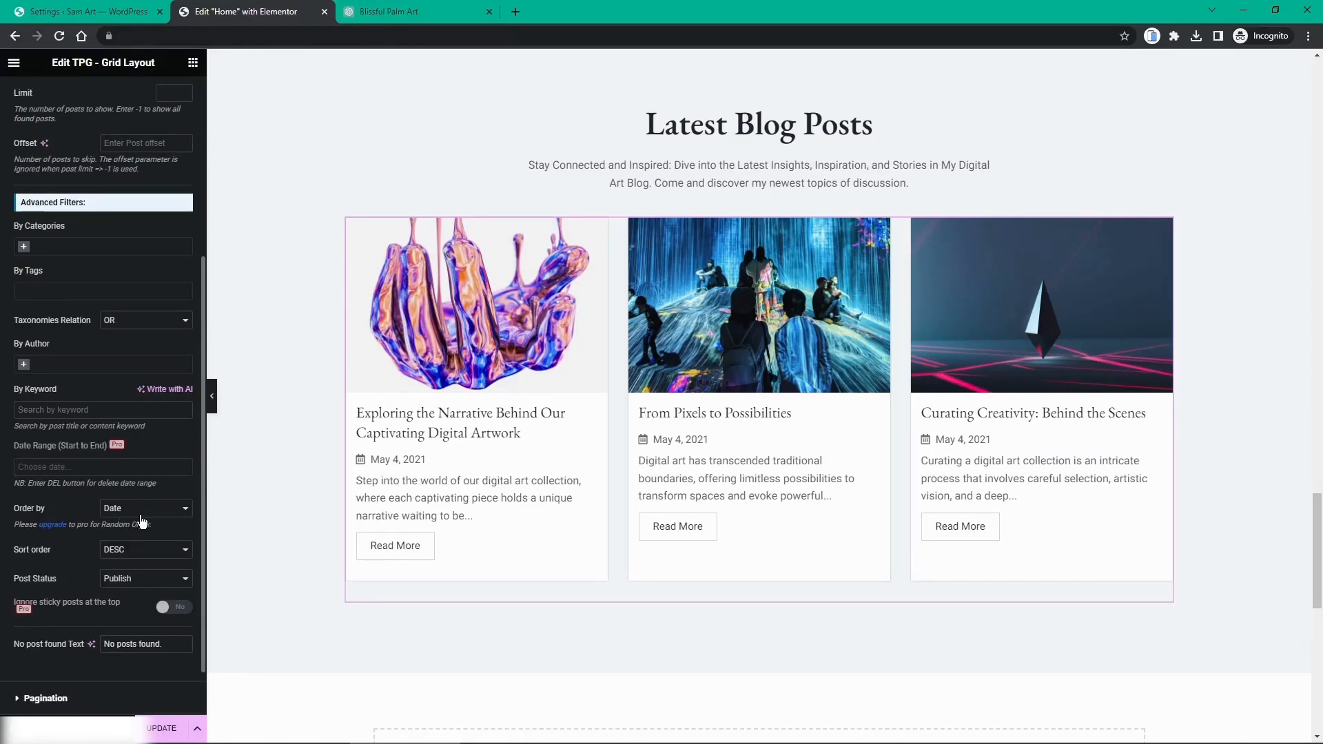
scroll(141, 541, up, 2)
scroll(140, 541, up, 2)
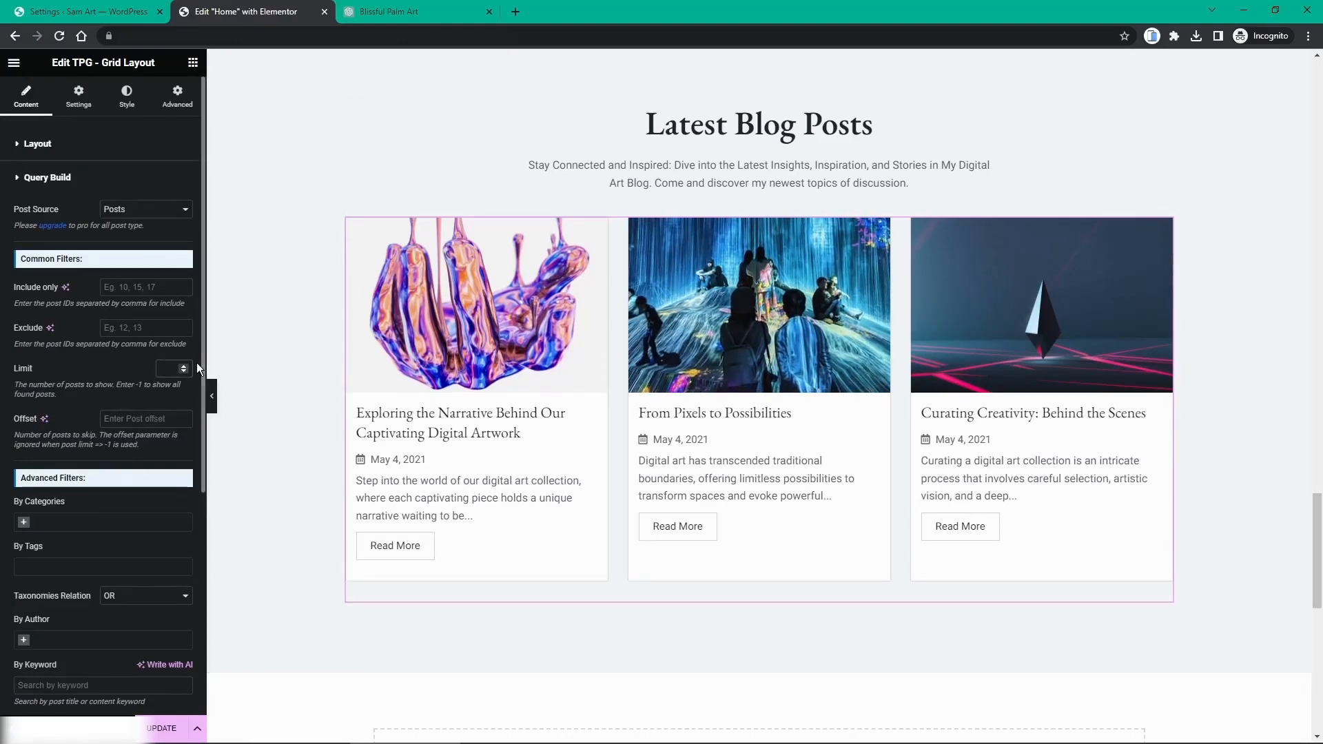
click(167, 368)
text(3)
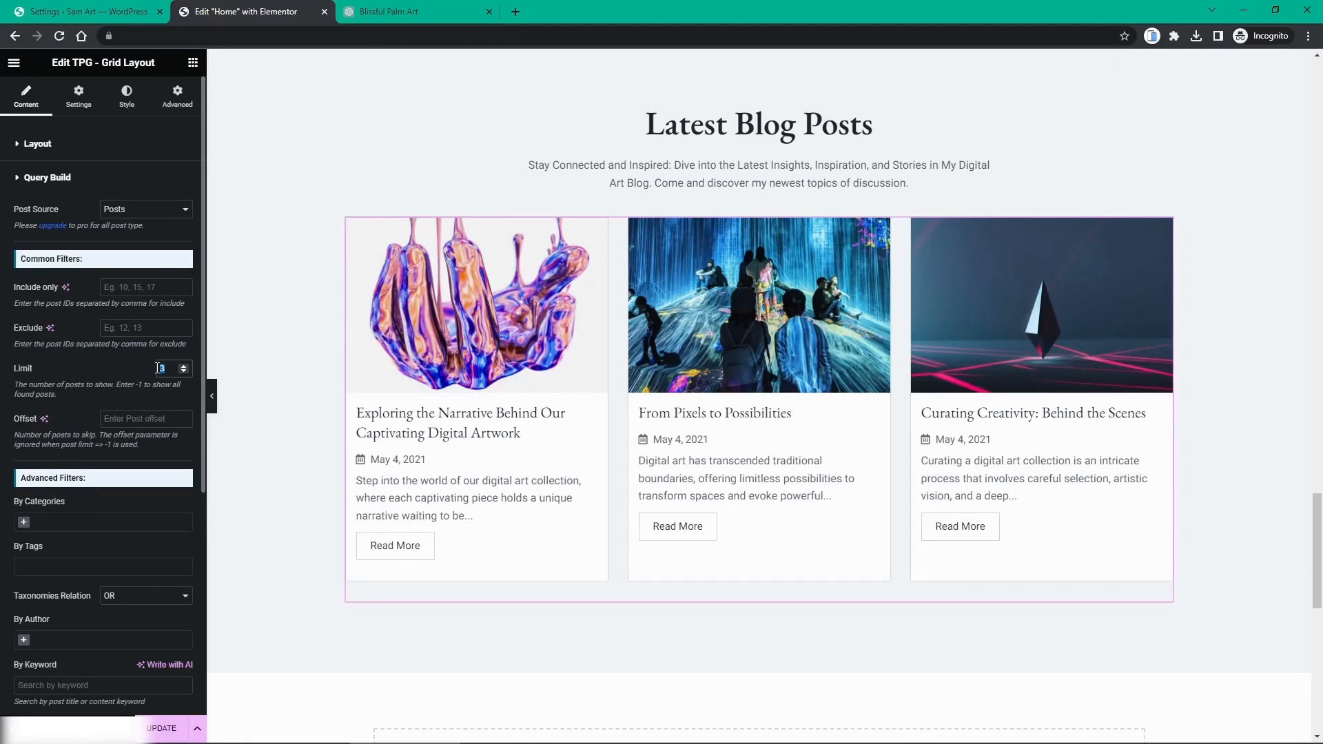
key(BackSpace)
text(6)
scroll(561, 353, down, 3)
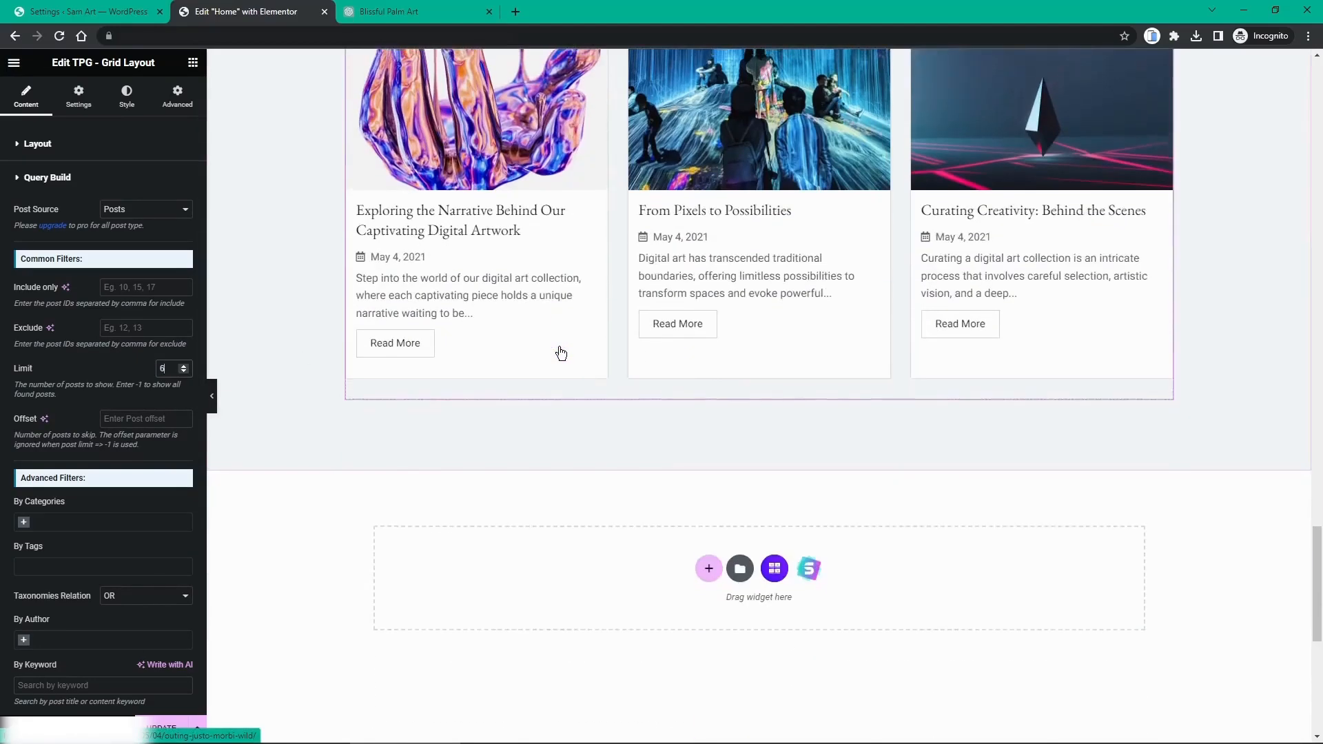
scroll(561, 353, up, 4)
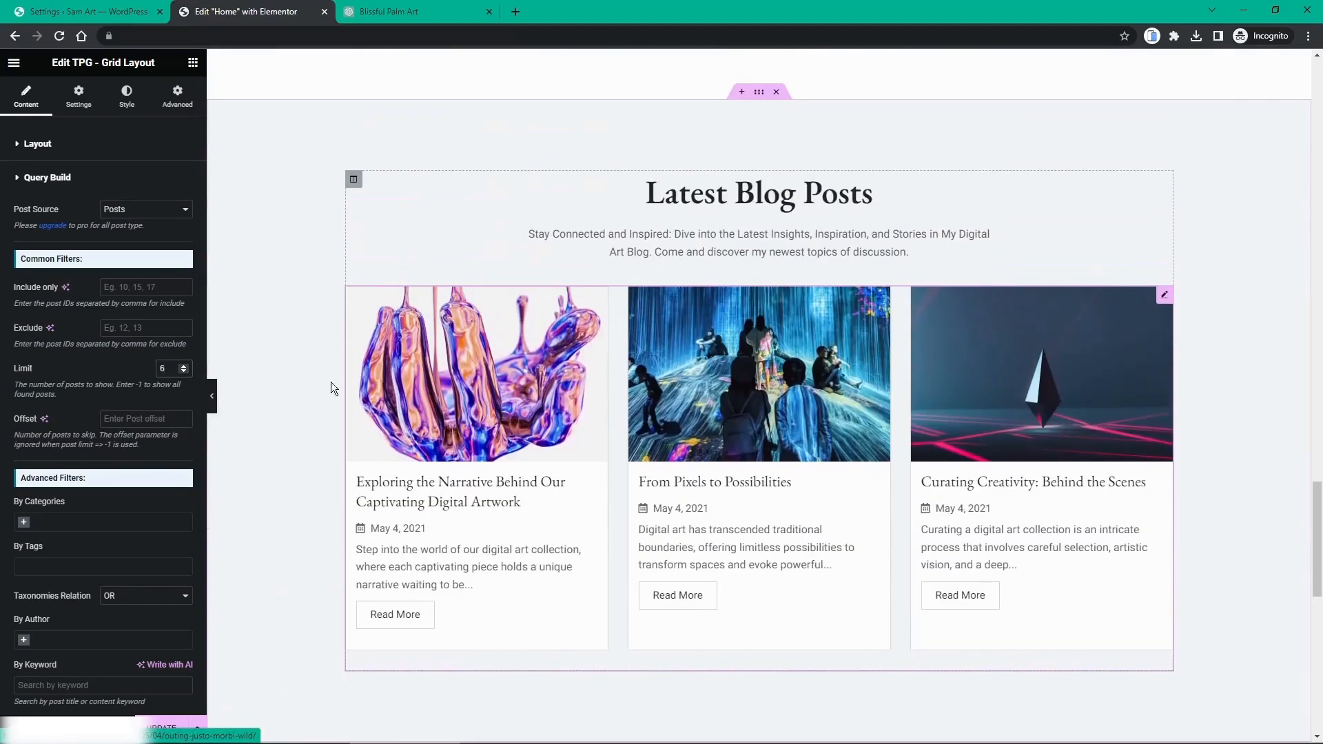
click(182, 371)
click(183, 372)
click(182, 372)
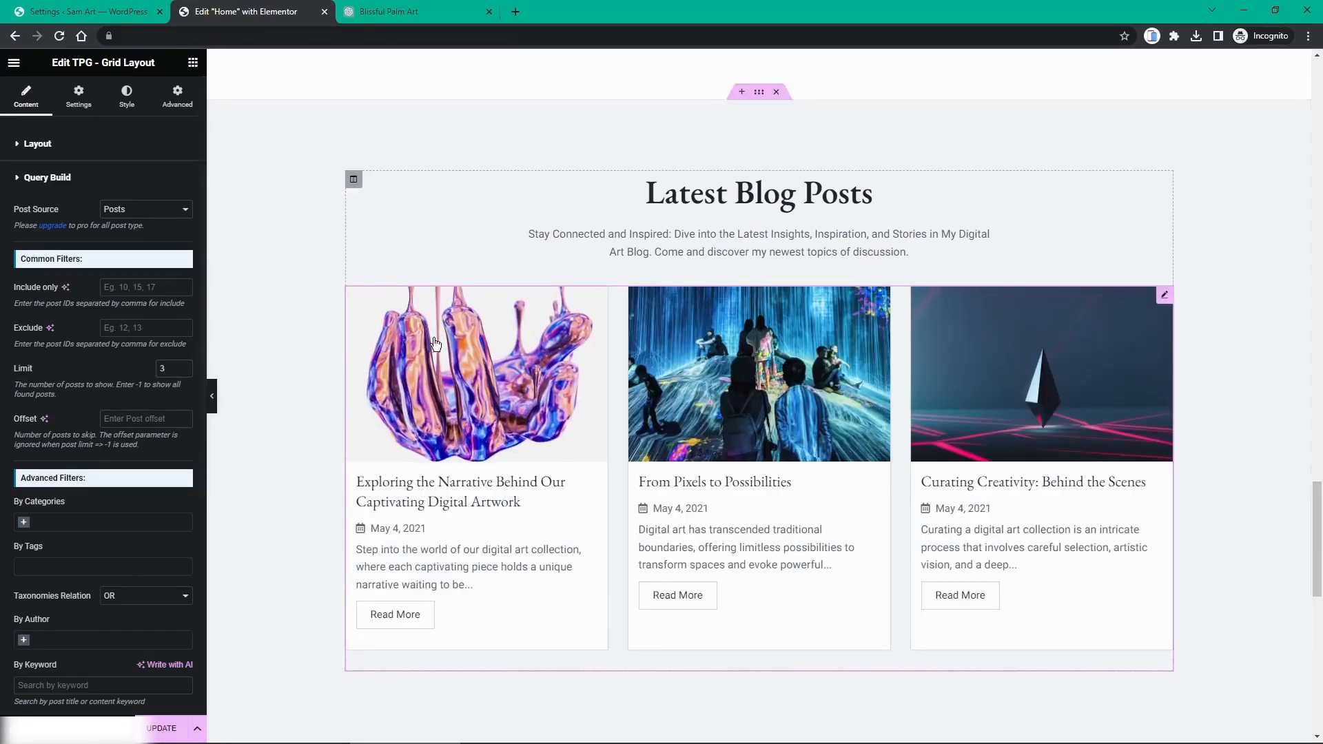
Step: Save the Home page changes with Update
scroll(496, 337, down, 2)
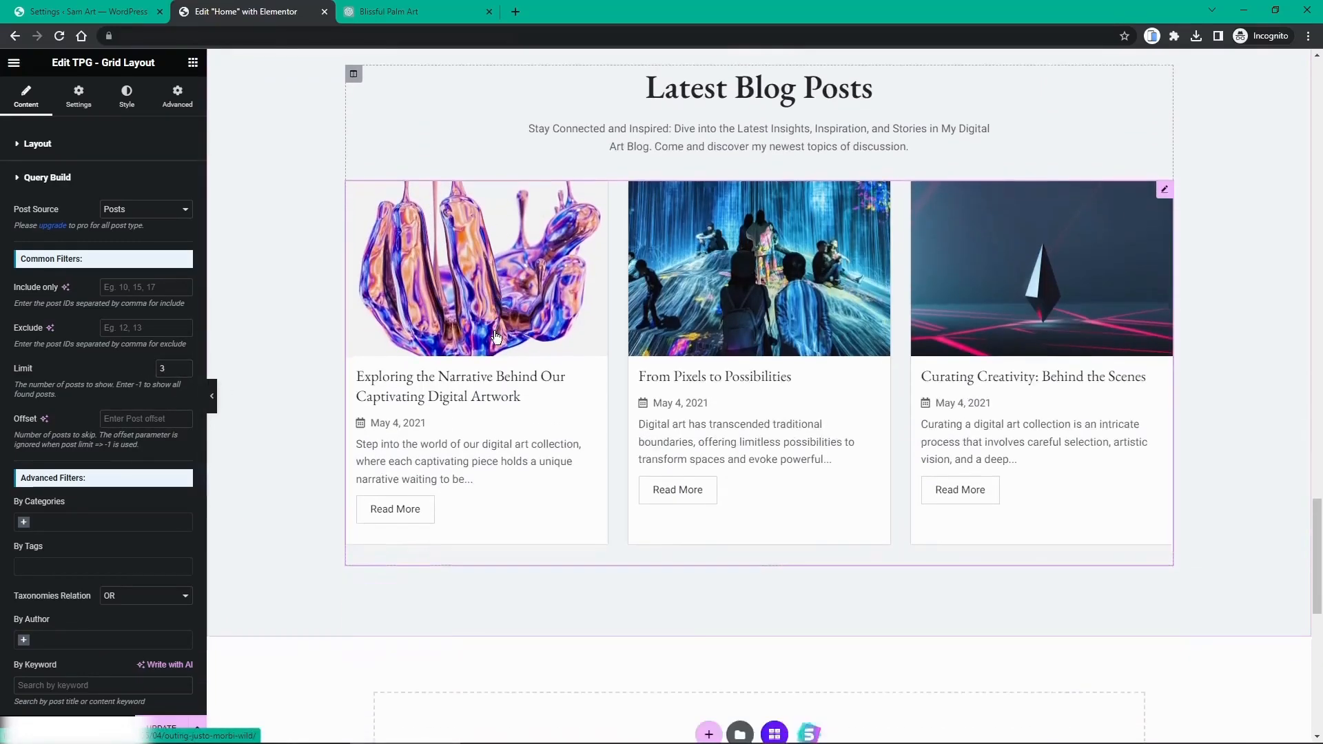
scroll(497, 336, down, 3)
click(161, 728)
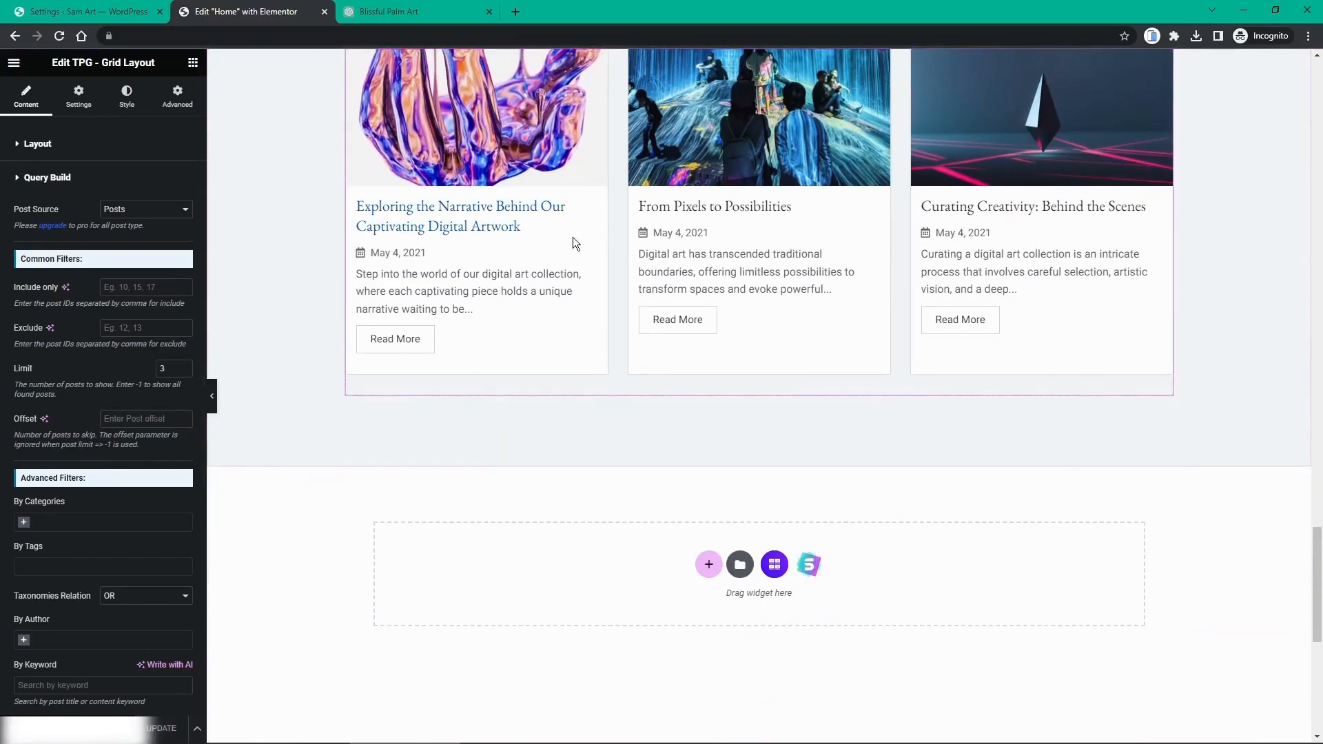
scroll(641, 281, up, 6)
scroll(641, 281, down, 7)
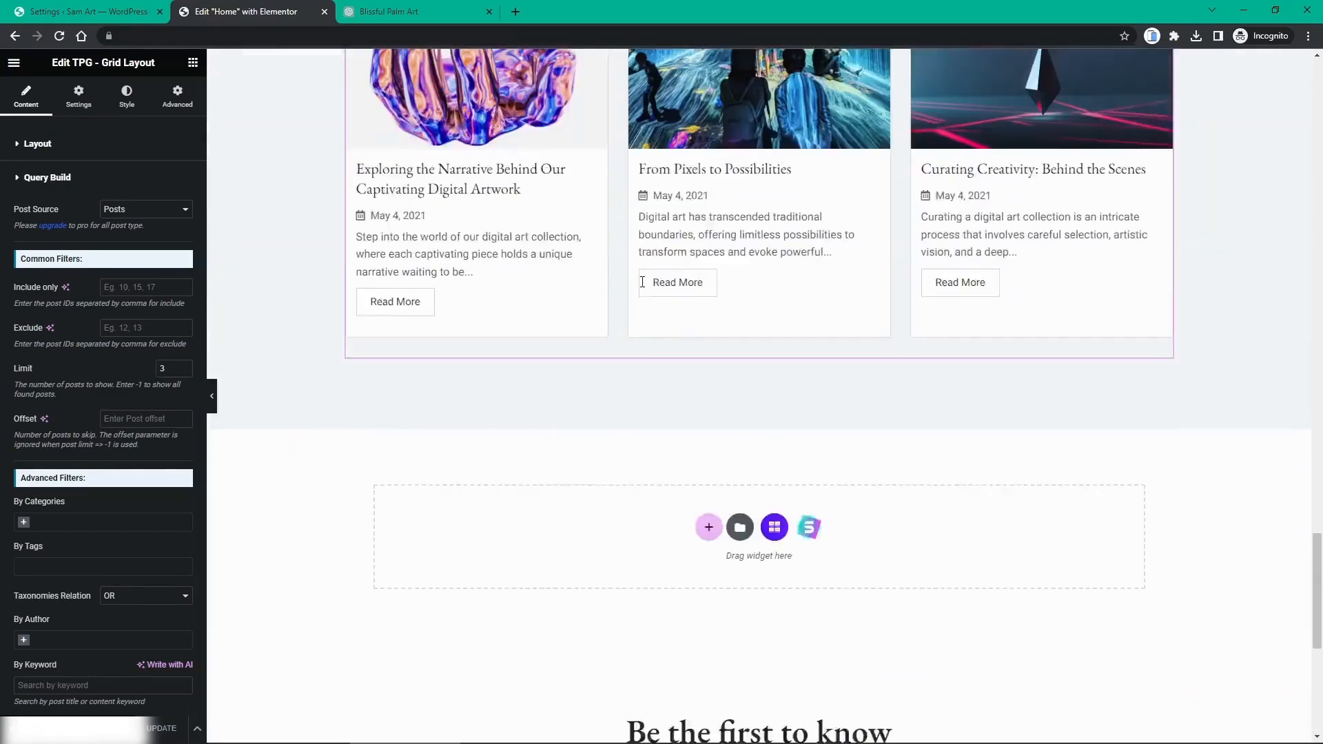
scroll(641, 281, up, 3)
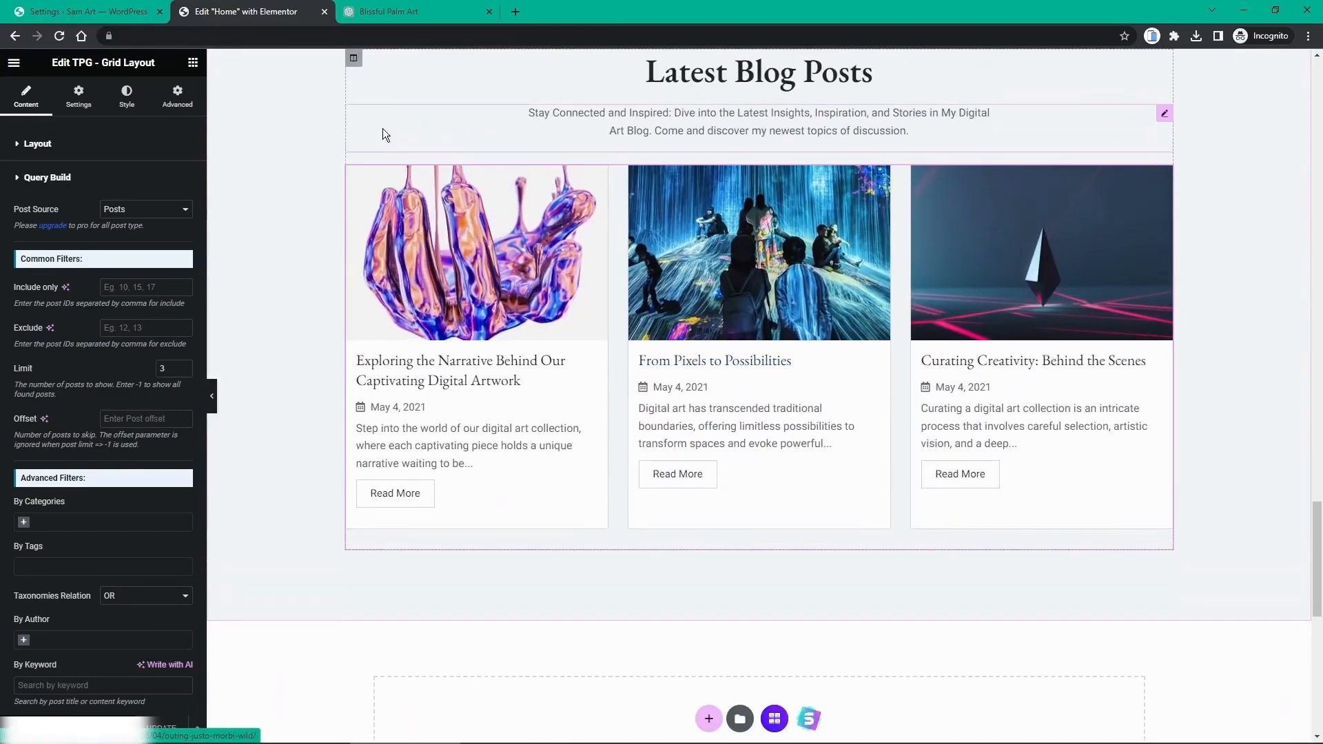
Step: Quick Edit the first post's title to 'Exploring the Narrative', then open the live site in a new tab
middle_click(217, 11)
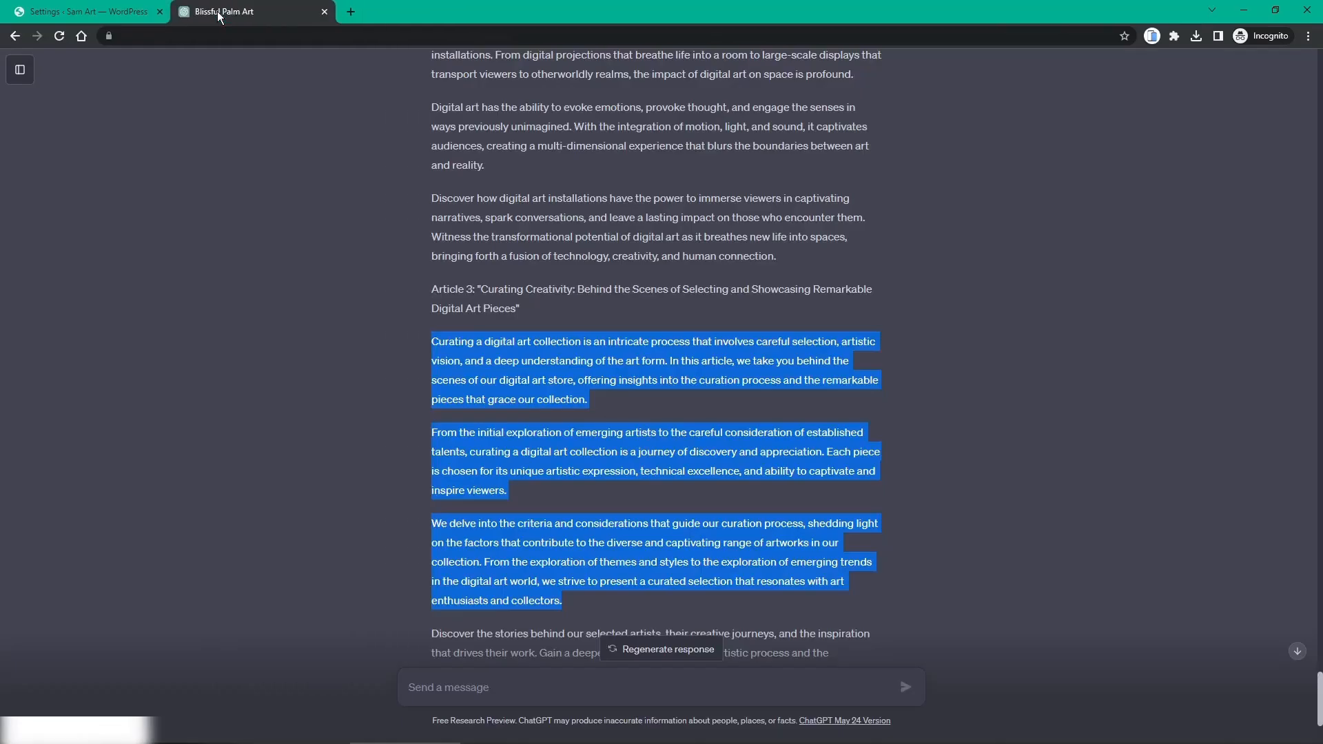
click(113, 14)
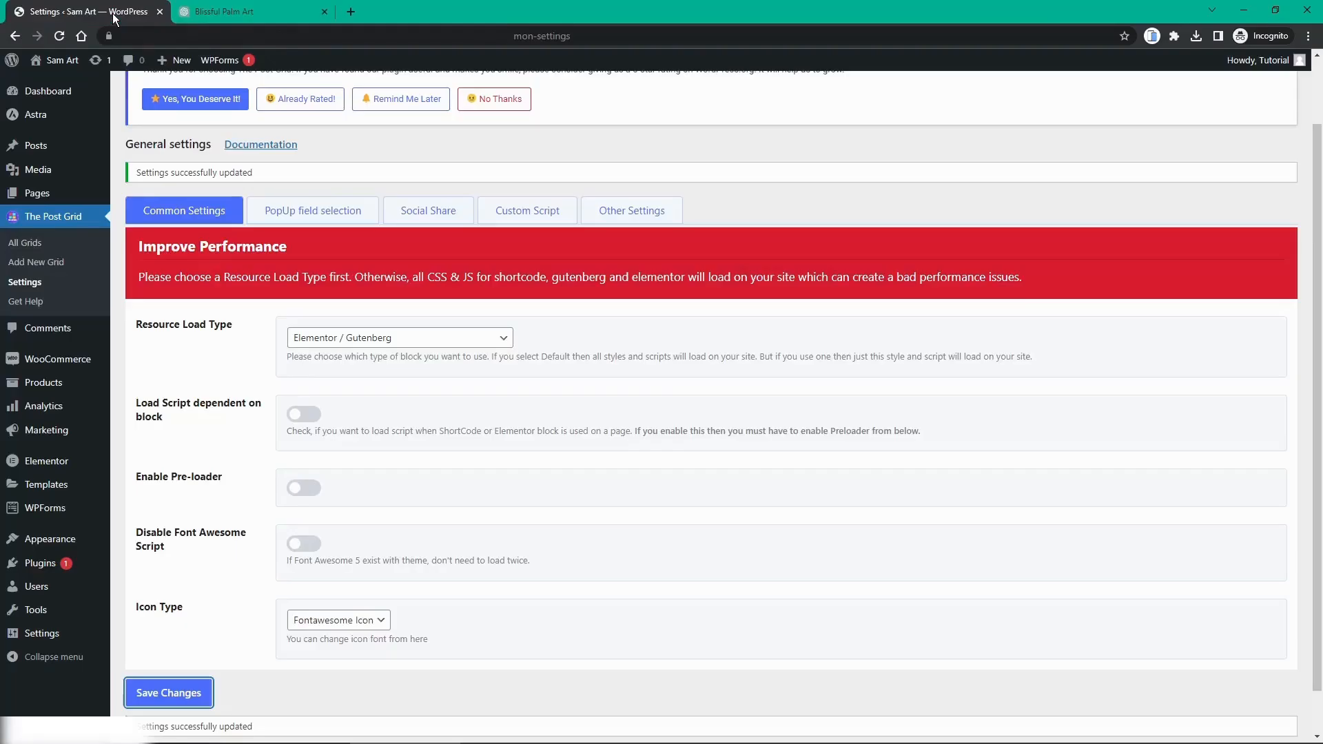
click(36, 147)
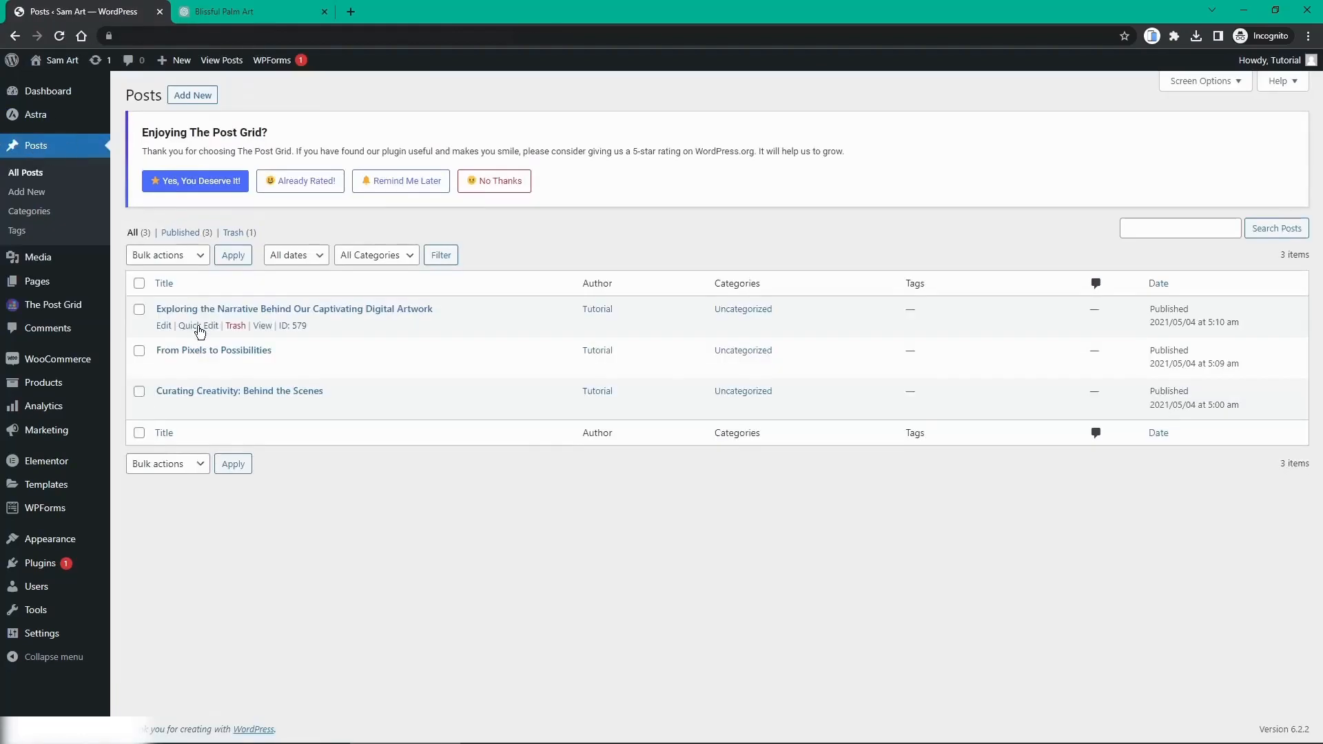
click(192, 326)
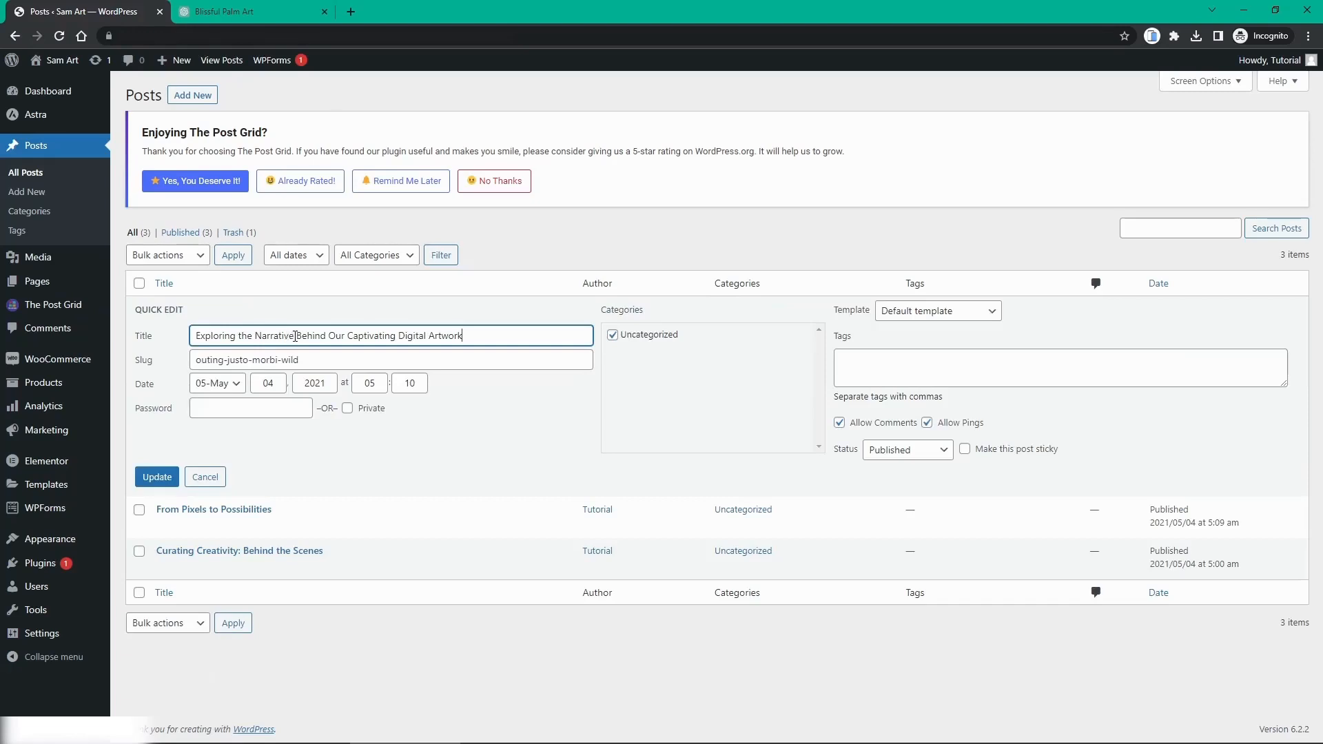
drag(295, 337, 518, 338)
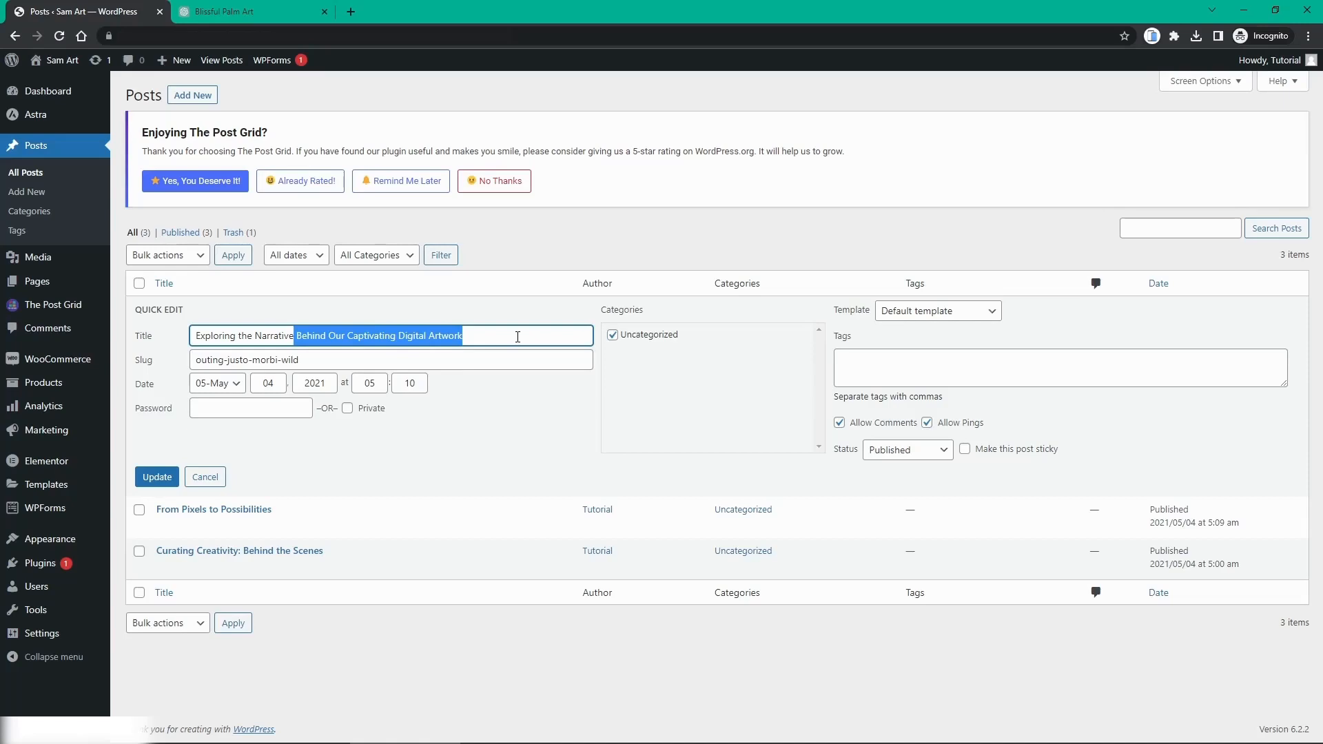
key(BackSpace)
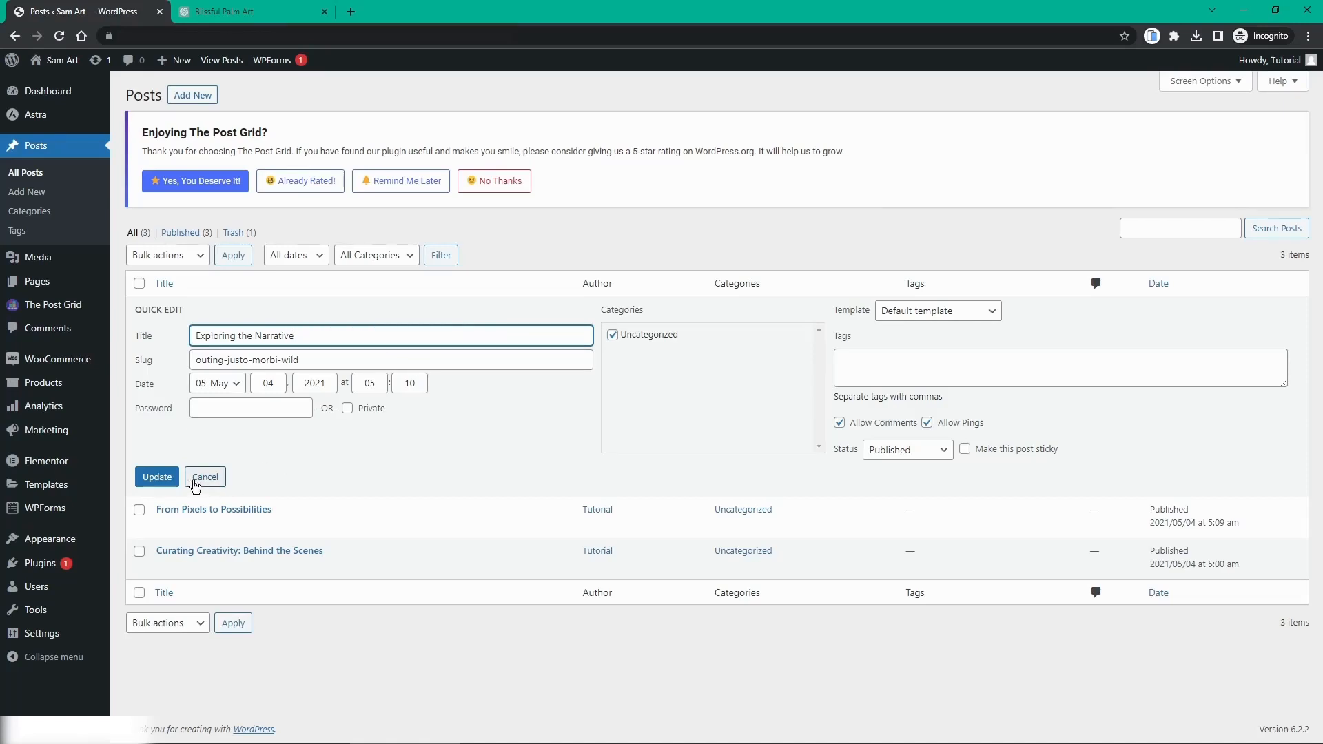
click(157, 477)
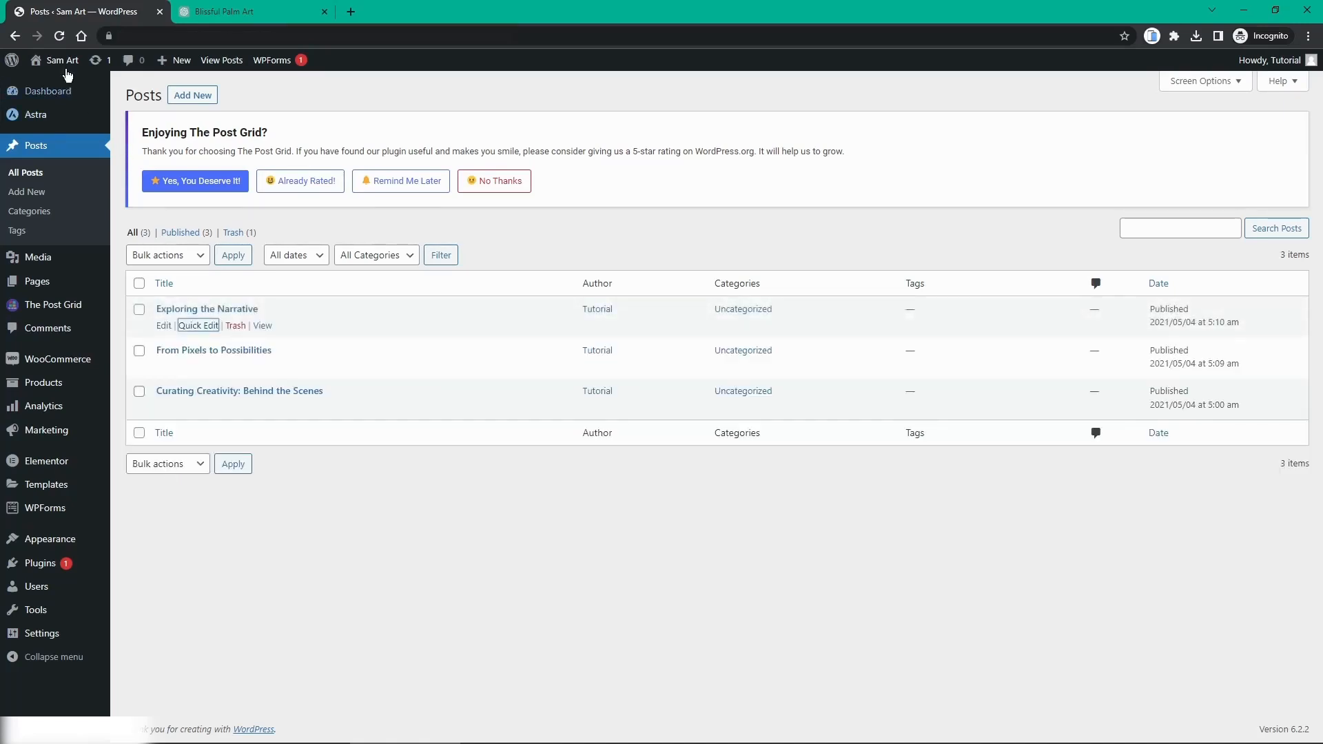
mouse_move(62, 60)
middle_click(45, 84)
Step: On the live site, scroll to Latest Blog Posts and view the 'Curating Creativity' post
click(222, 9)
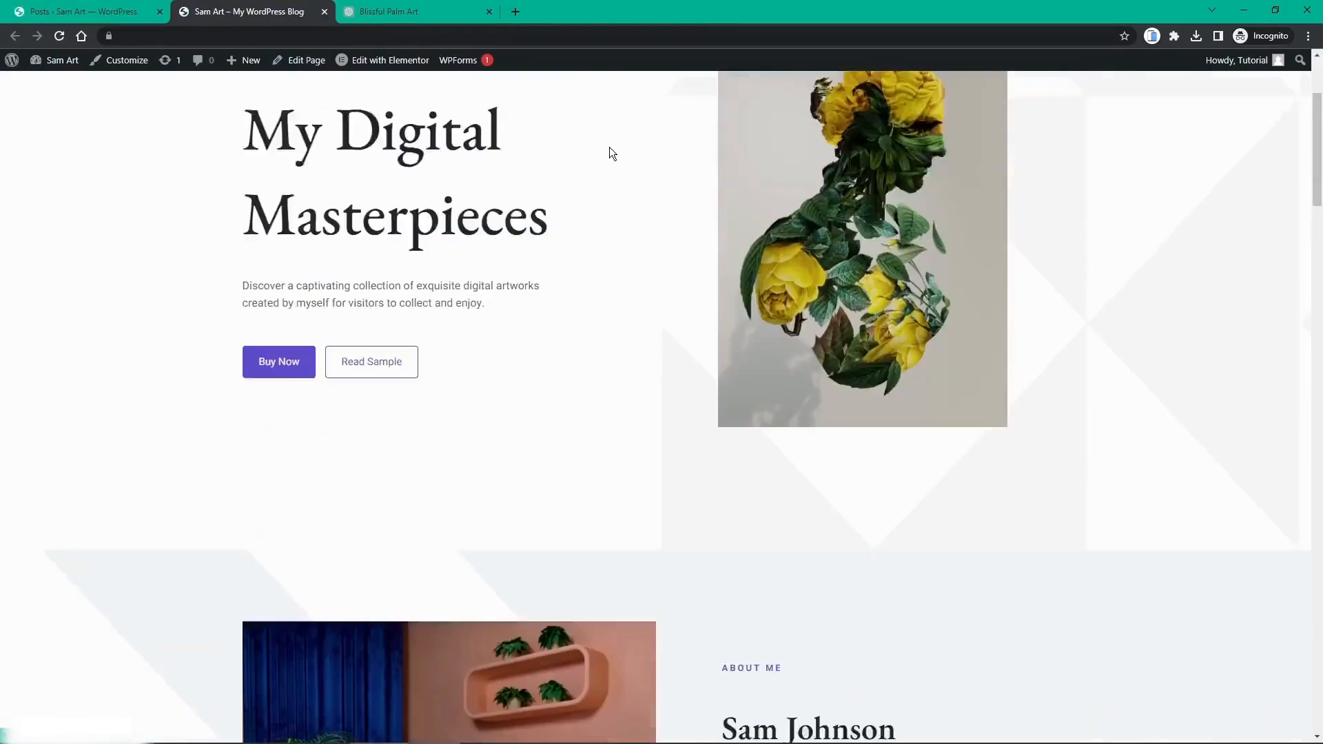
scroll(610, 147, down, 12)
scroll(610, 149, down, 20)
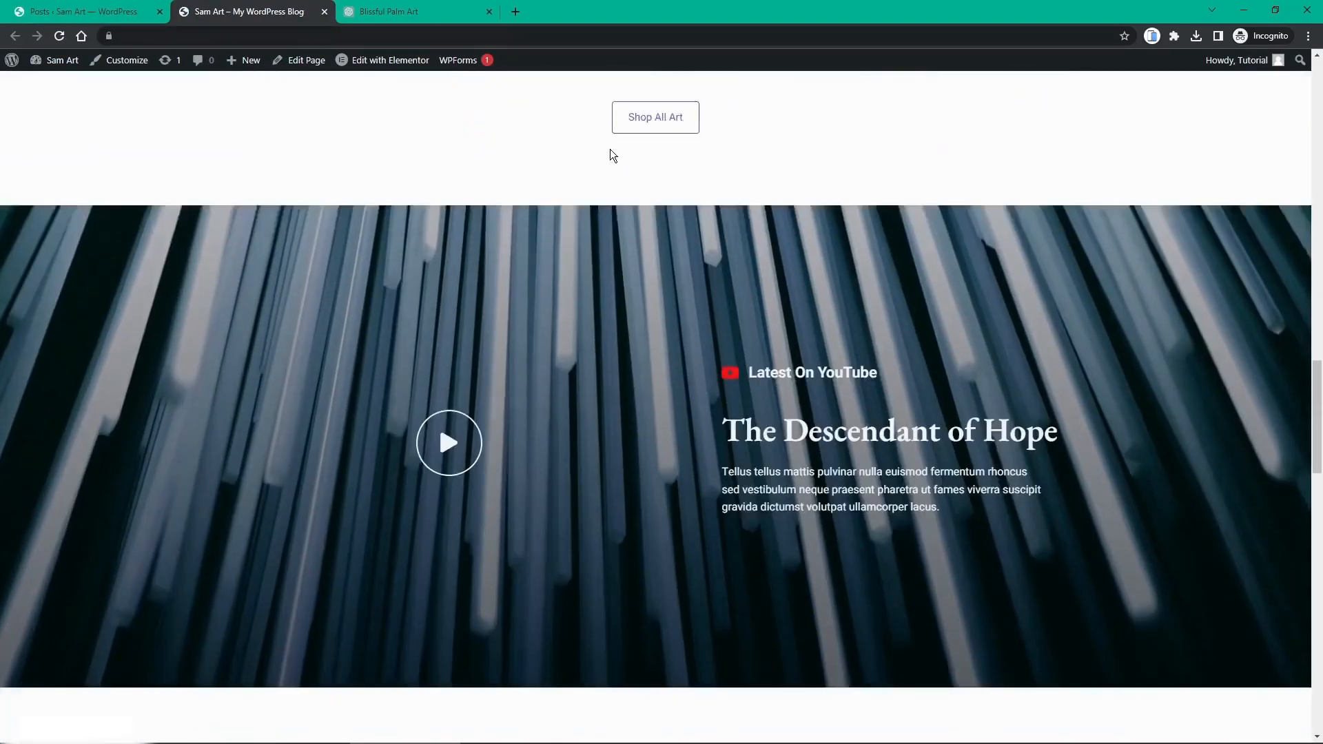
scroll(610, 149, down, 3)
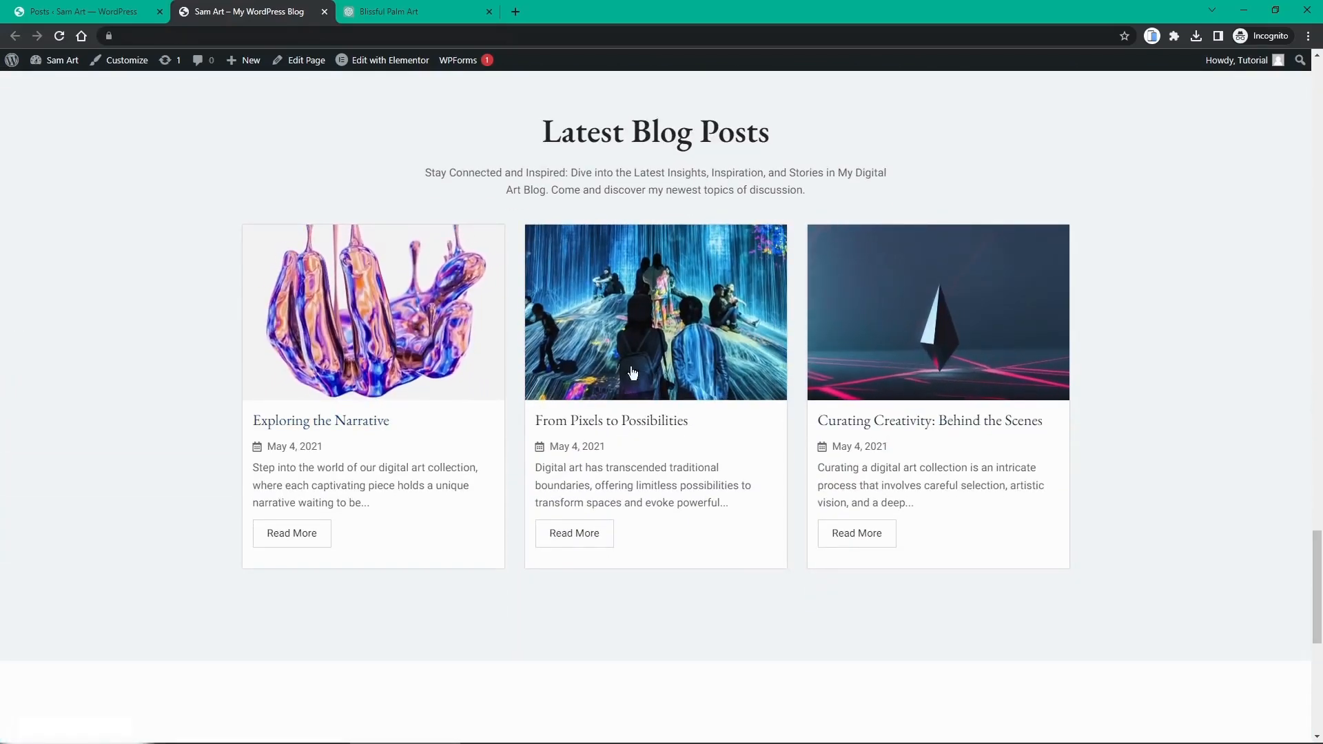
click(907, 356)
scroll(809, 310, down, 9)
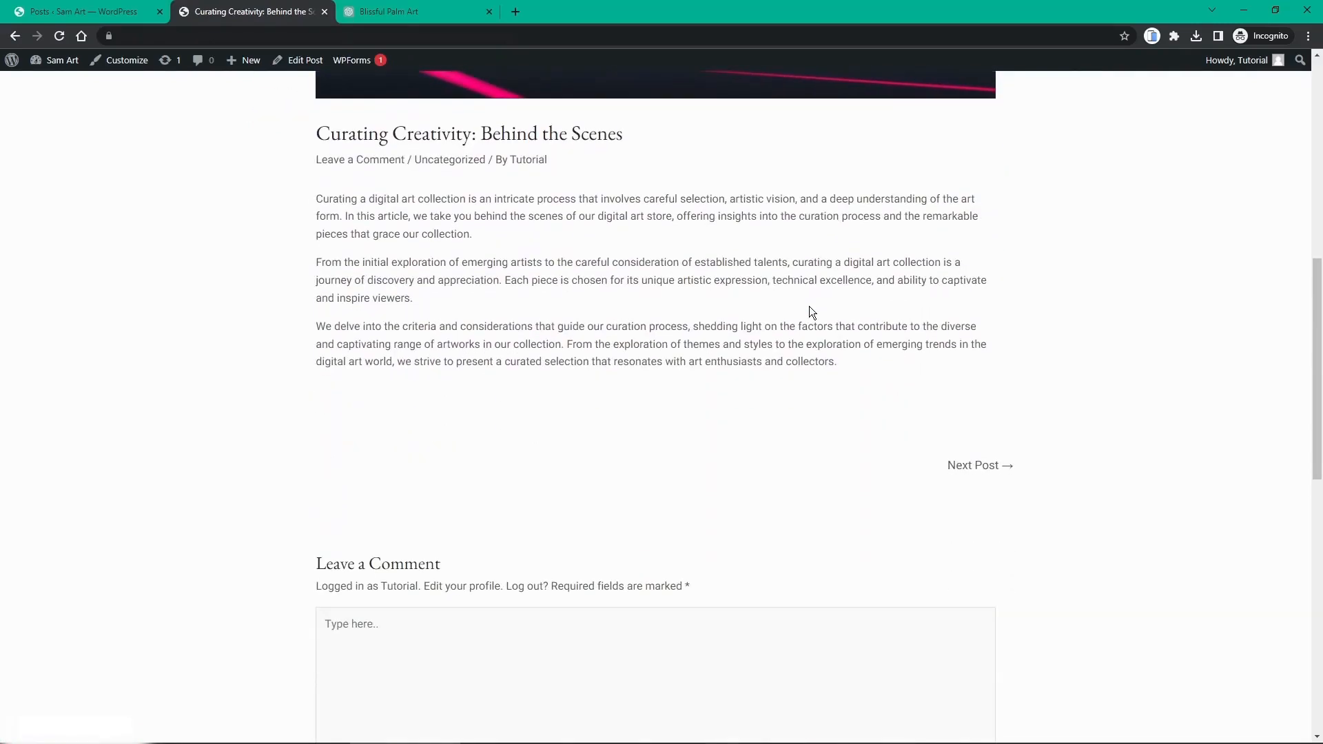
scroll(809, 311, up, 9)
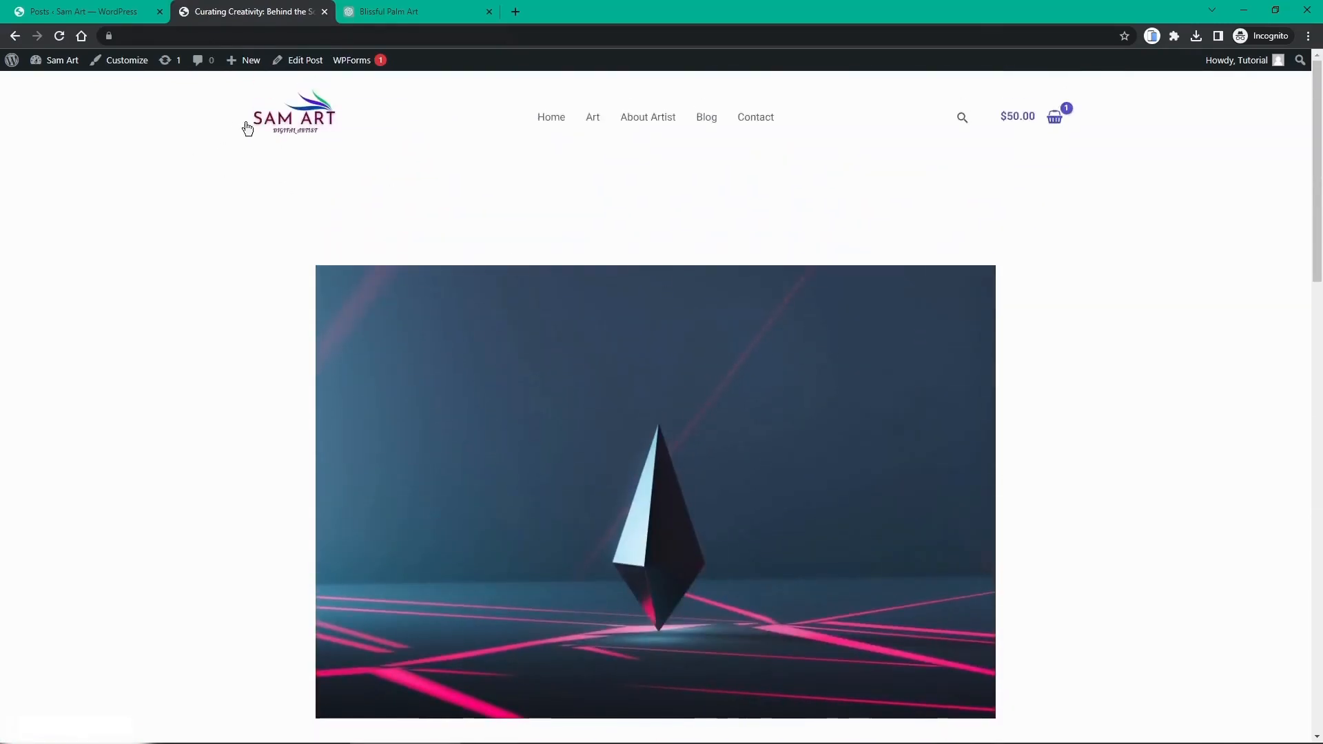
Step: Return to the homepage with the 'My Digital Masterpieces' hero and look it over
click(283, 130)
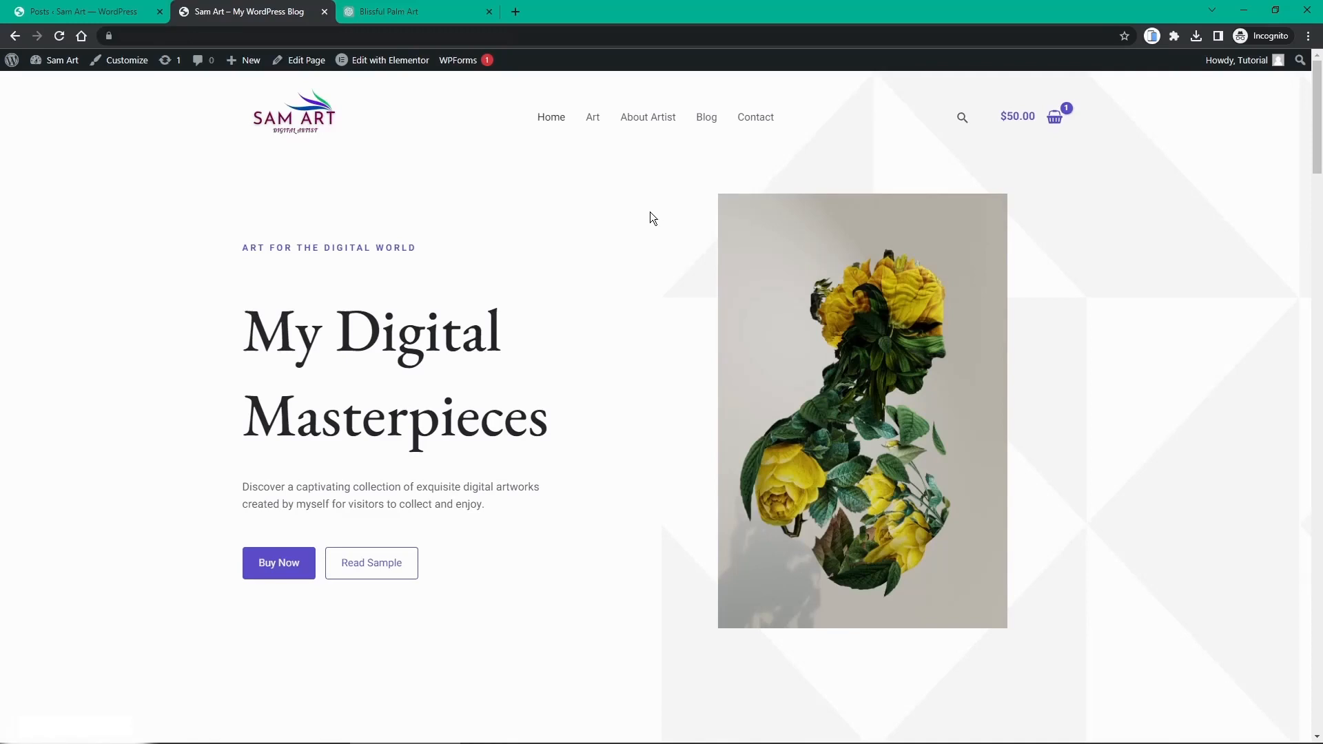
scroll(650, 213, down, 2)
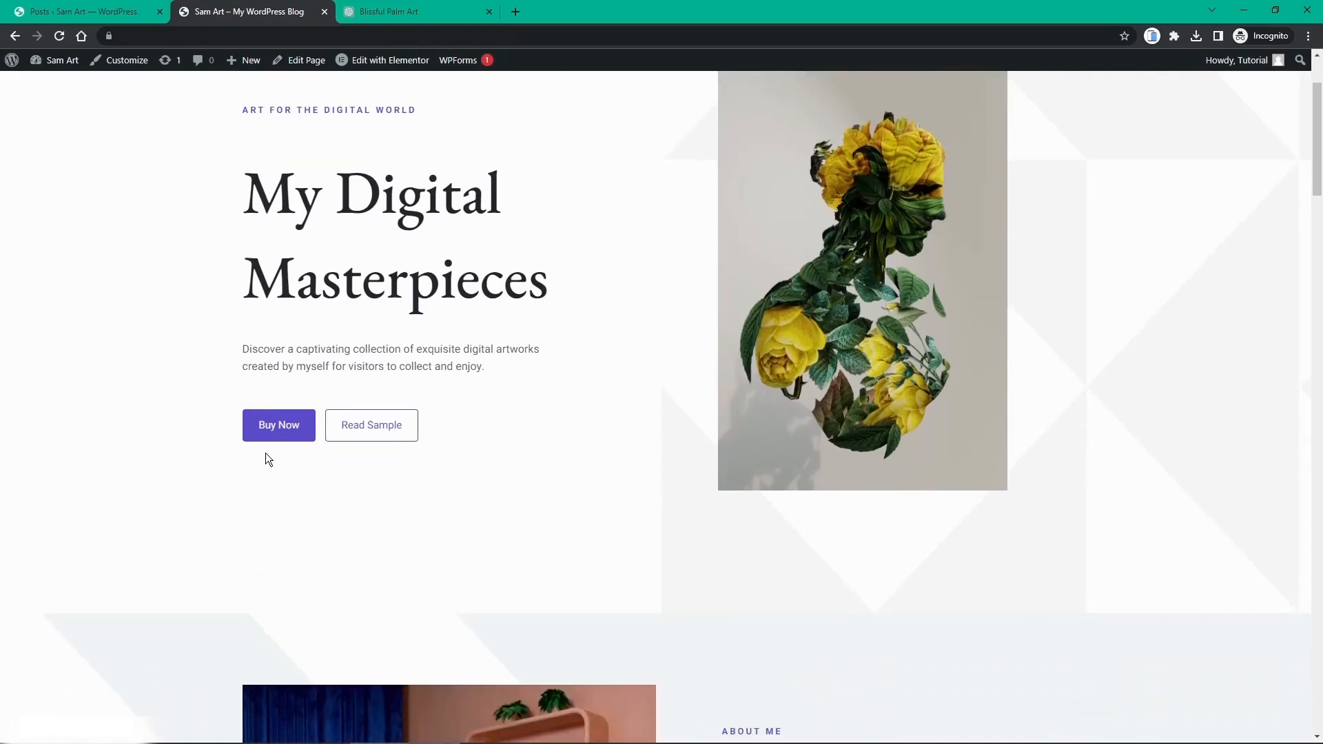
scroll(427, 404, up, 2)
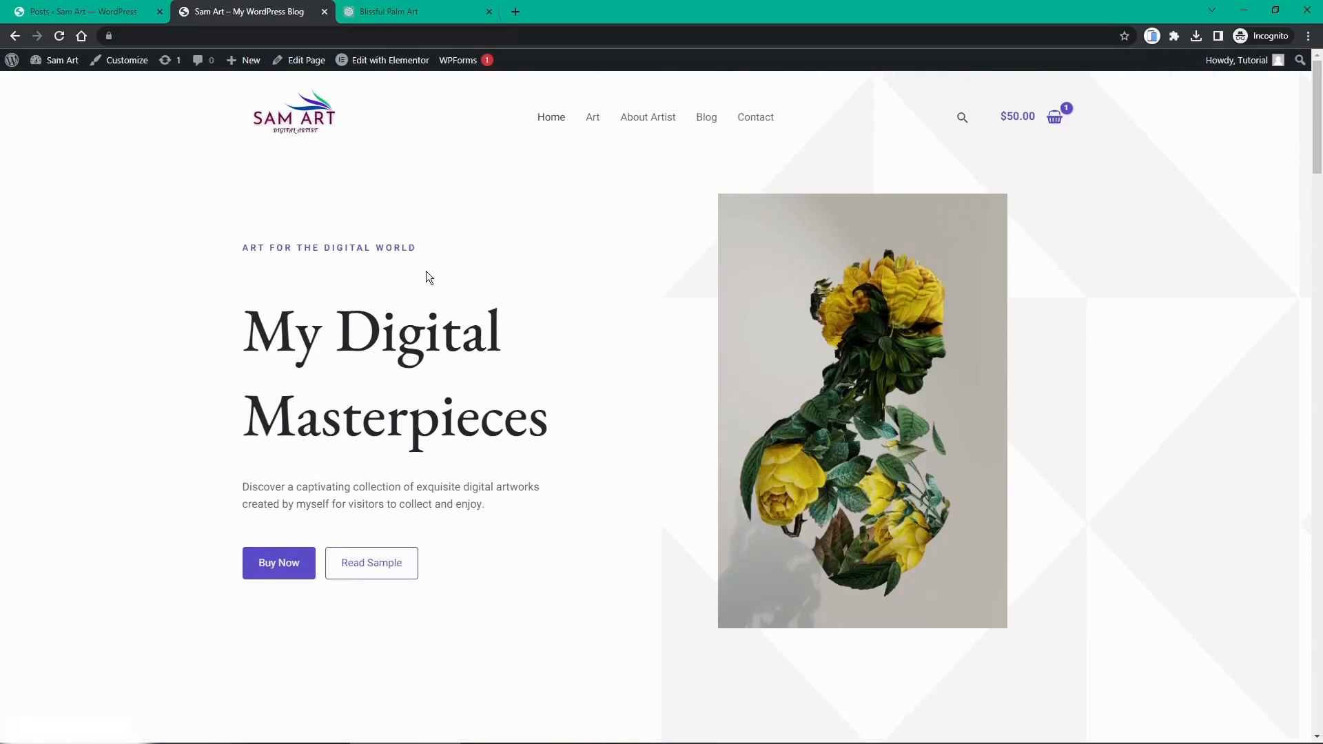
mouse_move(378, 64)
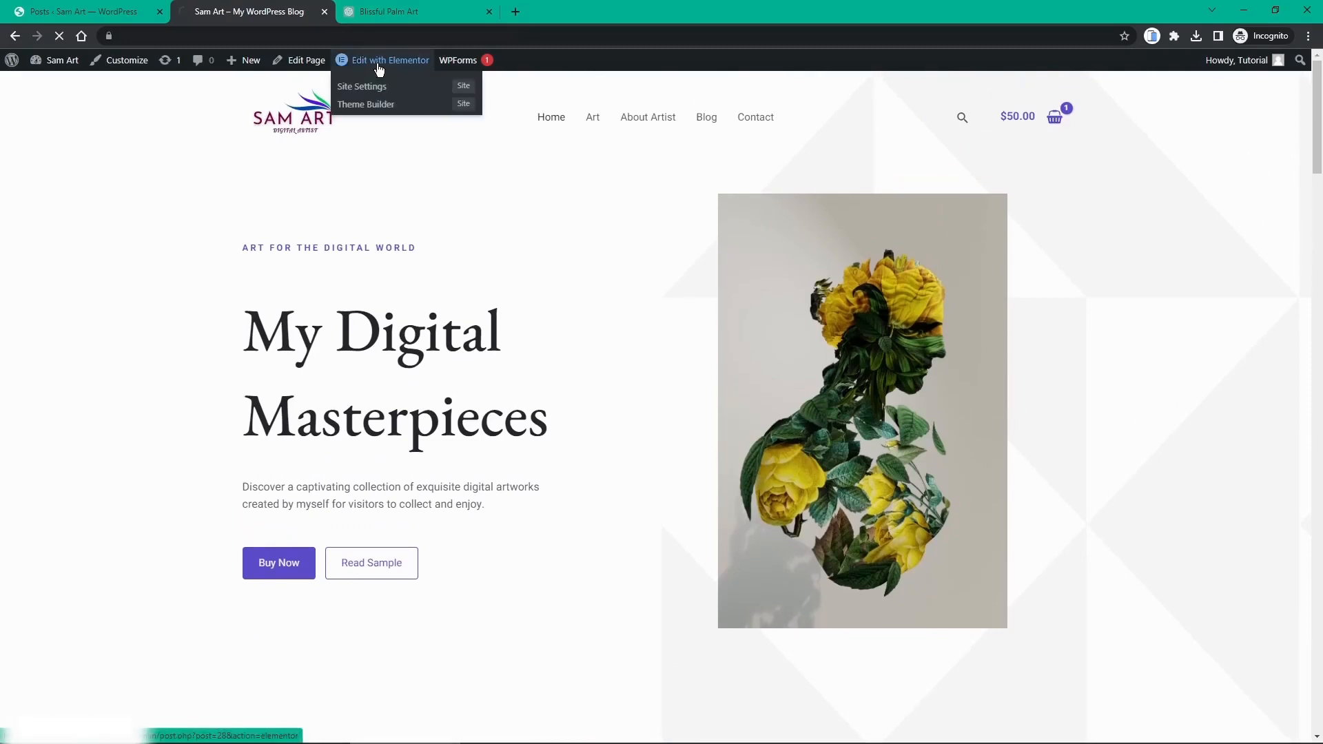
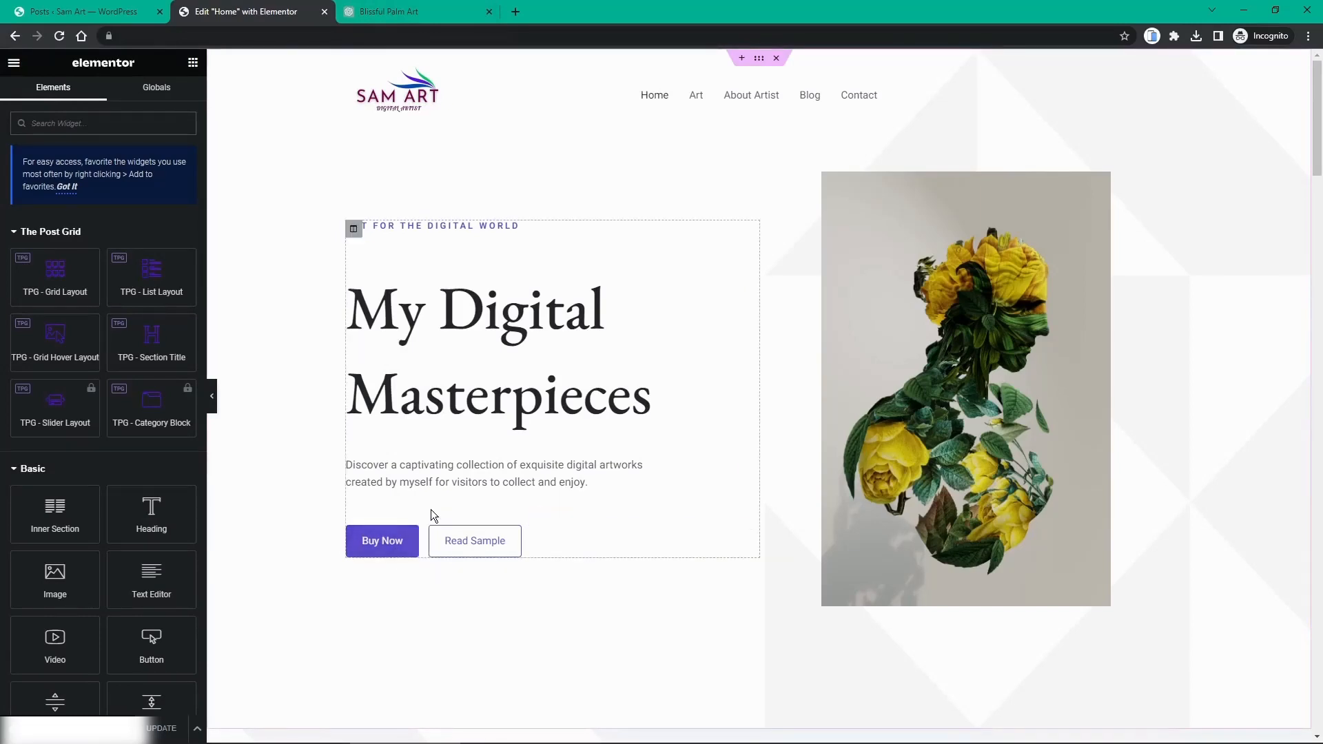
Step: Link the Buy Now button to the Art page
click(421, 535)
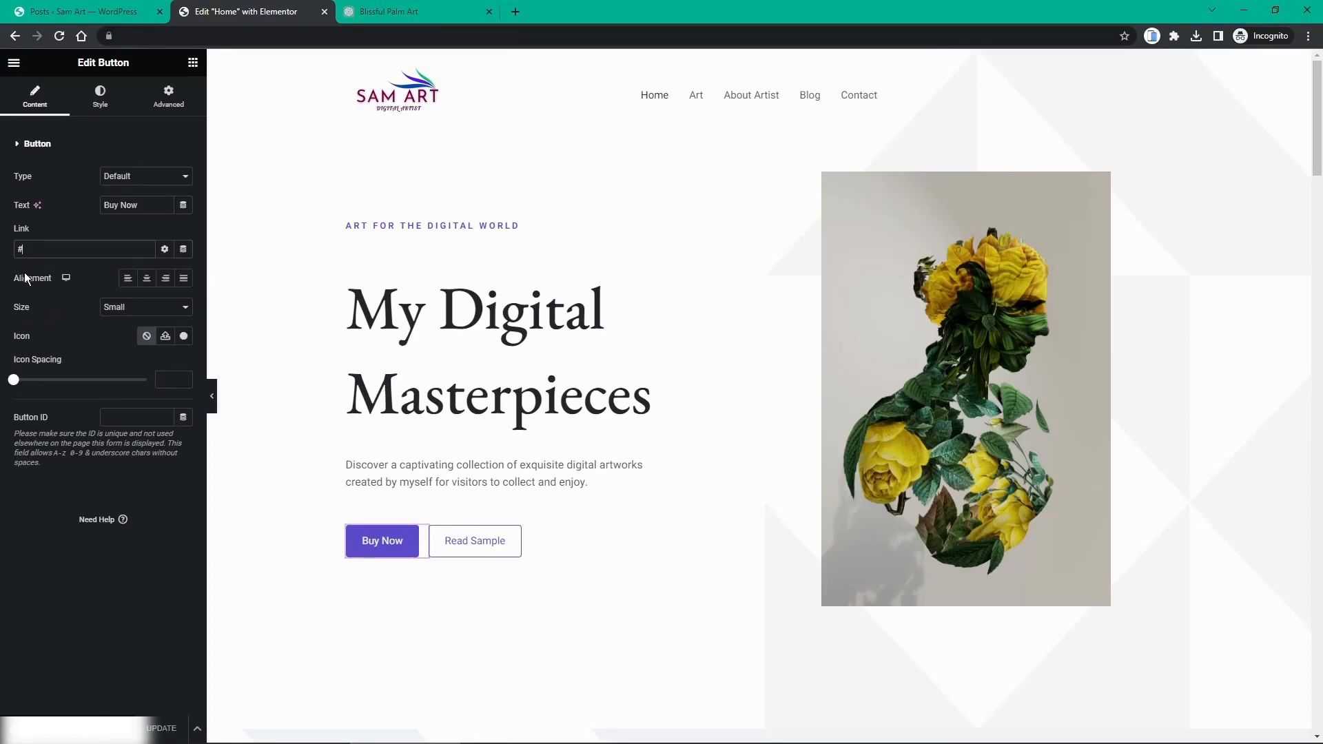
key(BackSpace)
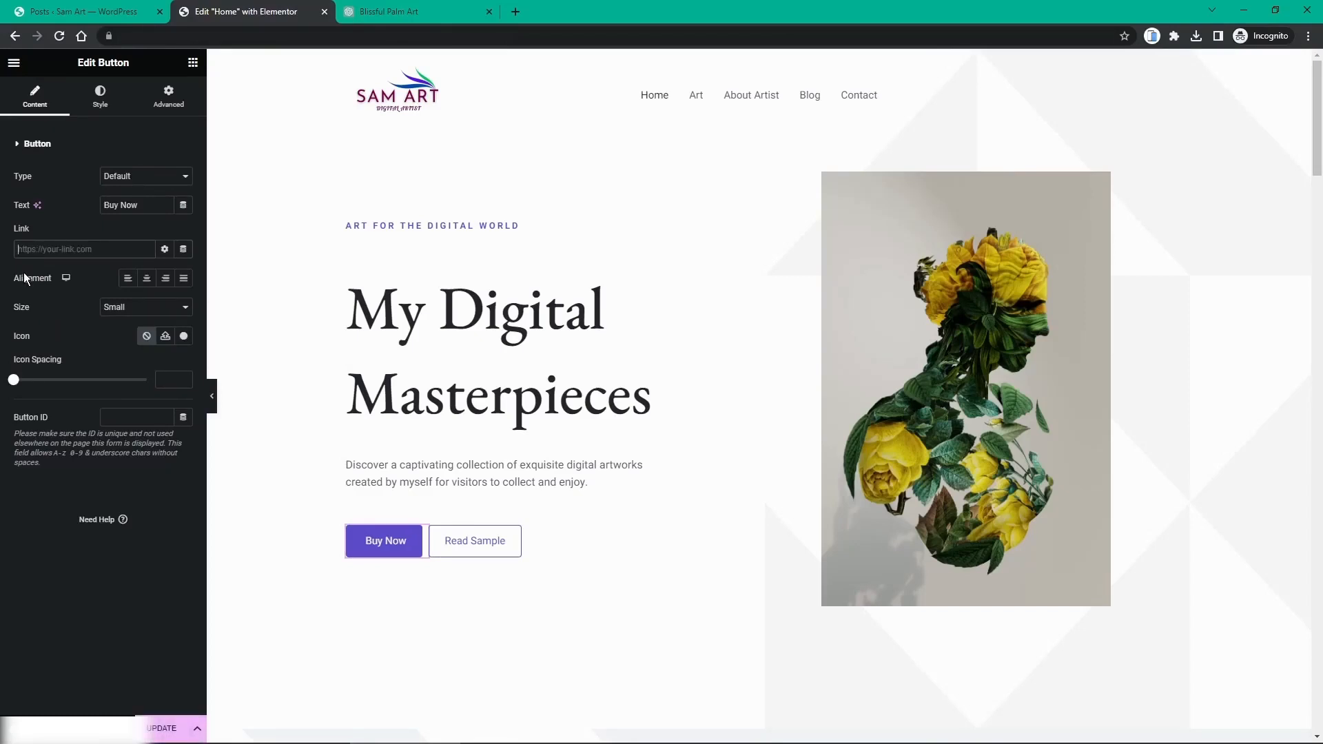
text(art)
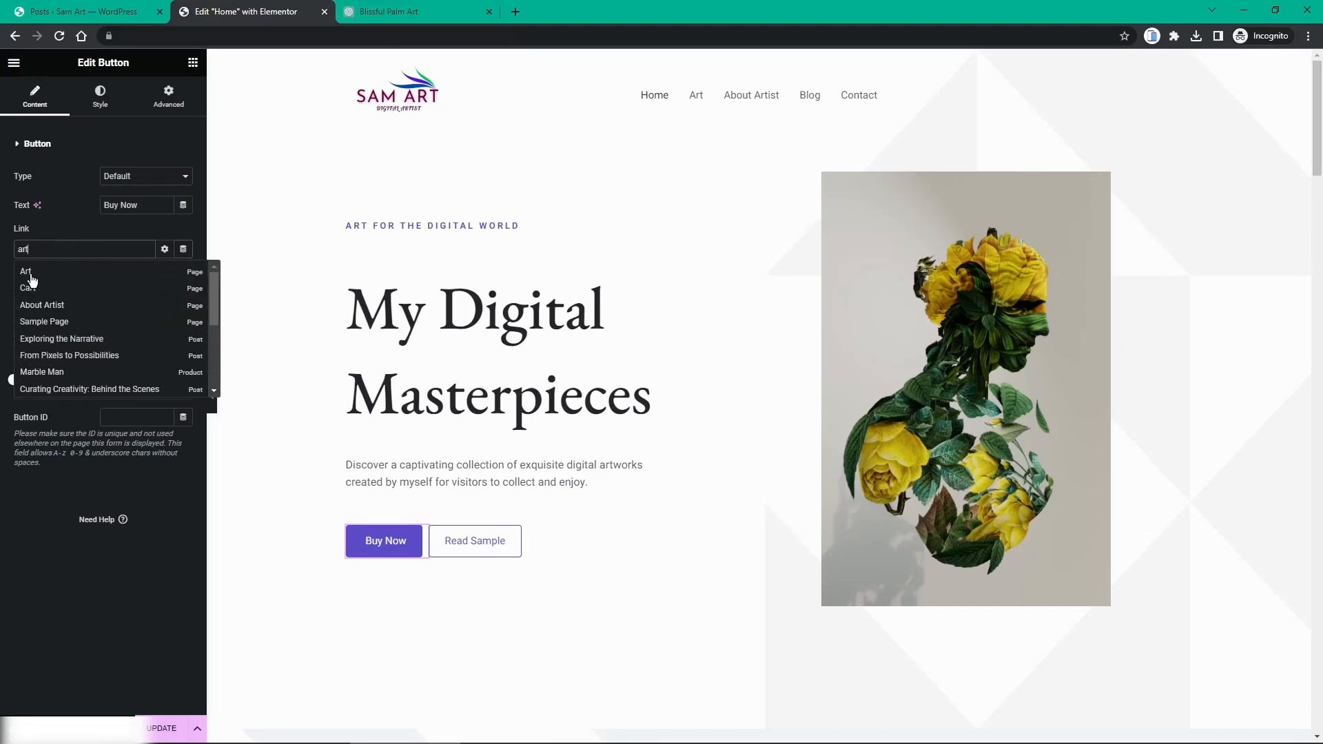
click(27, 272)
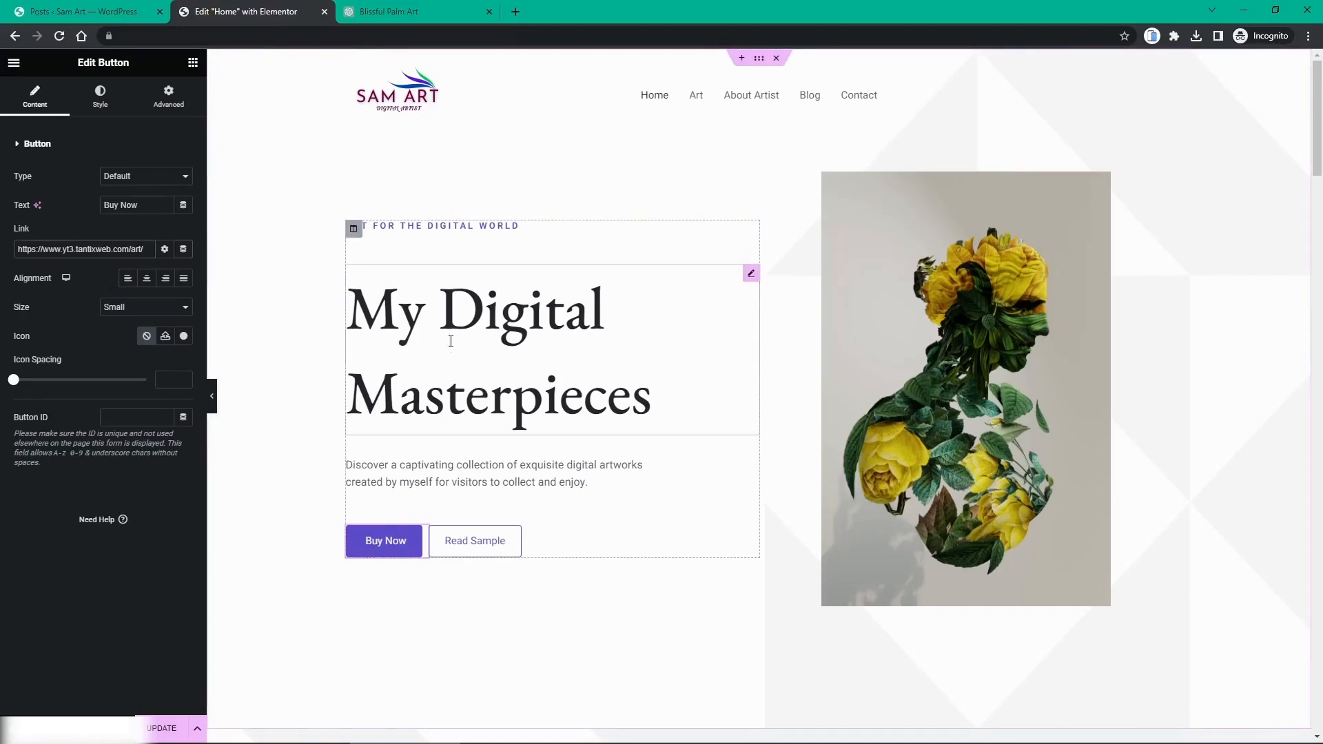
Step: Link the Read Sample button to the 'From Pixels to Possibilities' post
drag(497, 530, 749, 536)
click(750, 534)
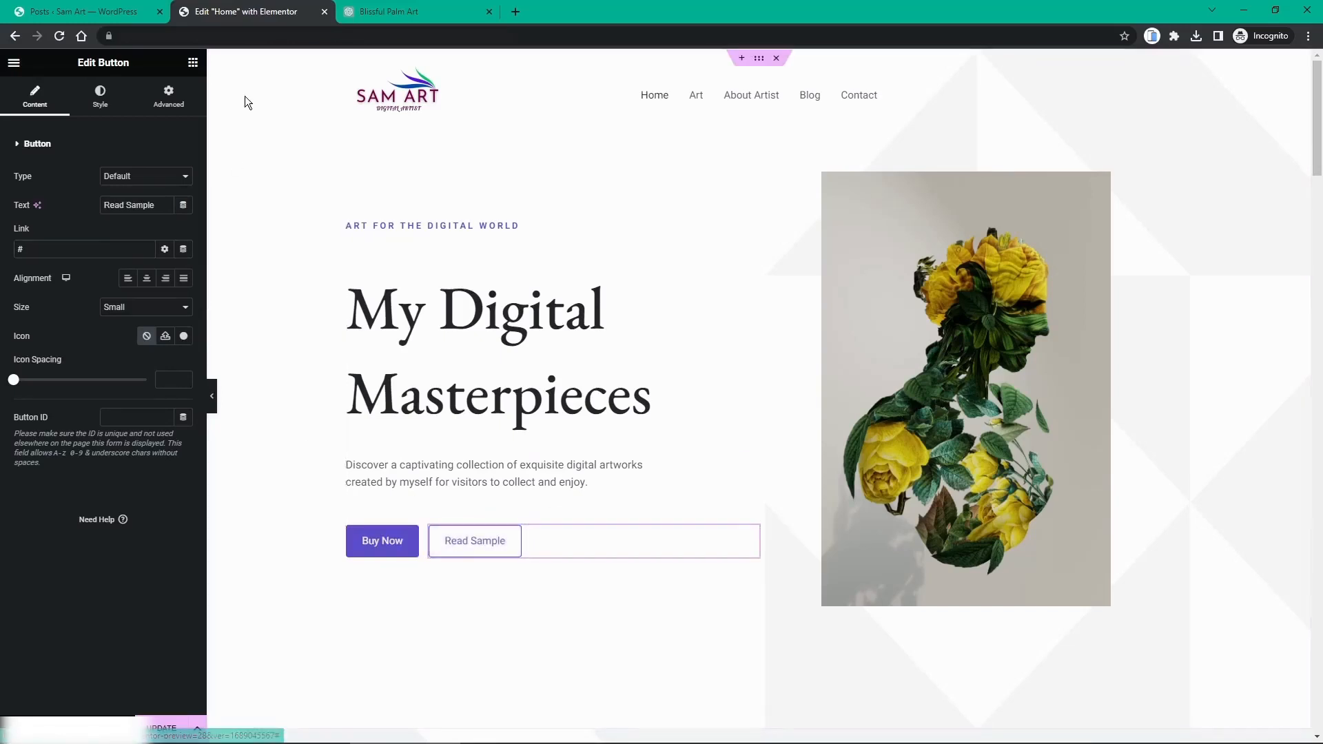
click(61, 13)
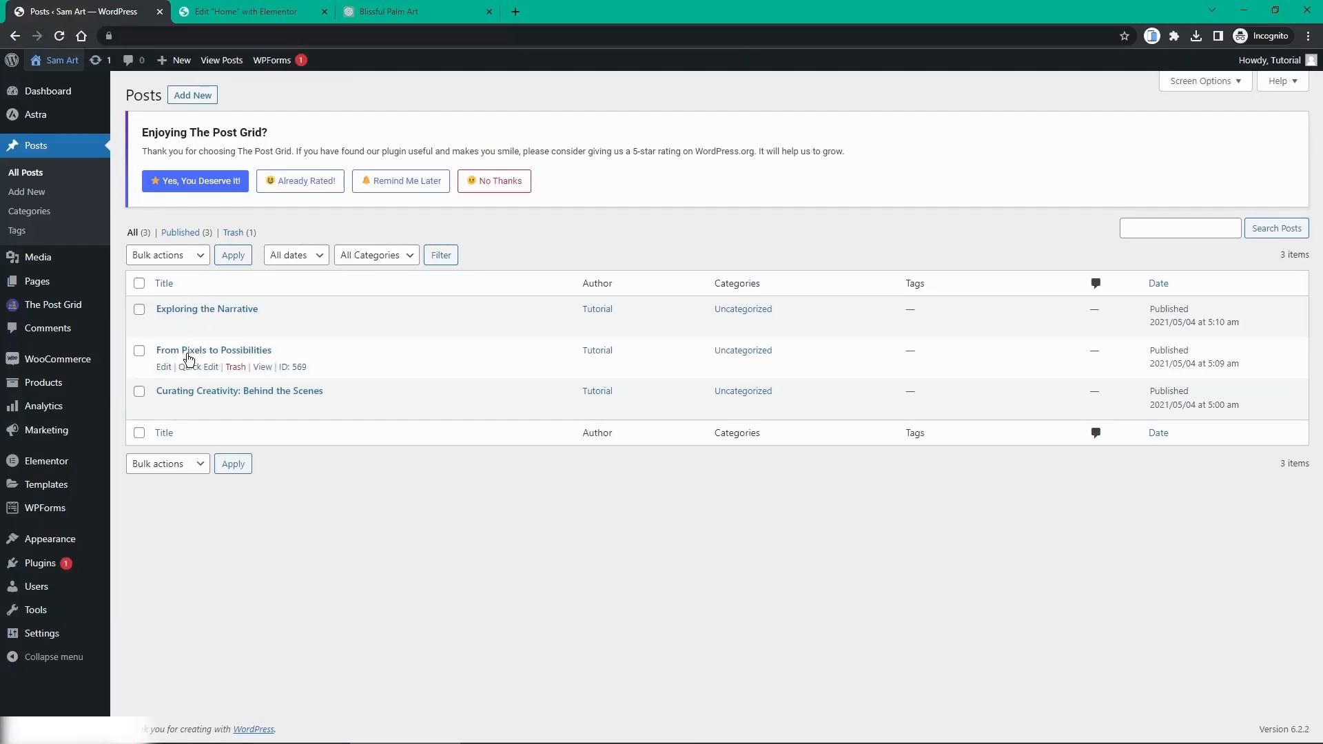
click(212, 16)
drag(77, 252, 12, 257)
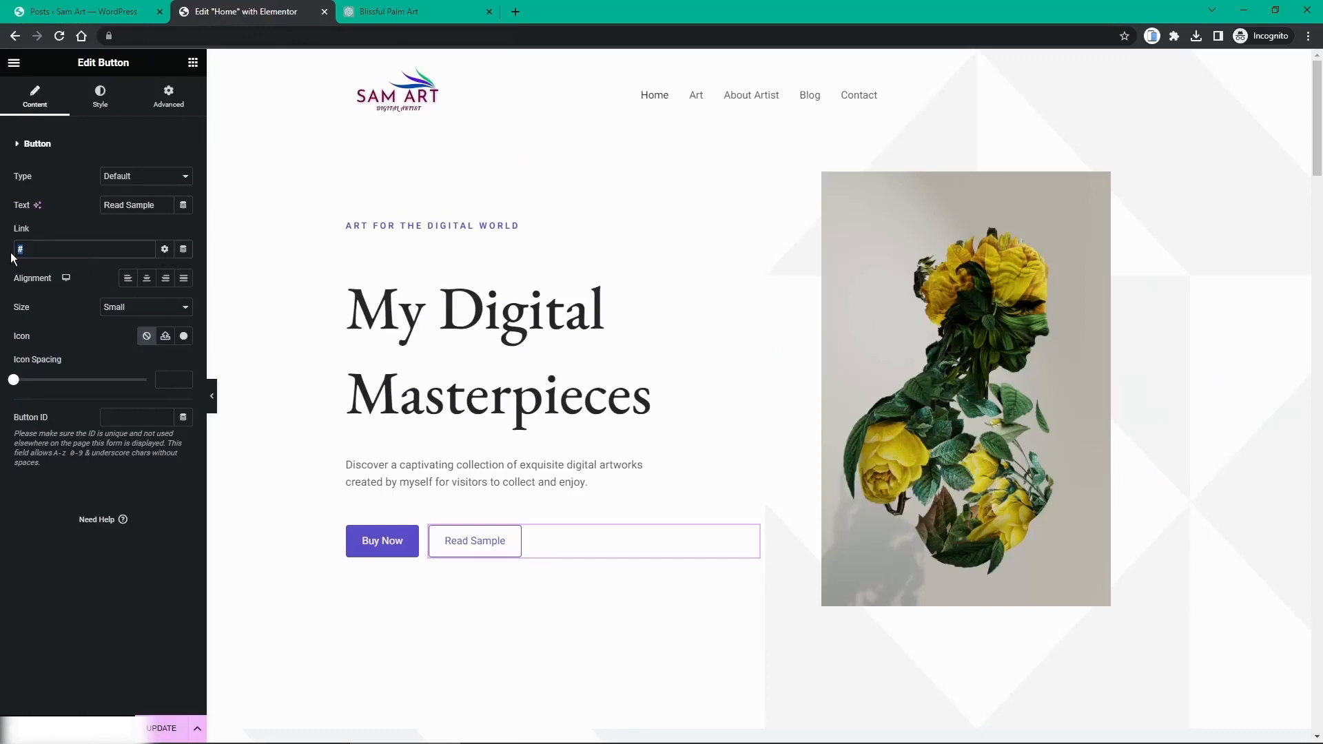
key(BackSpace)
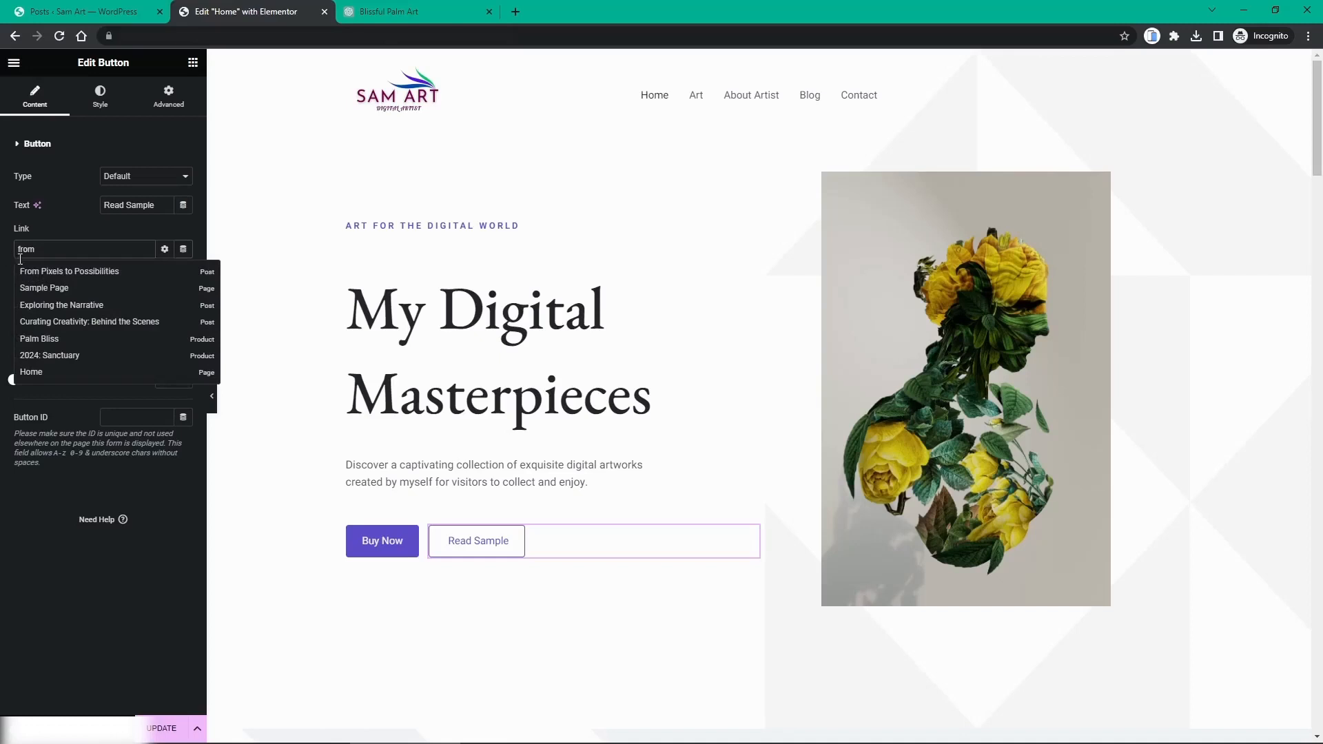
click(42, 274)
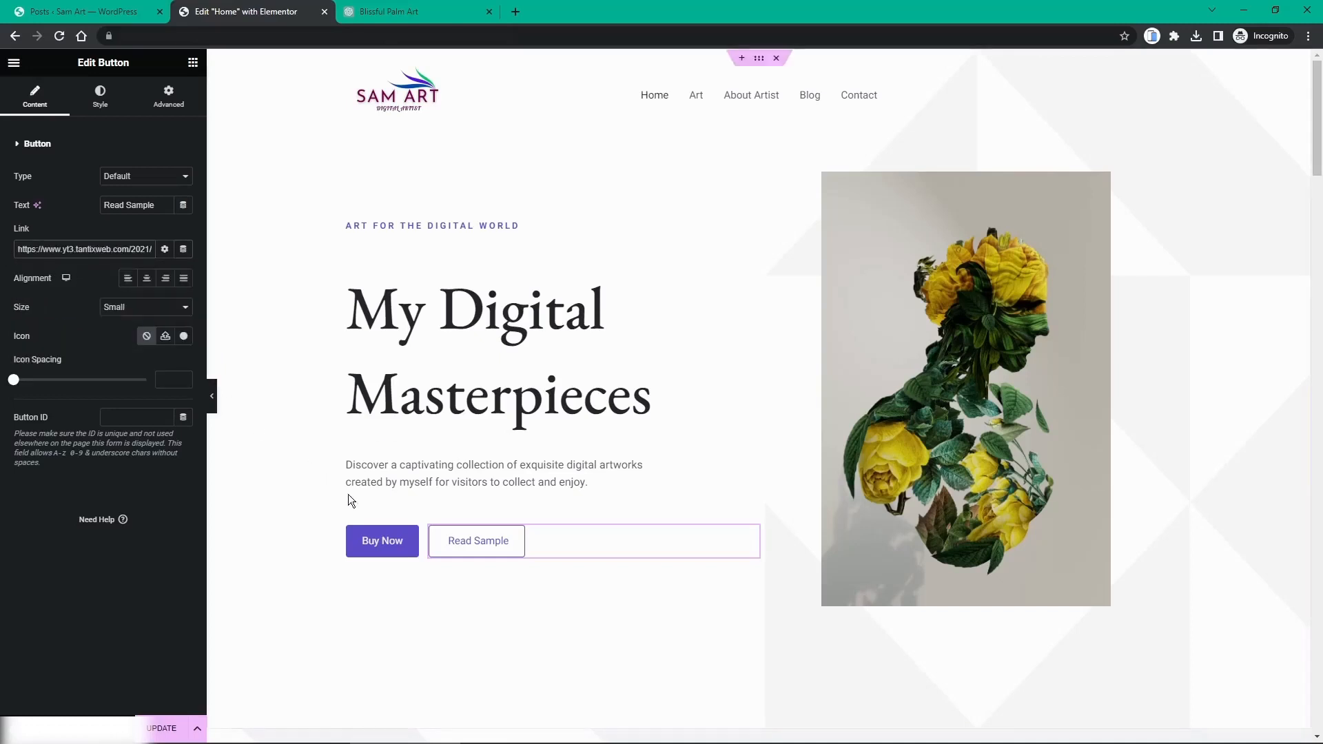
scroll(451, 423, down, 5)
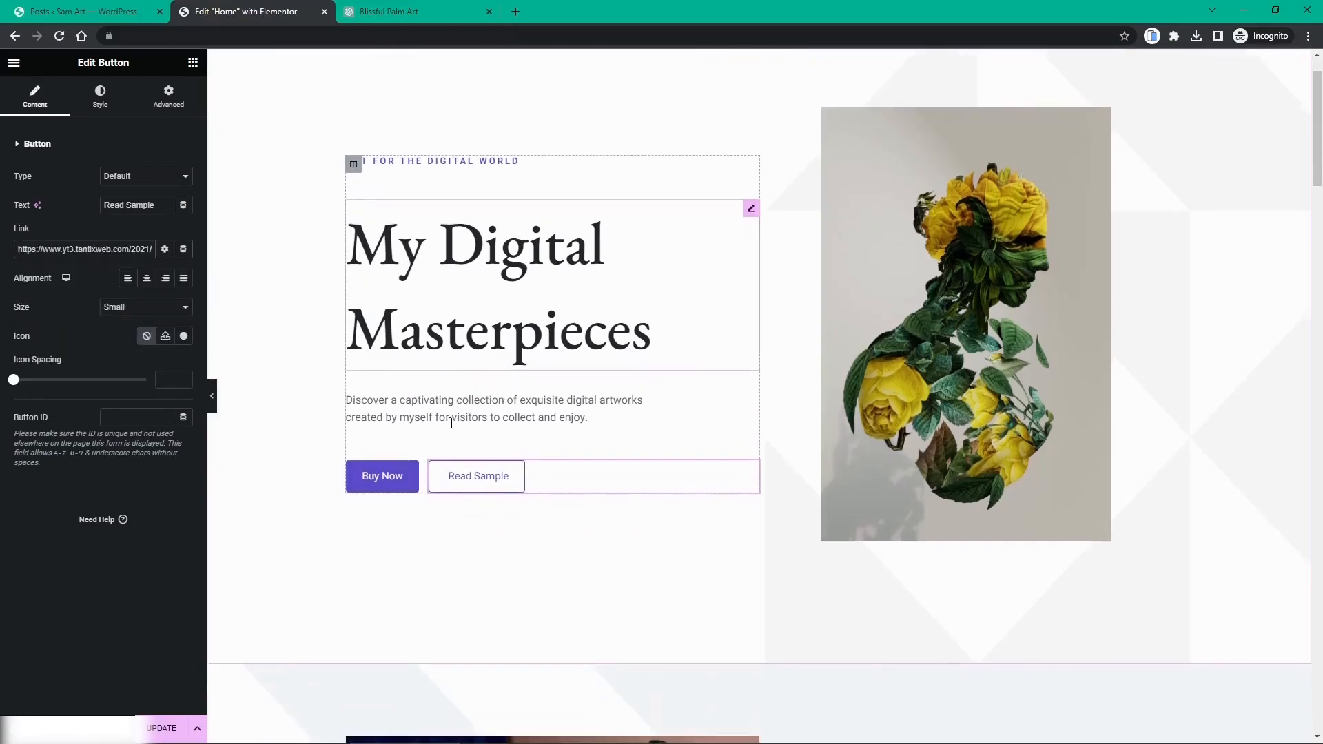
Step: Link the About Me Read More button to the About Artist page
scroll(360, 411, down, 5)
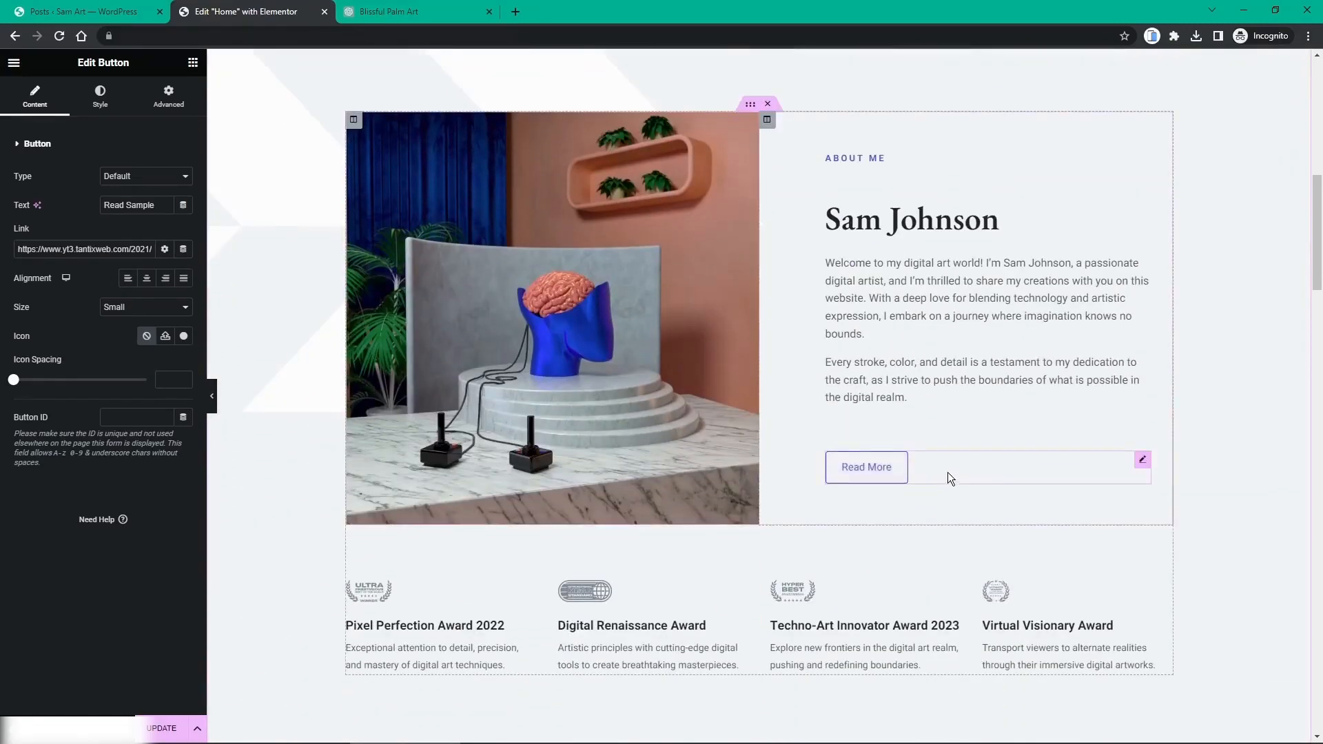
click(1143, 461)
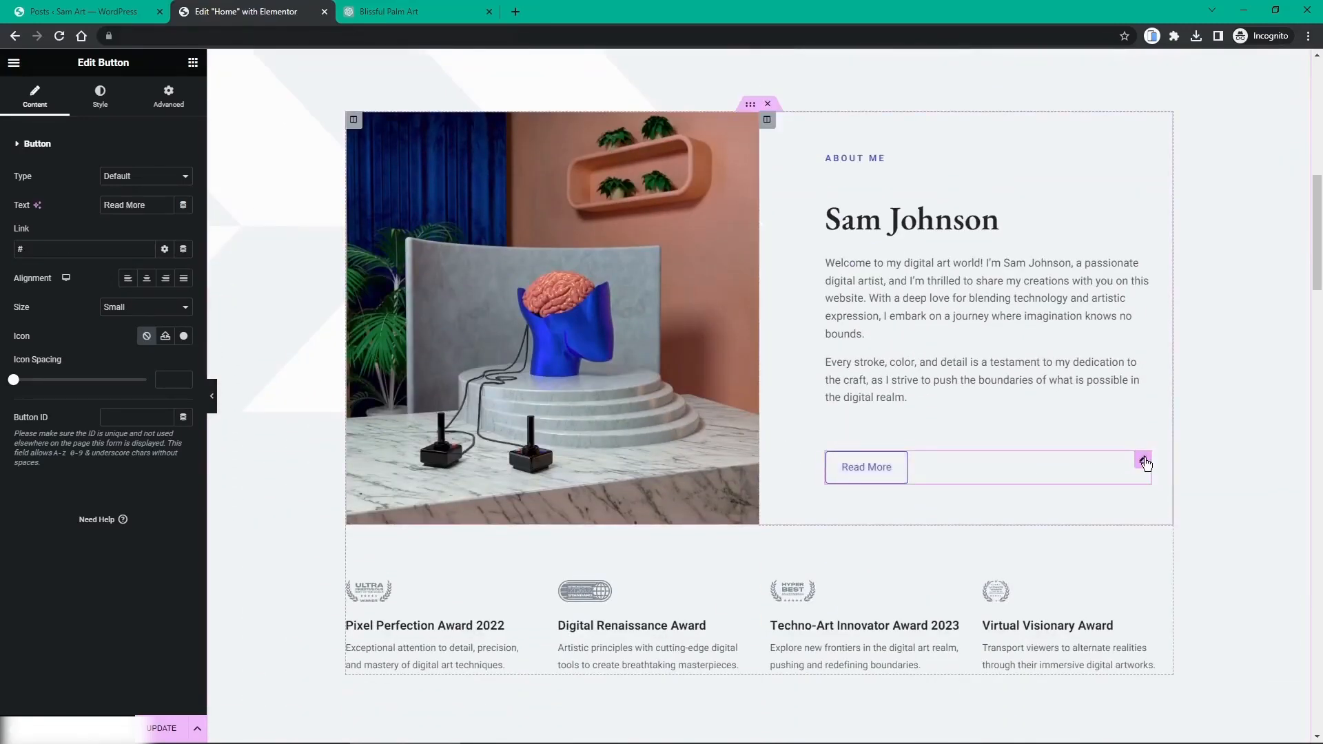
click(64, 252)
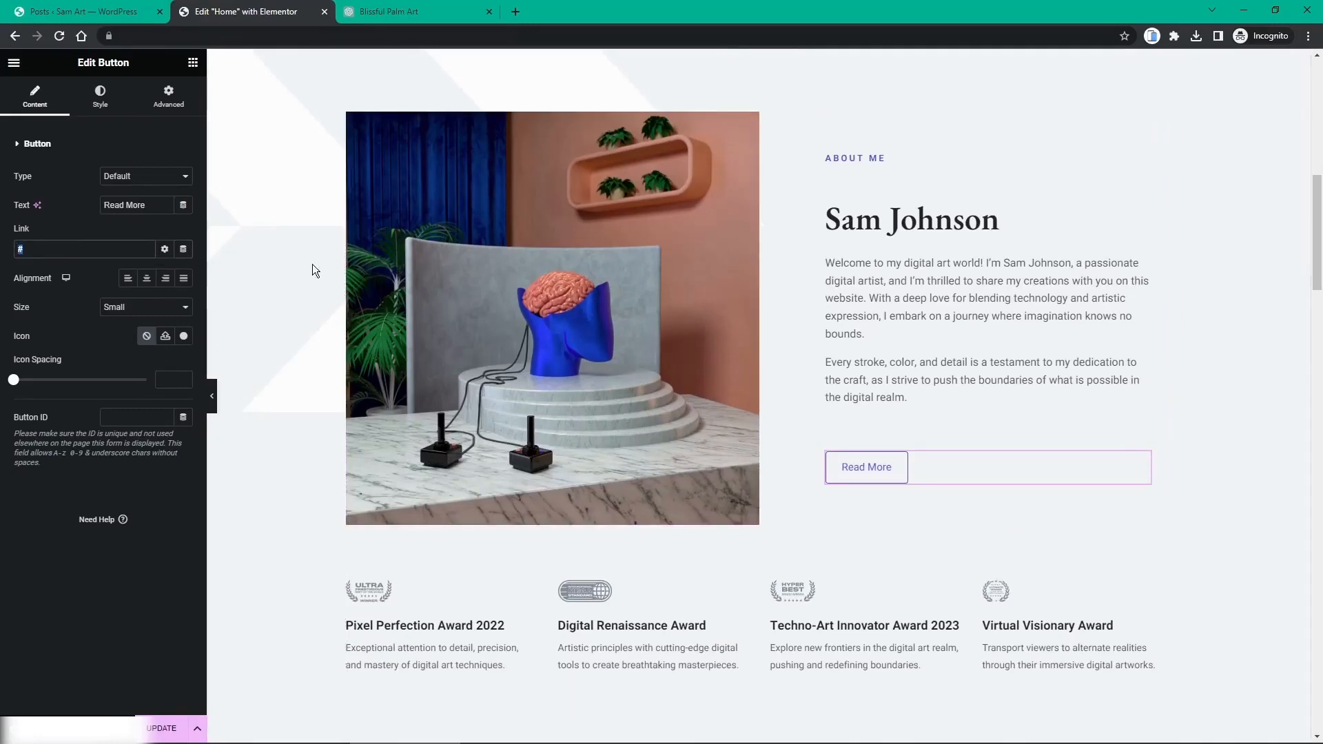
text(ab)
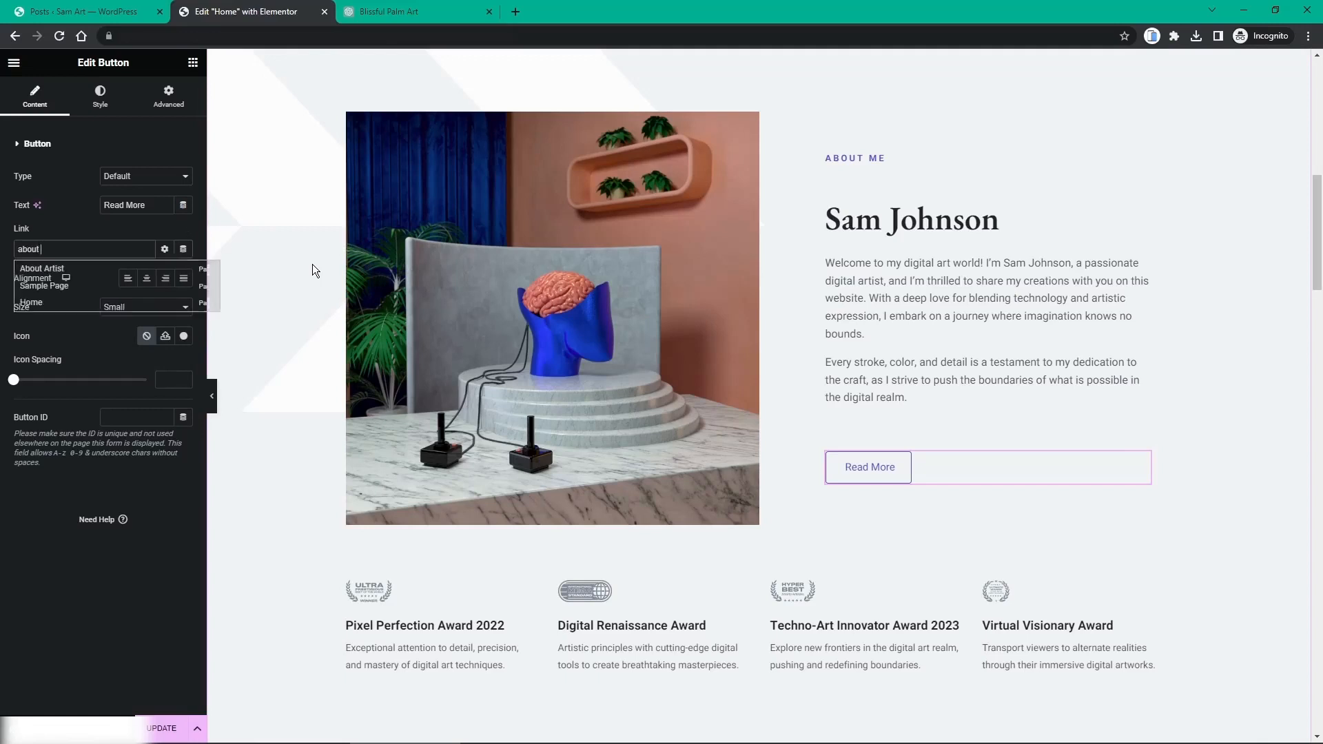
text(out)
click(61, 276)
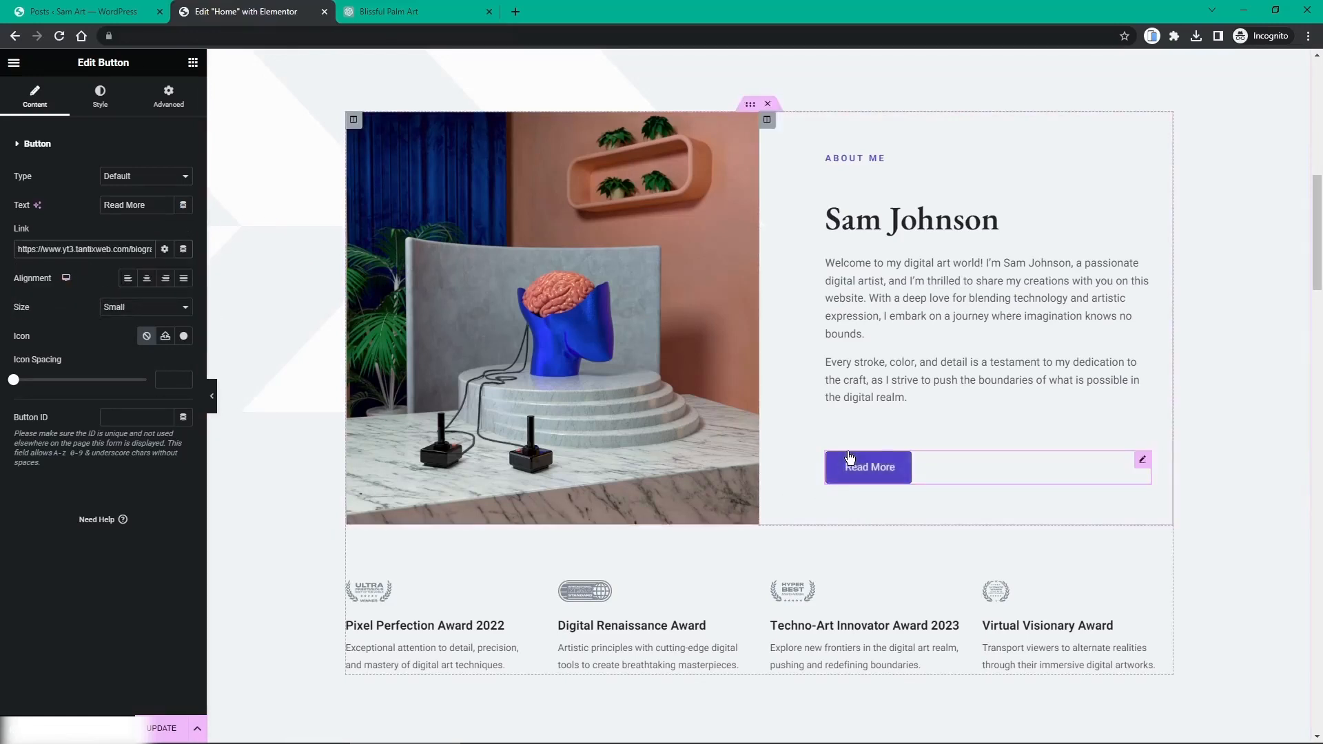
Step: Link the Shop All Art button to the Art page
scroll(850, 458, down, 8)
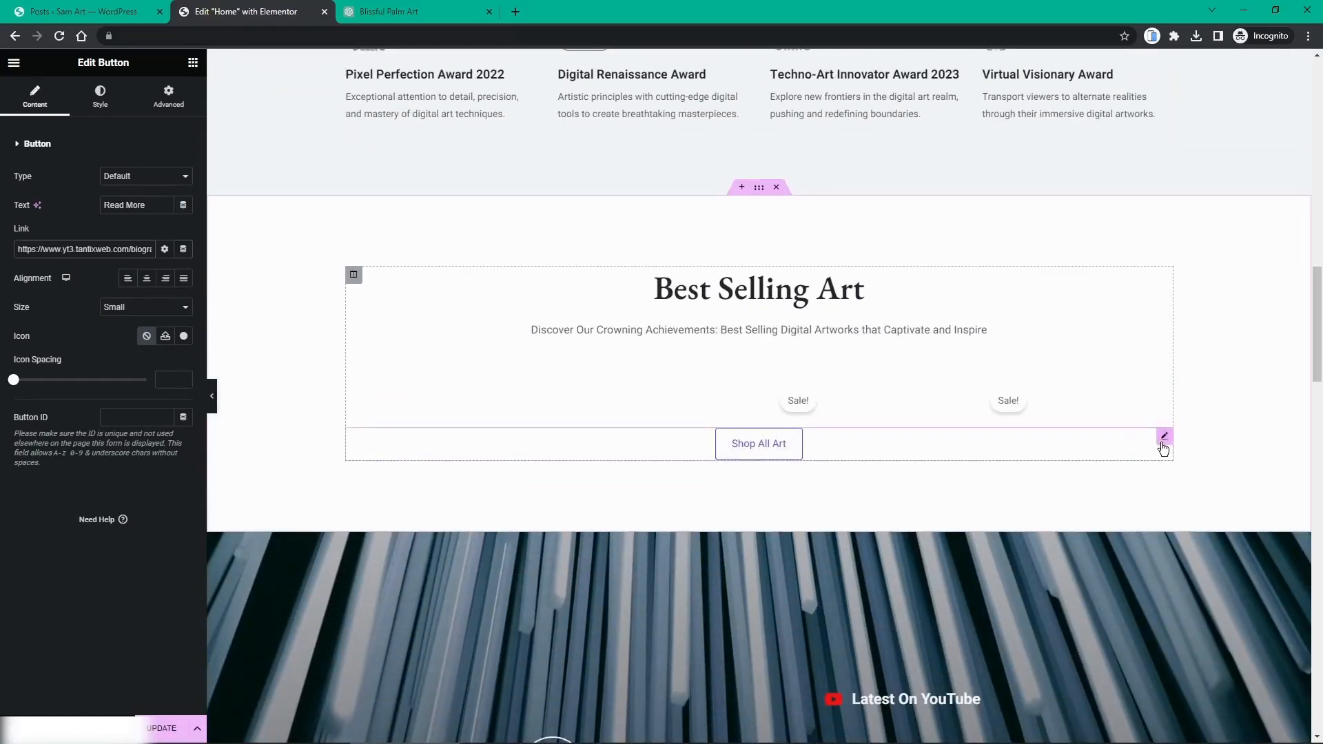
click(1164, 446)
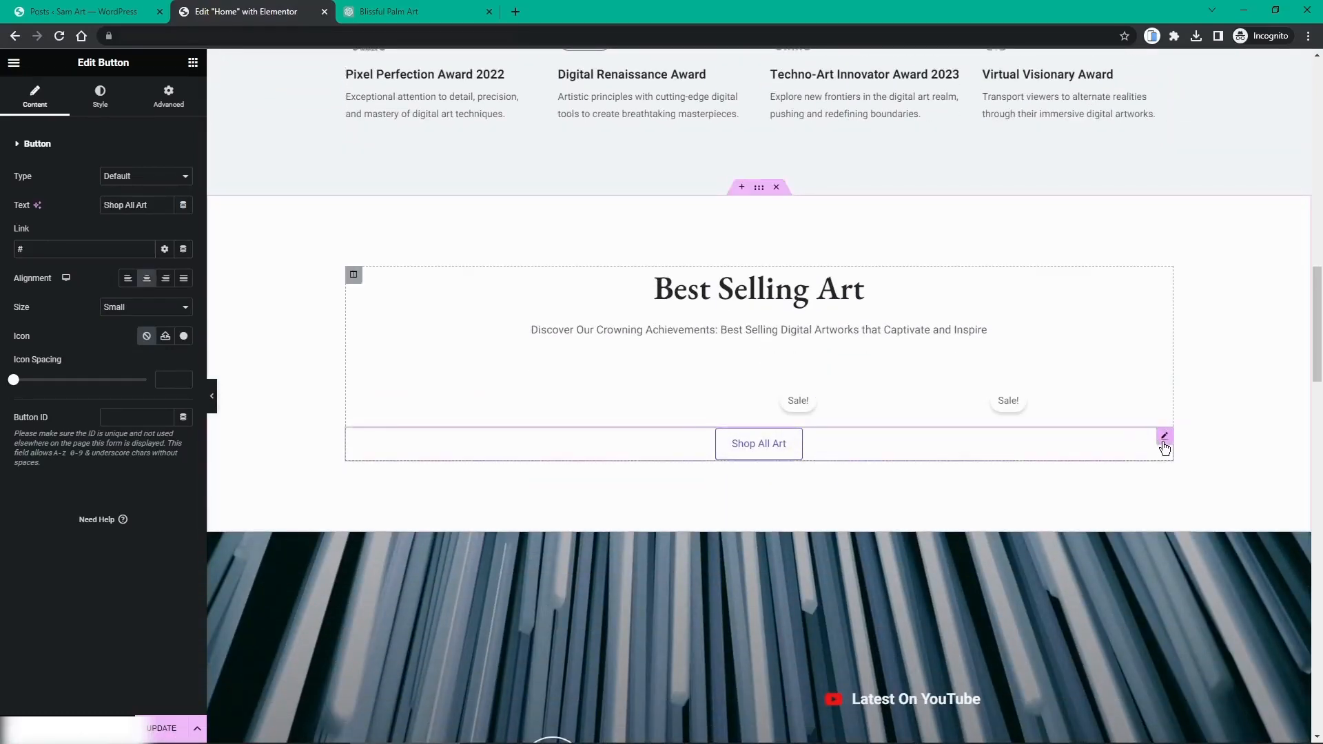
click(24, 252)
key(BackSpace)
text(art)
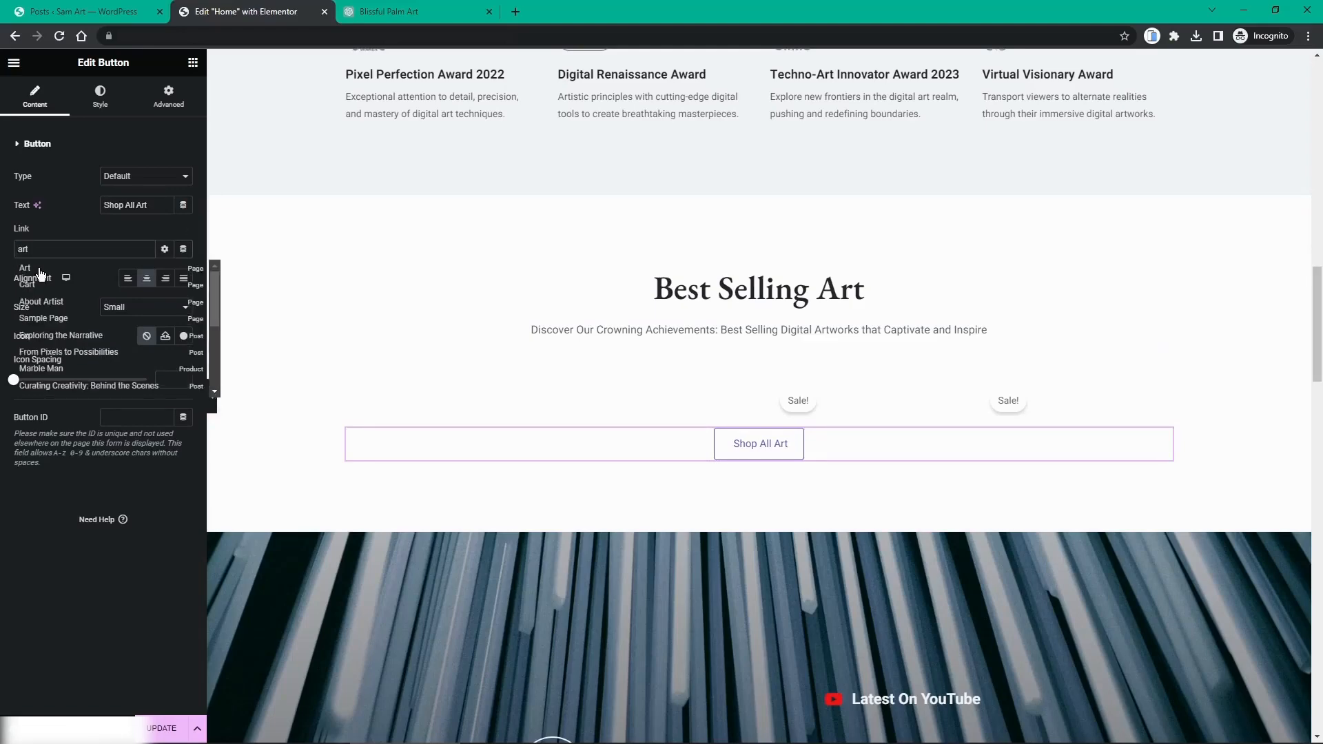
click(40, 273)
Step: Update the Home page and close the editor to return to the Posts list
scroll(615, 378, down, 10)
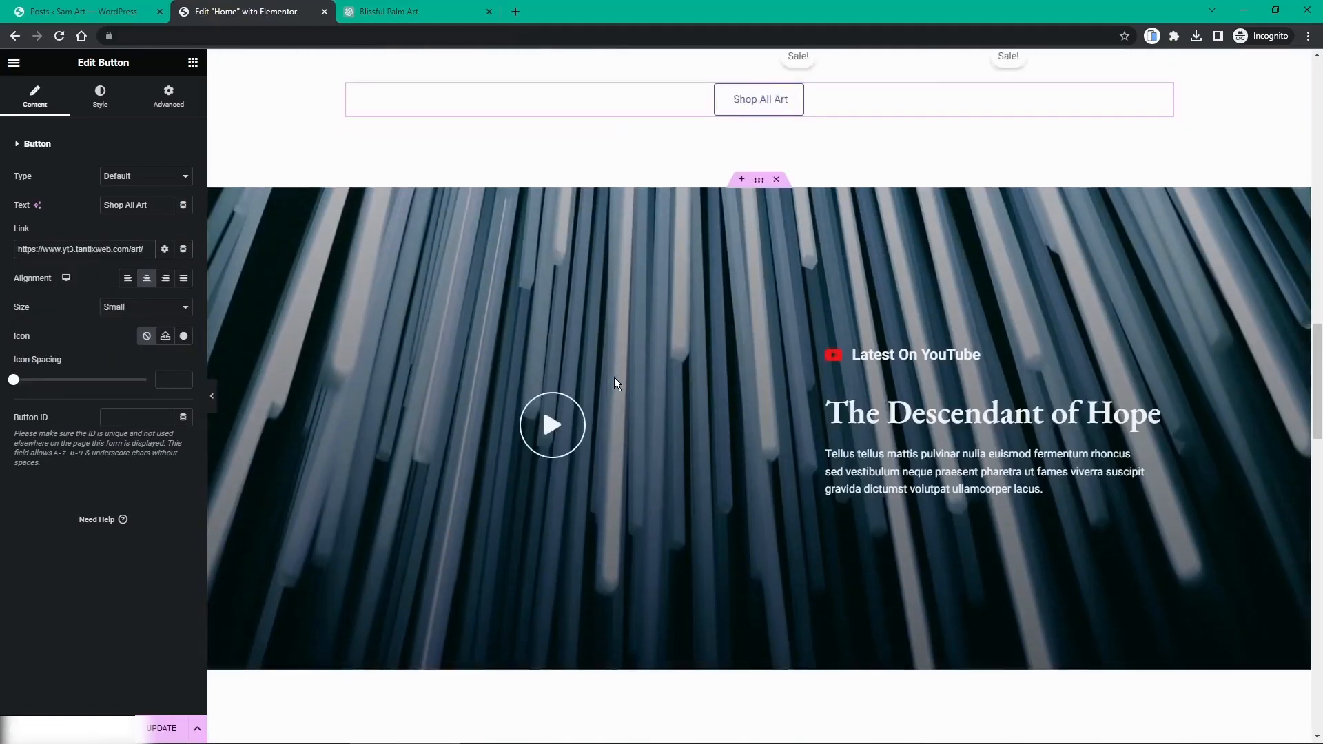
scroll(616, 385, down, 10)
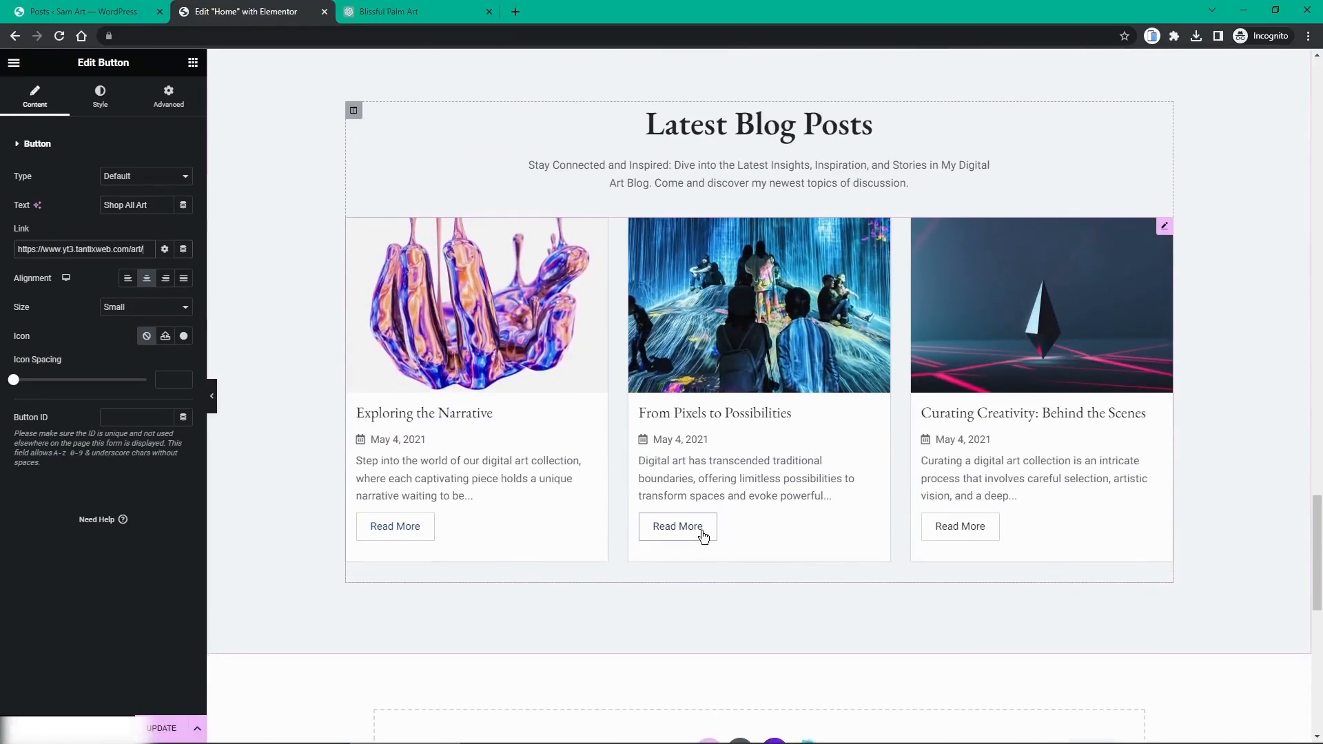
scroll(700, 536, down, 3)
scroll(701, 536, down, 7)
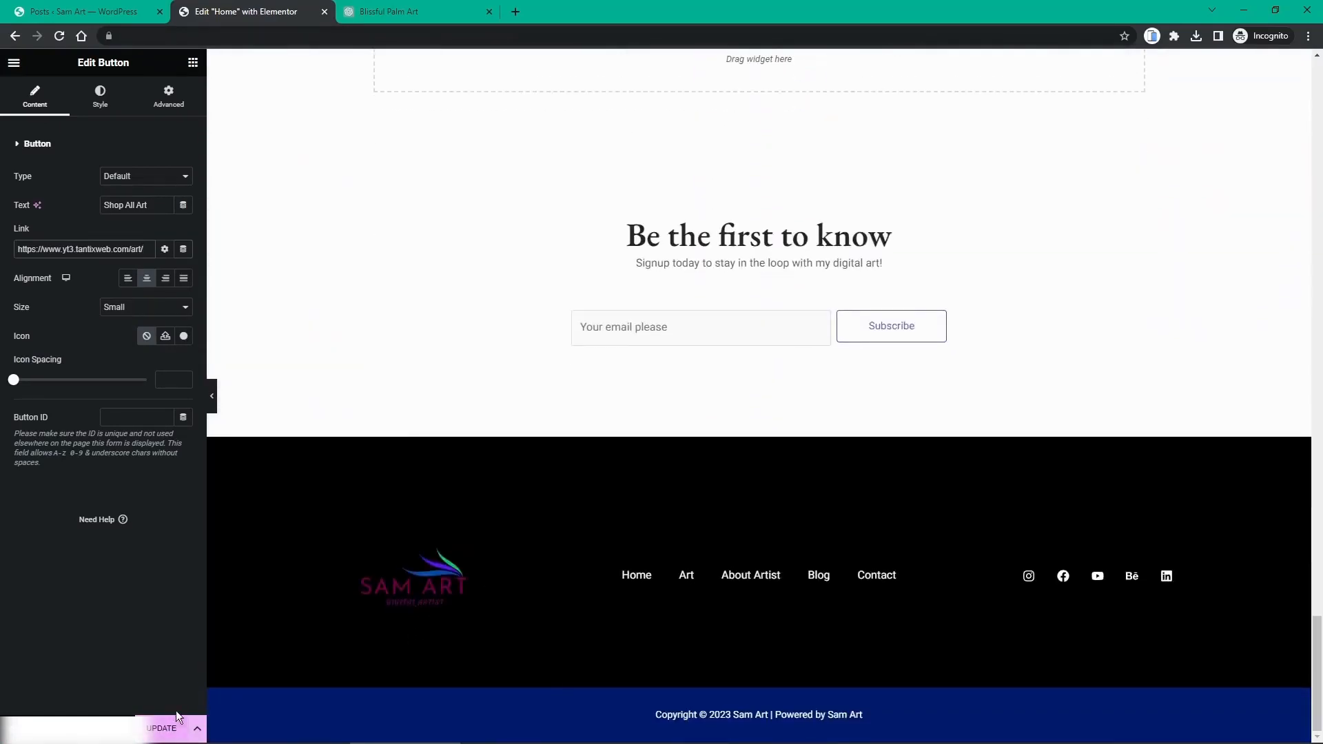
click(170, 729)
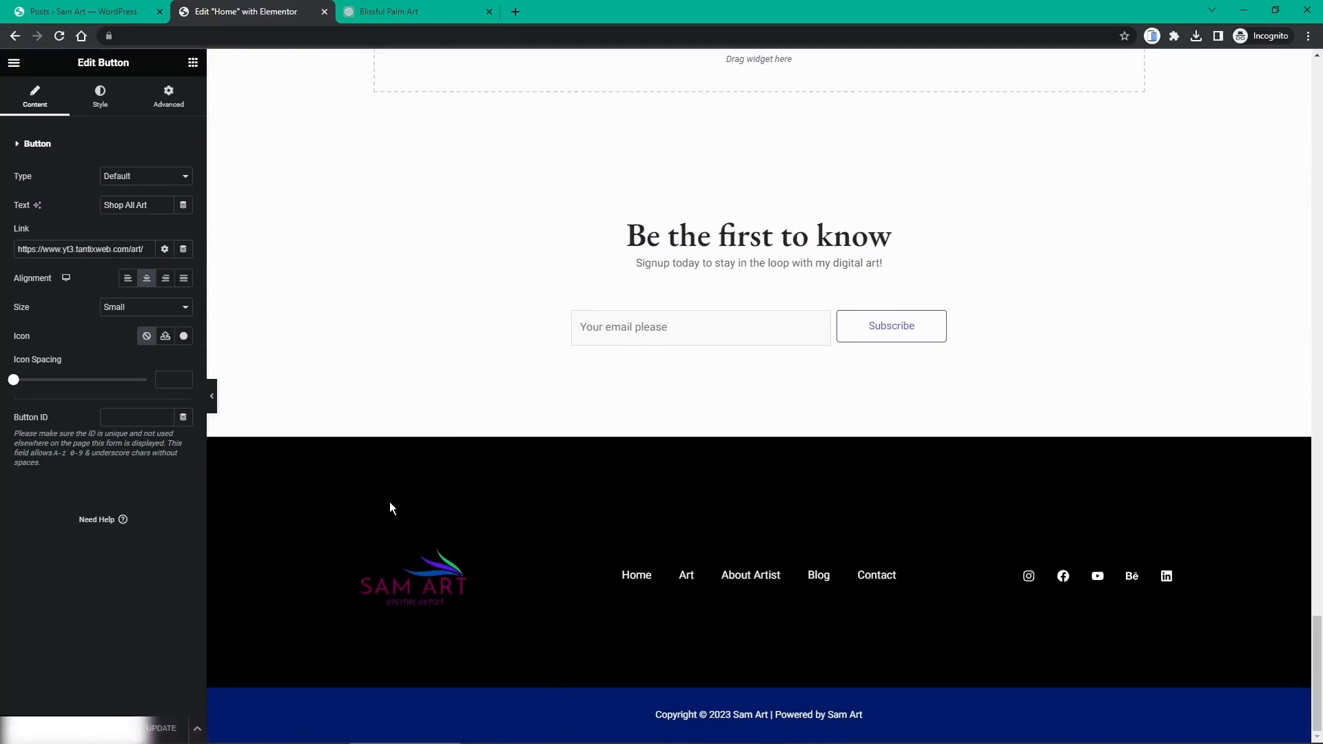
middle_click(232, 19)
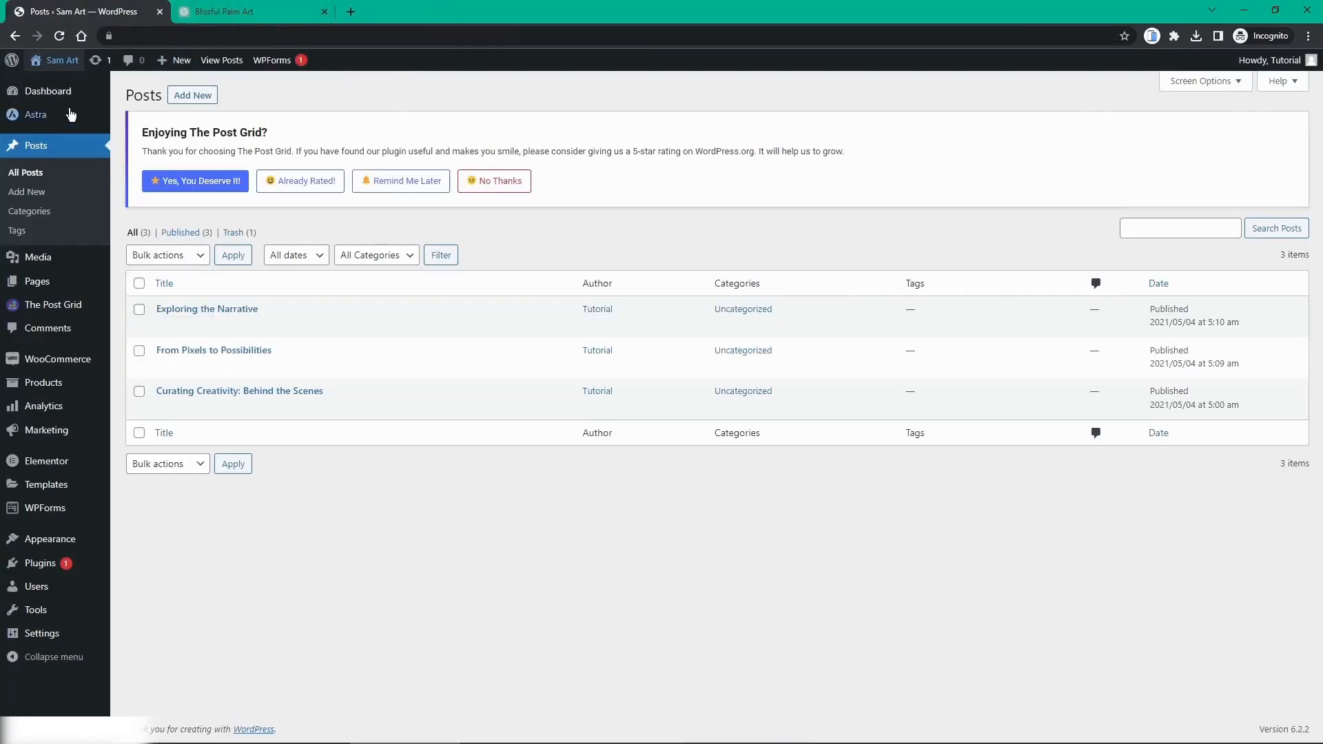
Step: Open the live site and confirm Buy Now leads to the Art page
mouse_move(59, 60)
middle_click(51, 83)
click(253, 15)
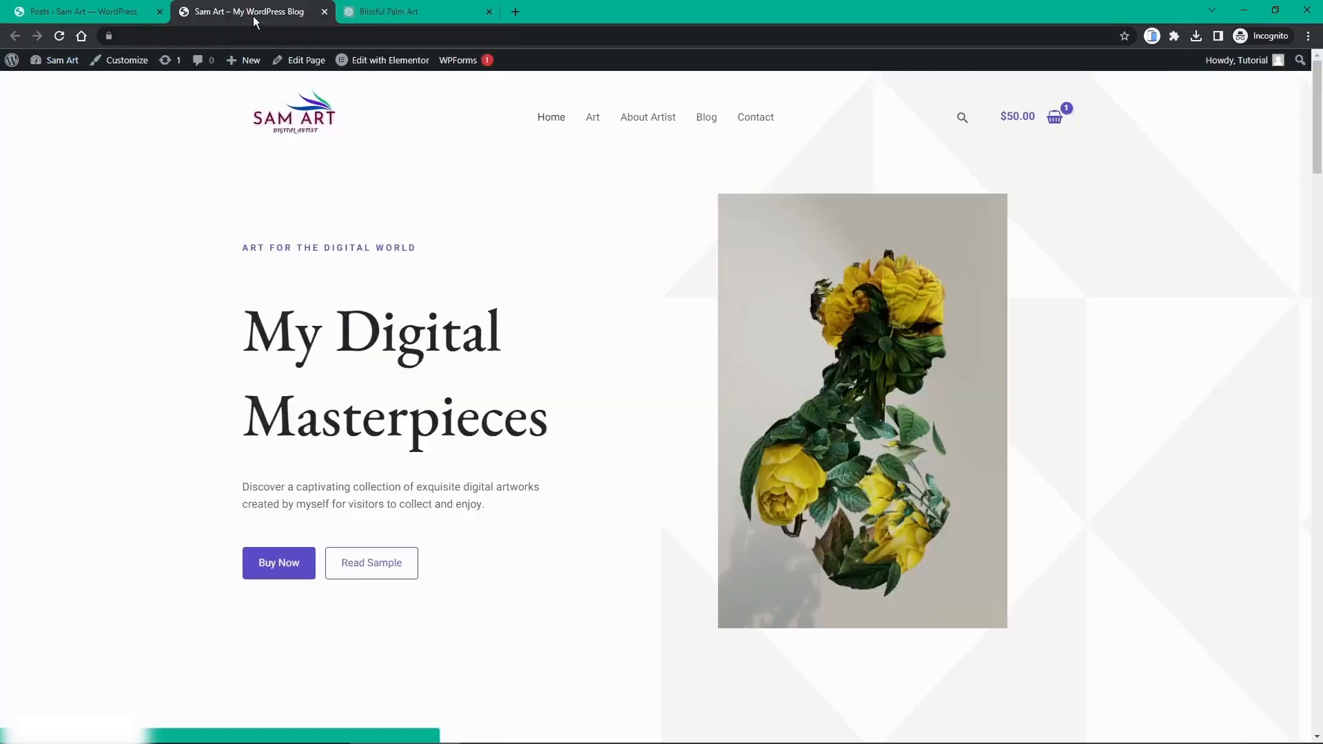
scroll(469, 157, down, 3)
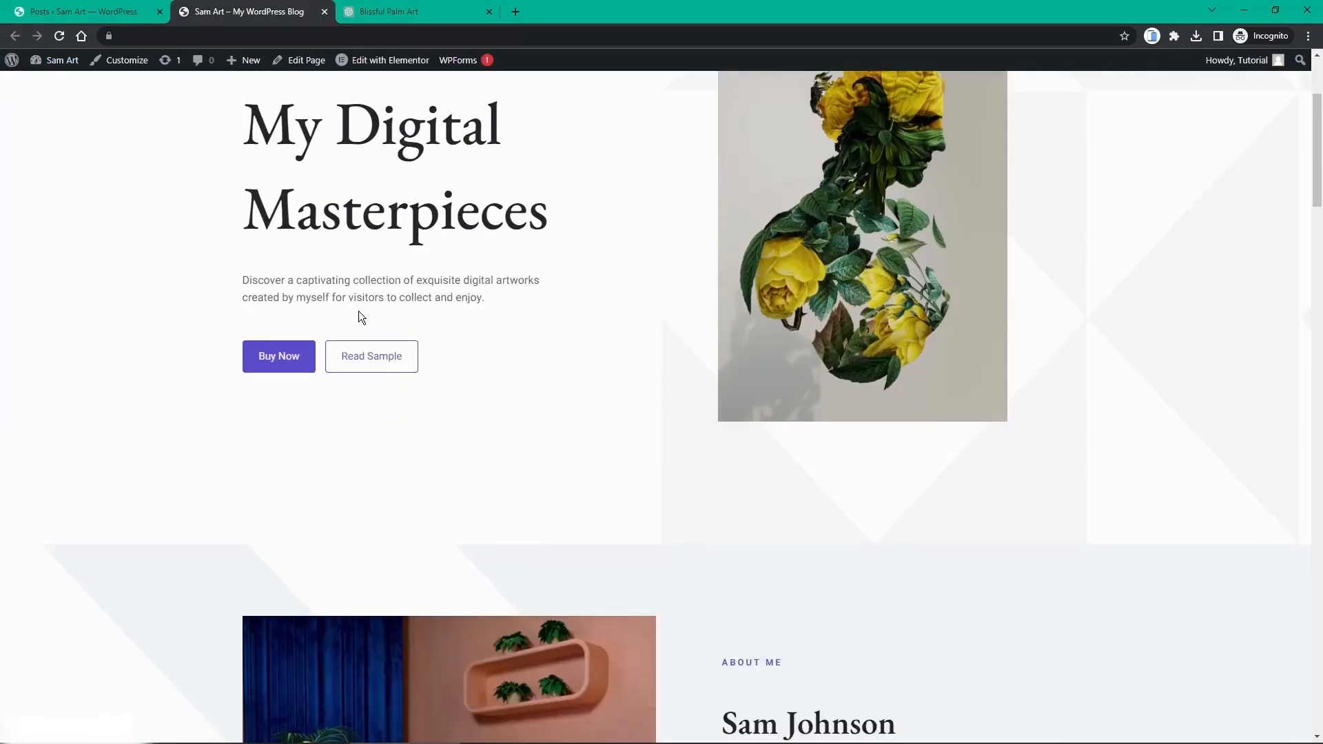
scroll(414, 179, up, 3)
scroll(281, 418, down, 6)
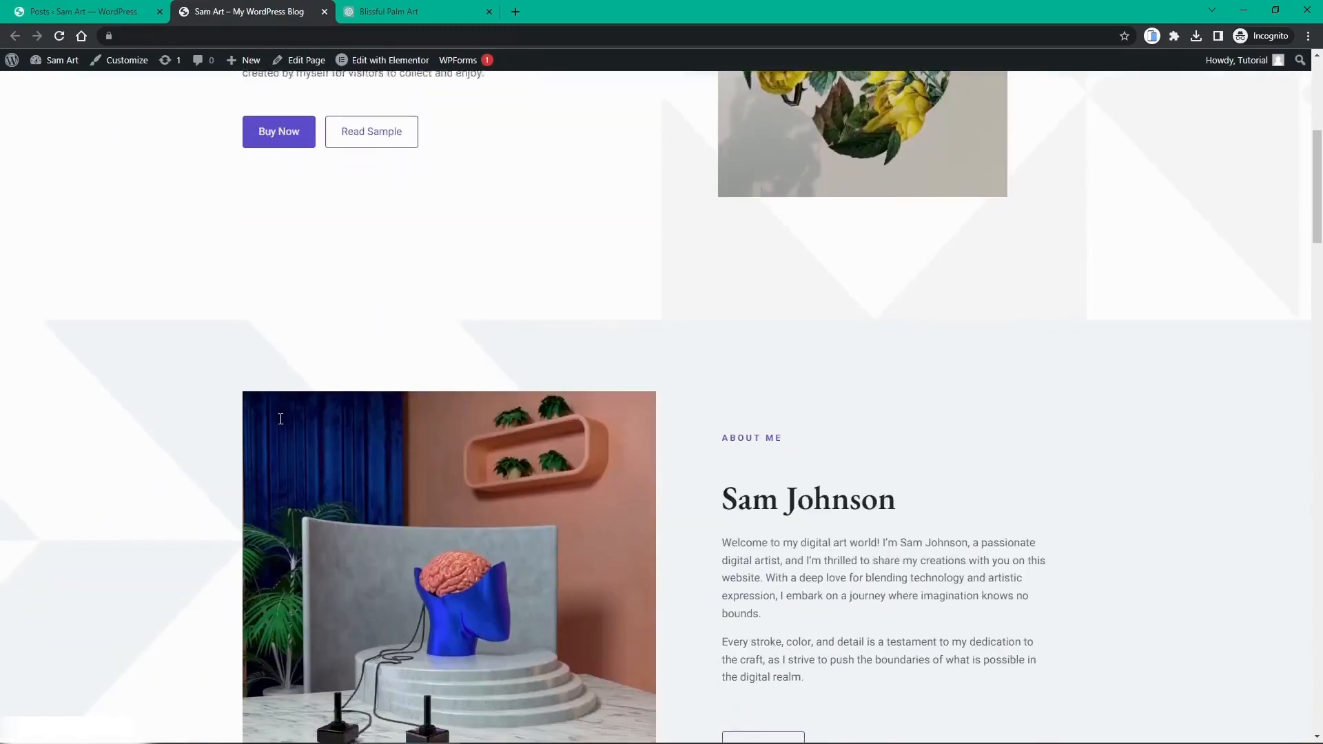
scroll(262, 441, up, 6)
click(272, 564)
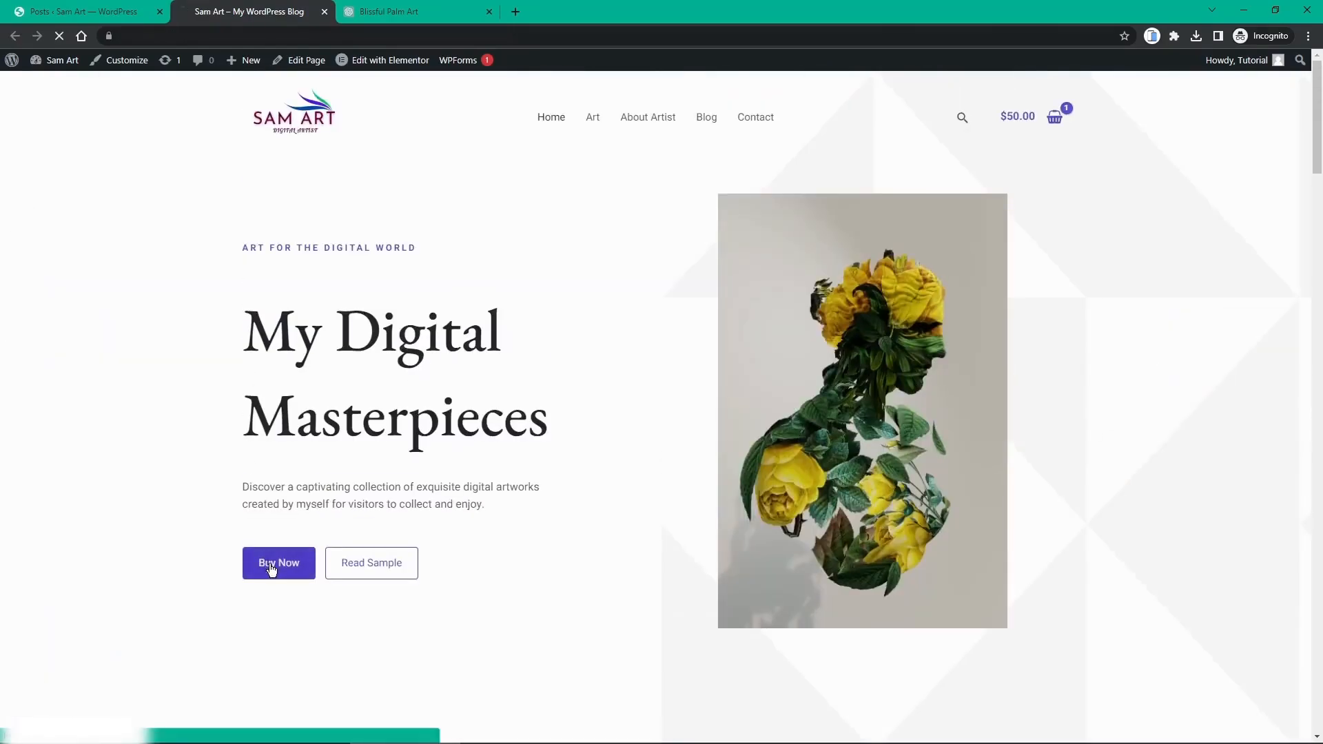
scroll(668, 273, down, 2)
scroll(667, 279, down, 10)
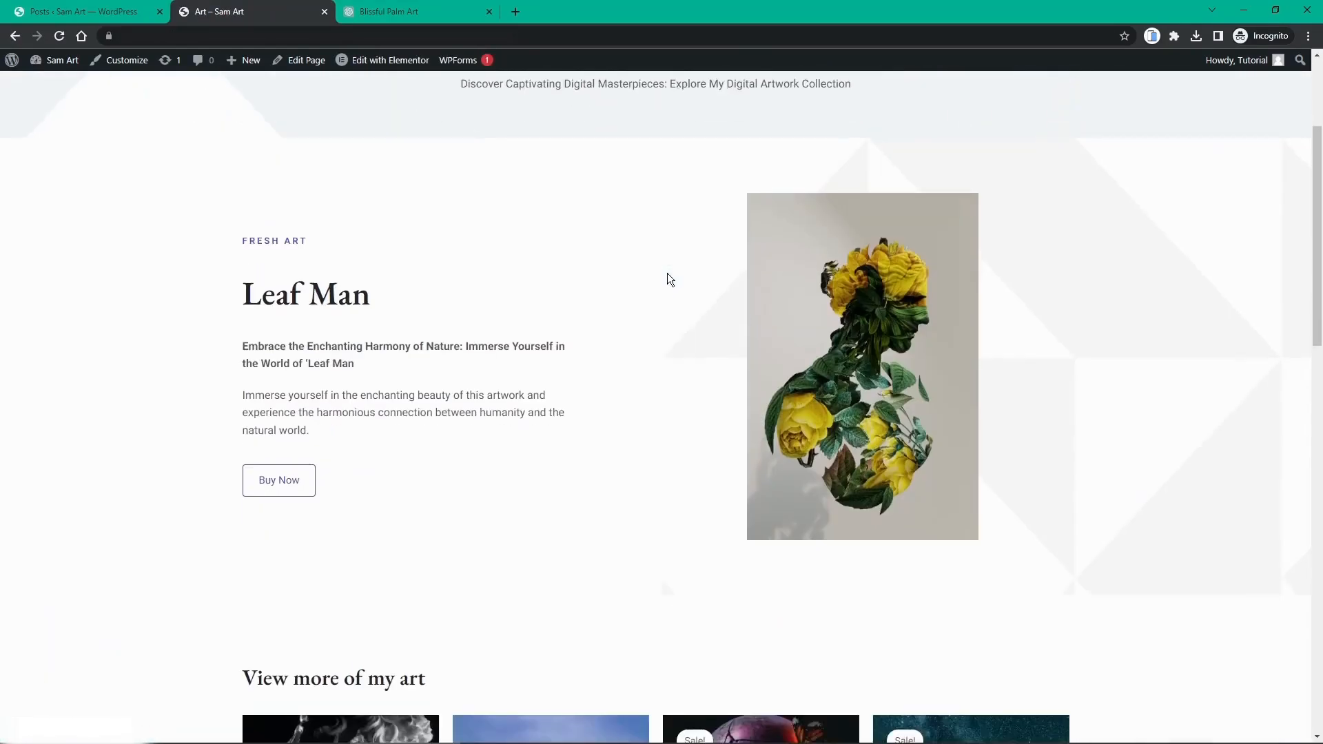
scroll(666, 286, up, 12)
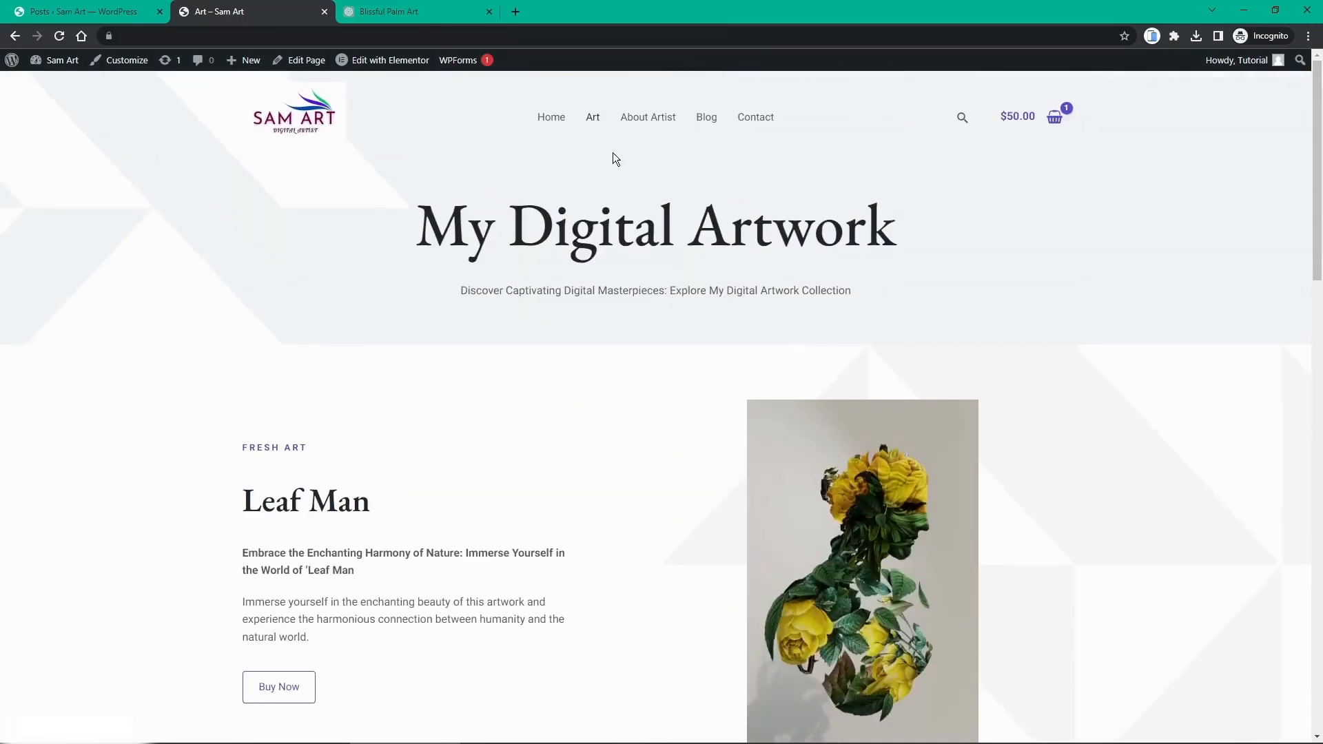
click(559, 123)
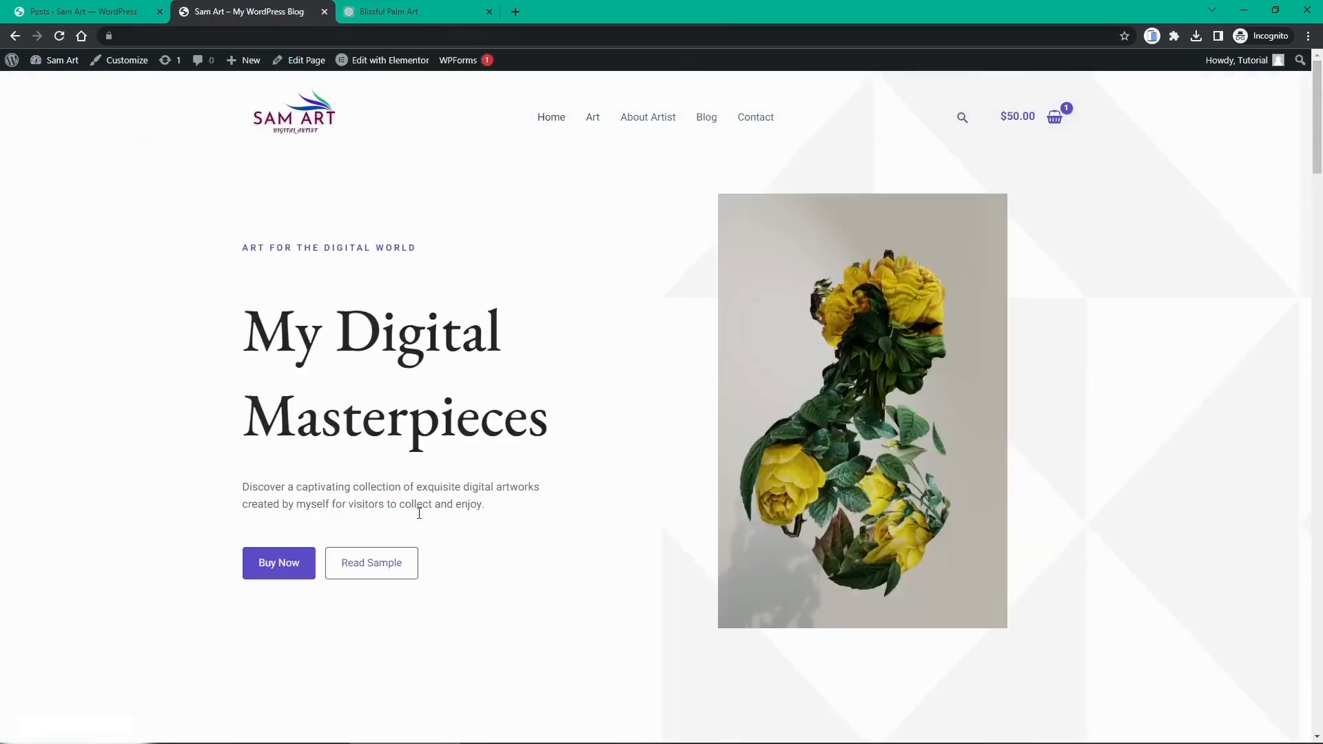
Step: Confirm Read Sample opens the sample blog post, then go back home
click(378, 563)
scroll(395, 495, down, 2)
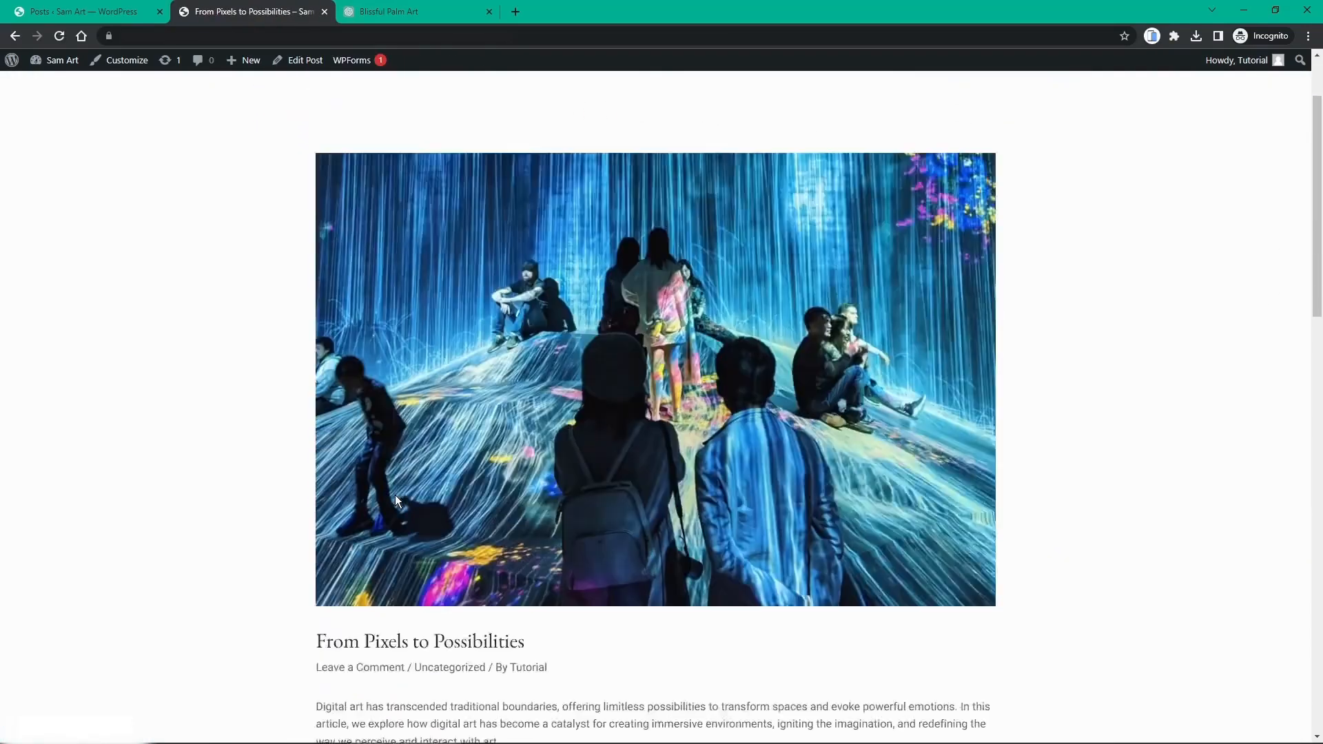
scroll(395, 495, down, 6)
scroll(395, 495, up, 12)
key(alt+Left)
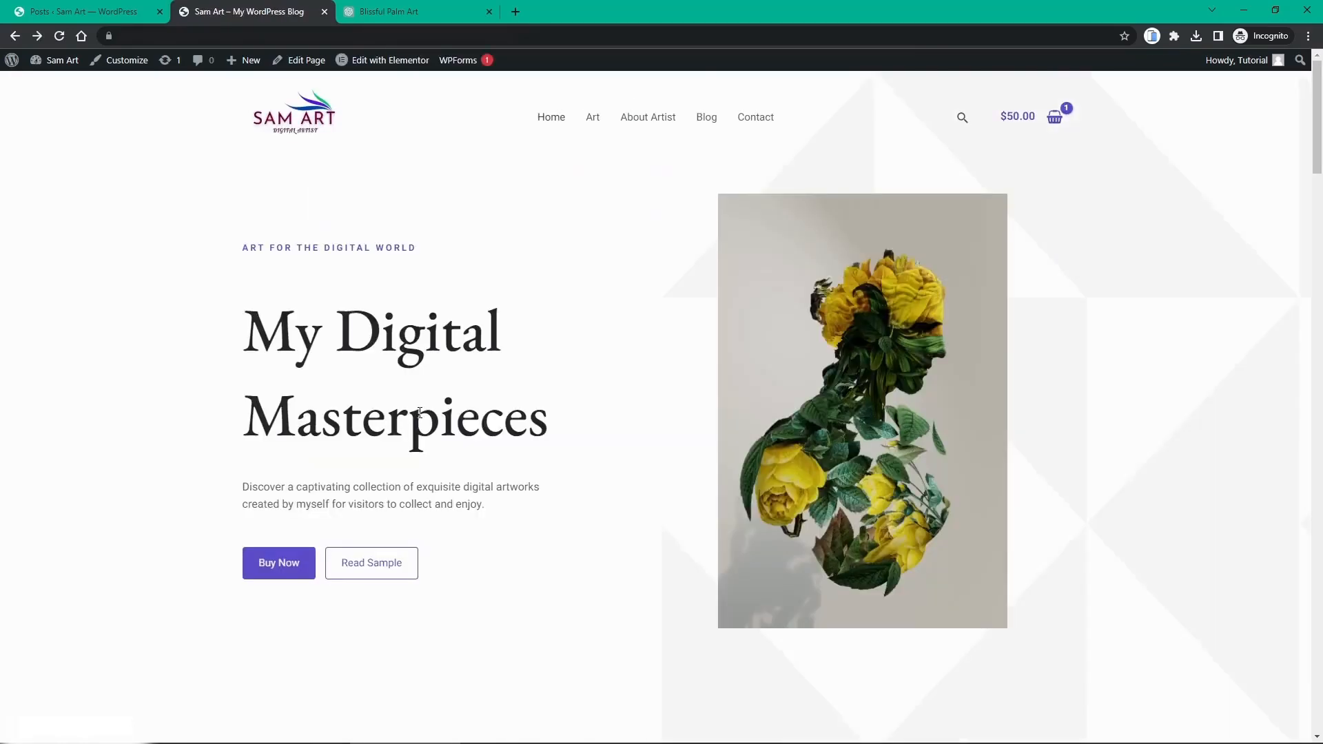
scroll(420, 413, down, 20)
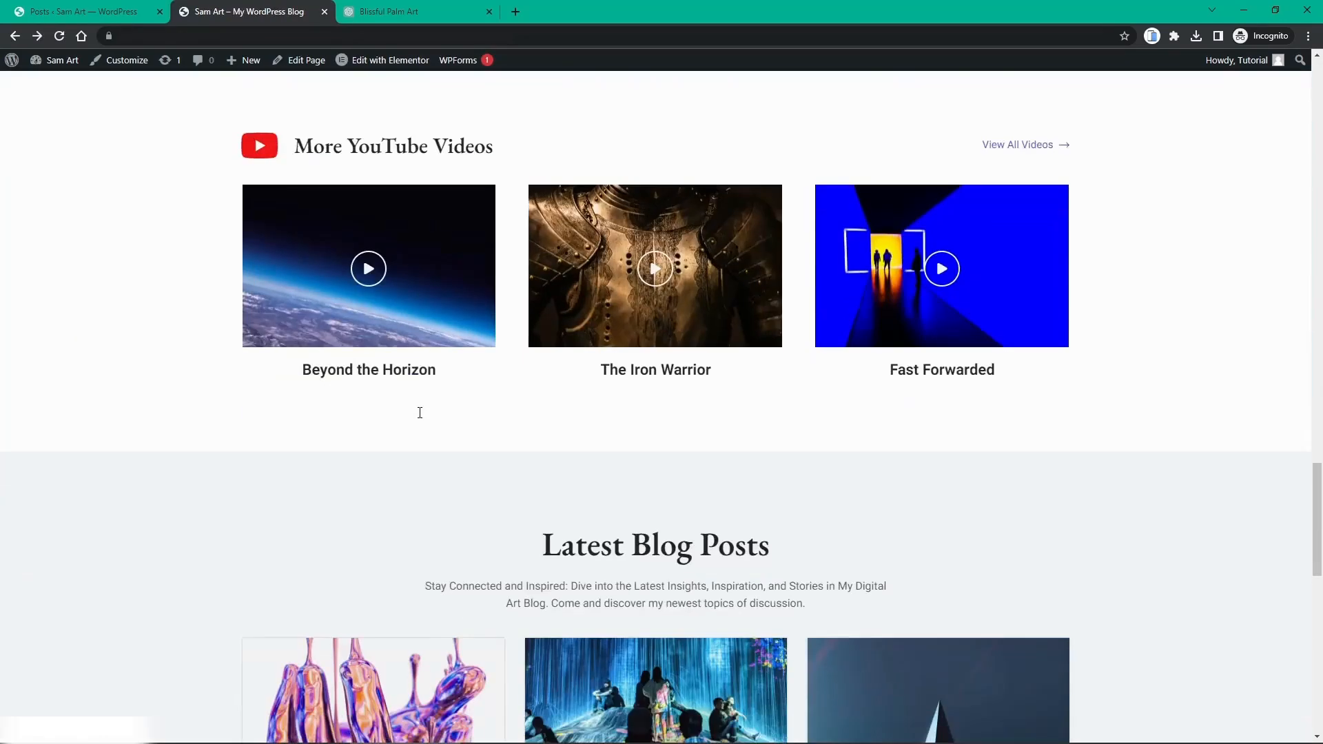
scroll(419, 413, up, 15)
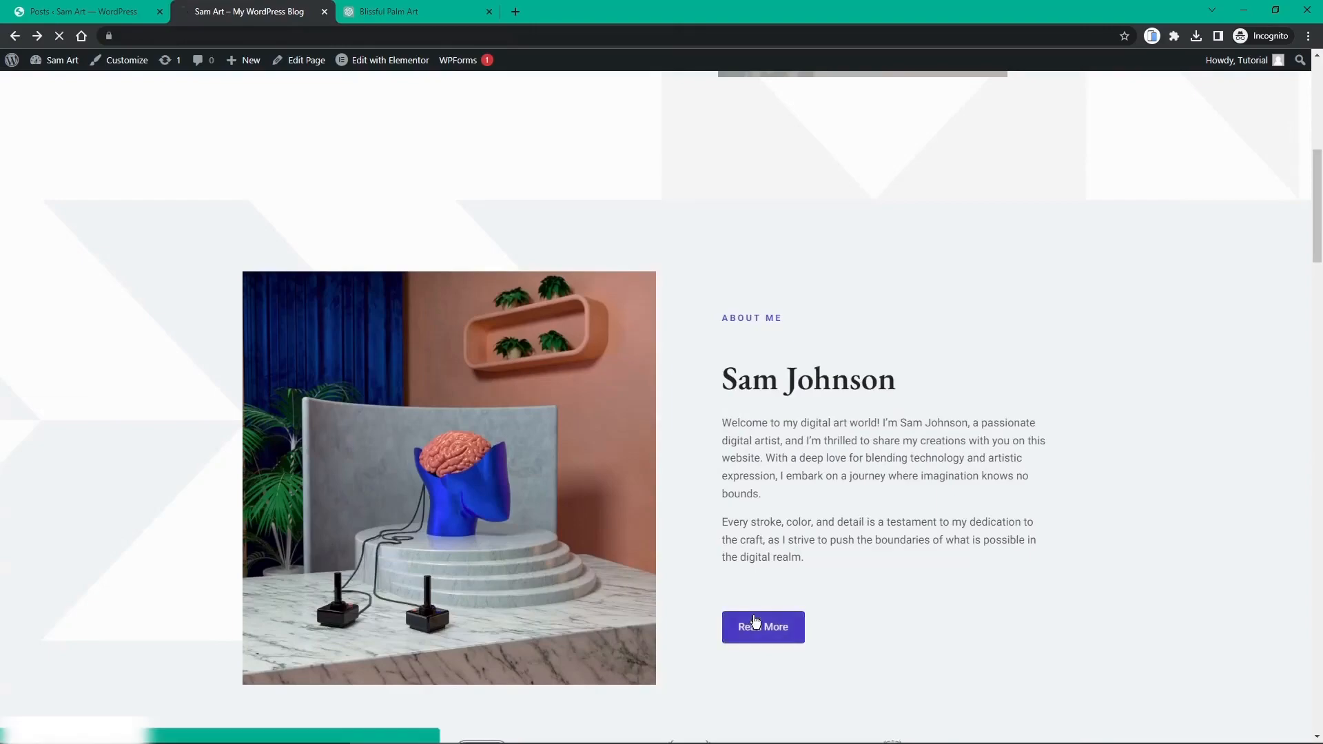
Step: Confirm Read More opens the About Artist page, then view the Art page
click(754, 627)
scroll(786, 230, down, 4)
scroll(800, 248, down, 9)
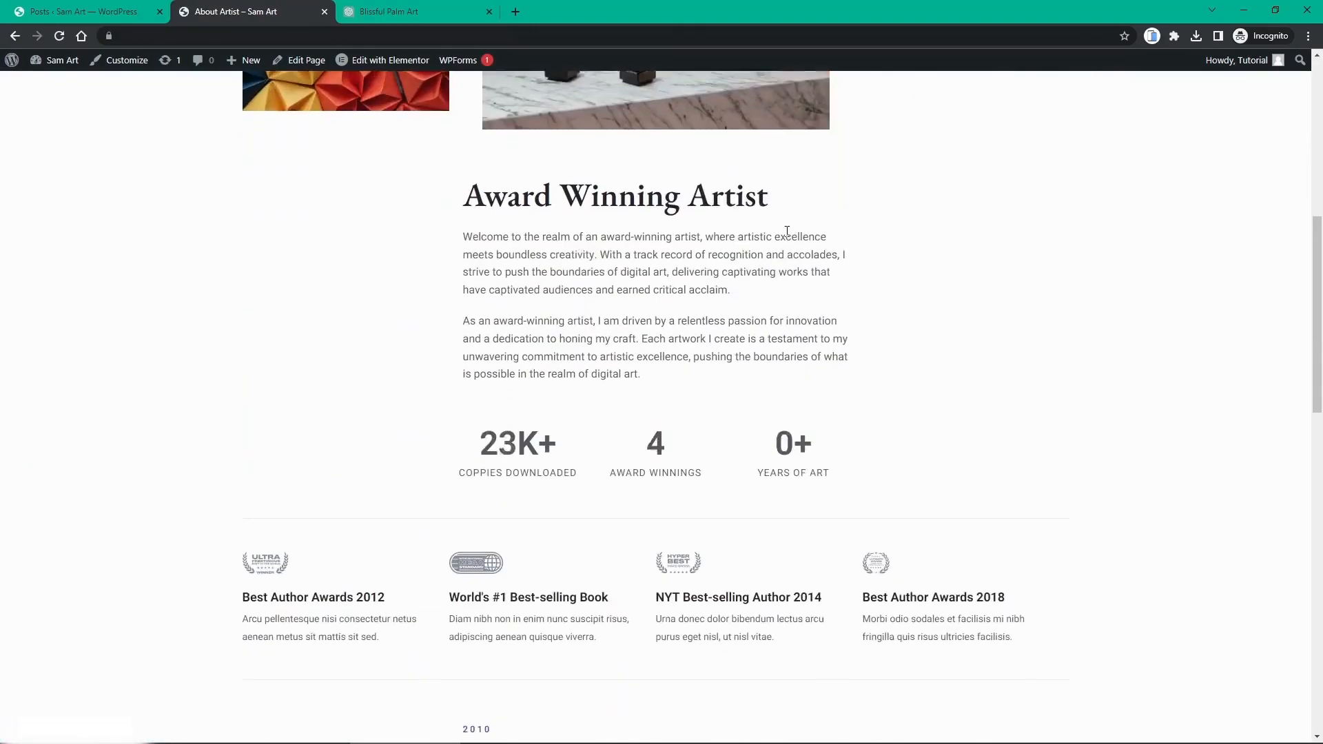
scroll(814, 269, up, 13)
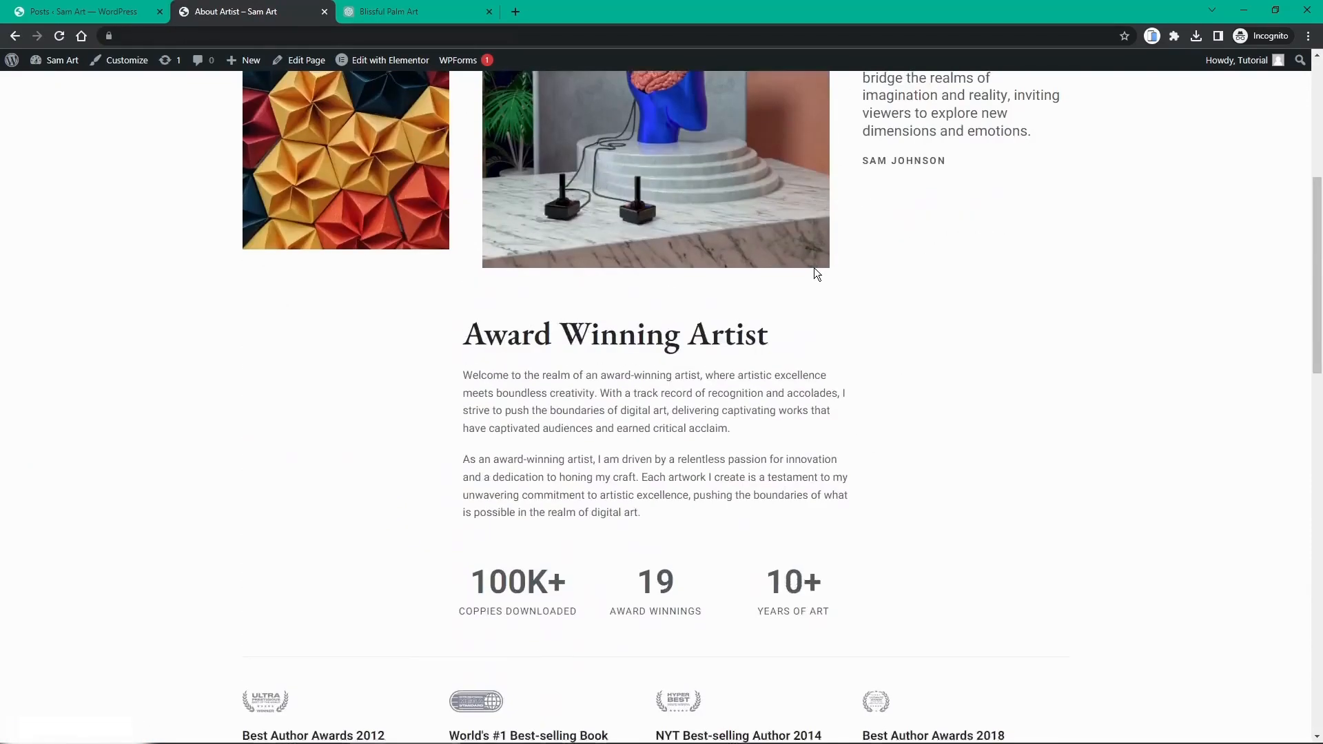
click(597, 131)
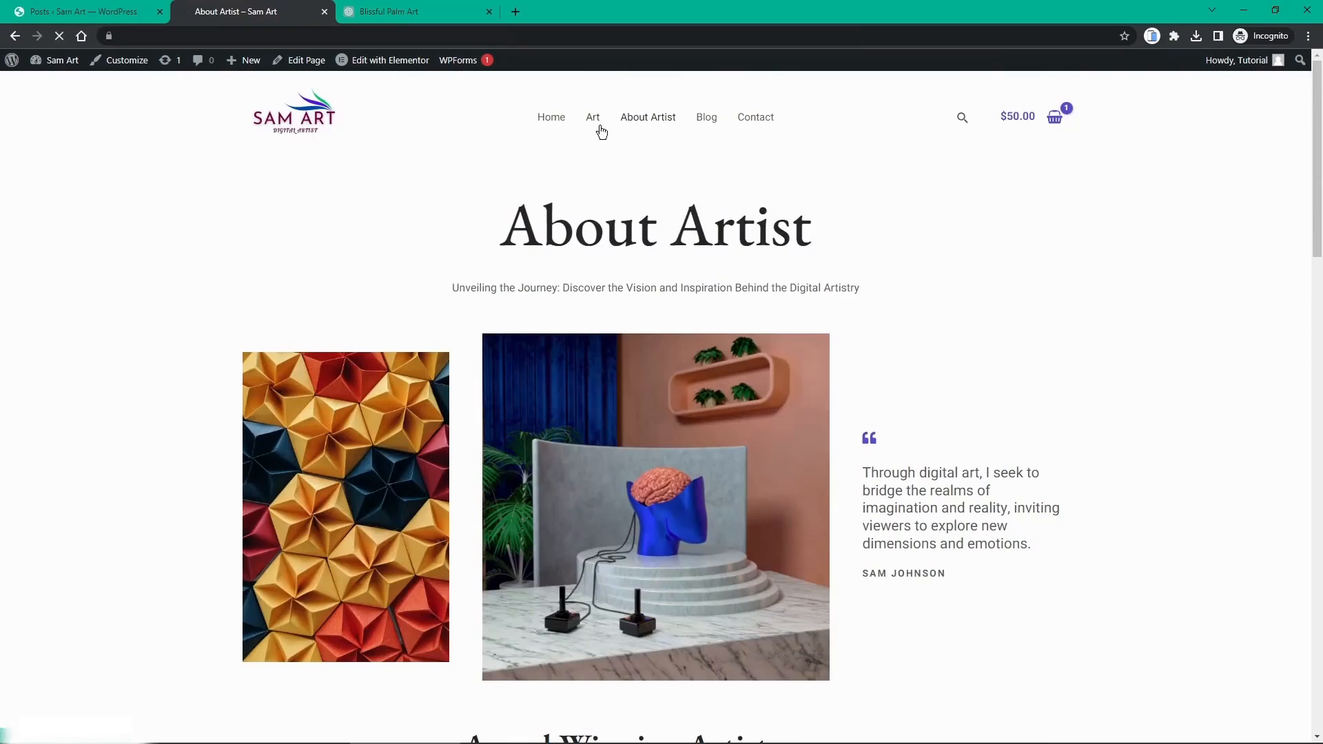
scroll(699, 191, down, 2)
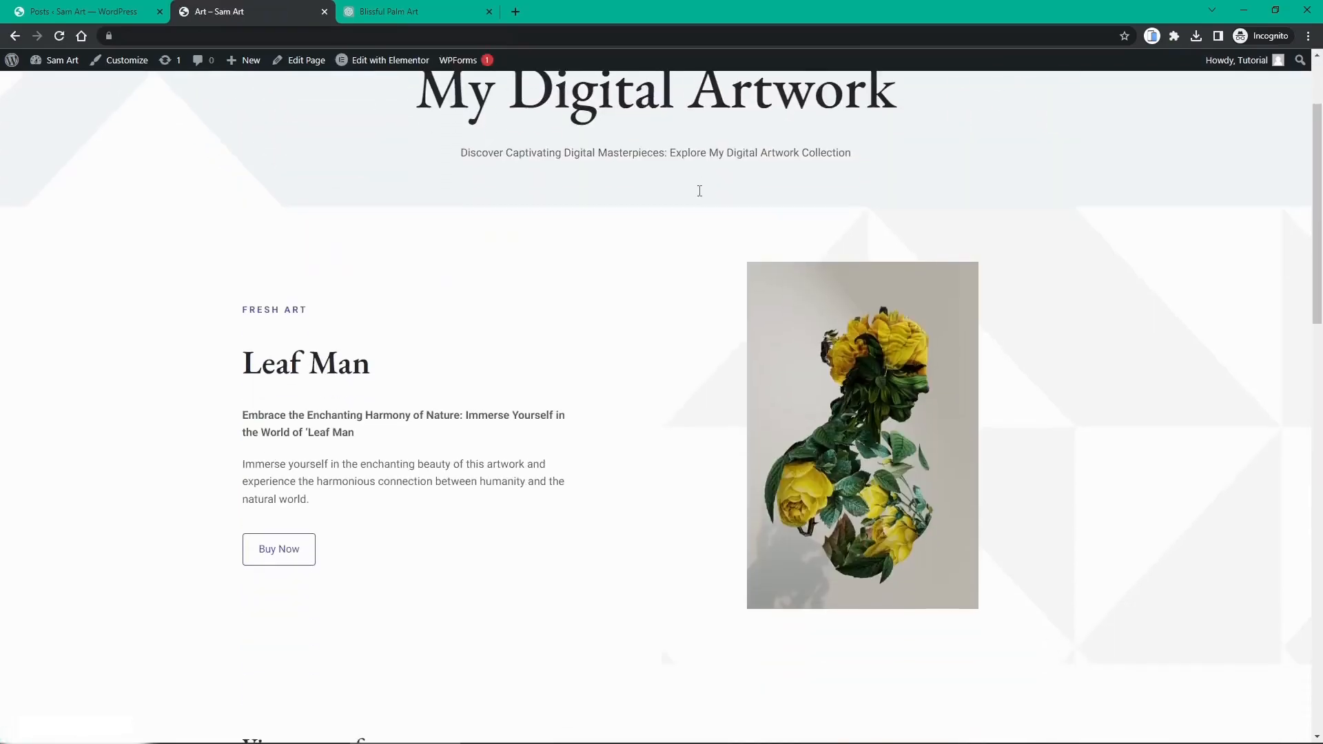
scroll(699, 193, down, 5)
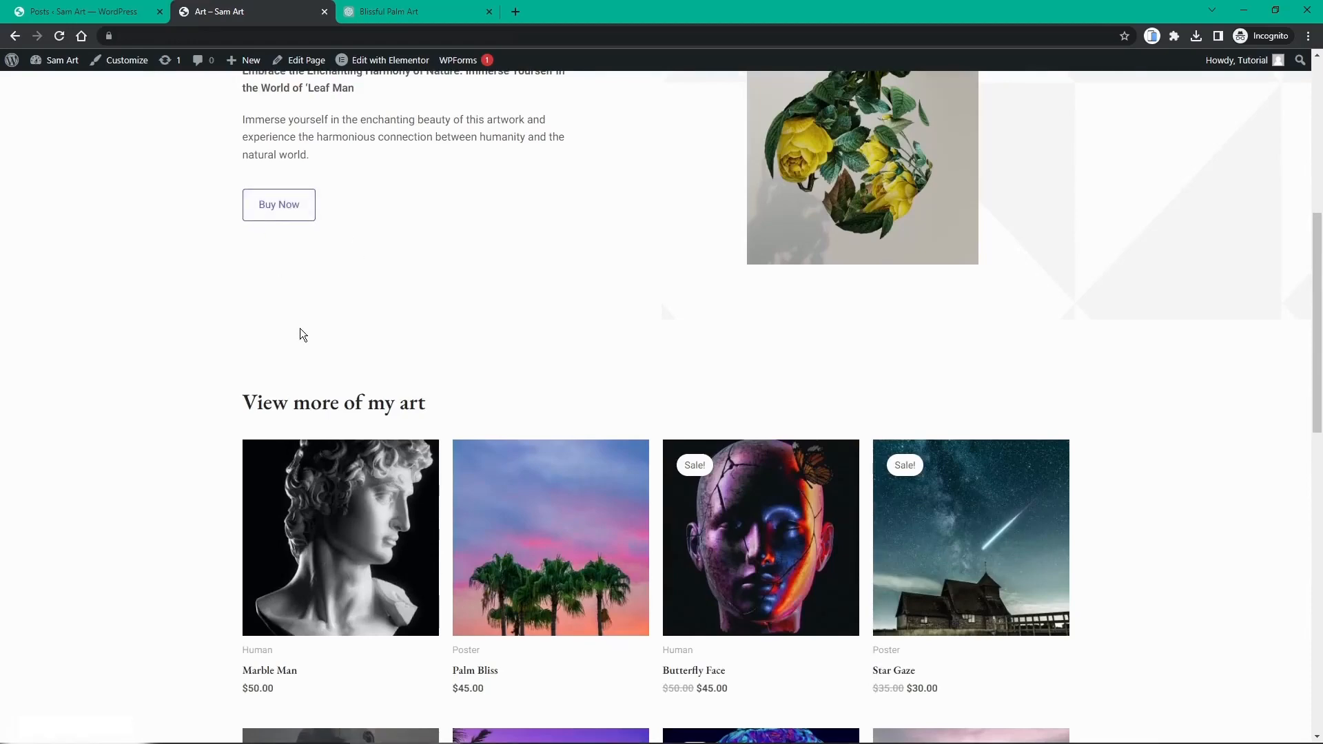
scroll(297, 234, up, 5)
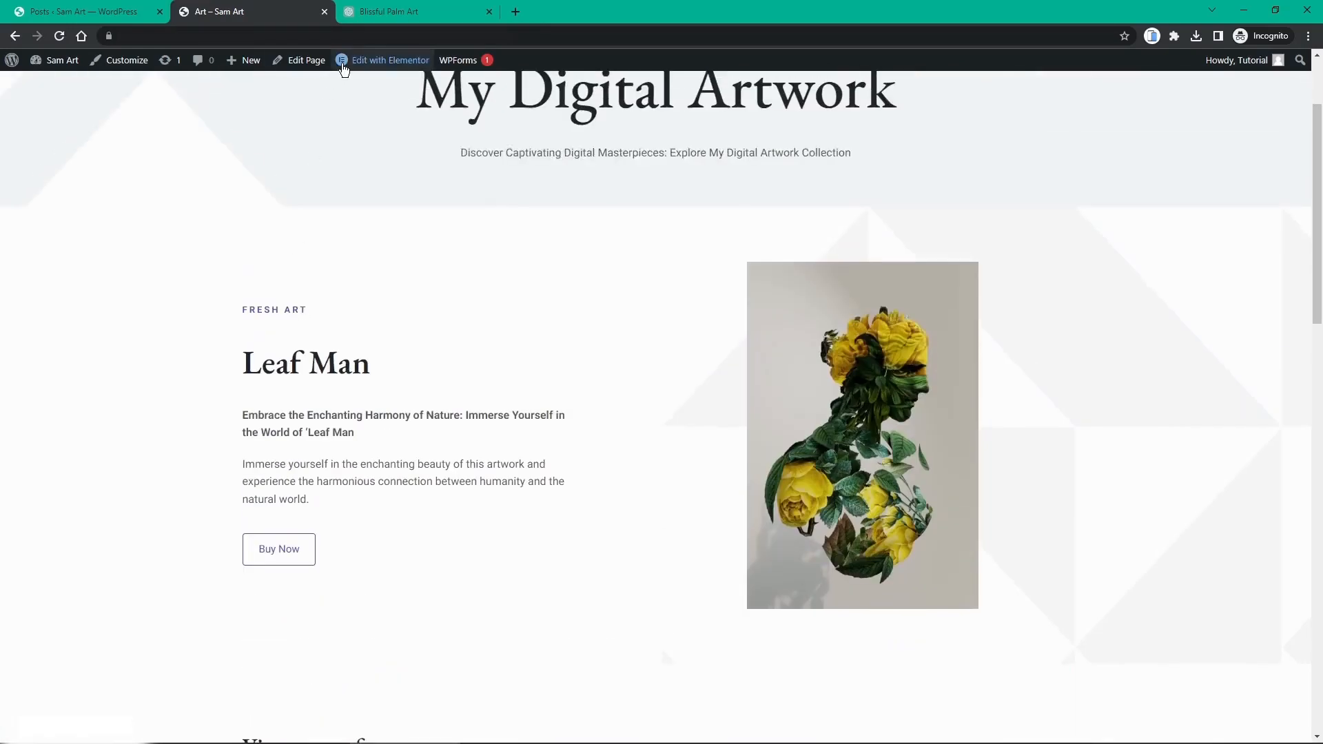
Step: In Elementor on the Art page, link Leaf Man's Buy Now button to the Marble Man product
click(343, 63)
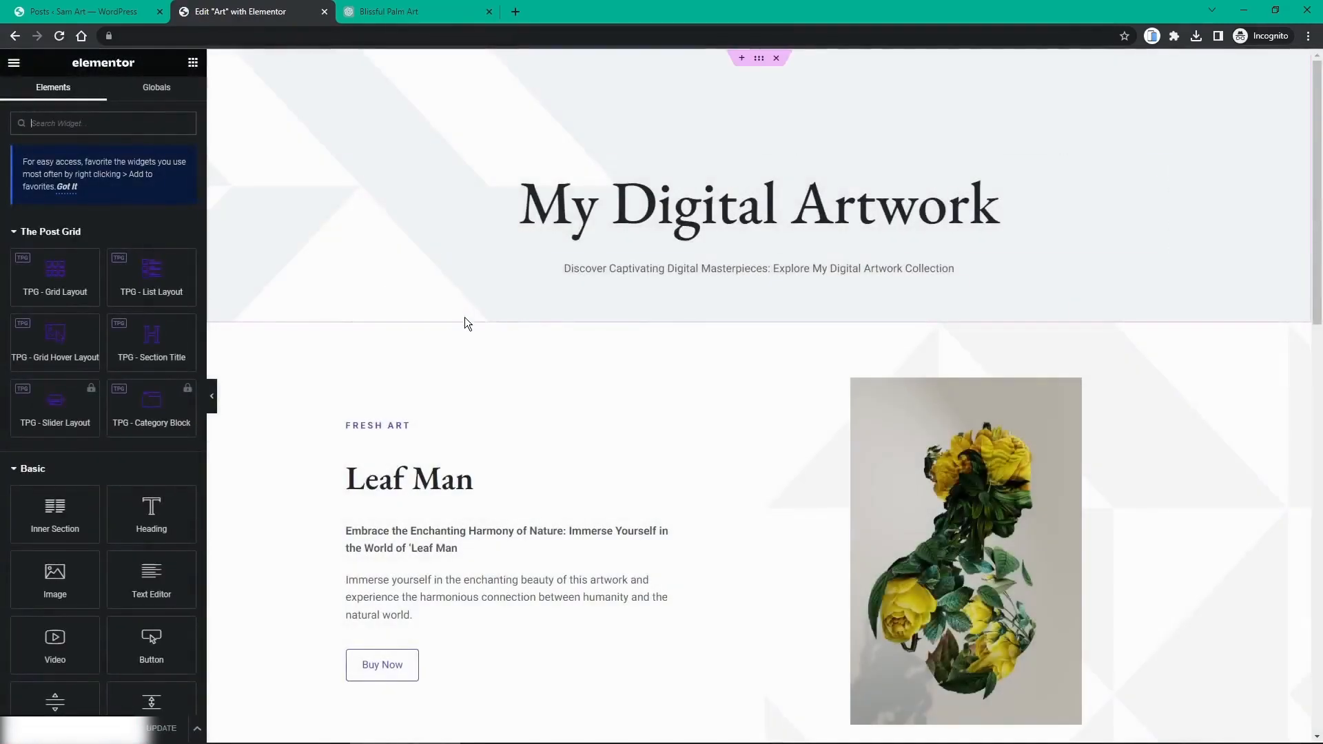
scroll(464, 317, down, 3)
click(452, 449)
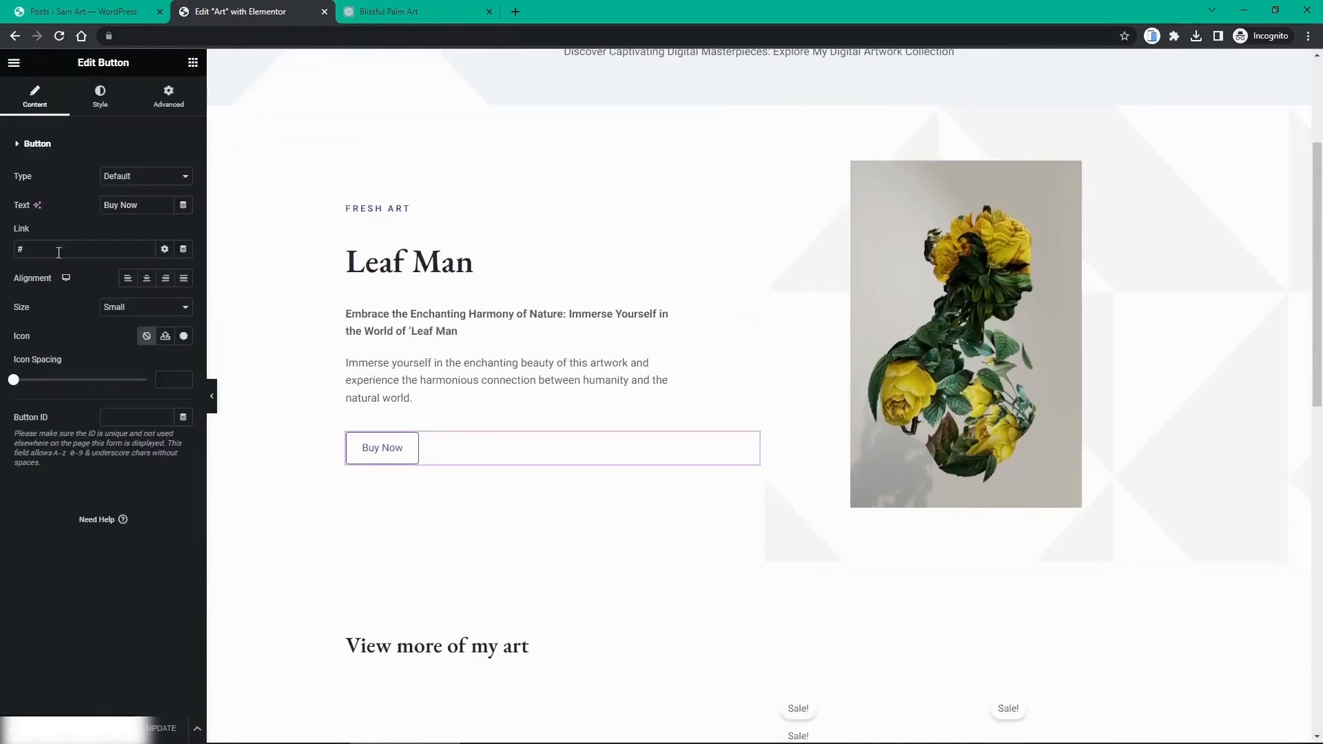
drag(35, 244, 5, 249)
text(mar)
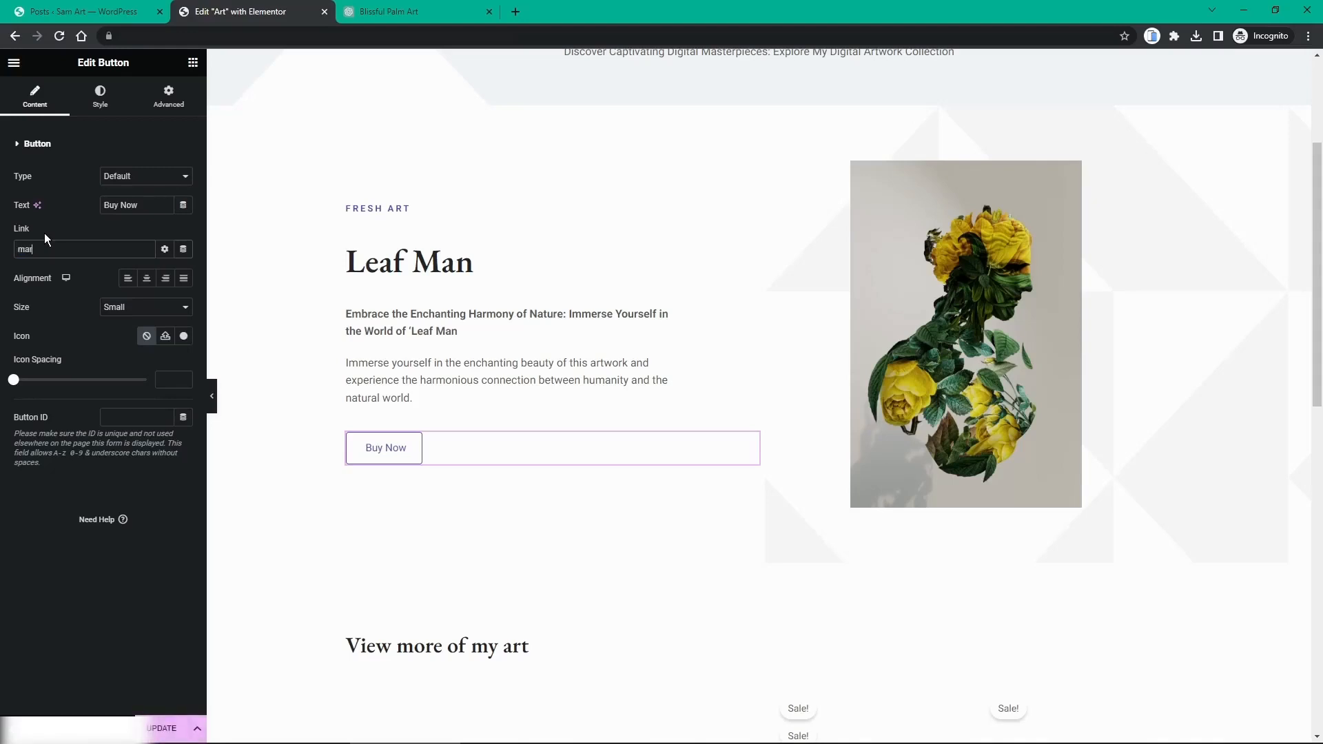
text(b)
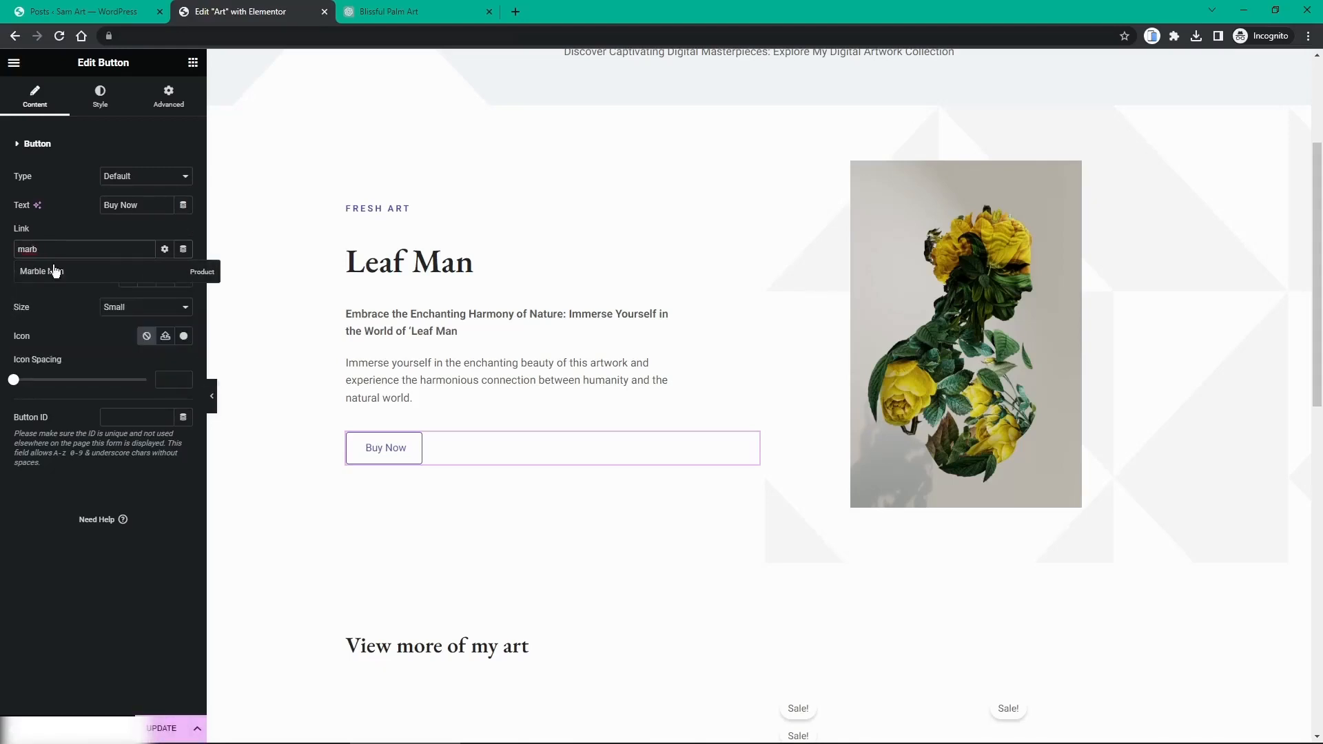
click(56, 271)
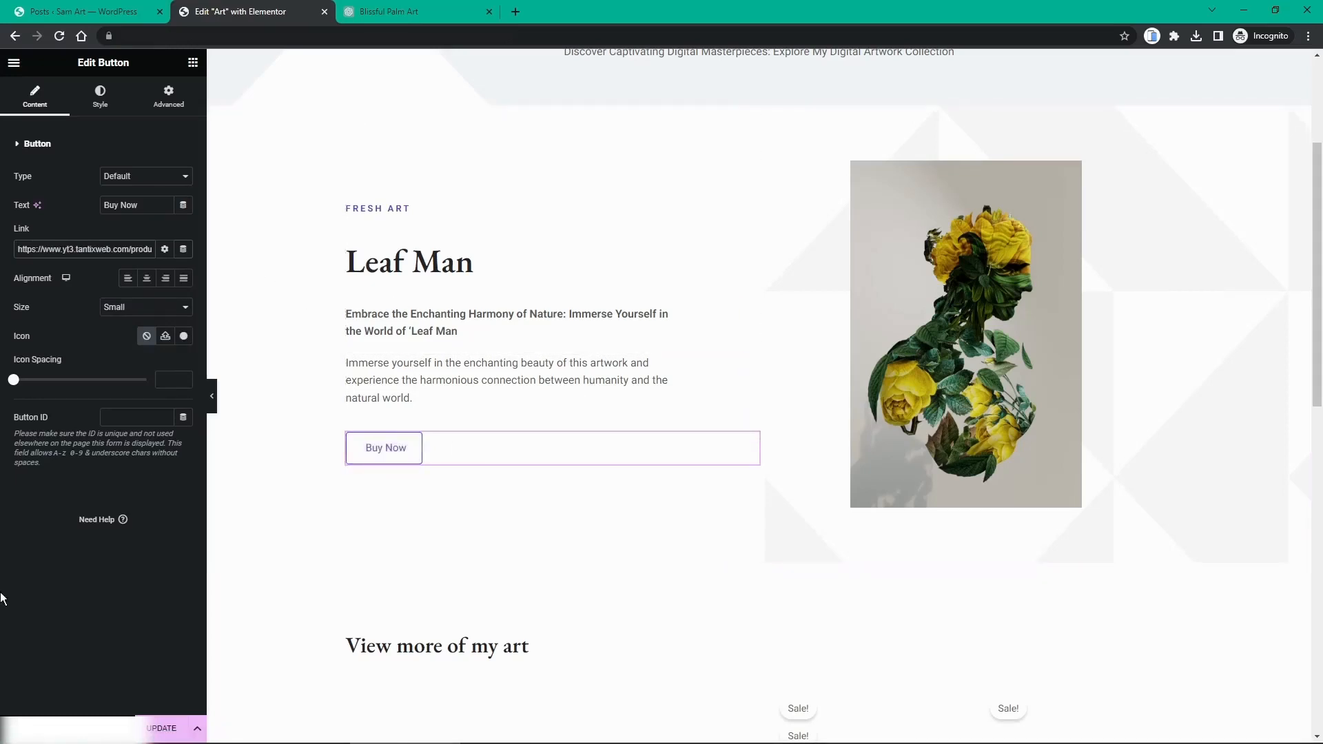
scroll(524, 454, down, 8)
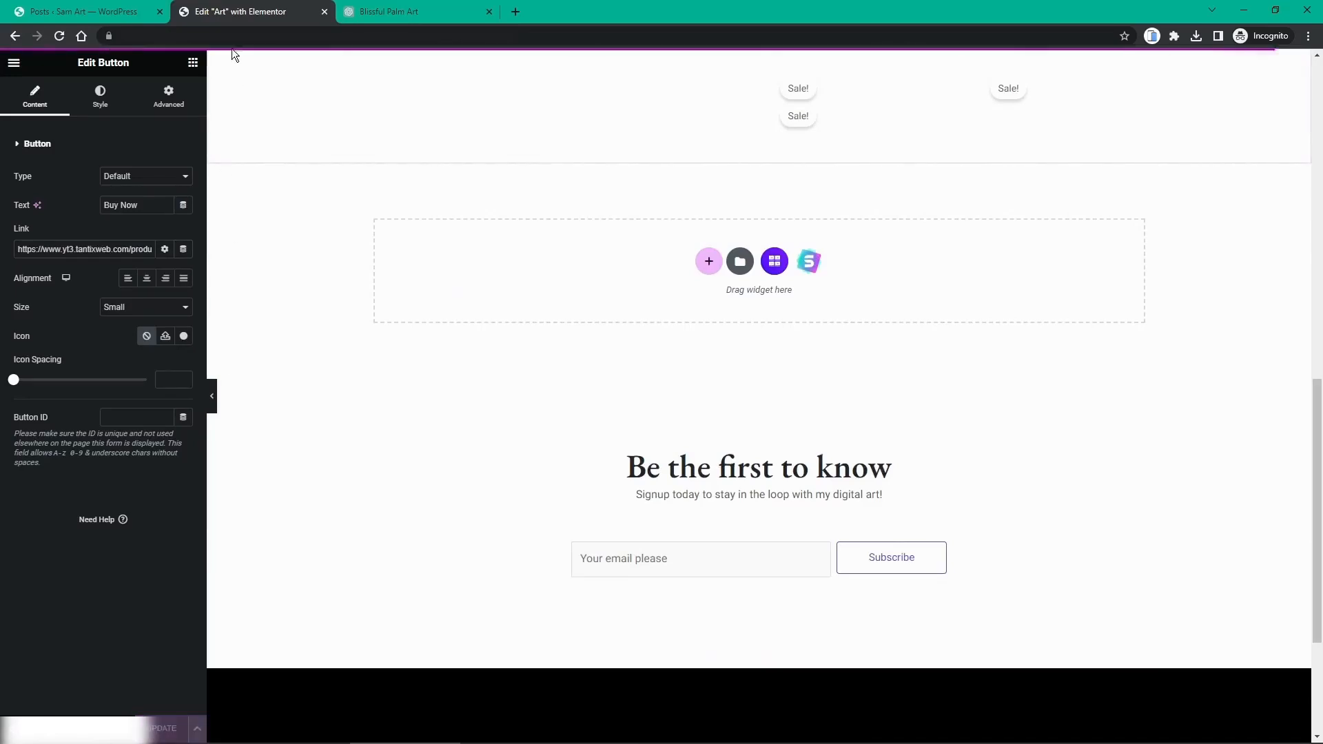
click(151, 11)
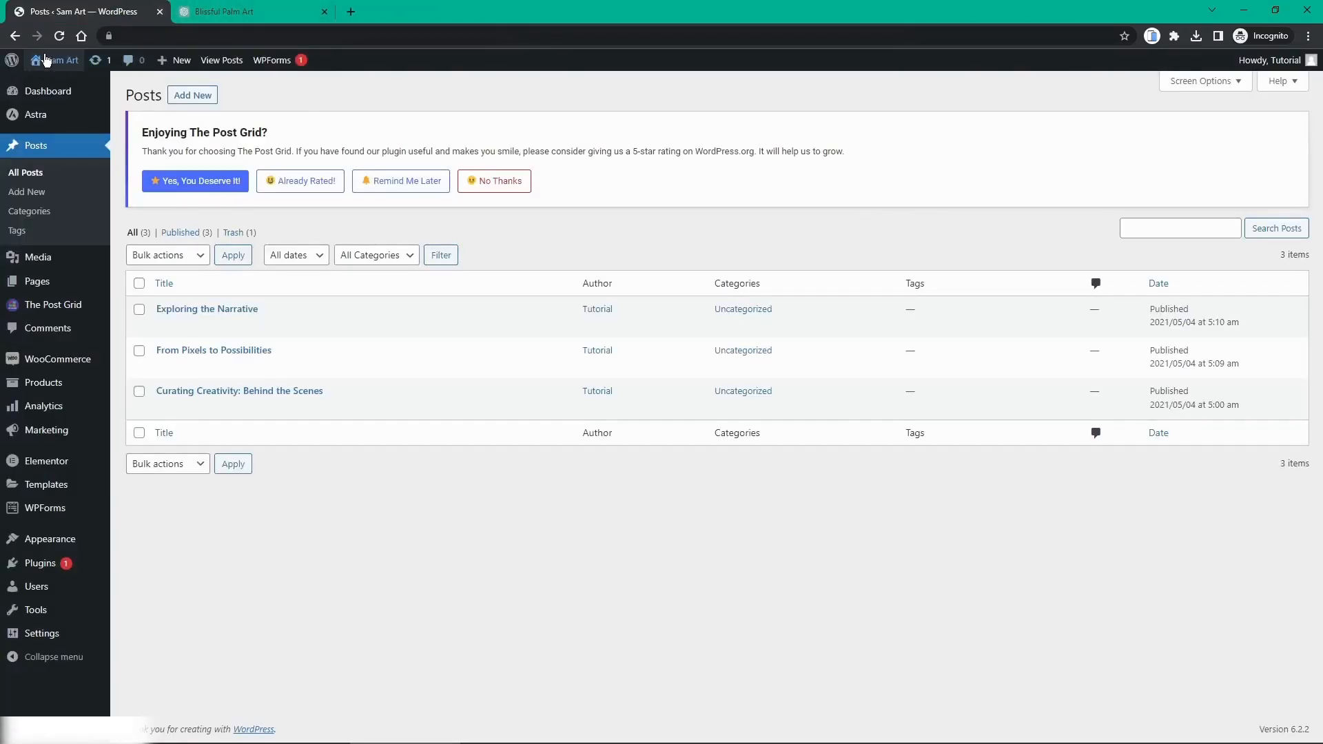
Step: Visit the live site and browse the Art page
mouse_move(48, 60)
click(259, 7)
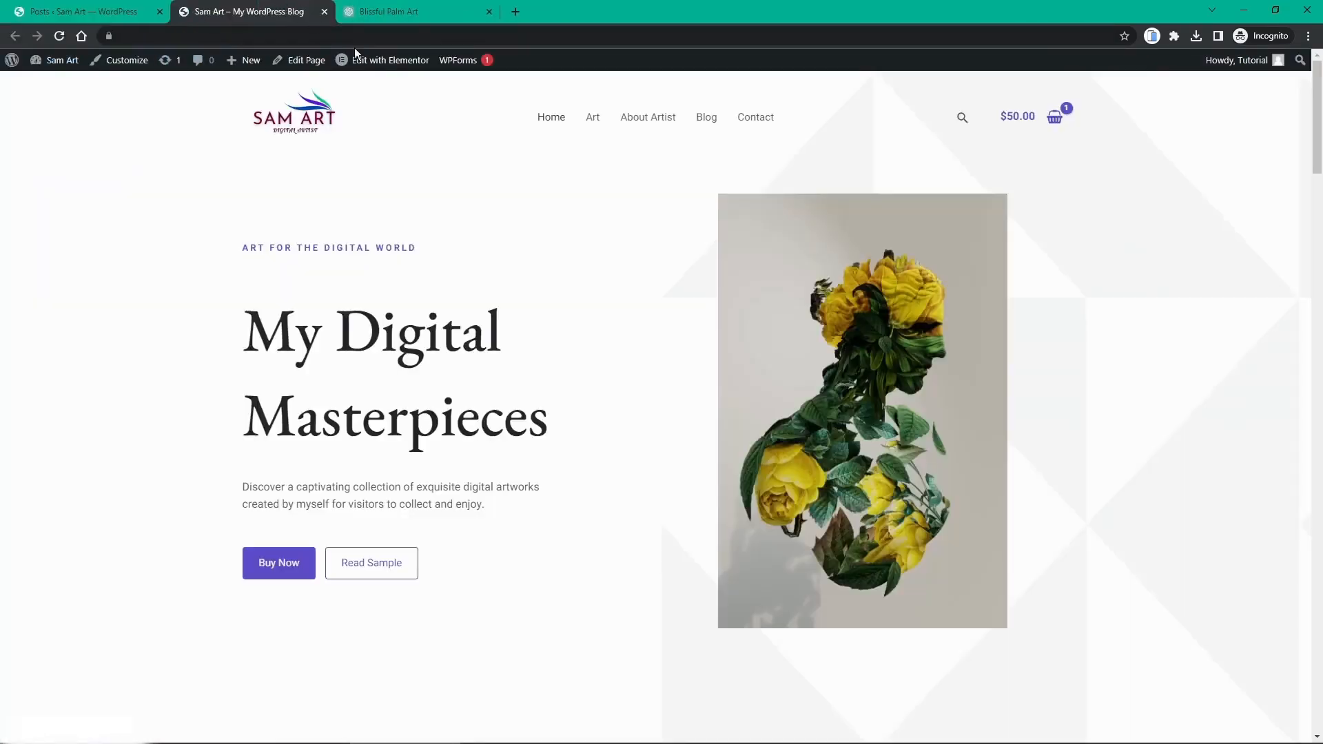
click(583, 123)
scroll(594, 170, down, 8)
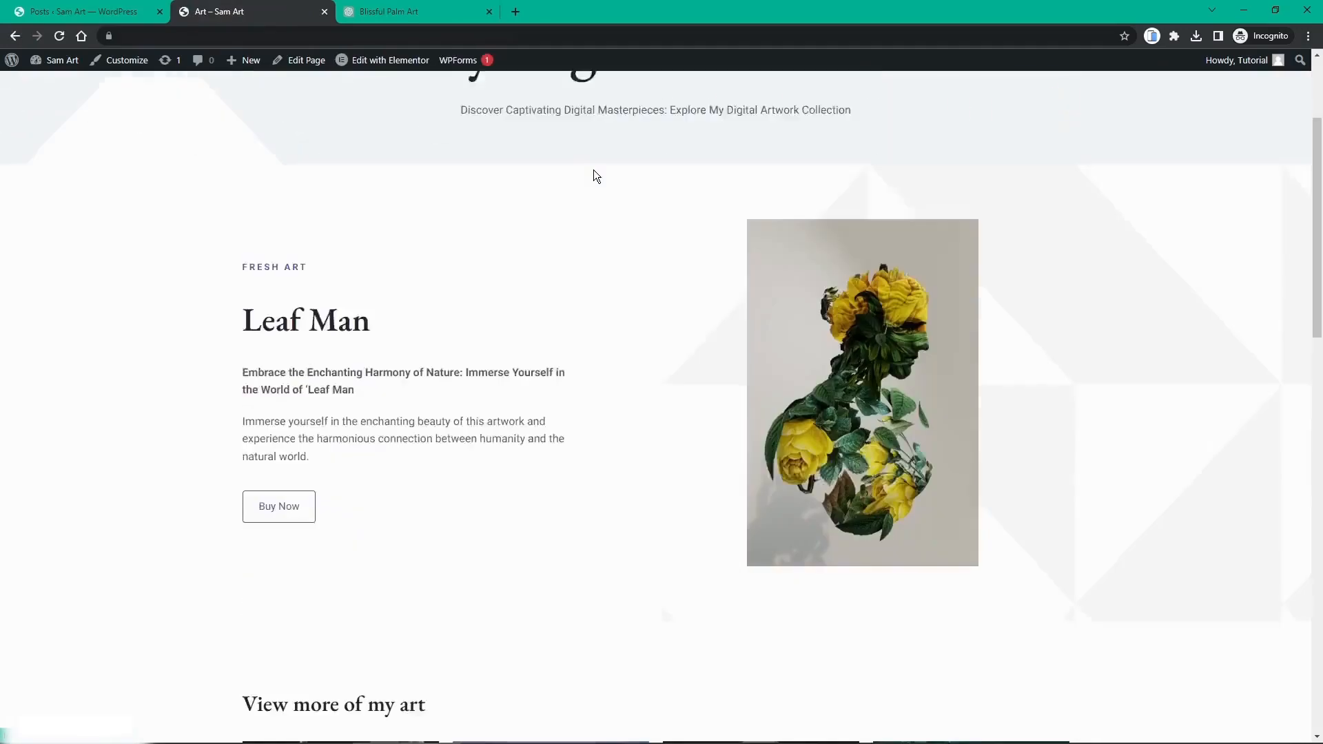
scroll(593, 171, down, 5)
scroll(594, 171, up, 13)
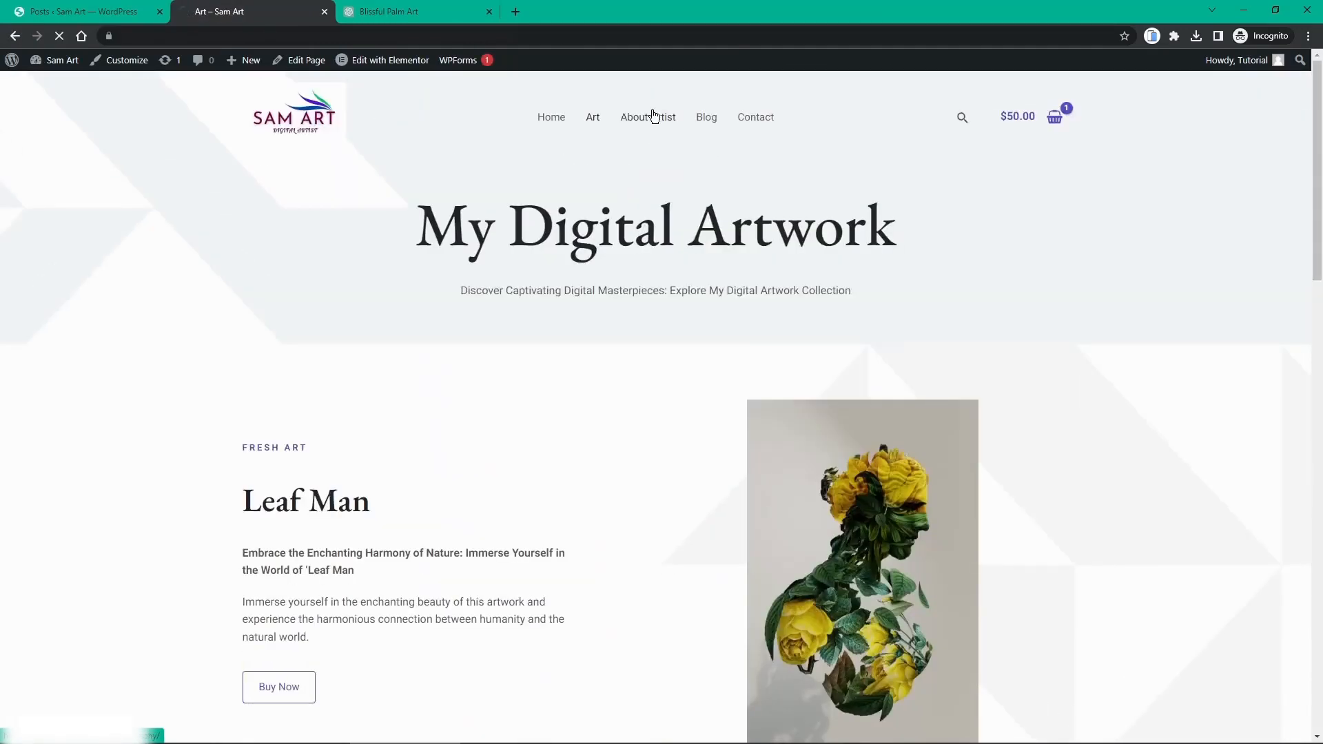
scroll(650, 138, down, 10)
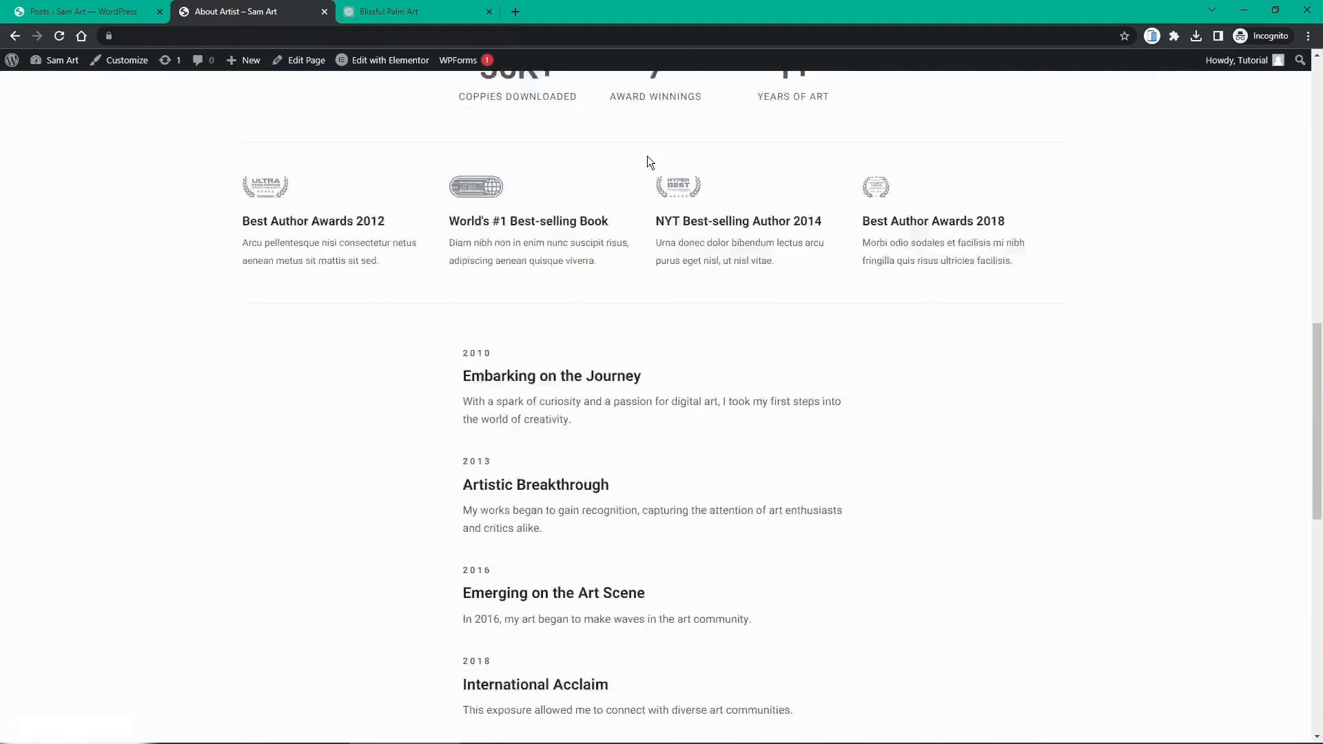
scroll(647, 163, down, 8)
scroll(648, 162, up, 18)
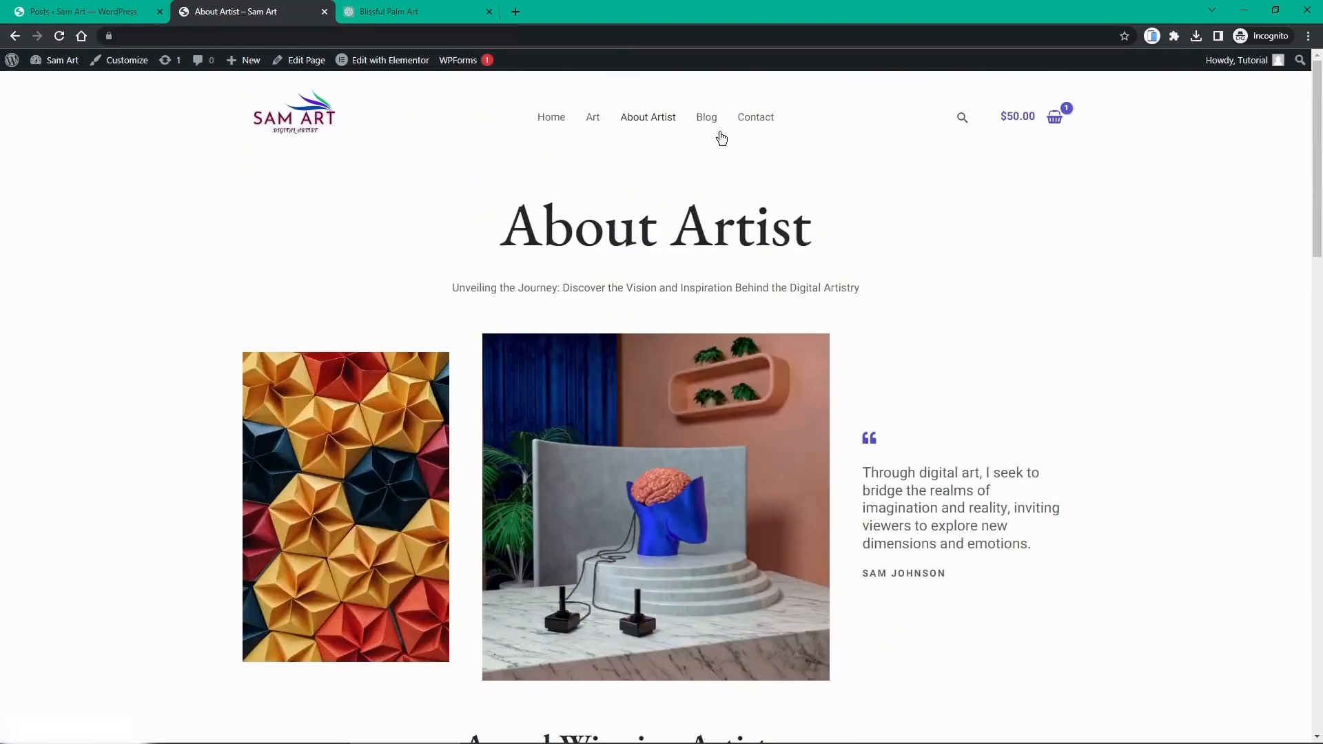
Step: View the Blog and Contact pages, then return to the home page
click(712, 122)
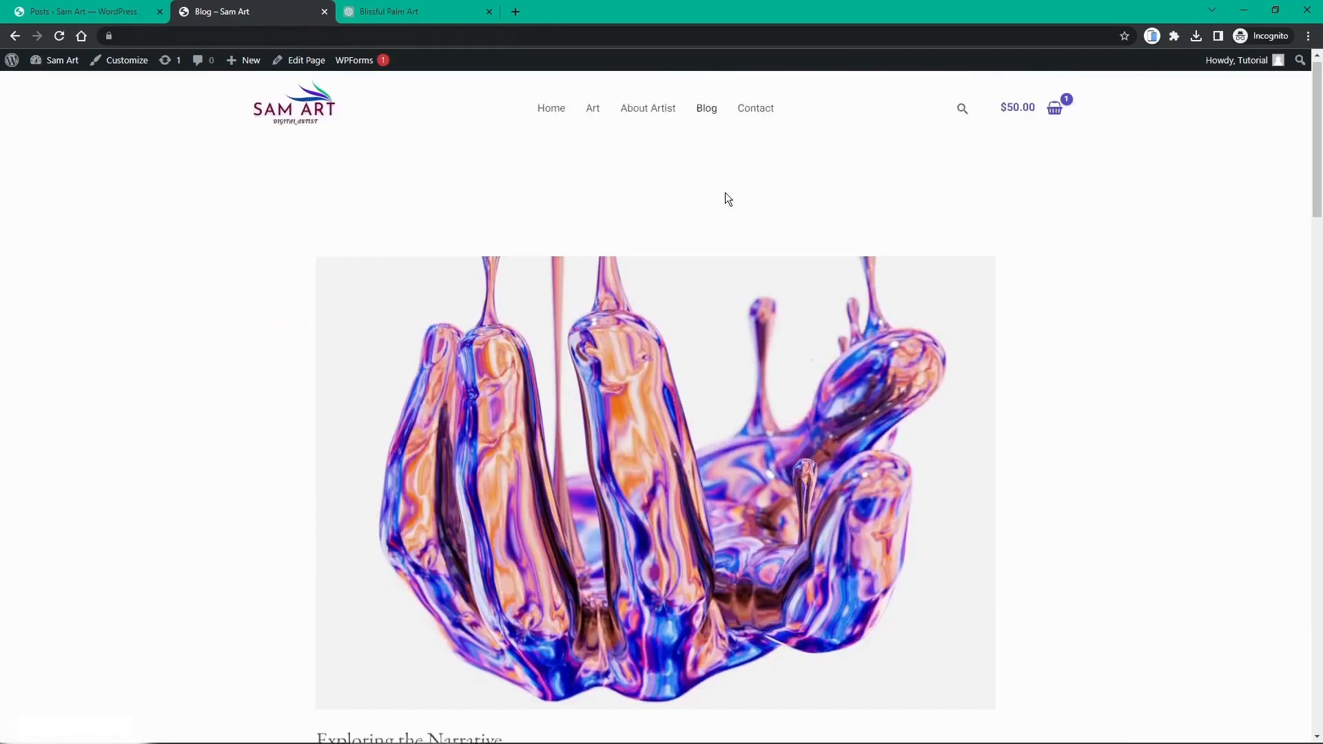
click(751, 119)
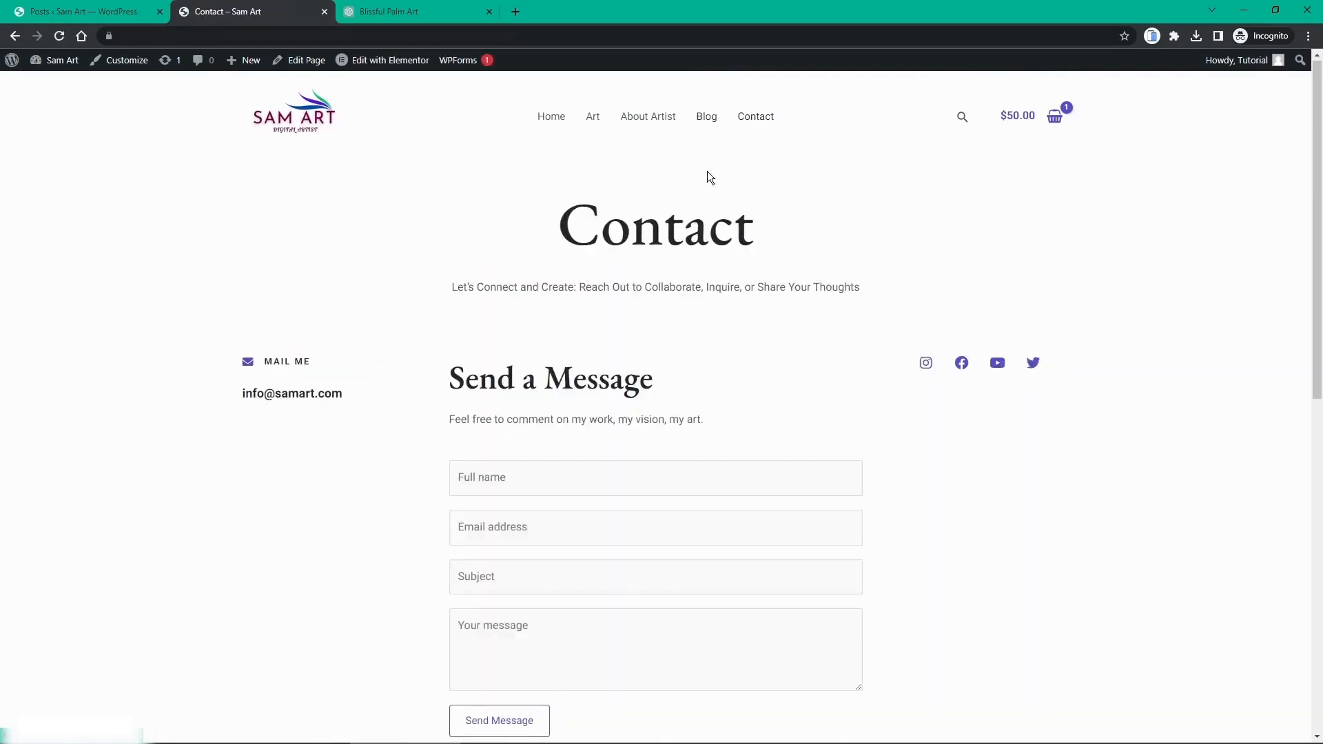
scroll(707, 176, down, 8)
scroll(707, 180, up, 2)
scroll(708, 181, up, 6)
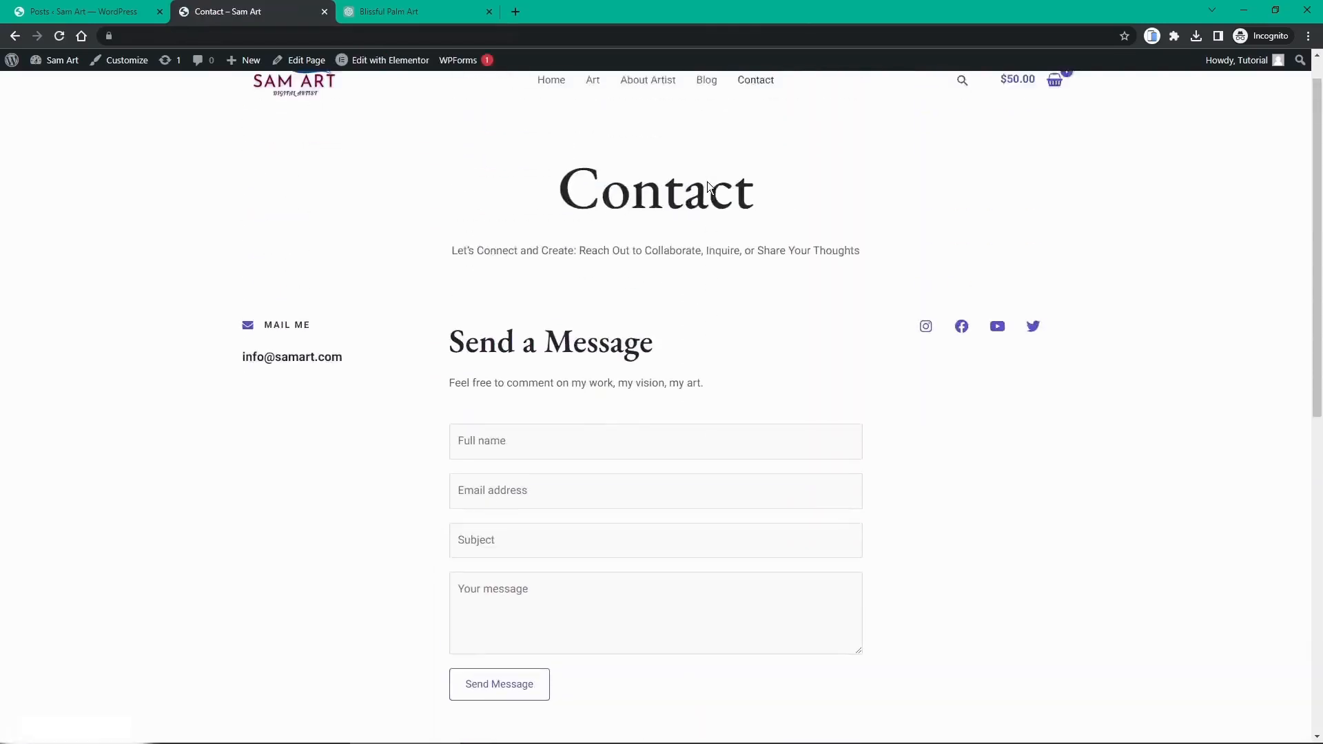
click(306, 138)
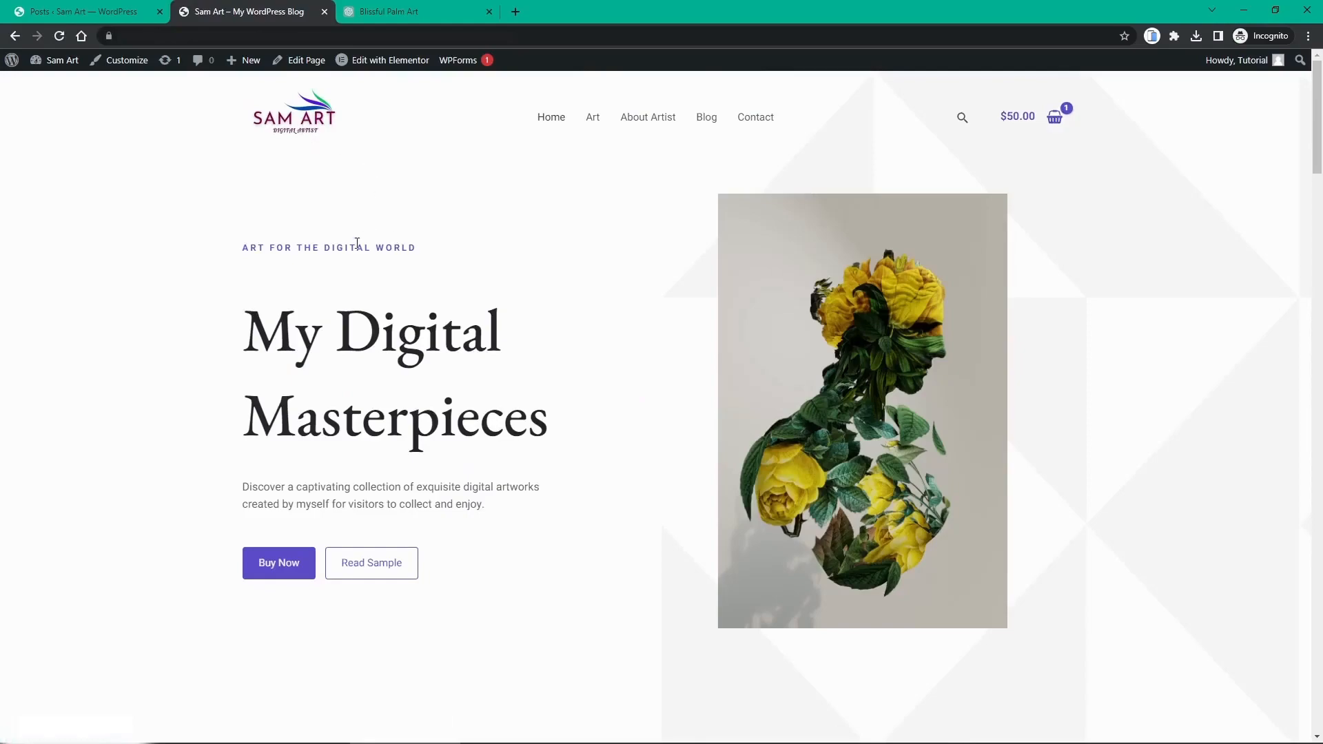
scroll(364, 259, down, 10)
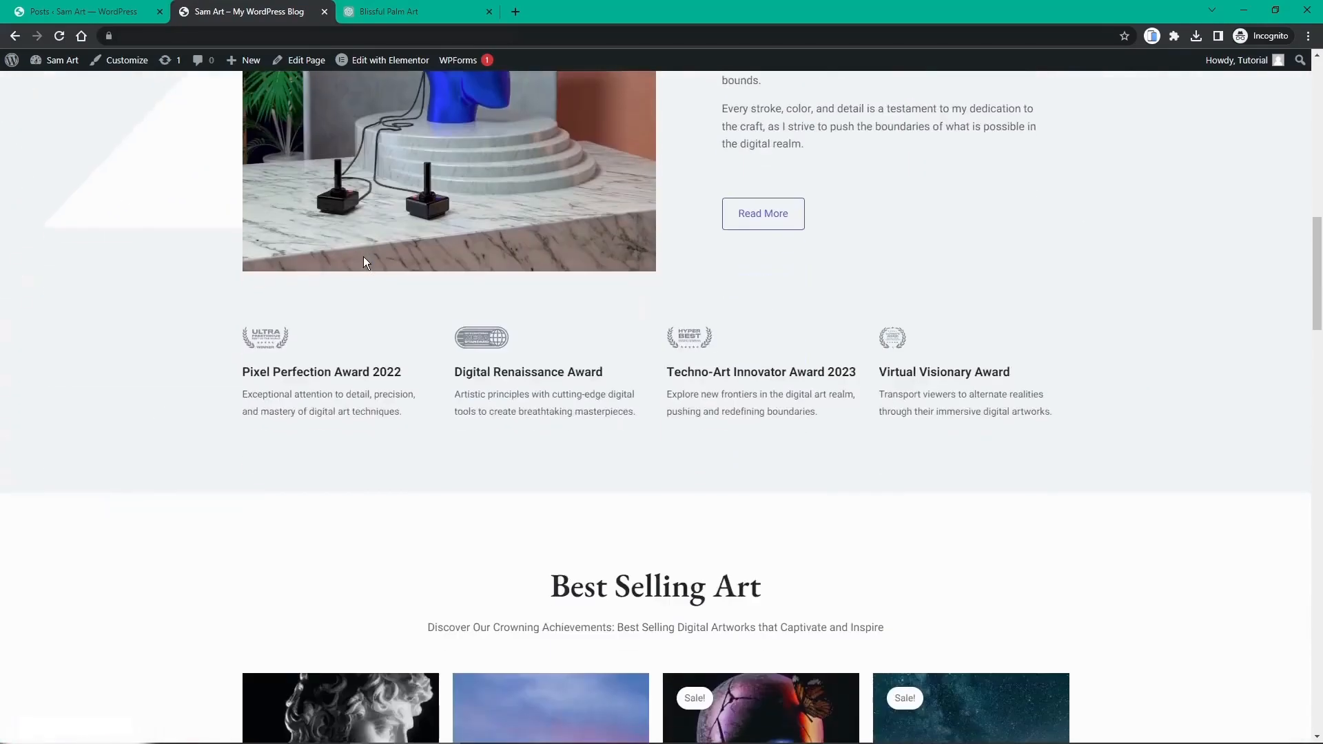
scroll(365, 256, down, 12)
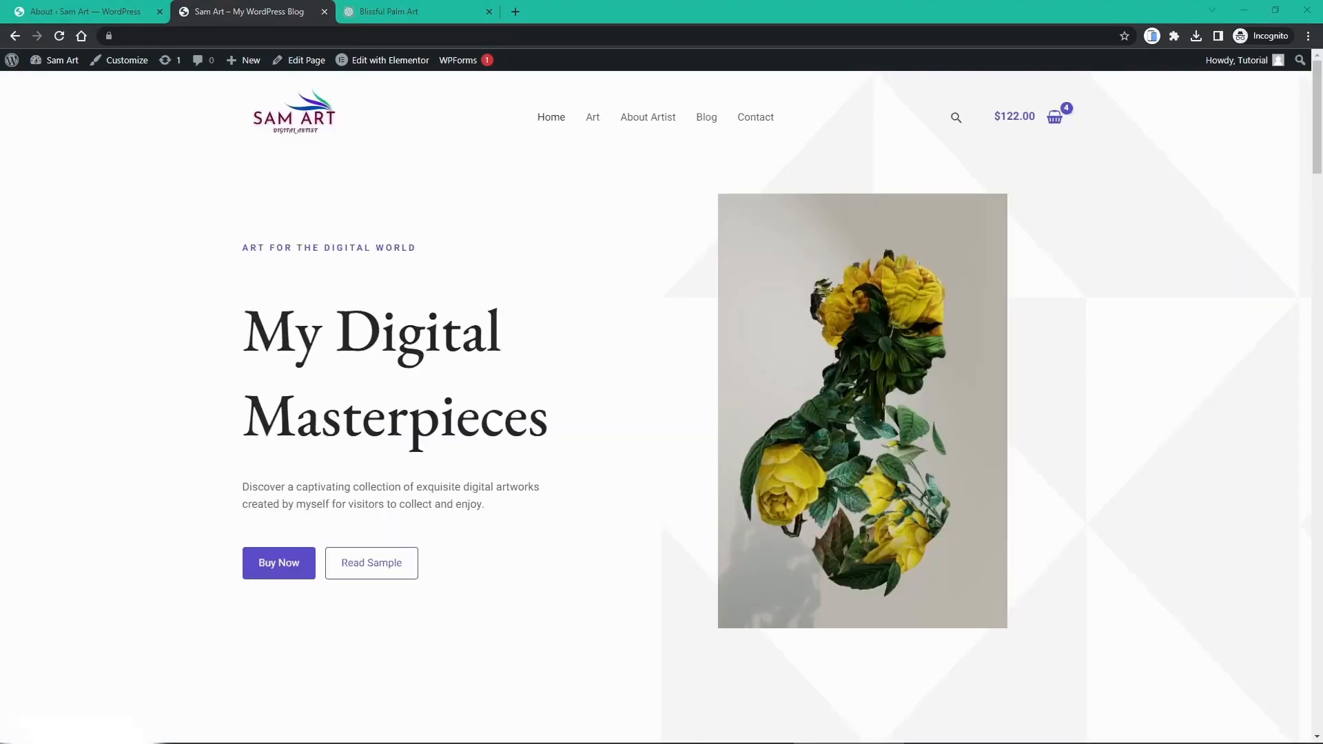
Step: Scroll the home page and open the full shop via Shop All Art
scroll(679, 222, down, 8)
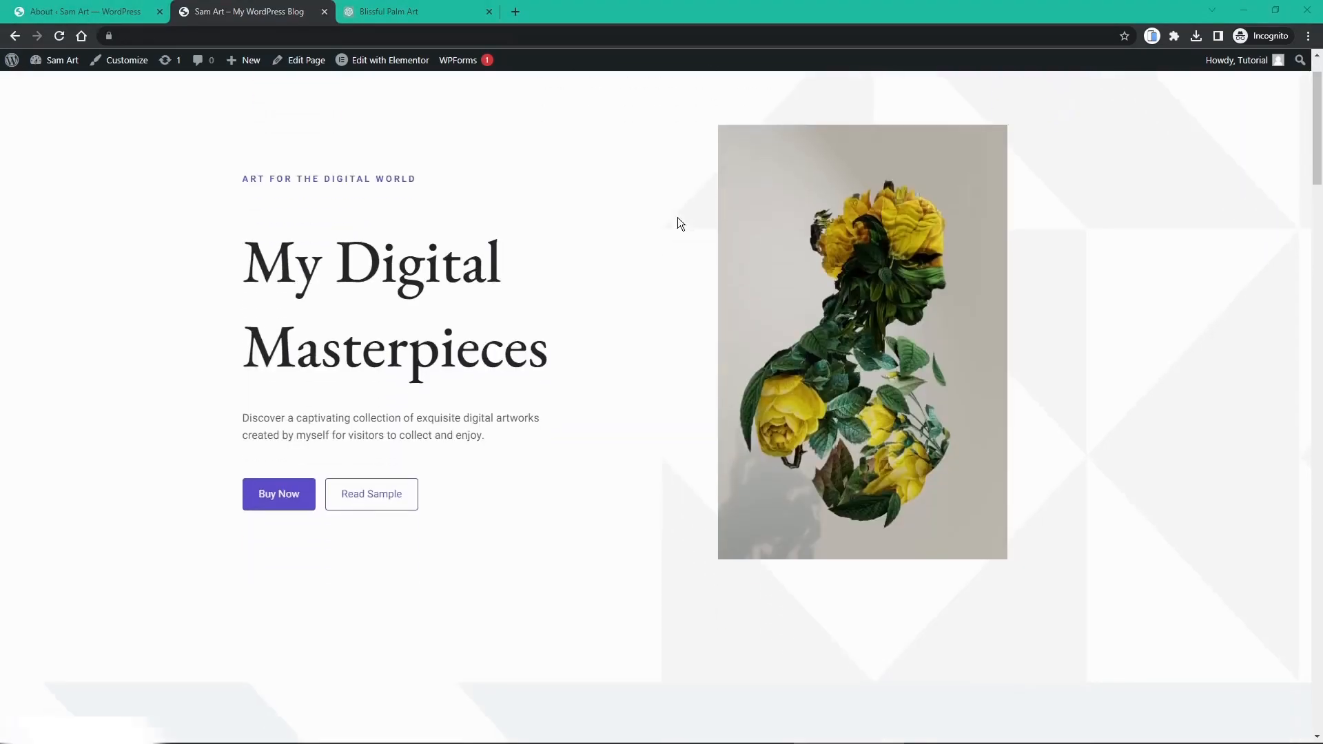
scroll(679, 223, down, 10)
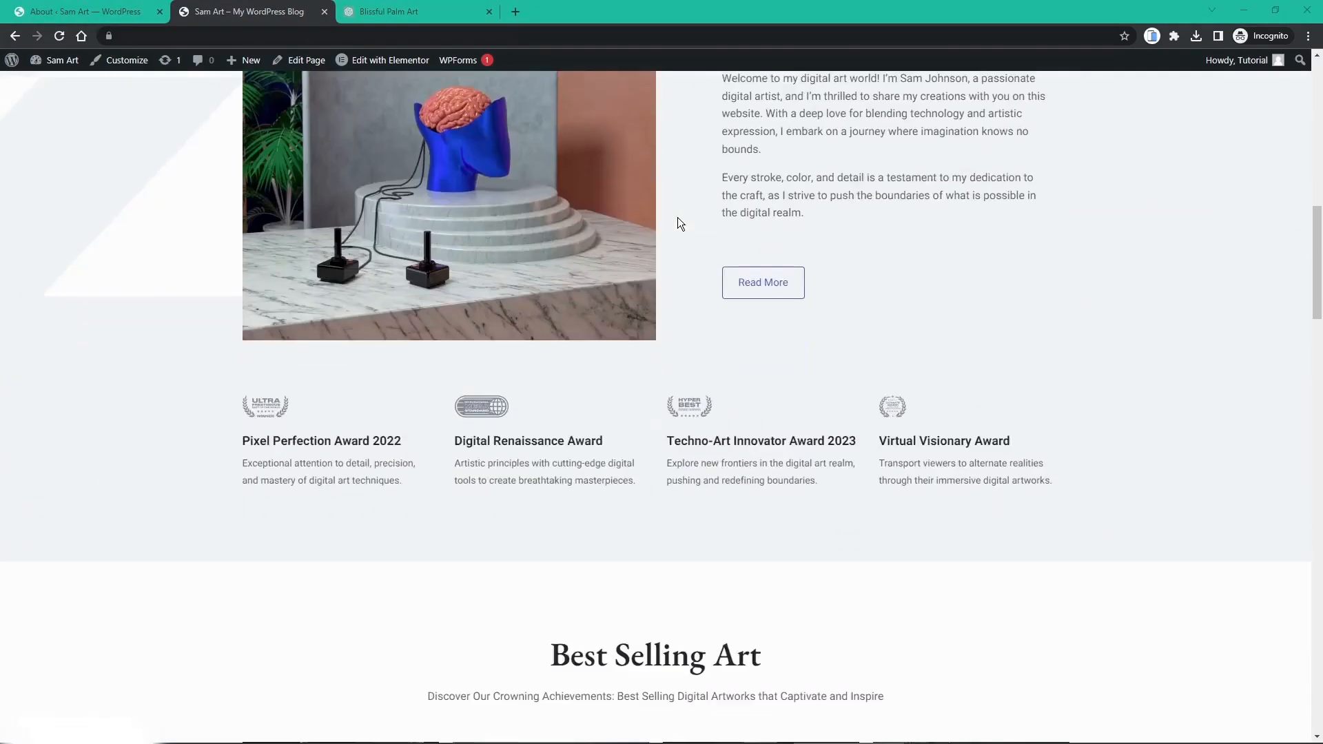
scroll(678, 223, down, 10)
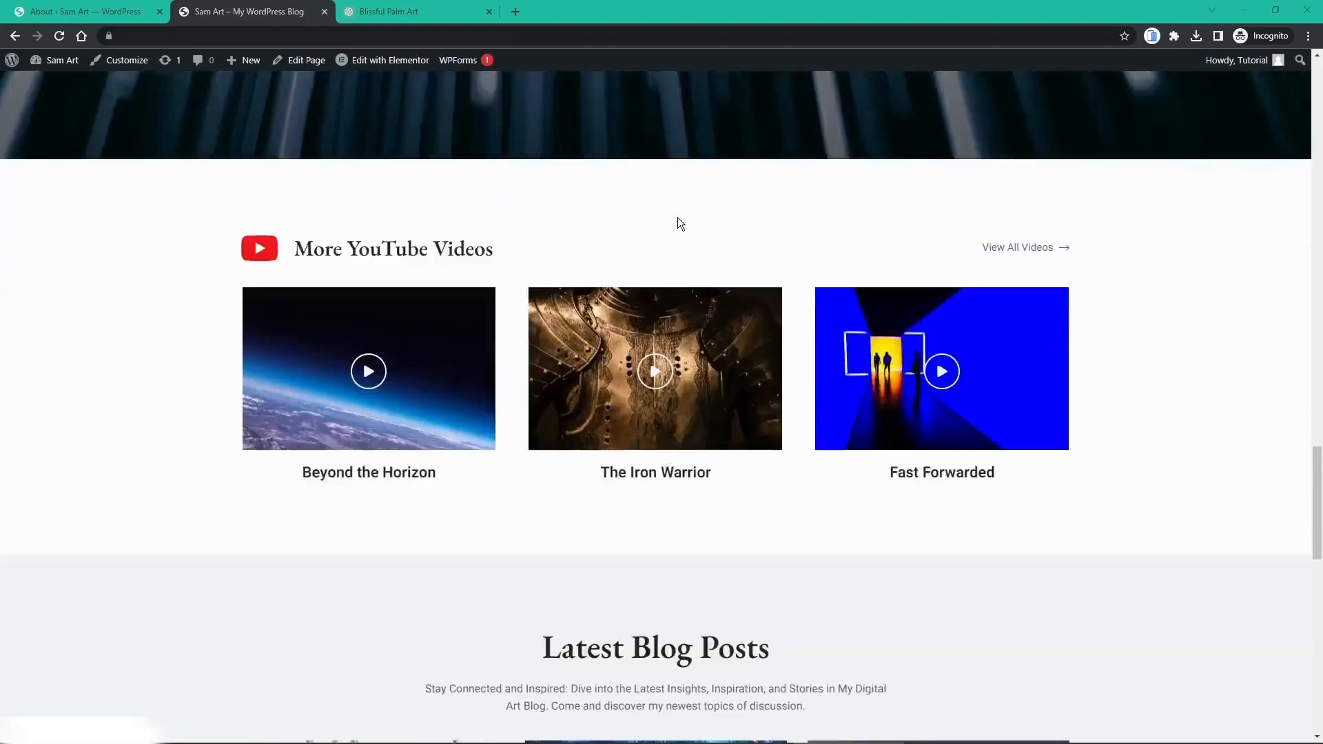
scroll(678, 223, up, 14)
scroll(677, 217, up, 5)
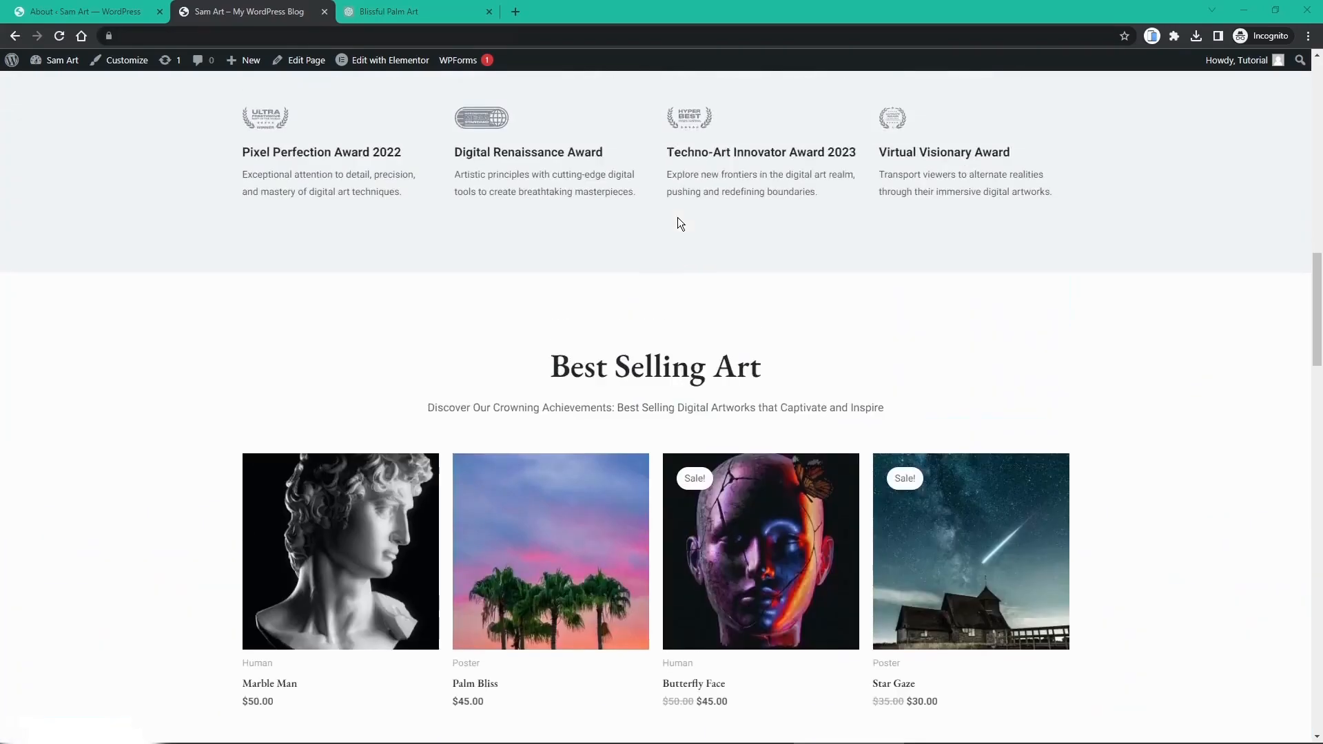
scroll(361, 403, down, 1)
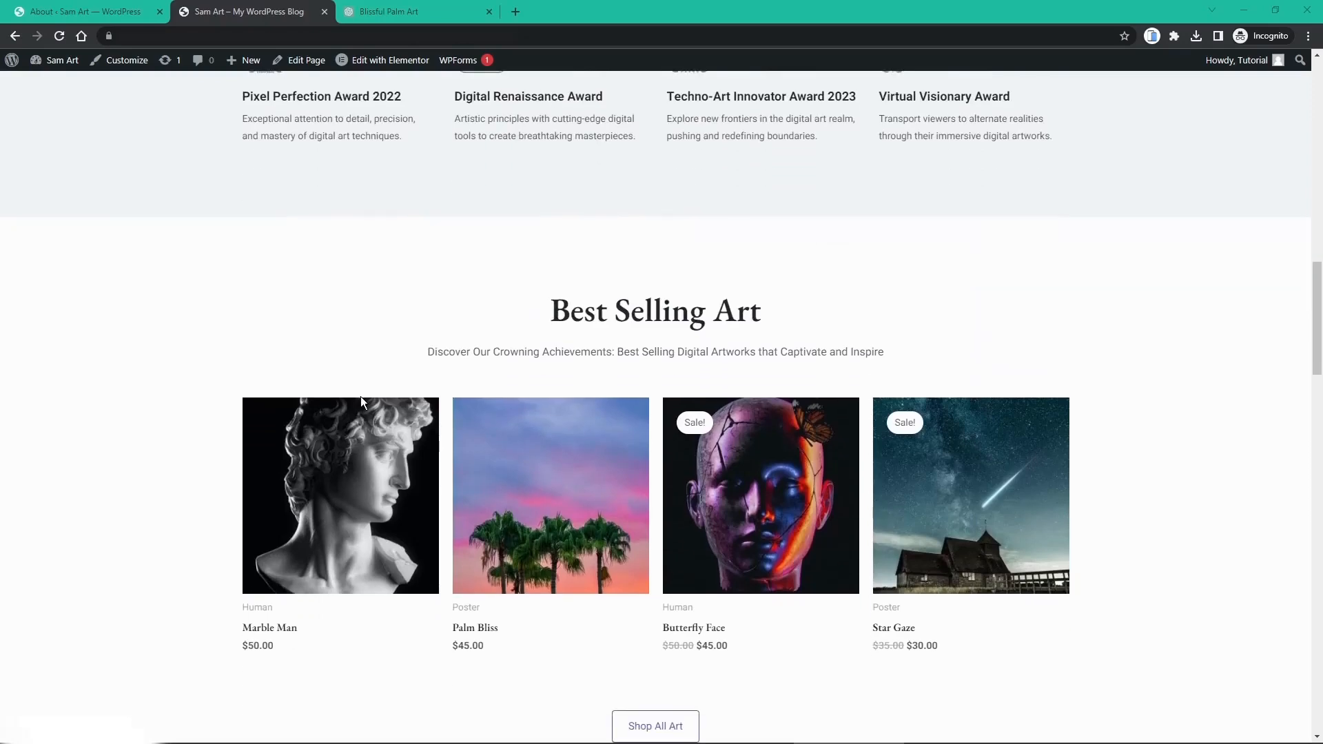
scroll(648, 606, down, 1)
scroll(648, 611, down, 1)
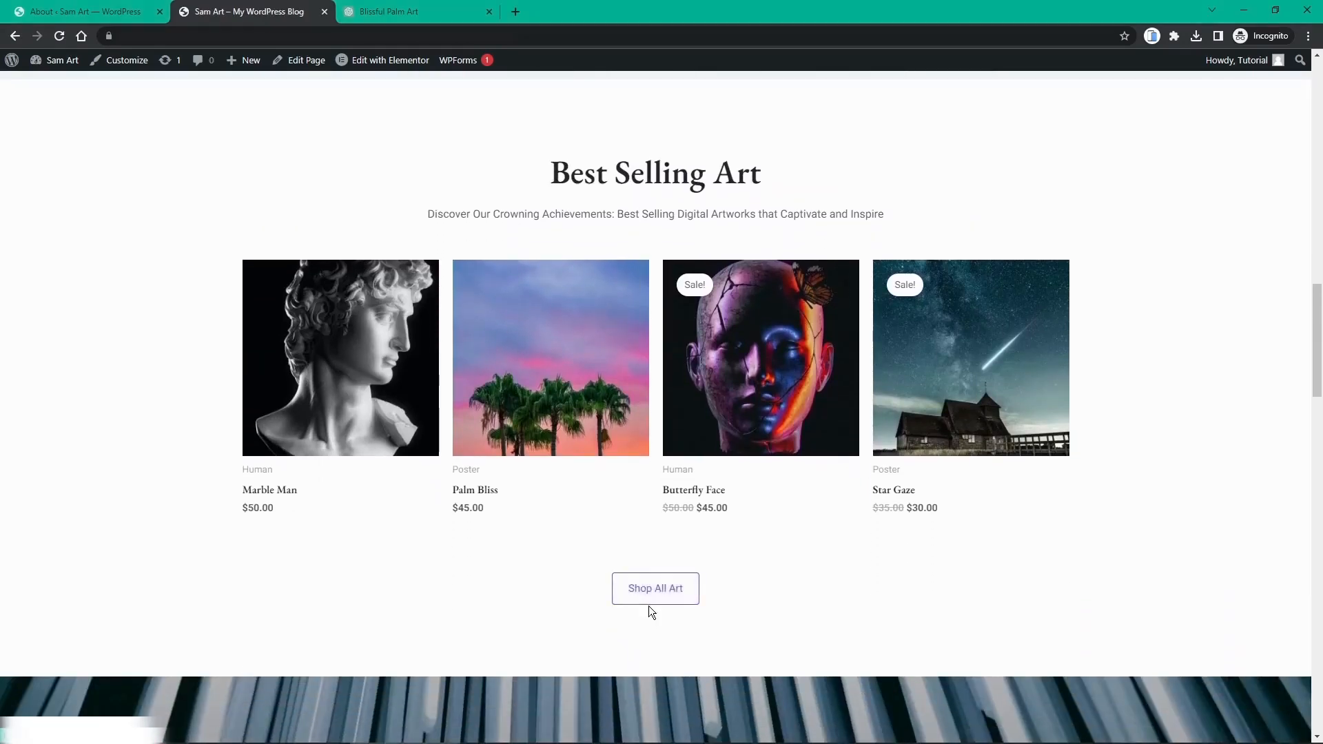
click(651, 607)
Step: Open the Digital Love product page and look over its reviews and description
scroll(160, 415, down, 10)
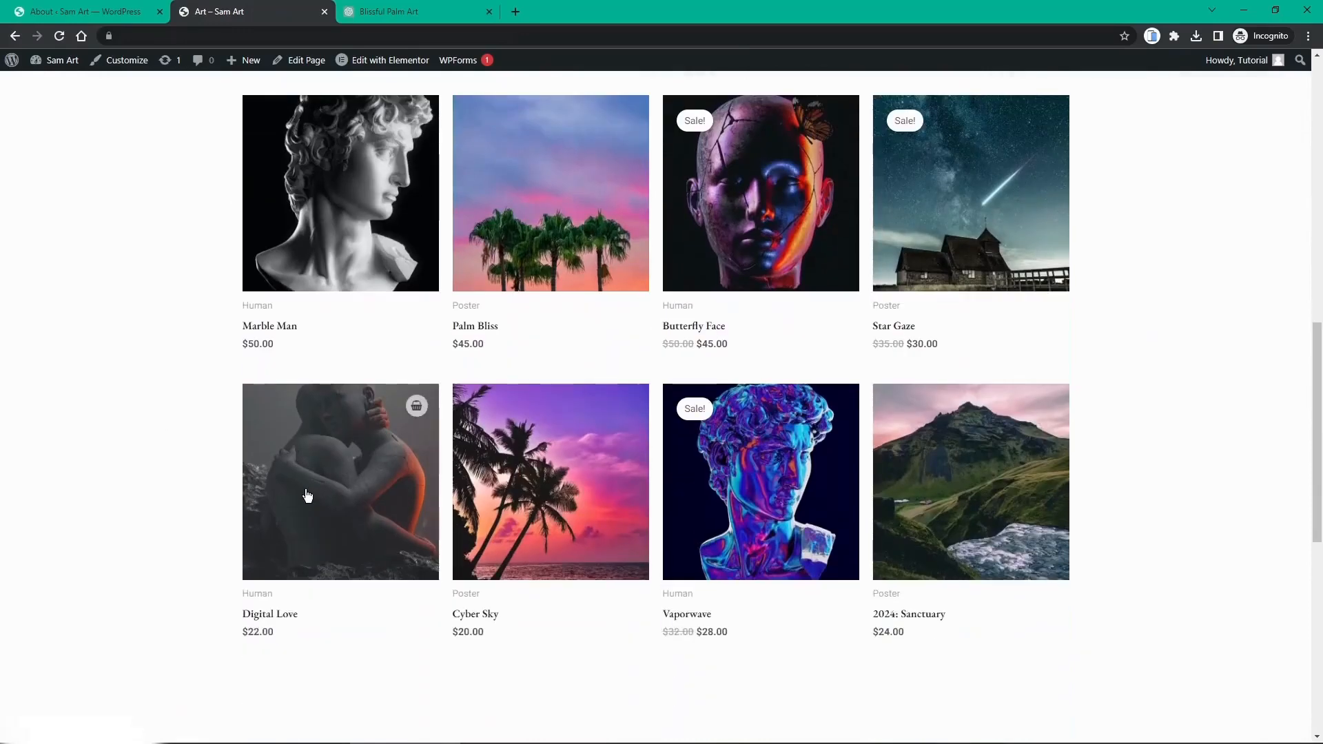
click(307, 496)
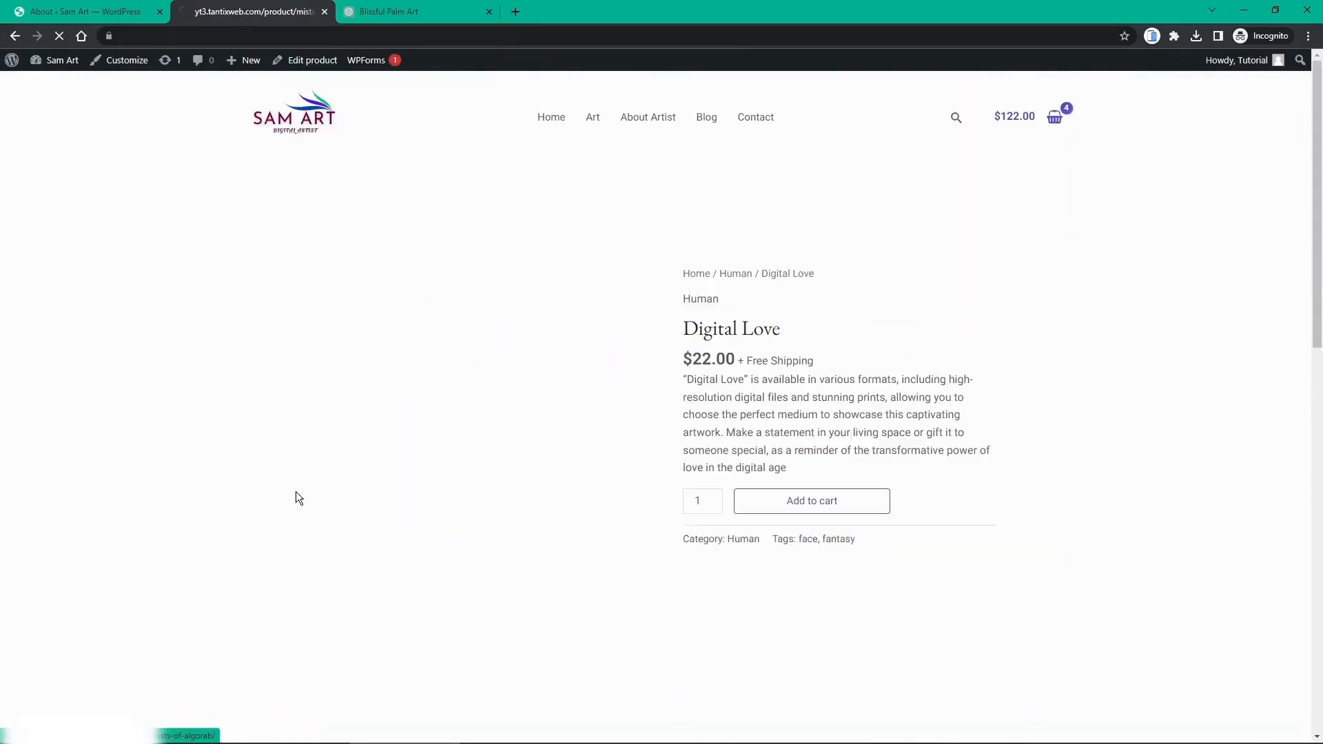
scroll(766, 382, down, 3)
scroll(768, 393, down, 6)
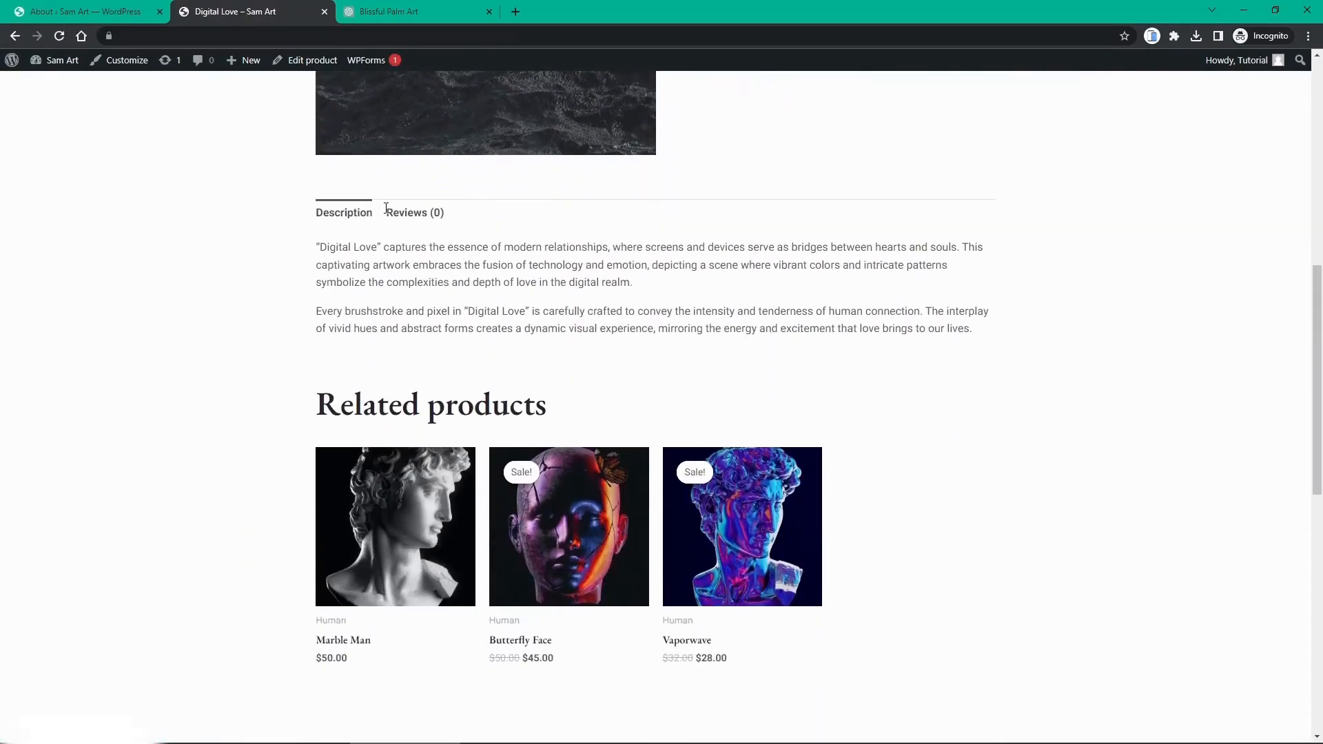
click(388, 216)
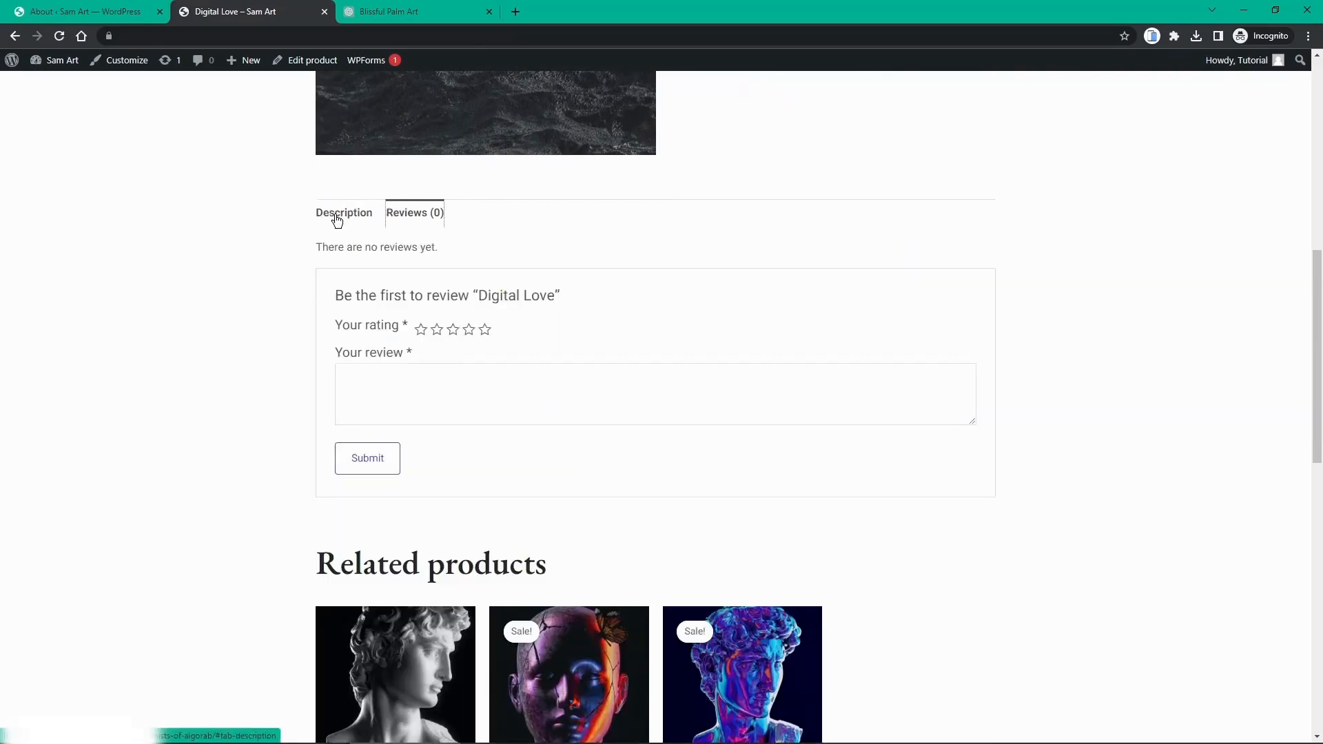
click(337, 220)
scroll(799, 287, up, 6)
Step: Add Digital Love to the cart, reach checkout at $144.00 for 5 items, then close the tab
click(798, 300)
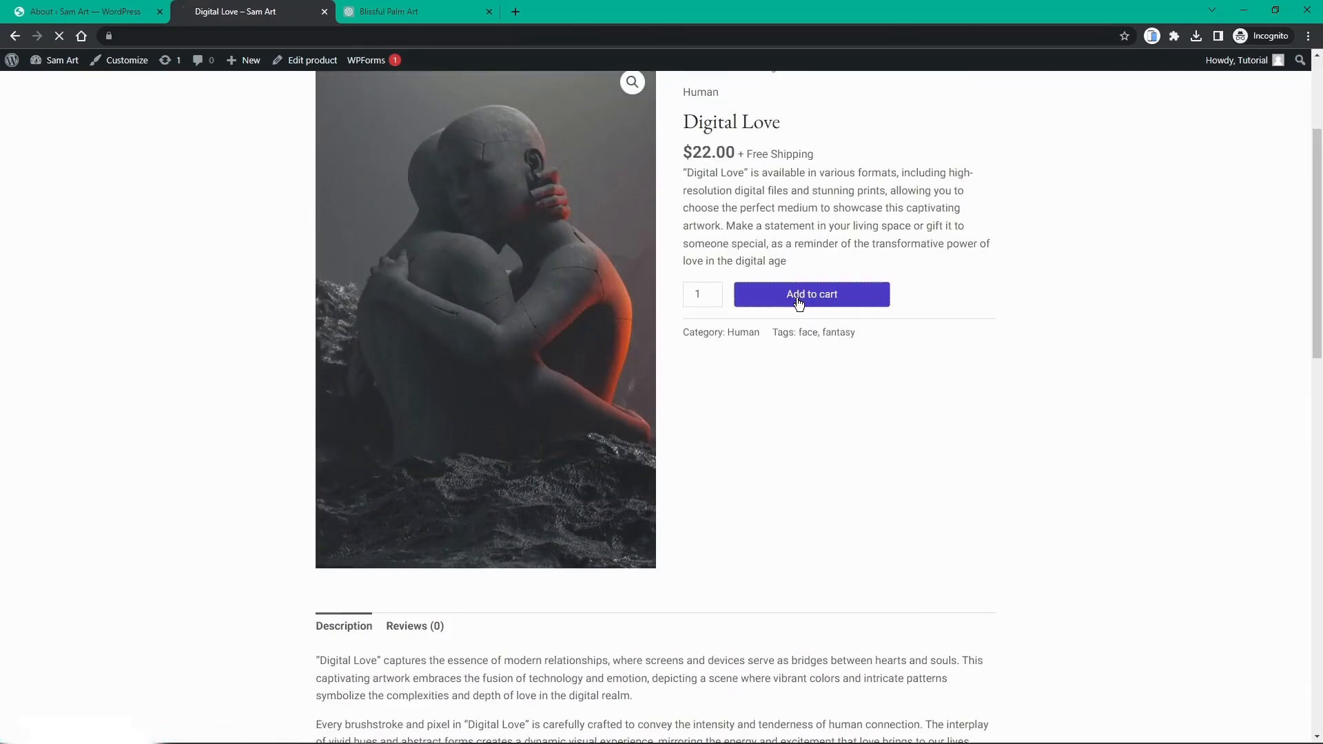
click(930, 299)
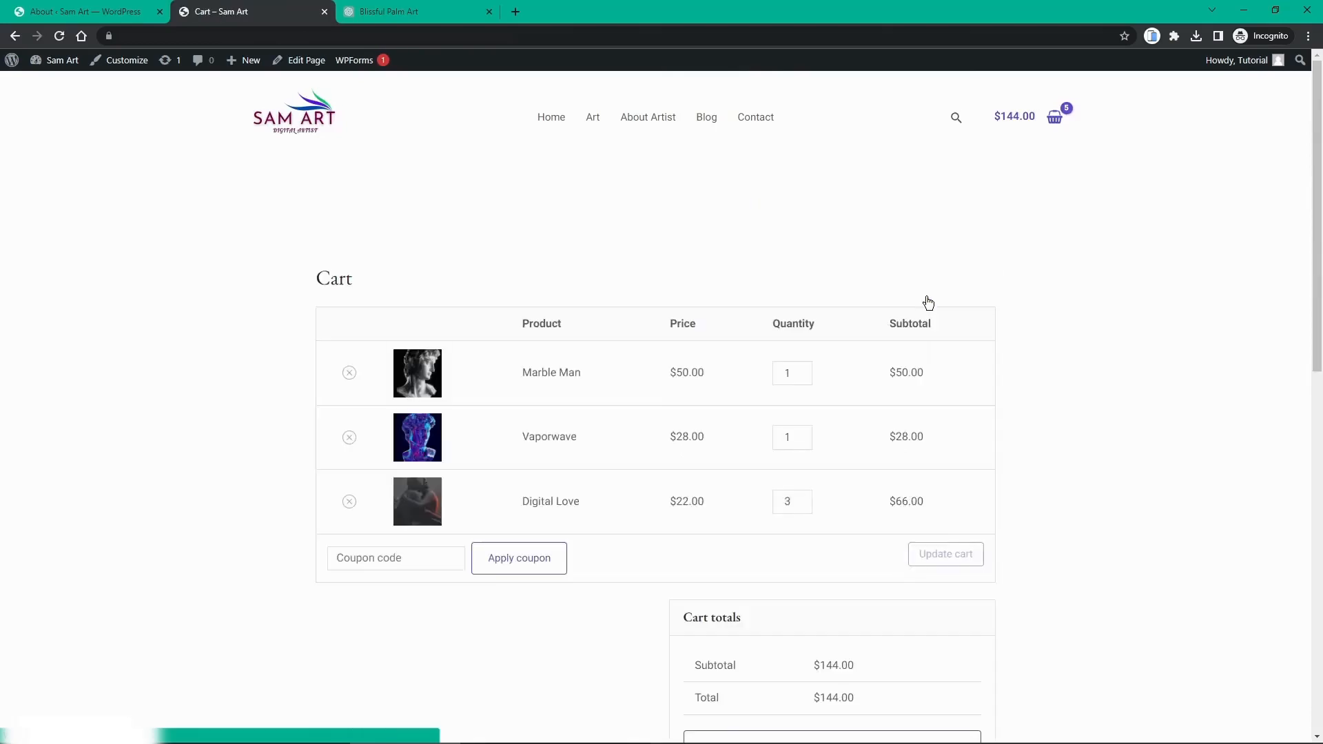
scroll(929, 303, down, 8)
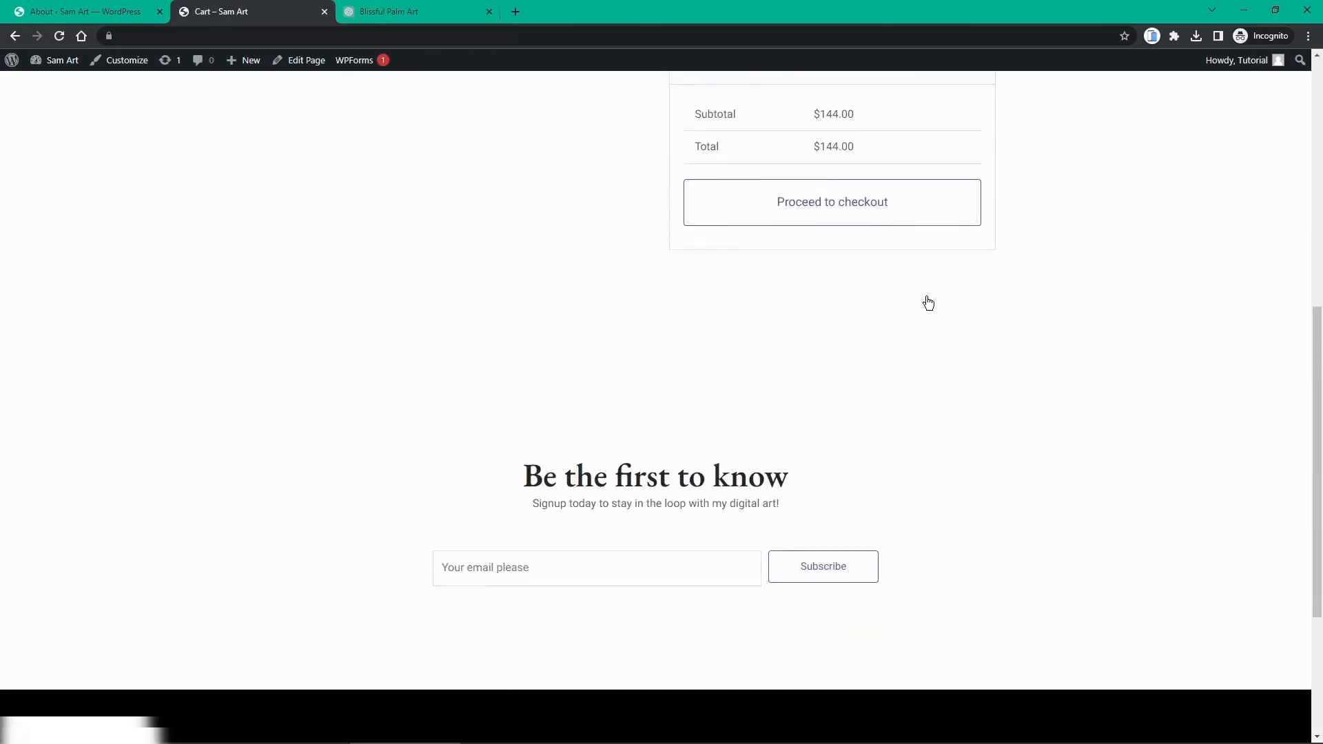
scroll(896, 331, up, 3)
click(871, 407)
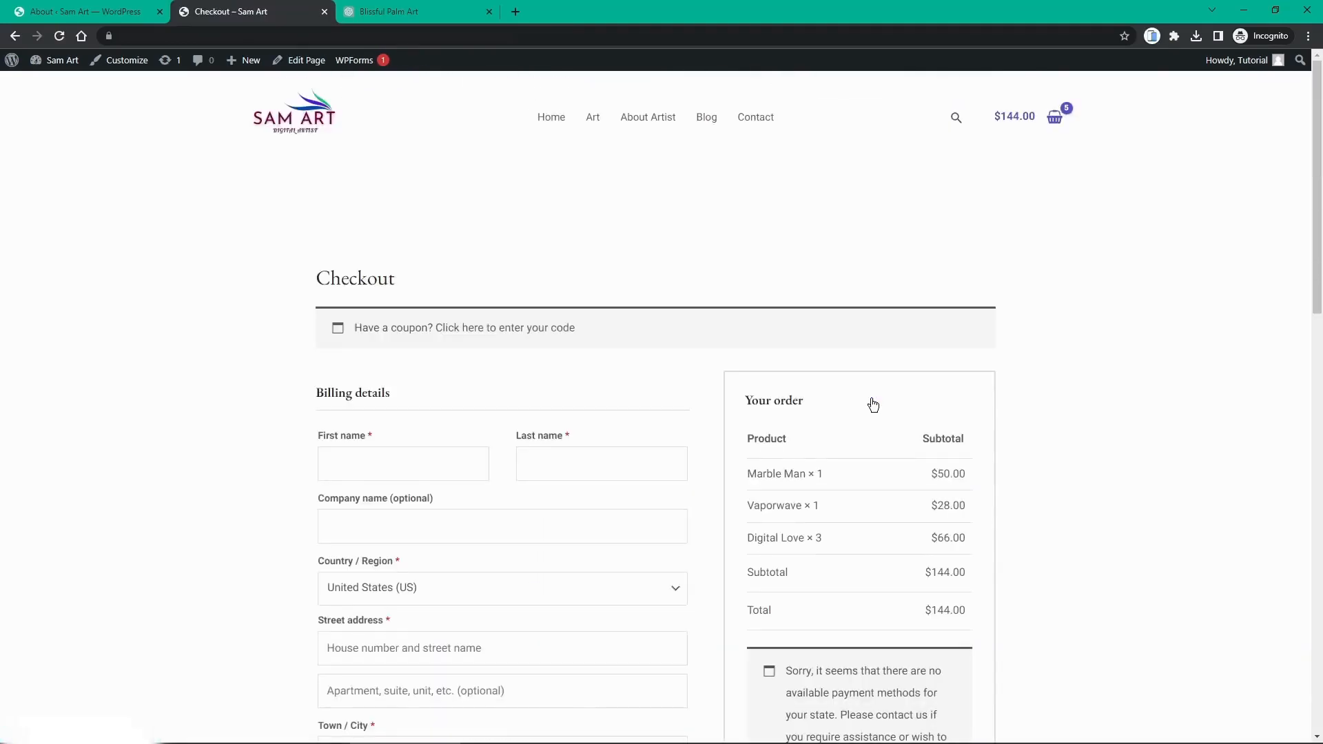
scroll(887, 366, down, 1)
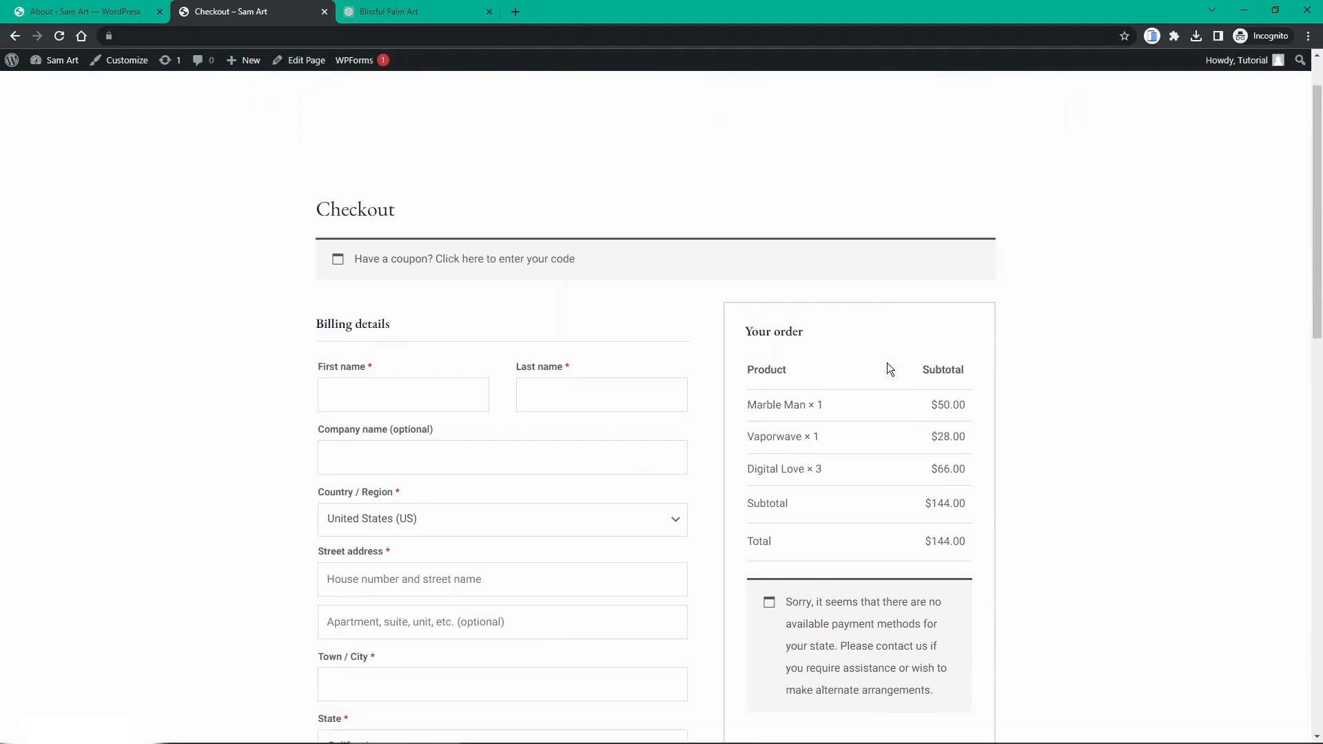
scroll(887, 365, up, 1)
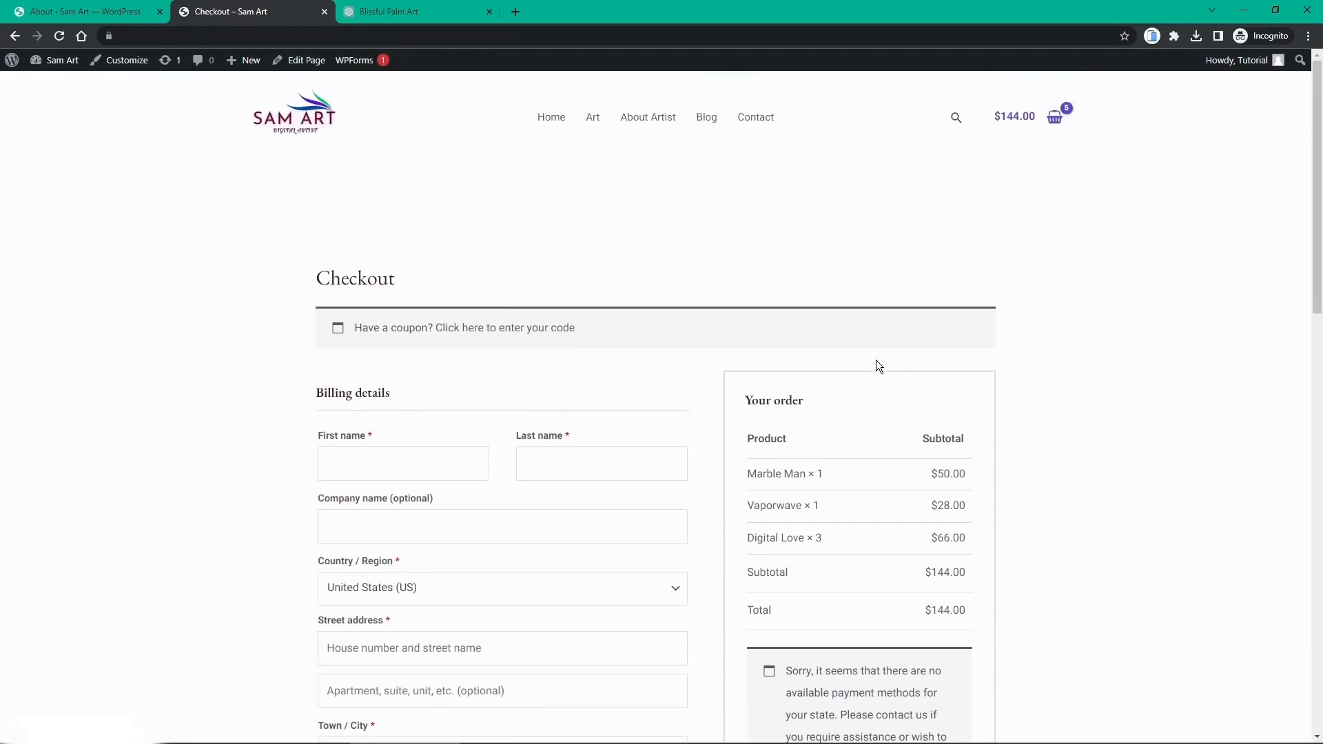
middle_click(271, 7)
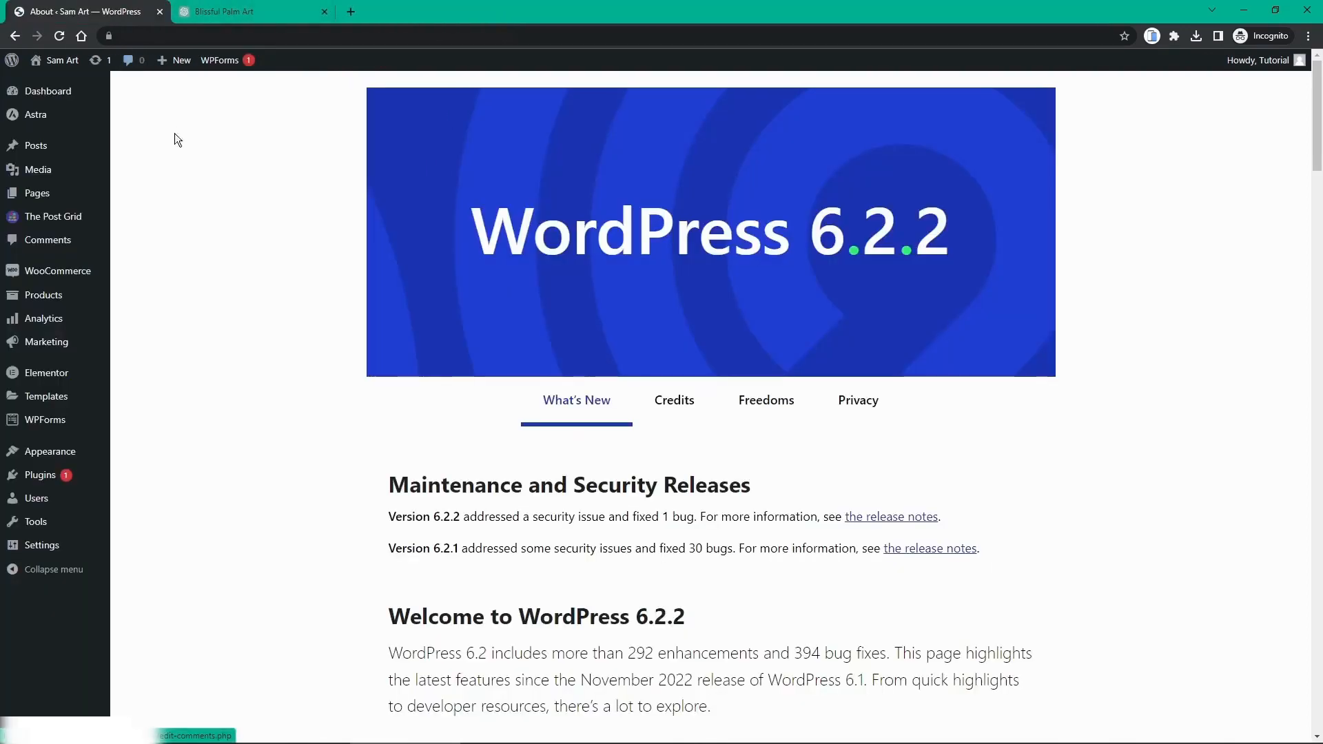
Step: From the WooCommerce dashboard, open Set up payments and review WooCommerce Payments, Stripe, PayPal and offline options
click(53, 281)
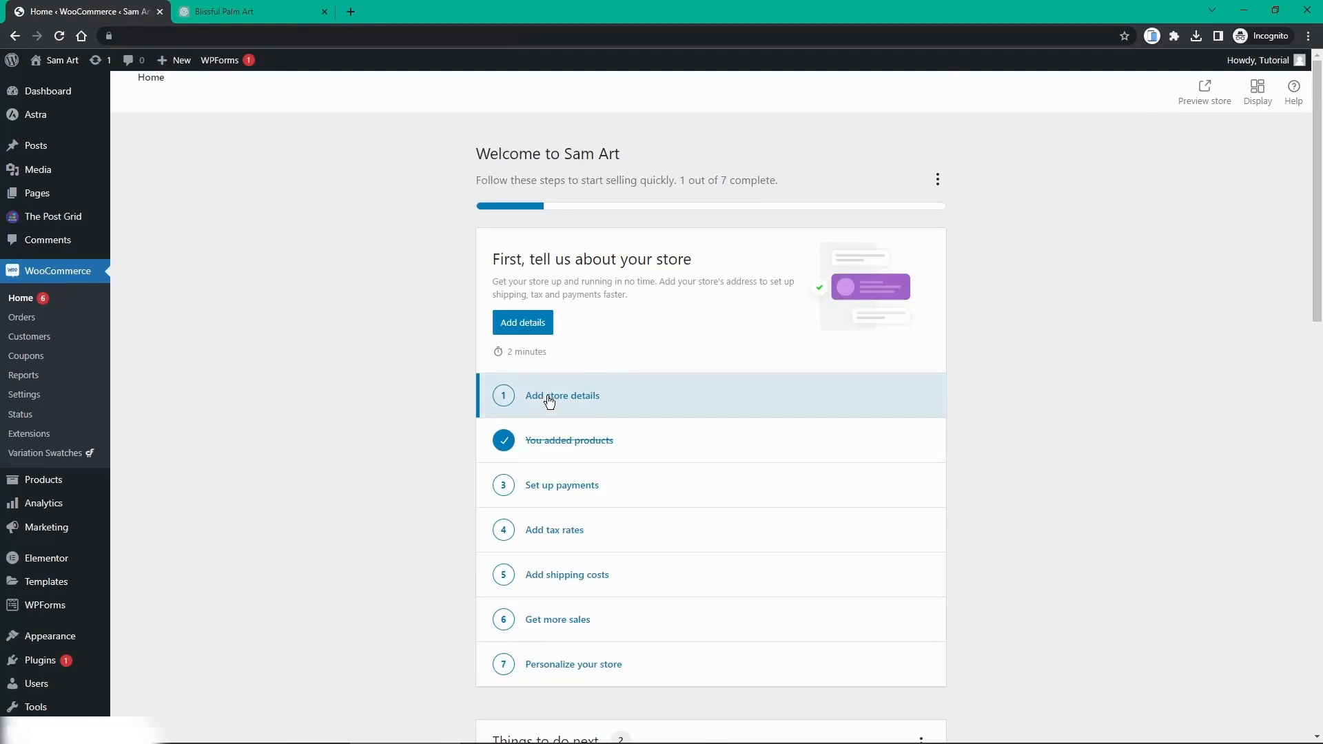
scroll(549, 402, down, 1)
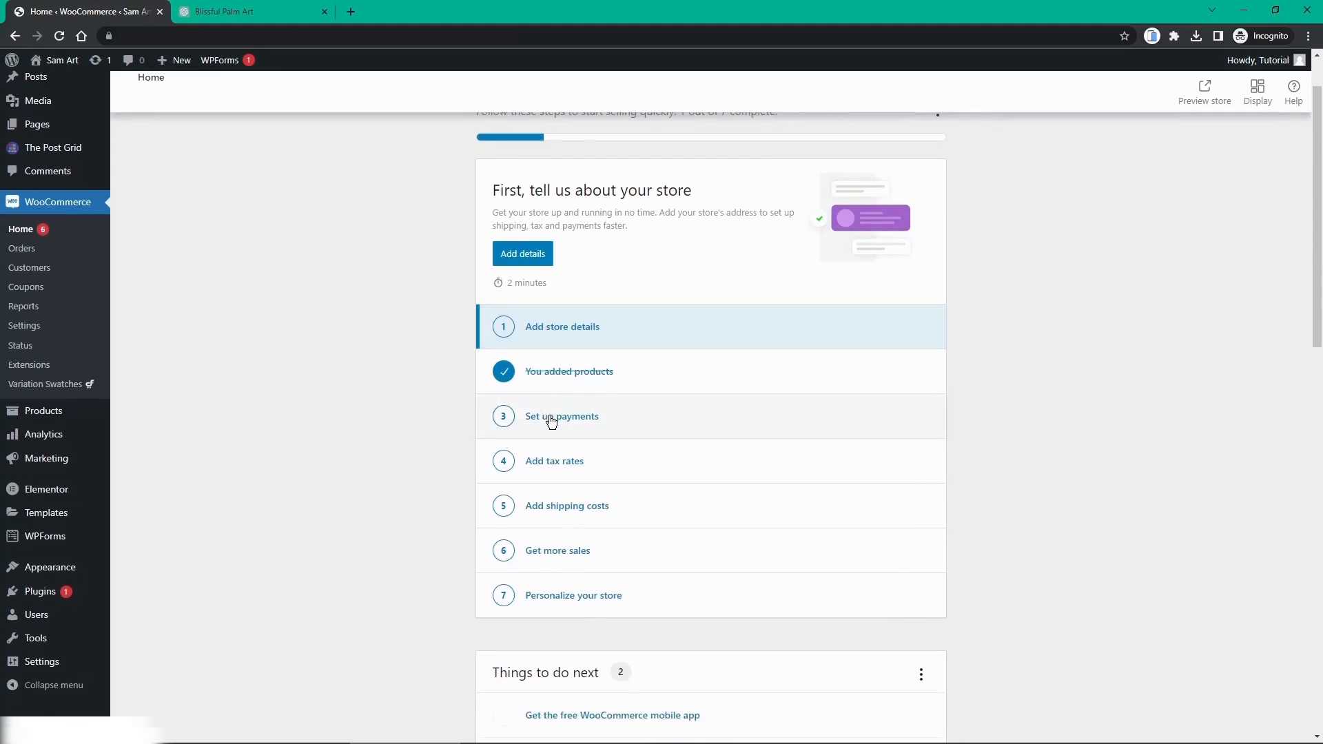
click(551, 418)
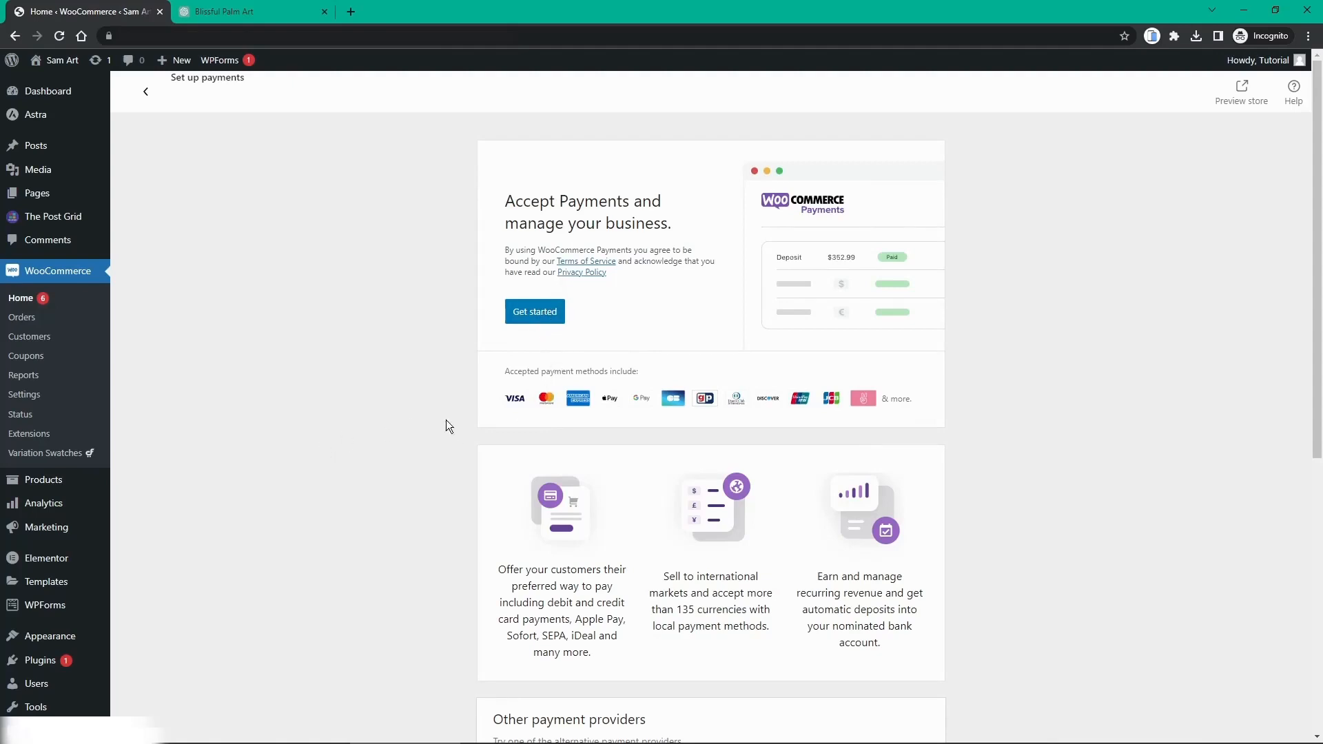
scroll(447, 425, down, 2)
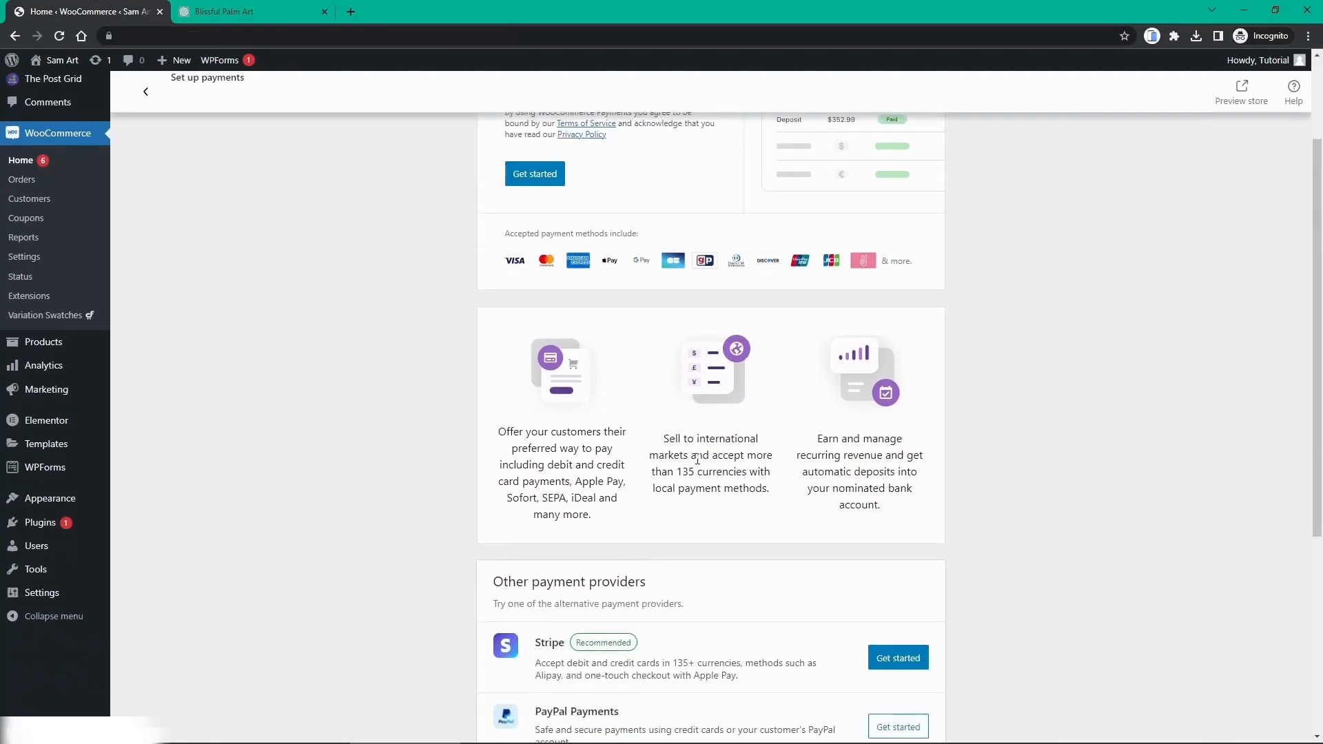
scroll(690, 455, down, 2)
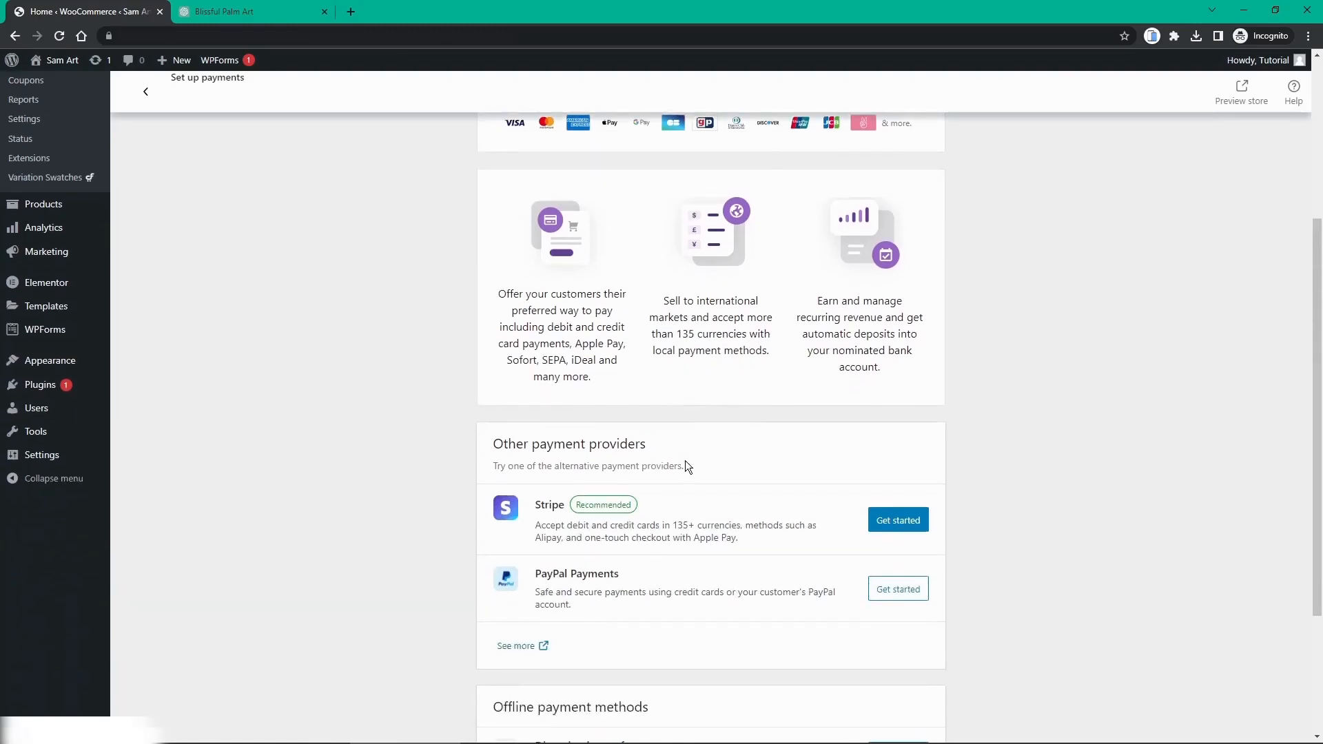
scroll(685, 462, down, 2)
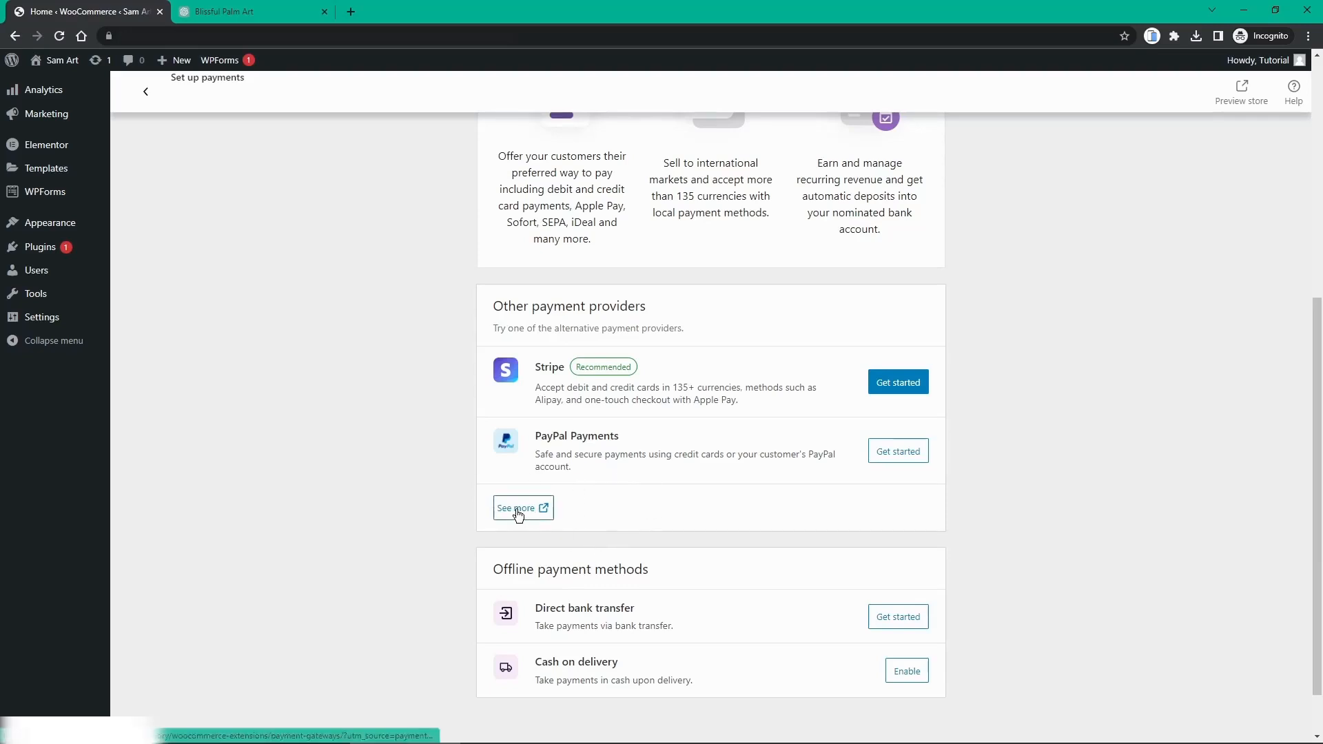
scroll(690, 476, down, 1)
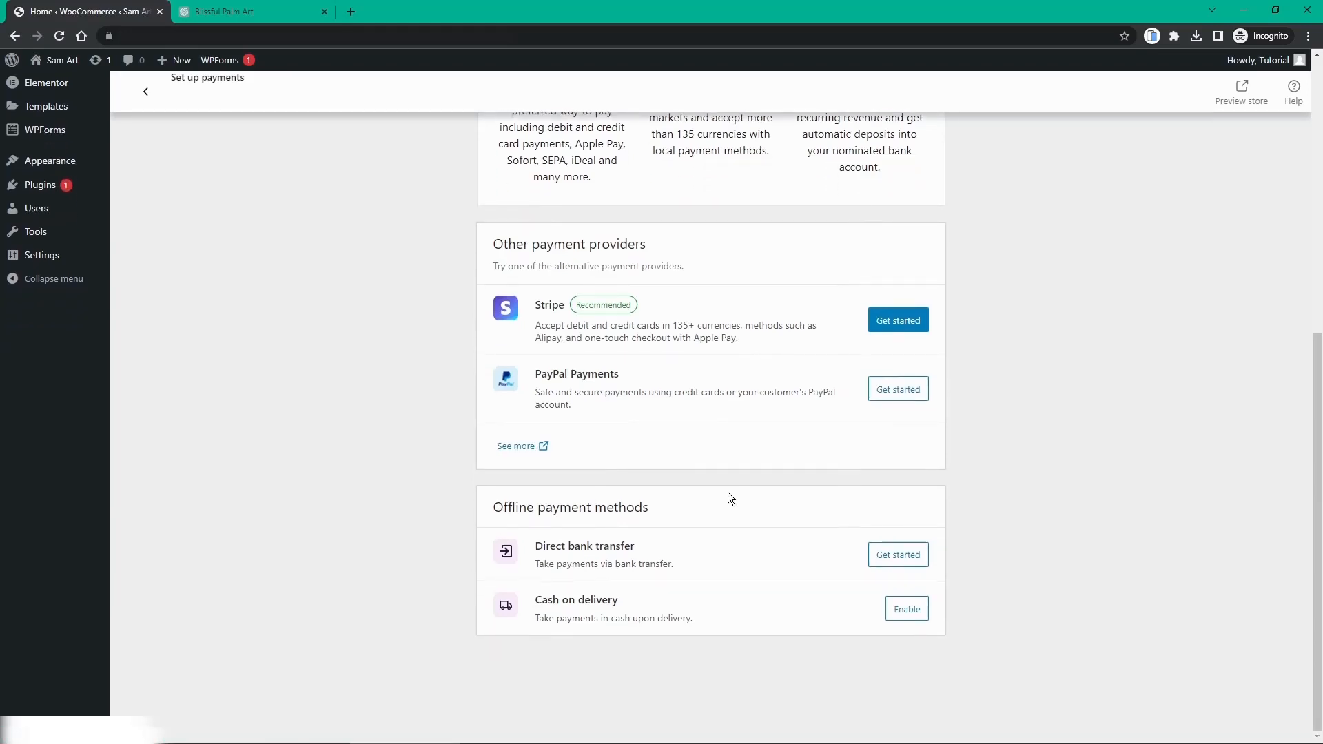
scroll(725, 490, up, 6)
scroll(725, 490, up, 1)
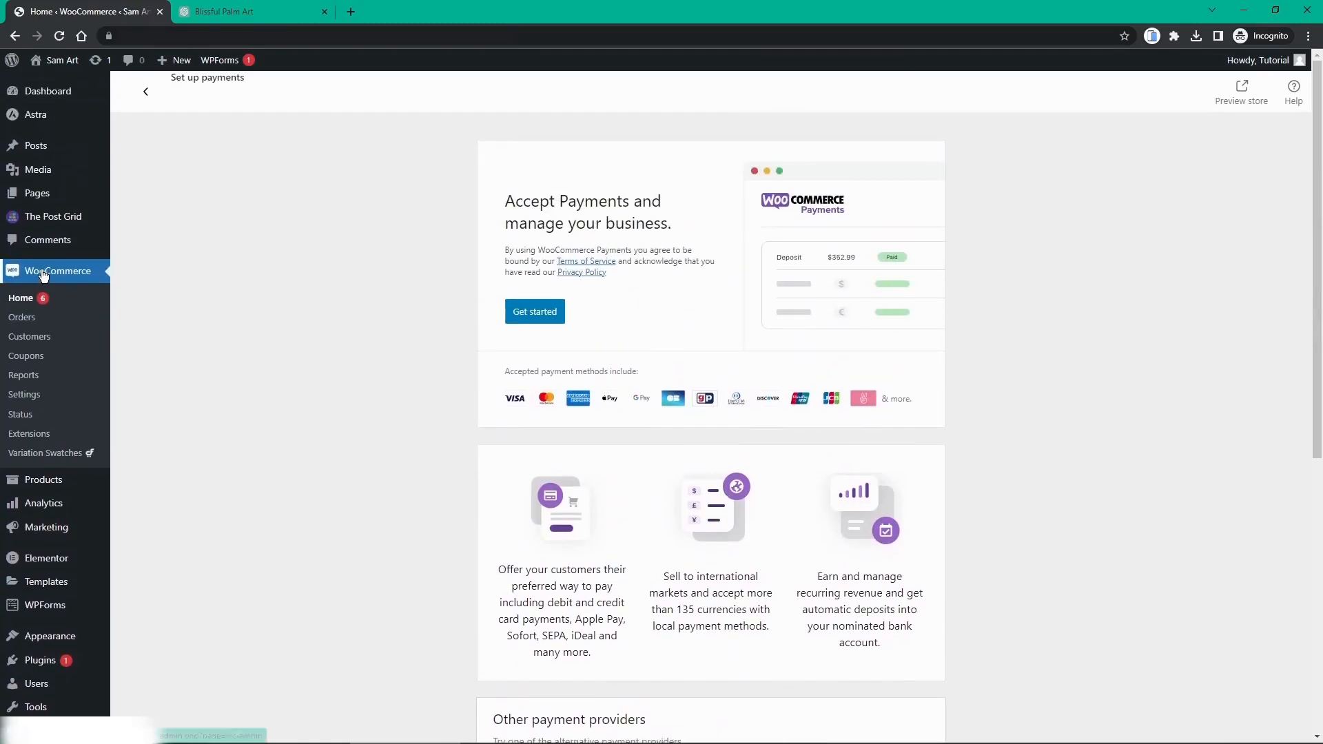
Step: Check WooCommerce Orders, Customers and Settings, then go back to the live Sam Art home page
click(25, 325)
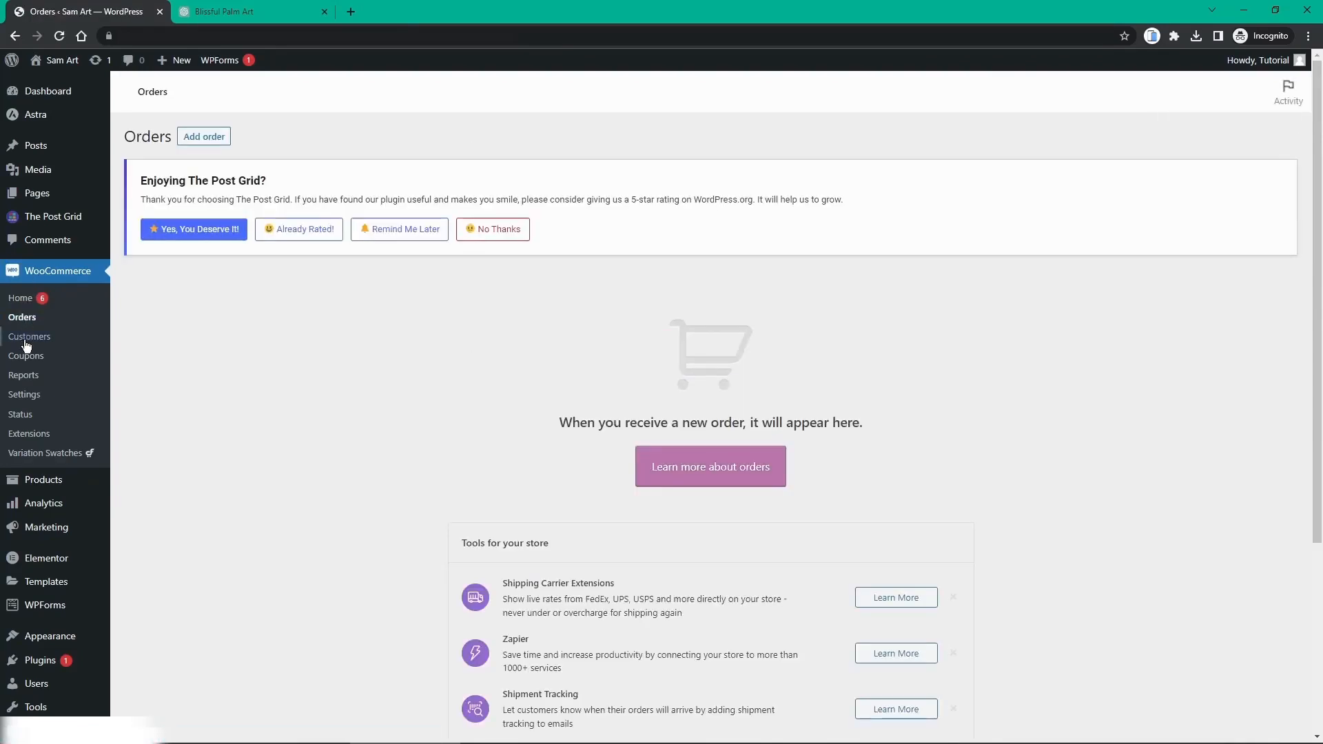
click(36, 341)
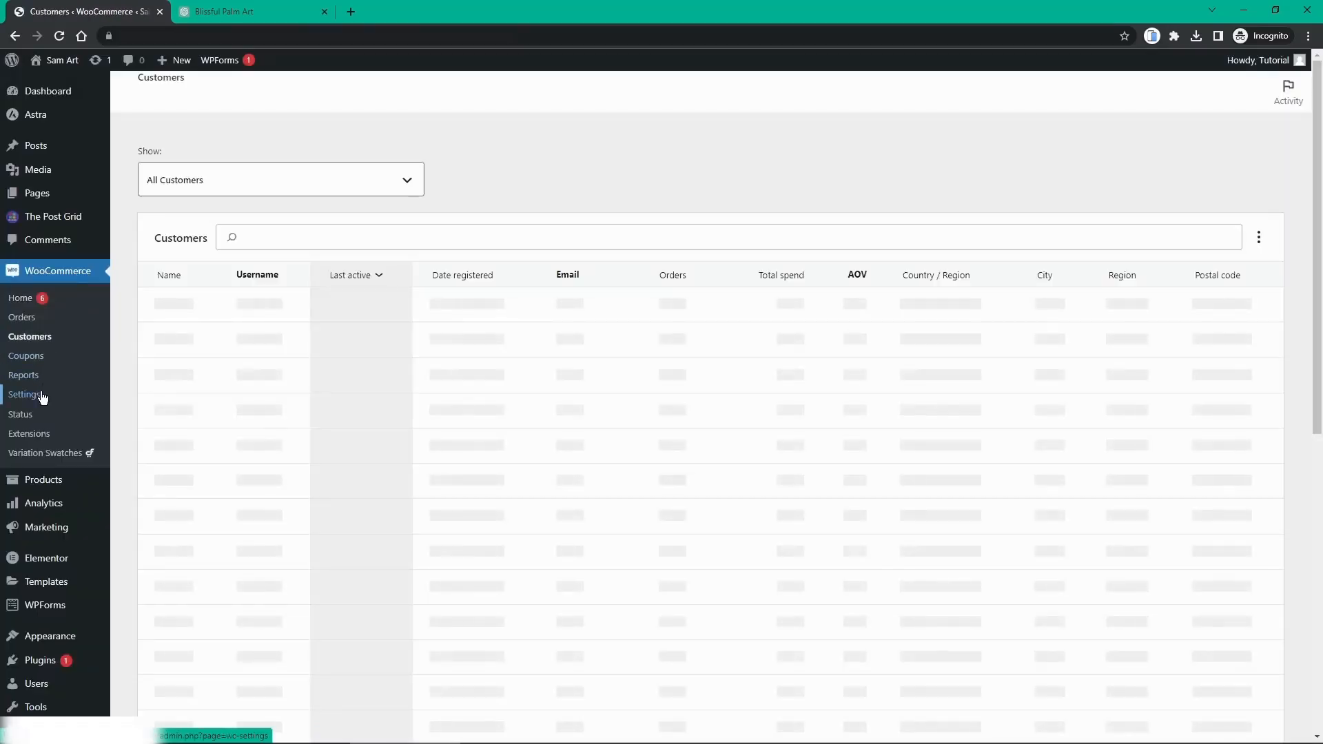
click(43, 397)
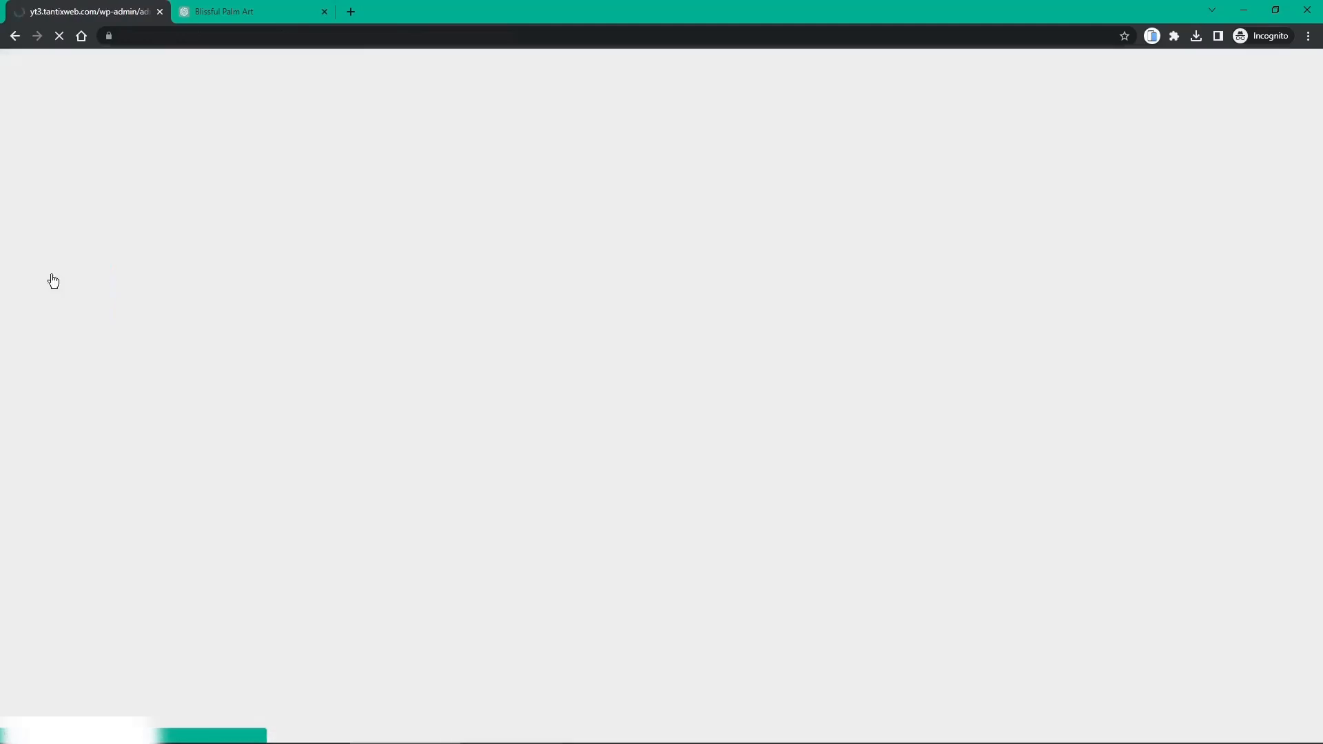
click(53, 279)
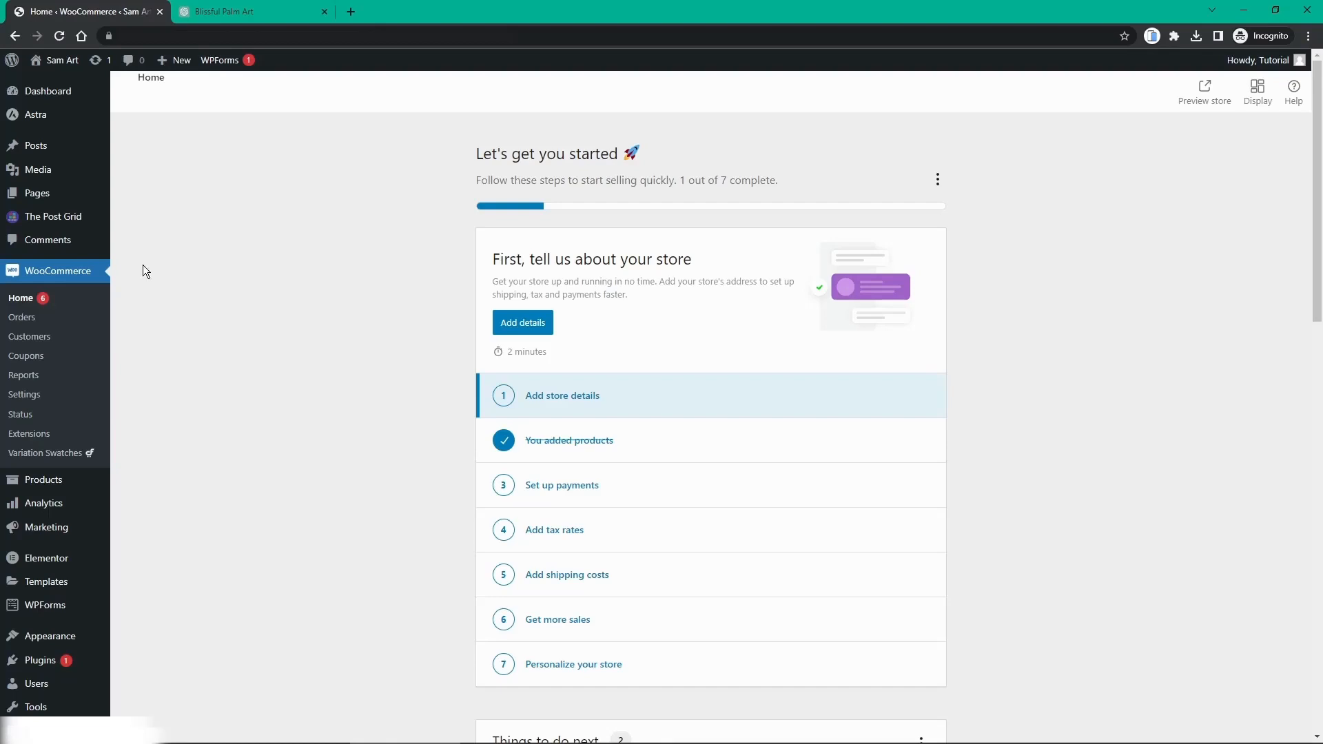
click(62, 67)
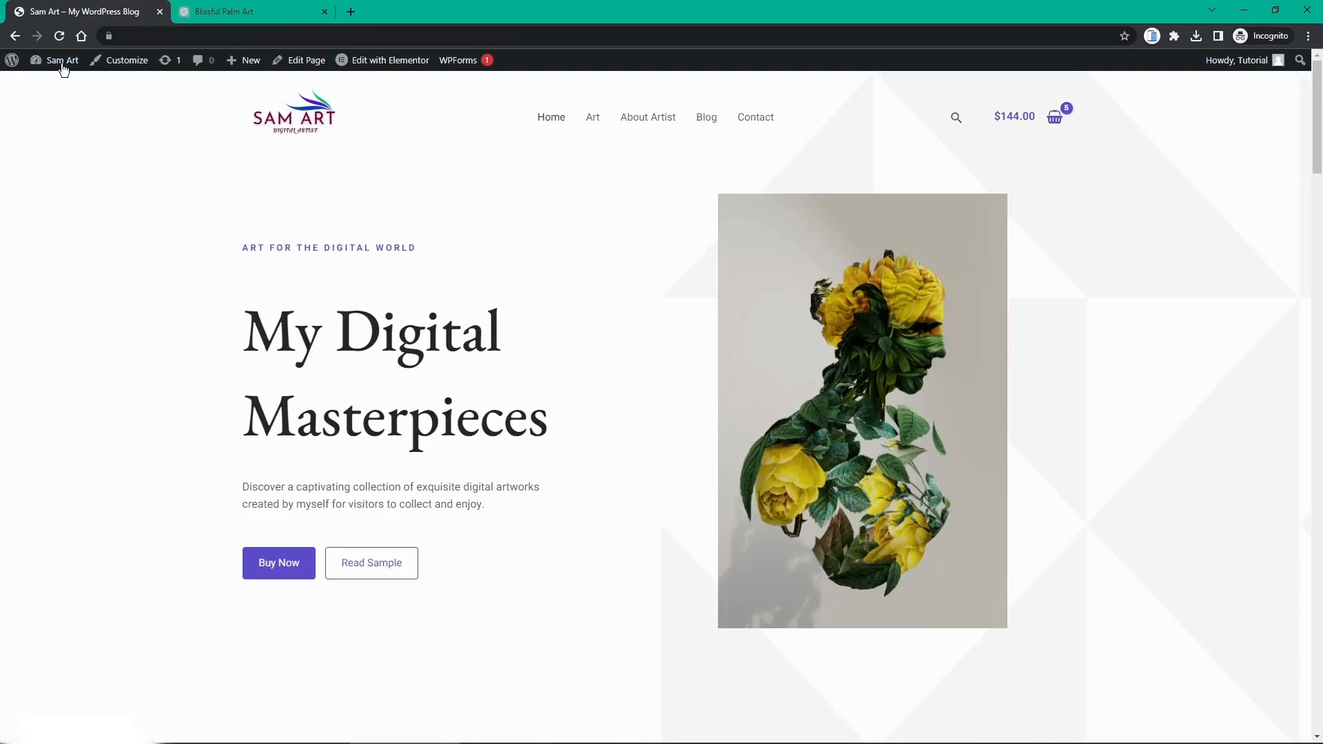